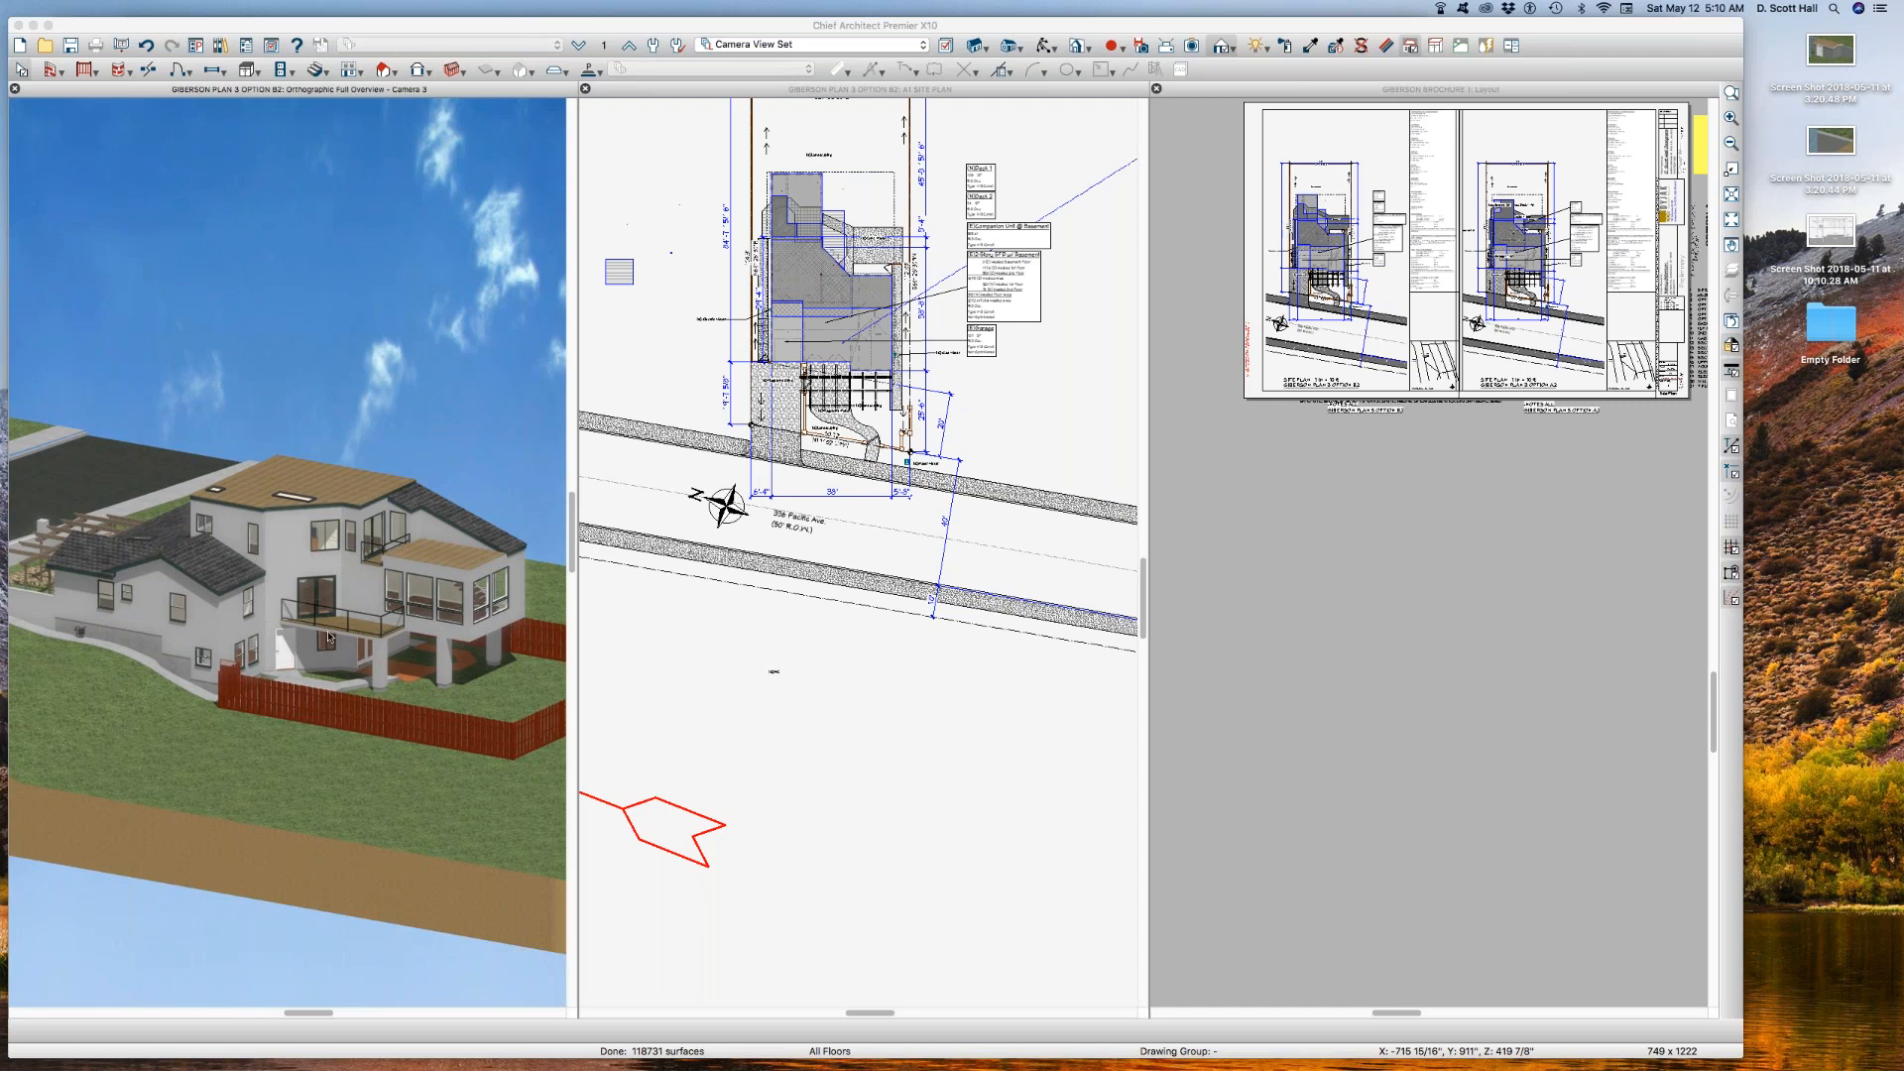
# Step: Close the layout view, keeping the camera overview and the A1 site plan open side by side
pyautogui.click(903, 454)
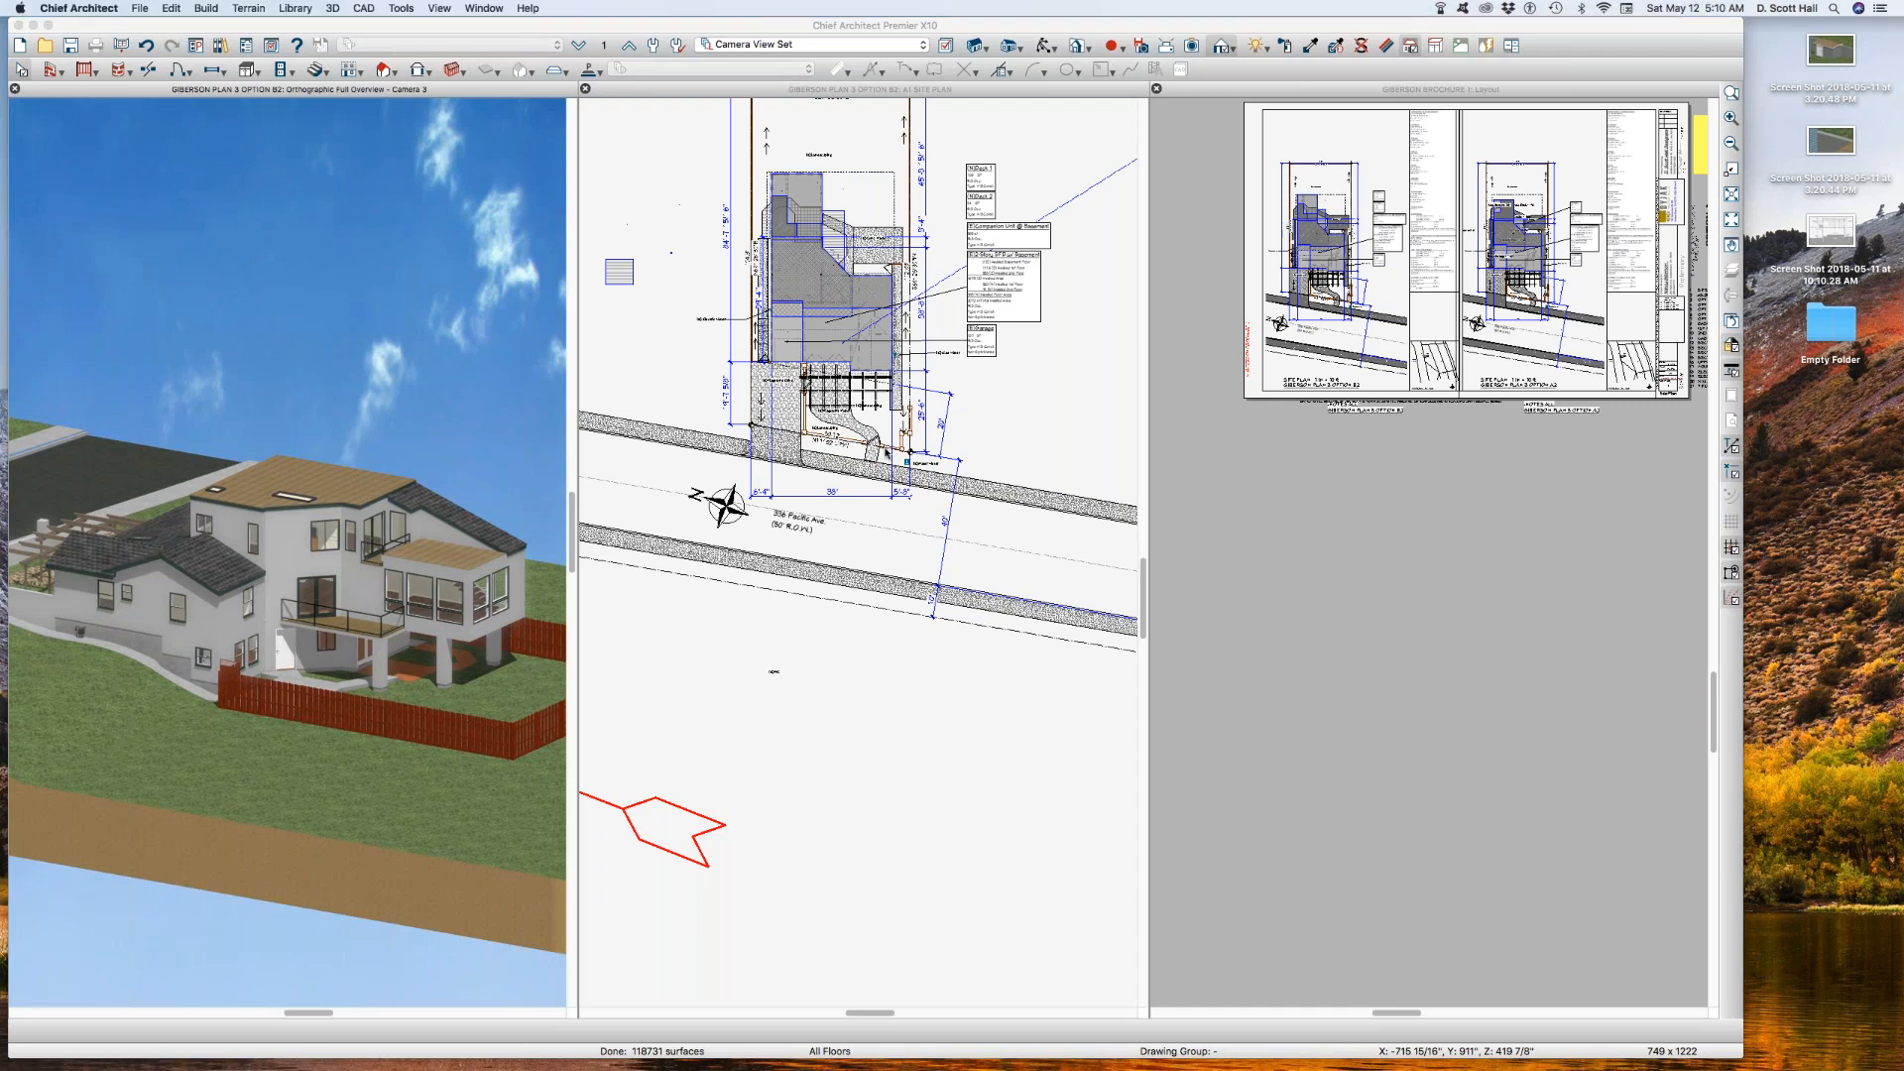
pyautogui.click(954, 168)
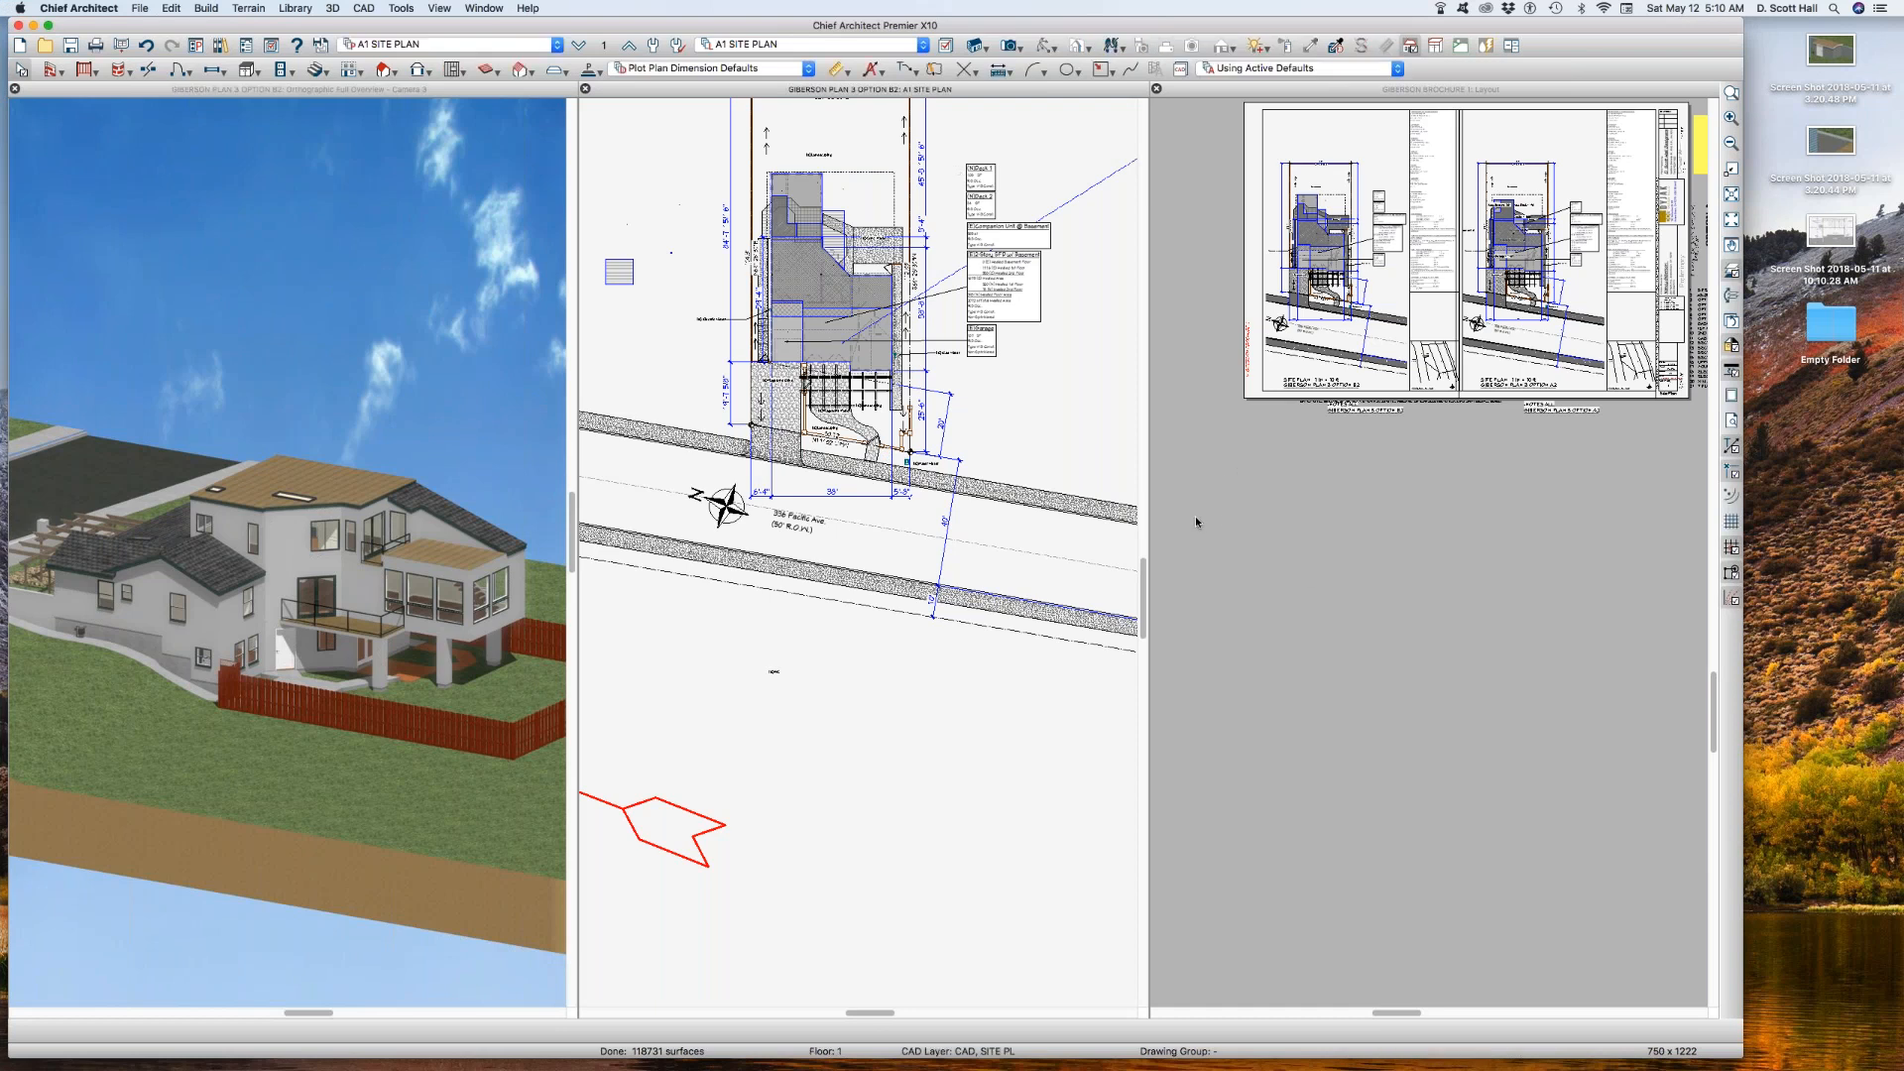
pyautogui.scroll(5, 962, 173)
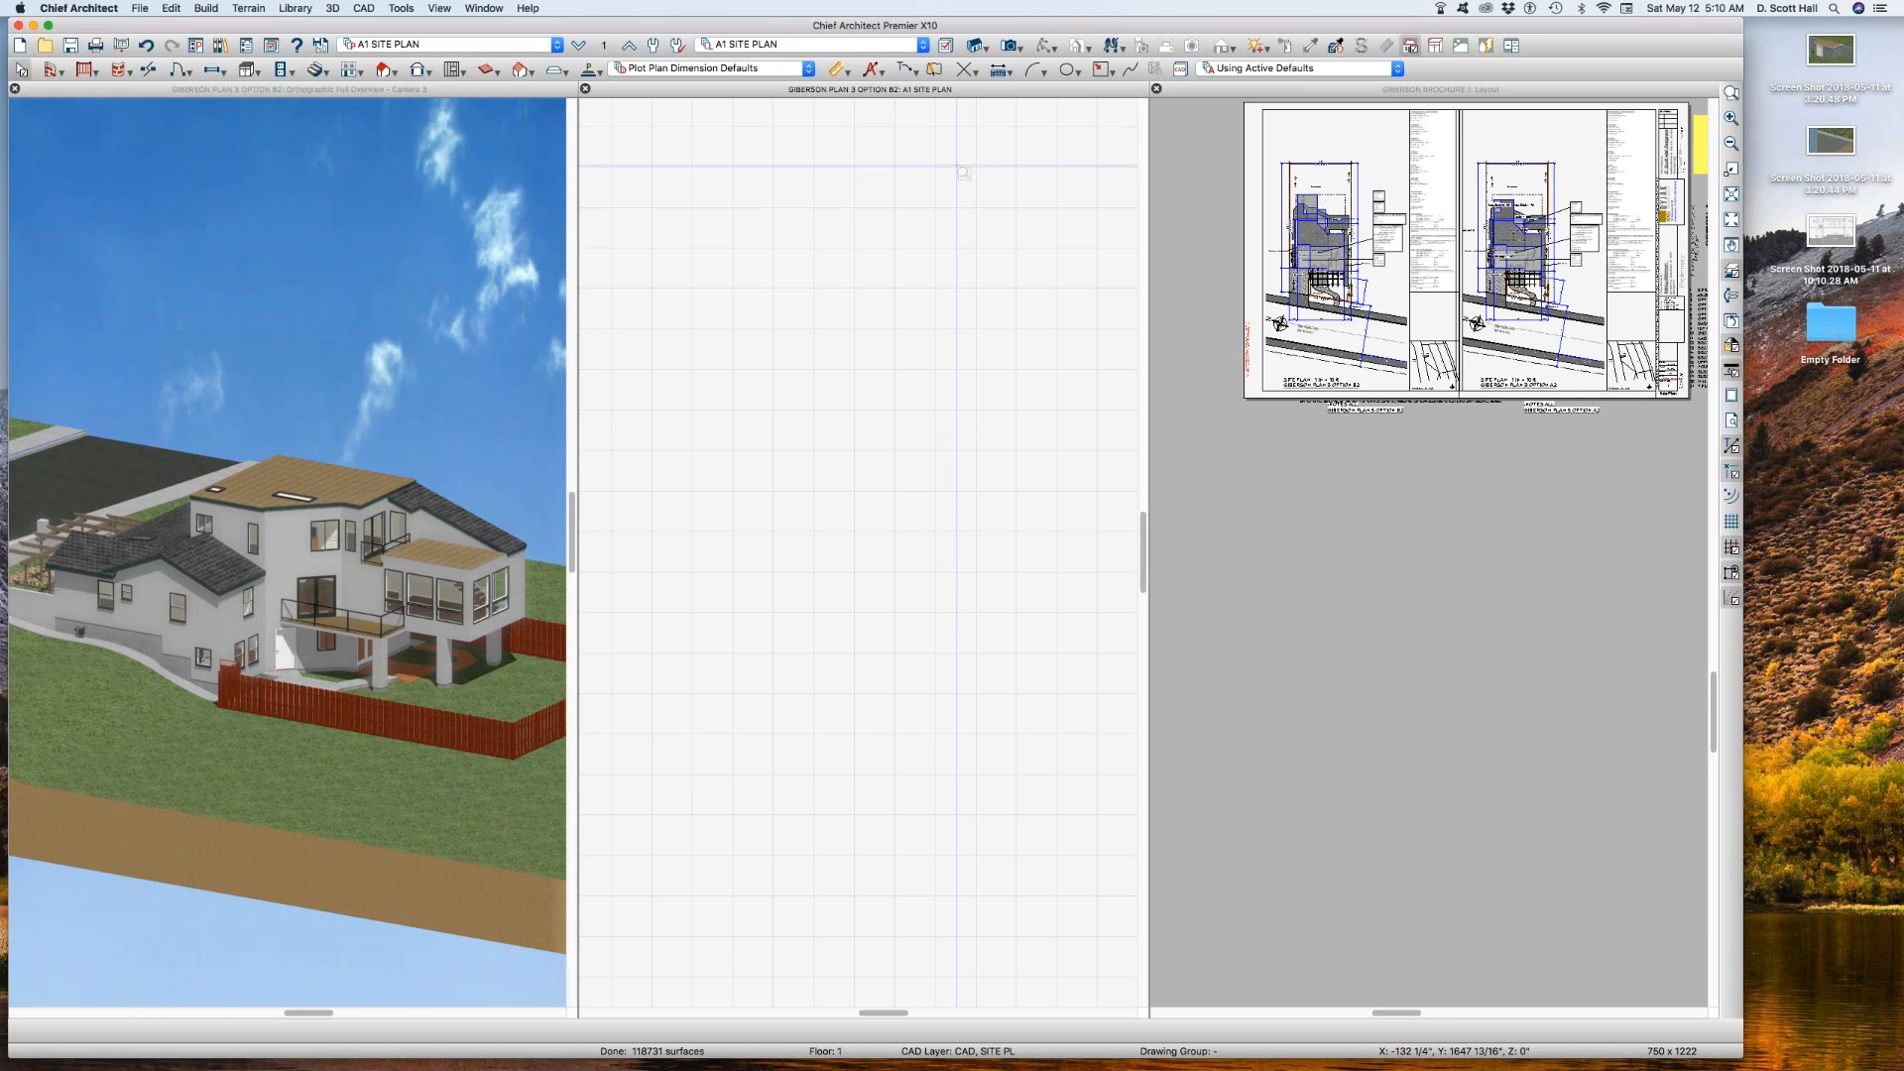
pyautogui.click(1232, 528)
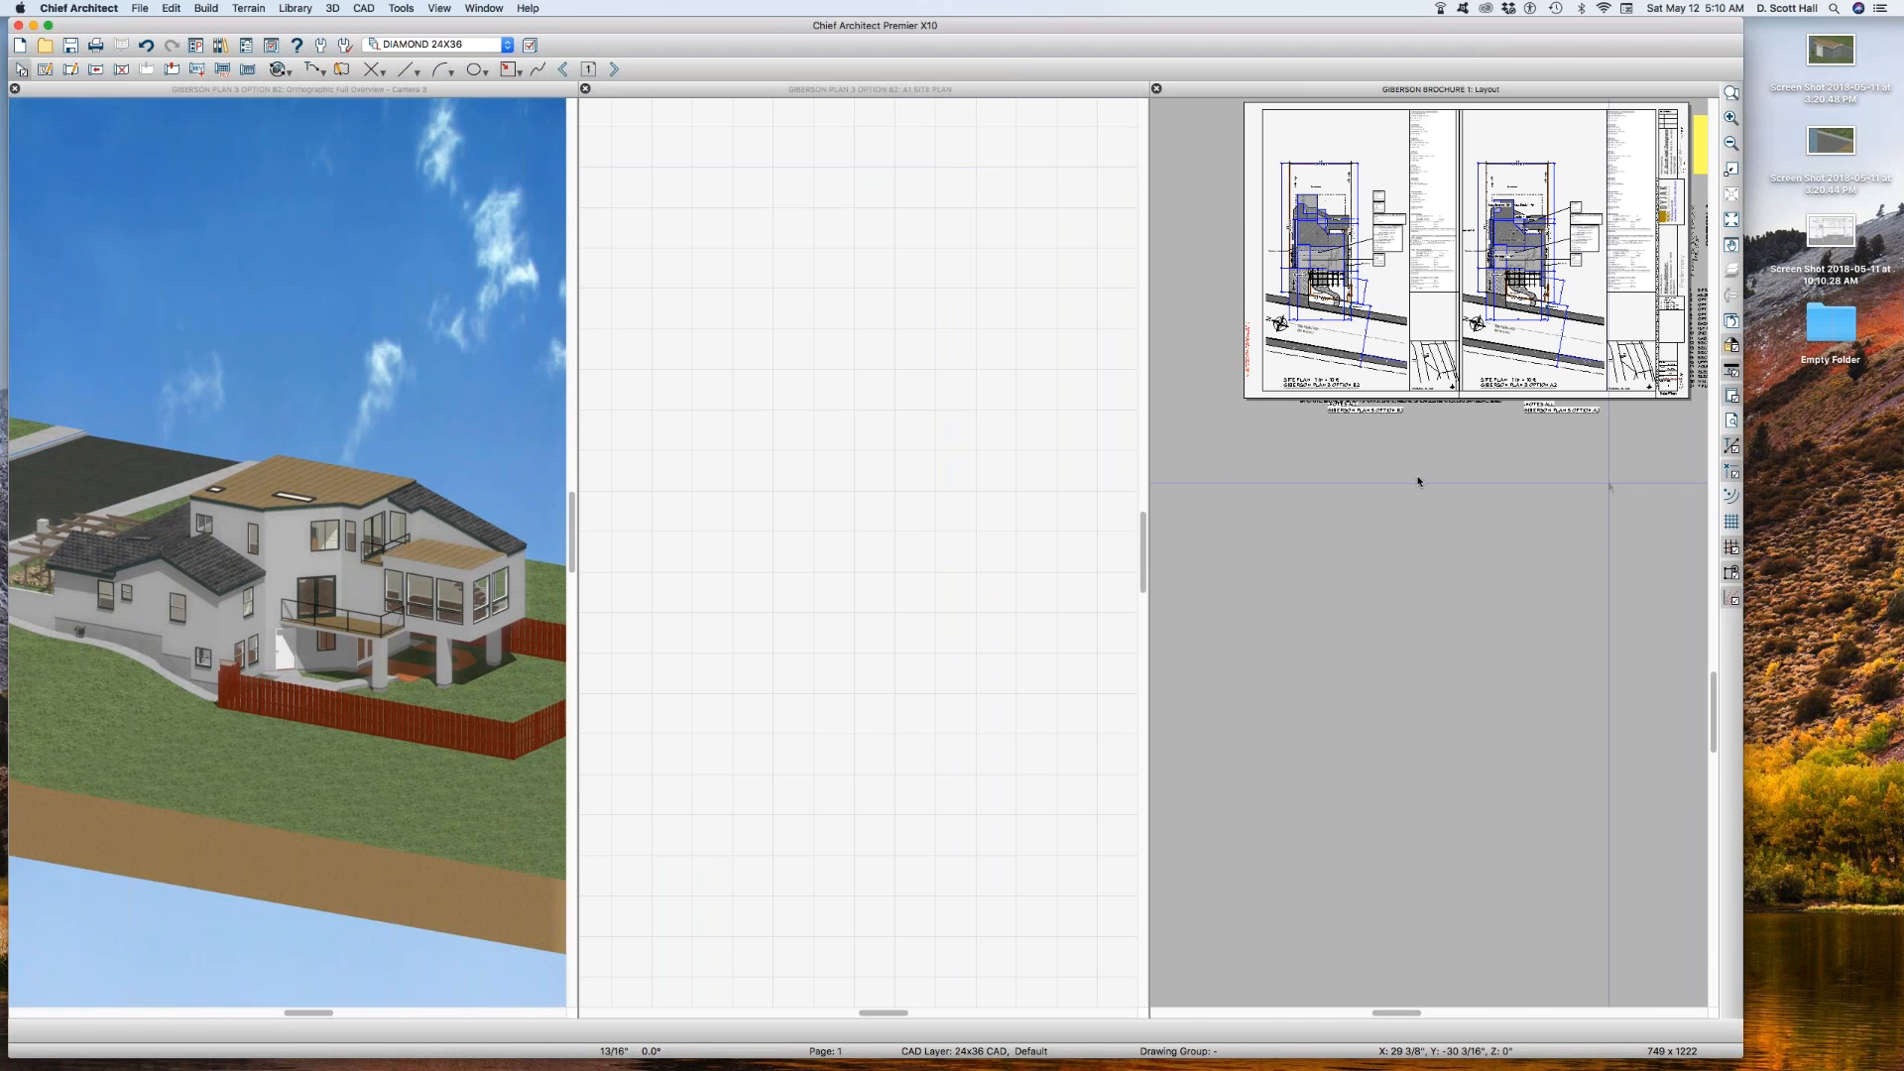
pyautogui.press('super+w')
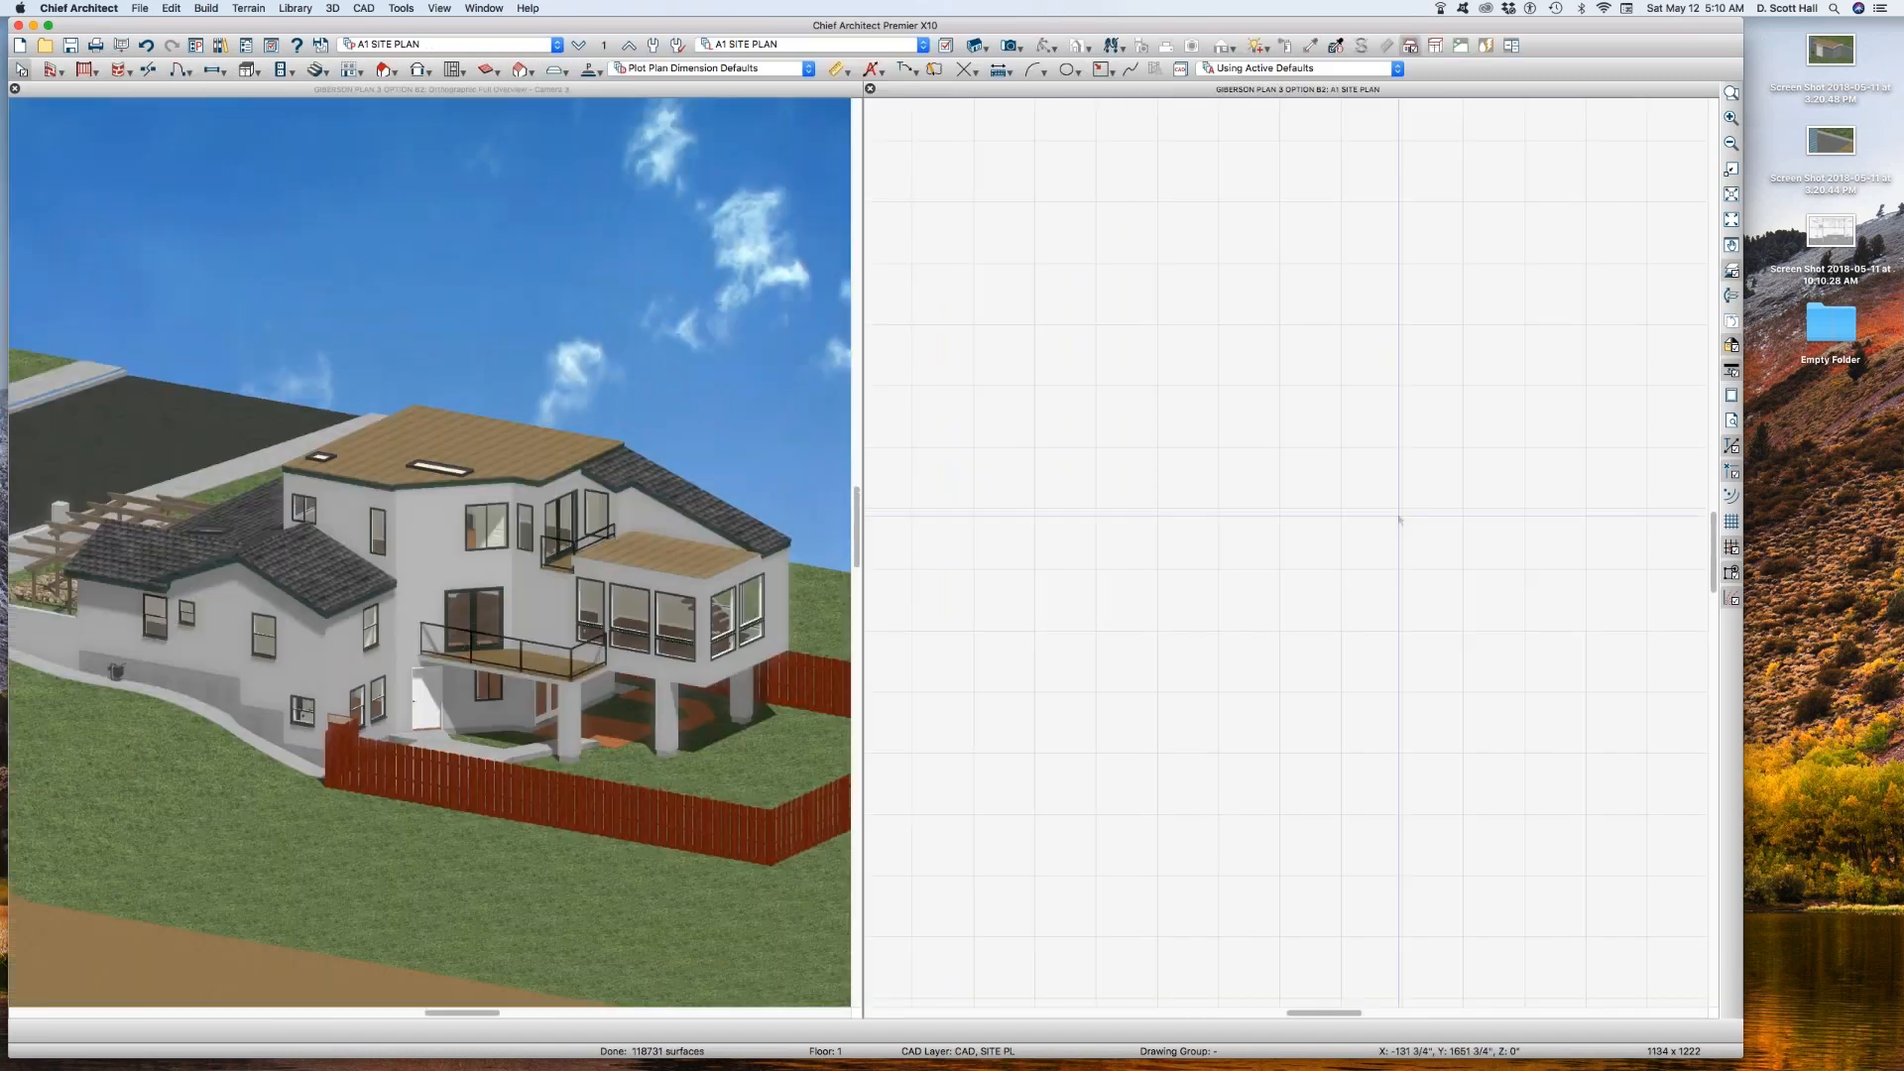
# Step: Examine the area notes beside the house on the site plan, especially the heated floor areas of the (E)2-Story SFD
pyautogui.scroll(-3, 935, 562)
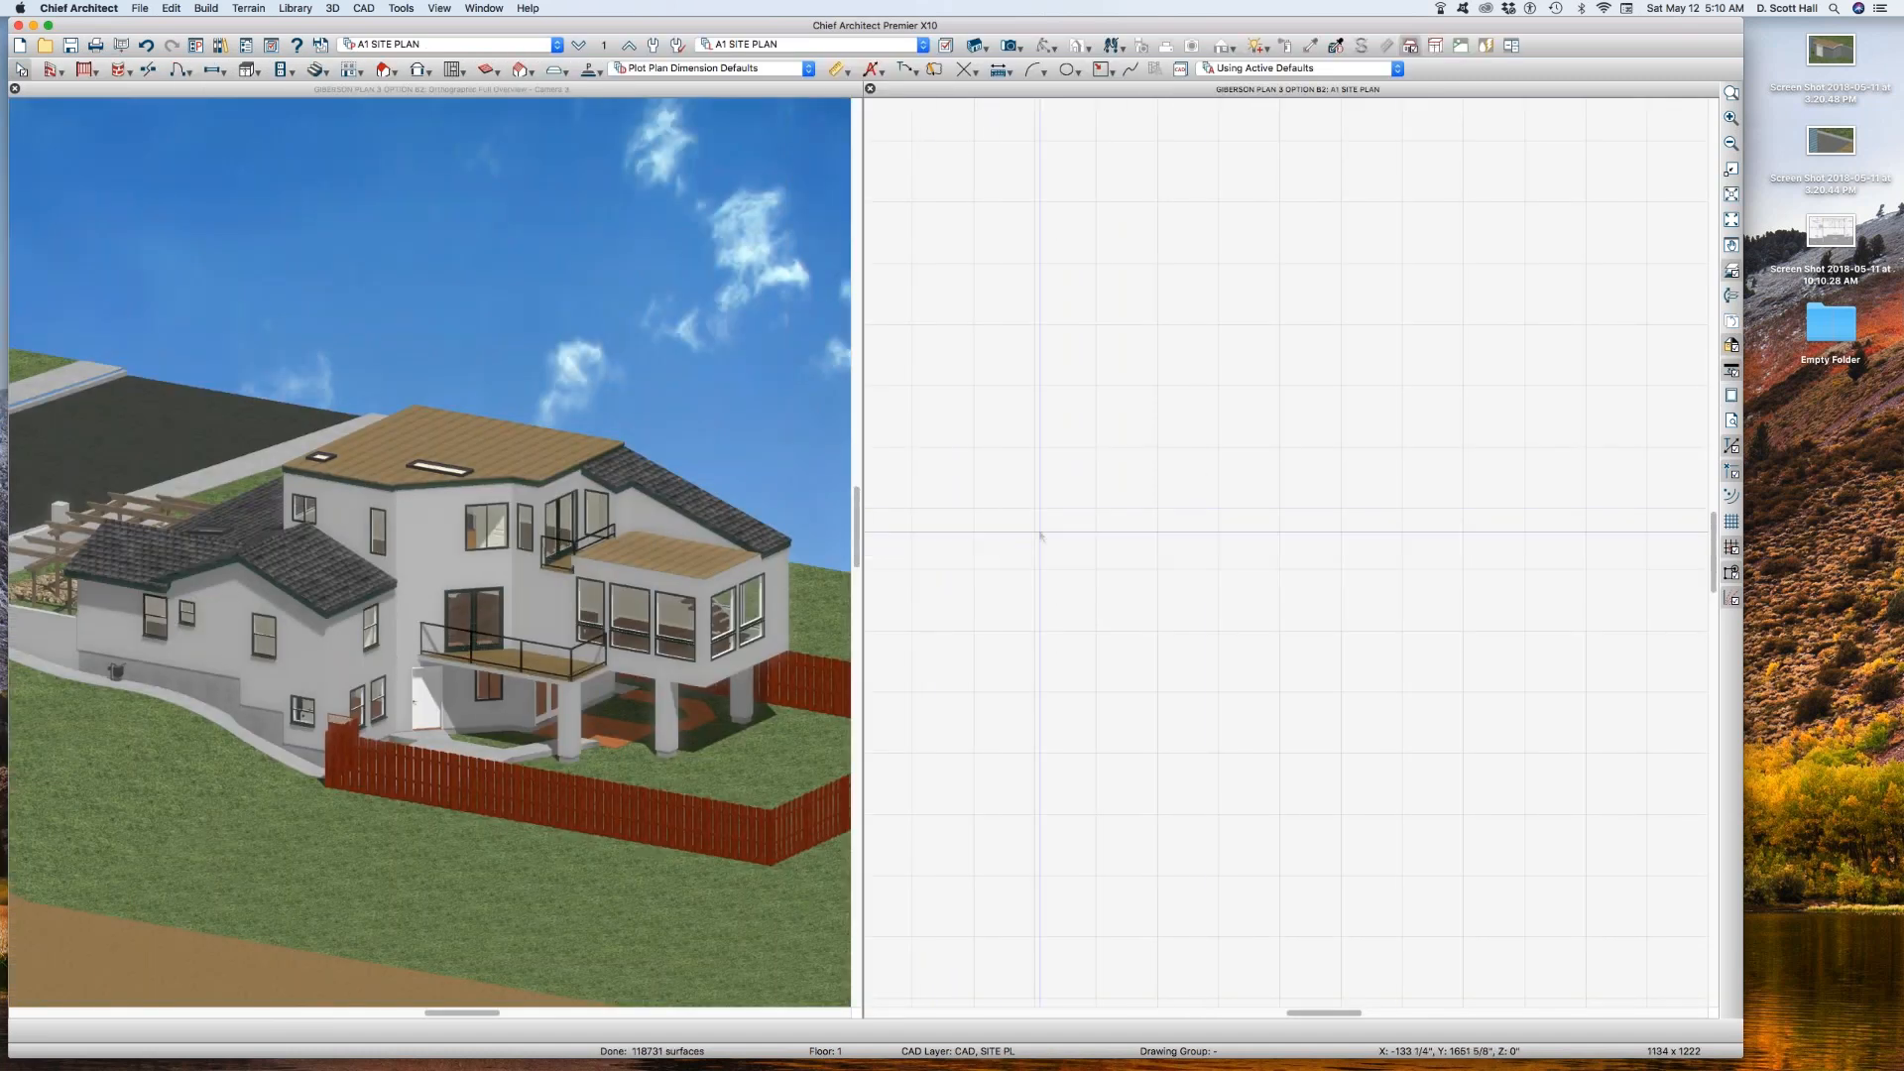
pyautogui.click(1731, 219)
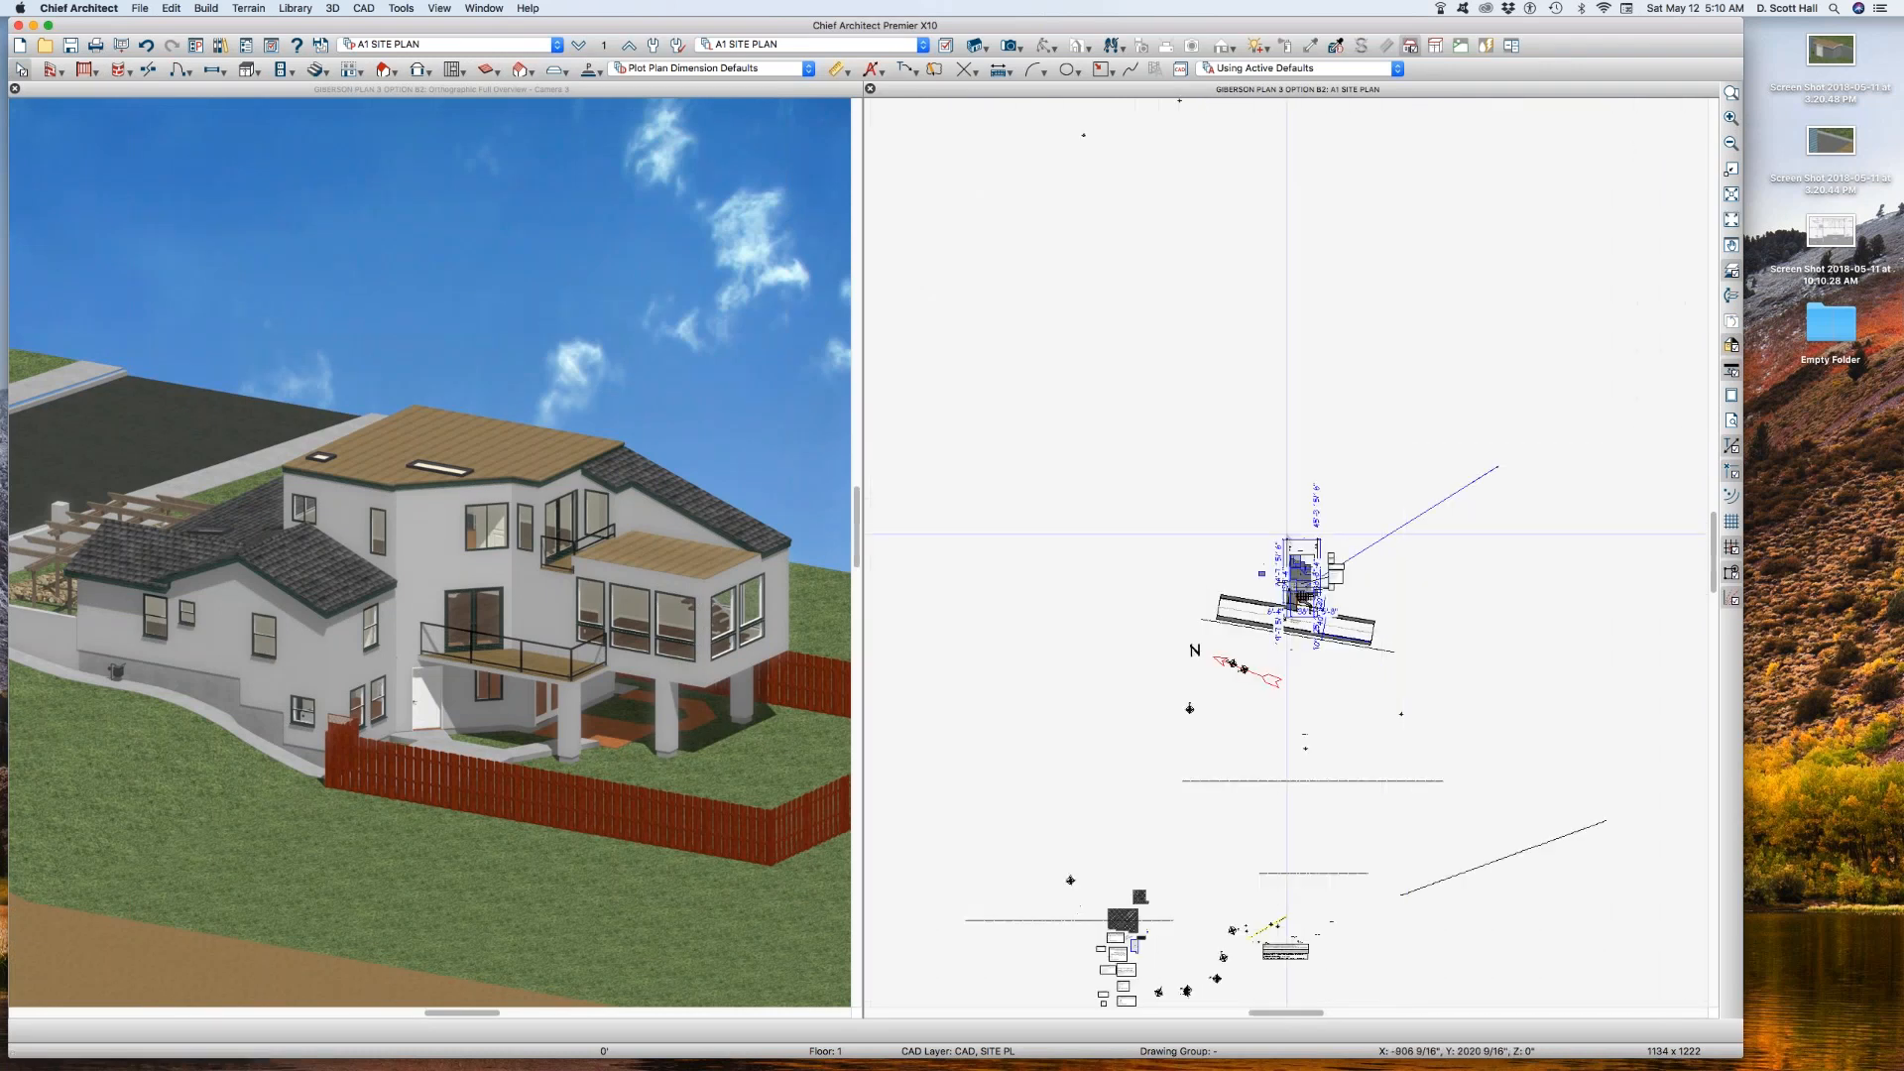
pyautogui.moveTo(1261, 525); pyautogui.dragTo(1352, 636)
pyautogui.scroll(4, 1302, 625)
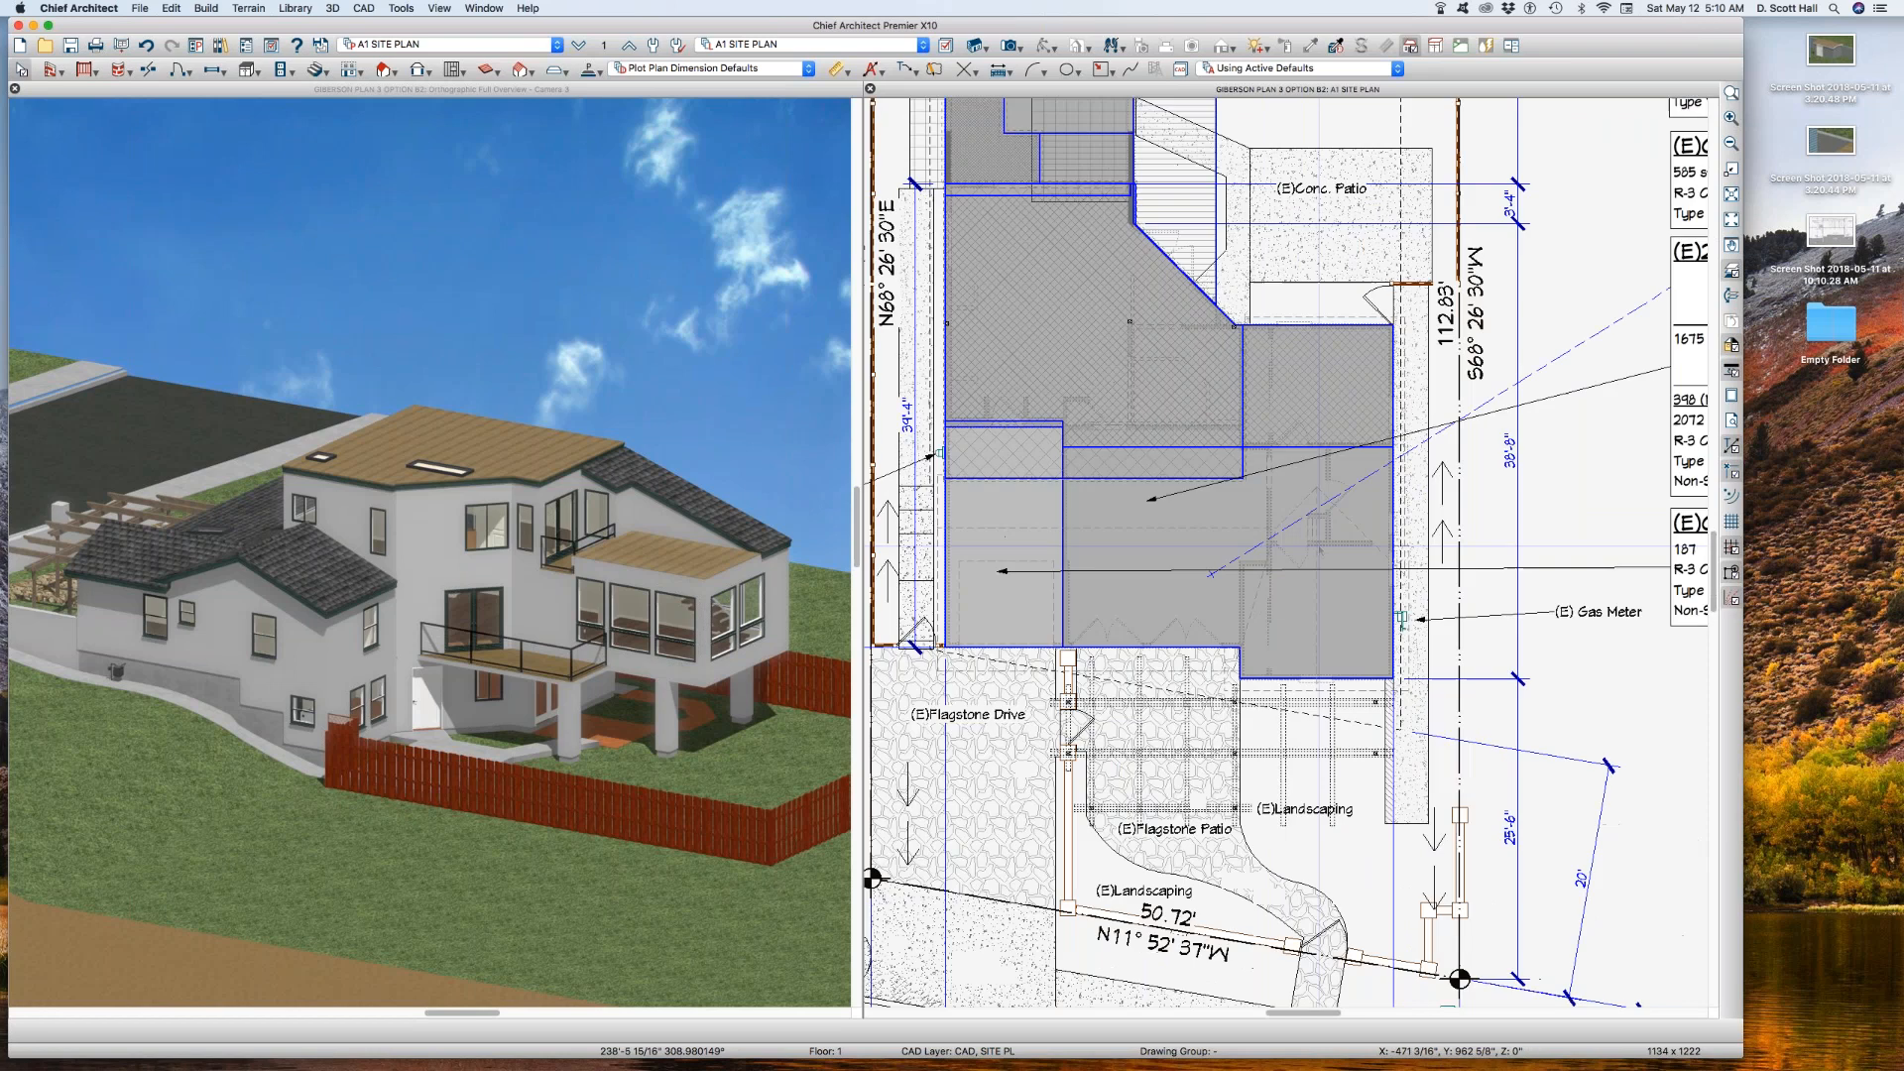
pyautogui.scroll(-2, 1314, 544)
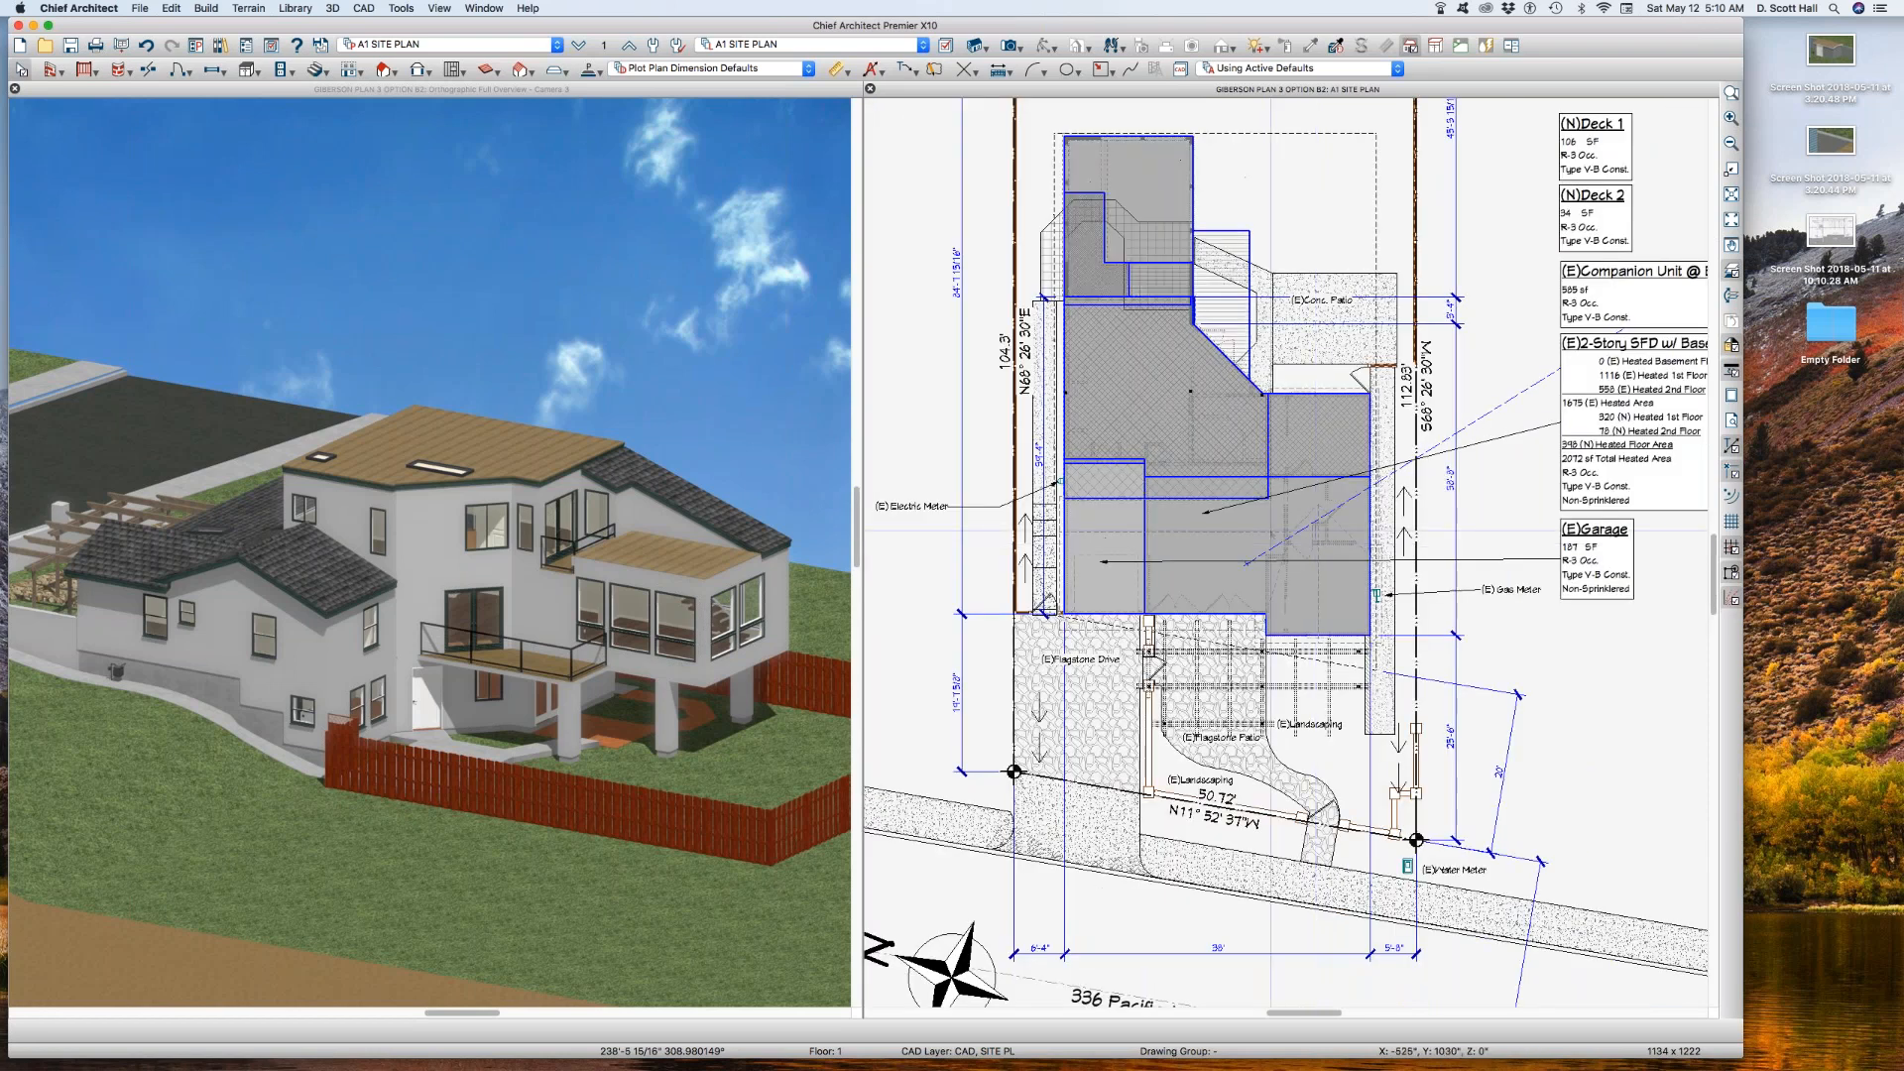
pyautogui.scroll(-1, 1200, 480)
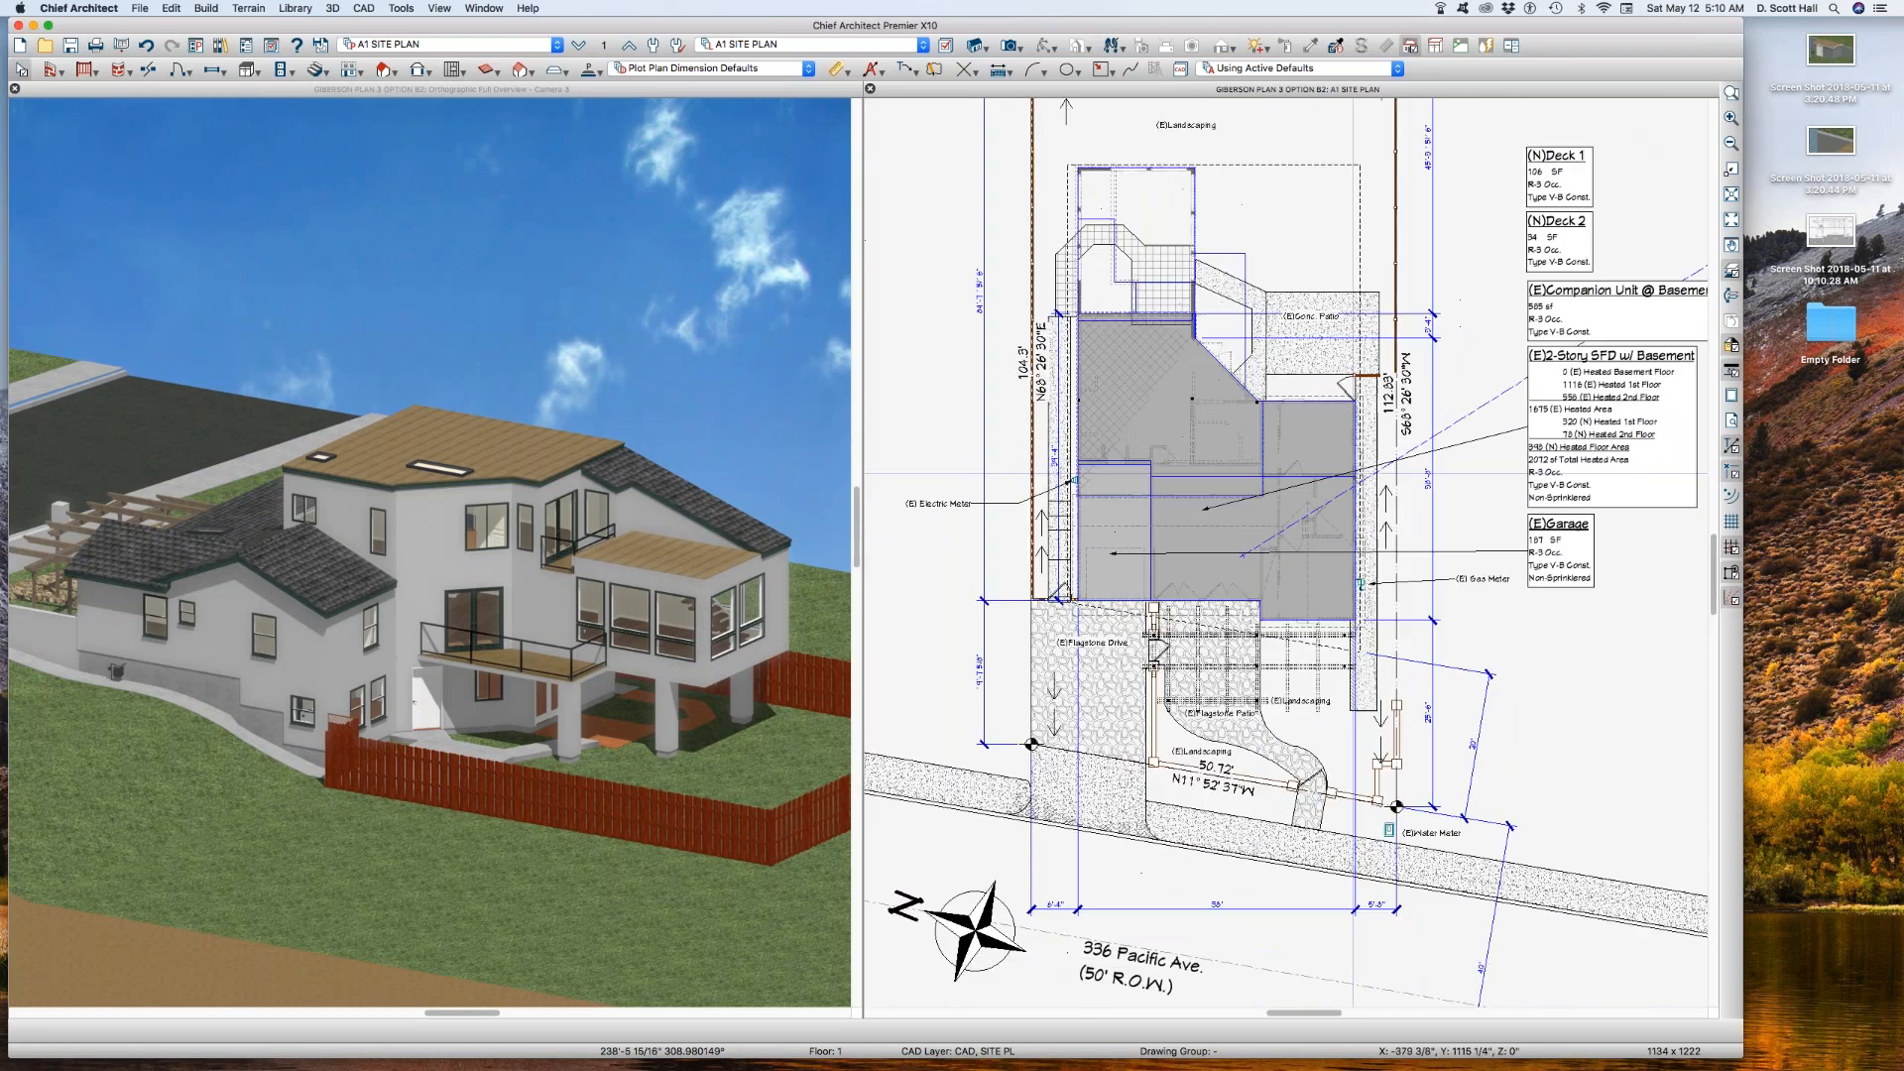
pyautogui.scroll(2, 1666, 382)
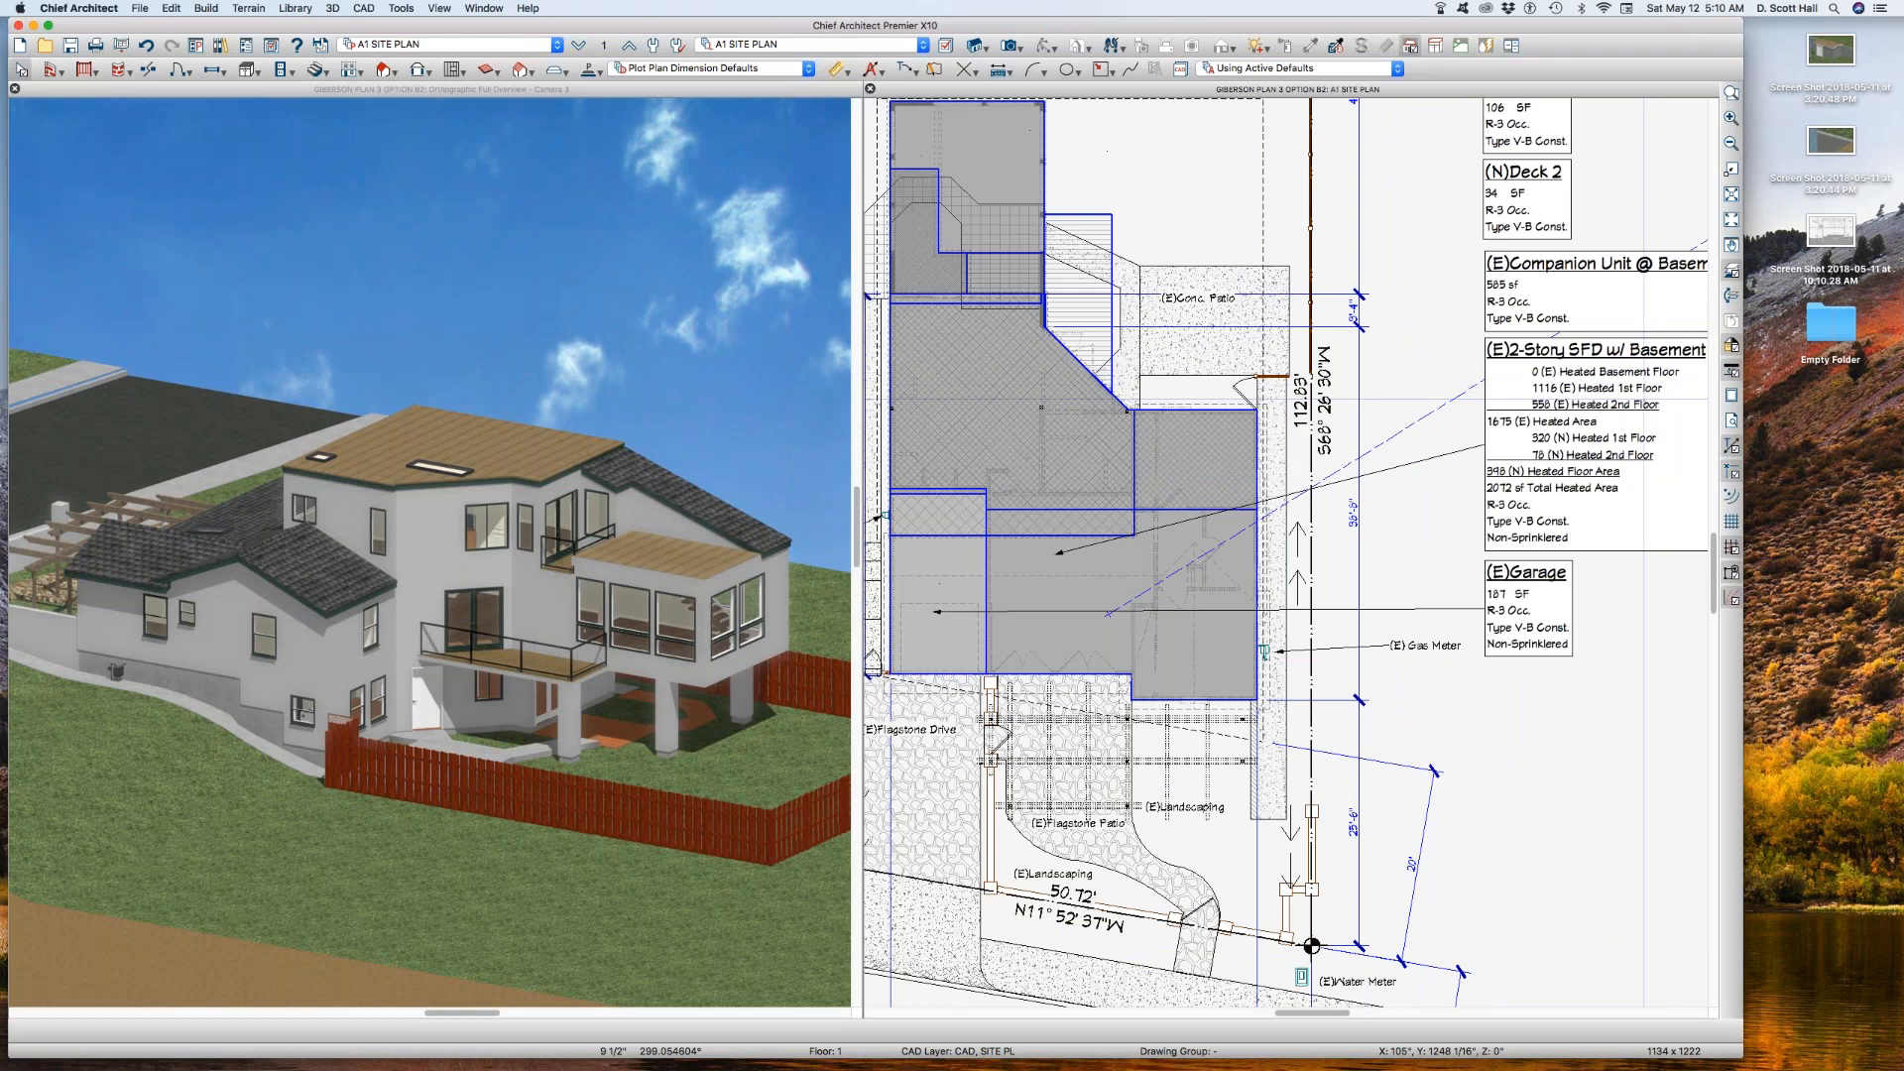
pyautogui.scroll(2, 1656, 397)
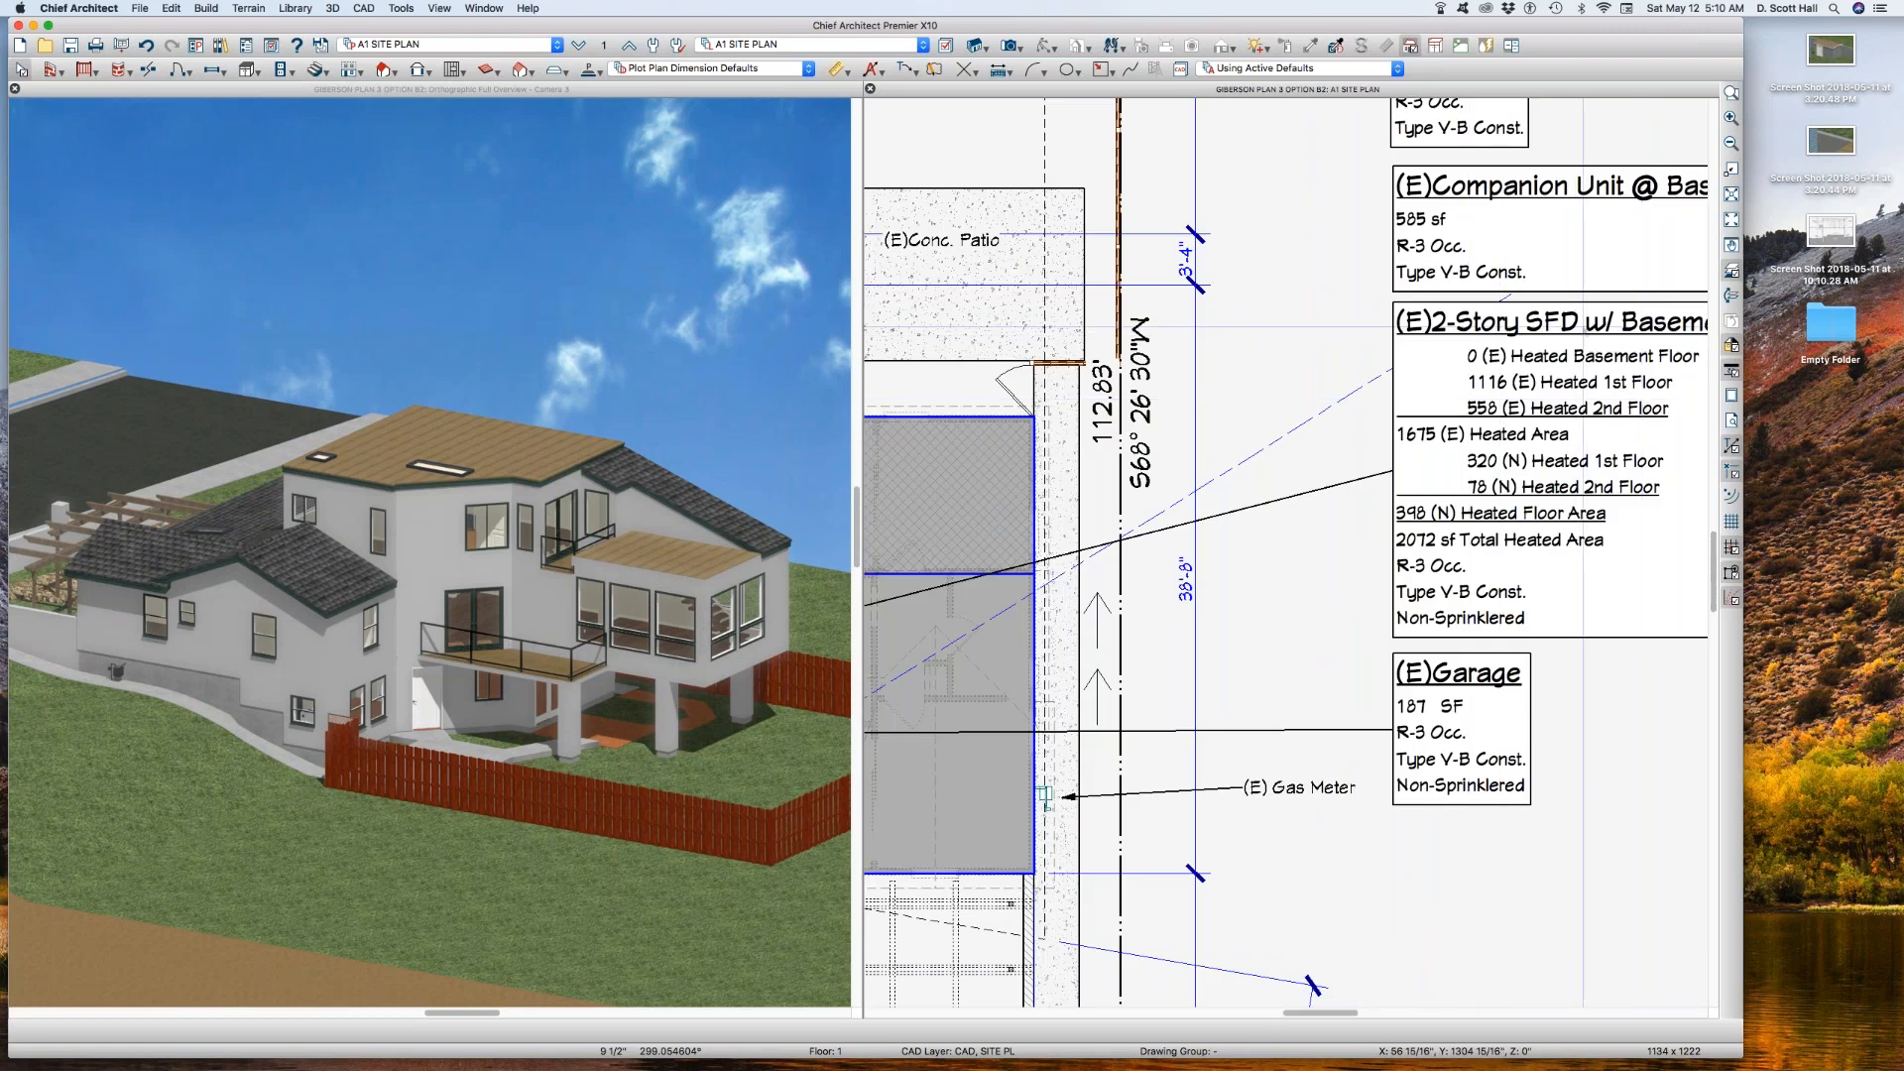
pyautogui.moveTo(1382, 331); pyautogui.dragTo(1701, 423)
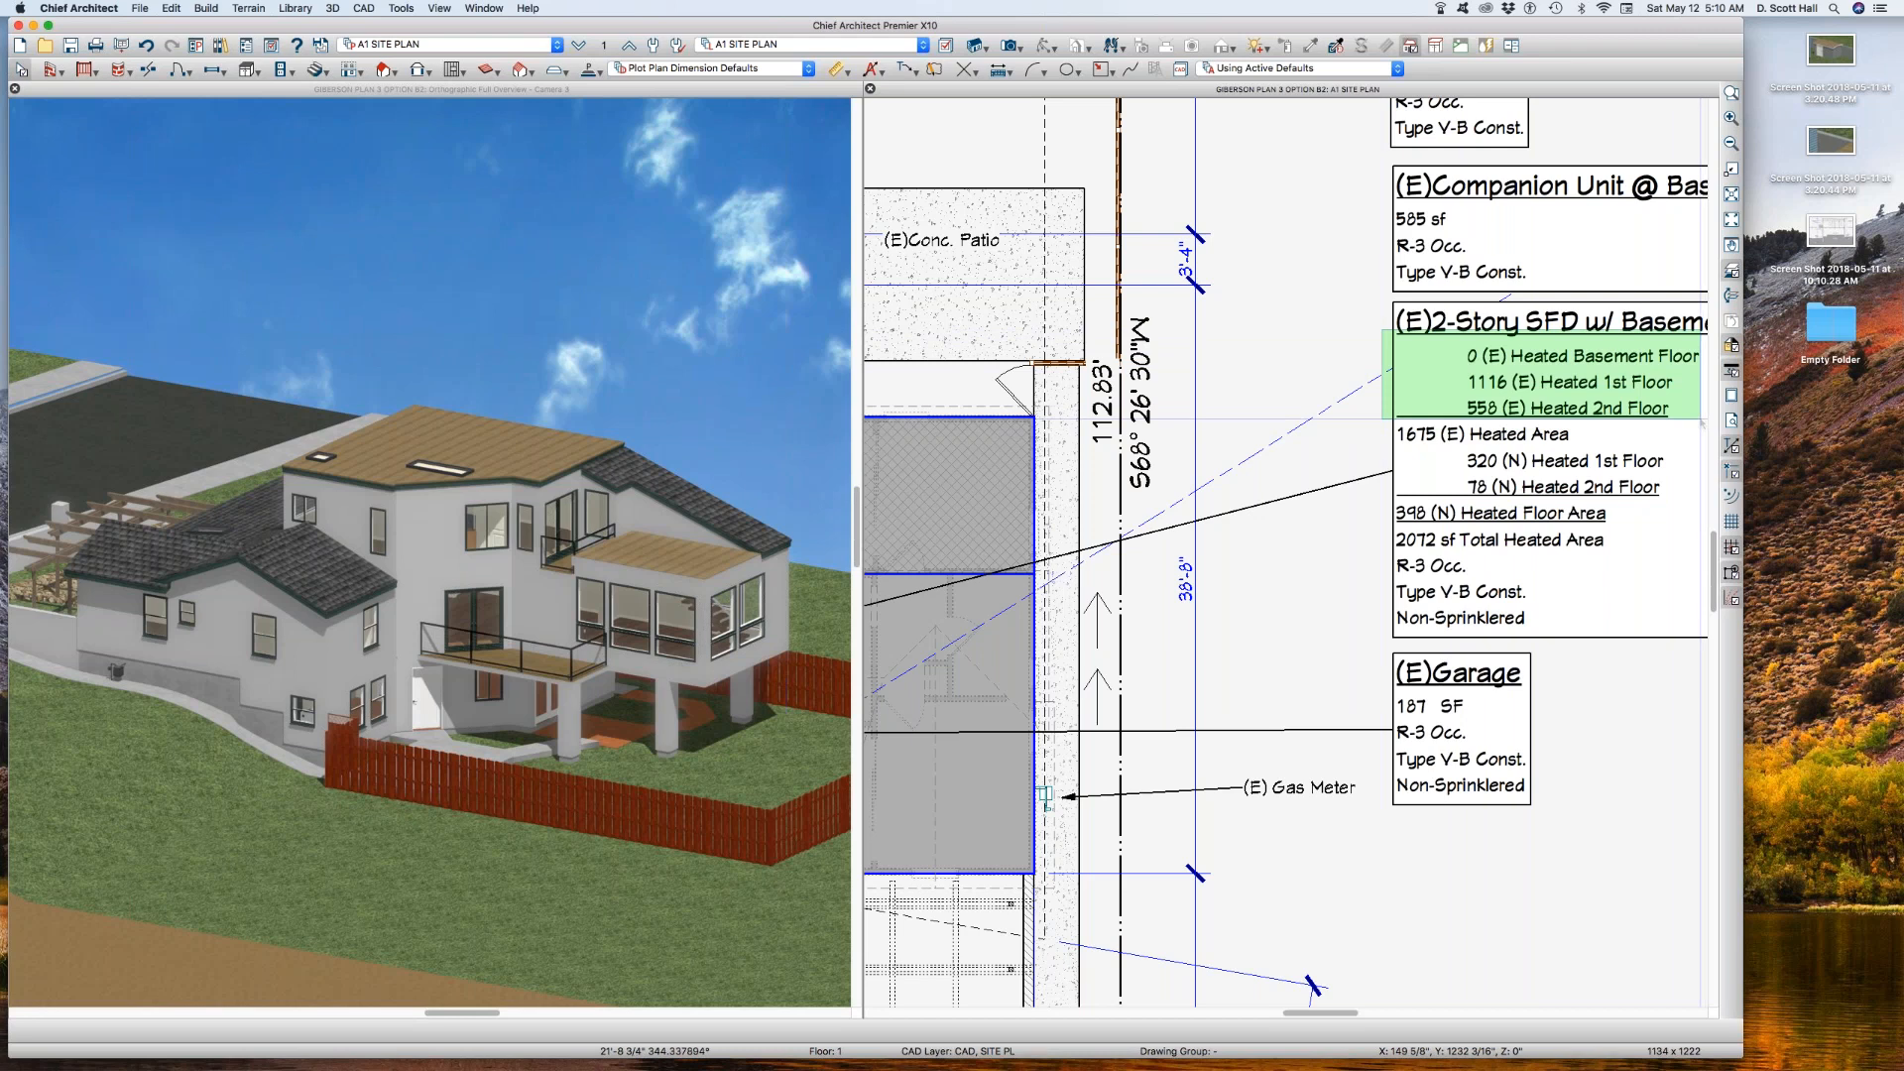
pyautogui.moveTo(1700, 423); pyautogui.dragTo(1627, 439)
pyautogui.moveTo(1651, 530); pyautogui.dragTo(1368, 493)
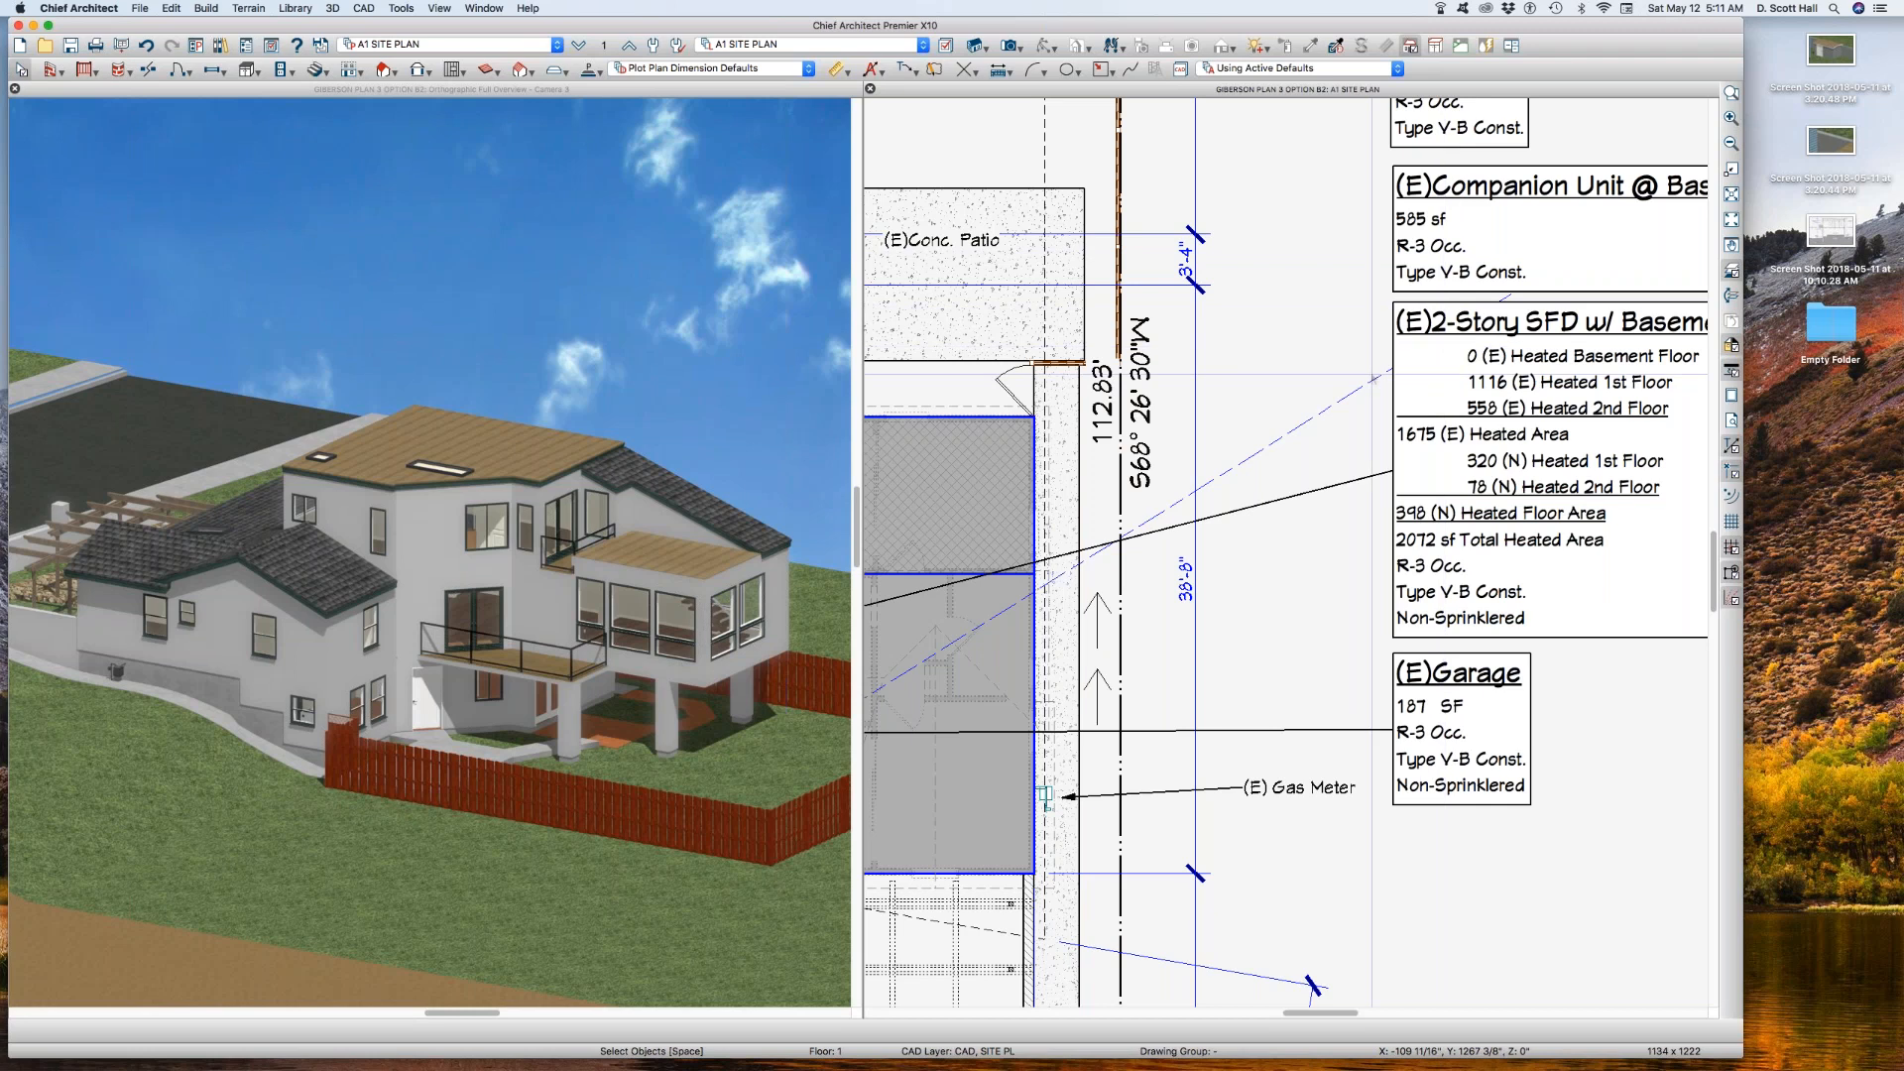
pyautogui.scroll(-2, 1350, 346)
pyautogui.scroll(-2, 1349, 345)
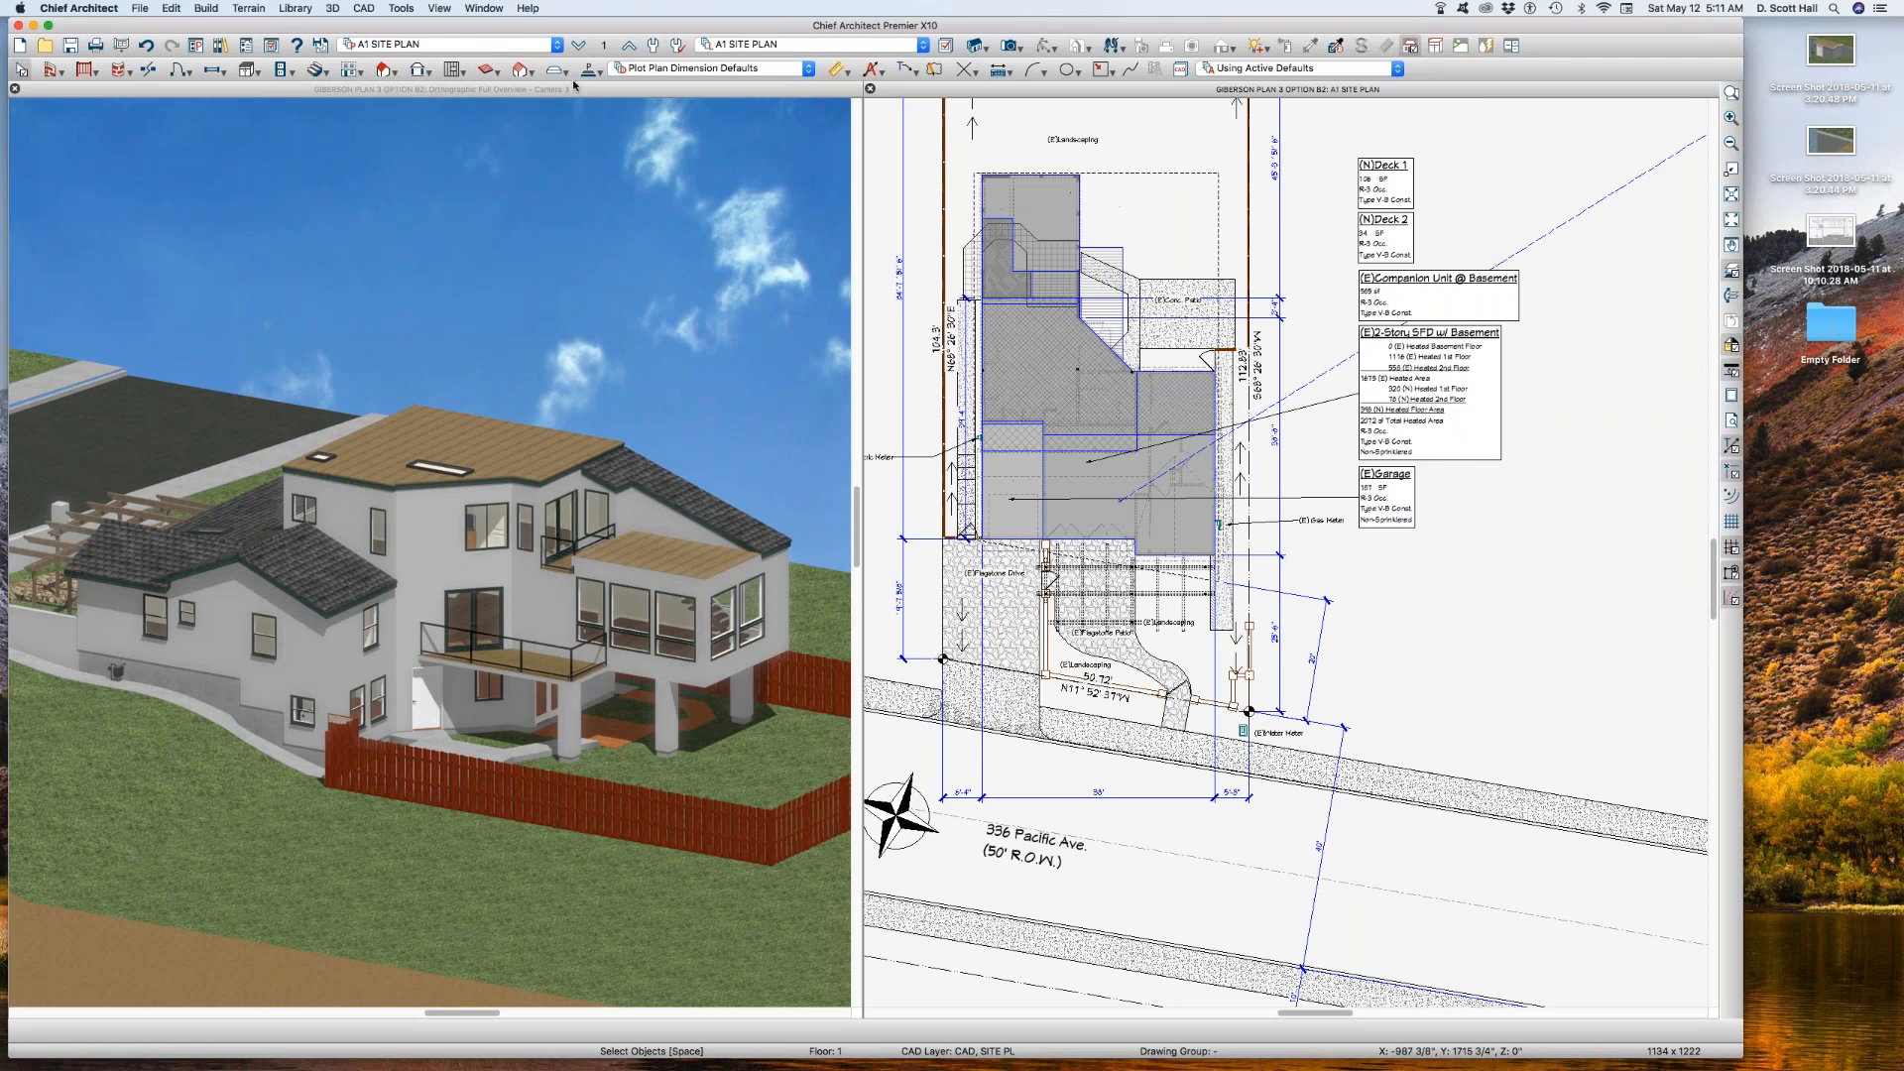
# Step: Copy the A1 SITE PLAN annotation set and name the copy A1 SITE PLAN AA B
pyautogui.press('a')
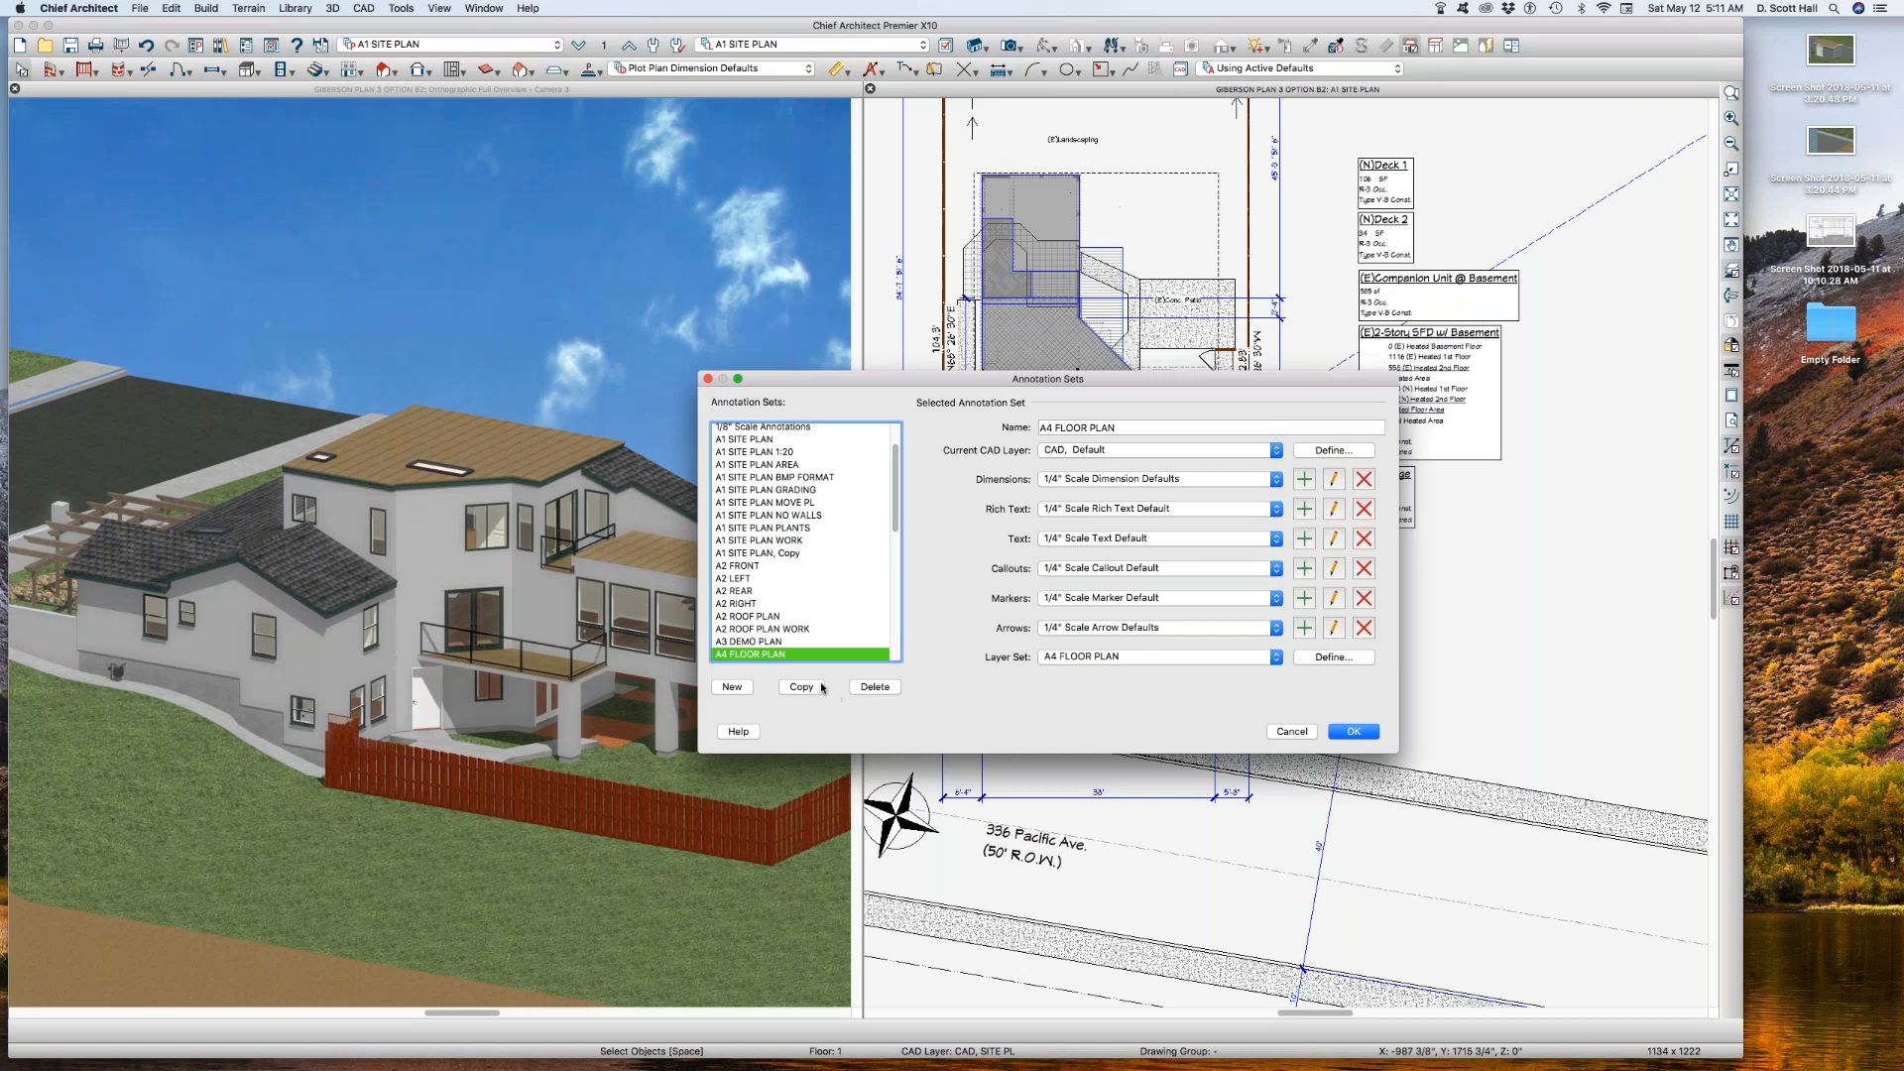
pyautogui.click(1284, 734)
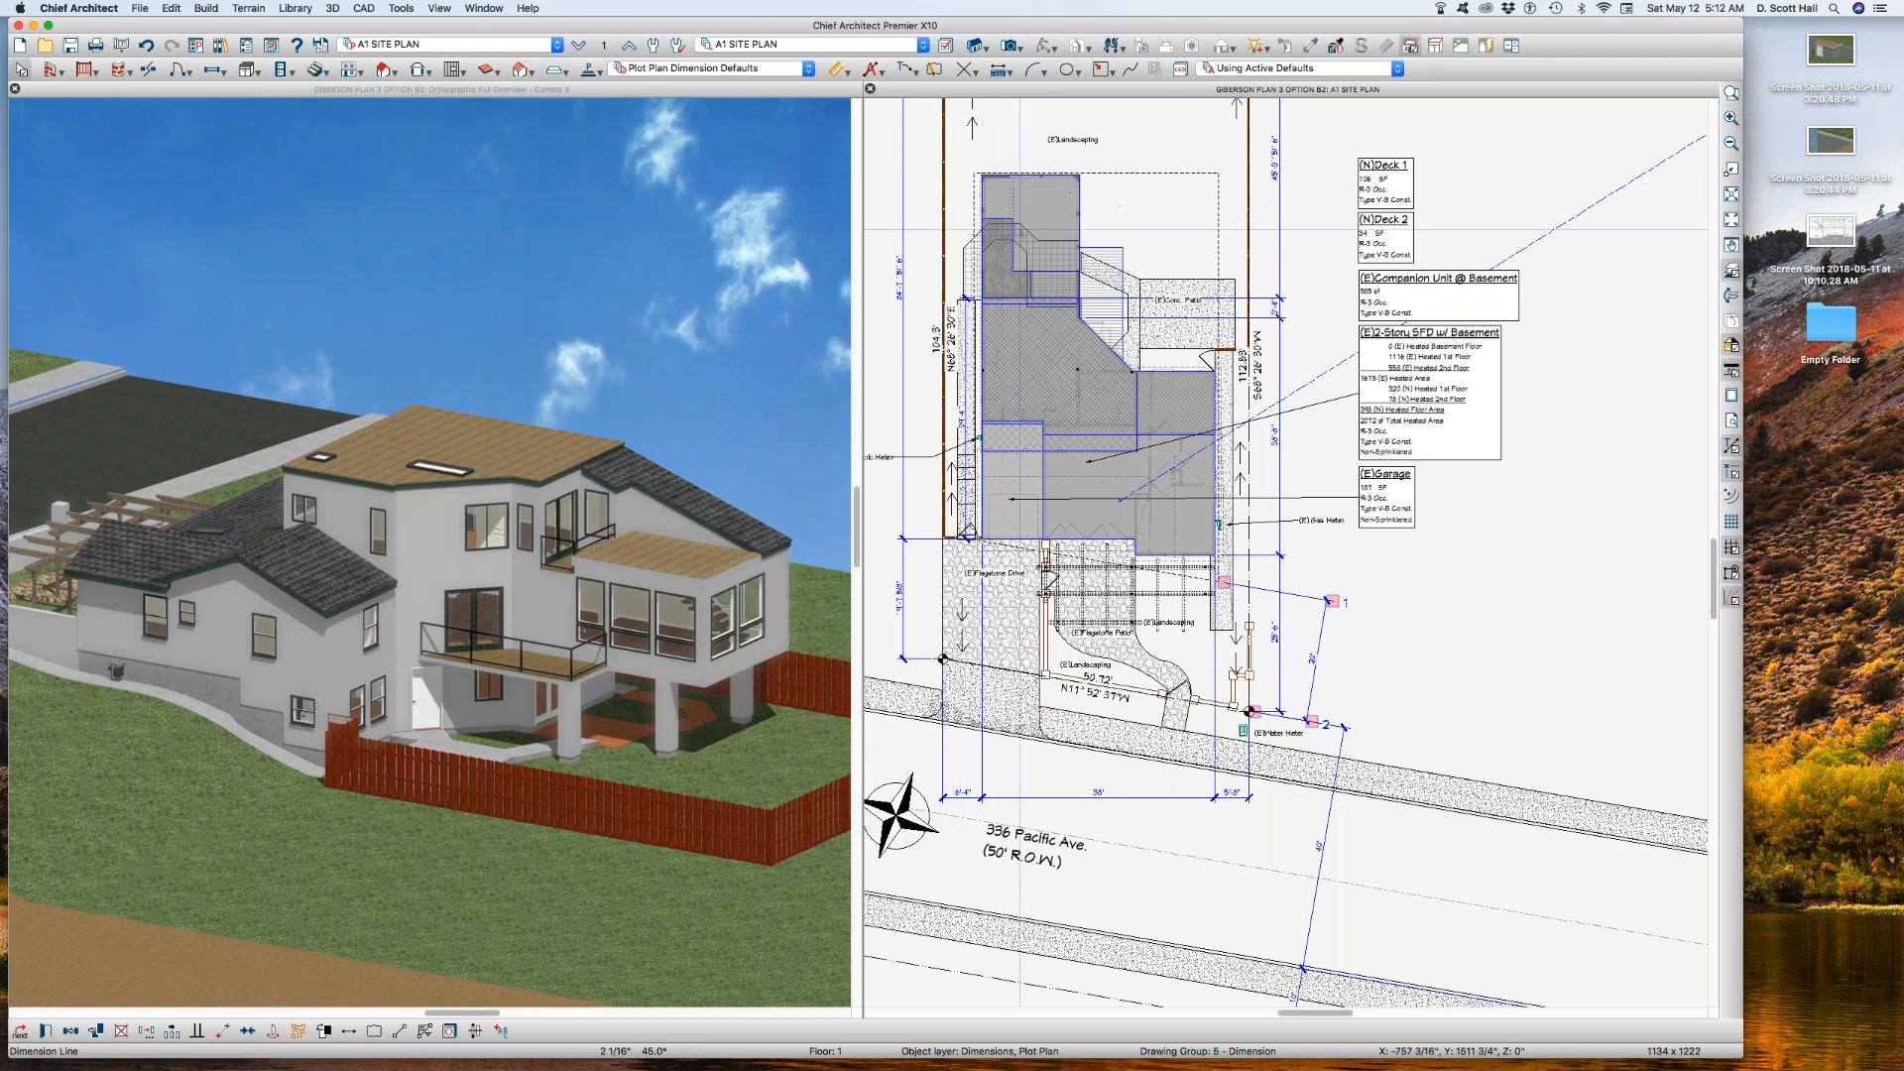
pyautogui.press('a')
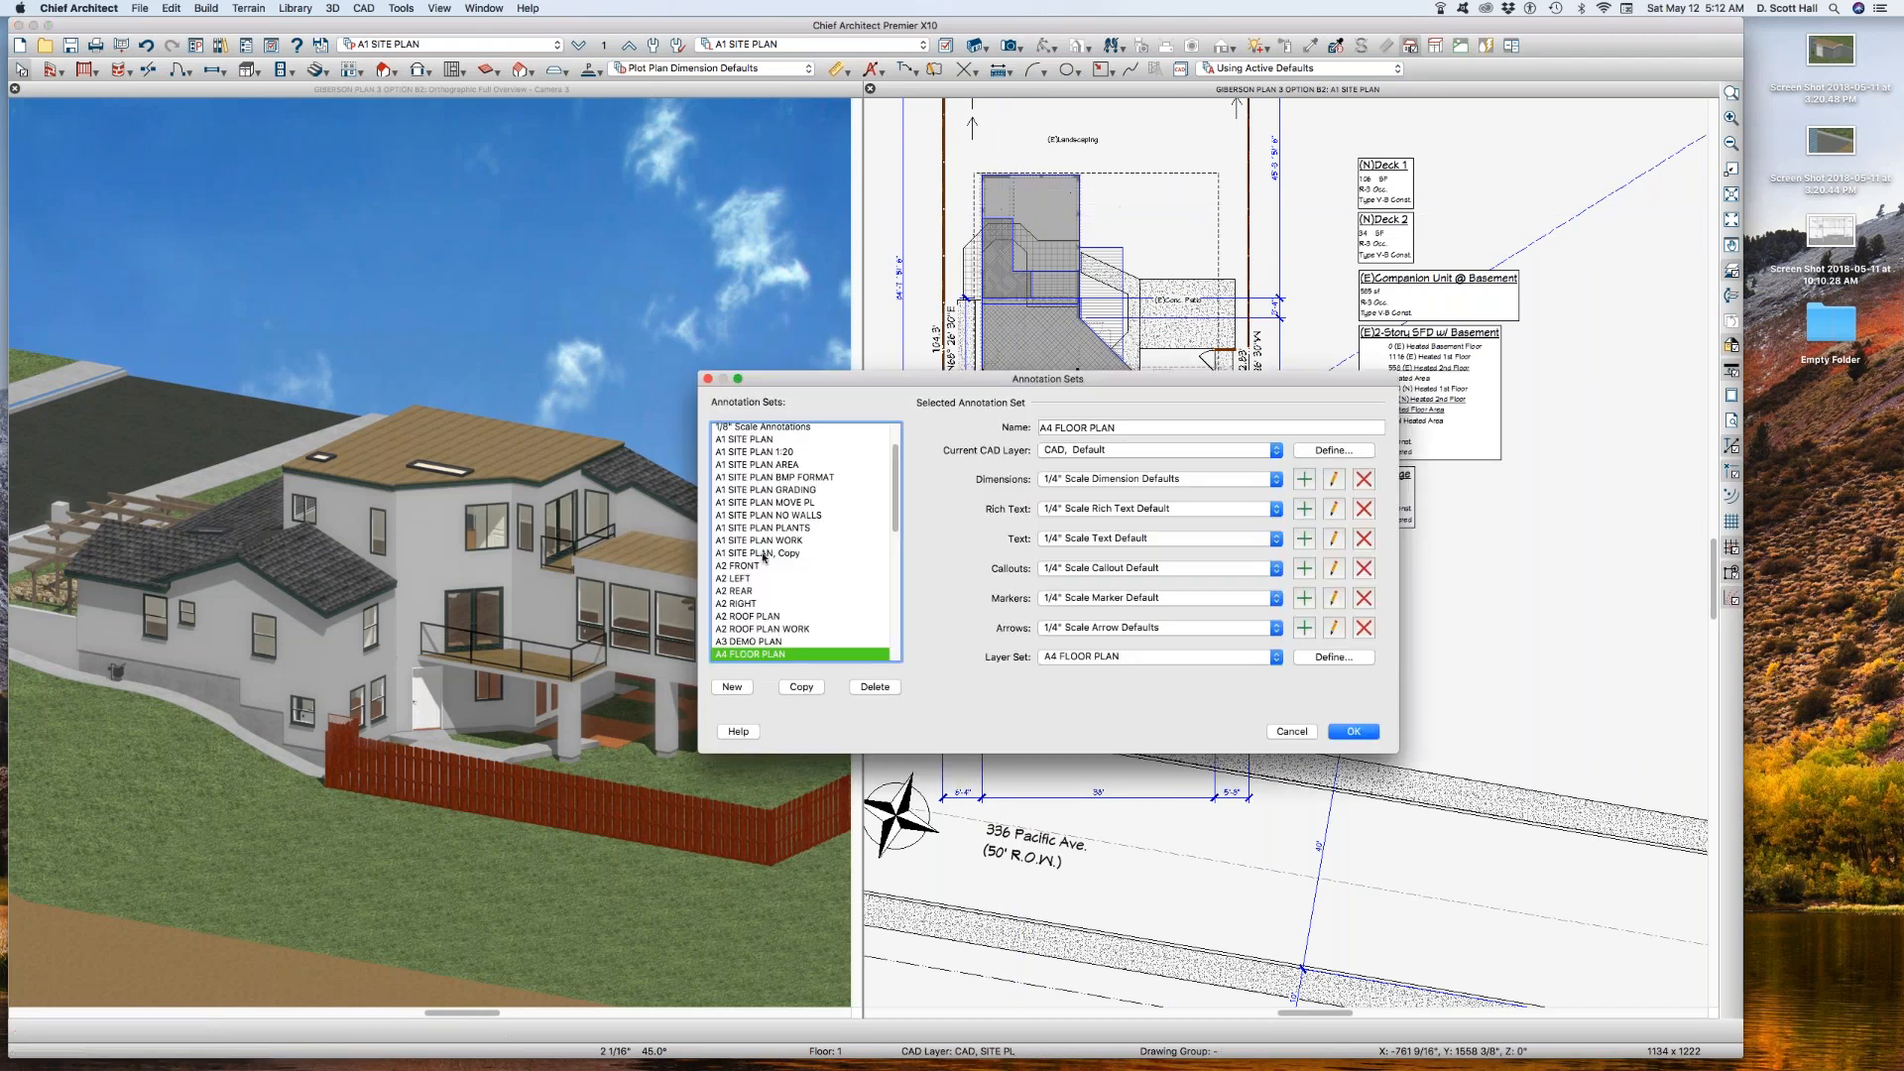
pyautogui.click(765, 441)
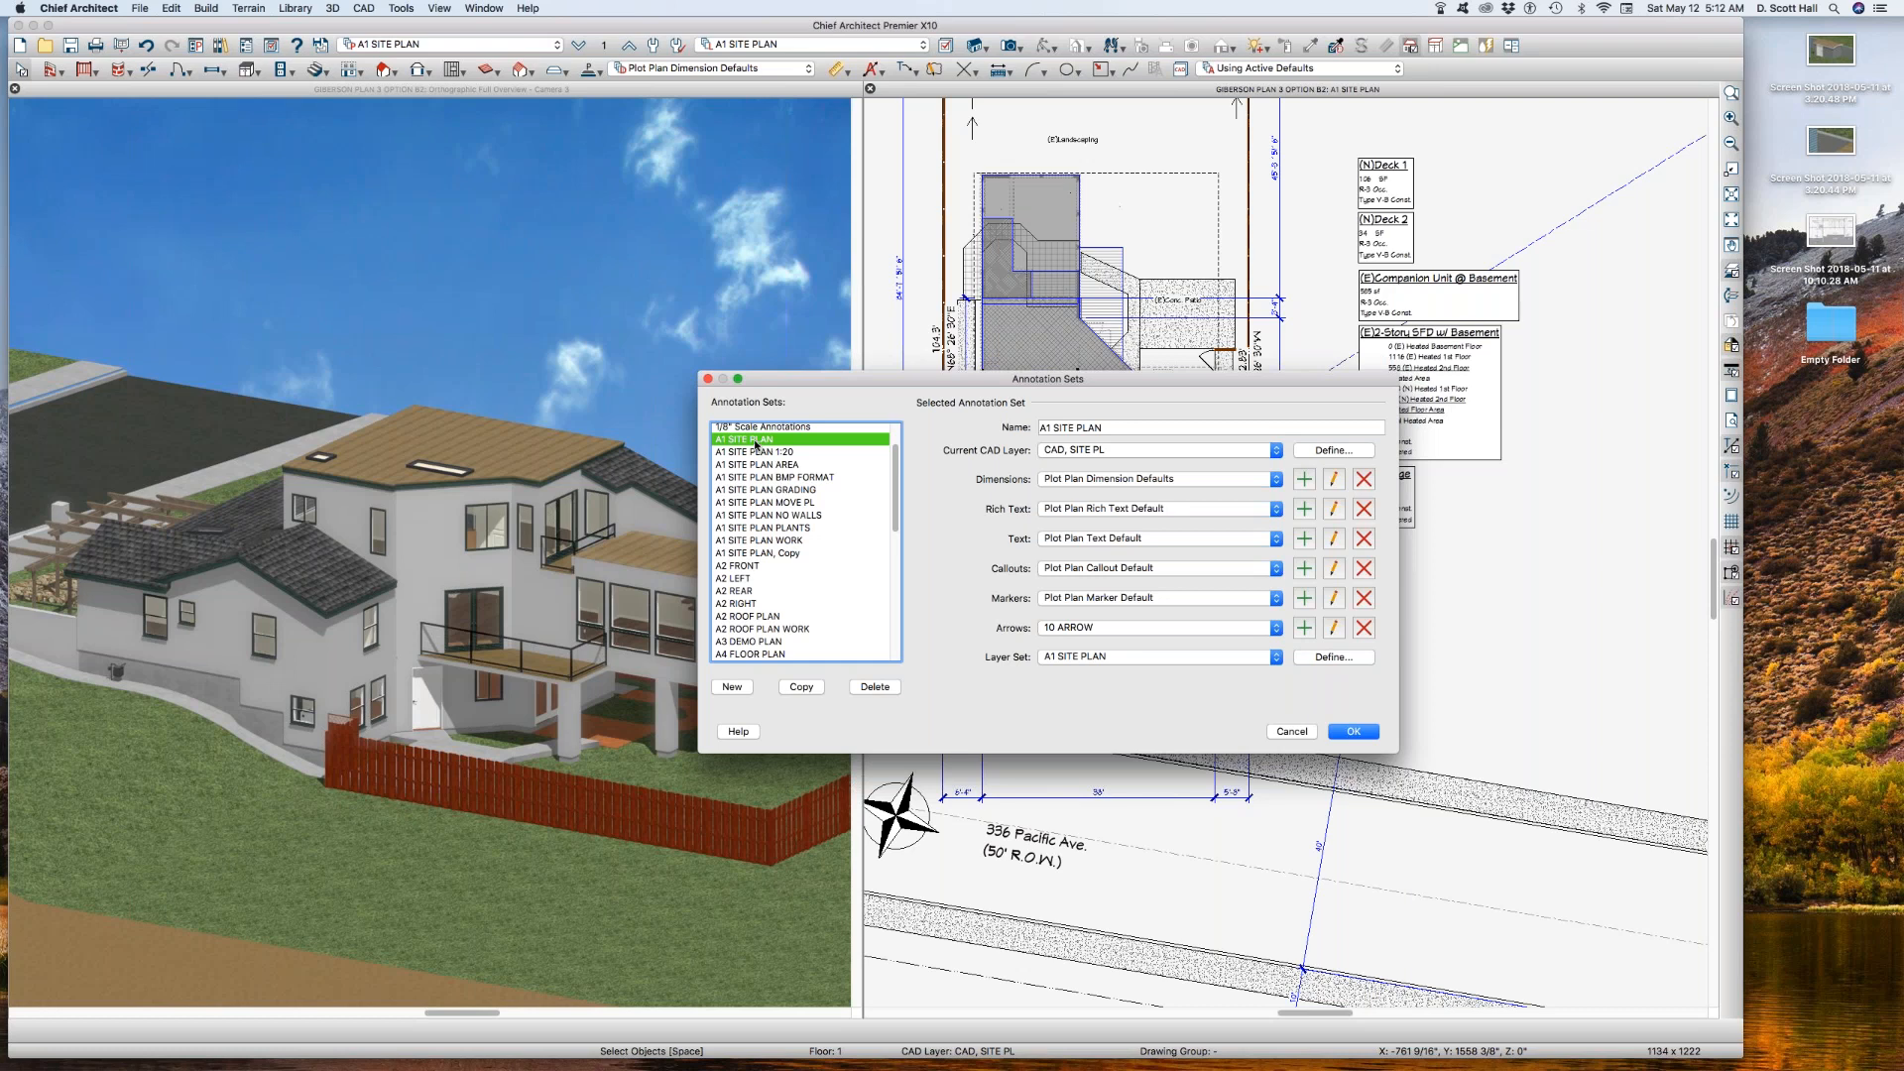
pyautogui.click(801, 686)
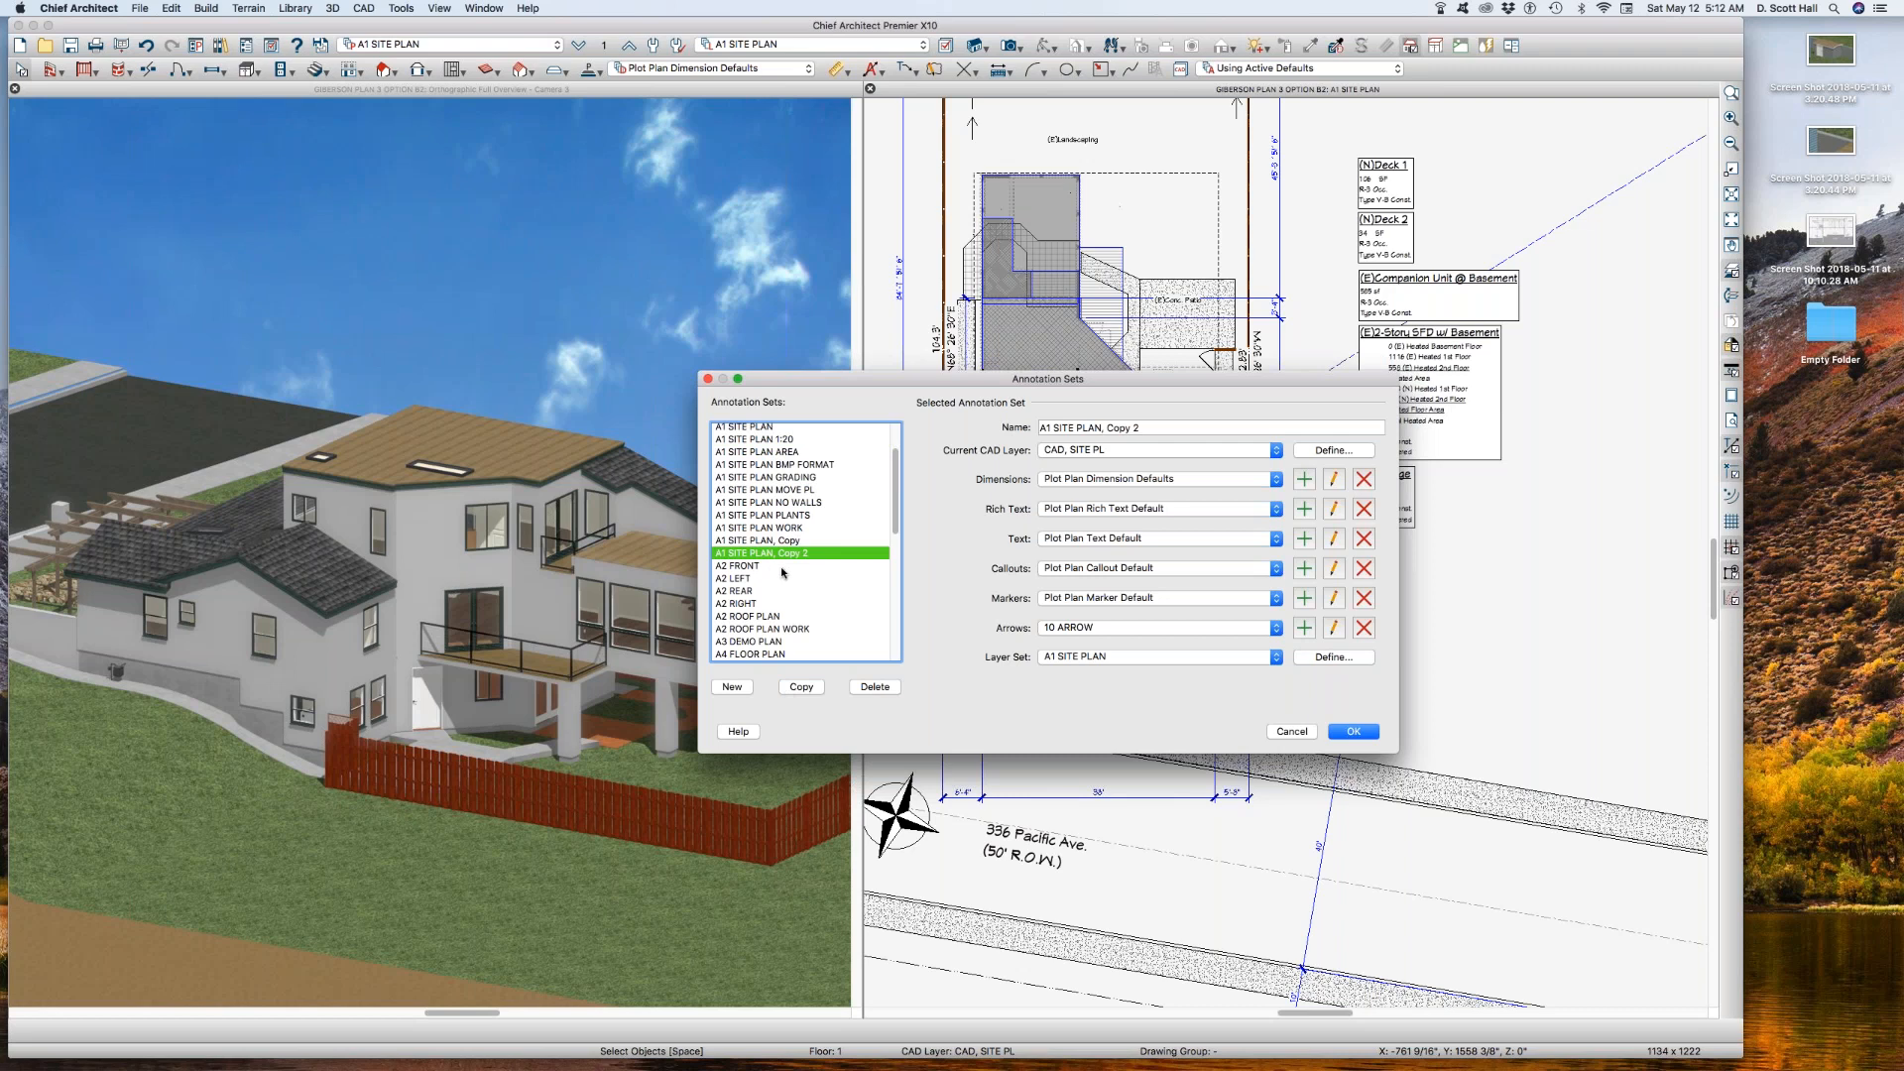
pyautogui.click(1100, 427)
pyautogui.keyDown('shift'); pyautogui.click(1250, 429); pyautogui.keyUp('shift')
pyautogui.press('BackSpace')
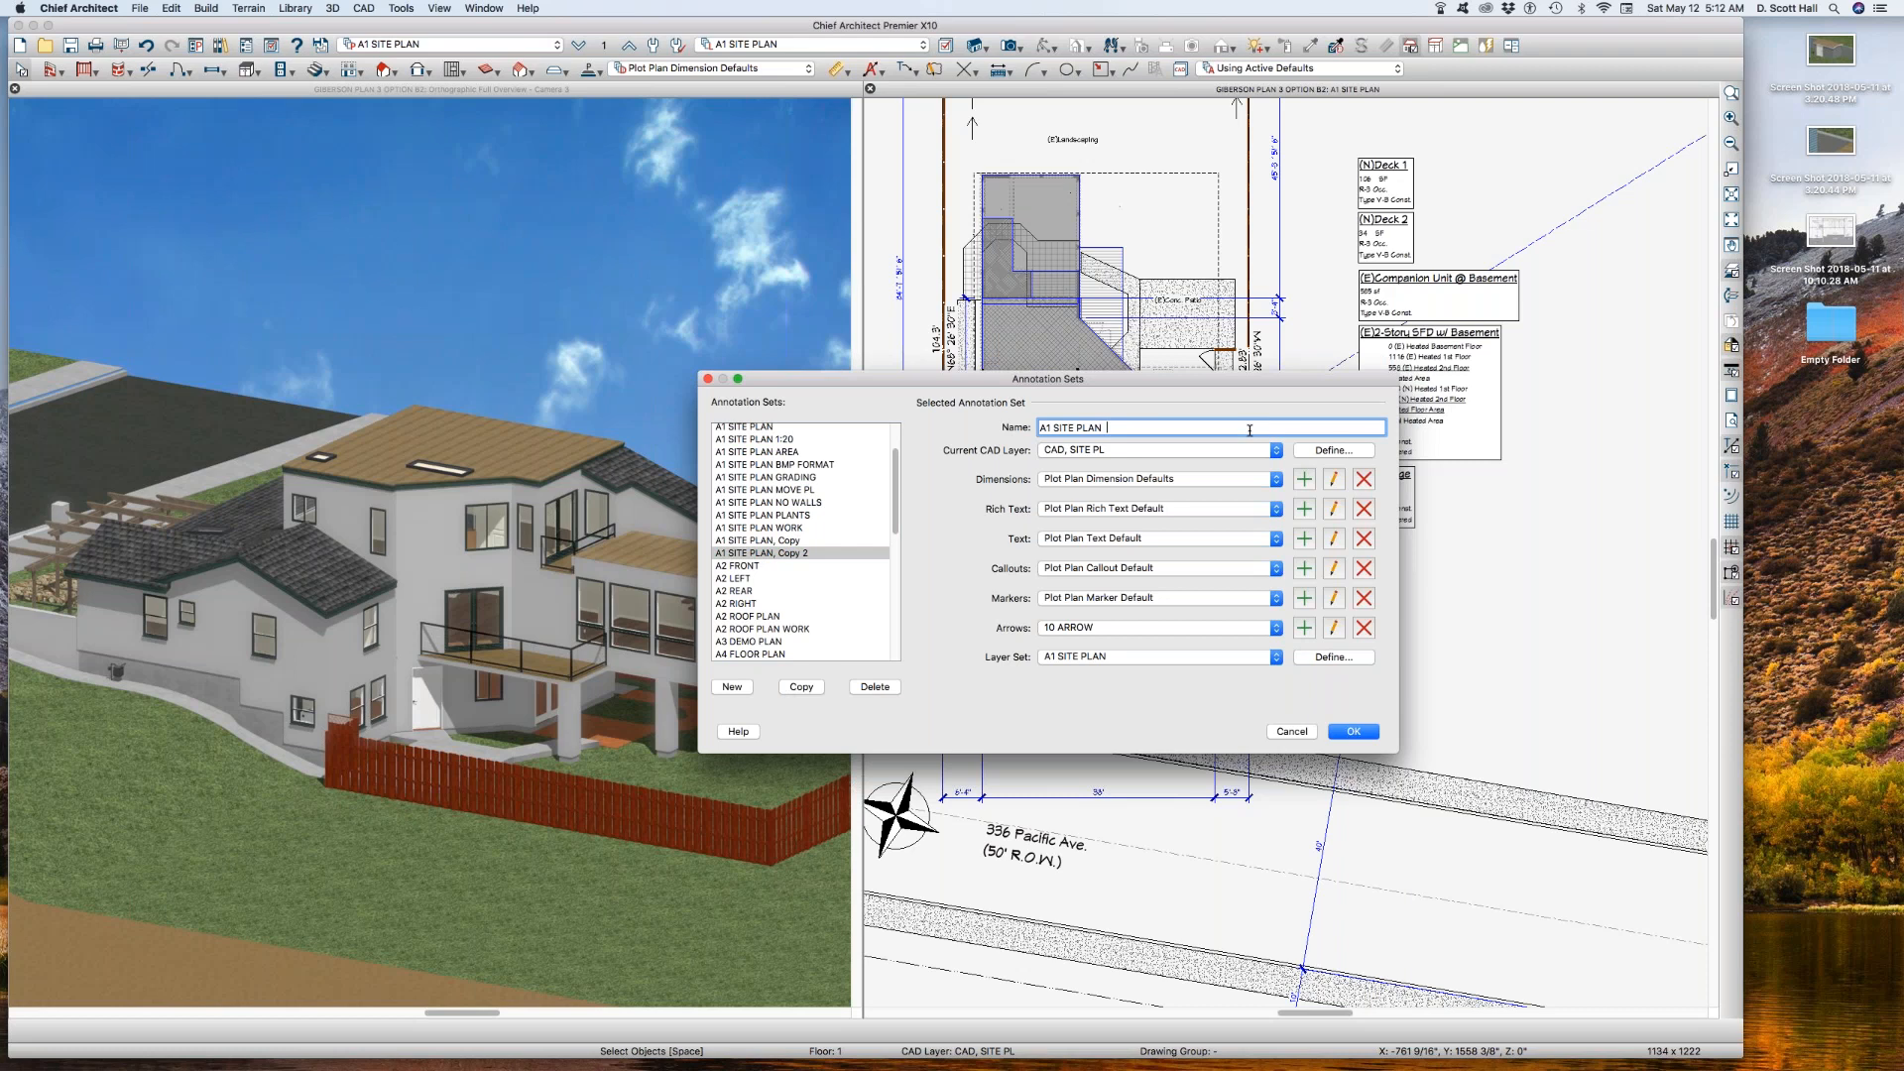
pyautogui.write('AA B')
# Step: Copy the A1 SITE PLAN layer set as A1 SITE PLAN AA B for use by the new annotation set
pyautogui.click(1332, 657)
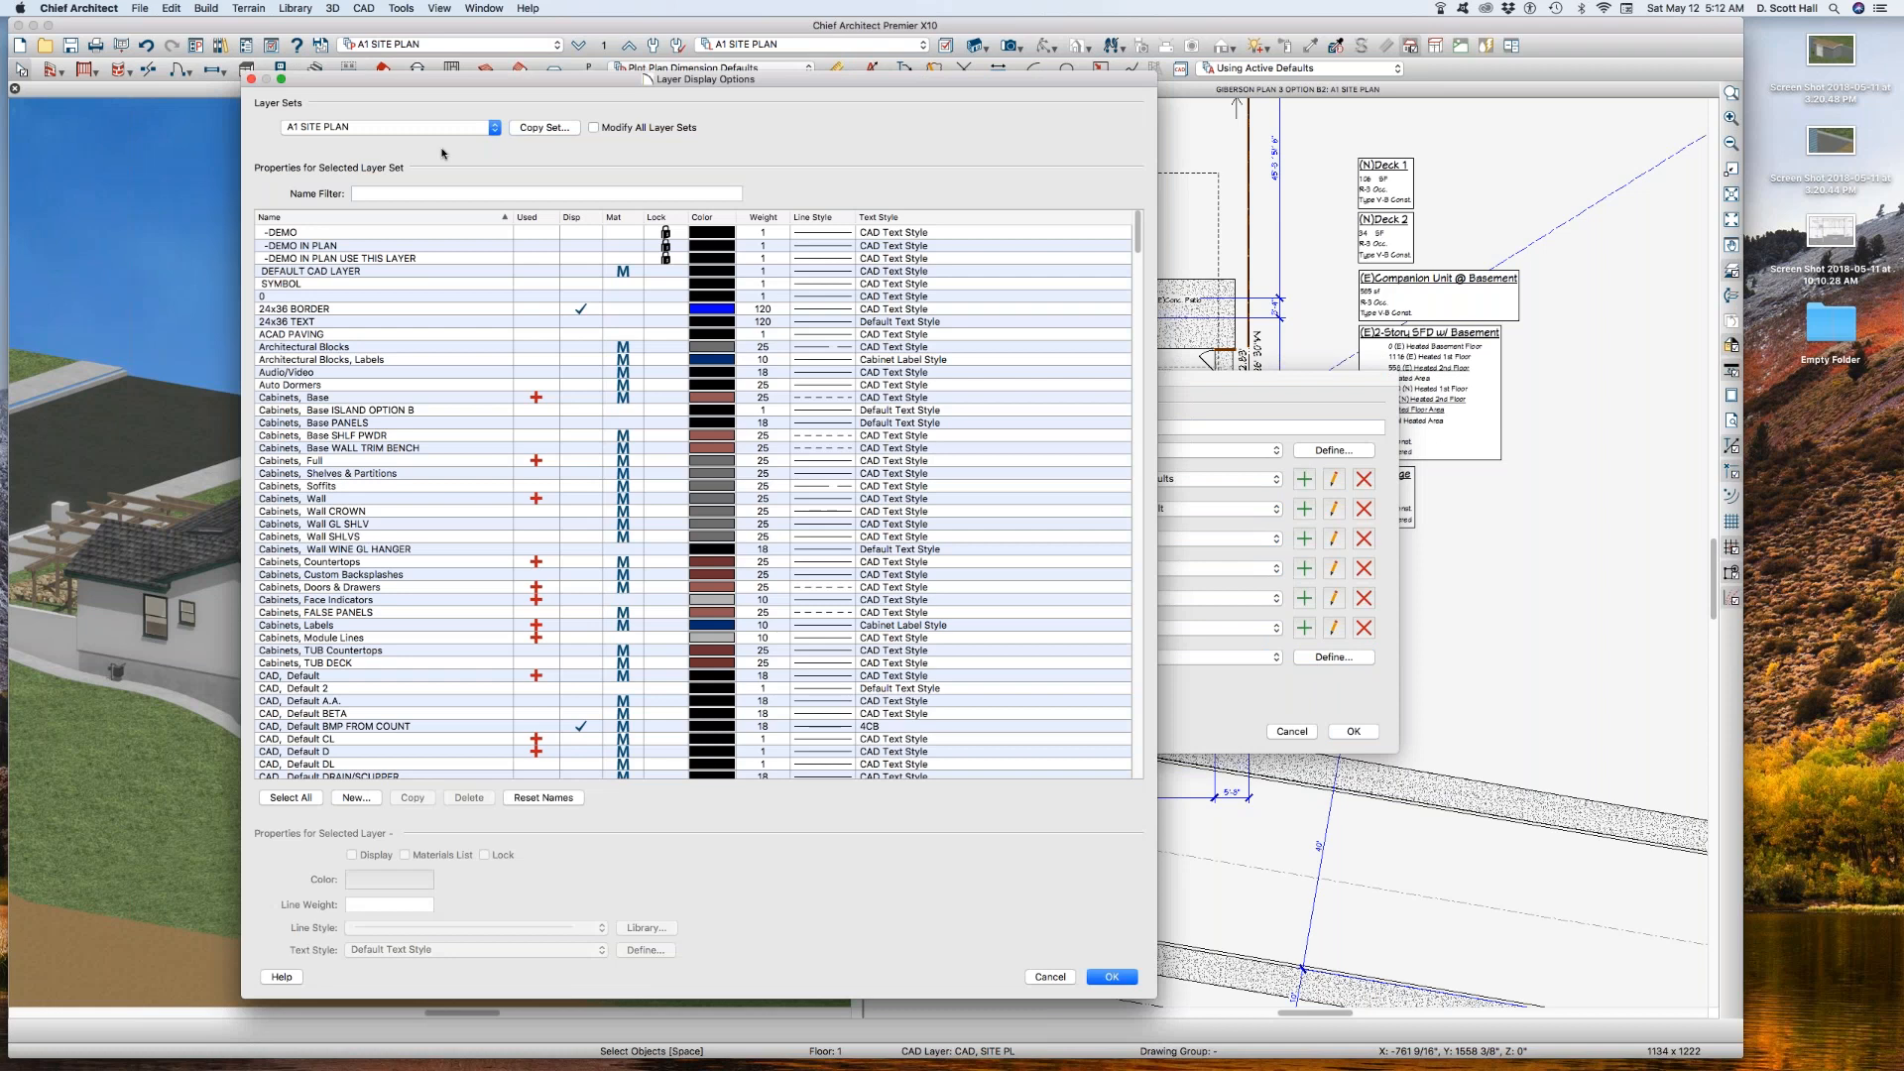
pyautogui.click(541, 129)
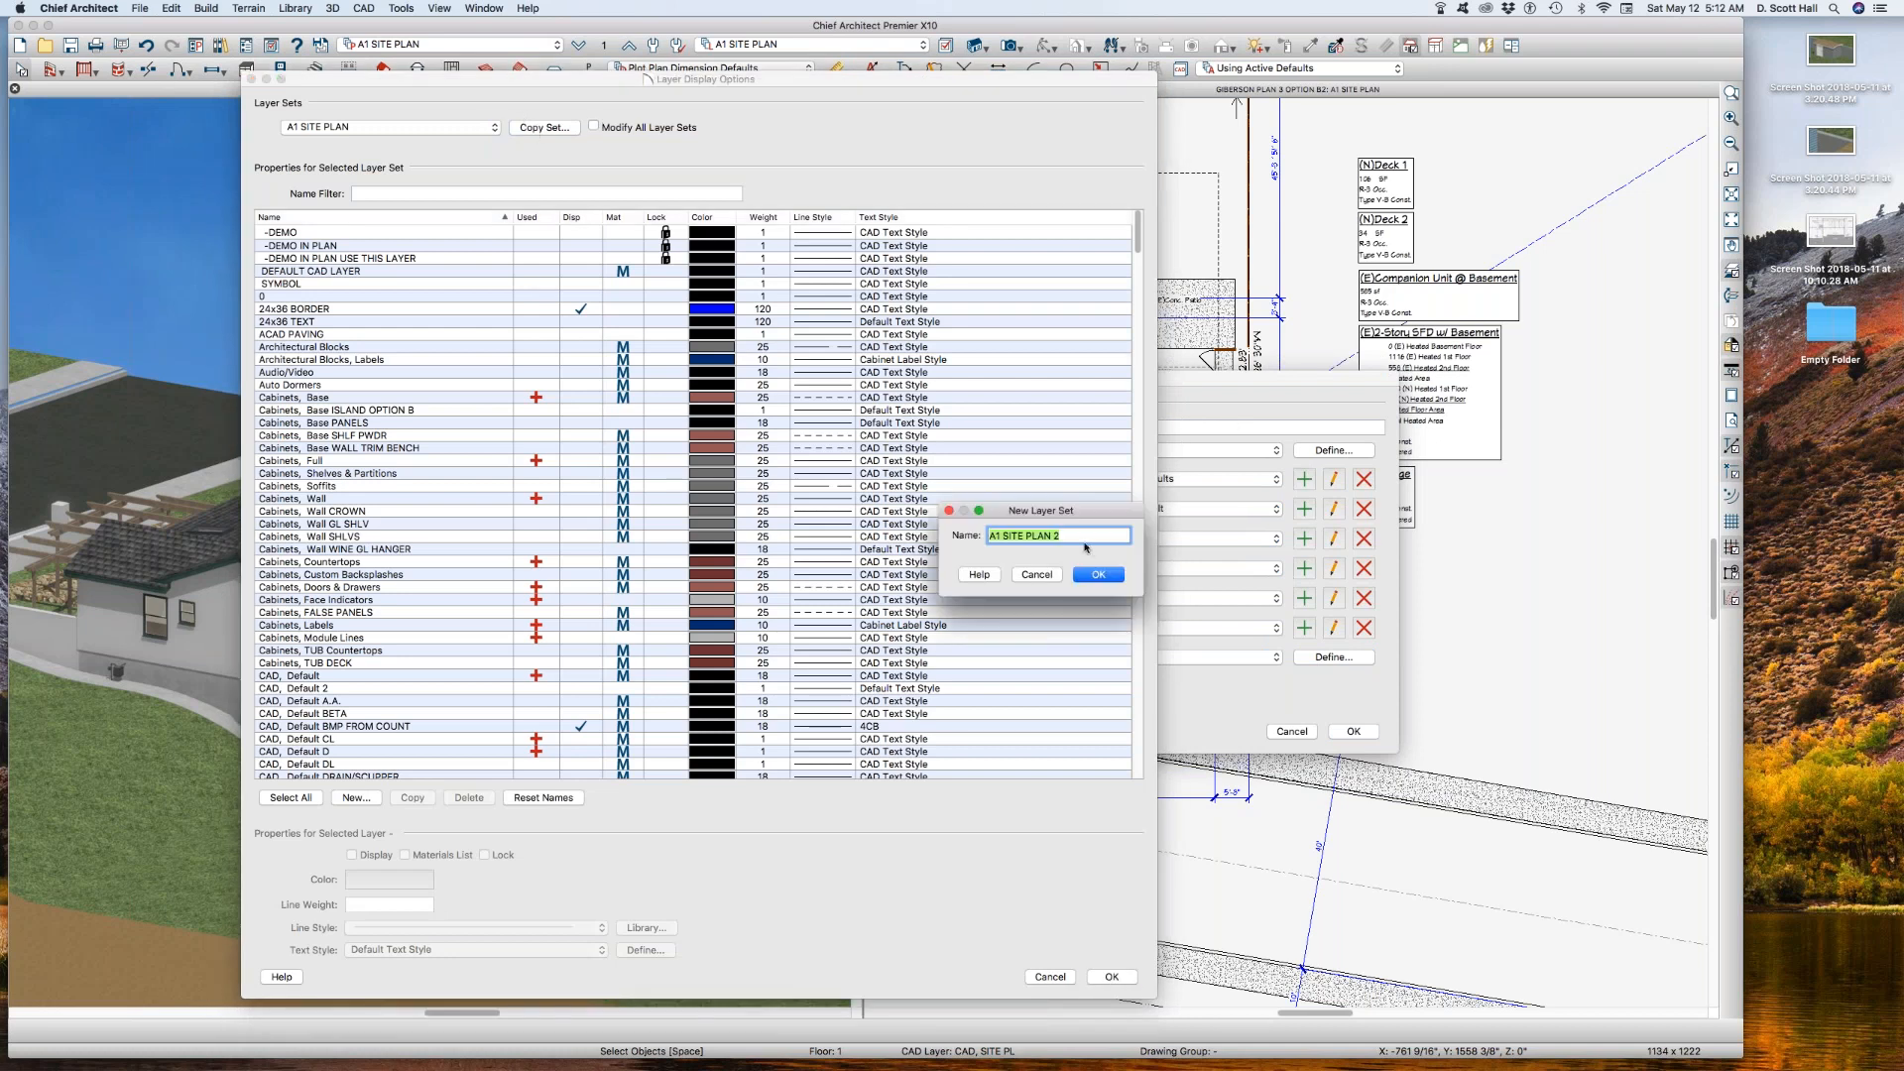
pyautogui.click(1084, 541)
pyautogui.write('AA')
pyautogui.moveTo(443, 83); pyautogui.dragTo(385, 168)
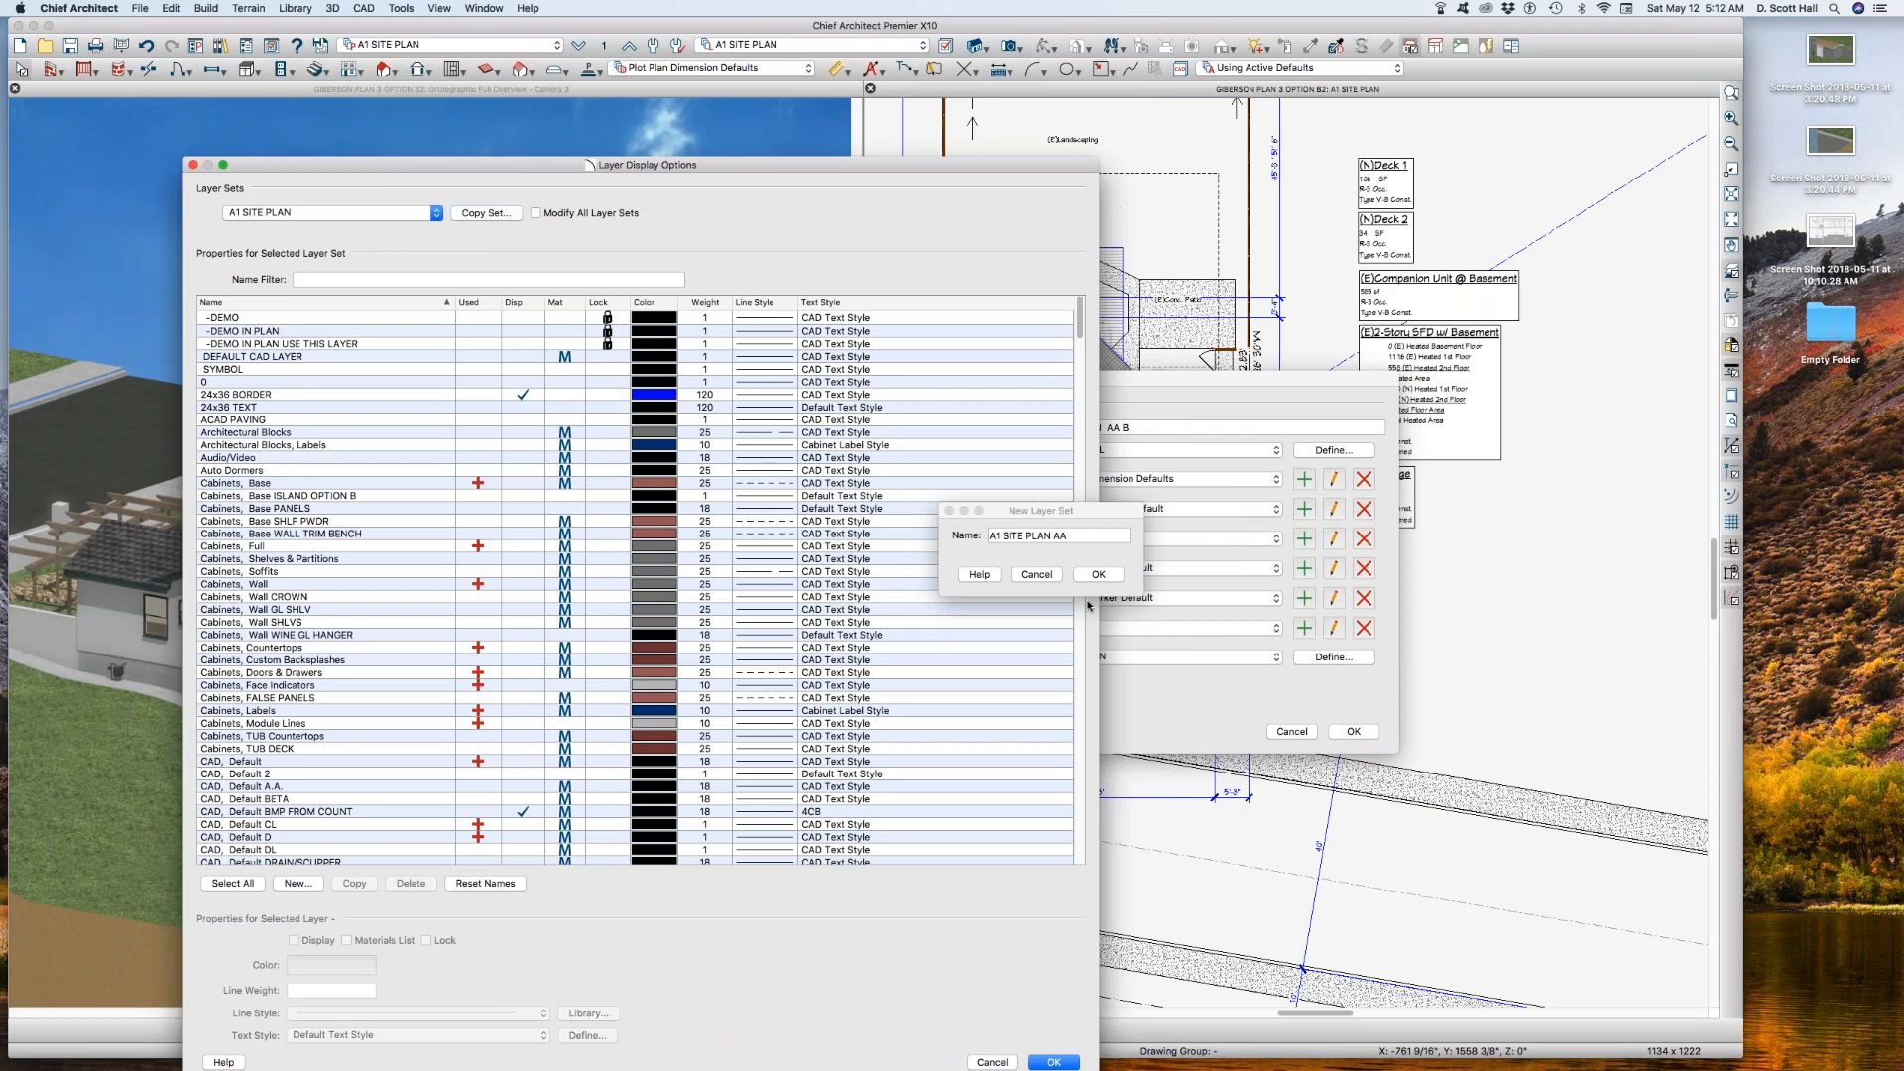
pyautogui.click(1076, 535)
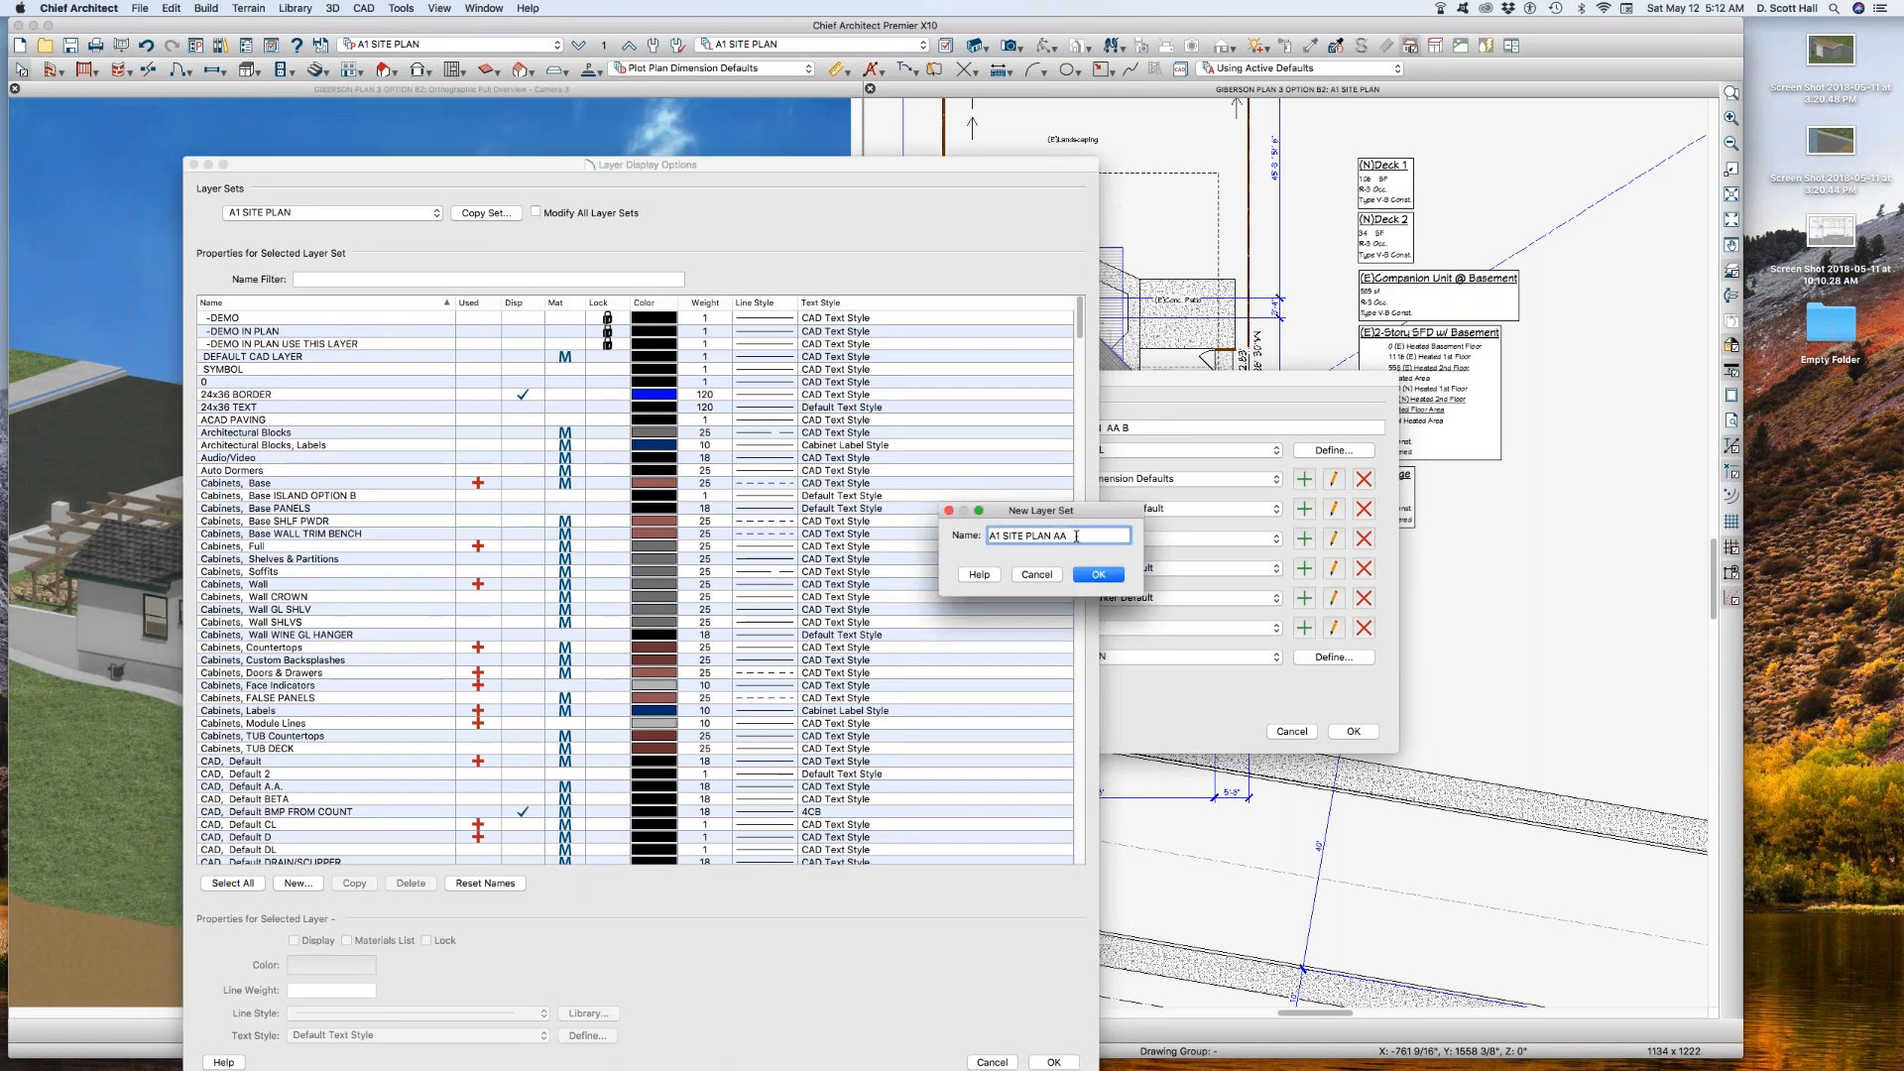
pyautogui.write('B')
pyautogui.click(1077, 575)
pyautogui.click(1039, 1062)
pyautogui.click(1355, 731)
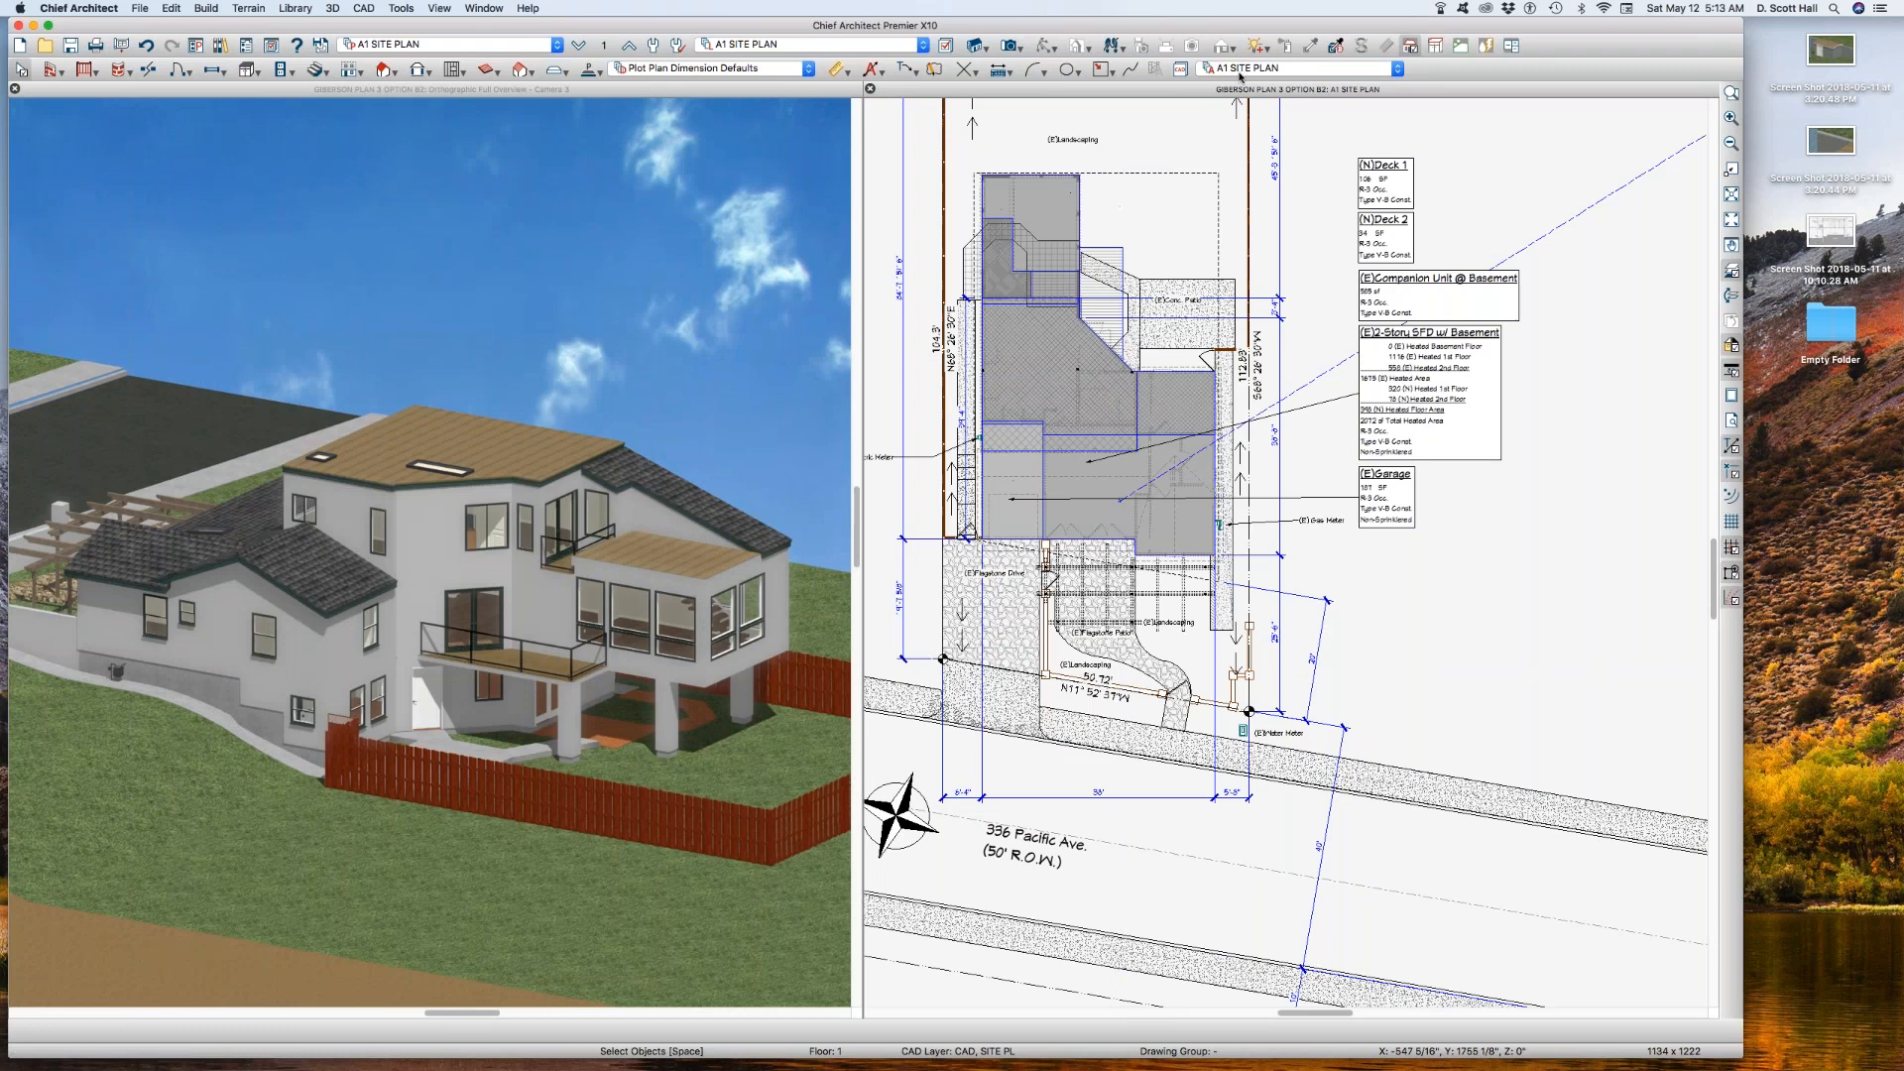
# Step: Make A1 SITE PLAN AA B the active annotation set for the site plan
pyautogui.click(1245, 69)
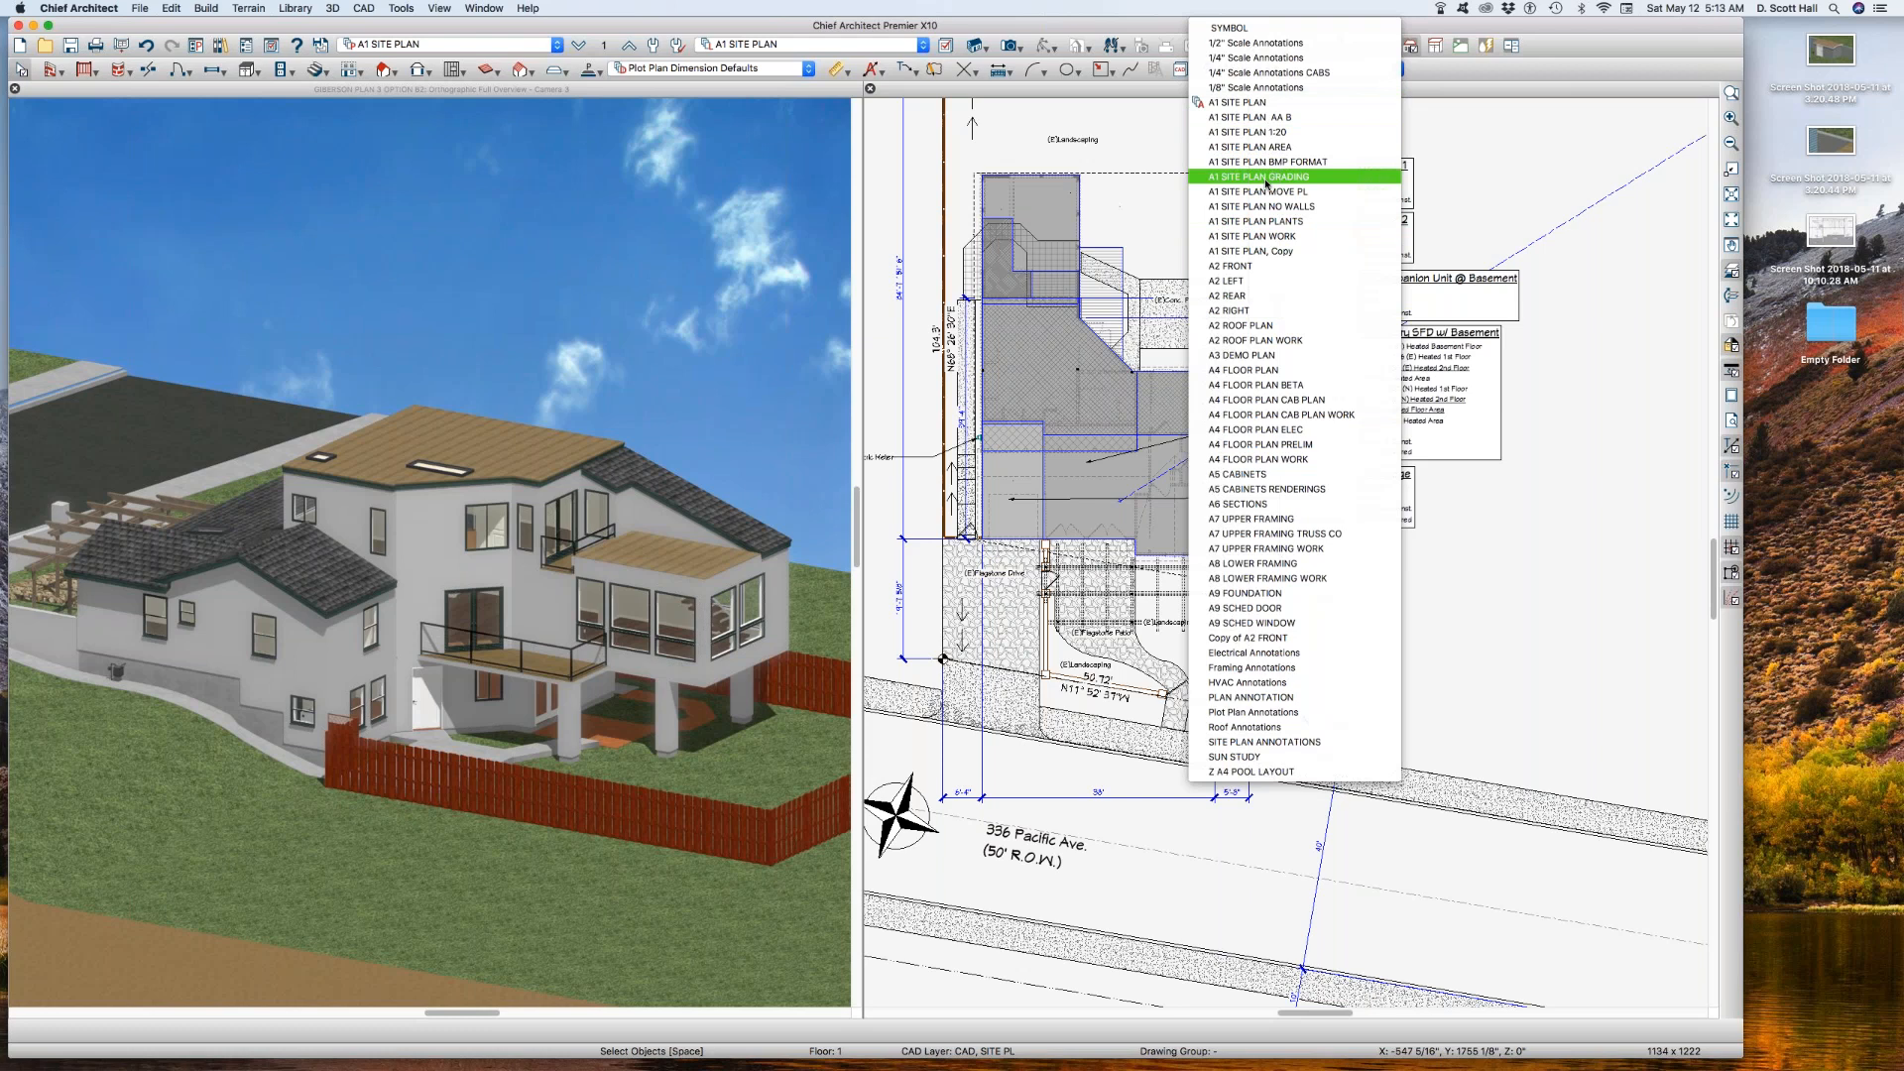
pyautogui.click(1272, 117)
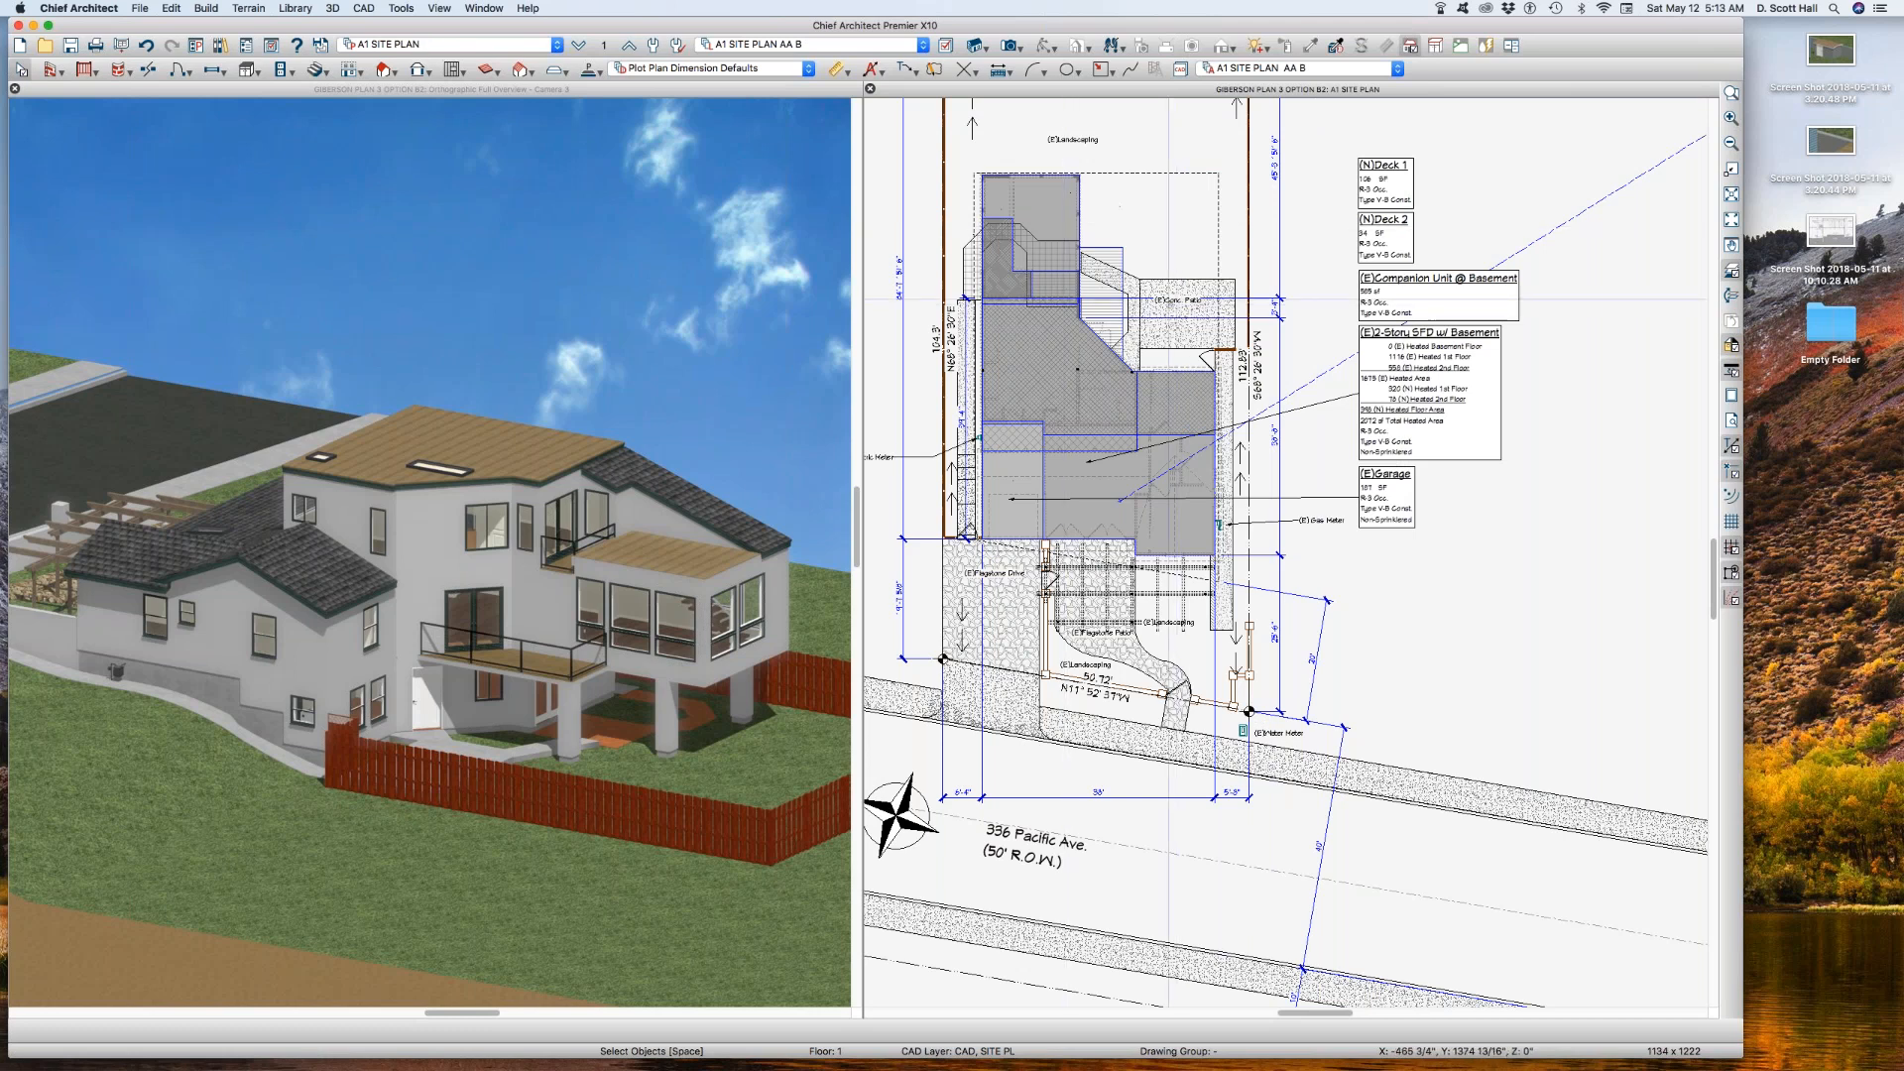
# Step: Copy the reference floor layer set A1 SITE PLAN REF as A1 SITE PLAN AA B REF
pyautogui.click(605, 44)
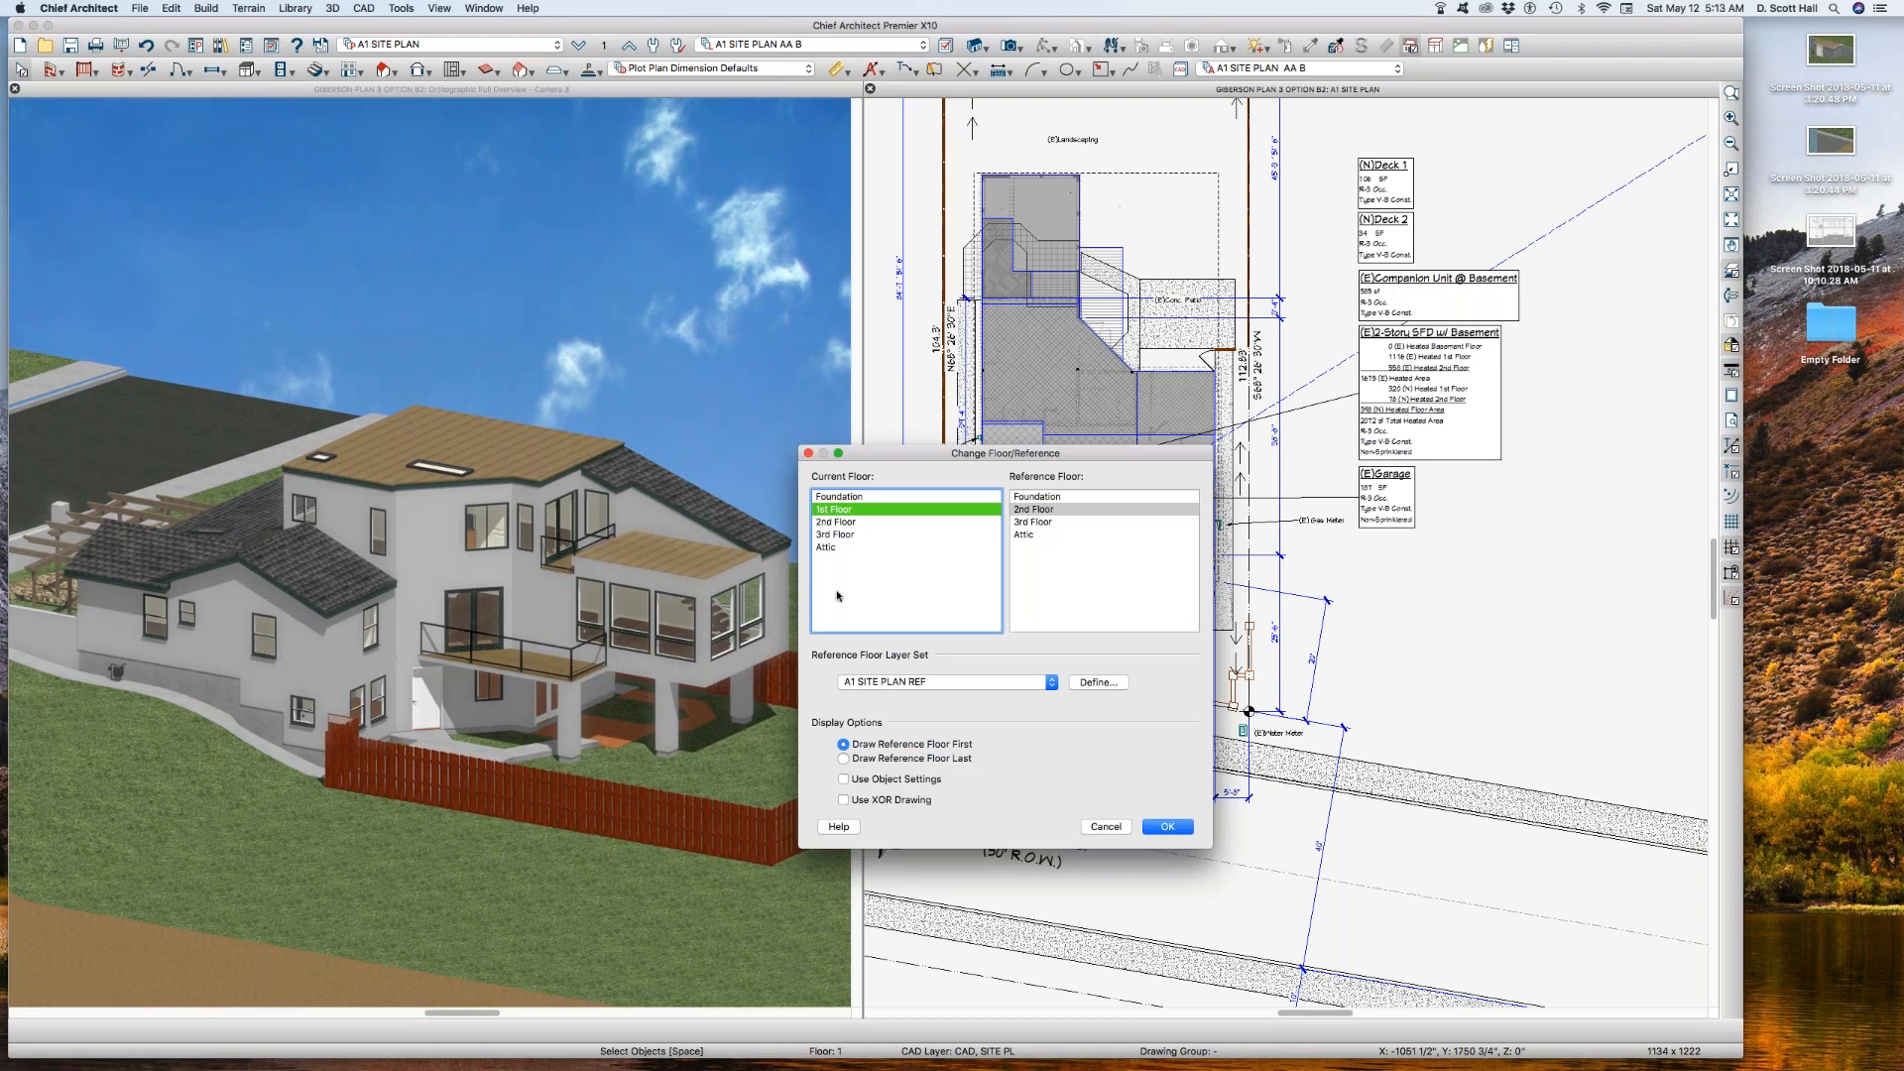
pyautogui.click(1097, 683)
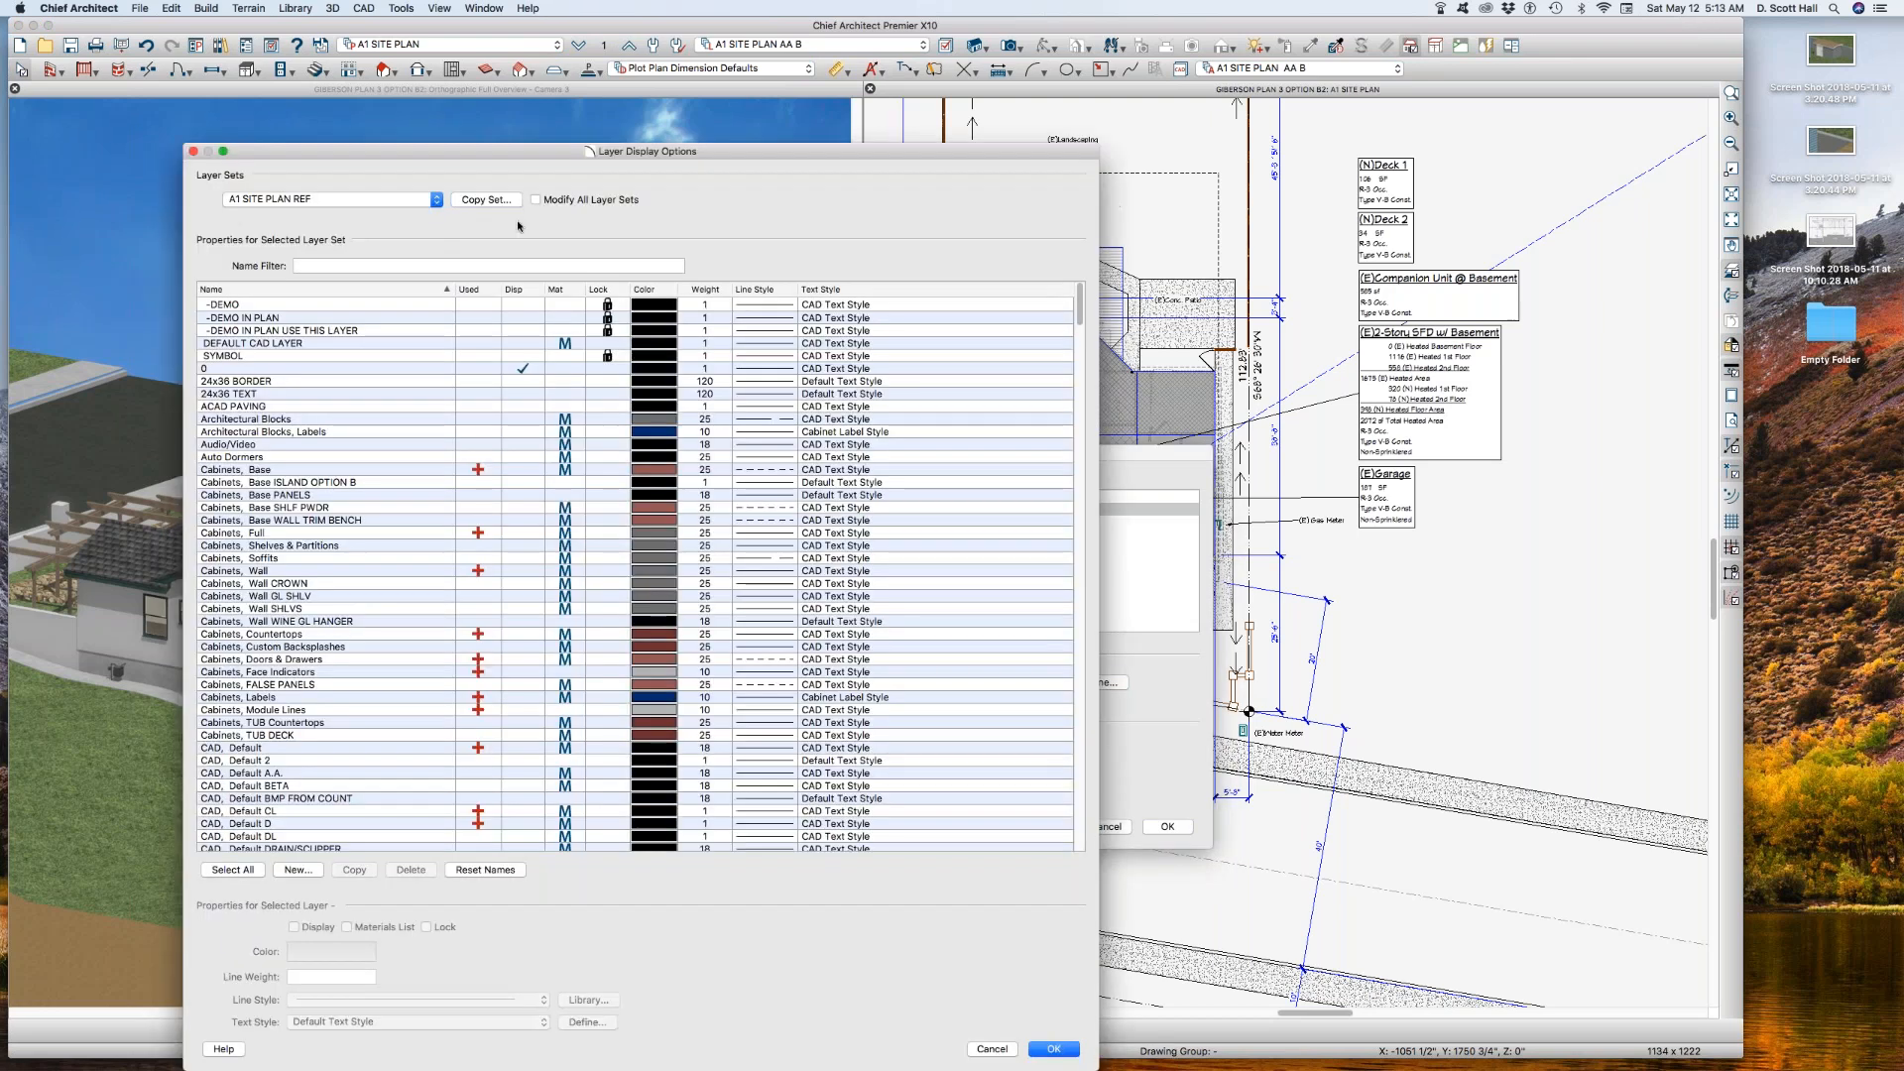
pyautogui.click(486, 199)
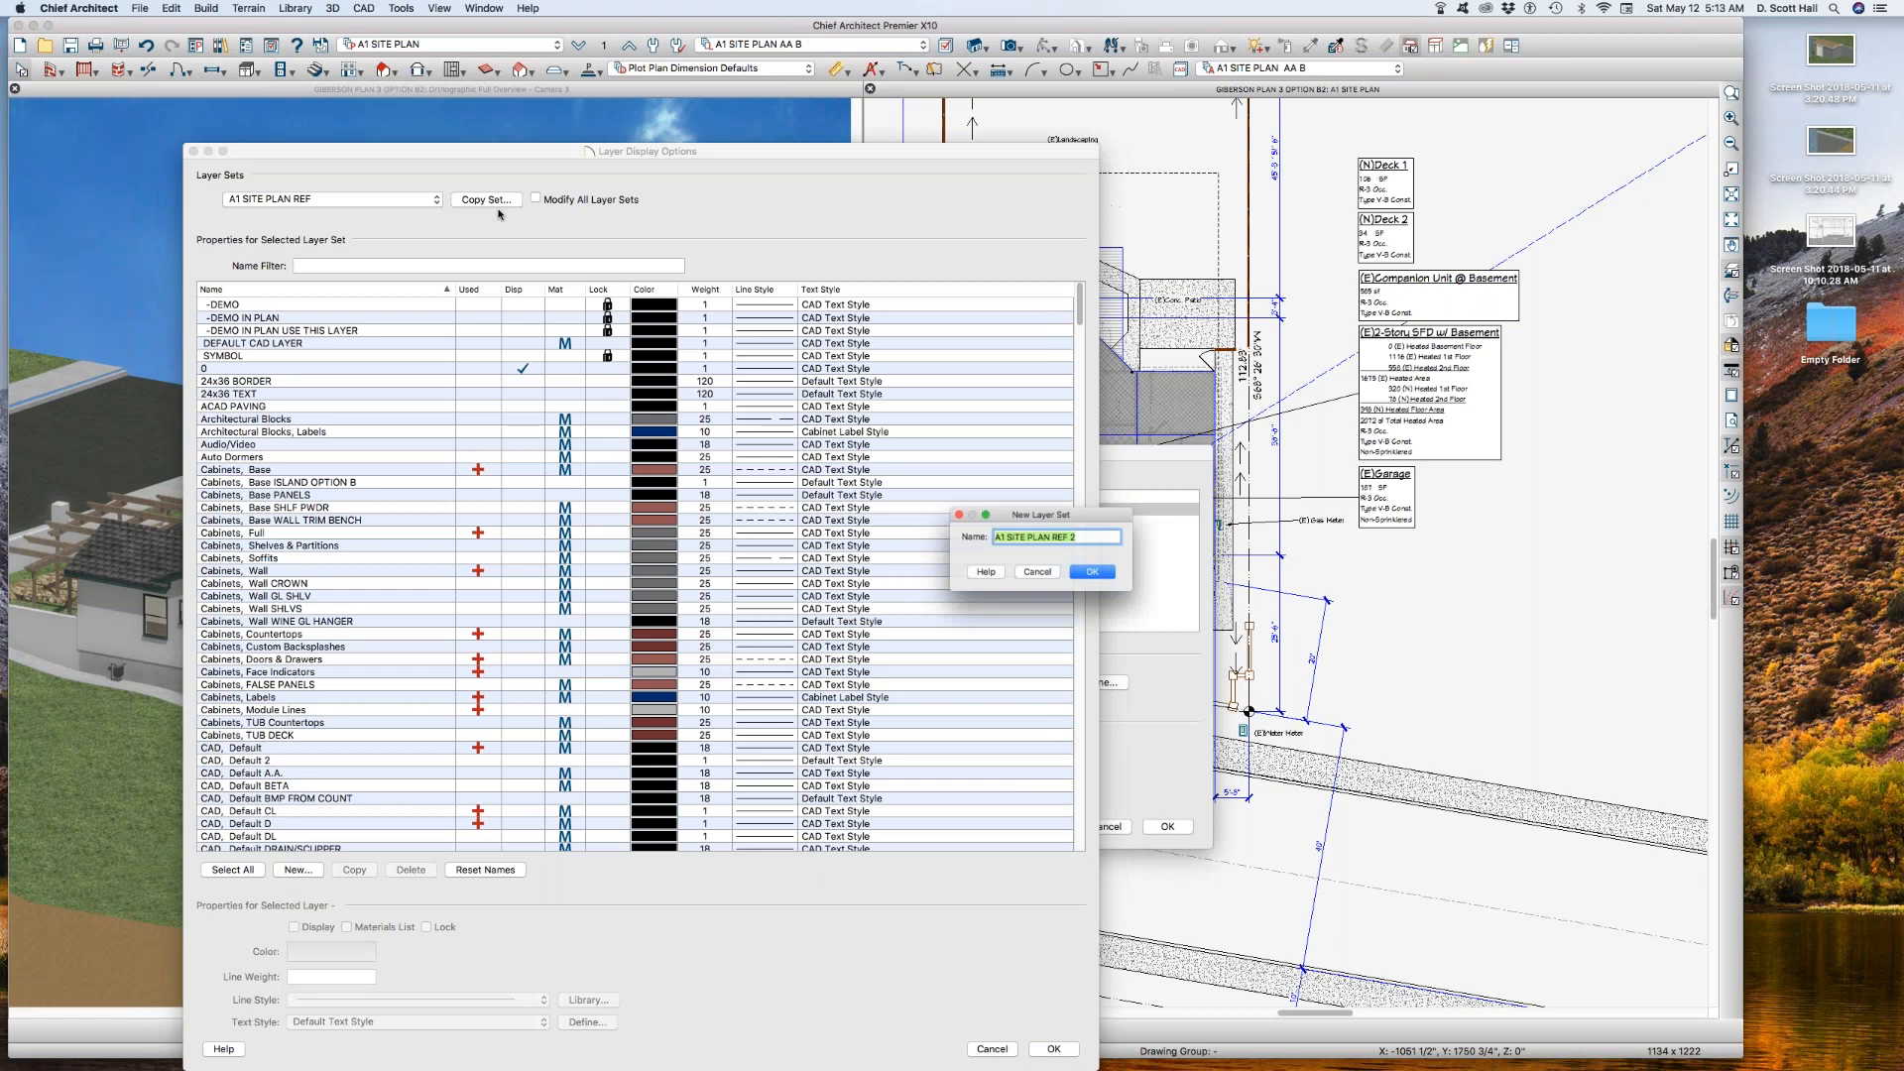
pyautogui.click(1055, 536)
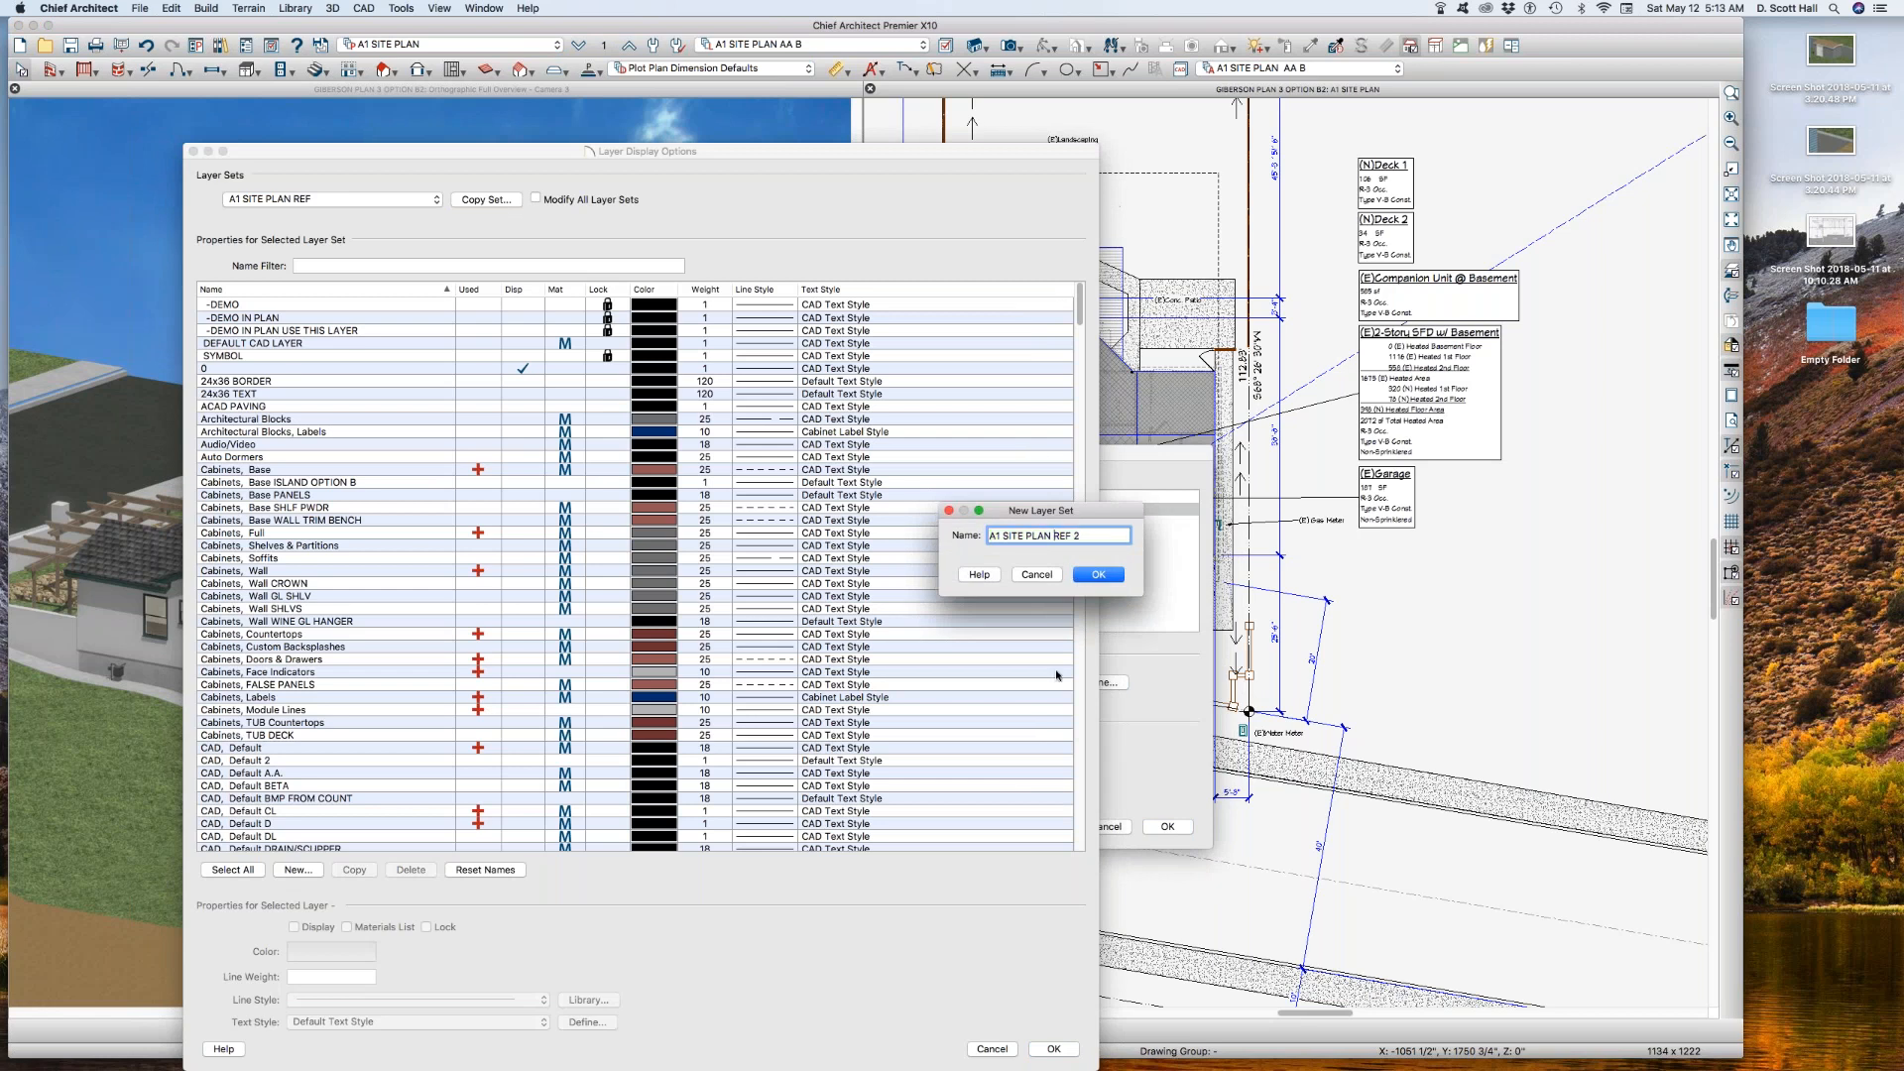
pyautogui.write('aa')
pyautogui.press('BackSpace')
pyautogui.press('BackSpace')
pyautogui.write('AA B')
pyautogui.click(1114, 578)
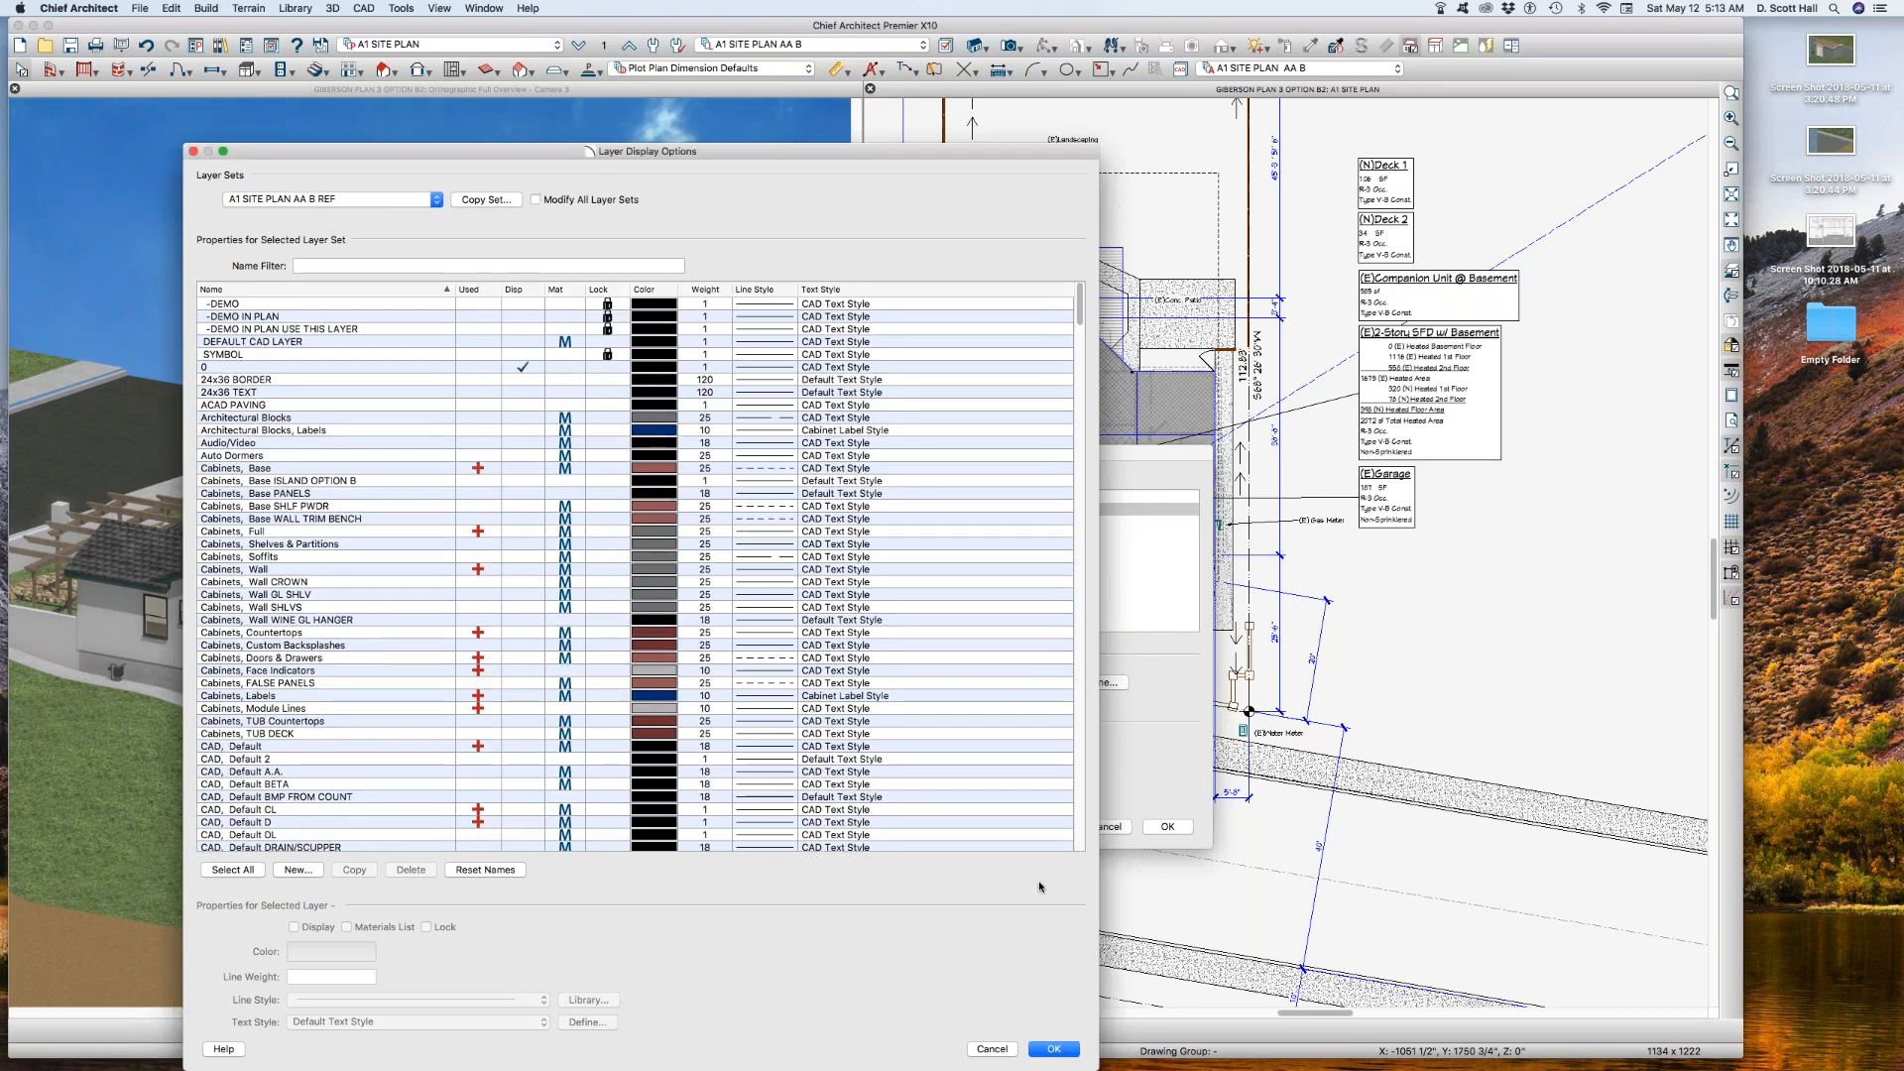
pyautogui.click(1036, 1052)
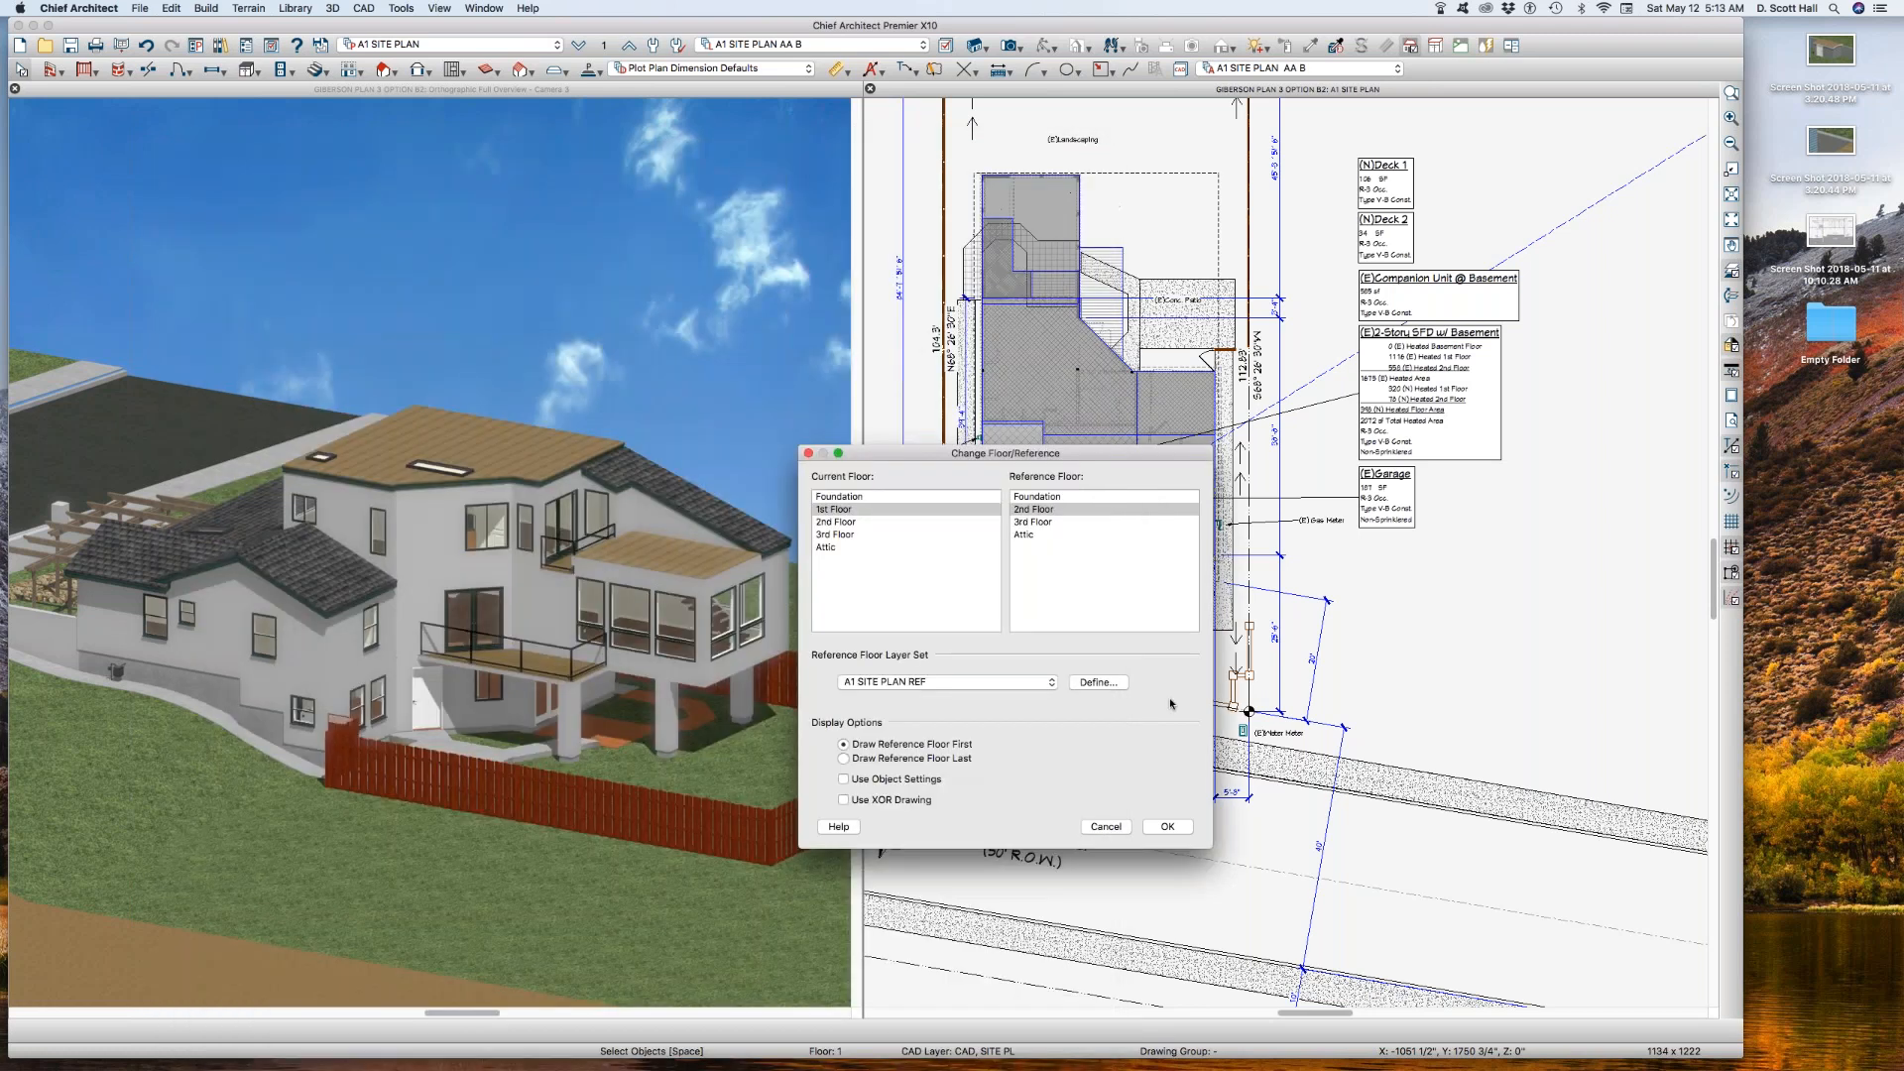
pyautogui.click(1183, 825)
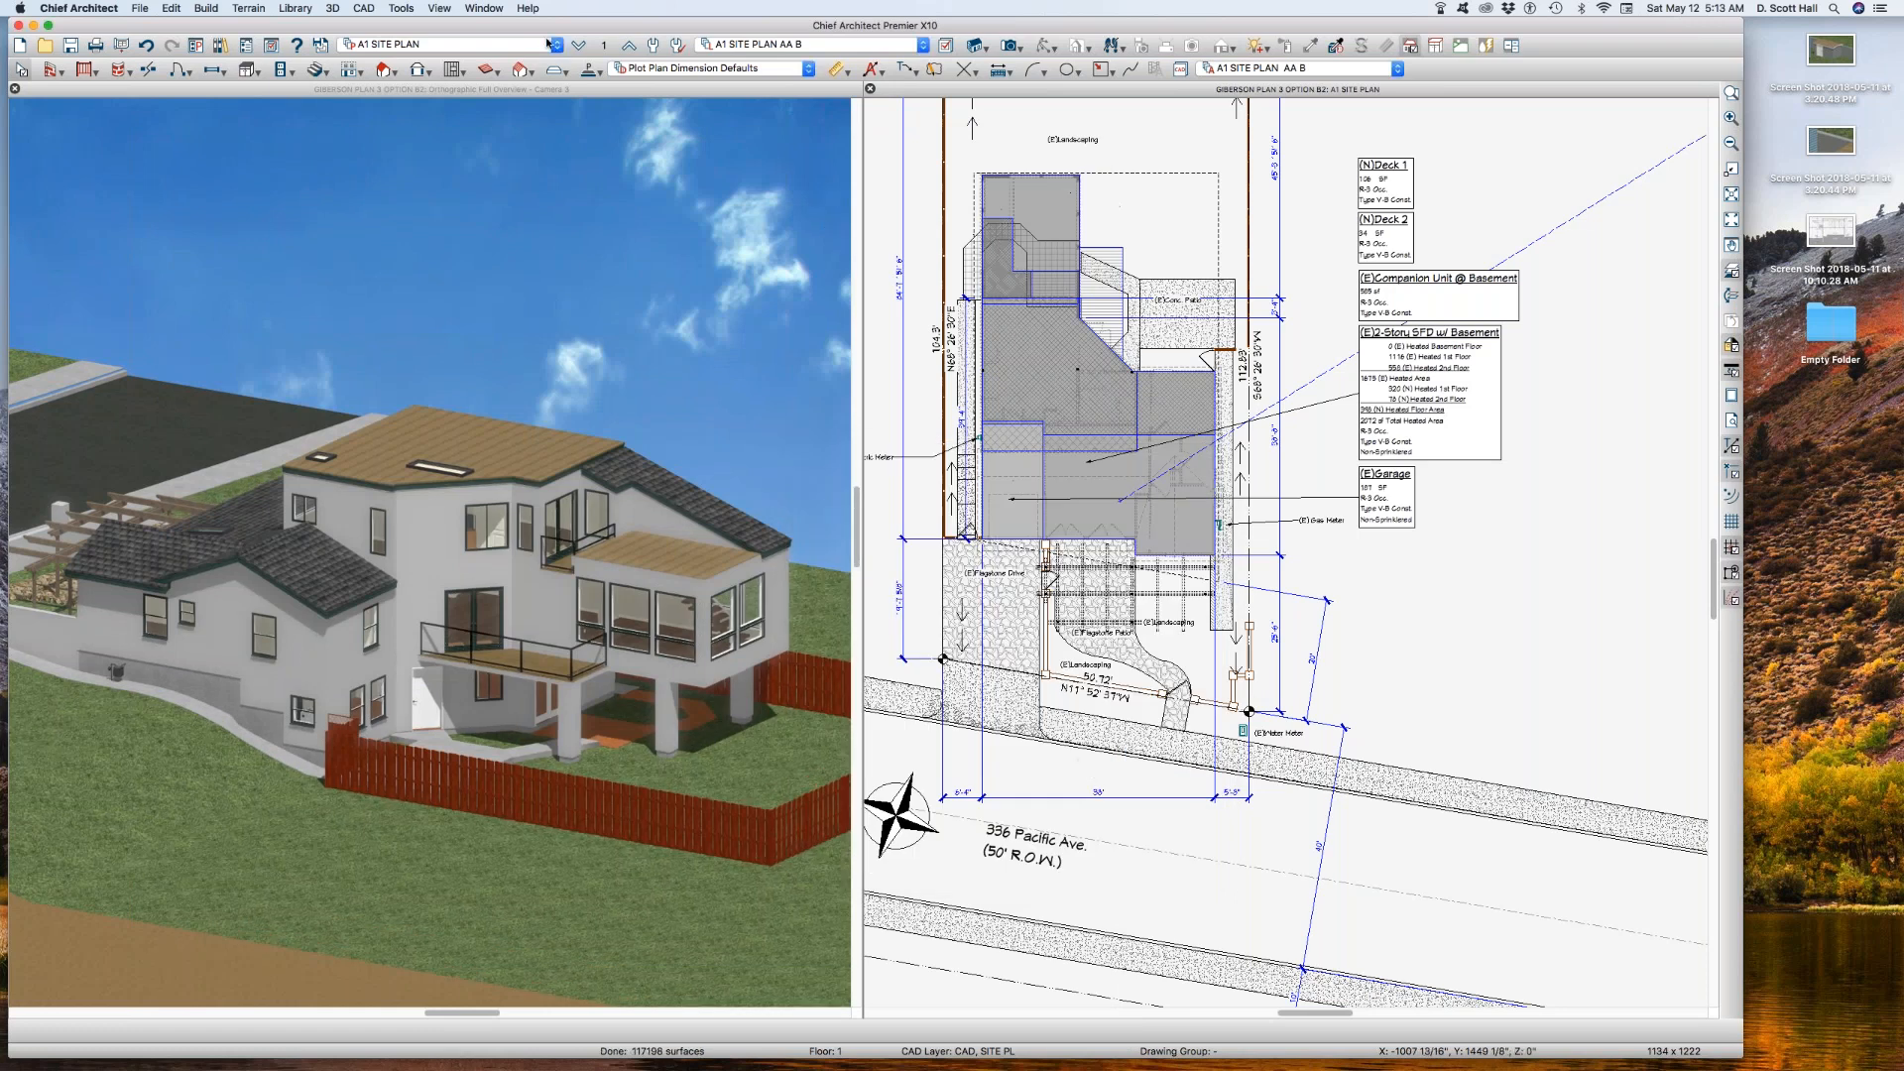
# Step: Keep A1 SITE PLAN AA B REF as the reference floor layer set and save a new plan view named A1 SITE PLAN AA B
pyautogui.click(601, 46)
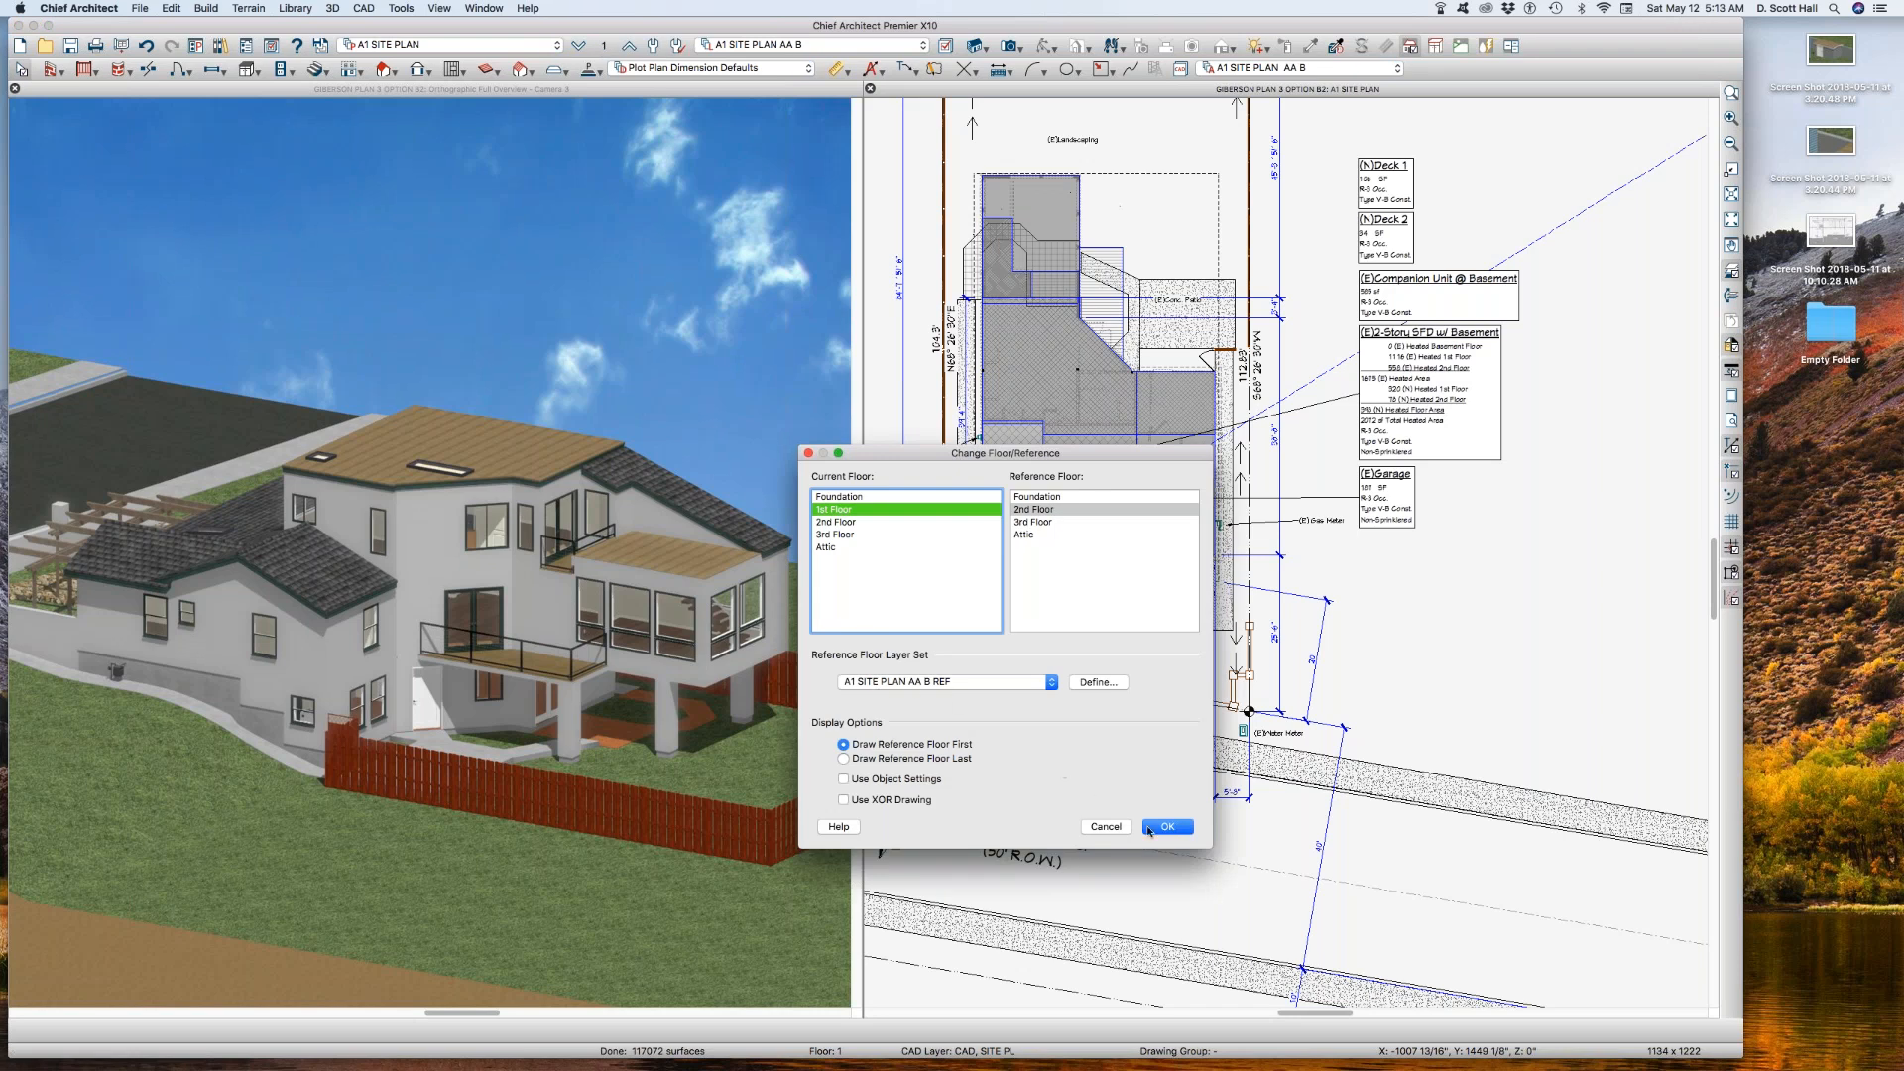
pyautogui.click(1167, 826)
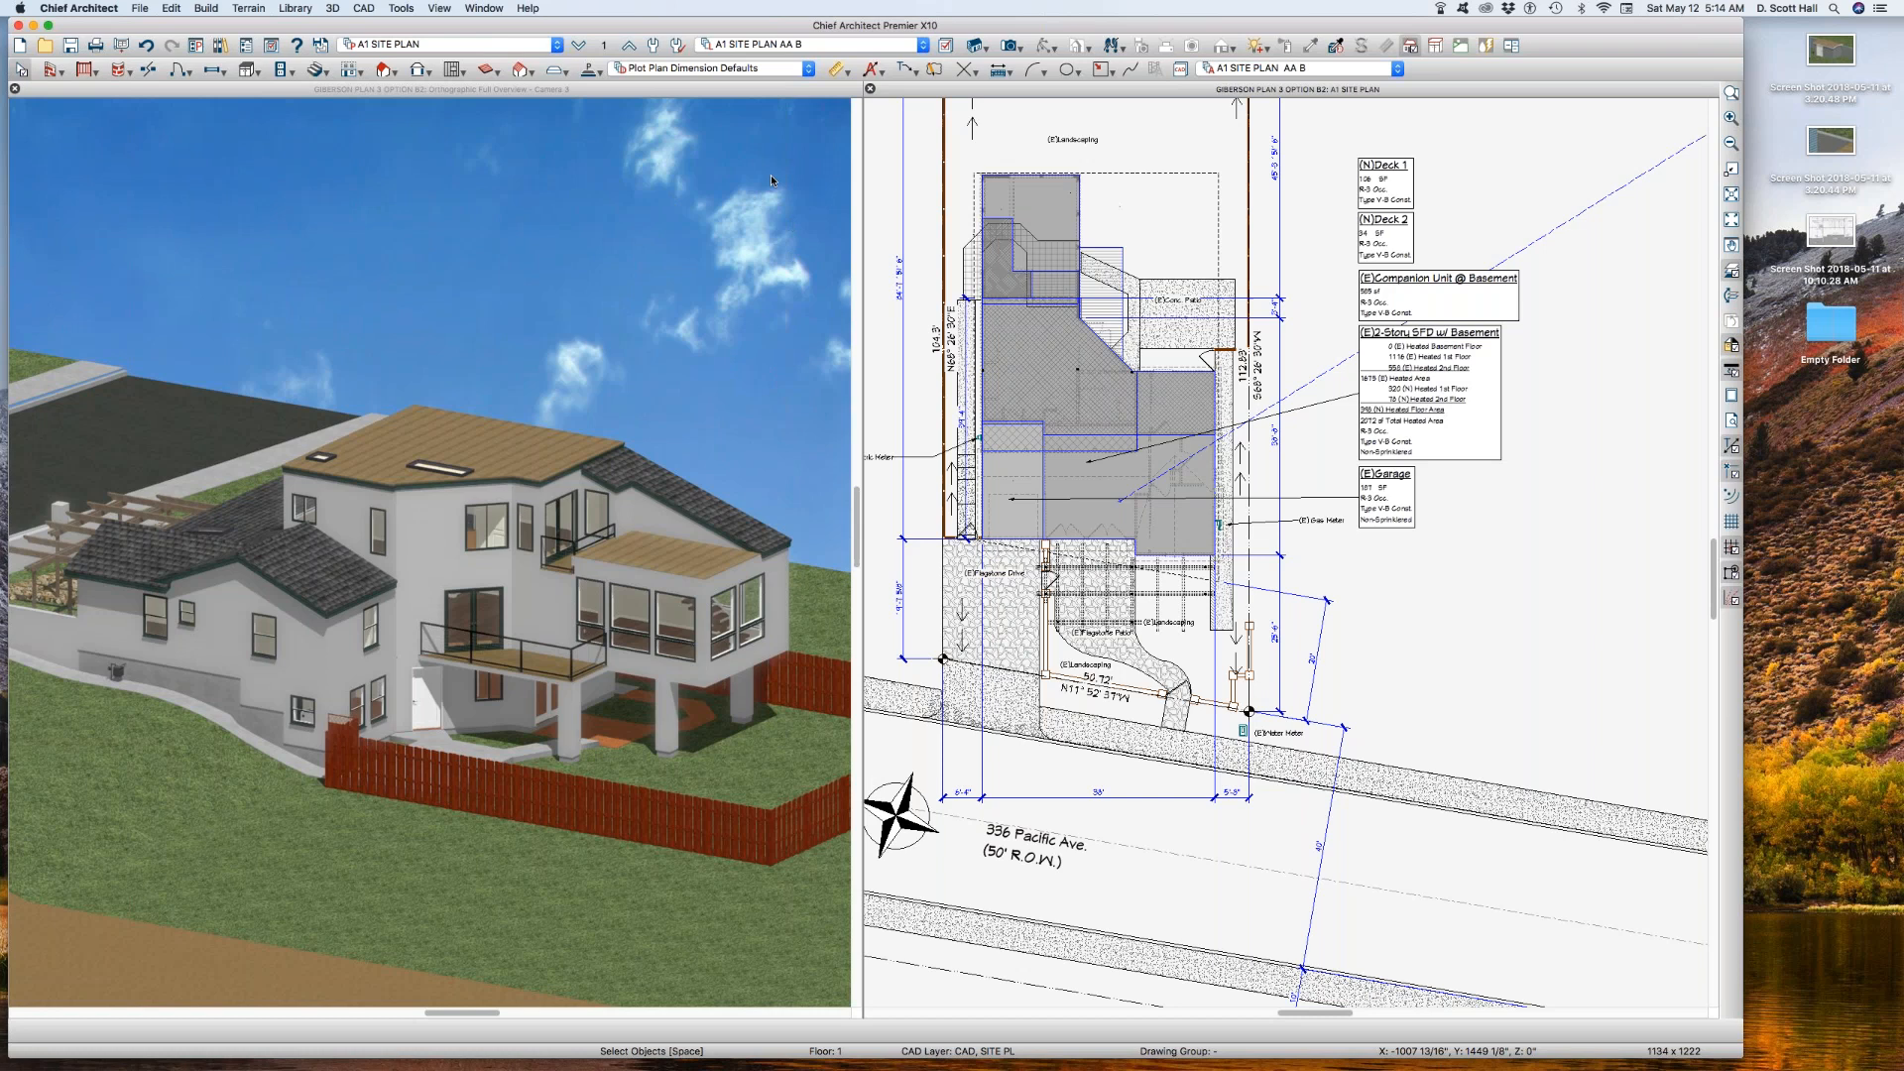
pyautogui.press('super+shift+s')
pyautogui.click(1082, 538)
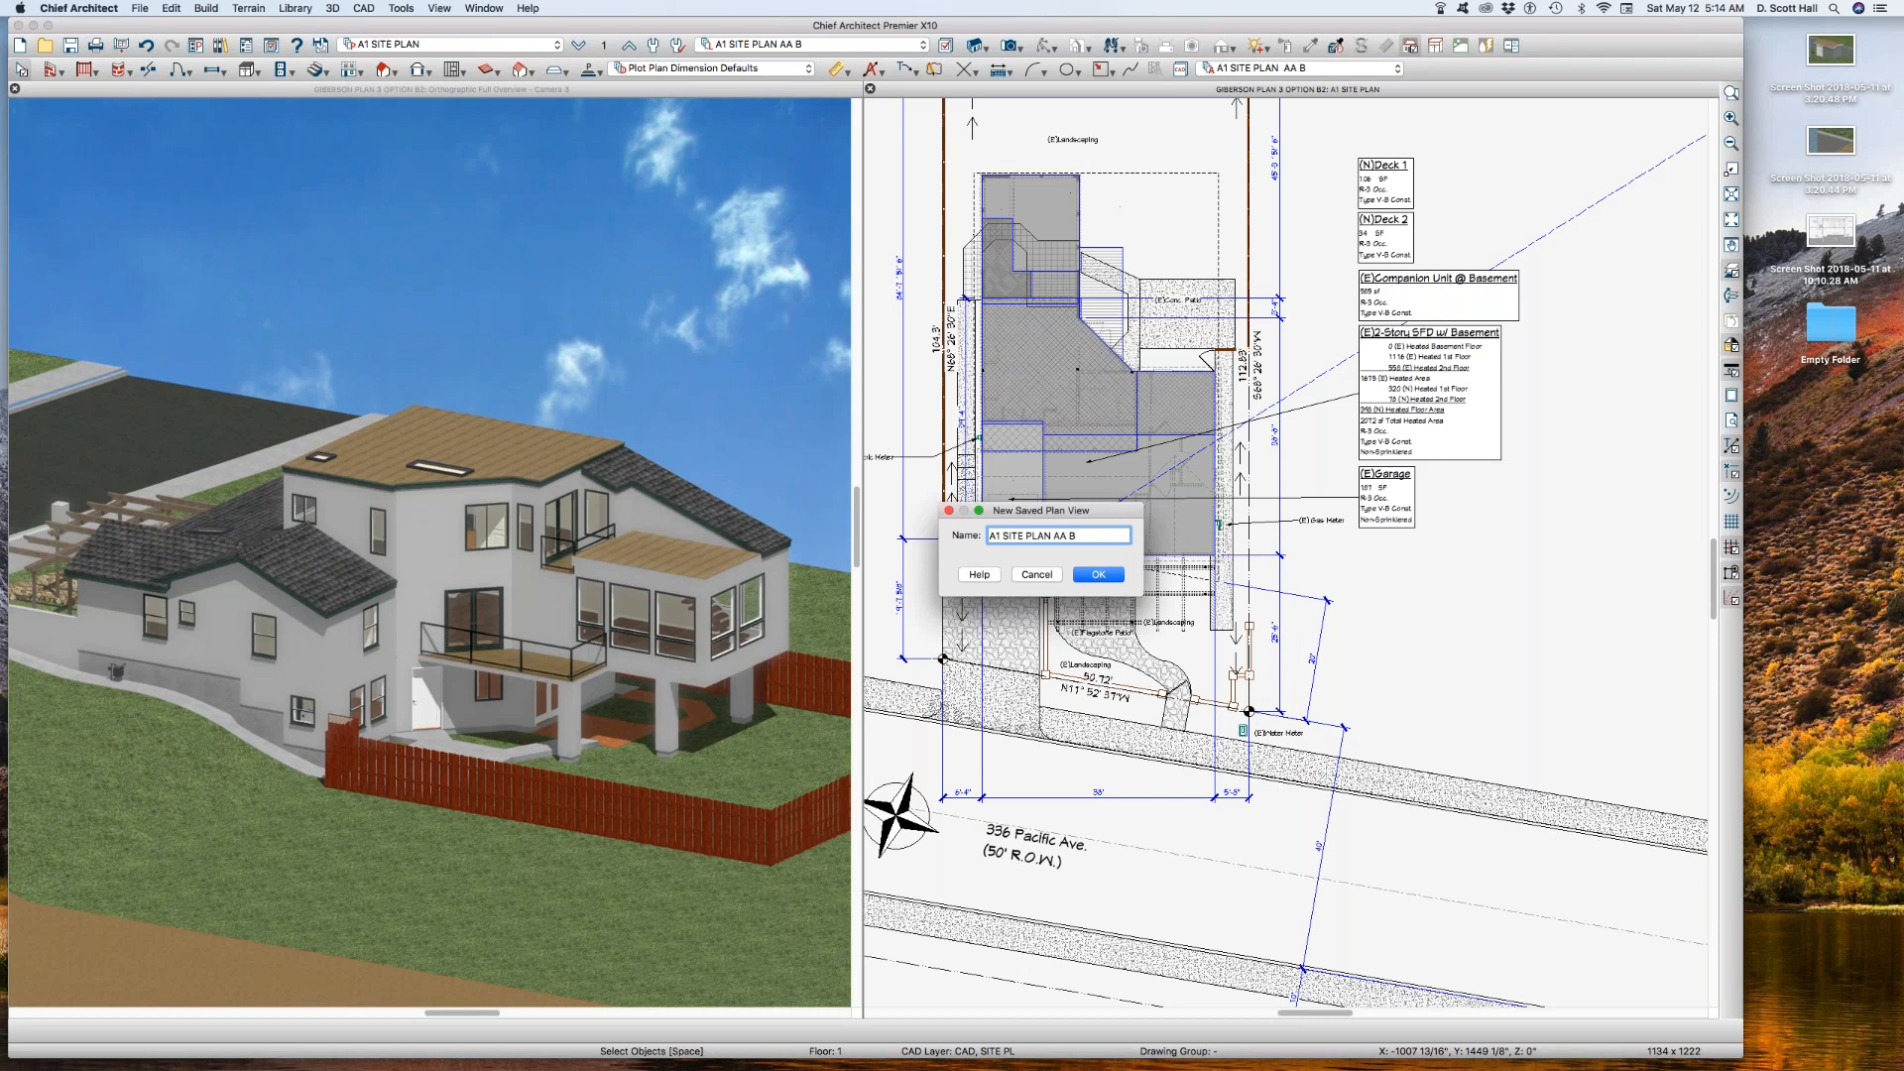
pyautogui.click(1098, 574)
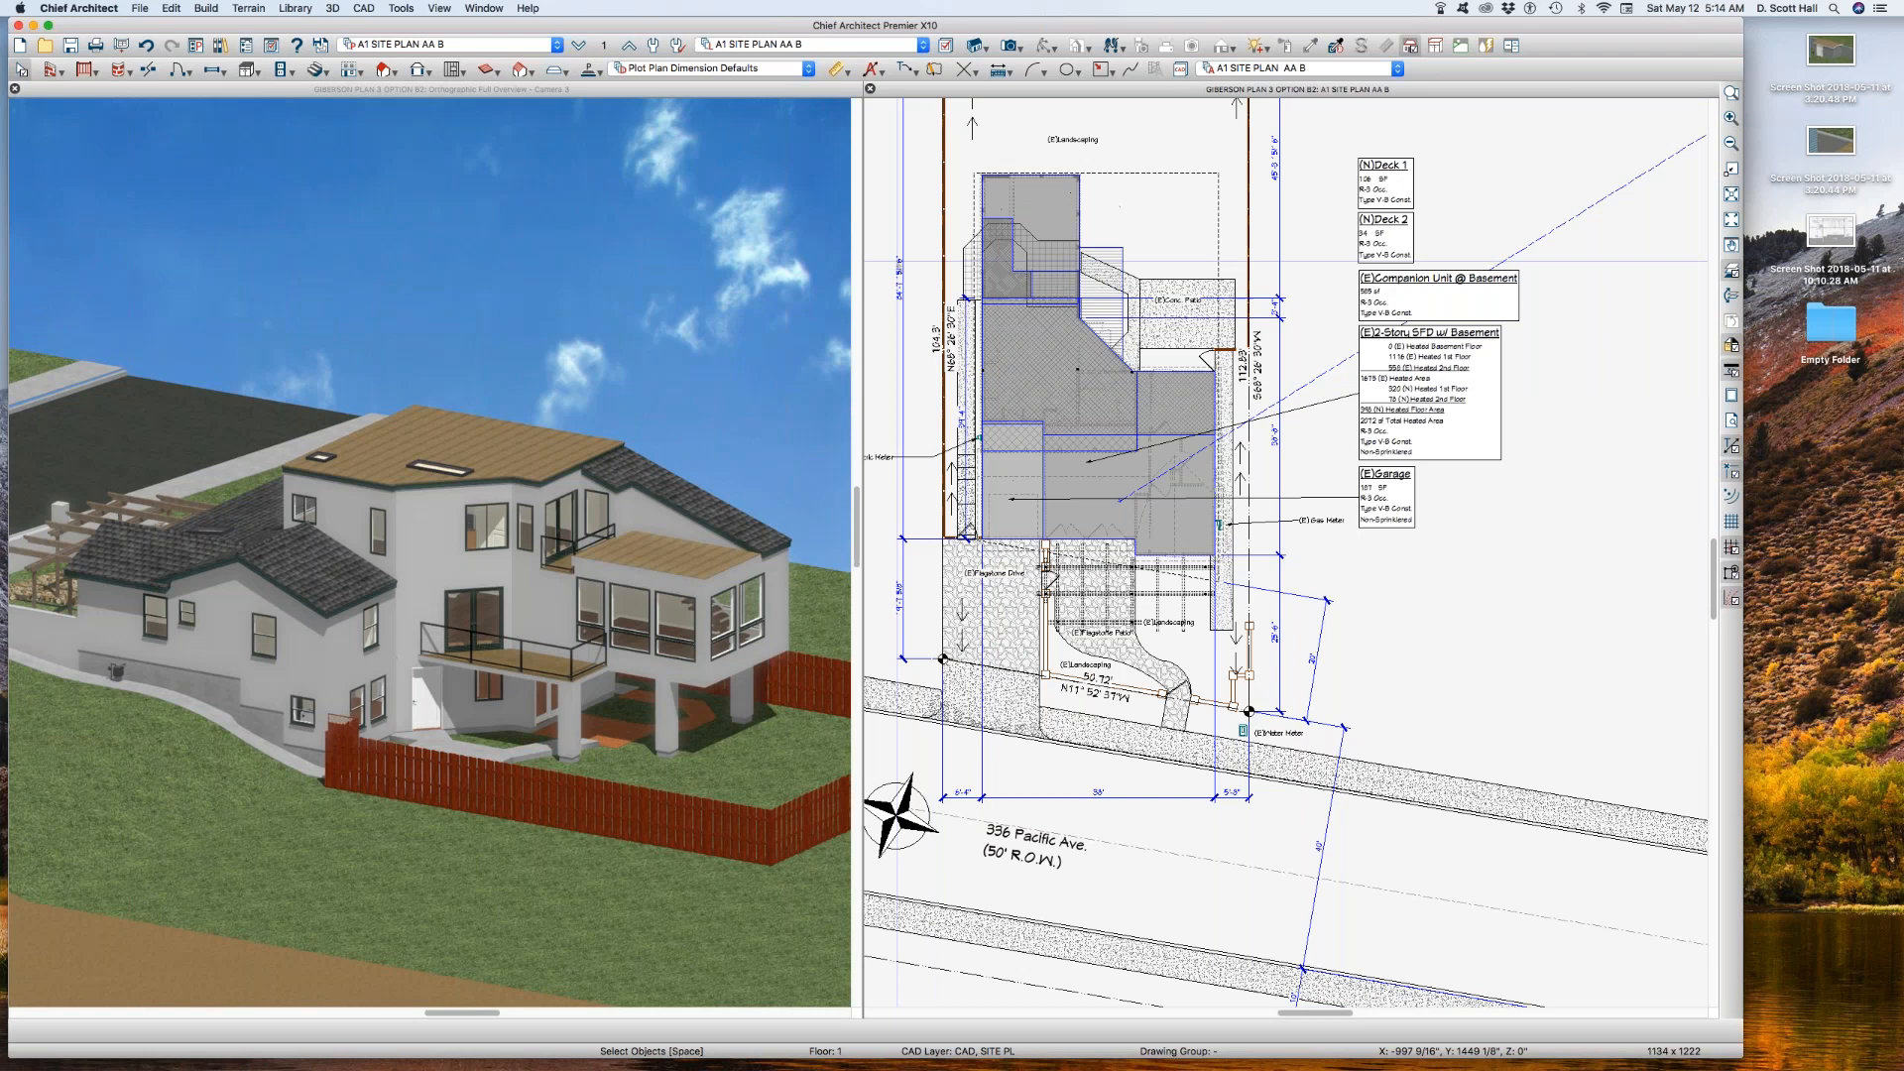
# Step: Switch to the saved plan view A1 SITE PLAN and make A1 SITE PLAN its active layer set
pyautogui.click(465, 45)
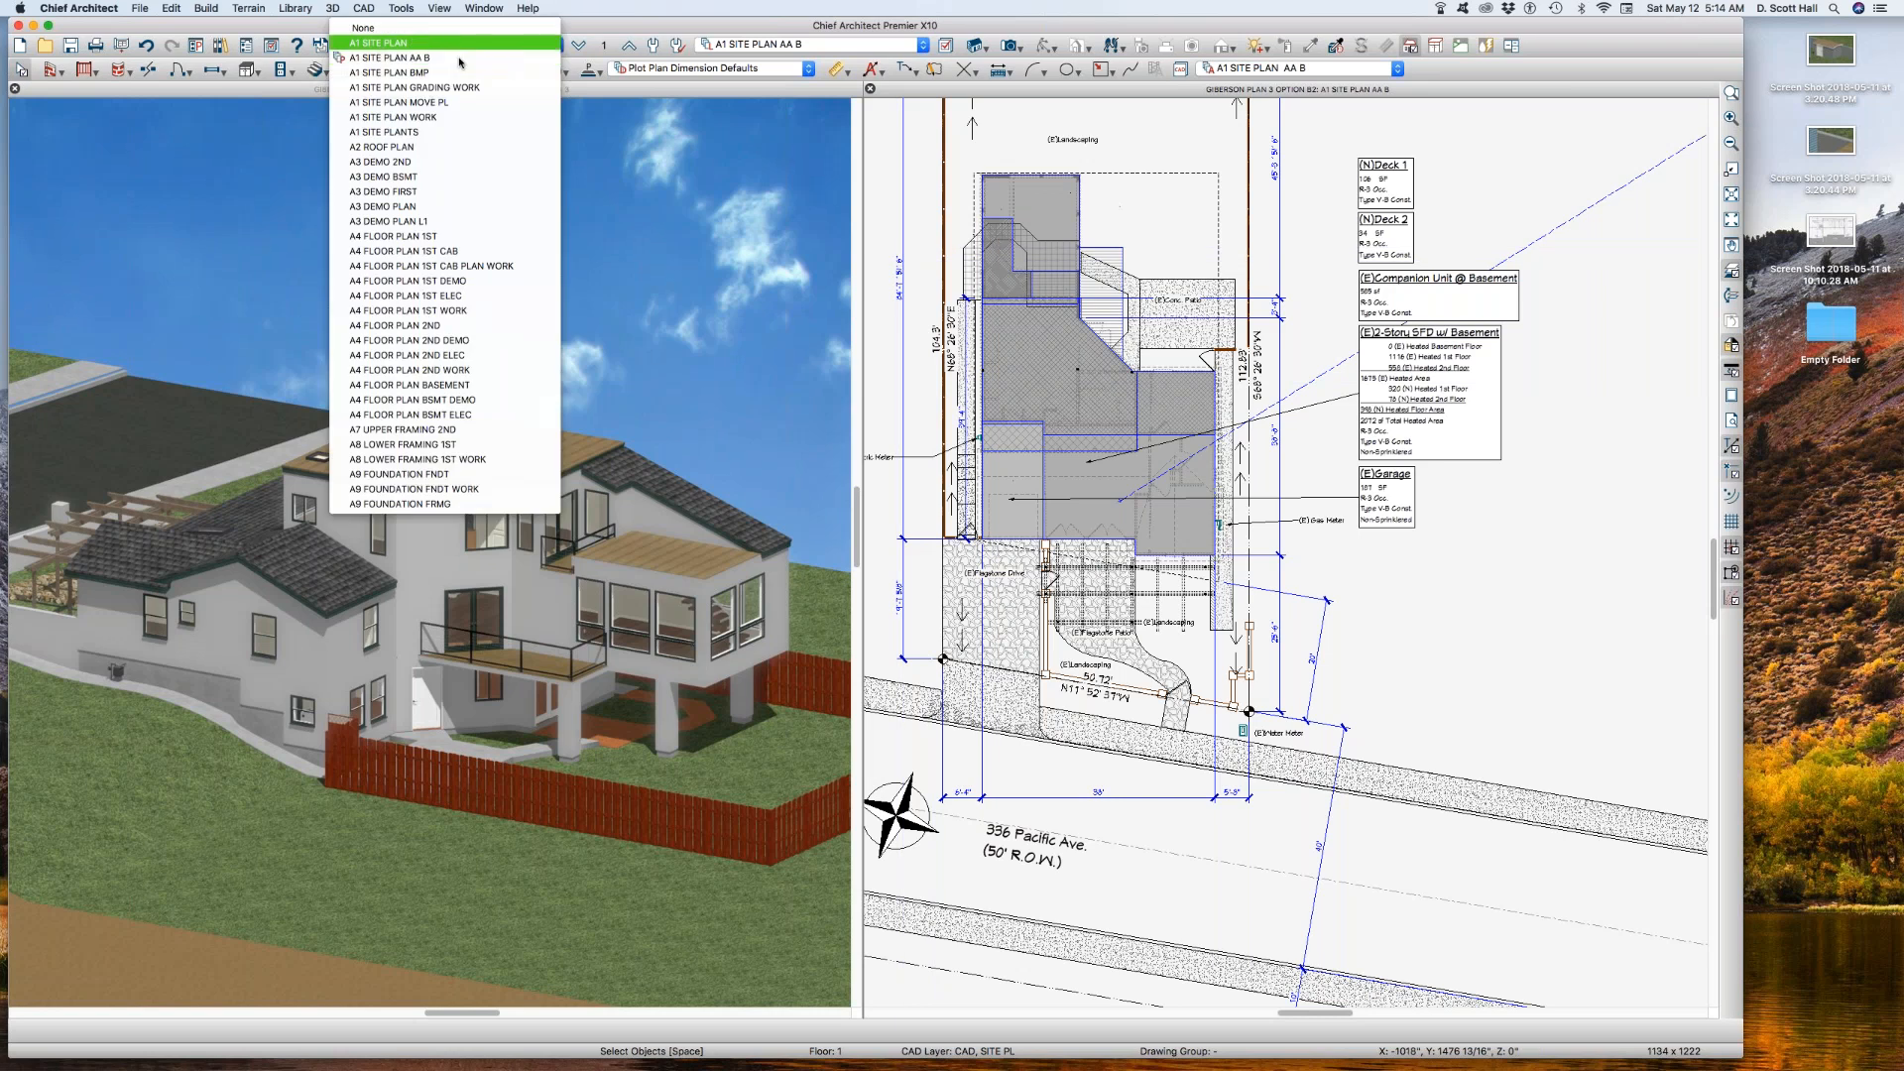
pyautogui.click(442, 47)
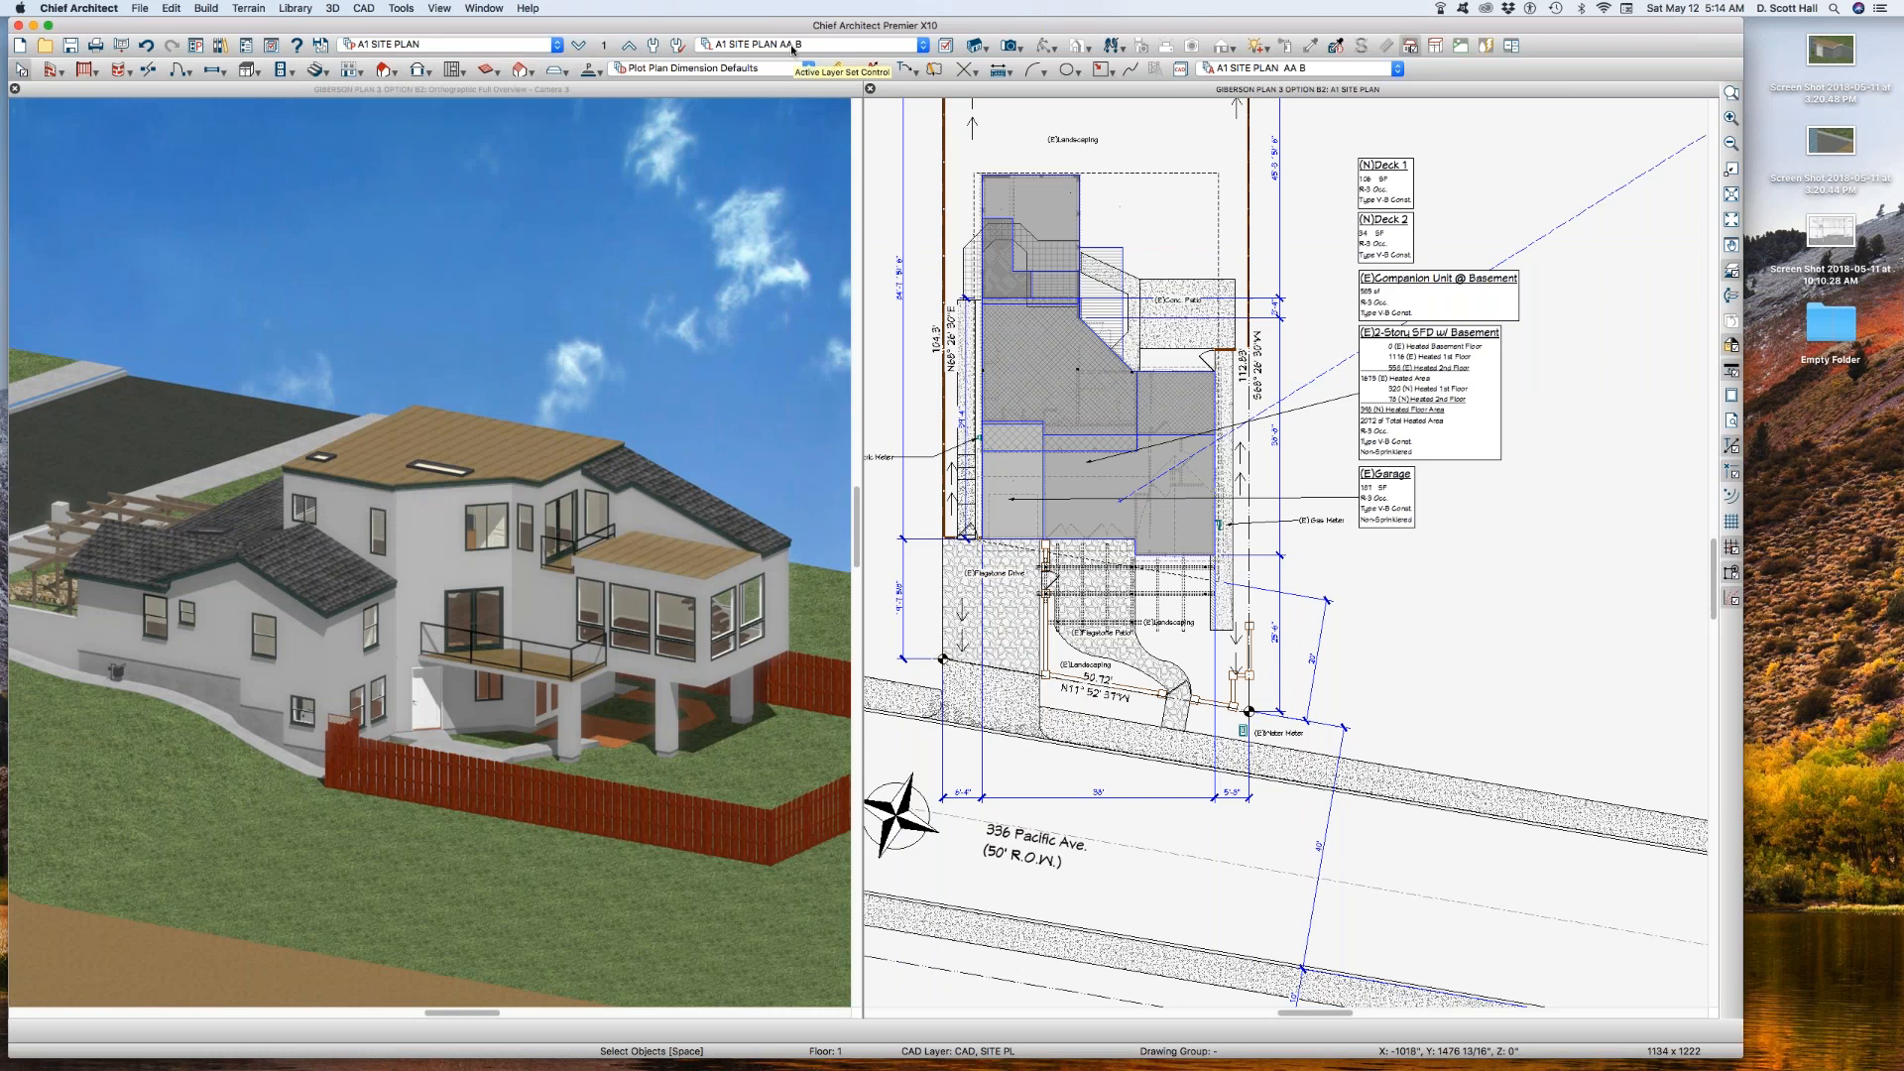
pyautogui.click(851, 45)
pyautogui.click(819, 73)
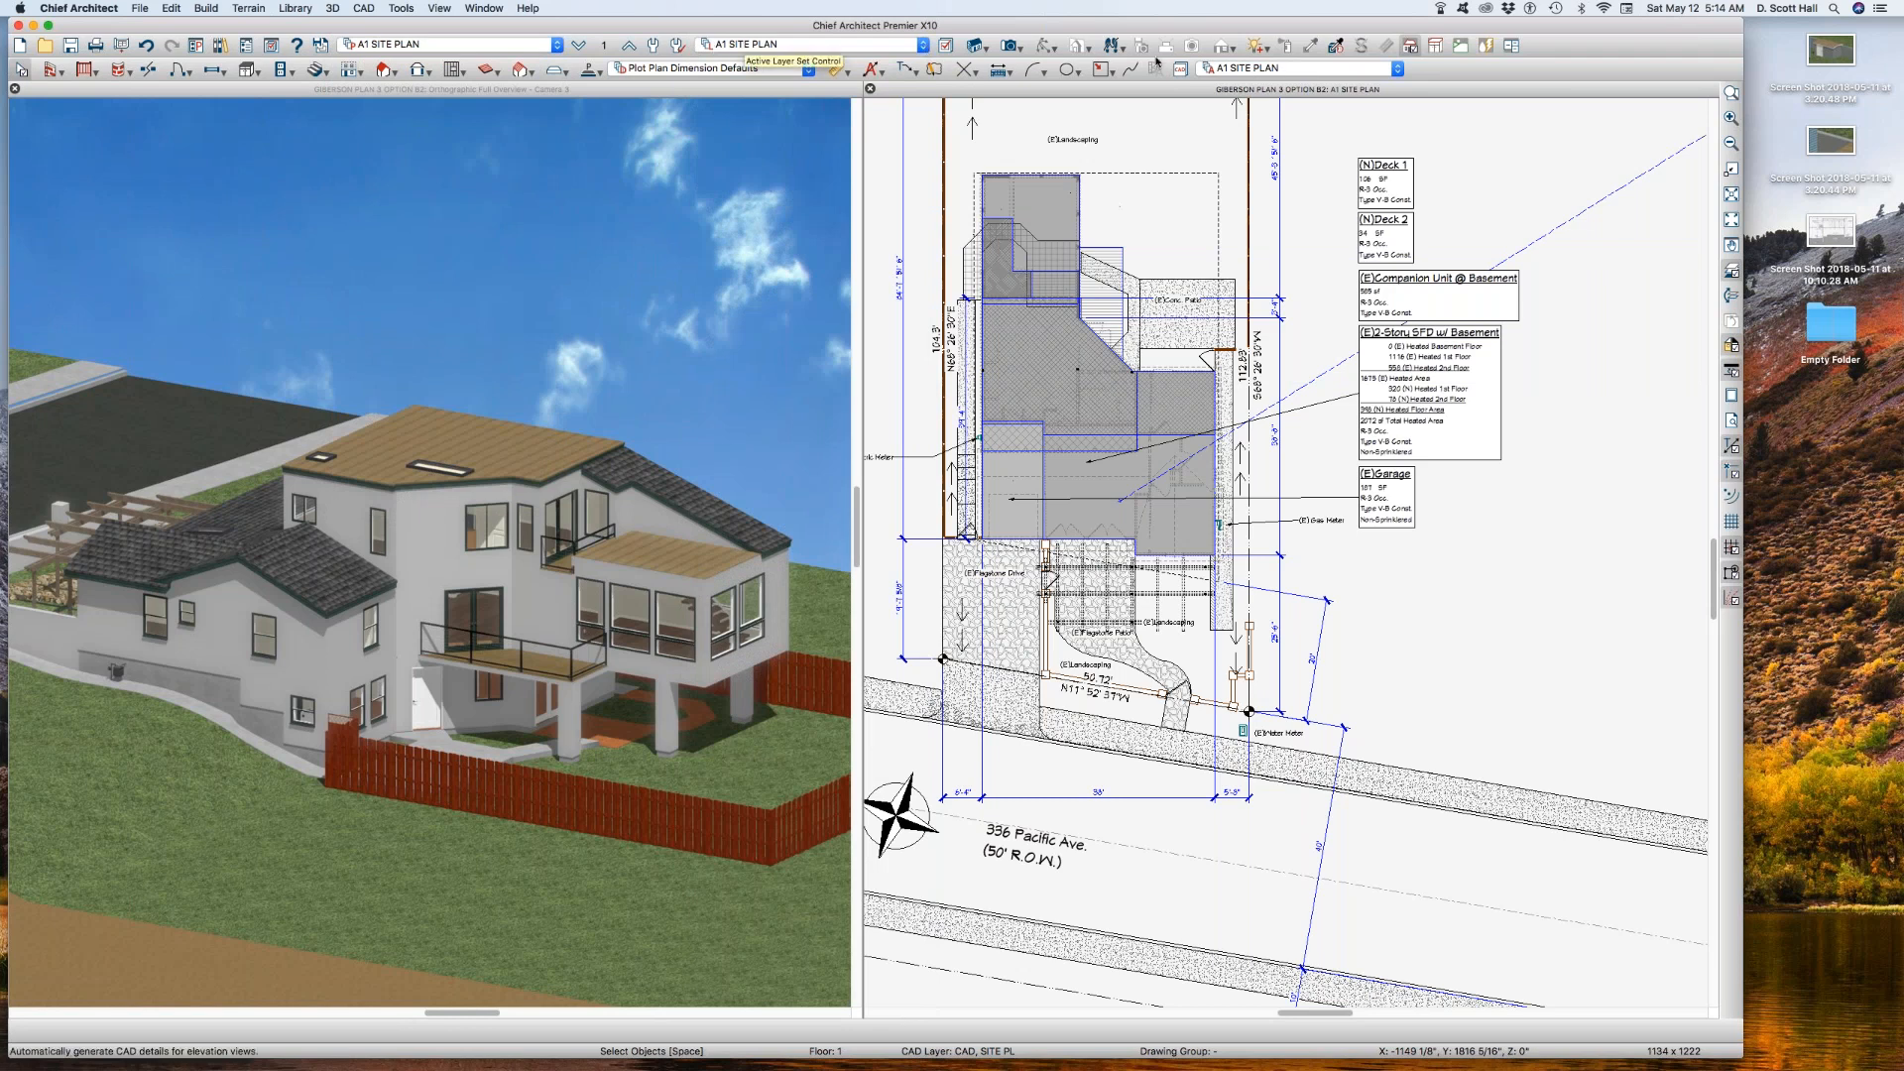
# Step: Set the reference floor layer set of the A1 SITE PLAN view to A1 SITE PLAN REF
pyautogui.click(603, 44)
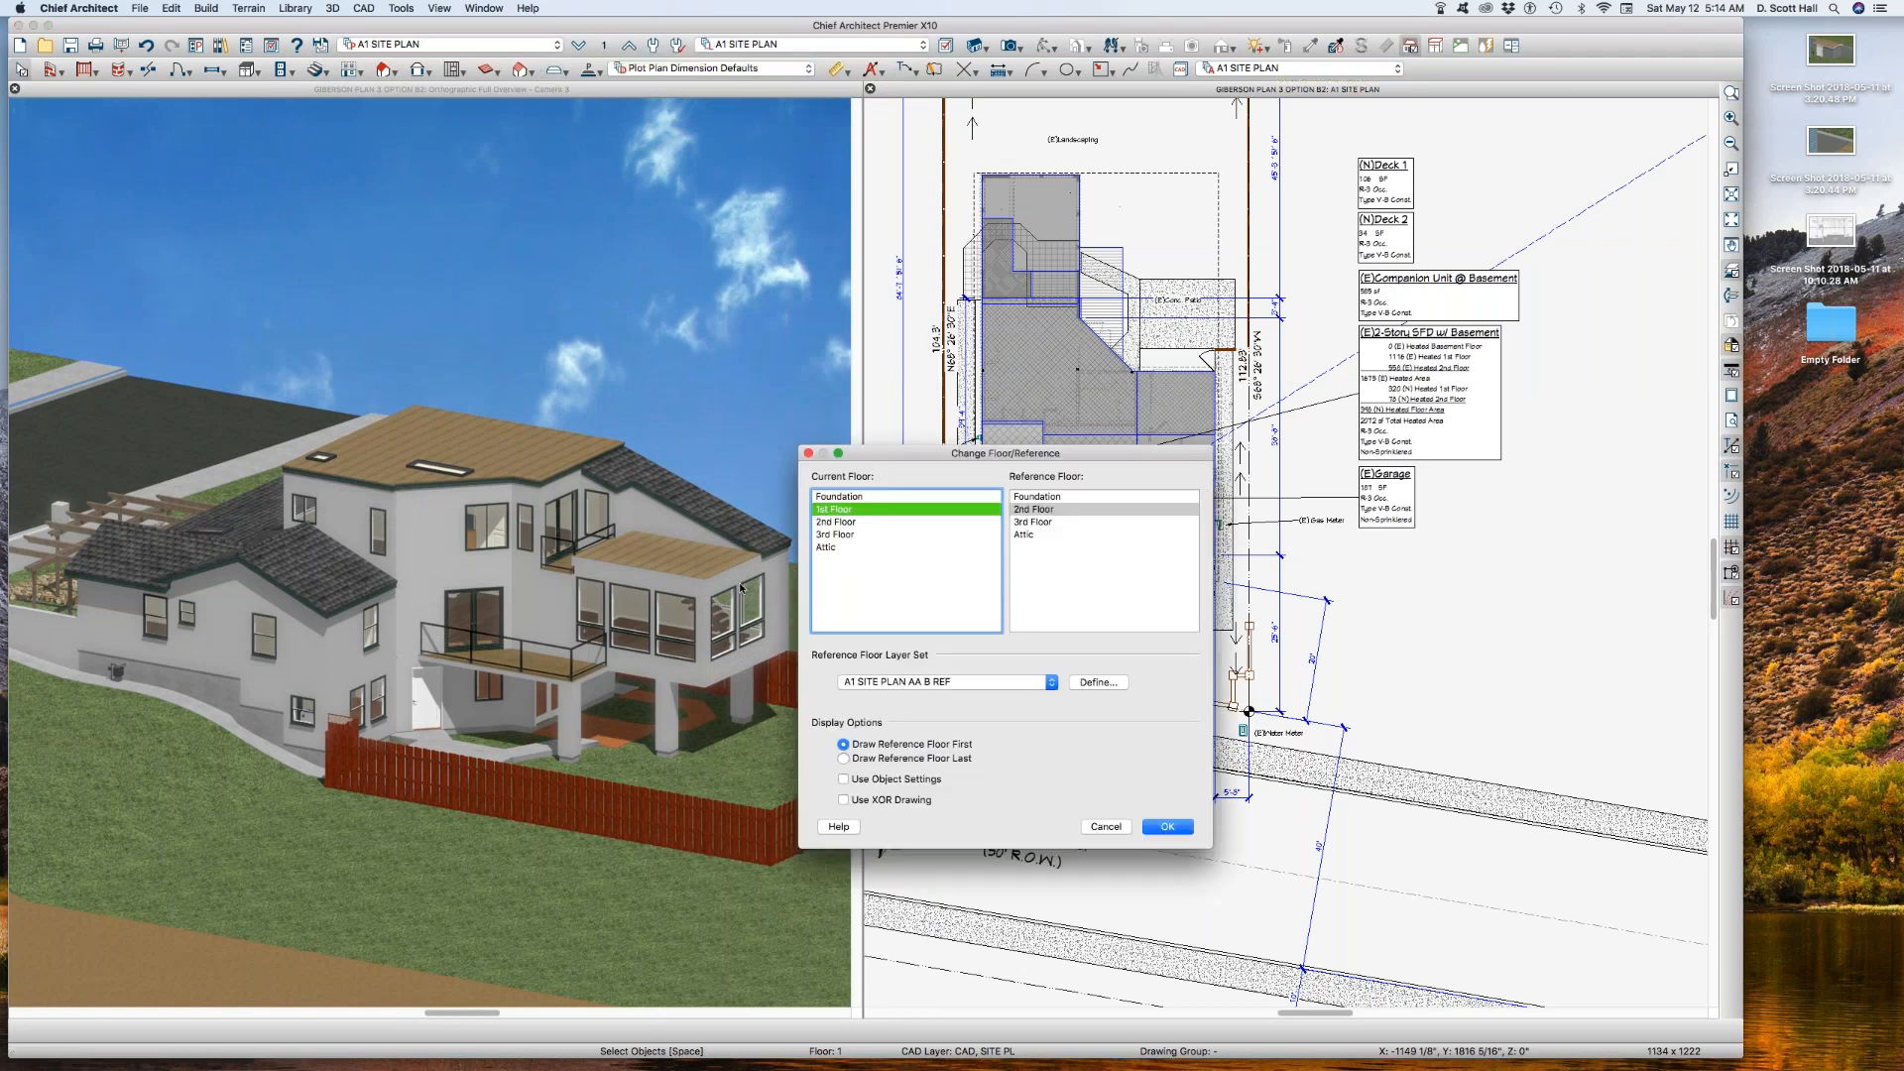
pyautogui.click(972, 682)
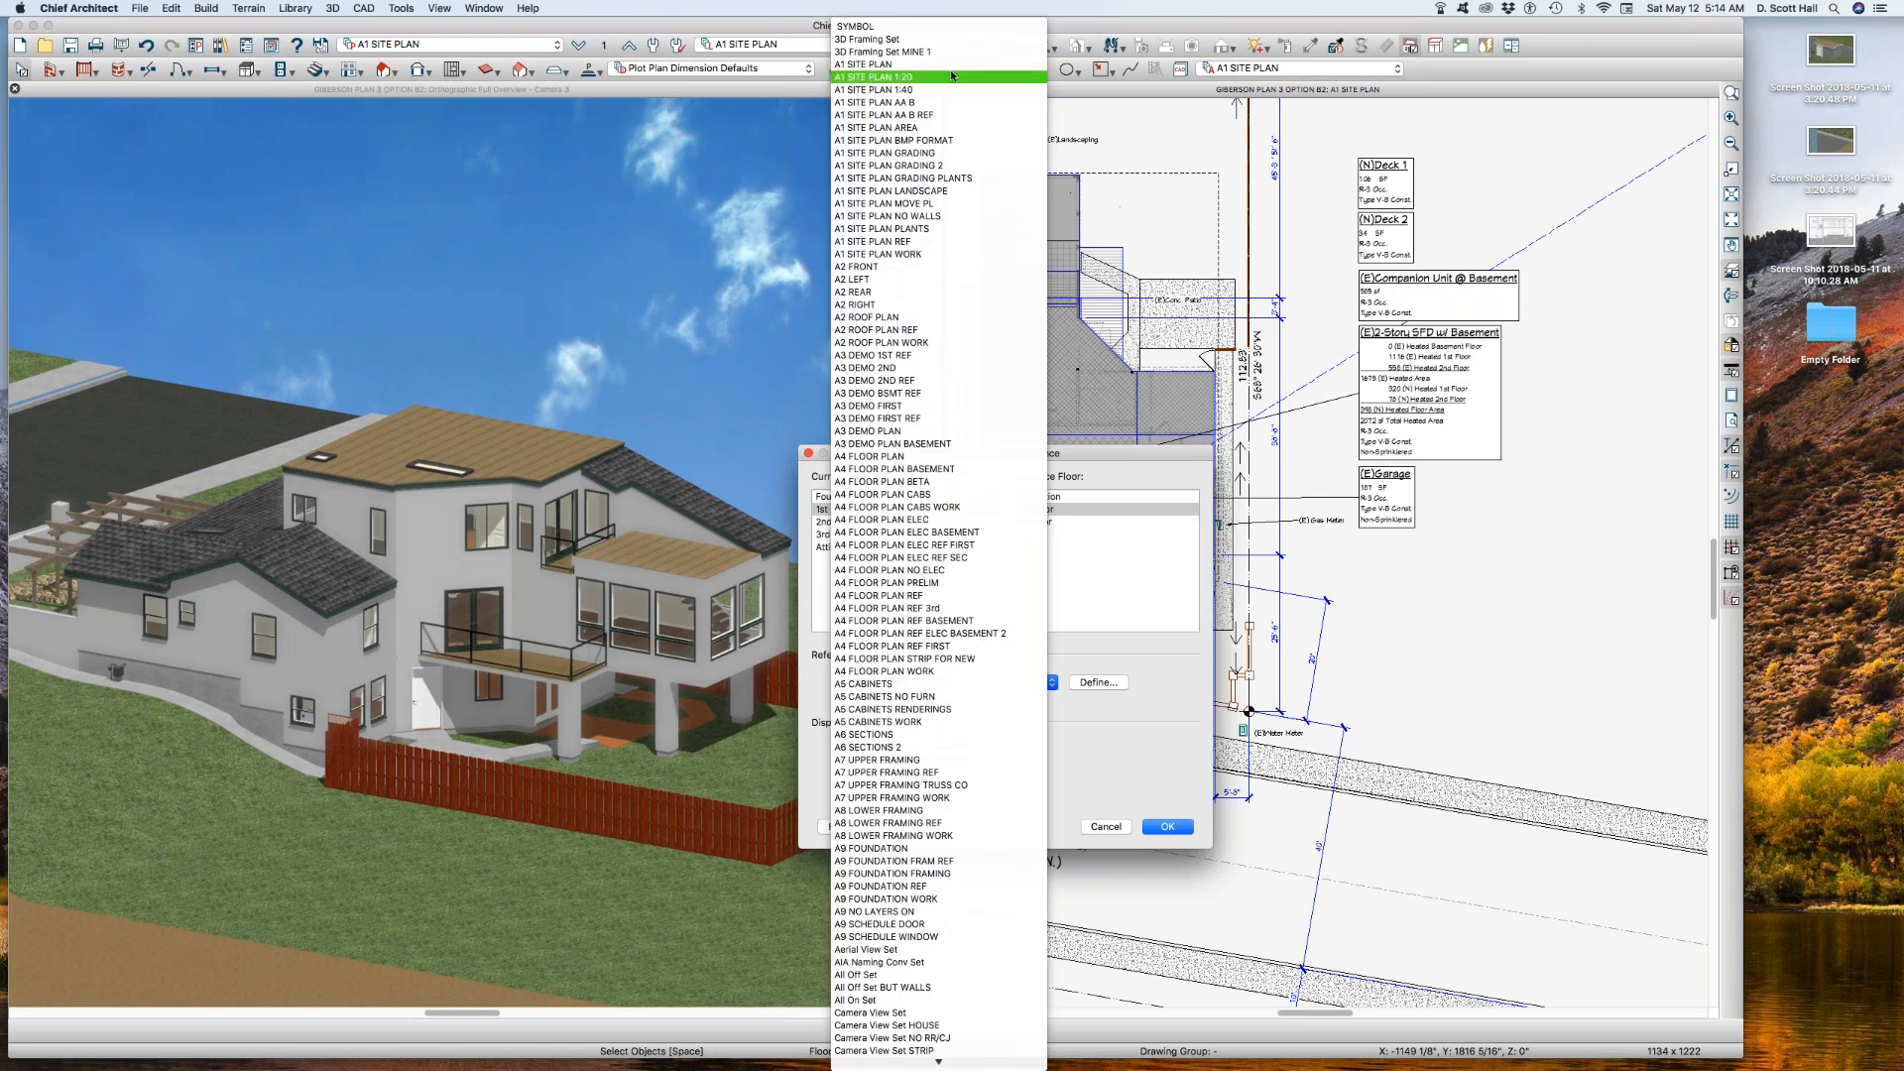
pyautogui.click(893, 242)
pyautogui.click(1167, 826)
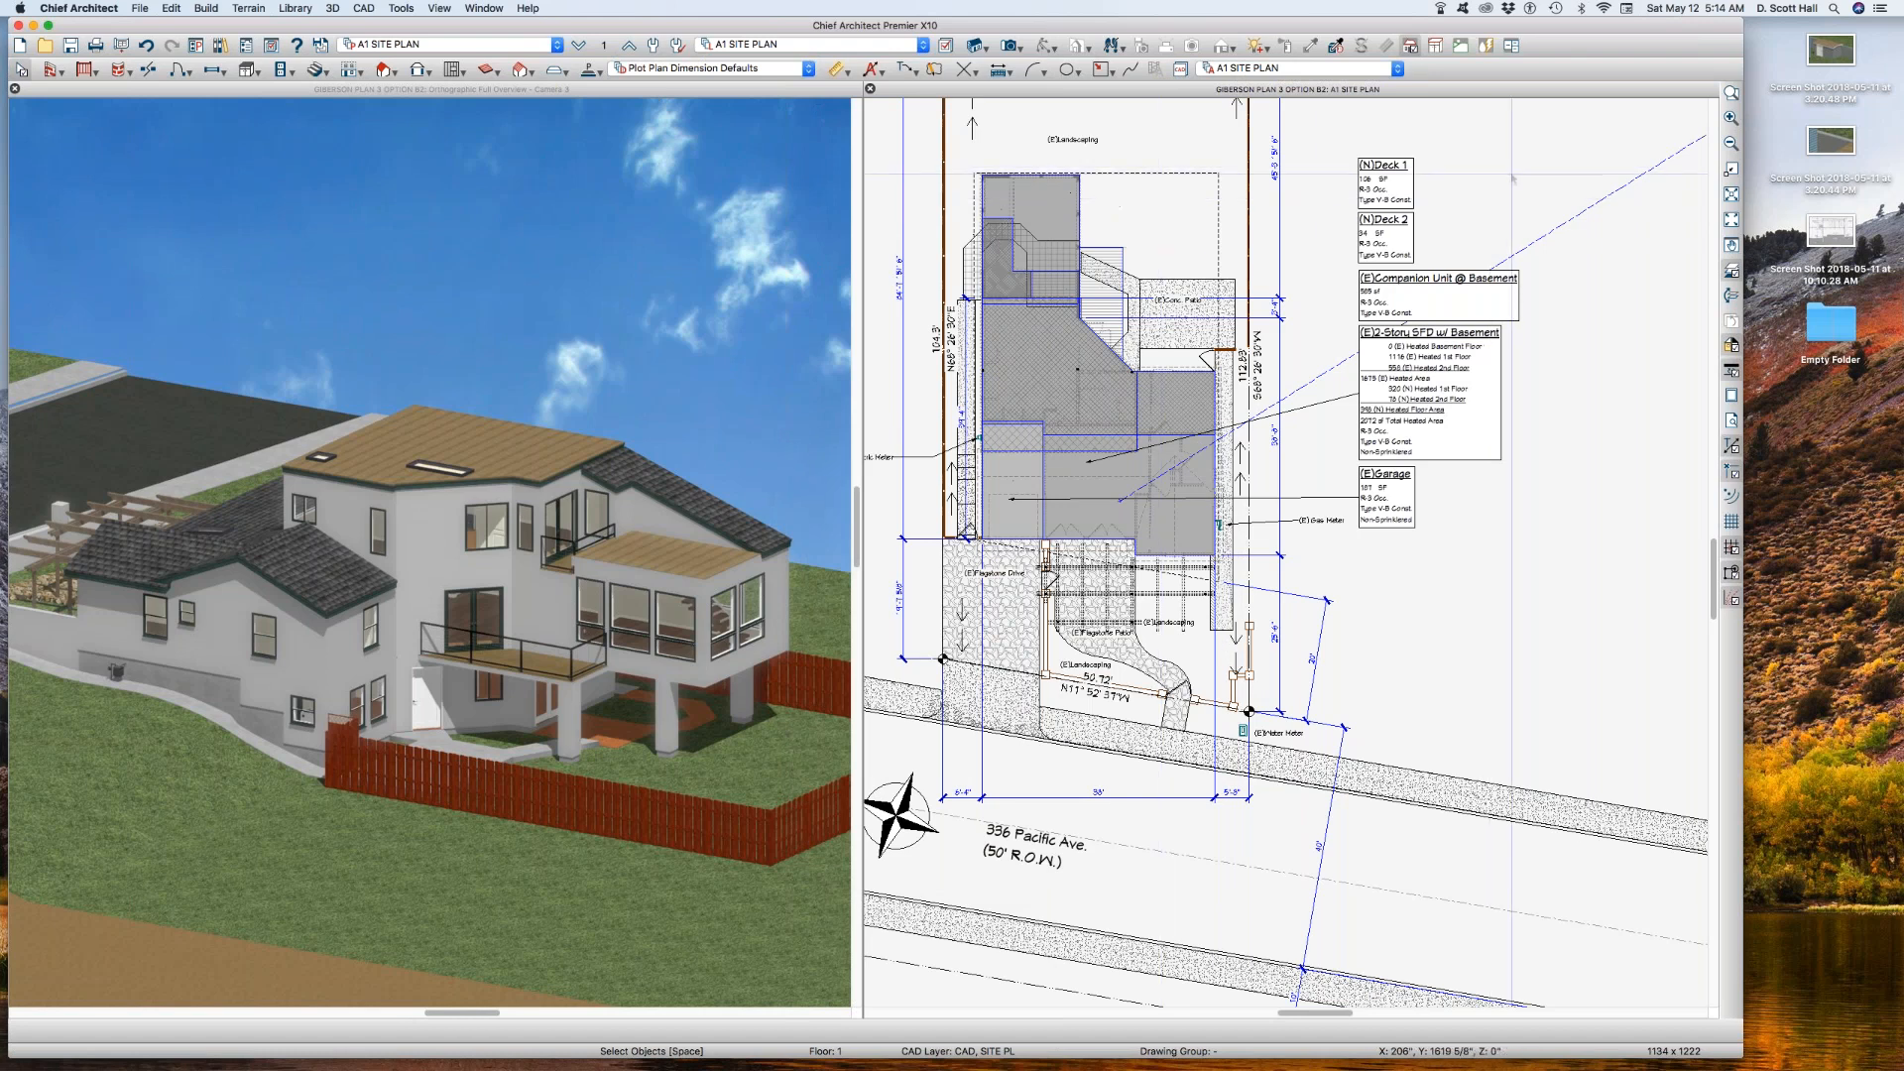
# Step: Switch to the saved plan view A1 SITE PLAN AA B and check its reference floor layer set
pyautogui.click(436, 45)
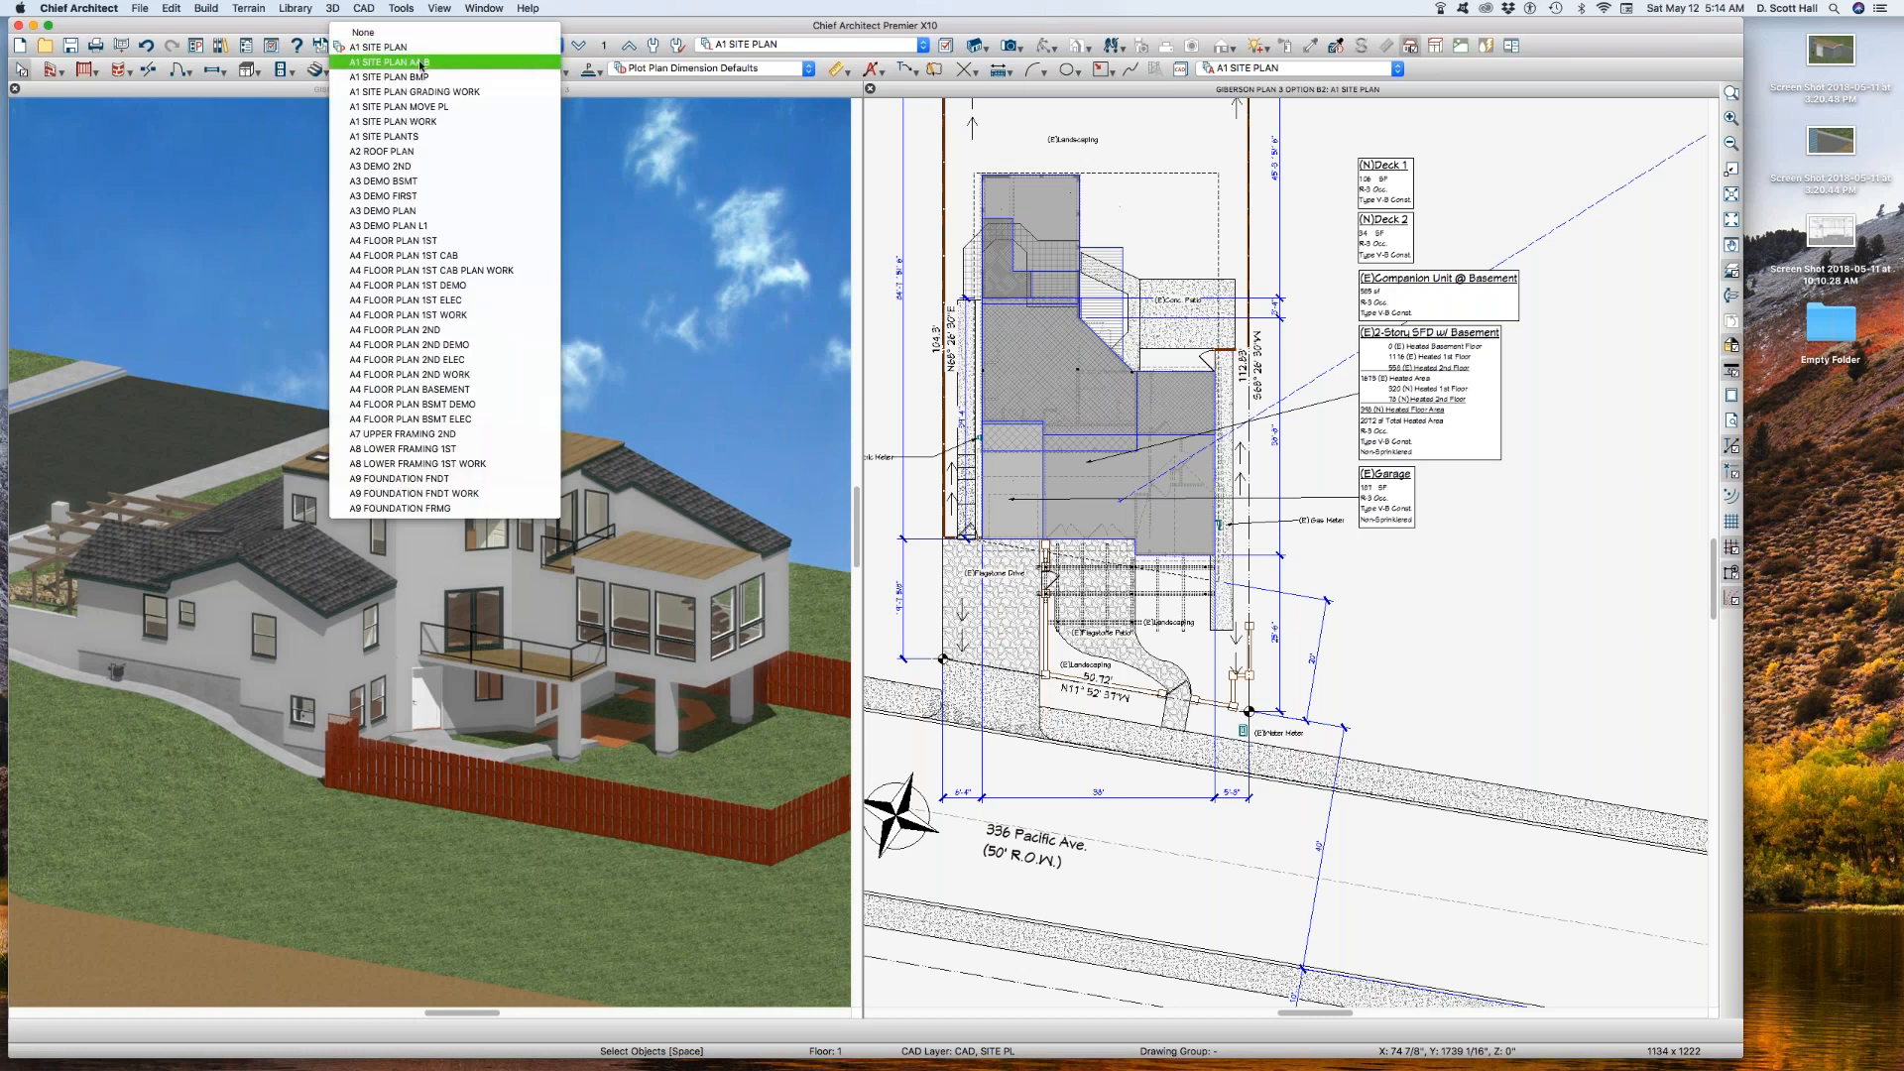
pyautogui.click(421, 62)
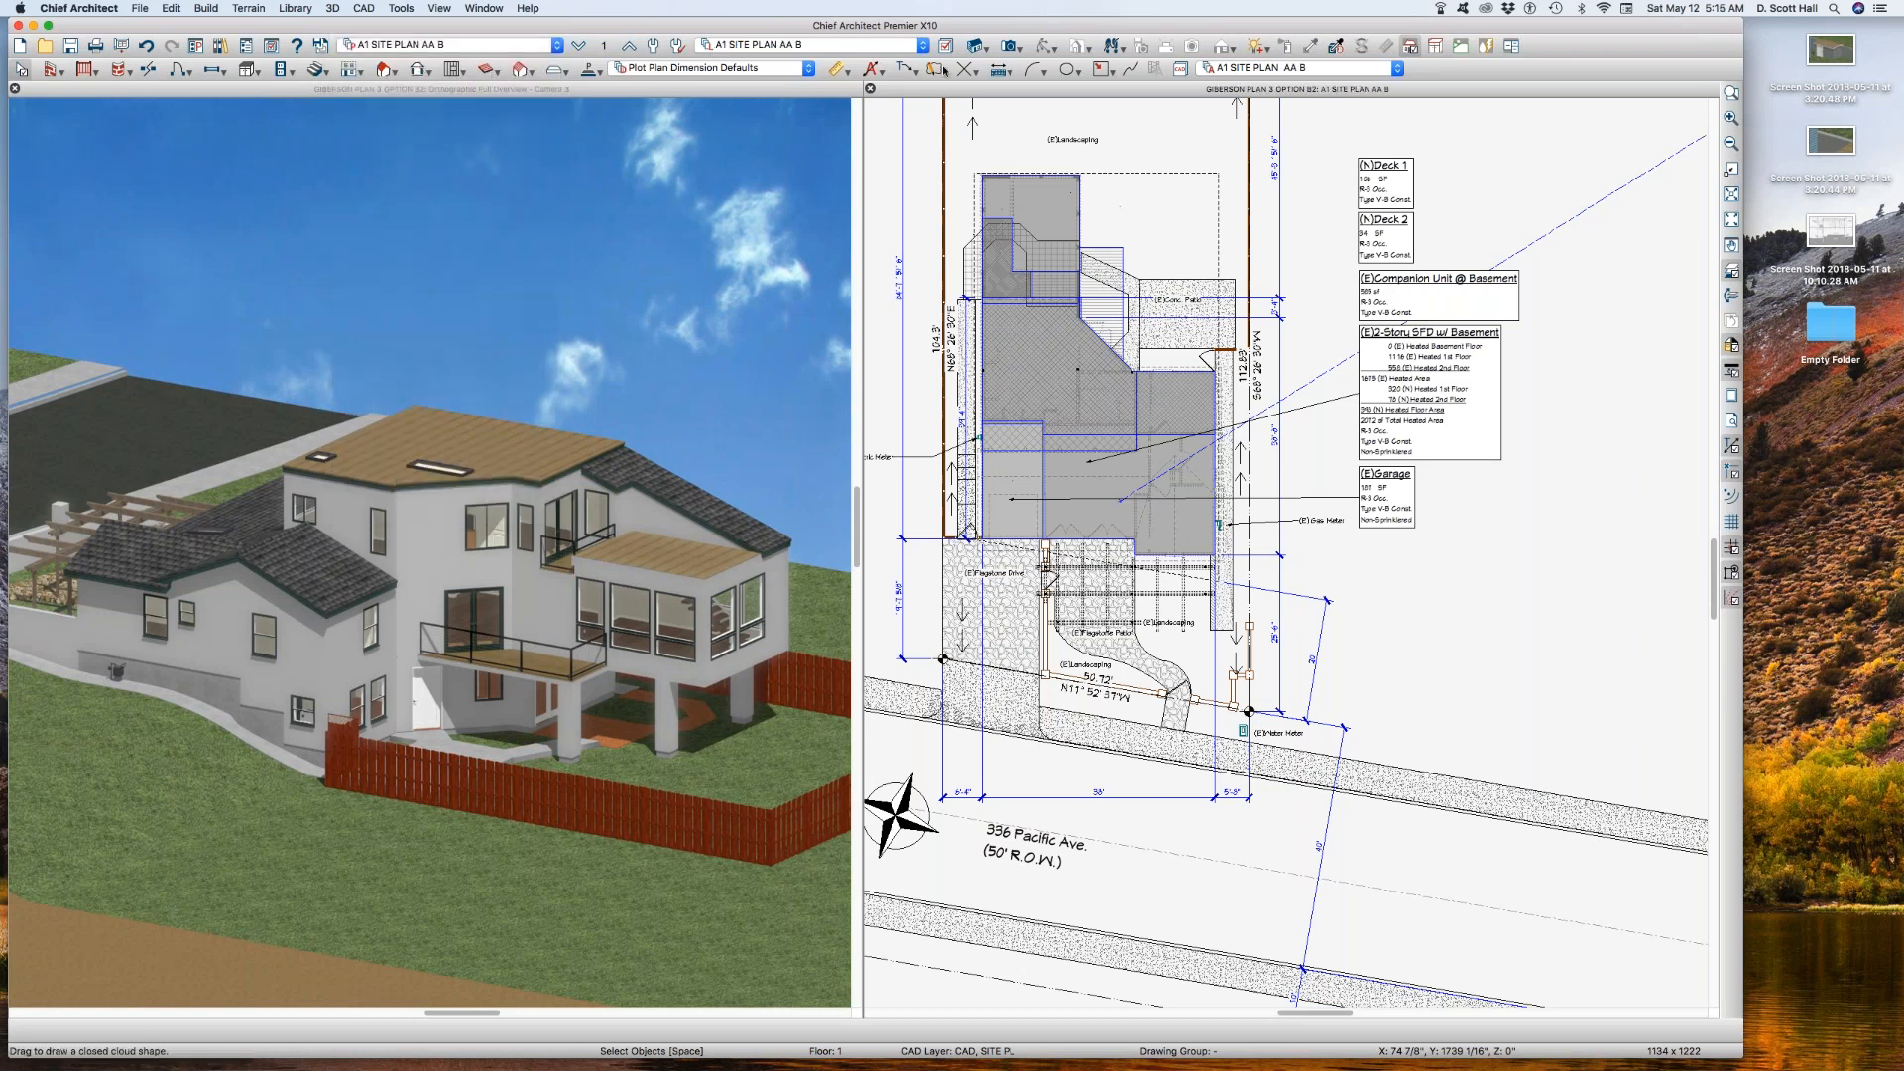
pyautogui.click(604, 44)
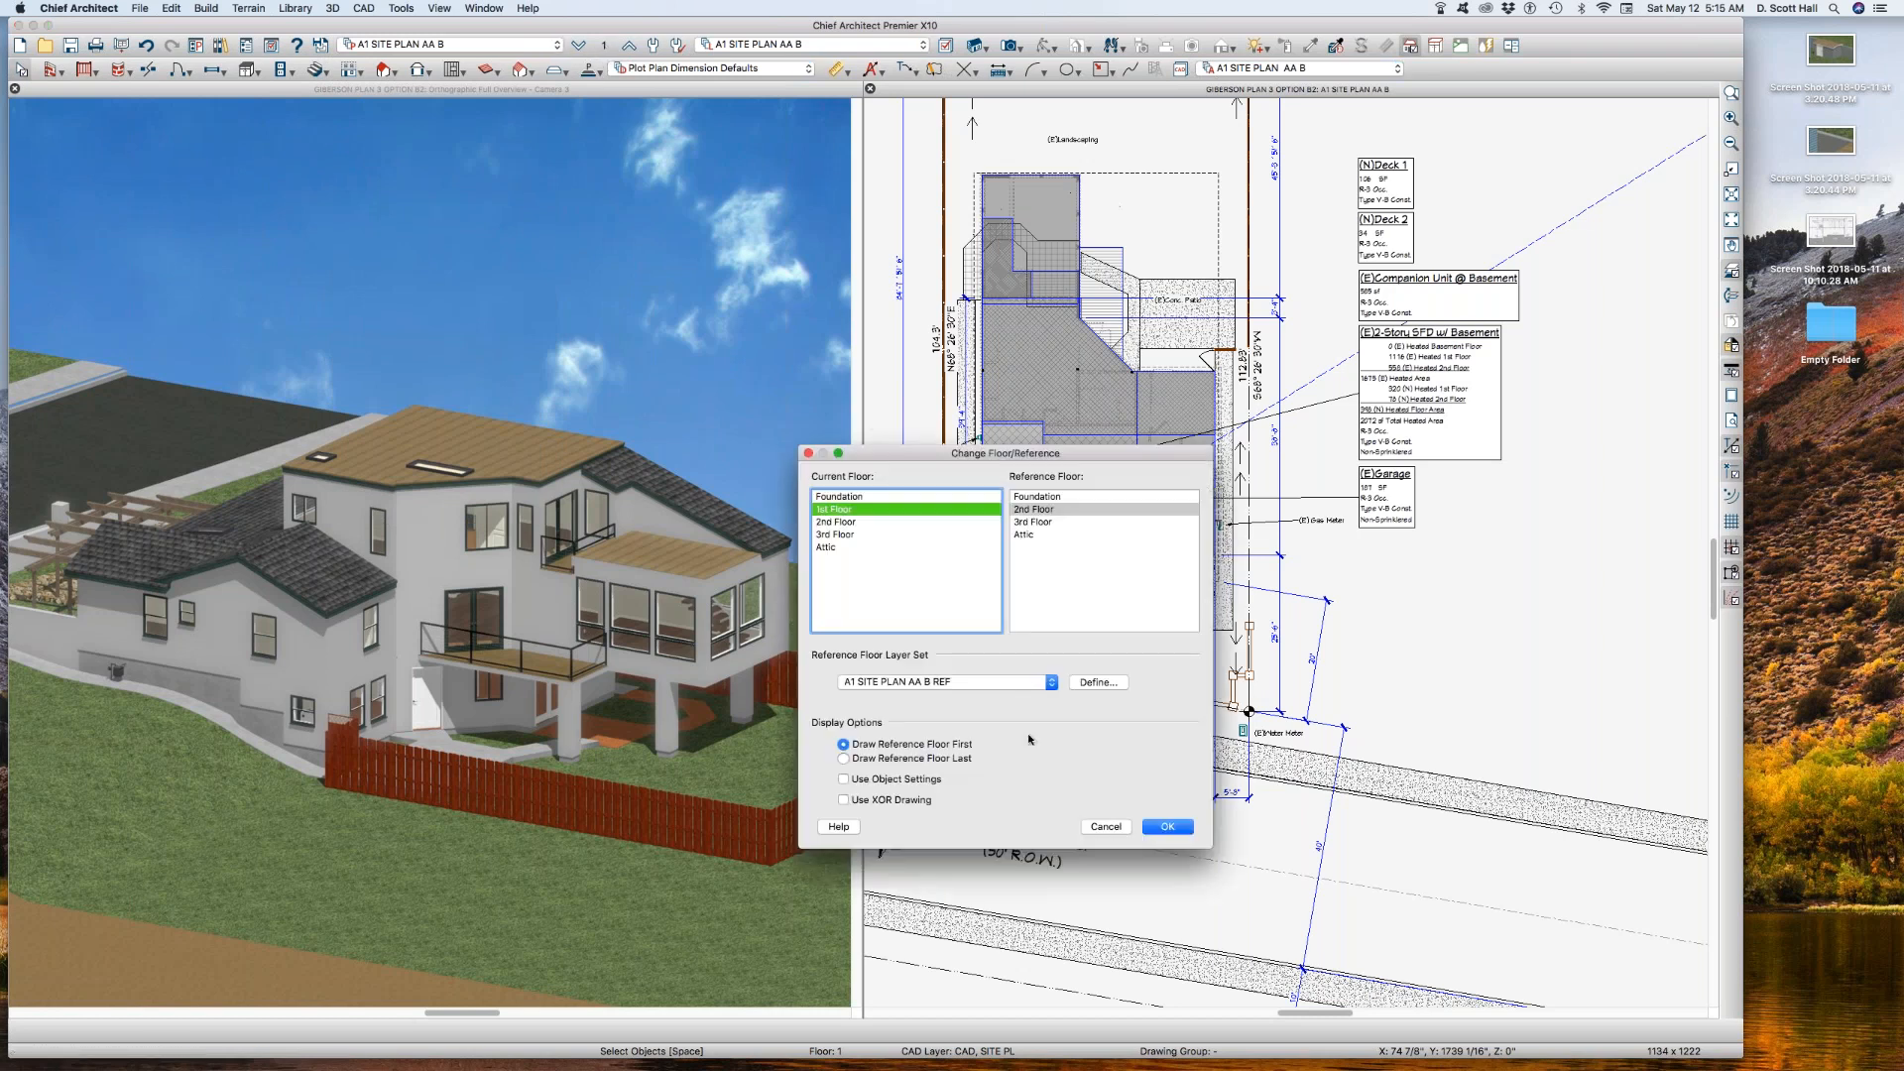
pyautogui.click(1170, 827)
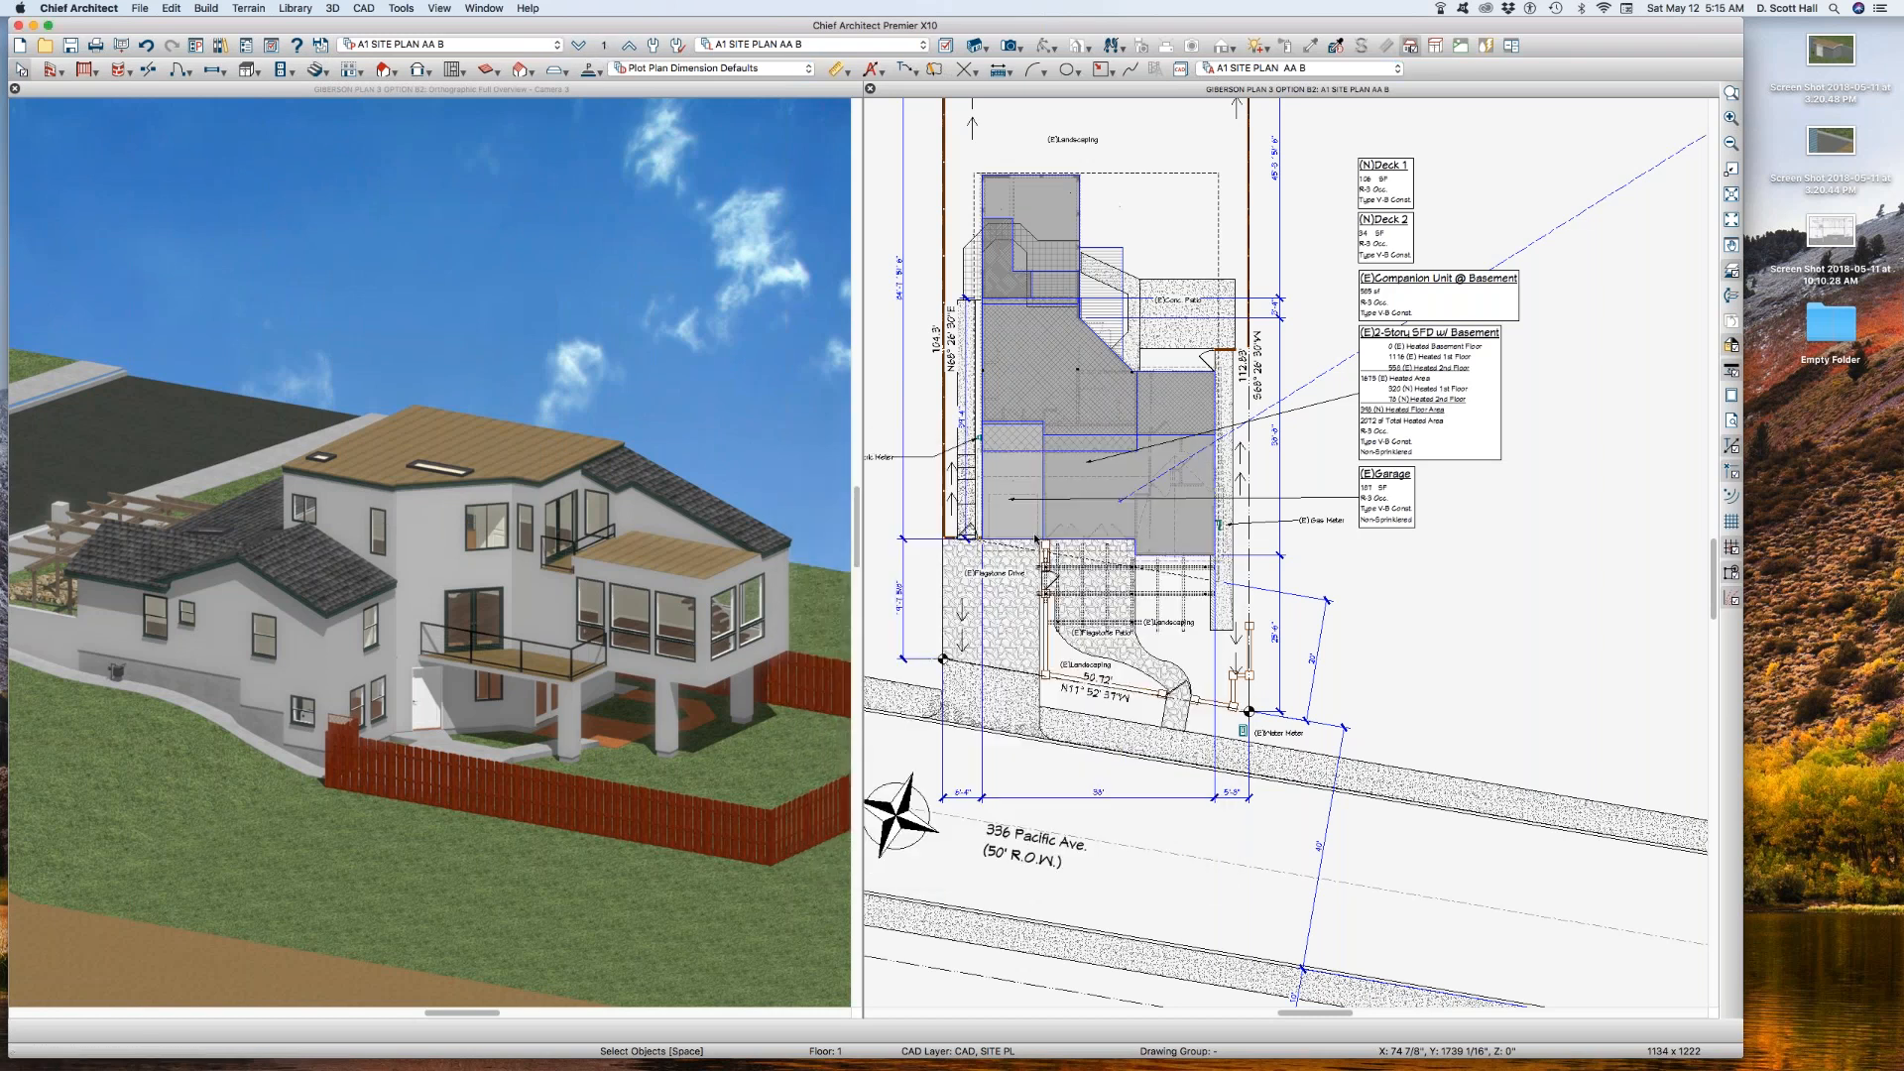
# Step: Return to the saved plan view A1 SITE PLAN and set its active layer set to A1 SITE PLAN
pyautogui.click(392, 45)
pyautogui.click(386, 45)
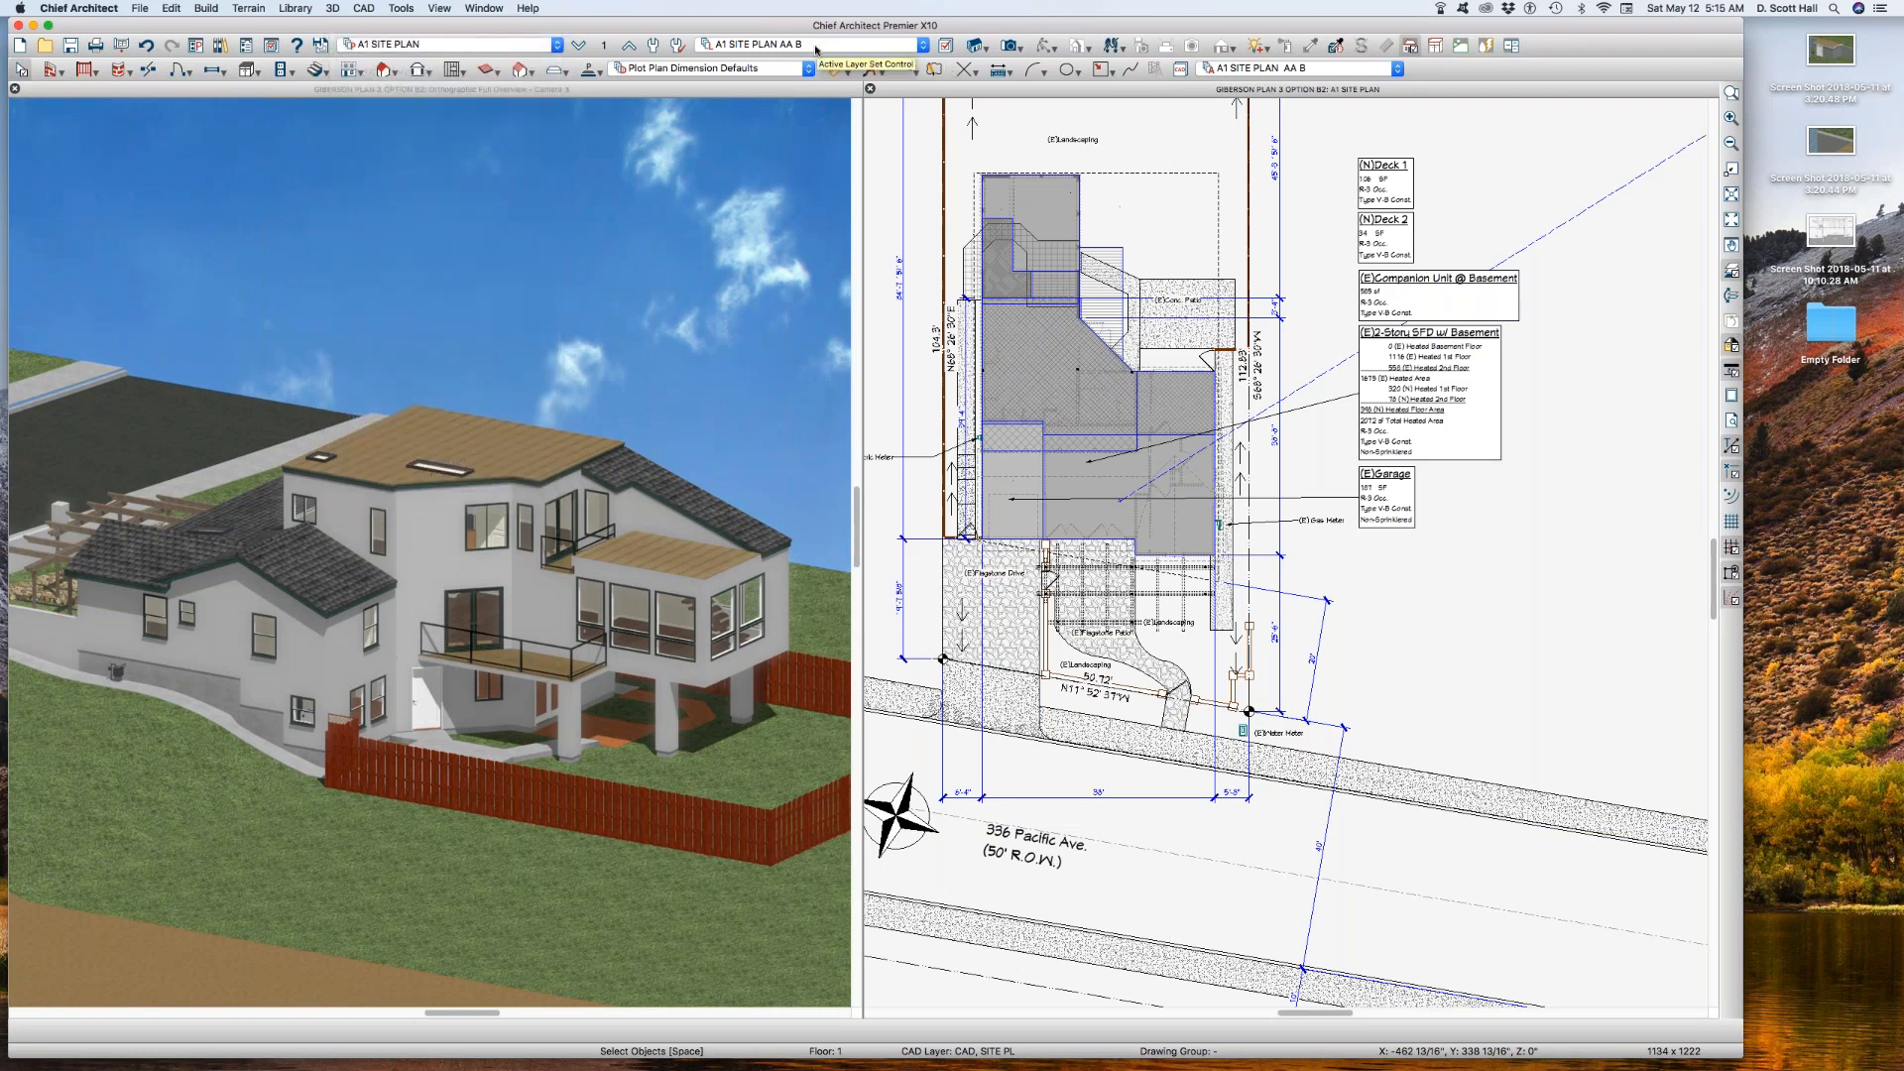
pyautogui.click(817, 46)
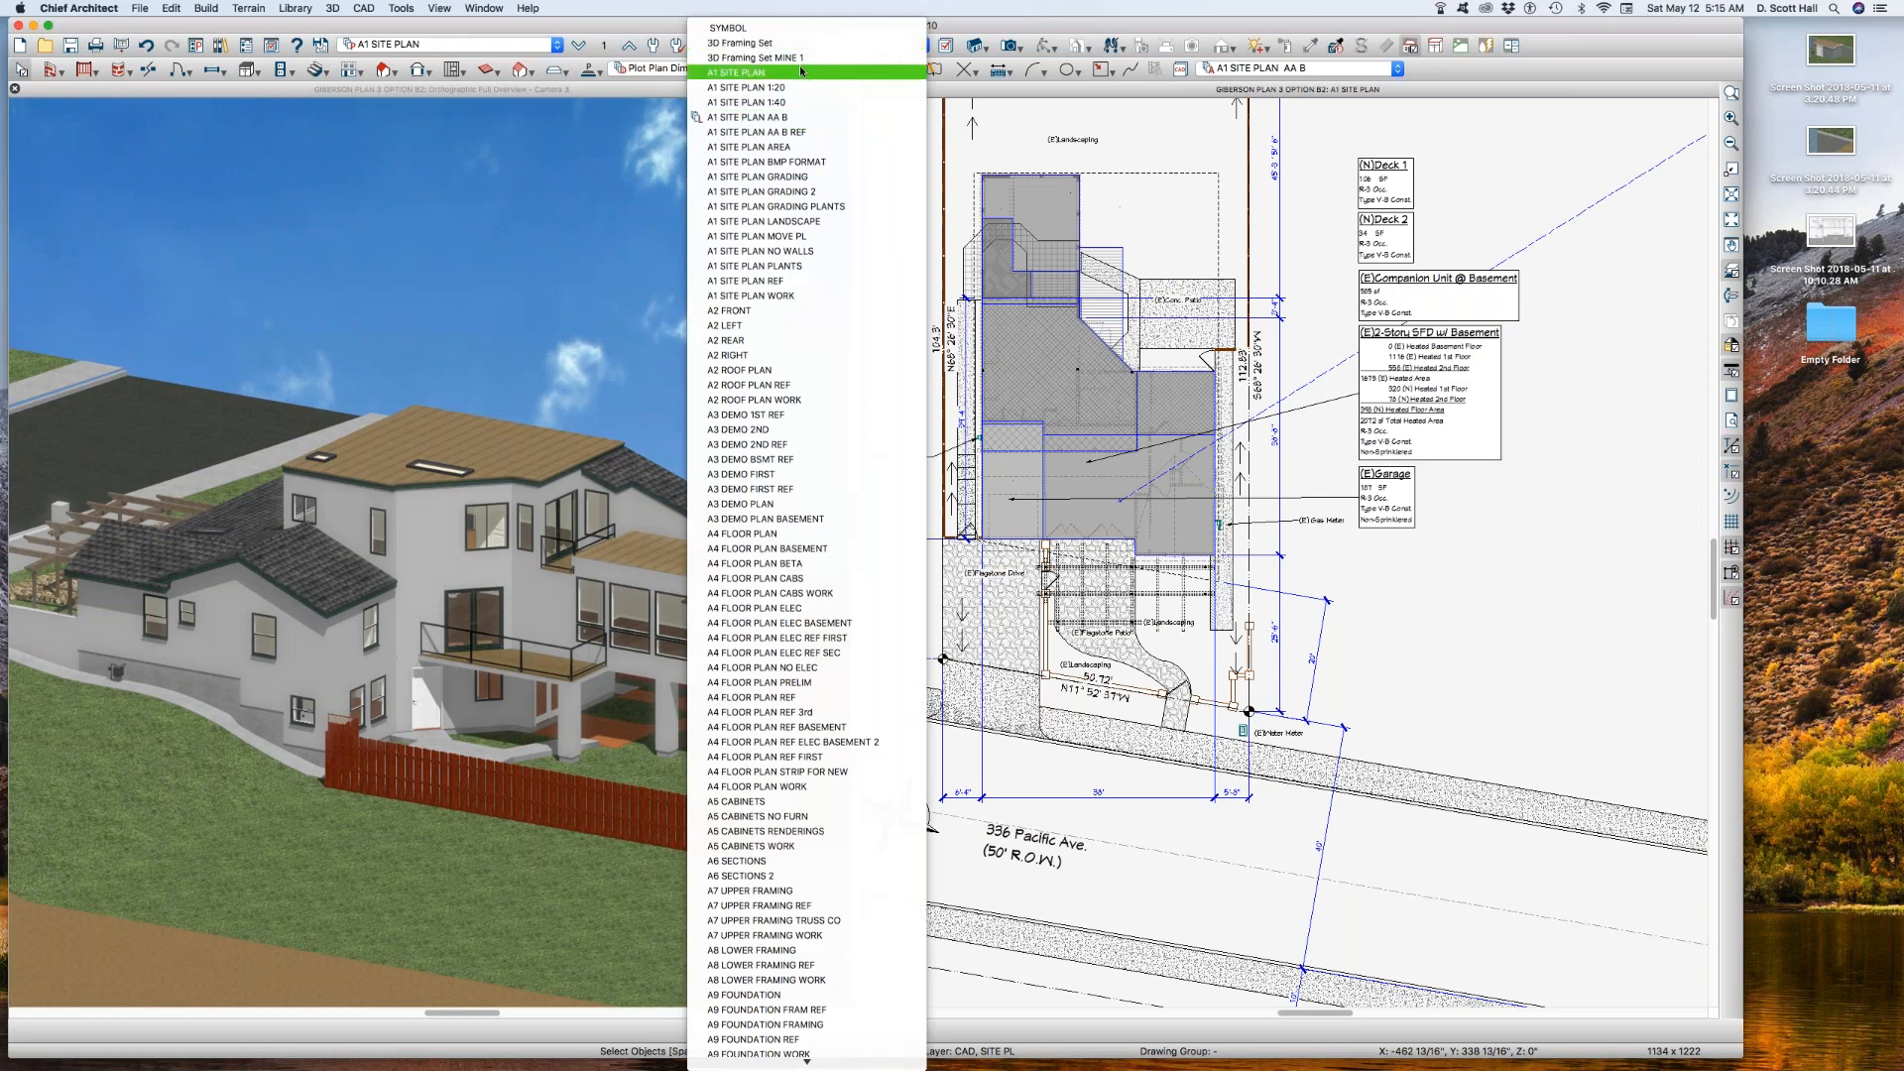
pyautogui.click(804, 73)
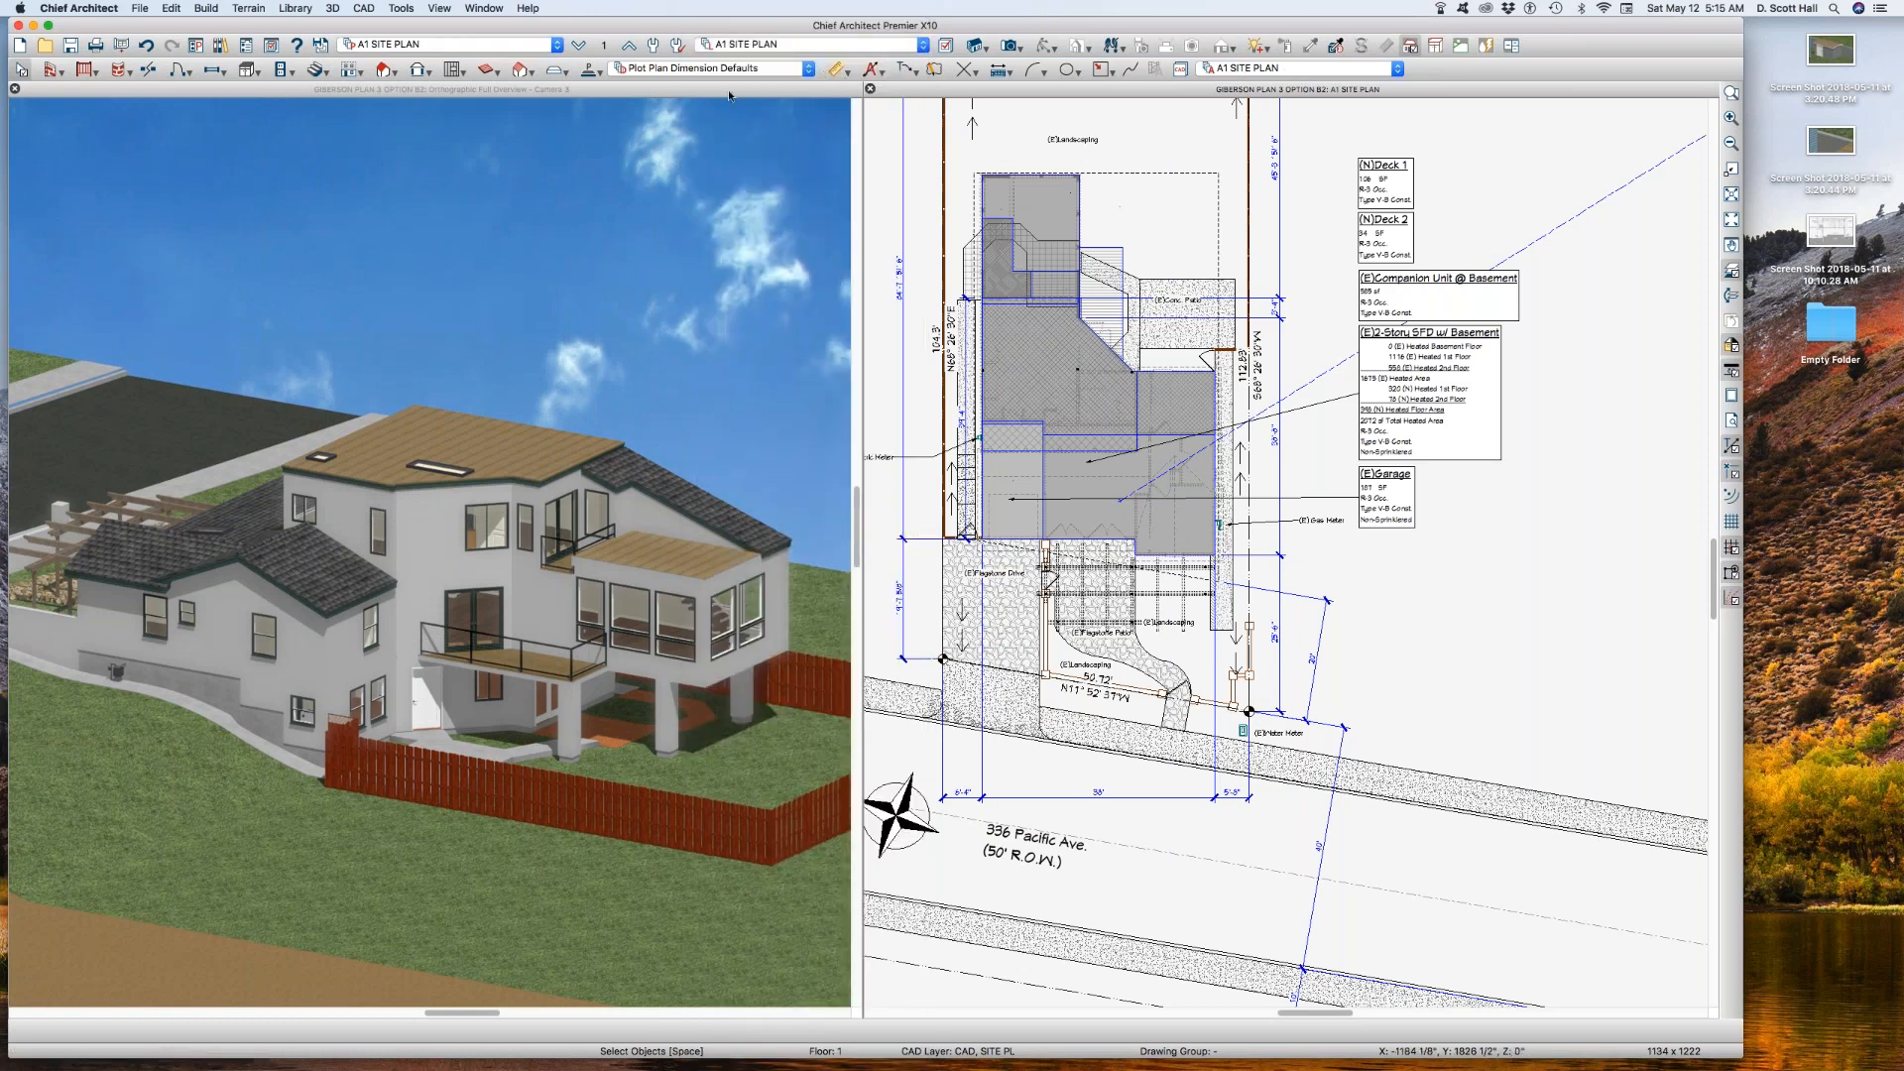
# Step: Set the A1 SITE PLAN view's reference floor layer set to A1 SITE PLAN and recheck the setting
pyautogui.click(604, 45)
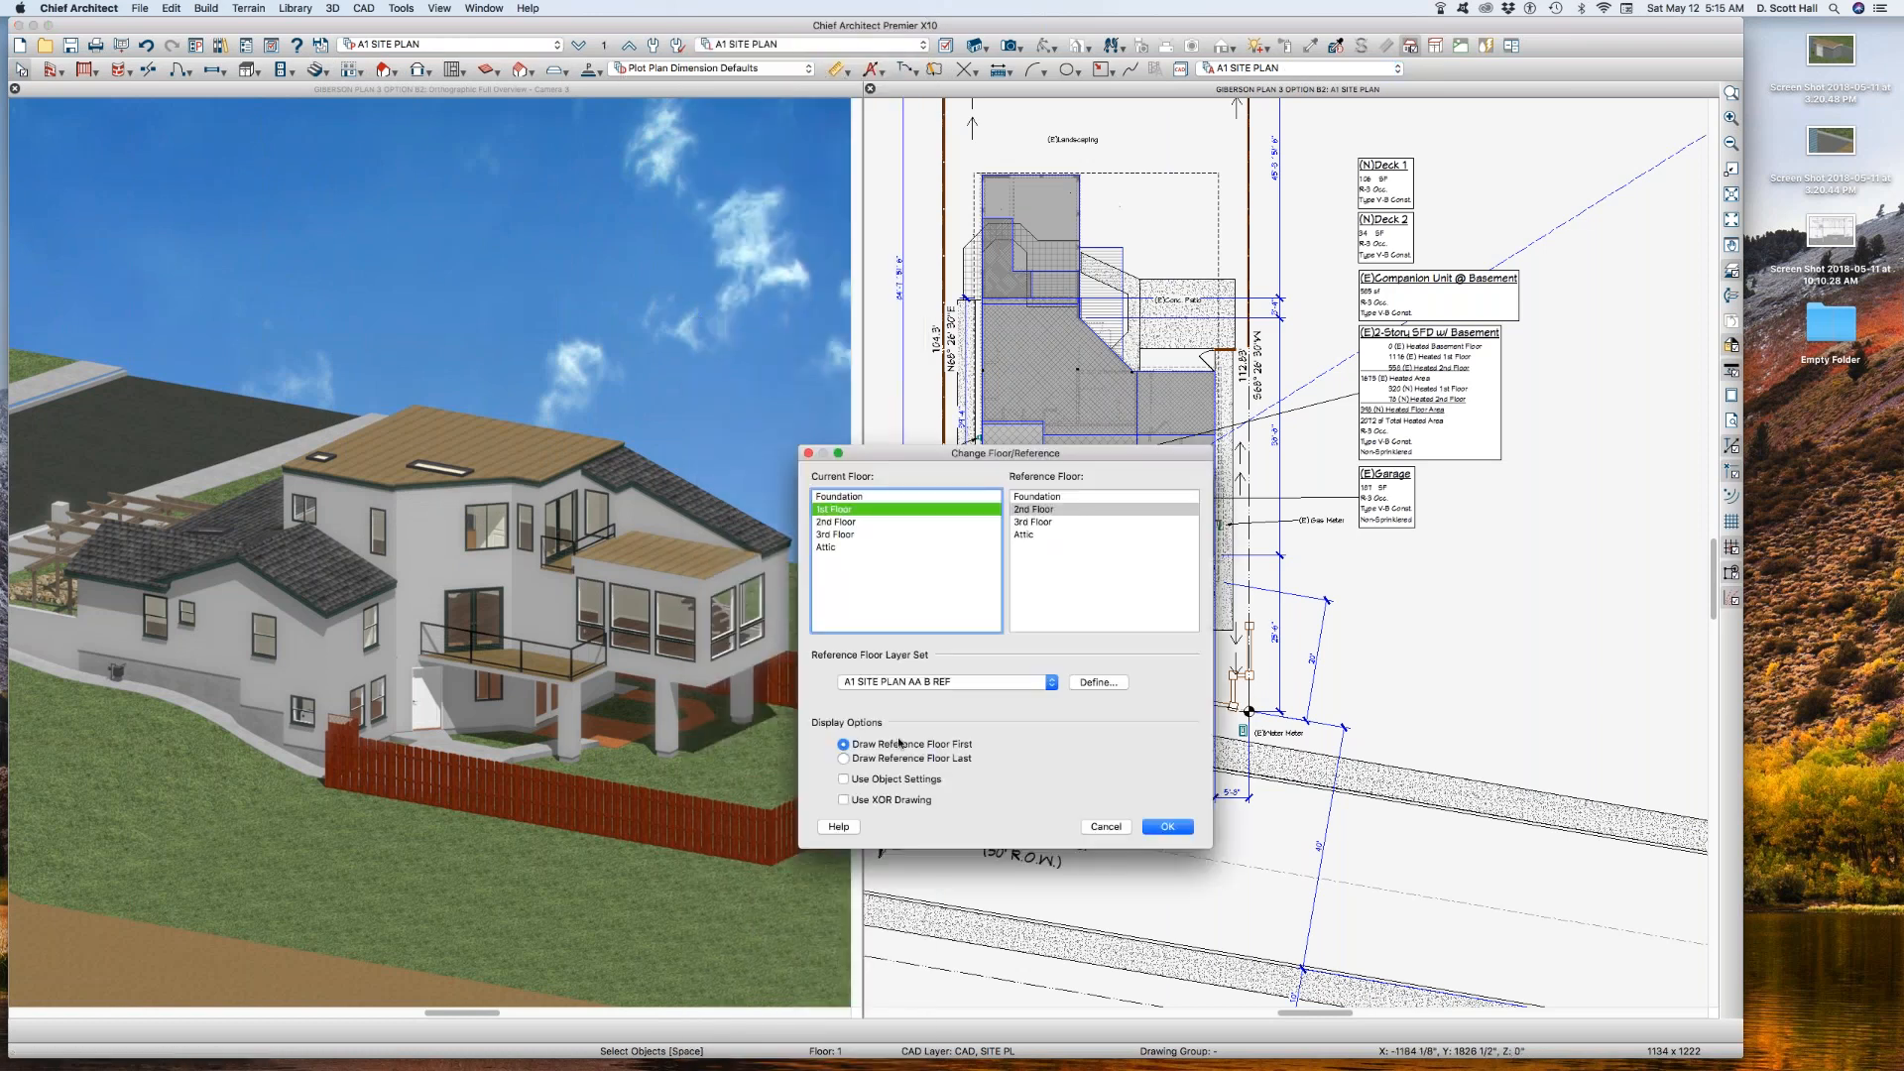
pyautogui.click(932, 682)
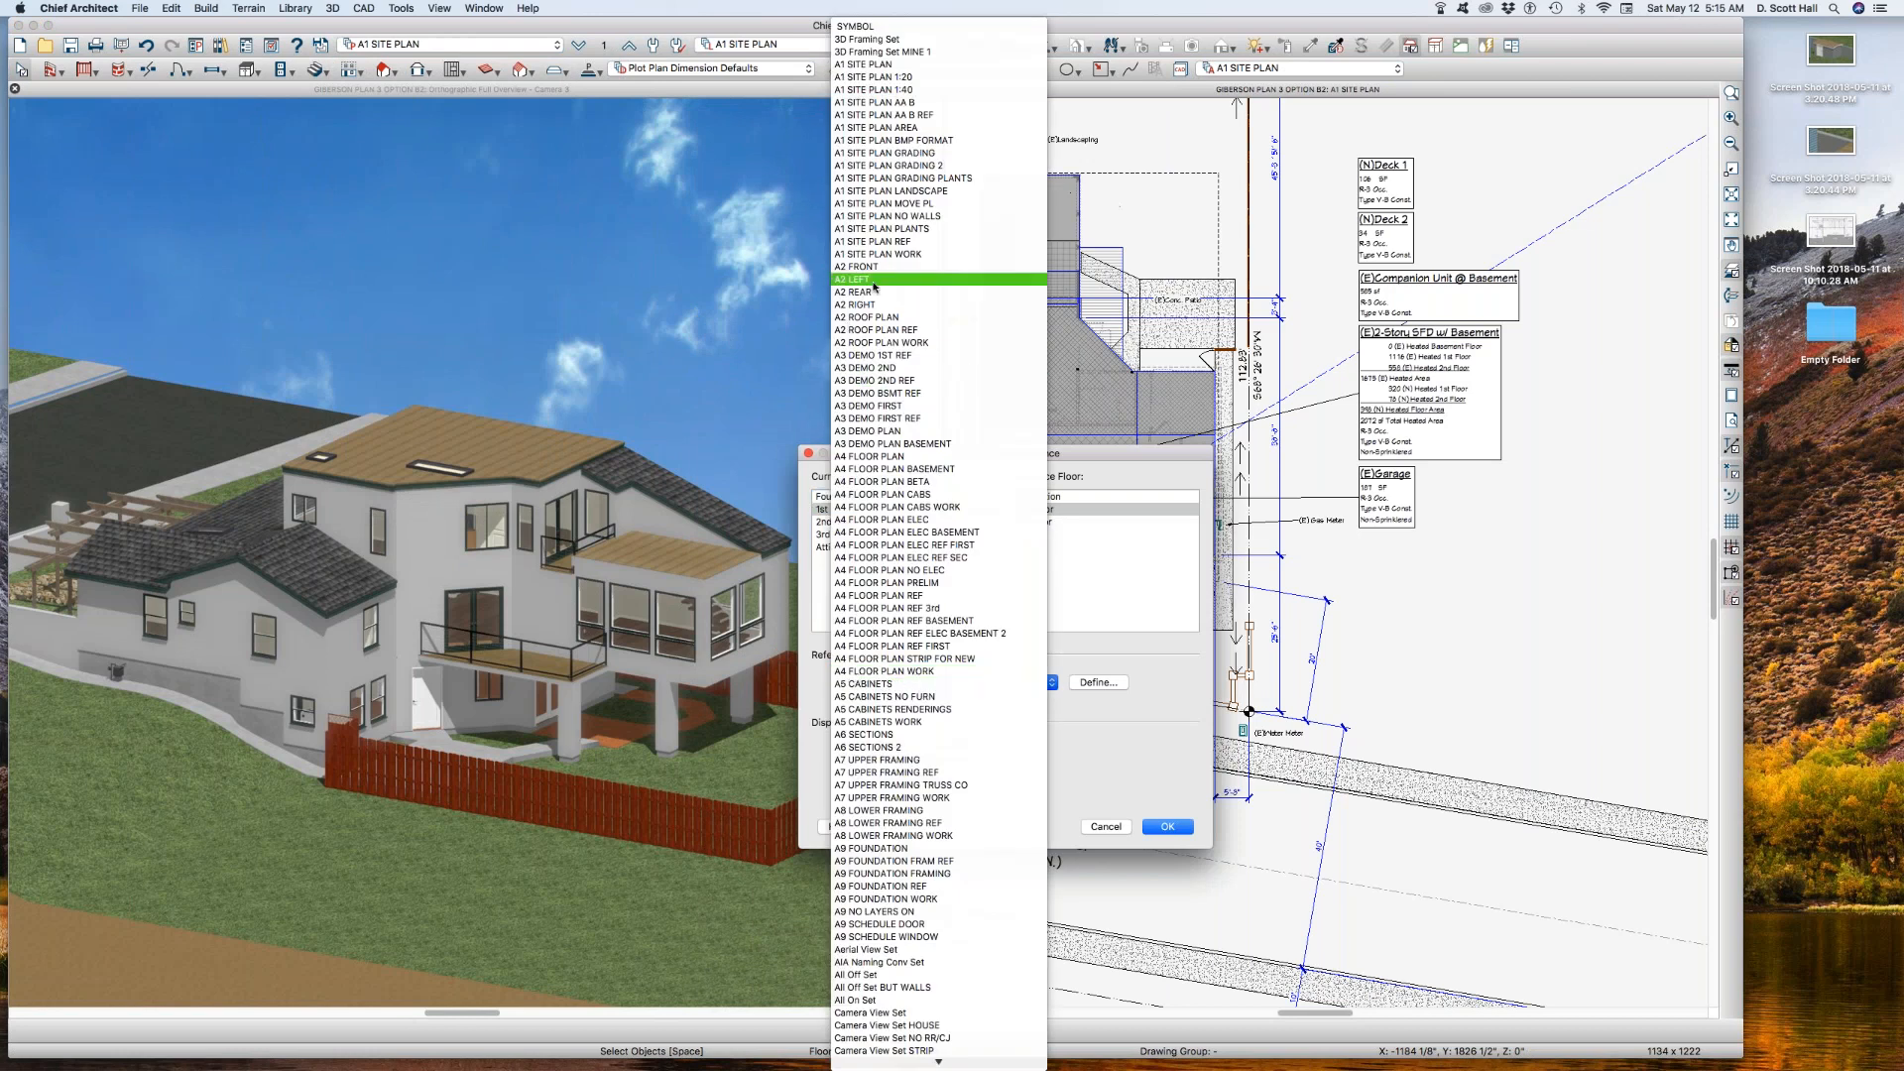
pyautogui.click(876, 64)
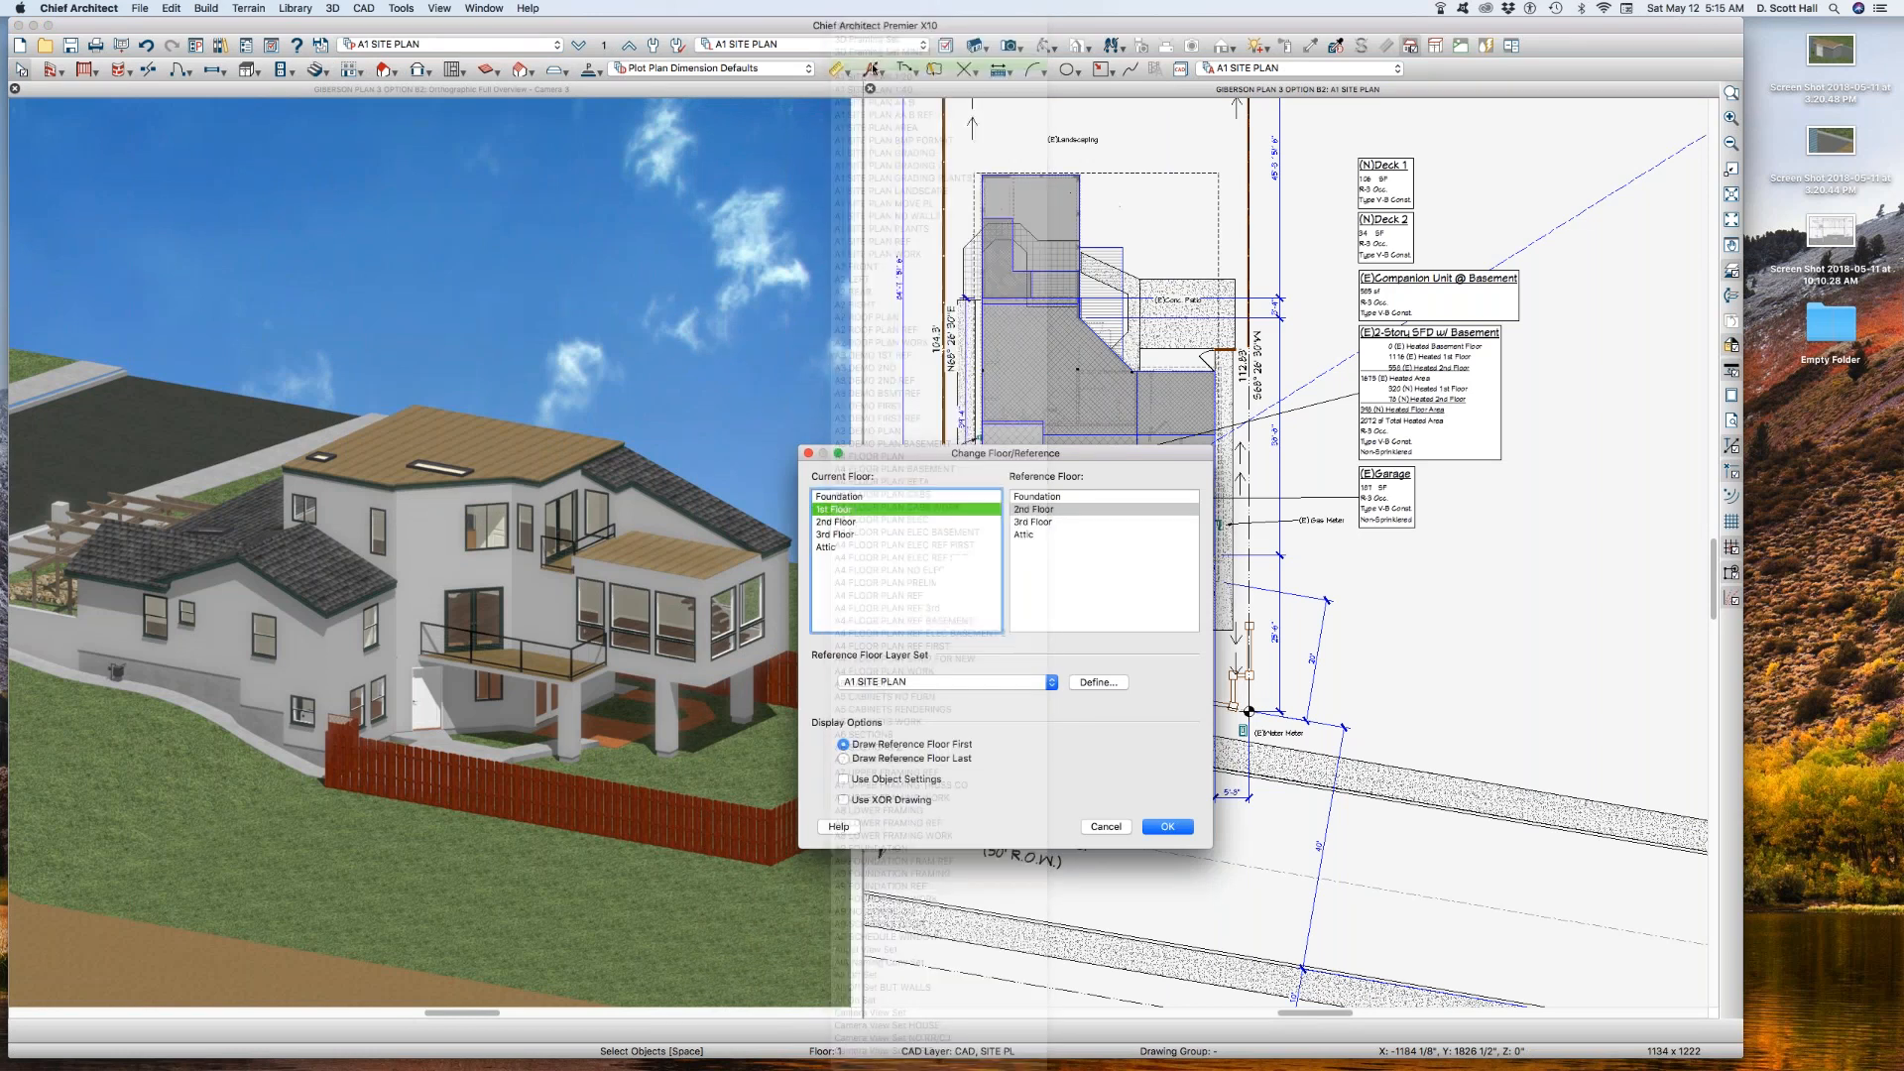
pyautogui.press('Return')
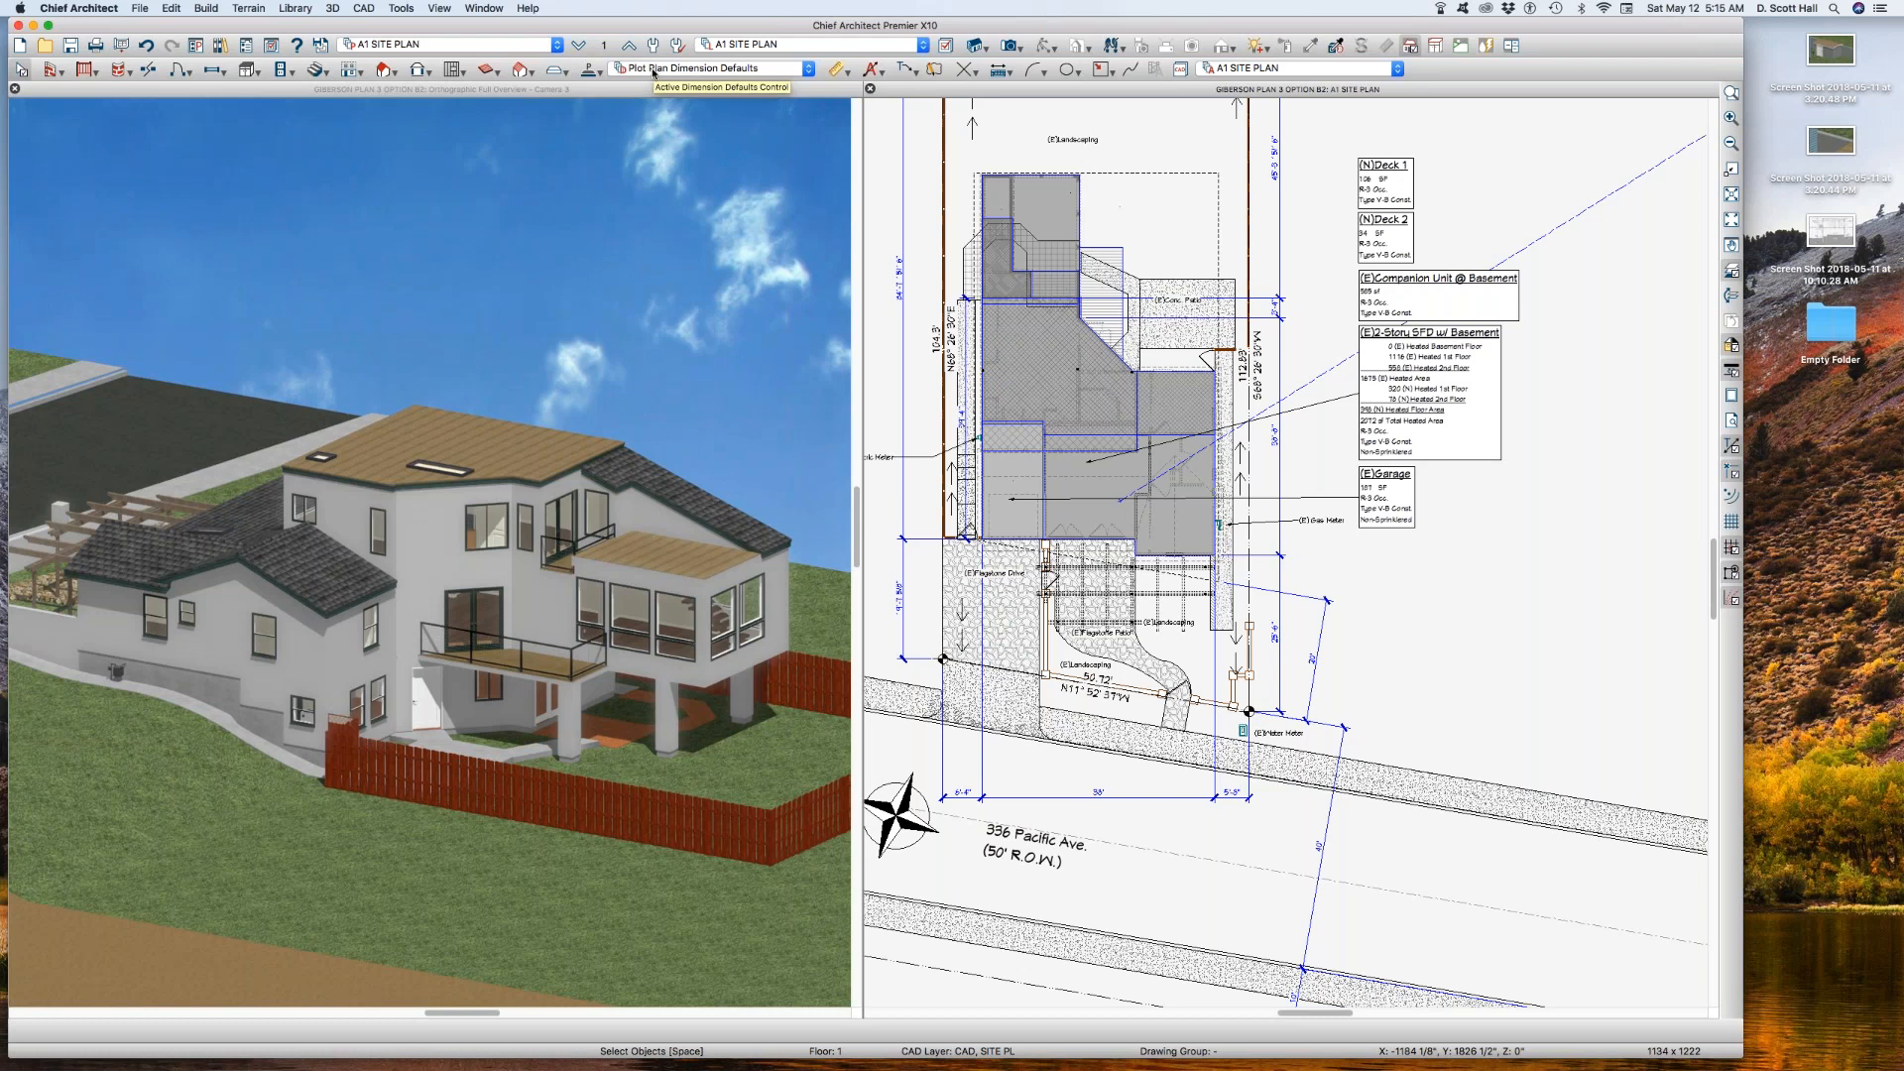
pyautogui.click(606, 45)
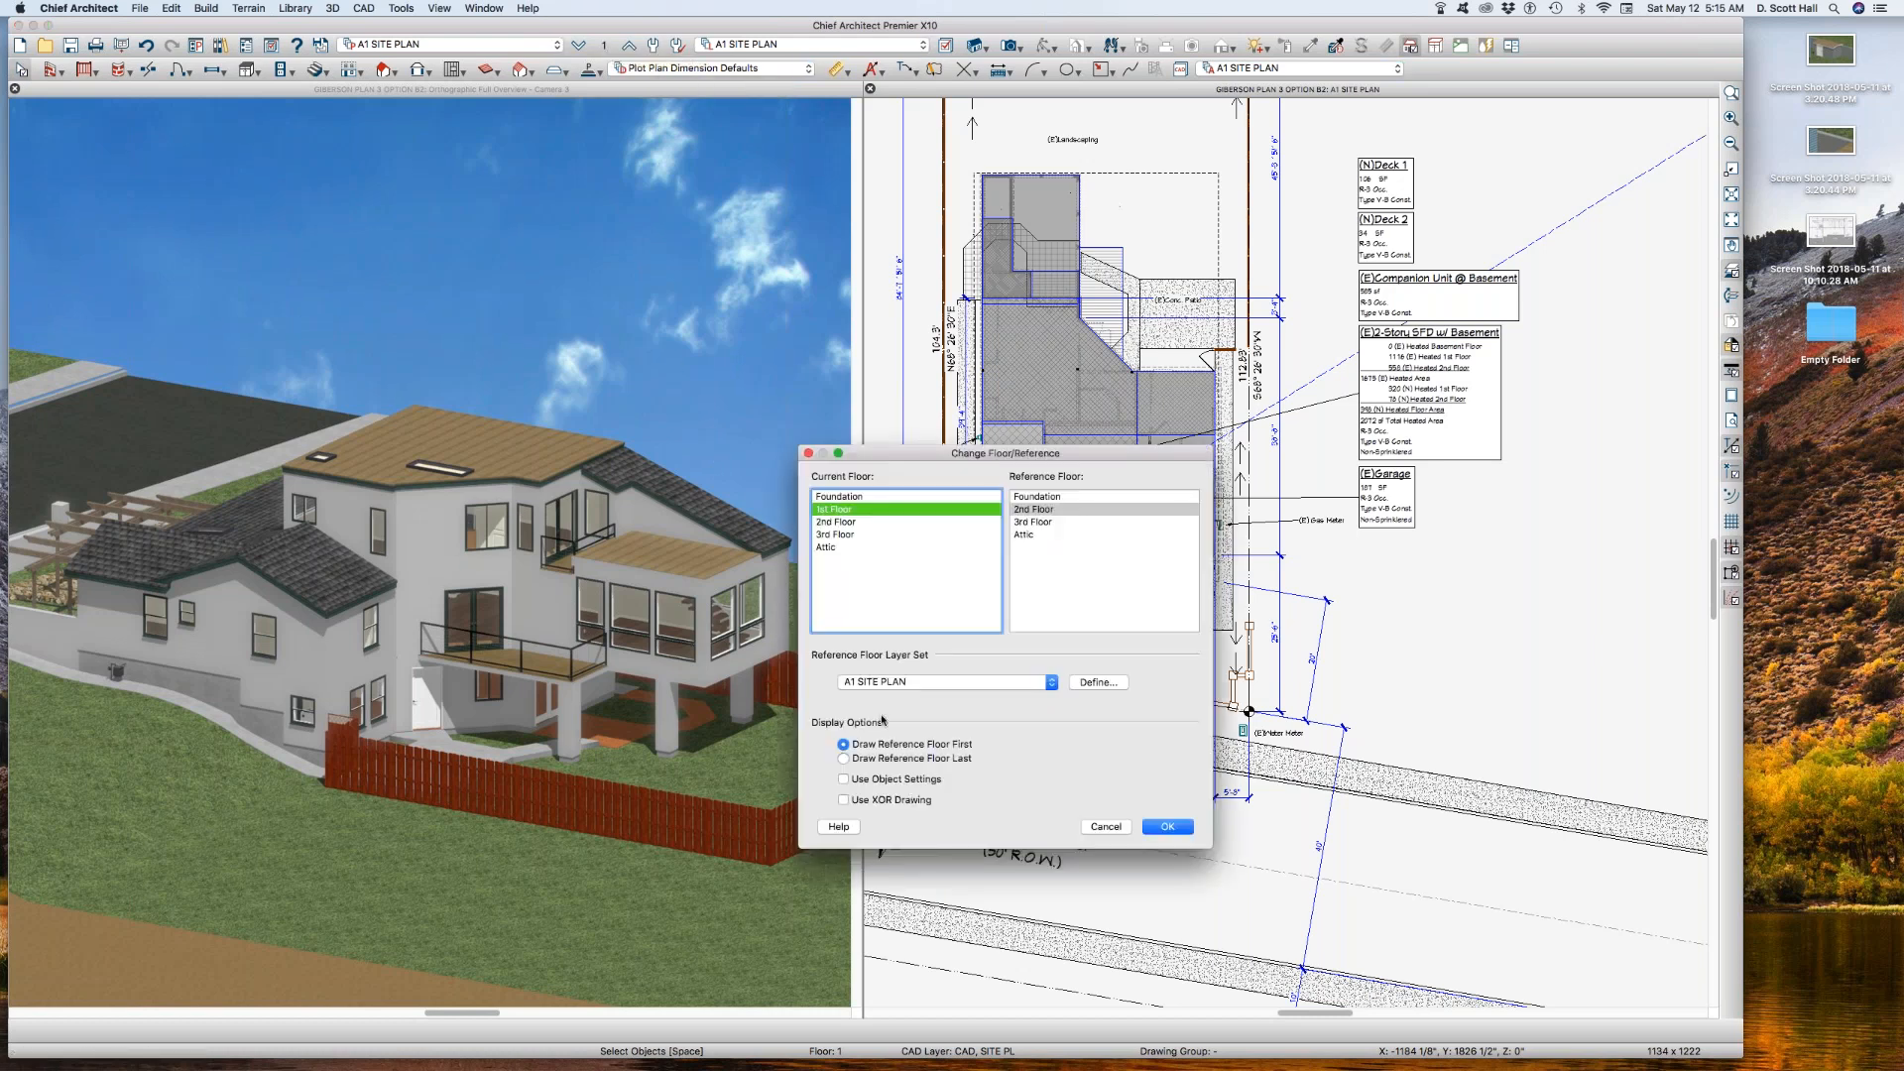
pyautogui.click(1105, 826)
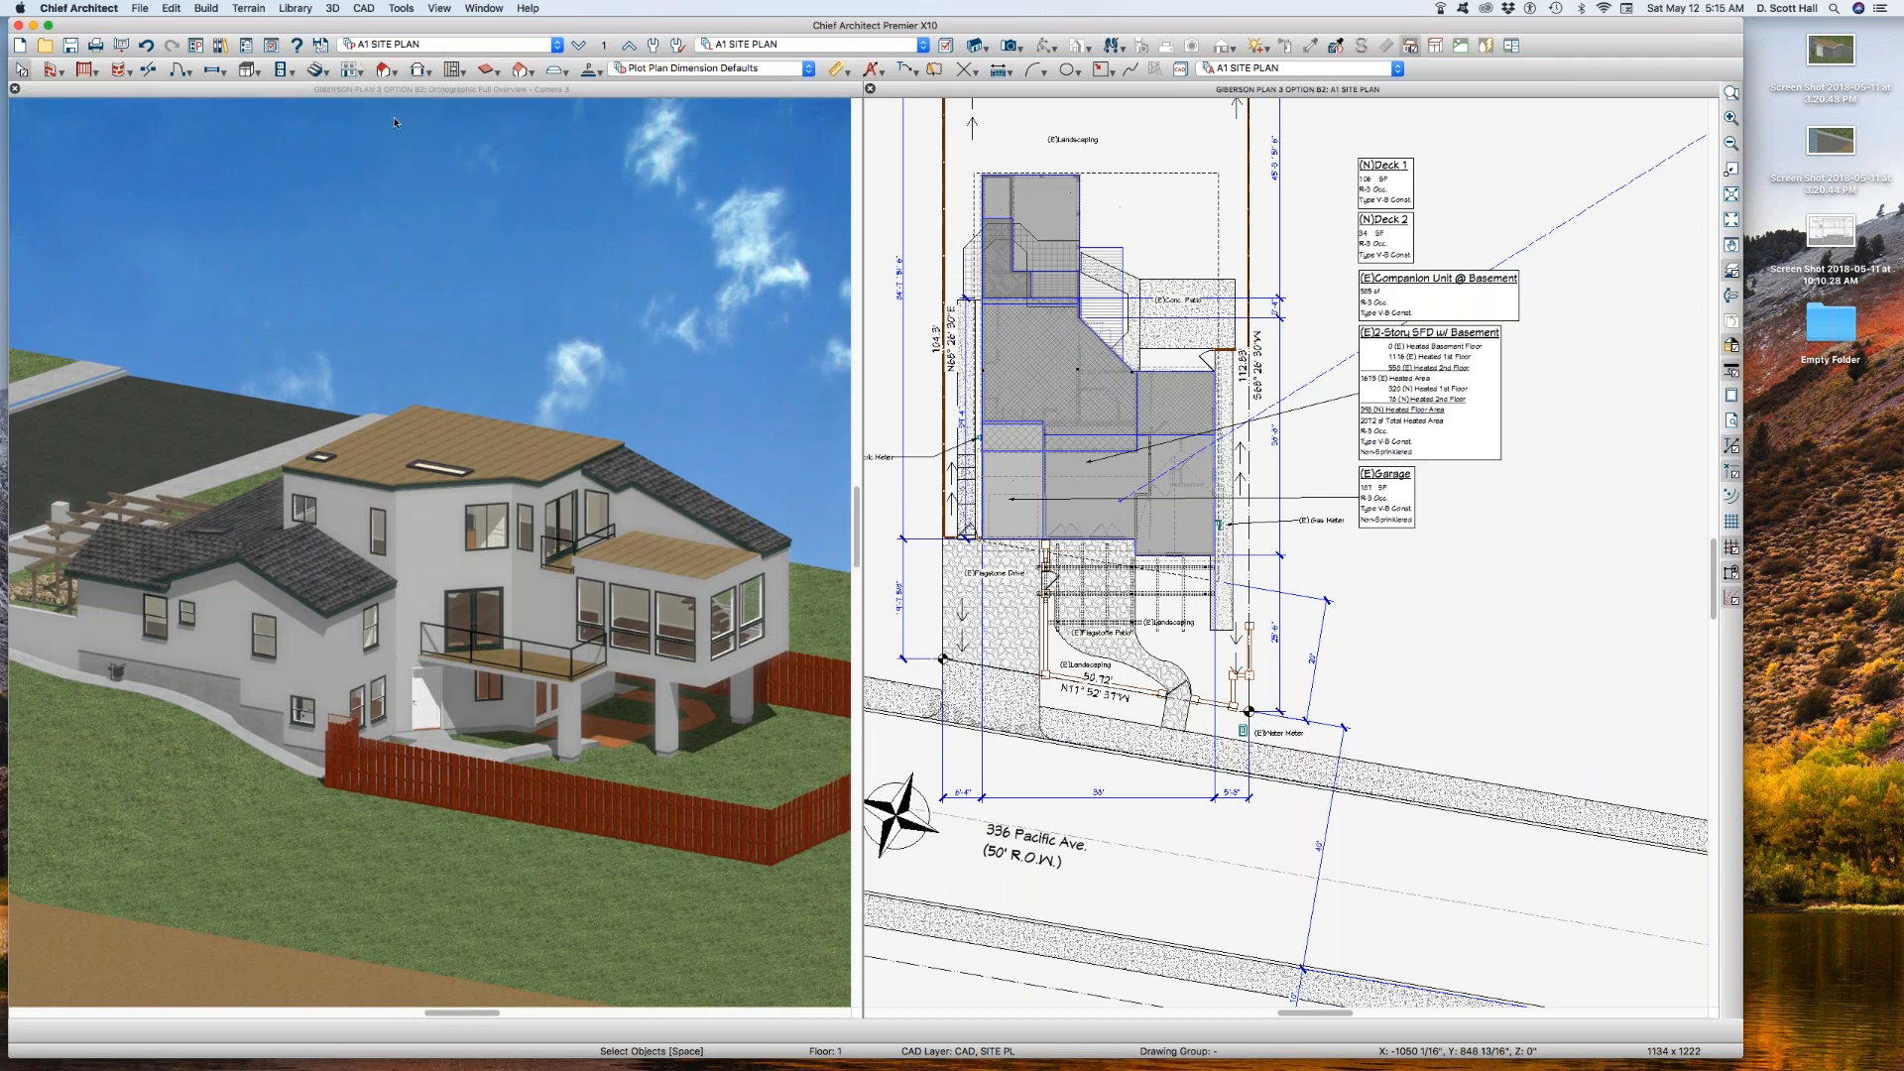
# Step: Open the saved plan view A1 SITE PLAN AA B again and review its floor reference settings
pyautogui.click(432, 44)
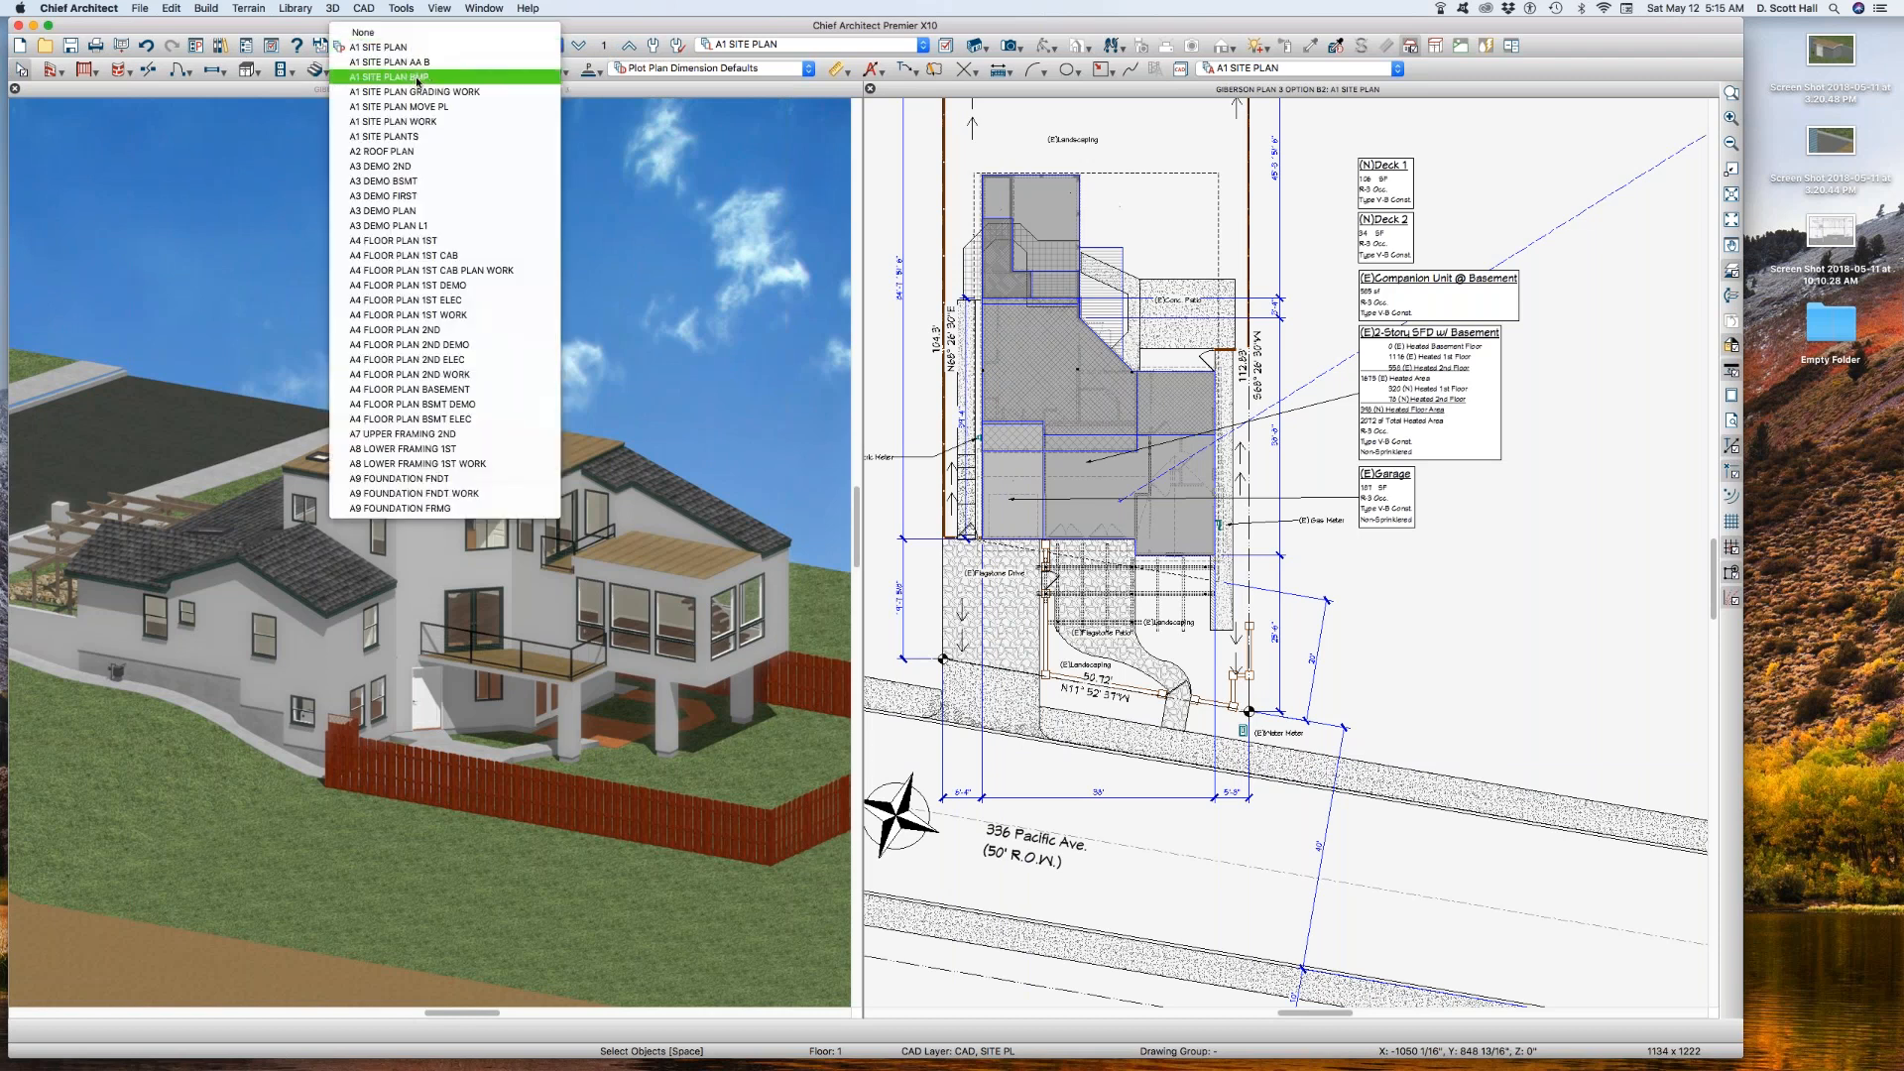
pyautogui.click(432, 64)
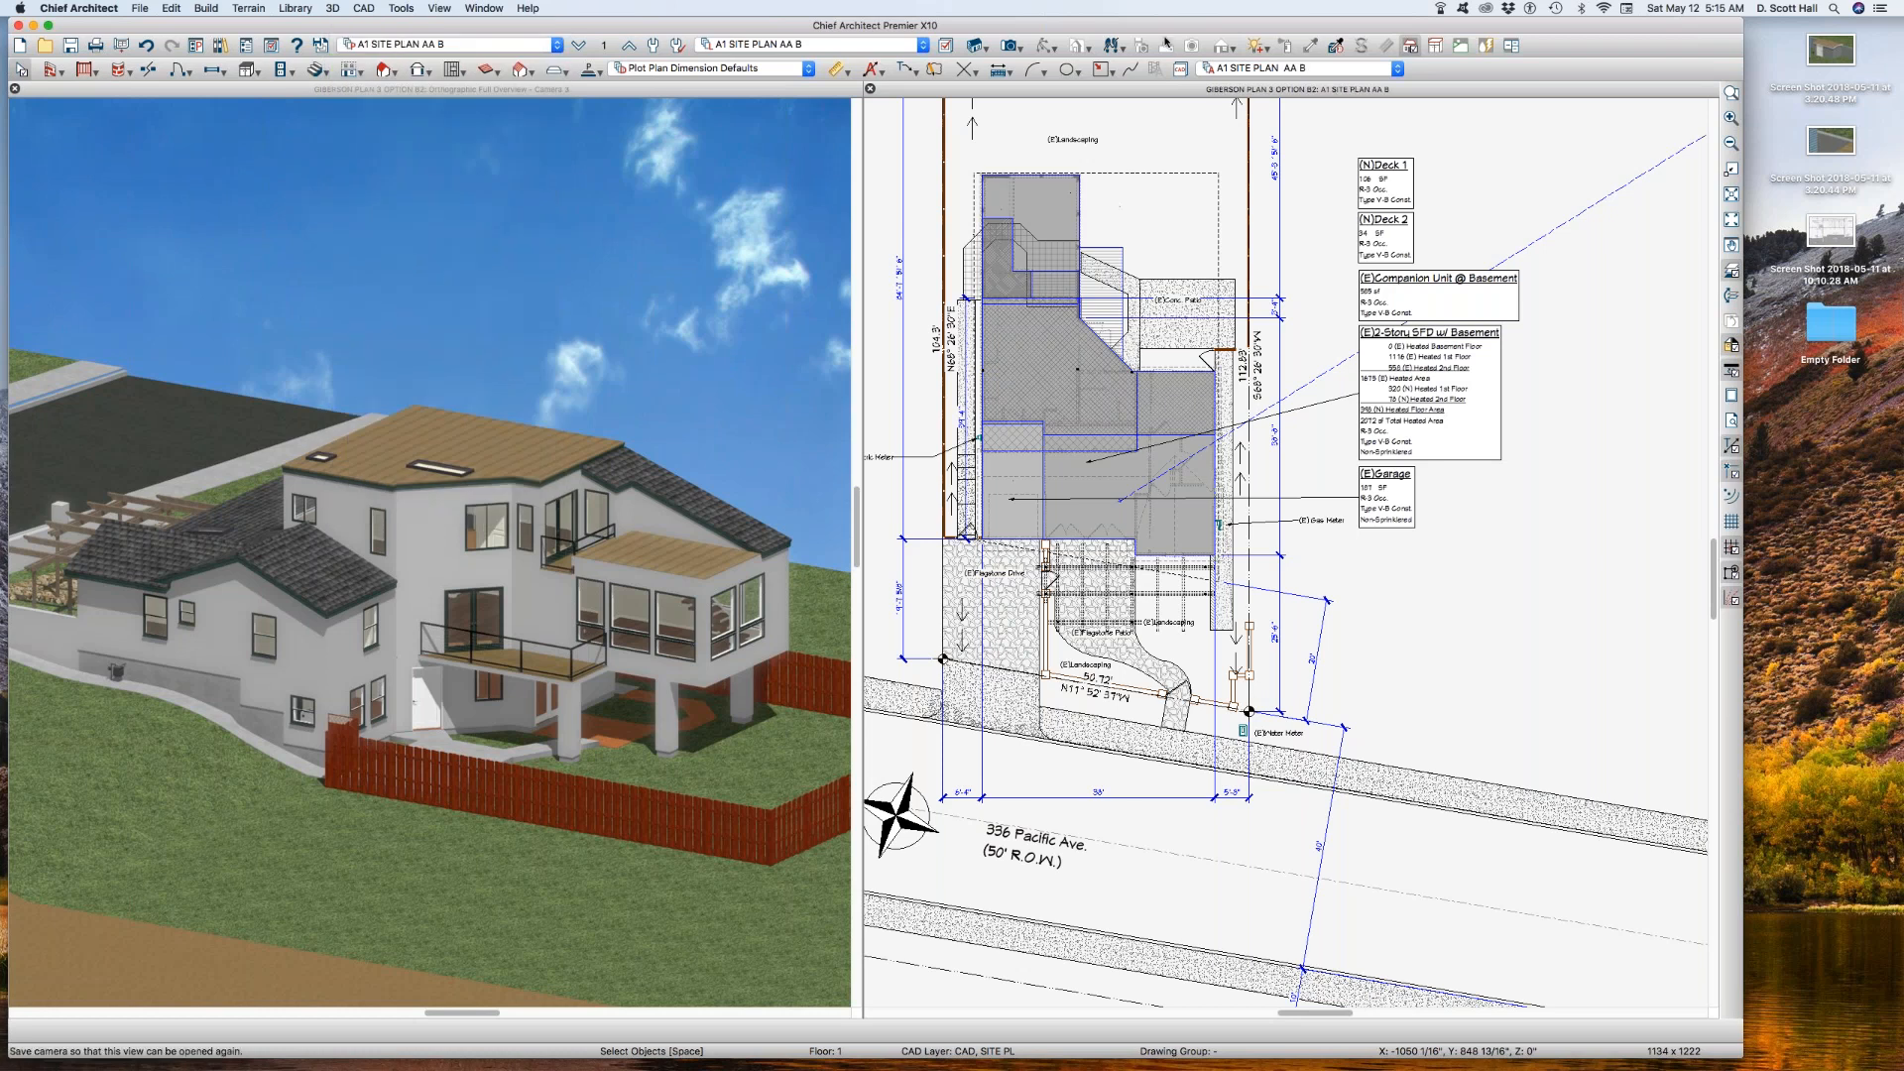
pyautogui.click(604, 46)
pyautogui.click(1167, 826)
# Step: Go back to the saved plan view A1 SITE PLAN and check which reference floor layer set it uses
pyautogui.click(451, 45)
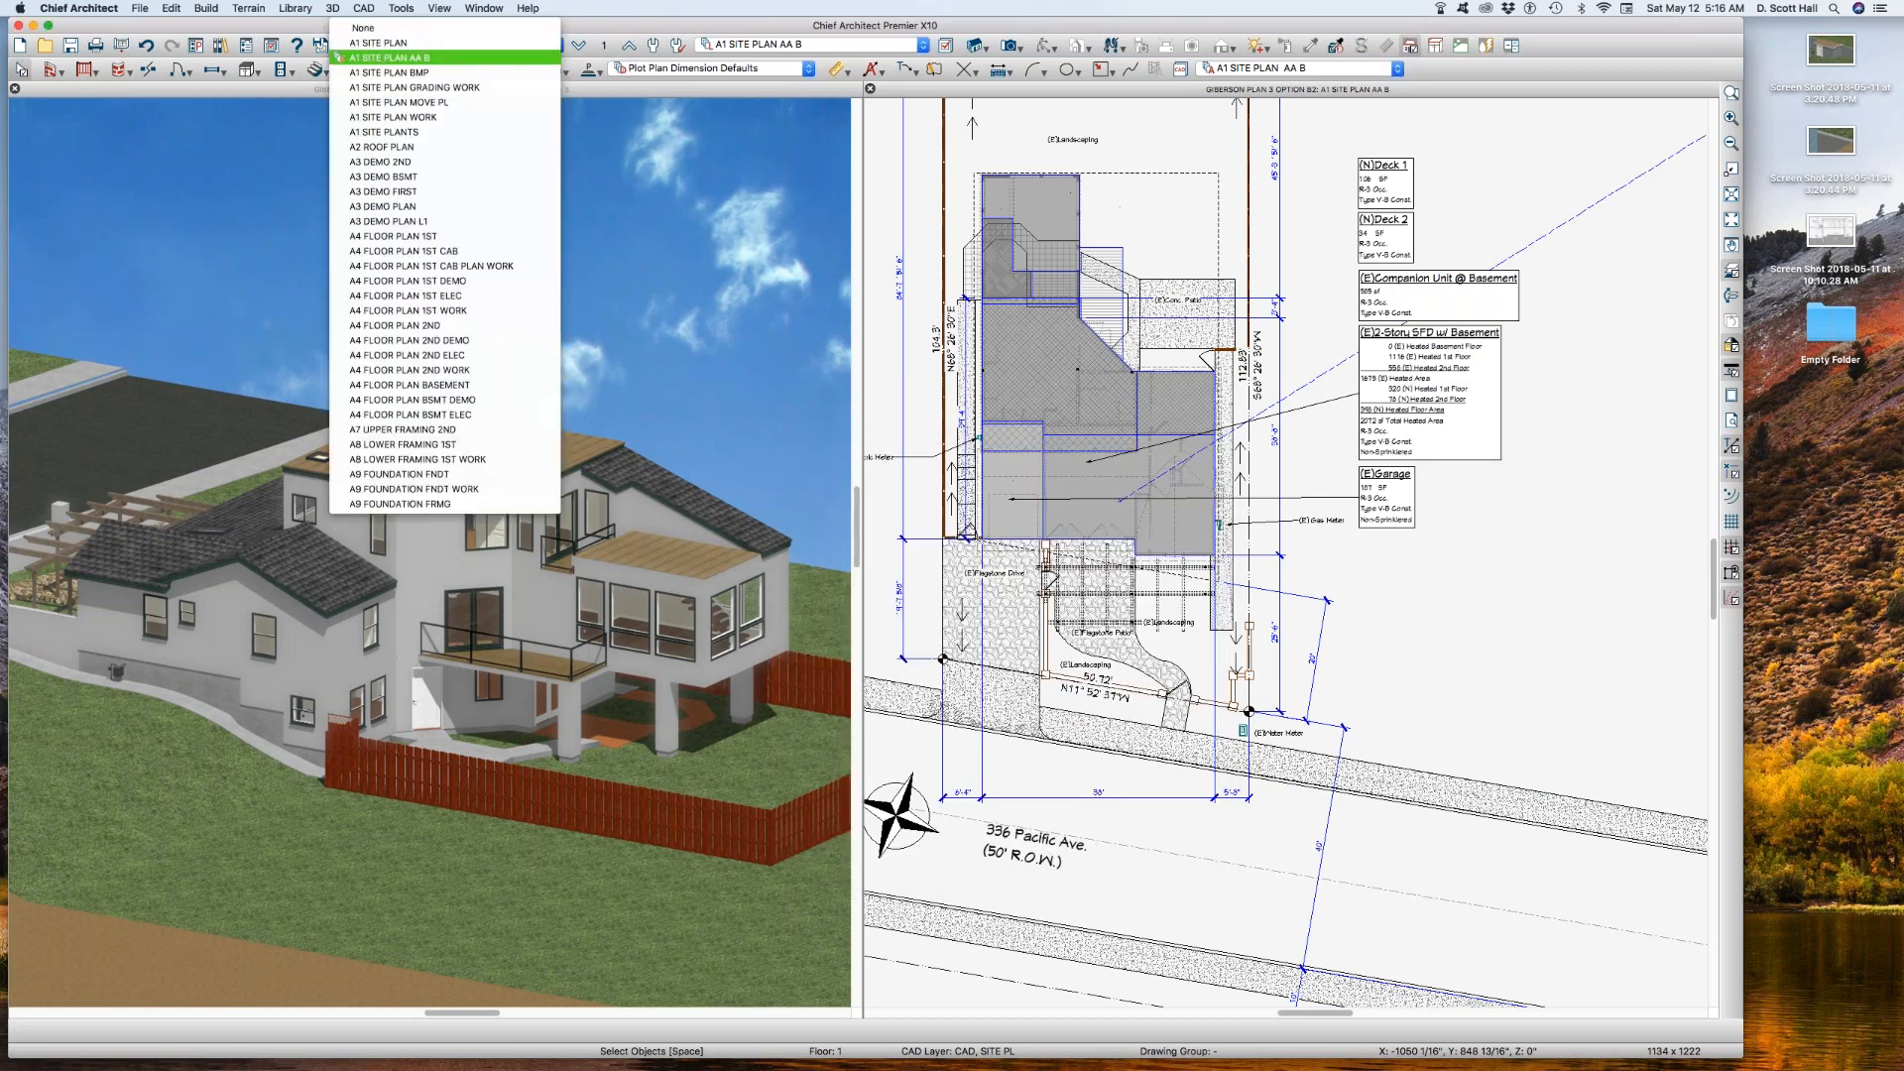
pyautogui.click(419, 43)
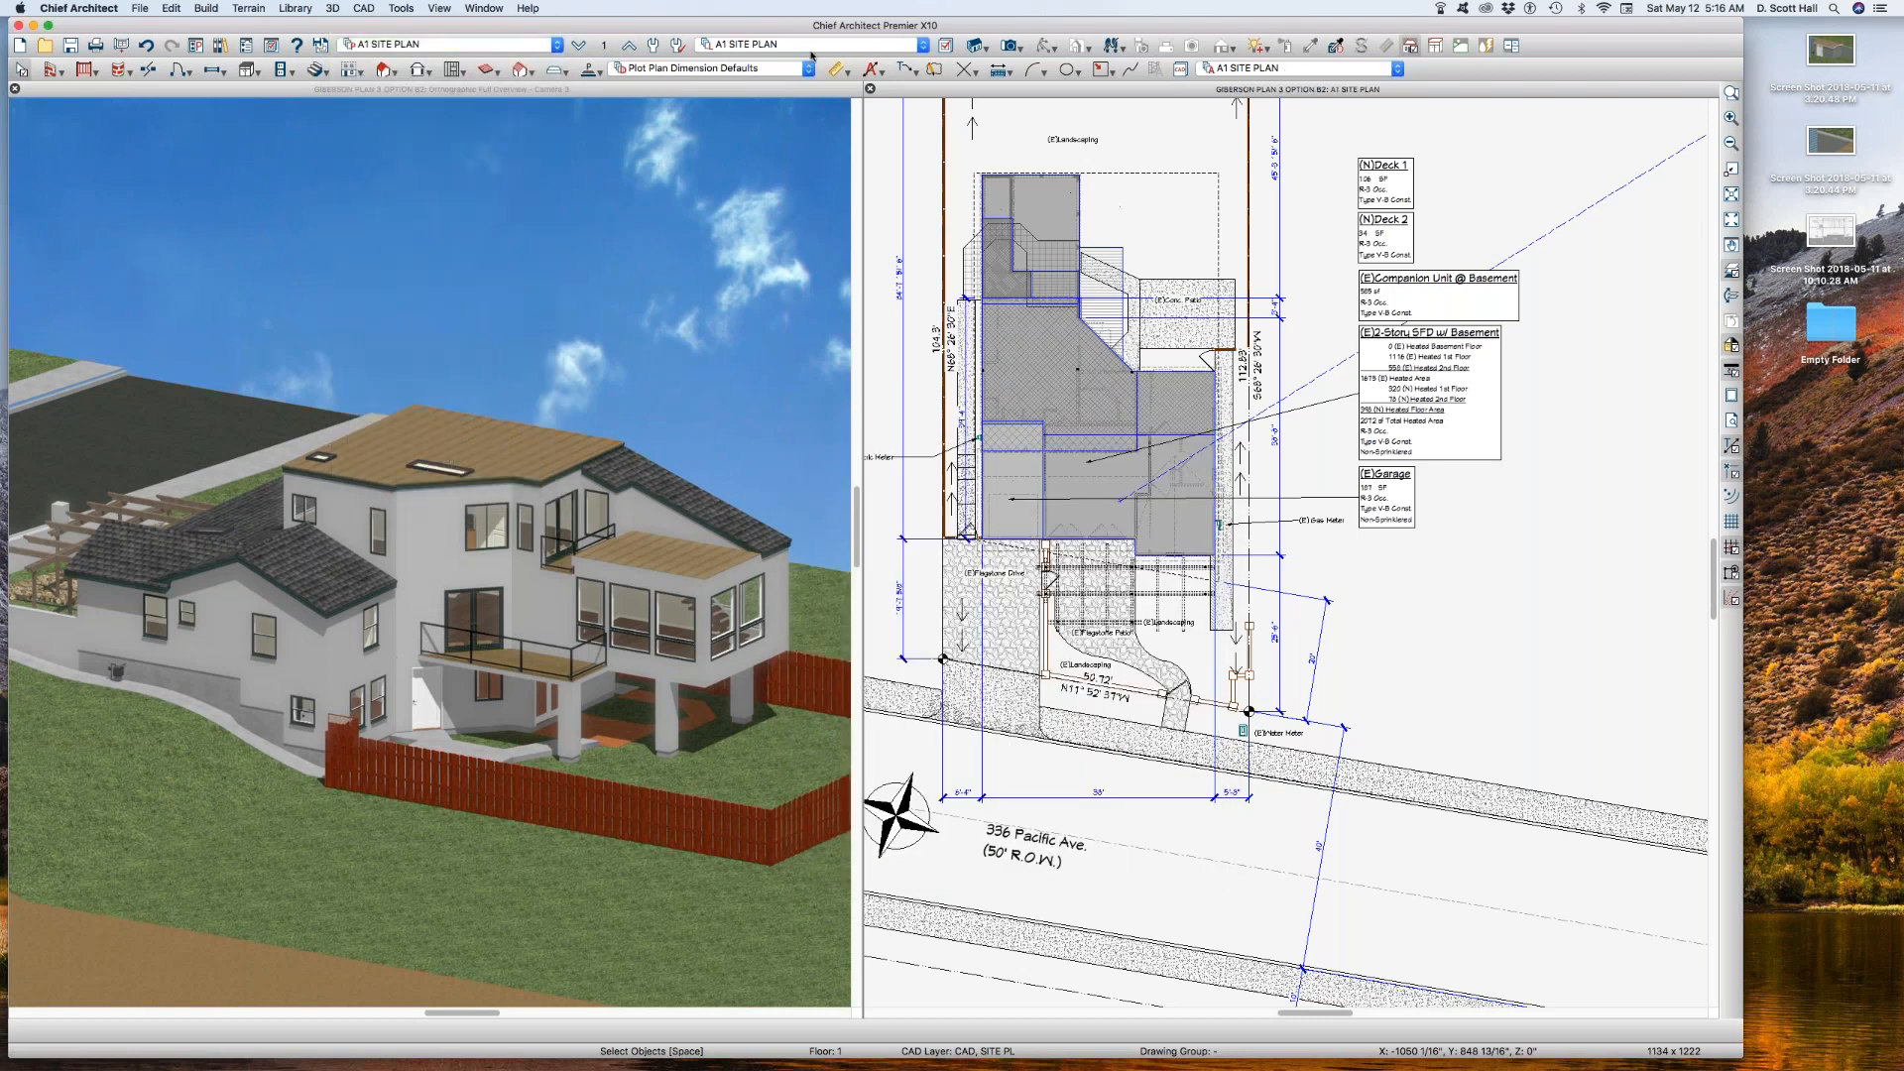
pyautogui.click(606, 46)
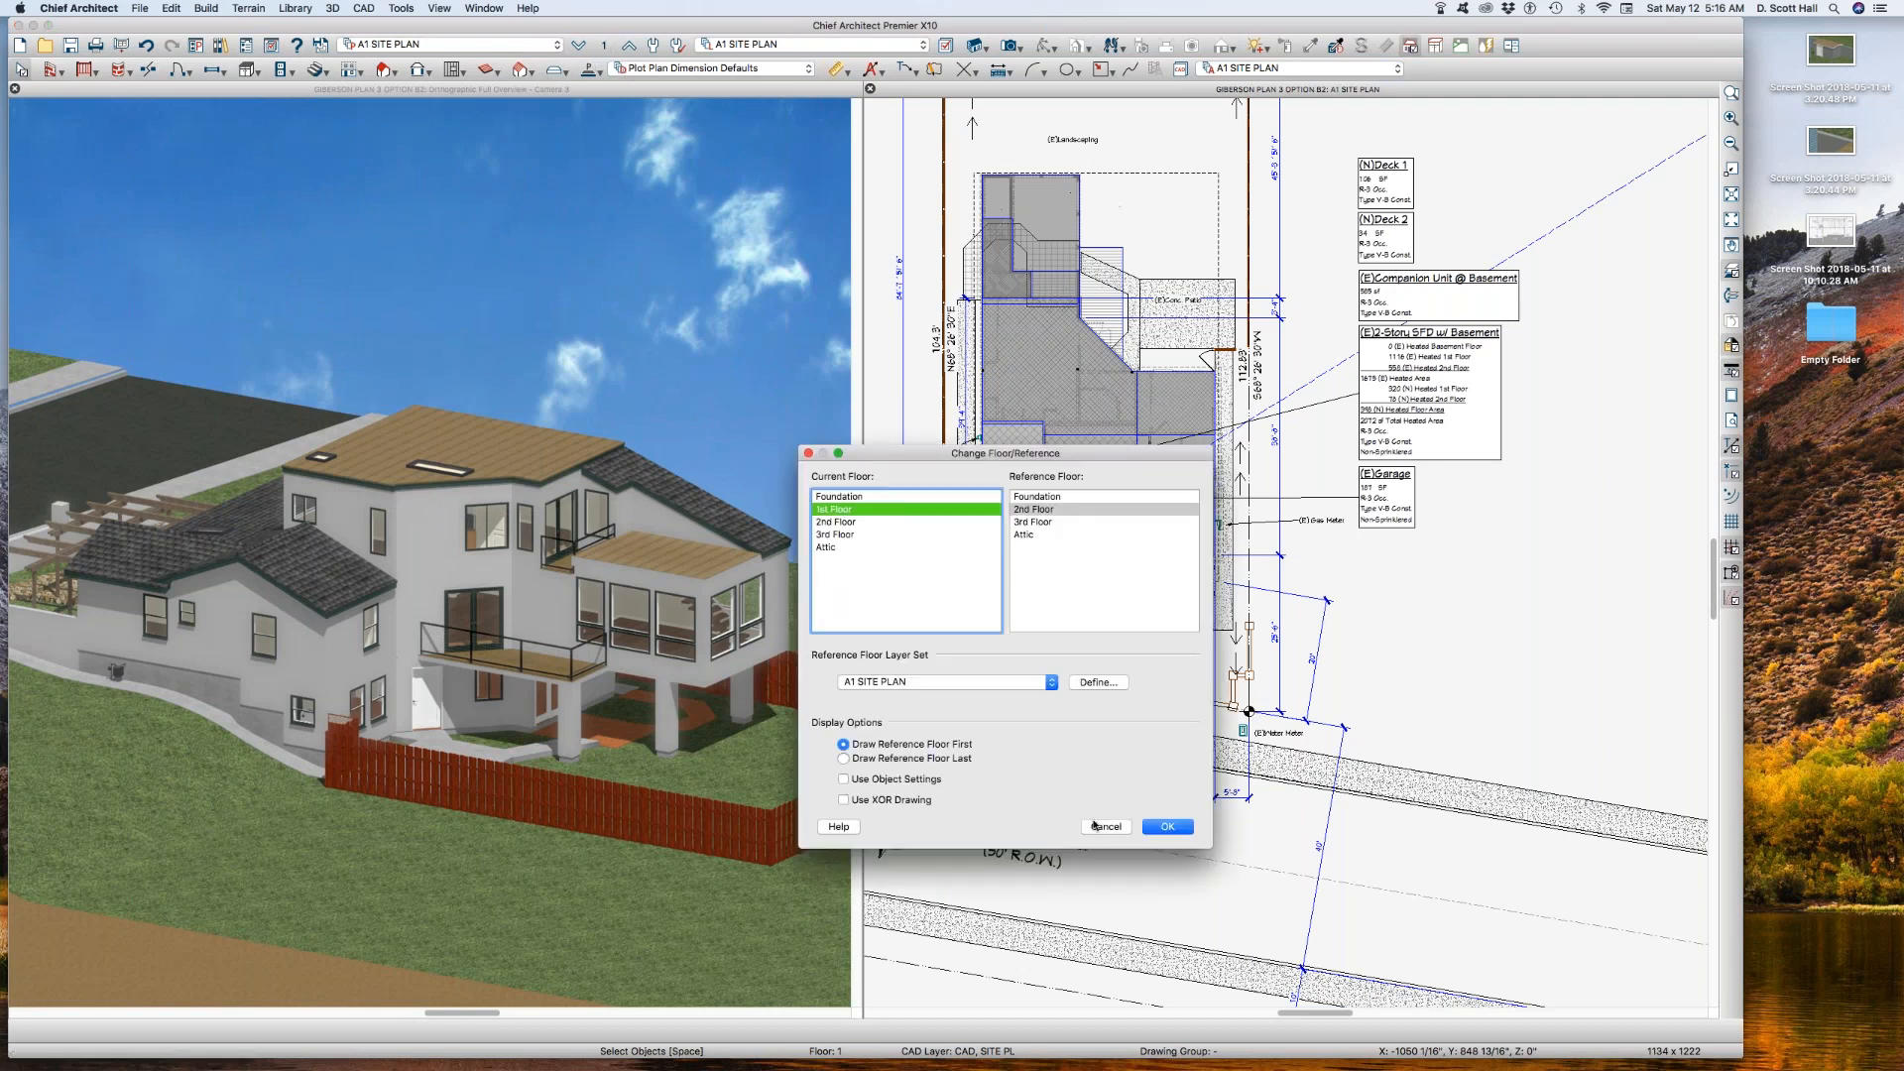
pyautogui.click(1109, 827)
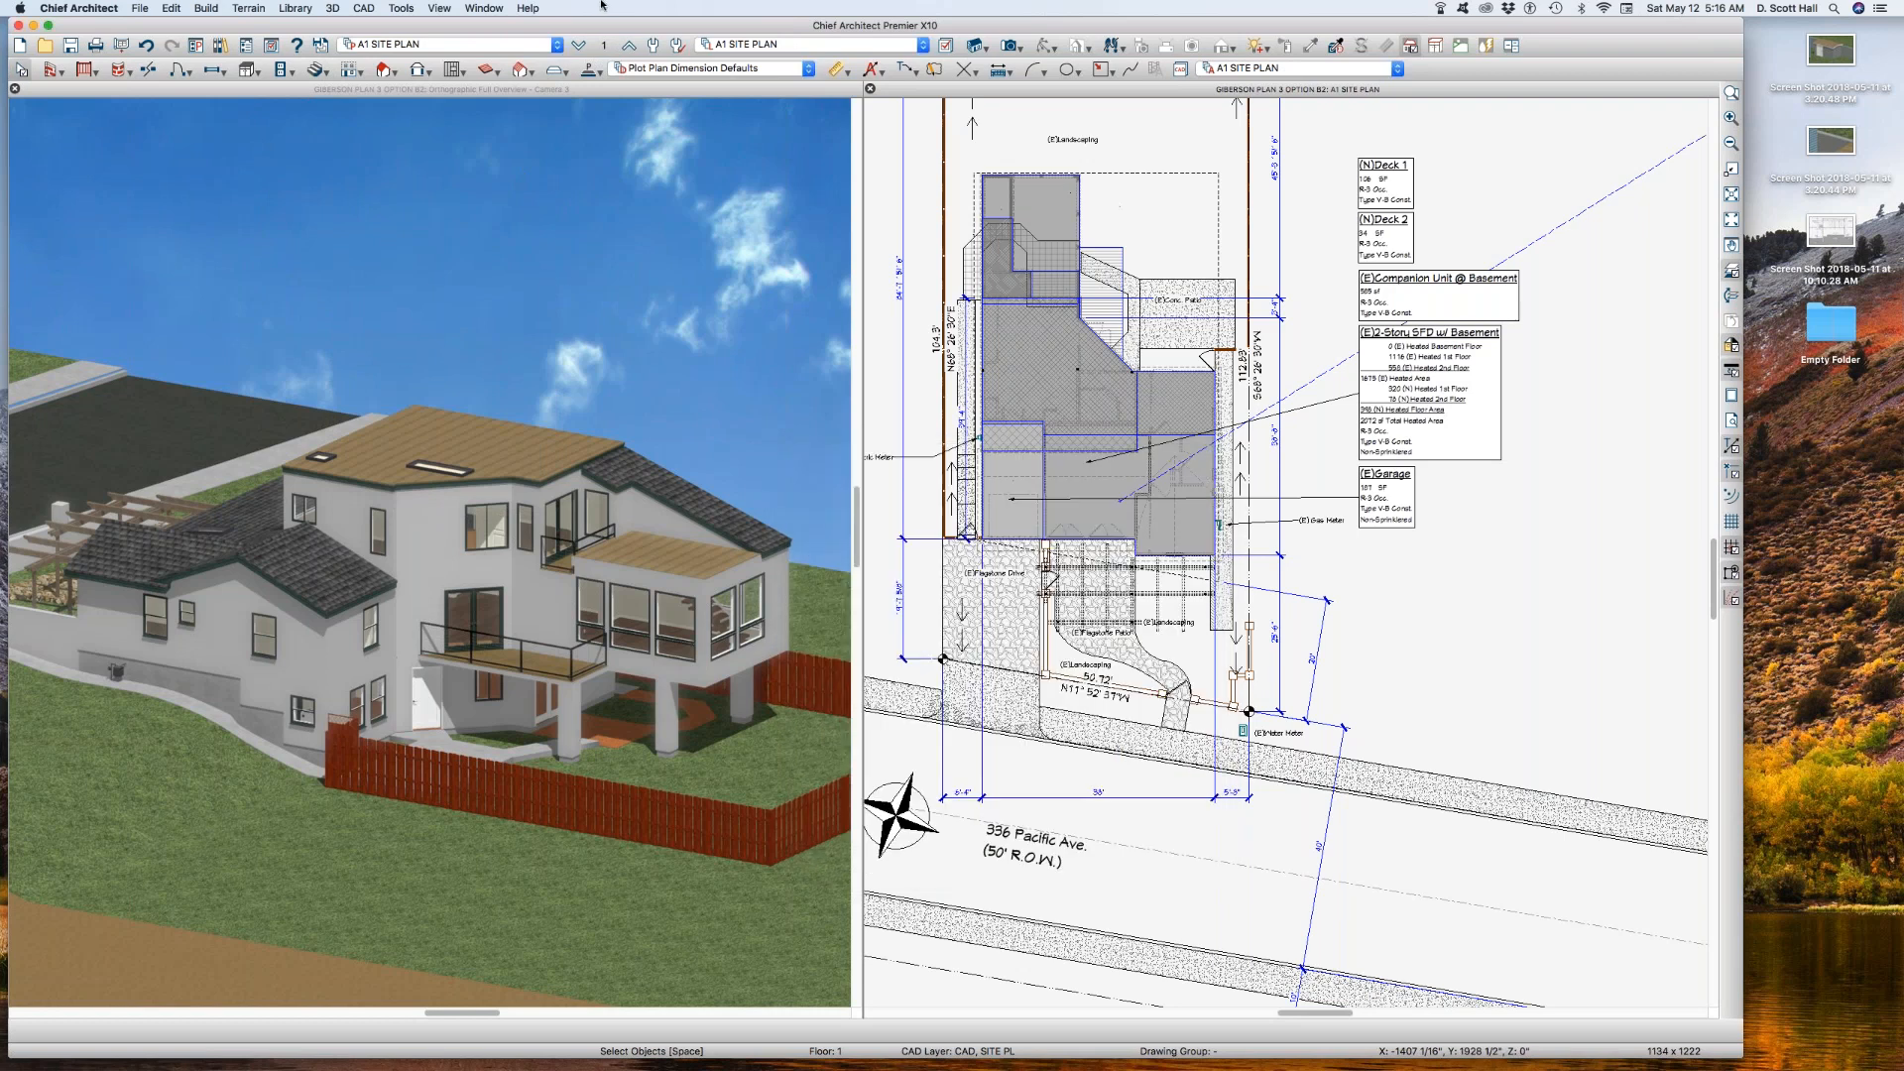
# Step: Change the reference floor layer set of the A1 SITE PLAN view to A1 SITE PLAN REF
pyautogui.click(603, 45)
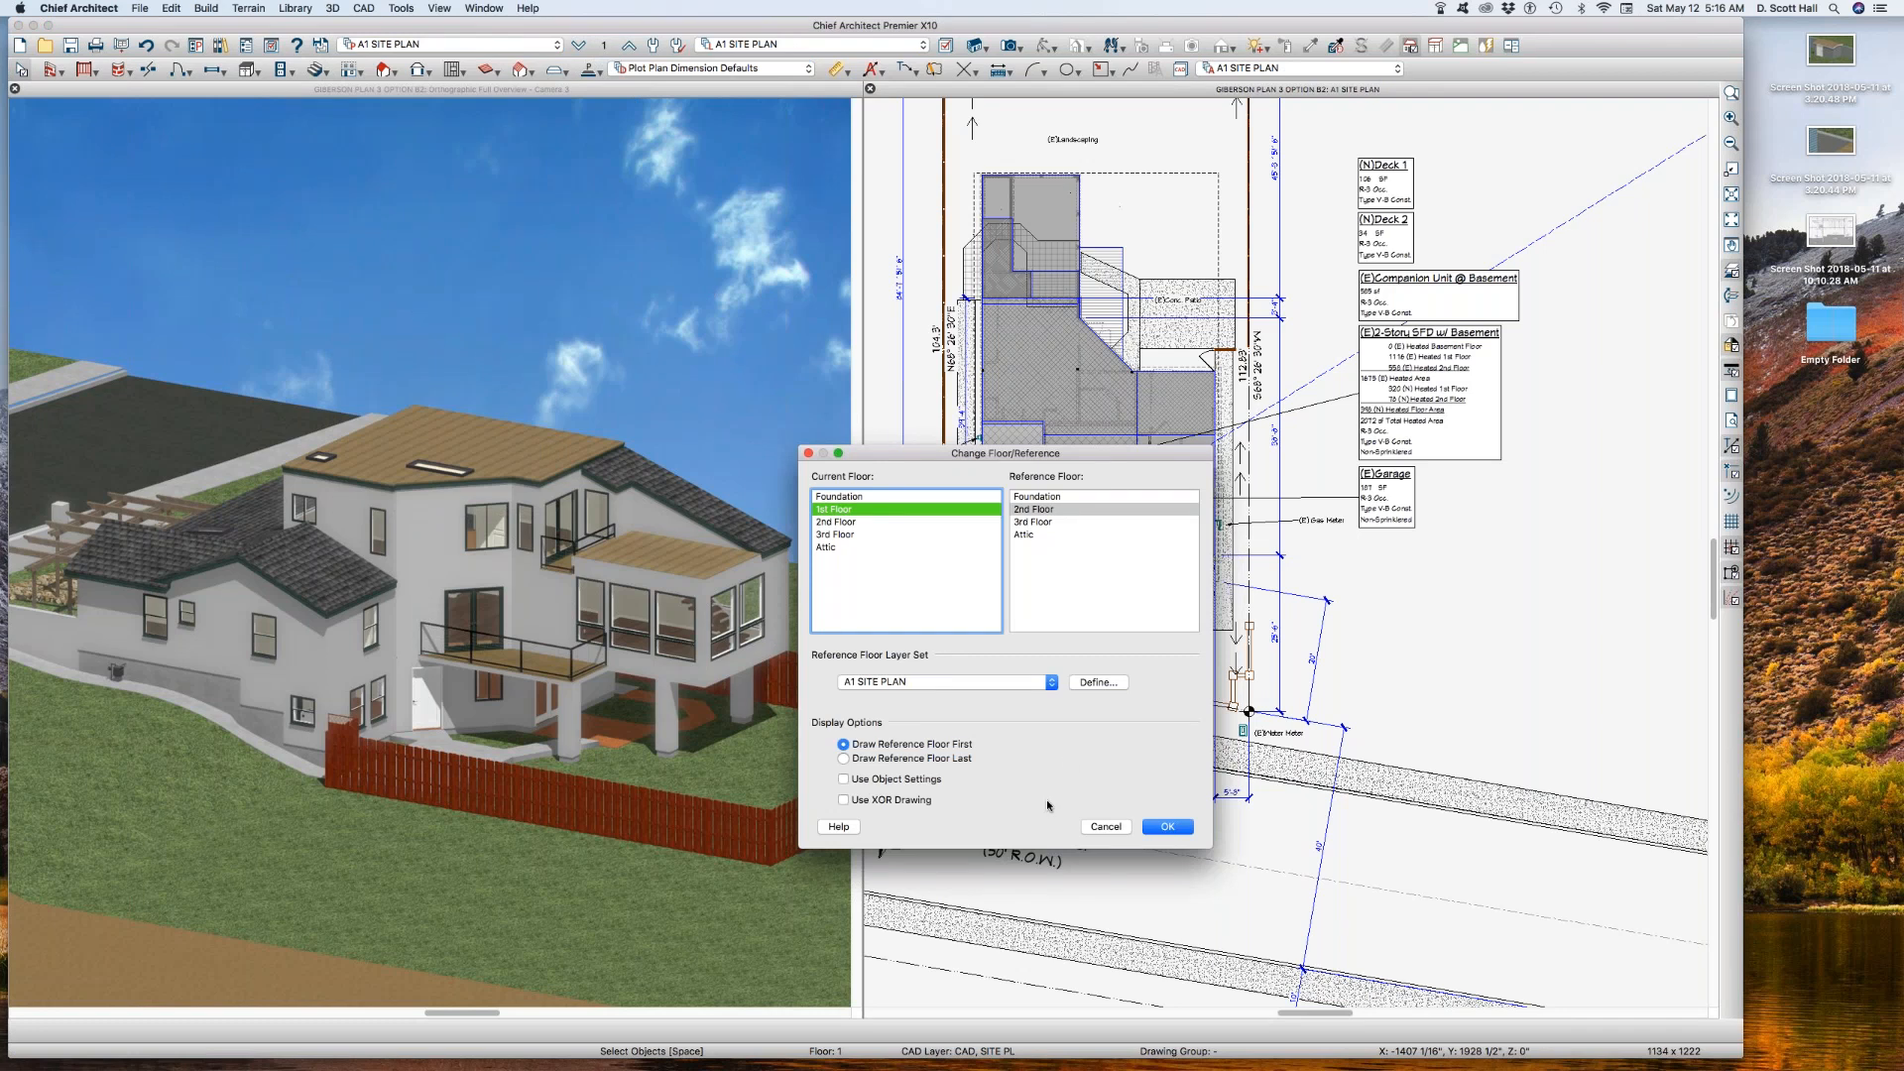
pyautogui.click(996, 682)
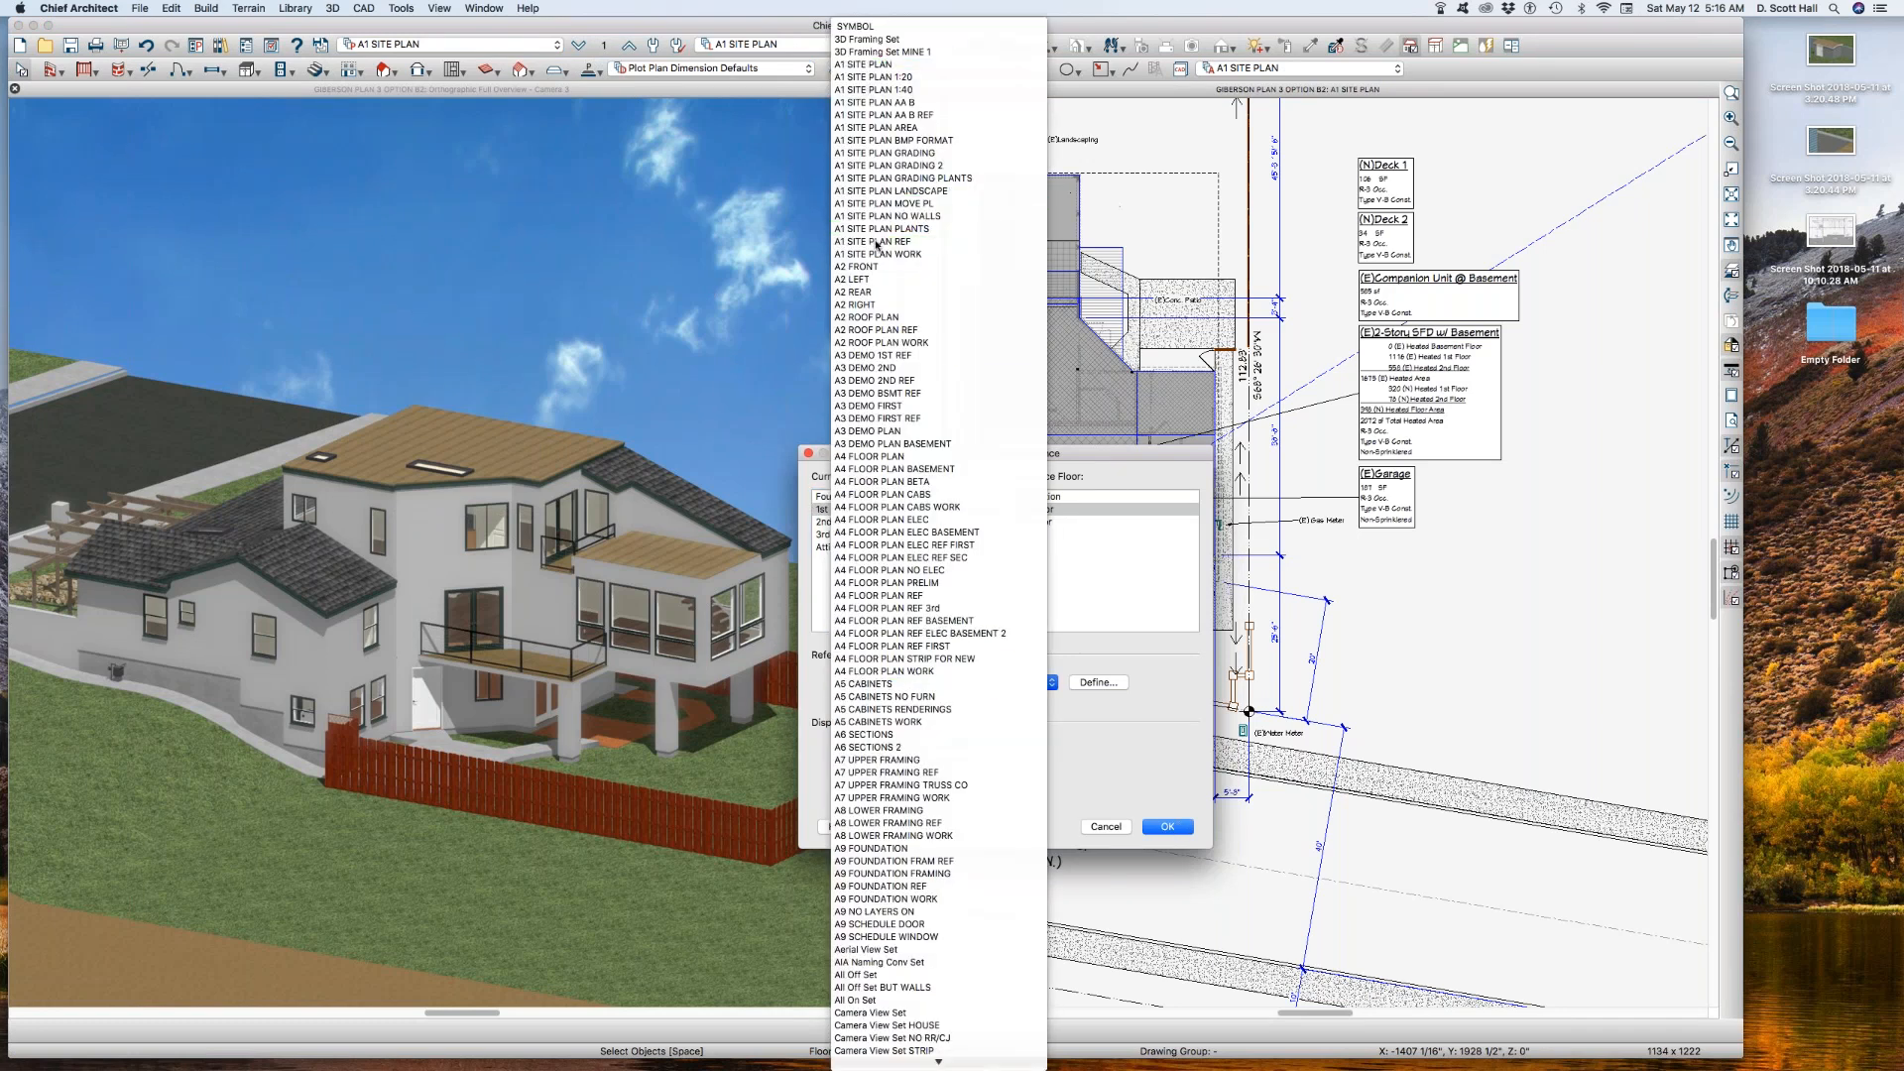
pyautogui.click(933, 241)
pyautogui.click(1165, 826)
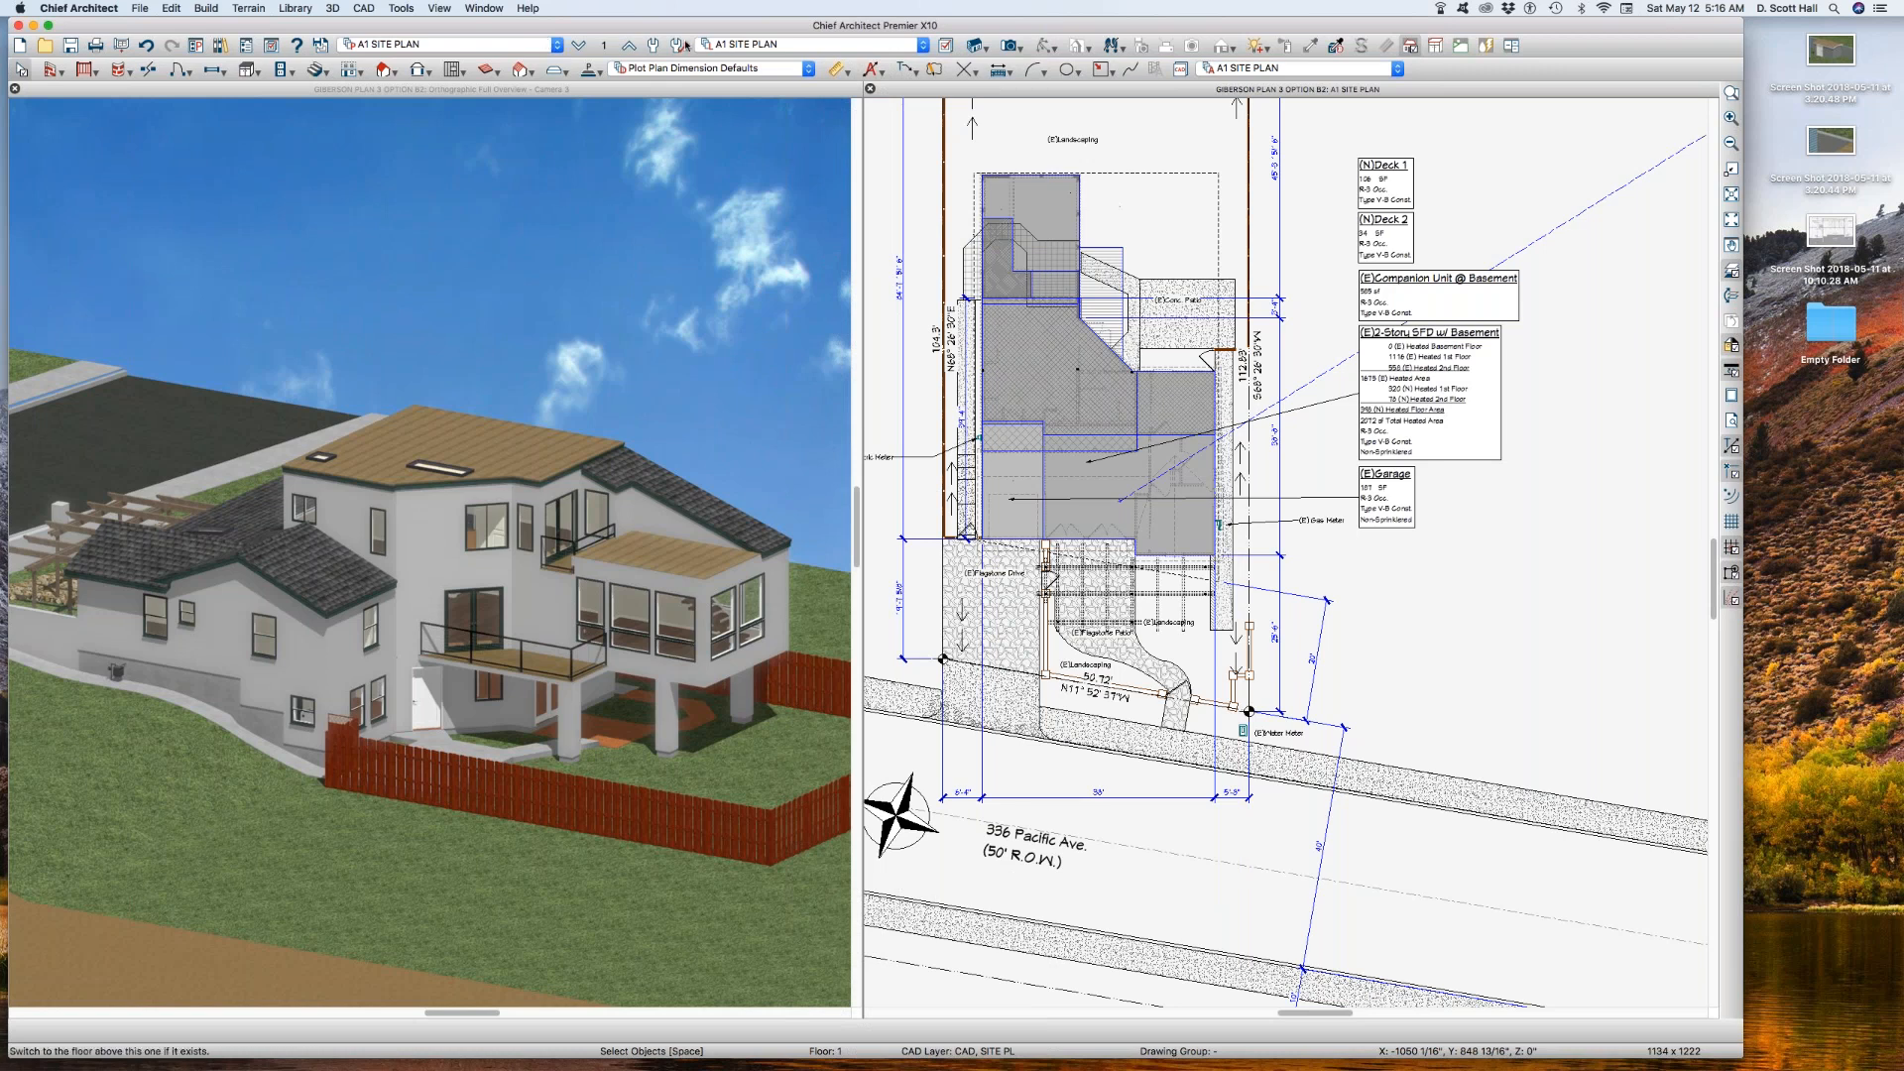
# Step: Activate the saved plan view A1 SITE PLAN AA B and verify its reference floor layer set
pyautogui.click(466, 50)
pyautogui.click(404, 55)
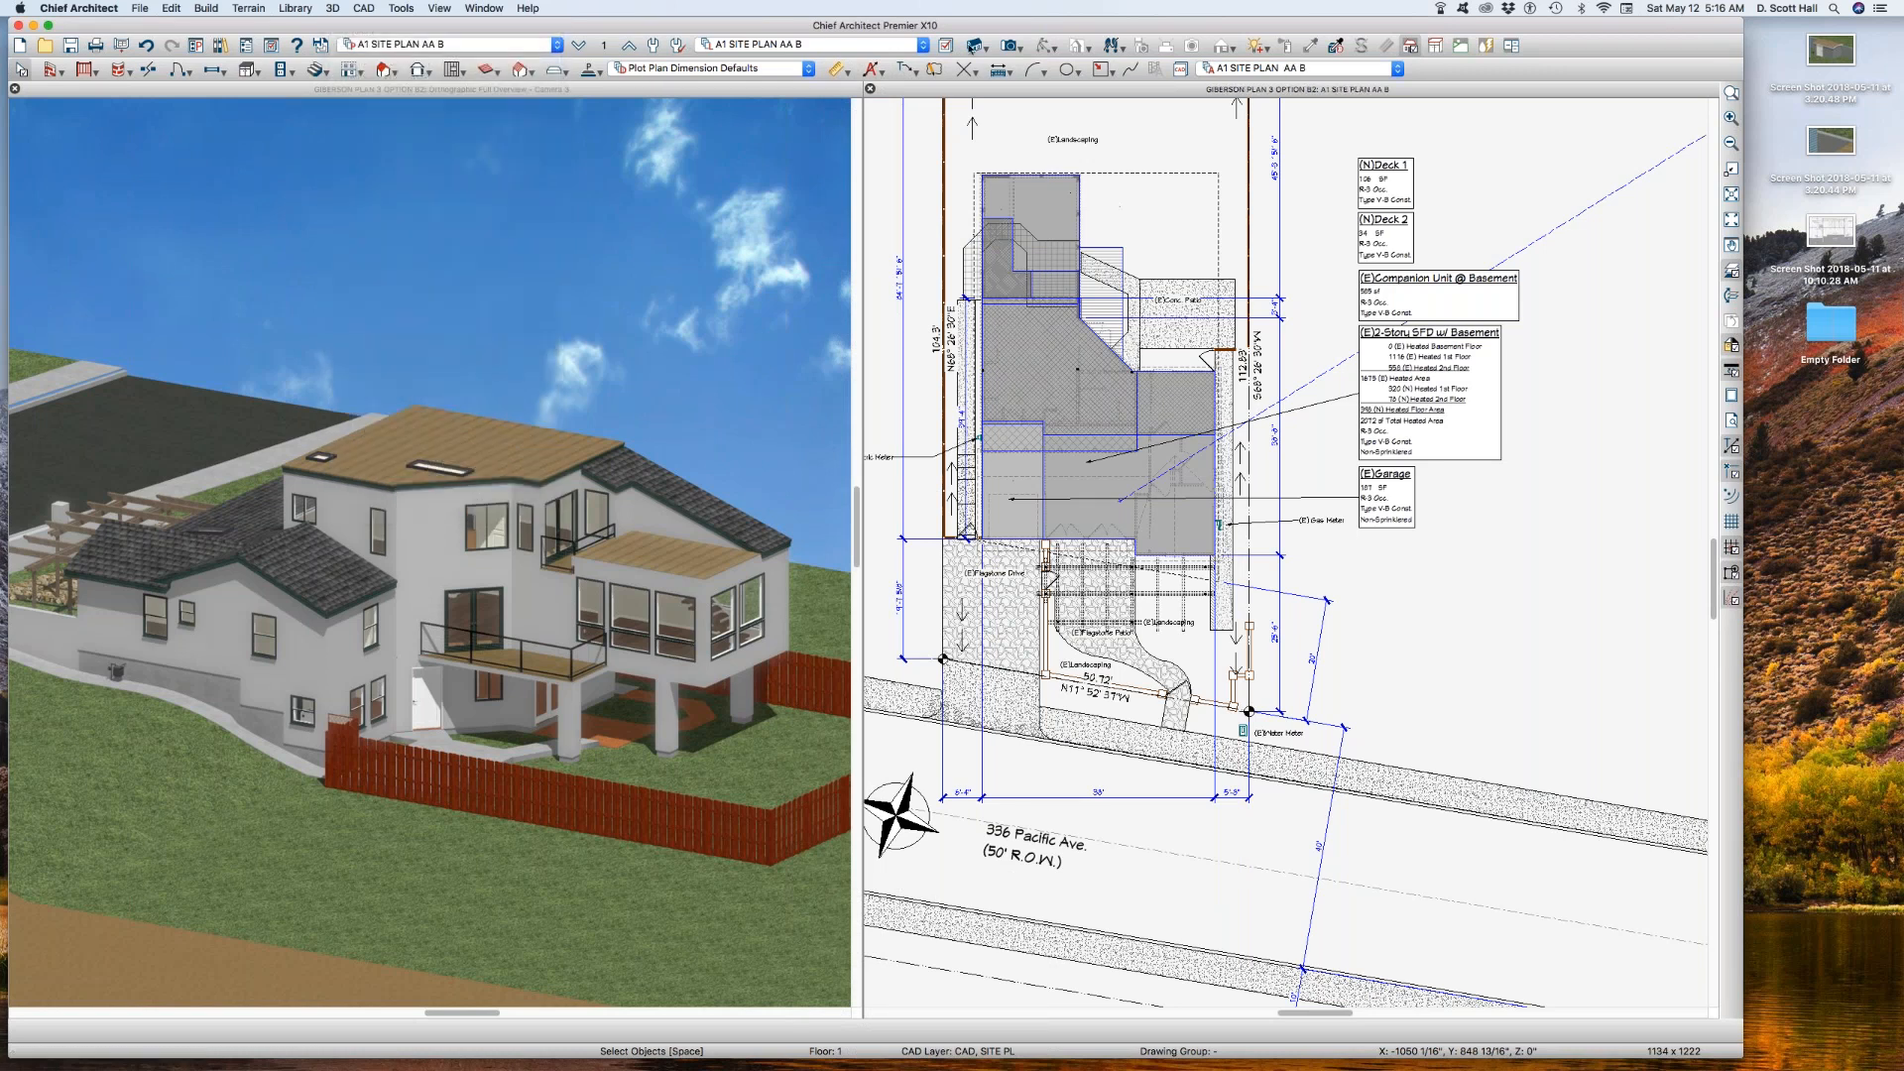
pyautogui.click(604, 47)
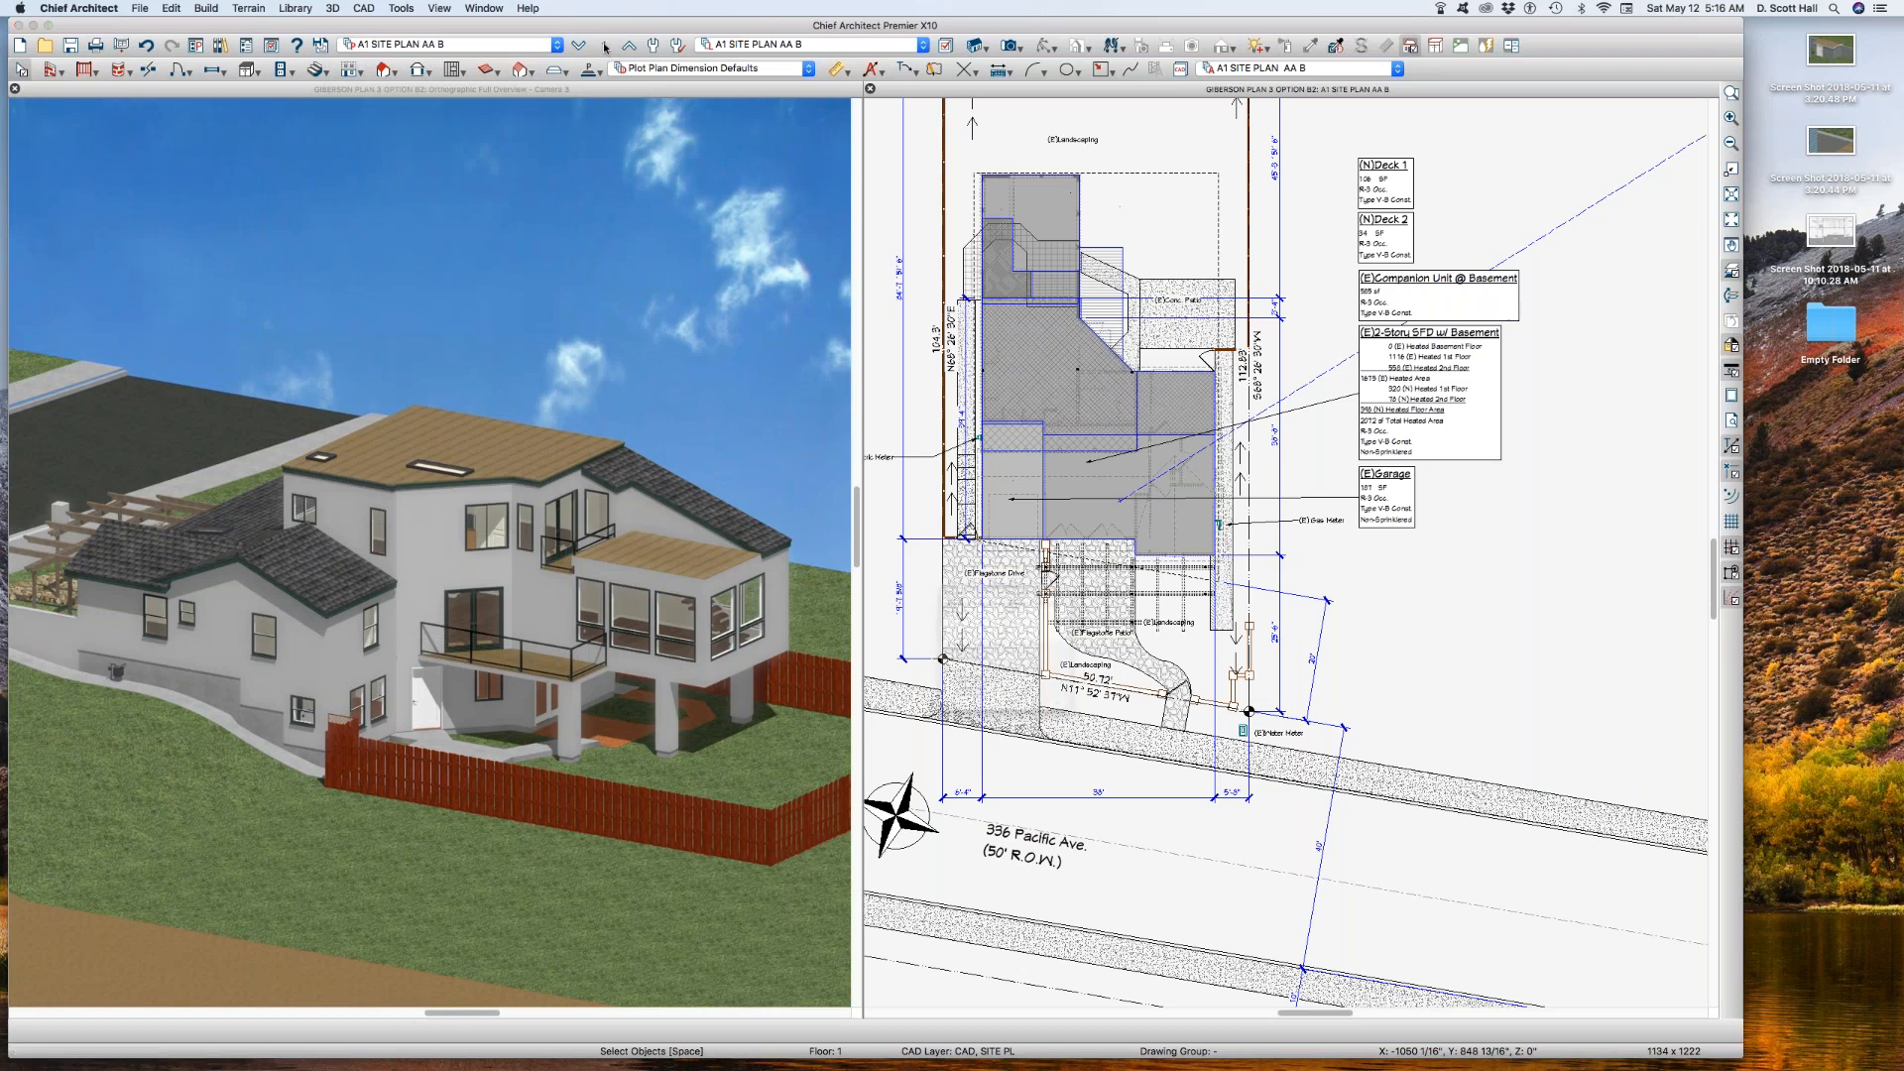
pyautogui.click(1109, 827)
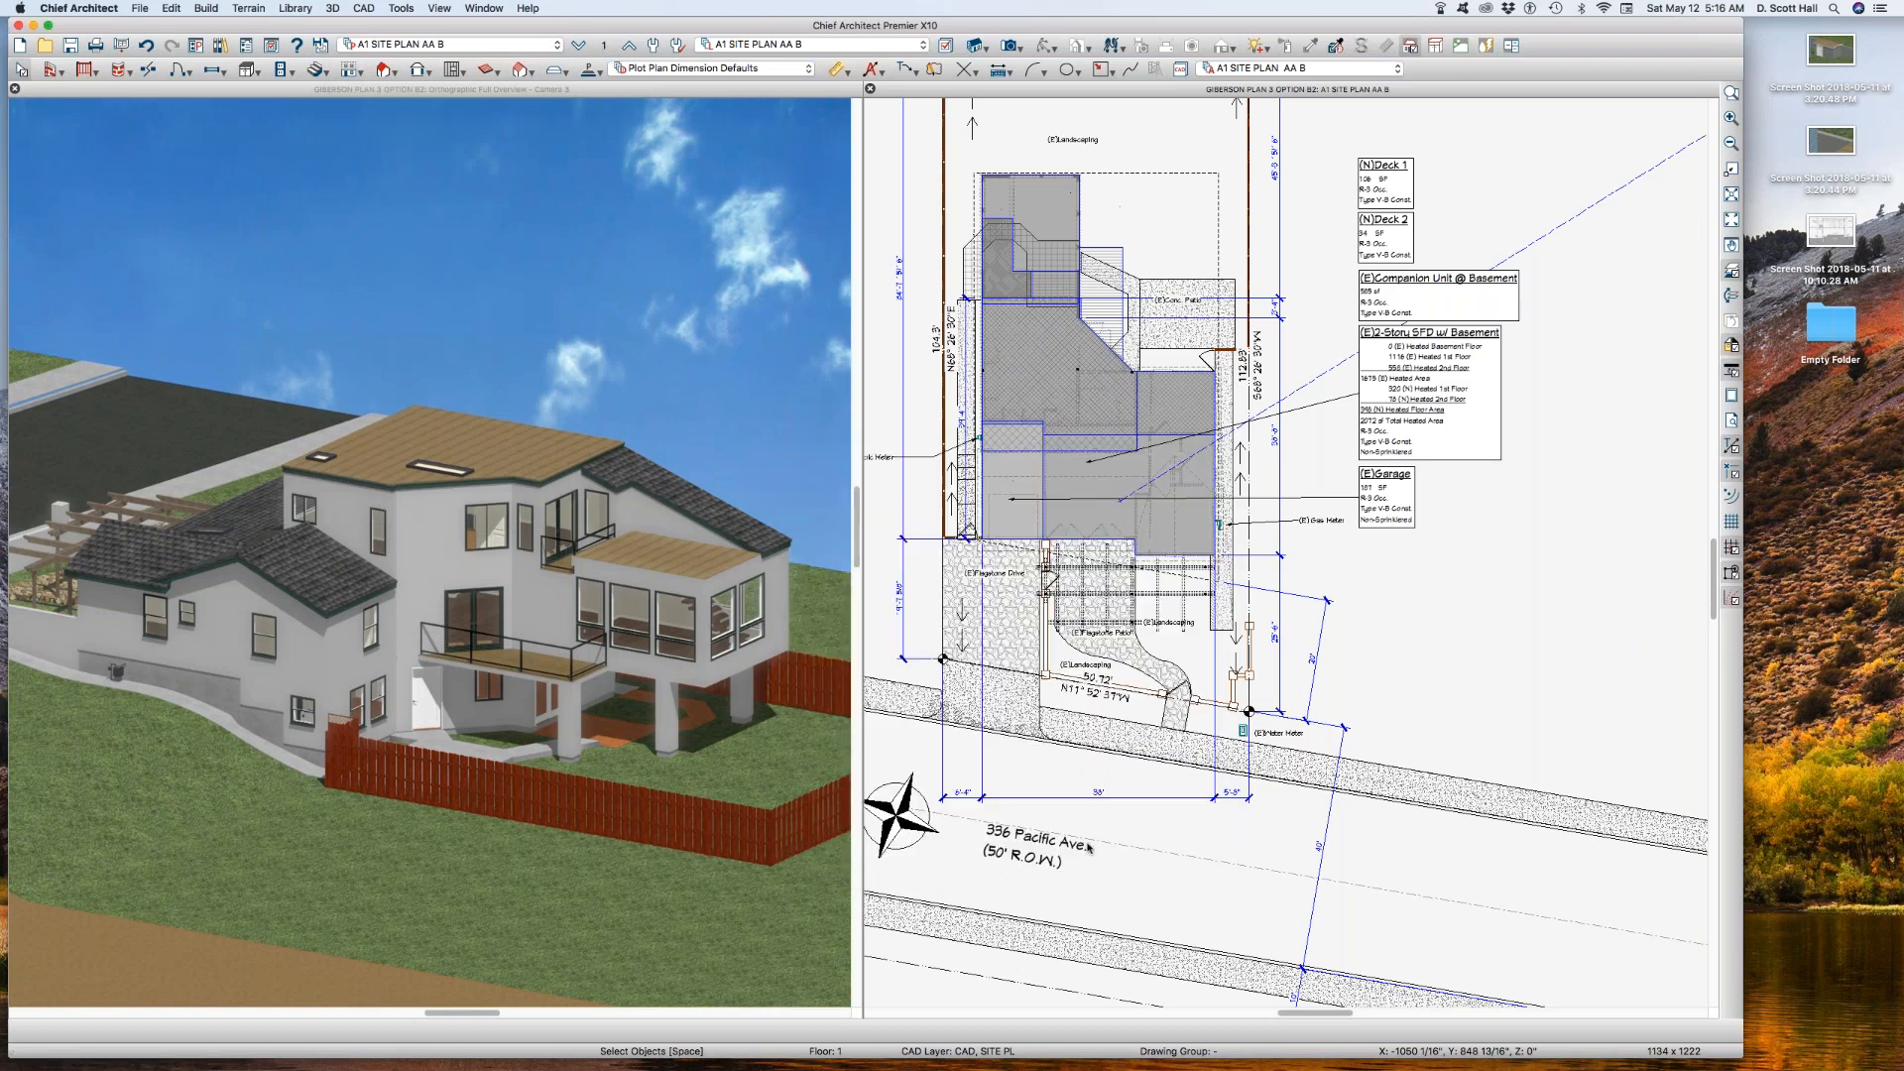
# Step: Activate the saved plan view A1 SITE PLAN and check its reference floor layer set
pyautogui.click(486, 45)
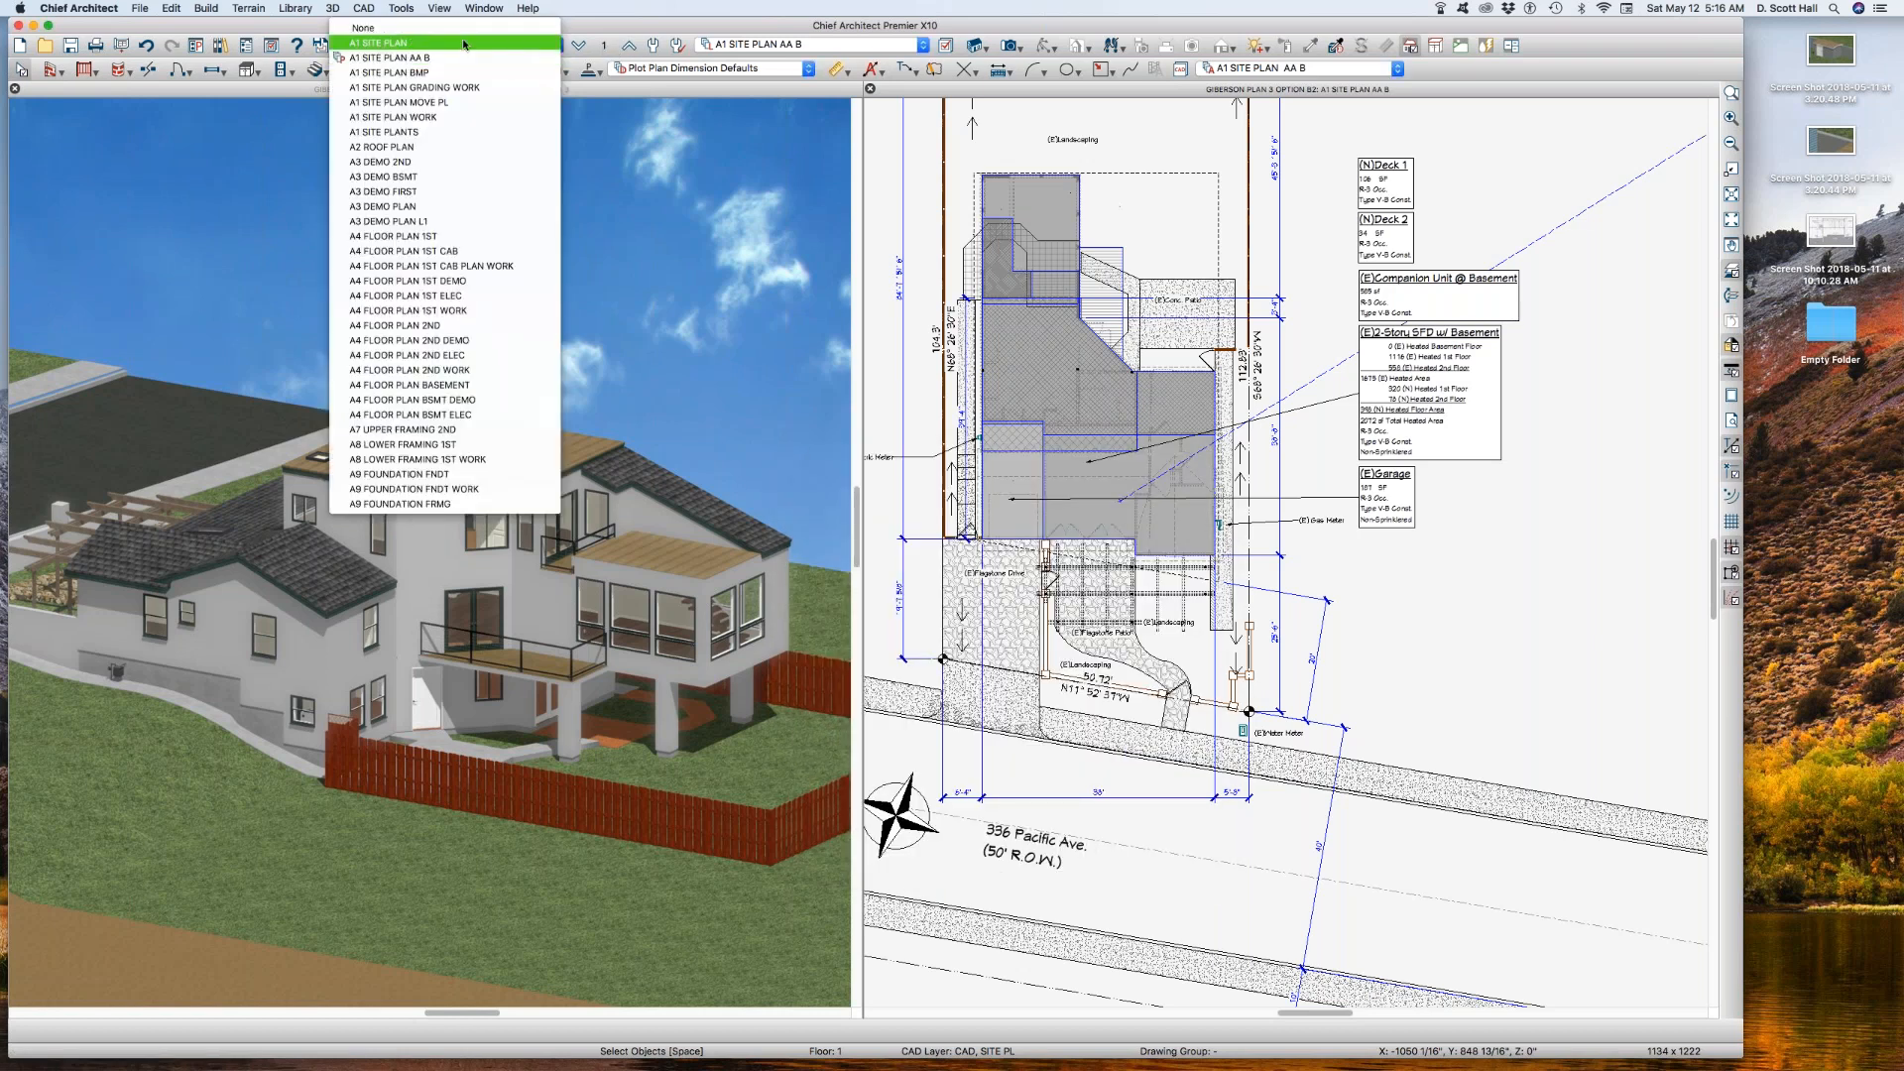
pyautogui.click(464, 44)
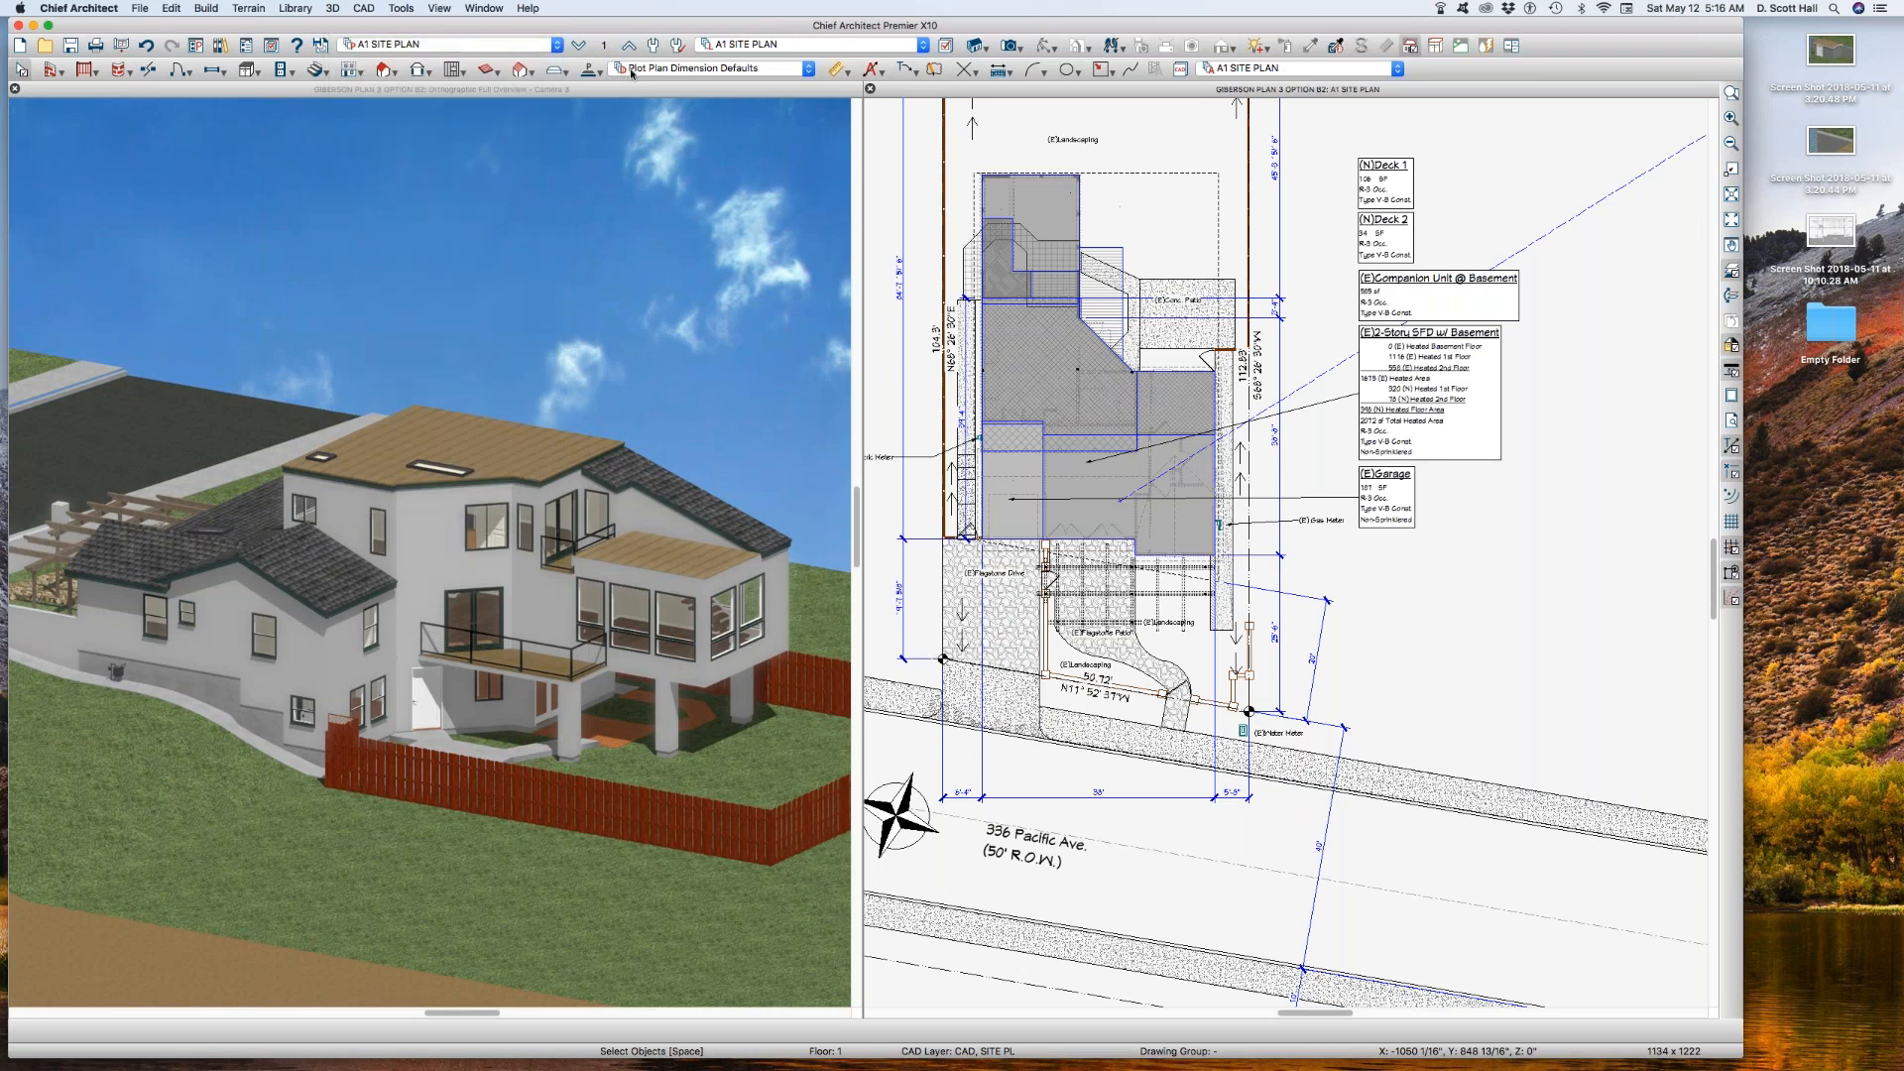
pyautogui.click(1409, 46)
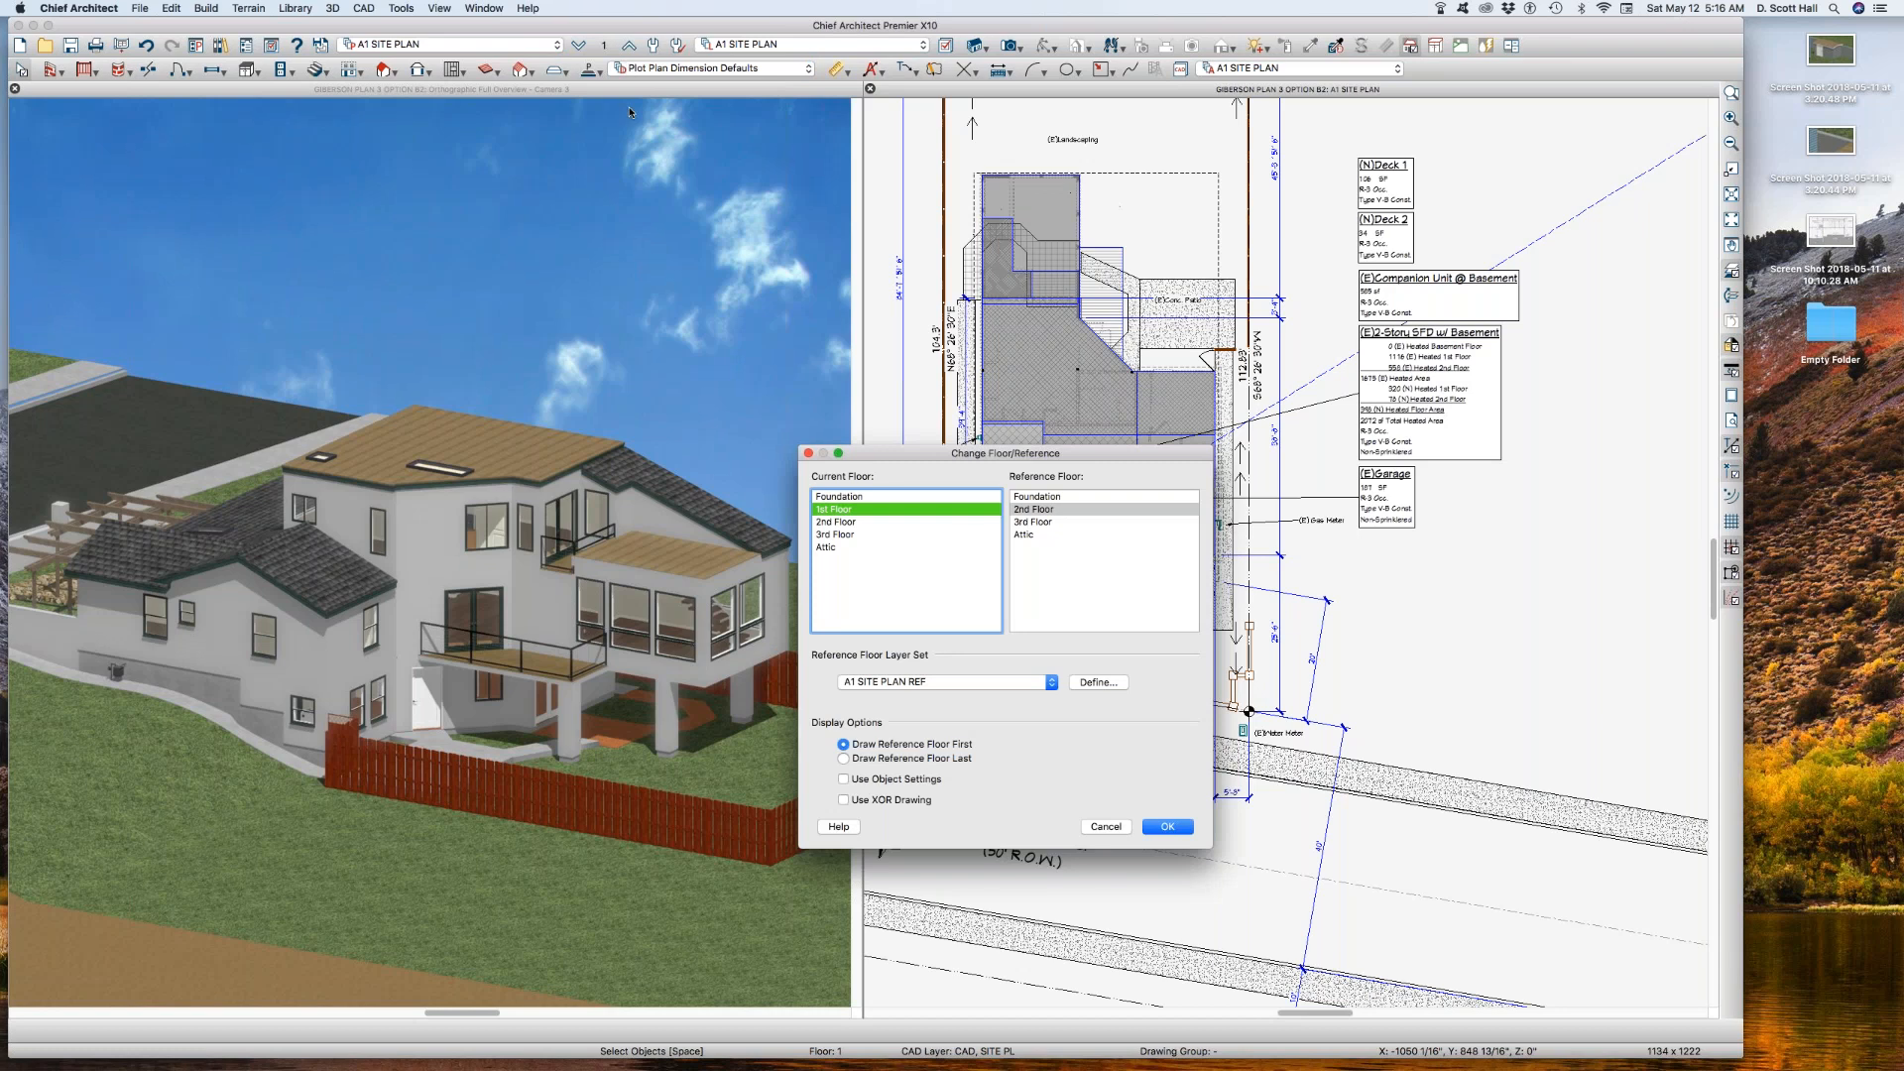
pyautogui.click(1167, 827)
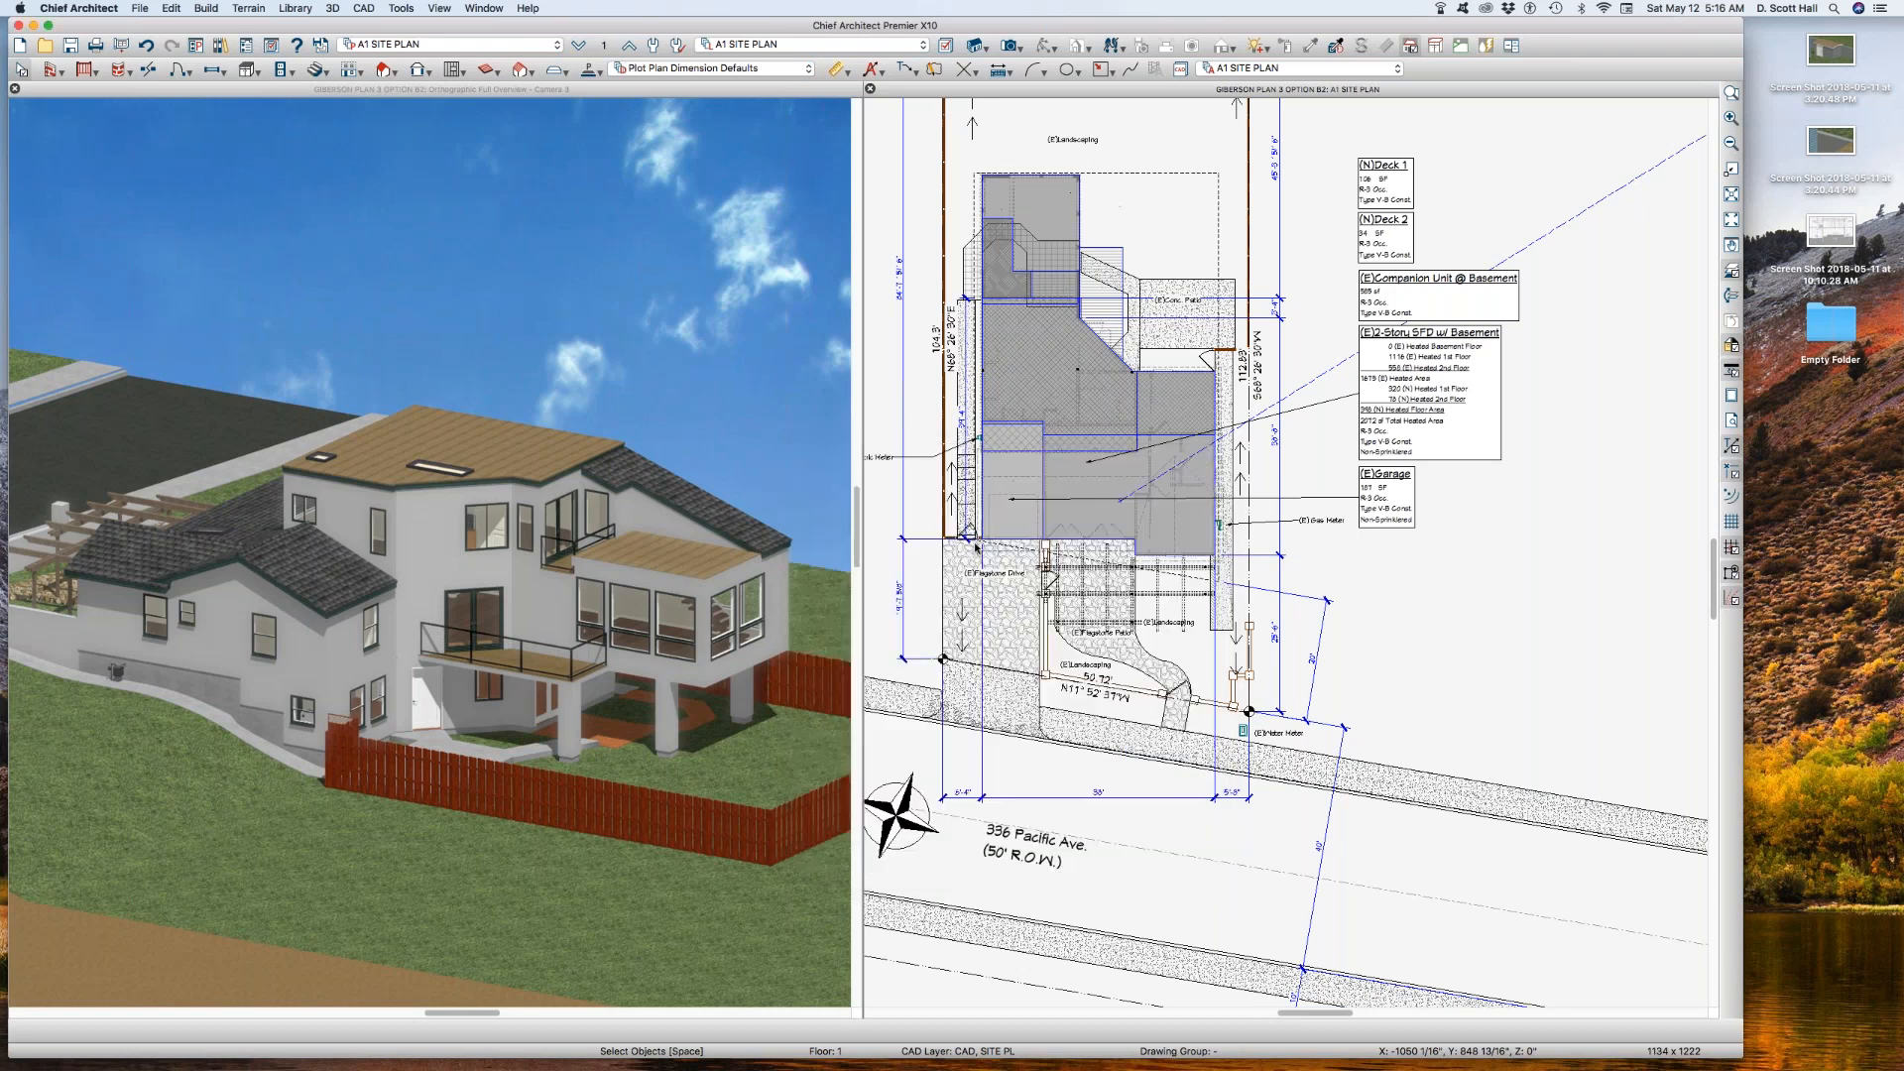
# Step: Return to the saved plan view A1 SITE PLAN AA B and check its reference floor layer set
pyautogui.click(464, 46)
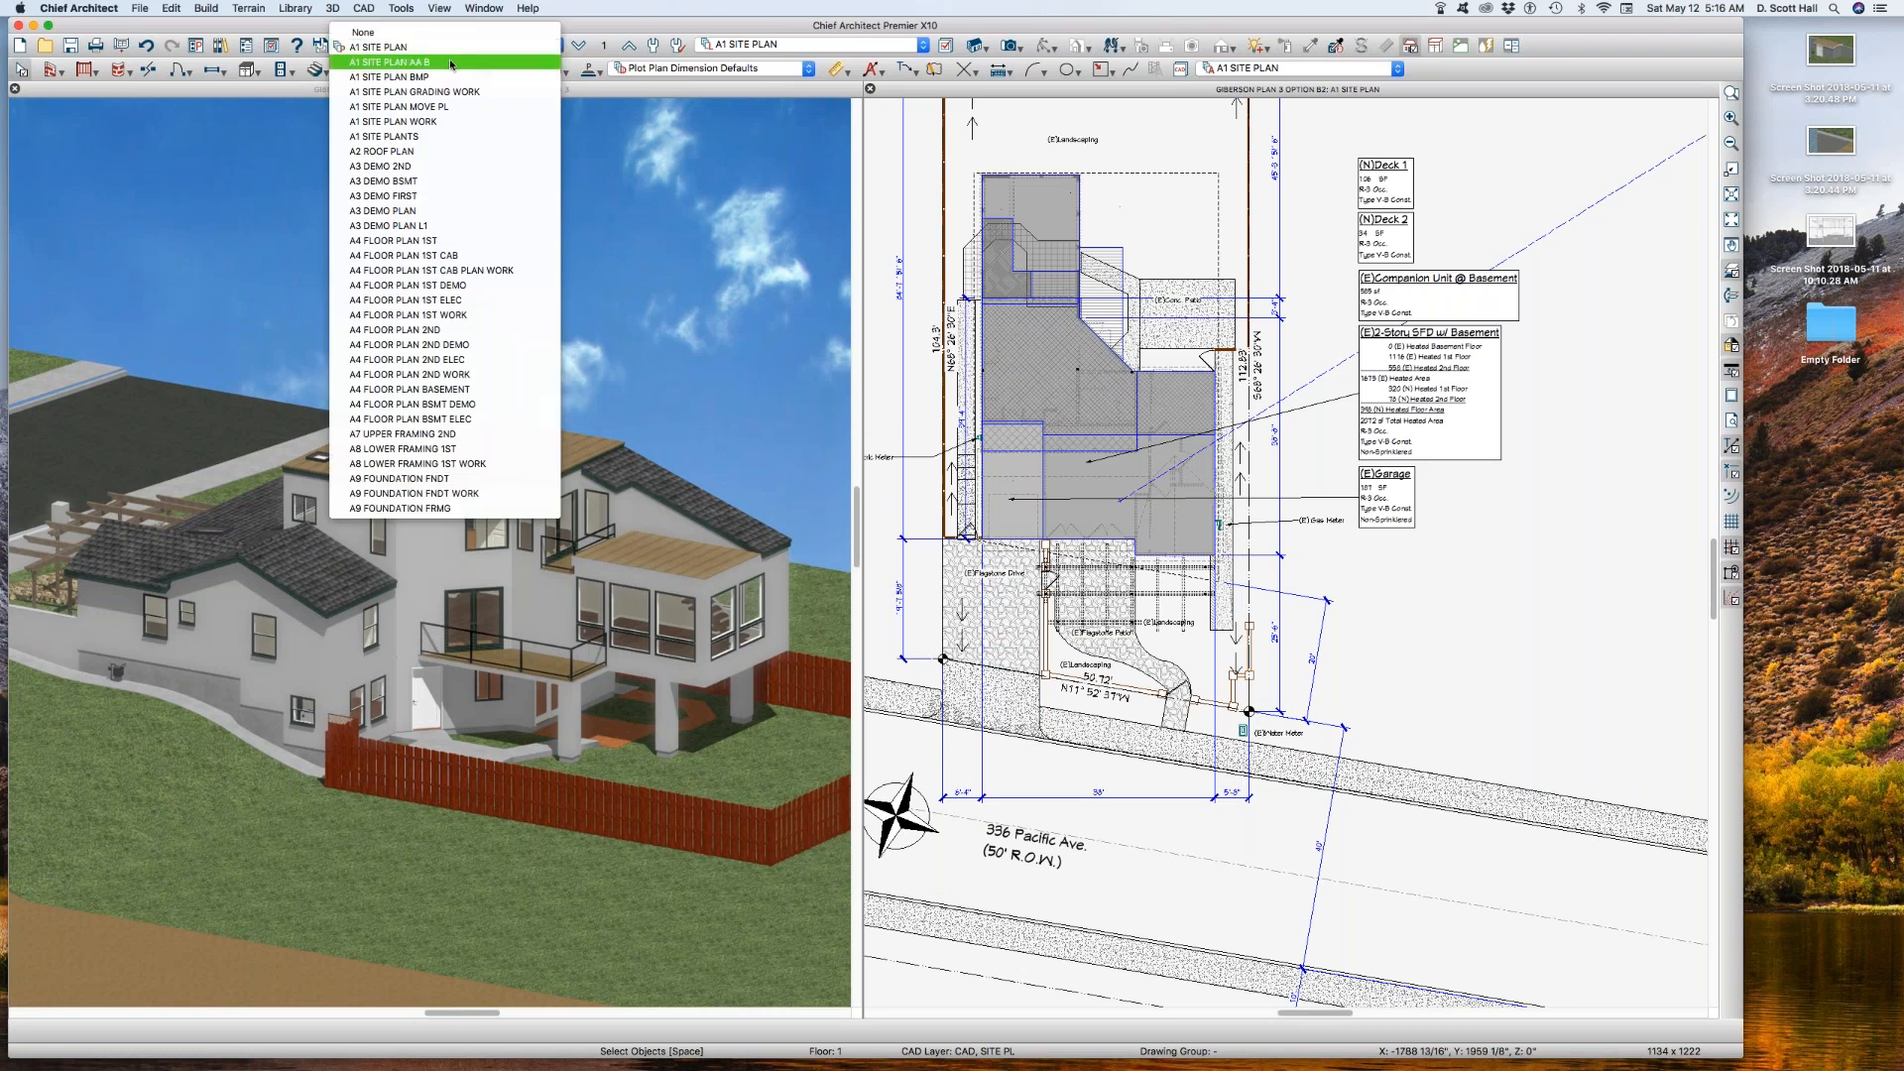
pyautogui.click(458, 60)
pyautogui.click(604, 43)
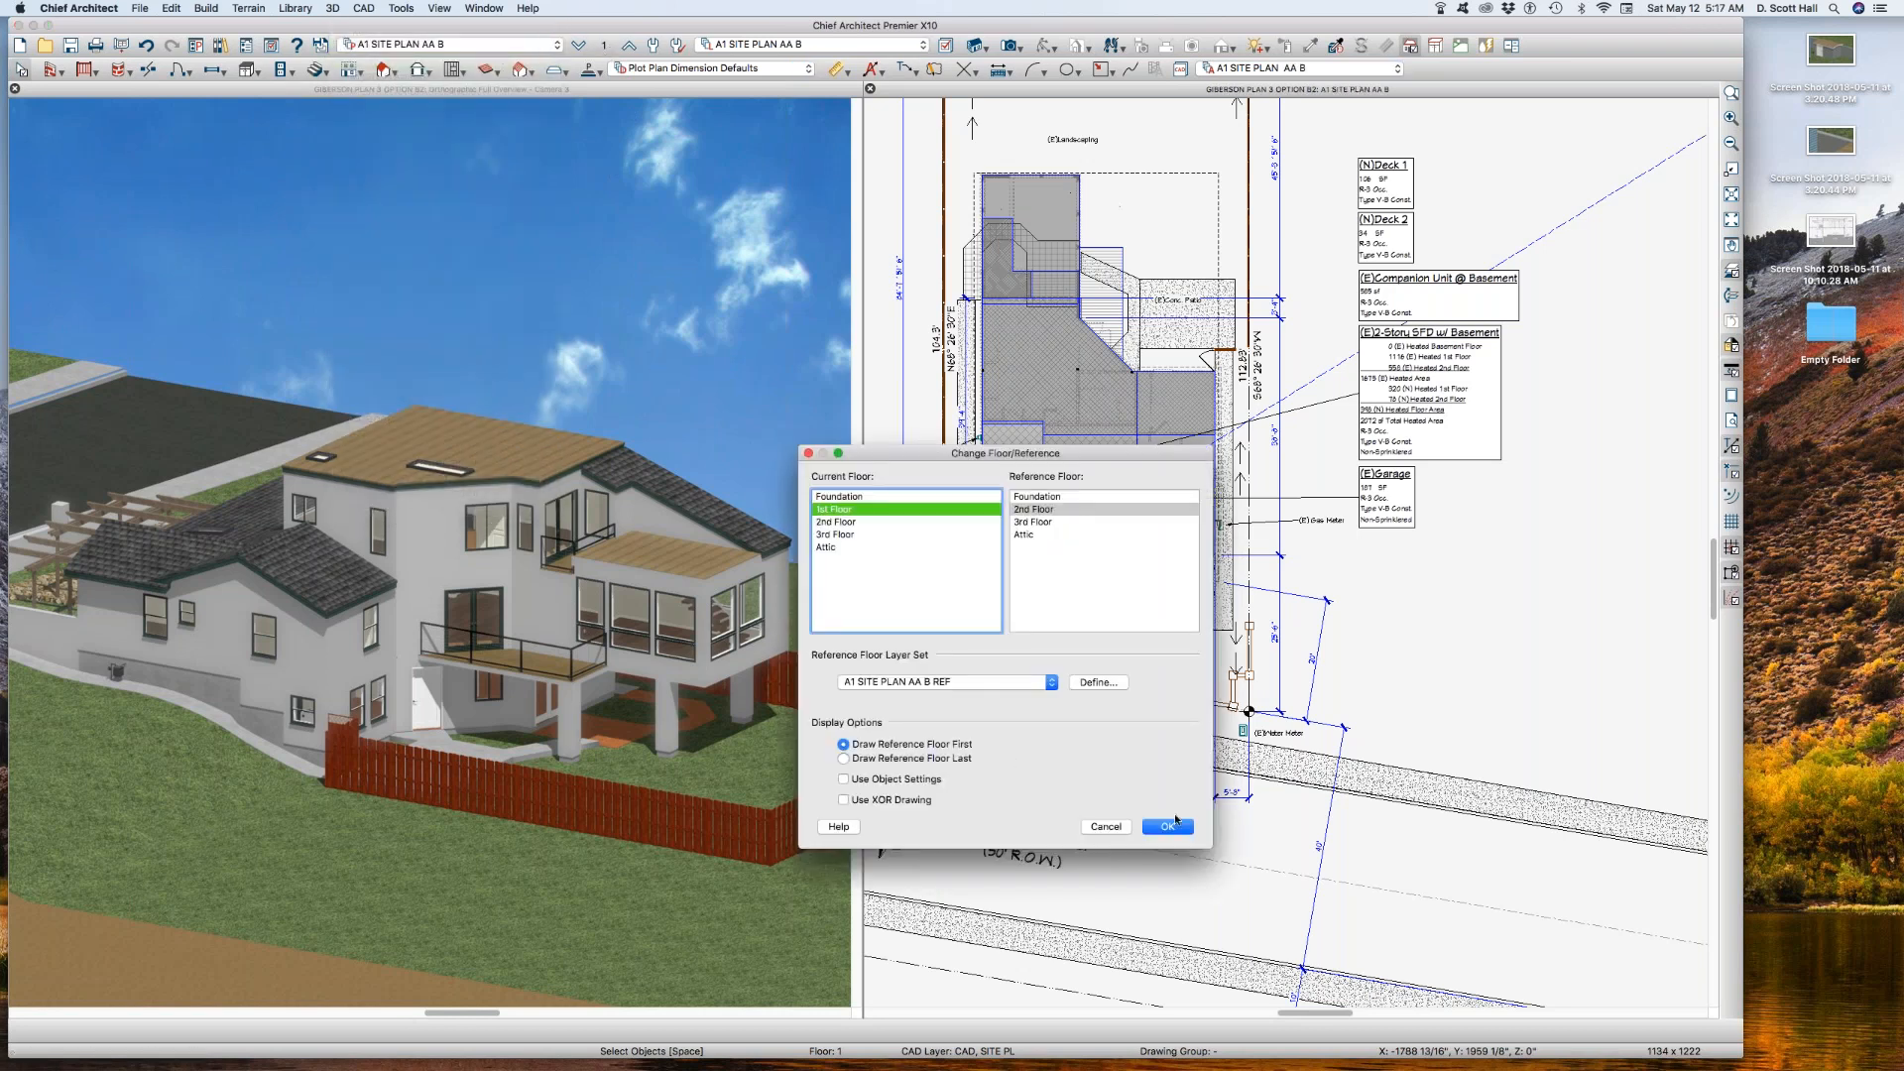
pyautogui.click(1168, 826)
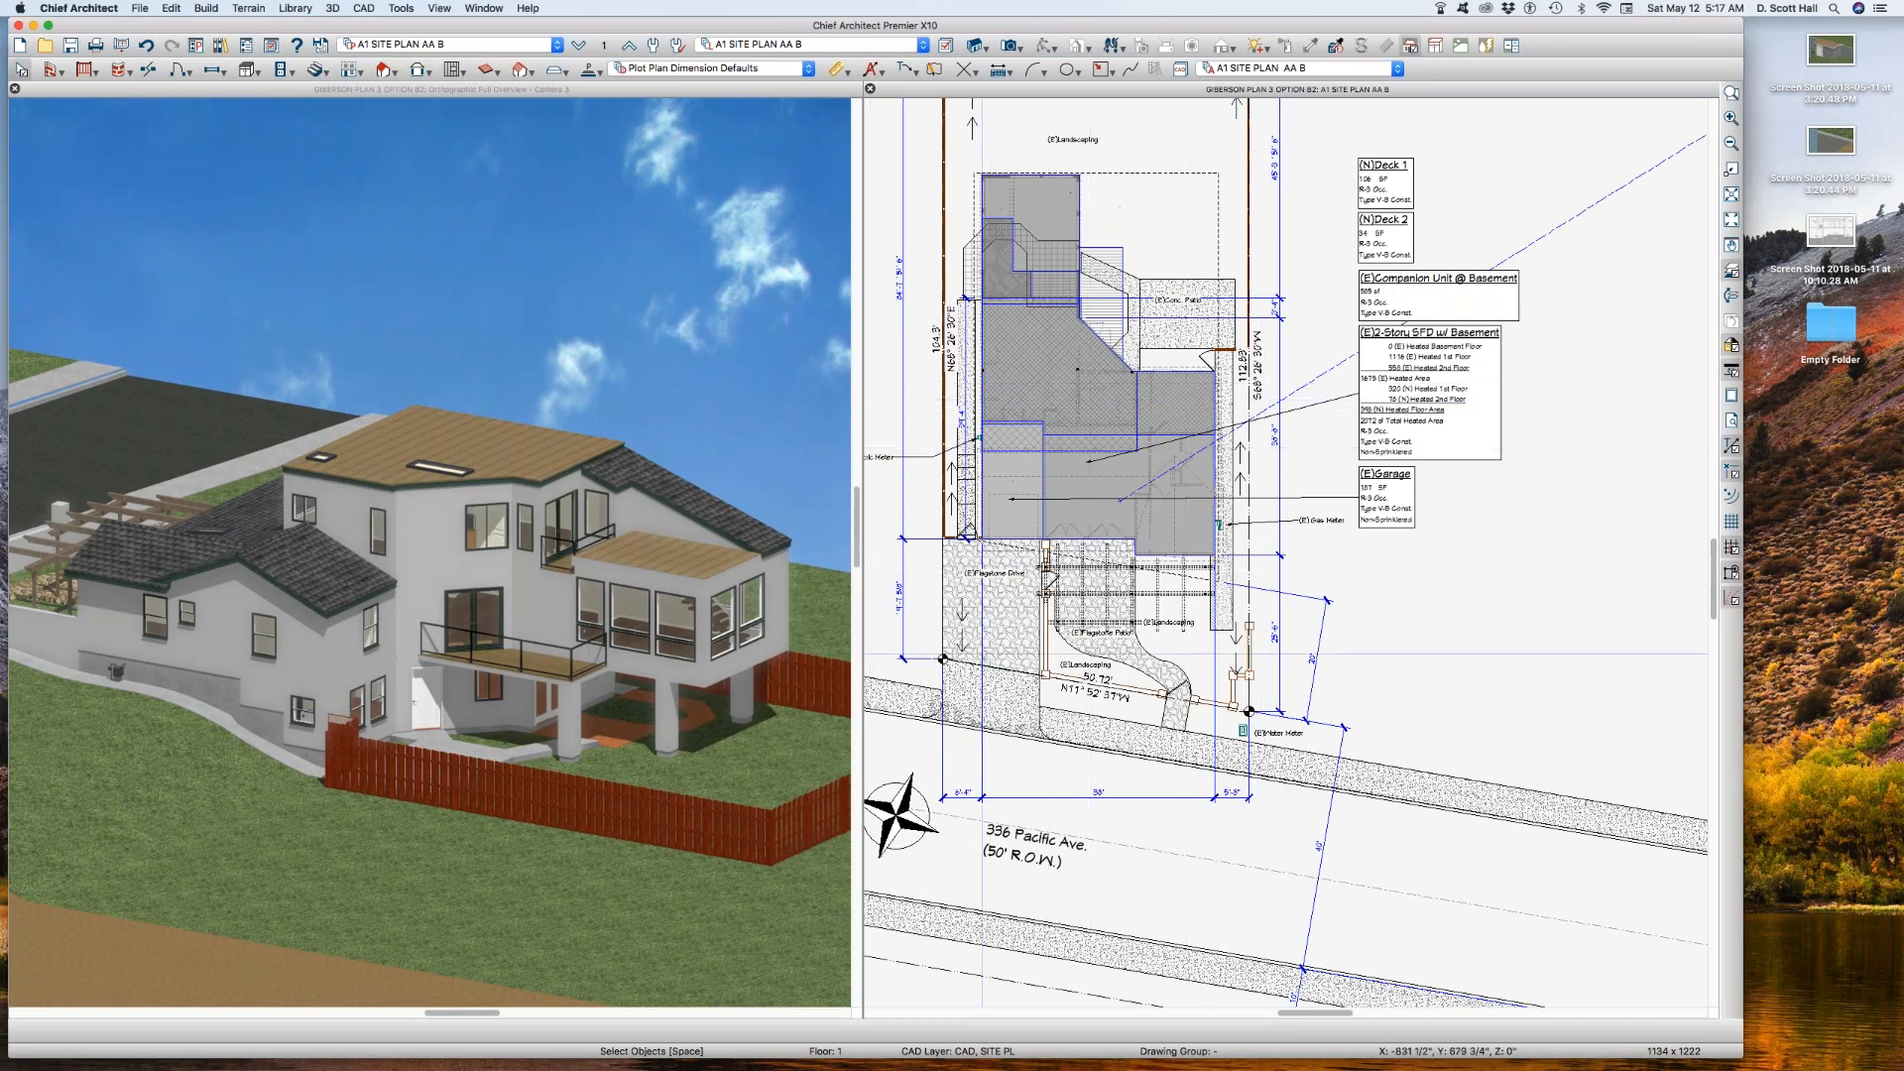
# Step: Turn off the display of all layers in the A1 SITE PLAN AA B layer set
pyautogui.click(1000, 624)
pyautogui.scroll(-2, 1053, 605)
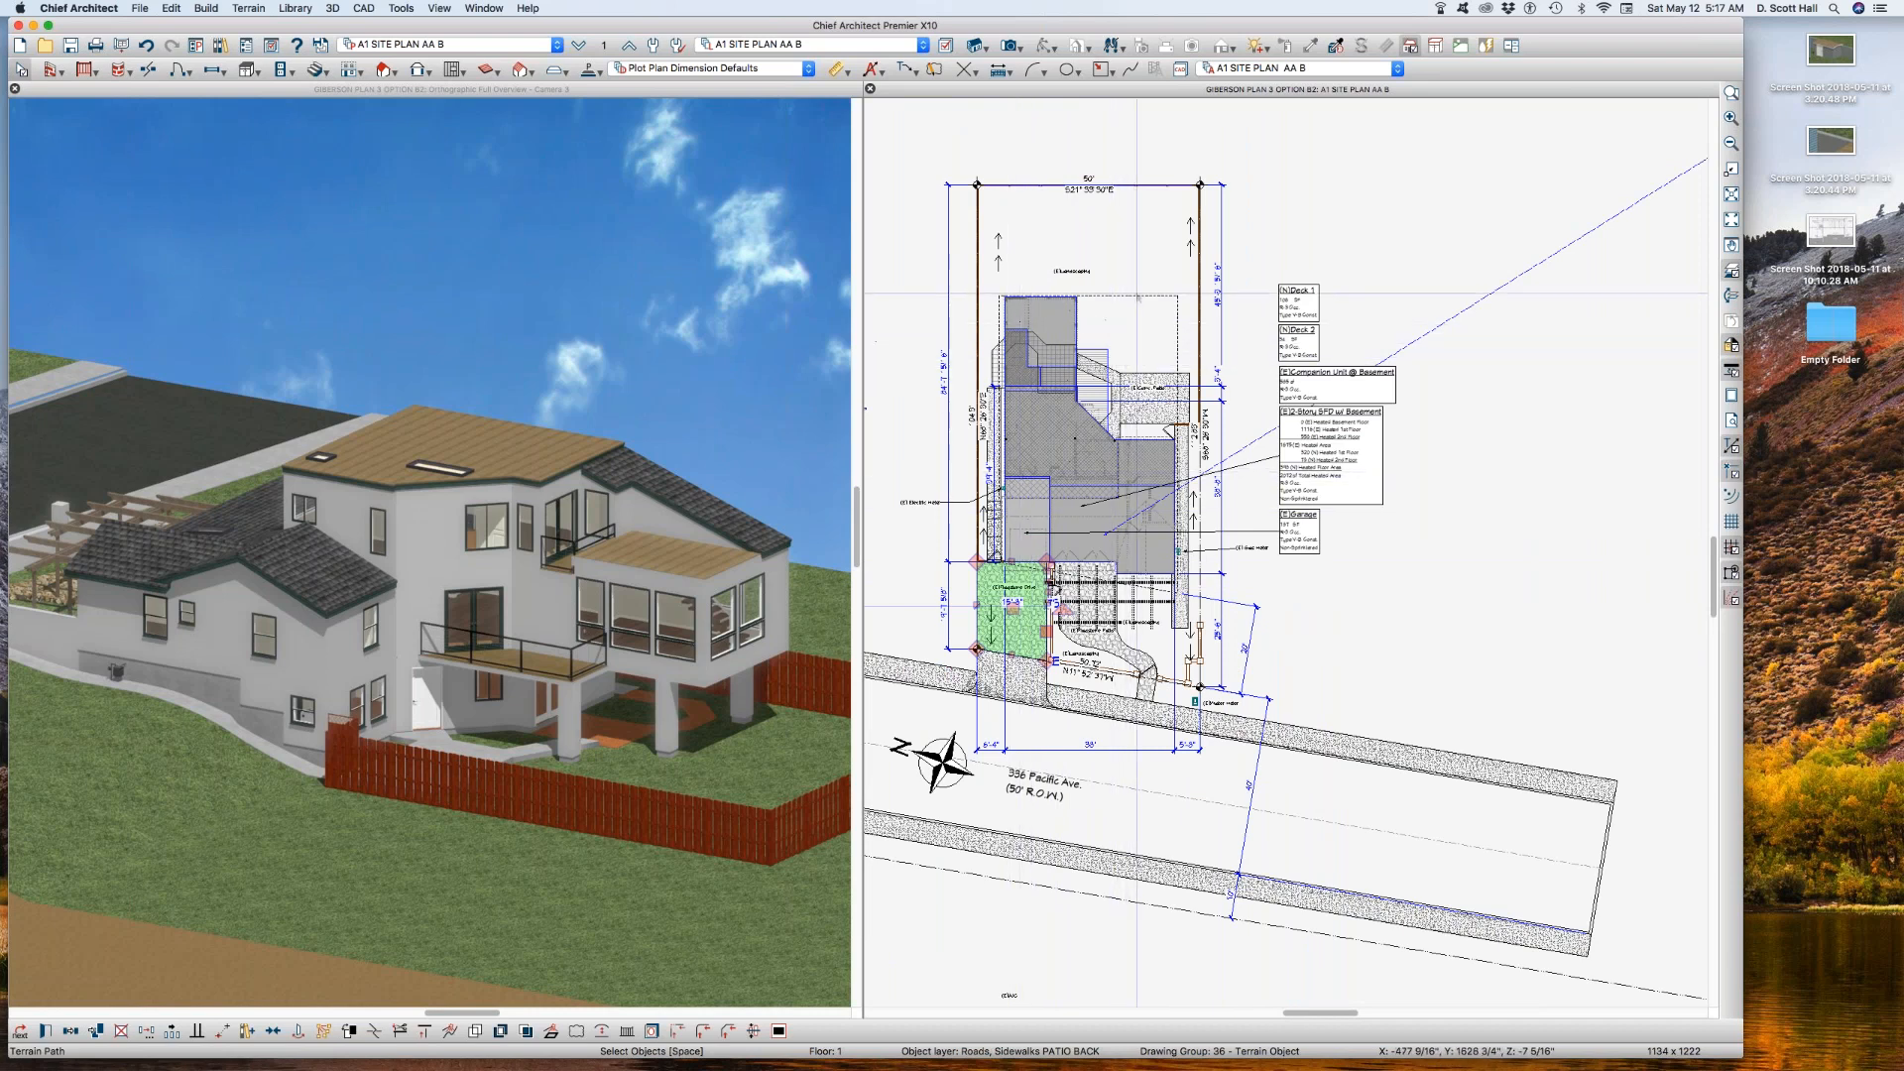
pyautogui.press('l')
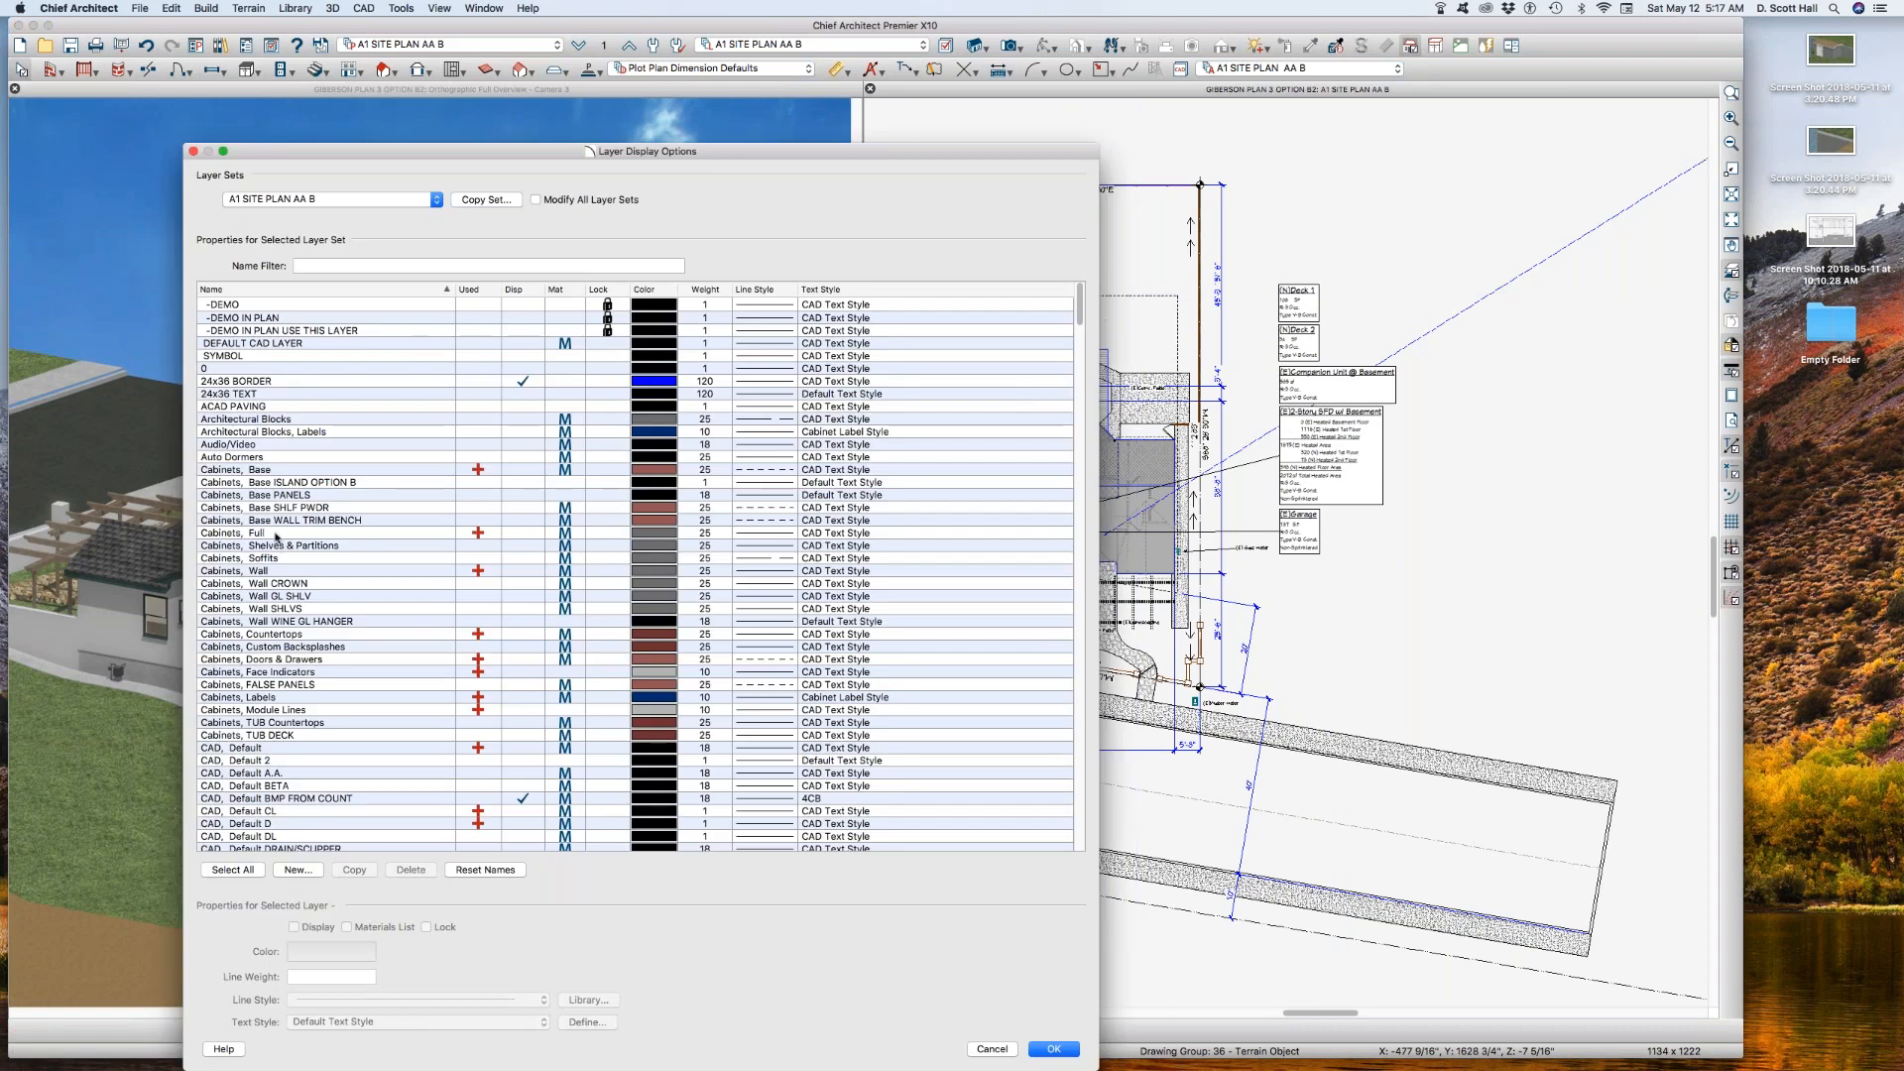
pyautogui.click(232, 870)
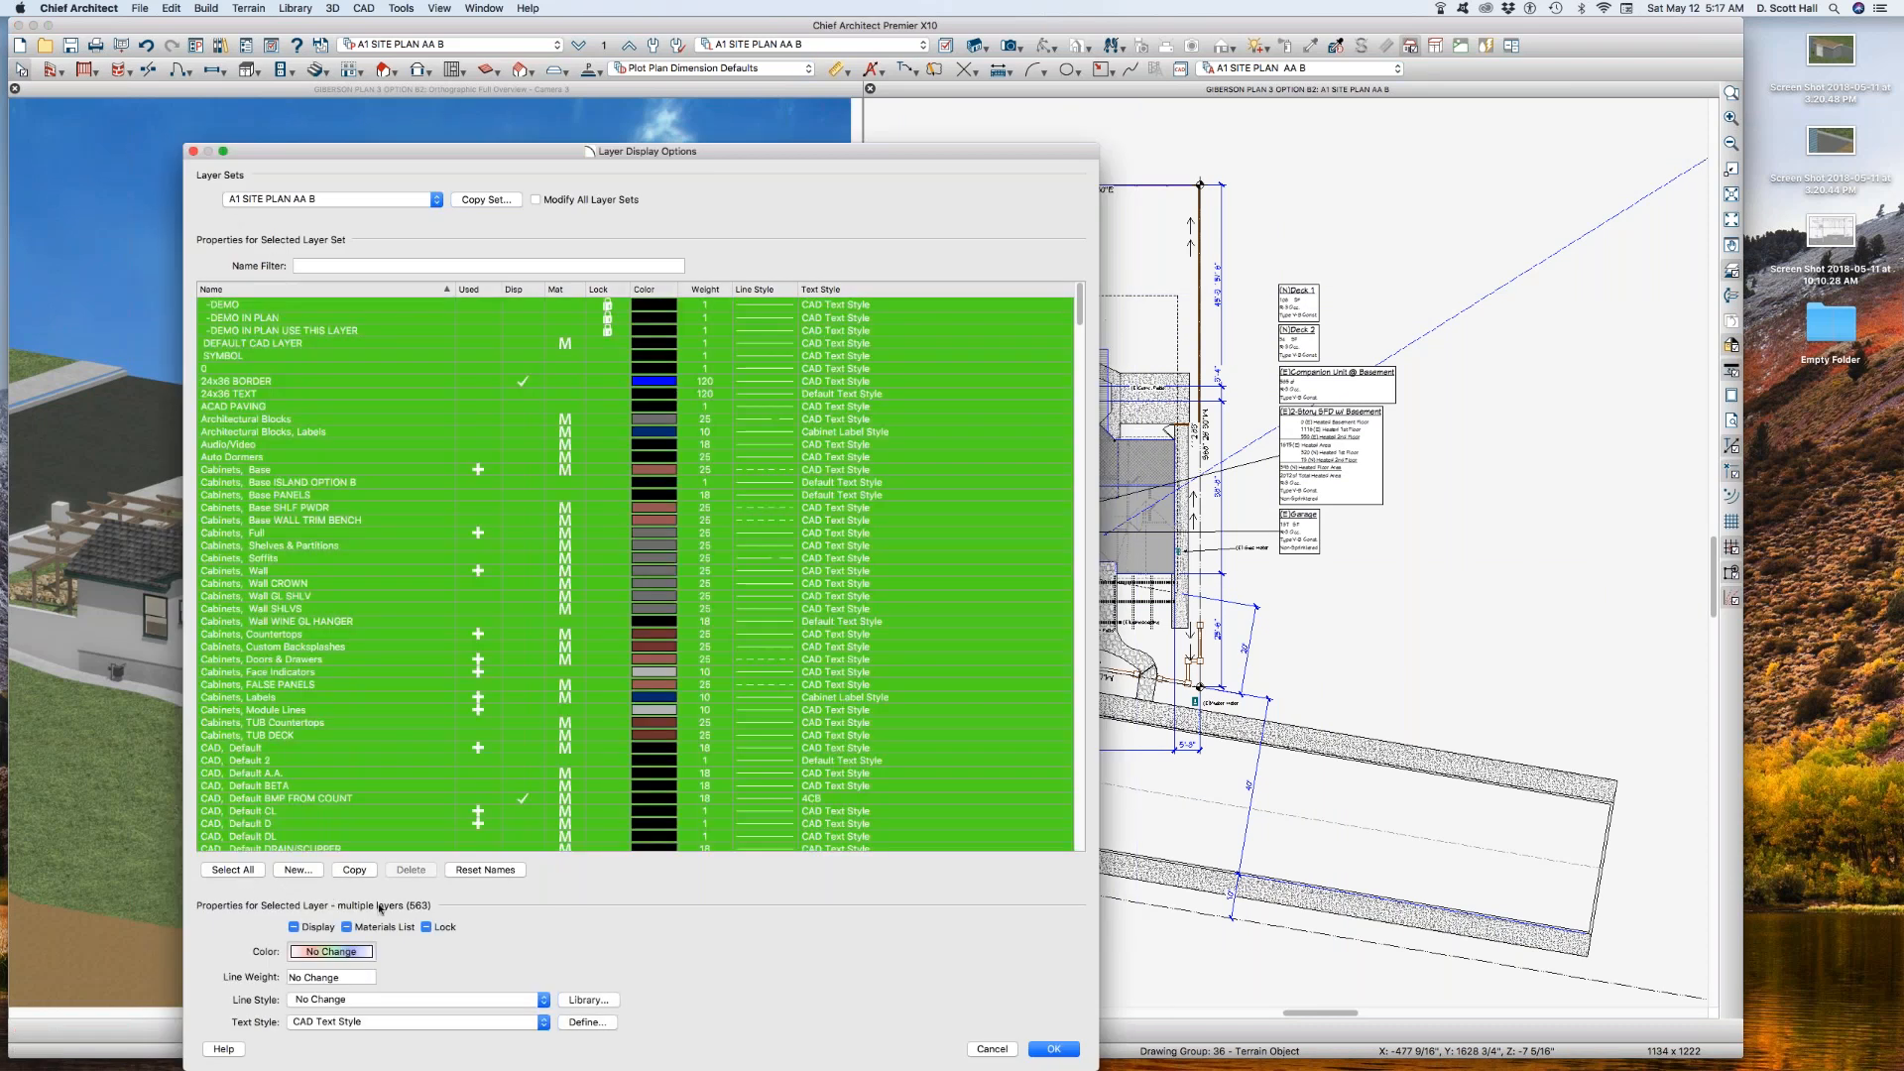
pyautogui.click(293, 927)
pyautogui.click(293, 927)
pyautogui.click(349, 624)
# Step: Turn on the display of the layers CAD, SITE BLDG and CAD, SITE BLDG 2
pyautogui.click(342, 684)
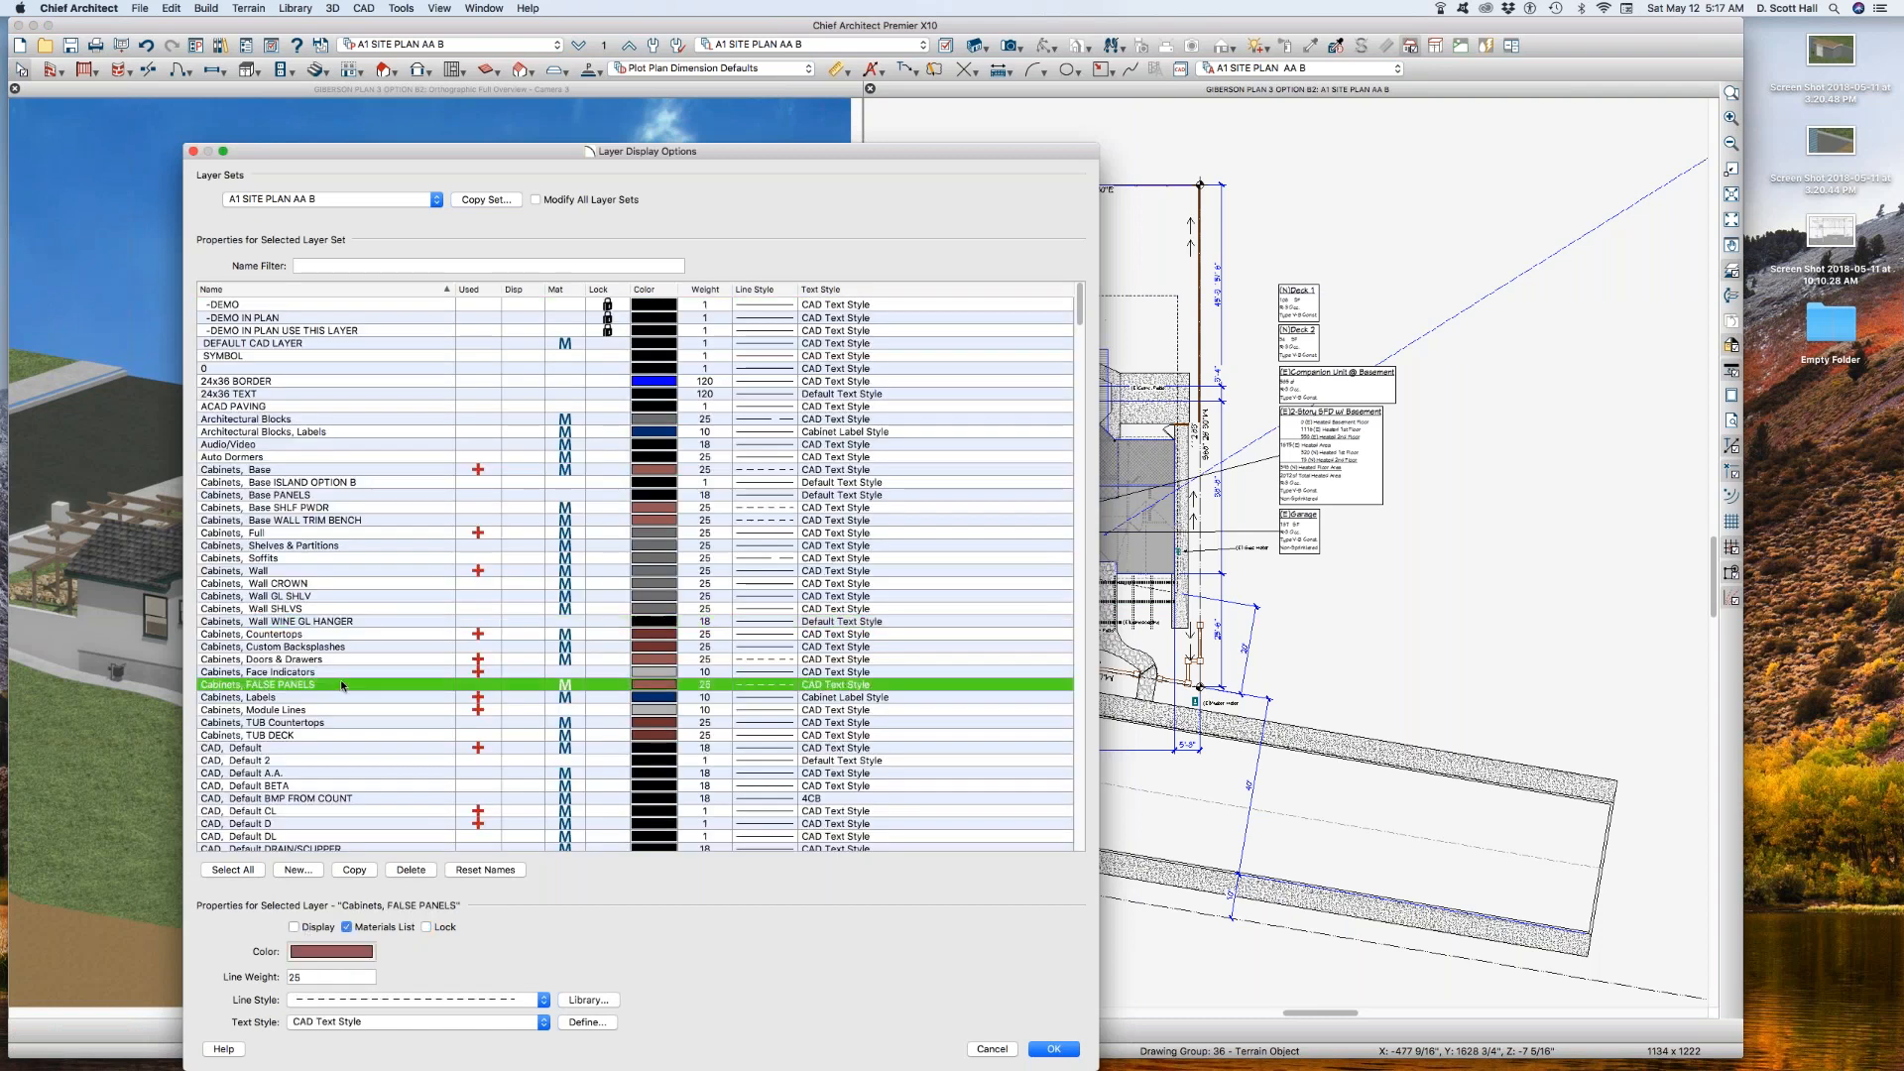
pyautogui.write('cad')
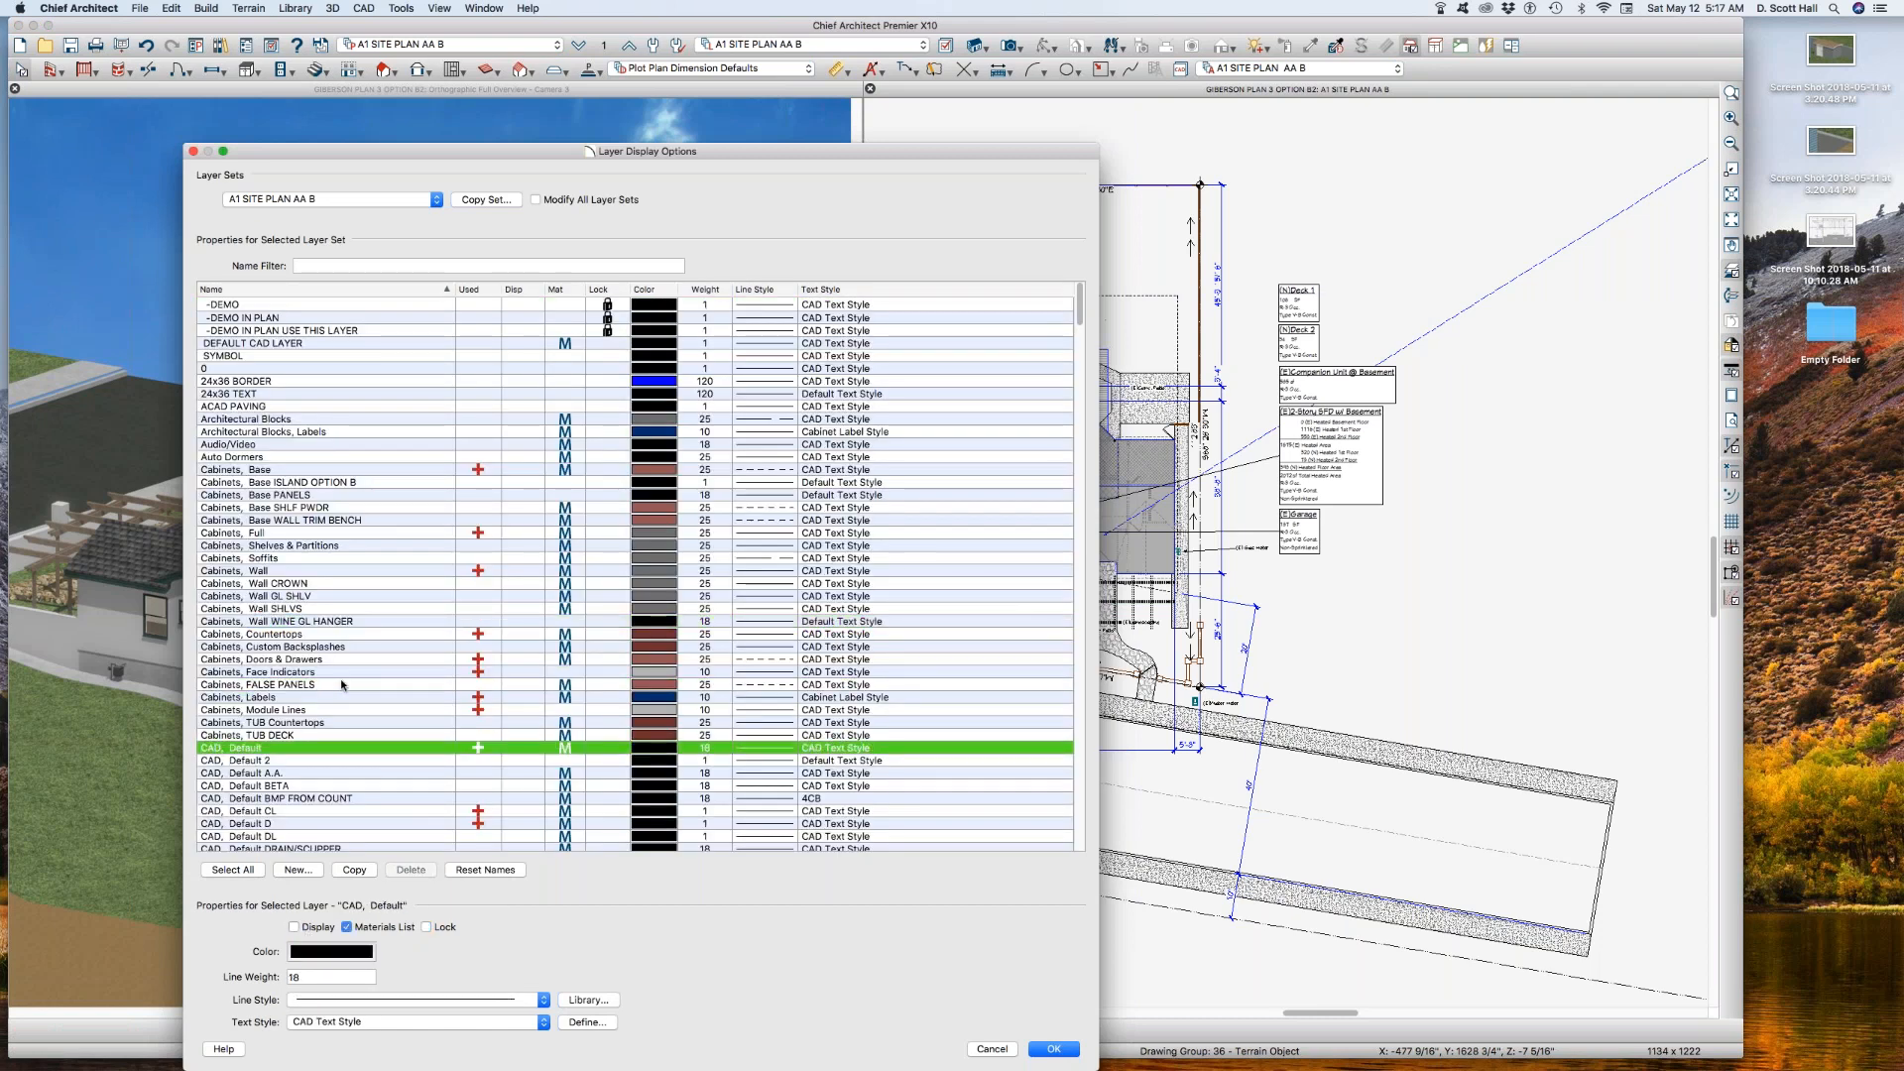
pyautogui.scroll(-12, 377, 684)
pyautogui.scroll(-3, 375, 699)
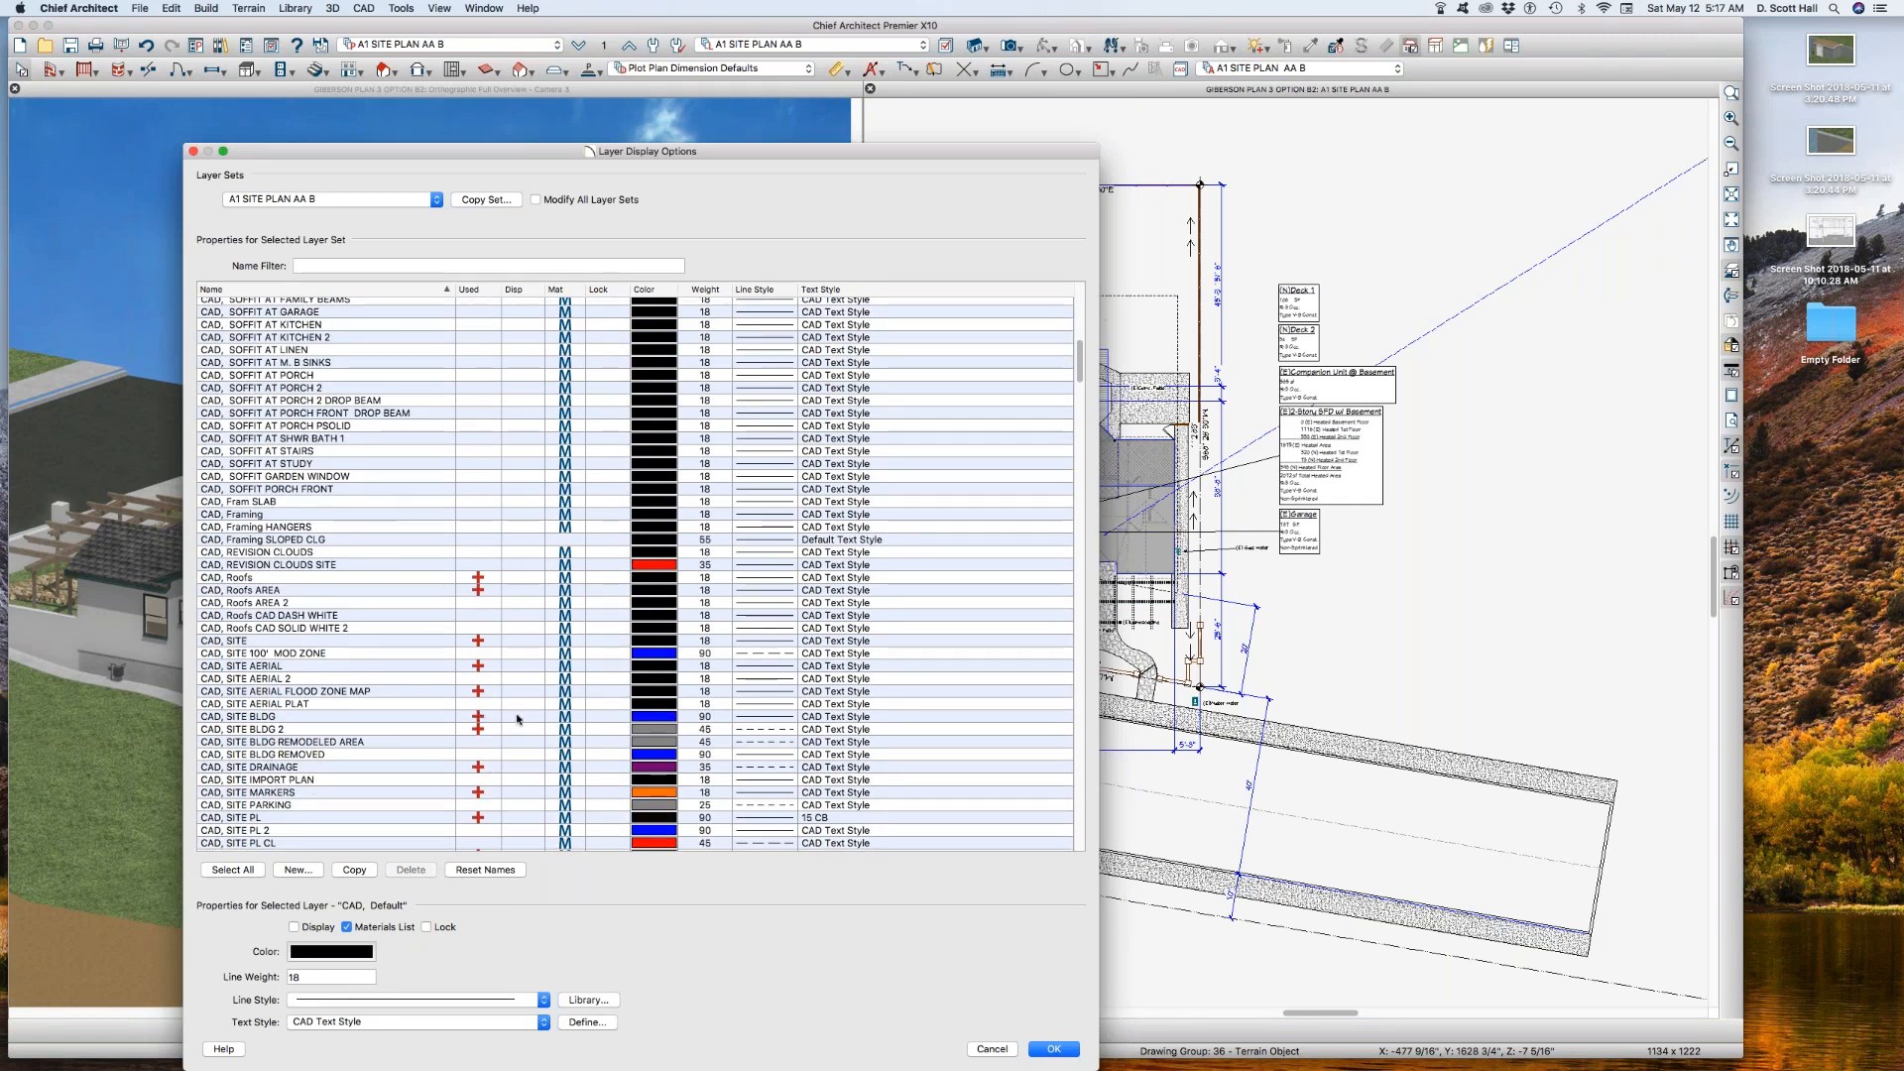
pyautogui.click(516, 717)
pyautogui.click(516, 730)
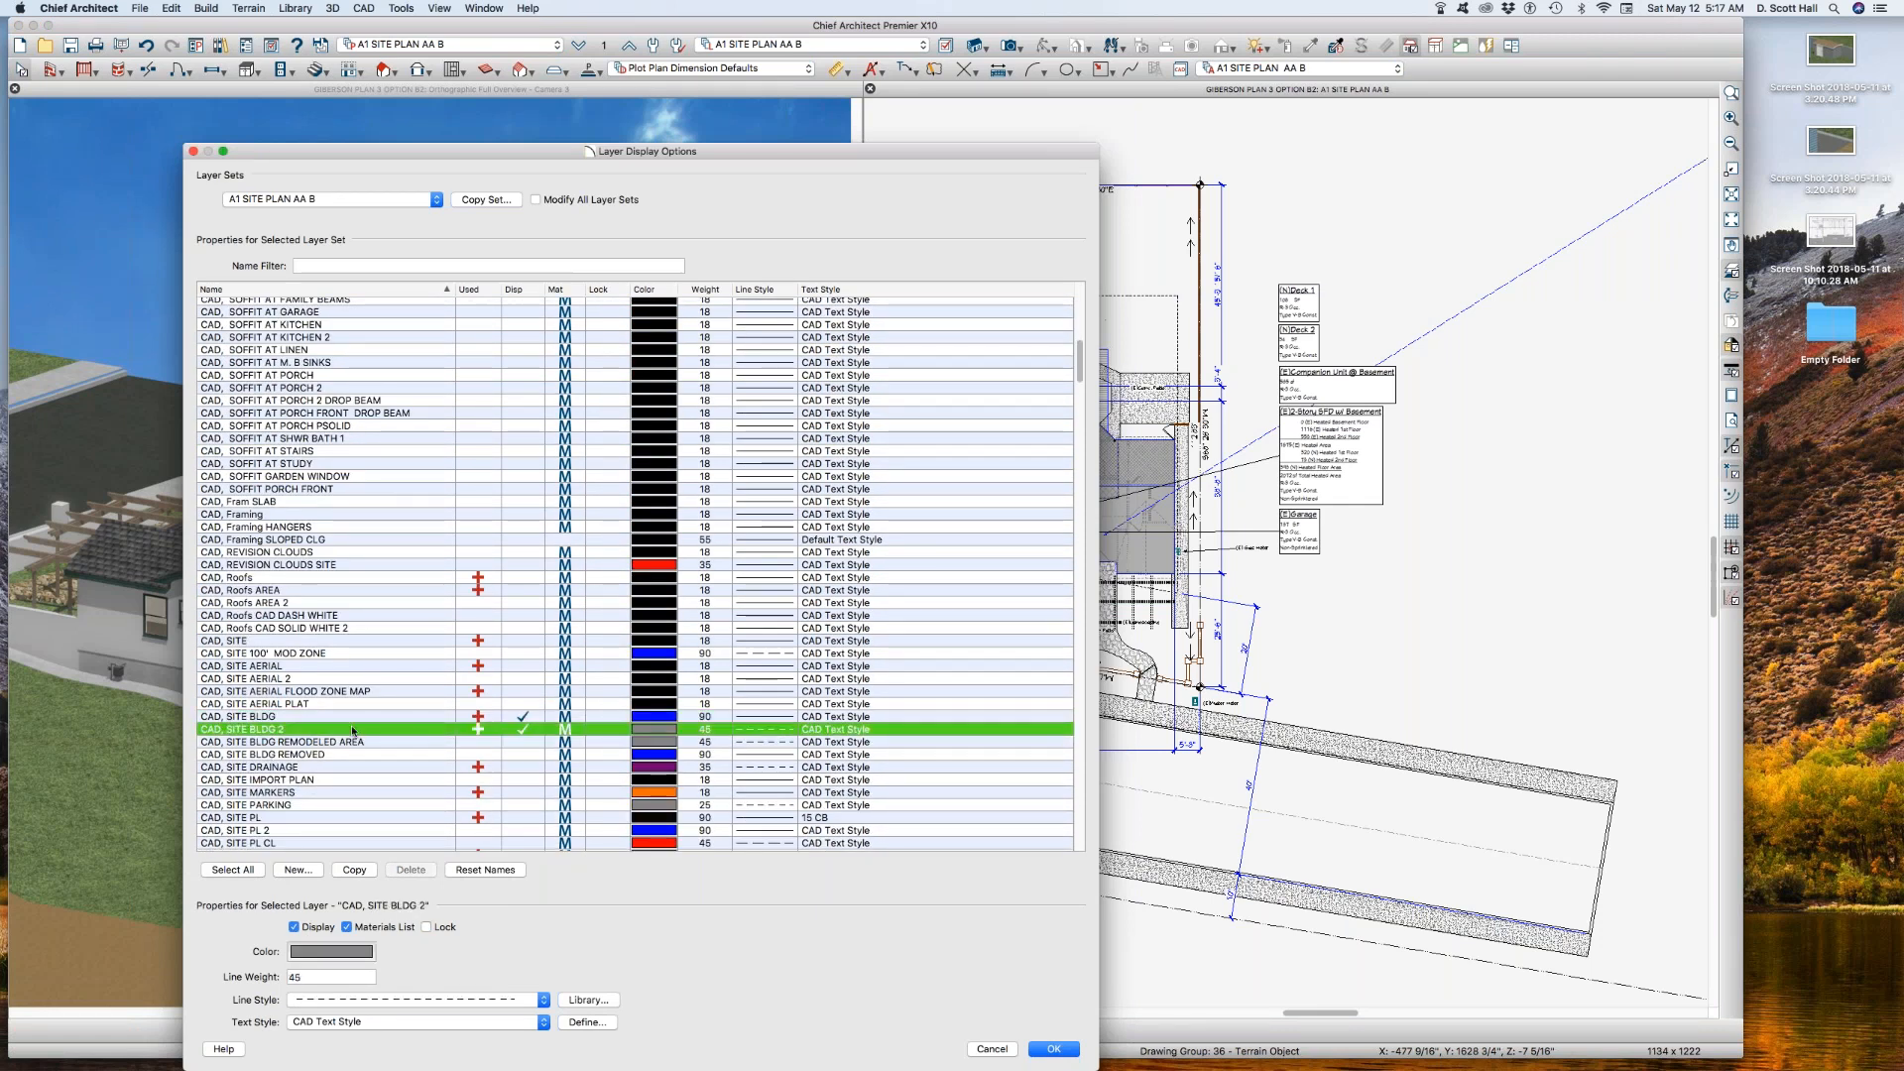
# Step: Copy the layer CAD, SITE BLDG 2 as CAD, SITE BLDG 3, and rename CAD, SITE BLDG to CAD, SITE BLDG 1
pyautogui.click(354, 870)
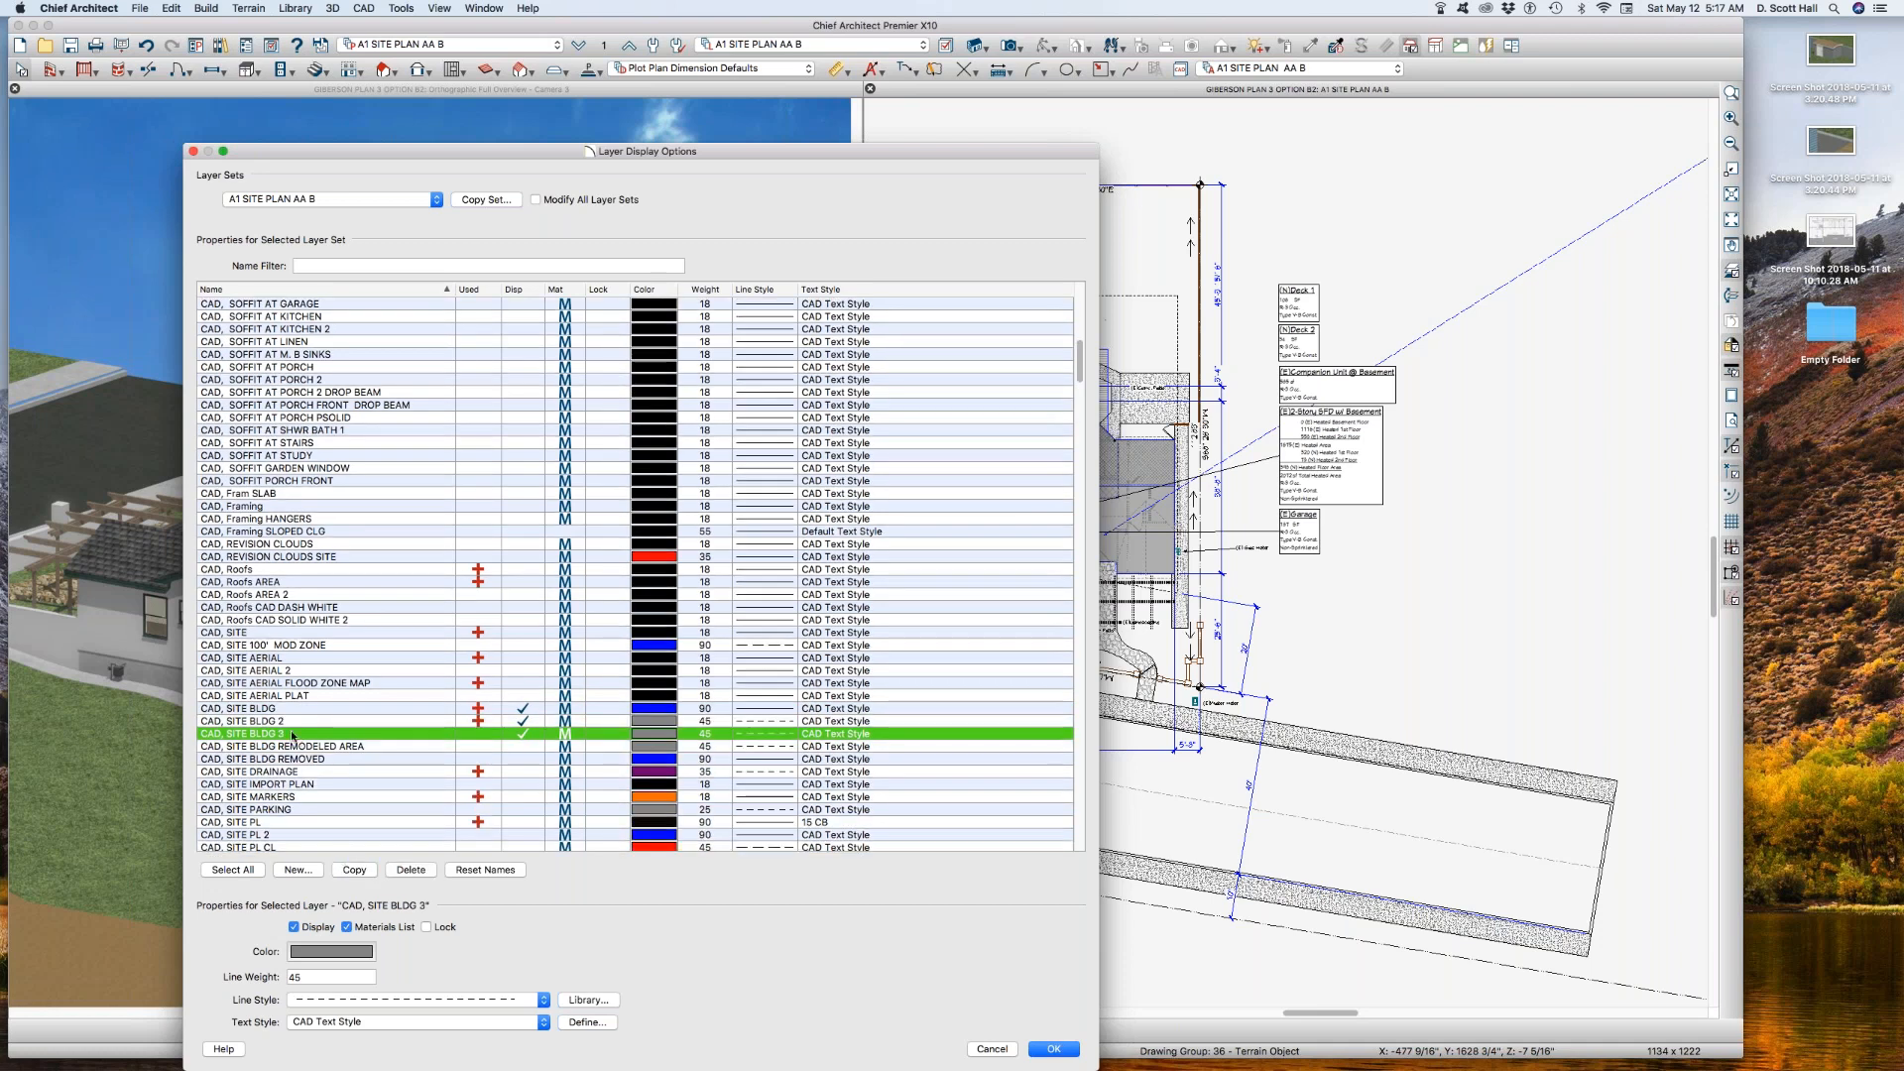
pyautogui.click(286, 710)
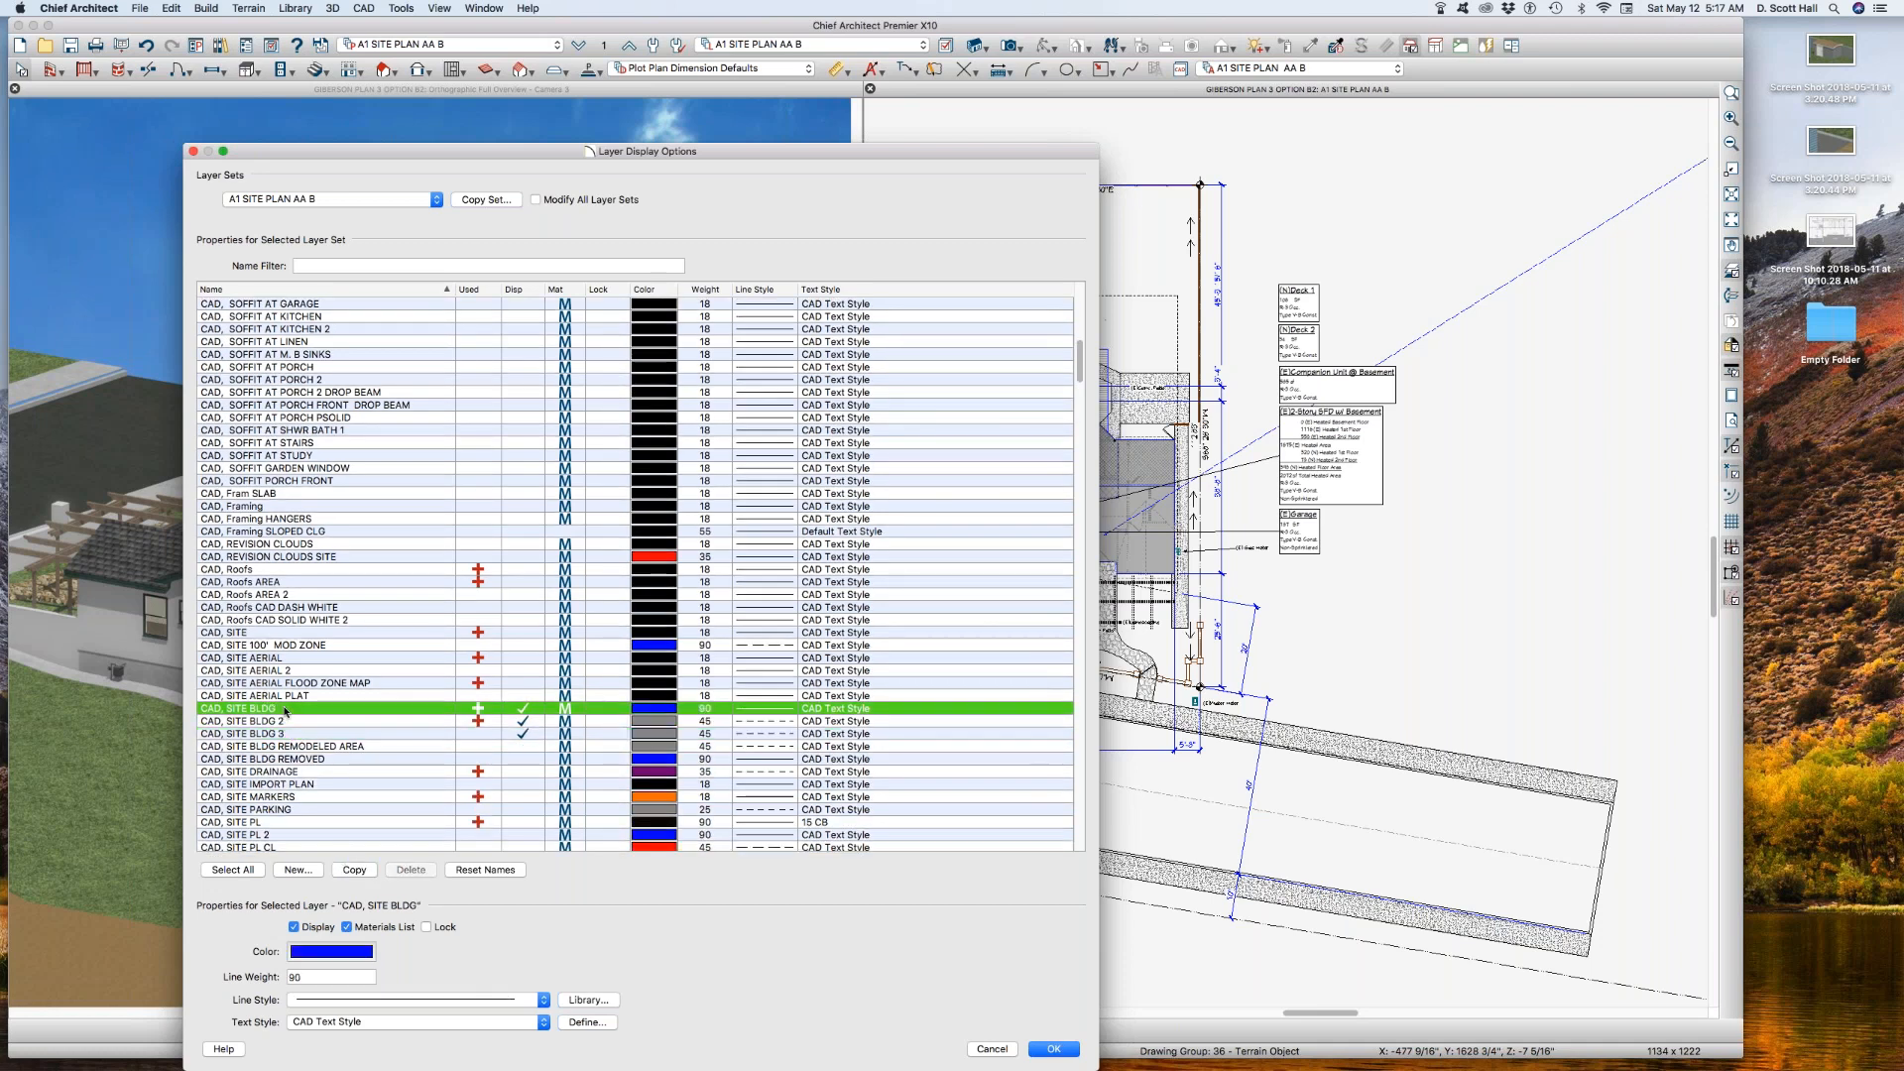
pyautogui.click(286, 710)
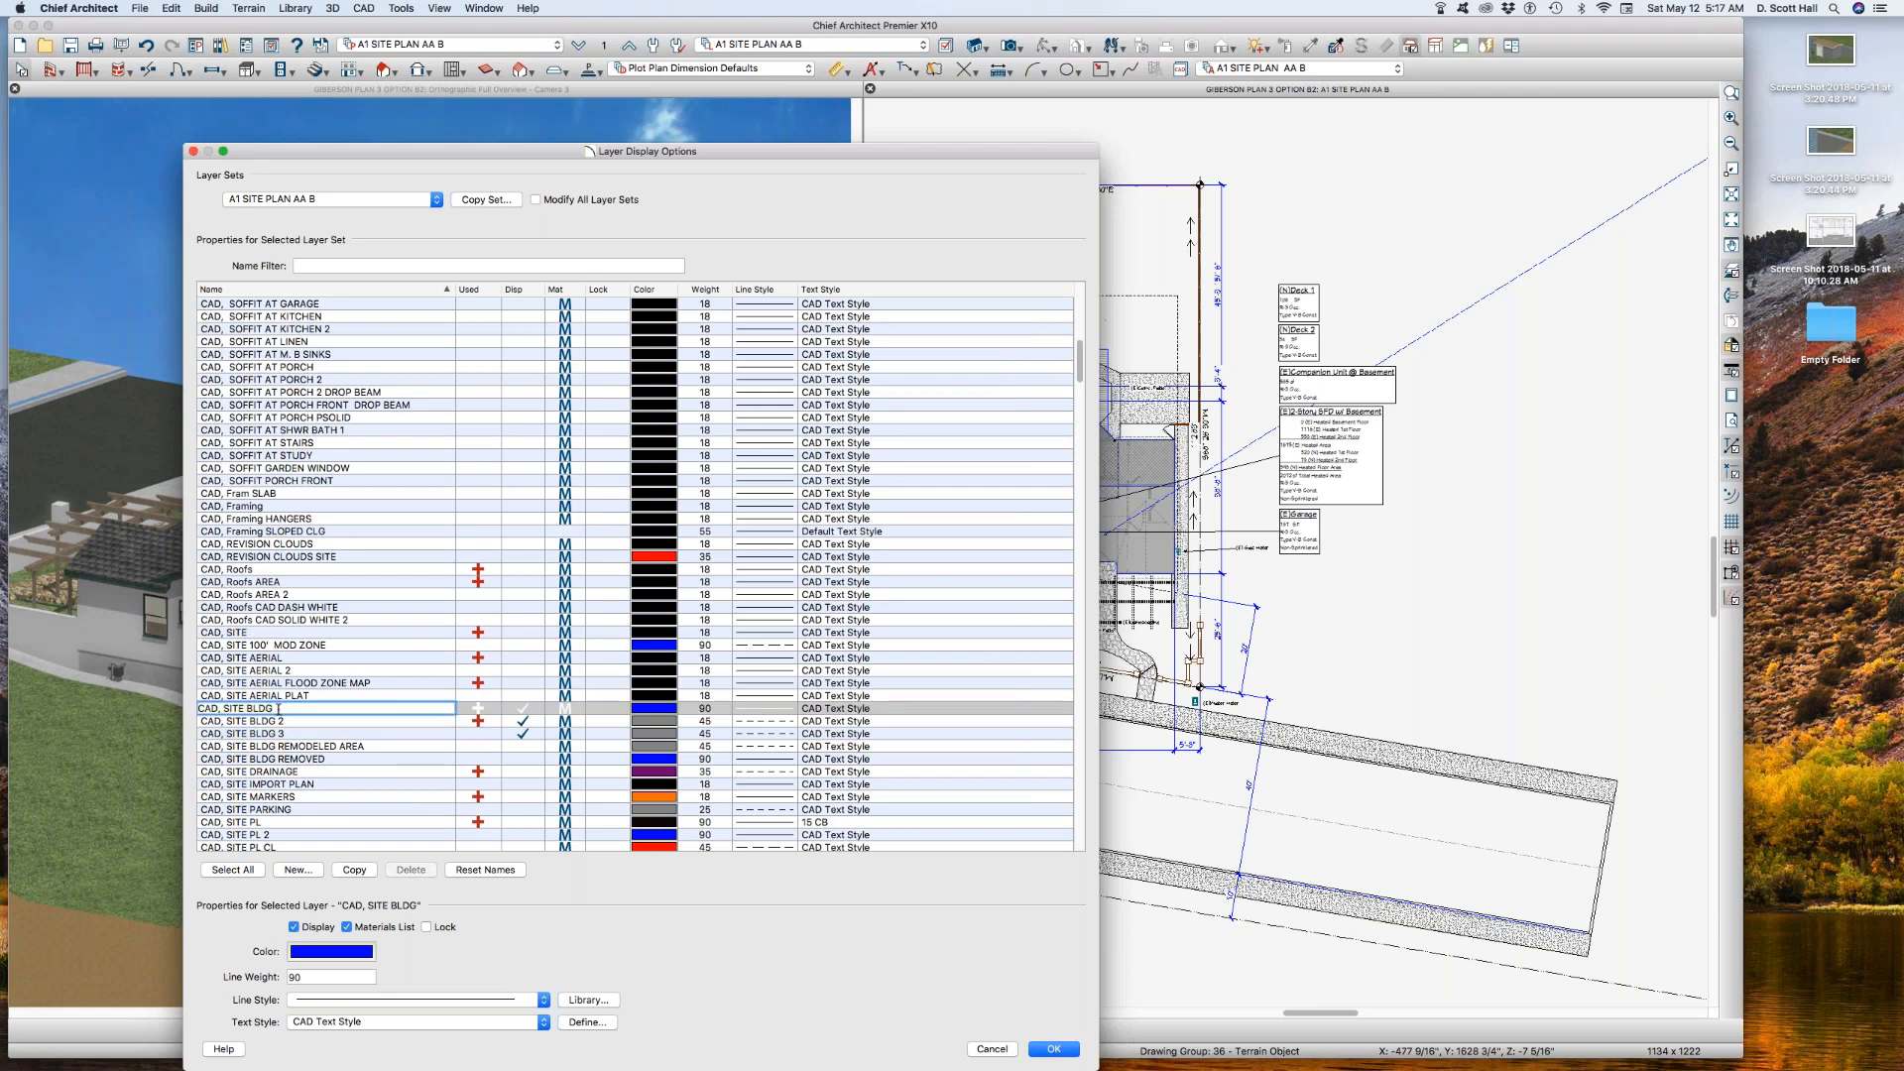
pyautogui.write('1')
# Step: Copy the layer CAD, SITE BLDG 2, name the copy CAD, SITE BLDG B, and apply the layer display settings
pyautogui.click(299, 723)
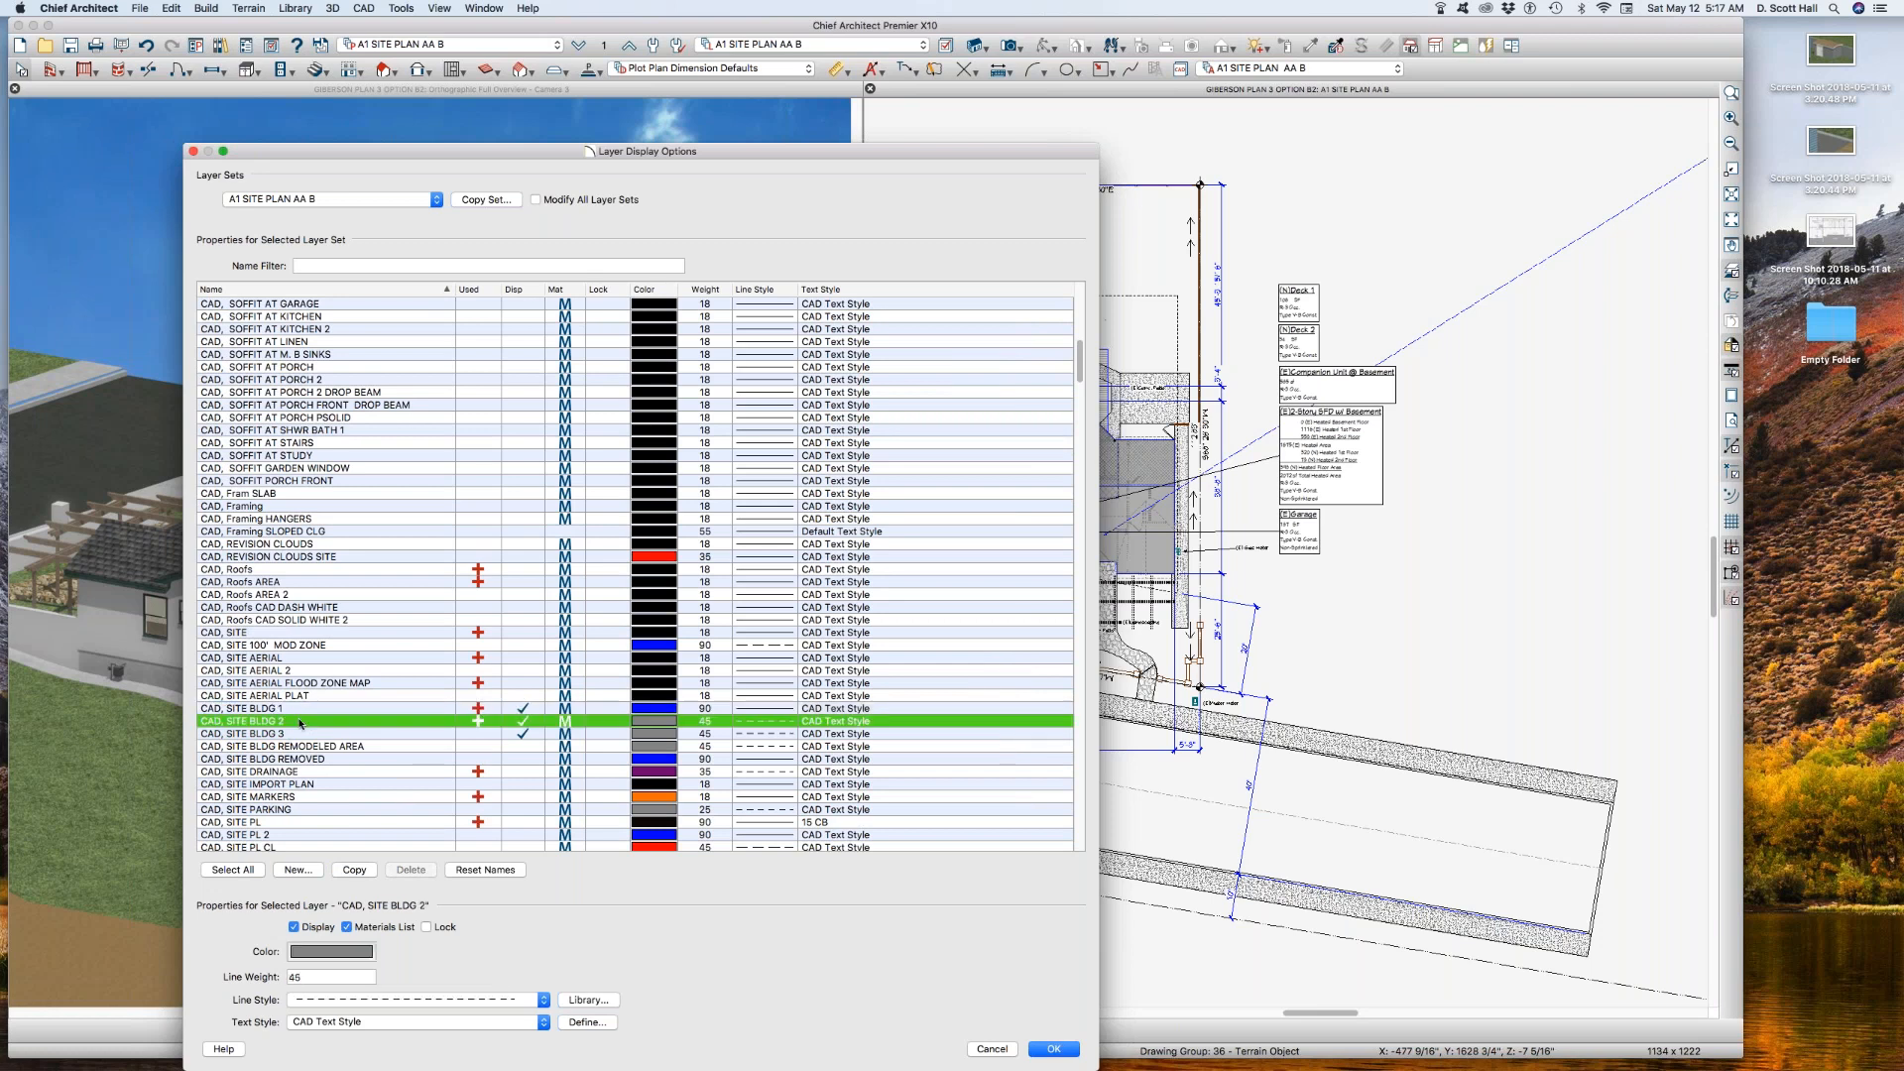
pyautogui.click(355, 871)
pyautogui.click(294, 748)
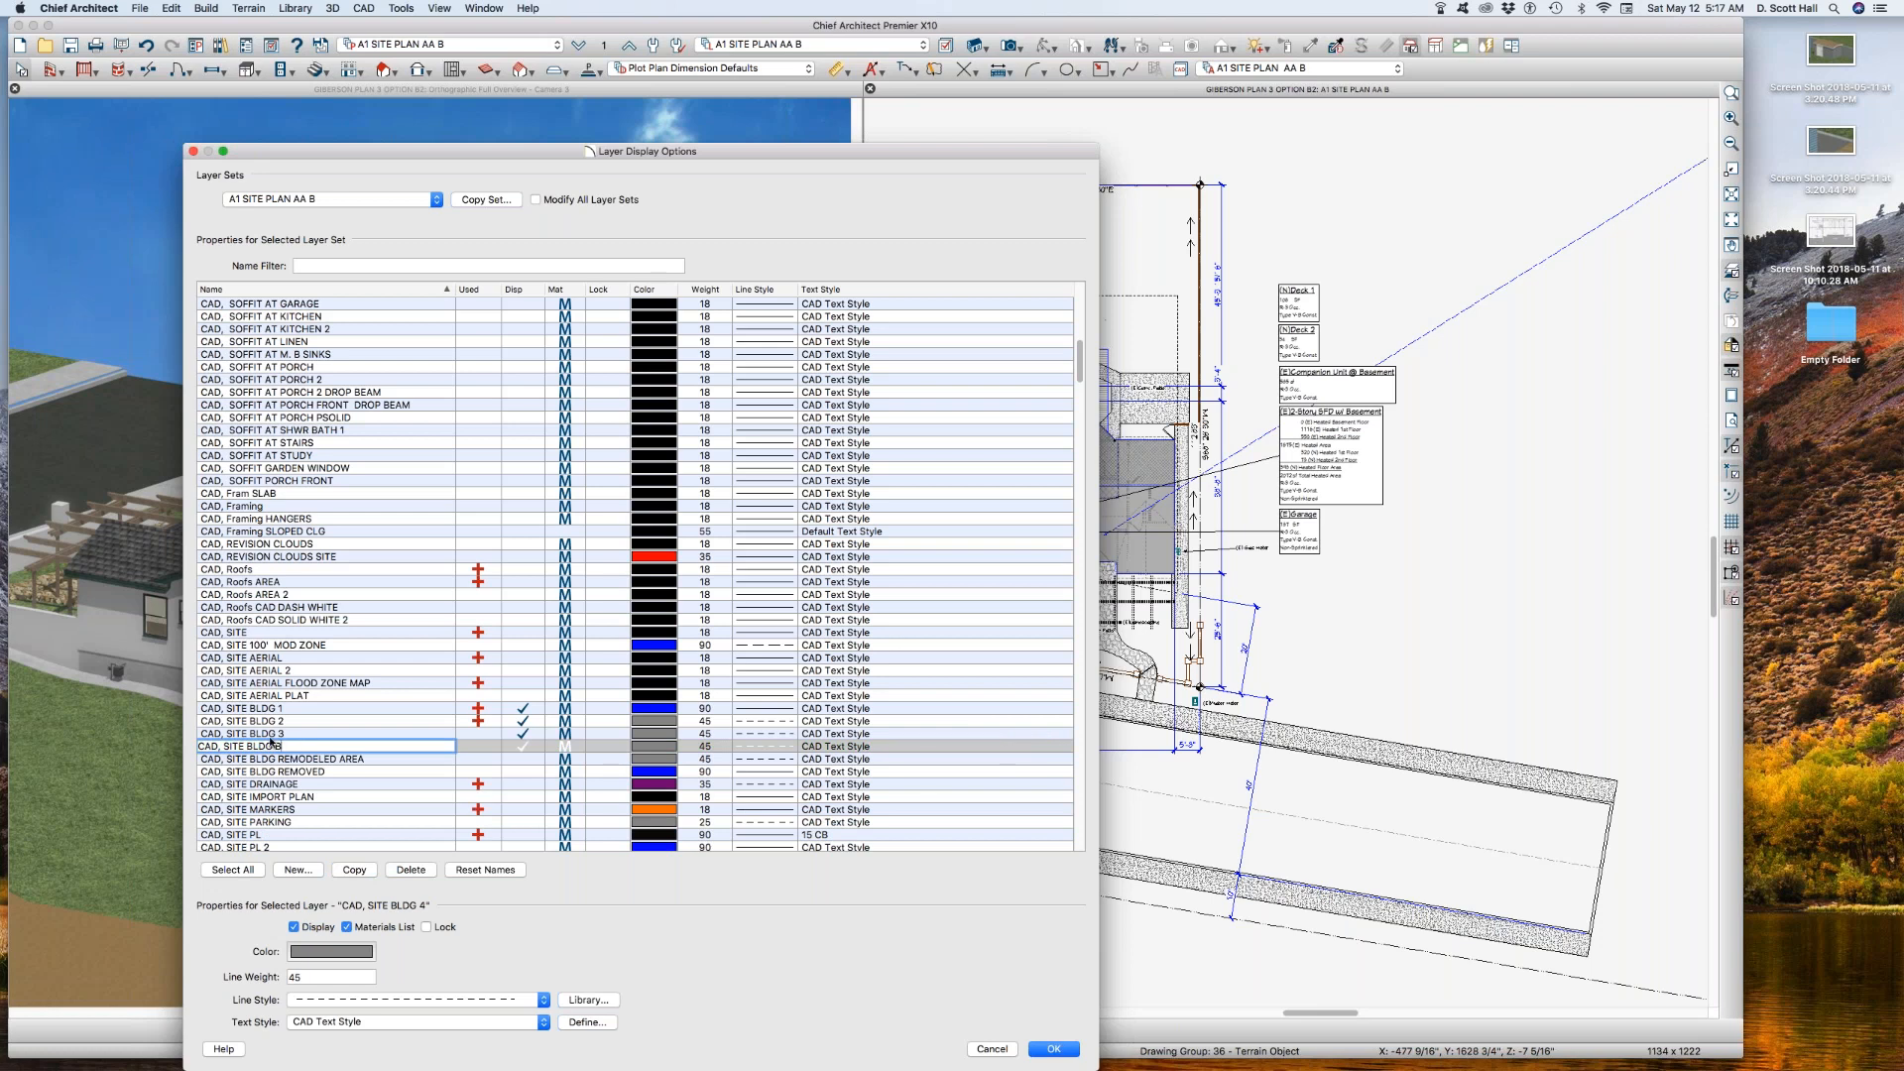
pyautogui.press('Return')
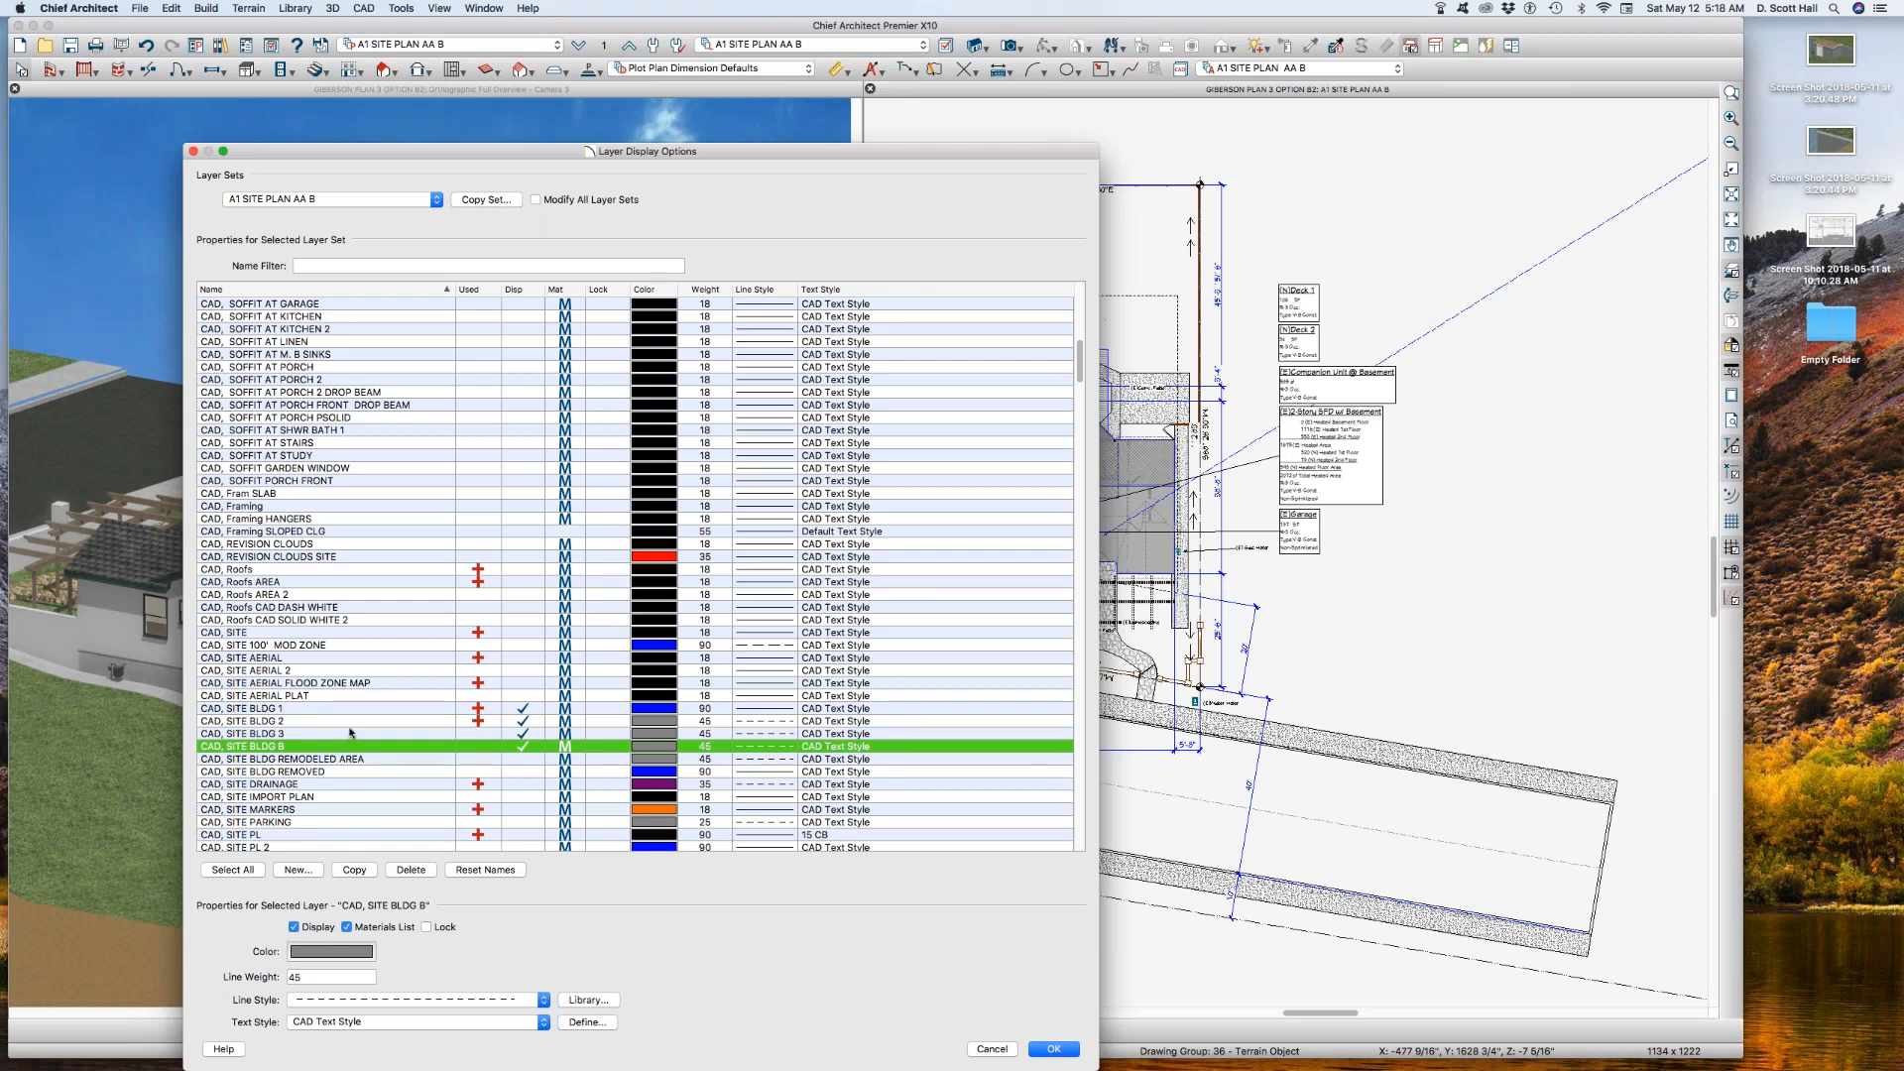
pyautogui.click(296, 721)
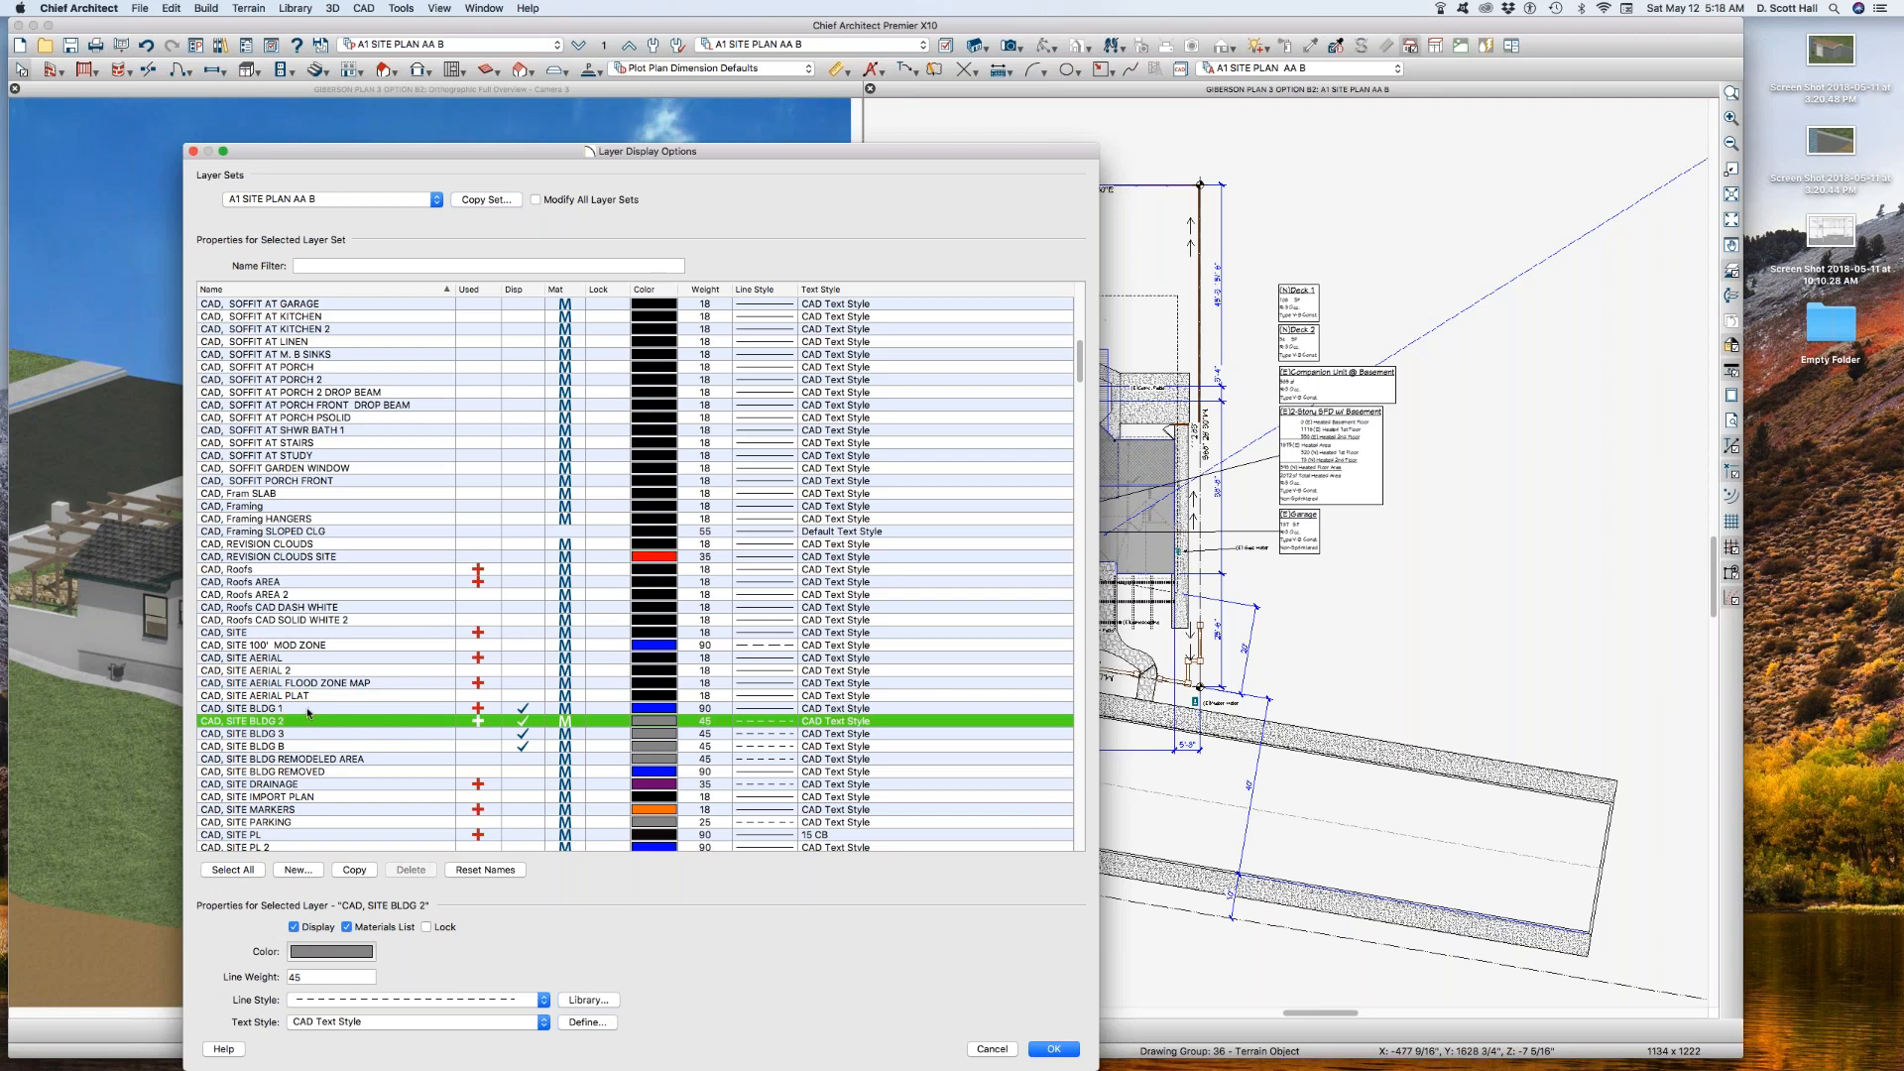
pyautogui.click(1036, 1049)
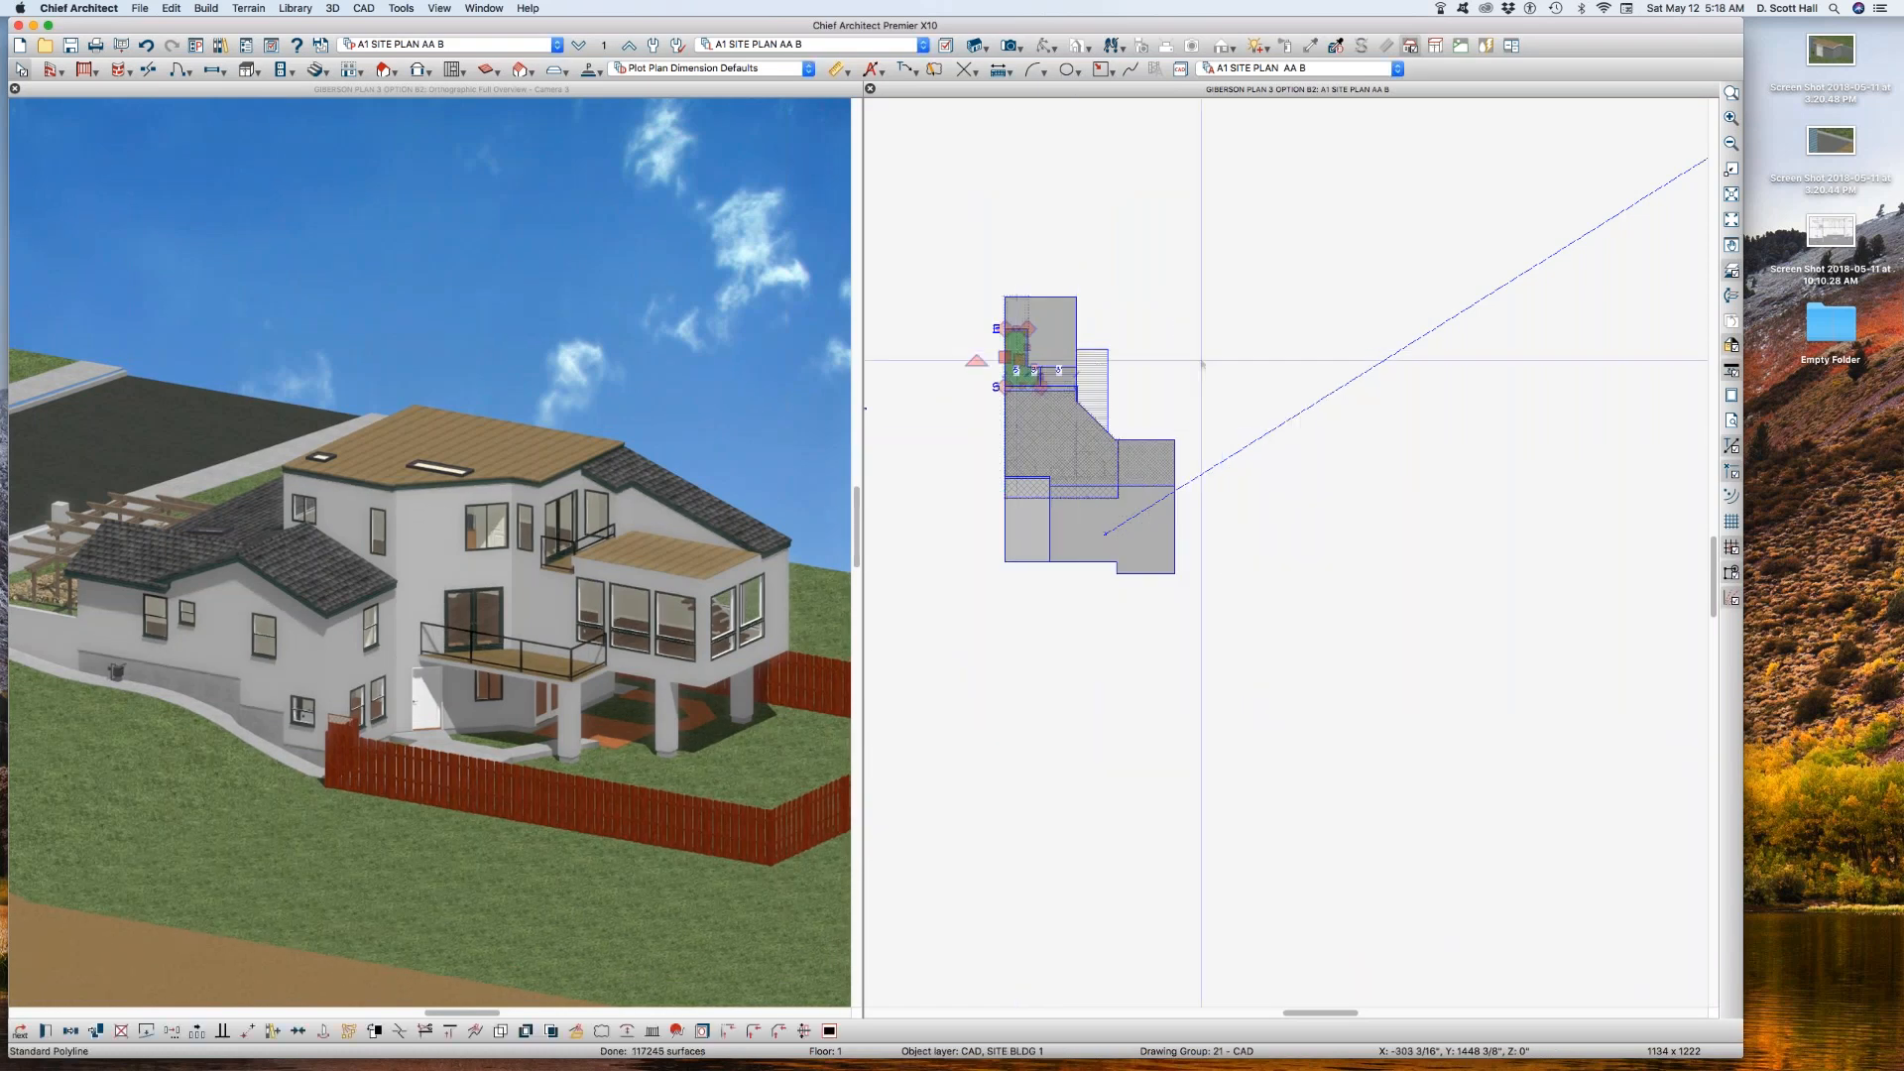
# Step: Check which layer the large main building polyline is on in its line style settings
pyautogui.rightClick(1054, 436)
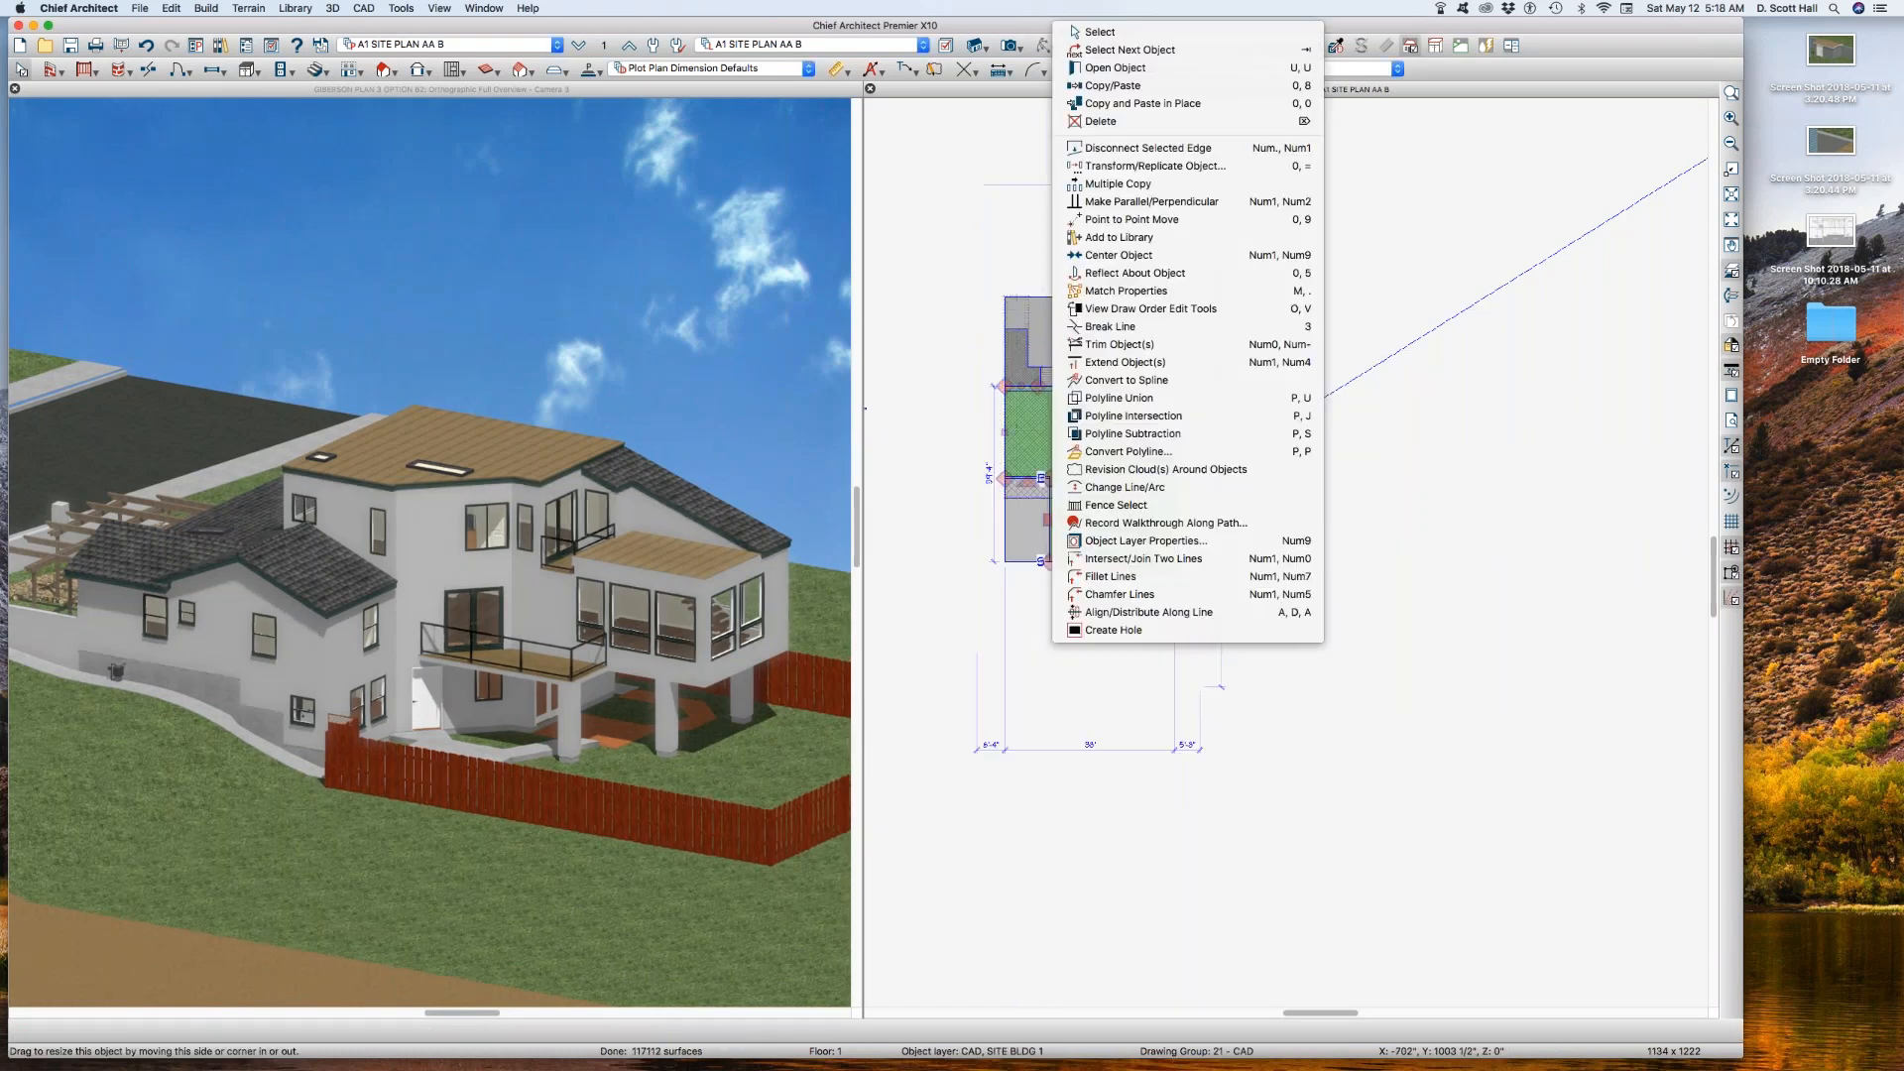
pyautogui.click(927, 592)
pyautogui.scroll(2, 1049, 541)
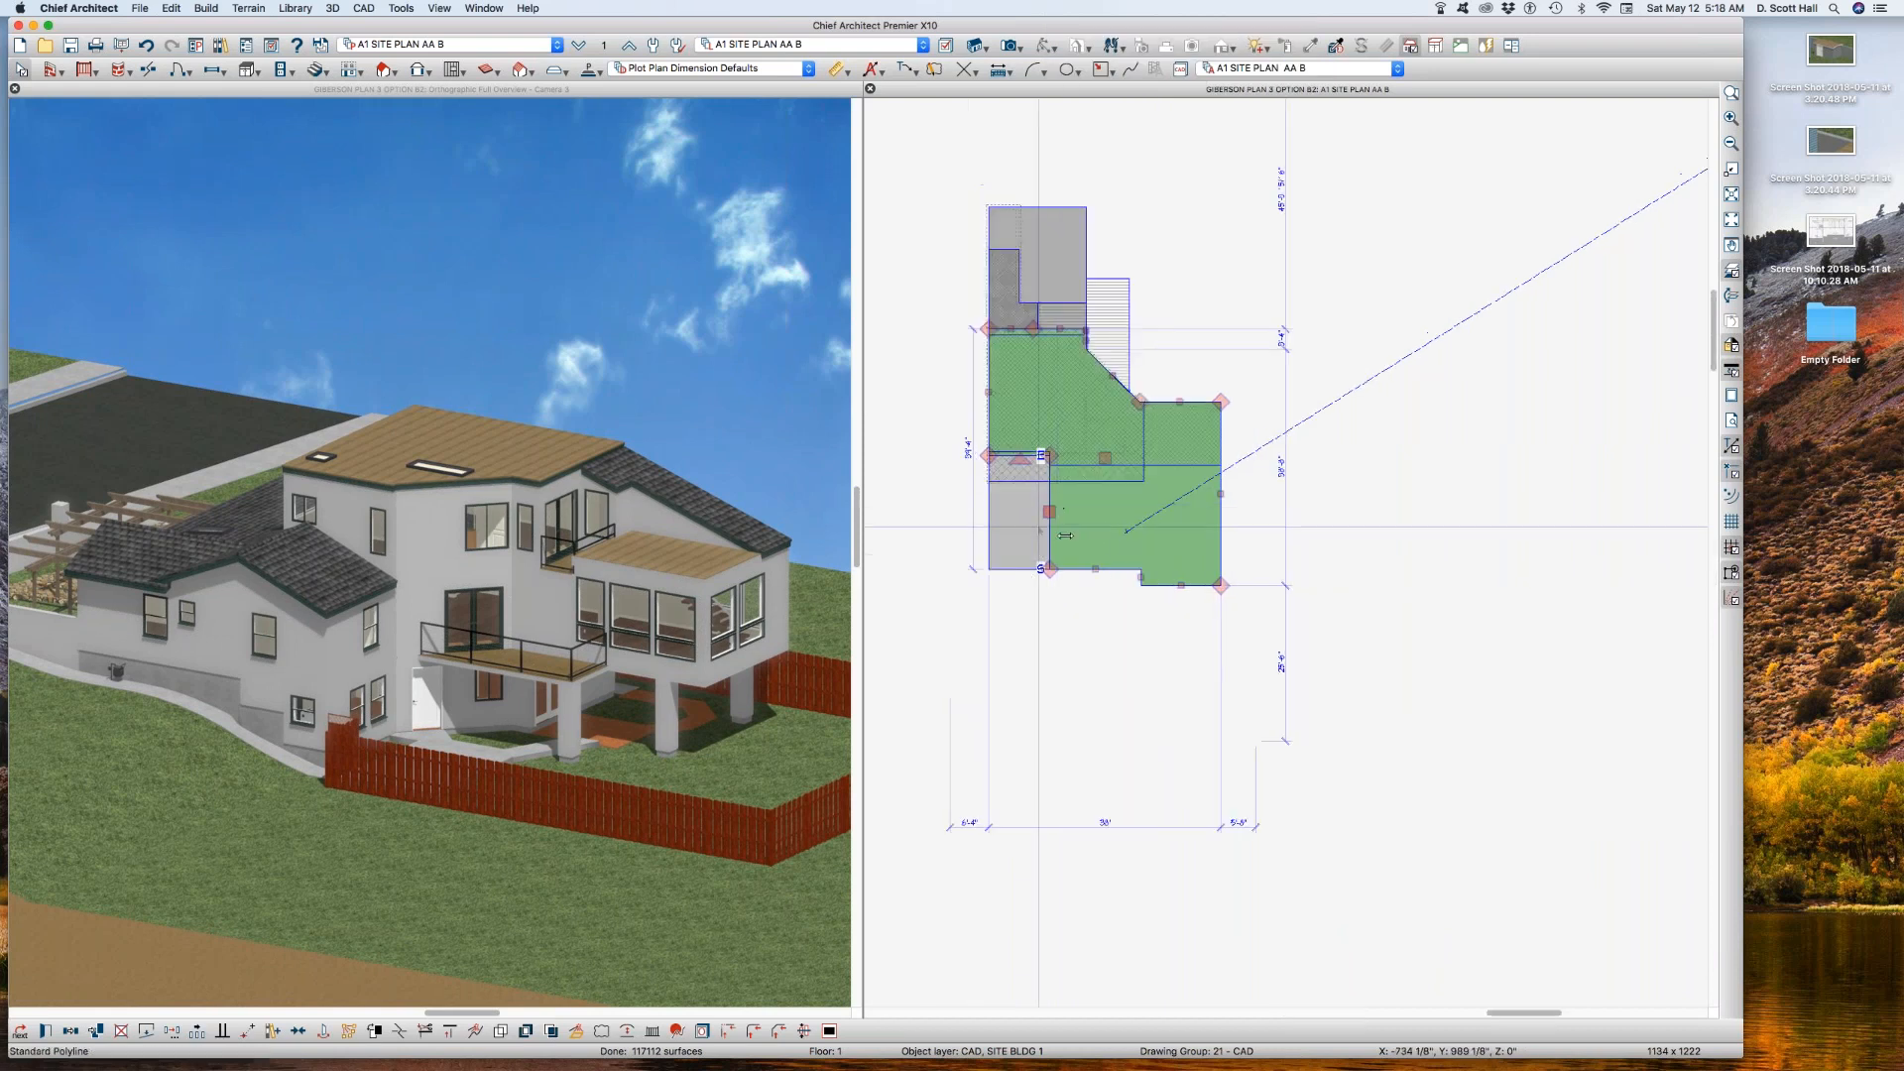
pyautogui.scroll(1, 1053, 540)
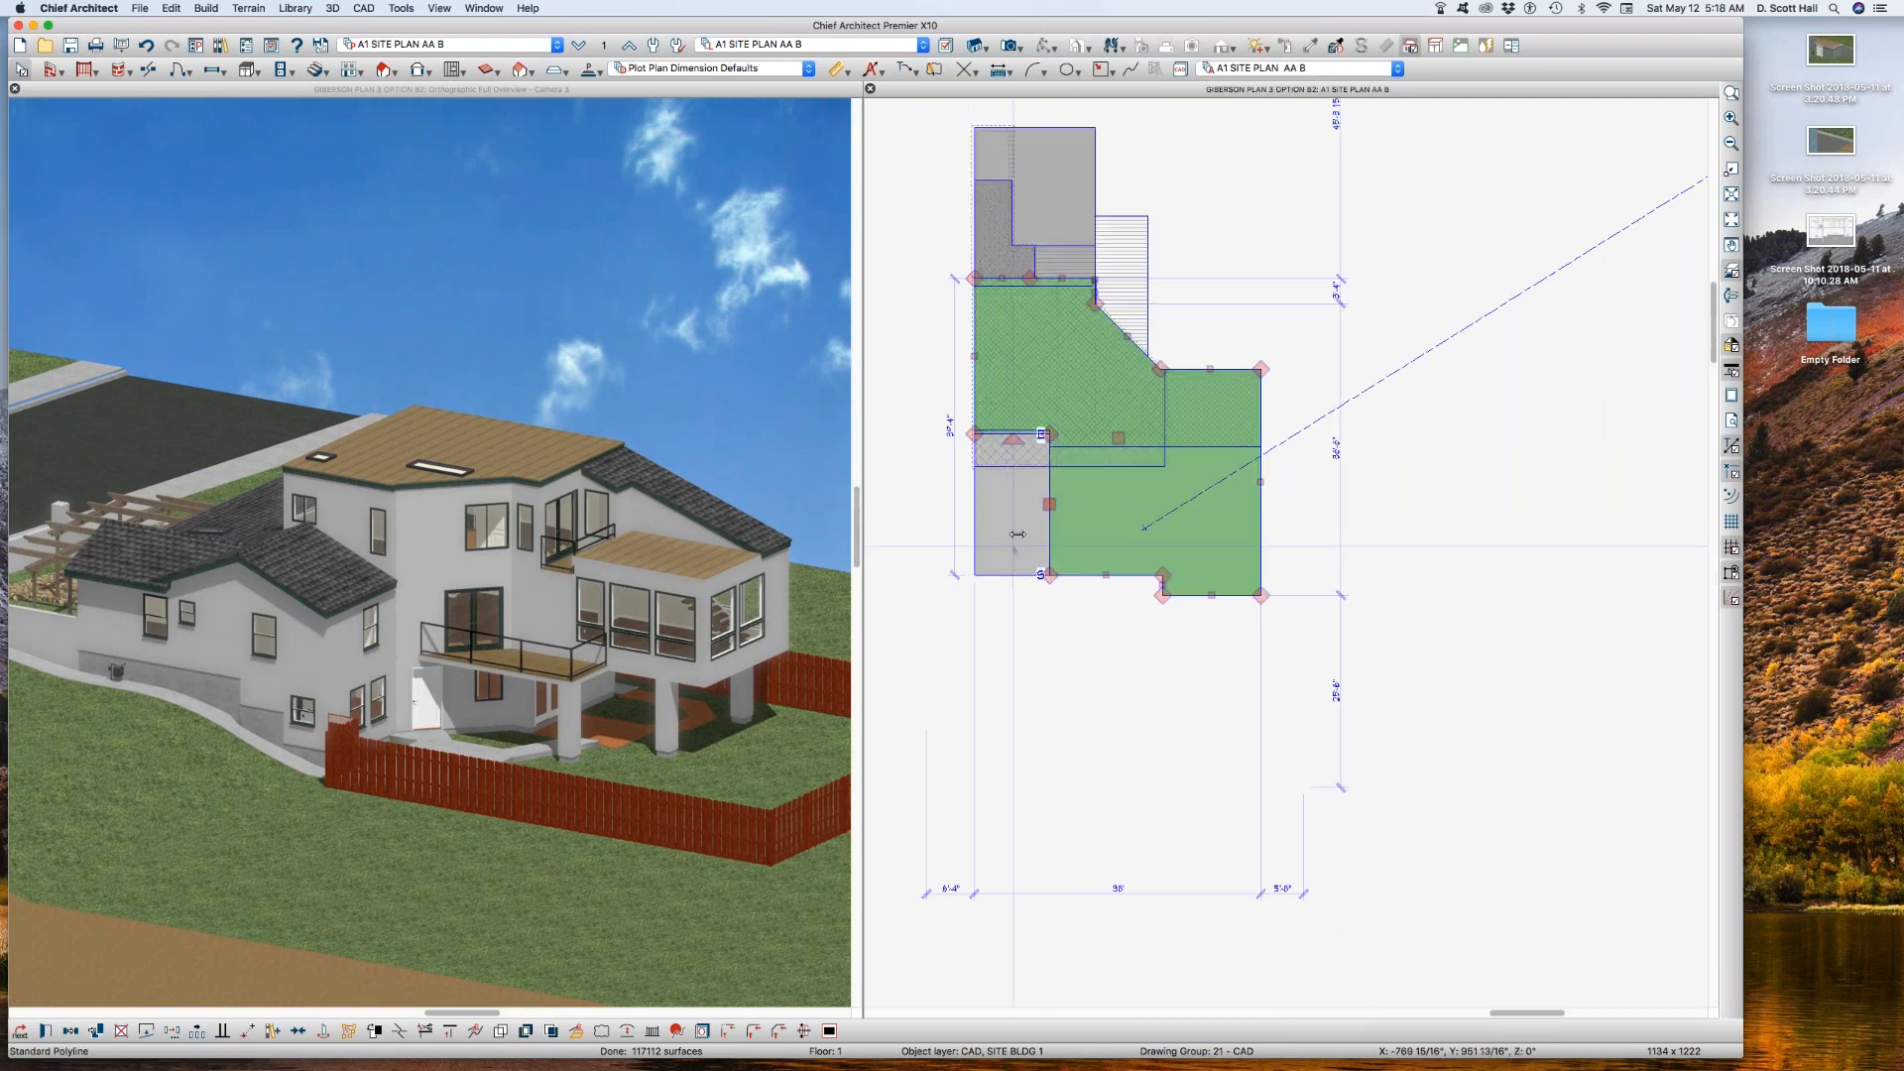
pyautogui.doubleClick(1002, 503)
pyautogui.click(1225, 484)
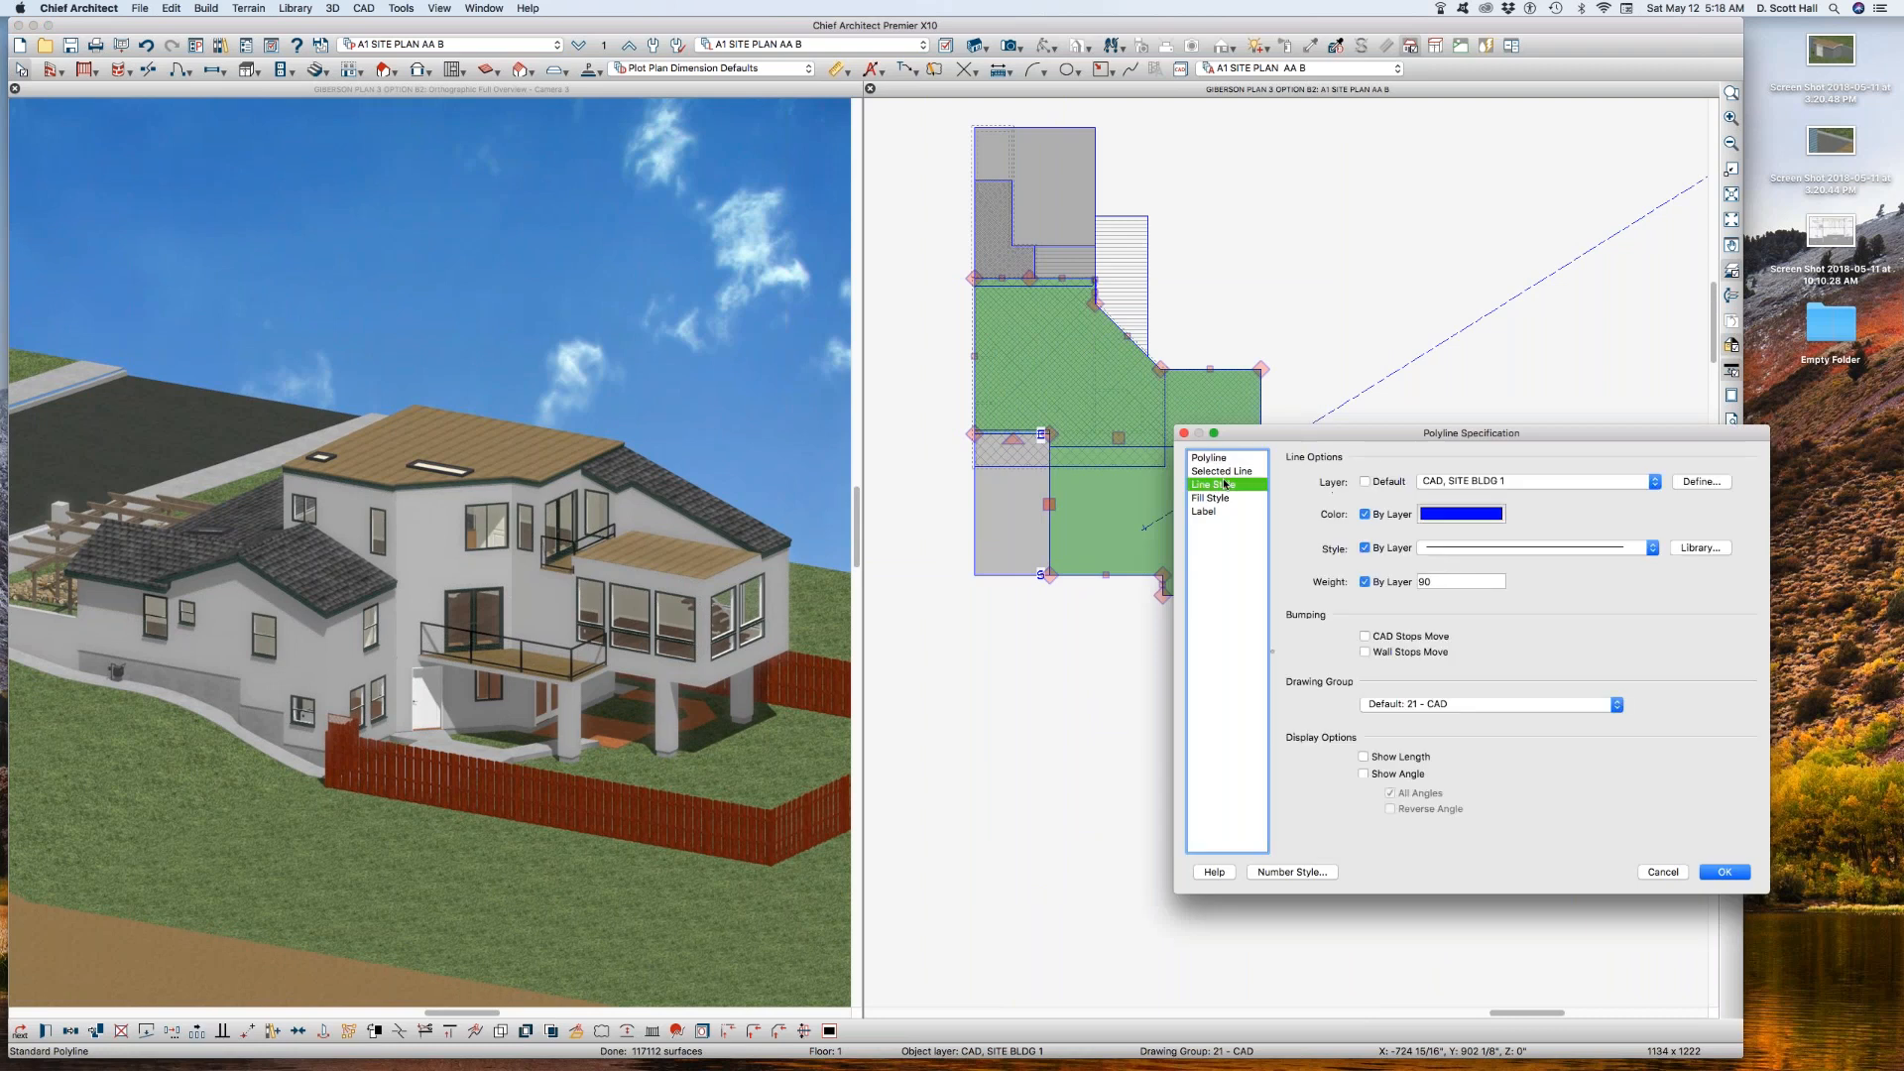
pyautogui.click(1656, 875)
# Step: Check the layer of the small rectangular polyline at the lower-left corner of the building footprint
pyautogui.click(1008, 530)
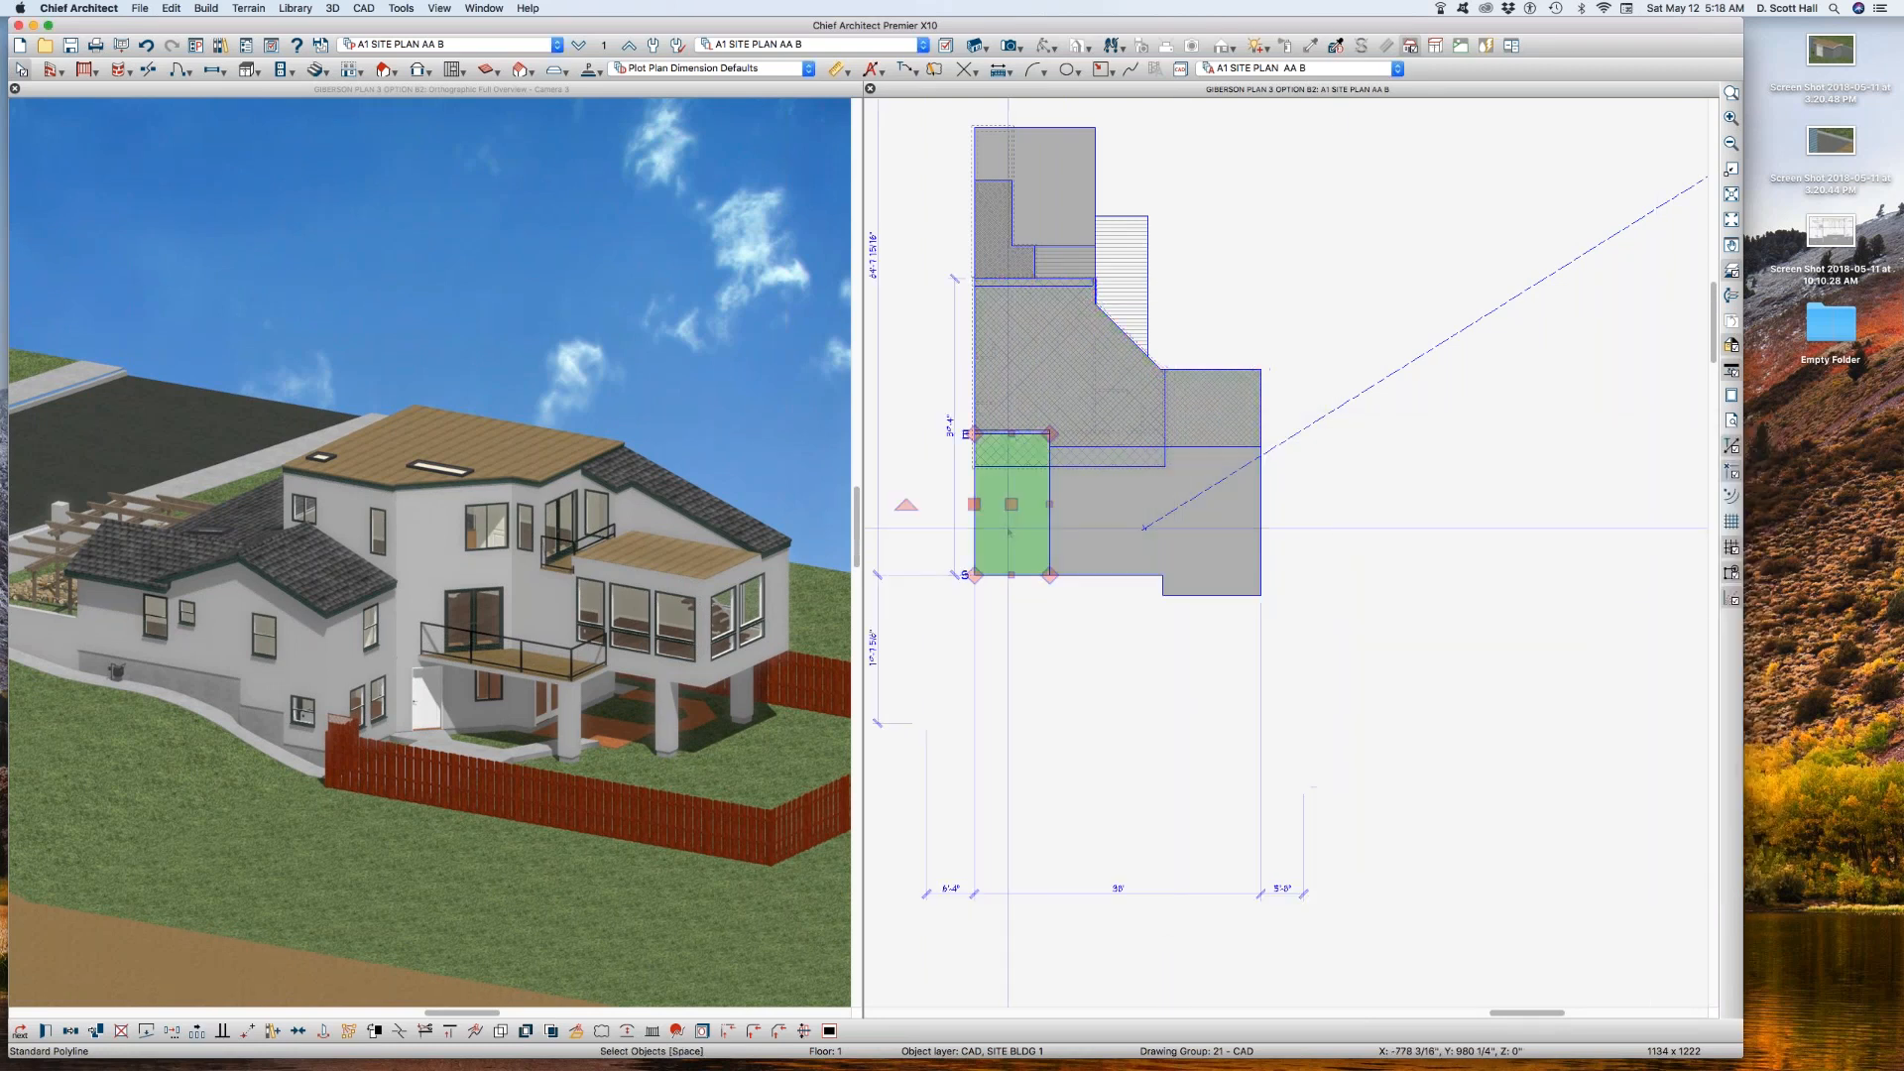
pyautogui.doubleClick(1011, 526)
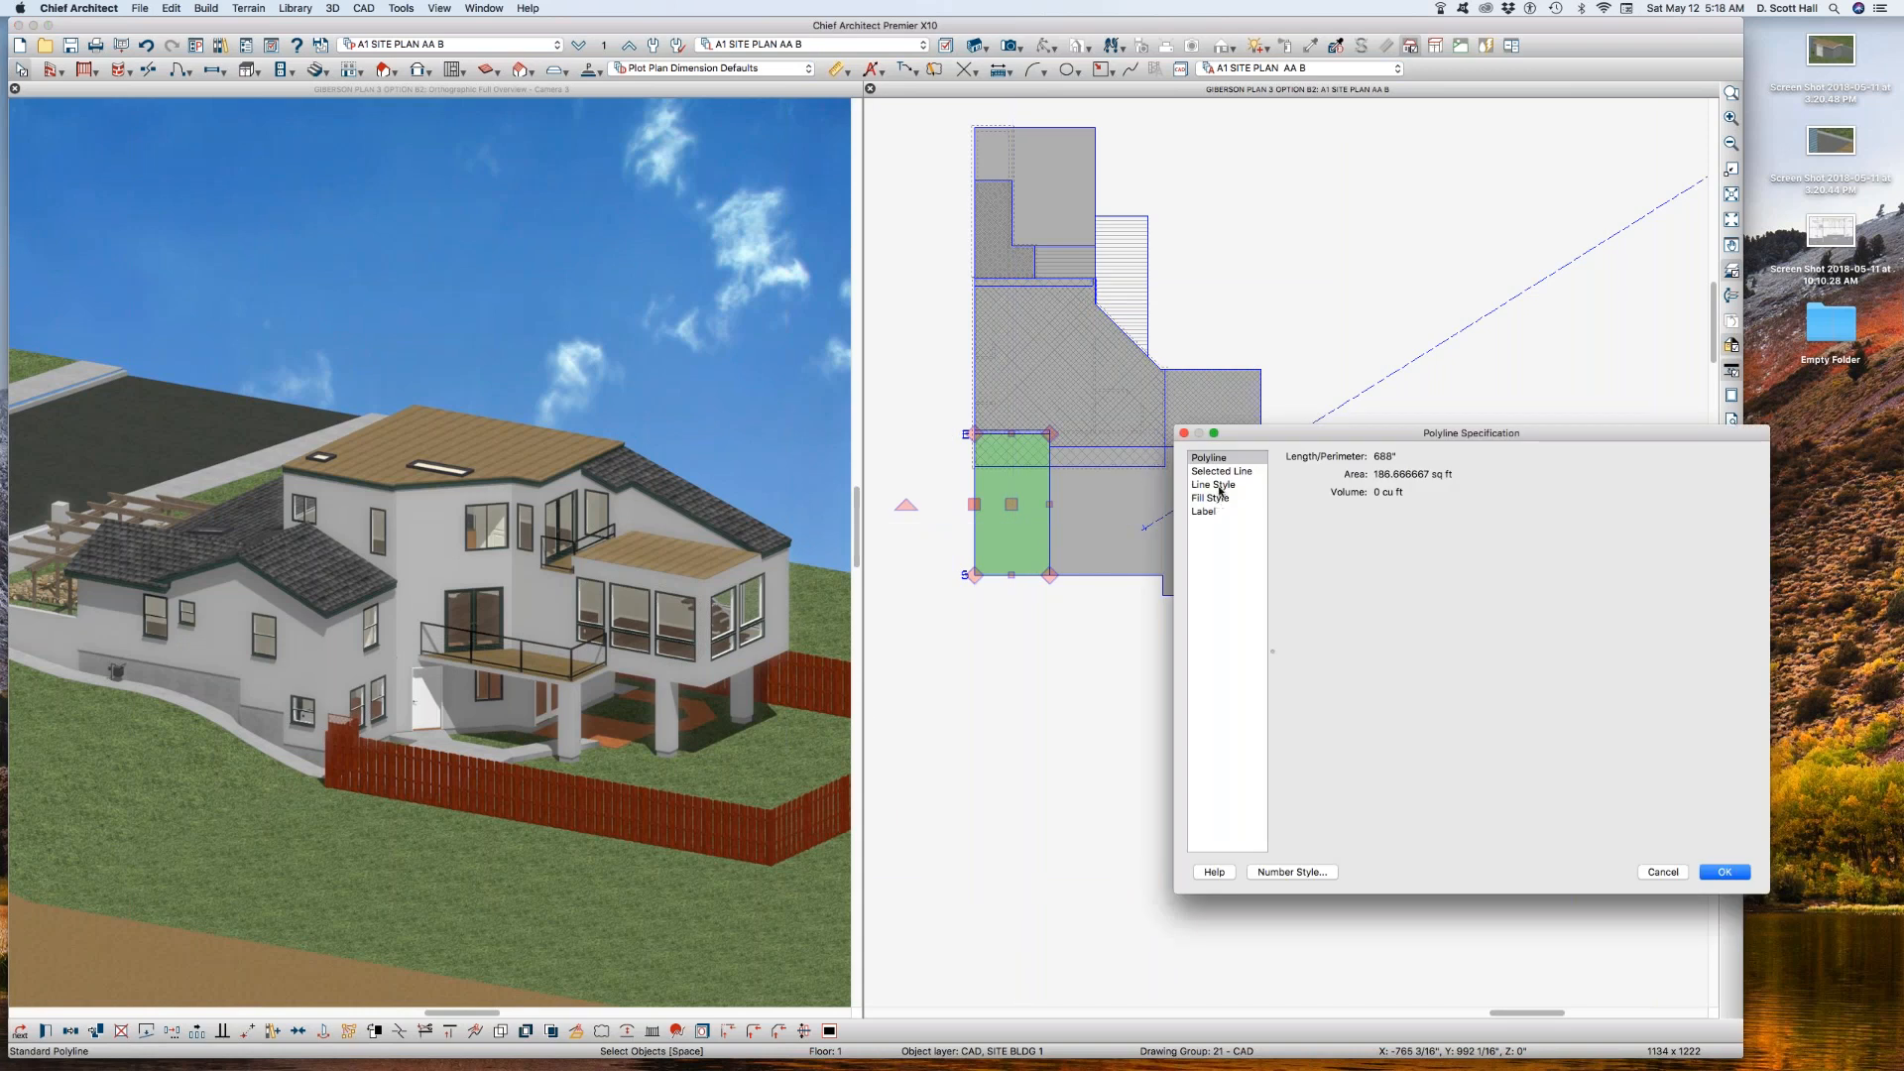
pyautogui.click(1220, 486)
pyautogui.press('Escape')
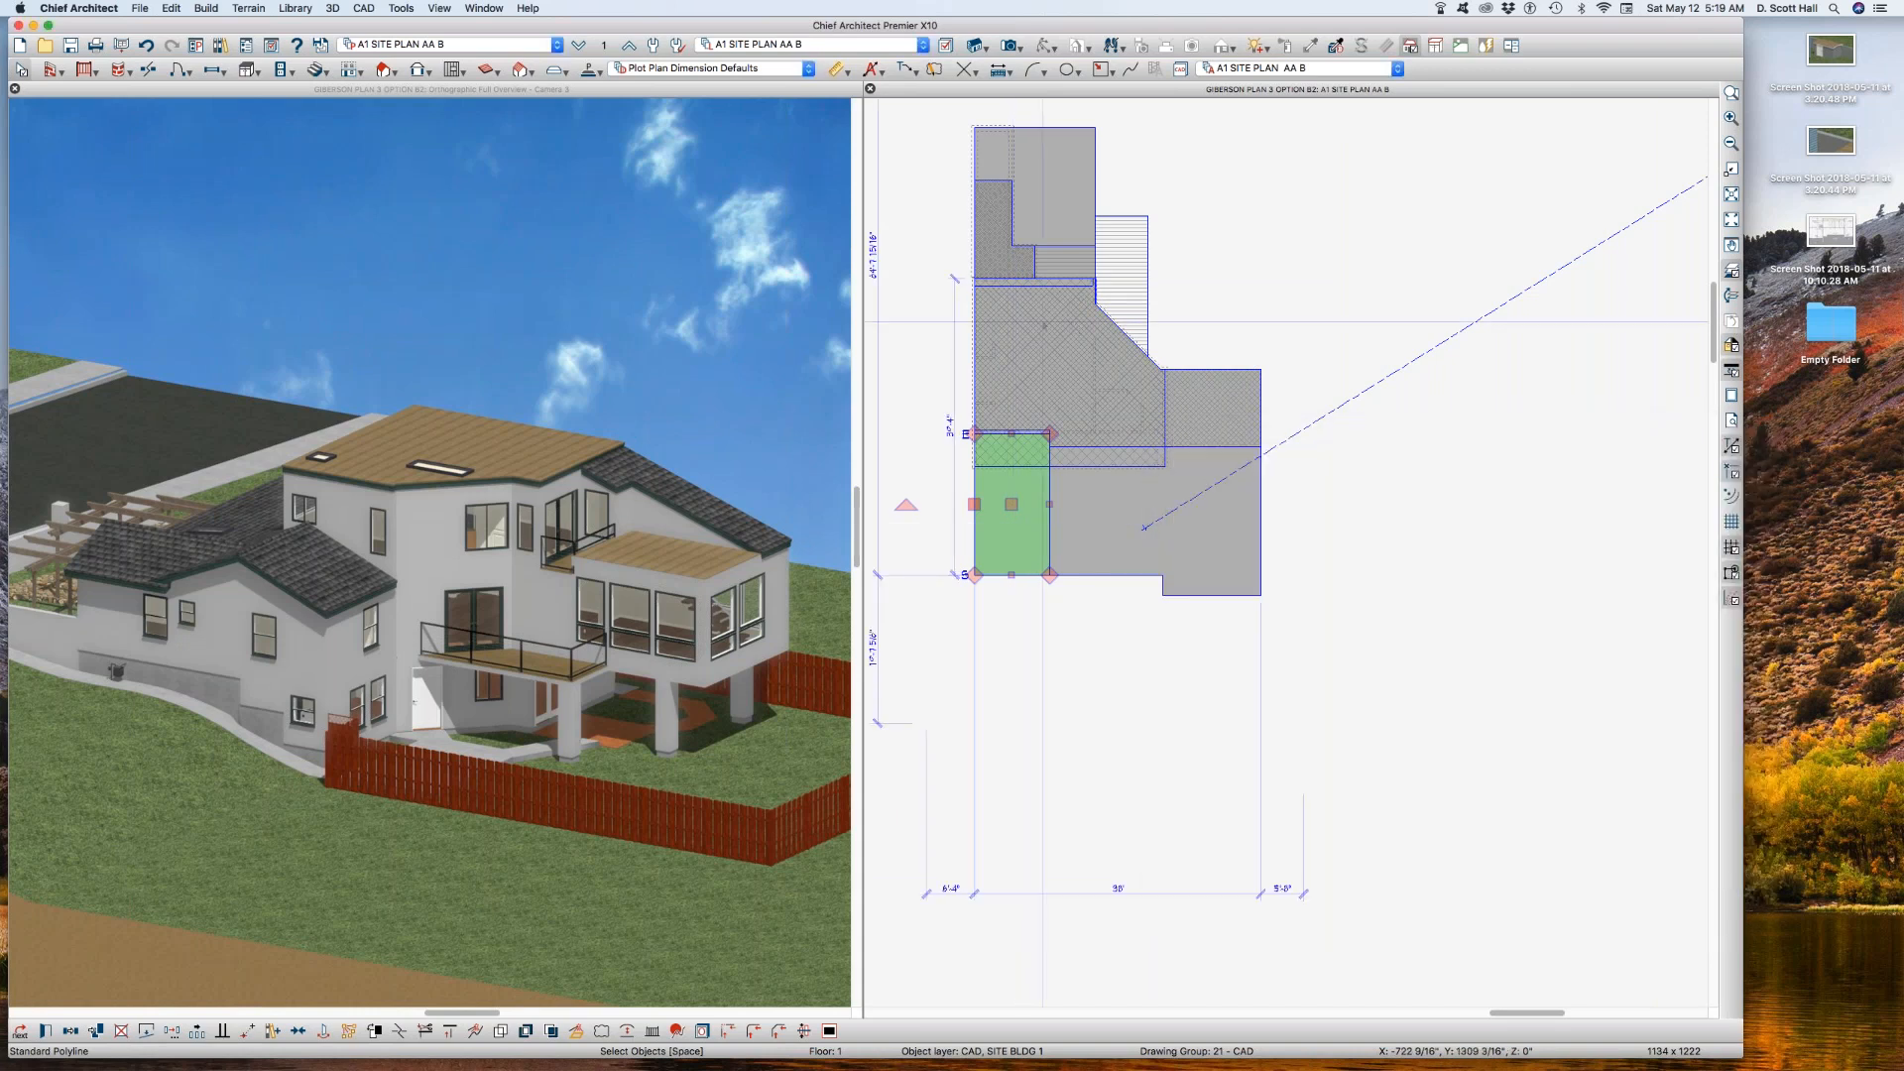
# Step: Check the layer of the deck polyline with the horizontal line hatch beside the building
pyautogui.click(1095, 231)
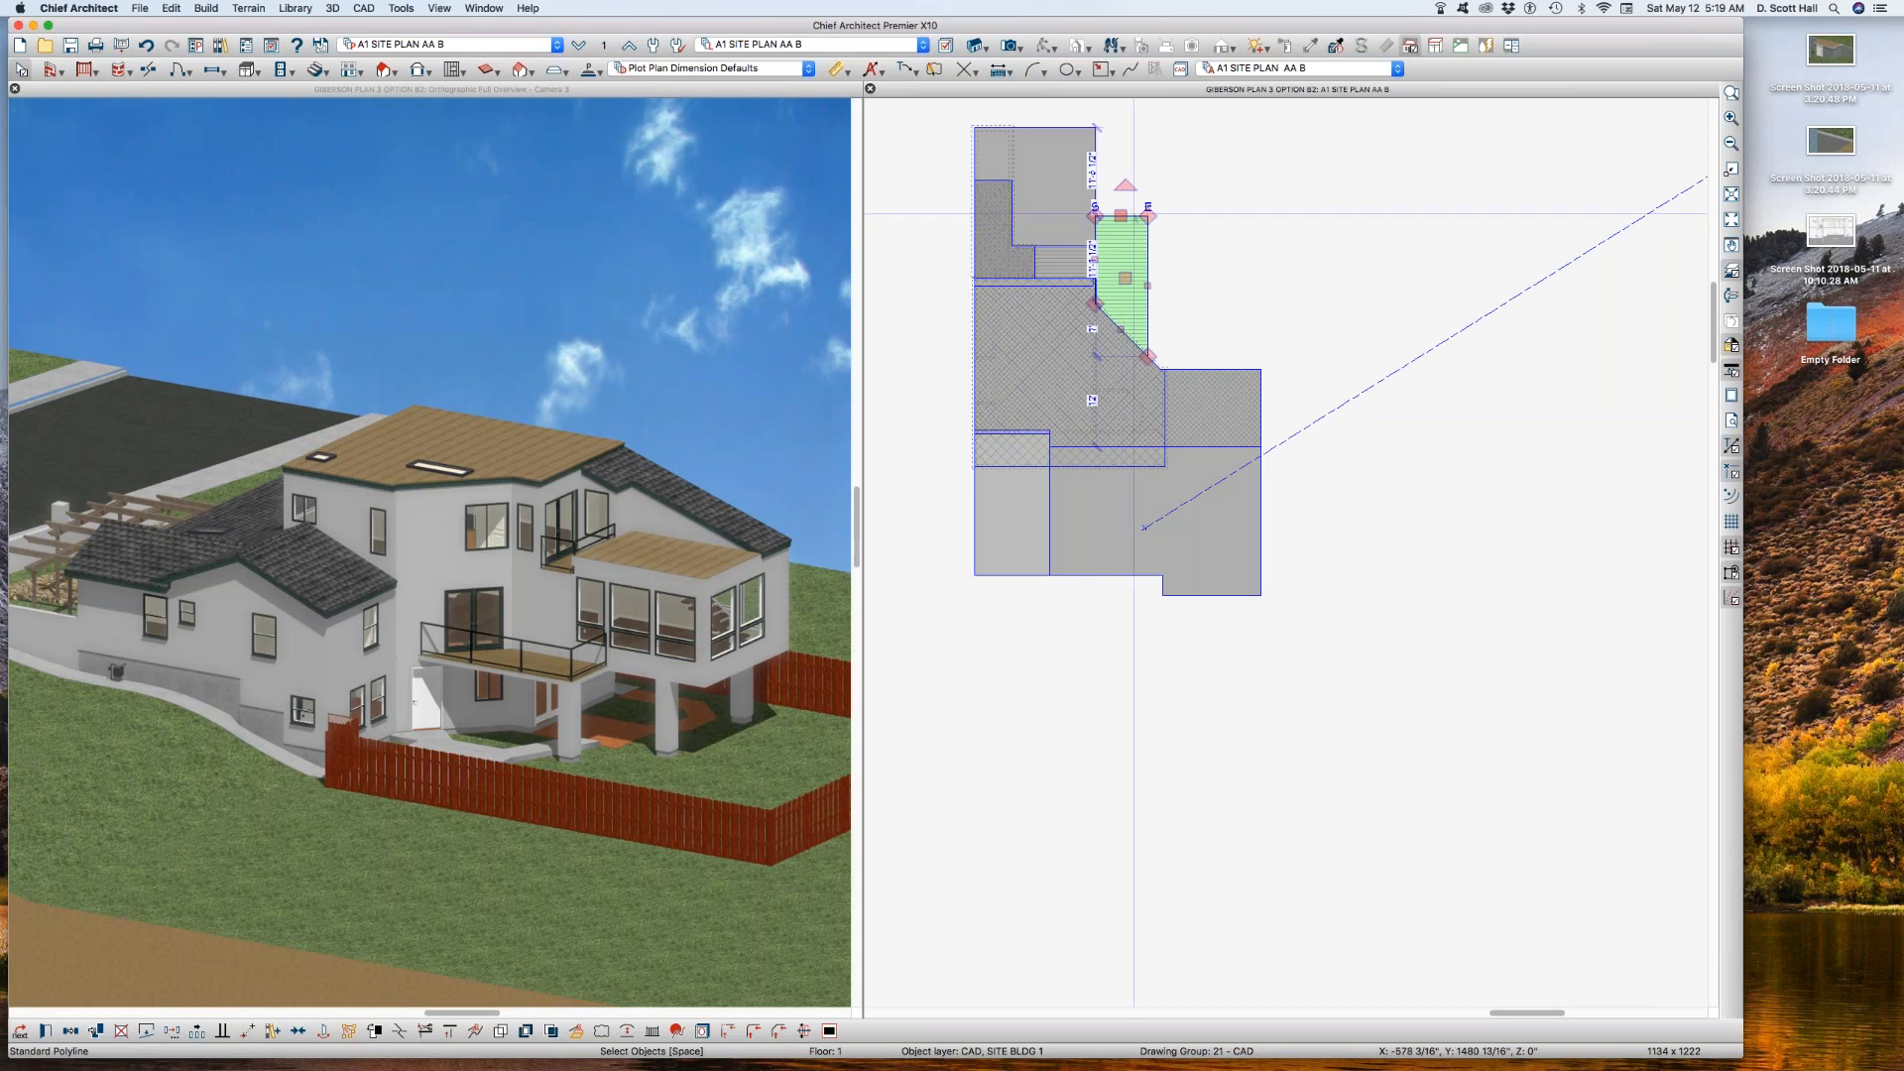
pyautogui.doubleClick(1139, 524)
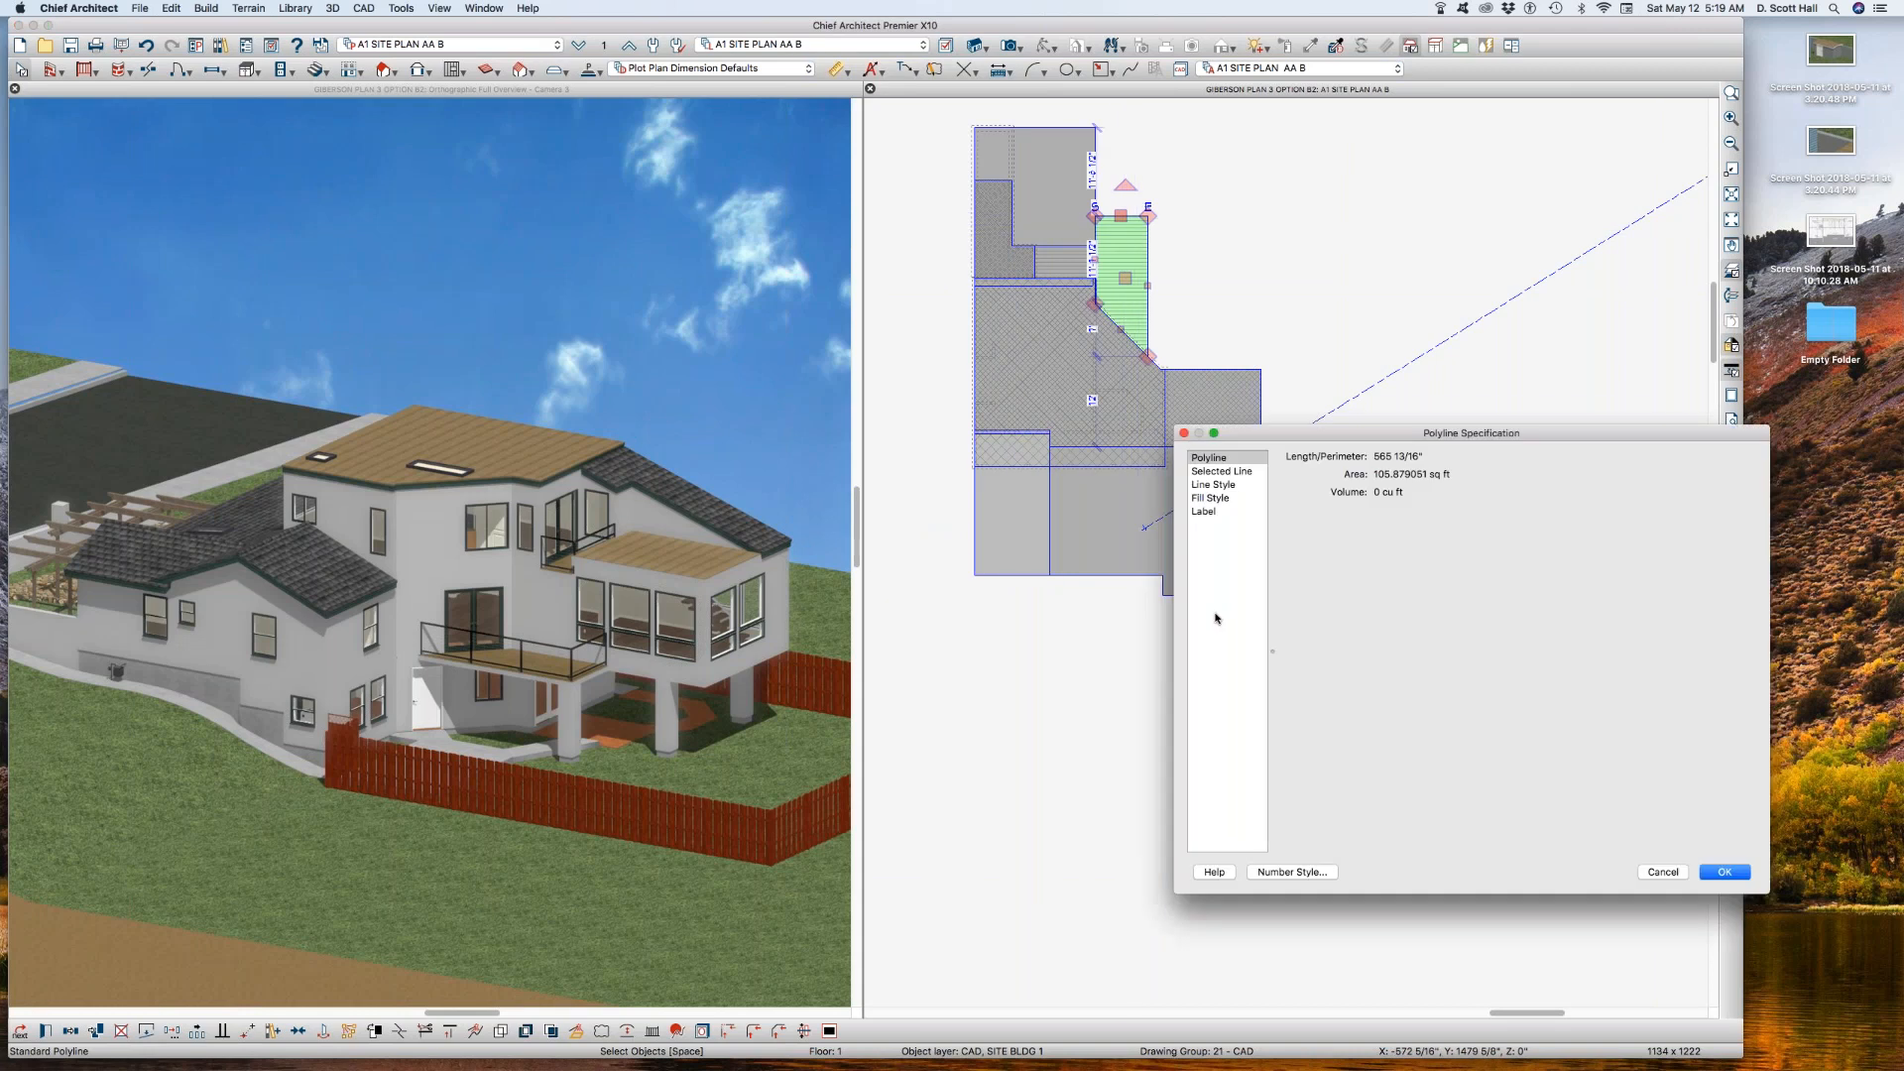
pyautogui.click(1205, 486)
pyautogui.click(1661, 873)
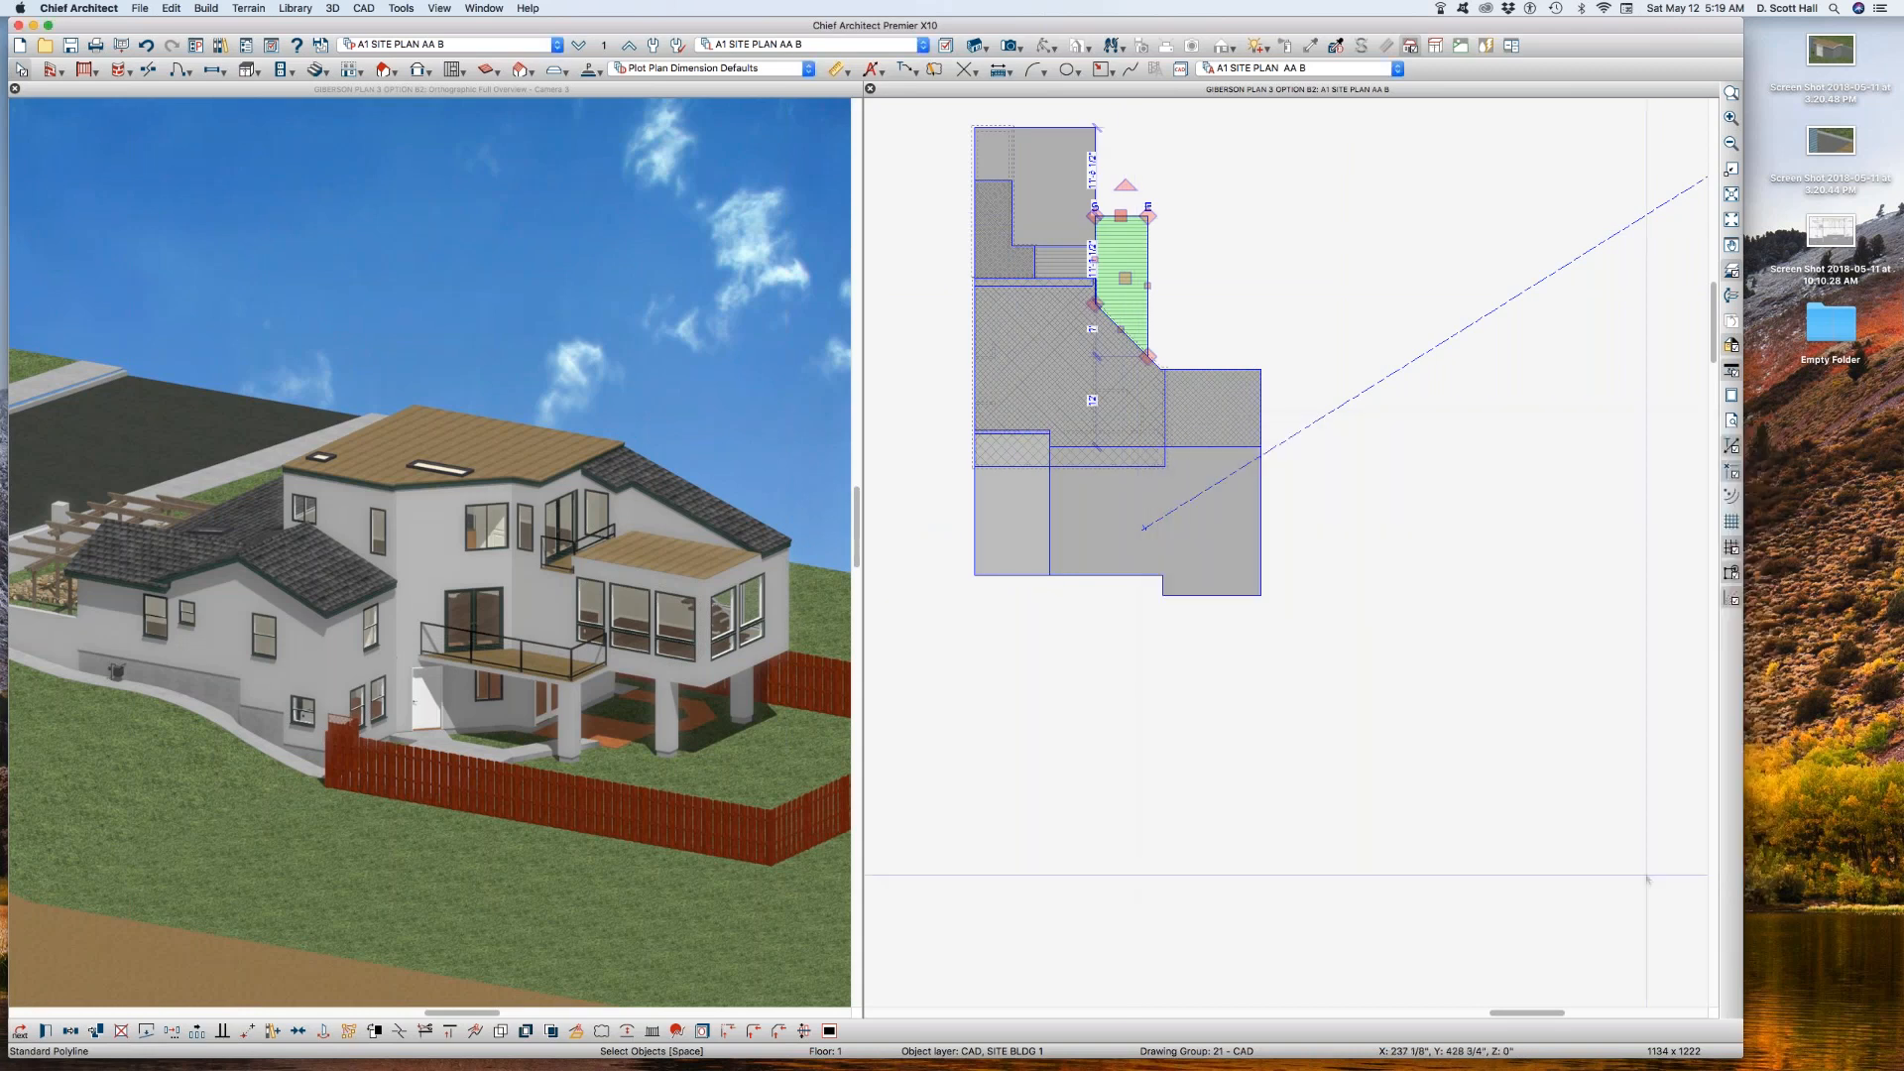
# Step: Move the hatched angled polyline that extends across to the east wing onto the layer CAD, SITE BLDG B
pyautogui.click(1209, 437)
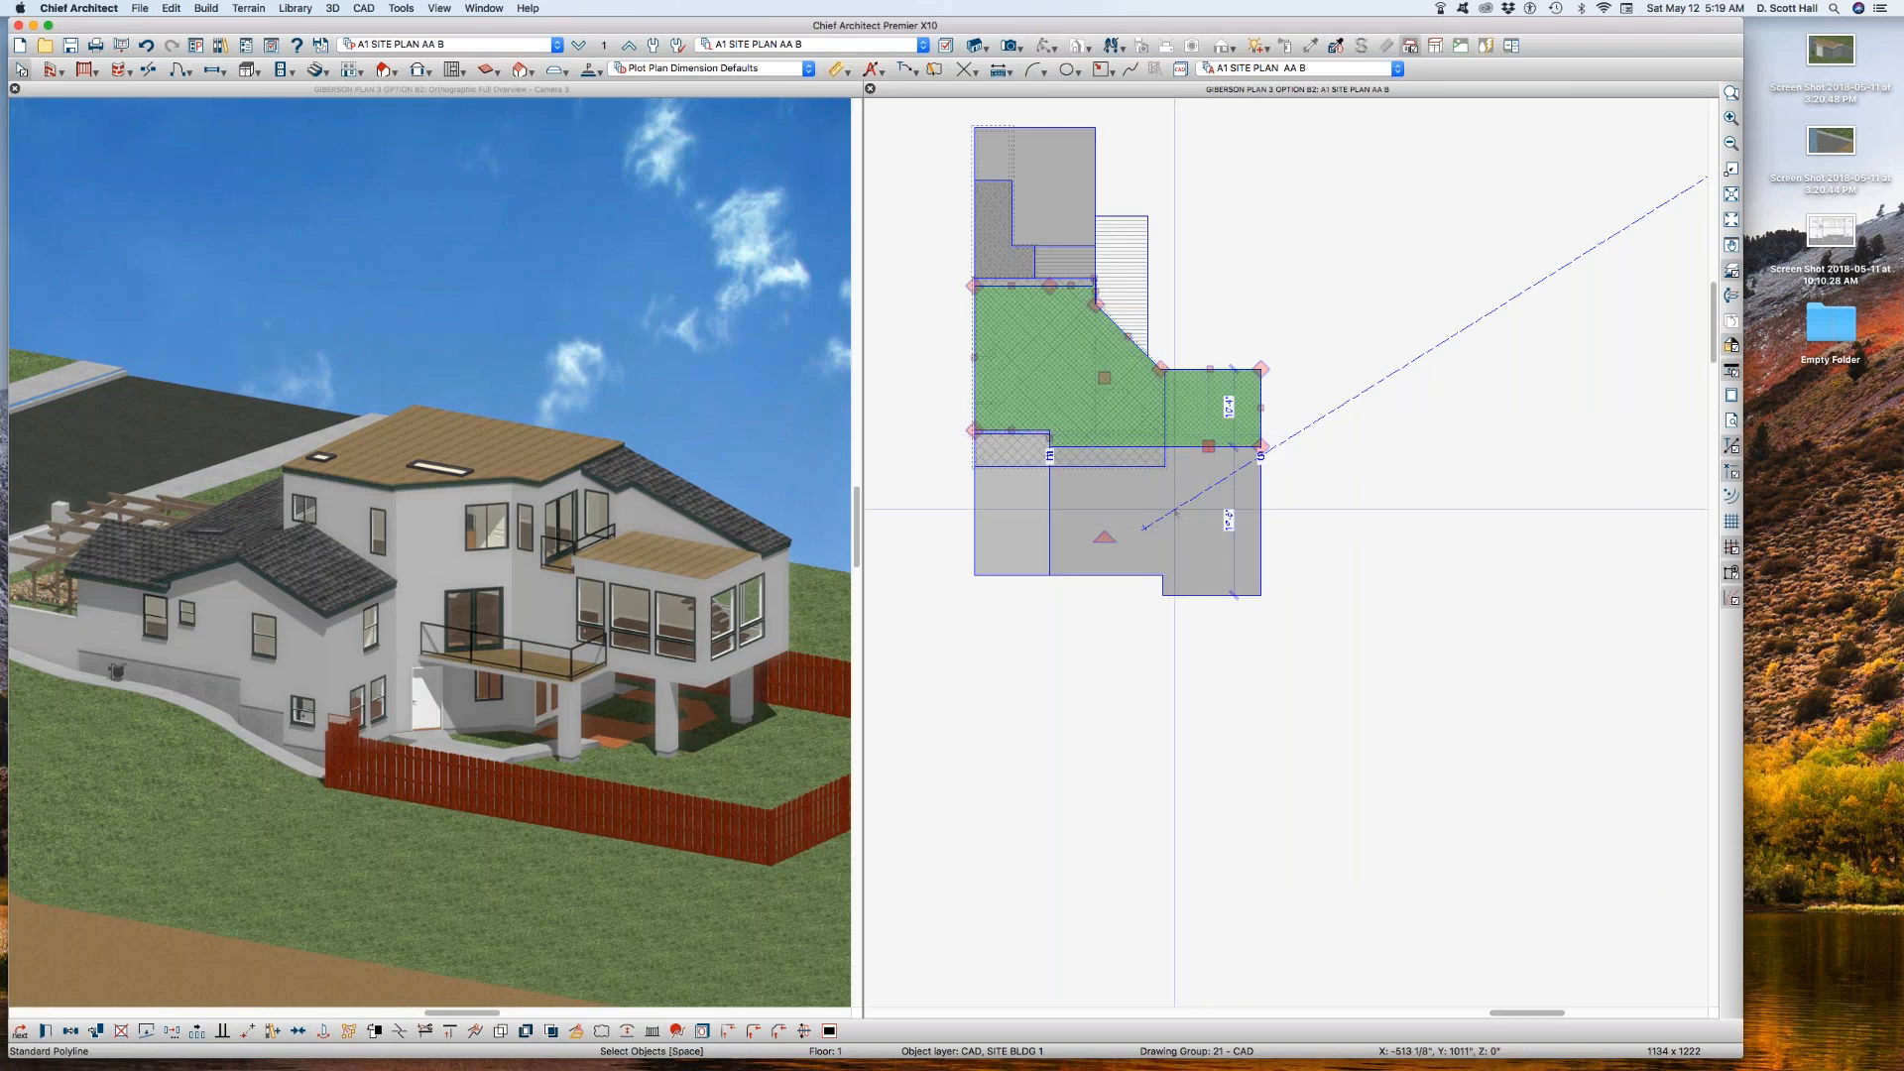
pyautogui.doubleClick(1189, 536)
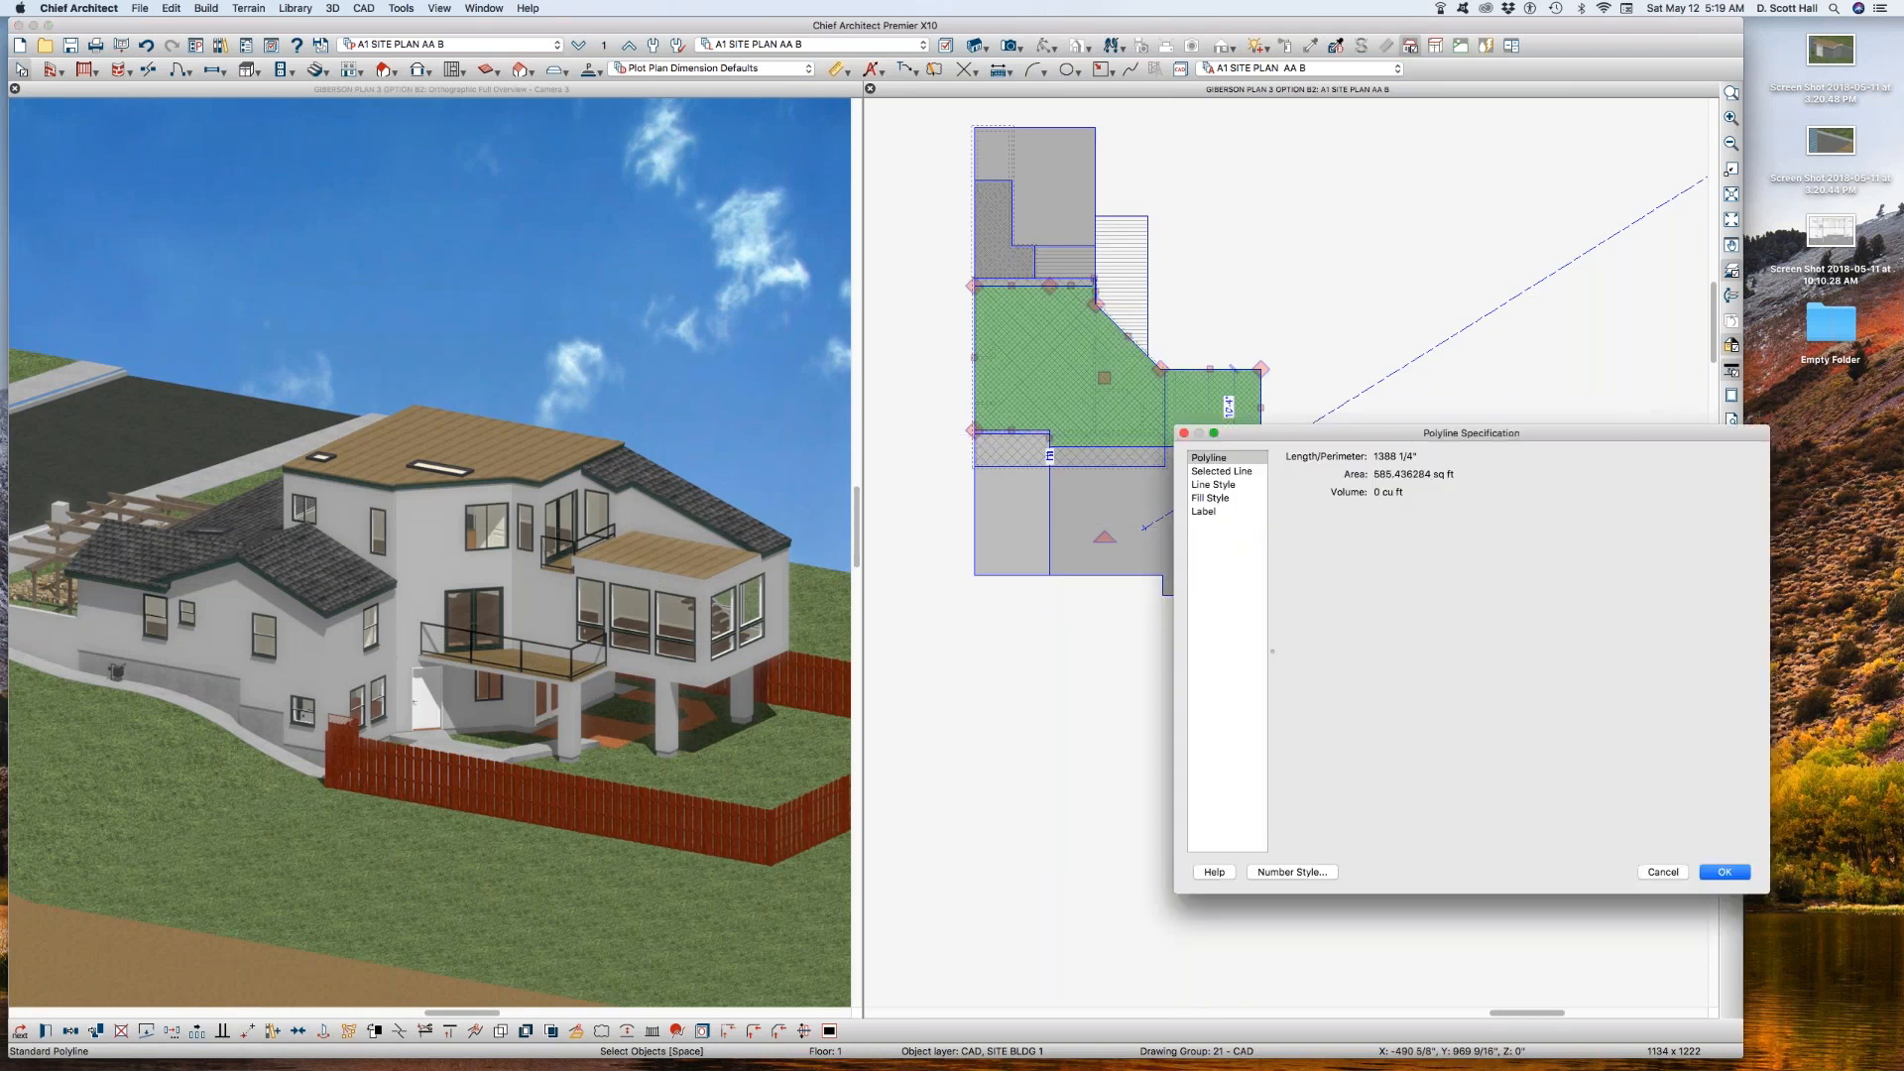
pyautogui.click(1211, 485)
pyautogui.click(1453, 481)
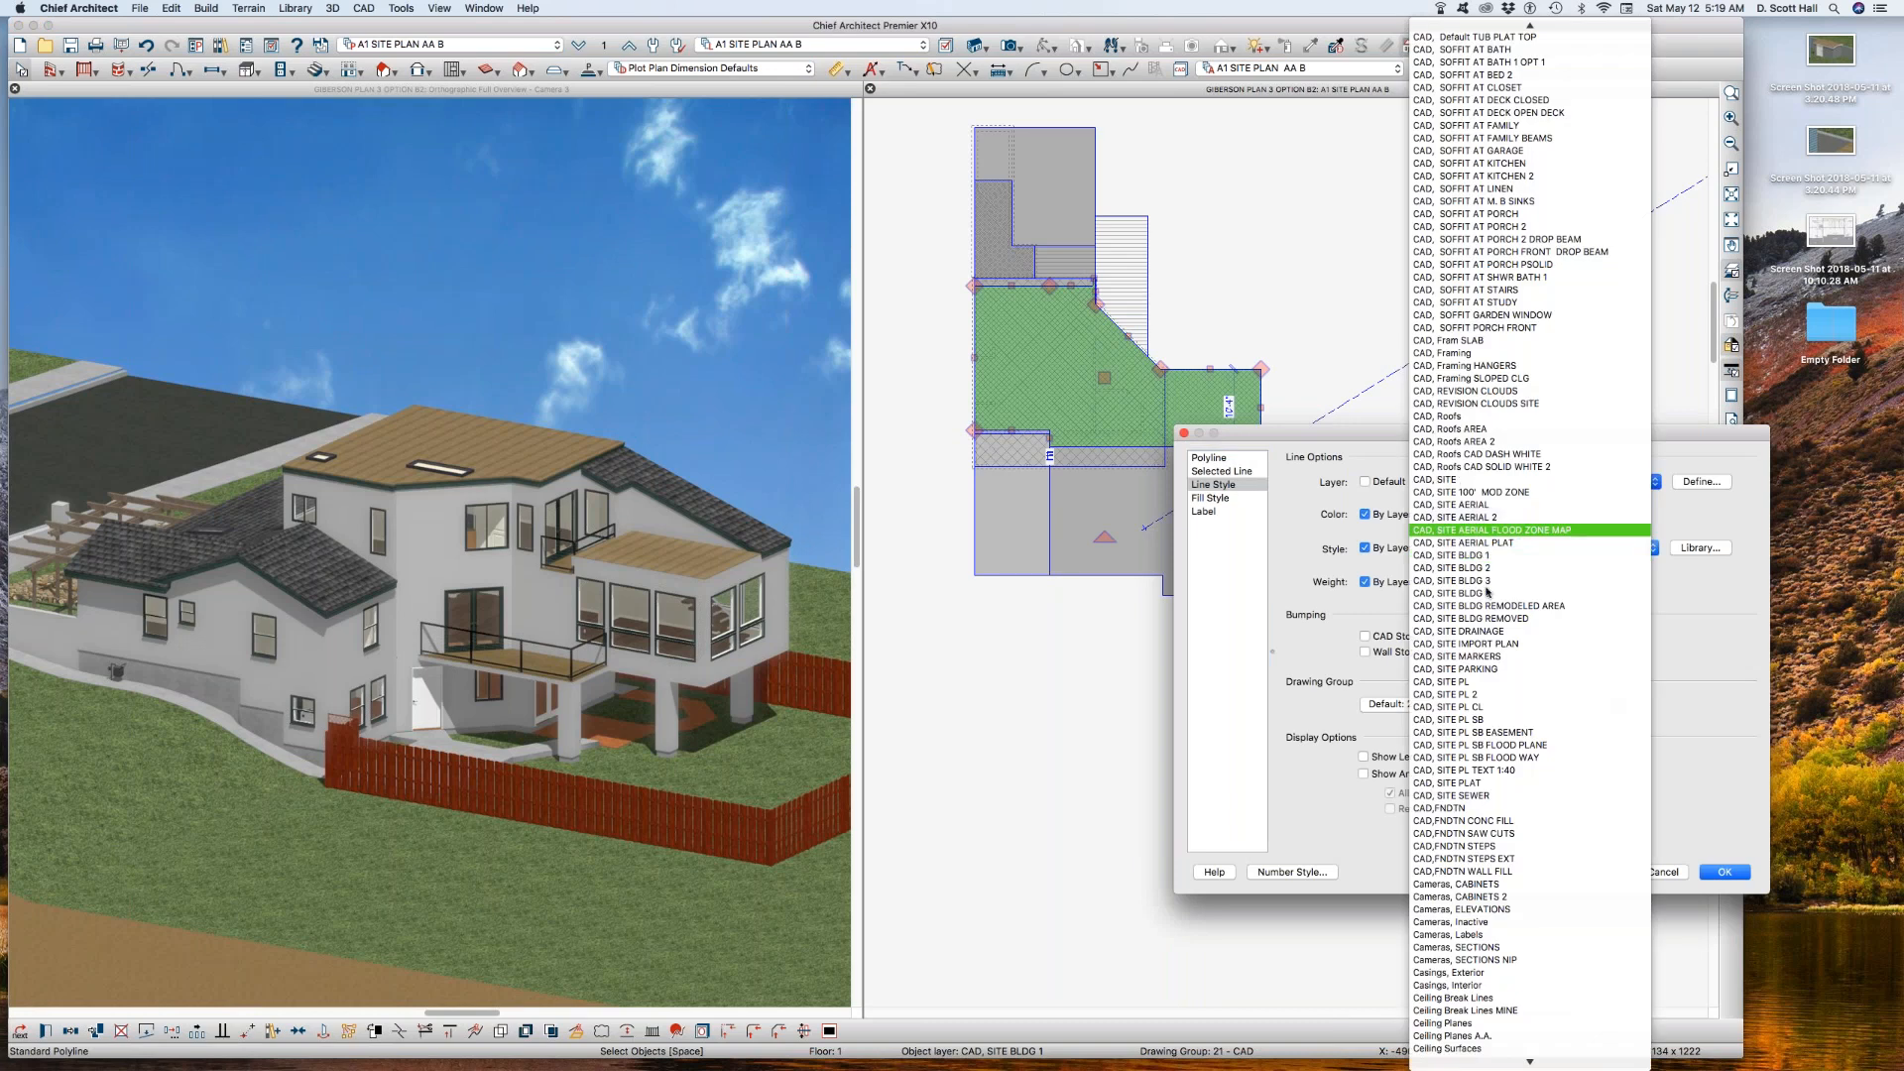
pyautogui.click(1487, 592)
pyautogui.press('Return')
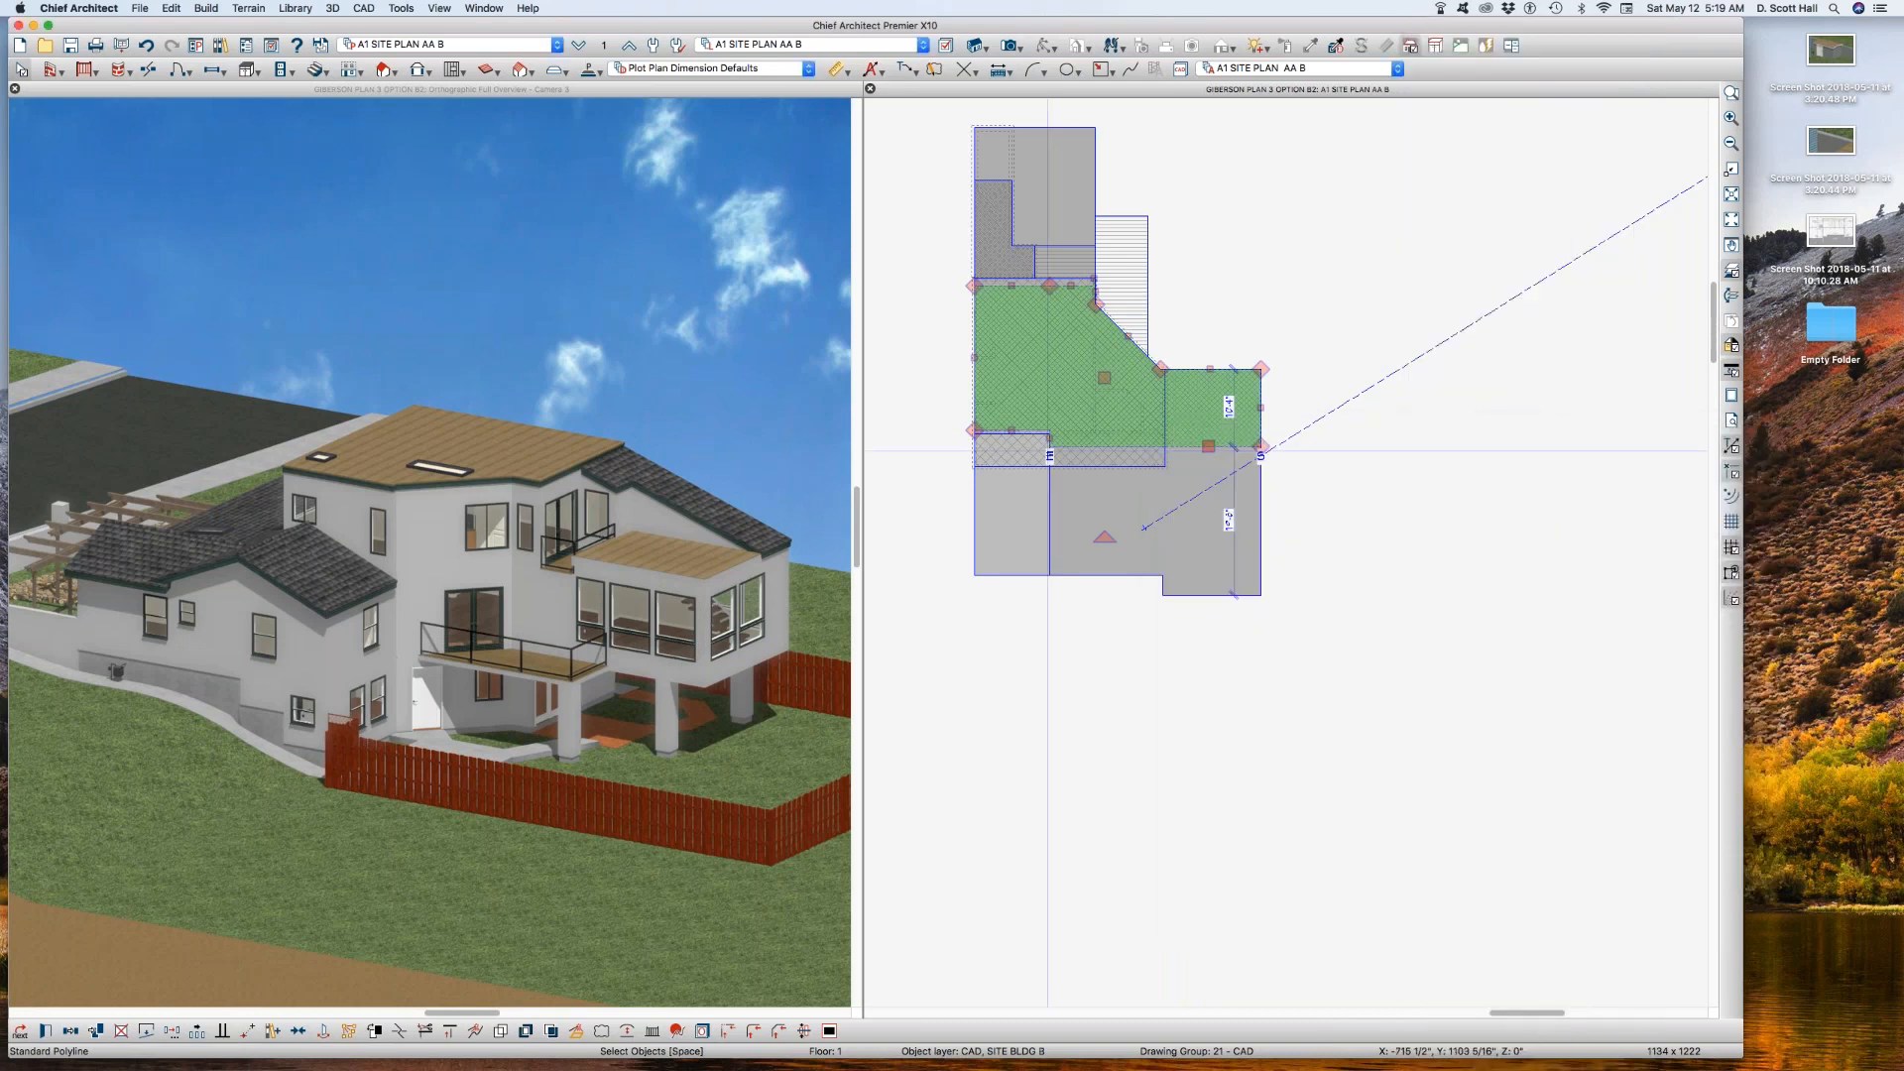
# Step: Move the narrow L-shaped polyline in the upper-left part of the building onto the layer CAD, SITE BLDG 2
pyautogui.click(1008, 258)
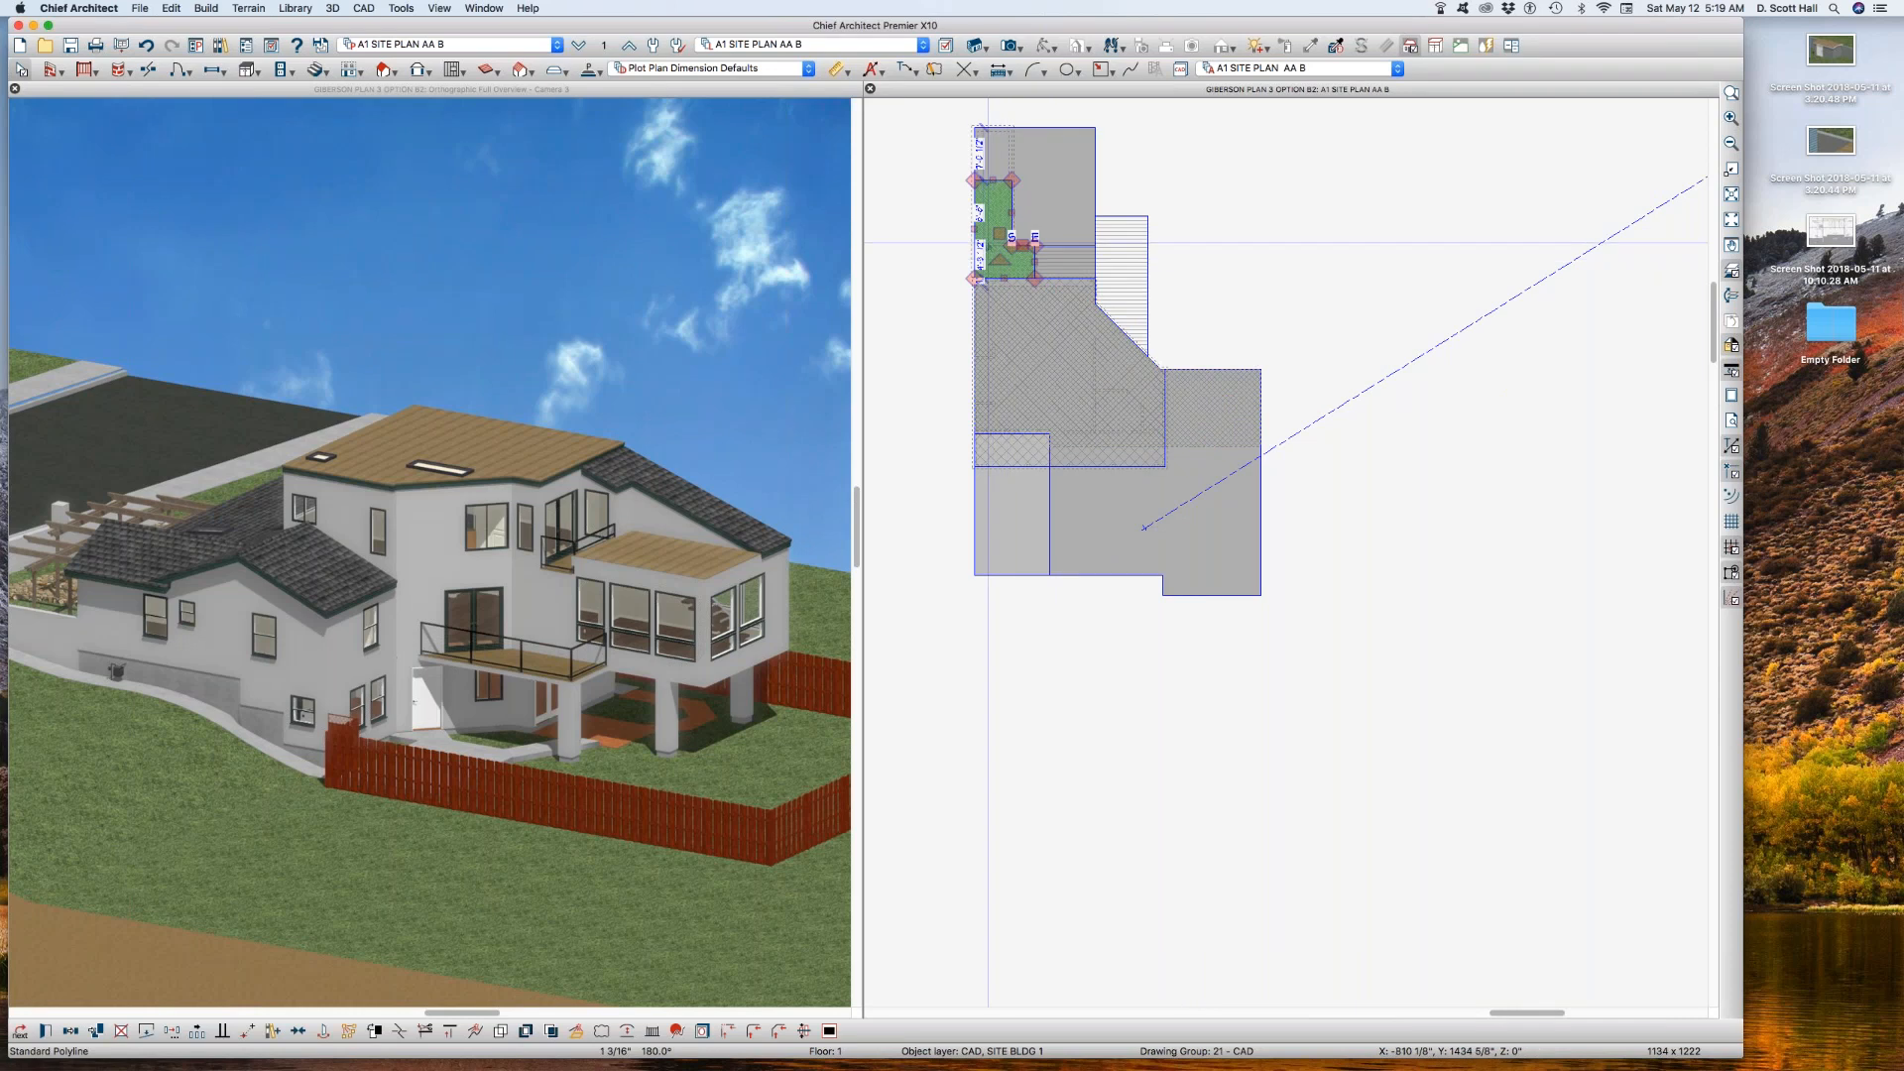
pyautogui.press('super+e')
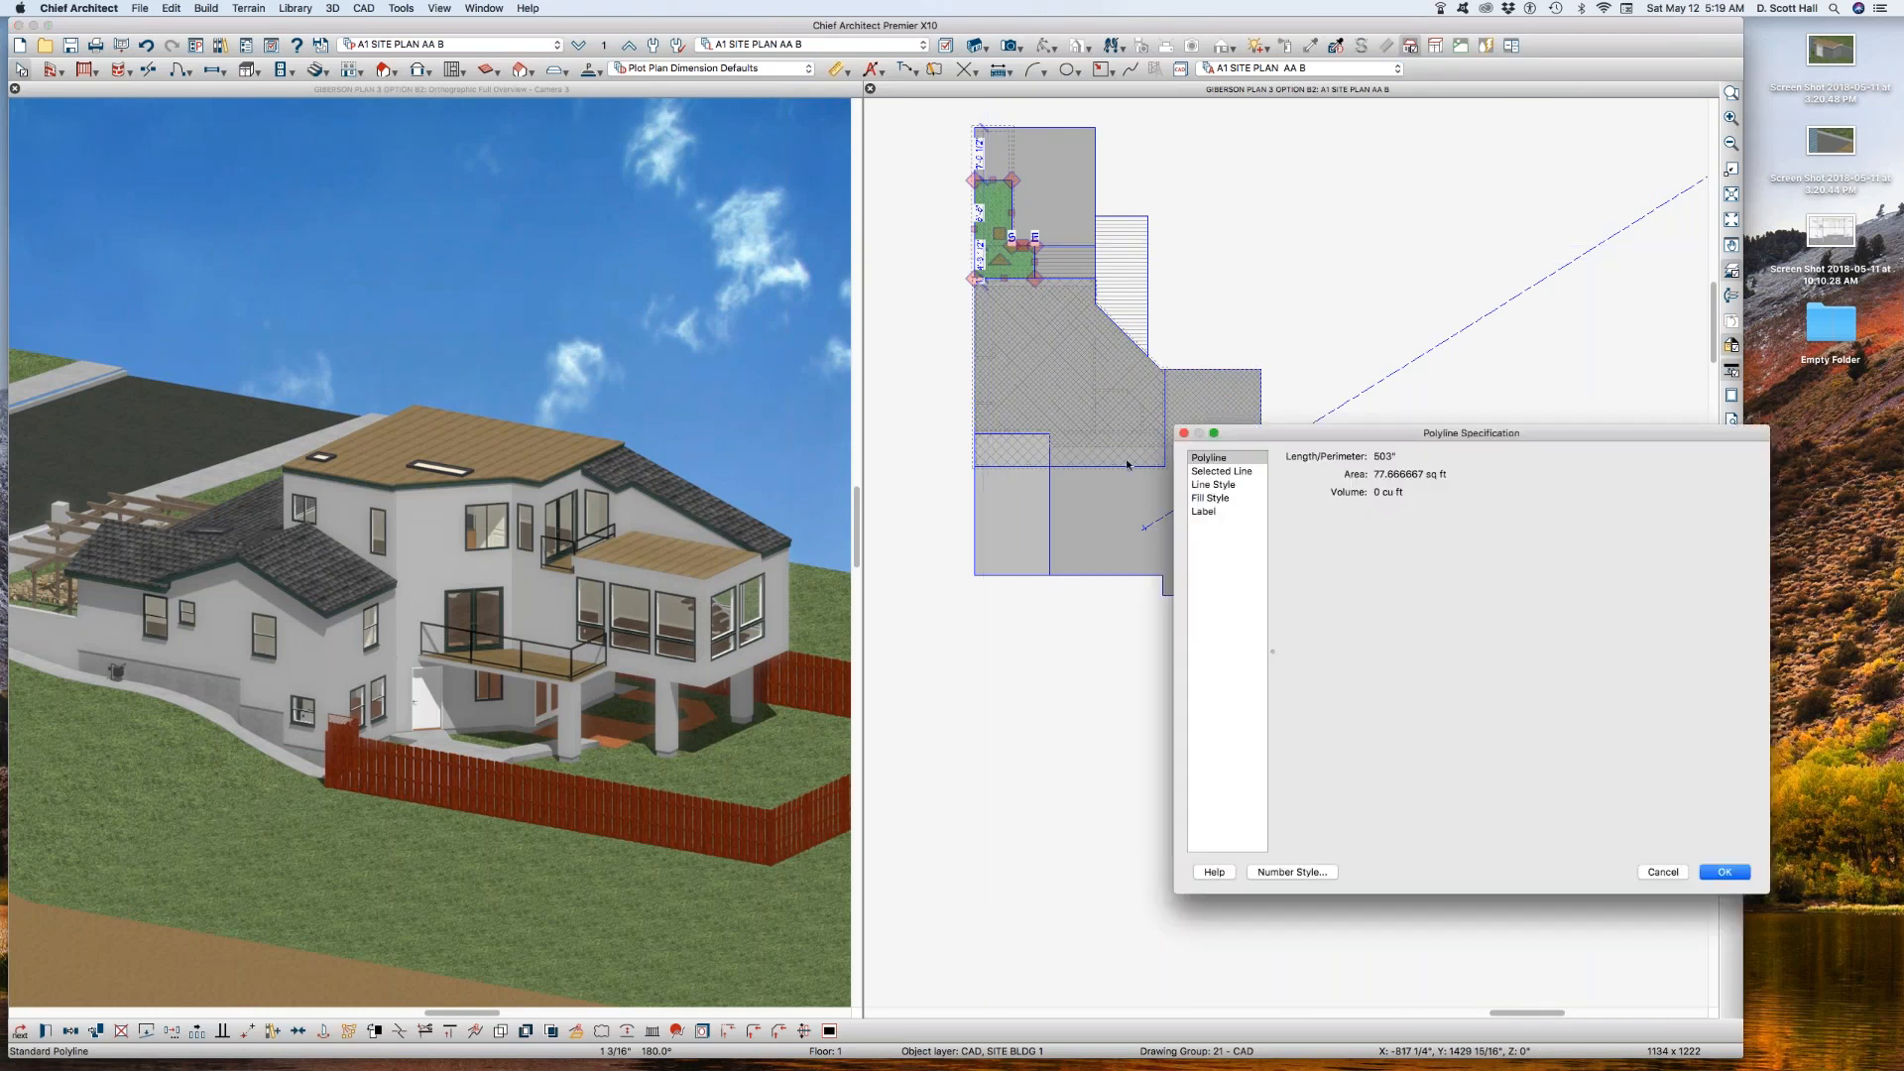
pyautogui.click(1204, 485)
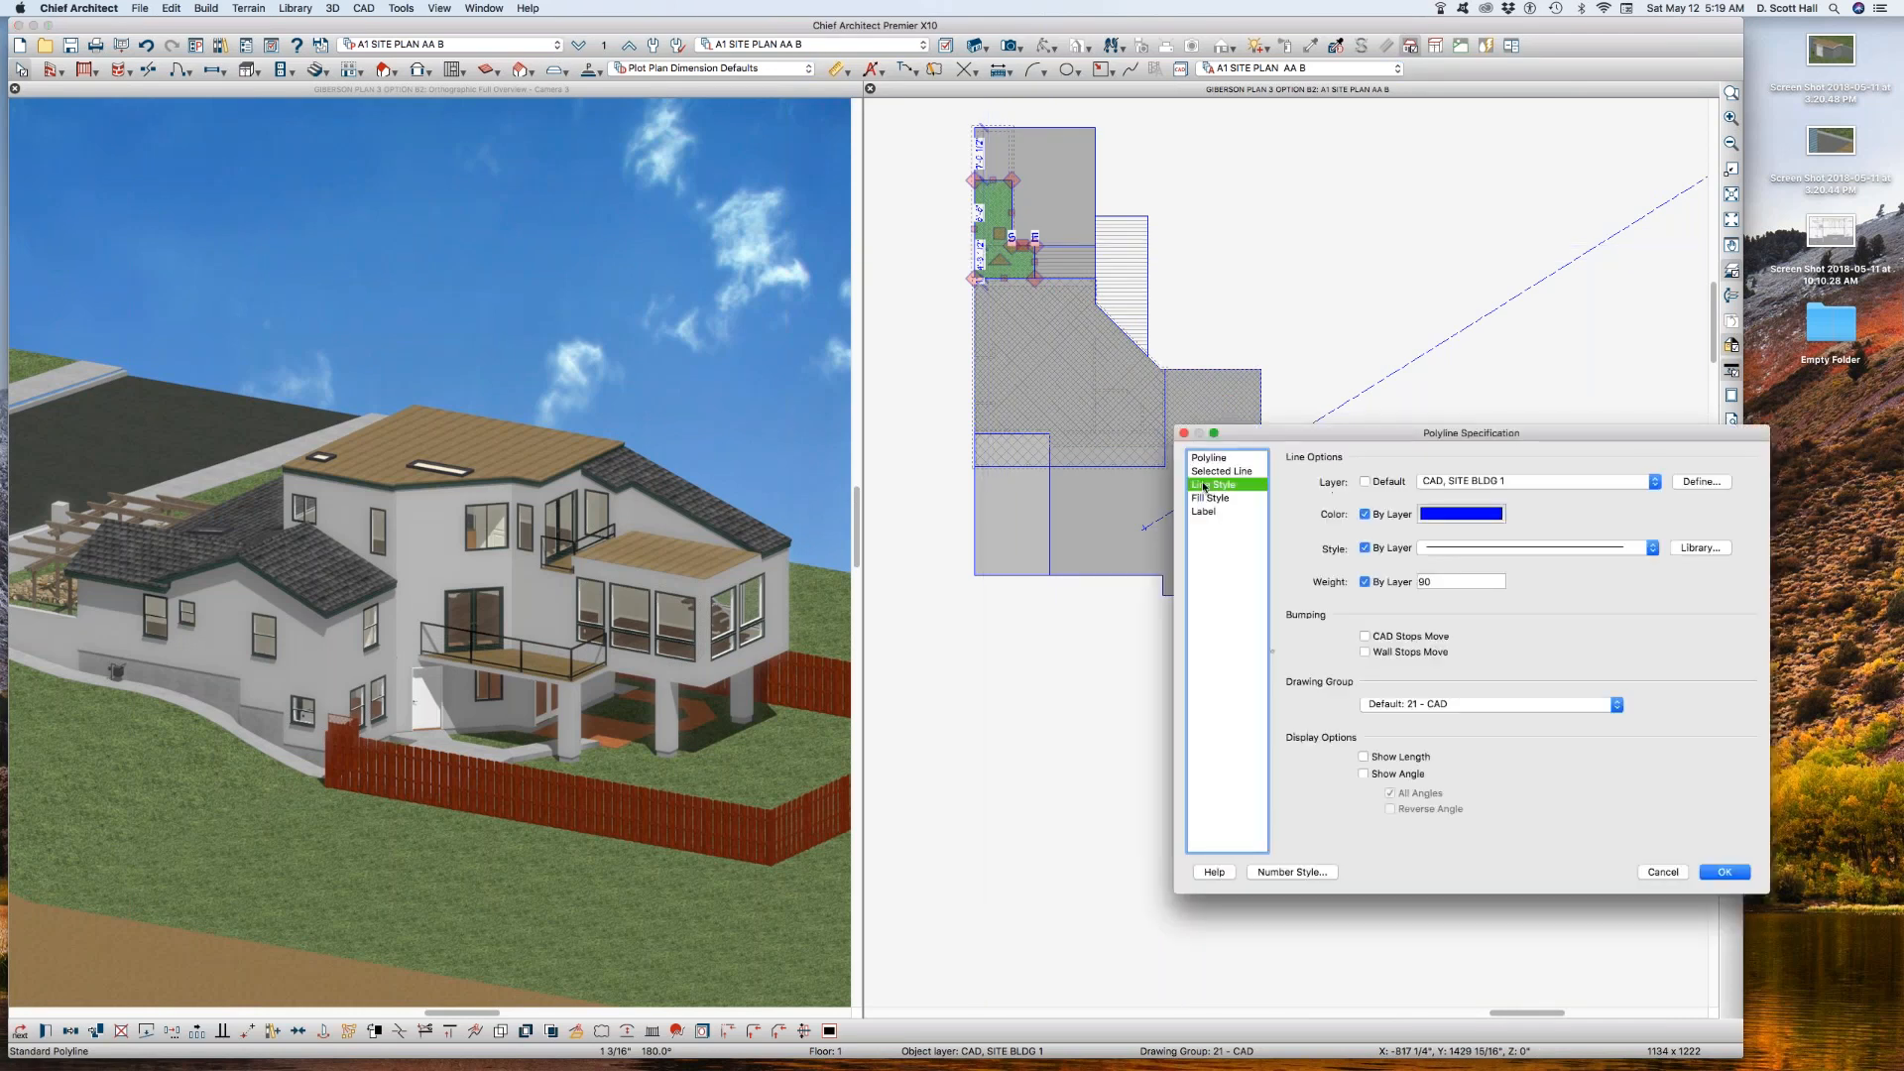
pyautogui.click(1464, 482)
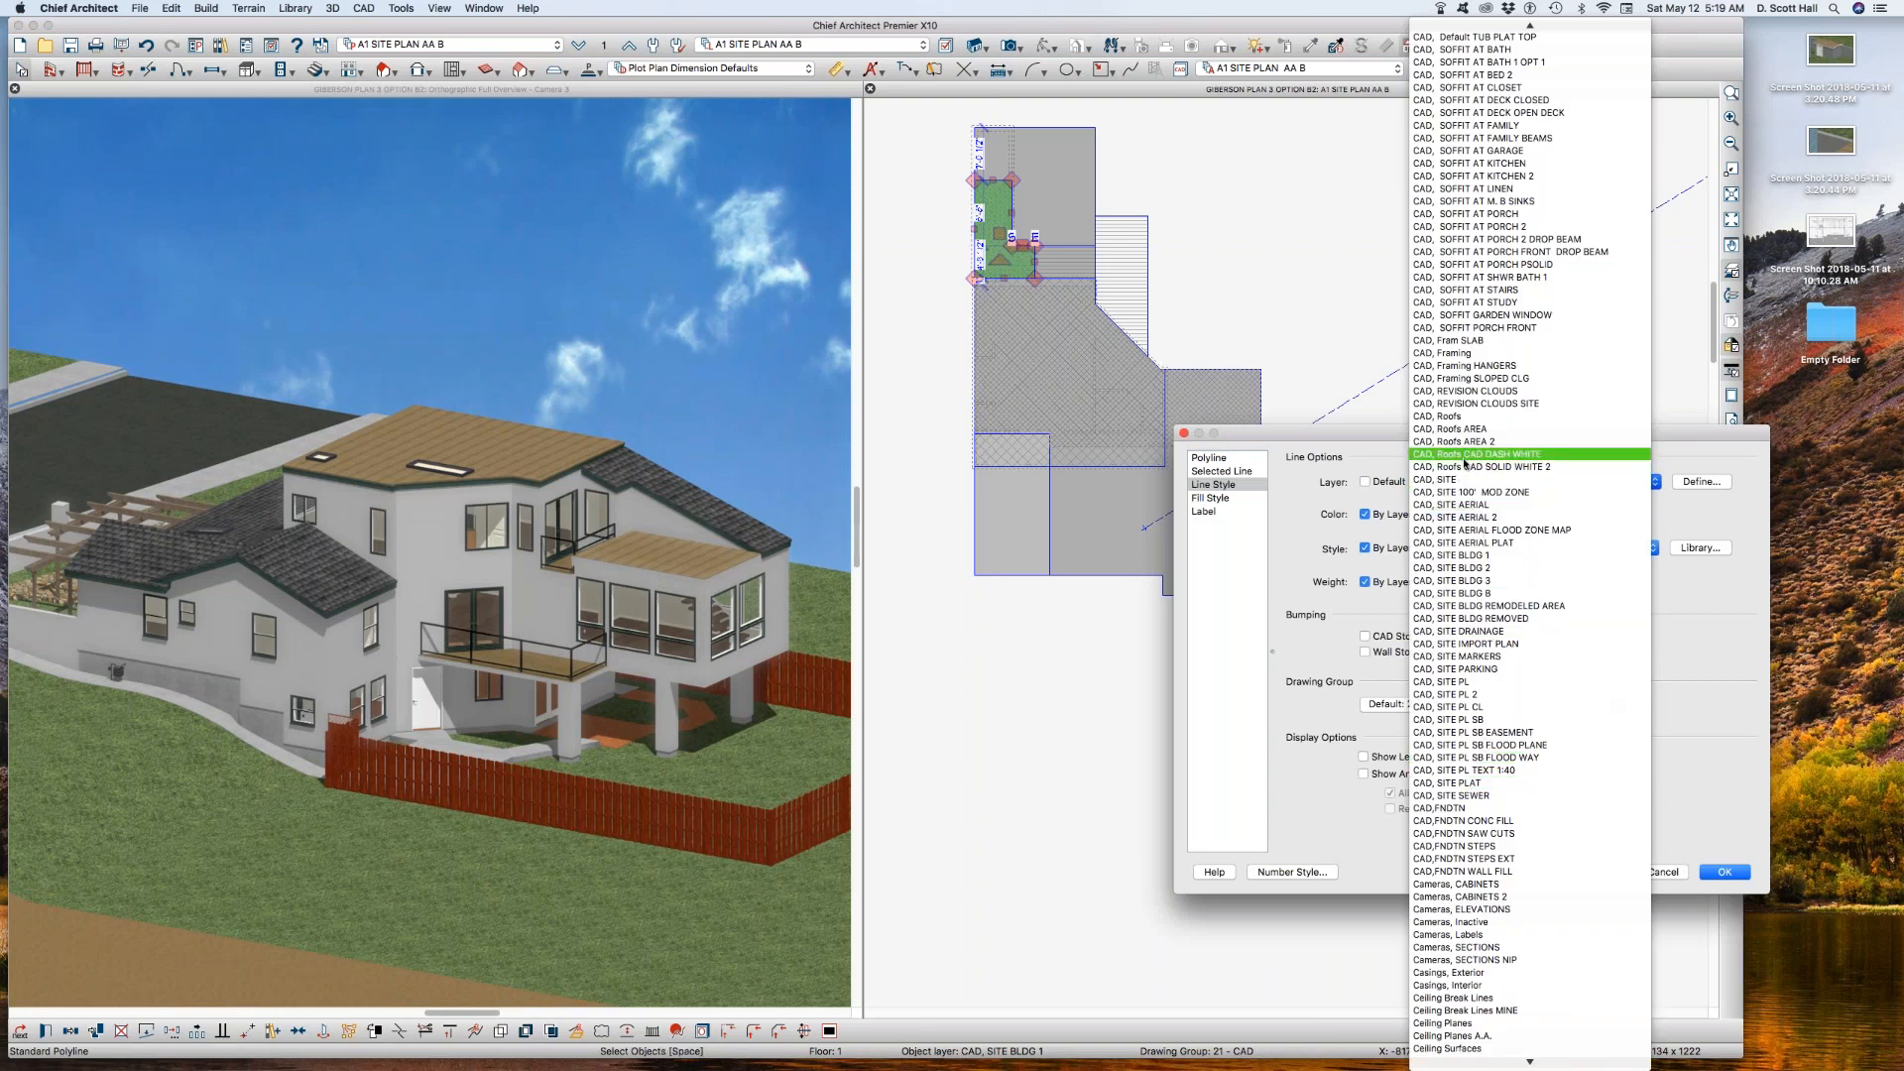
pyautogui.click(1484, 570)
pyautogui.press('Return')
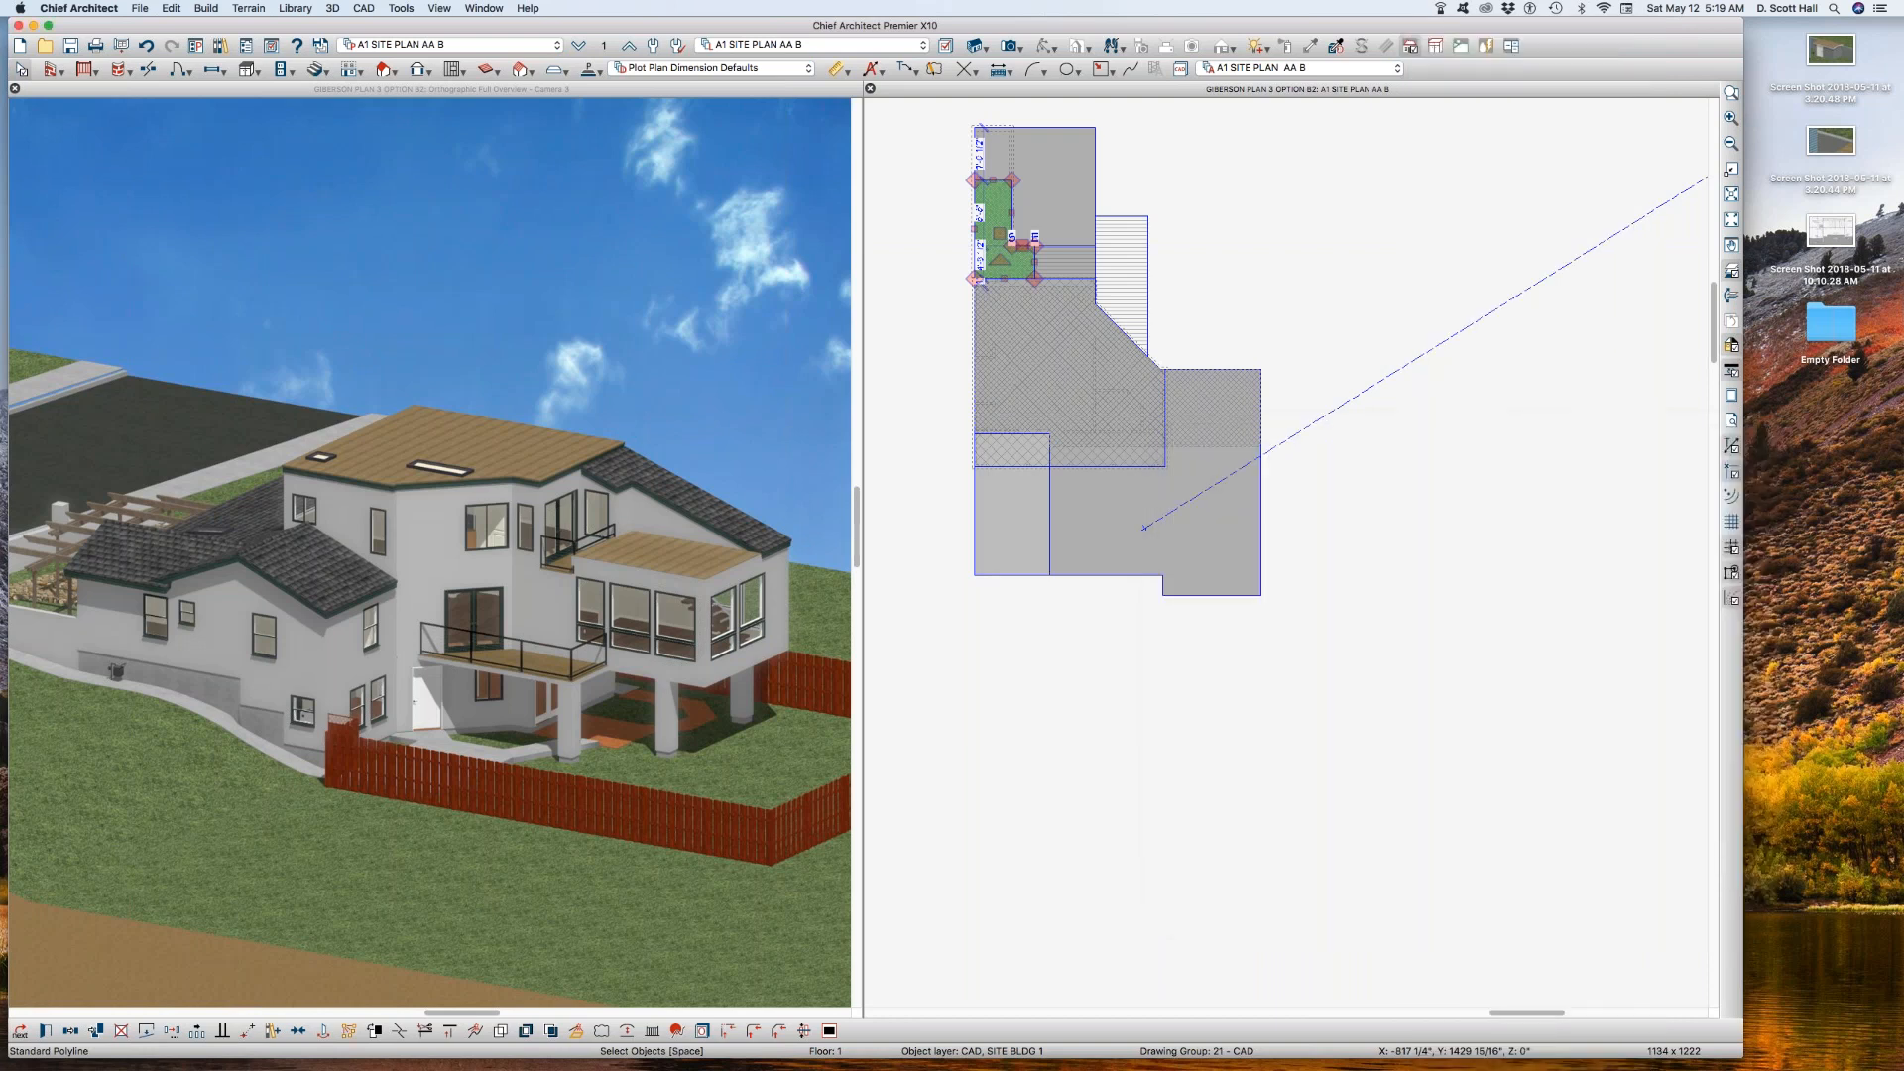
# Step: Assign the small rectangular polyline beside the L-shaped area to the layer CAD, SITE BLDG 2
pyautogui.click(1066, 266)
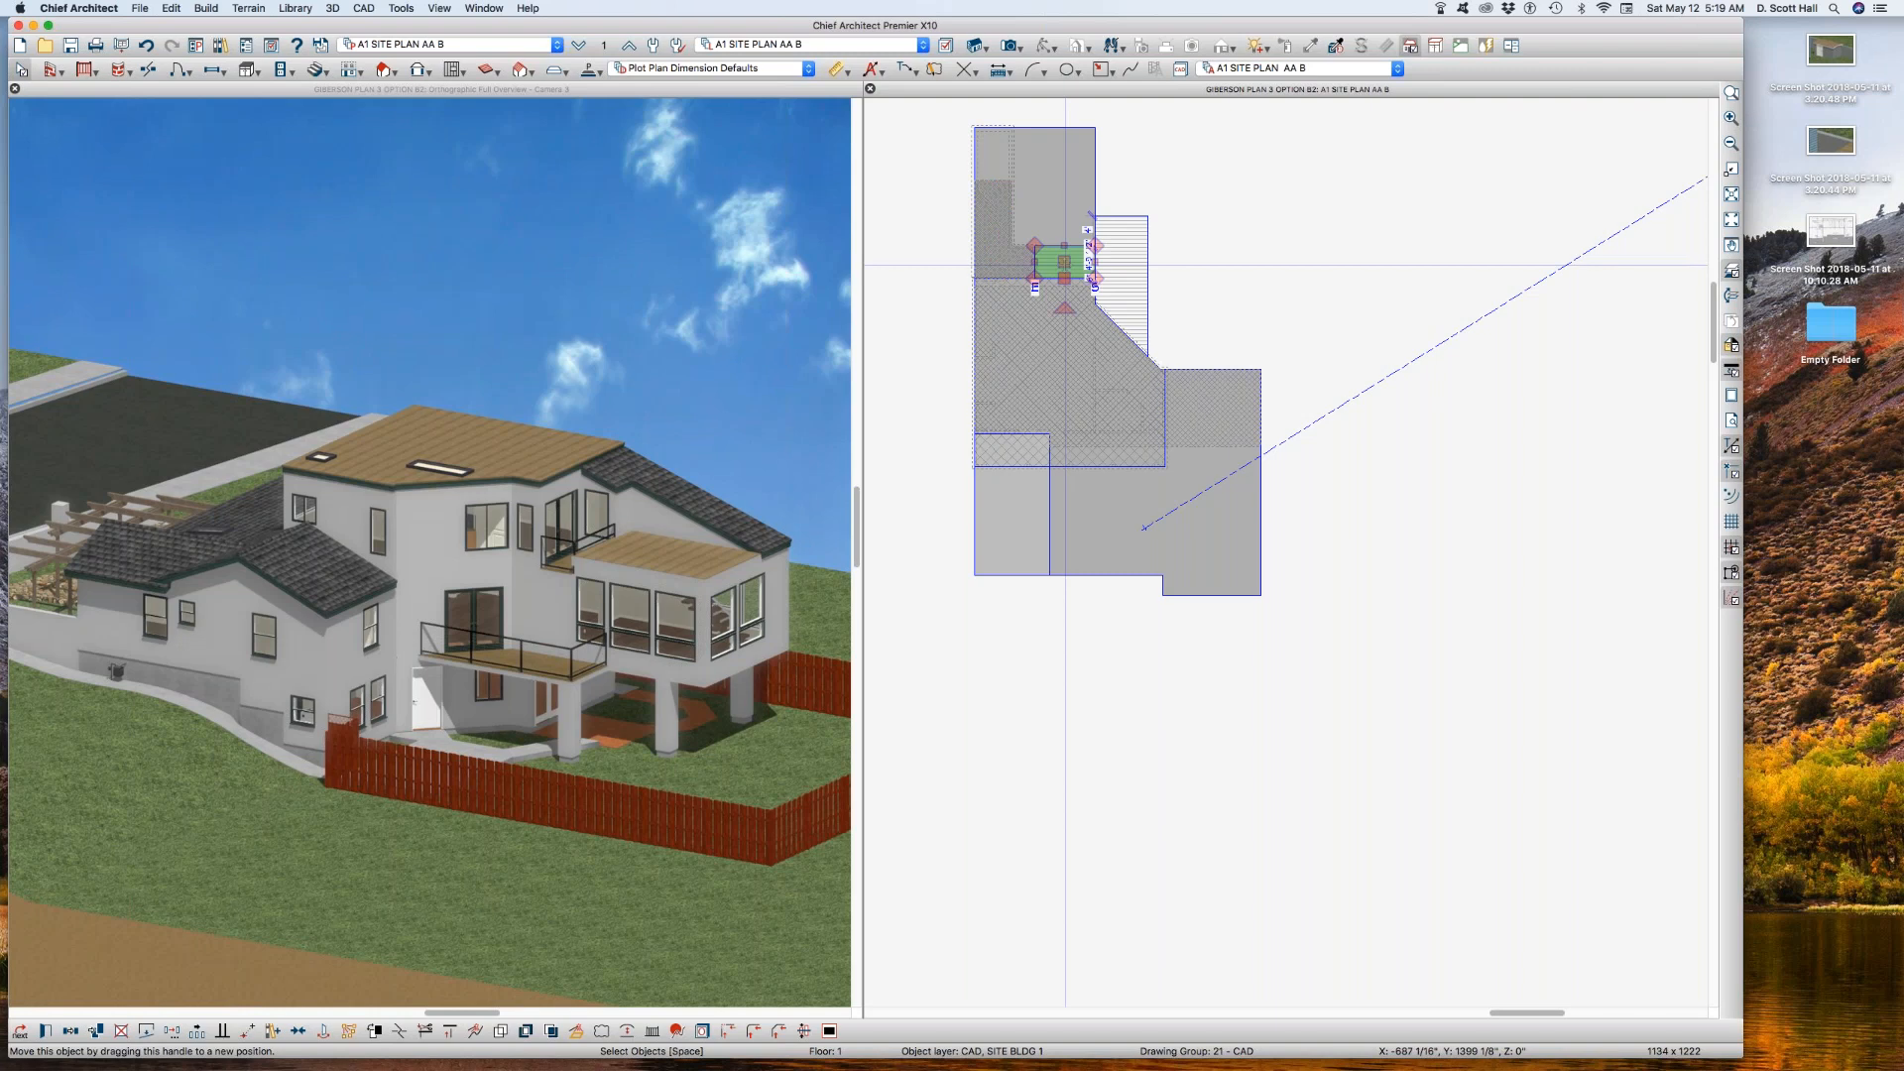
pyautogui.doubleClick(1063, 264)
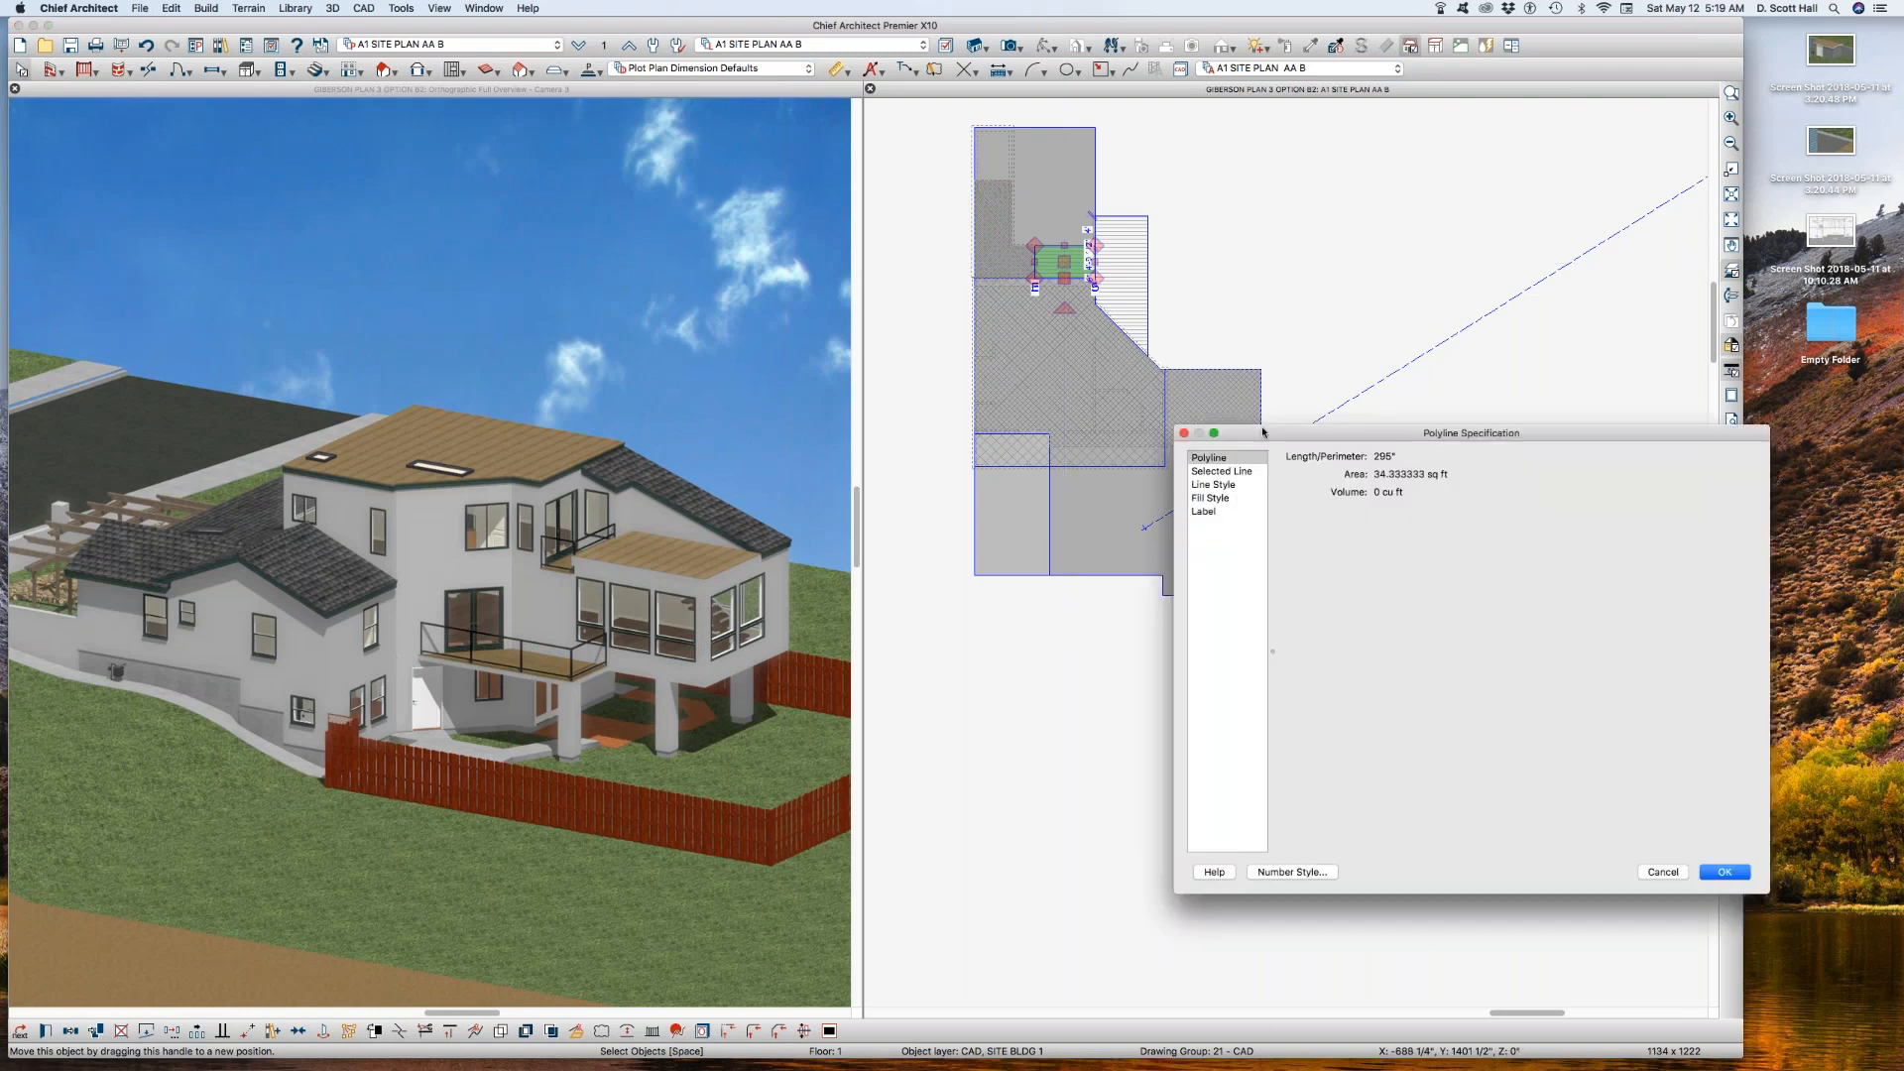
pyautogui.click(1222, 483)
pyautogui.click(1457, 482)
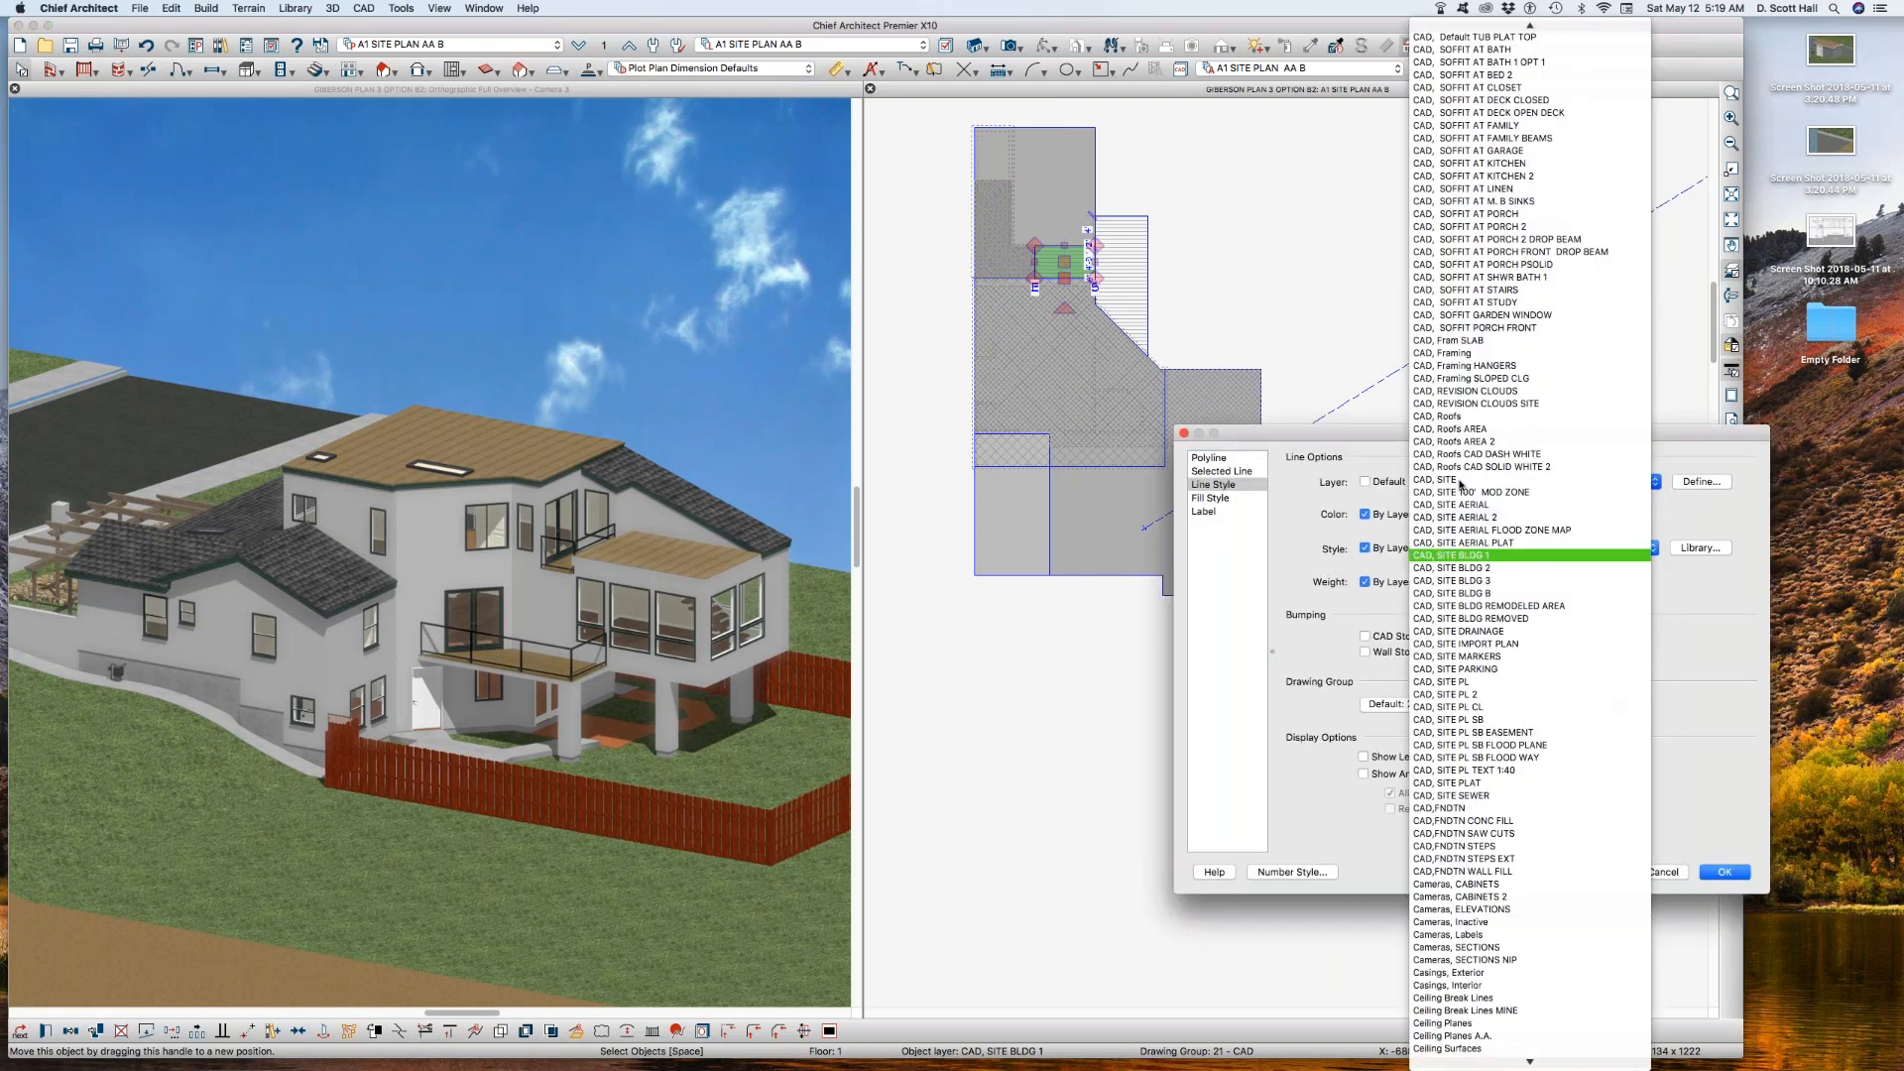
pyautogui.click(1481, 571)
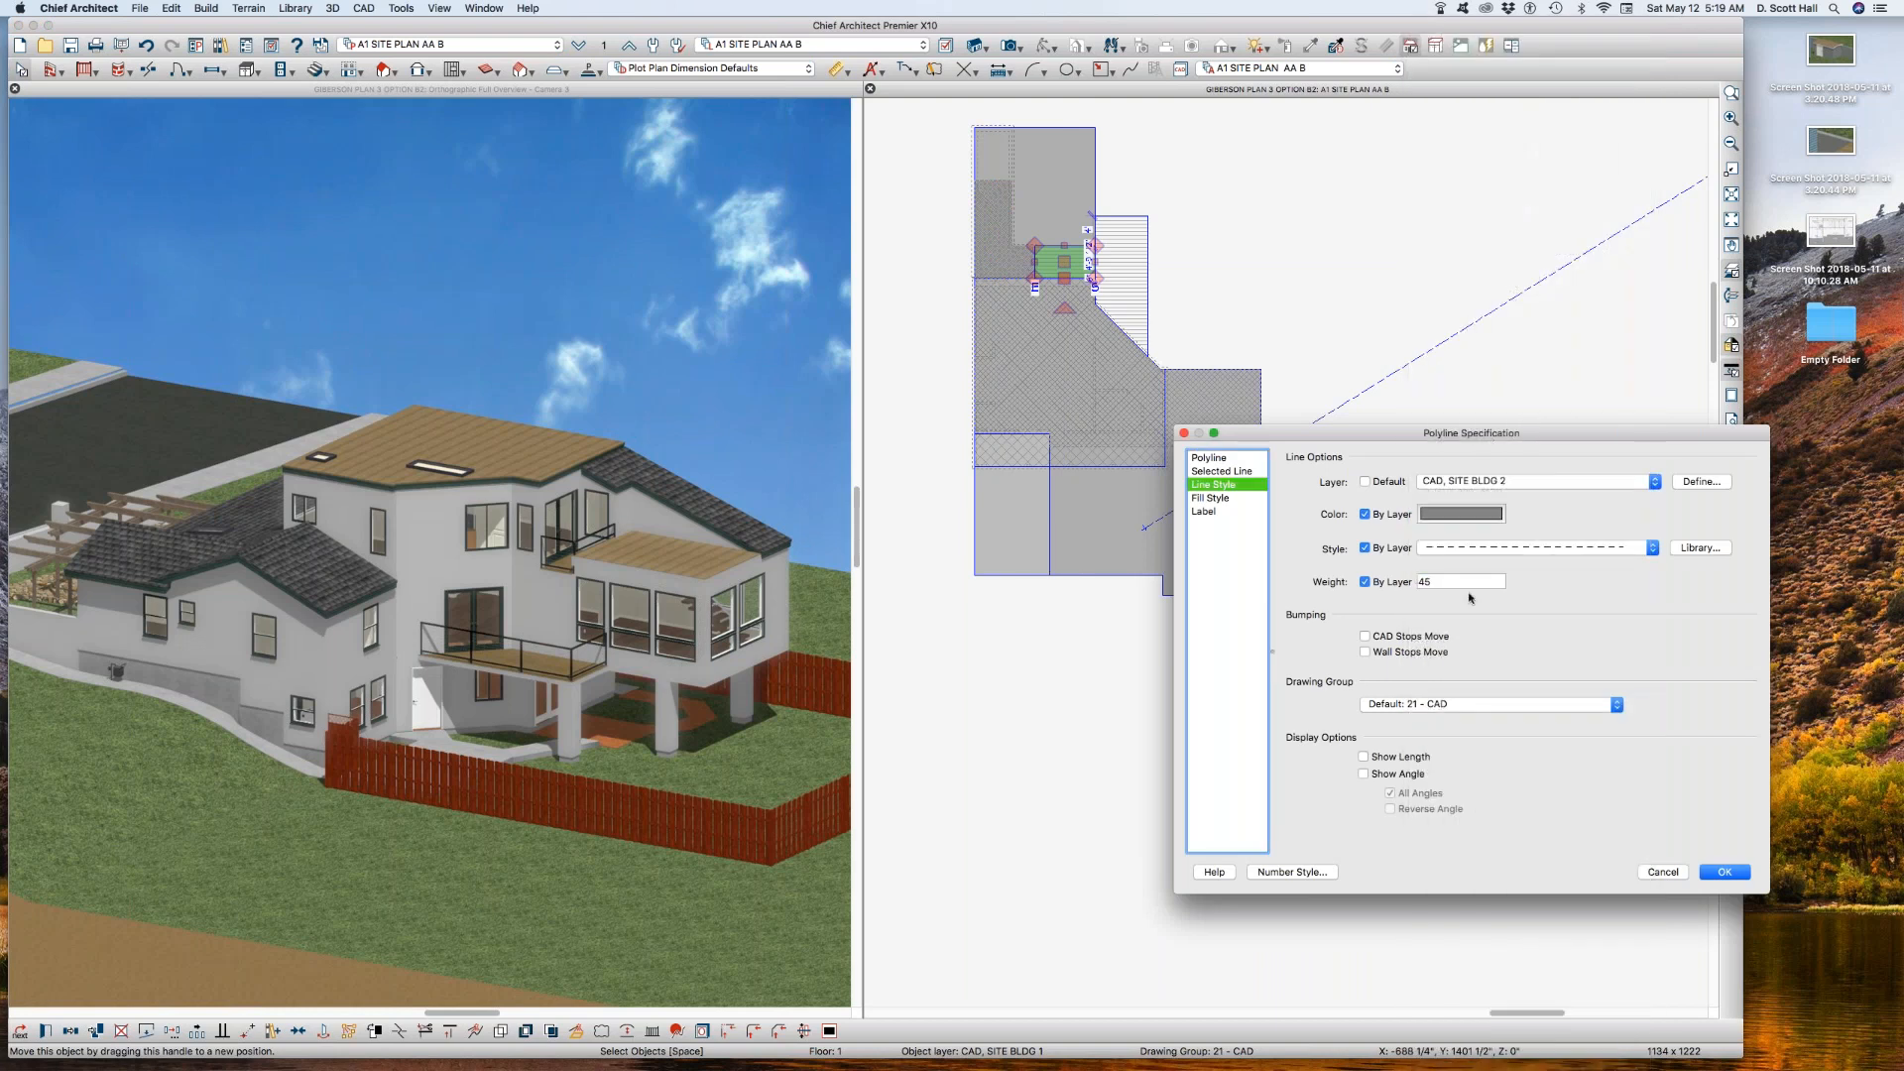
pyautogui.press('Return')
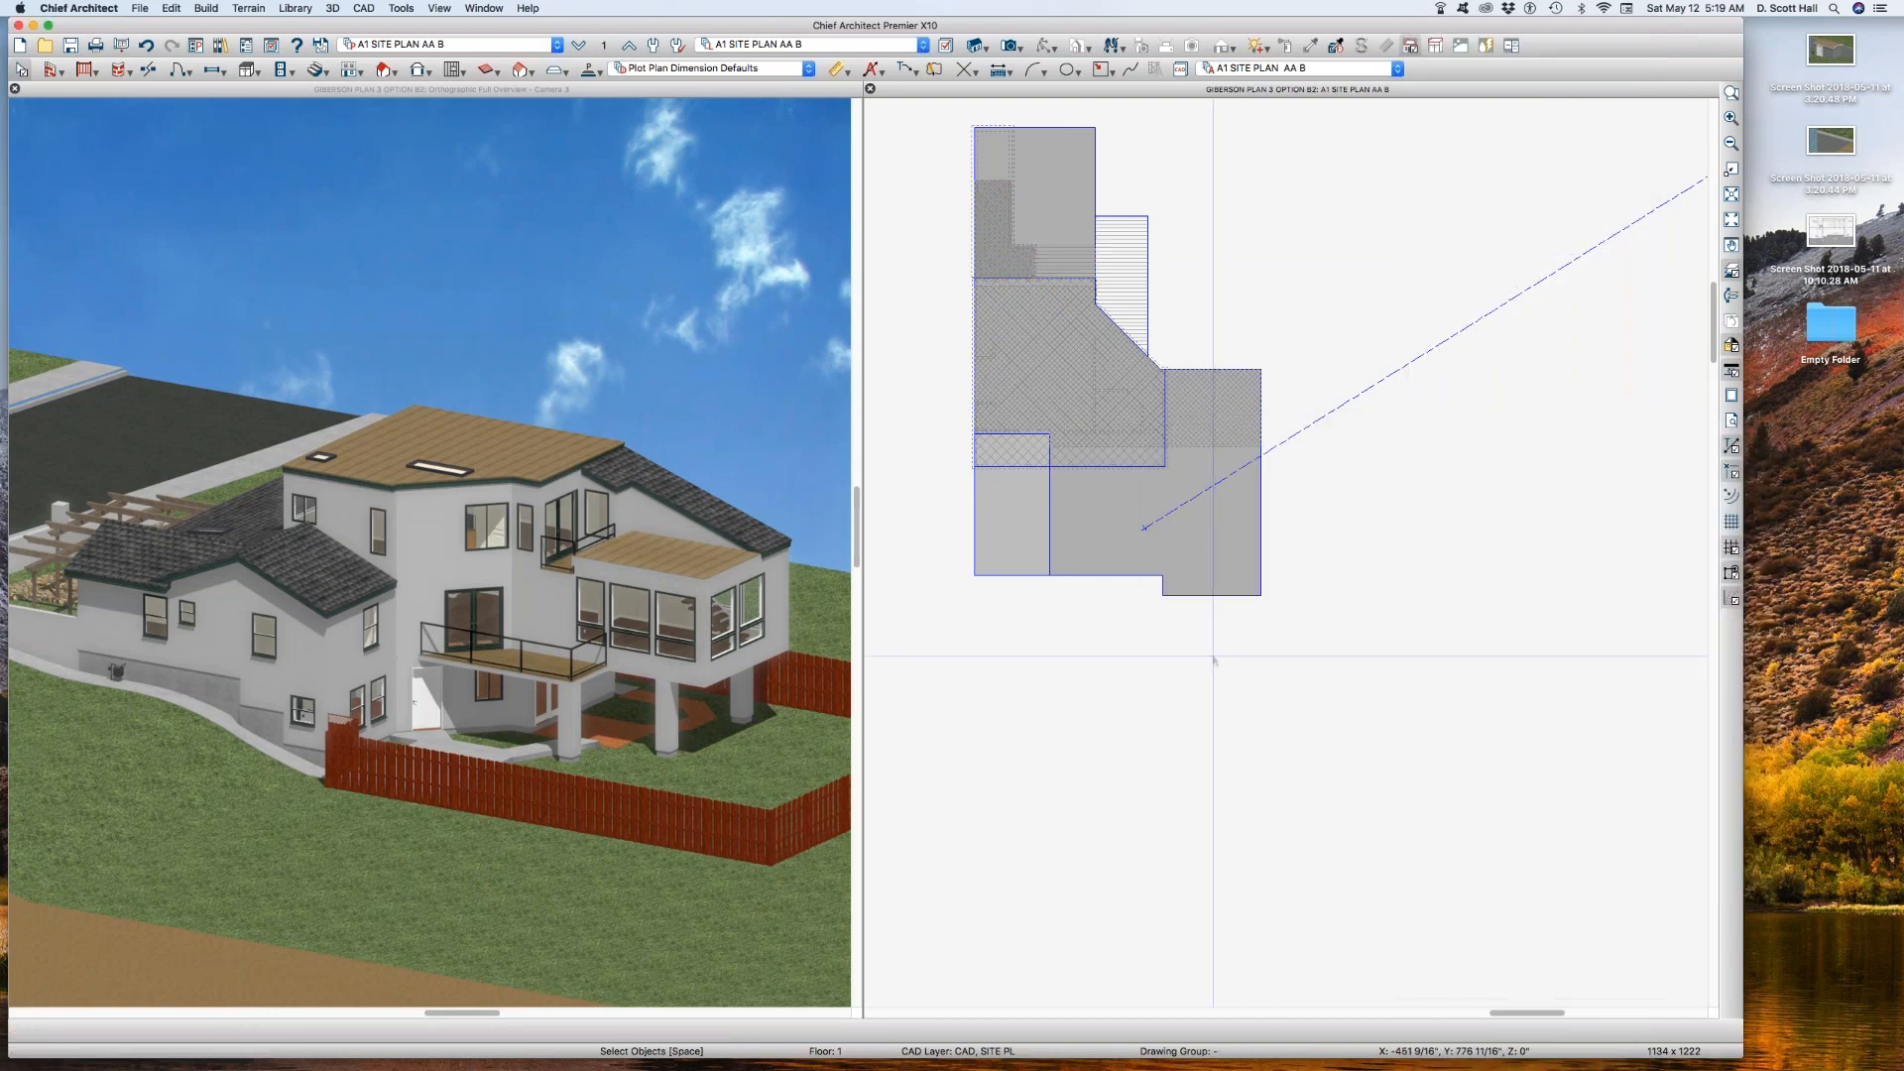
# Step: Turn off the display of the layer CAD, SITE BLDG 2 in the A1 SITE PLAN AA B layer set
pyautogui.press('l')
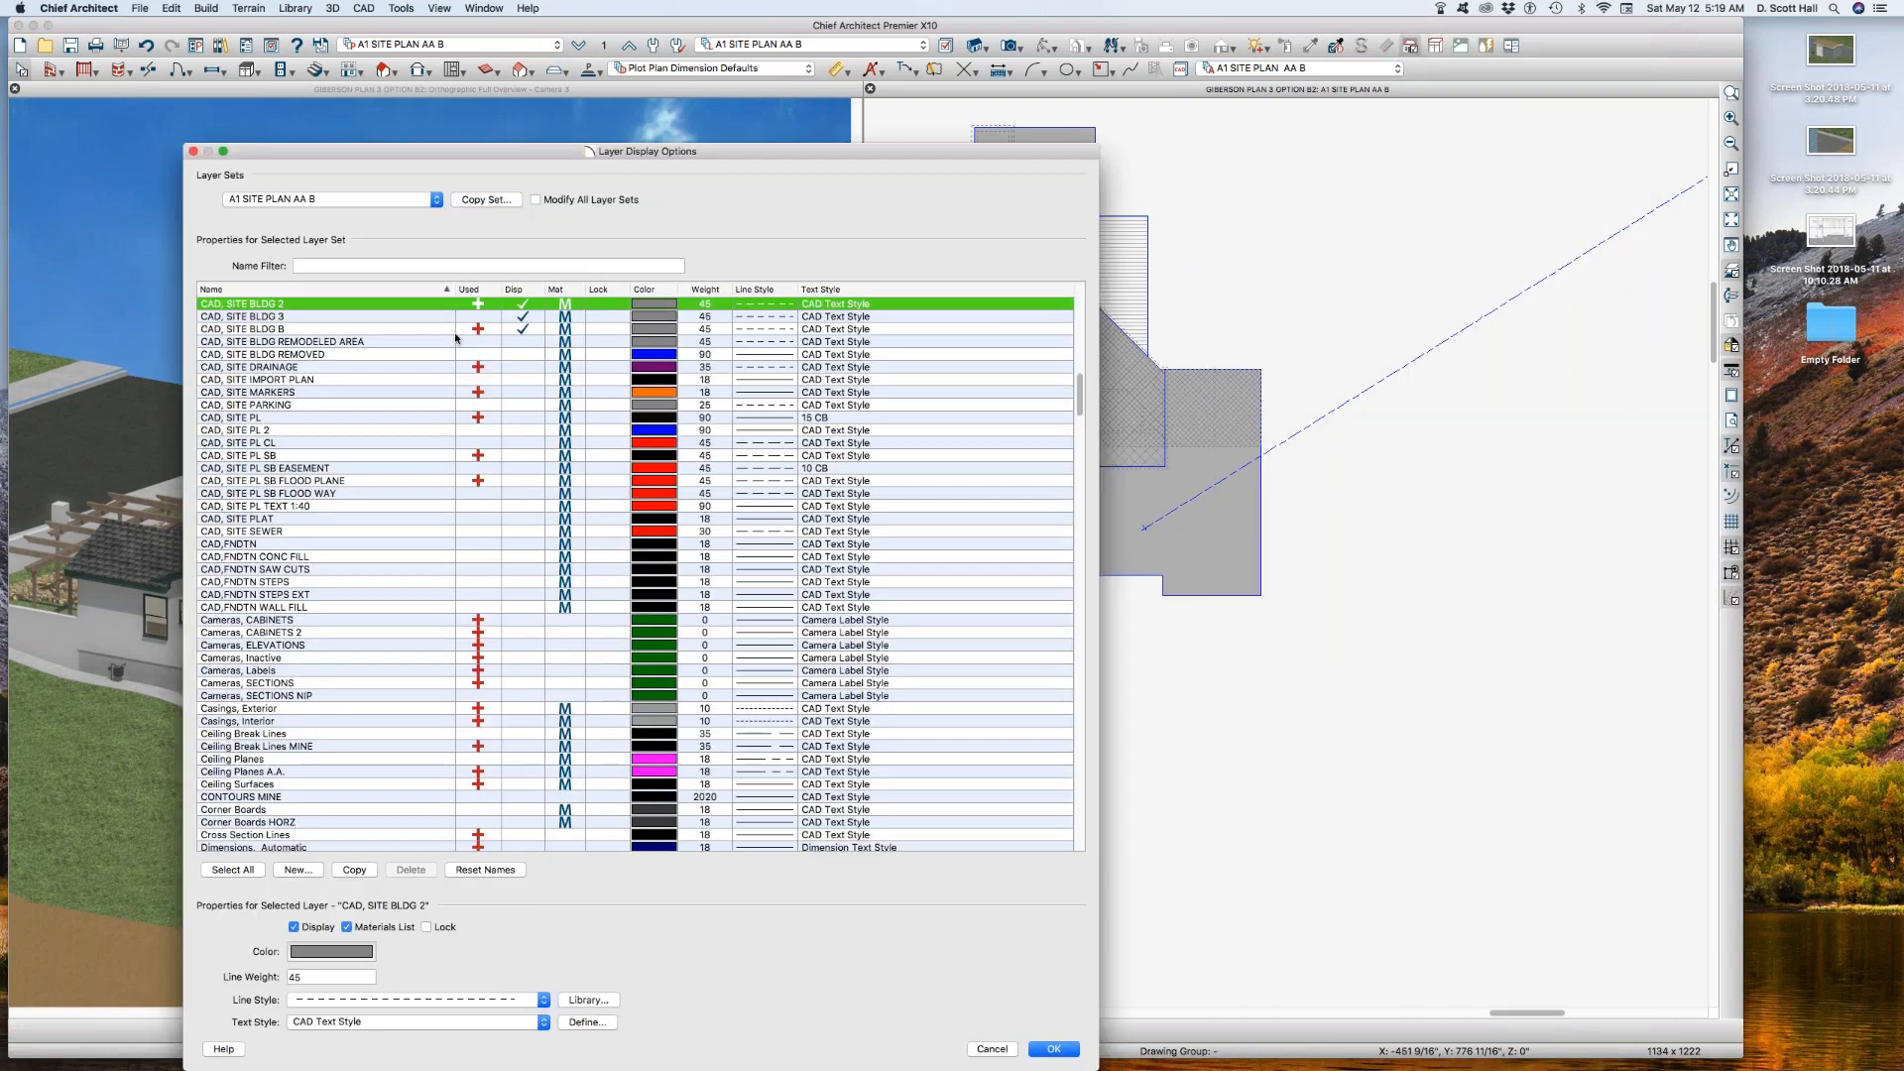
pyautogui.click(519, 306)
pyautogui.press('Return')
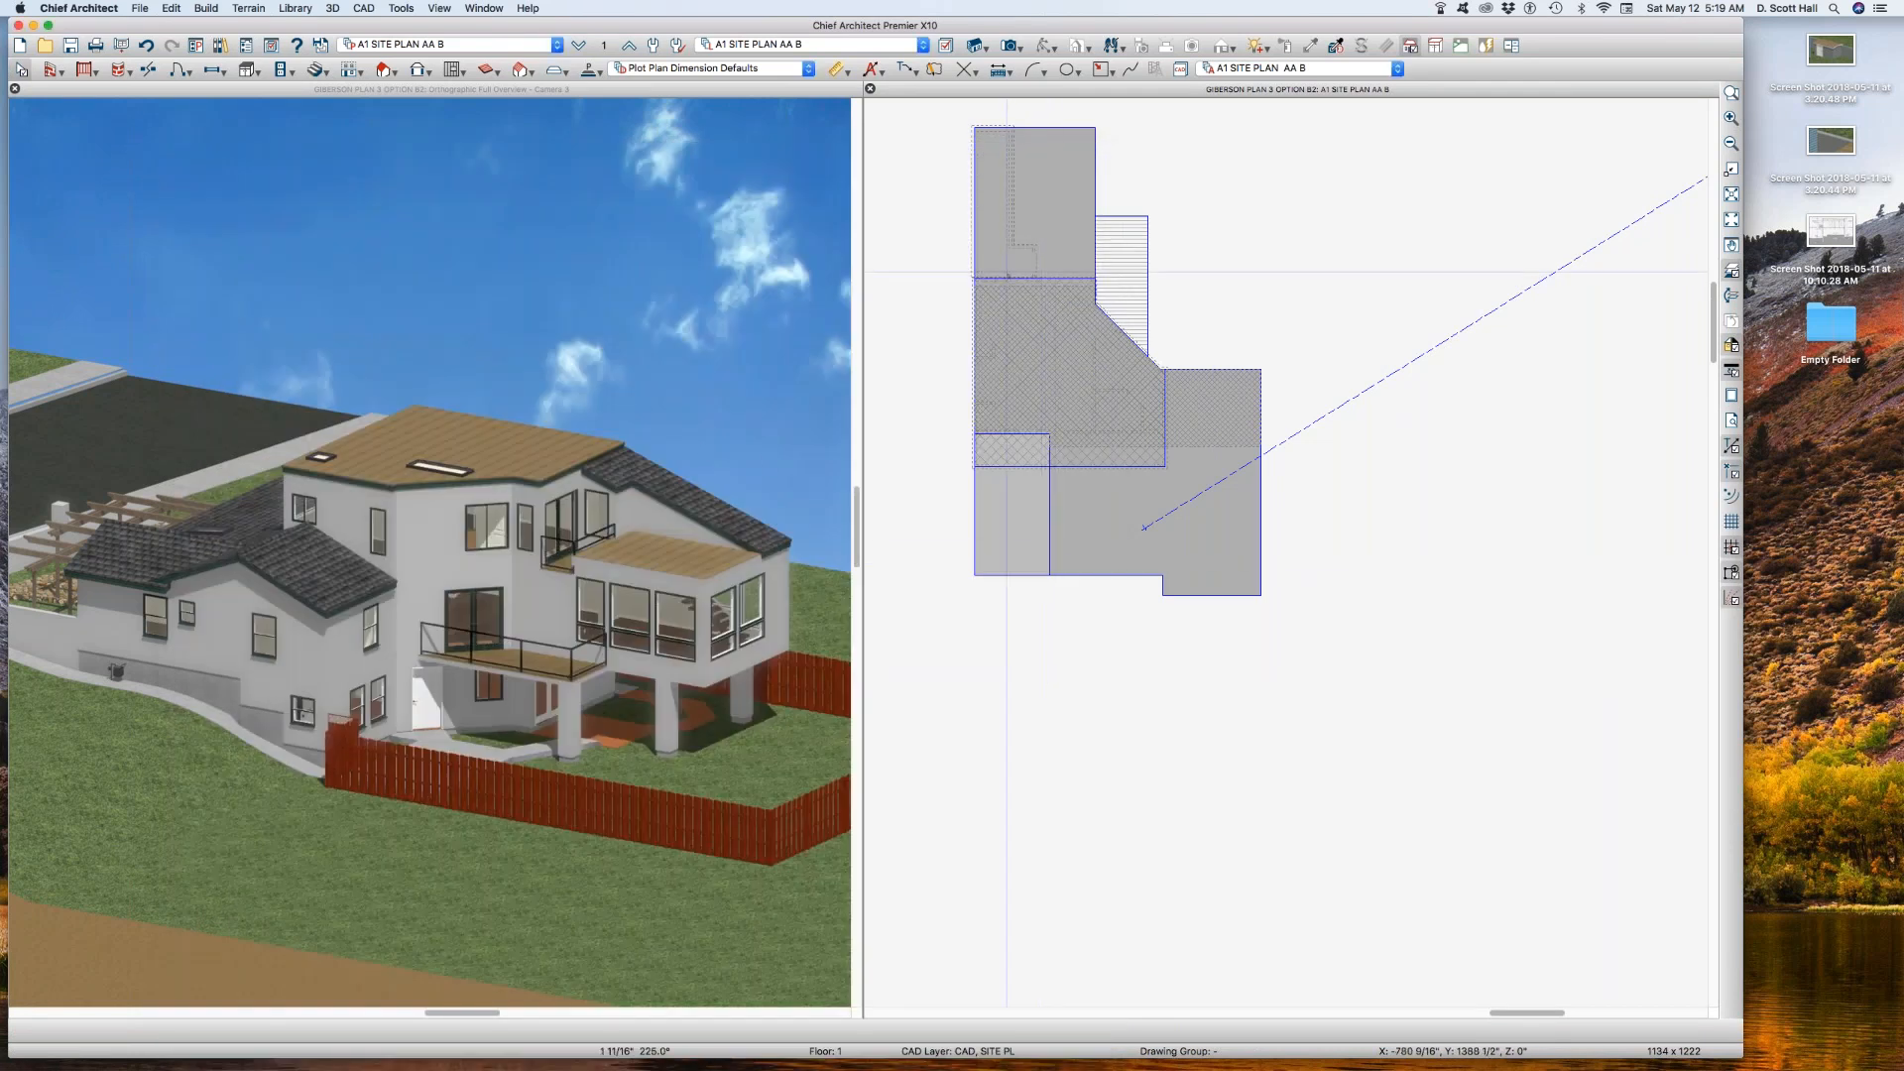
# Step: Check the layer of the large rectangular polyline at the building's upper end, leaving its settings as they are
pyautogui.click(1067, 207)
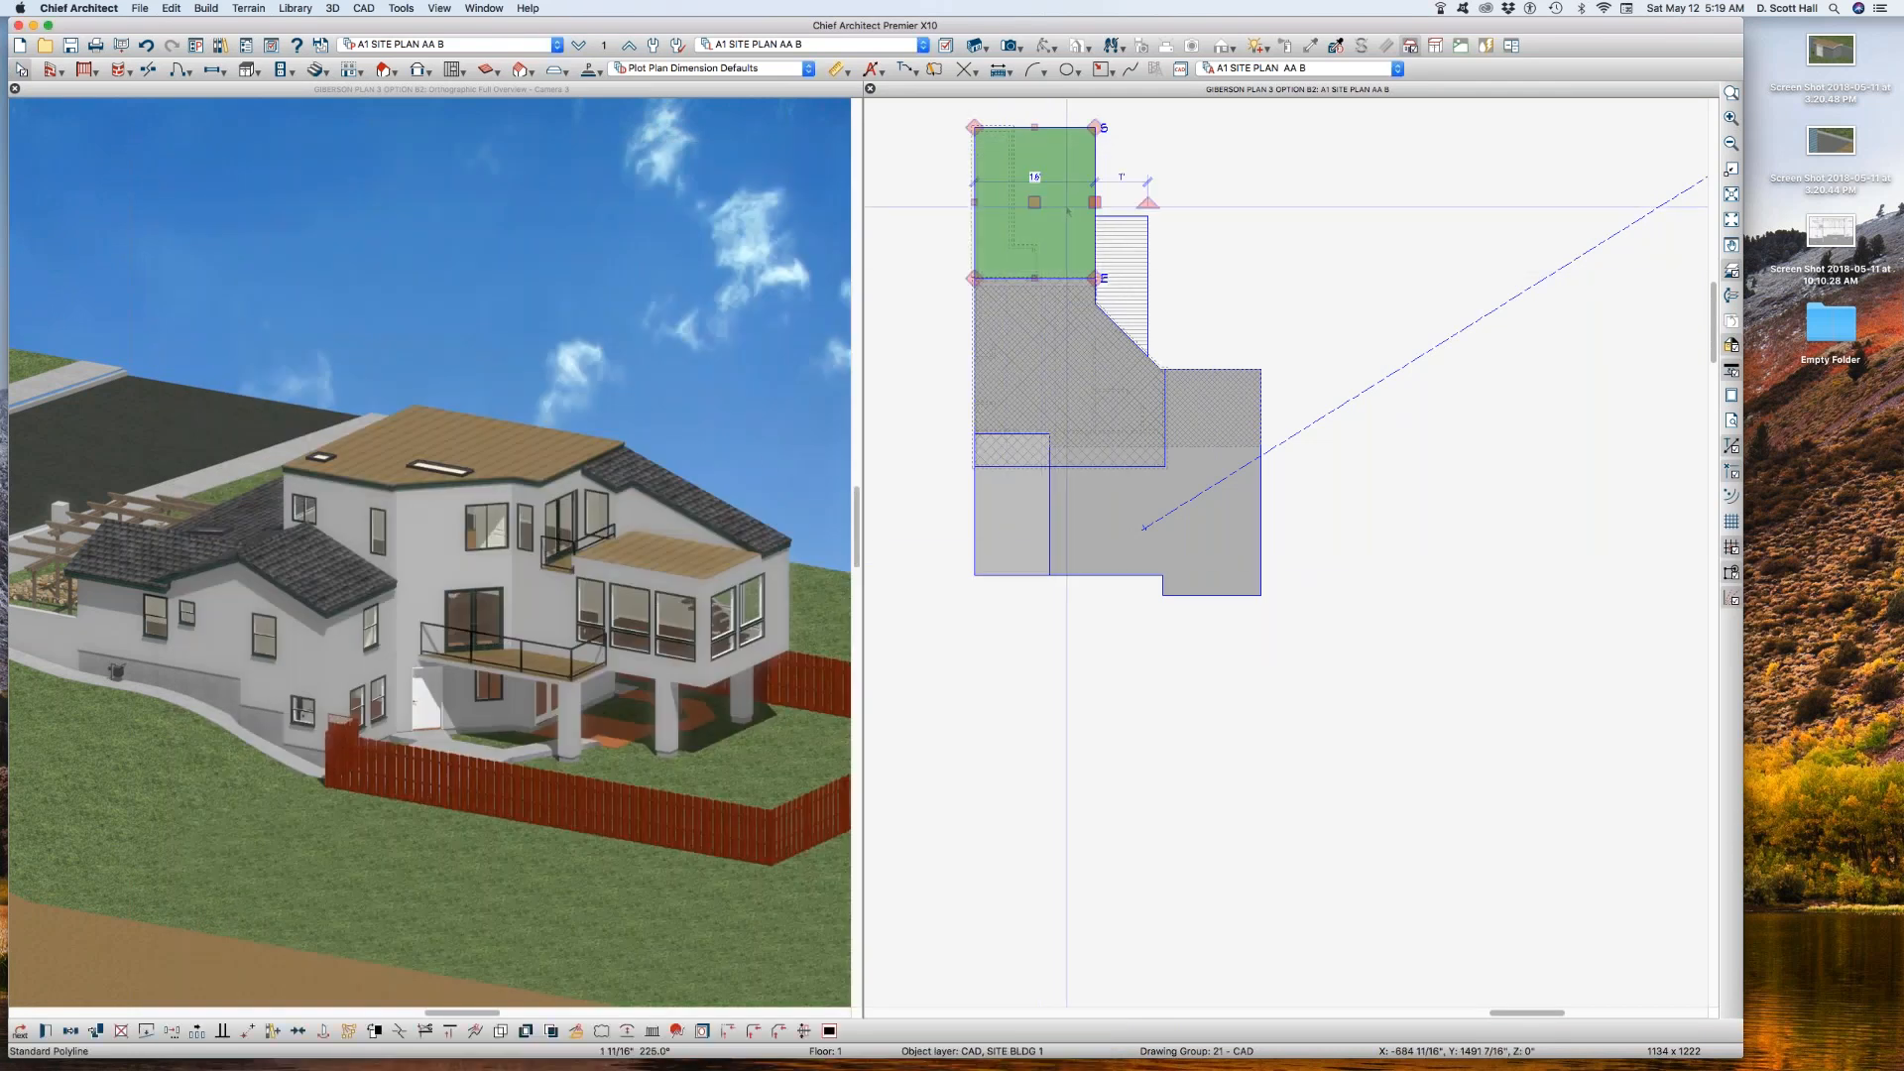
pyautogui.press('super+e')
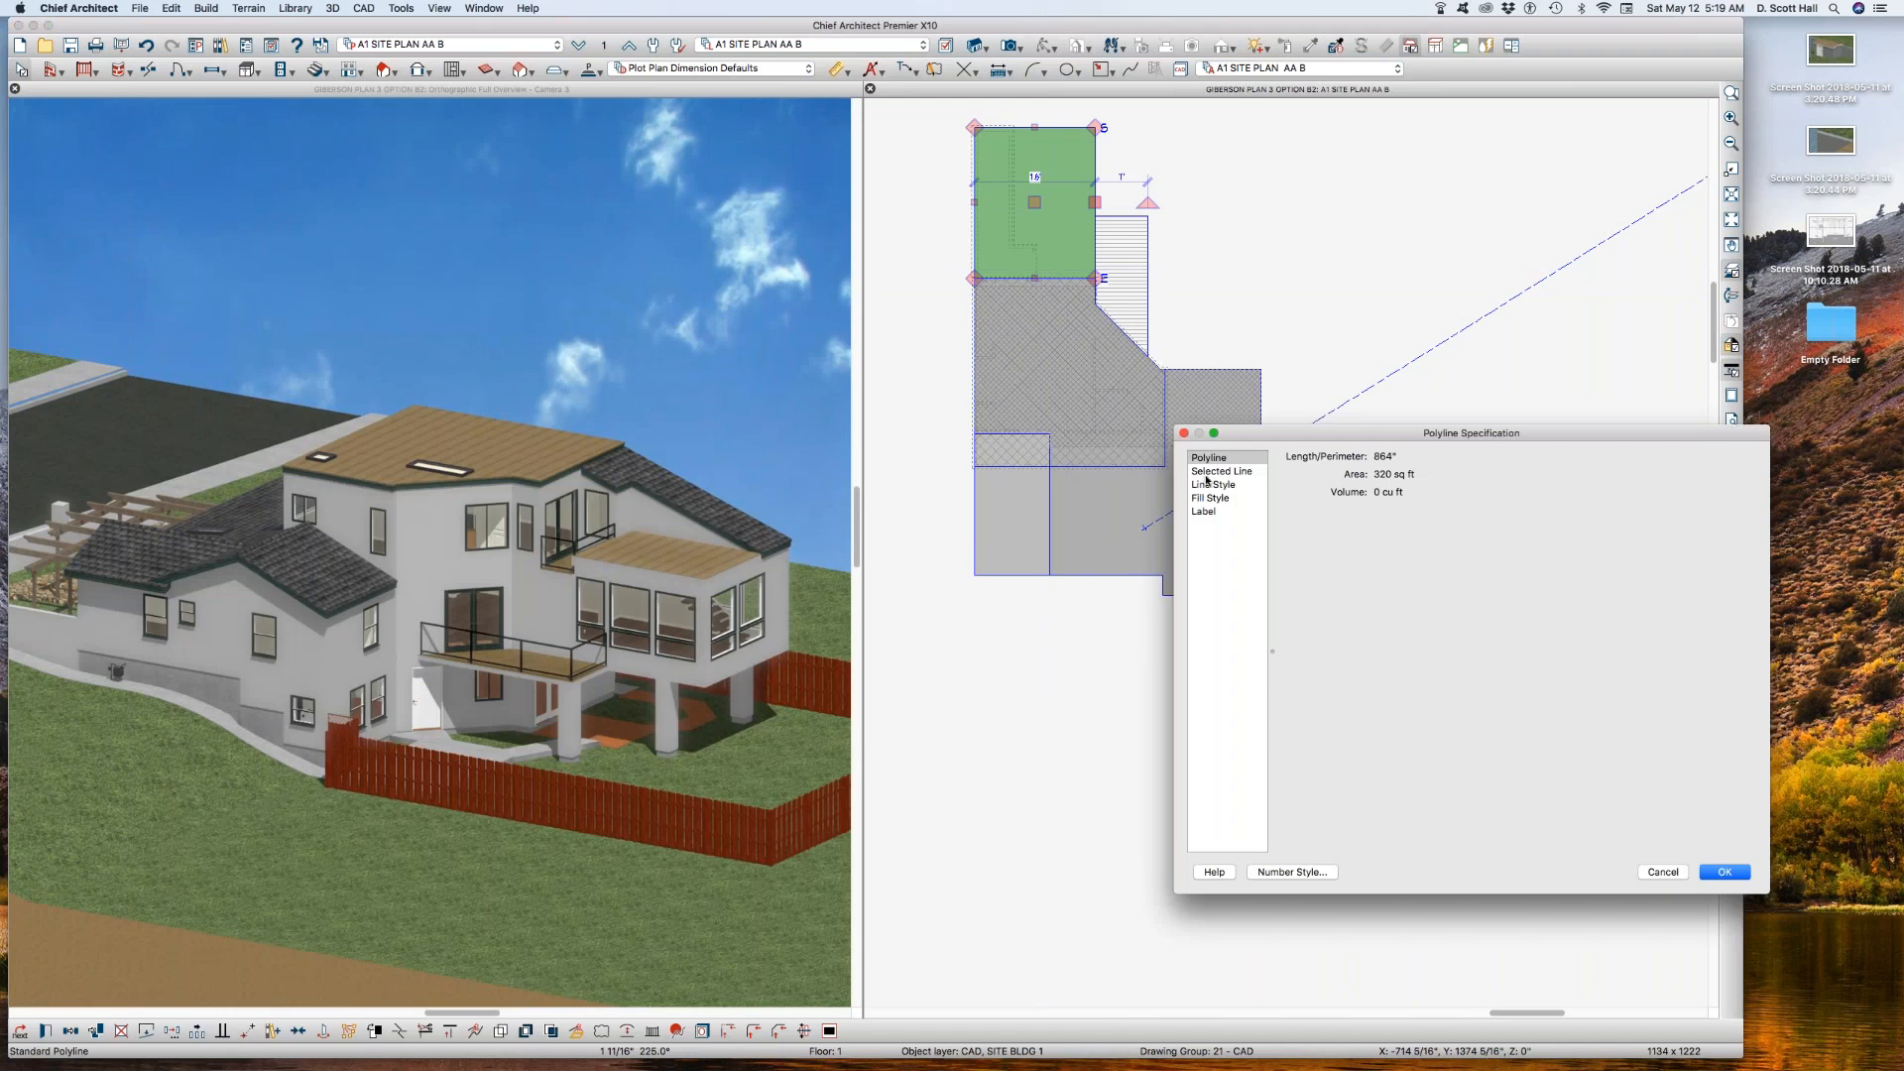
pyautogui.click(1218, 473)
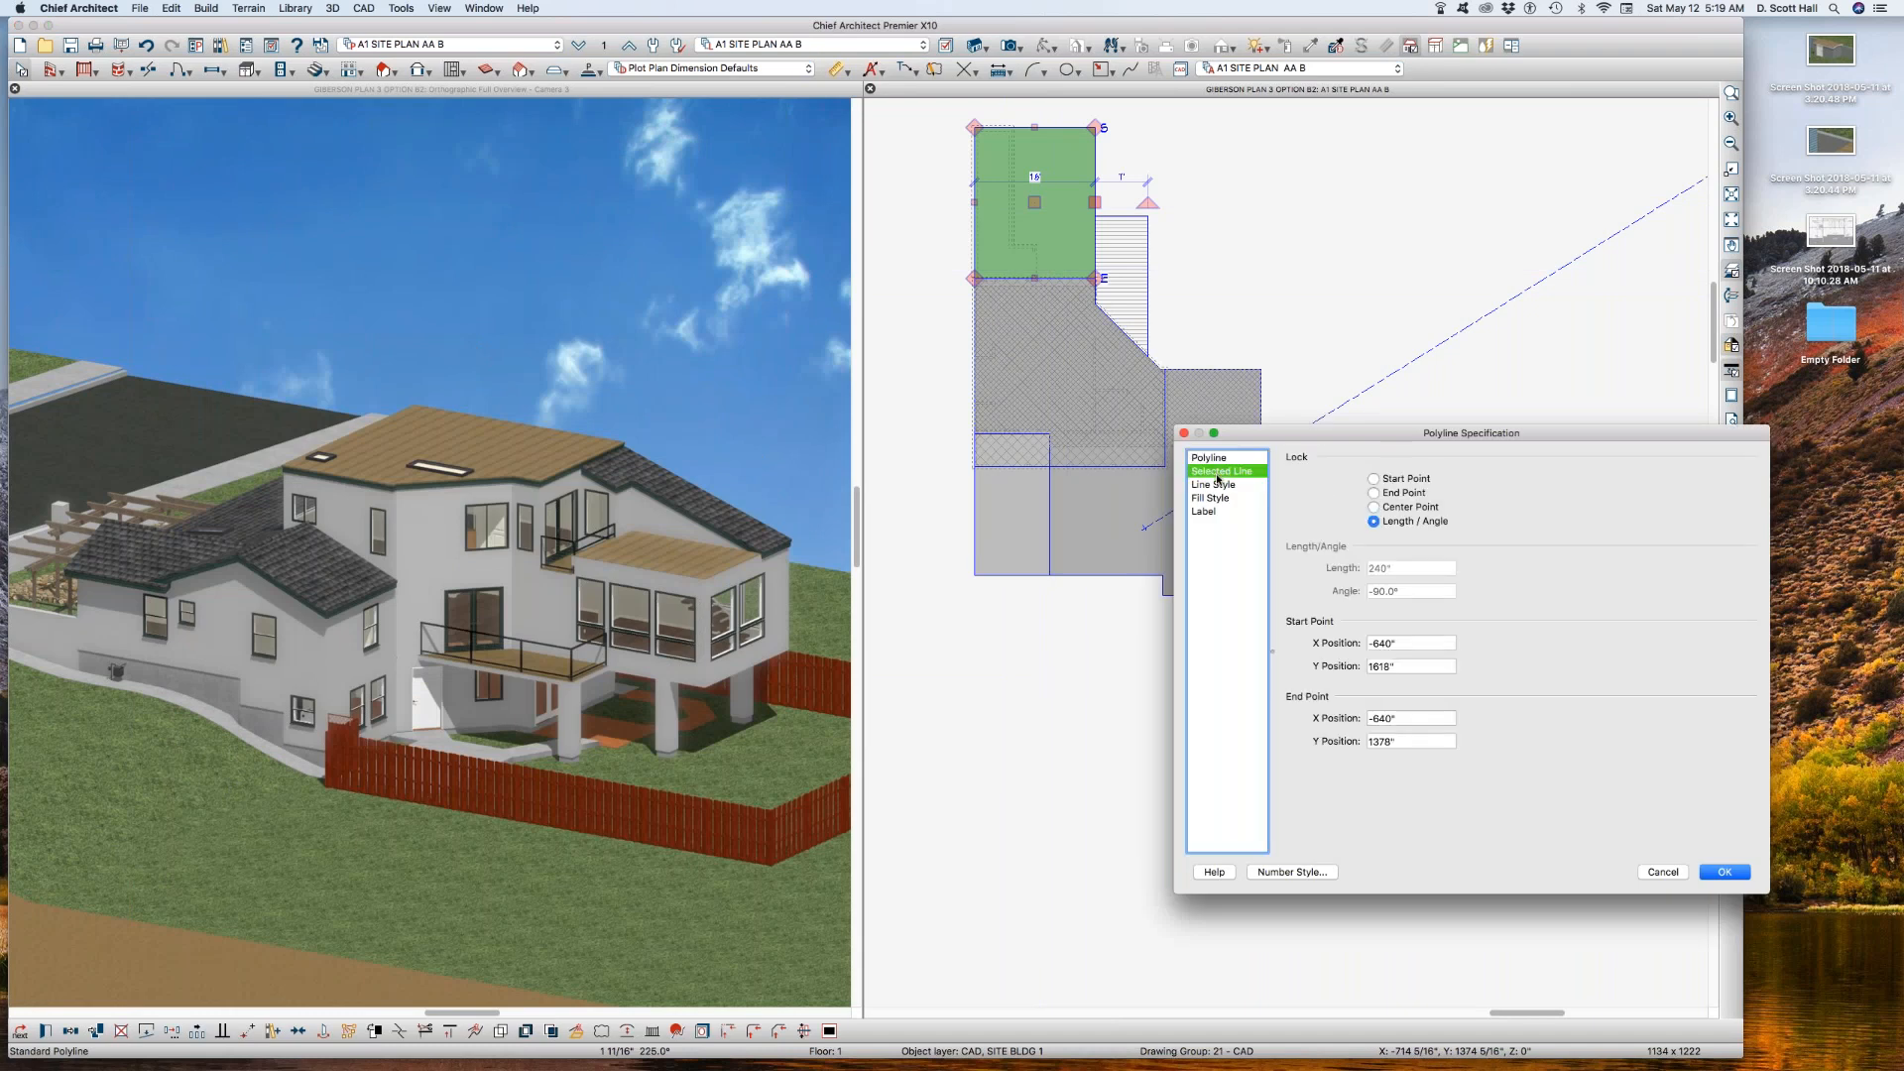
pyautogui.click(1218, 485)
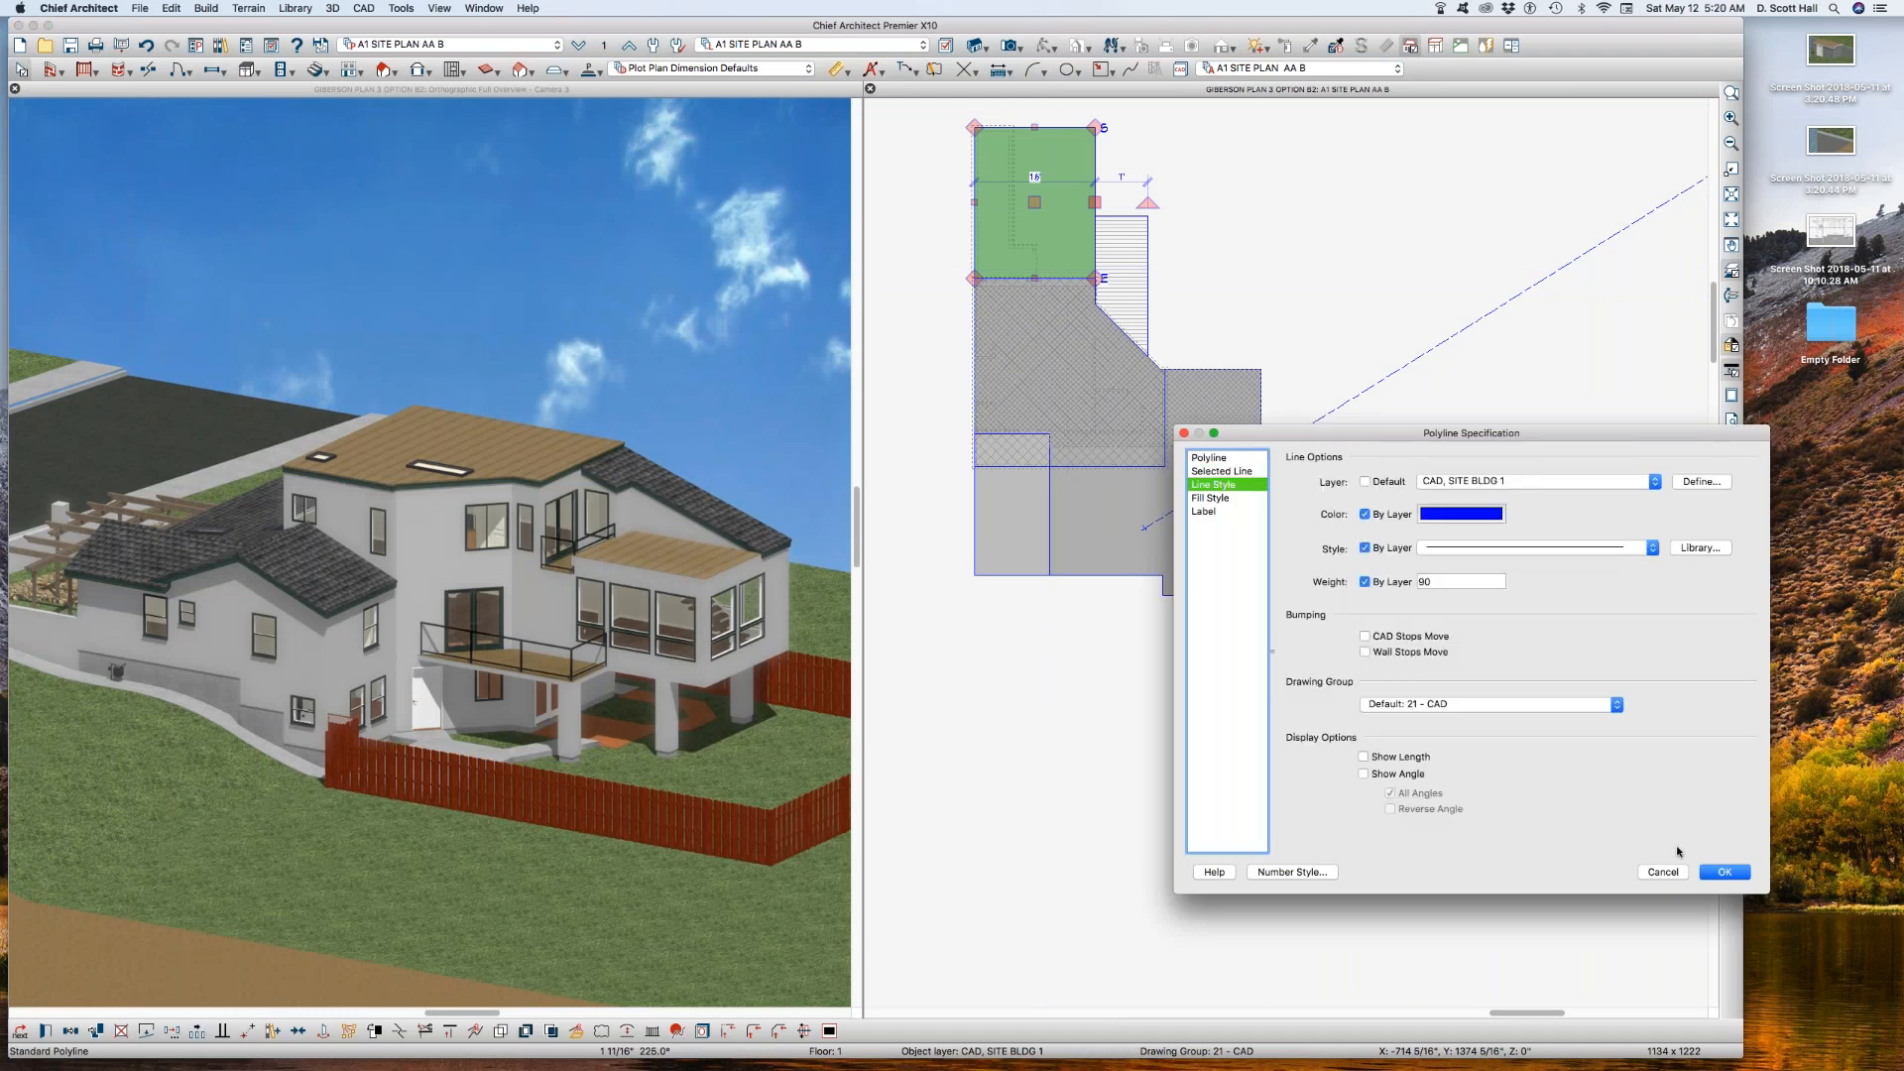
pyautogui.click(1658, 873)
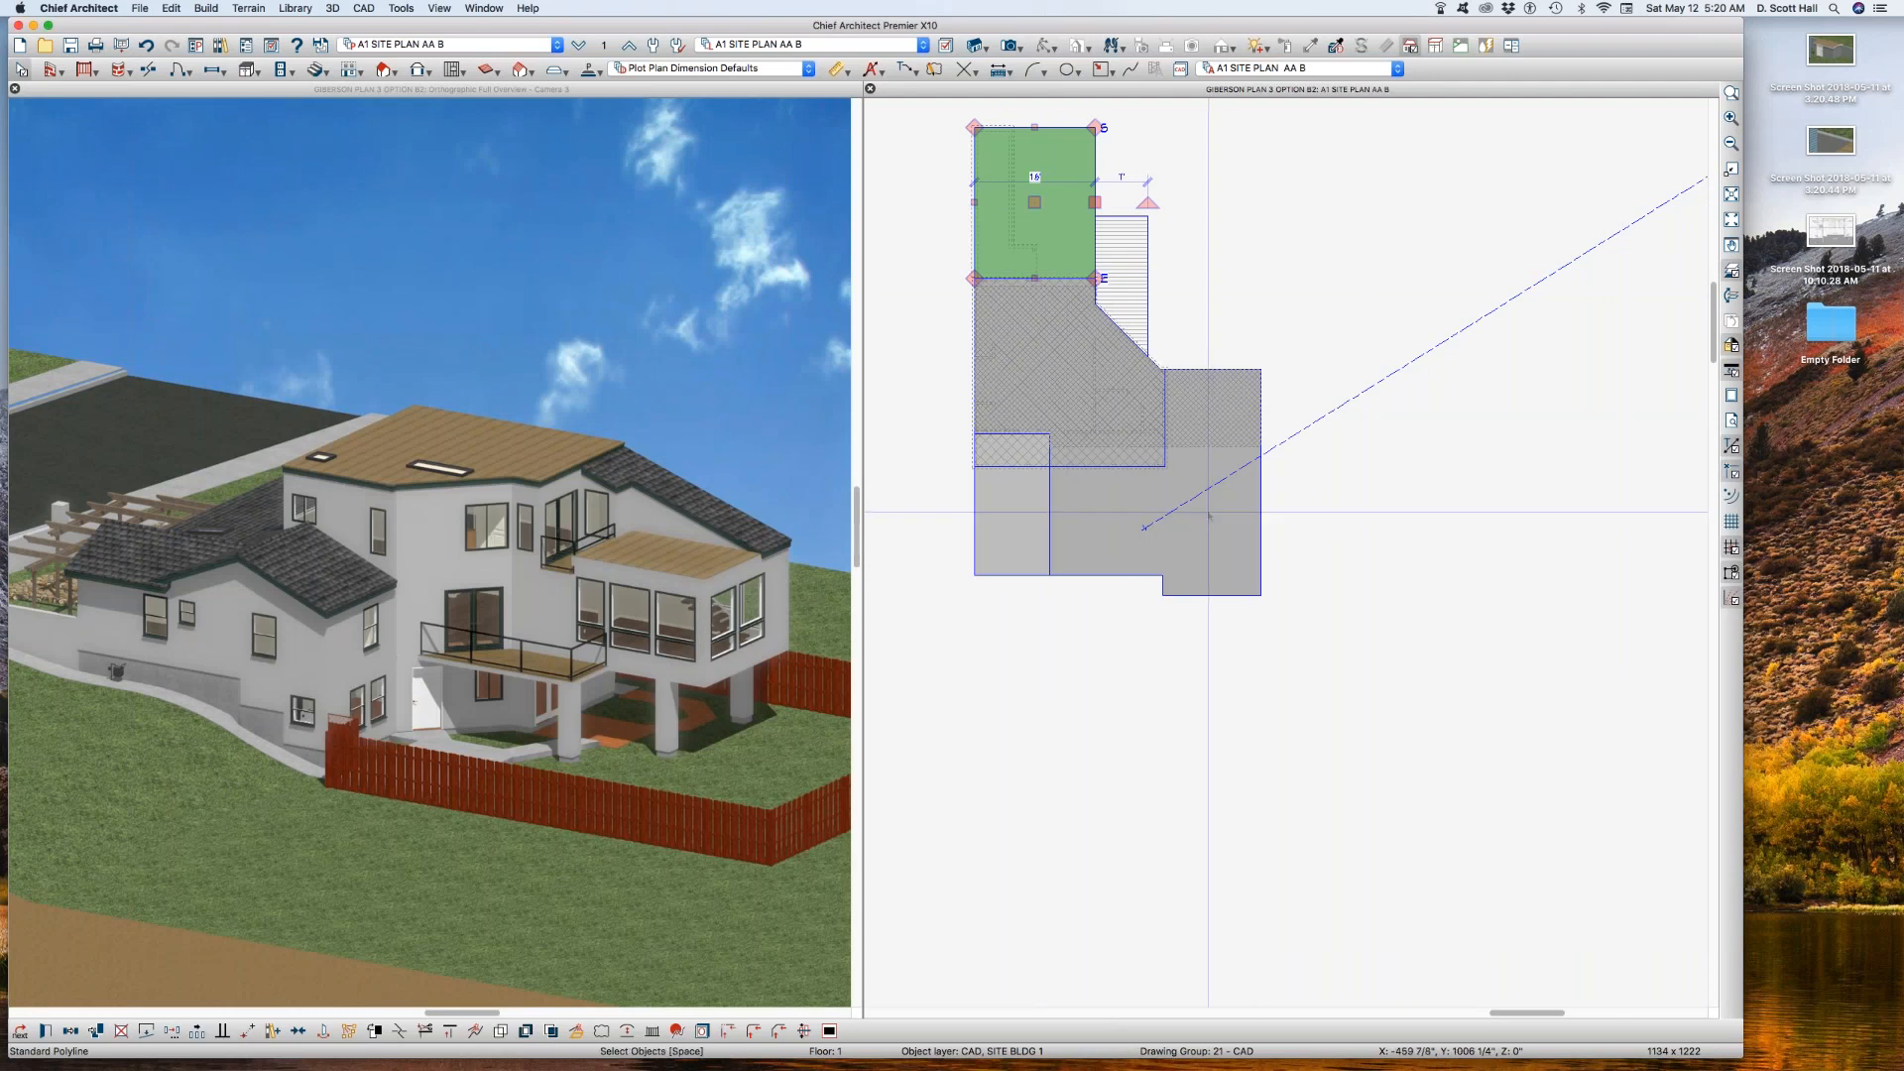
# Step: Move the angled polyline in the middle of the building, below the upper rectangle, onto the layer CAD, SITE BLDG 2
pyautogui.click(1014, 458)
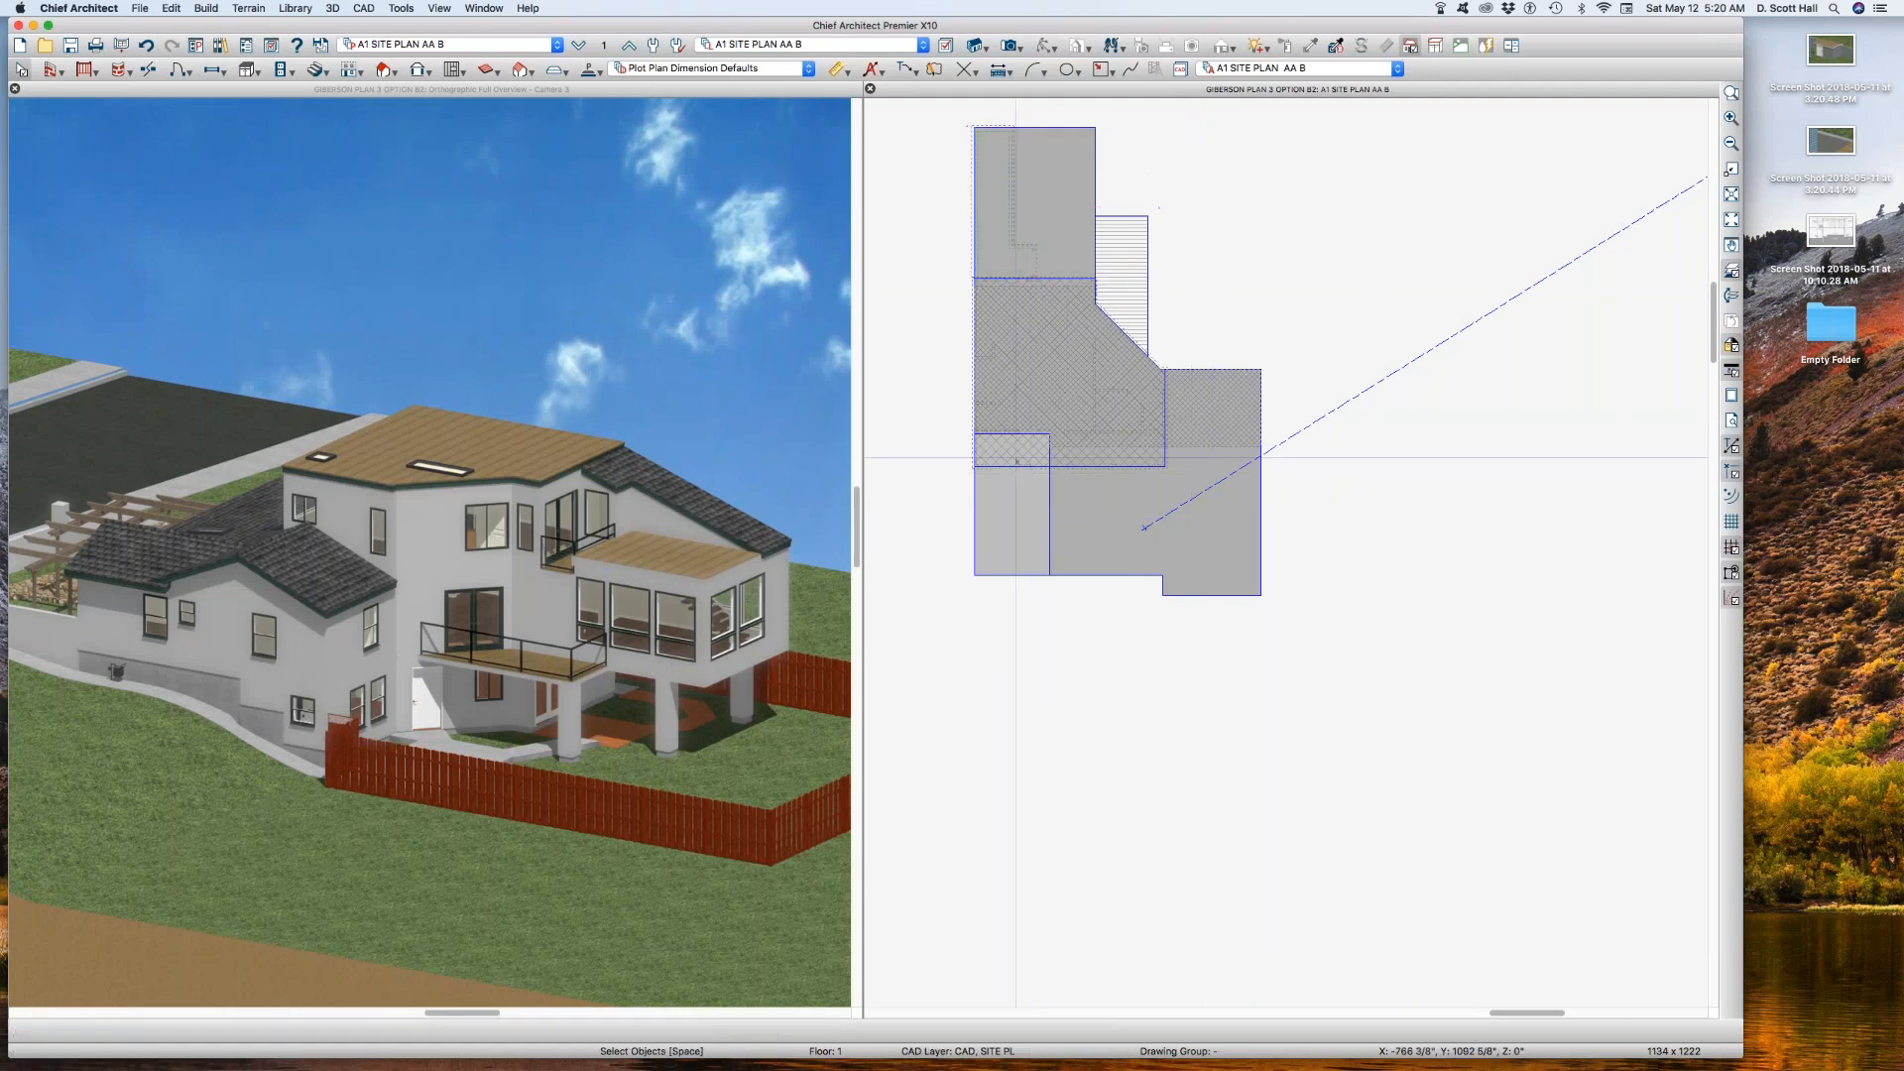
pyautogui.doubleClick(1139, 474)
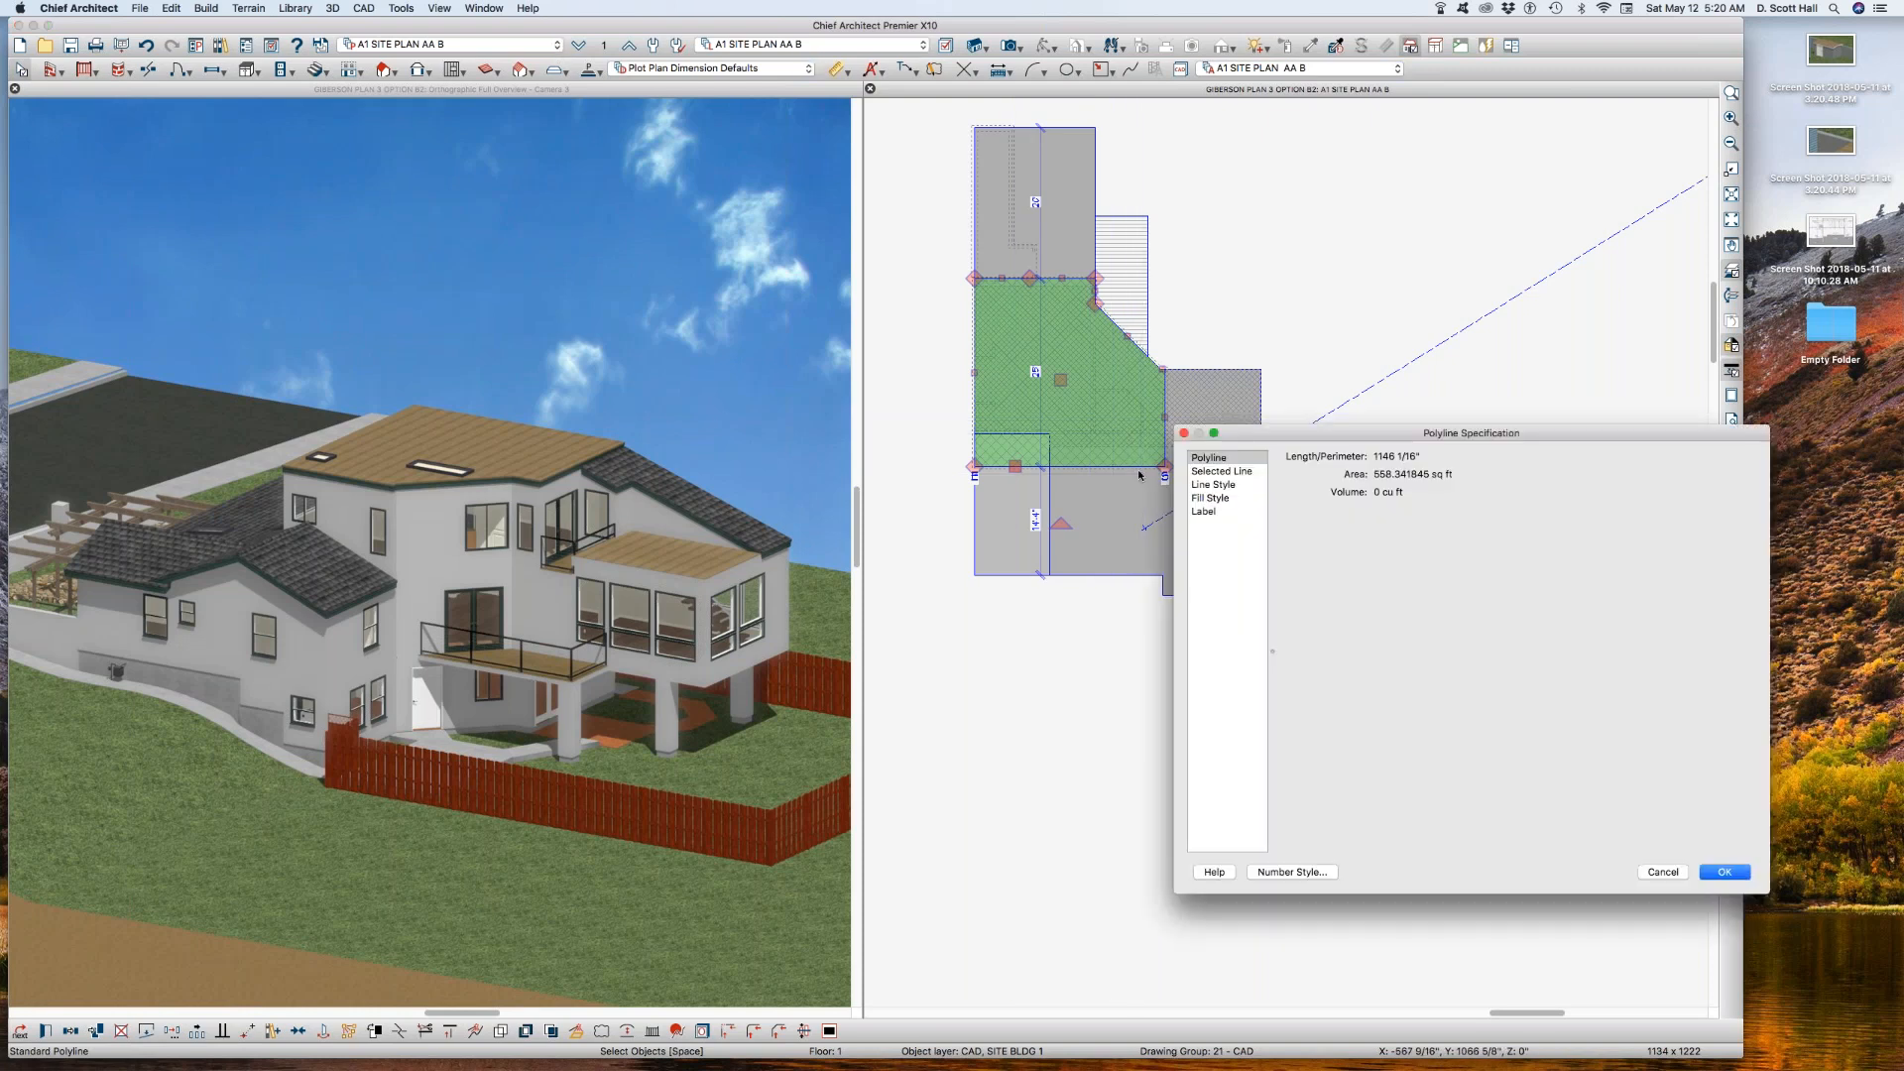
pyautogui.click(1229, 486)
pyautogui.click(1465, 481)
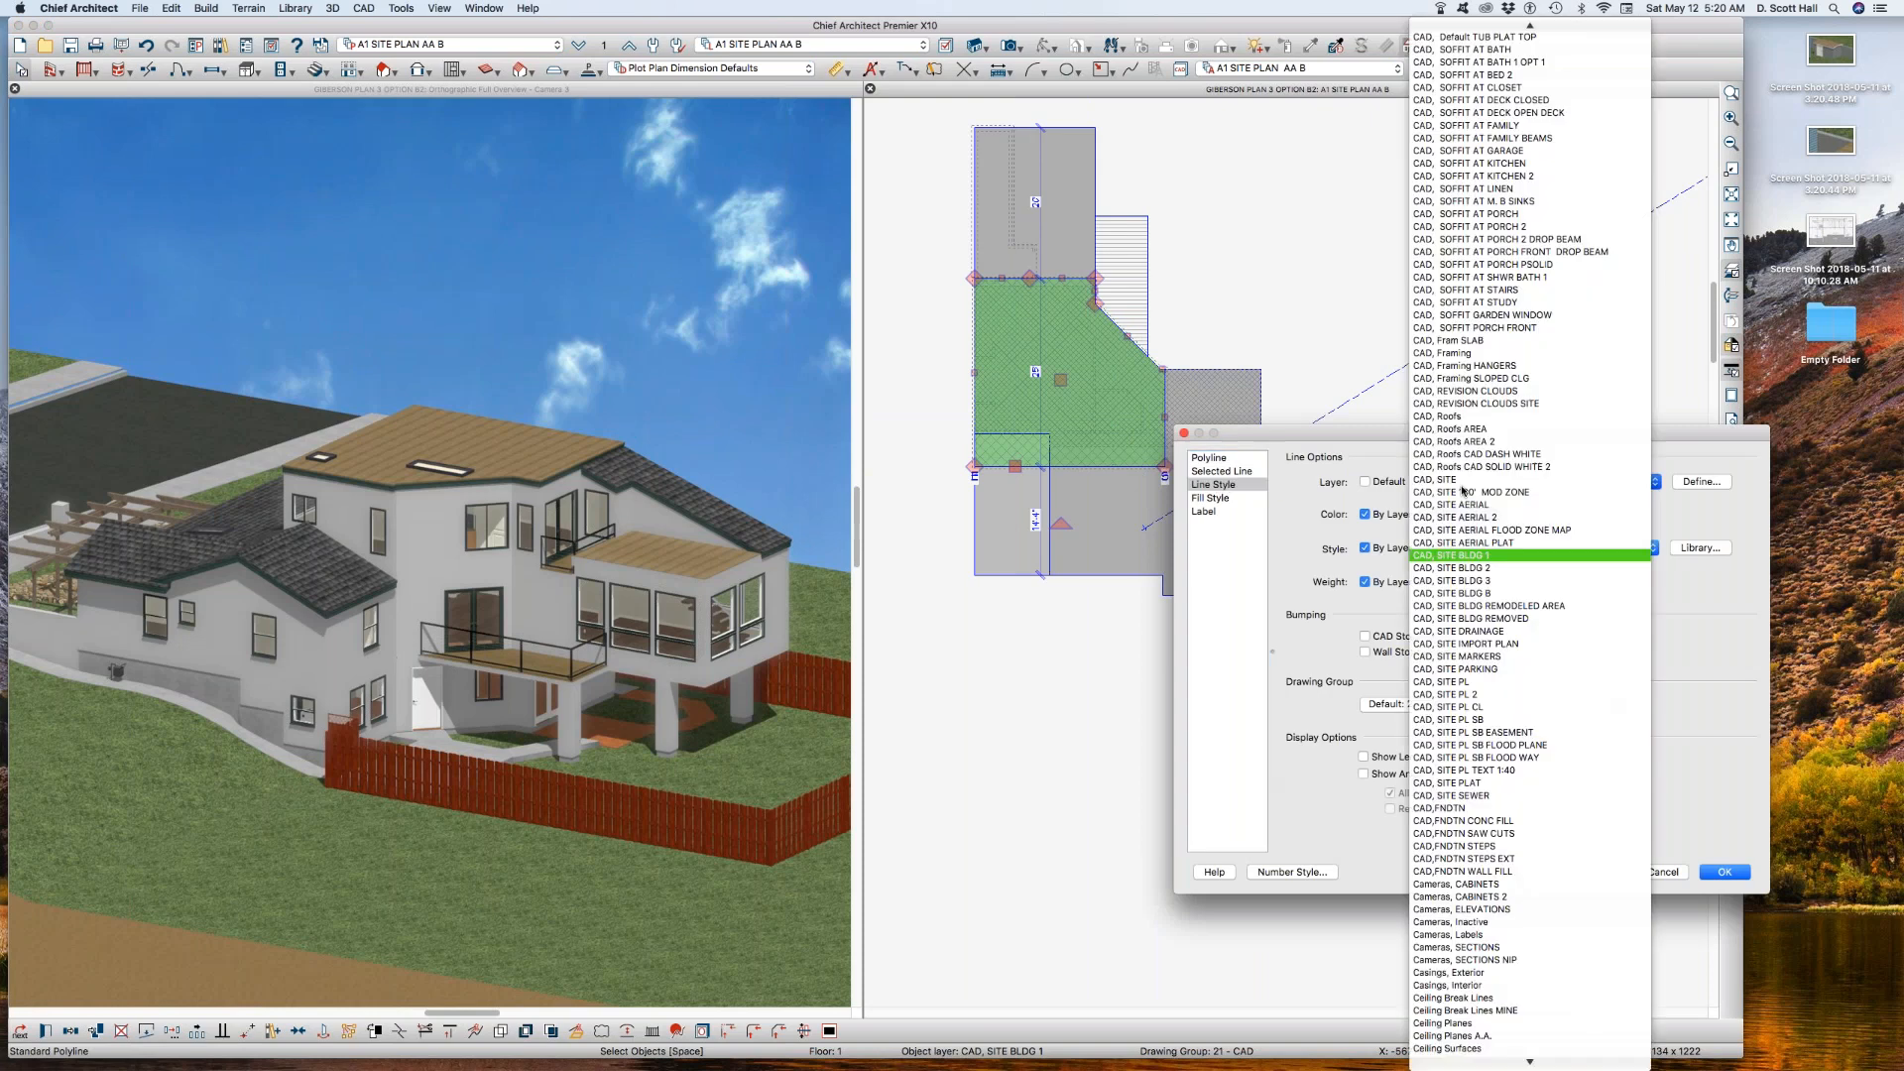
pyautogui.click(1498, 572)
pyautogui.press('Return')
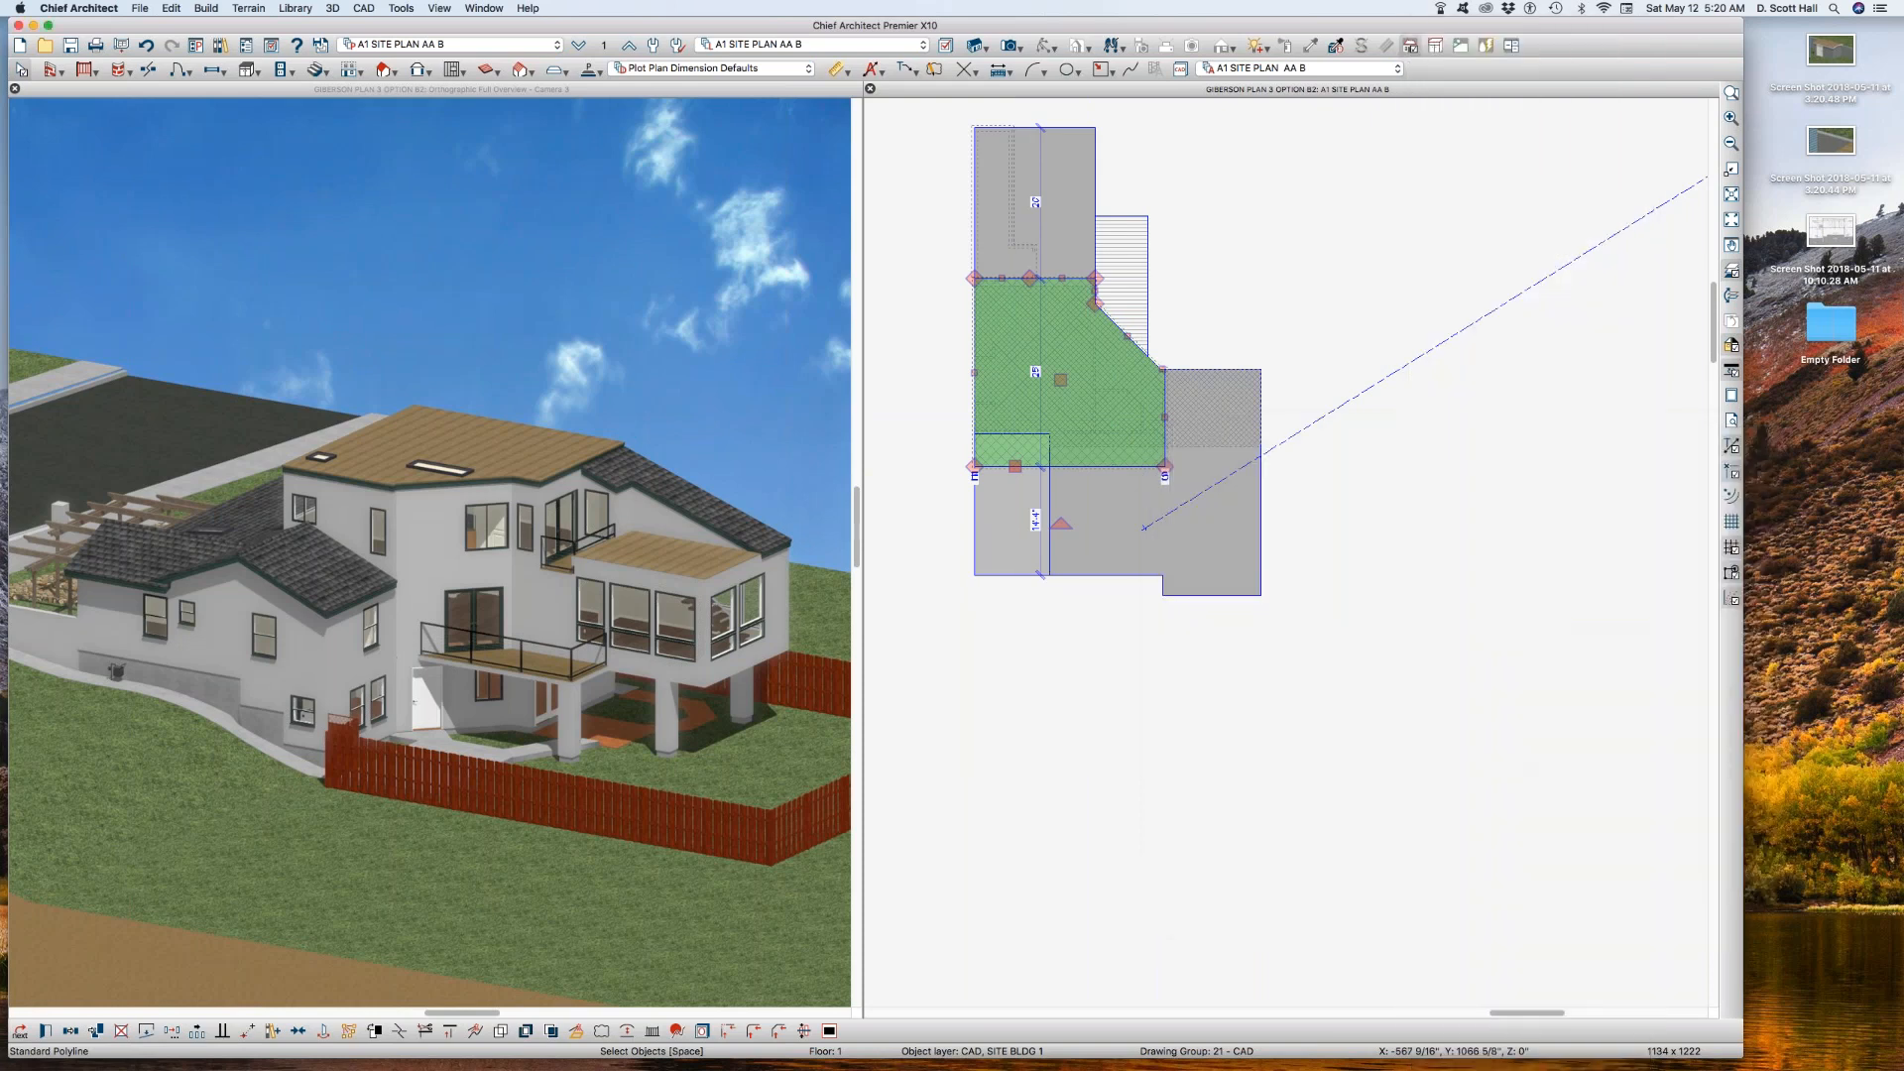
pyautogui.click(1214, 682)
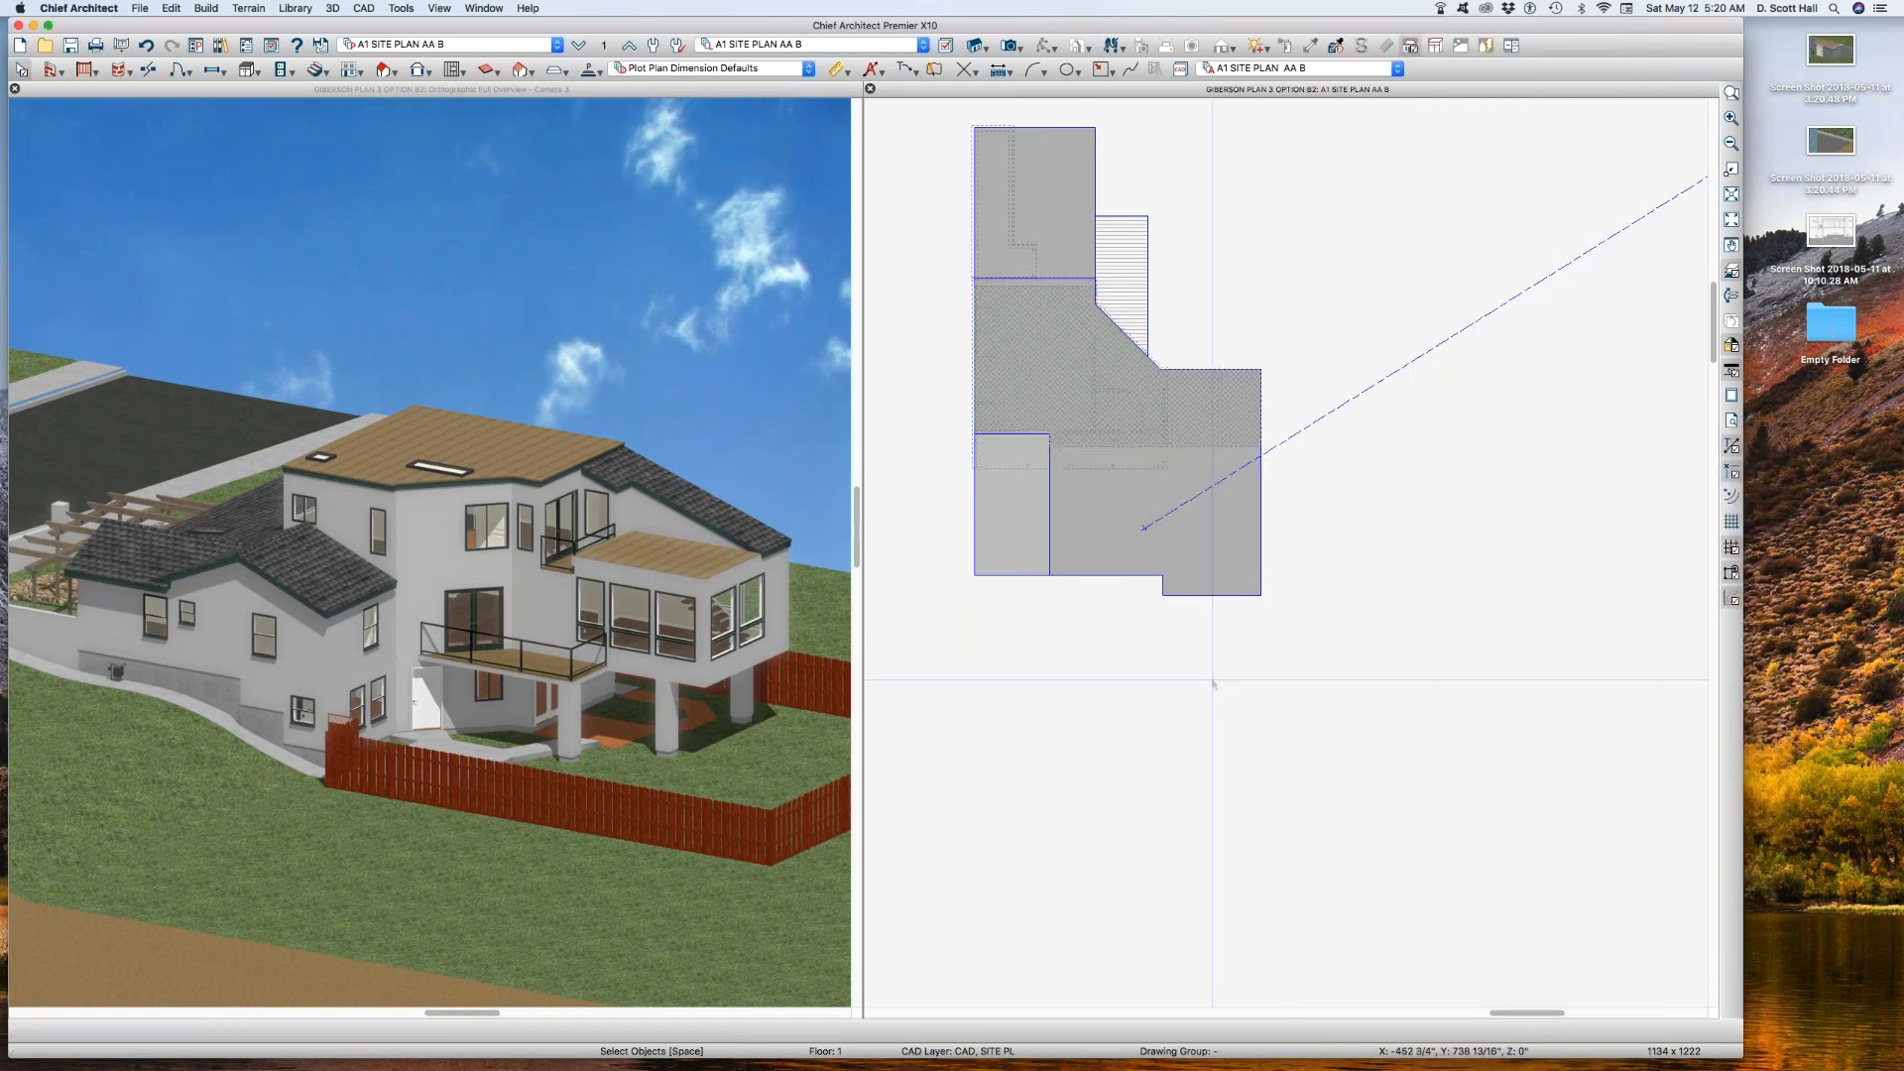
# Step: Check the remaining visible building polylines by selecting them one after another
pyautogui.click(1081, 575)
pyautogui.click(1028, 534)
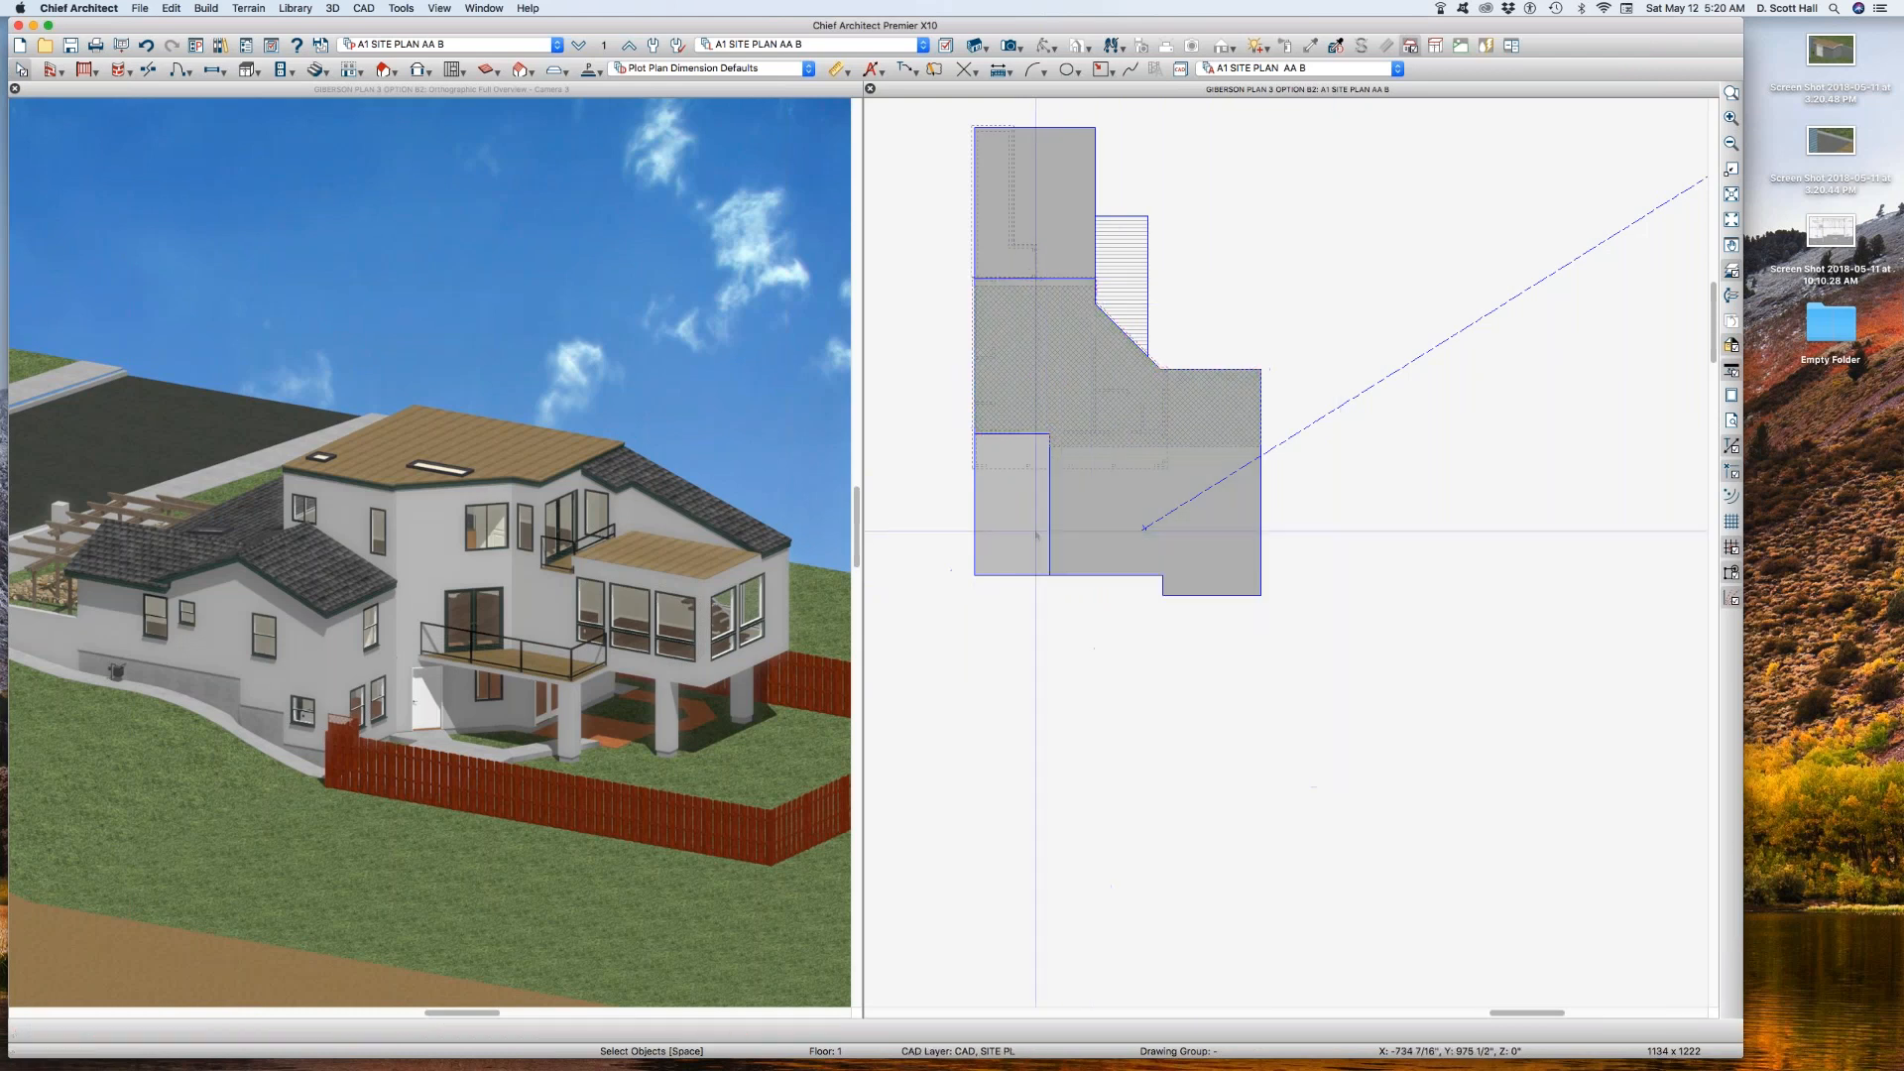
pyautogui.click(1199, 453)
pyautogui.click(1176, 407)
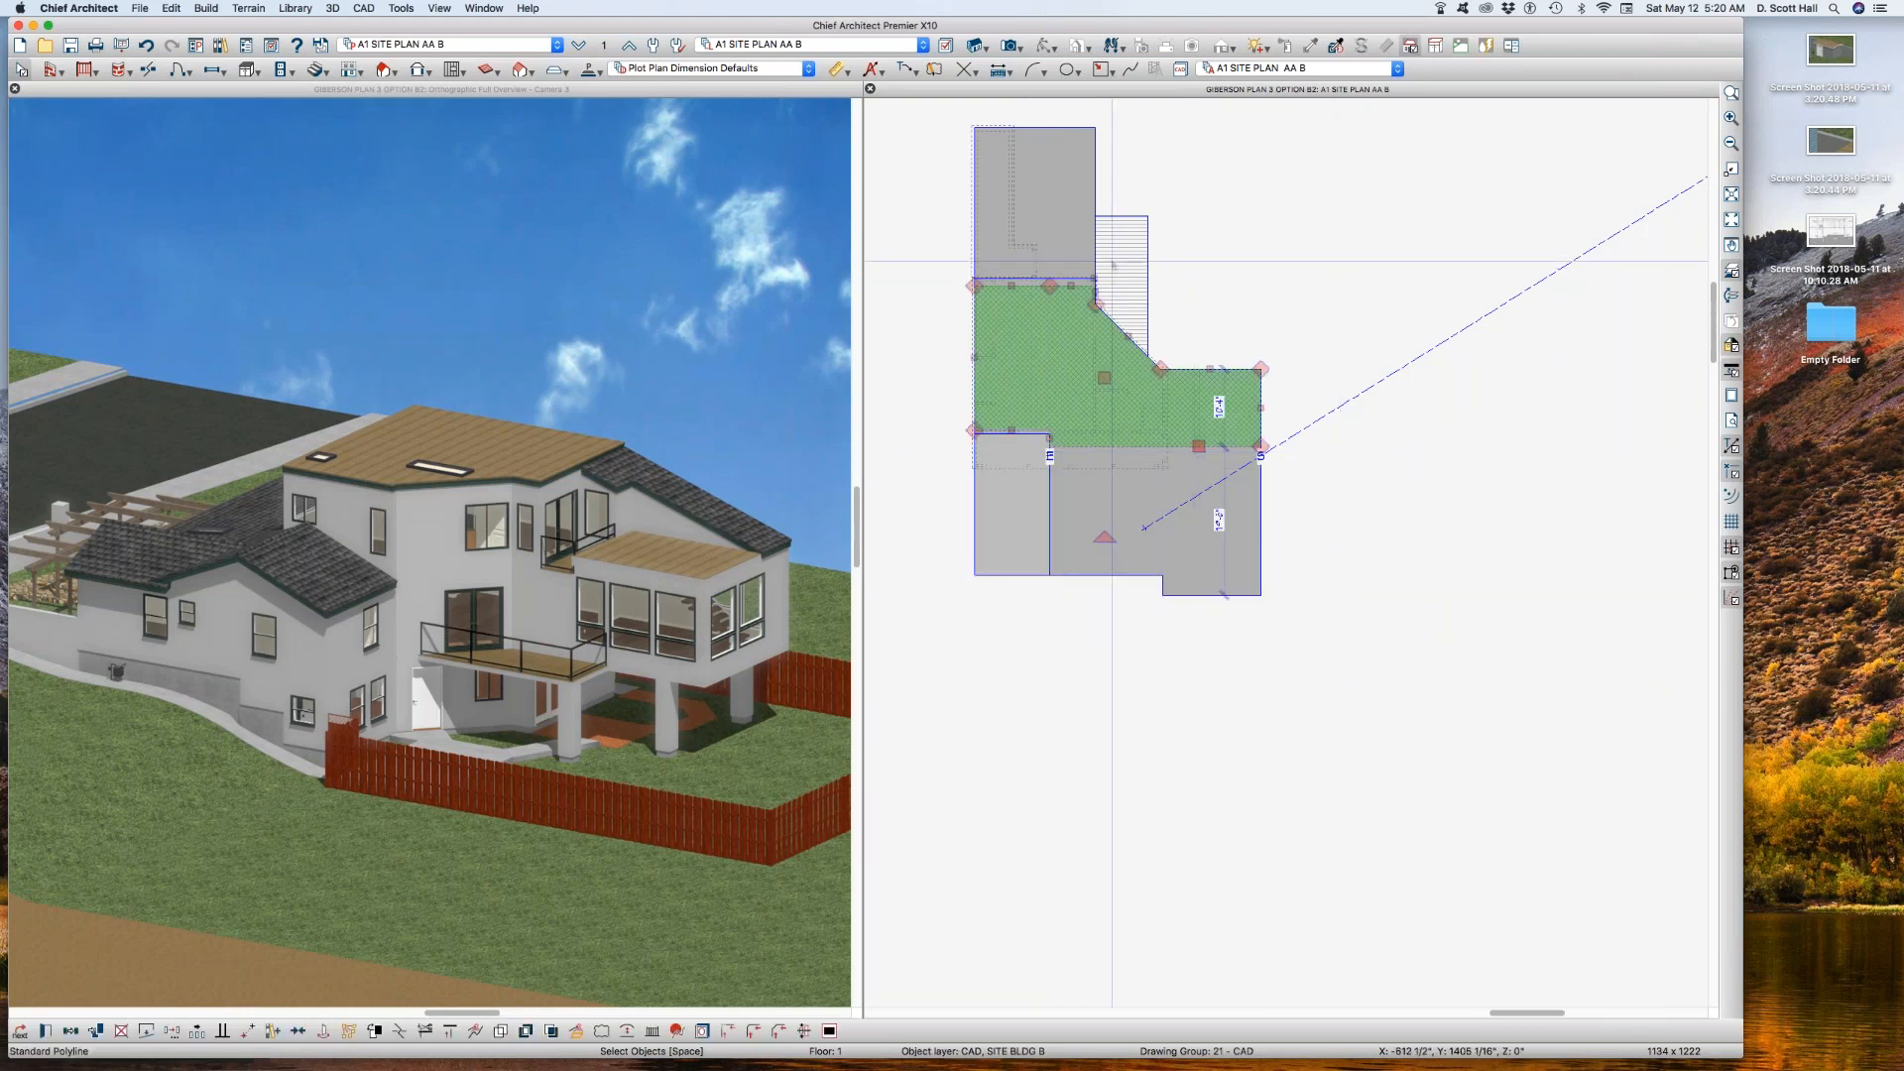
pyautogui.click(1121, 243)
pyautogui.click(1085, 192)
pyautogui.click(1345, 221)
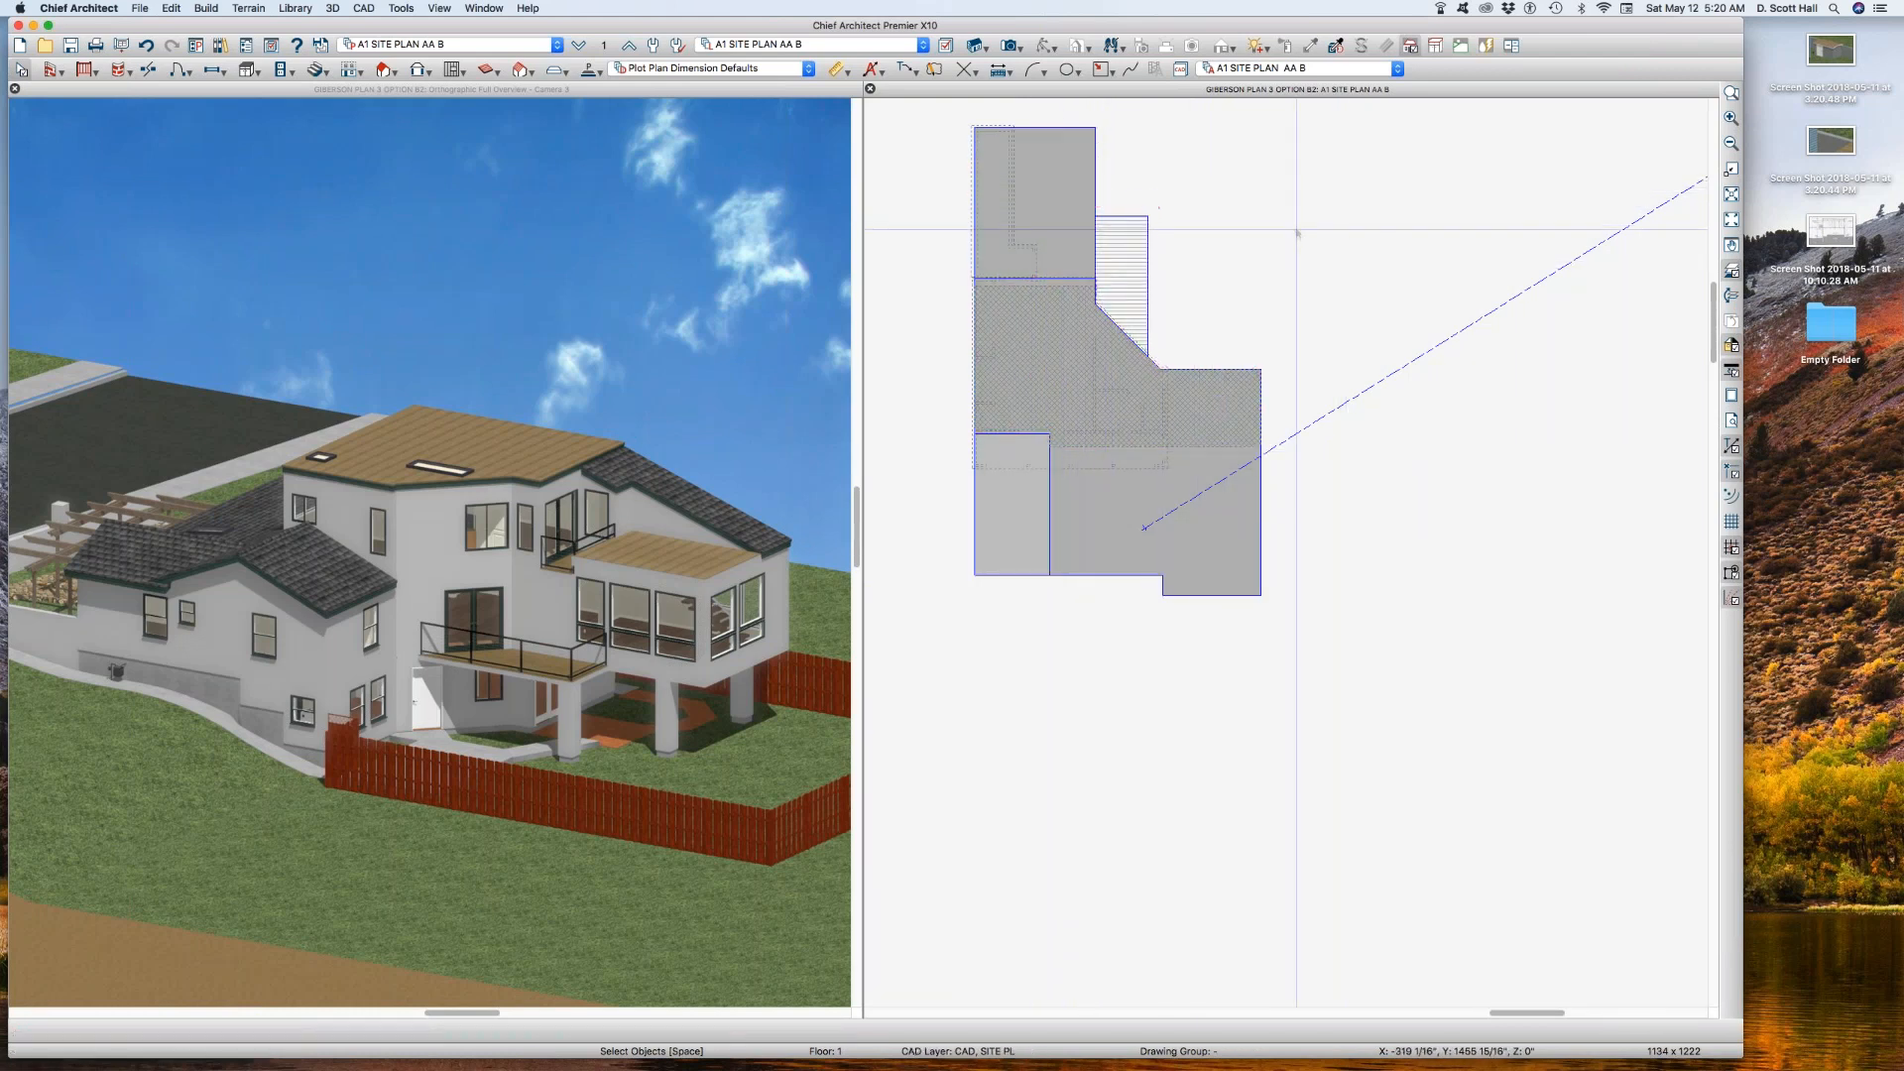
# Step: Hide the layers CAD, SITE BLDG 1 and CAD, SITE BLDG 3, keeping CAD, SITE BLDG B displayed
pyautogui.press('l')
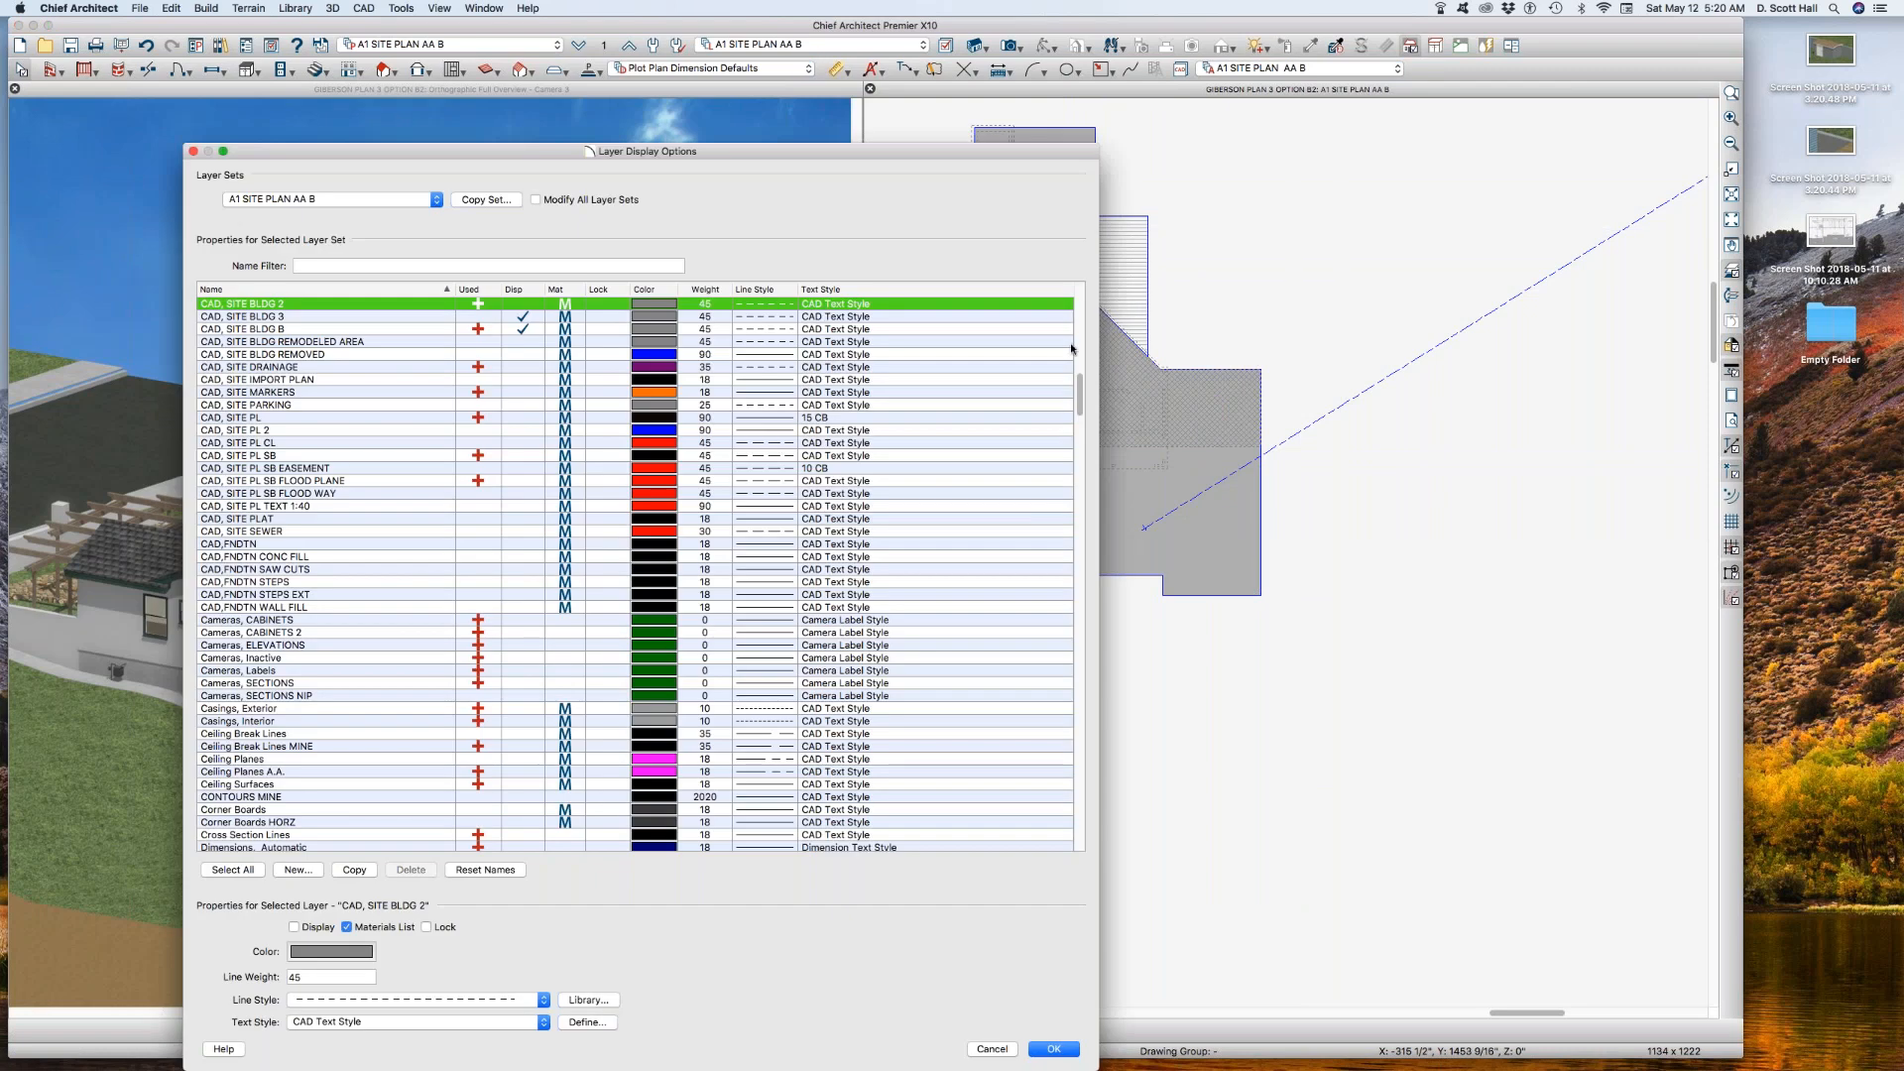
pyautogui.scroll(3, 451, 381)
pyautogui.click(525, 398)
pyautogui.click(525, 389)
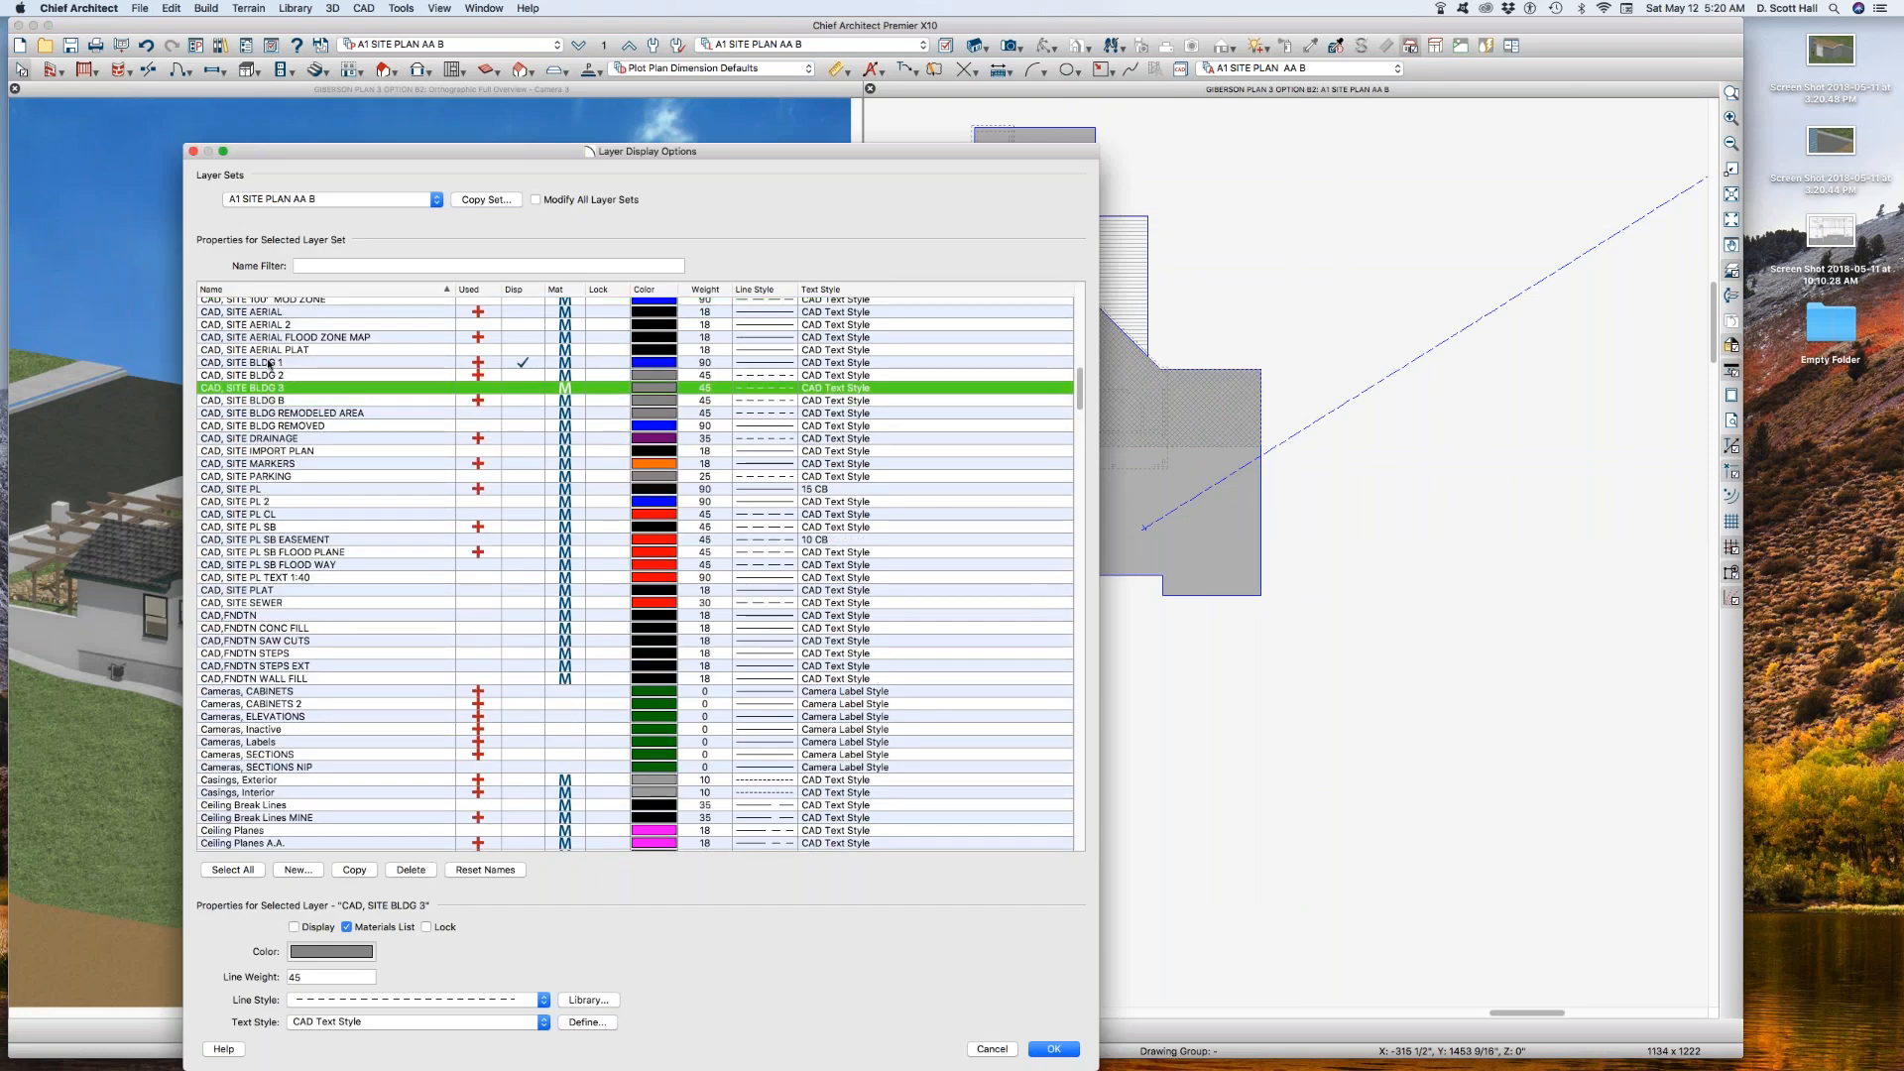
pyautogui.click(512, 401)
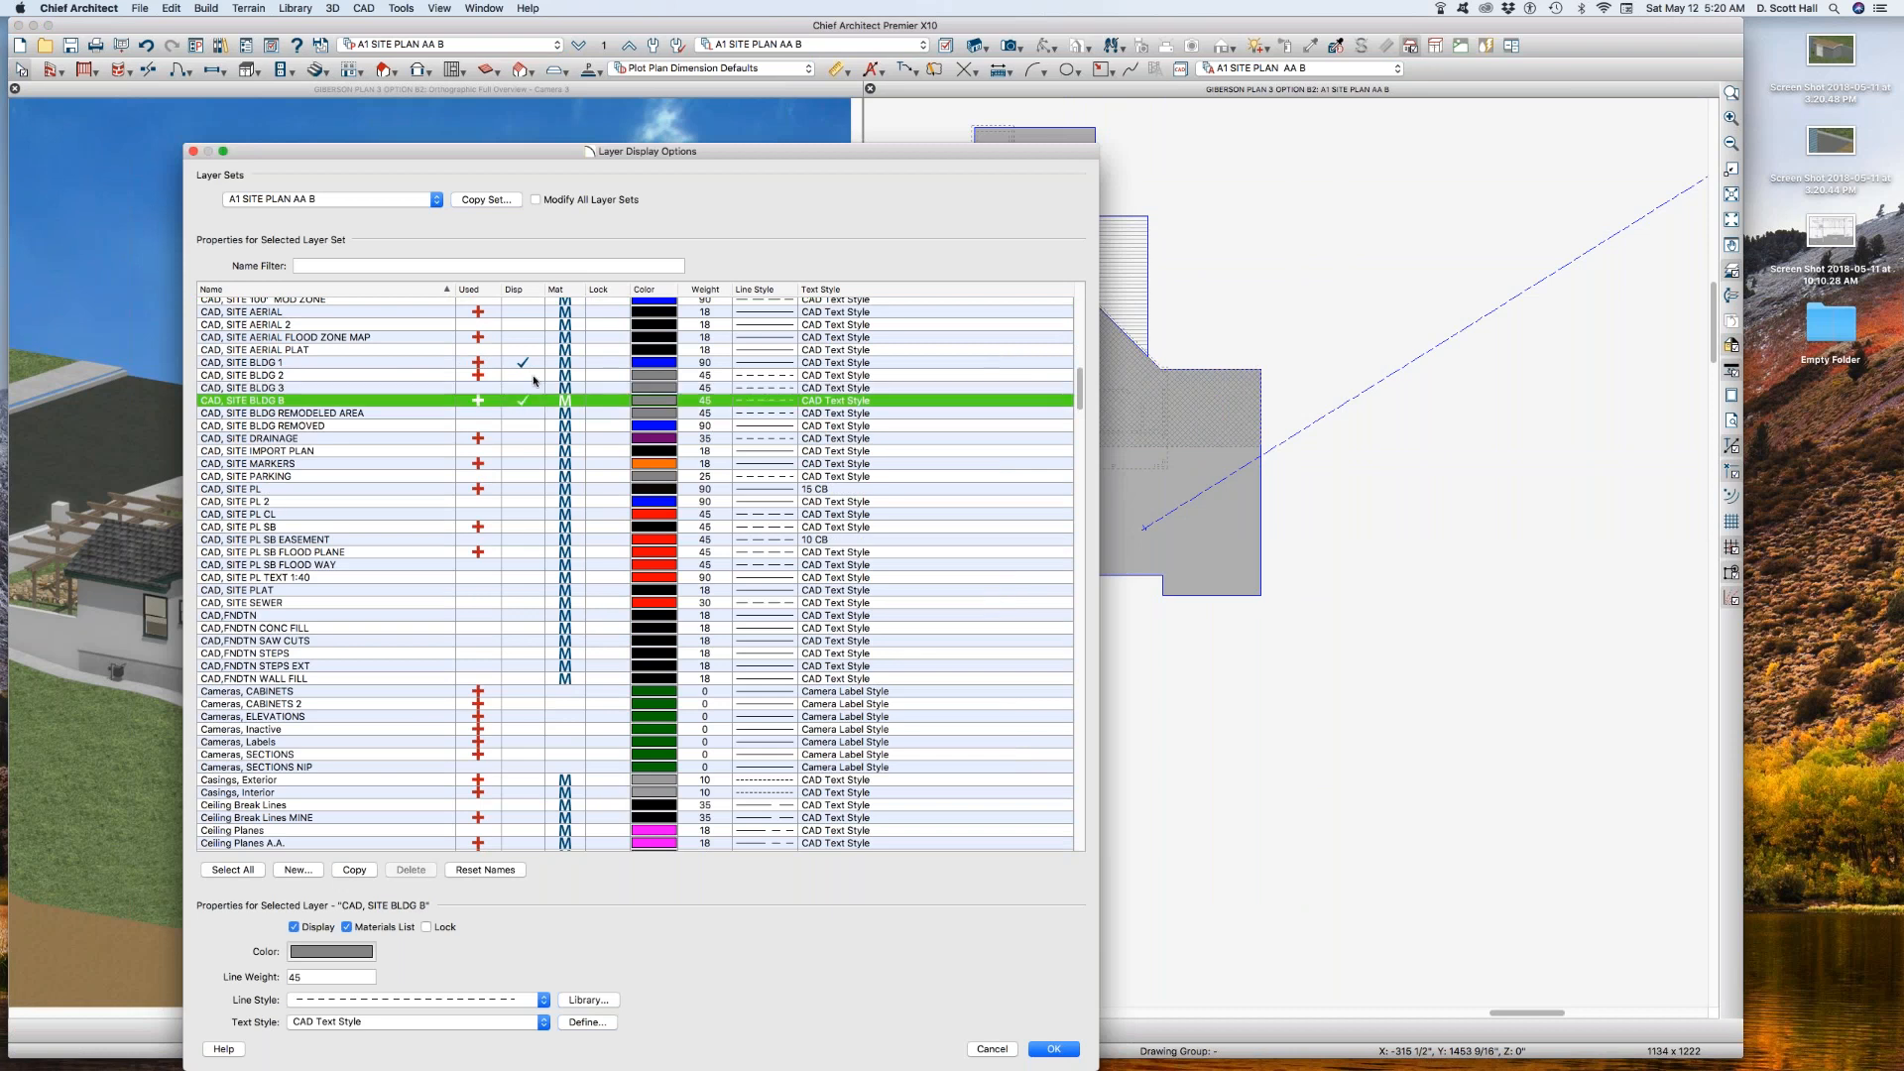
pyautogui.click(523, 363)
pyautogui.press('Return')
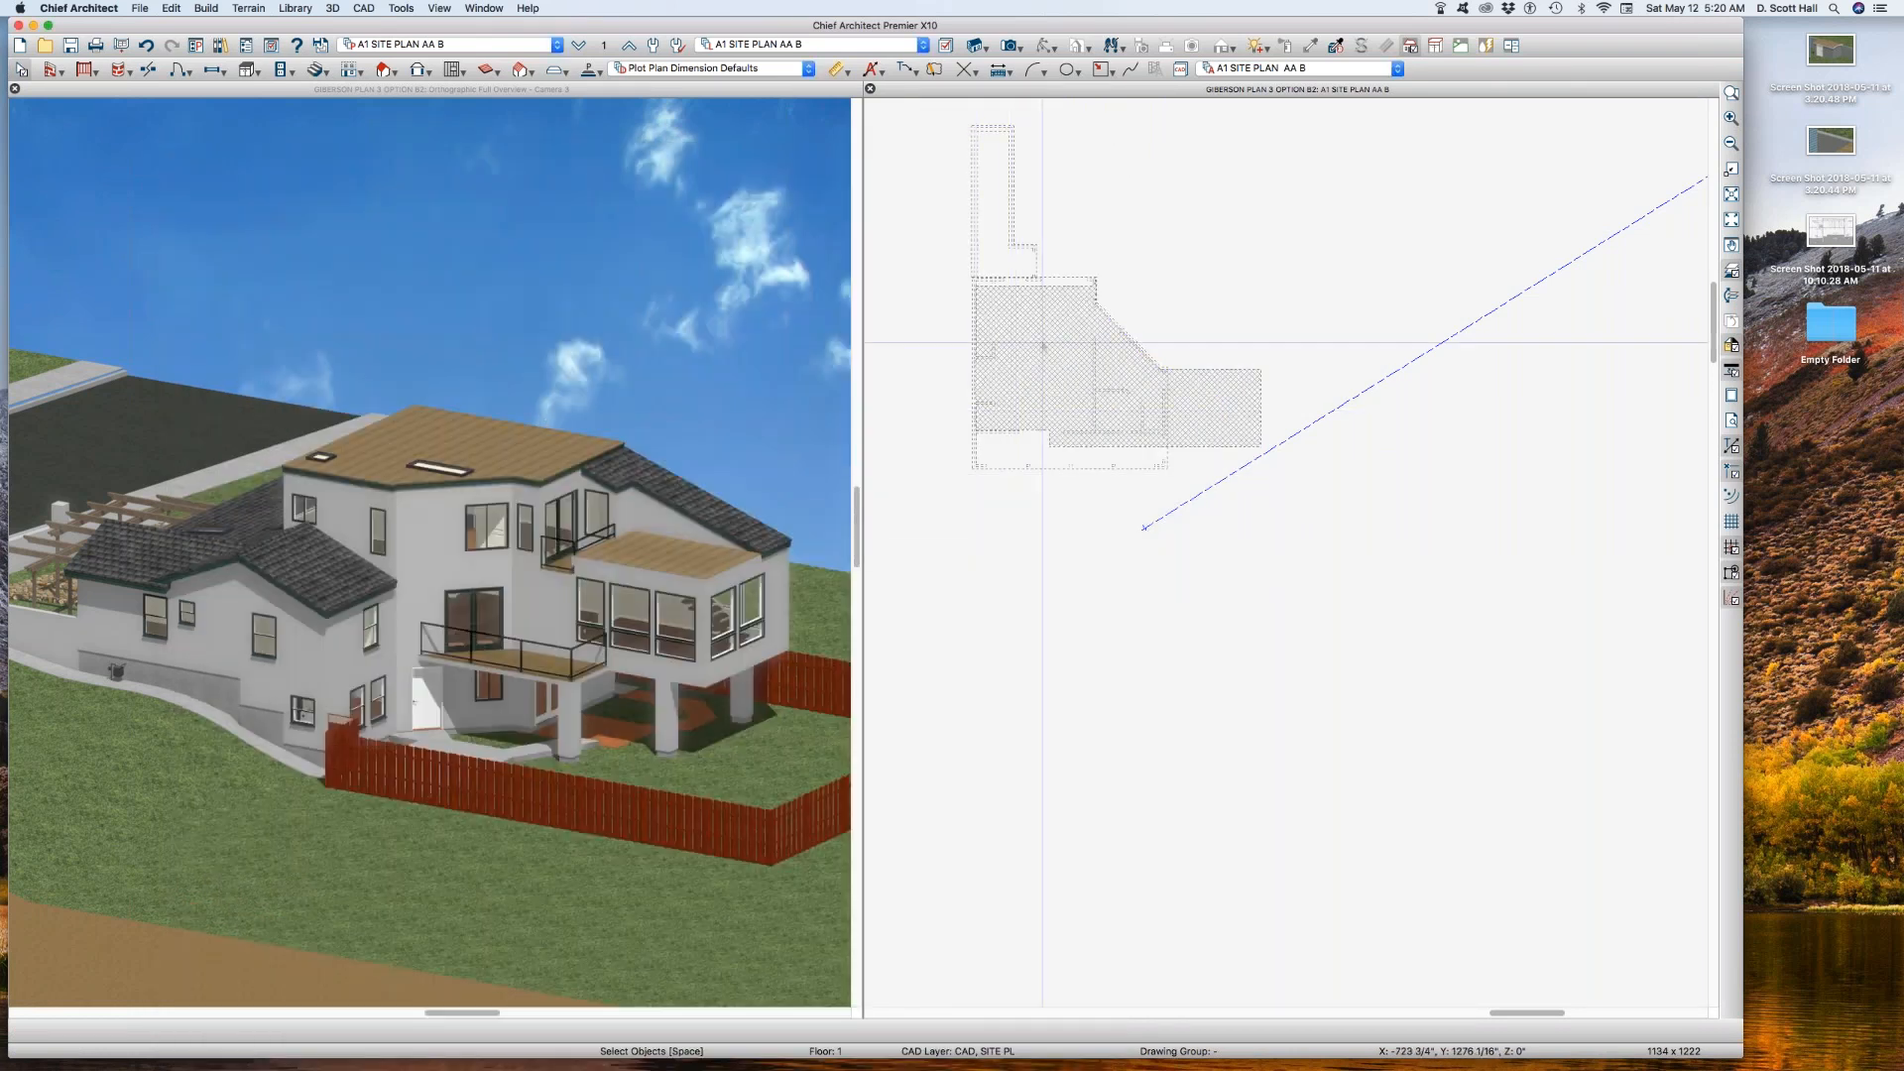
# Step: Examine the hatched option B building polyline up close by selecting and deselecting it
pyautogui.click(1011, 342)
pyautogui.scroll(2, 991, 362)
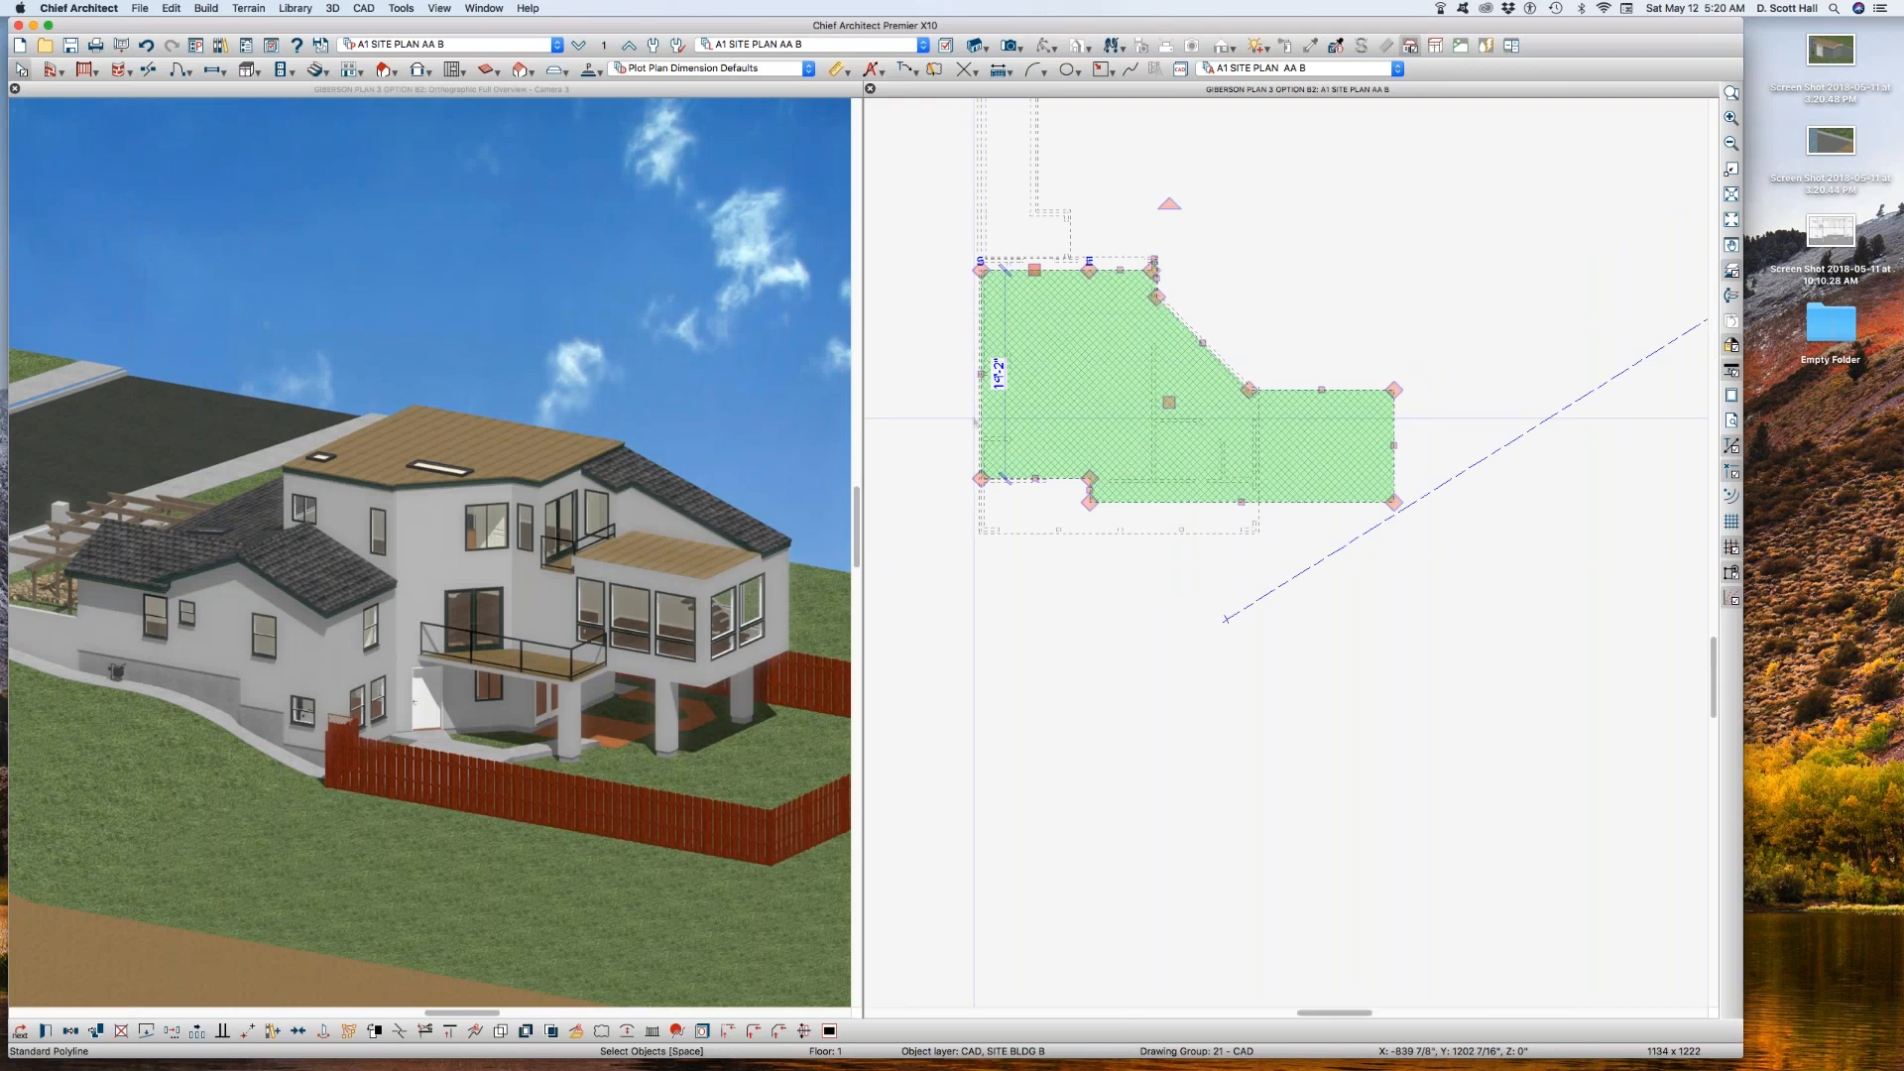
pyautogui.scroll(-1, 968, 402)
pyautogui.scroll(1, 964, 397)
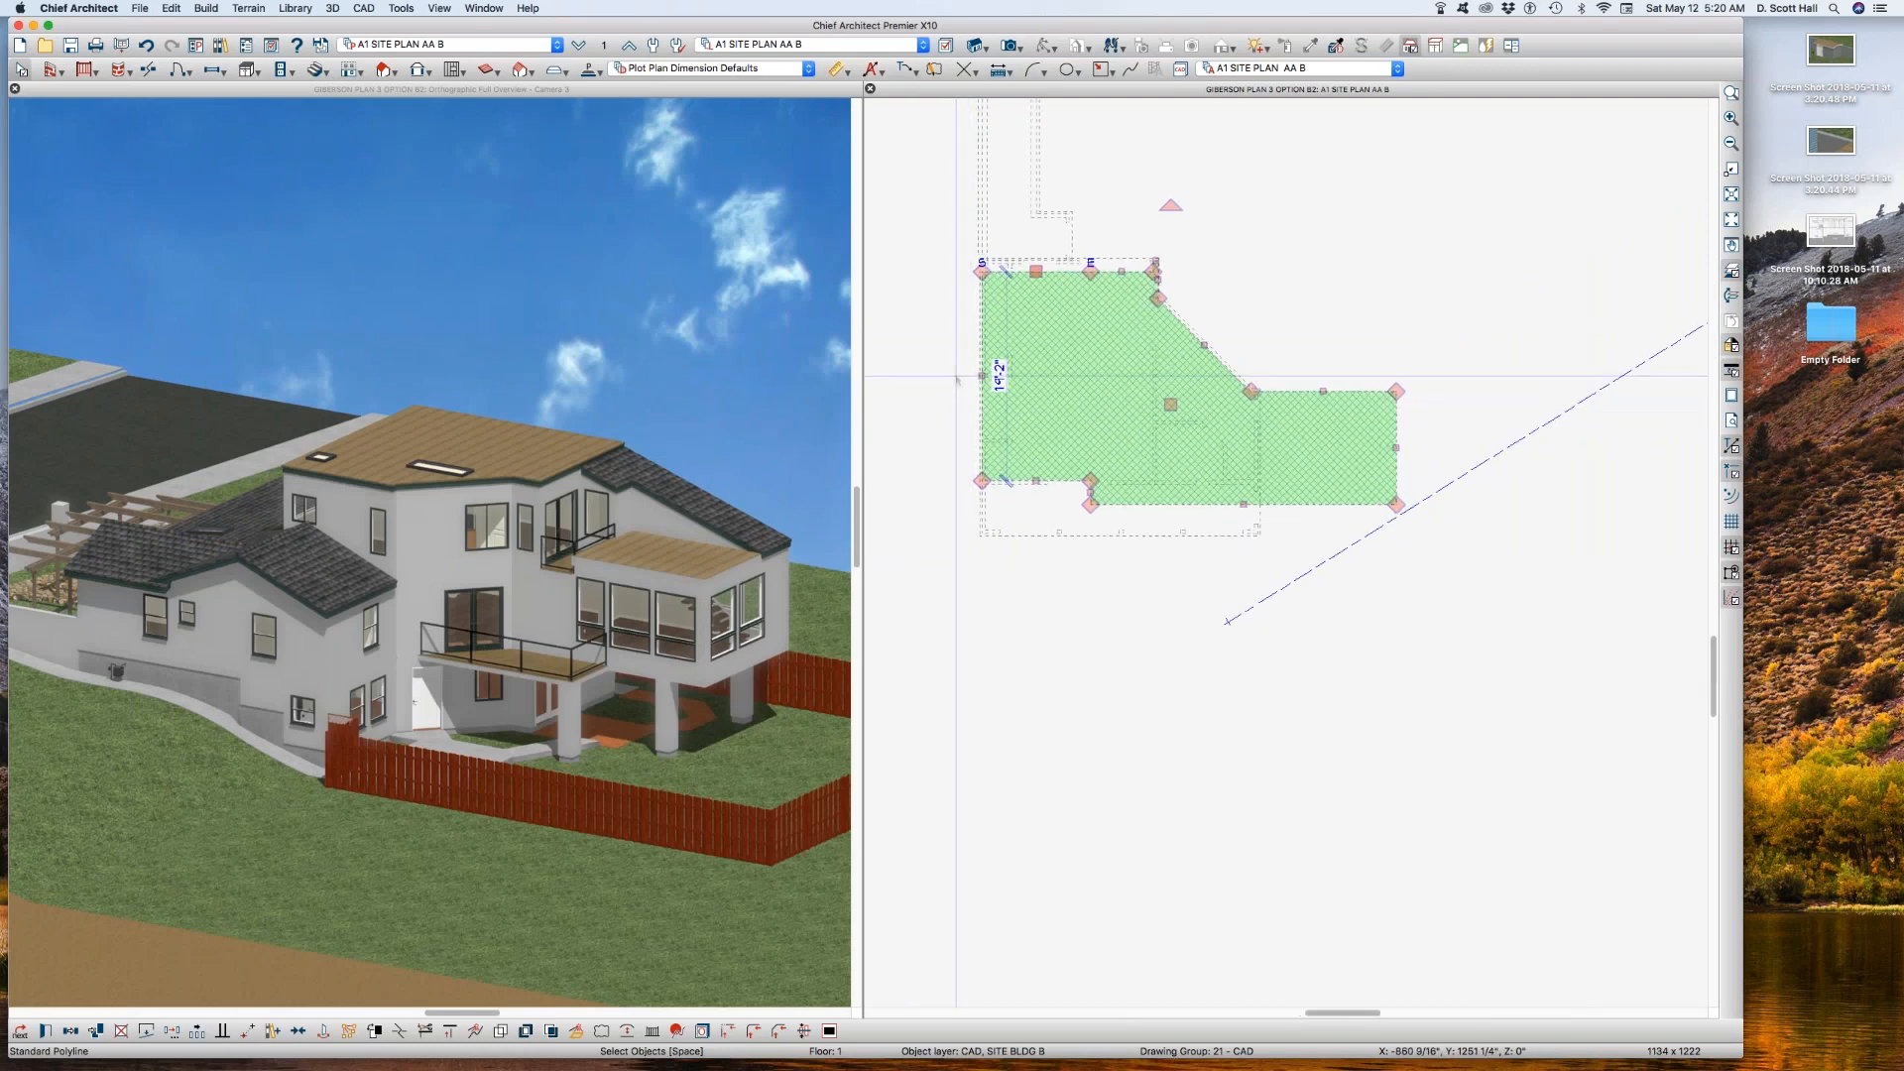
pyautogui.click(919, 357)
pyautogui.scroll(1, 959, 292)
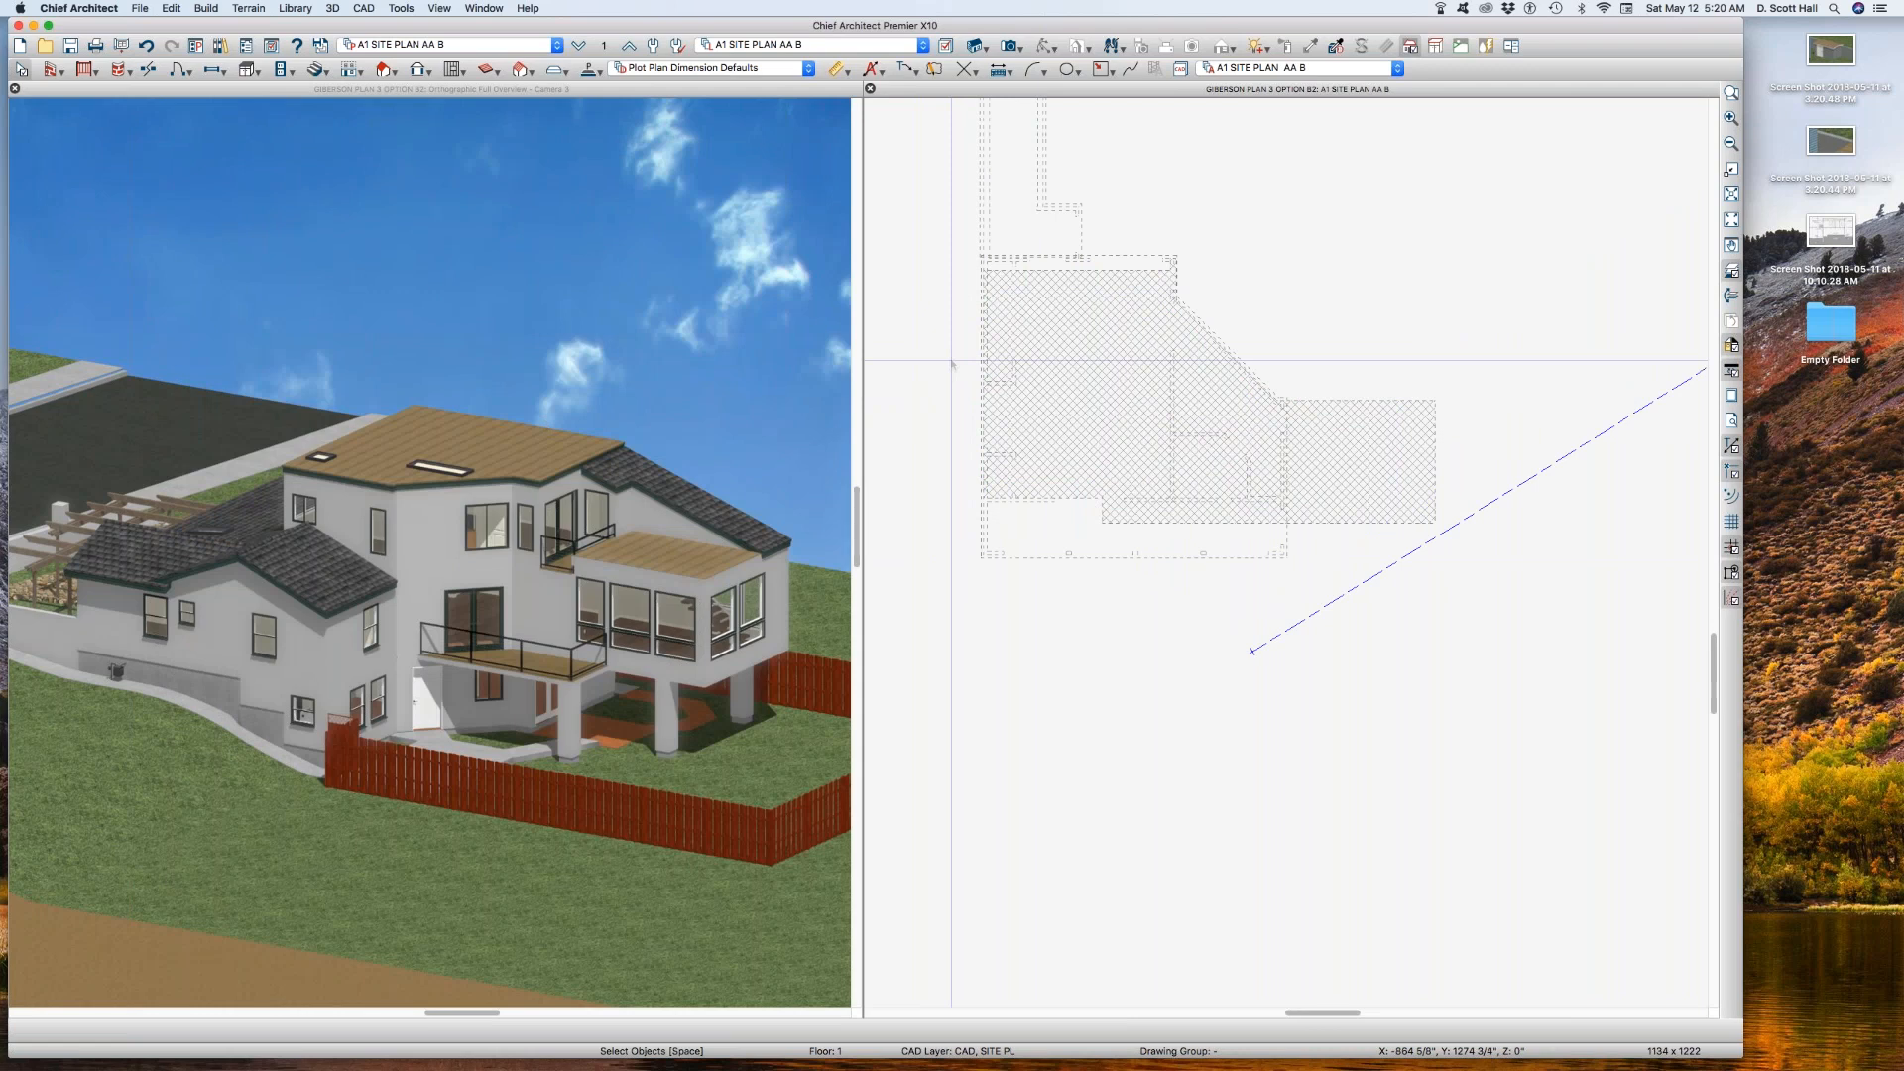
# Step: Display the building polyline's Polylines, Labels layer and set that layer's text style to 20 CB
pyautogui.click(1101, 345)
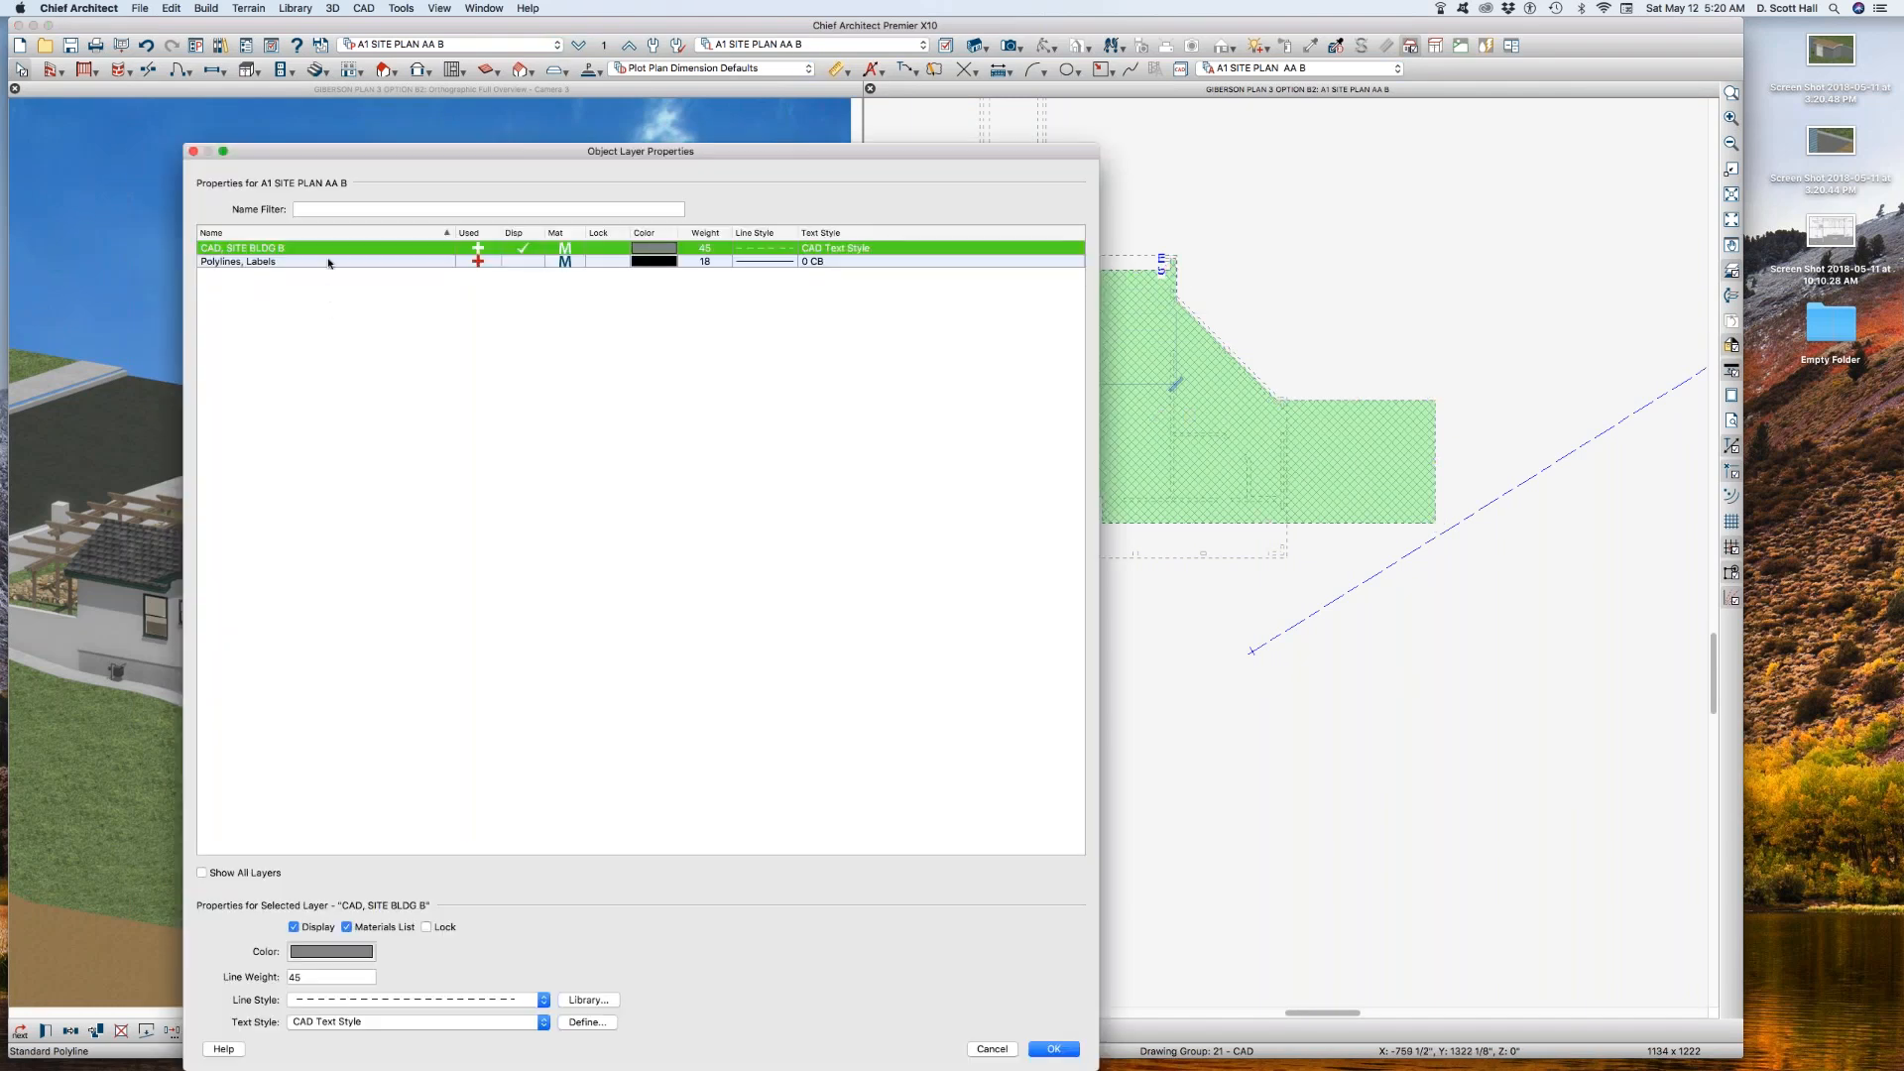
pyautogui.click(329, 261)
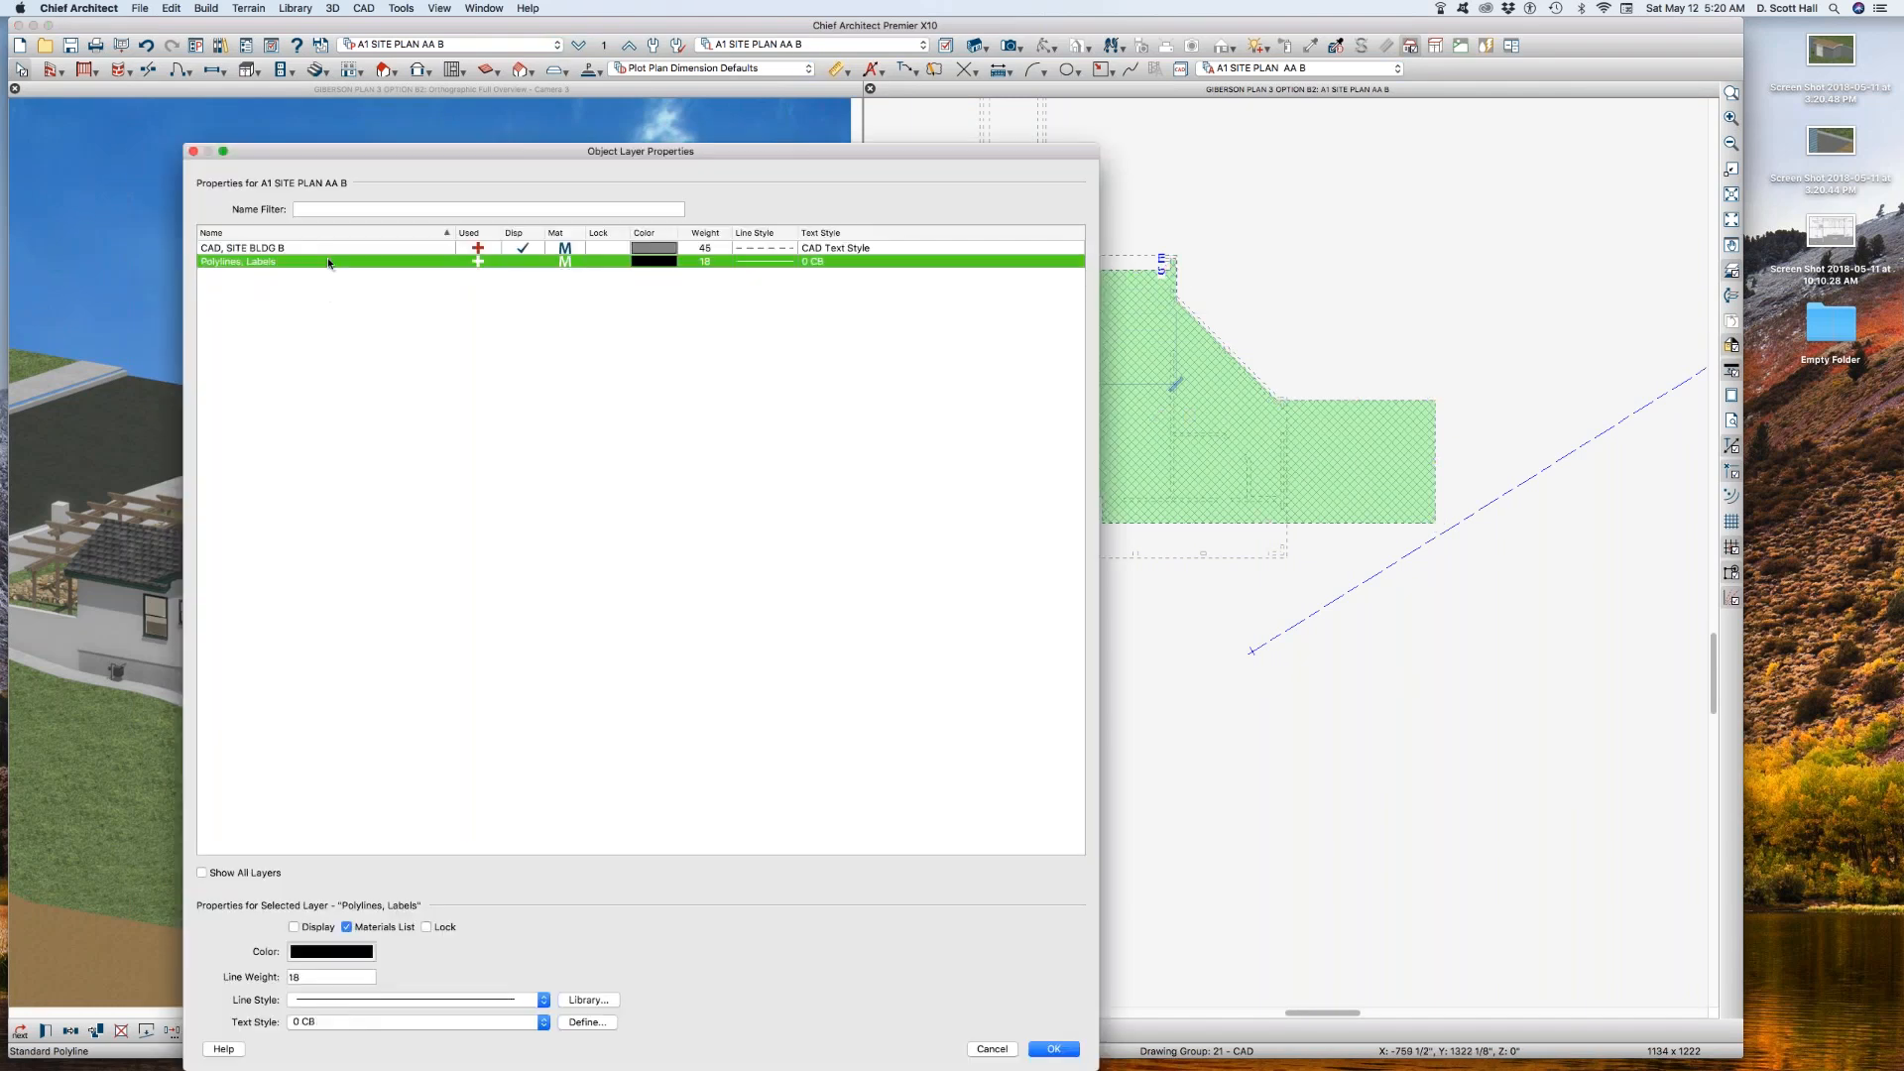
pyautogui.click(522, 262)
pyautogui.click(342, 1024)
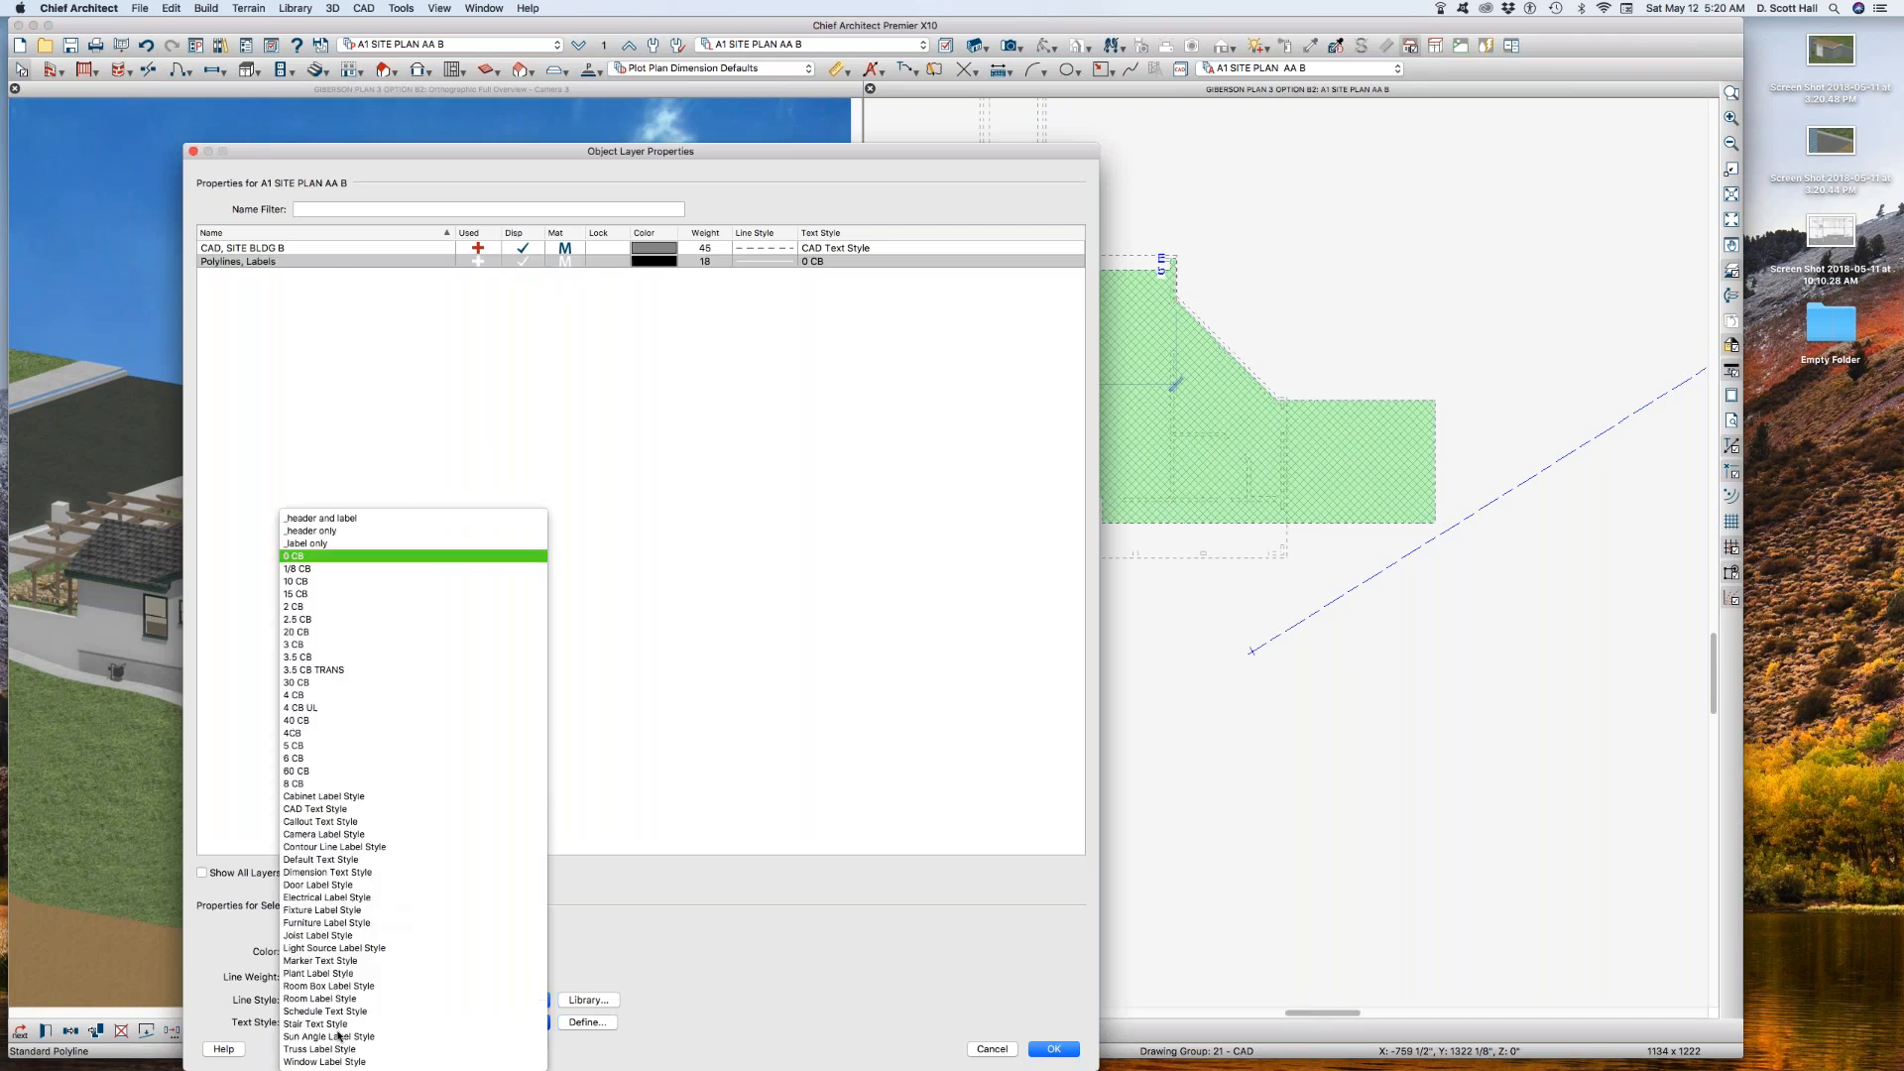
pyautogui.click(309, 633)
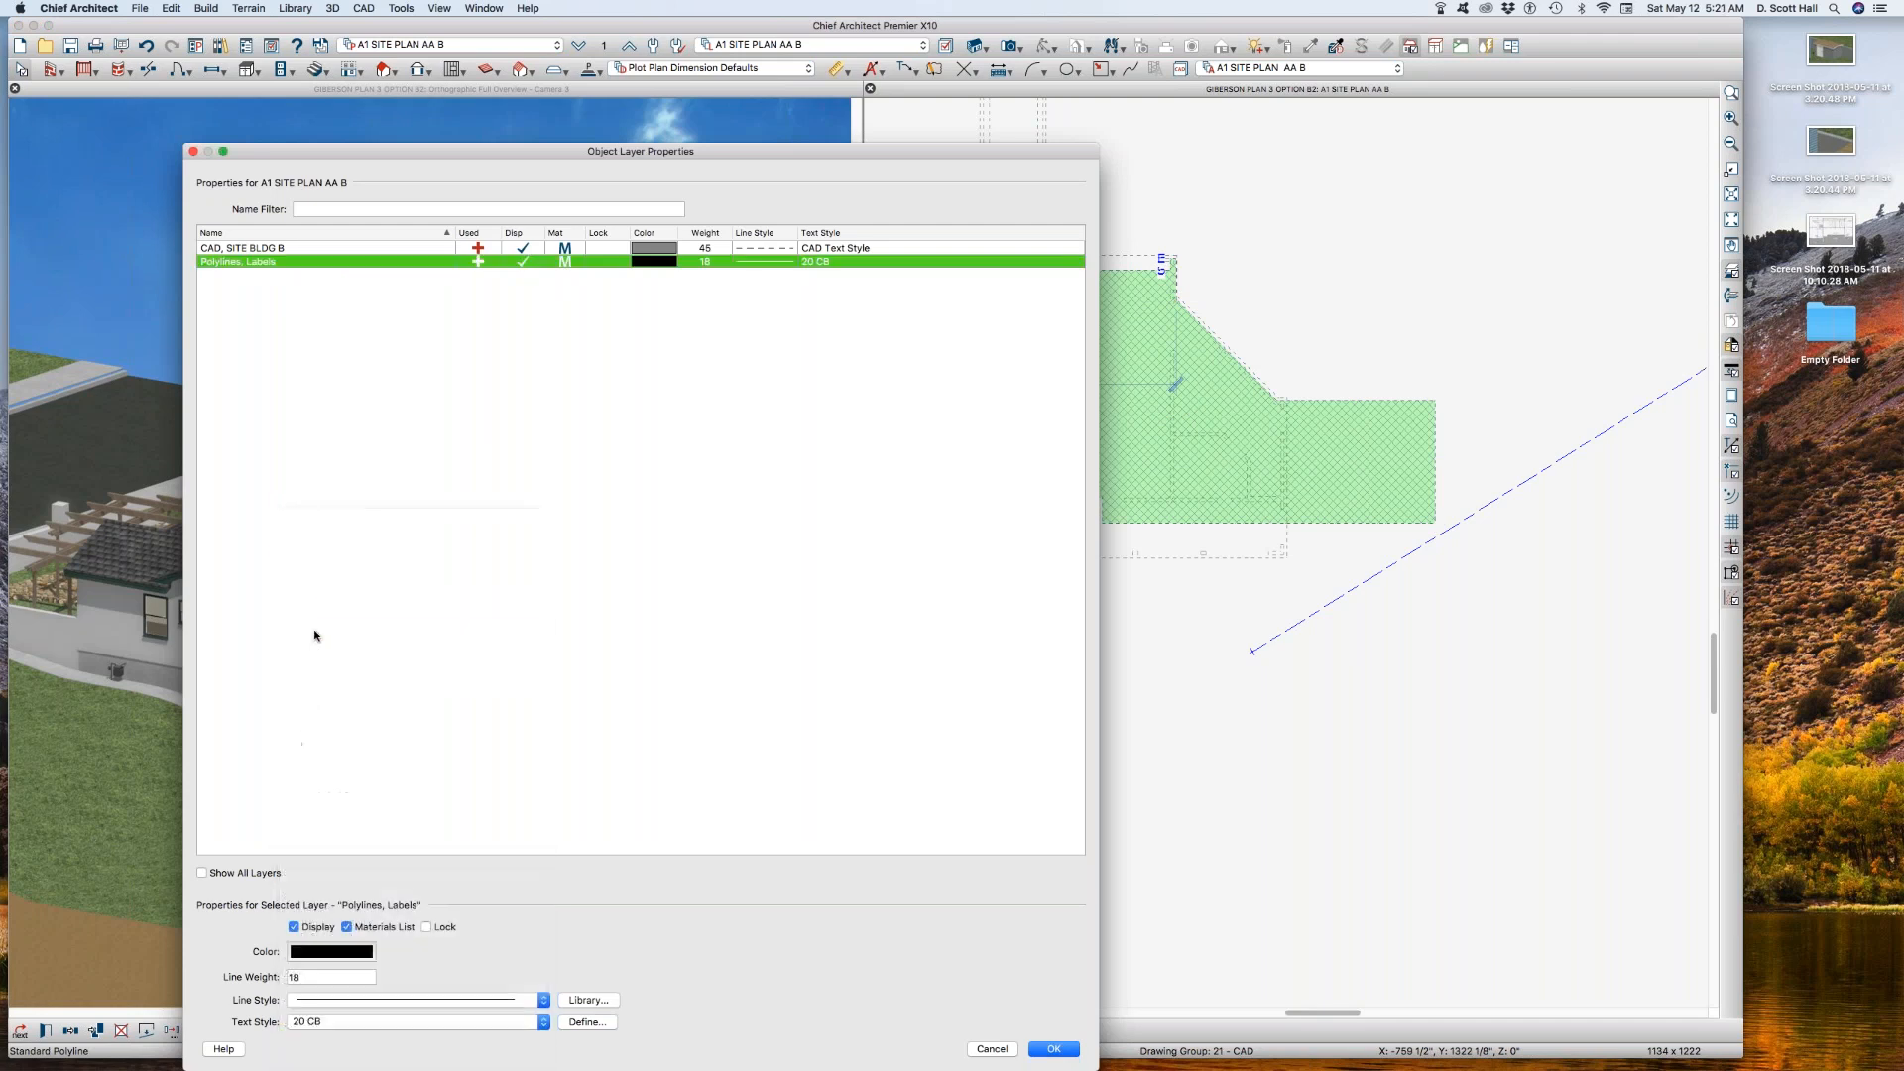
pyautogui.press('Return')
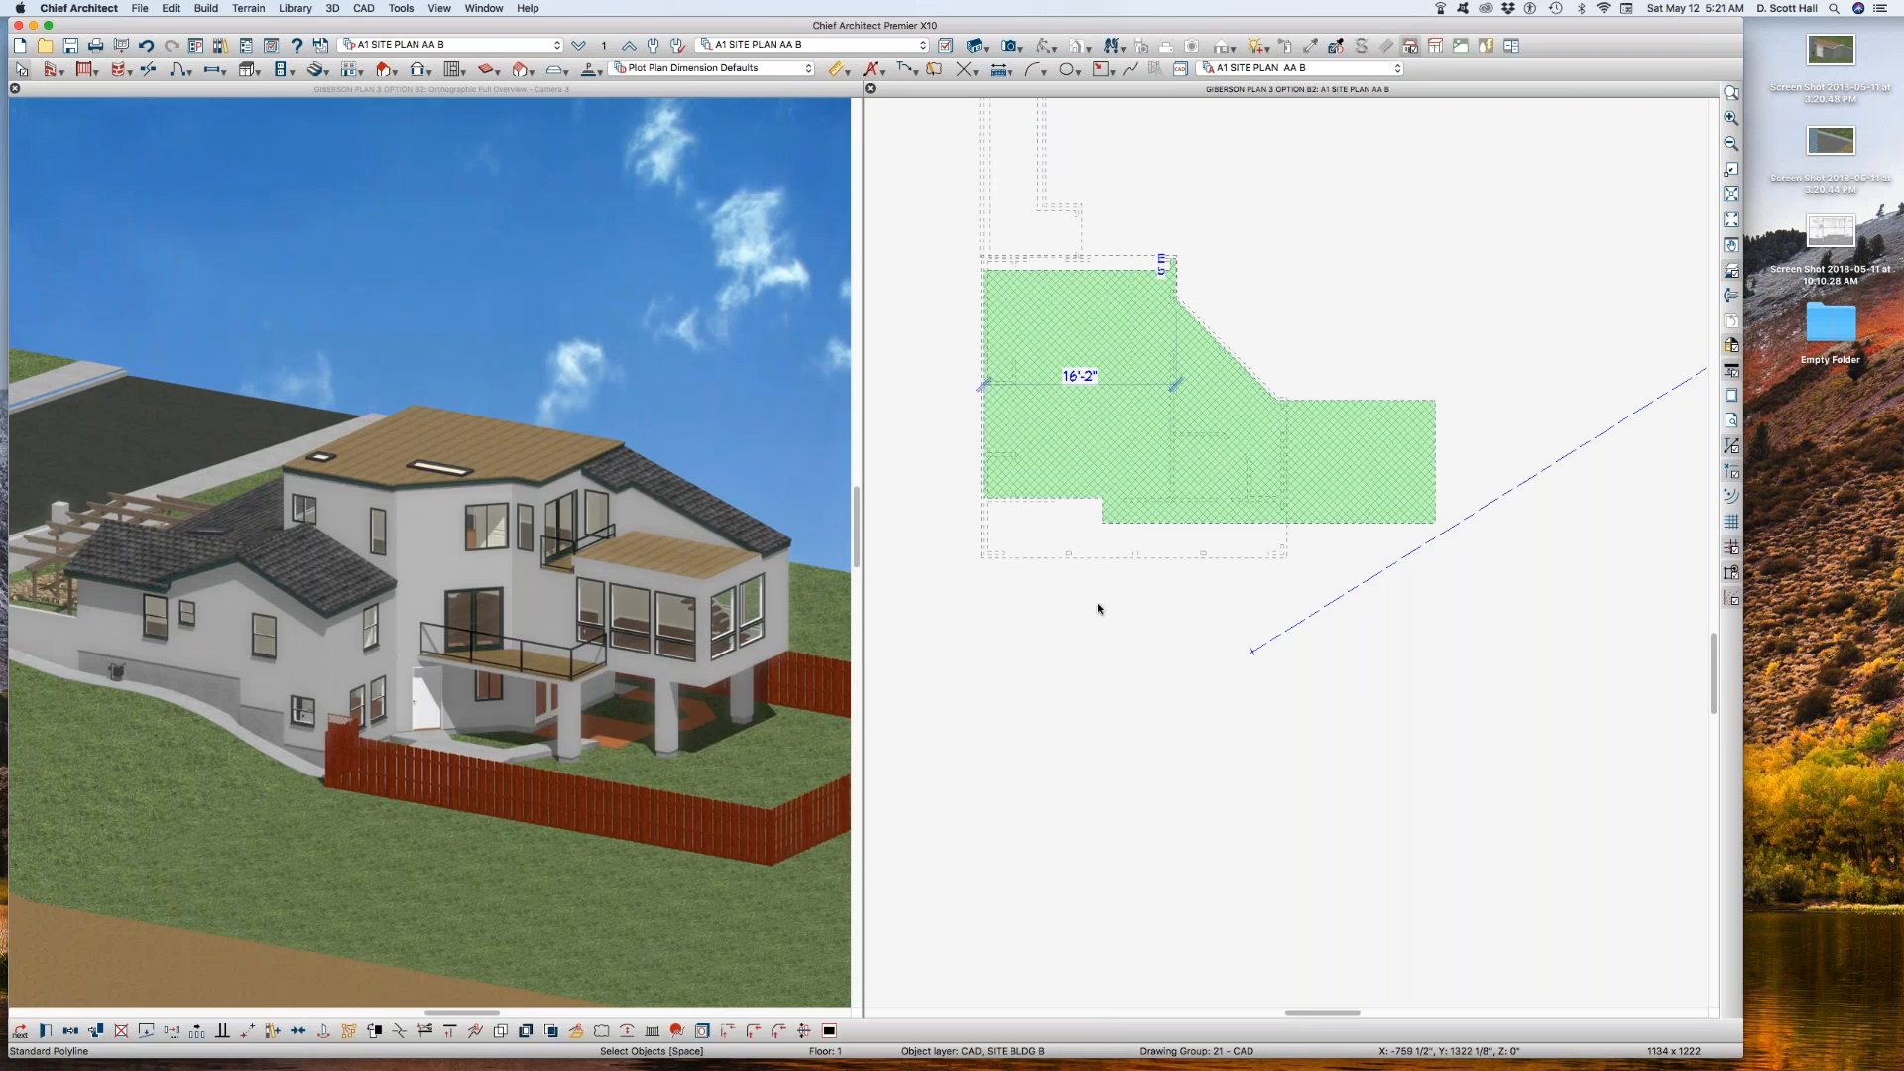
pyautogui.click(1124, 497)
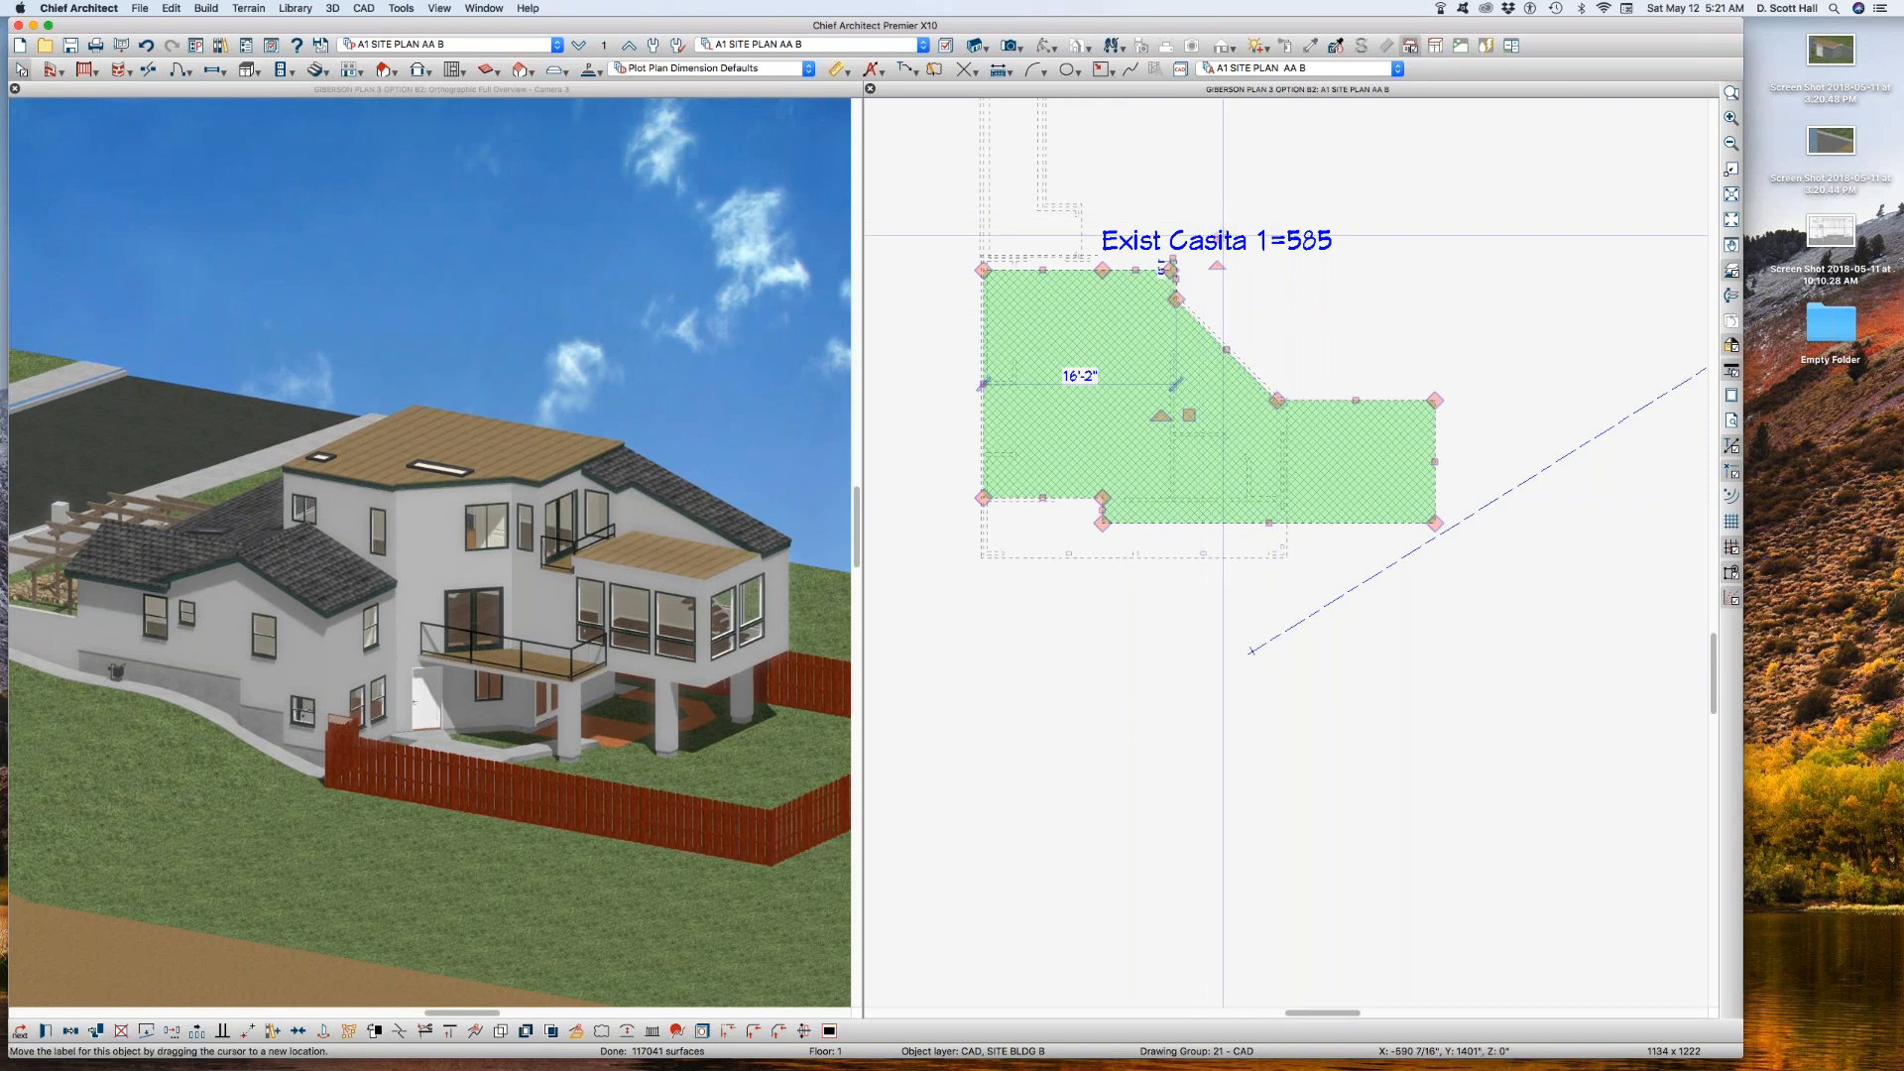
pyautogui.click(1287, 314)
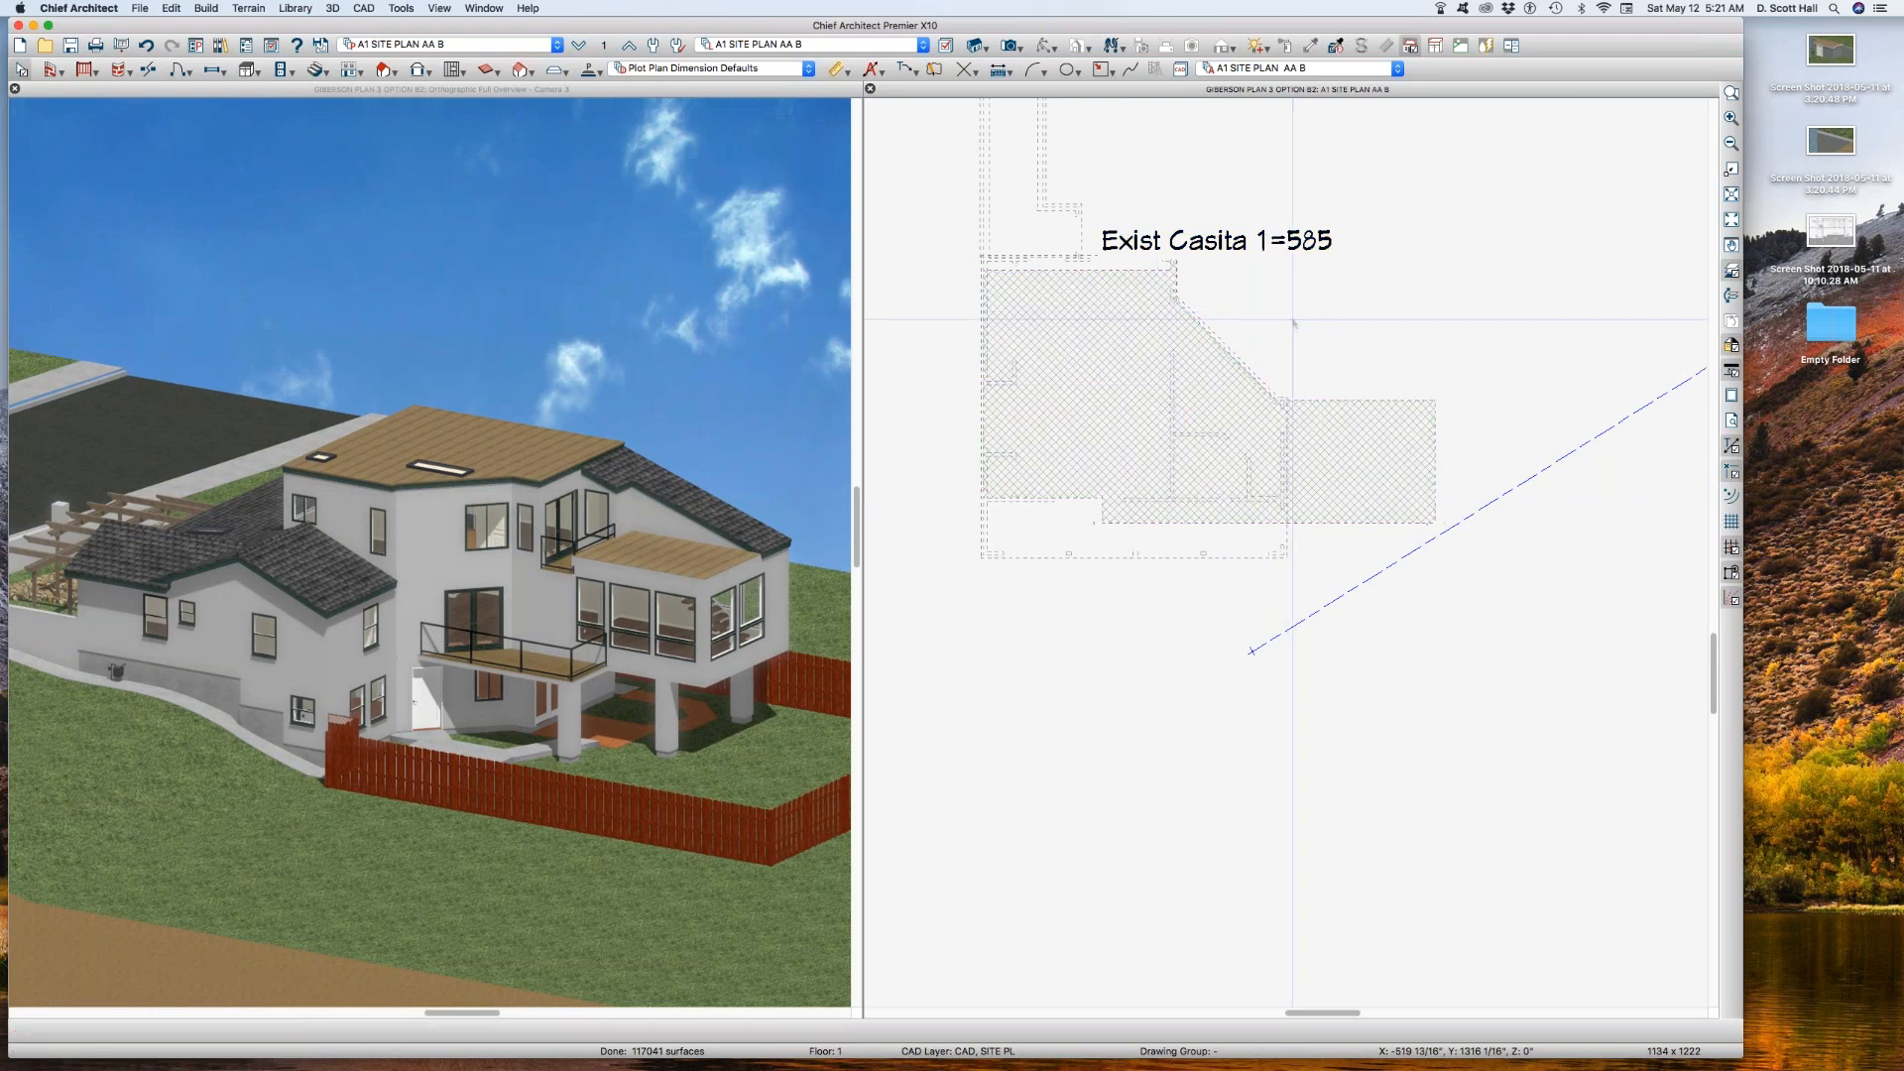
# Step: Check the labelled building polyline's extent against the dashed reference floor walls
pyautogui.click(1208, 411)
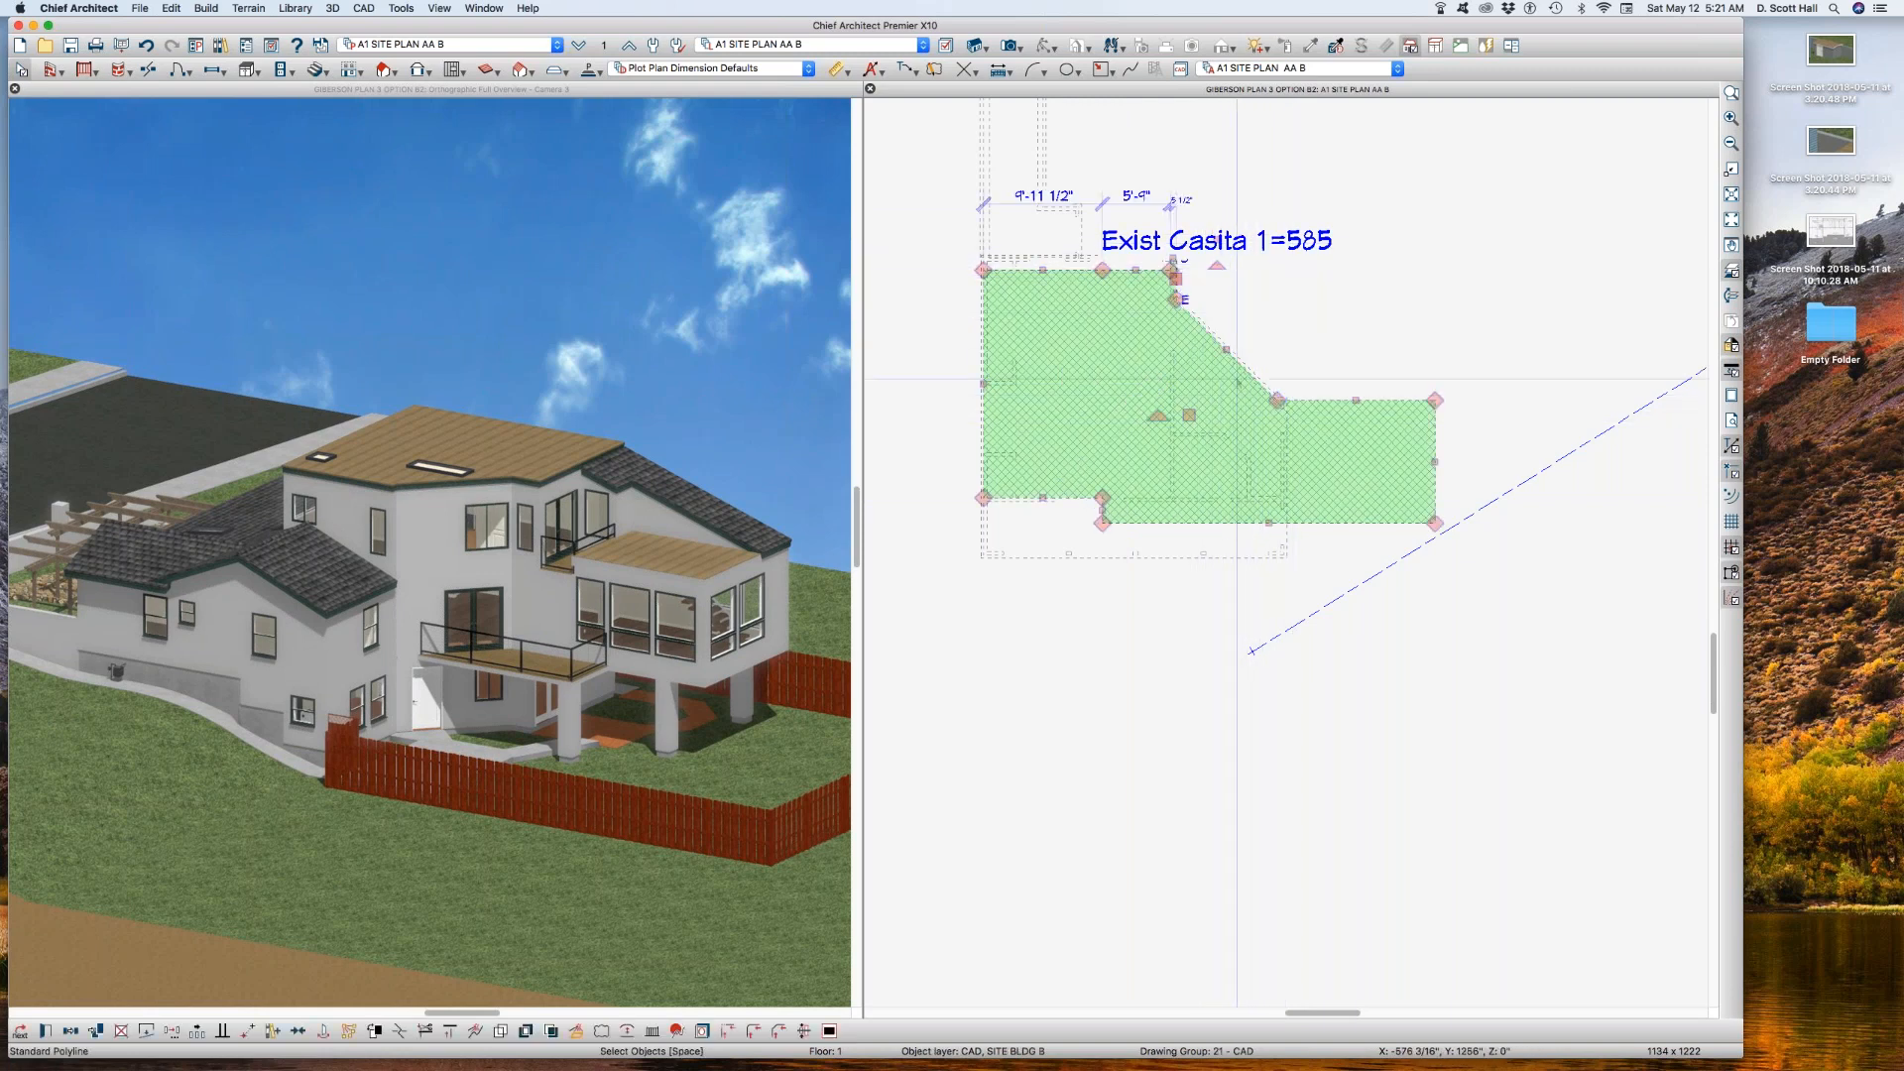
pyautogui.scroll(-2, 1262, 408)
pyautogui.click(1159, 581)
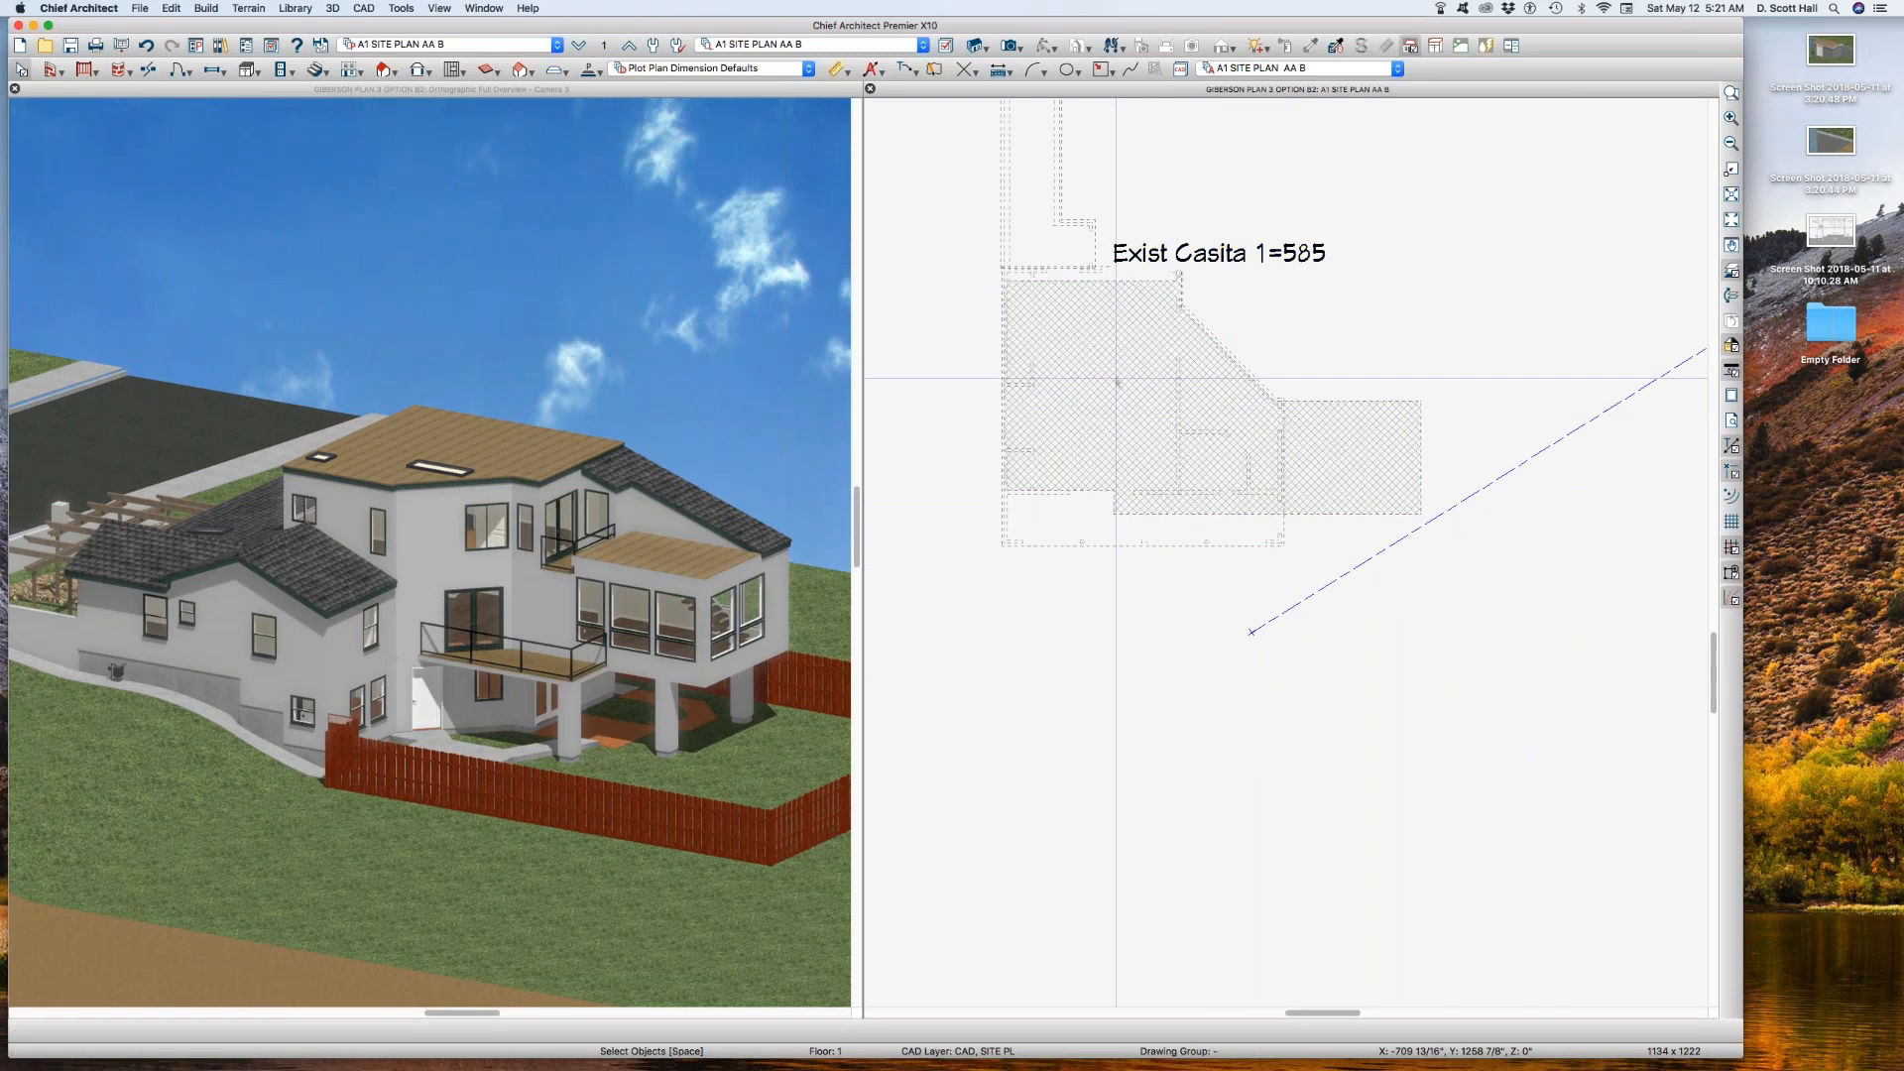
pyautogui.scroll(2, 1106, 304)
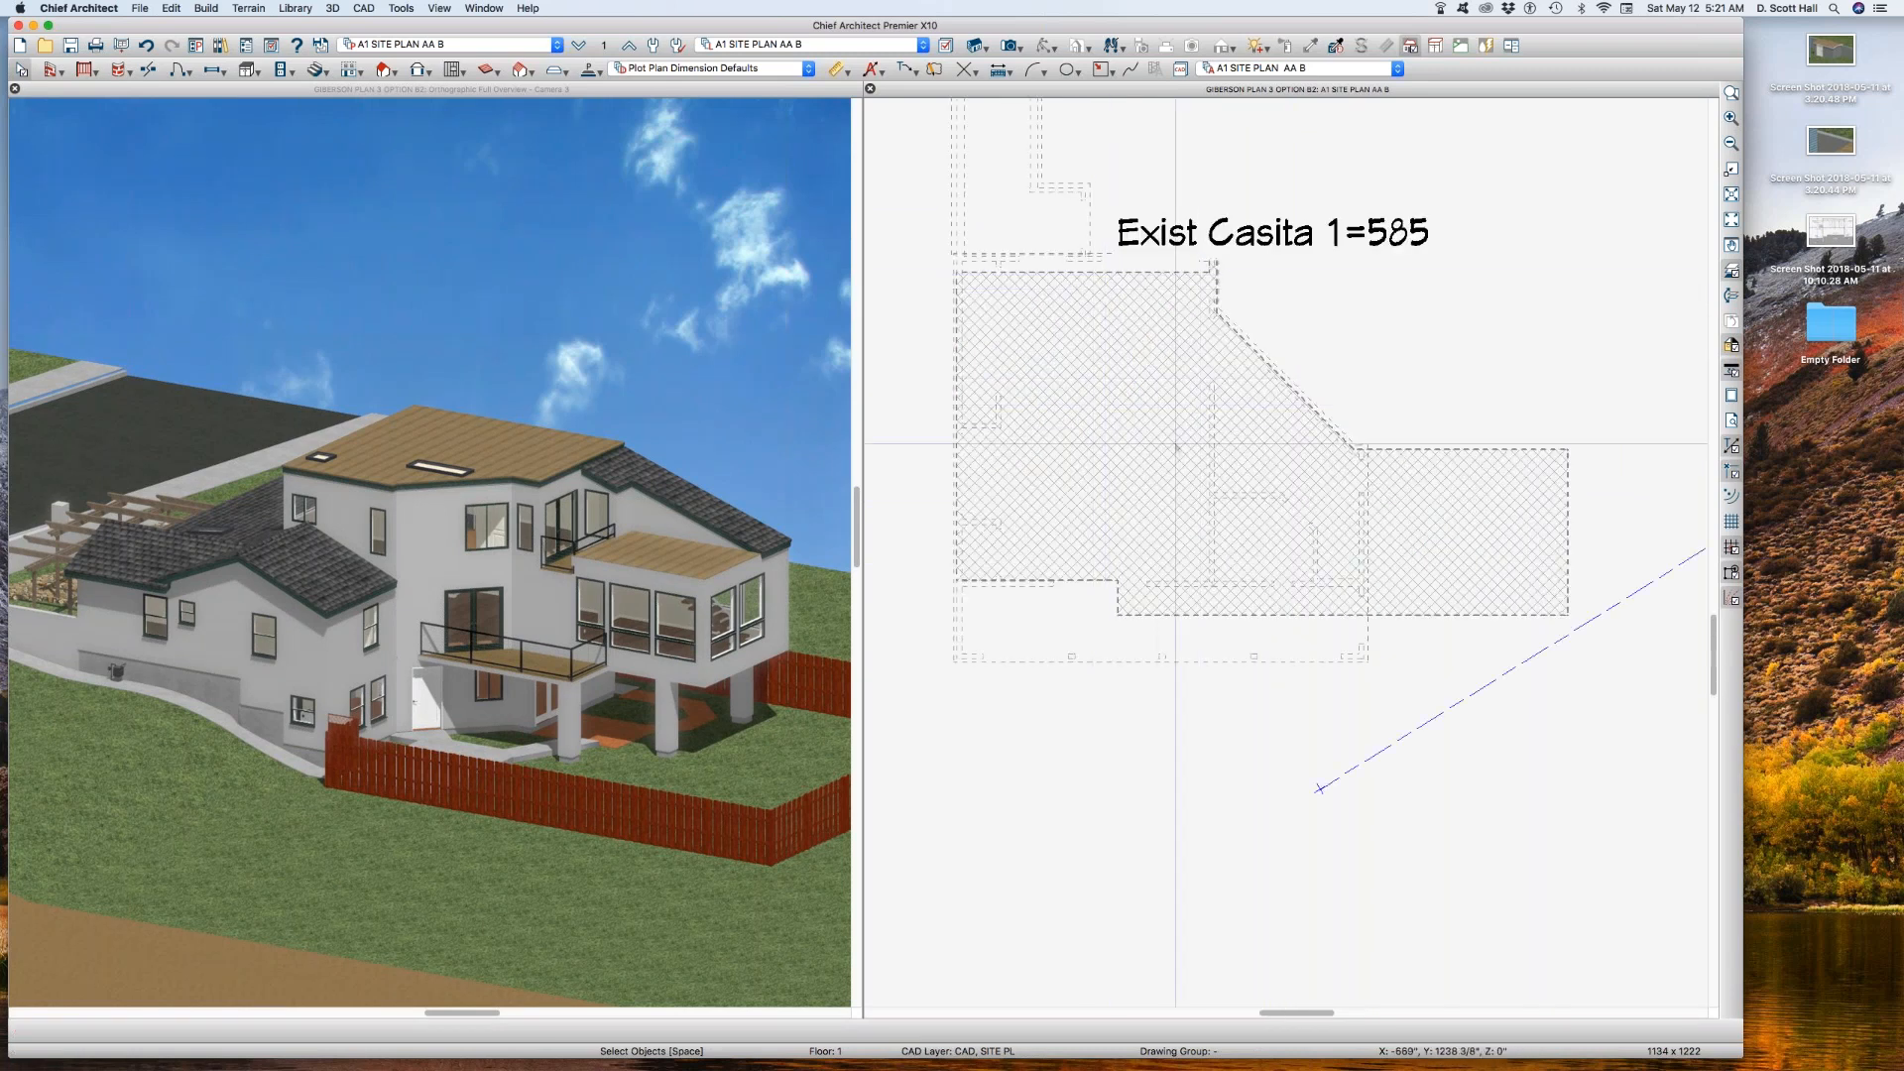
pyautogui.scroll(-1, 1214, 436)
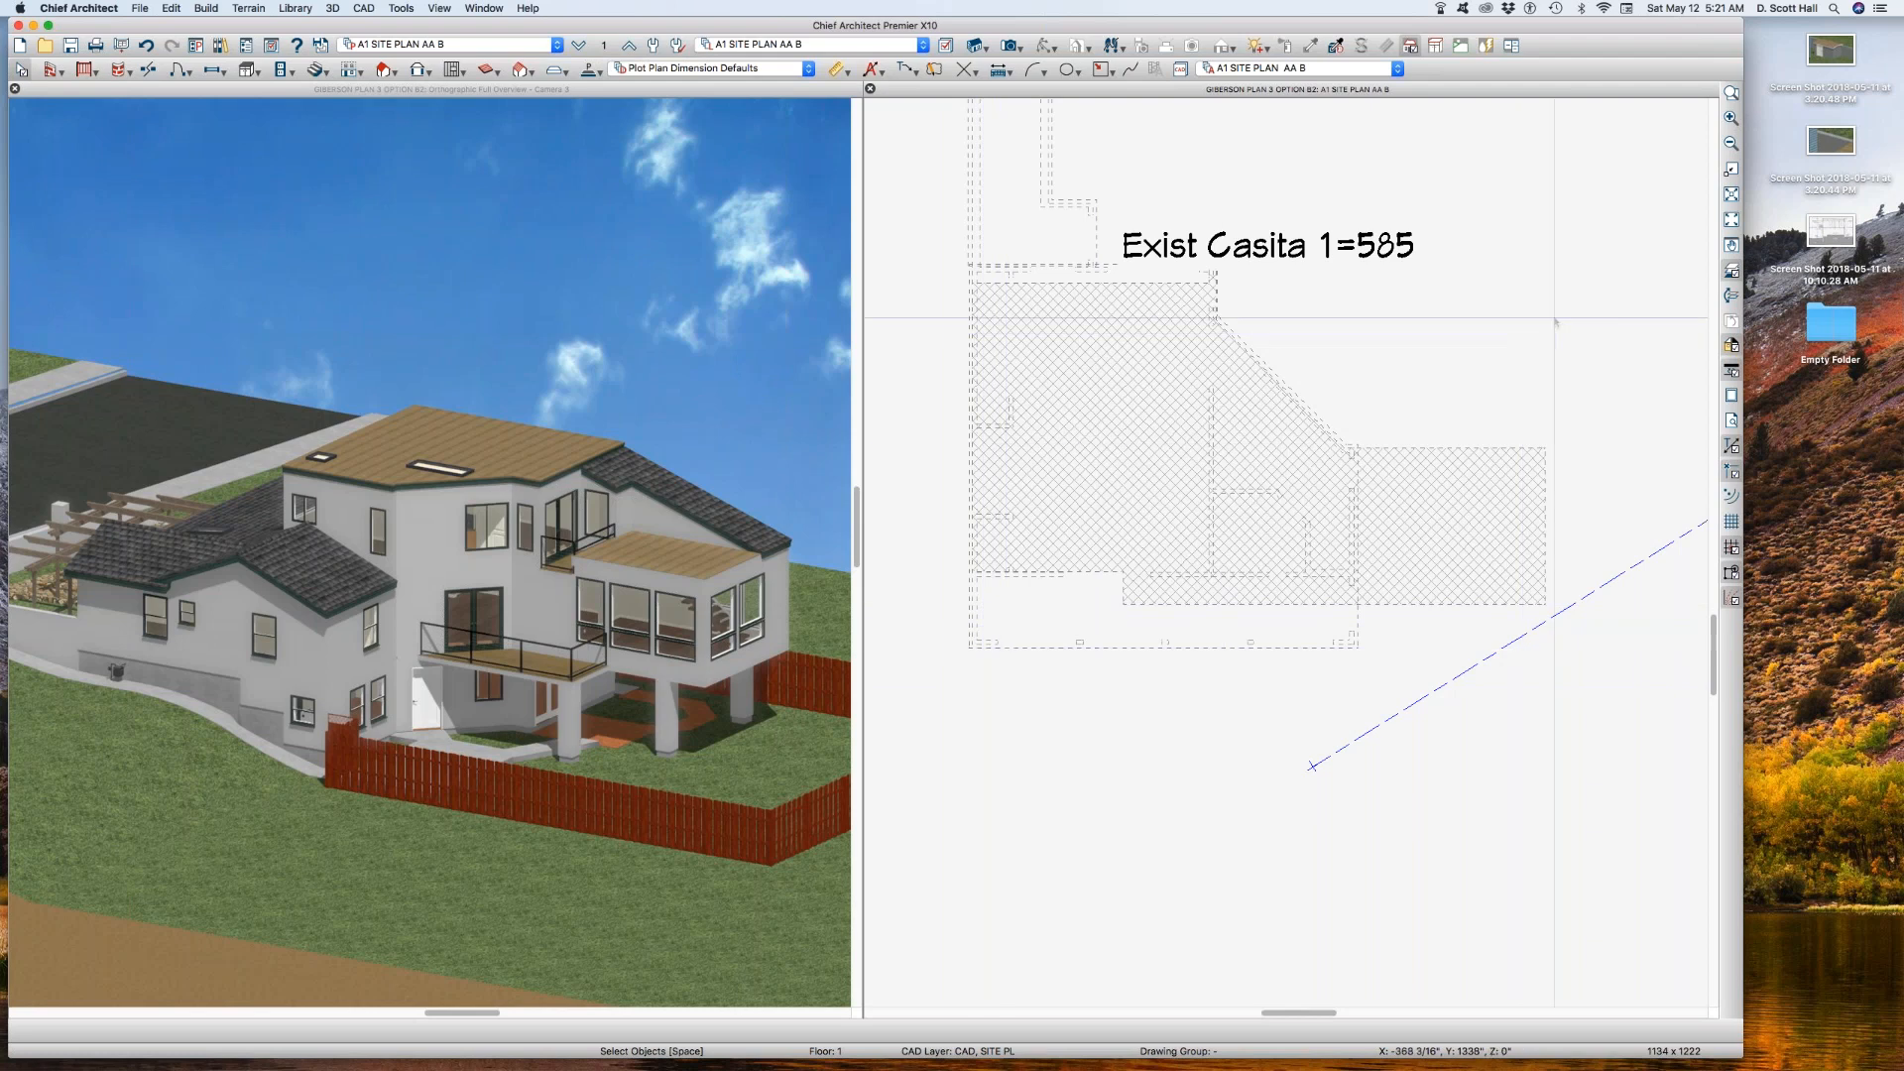
# Step: Switch the reference floor display off and on again, and set the reference floor to Foundation
pyautogui.click(1726, 269)
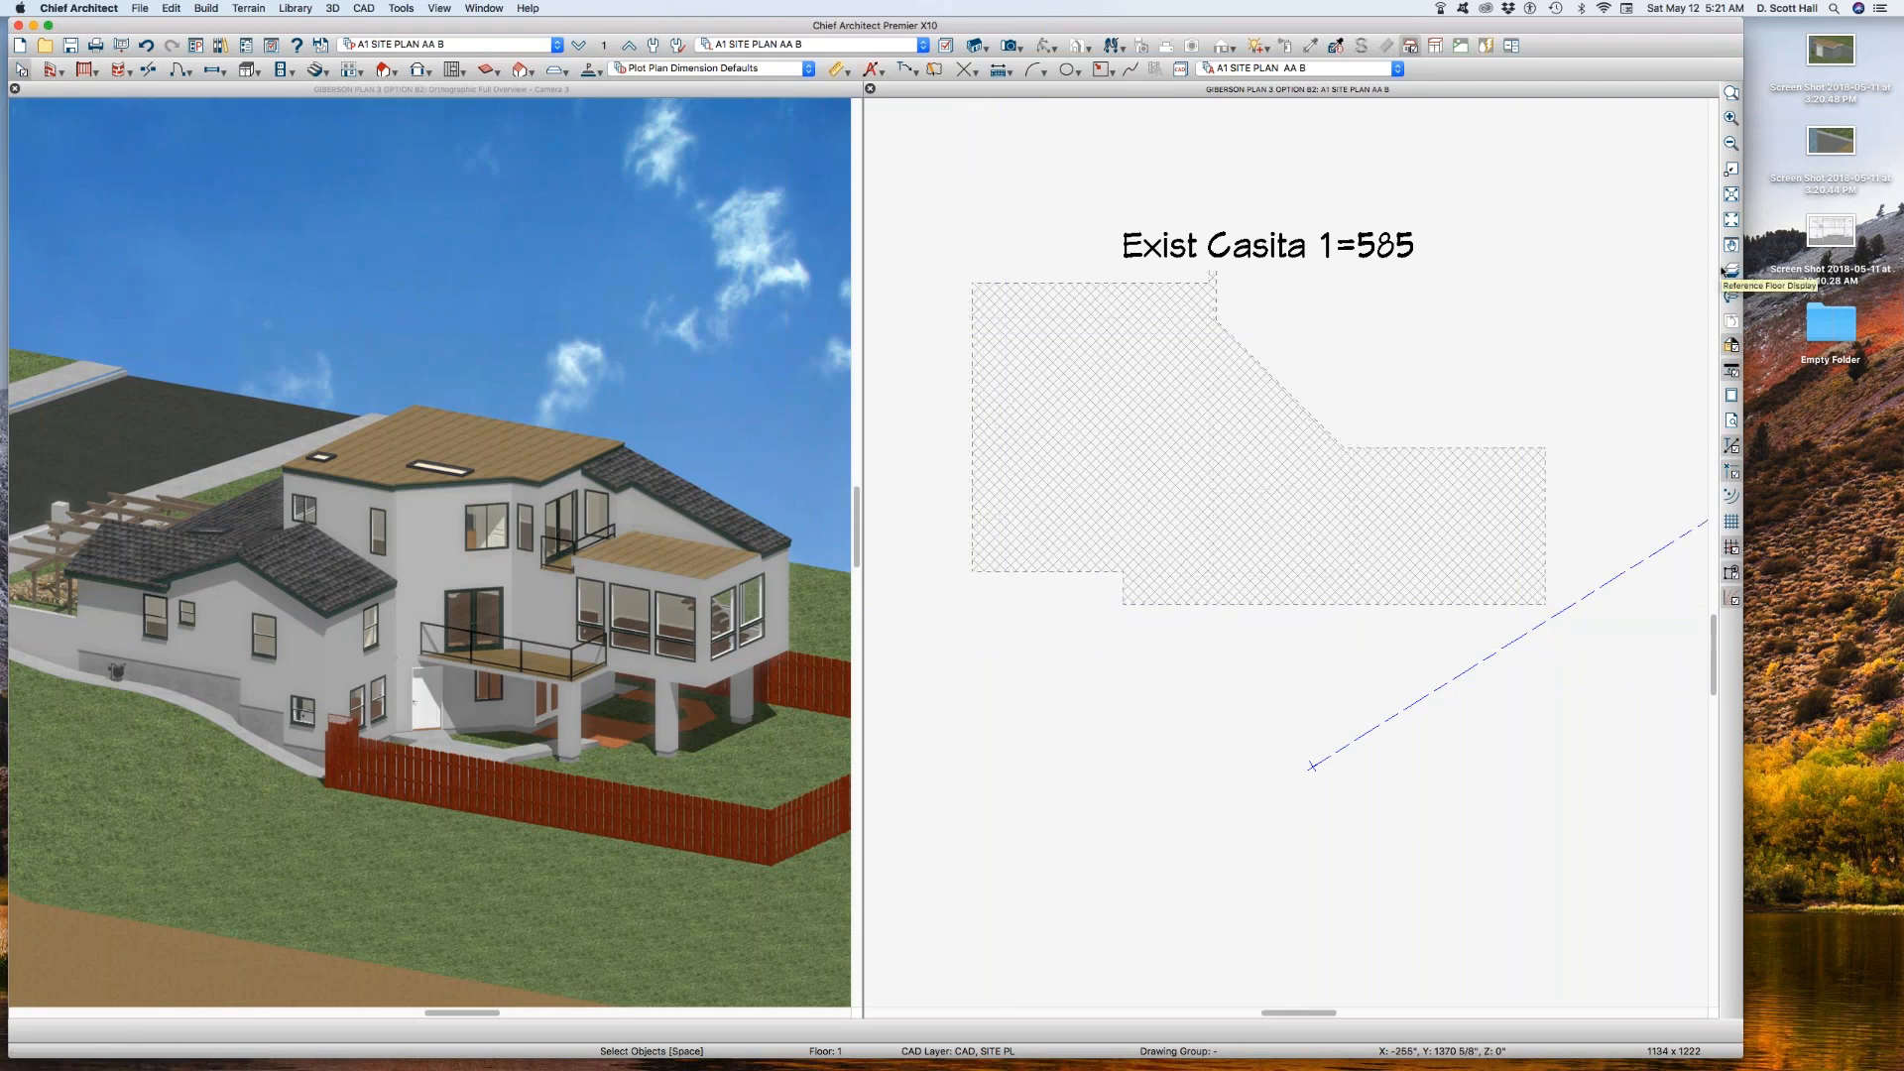
pyautogui.click(1726, 271)
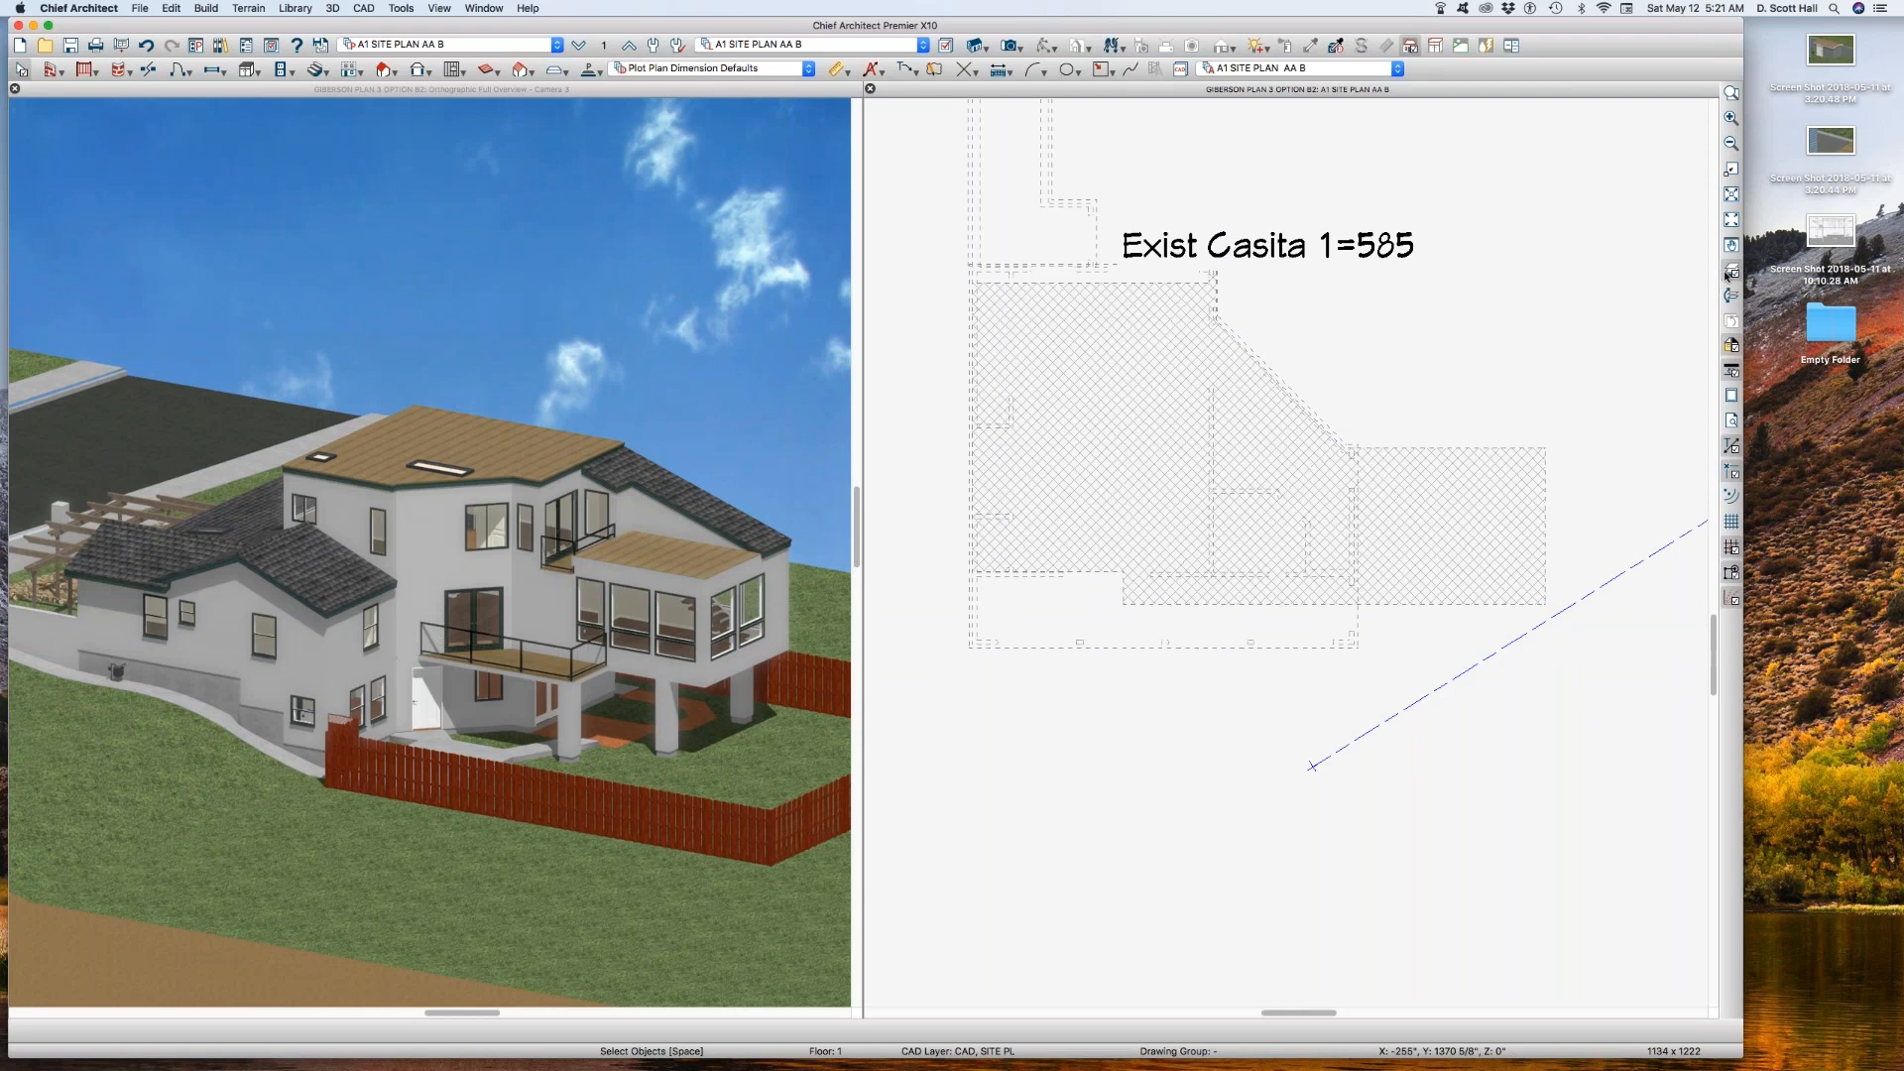
pyautogui.click(606, 44)
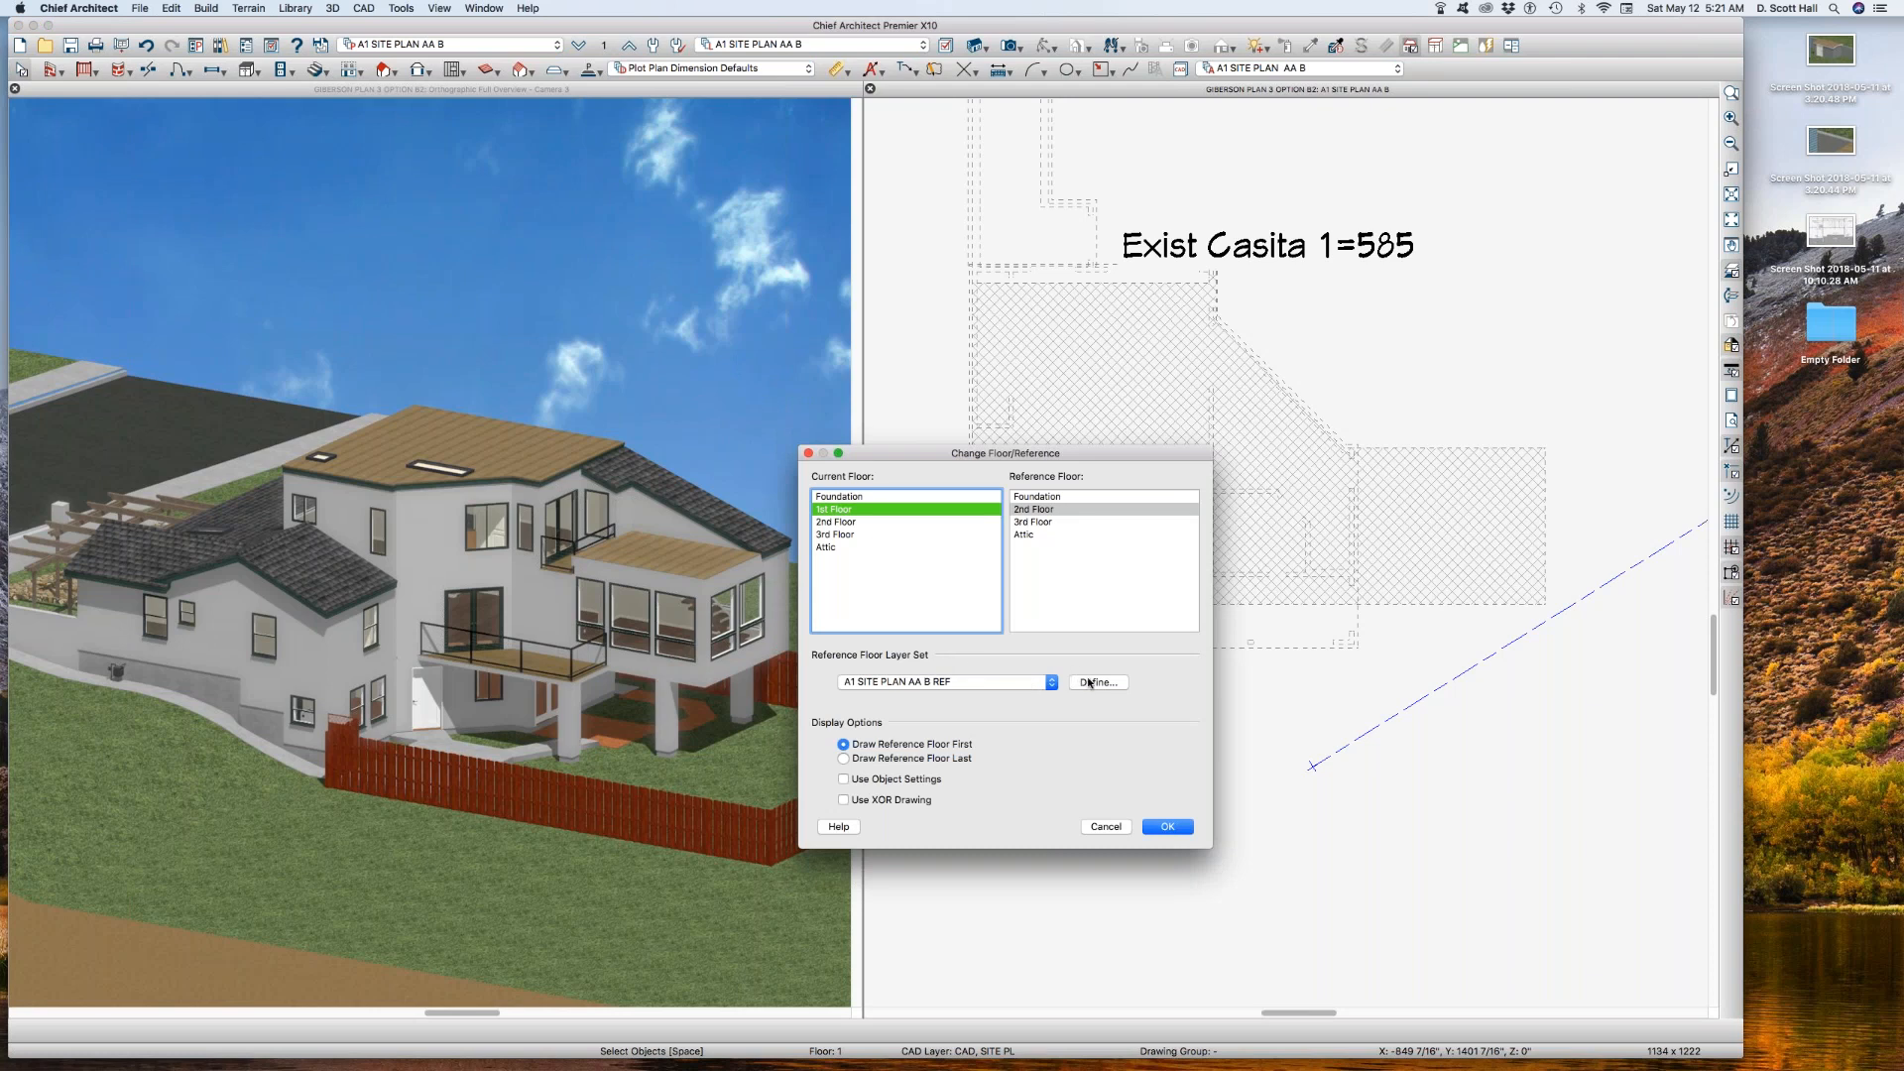
pyautogui.click(1067, 496)
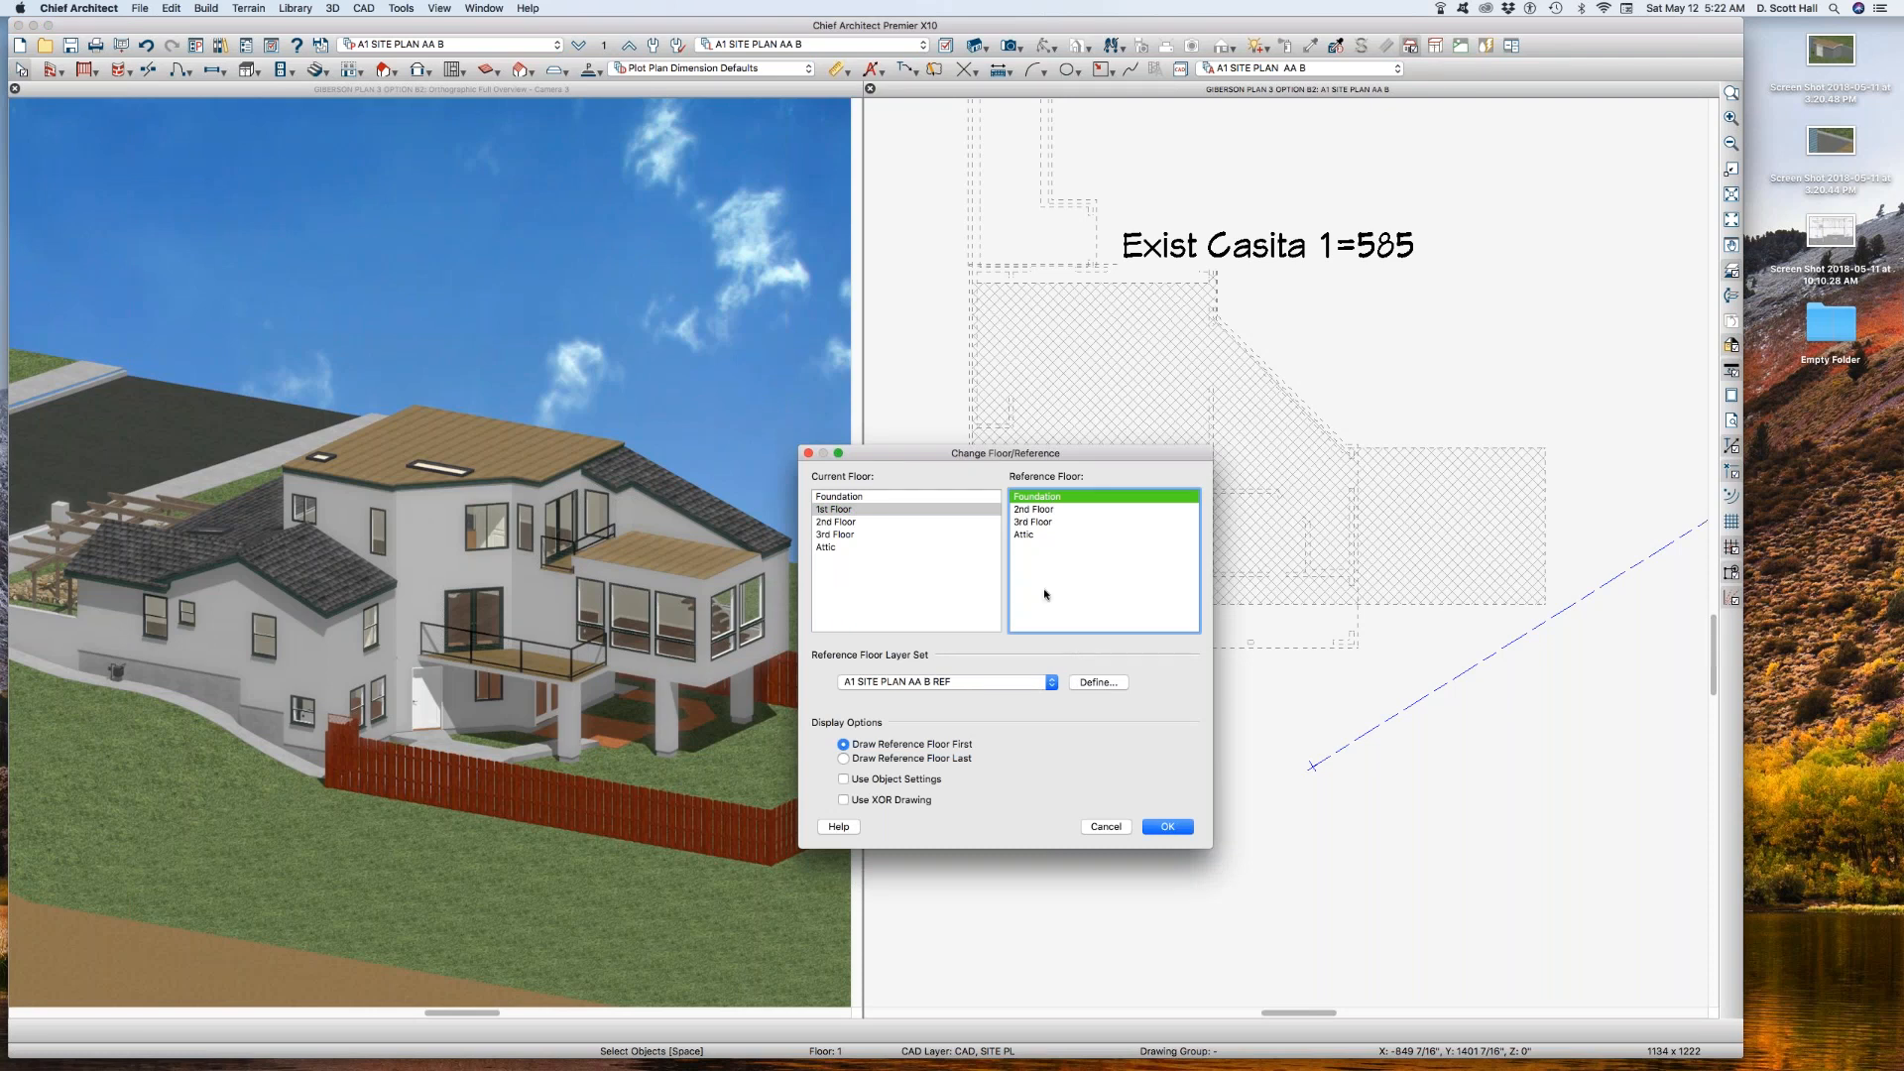
pyautogui.click(1165, 827)
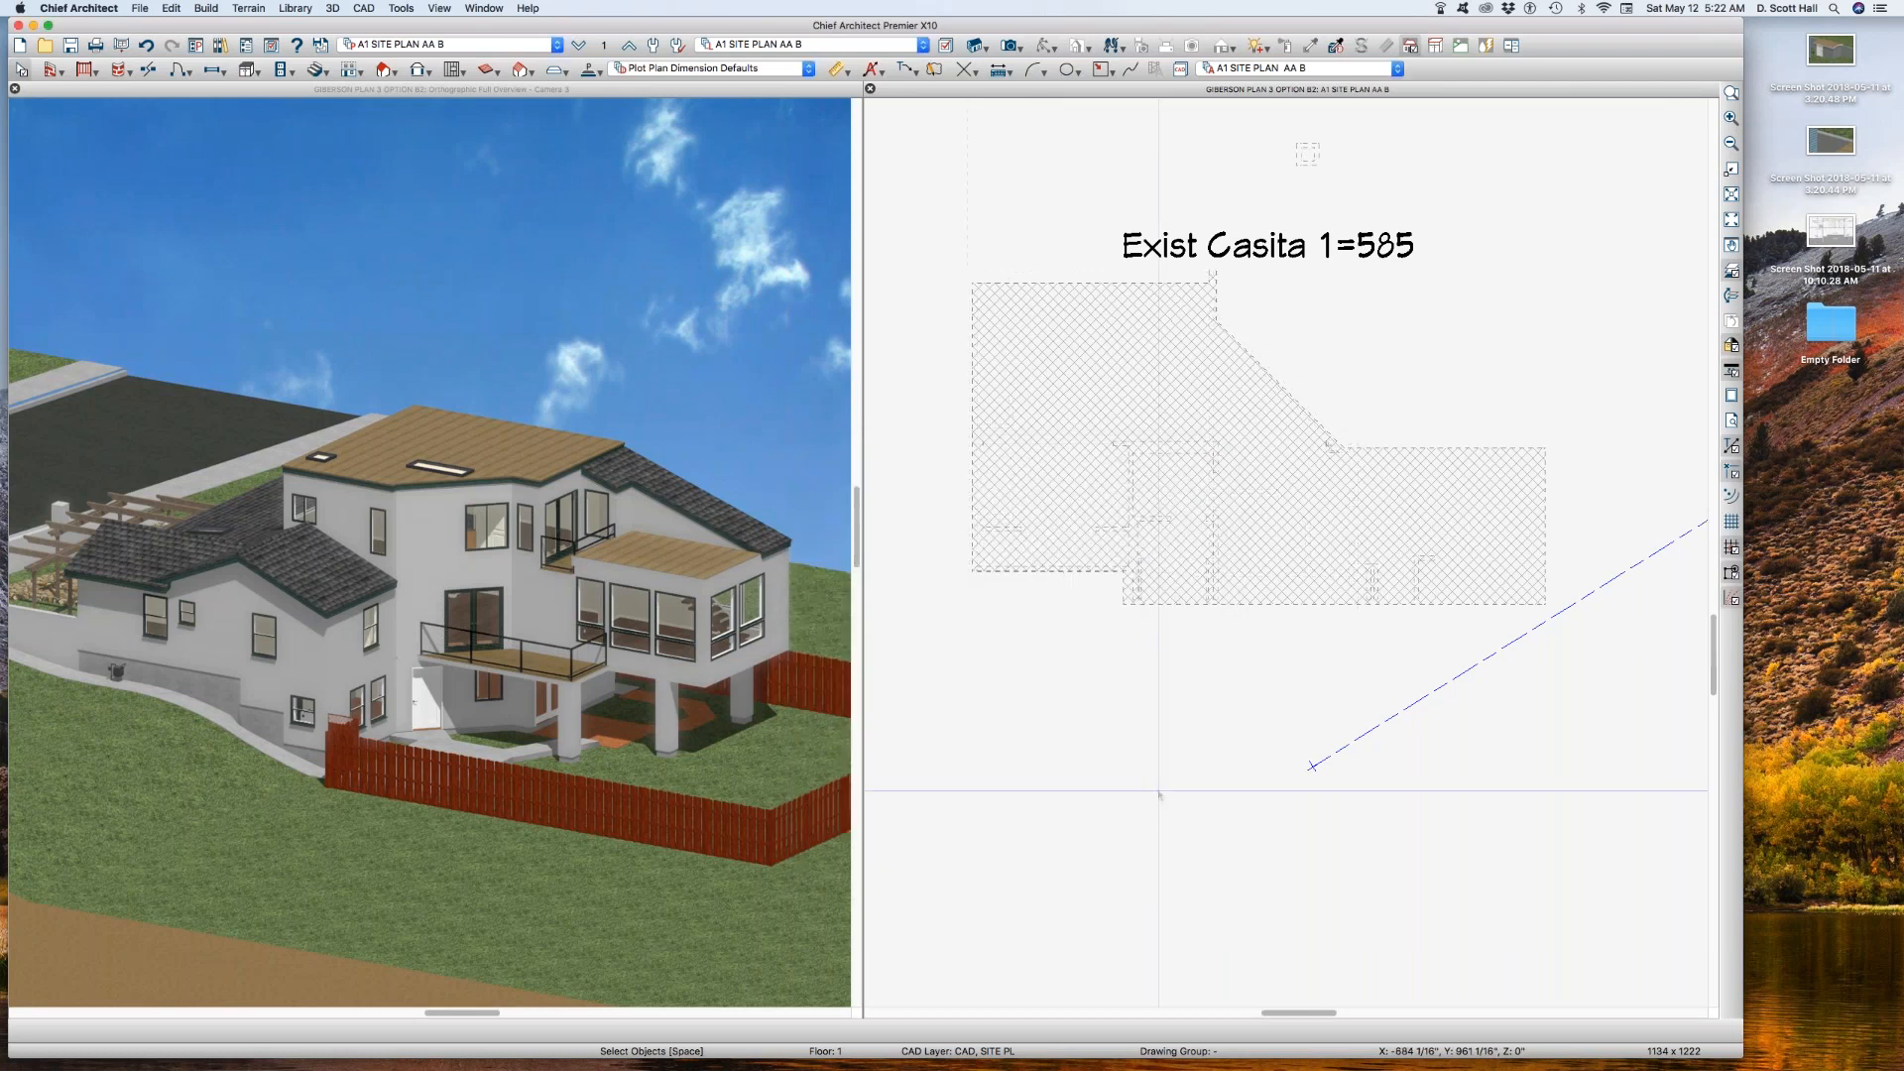
# Step: Examine how the Foundation reference walls sit relative to the edges of the hatched building polyline
pyautogui.scroll(4, 1035, 556)
pyautogui.click(1057, 583)
pyautogui.scroll(-1, 1071, 637)
pyautogui.scroll(2, 1169, 536)
pyautogui.scroll(-3, 1165, 516)
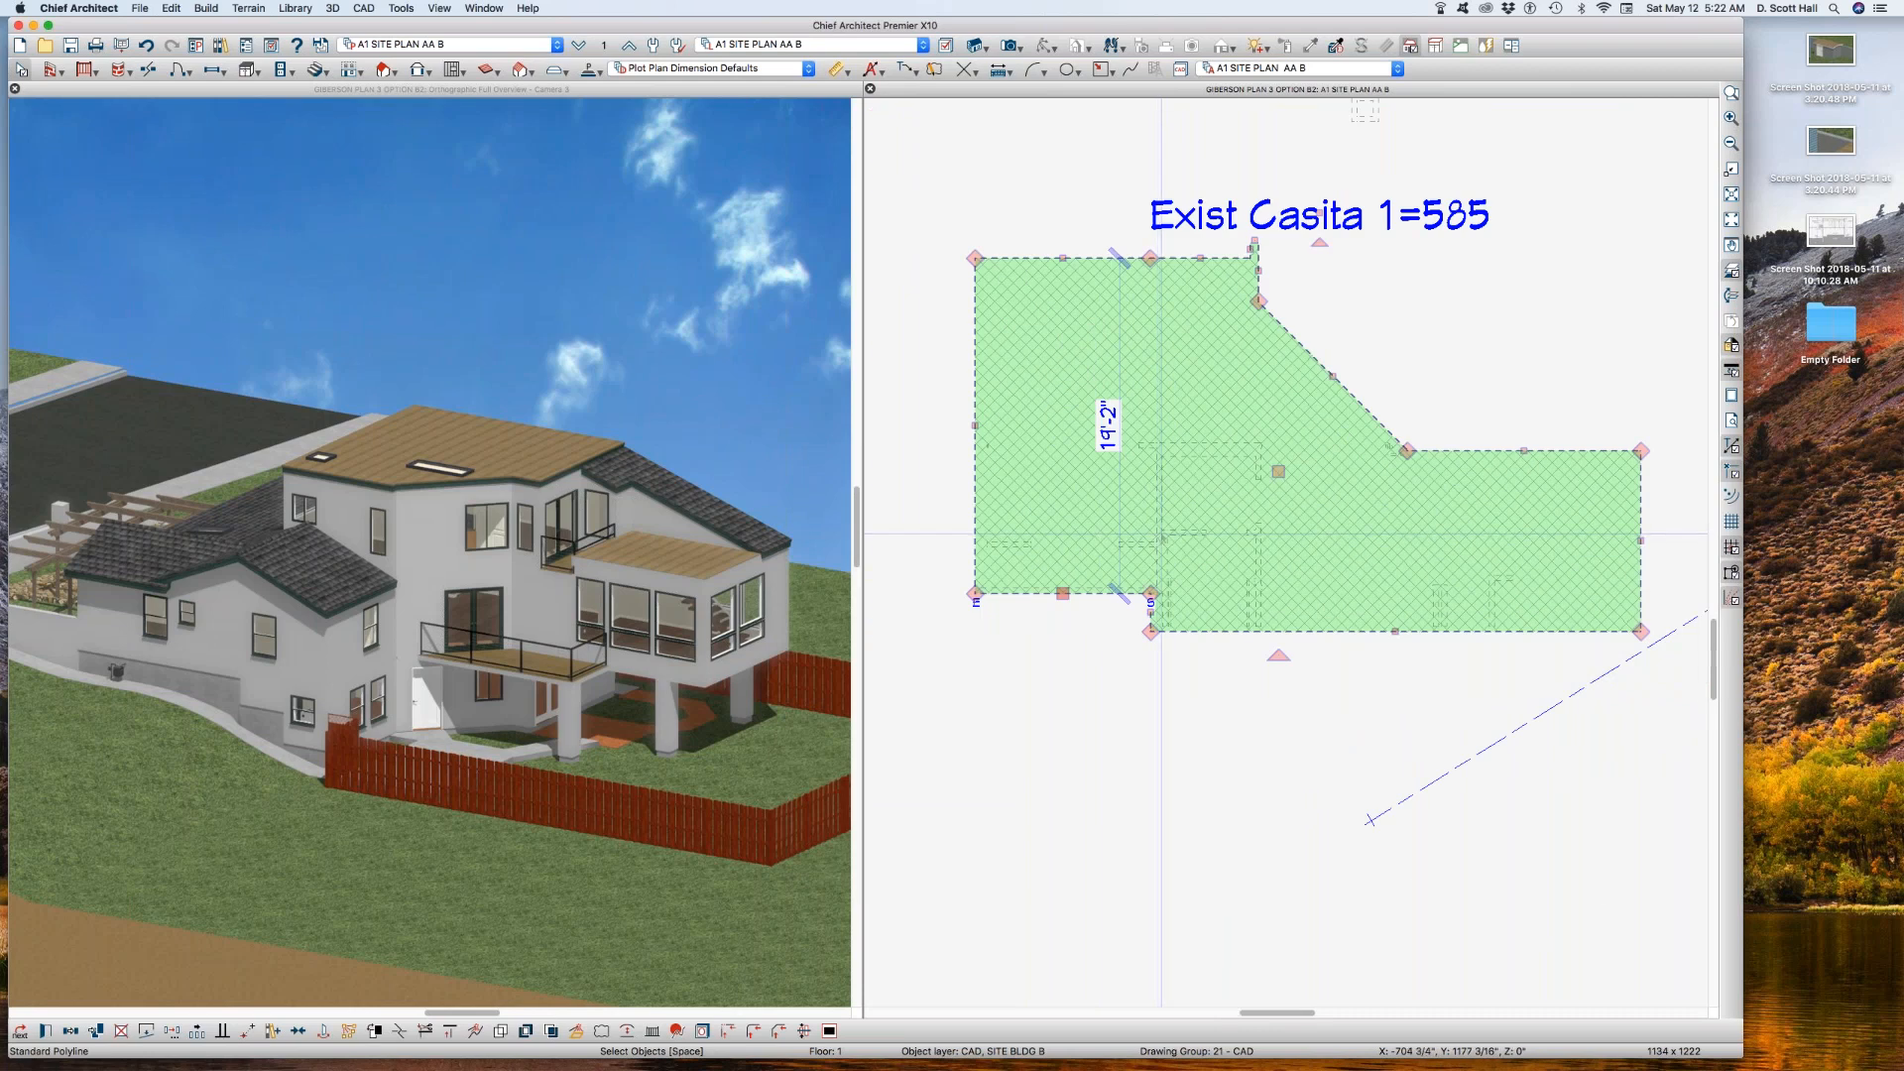
pyautogui.scroll(-1, 1155, 378)
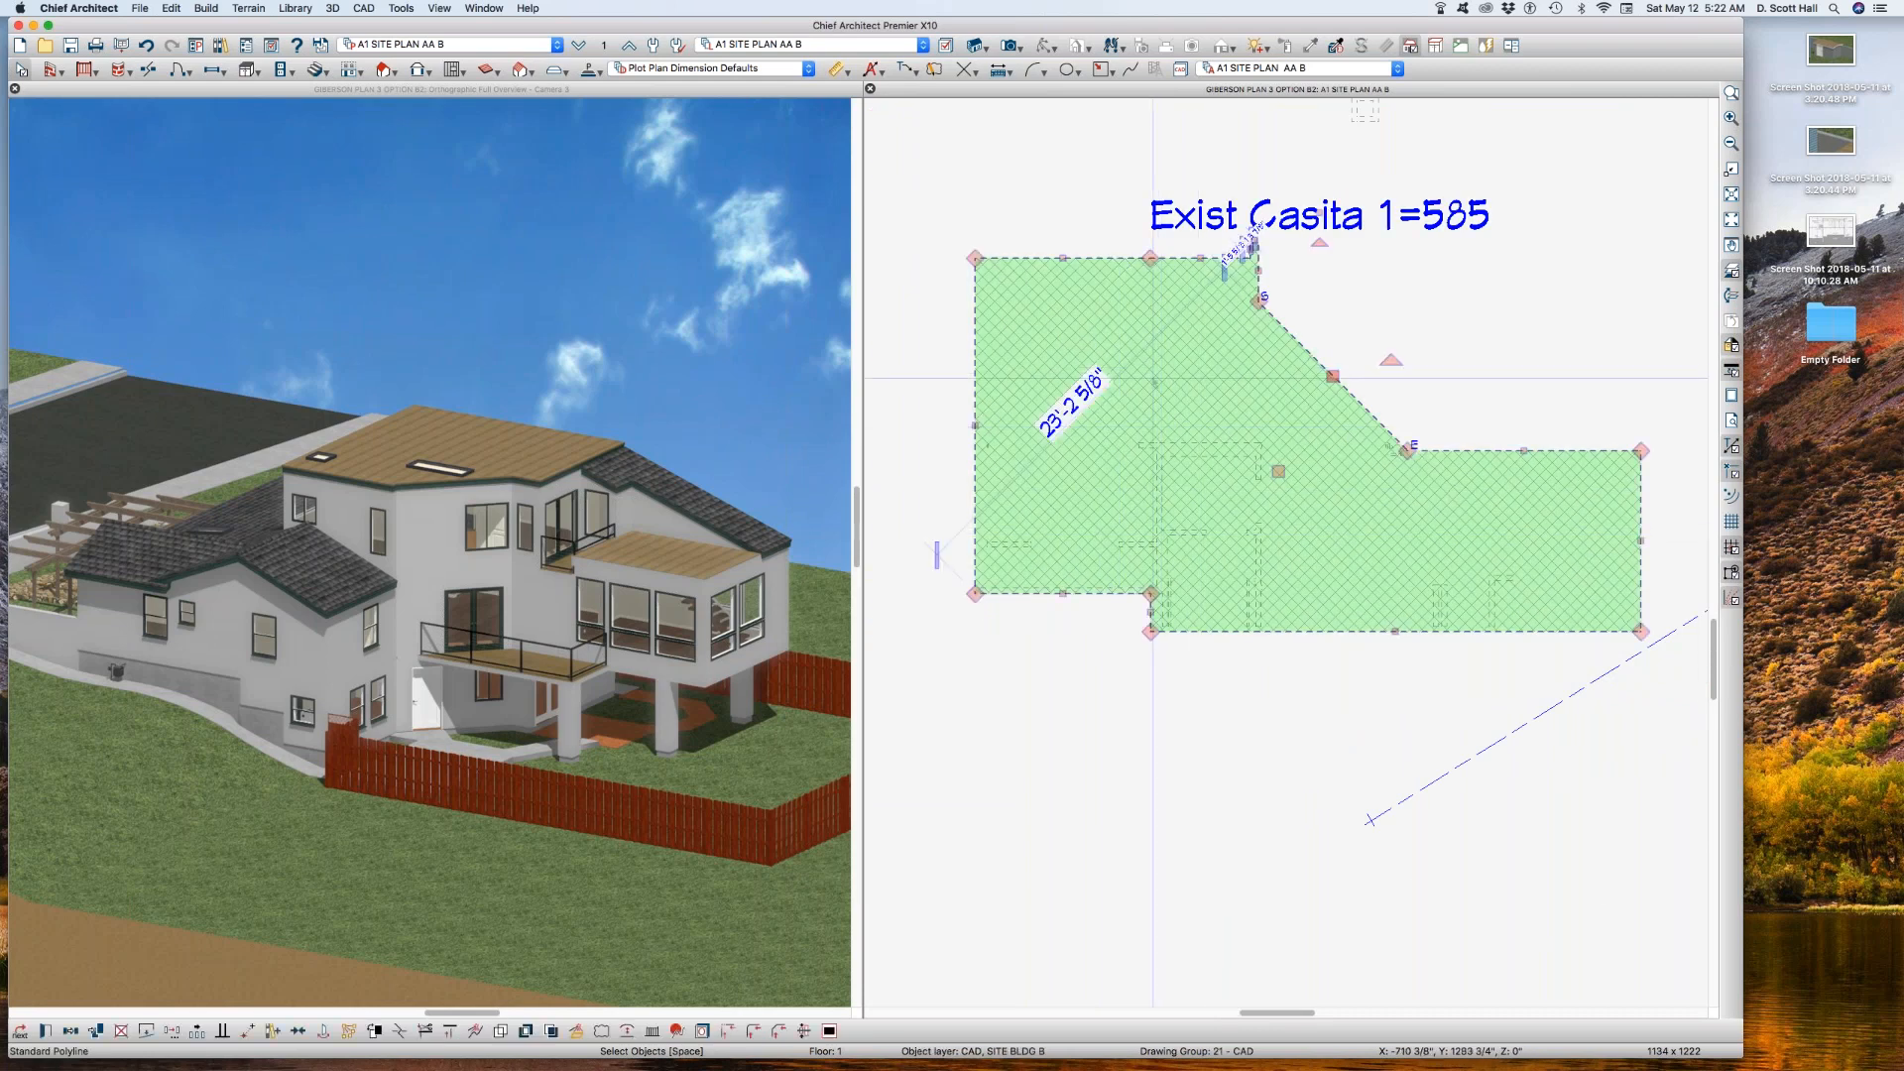
pyautogui.scroll(1, 1108, 275)
pyautogui.click(1029, 245)
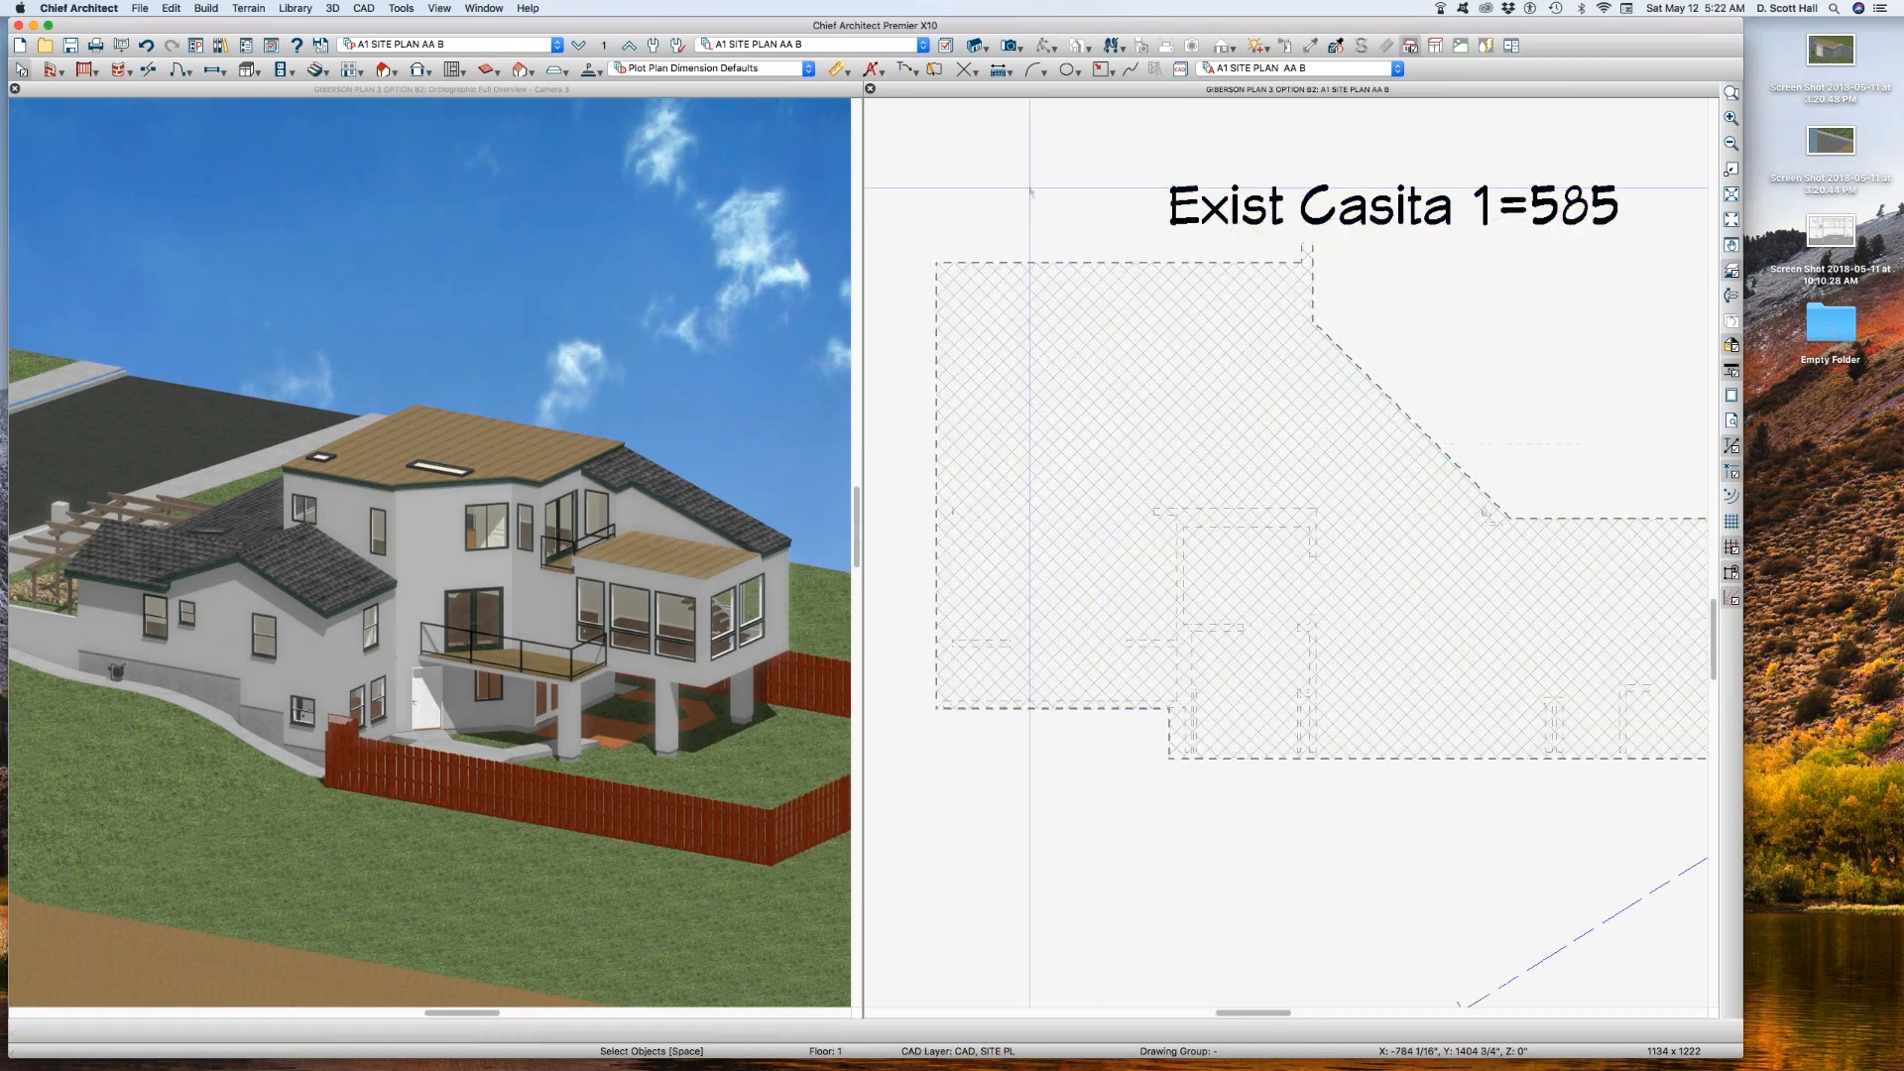
pyautogui.scroll(-2, 1028, 245)
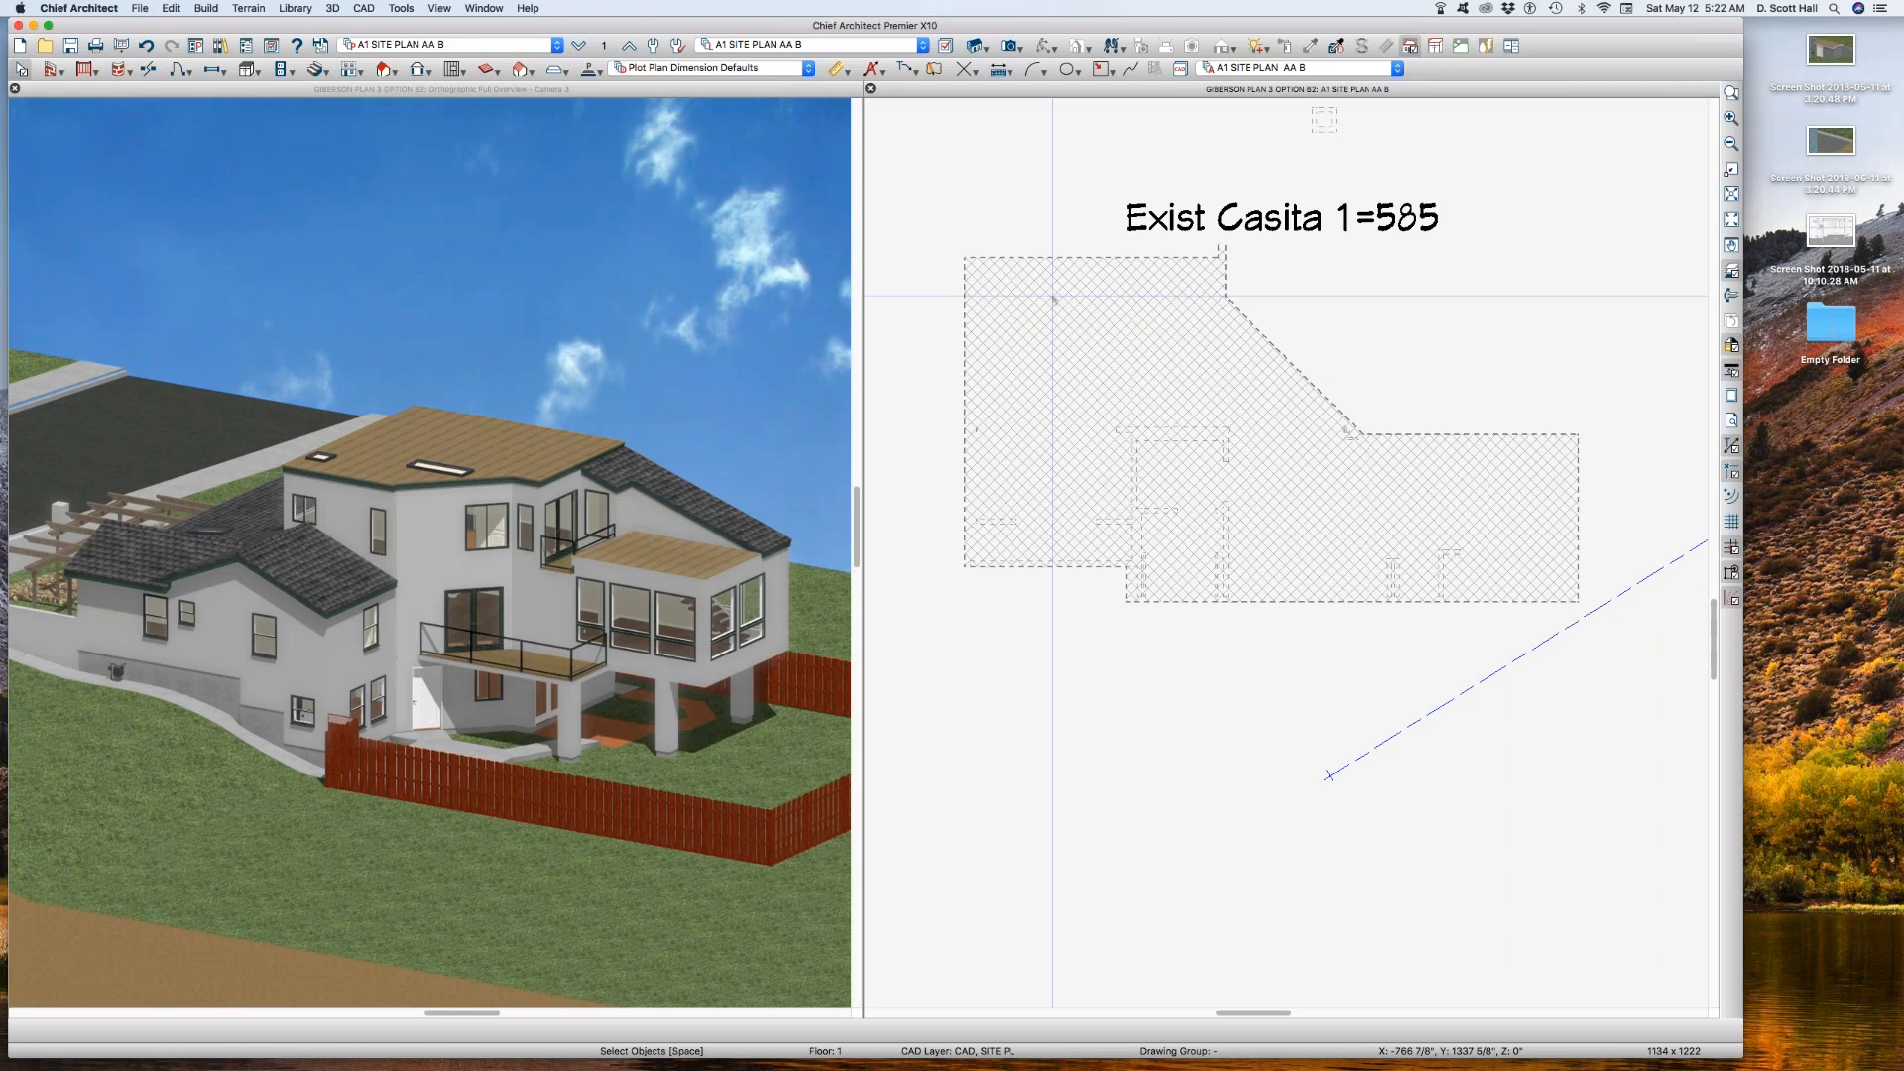
pyautogui.click(1136, 536)
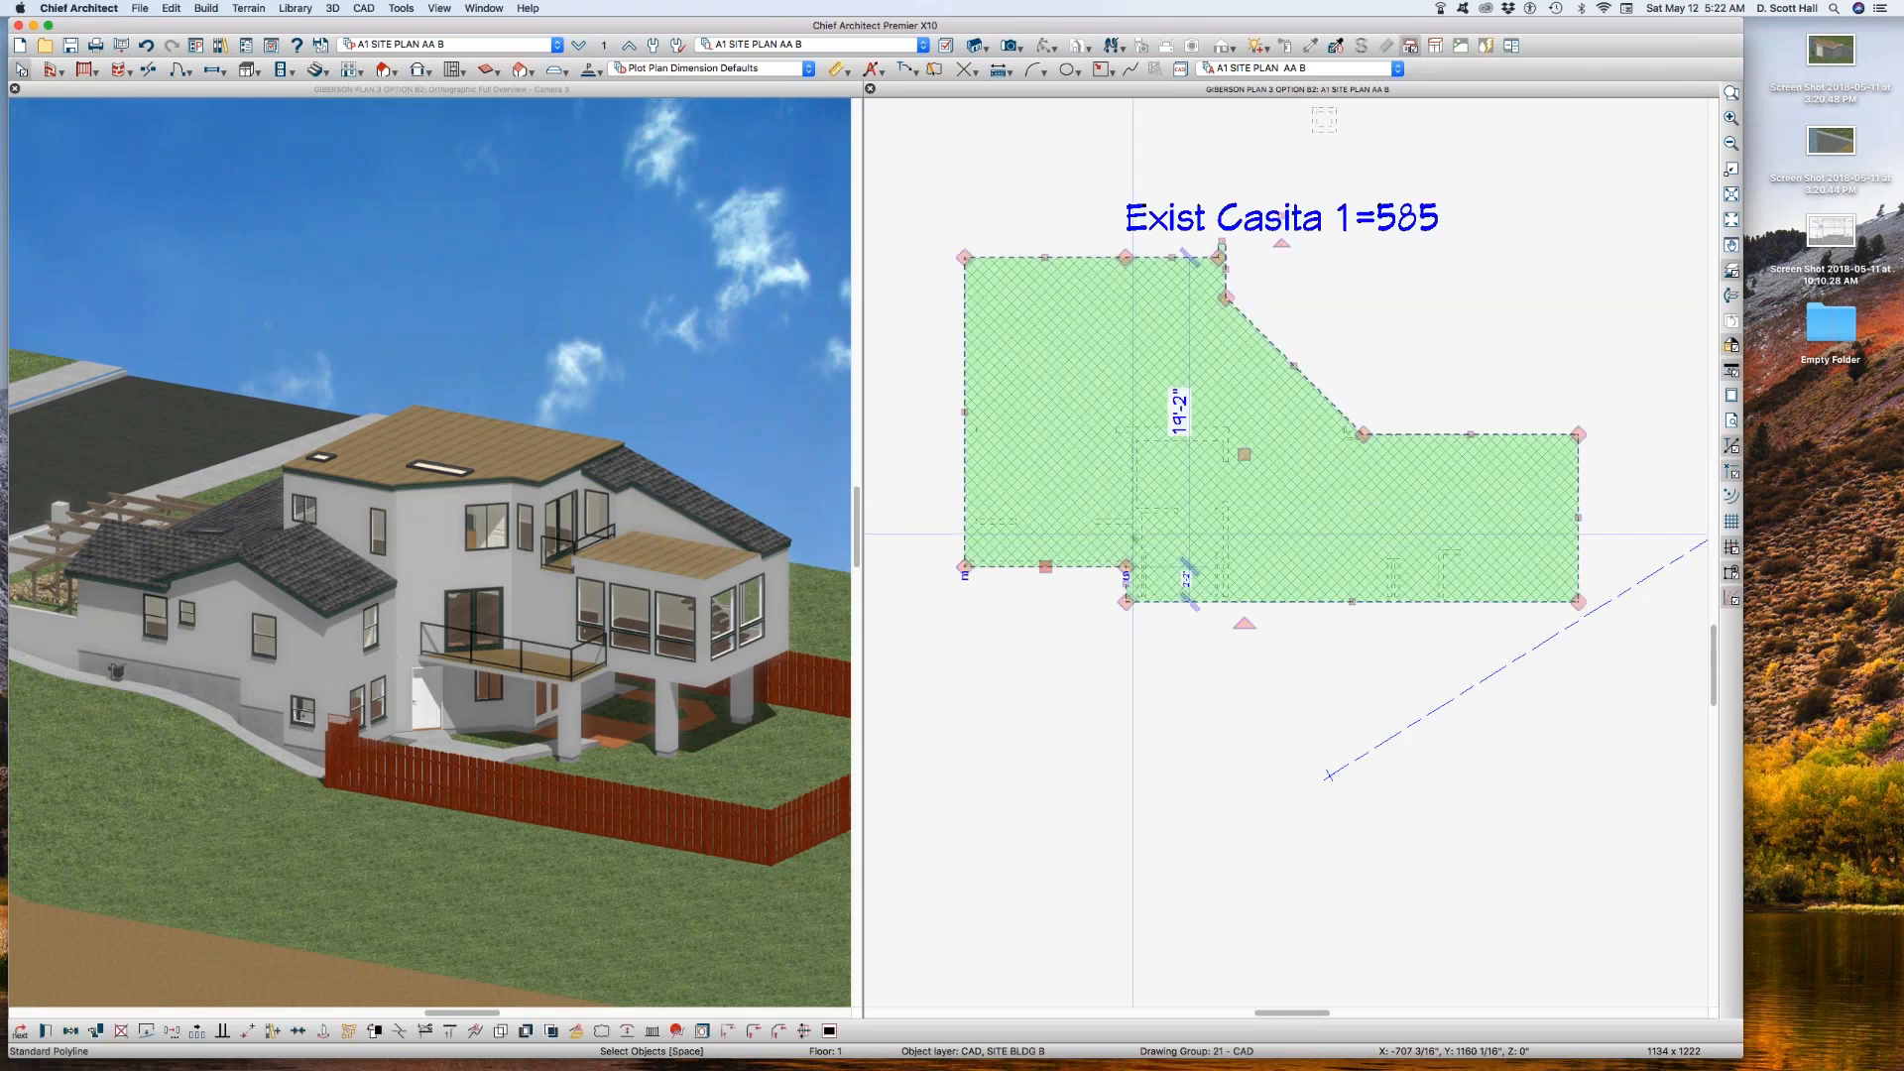
pyautogui.click(1070, 691)
pyautogui.press('l')
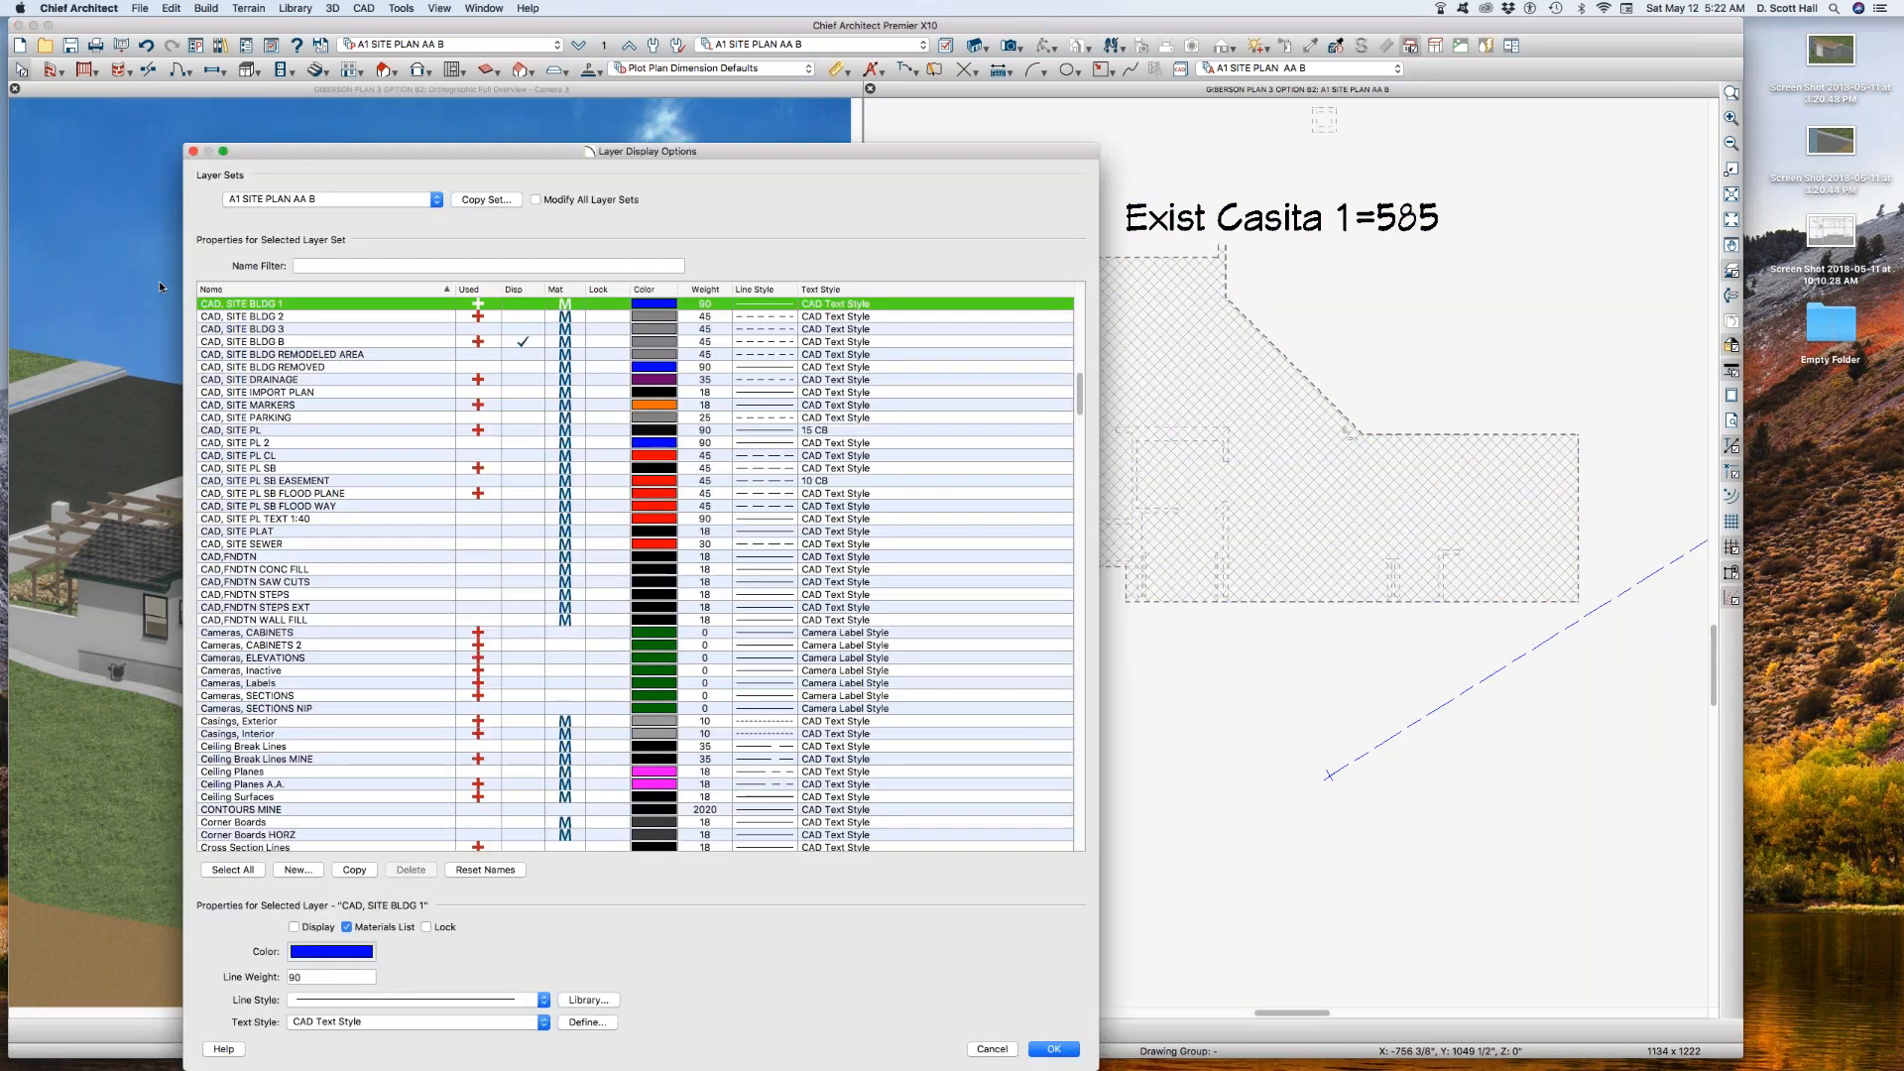
pyautogui.press('w')
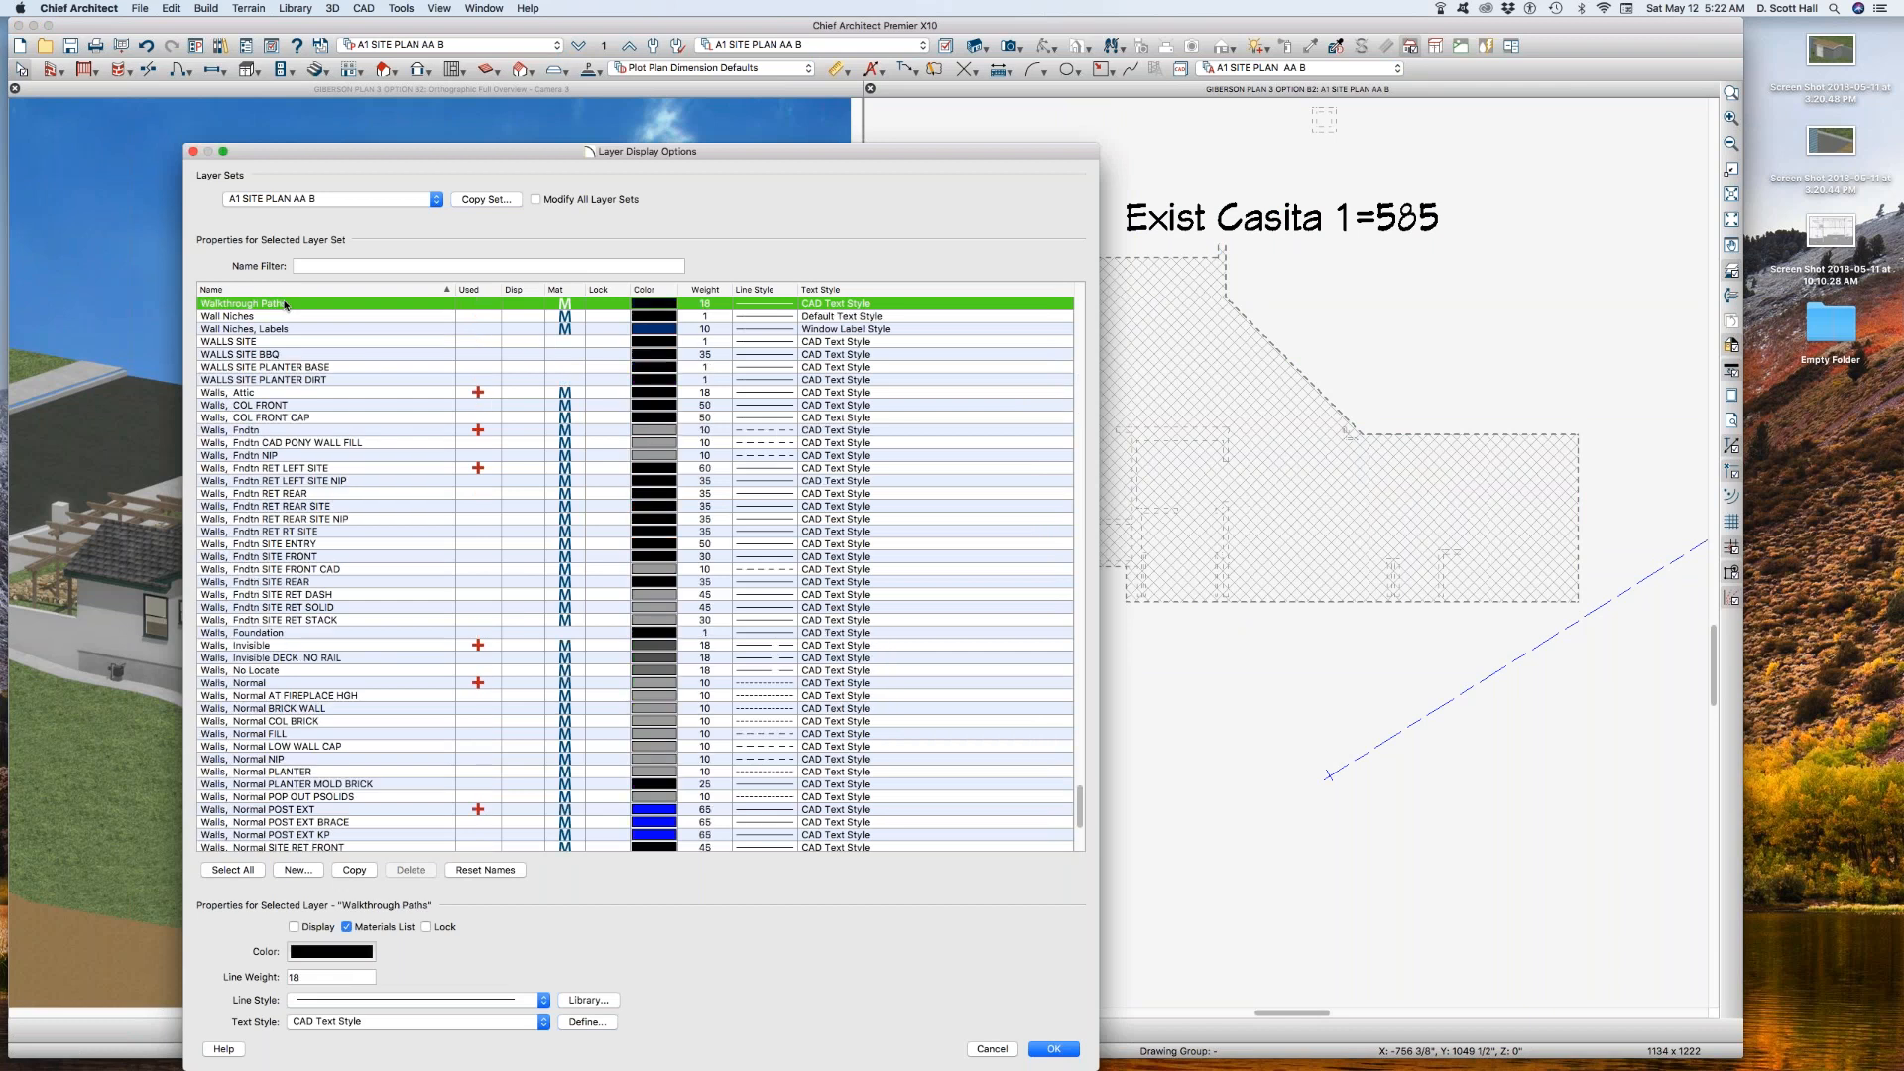
pyautogui.click(986, 1048)
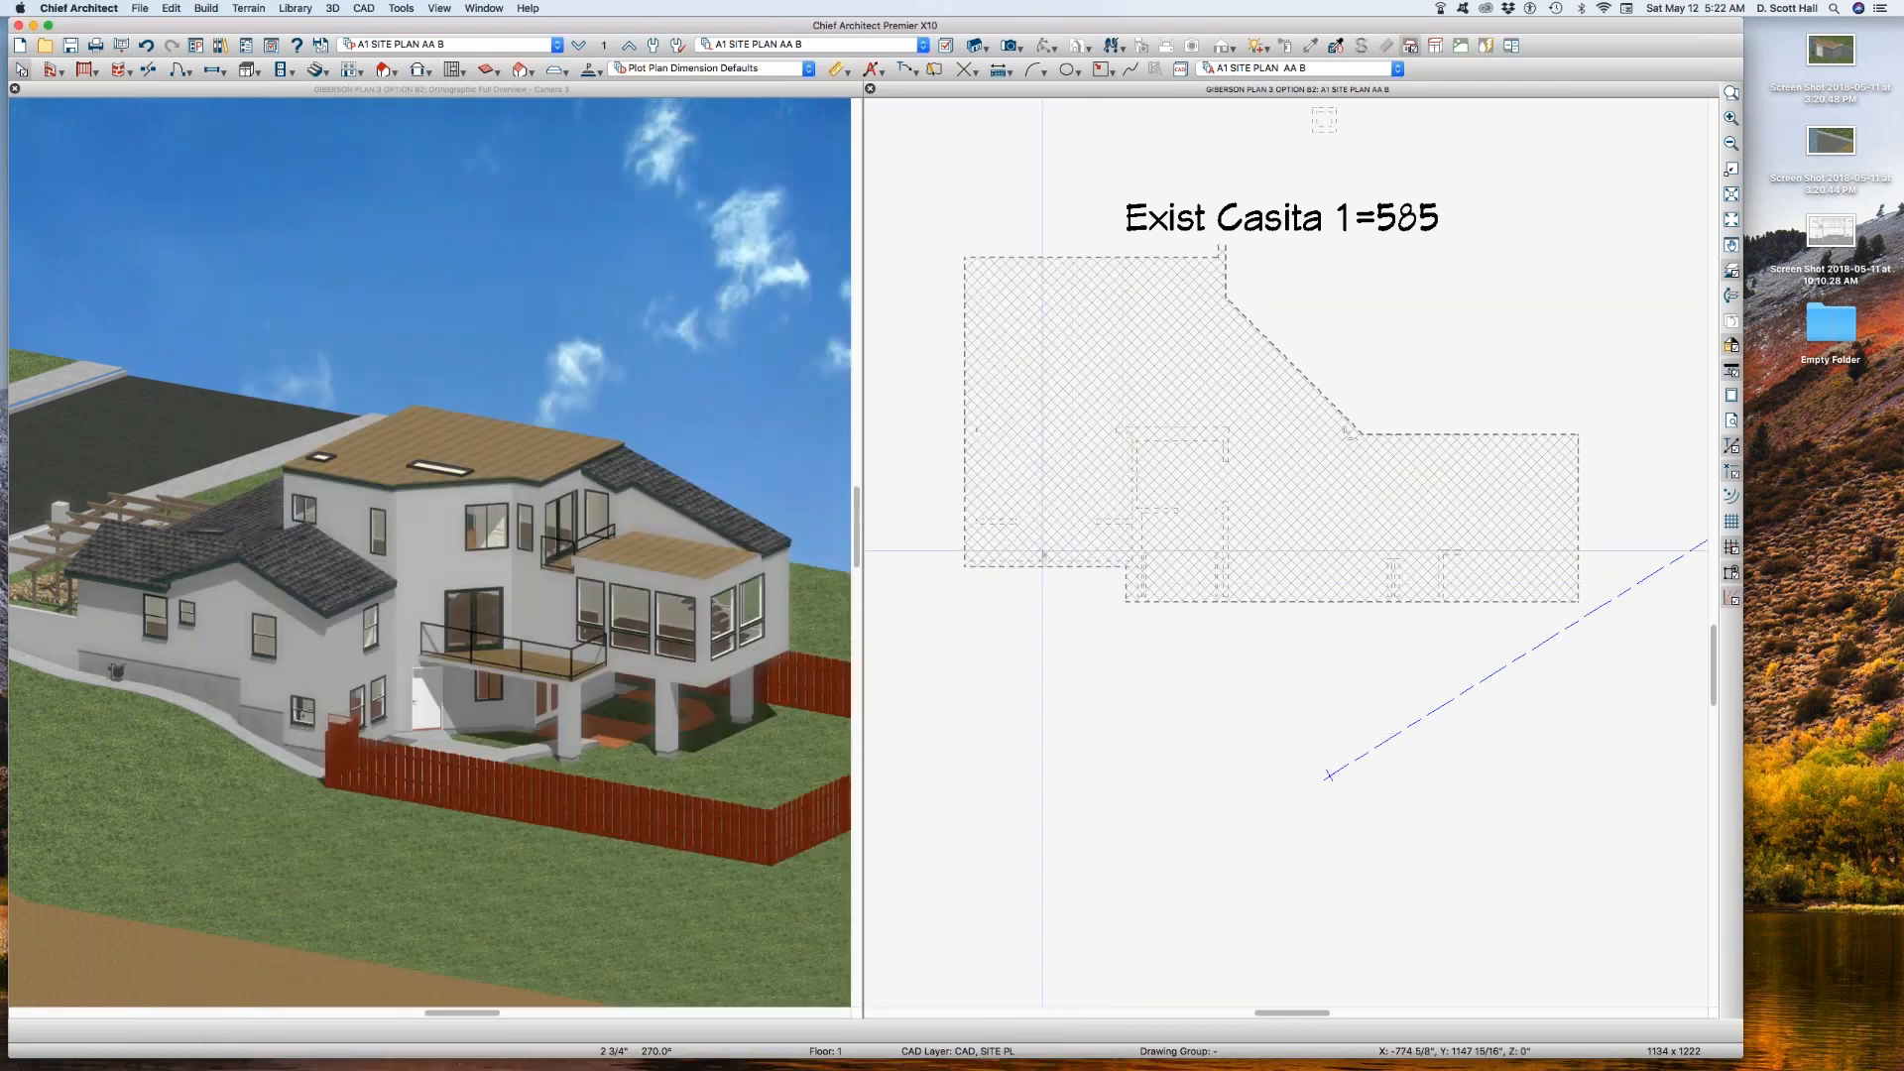
pyautogui.click(1066, 565)
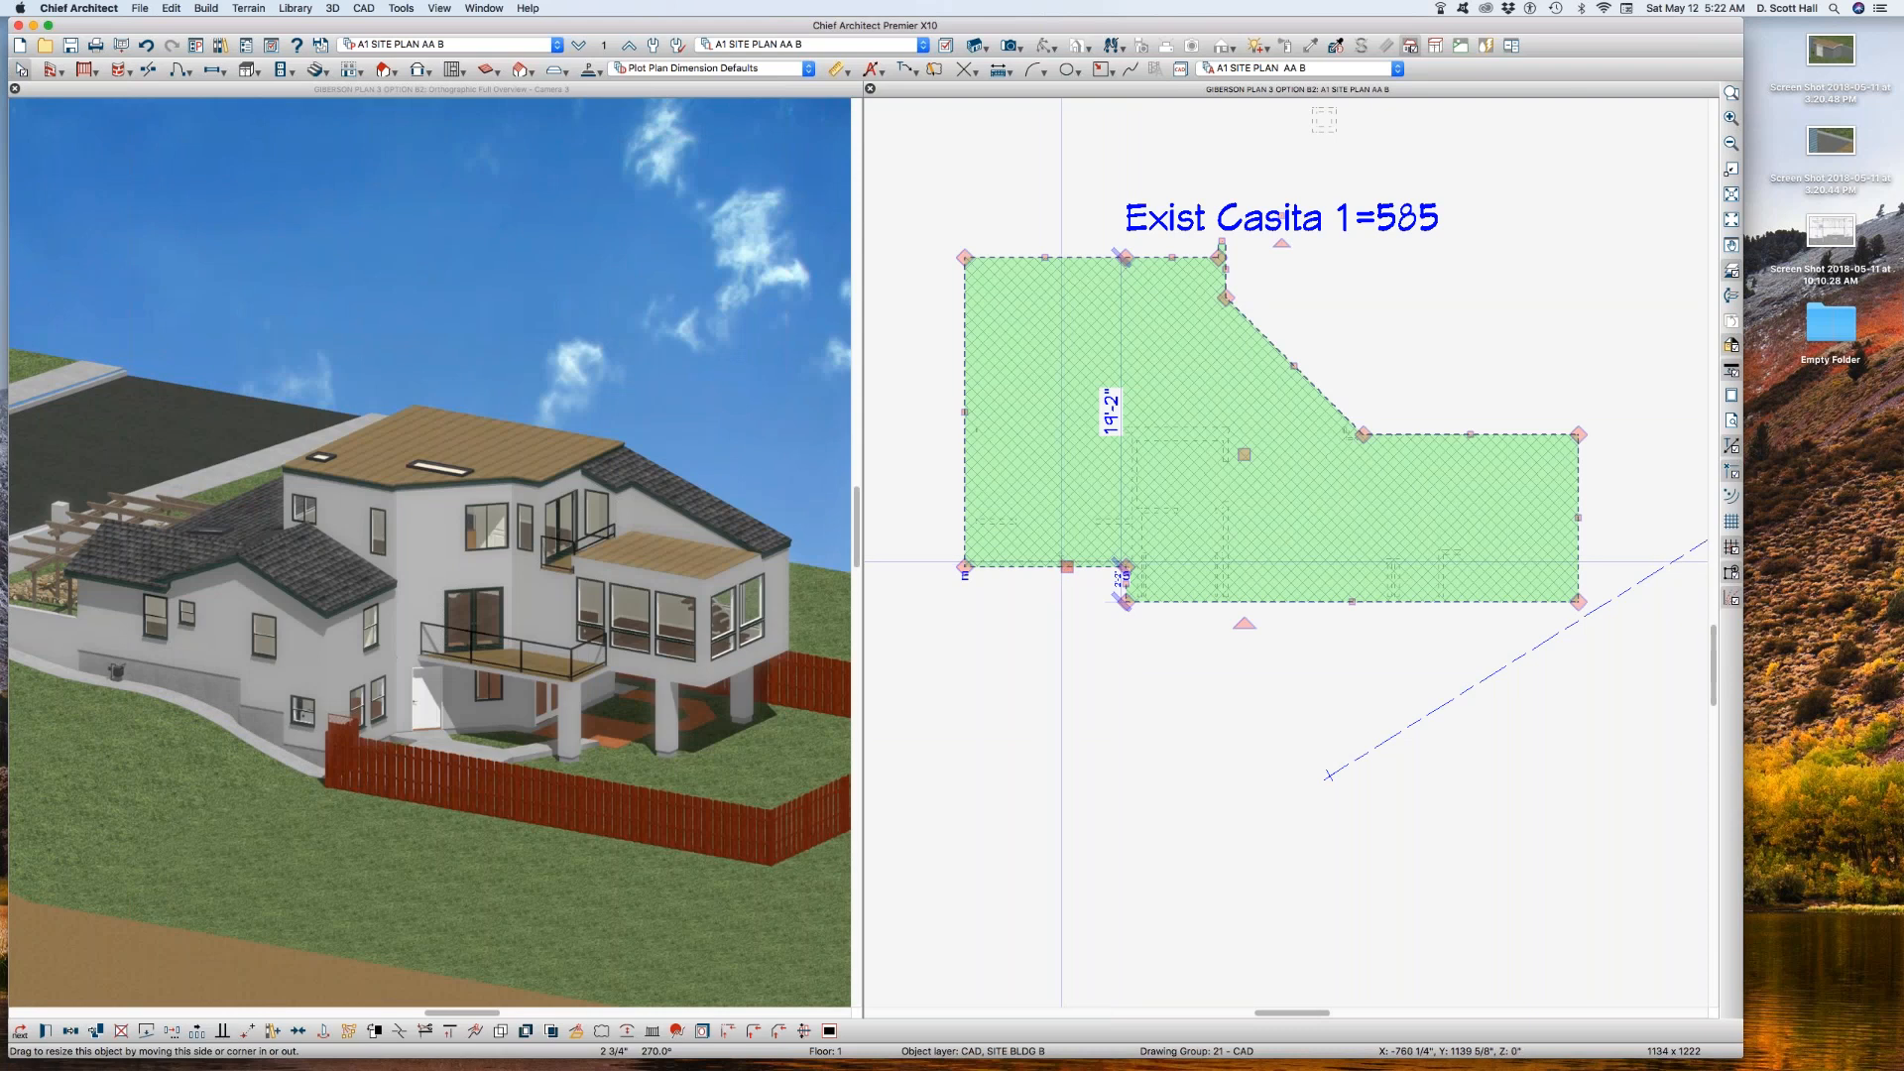
# Step: In reference layer set A1 SITE PLAN AA B REF, give the Walls, Normal layer a solid line style
pyautogui.click(599, 41)
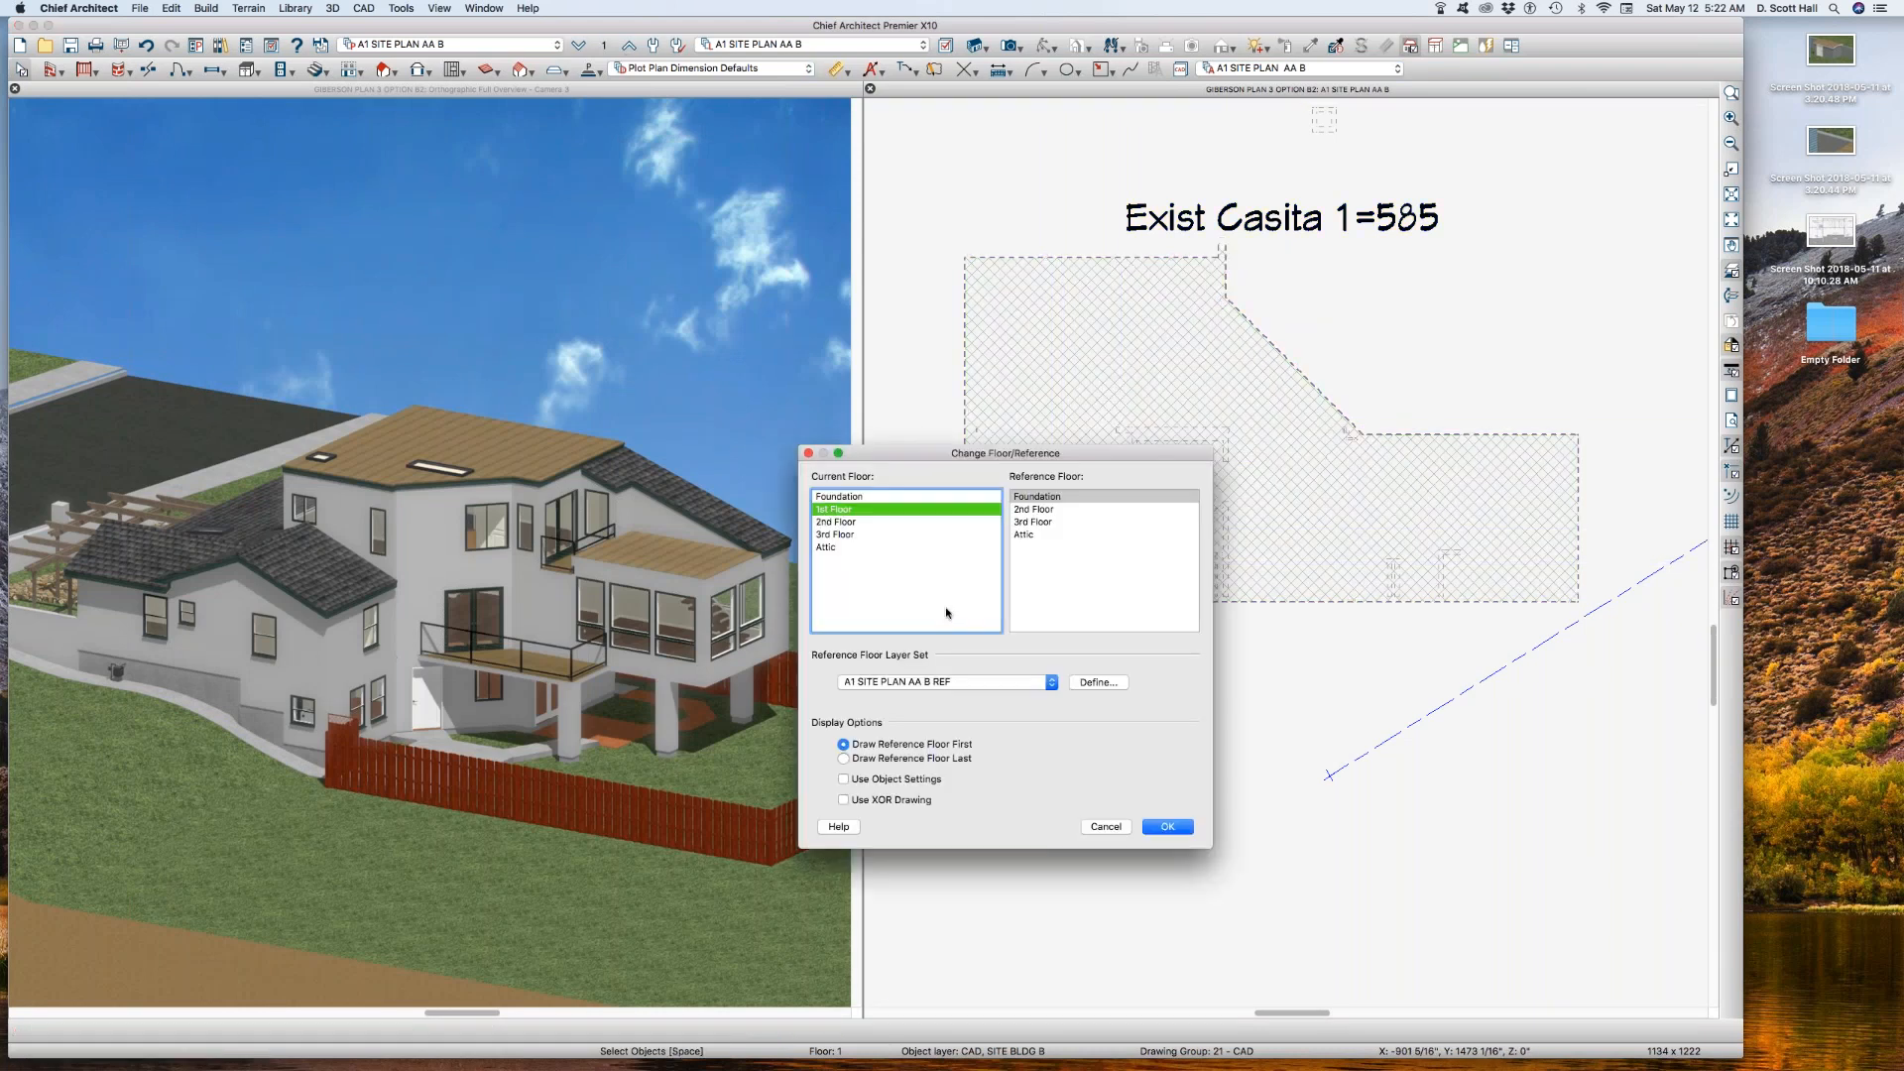
pyautogui.click(1098, 682)
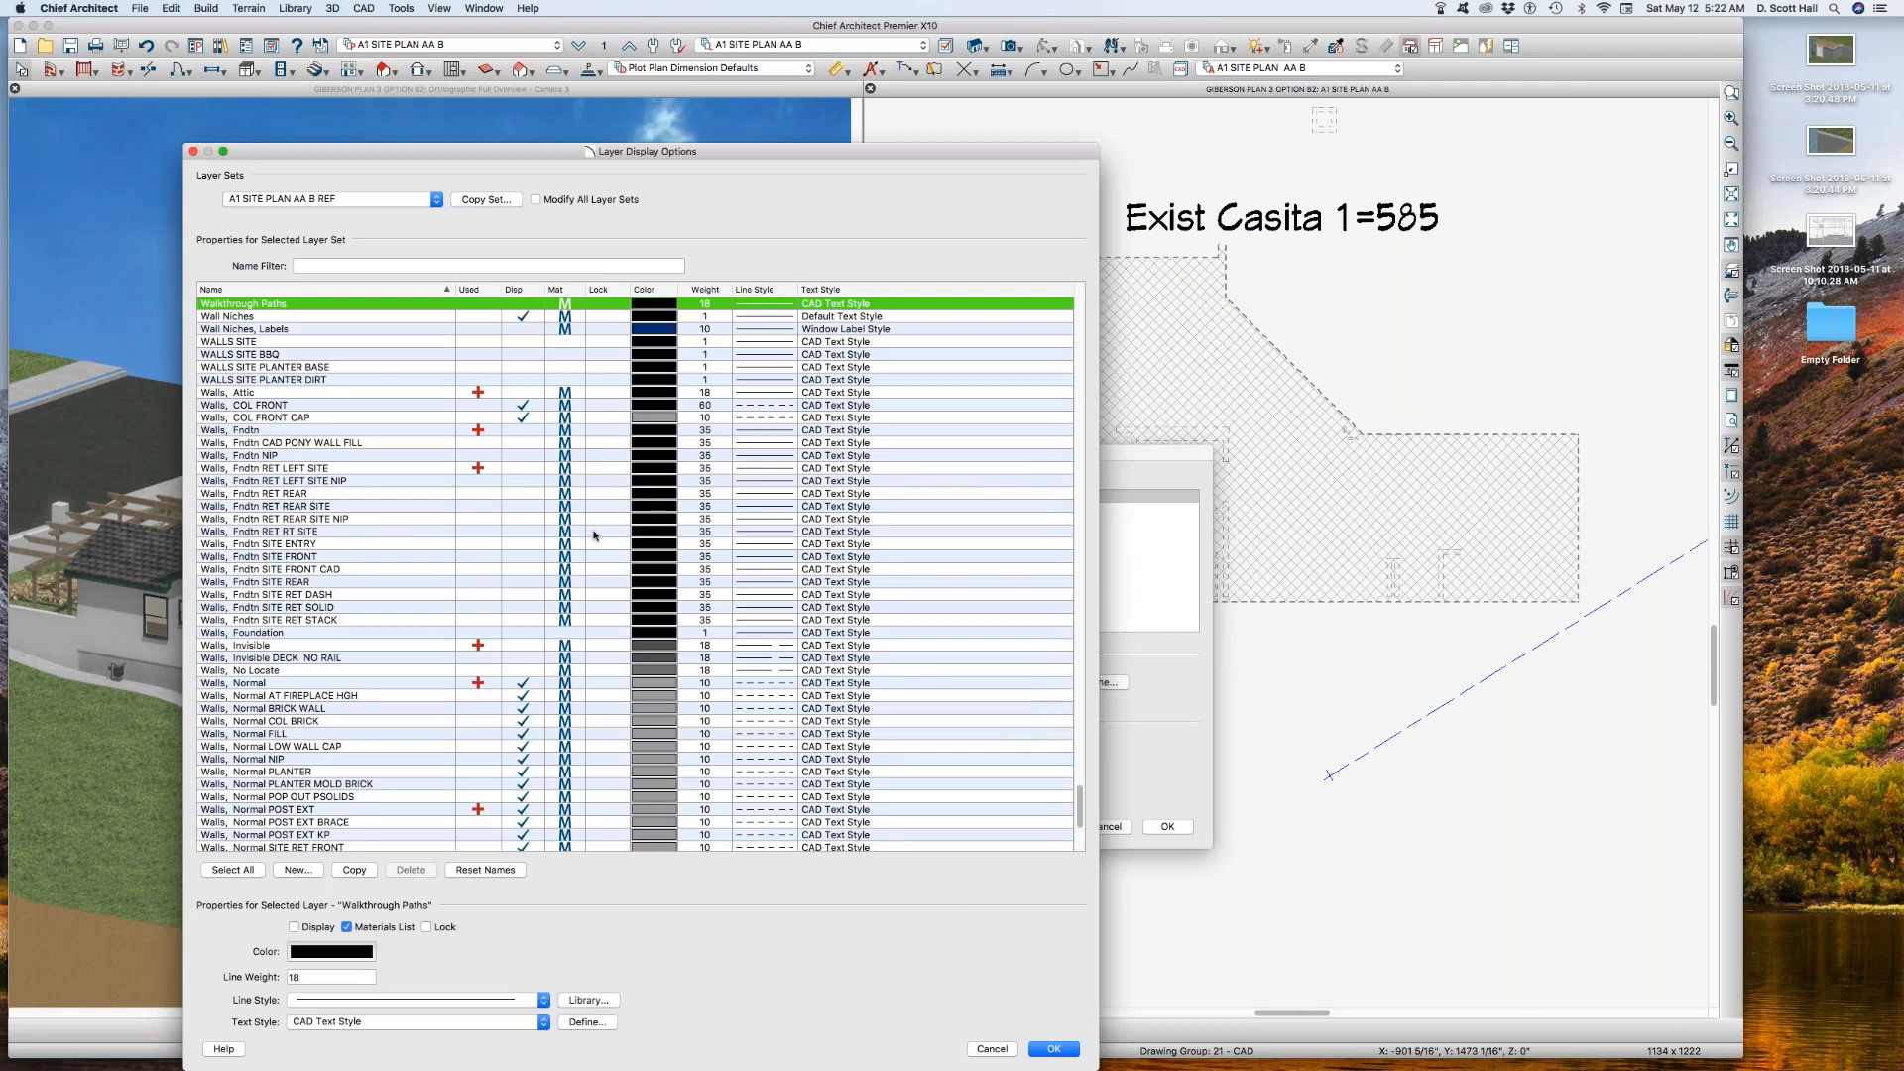
pyautogui.click(285, 534)
pyautogui.click(286, 632)
pyautogui.click(288, 644)
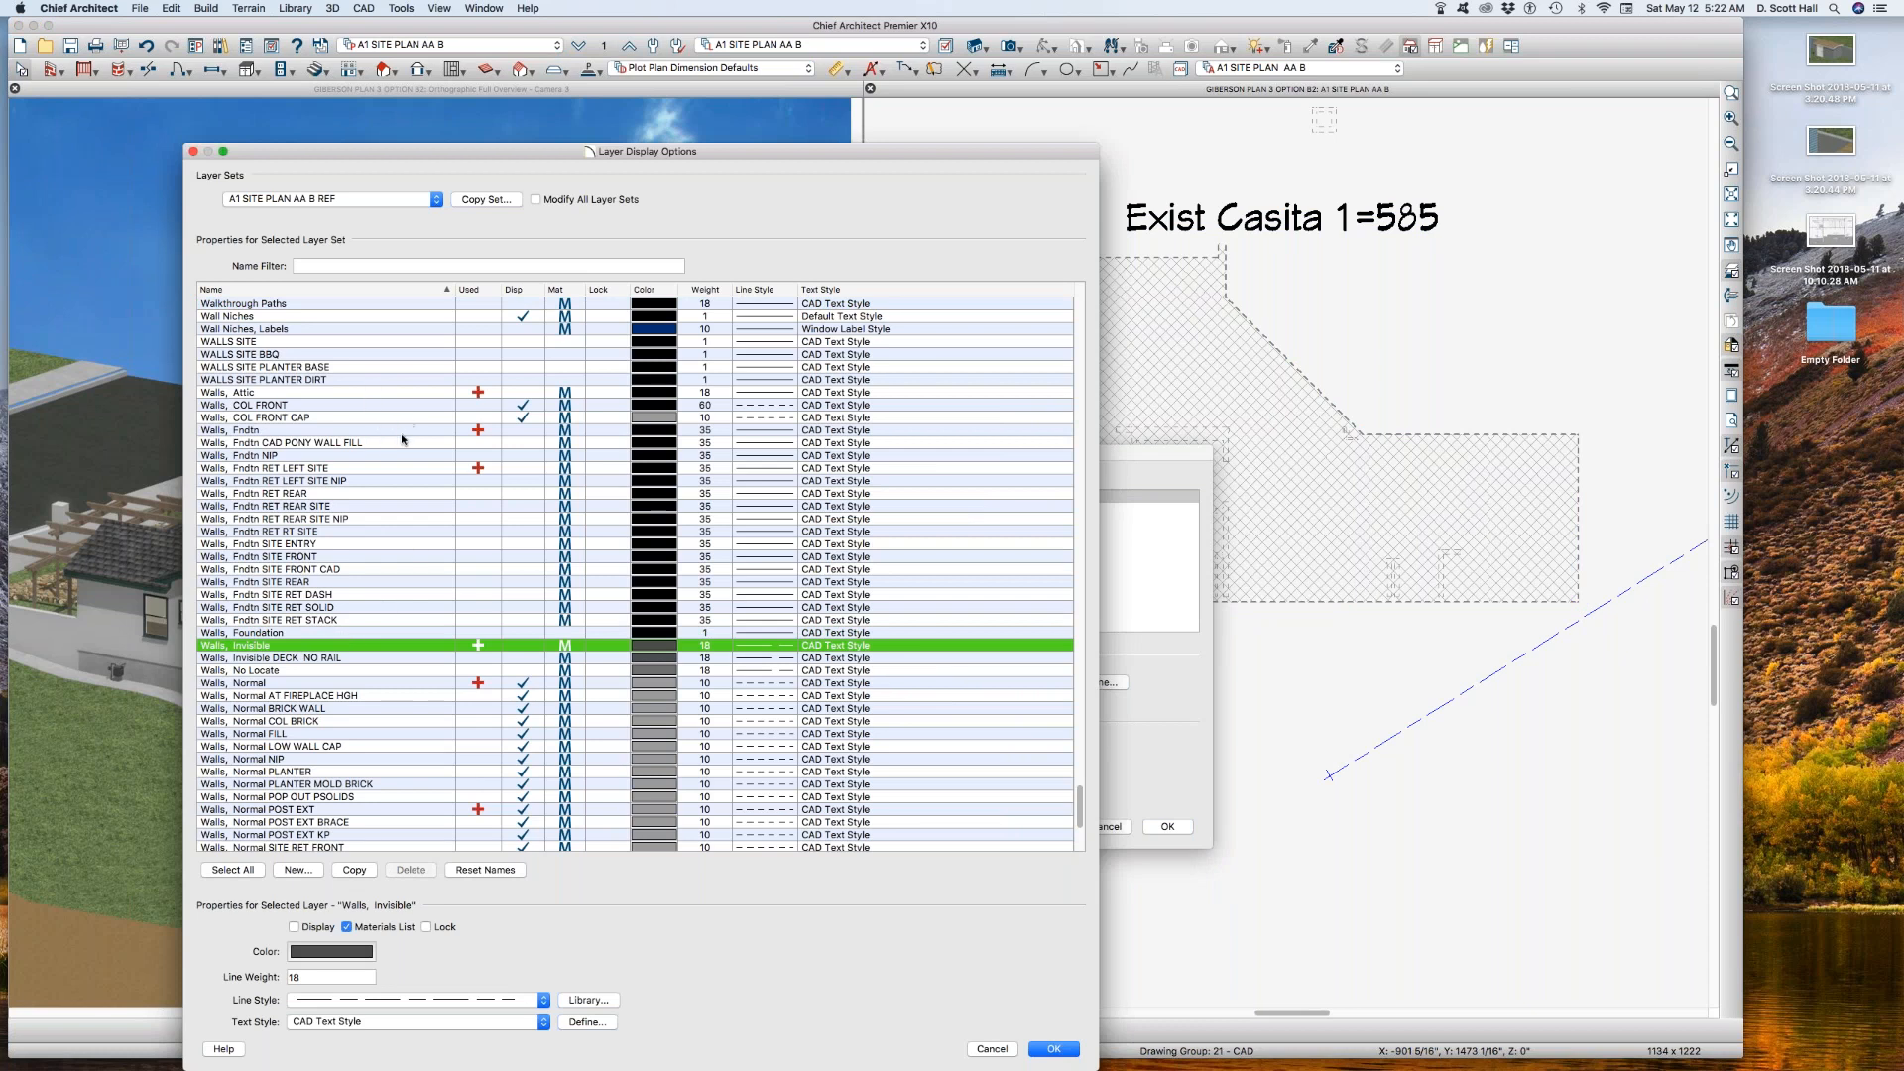
pyautogui.click(396, 685)
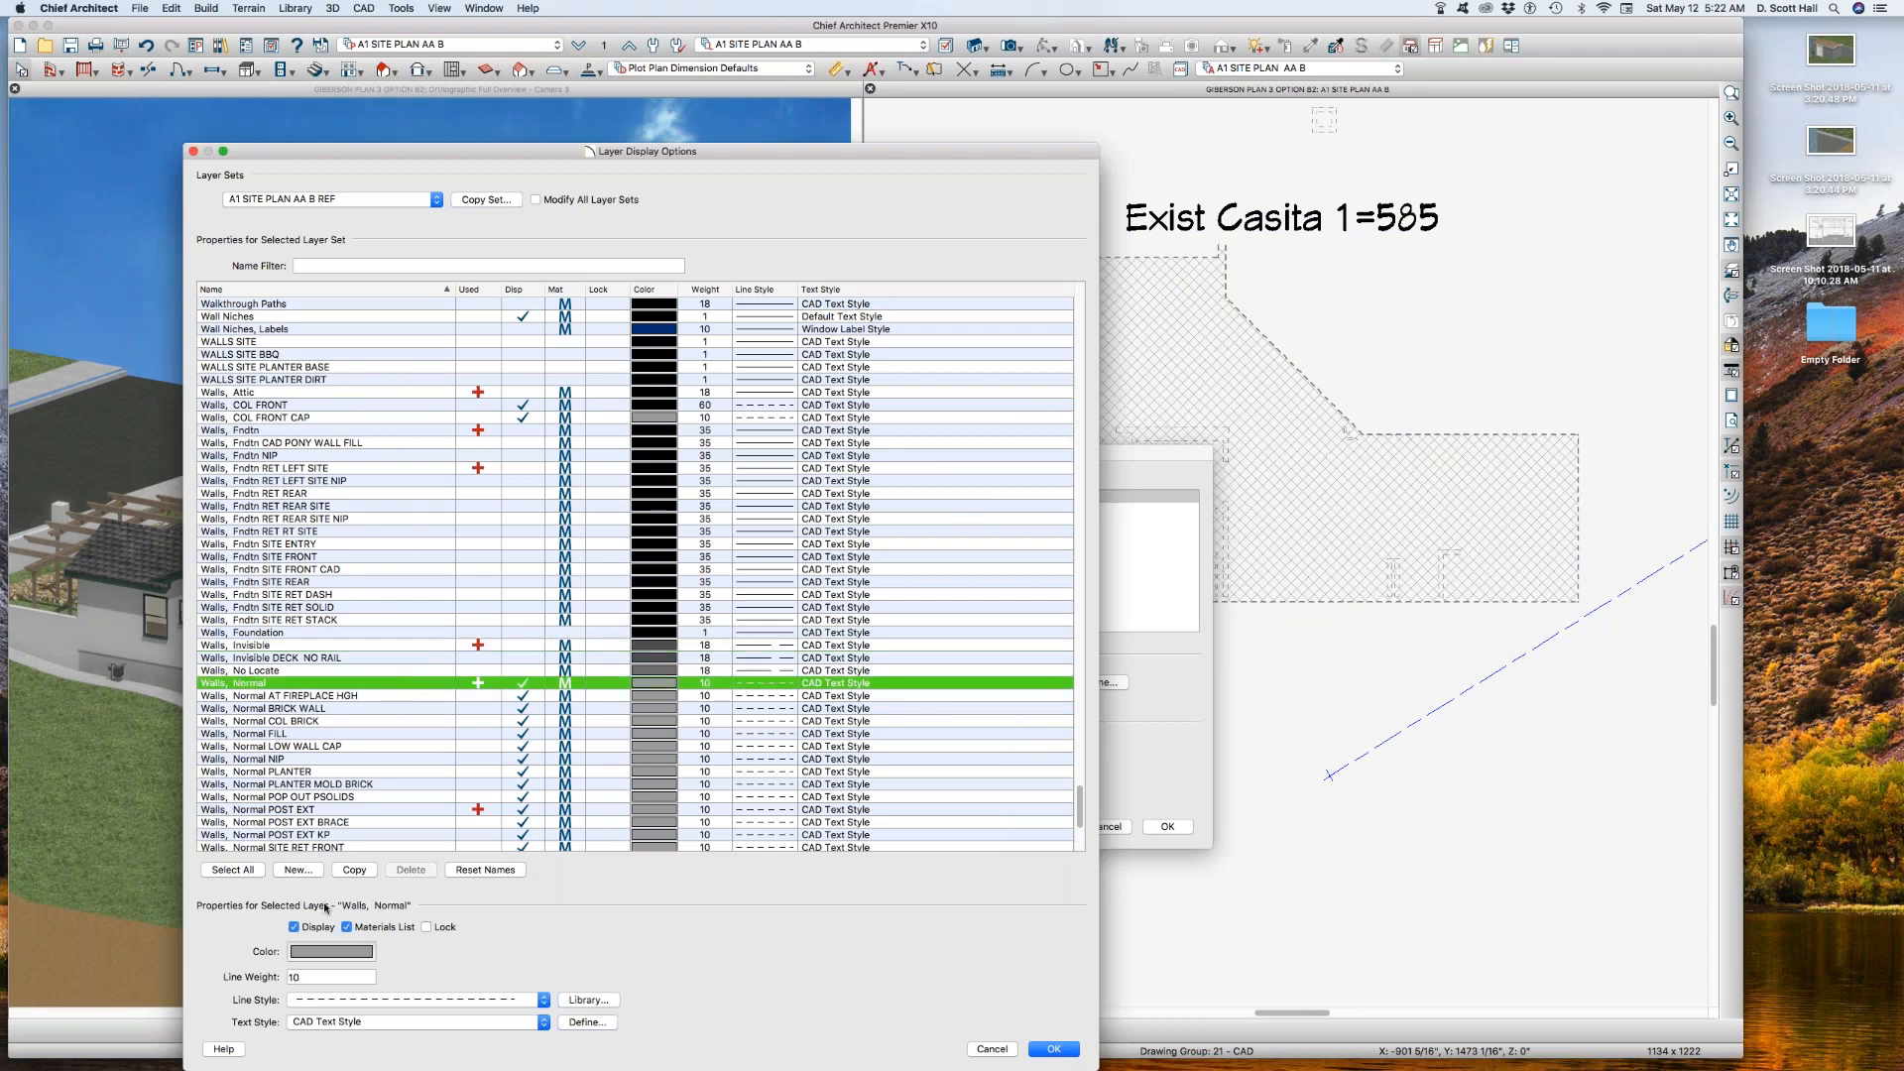
pyautogui.click(315, 1001)
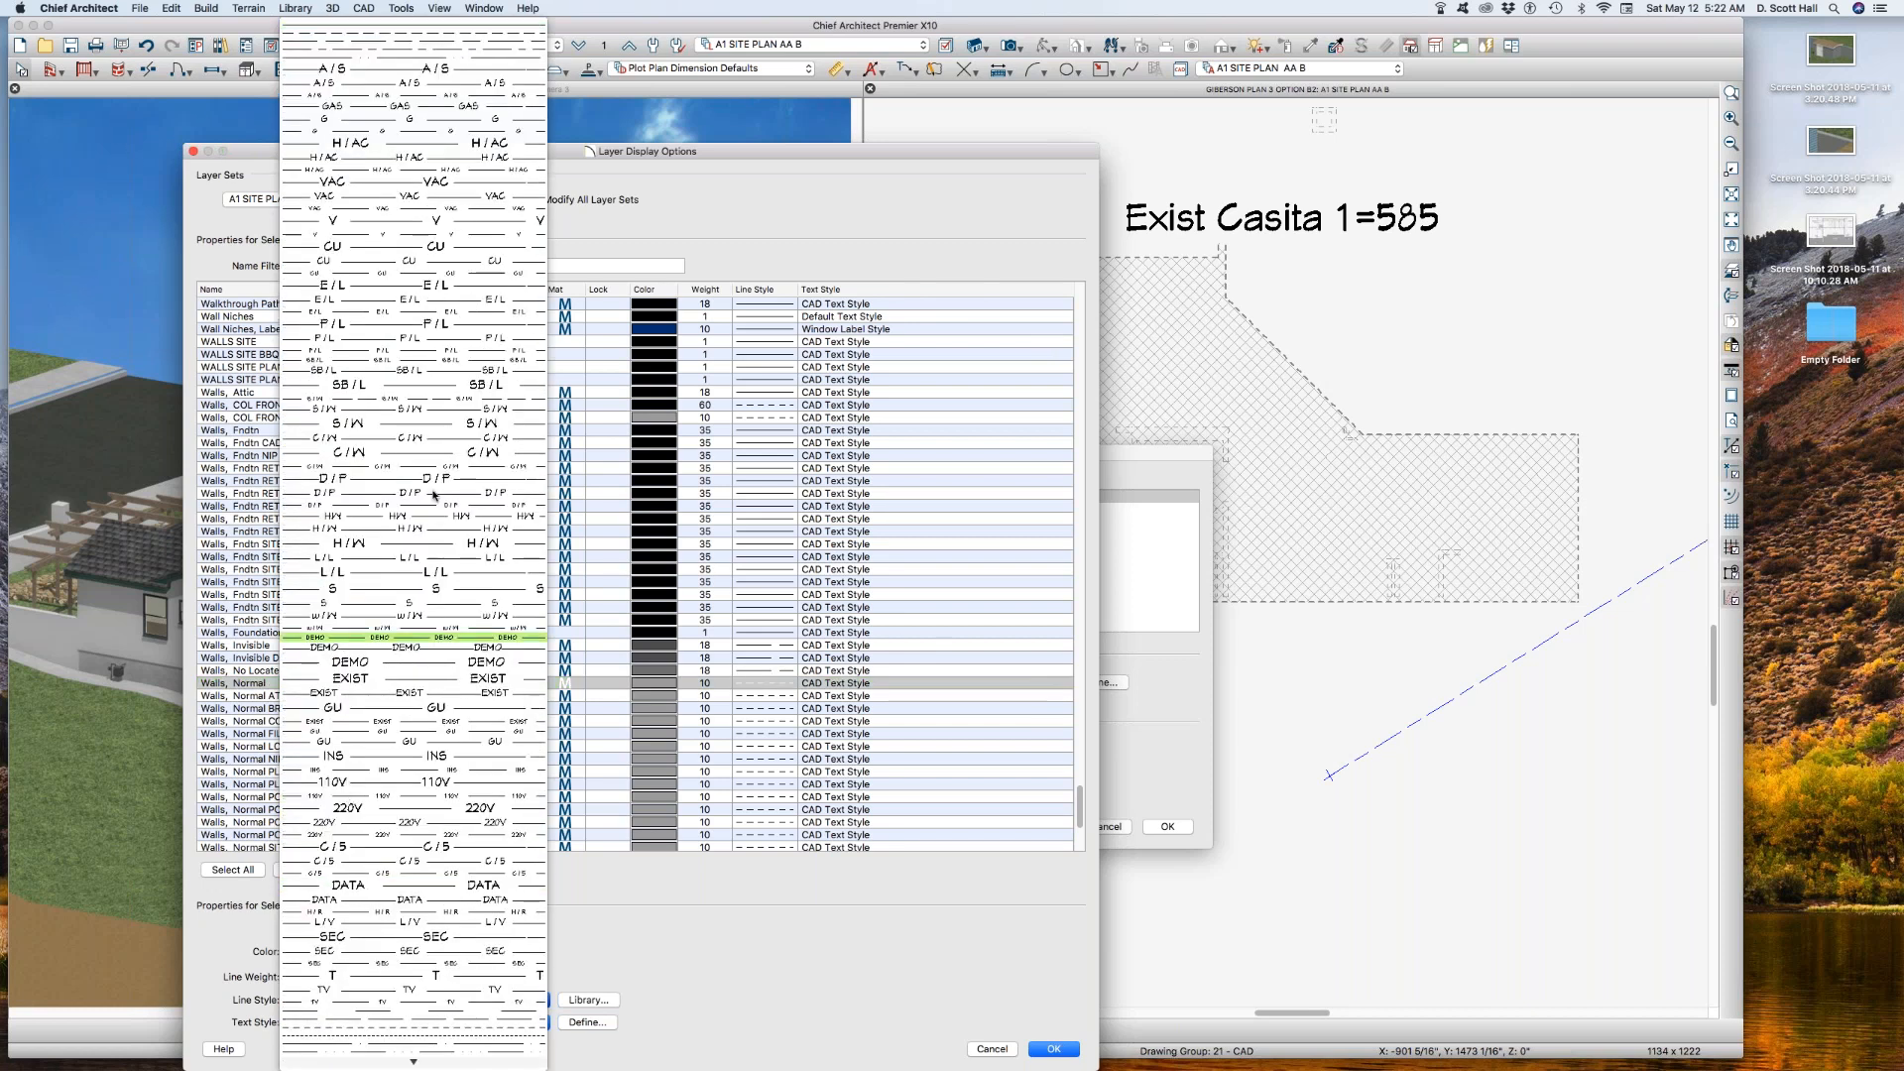
pyautogui.click(415, 27)
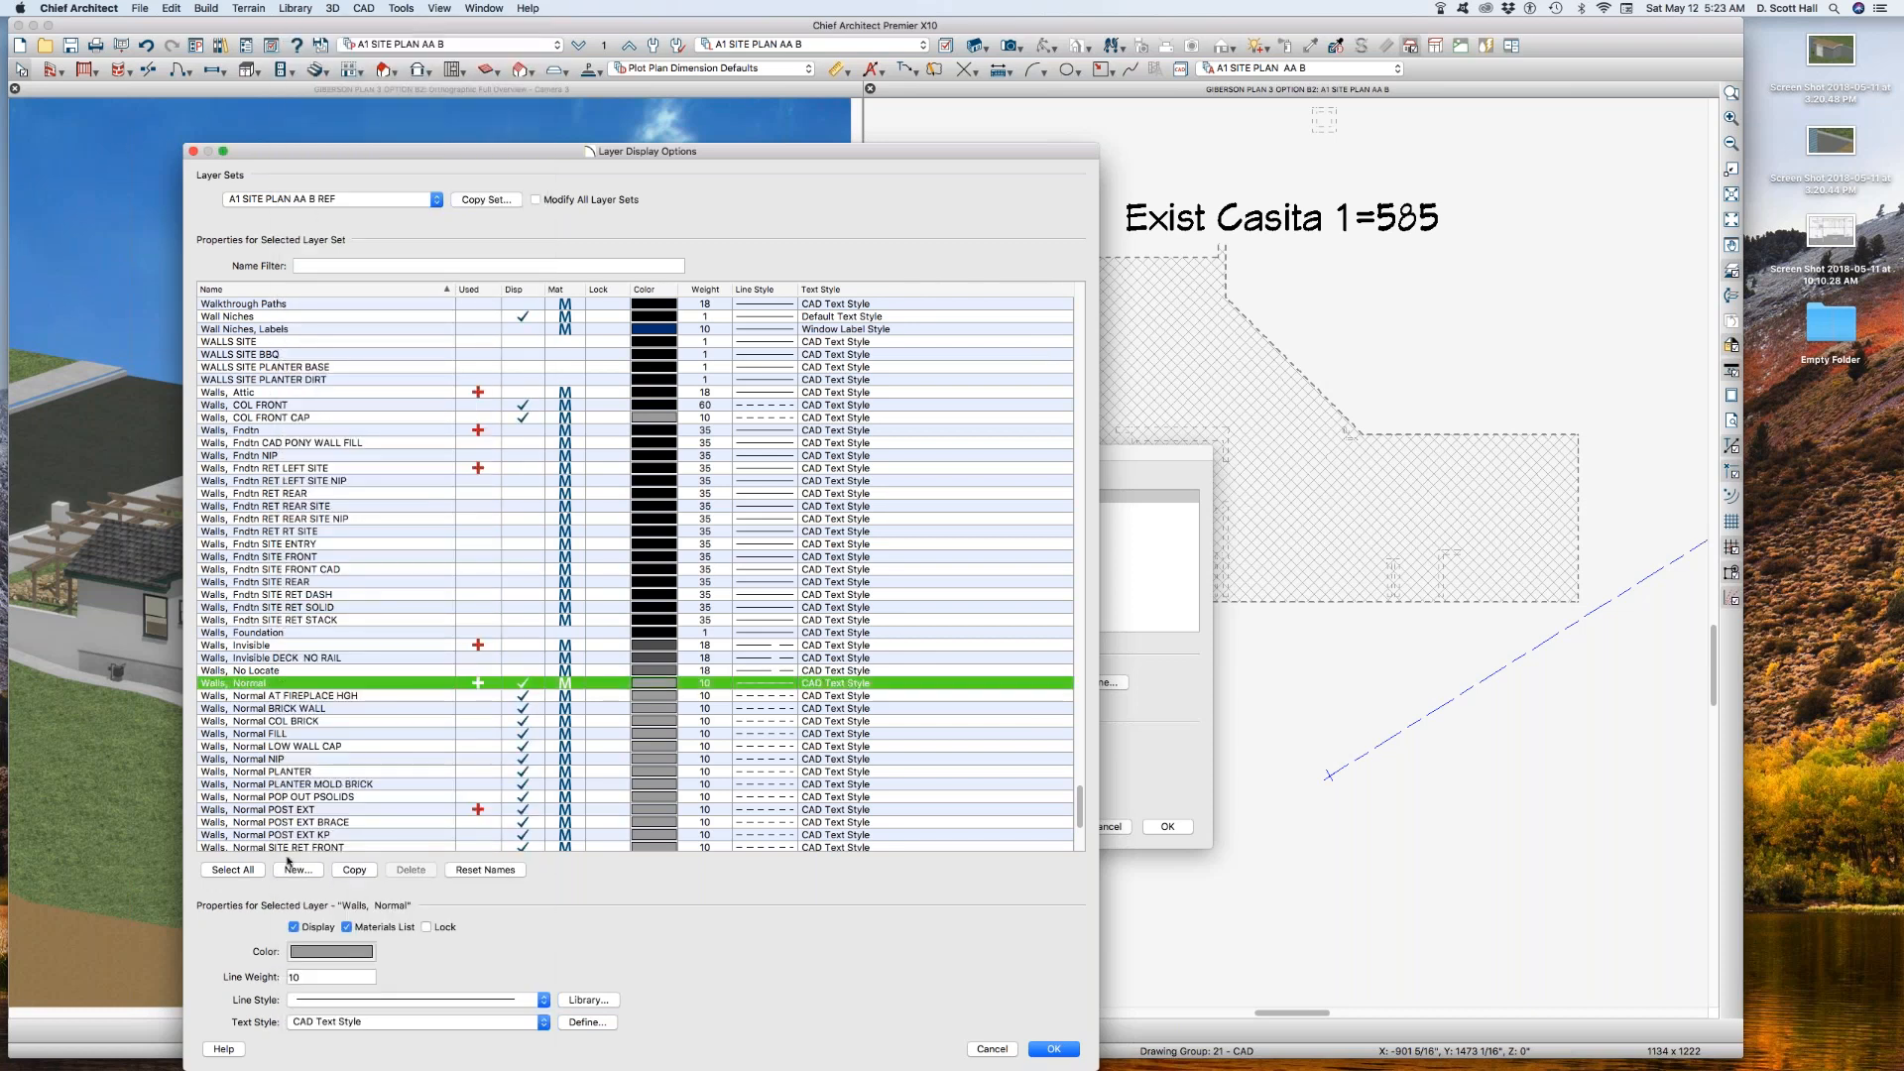
# Step: Set the Walls, Normal layer's colour to Black in the reference layer set
pyautogui.click(335, 952)
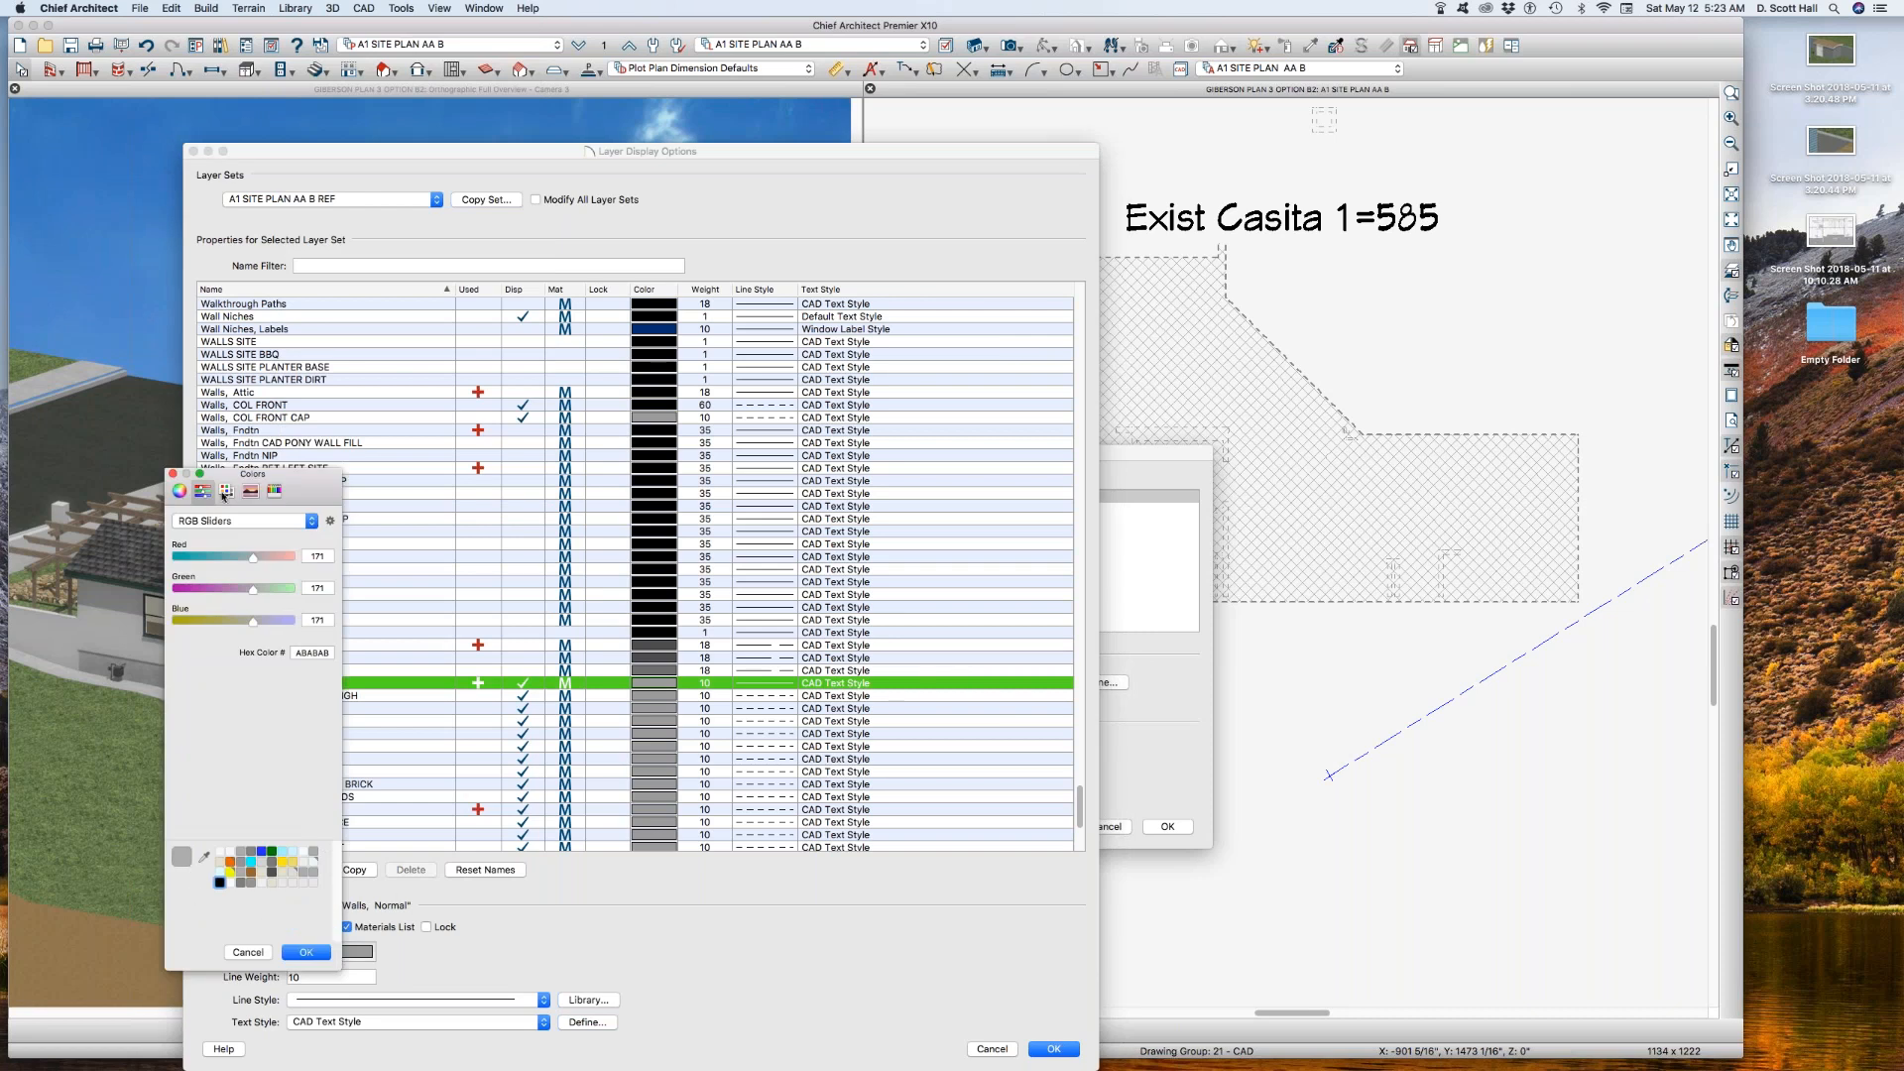
pyautogui.click(225, 492)
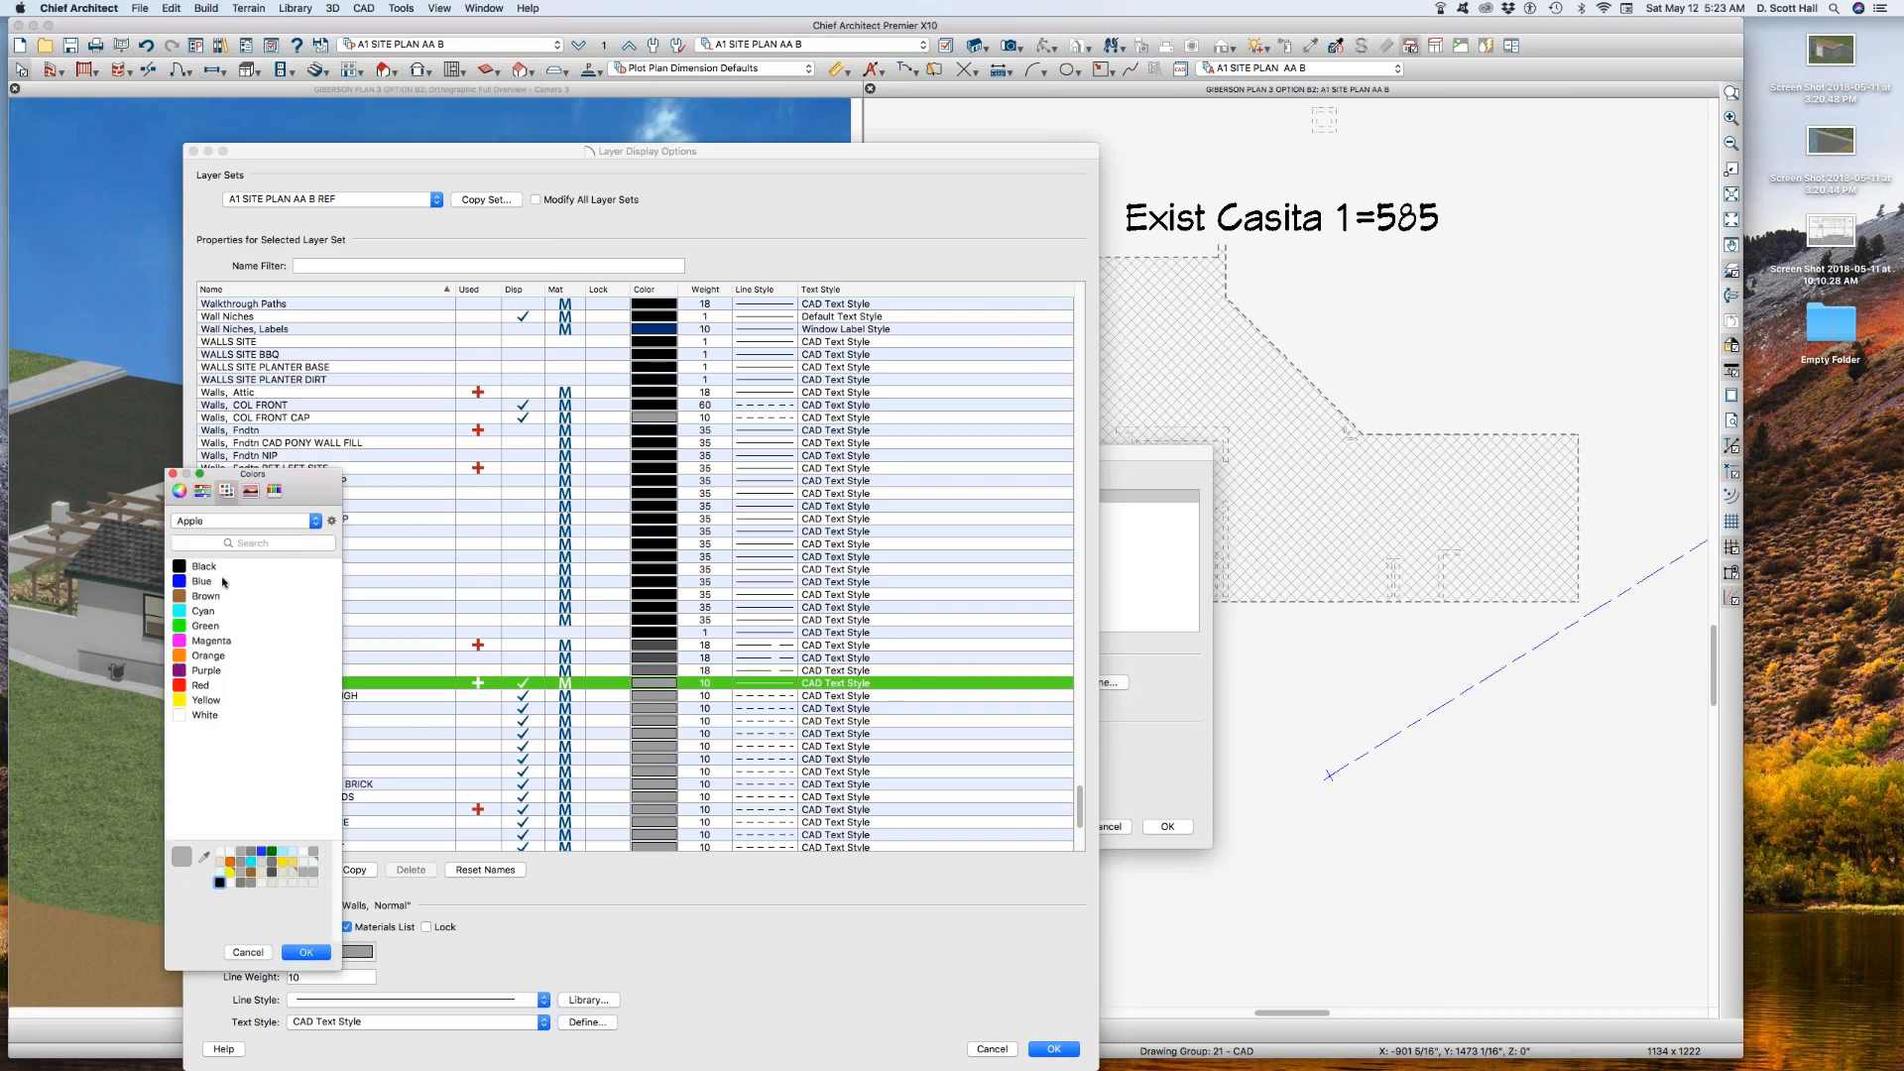
pyautogui.click(179, 489)
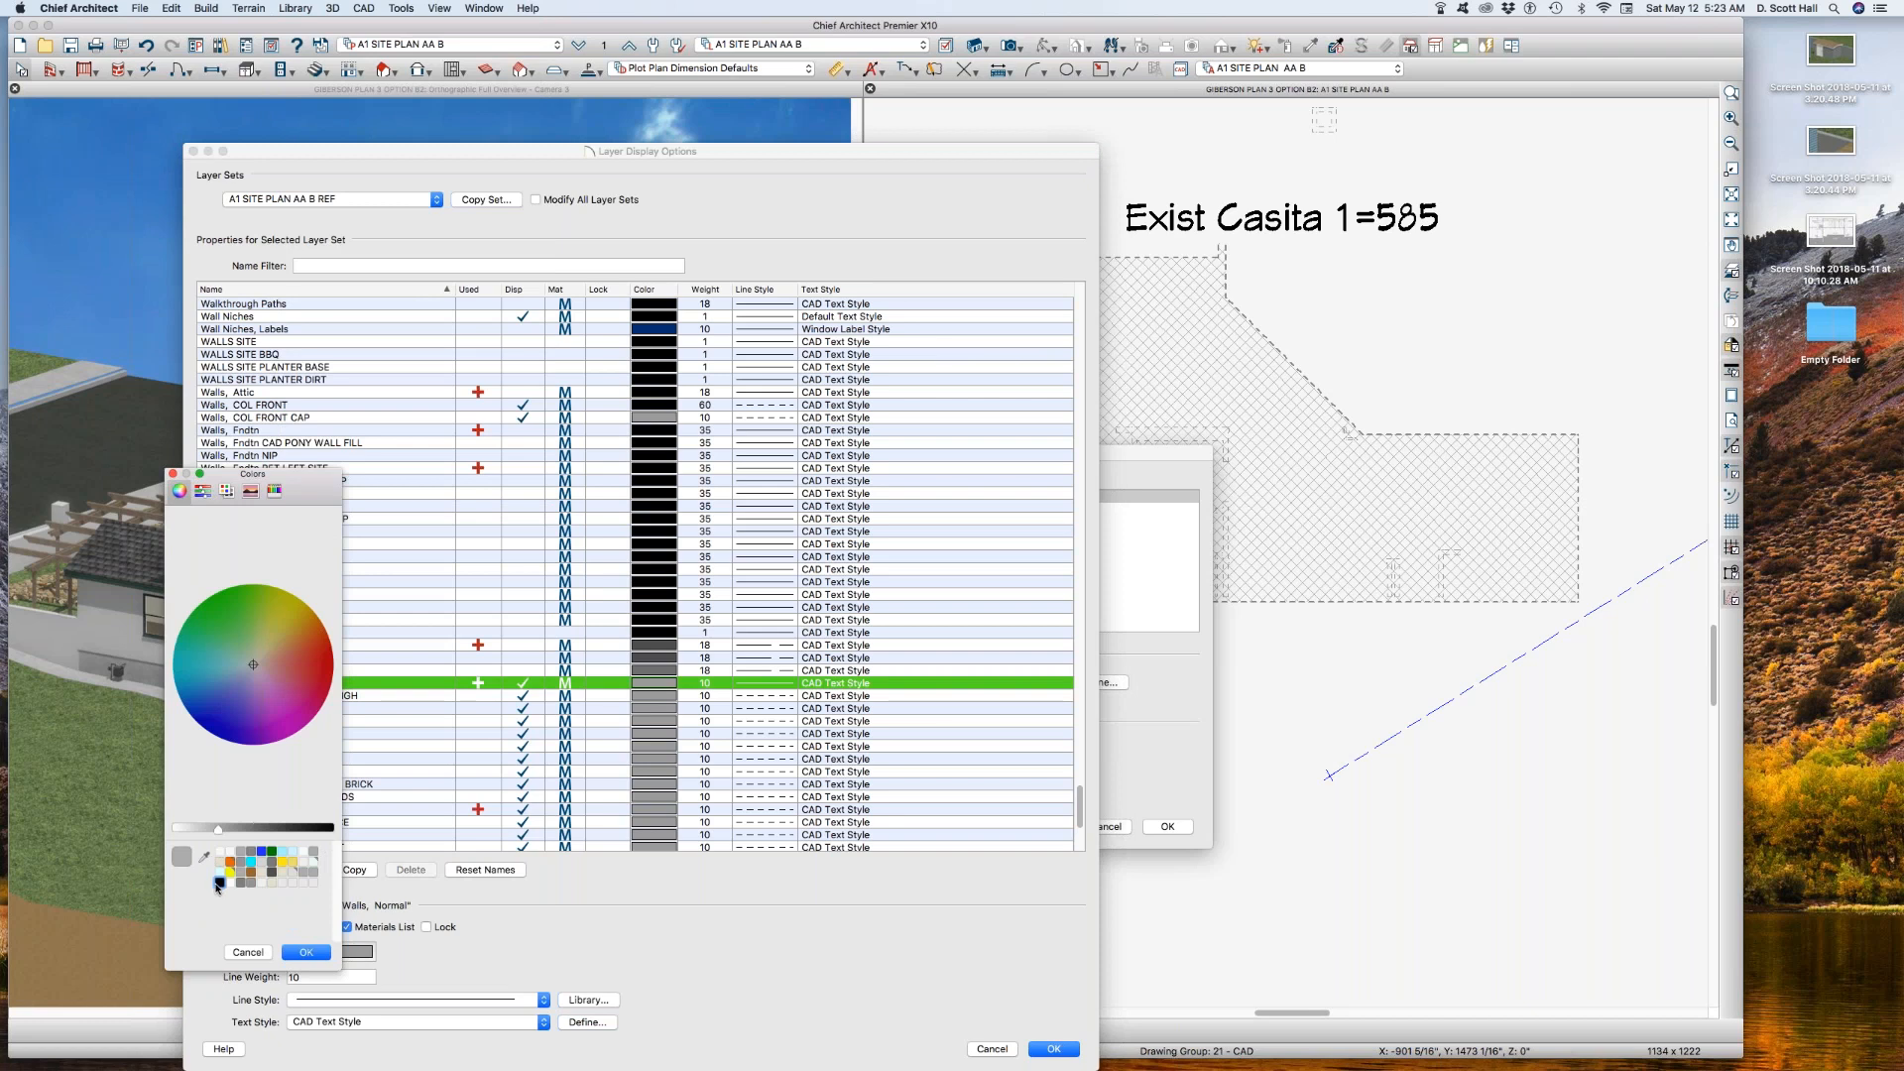
pyautogui.click(293, 950)
pyautogui.click(315, 953)
pyautogui.click(226, 490)
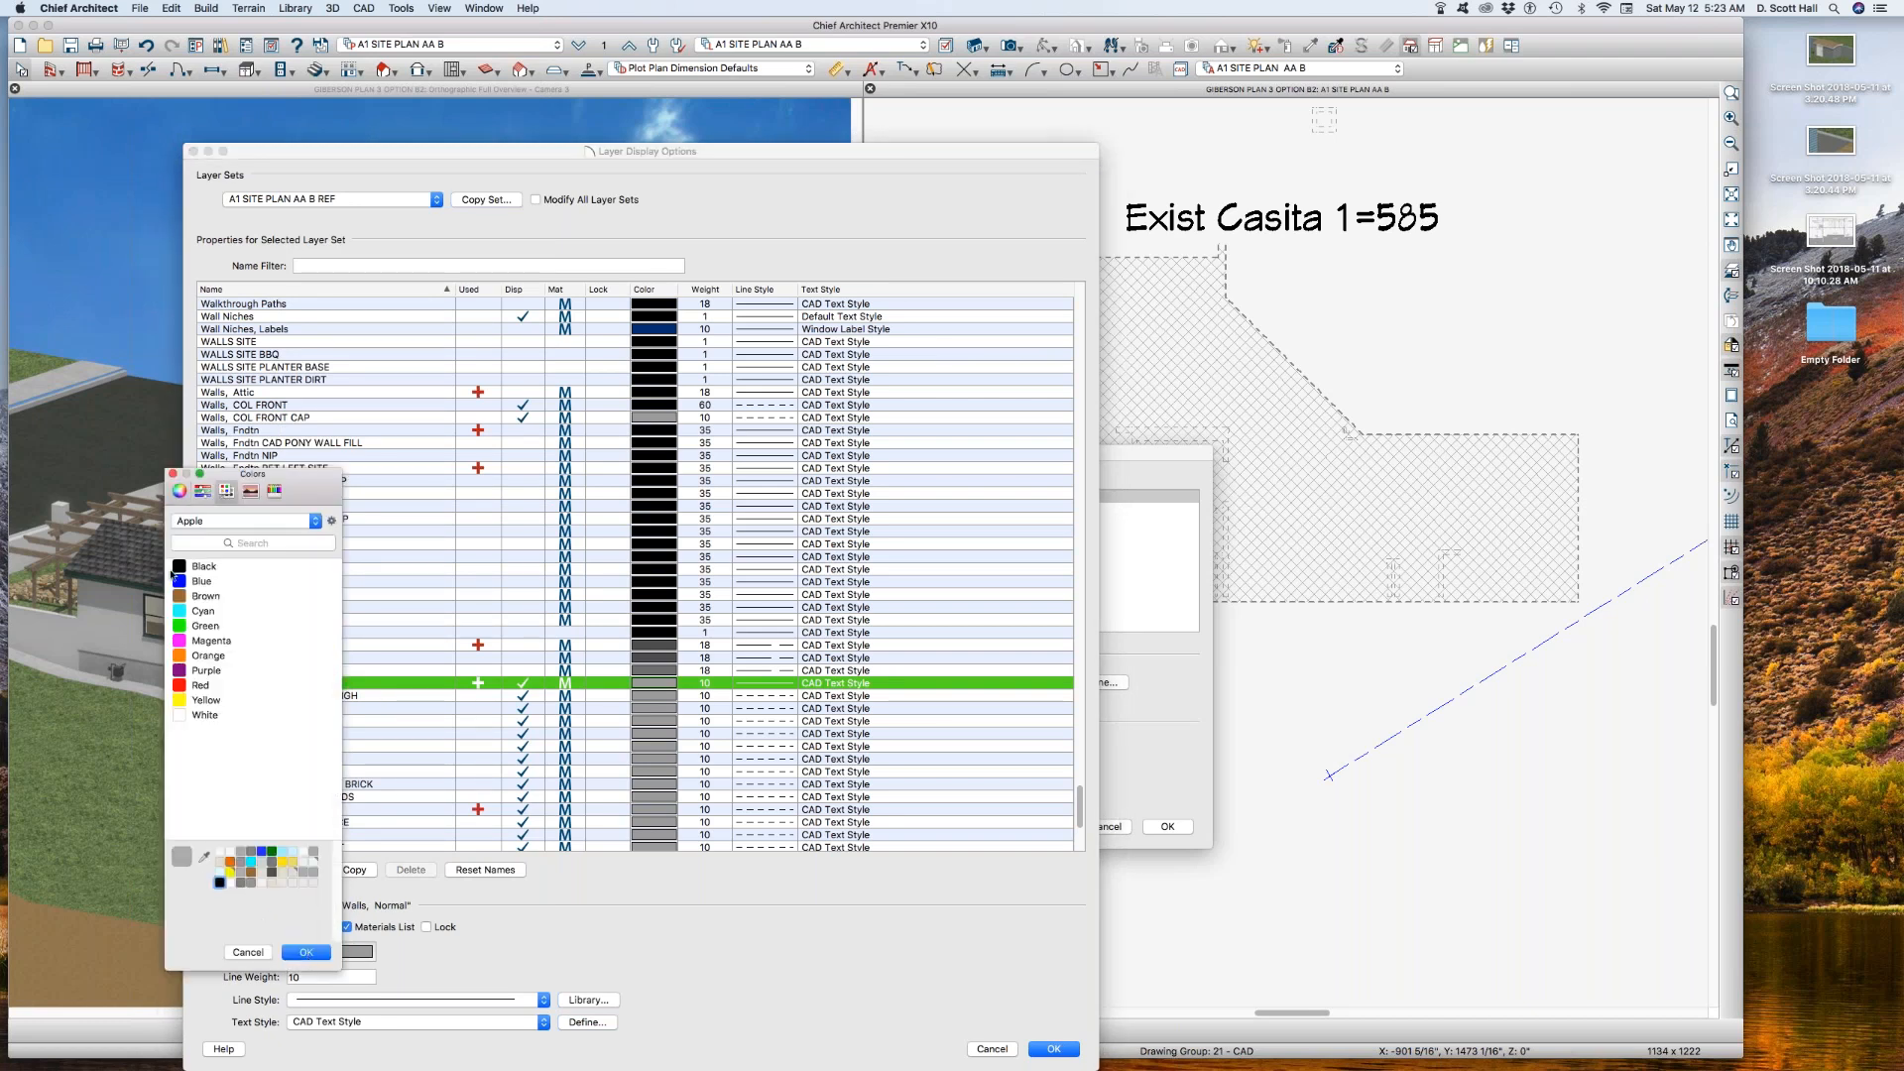
pyautogui.click(178, 567)
pyautogui.click(297, 953)
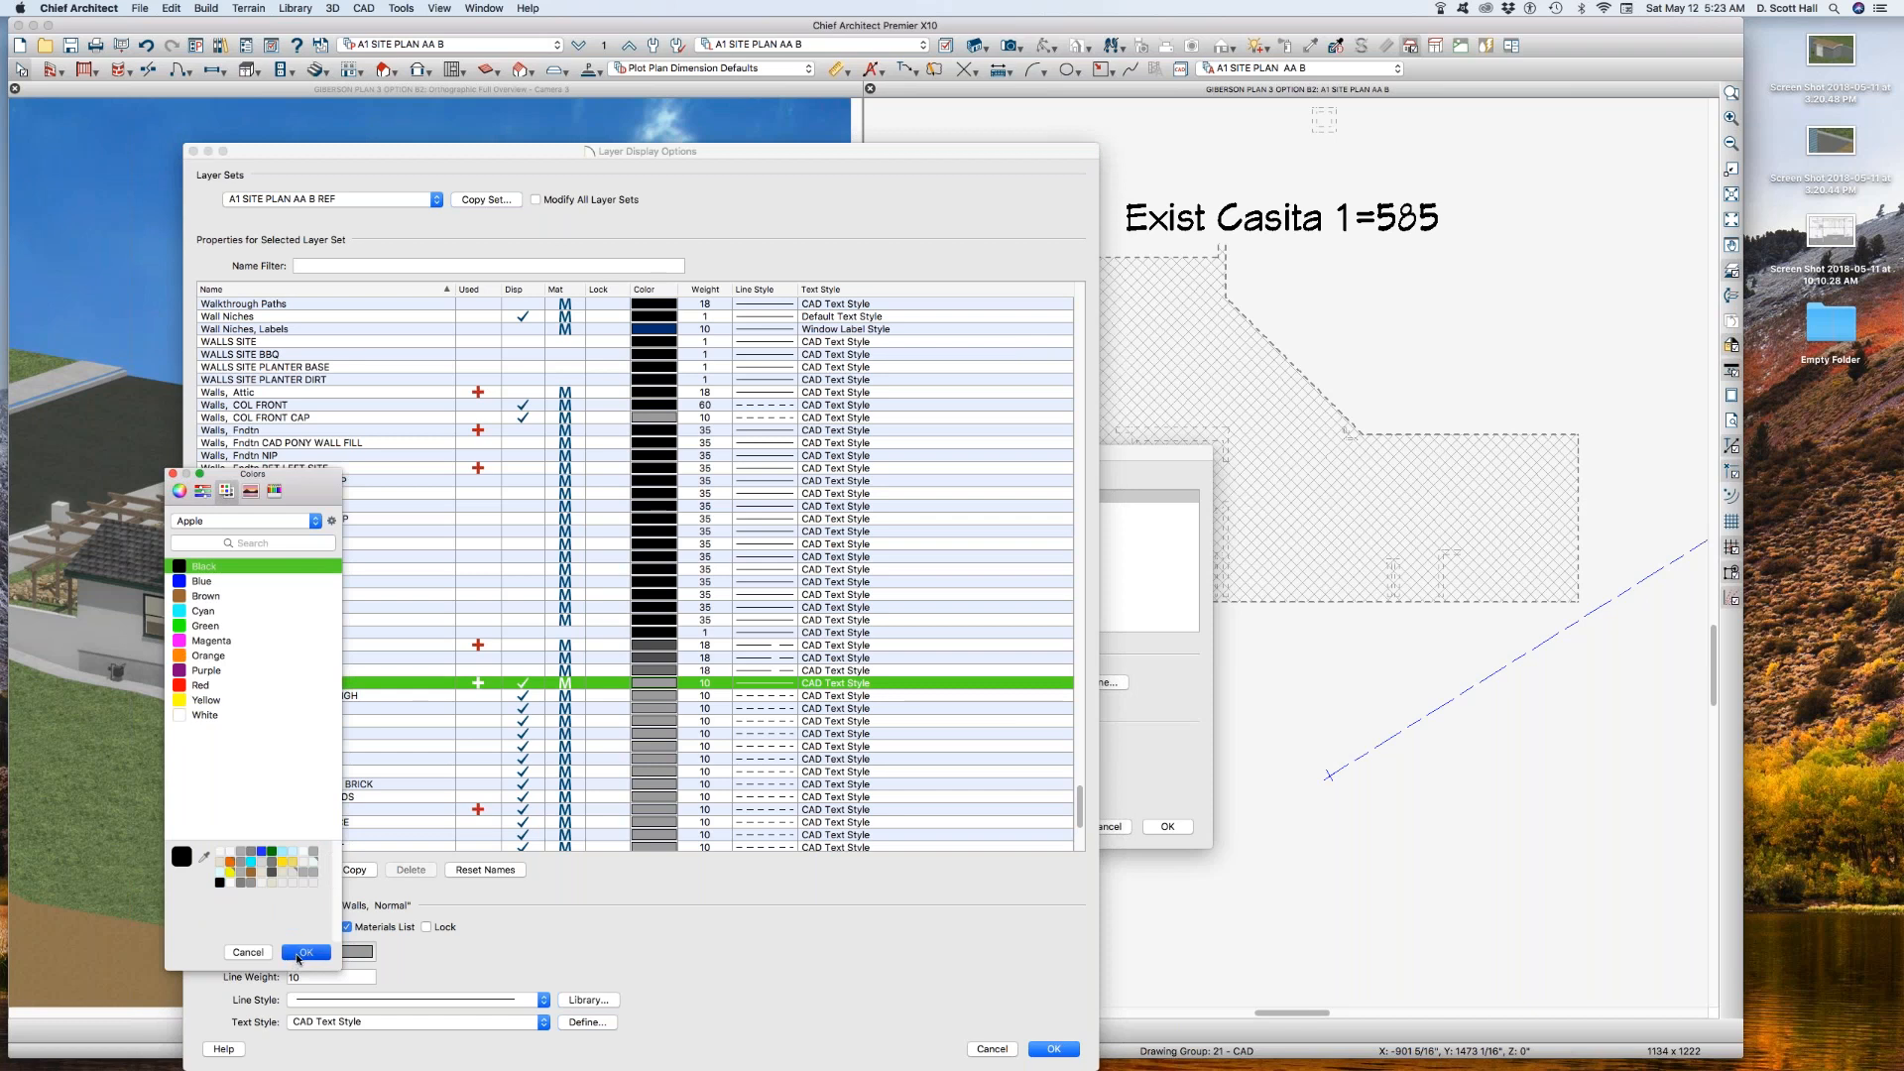
# Step: Hide the Walls, Main Layer Only layer, display Walls, Layers instead, and apply the reference floor settings
pyautogui.scroll(-3, 344, 718)
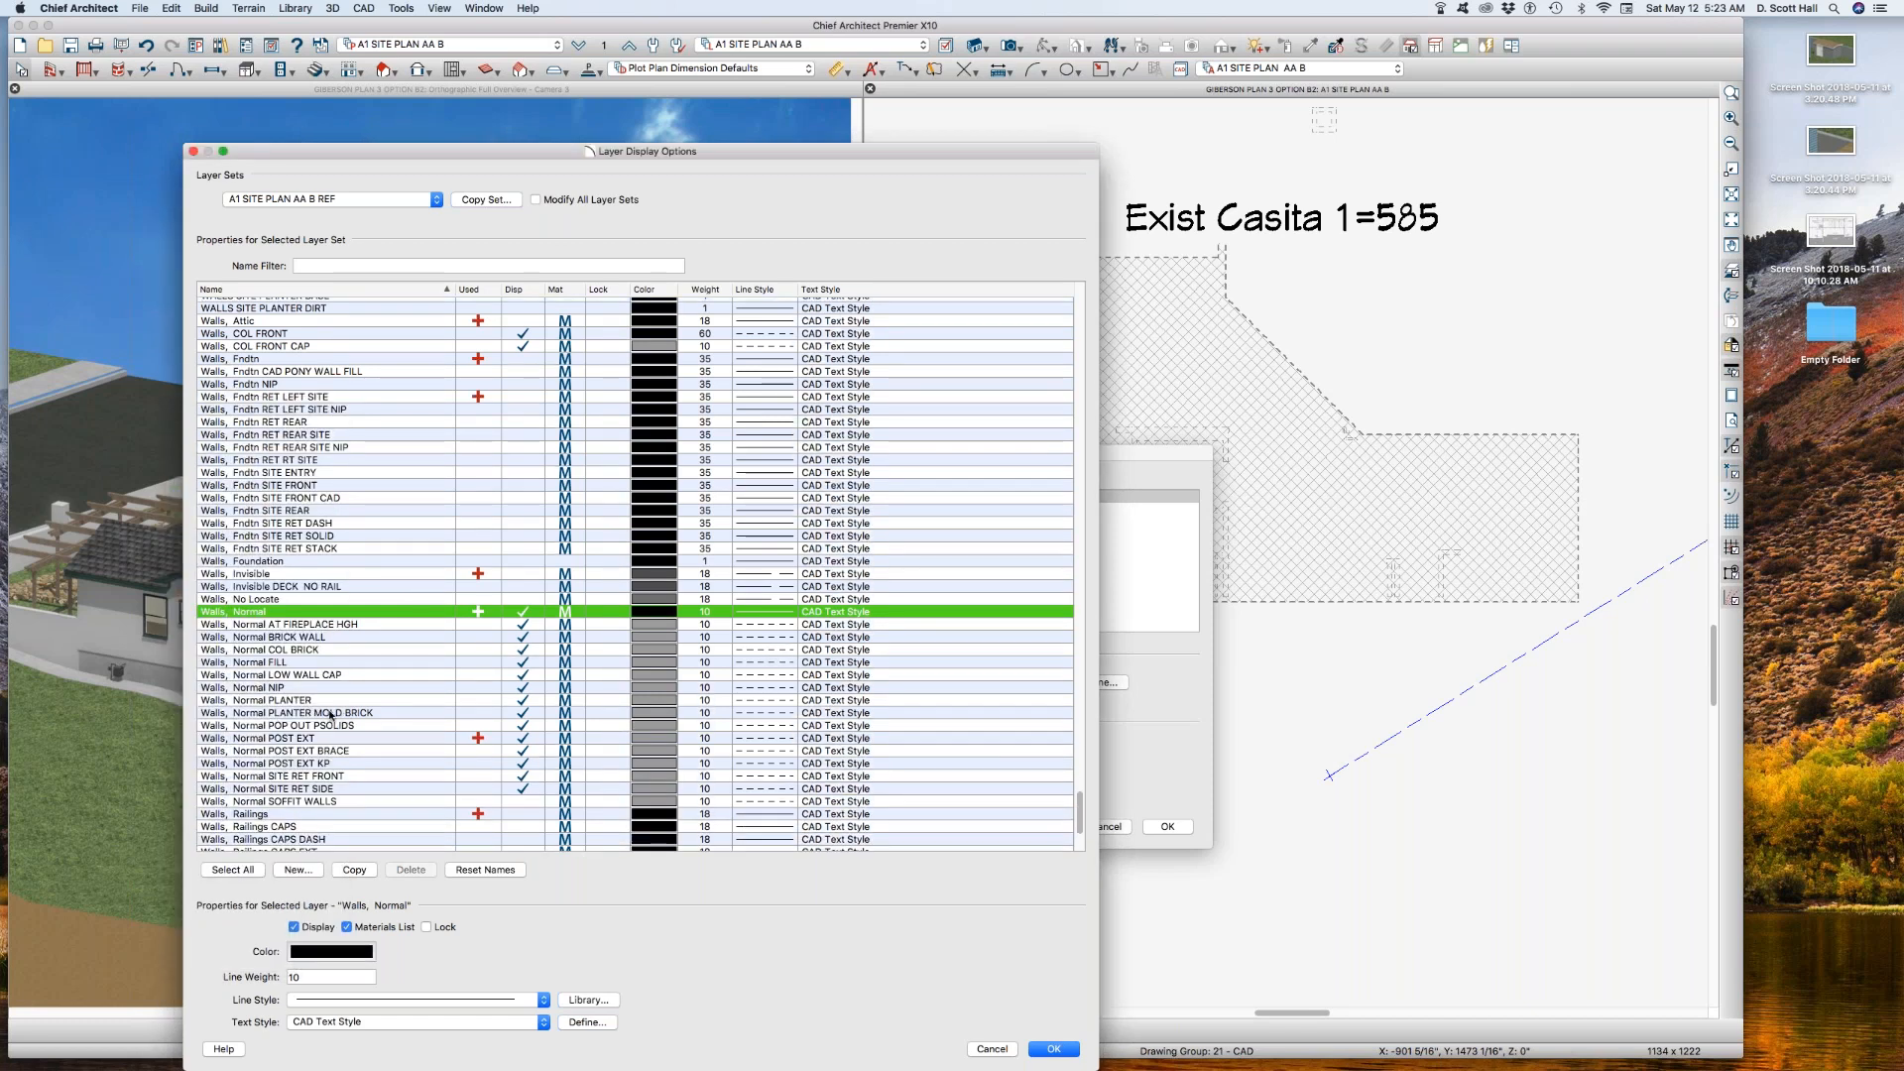
pyautogui.scroll(-8, 331, 714)
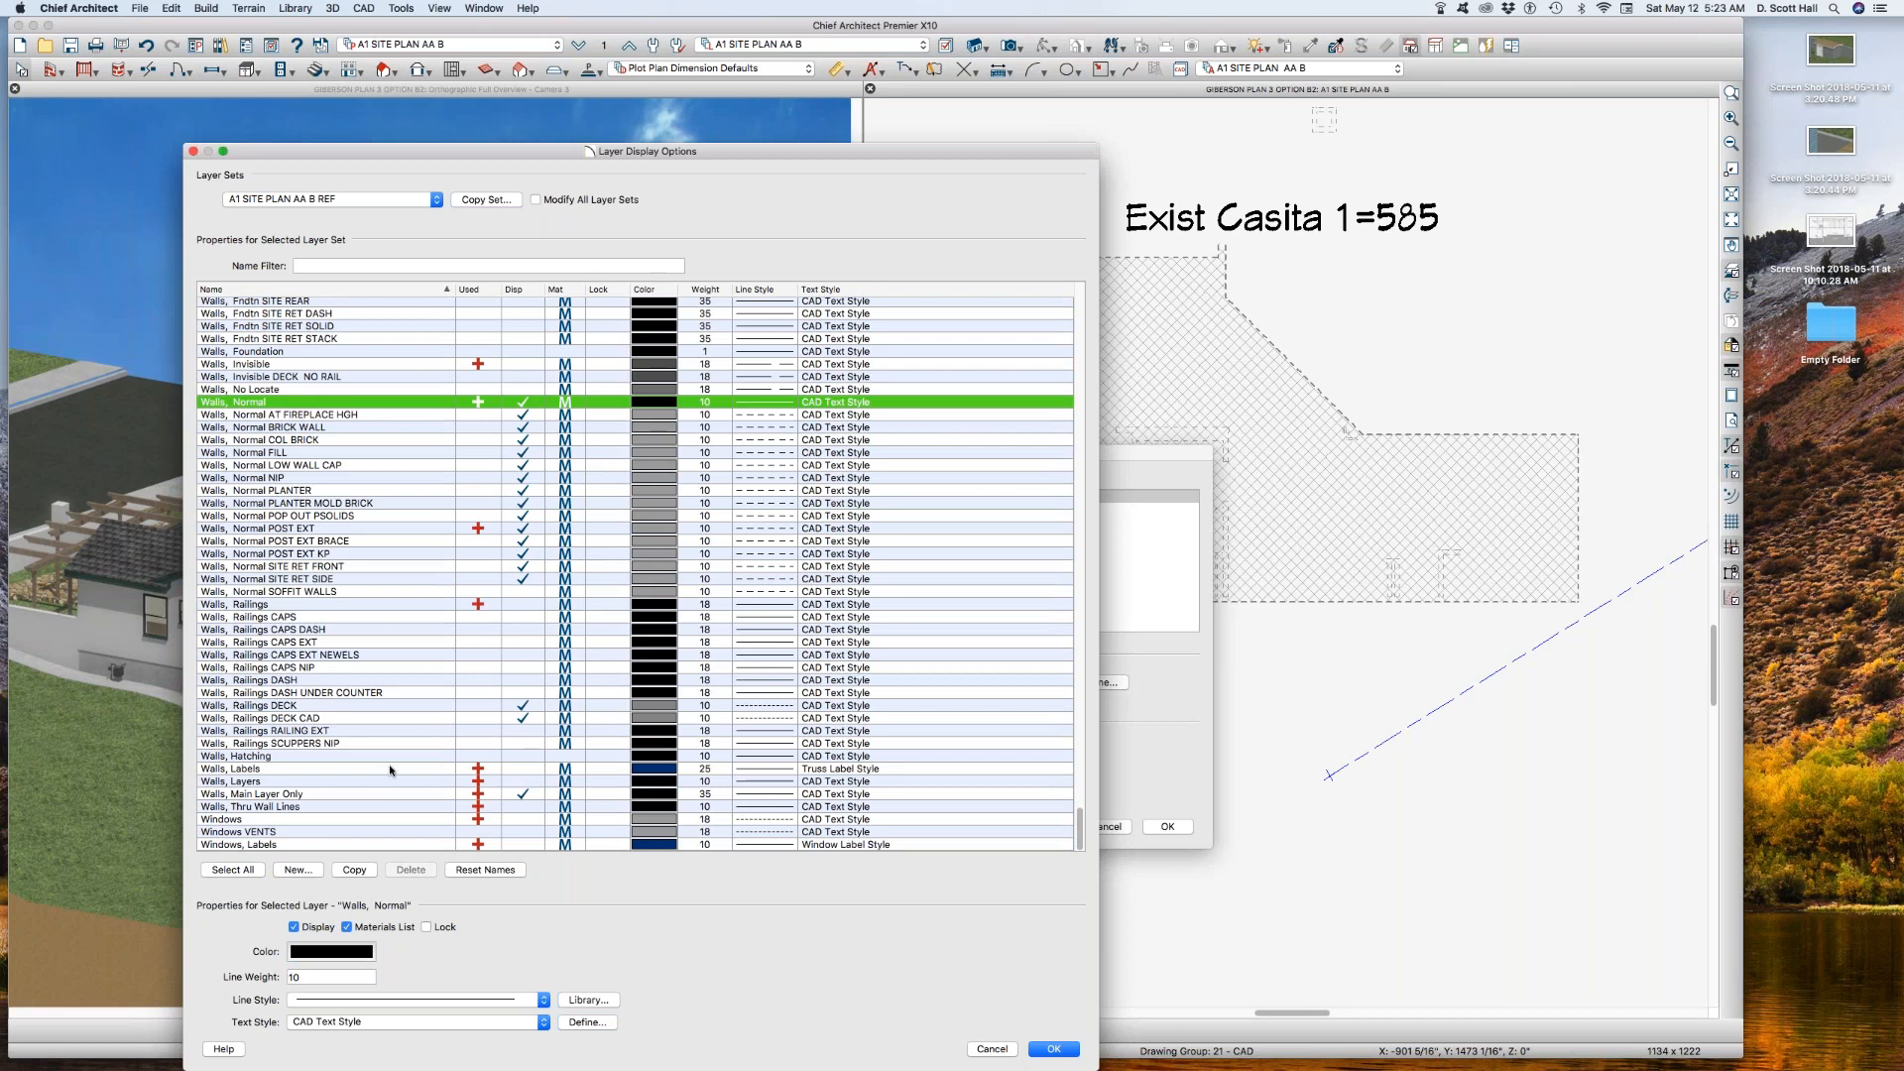
pyautogui.click(521, 795)
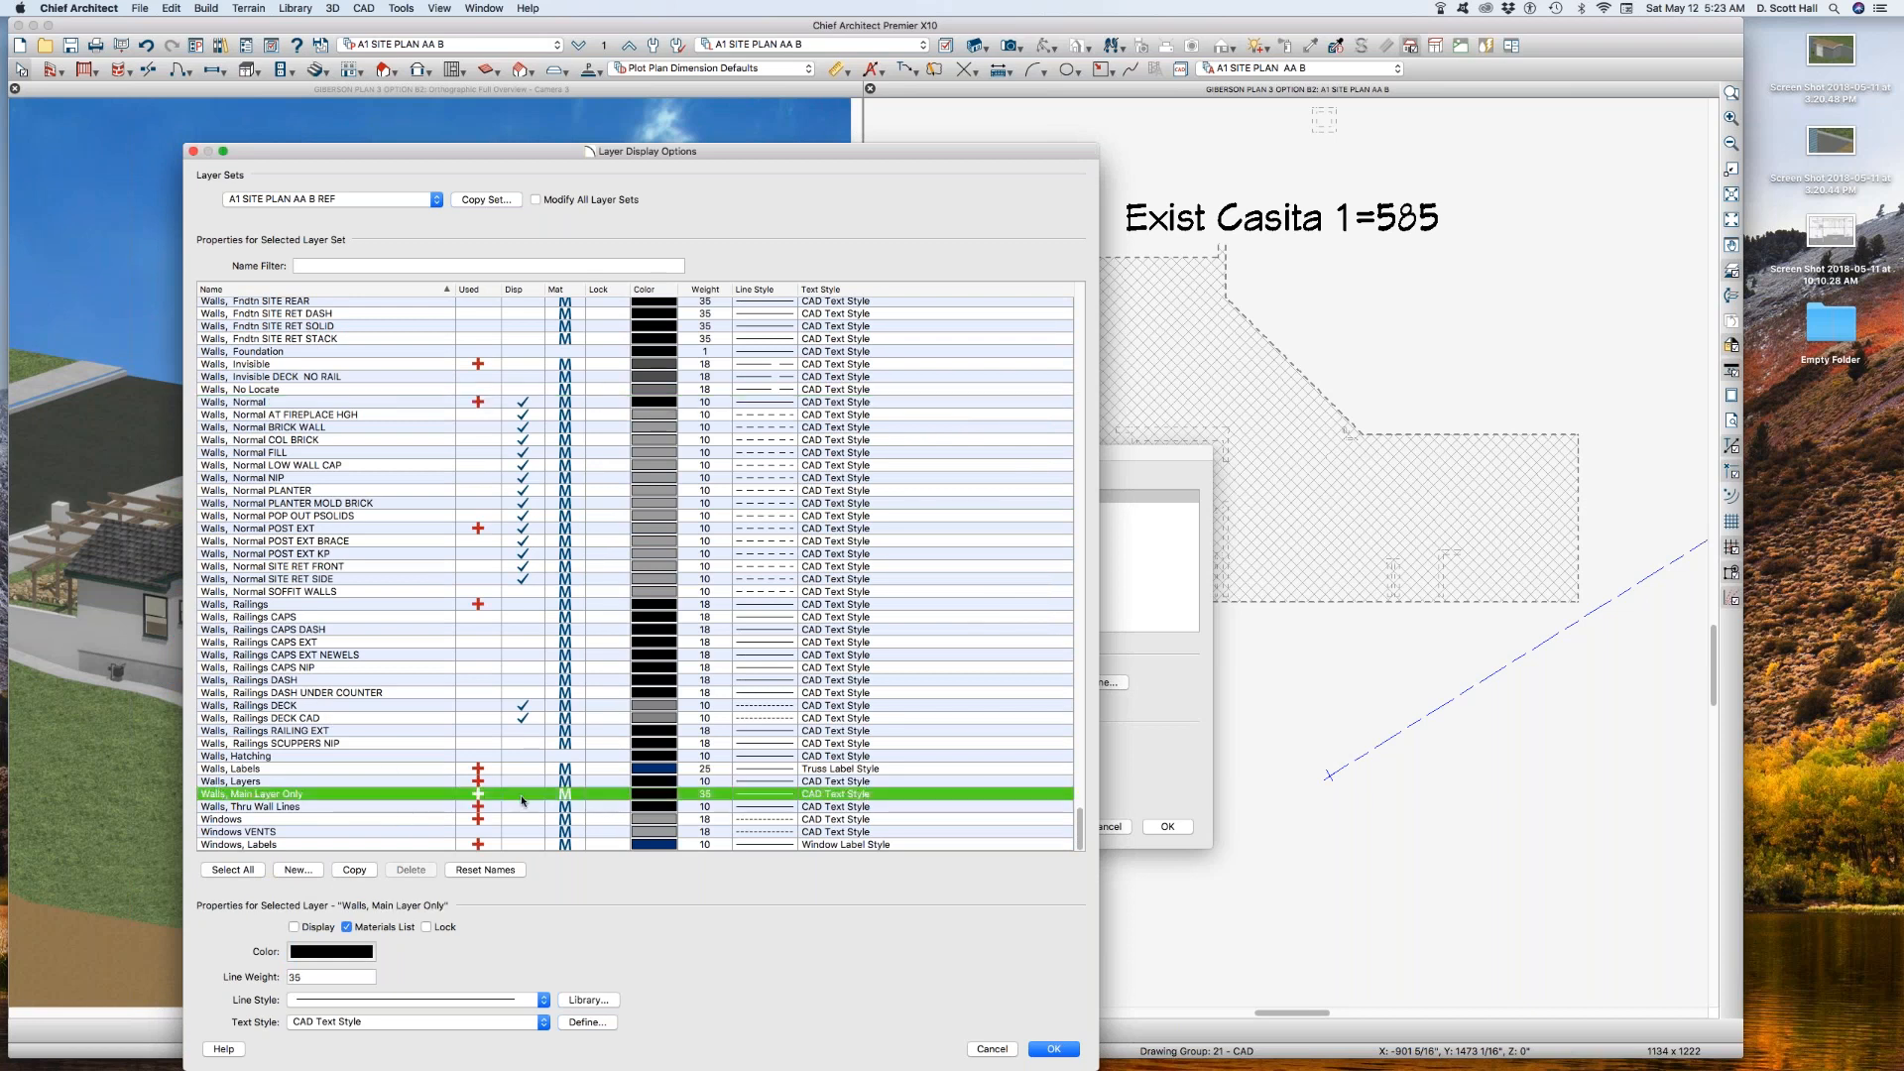
pyautogui.click(523, 781)
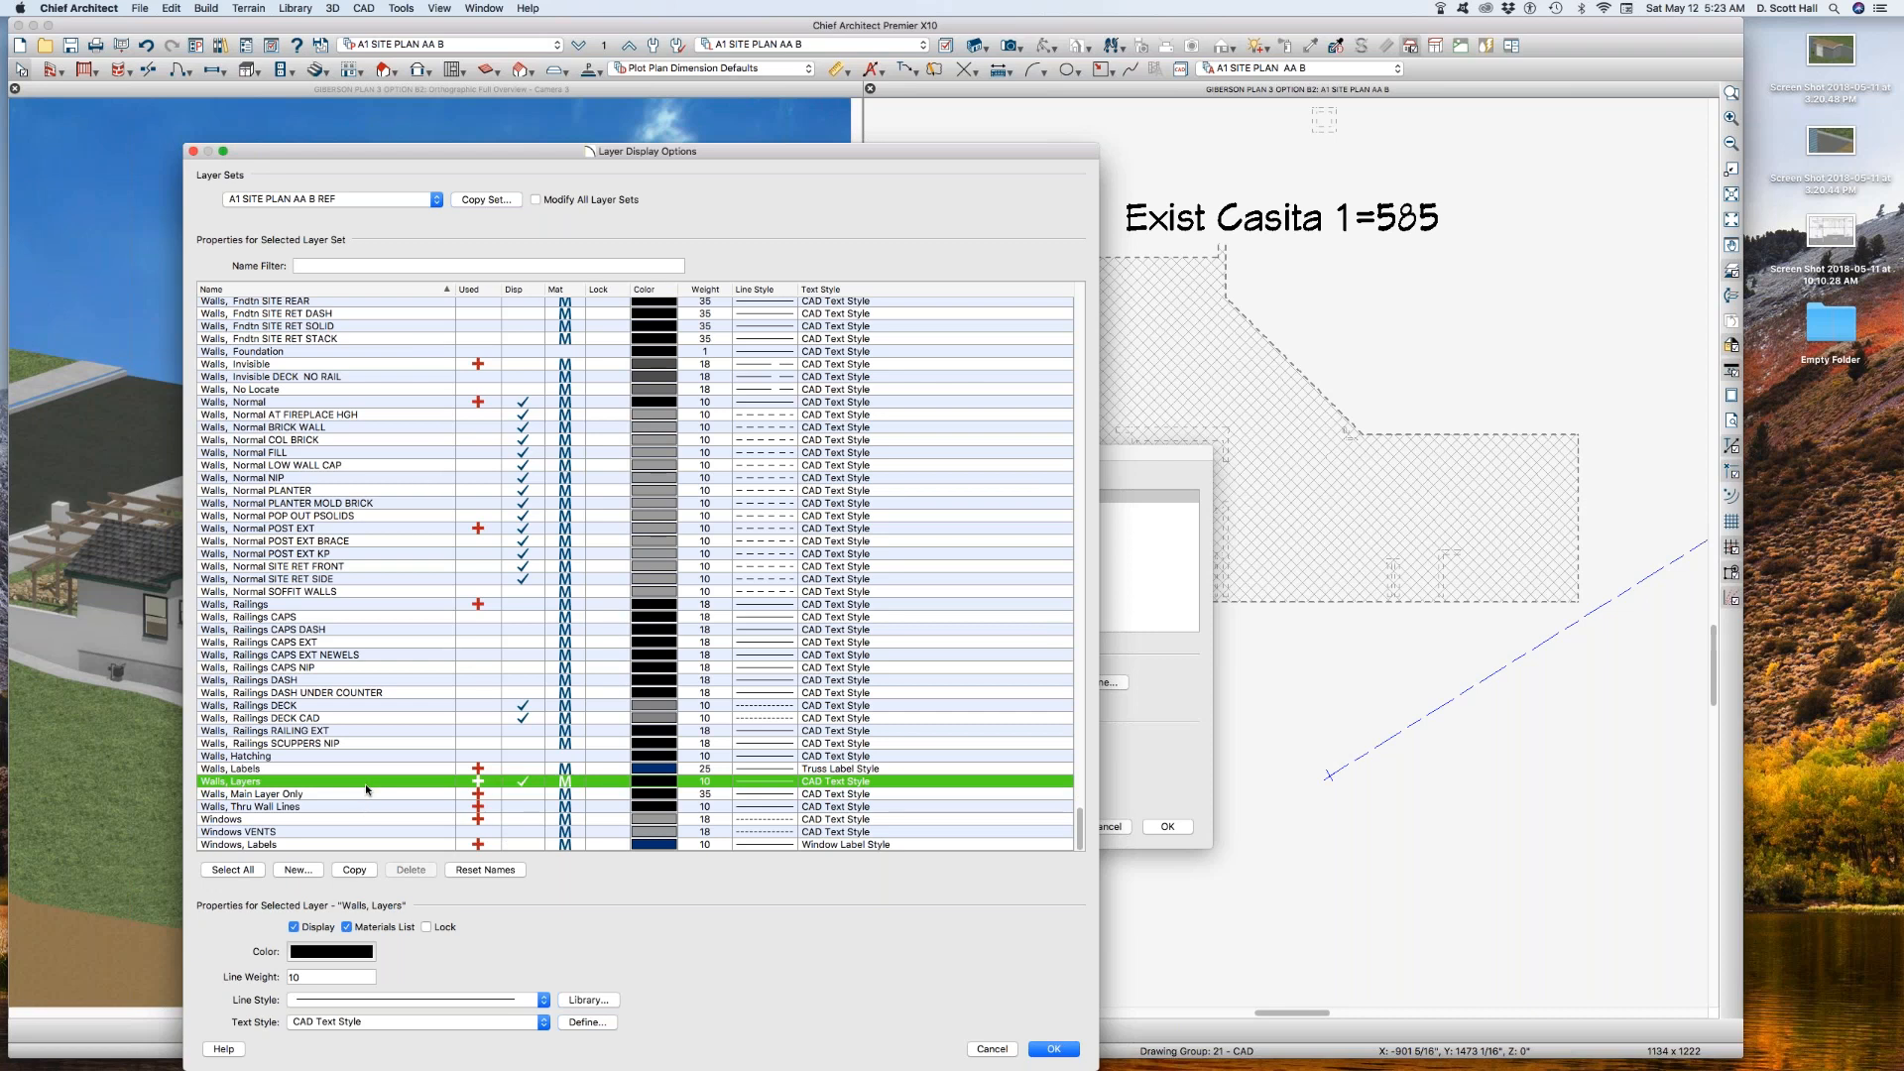
pyautogui.press('Return')
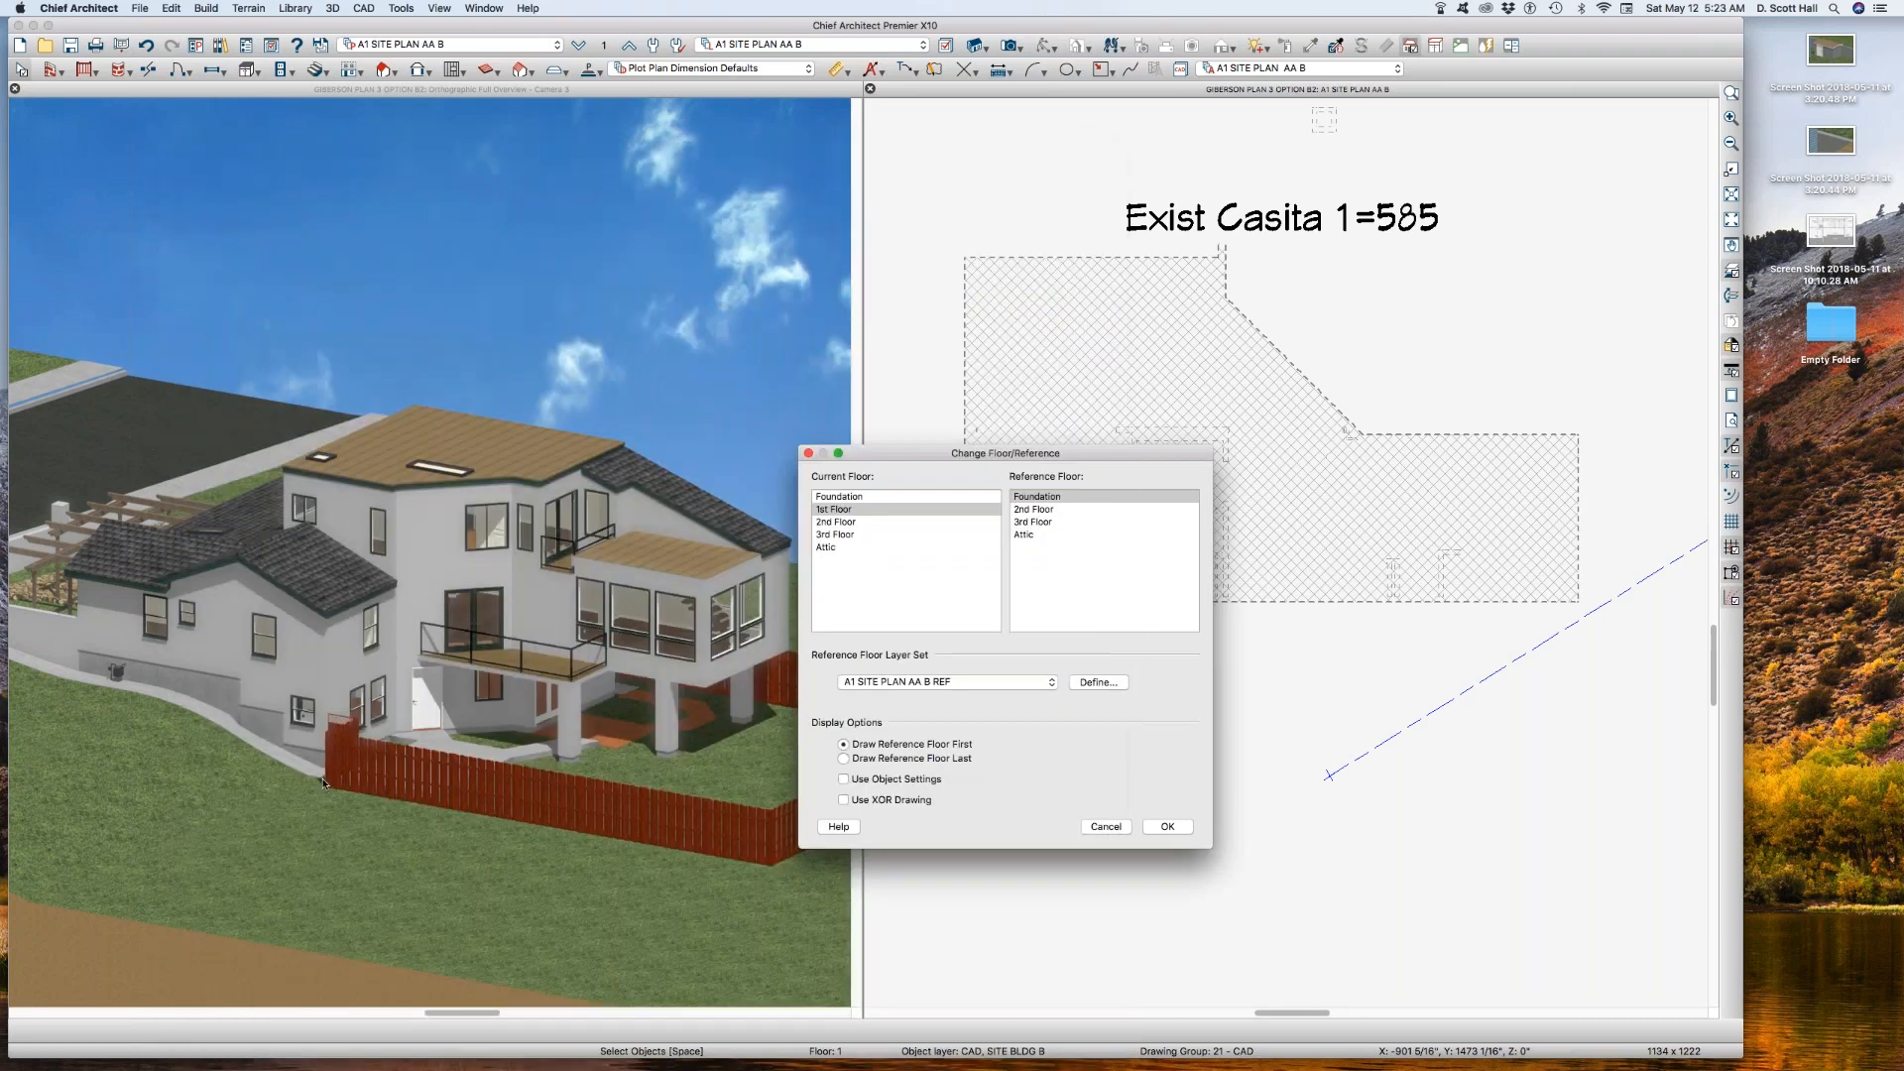
pyautogui.click(1163, 827)
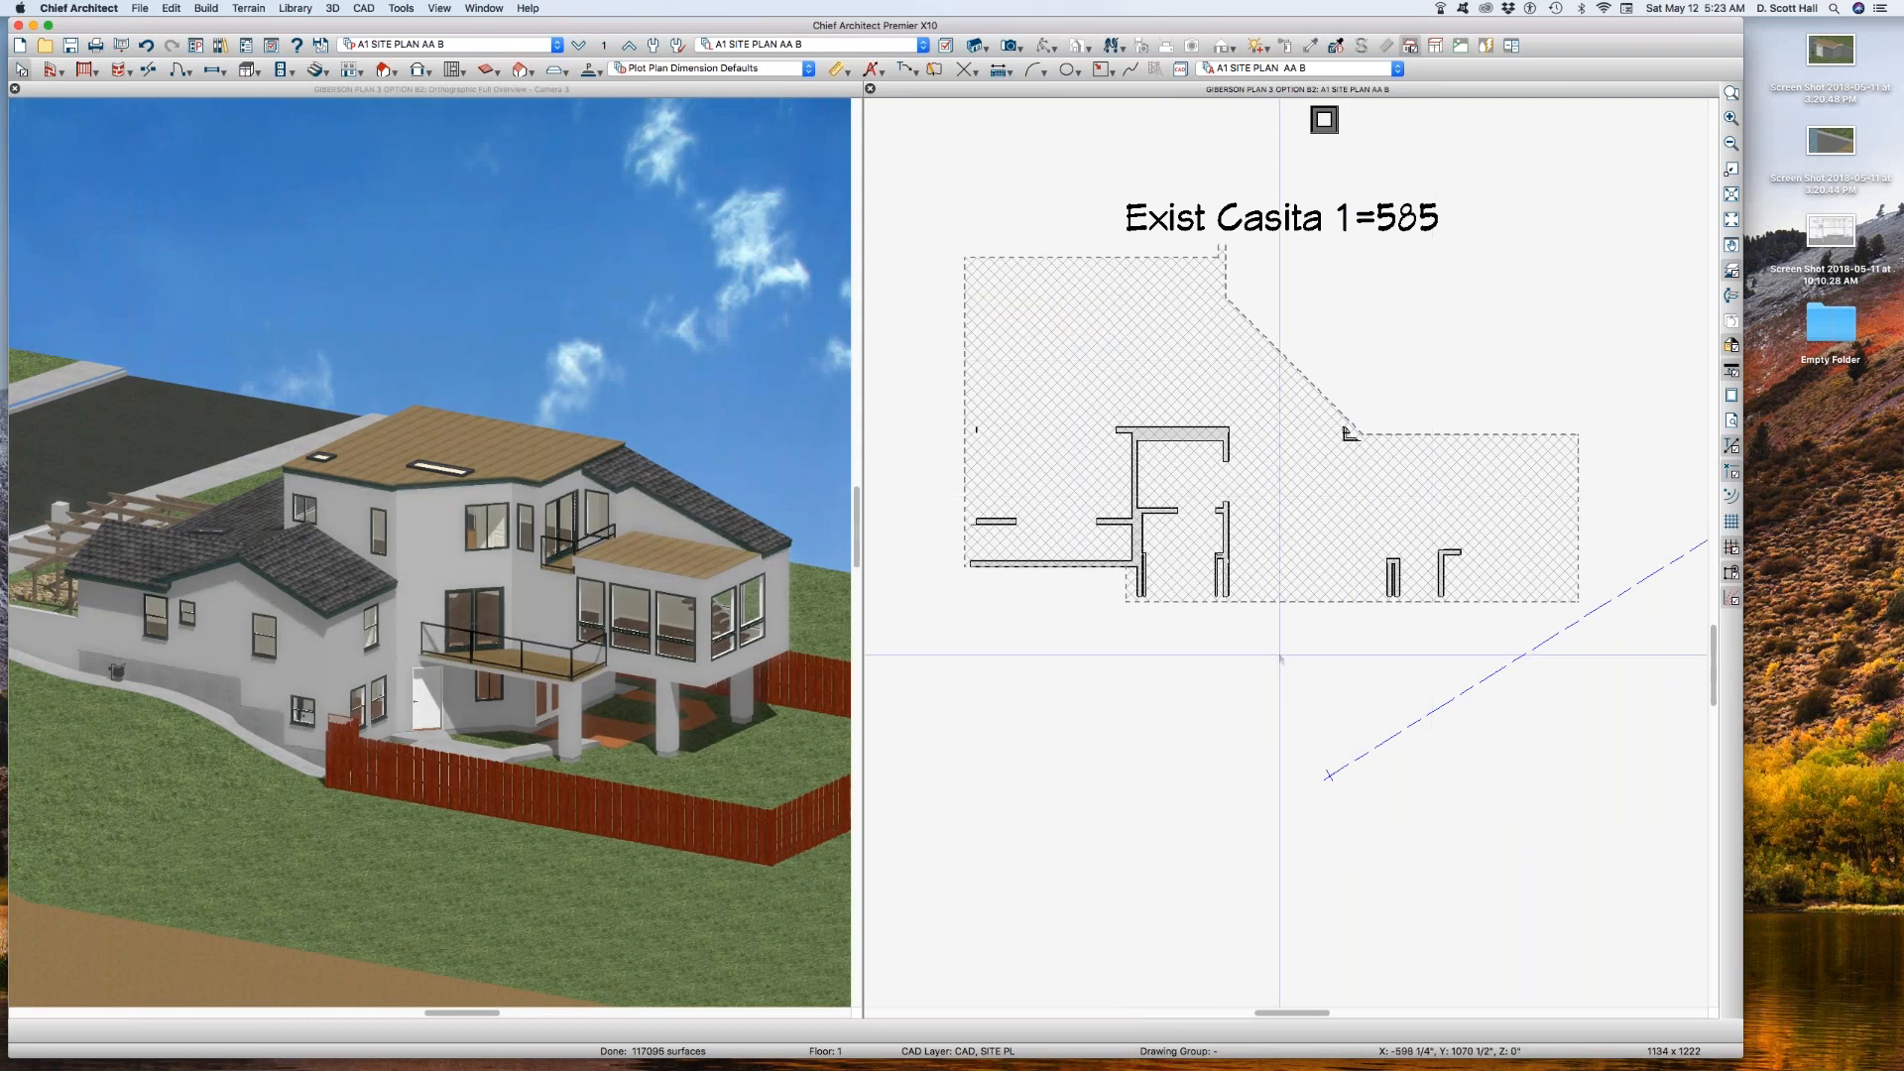
# Step: Check the hatched building polyline's edges against the restyled Foundation reference walls
pyautogui.press('l')
pyautogui.click(992, 1049)
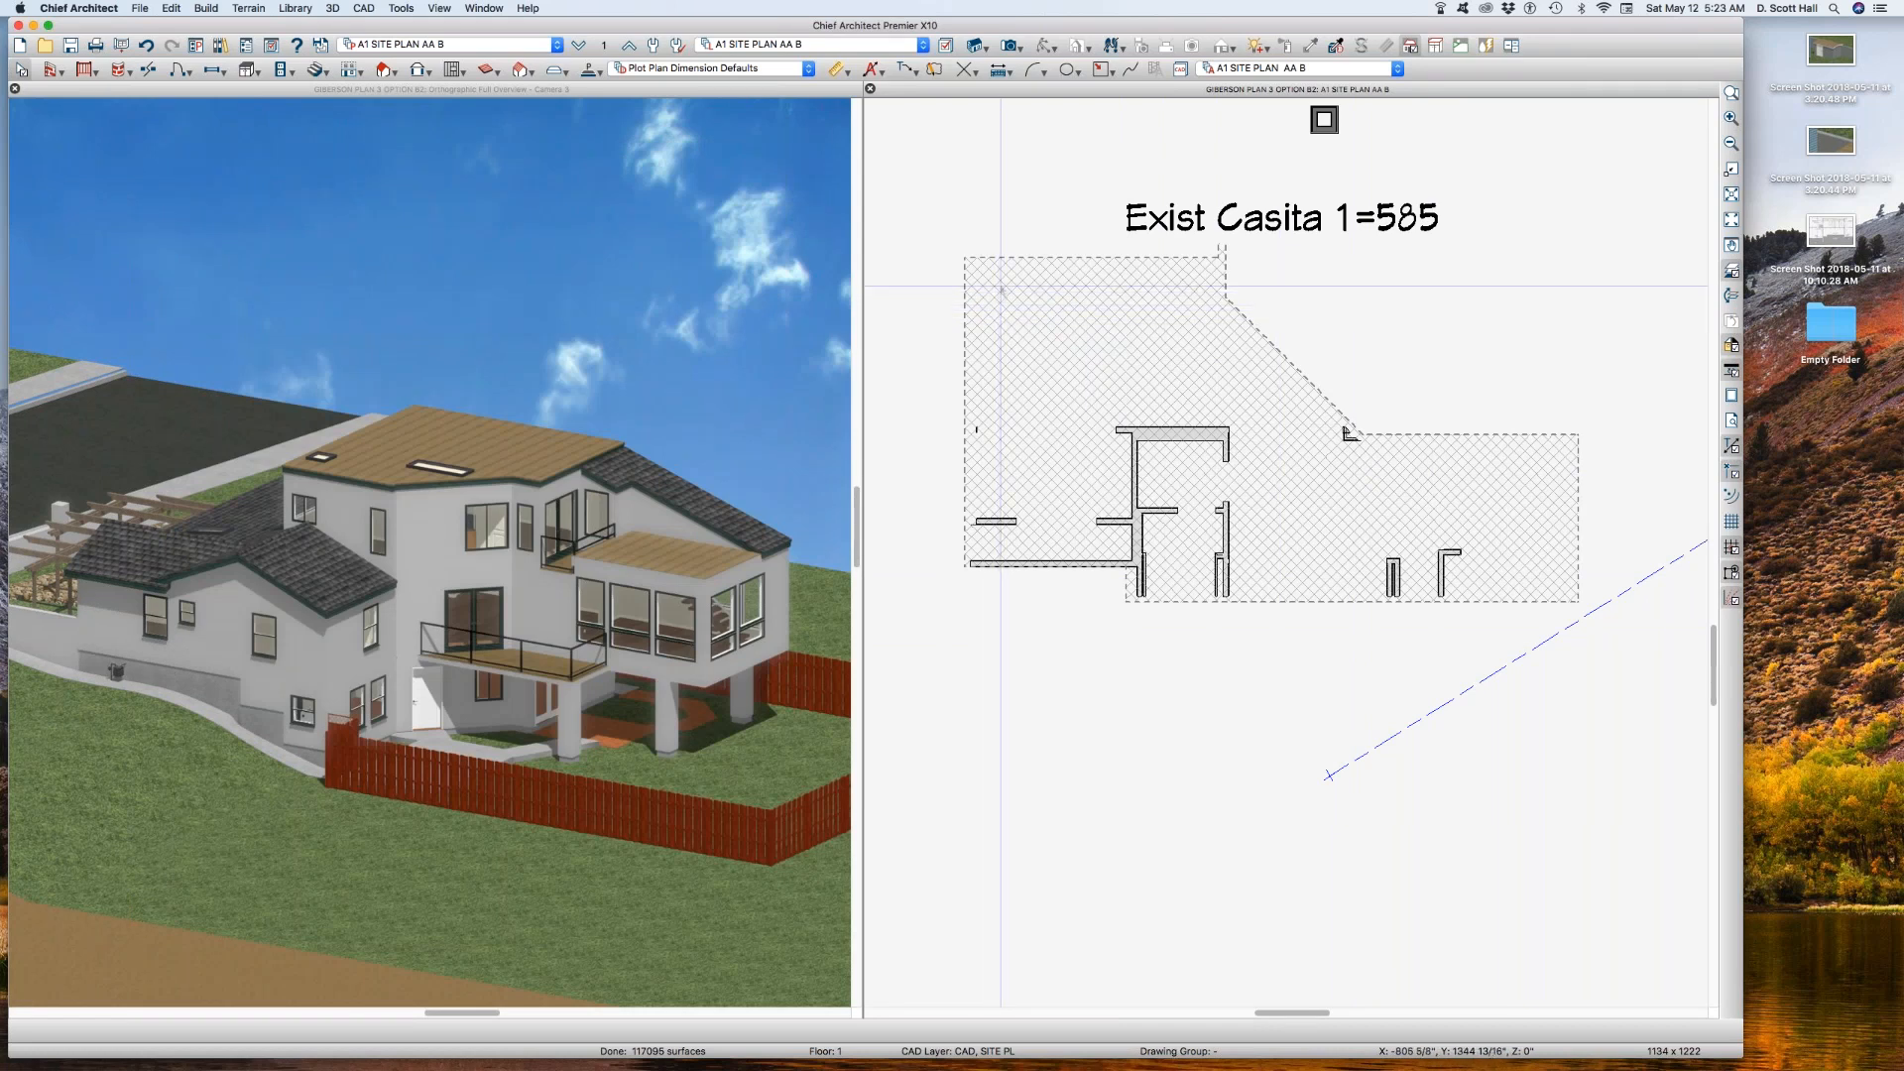
pyautogui.click(1142, 310)
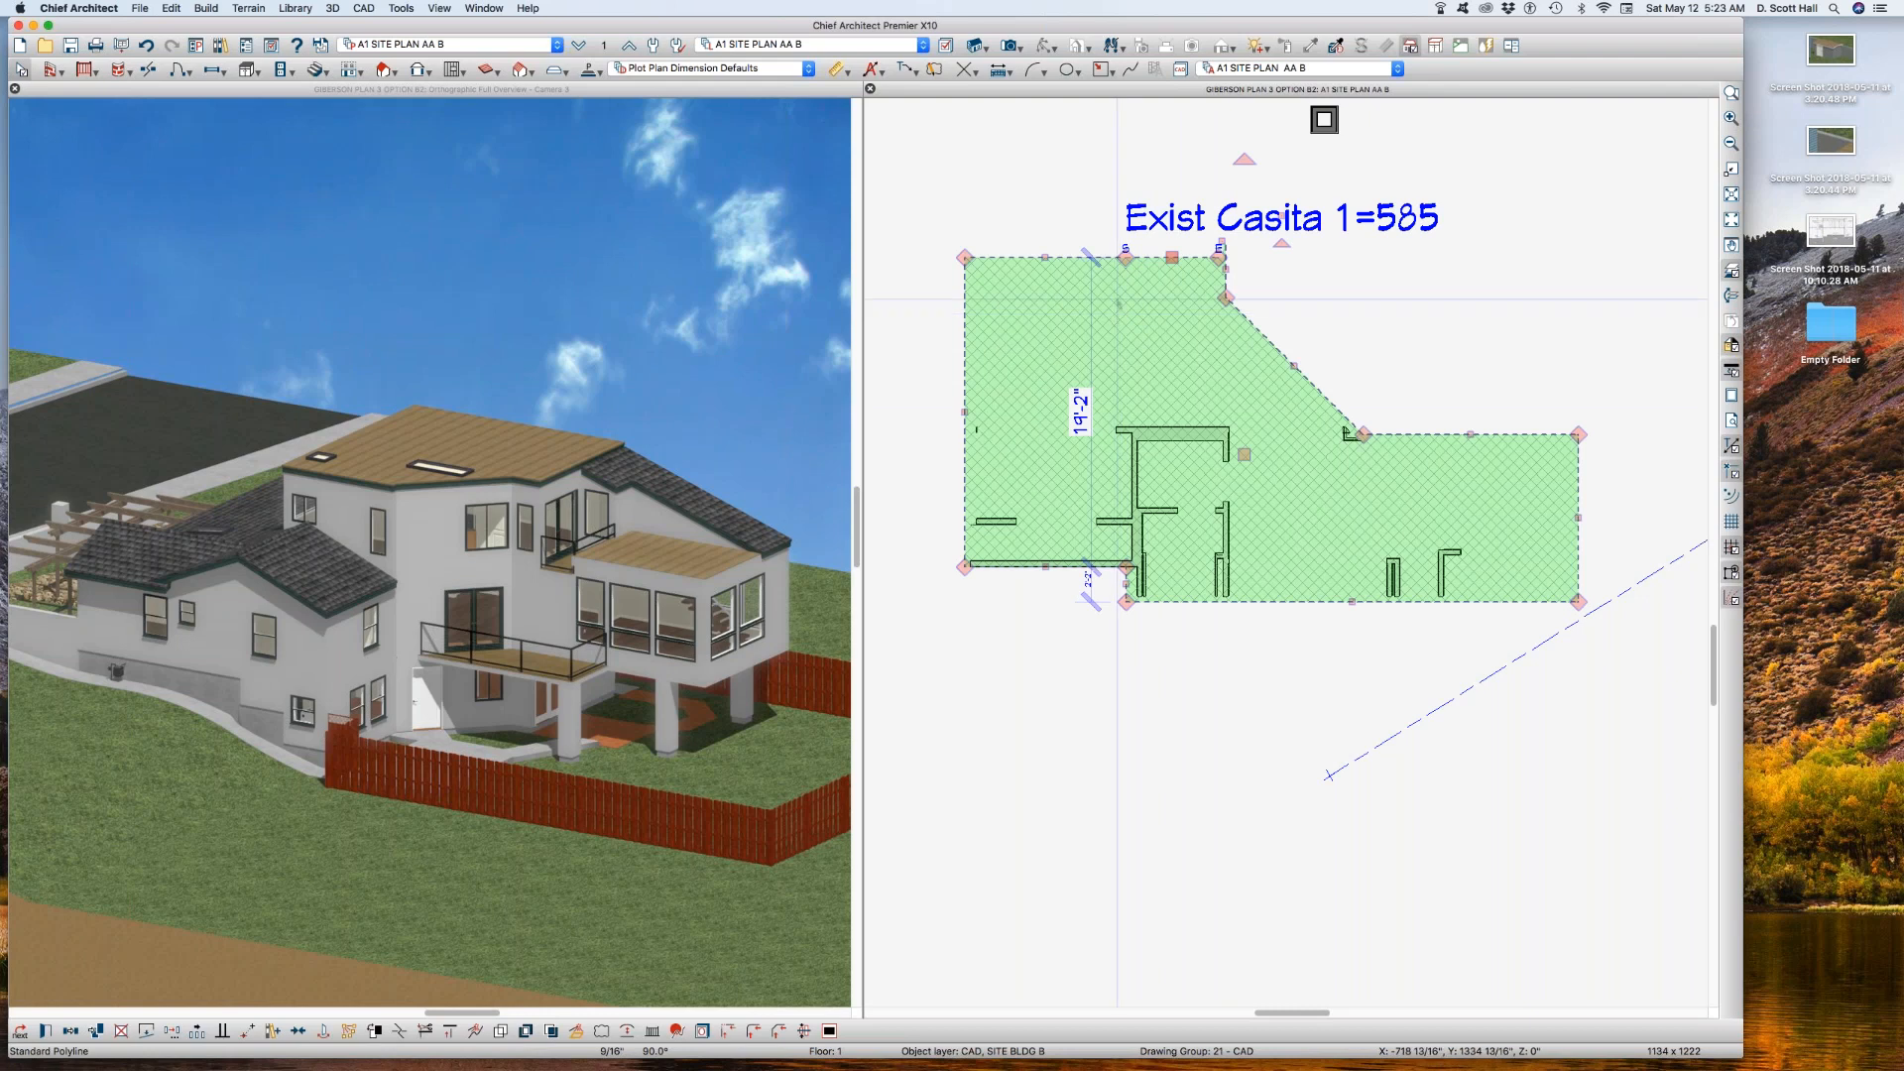
pyautogui.click(1015, 145)
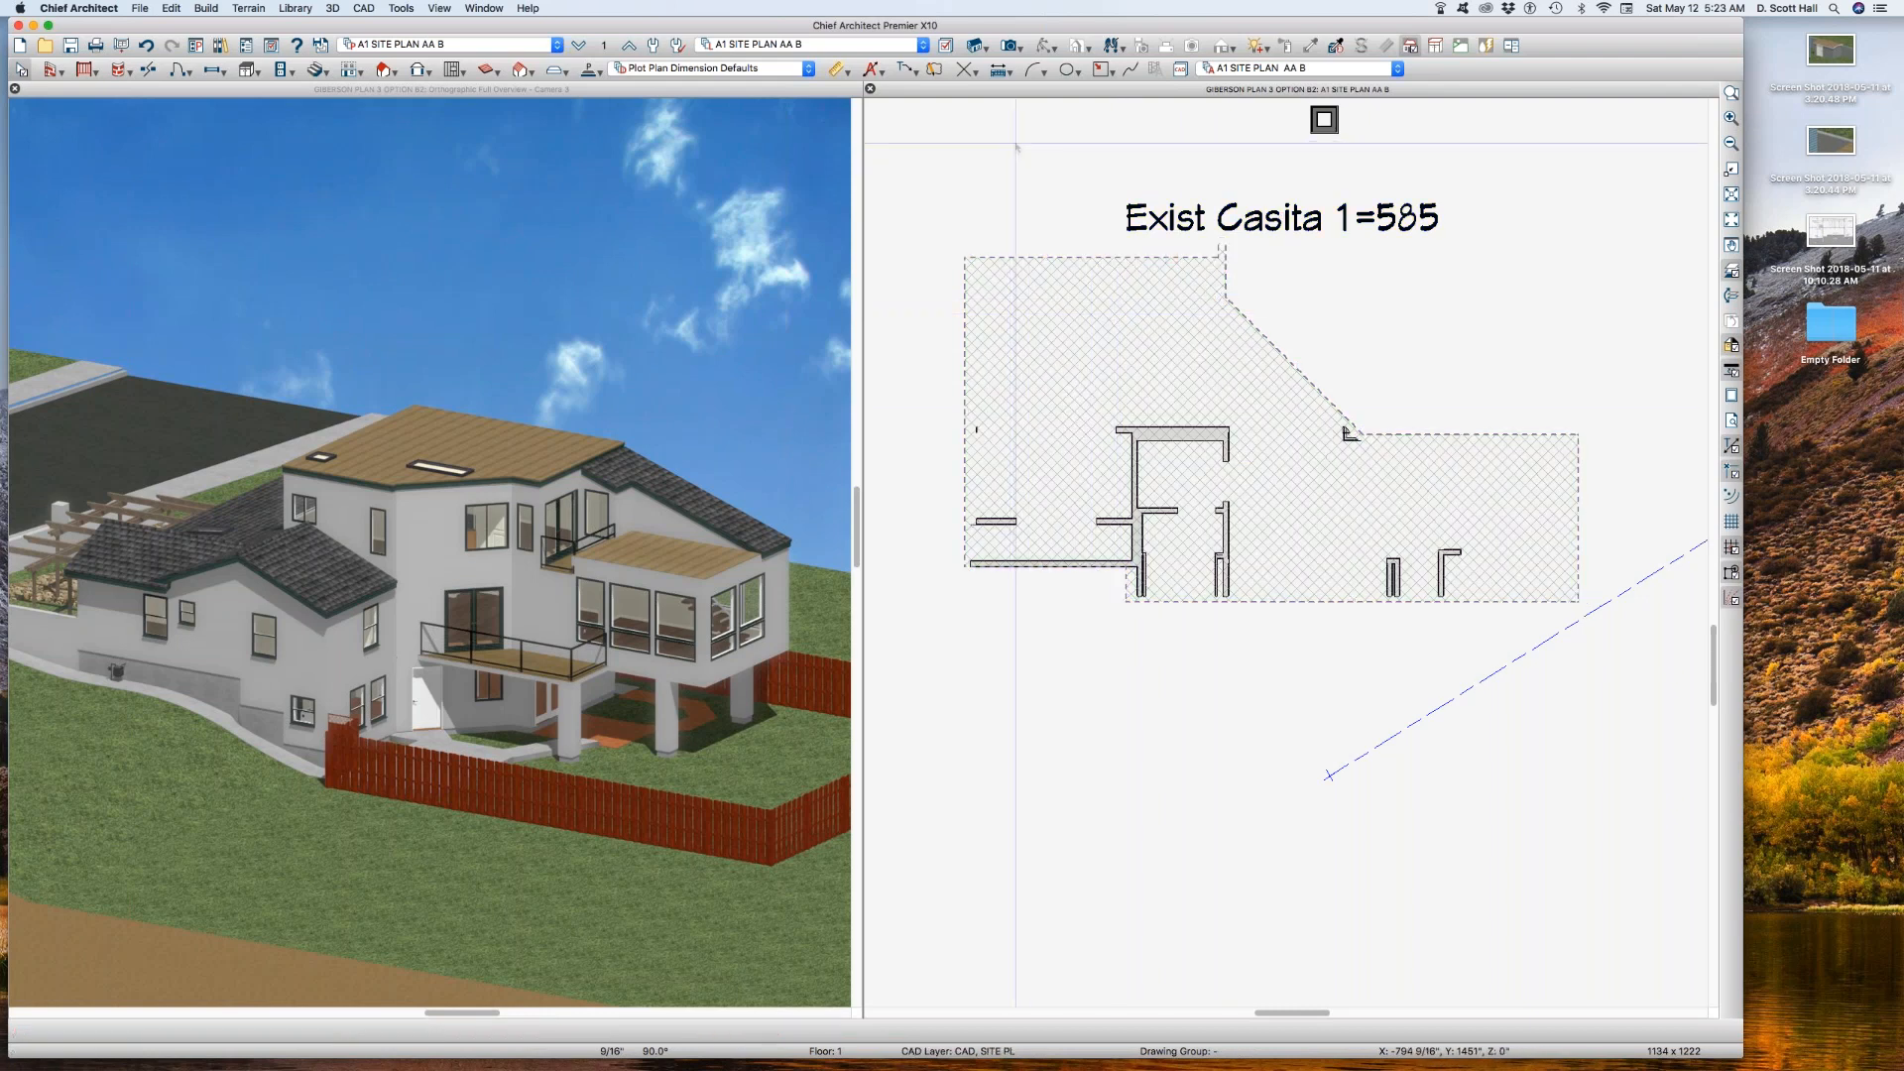
# Step: Display the Walls, Fndtn RET LEFT SITE layer in reference layer set A1 SITE PLAN AA B REF
pyautogui.click(600, 45)
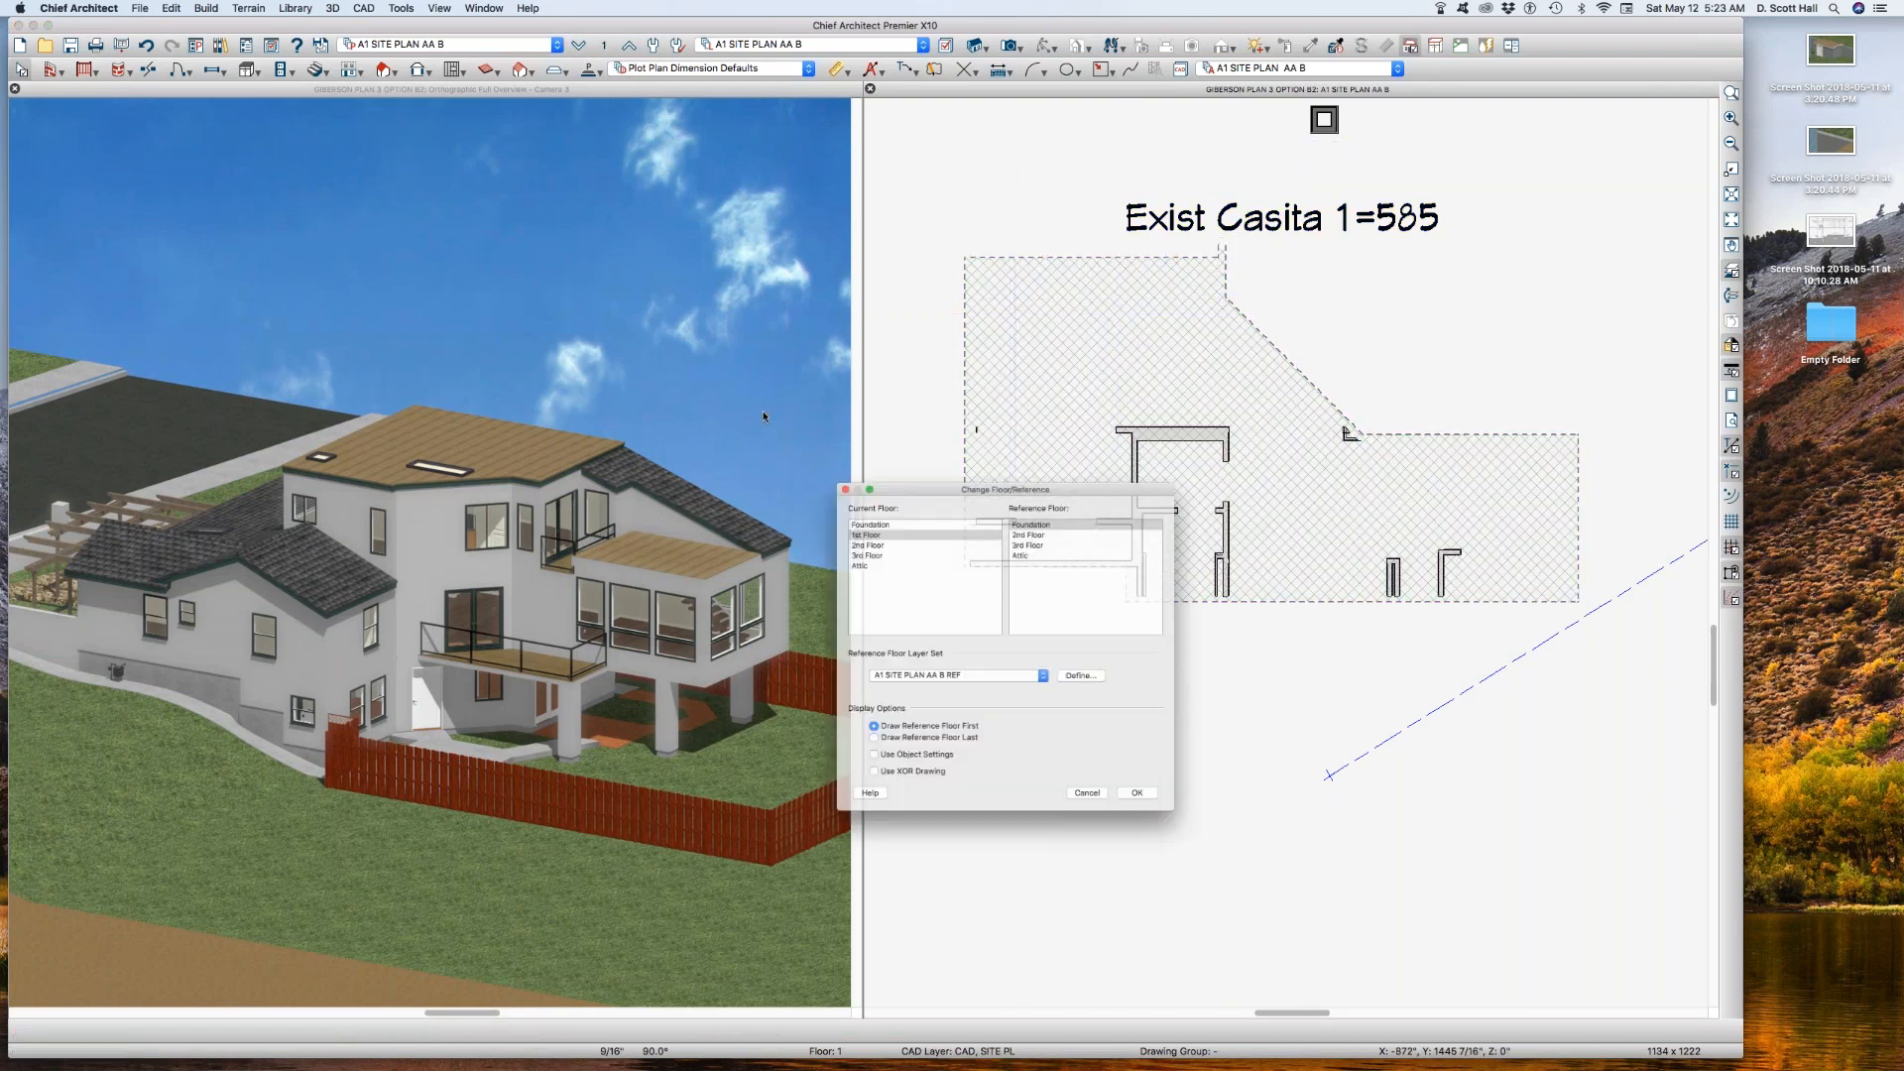
pyautogui.click(1091, 683)
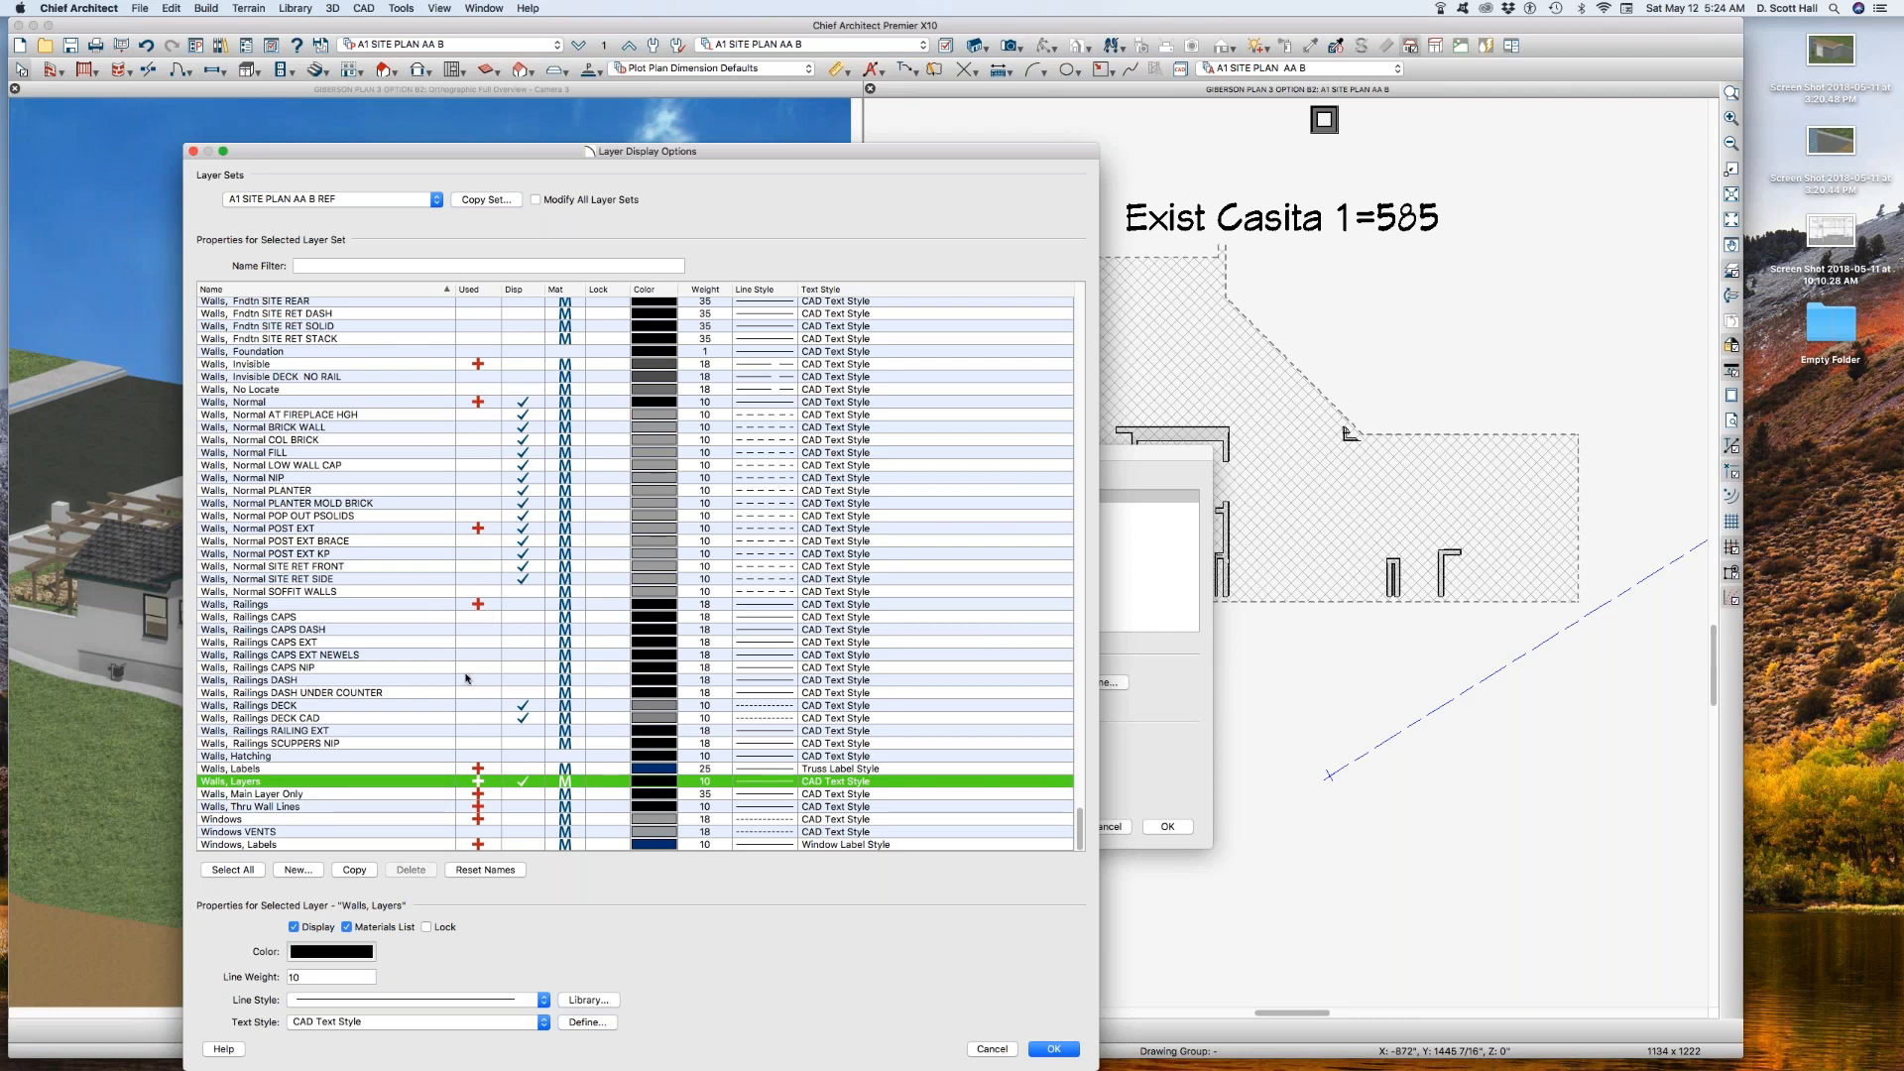
pyautogui.scroll(3, 437, 635)
pyautogui.scroll(3, 433, 630)
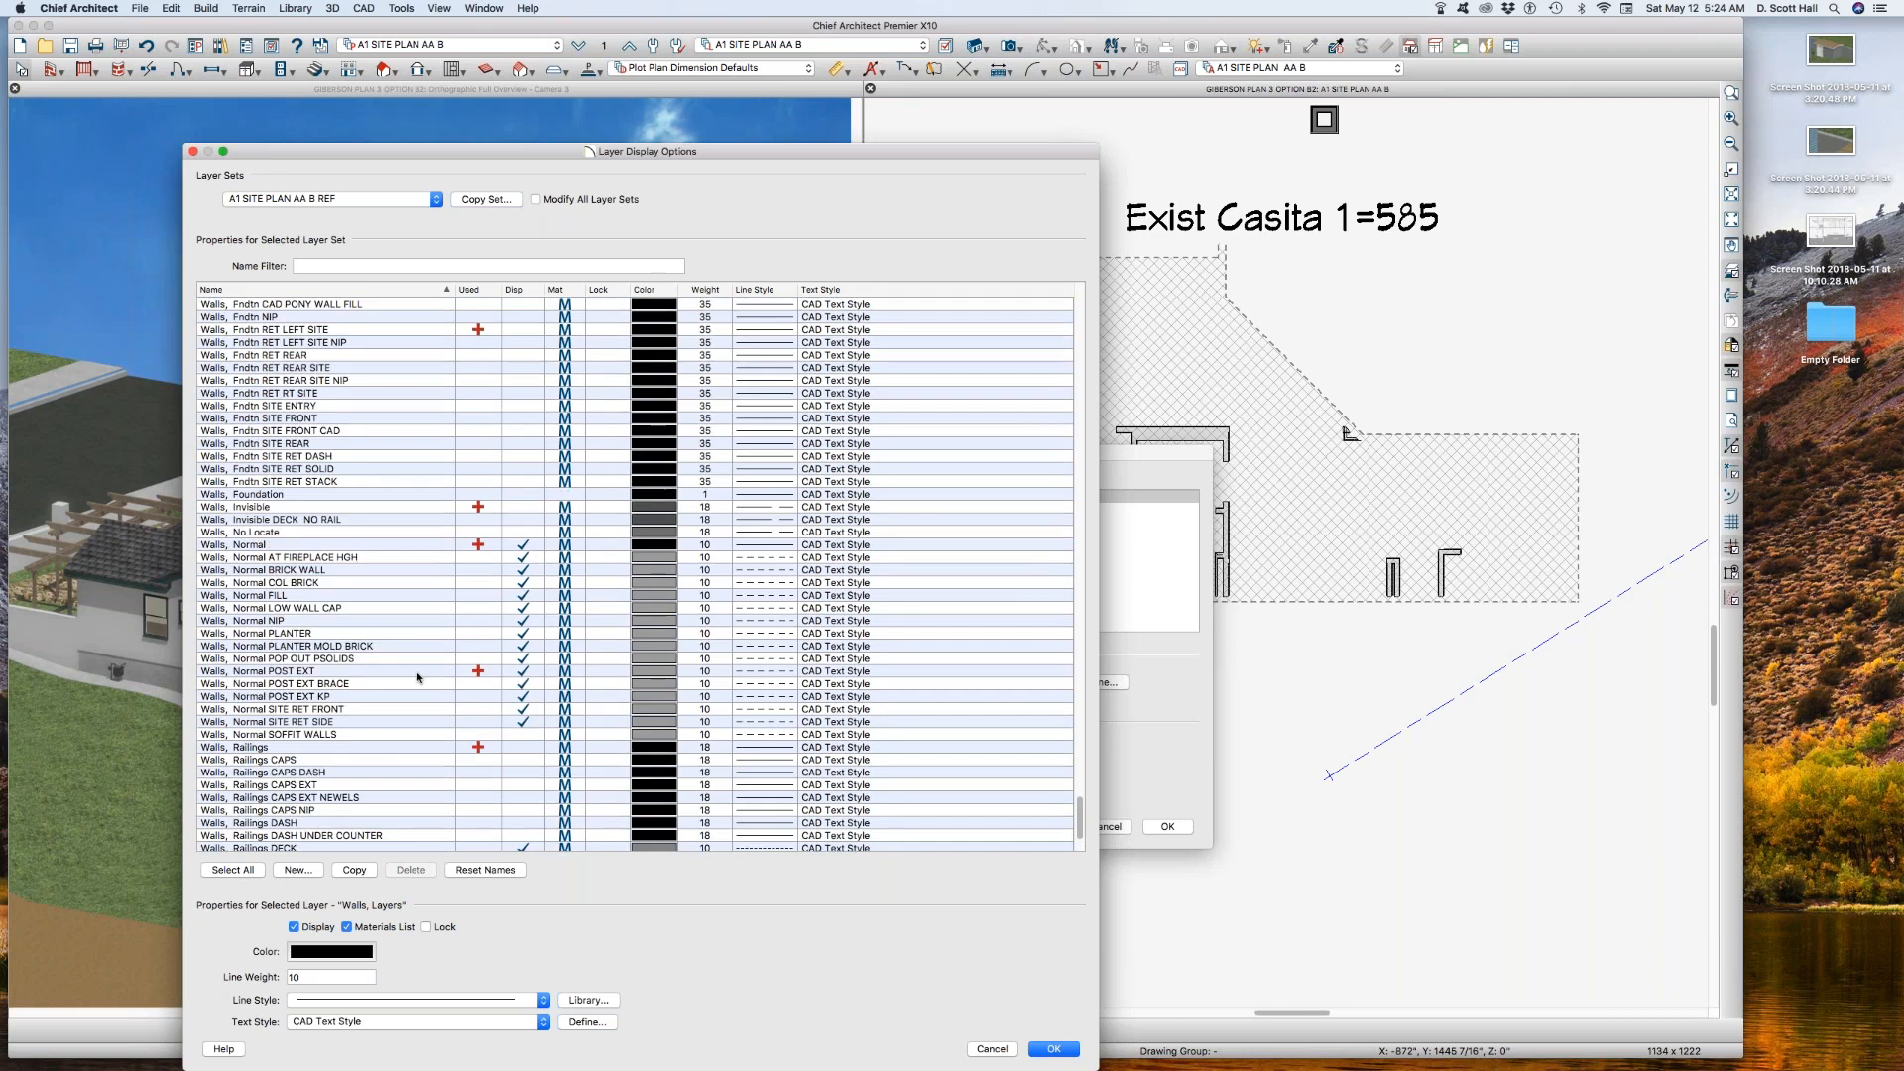
pyautogui.click(529, 332)
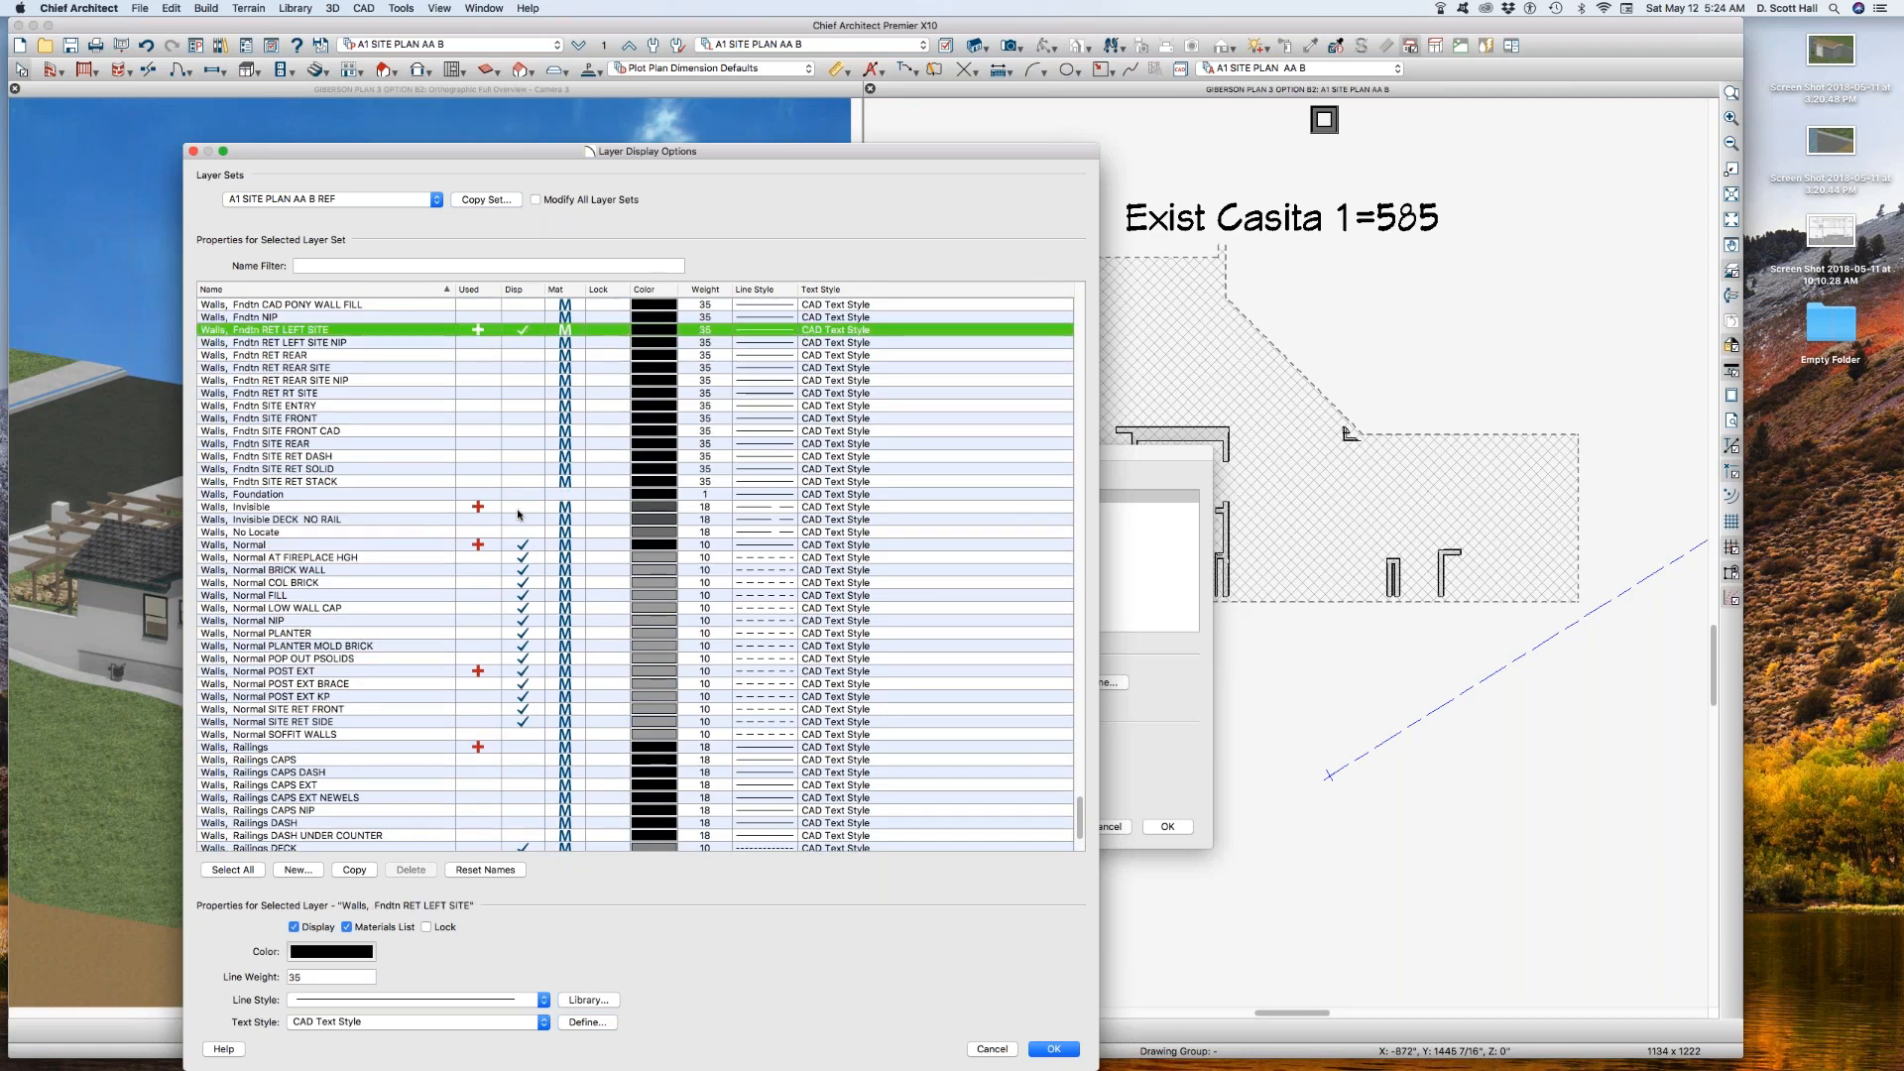
pyautogui.press('Return')
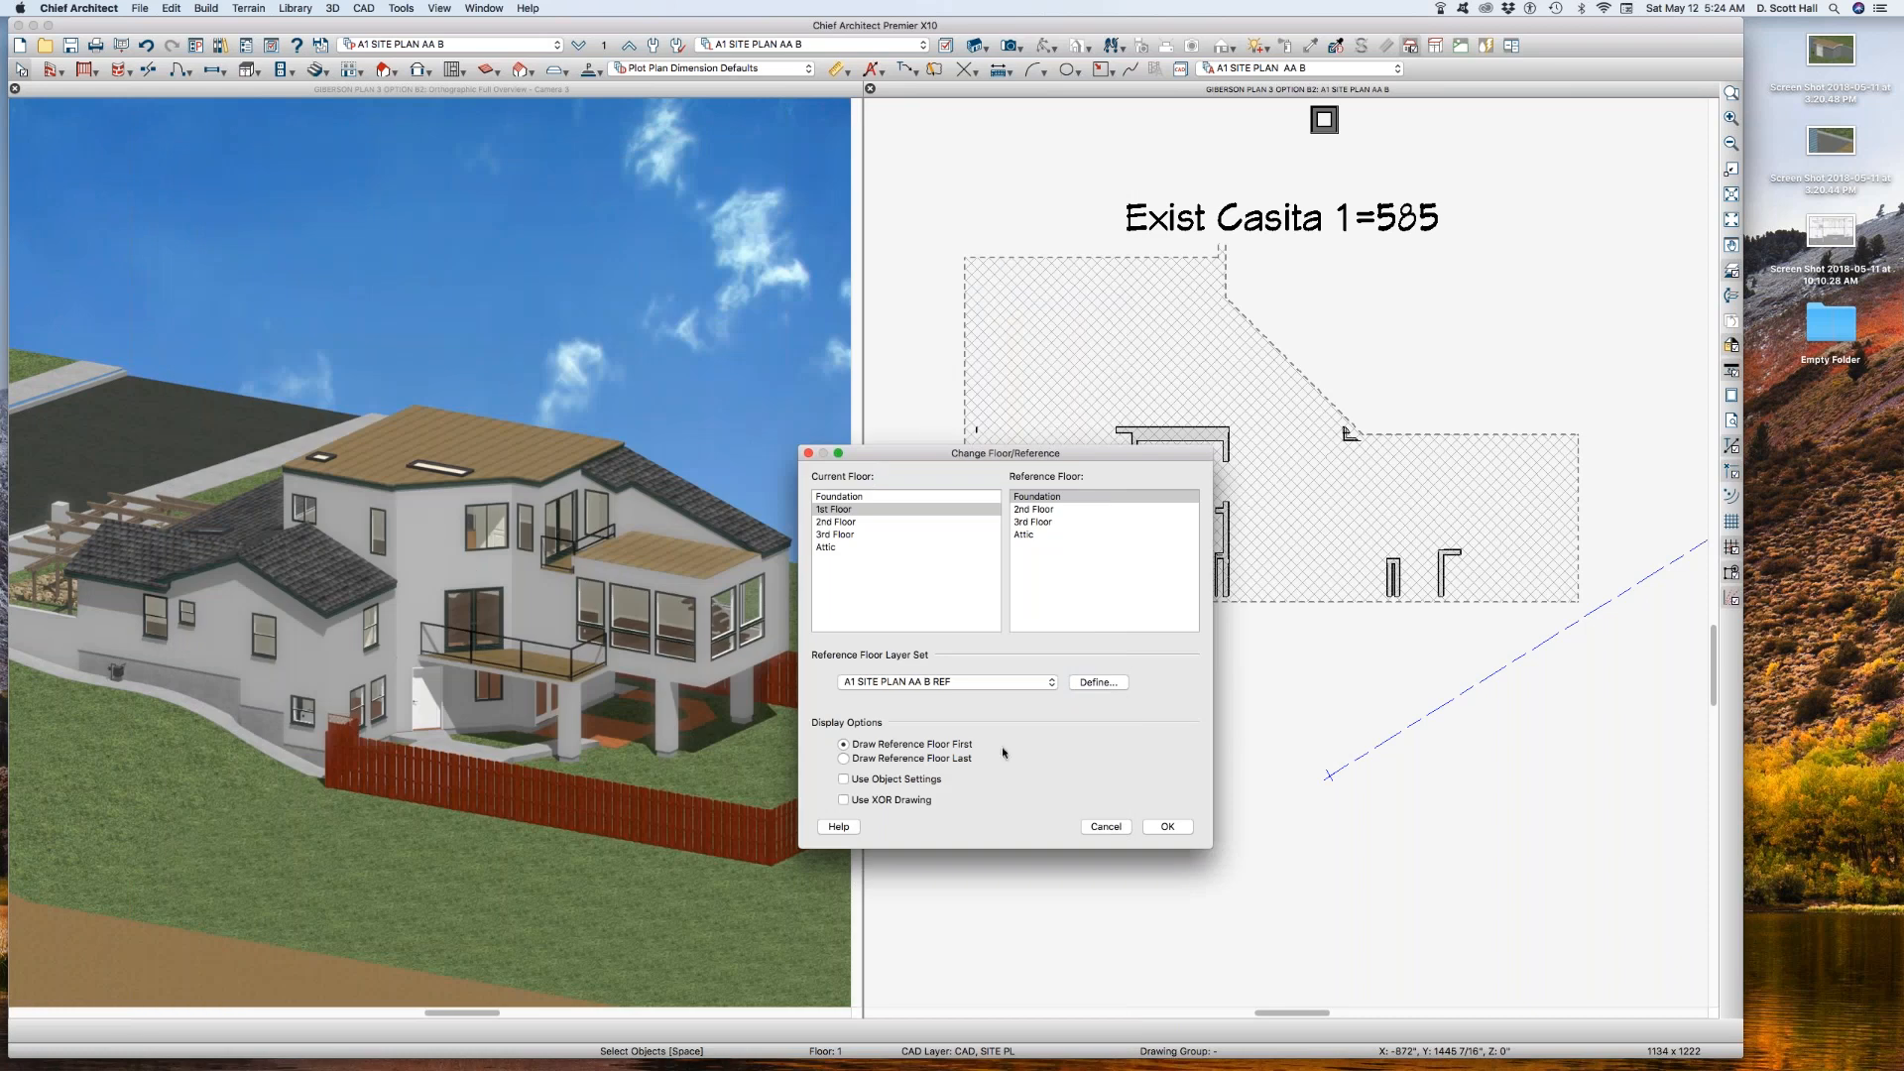
pyautogui.click(1150, 826)
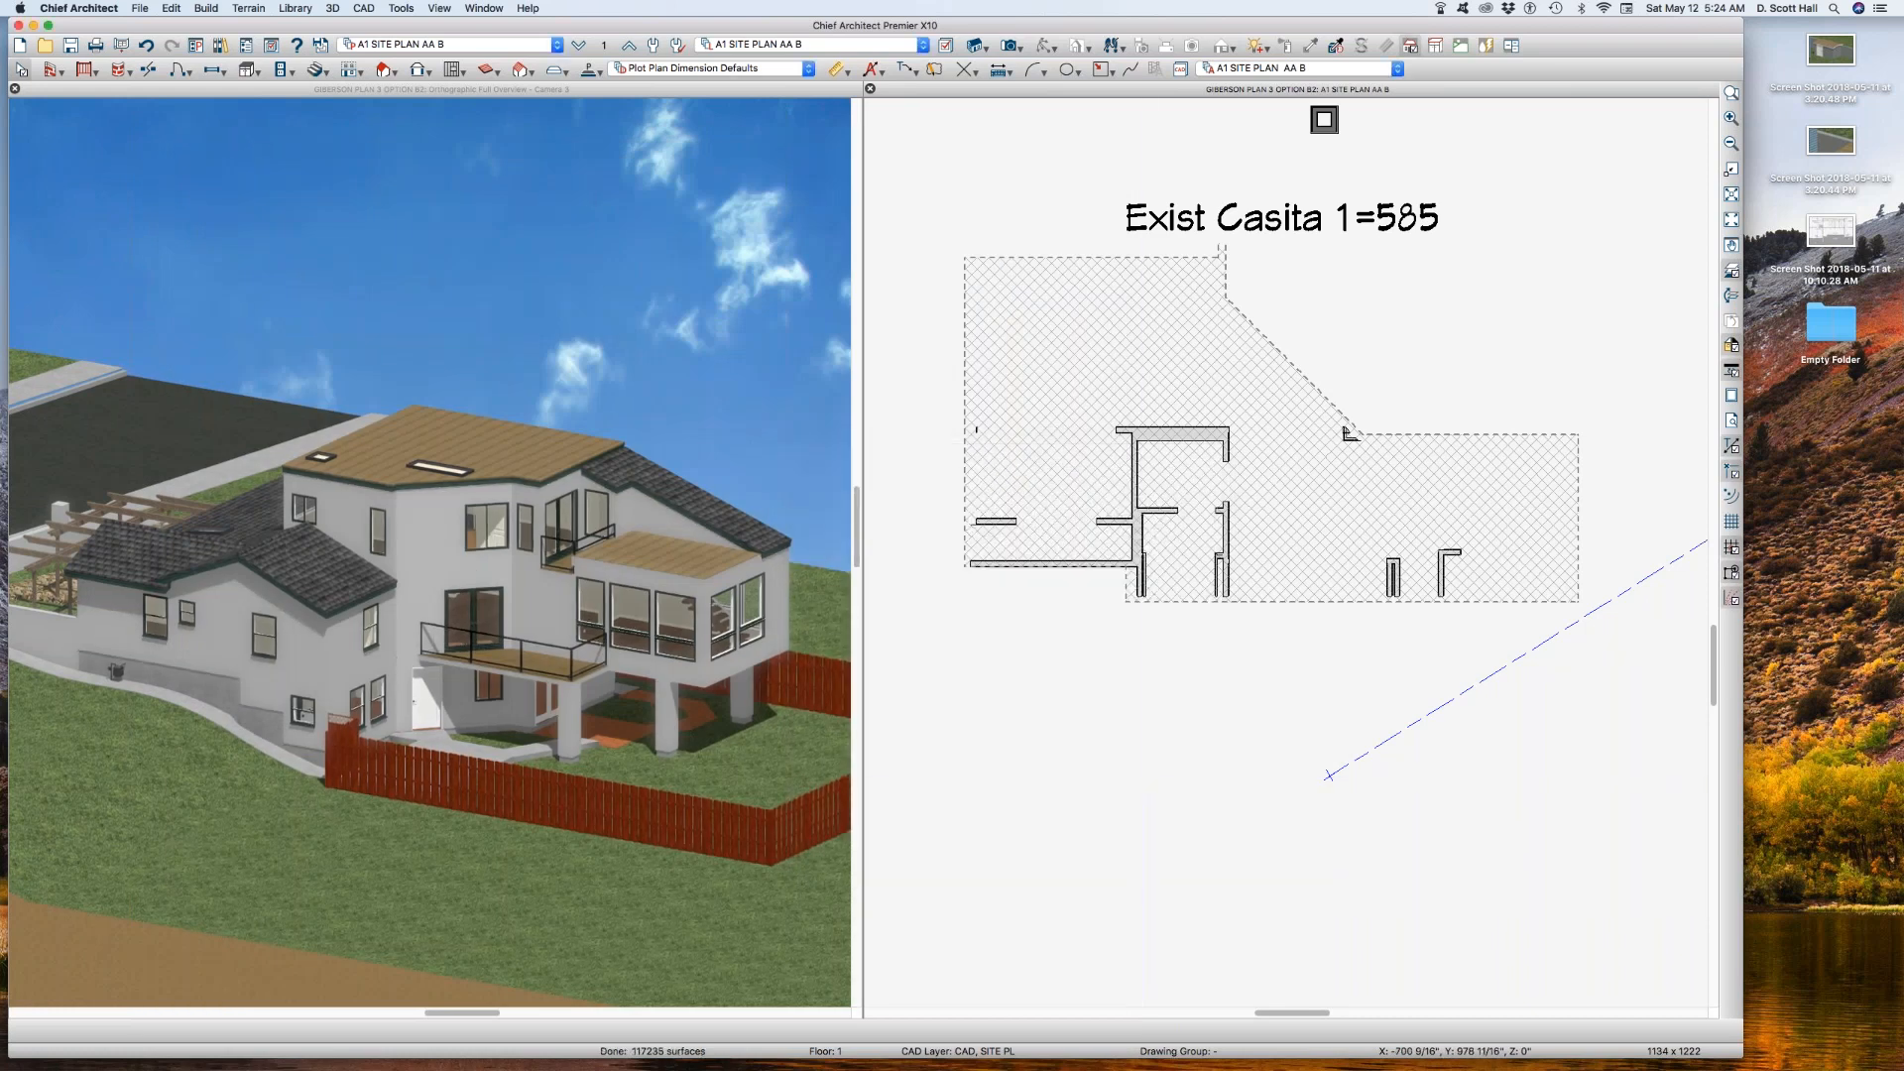
# Step: Switch to saved plan view A3 DEMO BSMT and check which layer the guest room's exterior pony wall uses
pyautogui.click(533, 45)
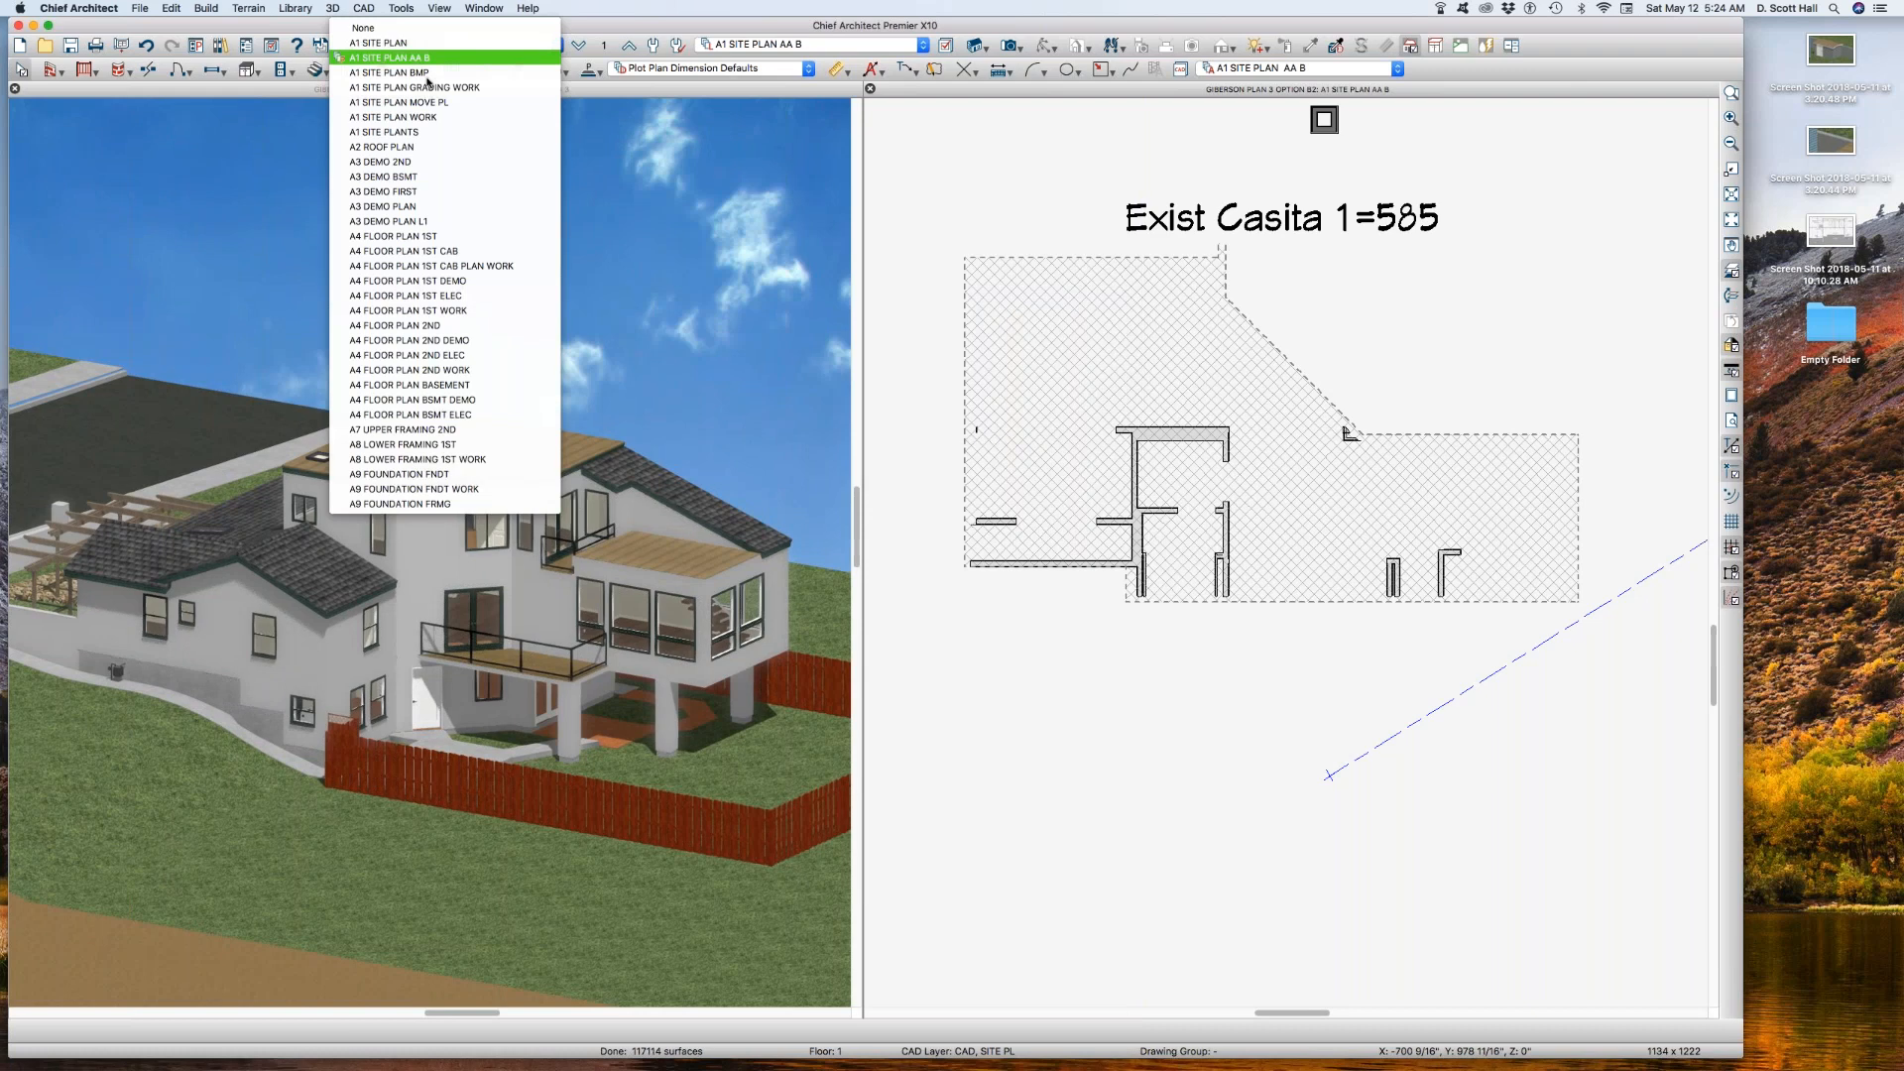
pyautogui.click(418, 179)
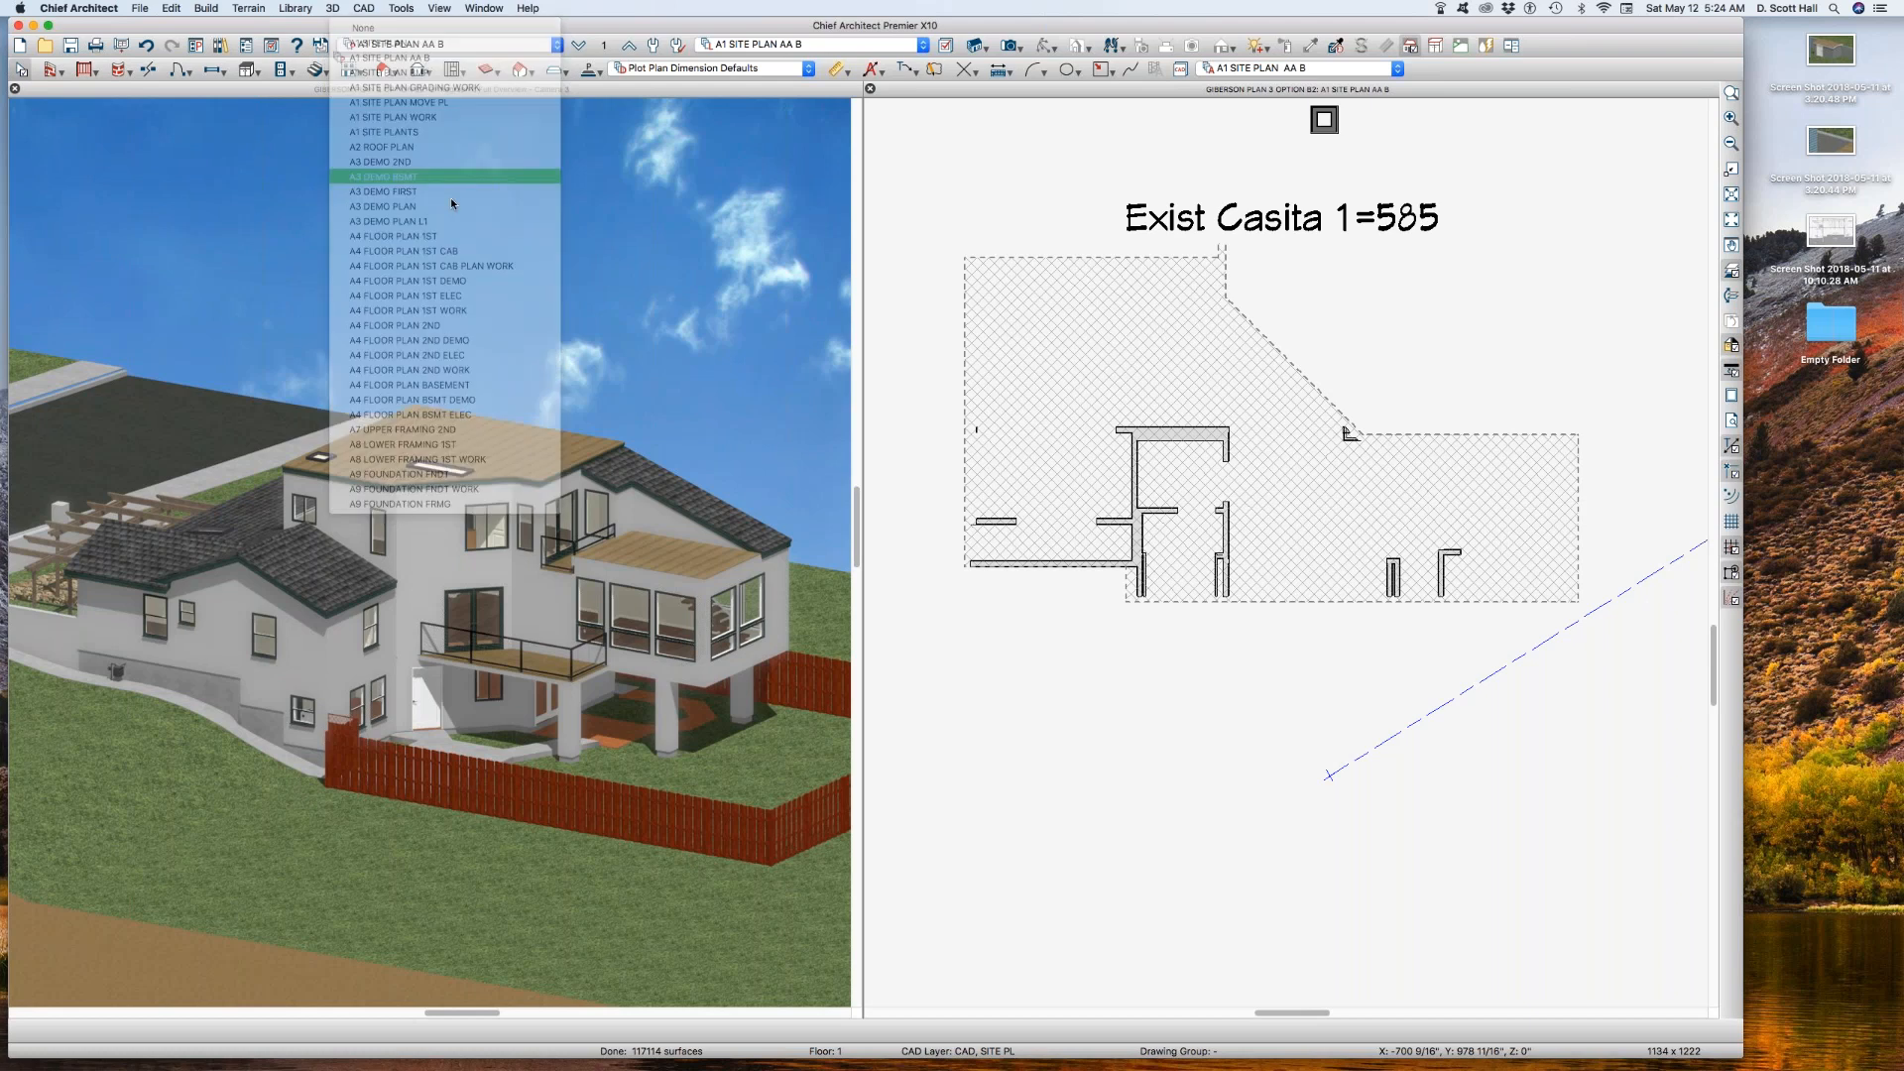
pyautogui.click(971, 396)
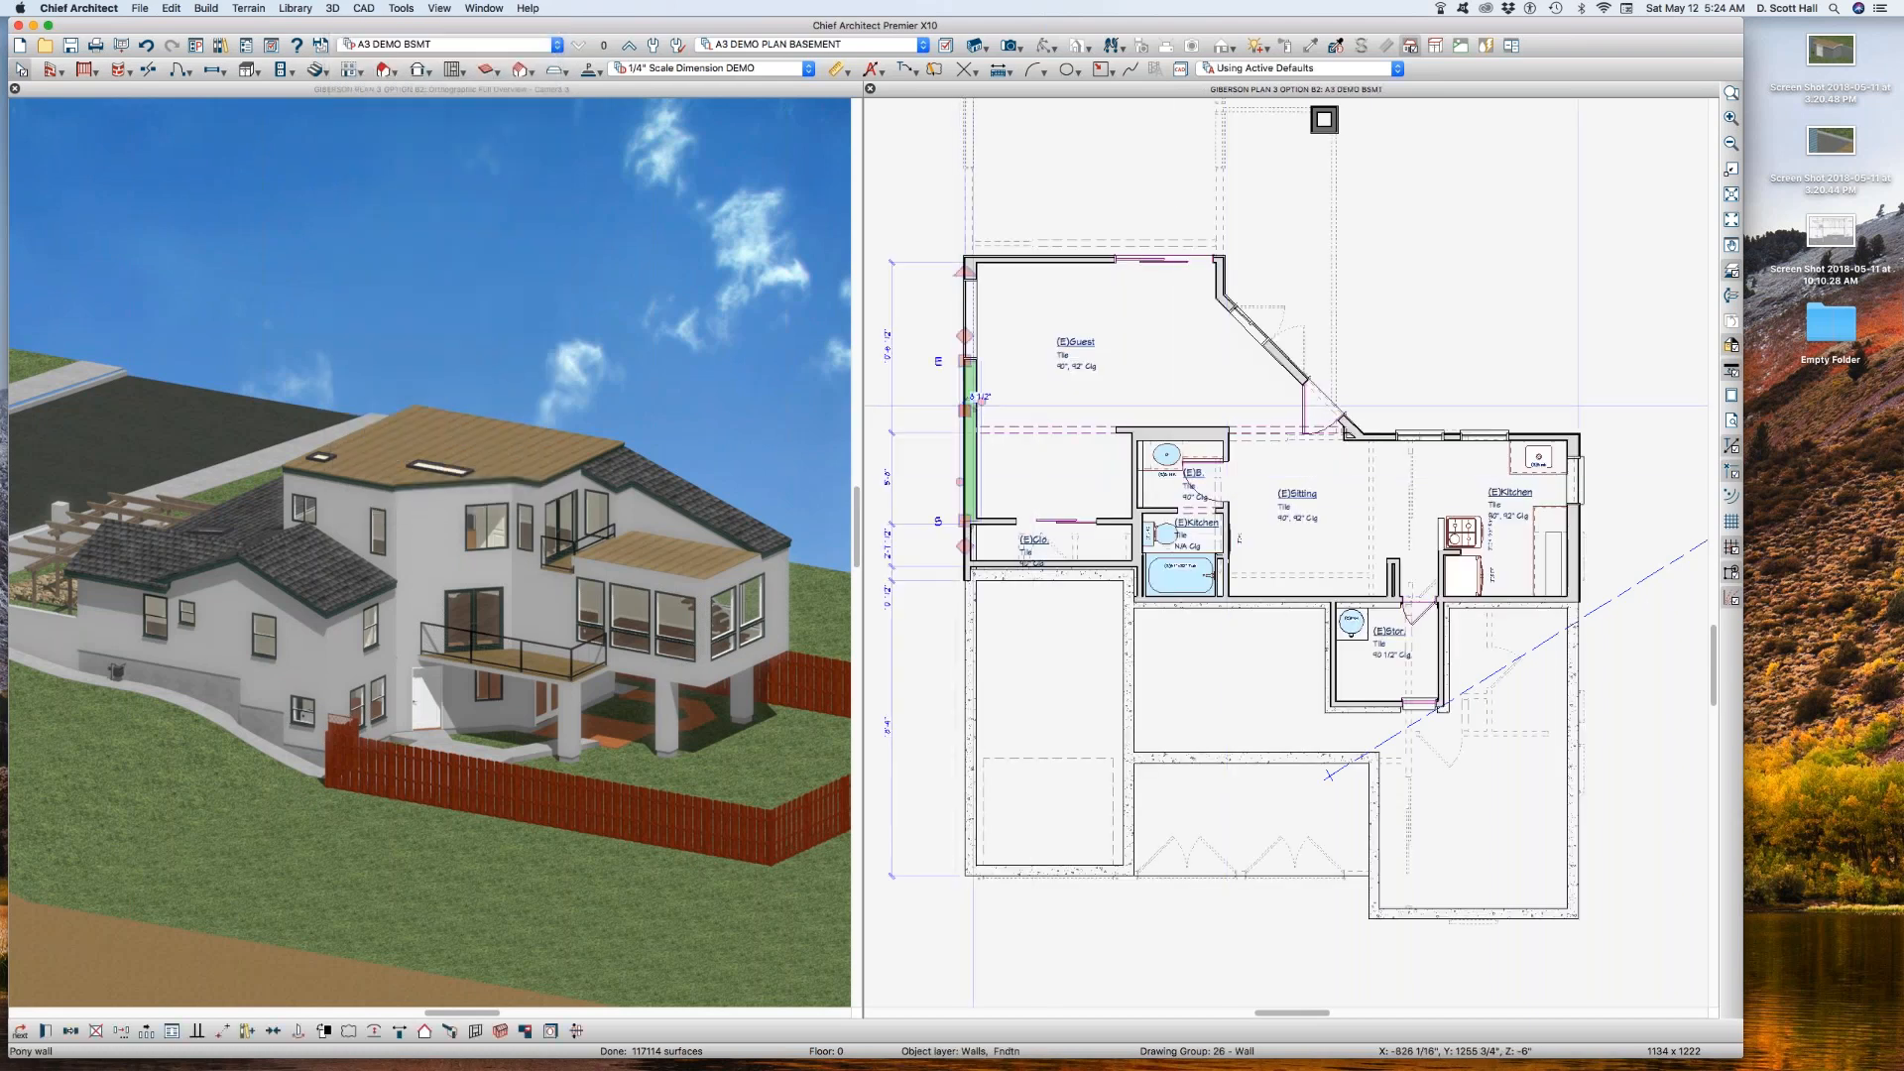
pyautogui.press('l')
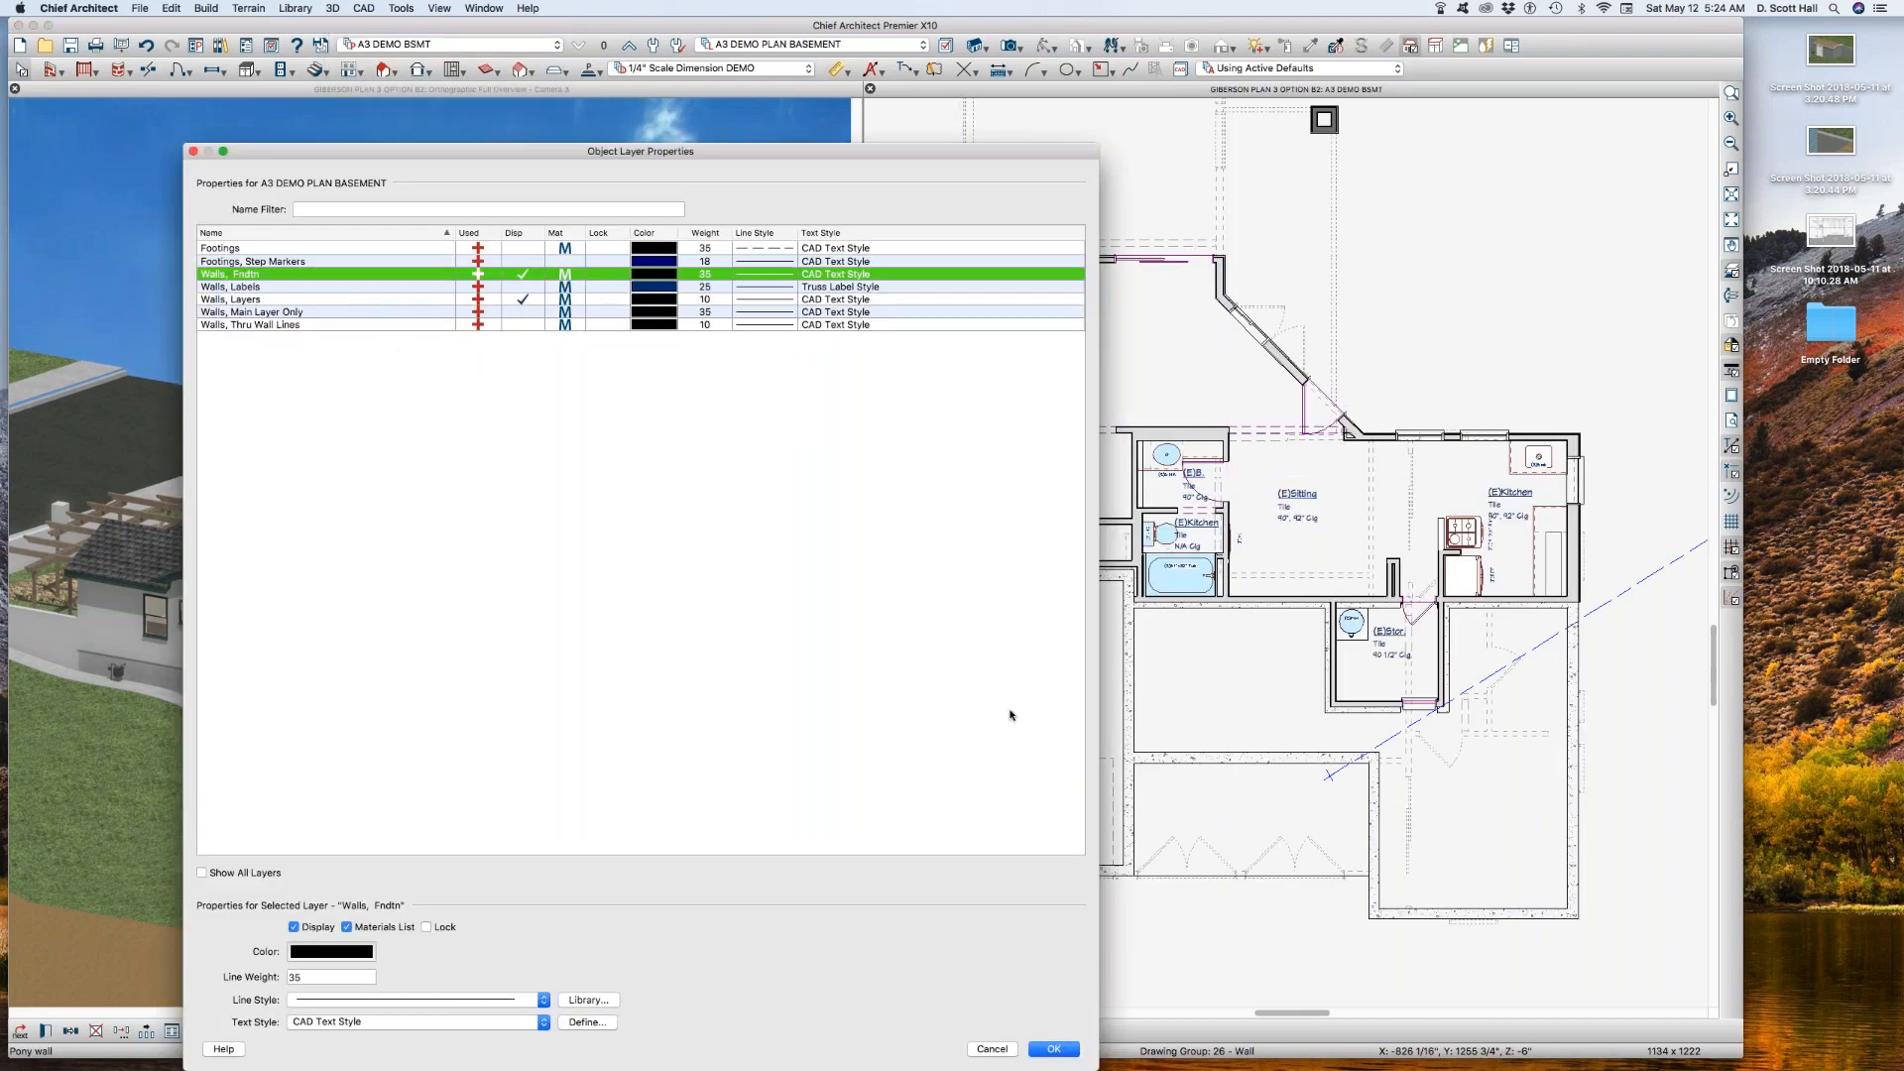
pyautogui.click(991, 1048)
pyautogui.click(1024, 625)
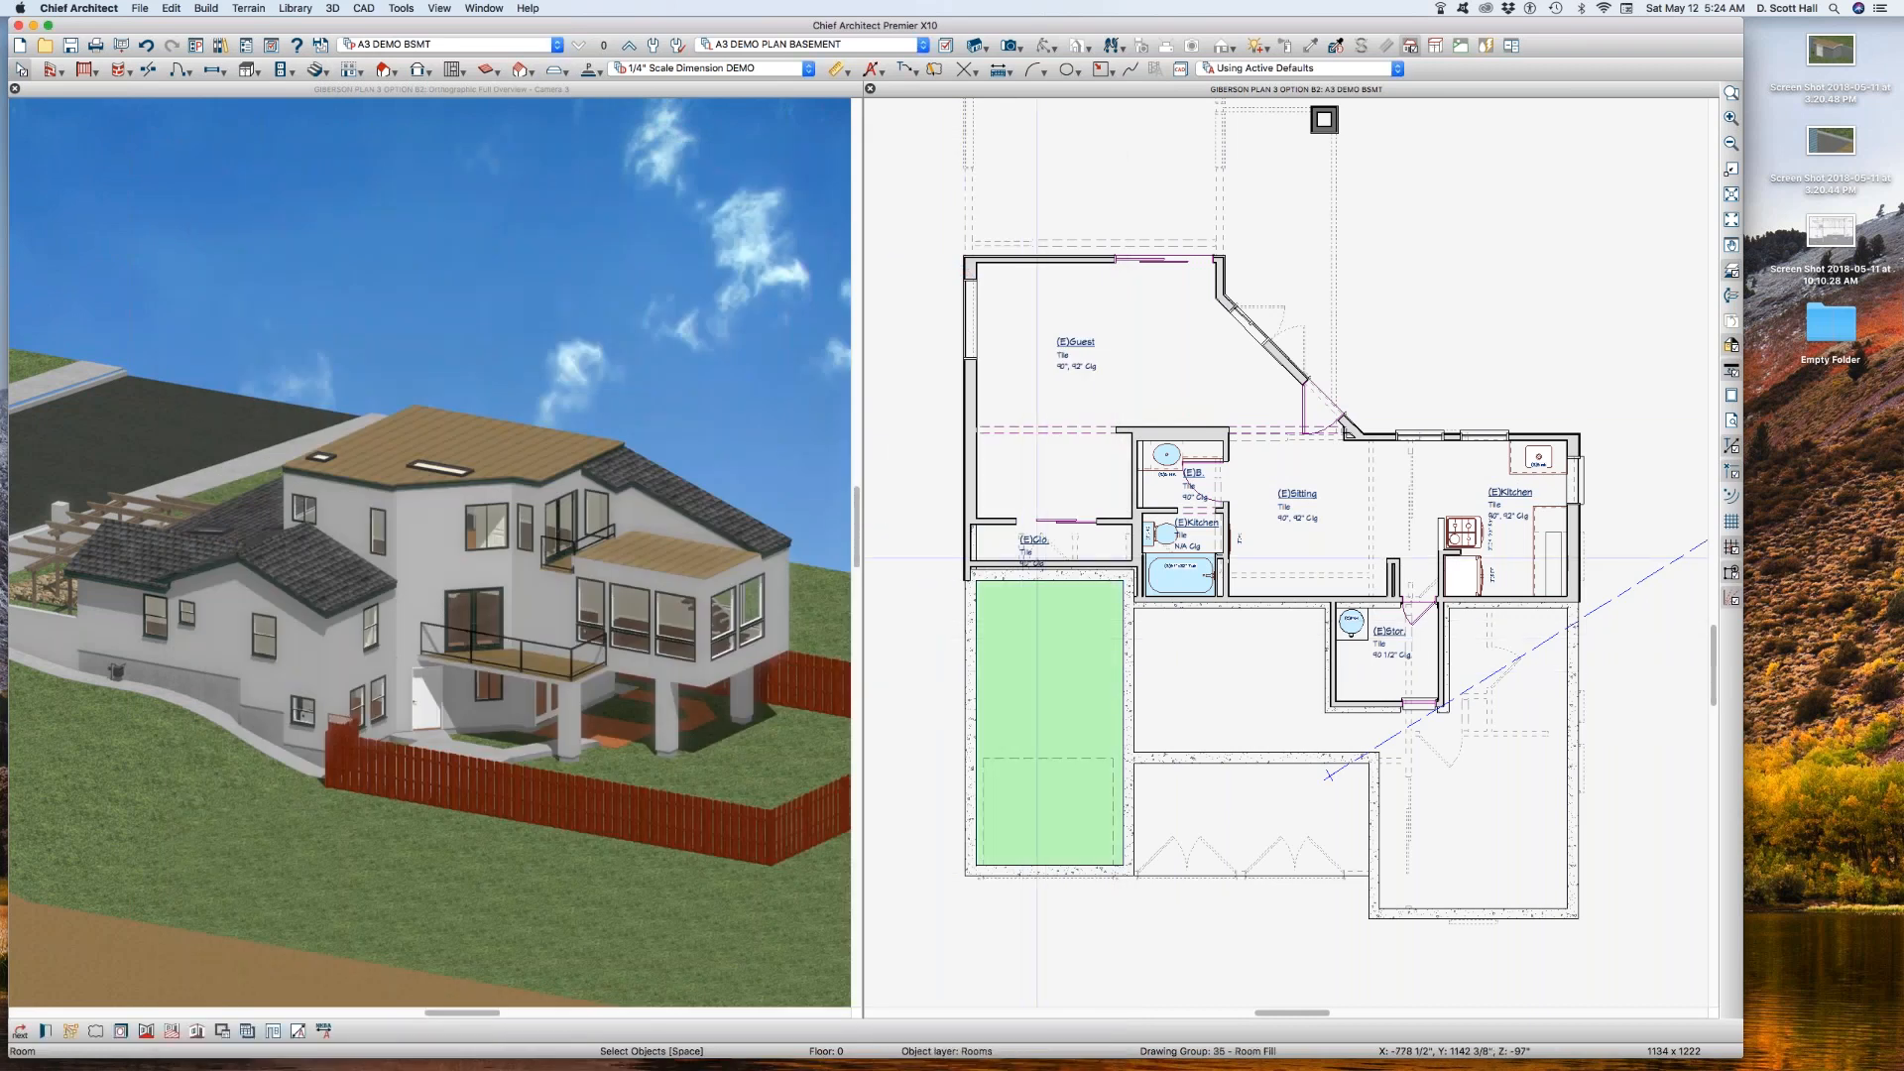
# Step: Return to saved plan view A1 SITE PLAN AA B and examine the reference walls around the hatched building polyline
pyautogui.click(466, 44)
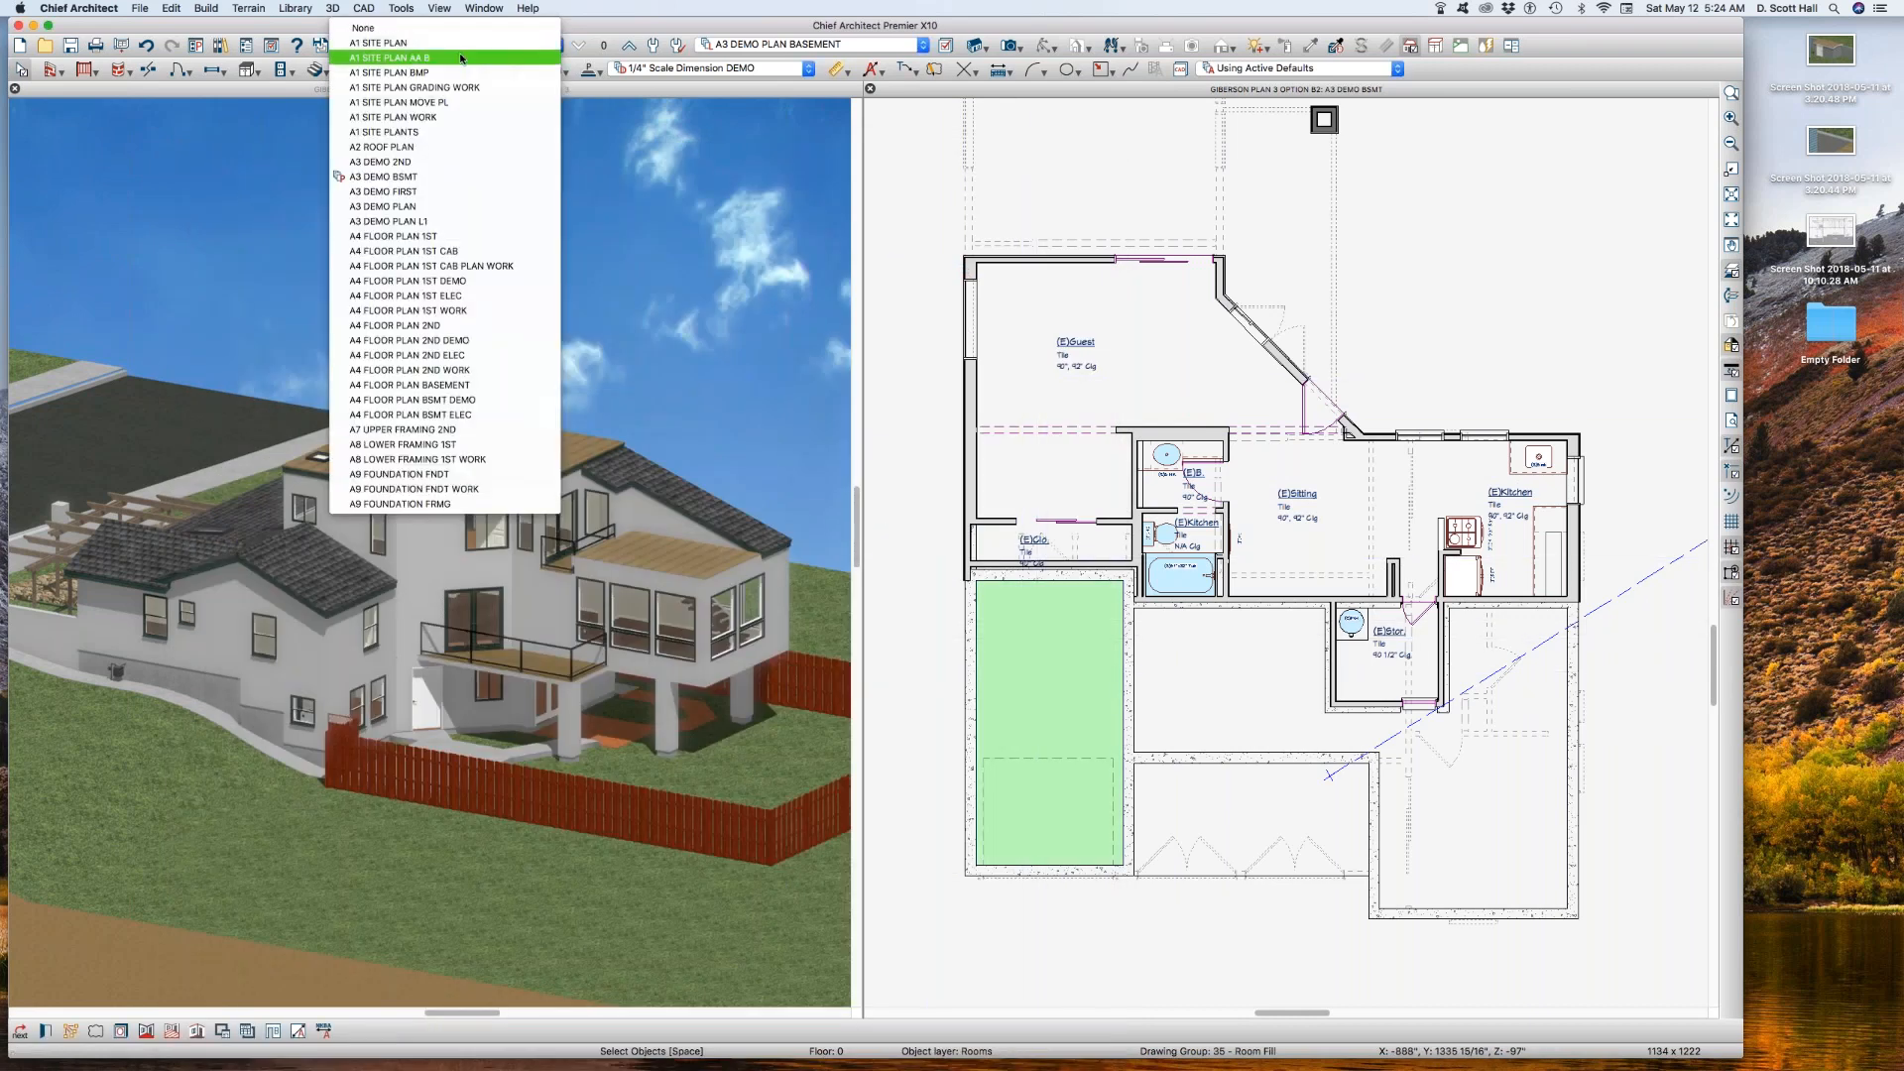
pyautogui.click(461, 59)
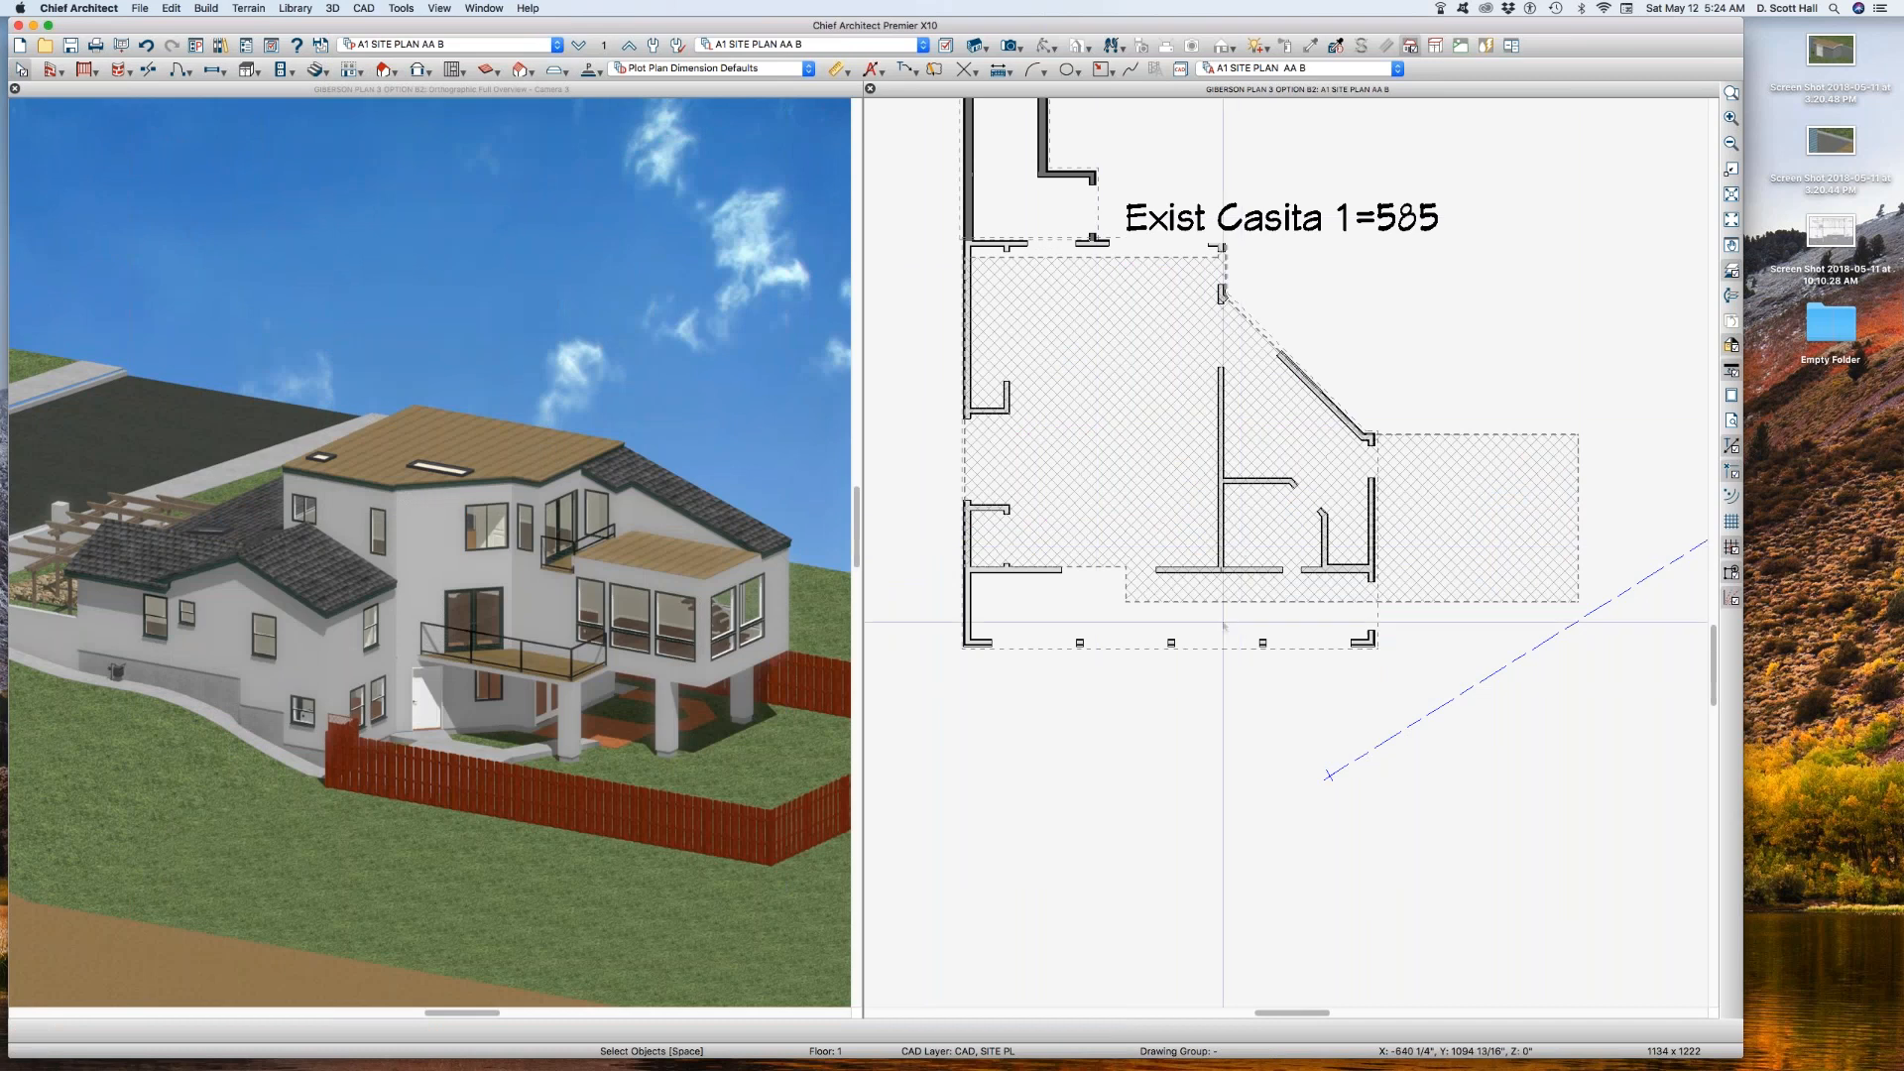
pyautogui.scroll(-3, 1181, 581)
pyautogui.scroll(2, 1110, 301)
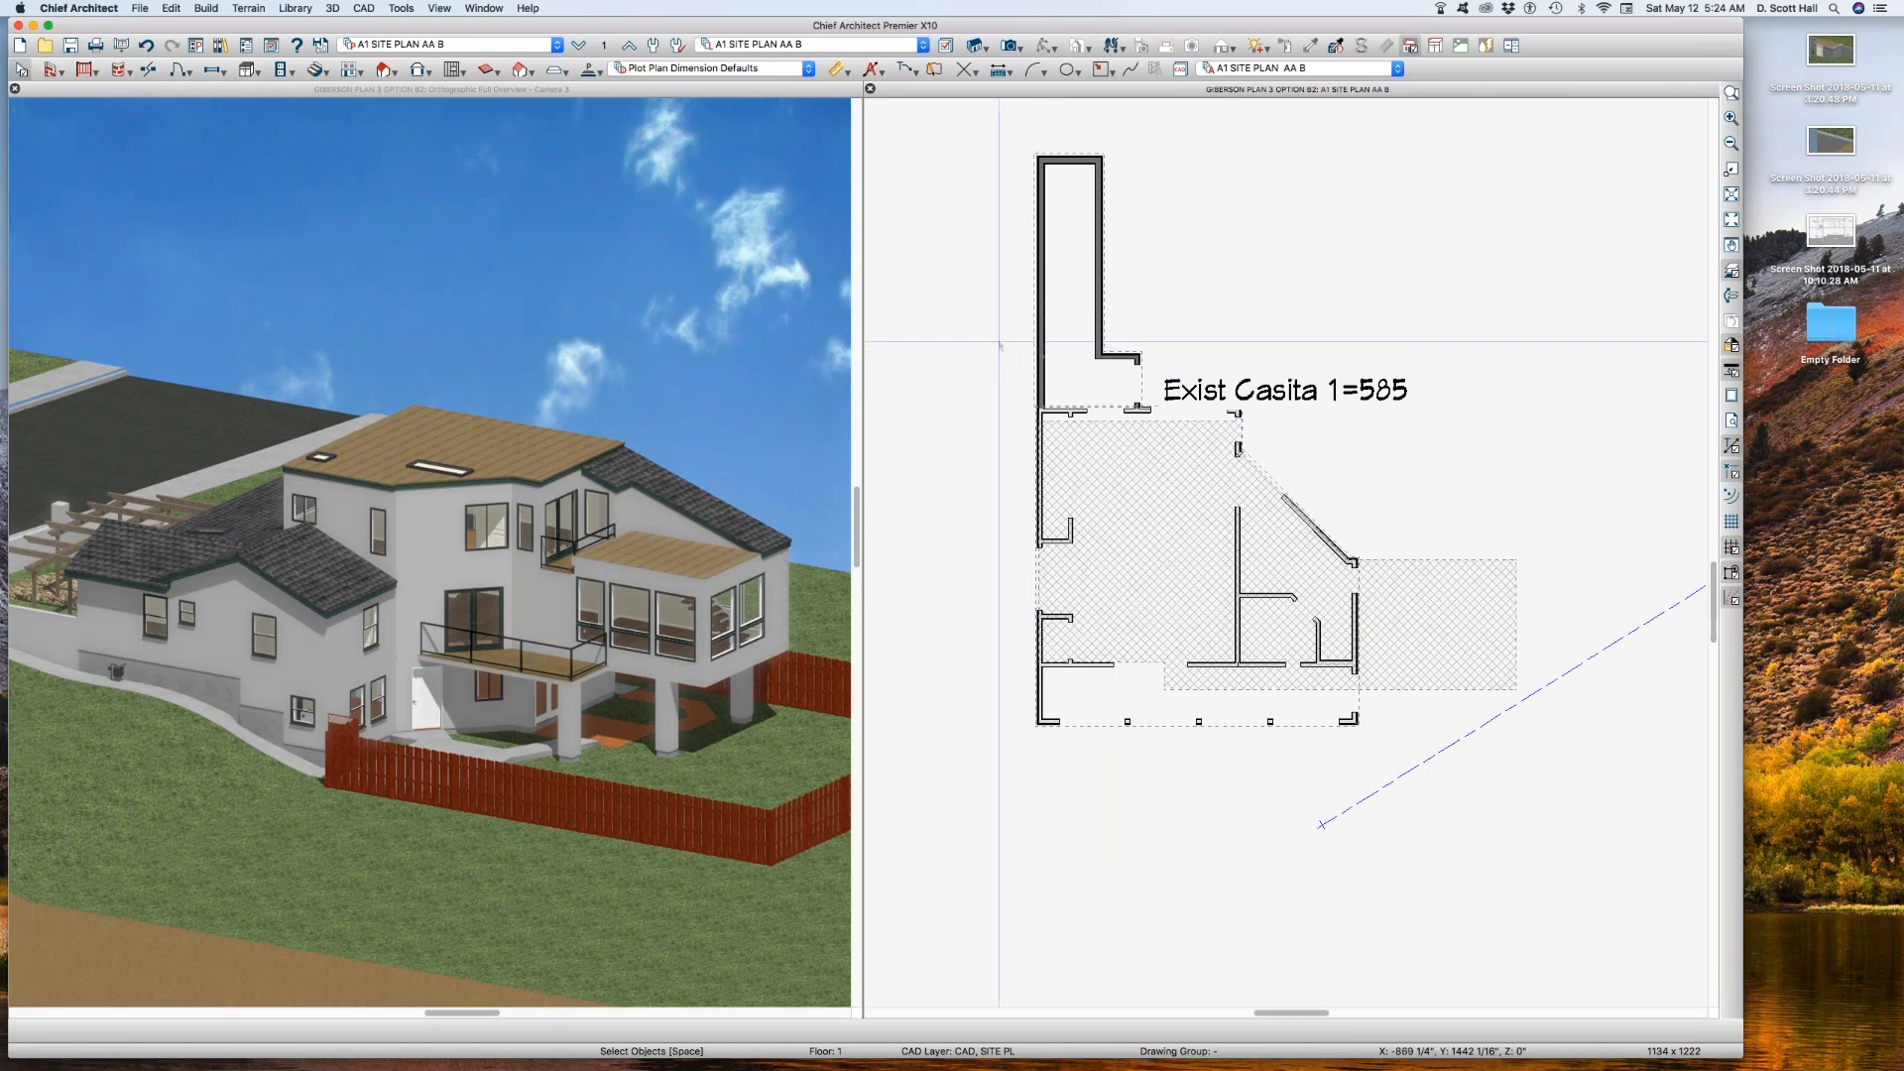
pyautogui.scroll(1, 1100, 549)
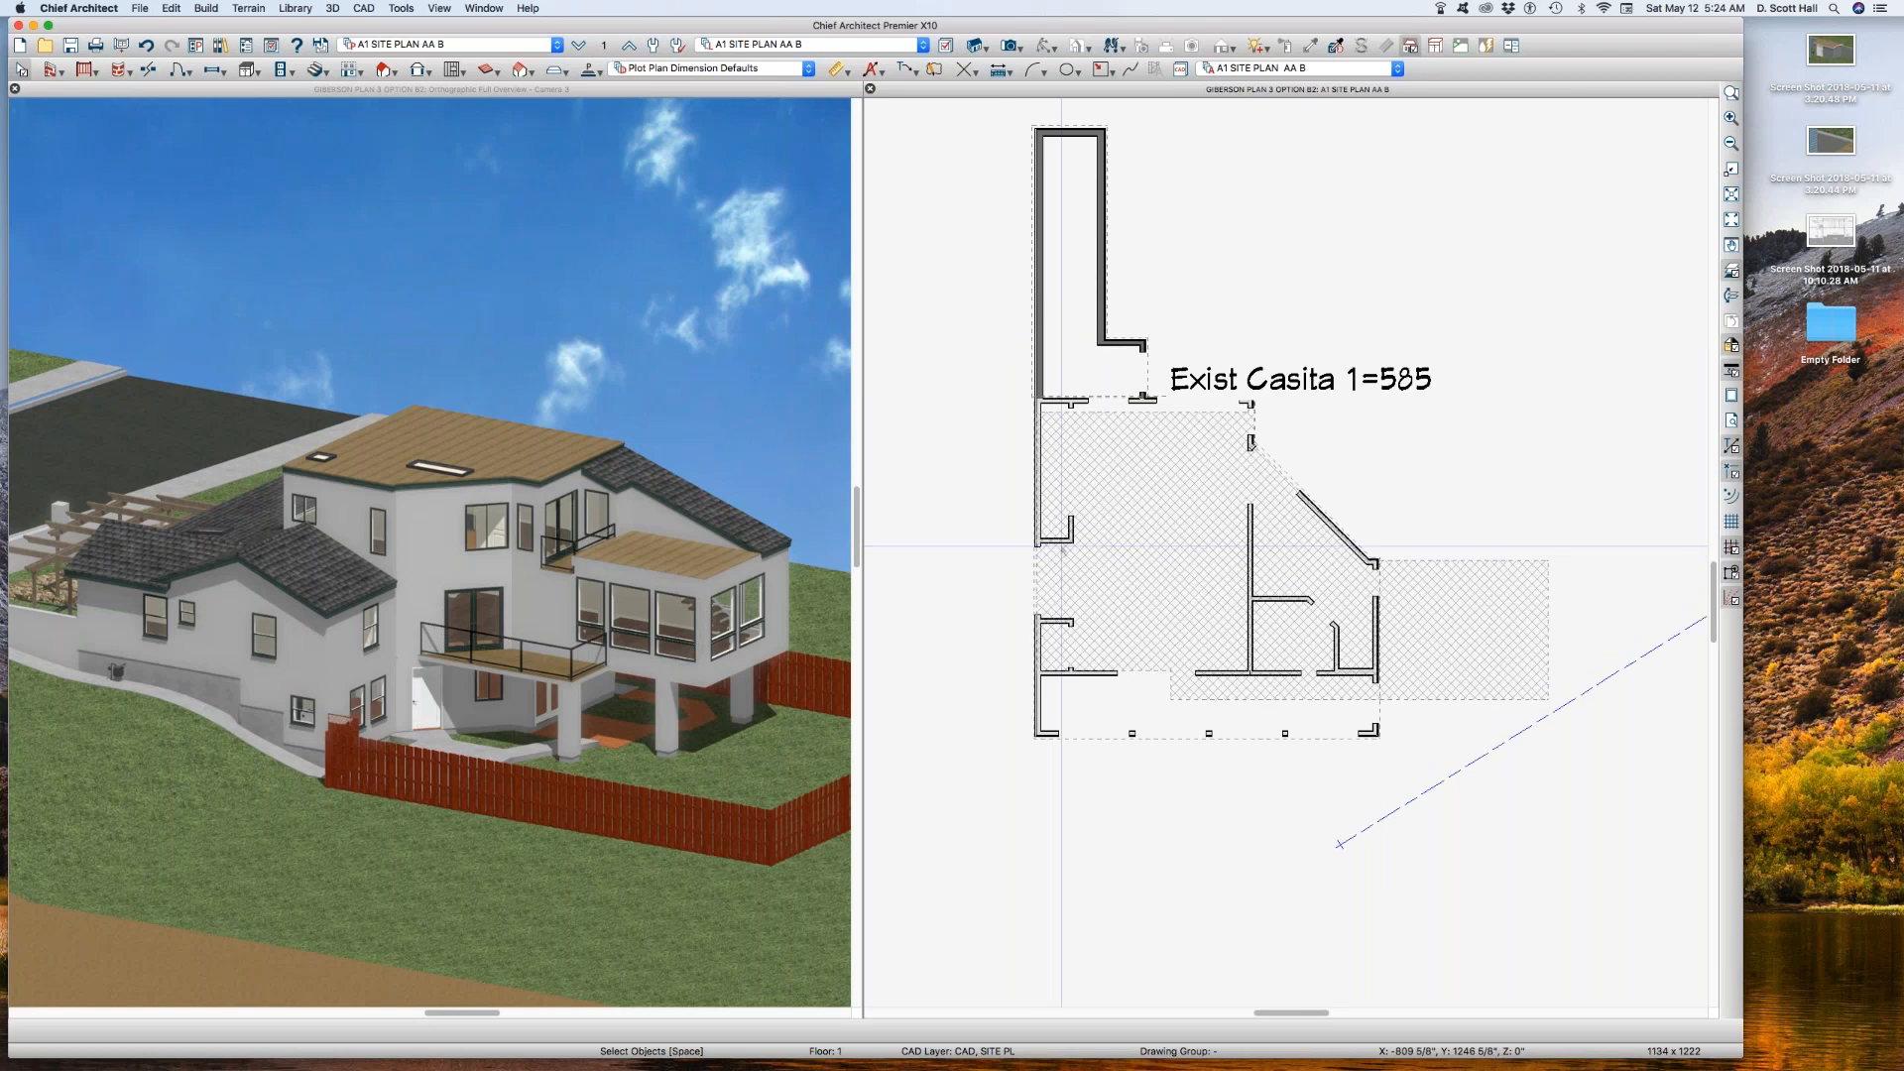
pyautogui.scroll(-1, 1170, 493)
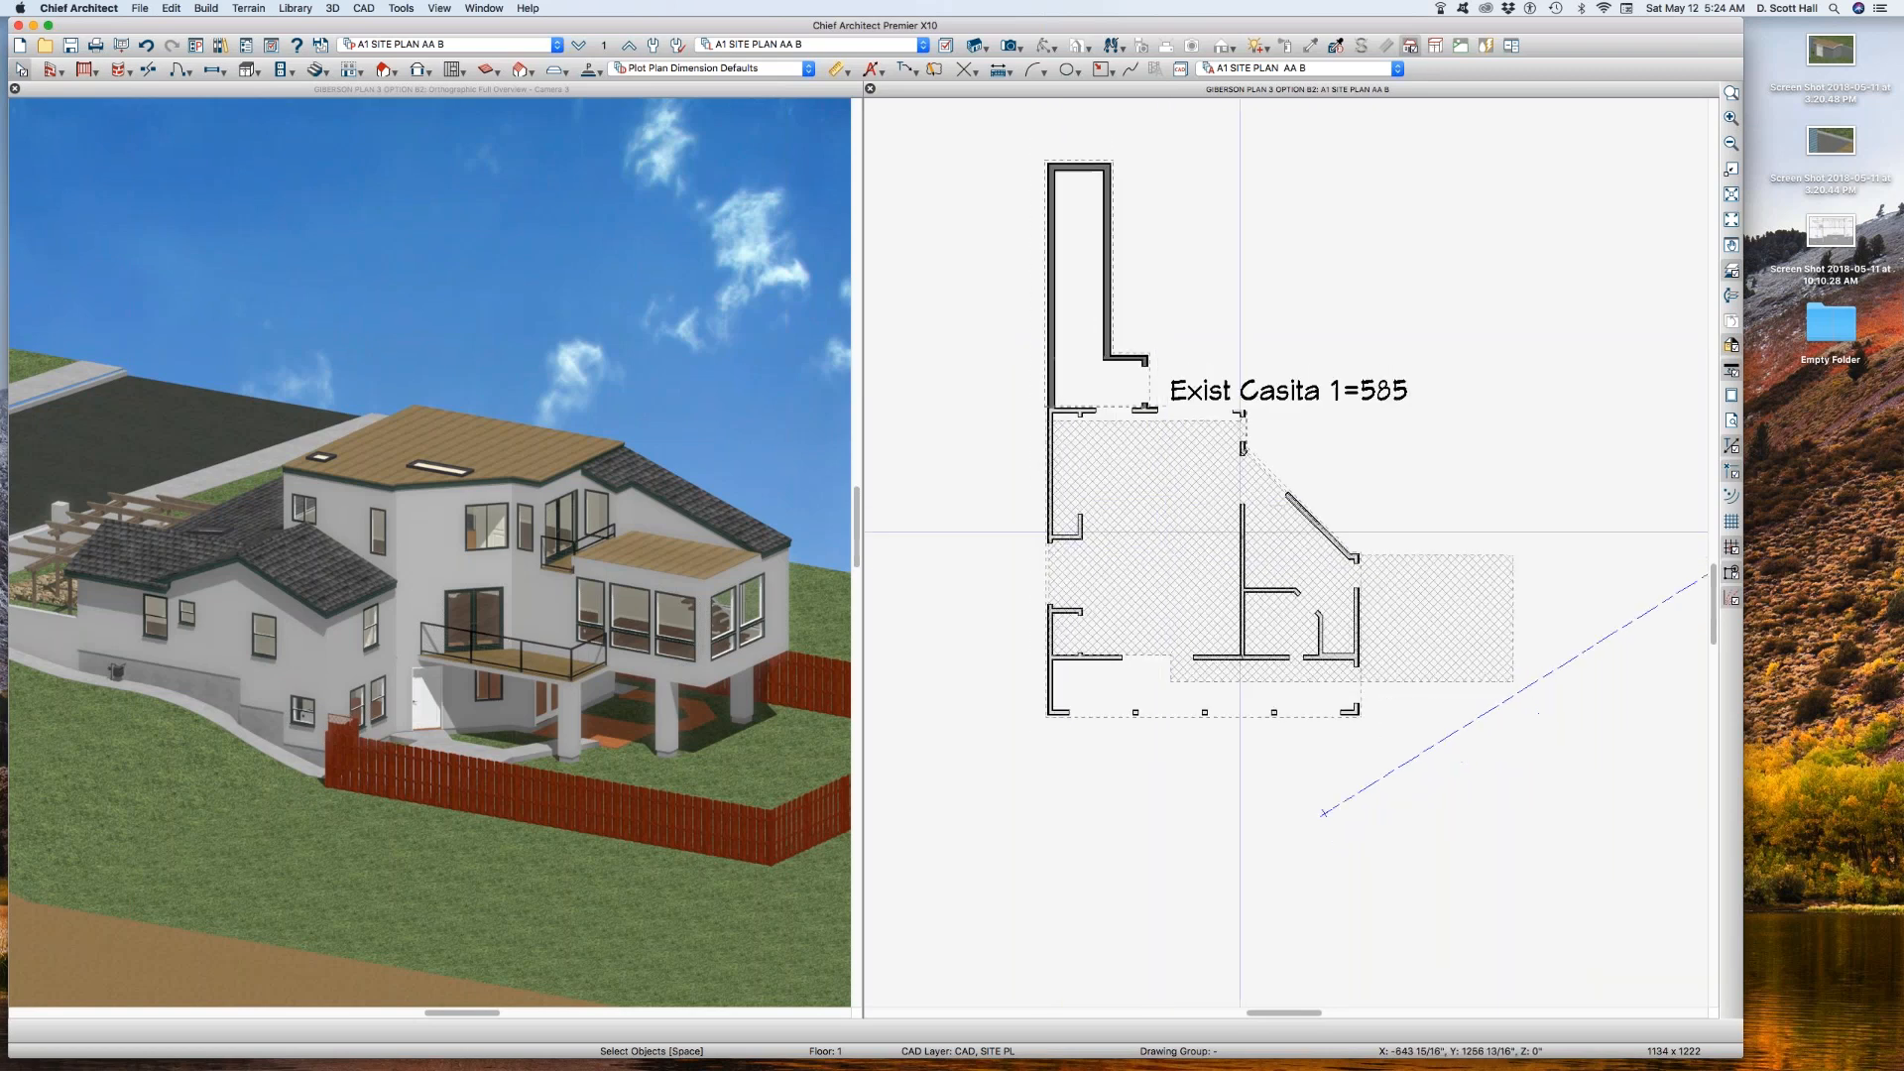
pyautogui.press('super+l')
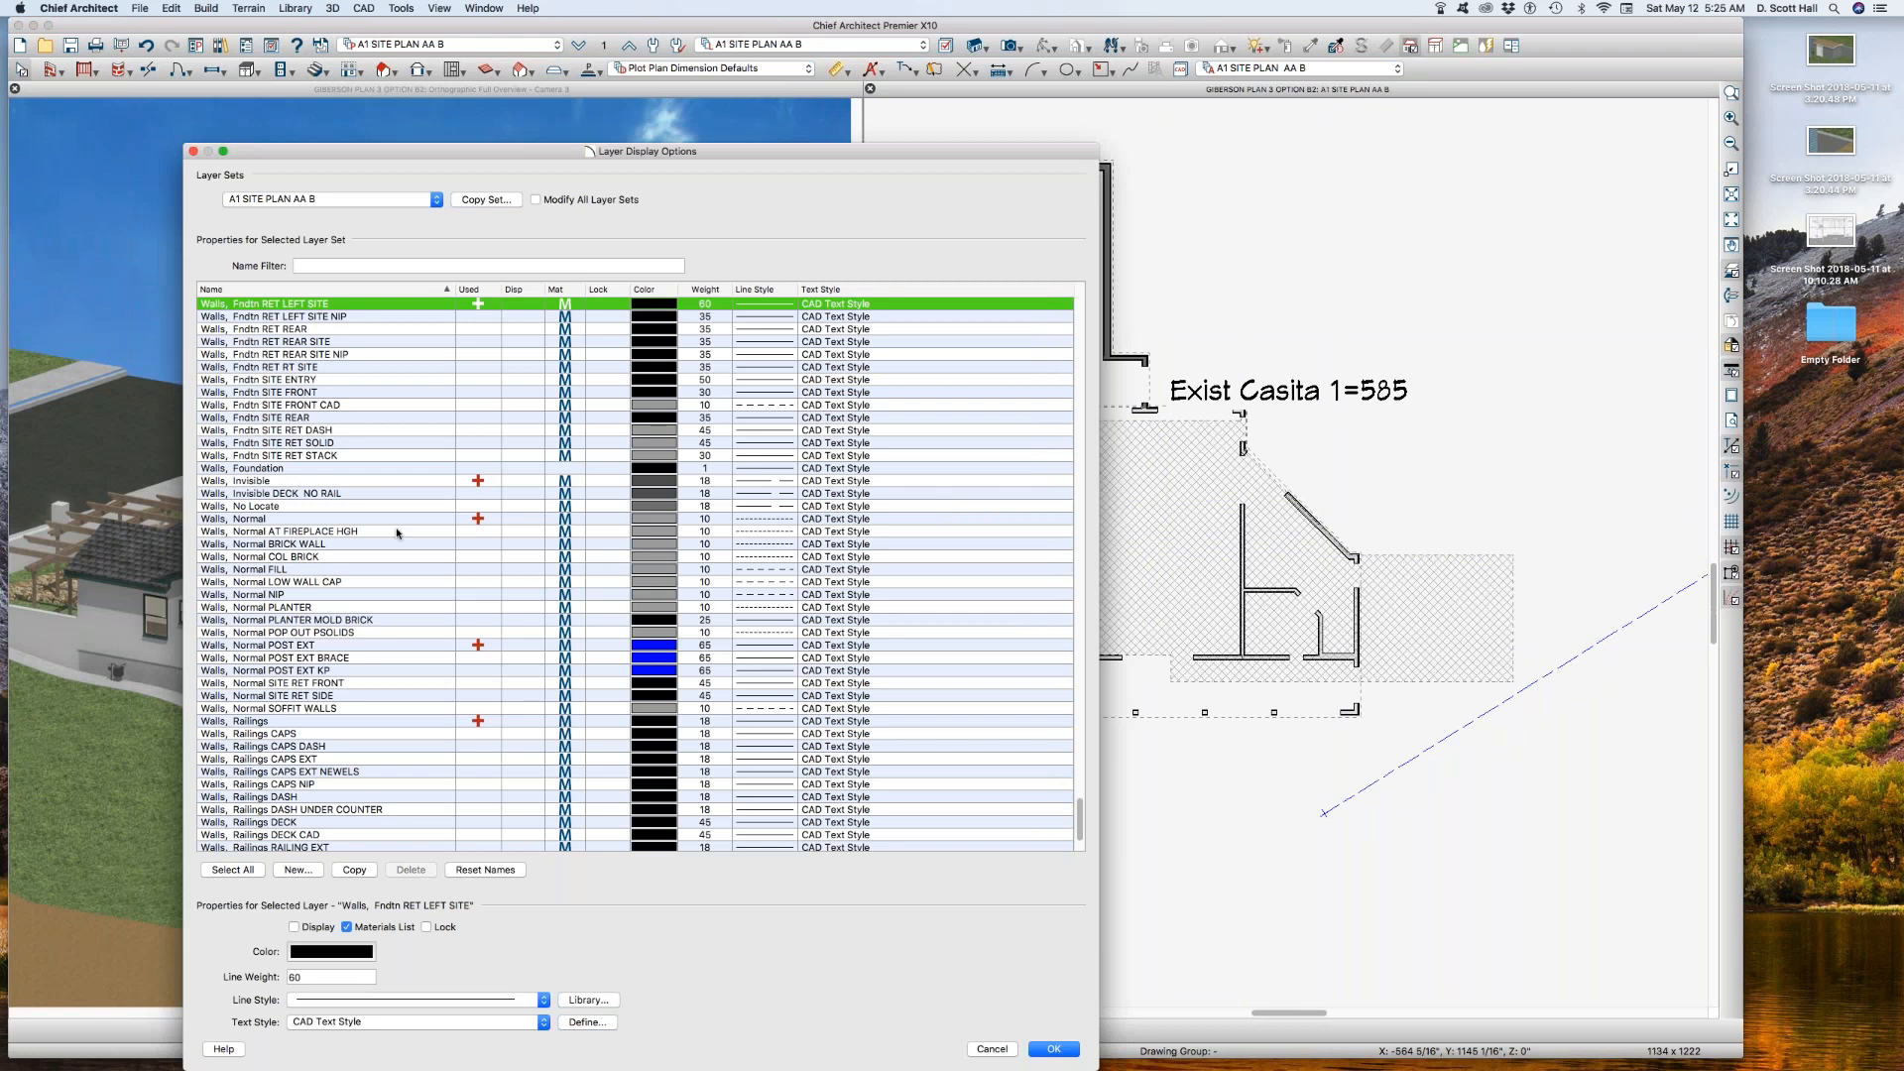
pyautogui.scroll(3, 348, 399)
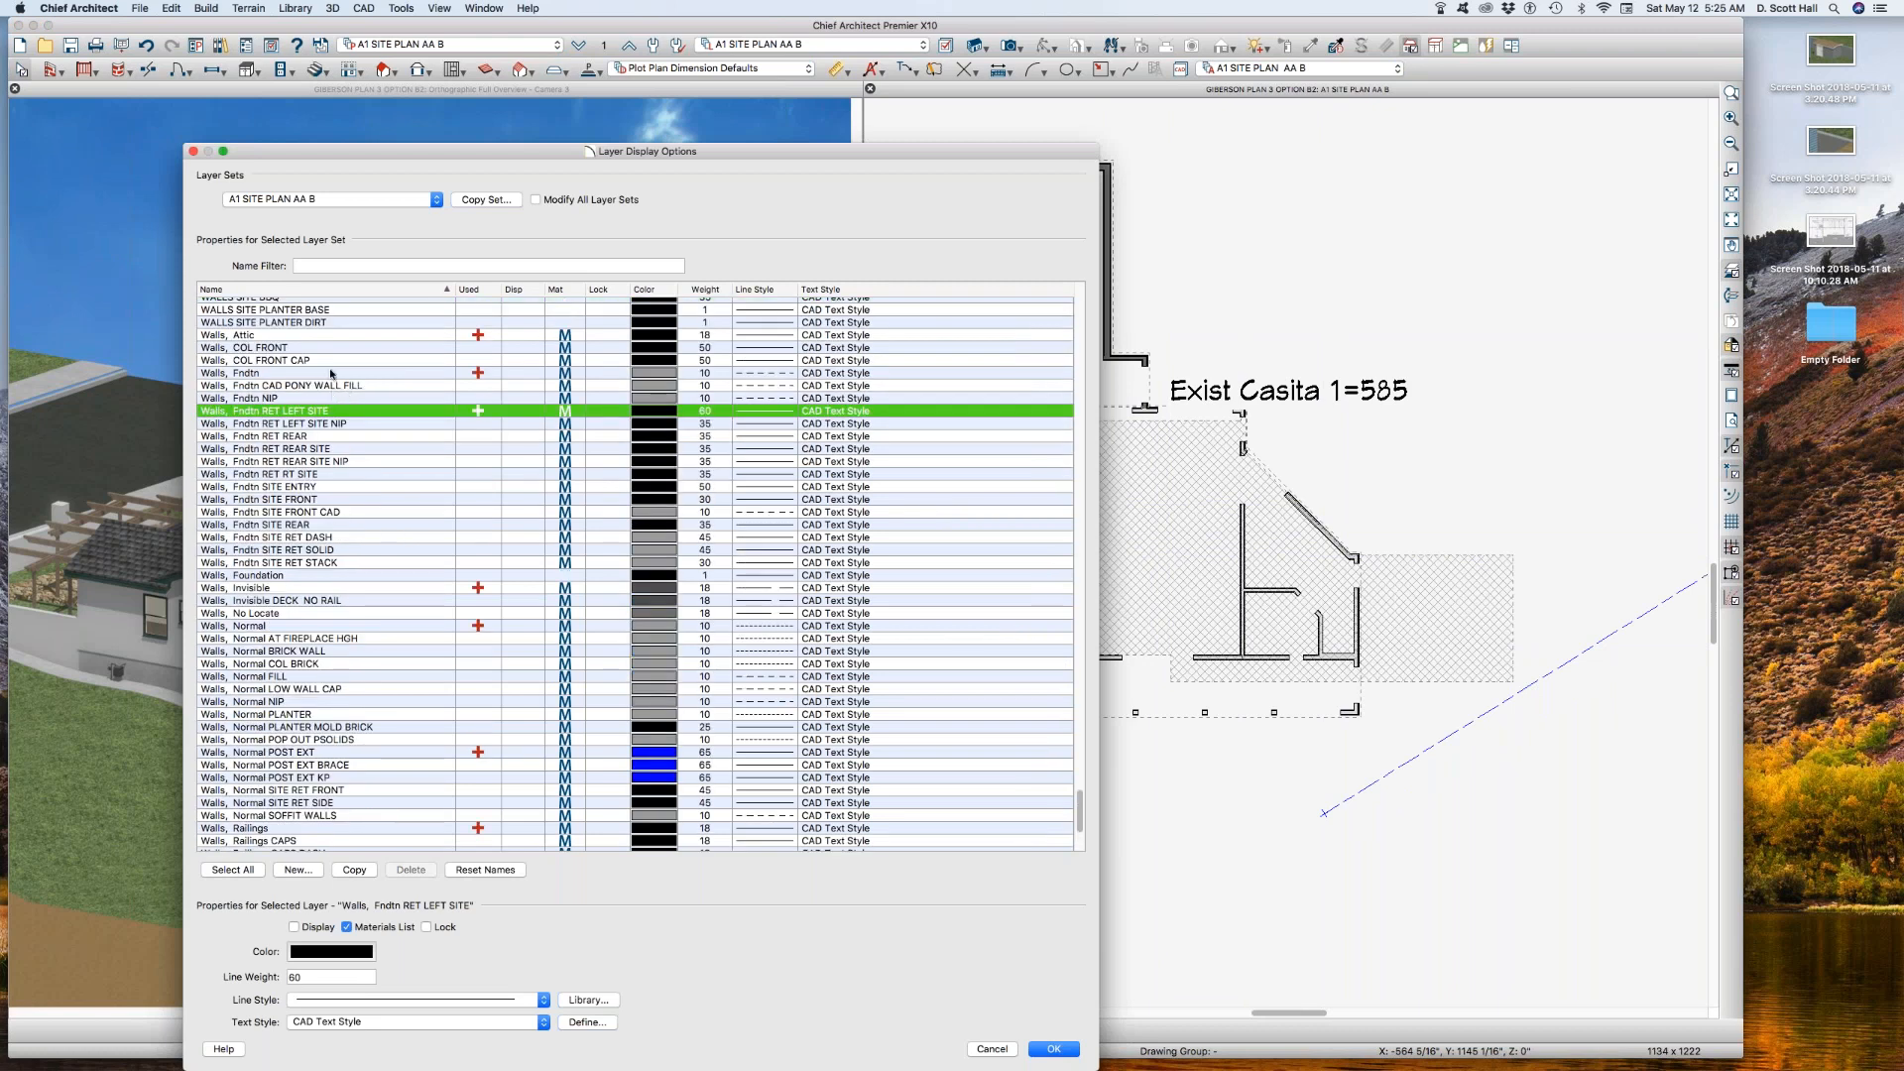
pyautogui.click(528, 373)
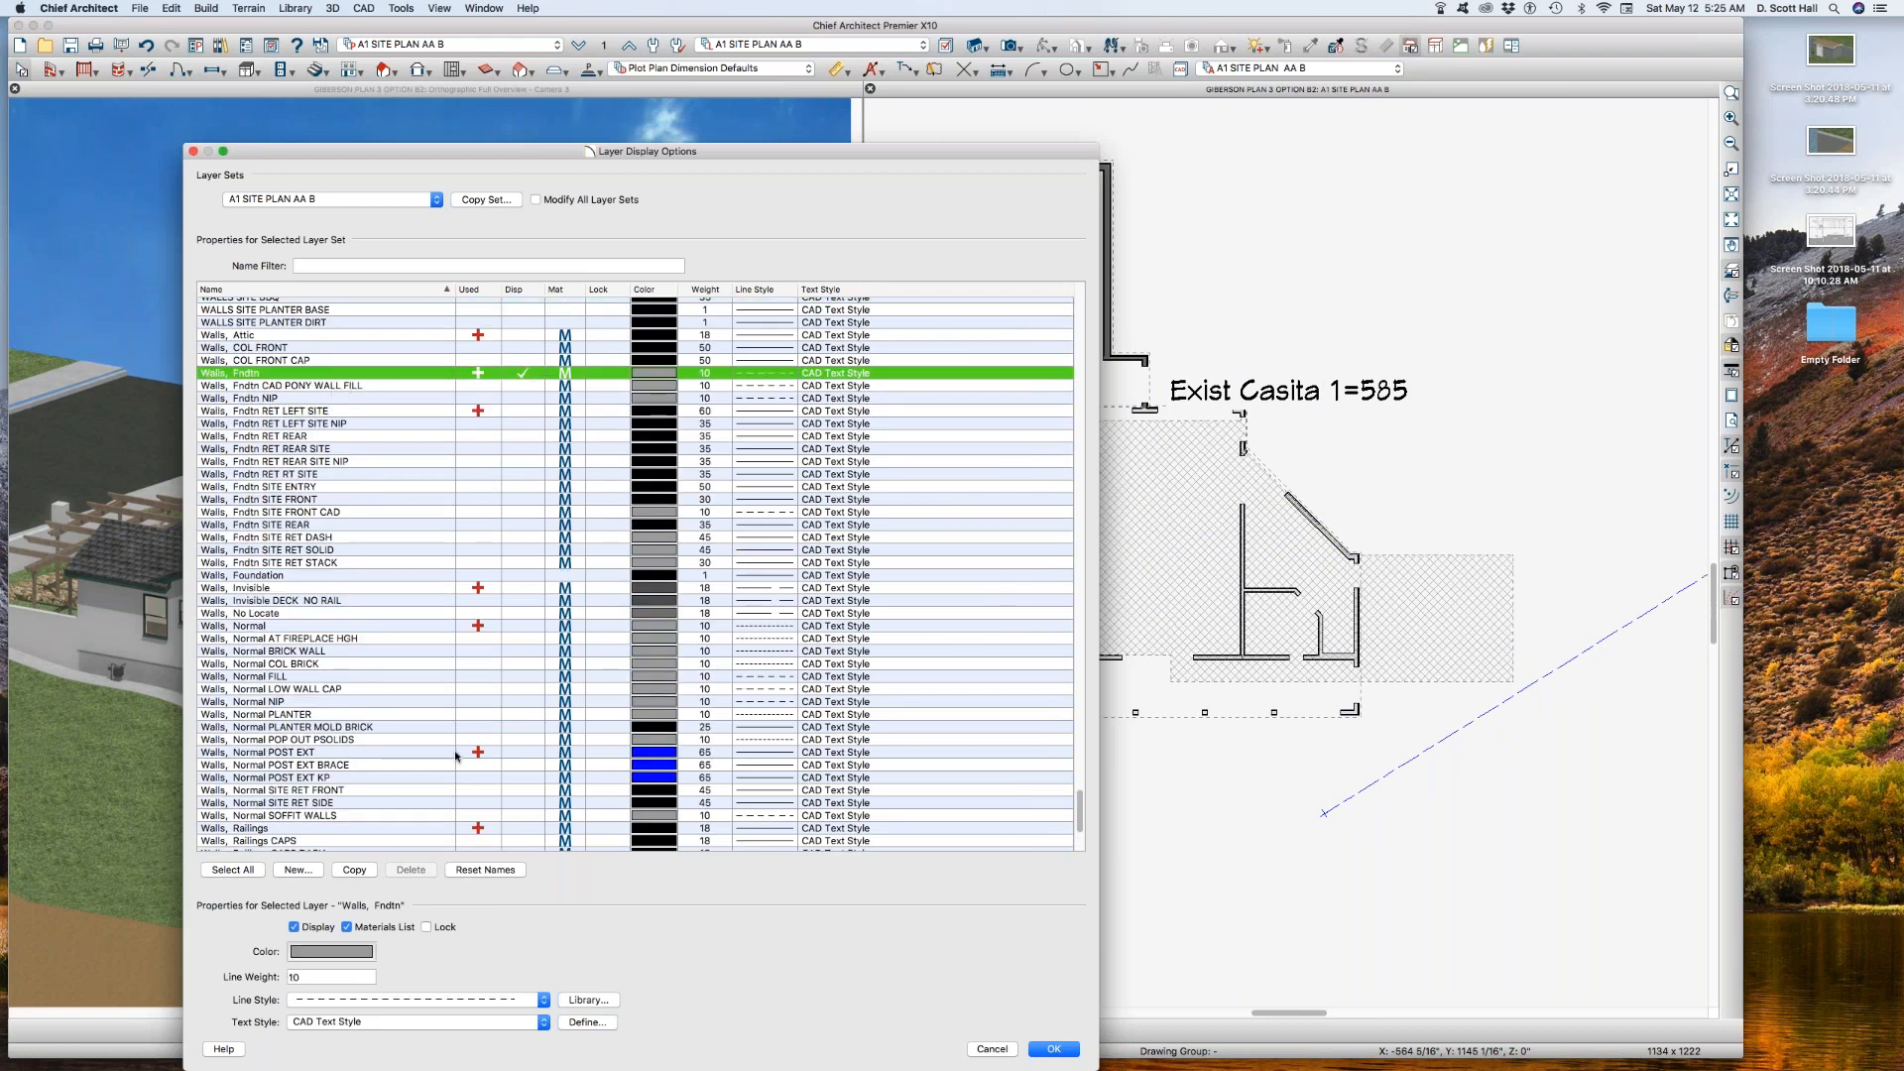
pyautogui.click(993, 1049)
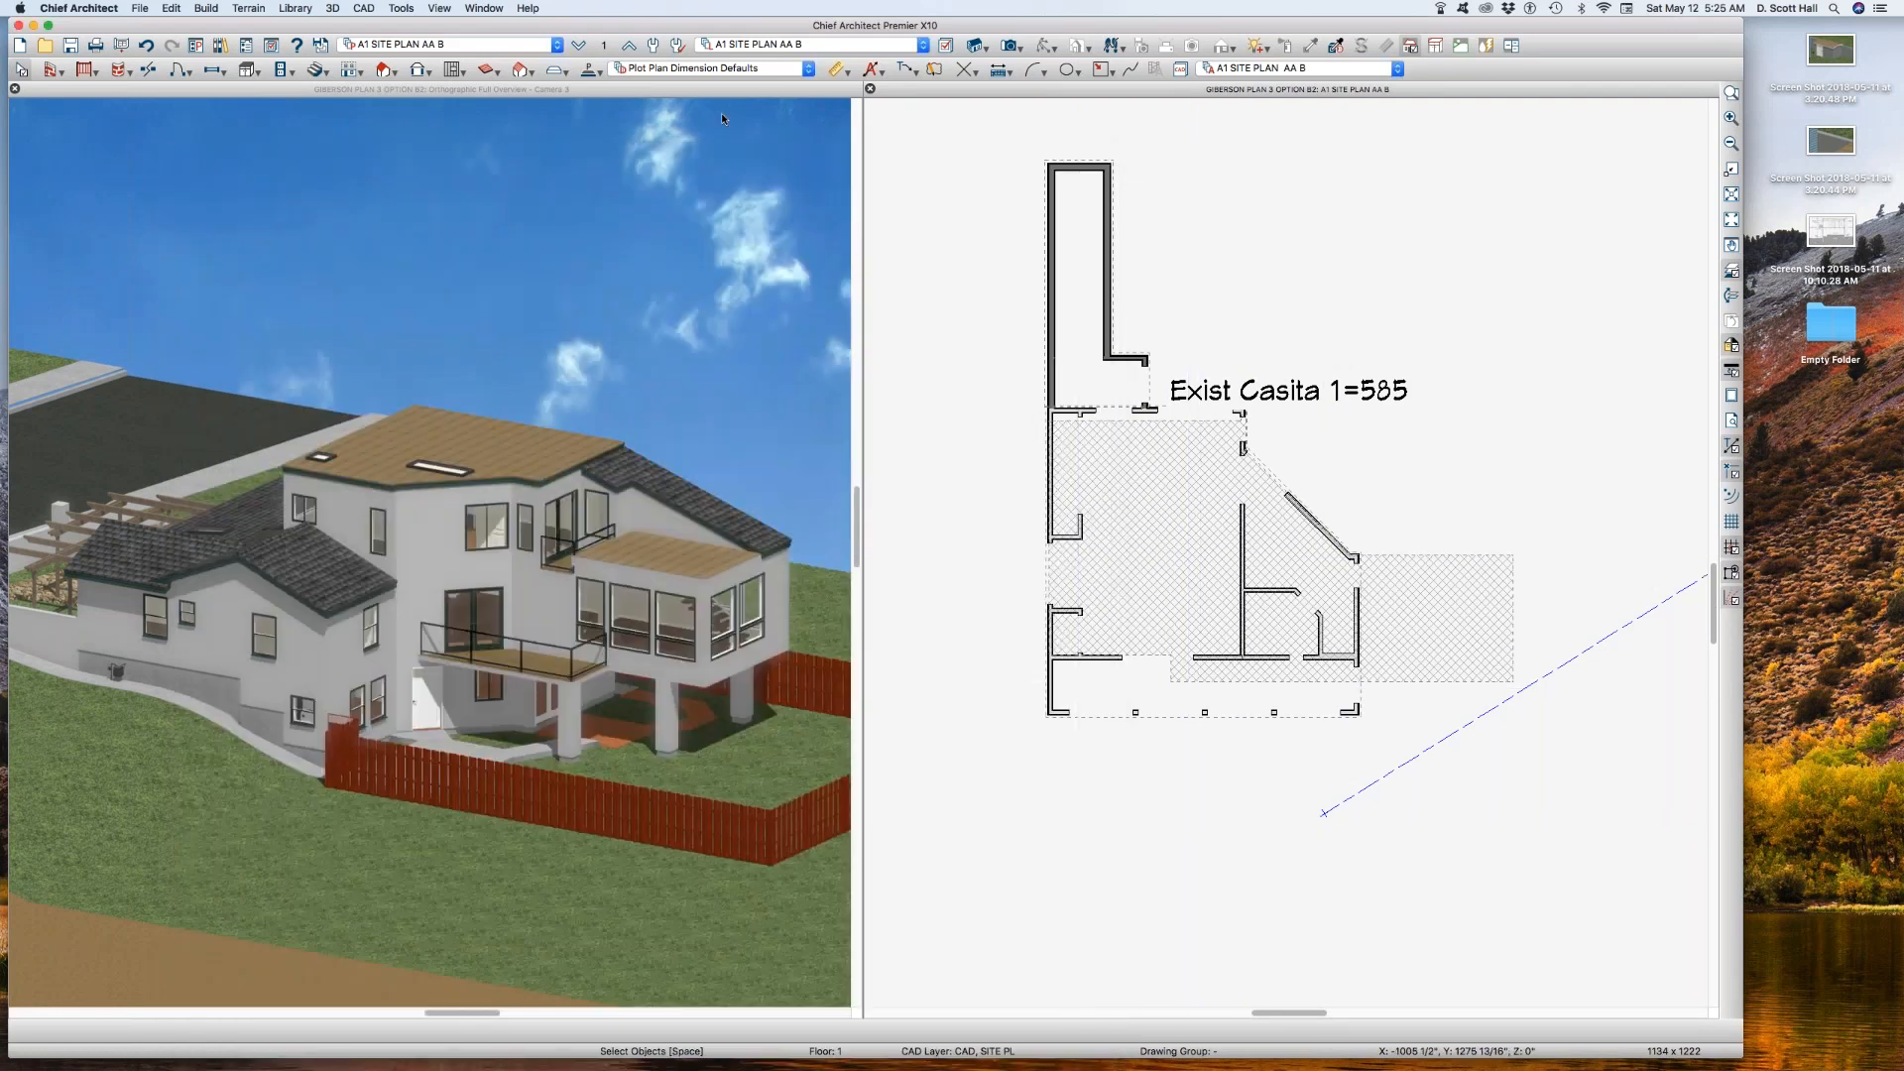
# Step: Display the Walls, Fndtn layer in the reference floor's layer set A1 SITE PLAN AA B REF
pyautogui.click(616, 44)
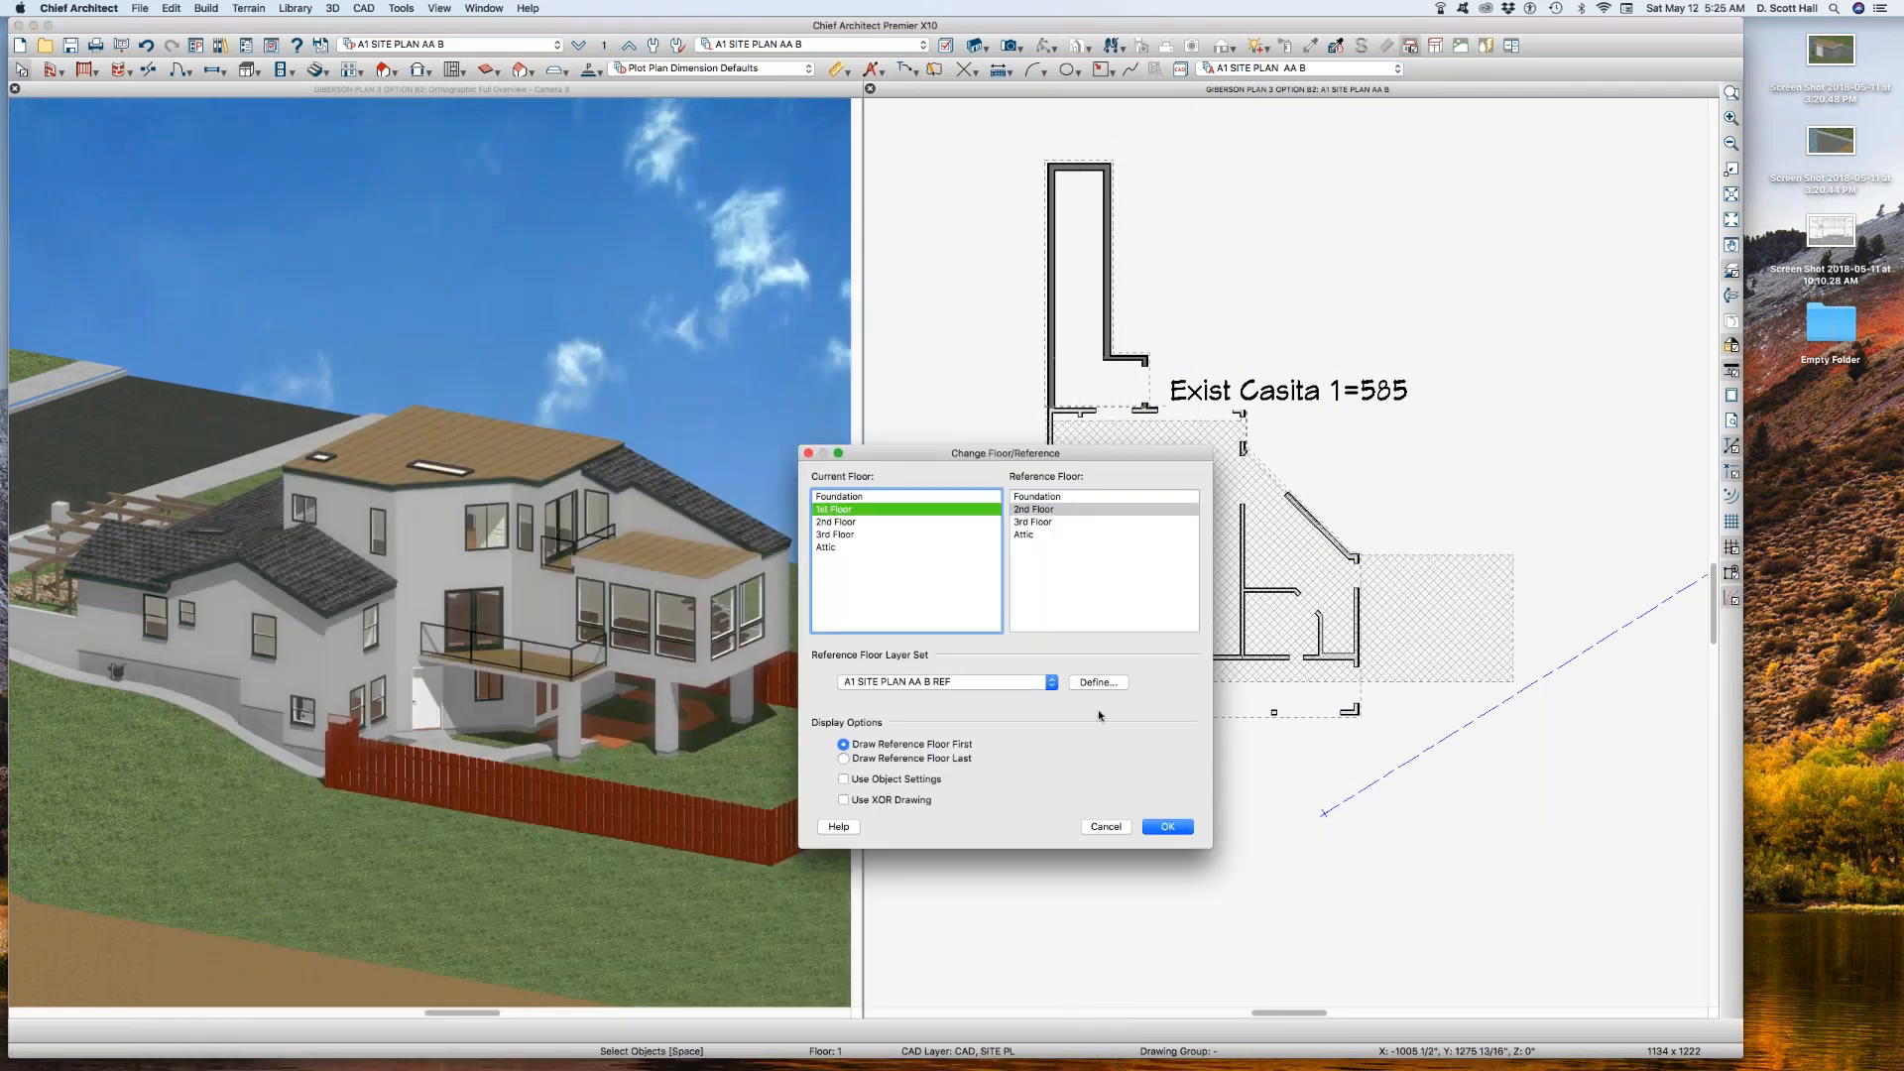
pyautogui.click(1099, 683)
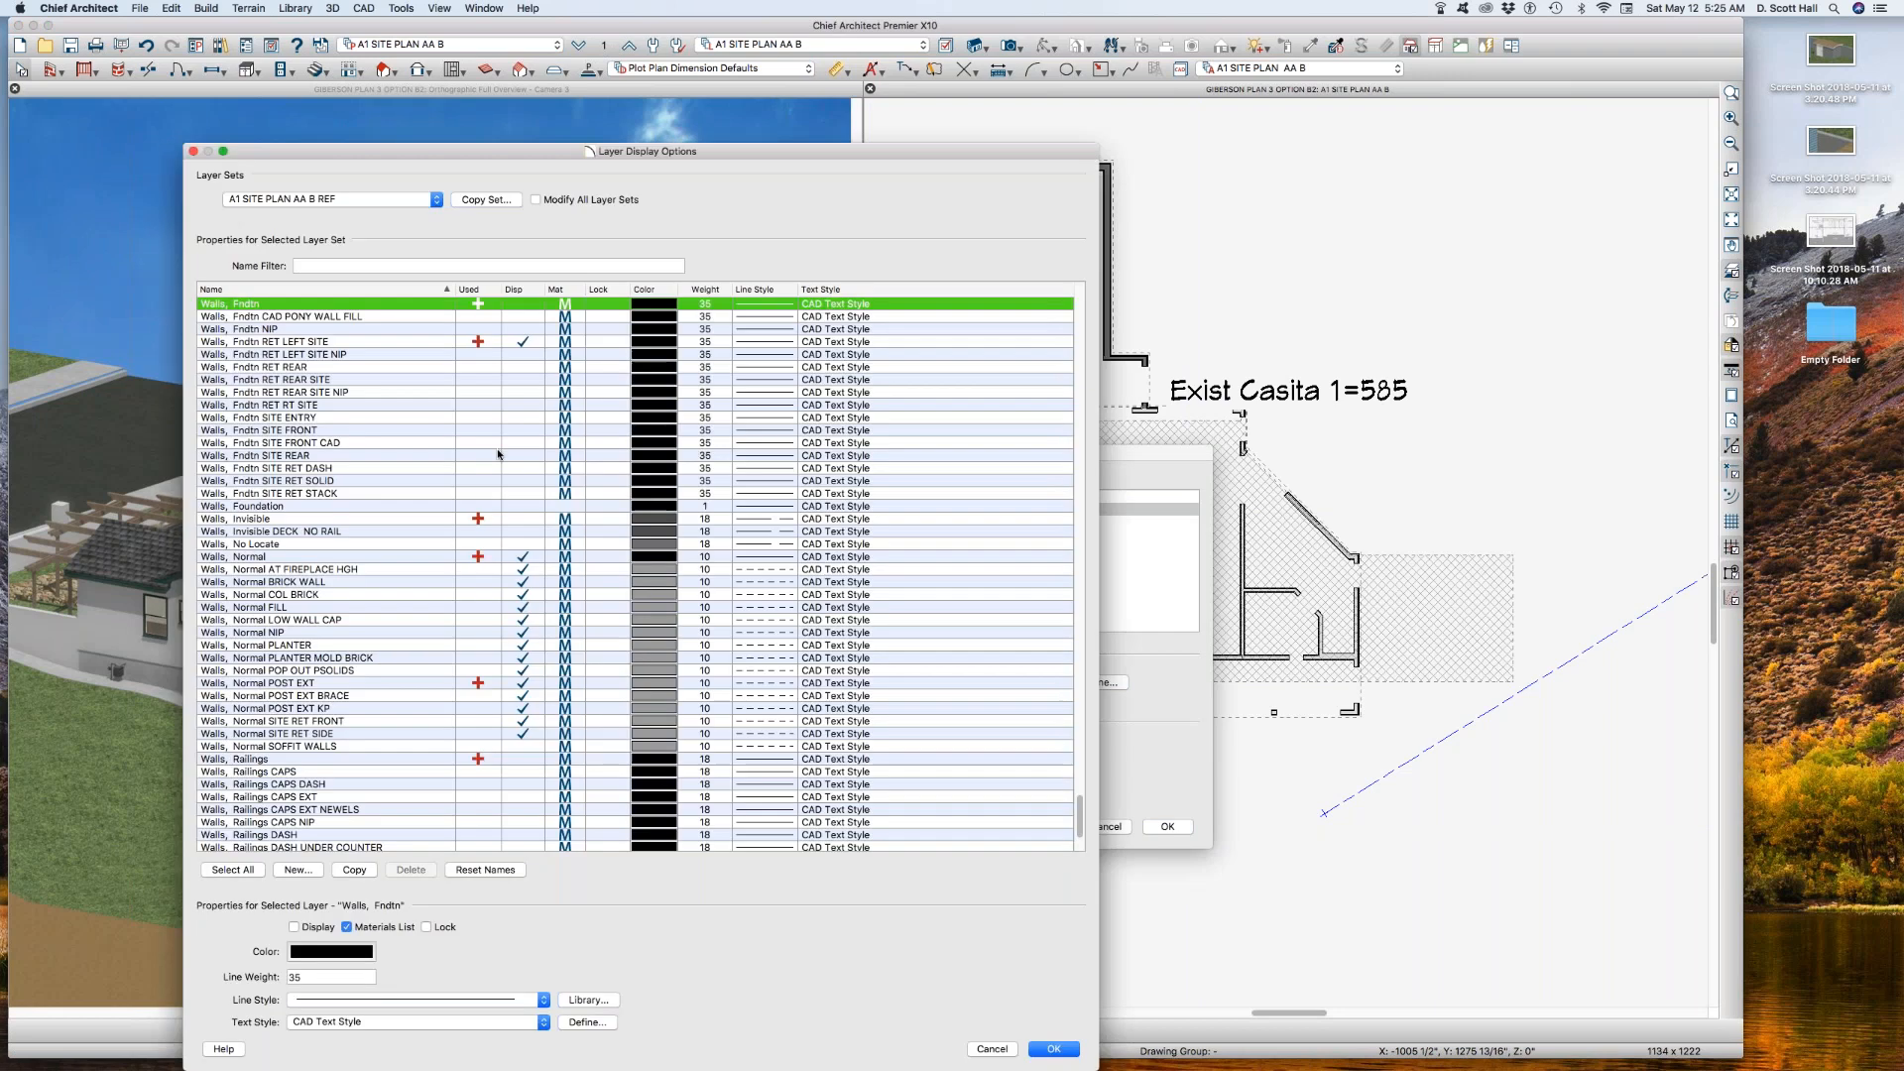
pyautogui.click(525, 306)
pyautogui.press('Return')
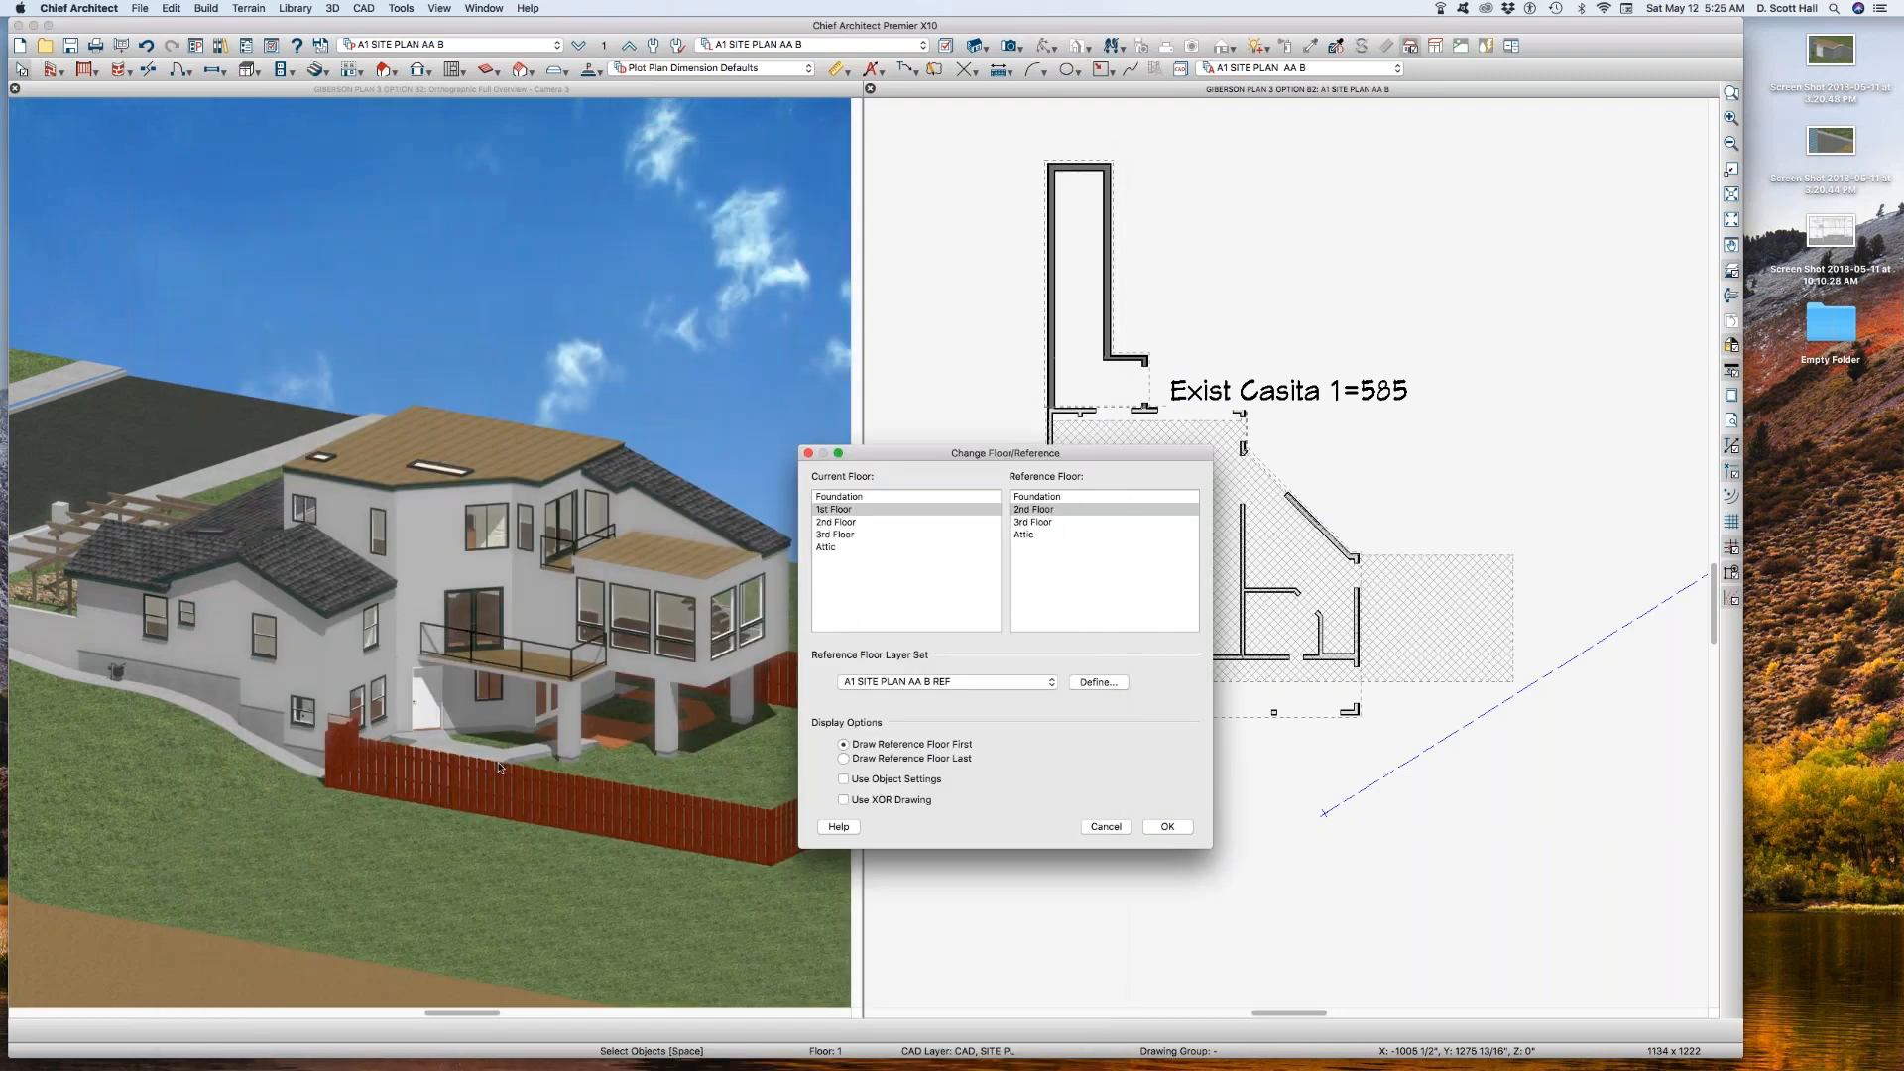
pyautogui.click(1167, 827)
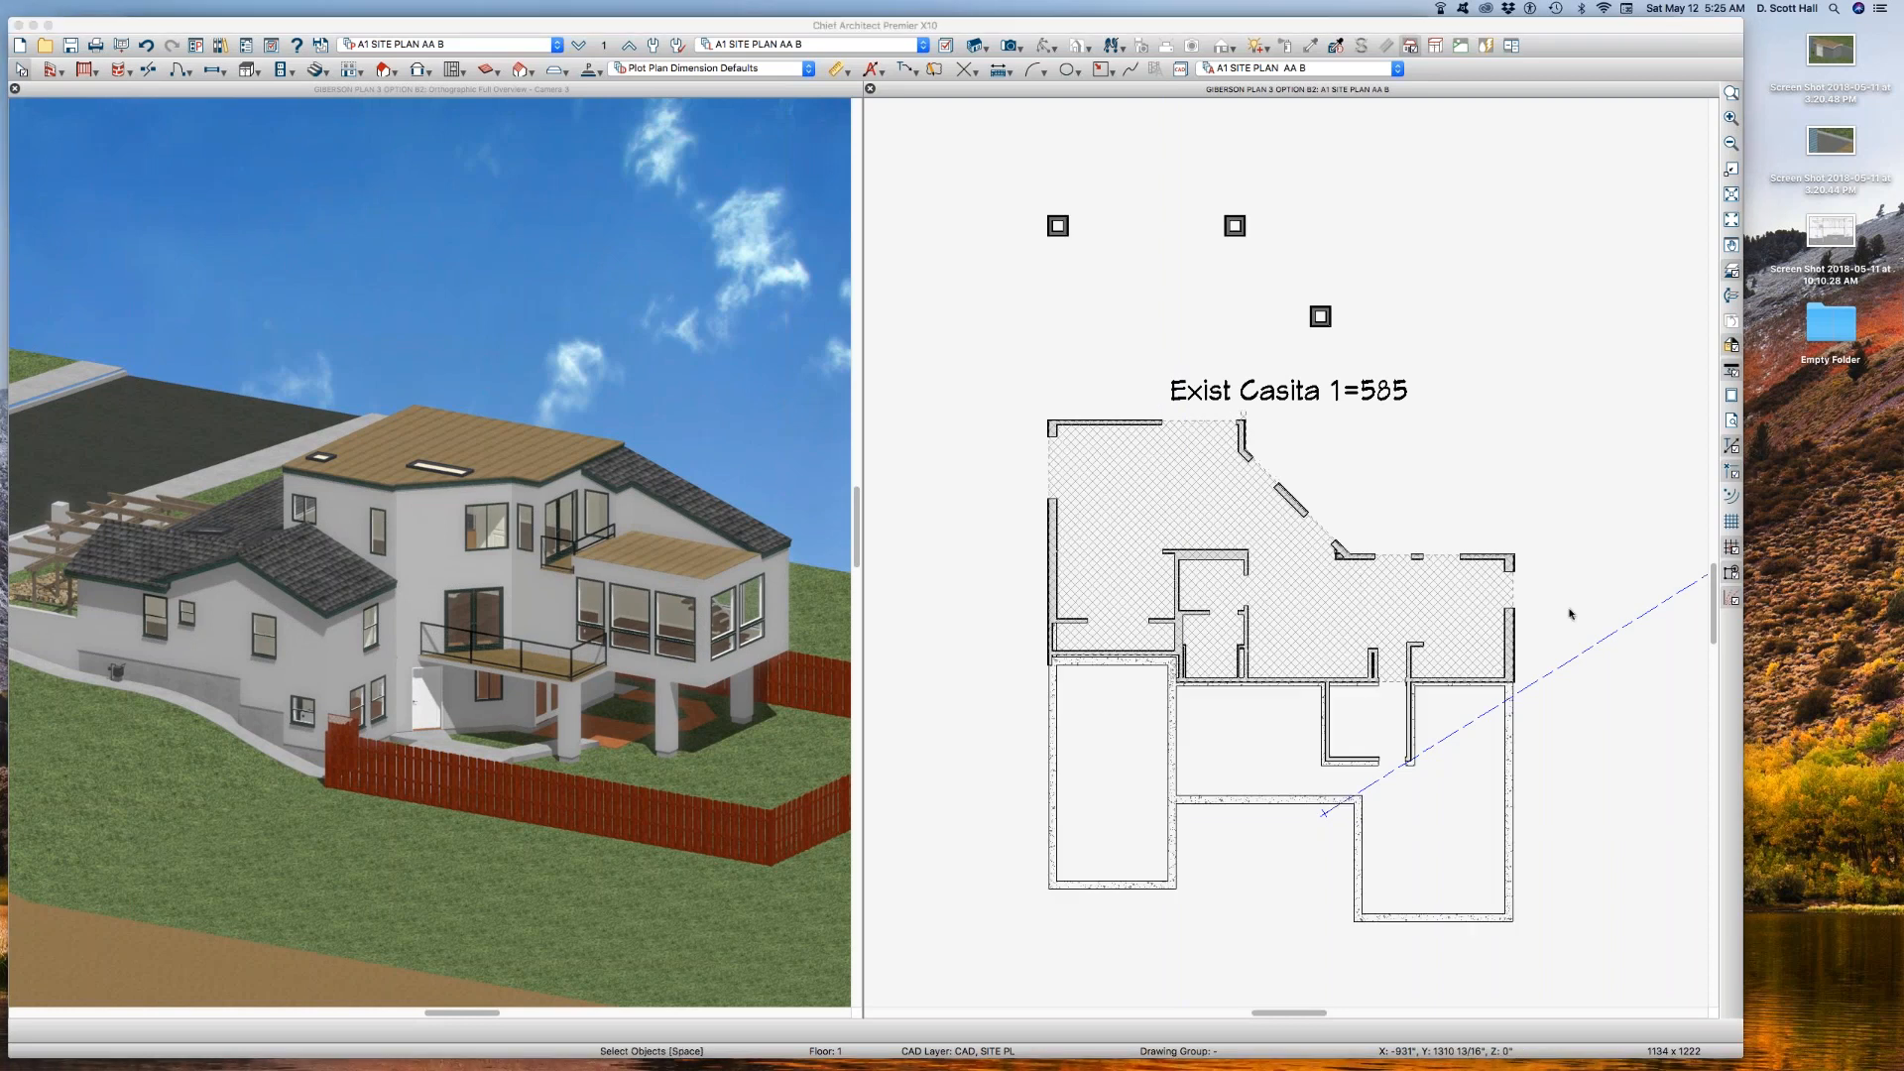
# Step: Select the hatched building polyline and move its Exist Casita 1 label slightly up and to the left
pyautogui.click(1242, 385)
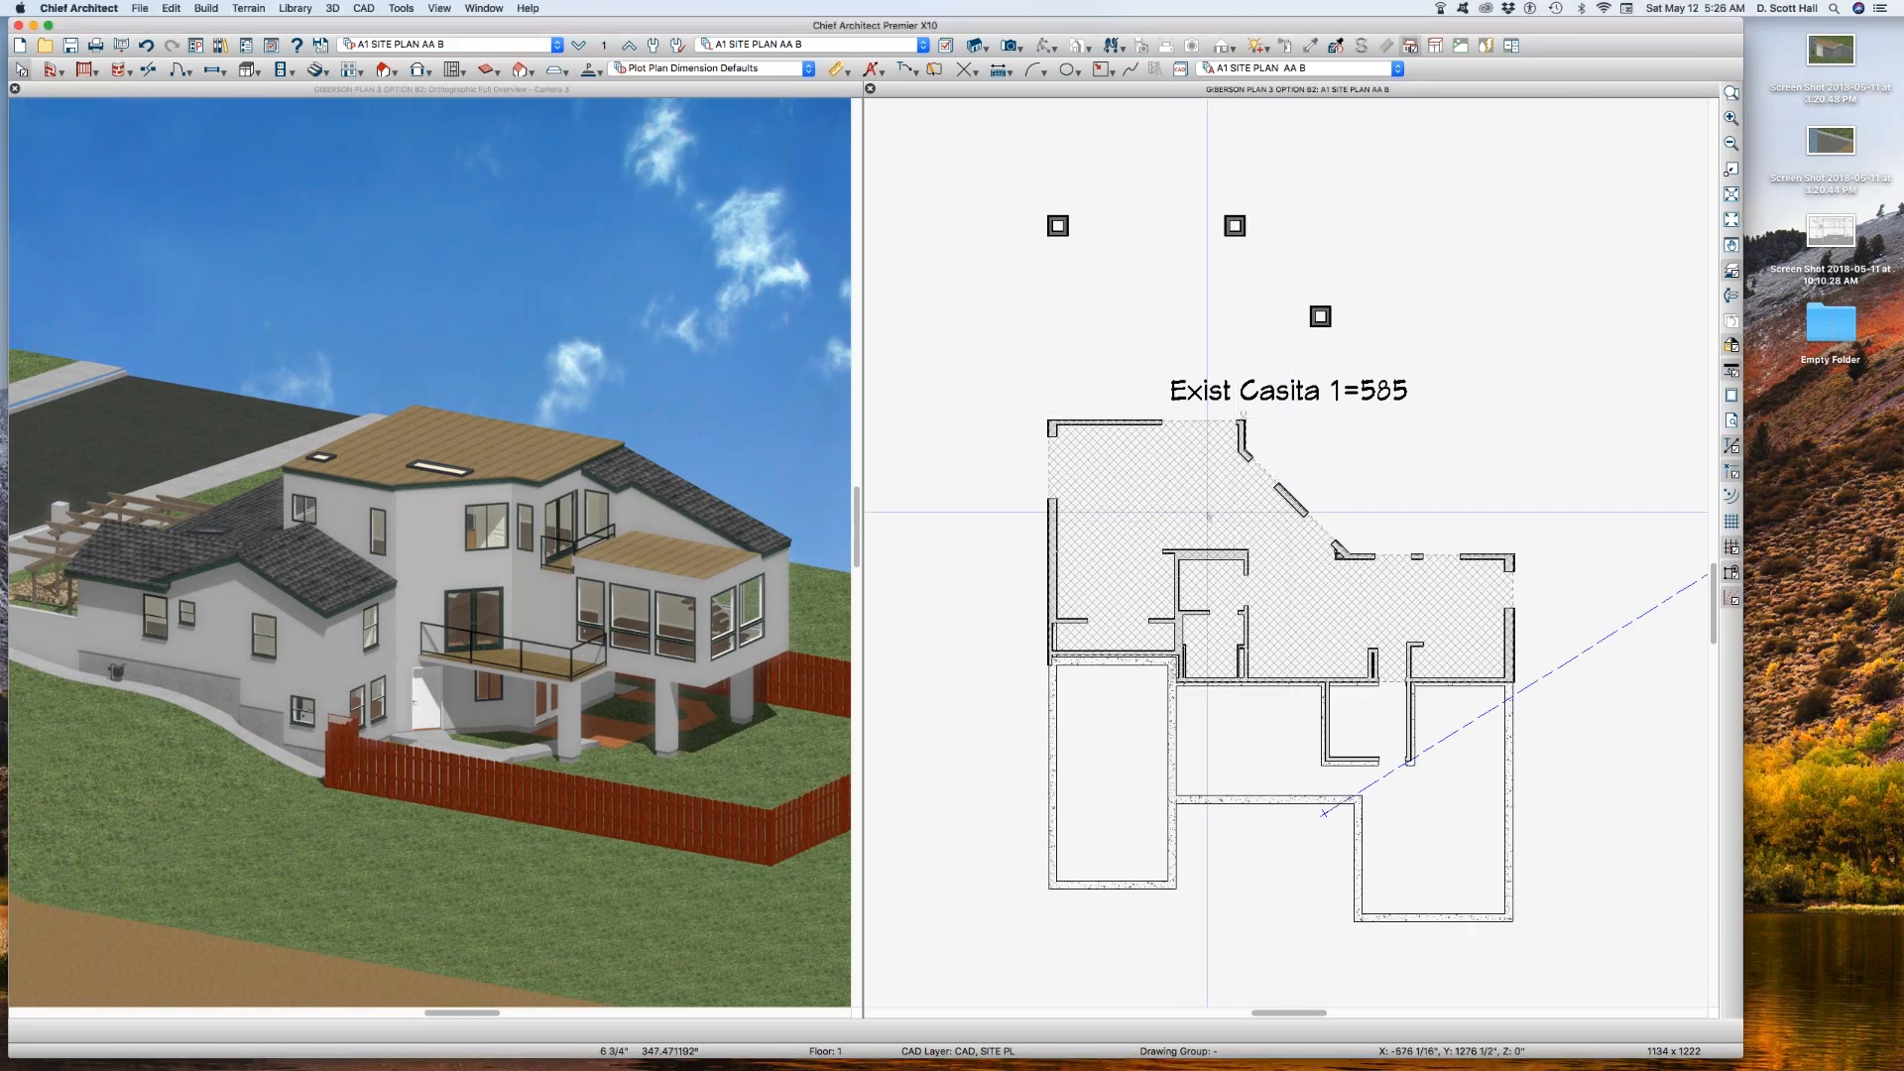
pyautogui.click(1261, 427)
pyautogui.moveTo(1289, 388); pyautogui.dragTo(1237, 370)
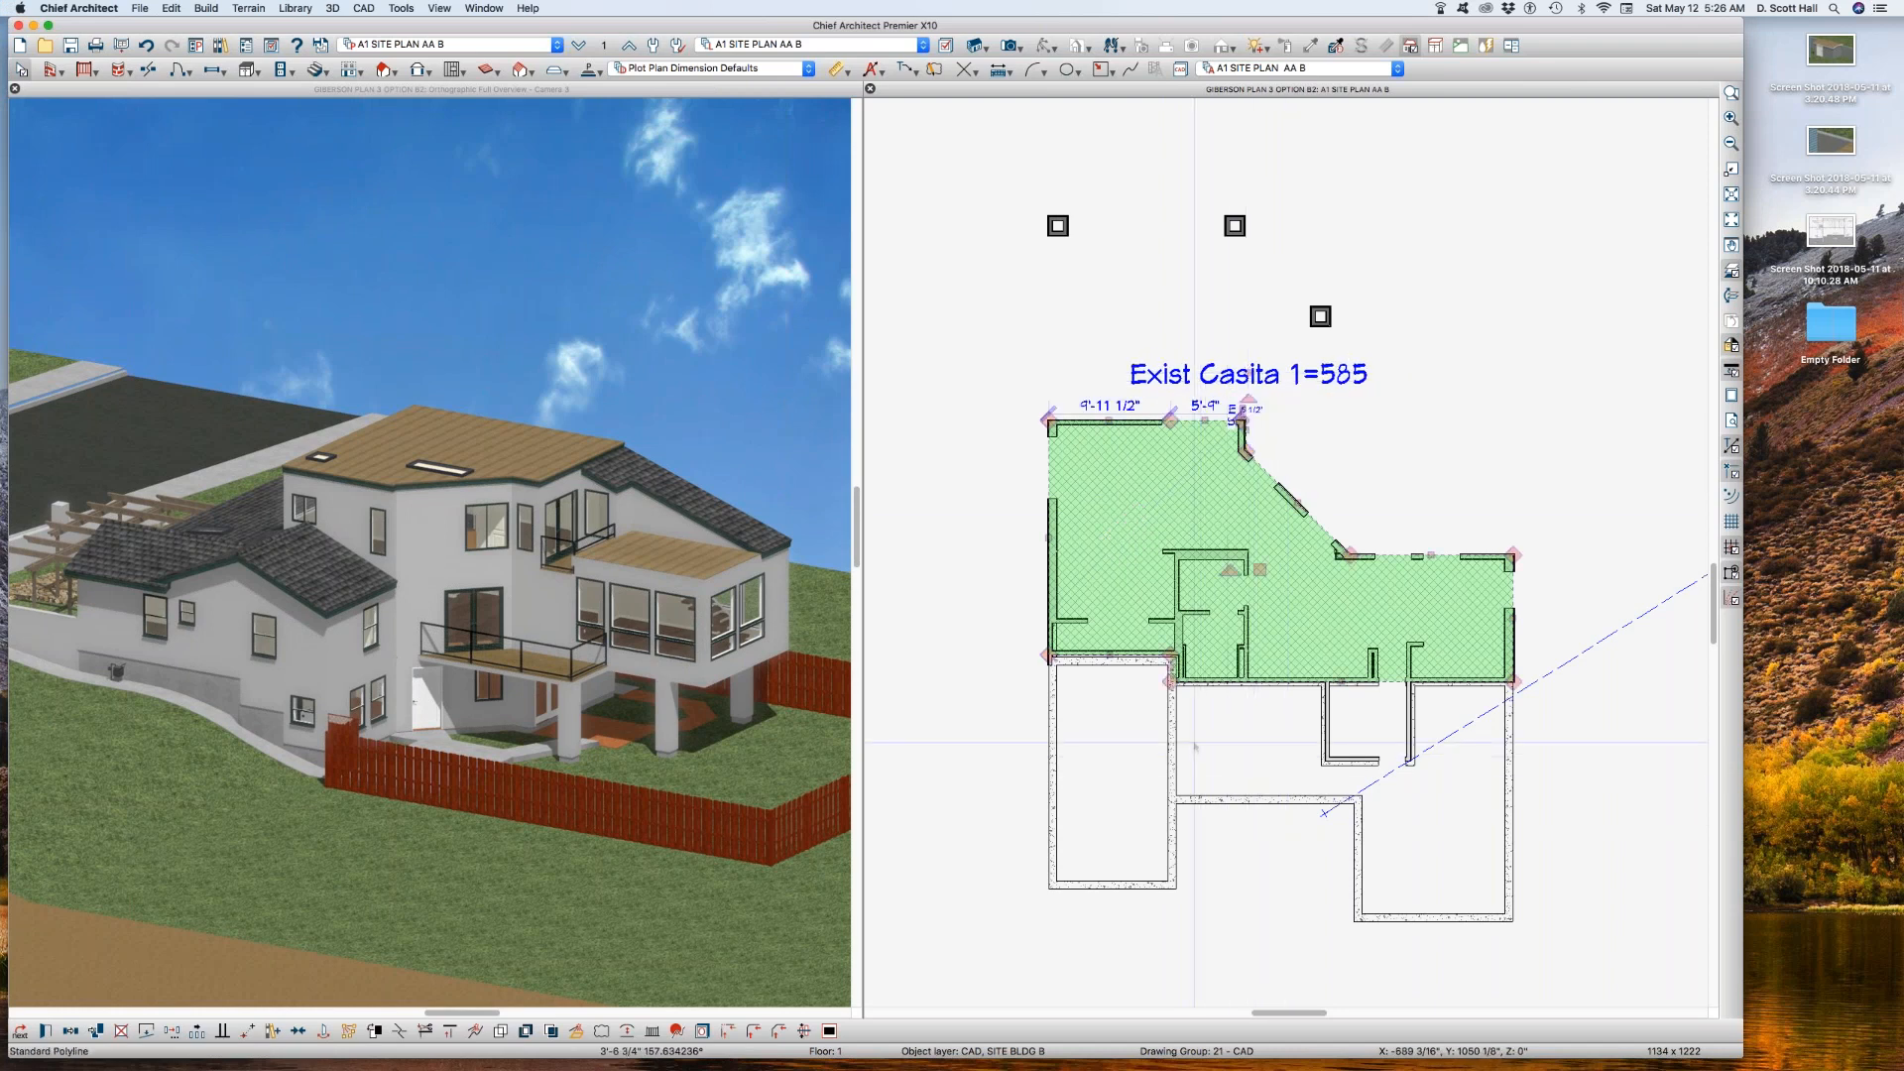
# Step: Shift the polyline's lower-left horizontal edge, beside the jog, up 1/2" onto the face of the framed wall
pyautogui.scroll(3, 1195, 734)
pyautogui.scroll(2, 1031, 658)
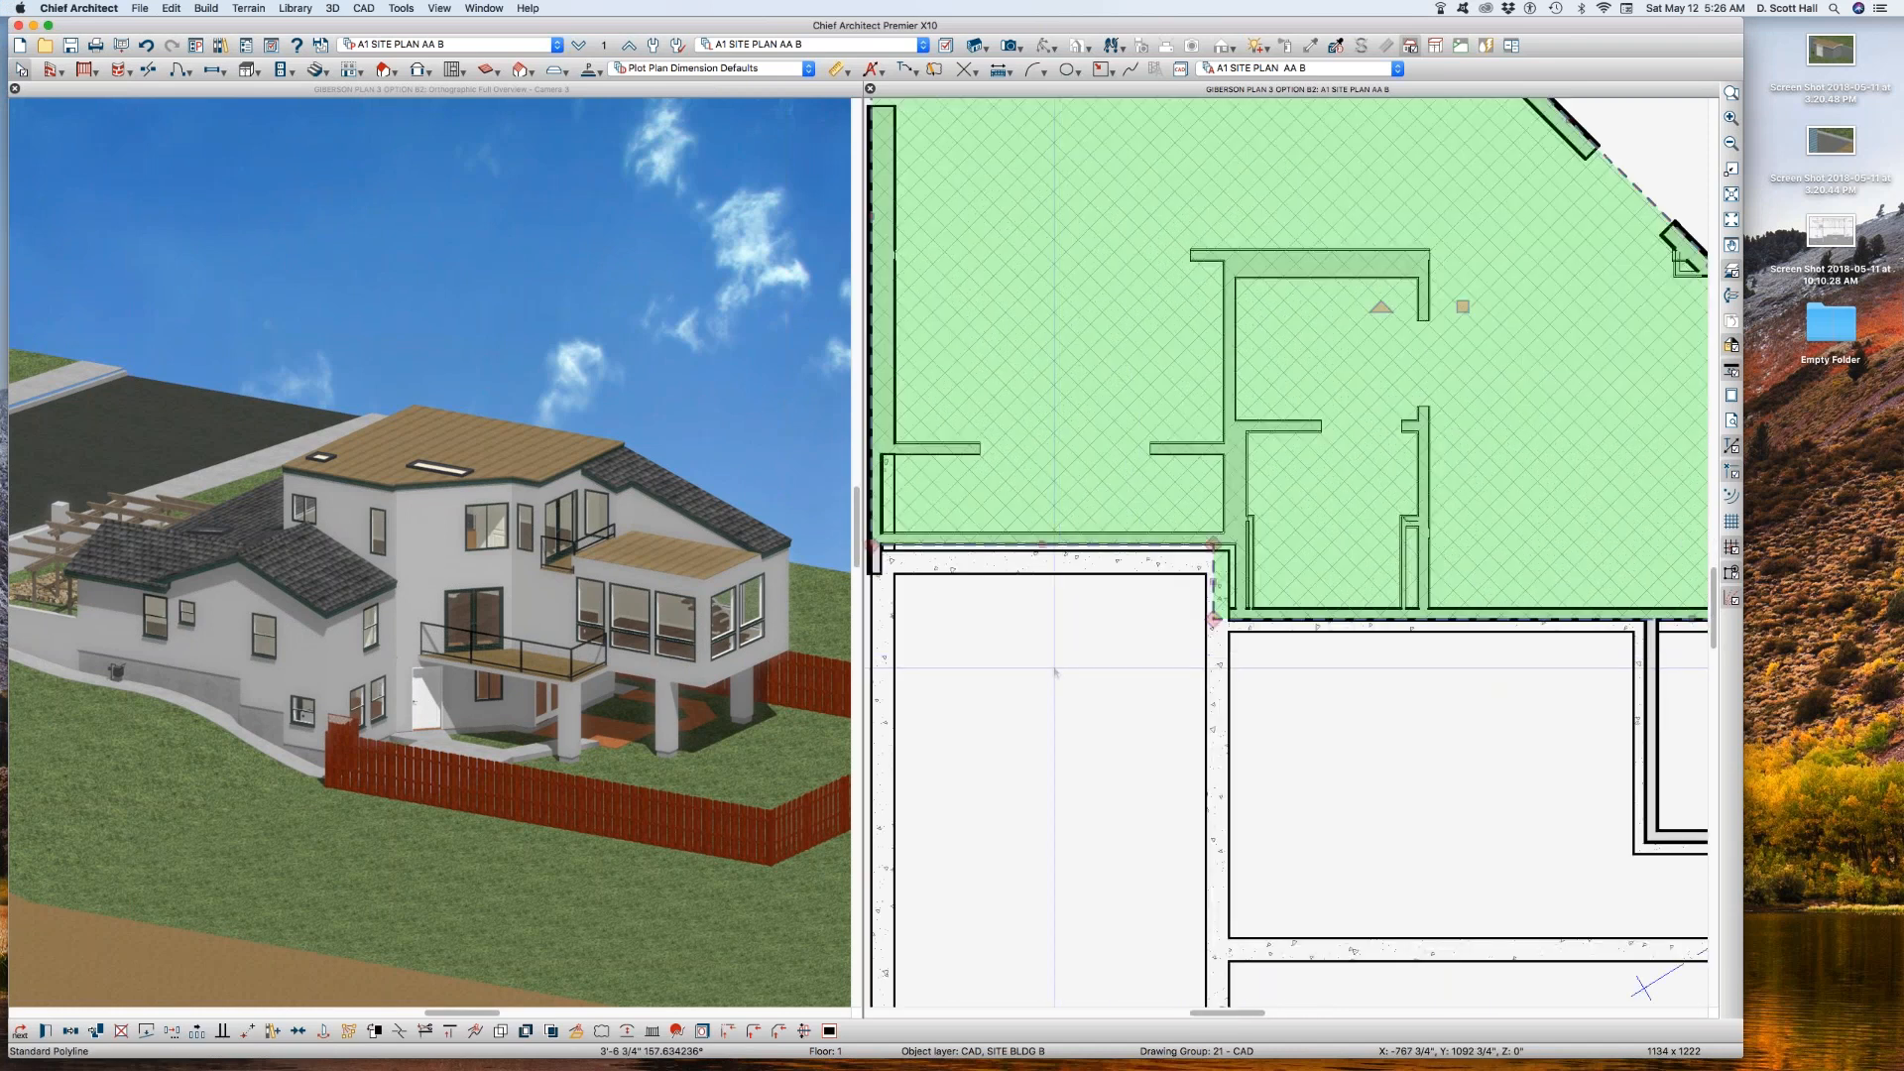
pyautogui.scroll(-3, 1197, 604)
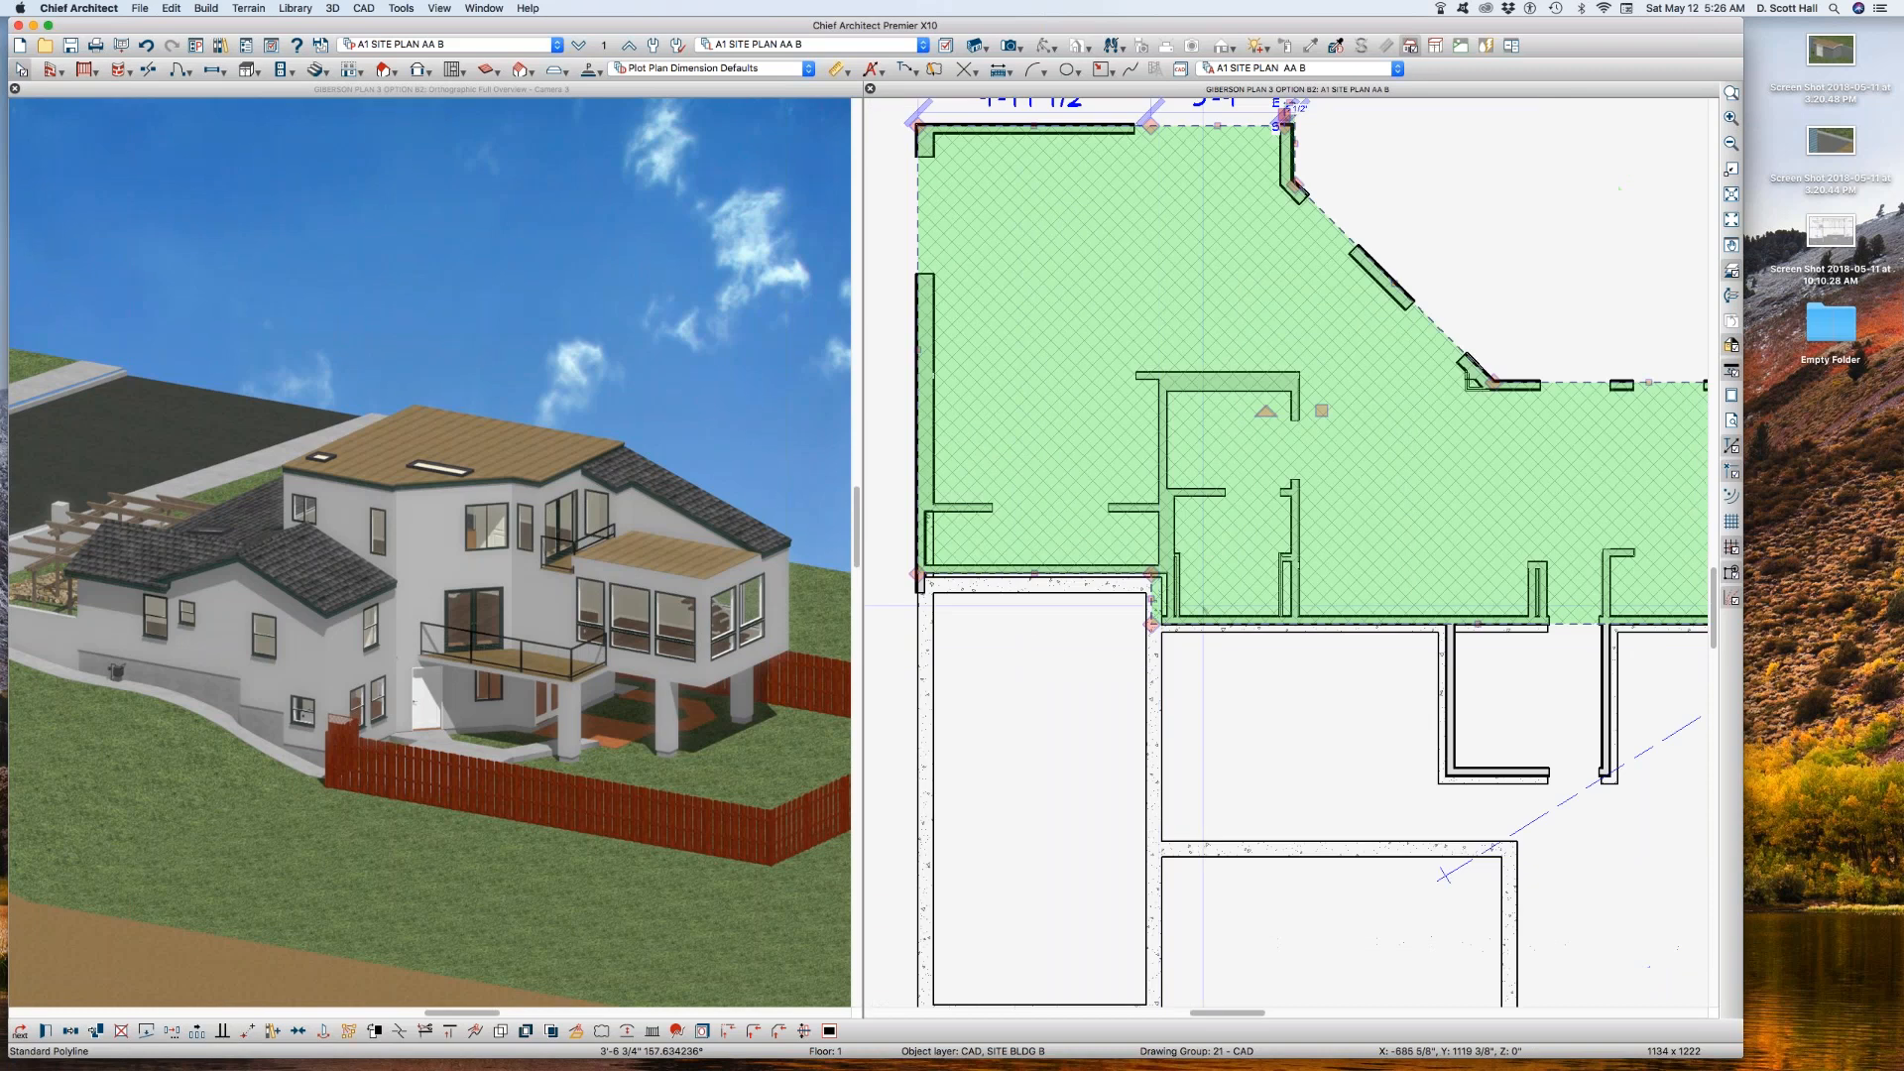
pyautogui.scroll(4, 1197, 604)
pyautogui.scroll(2, 1078, 622)
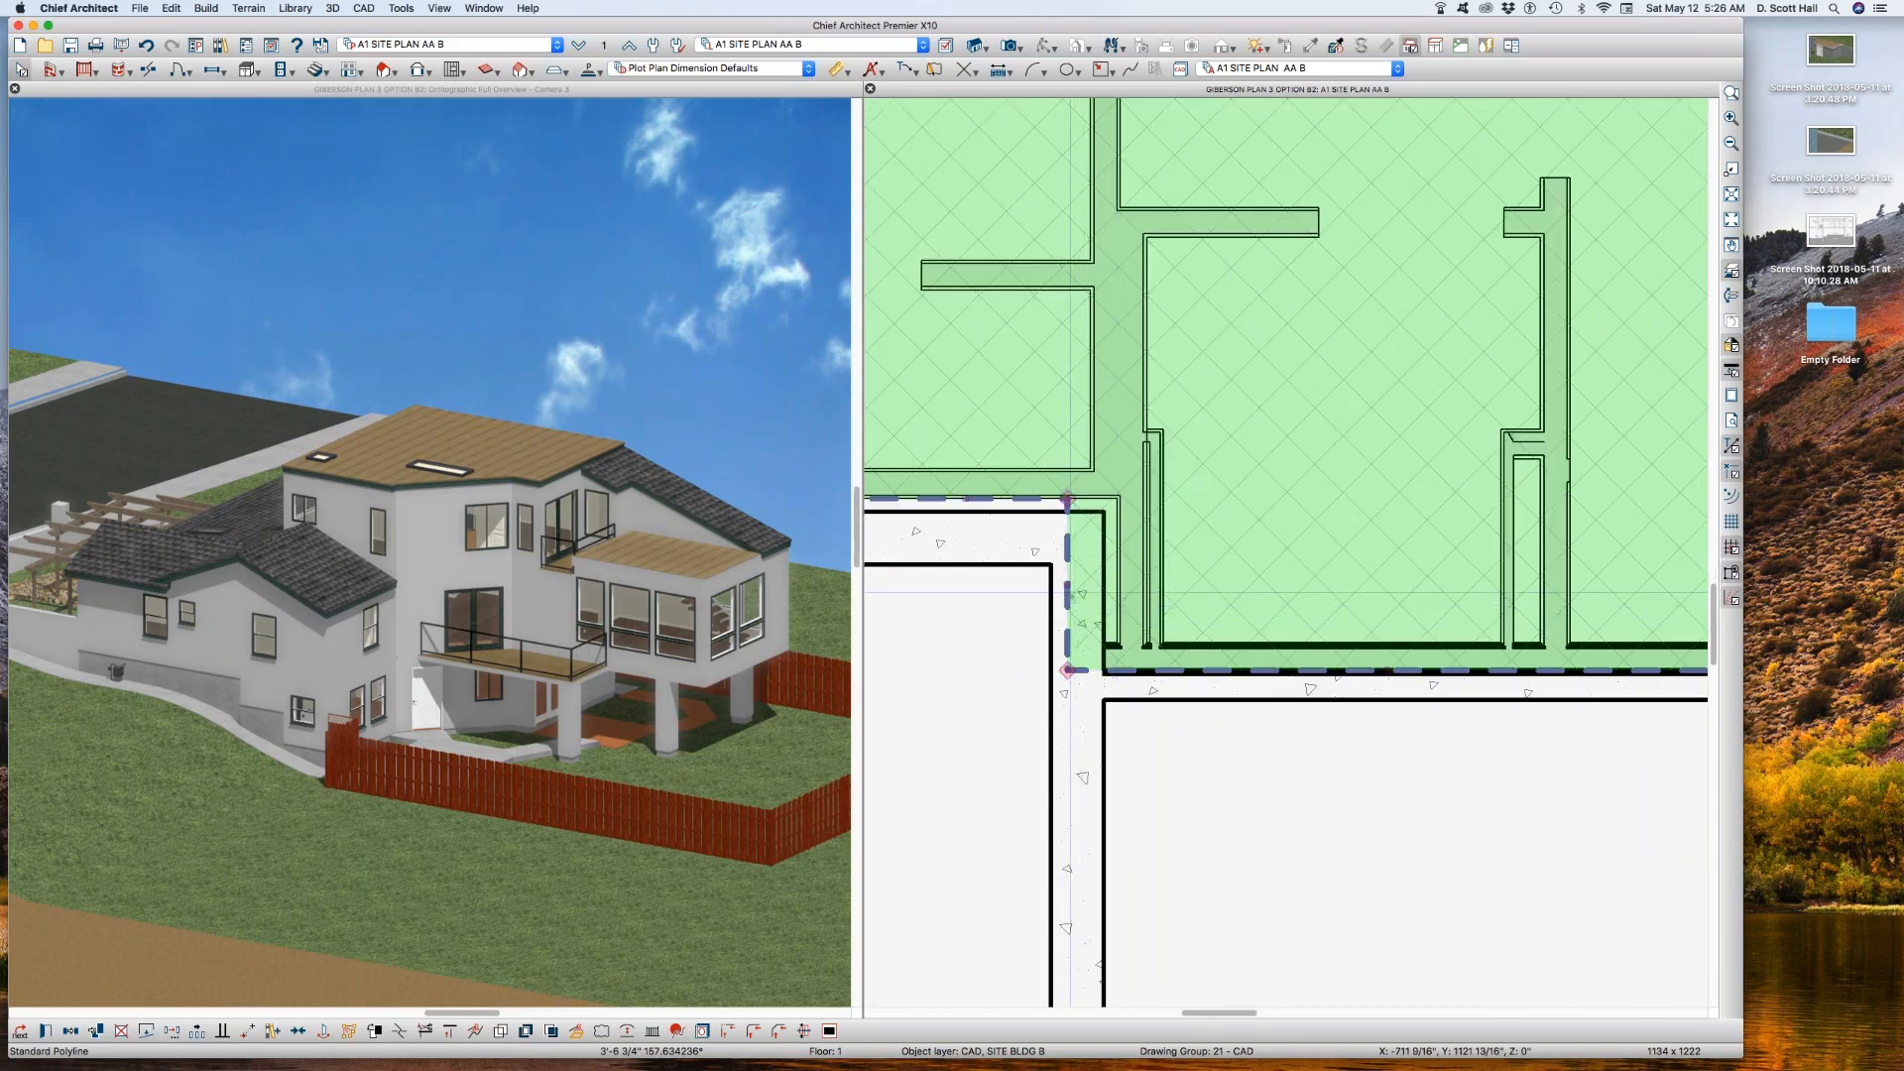
pyautogui.scroll(1, 1060, 593)
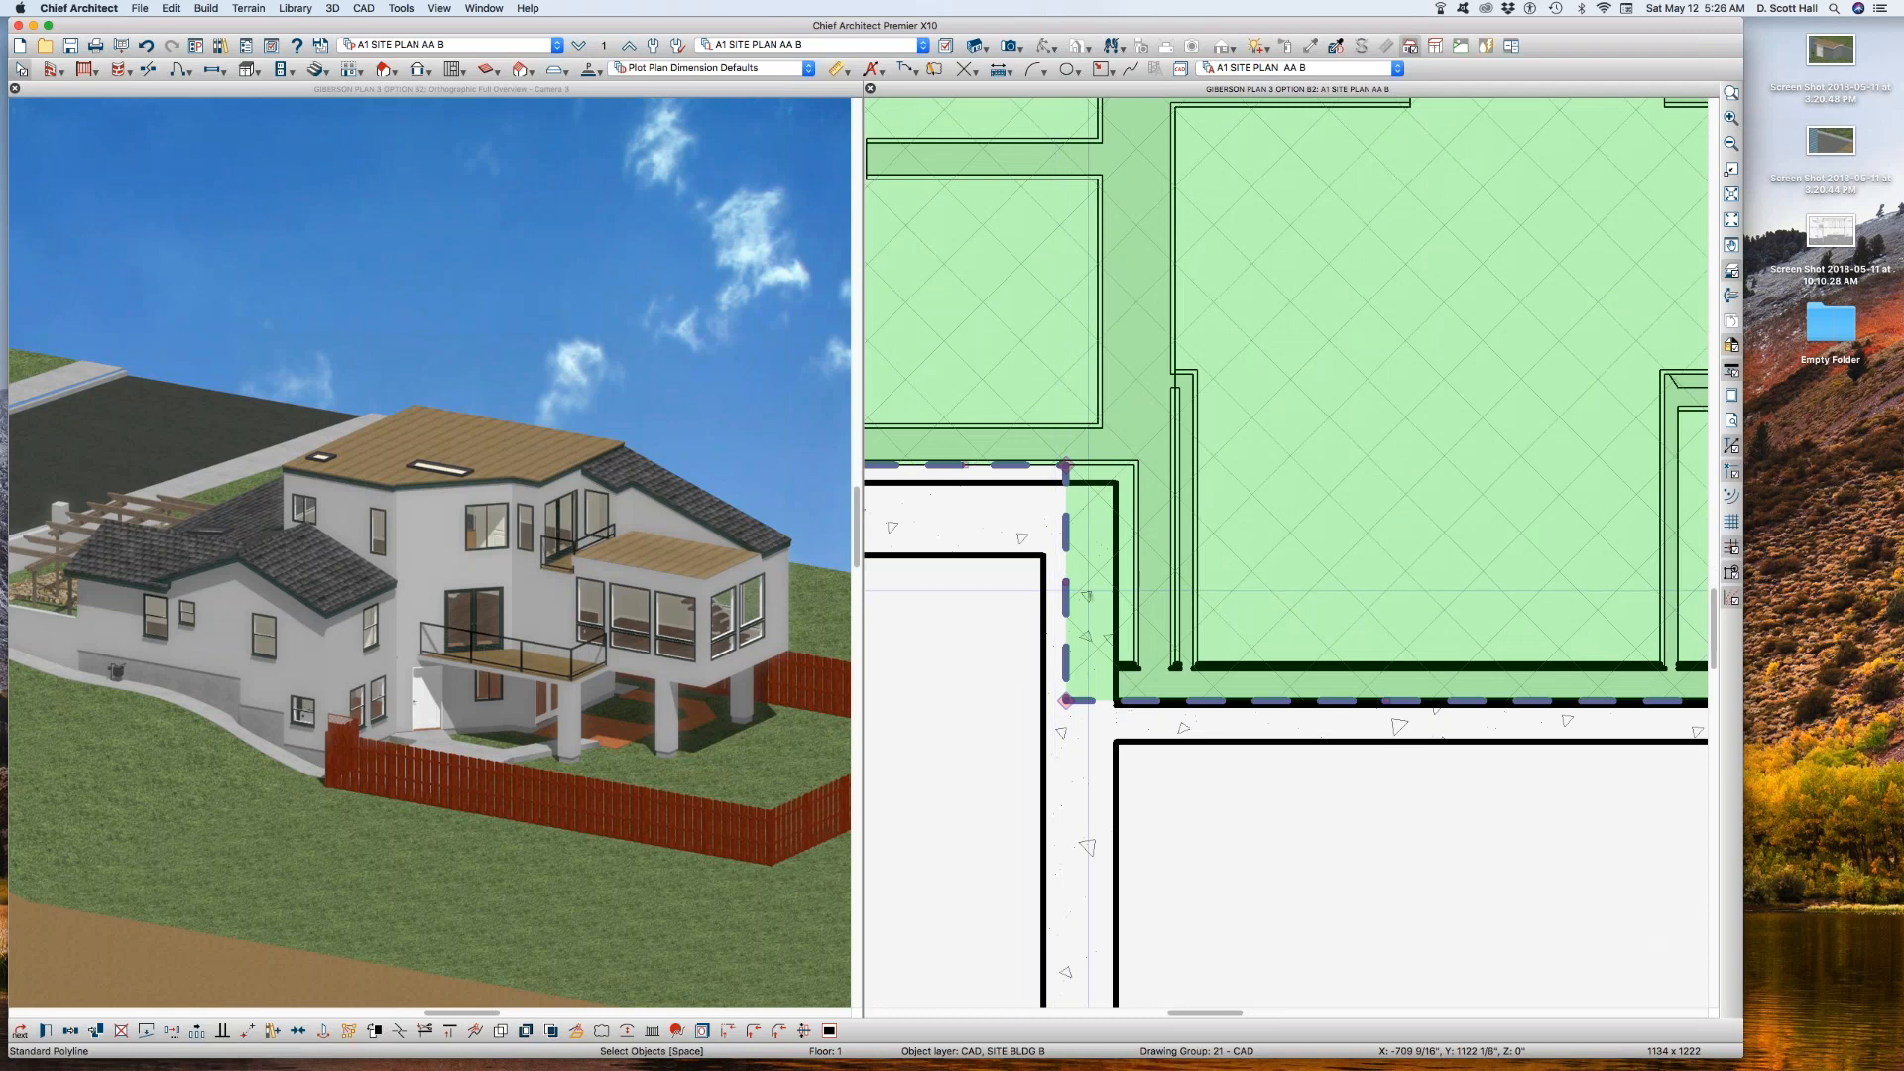
pyautogui.scroll(-2, 1101, 587)
pyautogui.scroll(-5, 1101, 587)
pyautogui.scroll(5, 1036, 550)
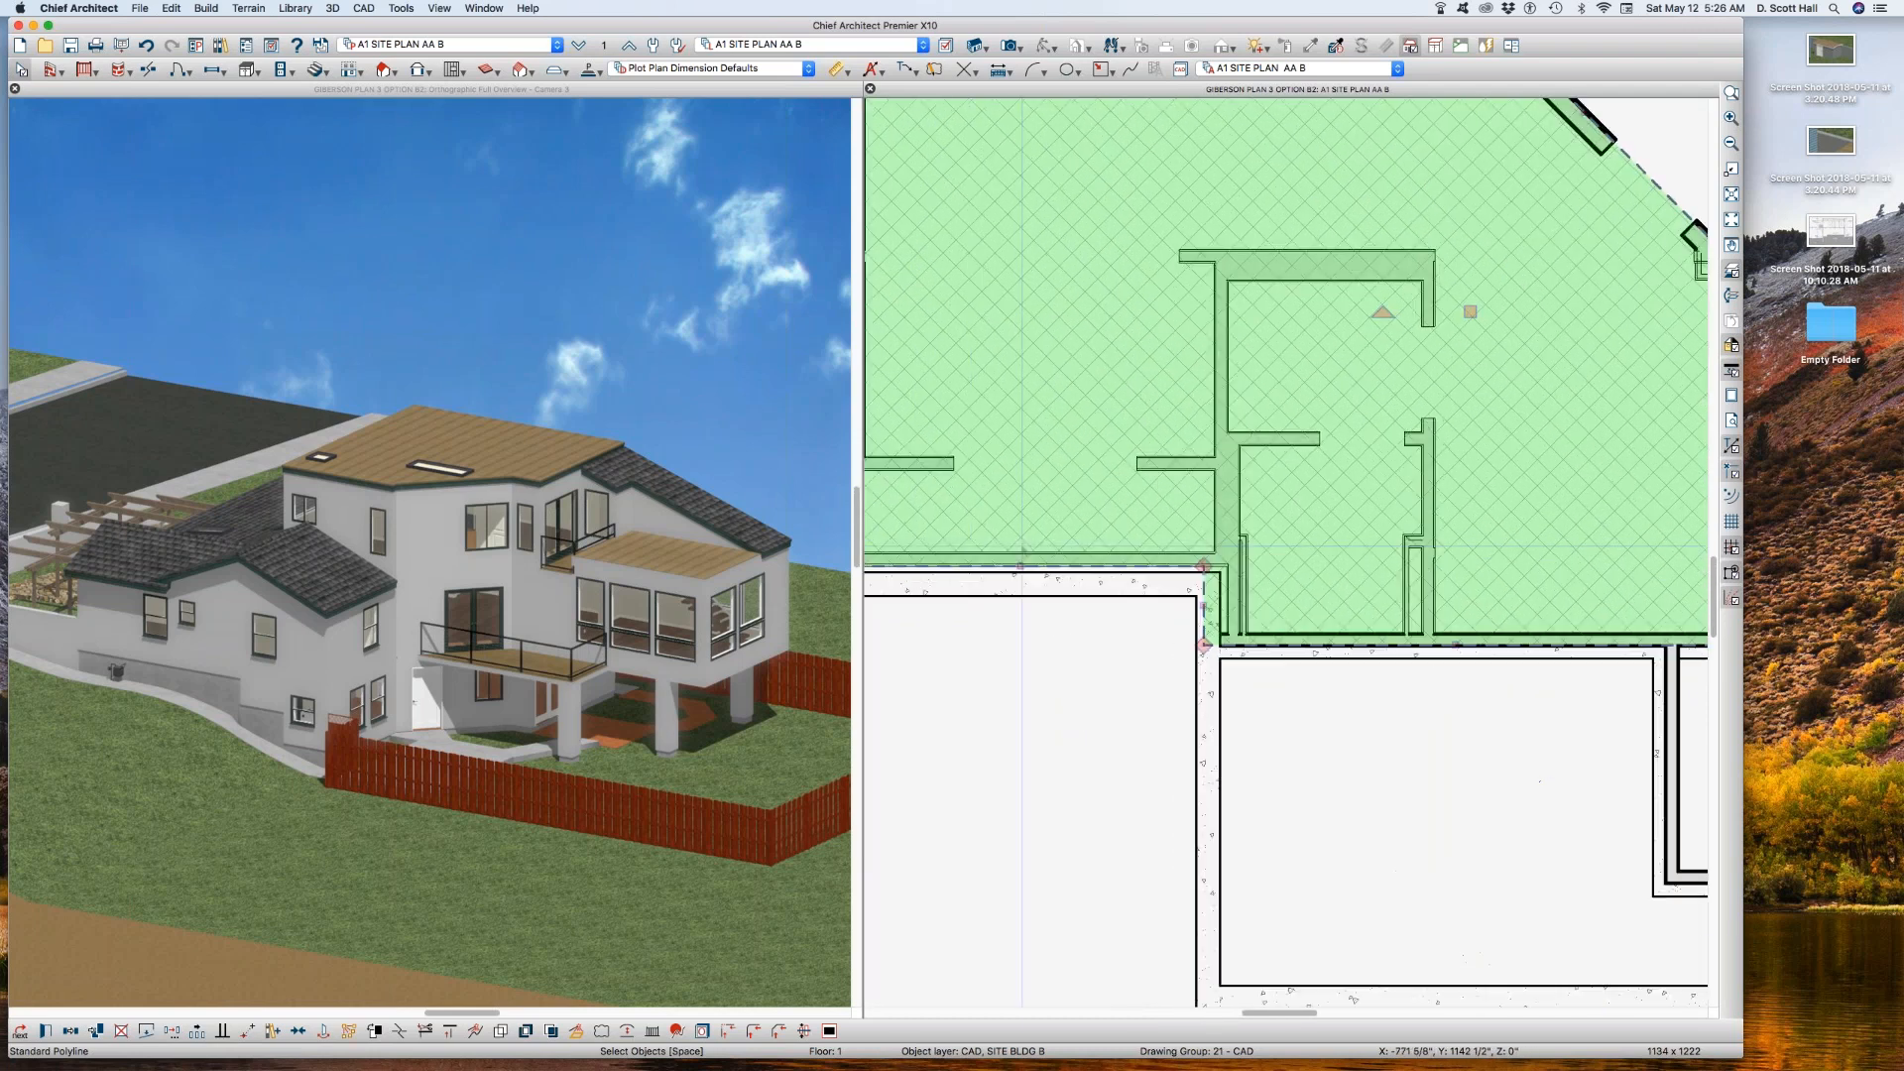
pyautogui.moveTo(1004, 584); pyautogui.dragTo(1012, 579)
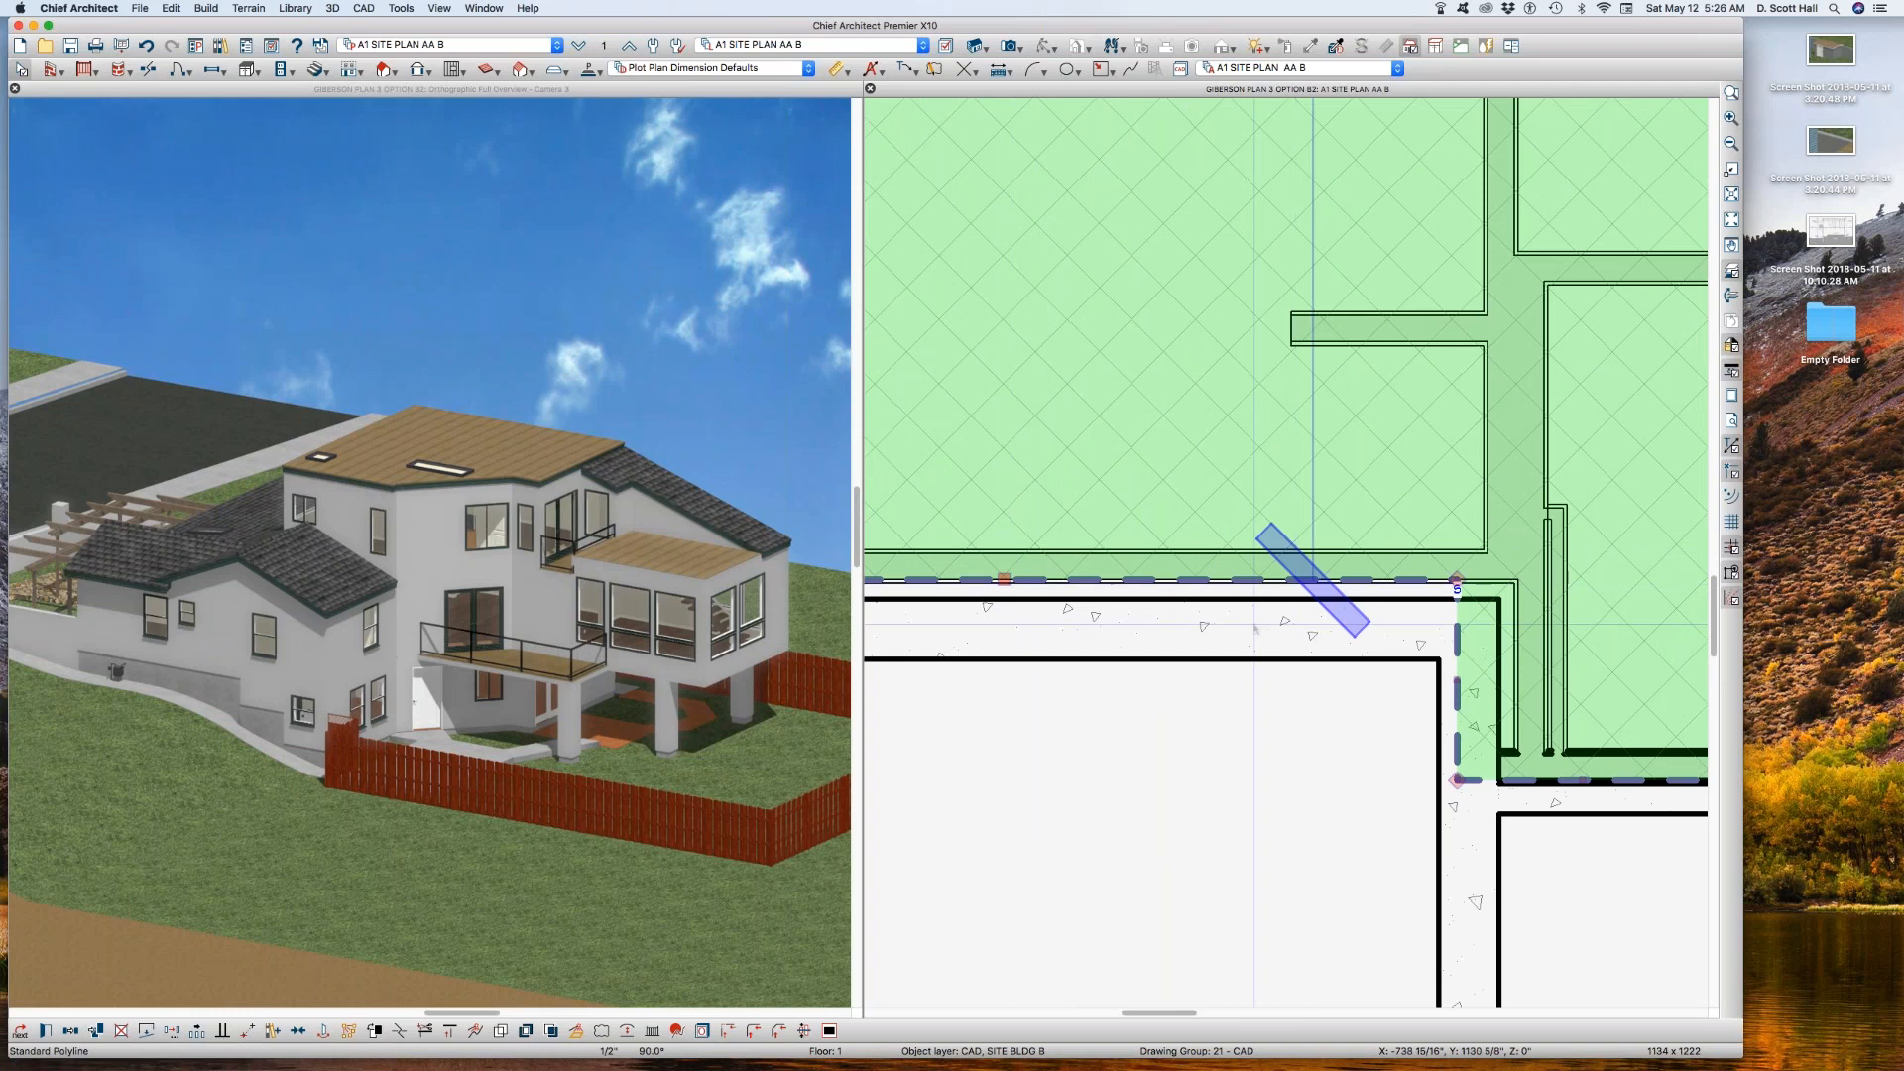
# Step: Shift the polyline's short vertical jog edge about 8" to the right to line up with the adjoining wall, and deselect the polyline
pyautogui.scroll(-2, 1194, 605)
pyautogui.scroll(3, 1606, 669)
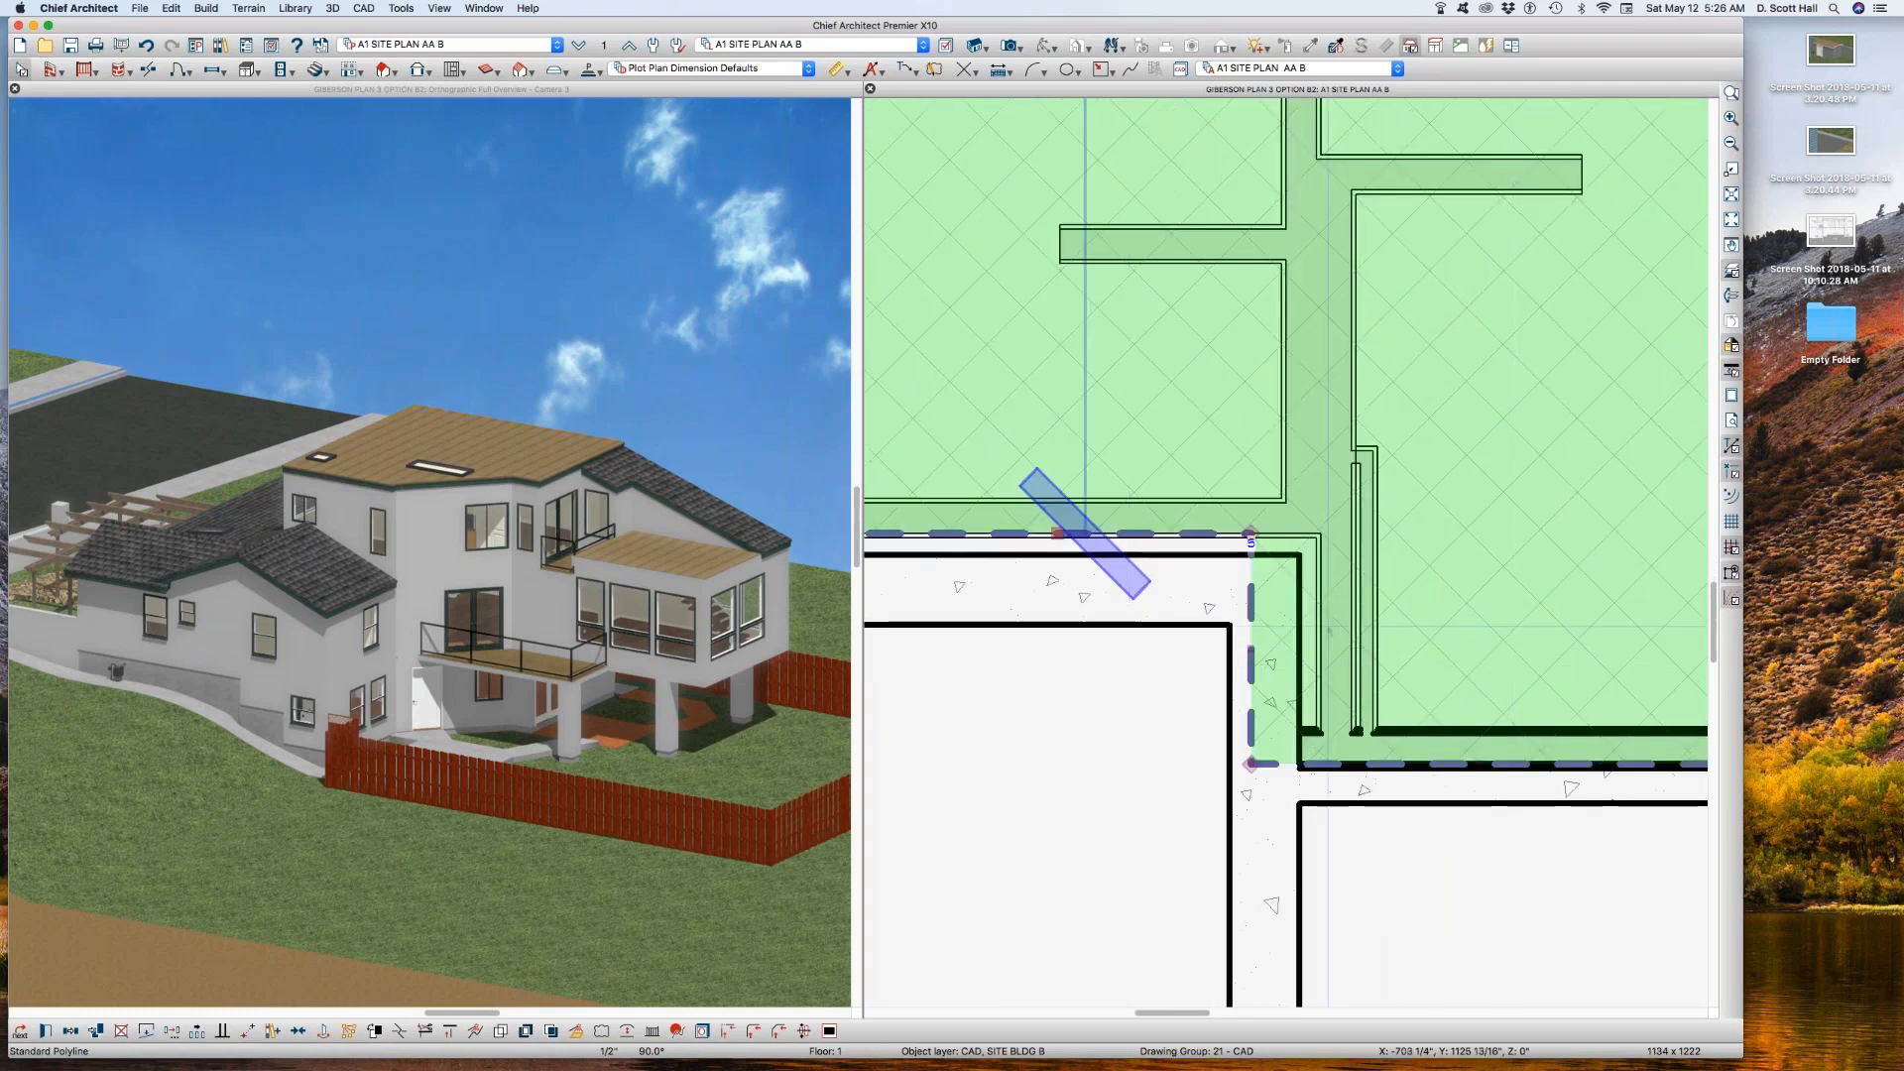
pyautogui.moveTo(1251, 654); pyautogui.dragTo(1331, 640)
pyautogui.scroll(-3, 1182, 696)
pyautogui.scroll(-2, 1183, 698)
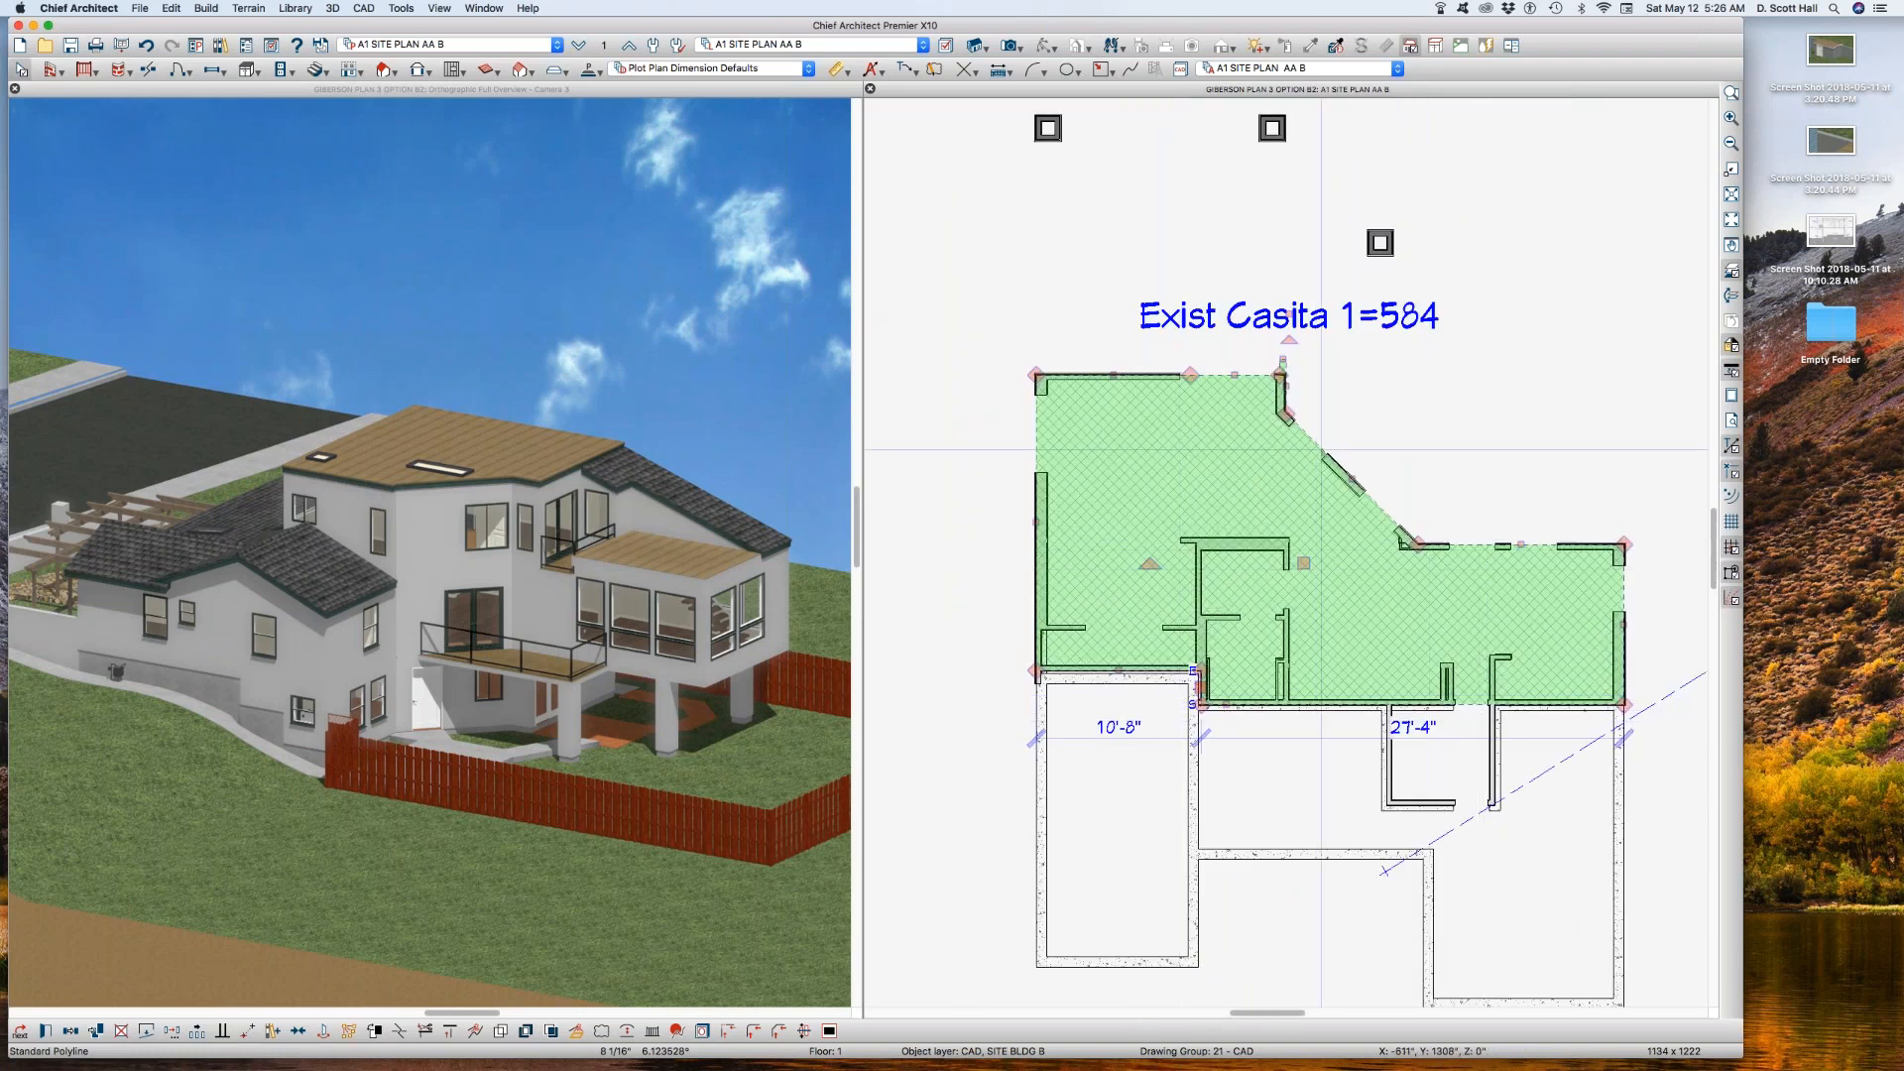
pyautogui.click(1369, 282)
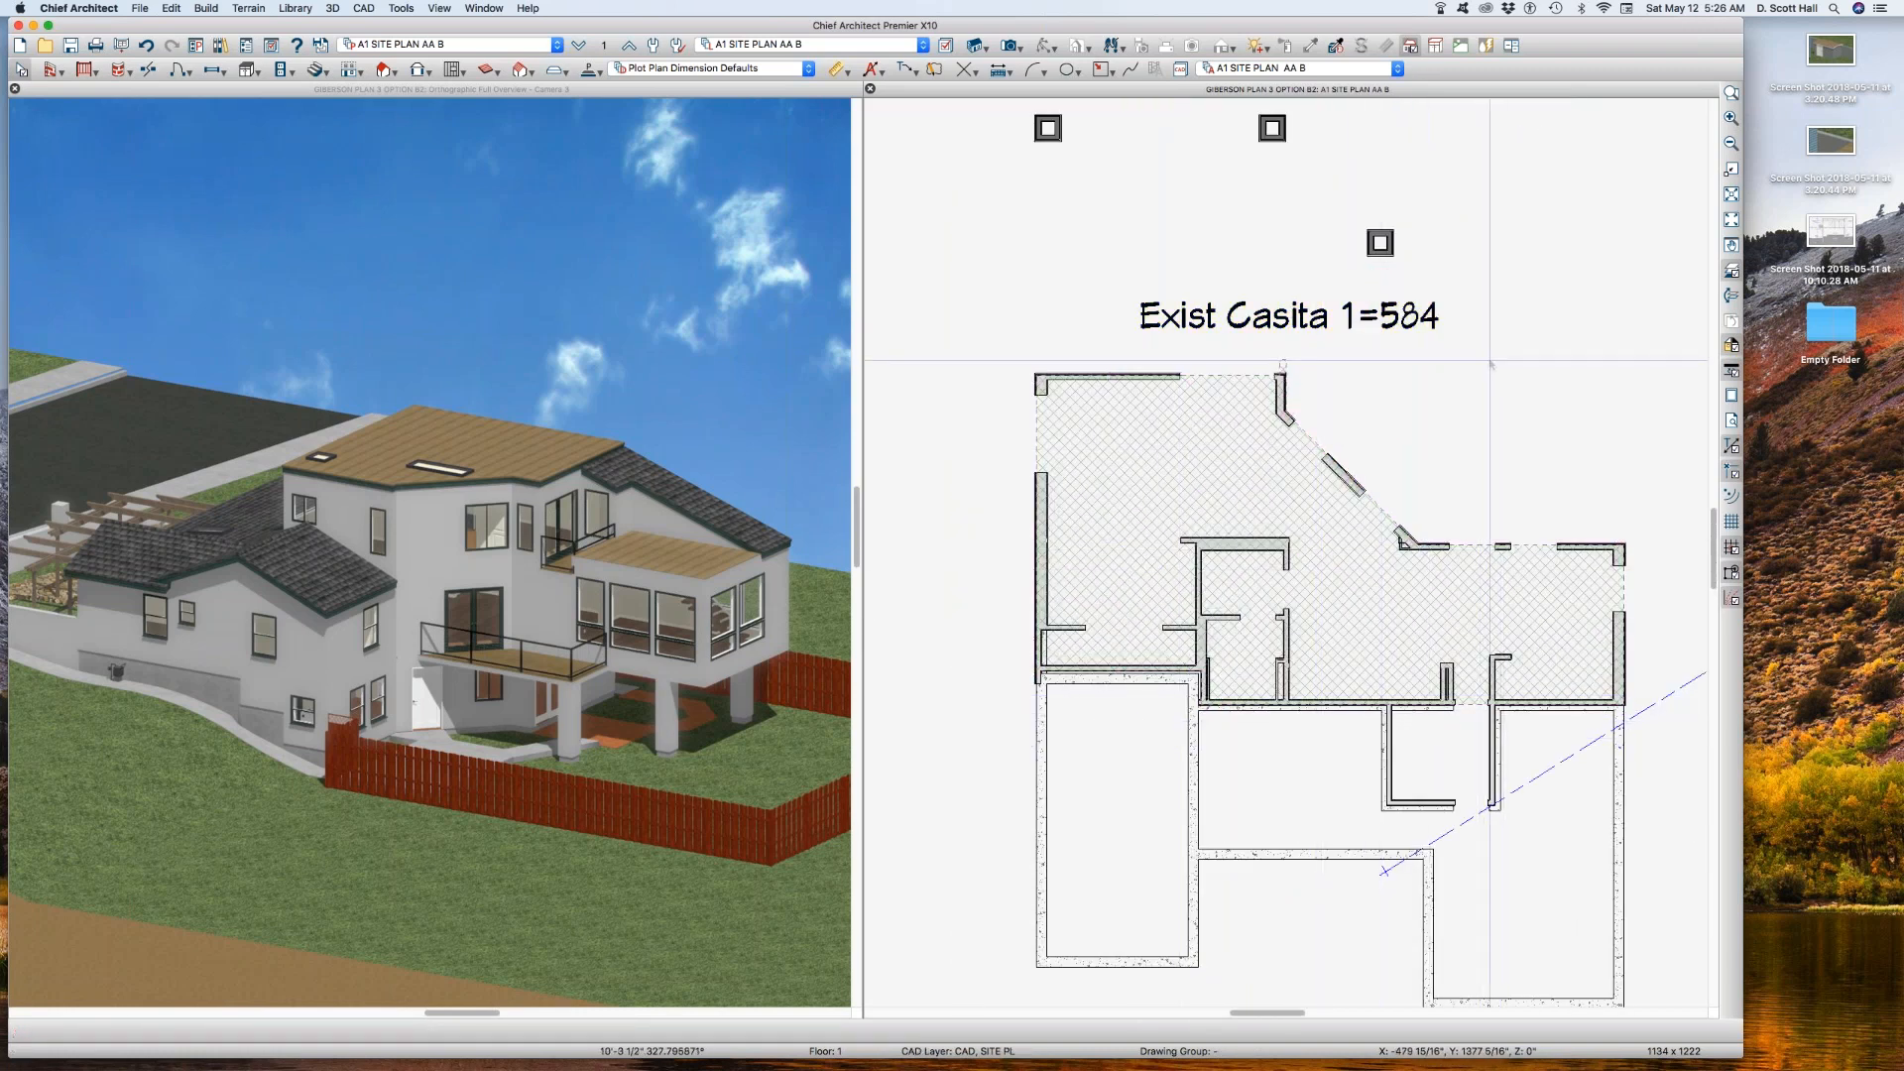
pyautogui.scroll(-1, 1369, 436)
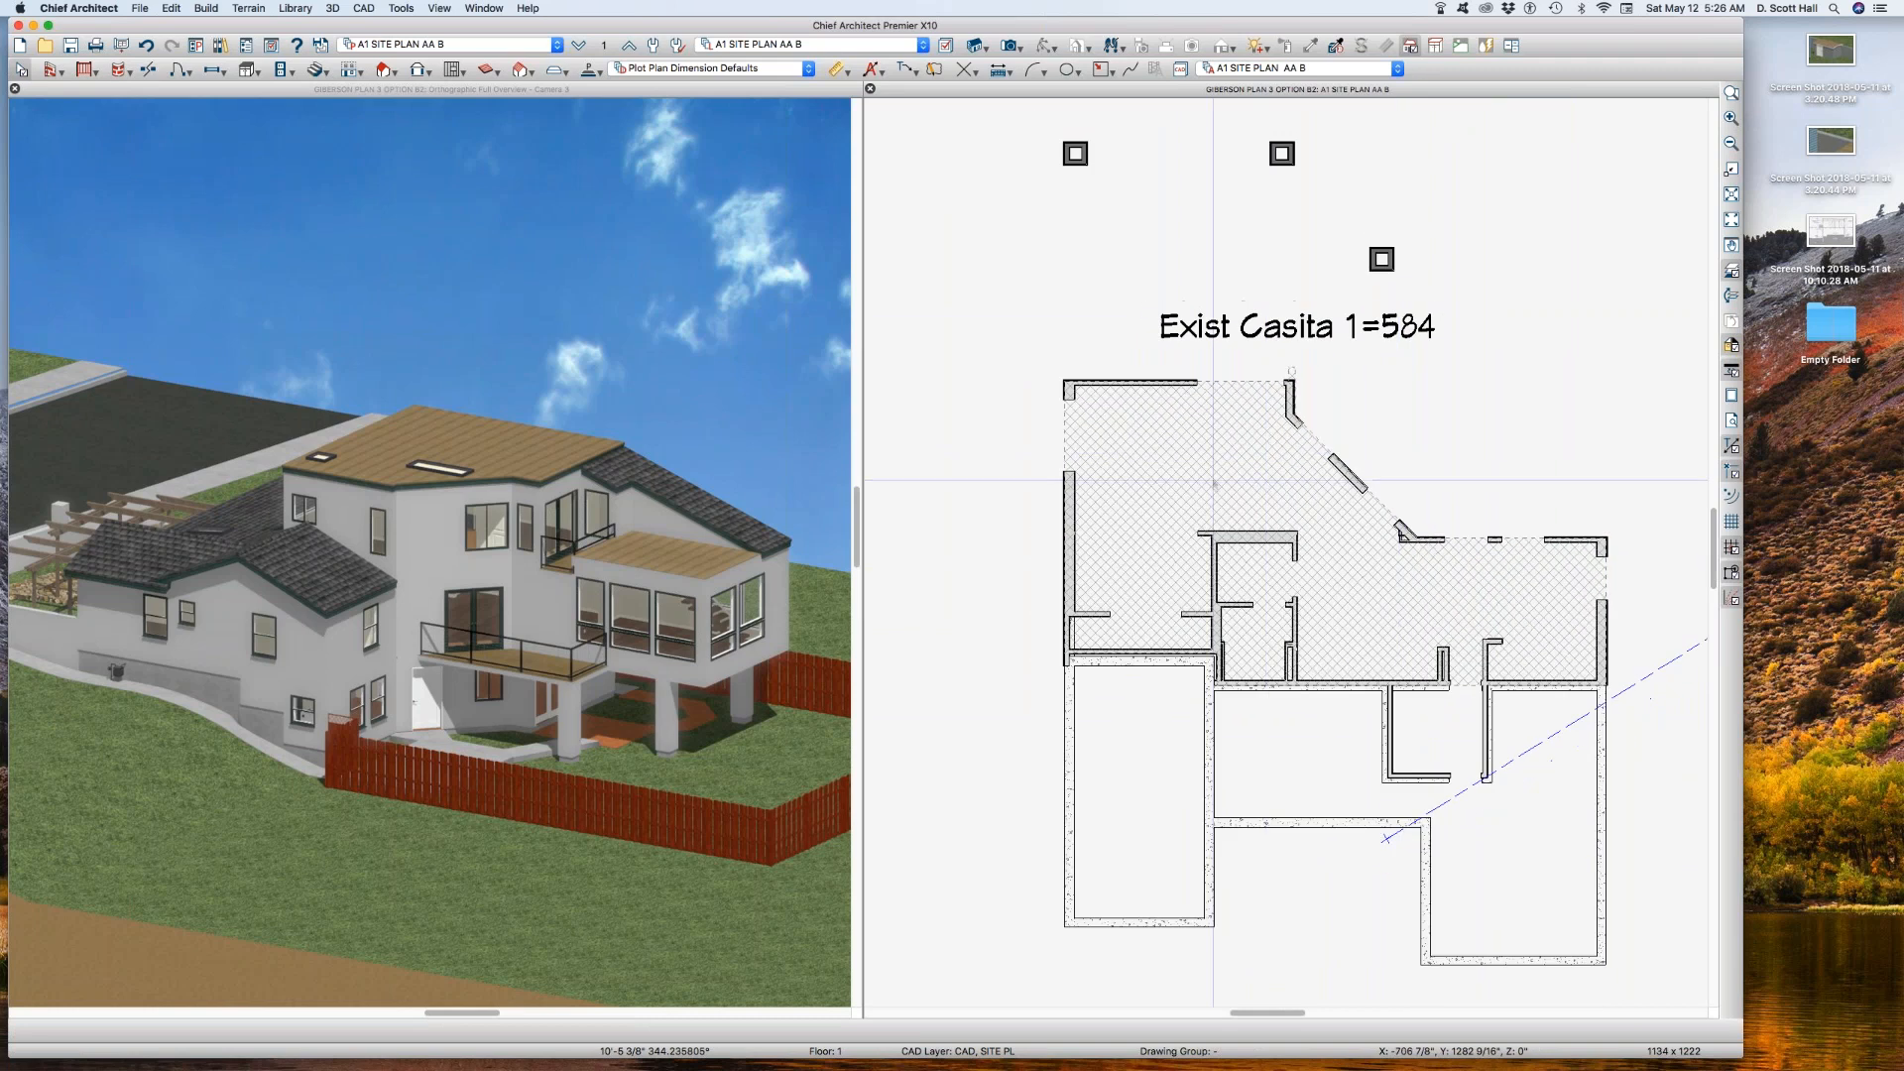
# Step: Check the specified label text in the hatched building polyline's specification
pyautogui.click(1220, 481)
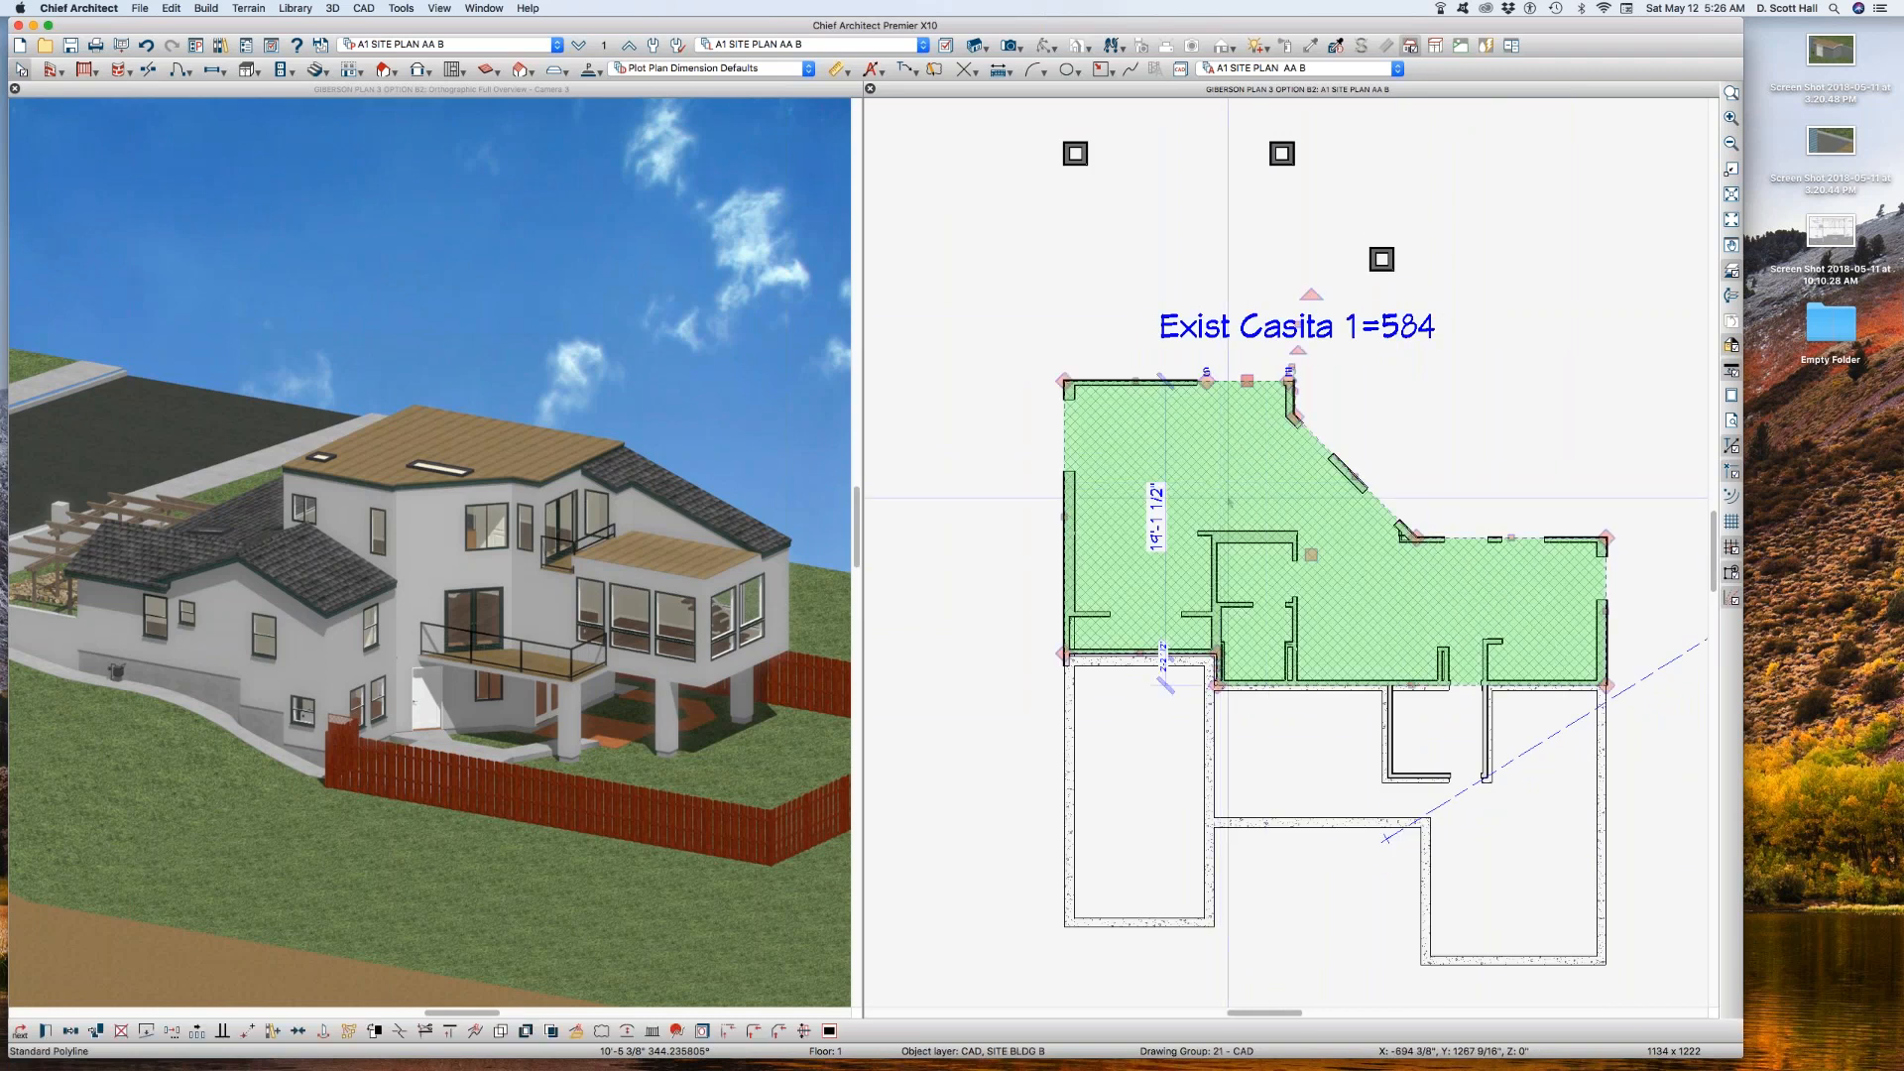
pyautogui.doubleClick(1225, 496)
pyautogui.click(1212, 512)
pyautogui.press('Tab')
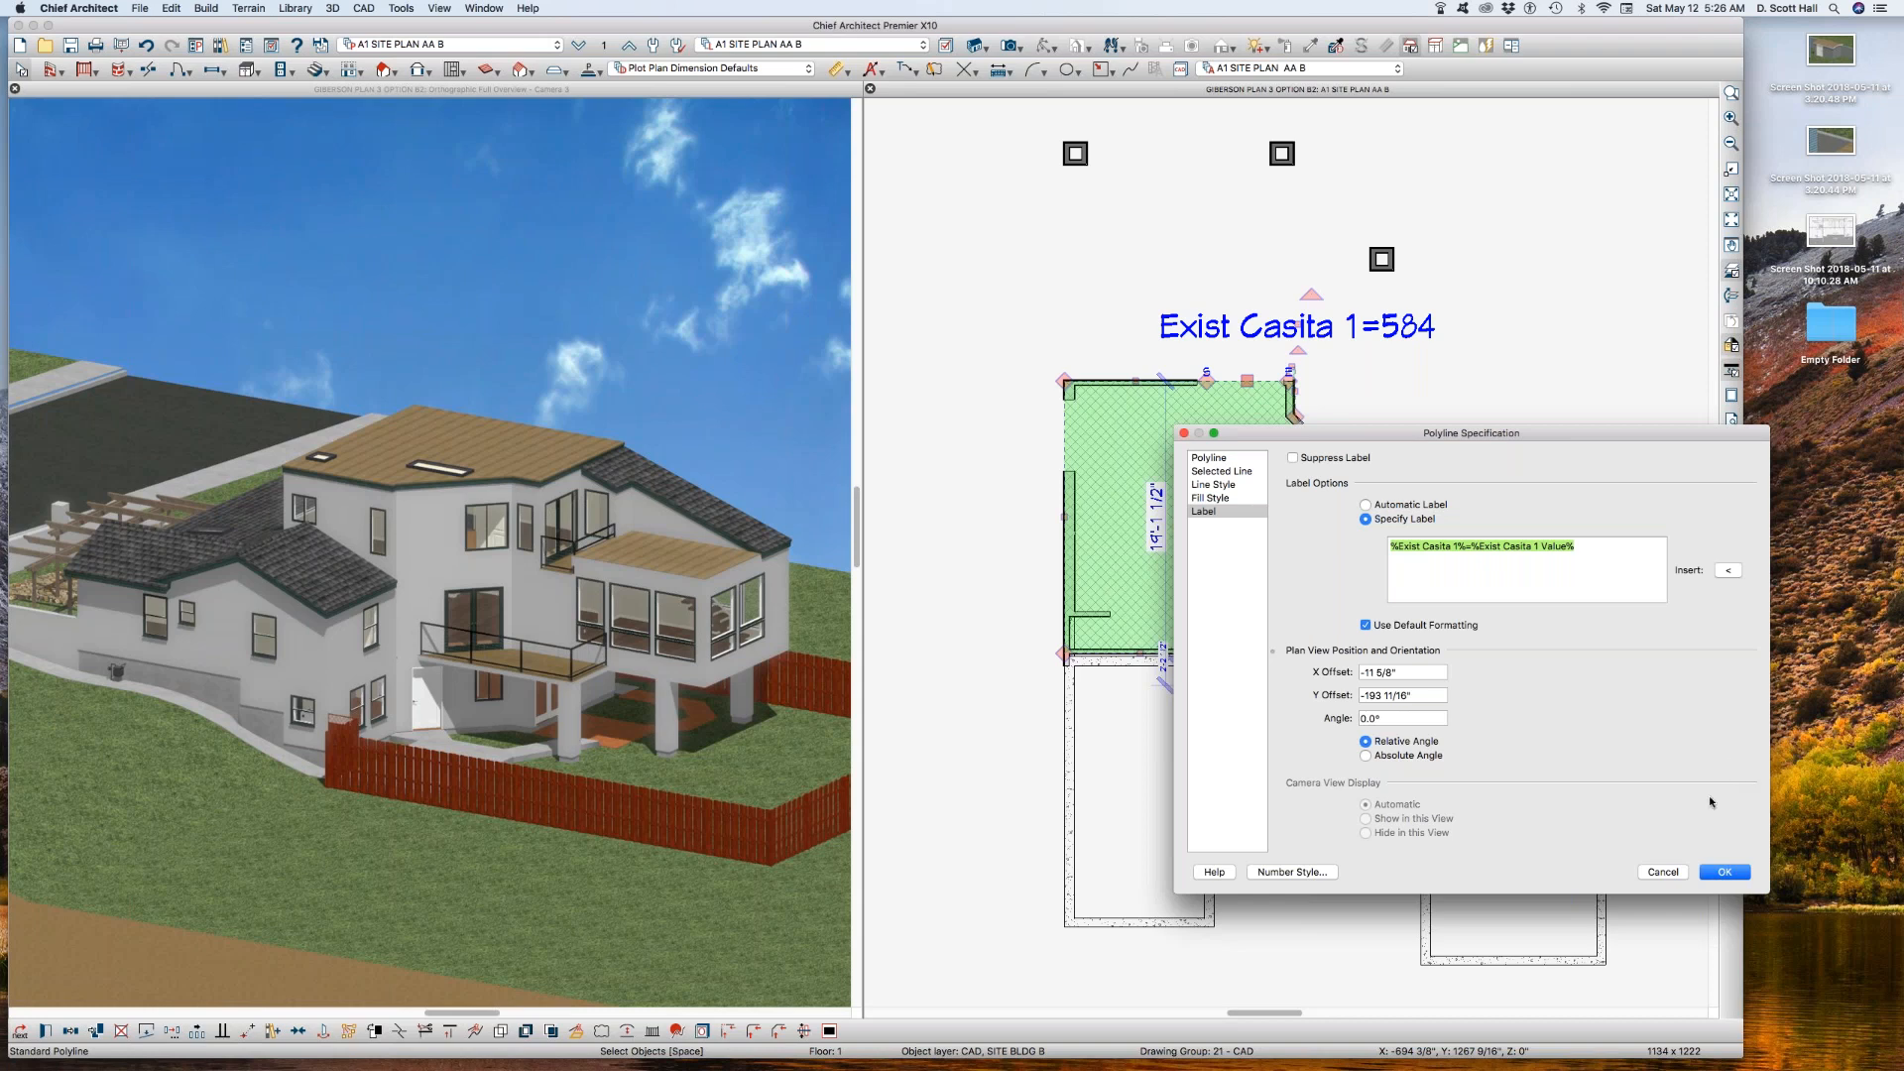
pyautogui.click(1724, 873)
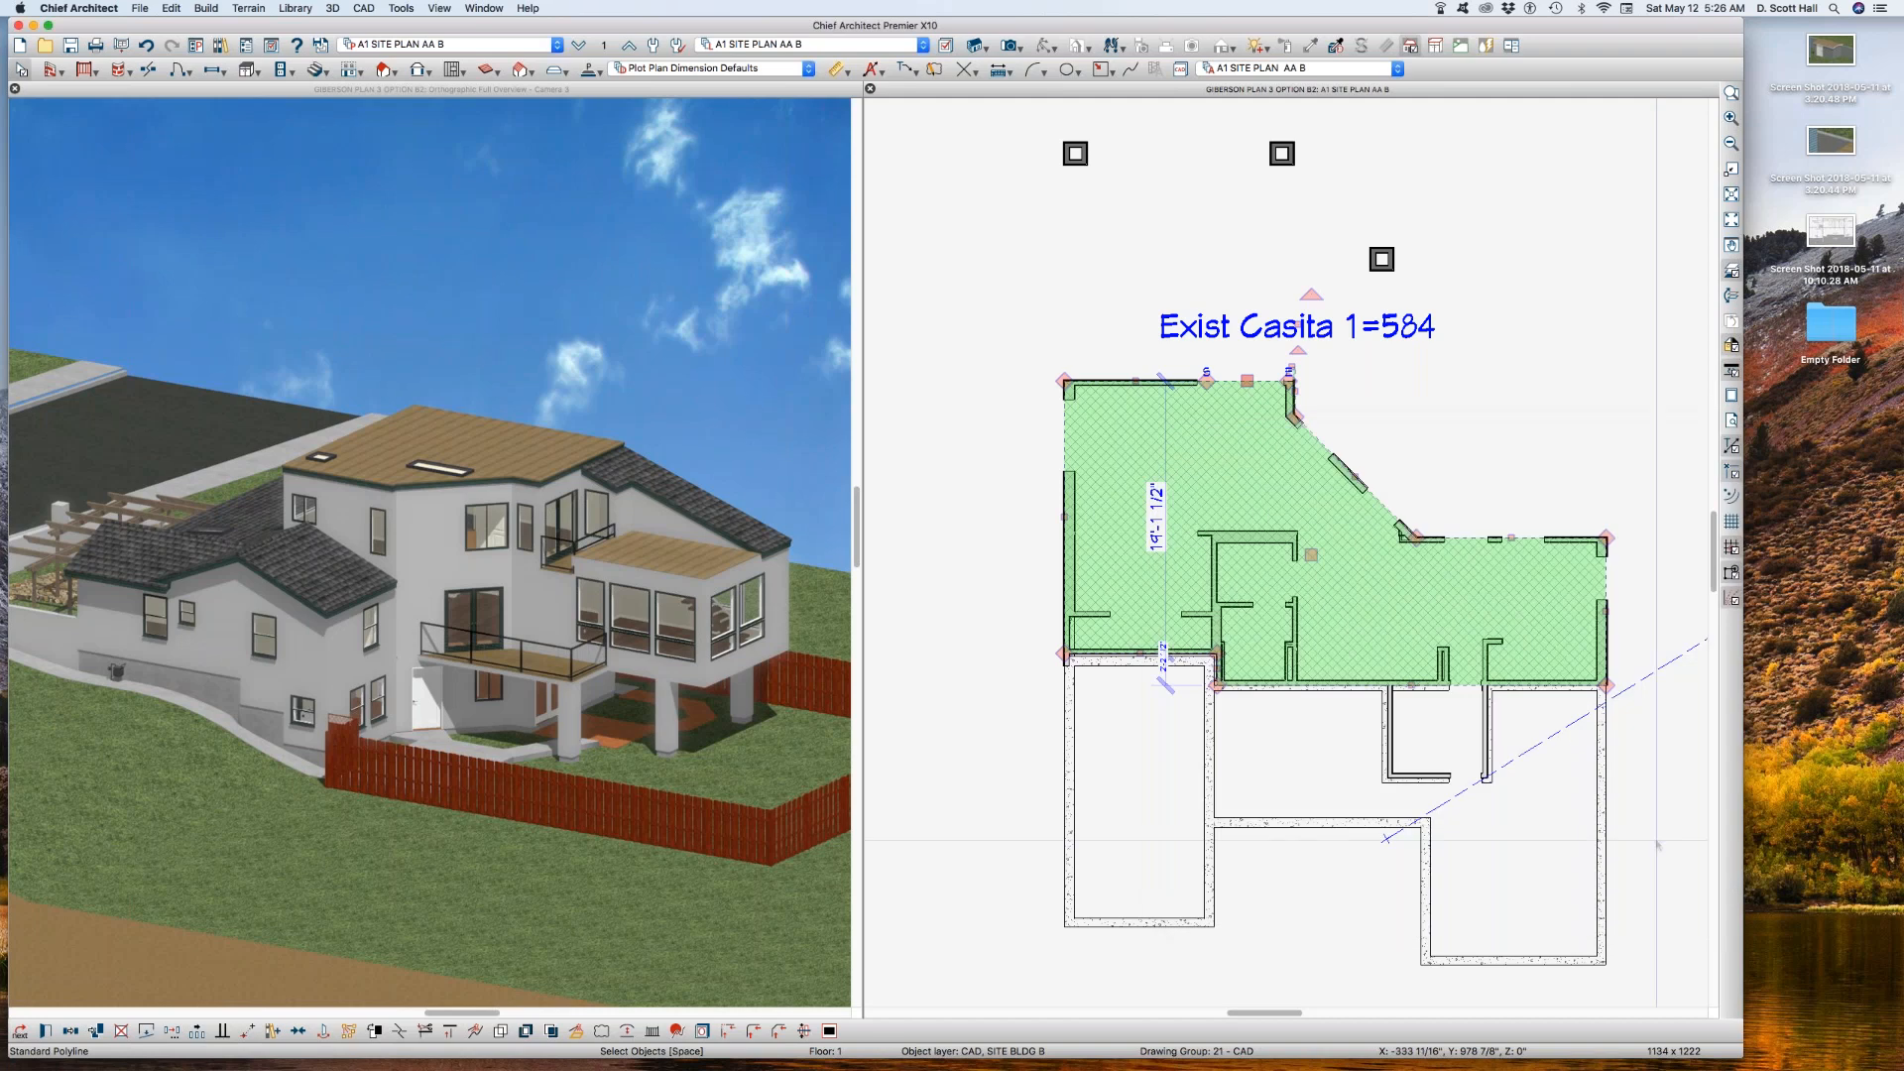
pyautogui.click(1454, 798)
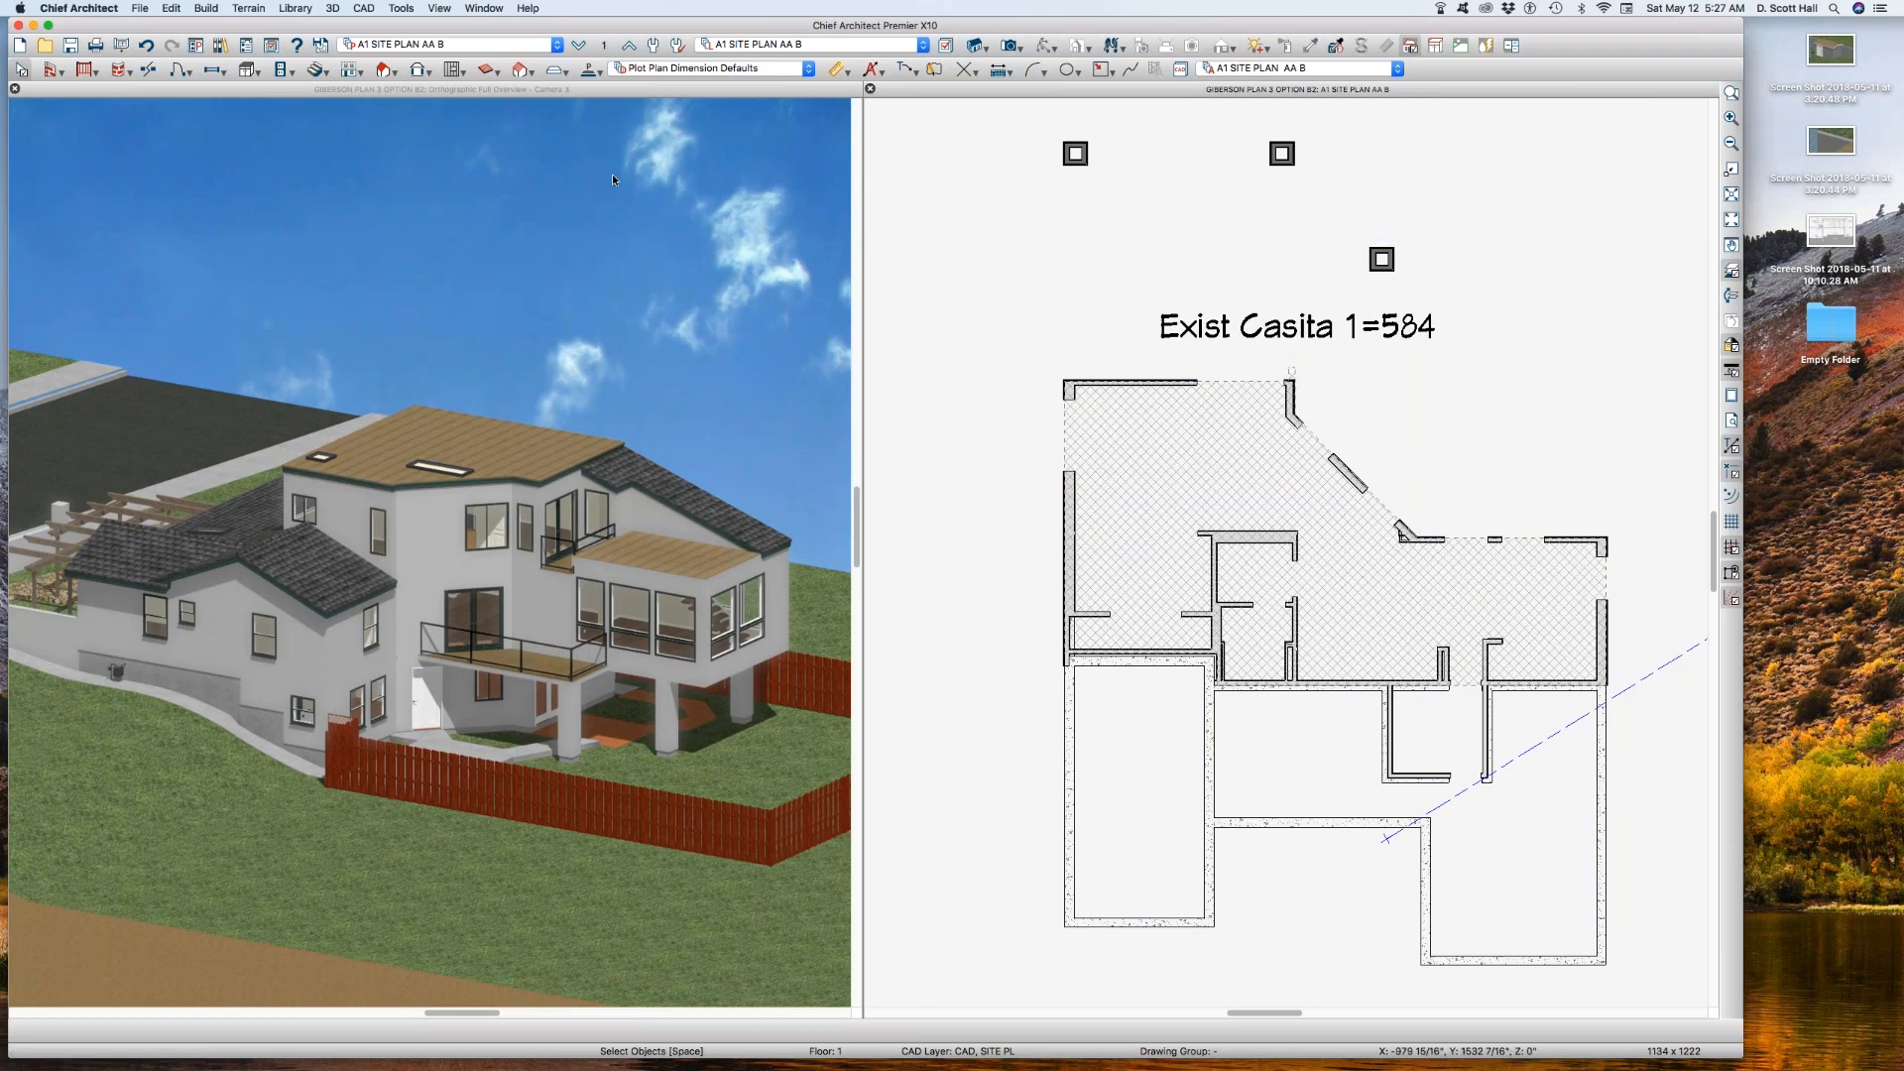
# Step: Switch to saved plan view A1 SITE PLAN and back to A1 SITE PLAN AA B to check which reference floor it restores
pyautogui.click(493, 45)
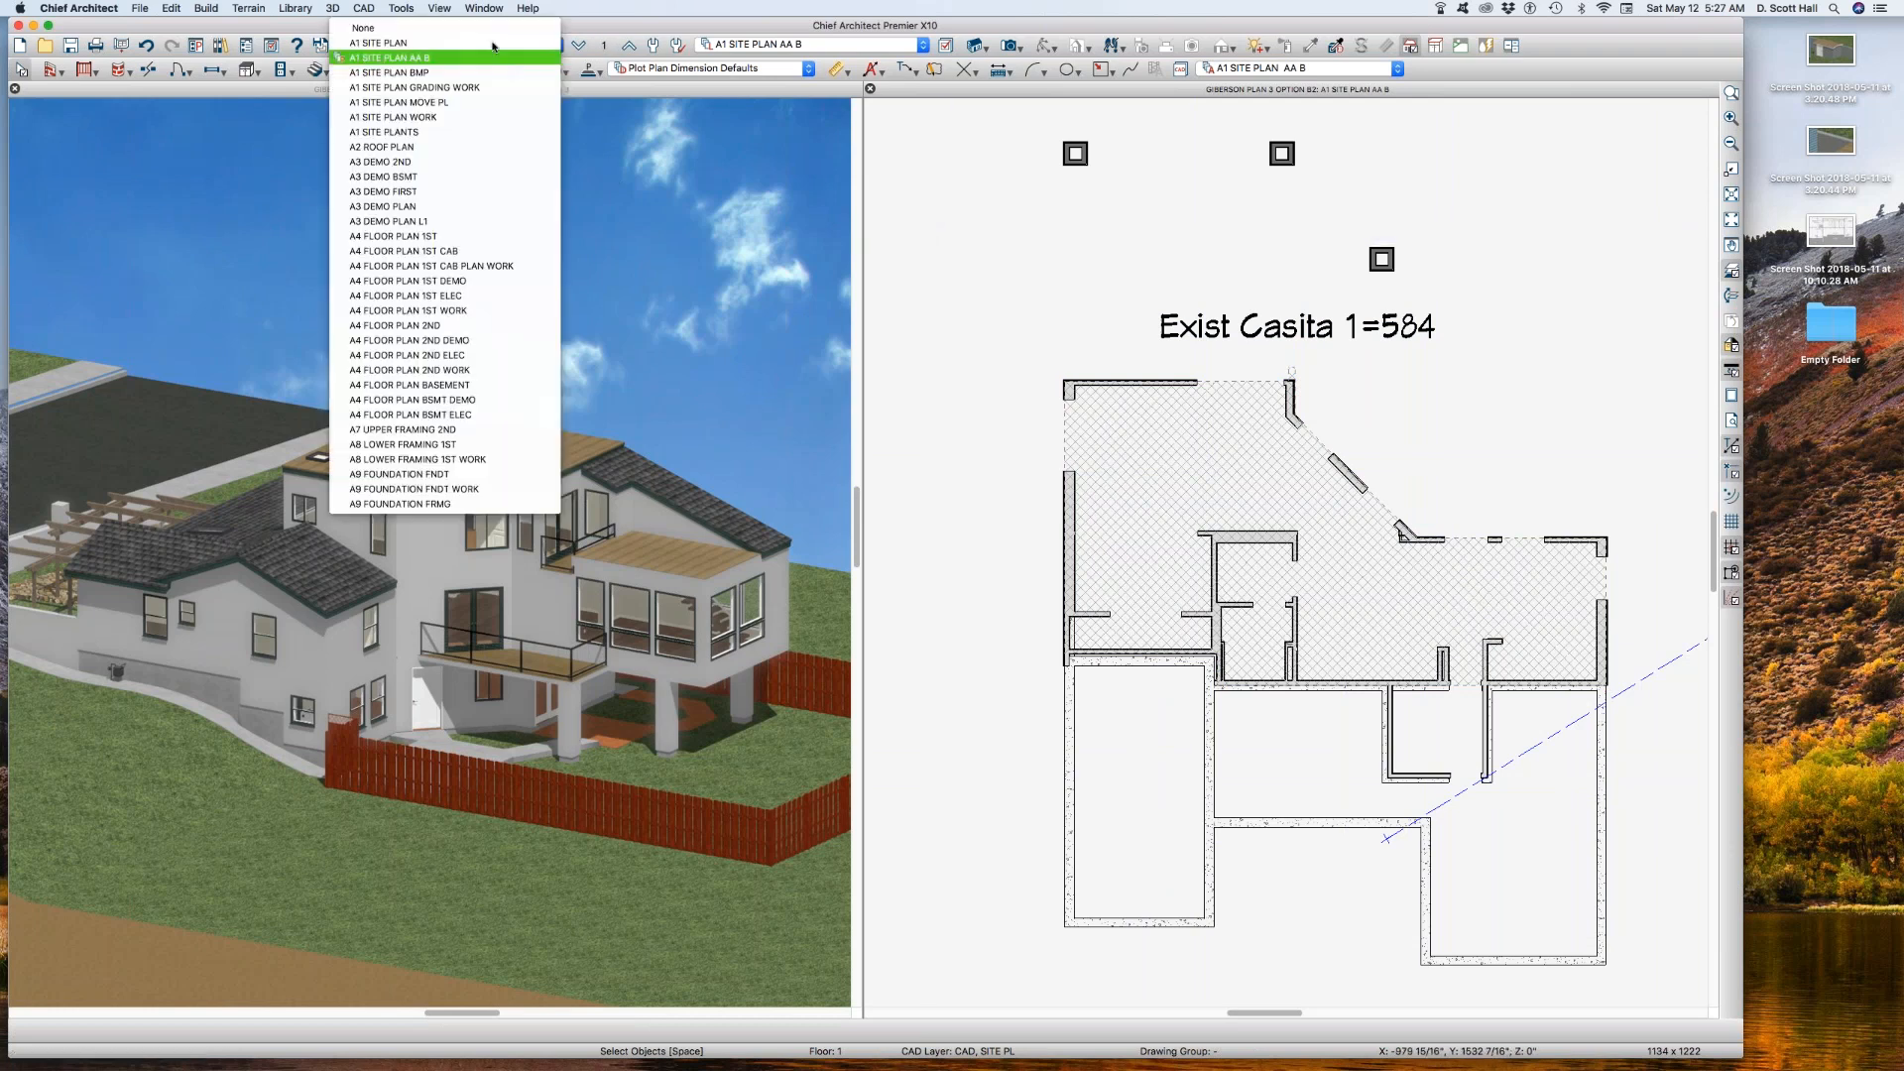
pyautogui.click(493, 43)
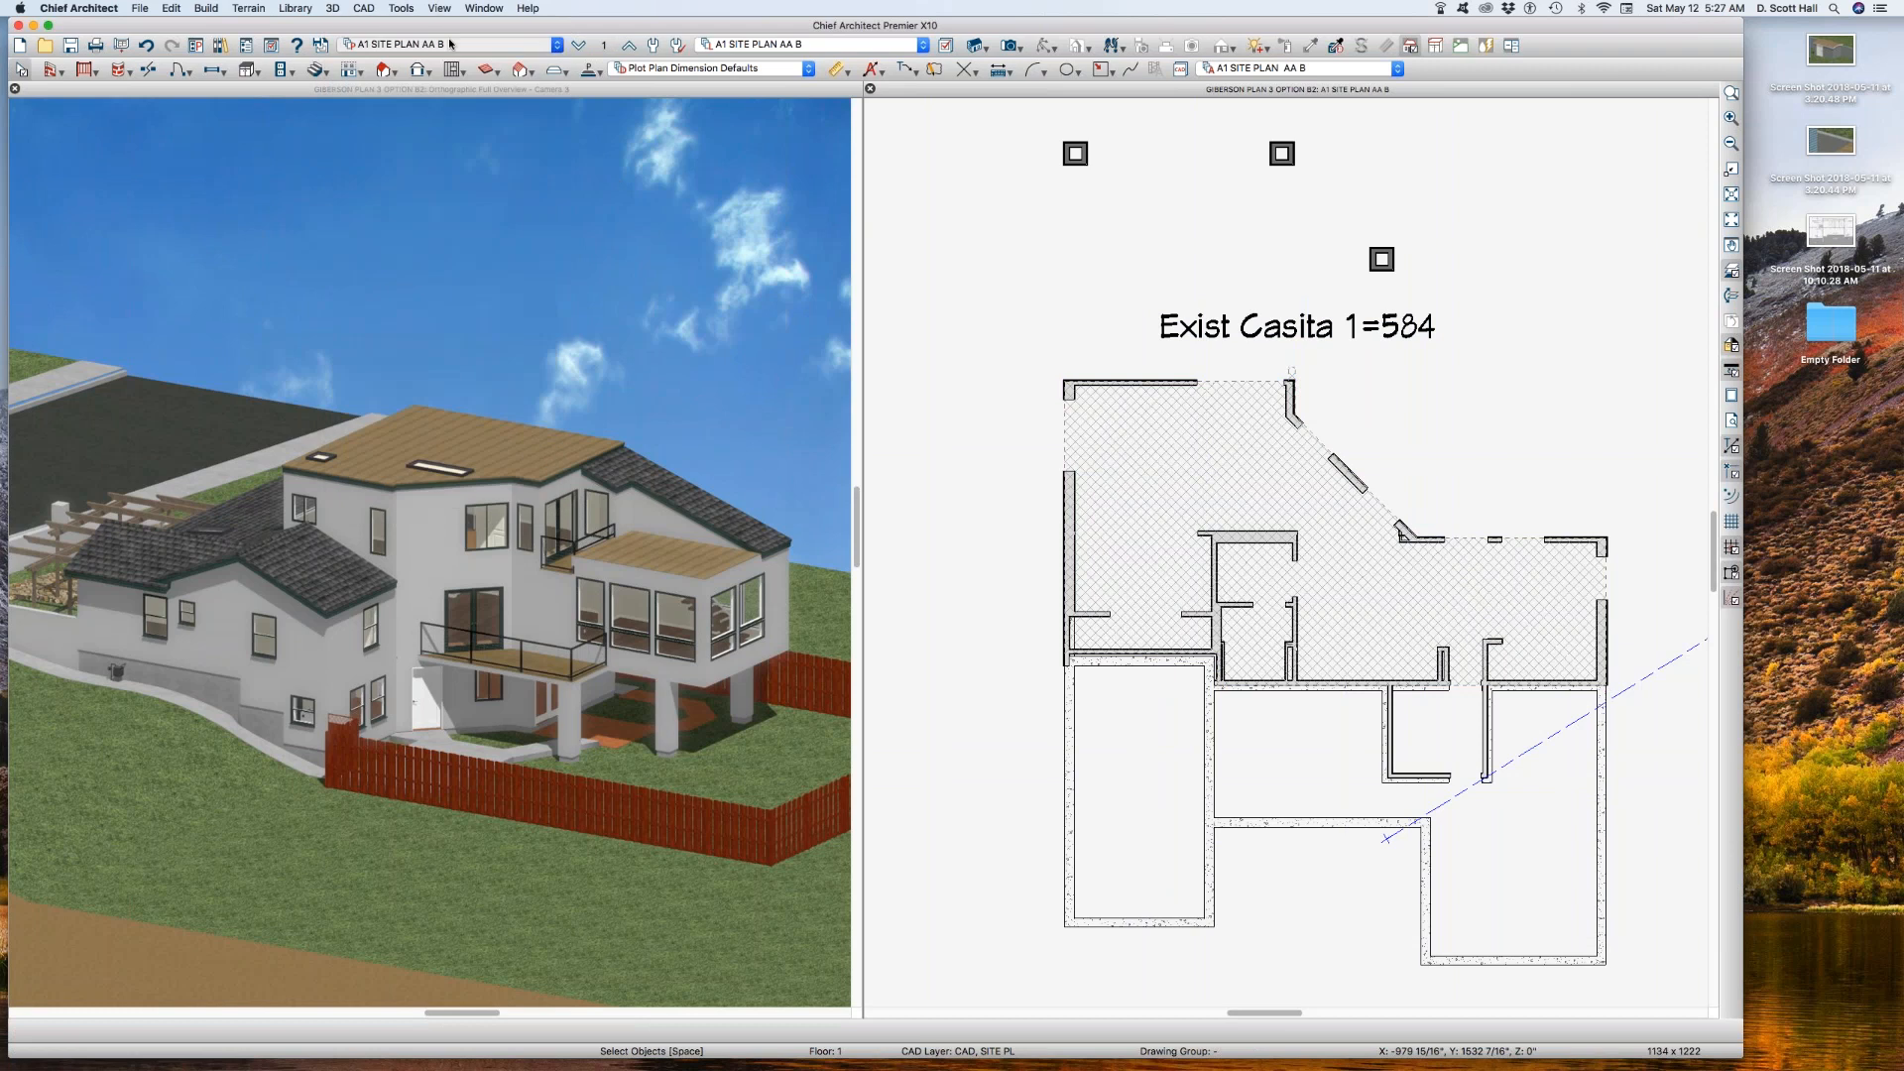
pyautogui.scroll(-3, 1174, 500)
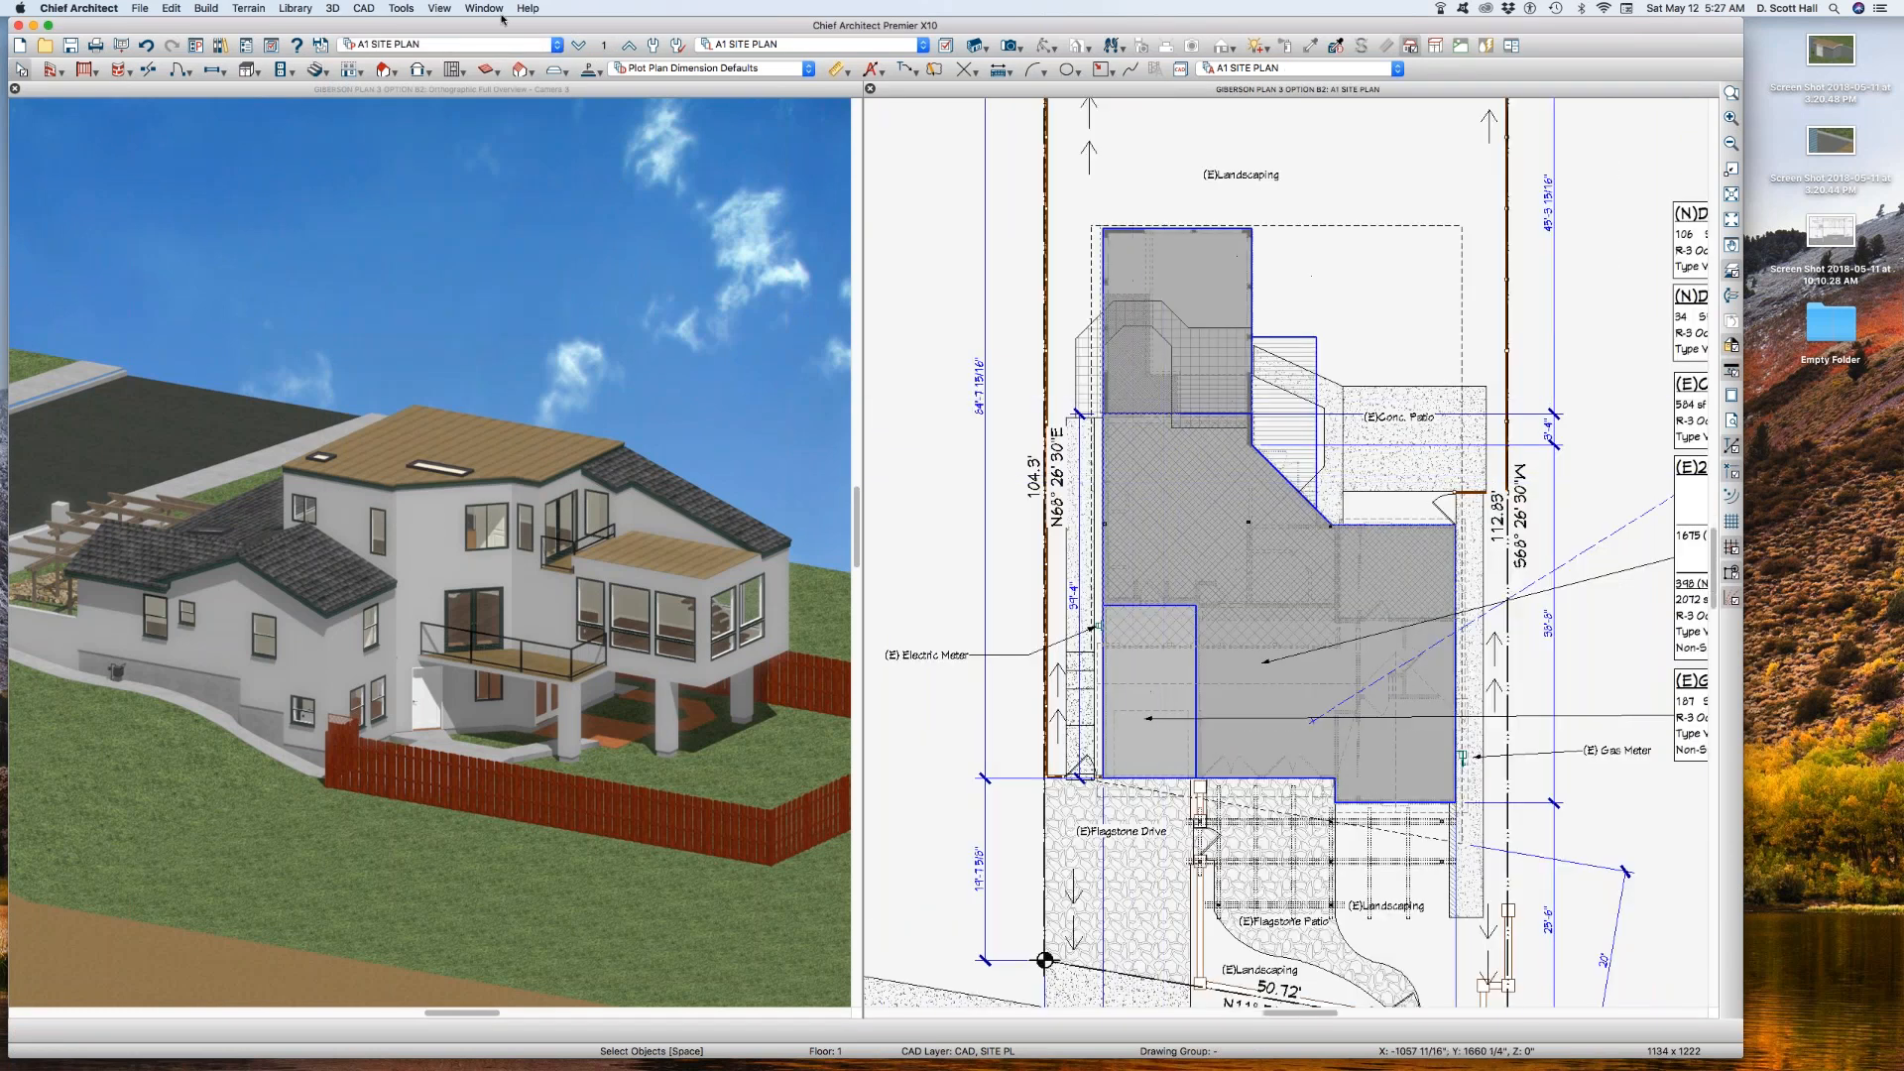
pyautogui.click(485, 44)
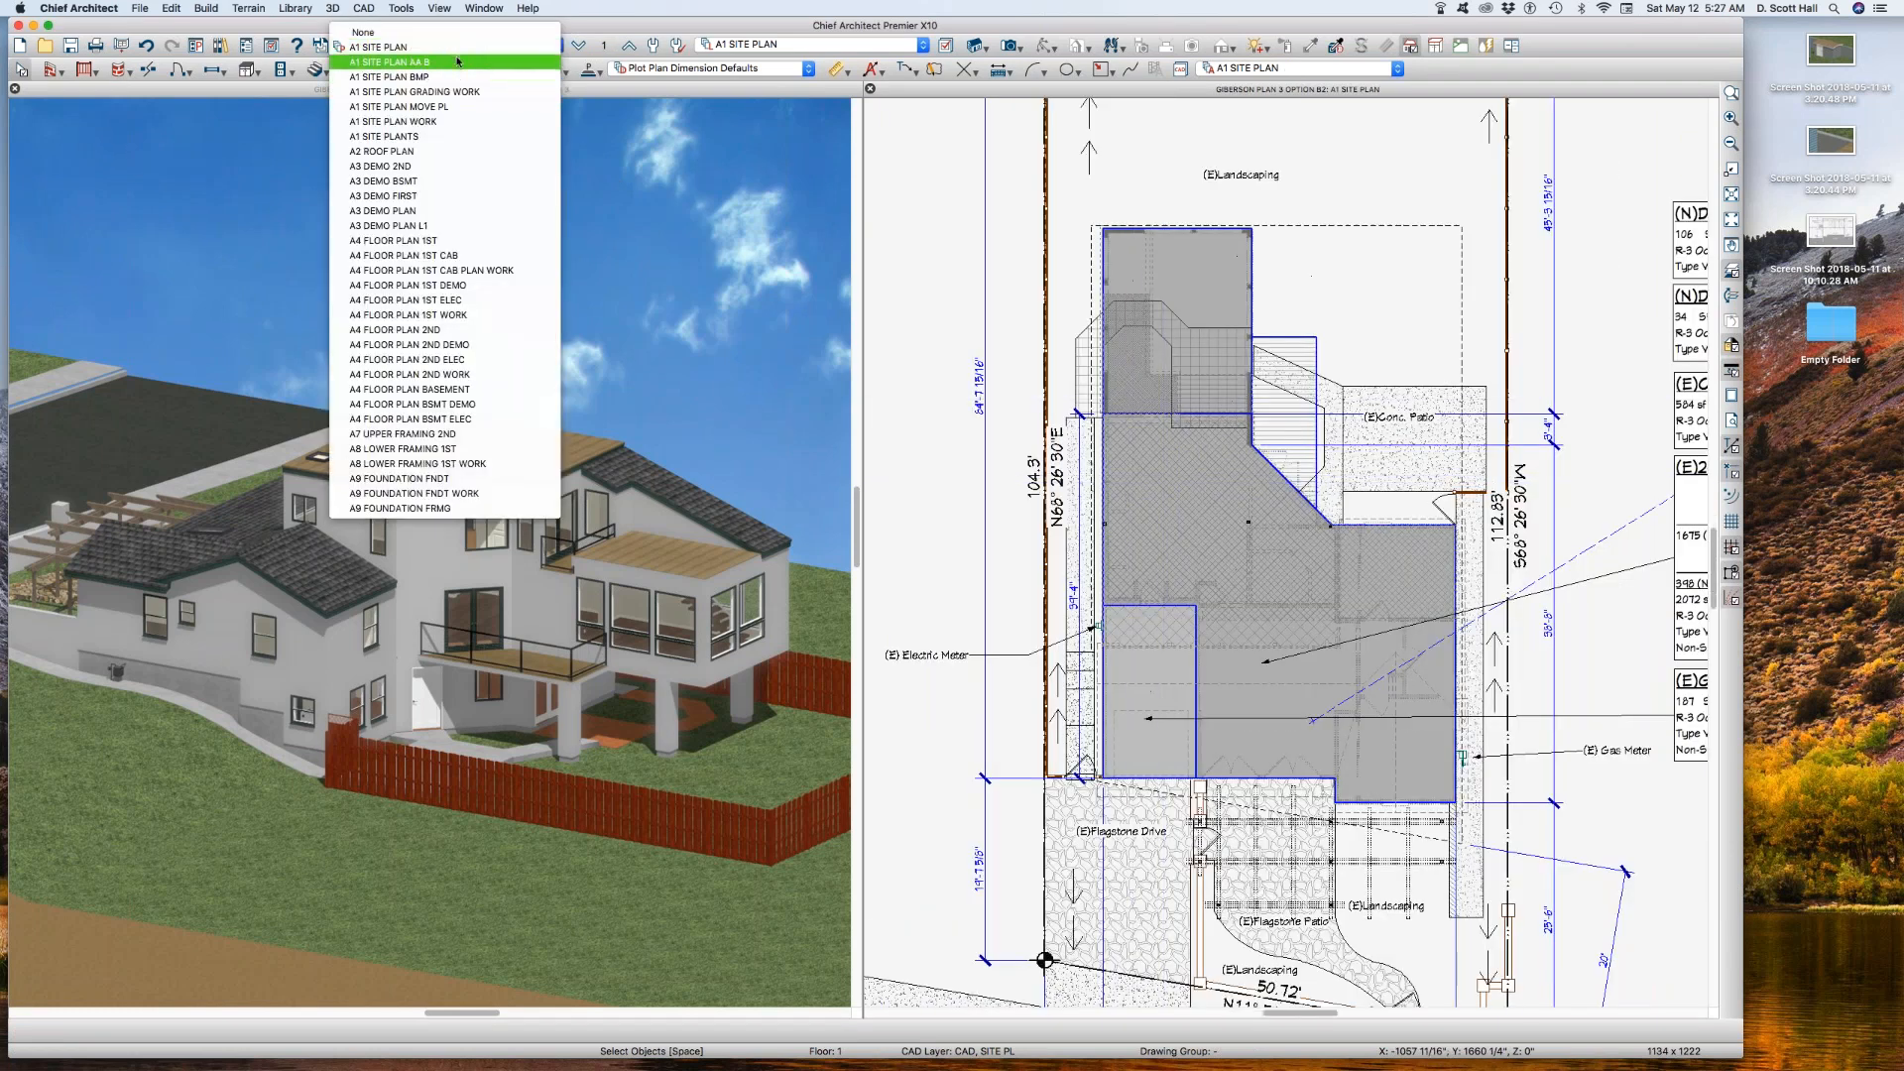
pyautogui.click(455, 64)
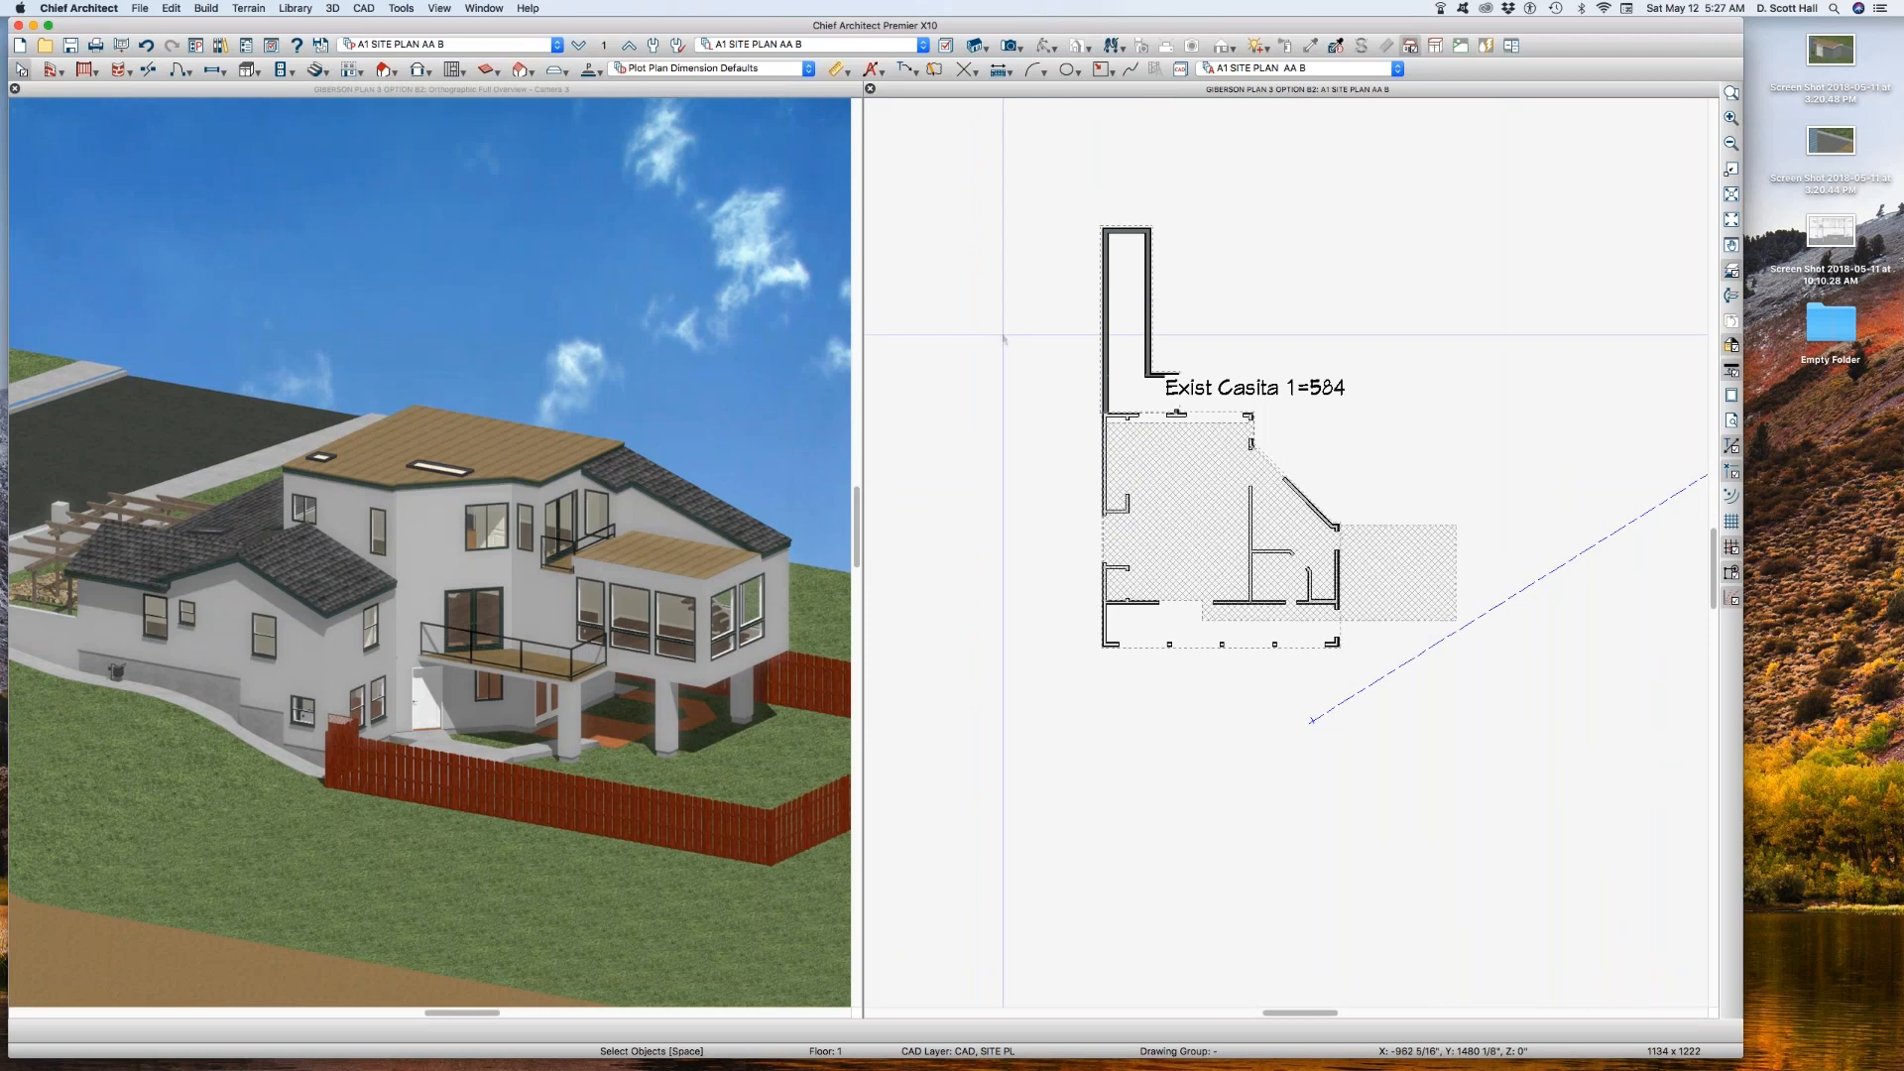
# Step: Set the reference floor of plan view A1 SITE PLAN AA B to Foundation
pyautogui.click(606, 46)
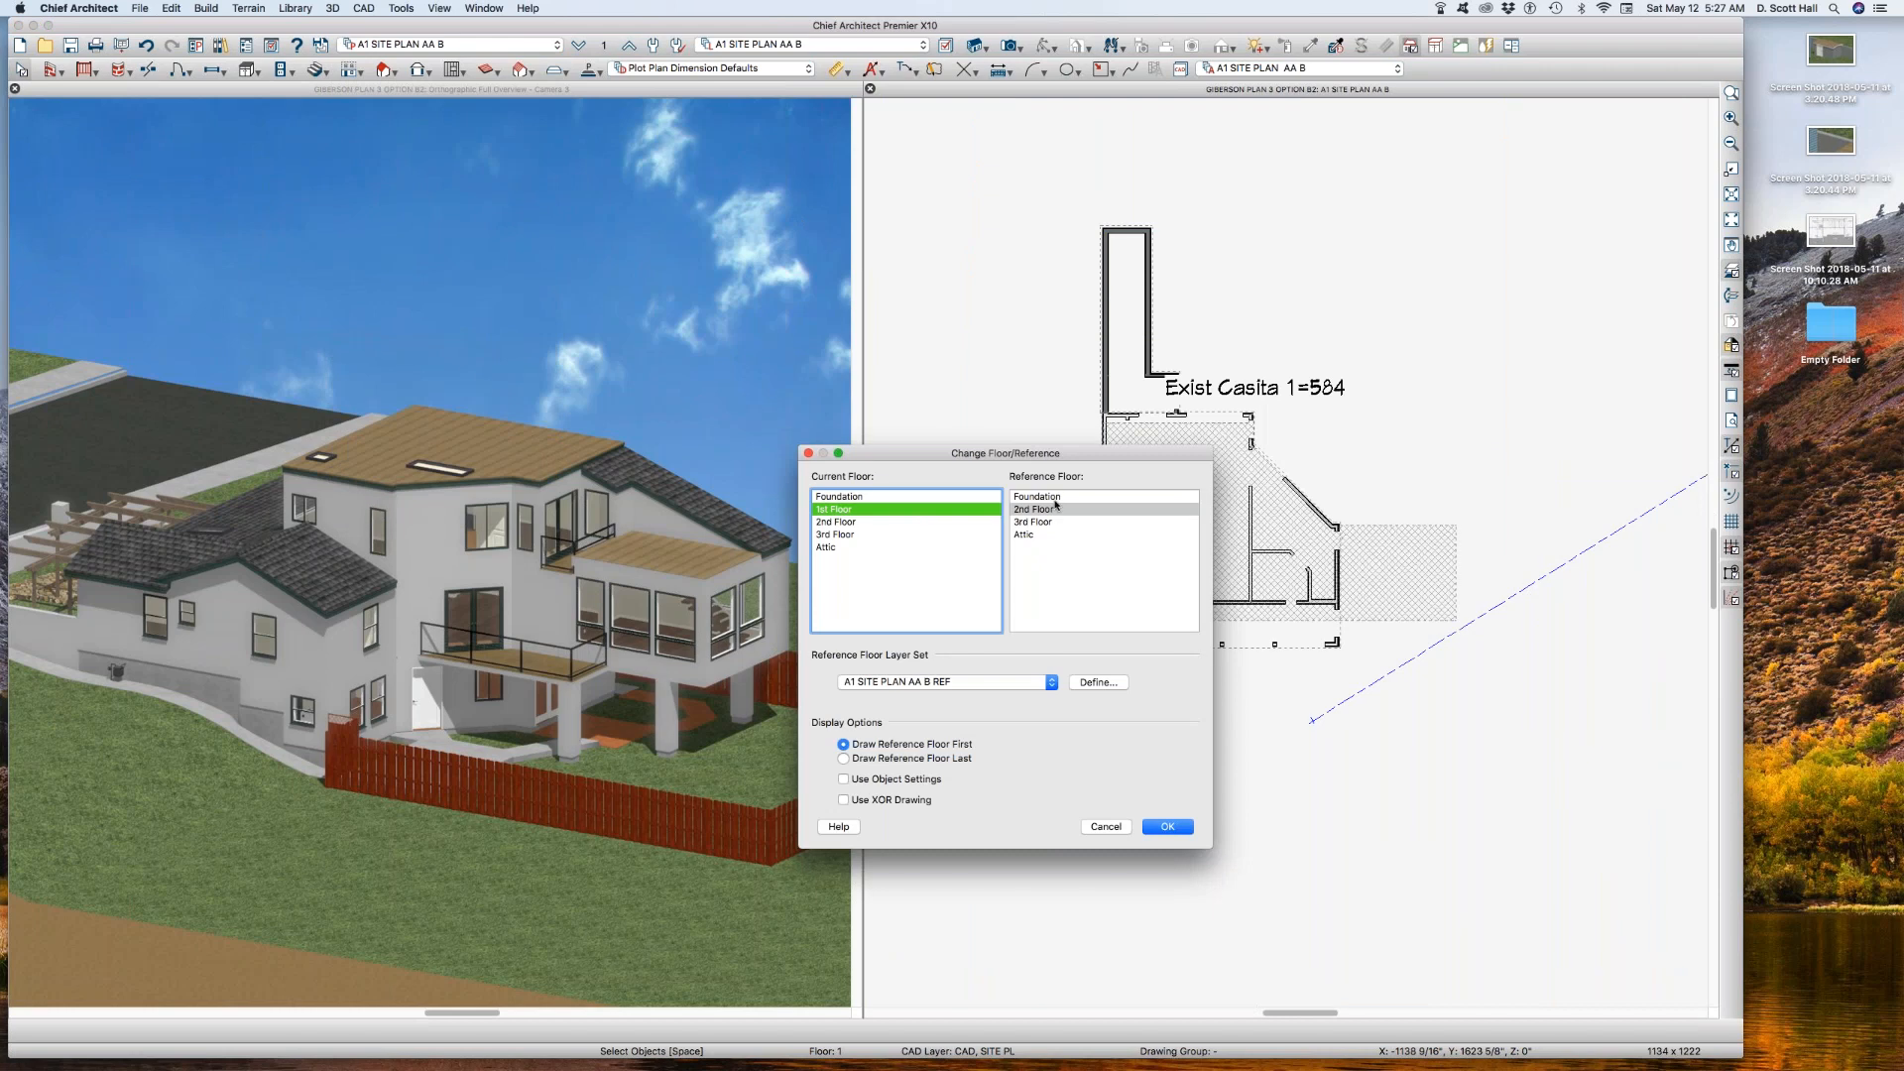
pyautogui.click(1050, 497)
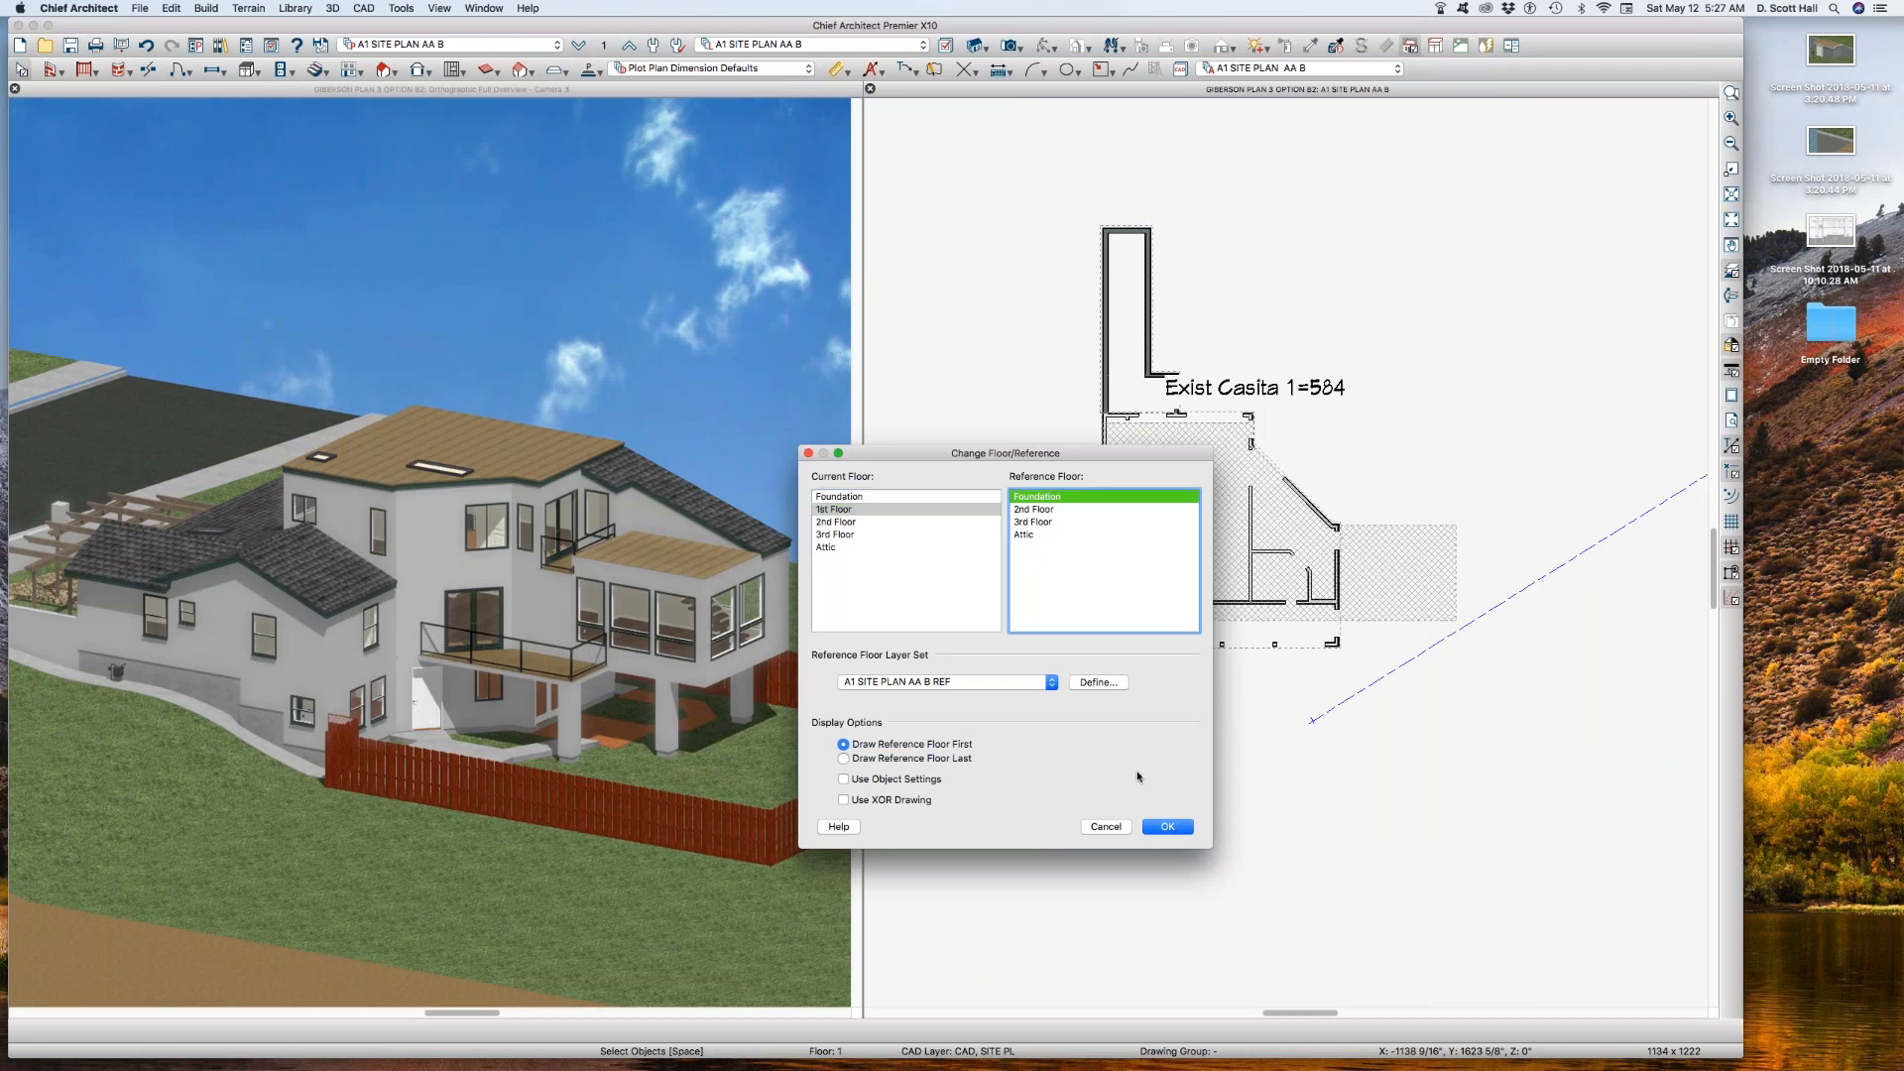
pyautogui.click(1175, 829)
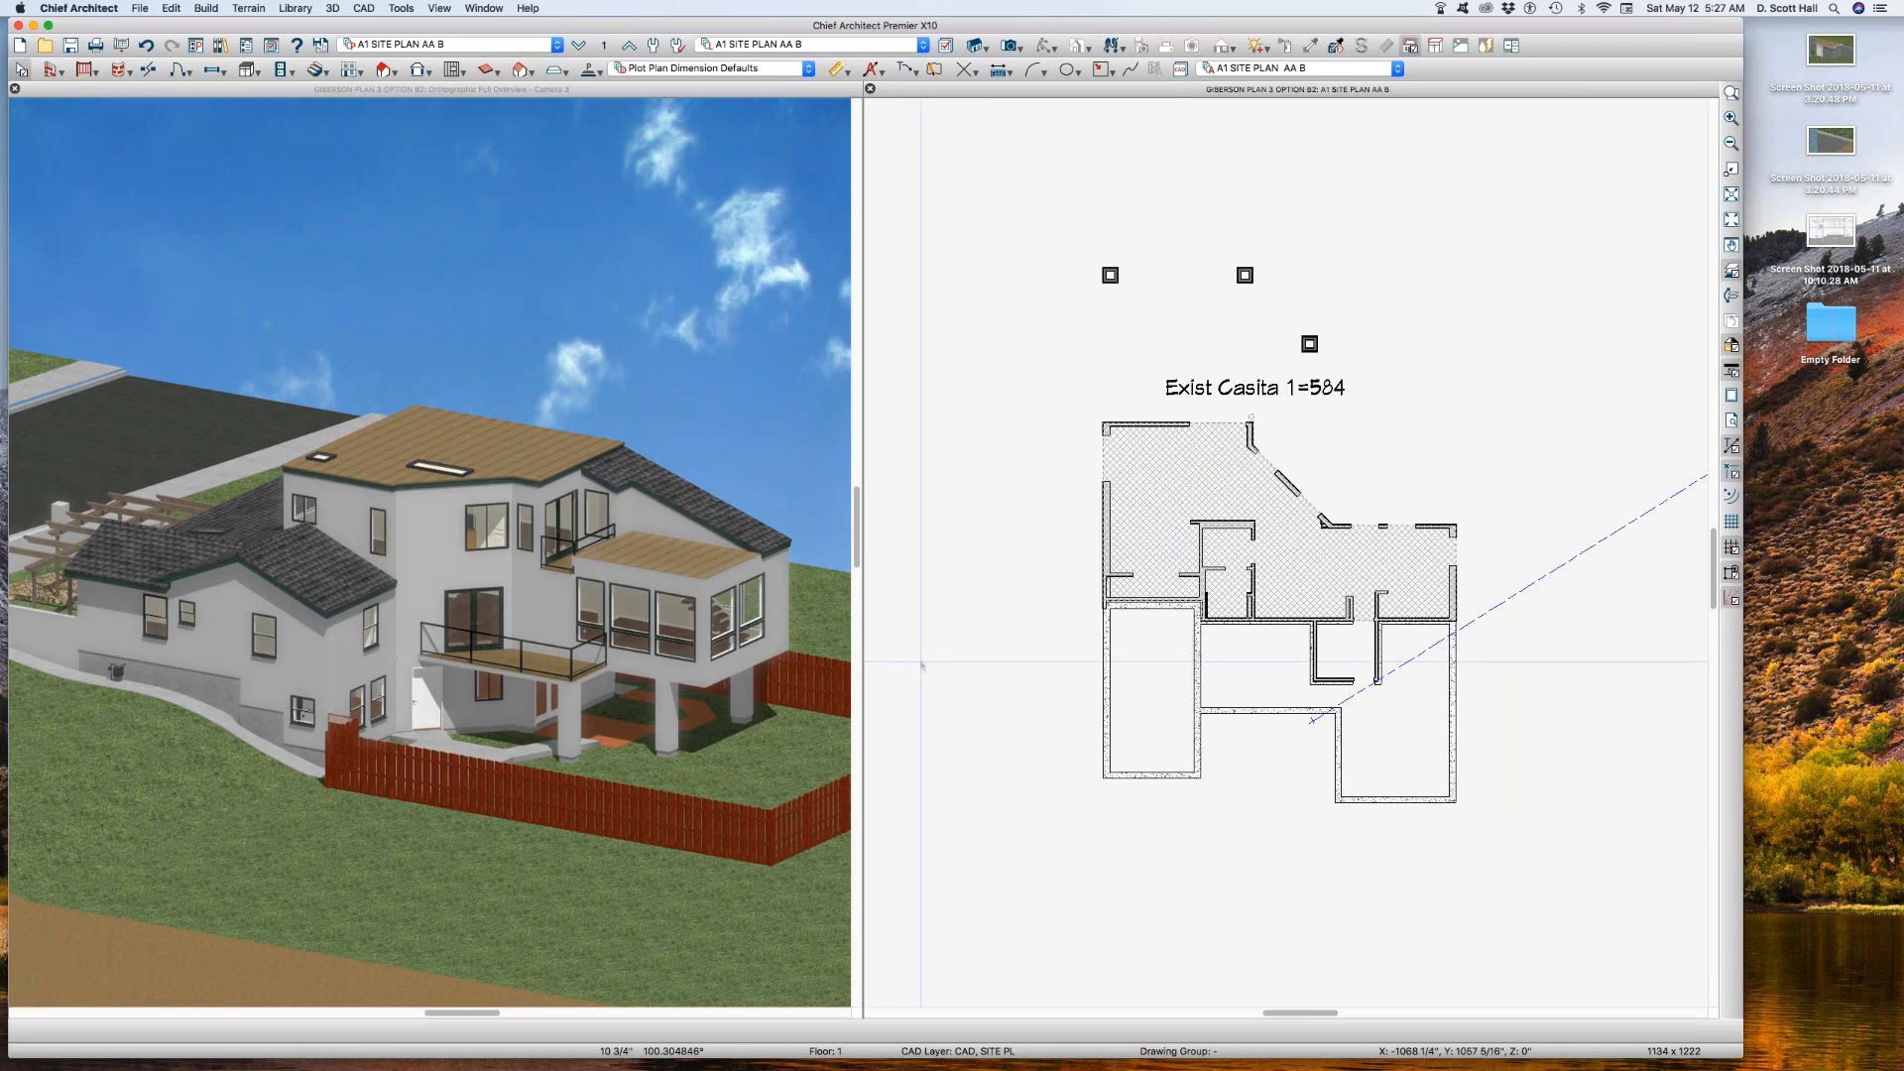
pyautogui.click(443, 8)
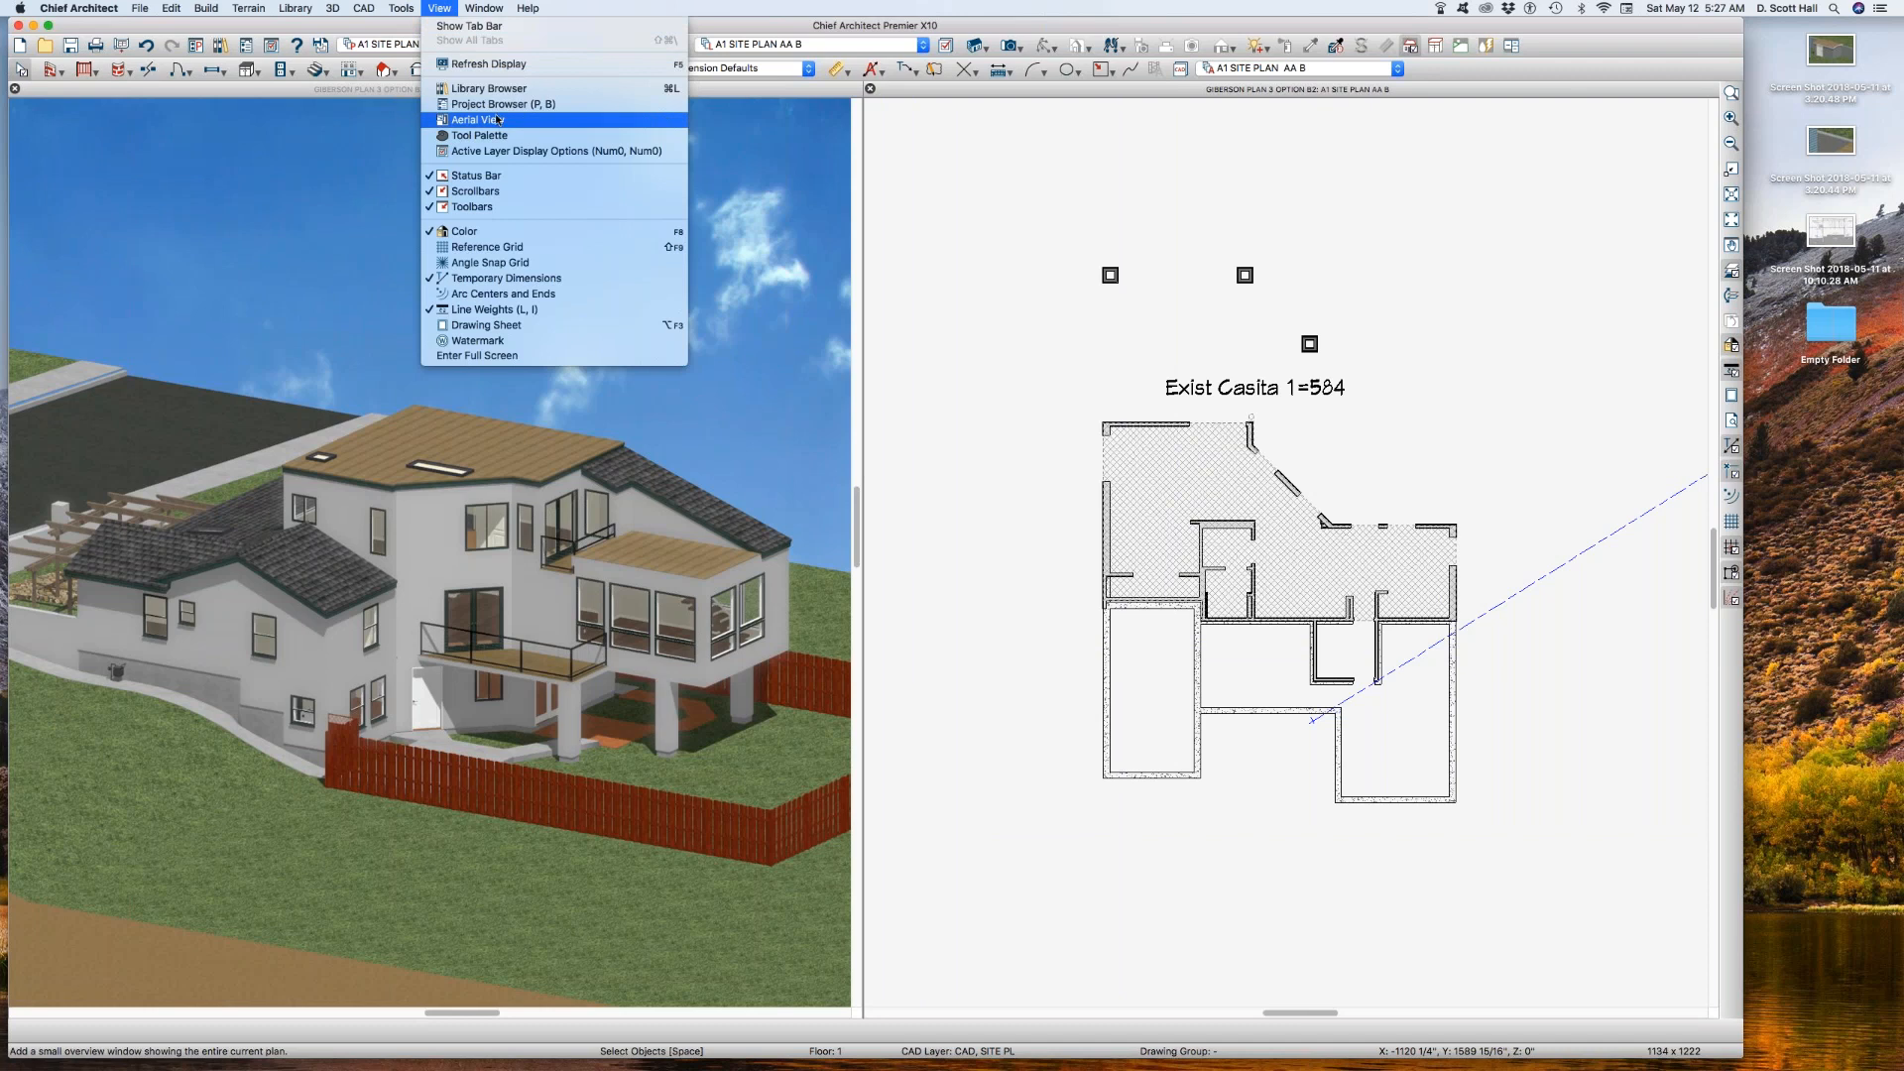
pyautogui.moveTo(400, 8)
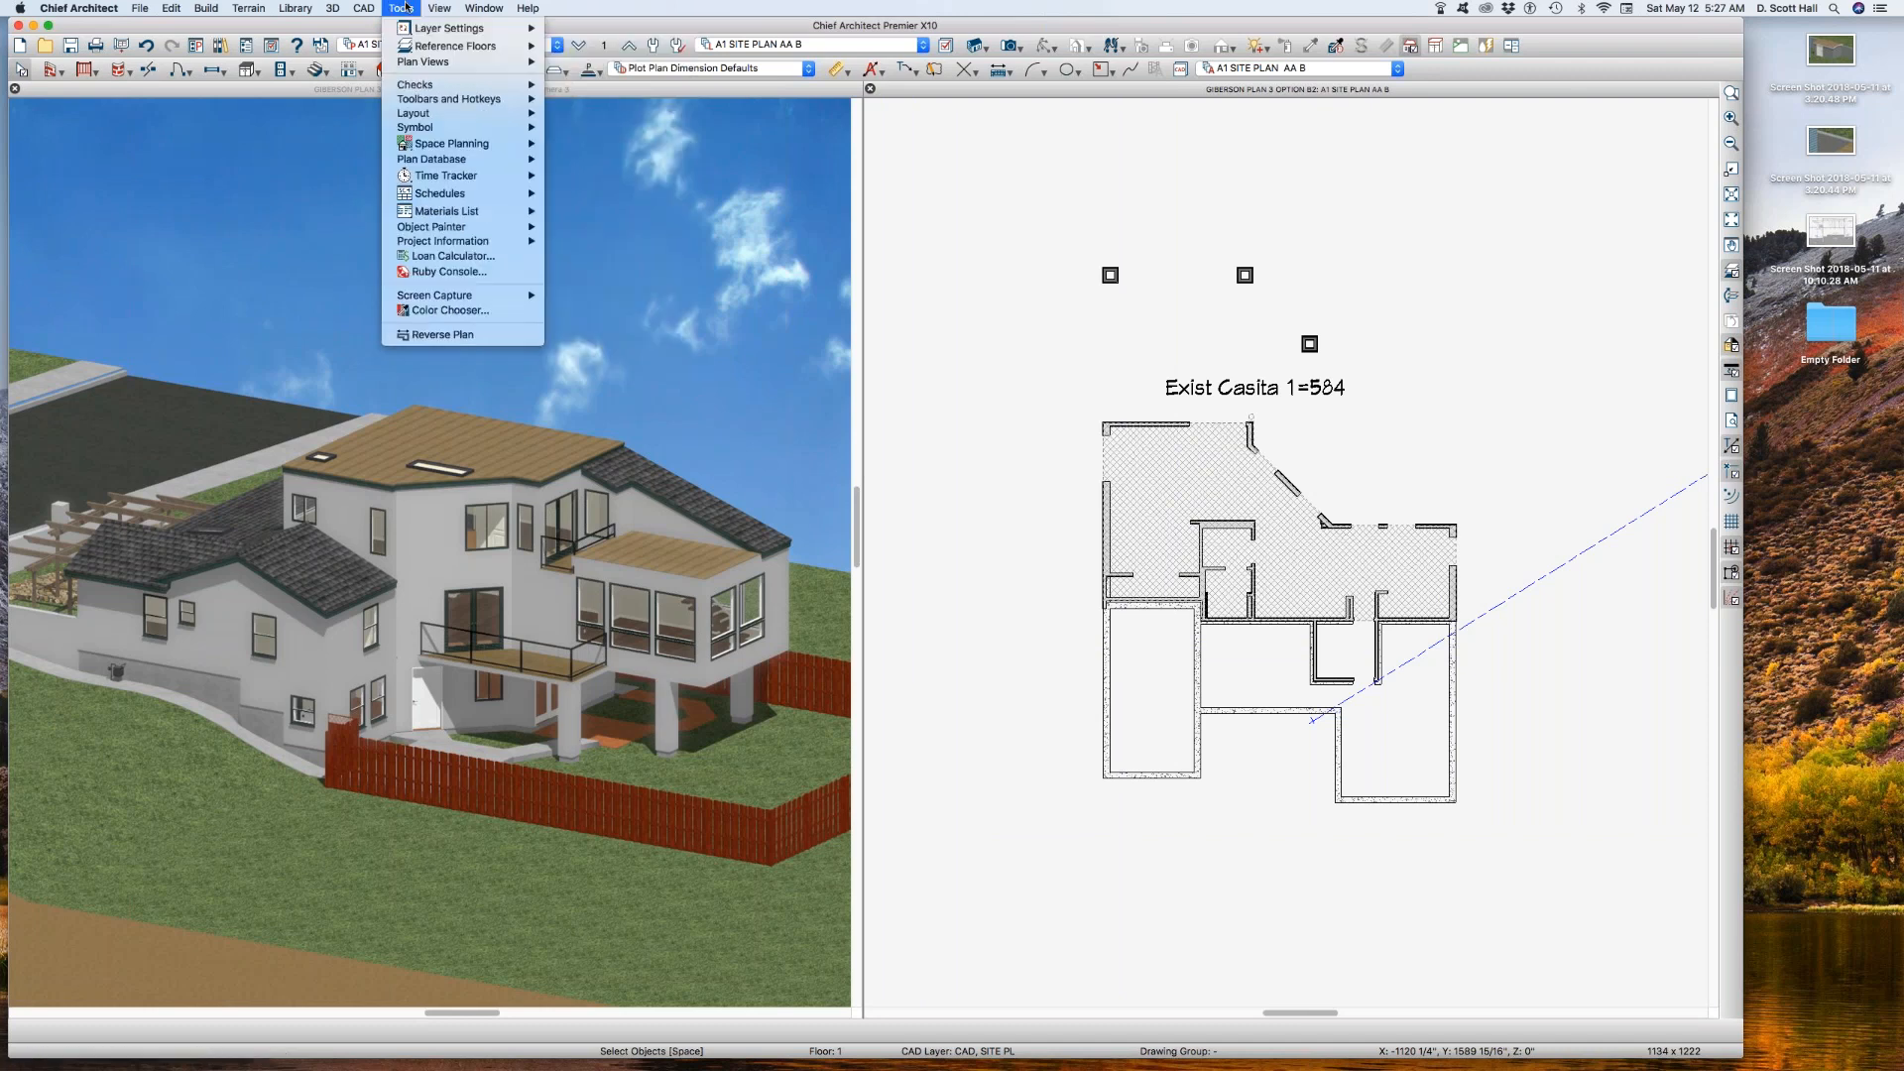
pyautogui.moveTo(437, 63)
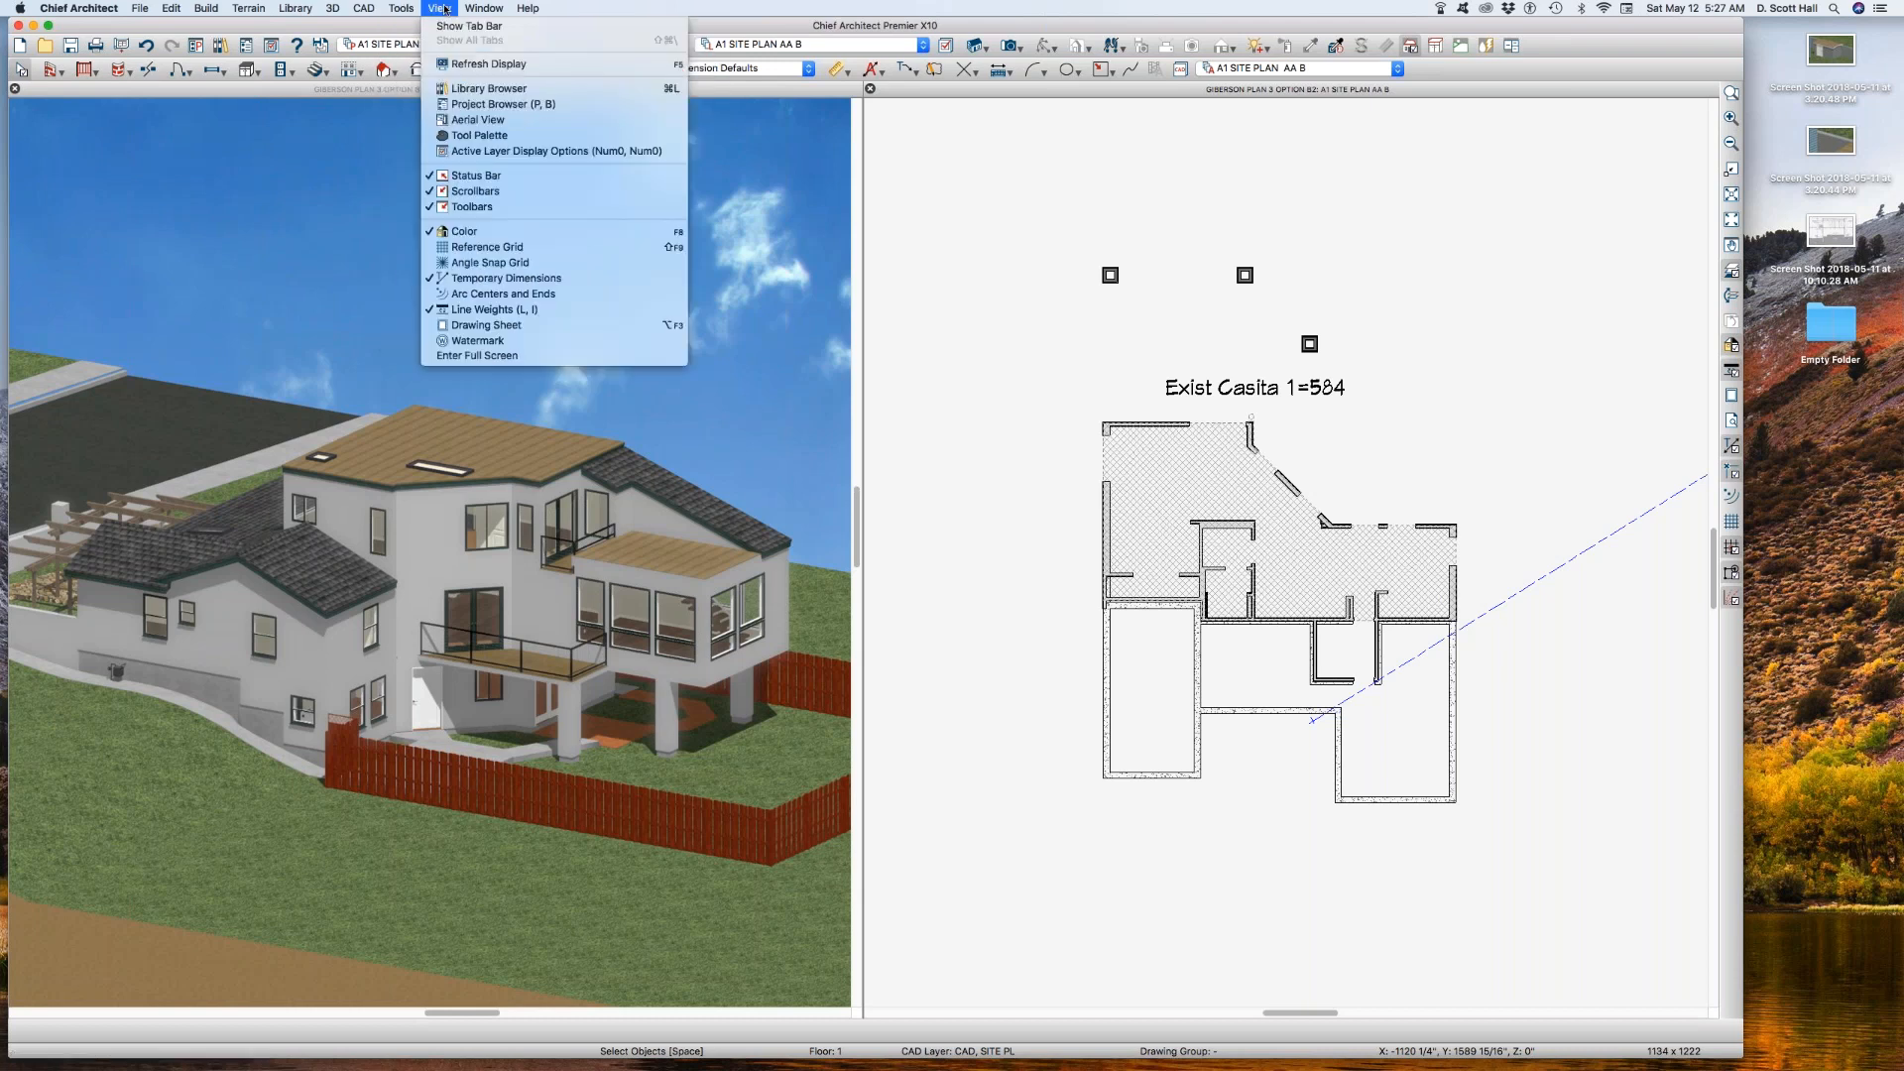
pyautogui.click(402, 9)
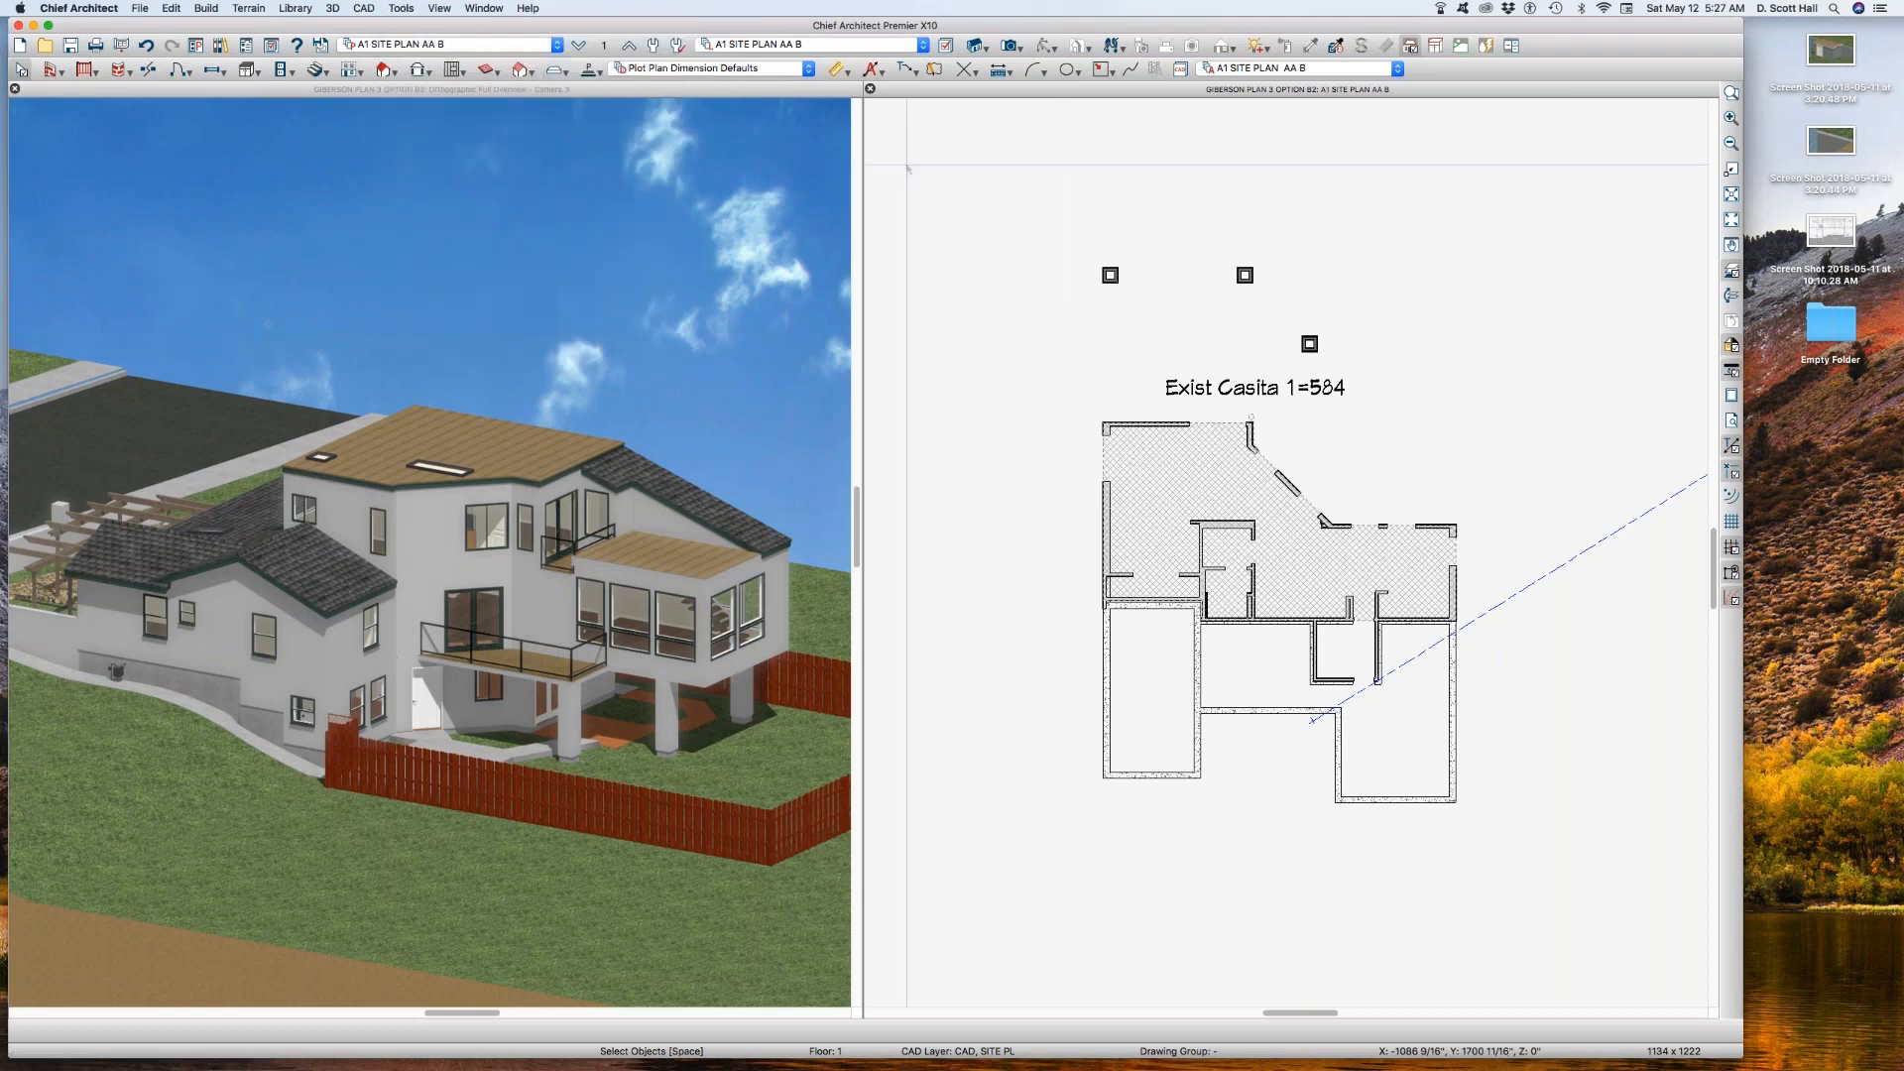
# Step: Switch to saved plan view A1 SITE PLAN, then examine its CAD, SITE layer settings and the layer of the small blue-outlined building polyline
pyautogui.click(470, 44)
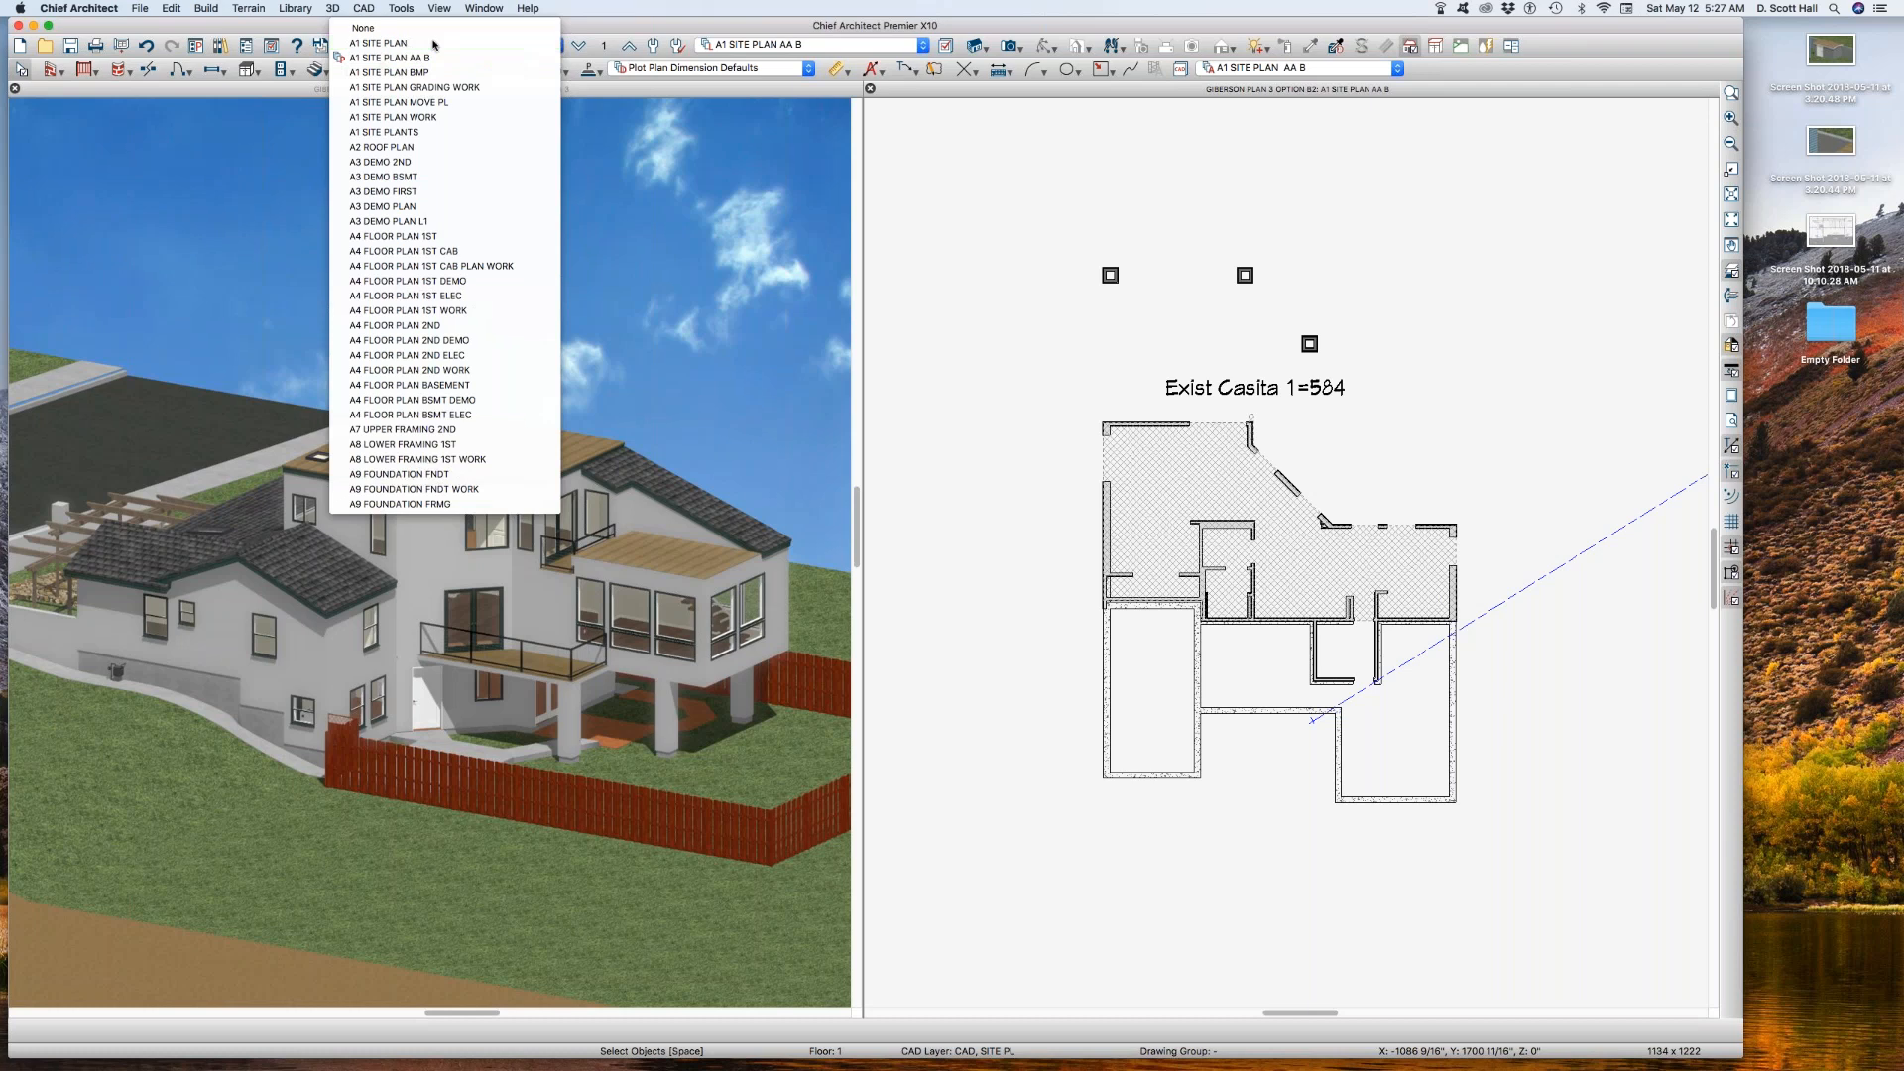
pyautogui.click(470, 42)
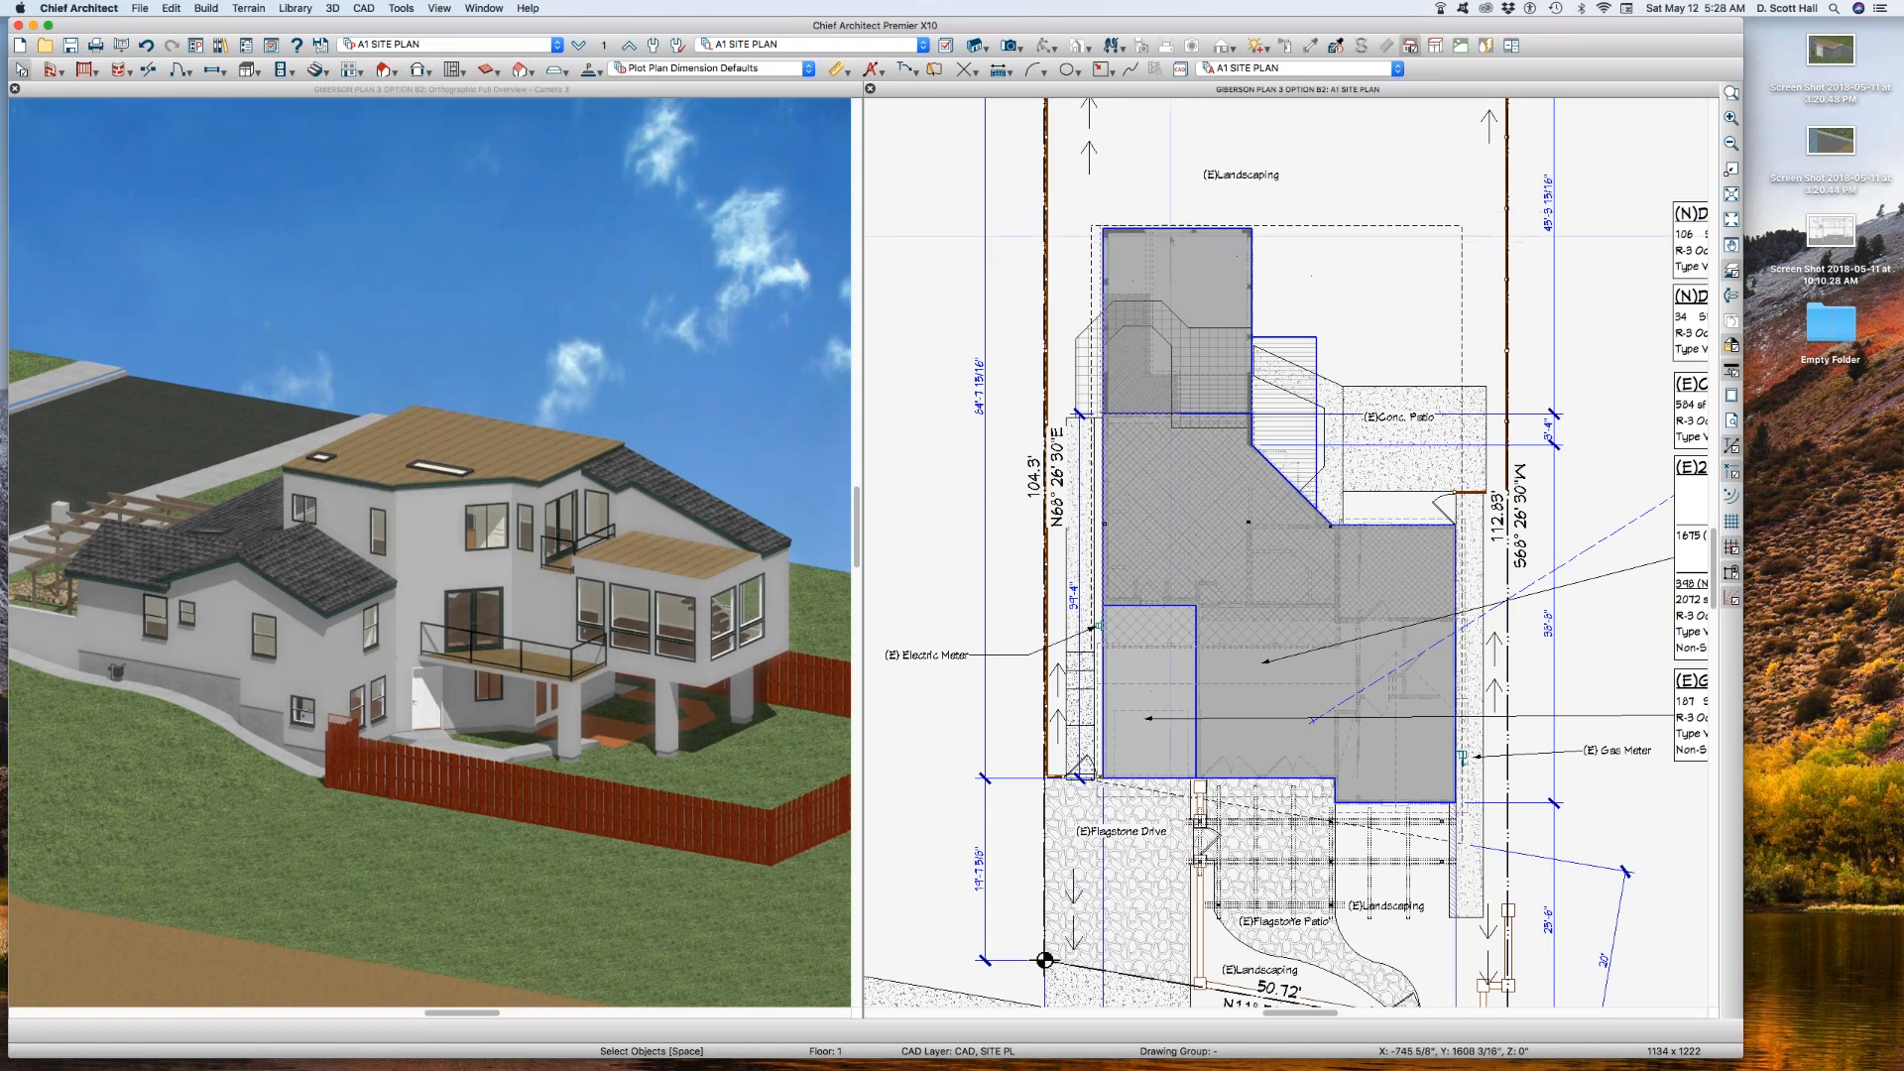
pyautogui.press('l')
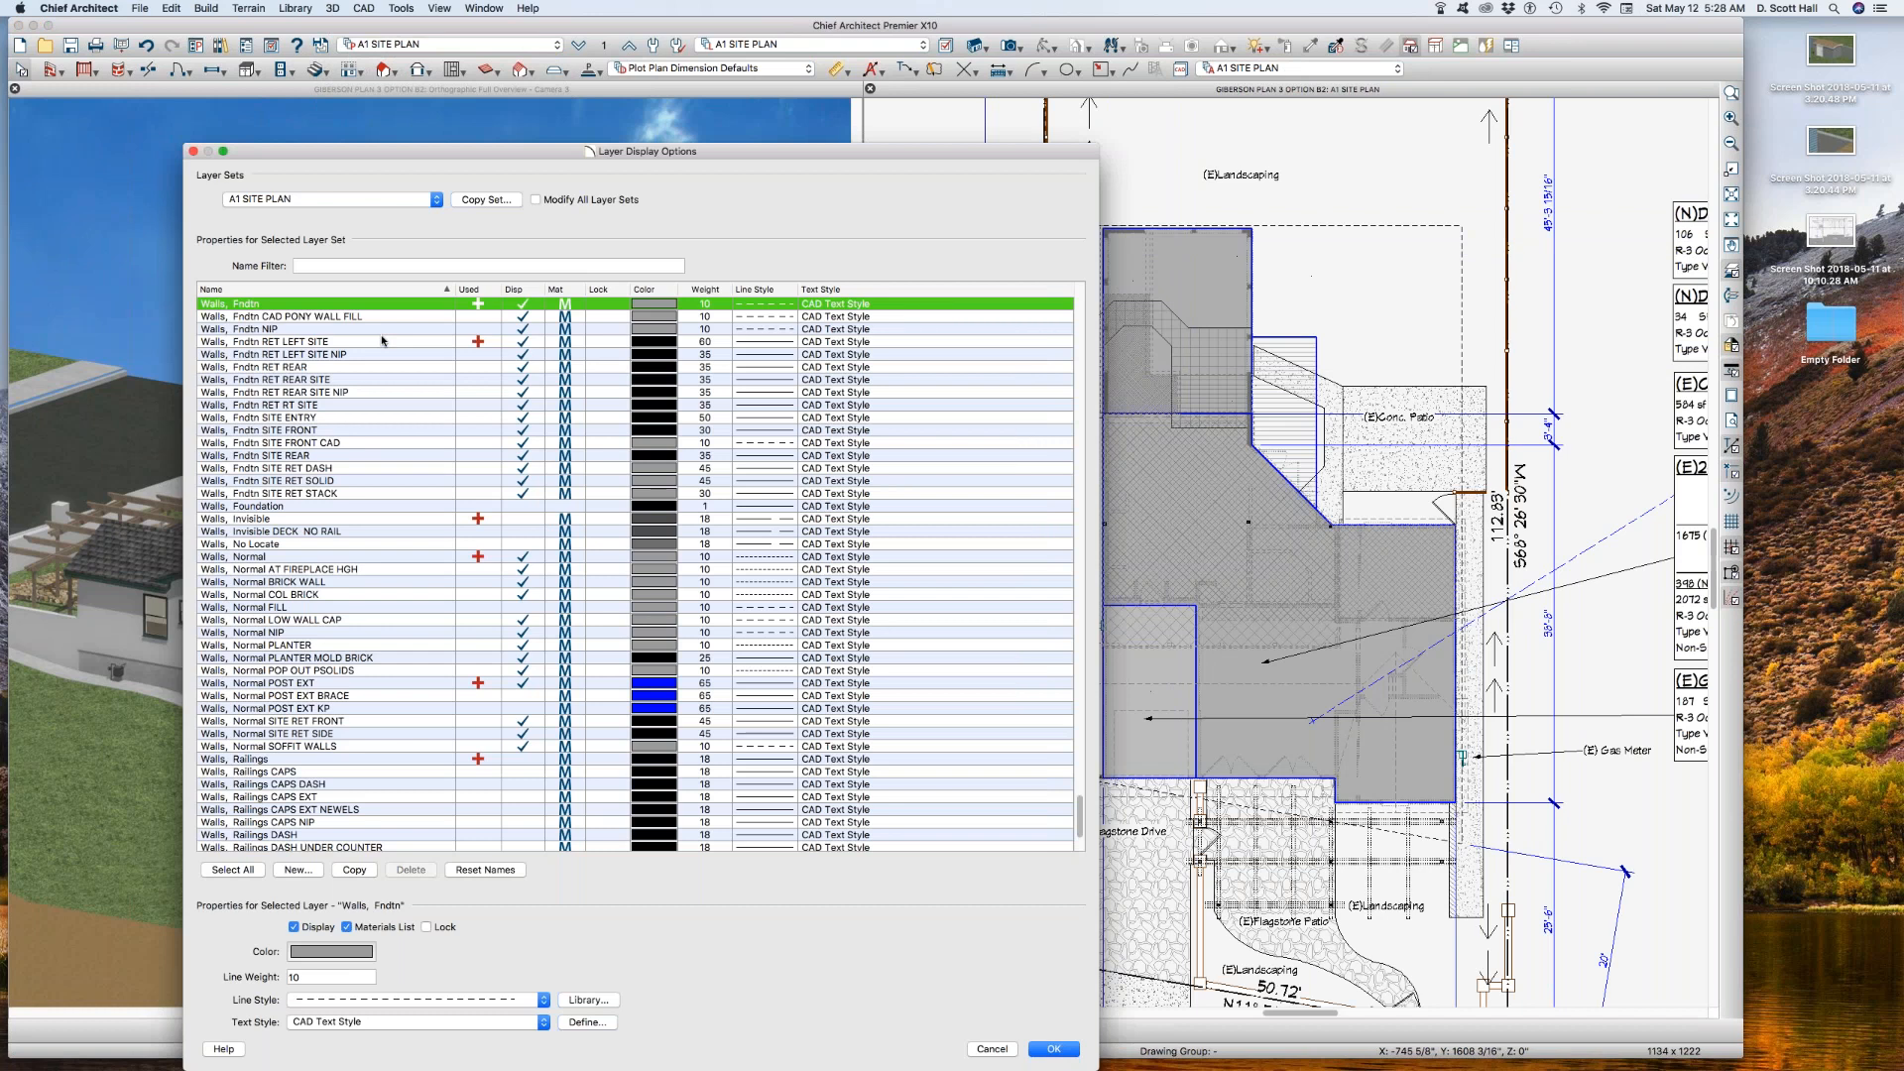
pyautogui.write('cad')
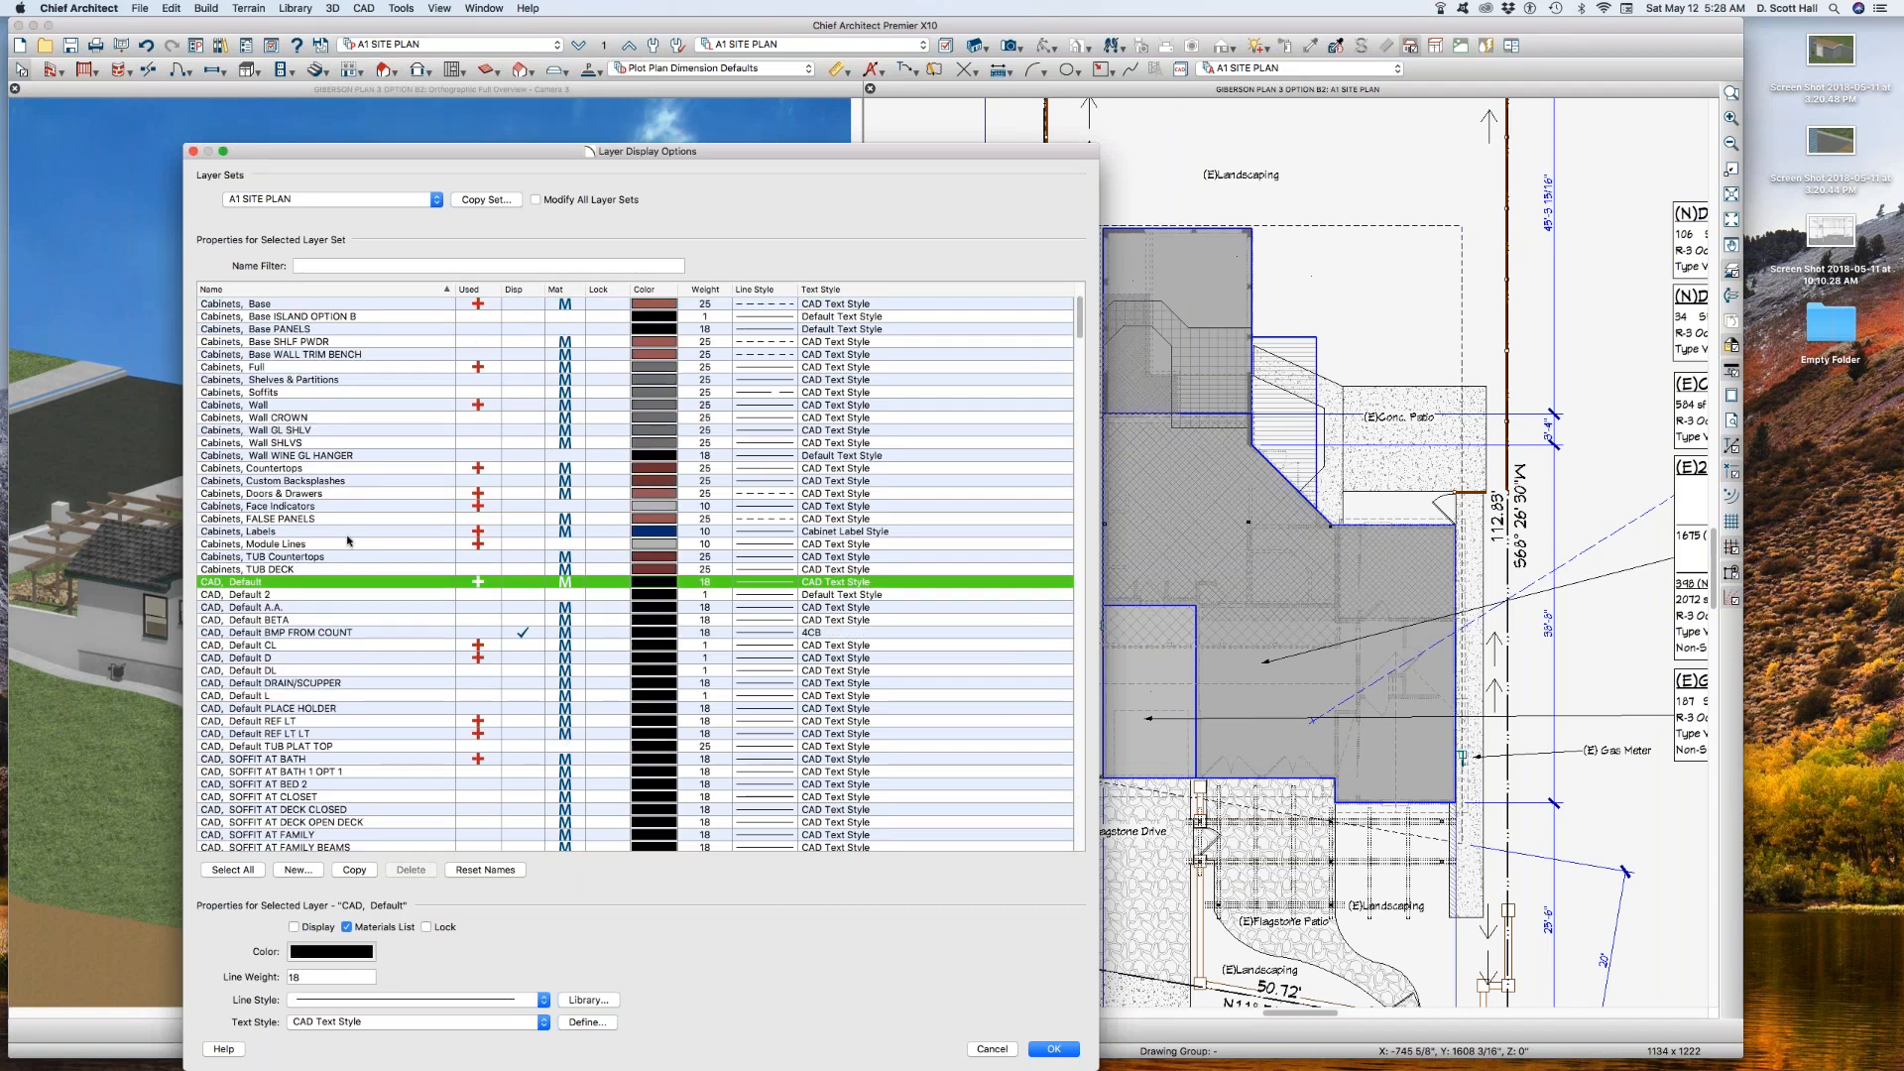
pyautogui.scroll(-10, 312, 599)
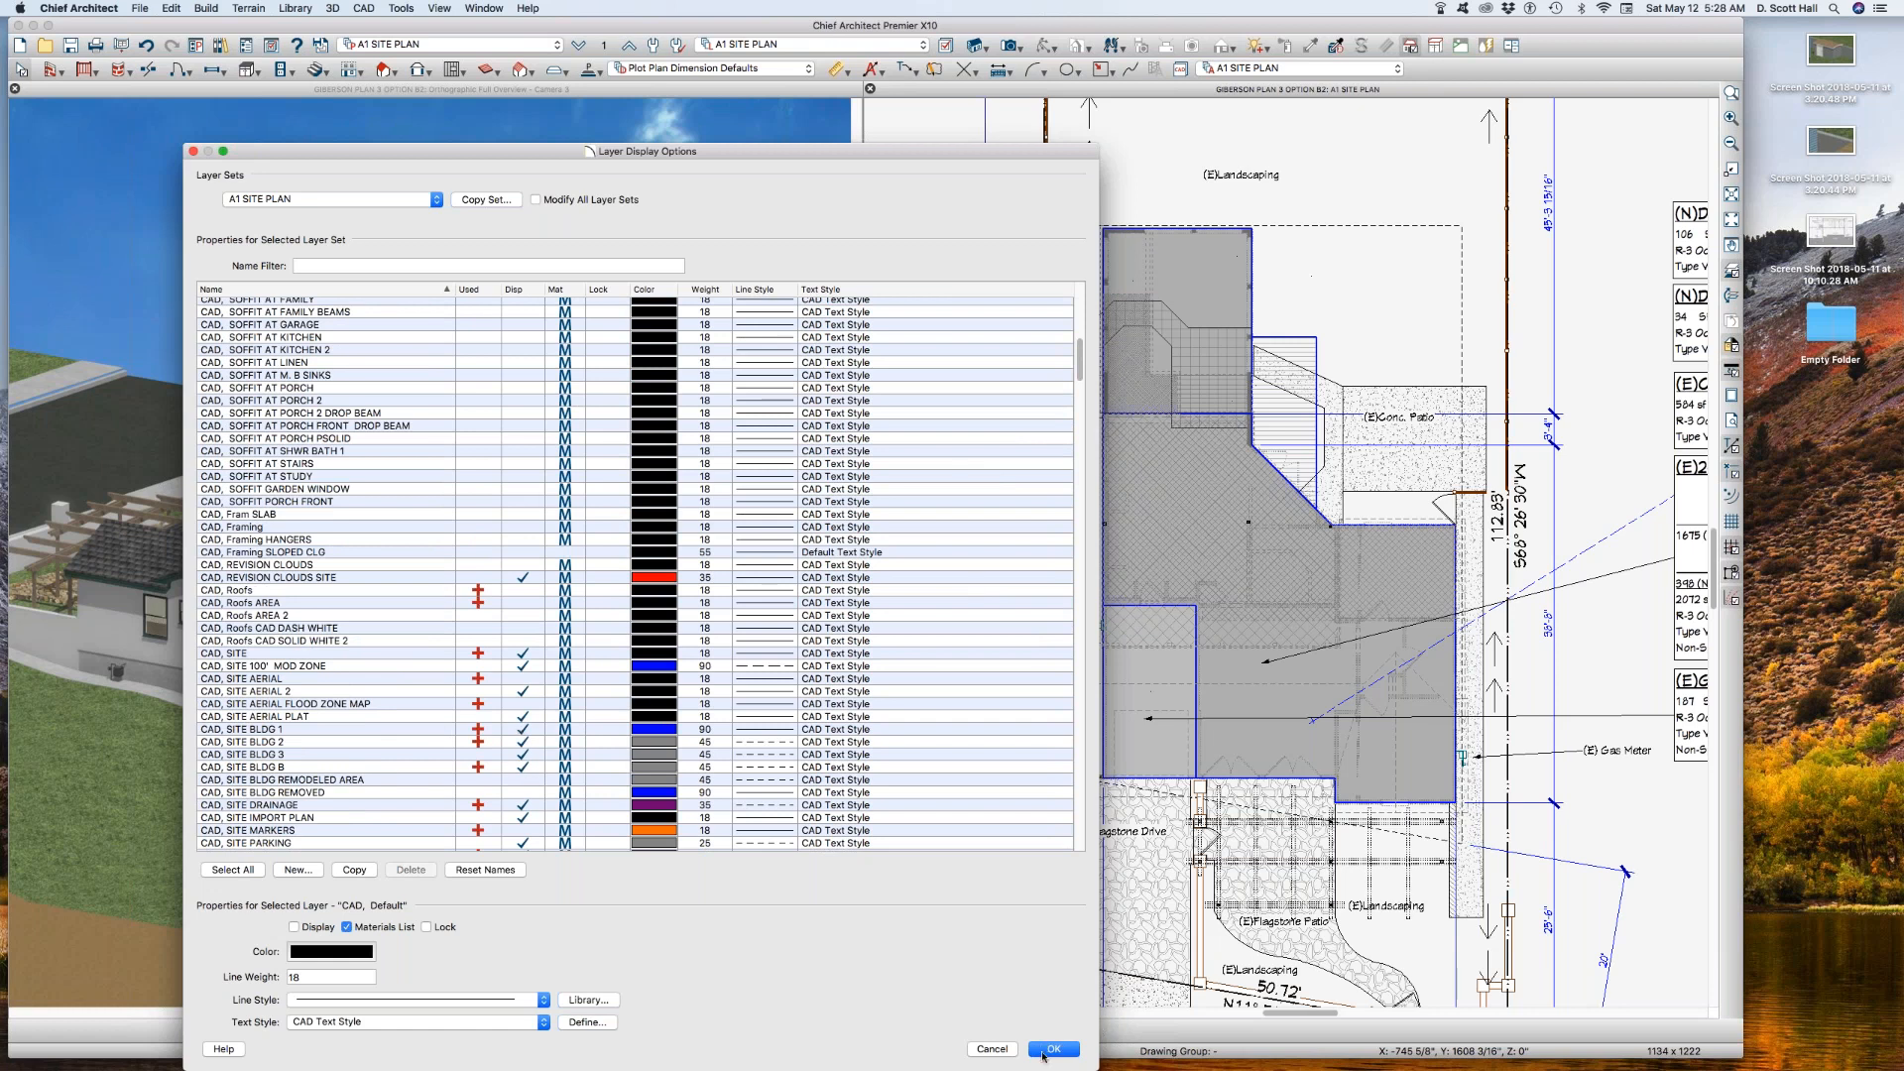
pyautogui.click(1051, 1049)
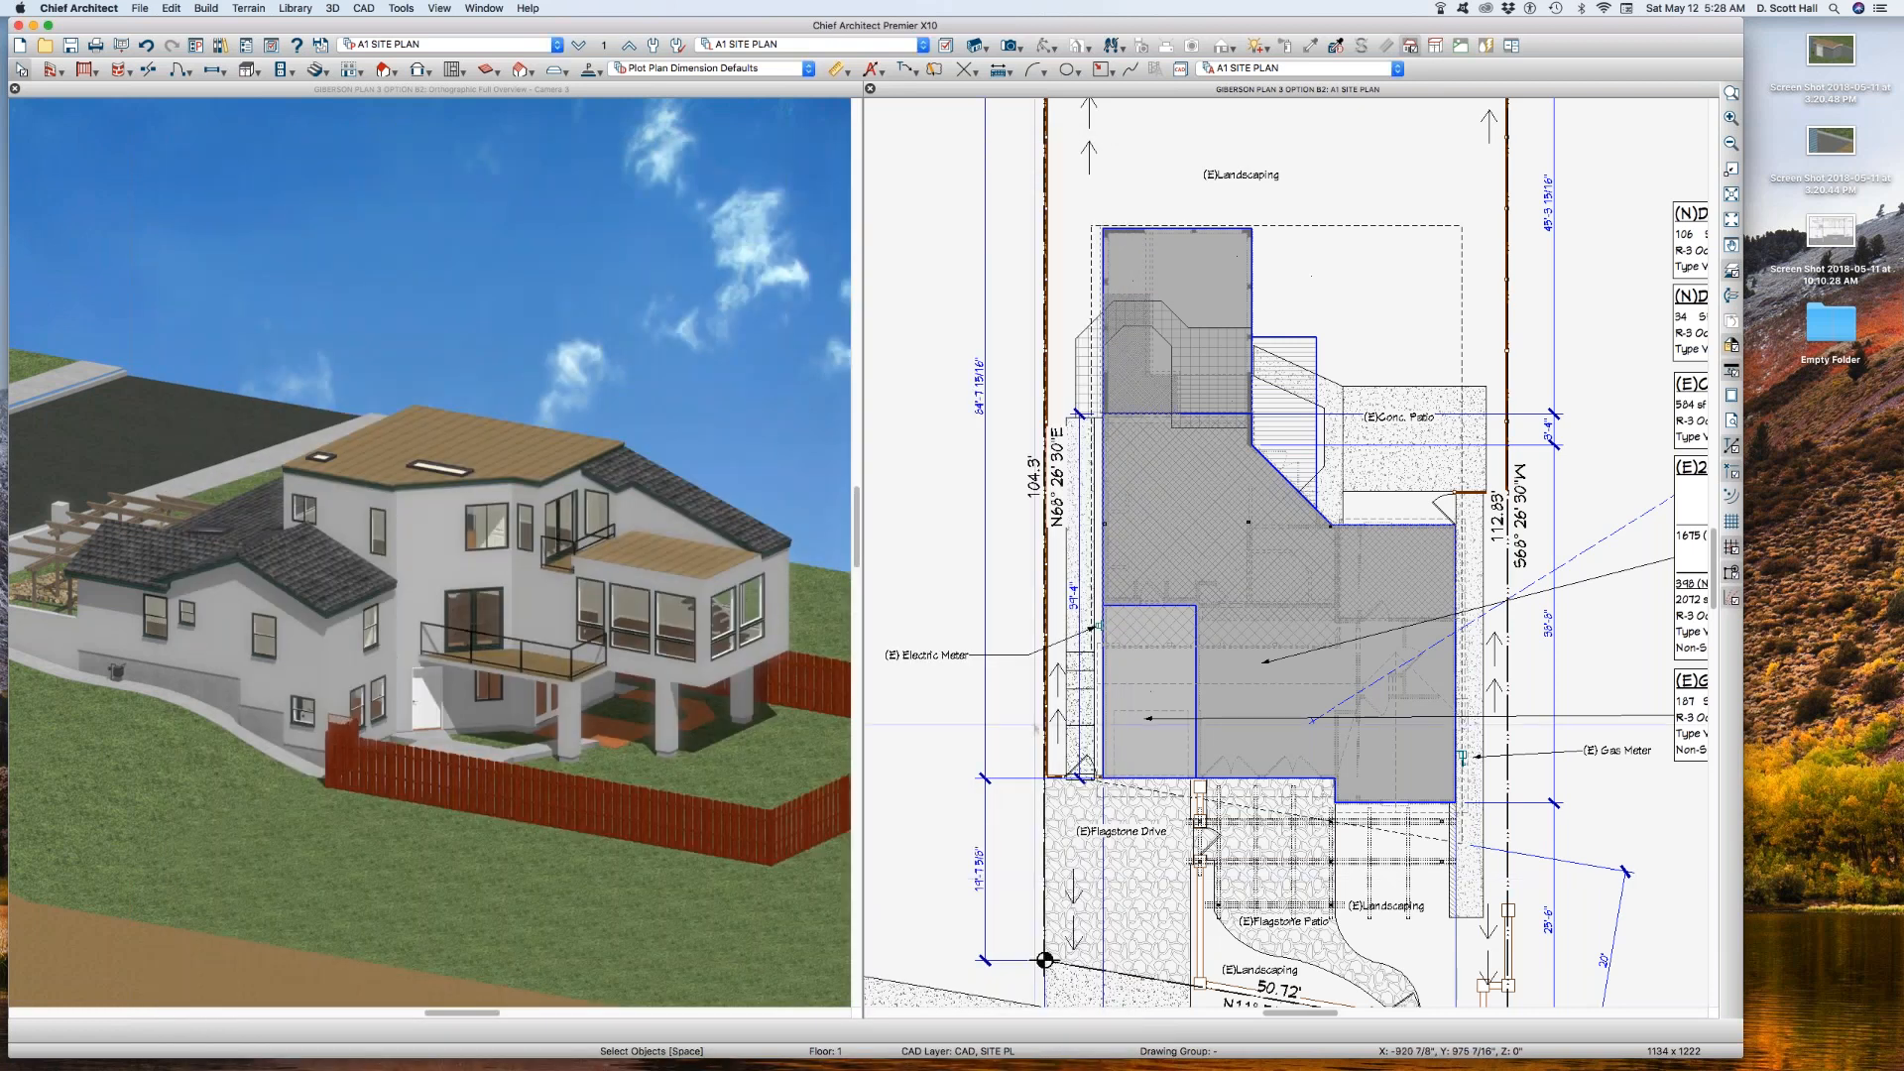
pyautogui.click(1151, 666)
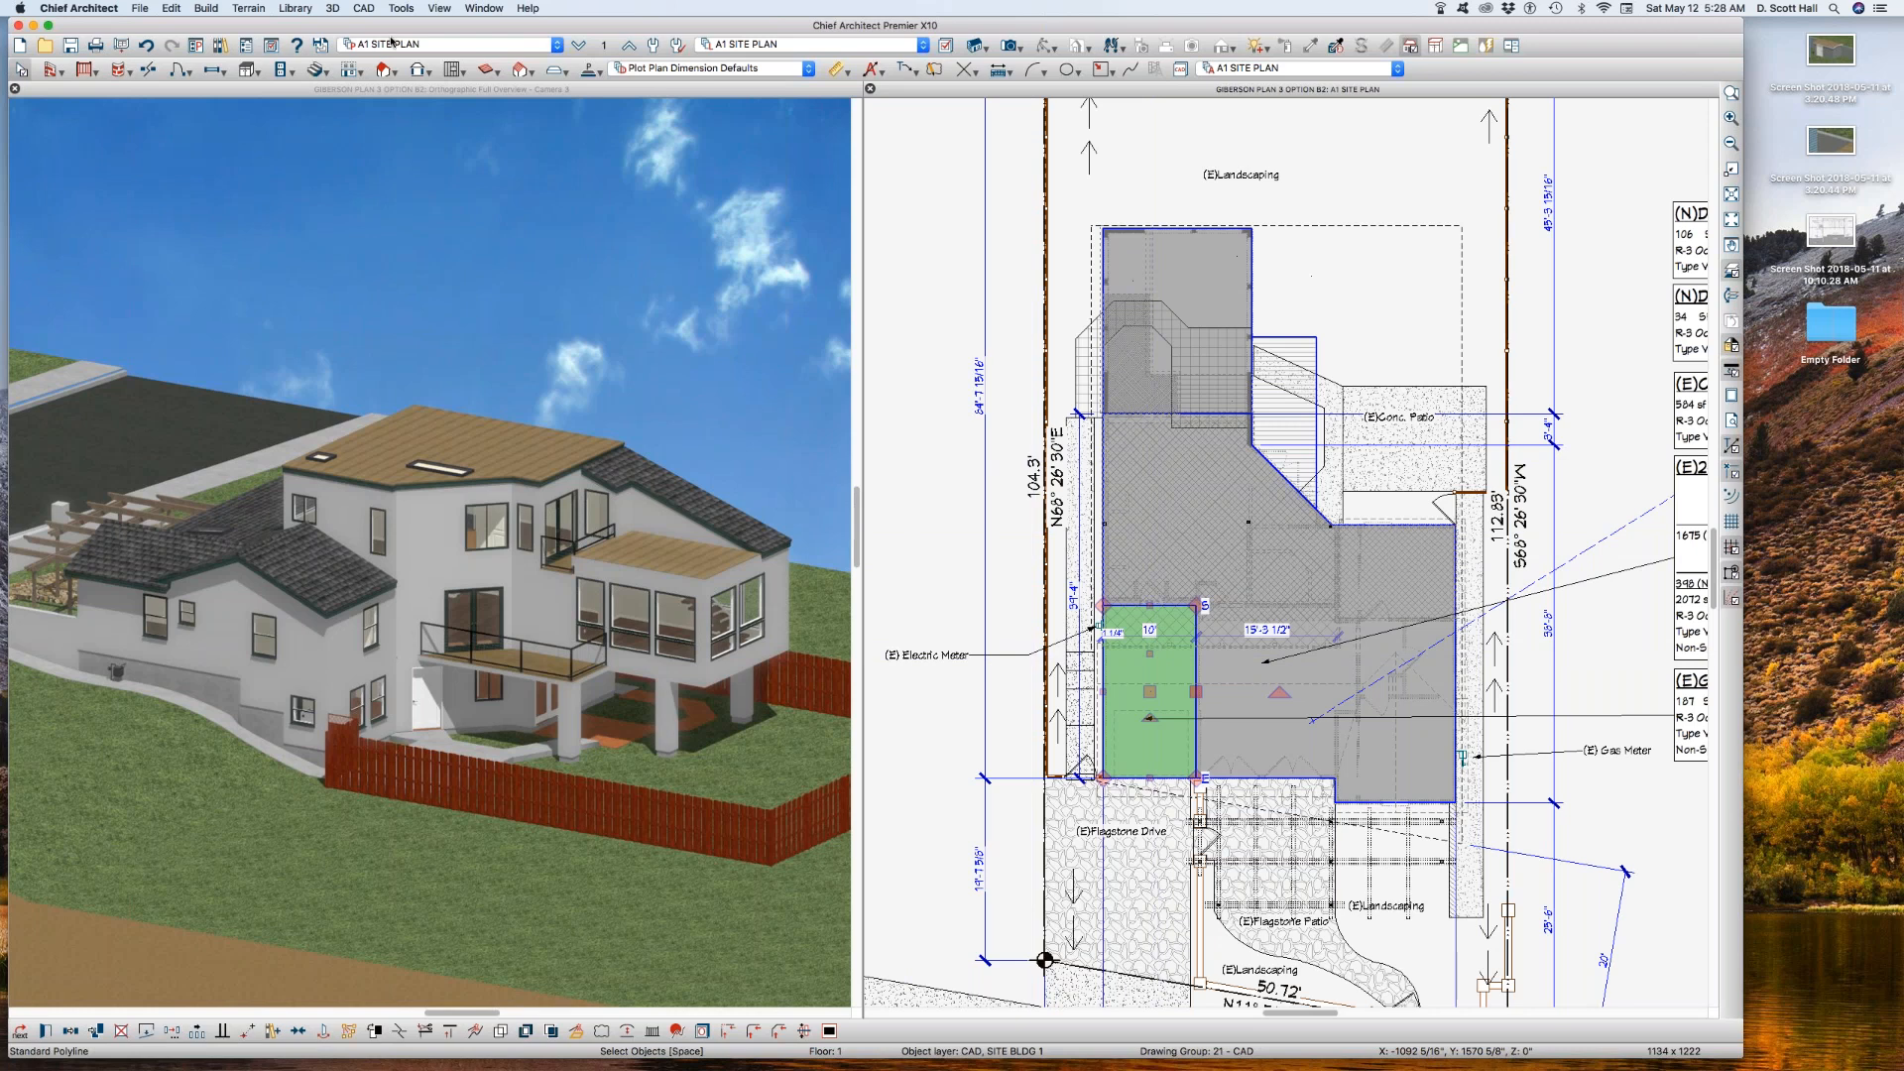
# Step: Return to saved plan view A1 SITE PLAN AA B with the hatched casita and its reference walls framed closely
pyautogui.click(451, 44)
pyautogui.click(449, 63)
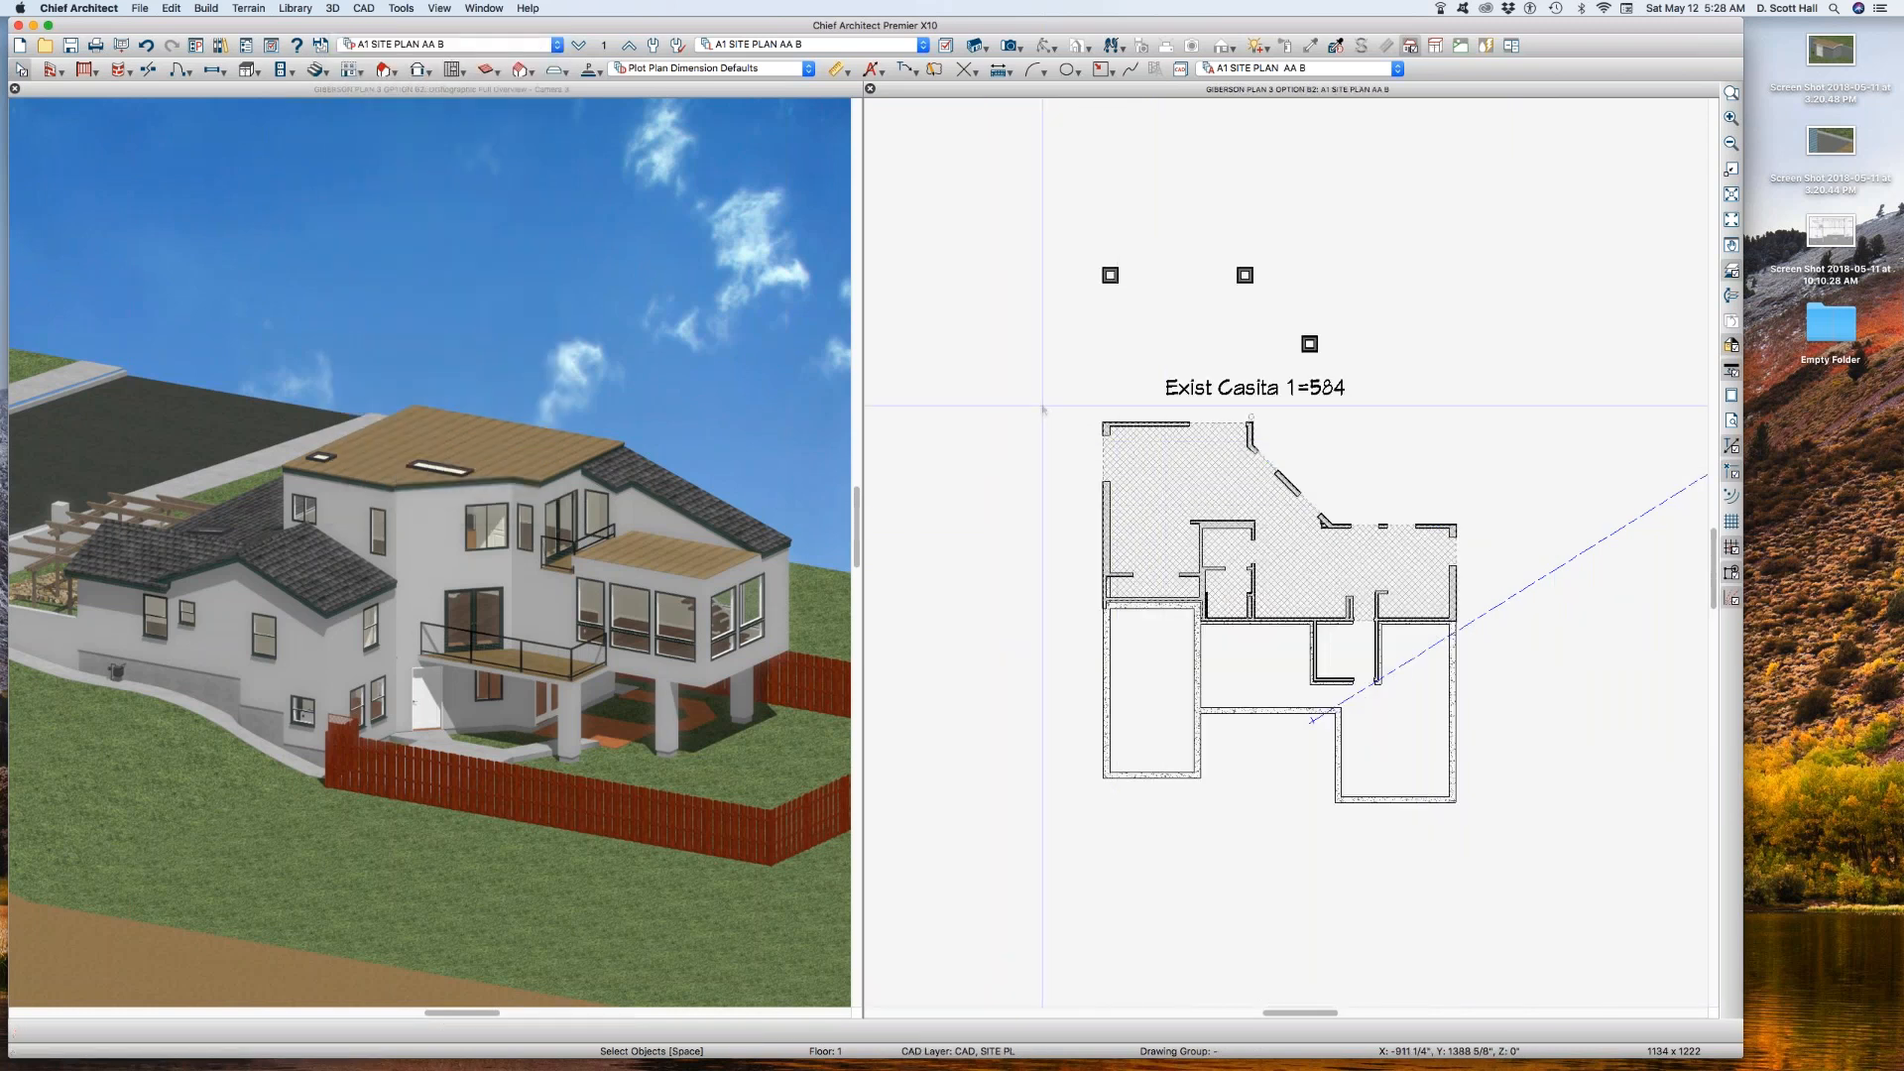
pyautogui.moveTo(1008, 149); pyautogui.dragTo(1643, 681)
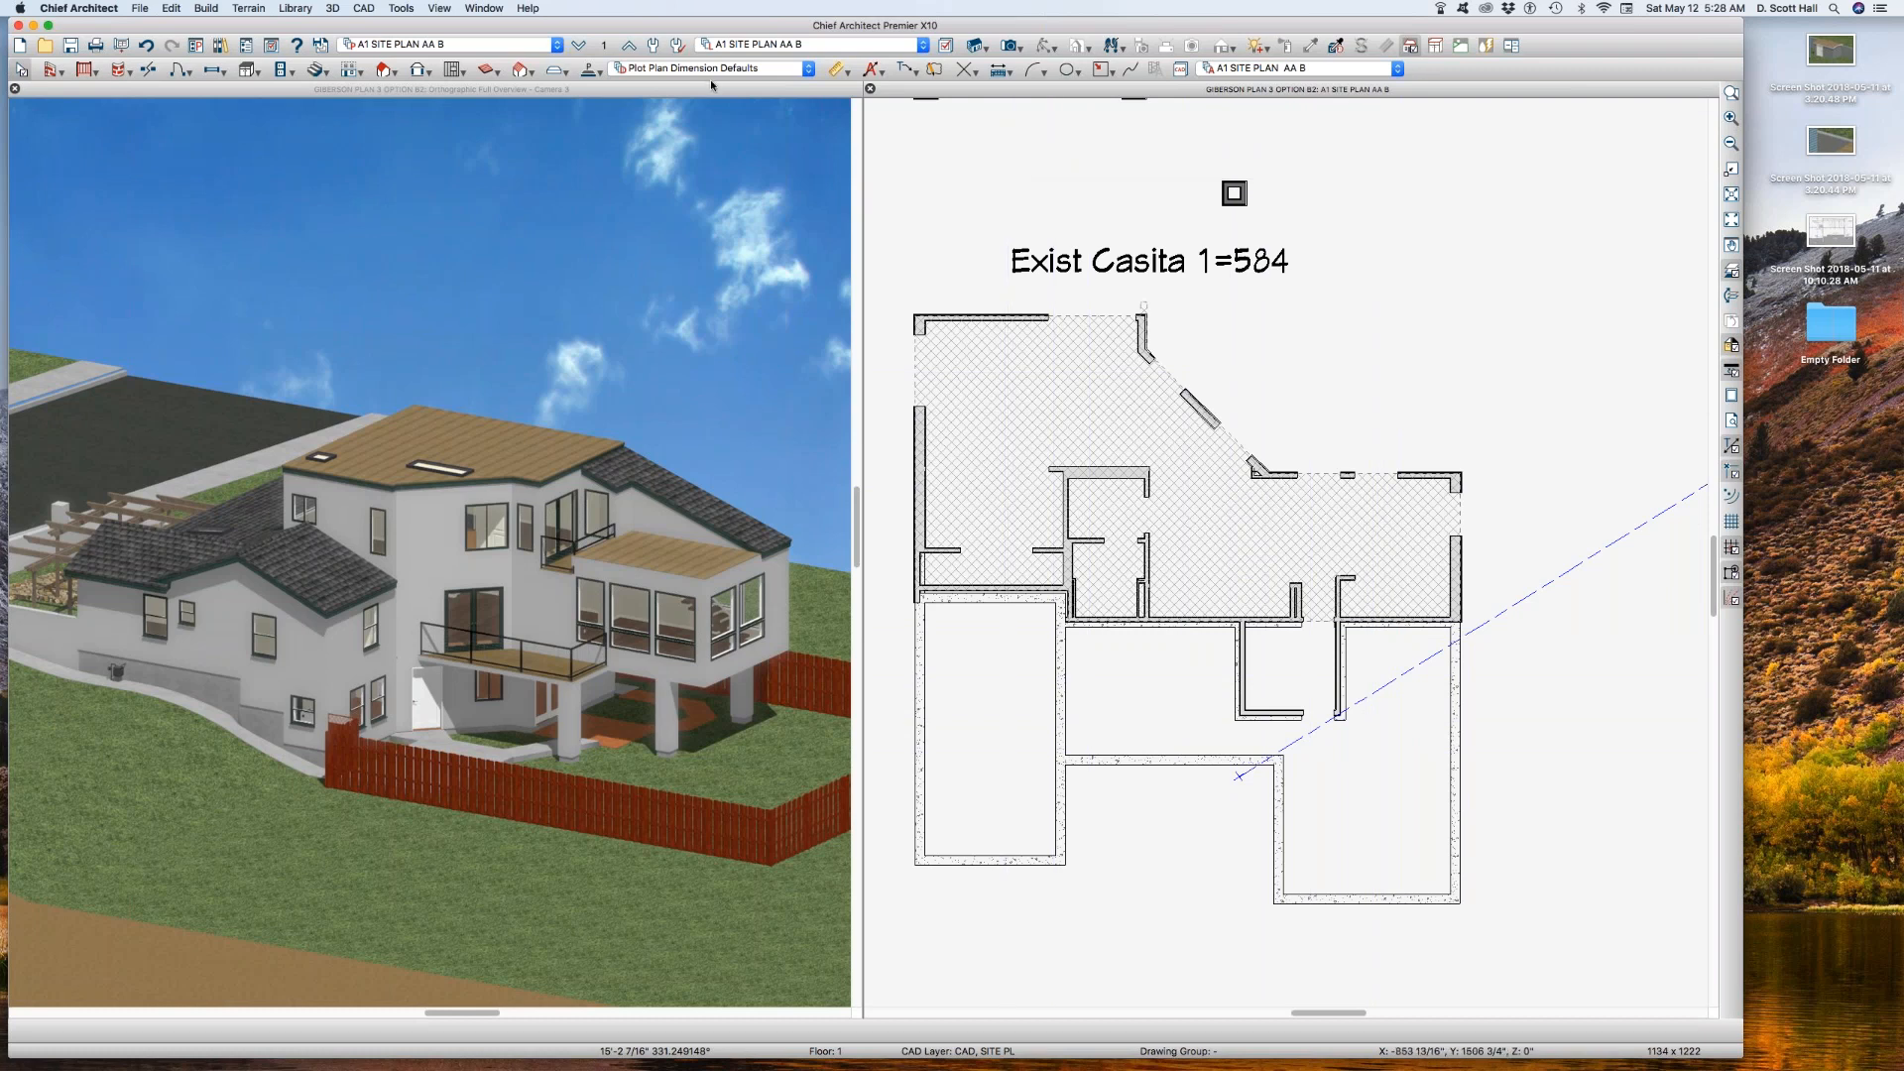
# Step: Open the recently used BROCHURE 1 layout file
pyautogui.click(819, 173)
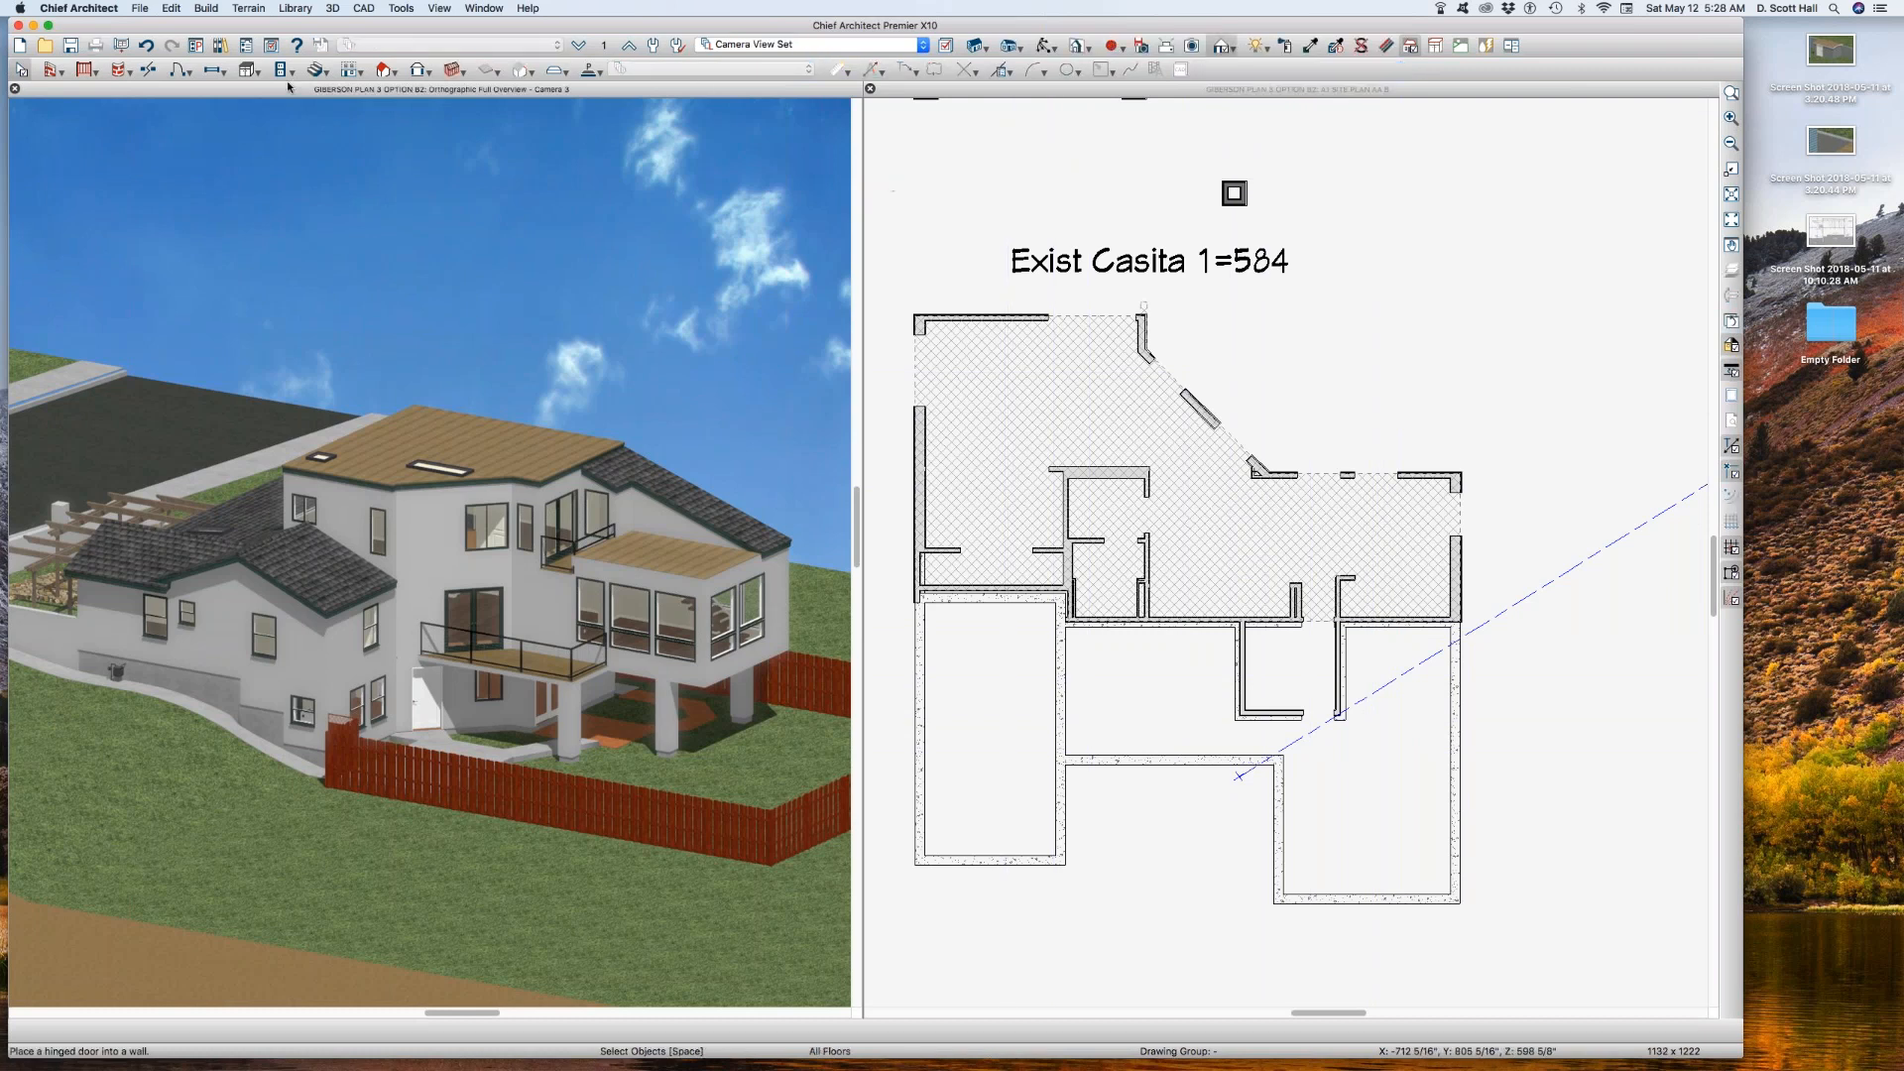
pyautogui.click(134, 8)
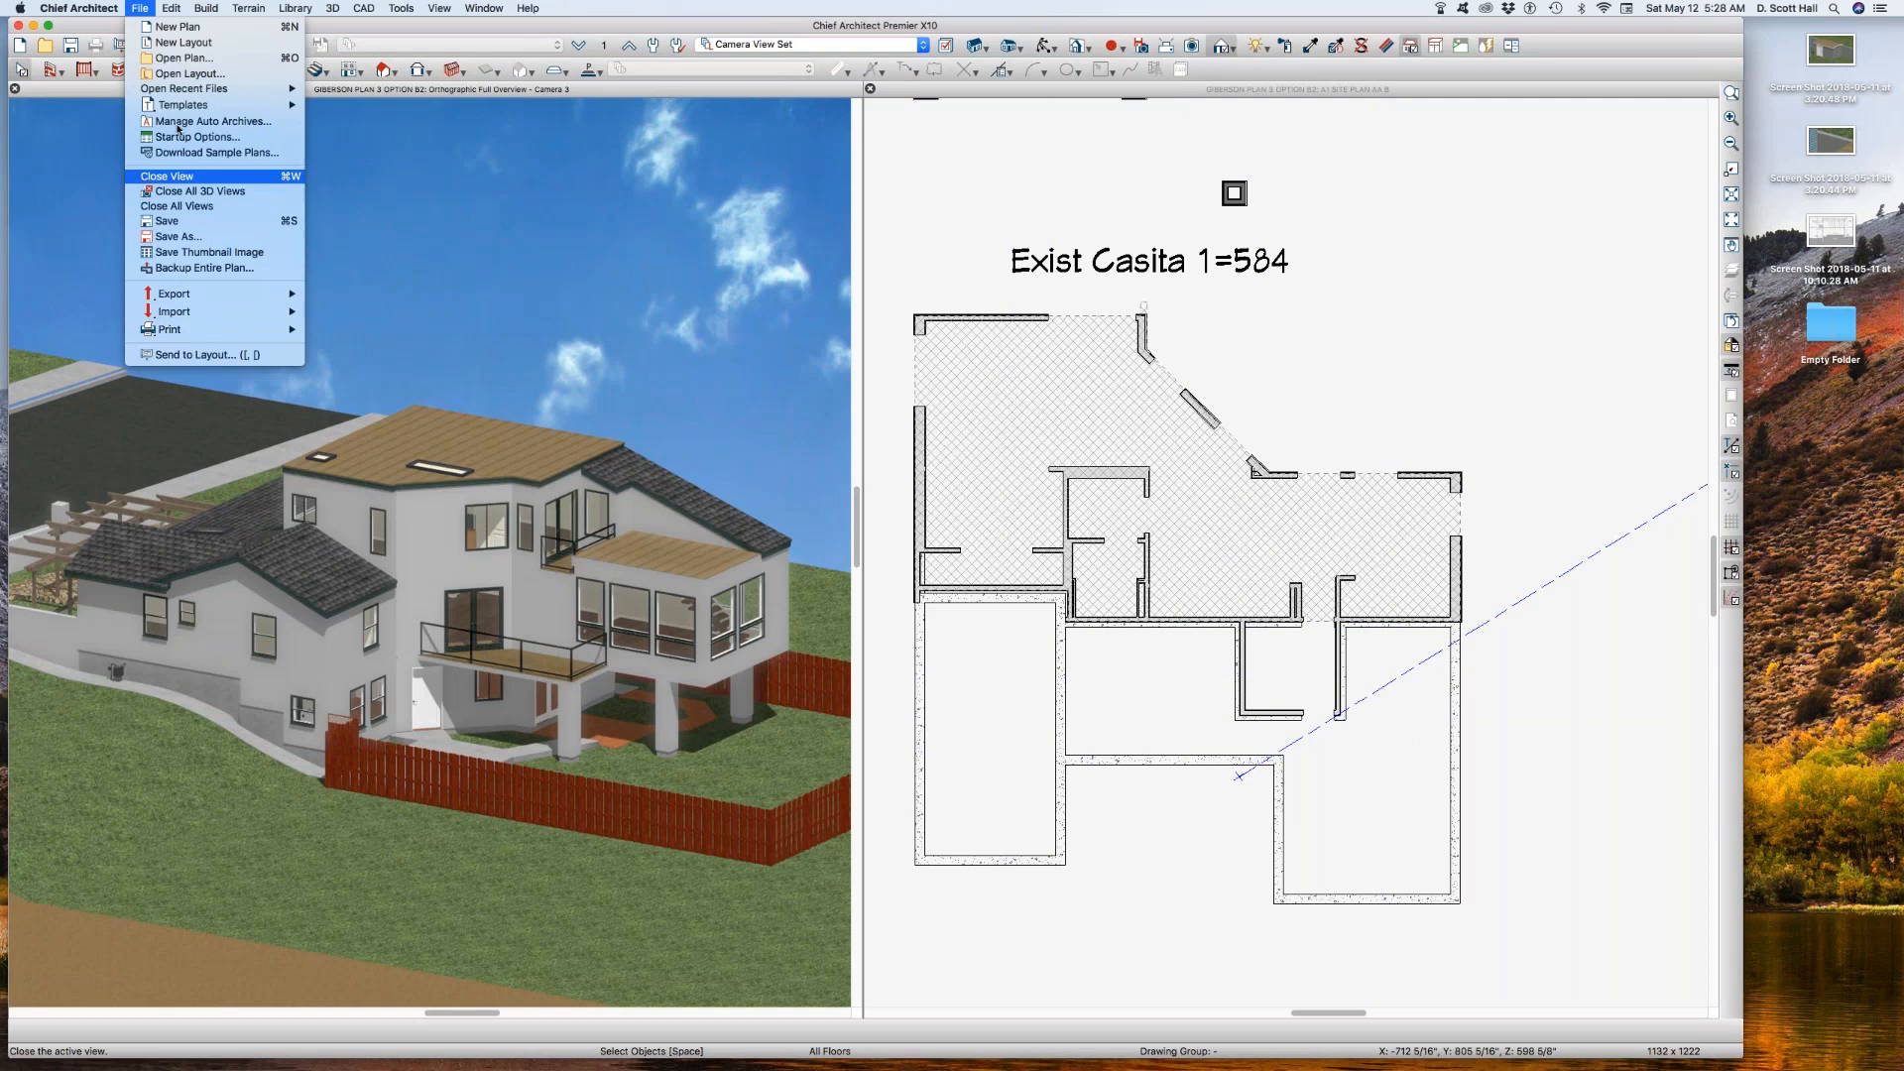
pyautogui.moveTo(201, 88)
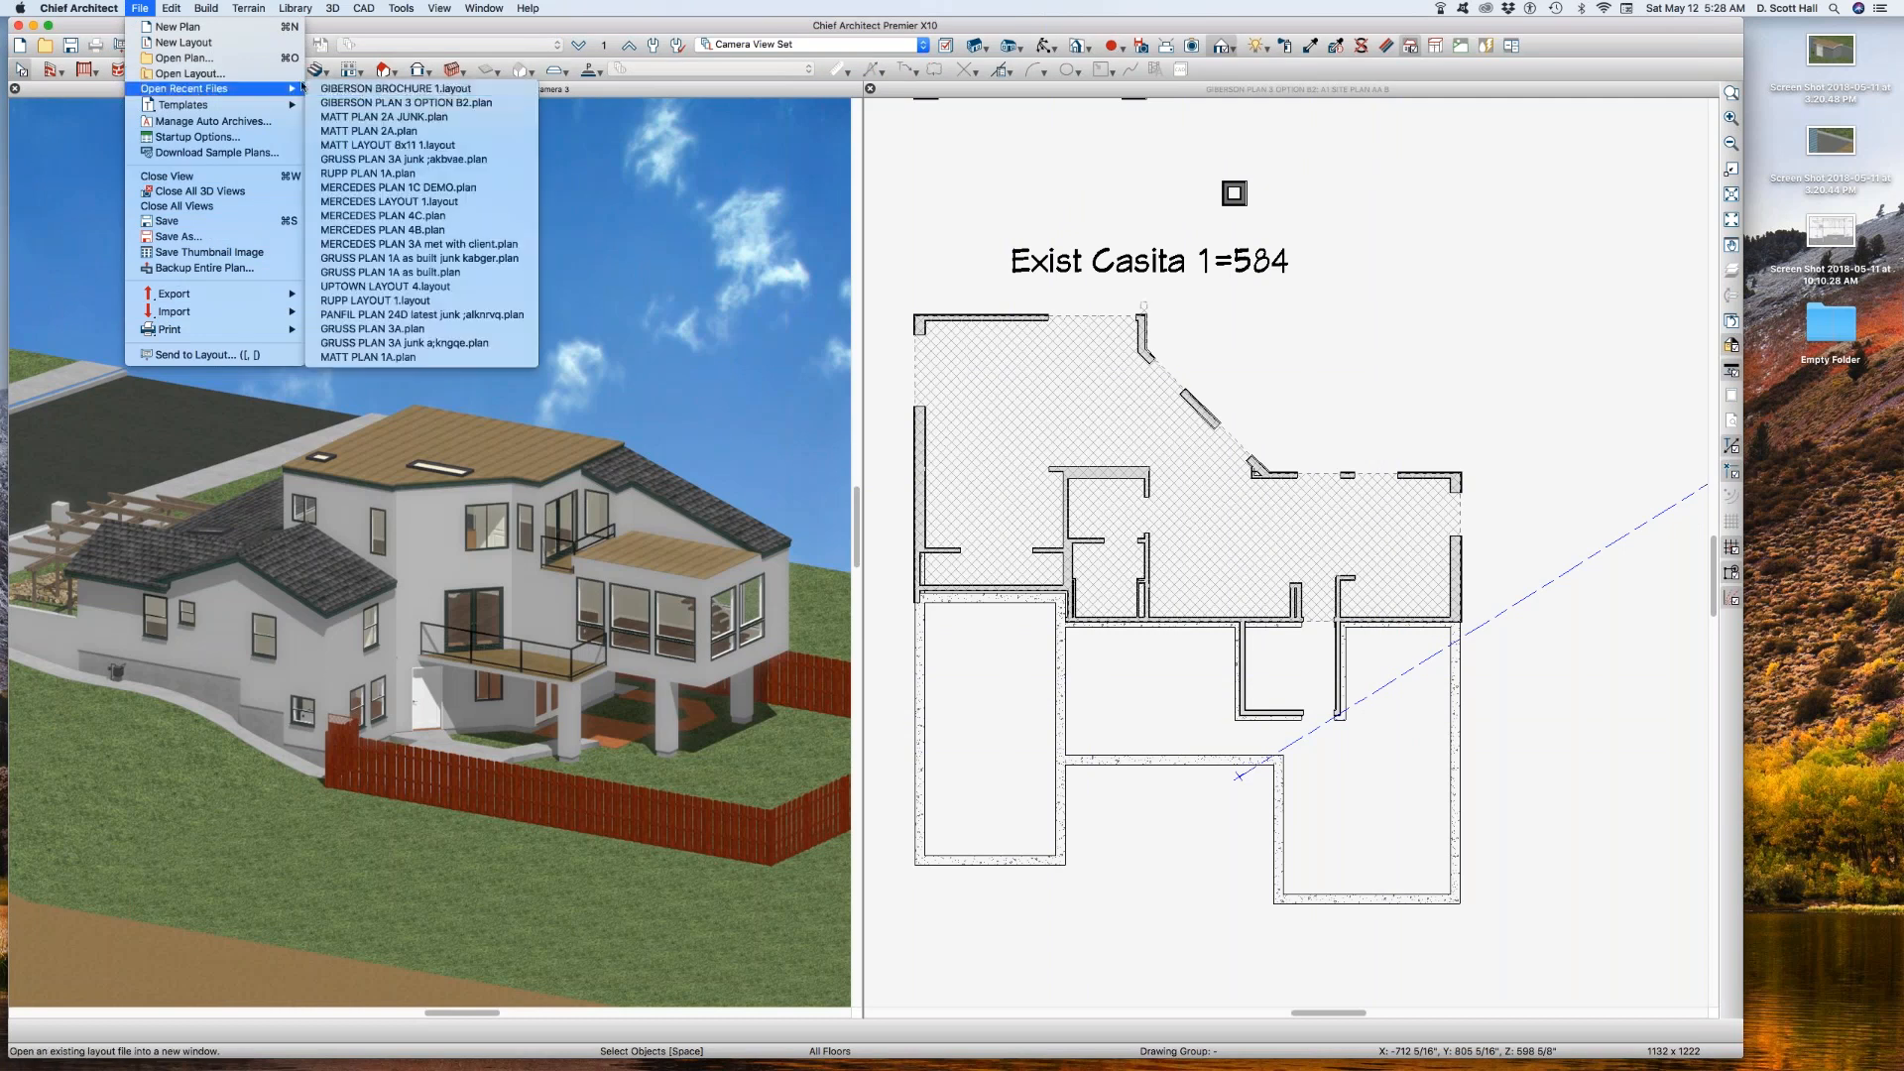
pyautogui.click(411, 88)
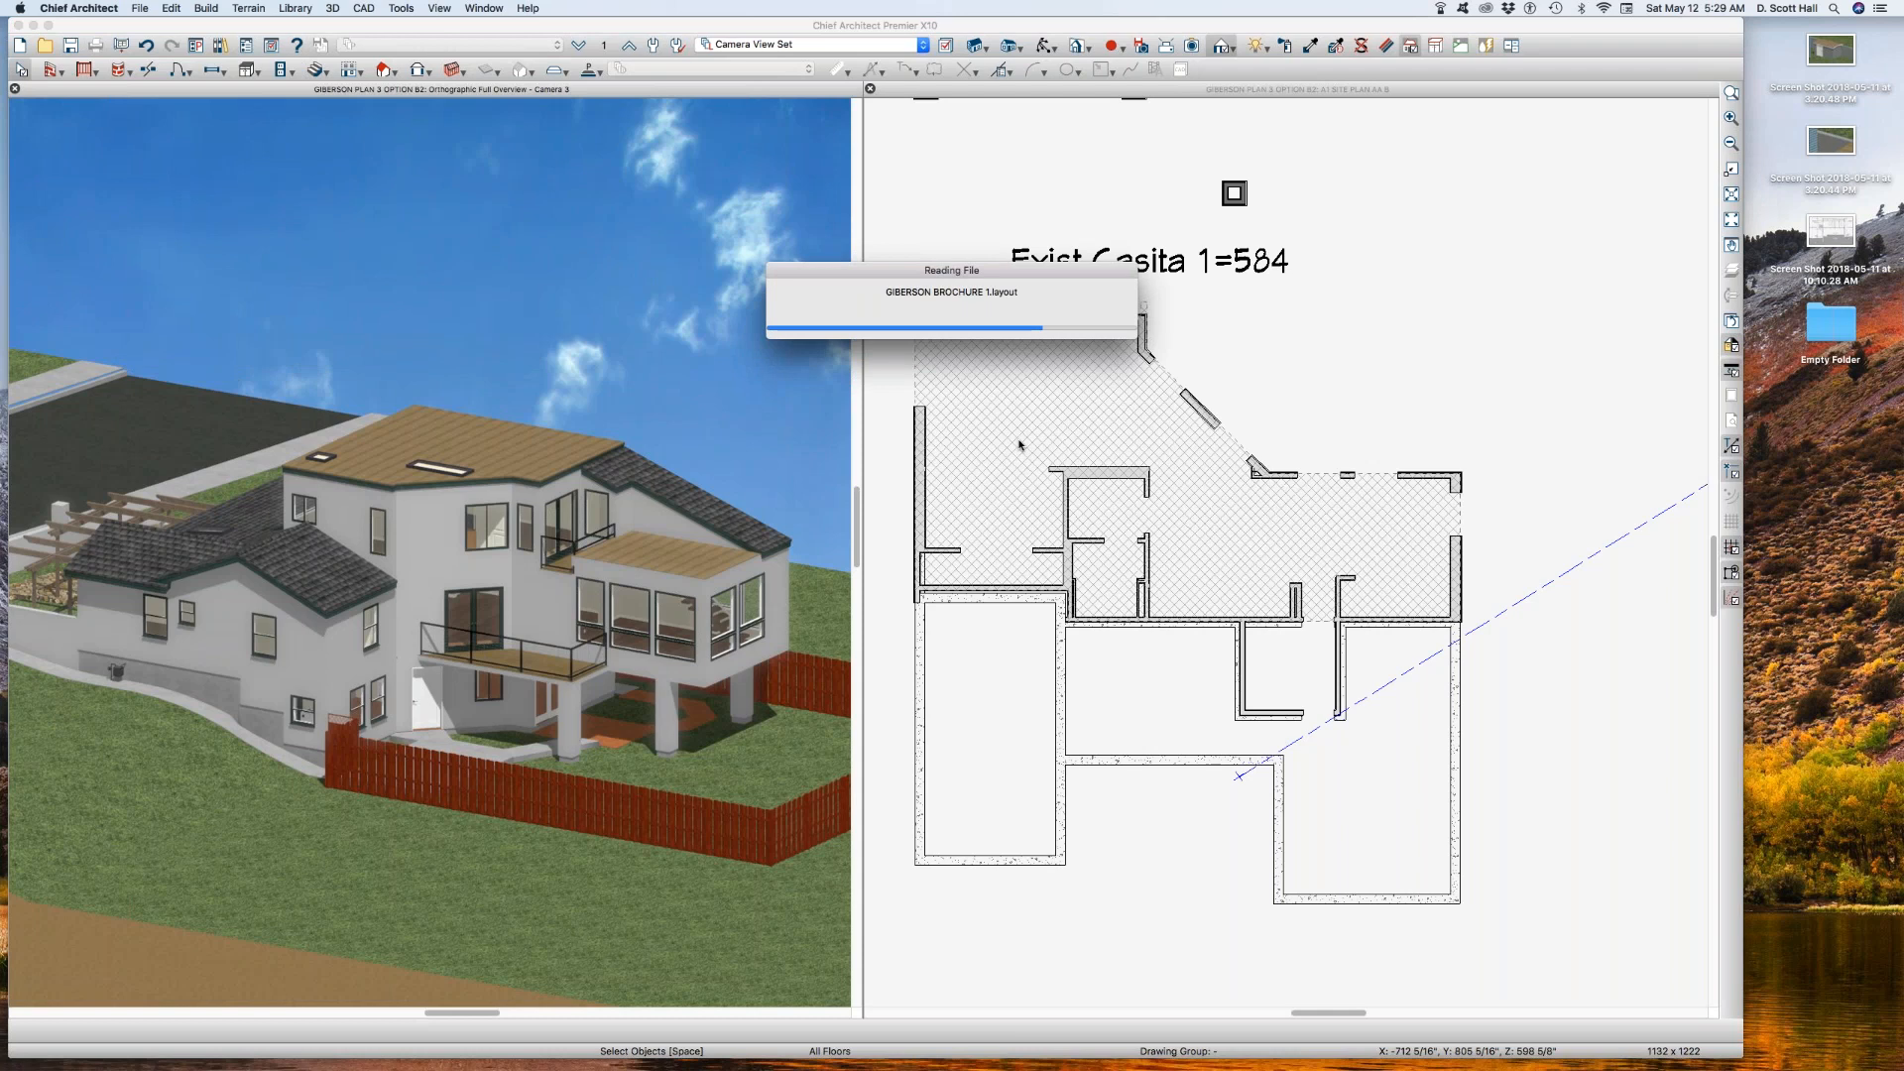
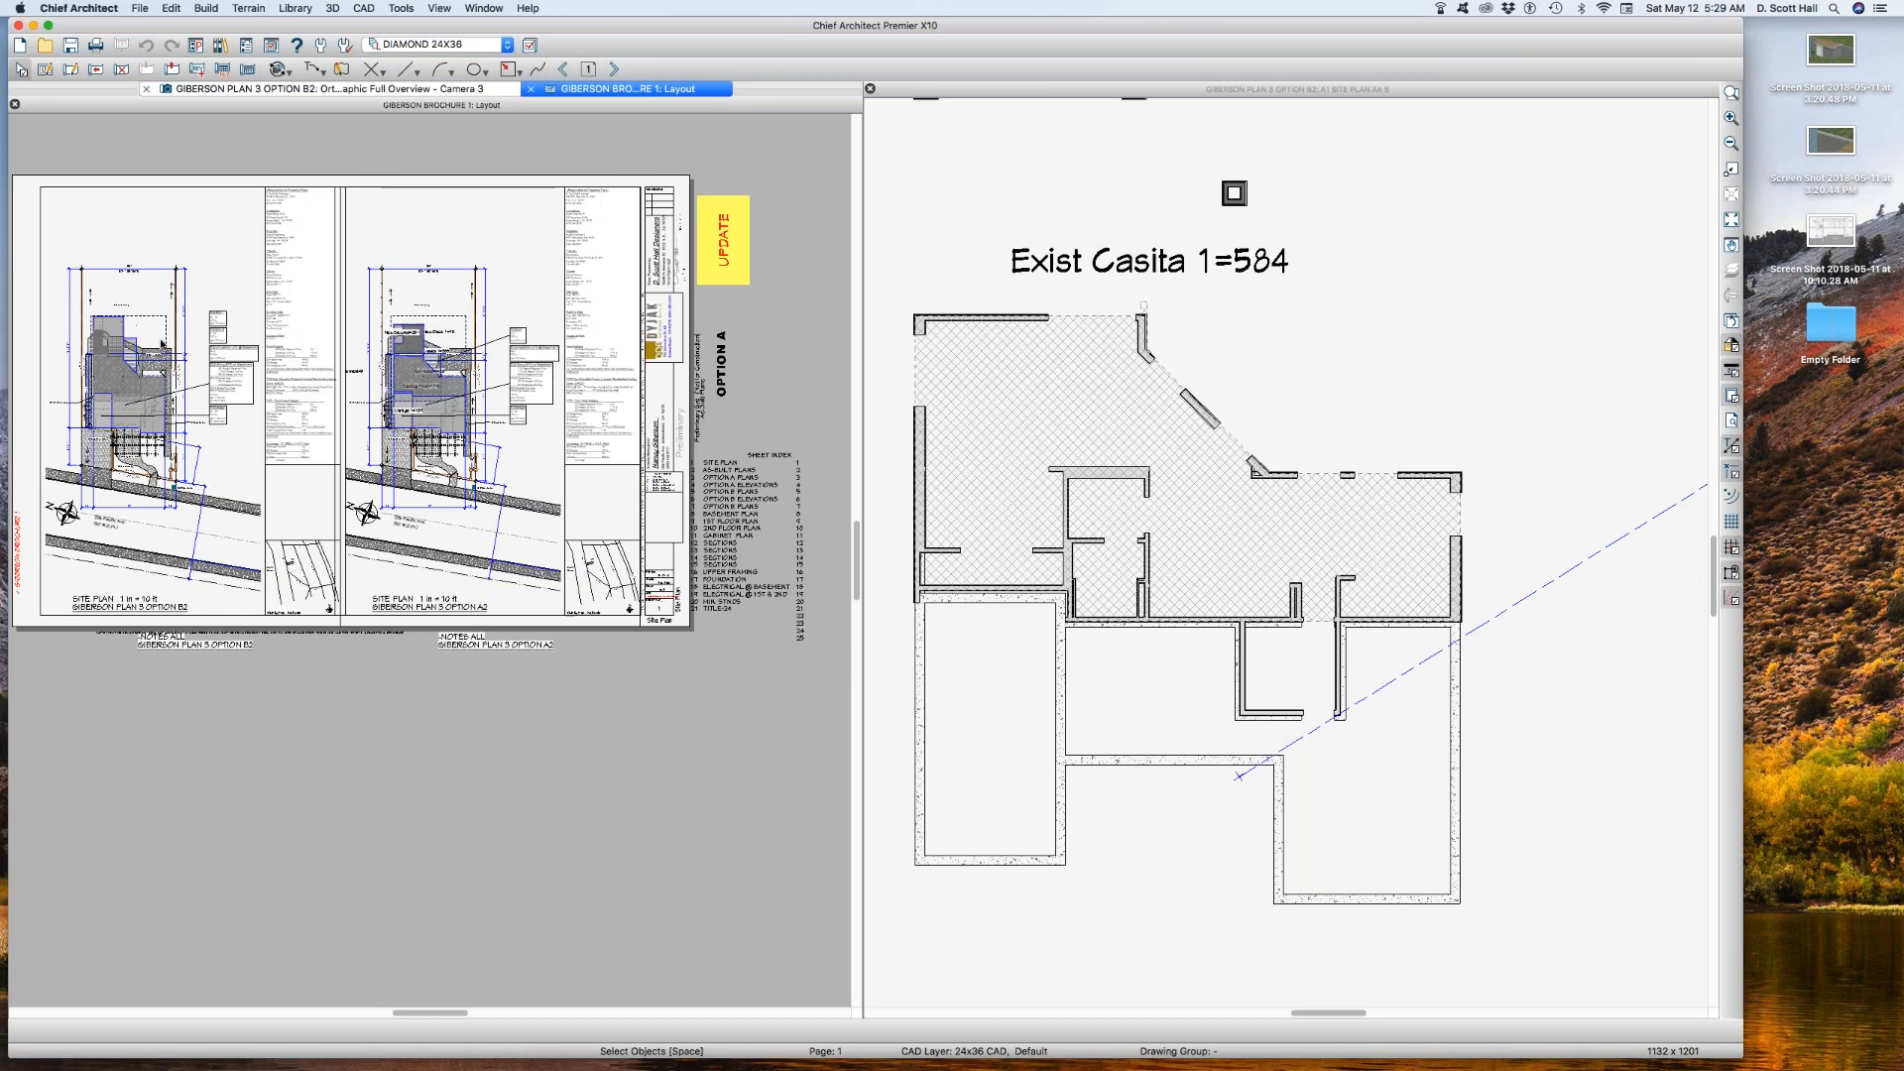
# Step: Paste a copy of the option B2 site plan layout box just below the sheet
pyautogui.scroll(3, 148, 334)
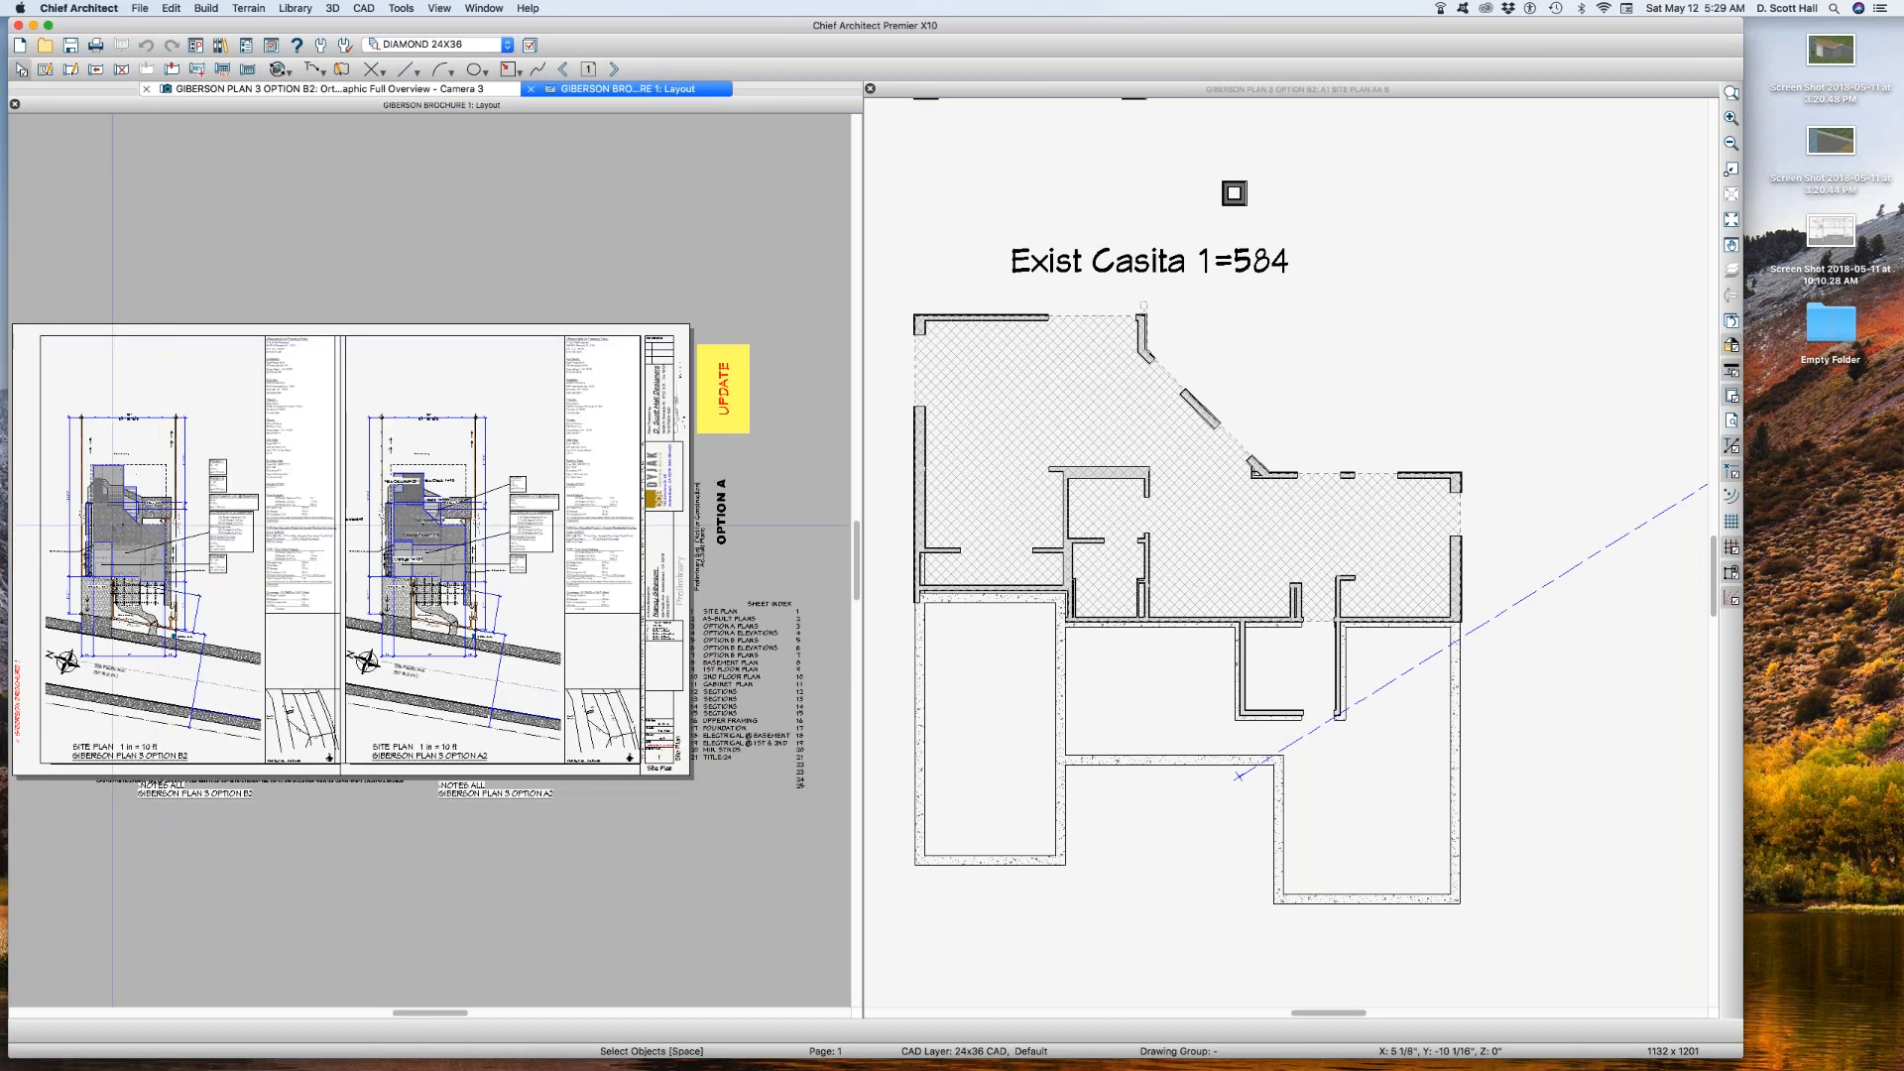
pyautogui.click(119, 513)
pyautogui.press('super+v')
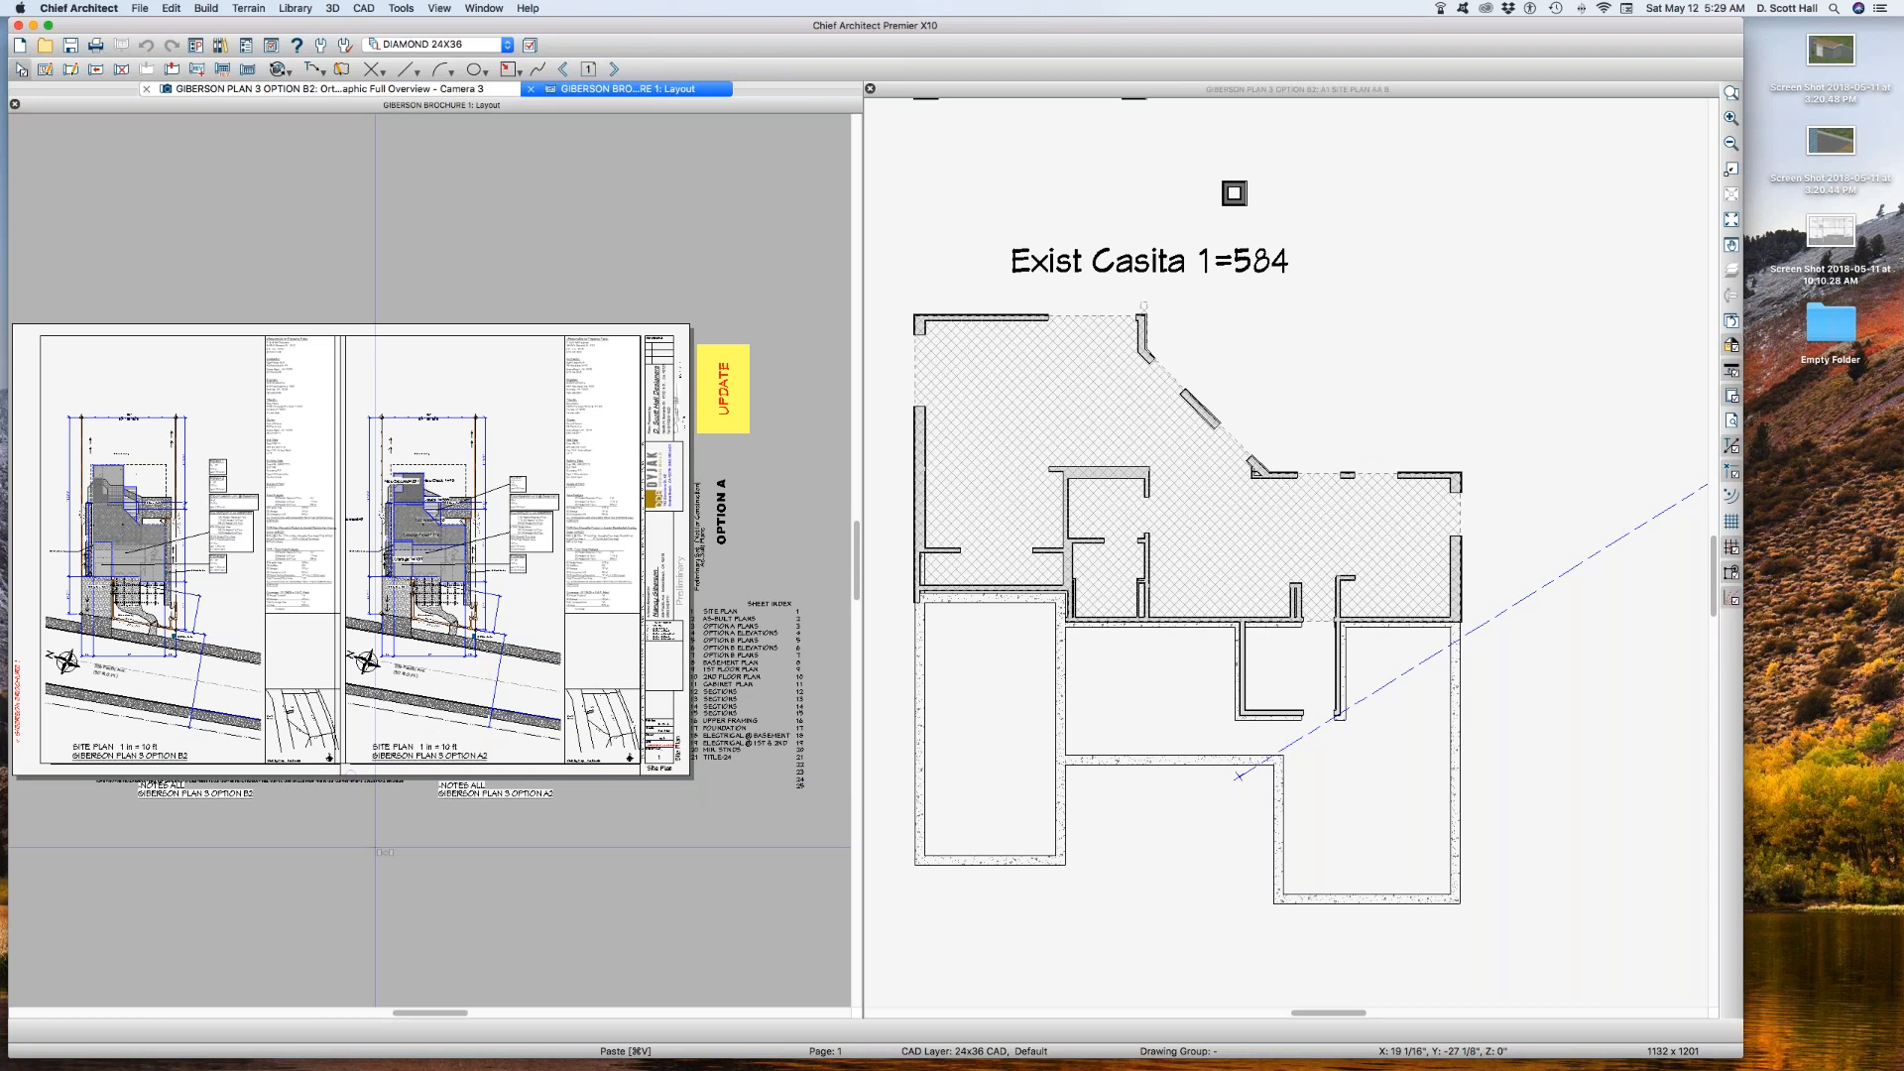
pyautogui.click(374, 847)
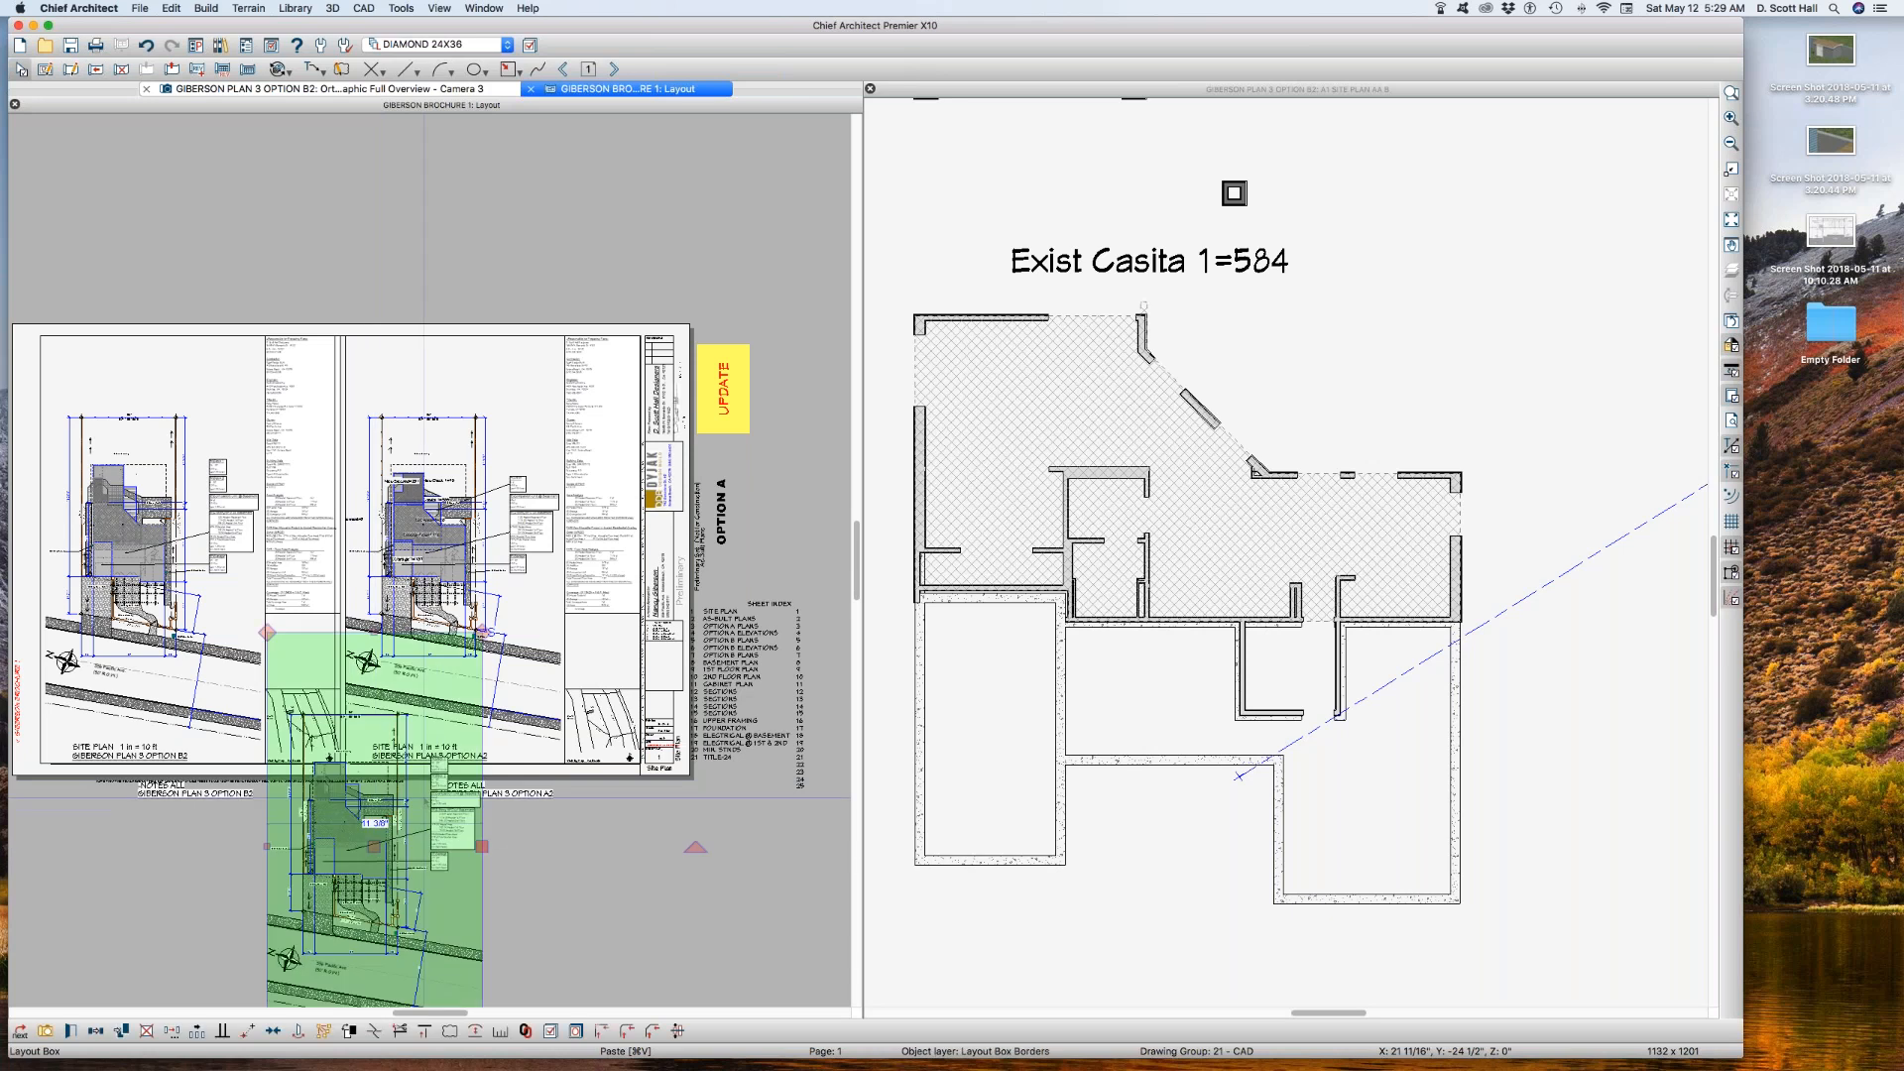
# Step: Link the pasted layout box to saved plan view A1 SITE PLAN AA B
pyautogui.doubleClick(543, 537)
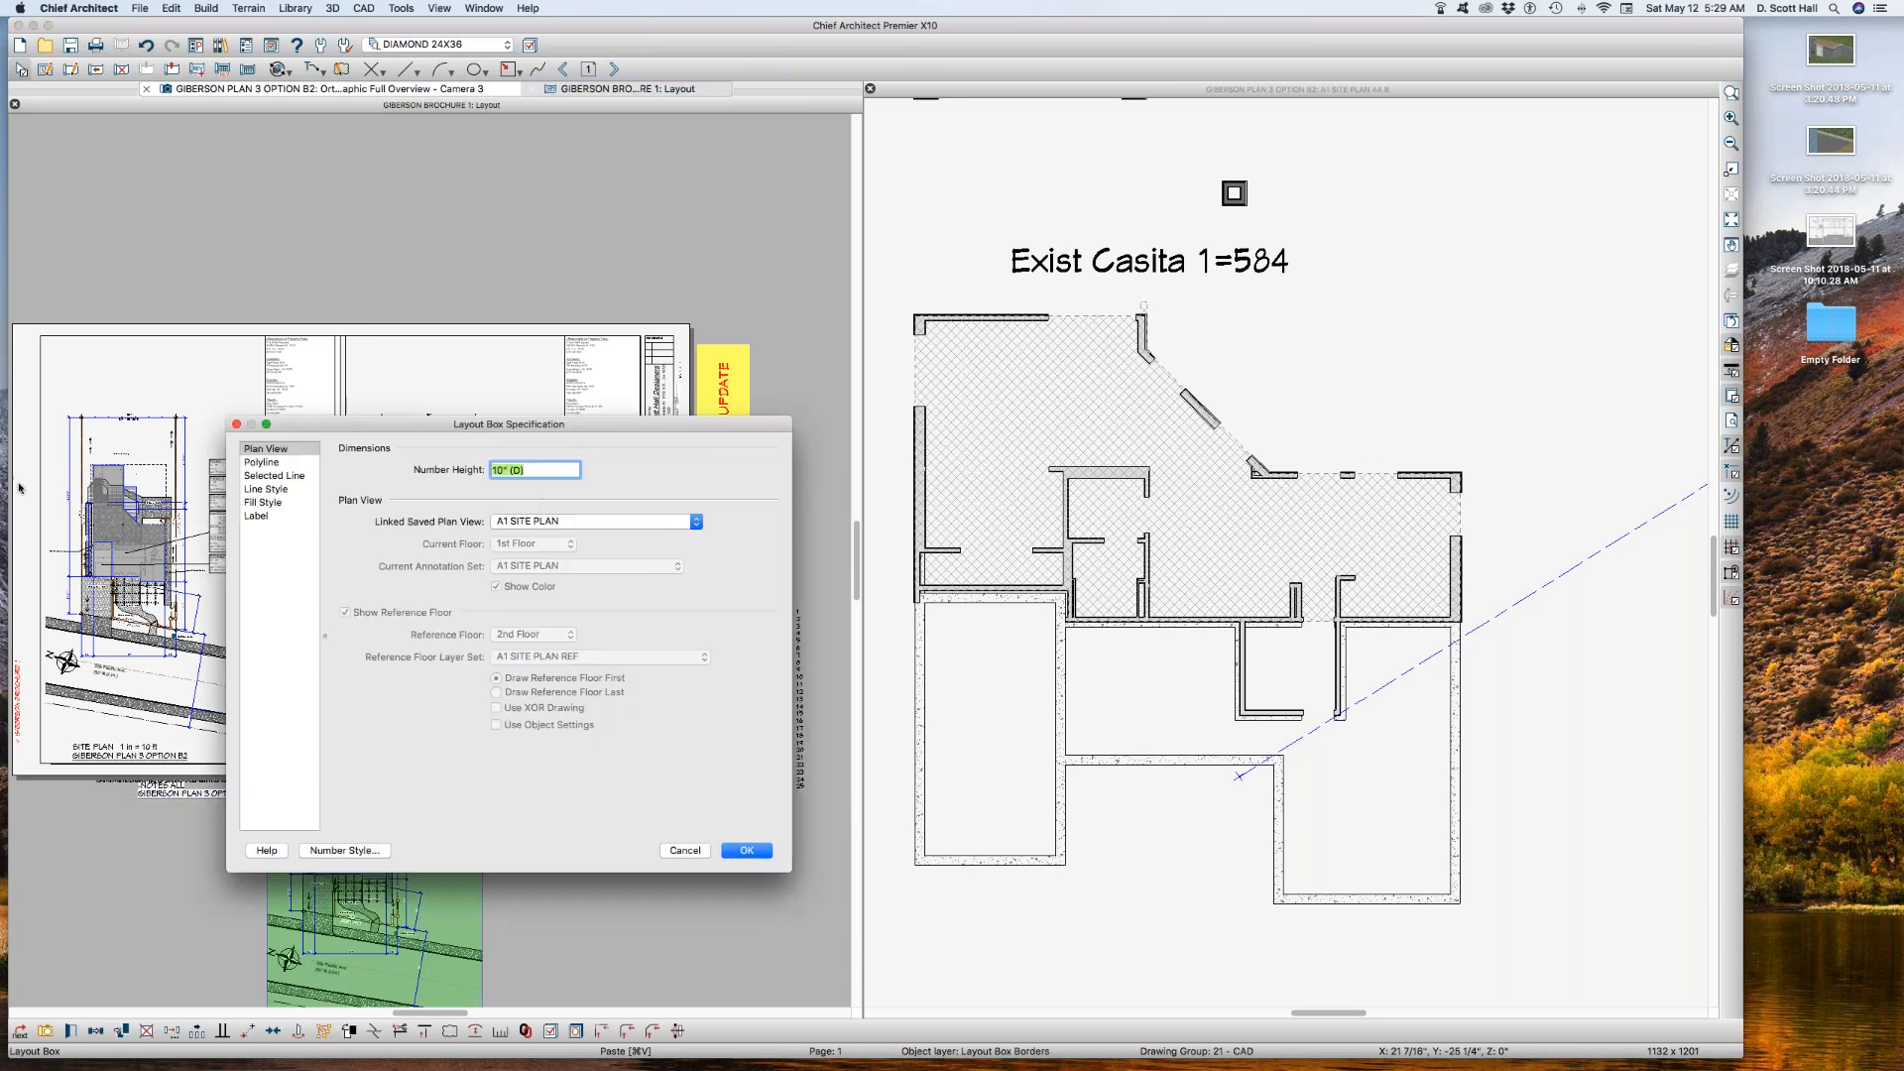
pyautogui.click(543, 522)
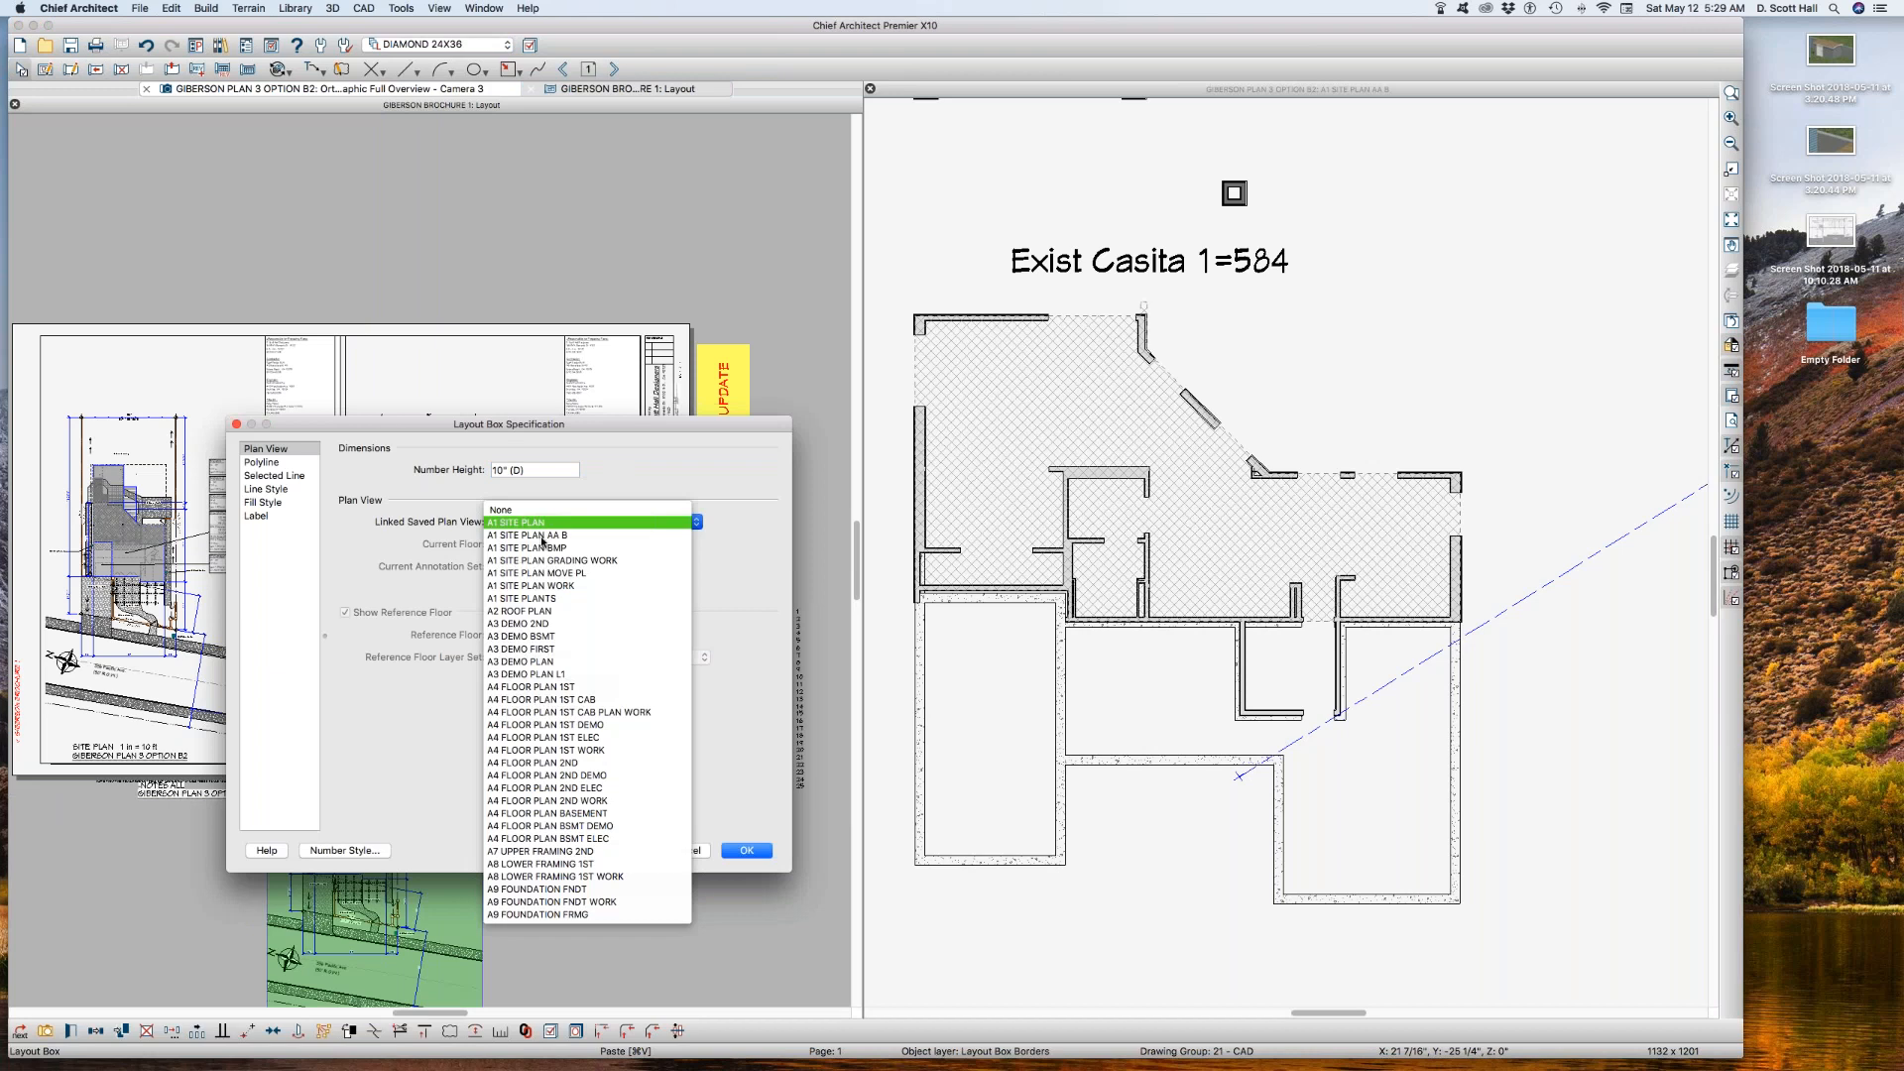
pyautogui.click(542, 536)
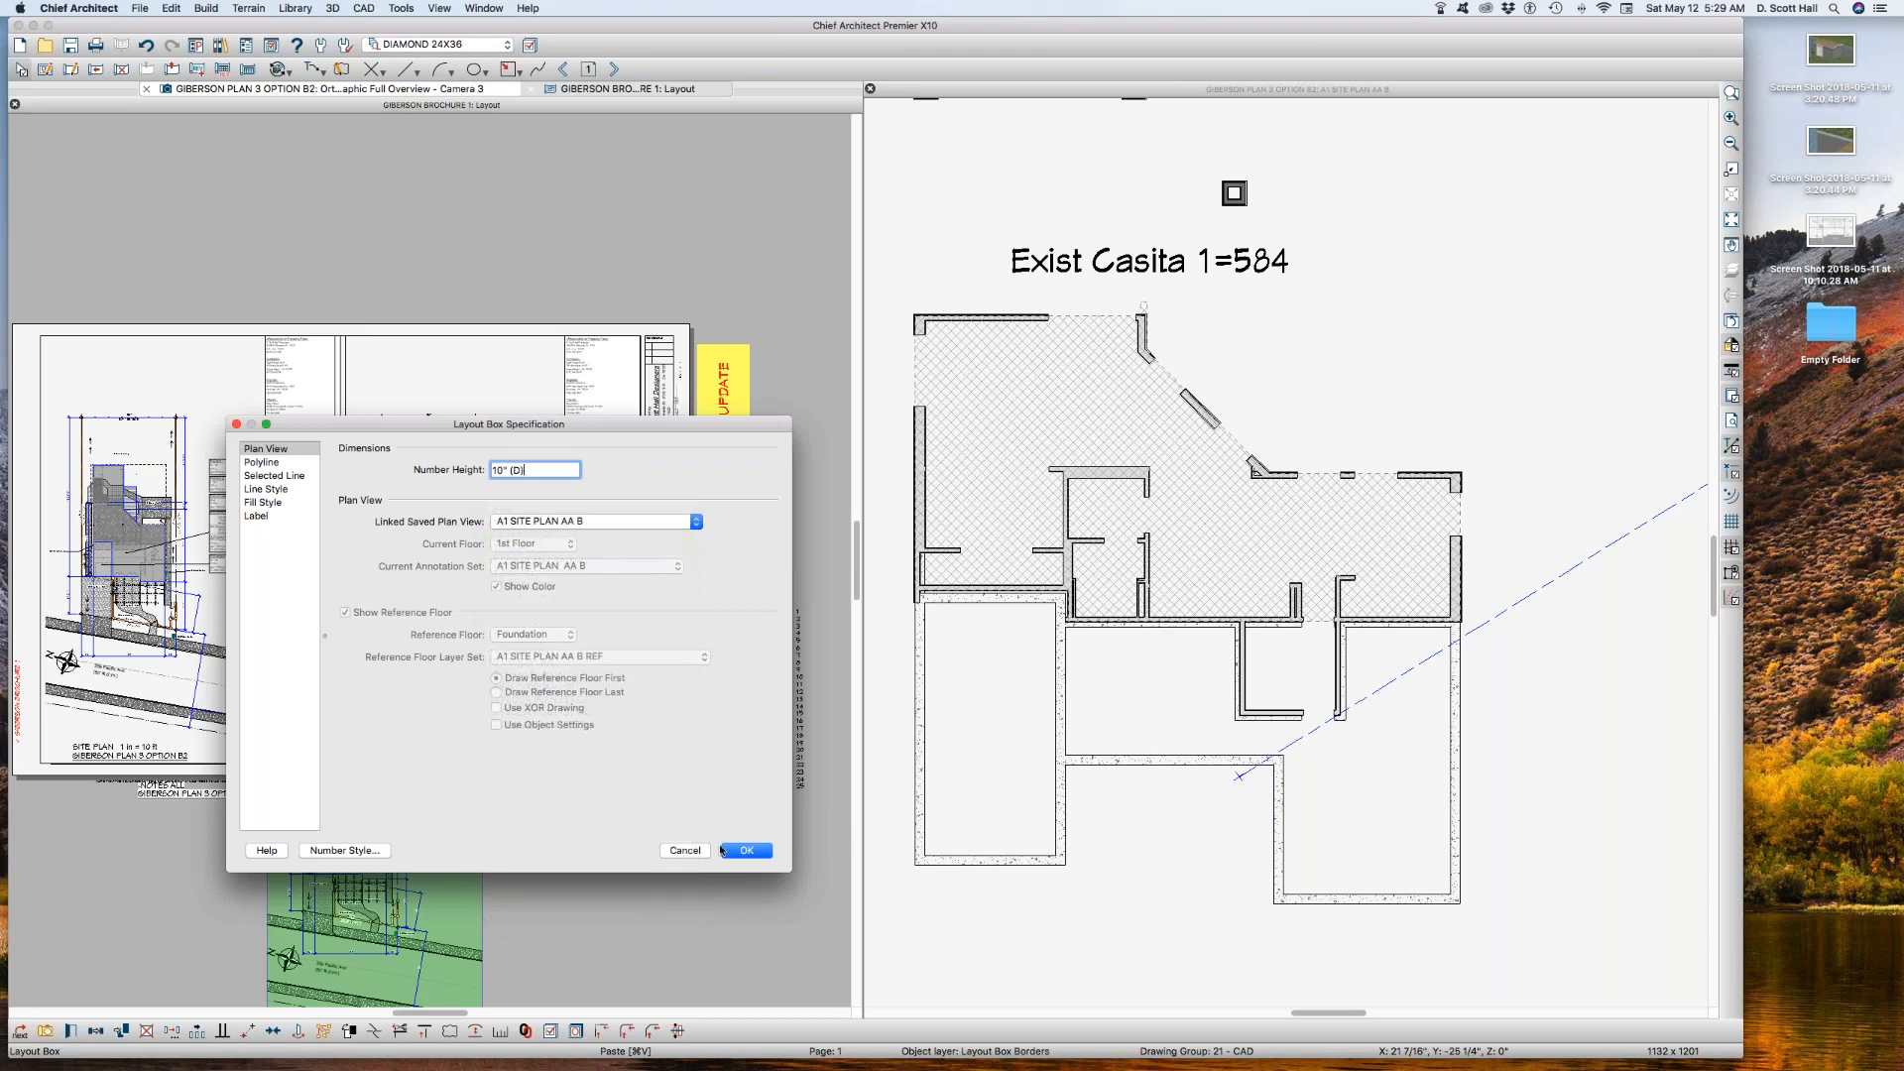
pyautogui.click(751, 855)
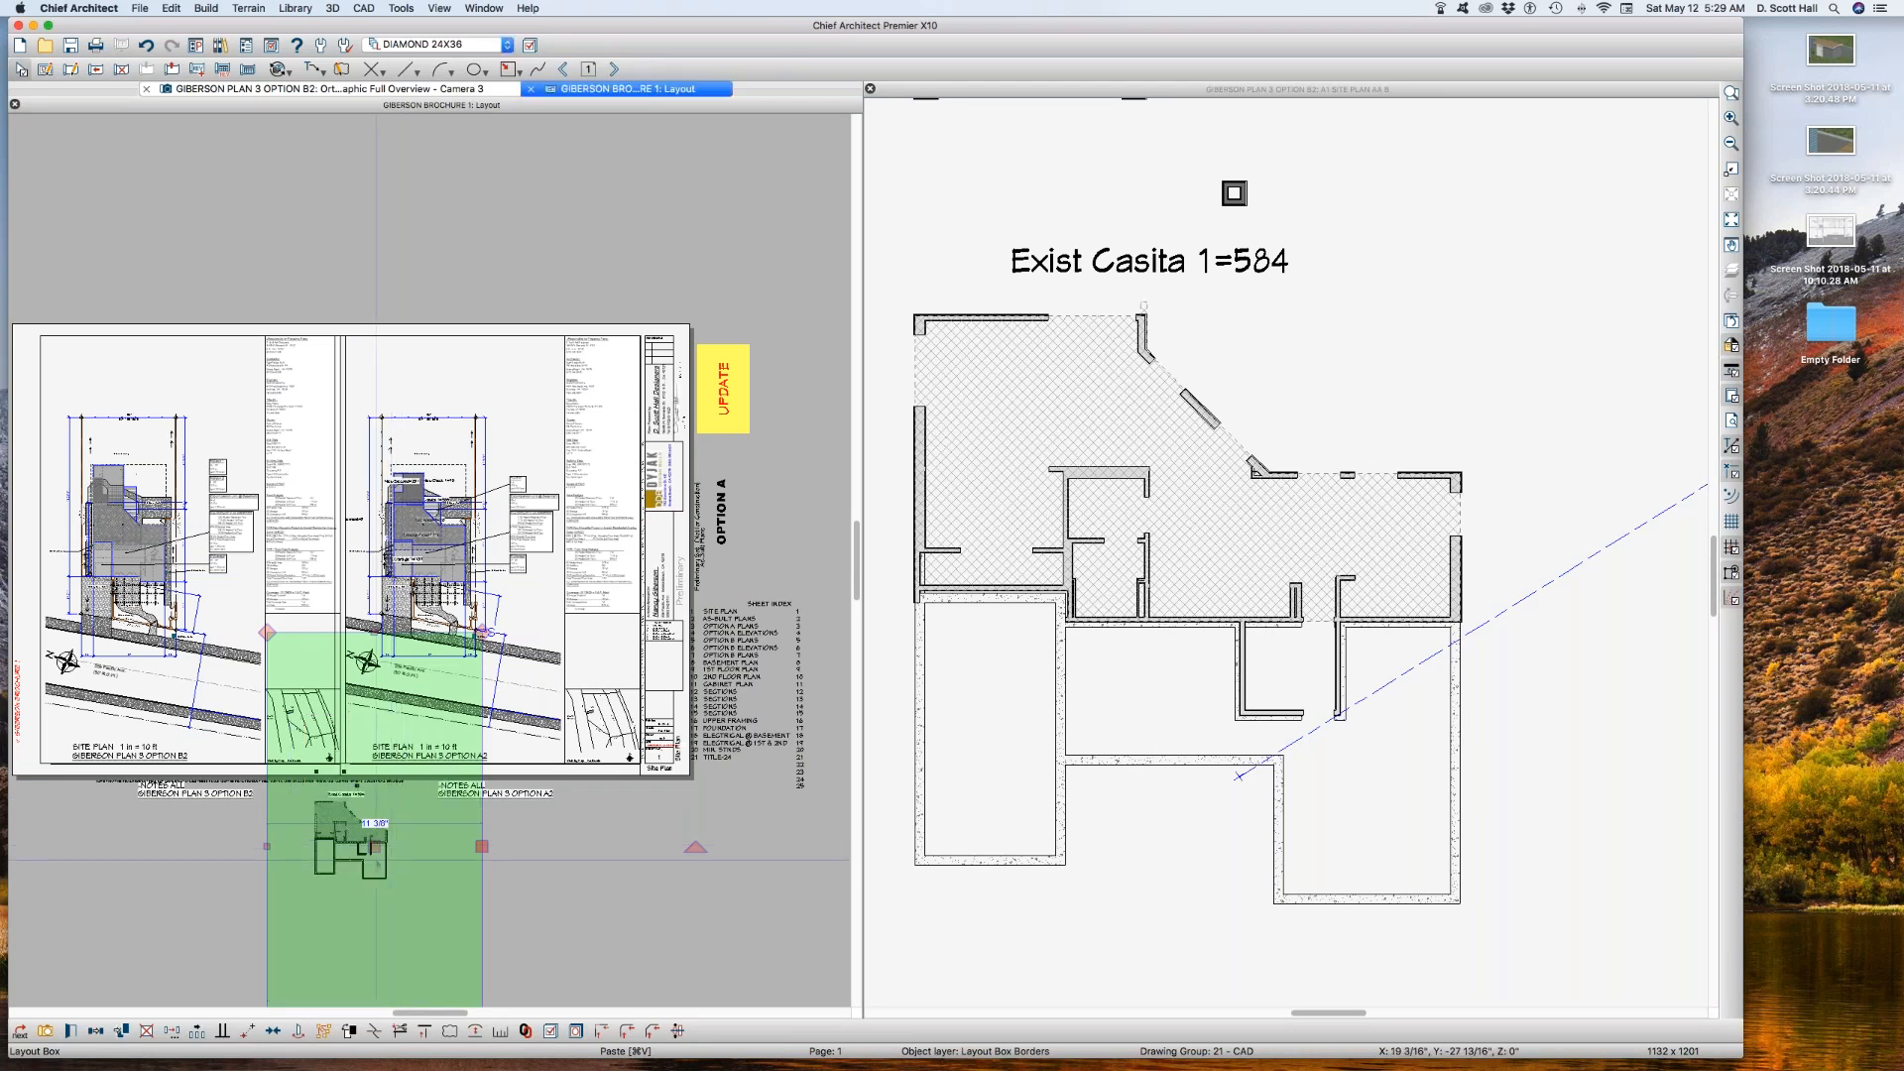
# Step: Rescale the pasted layout box's view to 1 in = 20 ft
pyautogui.rightClick(370, 849)
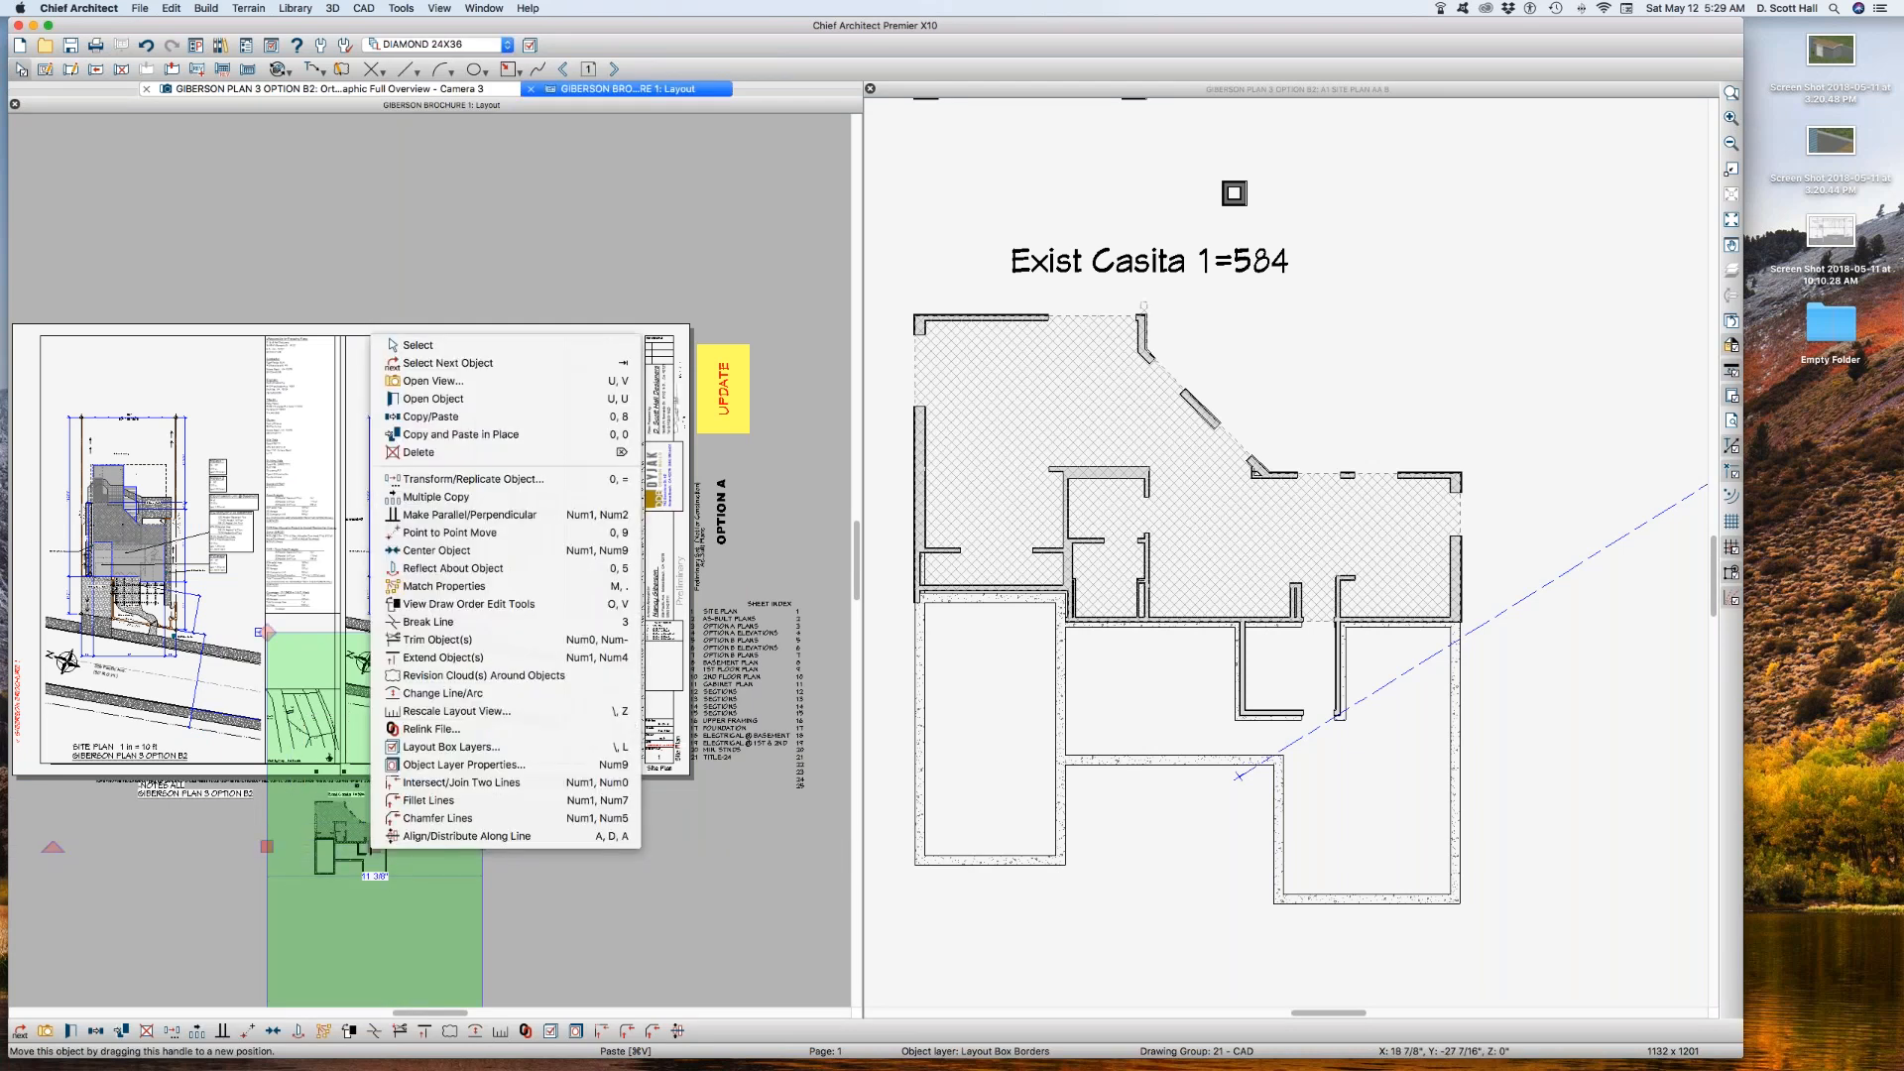
pyautogui.click(372, 855)
pyautogui.moveTo(378, 850); pyautogui.dragTo(380, 850)
pyautogui.rightClick(380, 850)
pyautogui.click(446, 712)
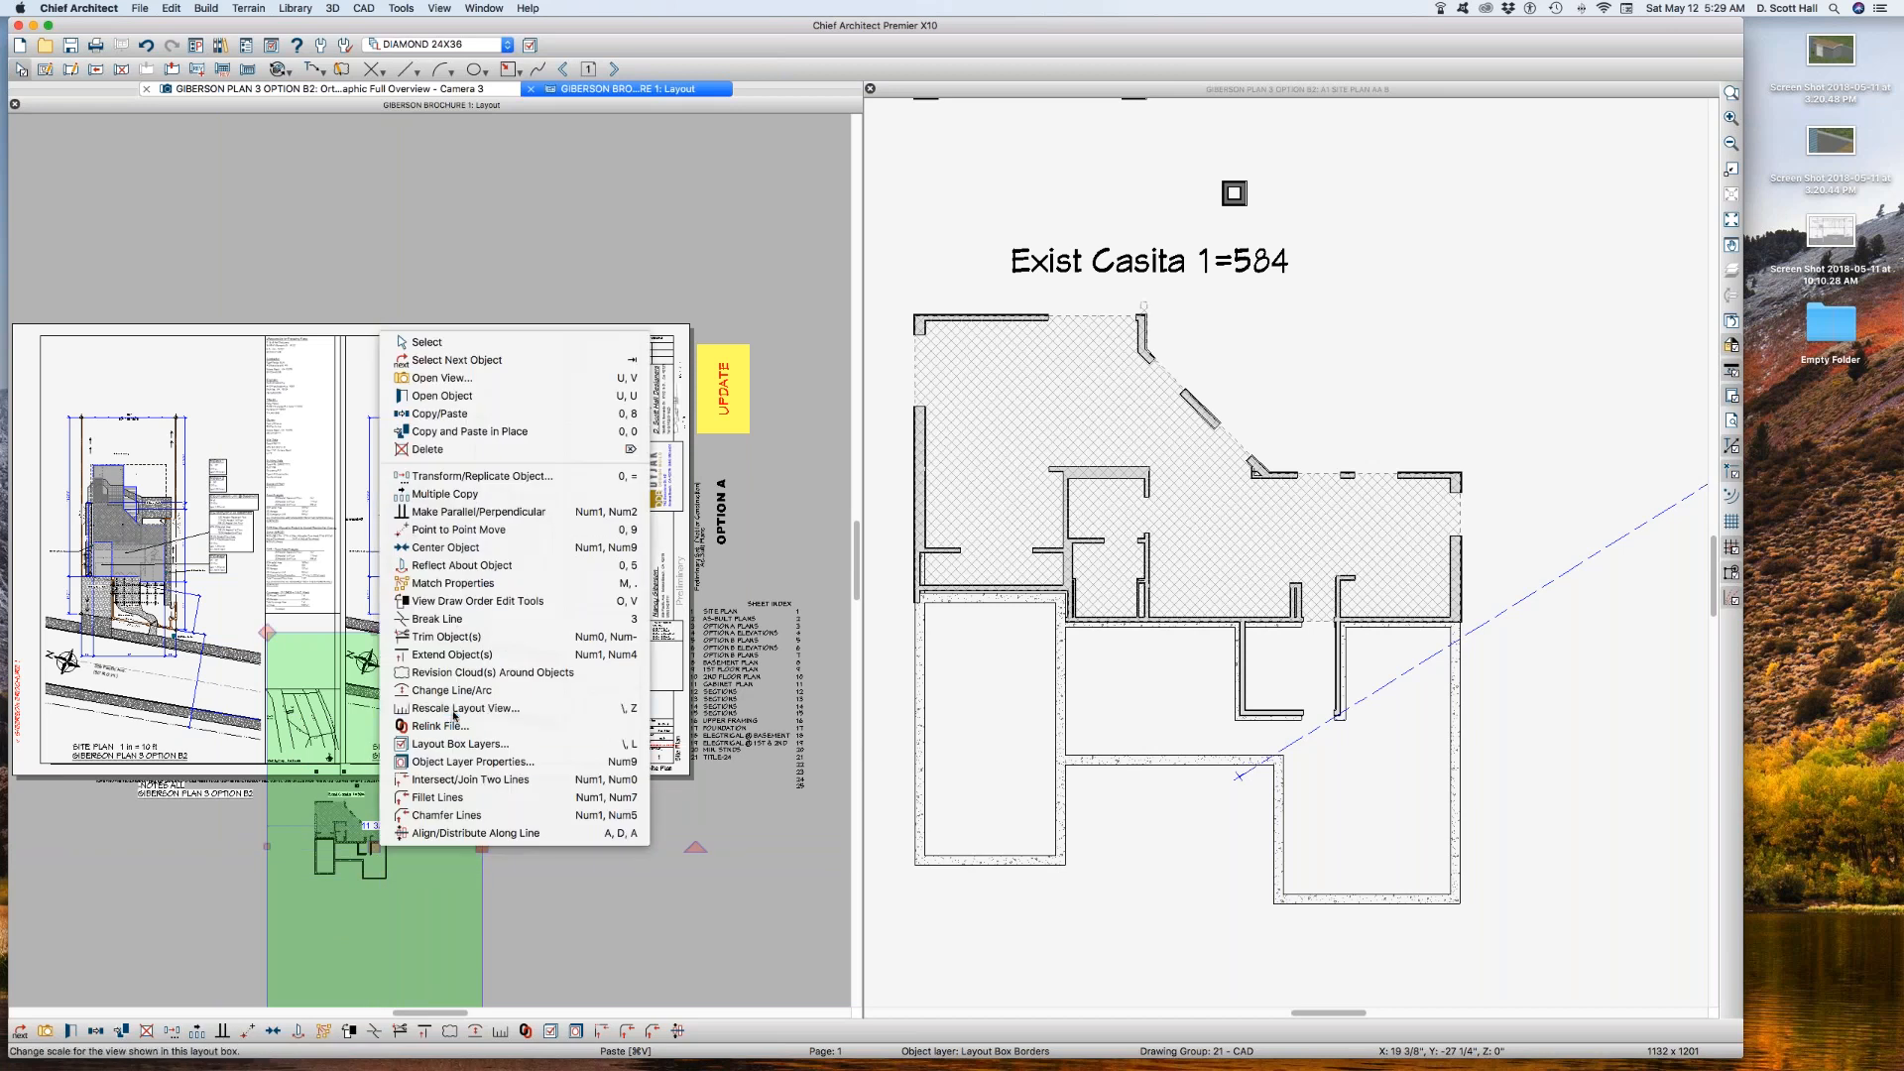
pyautogui.doubleClick(915, 459)
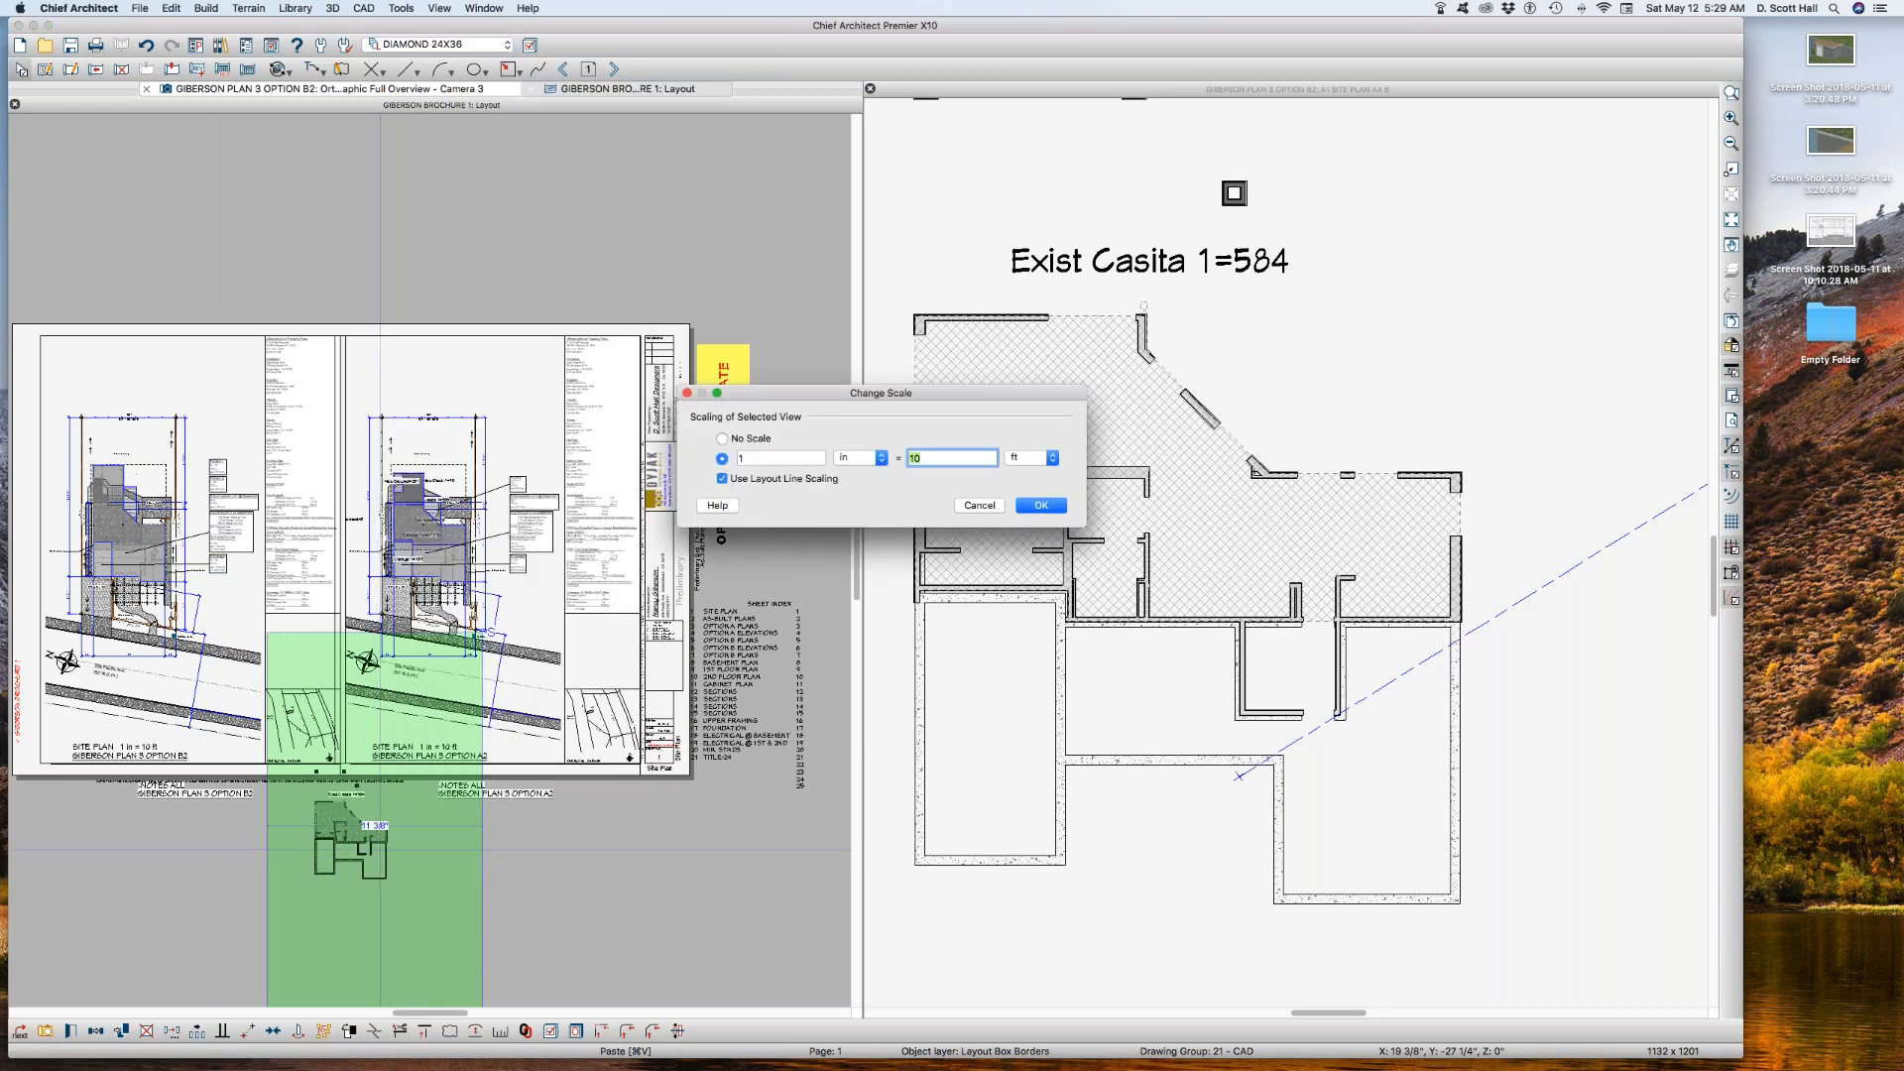
pyautogui.write('20')
pyautogui.press('Return')
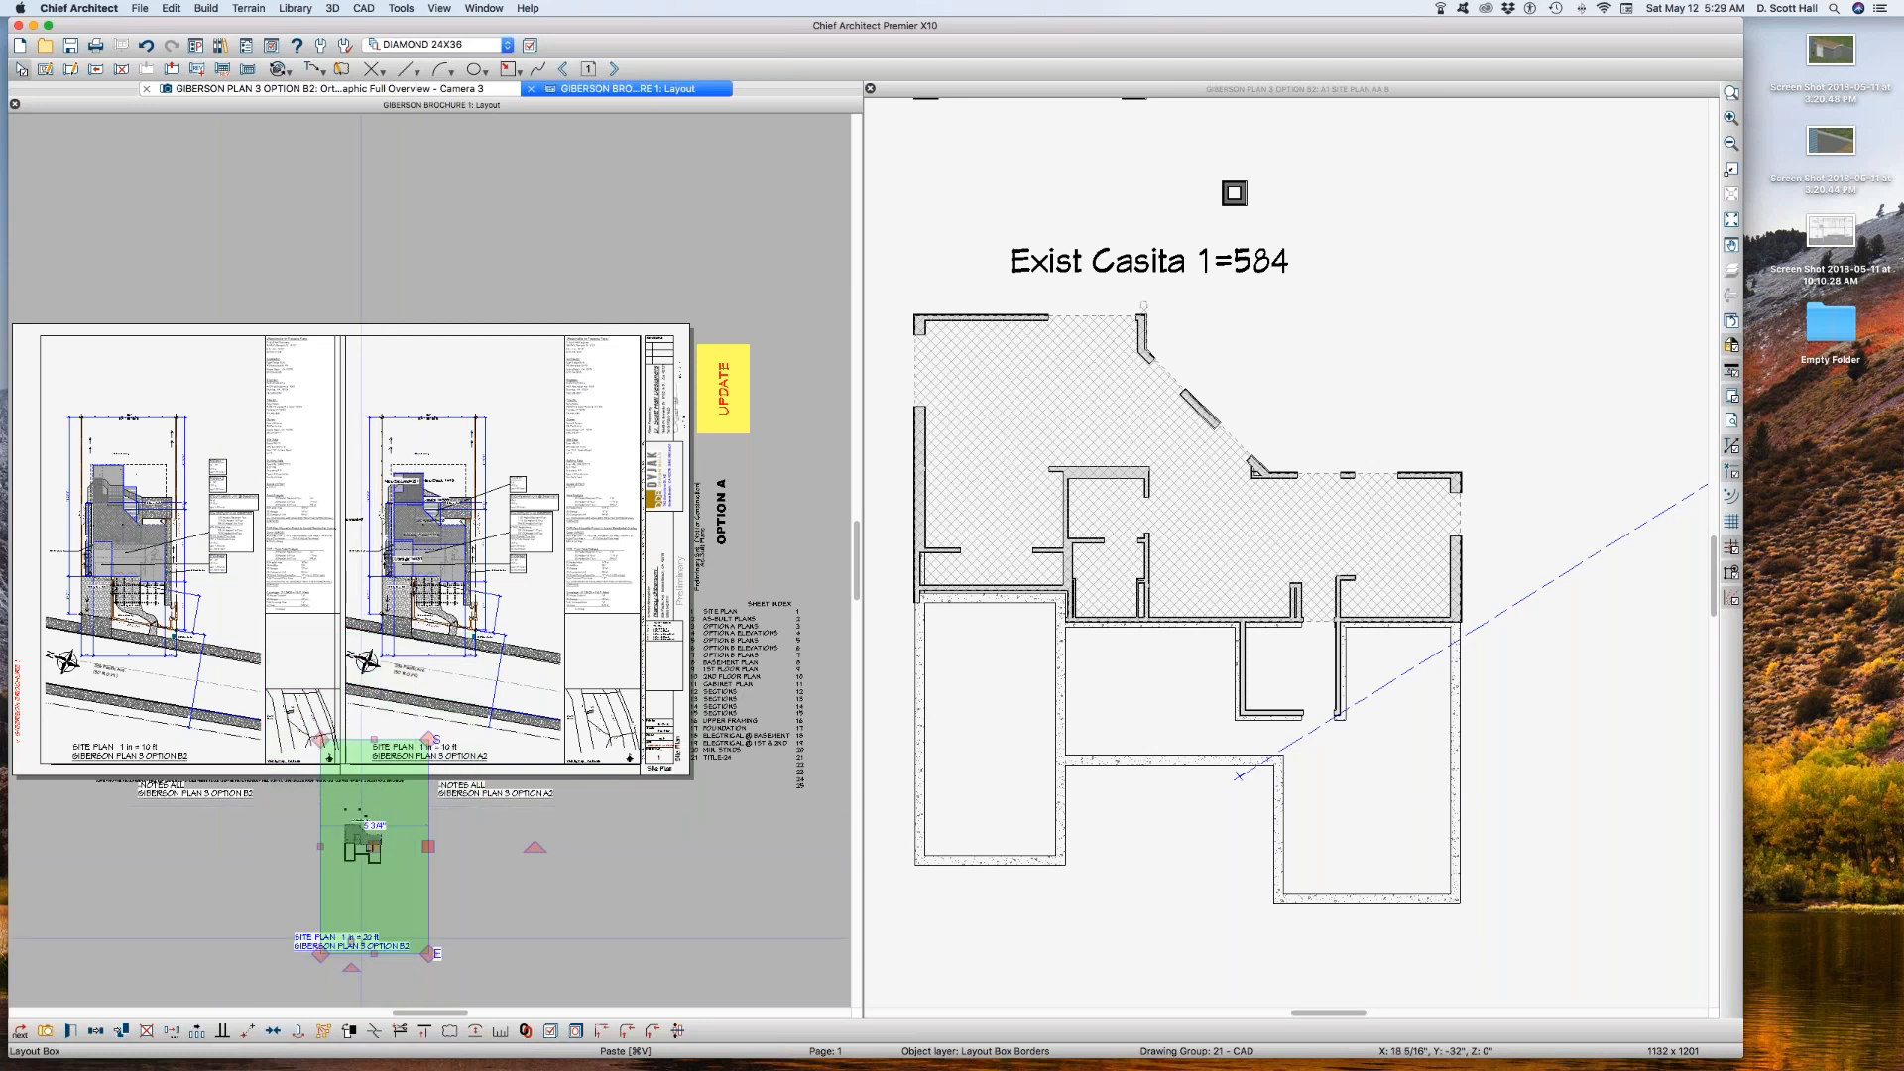
# Step: Crop the layout box closely around the casita plan and move it onto the sheet above the option B2 site plan
pyautogui.moveTo(374, 953); pyautogui.dragTo(370, 892)
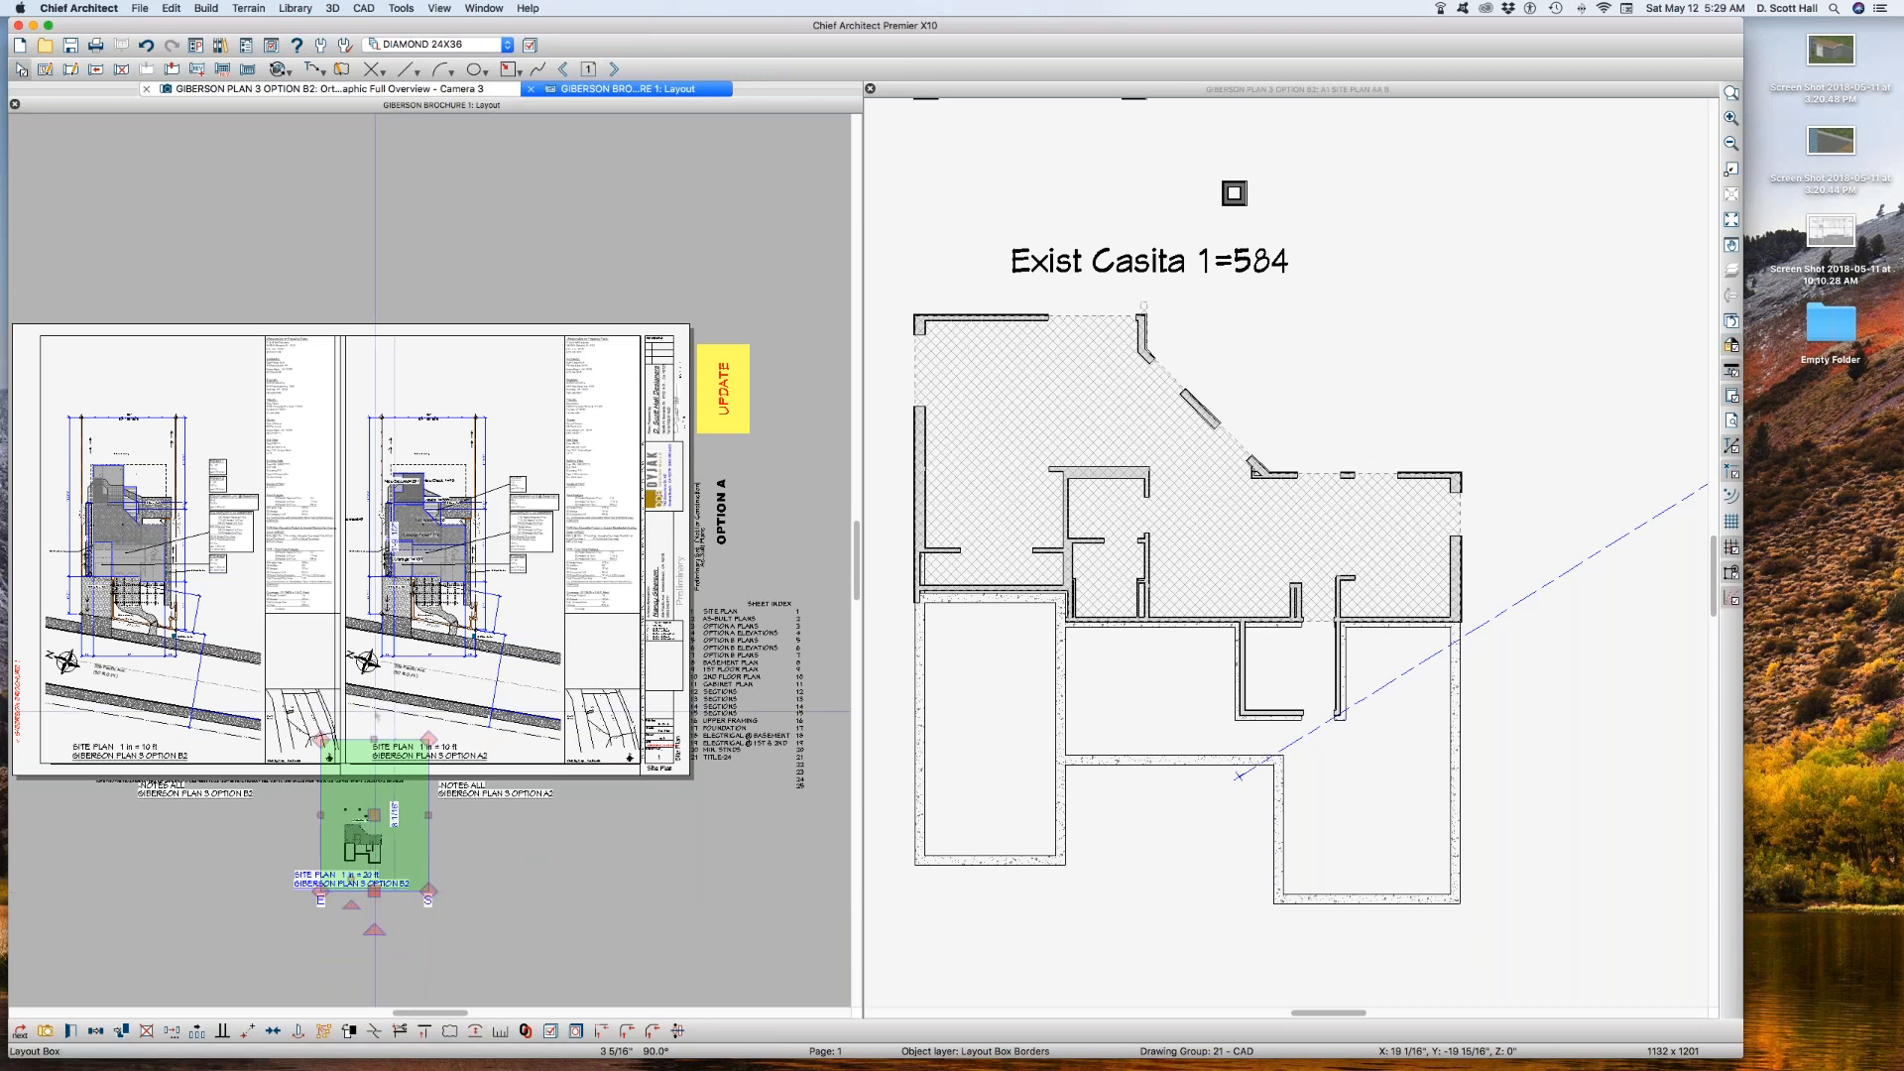
pyautogui.moveTo(374, 740); pyautogui.dragTo(397, 845)
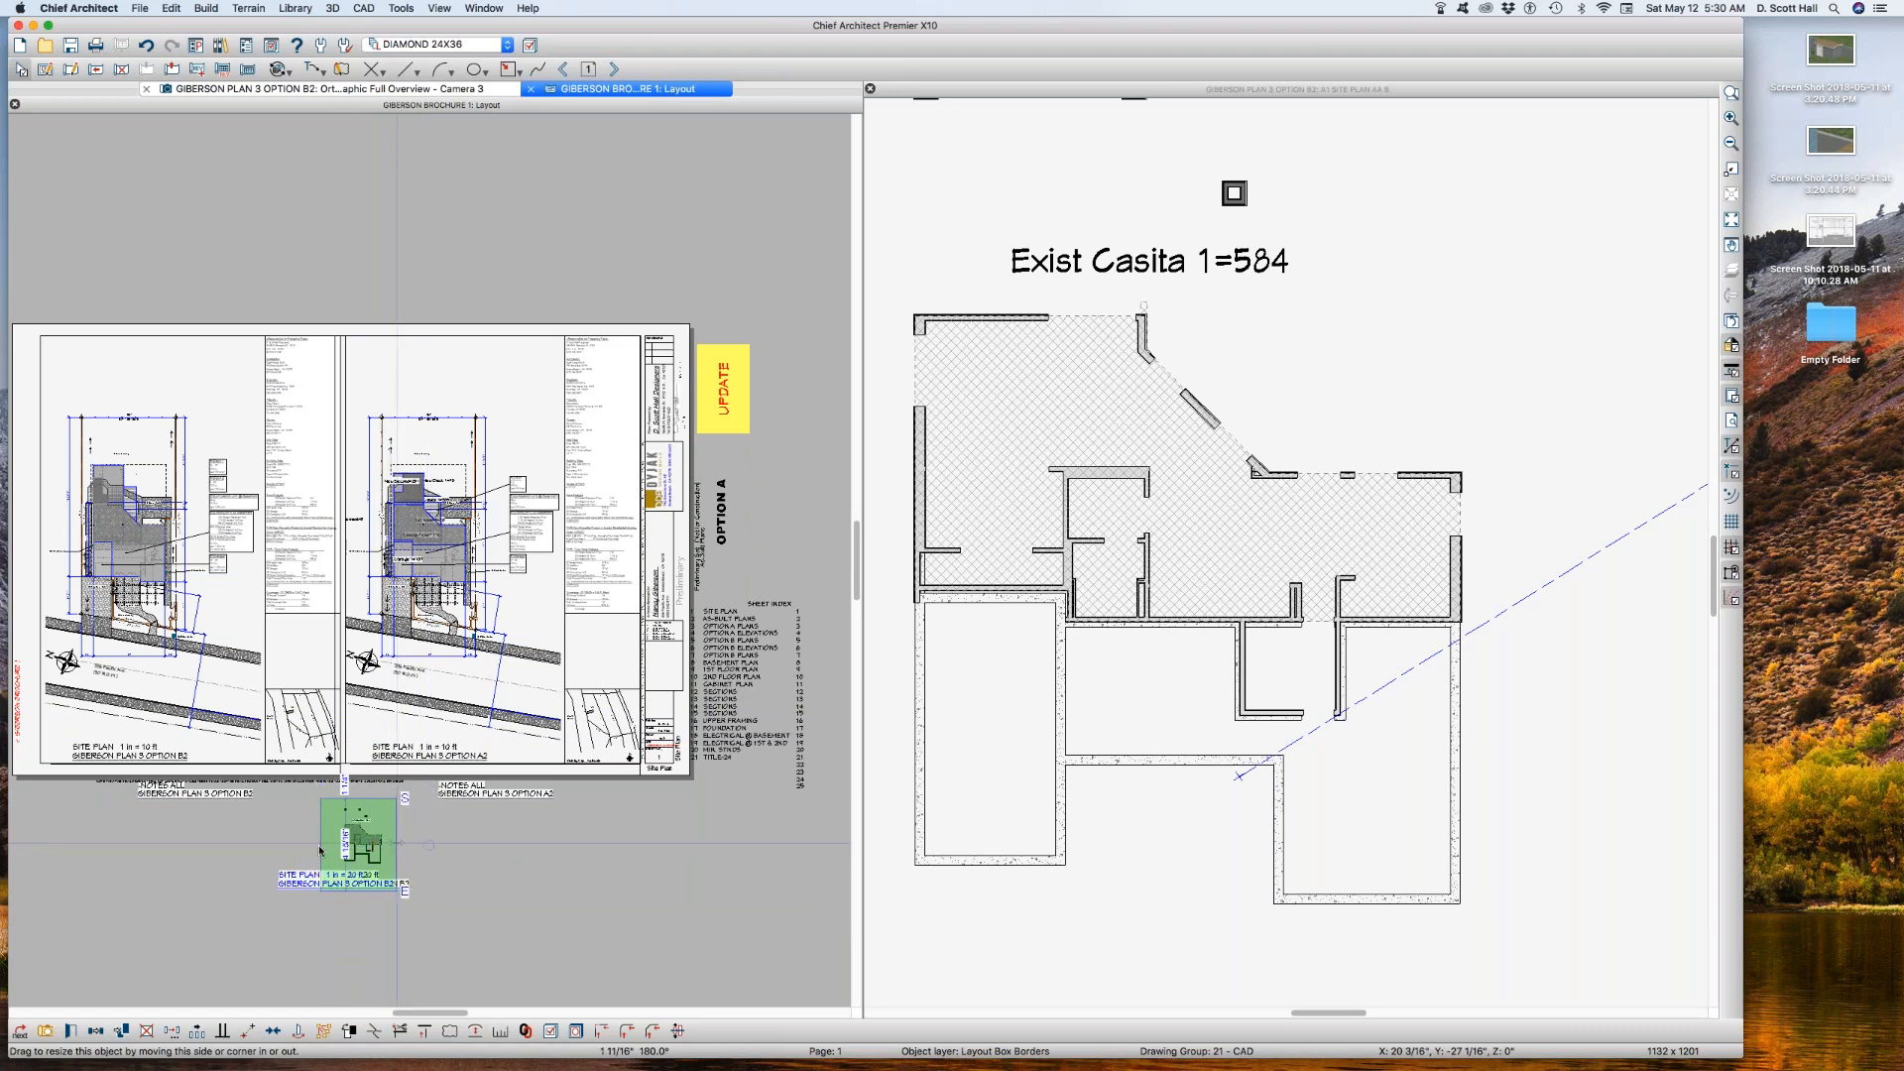
pyautogui.moveTo(321, 846); pyautogui.dragTo(334, 846)
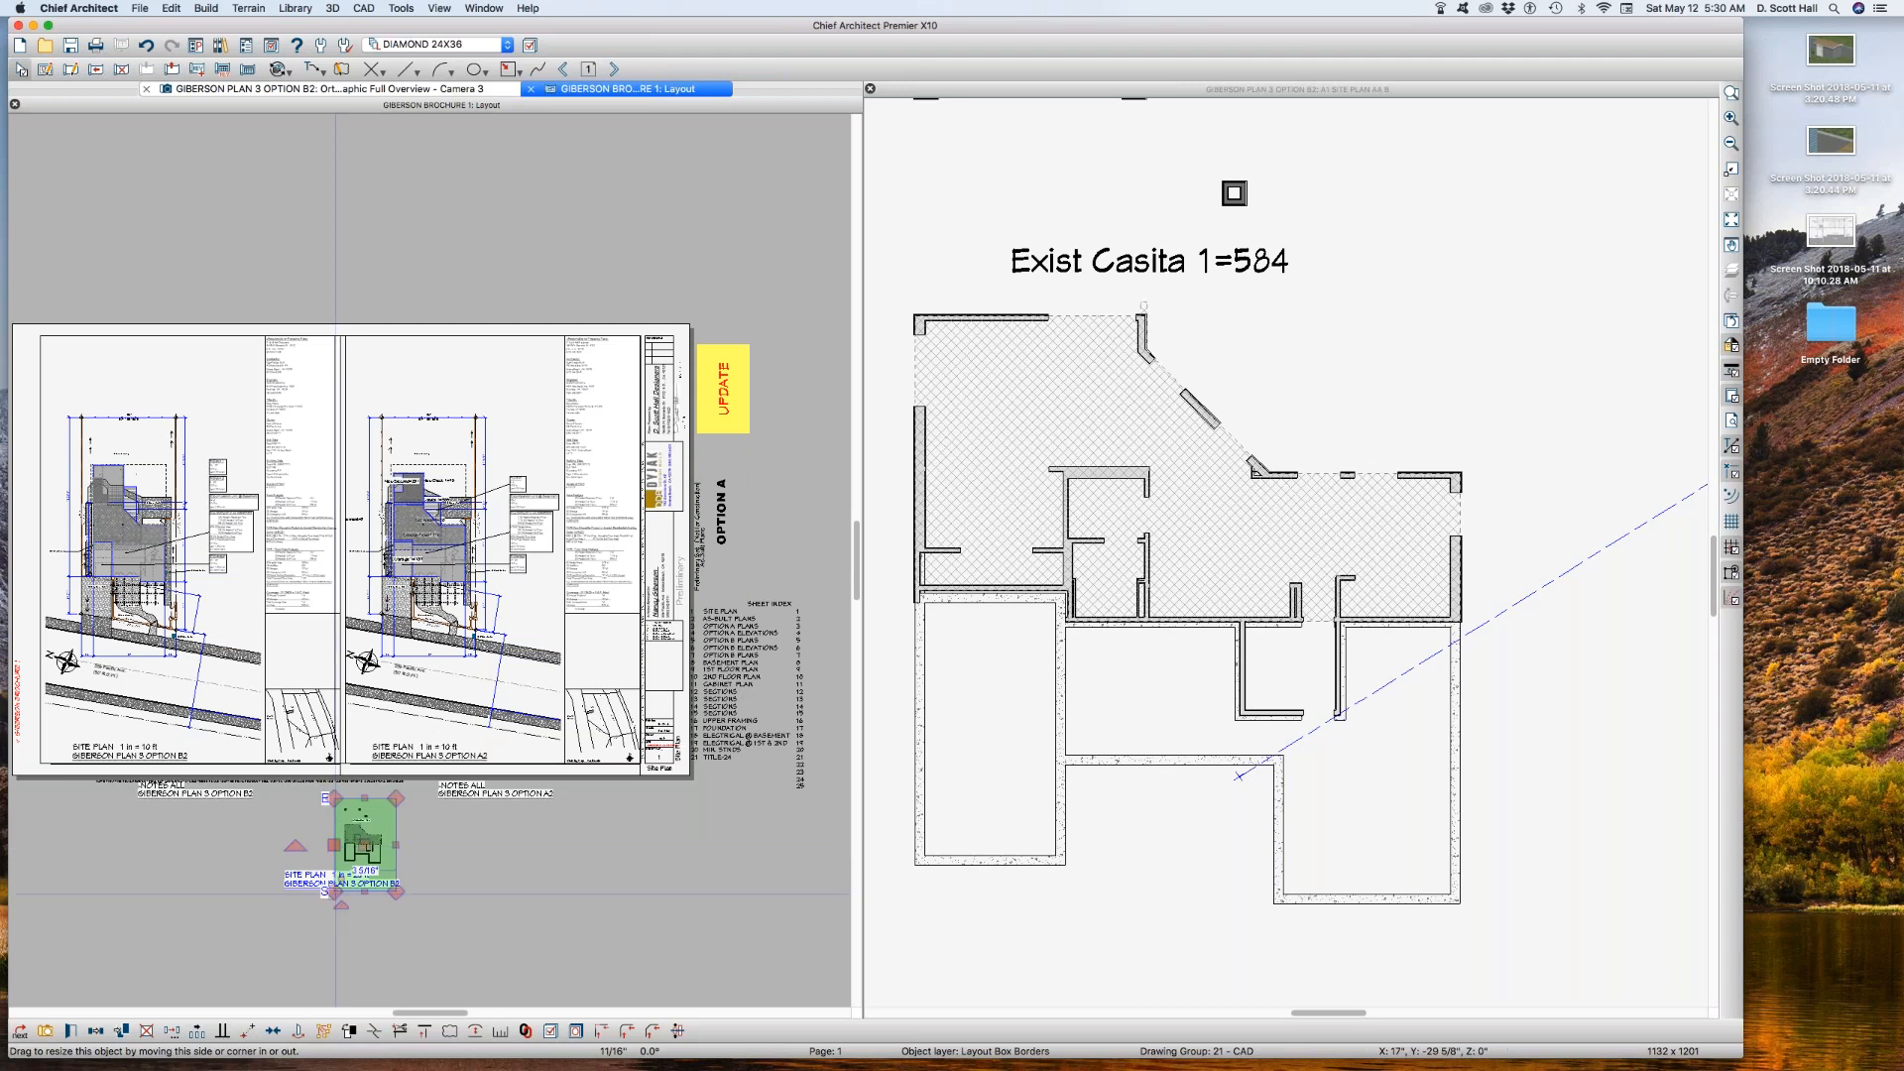
pyautogui.moveTo(365, 845); pyautogui.dragTo(220, 381)
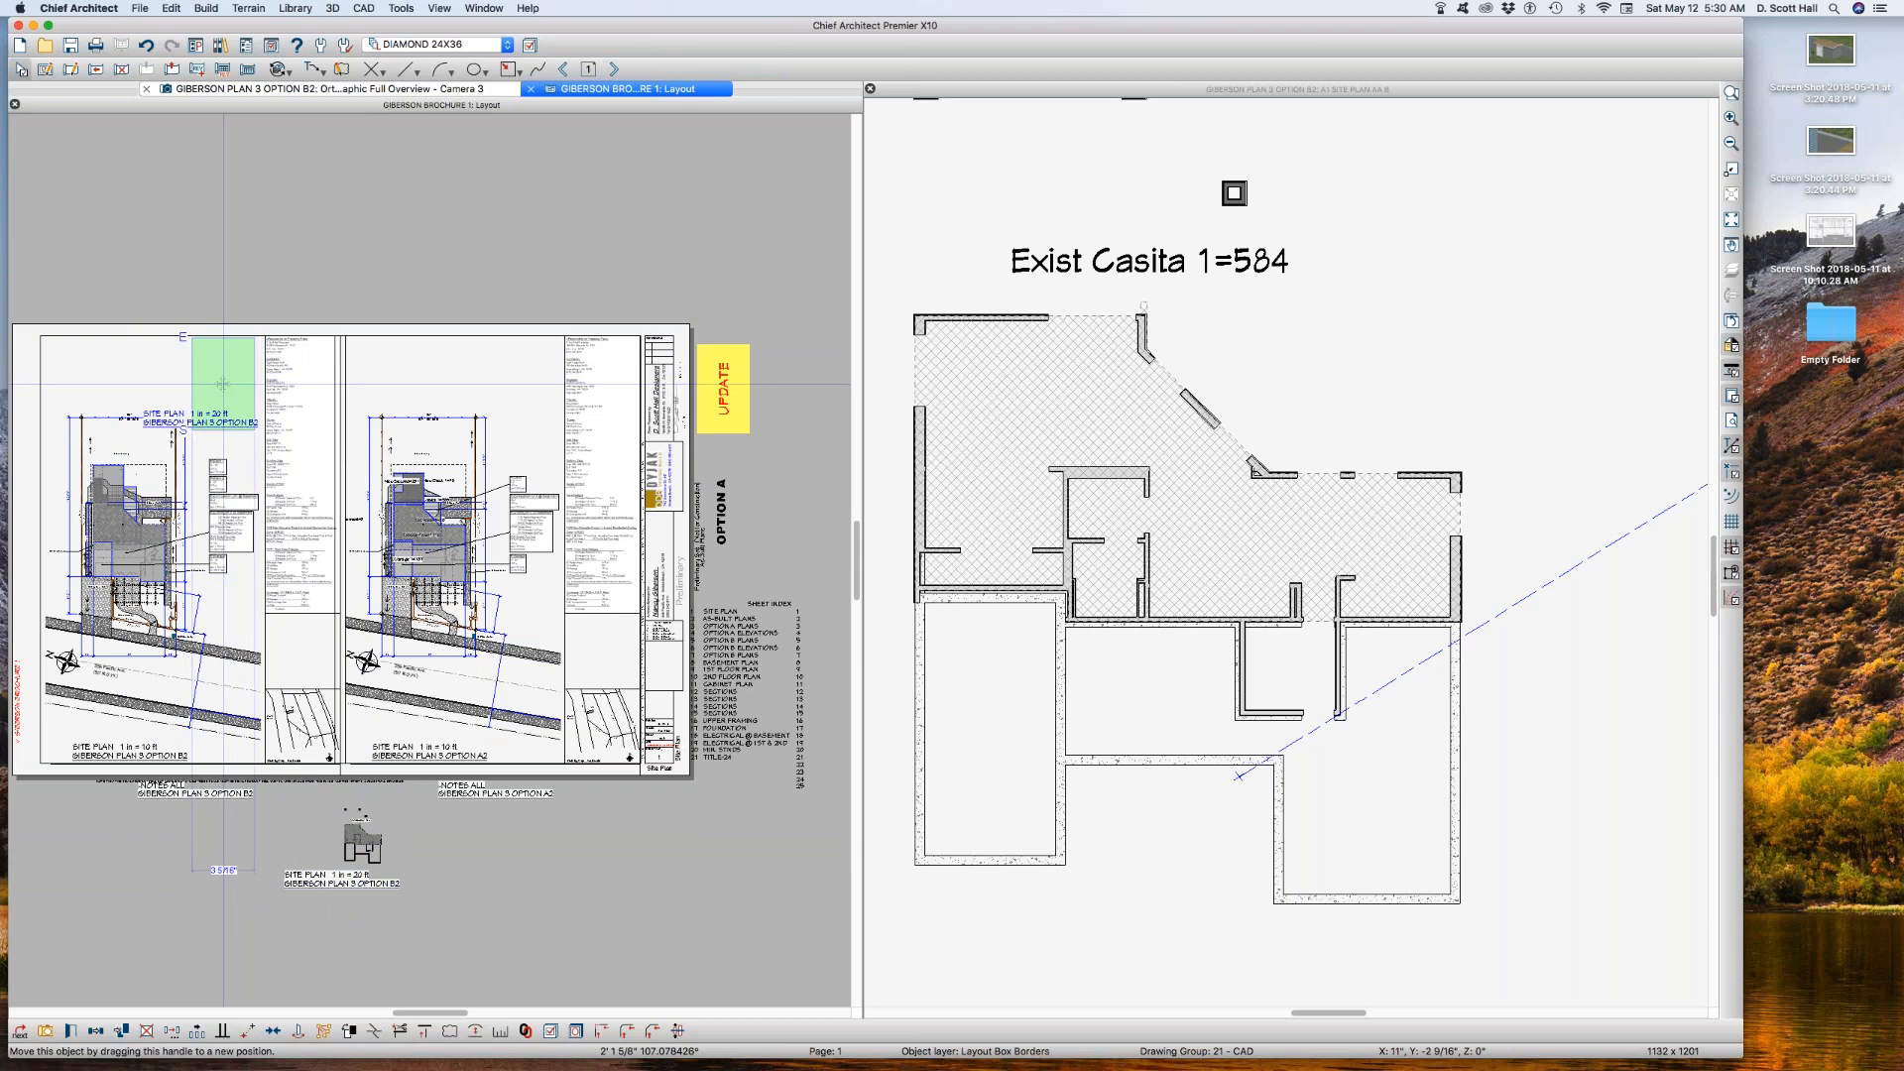
pyautogui.moveTo(222, 383); pyautogui.dragTo(222, 382)
# Step: Replace SITE PLAN in the small layout box's label with Area Analysis Basement, keeping the scale and file name macros
pyautogui.moveTo(99, 292); pyautogui.dragTo(359, 491)
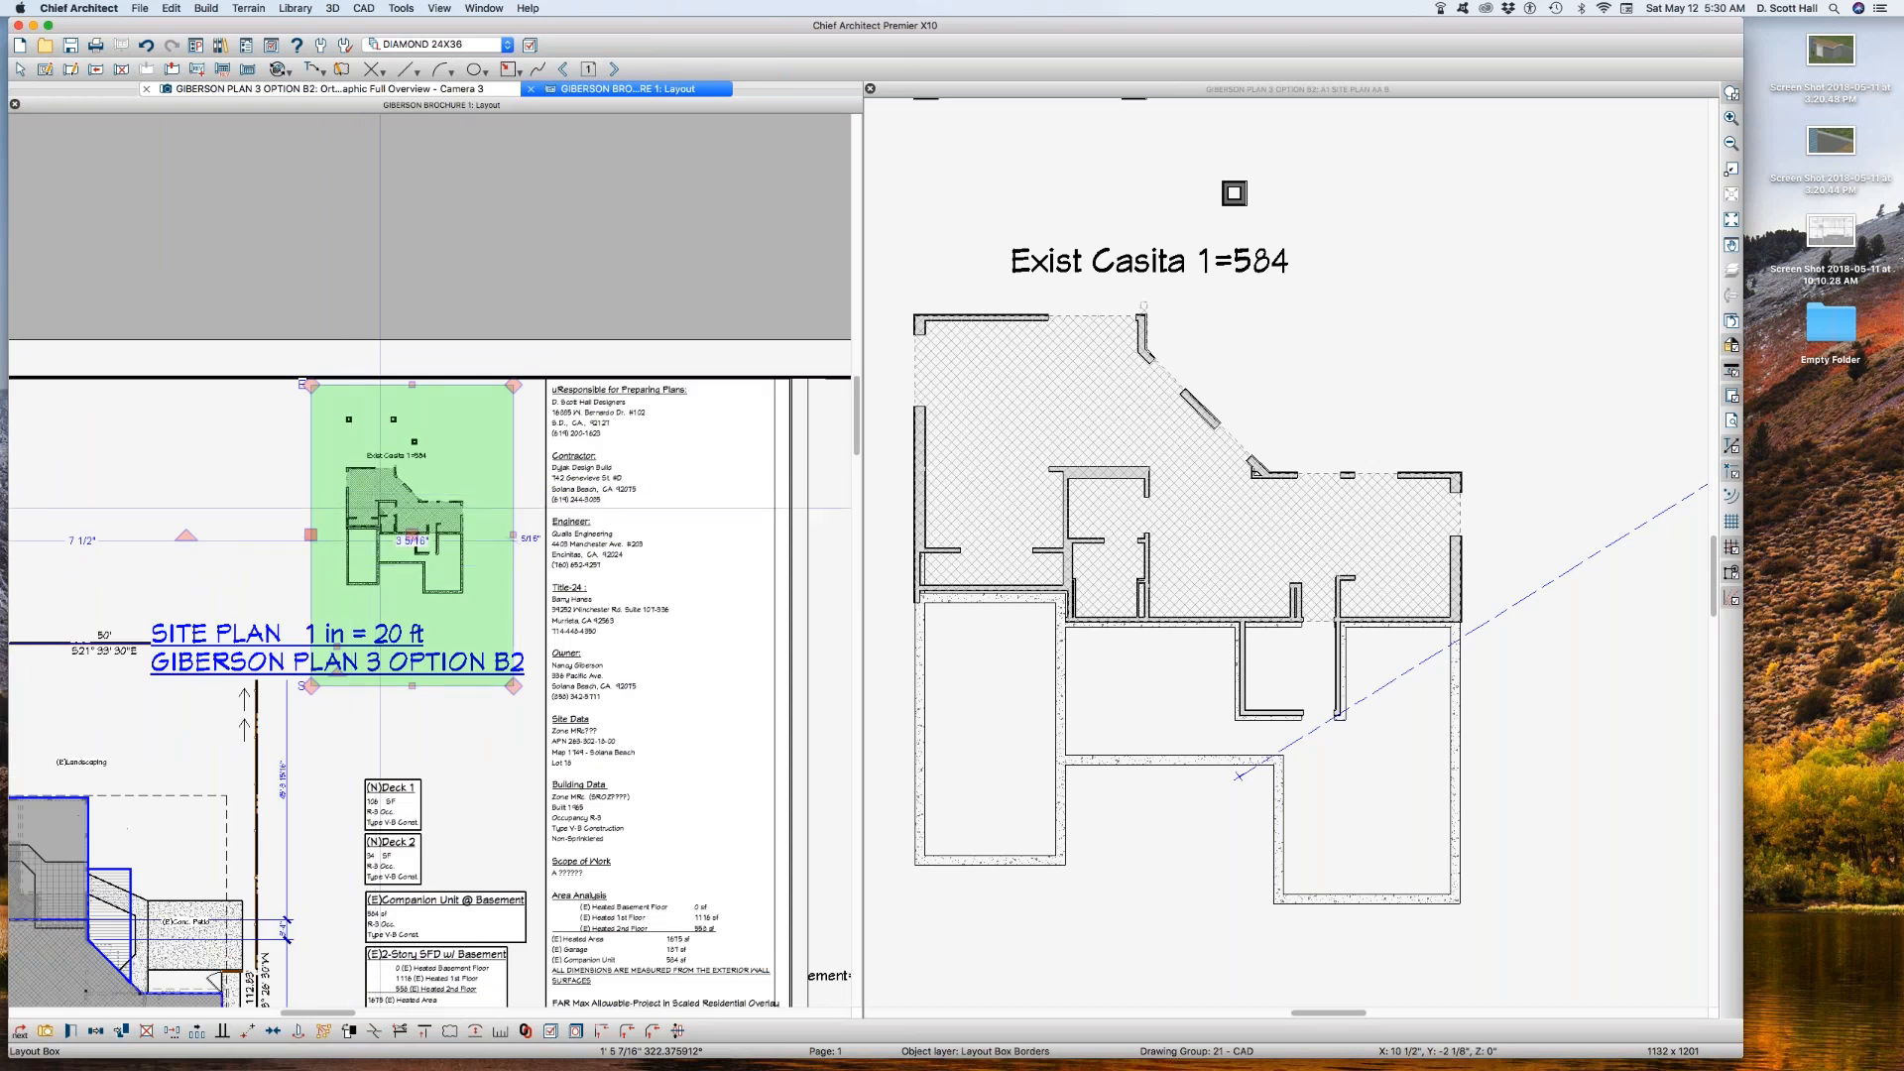
pyautogui.doubleClick(387, 520)
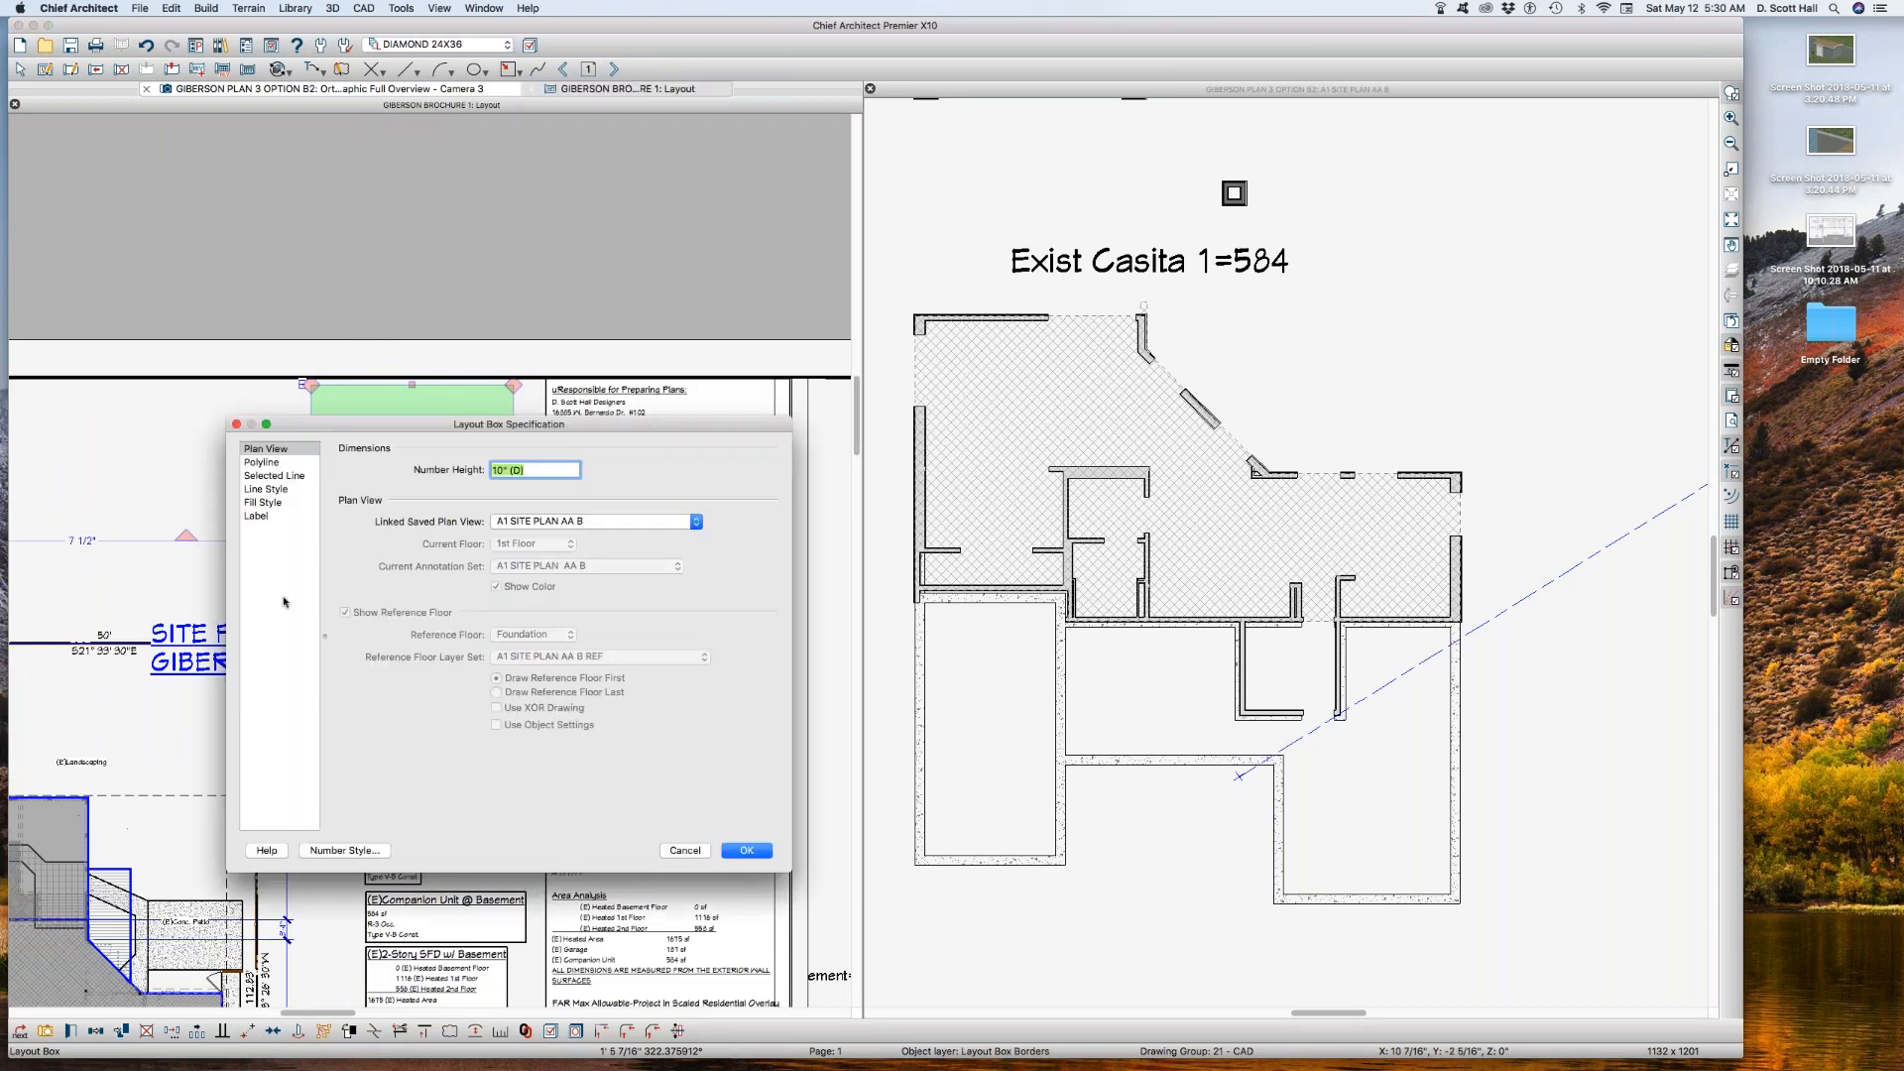
pyautogui.click(255, 516)
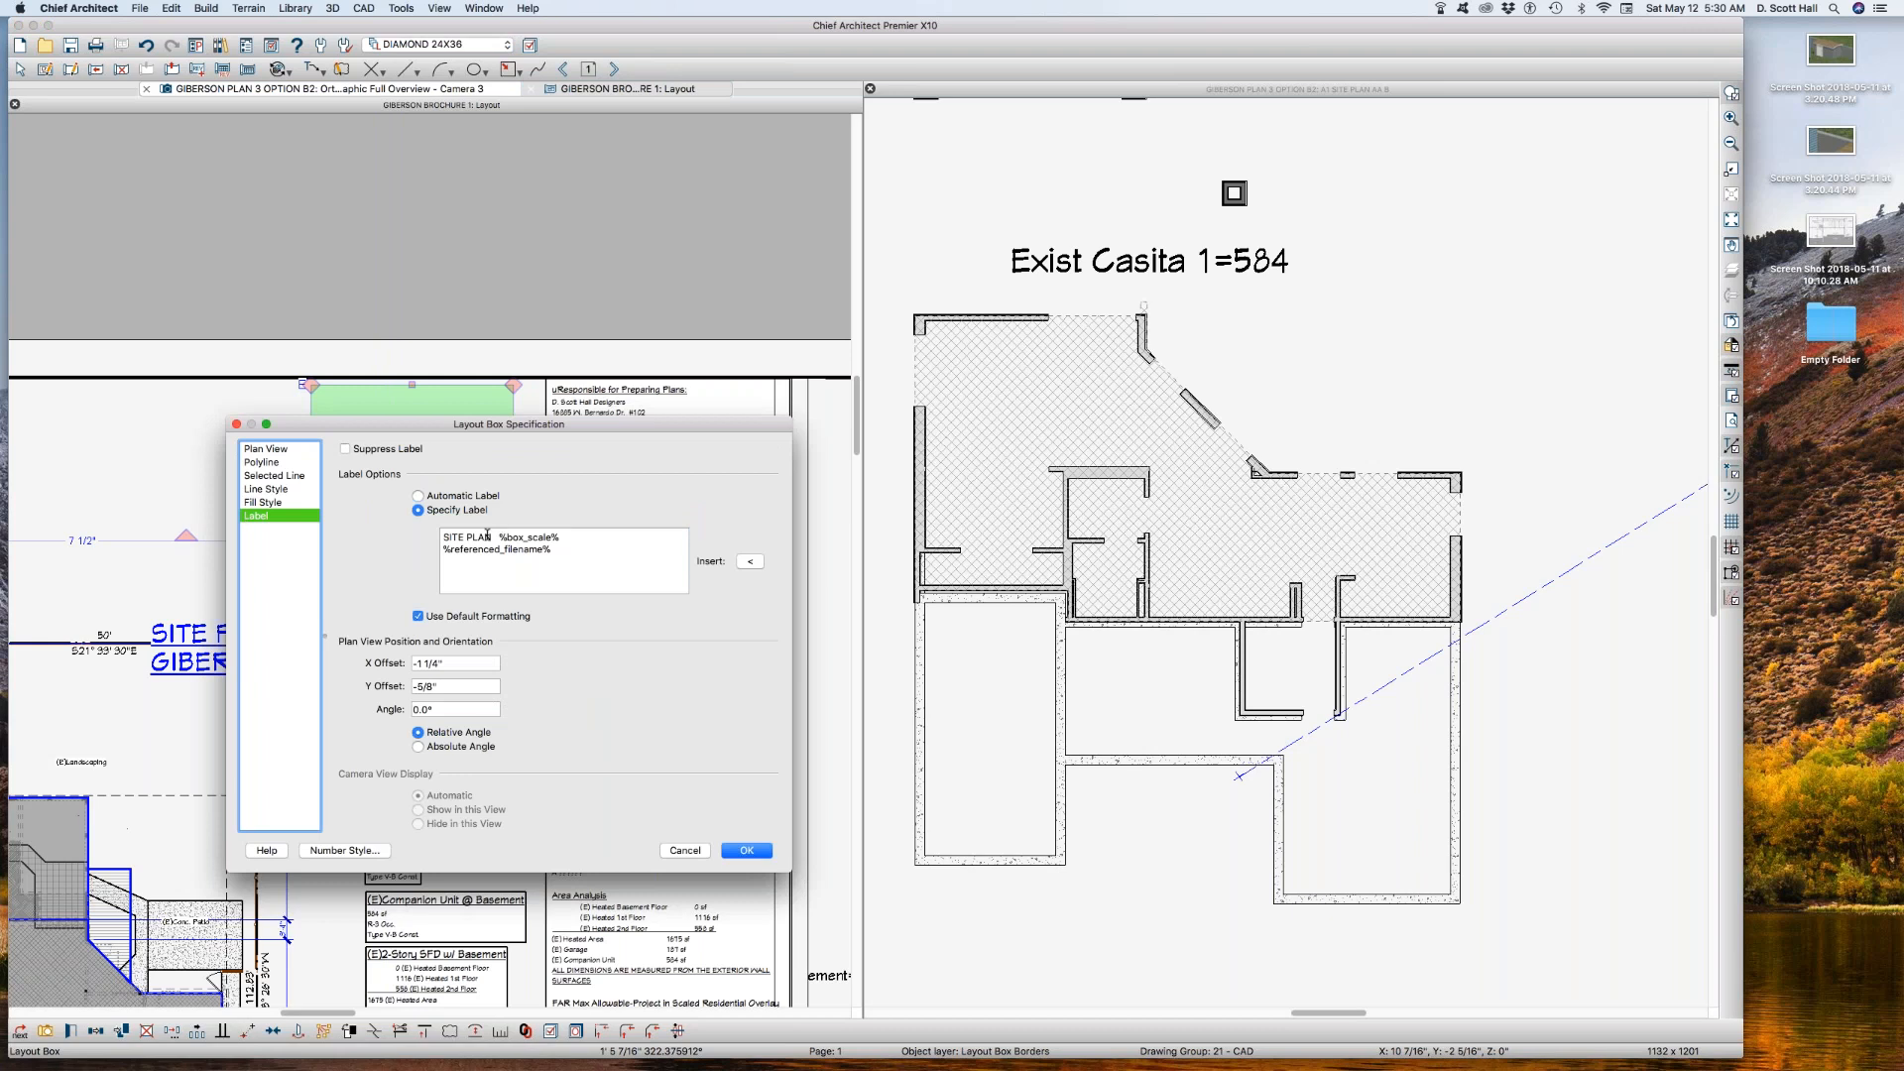
pyautogui.moveTo(489, 536); pyautogui.dragTo(443, 536)
pyautogui.press('super+v')
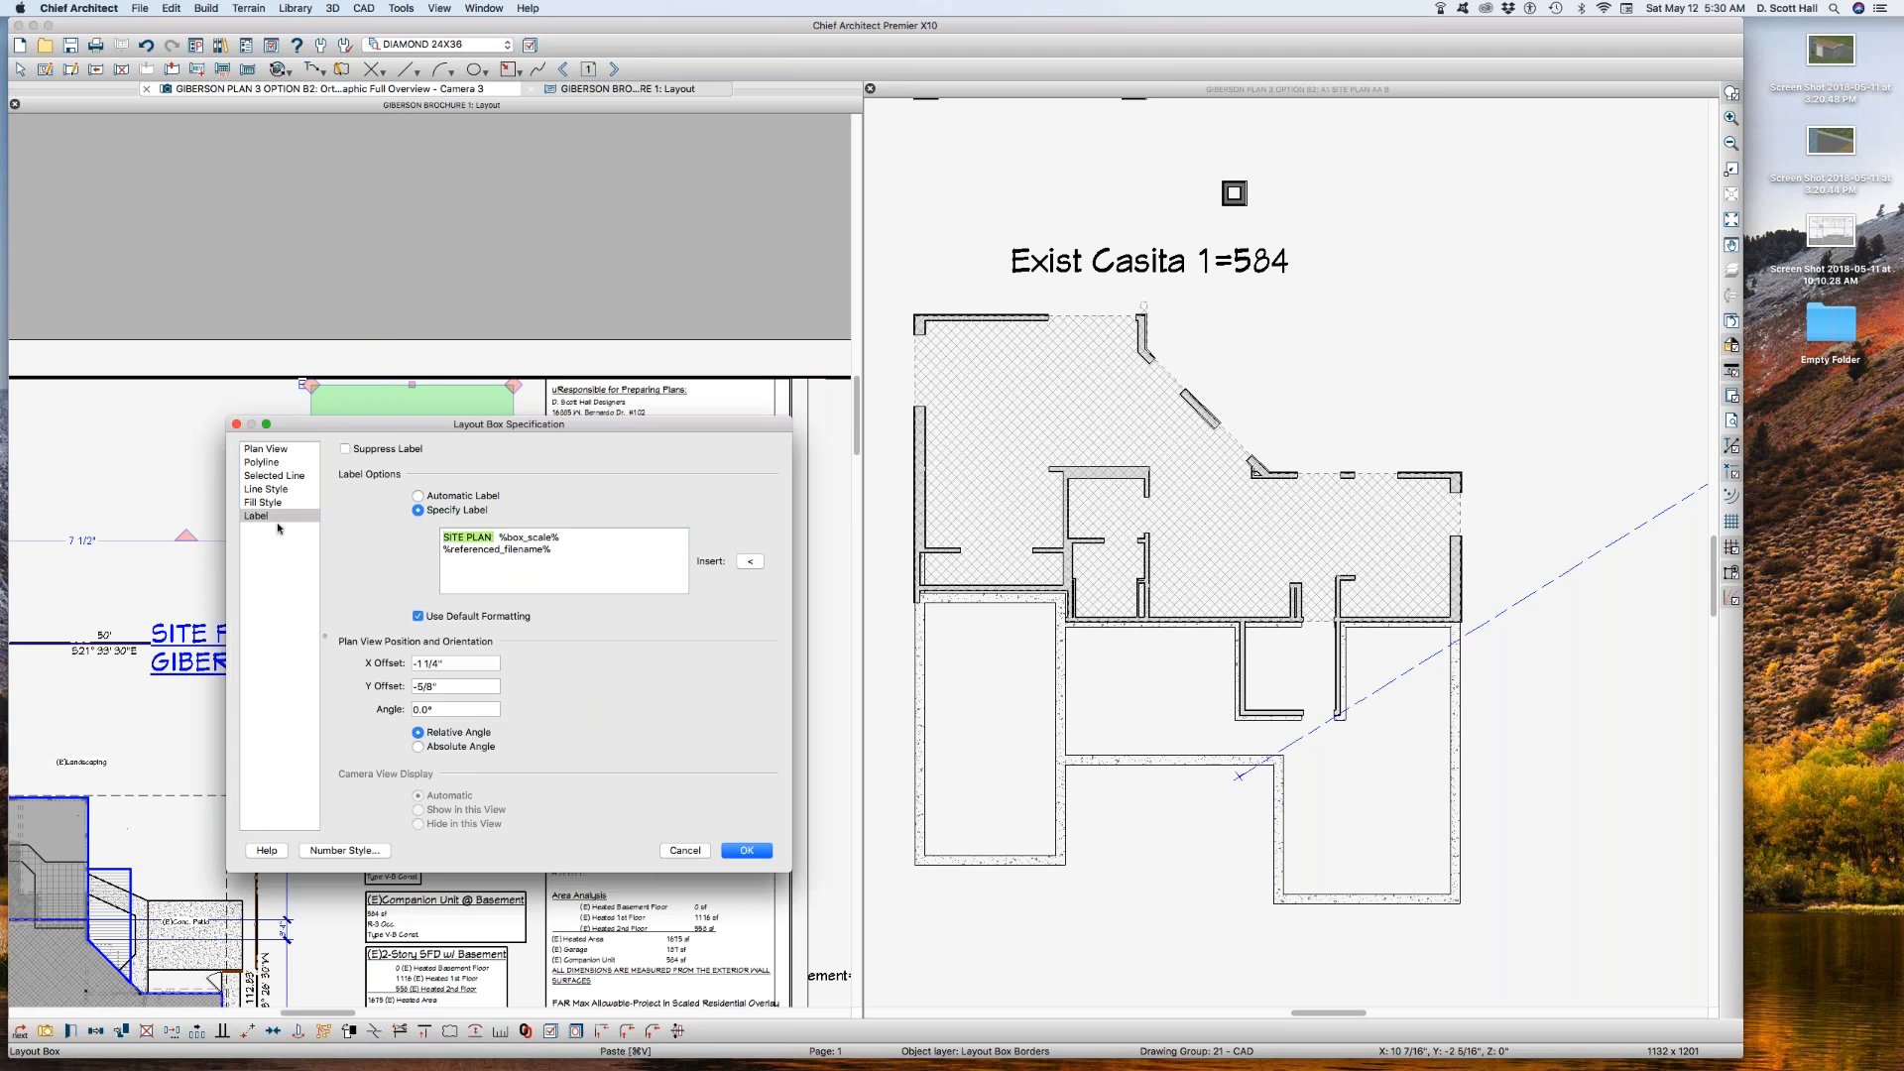
pyautogui.write('Are')
pyautogui.write('Analysis Basement')
pyautogui.press('Return')
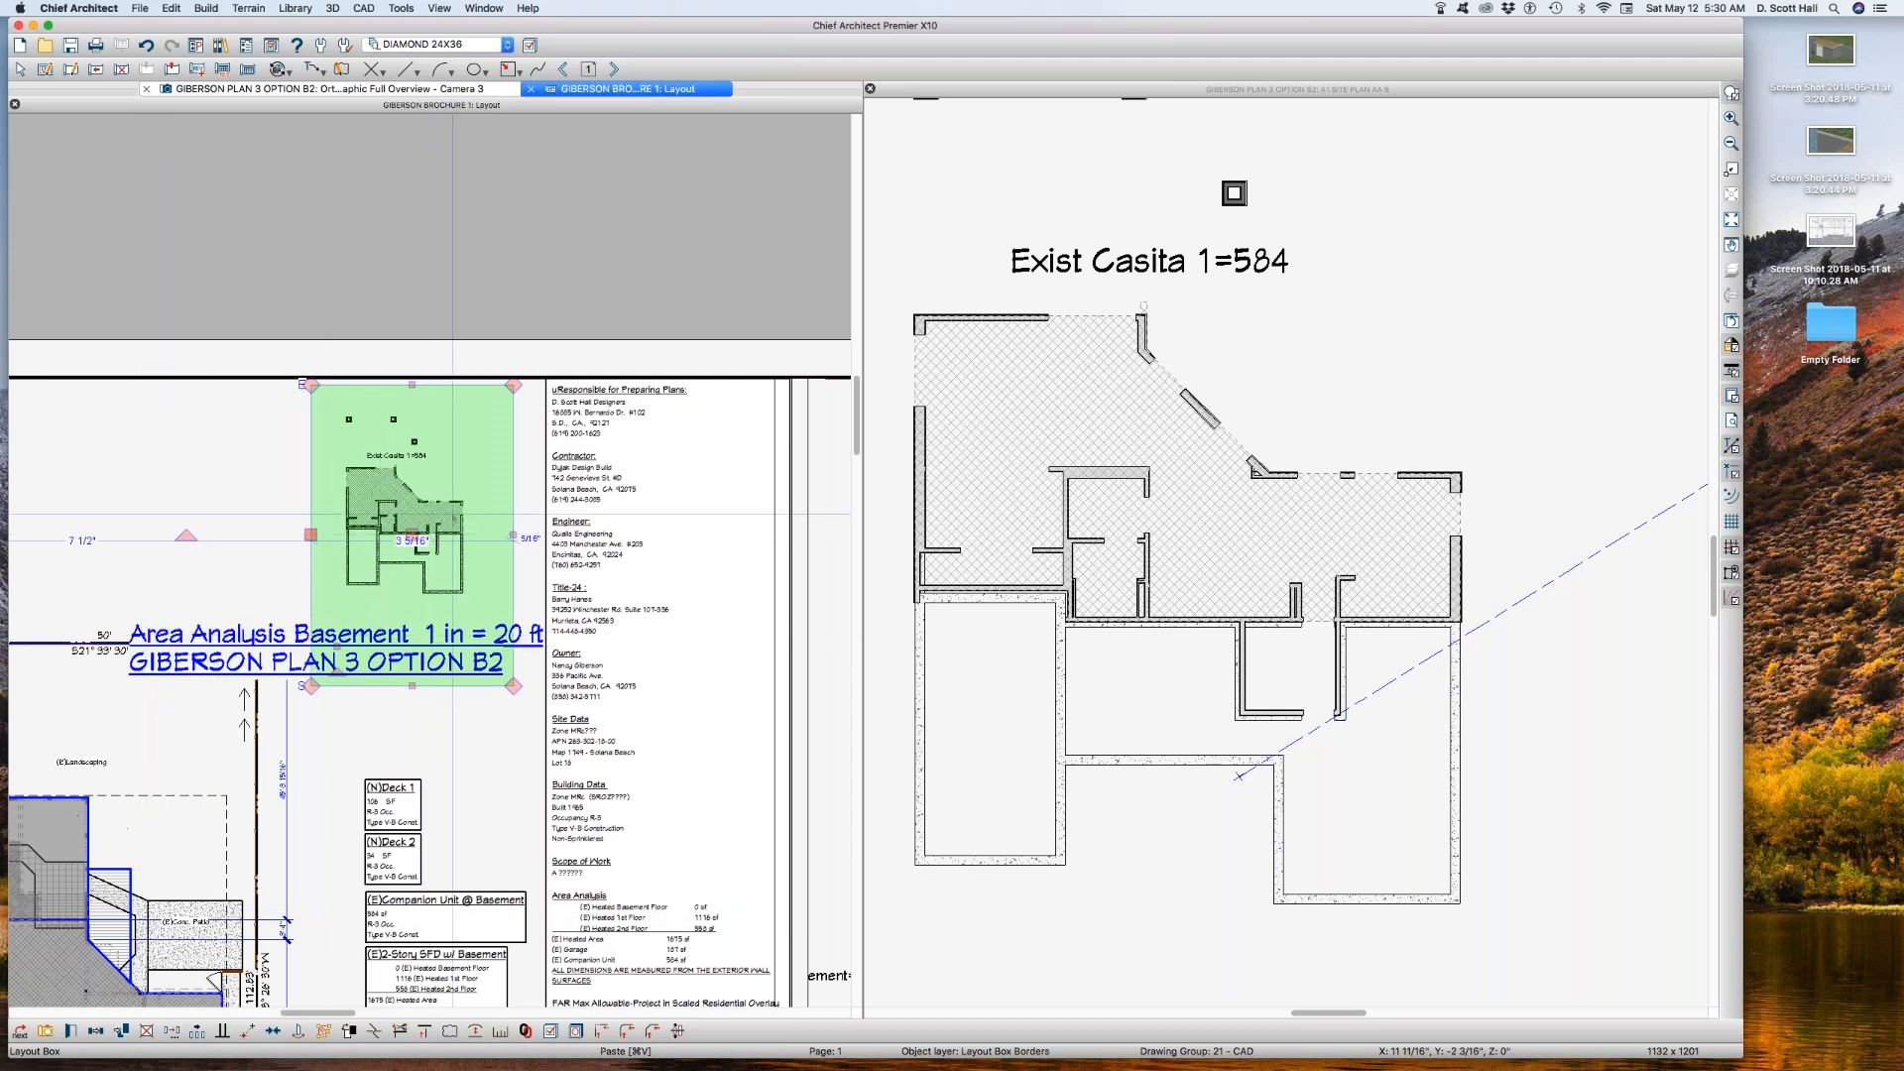
pyautogui.rightClick(453, 513)
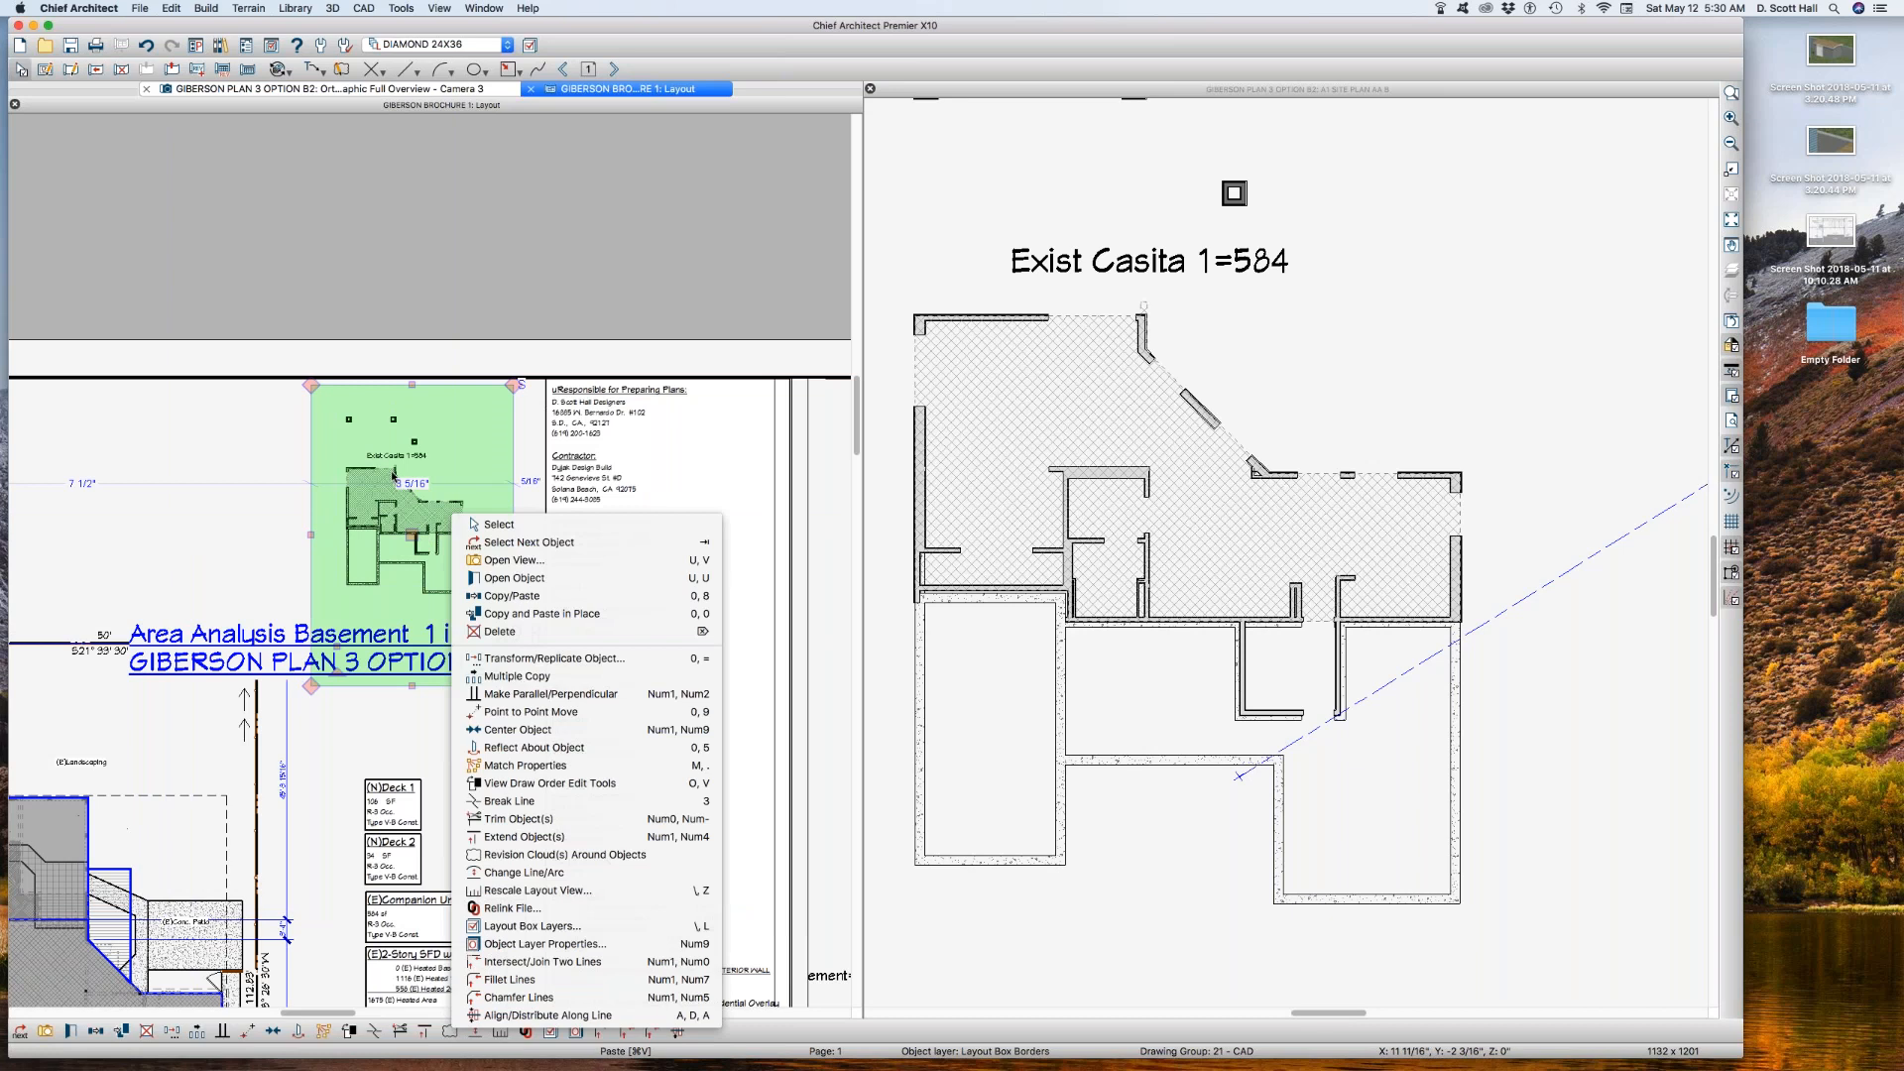
pyautogui.click(385, 503)
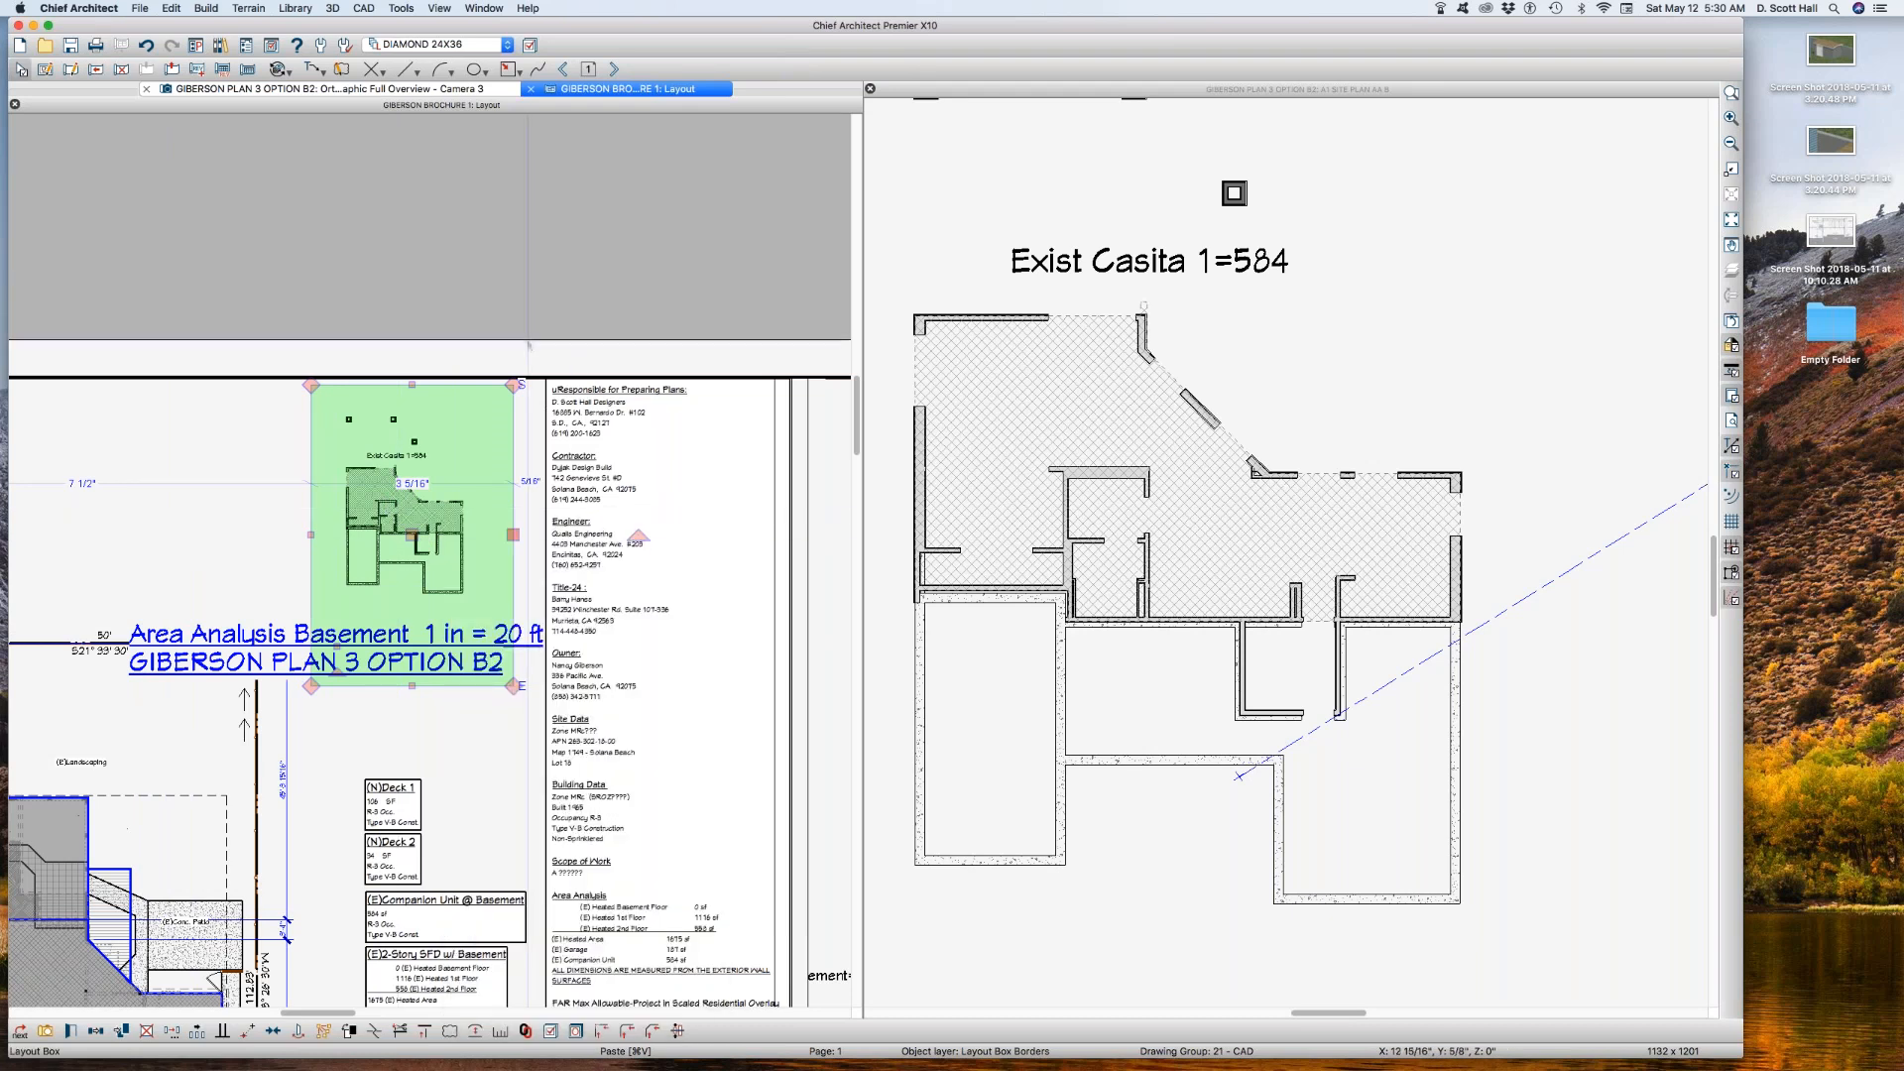
pyautogui.click(532, 282)
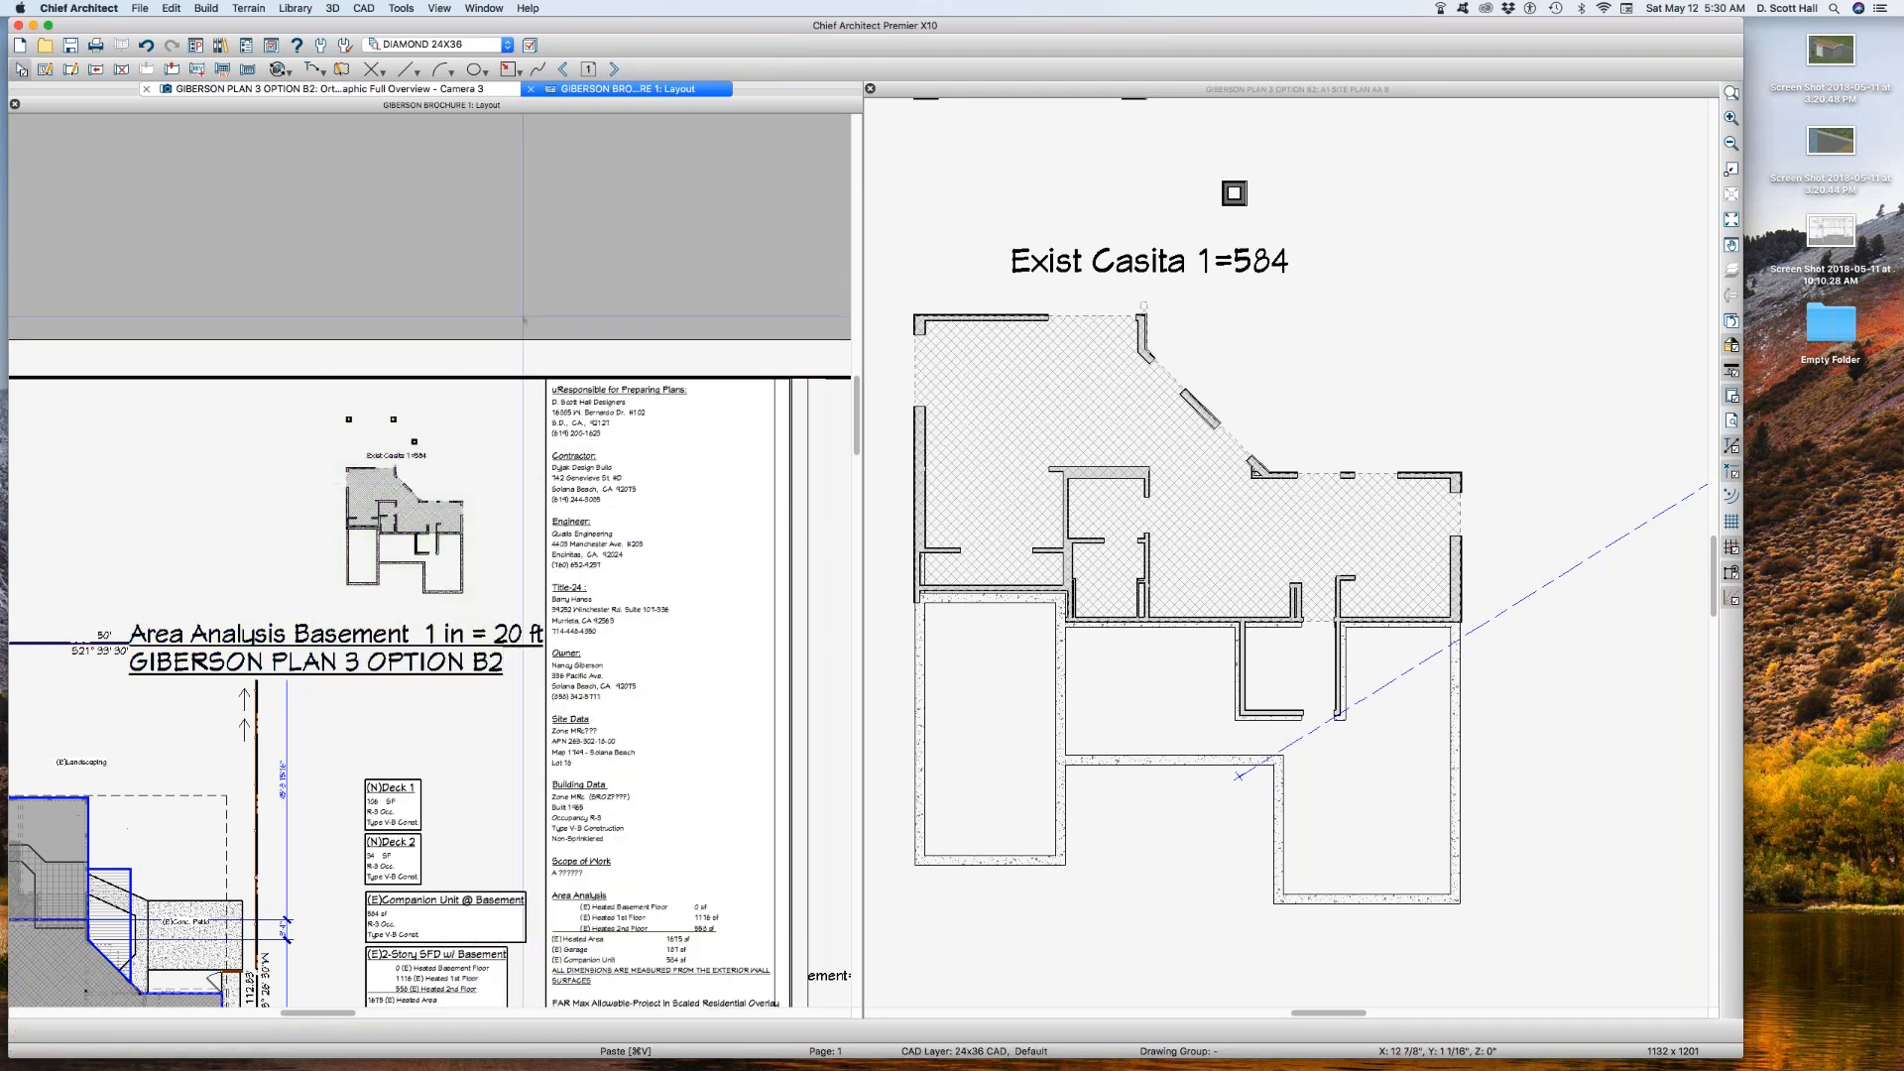
pyautogui.scroll(-1, 524, 319)
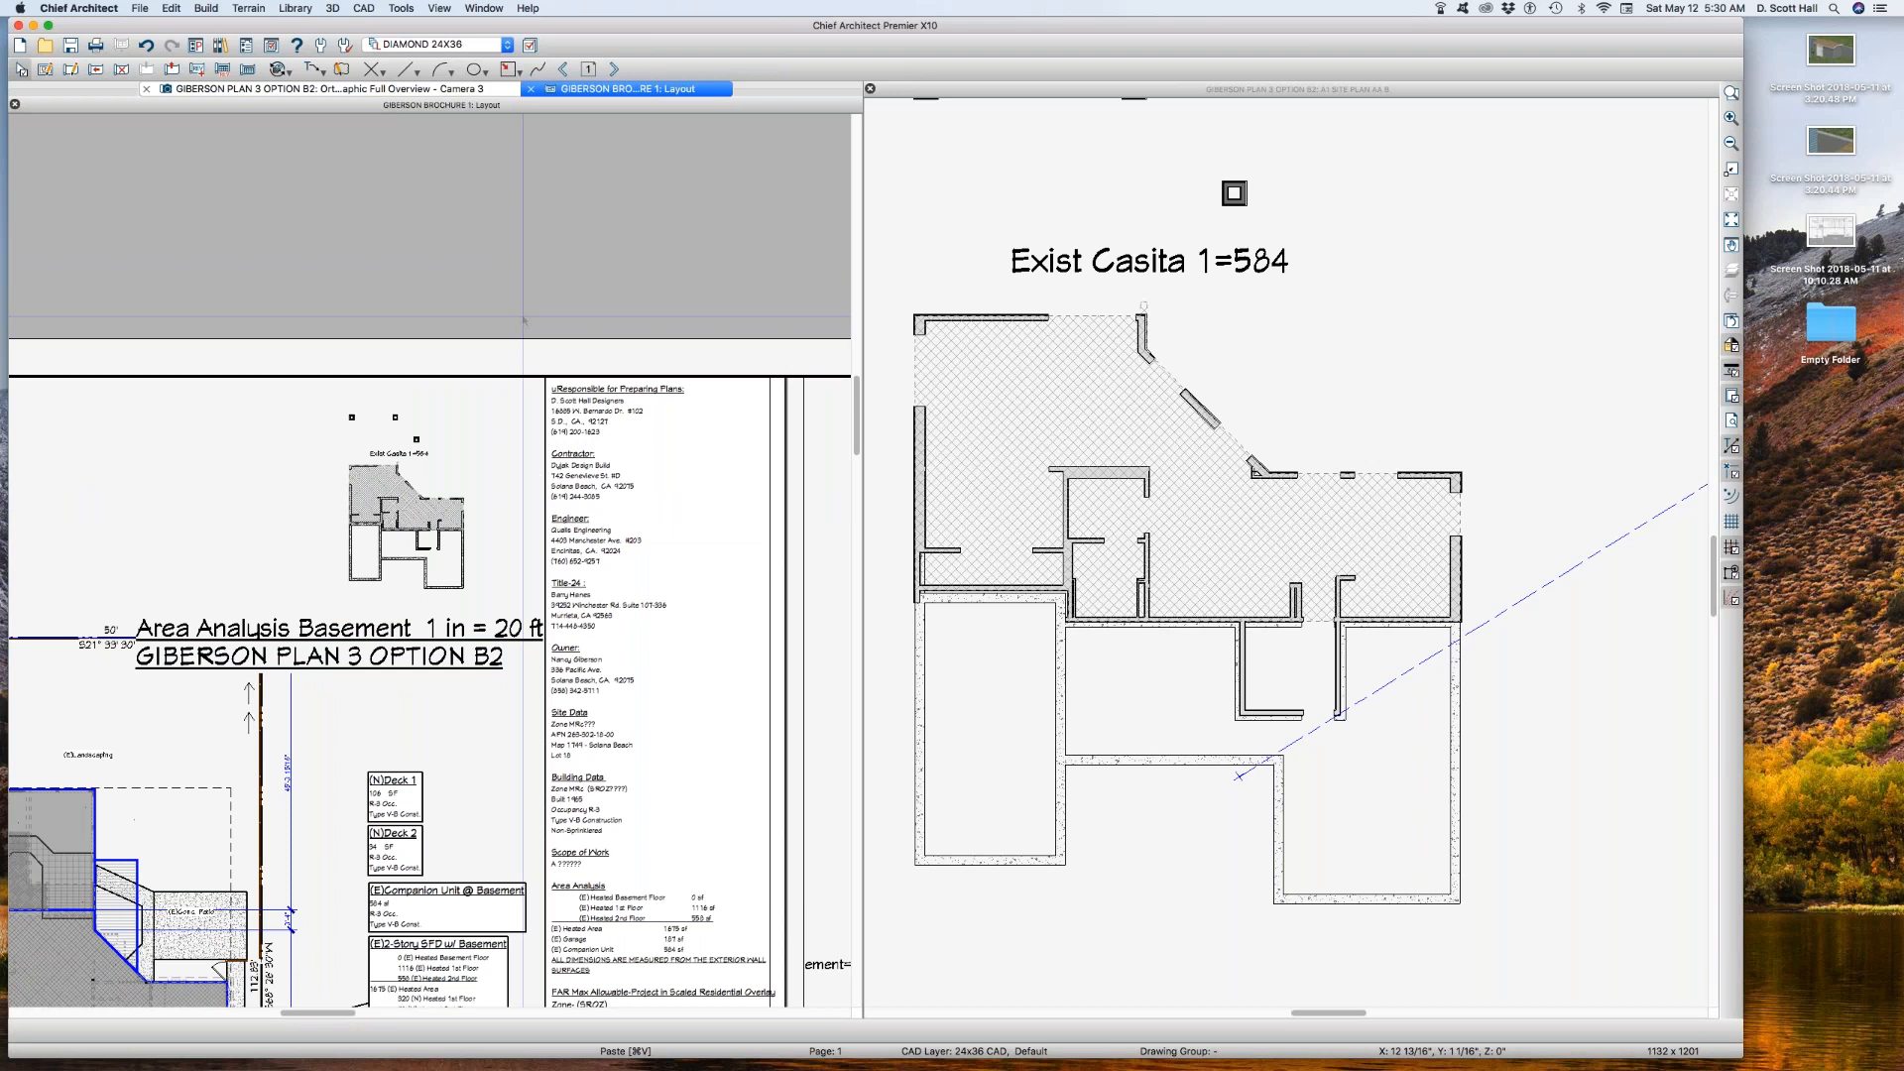
pyautogui.scroll(-2, 524, 319)
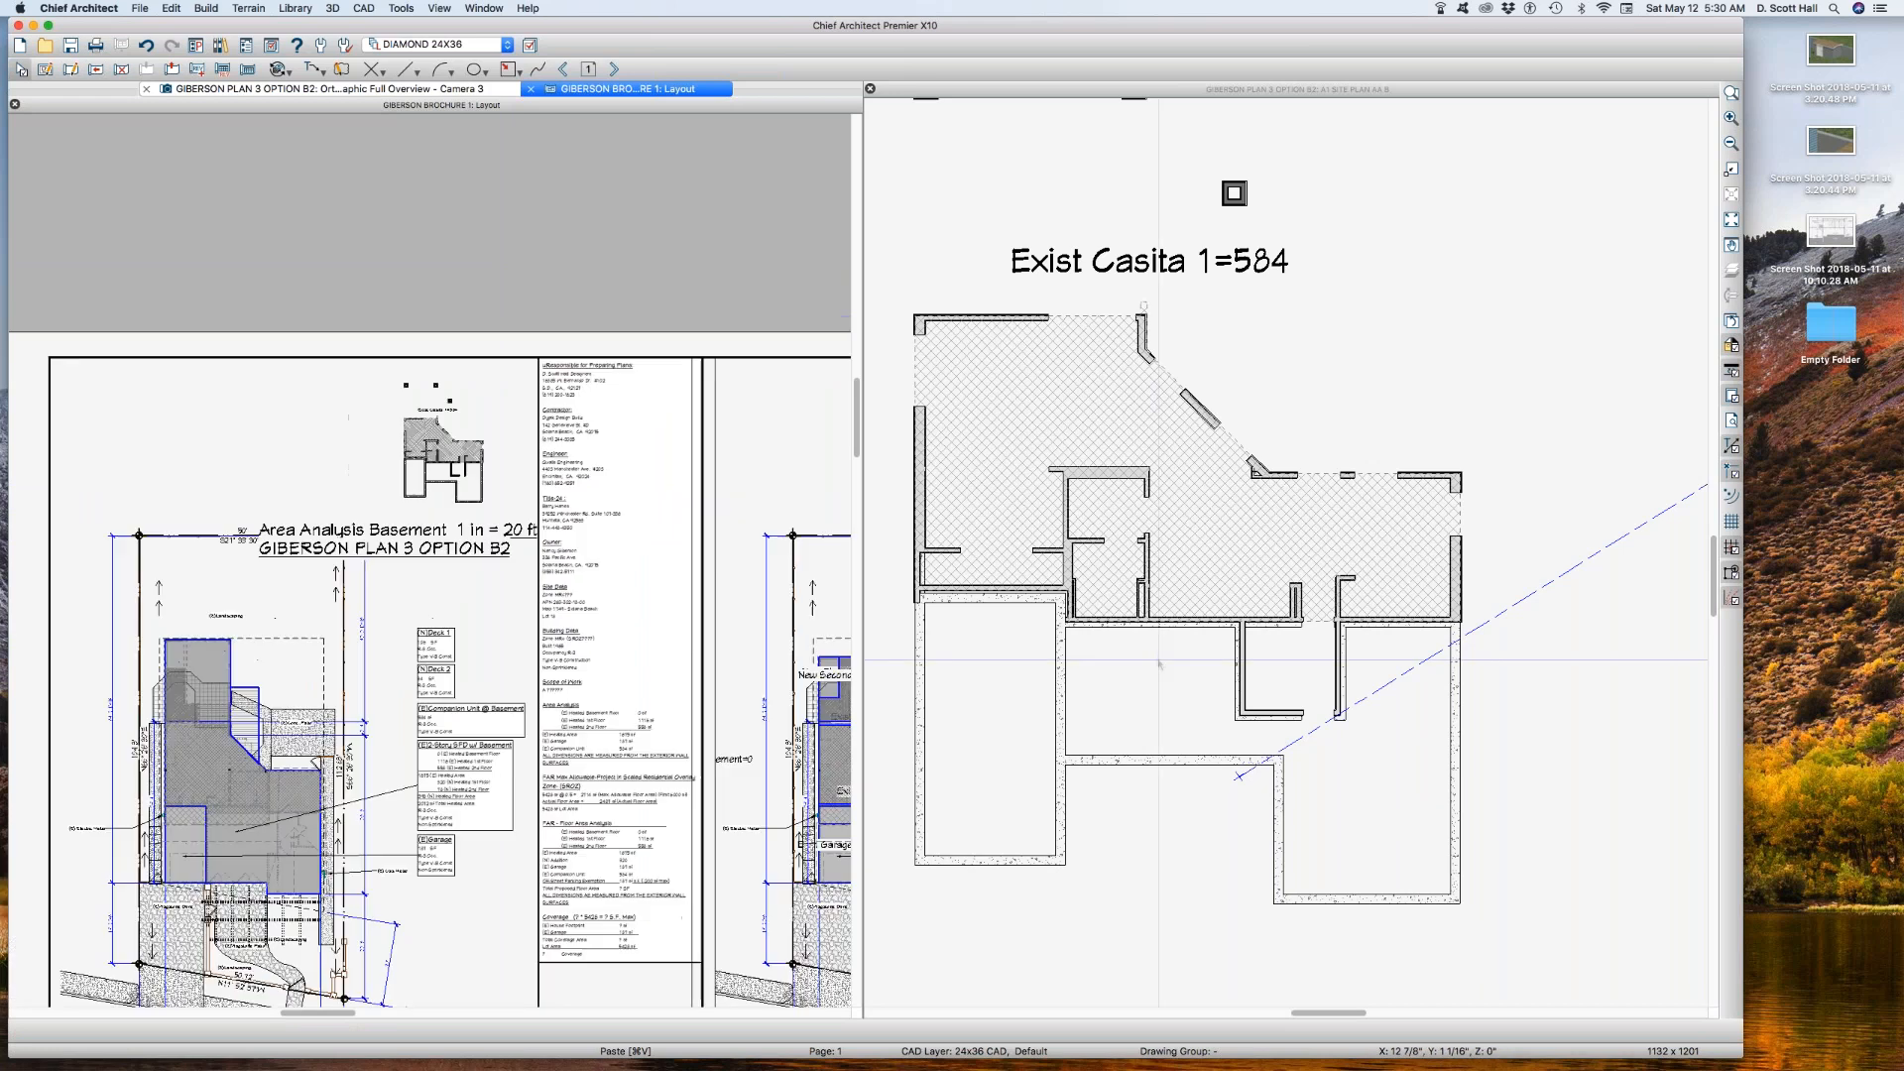
pyautogui.click(418, 461)
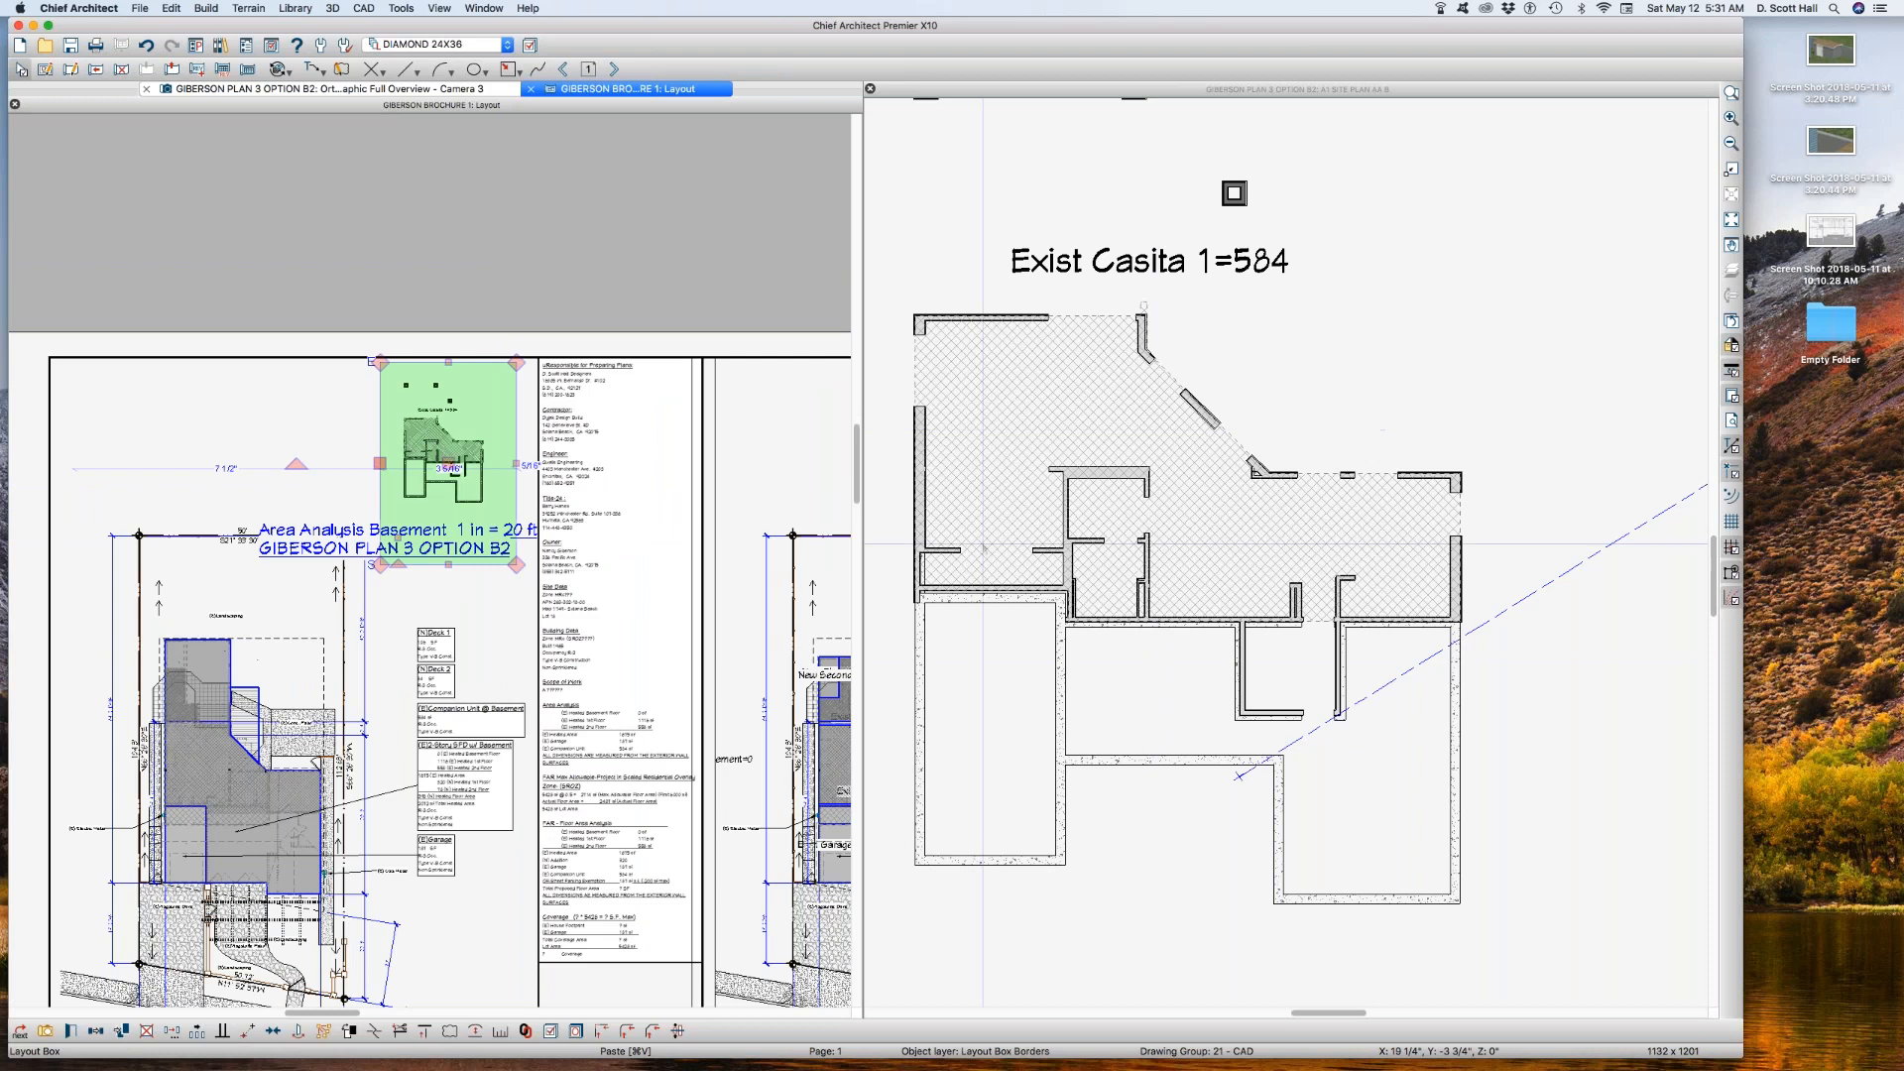
pyautogui.click(1489, 349)
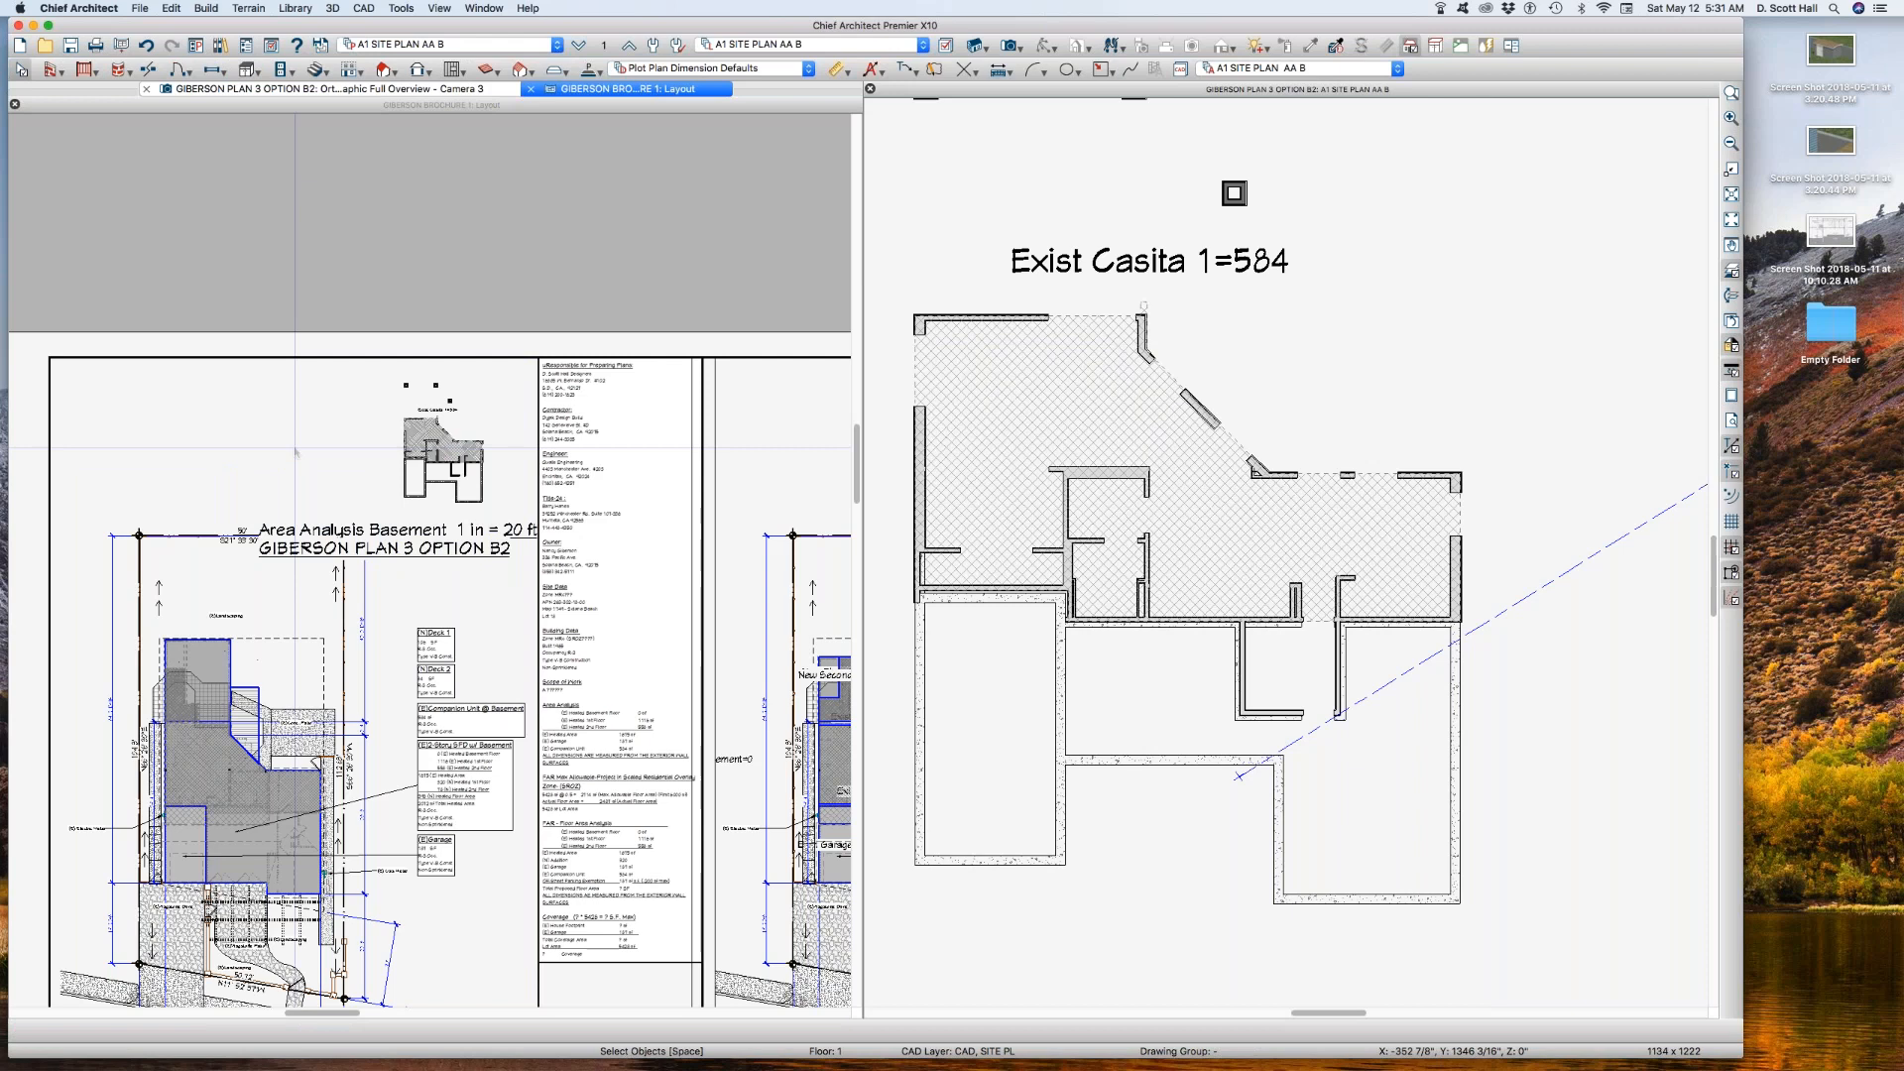
pyautogui.click(296, 452)
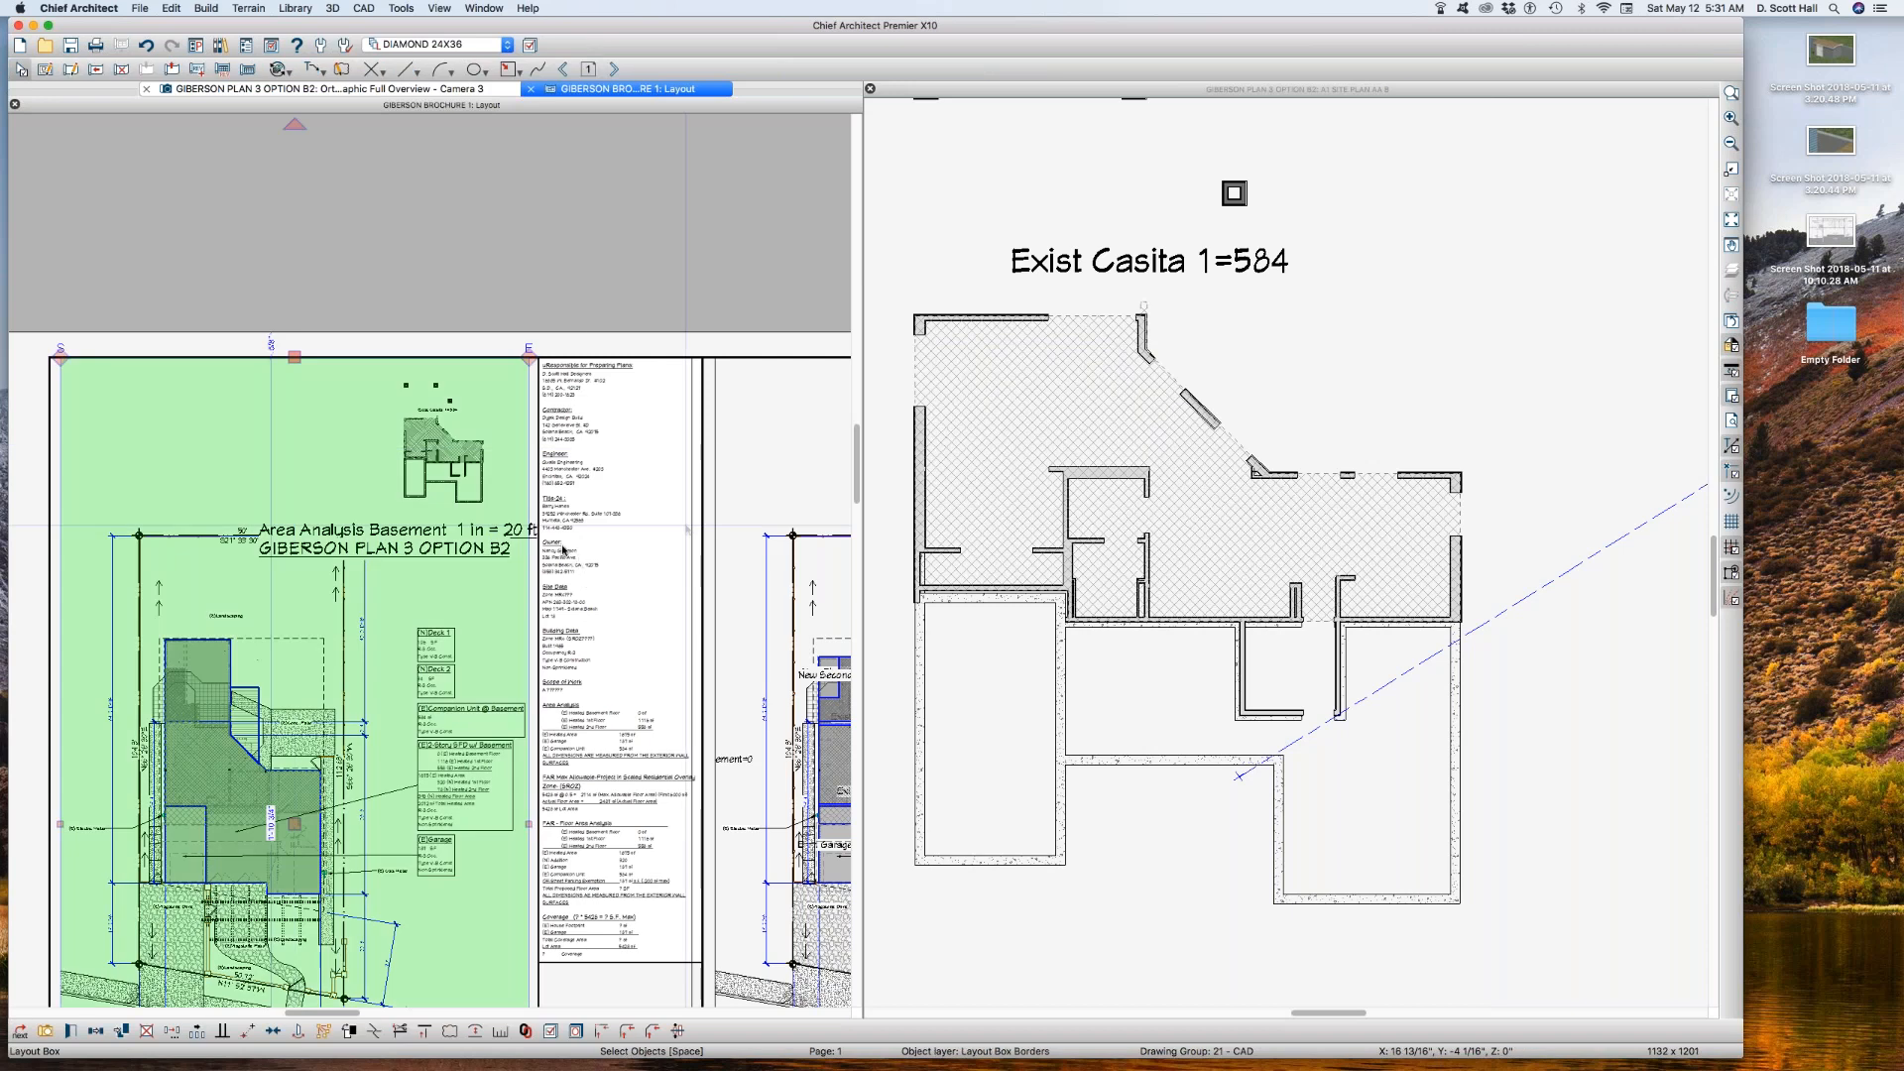
# Step: Close the brochure layout and the 3D camera overview, leaving only the A1 SITE PLAN AA B plan view open
pyautogui.press('super+w')
pyautogui.click(563, 551)
pyautogui.click(478, 560)
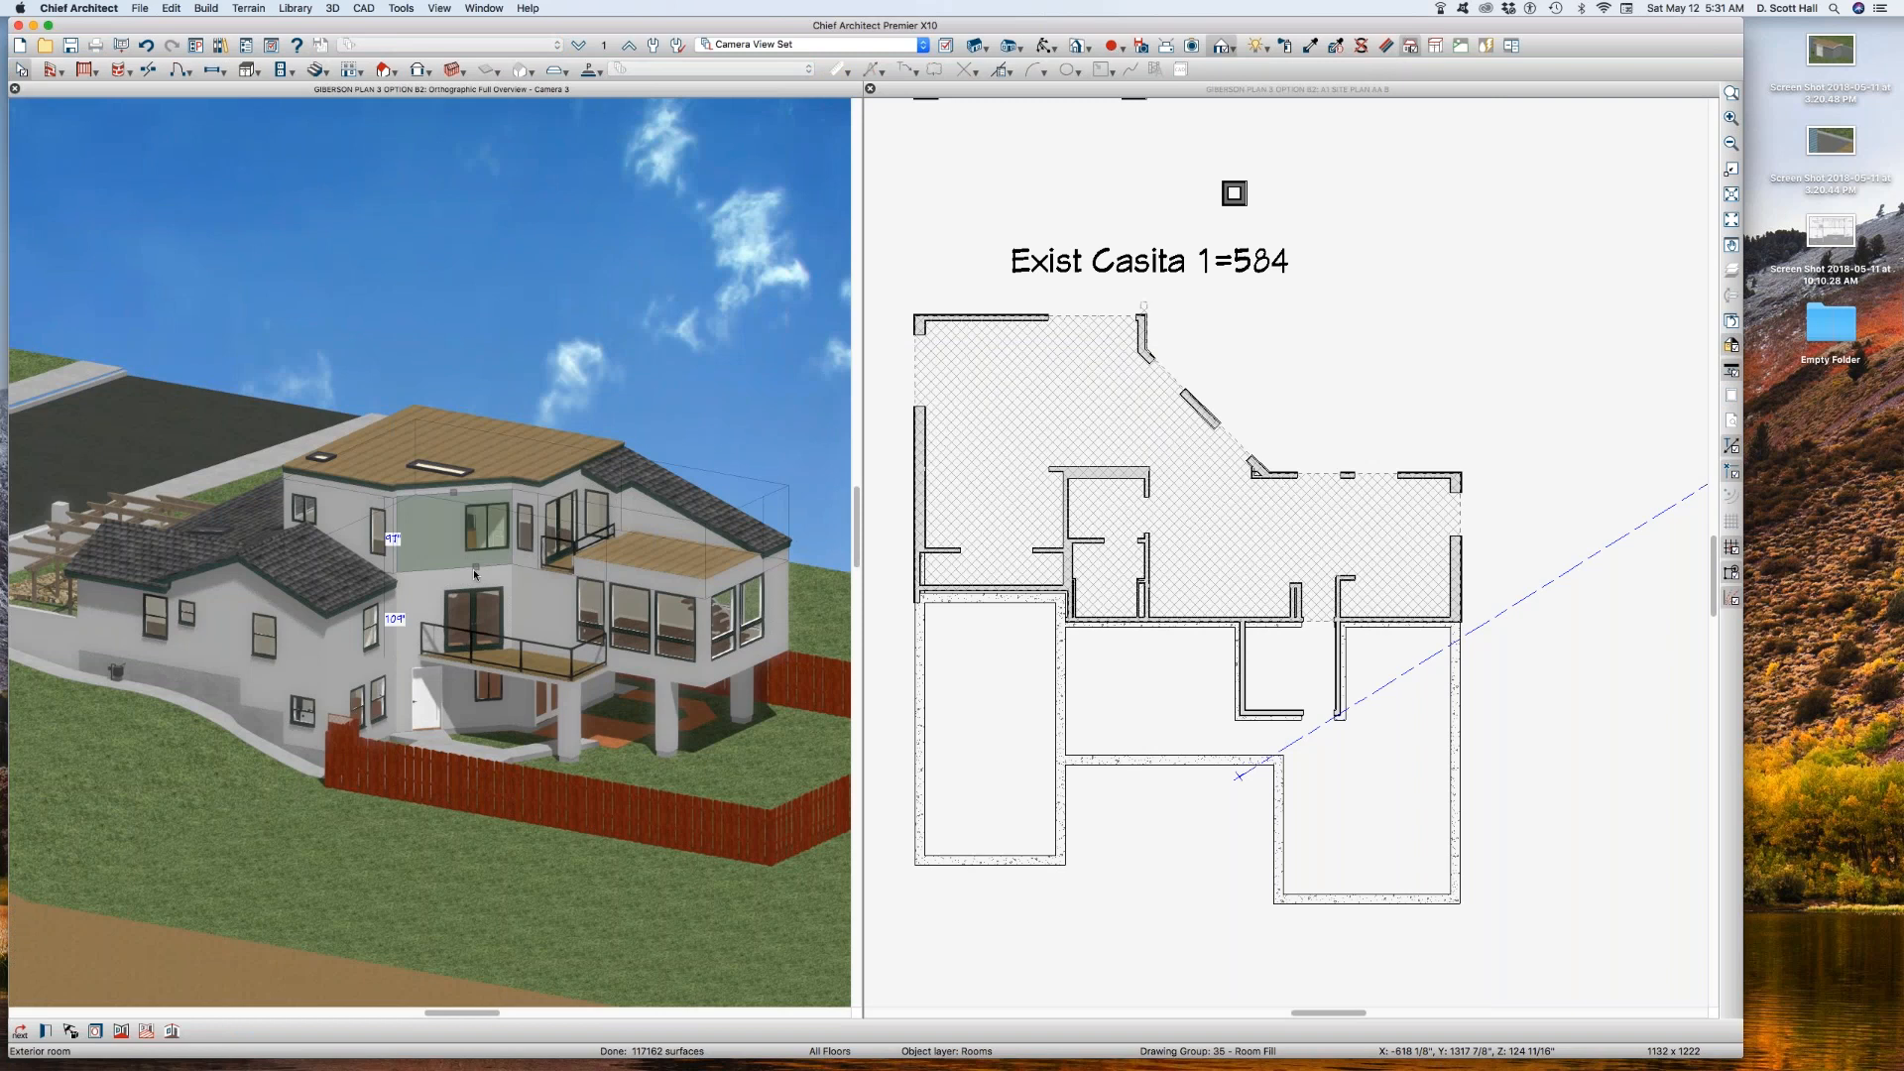
pyautogui.press('super+w')
# Step: Copy annotation set A1 SITE PLAN AA B and name the copy A1 SITE PLAN AA 1
pyautogui.scroll(-4, 815, 430)
pyautogui.scroll(1, 818, 515)
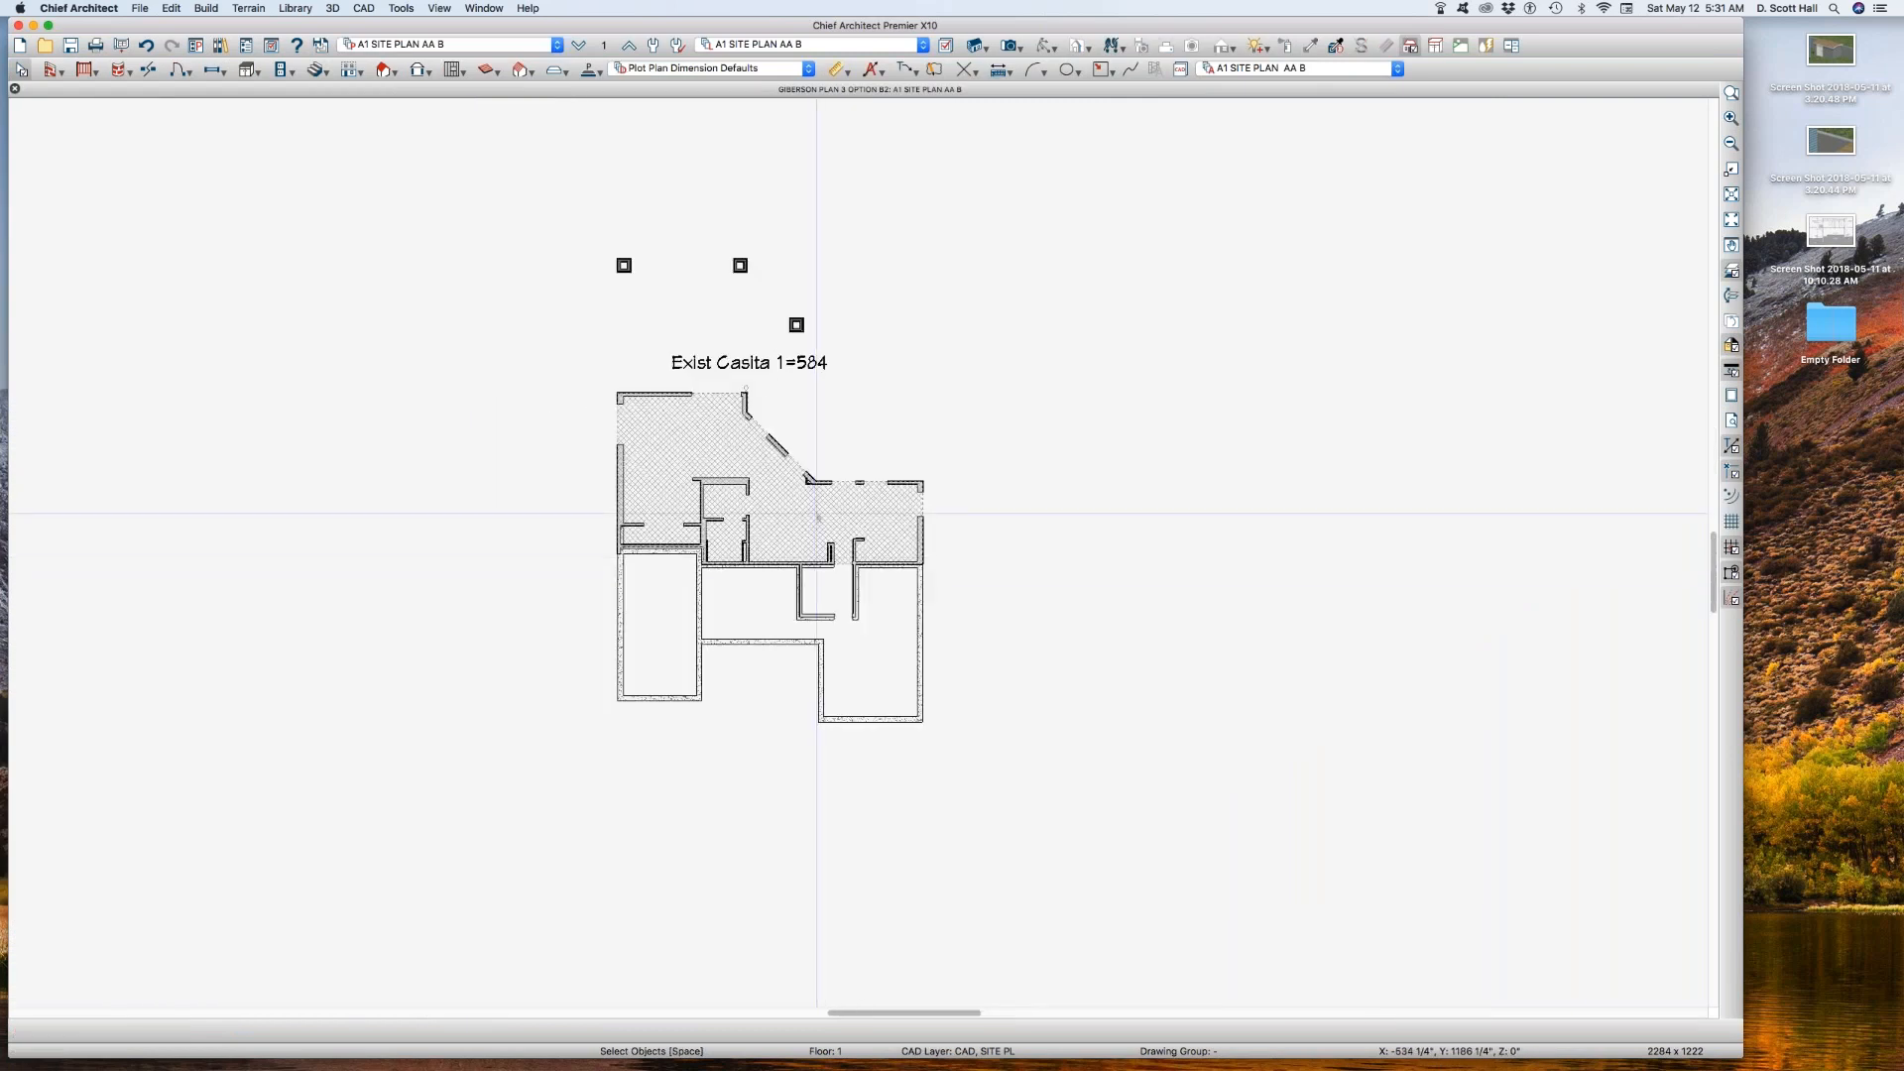
pyautogui.scroll(1, 604, 238)
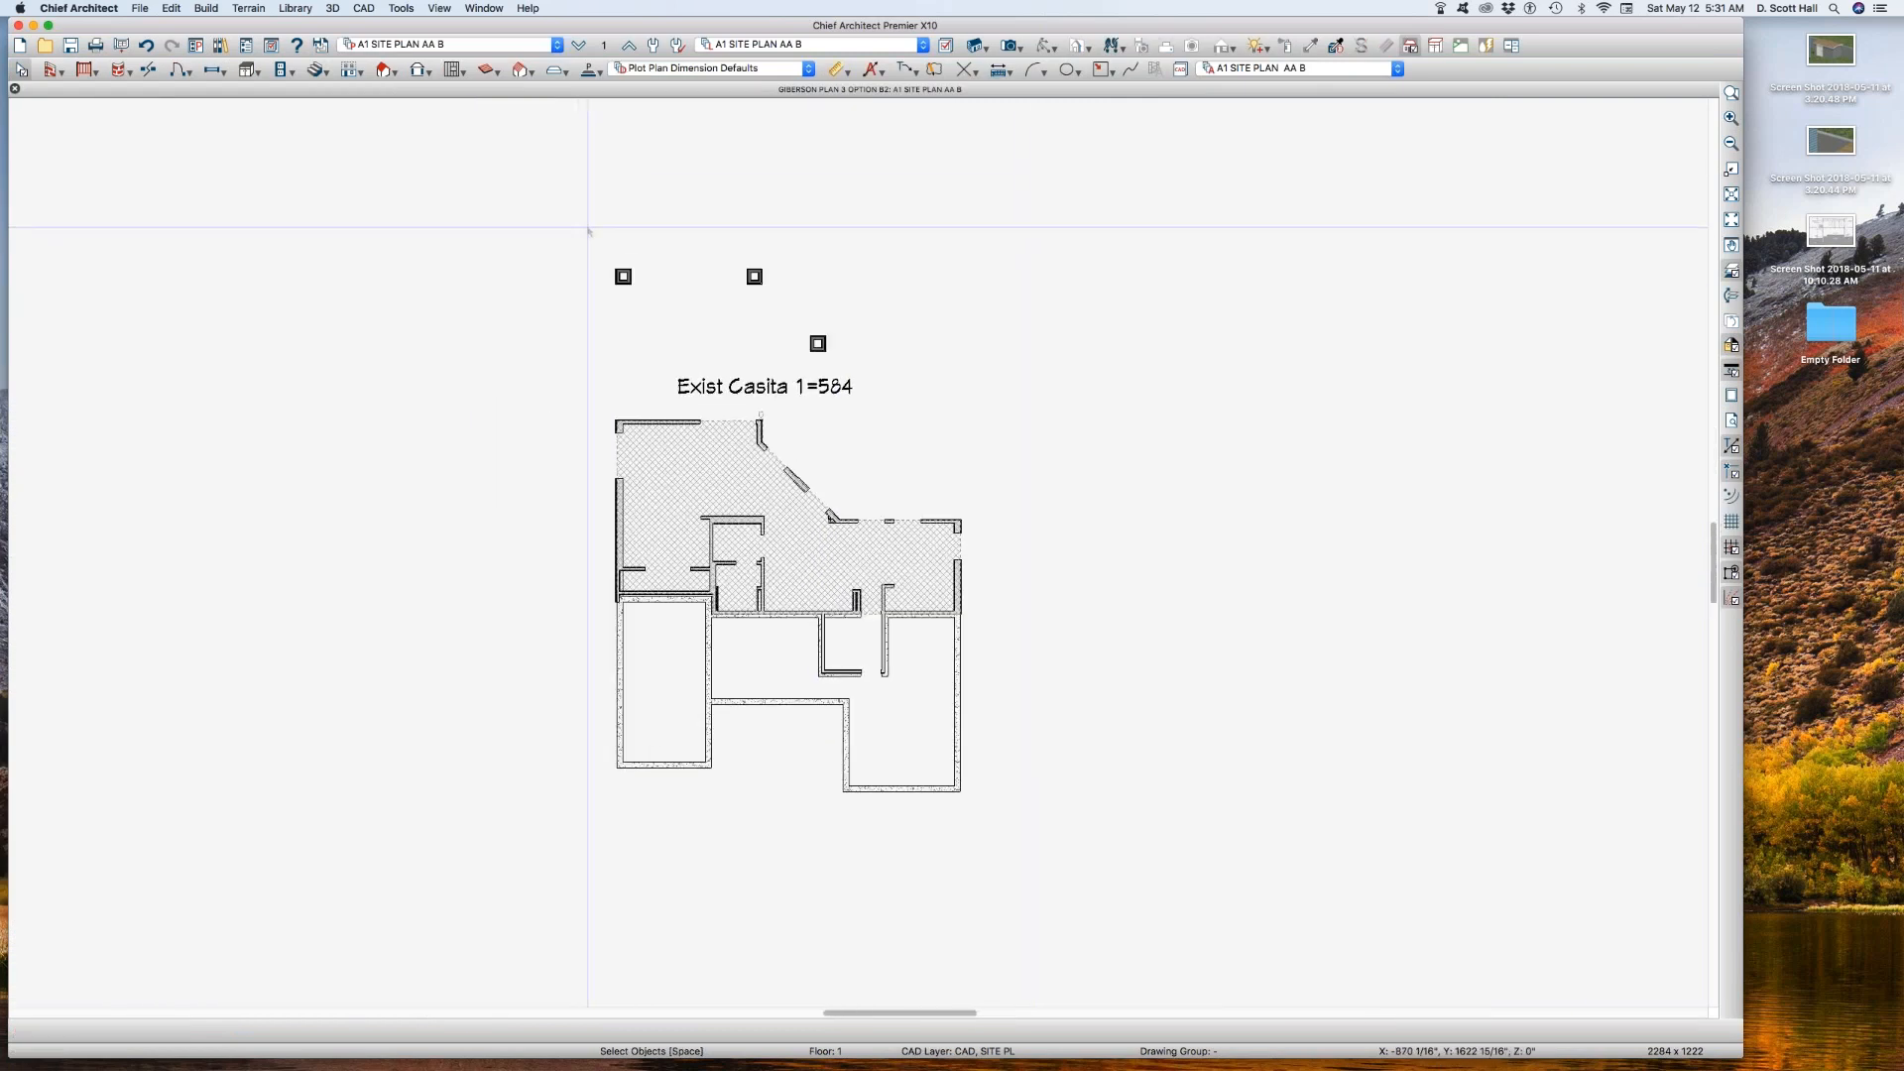
pyautogui.press('a')
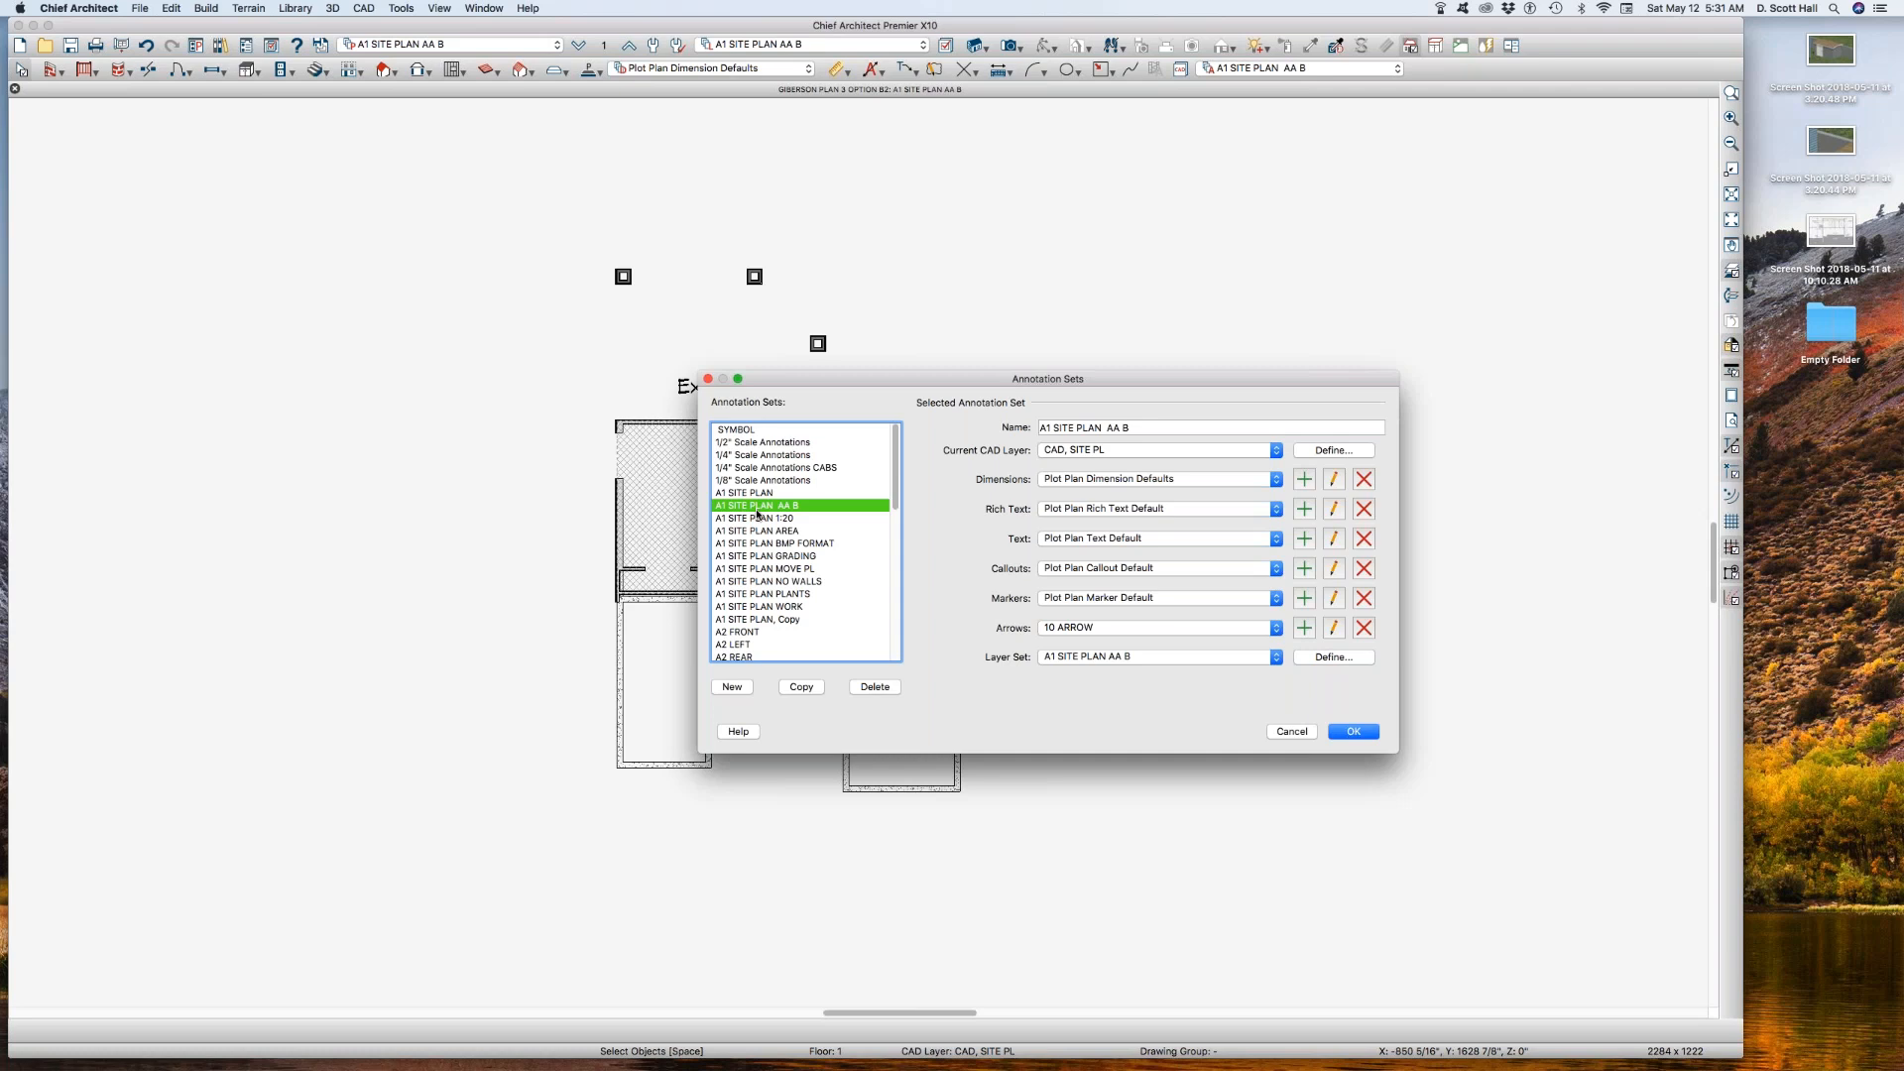
pyautogui.click(801, 686)
pyautogui.moveTo(1123, 428); pyautogui.dragTo(1190, 434)
pyautogui.press('BackSpace')
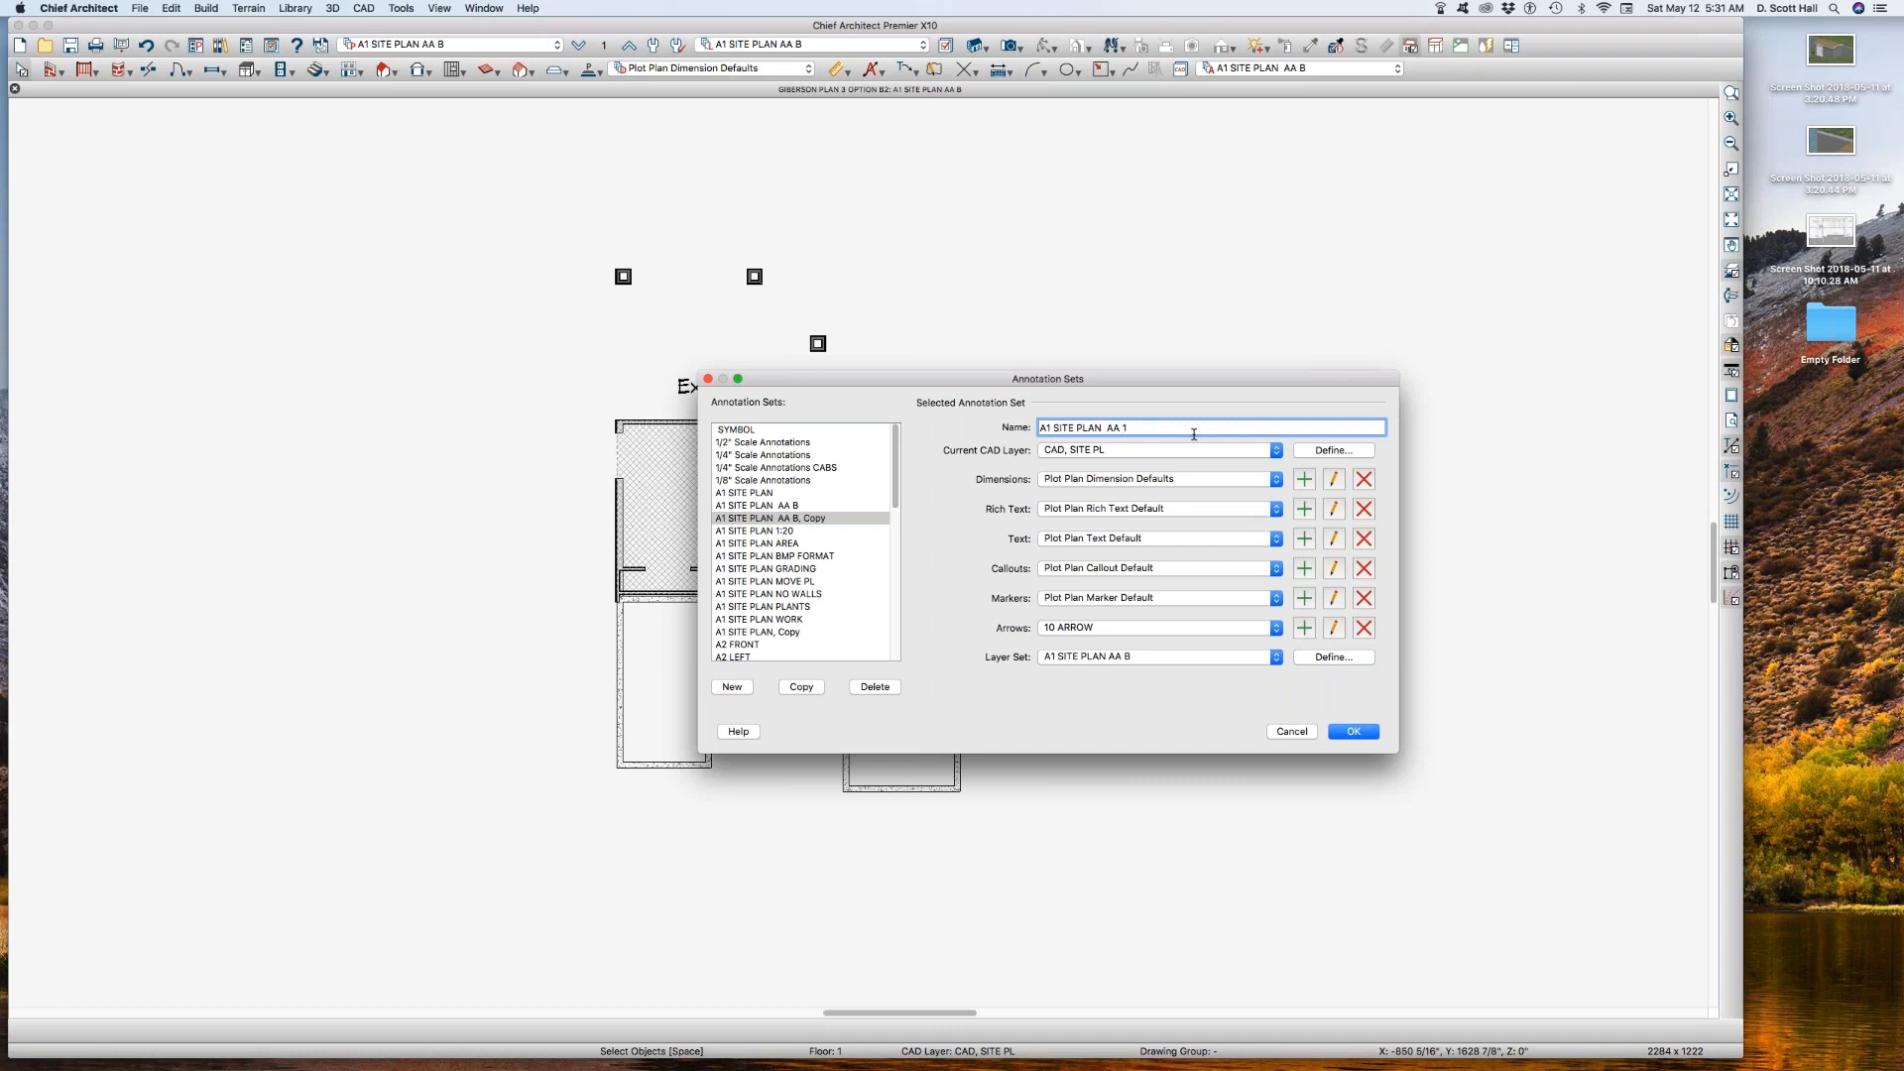
pyautogui.write('1')
# Step: Copy layer set A1 SITE PLAN AA B and name the copy A1 SITE PLAN AA 1
pyautogui.click(1333, 658)
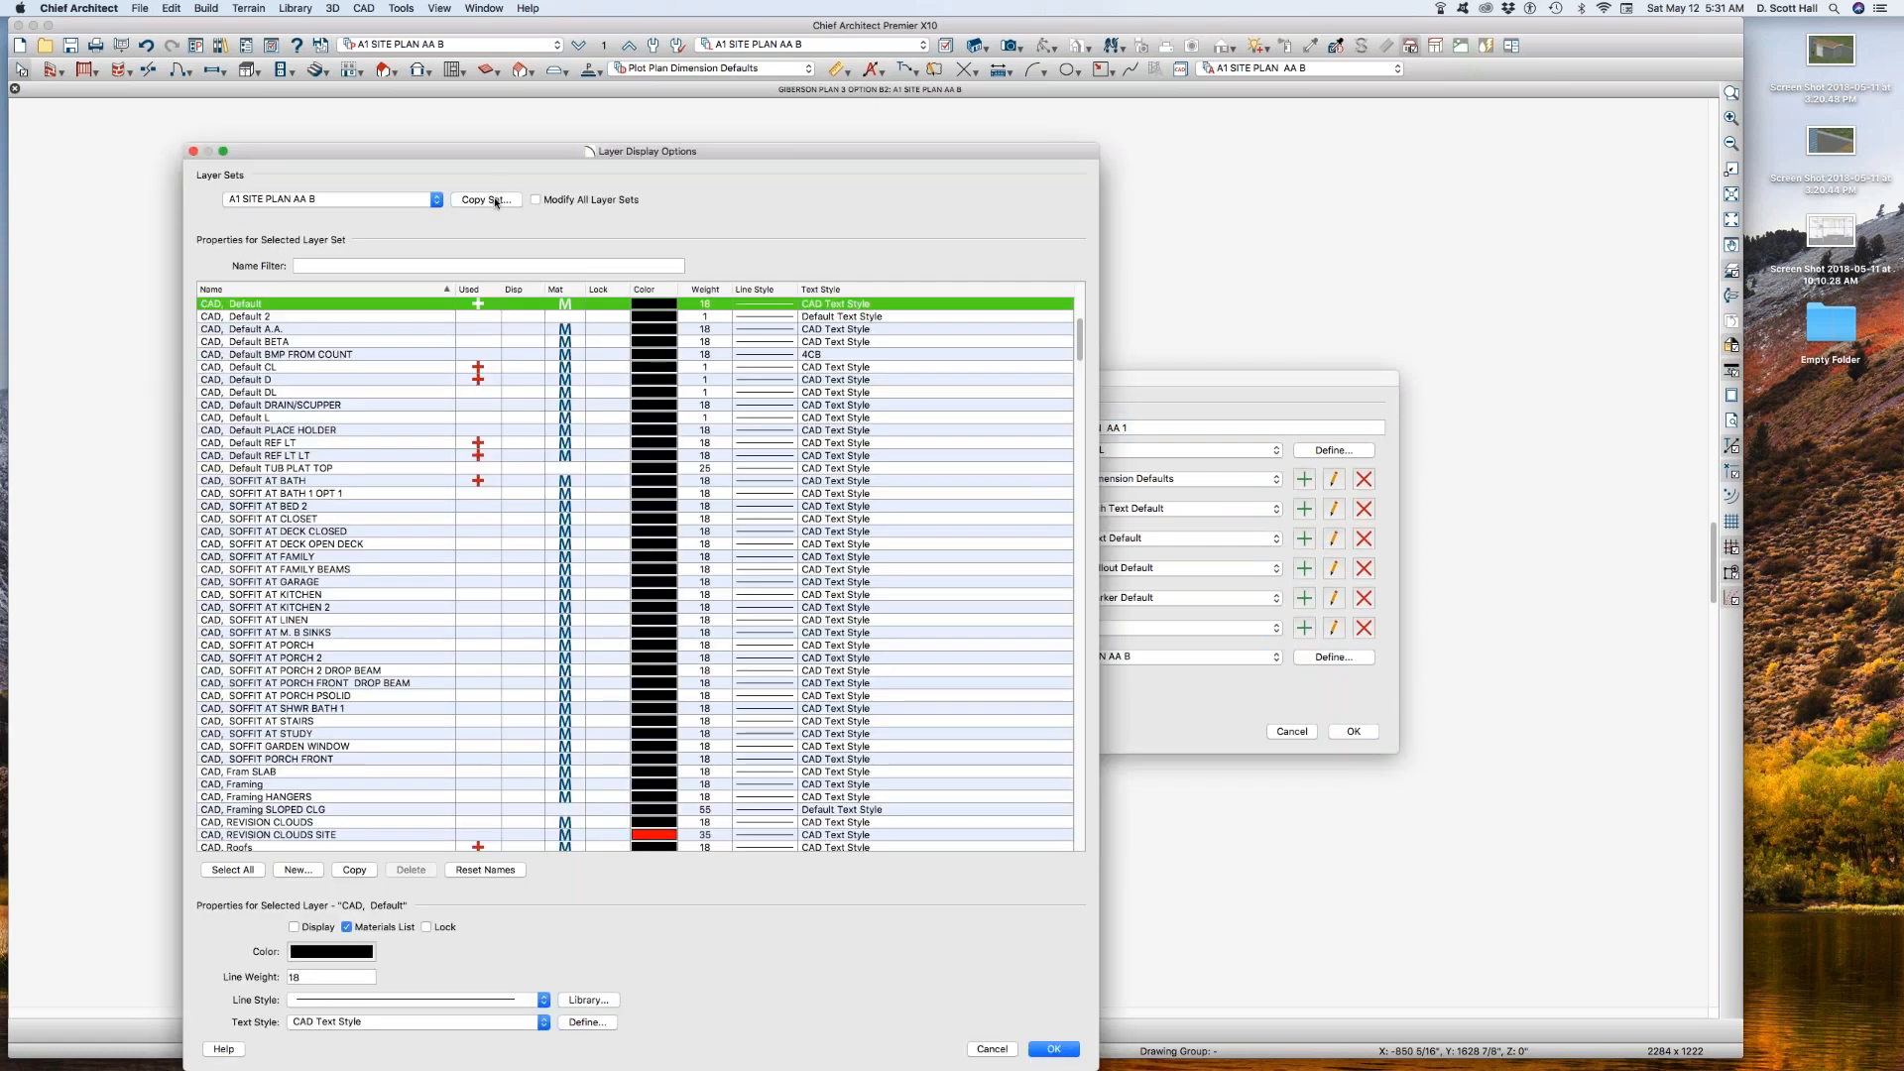
pyautogui.click(486, 200)
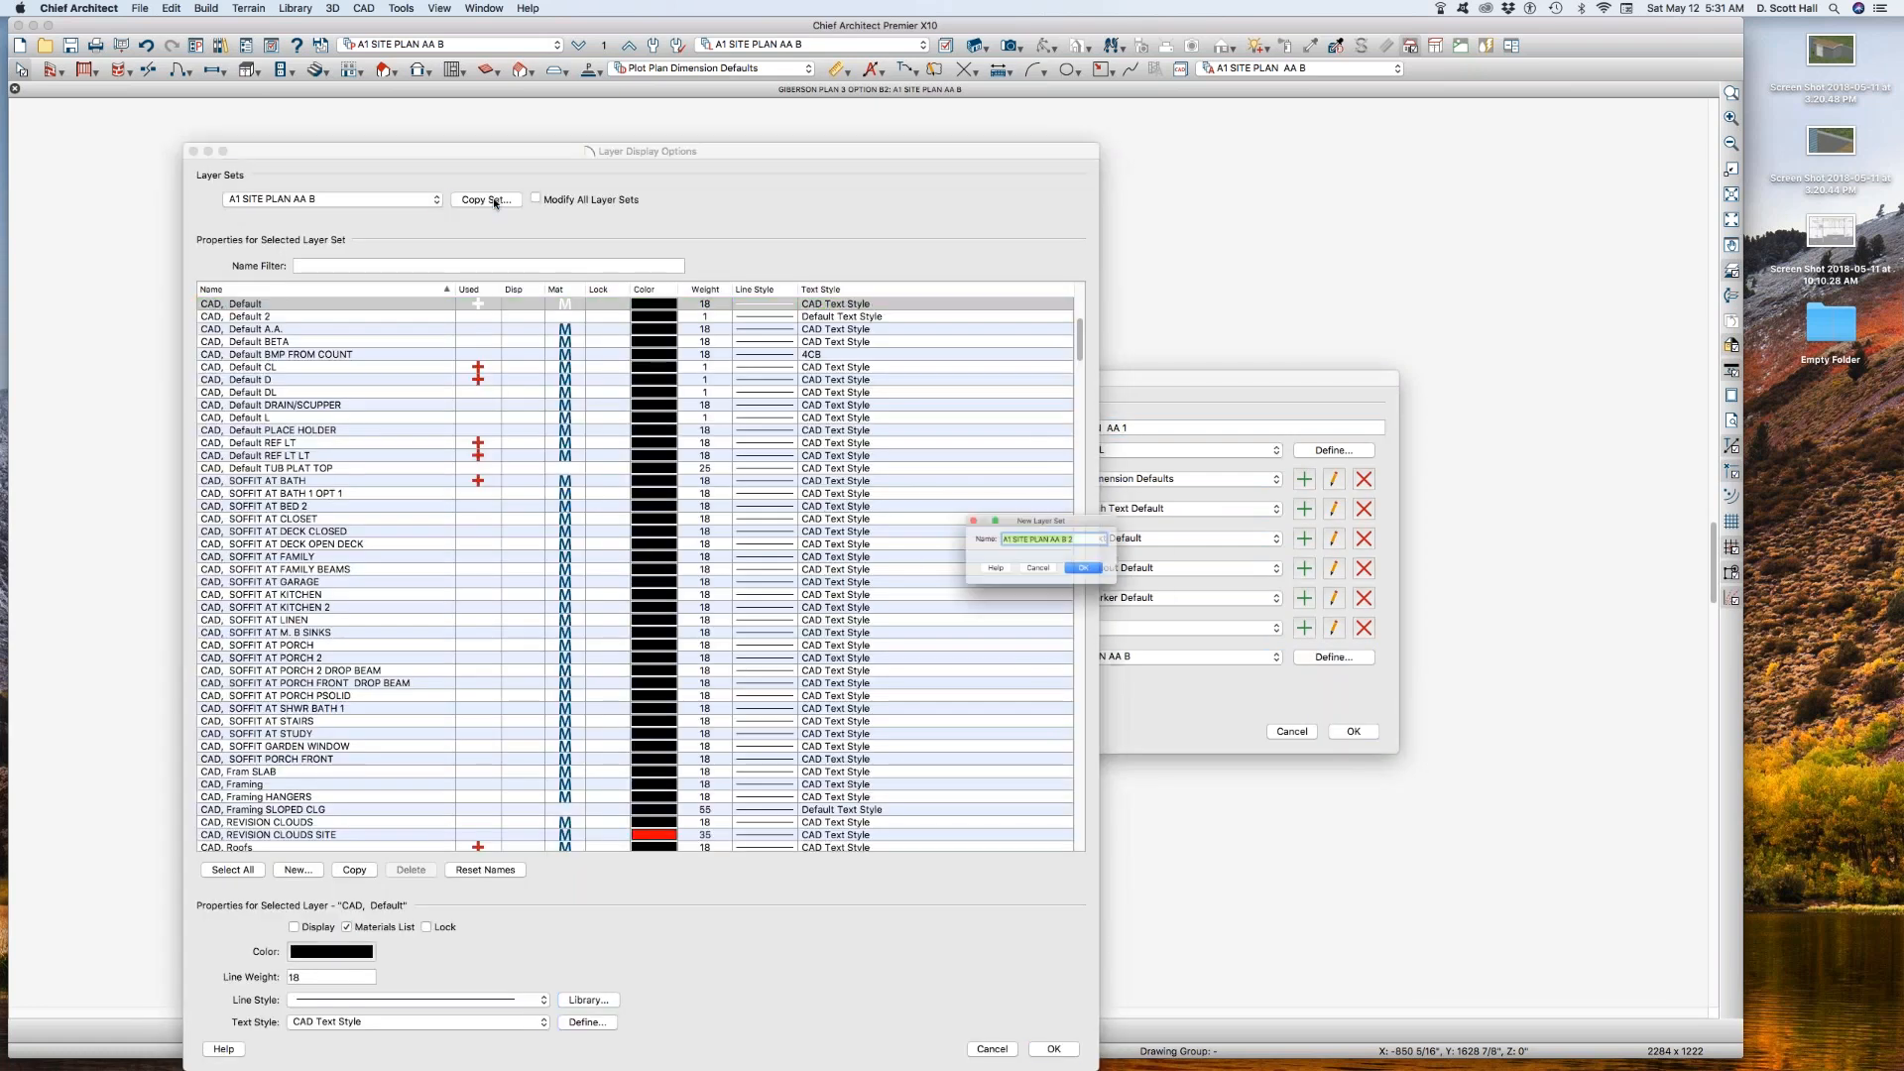
pyautogui.moveTo(1070, 535); pyautogui.dragTo(1126, 542)
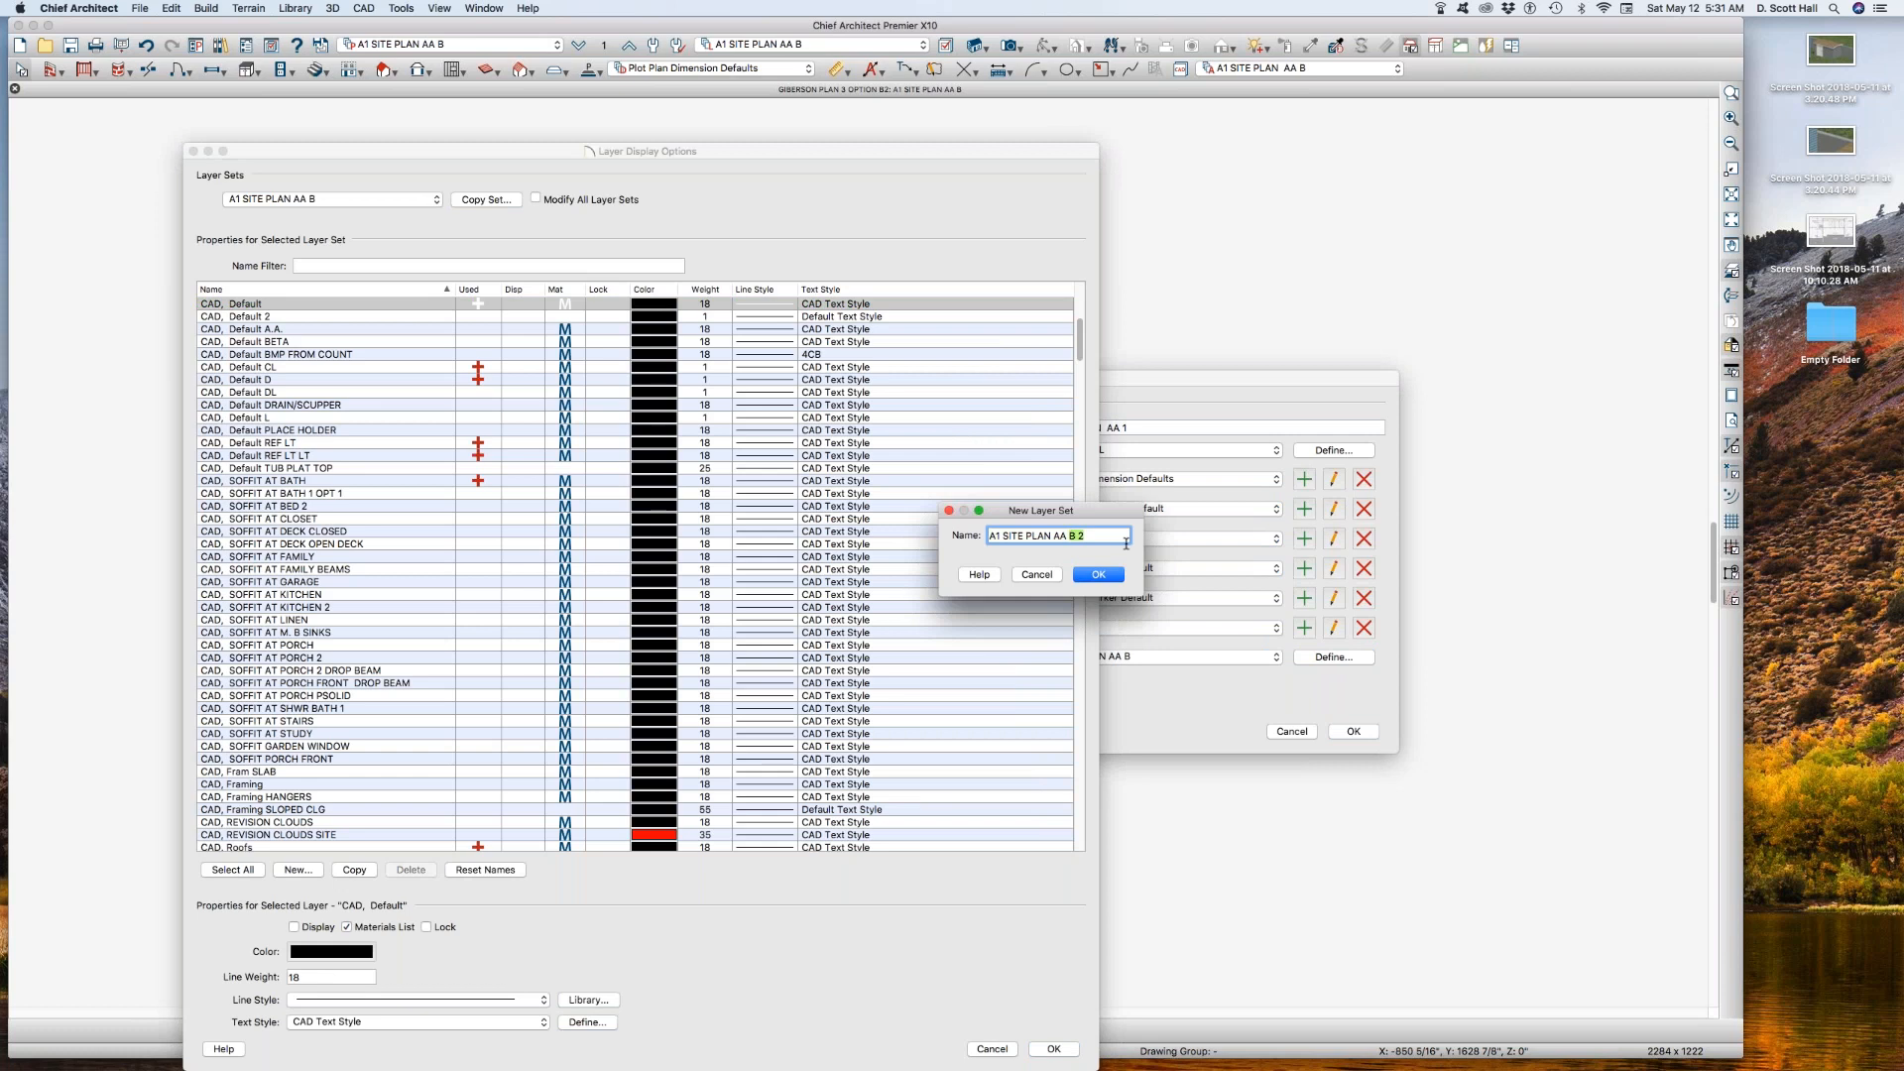
pyautogui.write('1')
pyautogui.click(1096, 574)
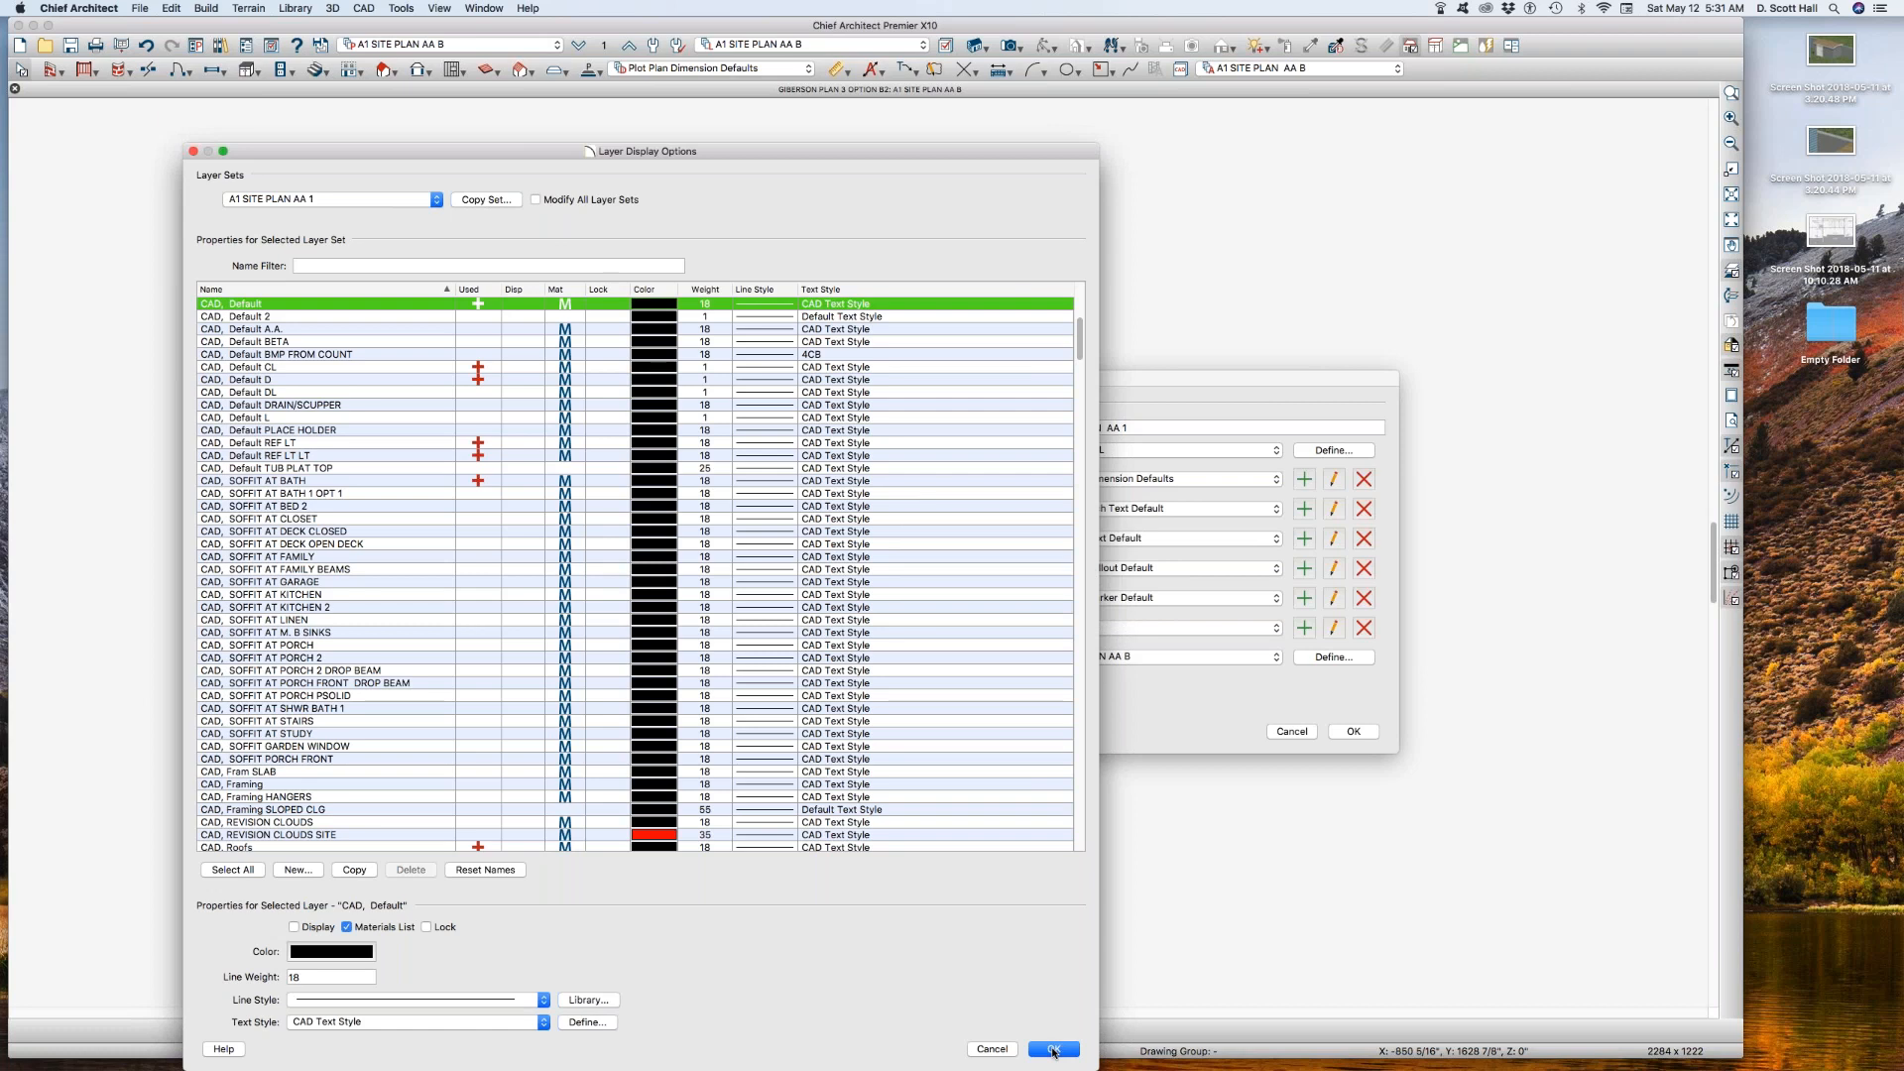
# Step: Turn on layer CAD, SITE BLDG 1 and turn off CAD, SITE BLDG B in the new set, accepting the layer and annotation set changes
pyautogui.scroll(4, 470, 411)
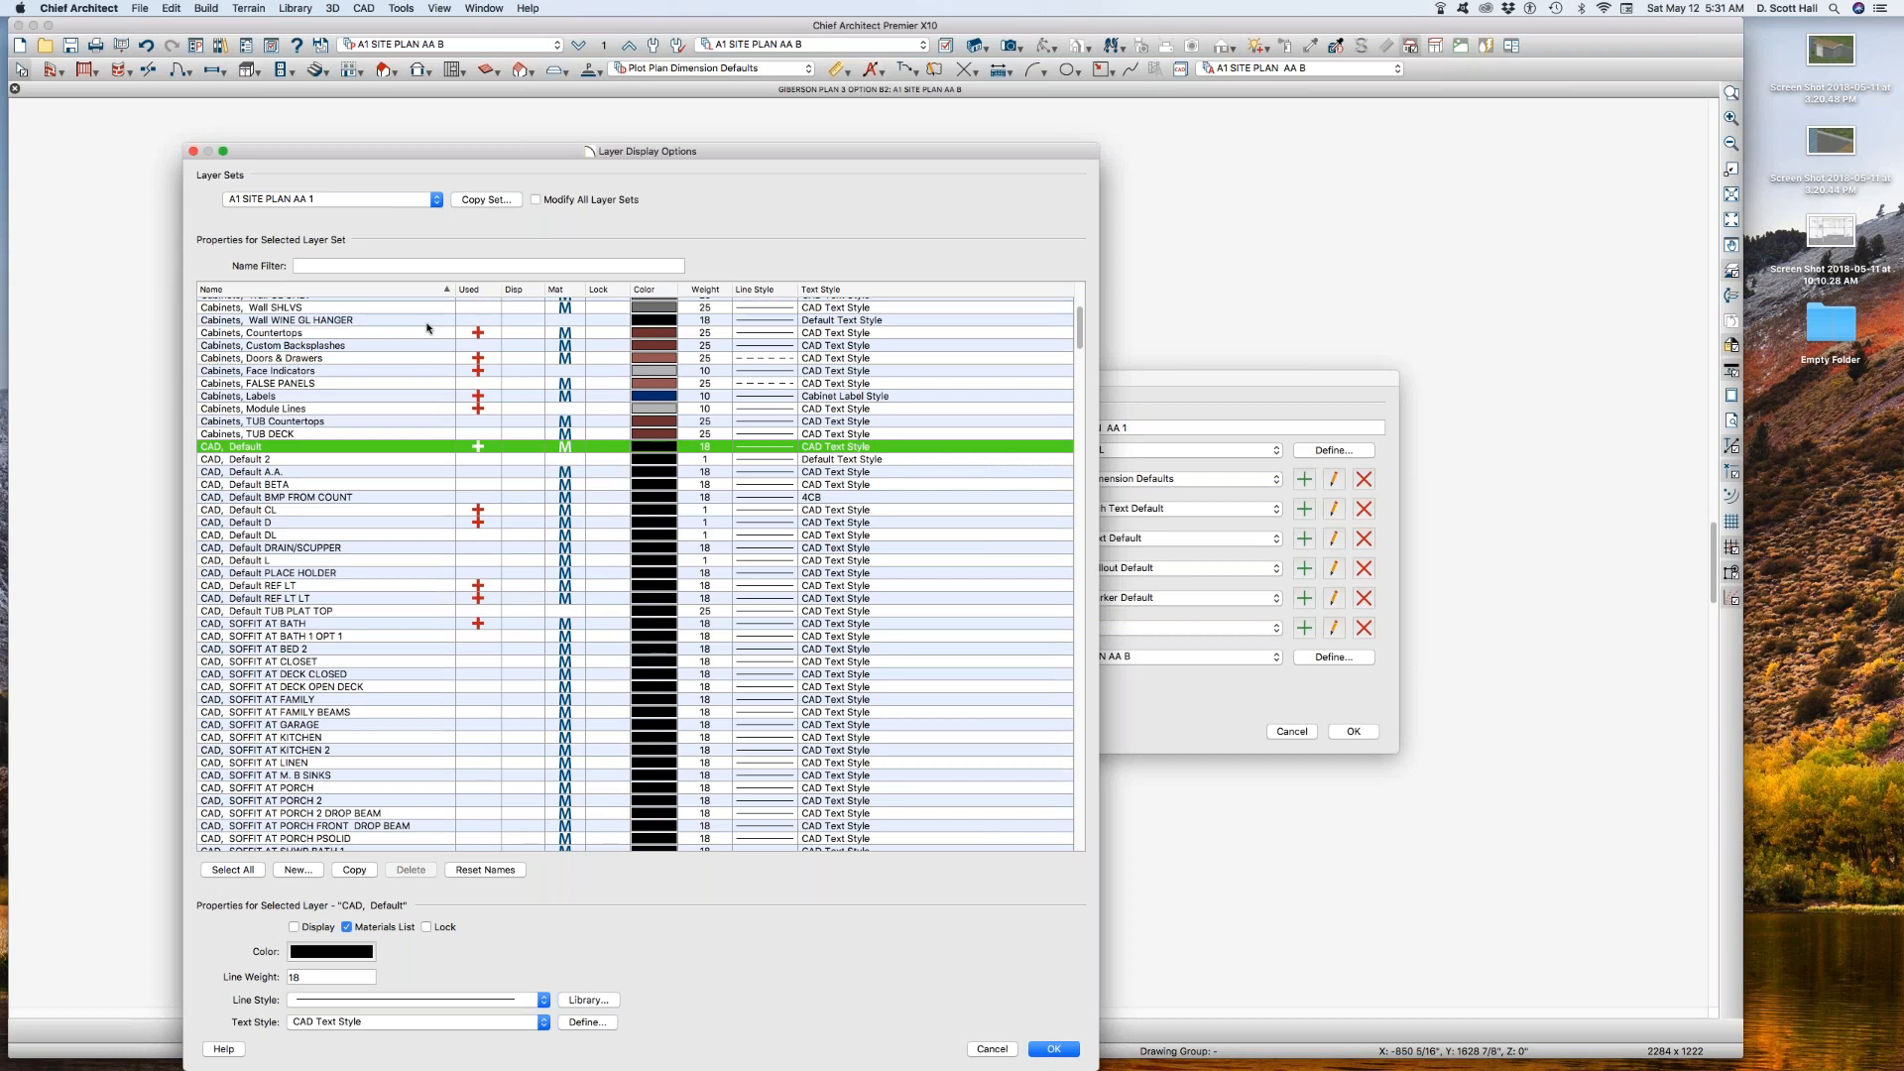
pyautogui.scroll(-5, 372, 476)
pyautogui.scroll(-8, 395, 486)
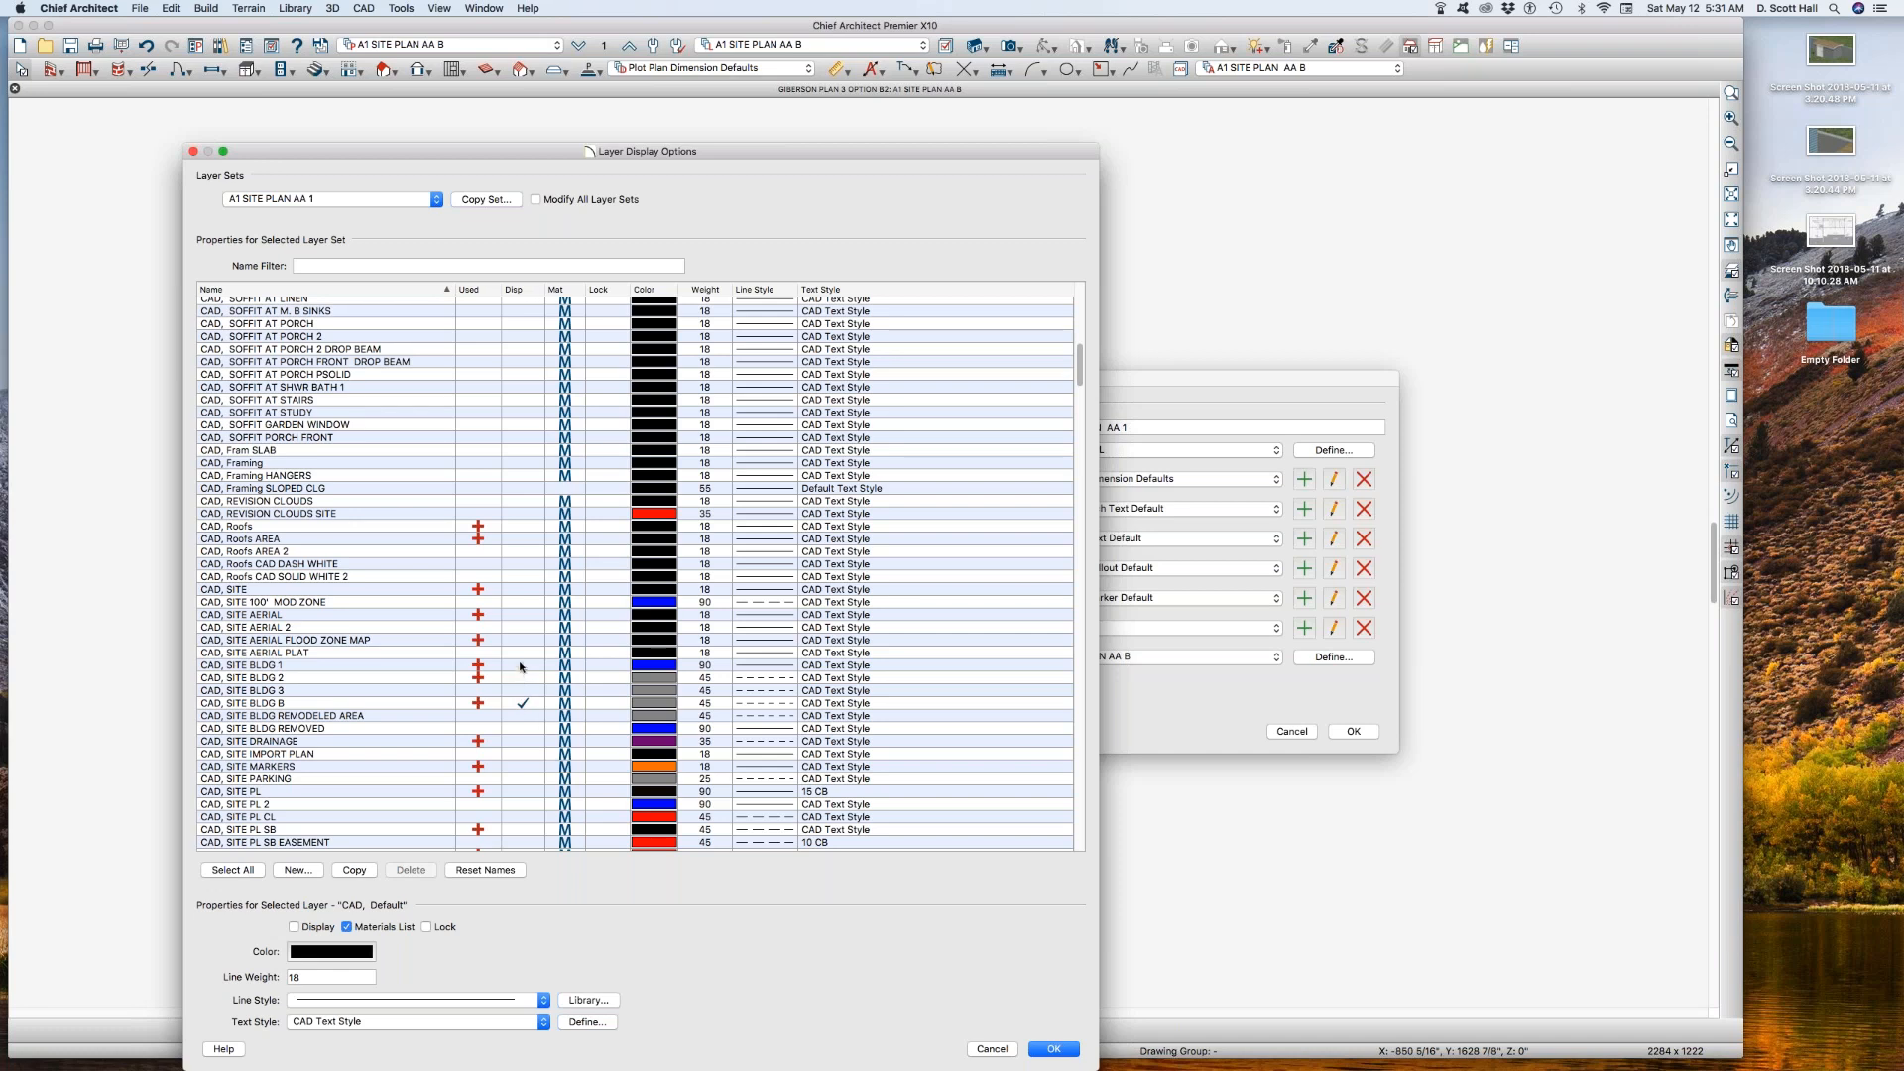
pyautogui.click(522, 666)
pyautogui.click(536, 704)
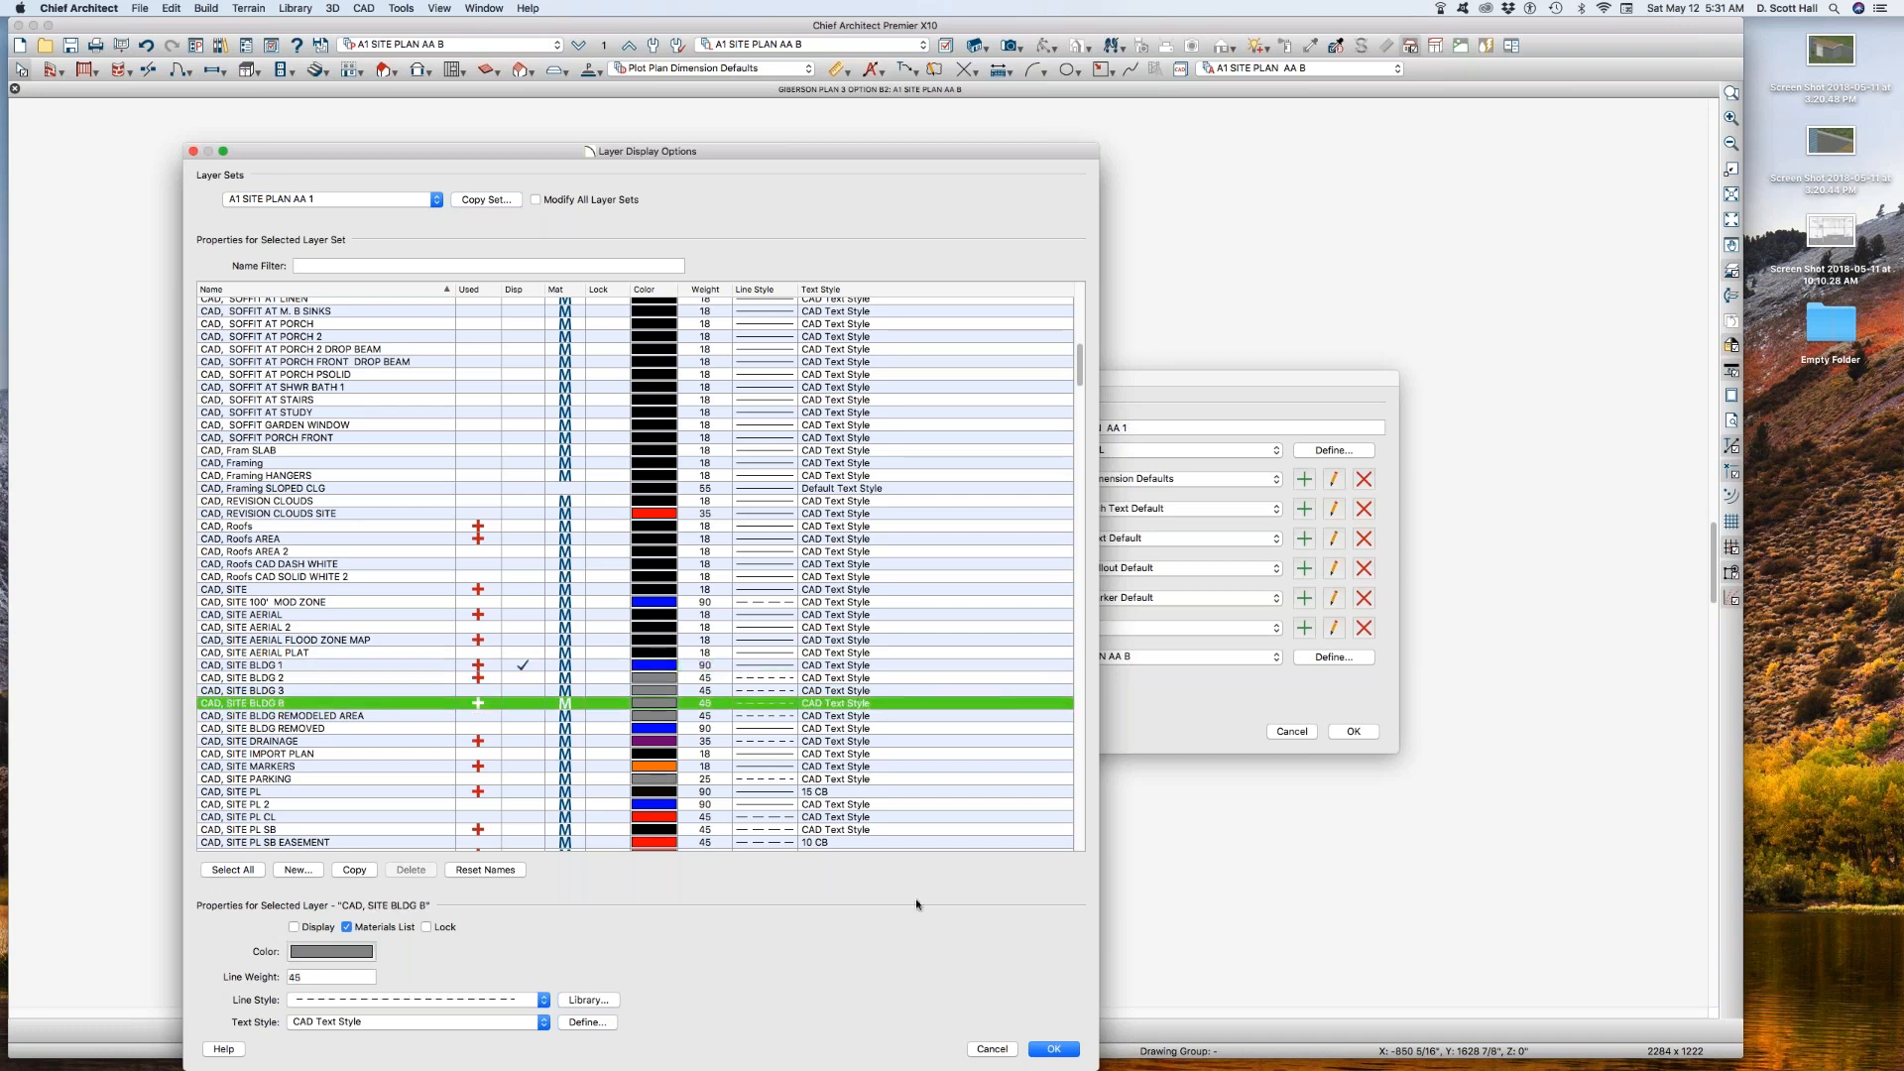
pyautogui.click(1053, 1048)
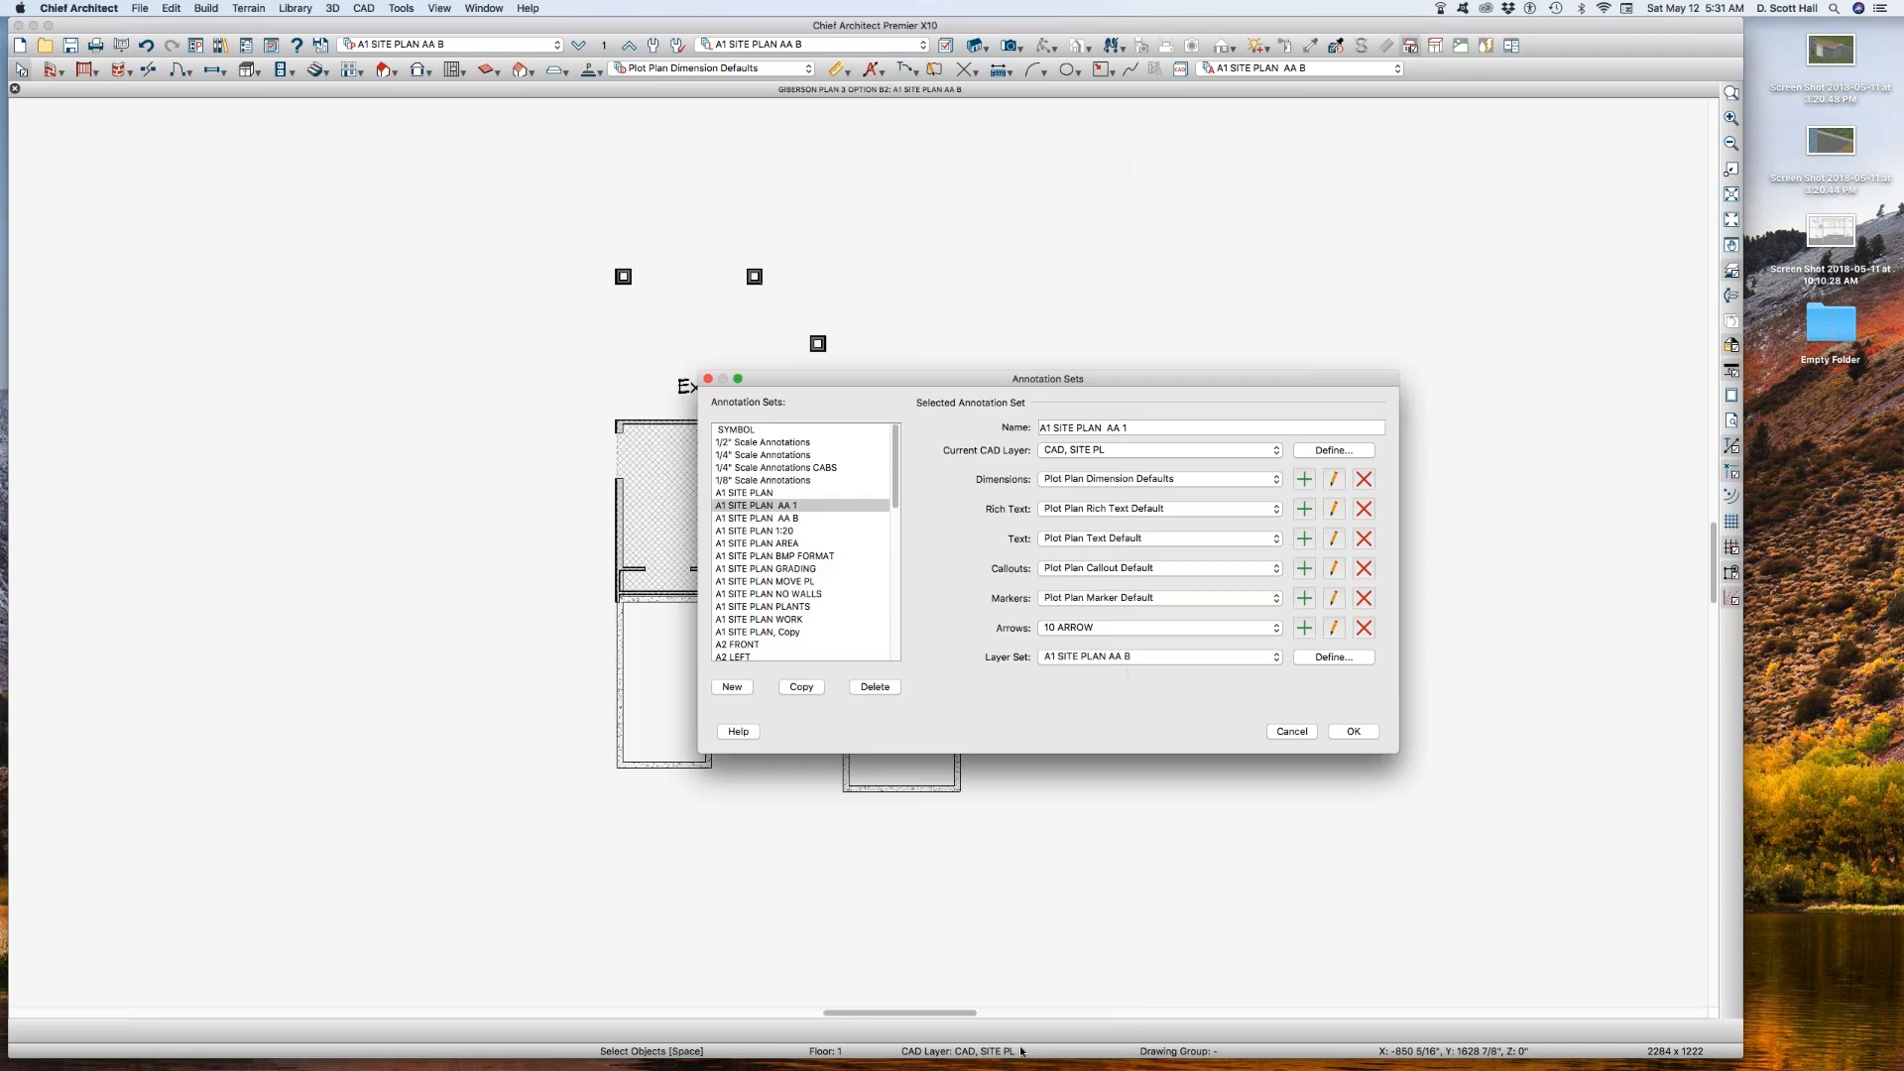
pyautogui.click(1345, 733)
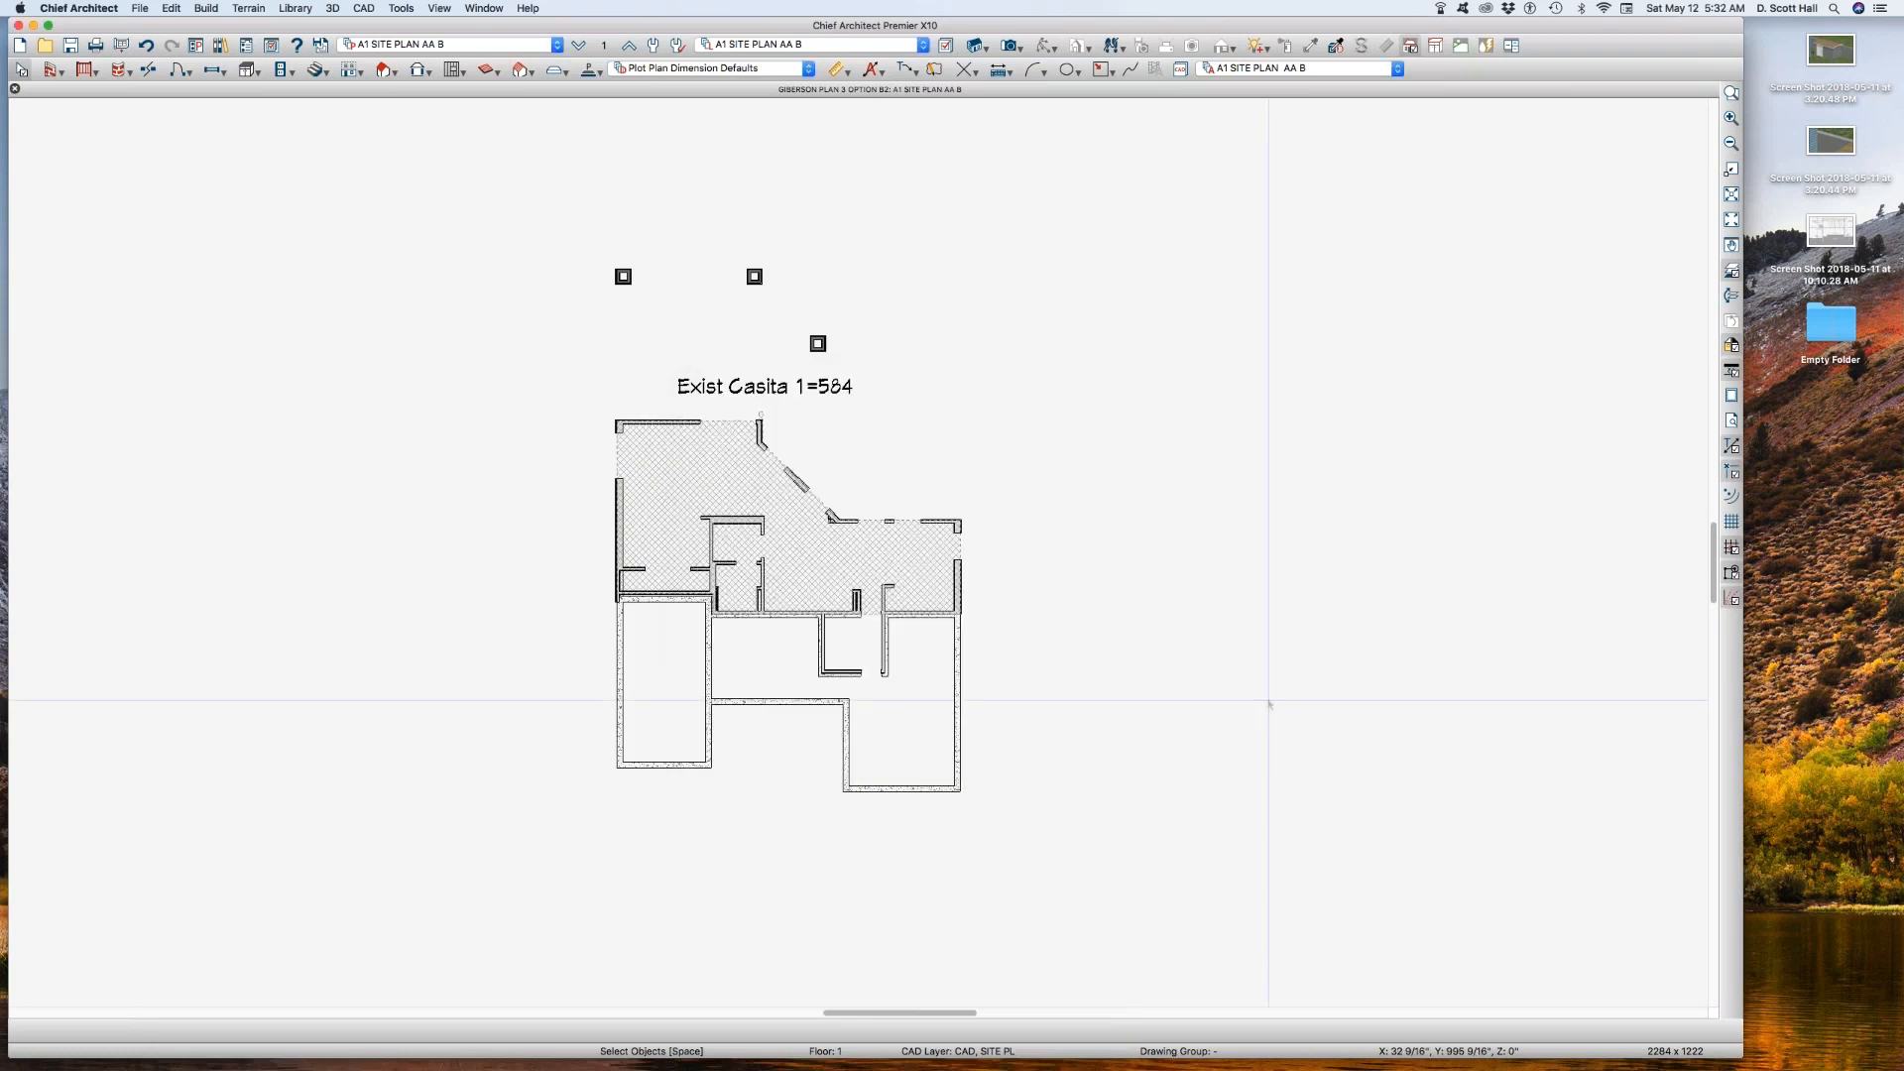
# Step: Copy the reference floor layer set A1 SITE PLAN AA B REF and name the copy A1 SITE PLAN AA 1 REF
pyautogui.click(604, 45)
pyautogui.click(1091, 684)
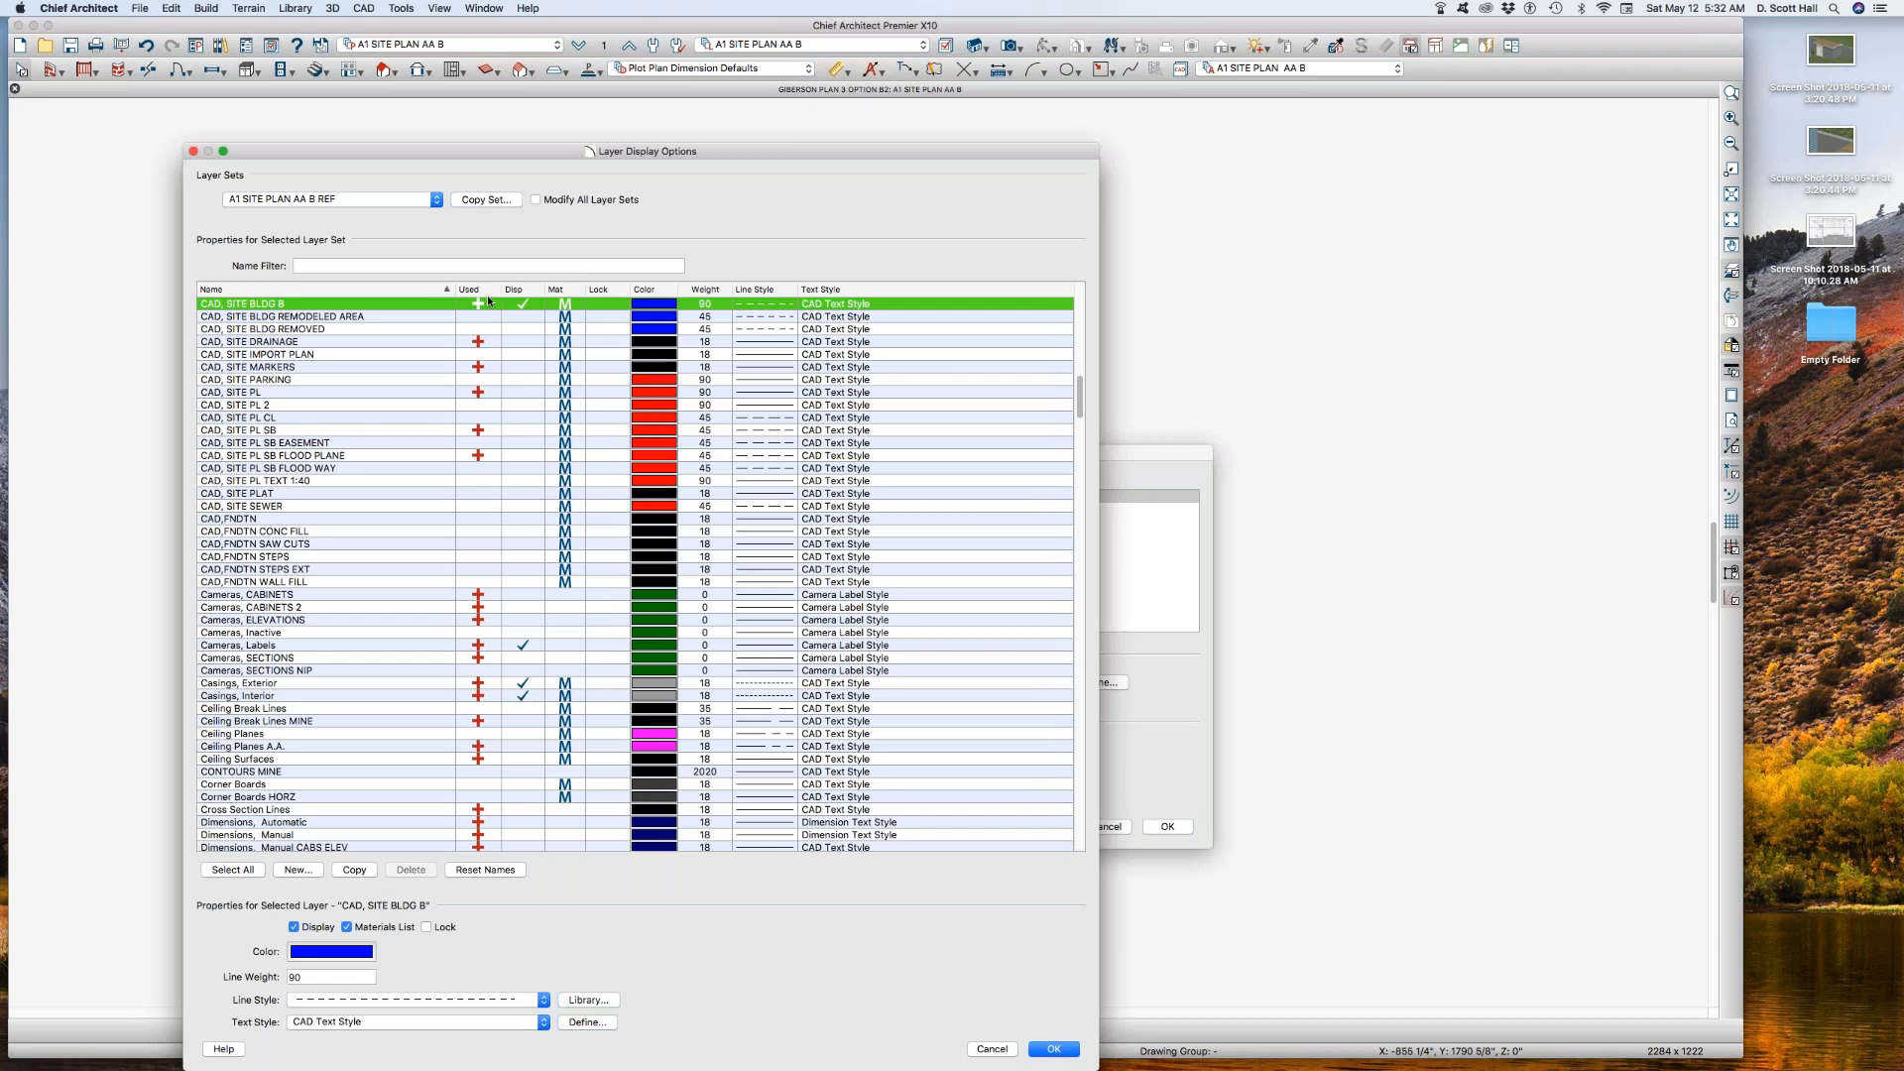
pyautogui.click(484, 200)
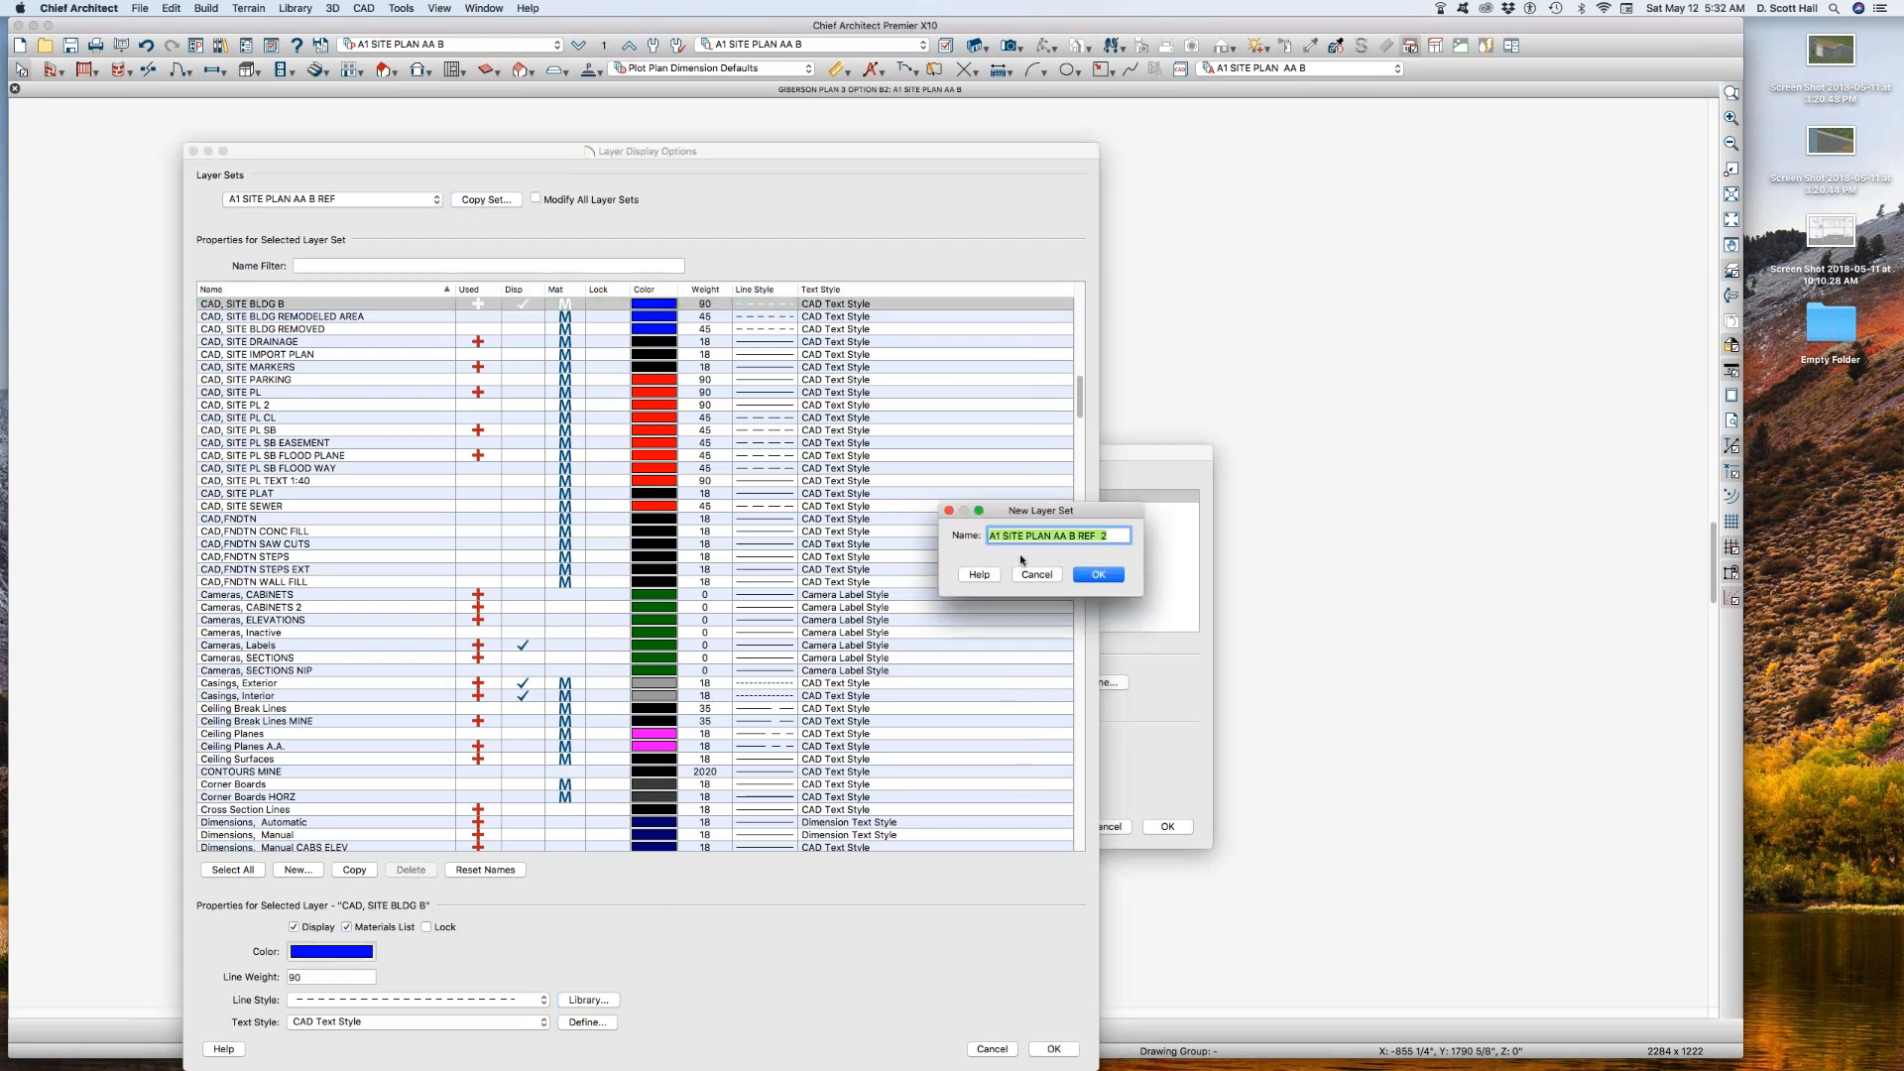
pyautogui.click(1073, 536)
pyautogui.press('BackSpace')
pyautogui.write('1')
pyautogui.click(1099, 575)
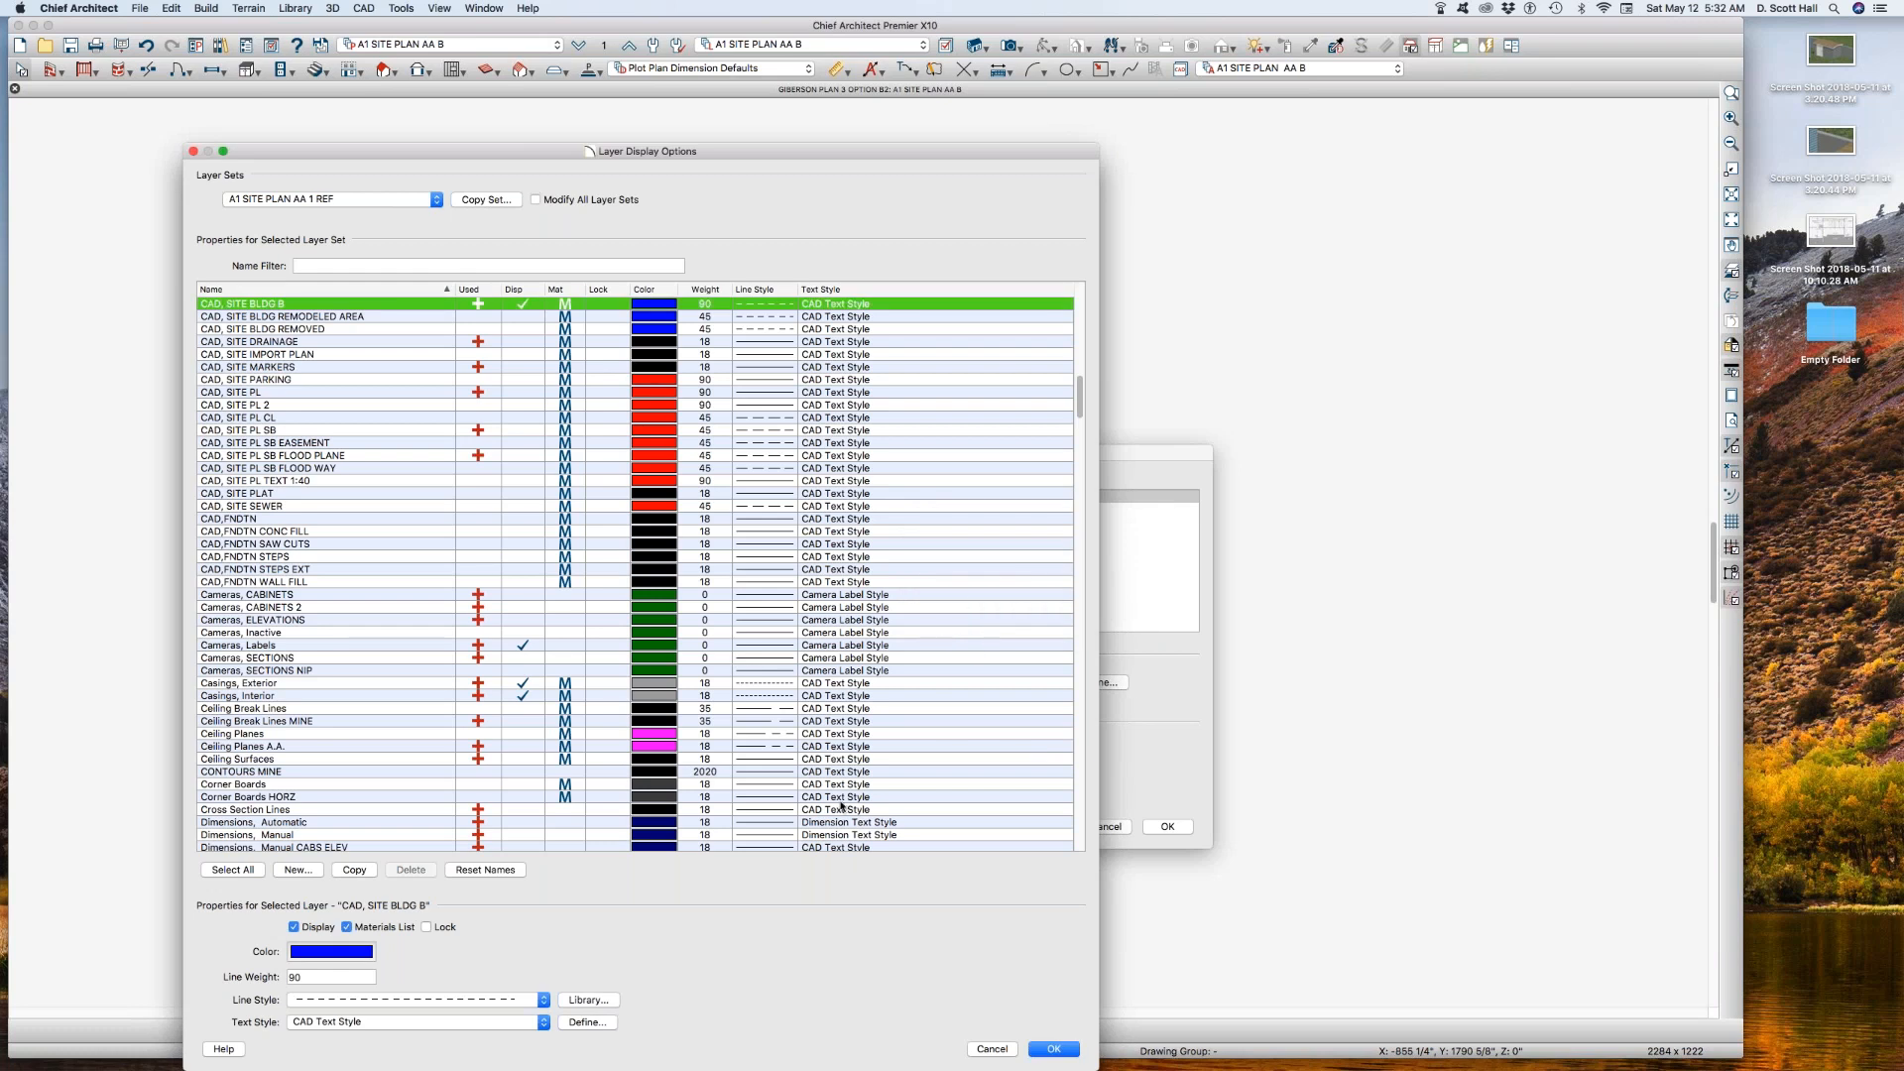
pyautogui.press('Return')
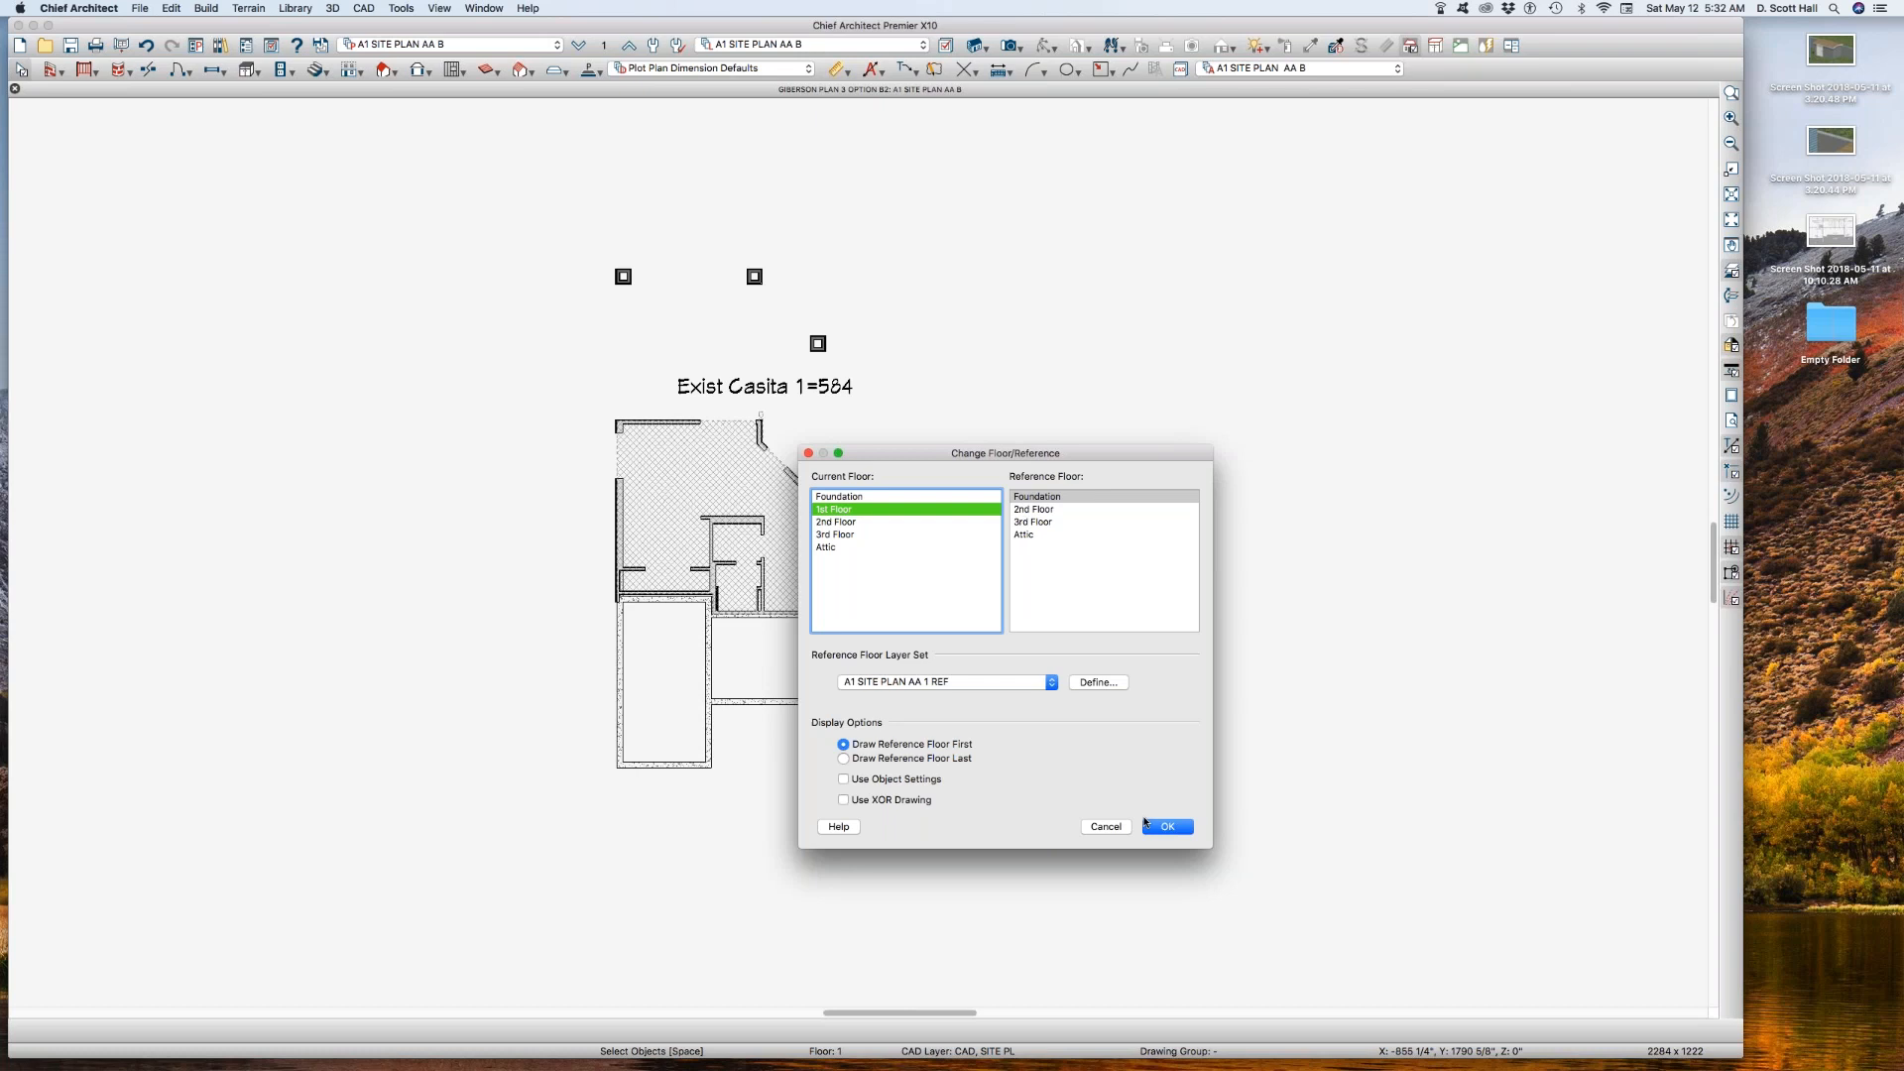
# Step: Set the reference floor to 2nd Floor and activate annotation set A1 SITE PLAN AA 1
pyautogui.click(1016, 510)
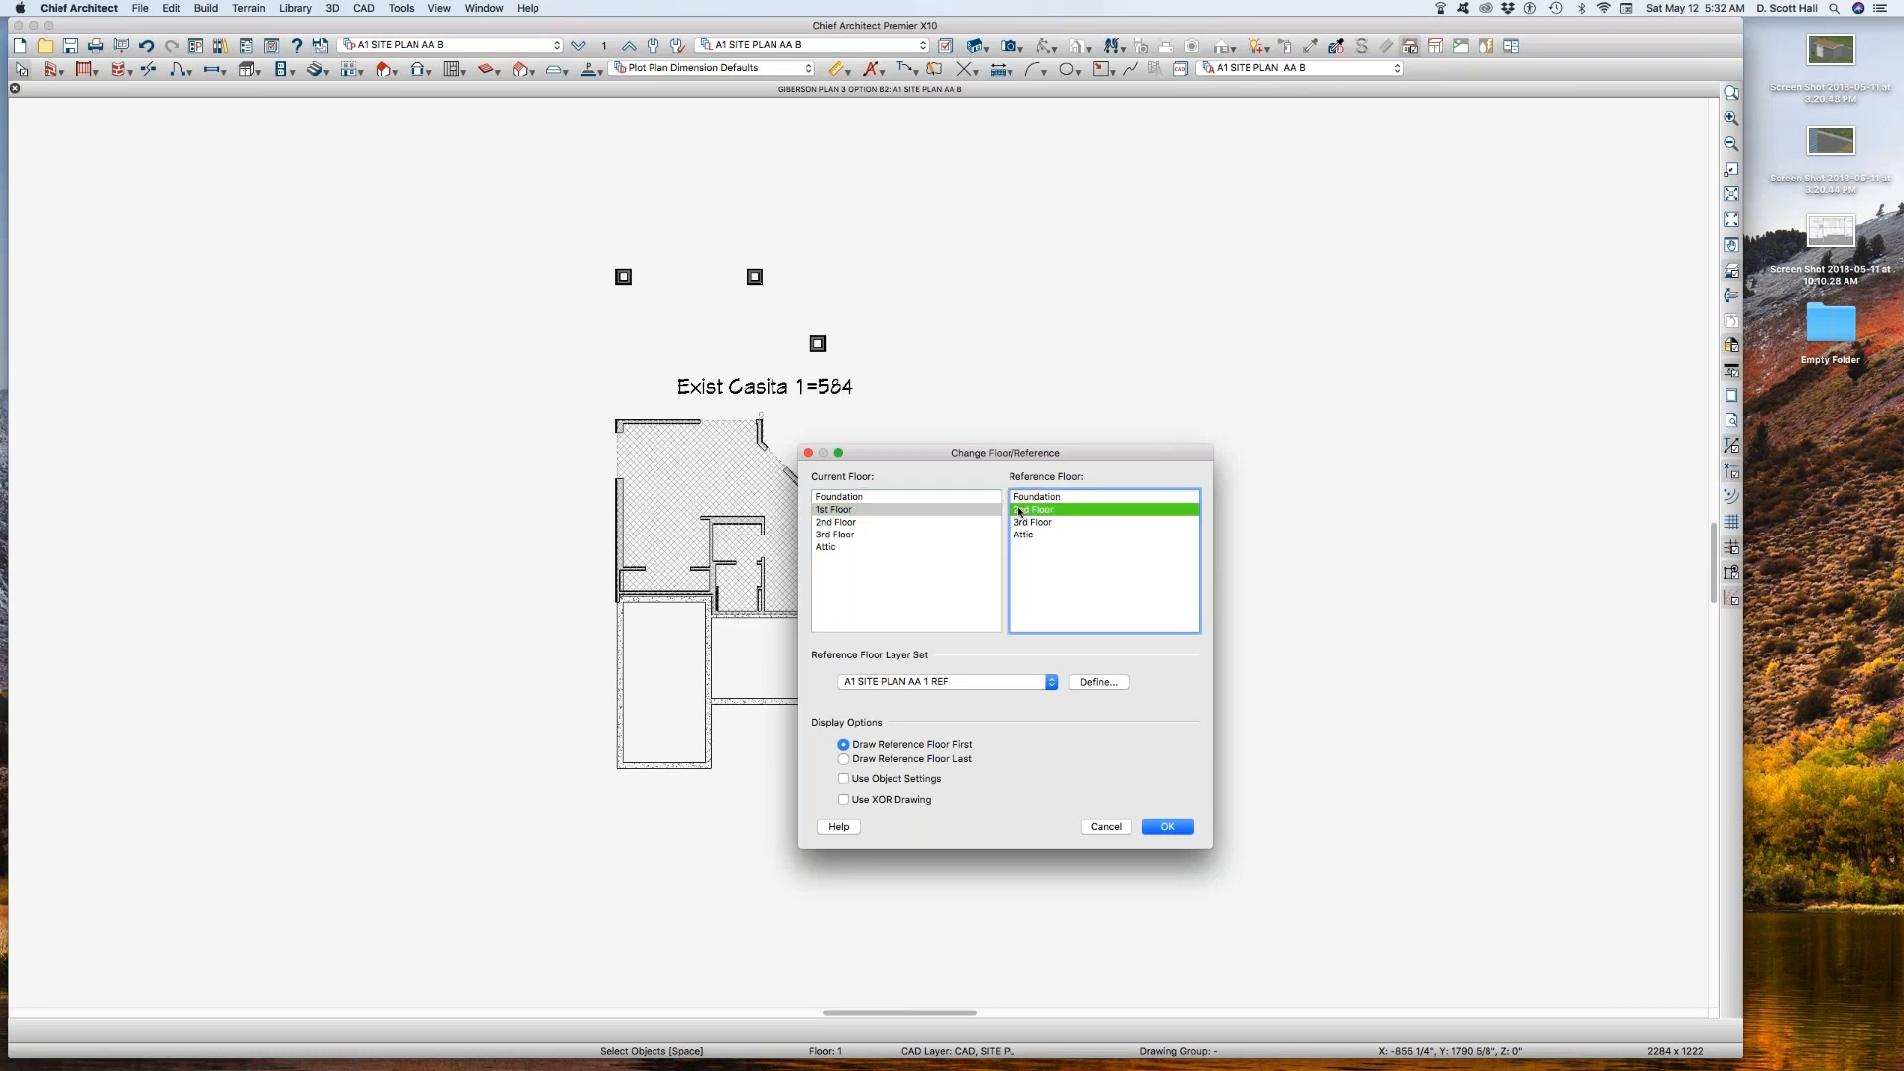
pyautogui.click(1169, 827)
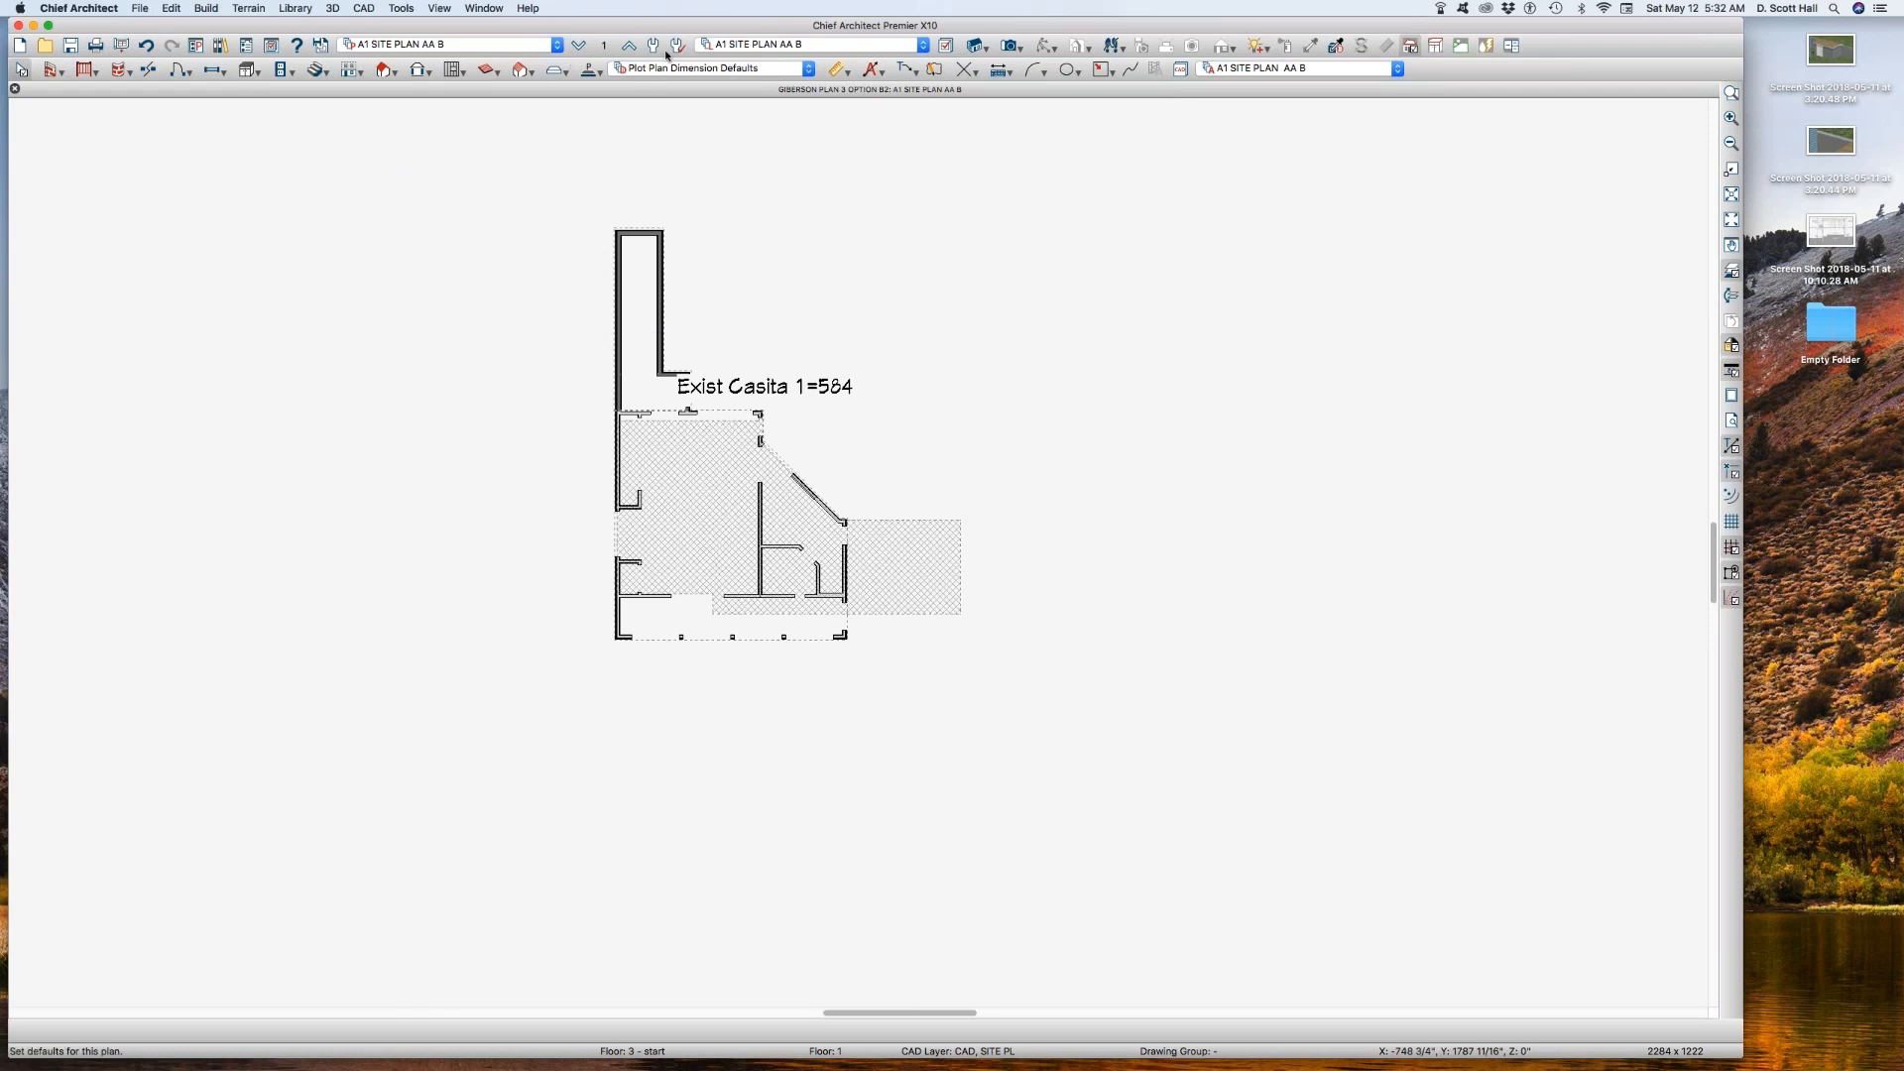
pyautogui.click(1259, 69)
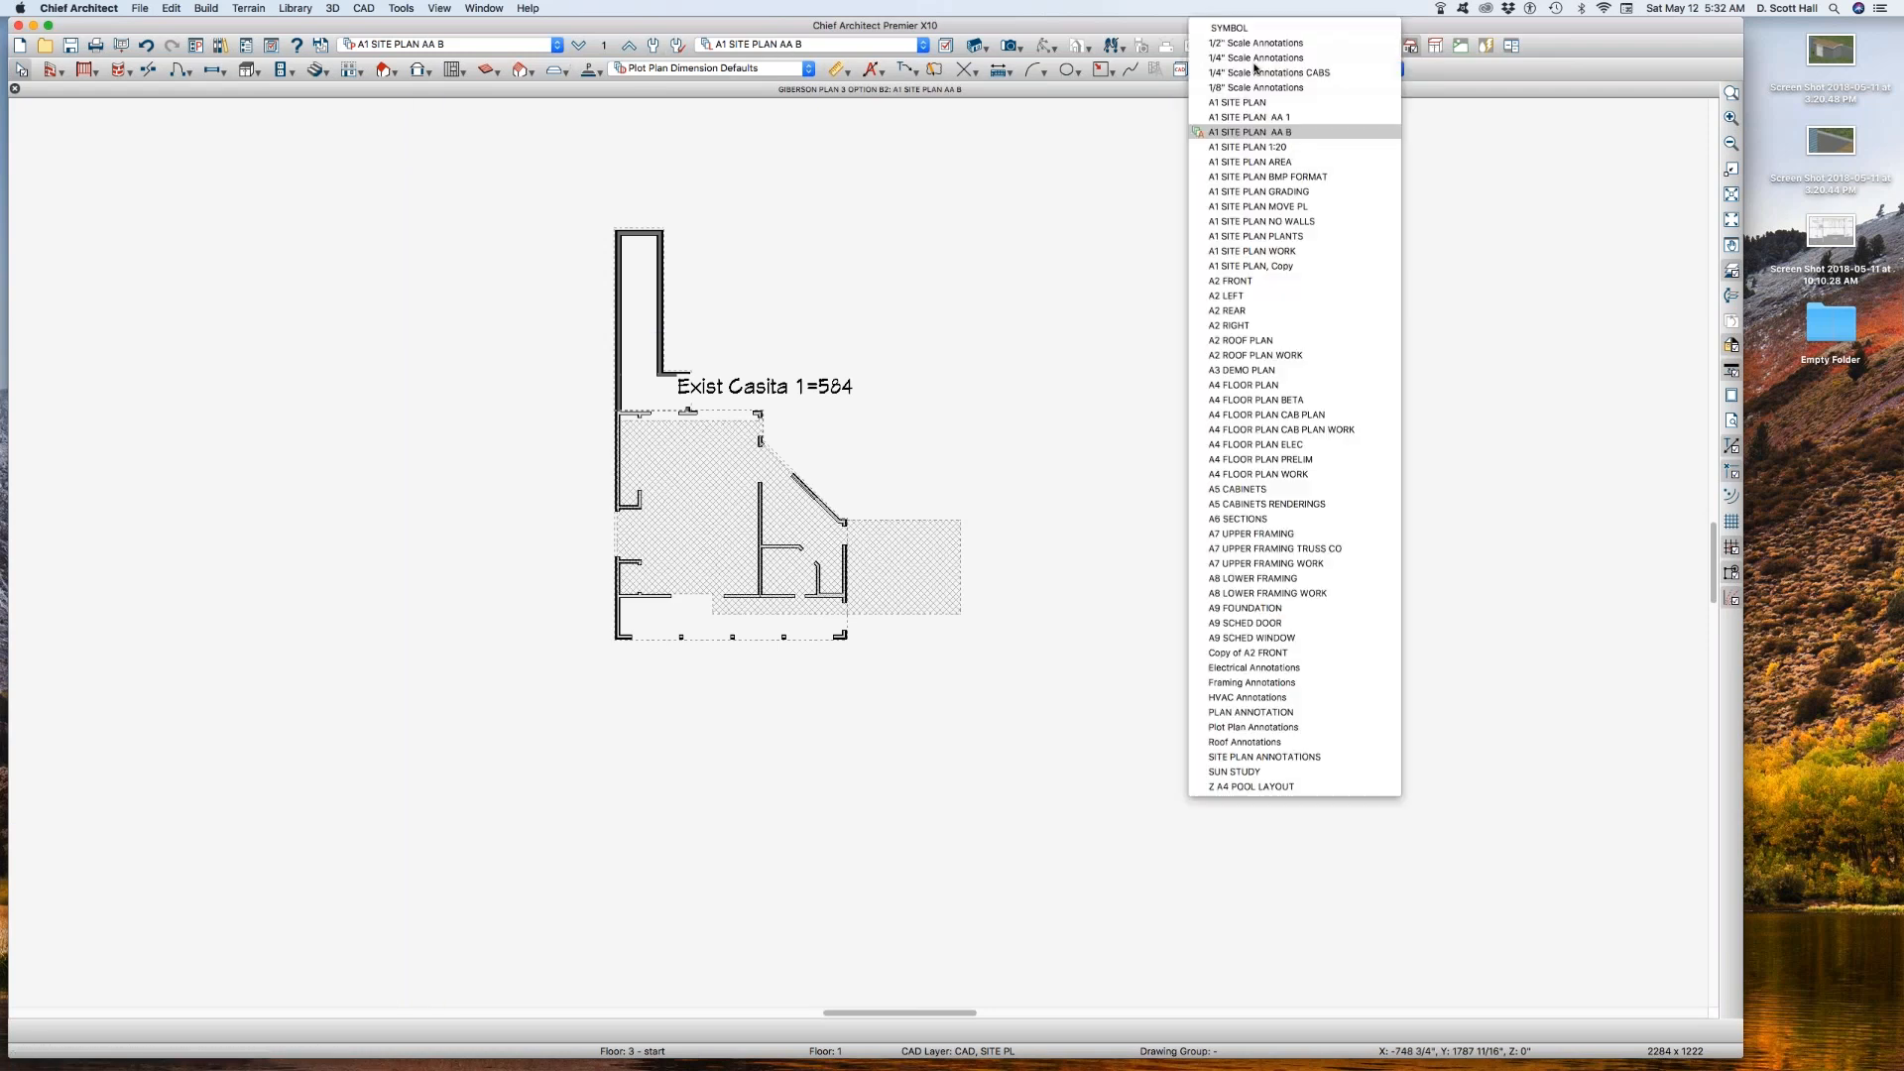
pyautogui.click(1262, 118)
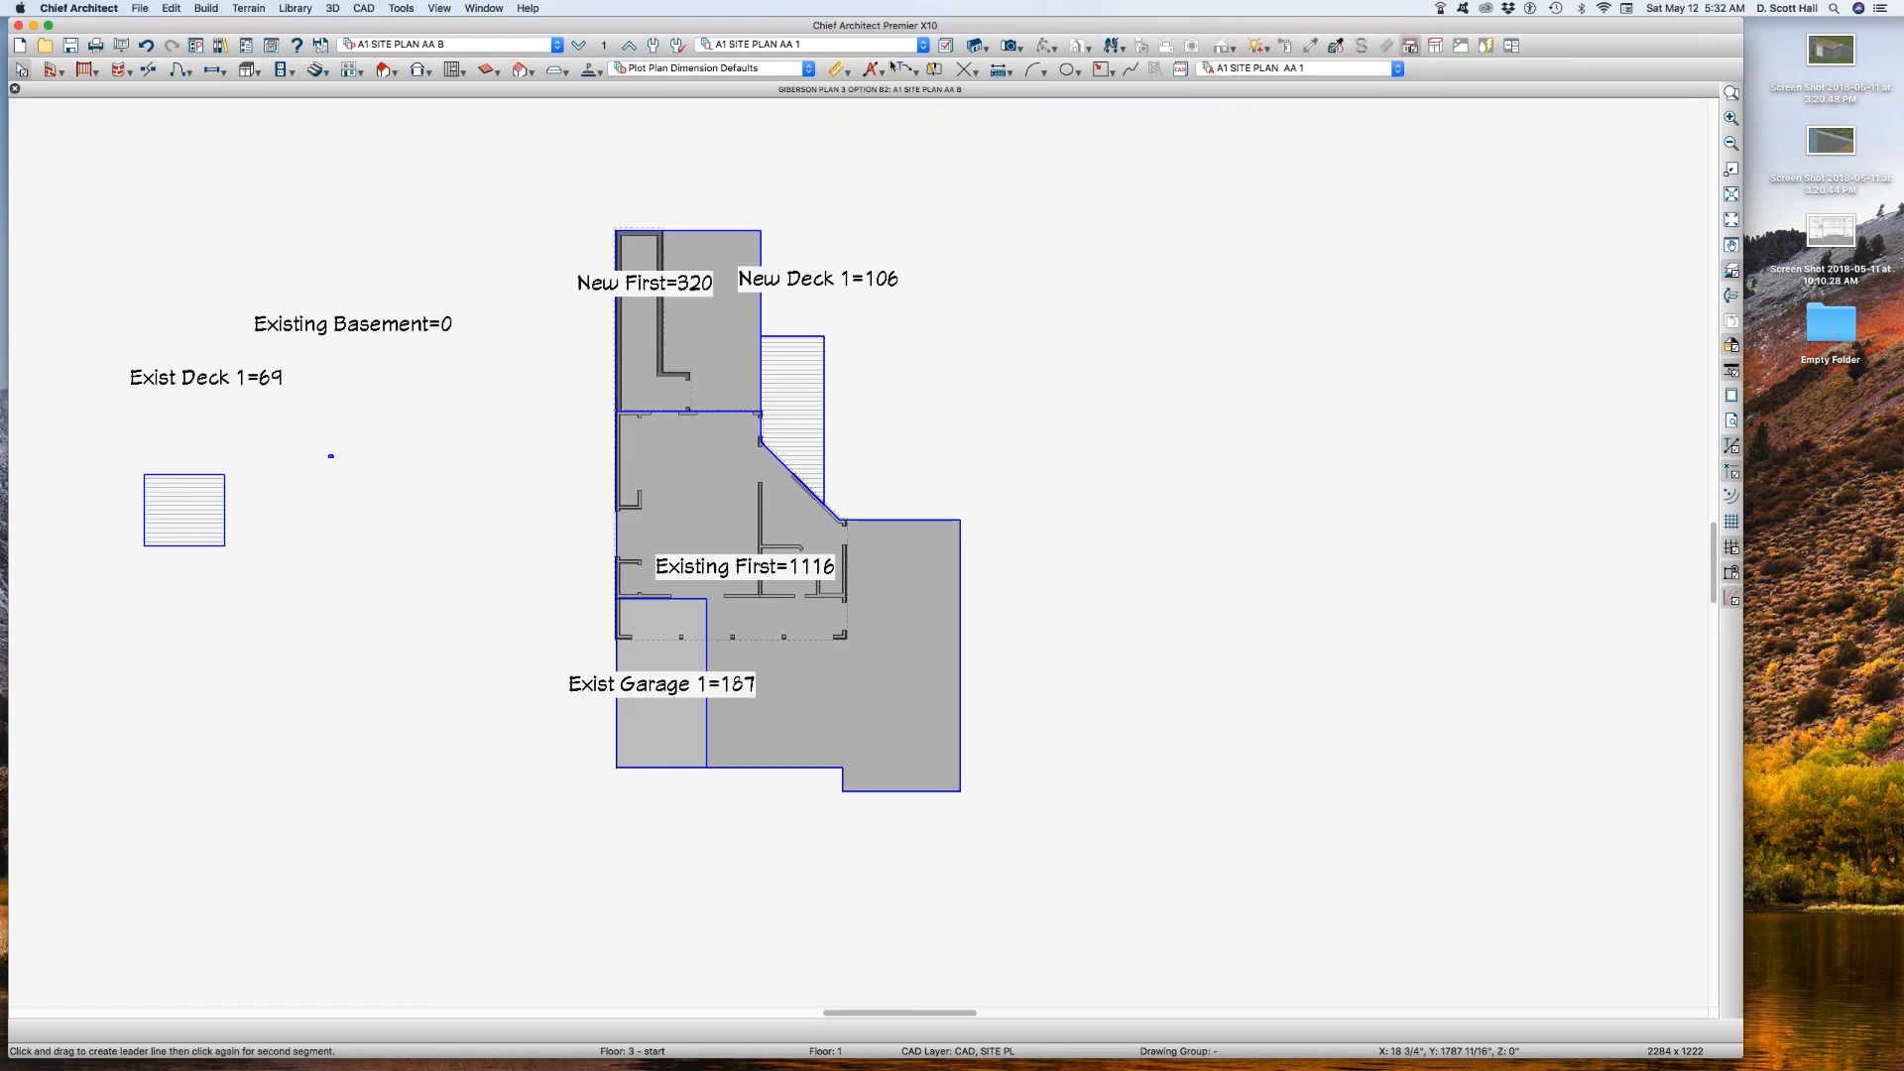
pyautogui.click(607, 47)
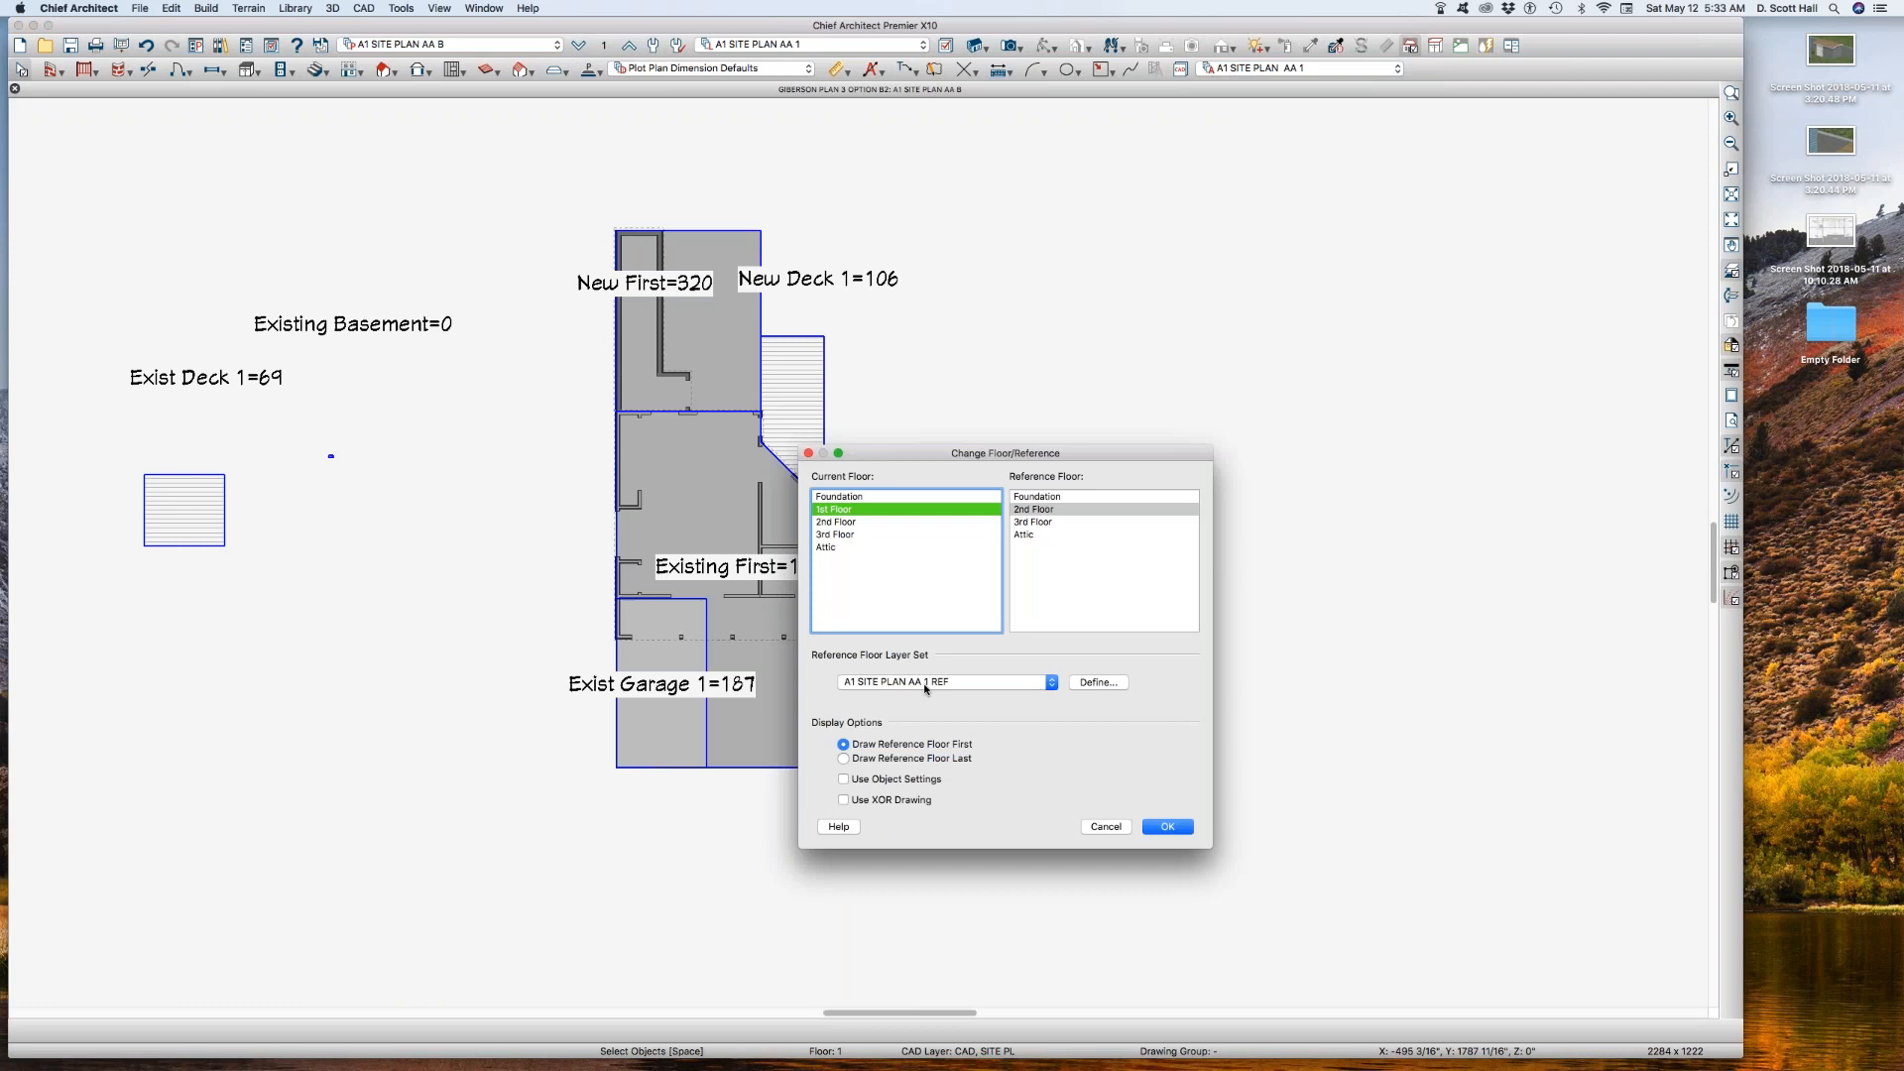
pyautogui.click(1165, 827)
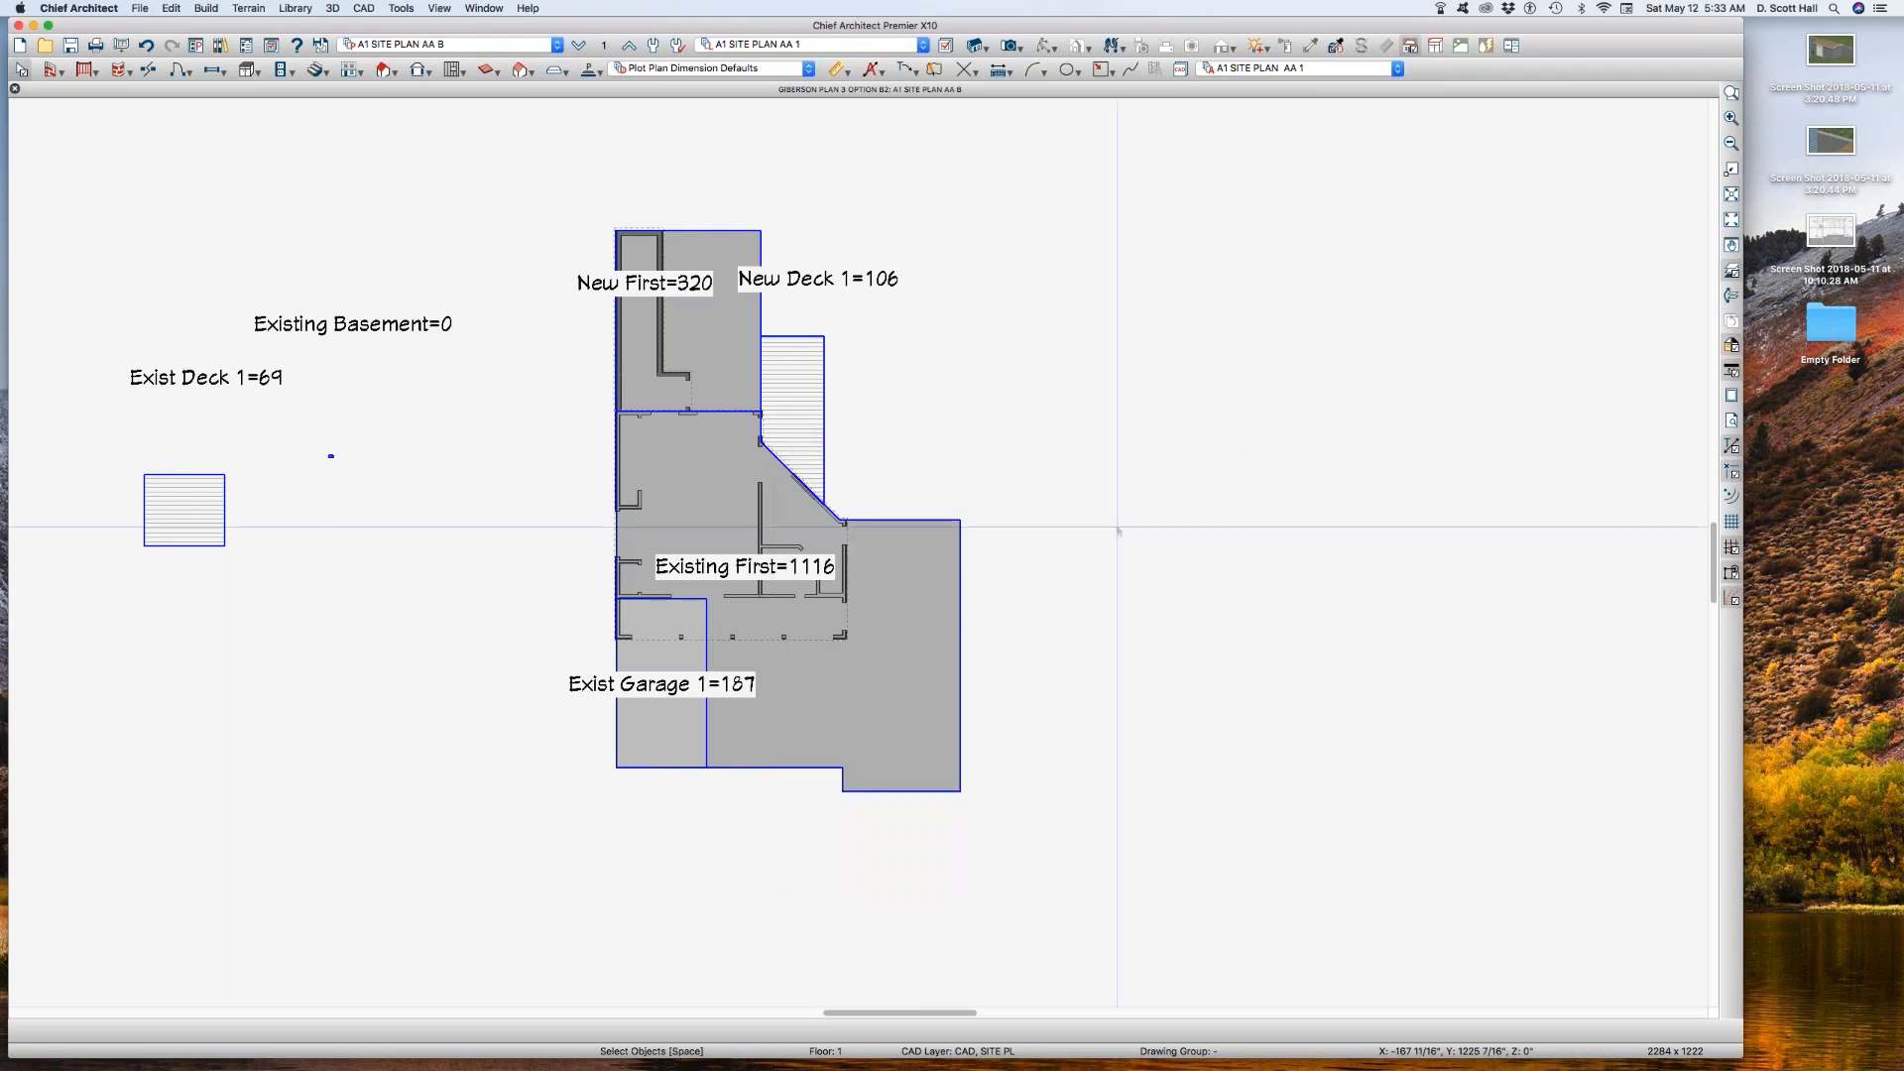
# Step: Save the current plan view as a new view named A1 SITE PLAN AA 1
pyautogui.press('super+shift+s')
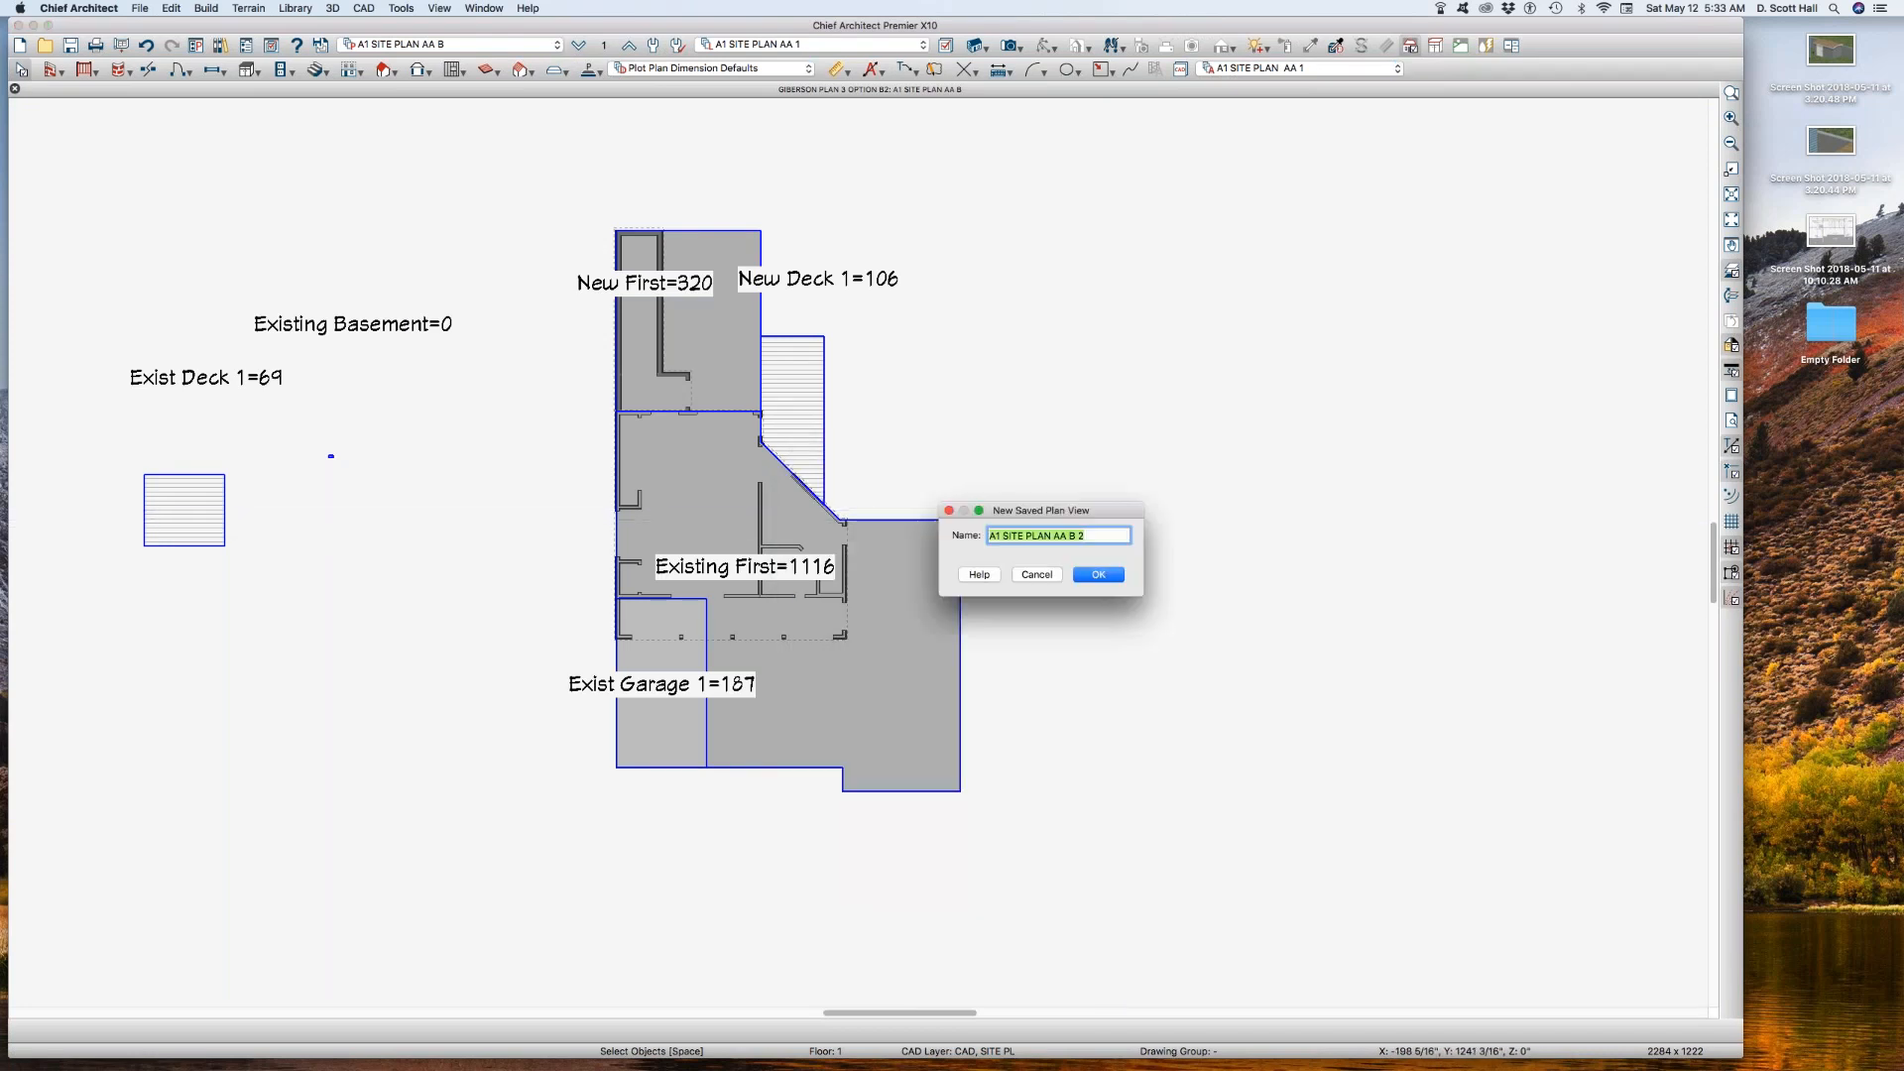
pyautogui.click(1071, 535)
pyautogui.moveTo(1068, 535); pyautogui.dragTo(1086, 536)
pyautogui.write('1')
pyautogui.click(1104, 576)
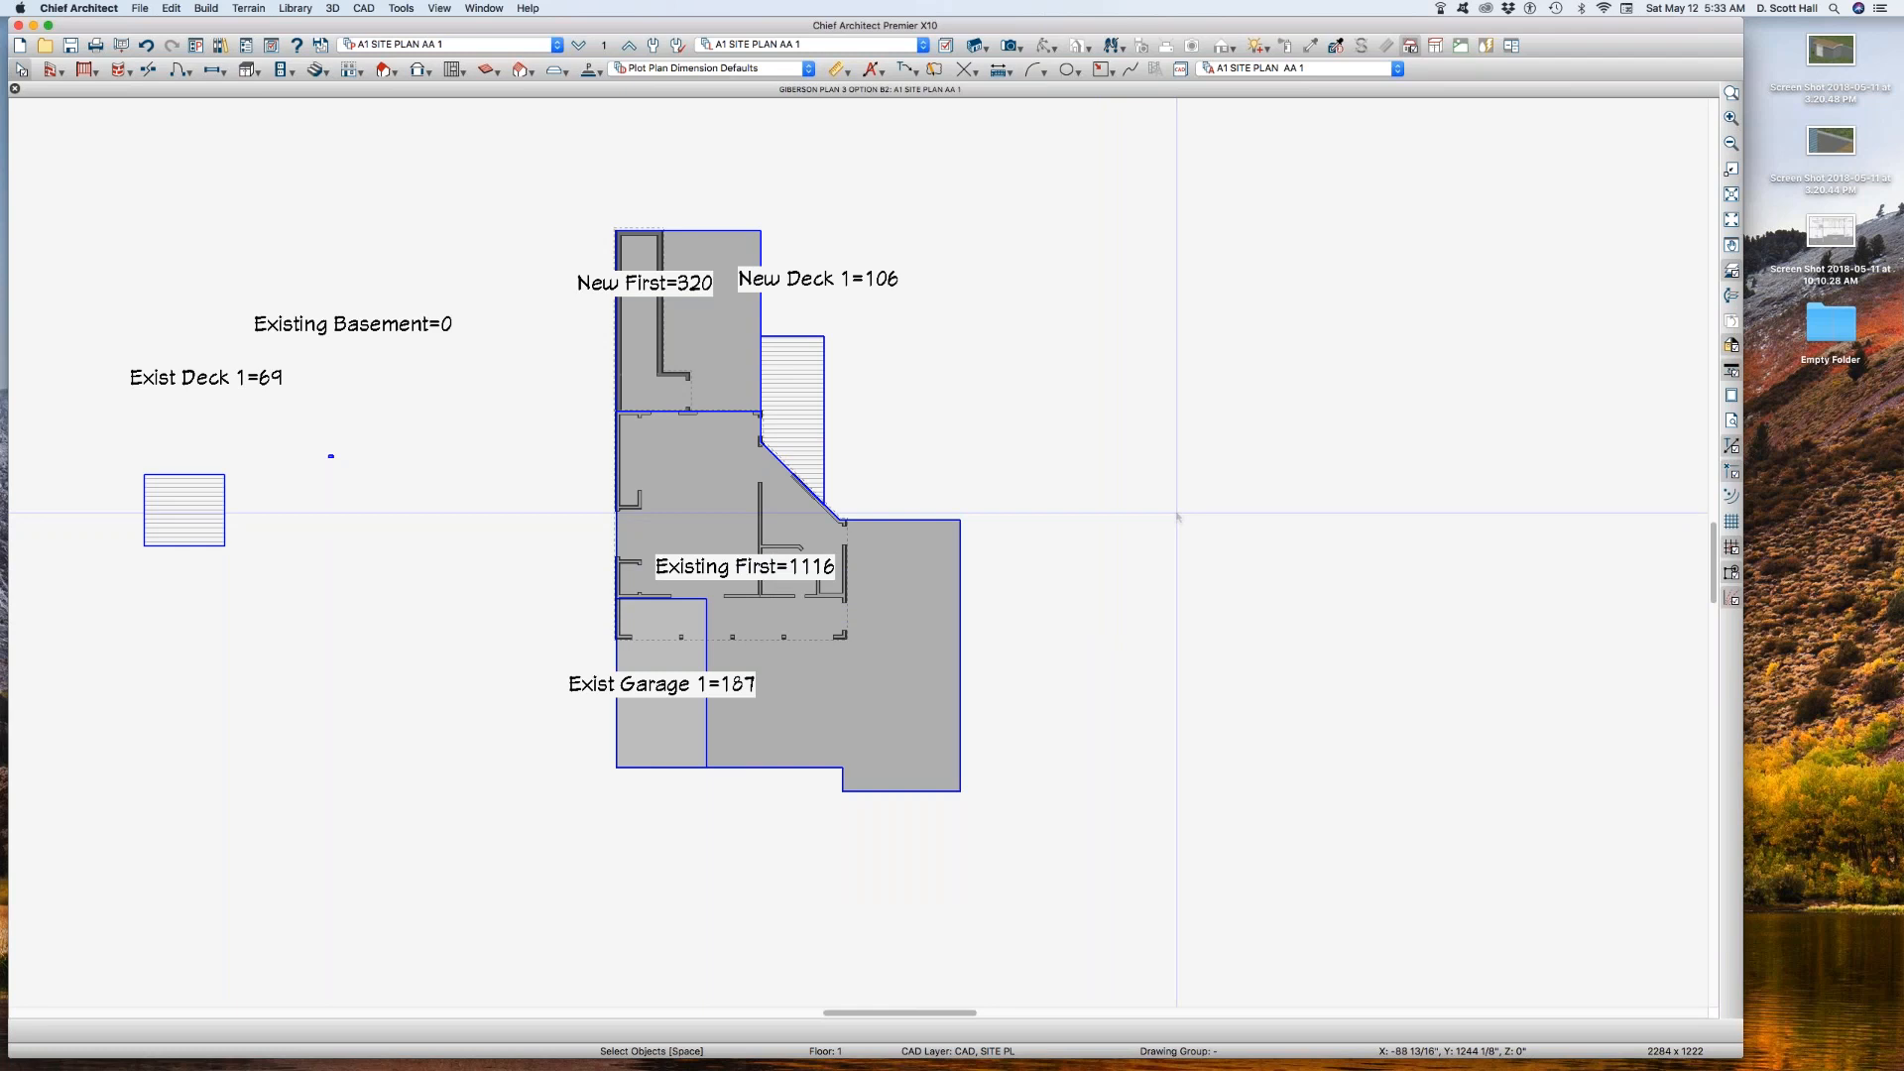
# Step: Move the New Deck label down onto the deck and check the New First, Existing First and Exist Garage area polylines
pyautogui.click(792, 370)
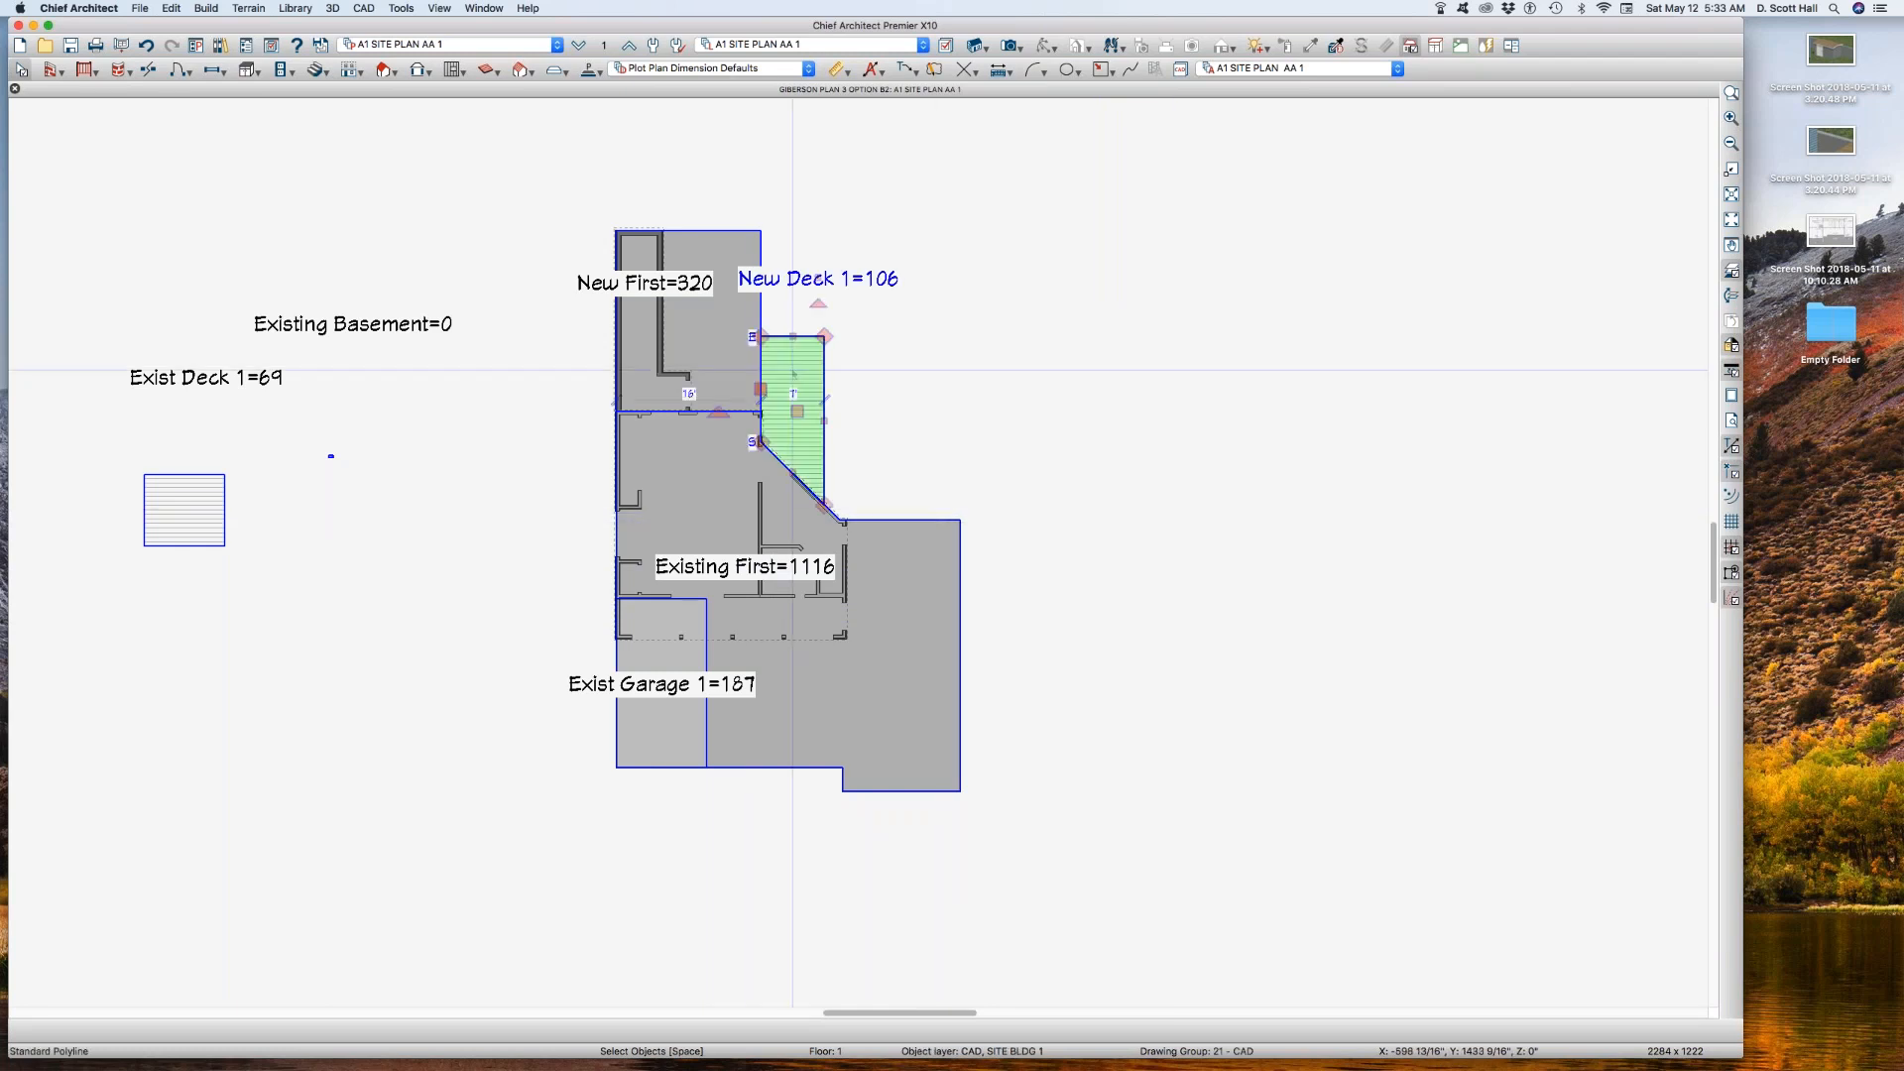
pyautogui.moveTo(818, 279); pyautogui.dragTo(863, 398)
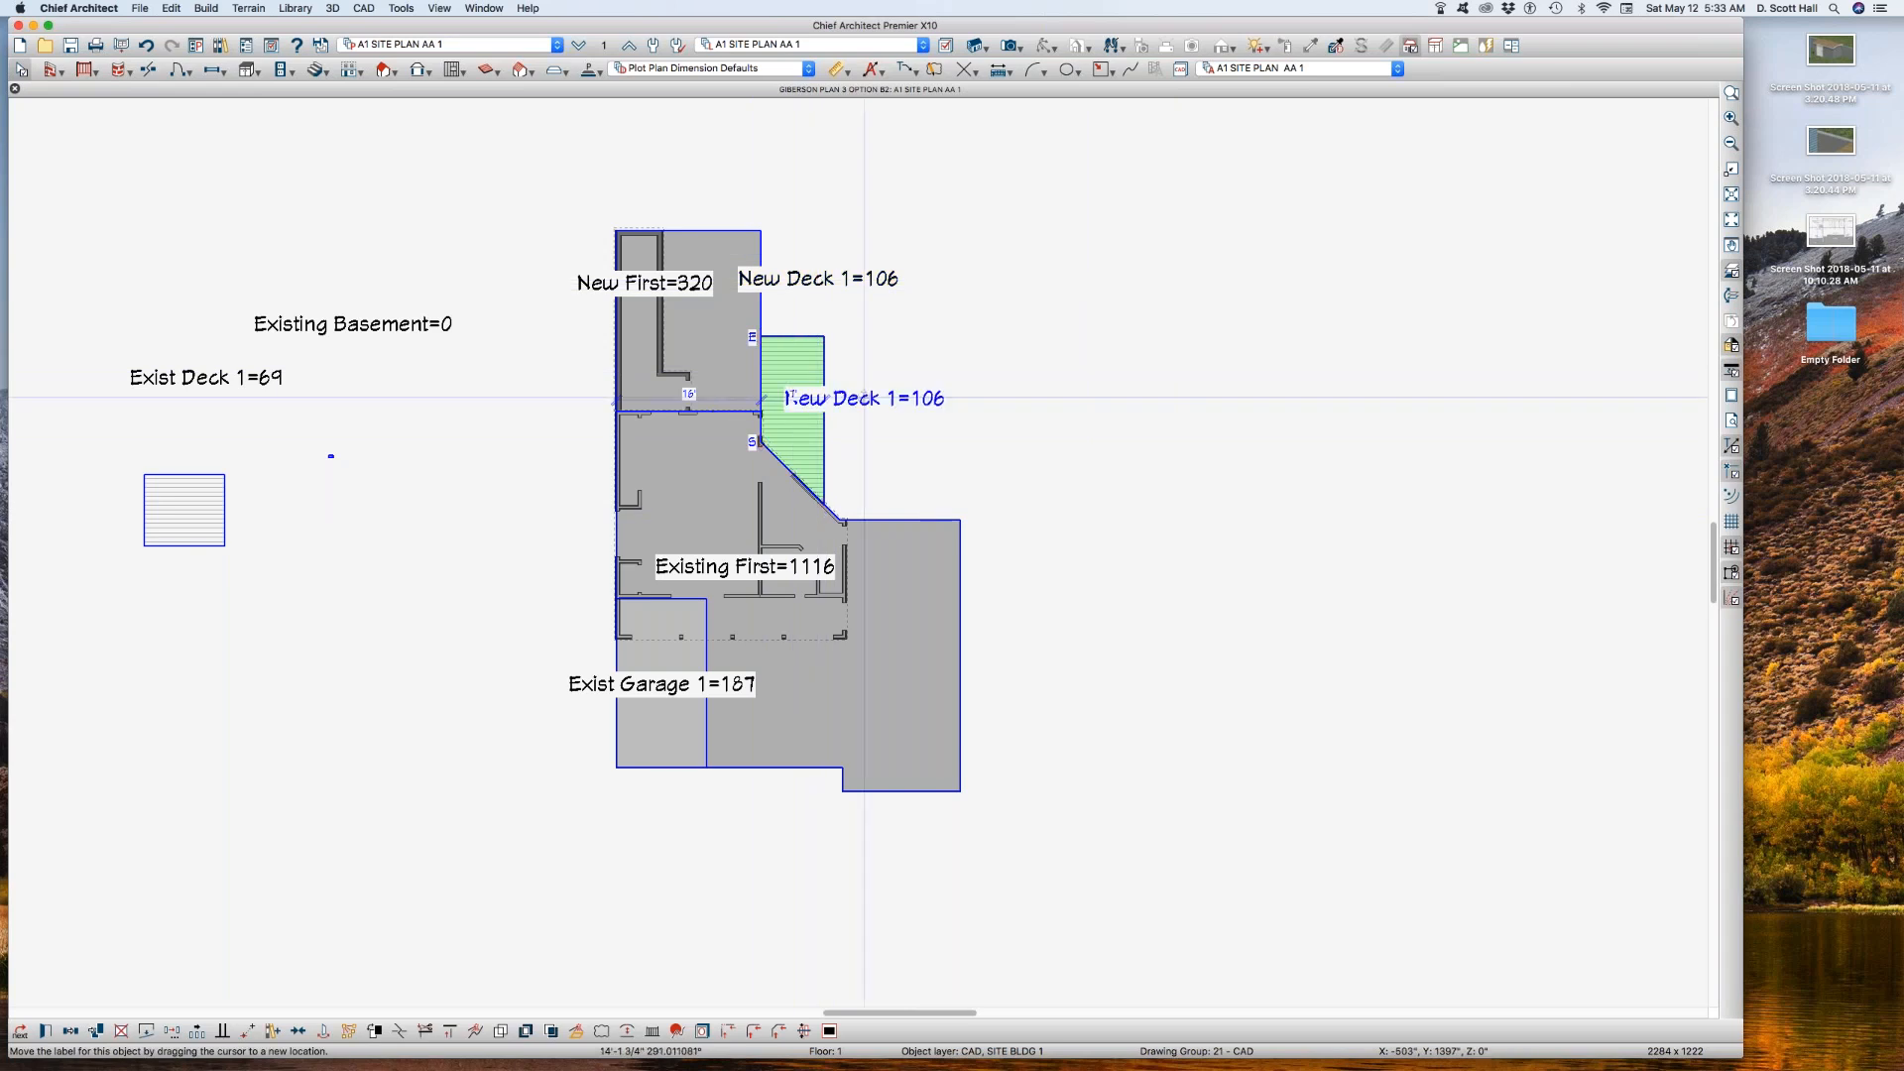
pyautogui.click(722, 322)
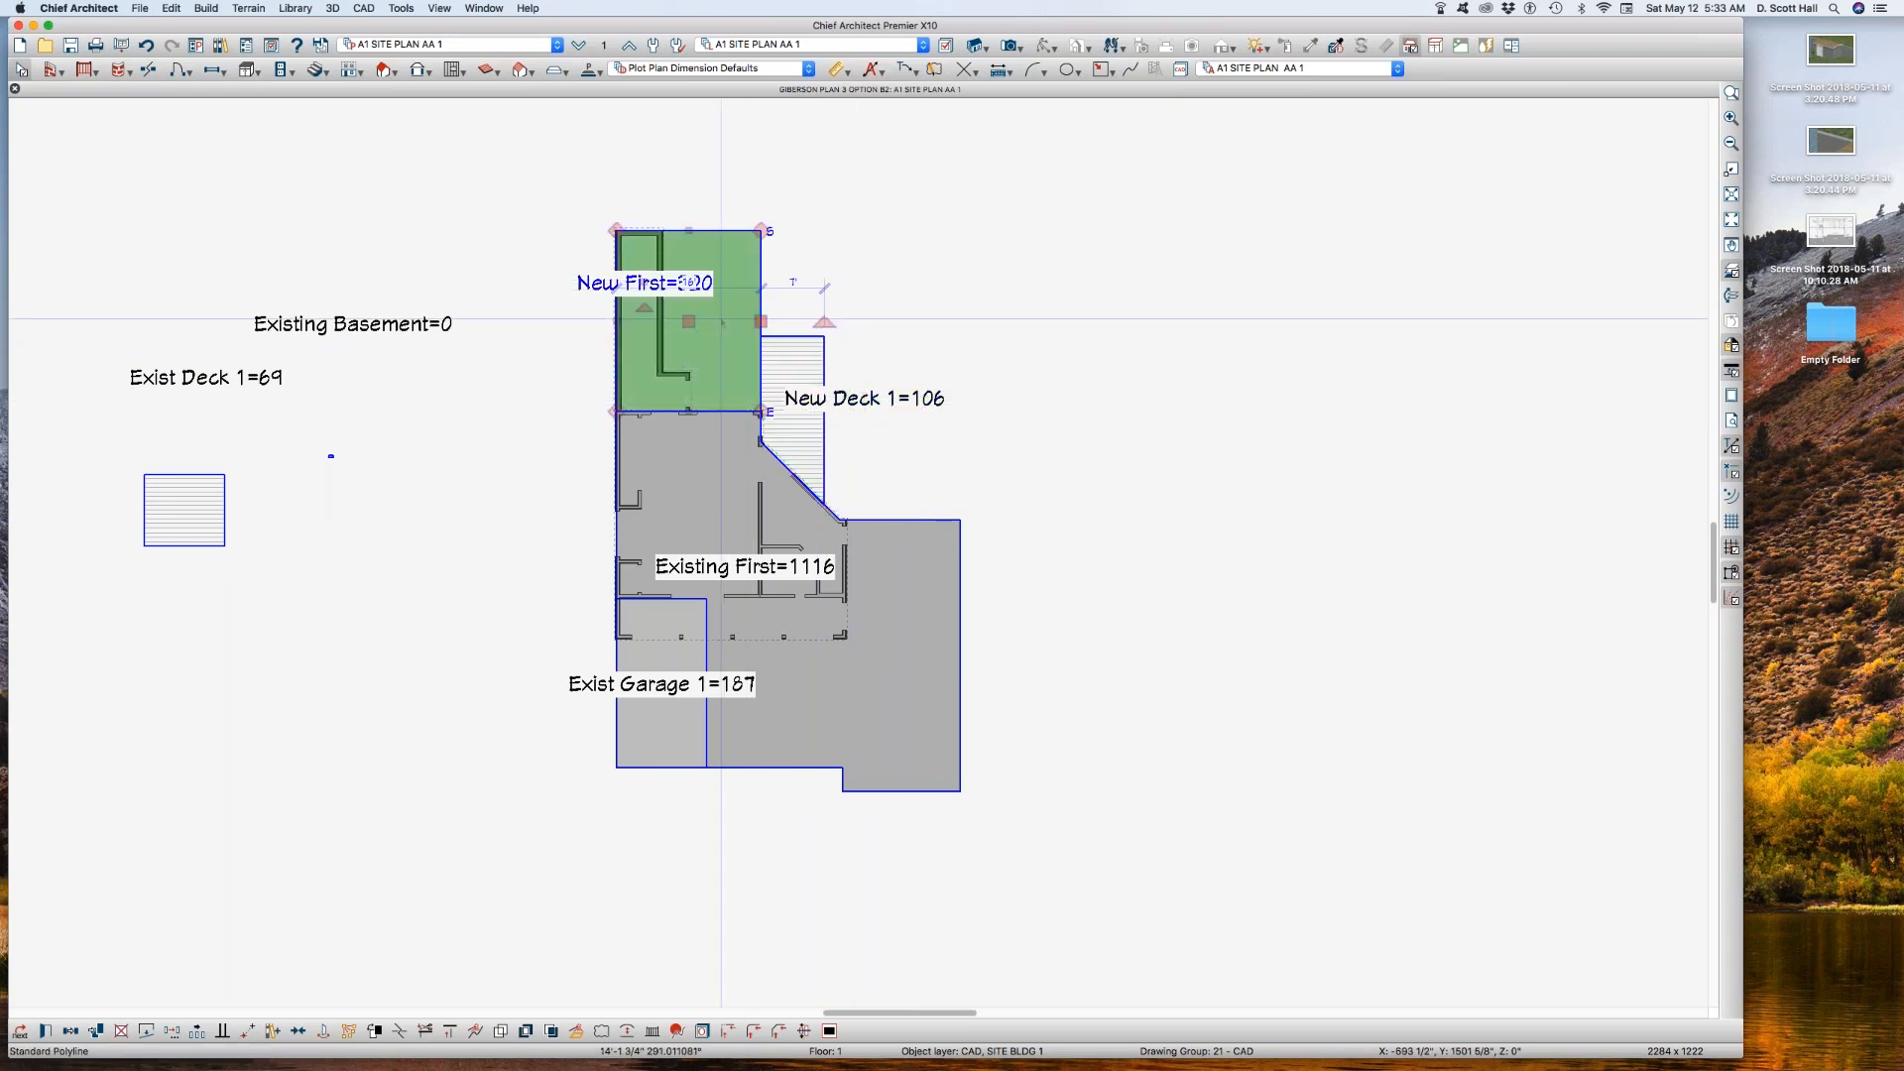
pyautogui.click(665, 485)
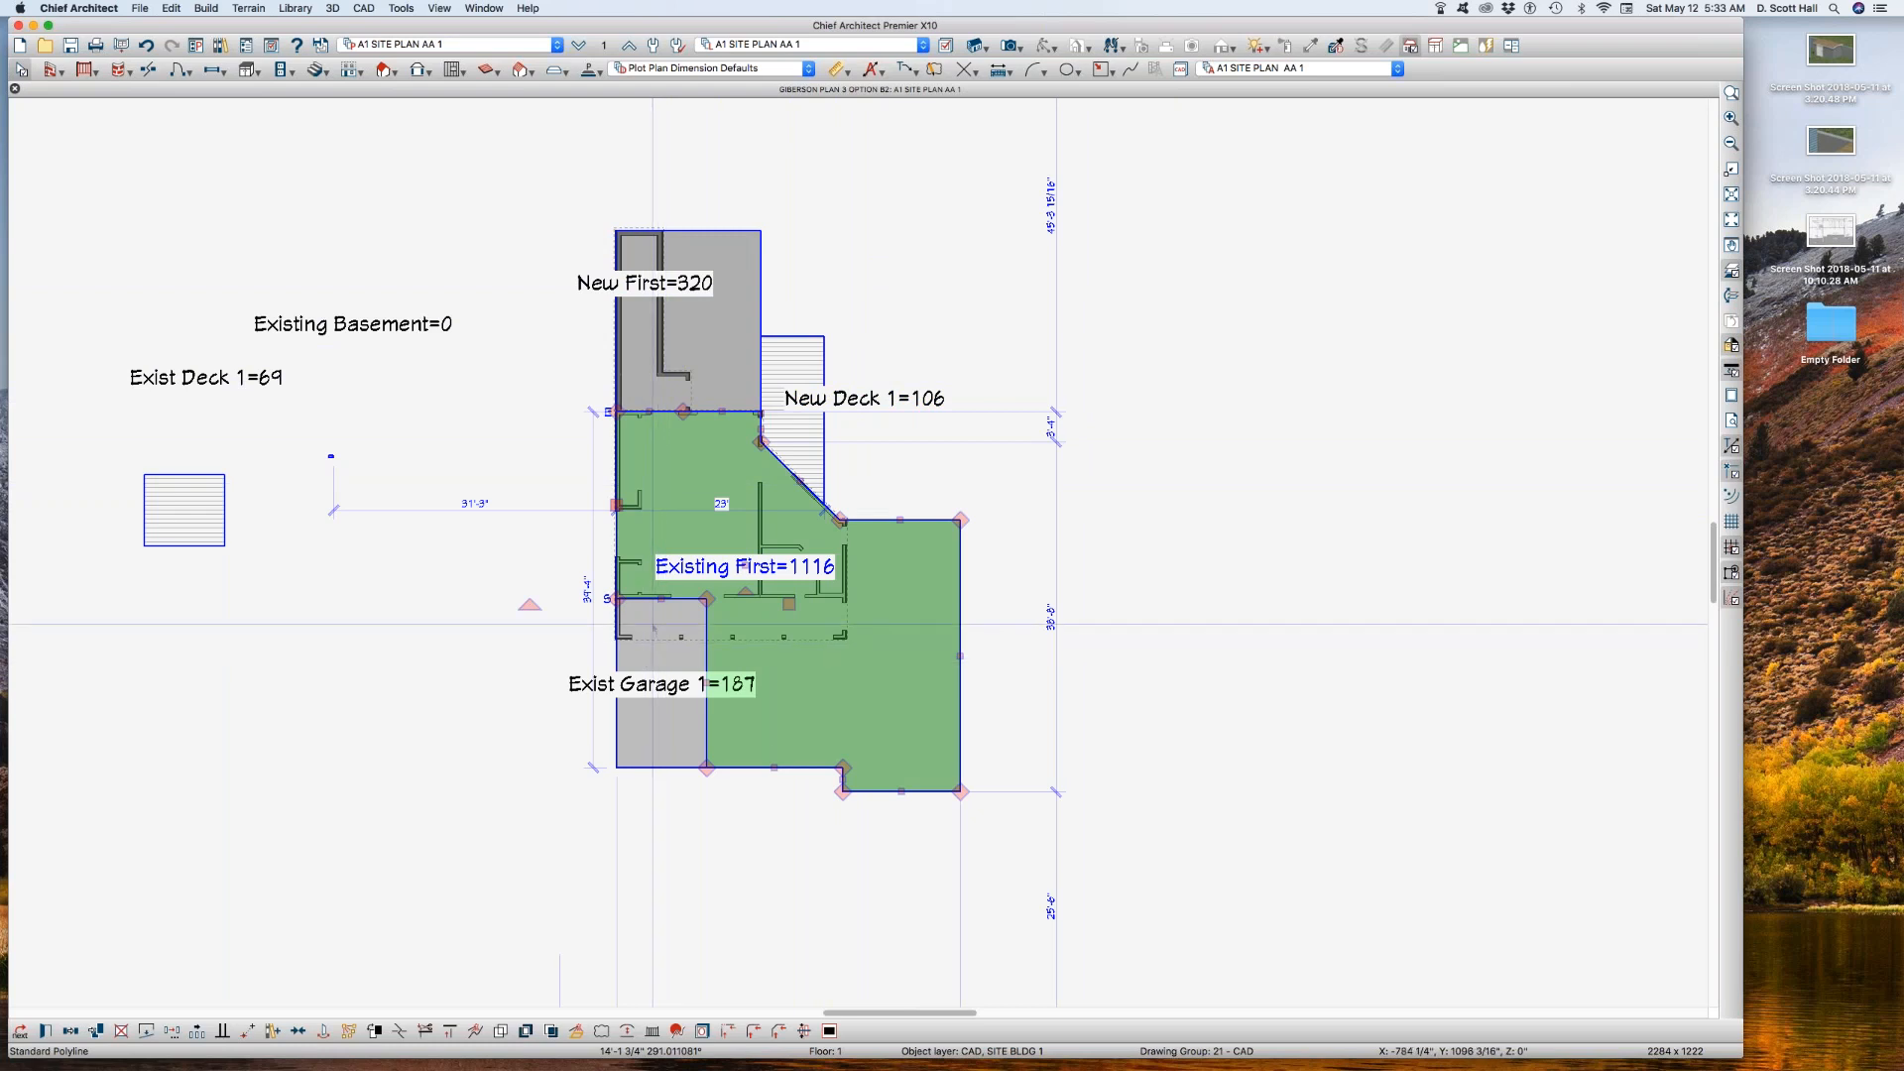
pyautogui.click(652, 622)
pyautogui.scroll(2, 656, 681)
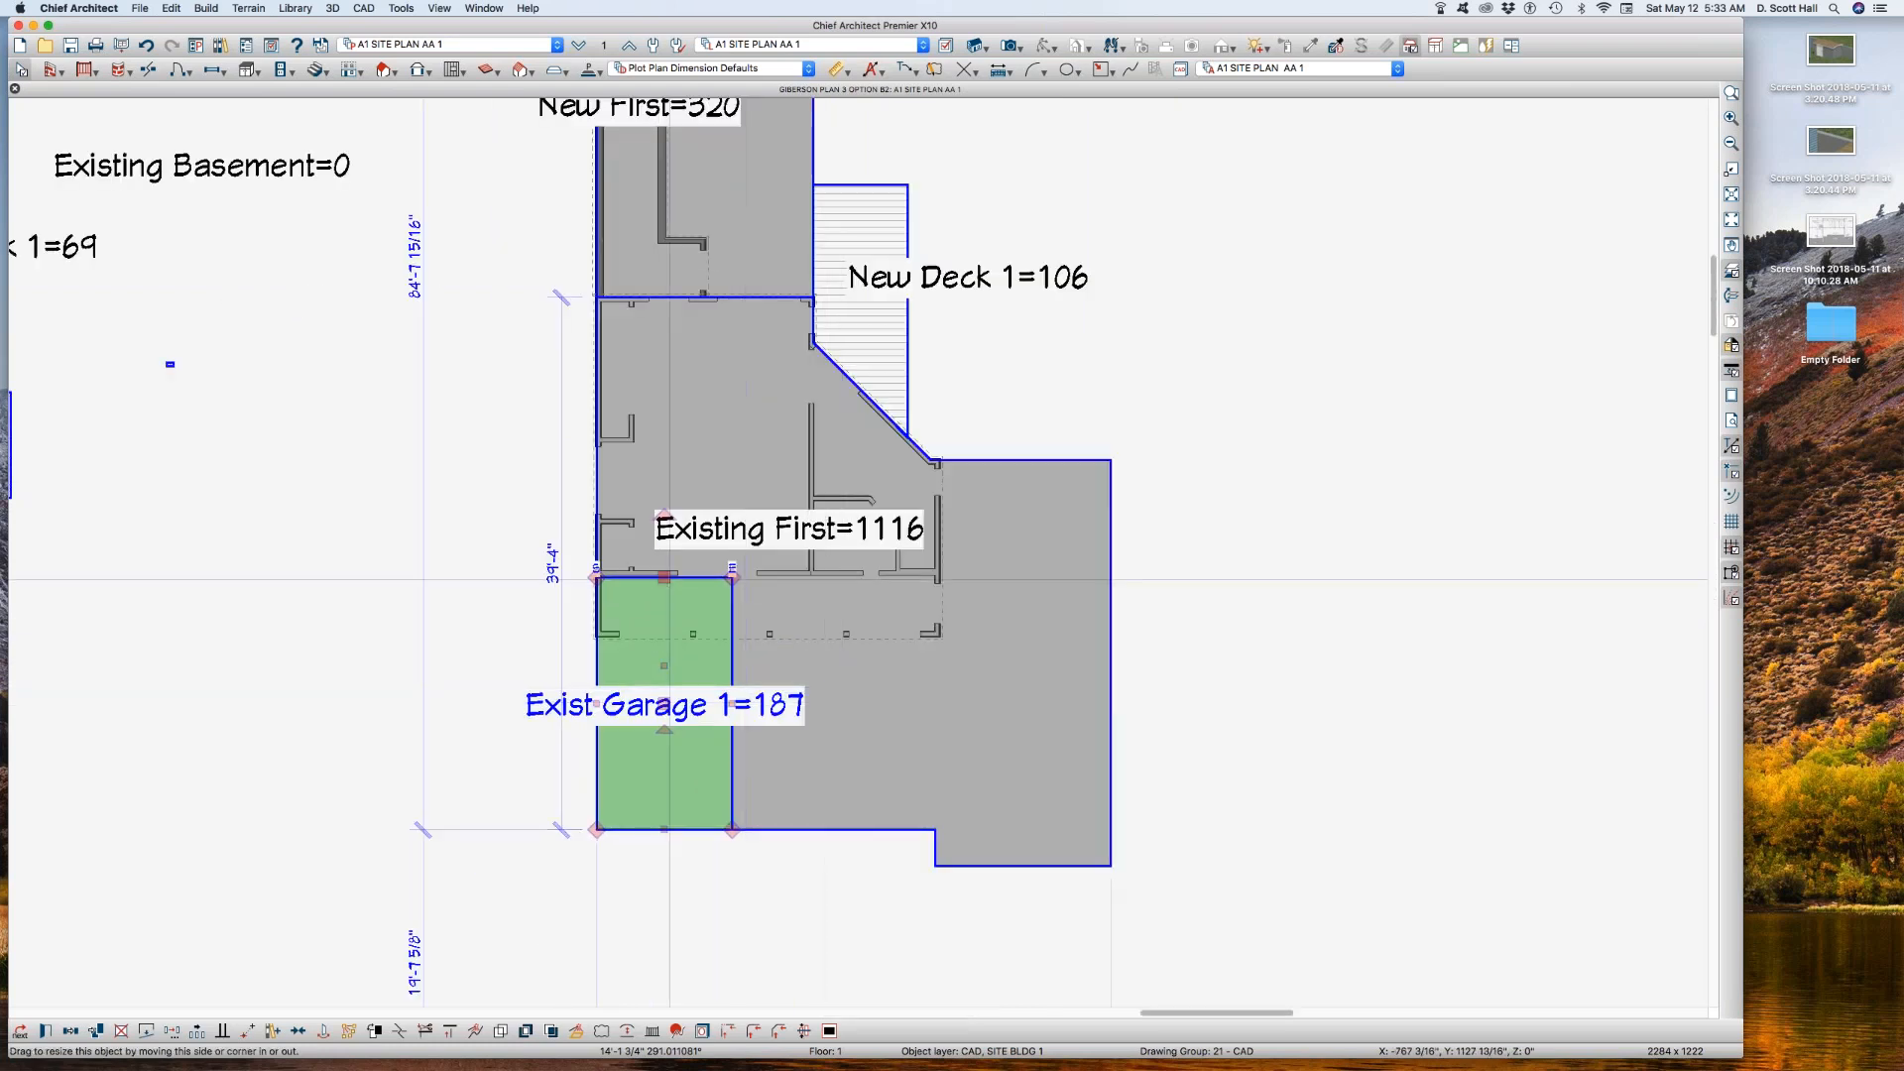
pyautogui.scroll(-1, 815, 665)
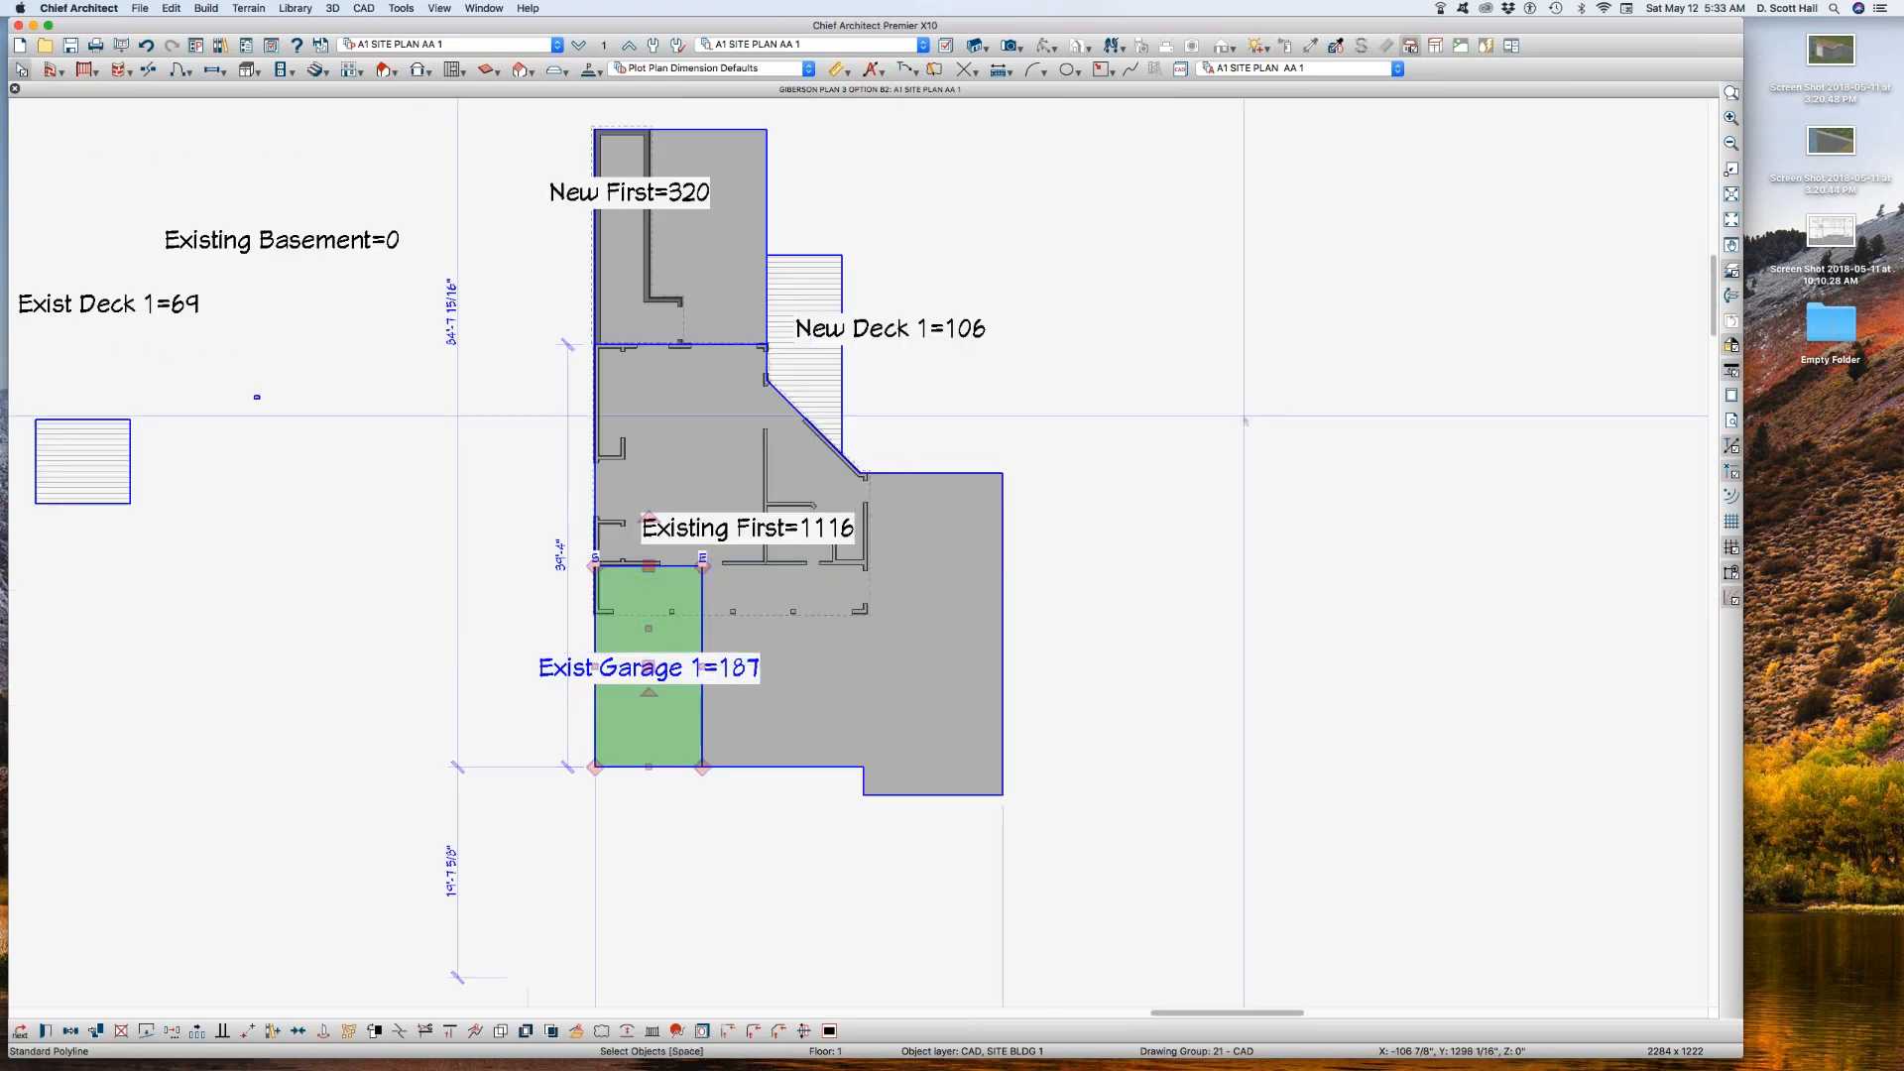
pyautogui.click(1078, 547)
pyautogui.scroll(1, 1078, 546)
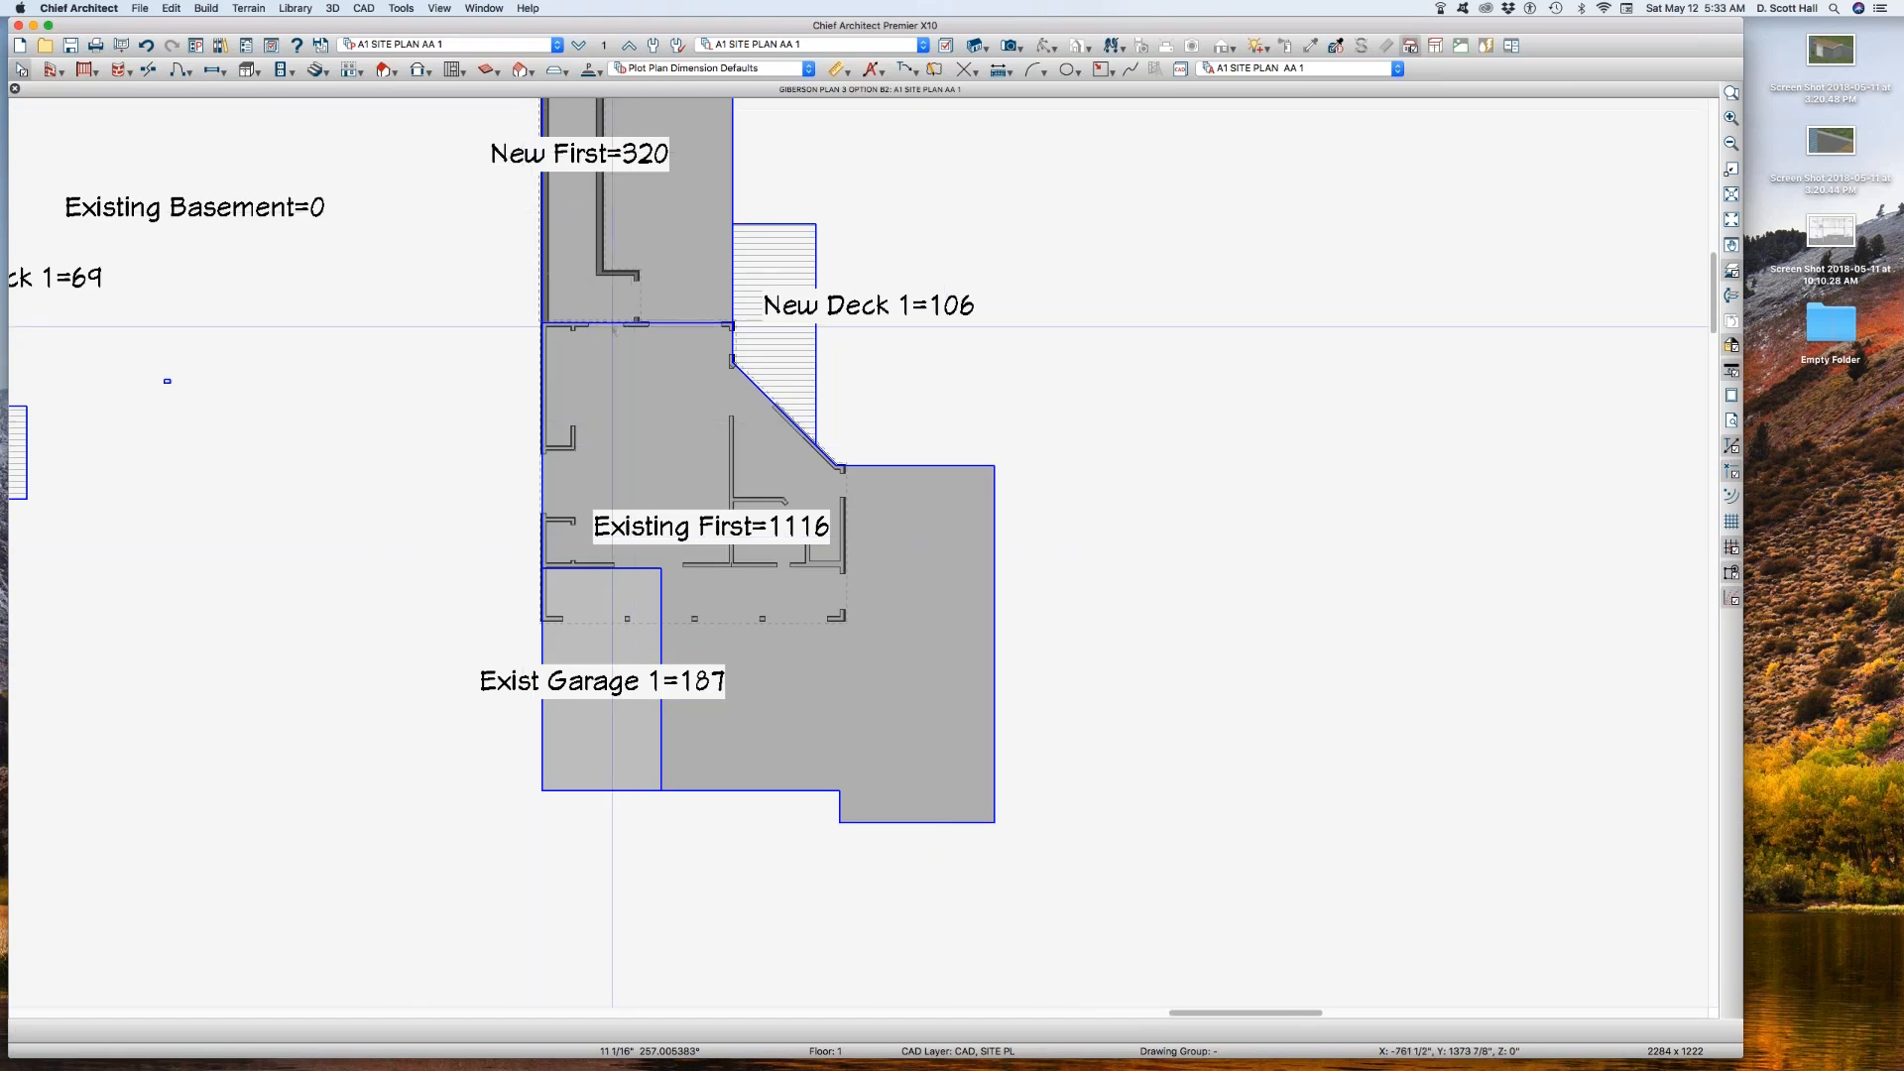
# Step: Turn on the display of layer Walls, Normal in layer set A1 SITE PLAN AA 1
pyautogui.press('l')
pyautogui.click(389, 387)
pyautogui.click(360, 443)
pyautogui.write('walls')
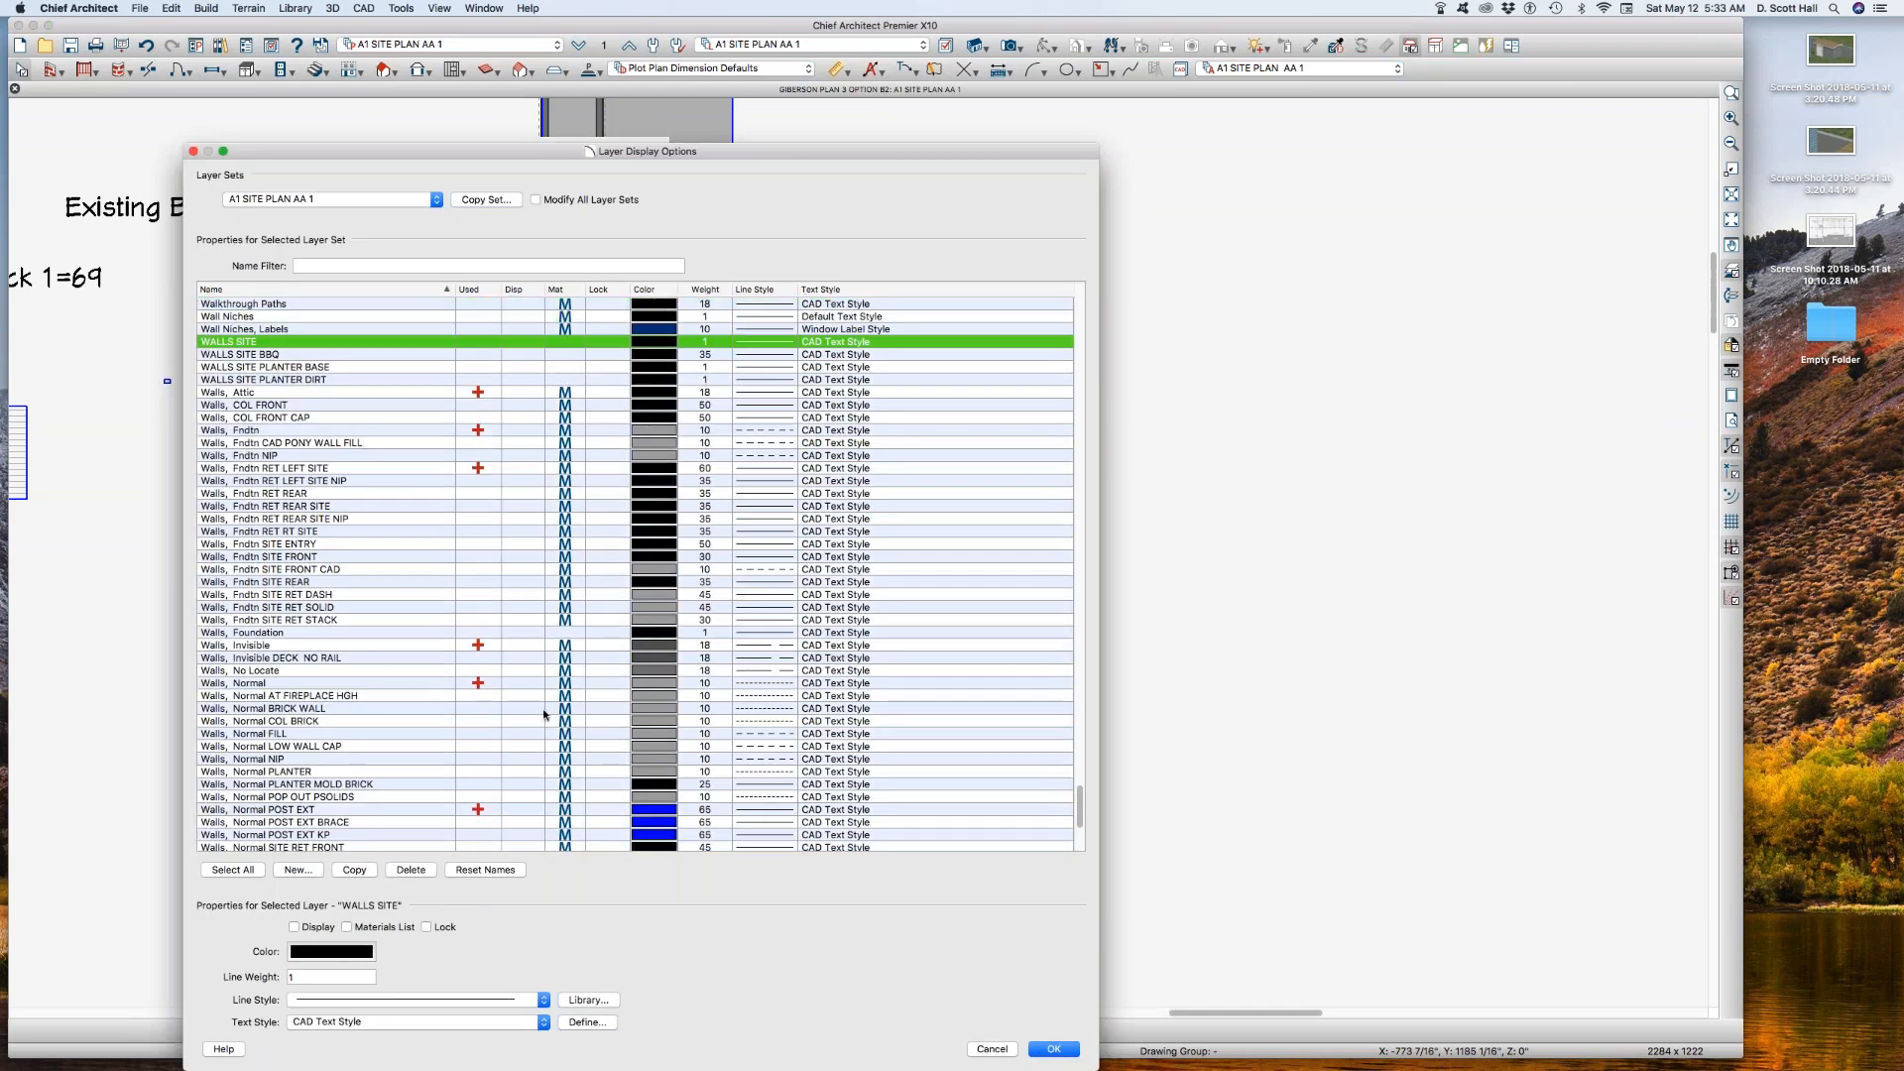
pyautogui.click(527, 684)
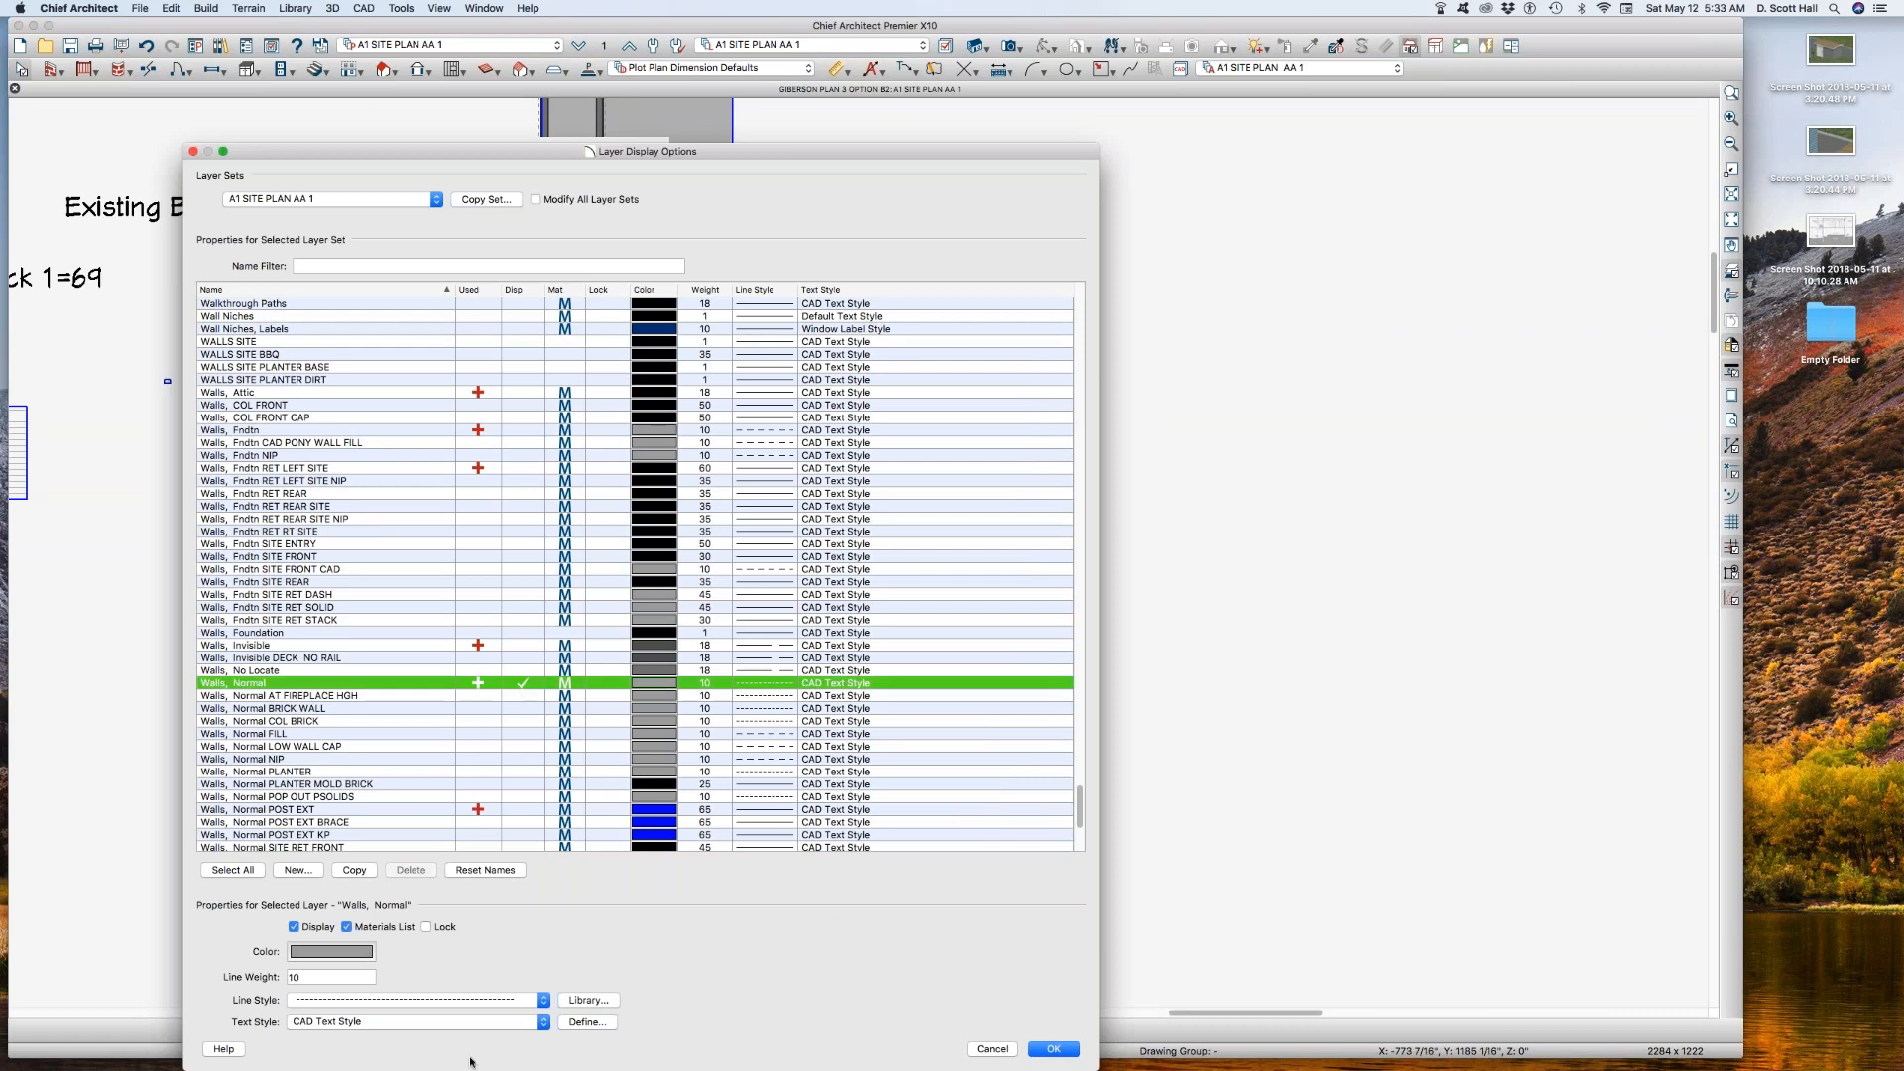
# Step: Set the Walls, Normal layer's line weight to 35 and its color to black
pyautogui.doubleClick(305, 979)
pyautogui.write('35')
pyautogui.click(331, 951)
pyautogui.click(219, 882)
pyautogui.click(307, 953)
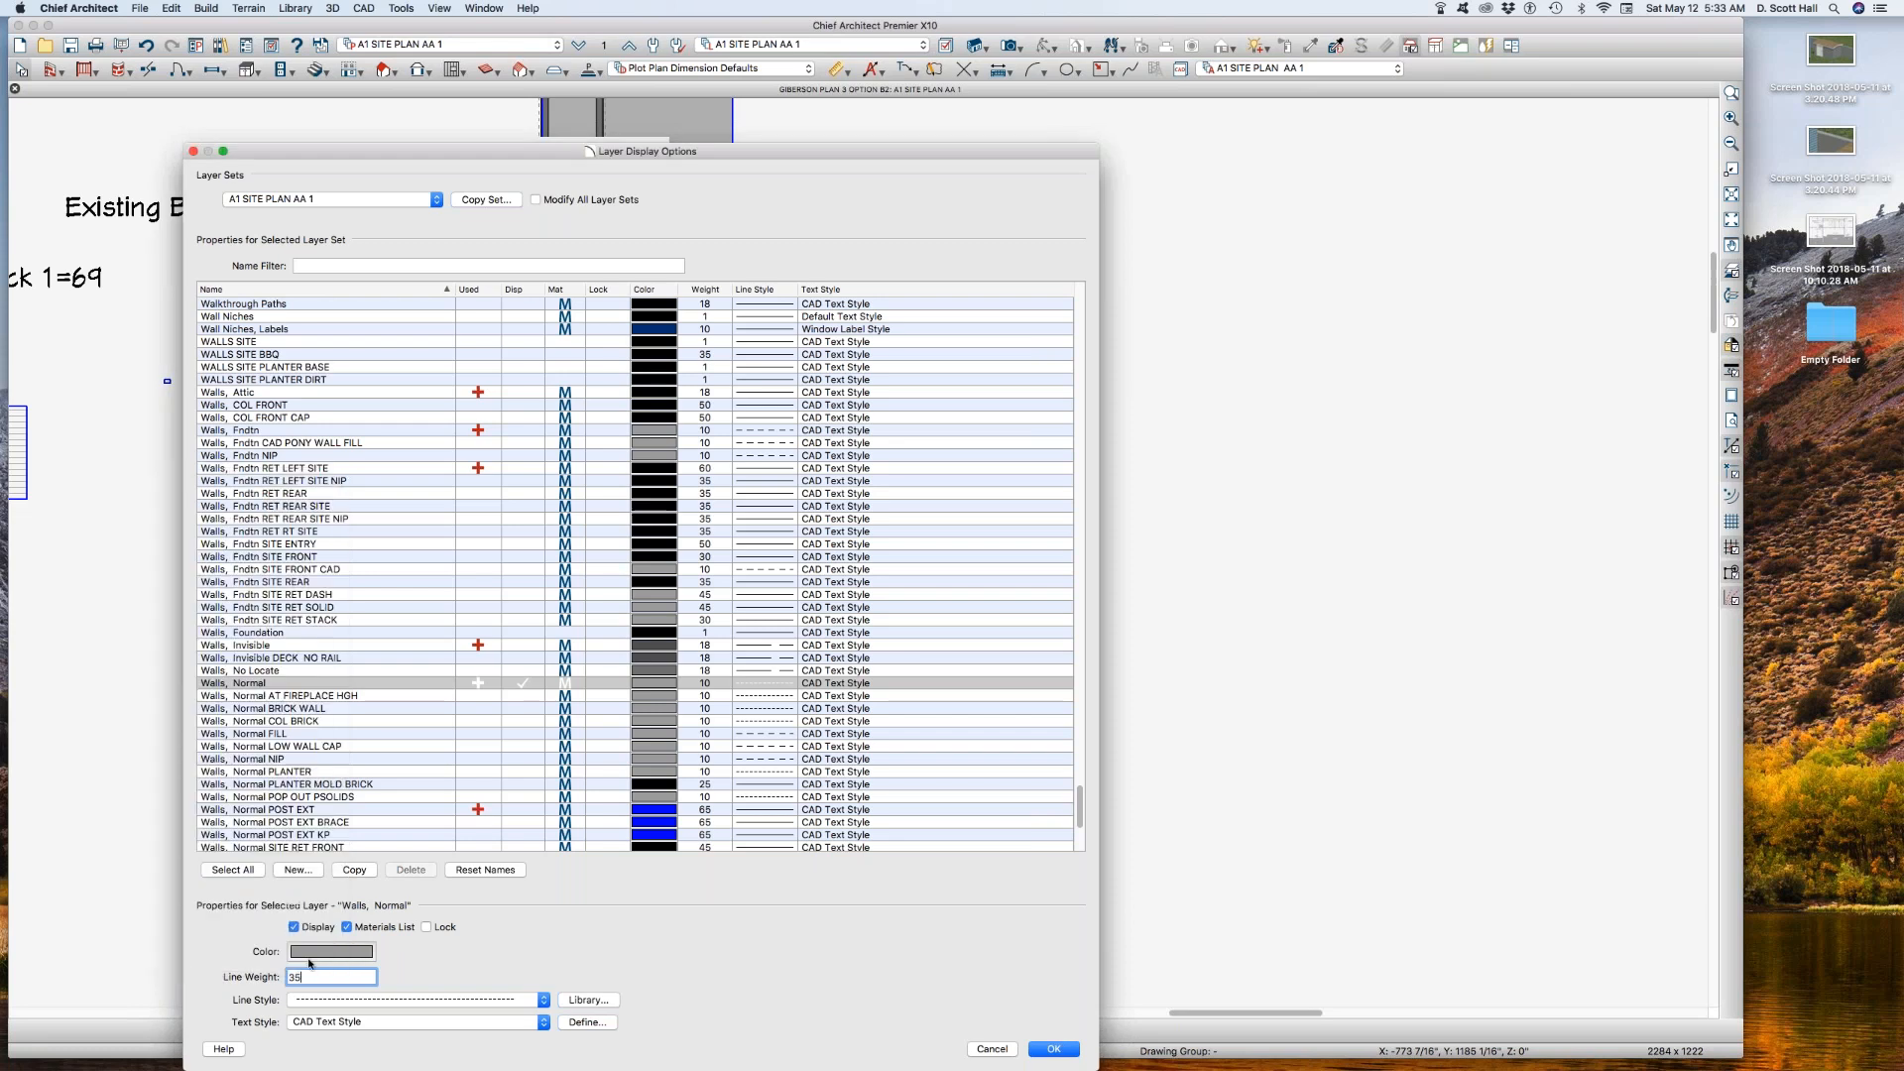
pyautogui.click(369, 957)
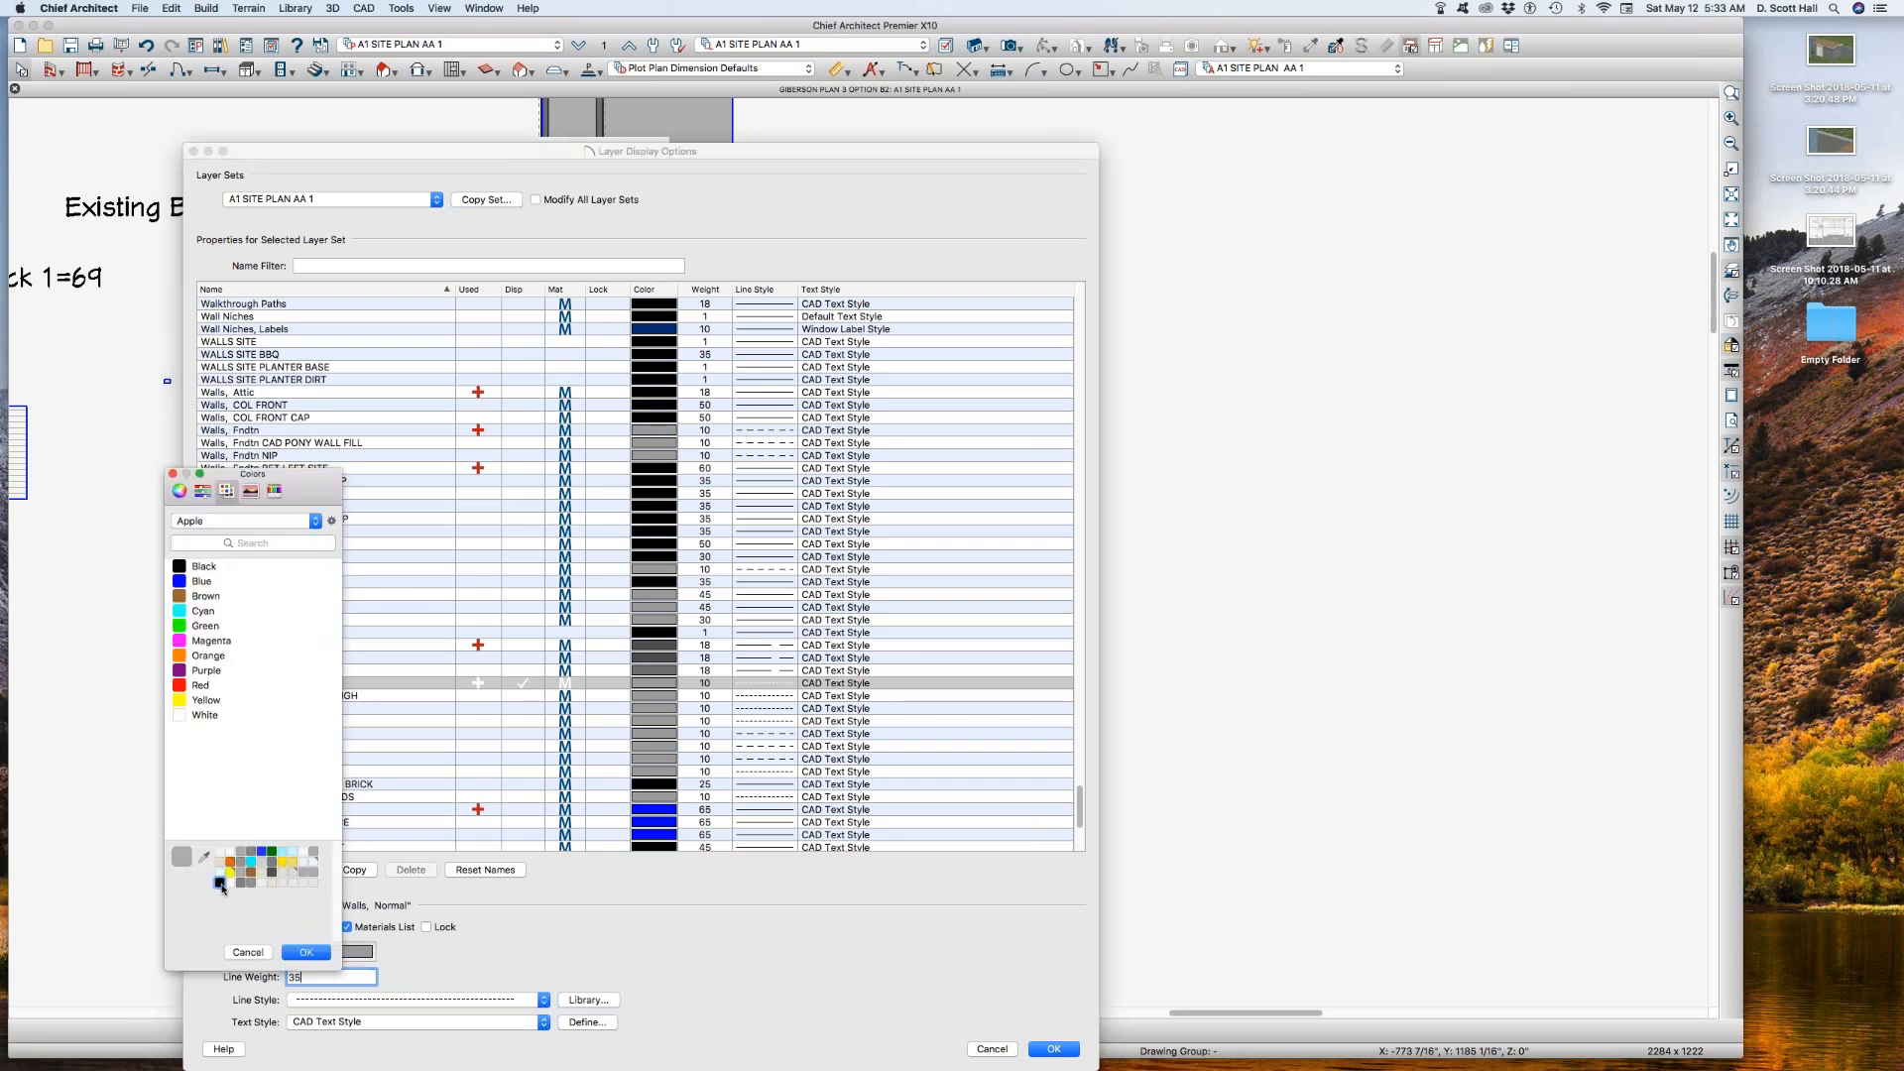
pyautogui.click(305, 953)
pyautogui.click(359, 952)
pyautogui.click(180, 566)
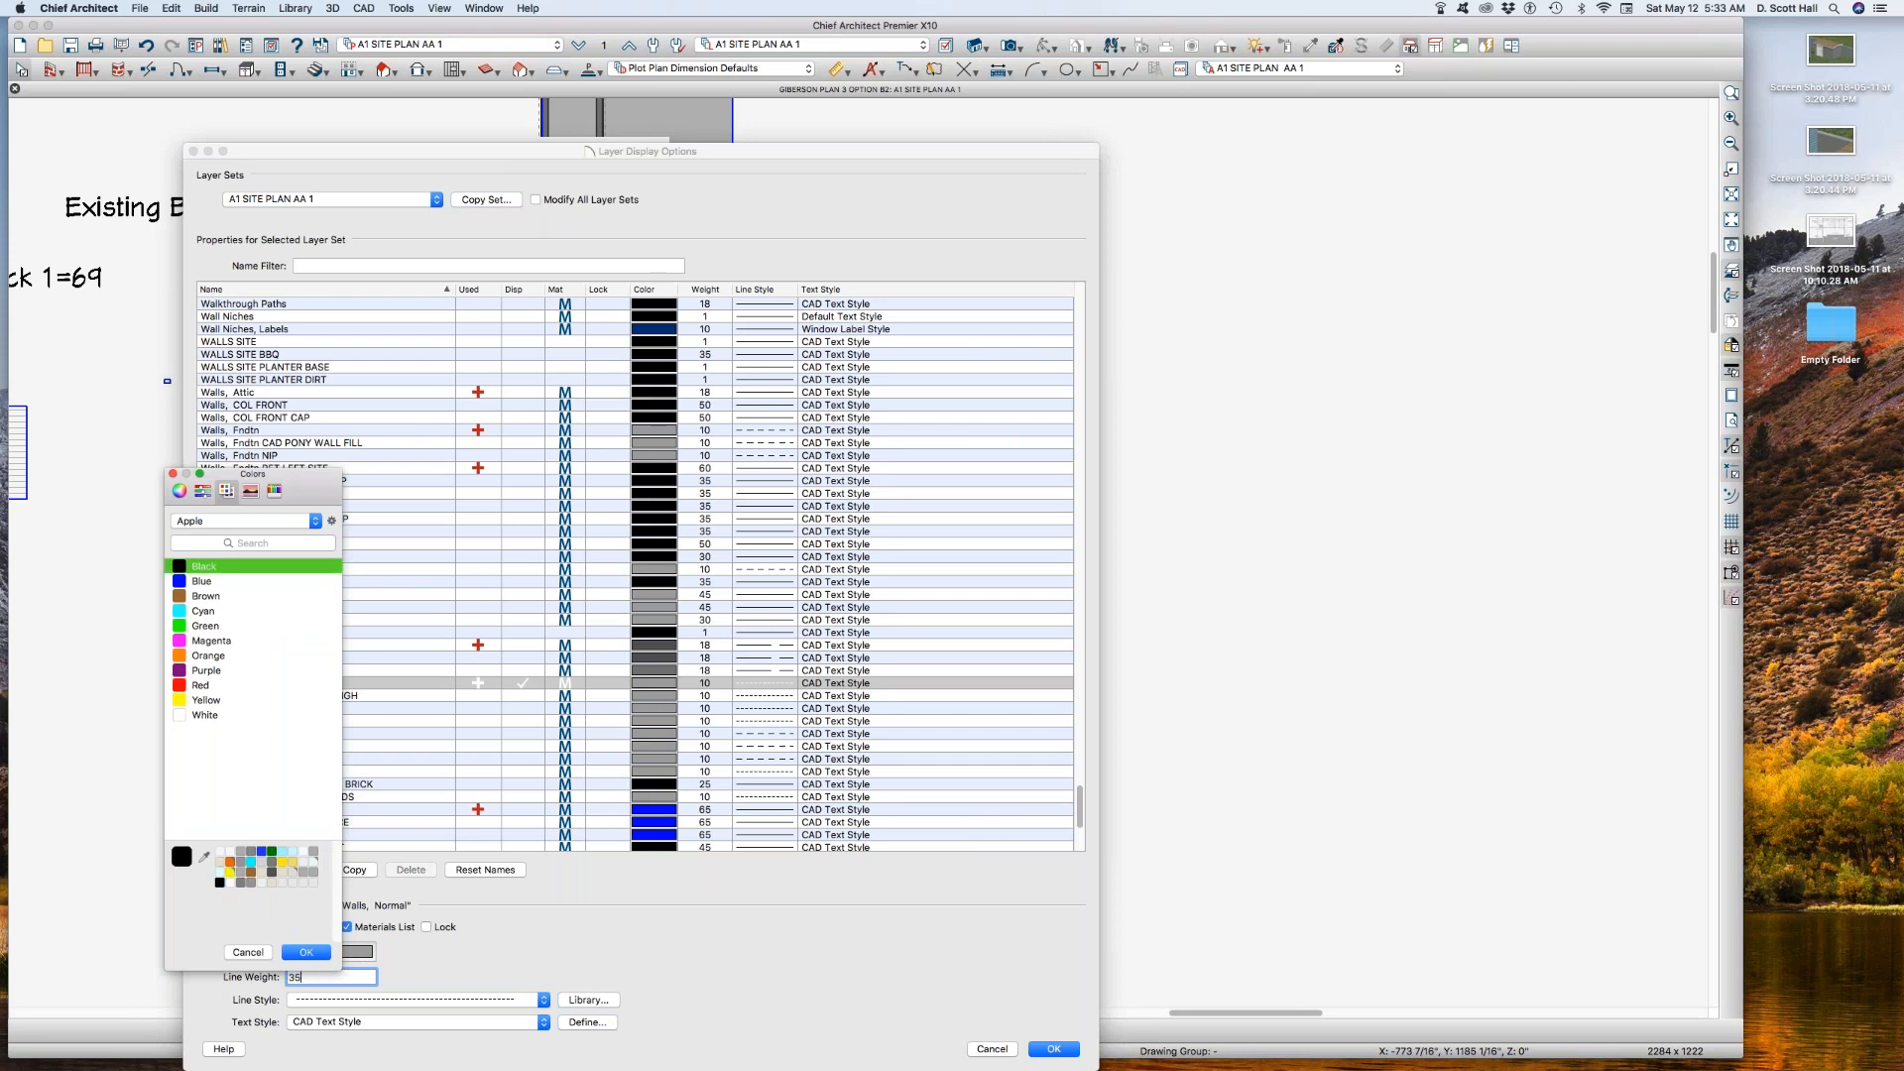
pyautogui.click(308, 953)
# Step: Give the Walls, Normal layer a solid line style and apply the layer display changes
pyautogui.click(479, 1001)
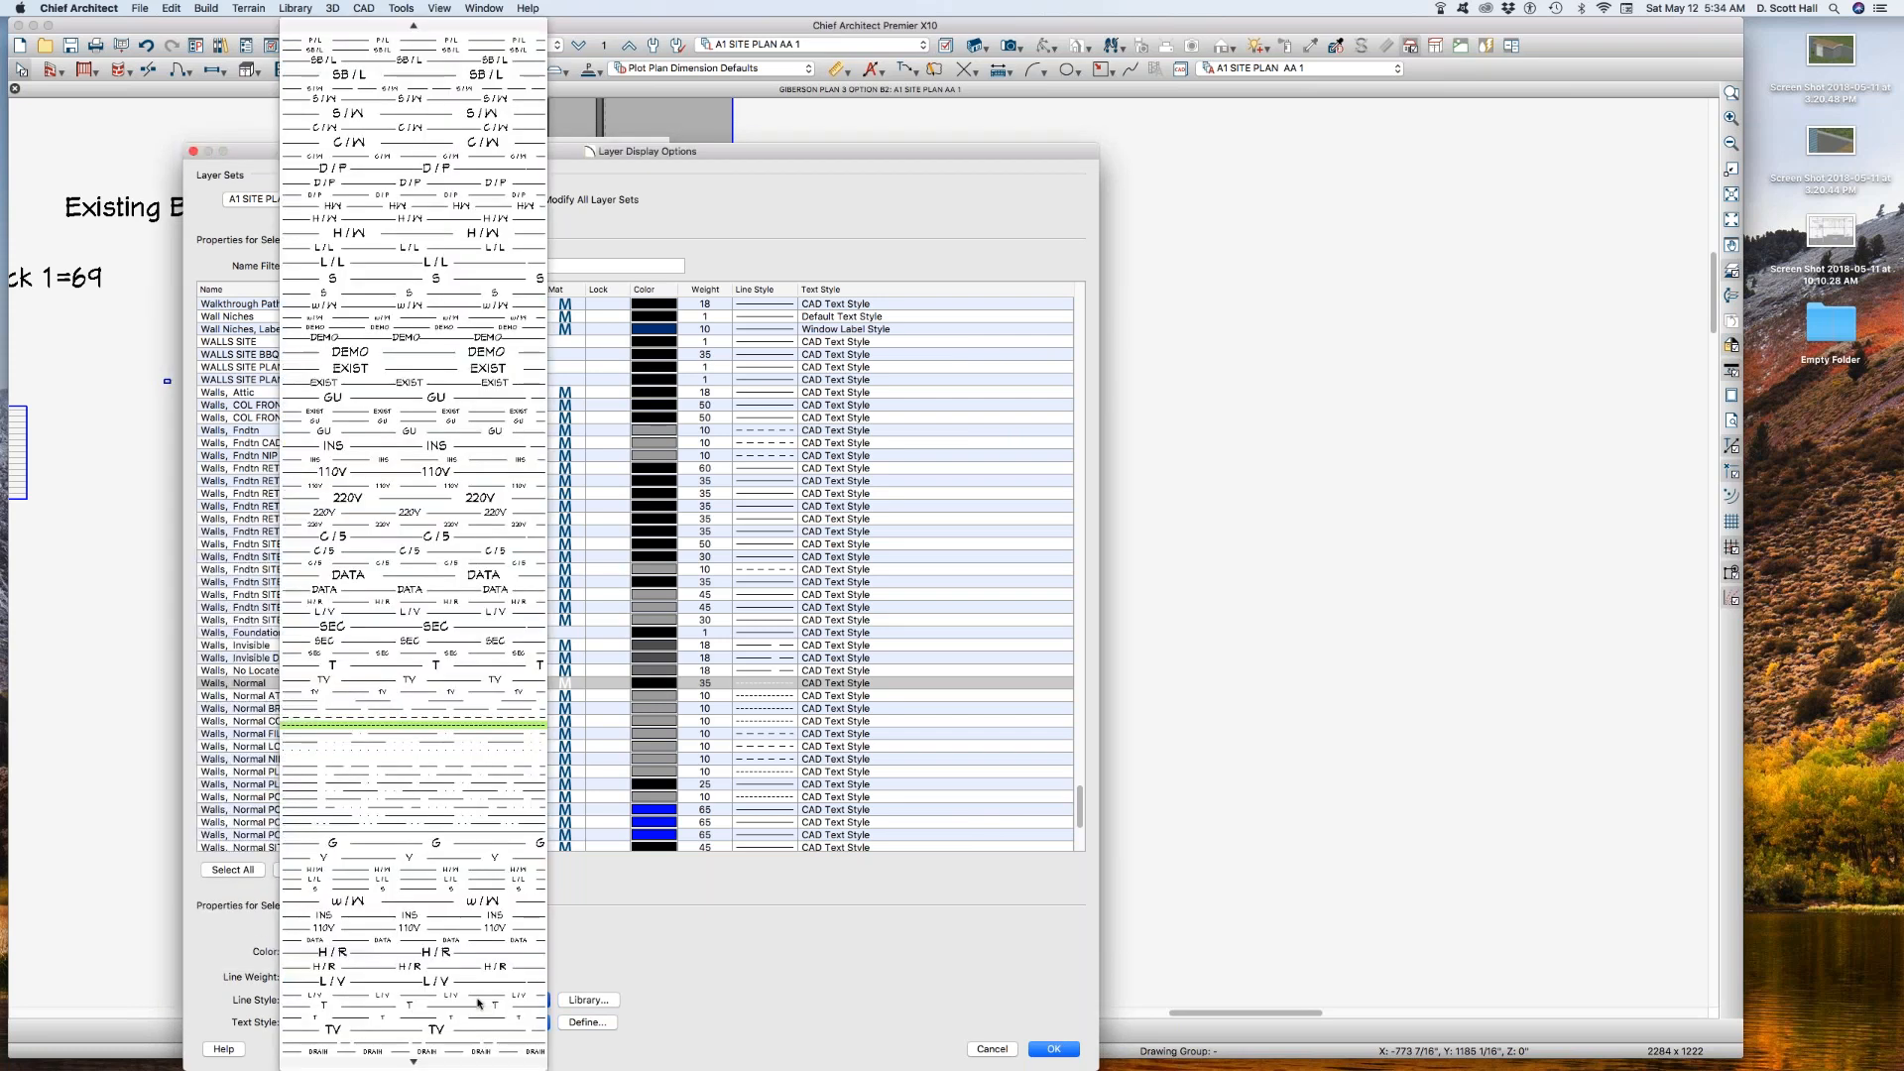
pyautogui.scroll(5, 479, 1003)
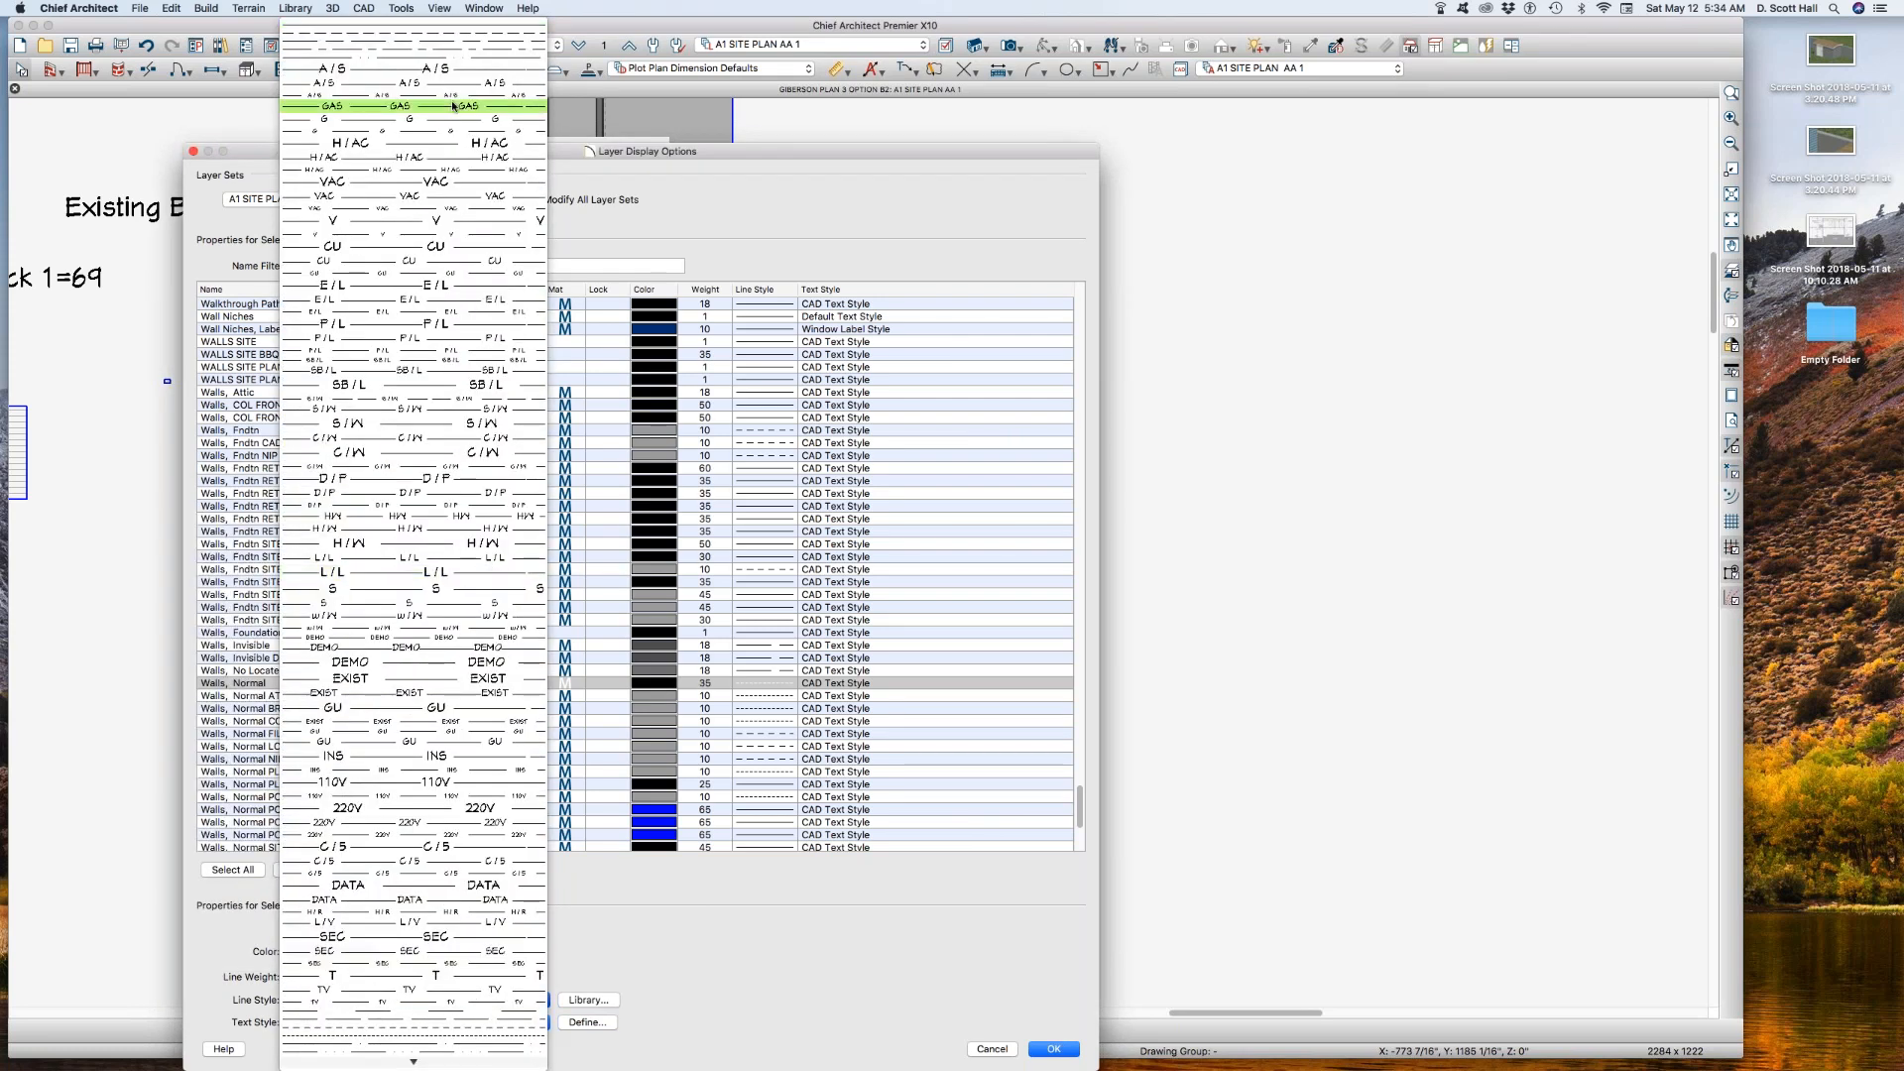
pyautogui.click(429, 26)
pyautogui.press('Return')
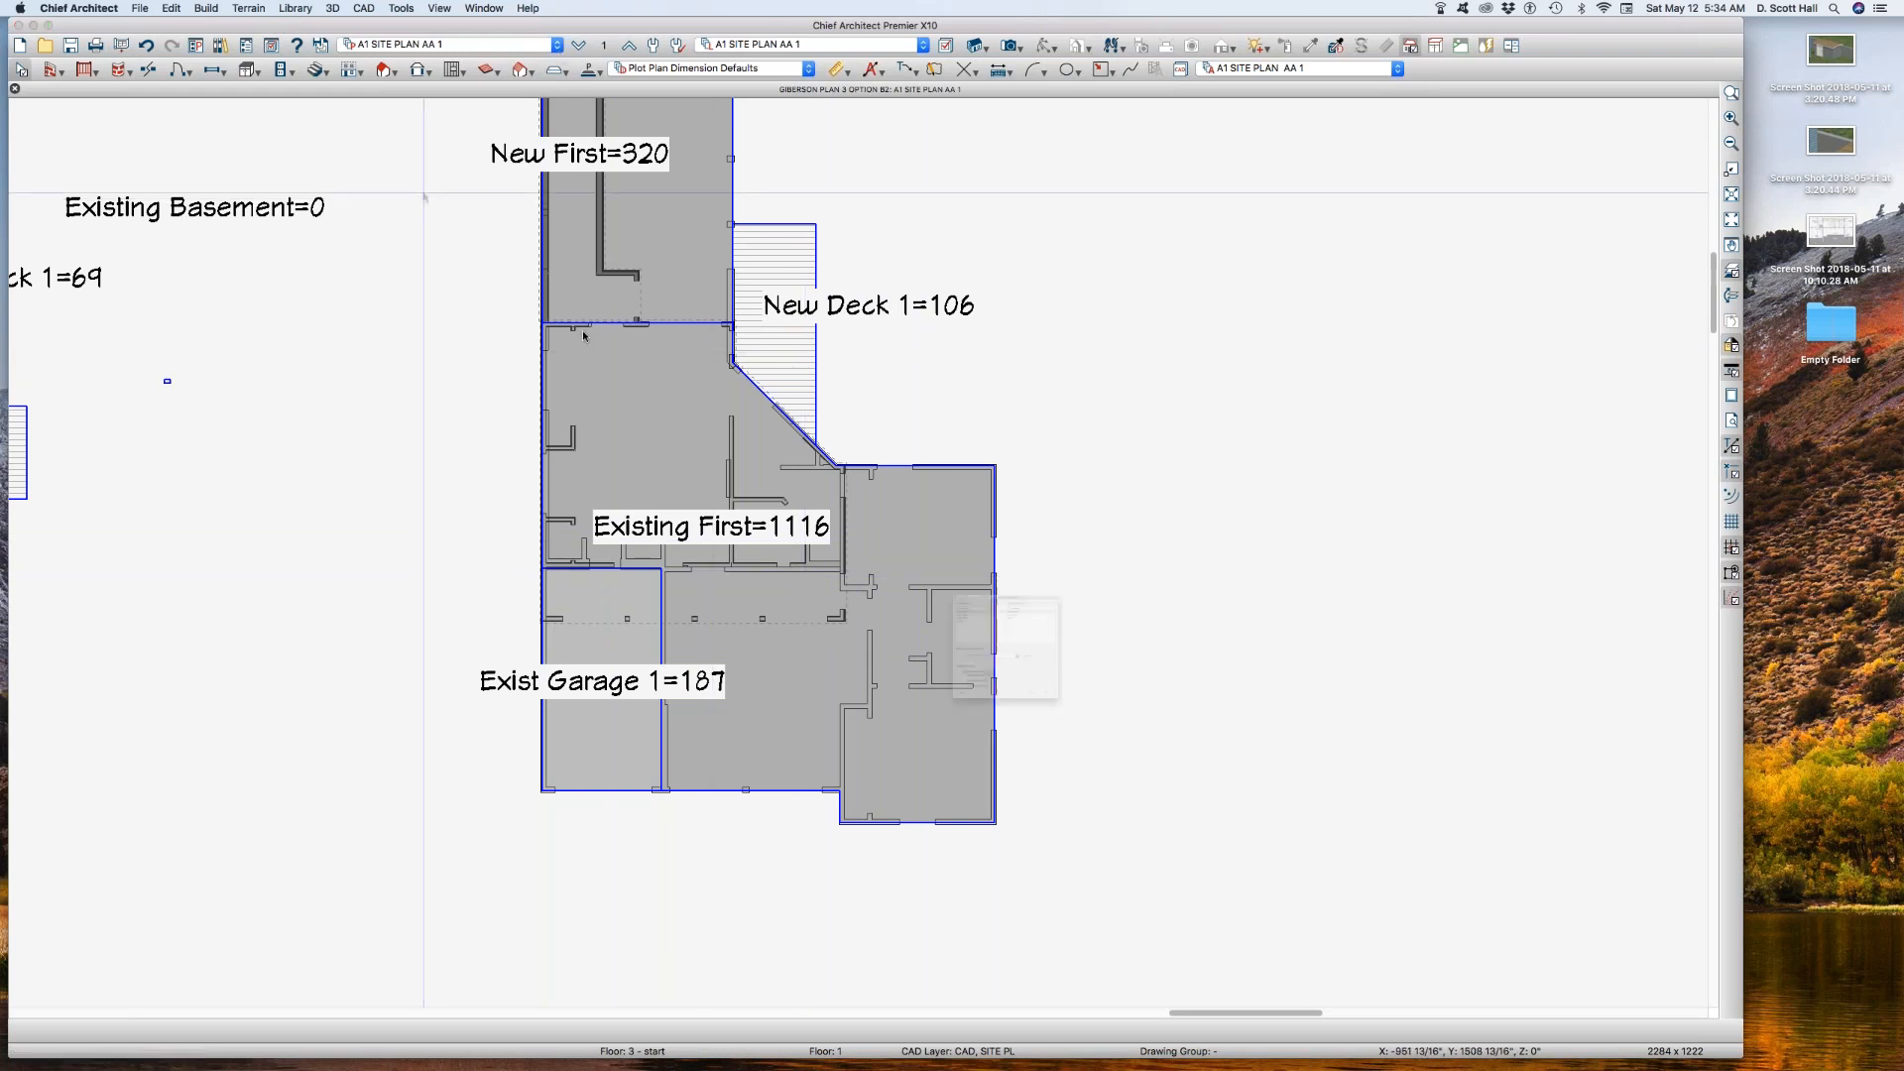
# Step: In reference layer set A1 SITE PLAN AA 1 REF, turn on display of Walls, Main Layer Only and turn off Walls, Layers
pyautogui.click(606, 48)
pyautogui.click(1101, 684)
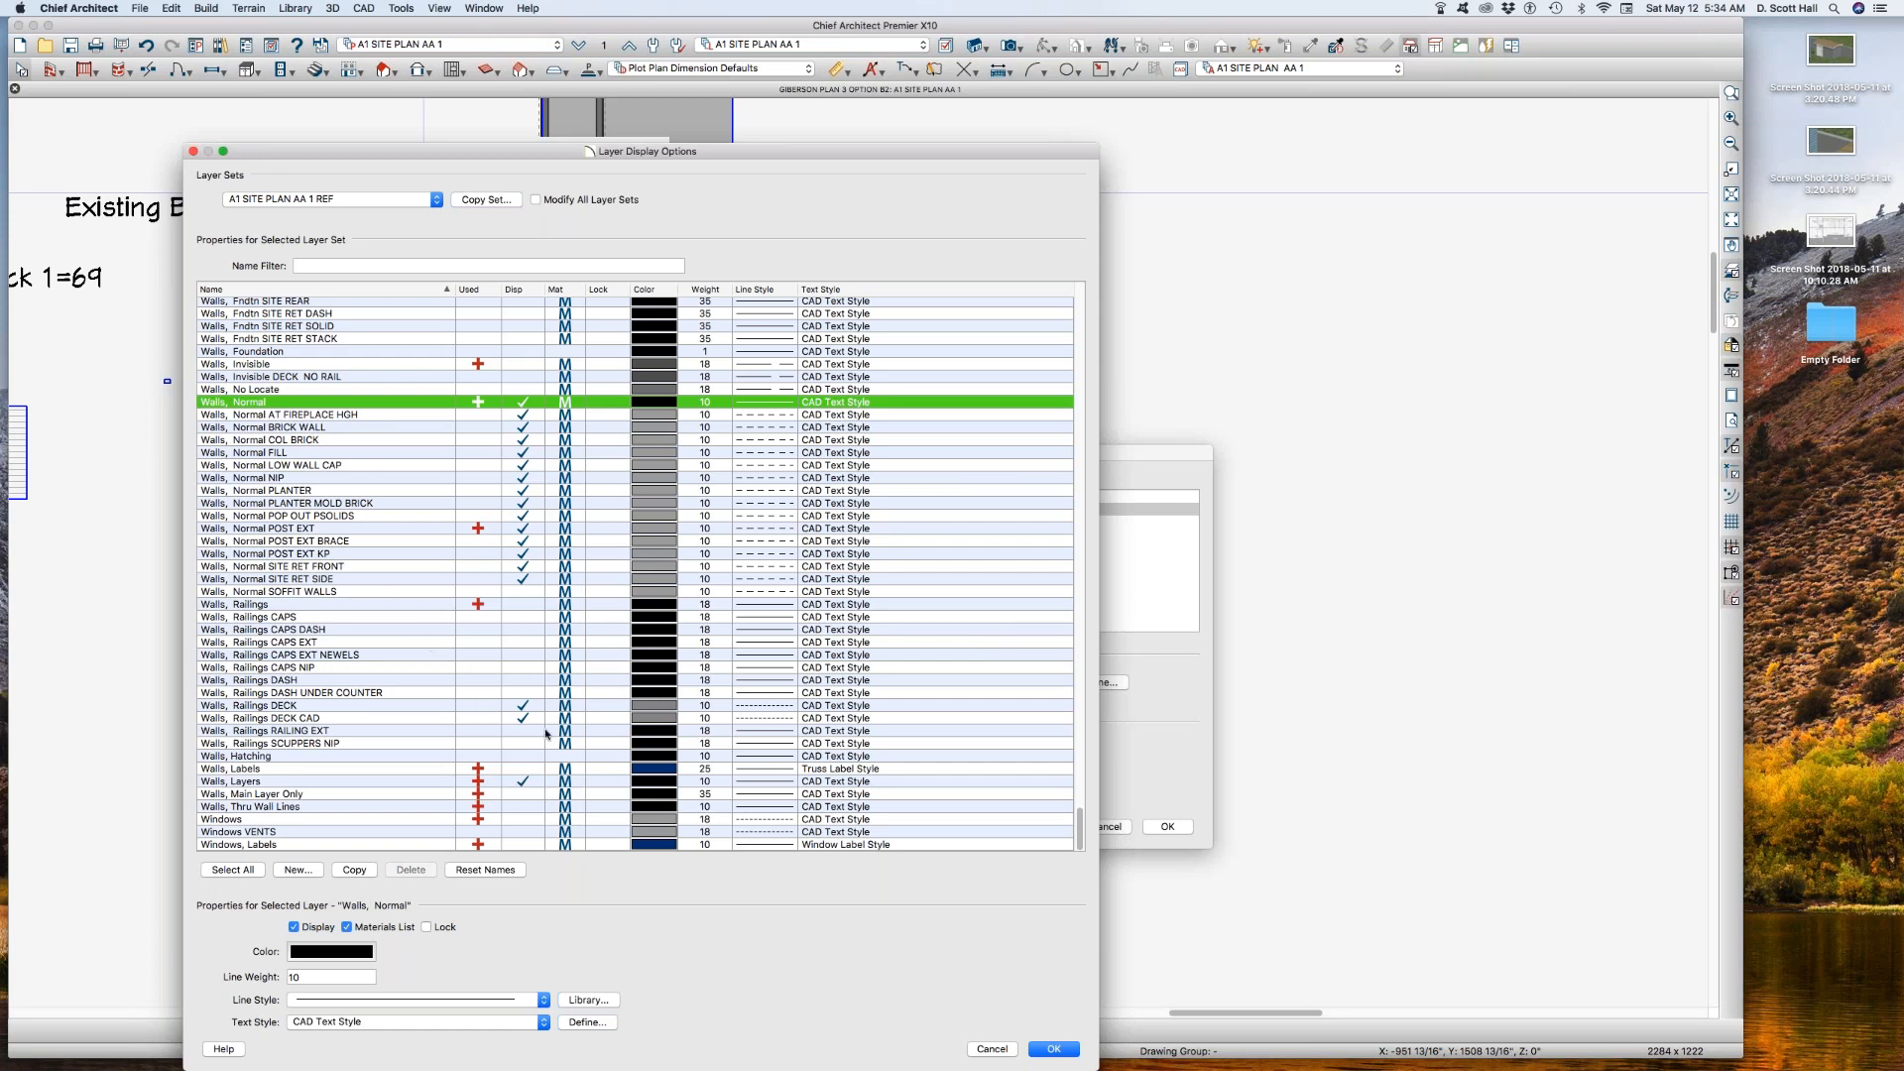
pyautogui.click(518, 795)
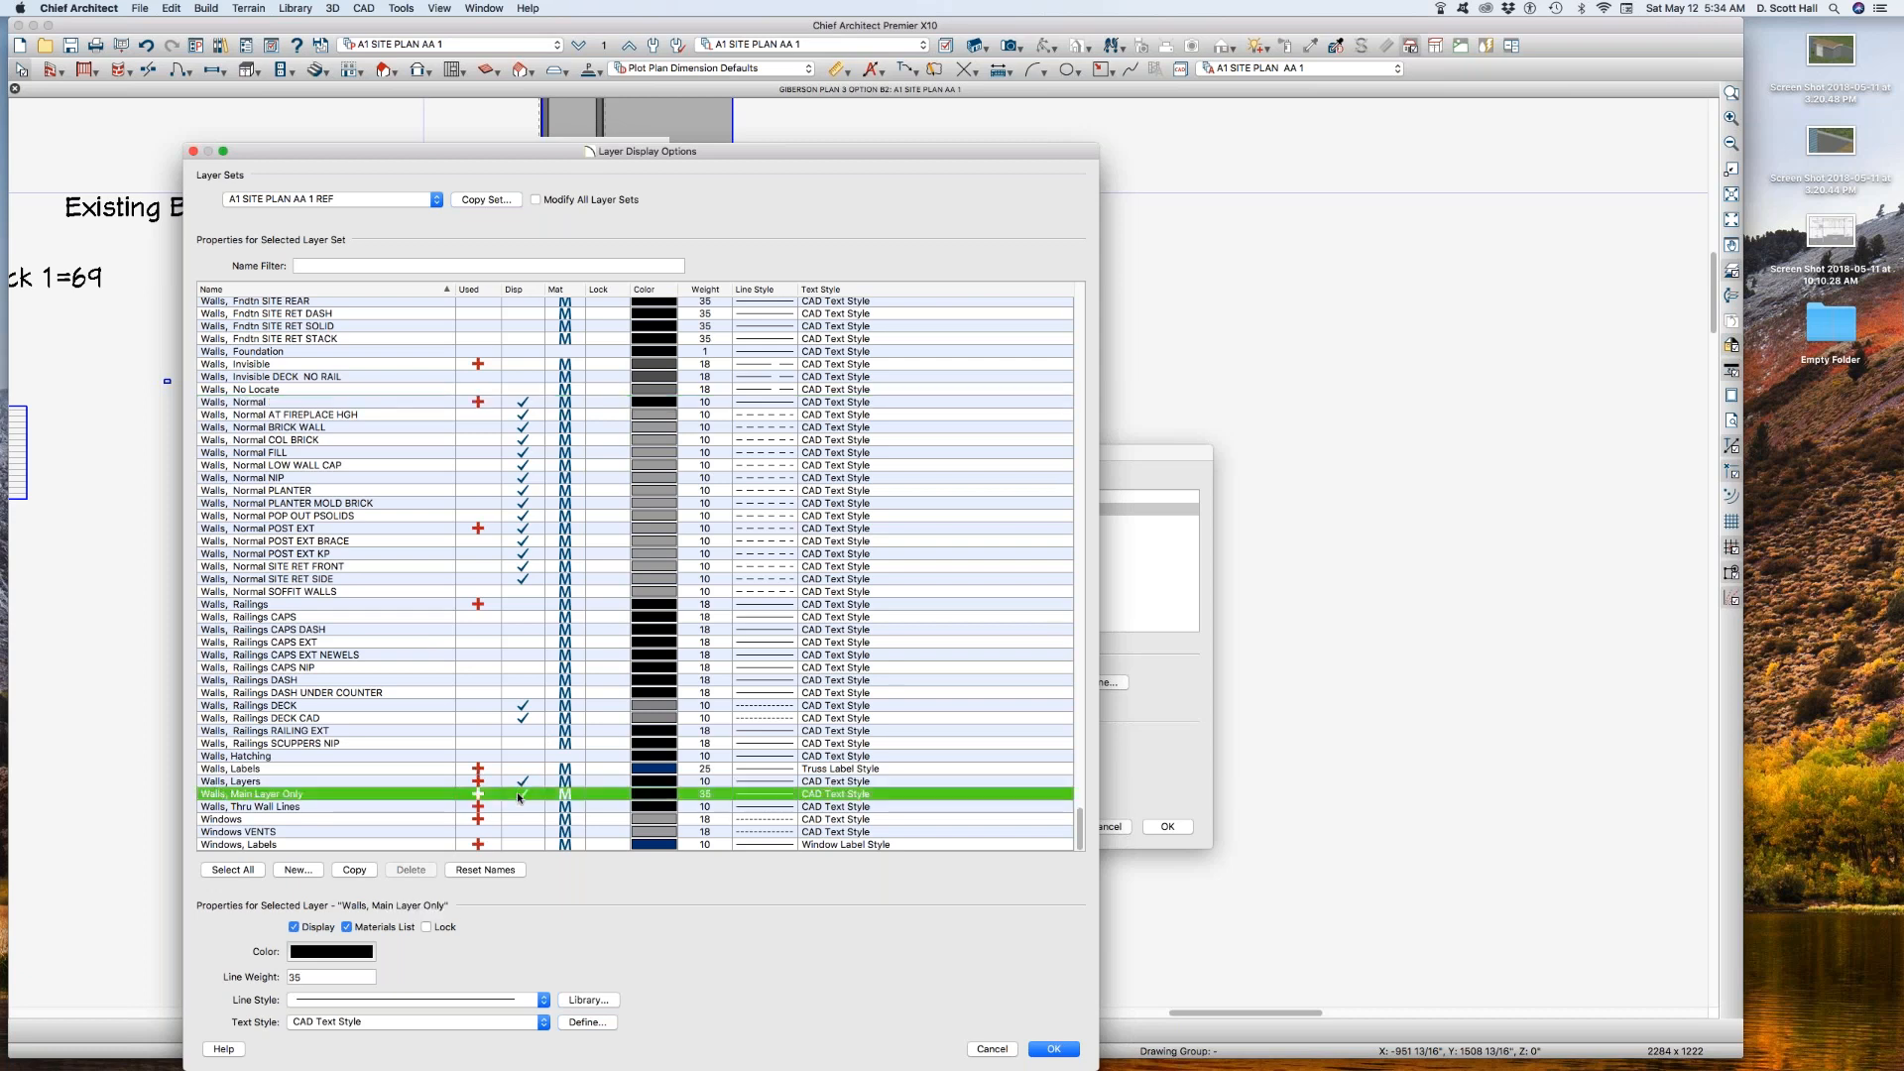
pyautogui.click(528, 784)
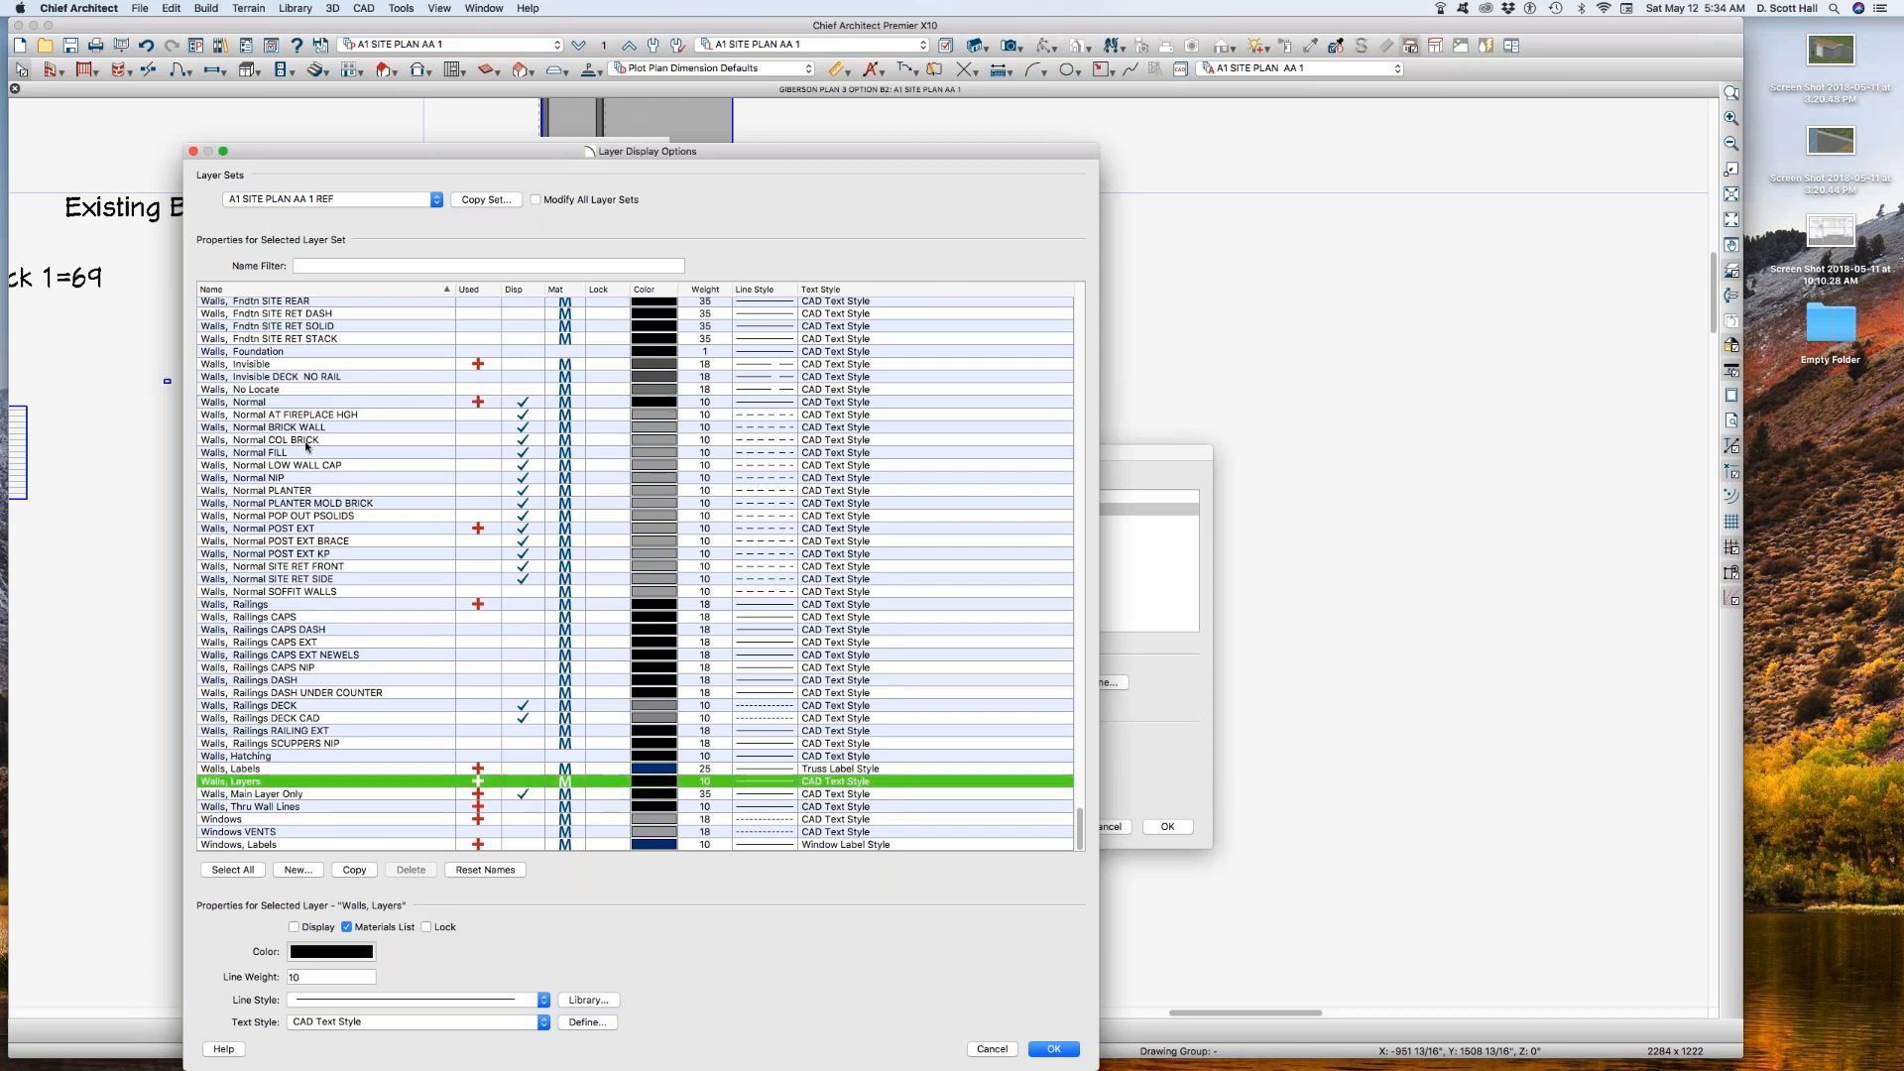
# Step: Give the Walls, Normal layer in A1 SITE PLAN AA 1 REF a long-dashed line style
pyautogui.click(389, 403)
pyautogui.click(375, 1004)
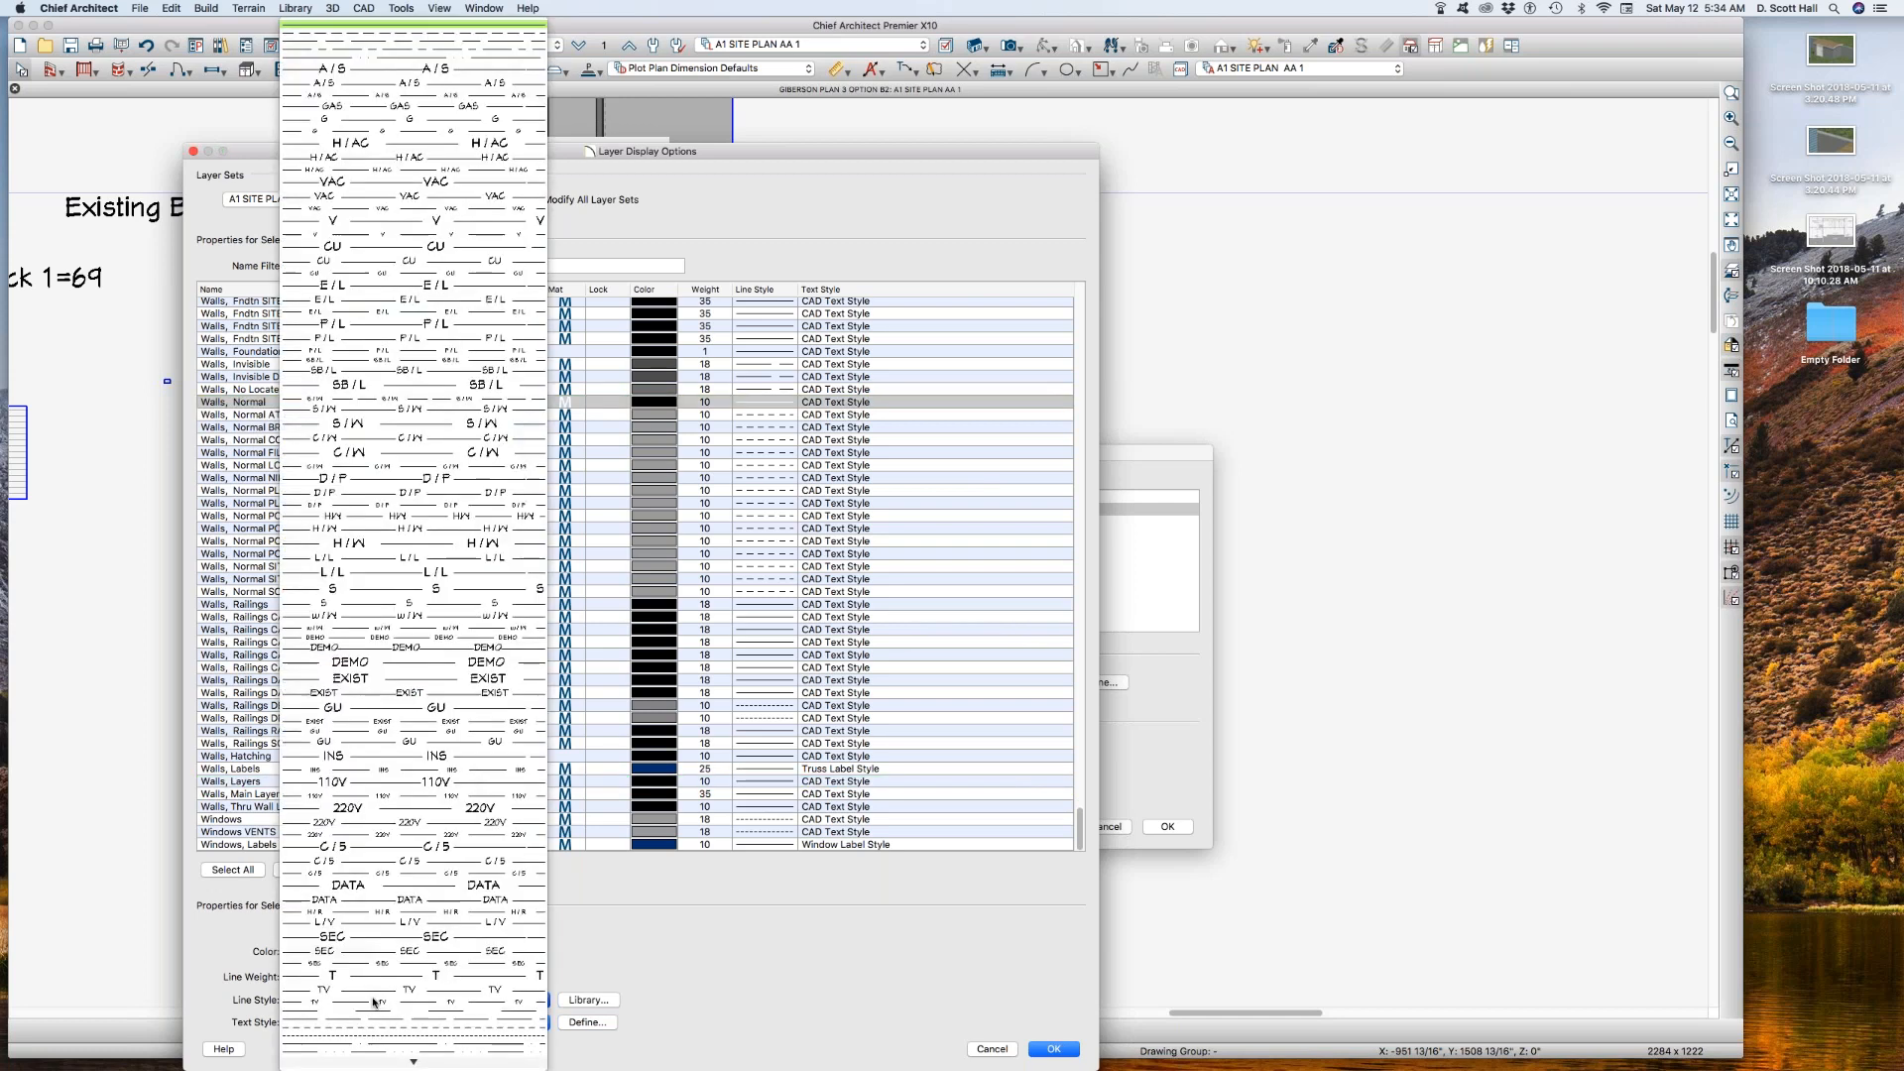
pyautogui.click(405, 1041)
# Step: Set the reference set's Walls, Normal layer to a gray shade using the grayscale slider and apply the reference floor changes
pyautogui.click(332, 951)
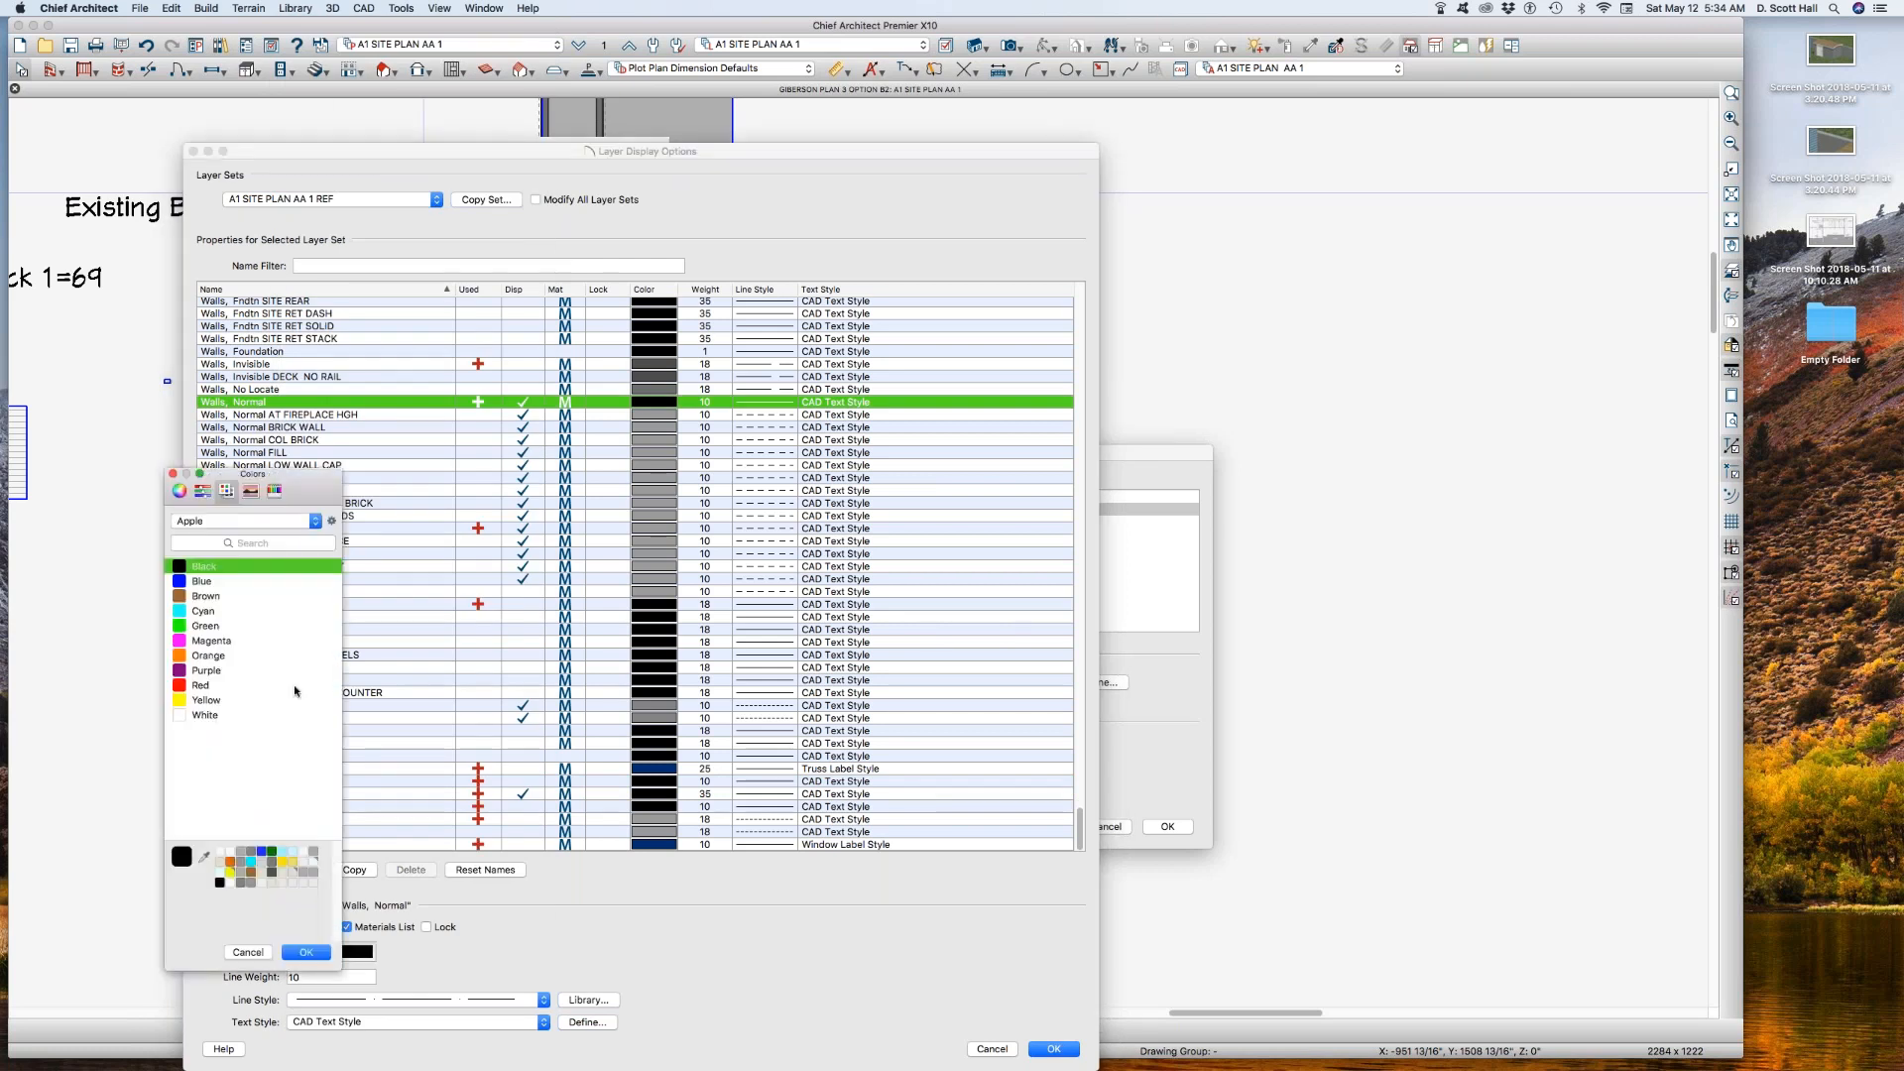
pyautogui.click(203, 492)
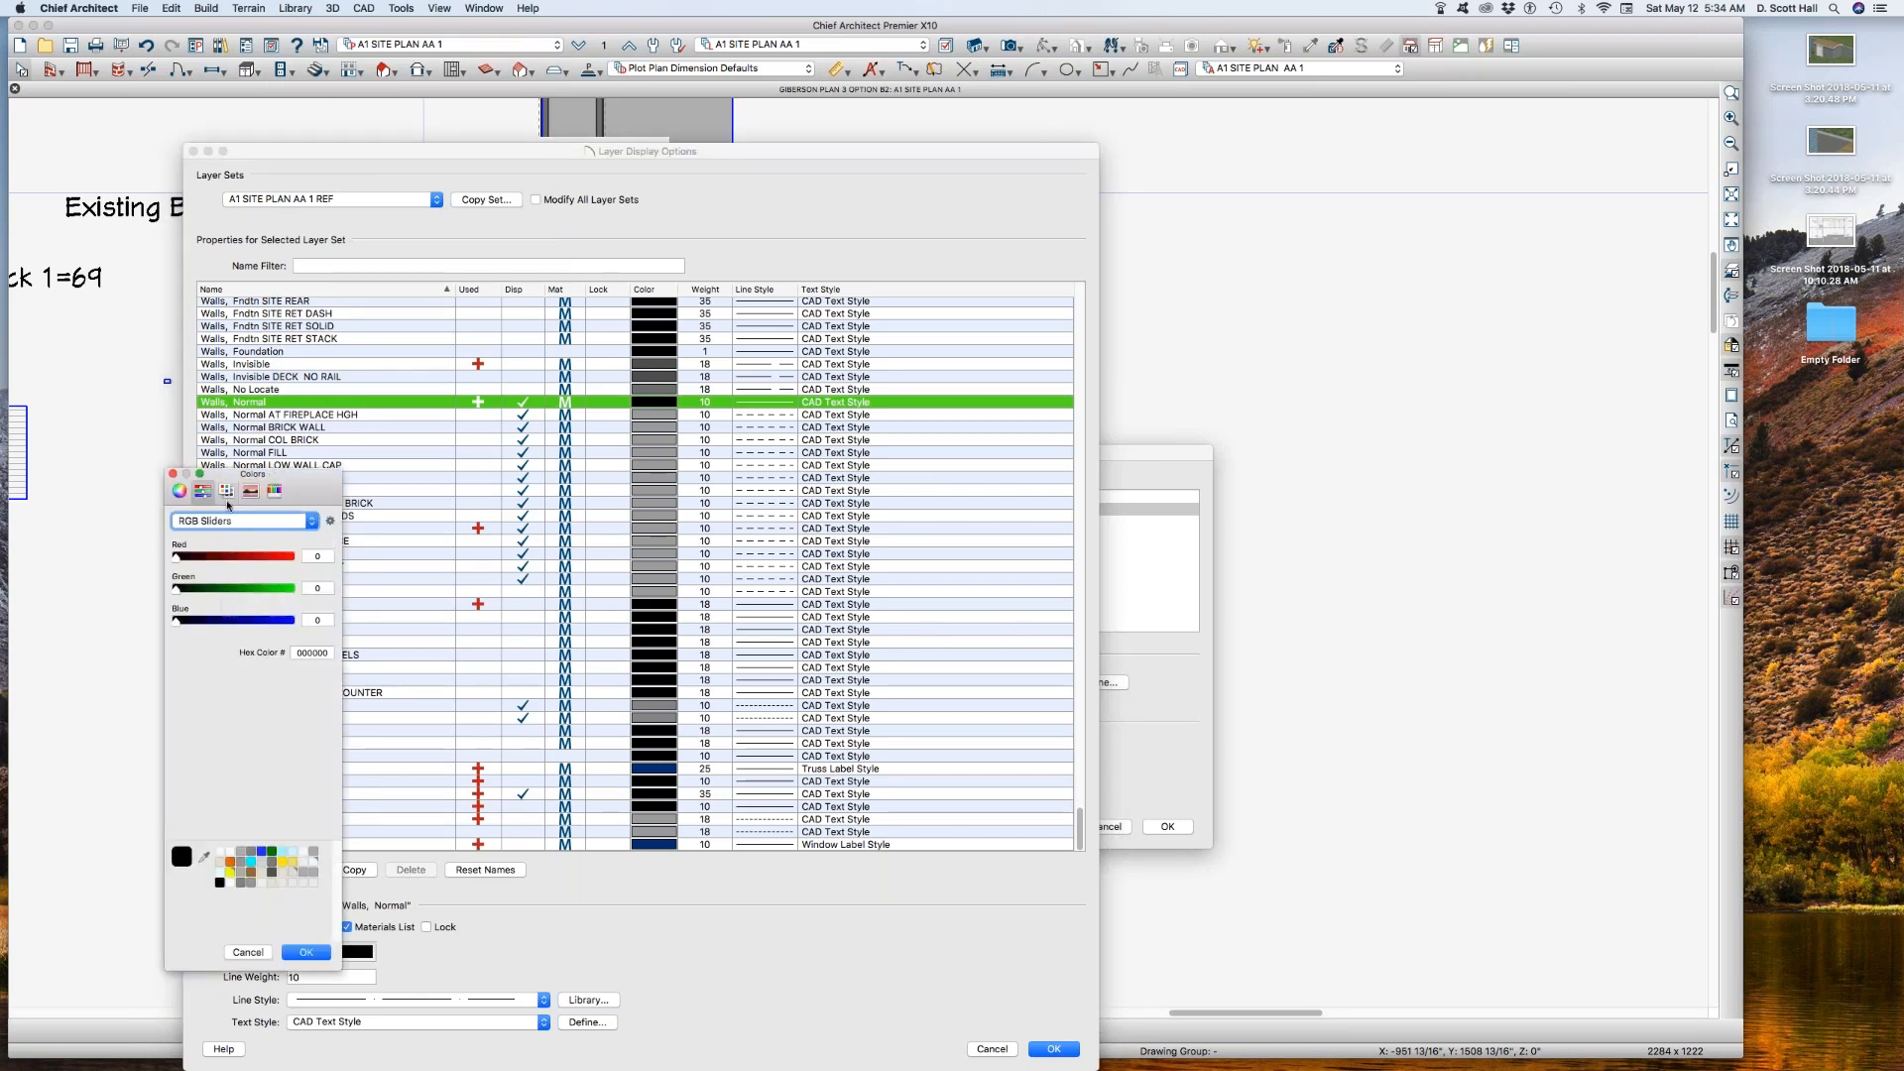
pyautogui.click(217, 523)
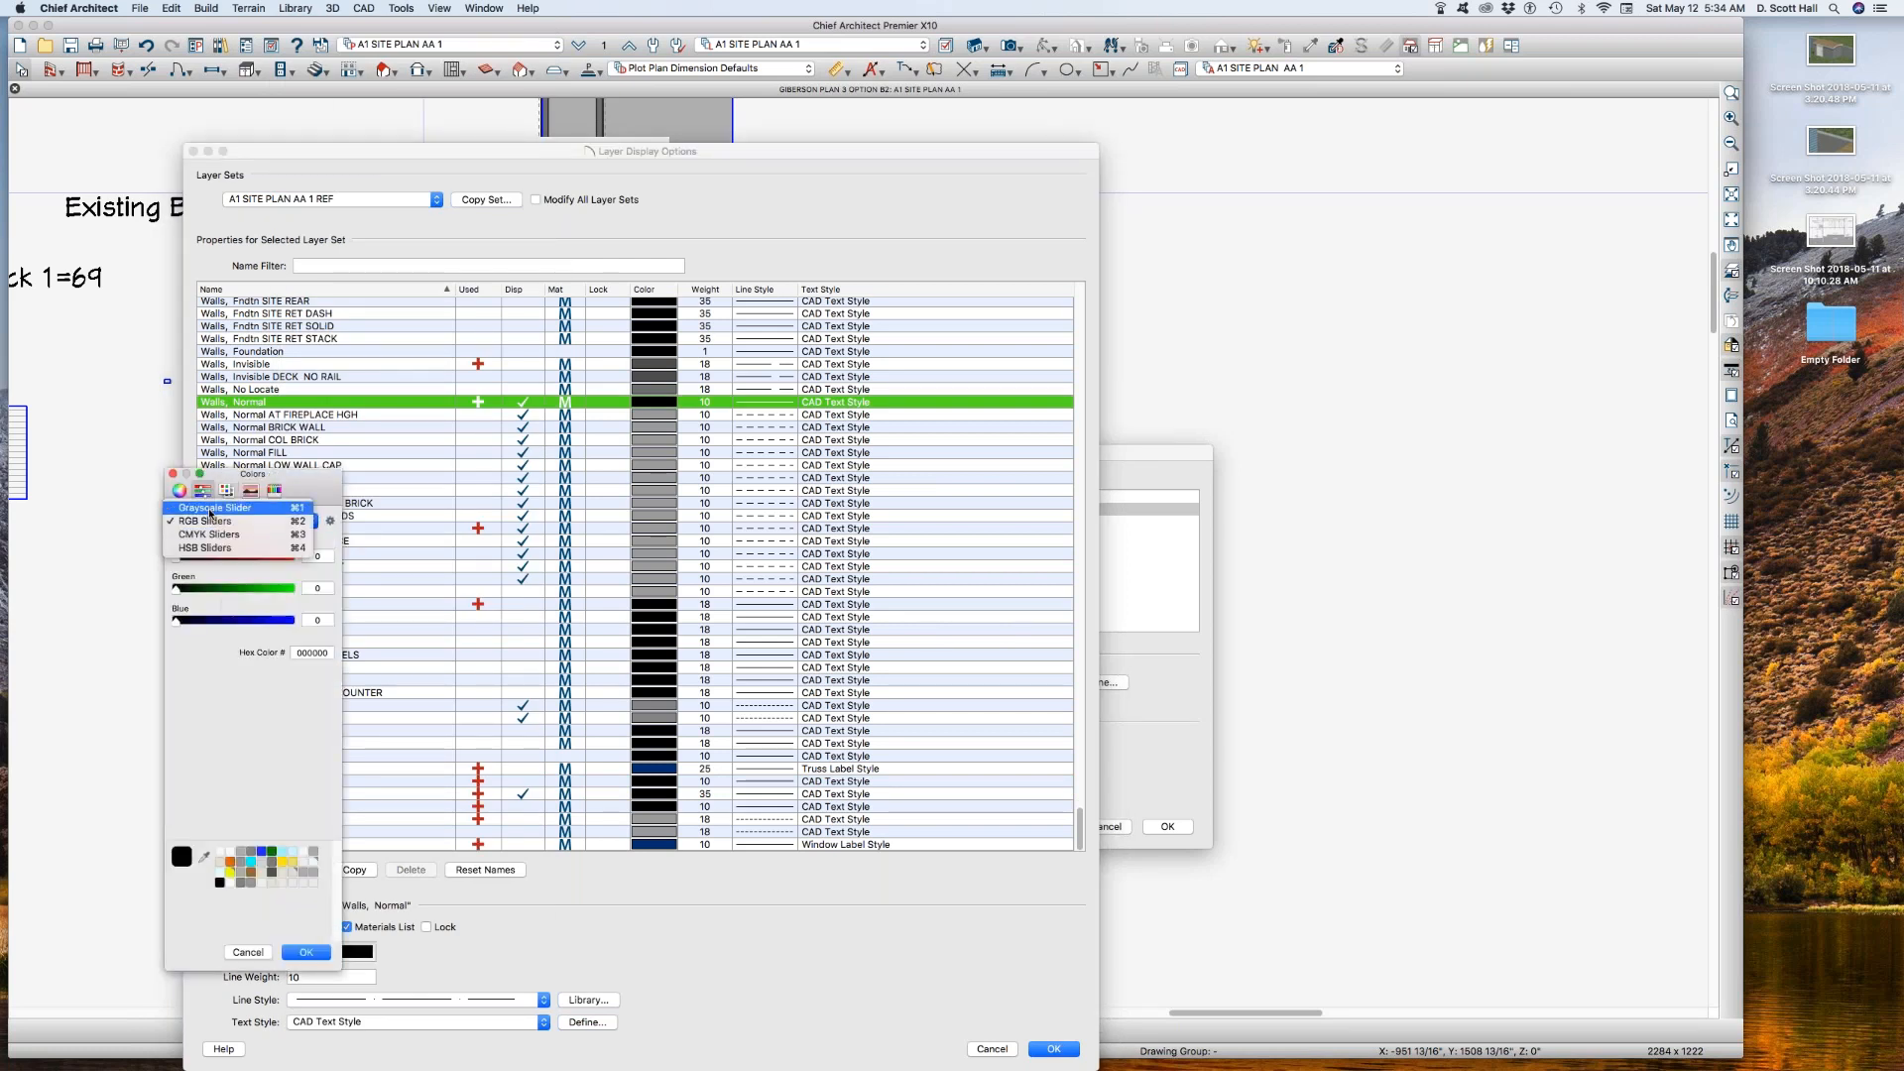
pyautogui.click(210, 508)
pyautogui.click(234, 575)
pyautogui.press('Return')
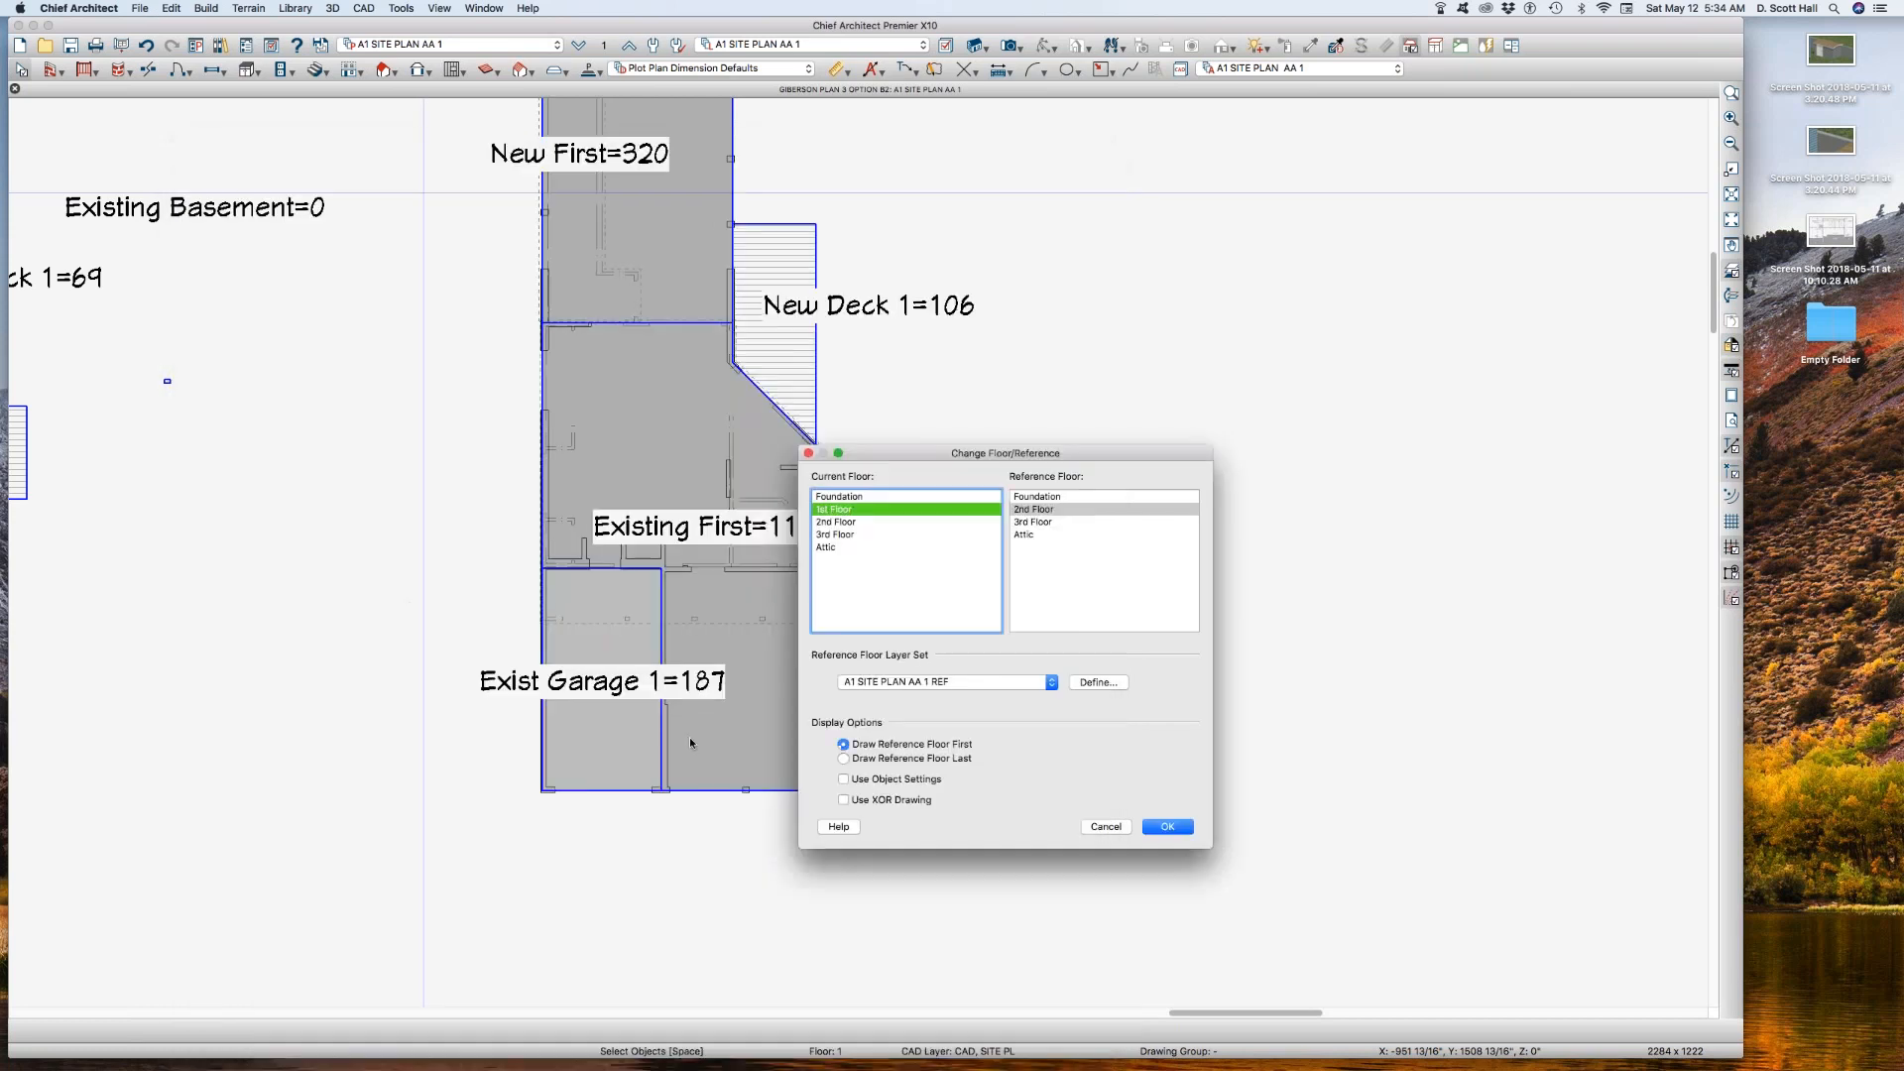
pyautogui.press('Return')
pyautogui.click(1165, 827)
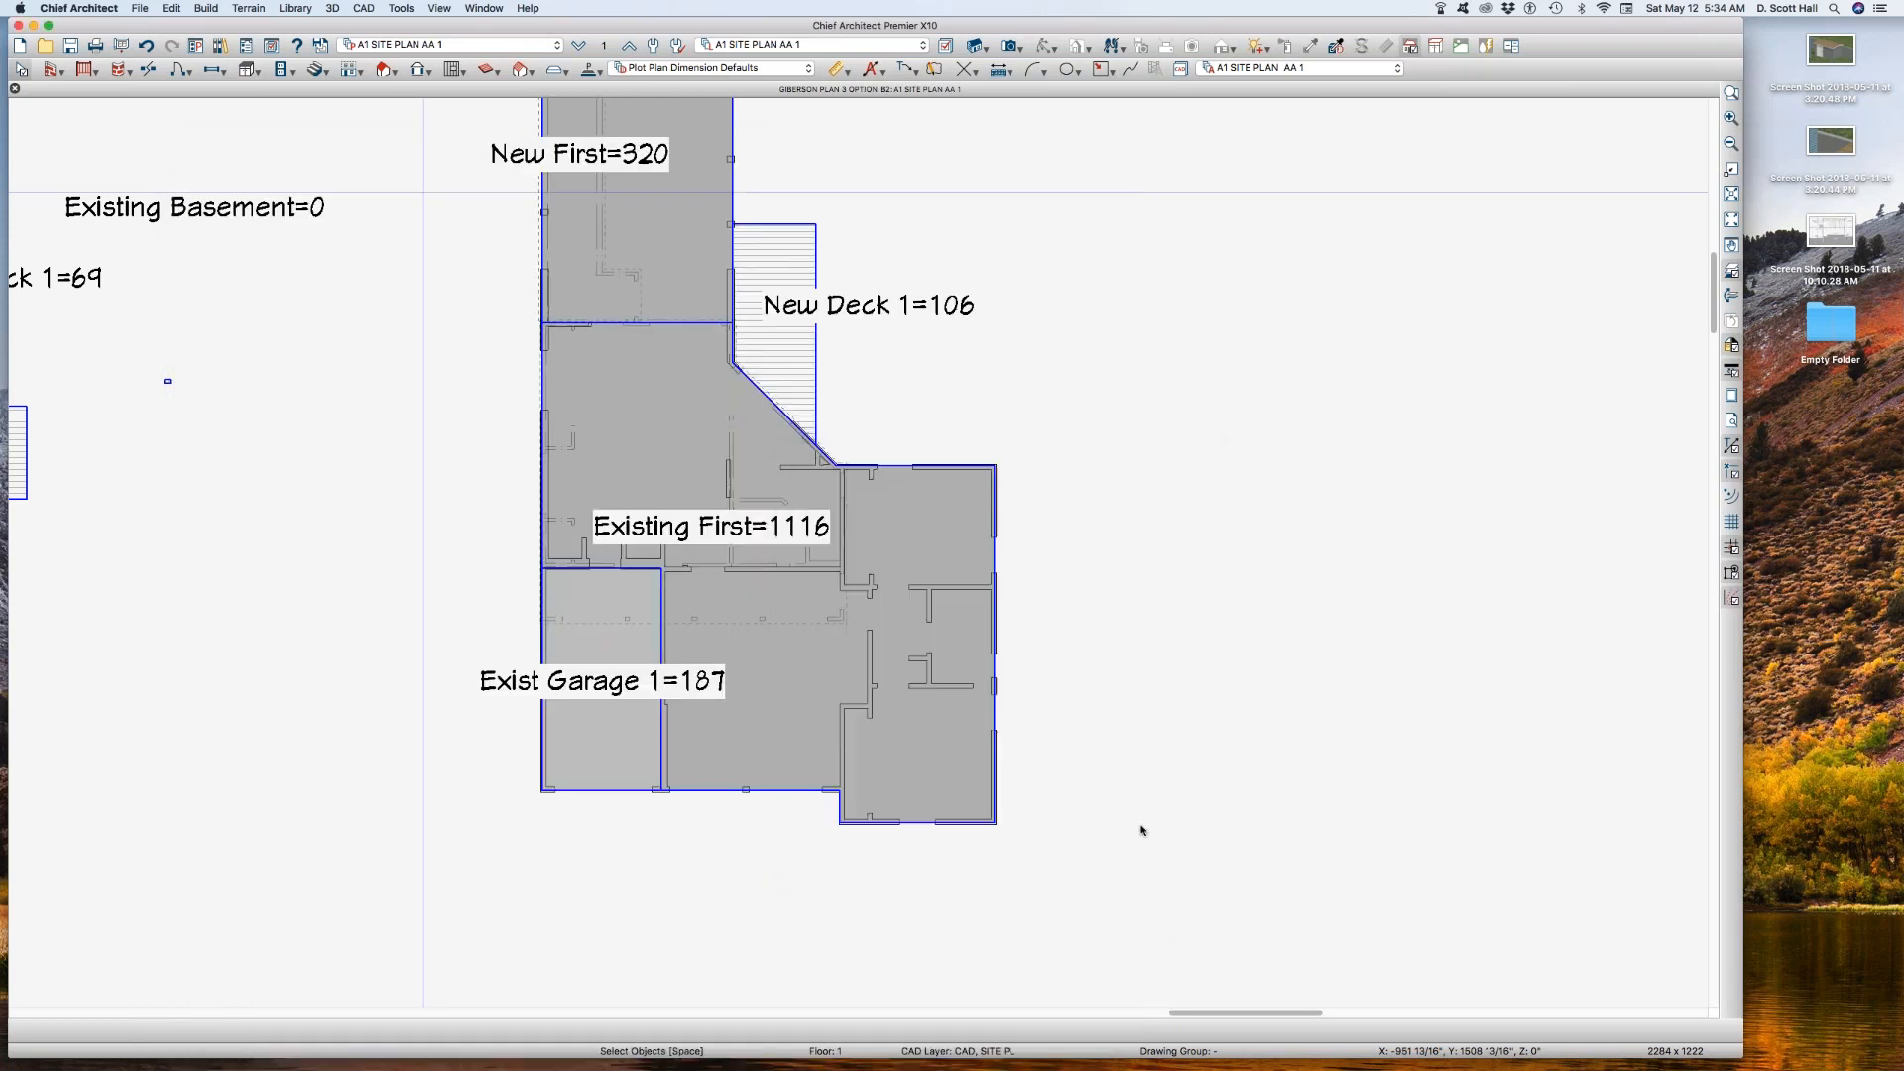
# Step: Turn on the display of layer Walls, Layers in layer set A1 SITE PLAN AA 1 and apply it
pyautogui.moveTo(774, 606); pyautogui.dragTo(855, 631)
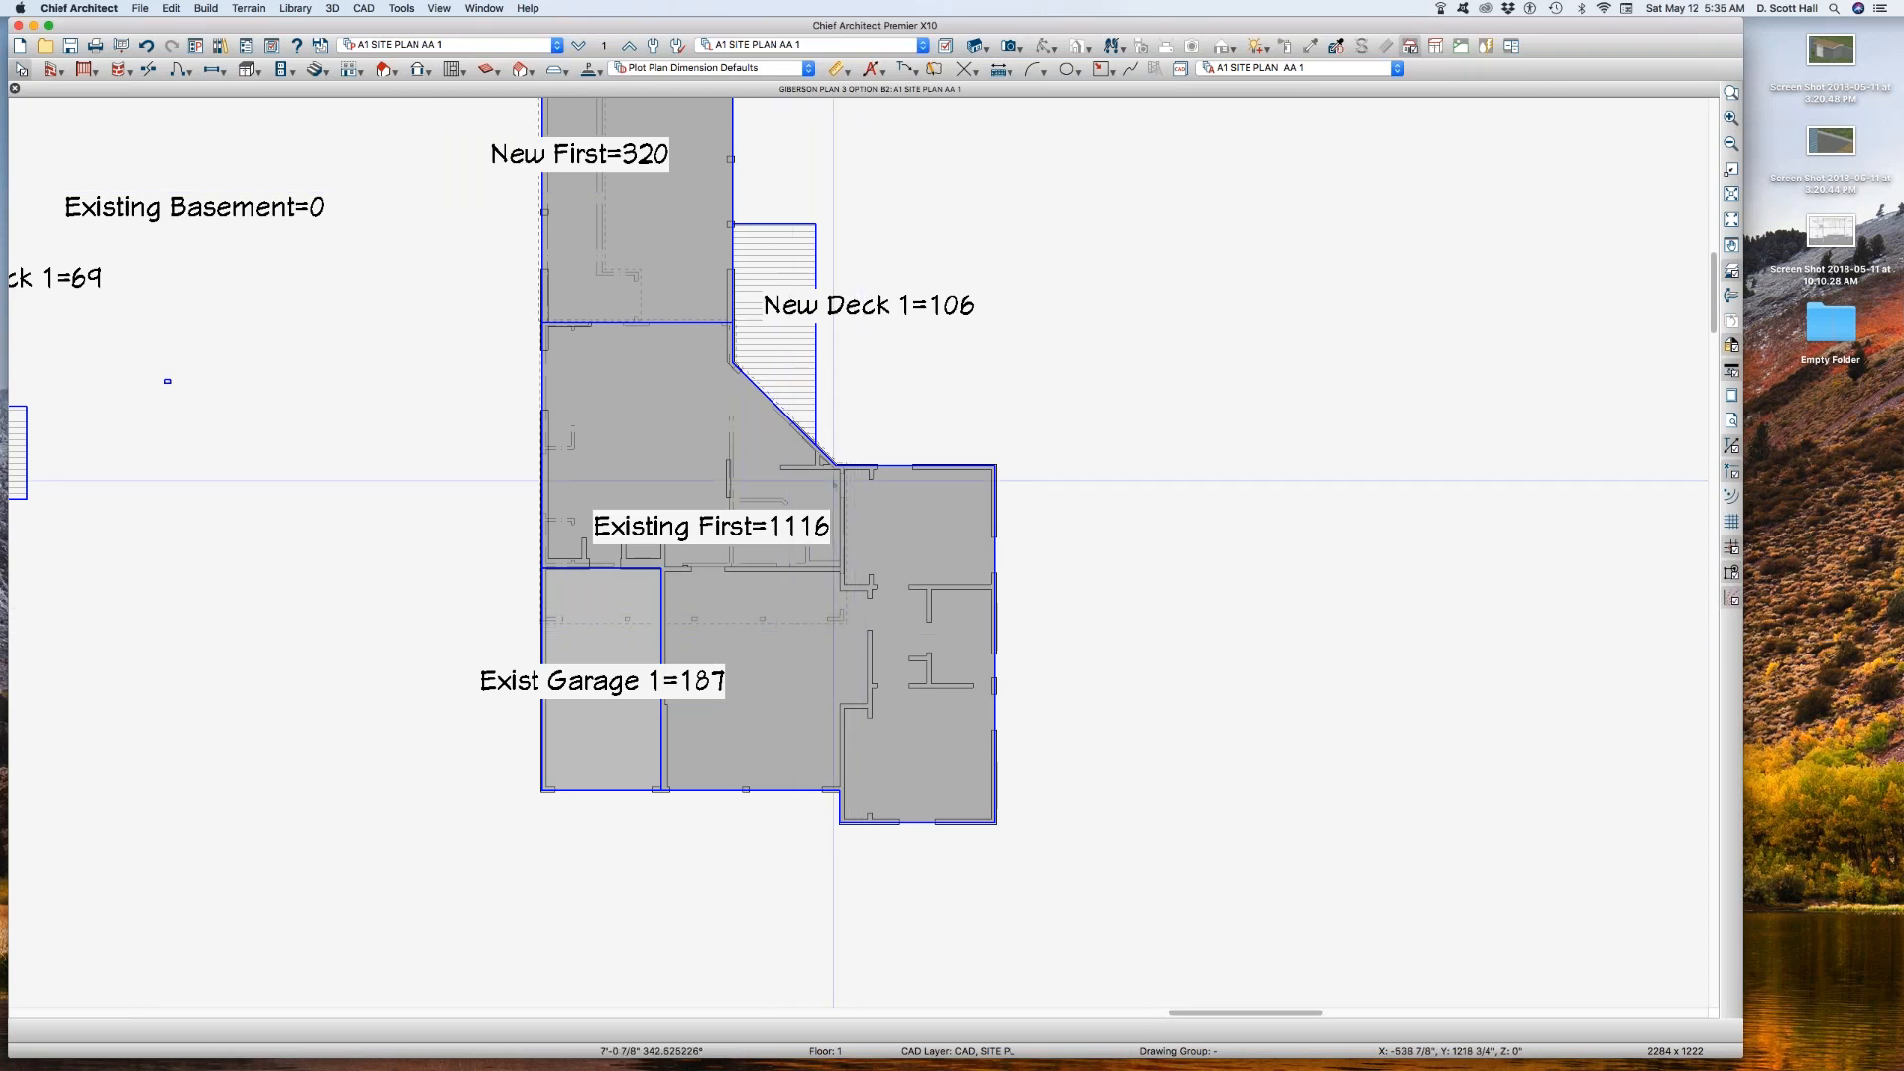
pyautogui.press('d')
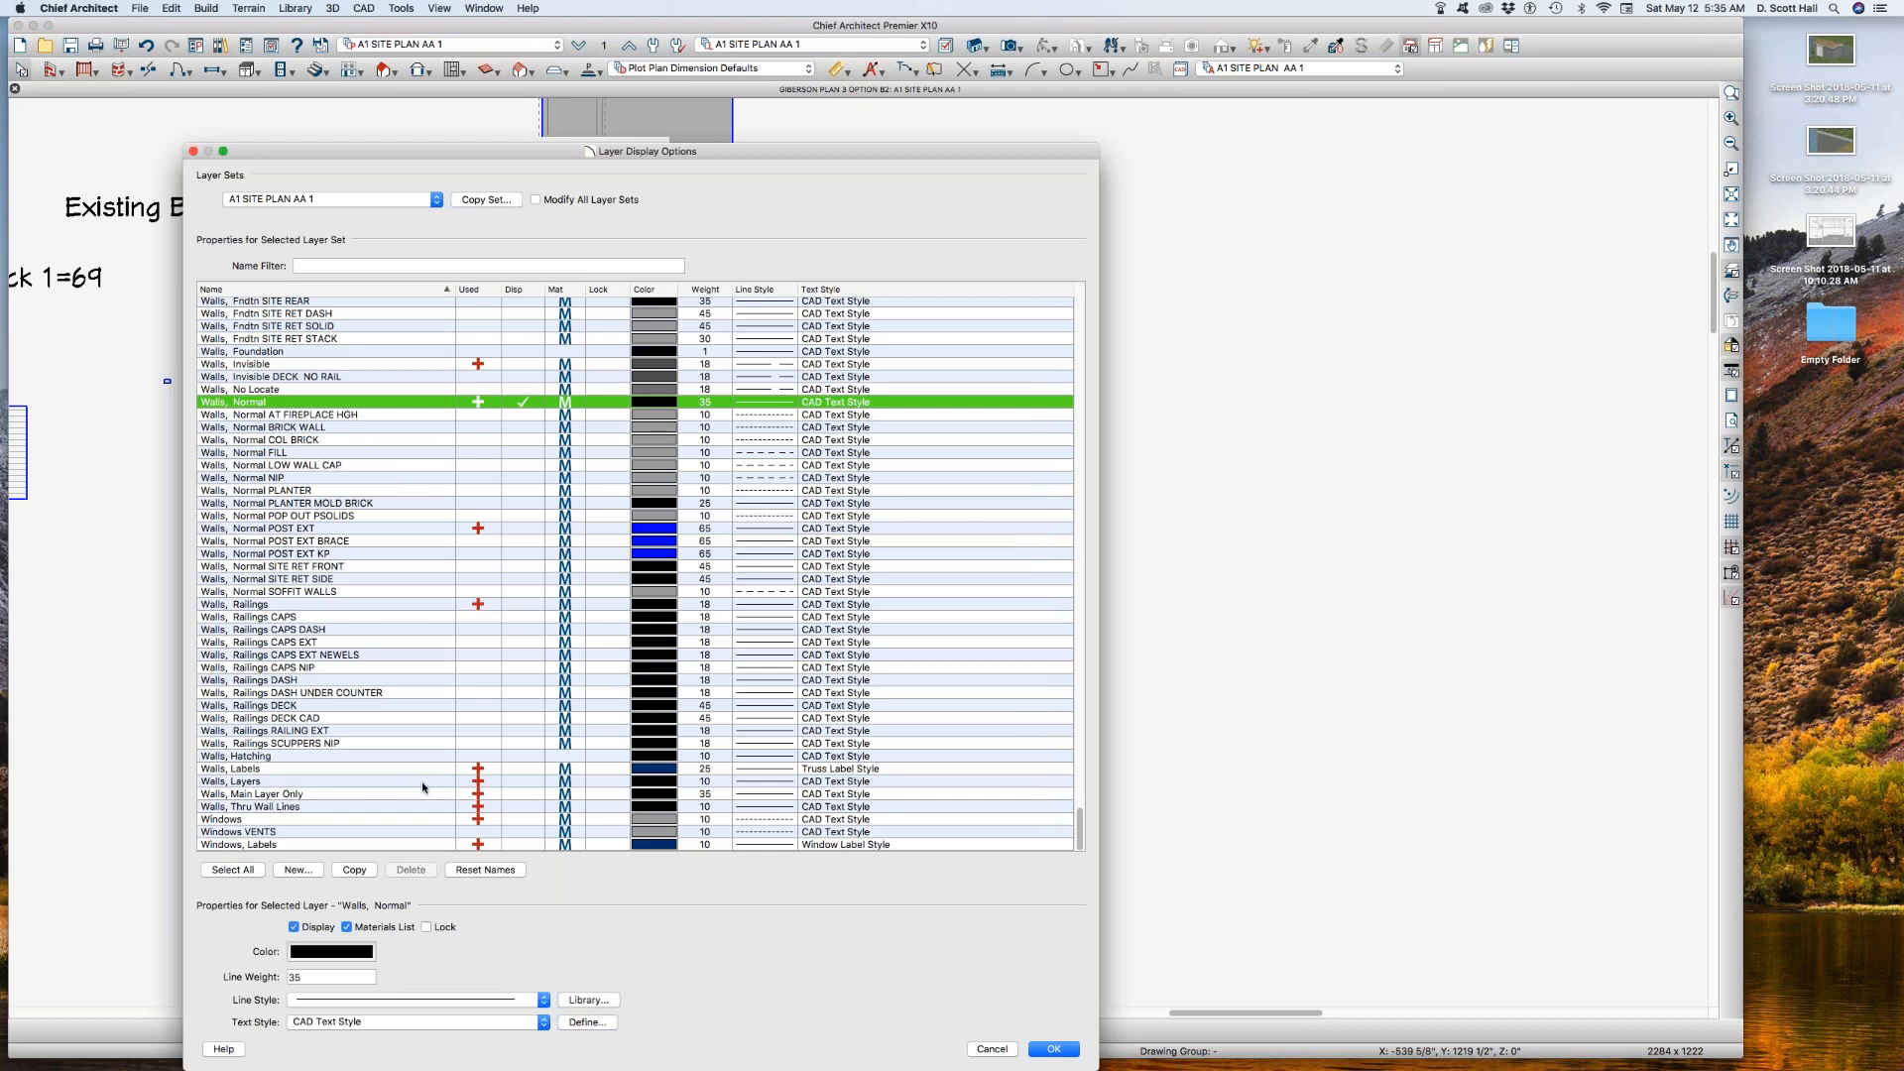
pyautogui.click(528, 786)
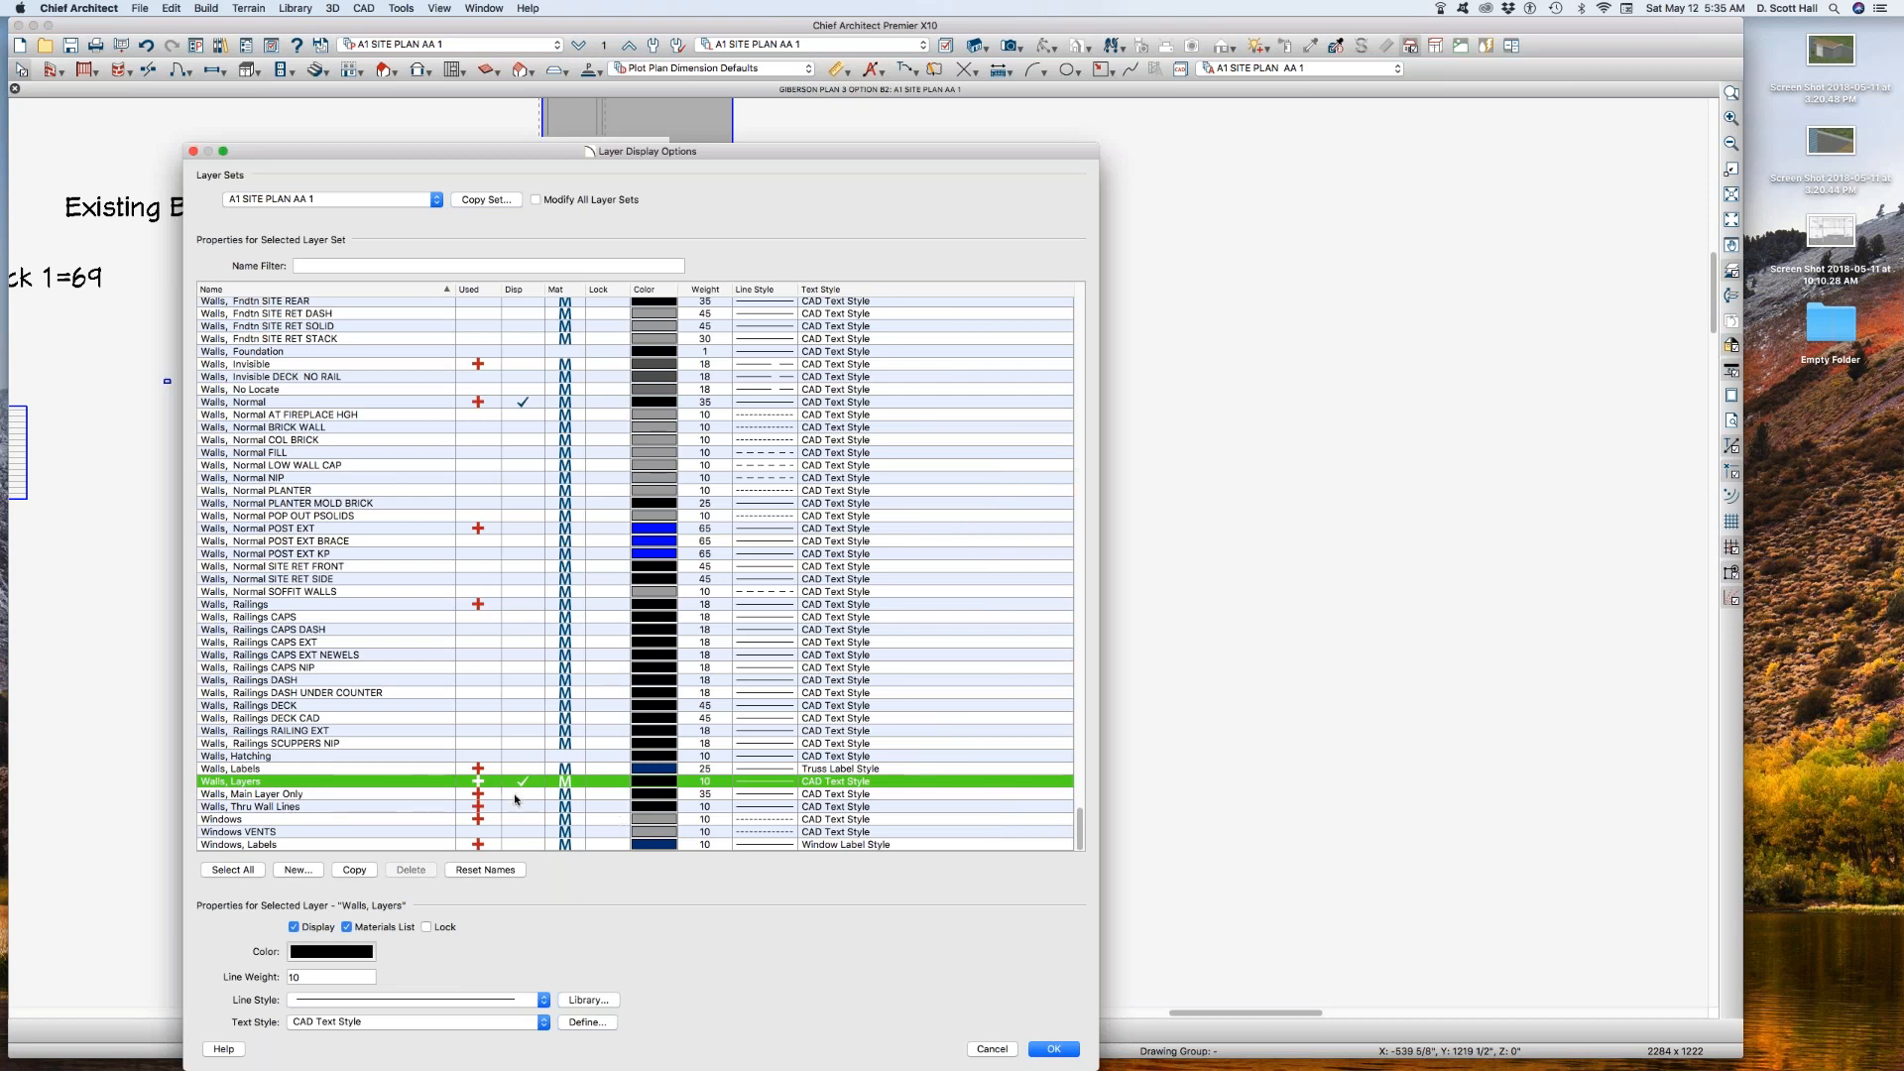
pyautogui.press('Return')
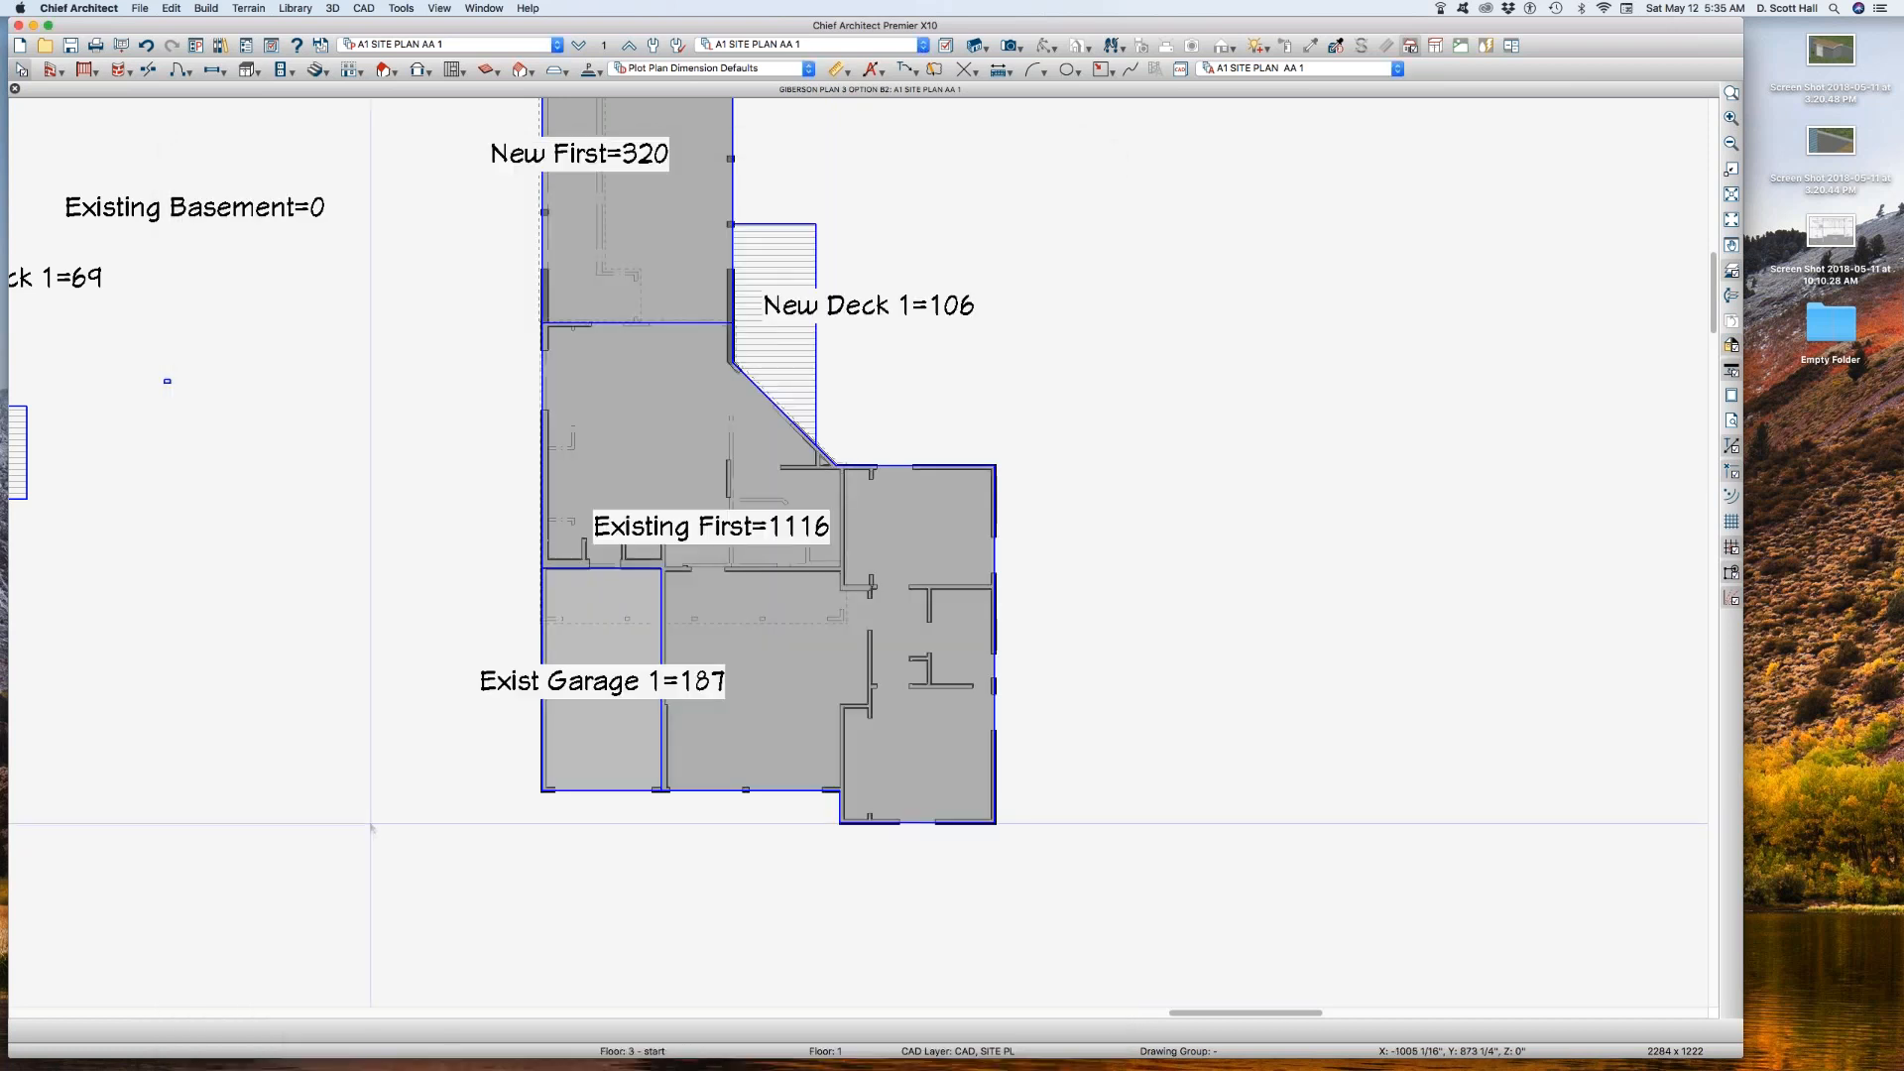
# Step: Inspect the exterior walls around the New First area and review the layer display settings of A1 SITE PLAN AA 1
pyautogui.scroll(-1, 377, 748)
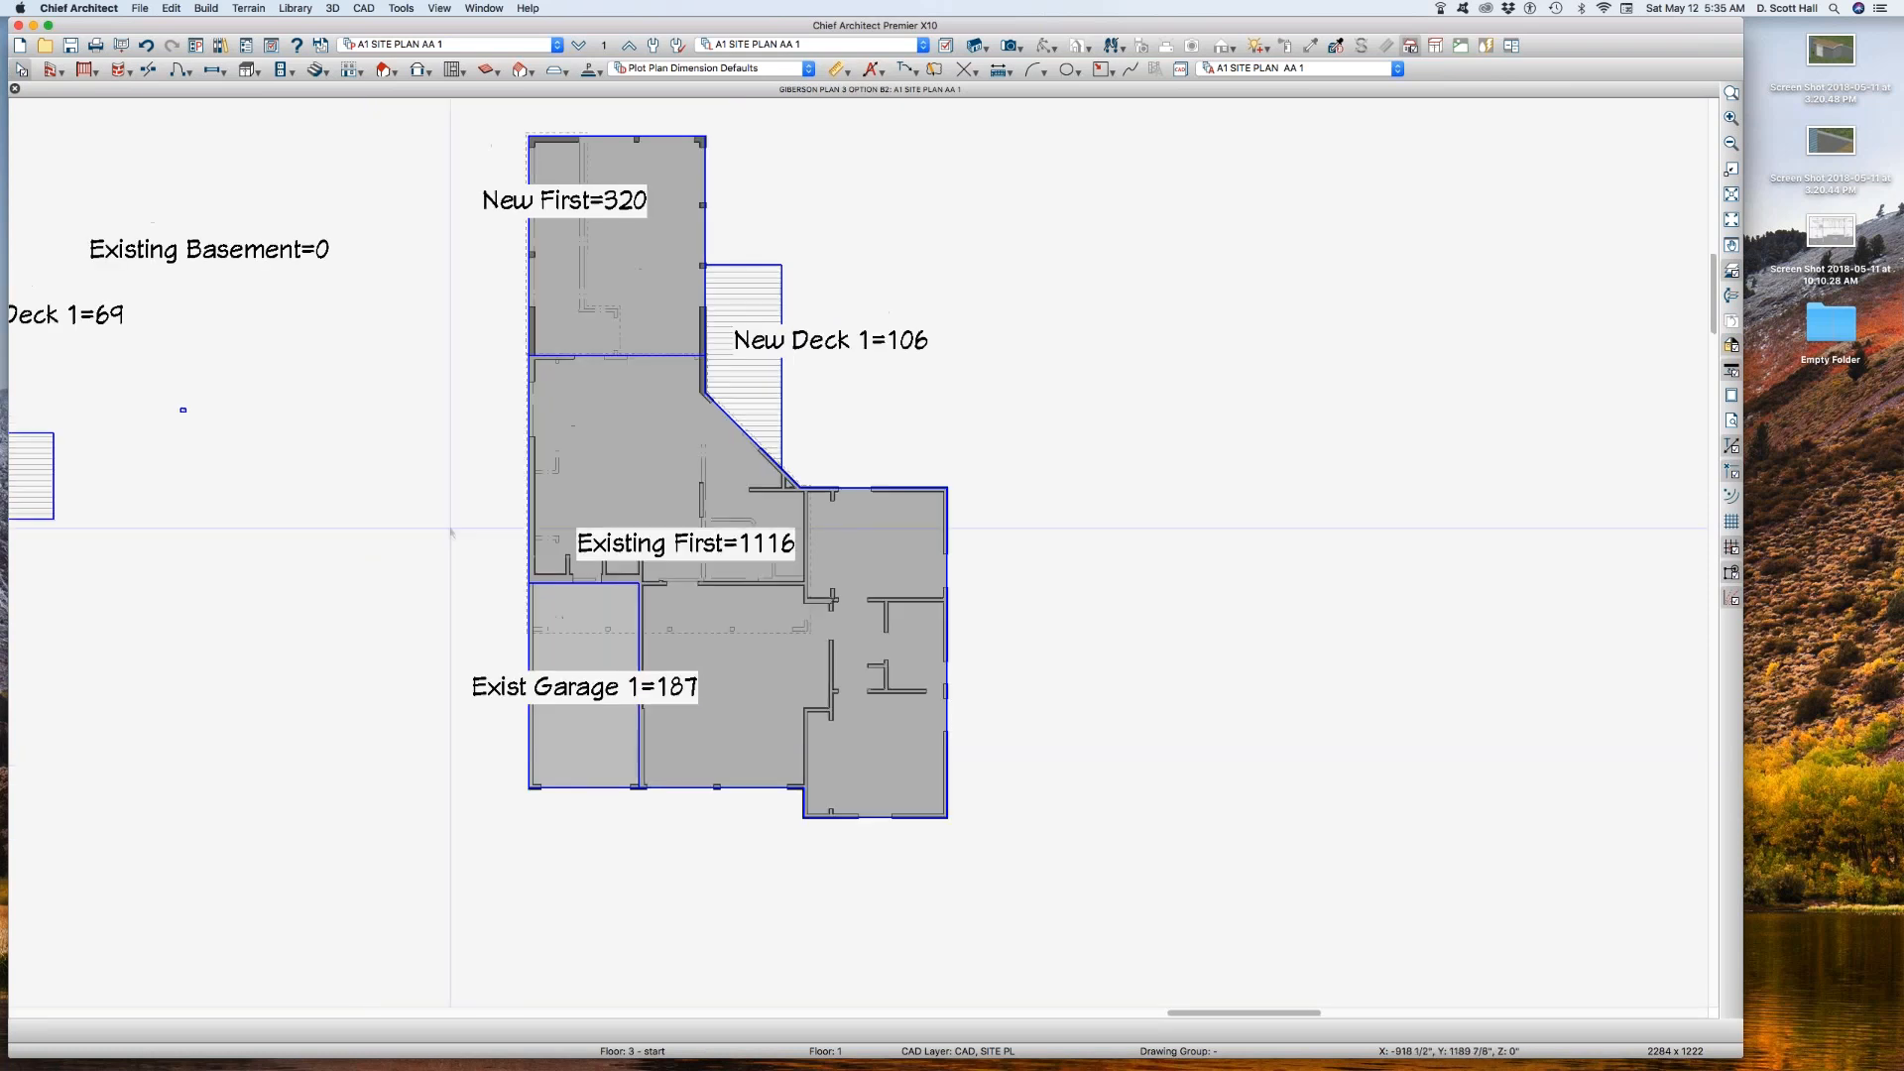
pyautogui.scroll(3, 500, 132)
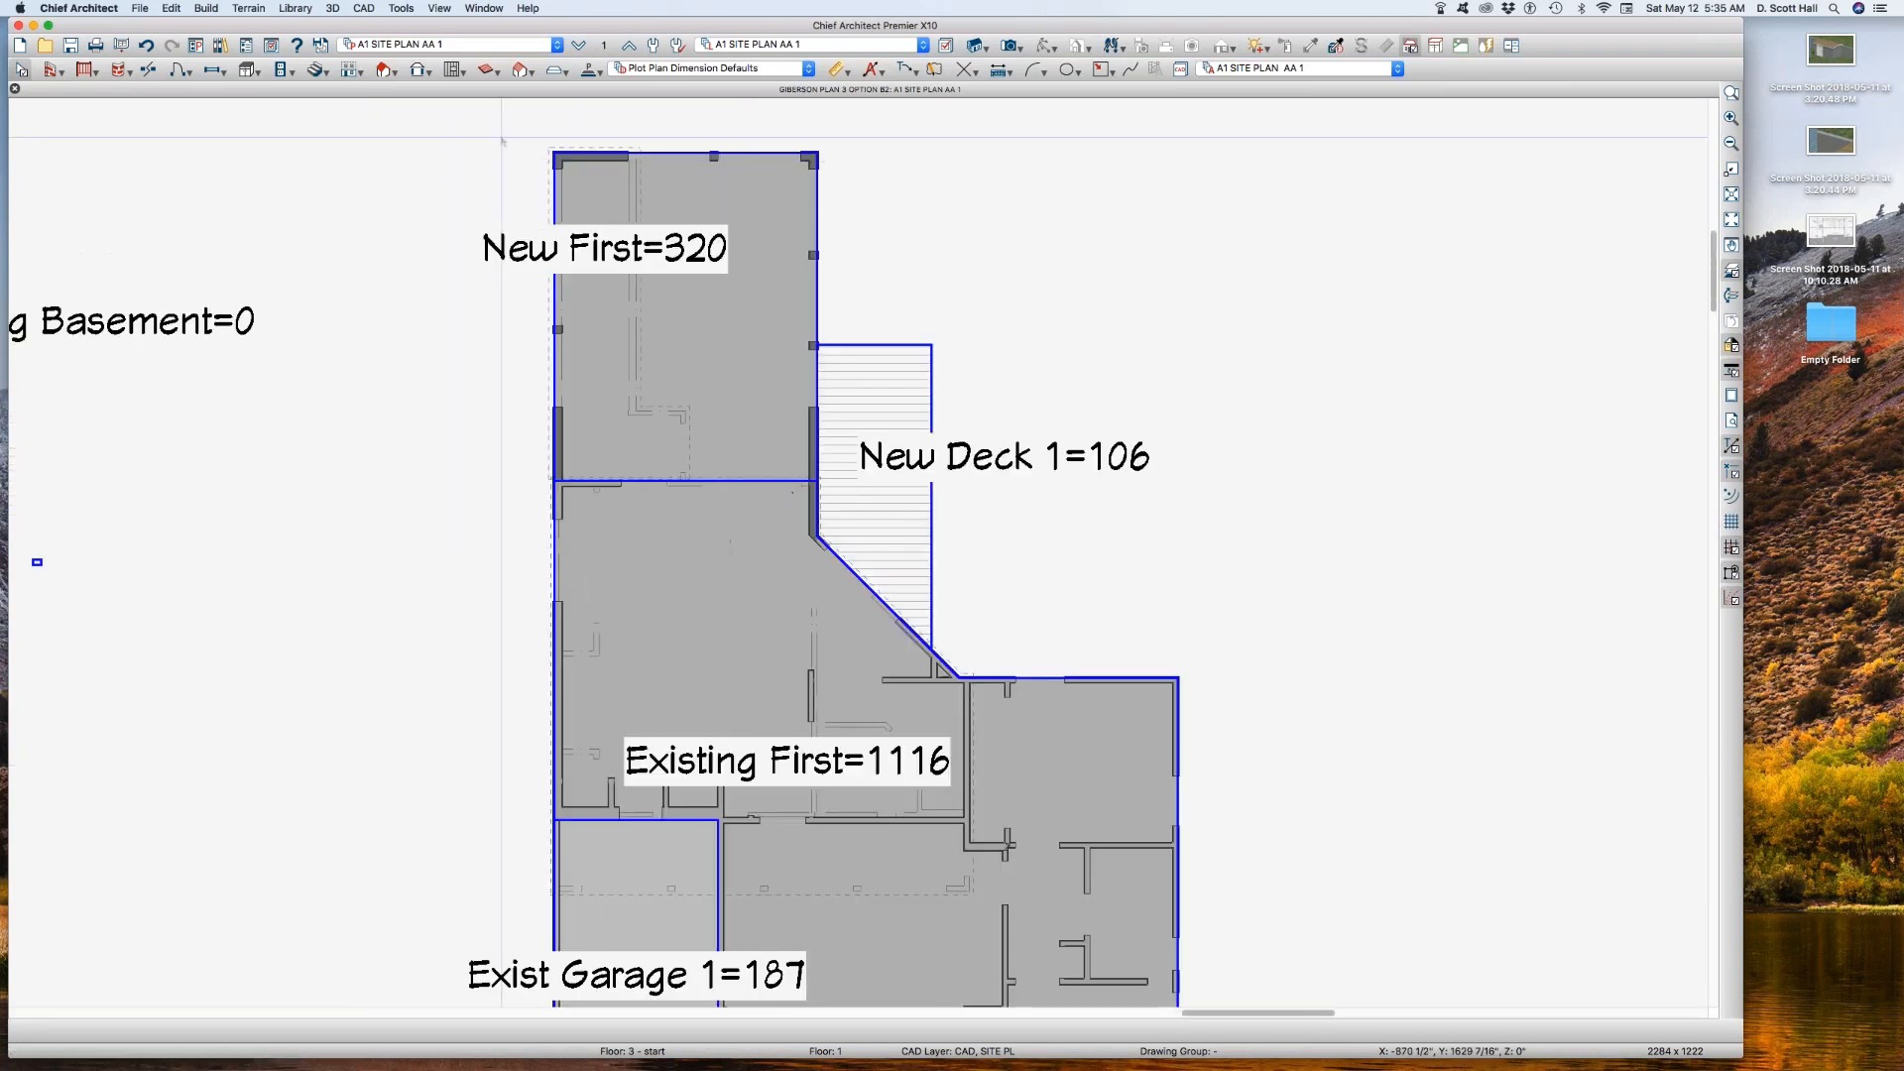
pyautogui.click(548, 270)
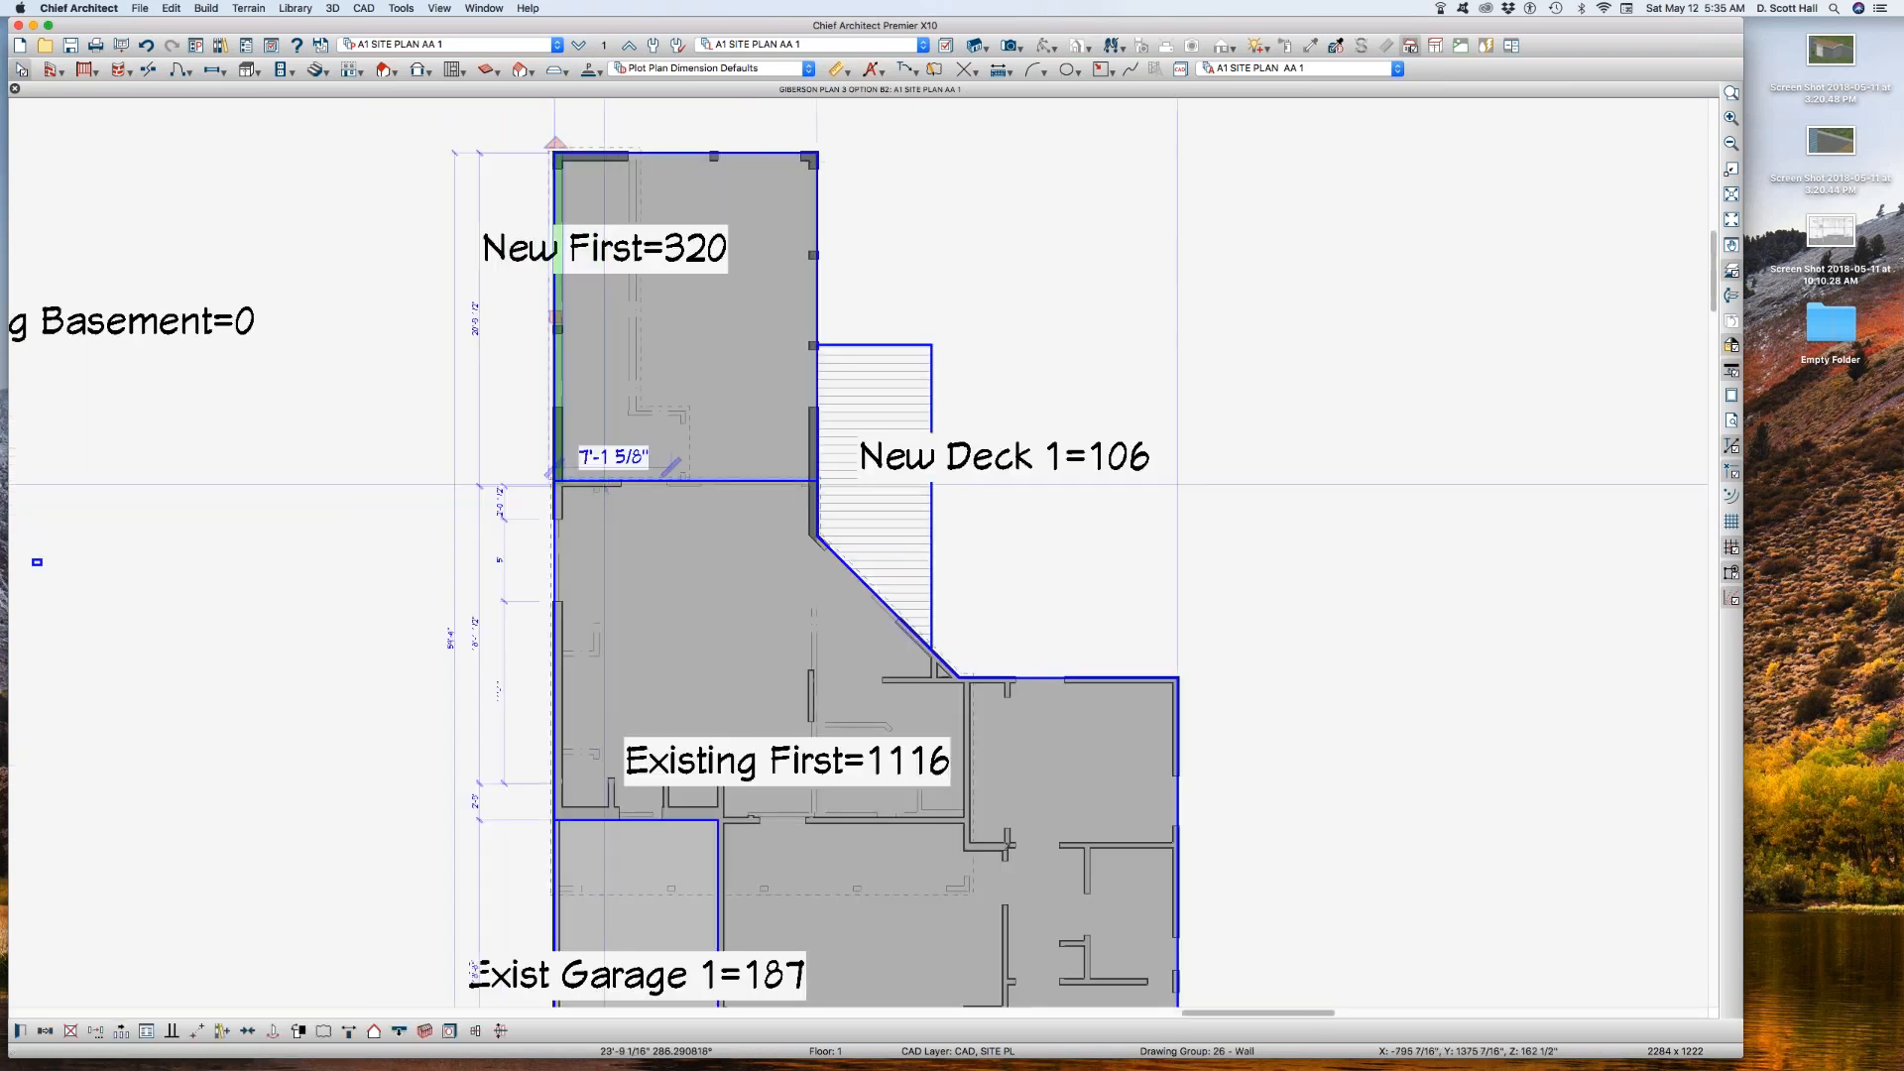
pyautogui.click(615, 157)
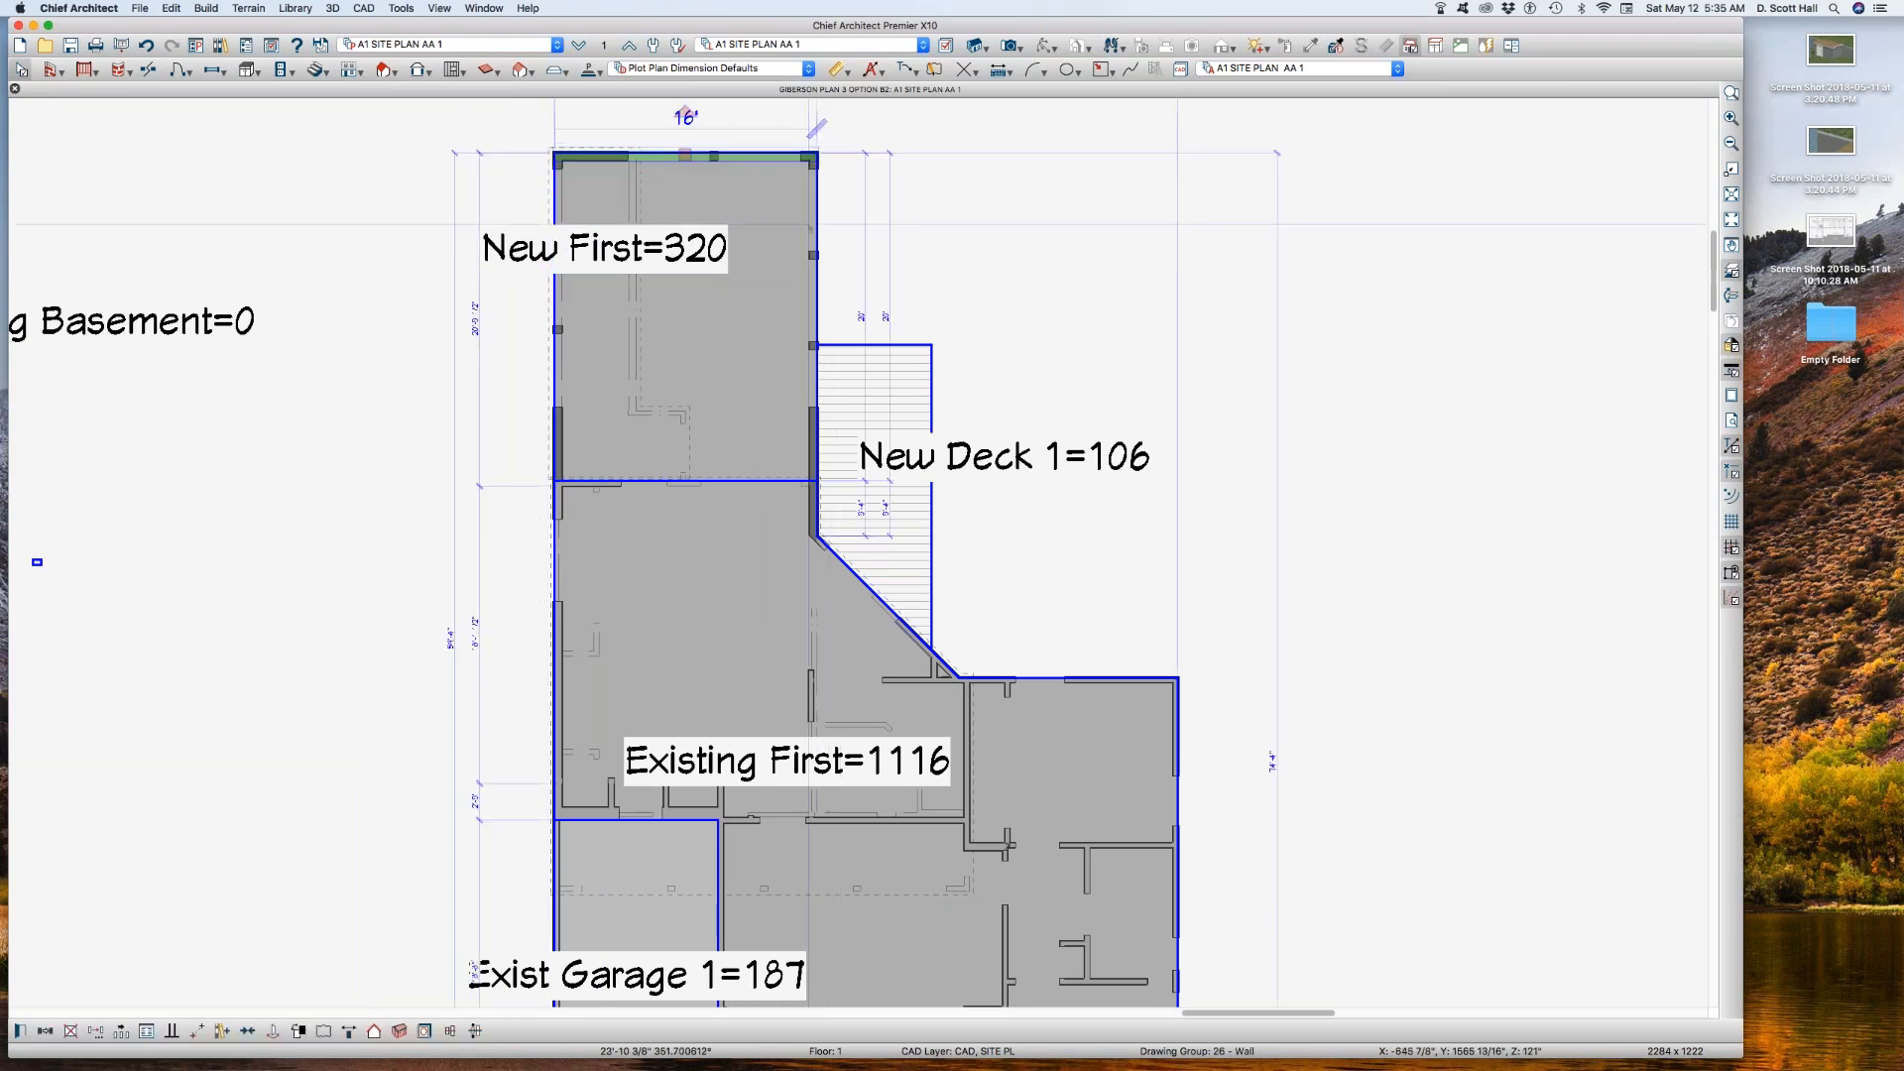
pyautogui.scroll(-2, 579, 330)
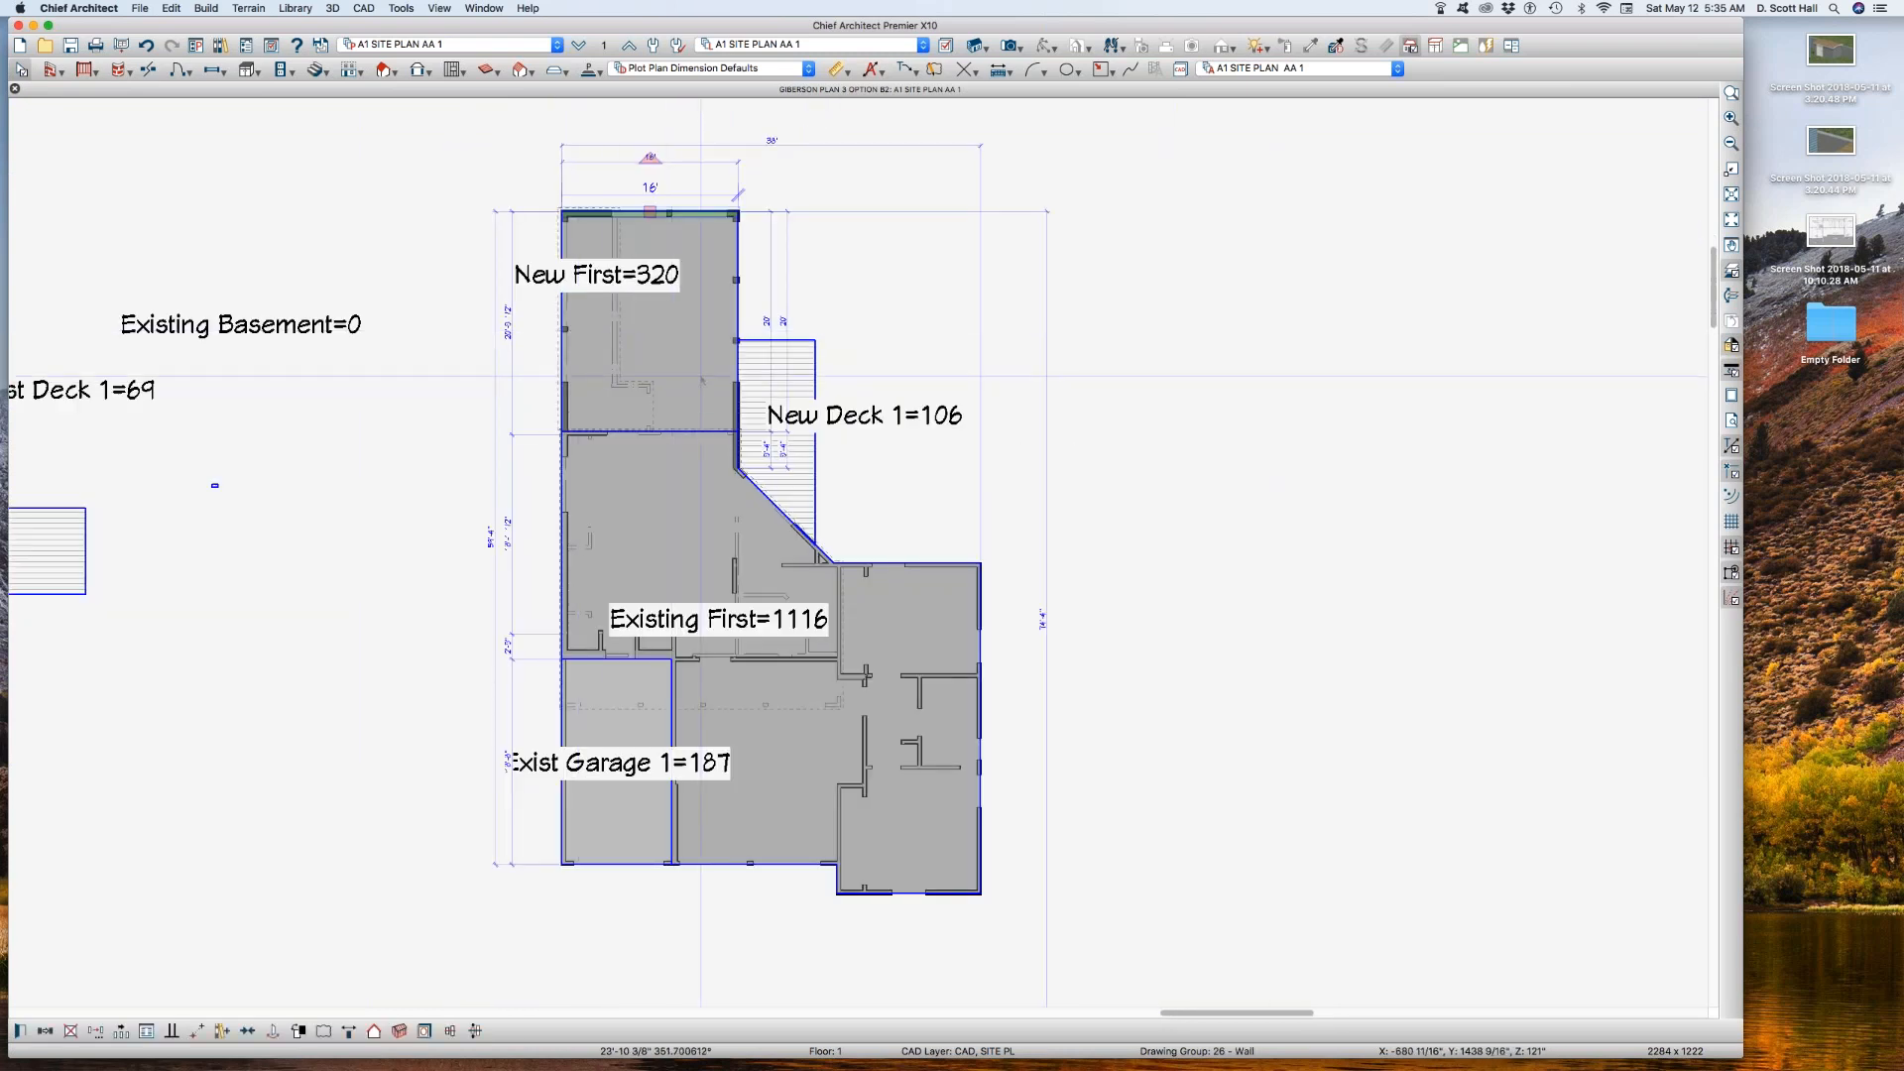
pyautogui.click(1010, 338)
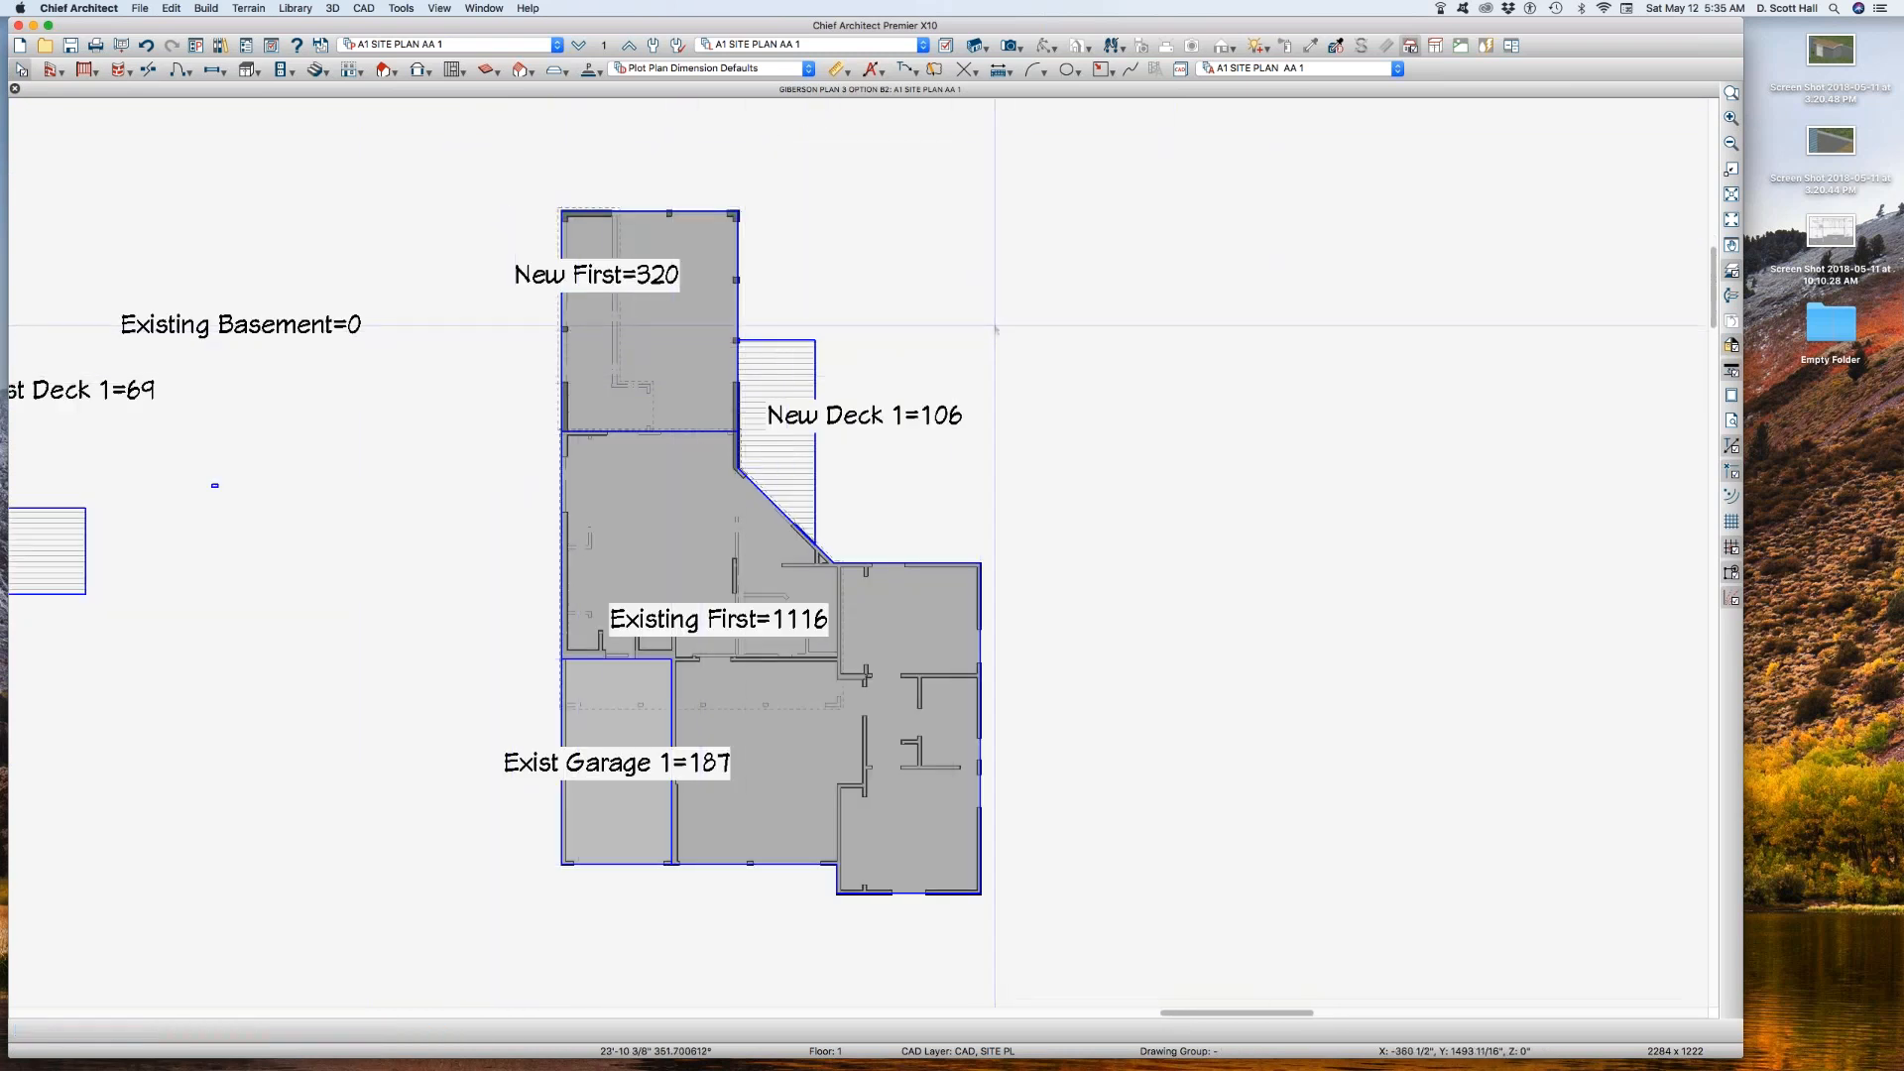
pyautogui.press('super+l')
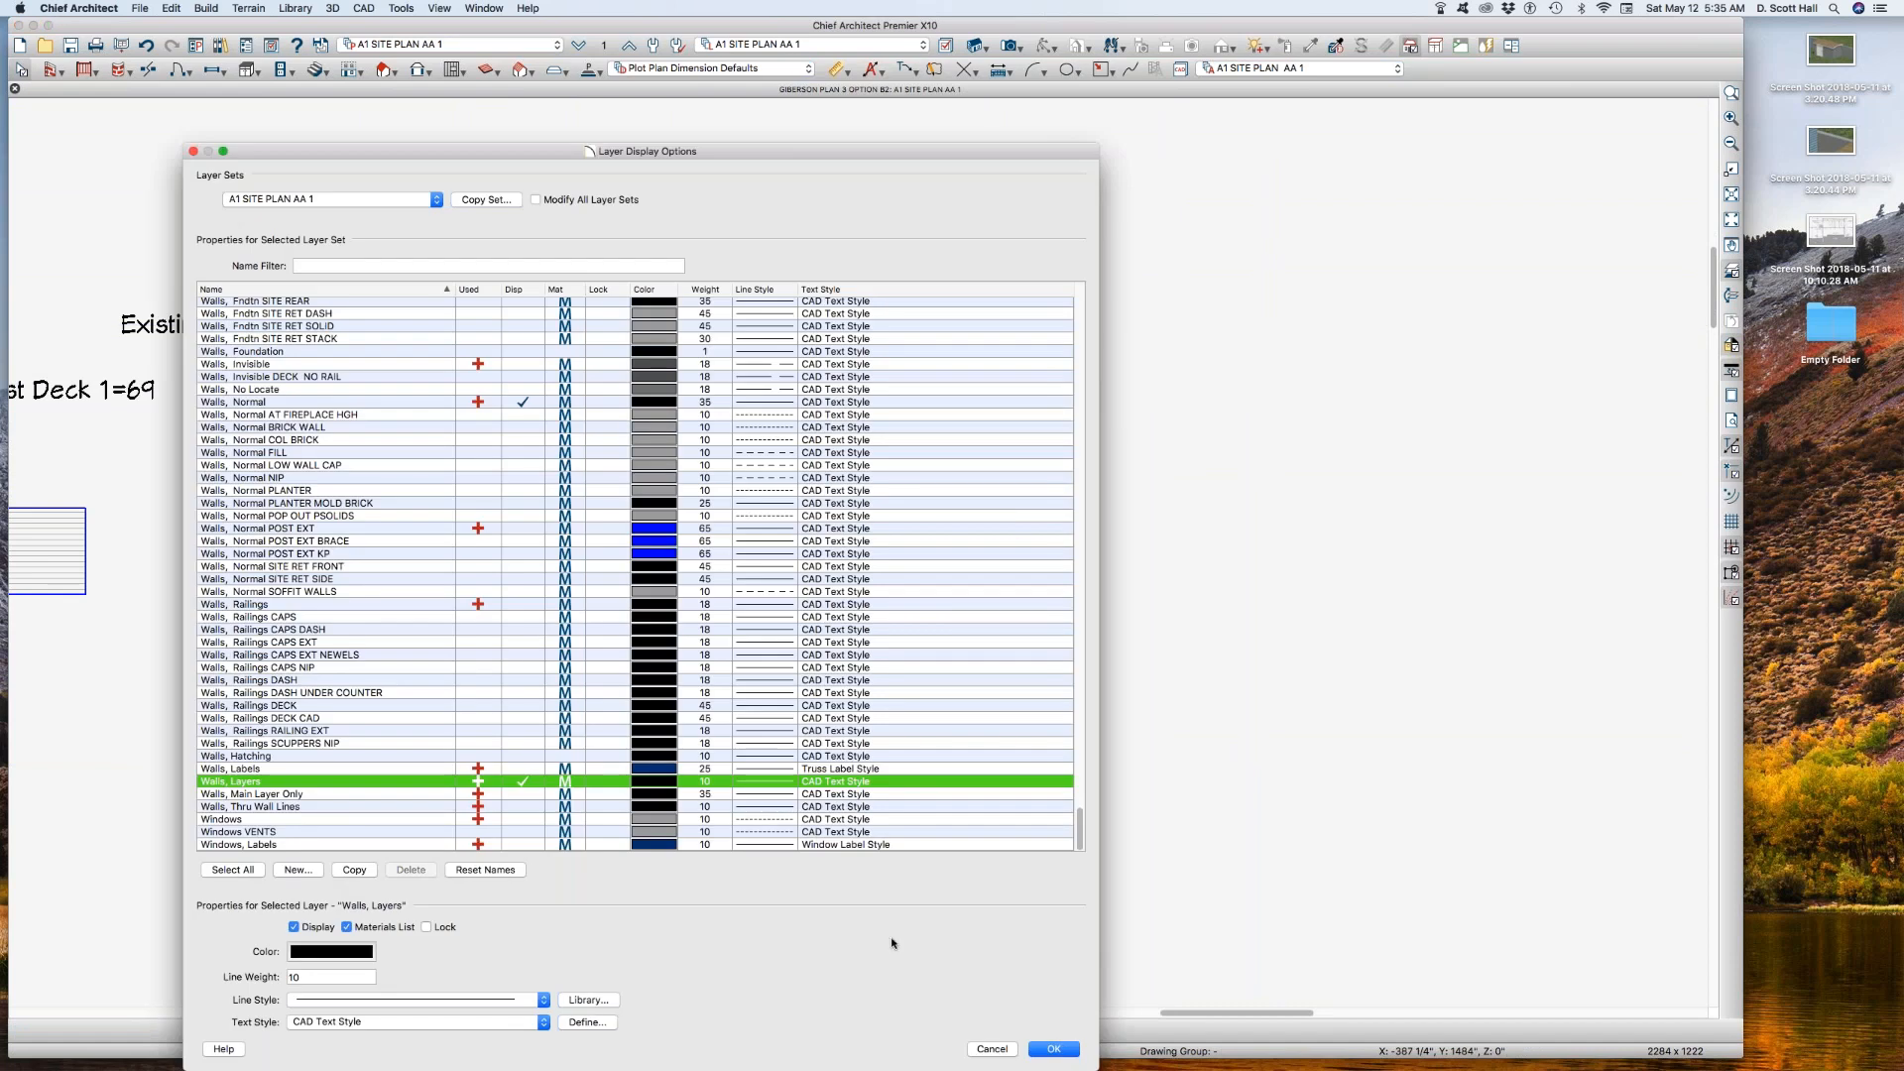
pyautogui.click(991, 1048)
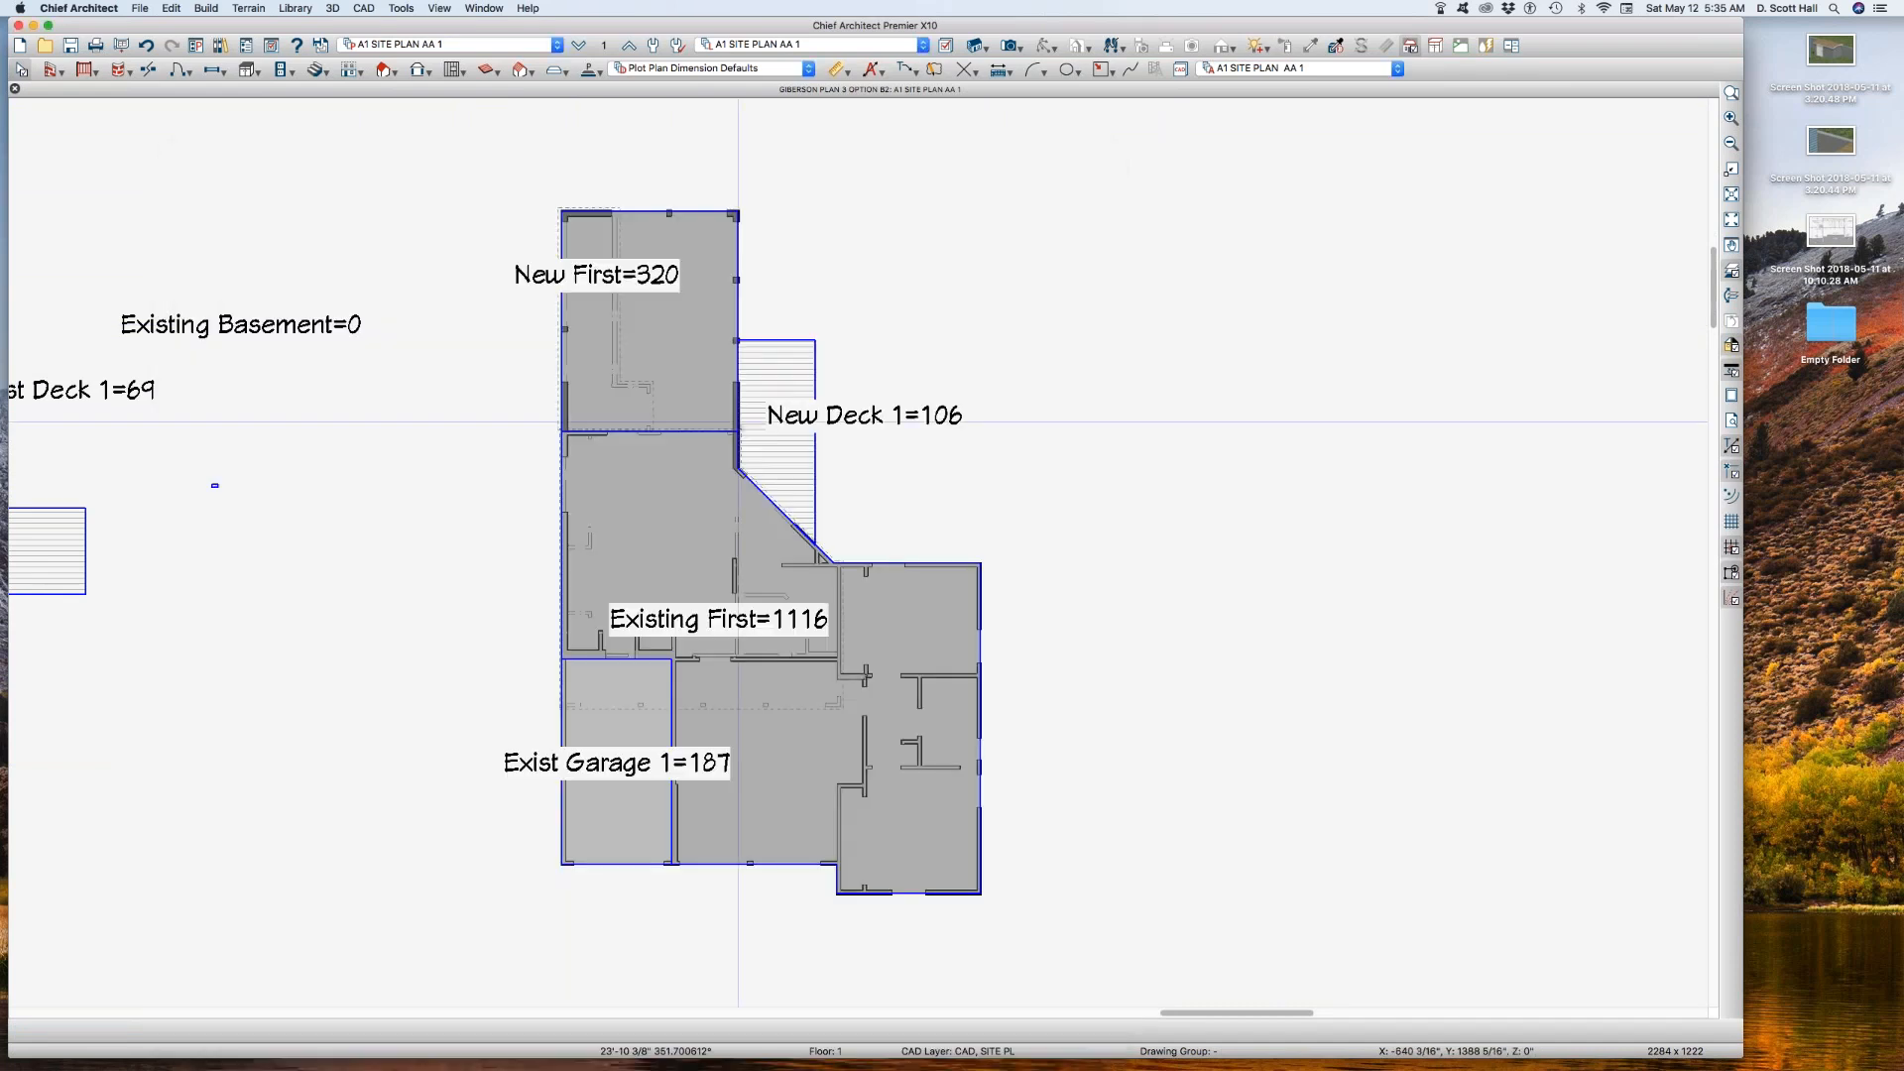
# Step: Turn off the display of layer Walls, Normal in reference layer set A1 SITE PLAN AA 1 REF and apply the change
pyautogui.click(603, 47)
pyautogui.click(1099, 683)
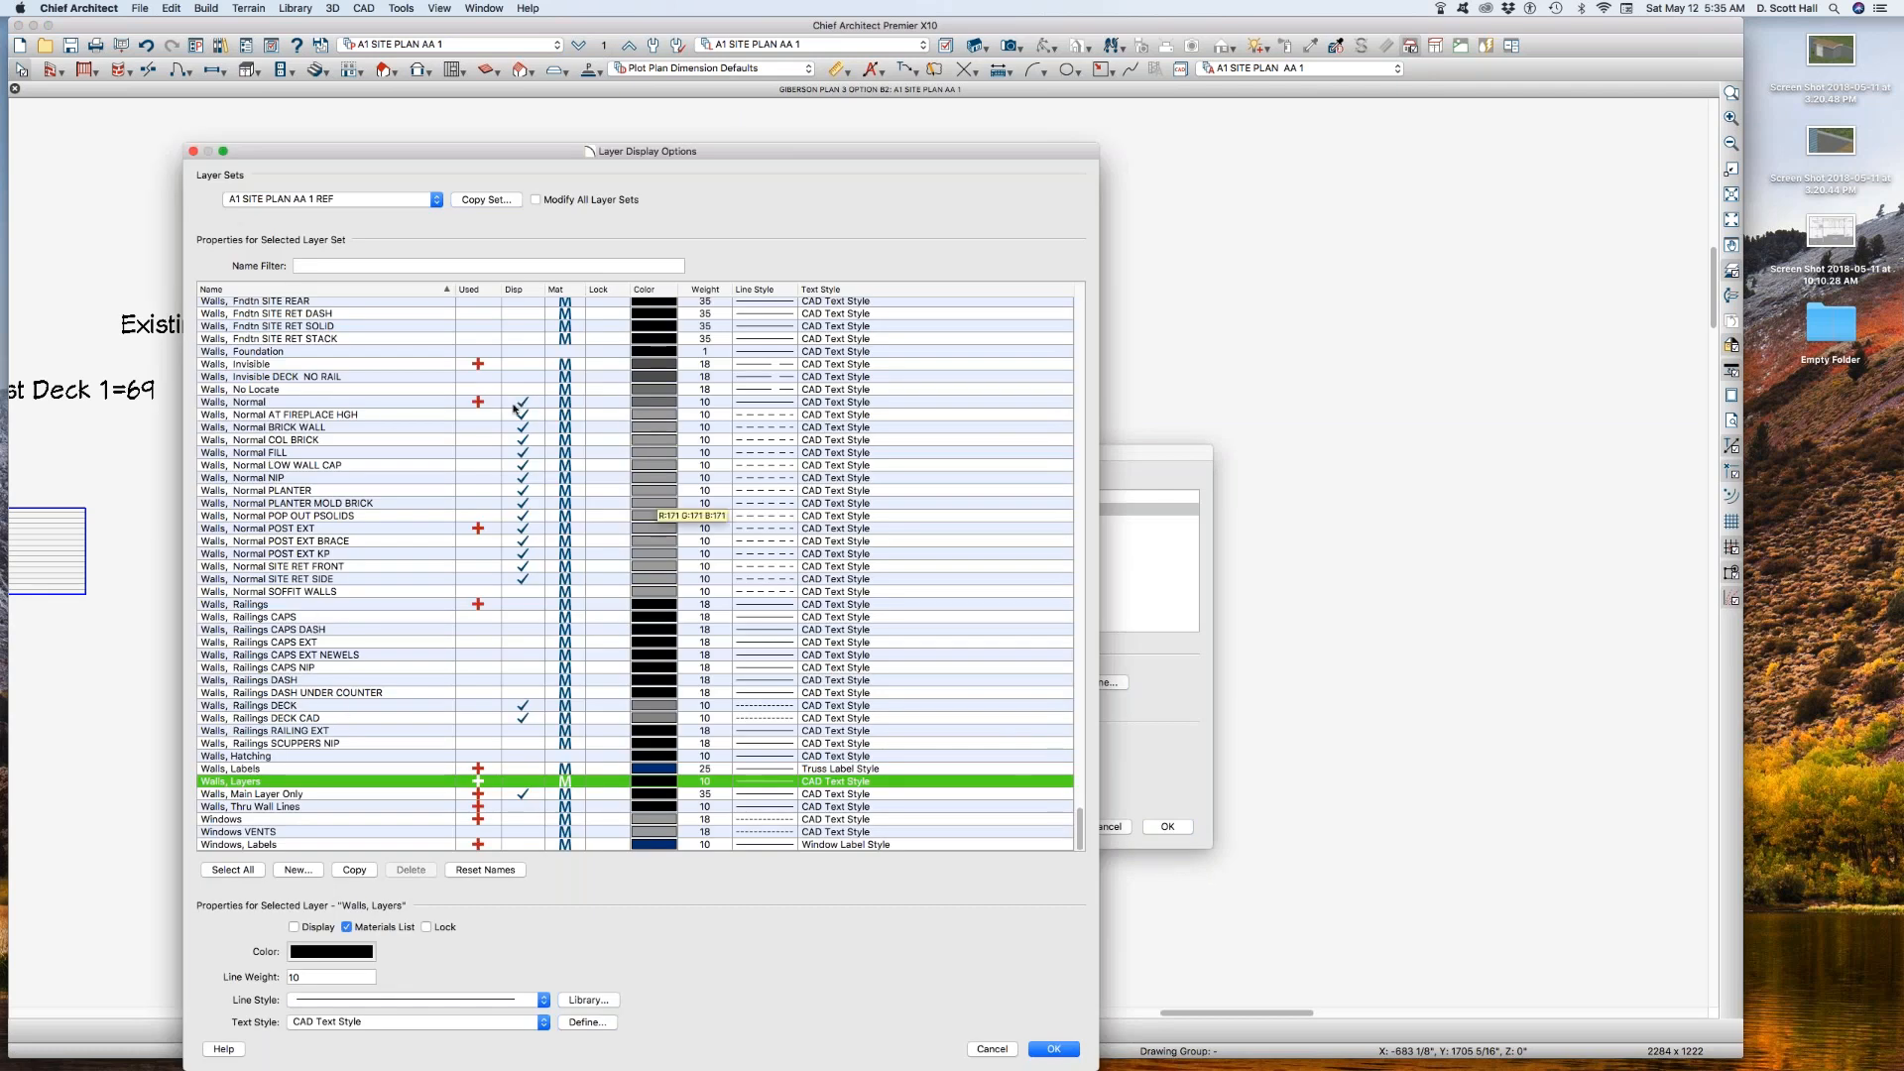
pyautogui.click(516, 401)
pyautogui.press('Return')
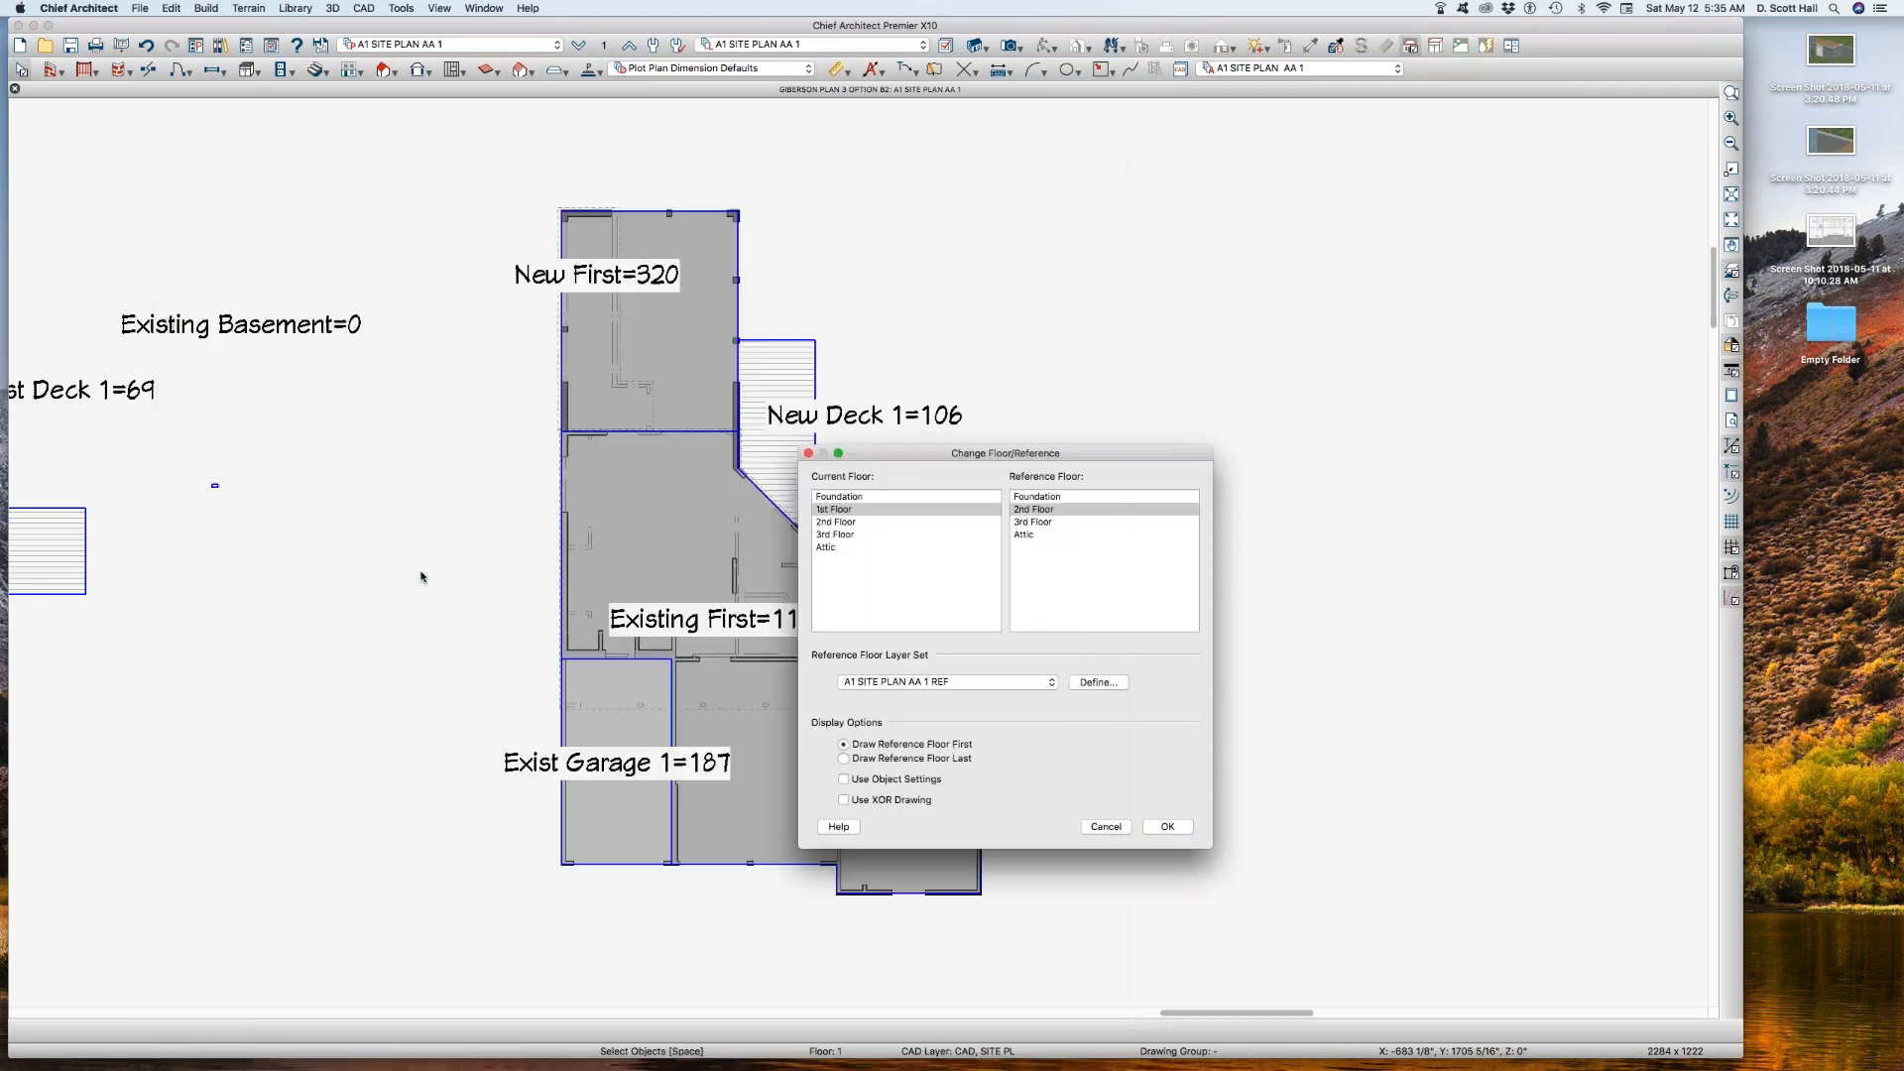
pyautogui.click(1150, 827)
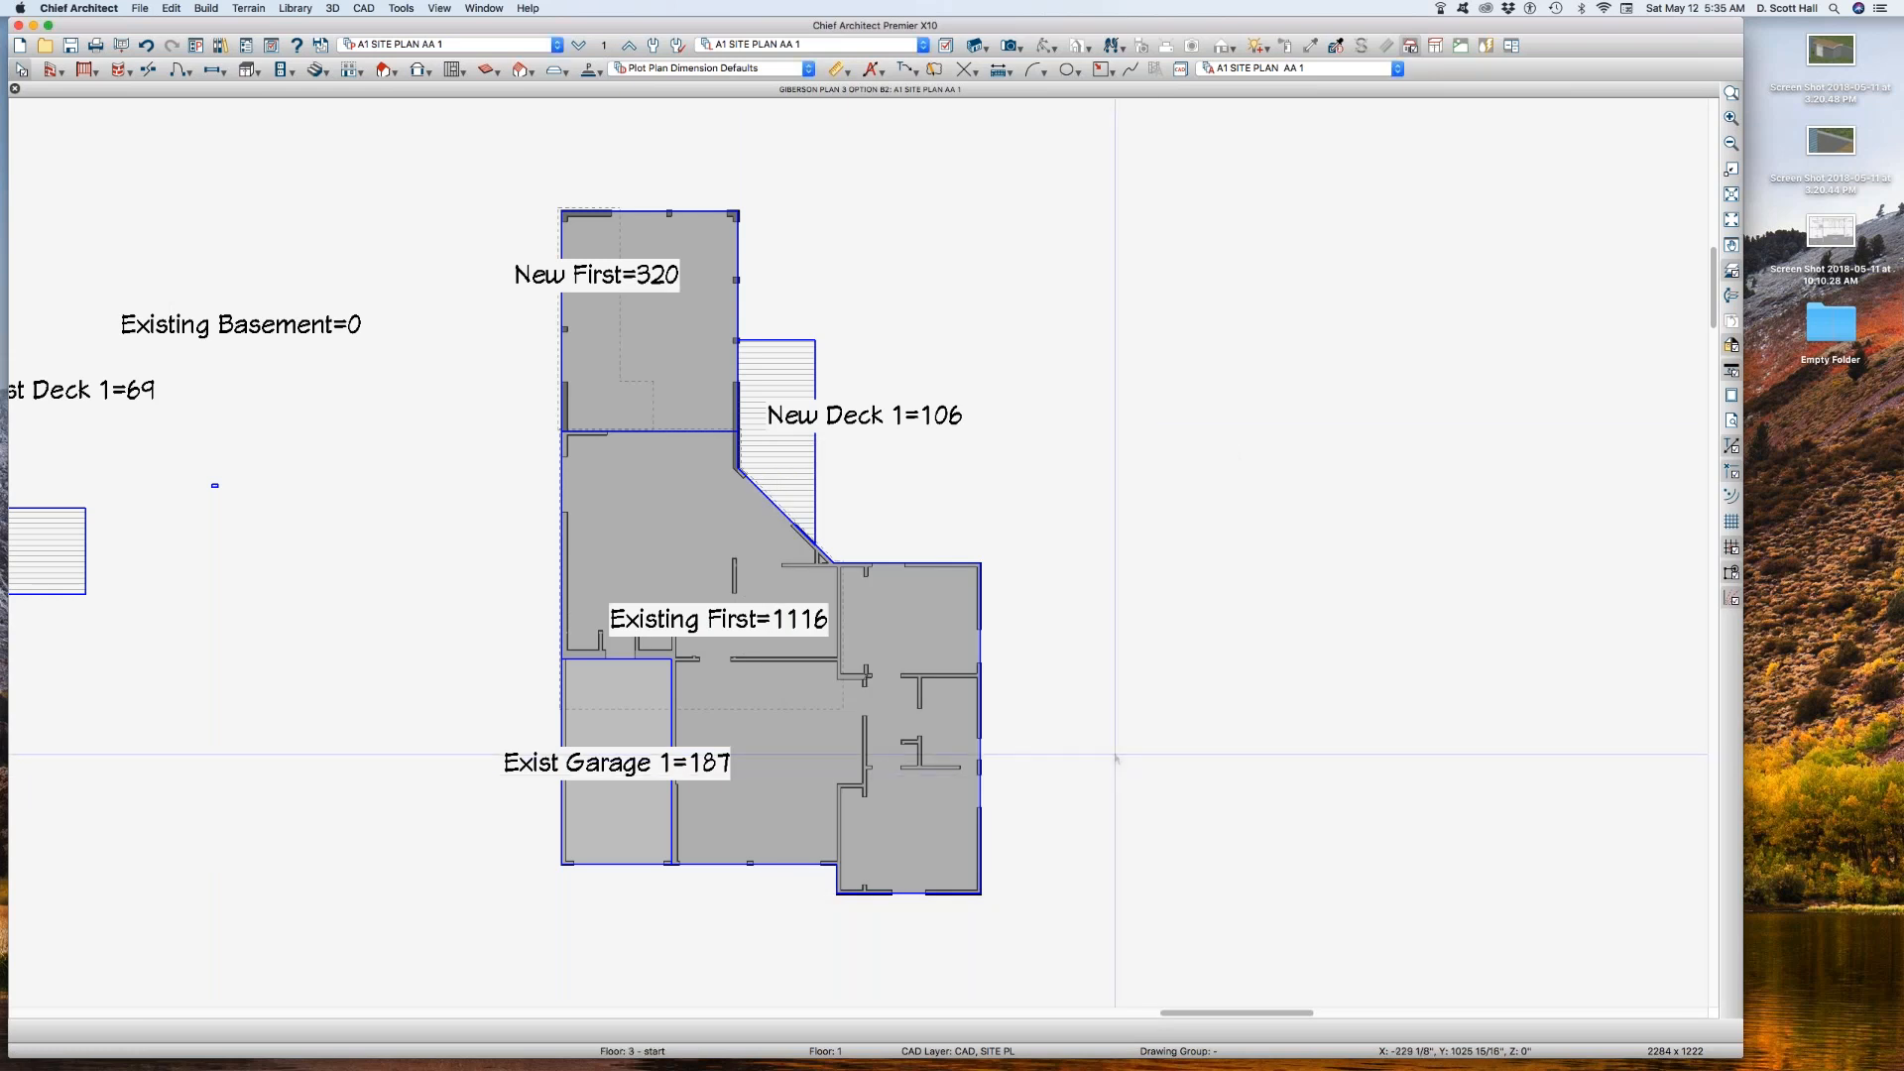
# Step: Check the Exist Garage, Existing First and New First area polylines on the plan by selecting each one
pyautogui.click(672, 710)
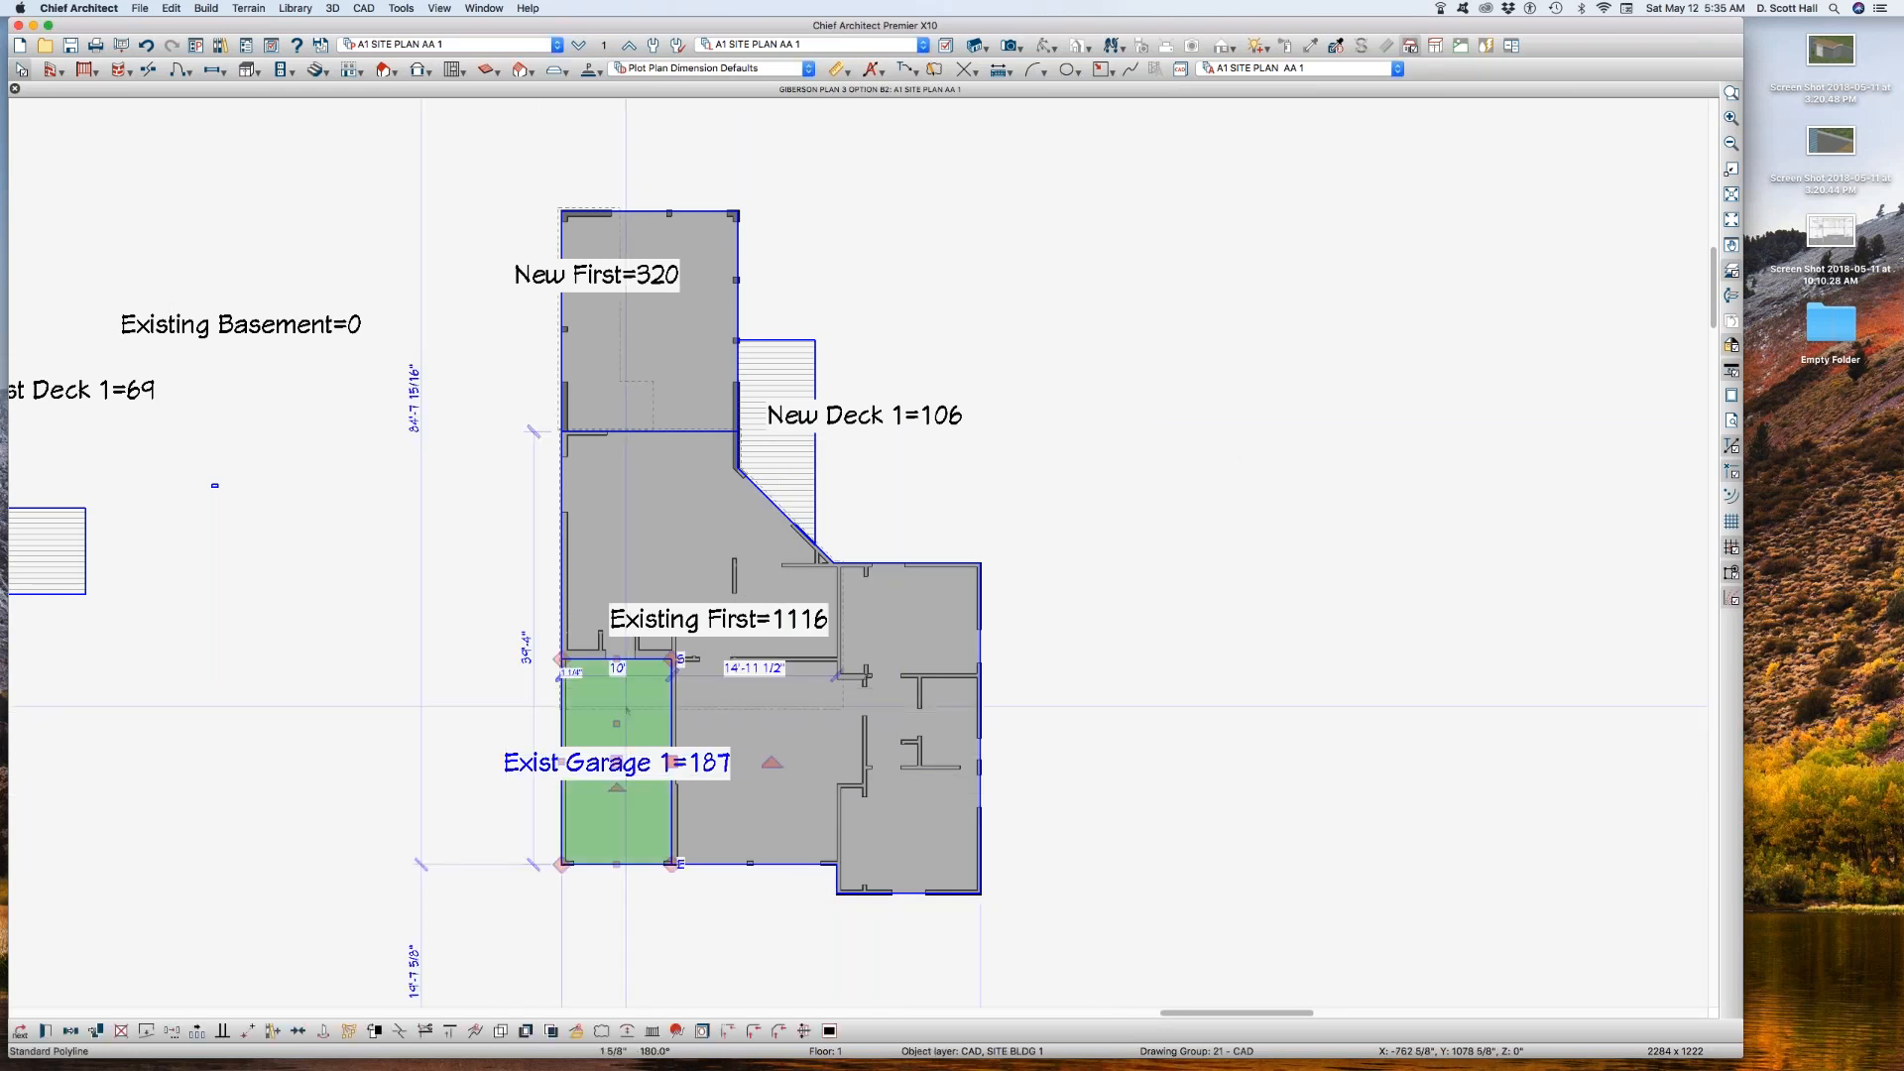
pyautogui.click(791, 697)
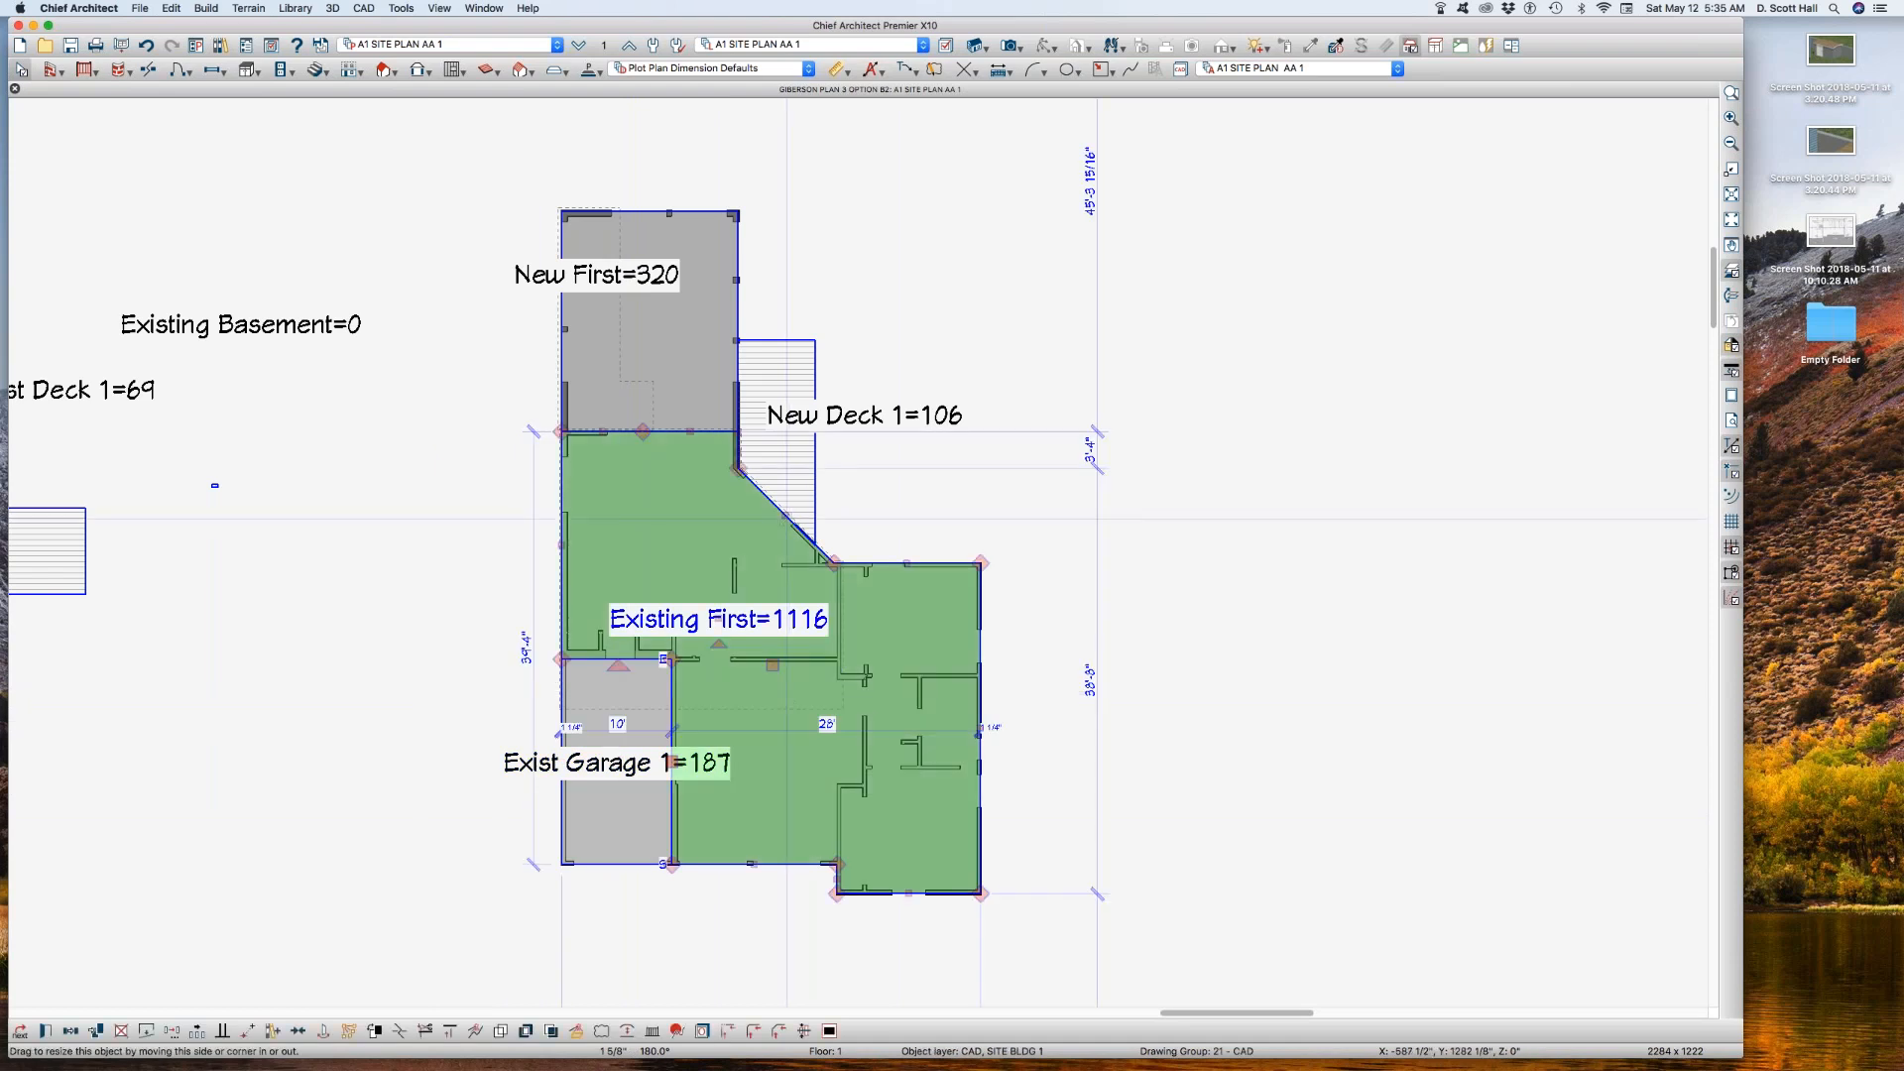
pyautogui.scroll(5, 759, 421)
pyautogui.scroll(-5, 750, 480)
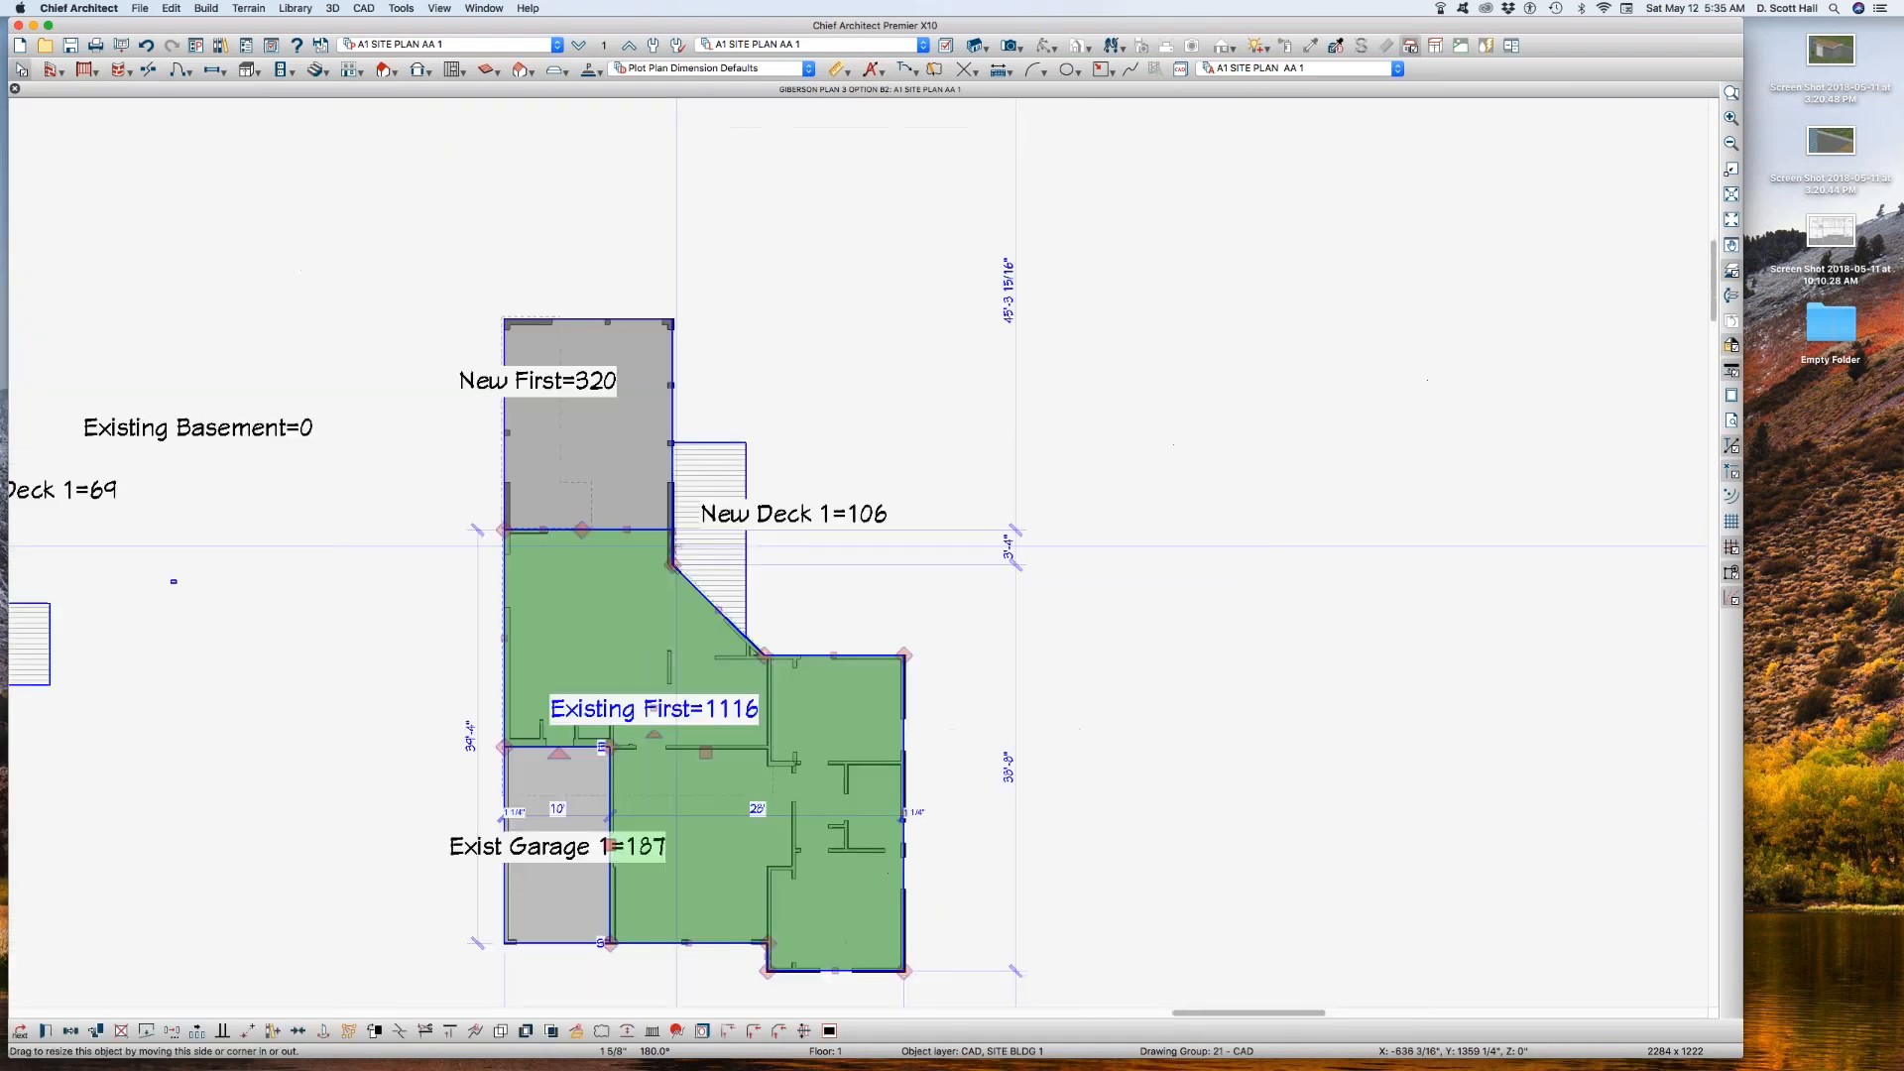
pyautogui.click(641, 480)
pyautogui.scroll(-2, 676, 456)
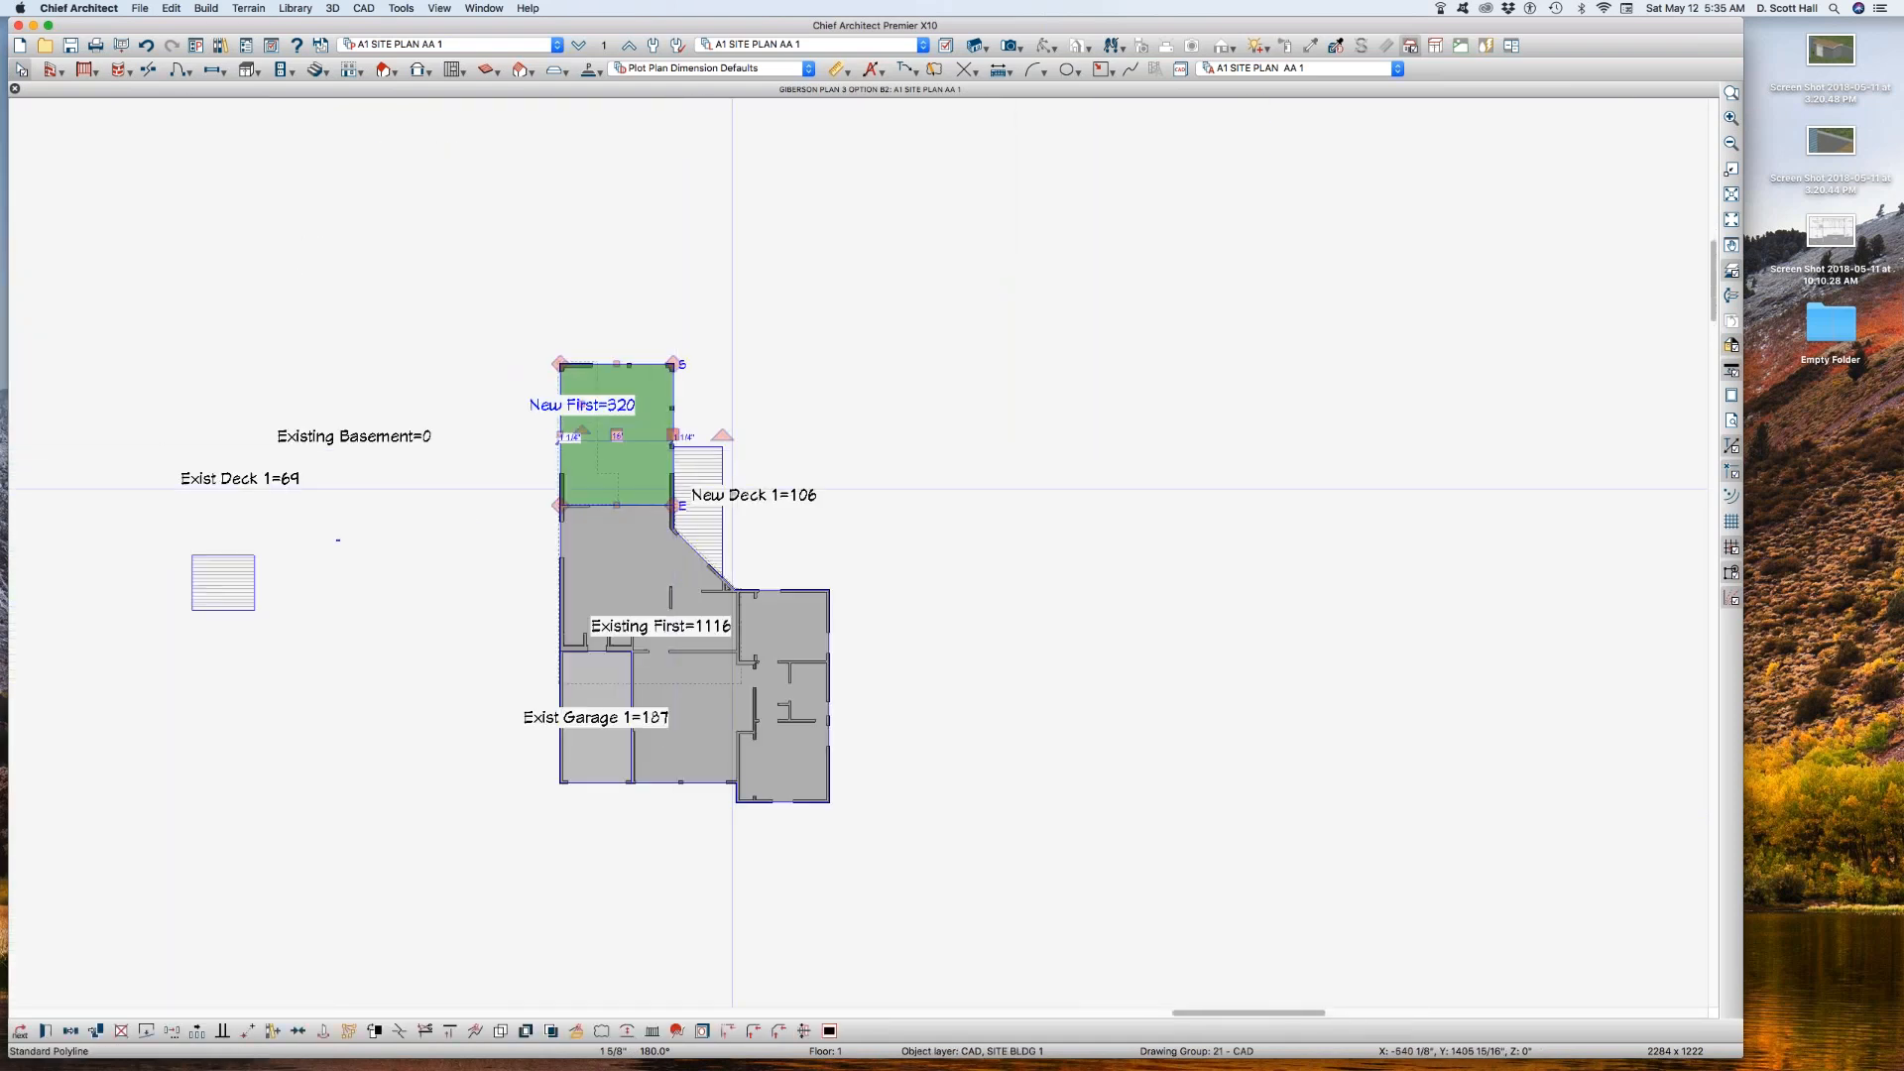
pyautogui.click(682, 459)
pyautogui.click(793, 385)
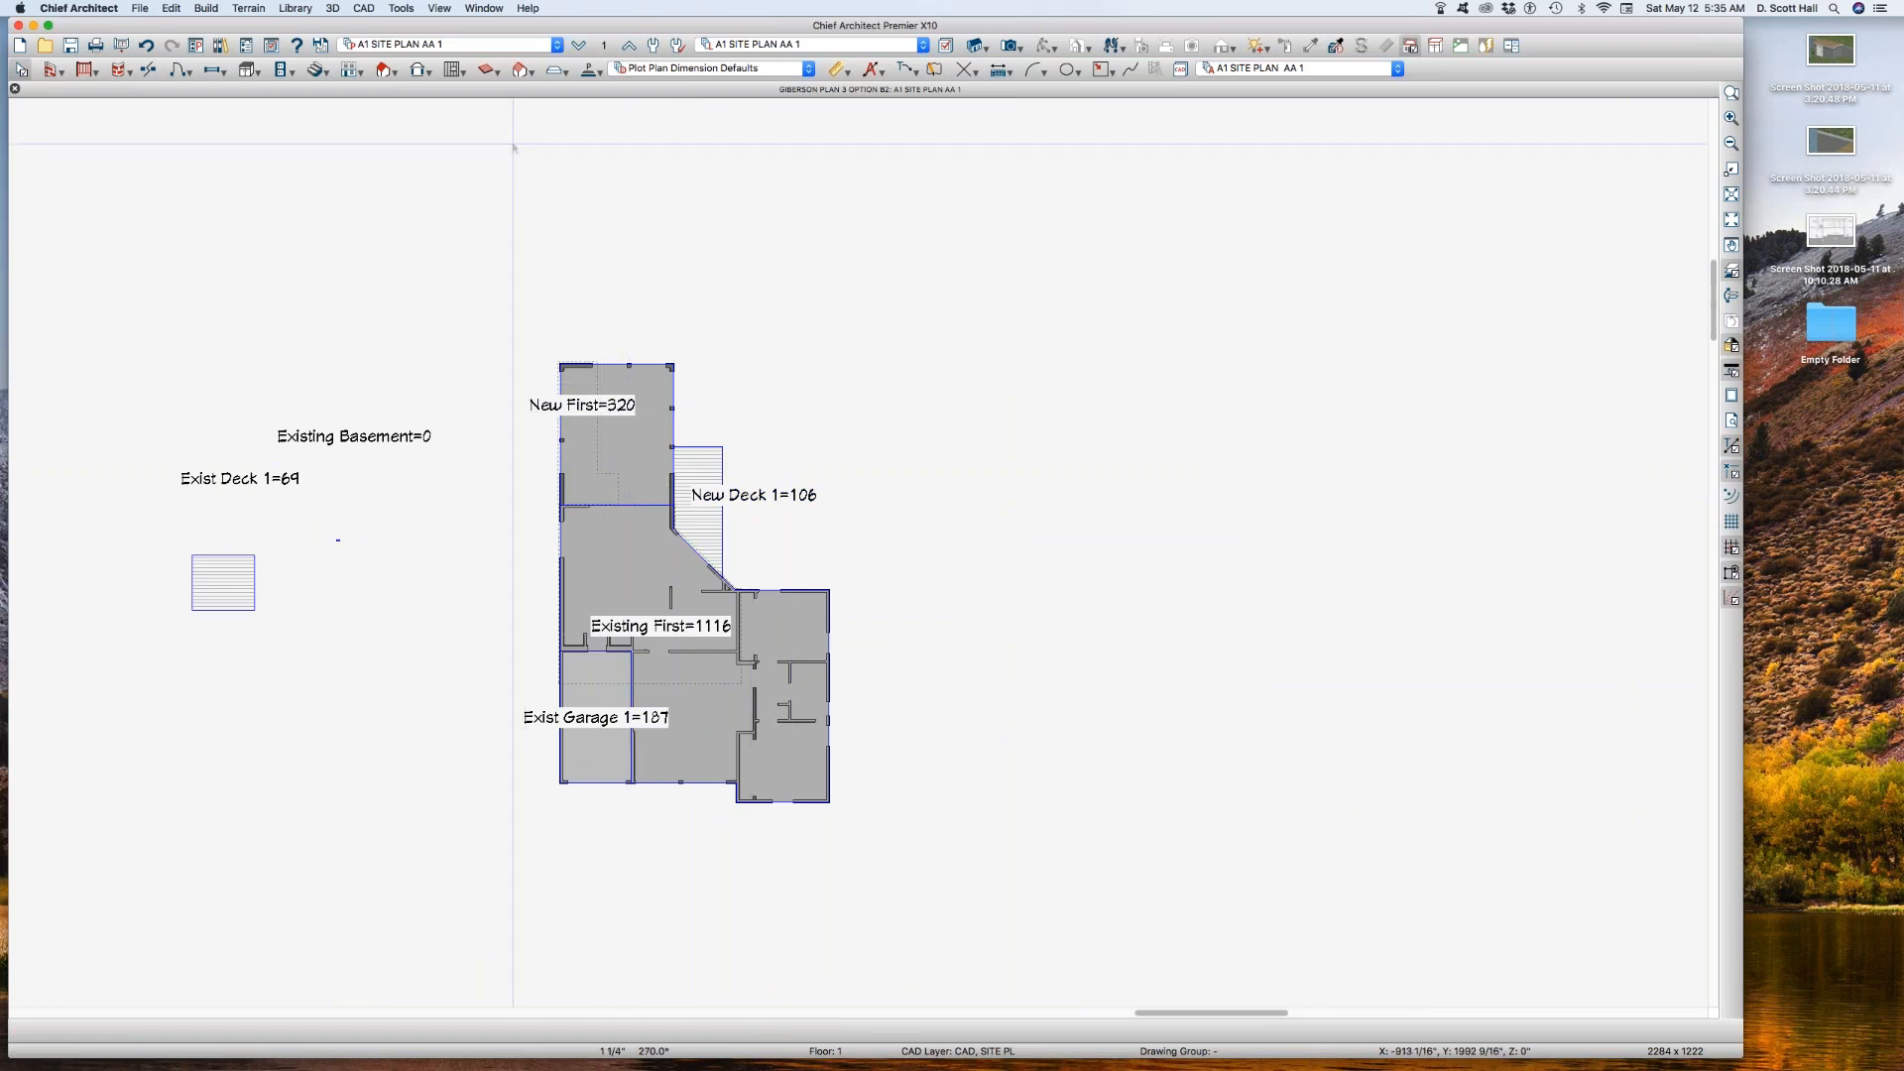
# Step: Open the saved plan view A1 SITE PLAN and check its reference floor and reference layer set
pyautogui.click(480, 46)
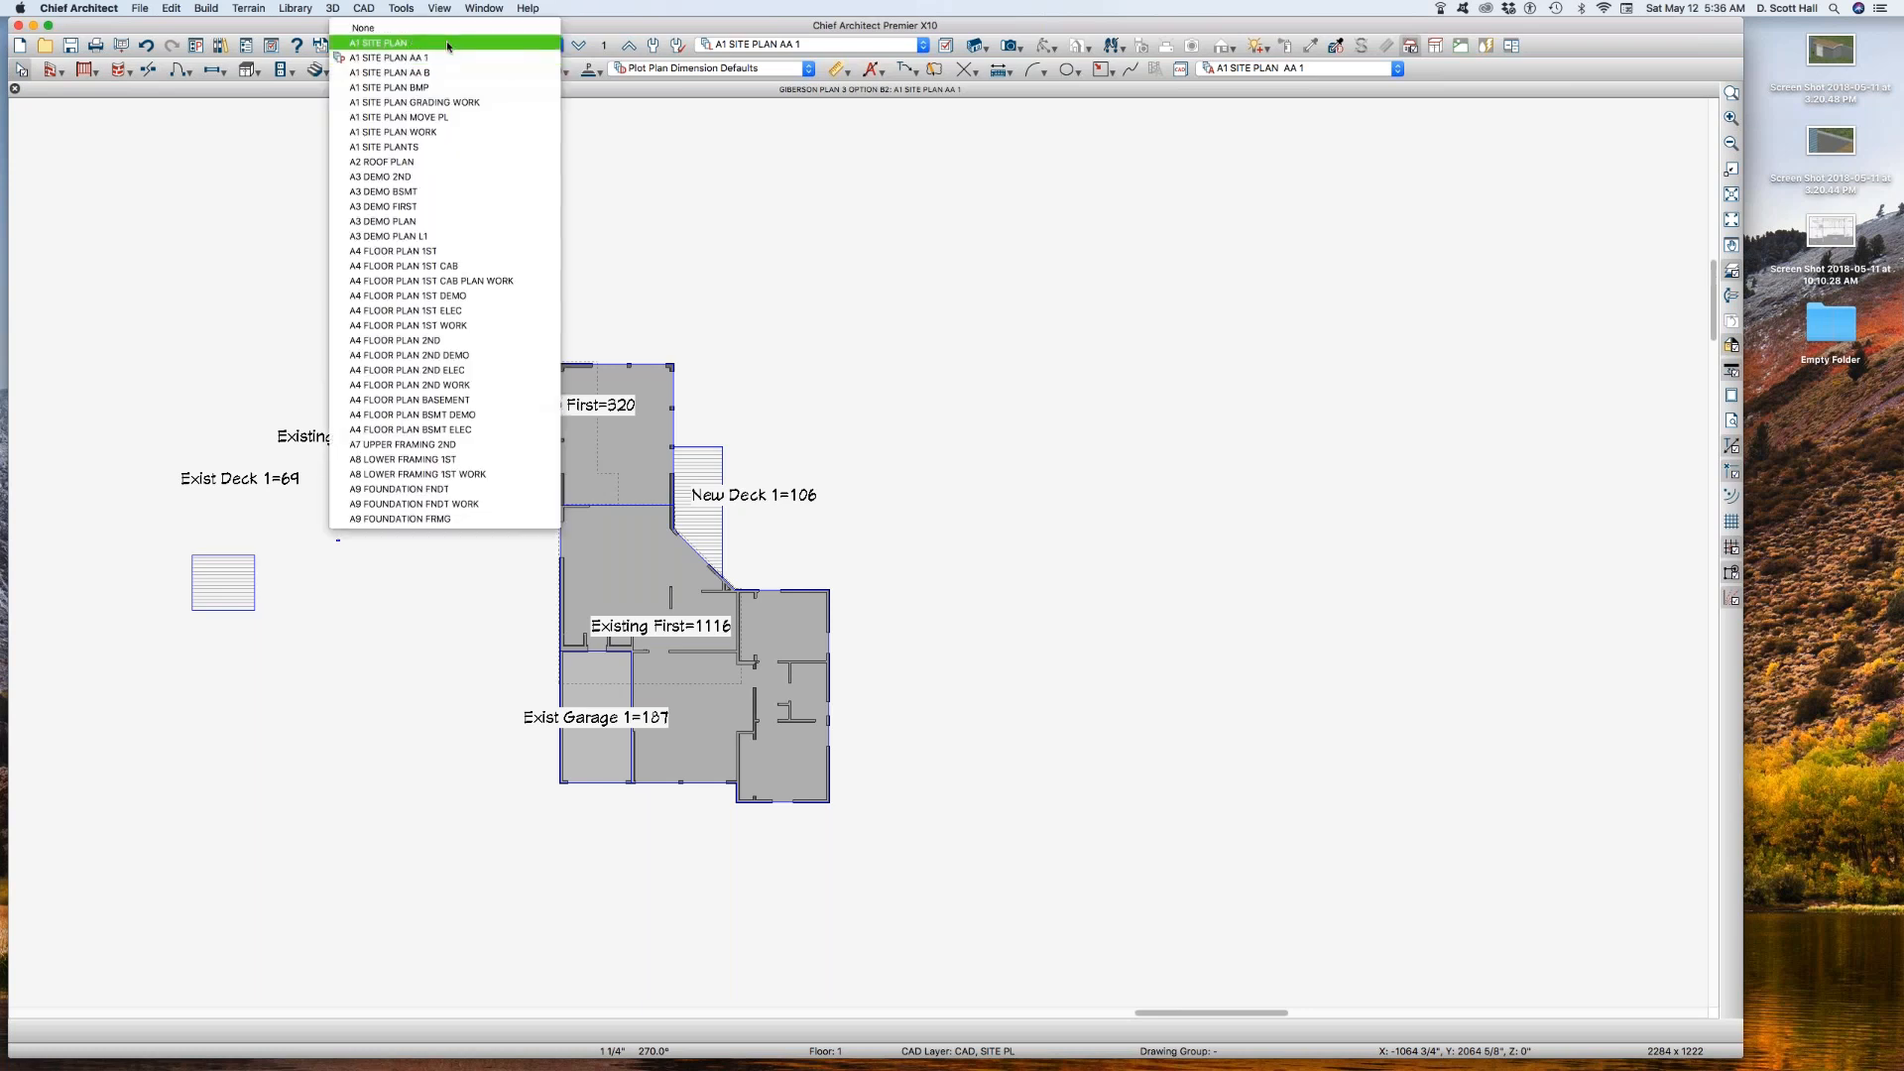
pyautogui.click(448, 46)
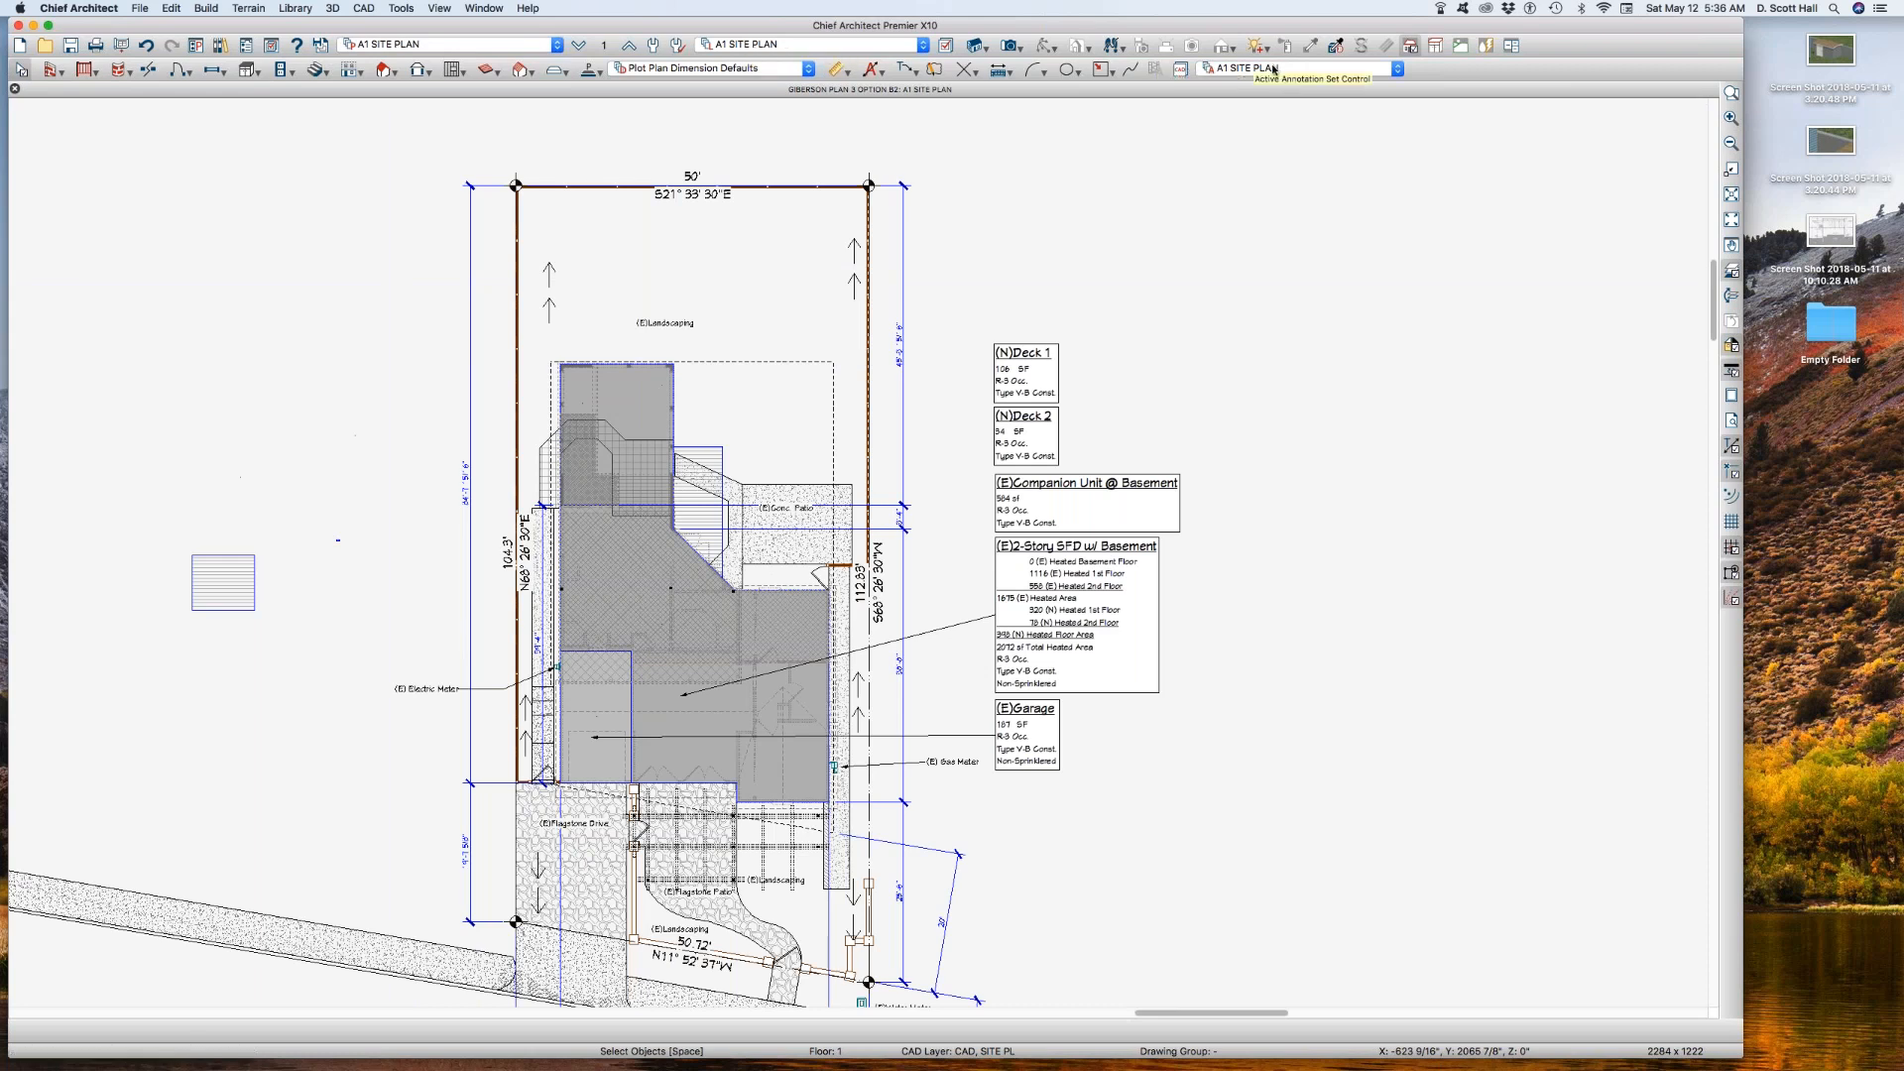
pyautogui.click(601, 45)
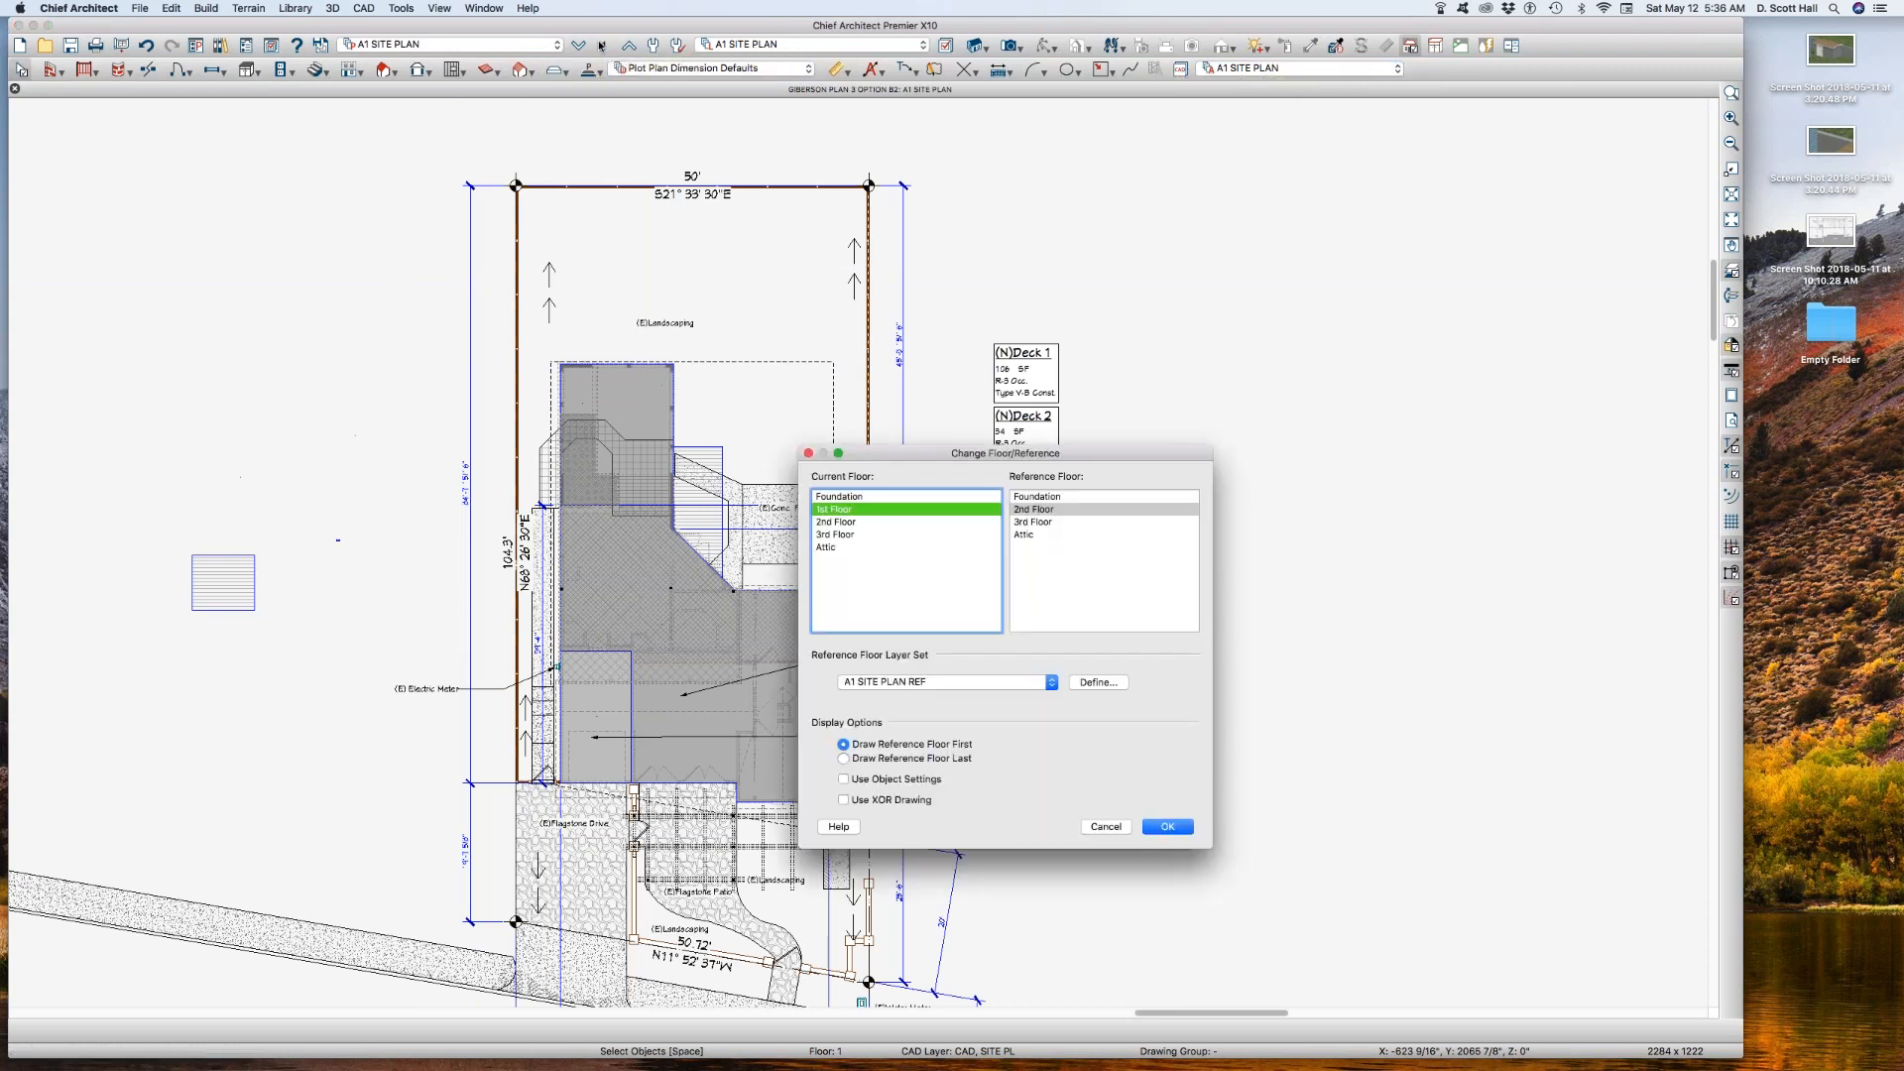
pyautogui.click(1122, 827)
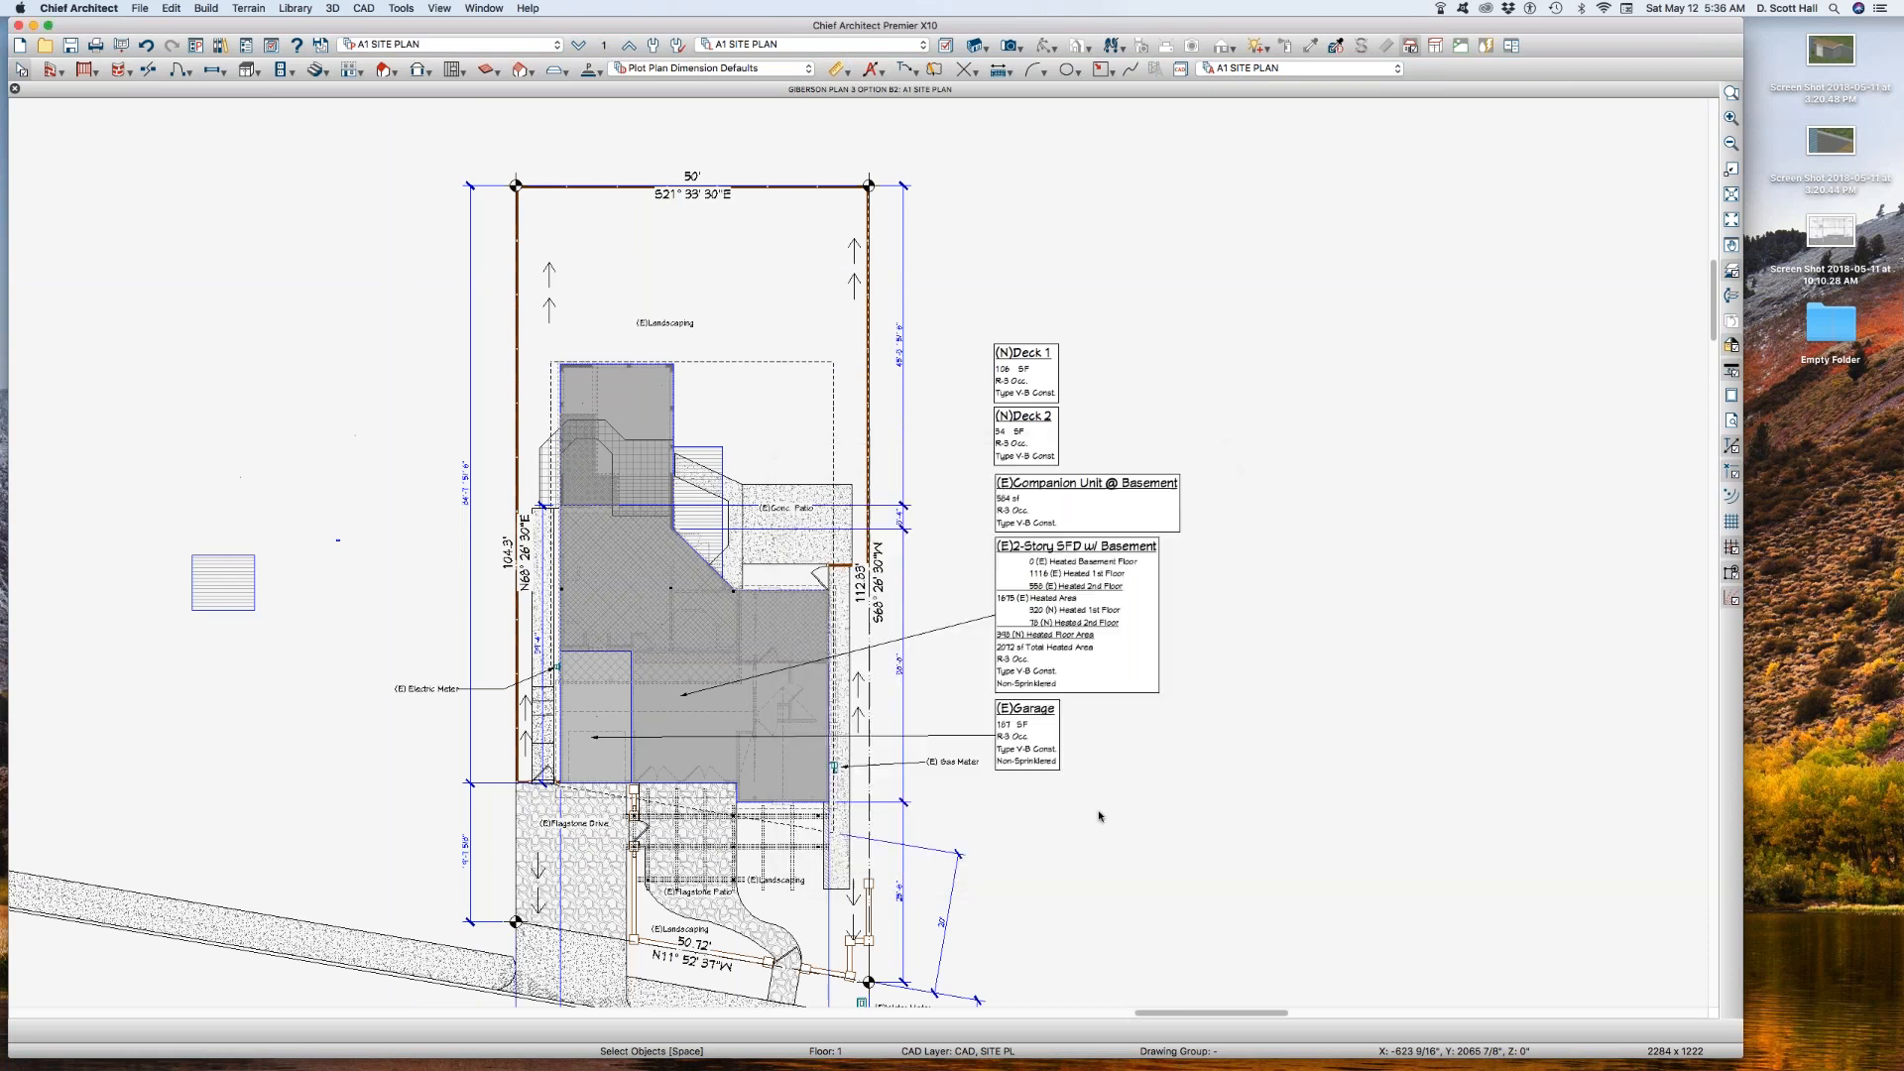
# Step: View the saved plan view A1 SITE PLAN AA B for comparison and return to A1 SITE PLAN AA 1
pyautogui.click(434, 46)
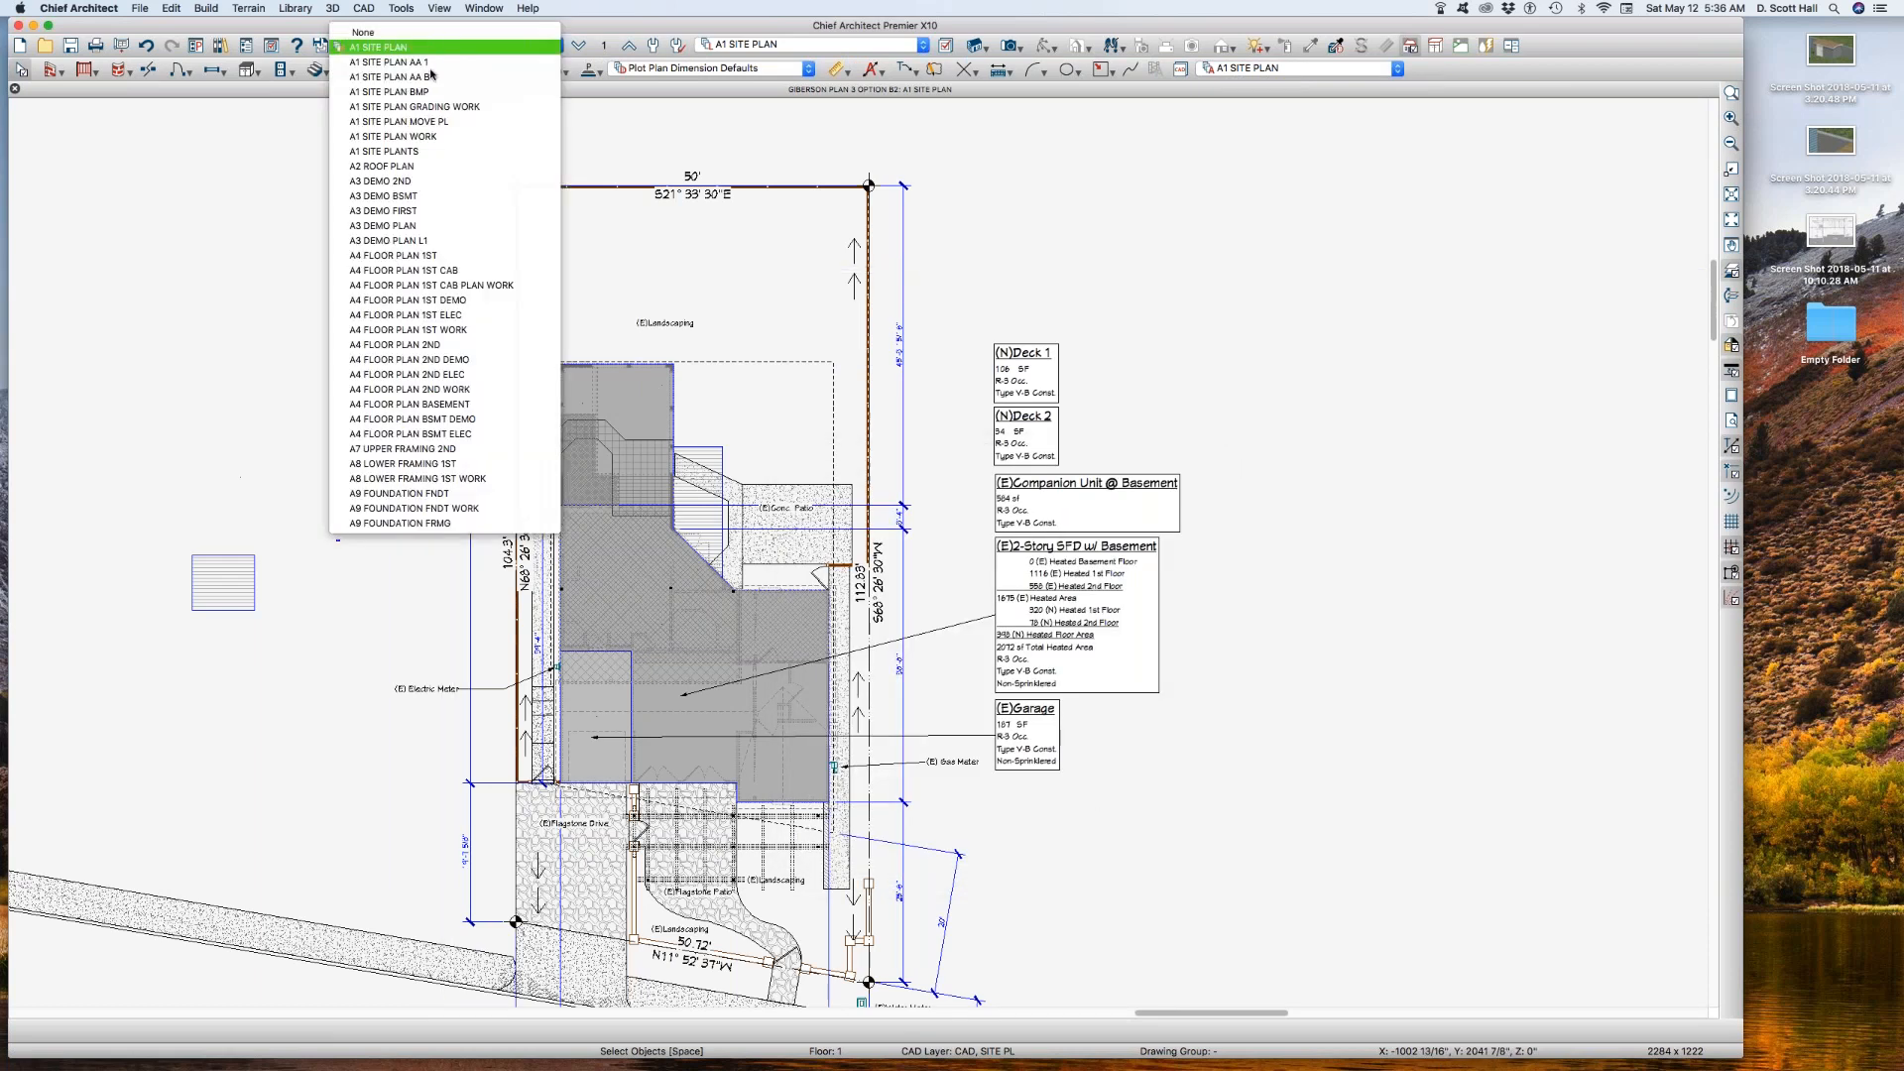
pyautogui.click(442, 64)
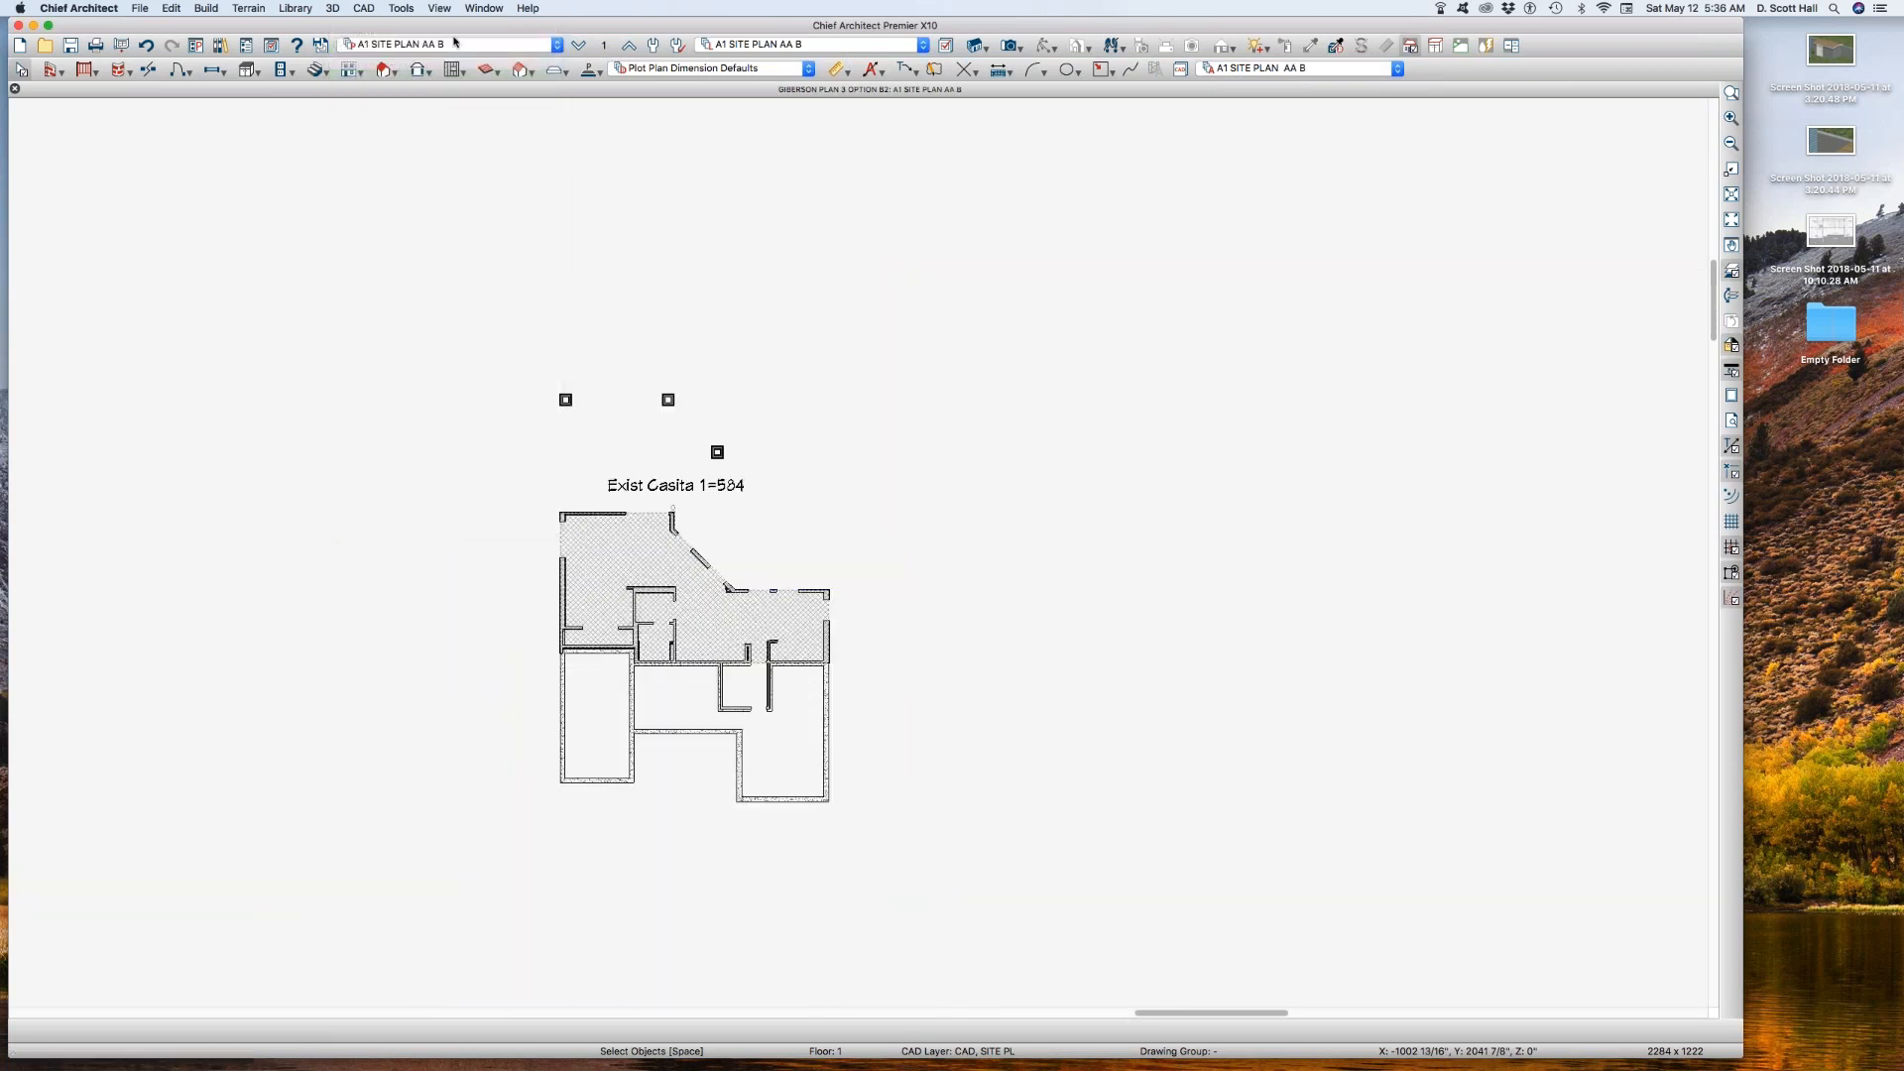
pyautogui.click(443, 47)
pyautogui.click(443, 56)
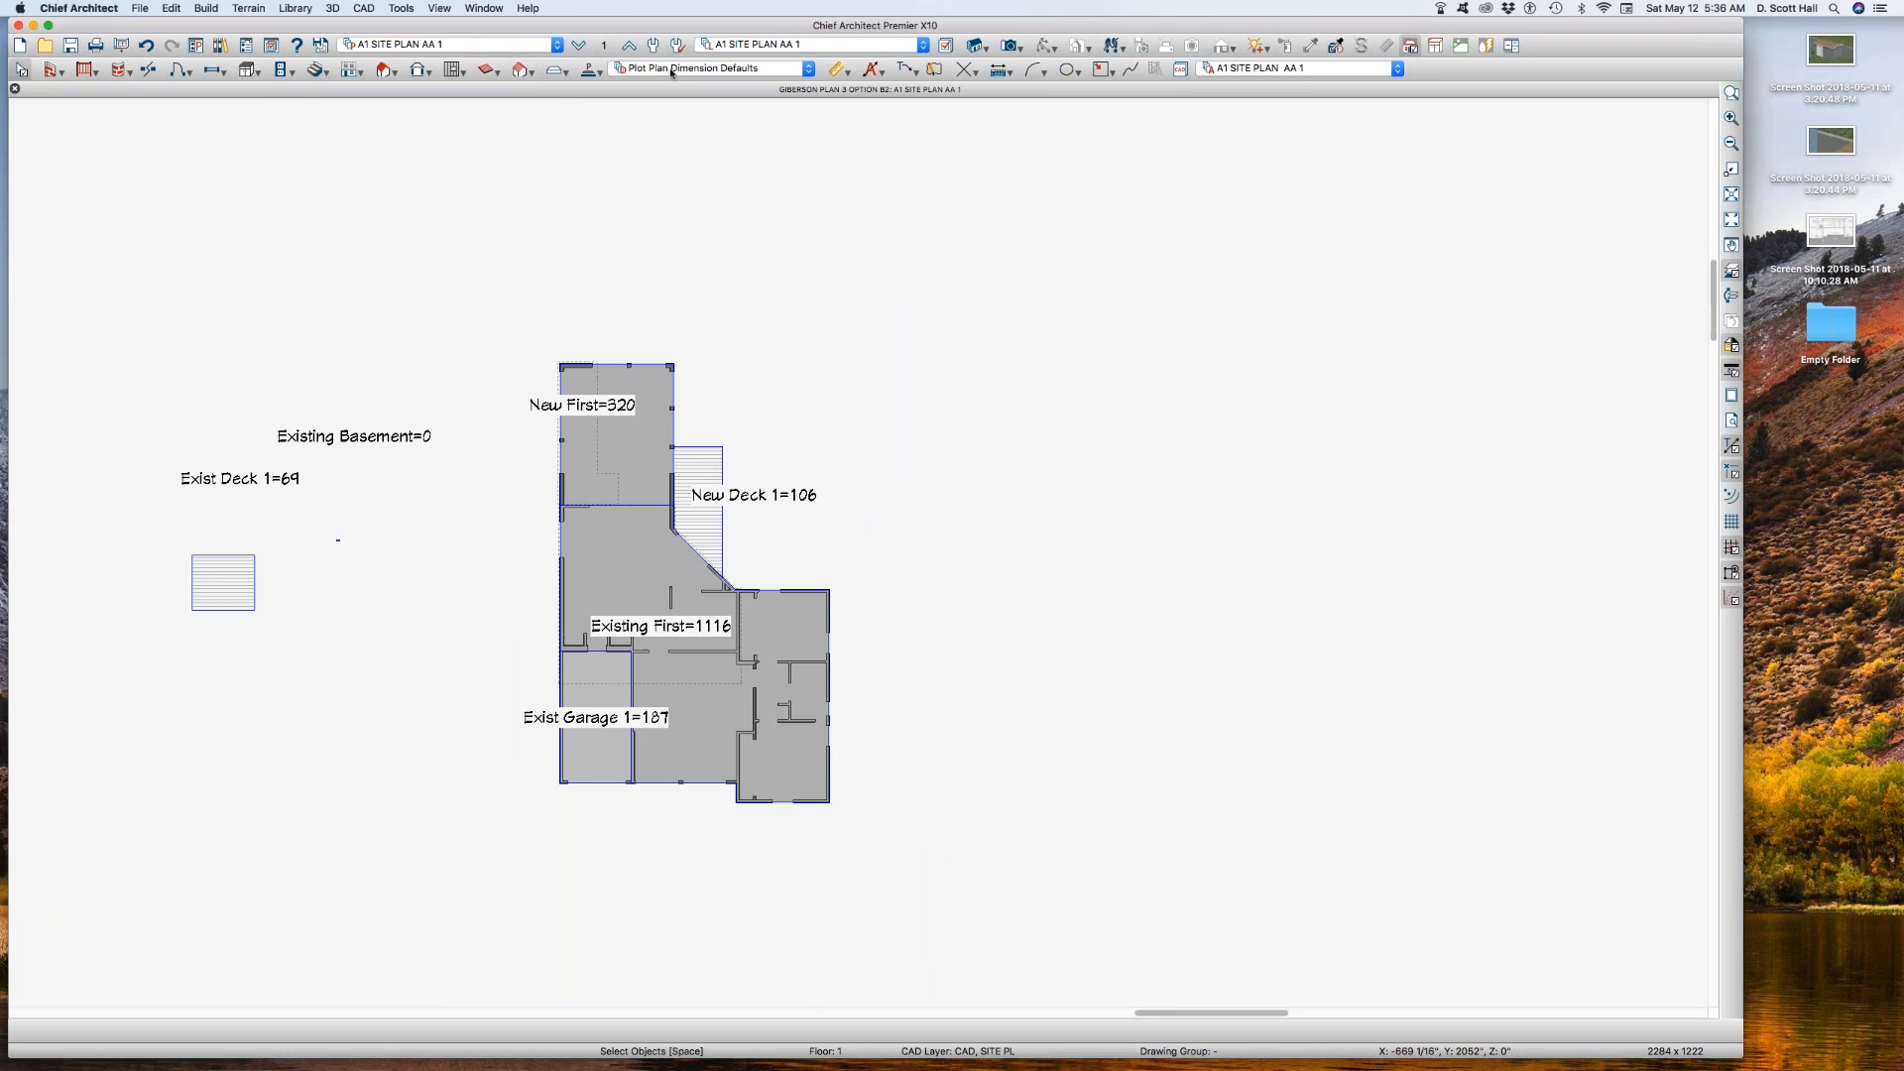
# Step: Check the current floor, reference floor and reference layer set used by plan view A1 SITE PLAN AA 1
pyautogui.click(609, 46)
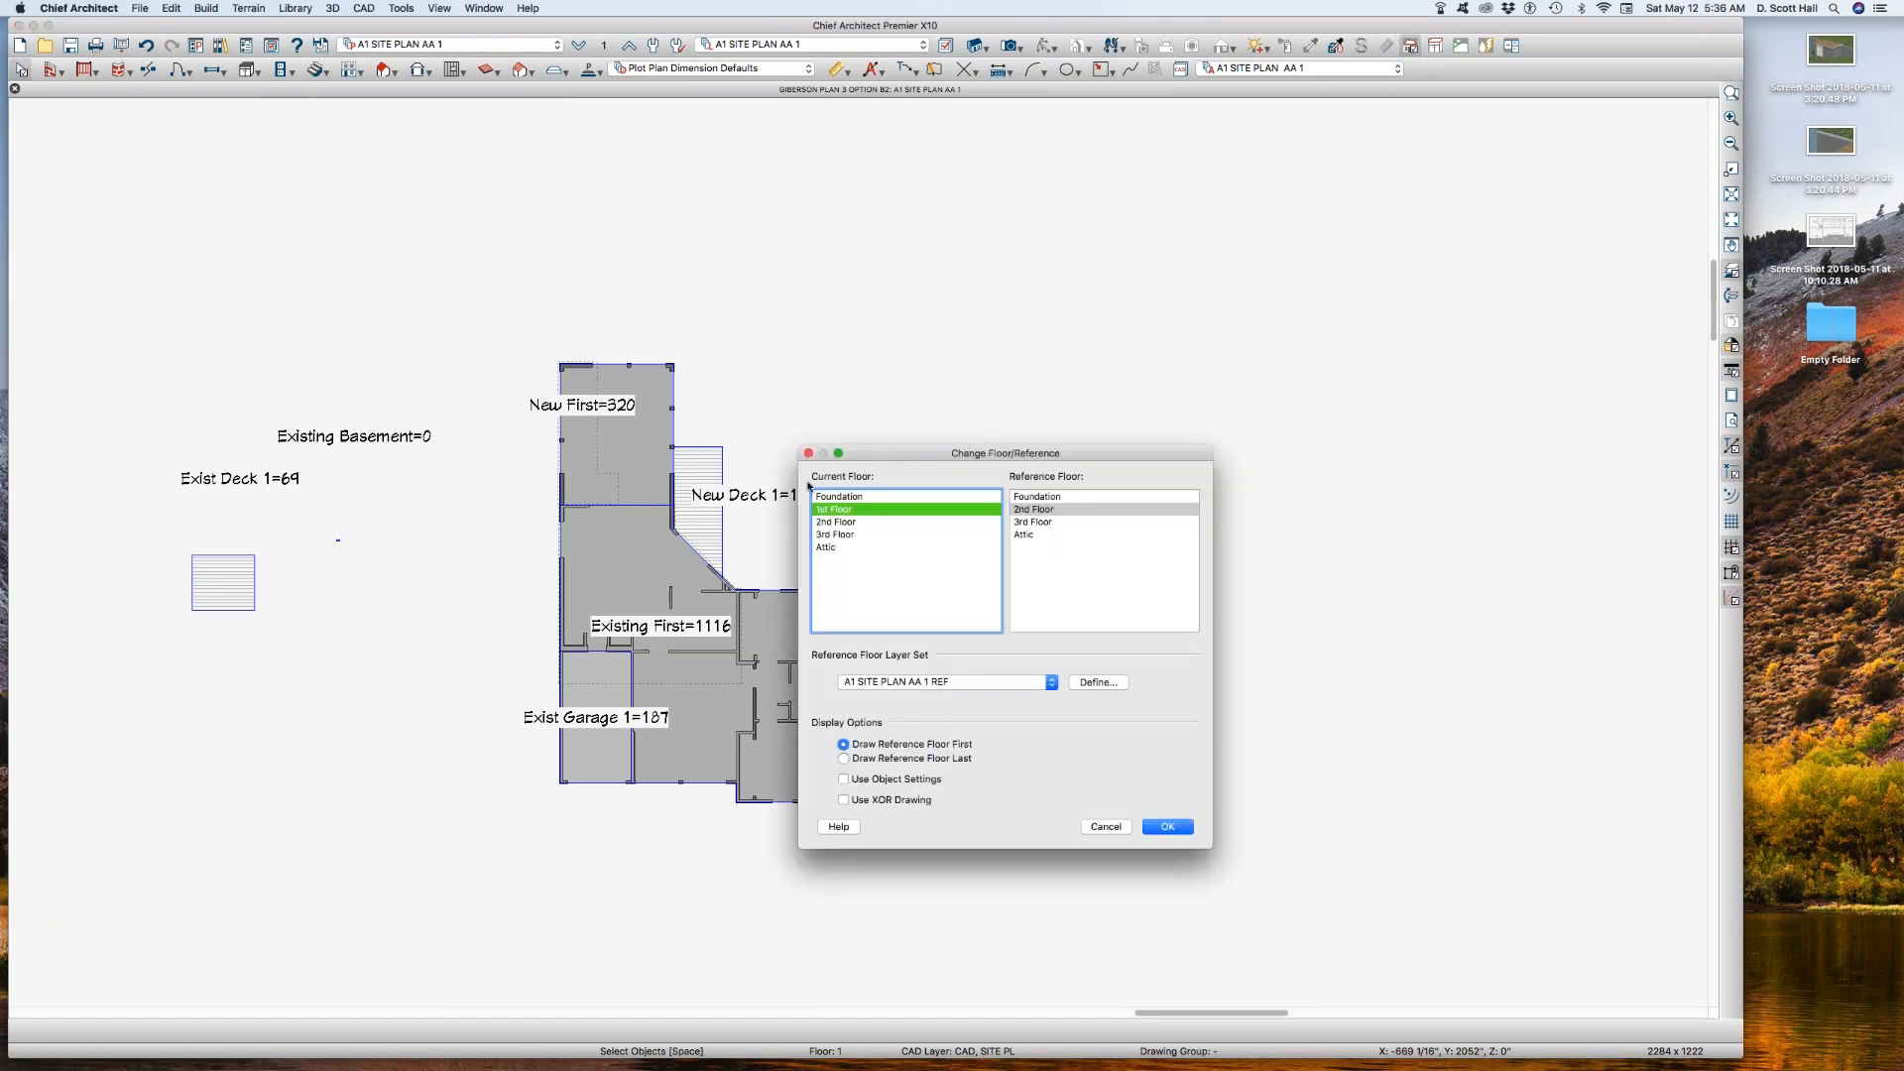
pyautogui.click(1147, 829)
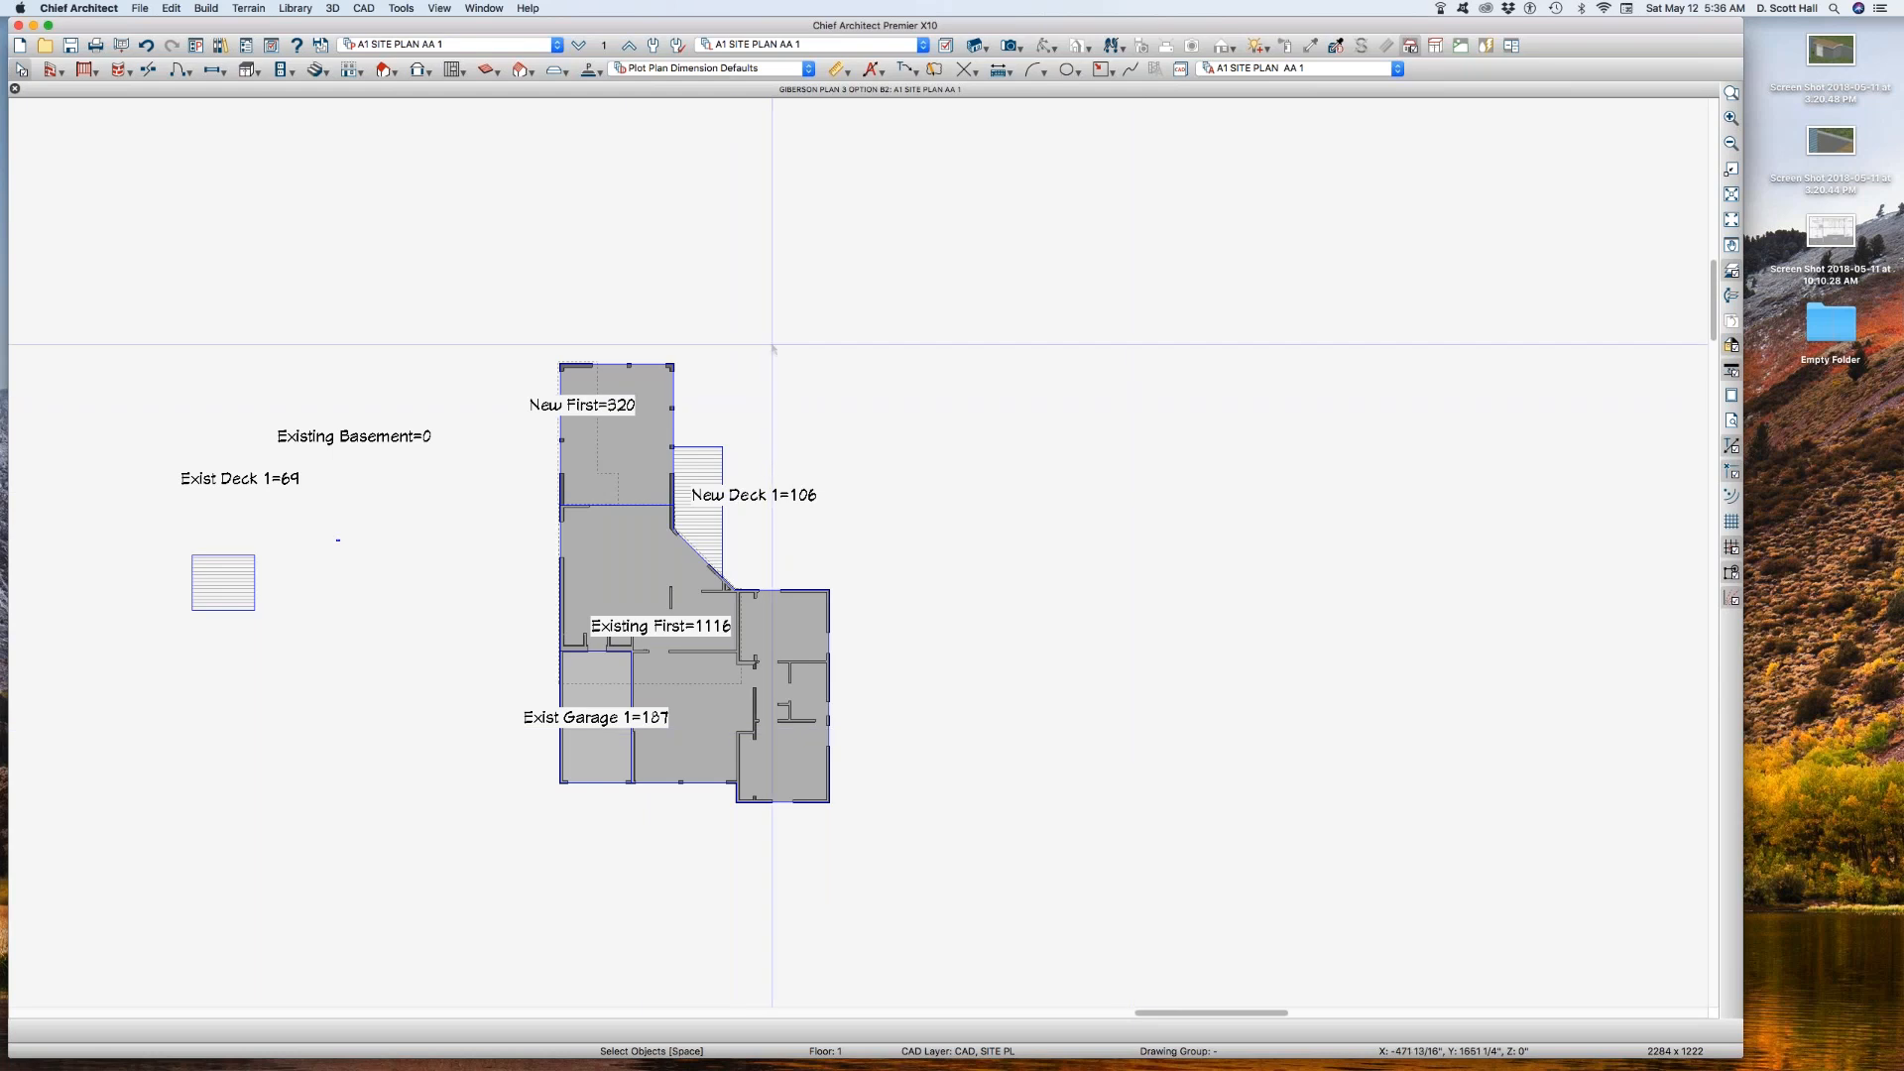
pyautogui.click(514, 212)
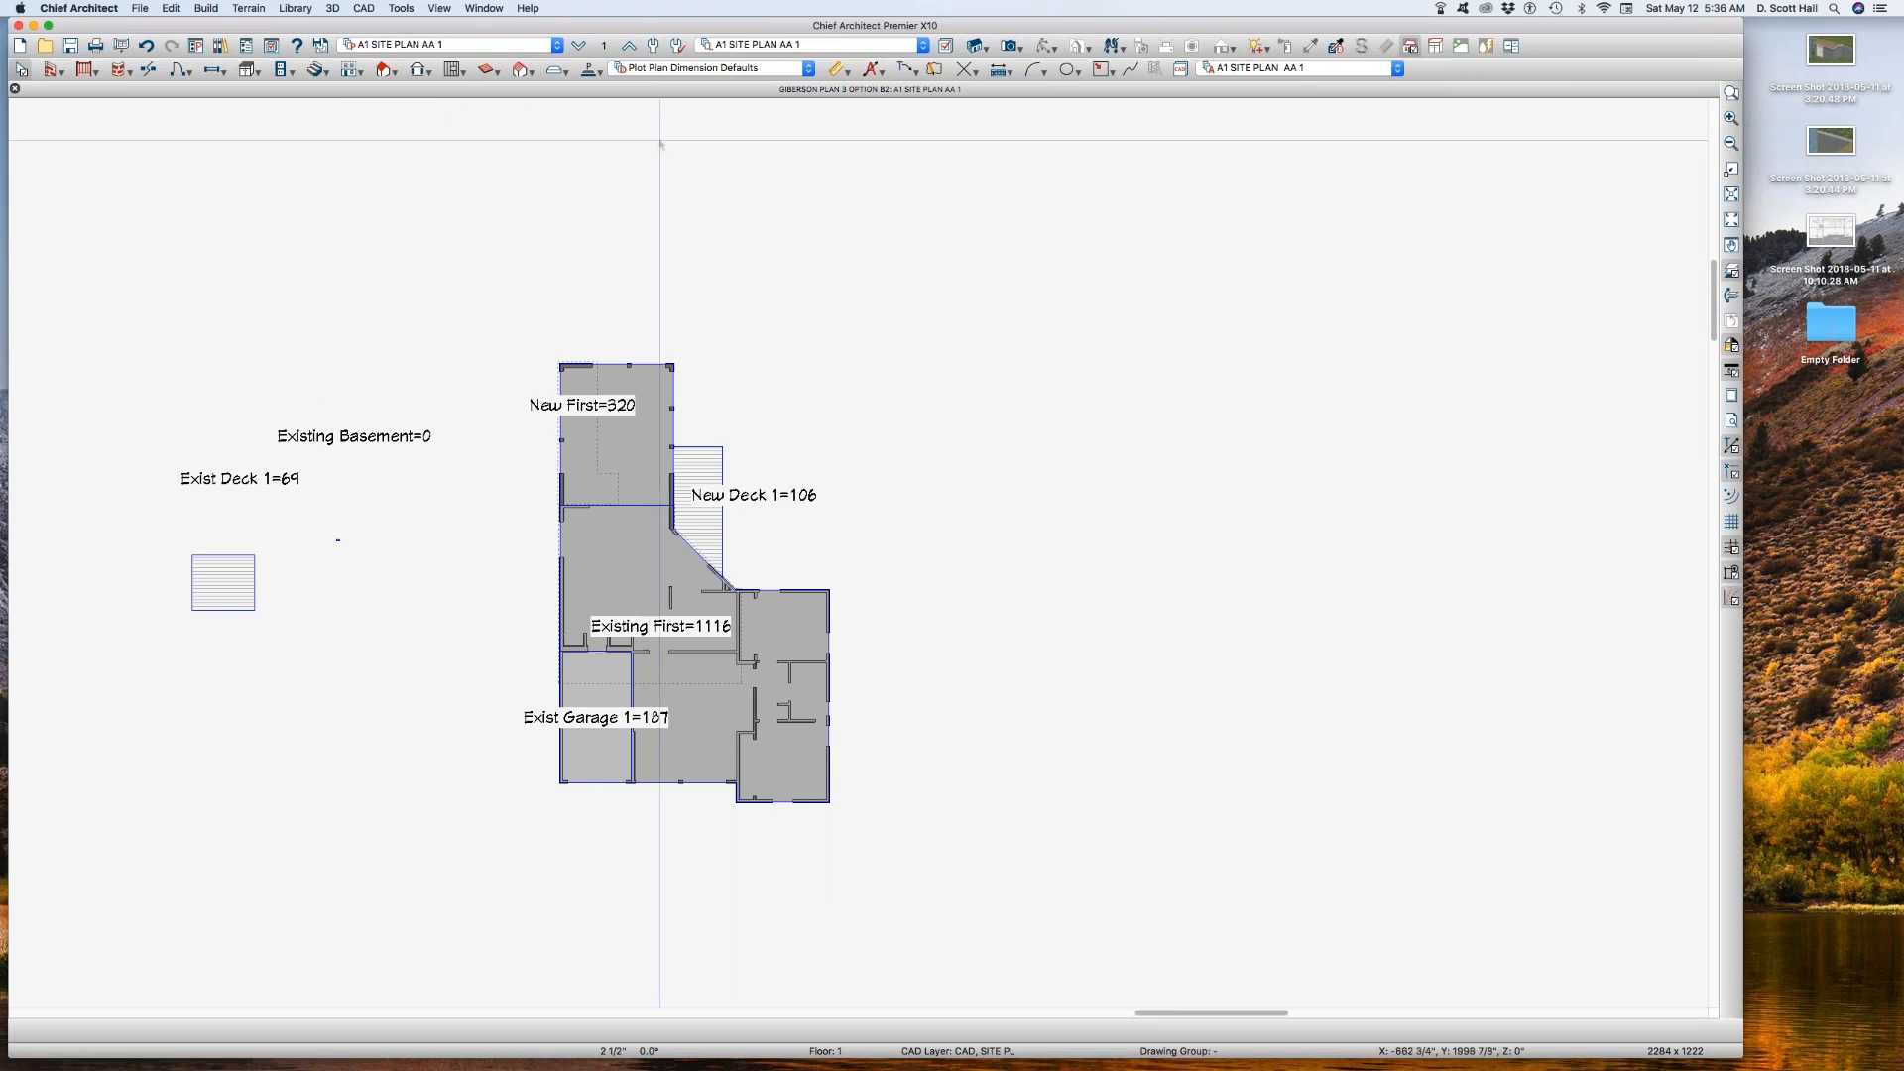
# Step: Copy annotation set A1 SITE PLAN AA 1 and name the copy A1 SITE PLAN AA 2
pyautogui.press('a')
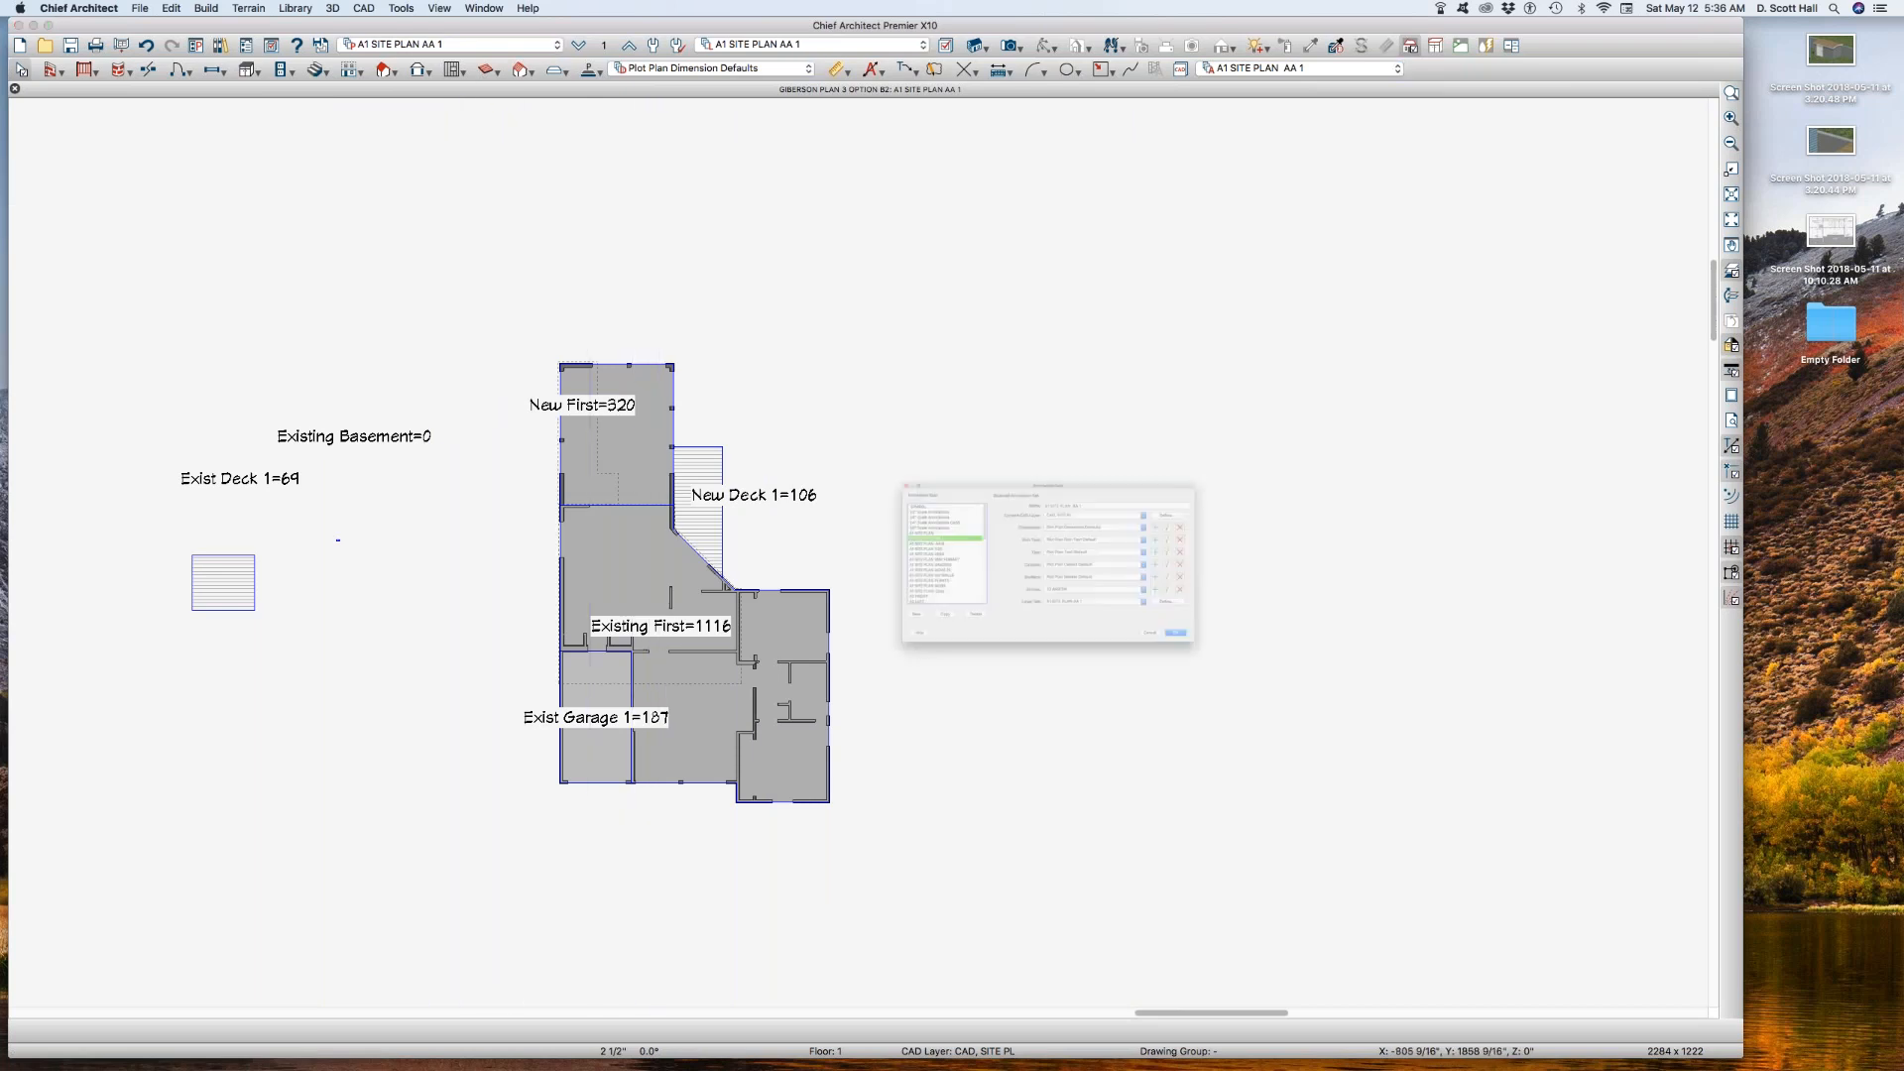
pyautogui.click(818, 687)
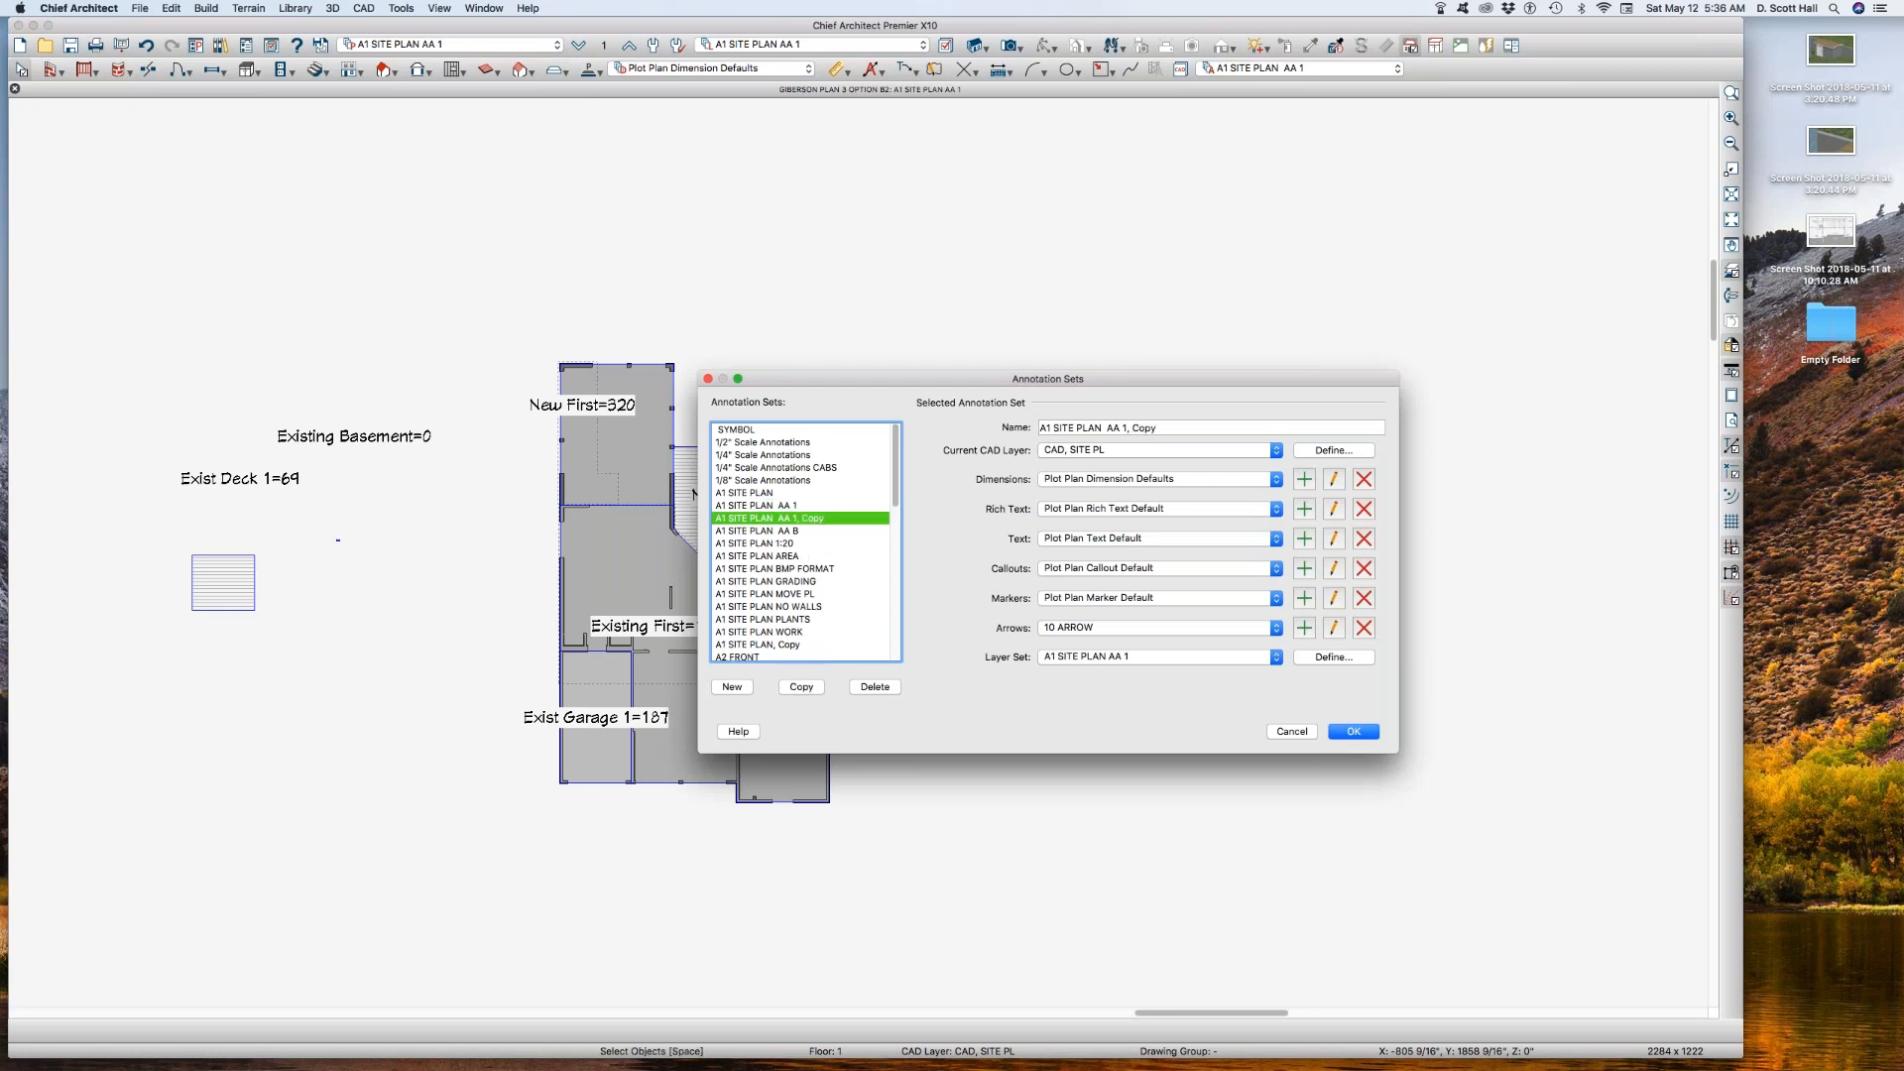
pyautogui.click(1127, 428)
pyautogui.keyDown('shift'); pyautogui.click(1165, 437); pyautogui.keyUp('shift')
pyautogui.press('BackSpace')
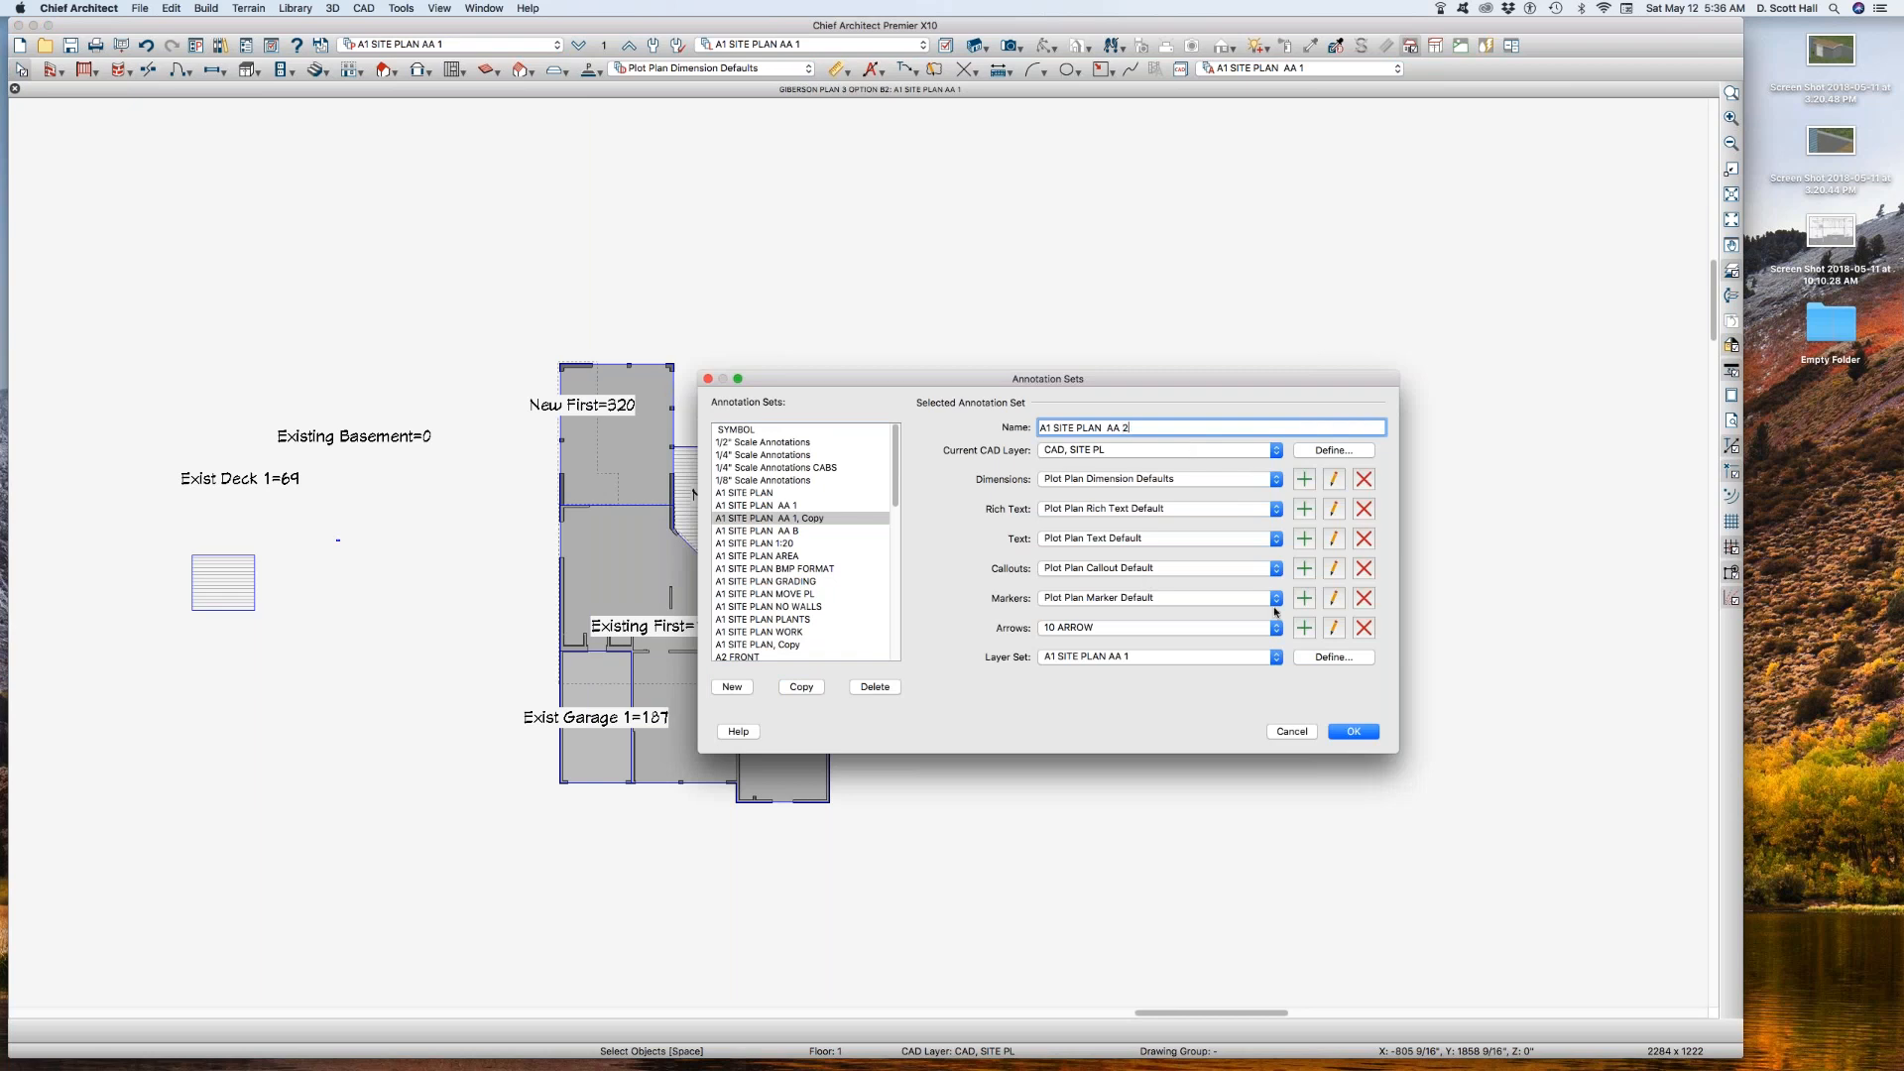
# Step: Copy layer set A1 SITE PLAN AA 1 as A1 SITE PLAN AA 2 for the new annotation set
pyautogui.click(1333, 656)
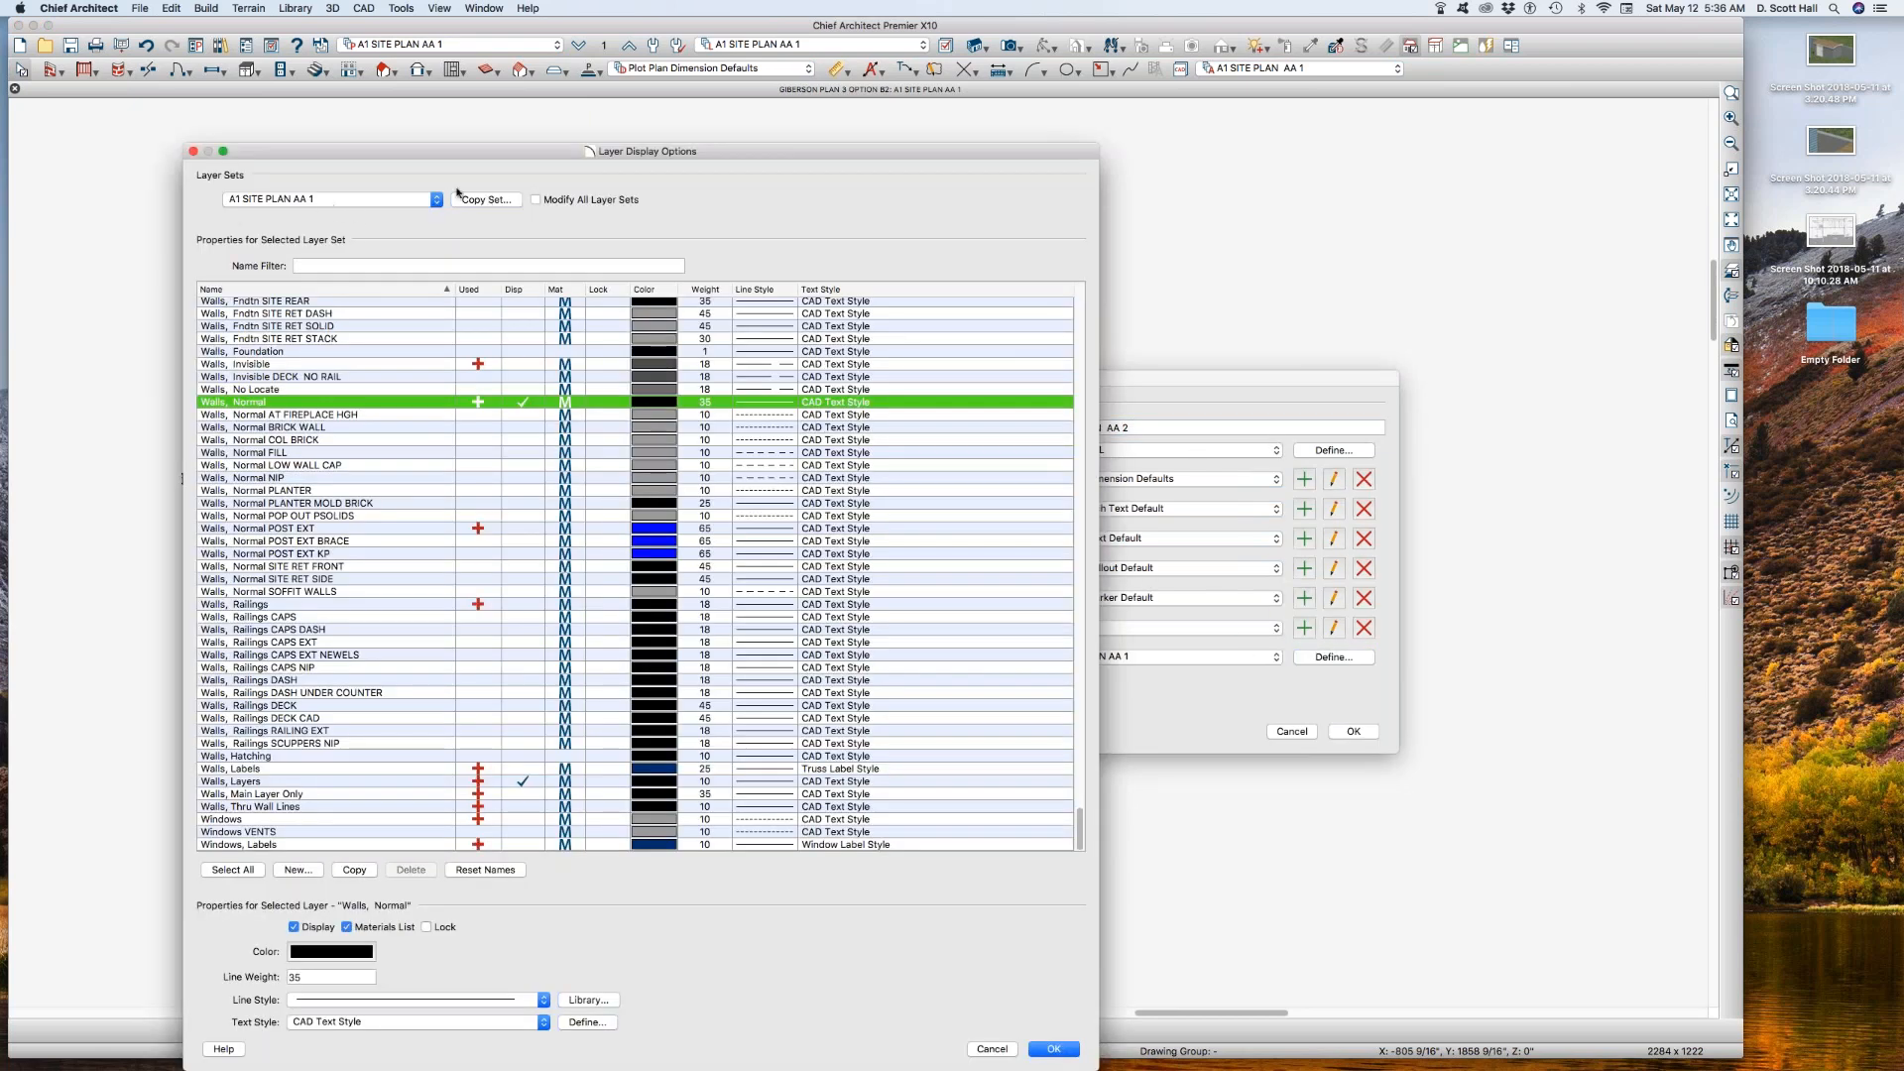
pyautogui.click(461, 199)
pyautogui.click(1099, 575)
# Step: In layer set A1 SITE PLAN AA 2, display CAD, SITE BLDG 2, hide CAD, SITE BLDG 1, and accept the new annotation set
pyautogui.scroll(6, 402, 552)
pyautogui.scroll(3, 415, 505)
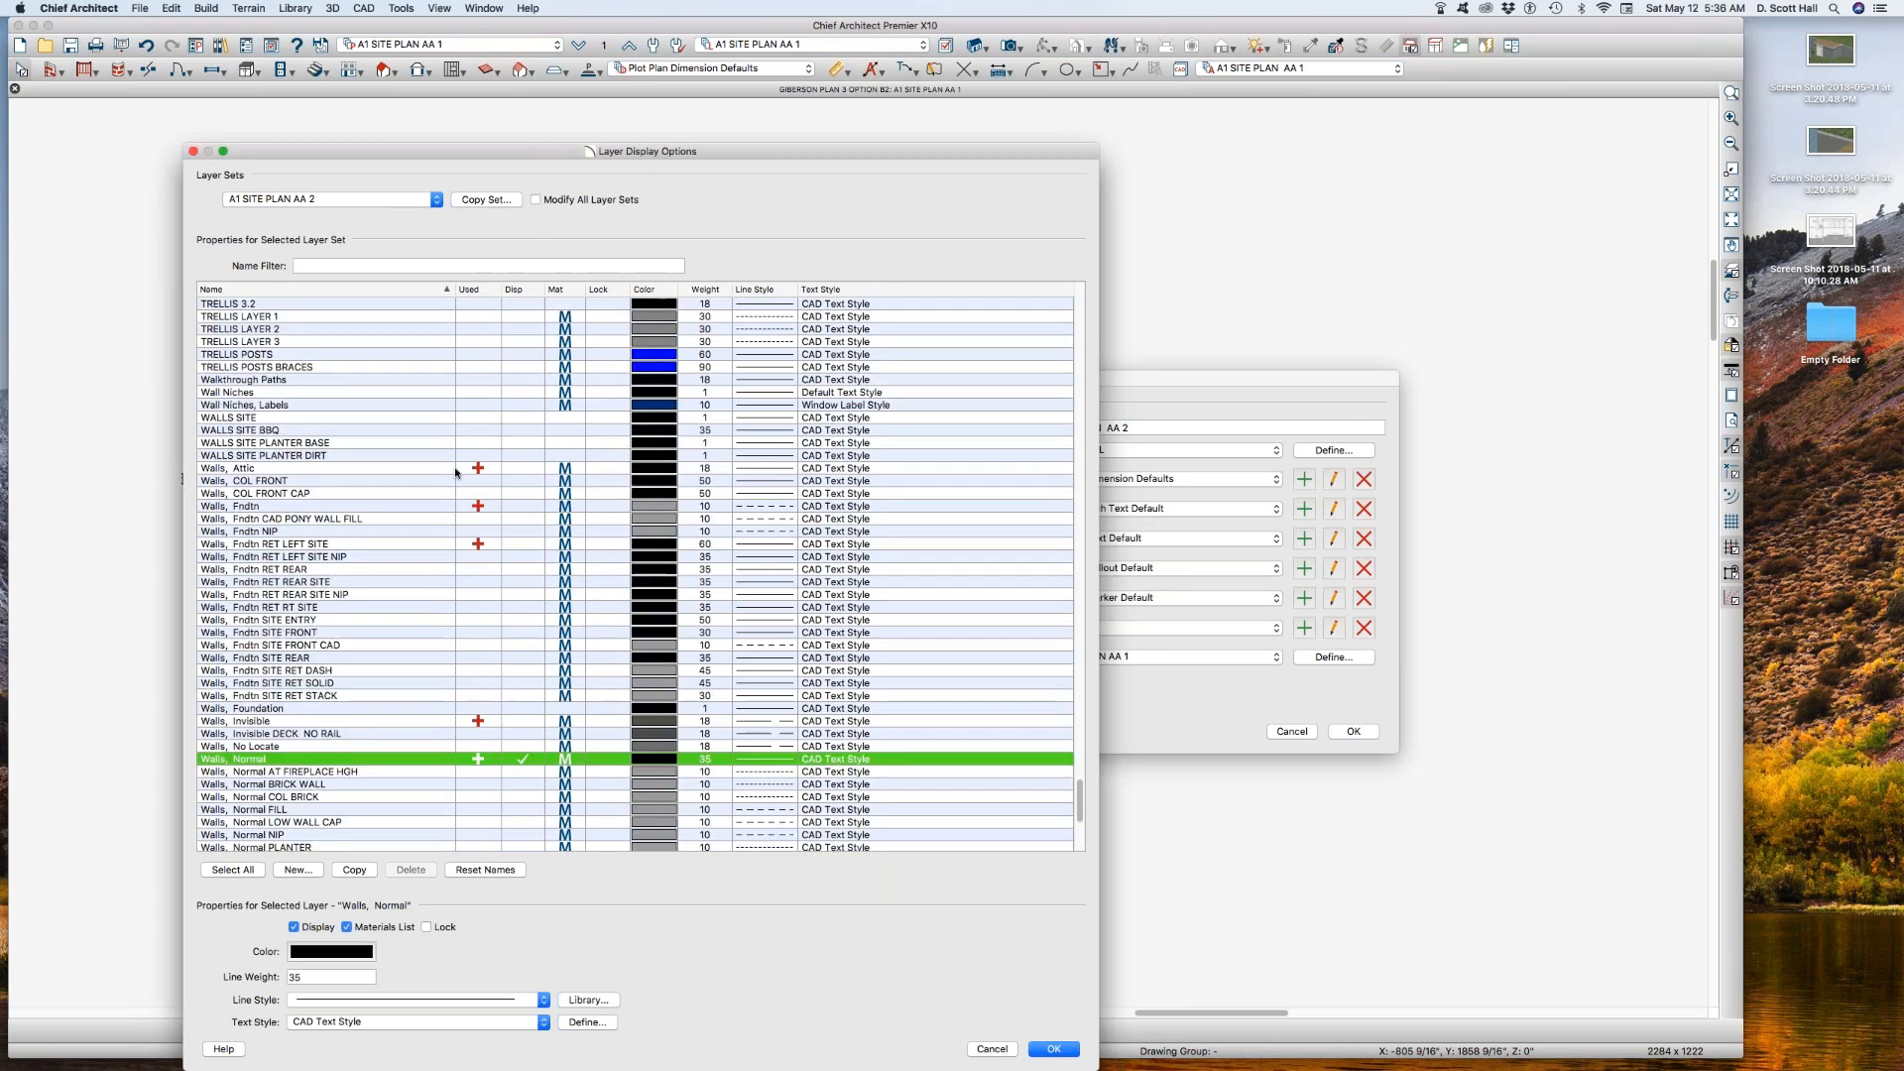
pyautogui.press('c')
pyautogui.press('a')
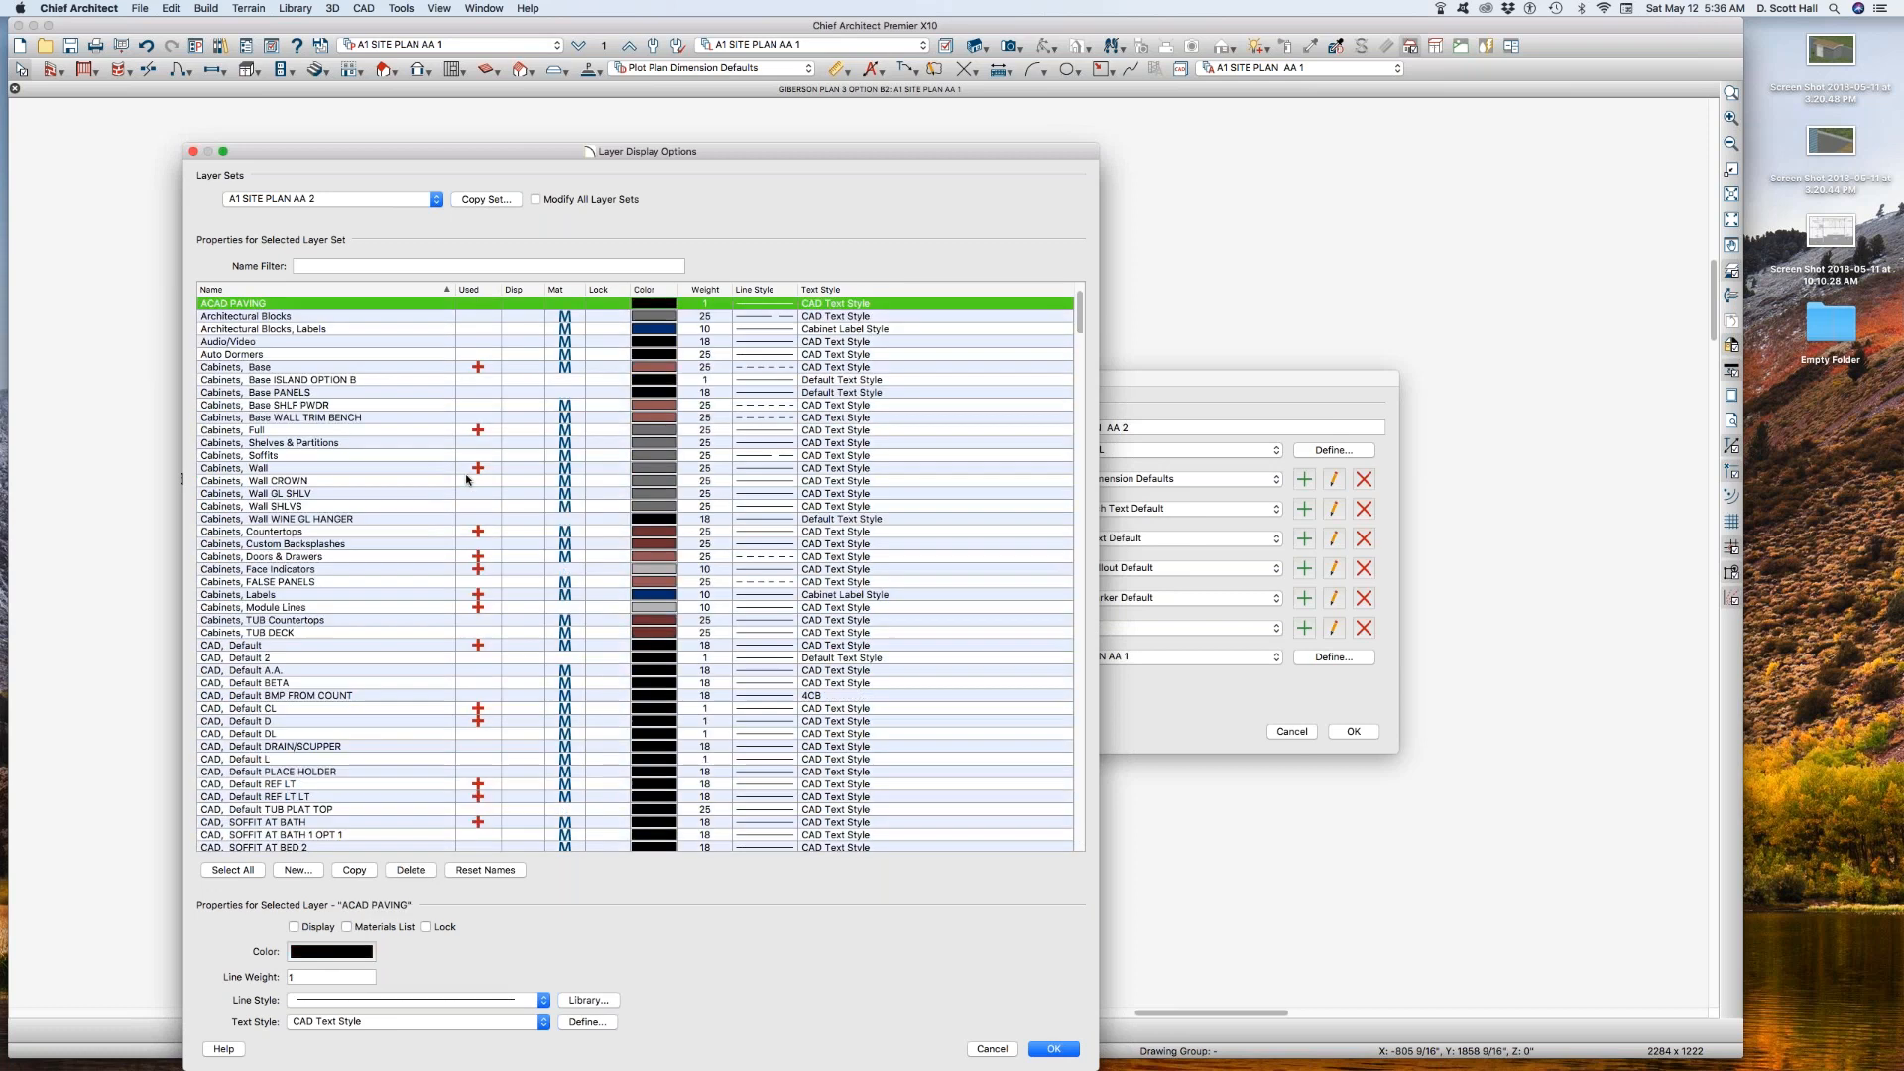
pyautogui.press('c')
pyautogui.press('d')
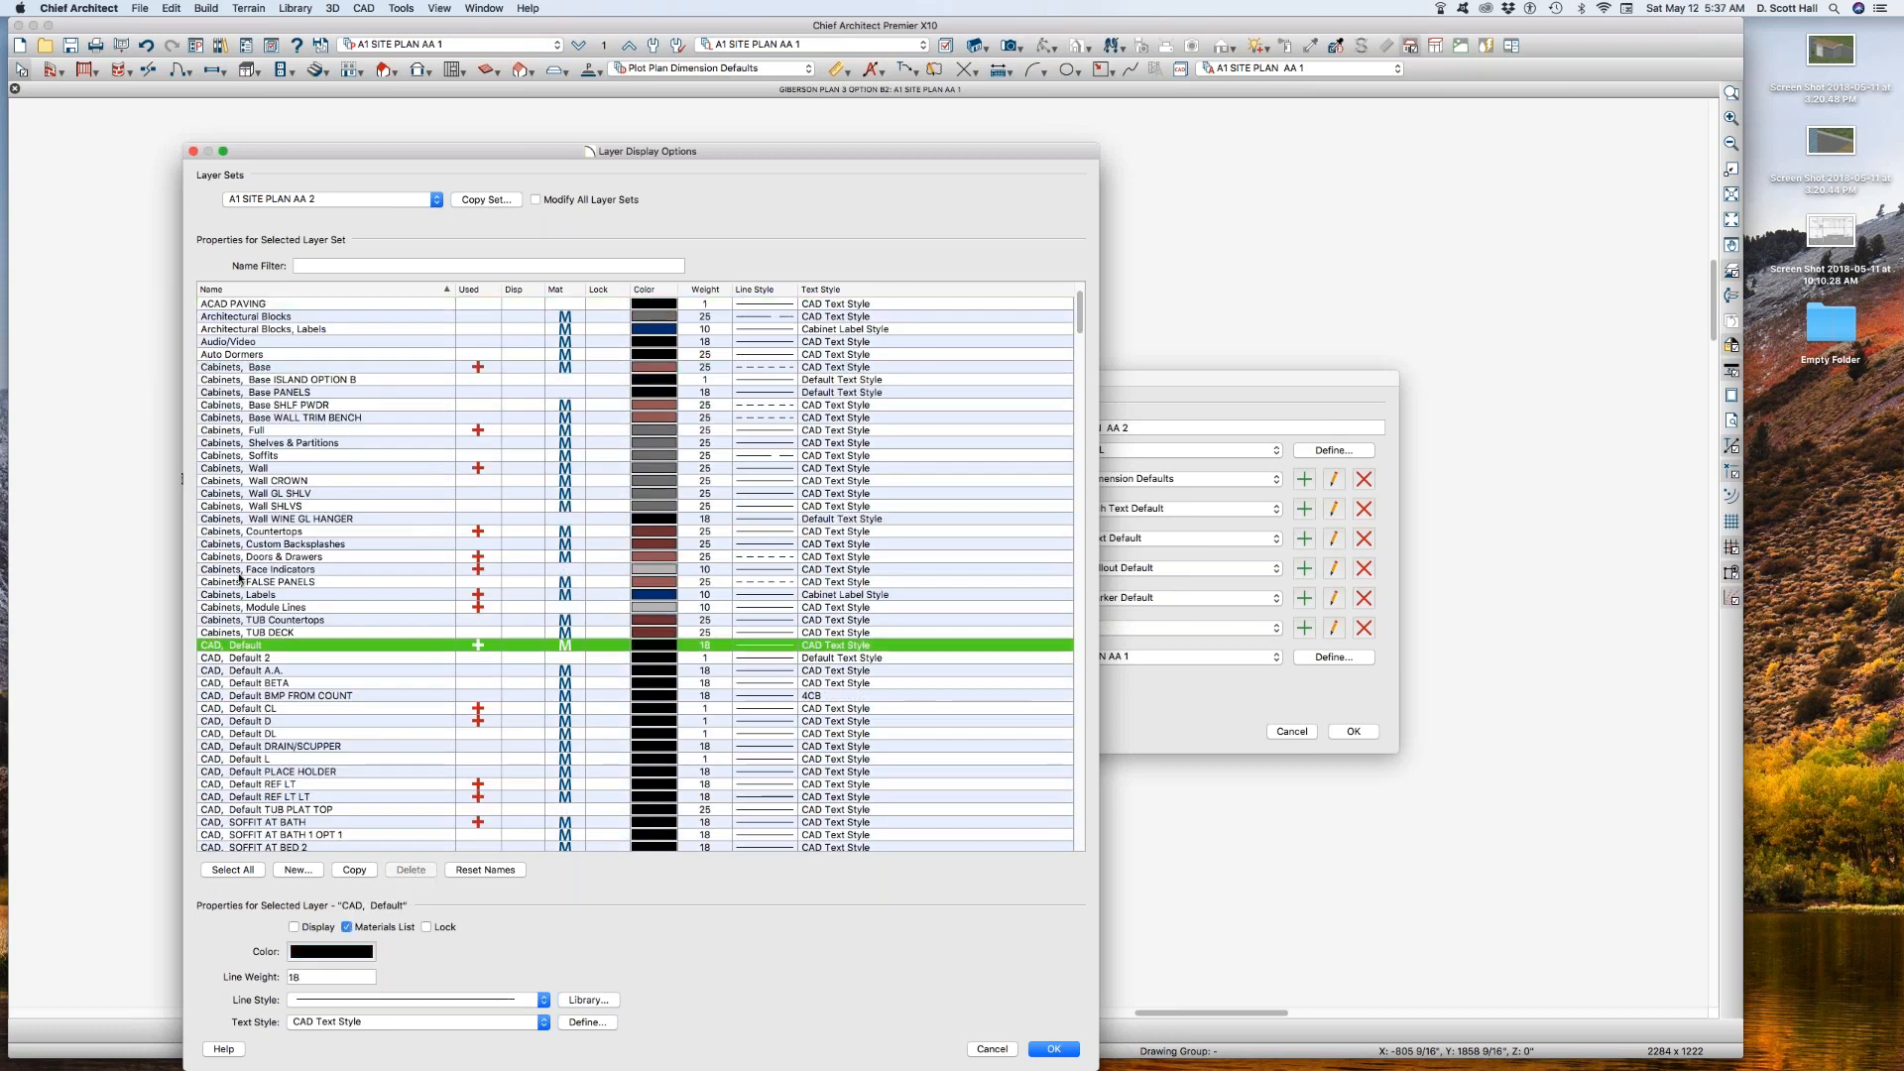
pyautogui.scroll(-15, 239, 578)
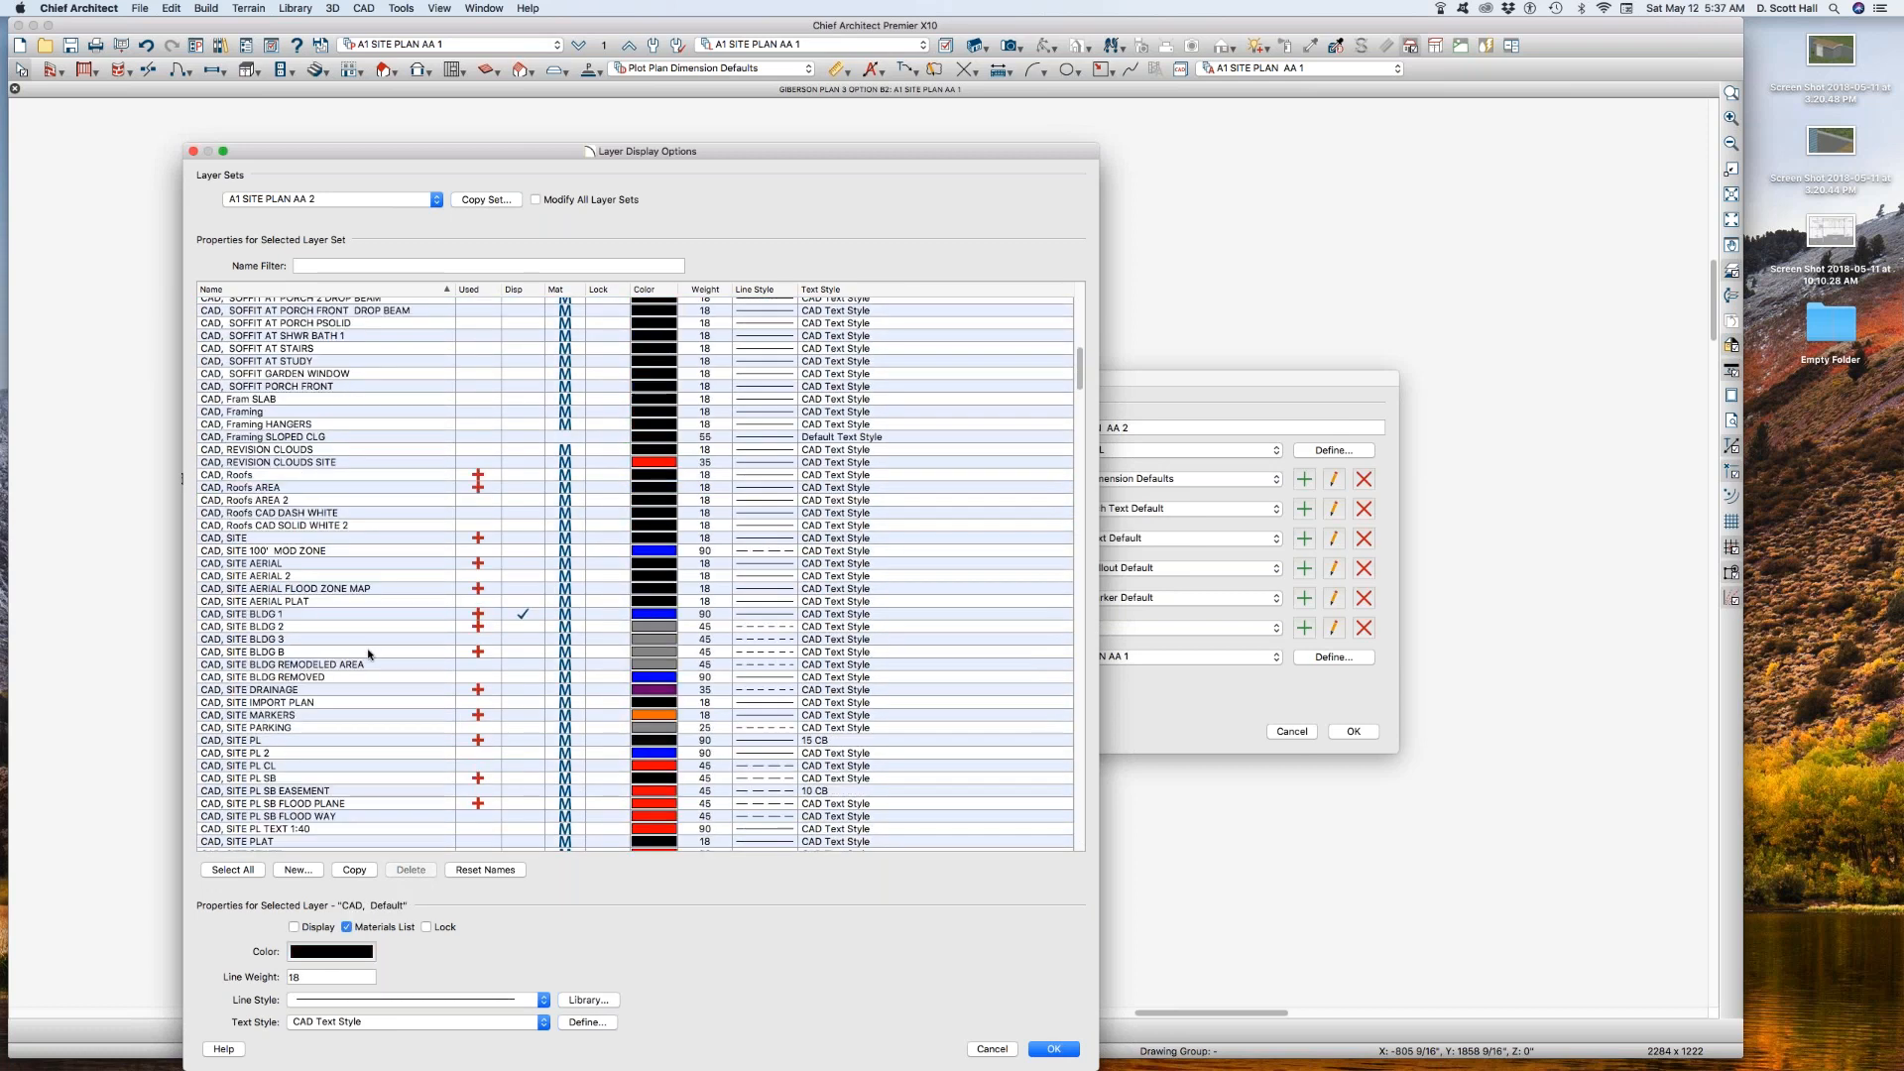
pyautogui.click(525, 626)
pyautogui.click(523, 613)
pyautogui.press('Return')
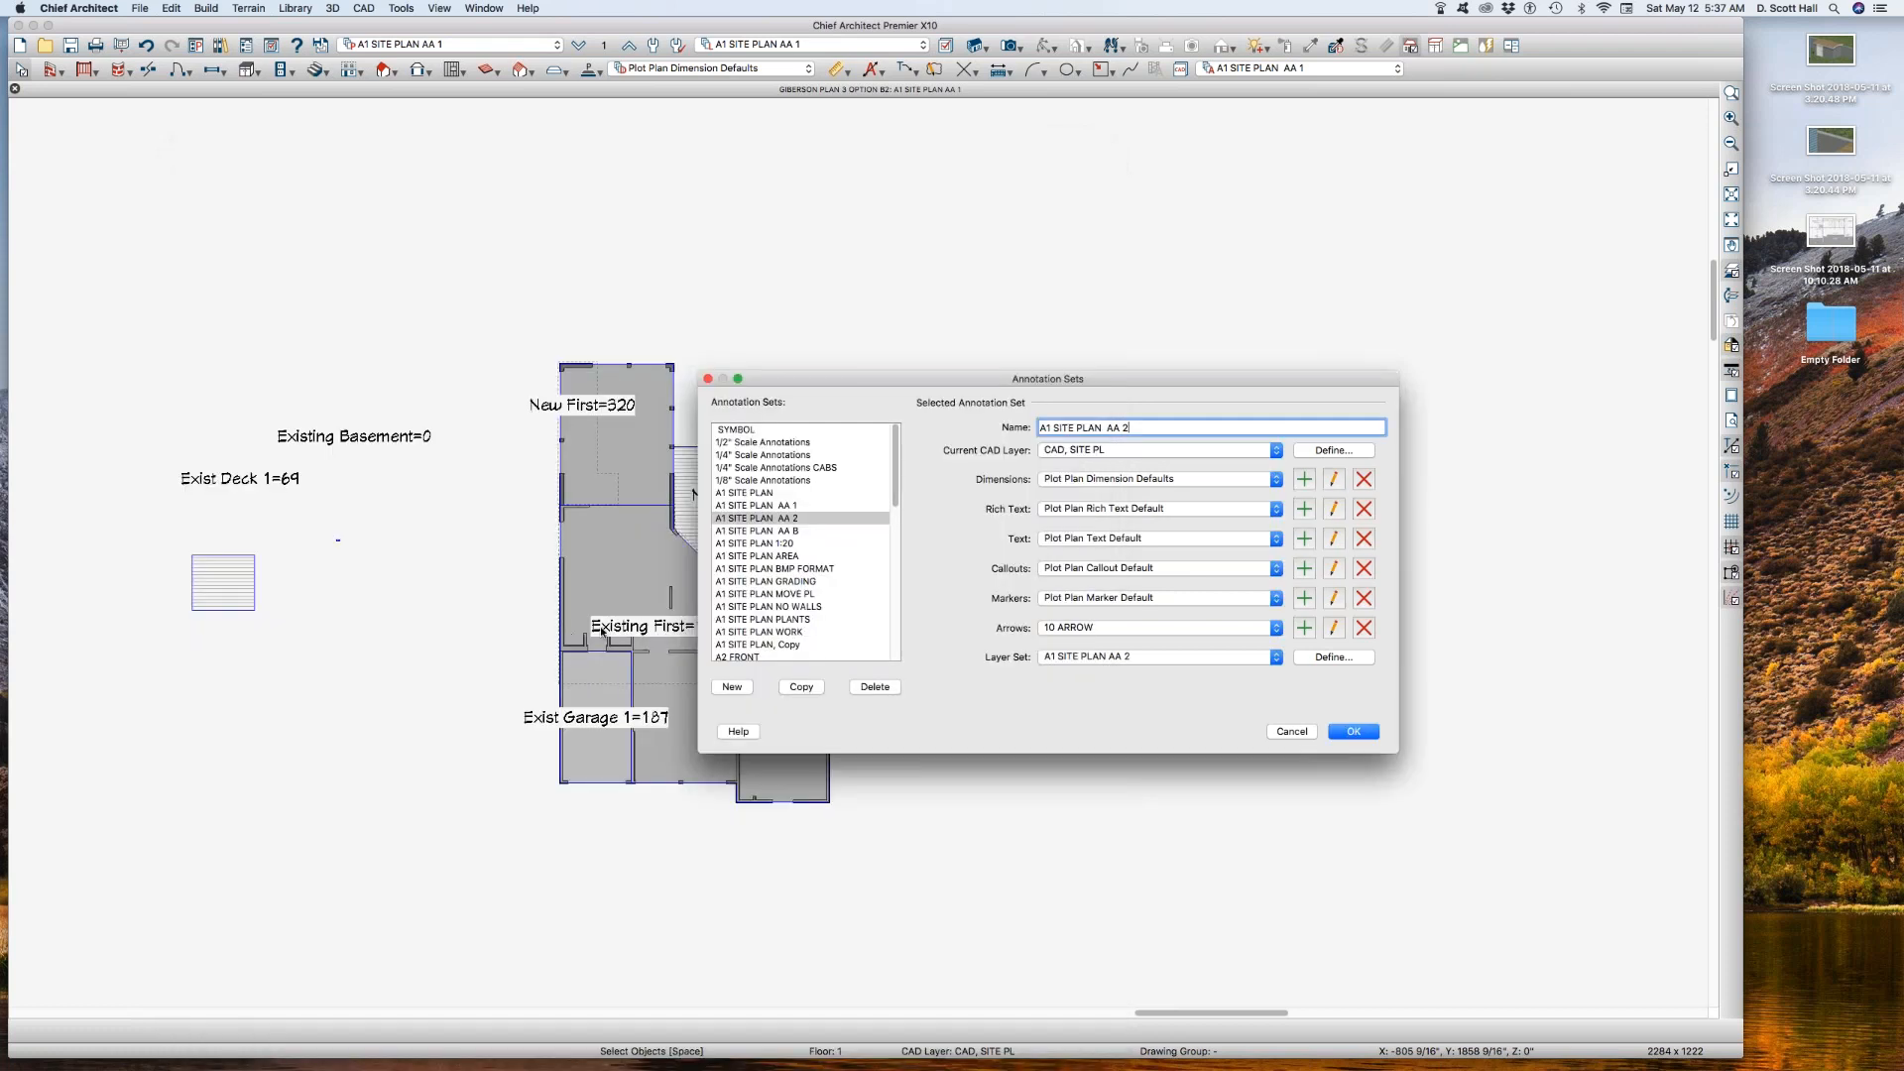
pyautogui.click(1348, 733)
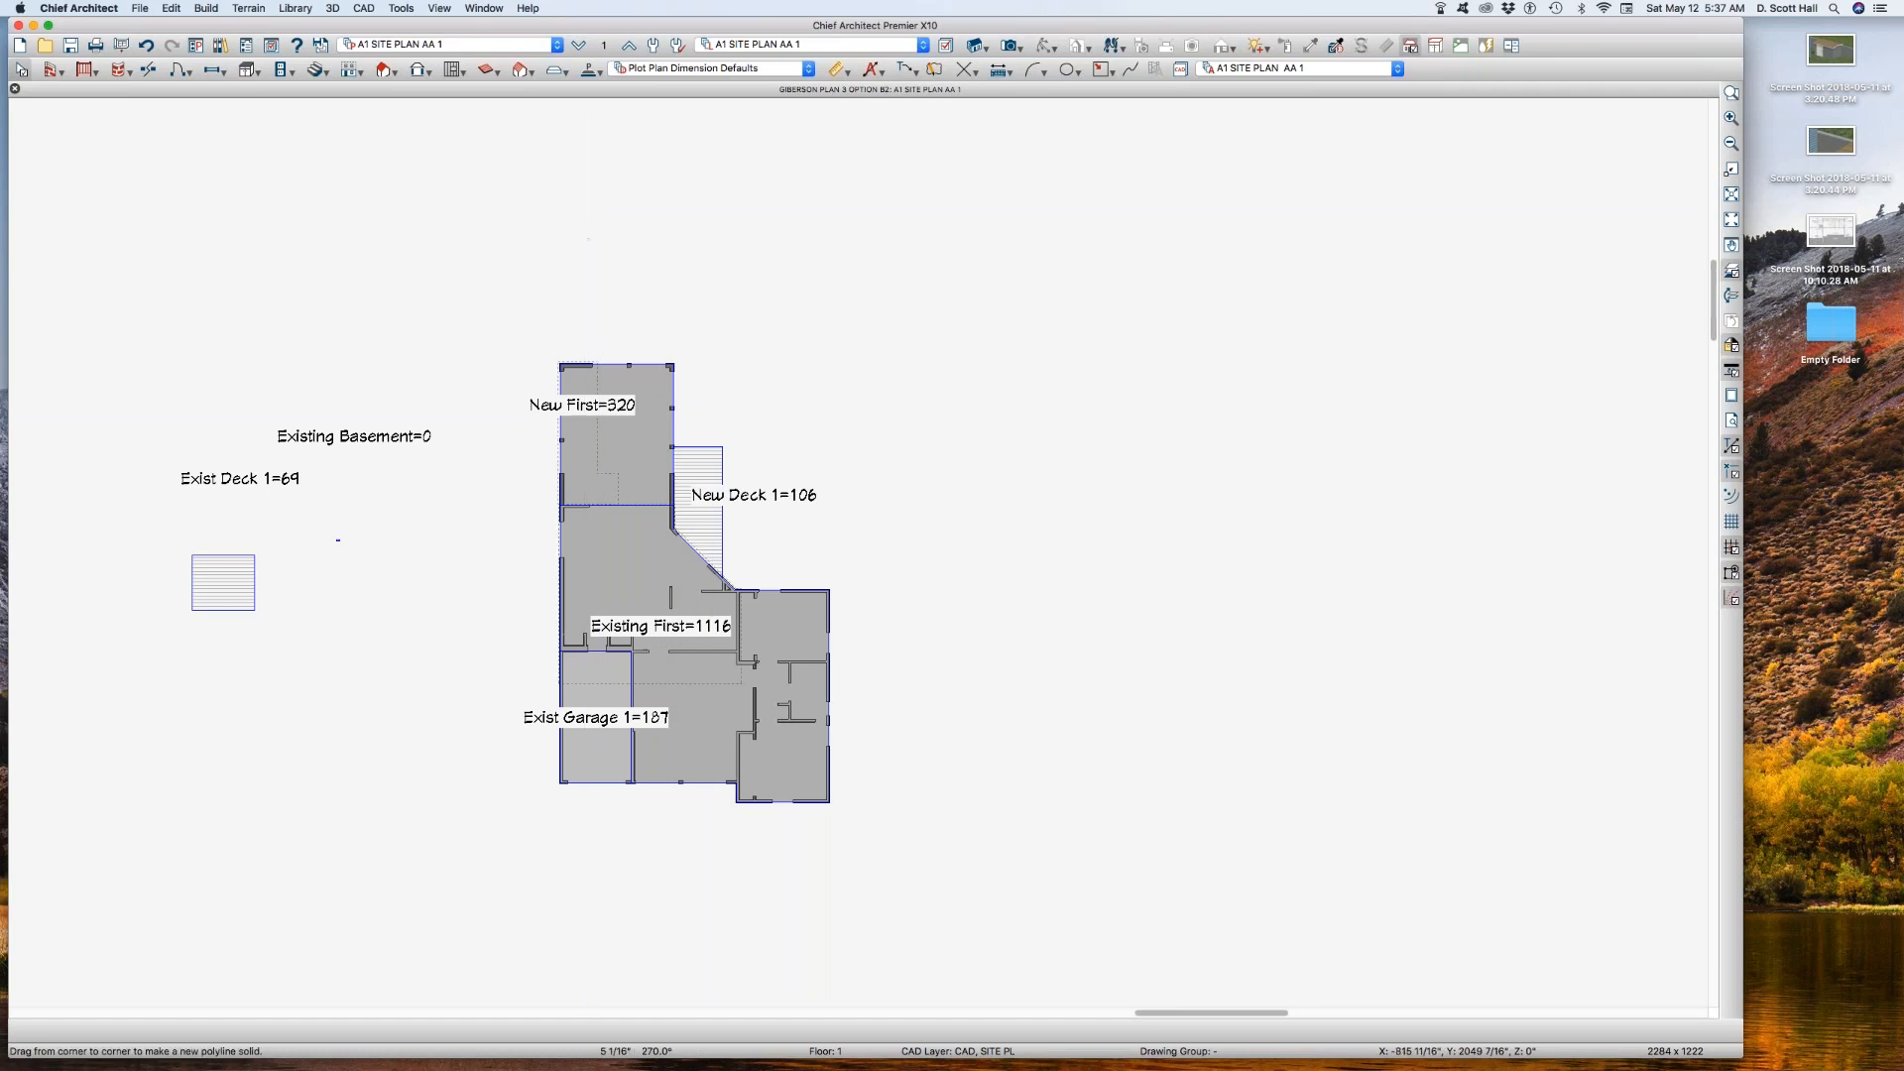
# Step: Copy reference layer set A1 SITE PLAN AA 1 REF as A1 SITE PLAN AA 2 REF and apply it to the reference floor
pyautogui.click(605, 46)
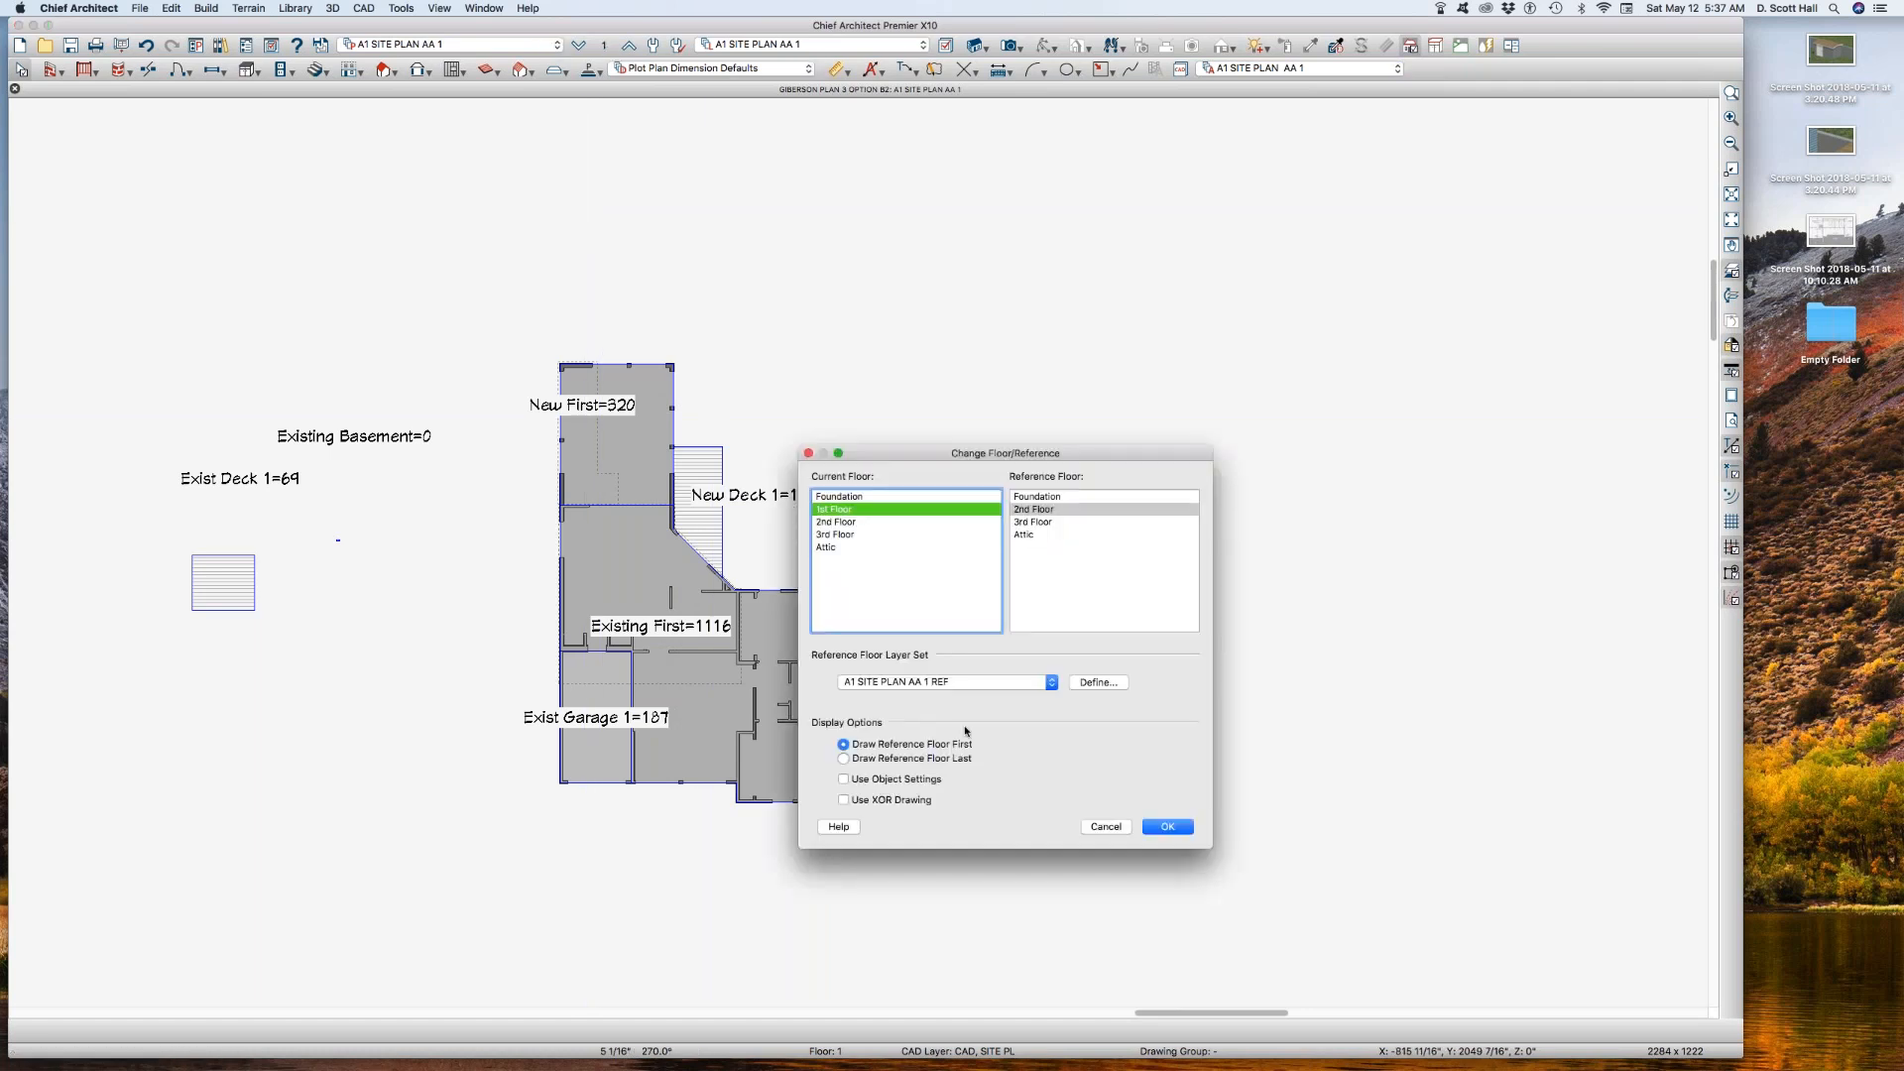
pyautogui.click(1105, 684)
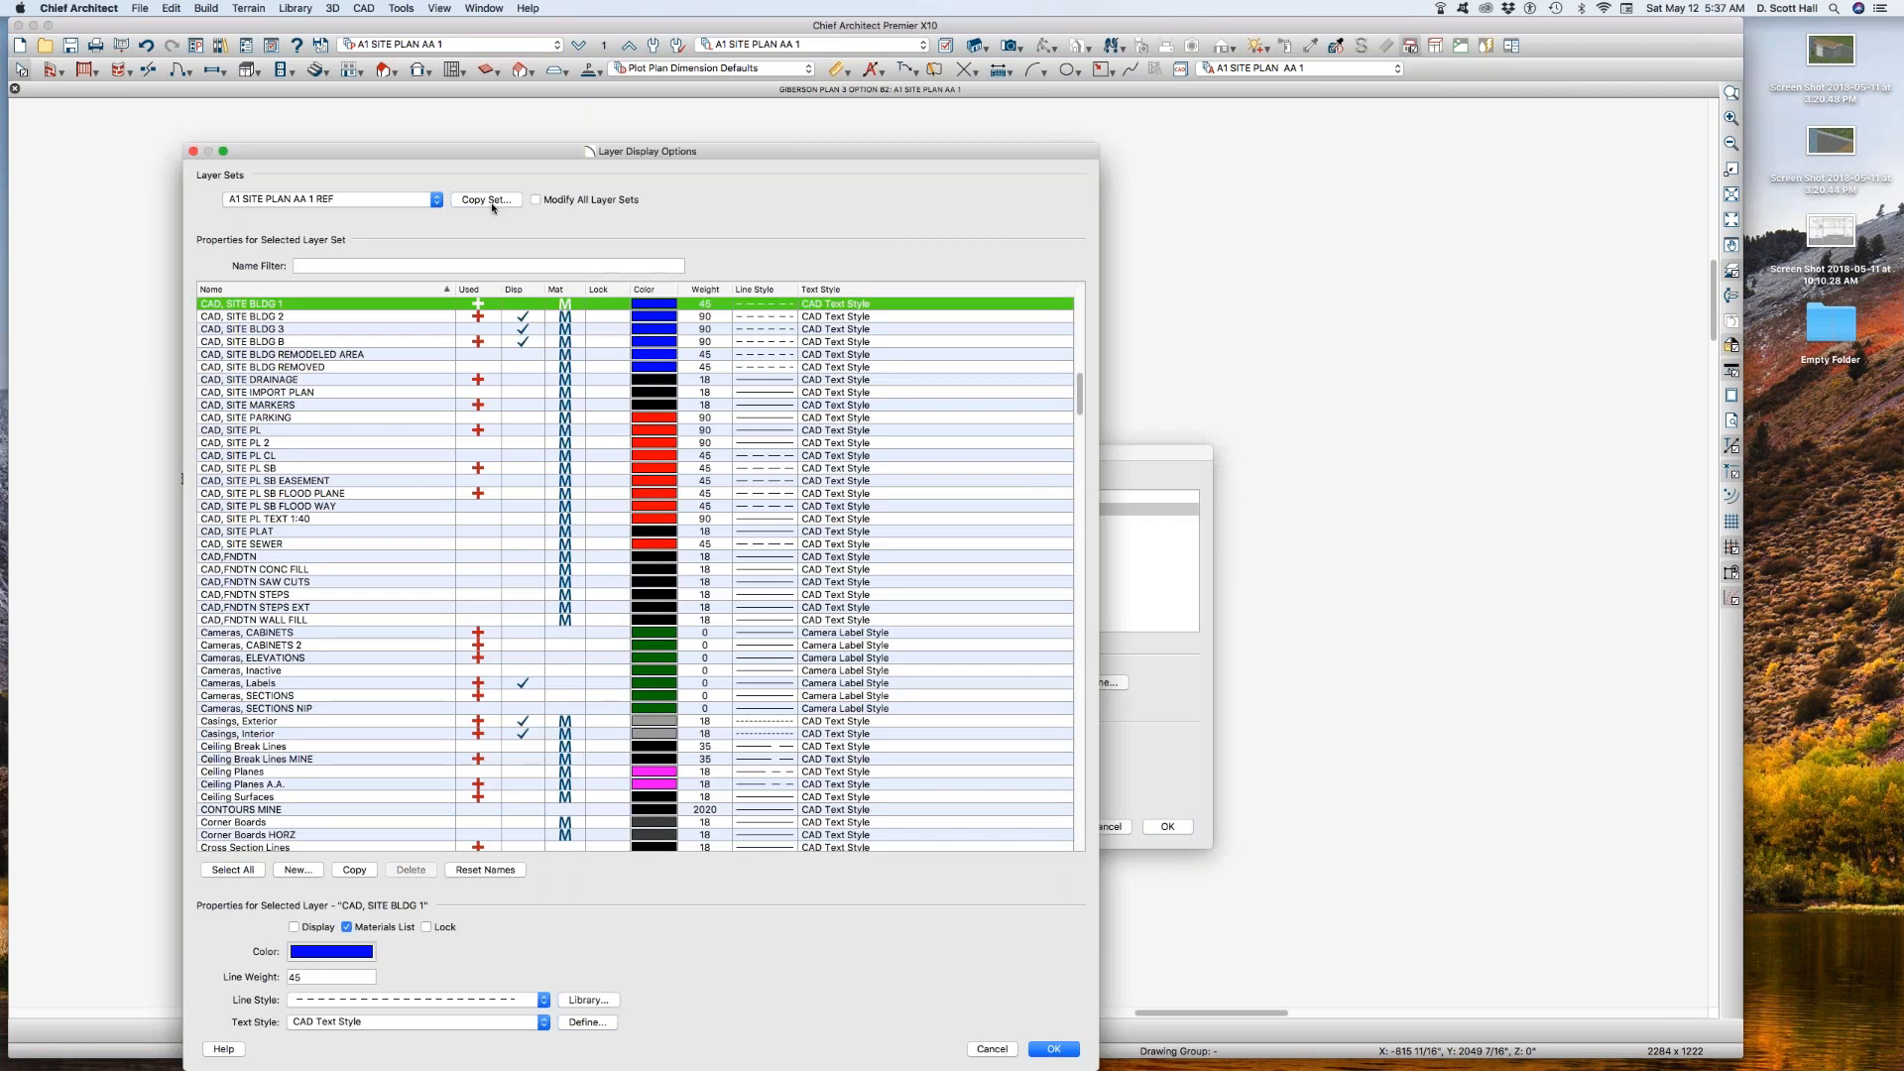
pyautogui.click(486, 200)
pyautogui.click(1070, 534)
pyautogui.press('BackSpace')
pyautogui.write('2 REF')
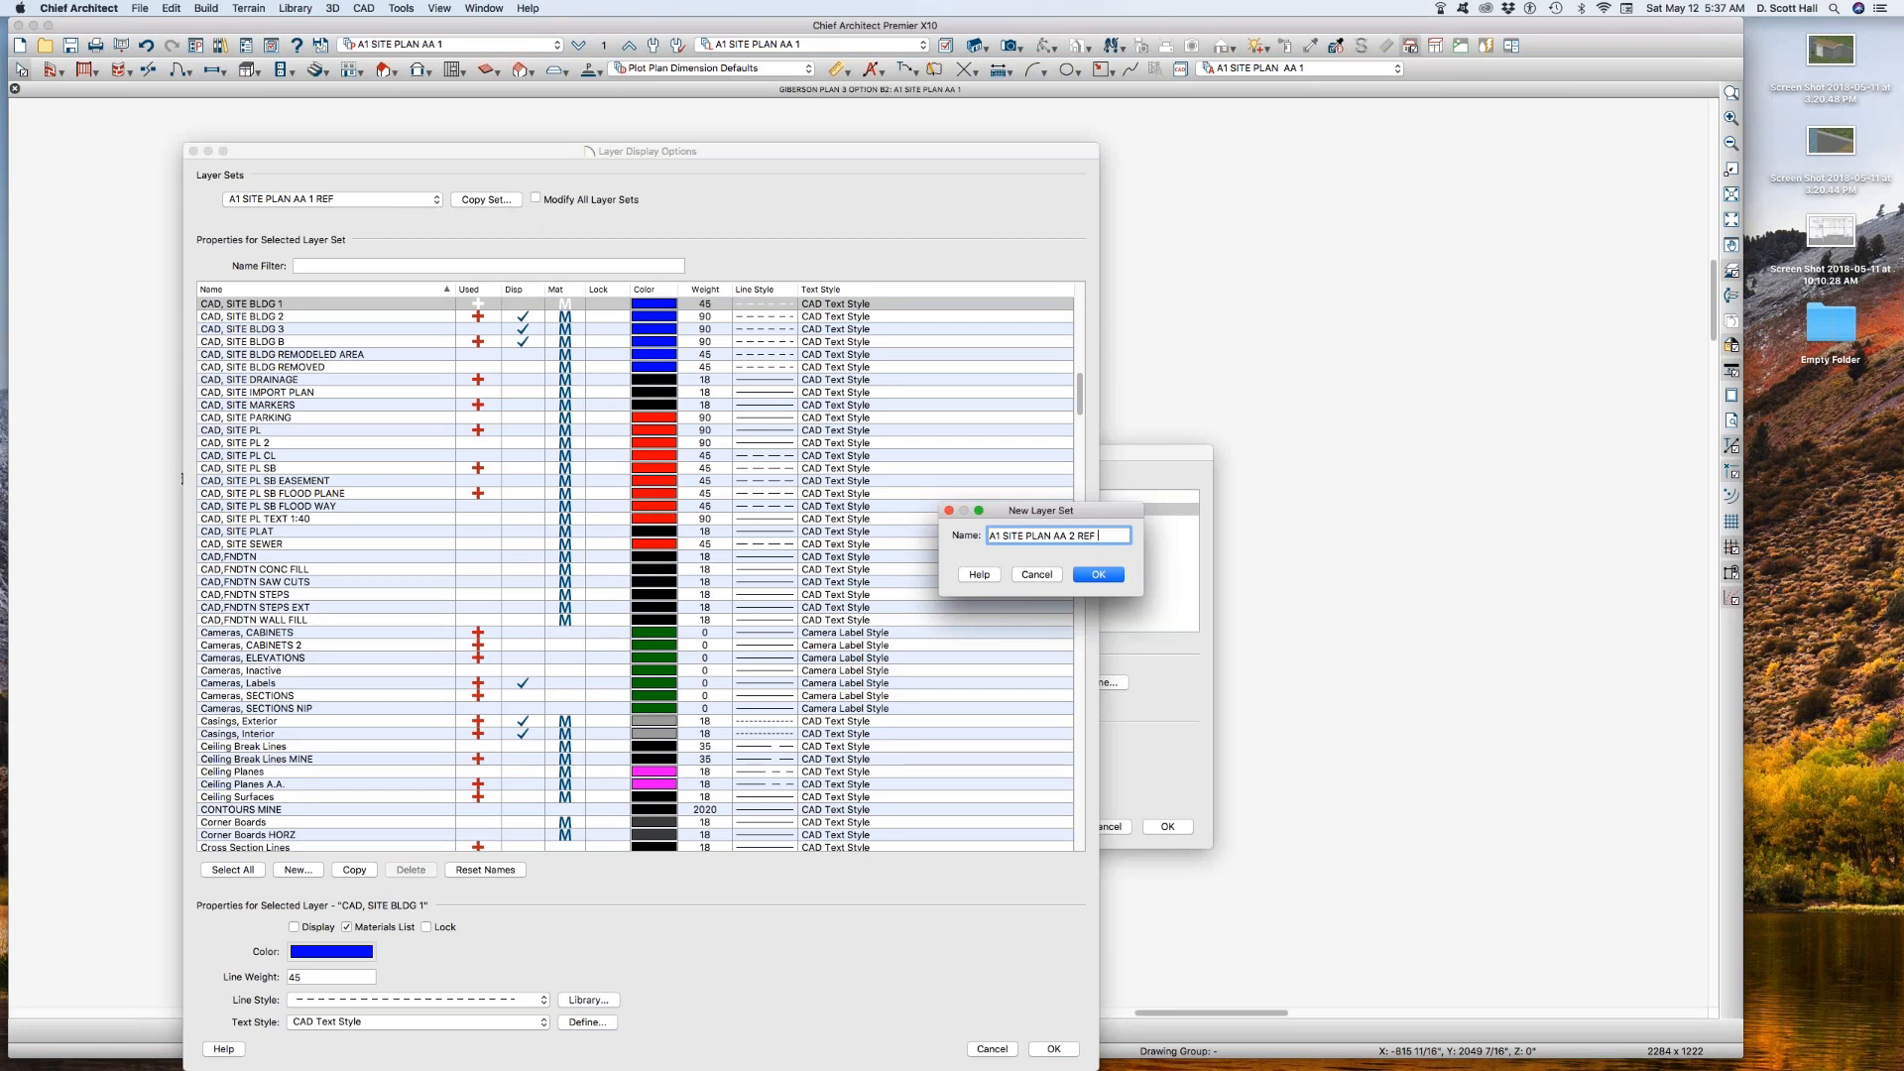
pyautogui.click(1098, 576)
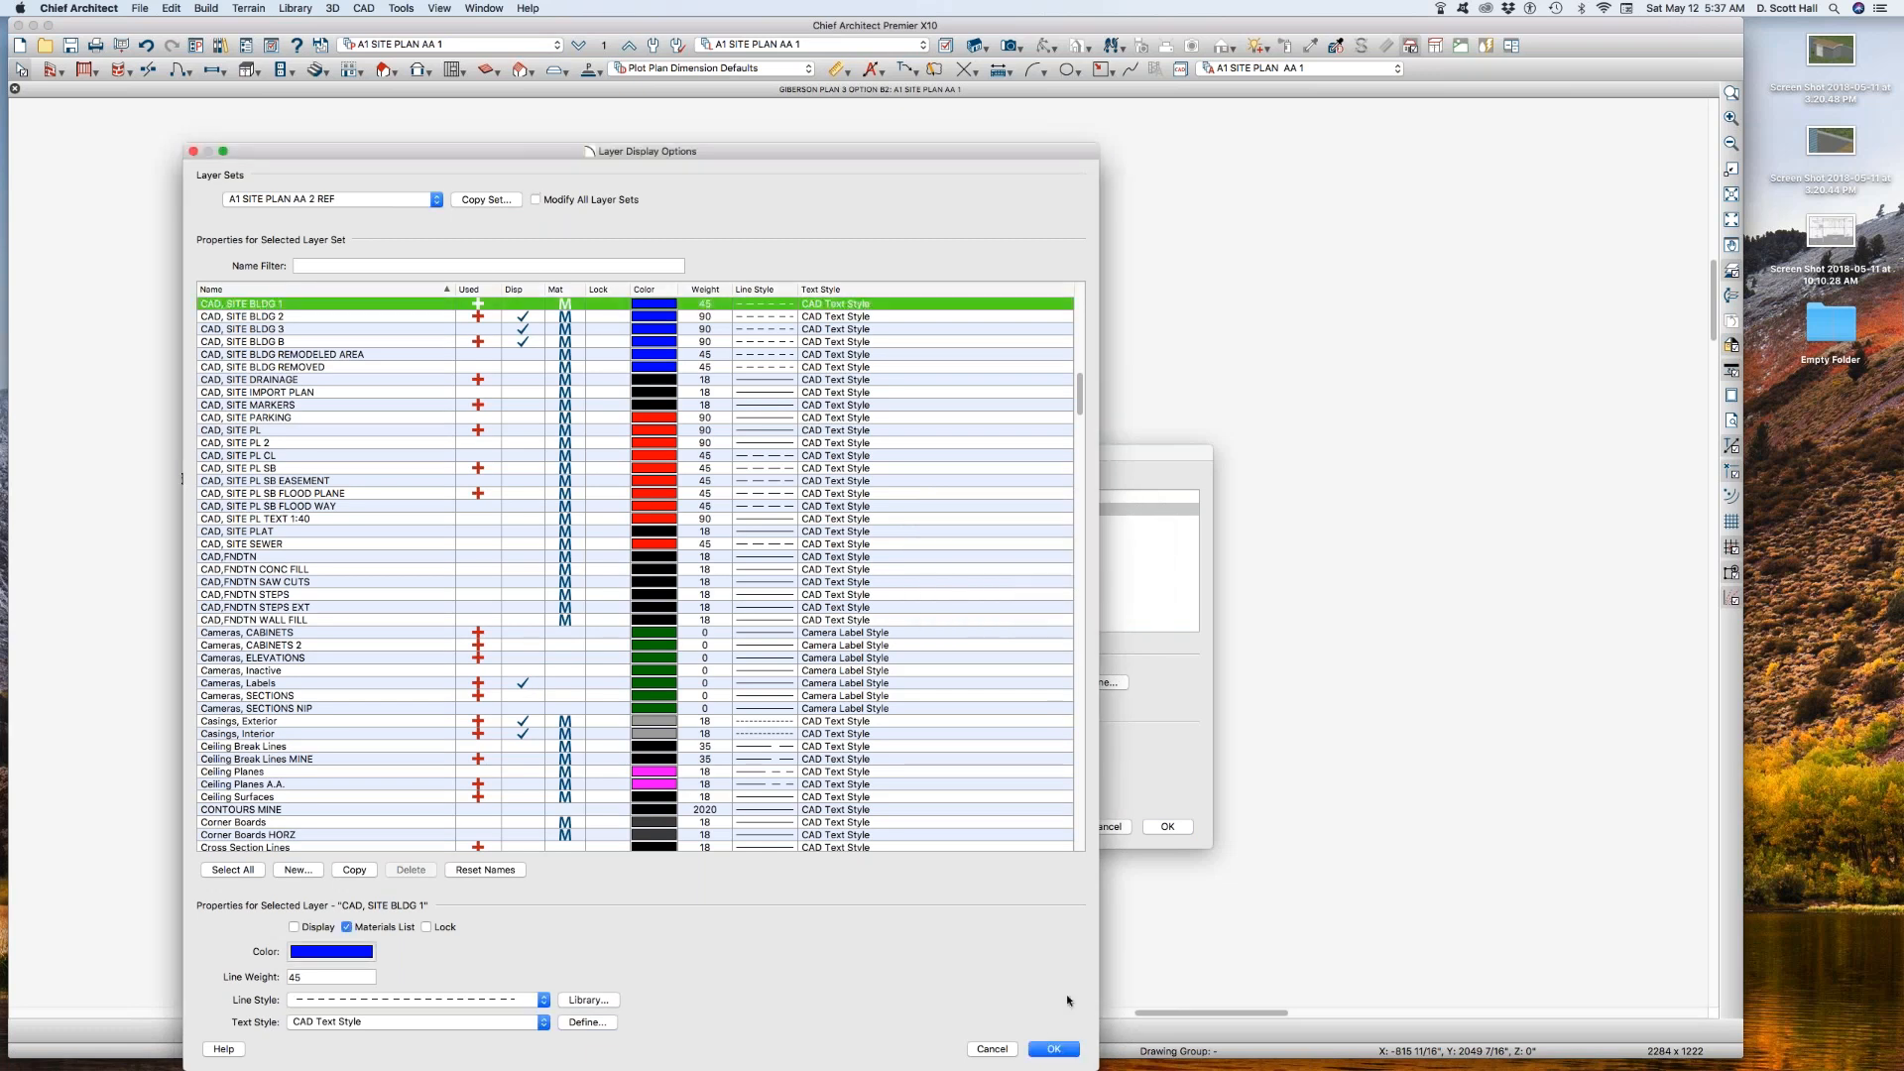
pyautogui.click(1046, 1049)
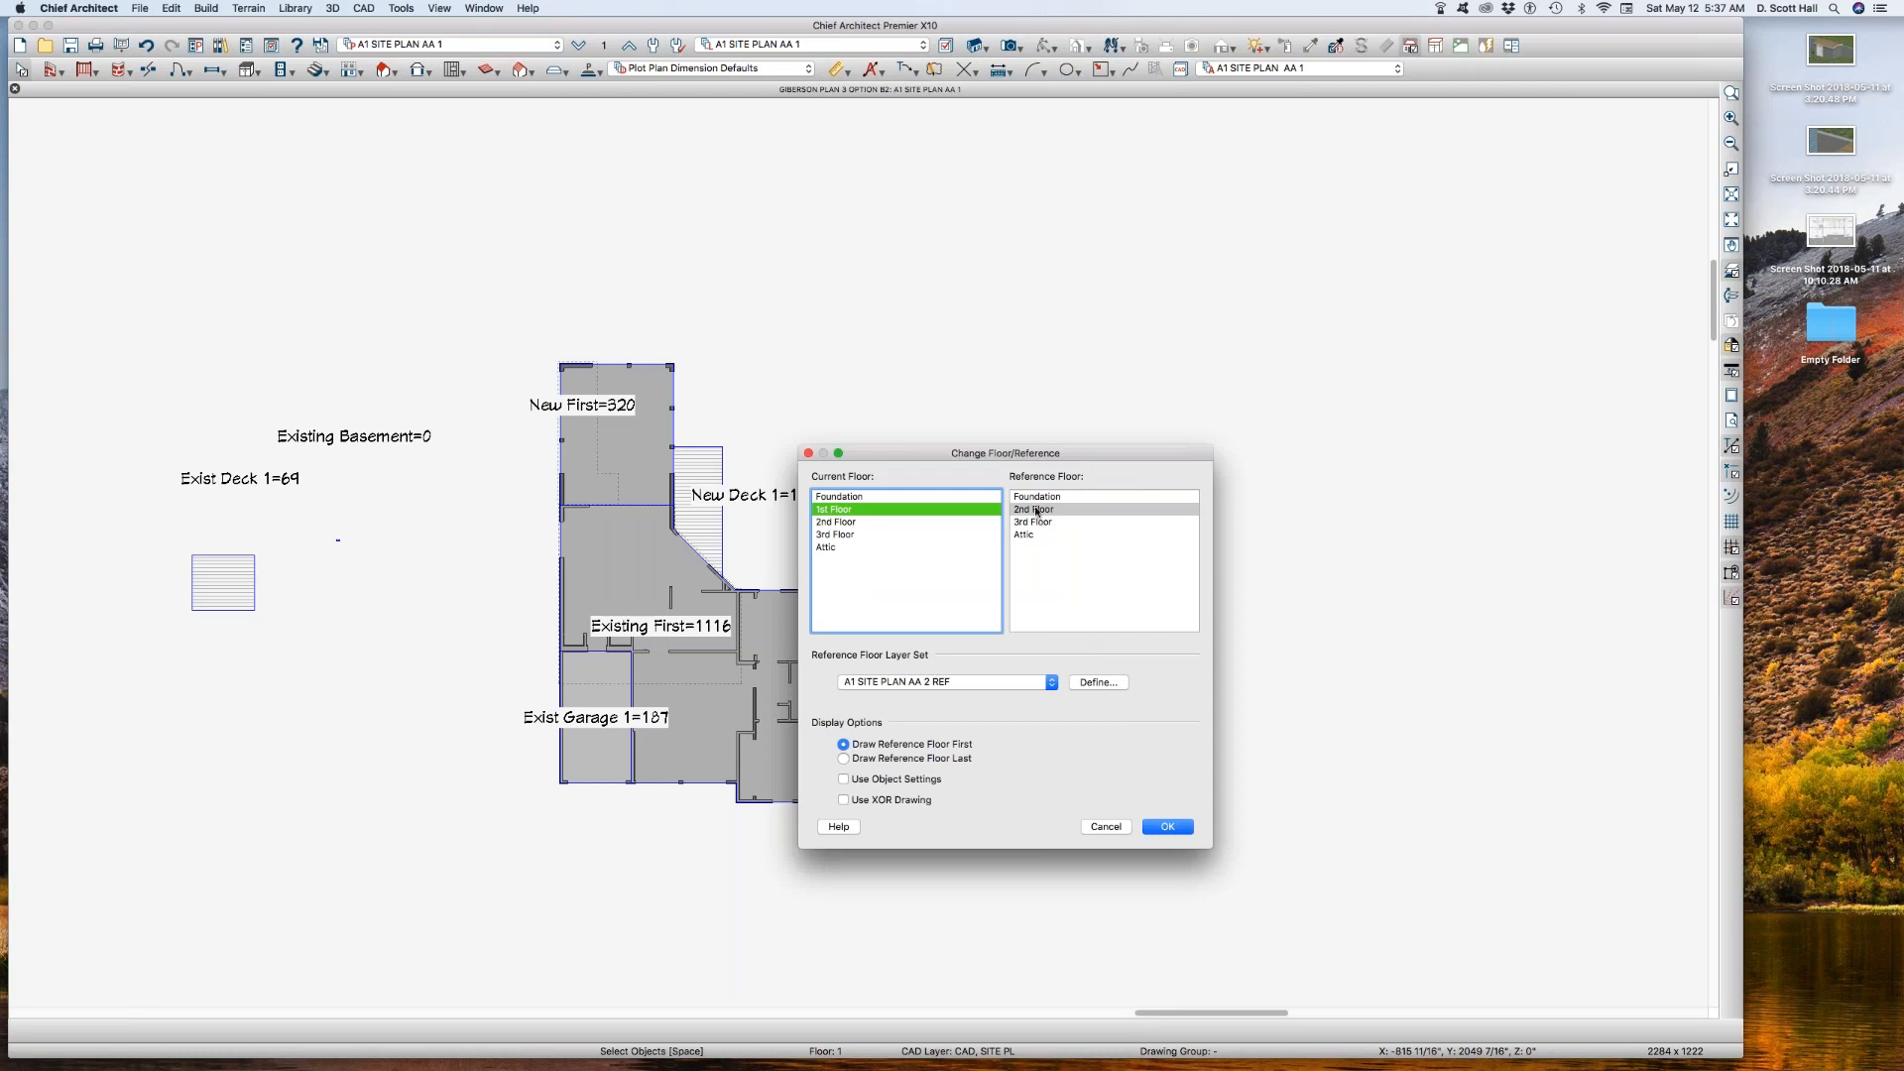
pyautogui.click(1166, 829)
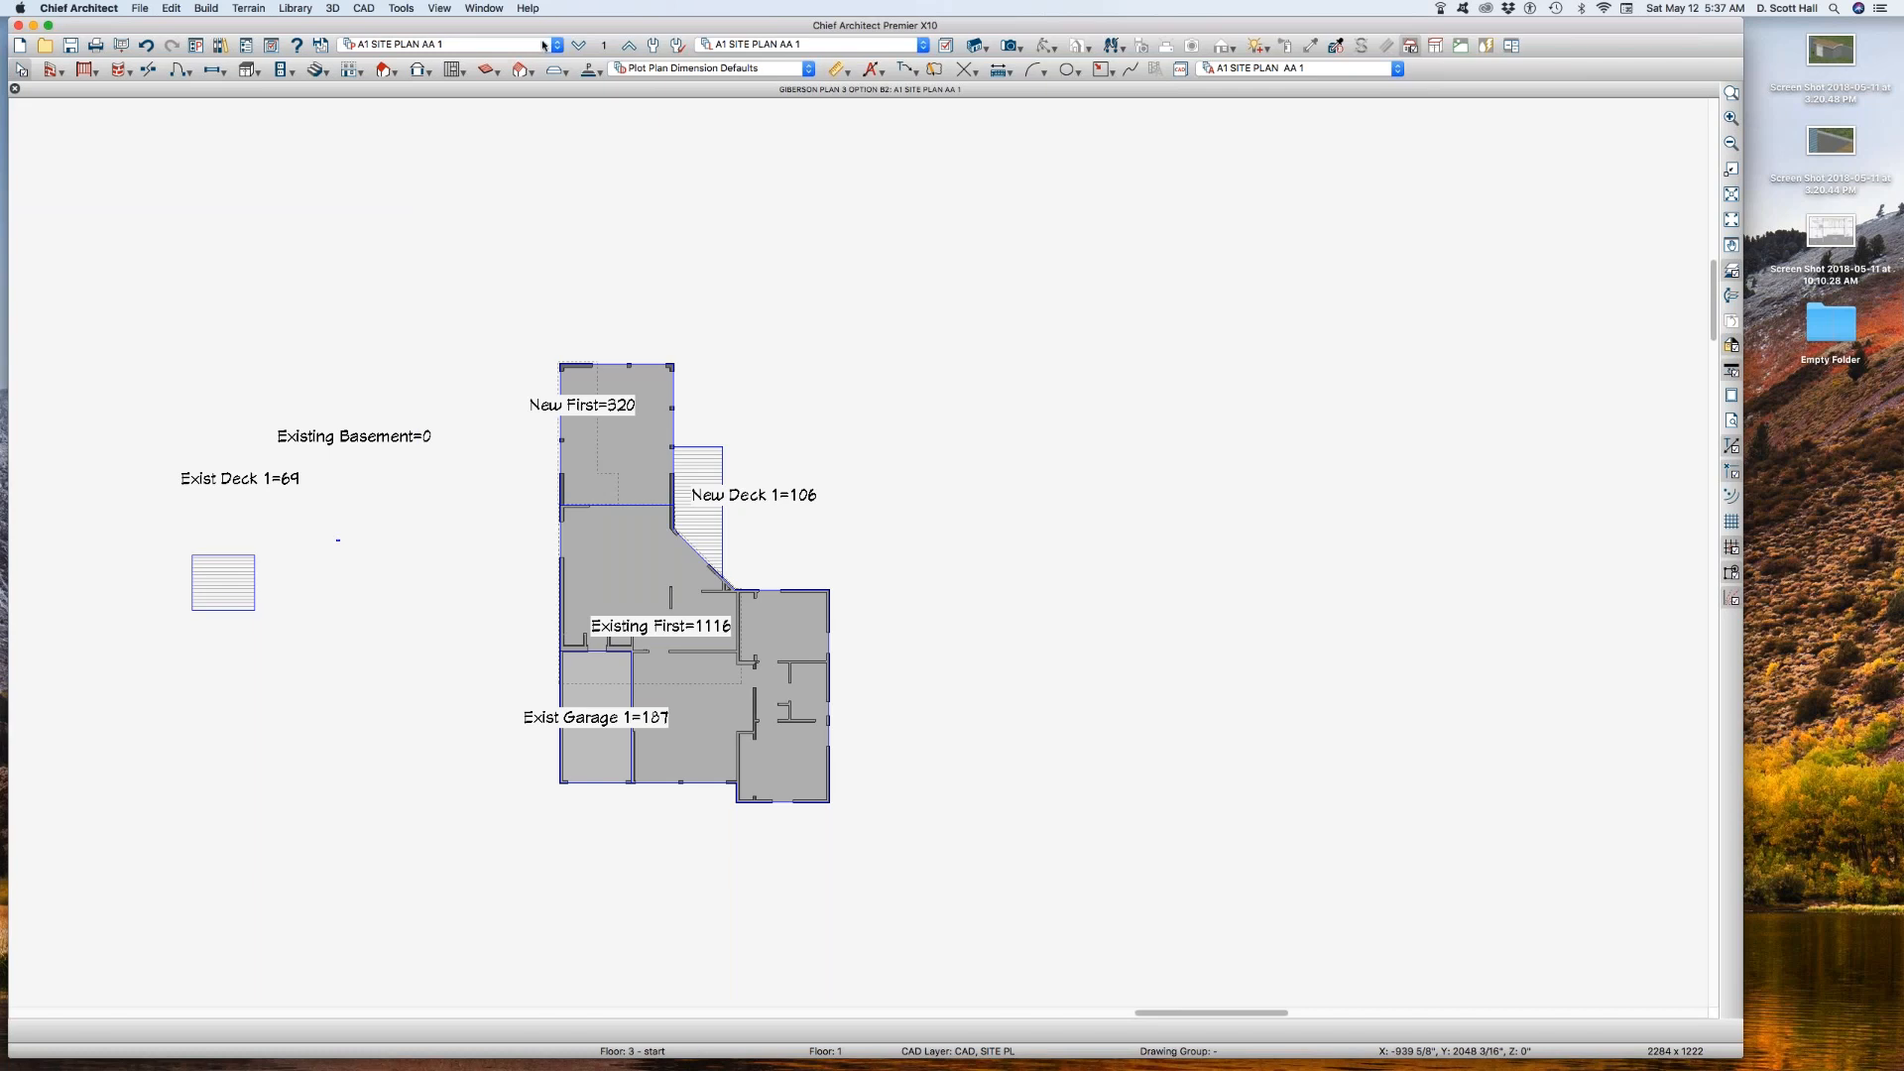
# Step: Switch the plan to annotation set A1 SITE PLAN AA 2
pyautogui.click(534, 49)
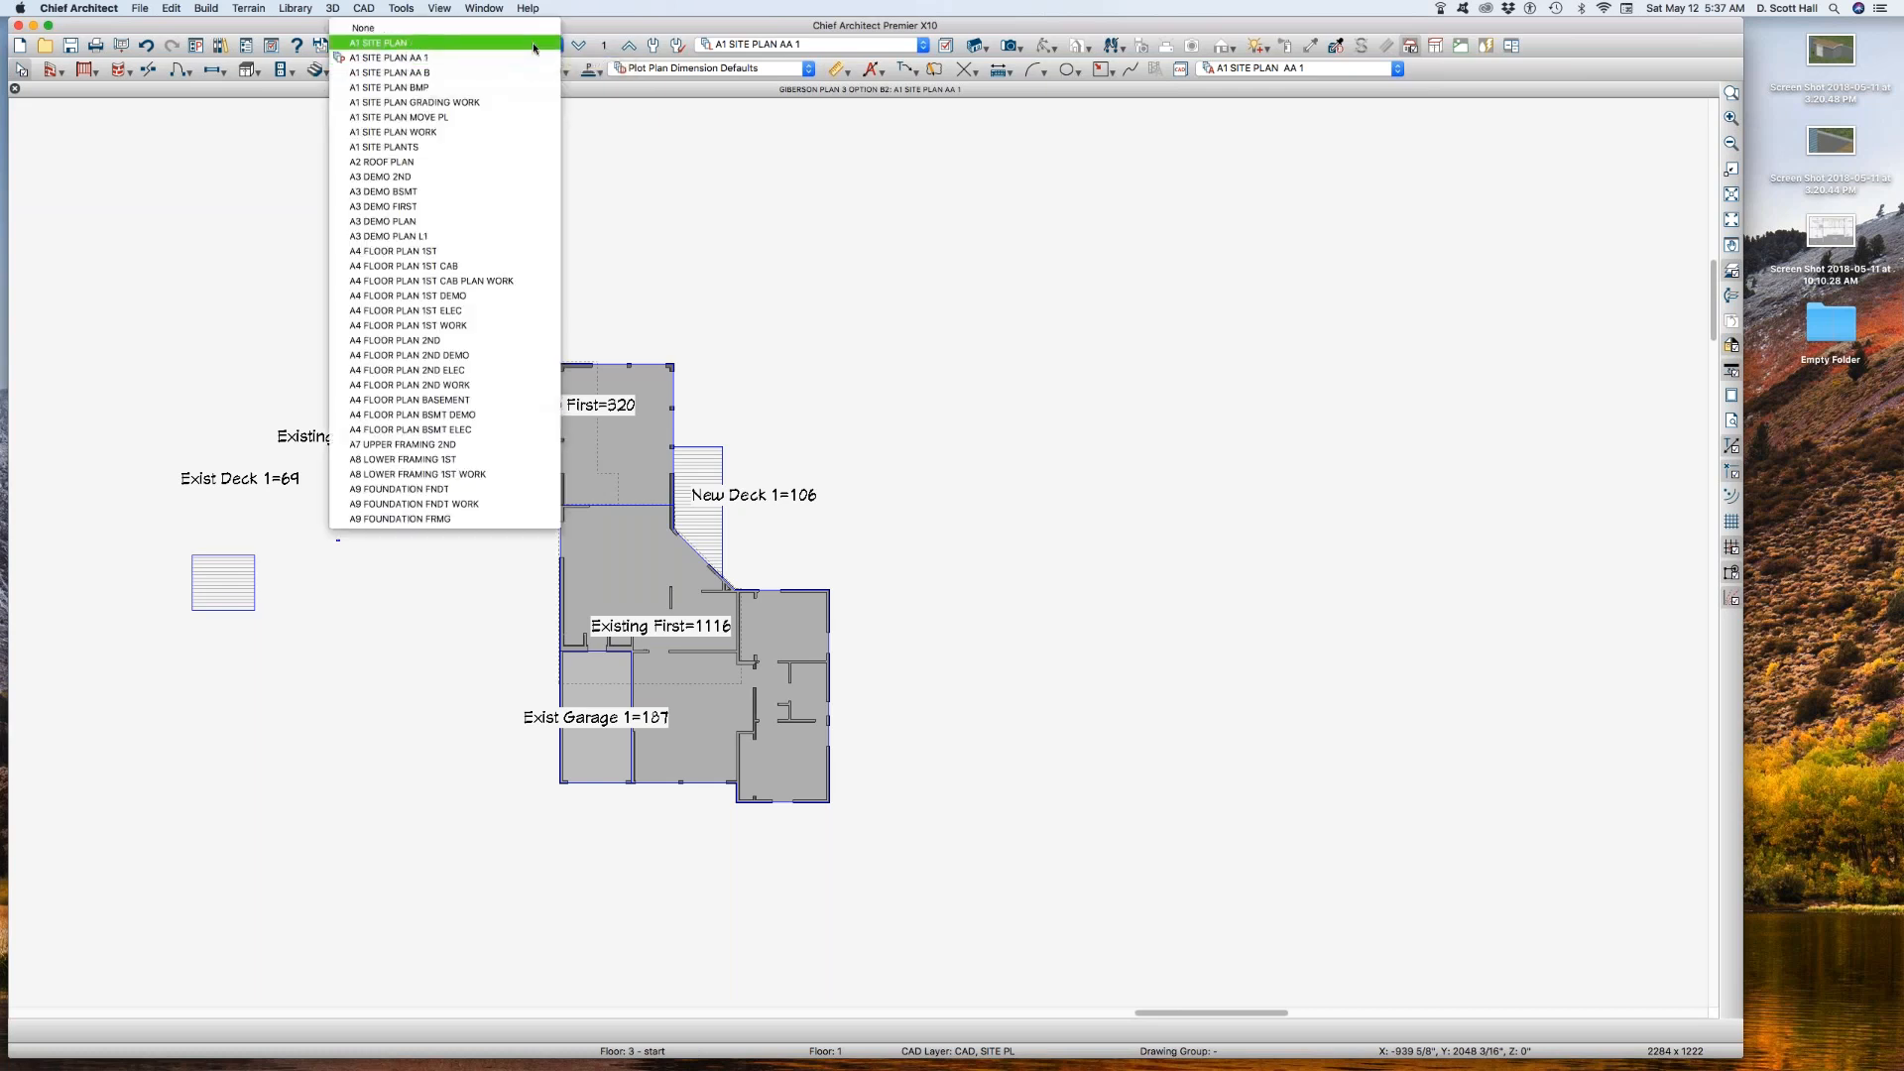
pyautogui.click(811, 210)
pyautogui.click(827, 46)
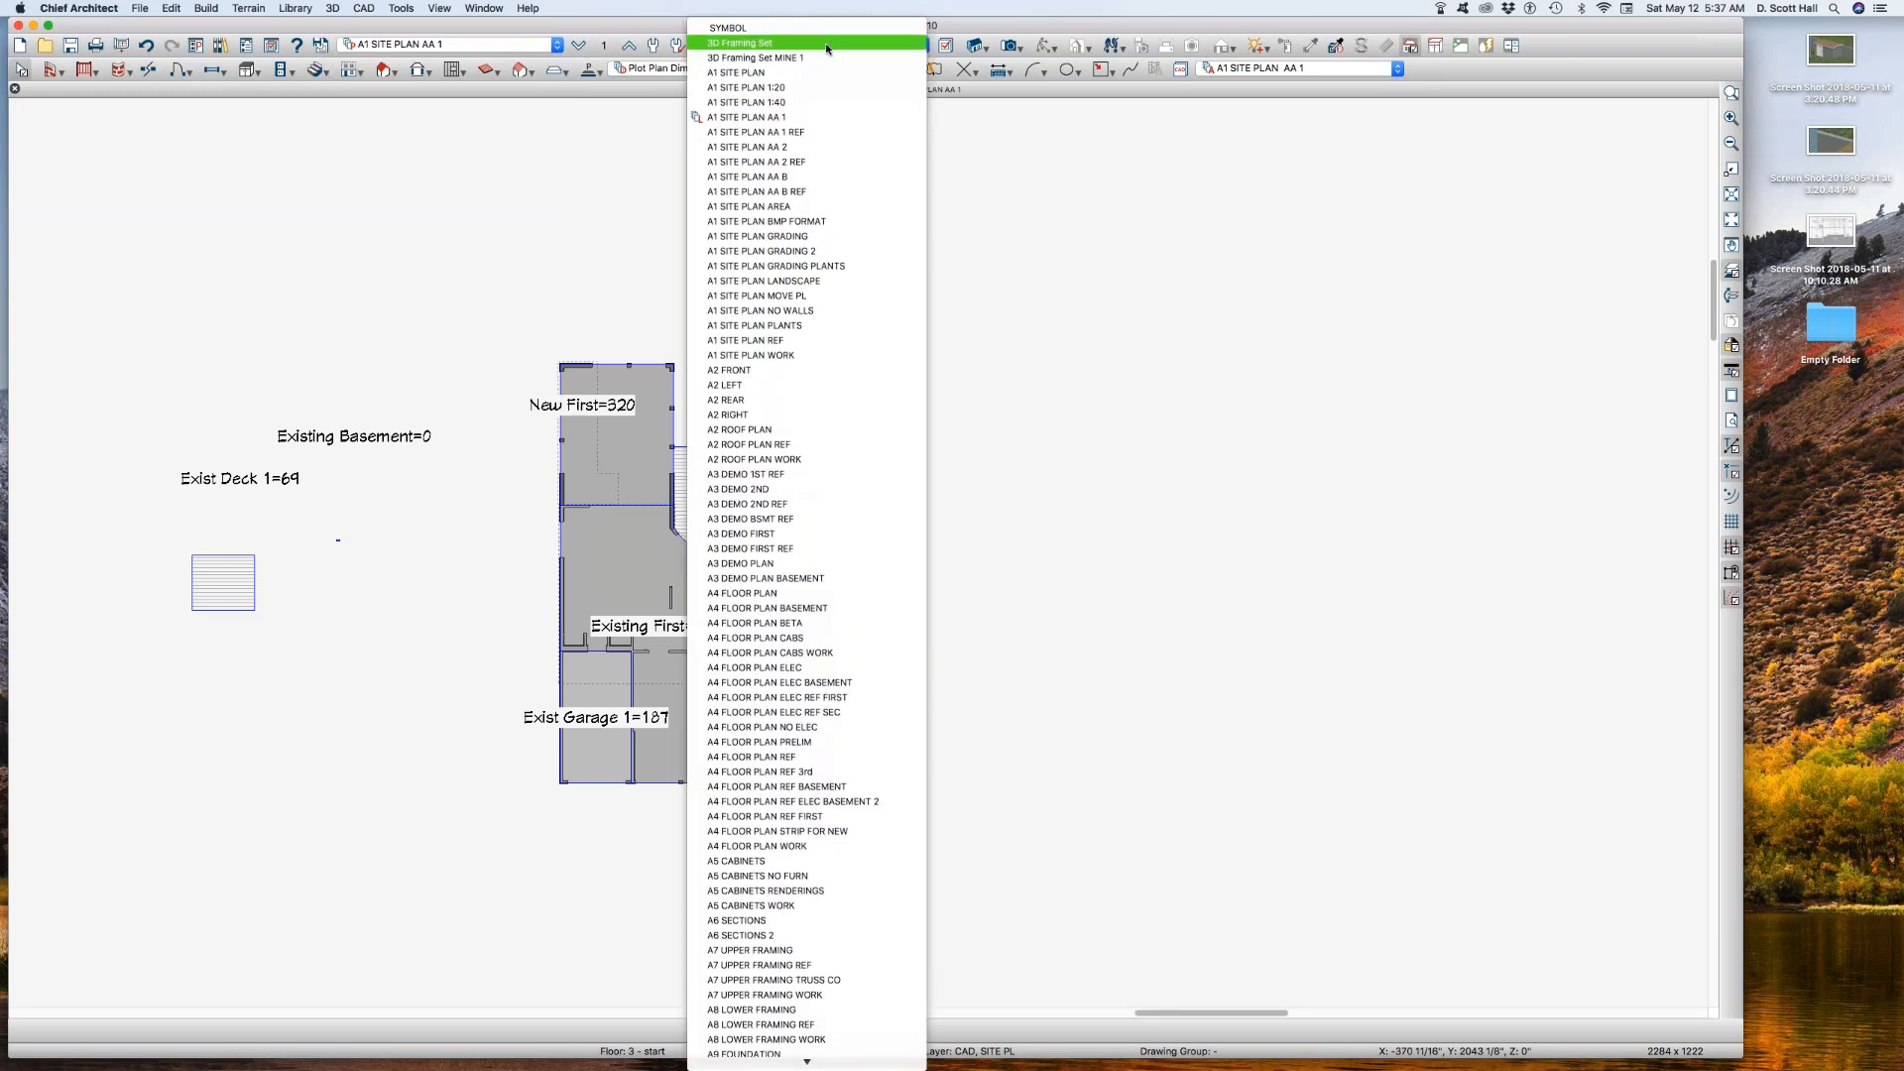
pyautogui.click(1276, 265)
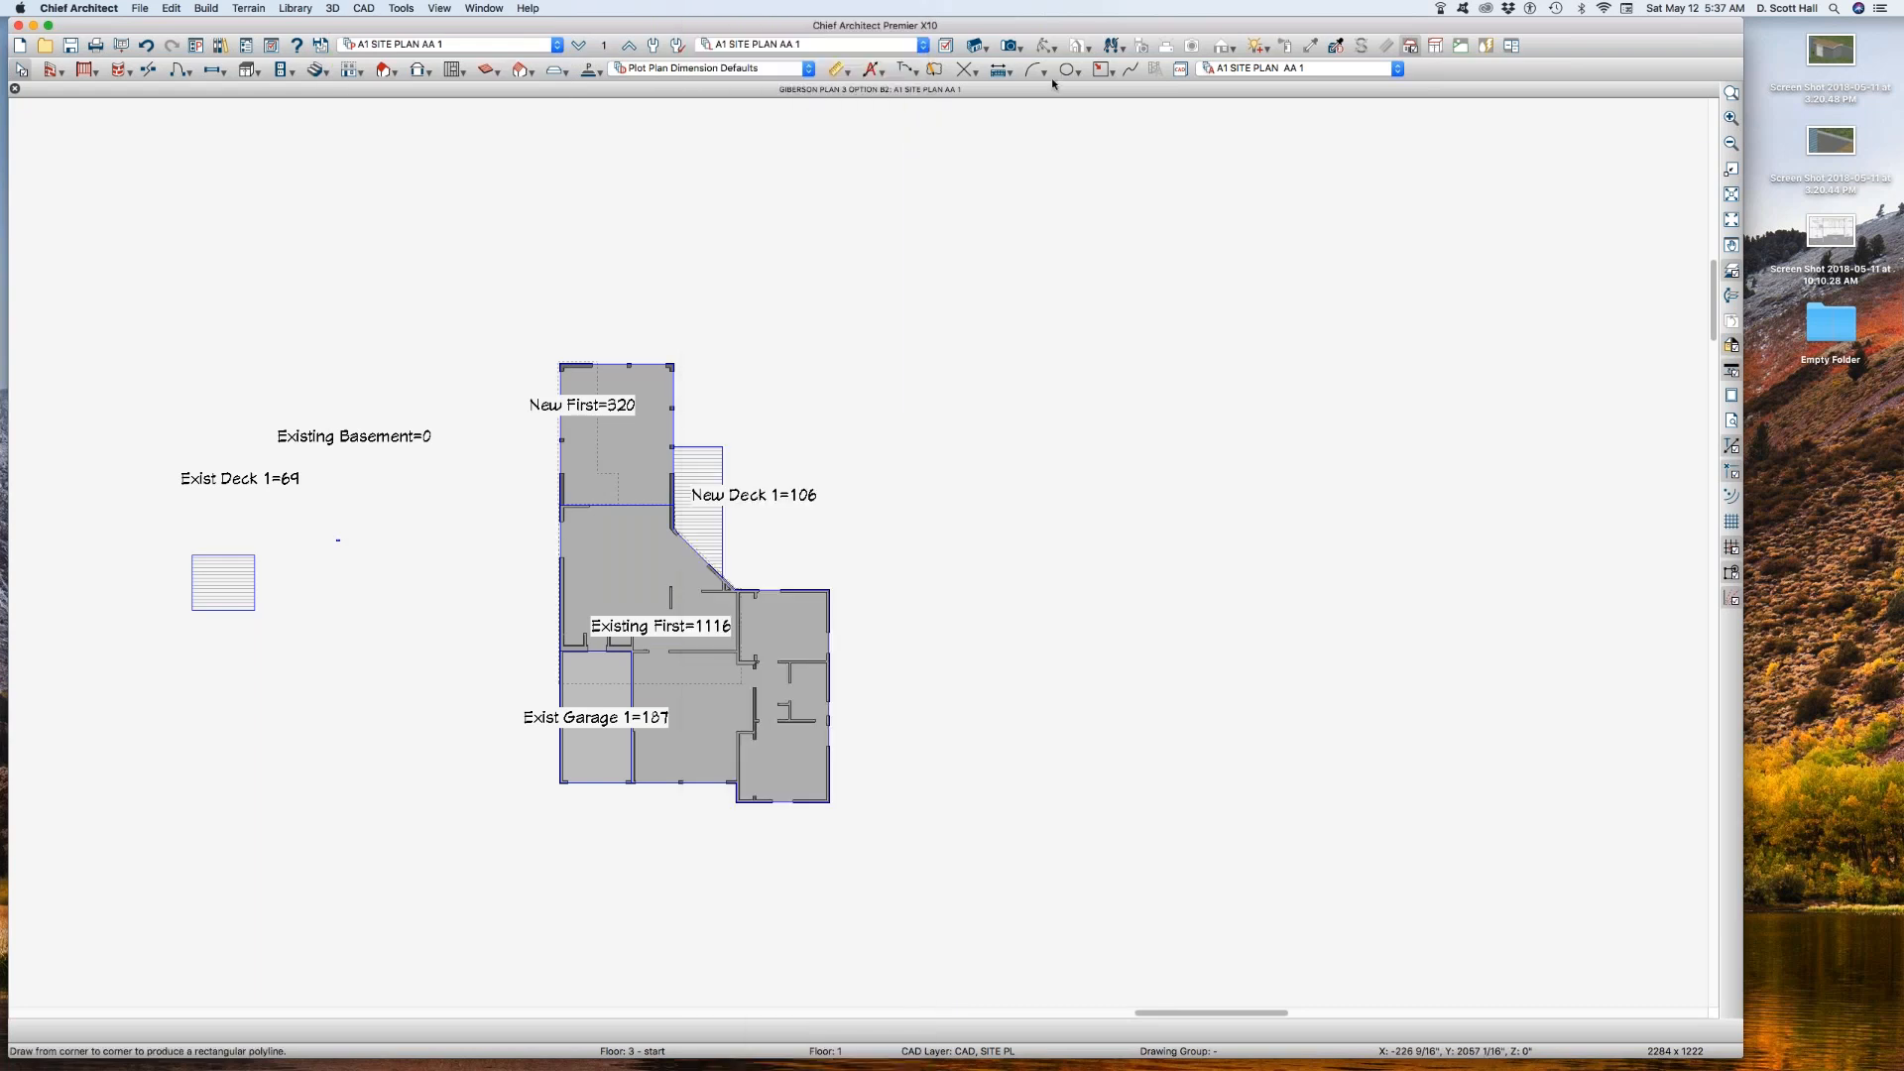
pyautogui.click(1289, 69)
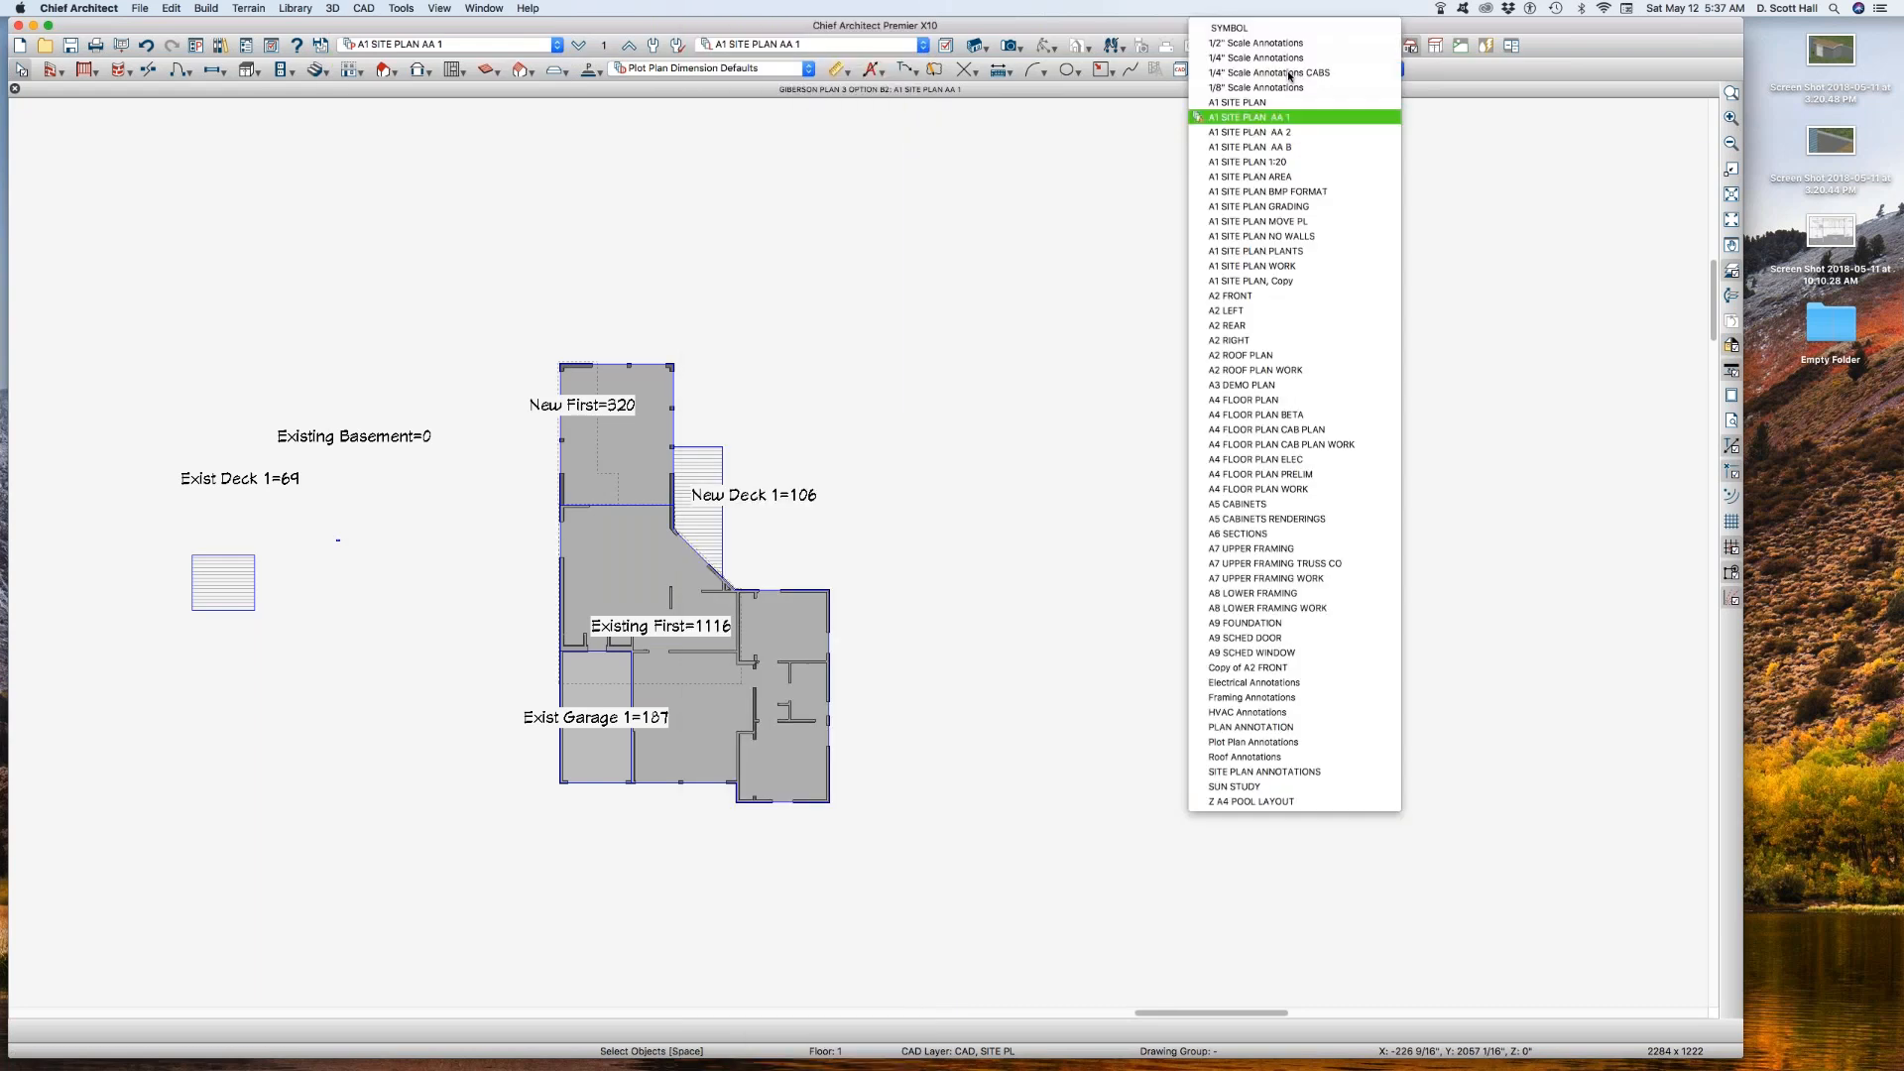
pyautogui.click(1270, 133)
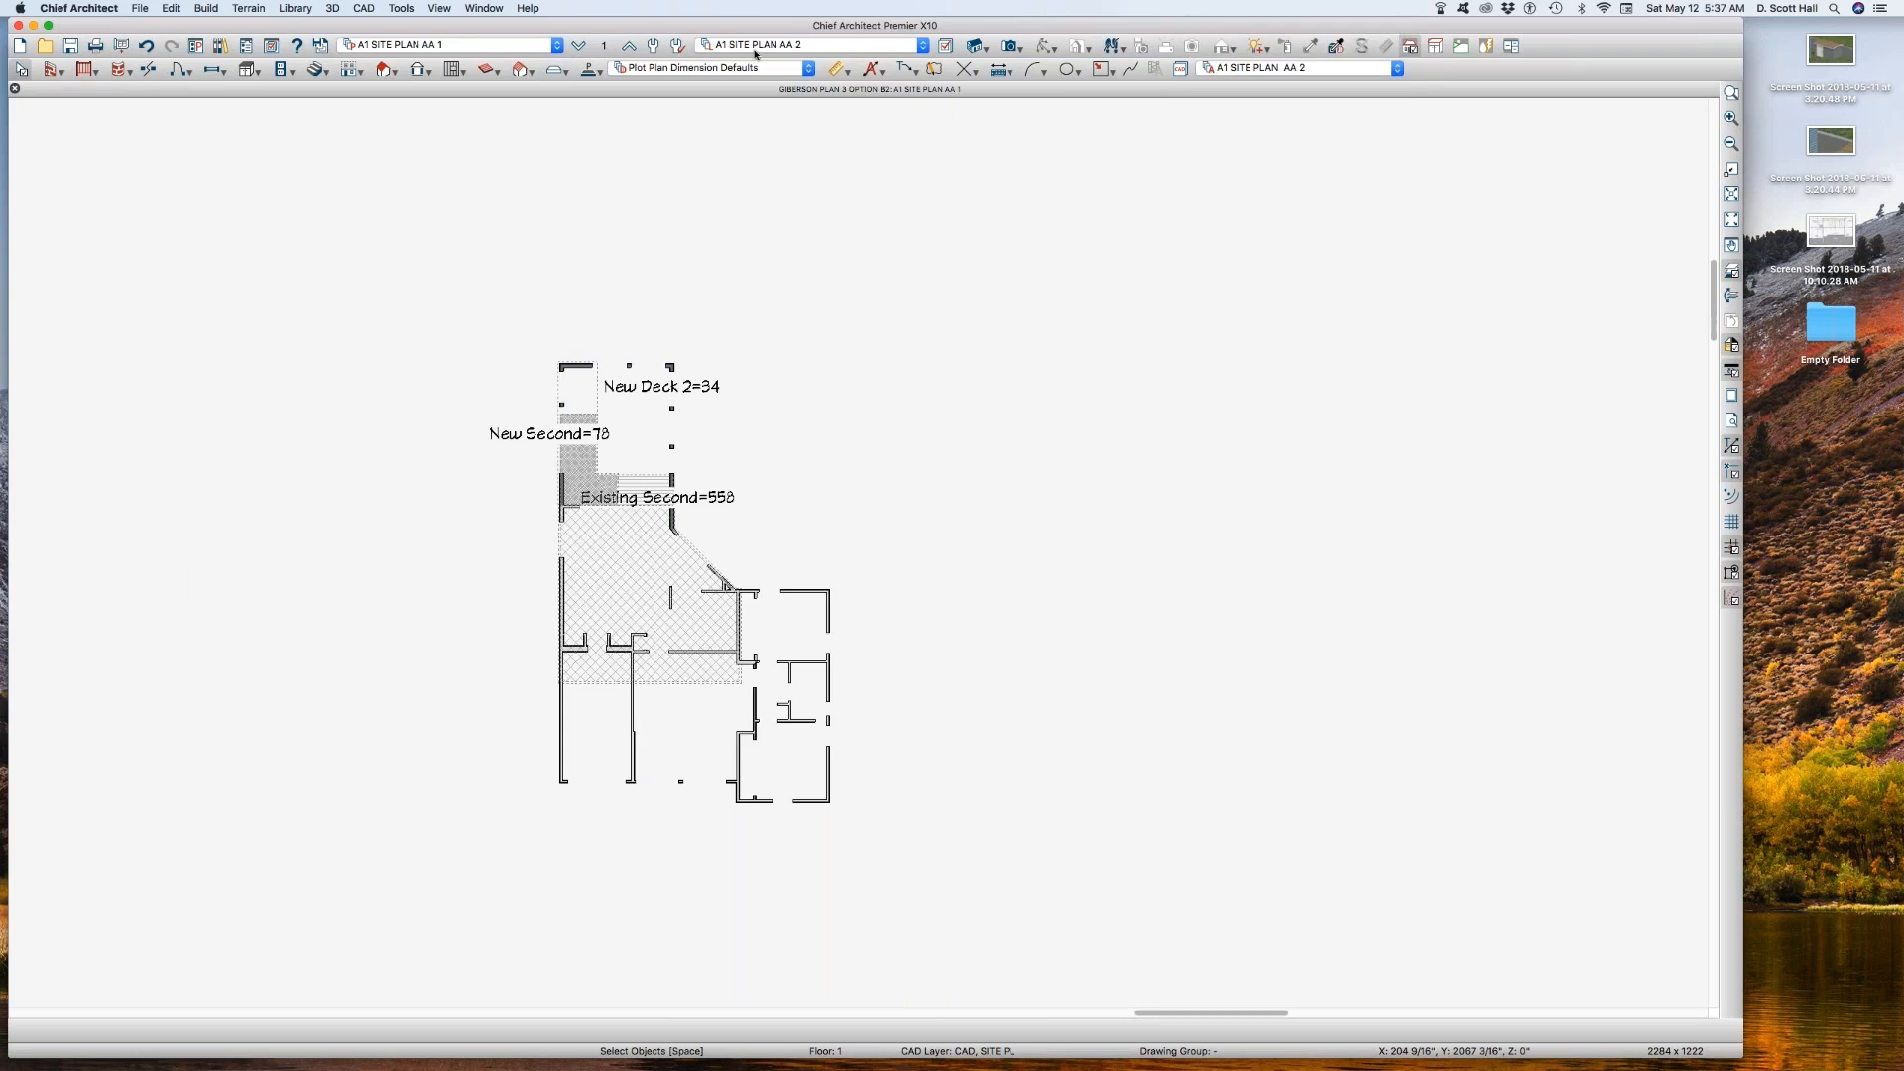
# Step: Verify the reference floor settings and save the current setup as a new plan view named A1 SITE PLAN AA 2
pyautogui.click(603, 45)
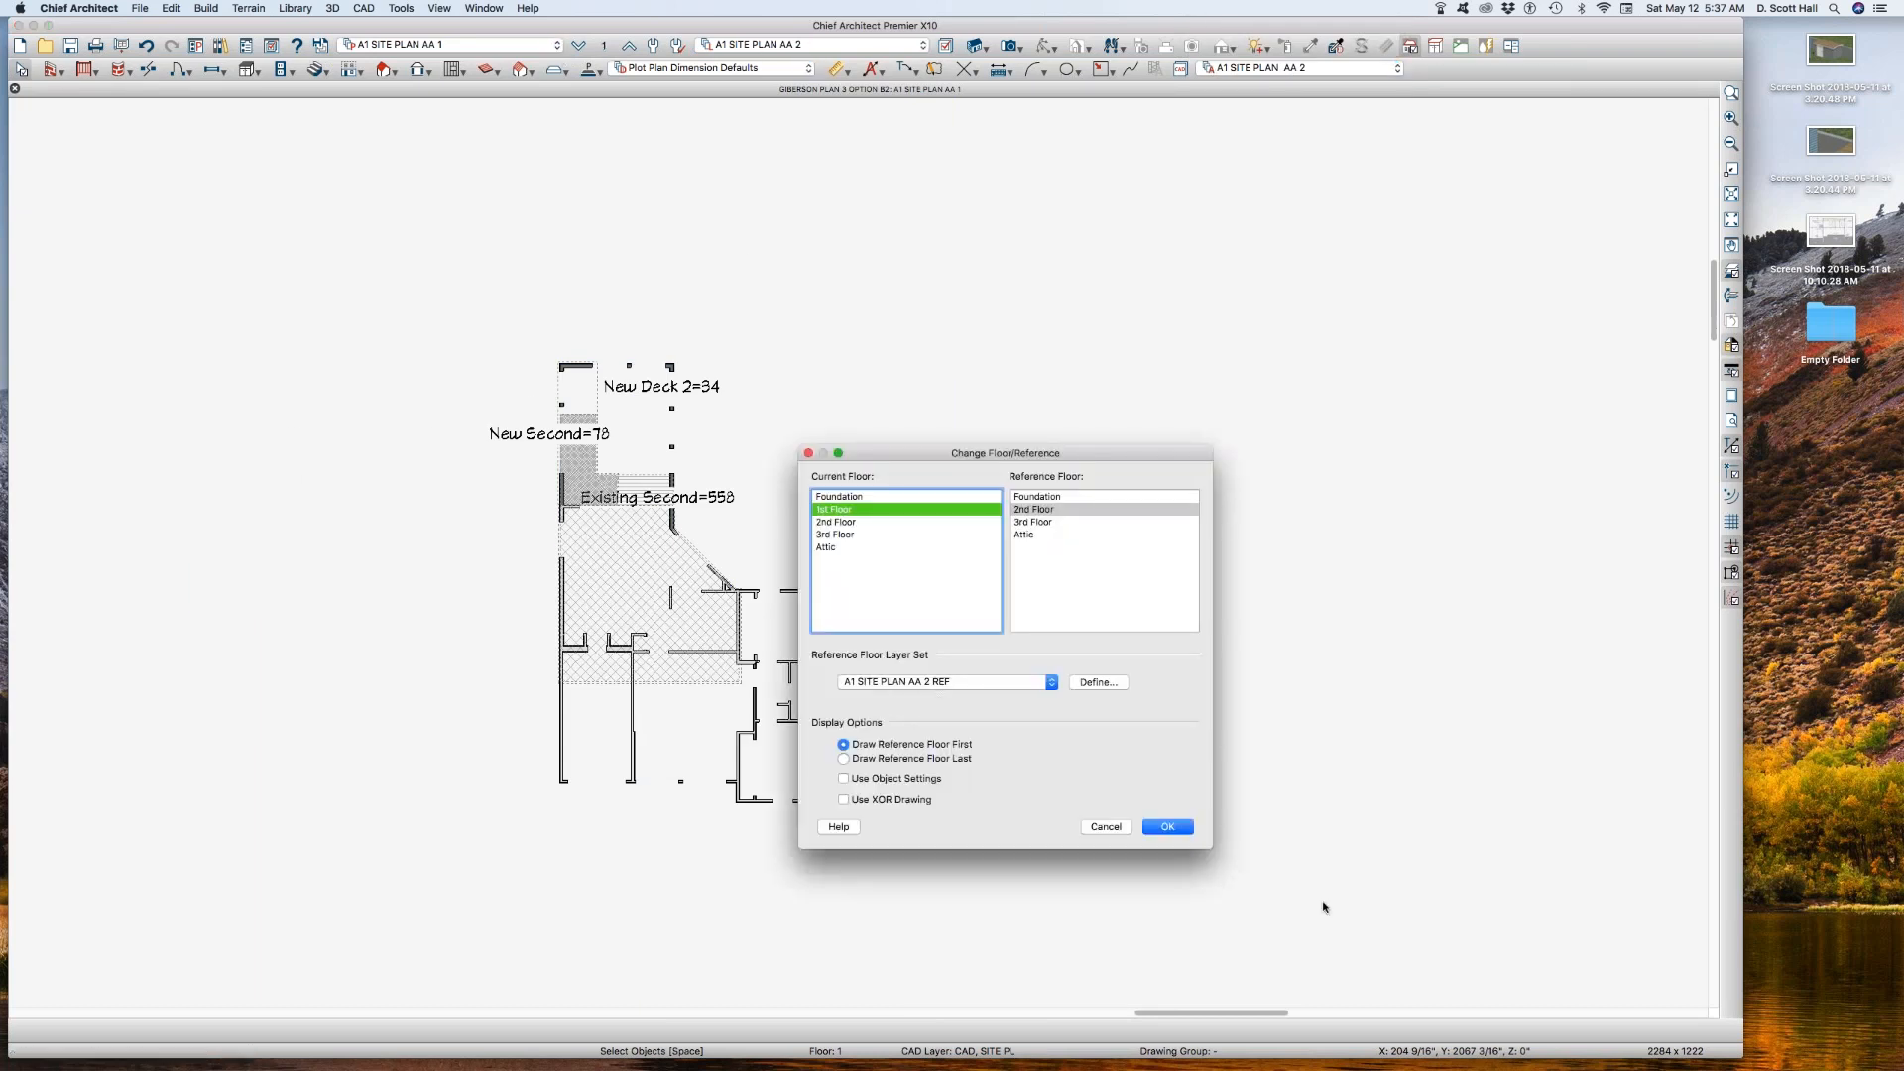
pyautogui.click(1167, 827)
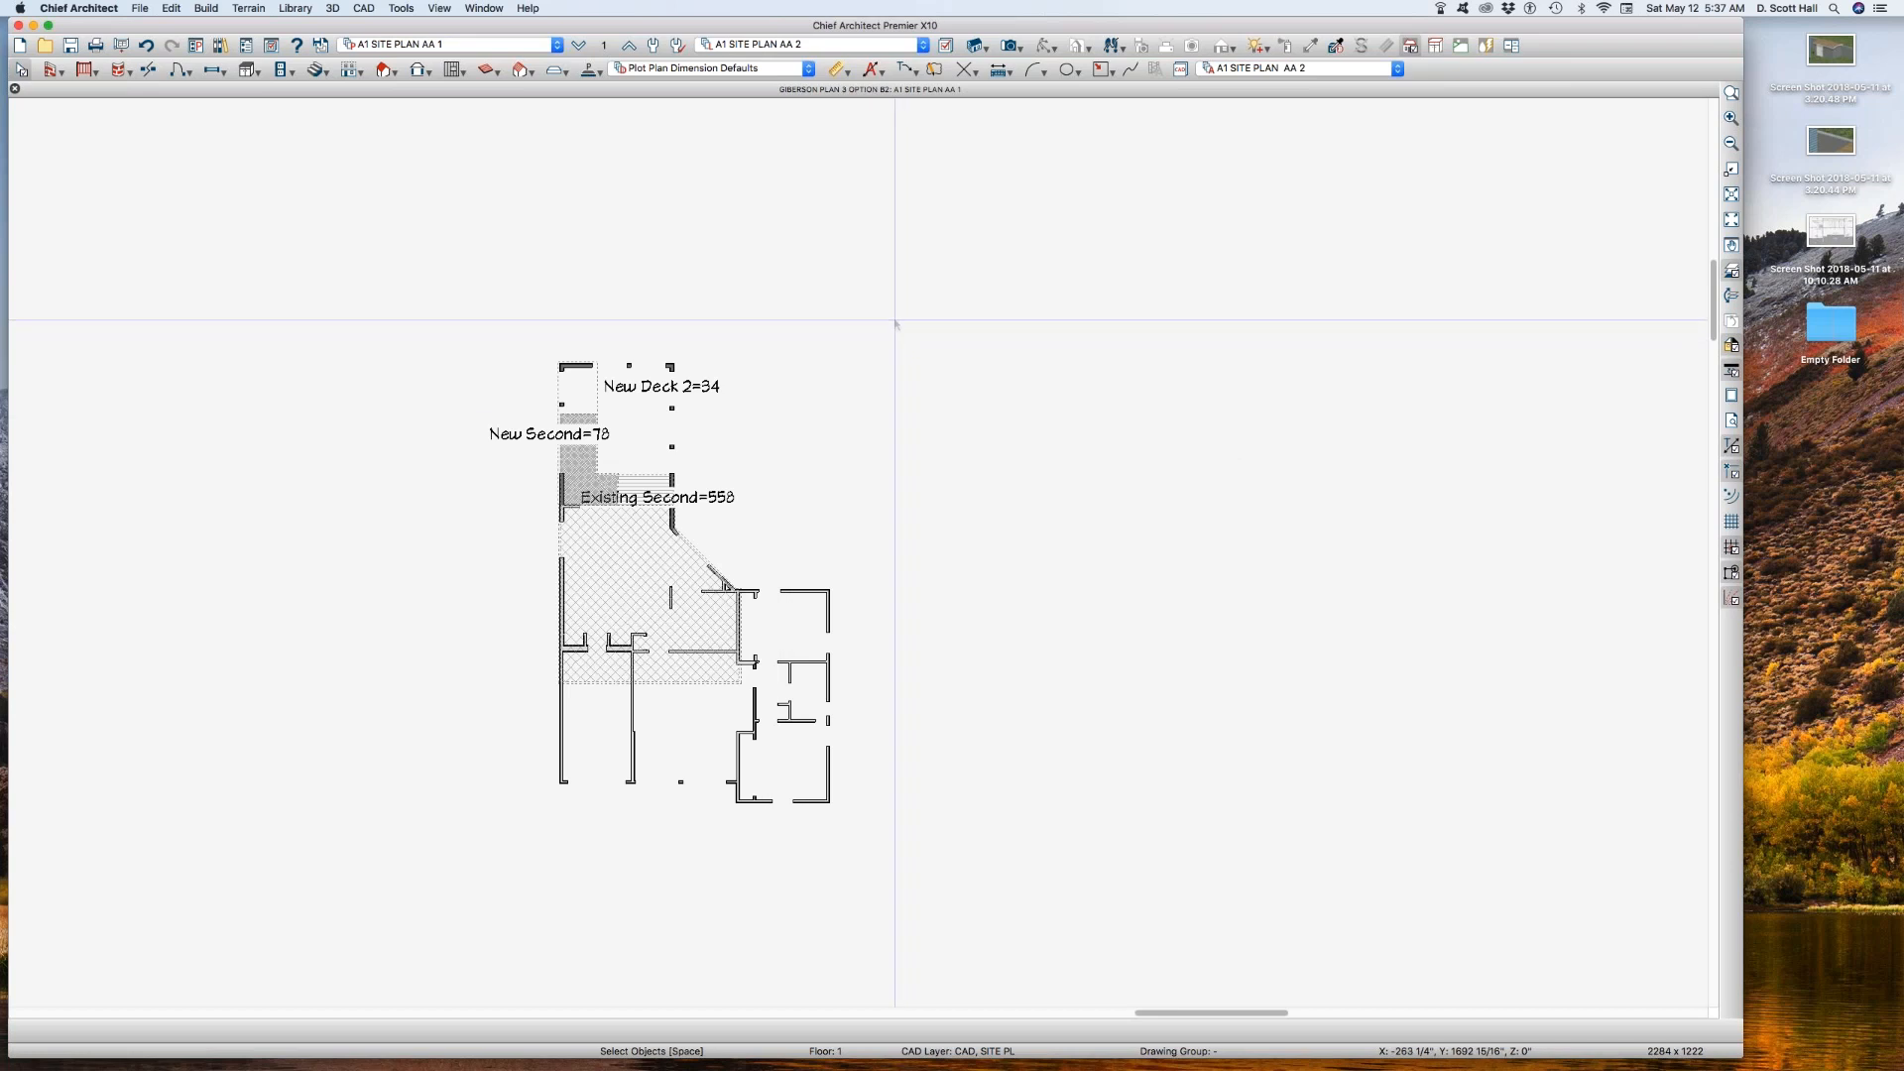
pyautogui.press('super+shift+s')
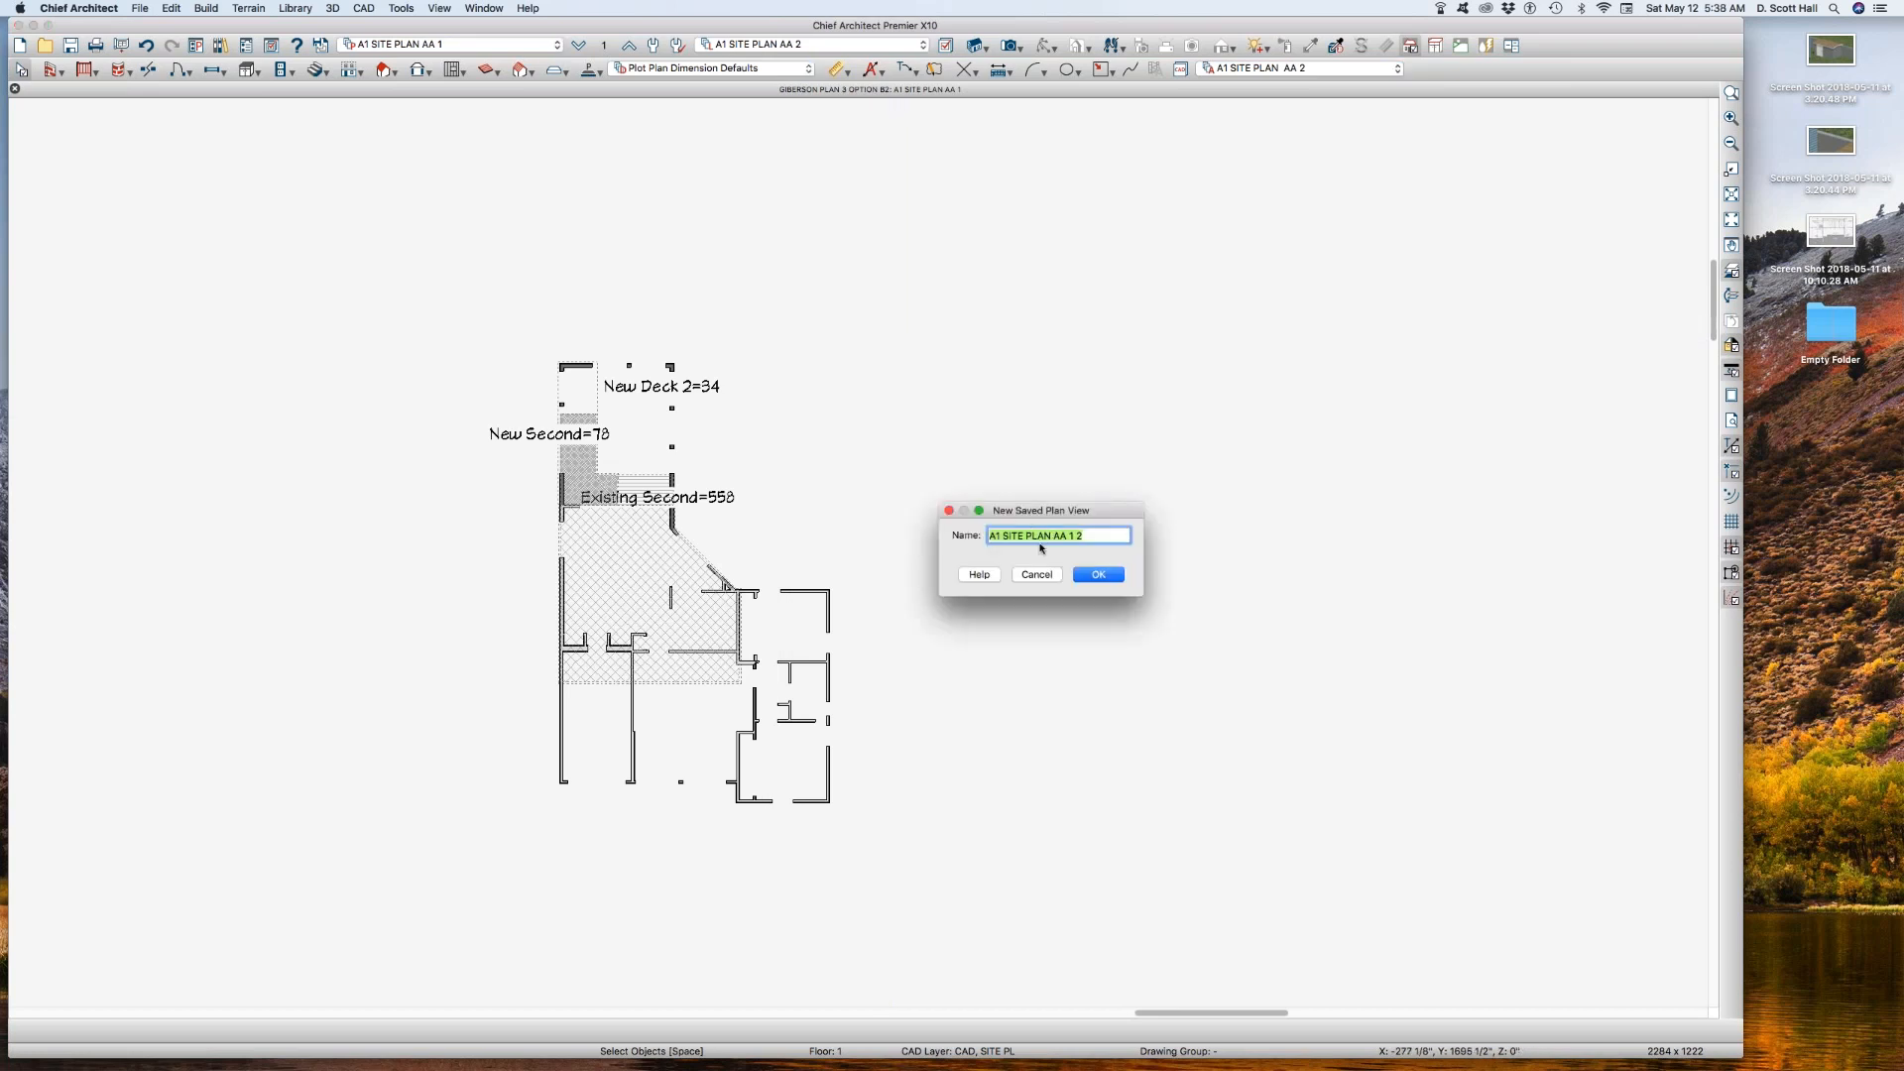
pyautogui.click(1072, 535)
pyautogui.press('BackSpace')
pyautogui.click(1099, 575)
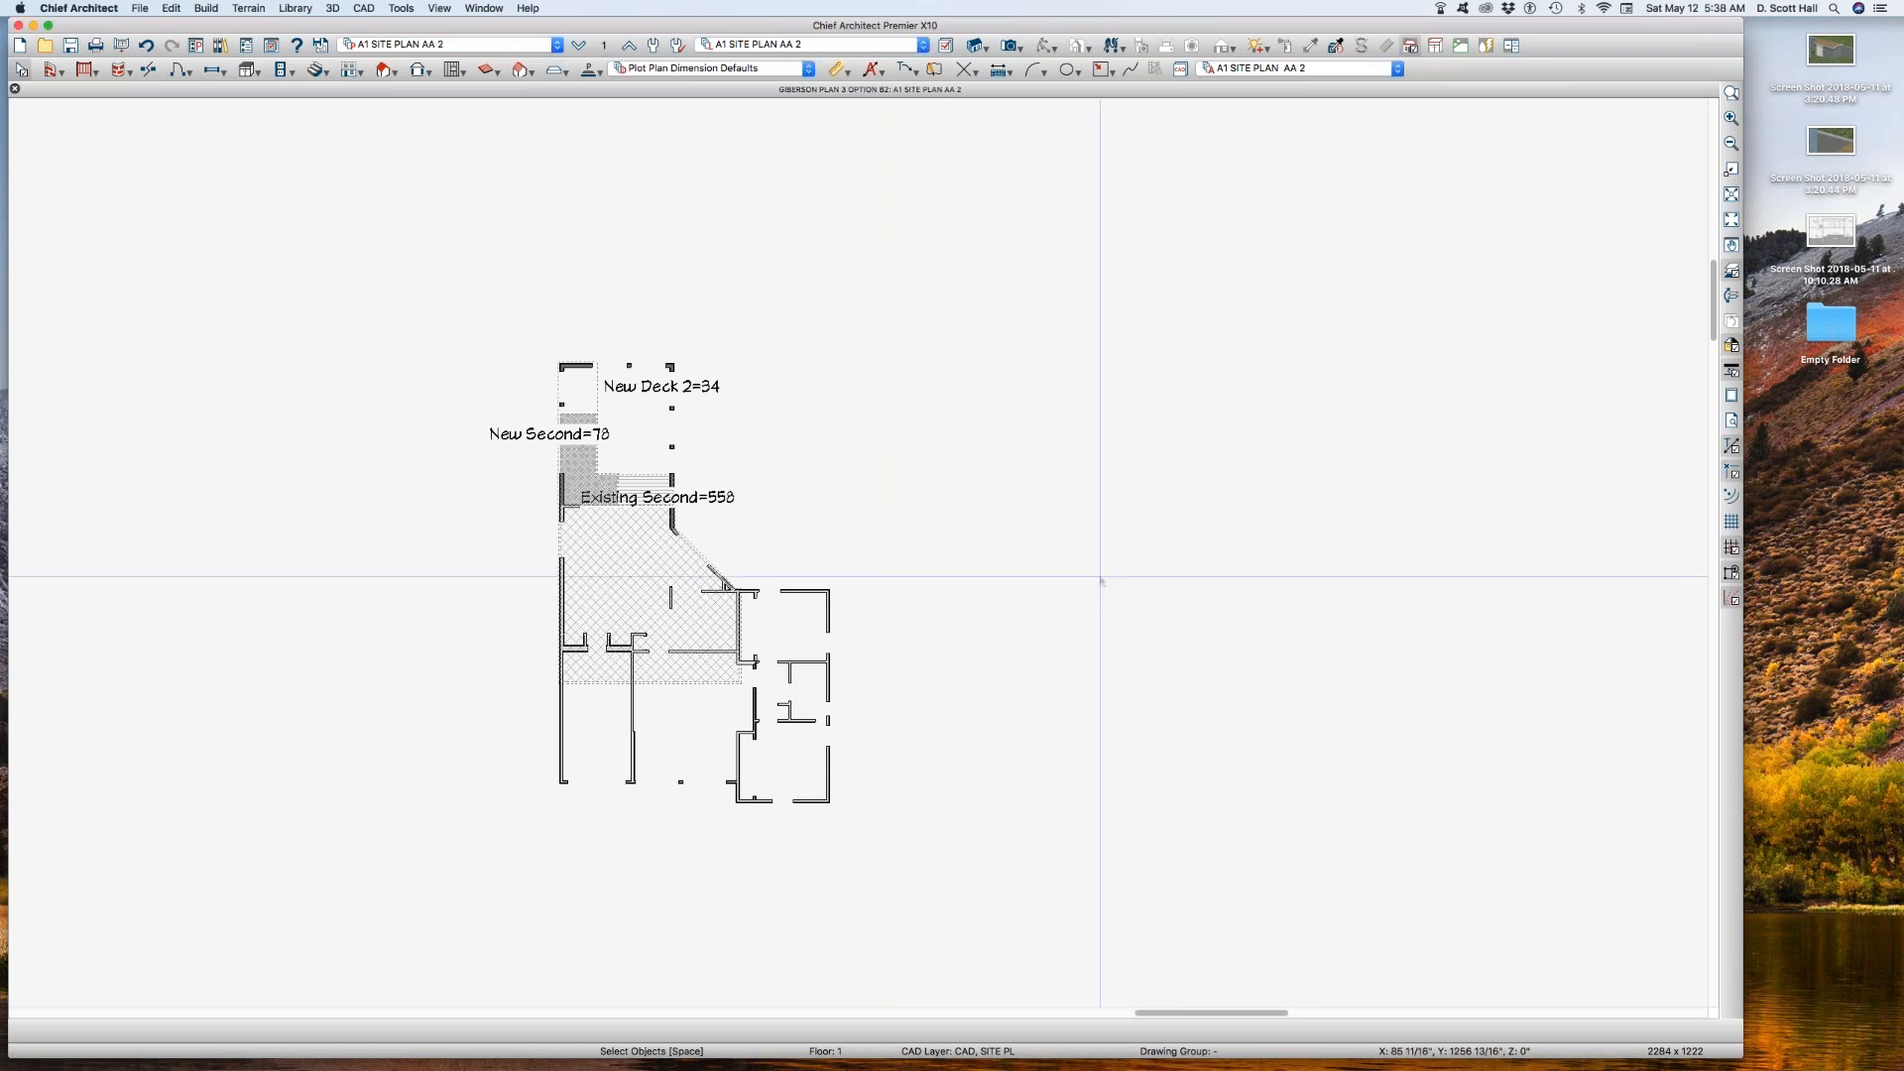
# Step: Compare the saved plan views A1 SITE PLAN AA 1 and A1 SITE PLAN AA 2, checking the reference layer set of each
pyautogui.click(456, 40)
pyautogui.click(452, 66)
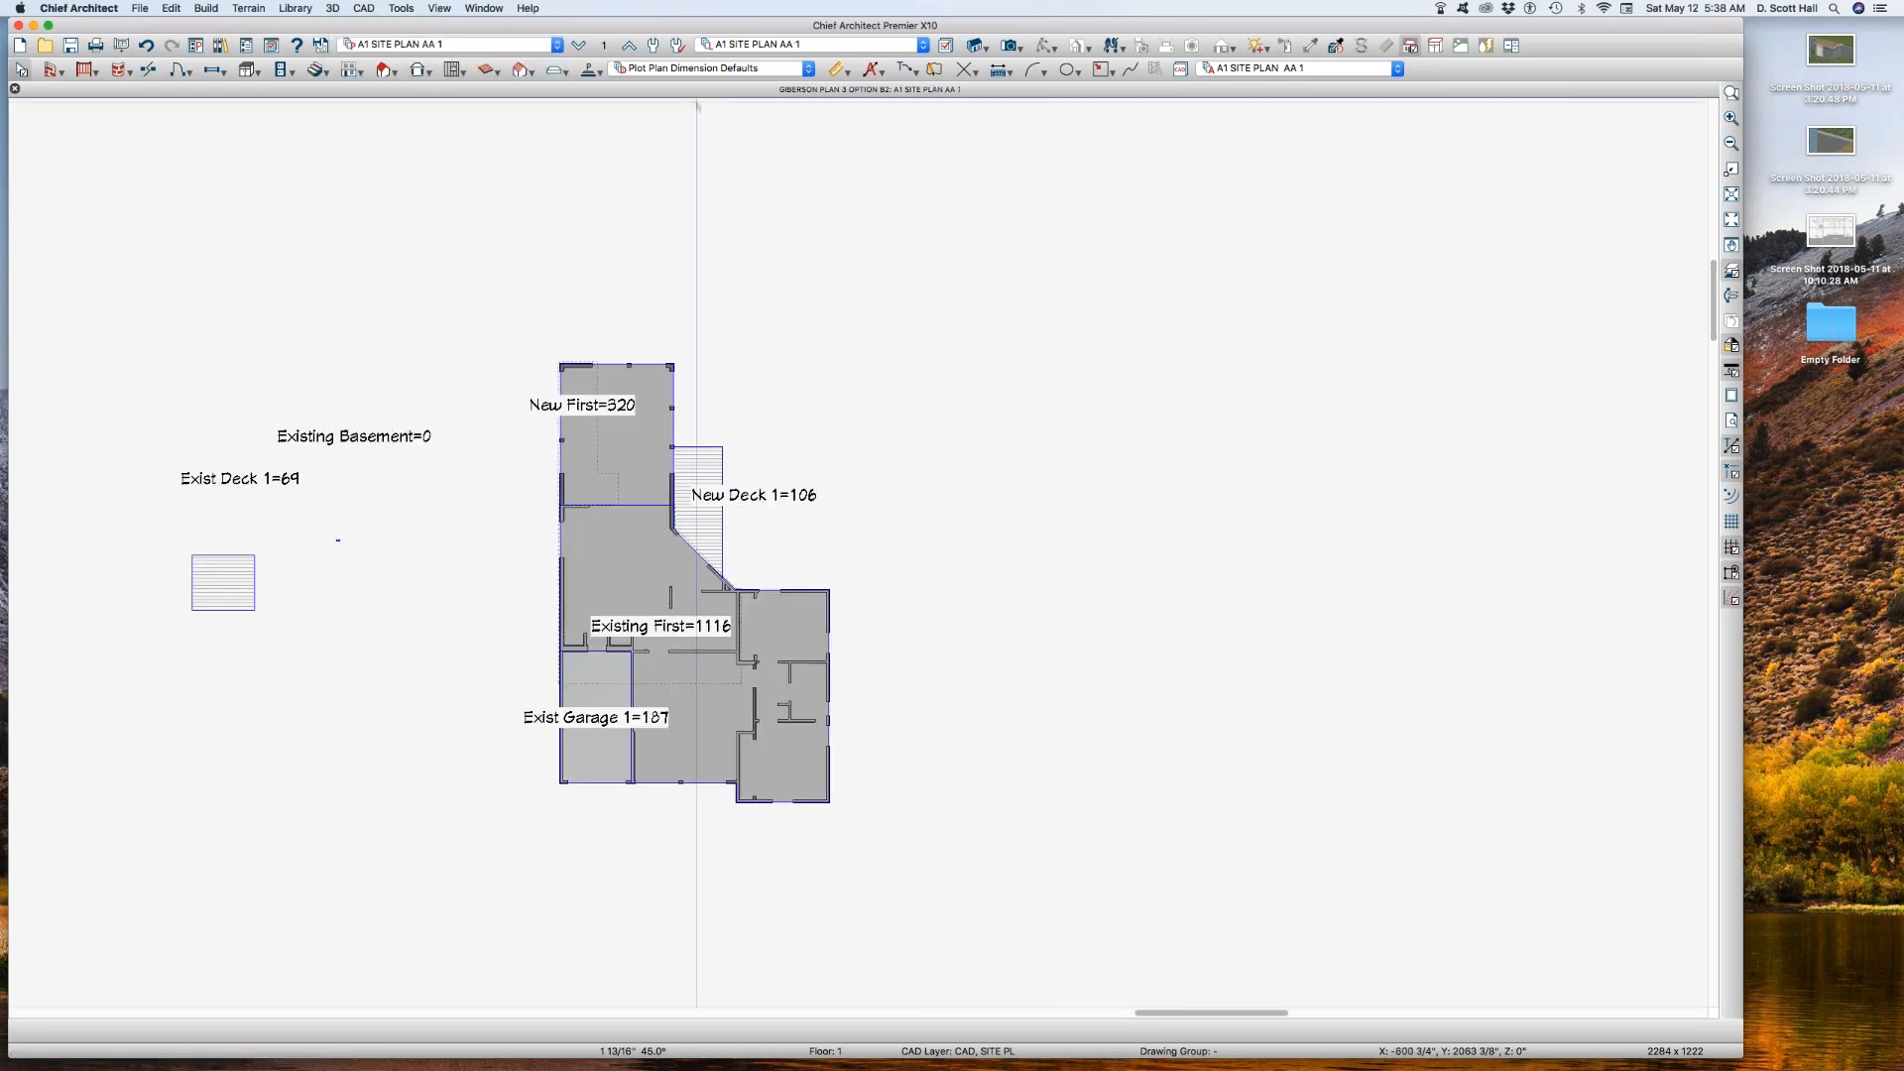
pyautogui.click(606, 45)
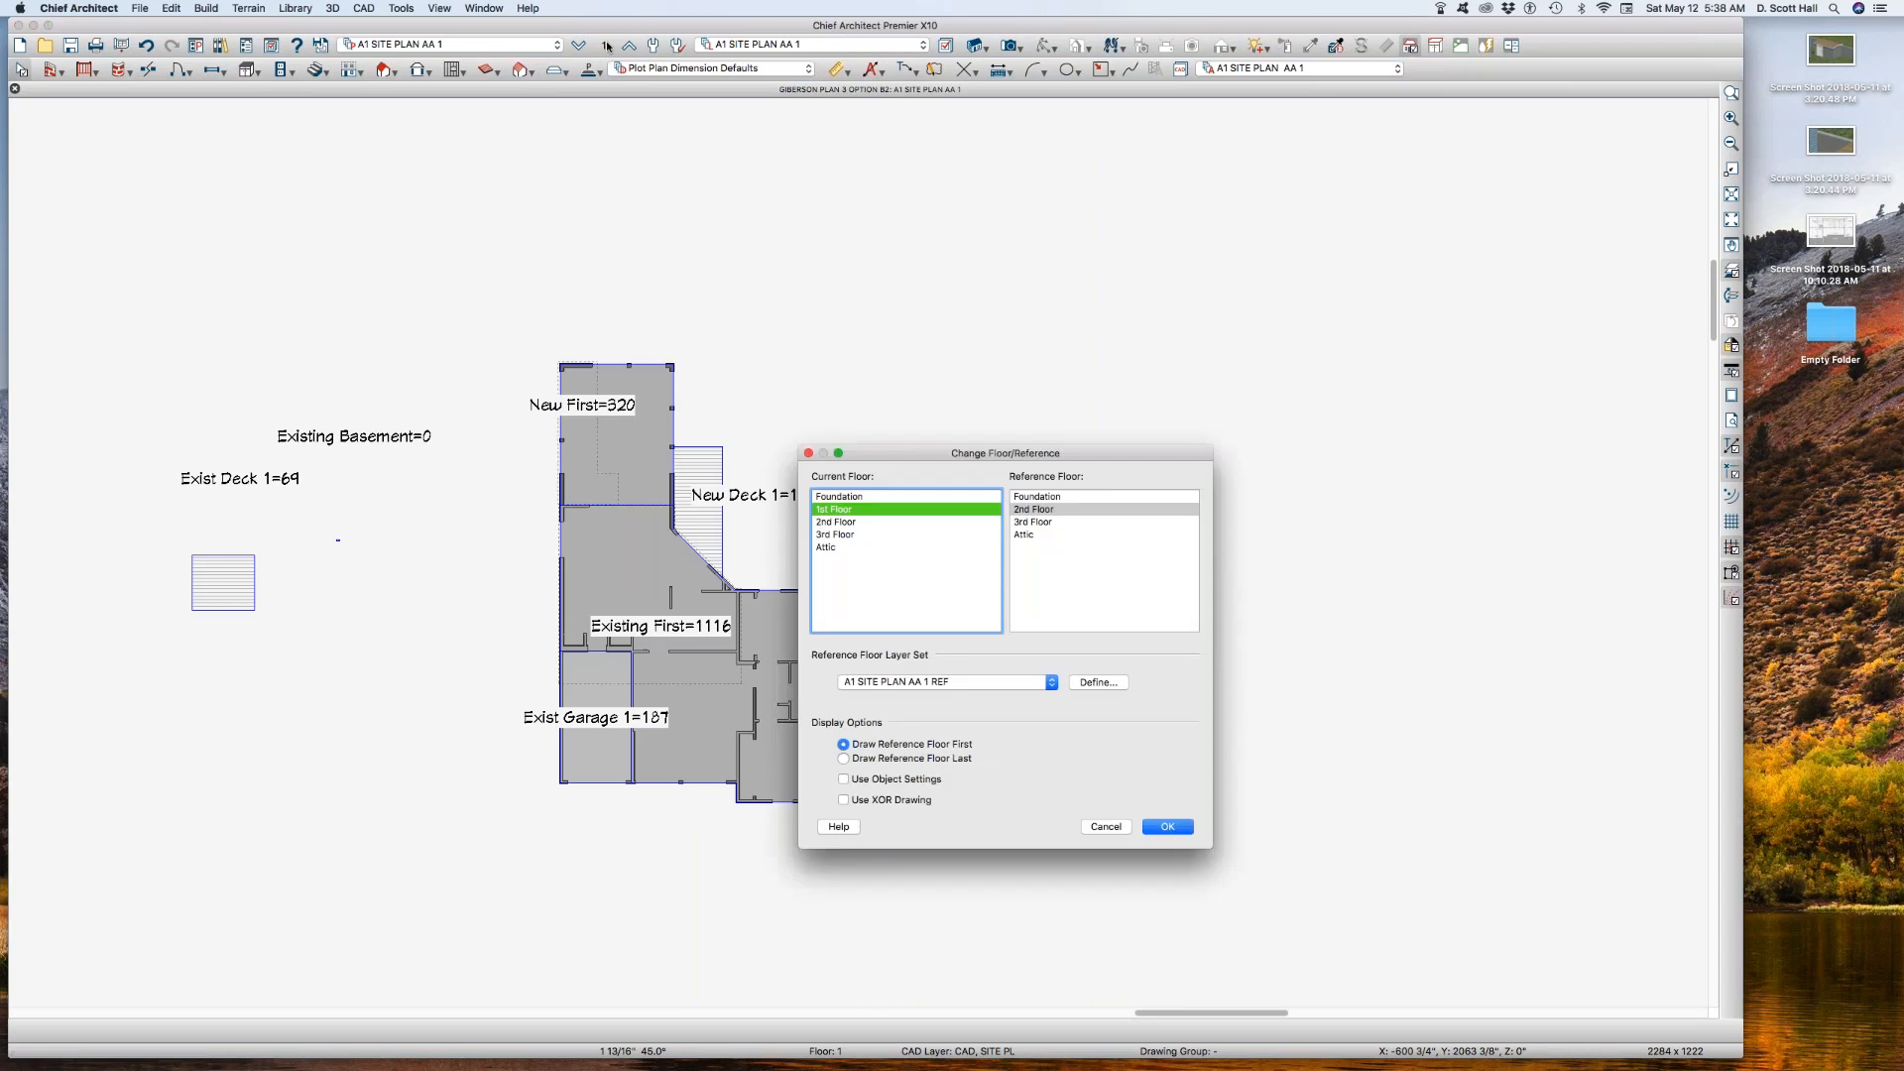
pyautogui.click(1103, 828)
pyautogui.click(426, 45)
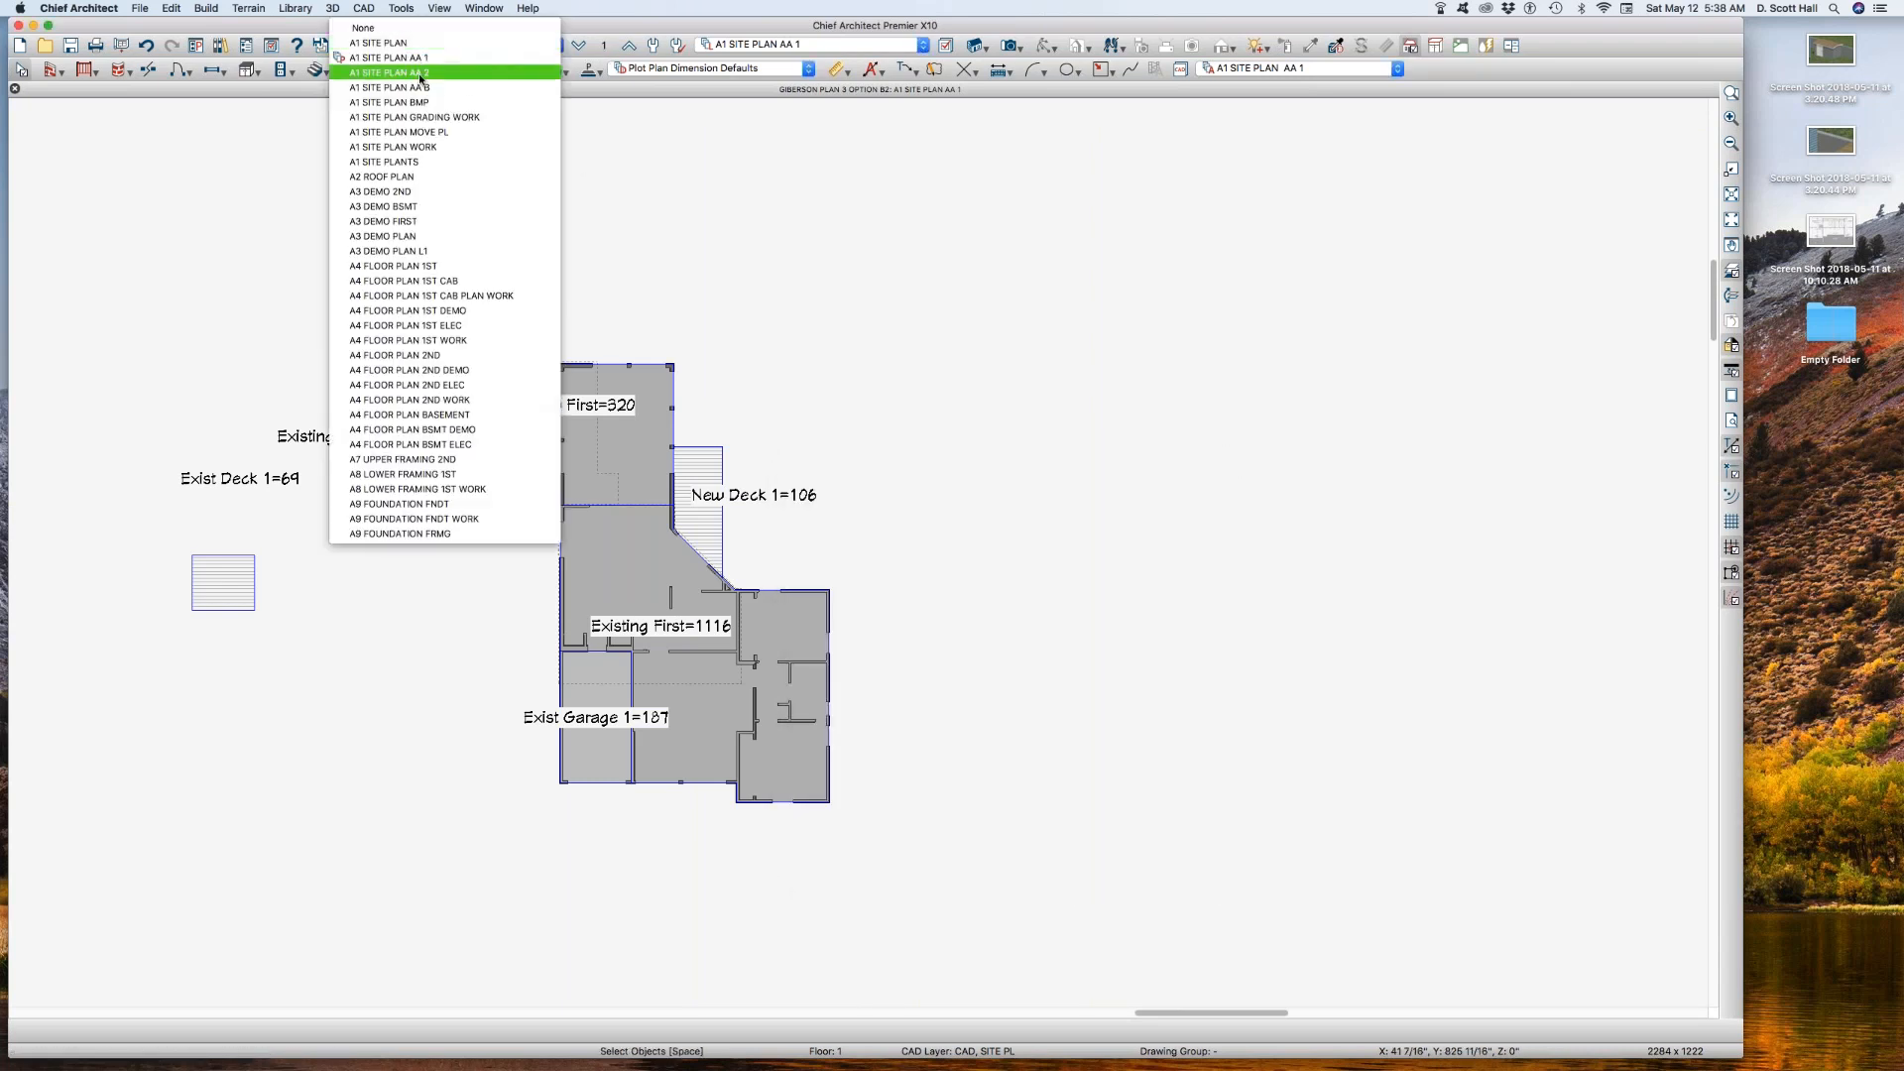
pyautogui.click(421, 74)
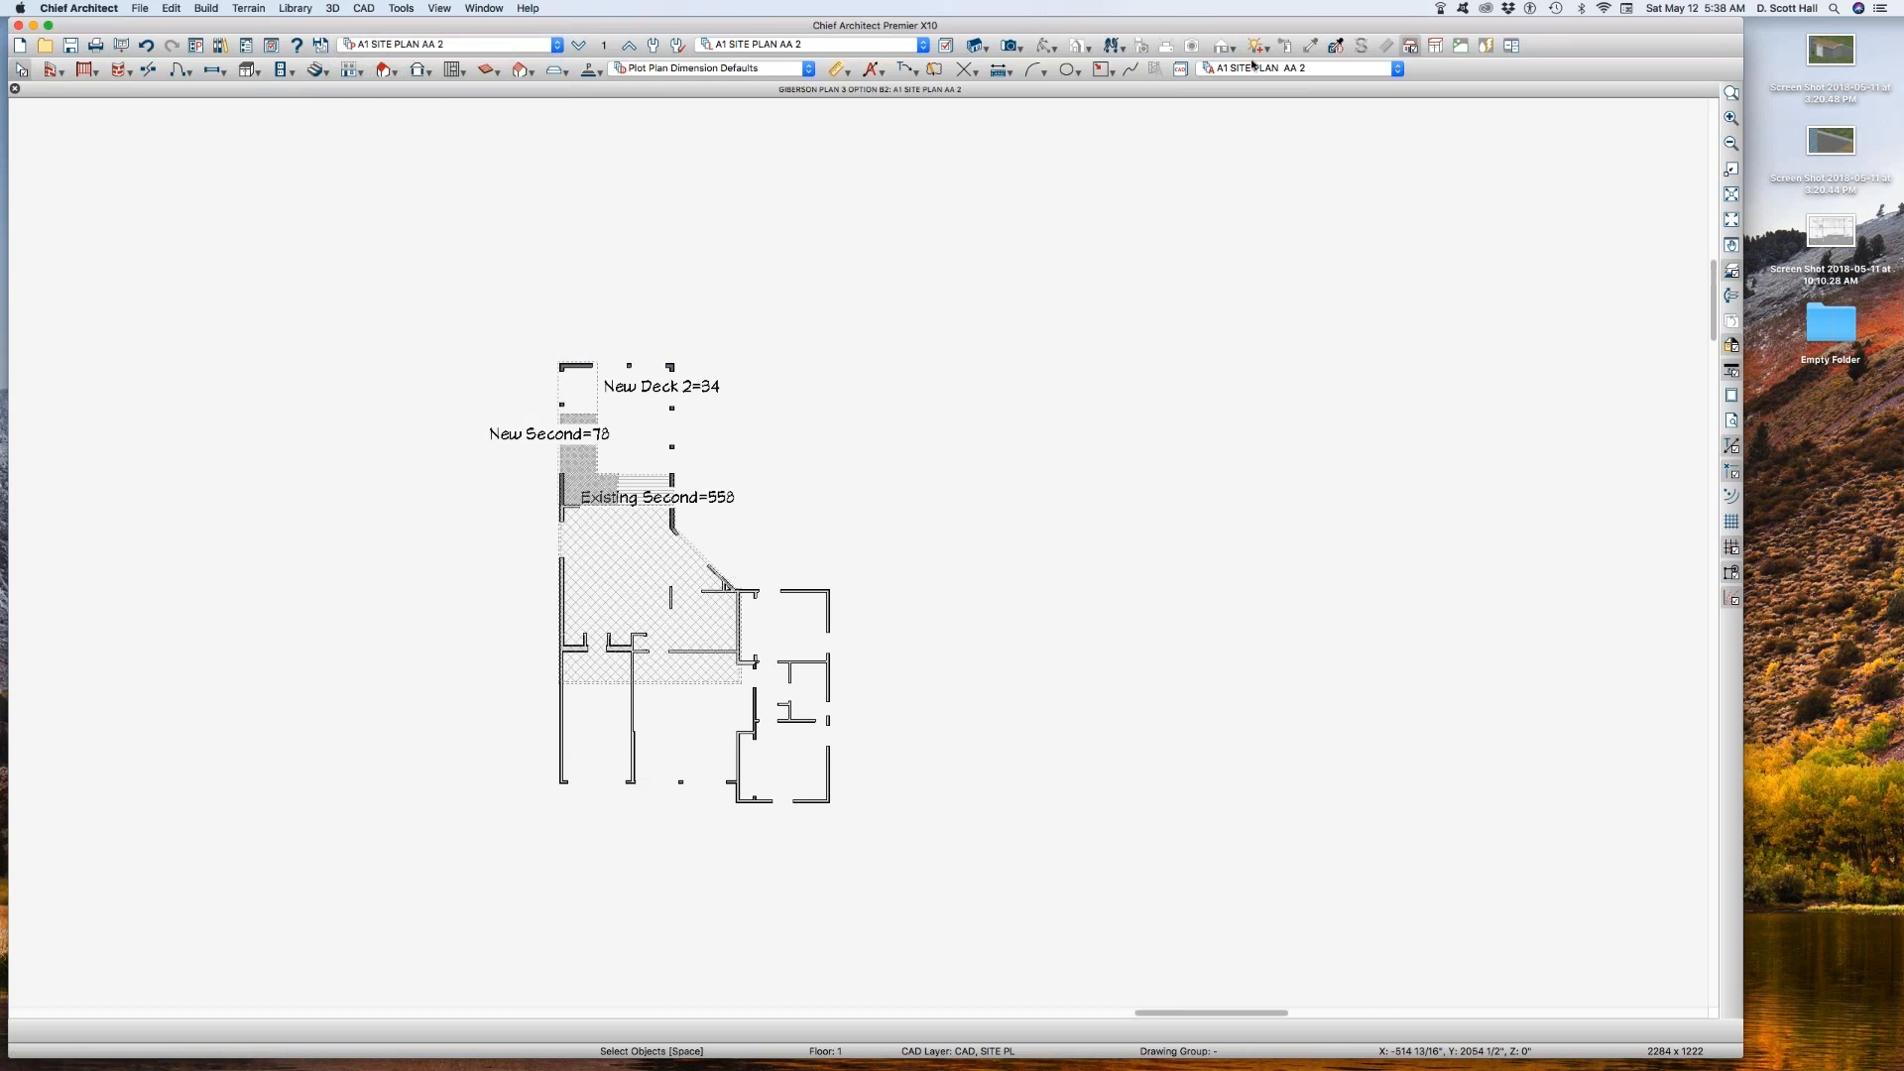
pyautogui.click(604, 46)
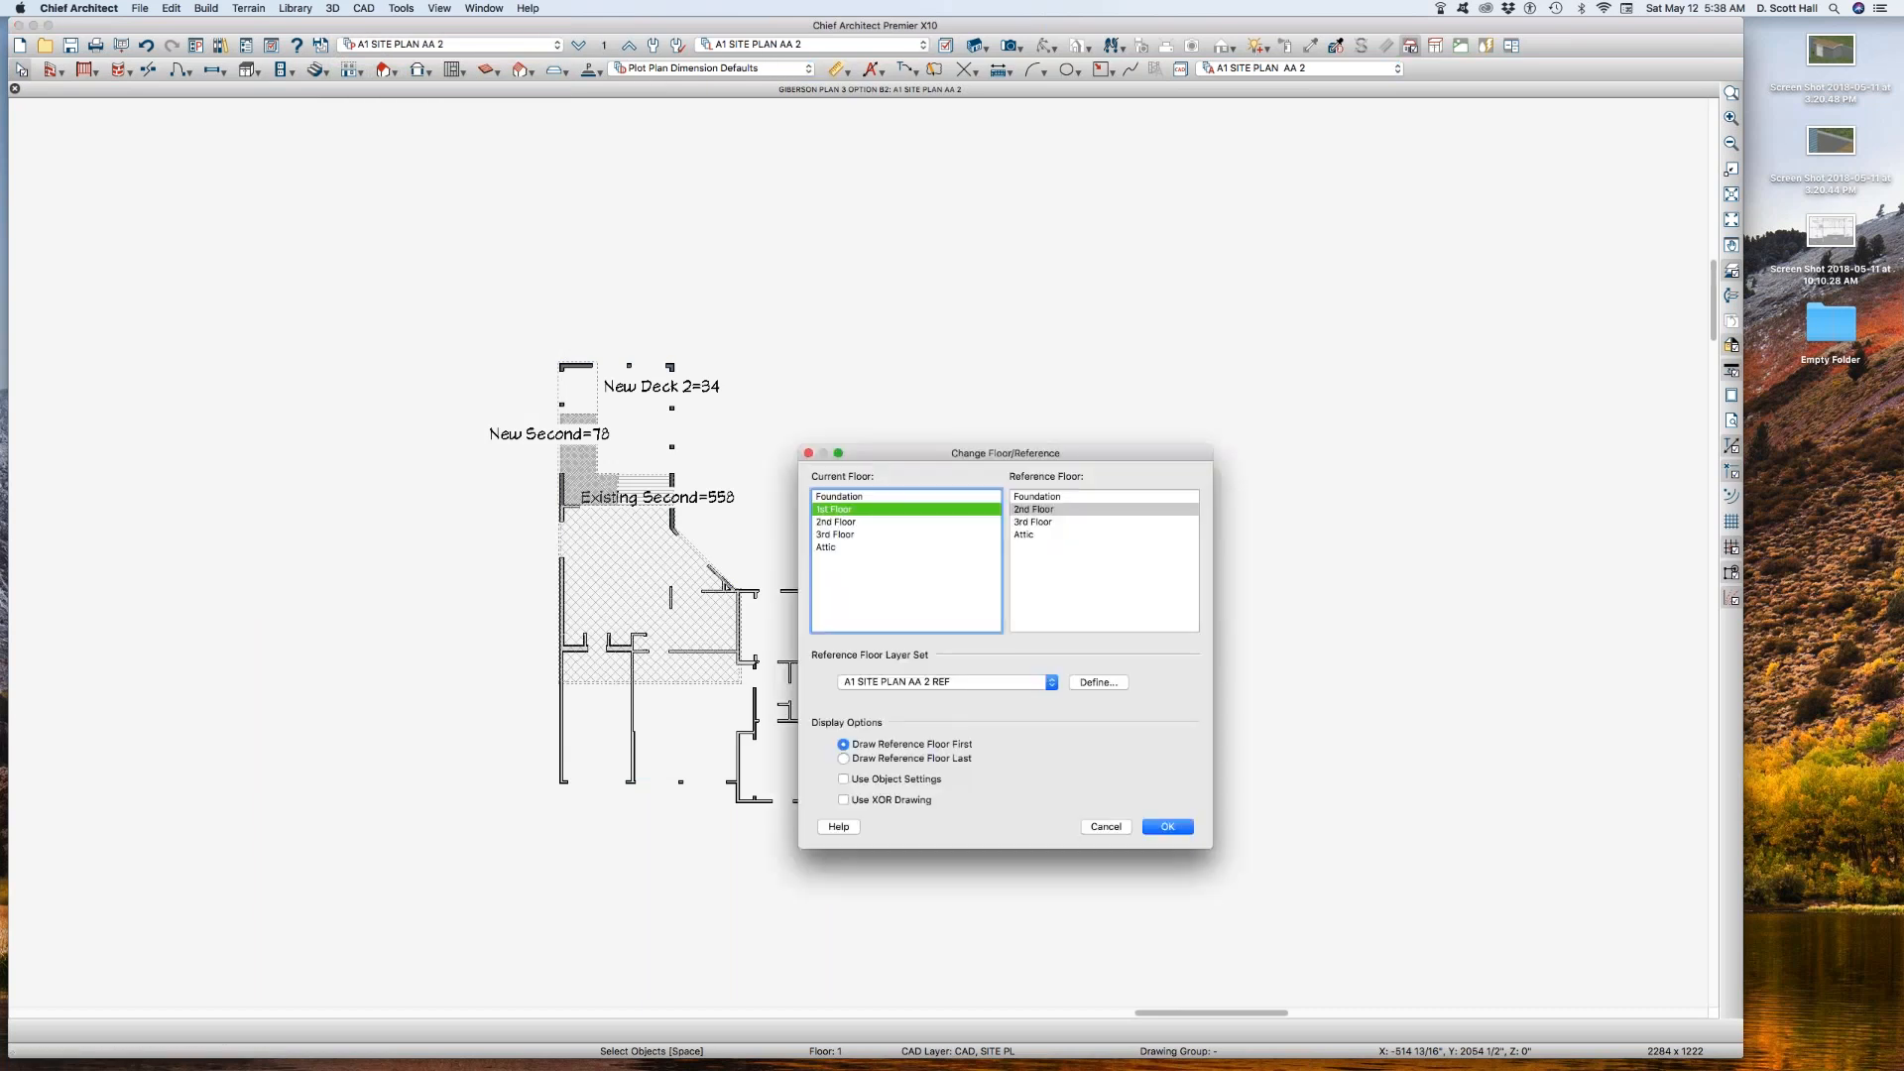
pyautogui.press('Return')
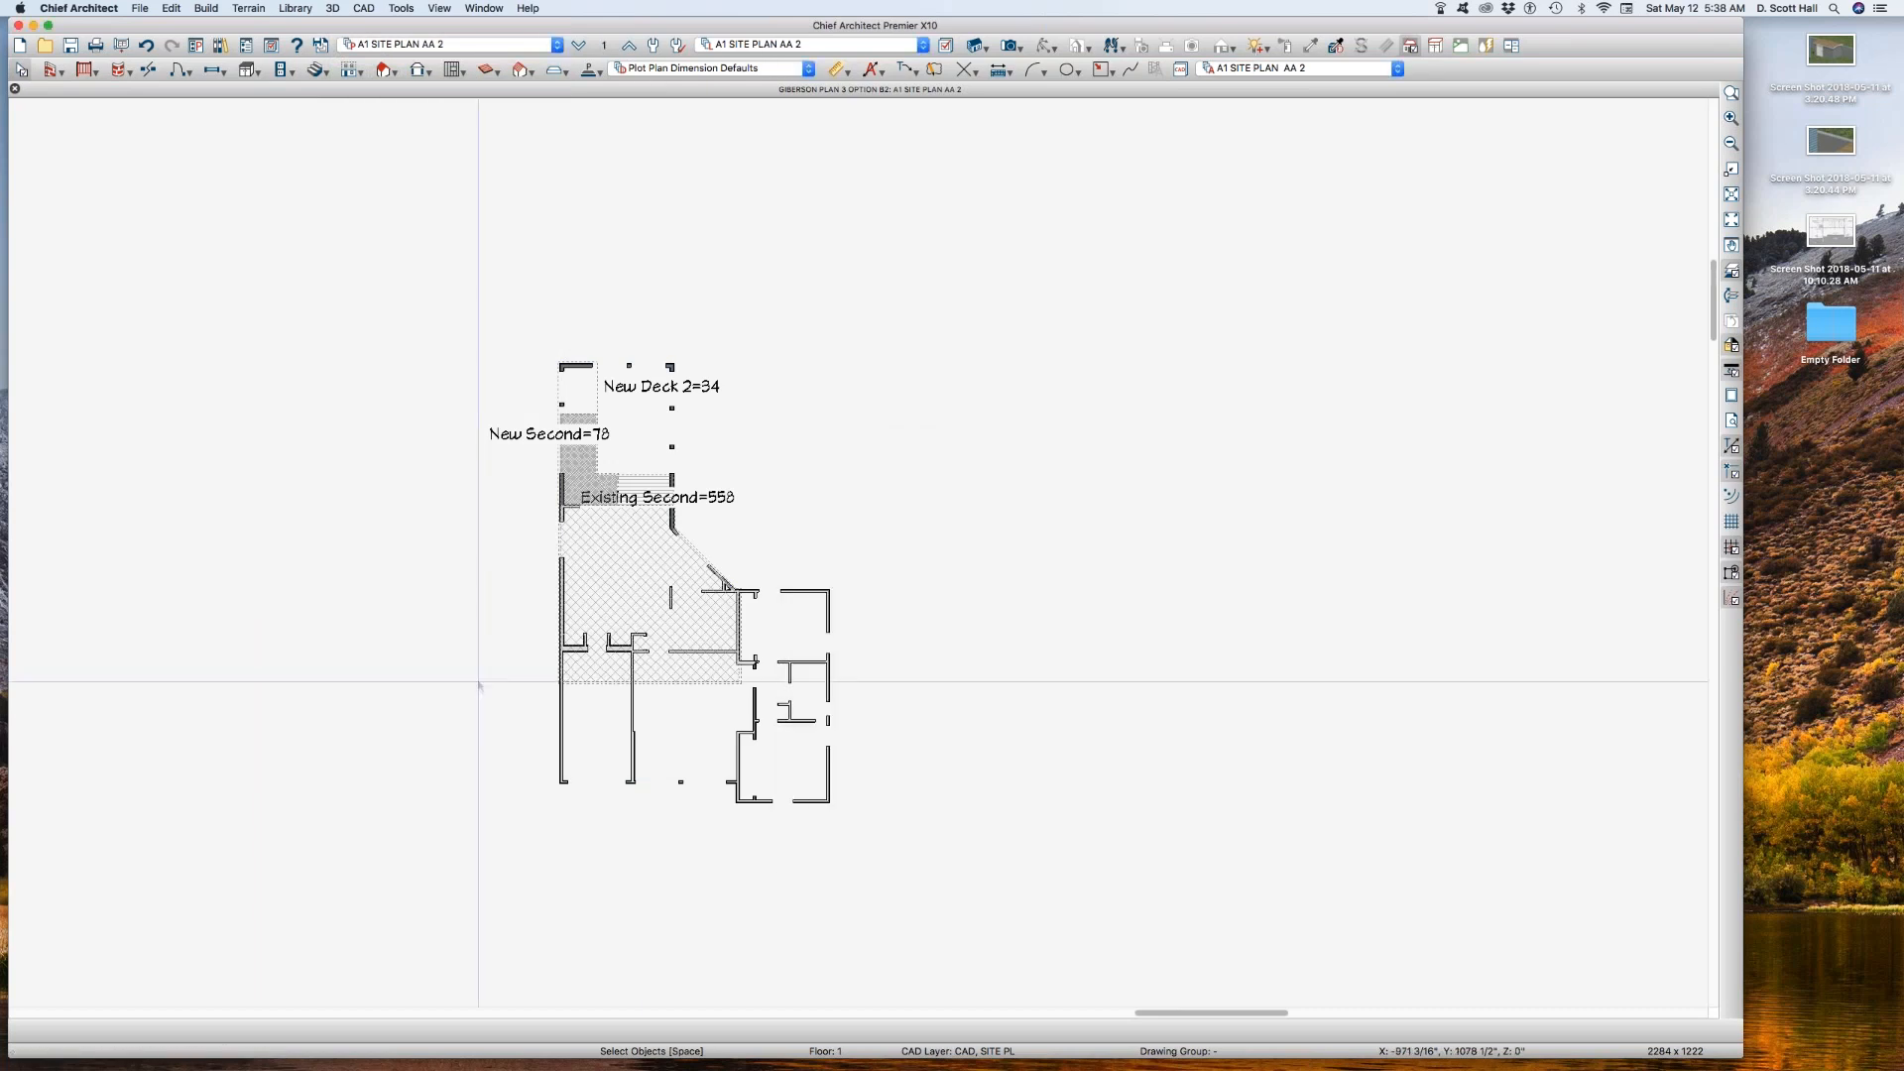
# Step: Move the Existing Second area label down into the hatched area it describes
pyautogui.scroll(3, 602, 543)
pyautogui.click(603, 544)
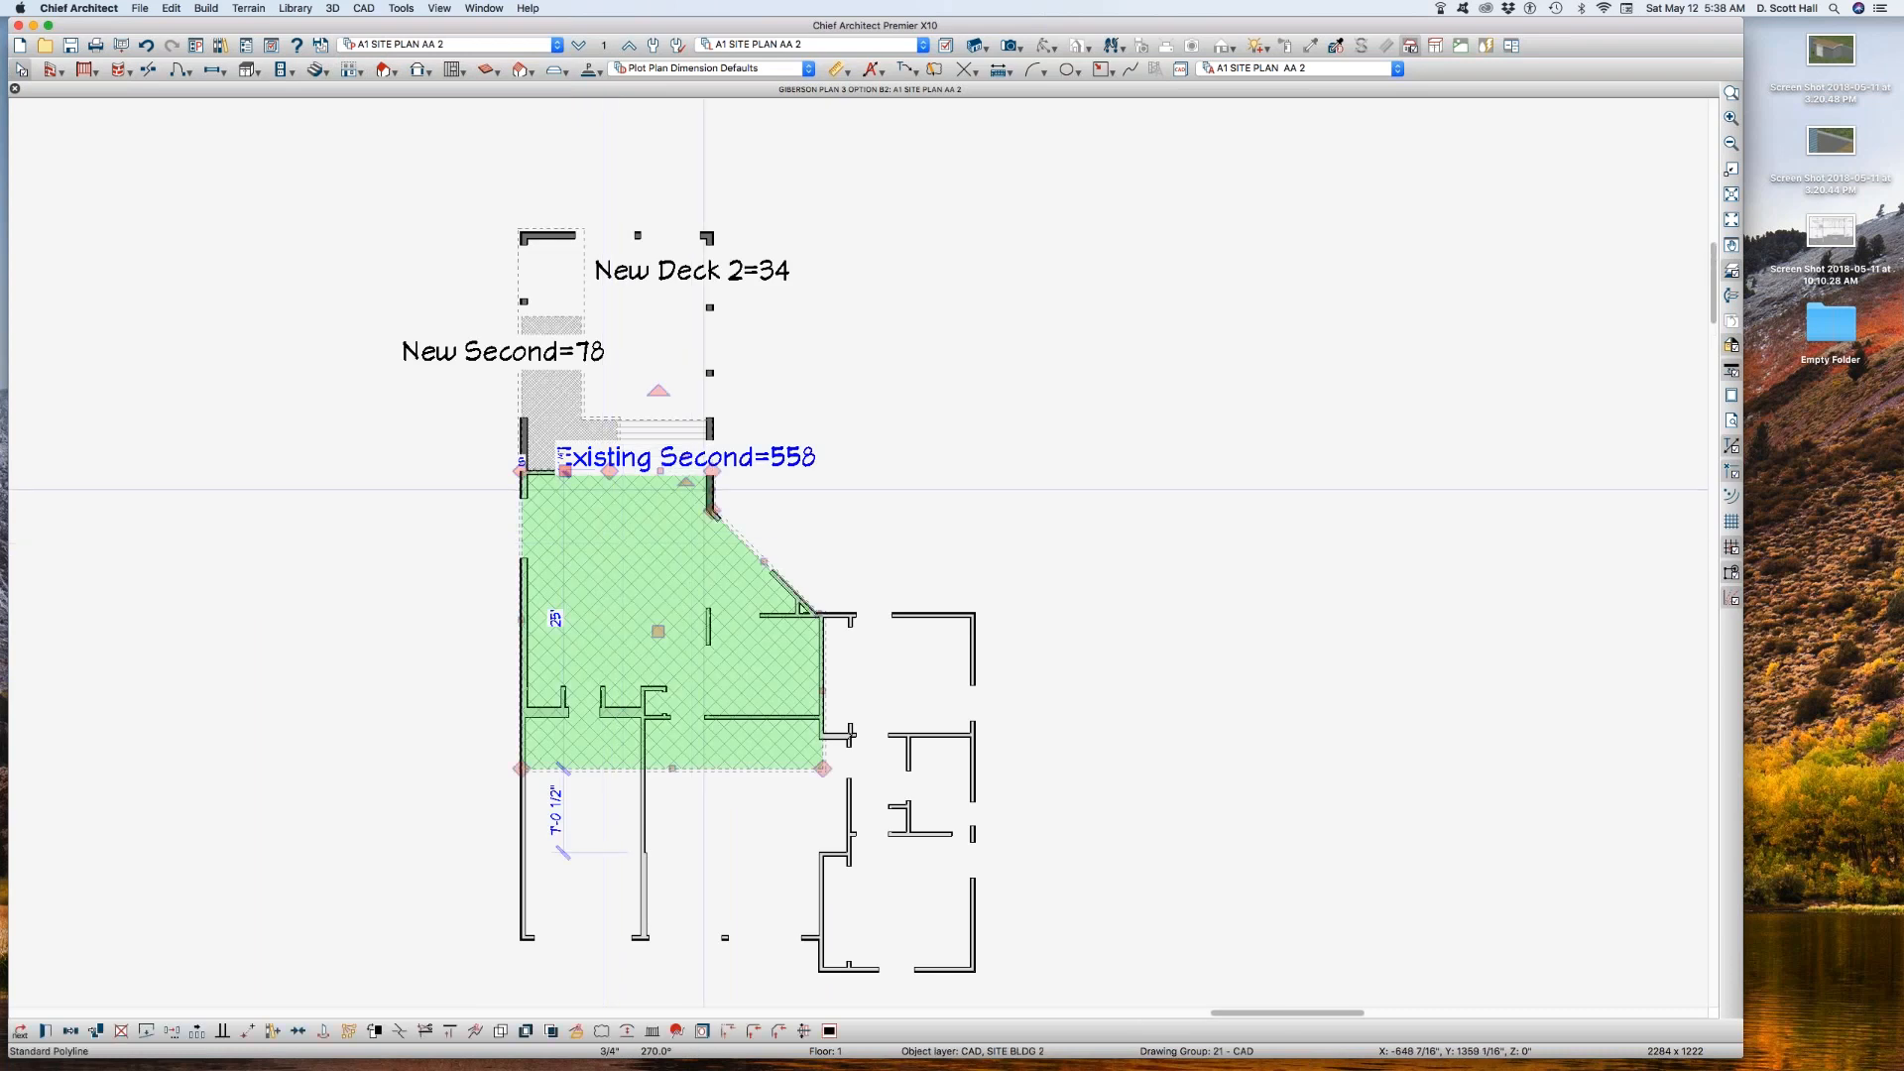
pyautogui.scroll(1, 691, 480)
pyautogui.moveTo(687, 453); pyautogui.dragTo(569, 584)
pyautogui.scroll(1, 514, 524)
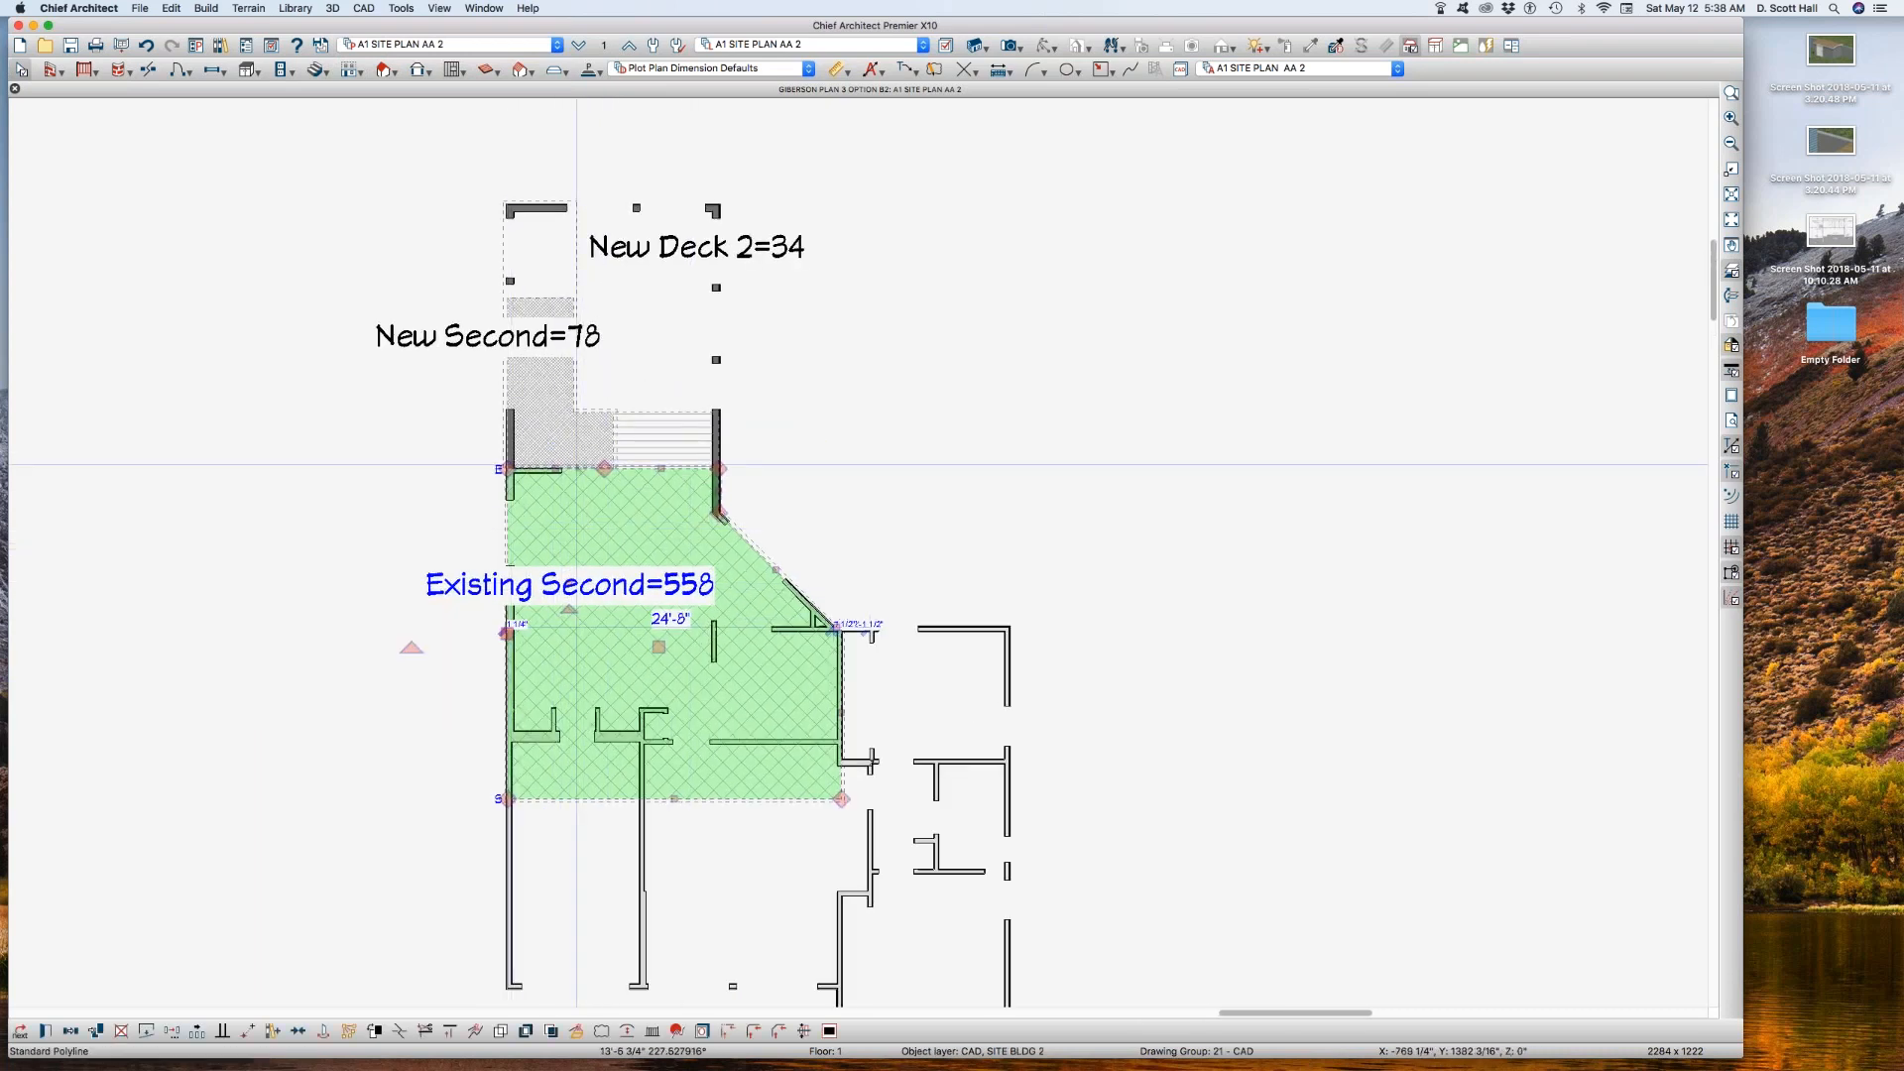
# Step: Examine the New Second and New Deck 2 area polylines and the room they overlap
pyautogui.scroll(-2, 580, 462)
pyautogui.scroll(3, 535, 374)
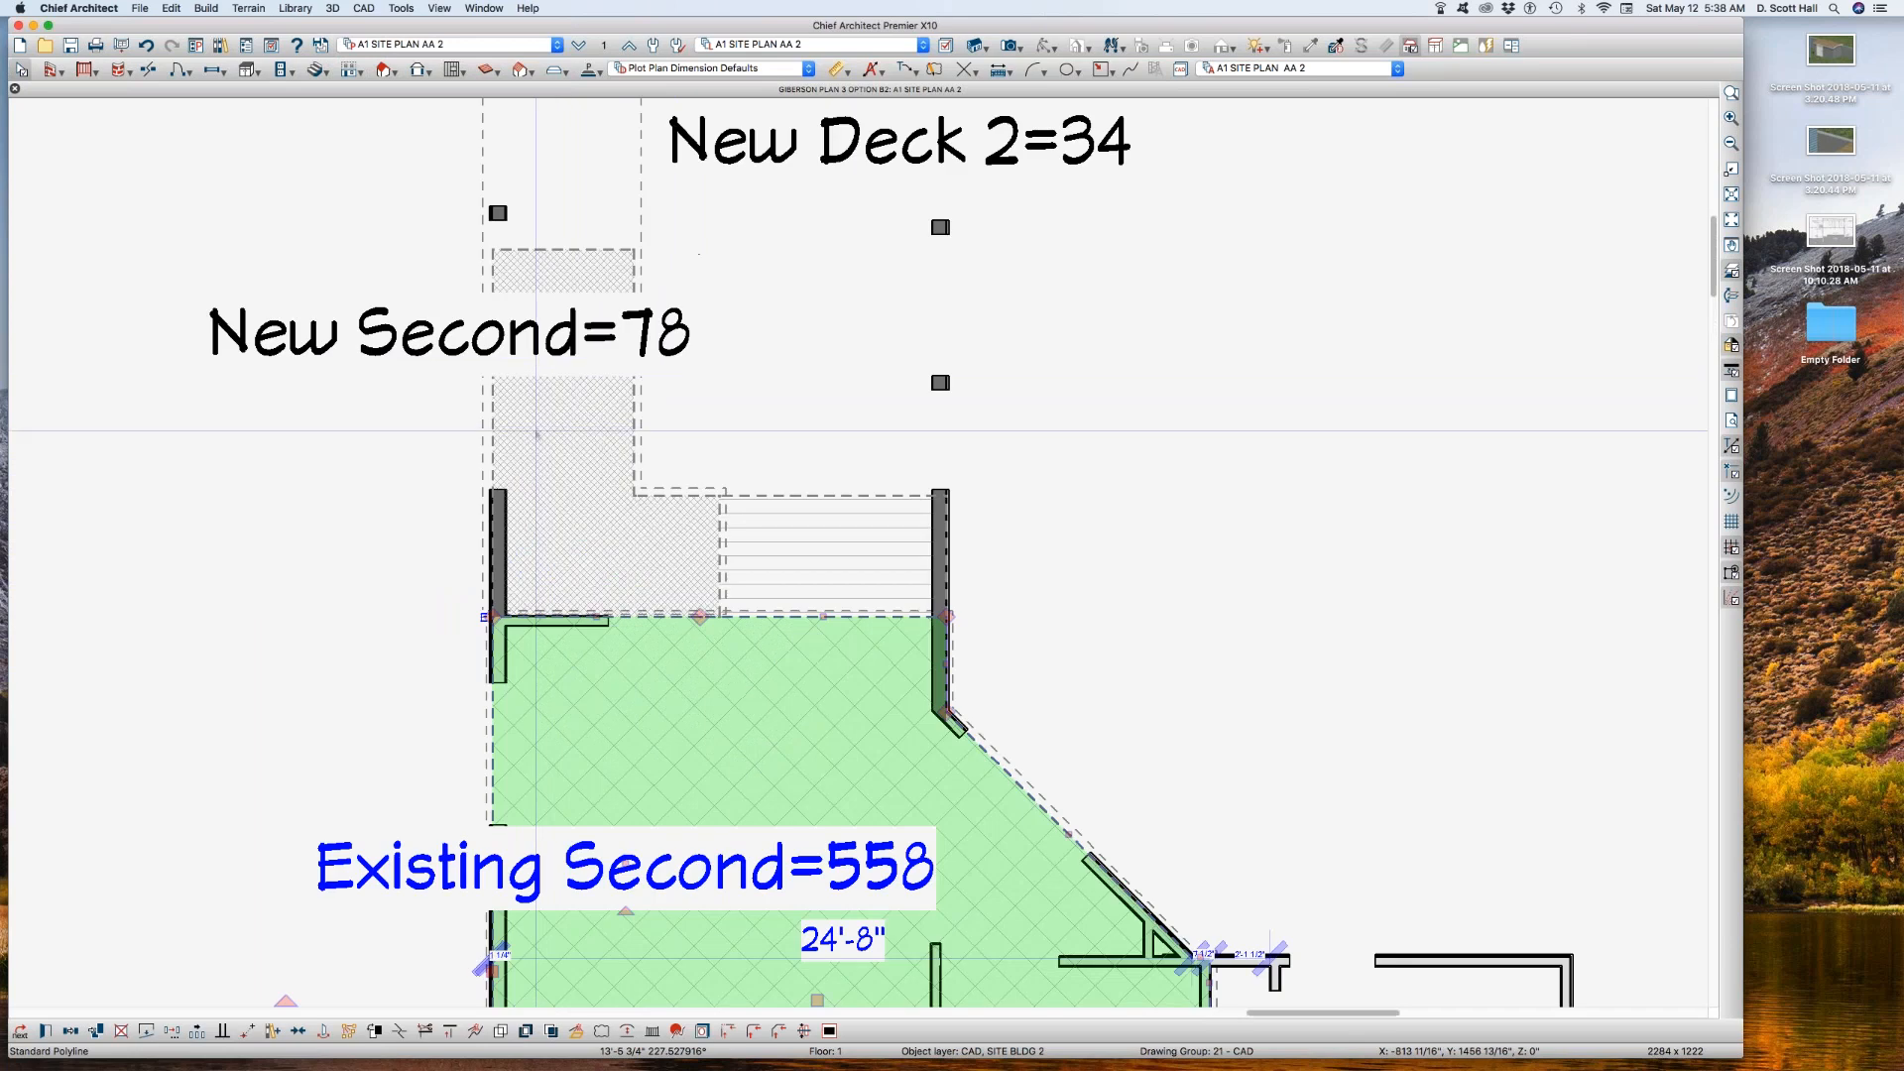
pyautogui.click(537, 429)
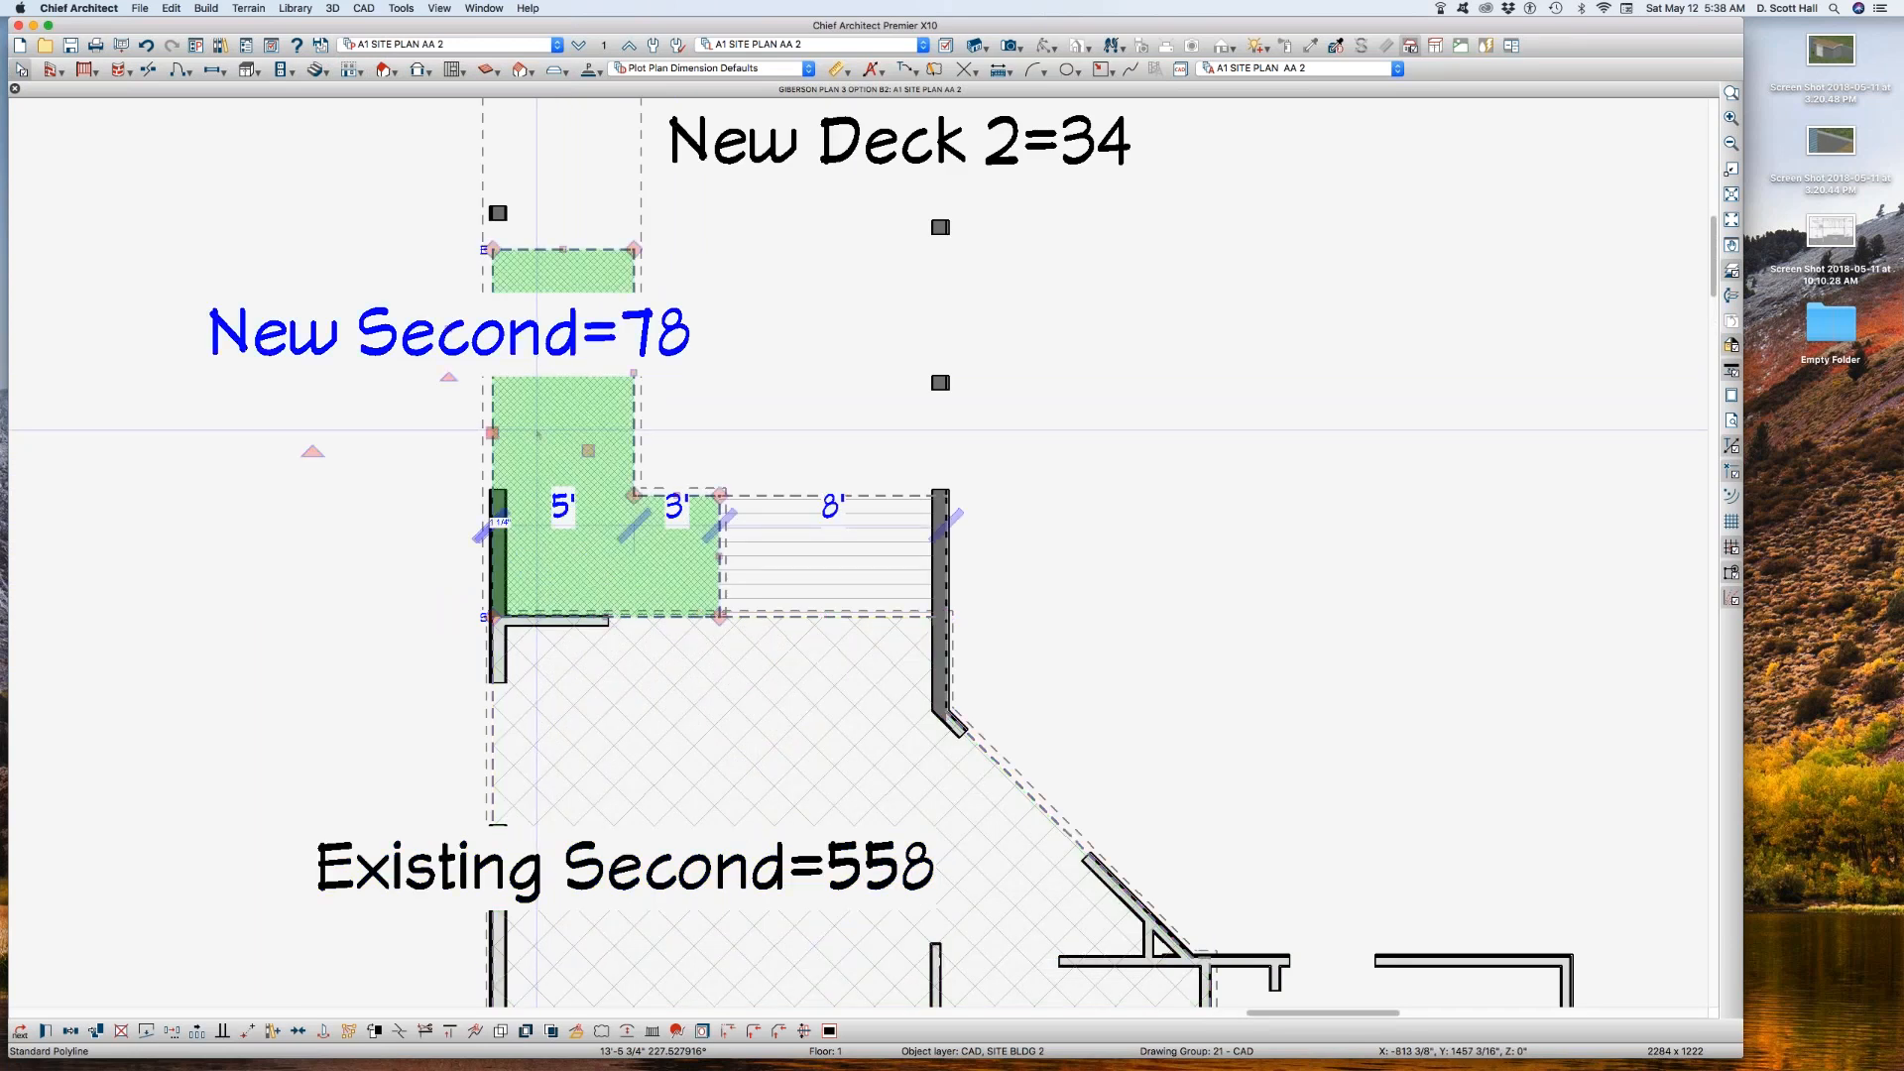
pyautogui.scroll(-1, 529, 426)
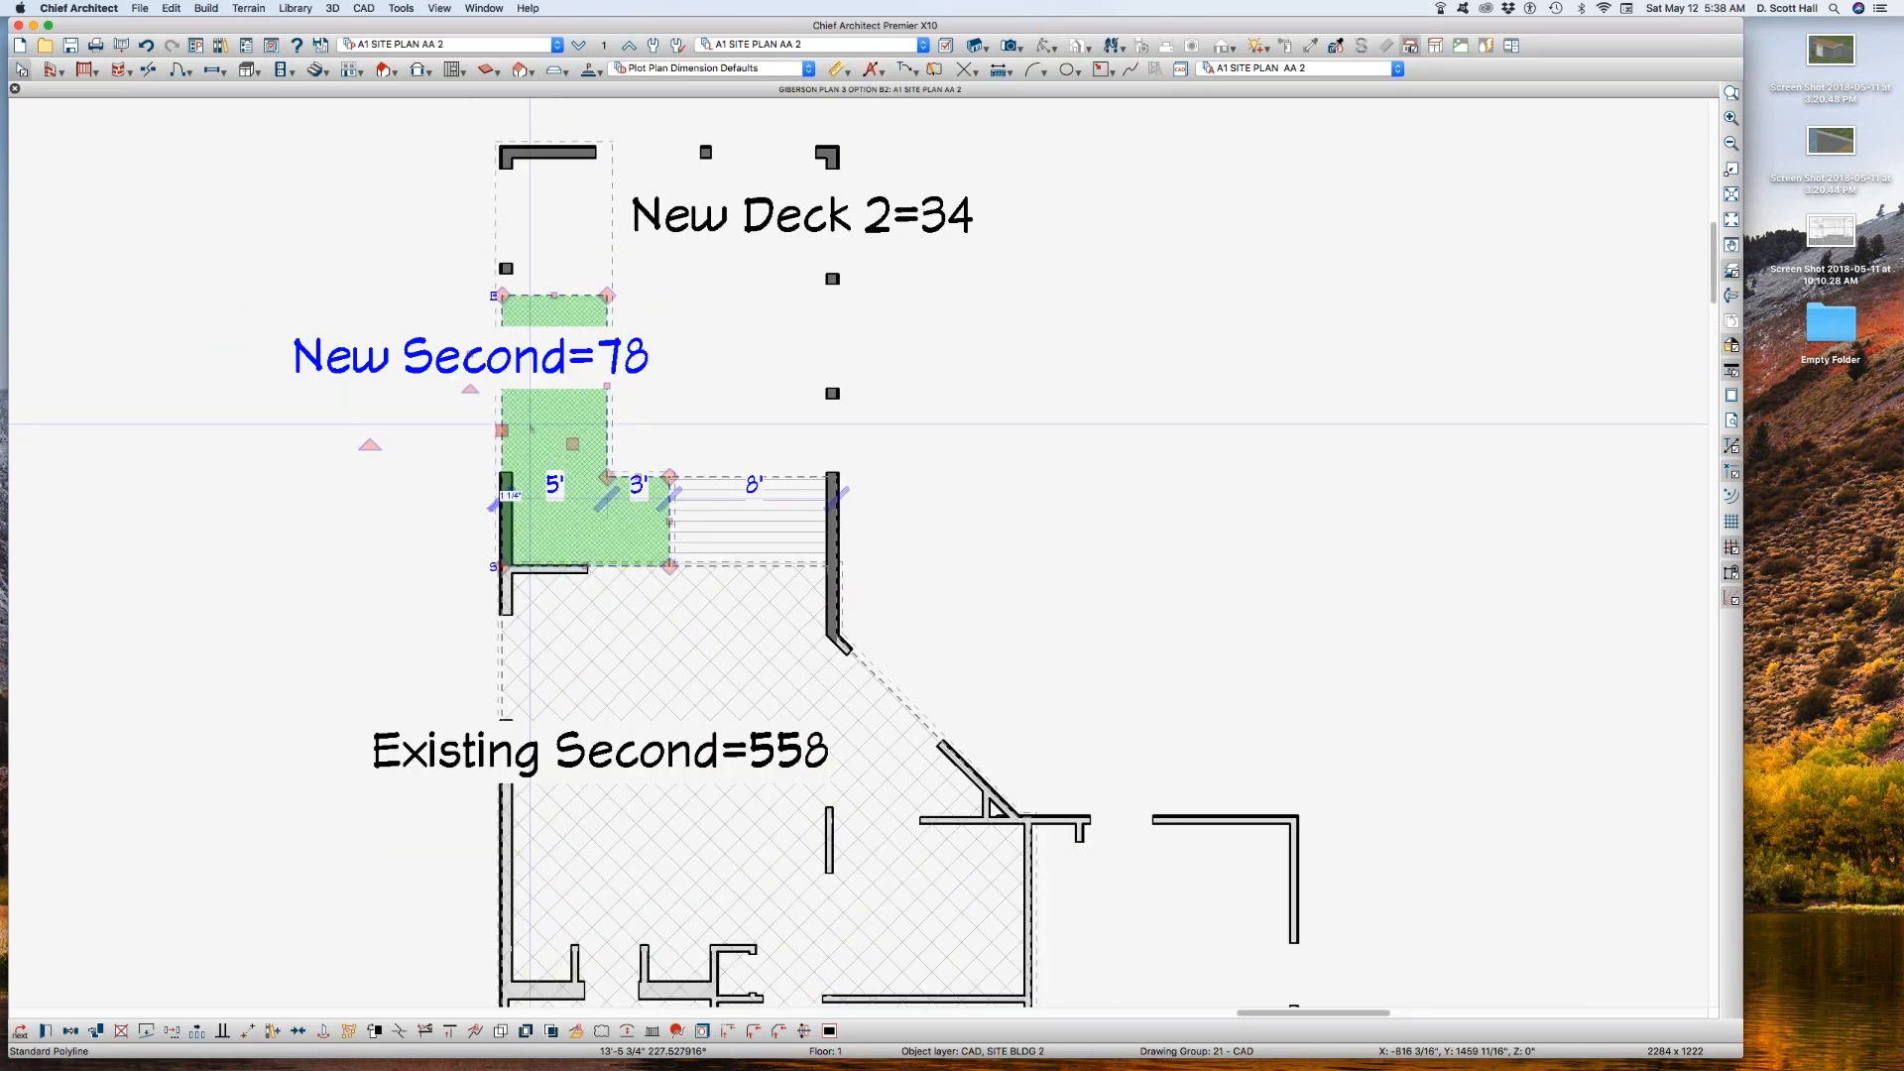
pyautogui.click(701, 337)
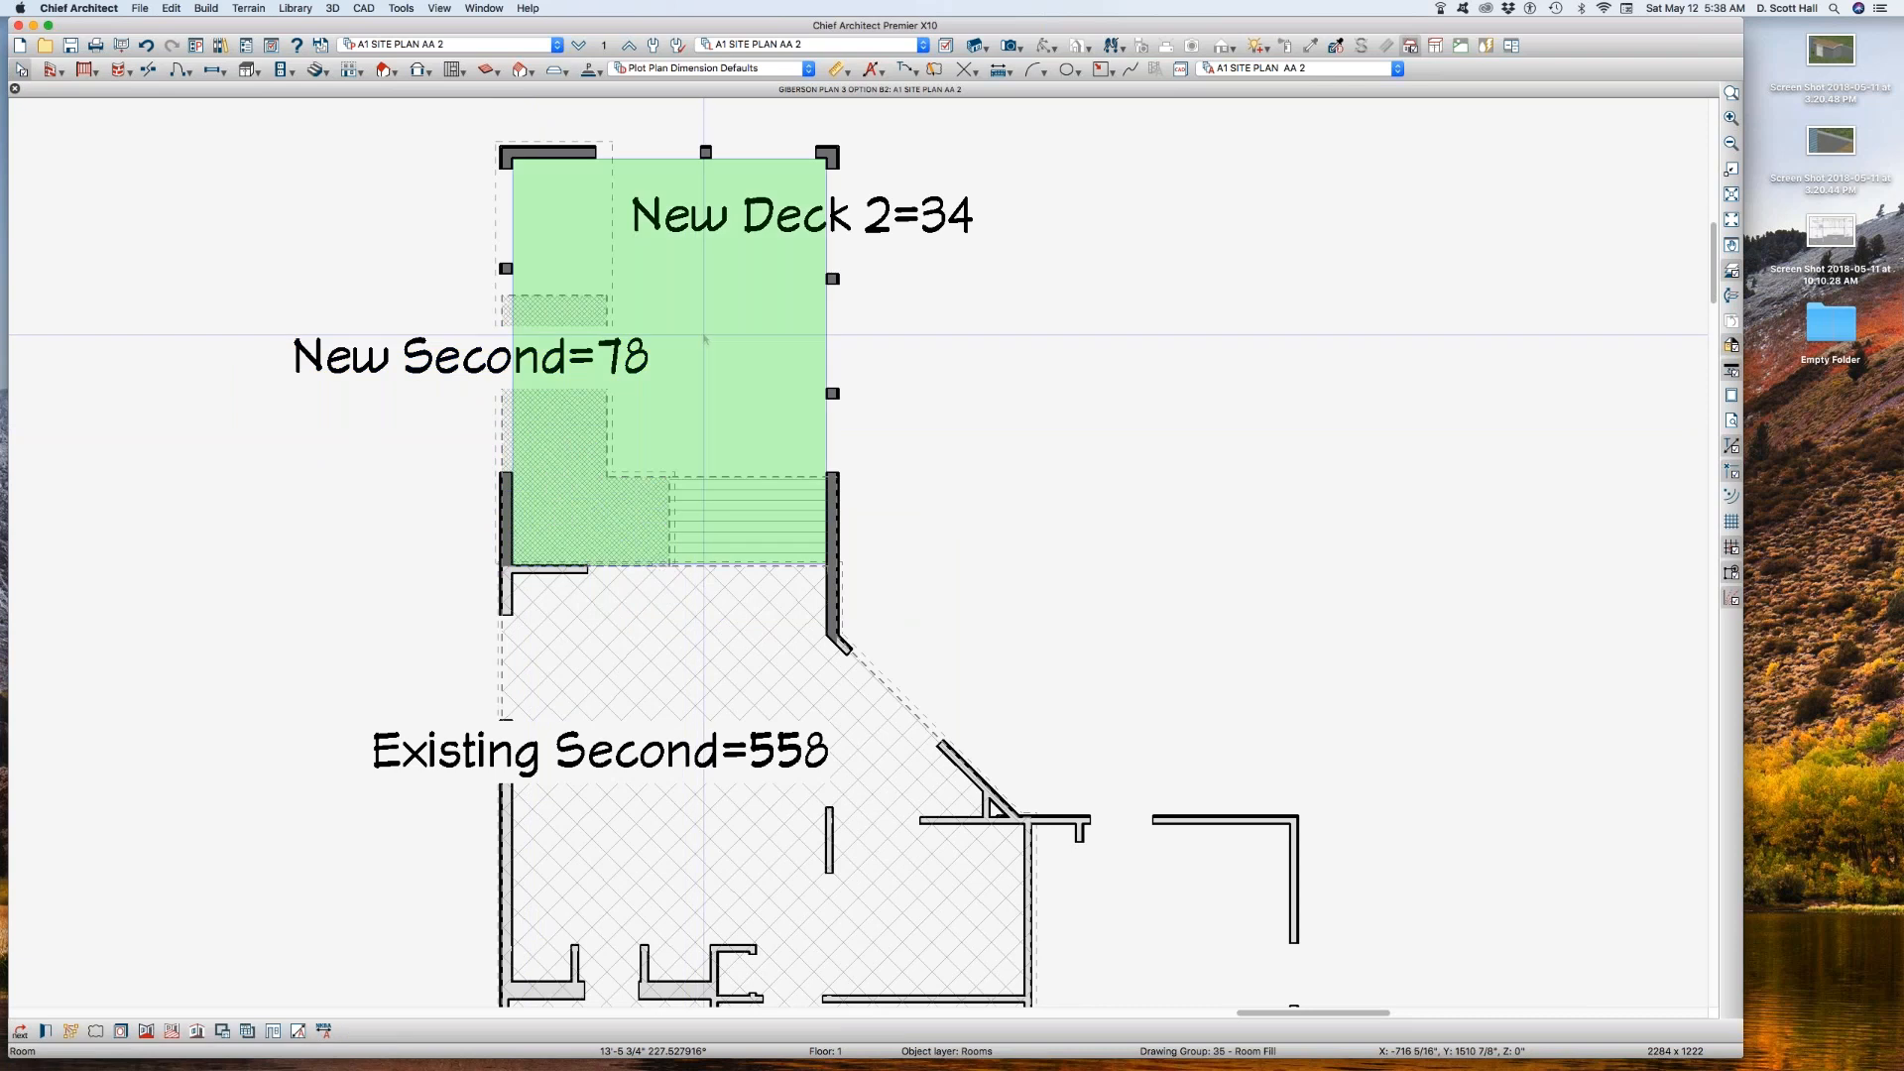
pyautogui.scroll(-1, 700, 338)
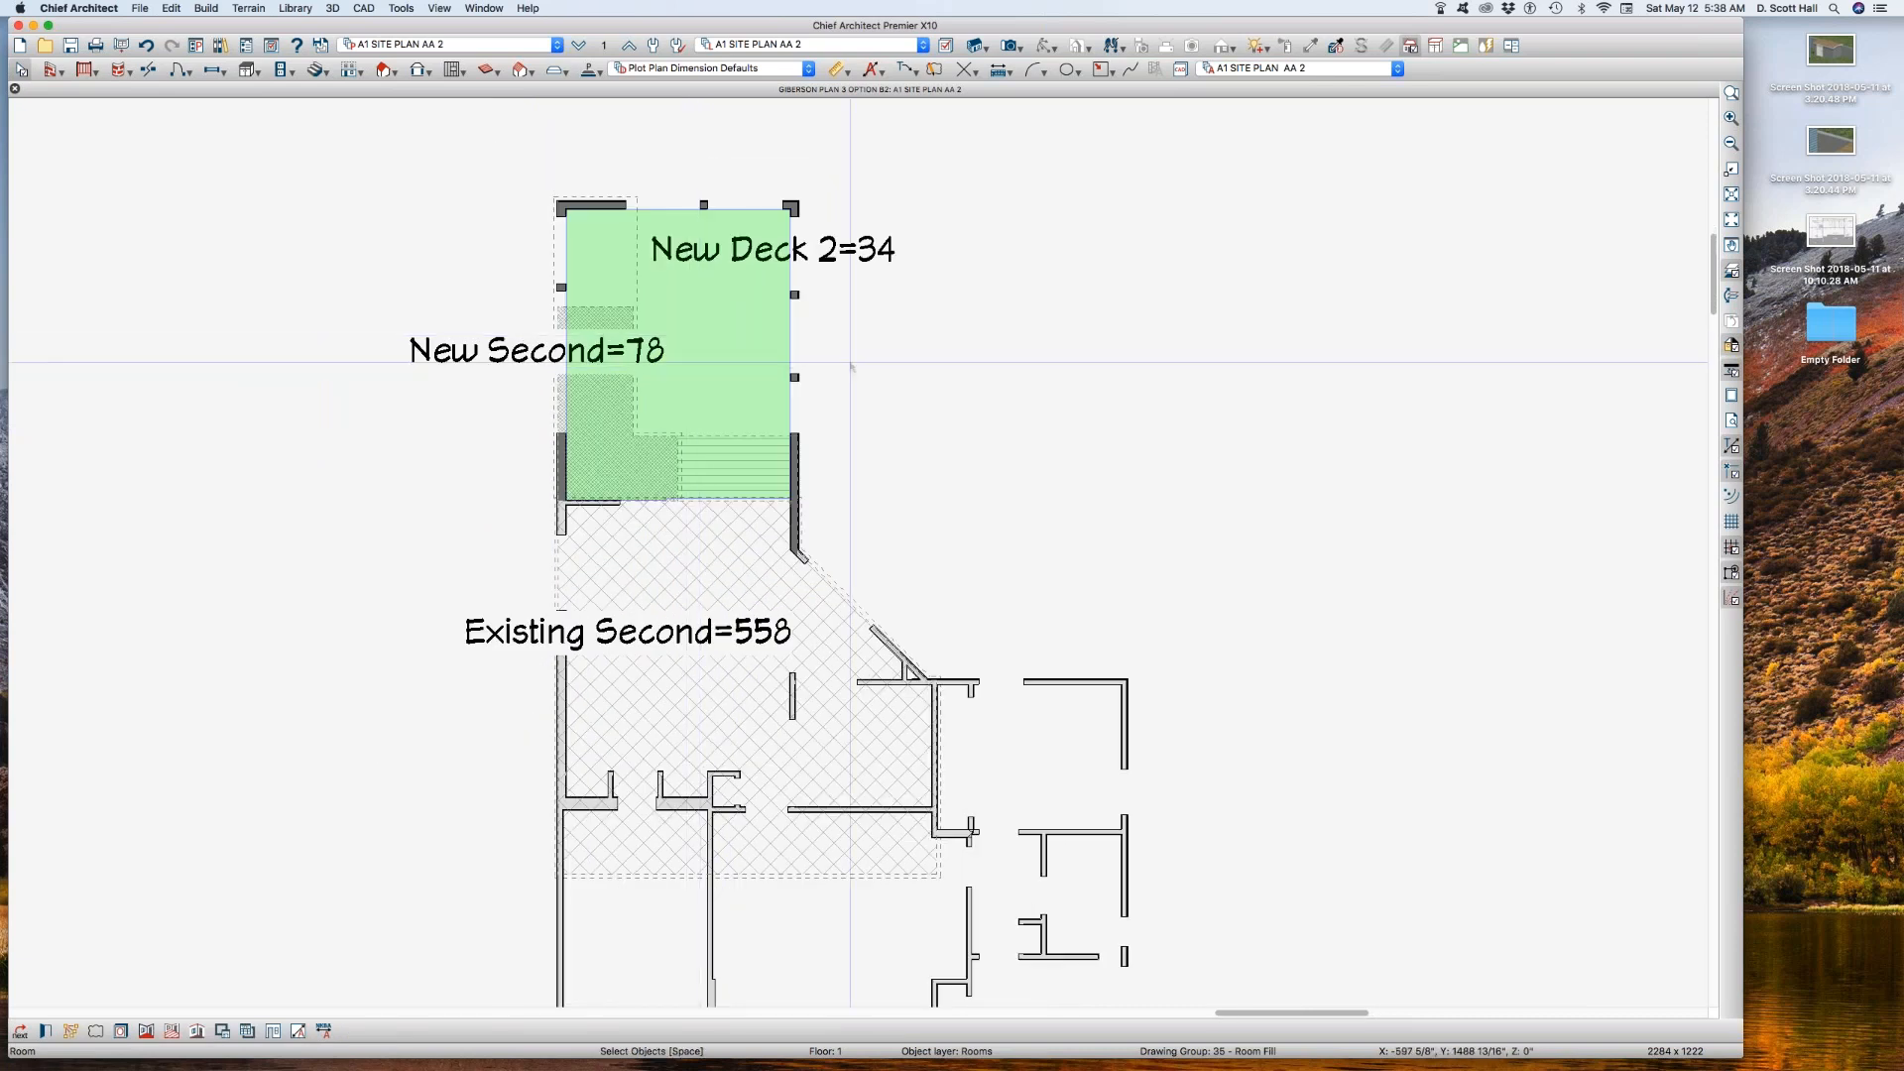
pyautogui.scroll(-1, 688, 371)
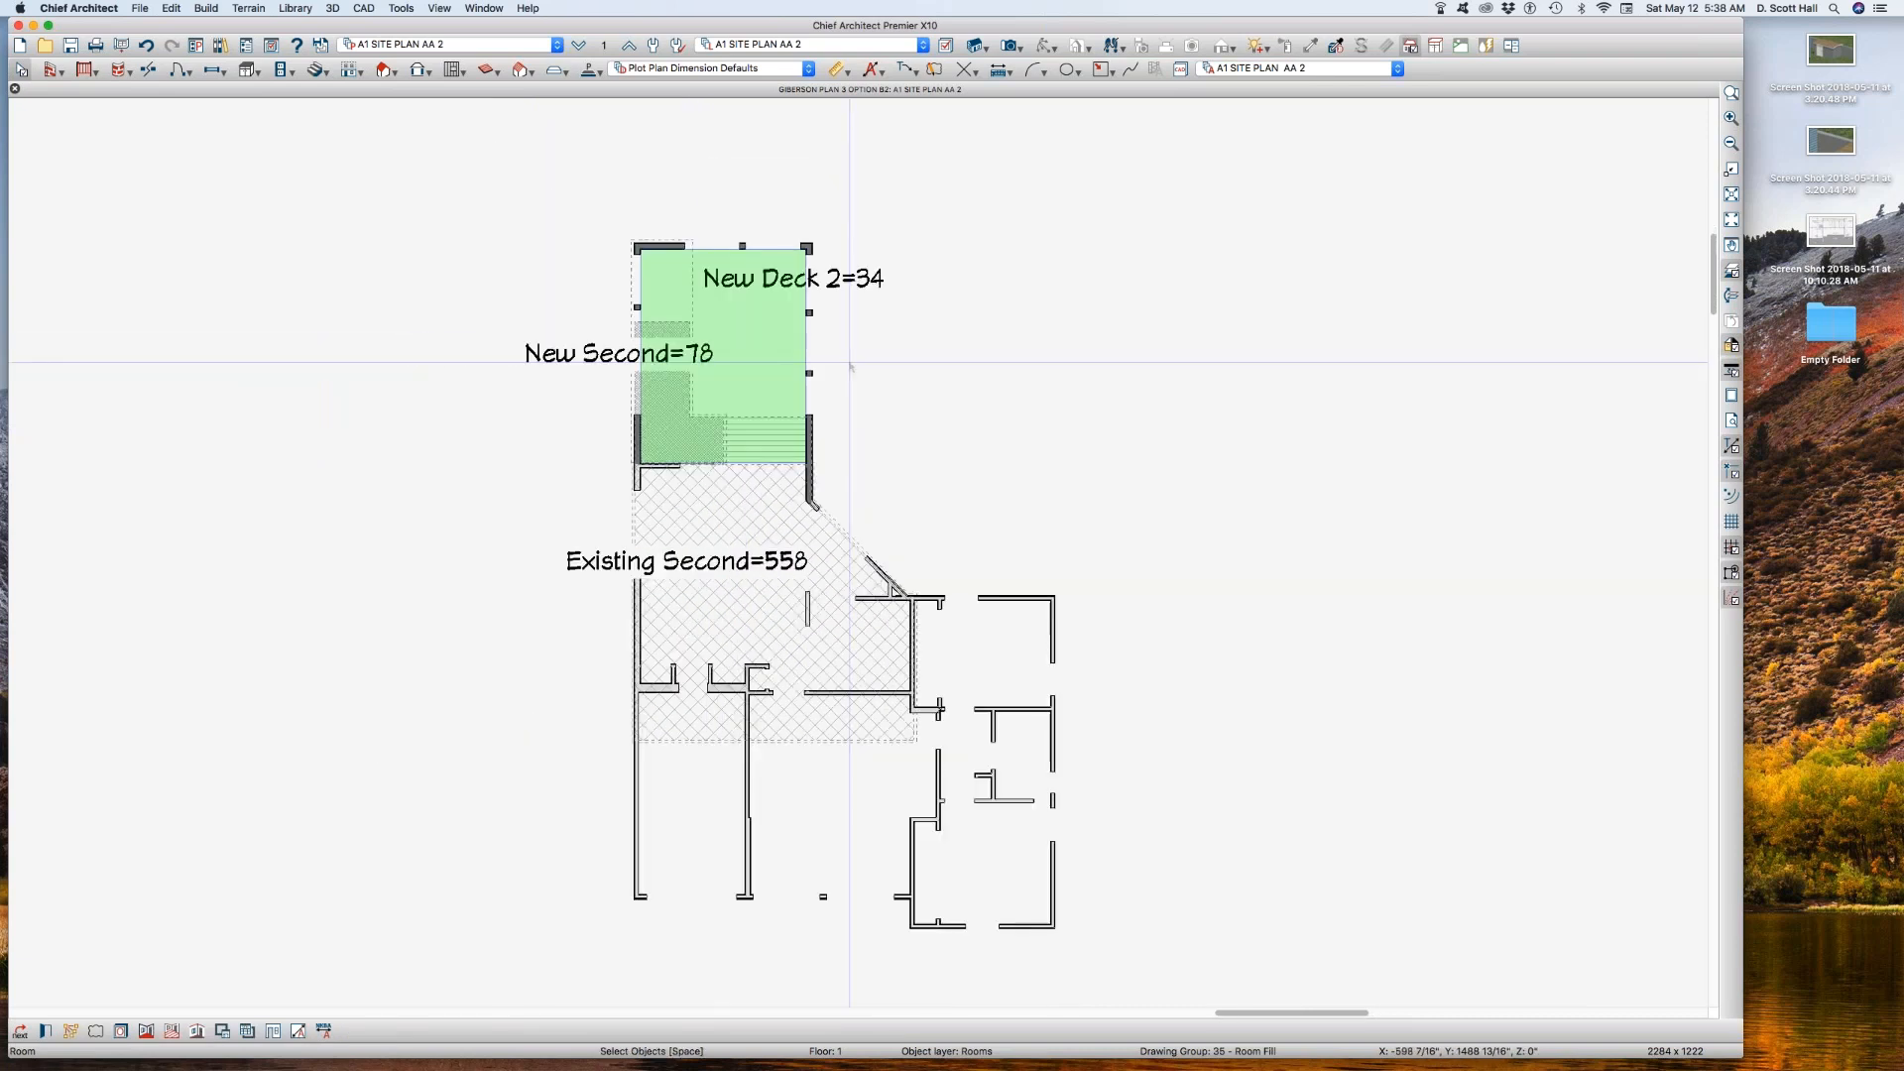
pyautogui.click(807, 427)
pyautogui.click(757, 445)
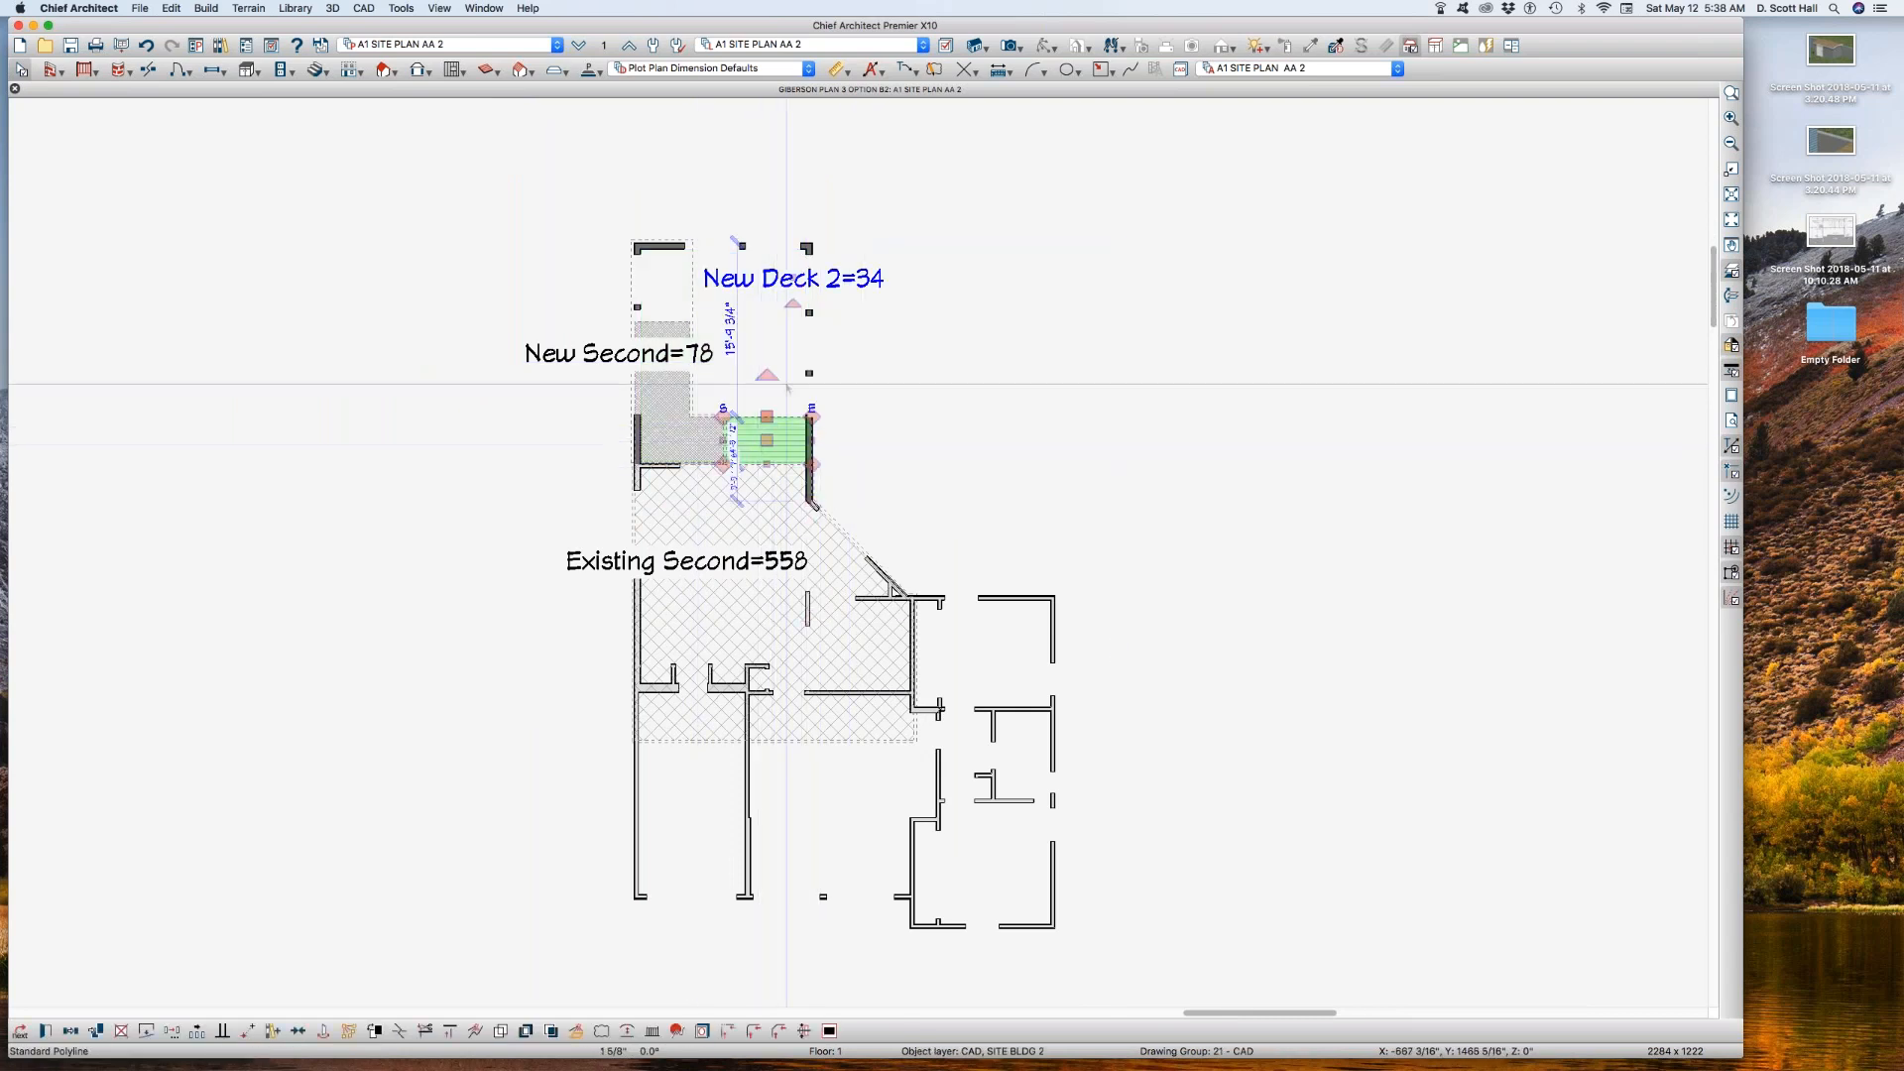
pyautogui.click(1012, 288)
pyautogui.scroll(1, 1011, 277)
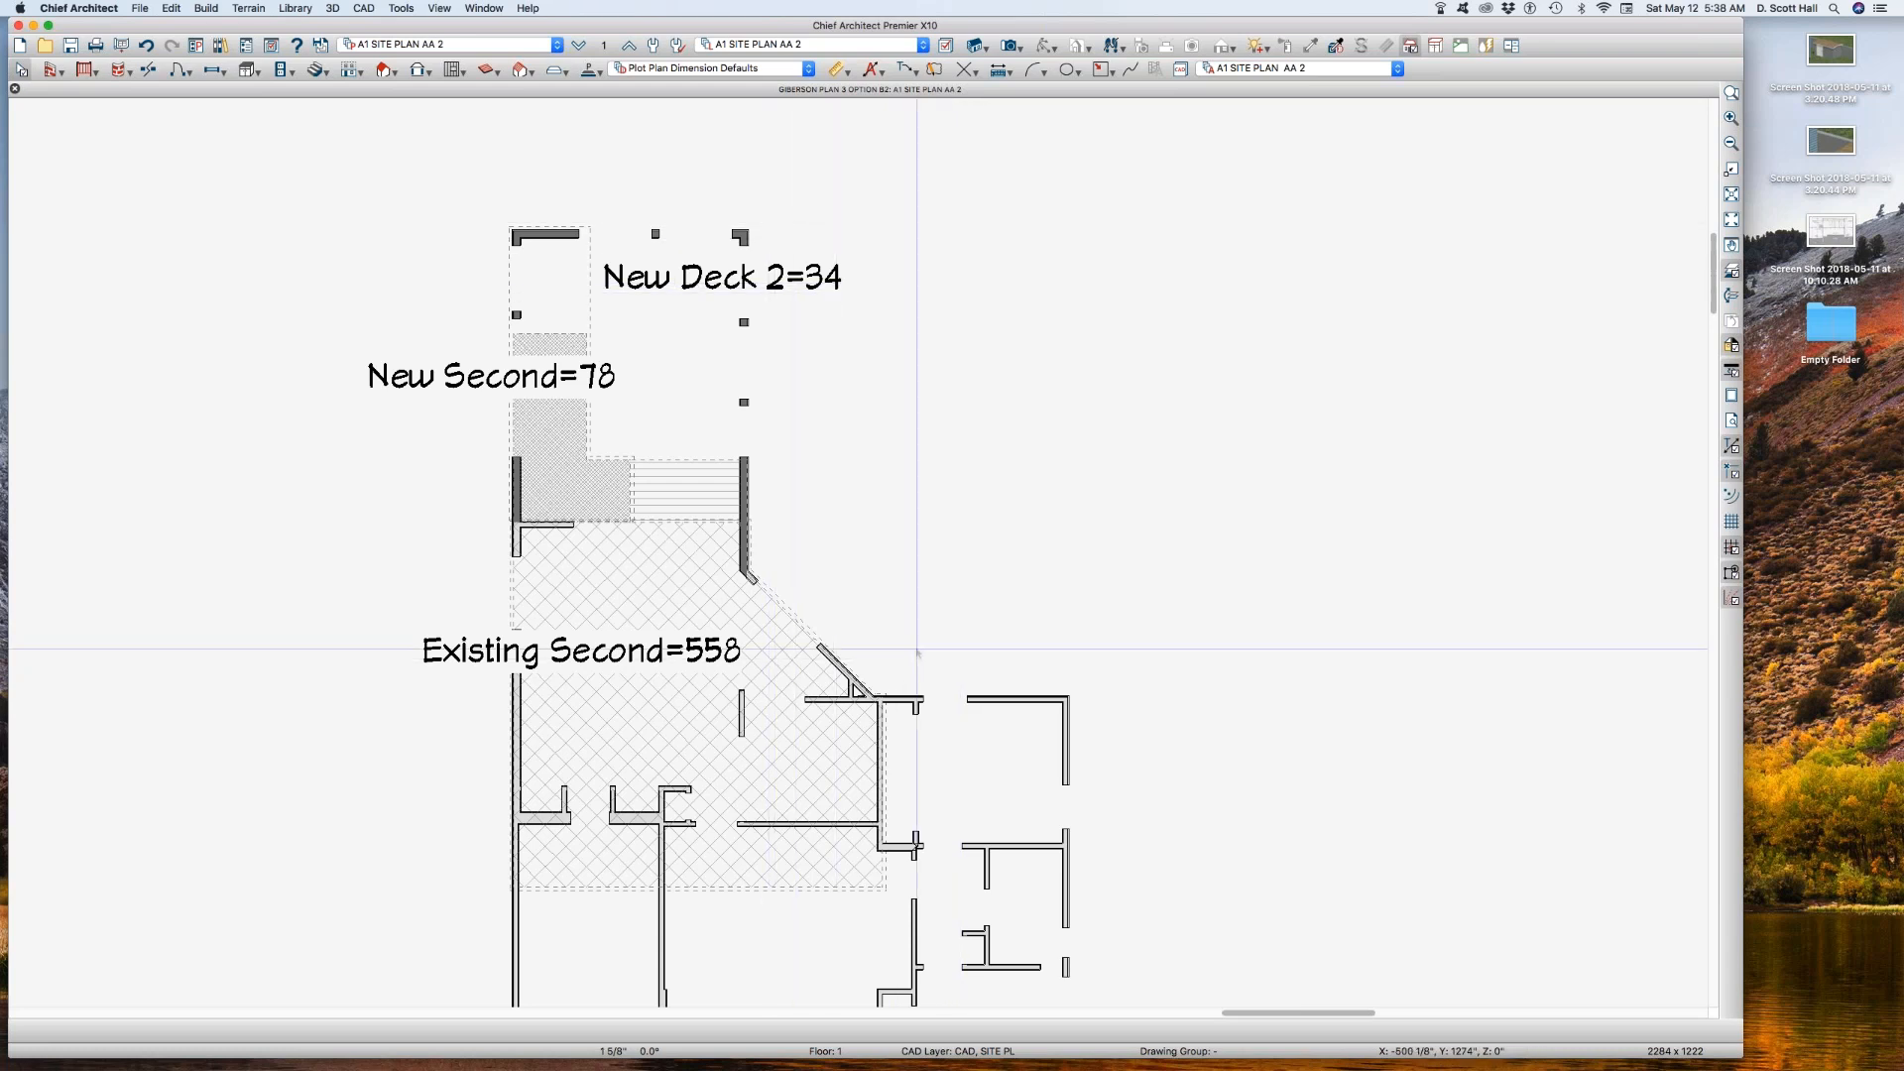
# Step: Check the layer properties of the first-floor wall beside the angled wall, leaving them unchanged, and inspect the Existing Second polyline
pyautogui.click(1032, 698)
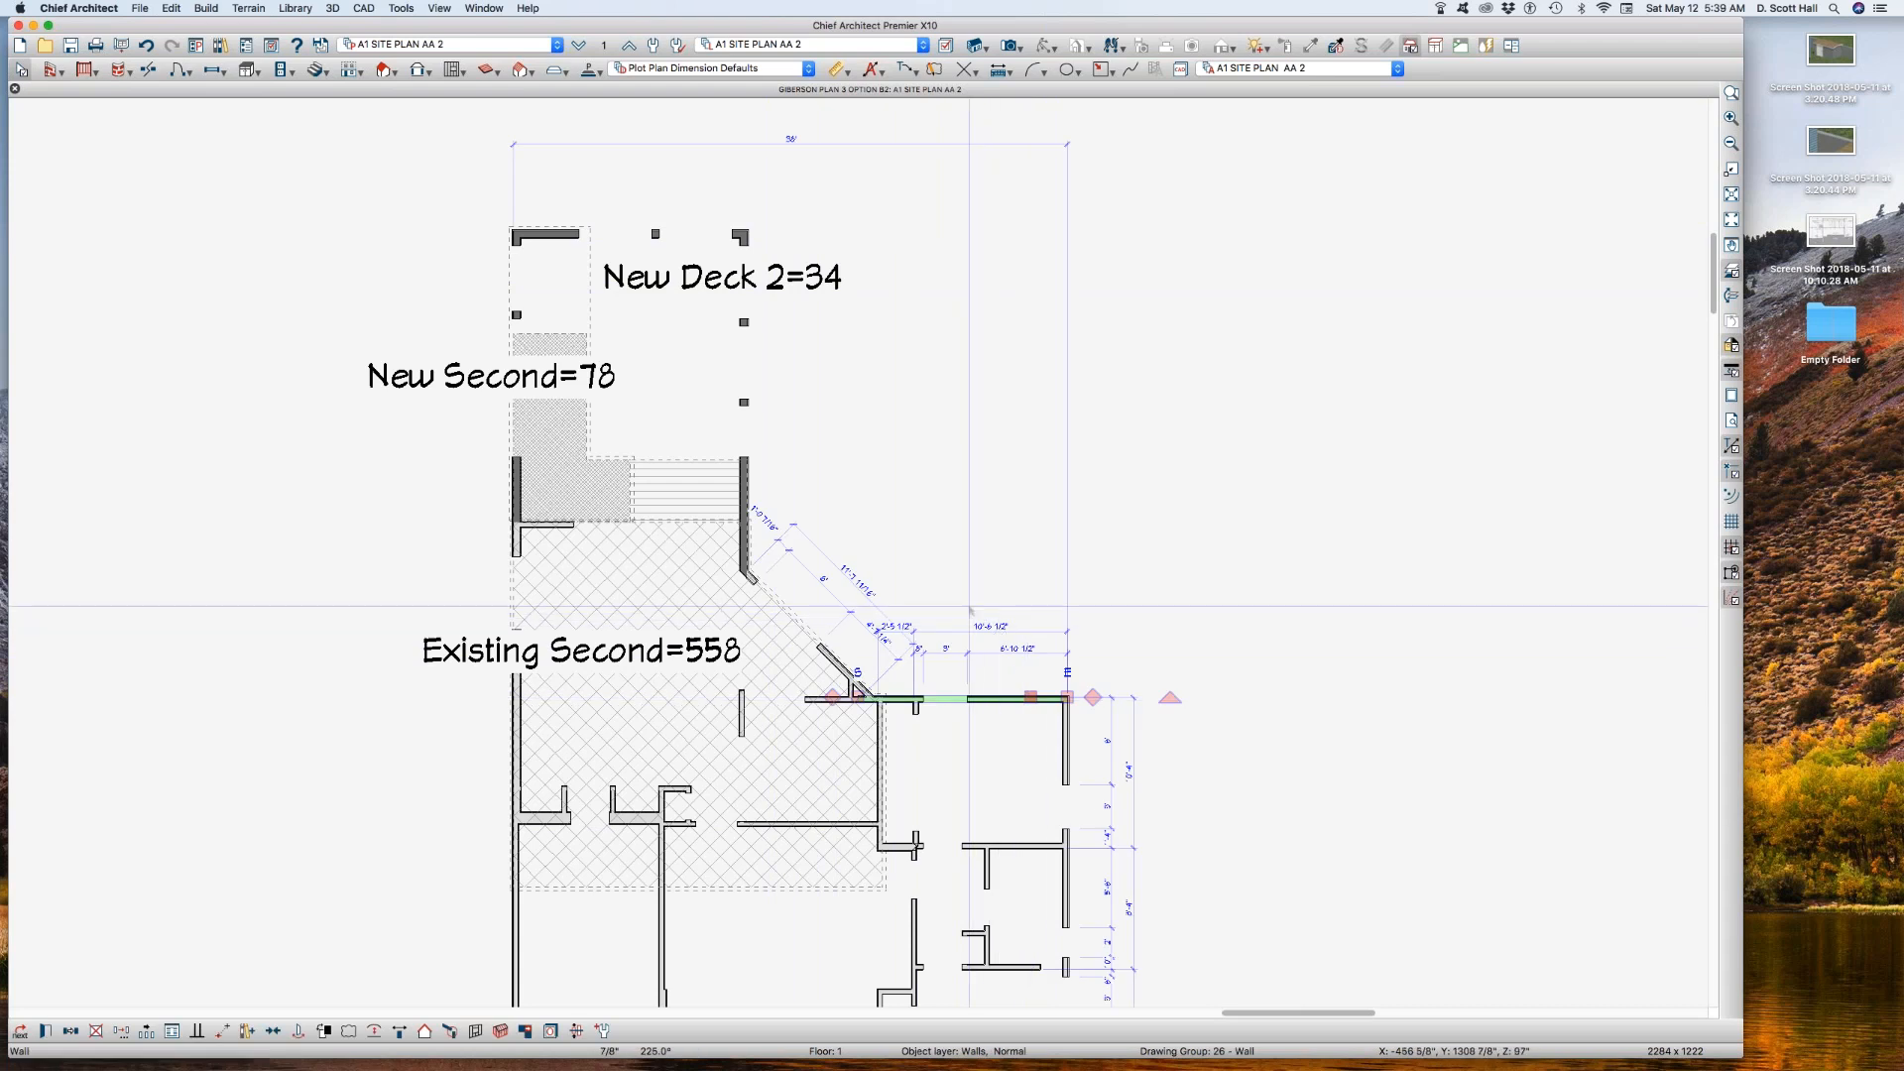
pyautogui.press('l')
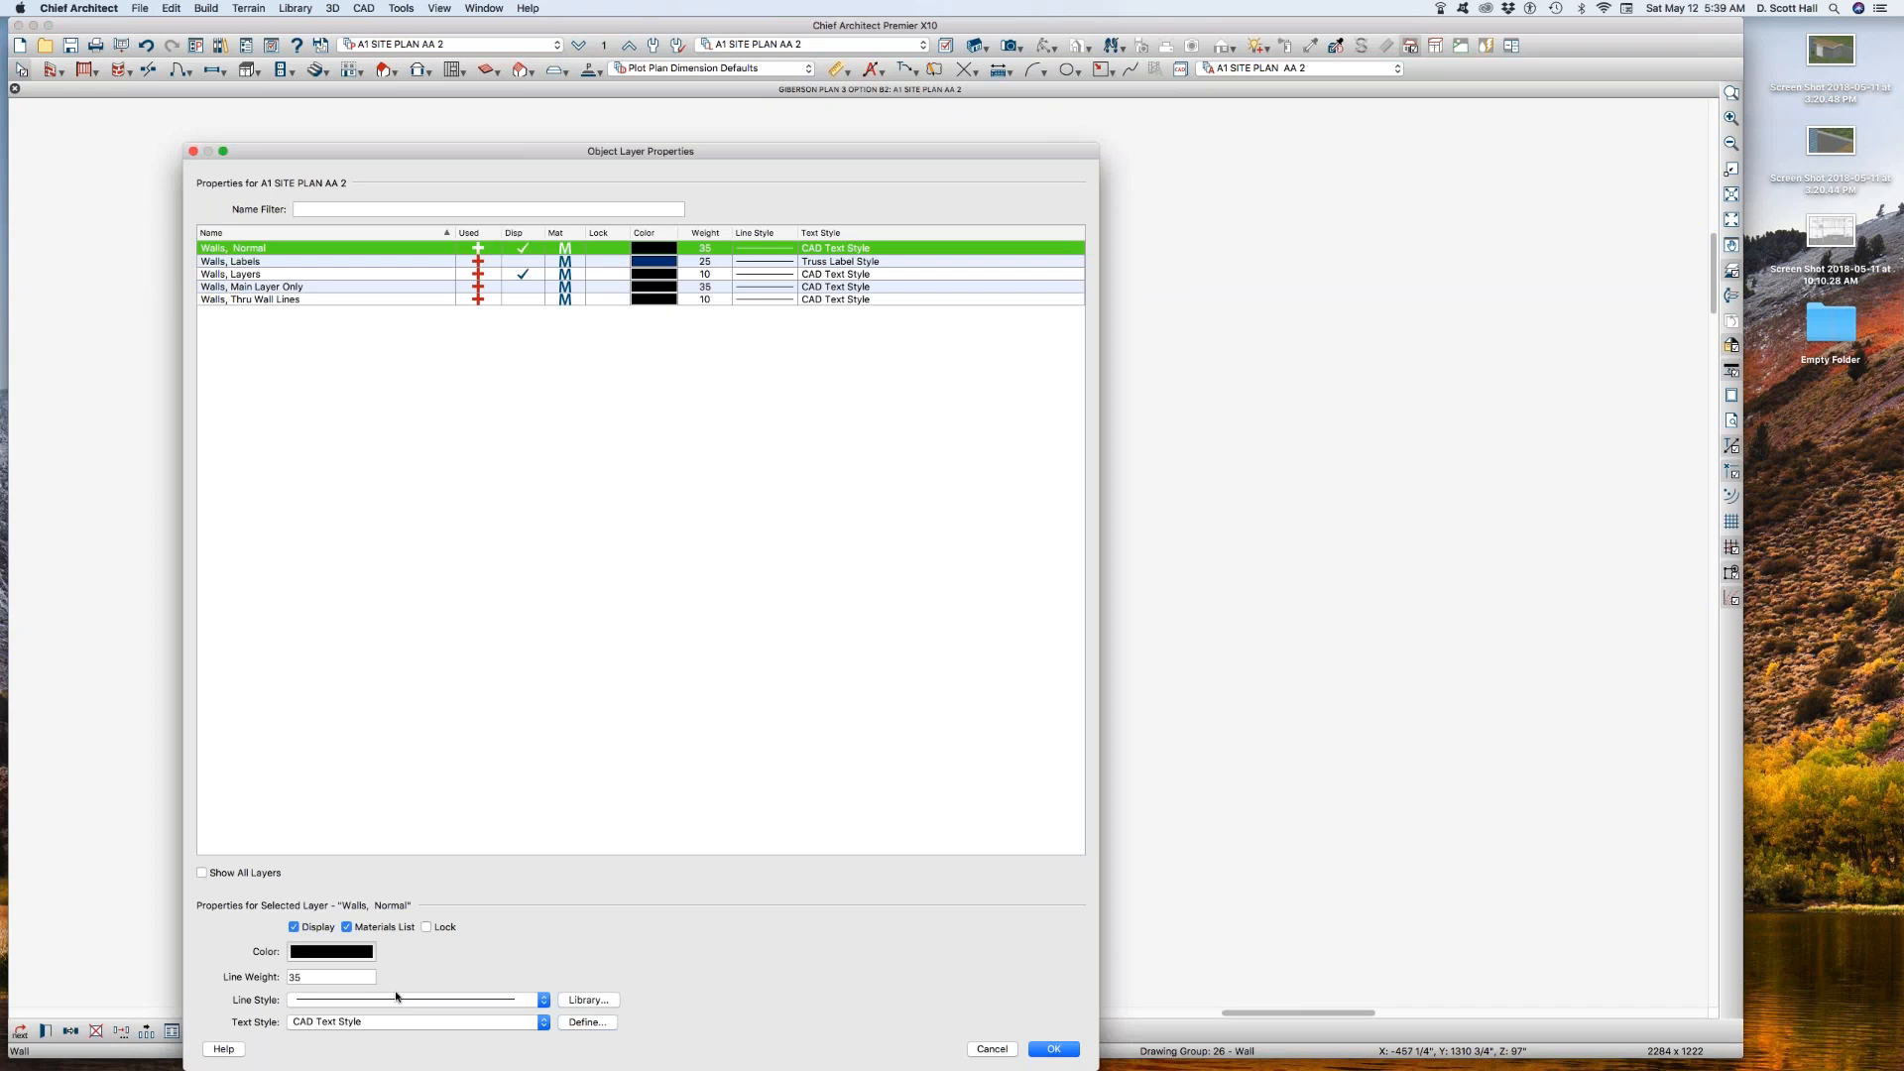
pyautogui.click(992, 1049)
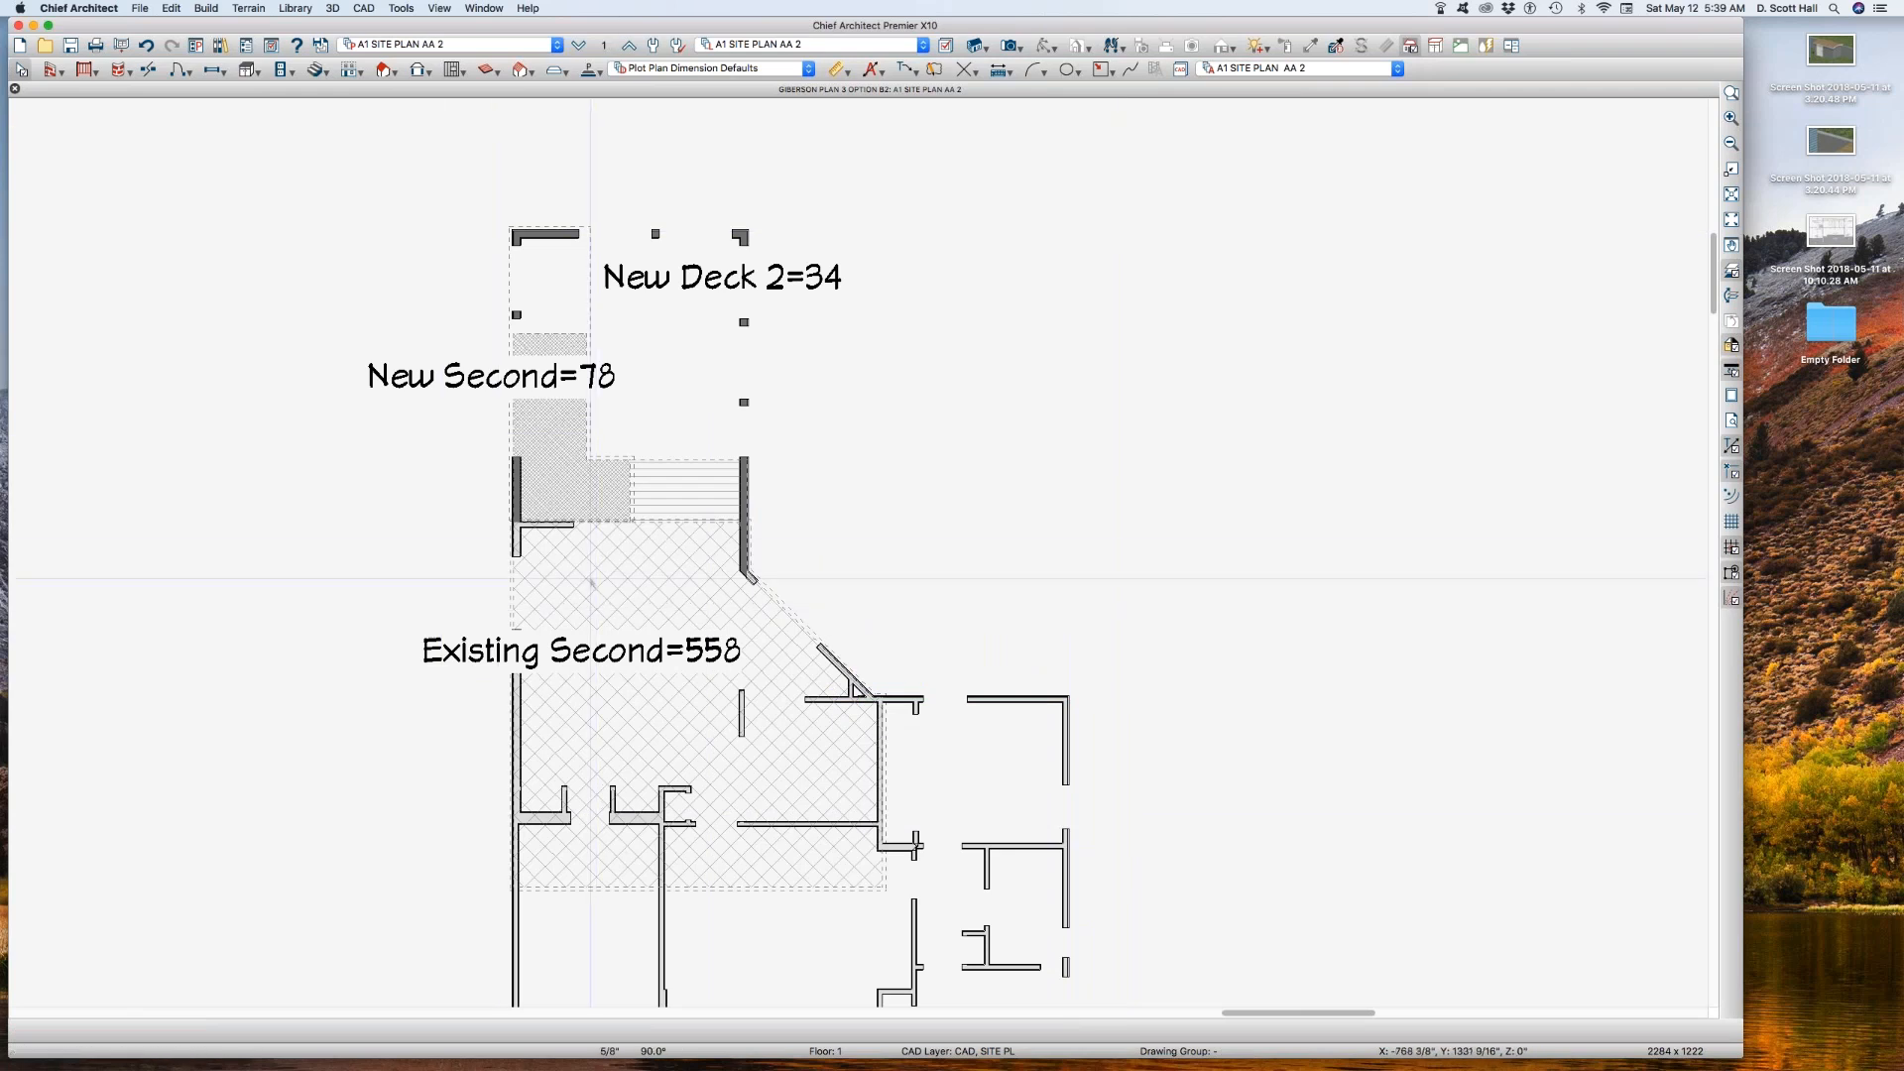
pyautogui.click(570, 595)
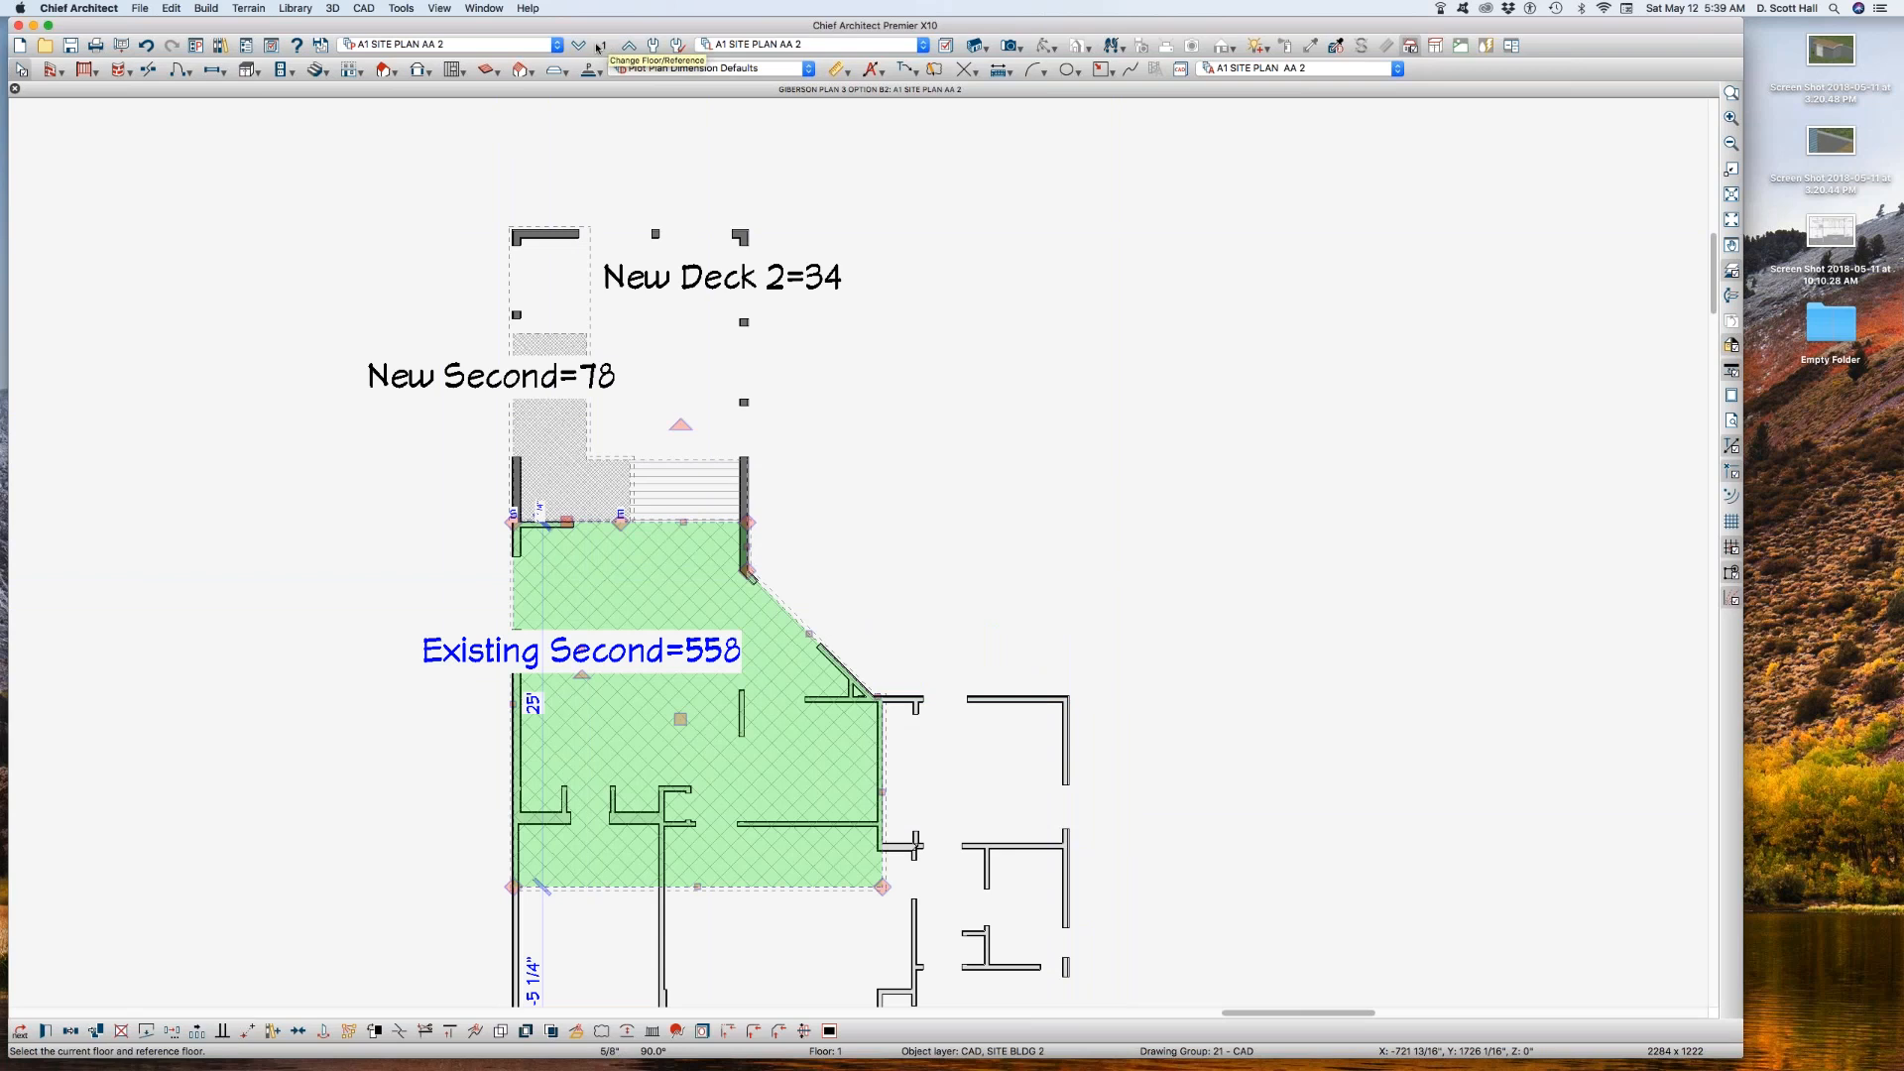
pyautogui.click(1070, 520)
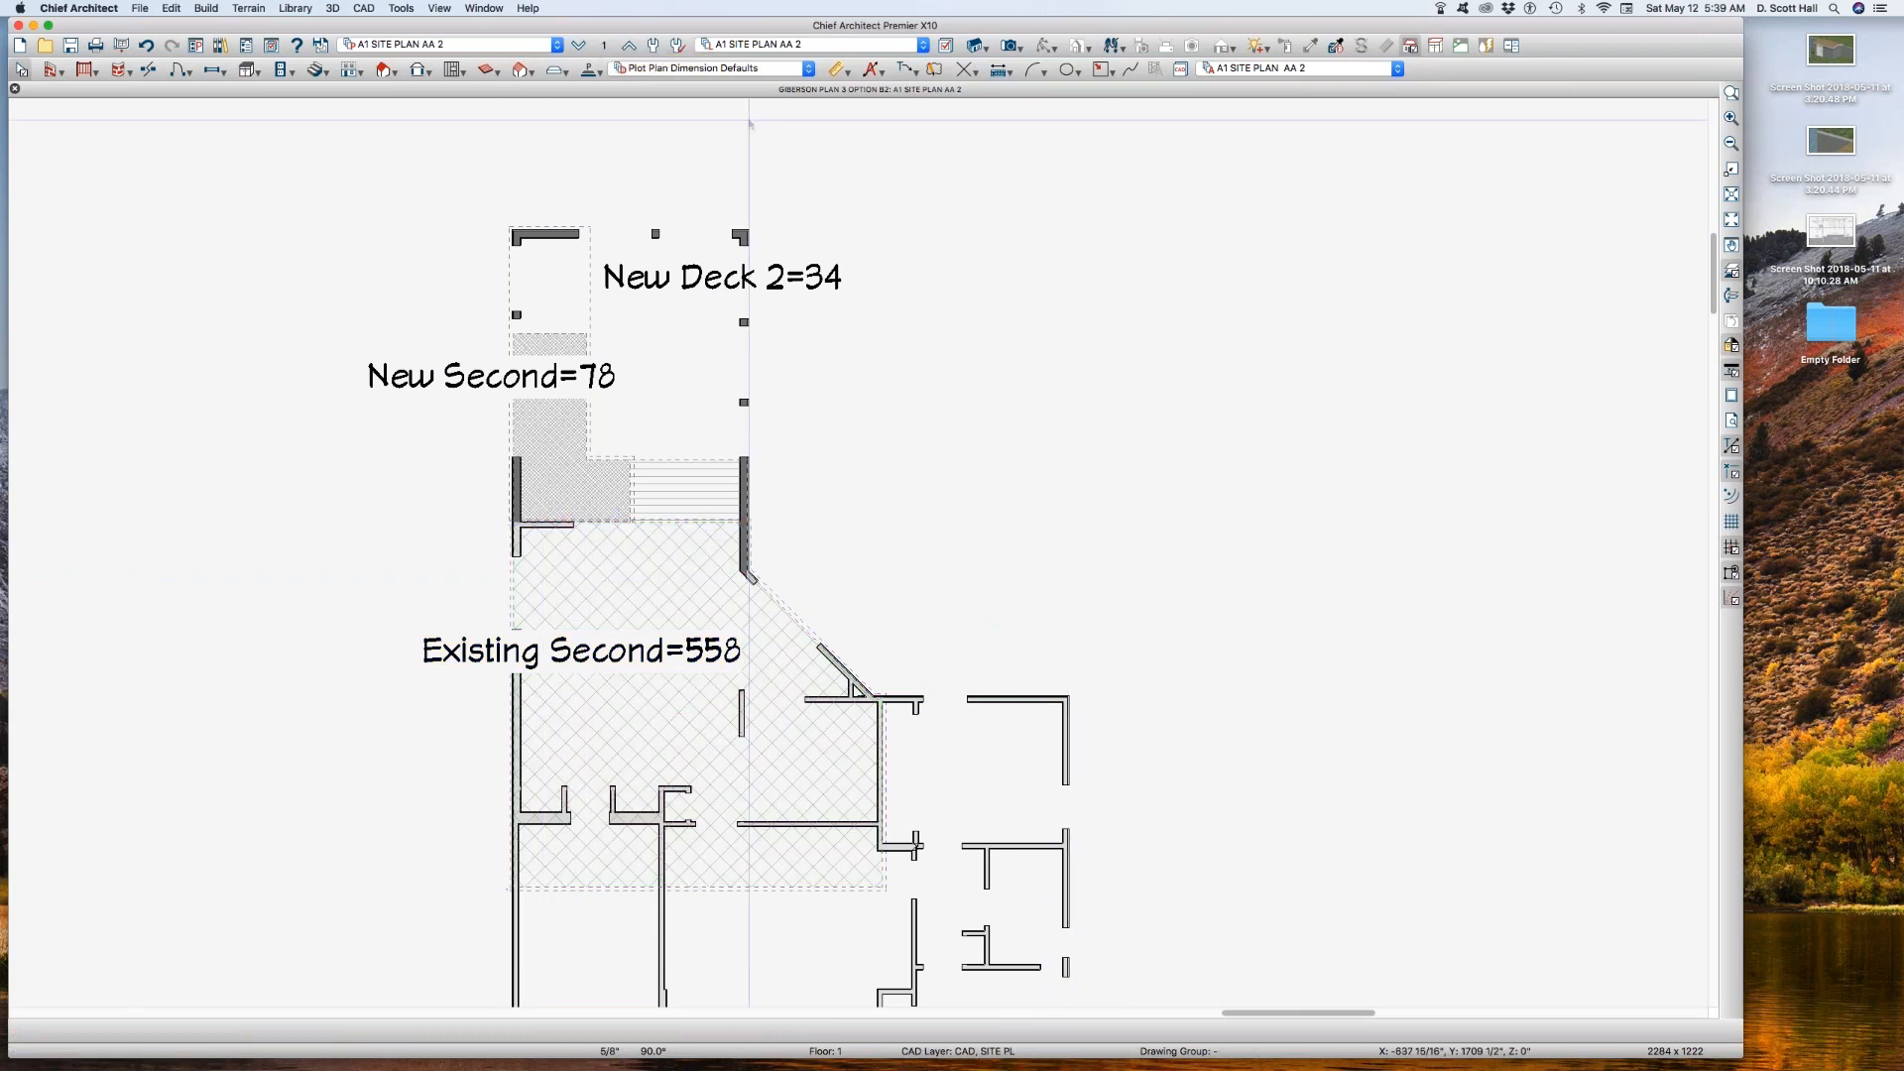
# Step: In reference layer set A1 SITE PLAN AA 2 REF, display the Walls, Normal layer and set its line weight to 35
pyautogui.click(605, 47)
pyautogui.click(1081, 683)
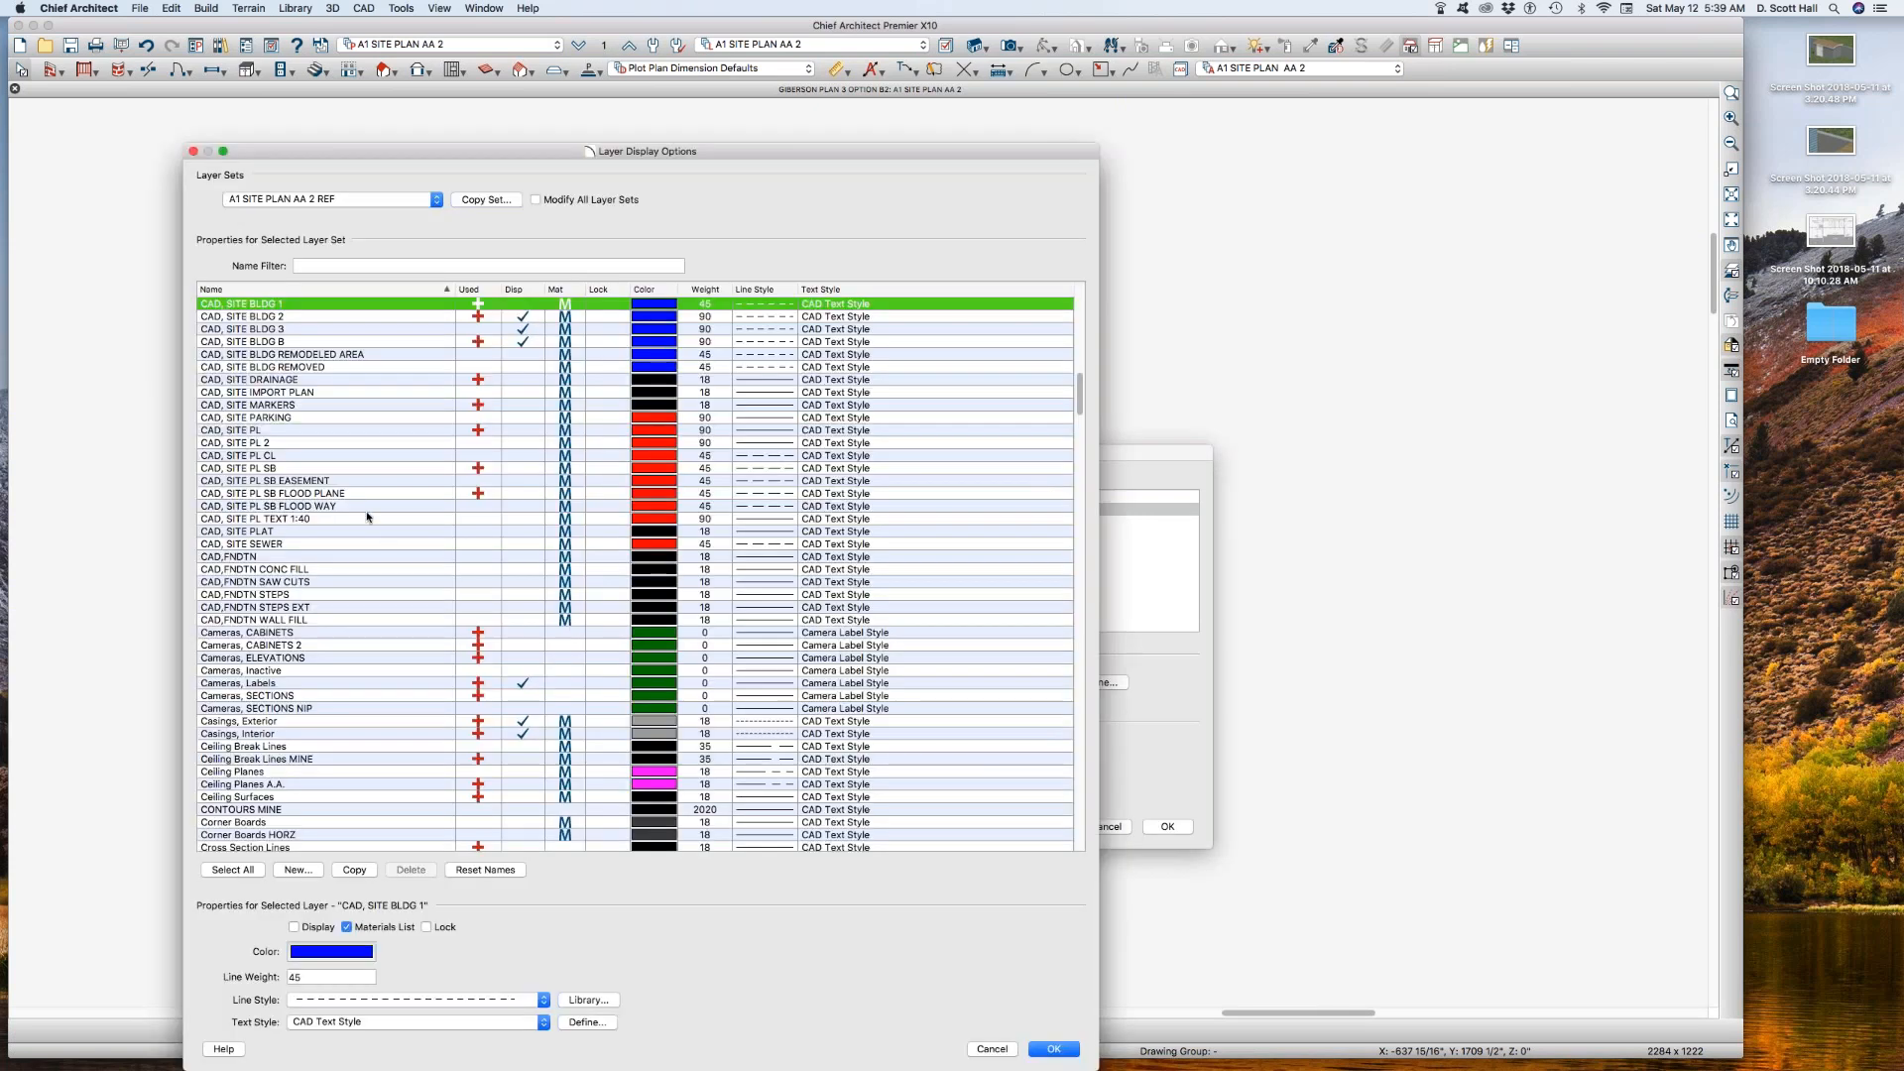
pyautogui.click(367, 518)
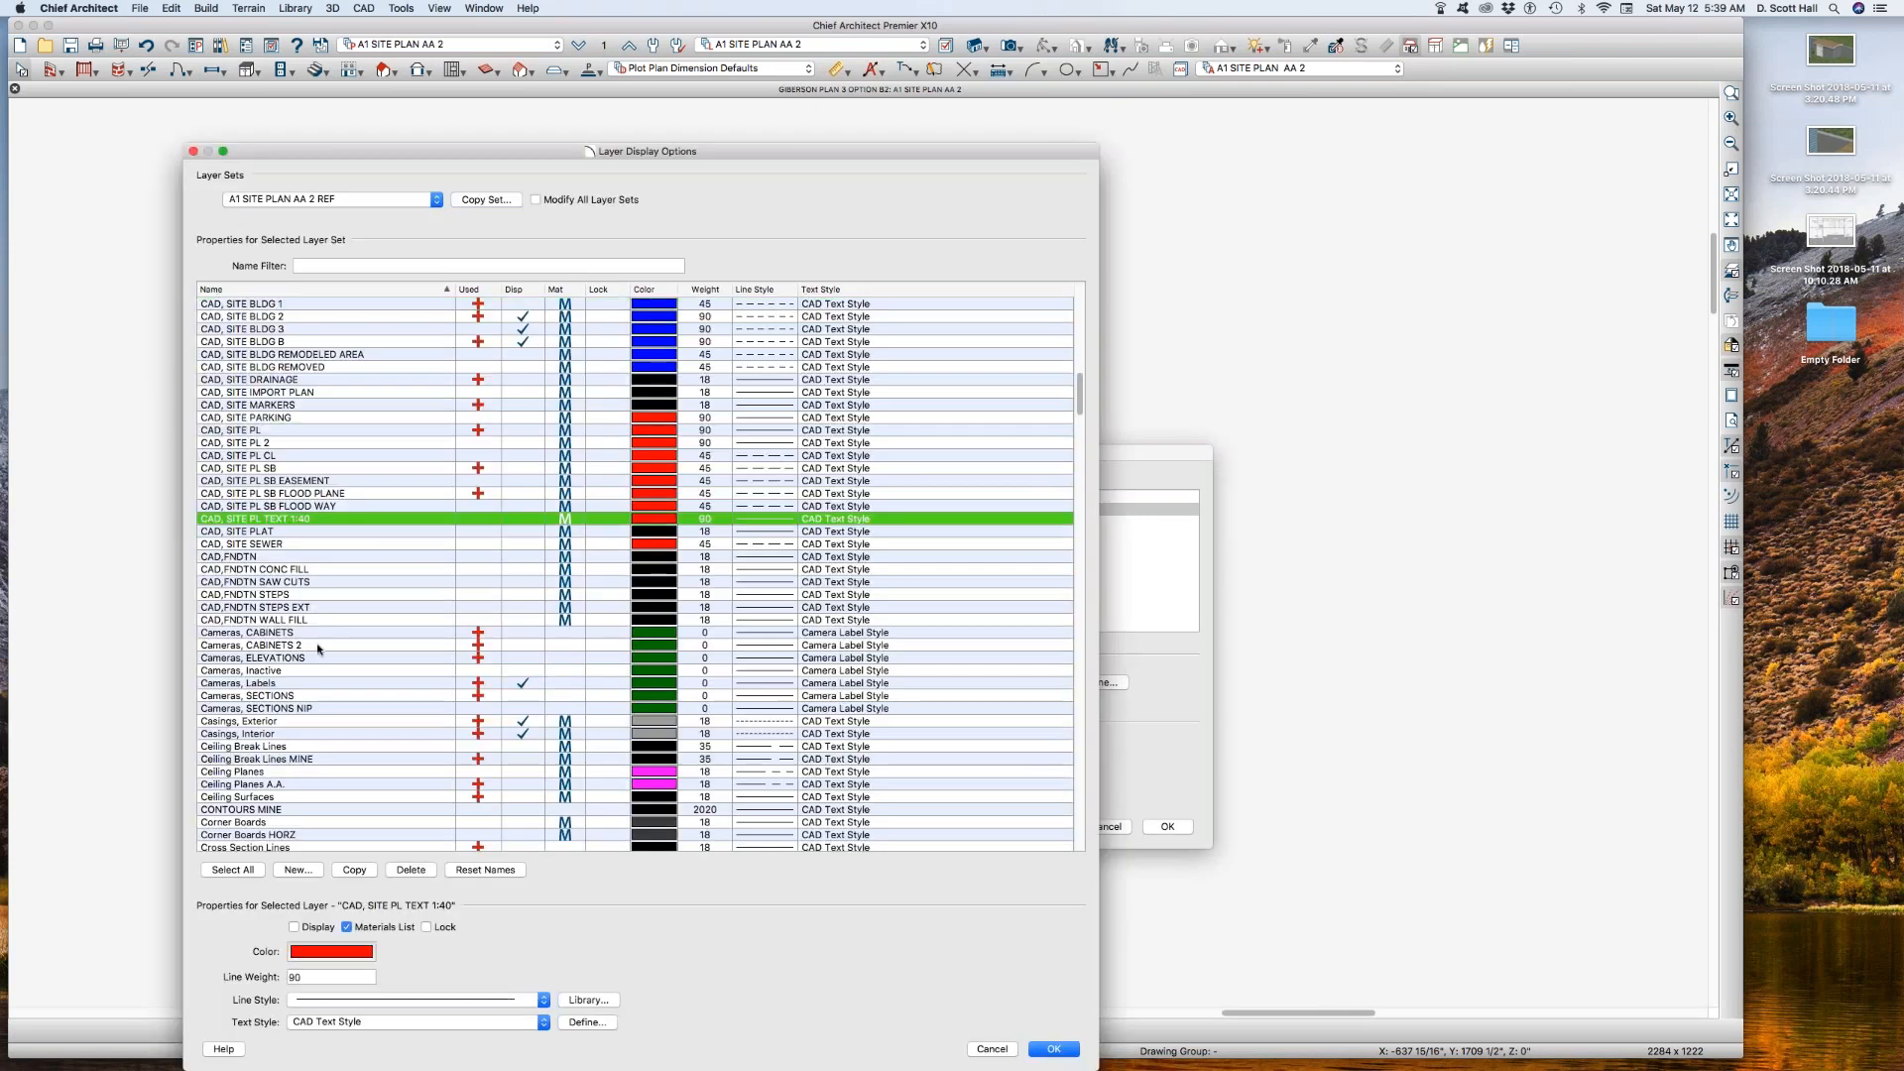
pyautogui.click(320, 646)
pyautogui.press('w')
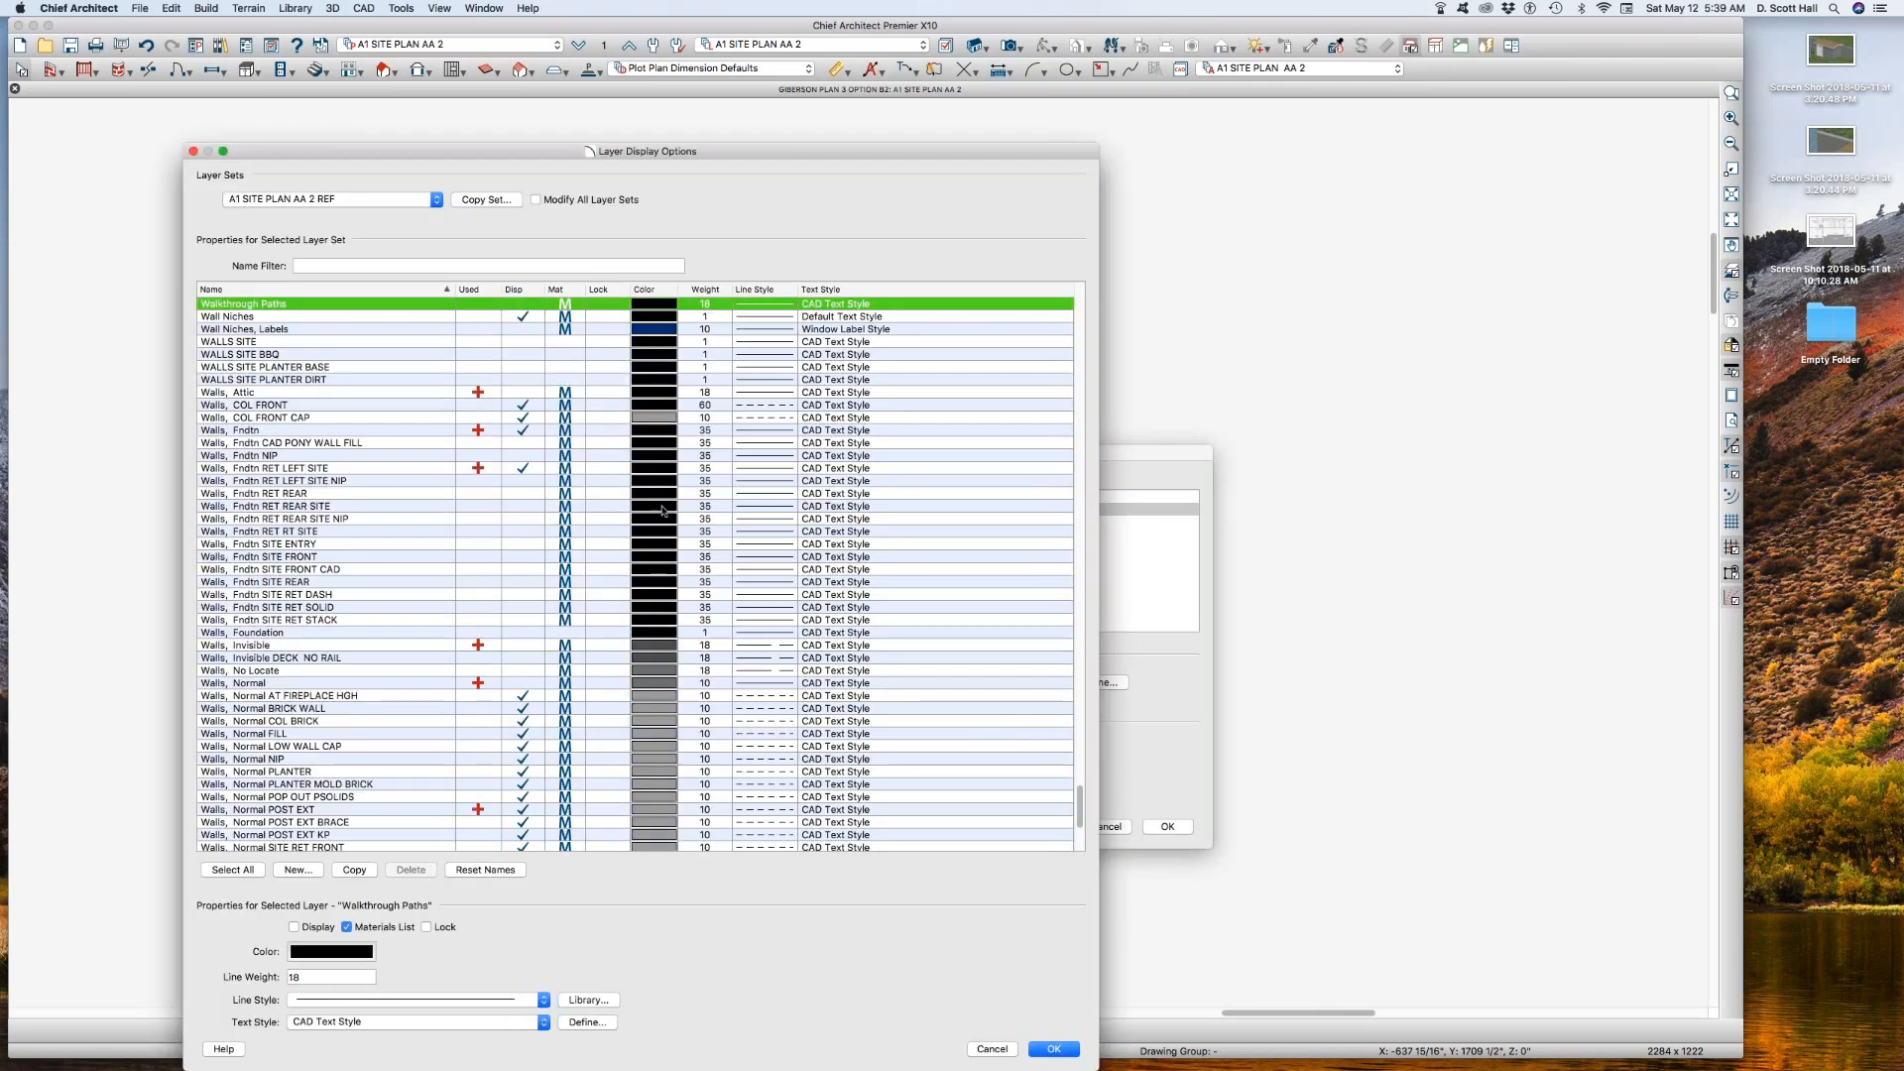
pyautogui.click(513, 685)
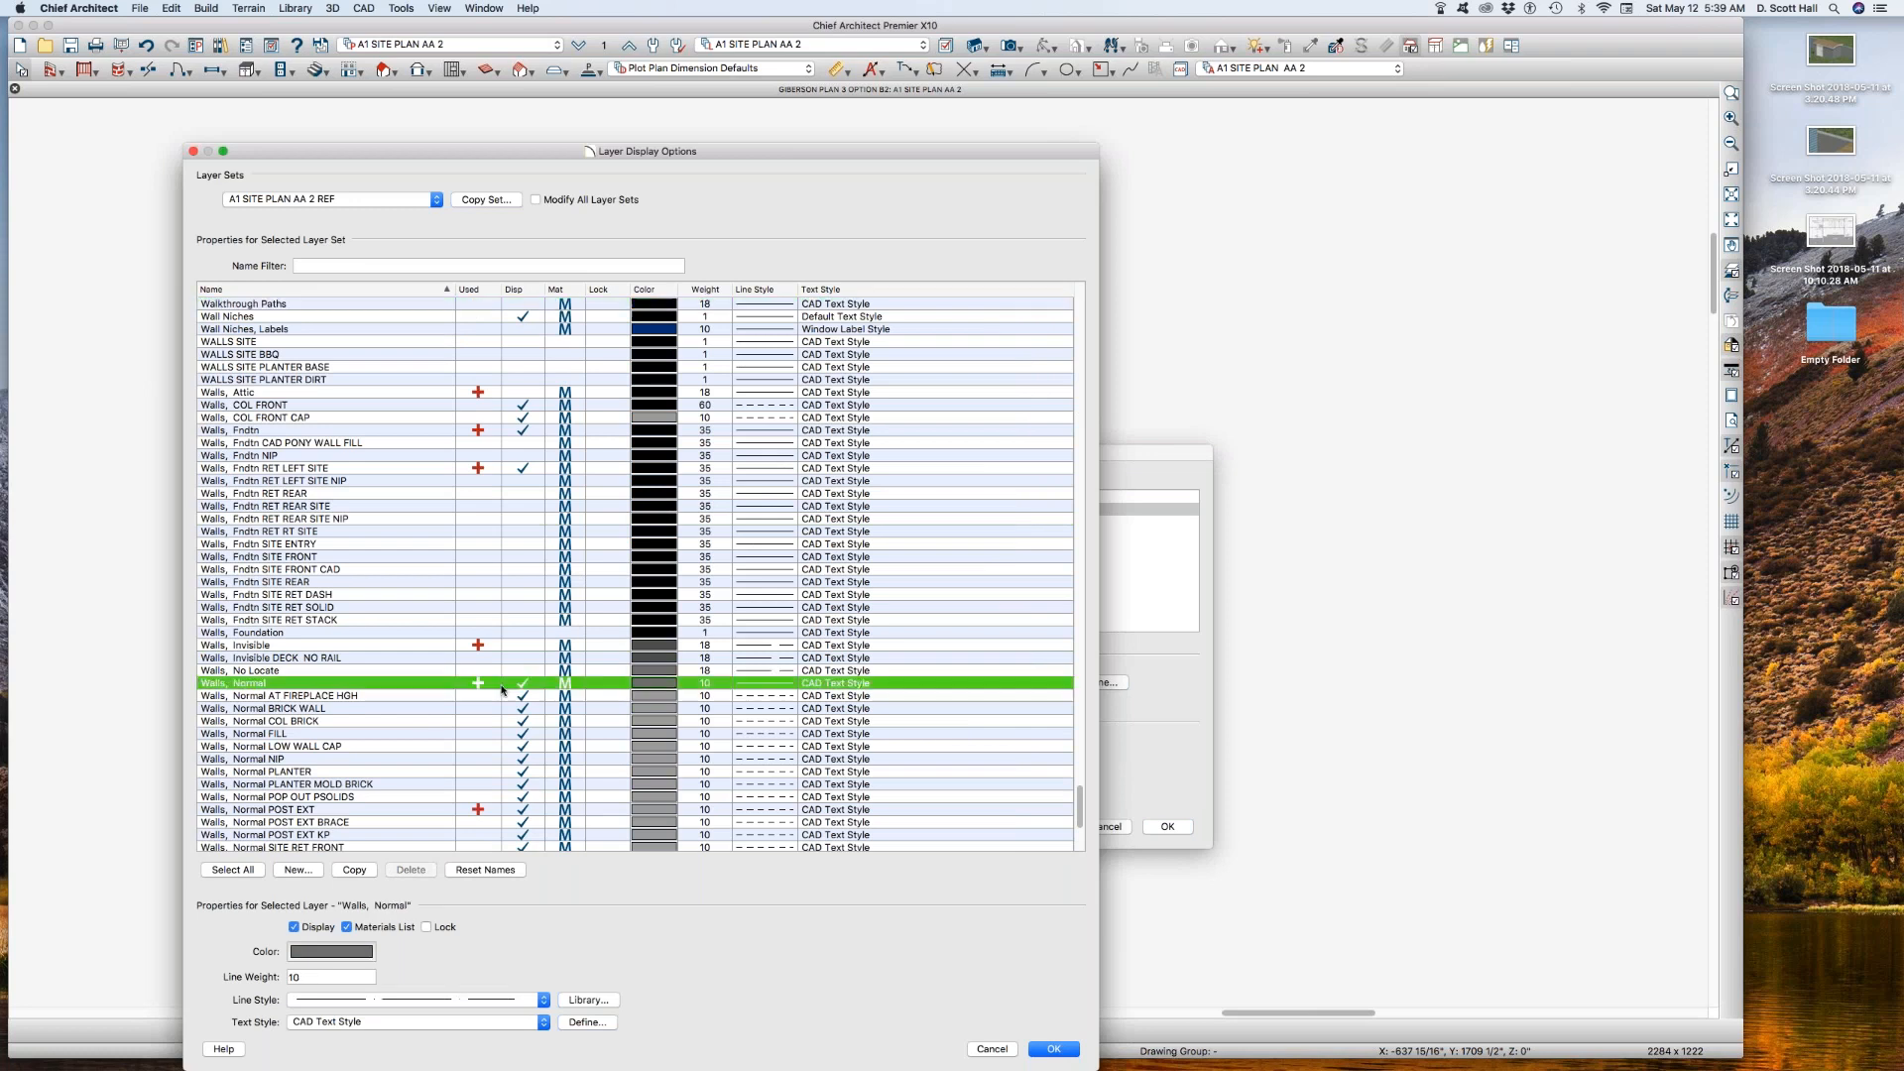
pyautogui.doubleClick(336, 977)
pyautogui.write('35')
# Step: Give the Walls, Normal layer of the reference set a solid line style and black color
pyautogui.click(412, 1000)
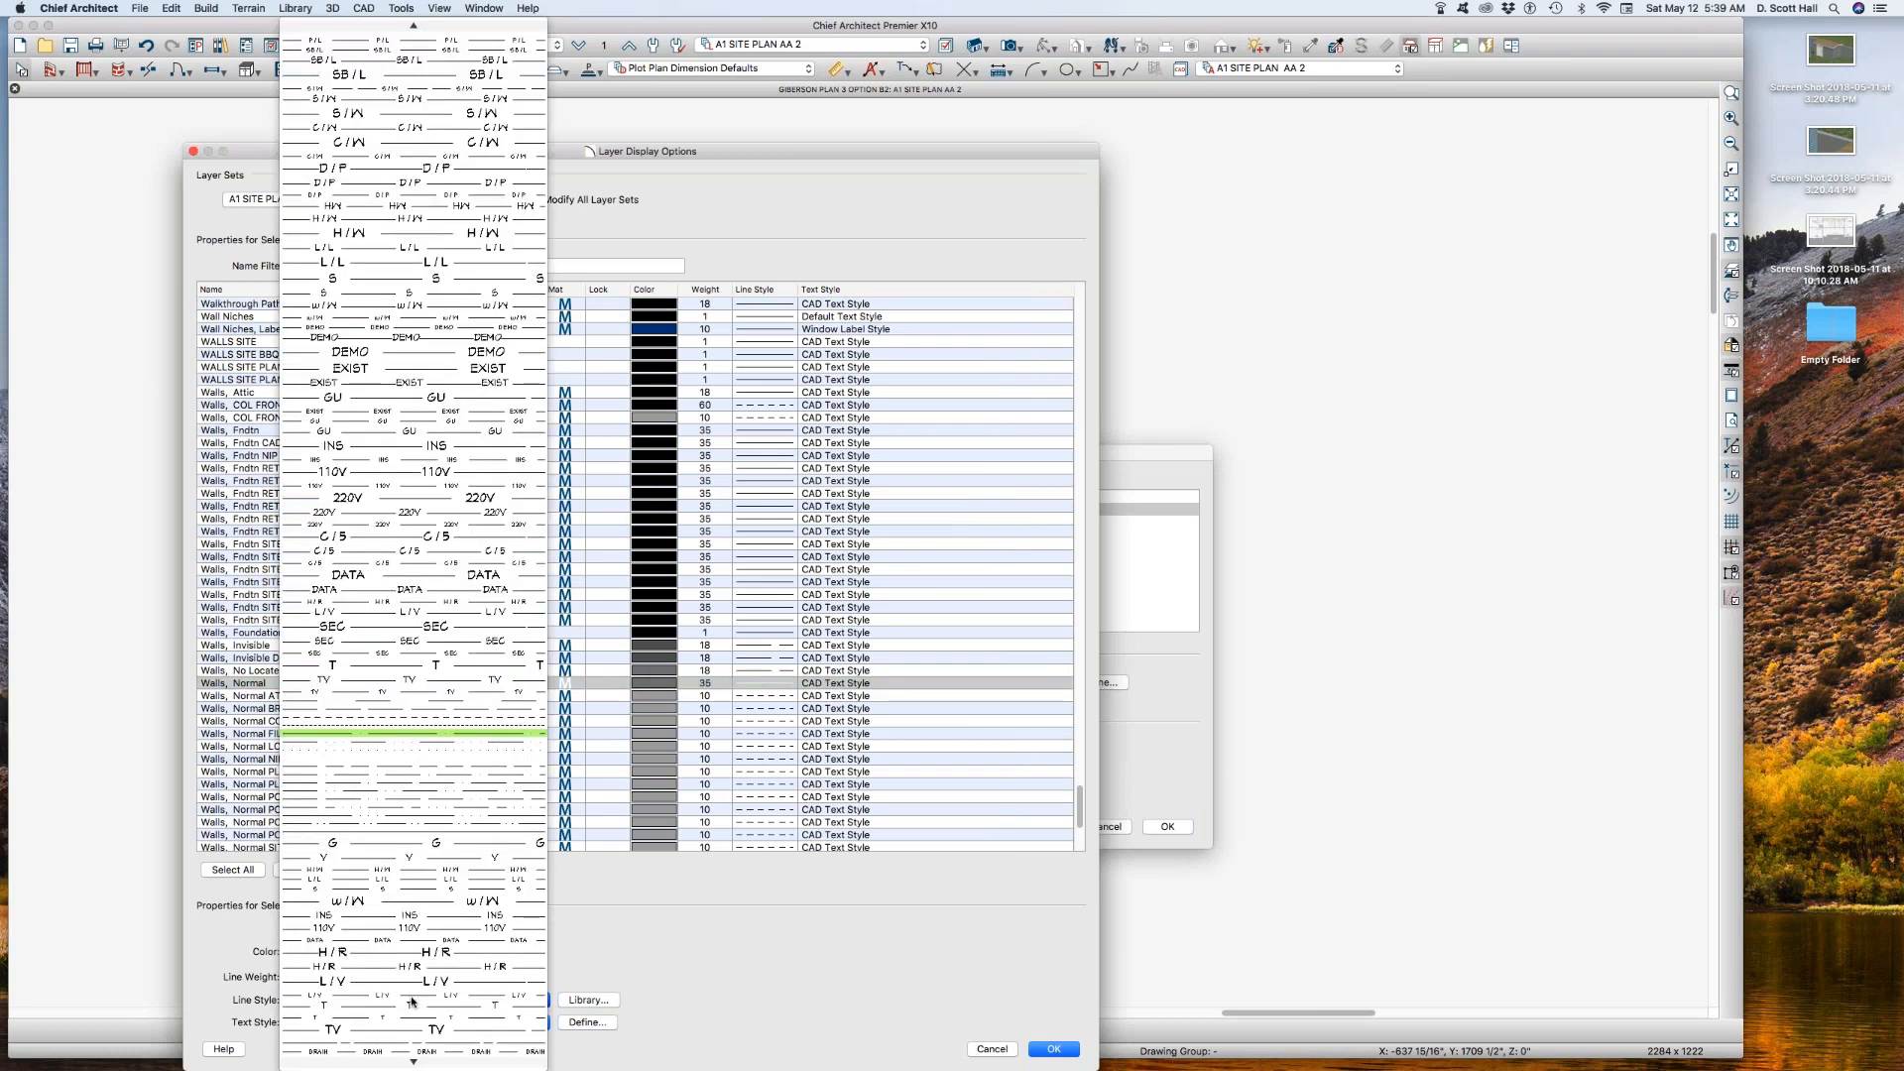
pyautogui.scroll(3, 411, 1001)
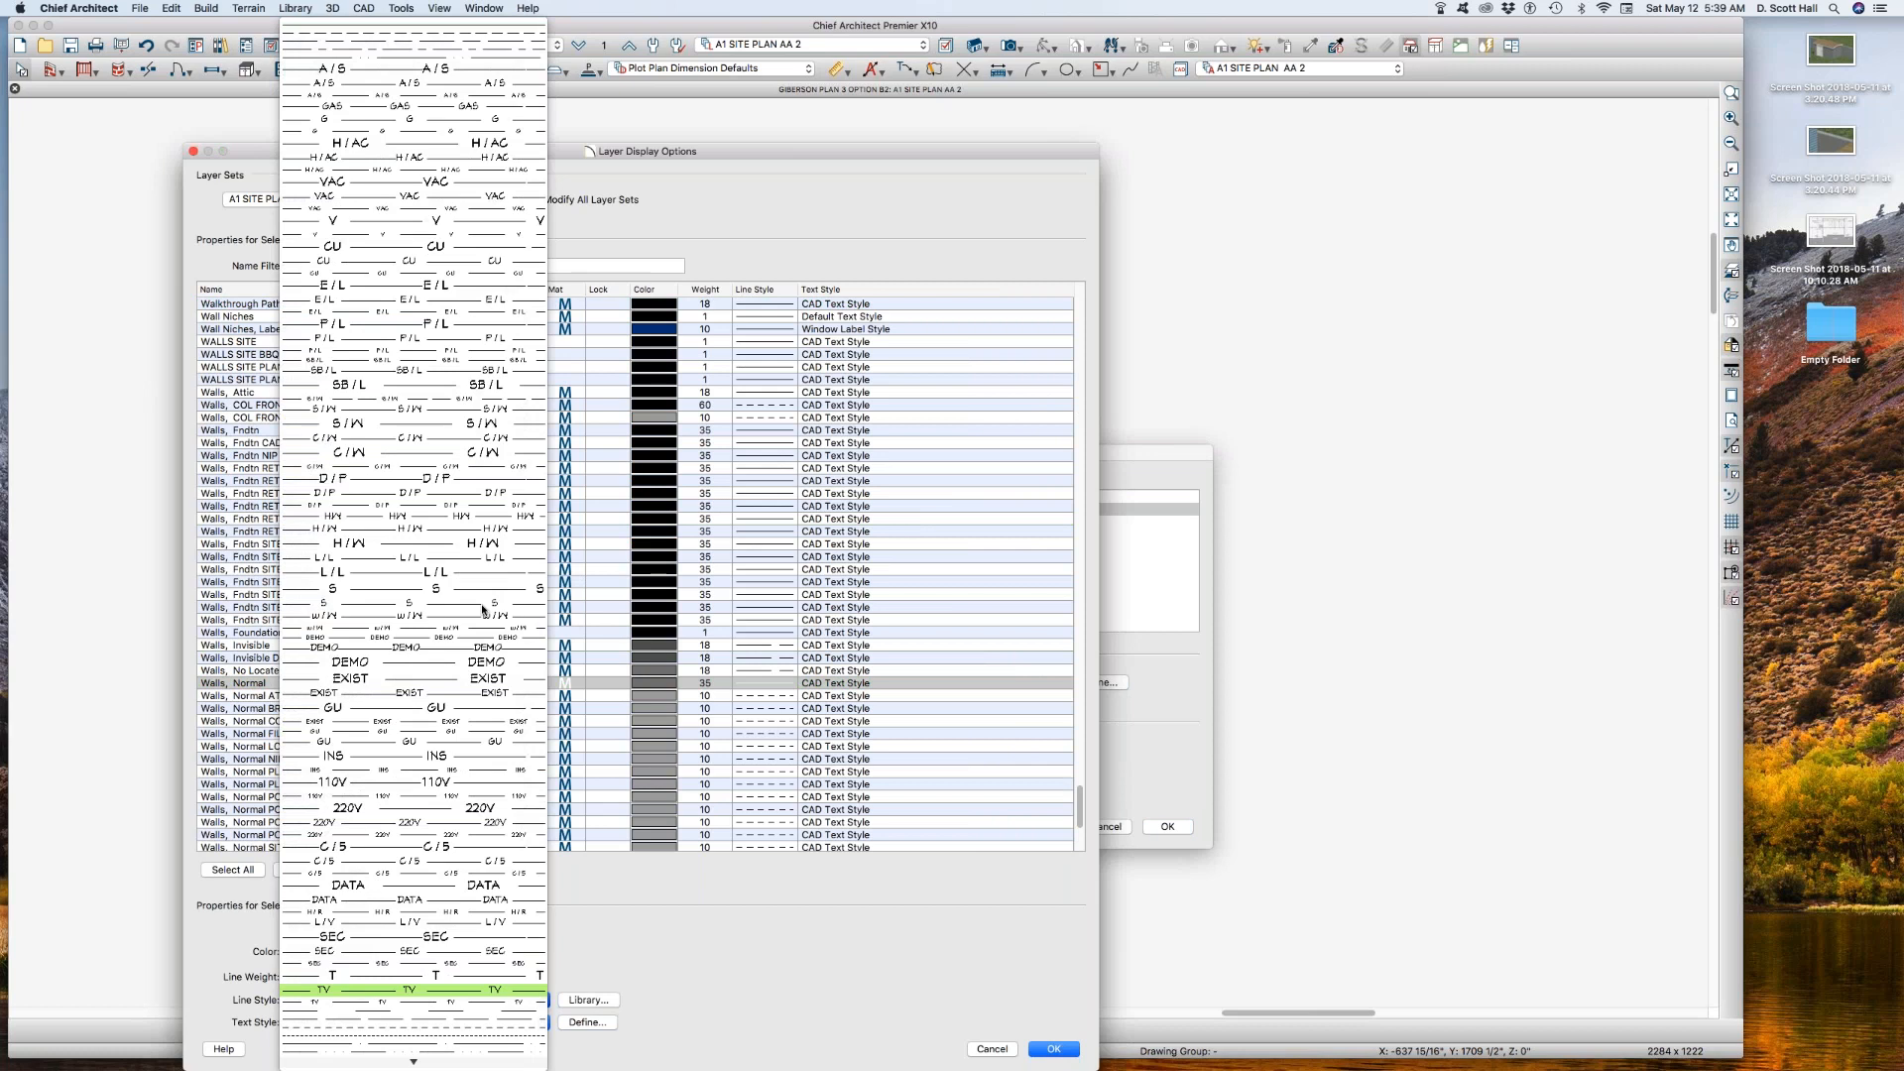
pyautogui.click(472, 28)
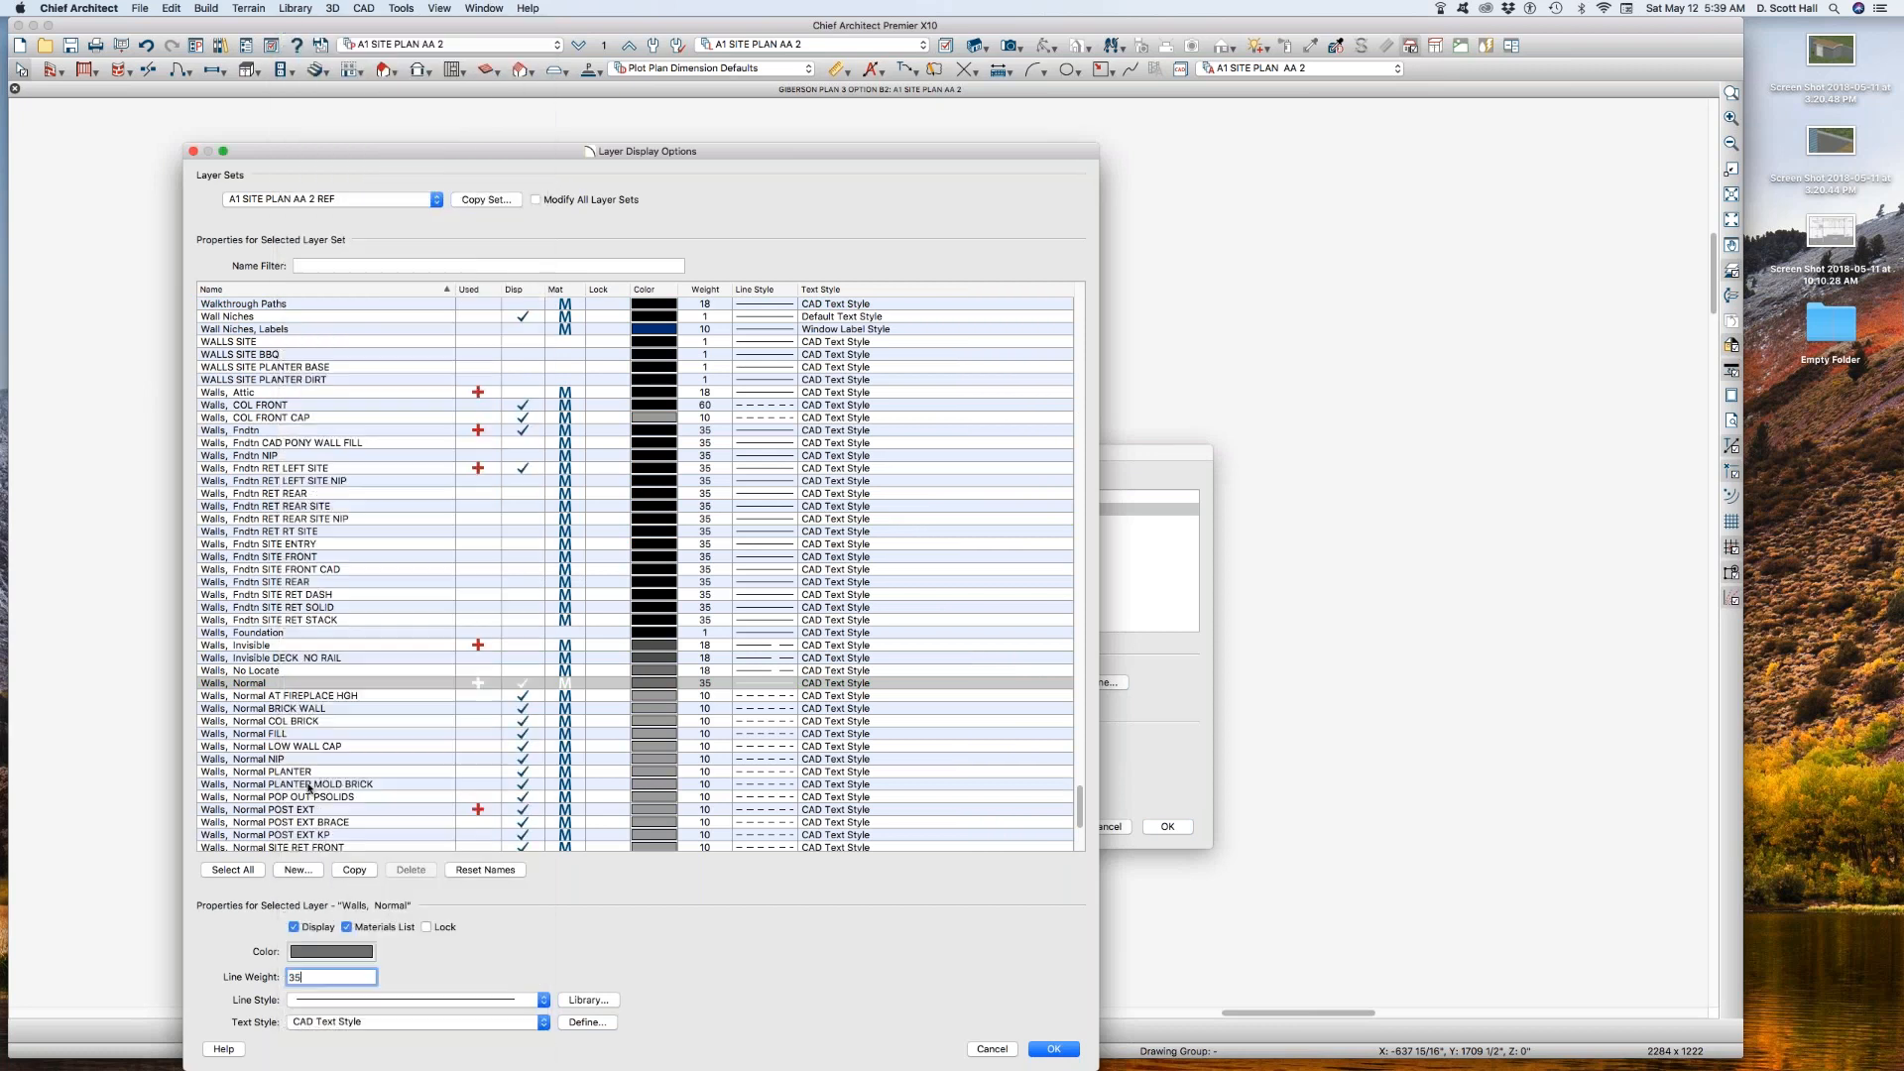
pyautogui.click(329, 950)
pyautogui.click(178, 574)
pyautogui.click(305, 954)
# Step: Hide Walls, Main Layer Only and display Walls, Layers in the reference layer set, and apply the reference floor settings
pyautogui.scroll(-10, 294, 791)
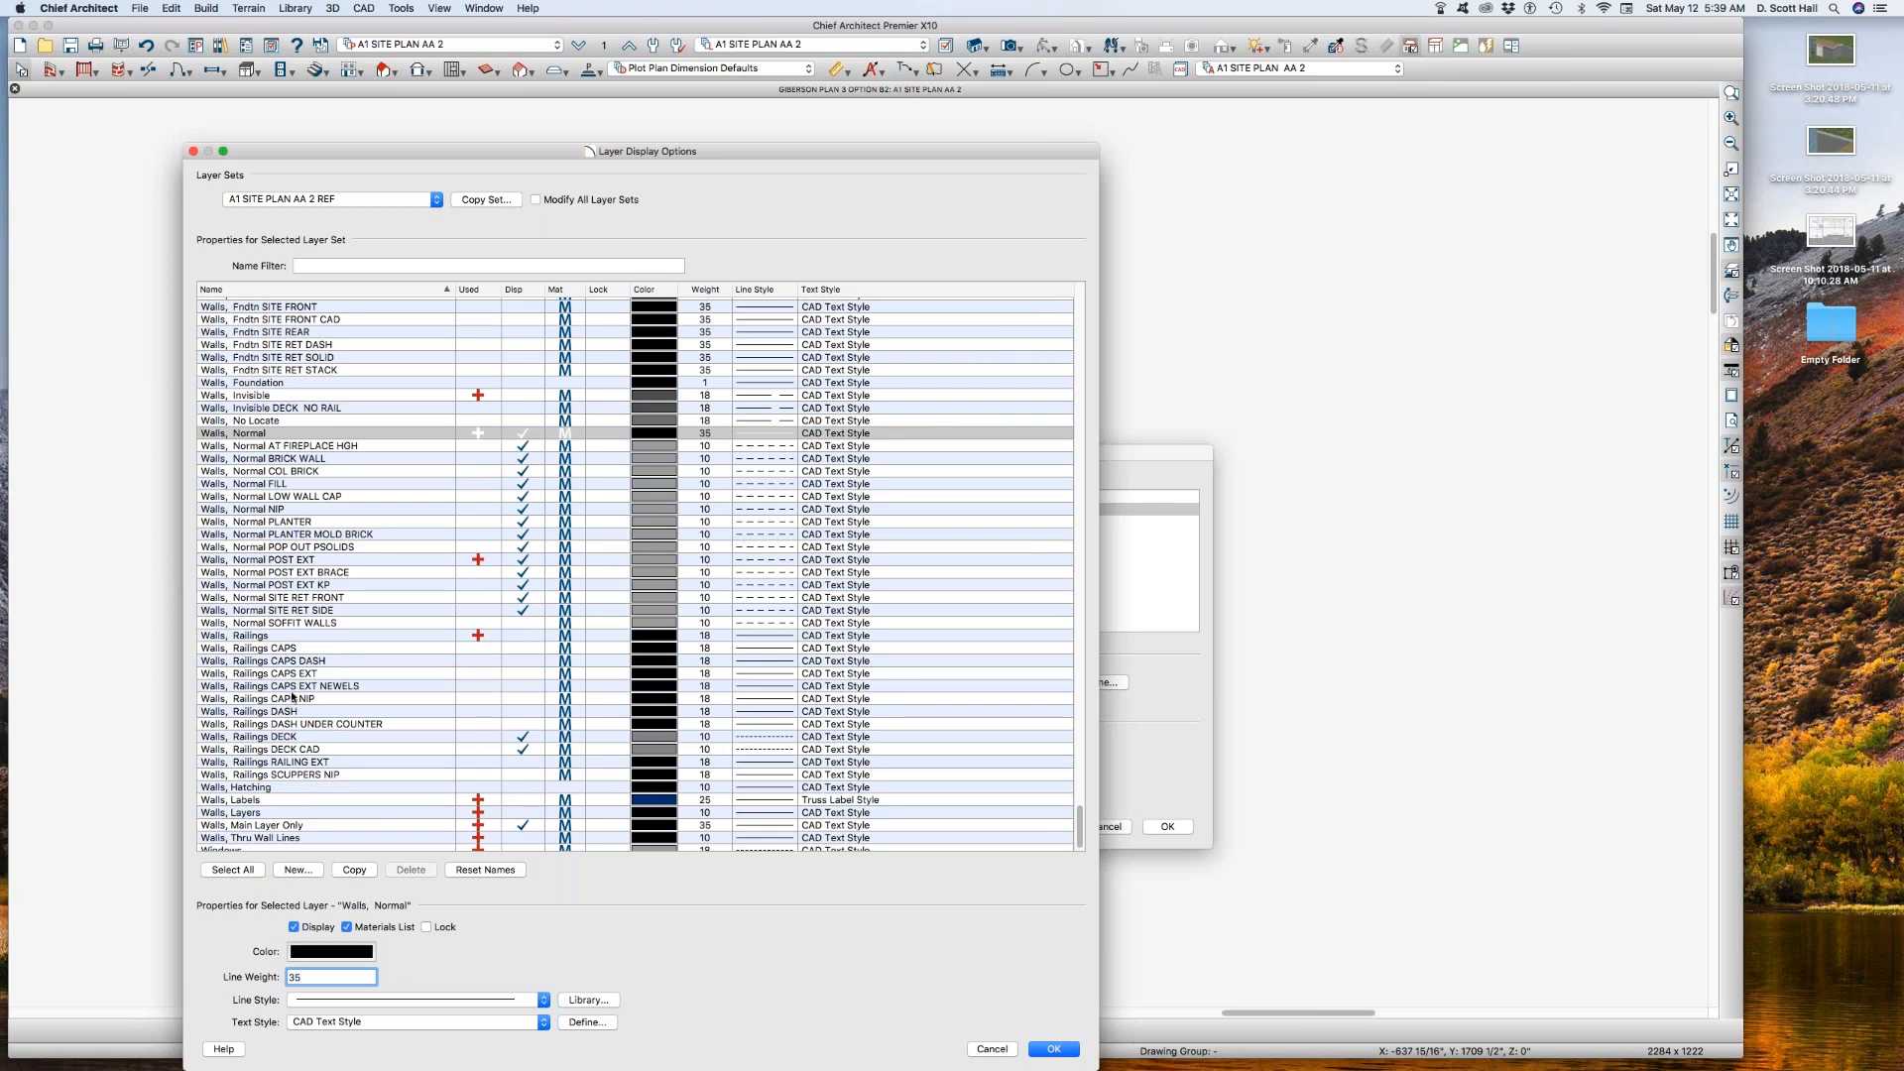
pyautogui.scroll(-1, 289, 699)
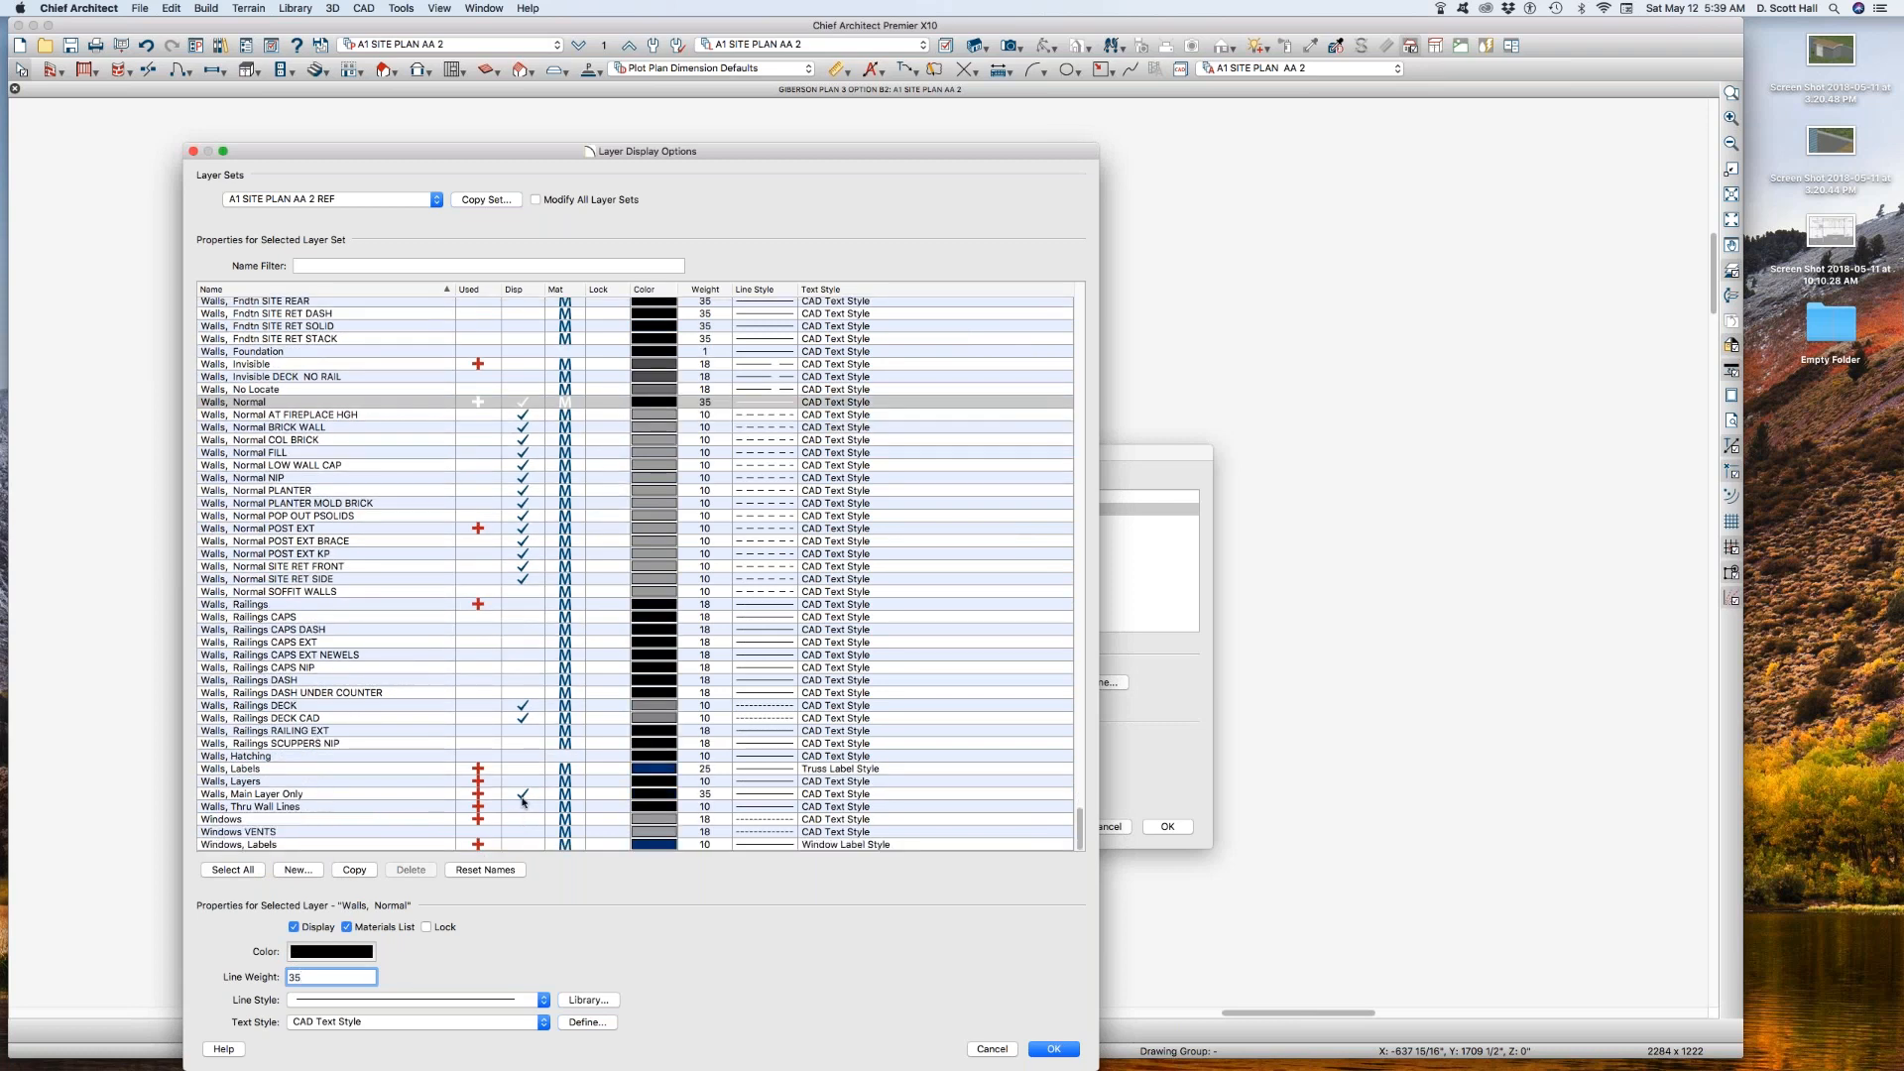
pyautogui.click(525, 795)
pyautogui.click(522, 783)
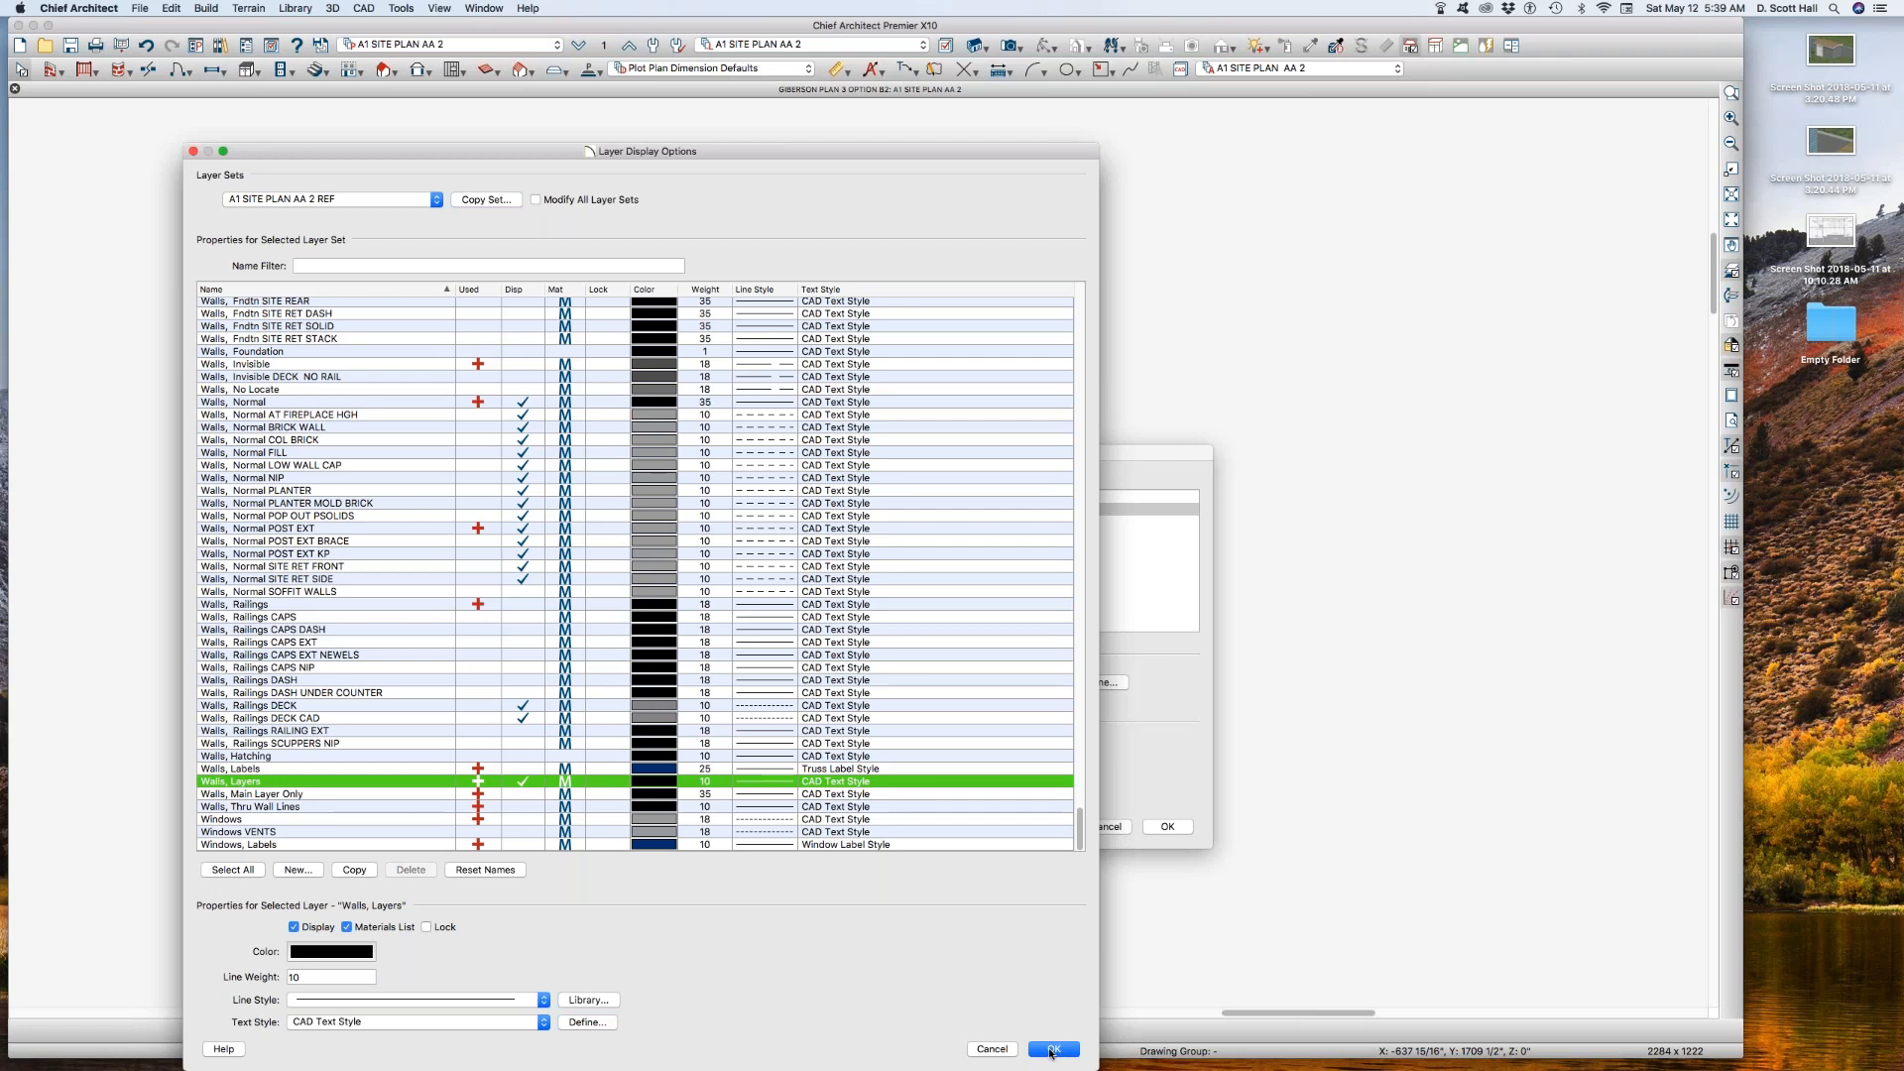
pyautogui.click(1053, 1051)
pyautogui.click(1167, 829)
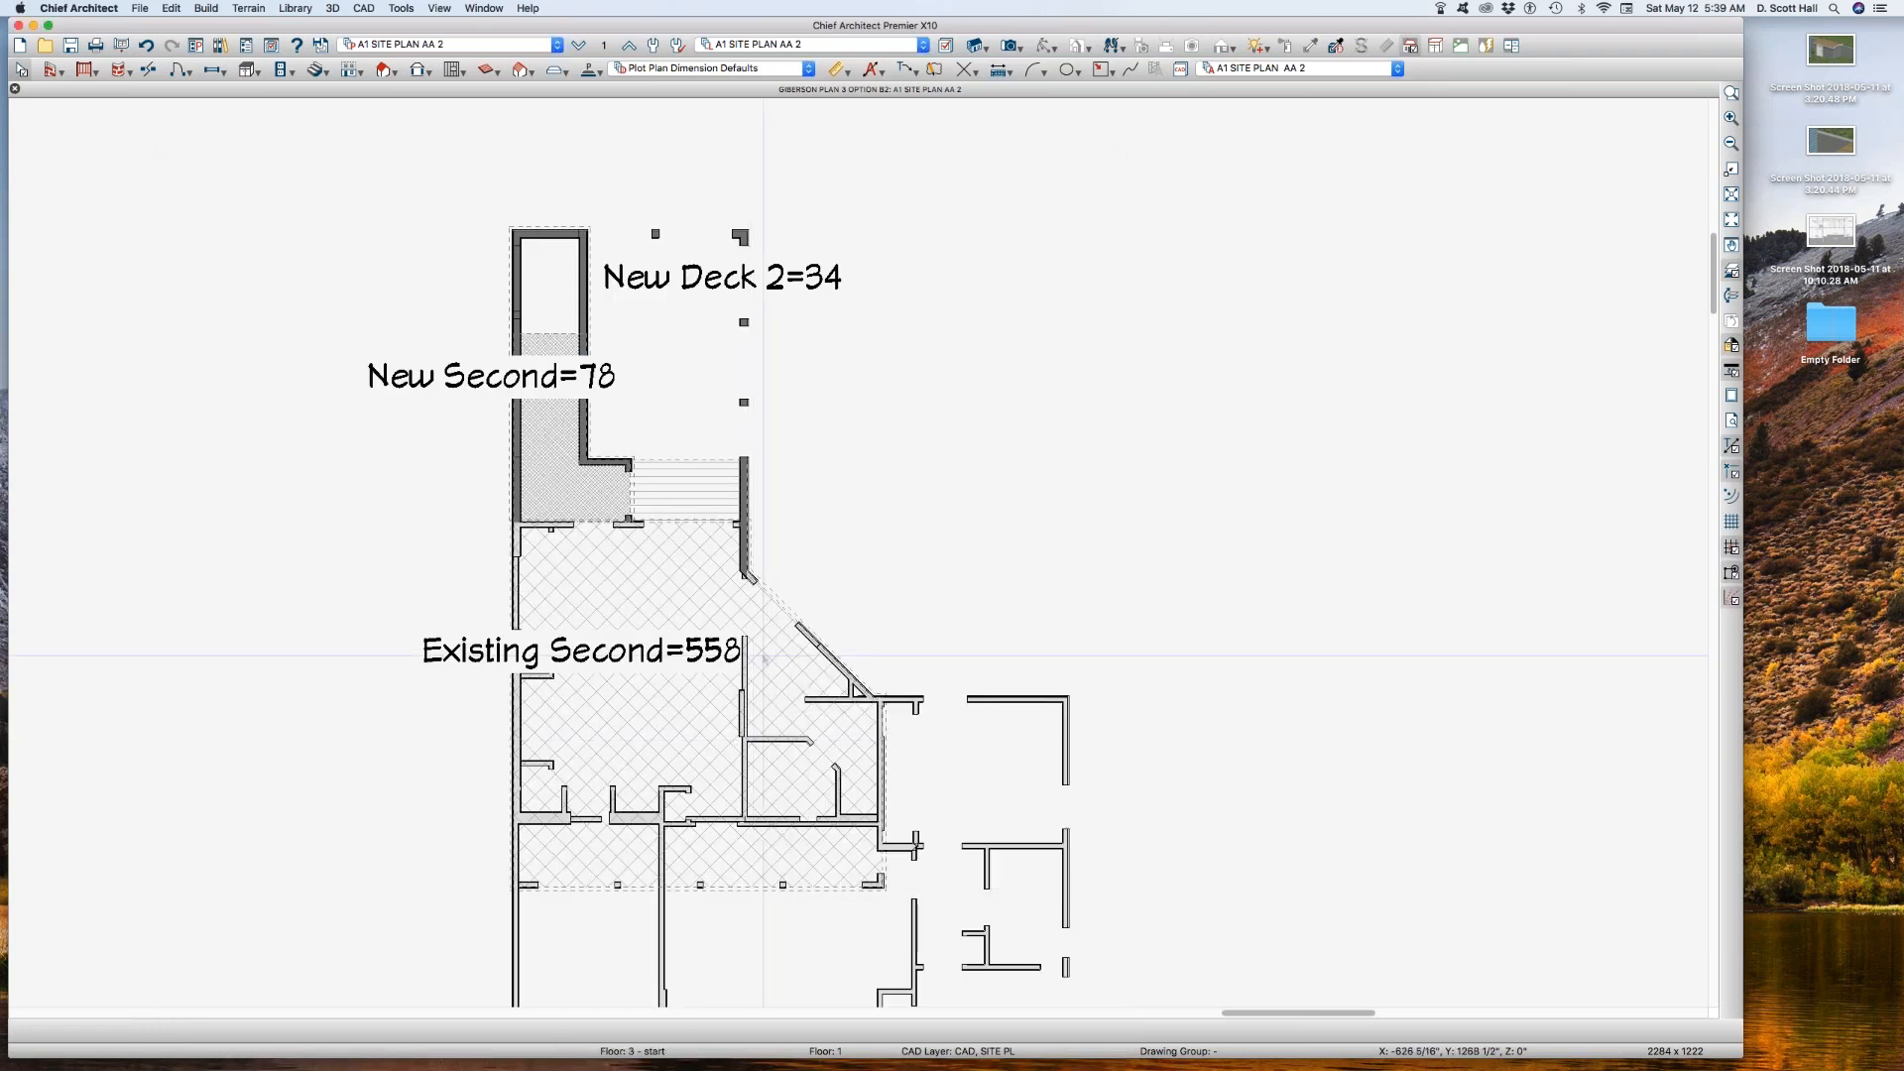
# Step: Turn off the display of the Walls, Normal layer in layer set A1 SITE PLAN AA 2
pyautogui.click(836, 511)
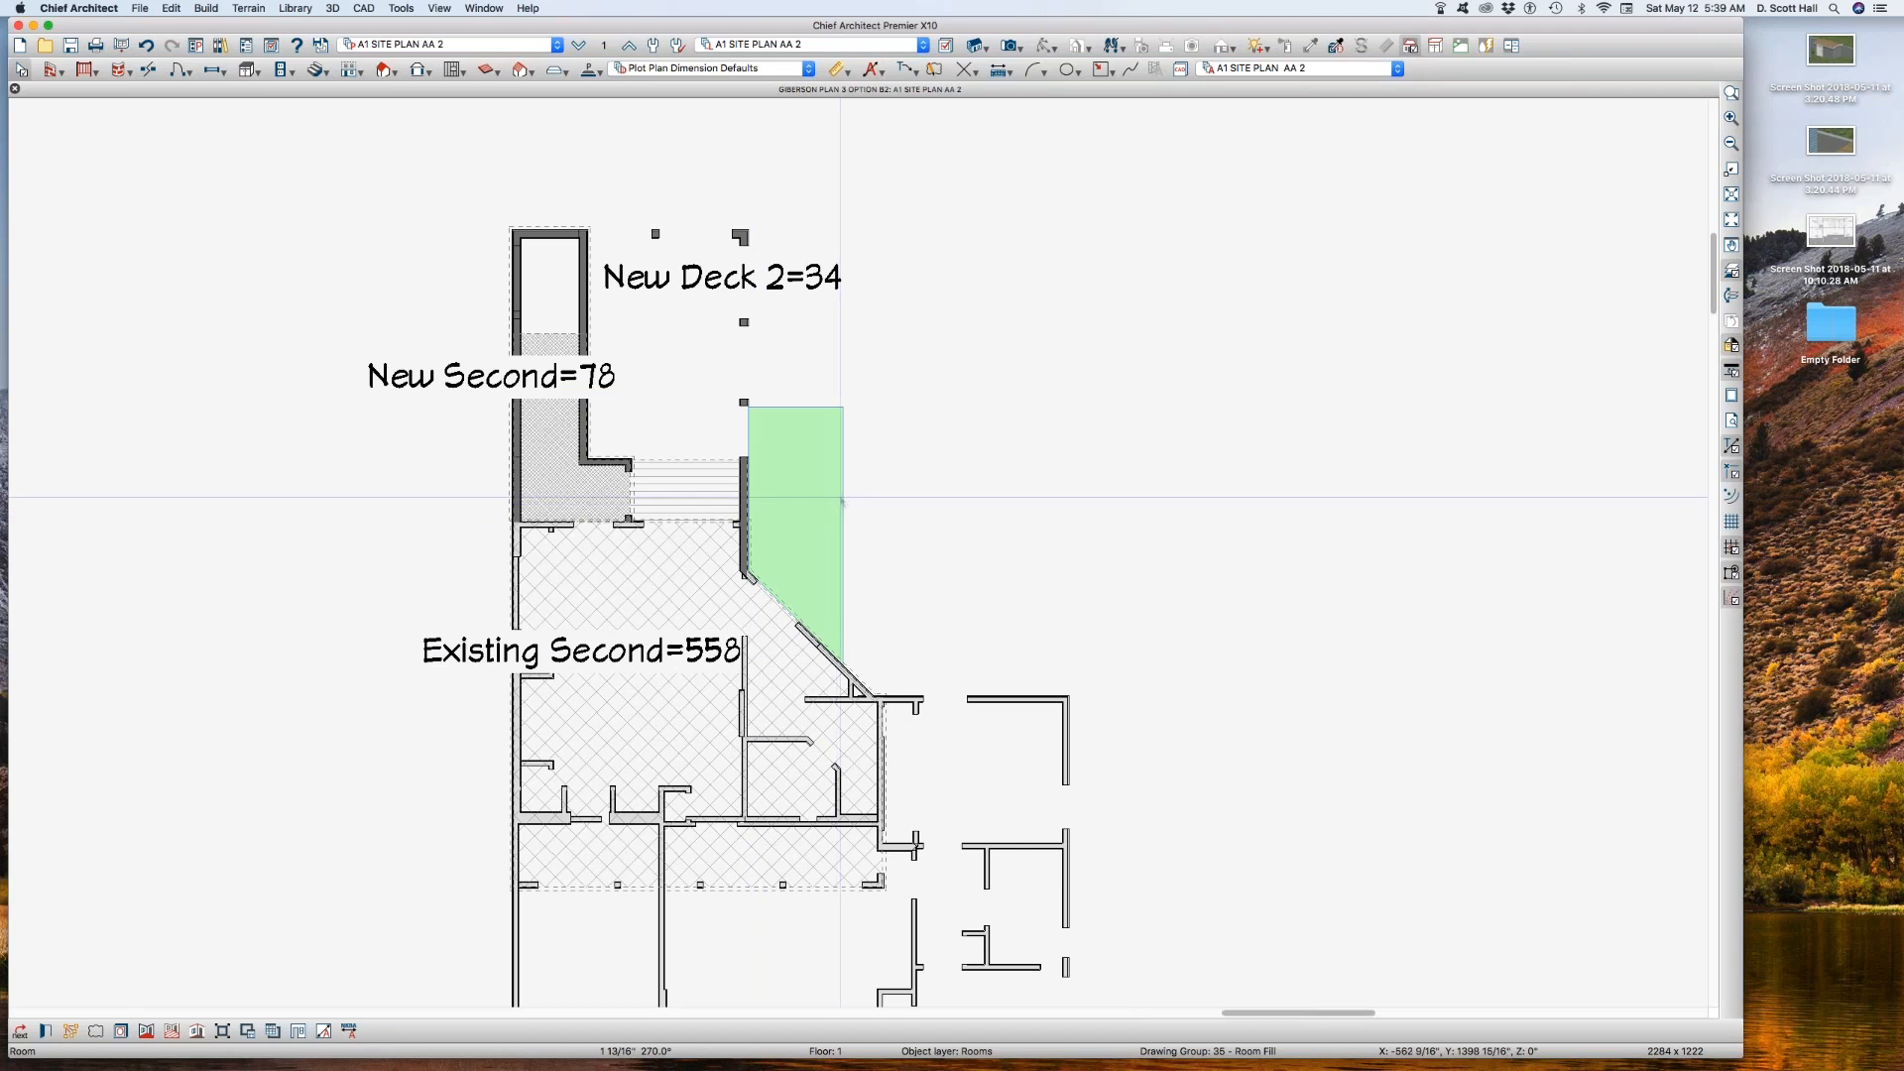
pyautogui.press('super+l')
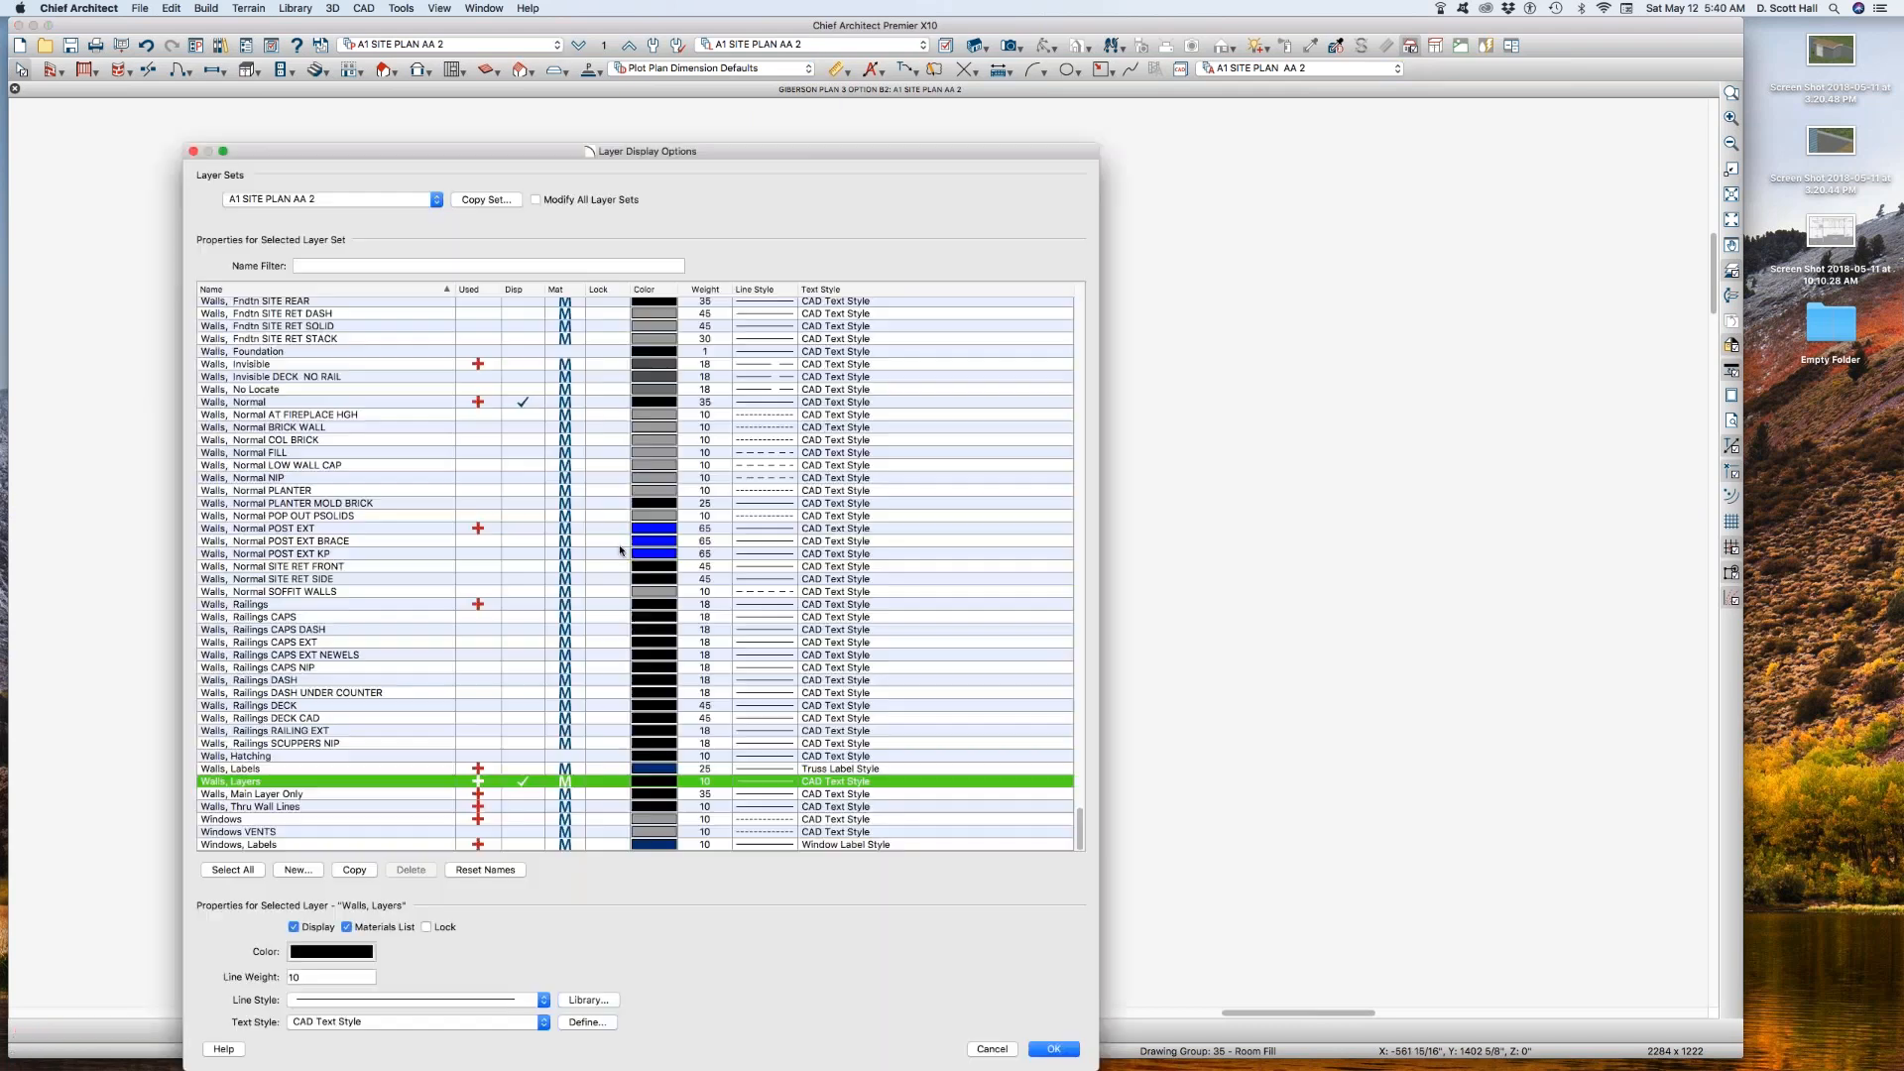
pyautogui.click(395, 452)
pyautogui.click(388, 528)
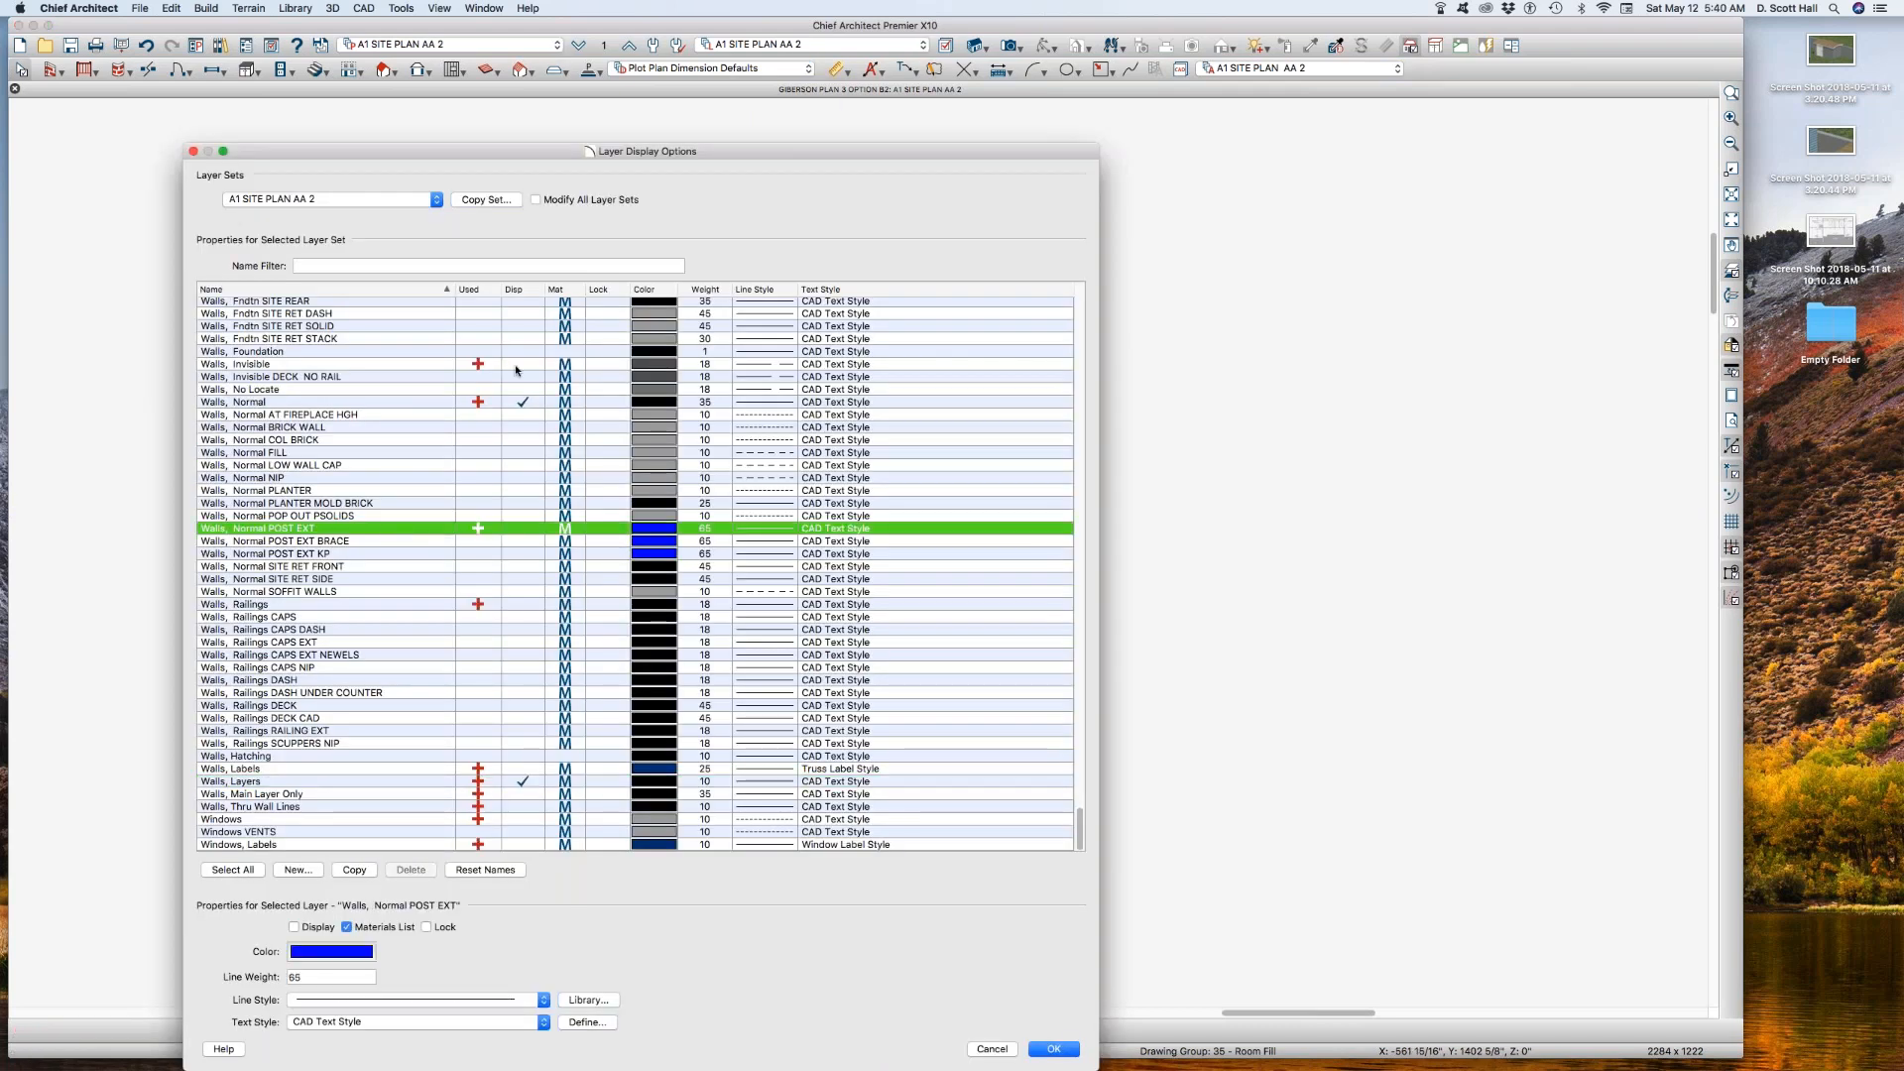
pyautogui.click(522, 405)
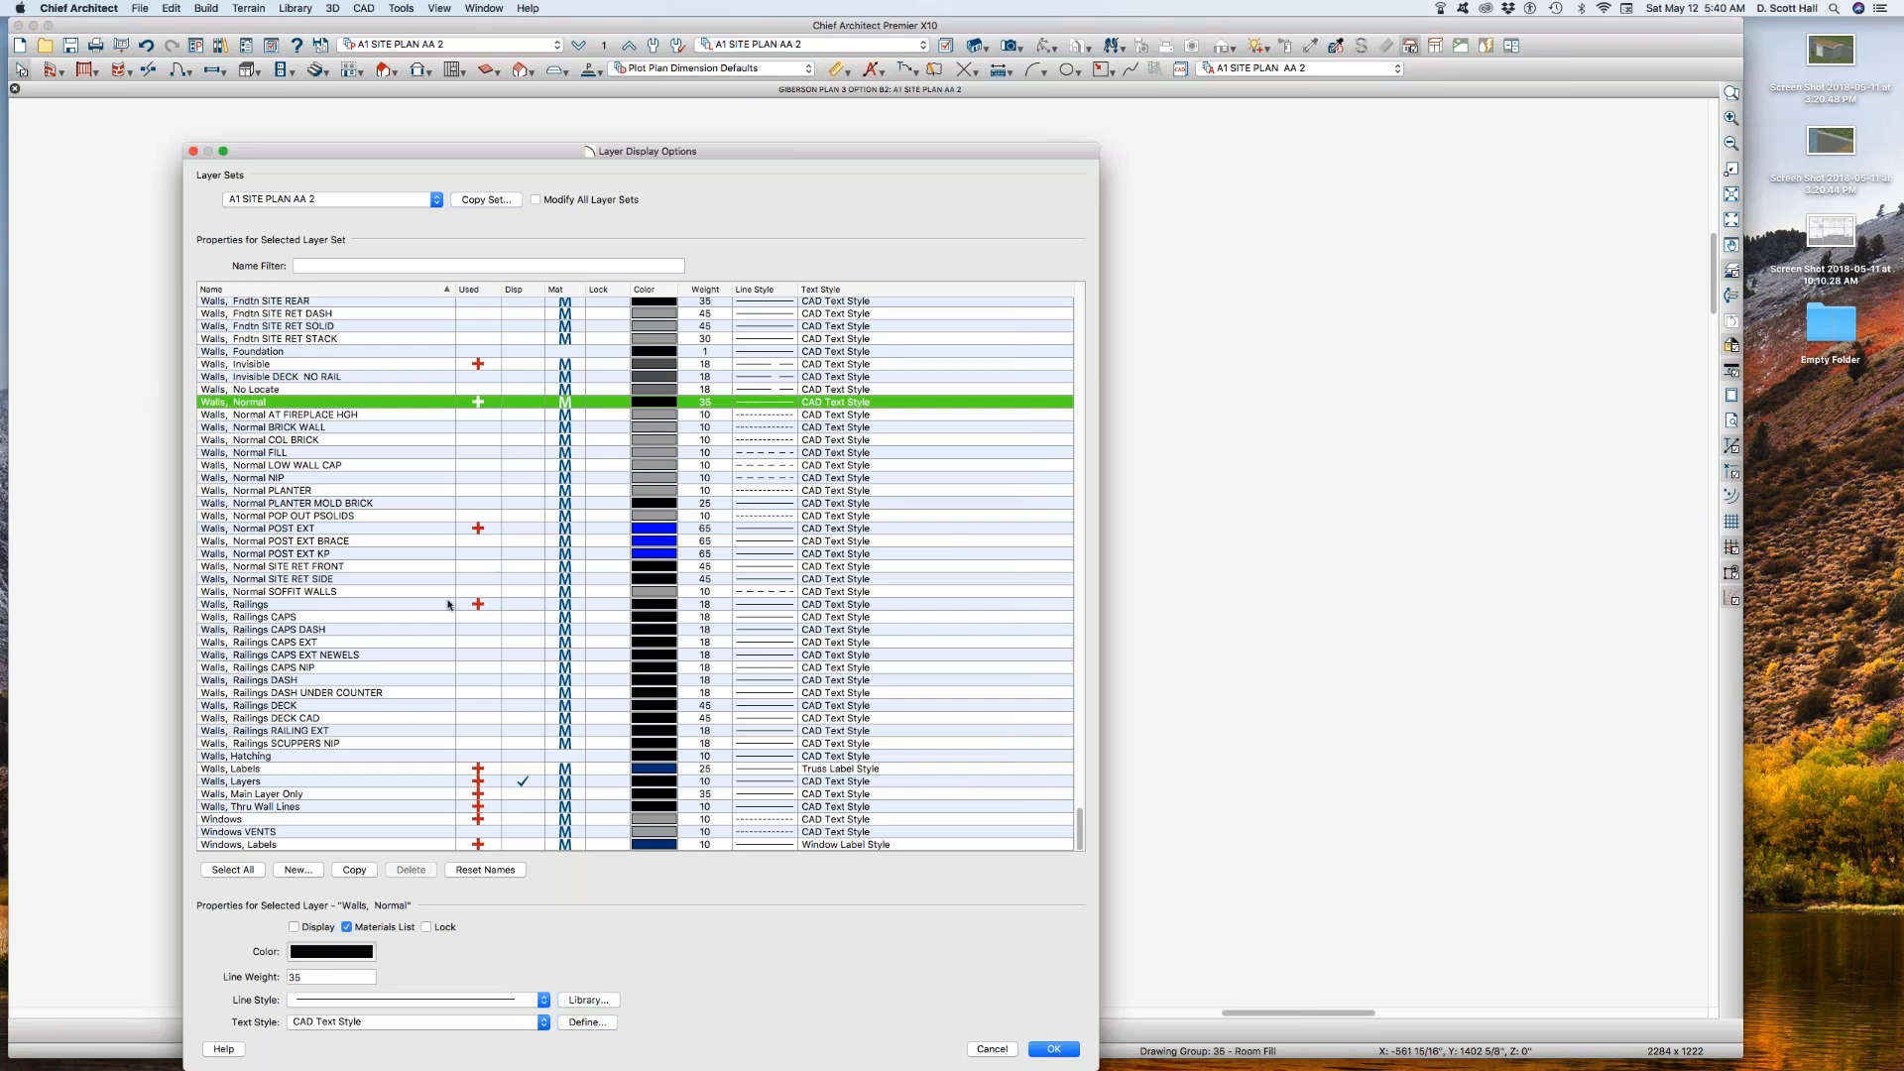
pyautogui.press('Return')
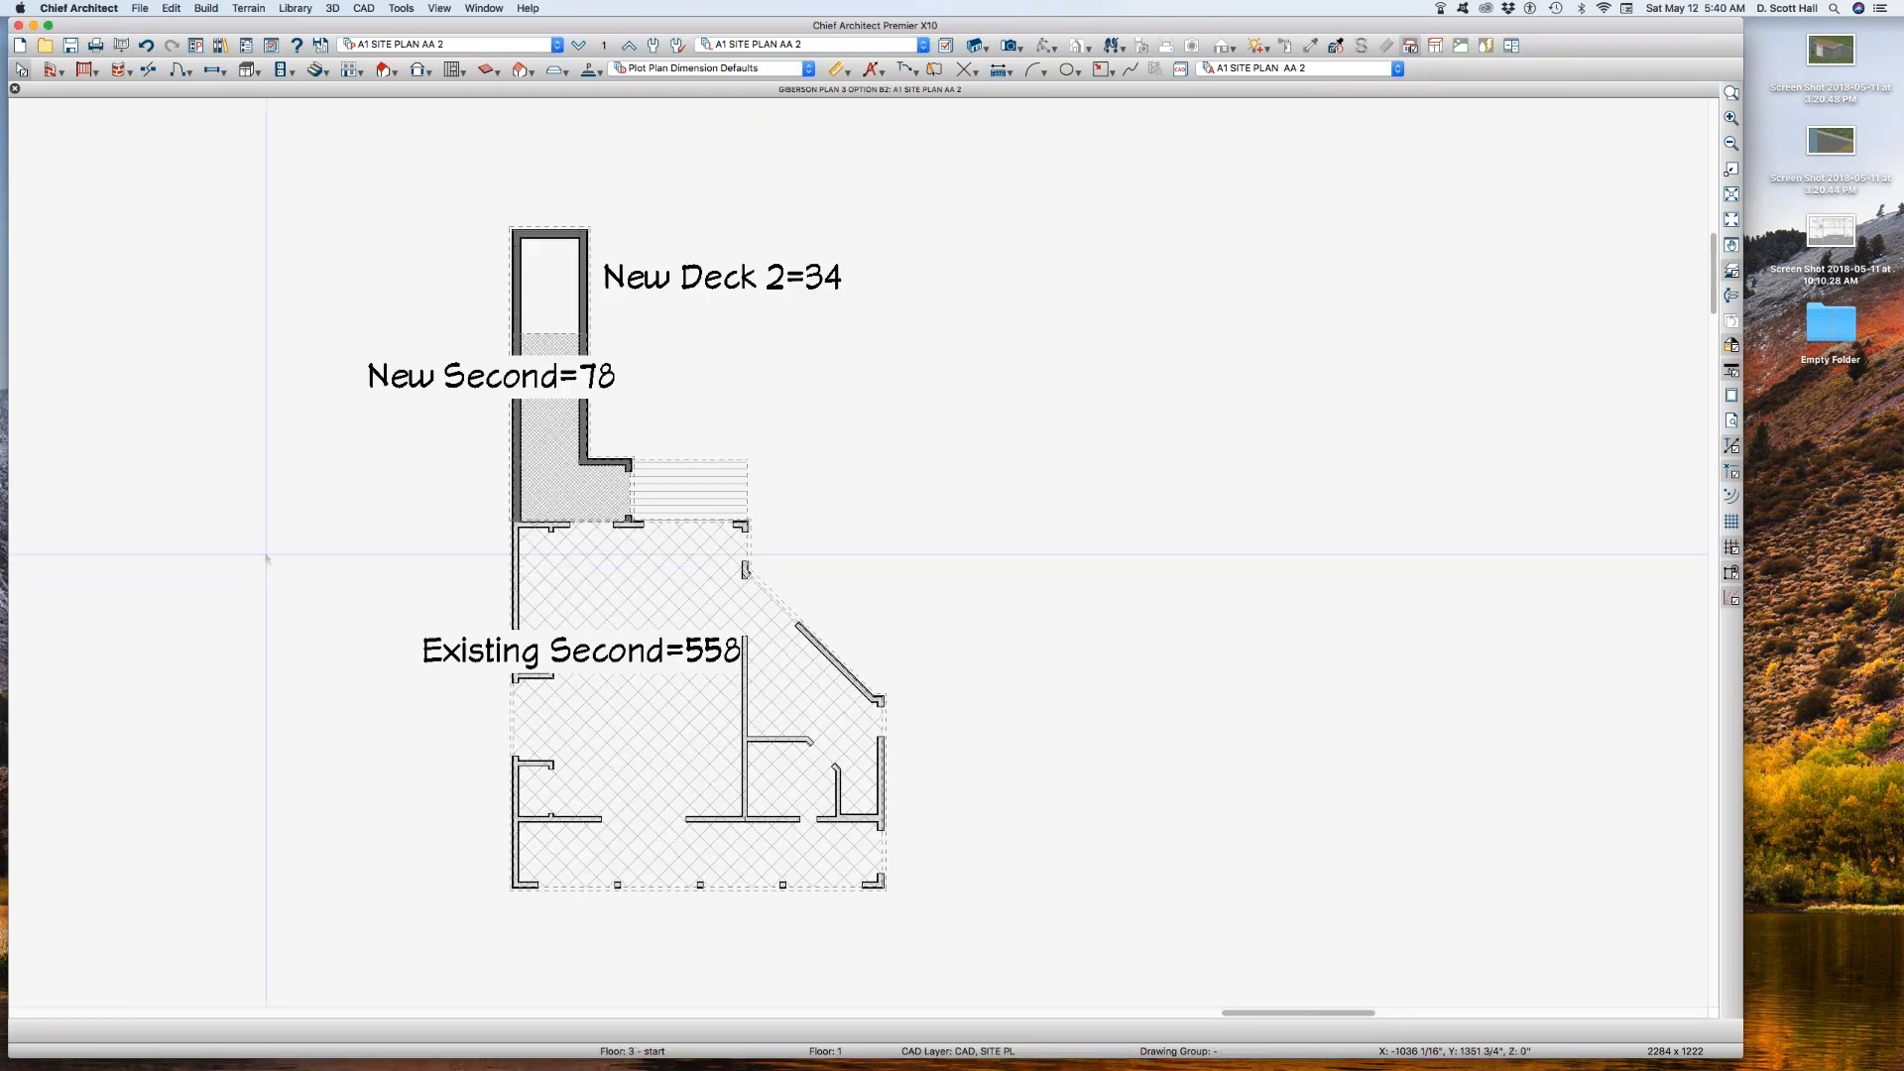
# Step: Inspect the New Second area polyline against the second-floor reference walls
pyautogui.click(543, 501)
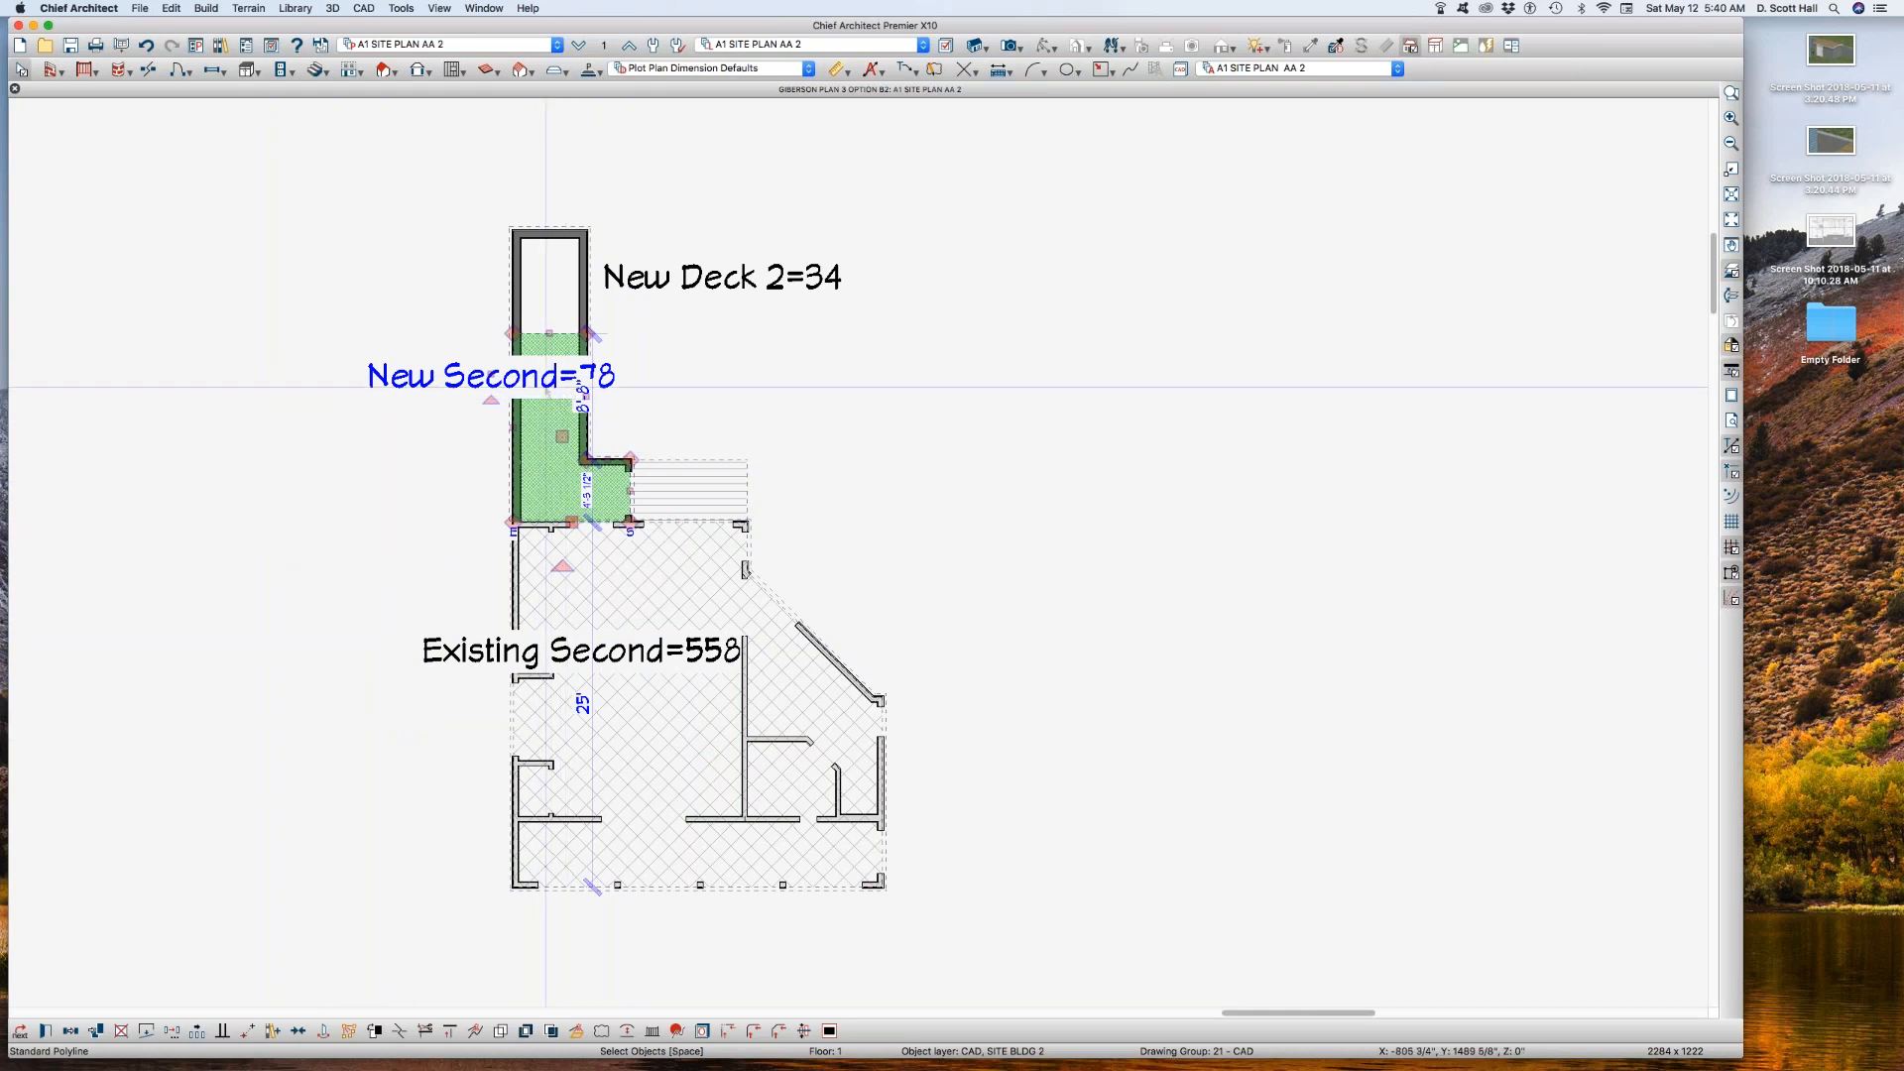
pyautogui.scroll(1, 551, 387)
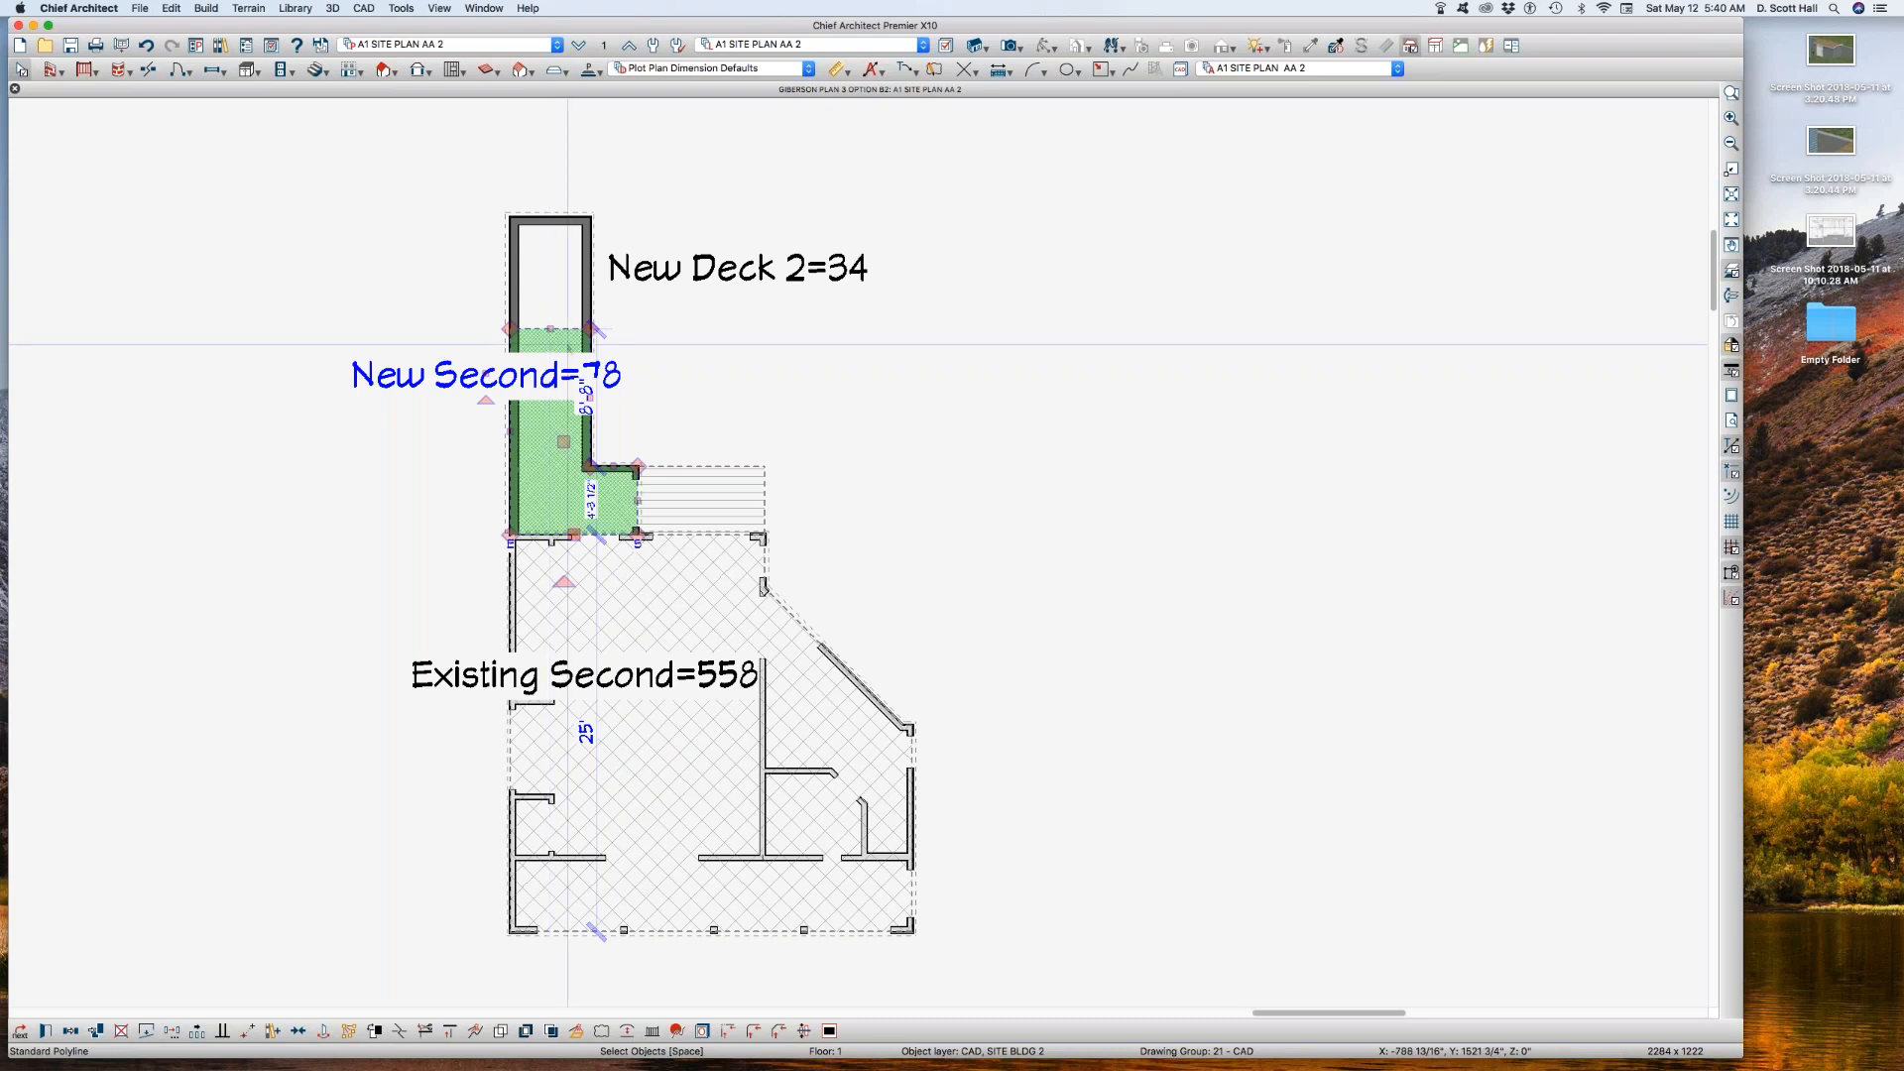
pyautogui.click(900, 311)
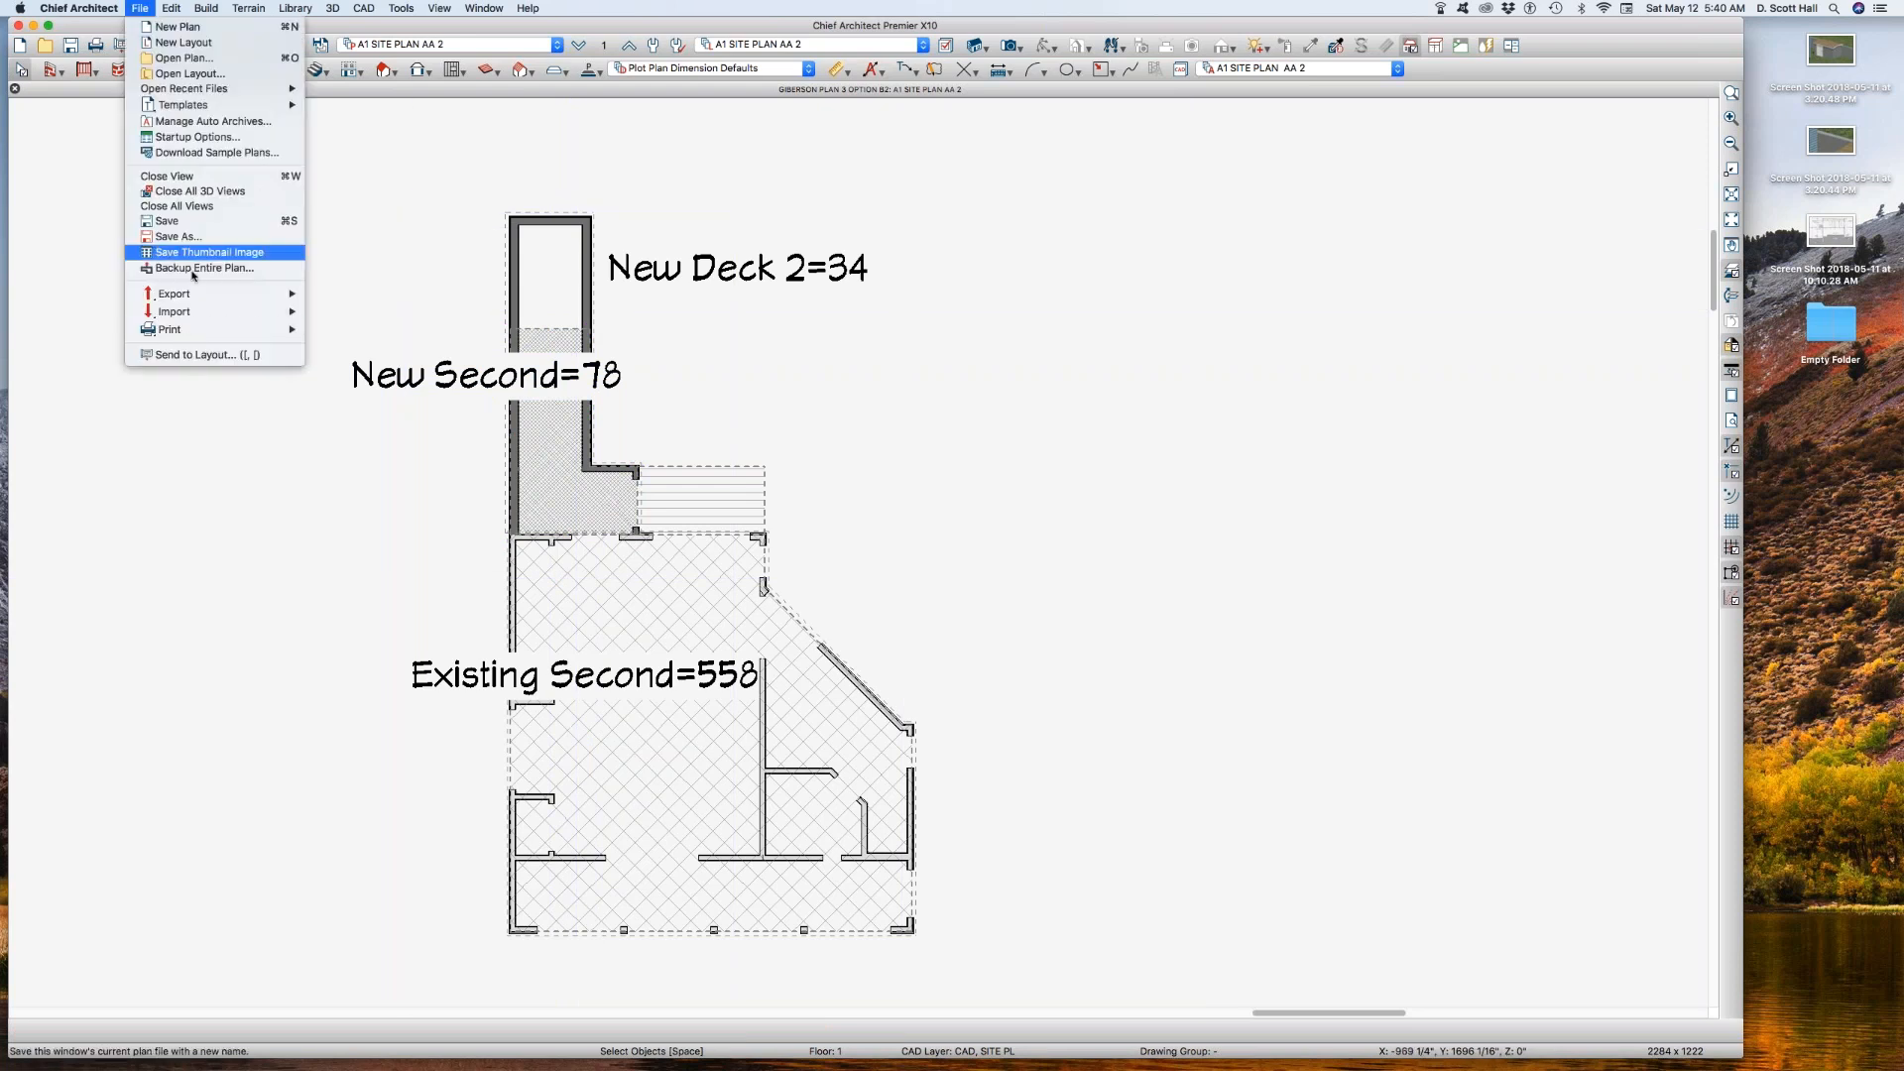
# Step: Open GIBERSON BROCHURE 1.layout and paste a copy of the Area Analysis Basement layout box beside the original
pyautogui.moveTo(228, 88)
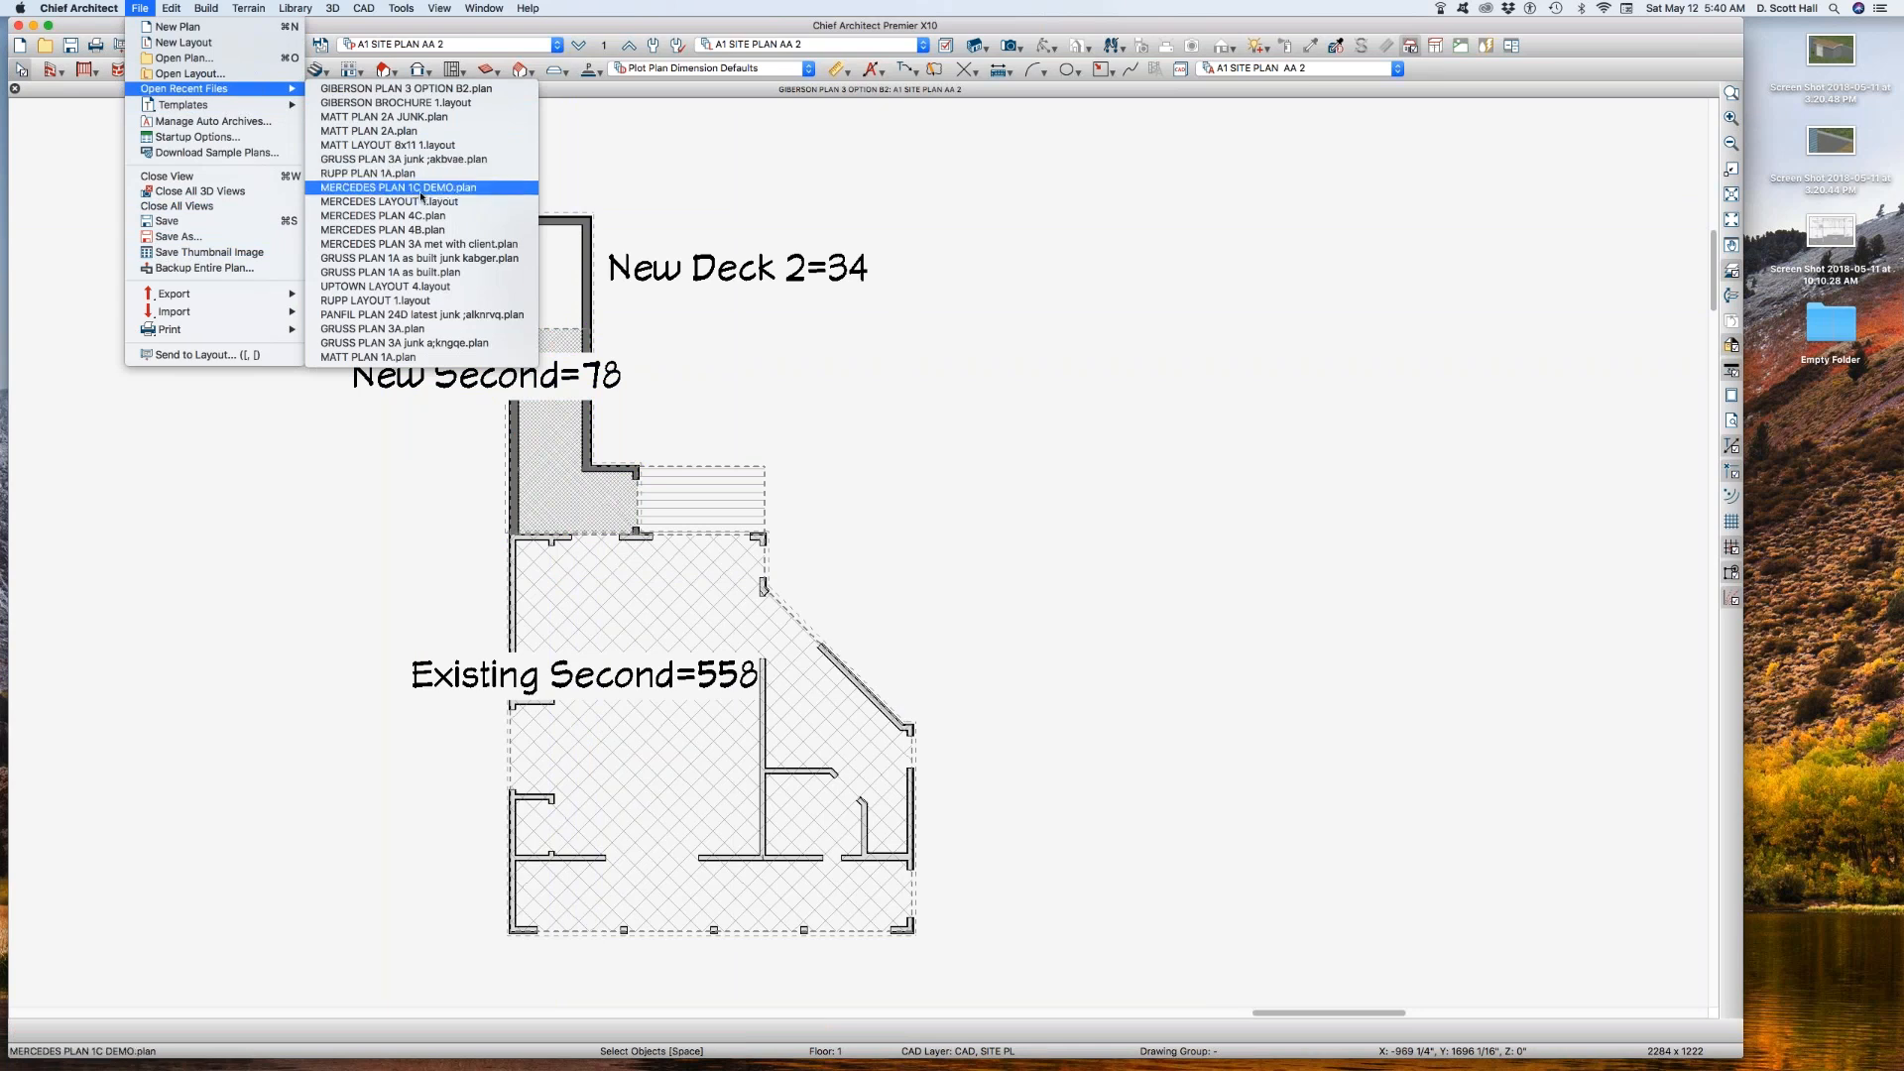
pyautogui.click(397, 102)
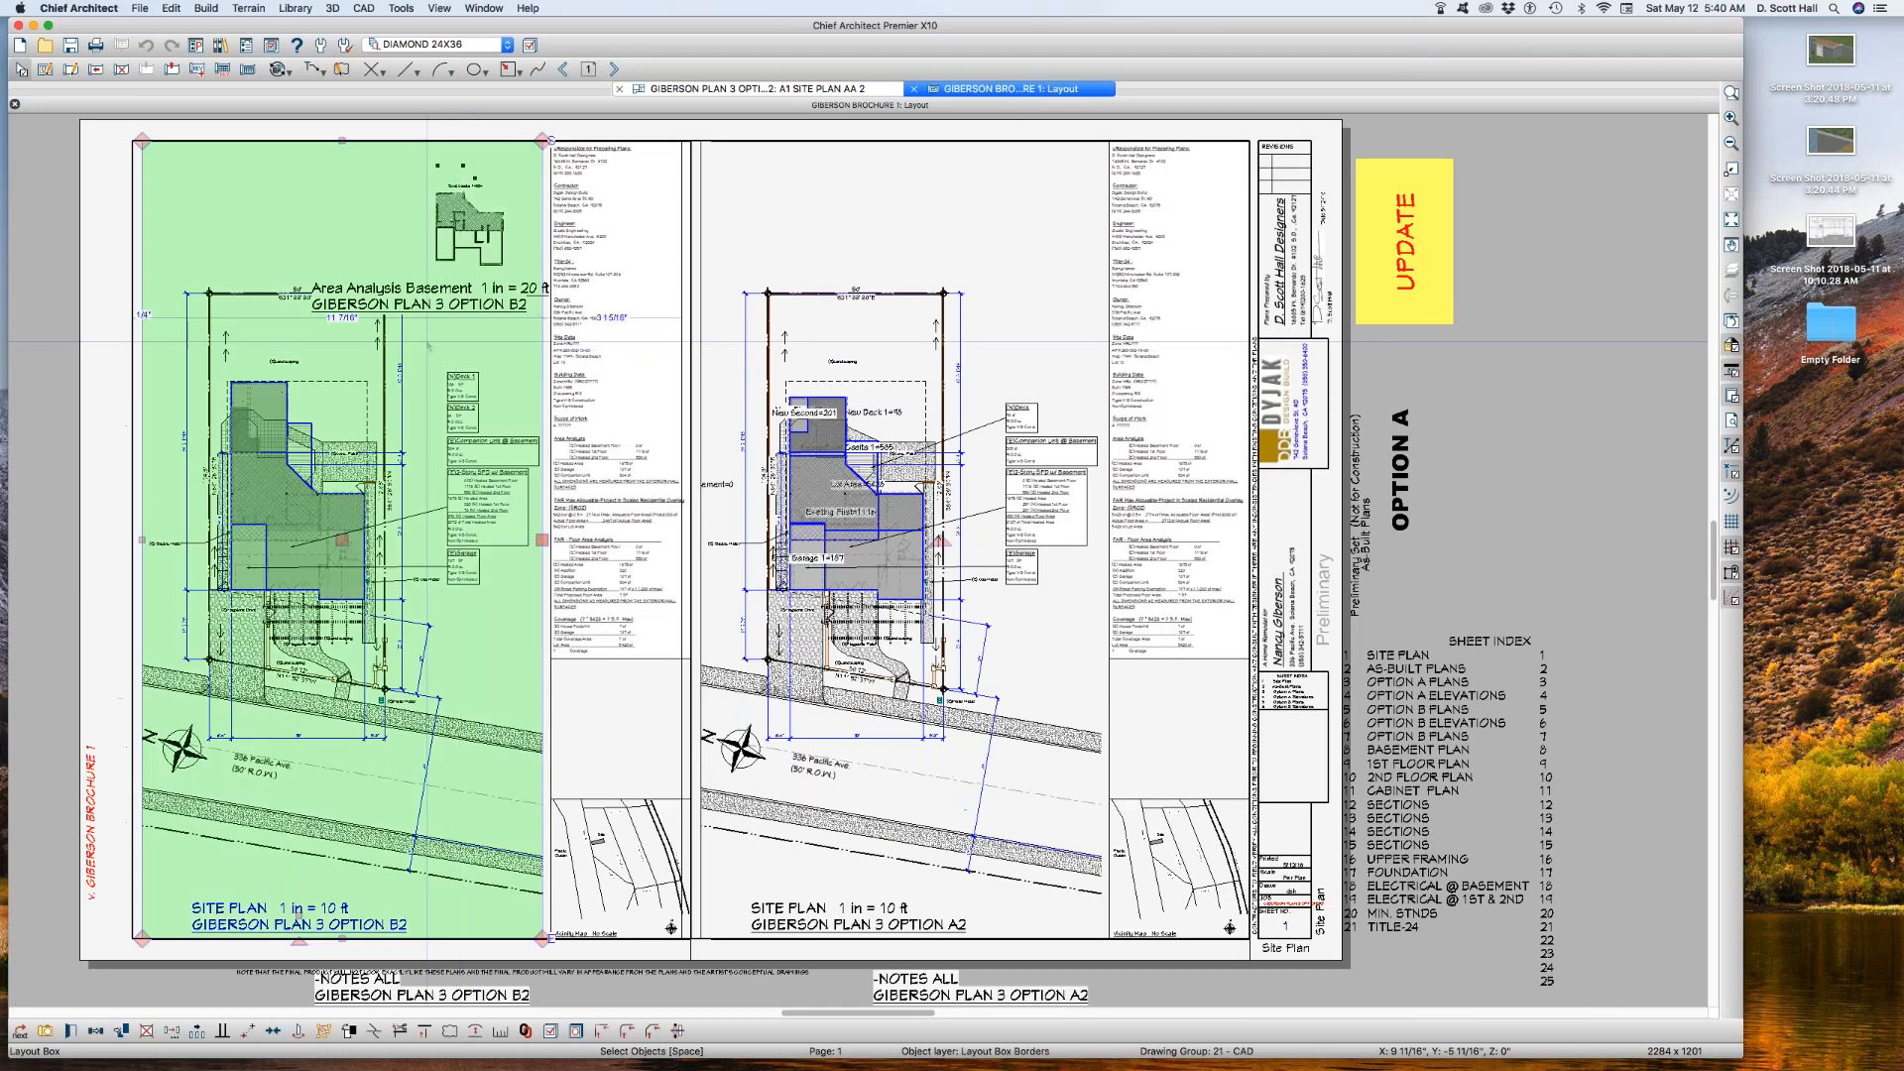
pyautogui.click(466, 227)
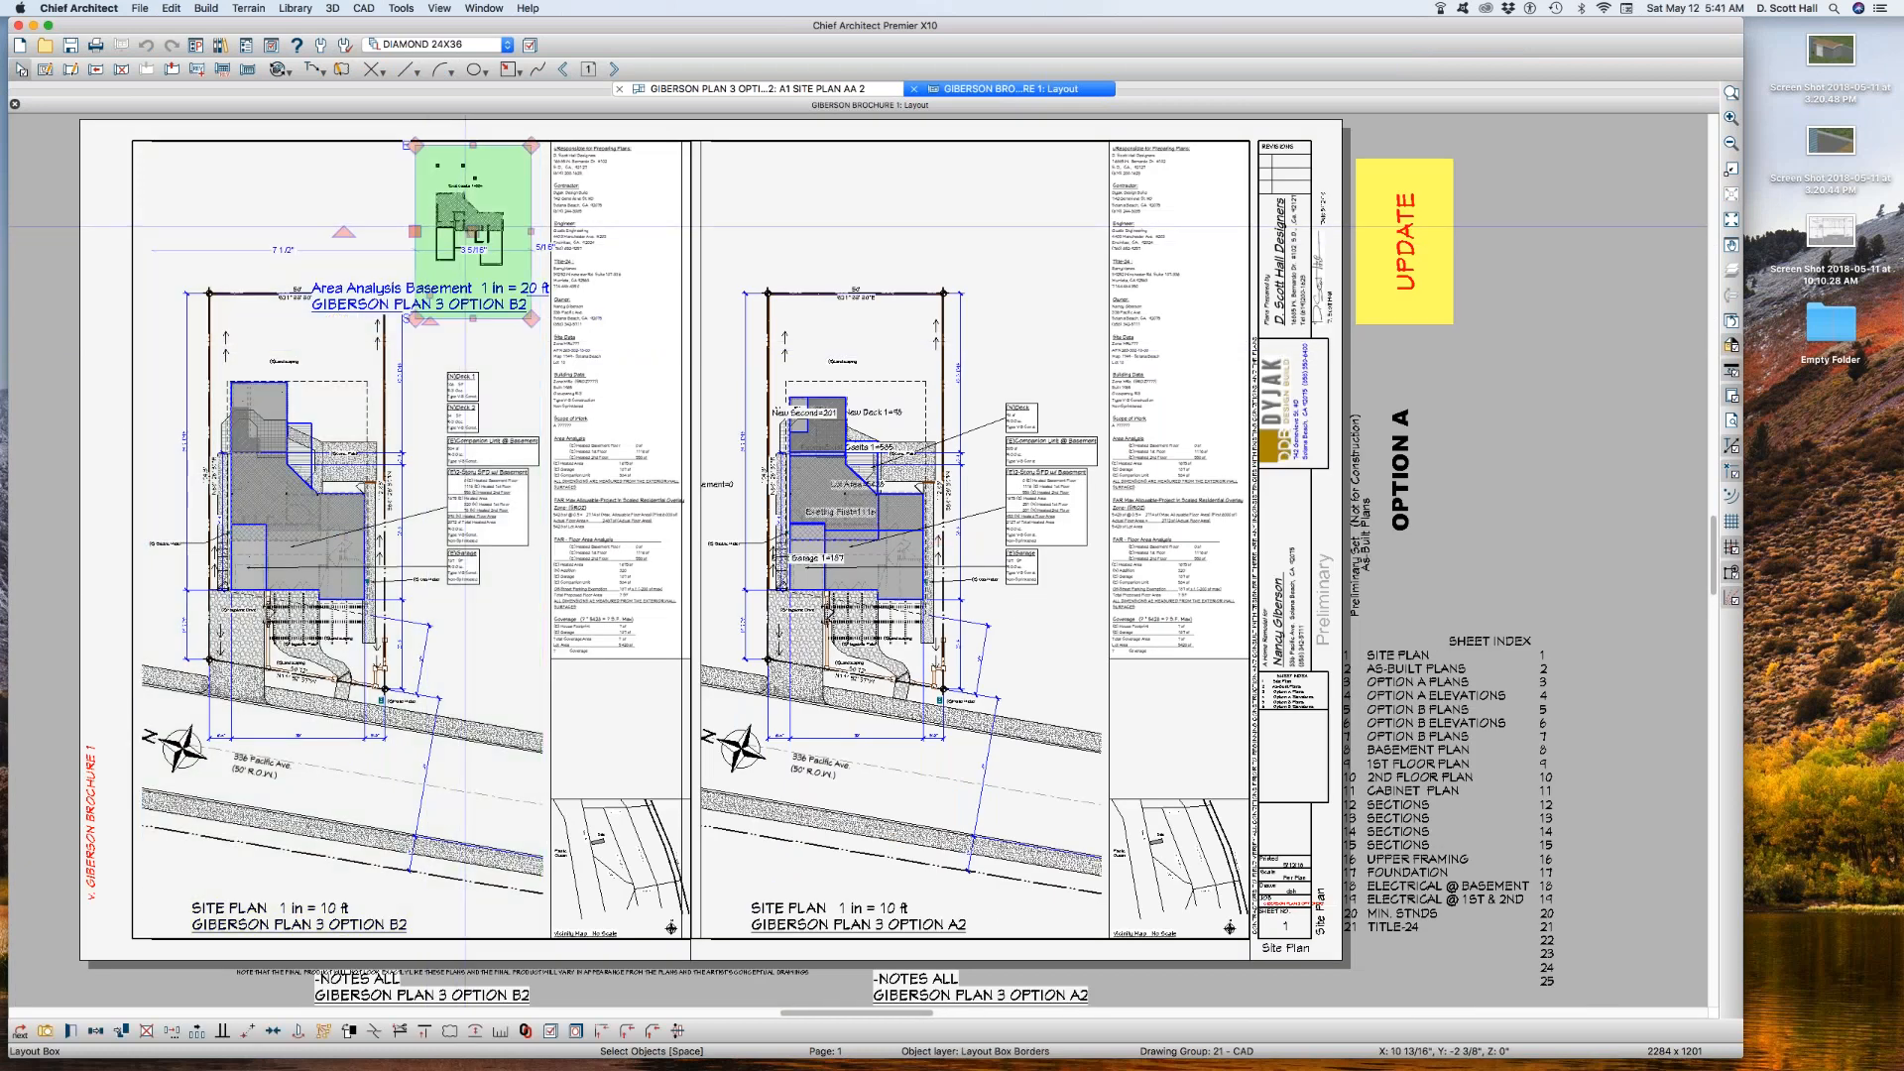
pyautogui.press('super+v')
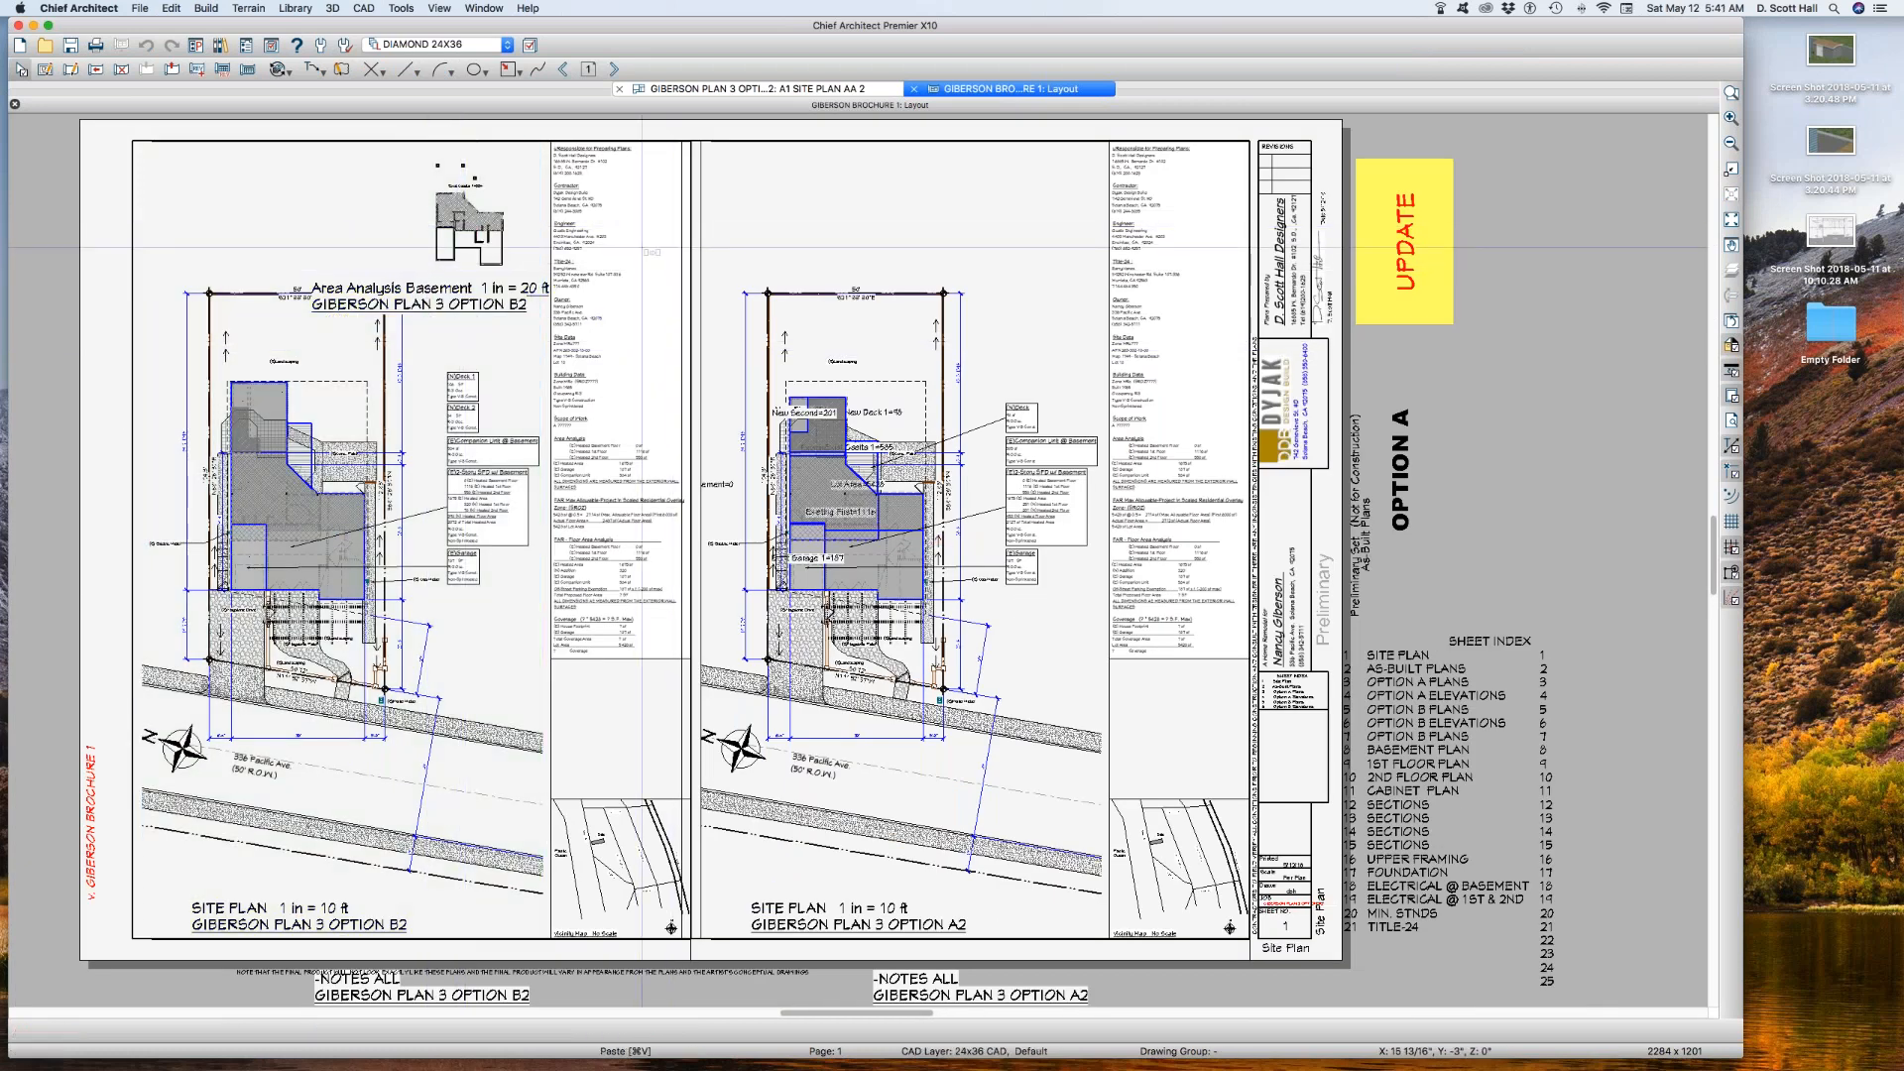
pyautogui.click(621, 239)
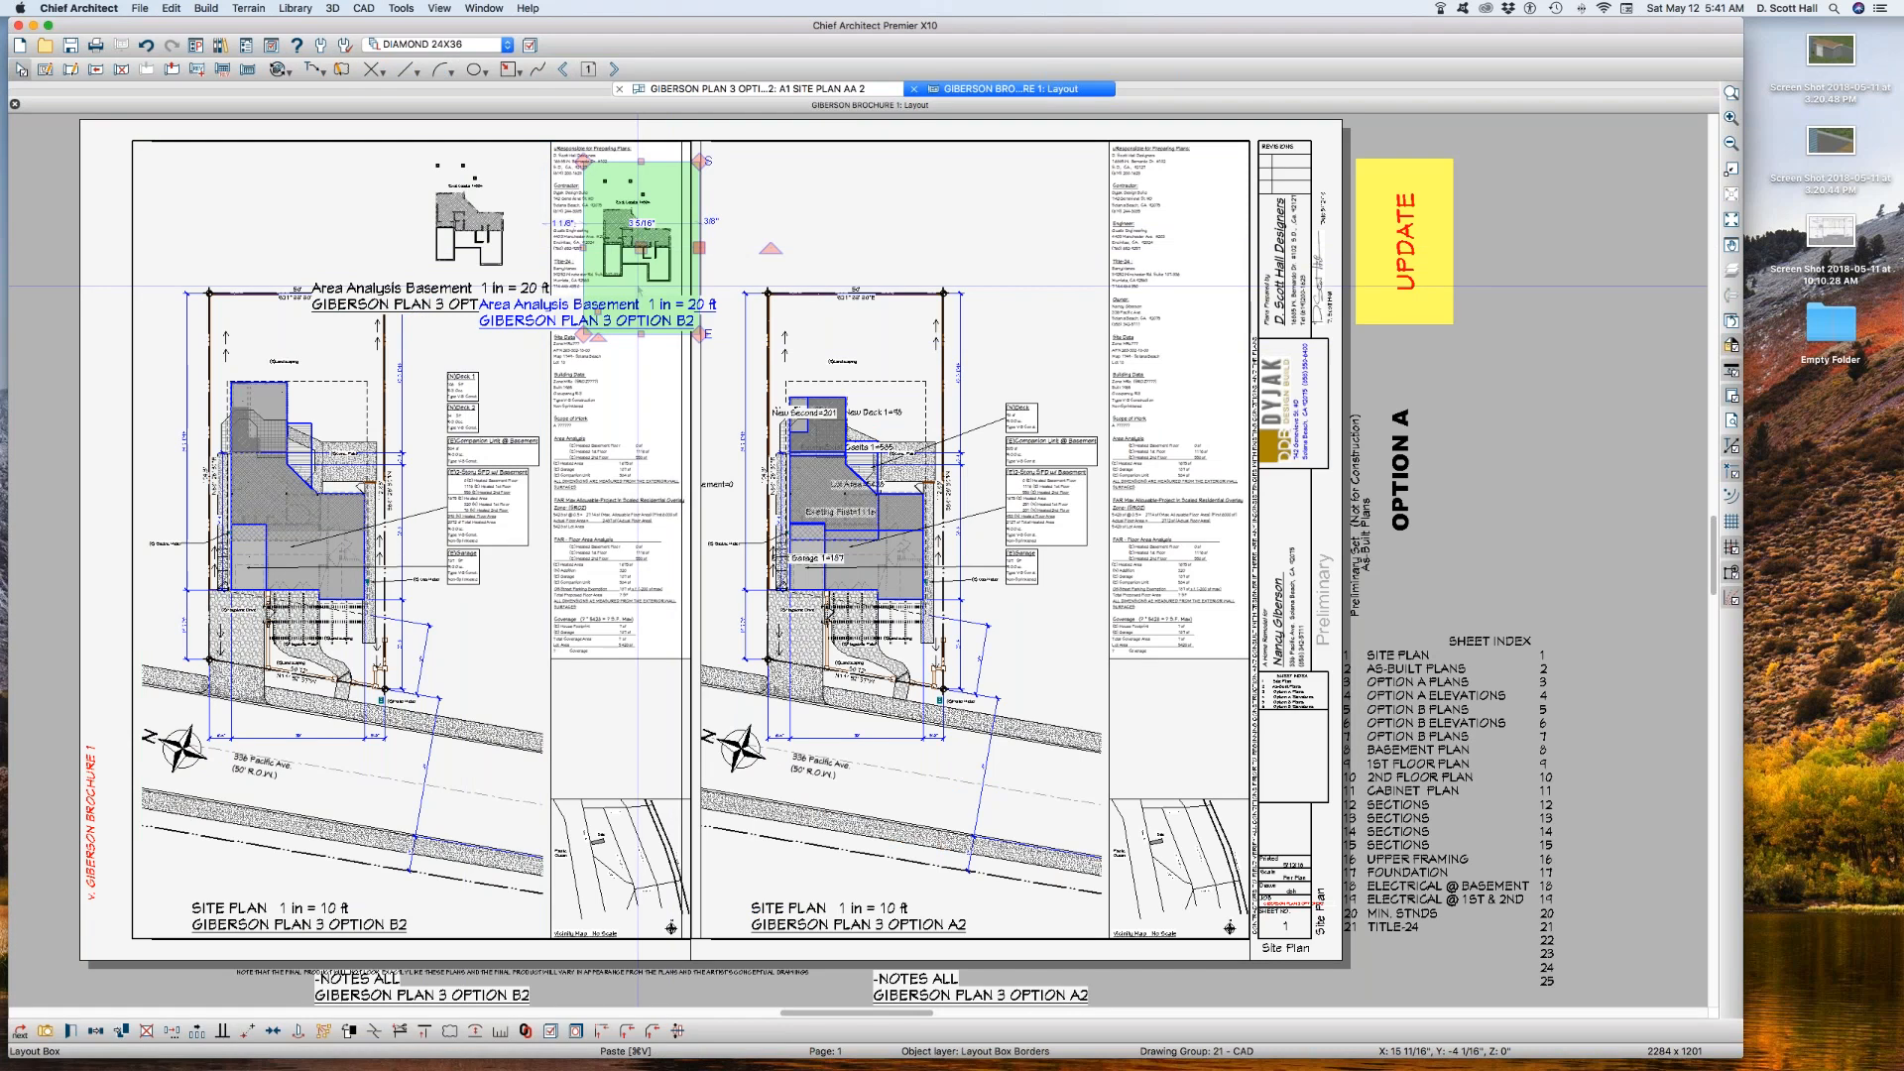
# Step: Link the pasted layout box to the saved plan view A1 SITE PLAN AA 1
pyautogui.doubleClick(622, 239)
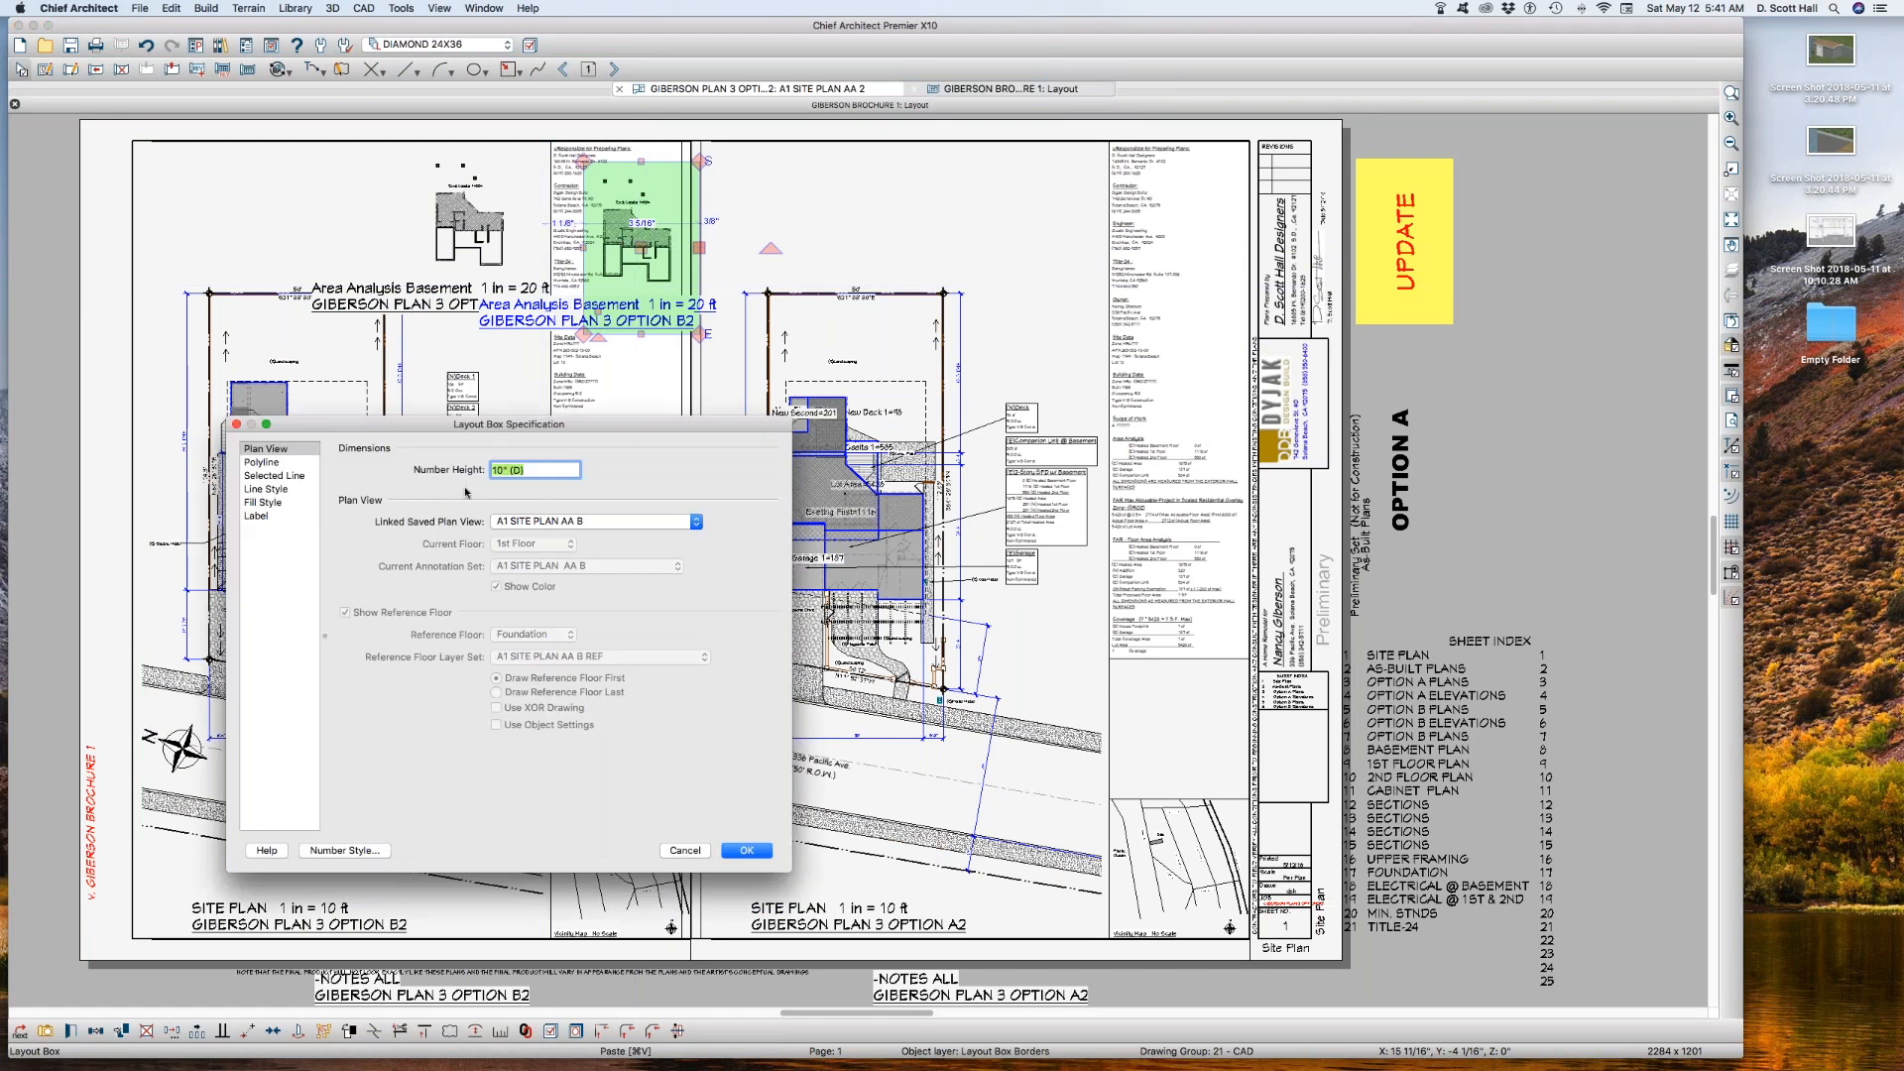
pyautogui.click(558, 522)
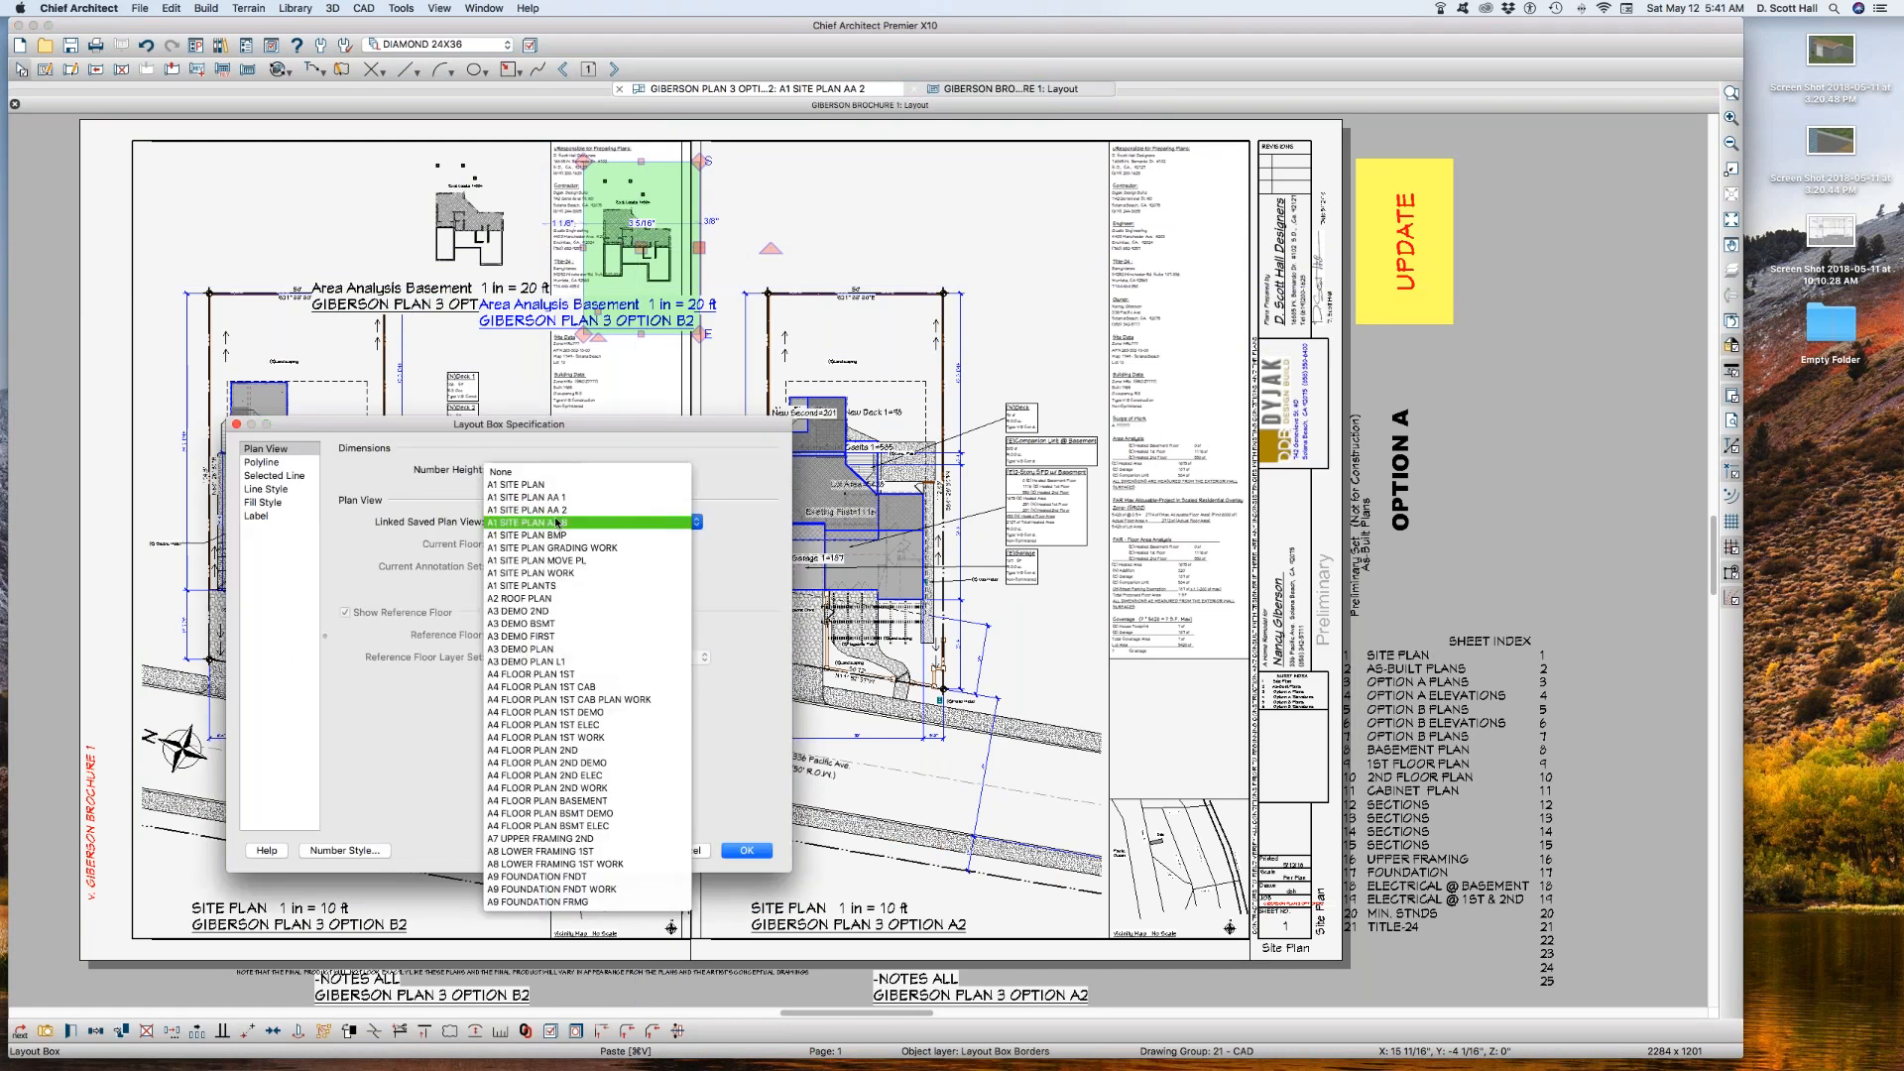
pyautogui.click(567, 497)
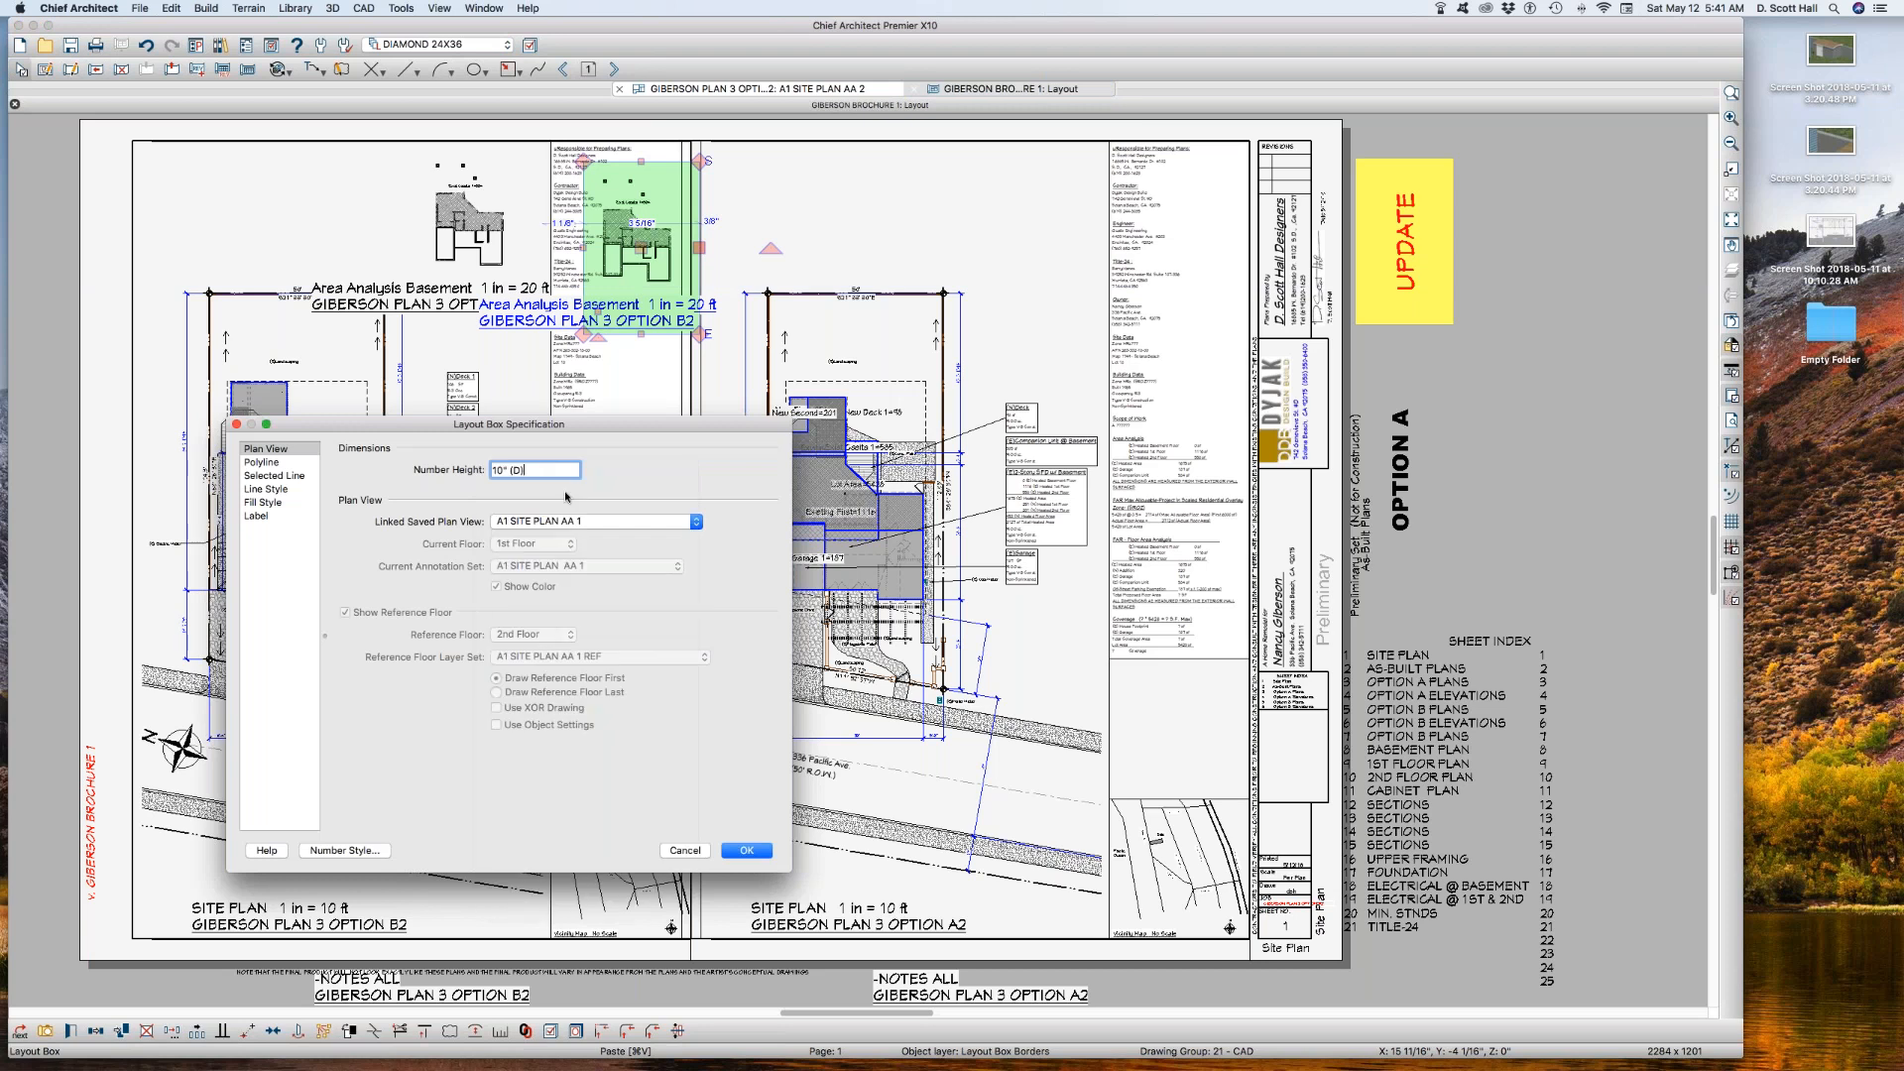
pyautogui.press('Return')
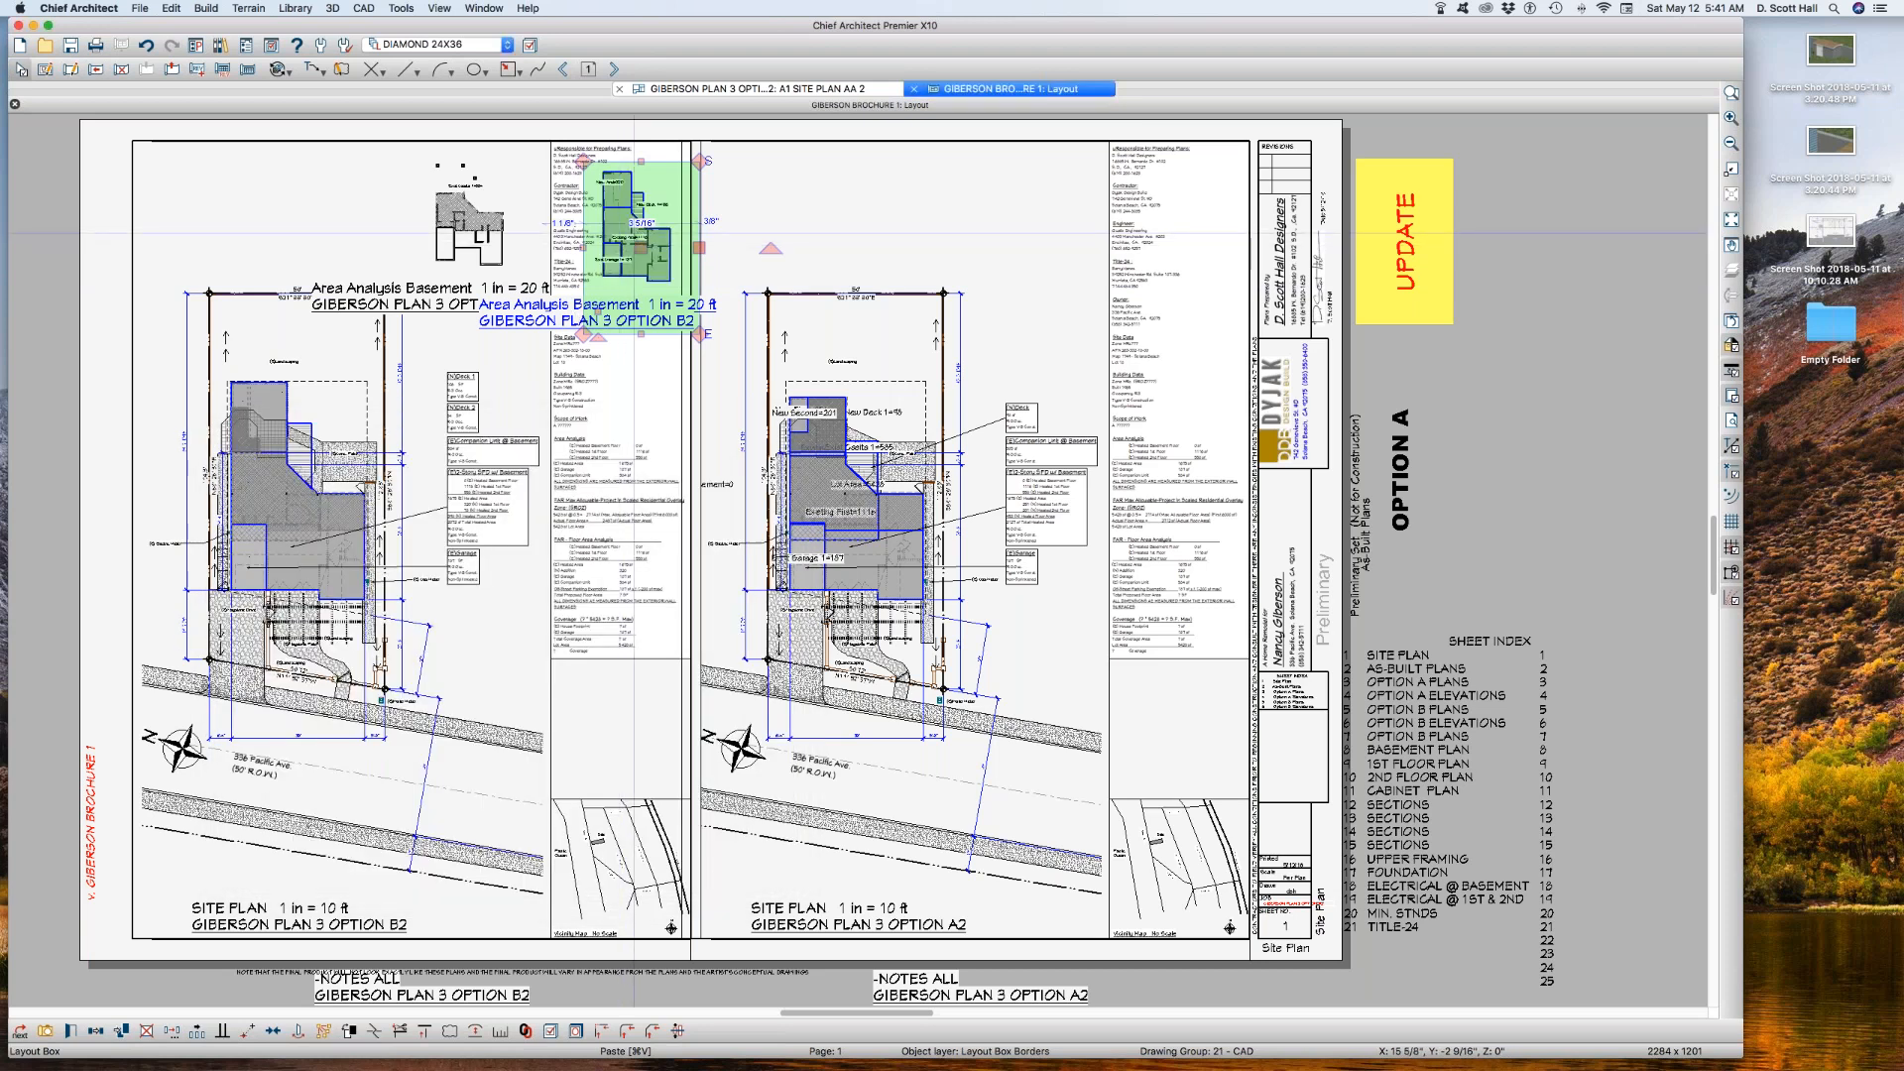
# Step: Paste another area analysis box on the other side of the basement box and link it to saved plan view A1 SITE PLAN AA 2
pyautogui.click(315, 230)
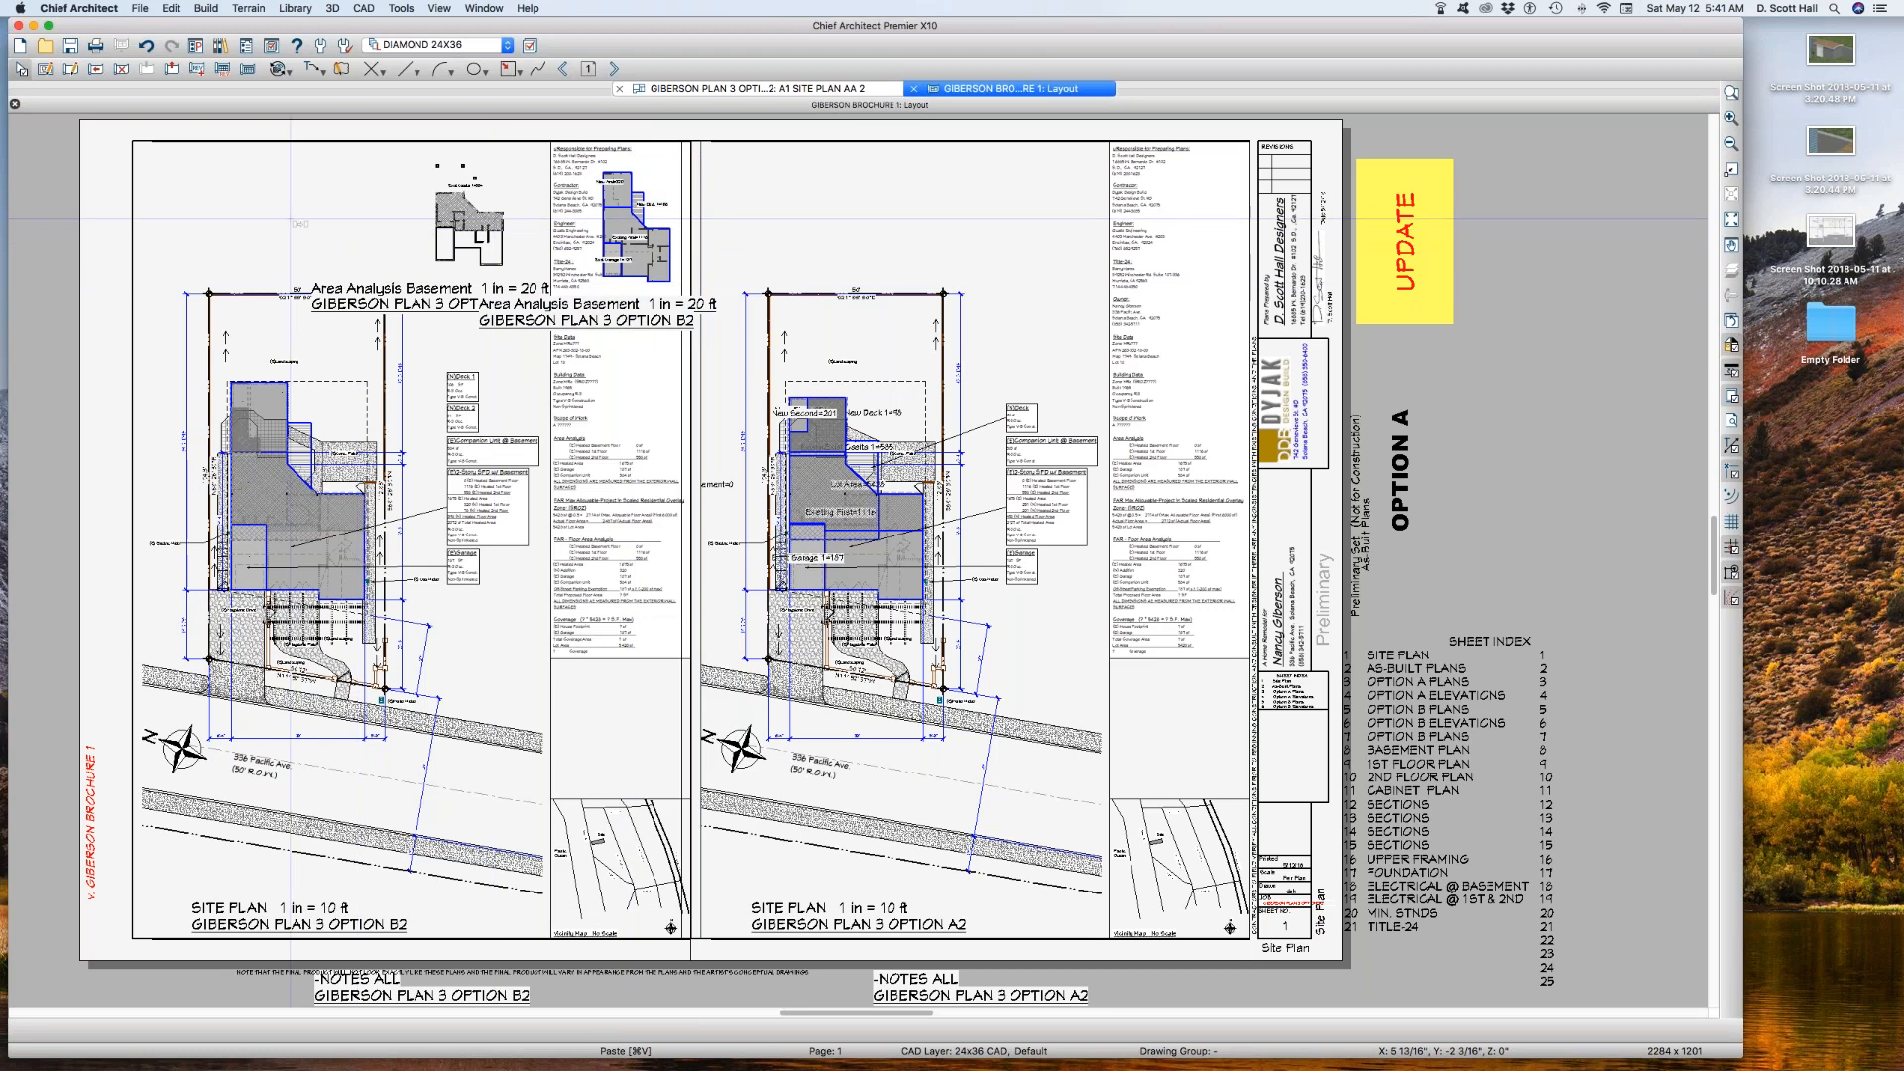
pyautogui.doubleClick(290, 218)
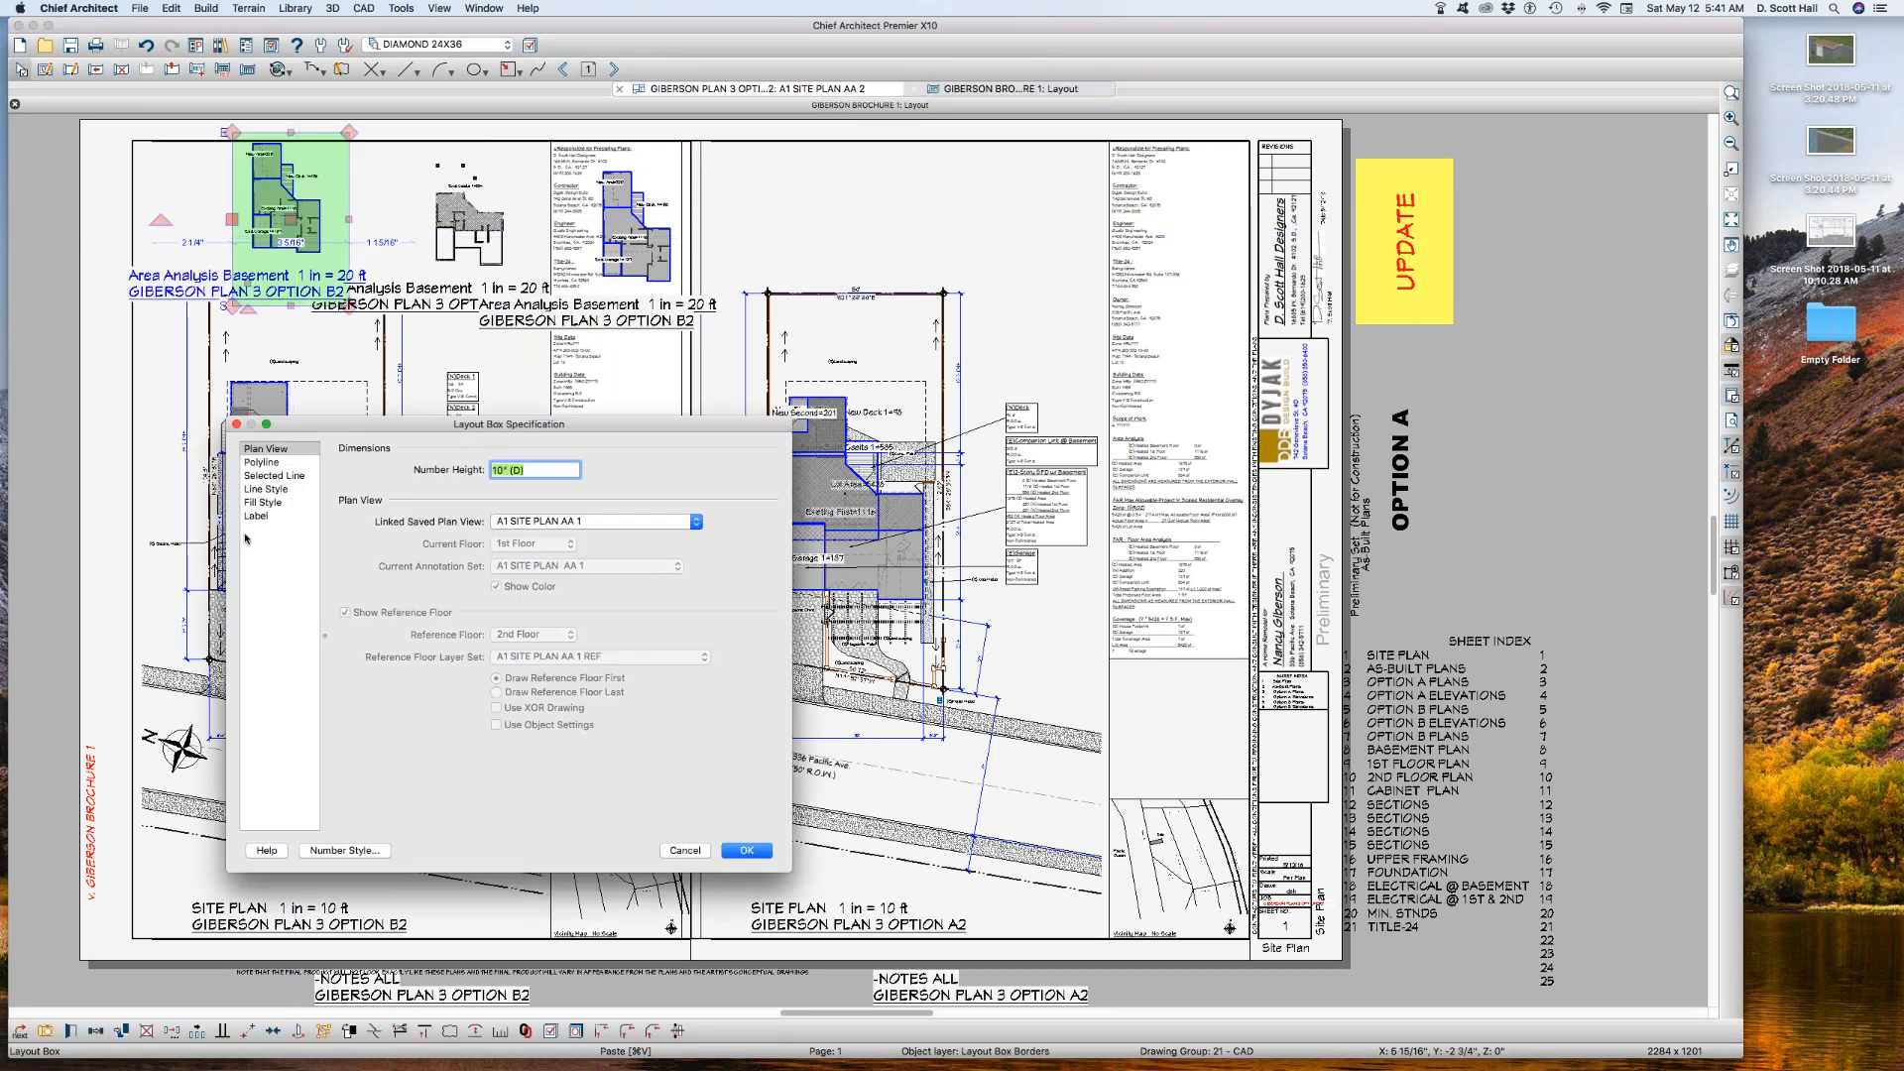
pyautogui.click(275, 492)
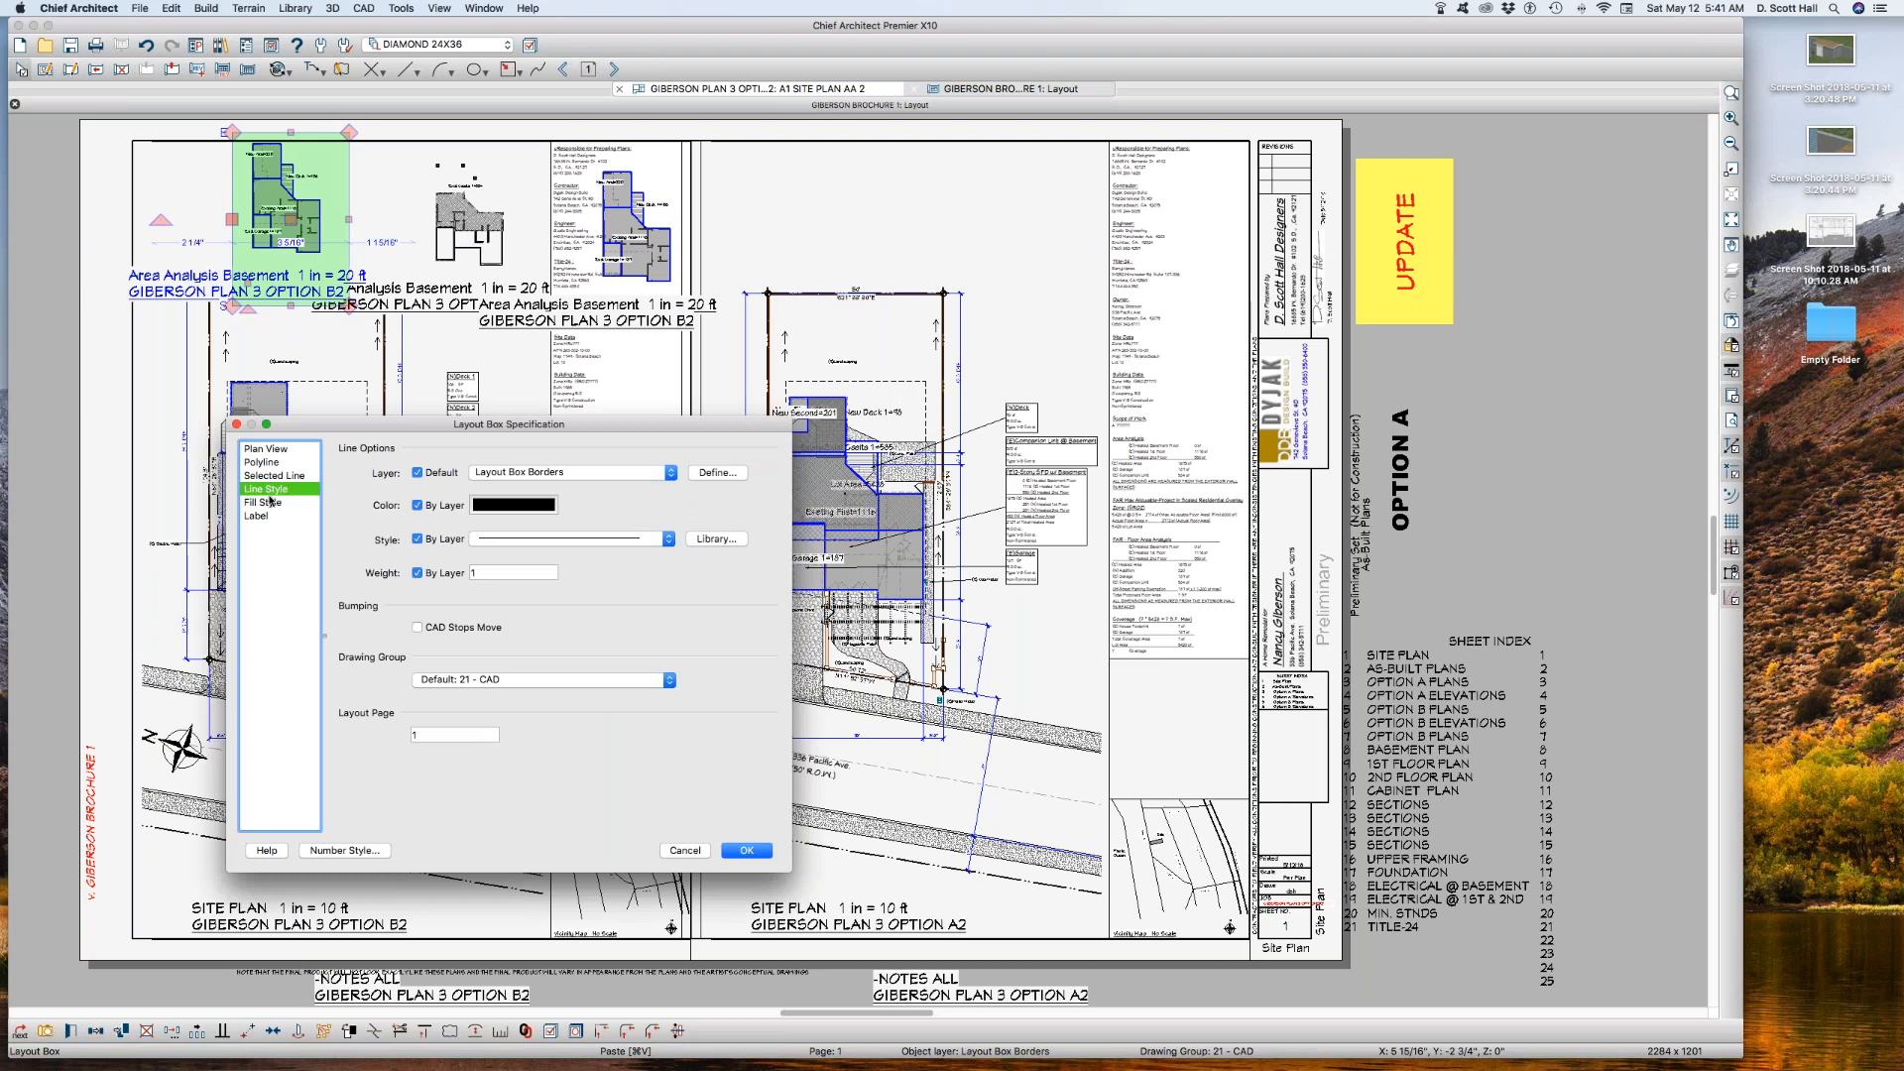
pyautogui.click(279, 452)
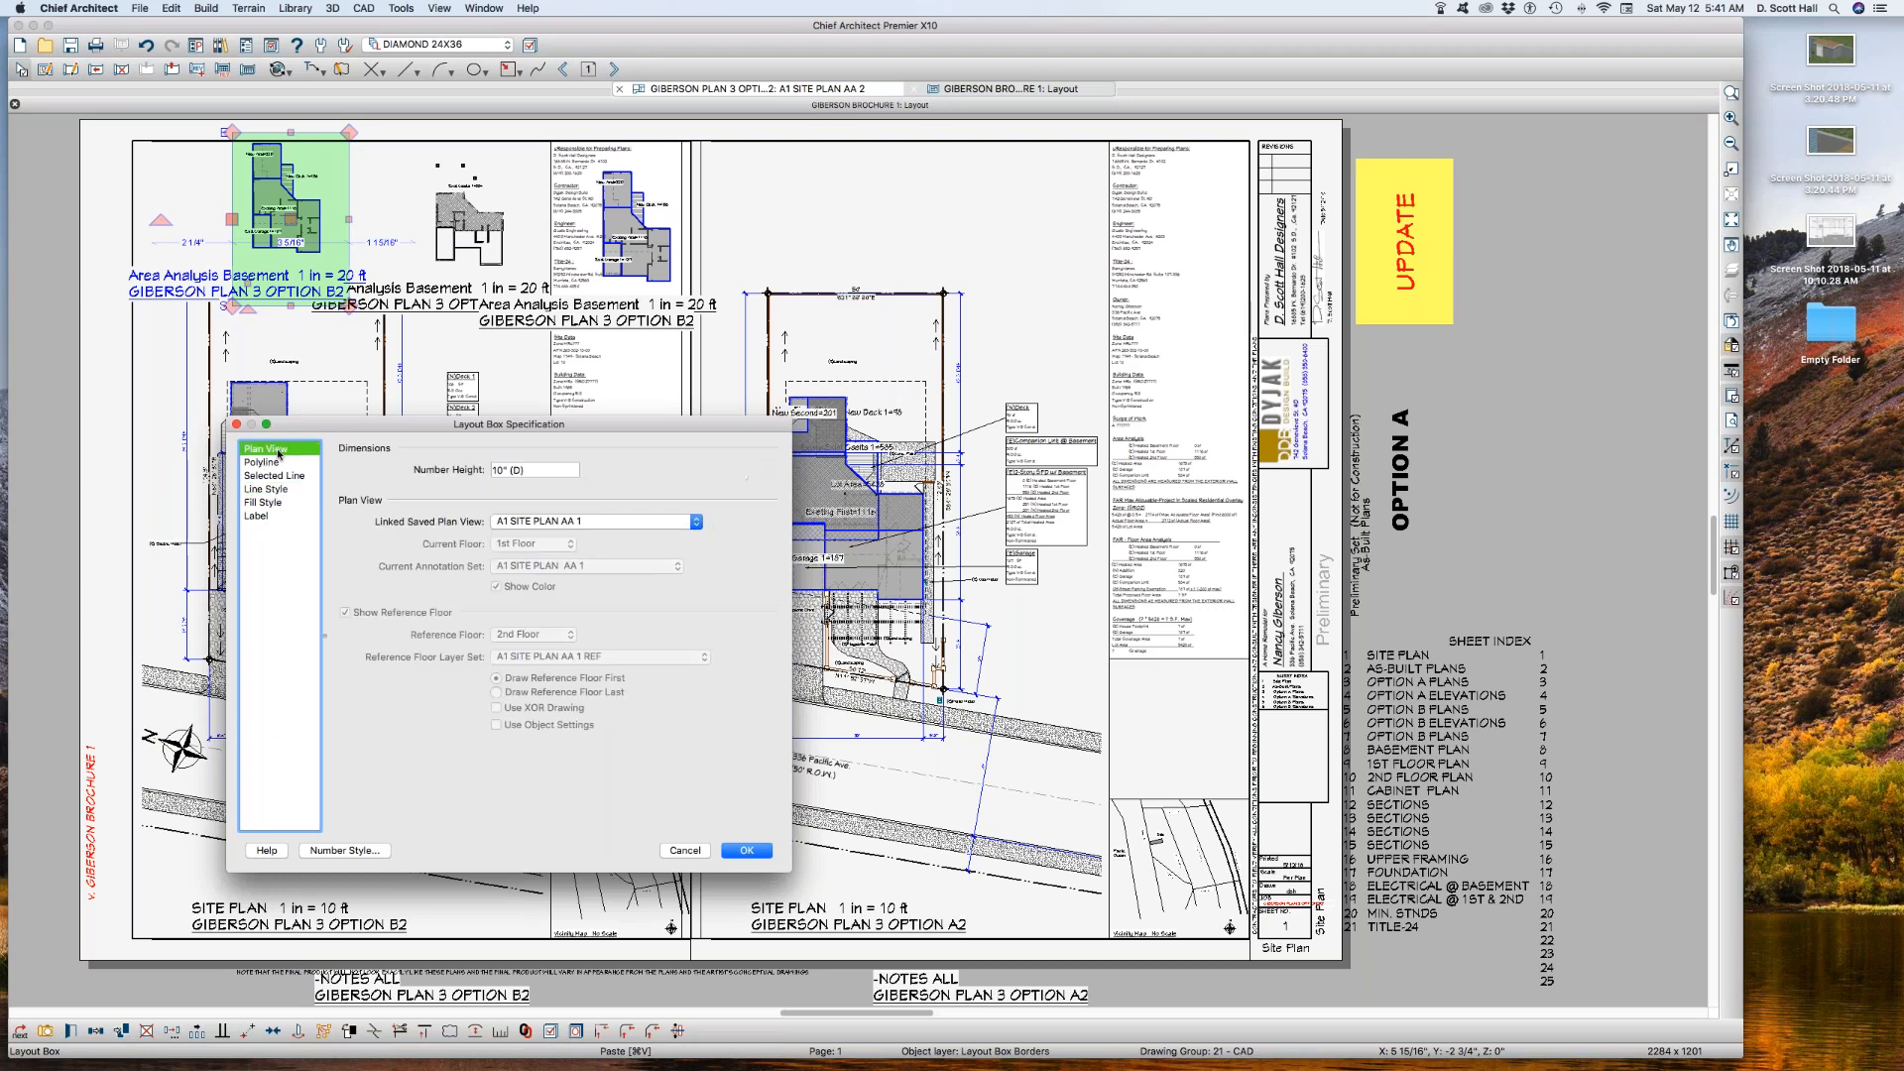
pyautogui.click(555, 523)
pyautogui.click(555, 536)
pyautogui.press('Return')
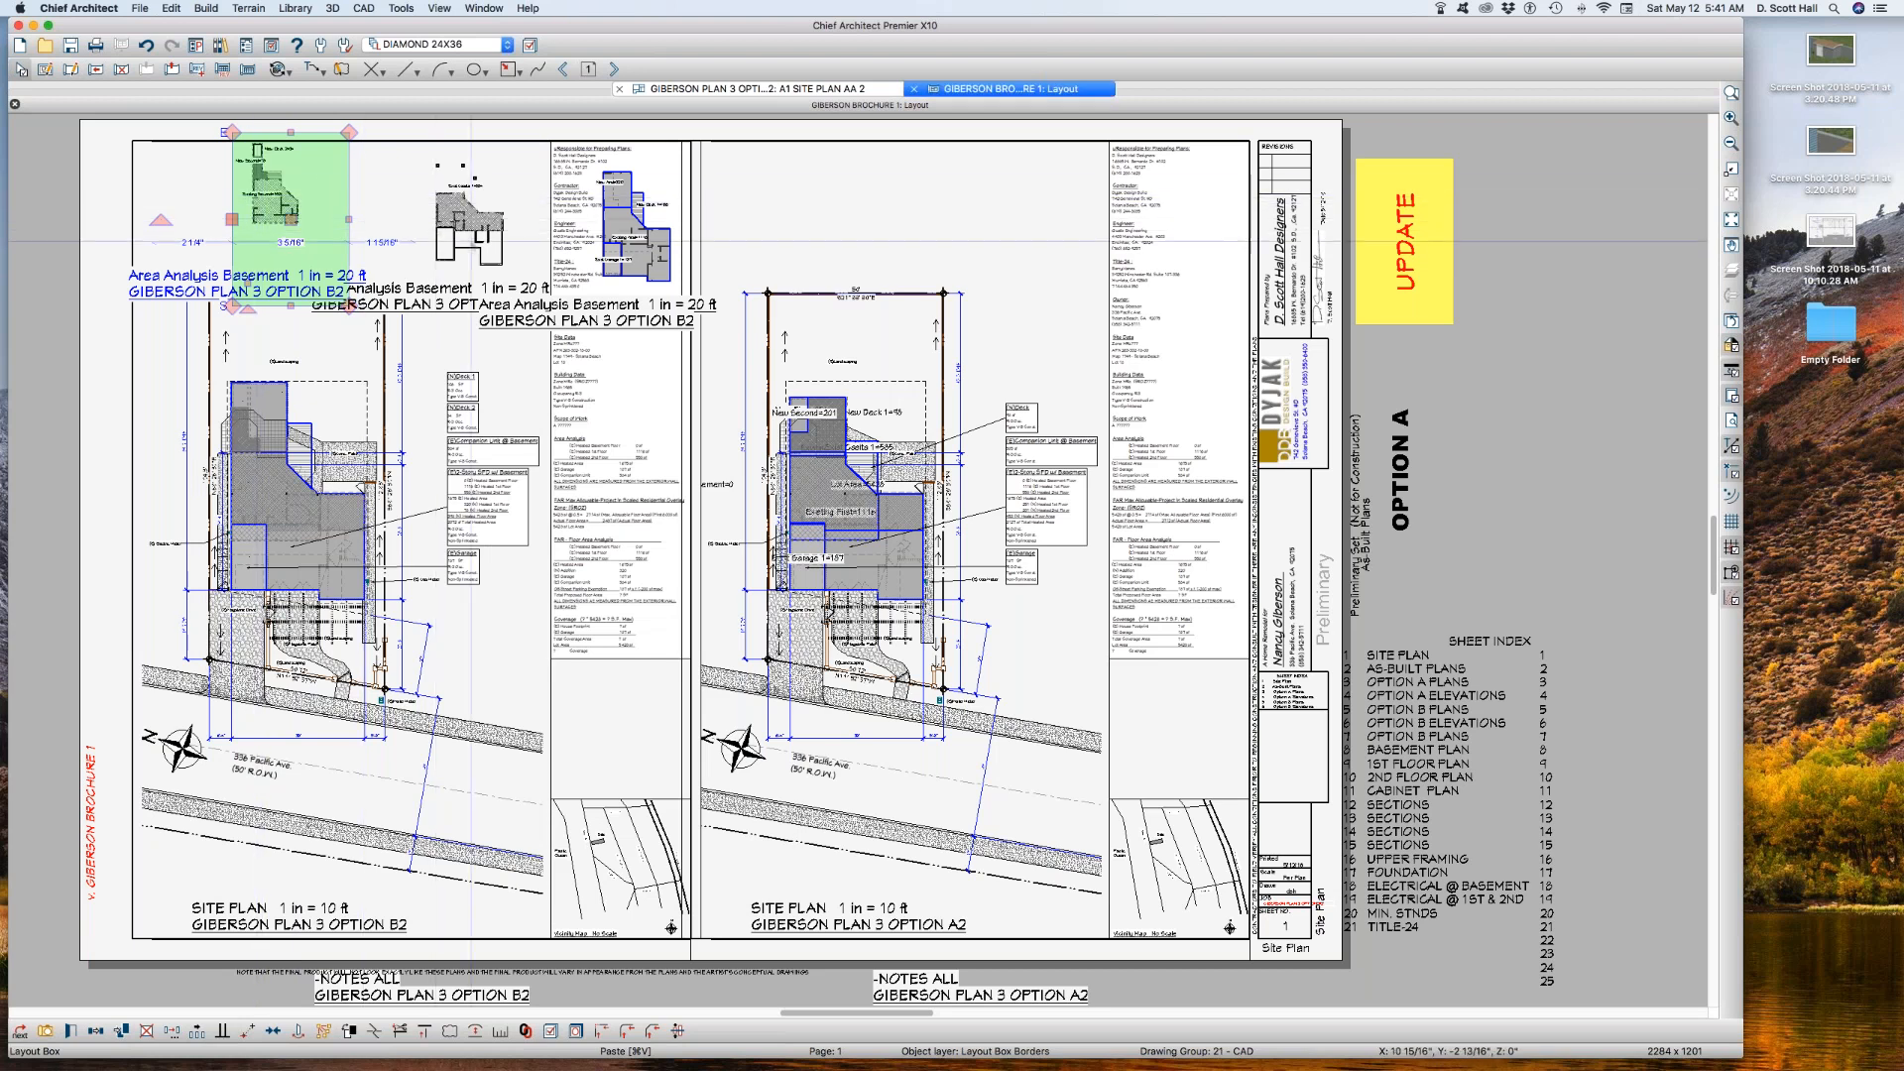
# Step: Suppress the labels of all three area analysis layout boxes together
pyautogui.keyDown('shift'); pyautogui.click(466, 228); pyautogui.keyUp('shift')
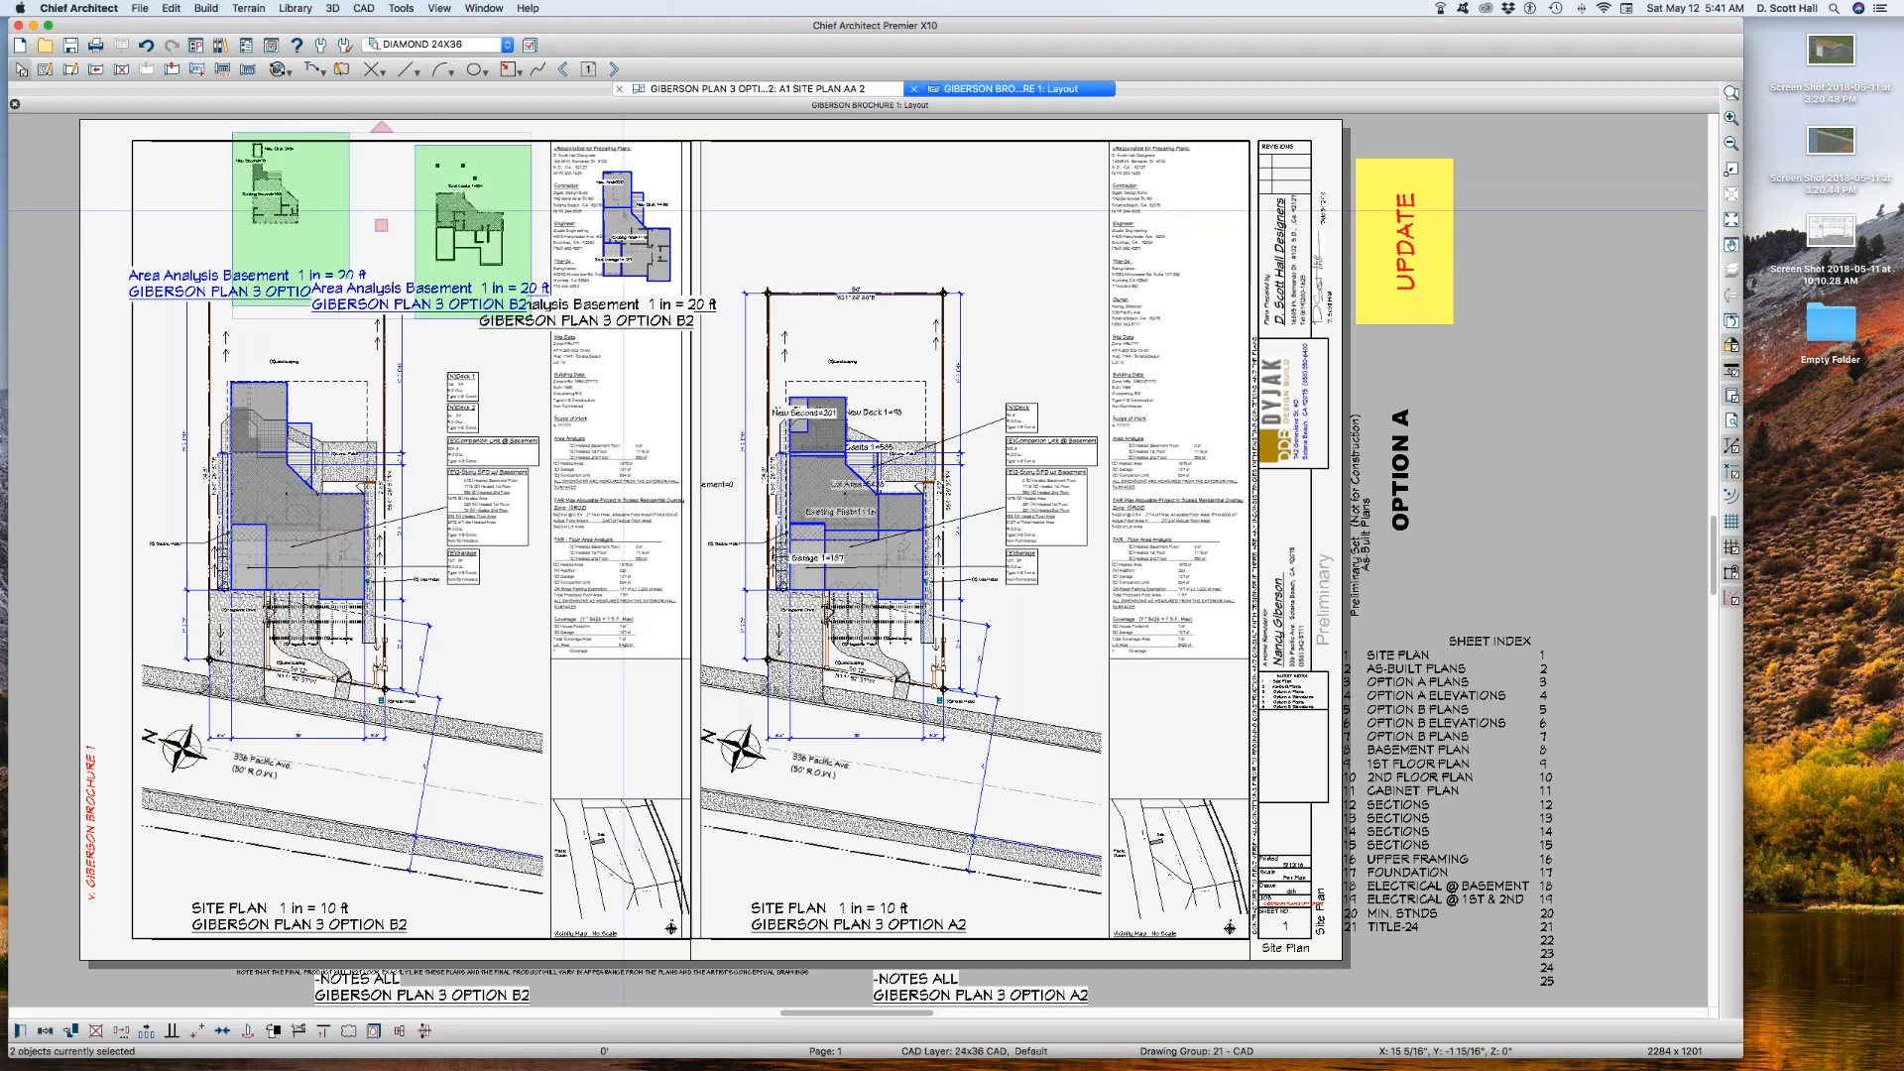
pyautogui.keyDown('shift'); pyautogui.click(608, 220); pyautogui.keyUp('shift')
pyautogui.press('super+e')
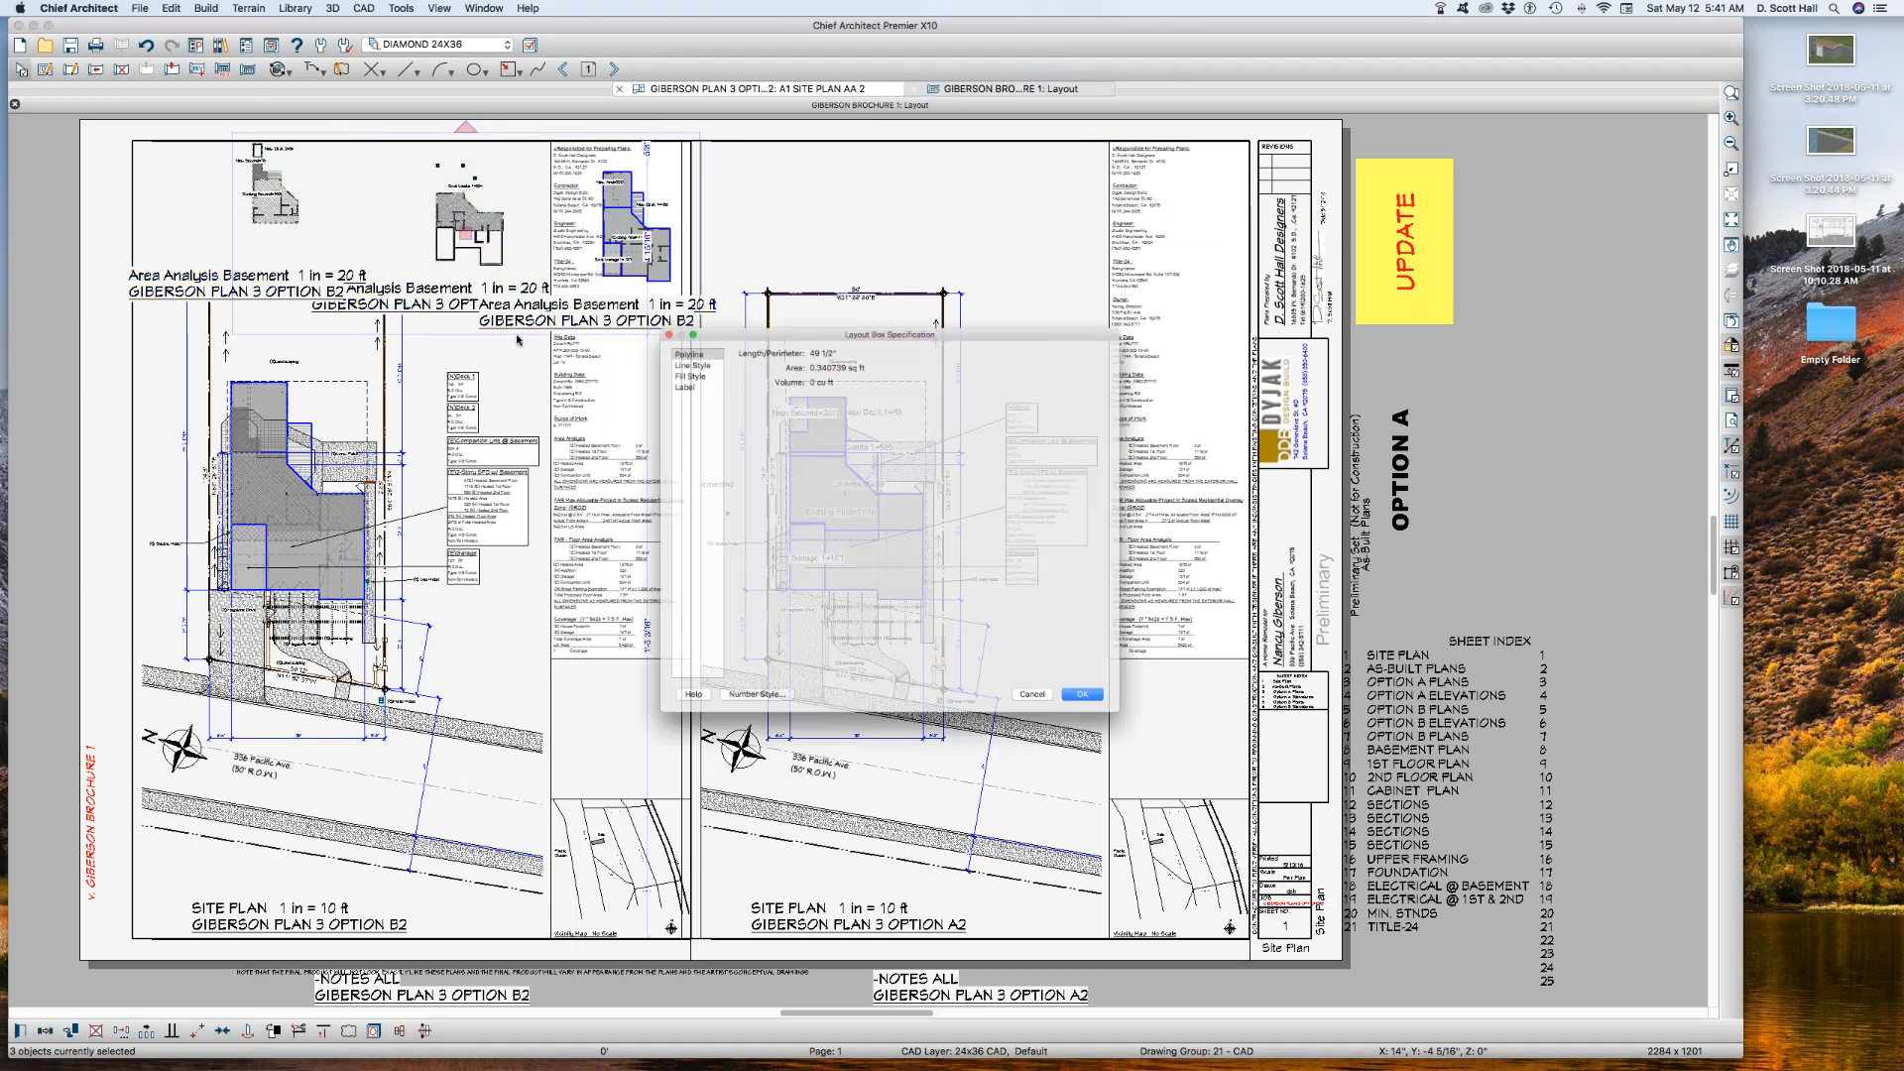
pyautogui.click(639, 359)
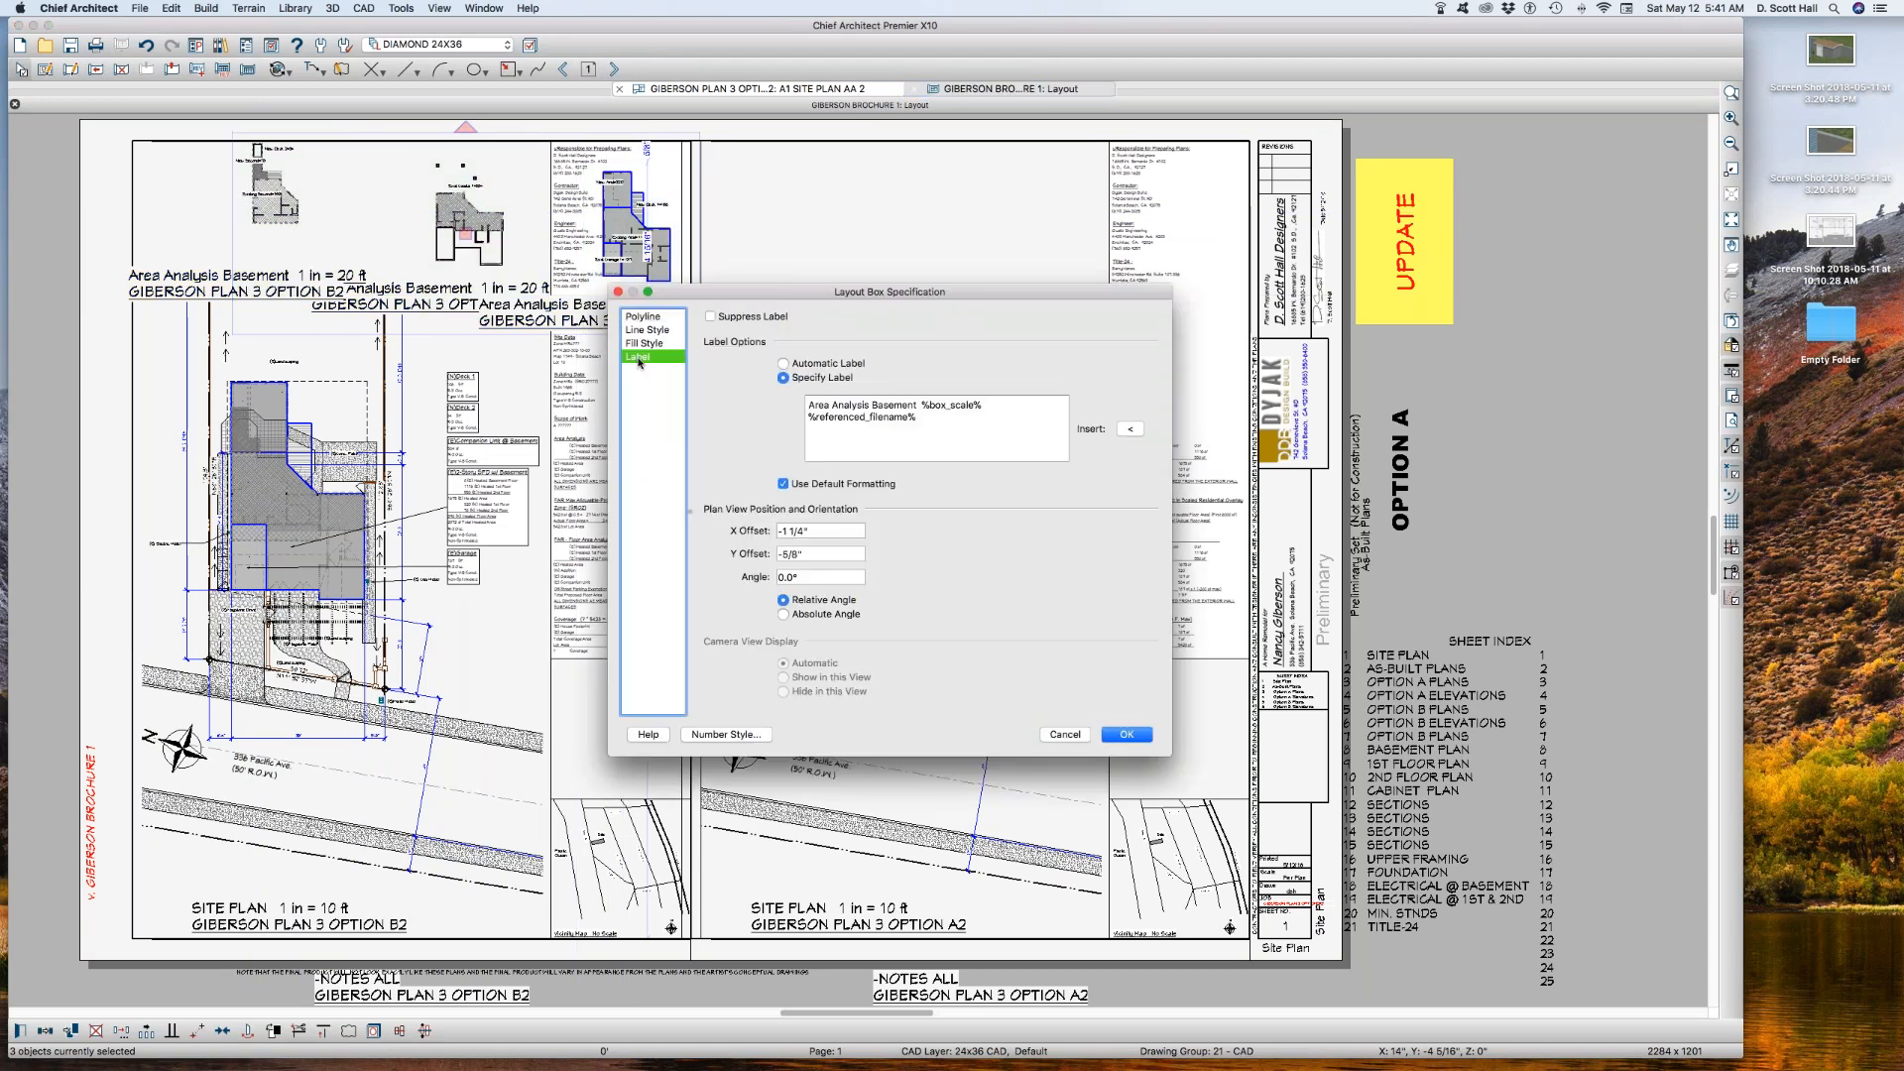
pyautogui.click(710, 317)
pyautogui.press('Return')
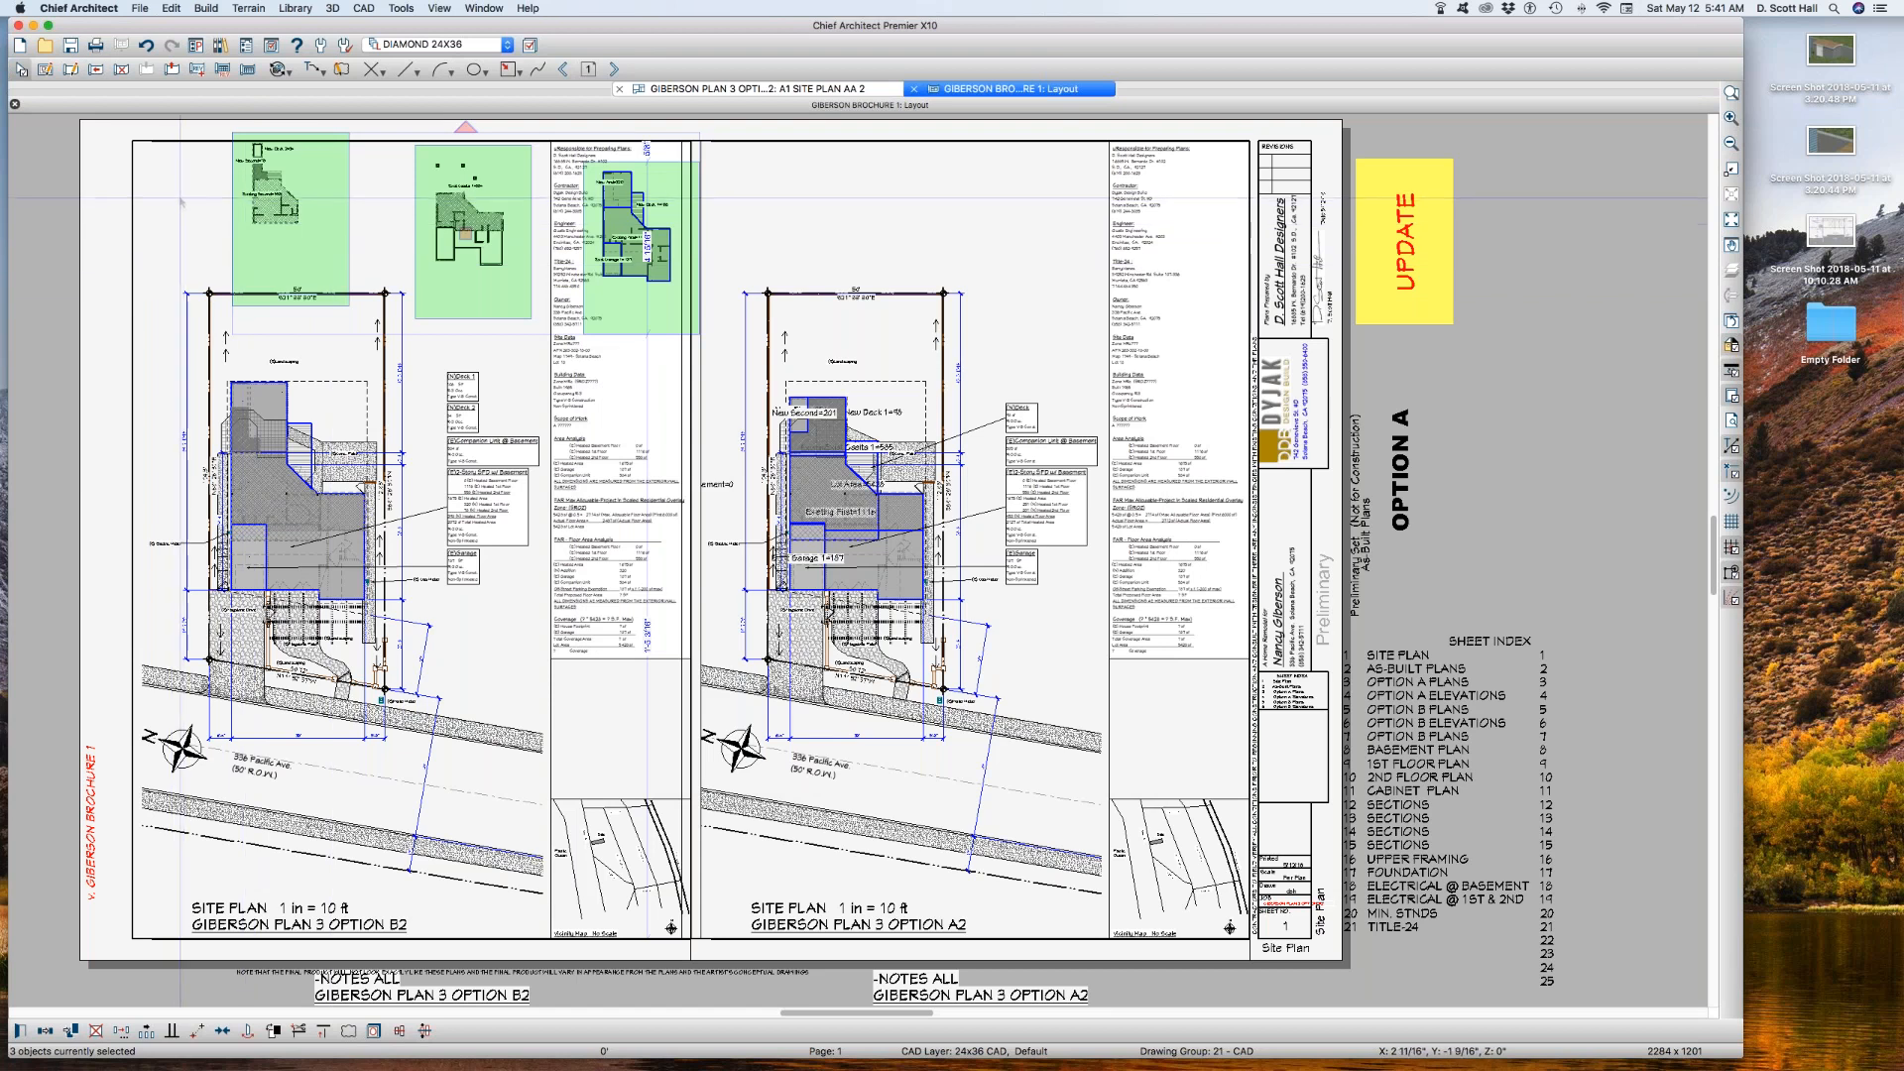
# Step: Crop the second-floor and basement area analysis boxes closer to their drawings in width and height
pyautogui.click(244, 226)
pyautogui.moveTo(290, 306); pyautogui.dragTo(305, 269)
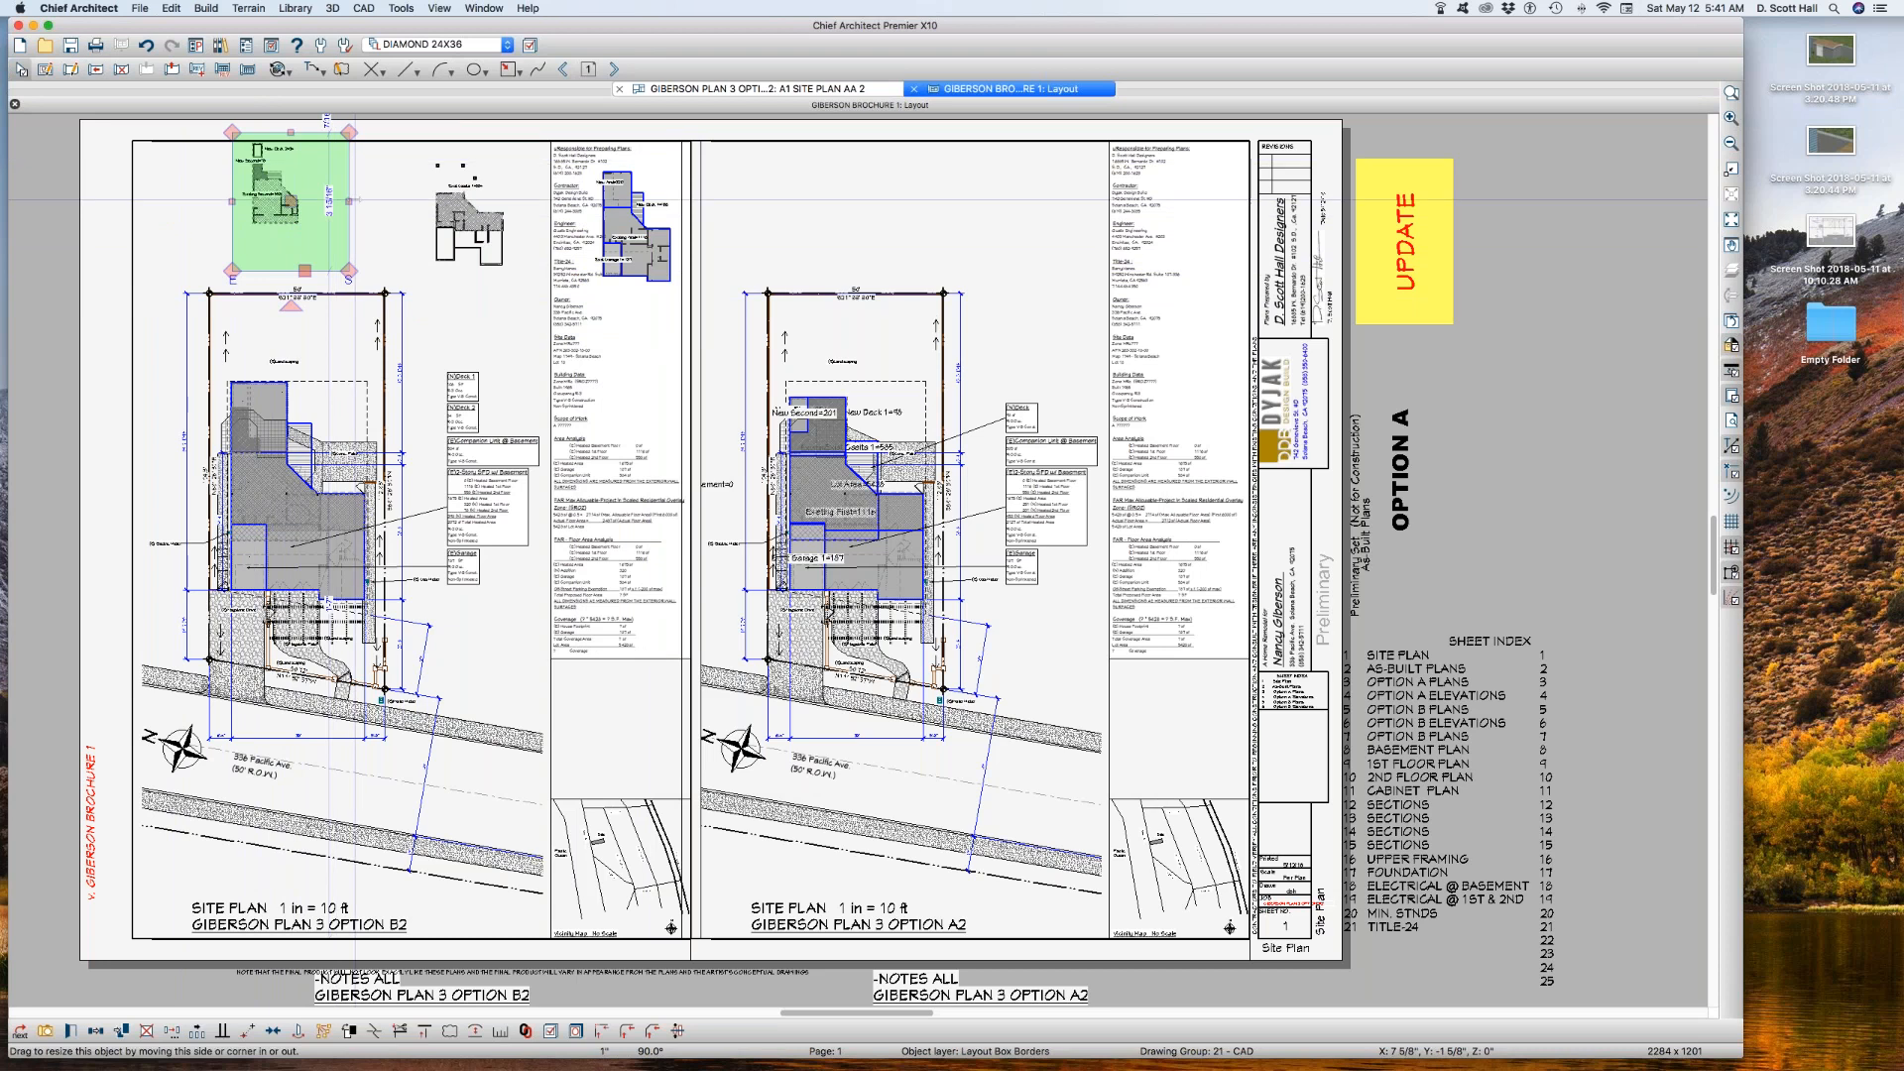
pyautogui.moveTo(349, 202); pyautogui.dragTo(316, 208)
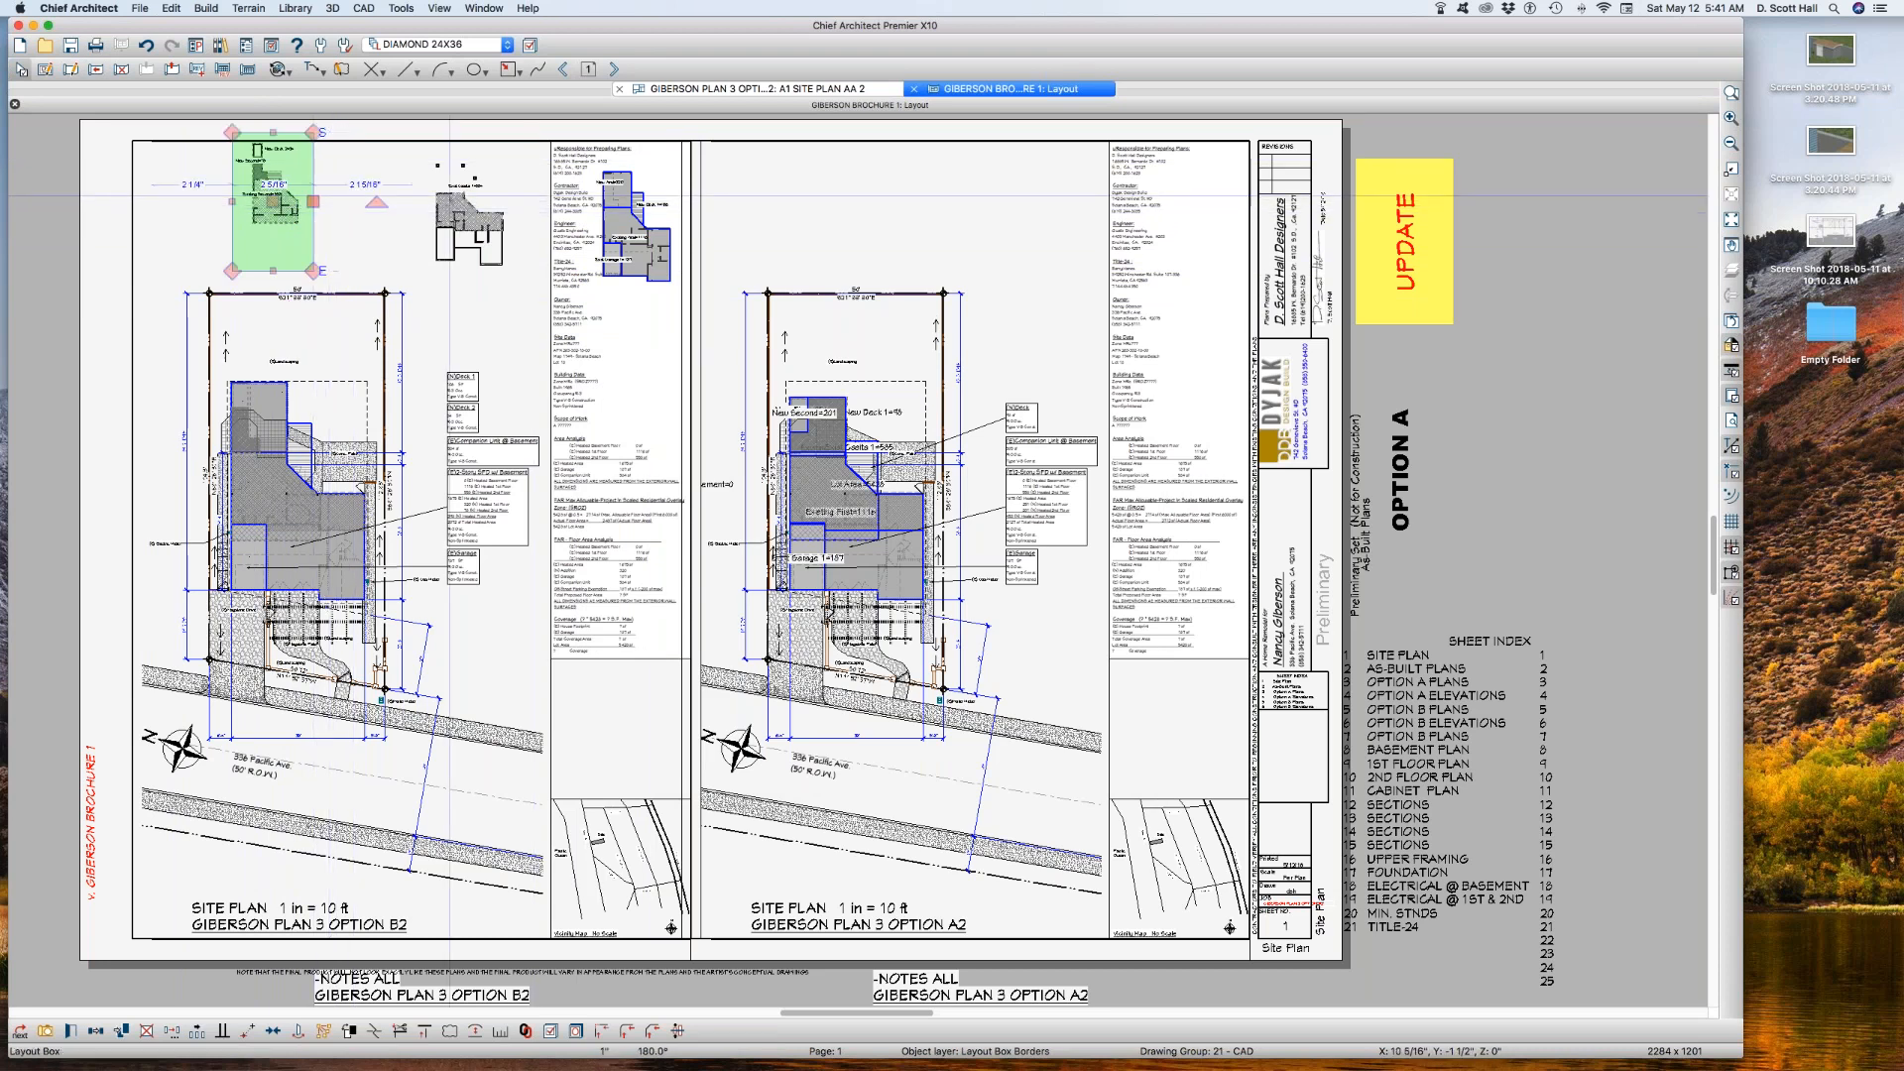
pyautogui.click(450, 201)
pyautogui.moveTo(532, 234); pyautogui.dragTo(517, 234)
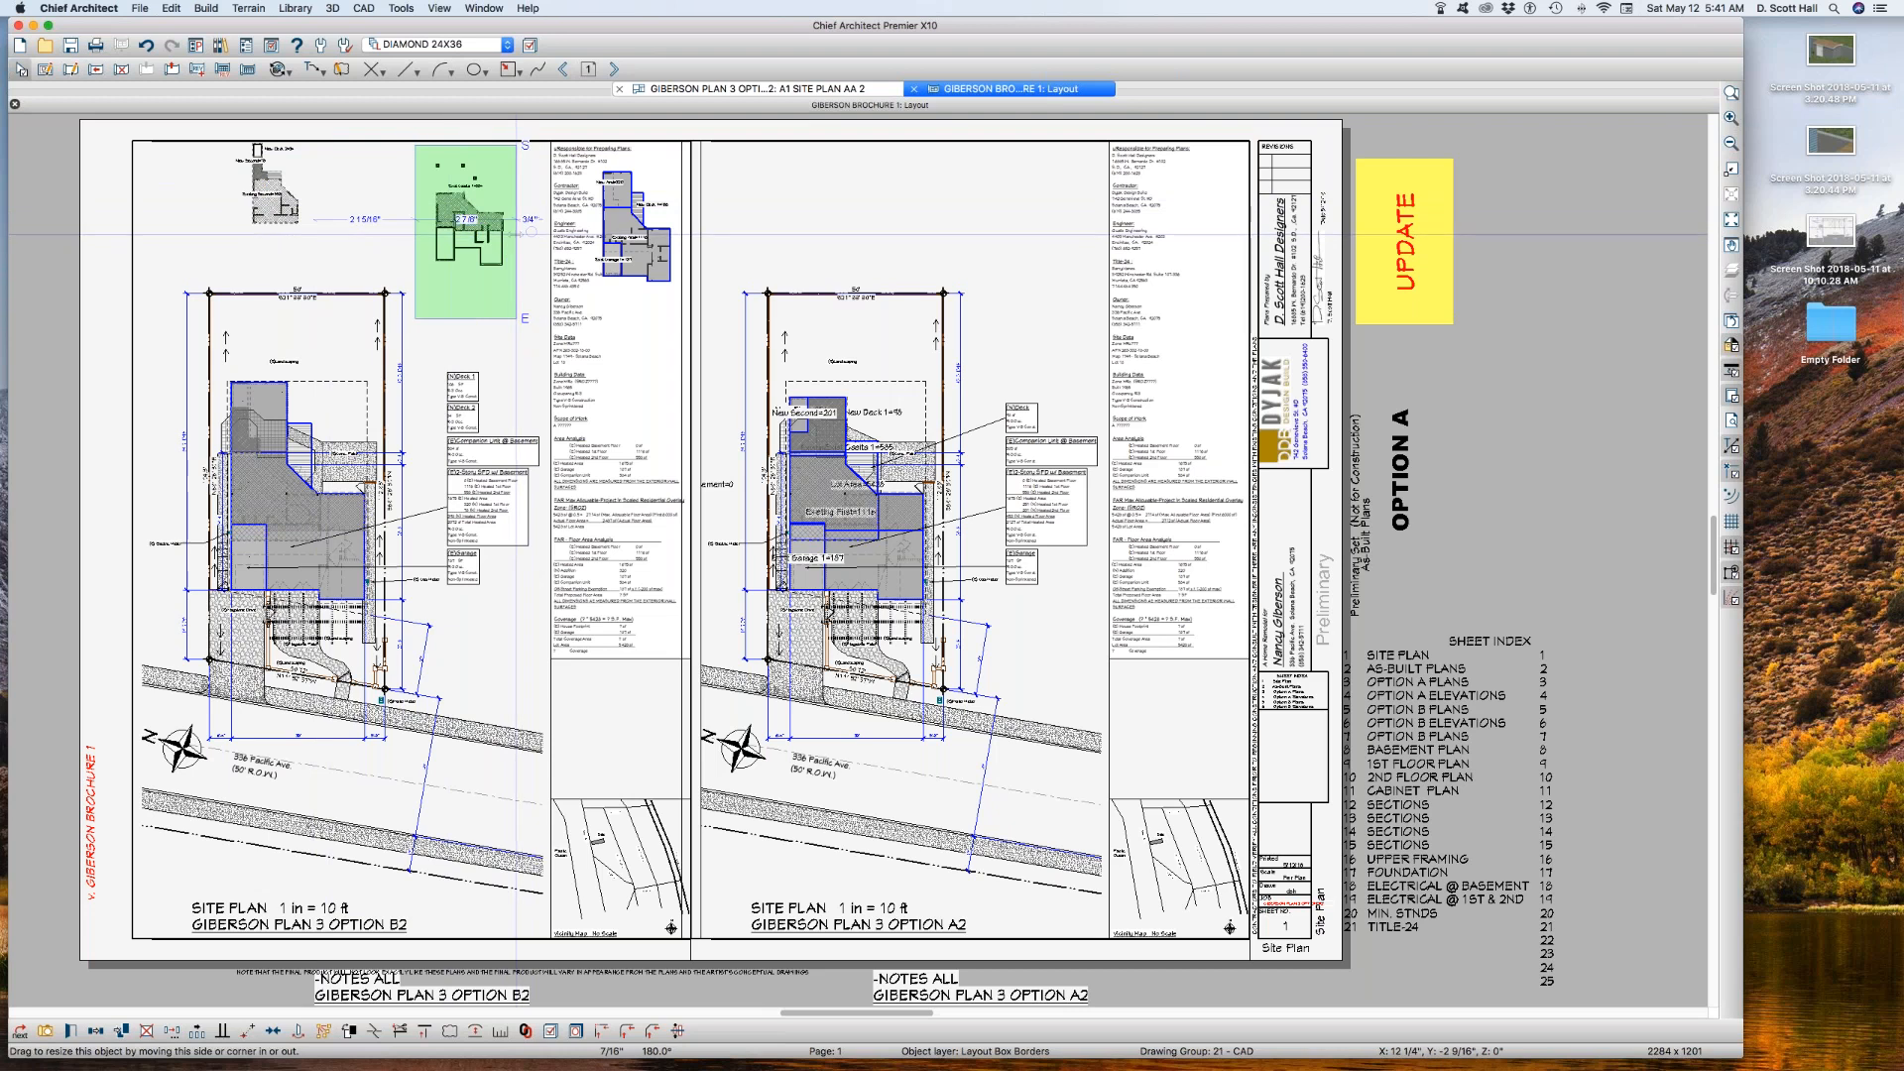
pyautogui.moveTo(465, 318); pyautogui.dragTo(466, 282)
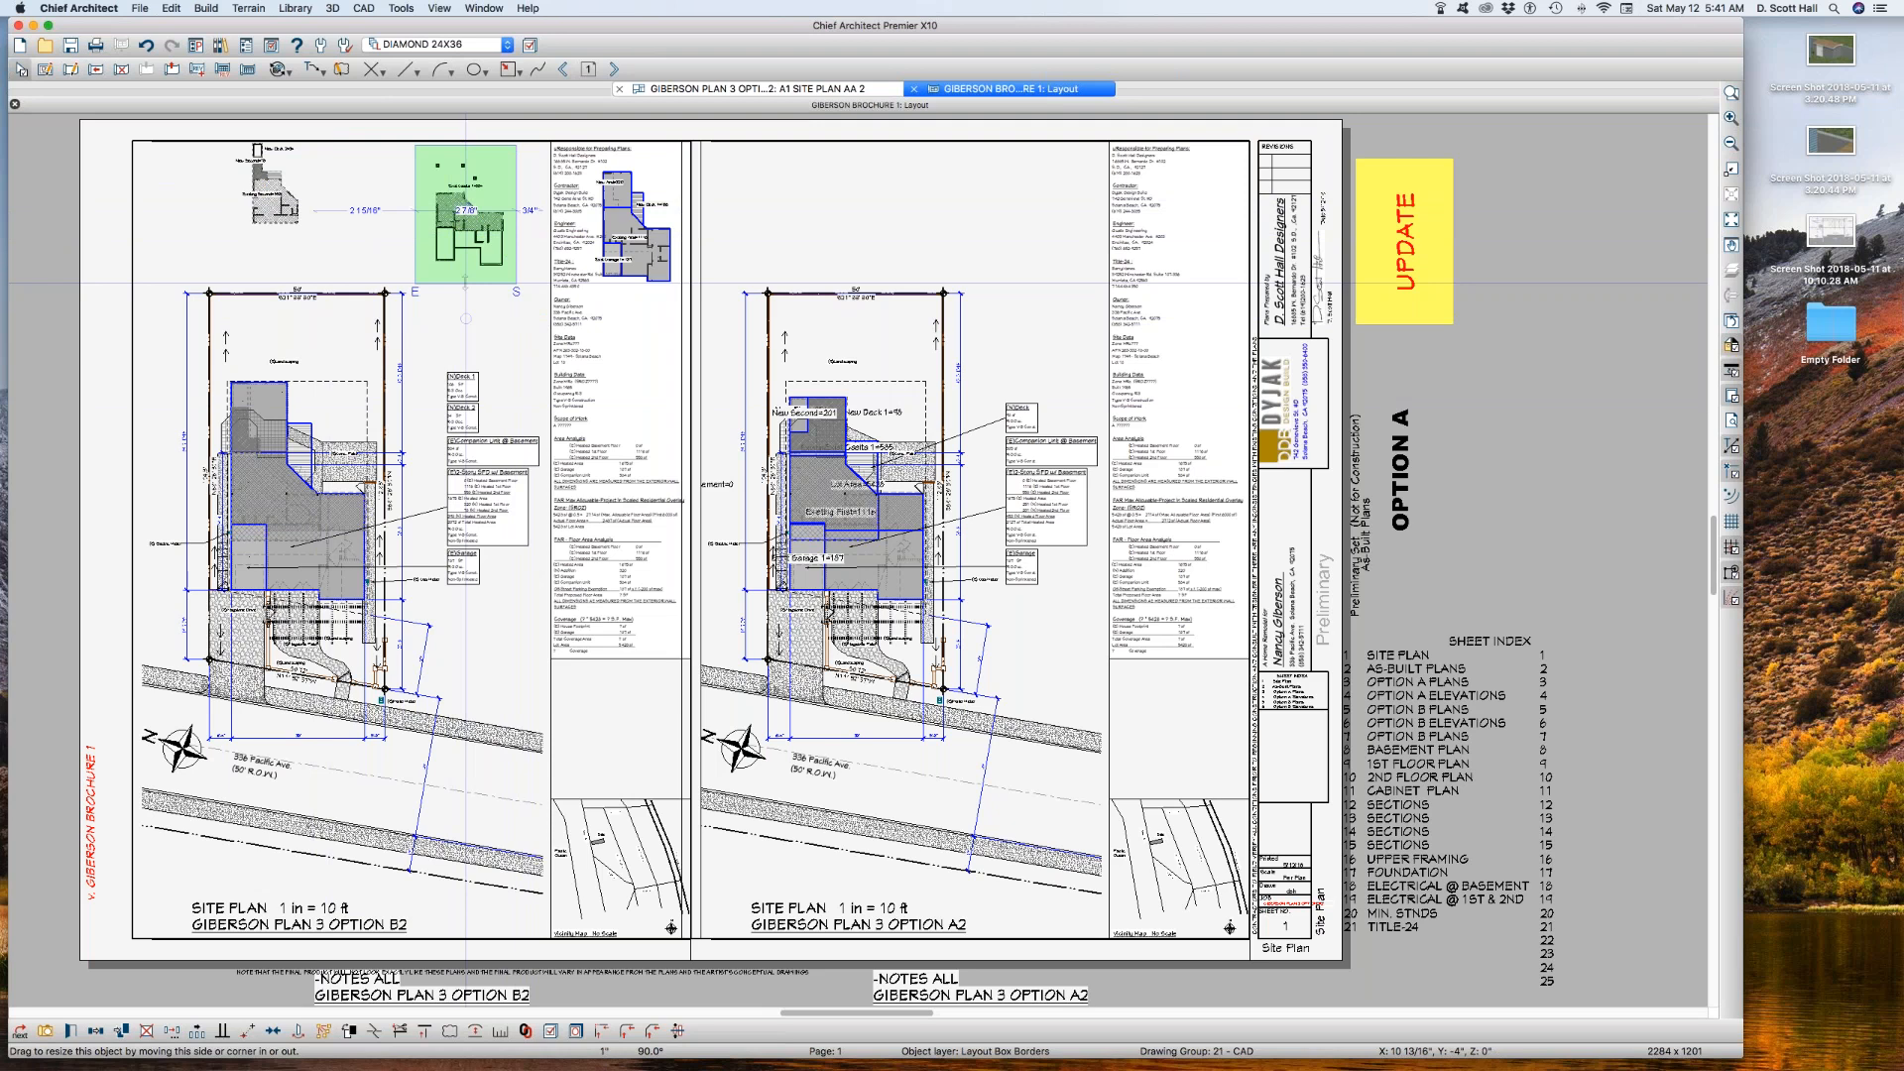
pyautogui.press('Escape')
# Step: Crop the first-floor area analysis box around its drawing and move it between the second-floor and basement boxes
pyautogui.click(665, 215)
pyautogui.moveTo(699, 247); pyautogui.dragTo(682, 248)
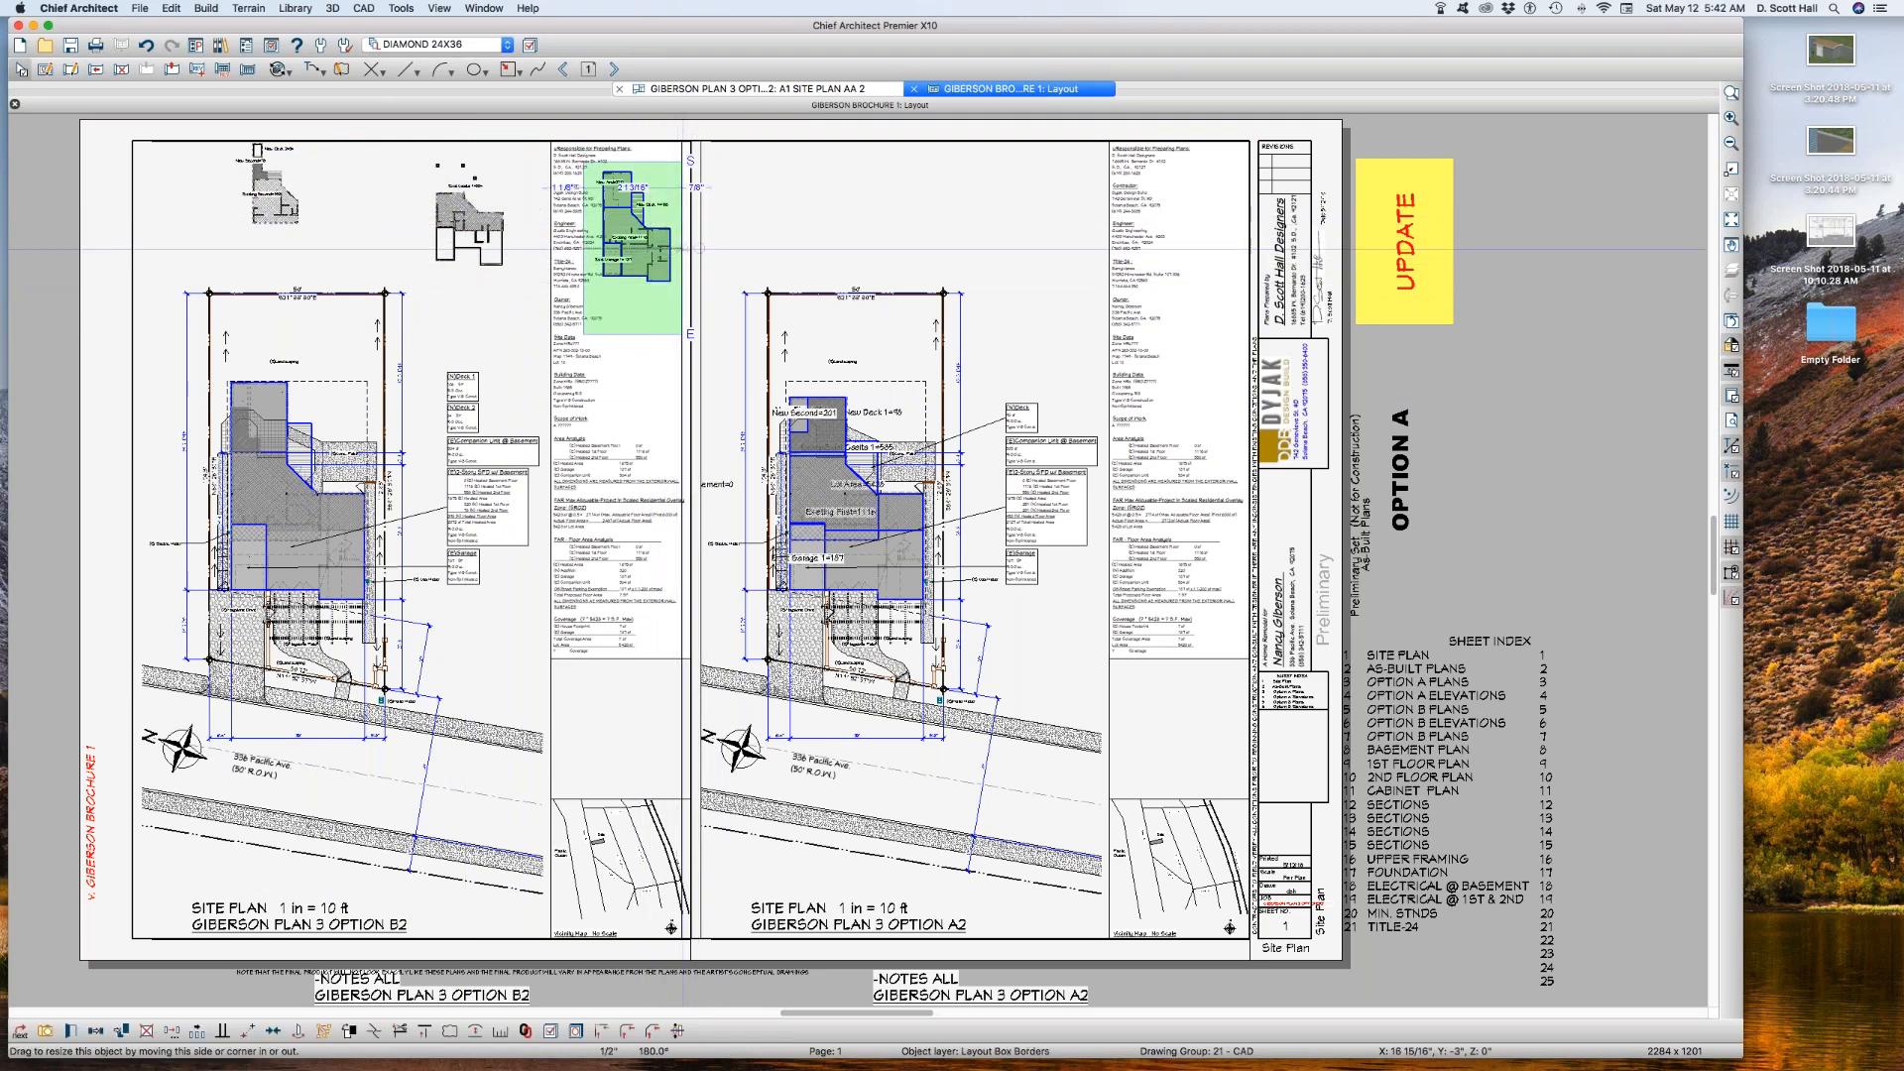
pyautogui.moveTo(632, 334); pyautogui.dragTo(626, 293)
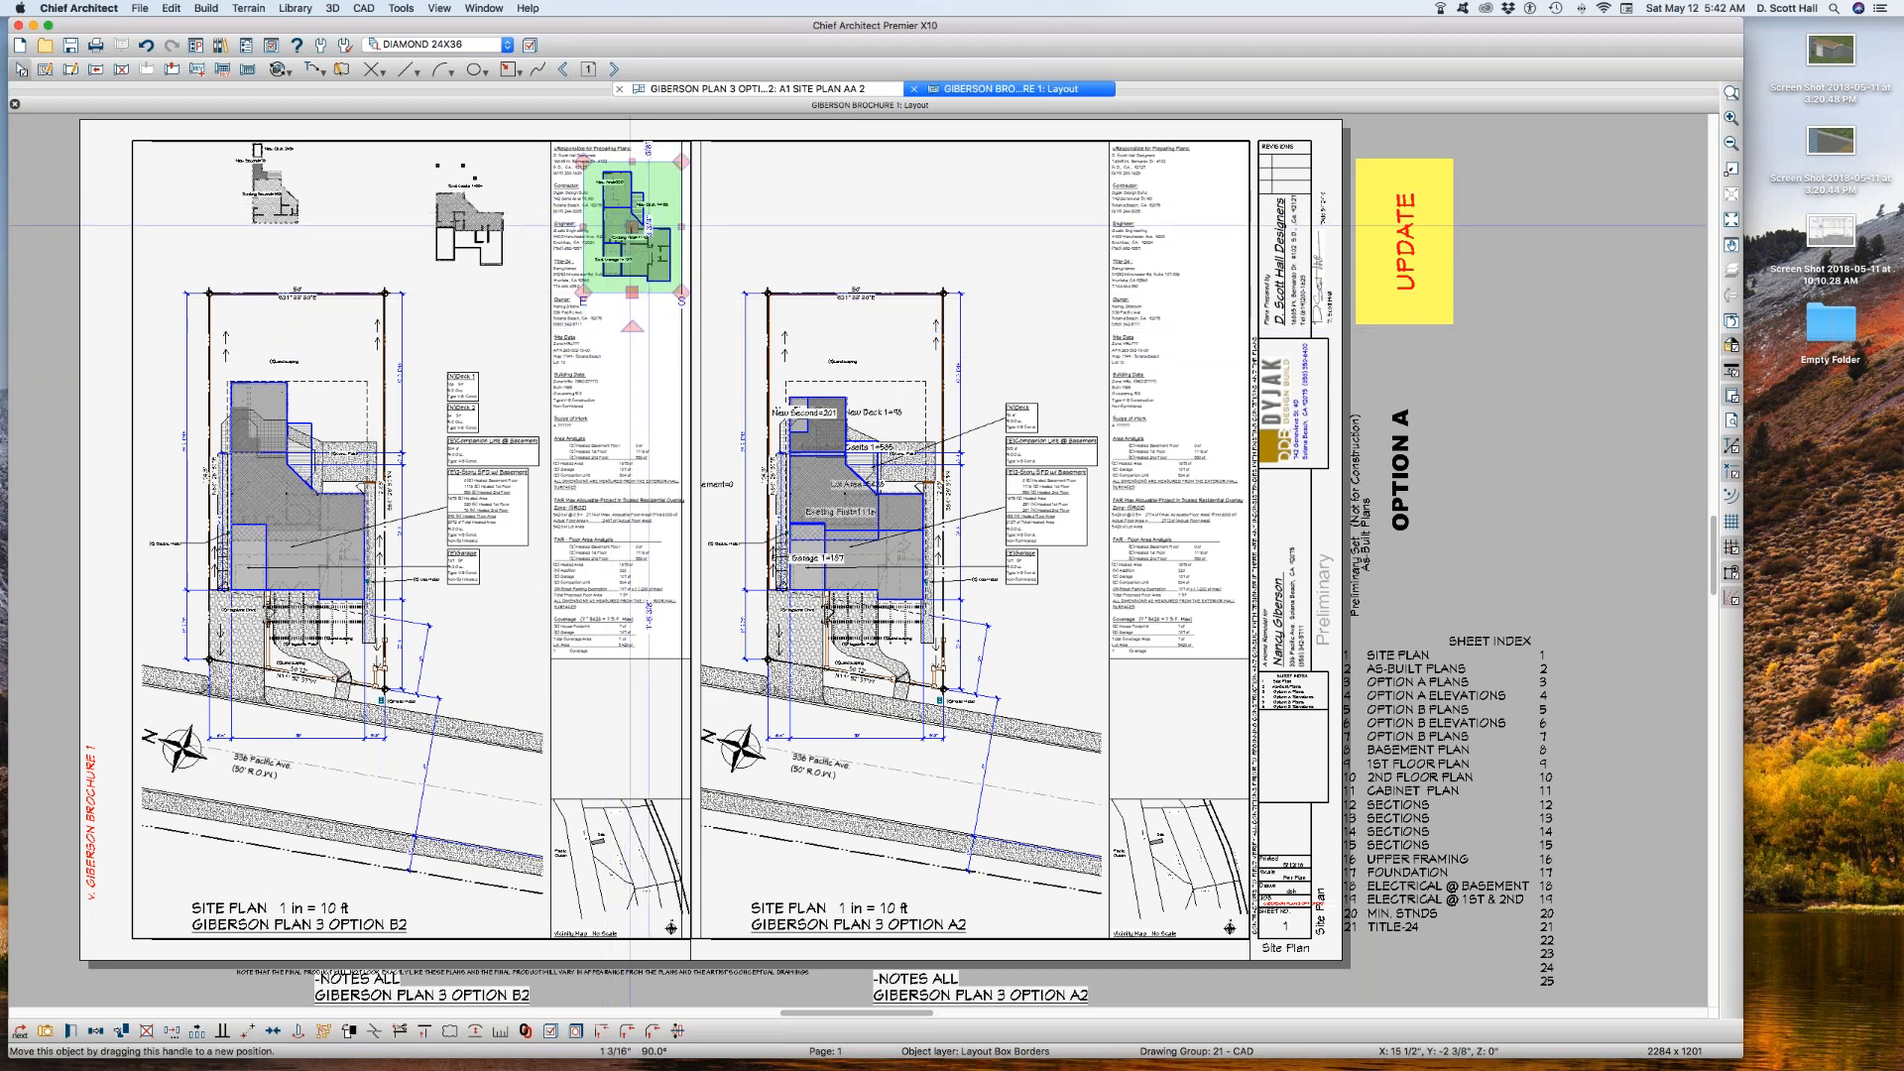
pyautogui.moveTo(631, 227); pyautogui.dragTo(277, 219)
# Step: Open the plan view behind the second-floor layout box and examine the layer properties of the Existing Second area polyline
pyautogui.click(205, 171)
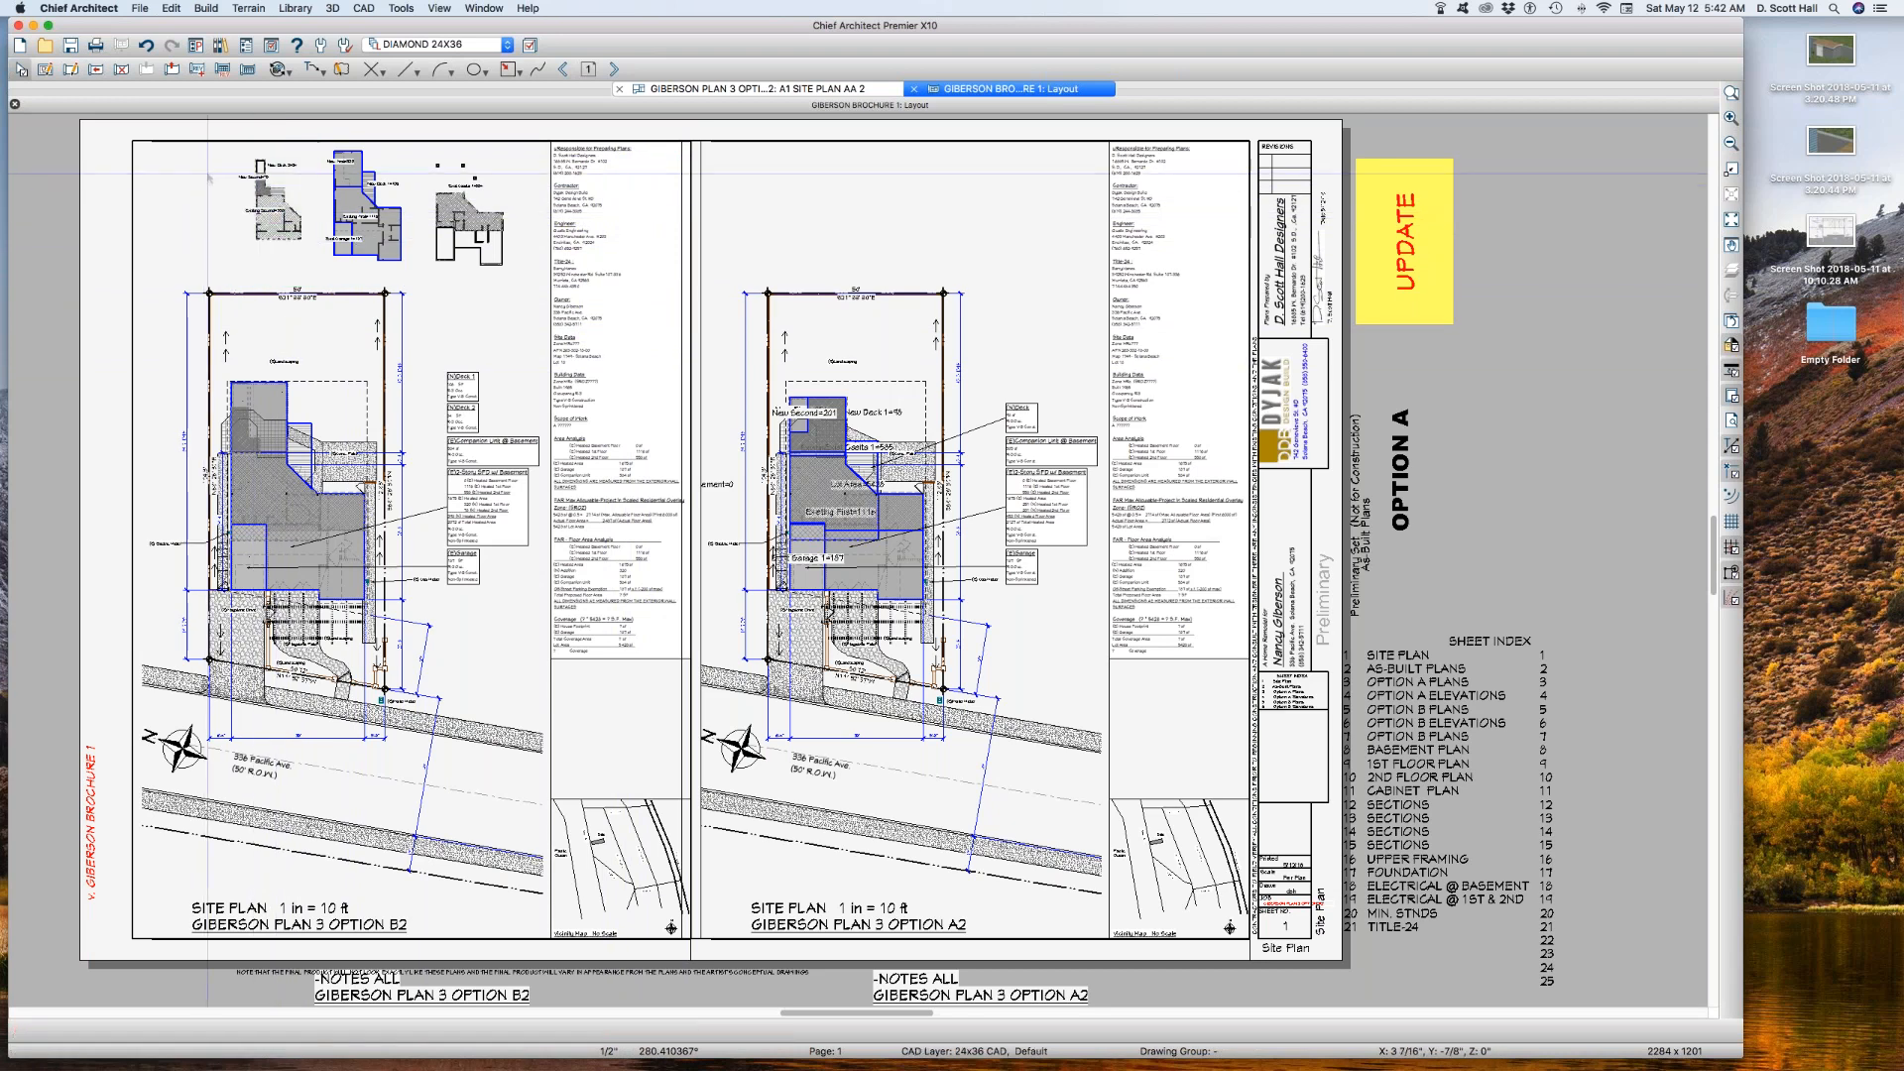
pyautogui.click(574, 294)
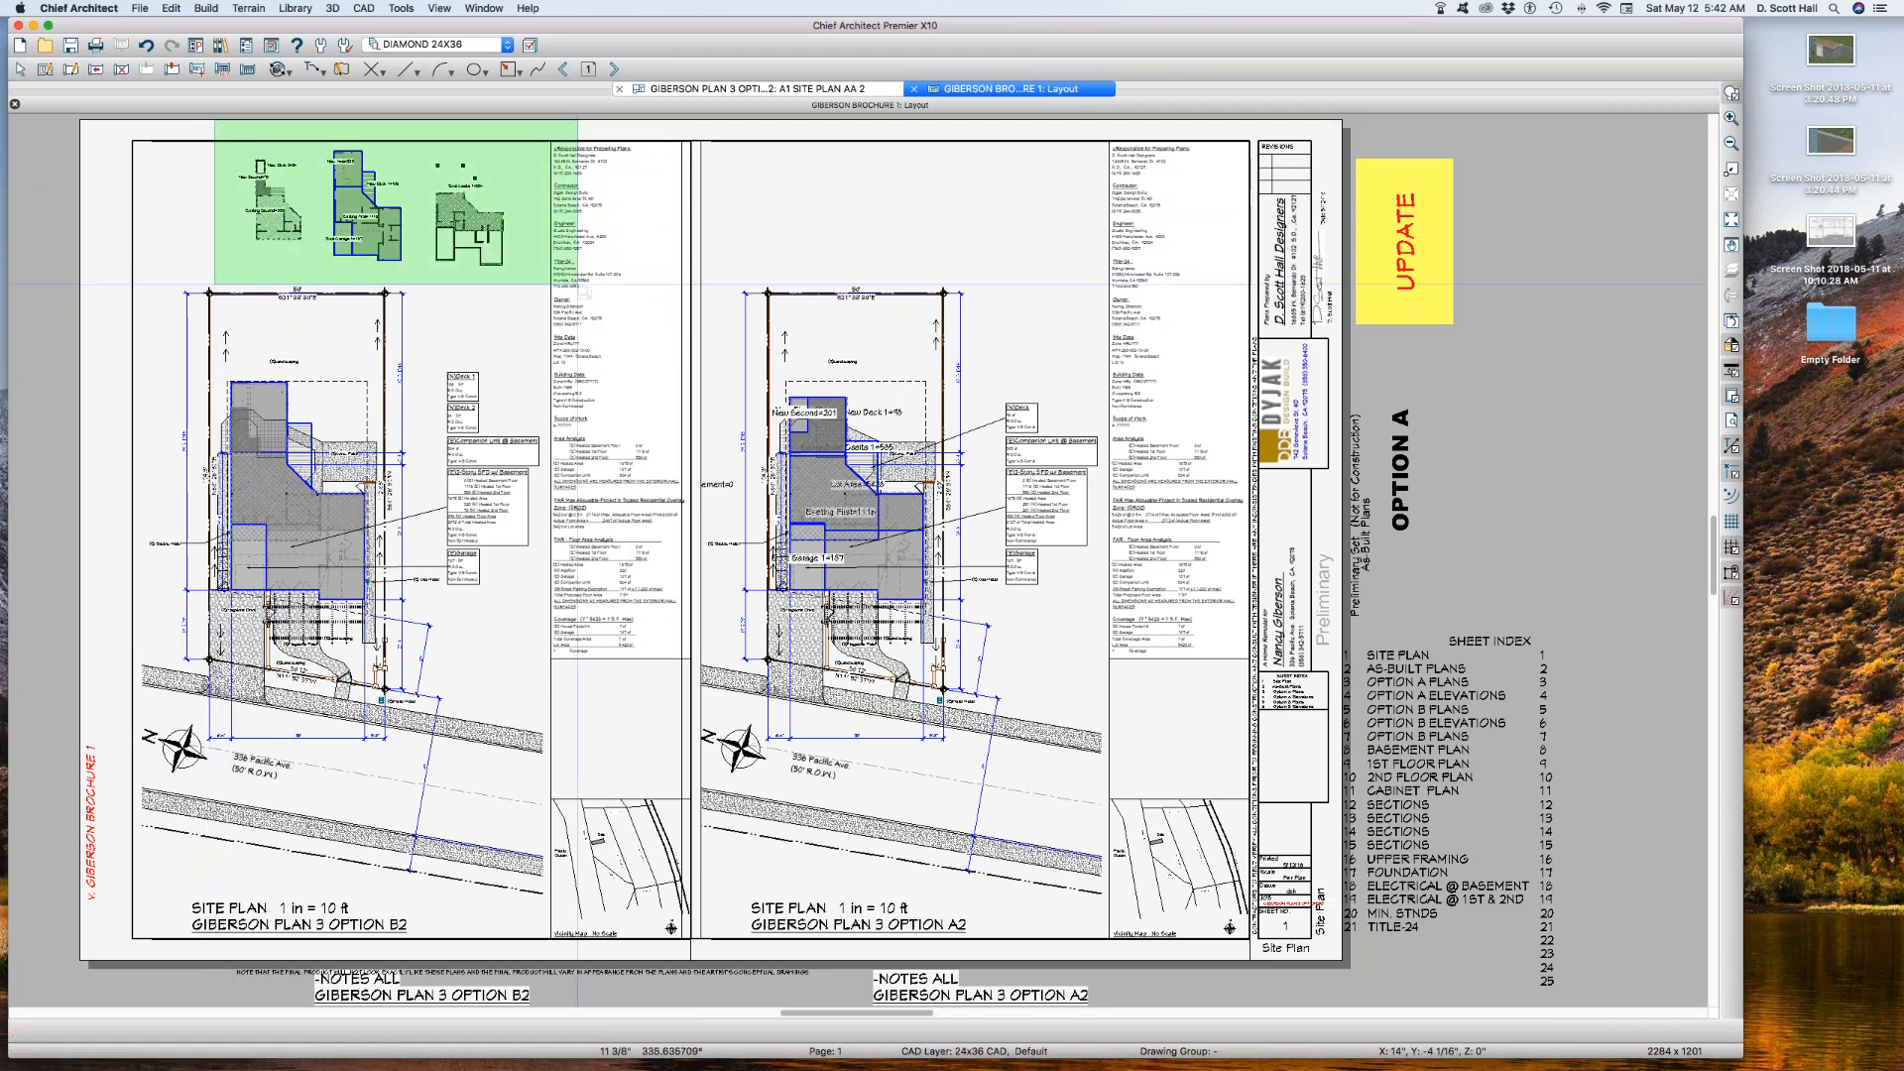
pyautogui.moveTo(573, 294); pyautogui.dragTo(575, 294)
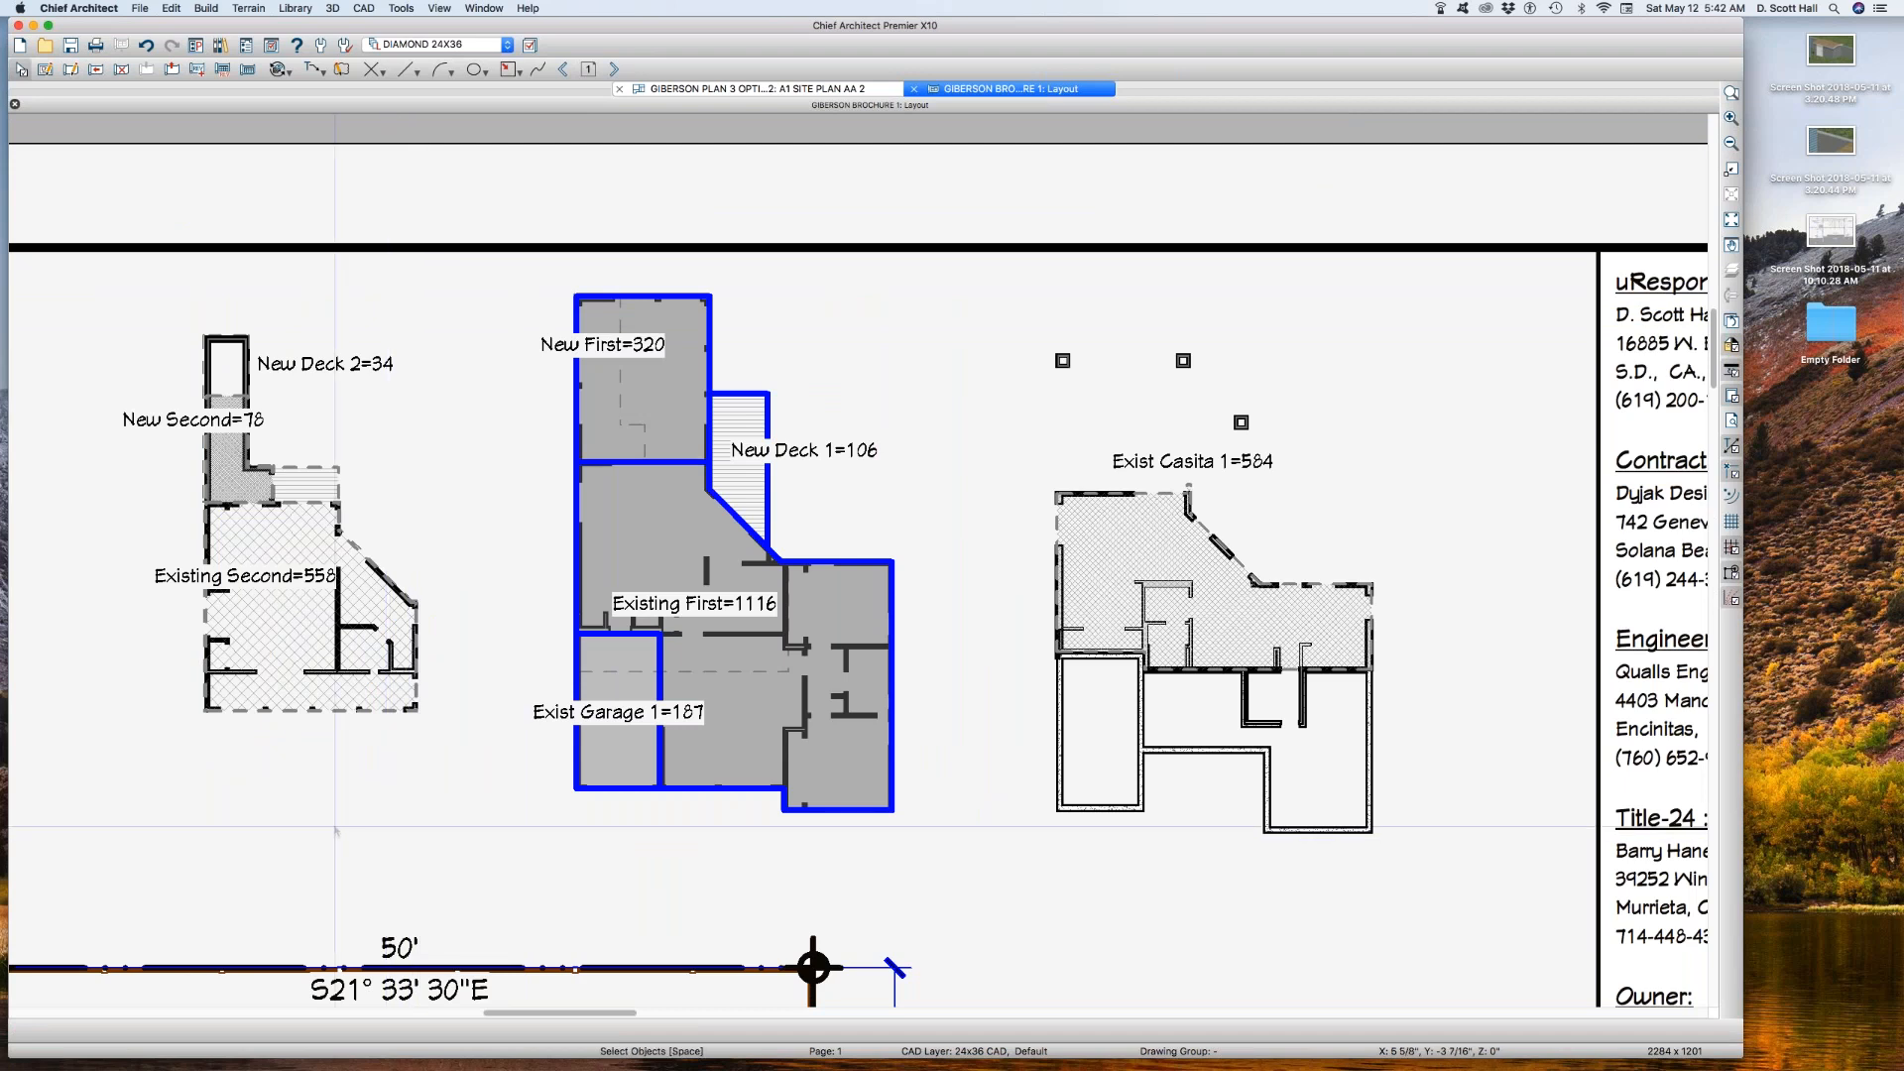
pyautogui.click(263, 619)
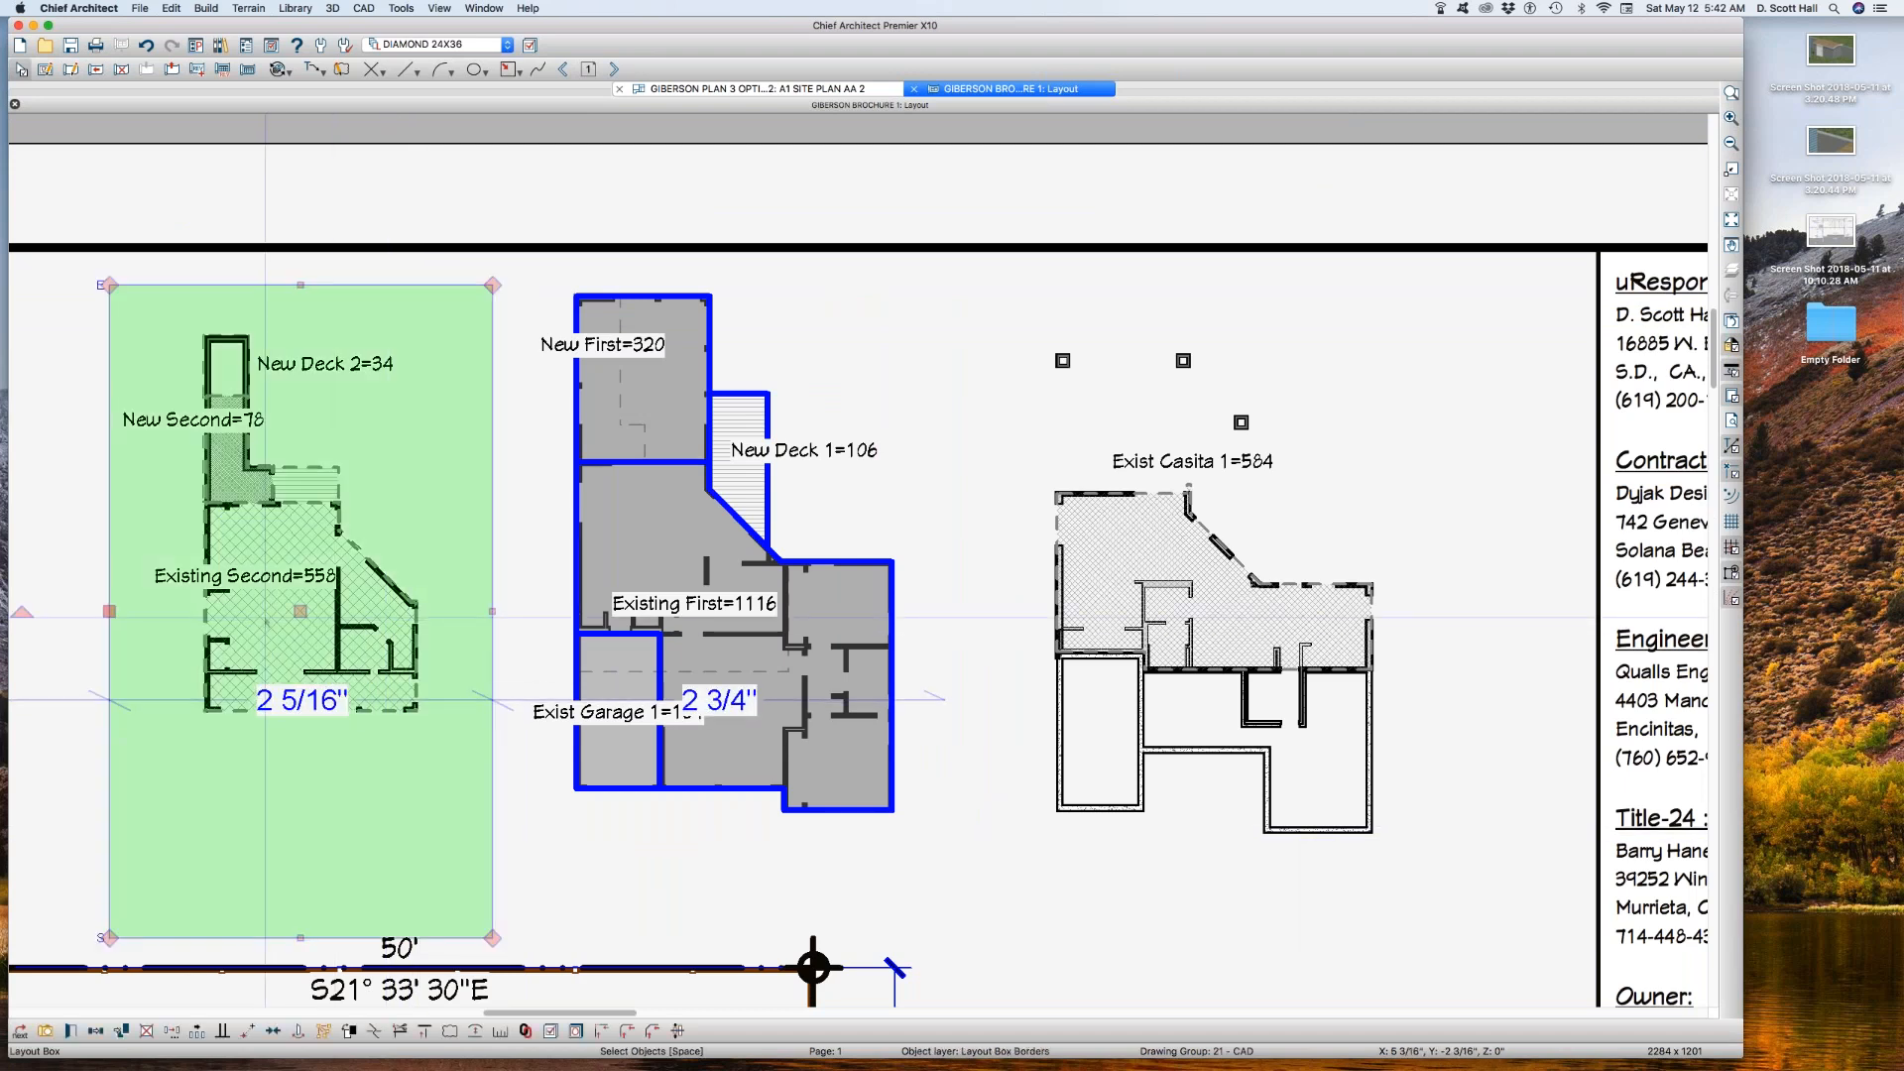
pyautogui.doubleClick(265, 621)
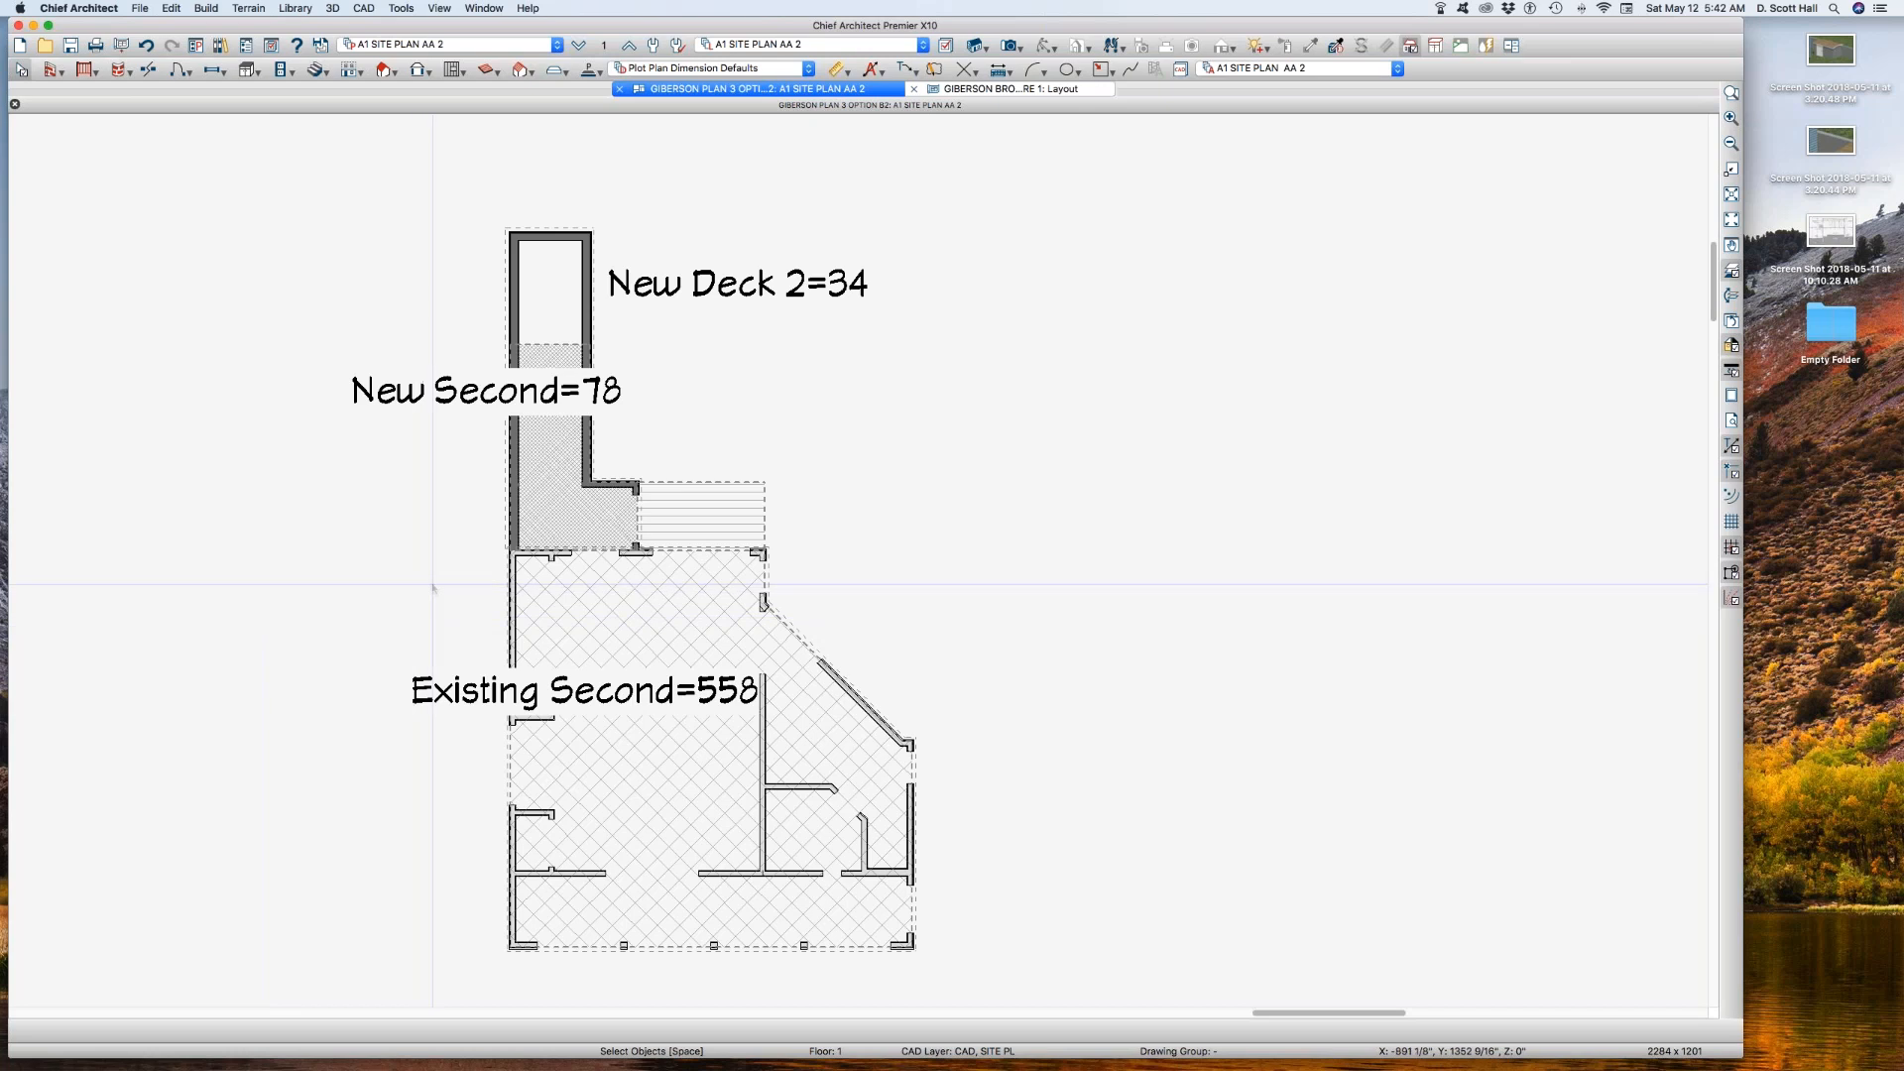
pyautogui.click(662, 594)
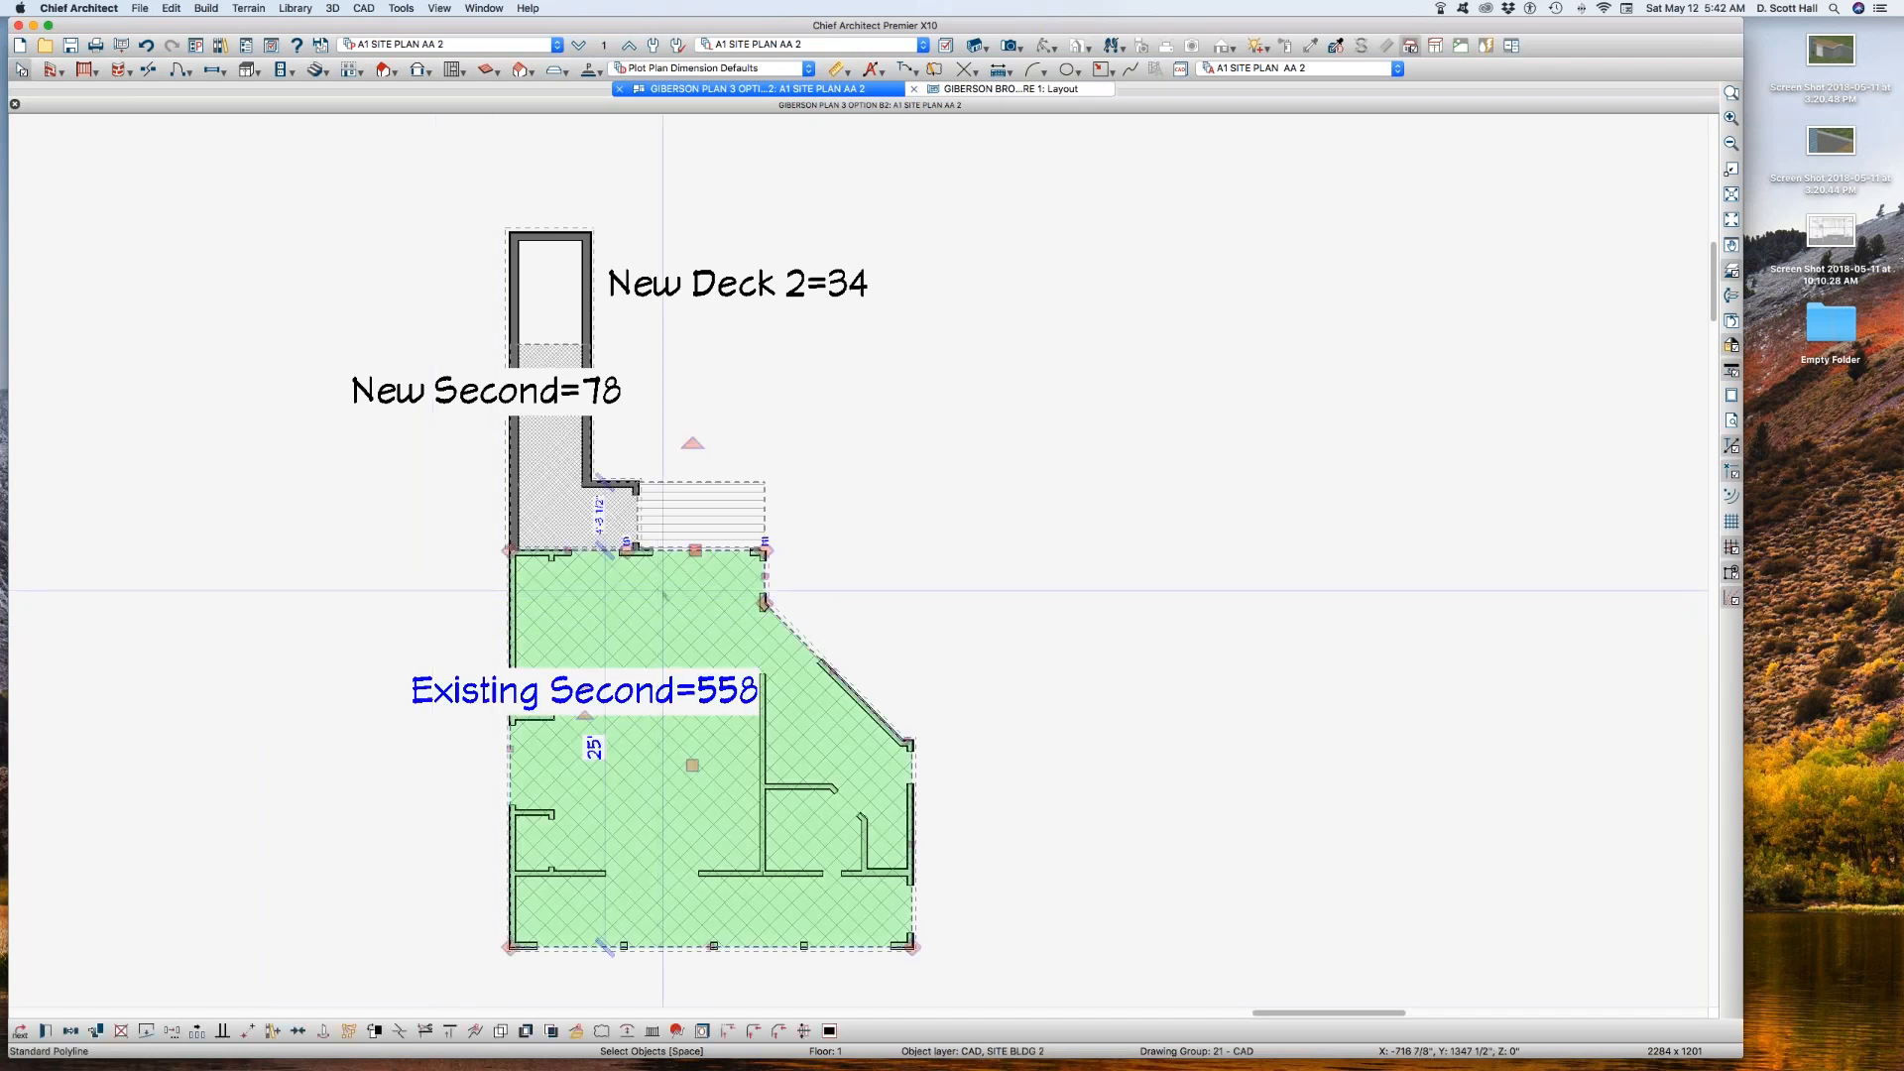
pyautogui.press('l')
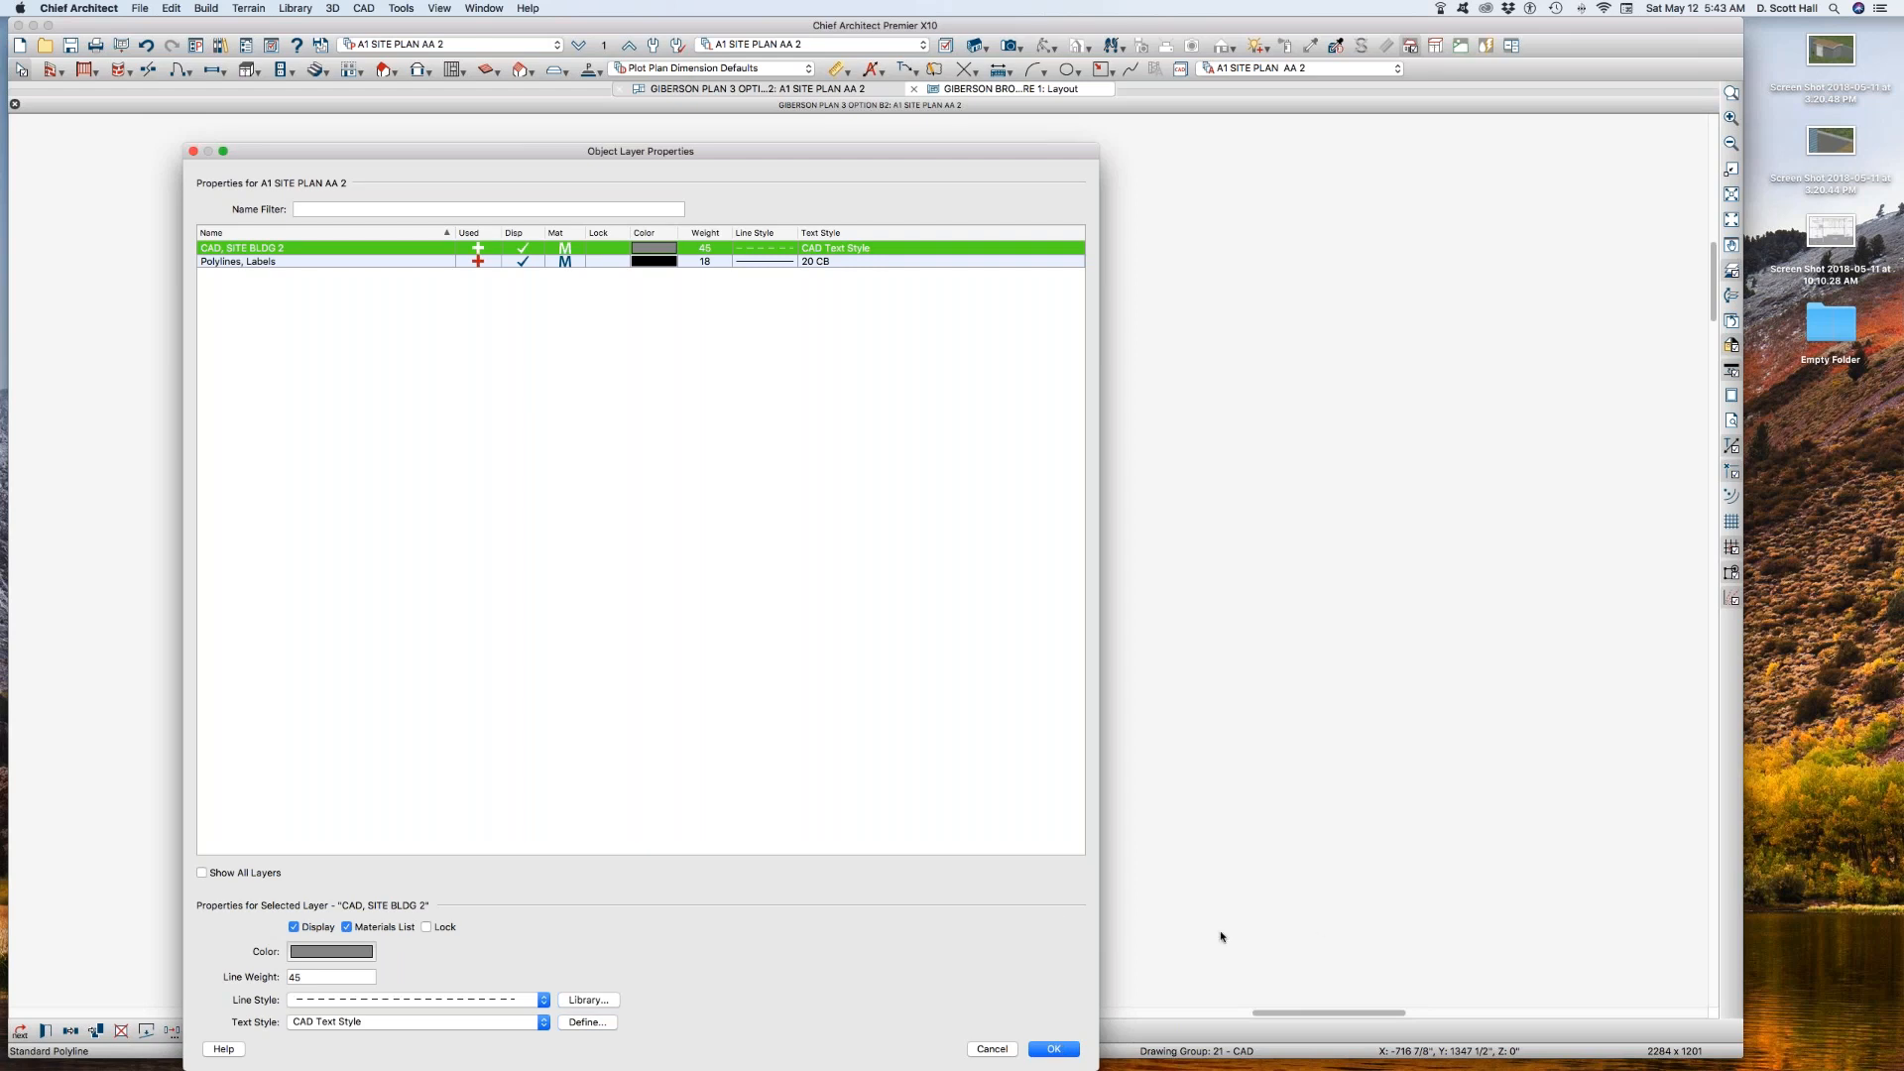
pyautogui.click(1054, 1048)
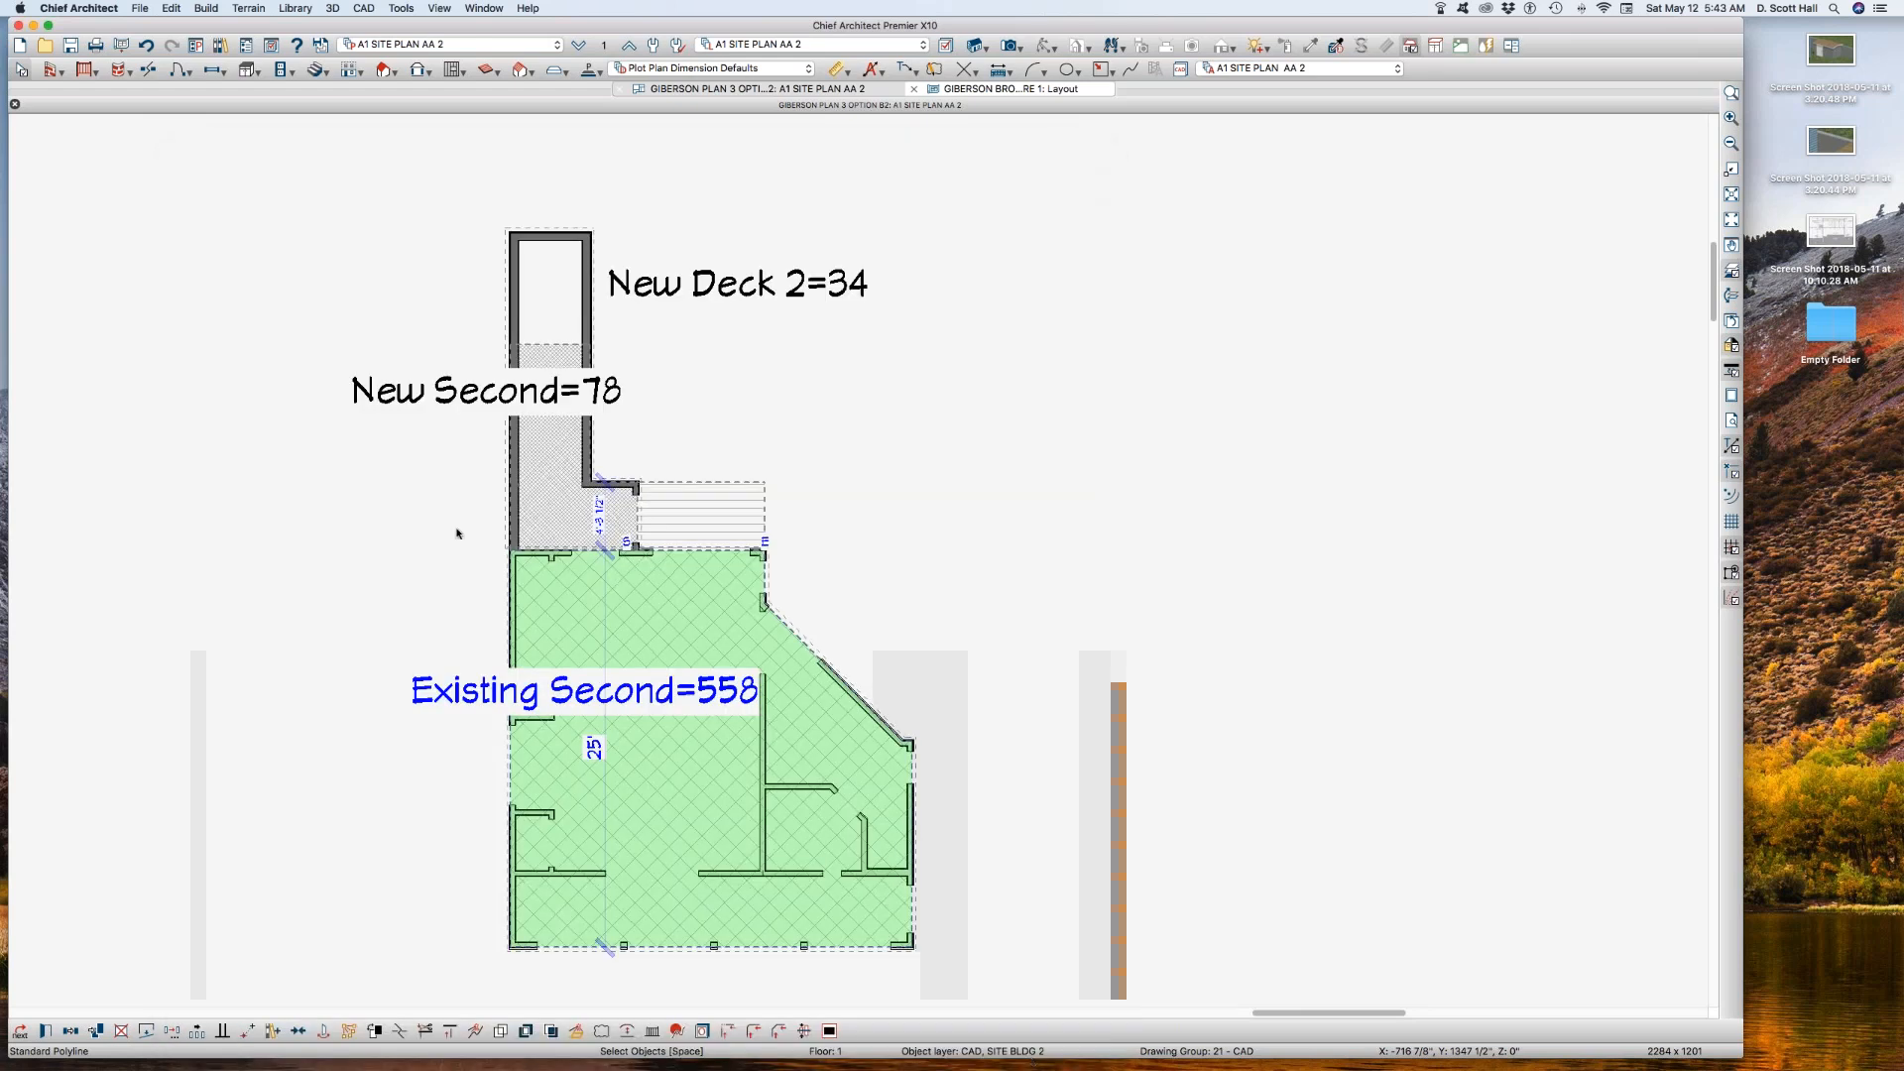
# Step: Return to the brochure layout and reopen the plan view behind the second-floor area analysis box
pyautogui.scroll(-2, 480, 536)
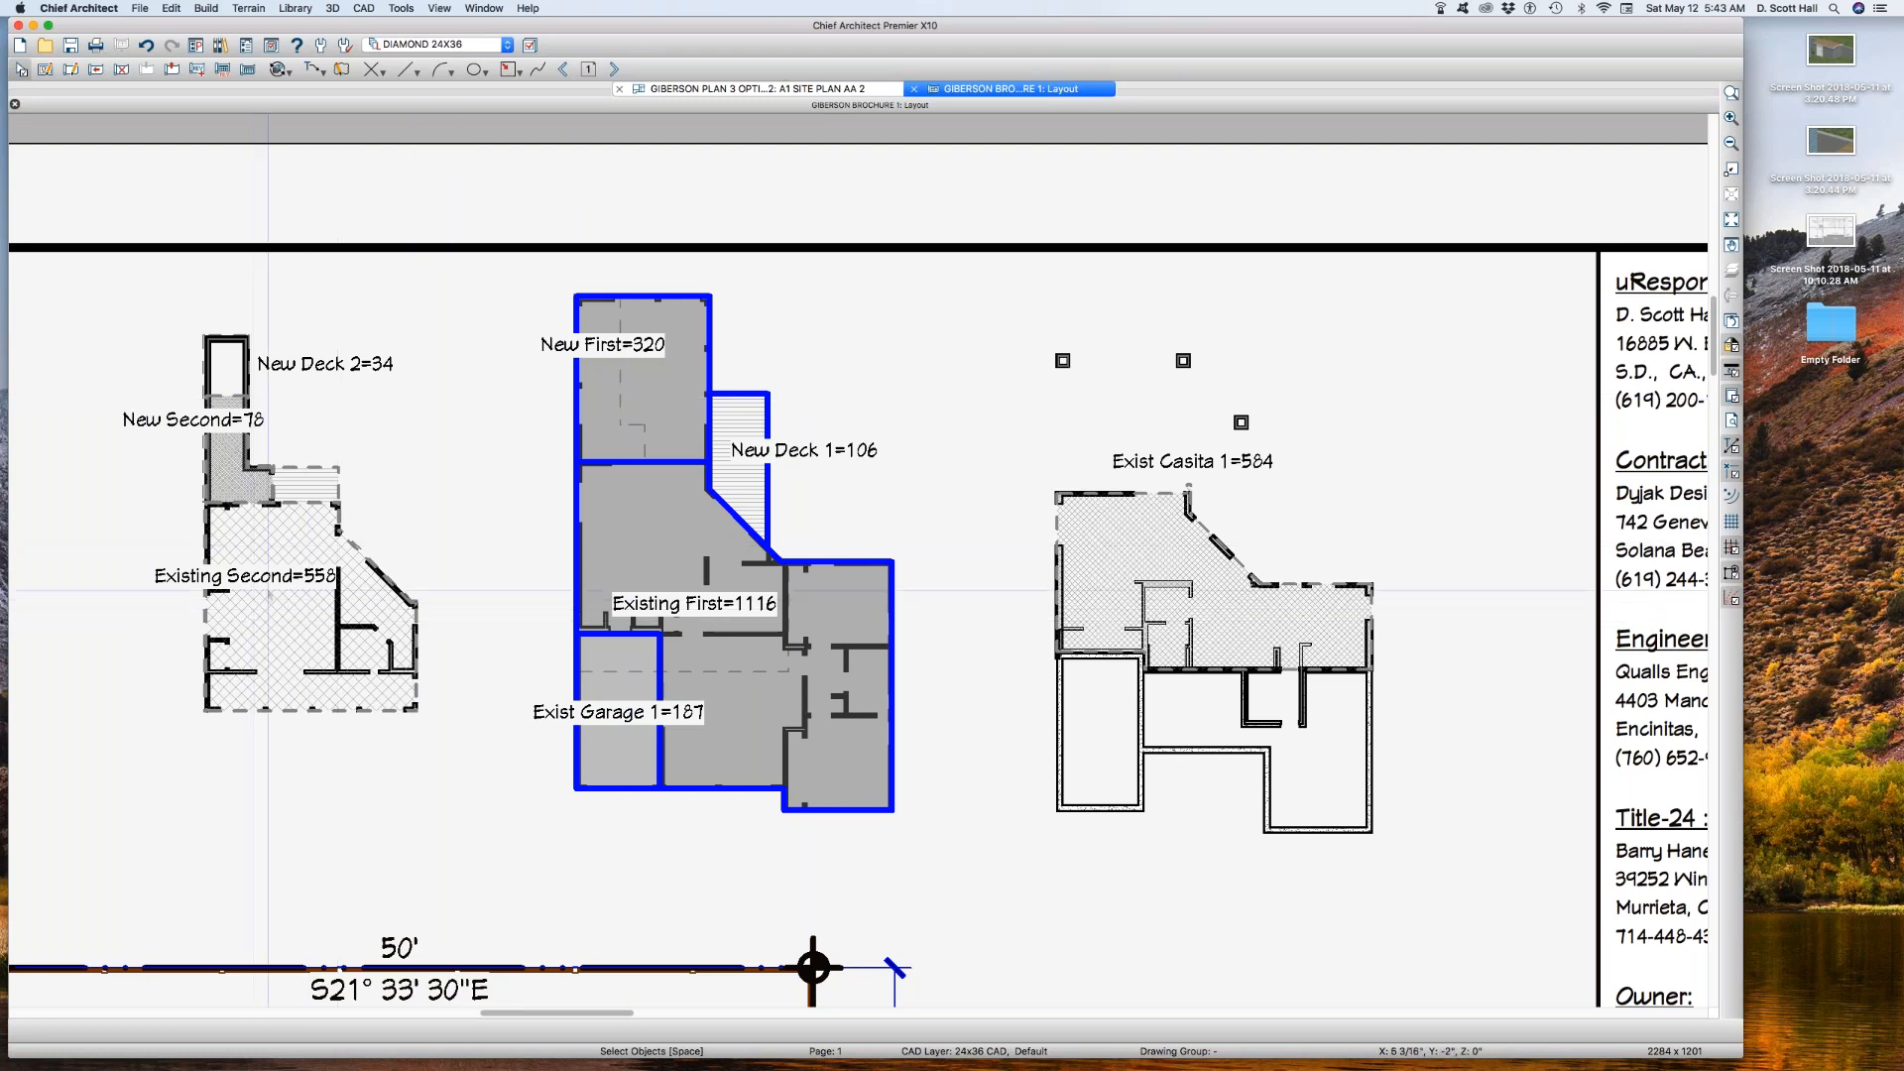
pyautogui.click(268, 591)
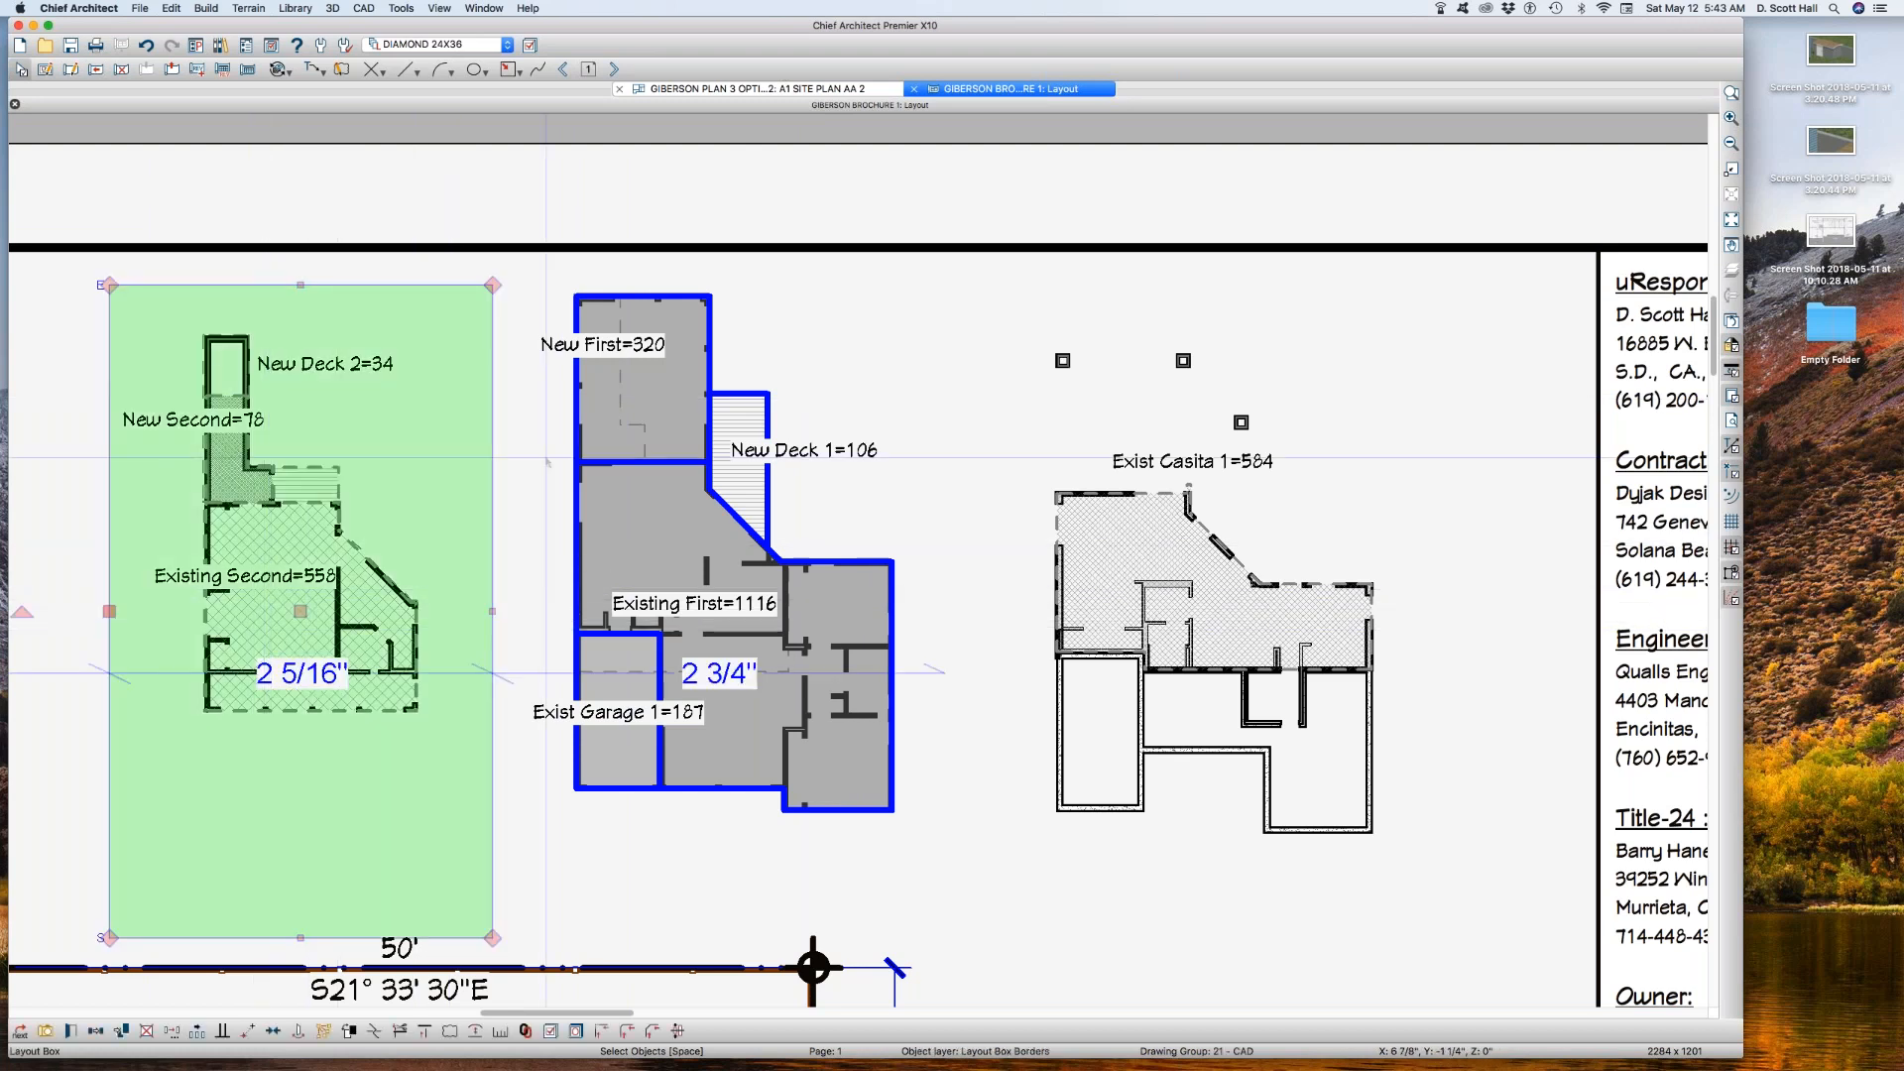
pyautogui.click(363, 480)
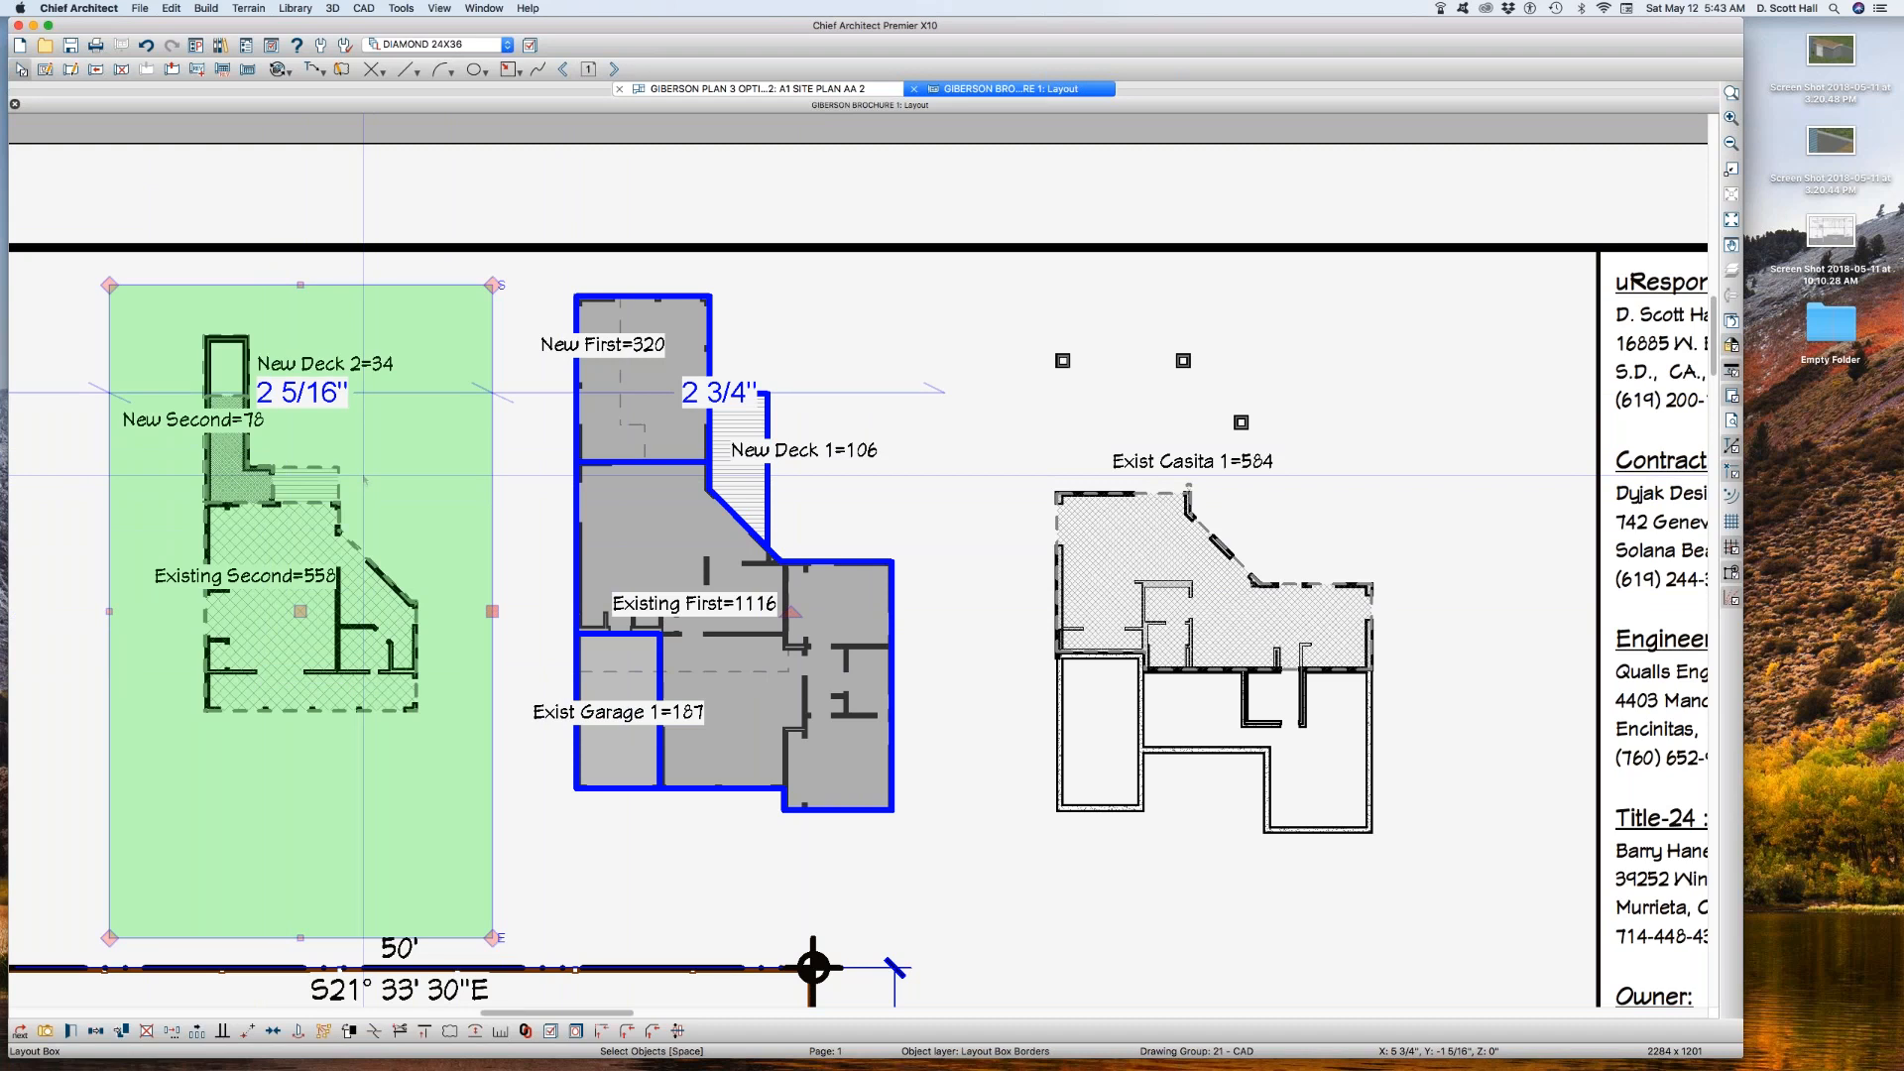
pyautogui.doubleClick(363, 476)
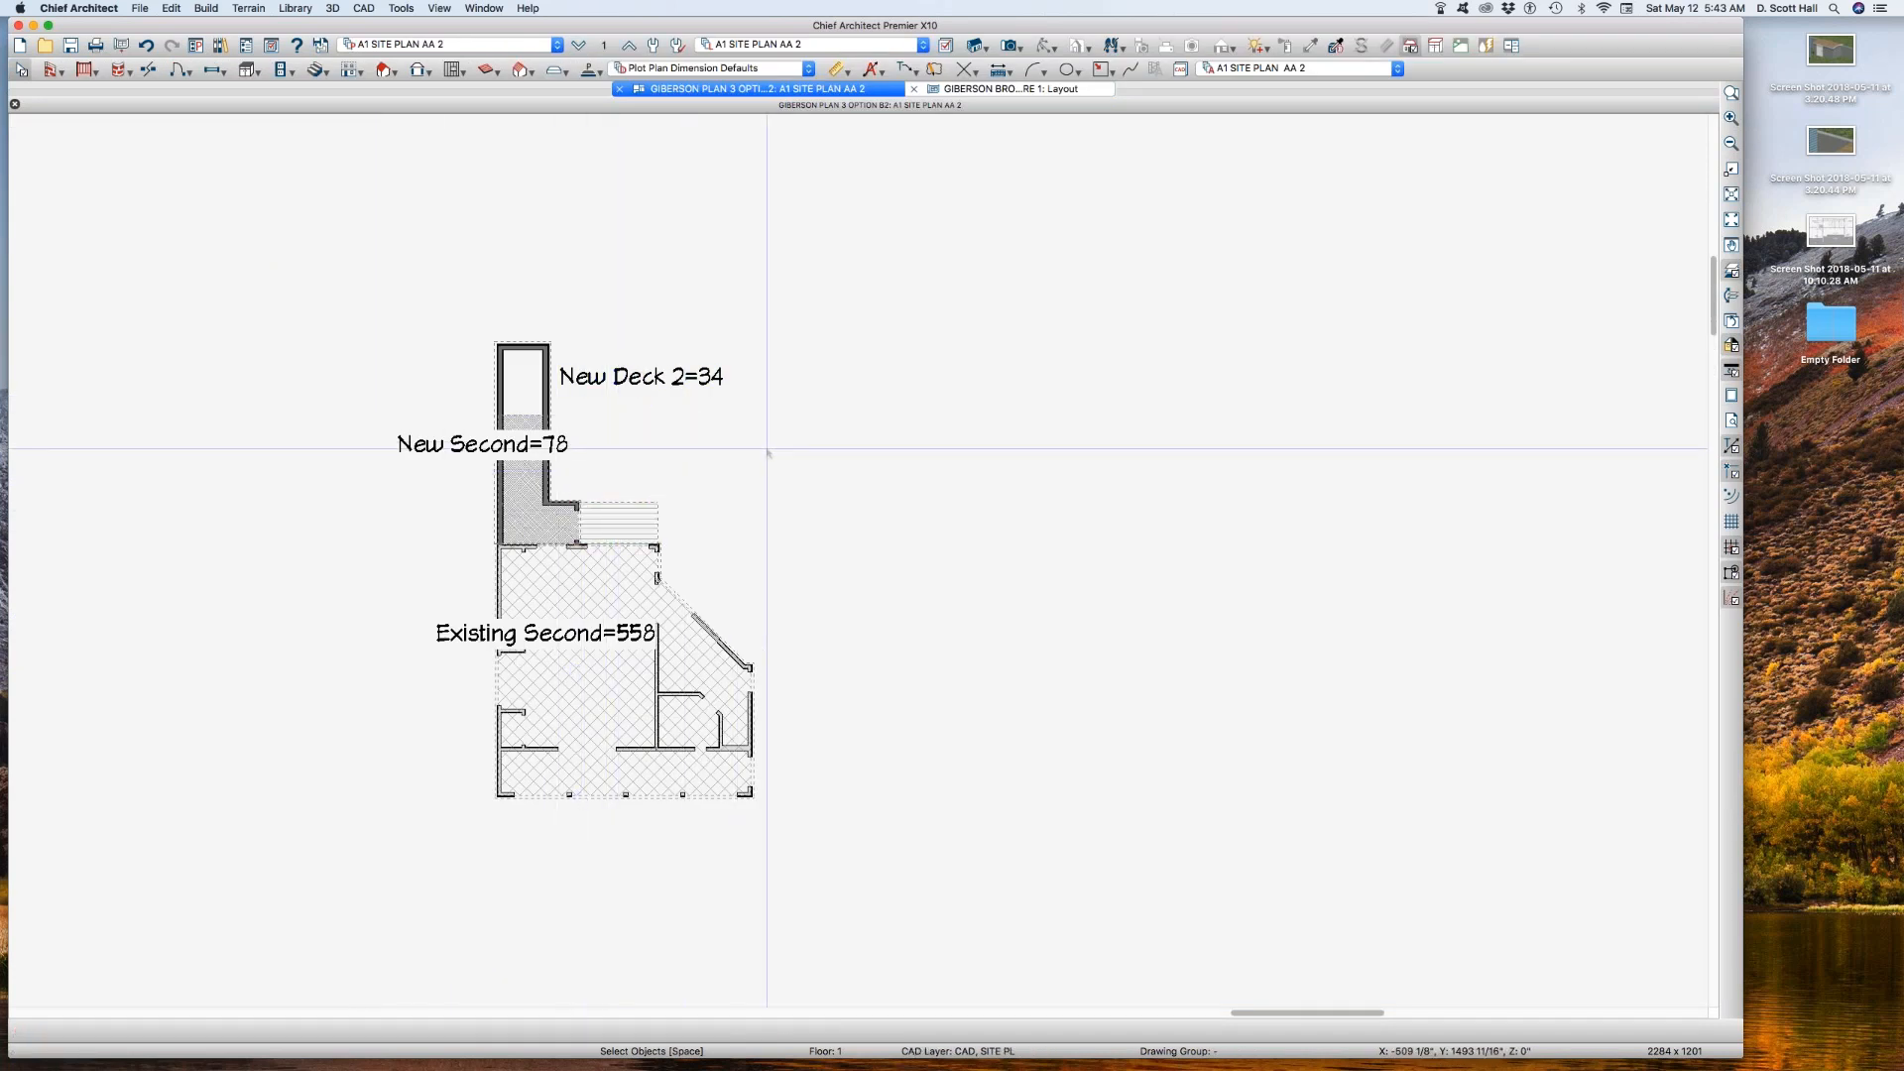
# Step: Set the color of the New Deck 2 polyline's layer, CAD, SITE BLDG 2, to Blue
pyautogui.click(623, 518)
pyautogui.press('l')
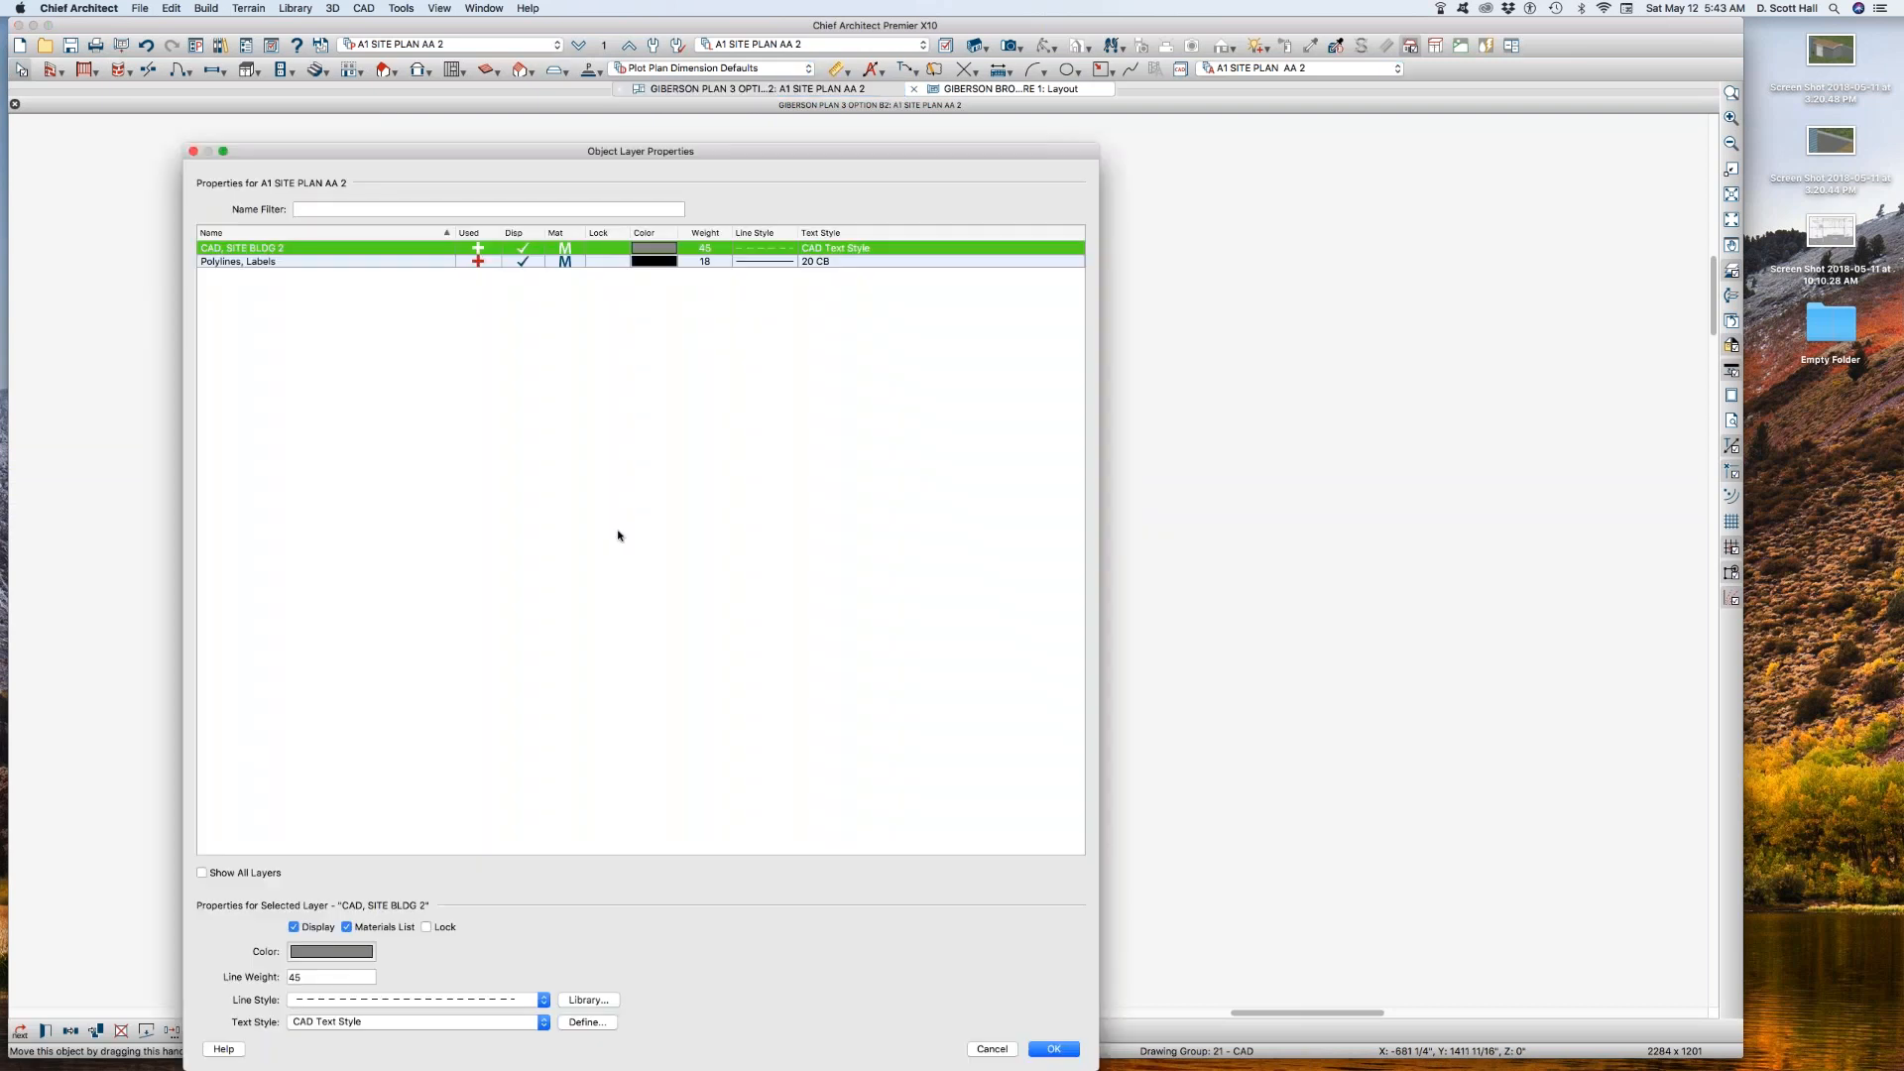
pyautogui.click(313, 954)
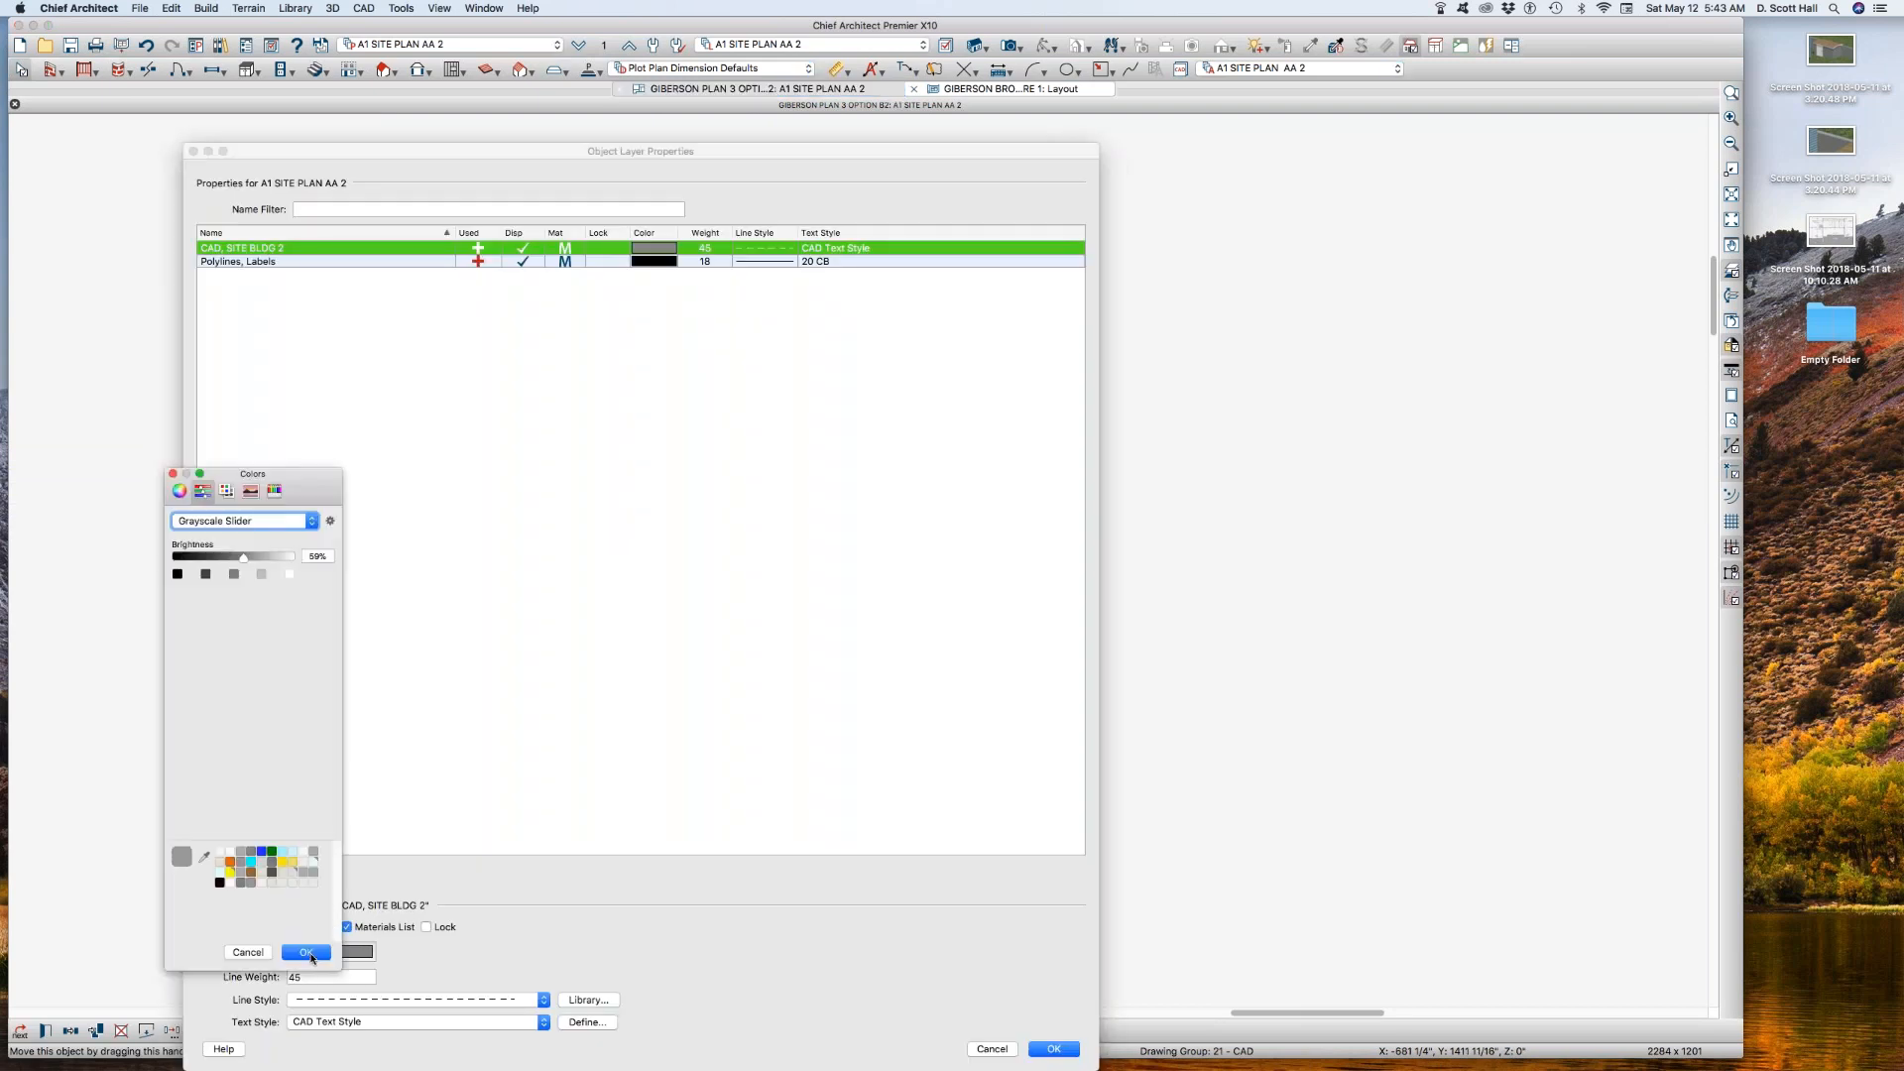
pyautogui.click(226, 490)
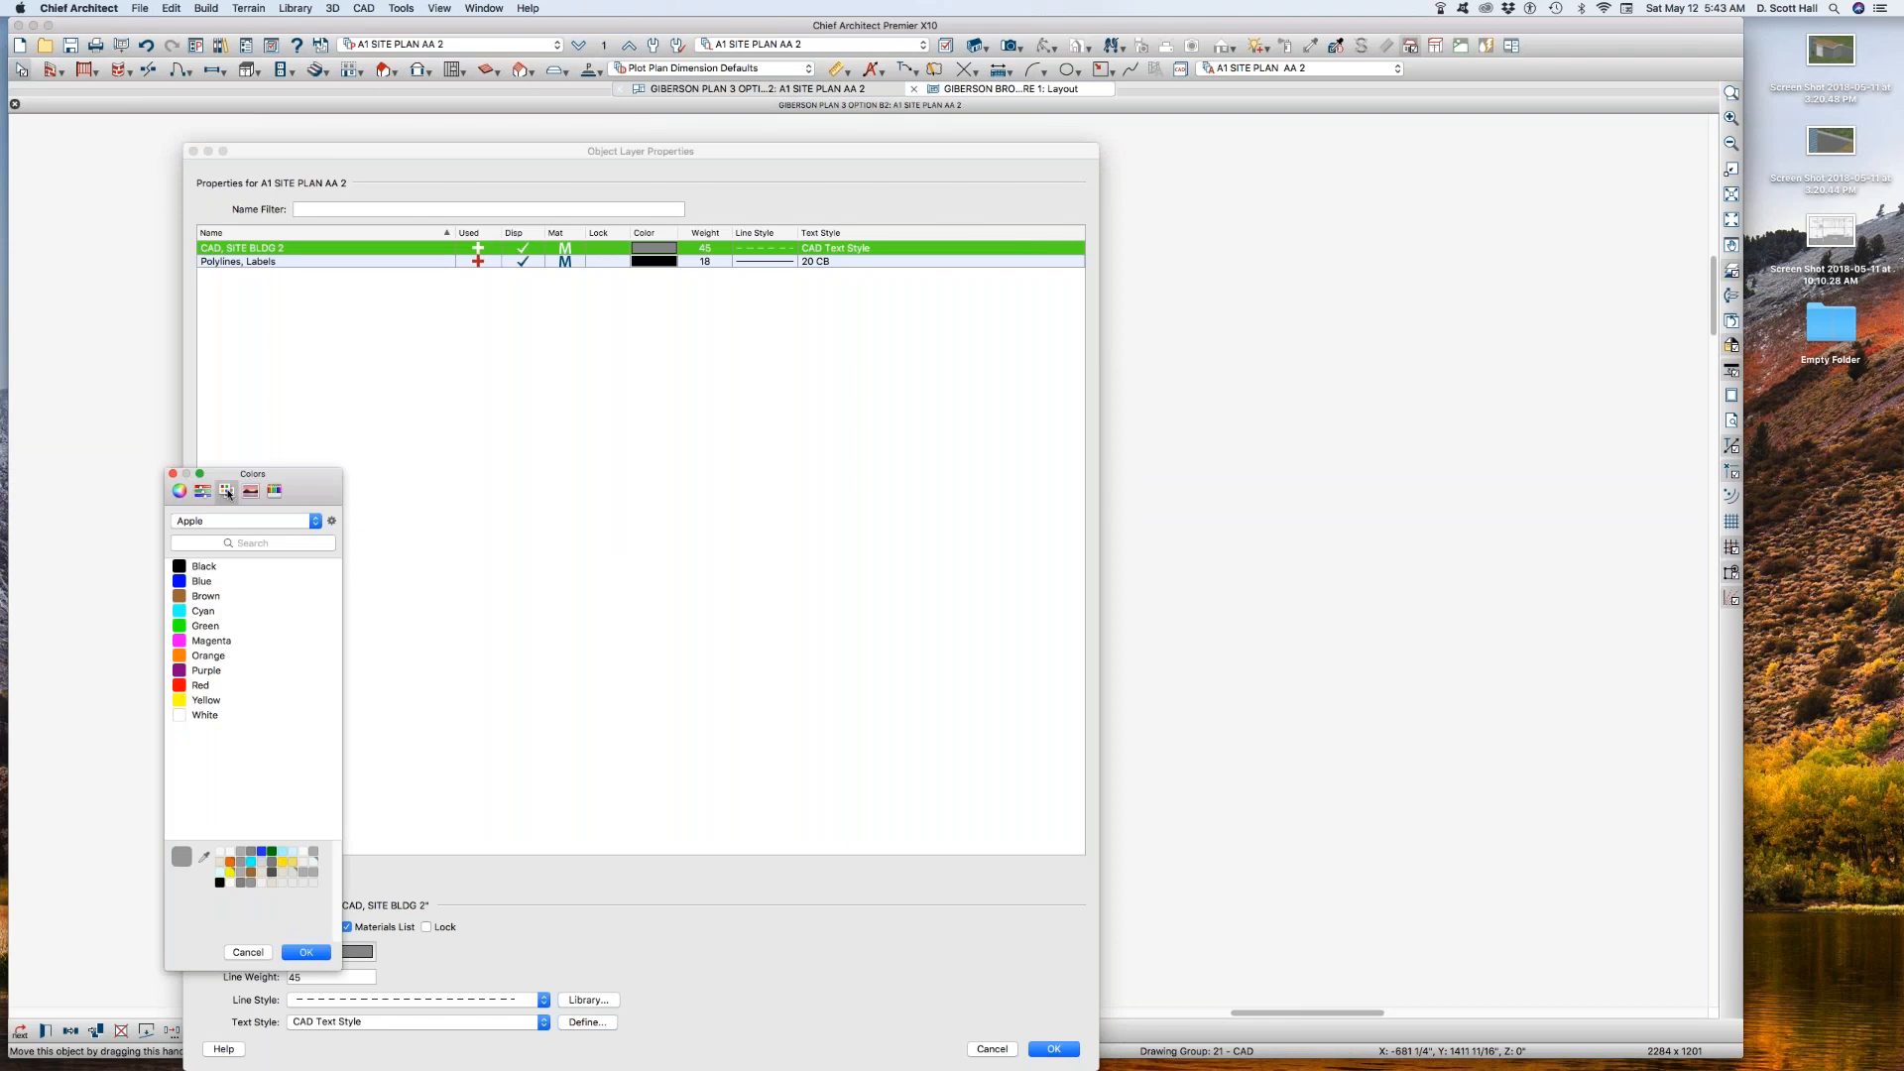
pyautogui.click(185, 583)
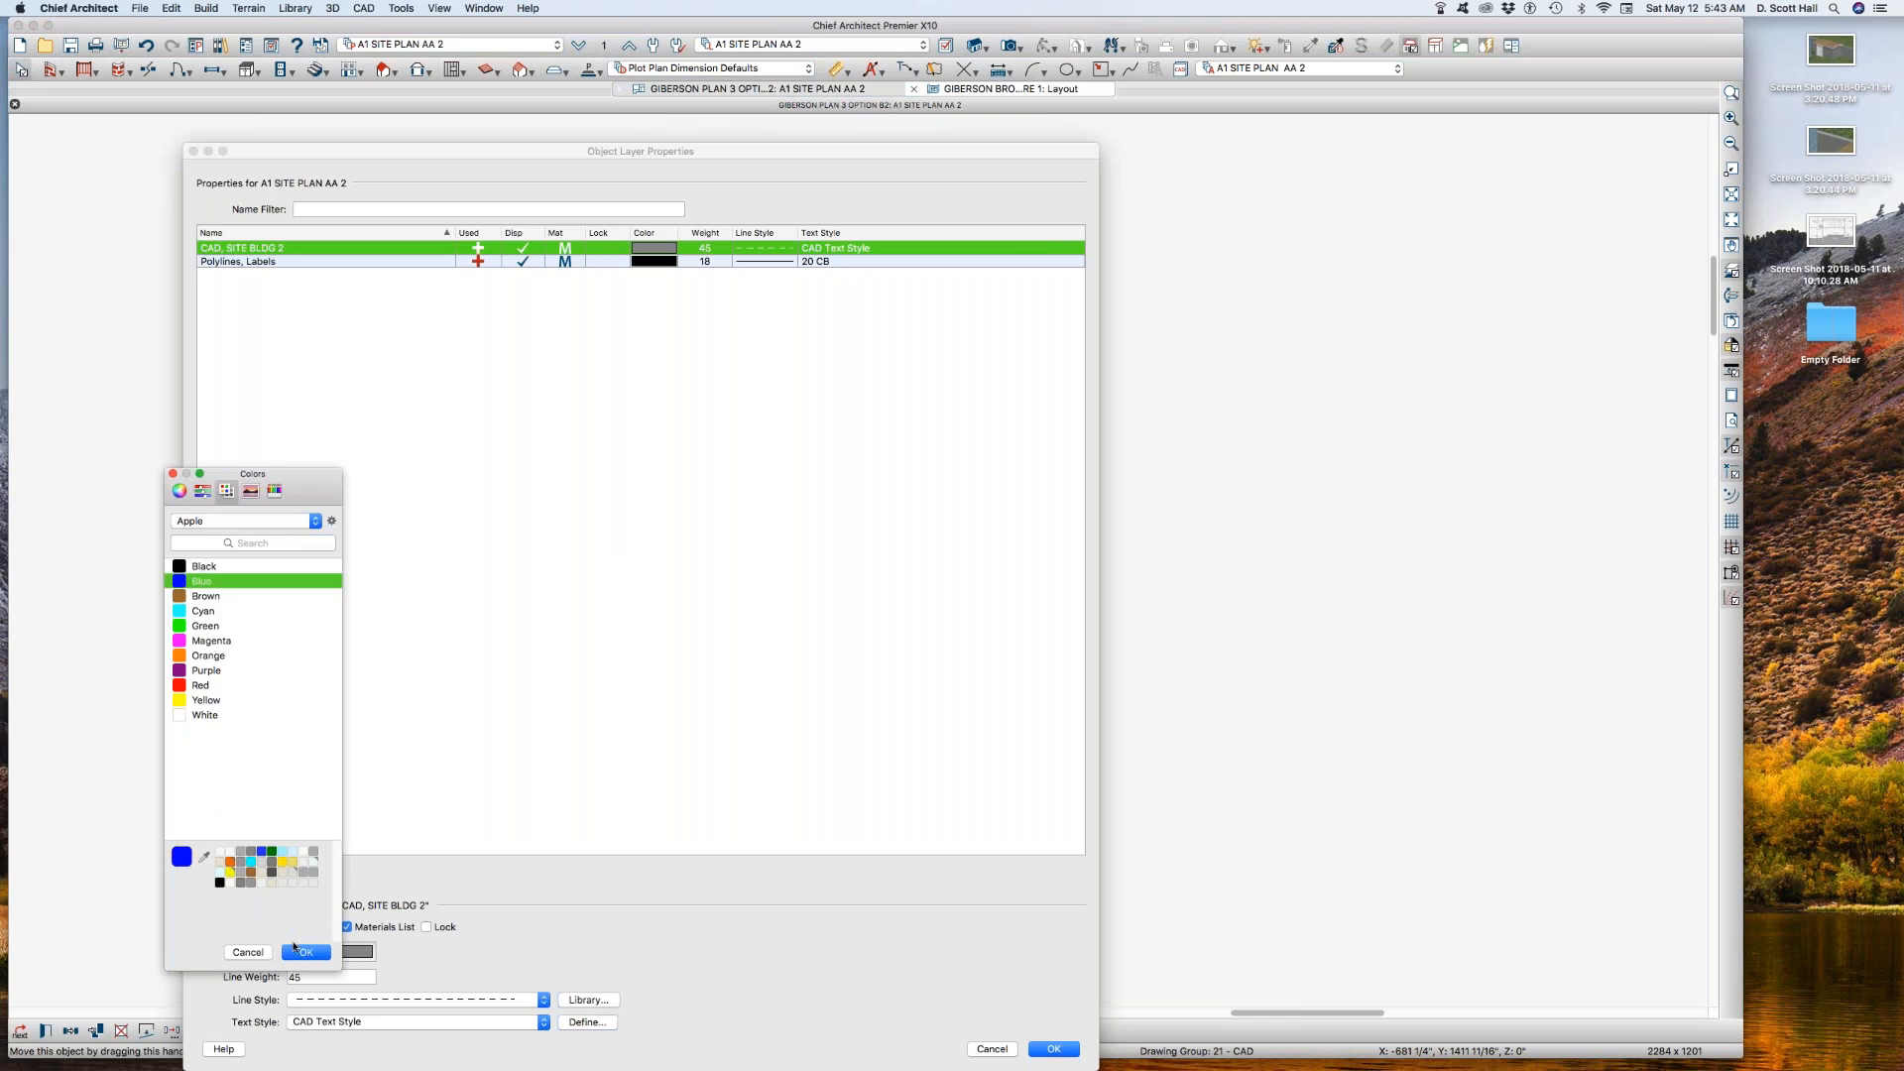
pyautogui.click(305, 951)
# Step: Give the CAD, SITE BLDG 2 layer a solid line style and close the second-floor plan view
pyautogui.click(335, 997)
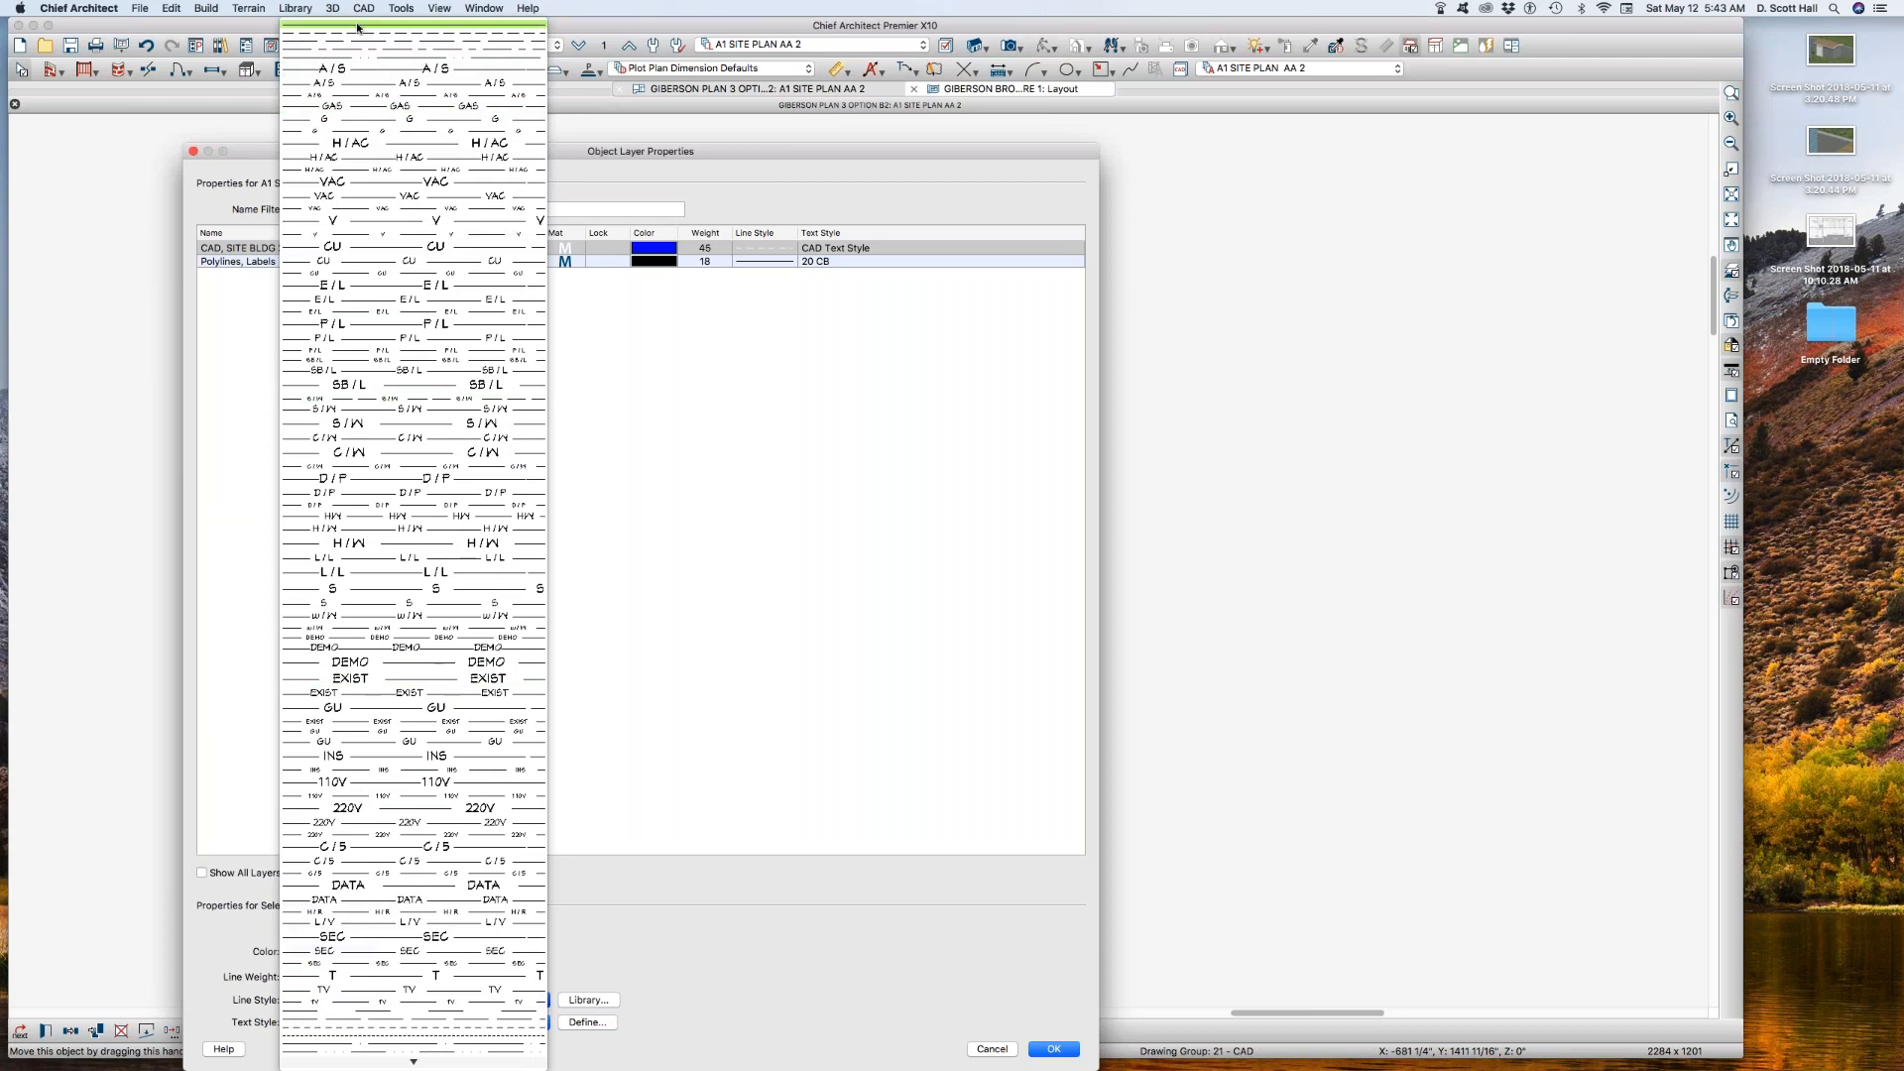
pyautogui.click(360, 27)
pyautogui.press('Return')
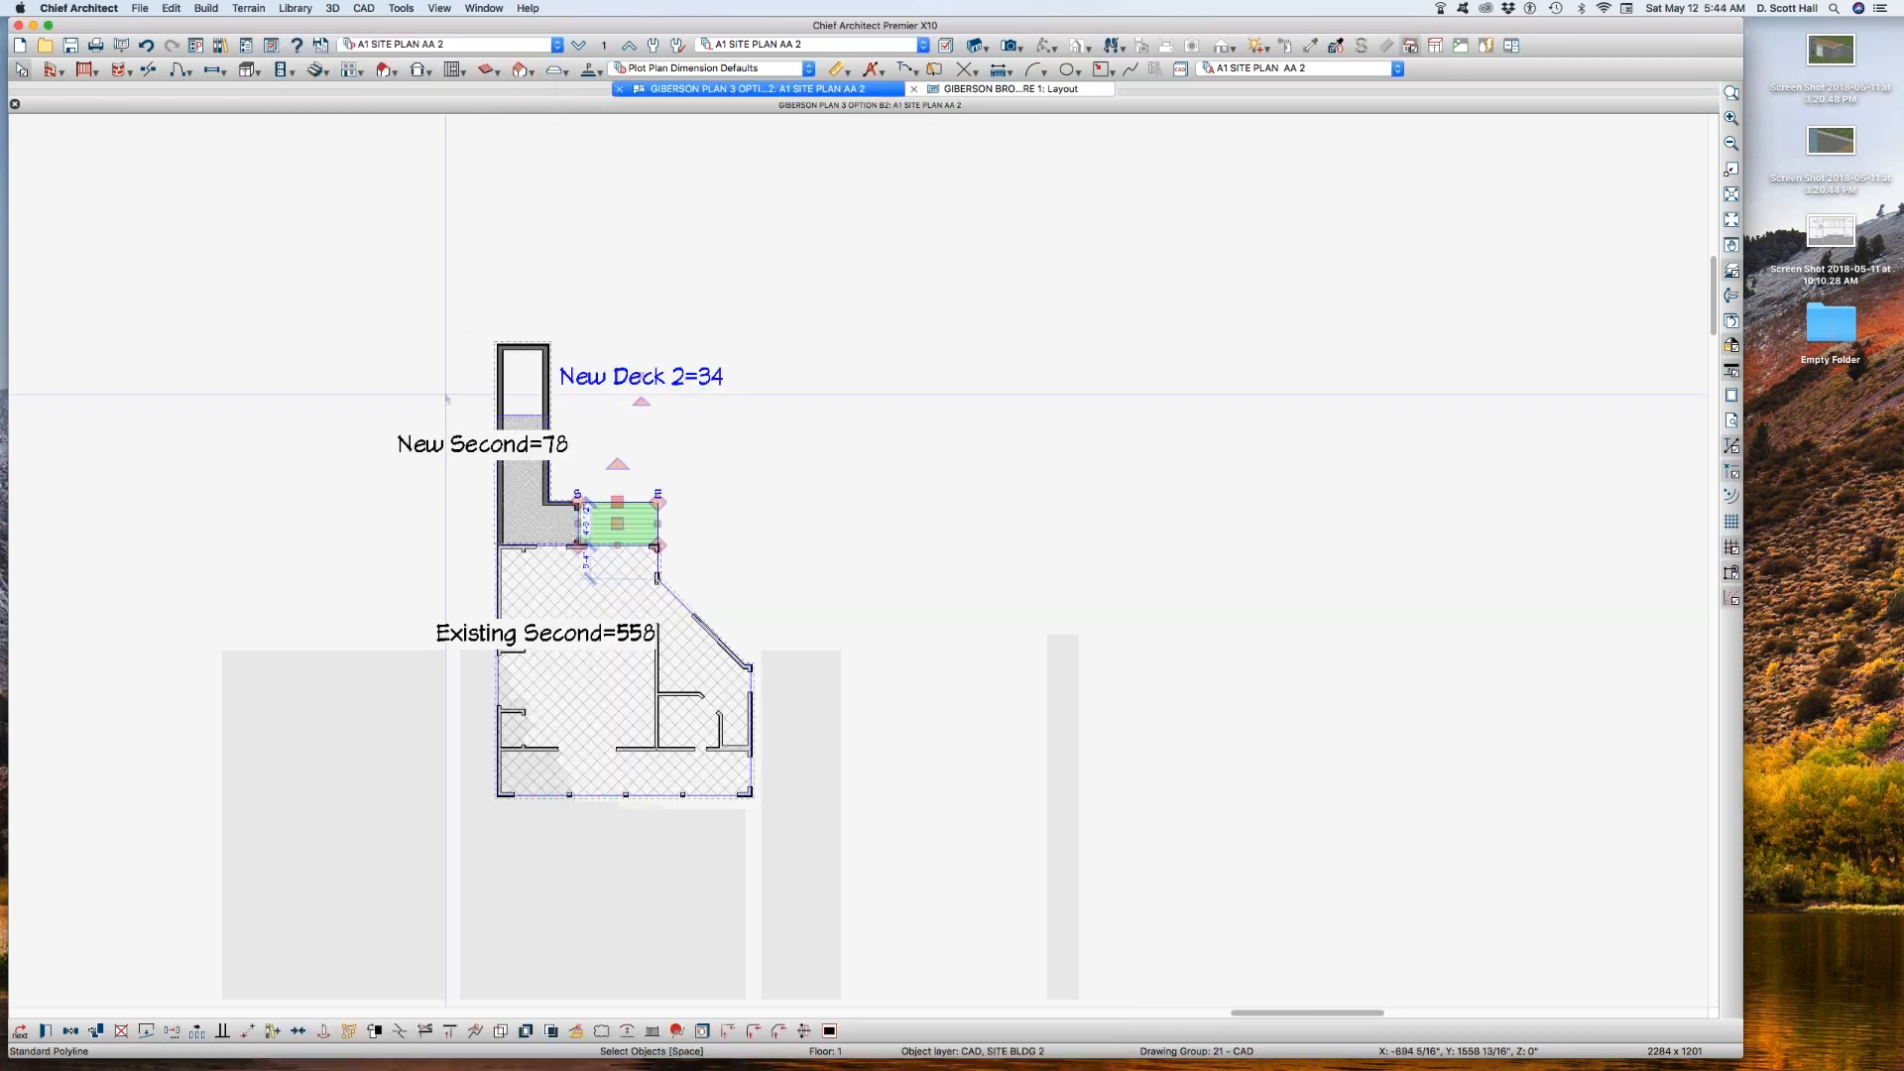
pyautogui.click(448, 392)
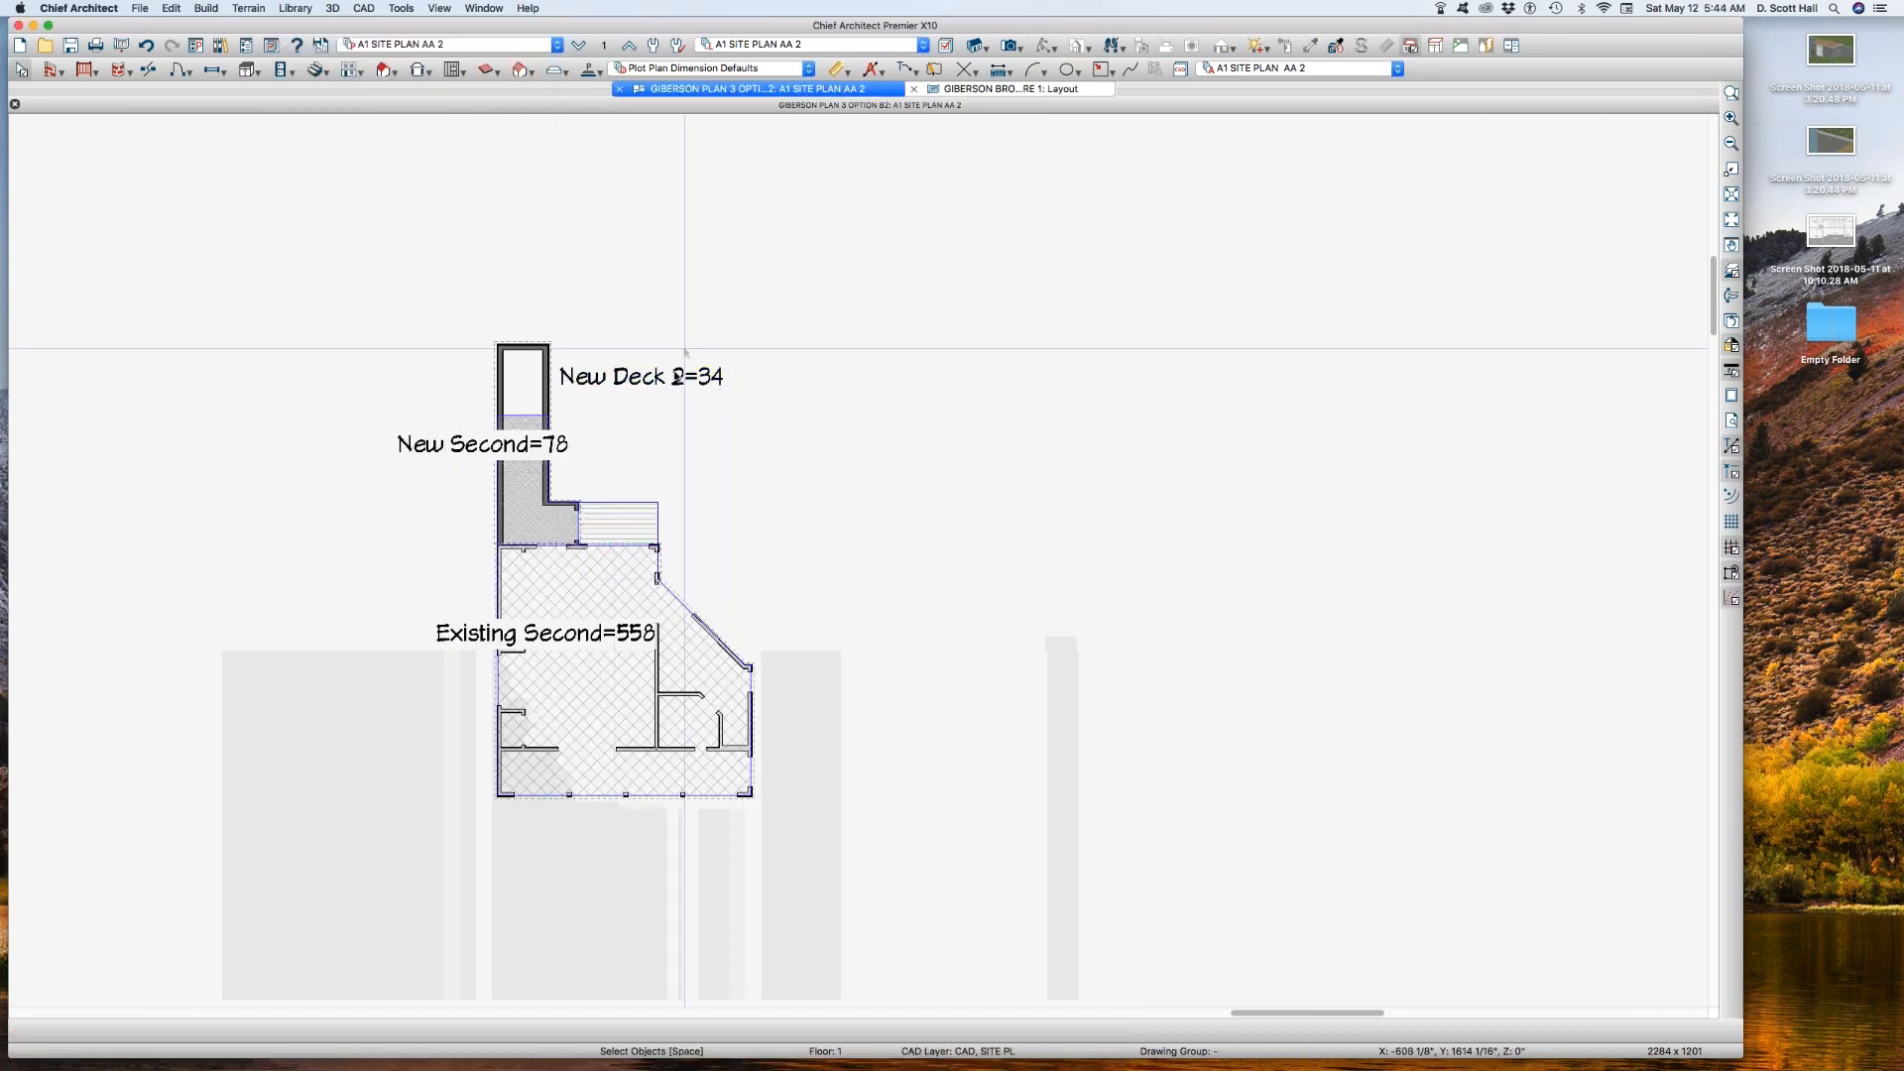
pyautogui.press('super+w')
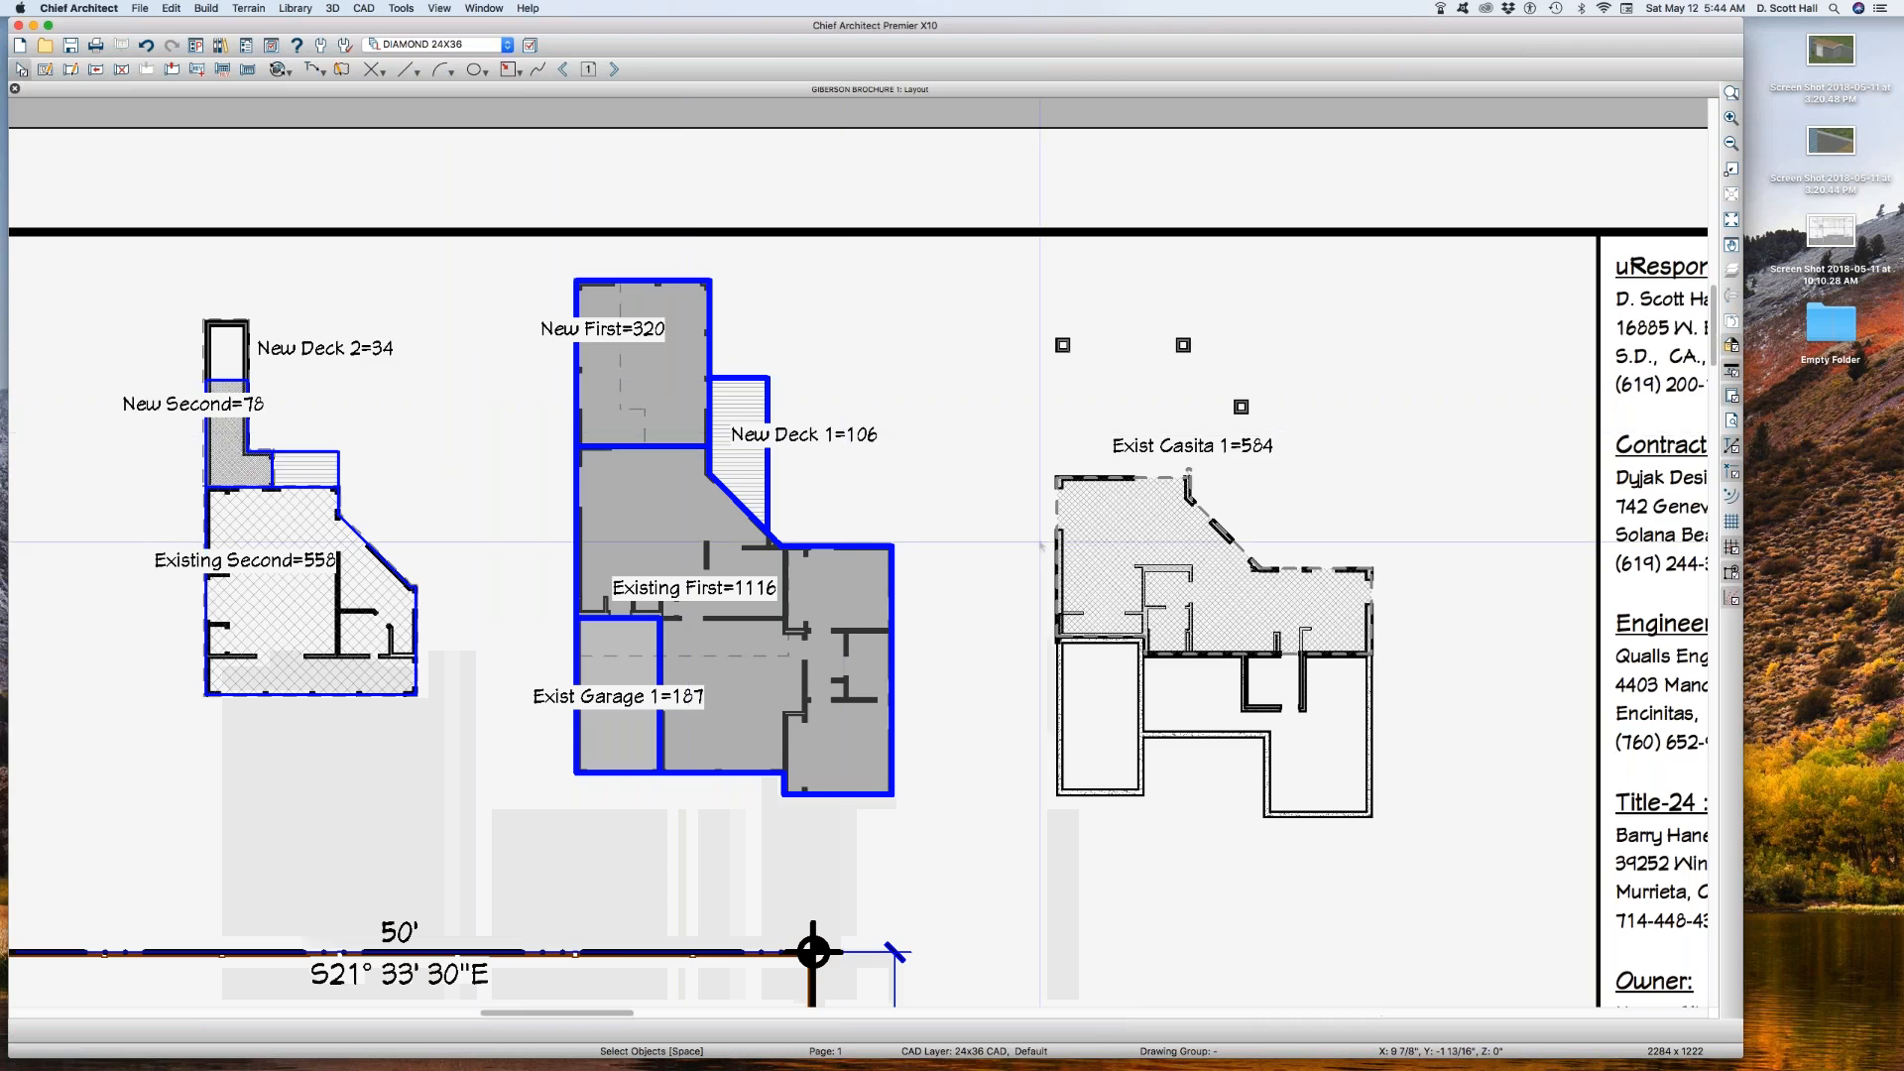
# Step: Open the basement box's plan view and give the Exist Casita polyline's layer, CAD, SITE BLDG B, a solid line style
pyautogui.click(1124, 581)
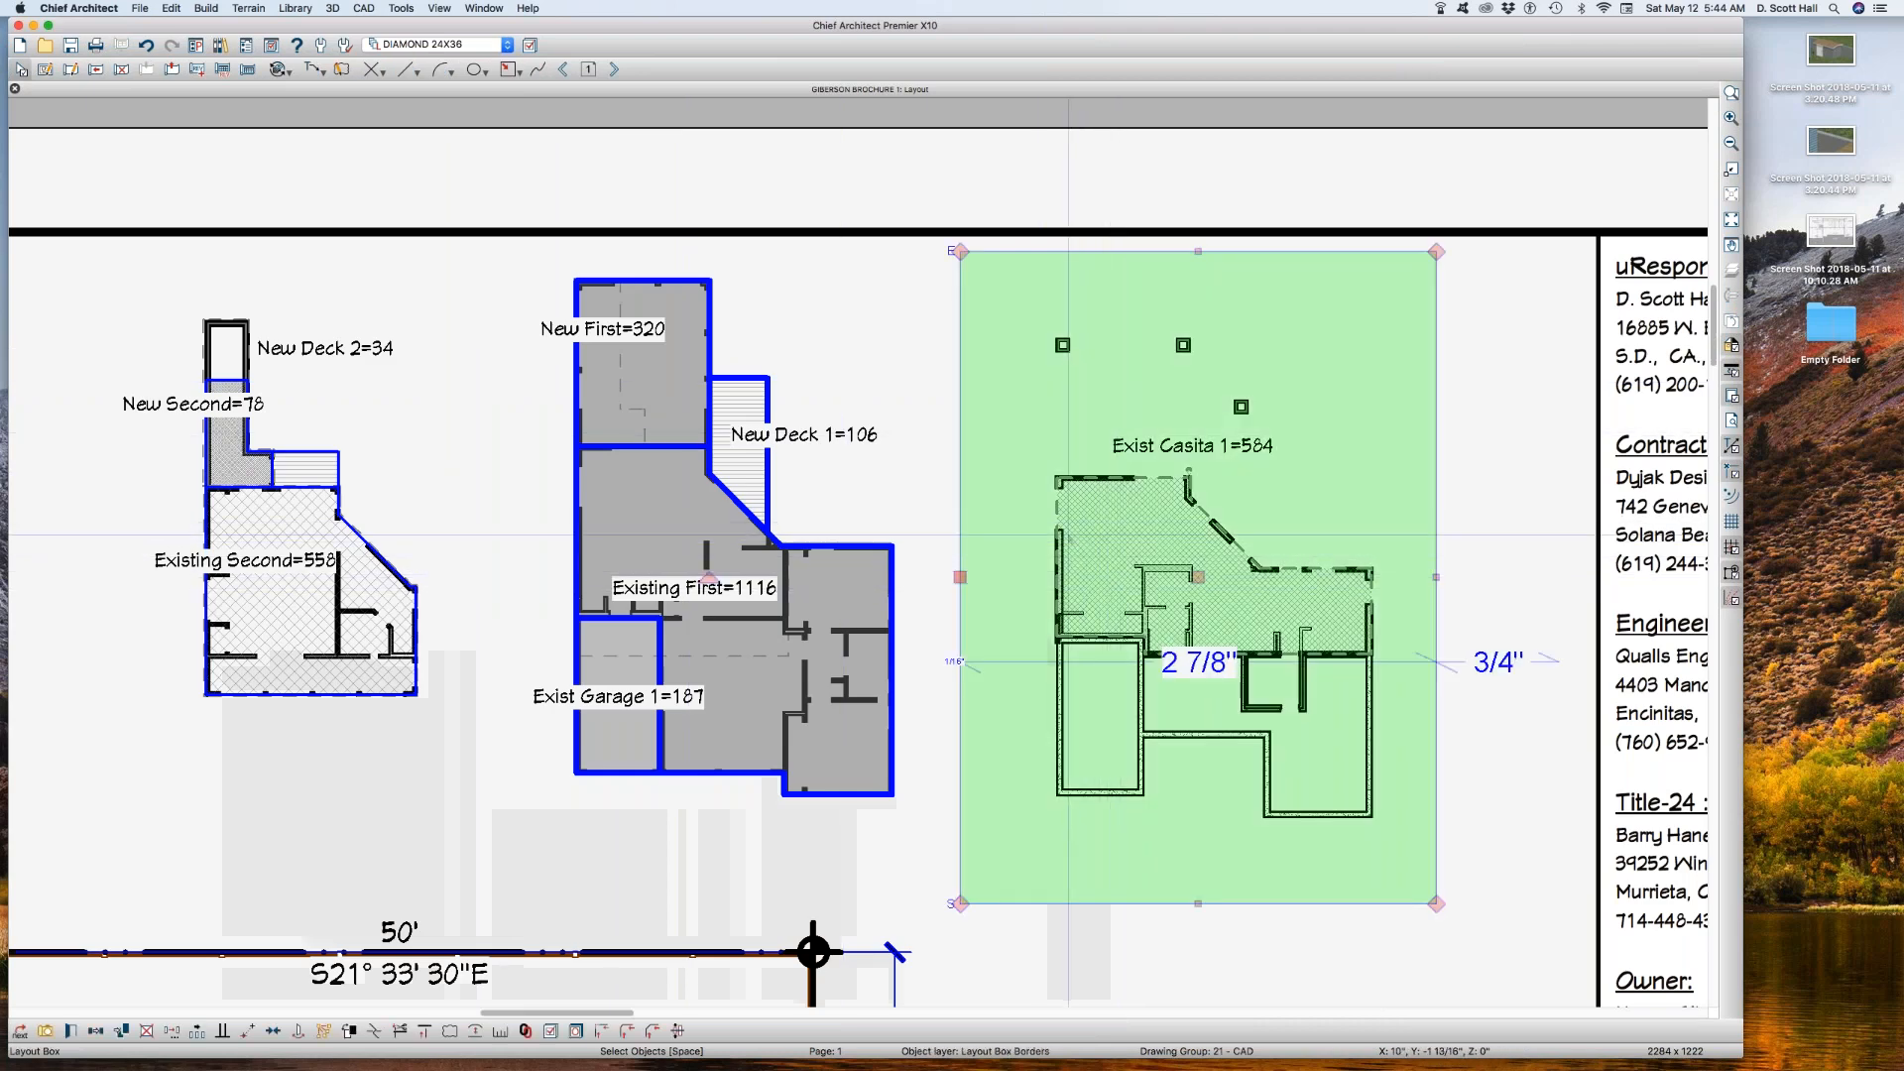
pyautogui.doubleClick(1123, 537)
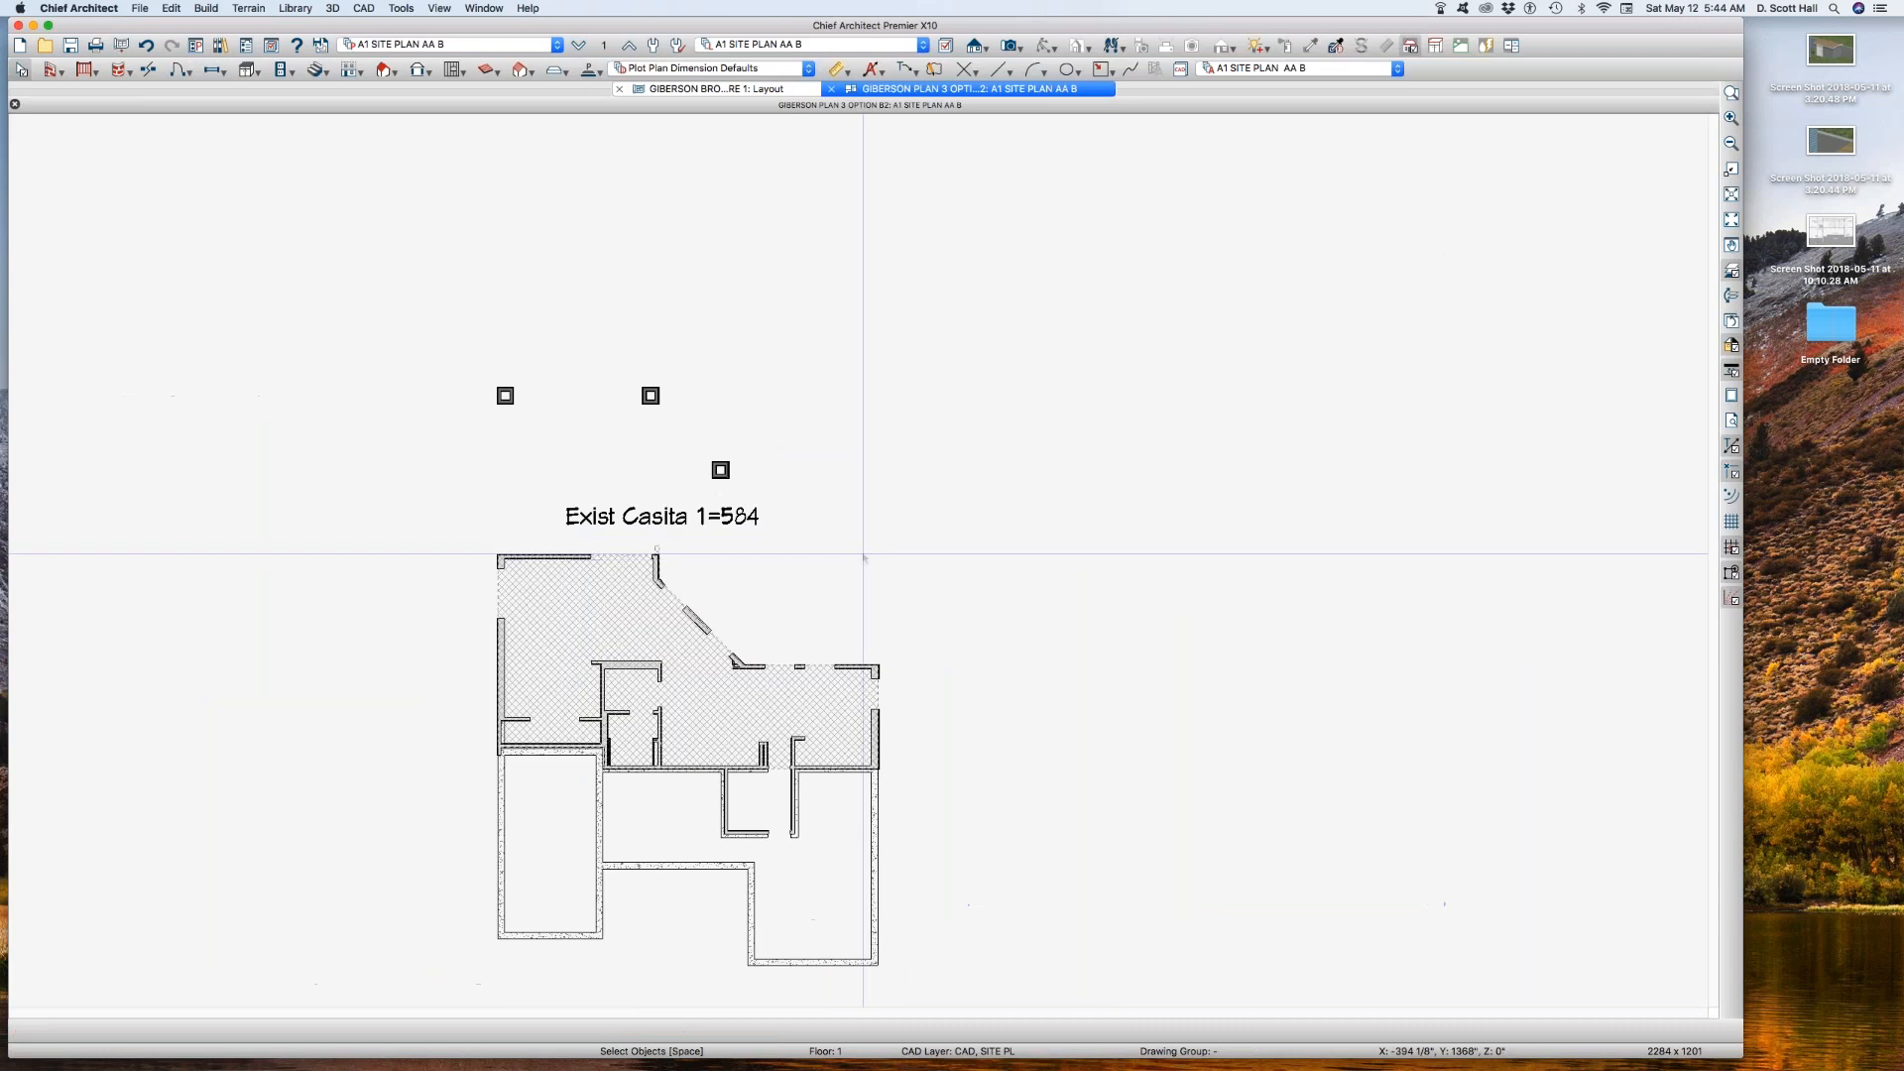
pyautogui.click(613, 596)
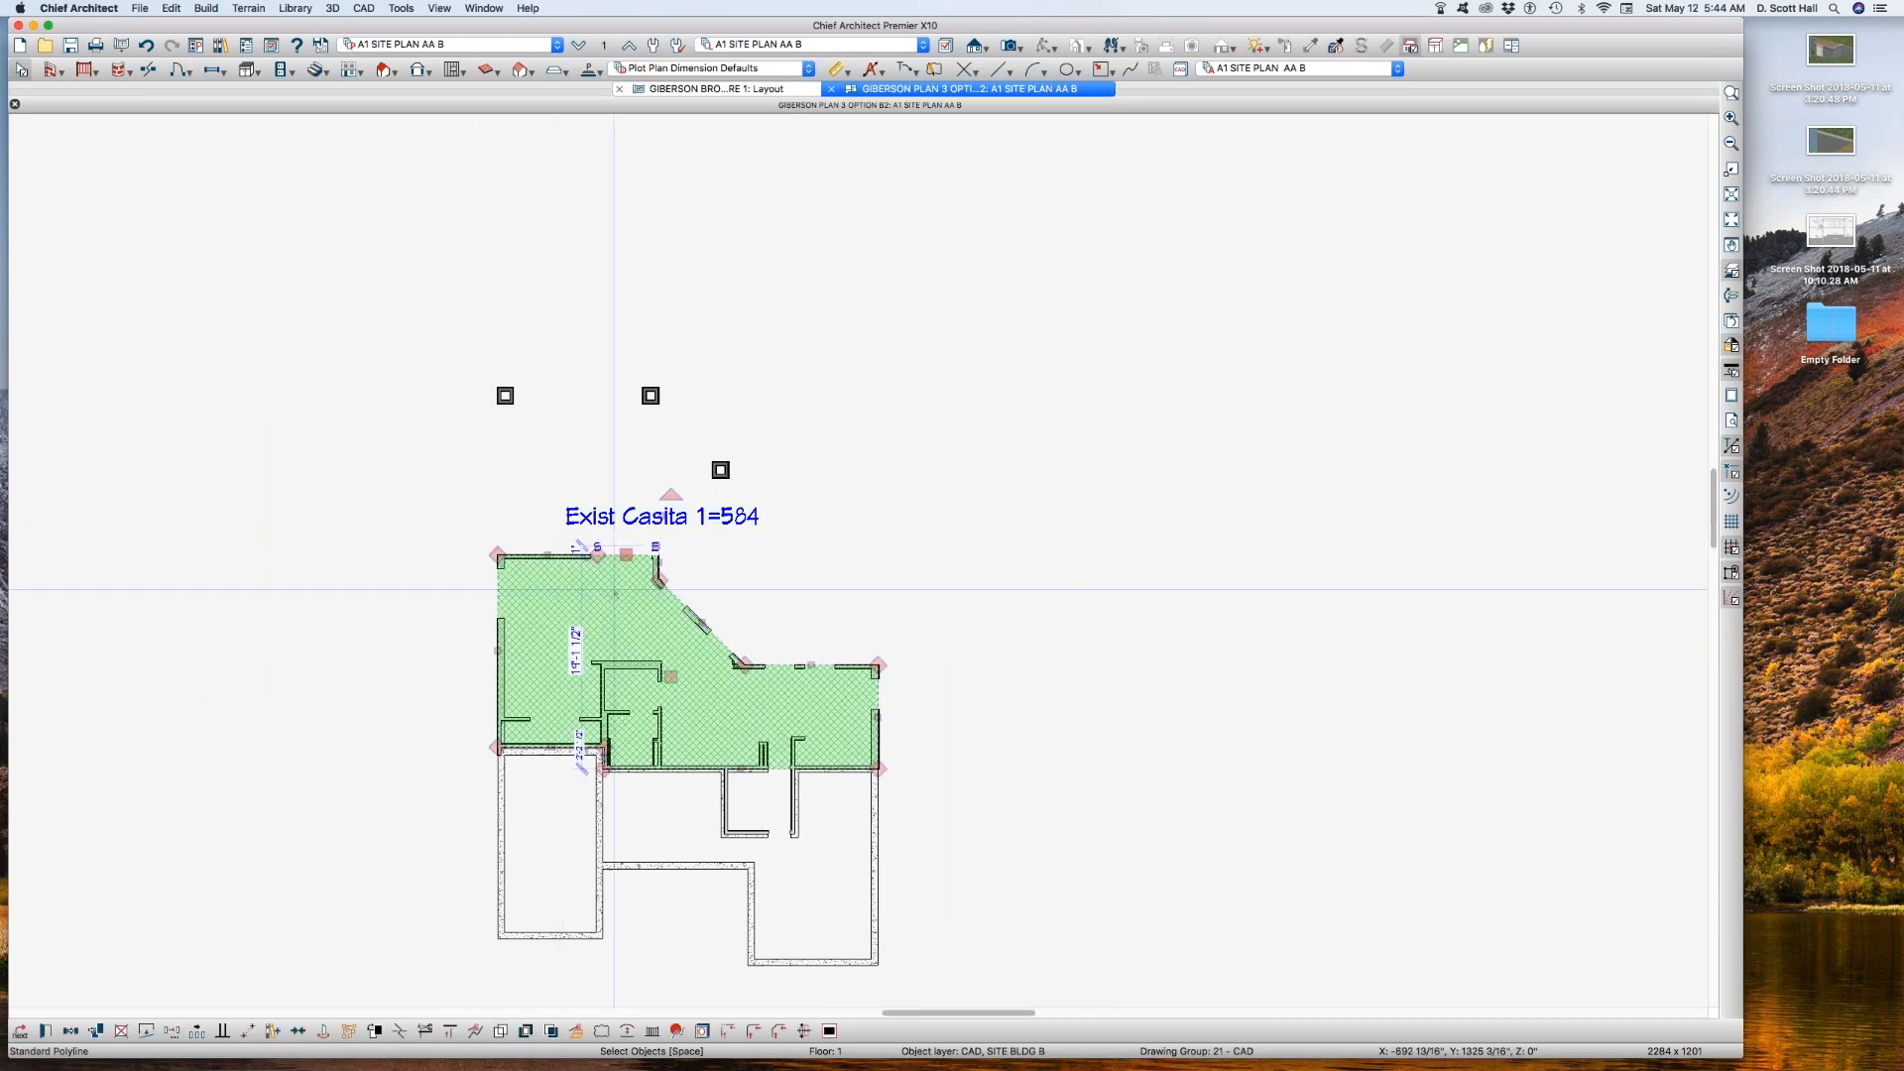
pyautogui.press('l')
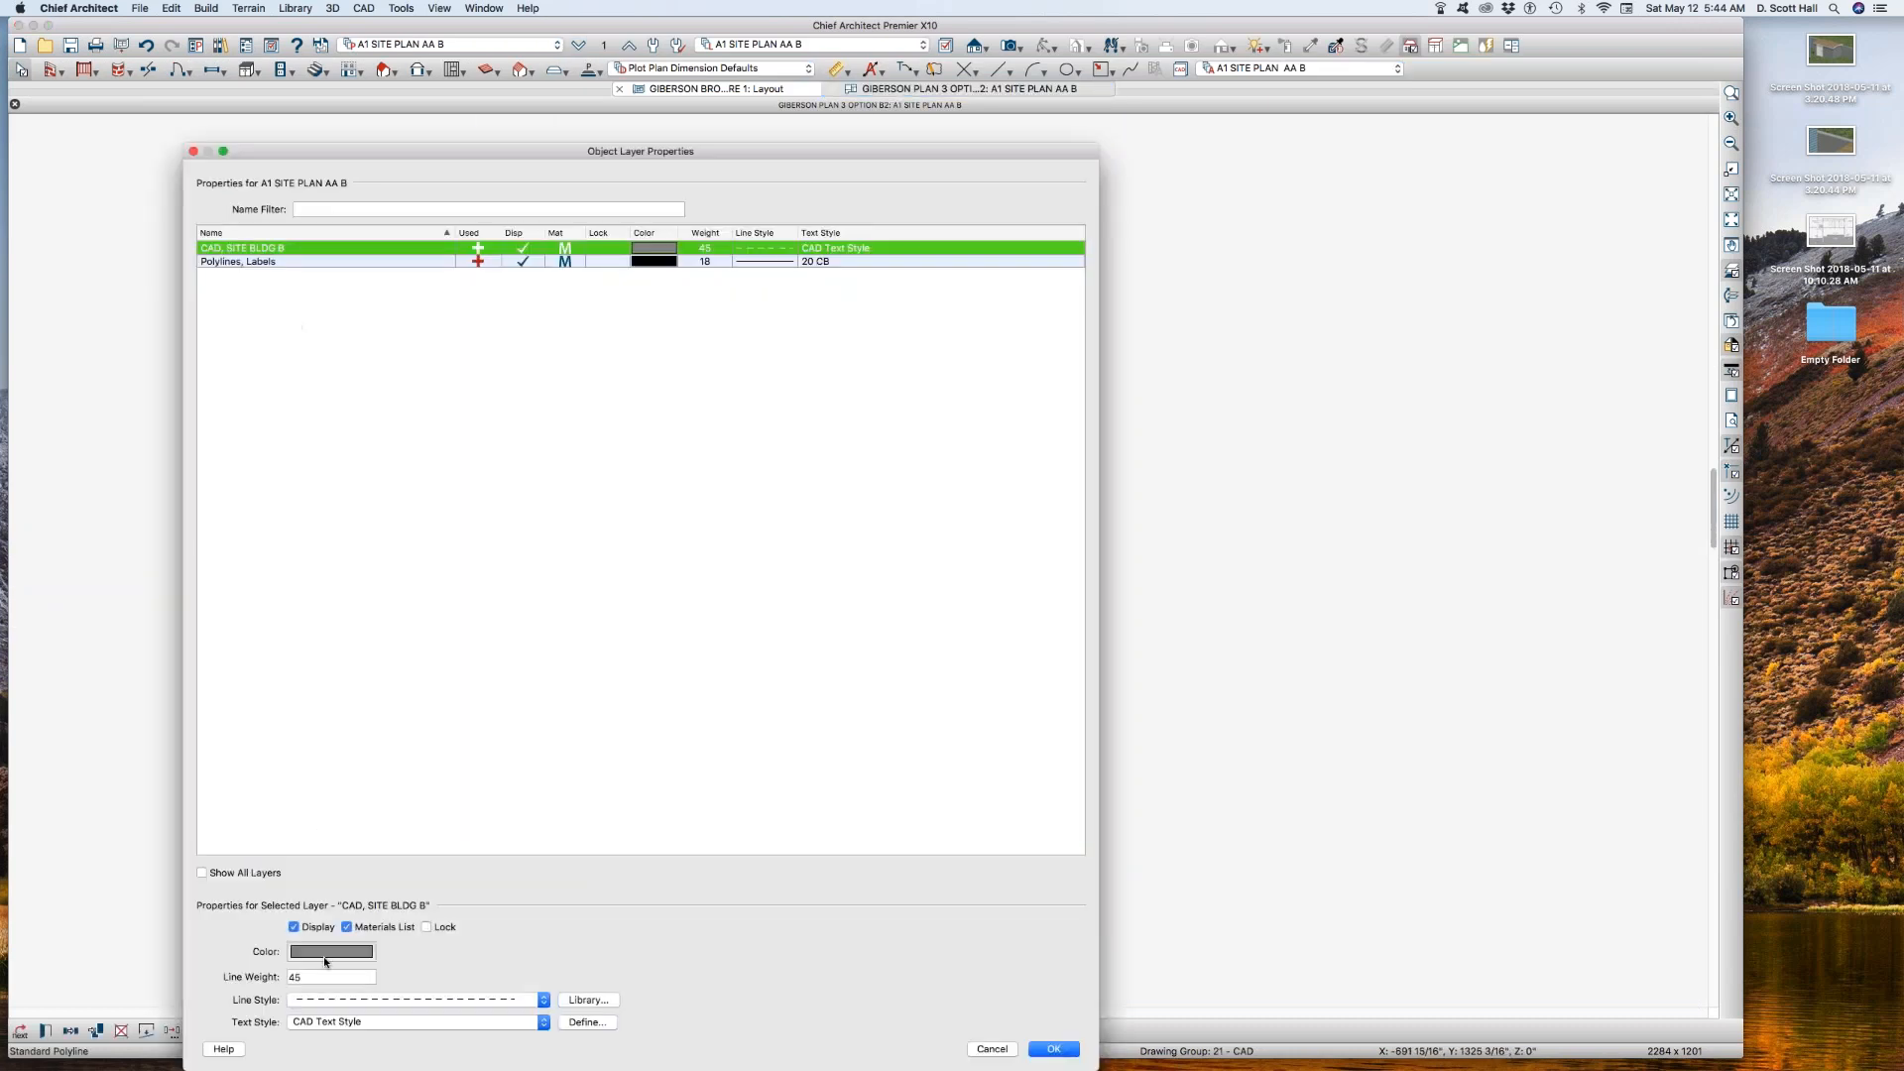
pyautogui.click(355, 1001)
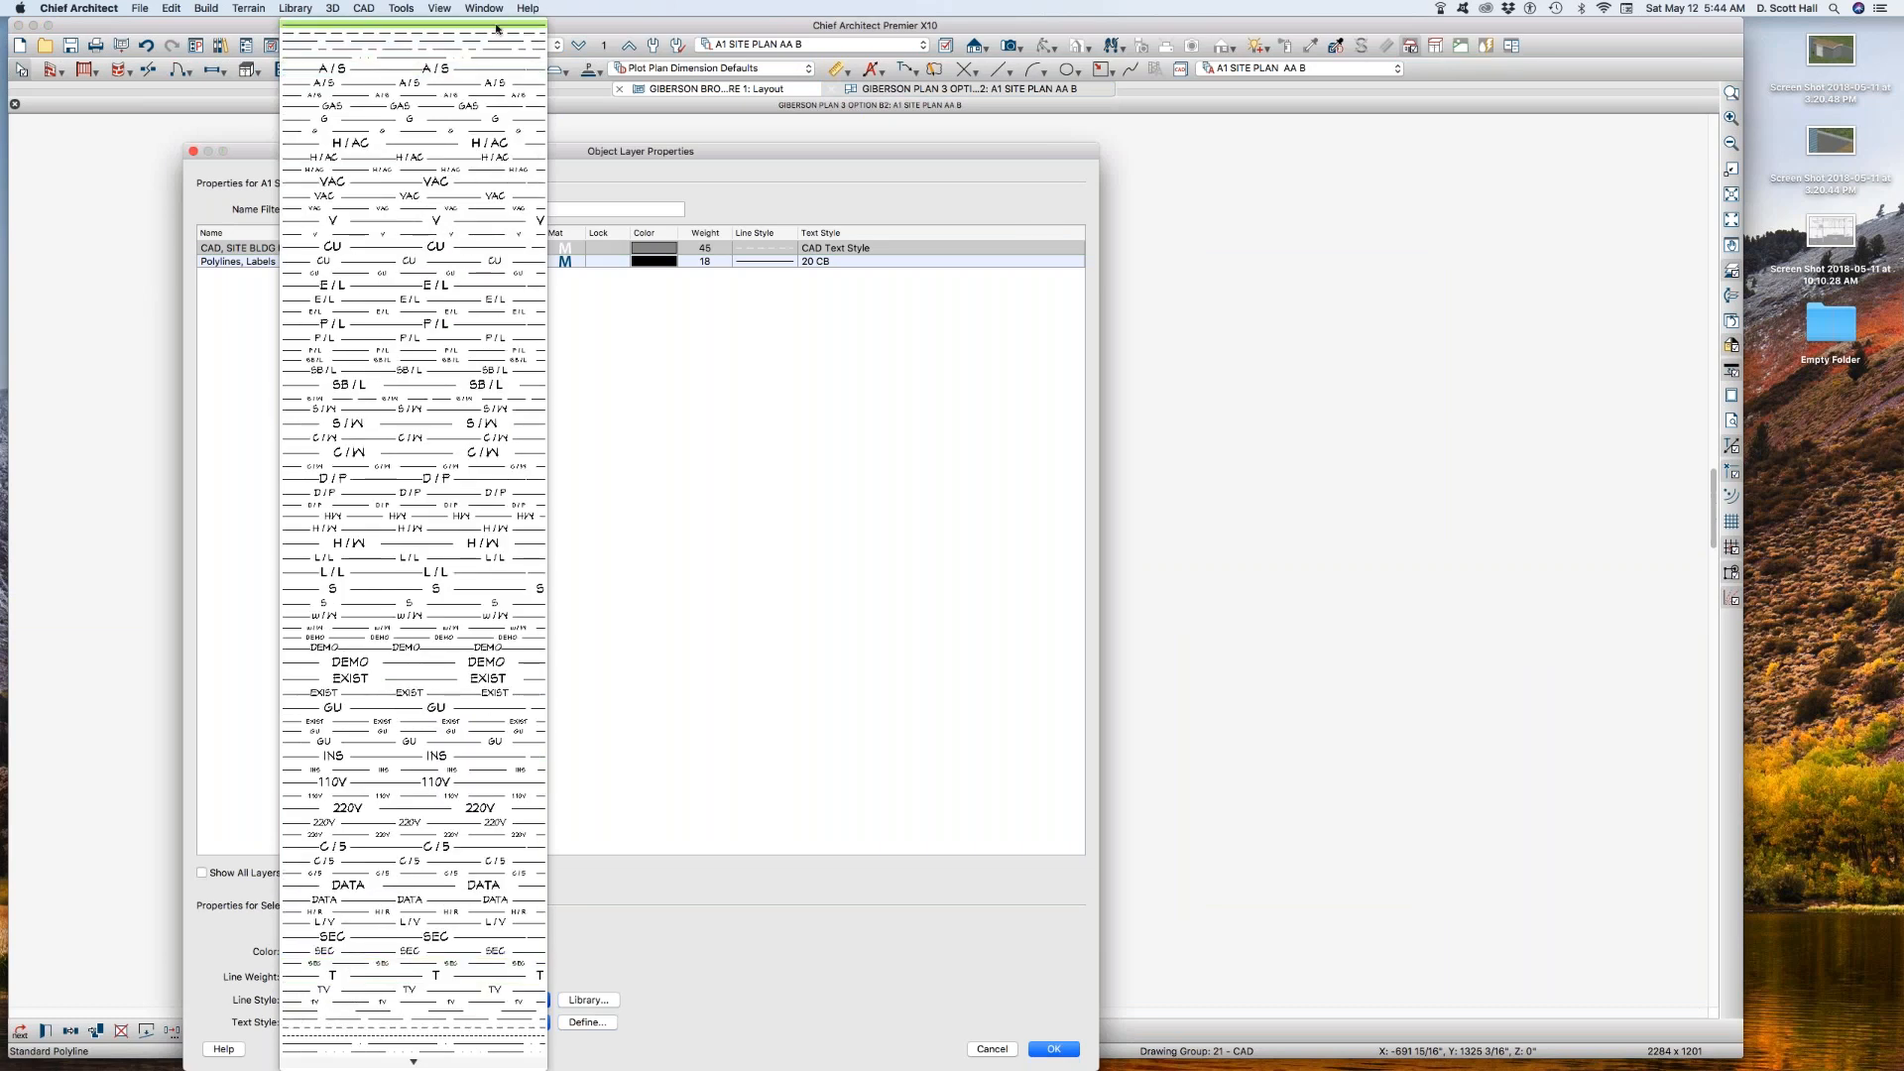
pyautogui.click(496, 26)
pyautogui.press('Return')
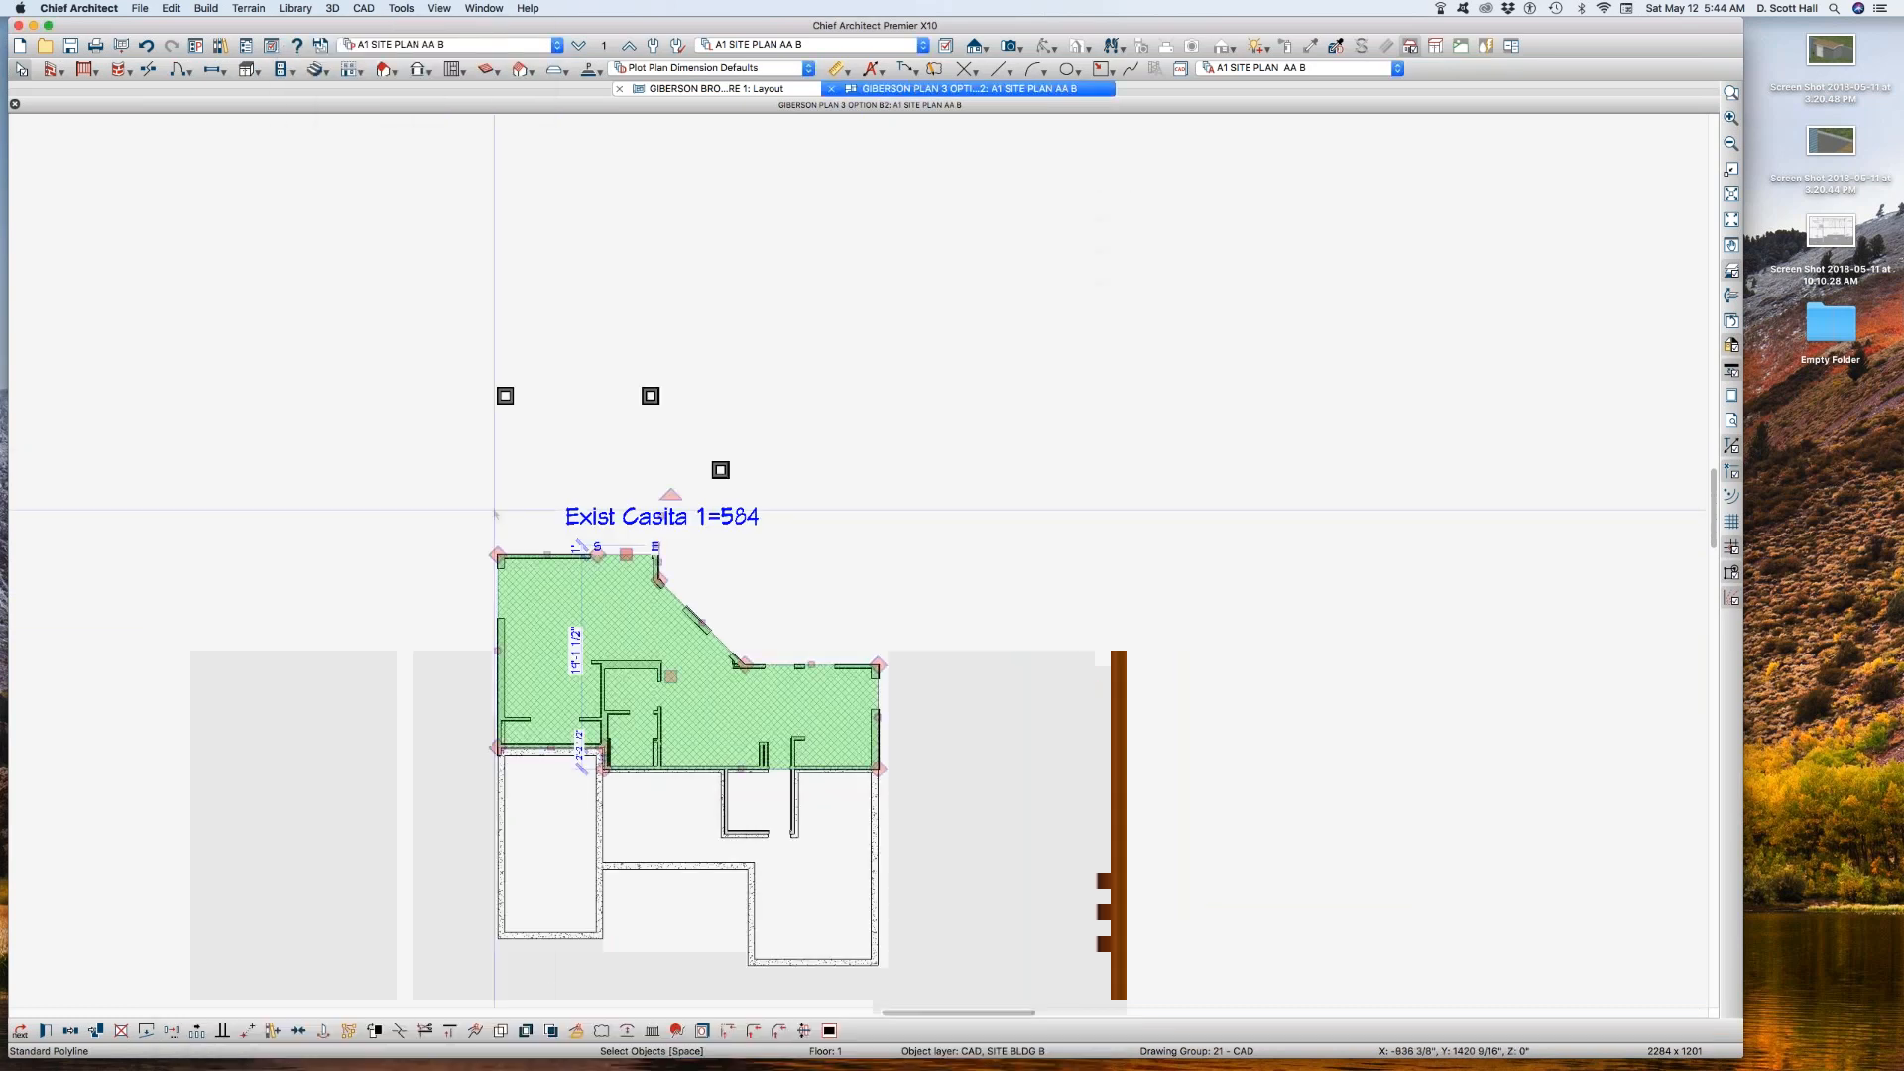
# Step: Set the CAD, SITE BLDG B layer color to Blue and close the basement plan view
pyautogui.press('l')
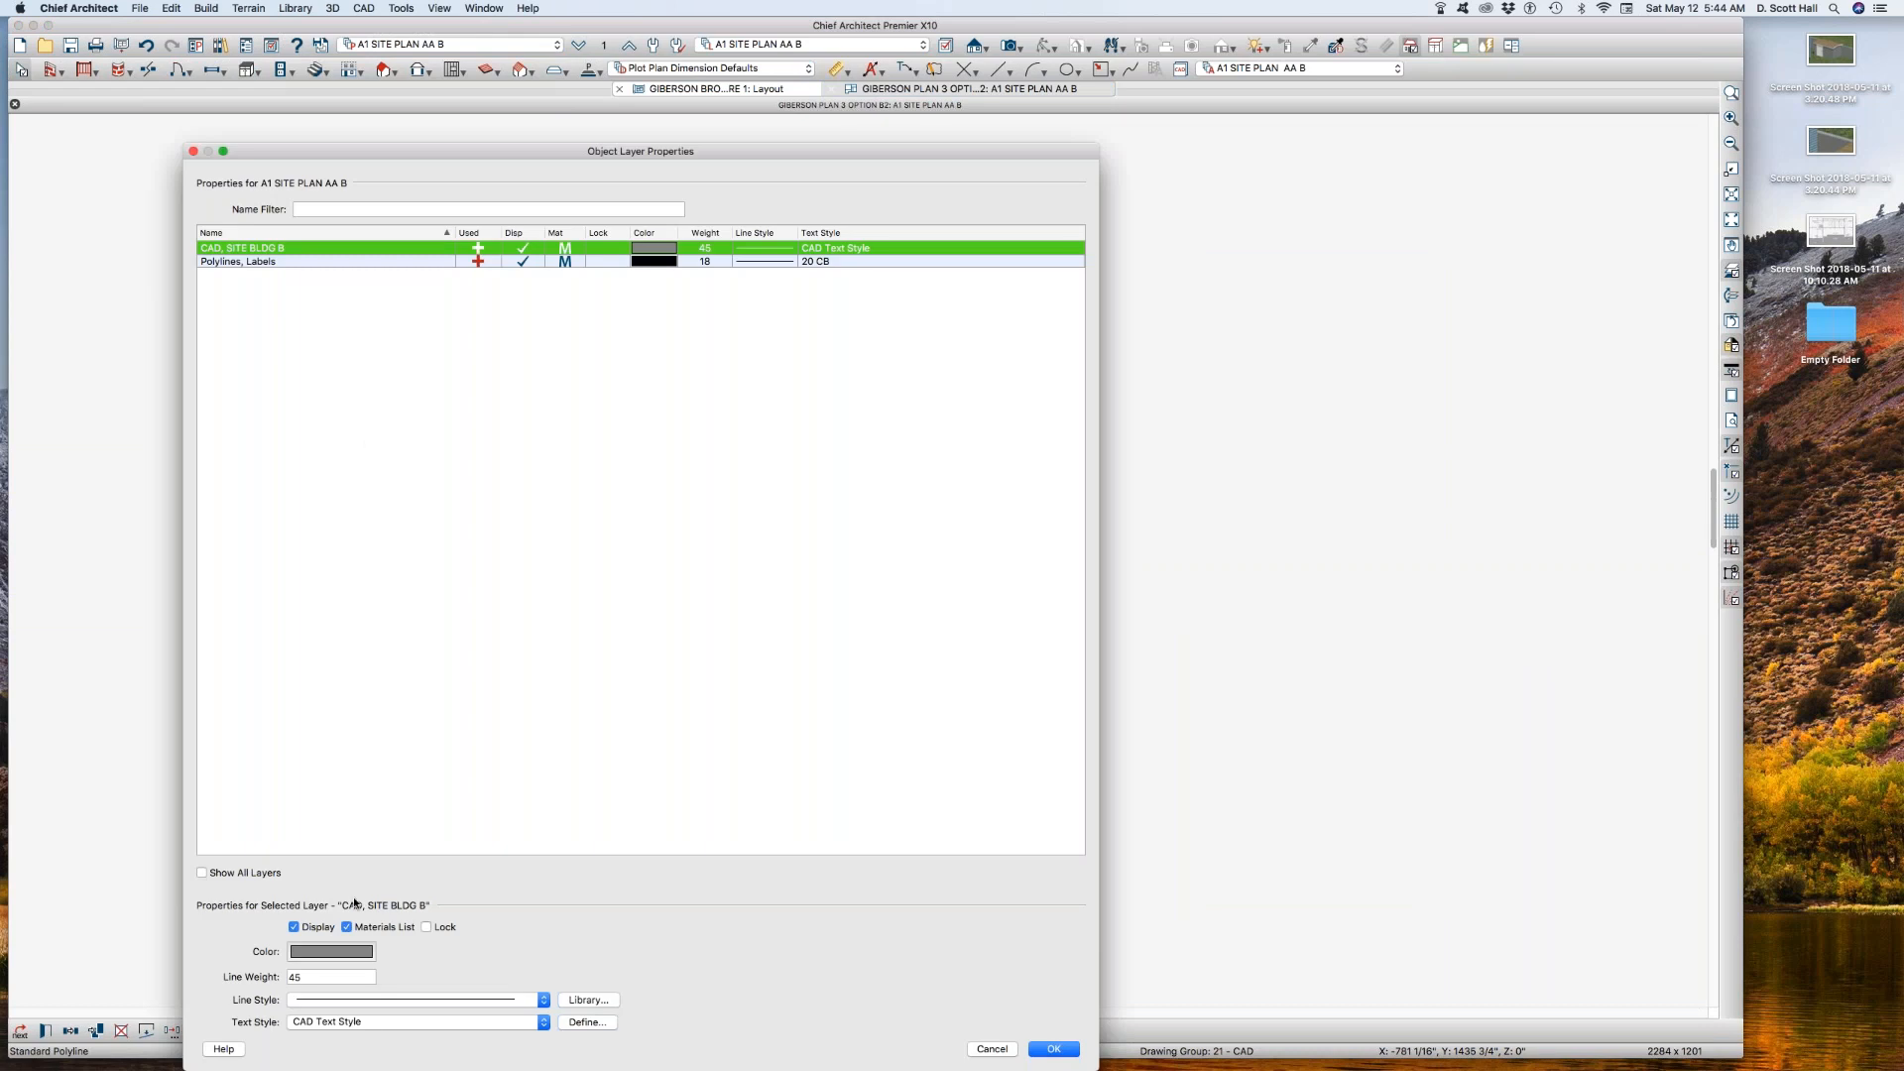
pyautogui.click(321, 955)
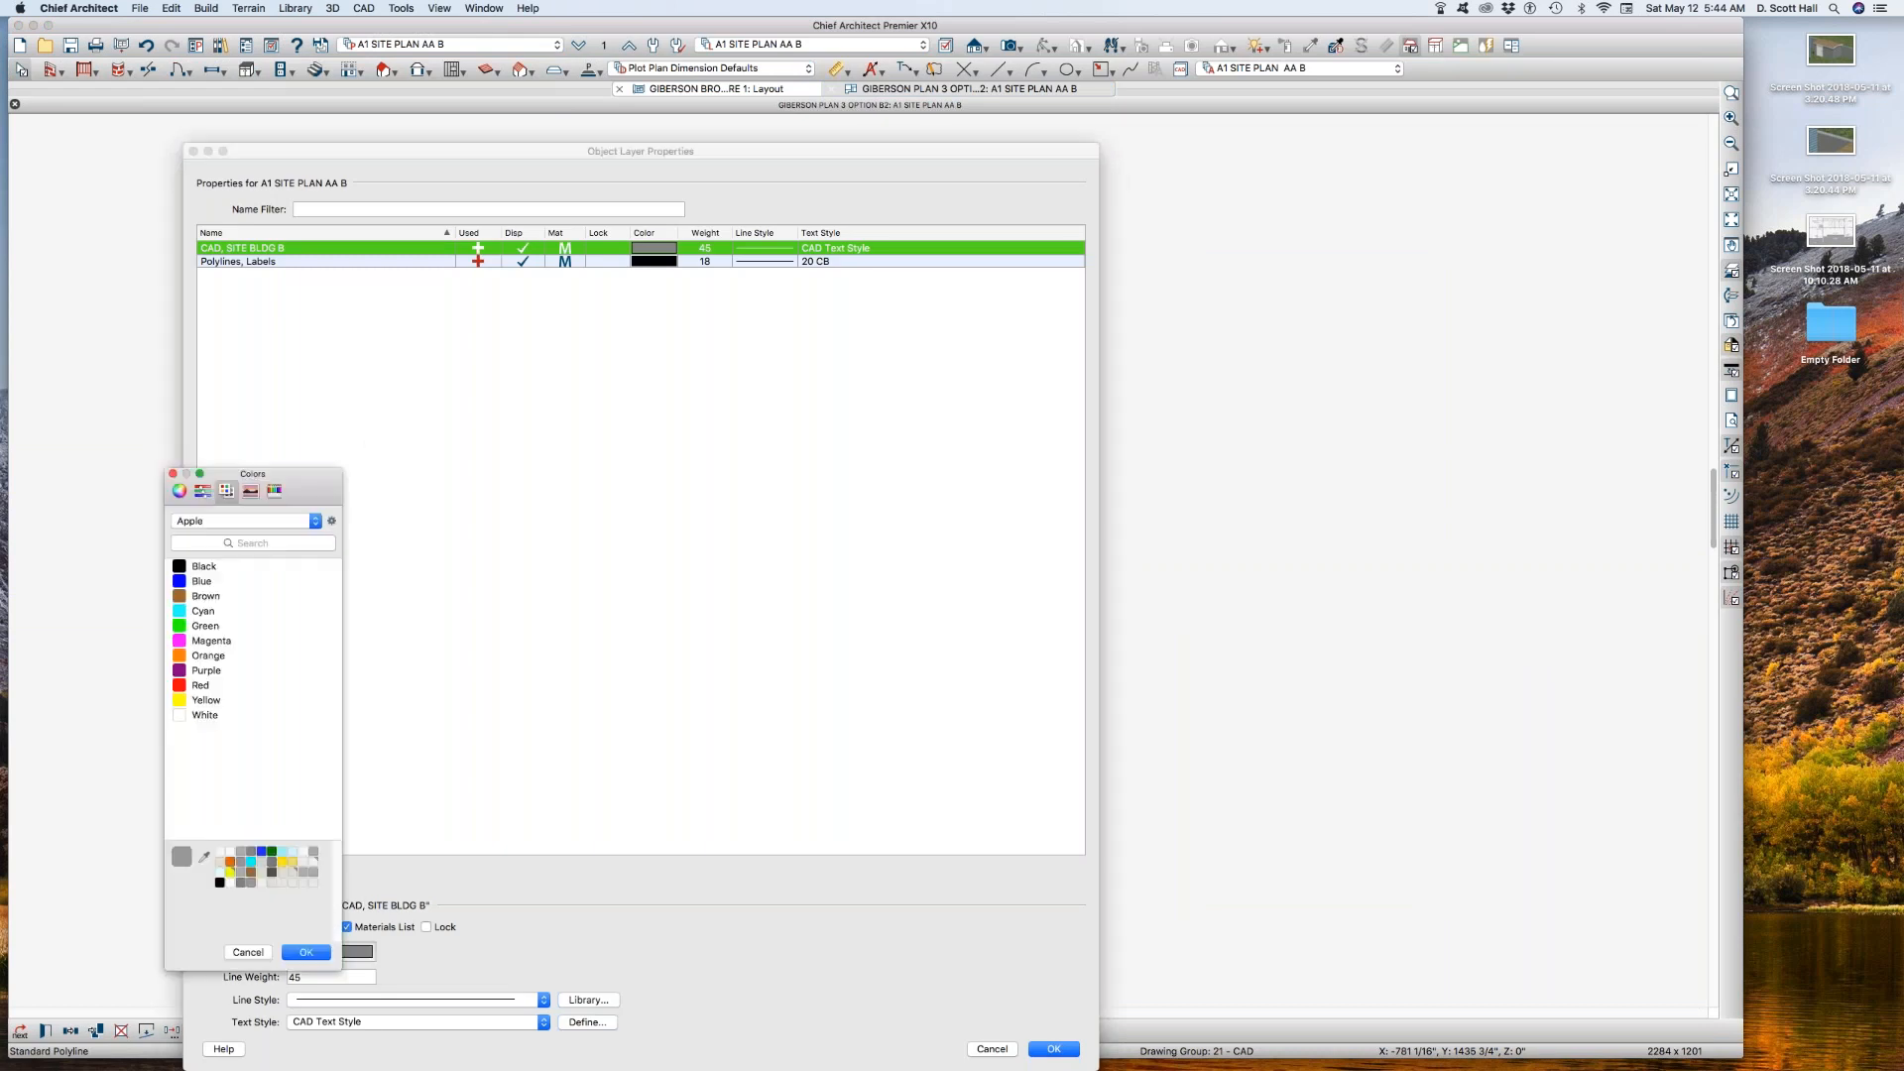
pyautogui.click(190, 582)
pyautogui.press('Return')
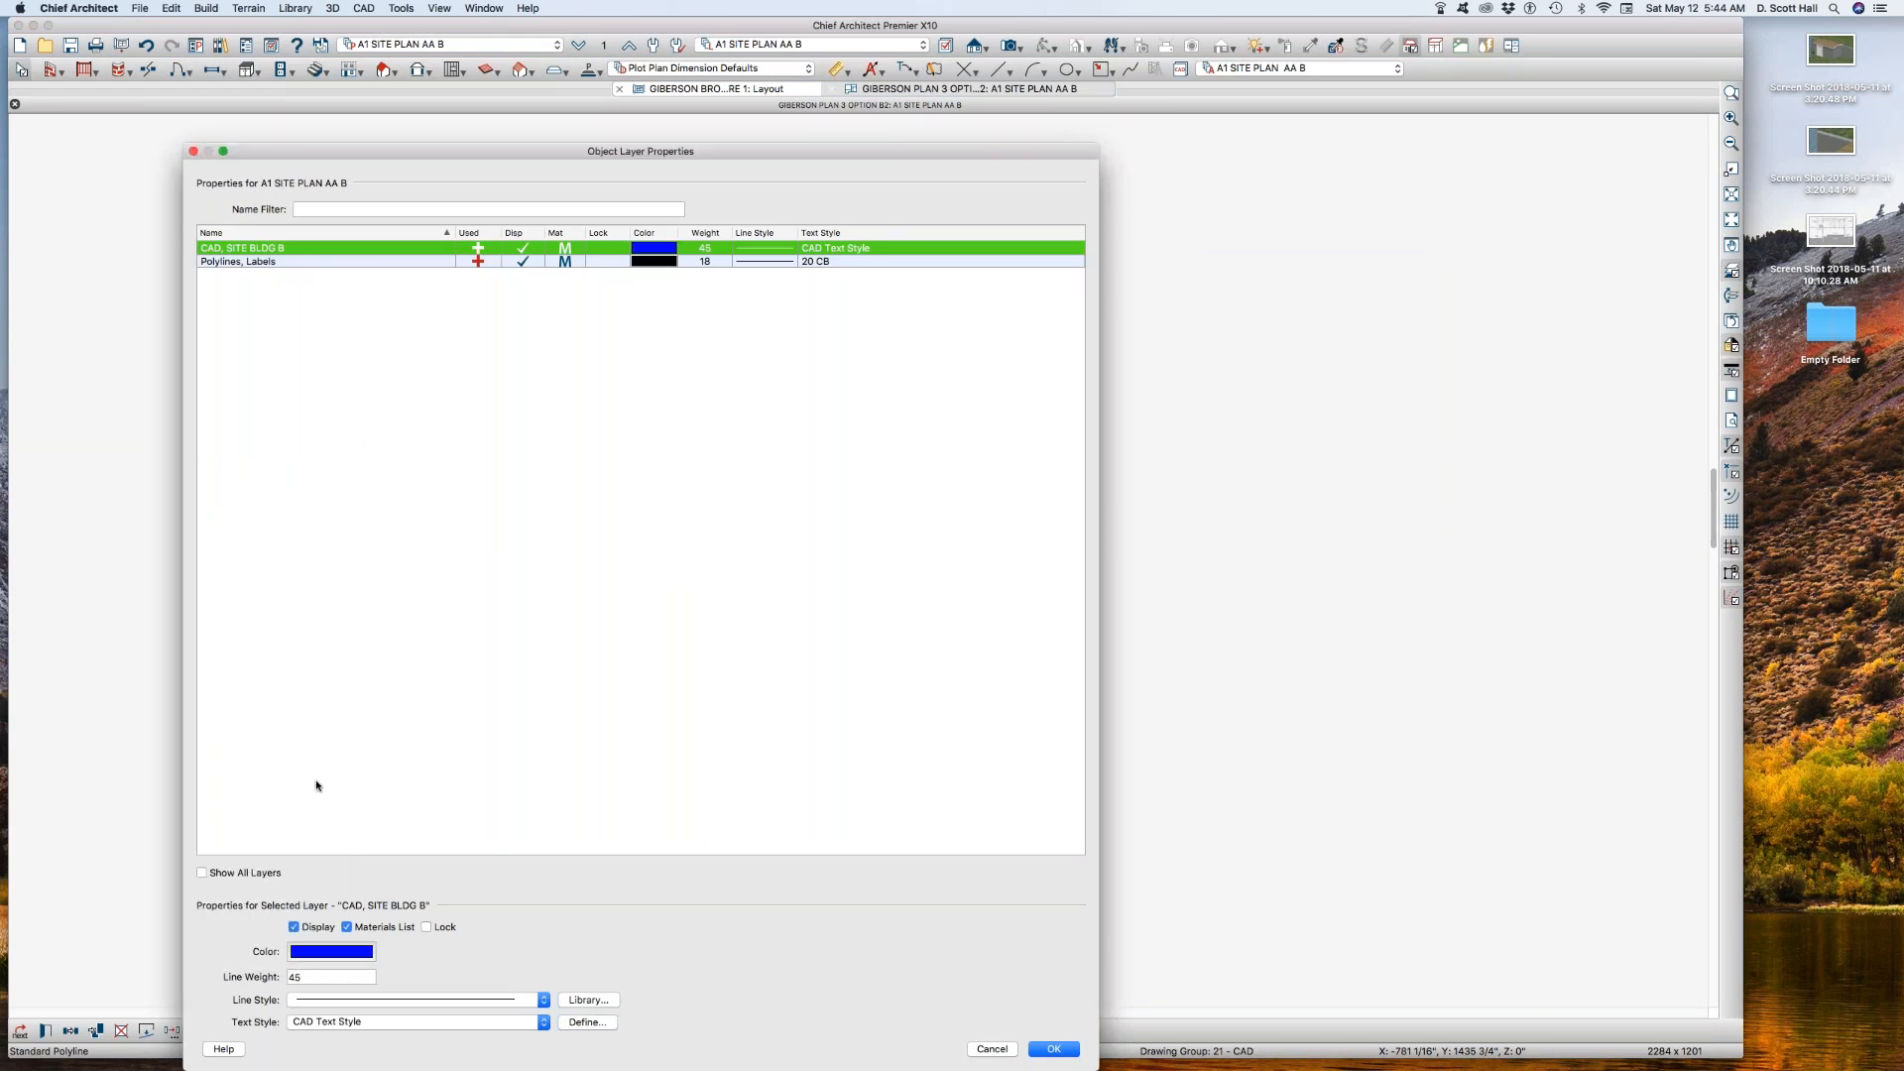
pyautogui.press('Return')
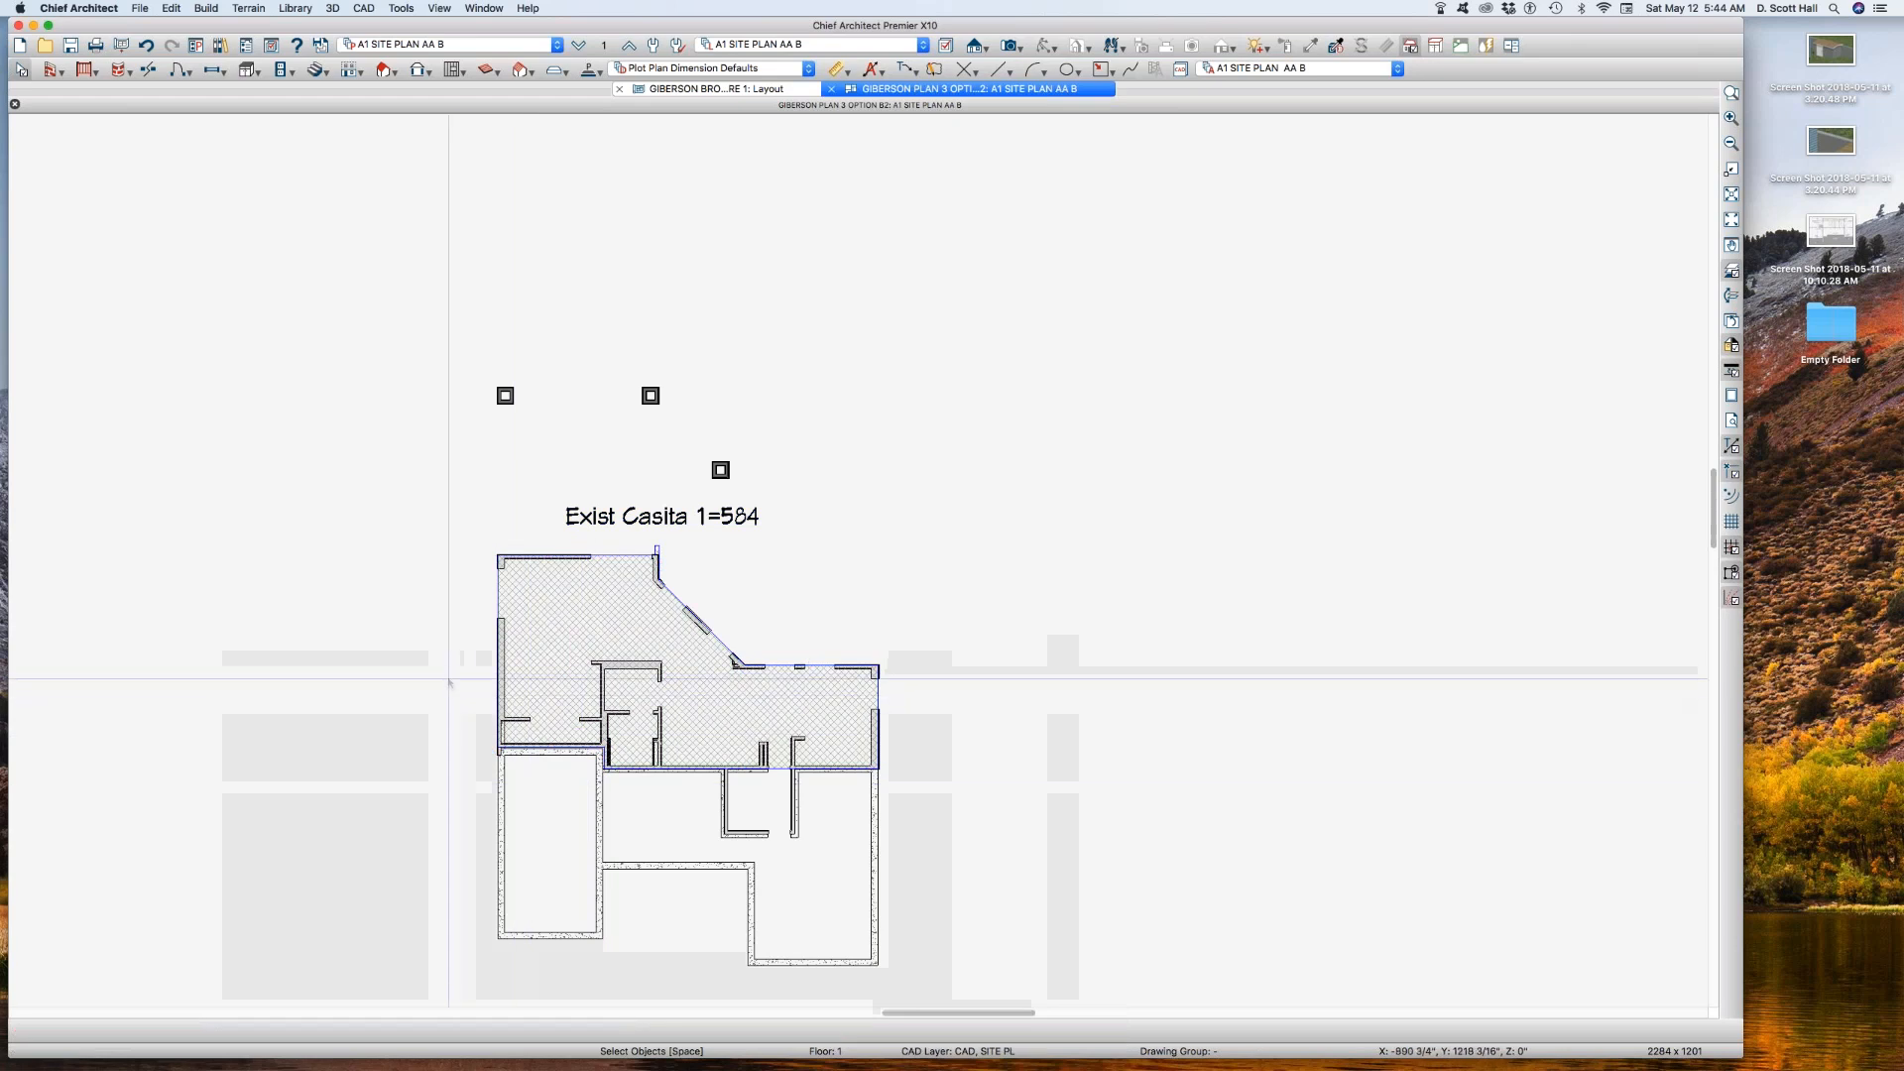
pyautogui.press('super+w')
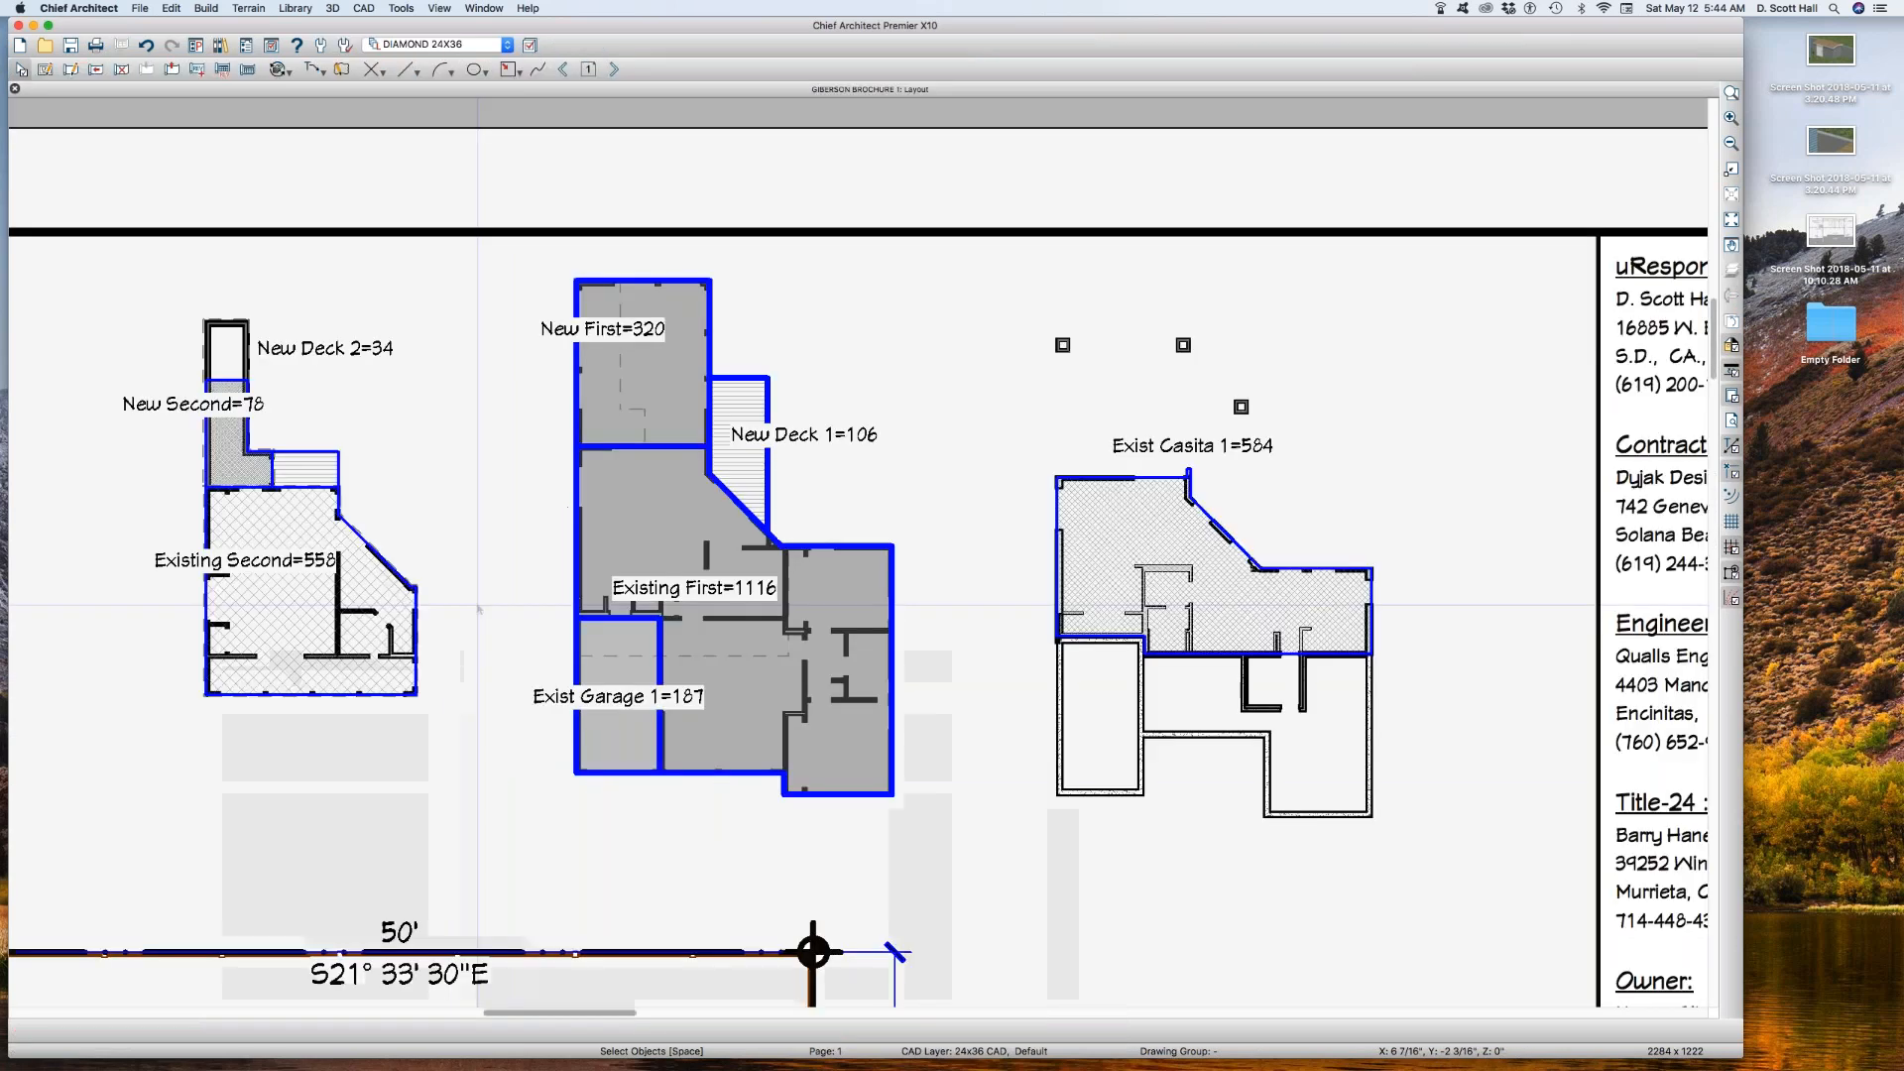
# Step: Open the plan view behind the first-floor area analysis box on the brochure layout
pyautogui.click(470, 612)
pyautogui.click(642, 603)
pyautogui.click(641, 602)
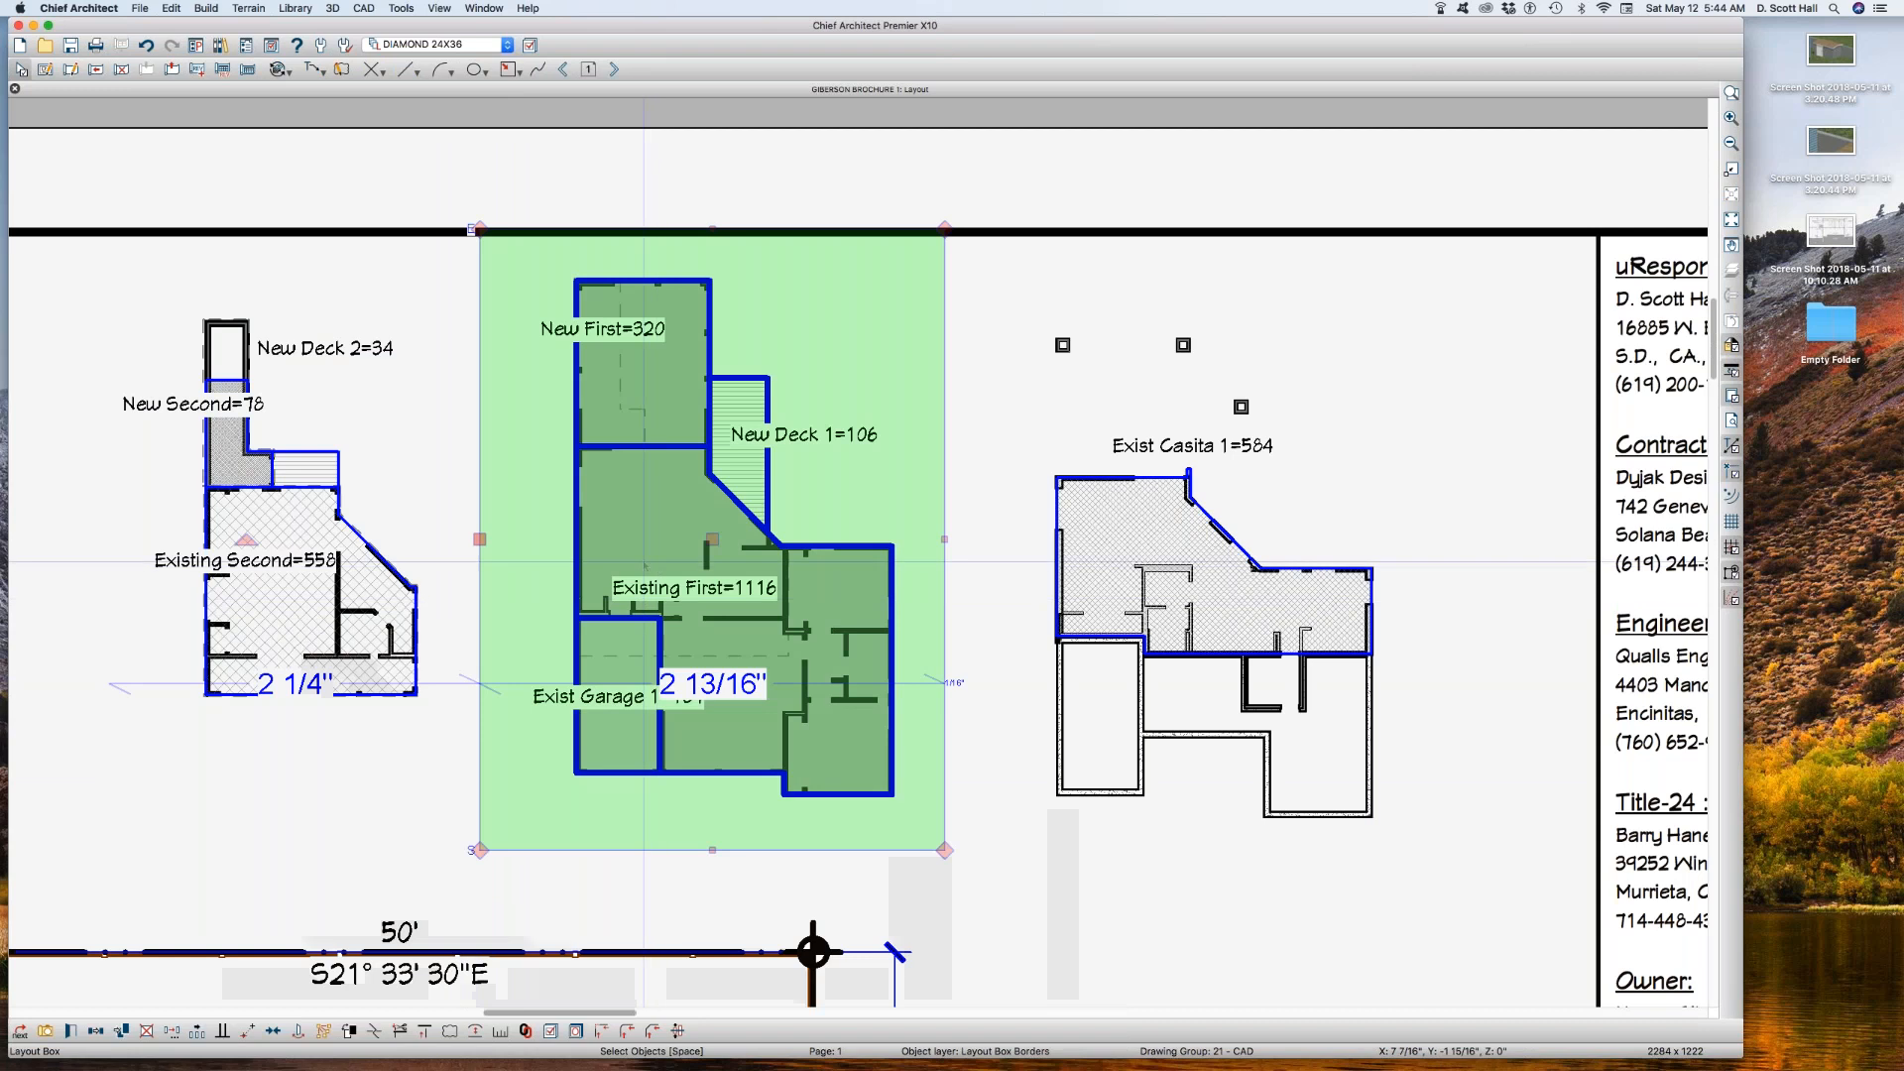
pyautogui.click(650, 565)
pyautogui.click(655, 564)
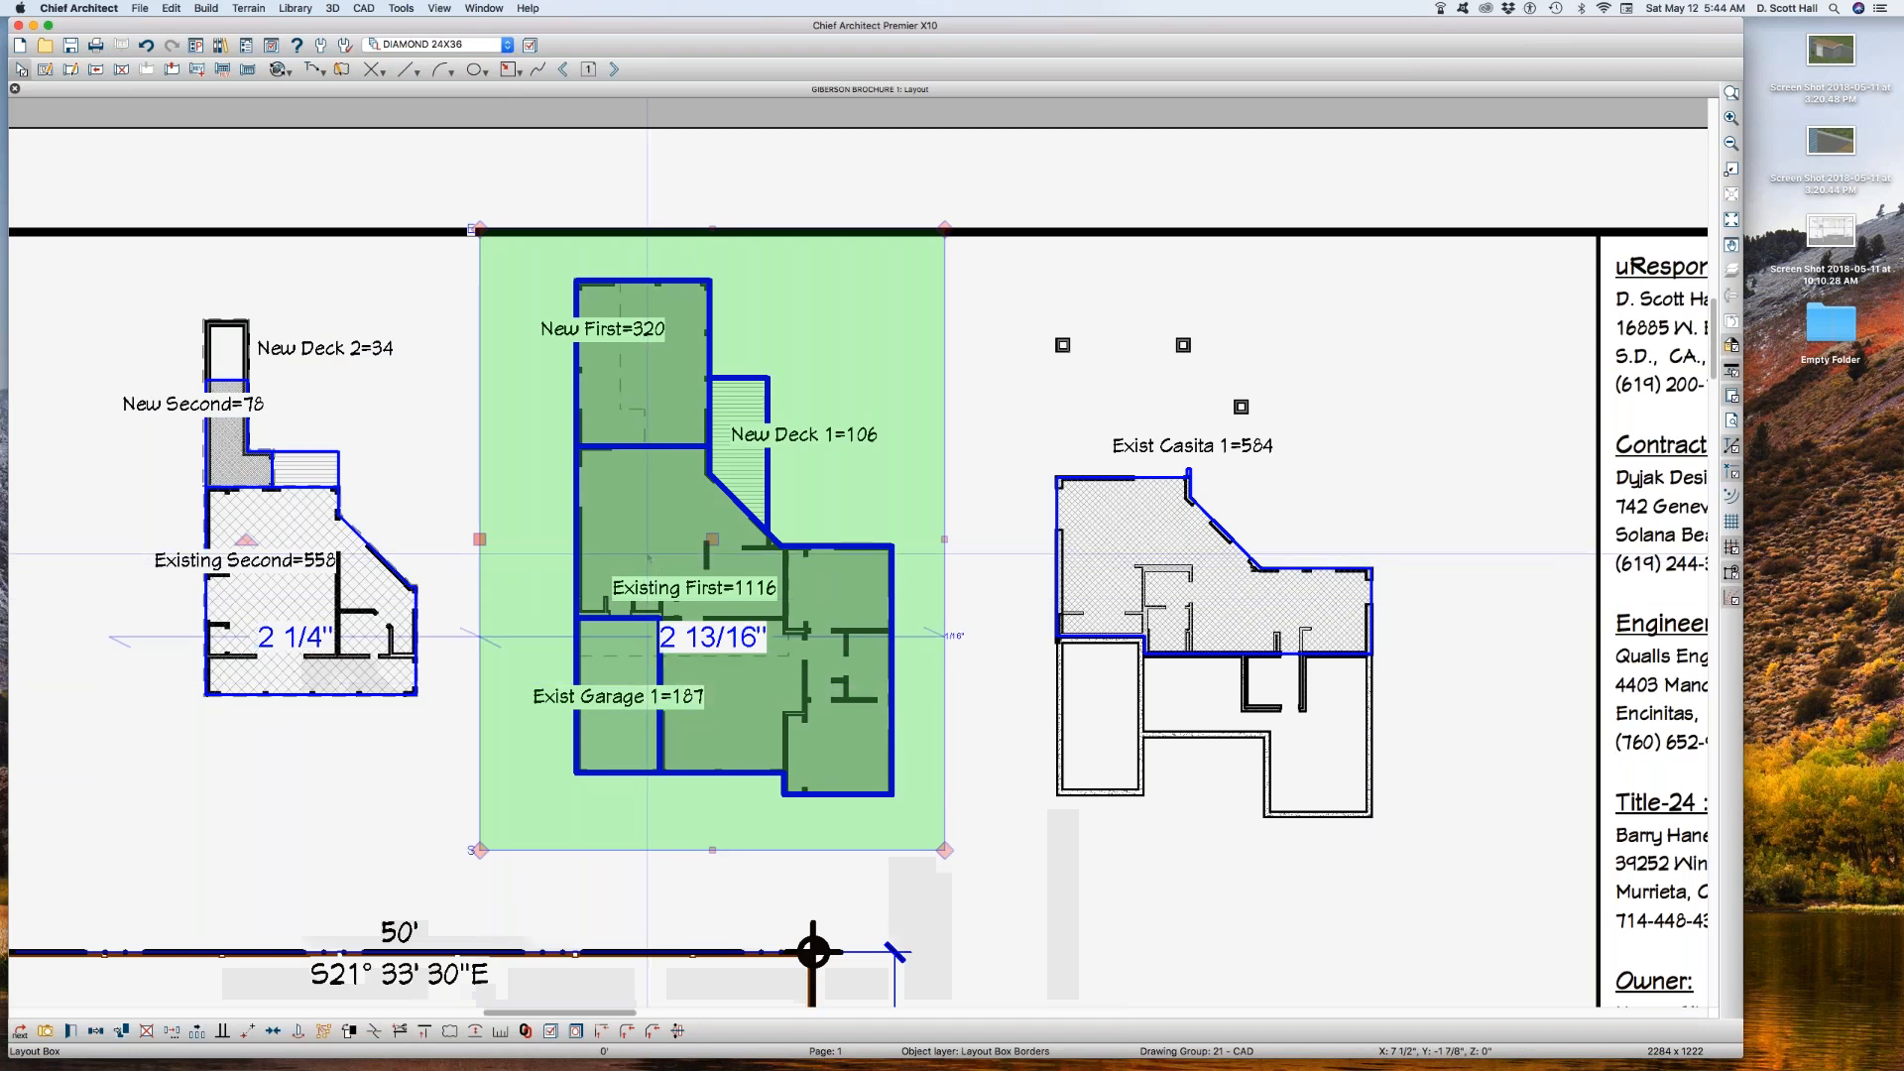
pyautogui.doubleClick(651, 552)
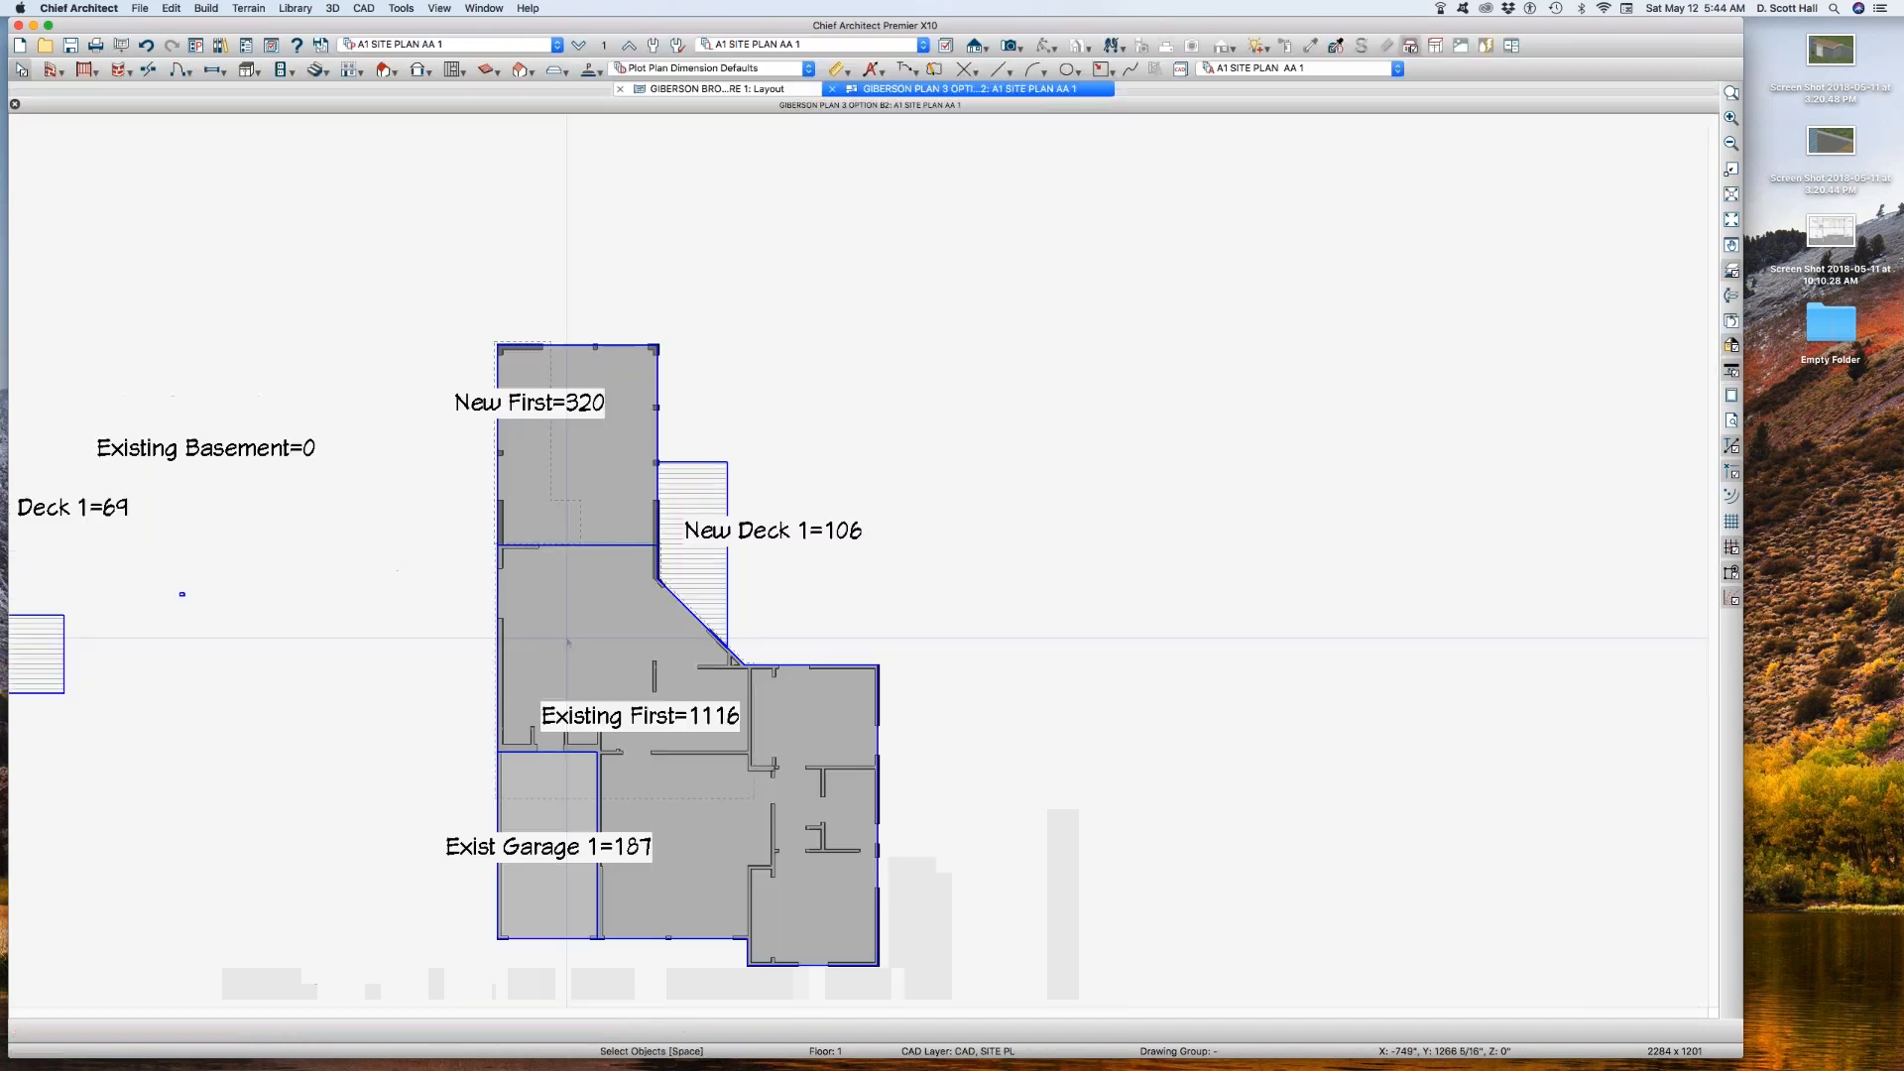
# Step: Set the line weight of the Existing First polyline's layer, CAD, SITE BLDG 1, to 45
pyautogui.click(572, 606)
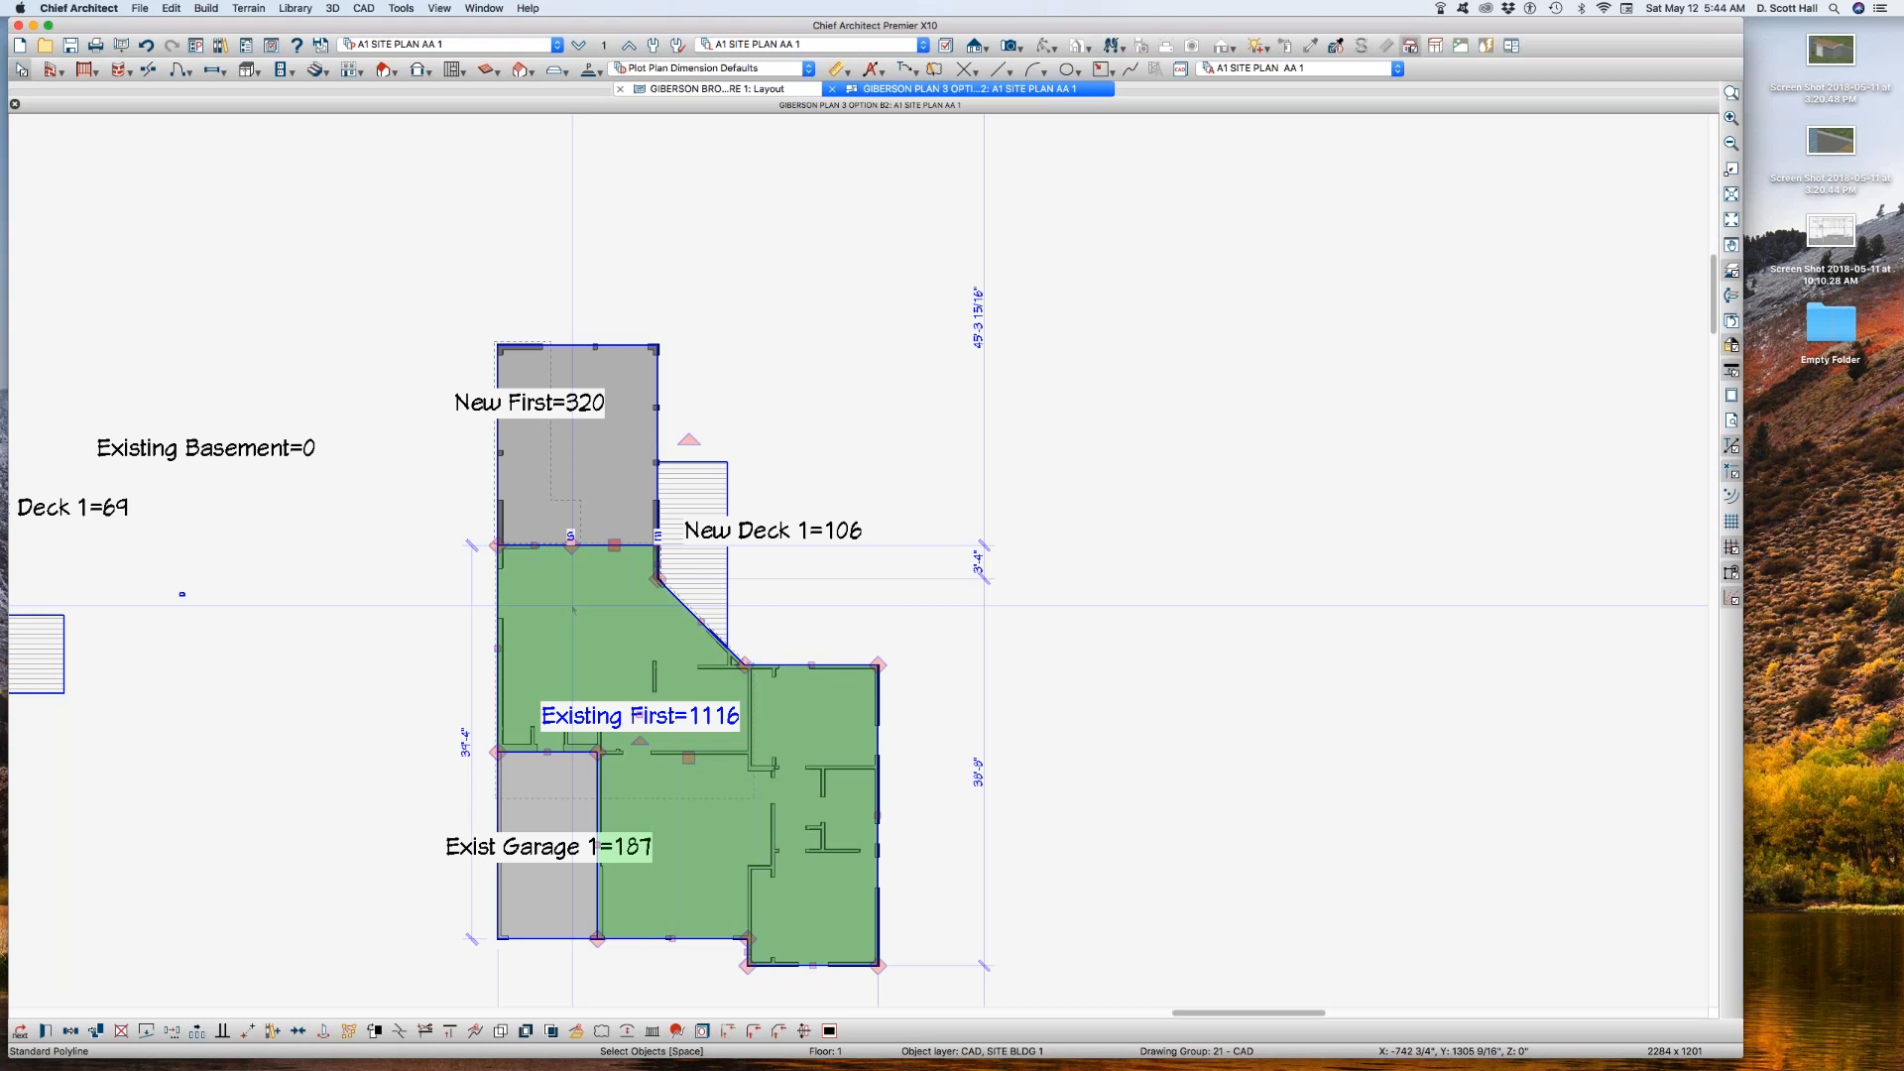
pyautogui.press('l')
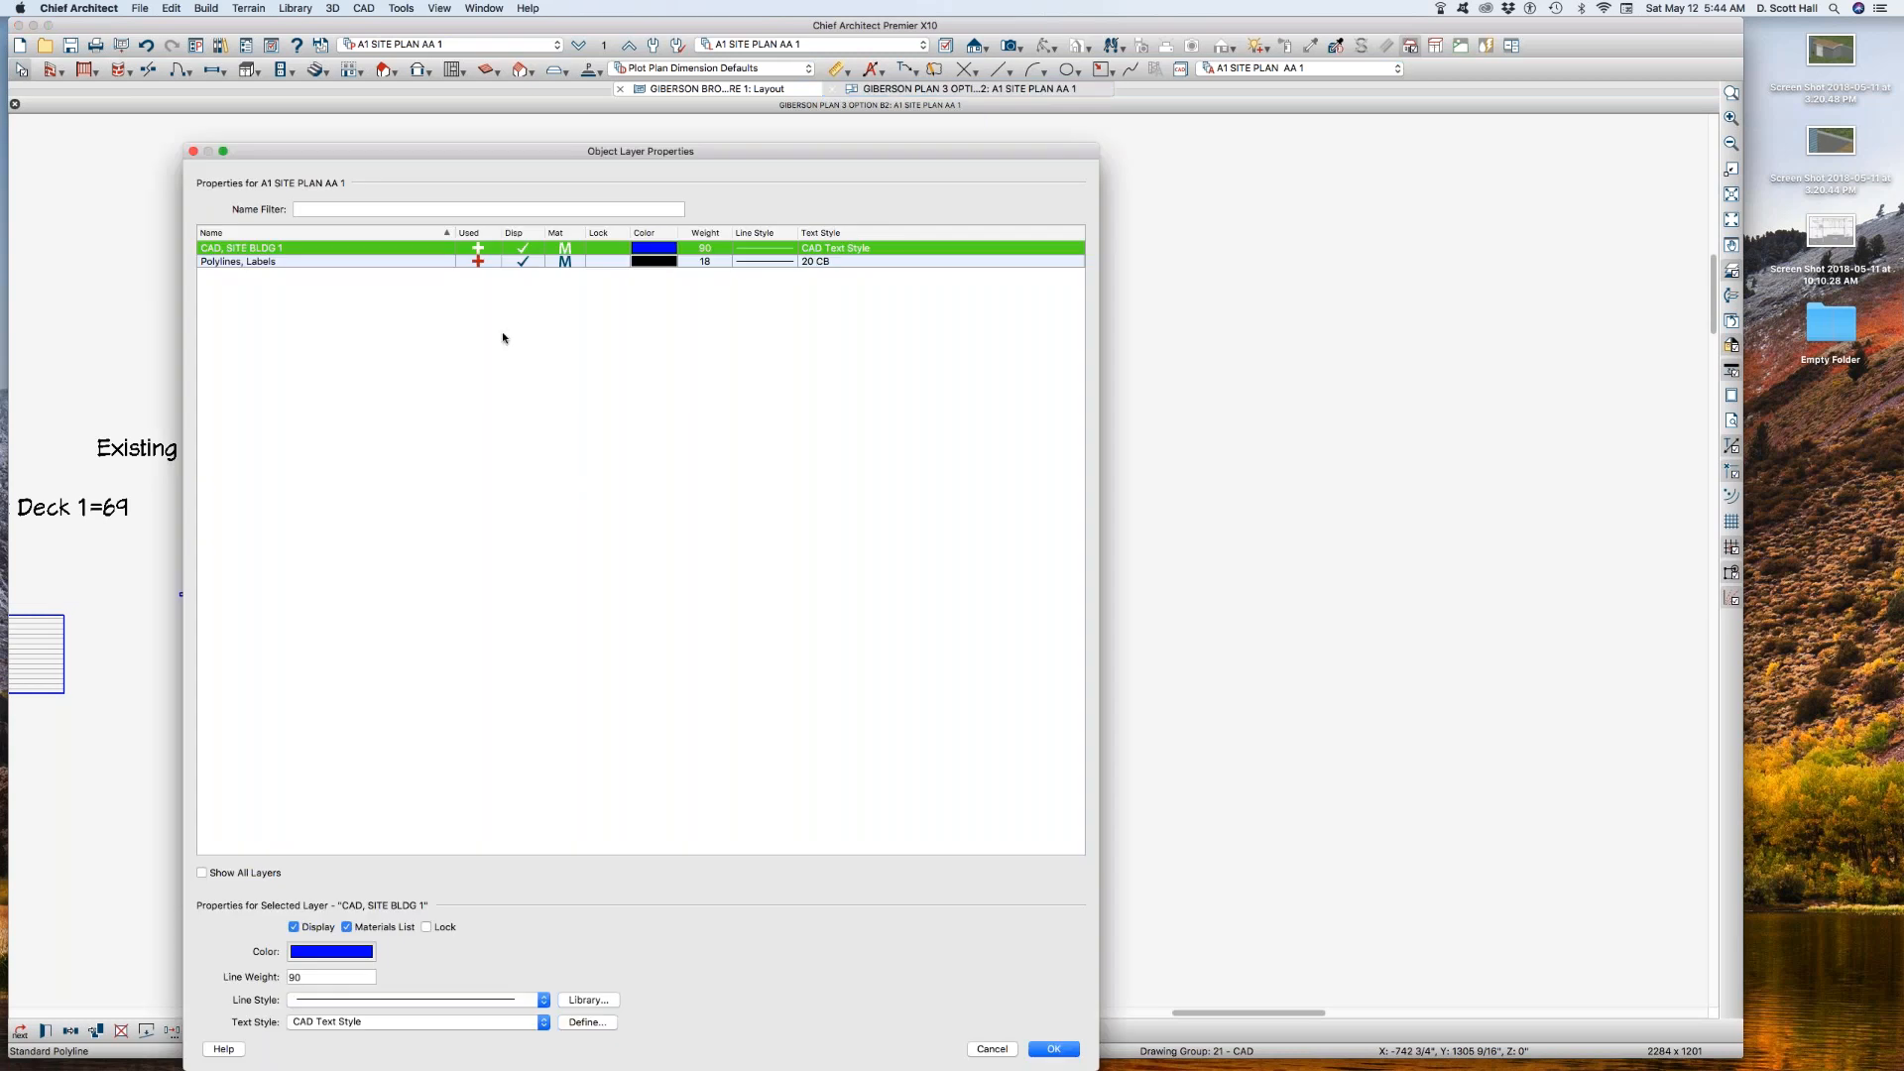
pyautogui.doubleClick(295, 977)
pyautogui.write('45')
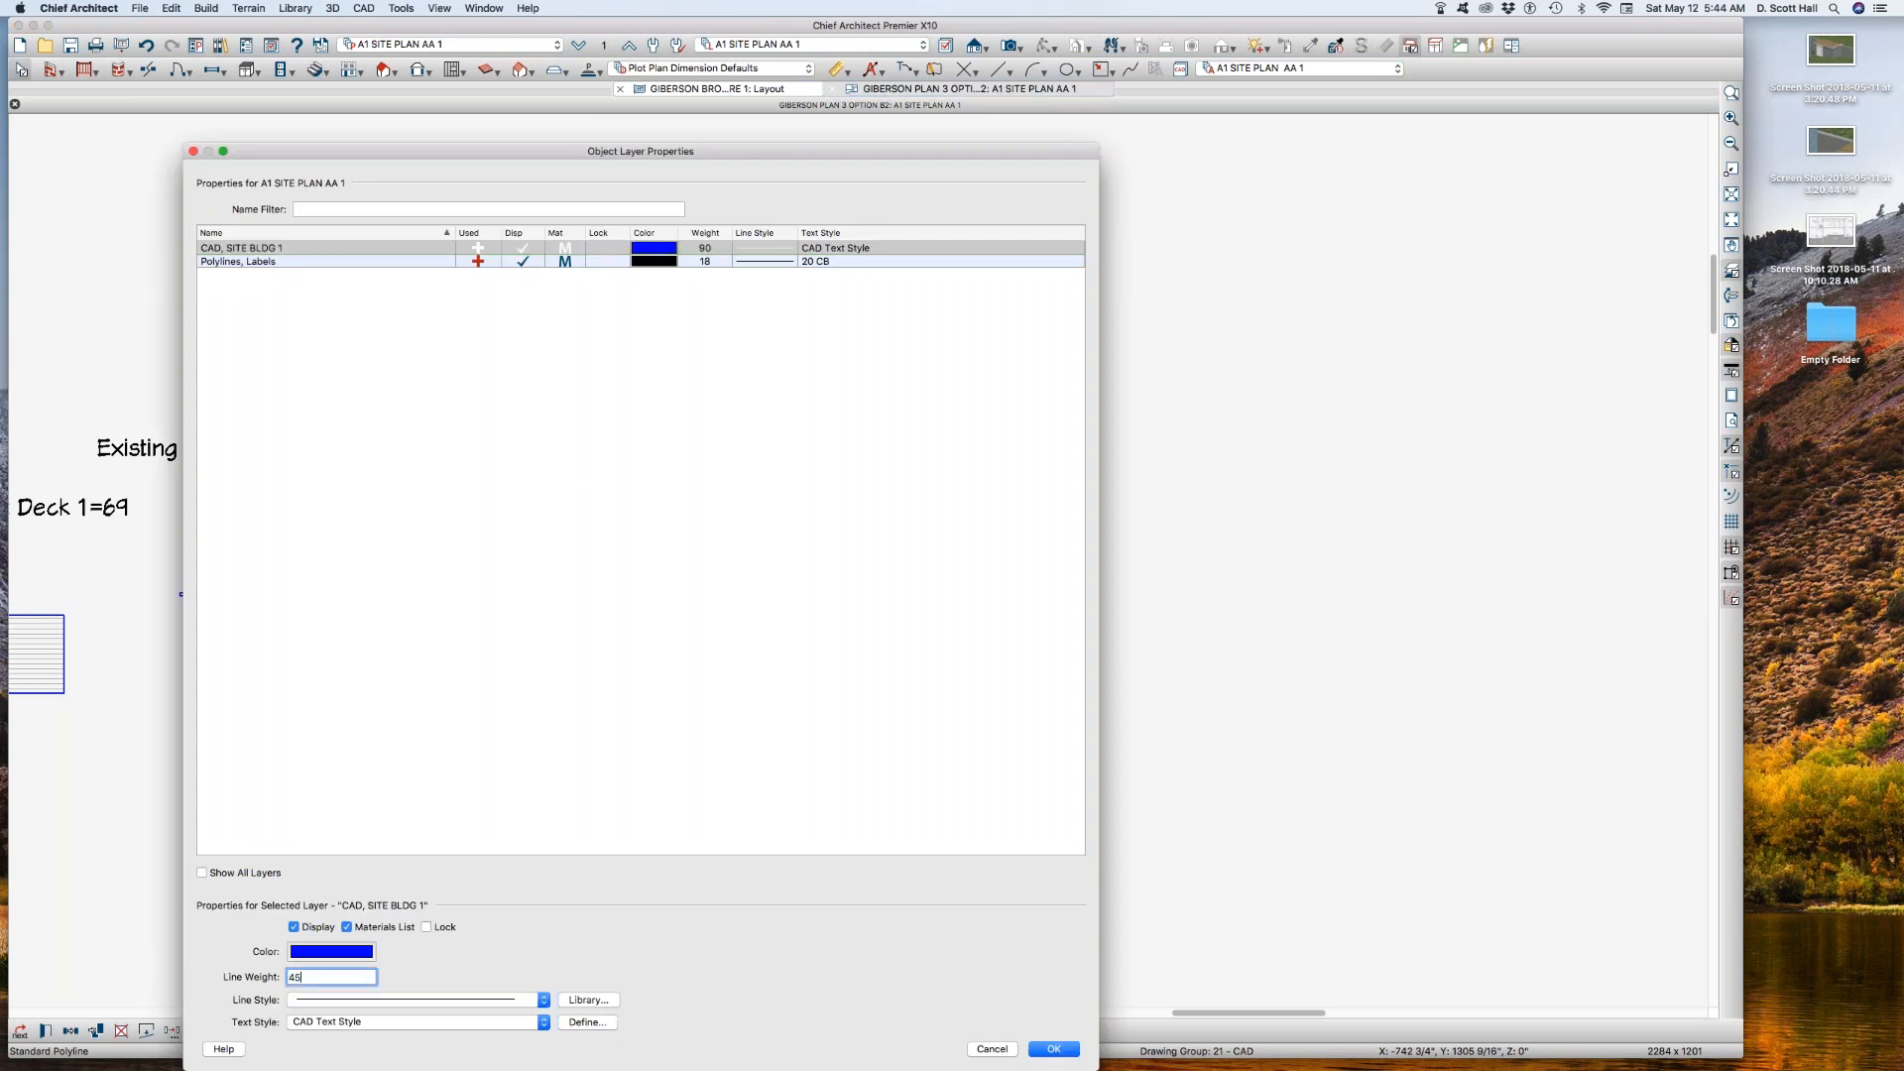
pyautogui.press('Return')
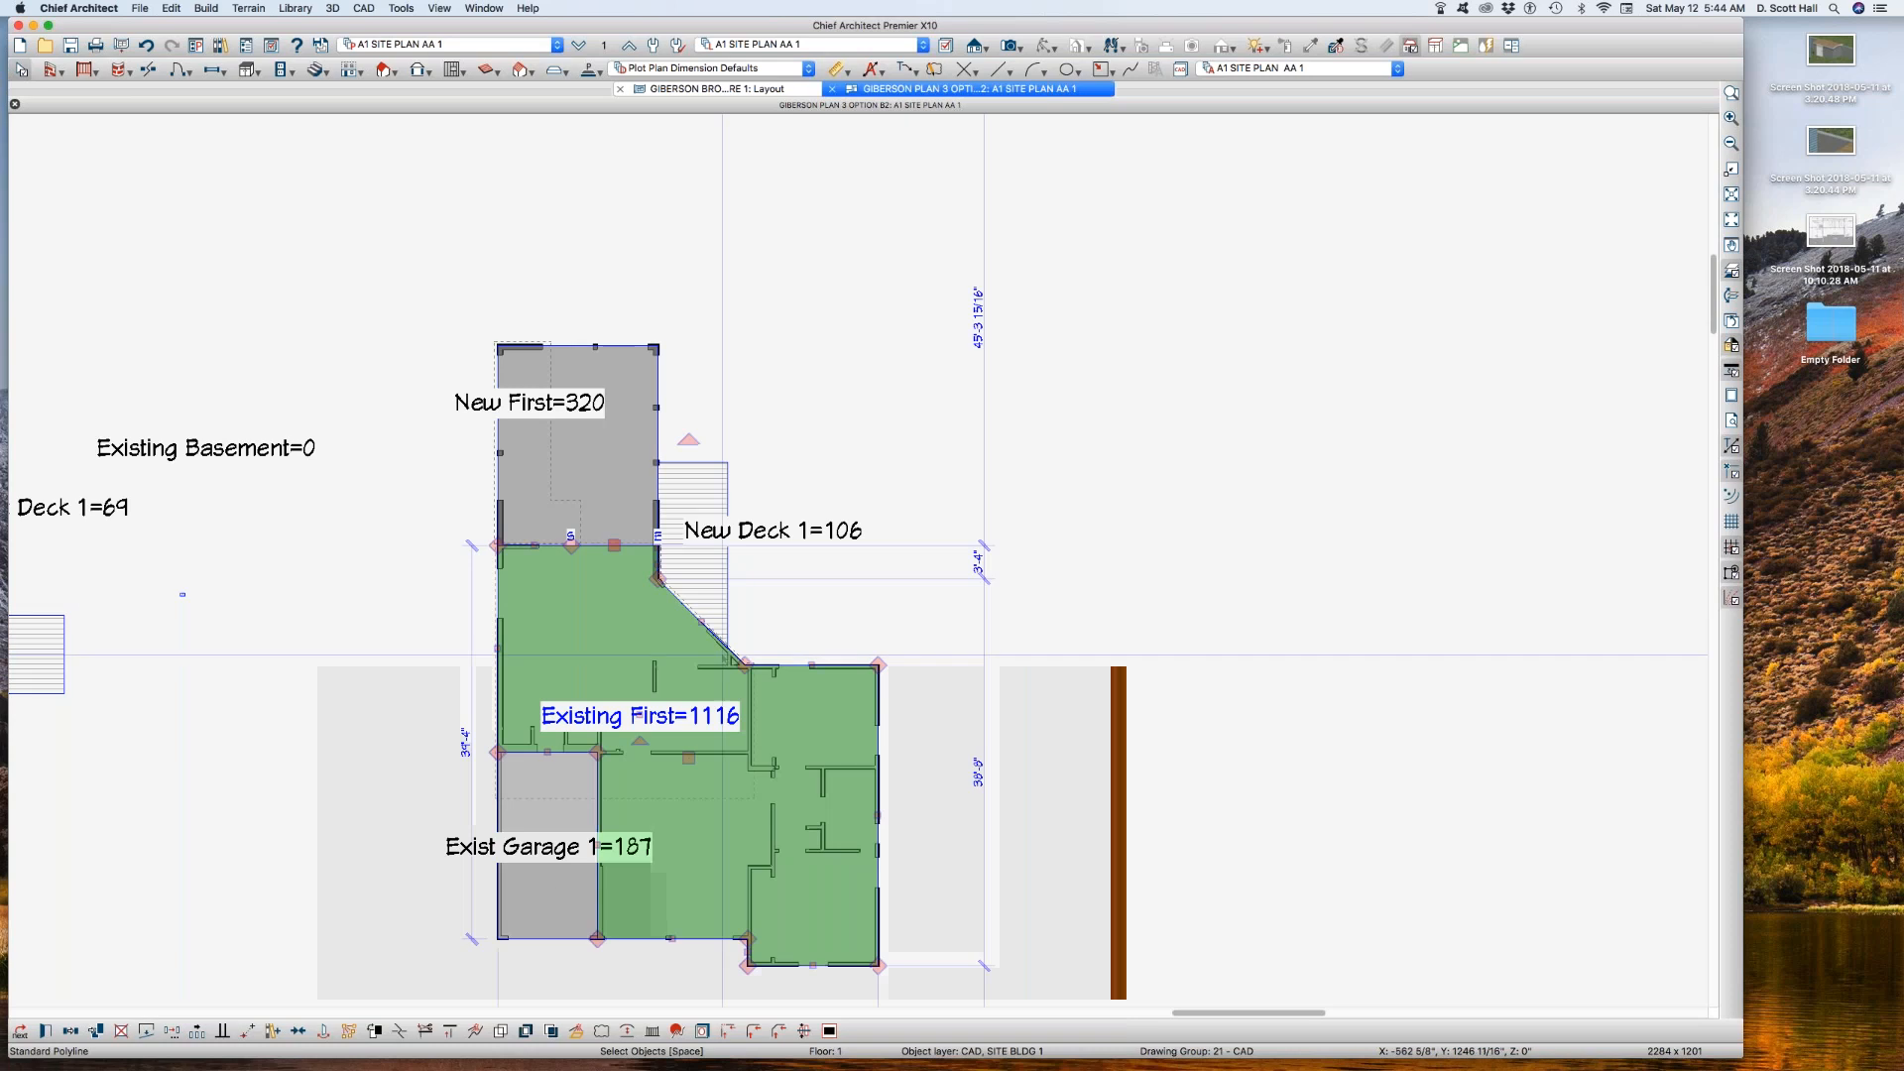
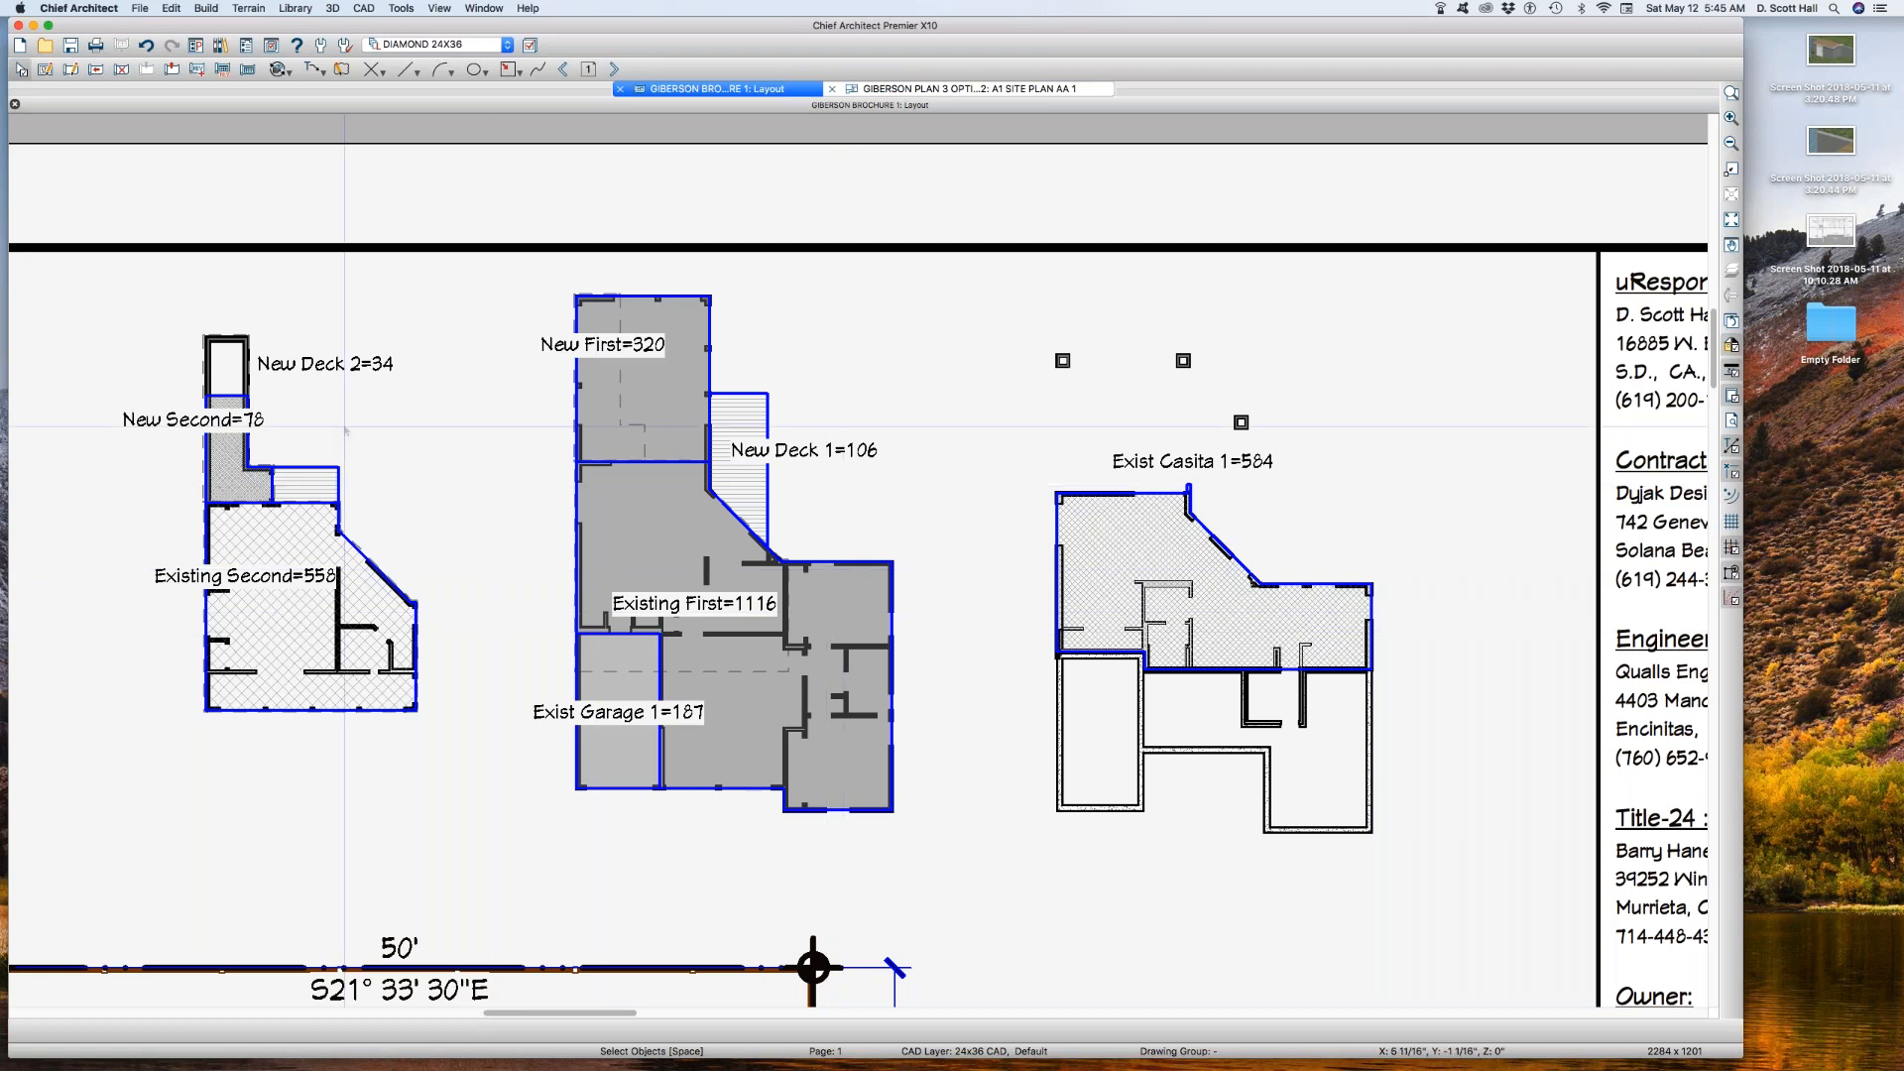
pyautogui.scroll(-1, 345, 430)
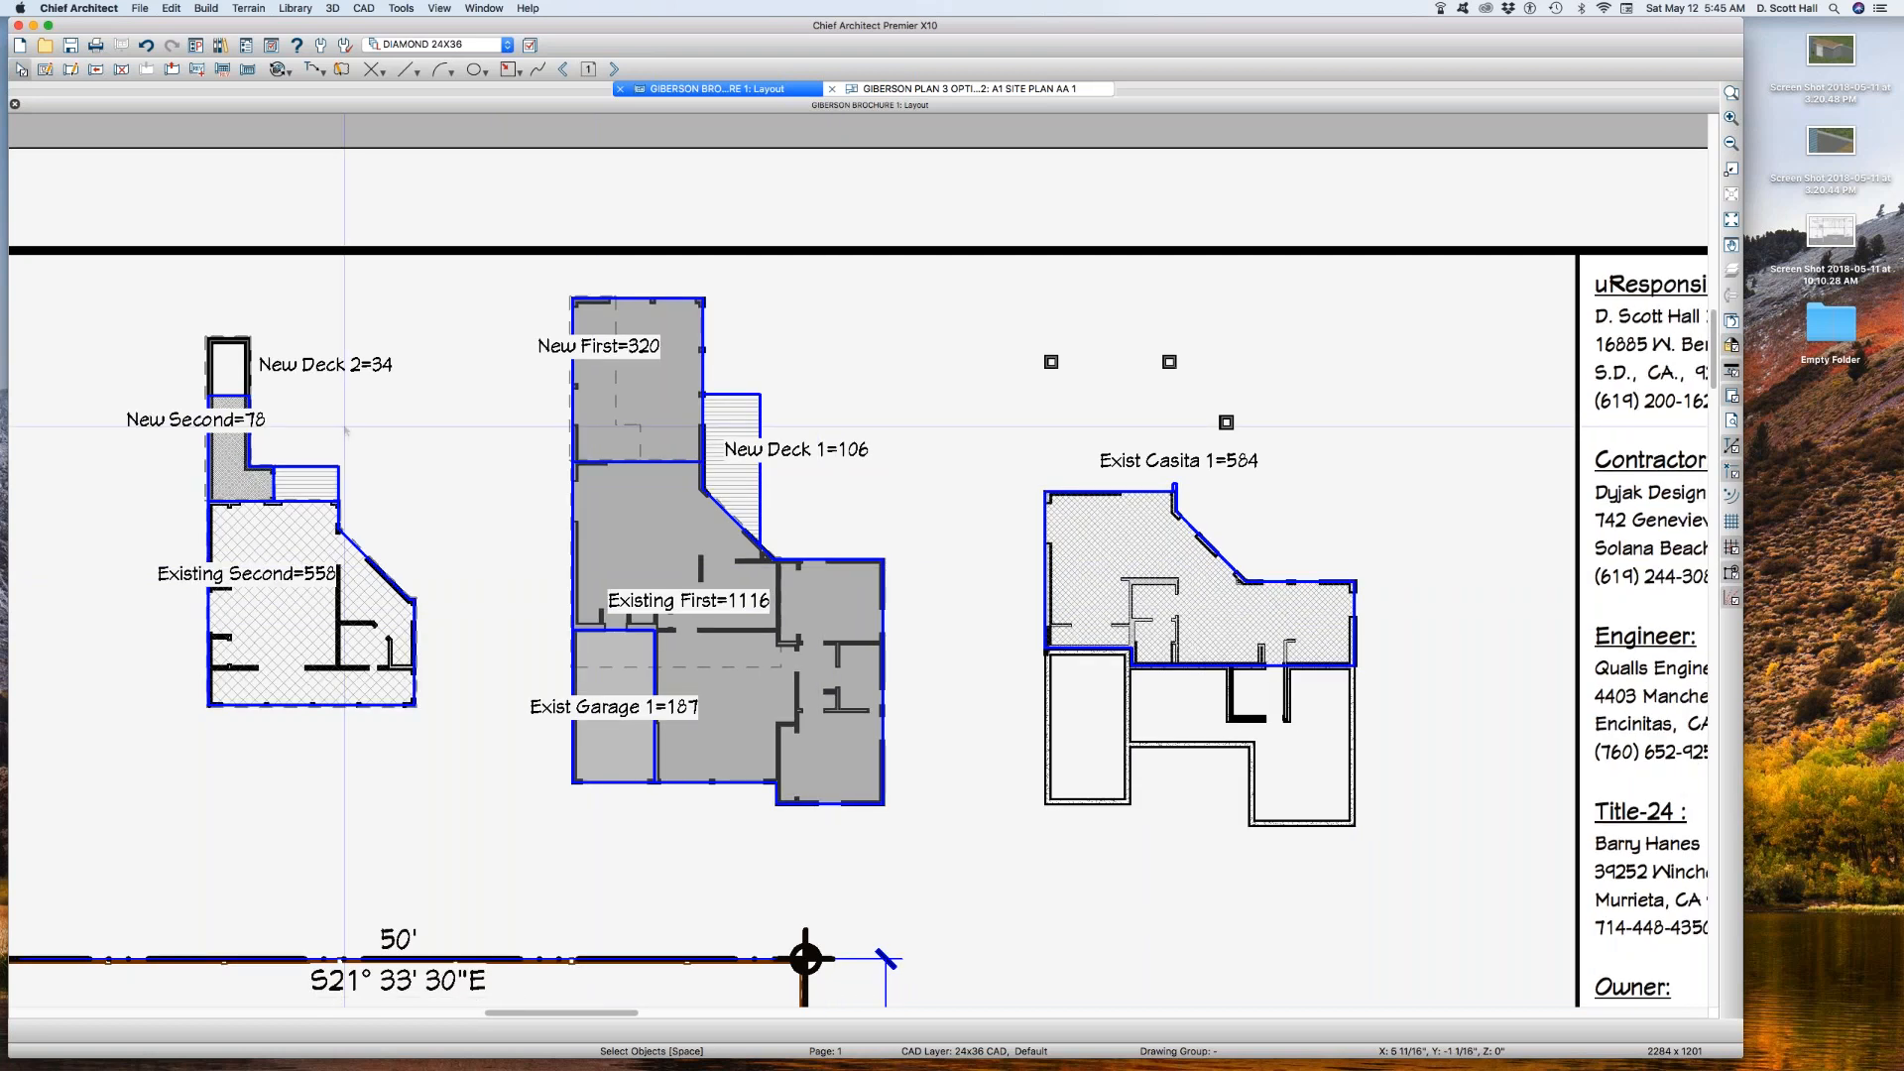
pyautogui.scroll(-2, 345, 429)
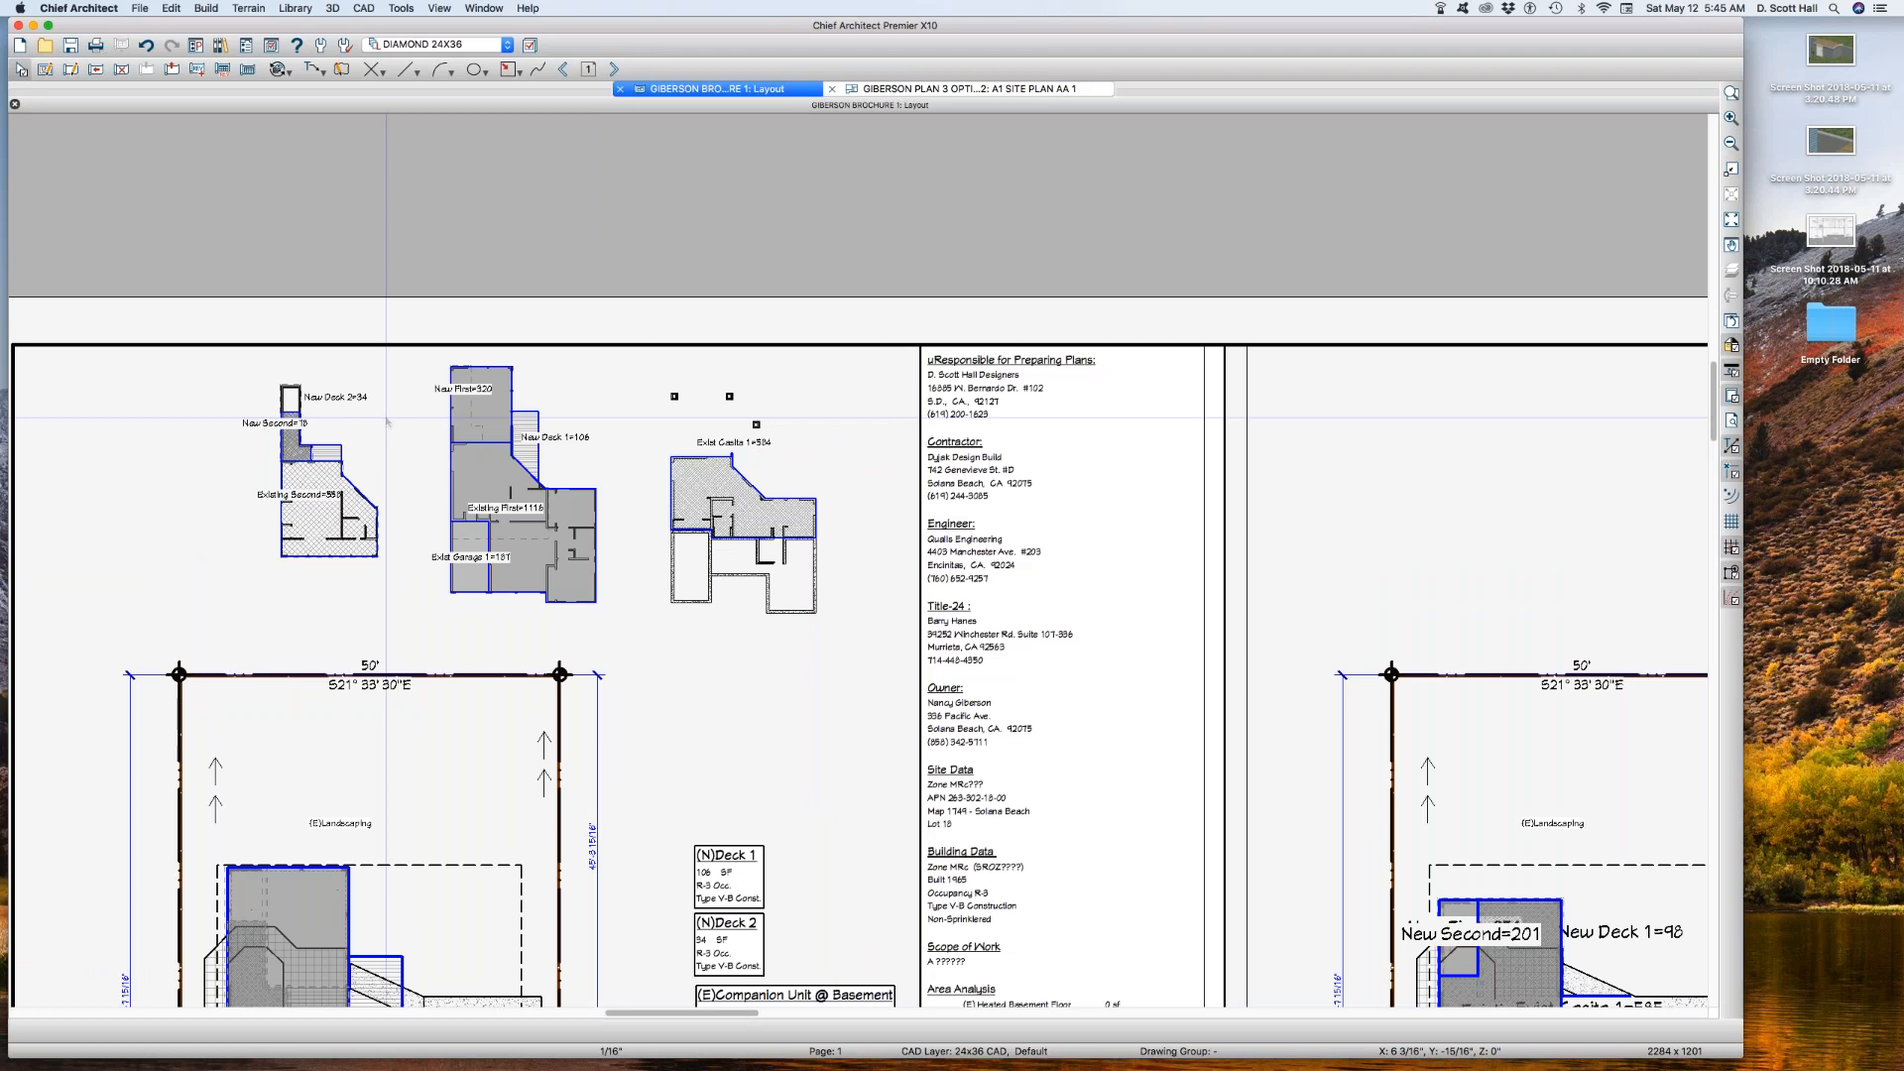
pyautogui.click(386, 421)
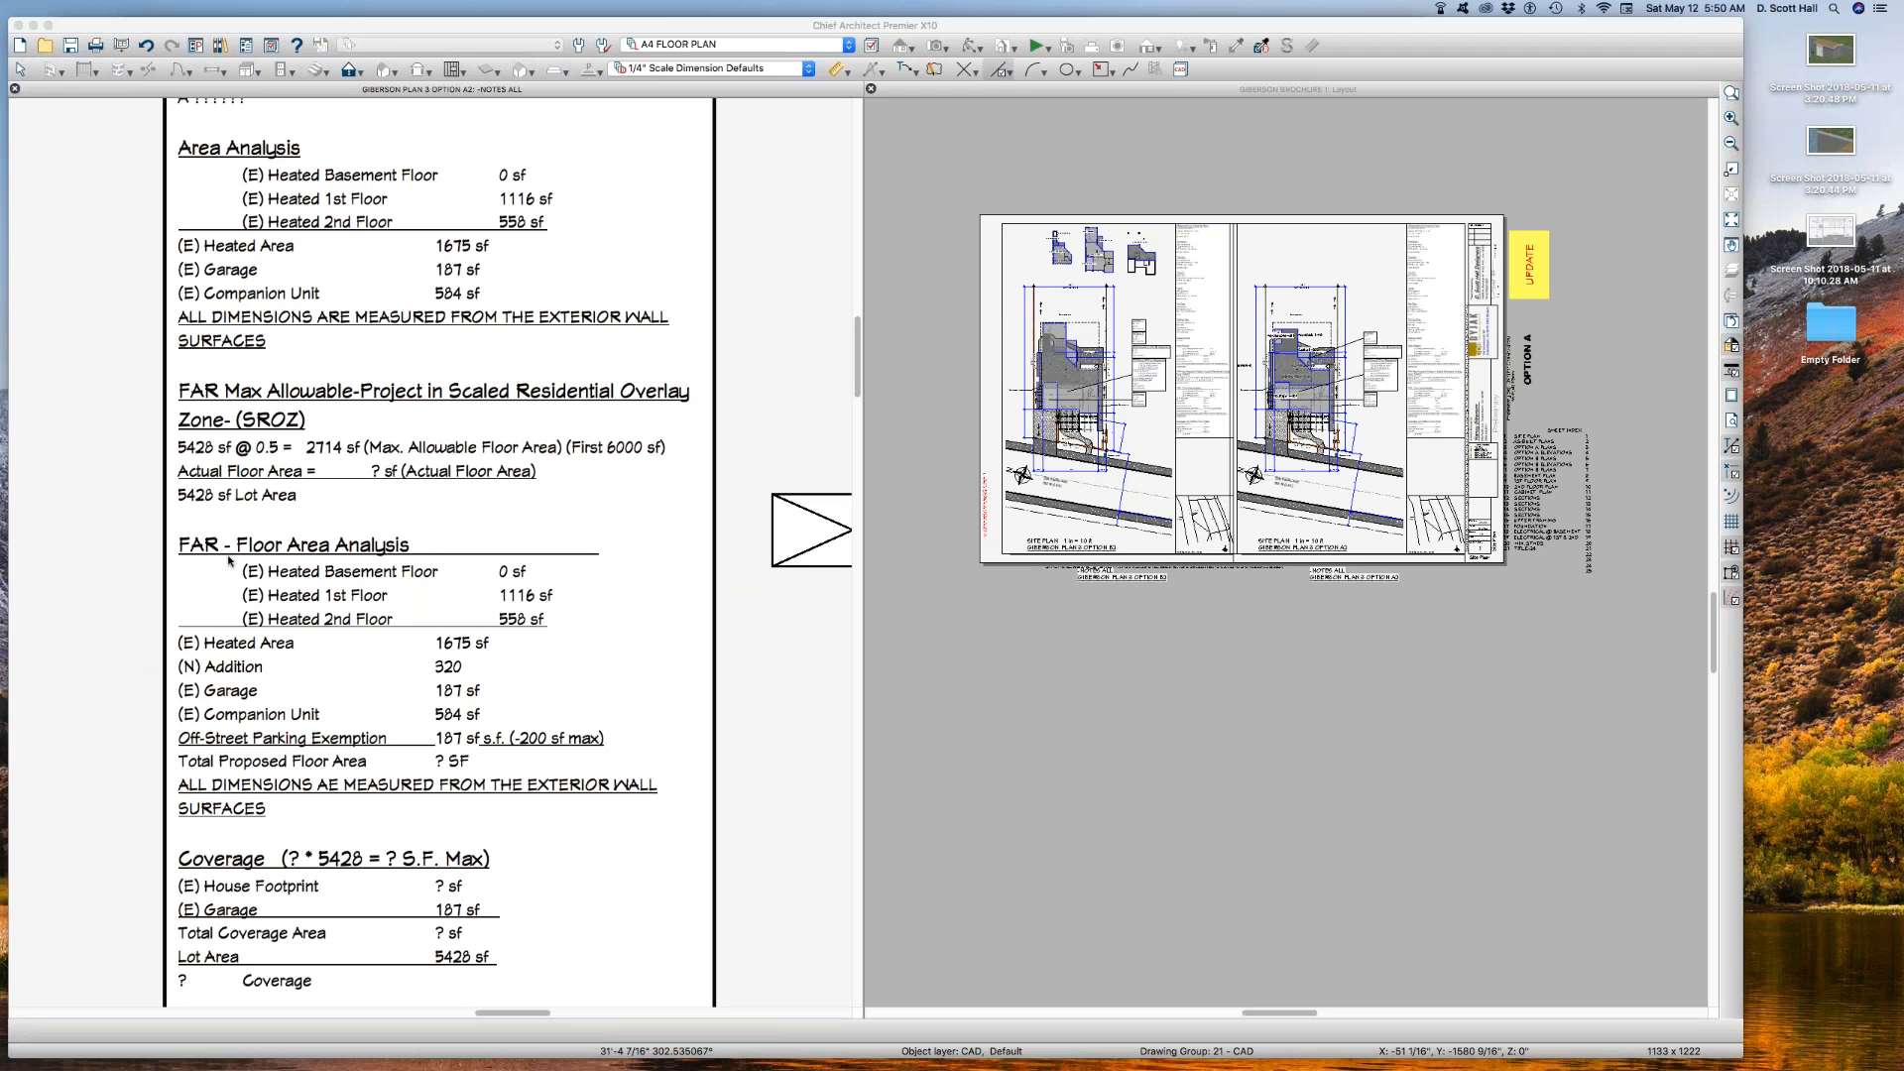
pyautogui.click(234, 544)
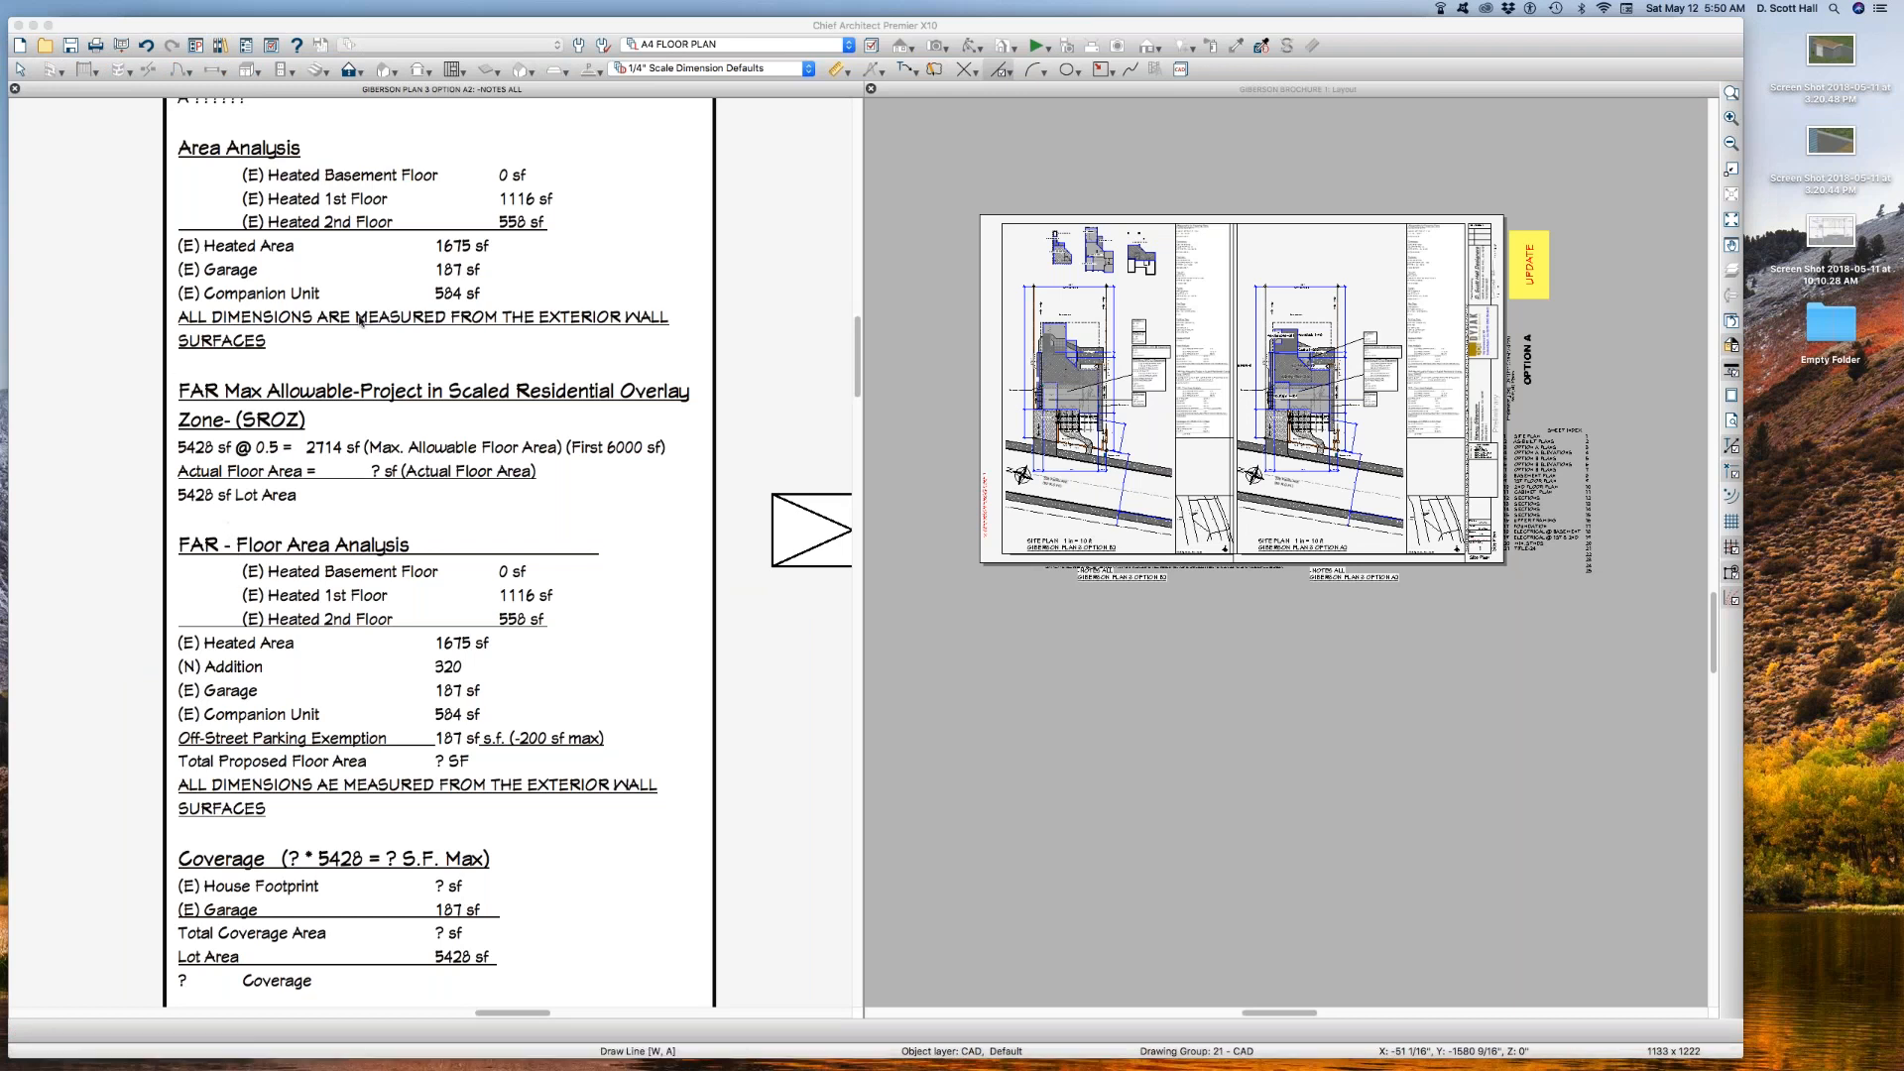
pyautogui.moveTo(328, 145); pyautogui.dragTo(561, 192)
pyautogui.press('l')
pyautogui.click(518, 318)
pyautogui.click(991, 1048)
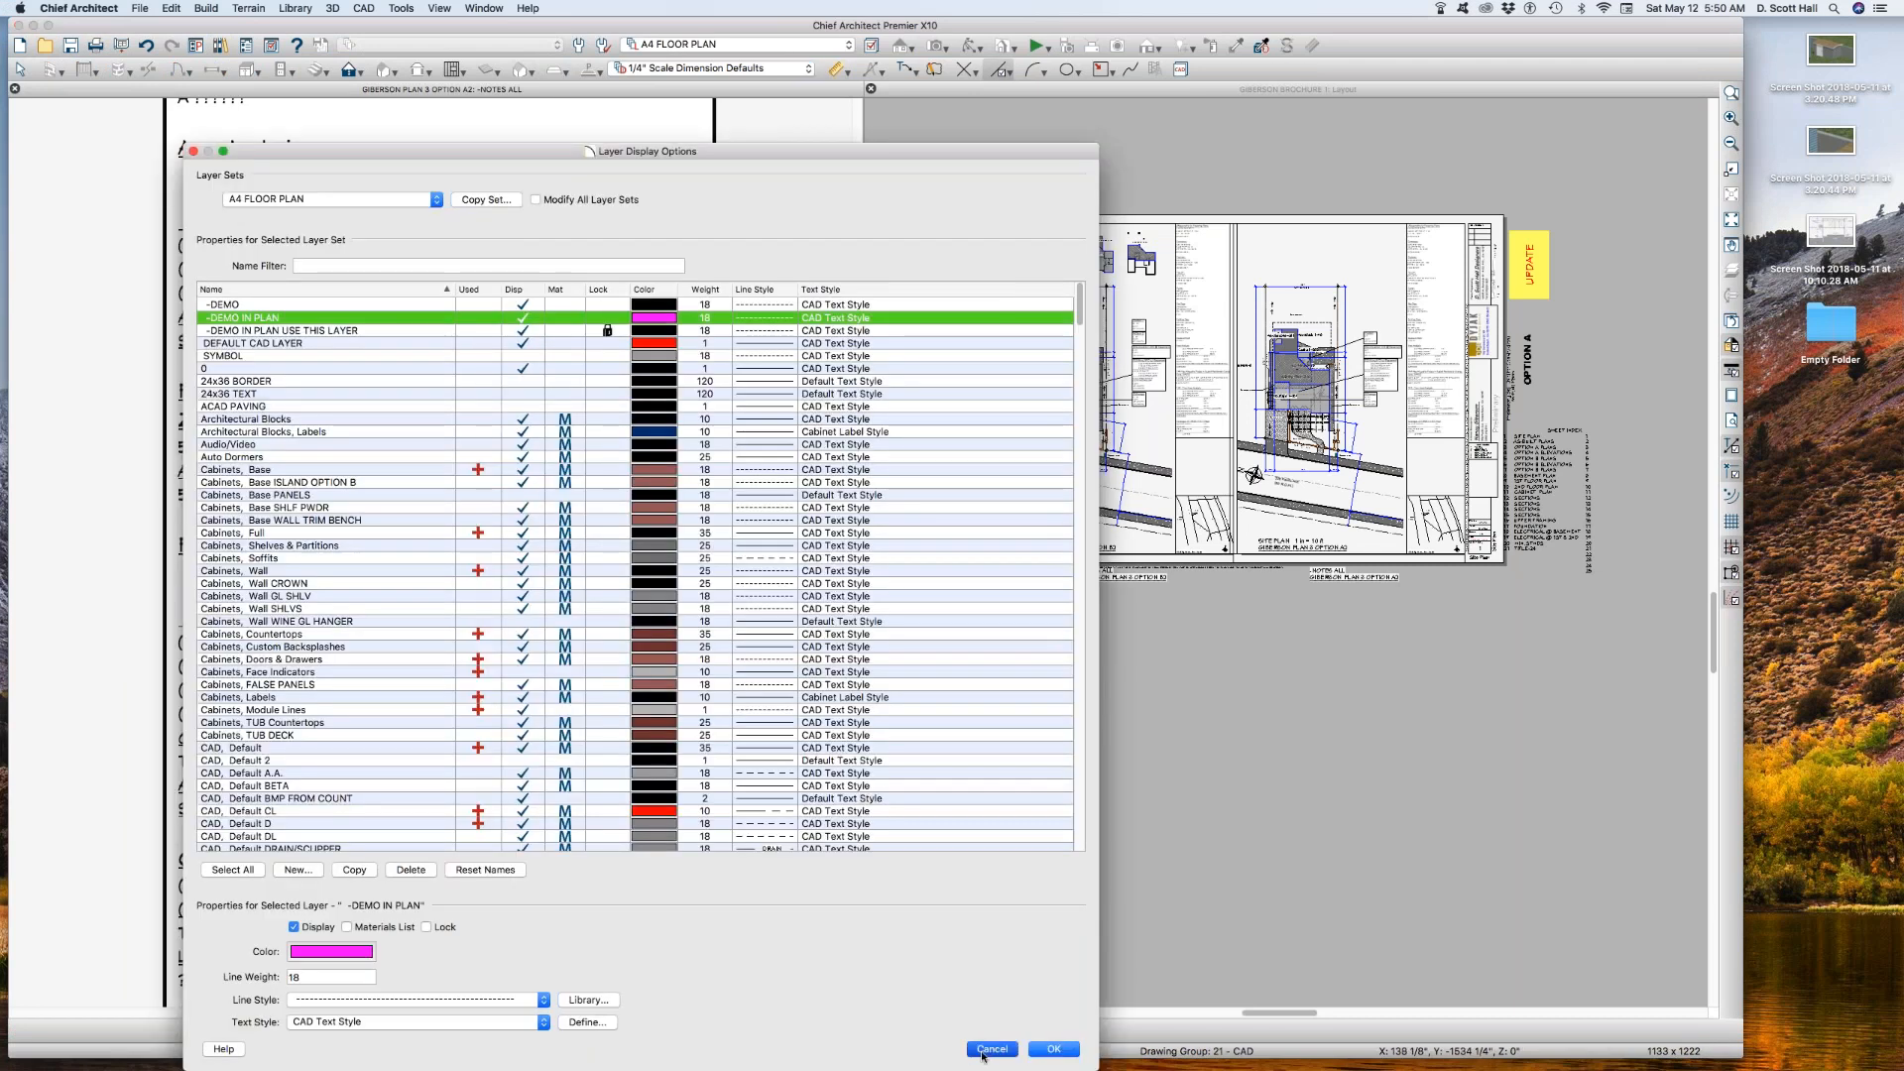
# Step: Examine the heated basement, first-floor and second-floor areas and the heated area total in the Area Analysis notes
pyautogui.moveTo(451, 148); pyautogui.dragTo(567, 229)
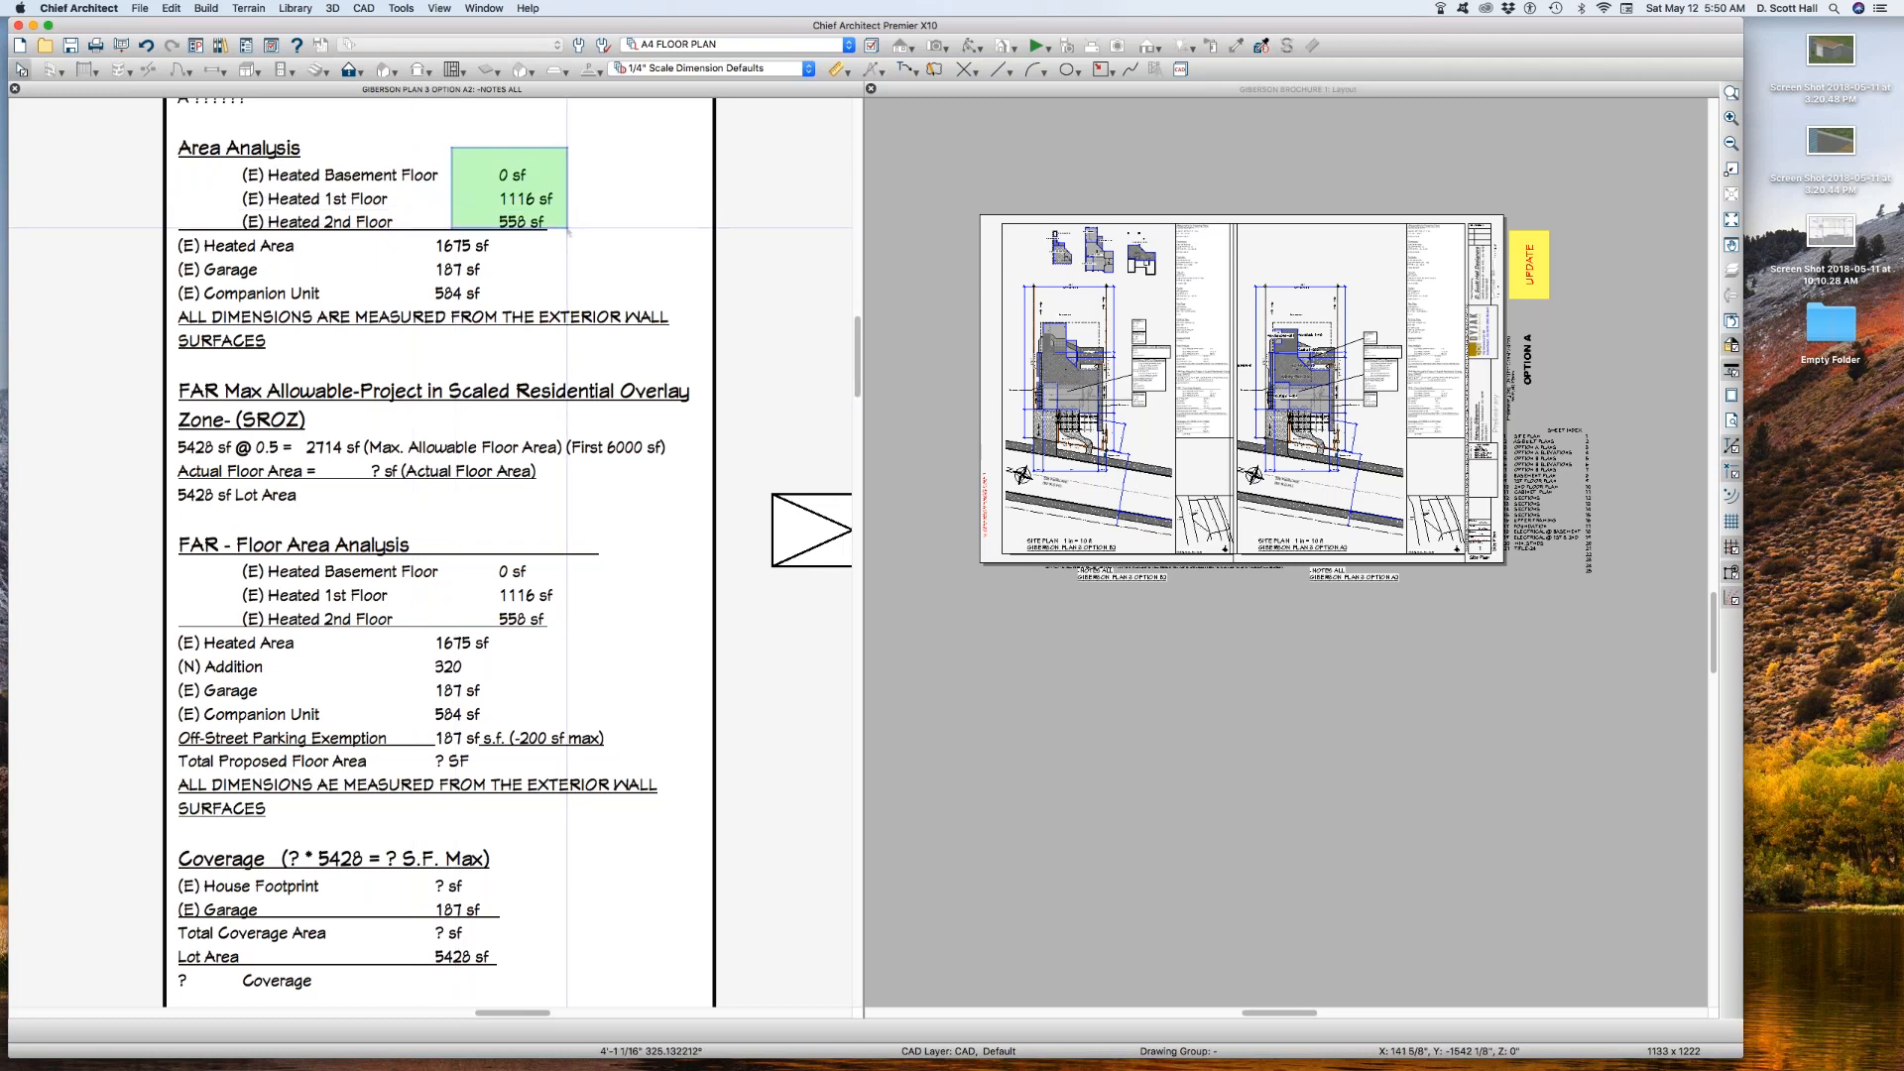
pyautogui.moveTo(608, 152); pyautogui.dragTo(406, 258)
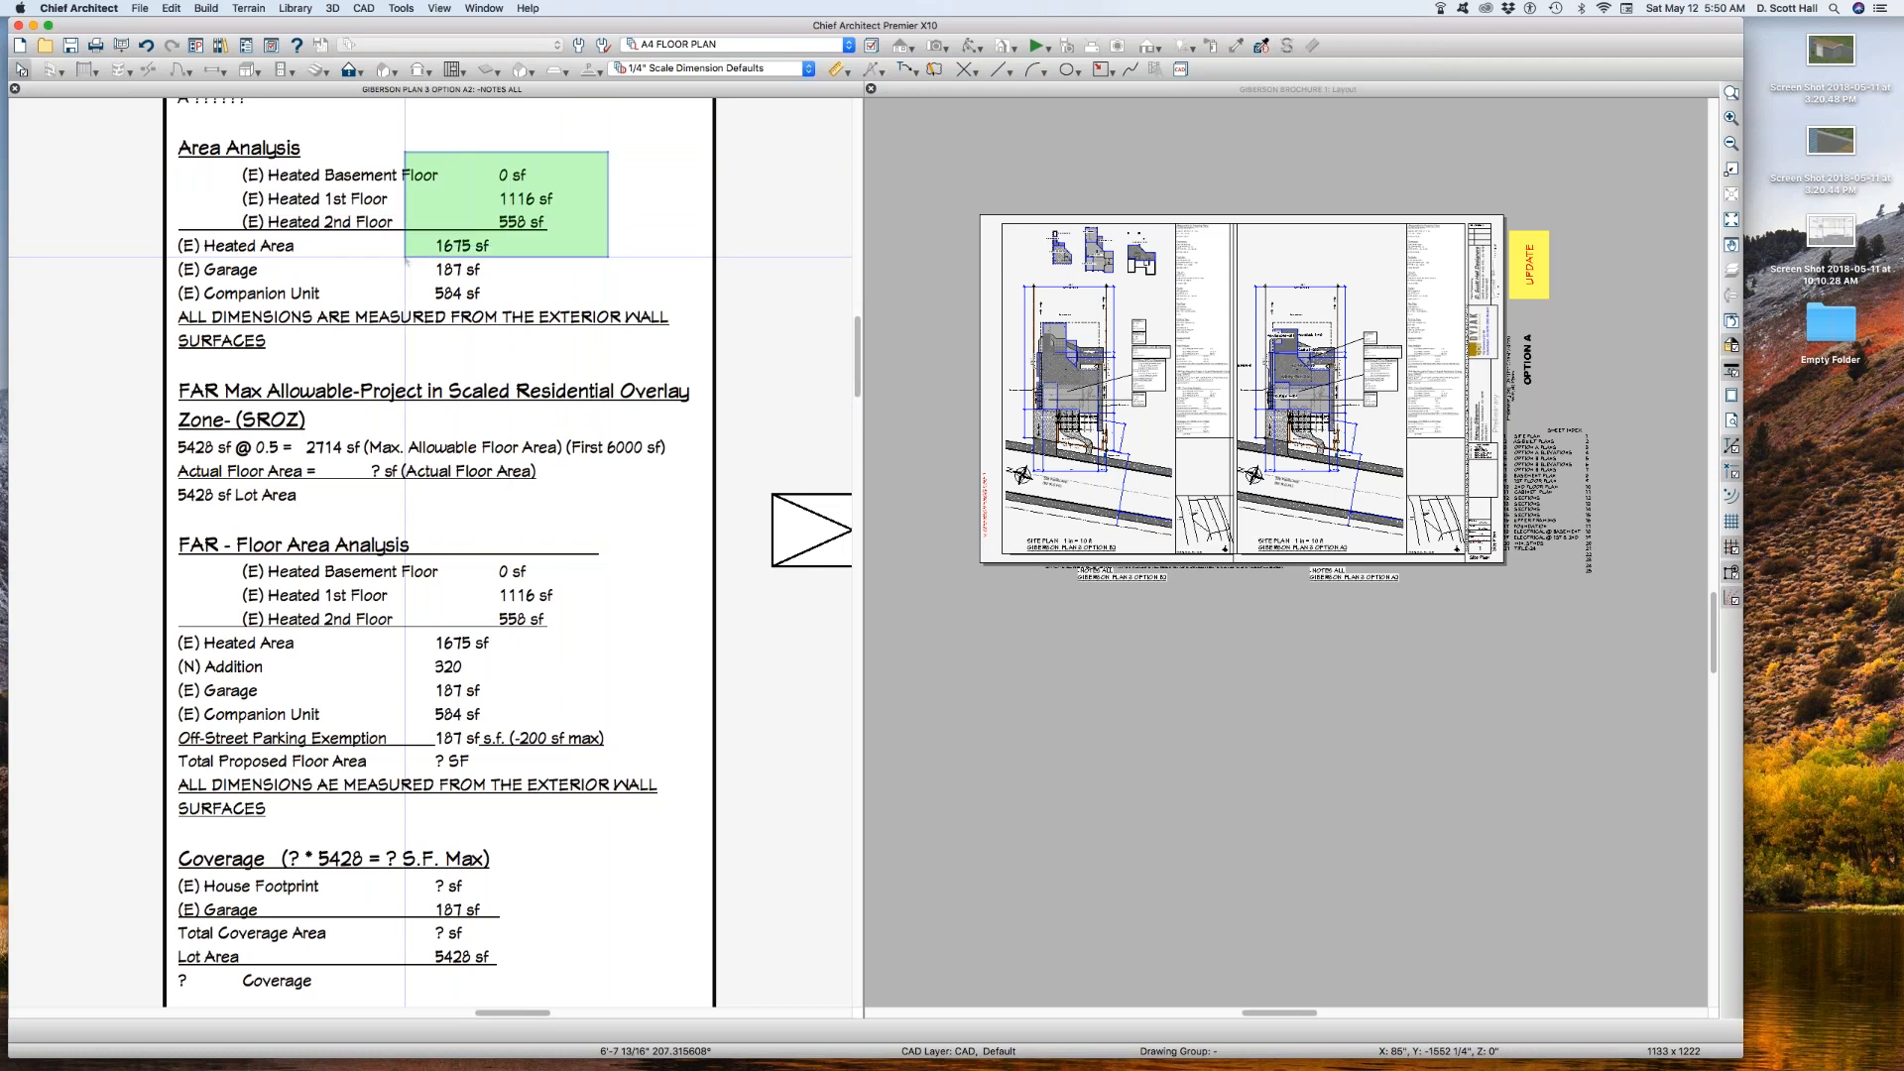
pyautogui.moveTo(405, 259); pyautogui.dragTo(412, 308)
pyautogui.moveTo(475, 212); pyautogui.dragTo(551, 235)
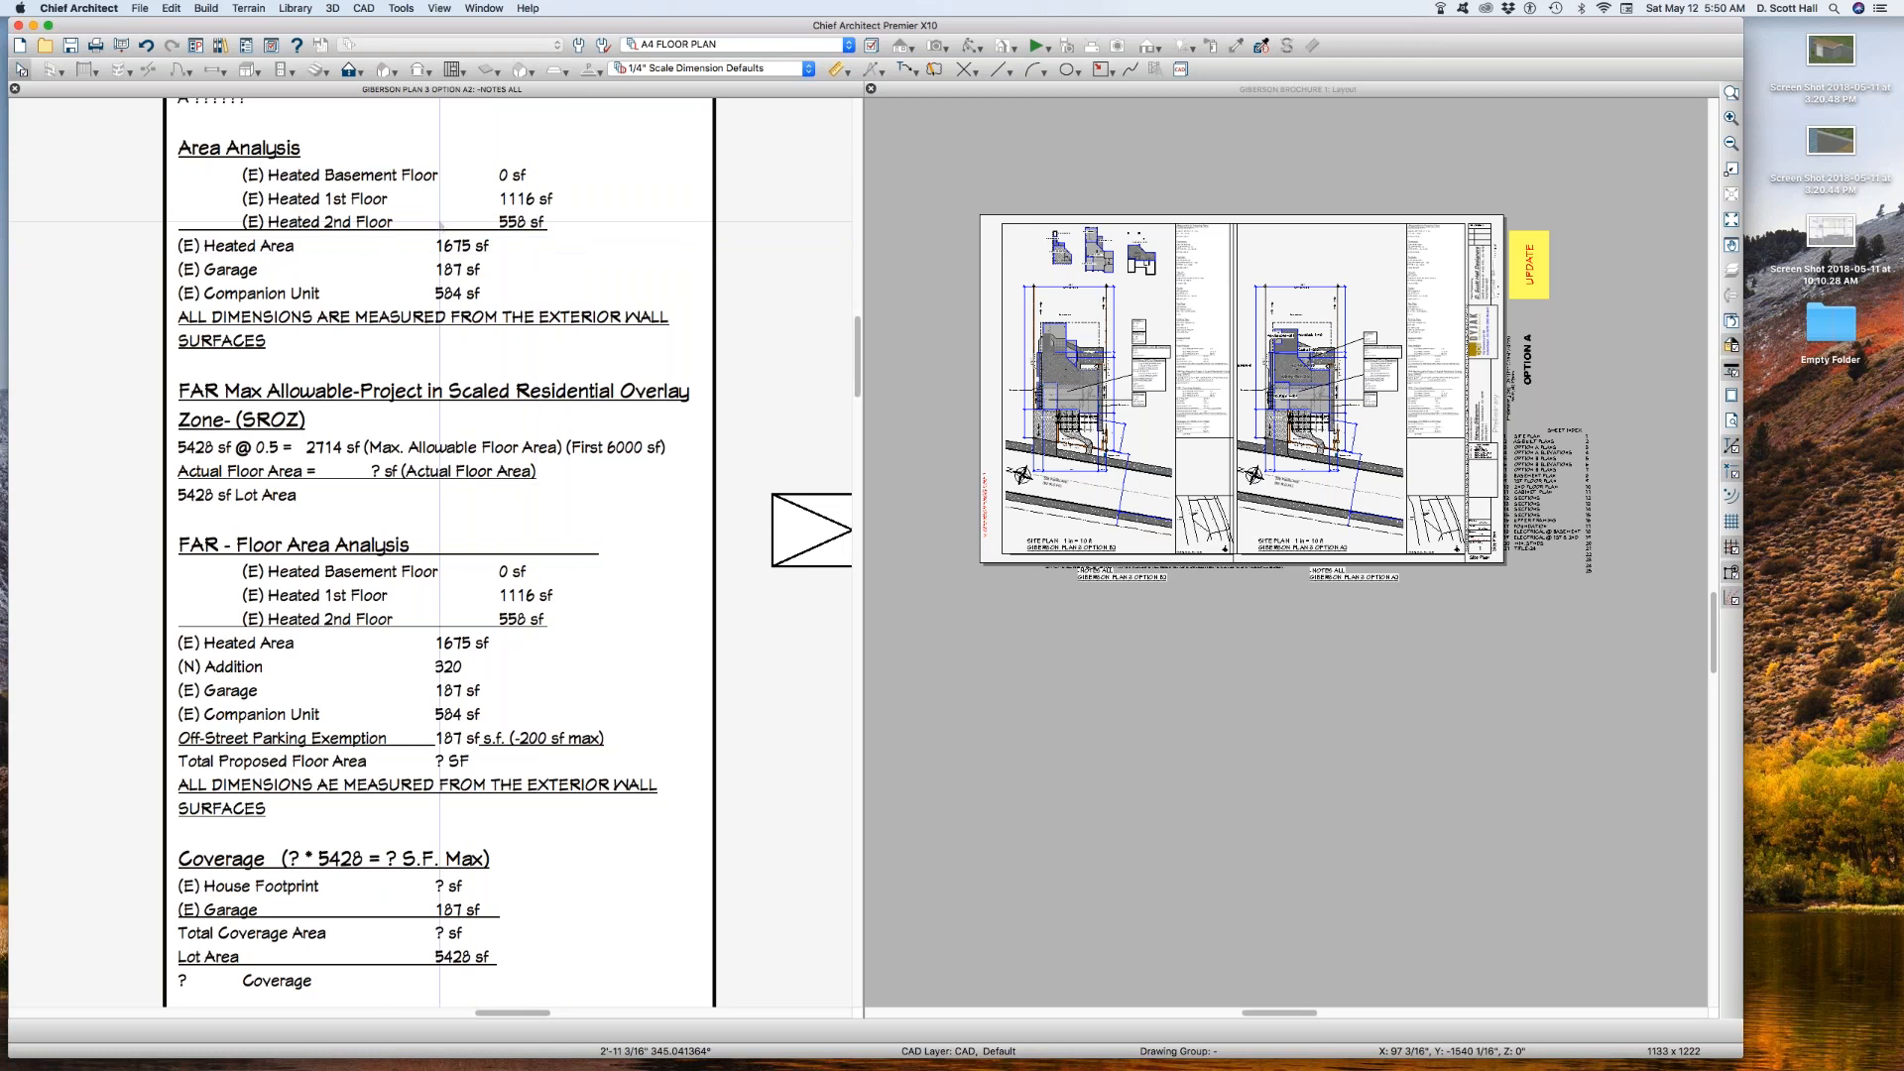
pyautogui.moveTo(175, 231); pyautogui.dragTo(493, 254)
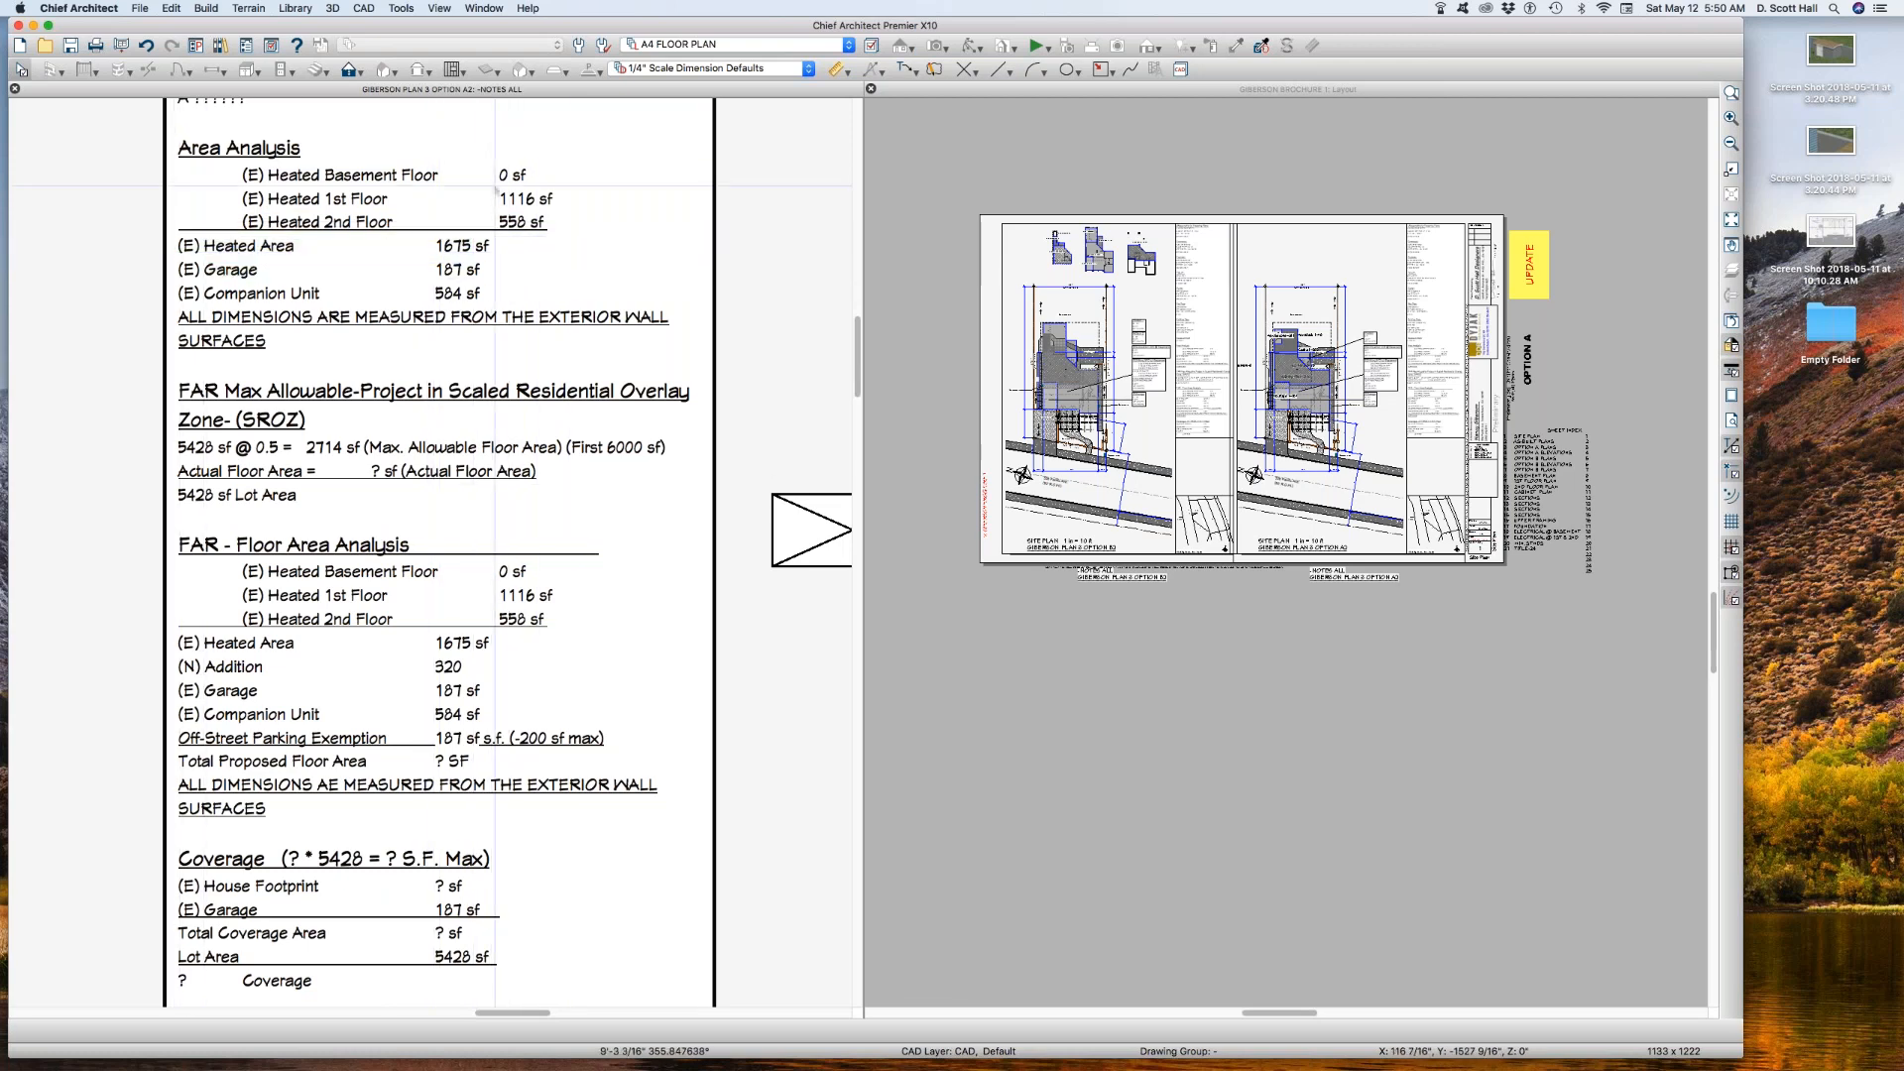
pyautogui.moveTo(474, 150); pyautogui.dragTo(557, 239)
pyautogui.moveTo(395, 231); pyautogui.dragTo(504, 259)
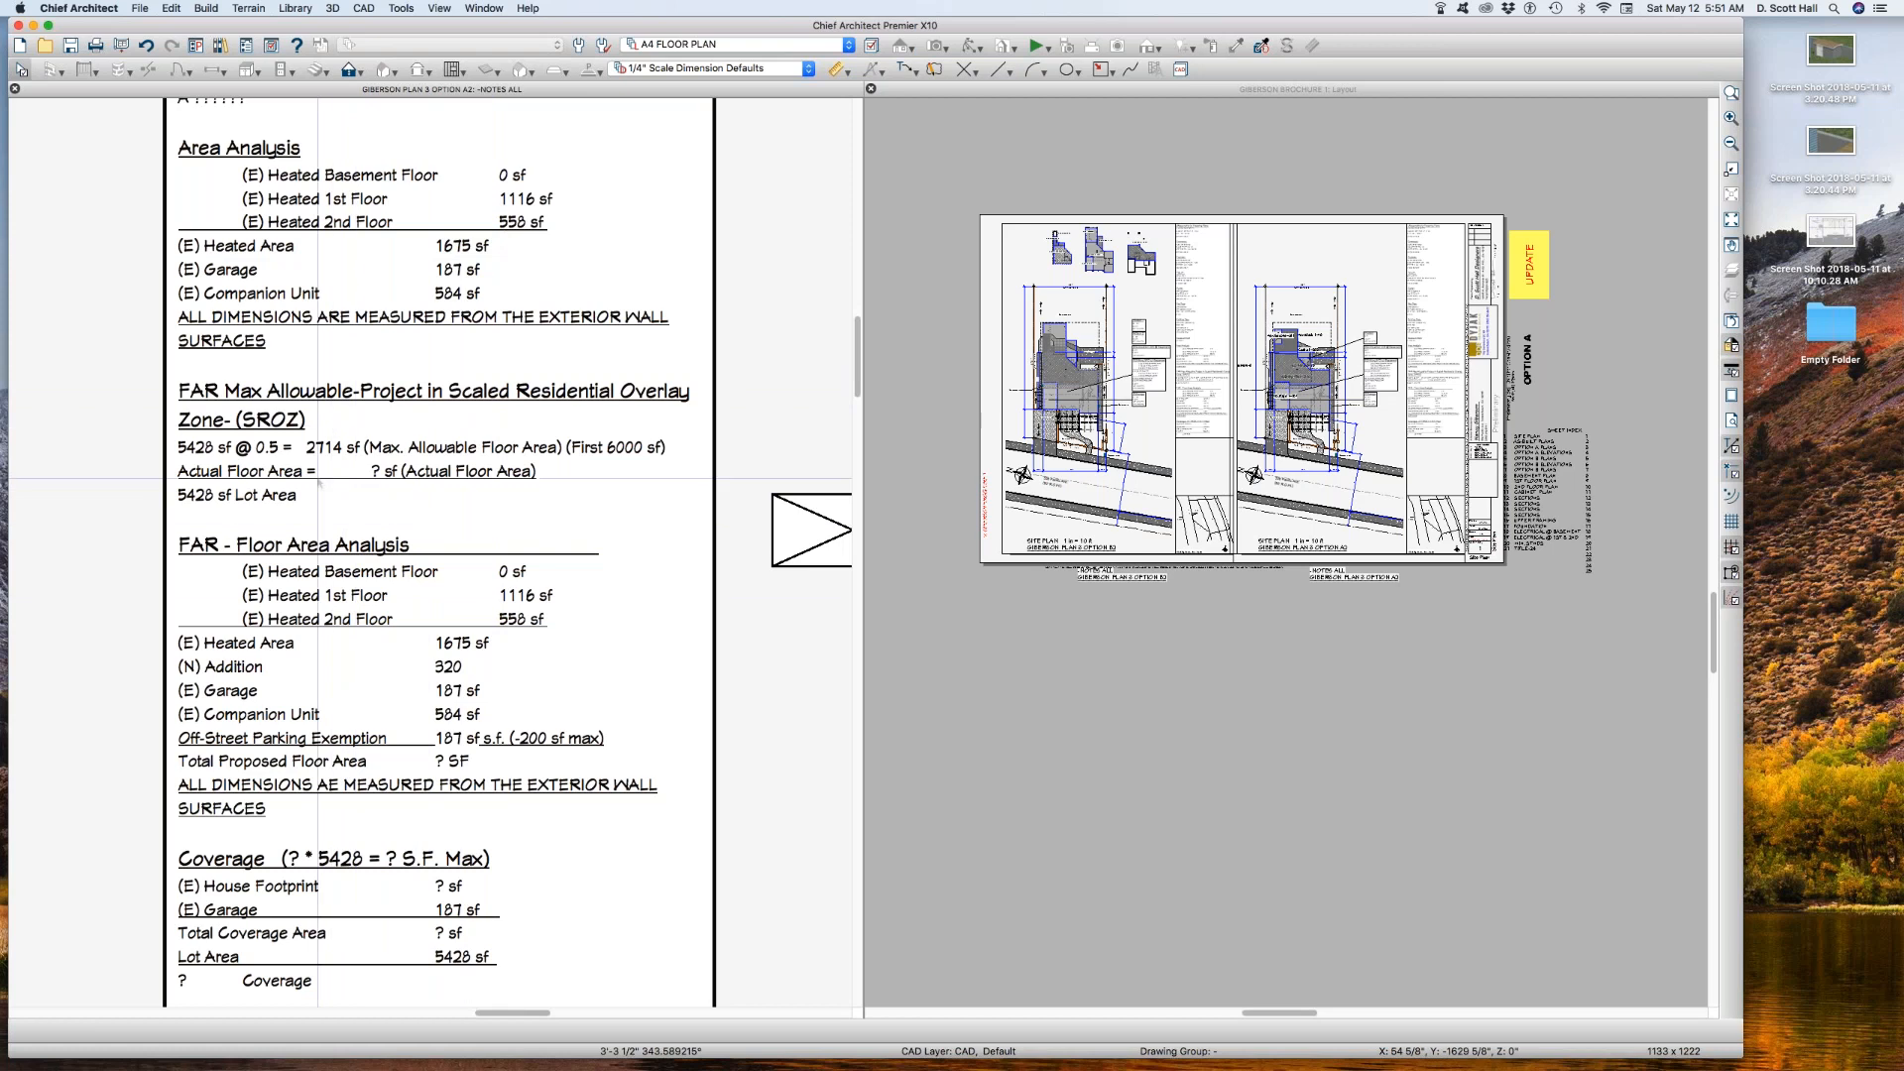
# Step: Compare the Actual Floor Area line in the FAR Max Allowable notes with the areas listed under FAR - Floor Area Analysis
pyautogui.moveTo(309, 462); pyautogui.dragTo(387, 484)
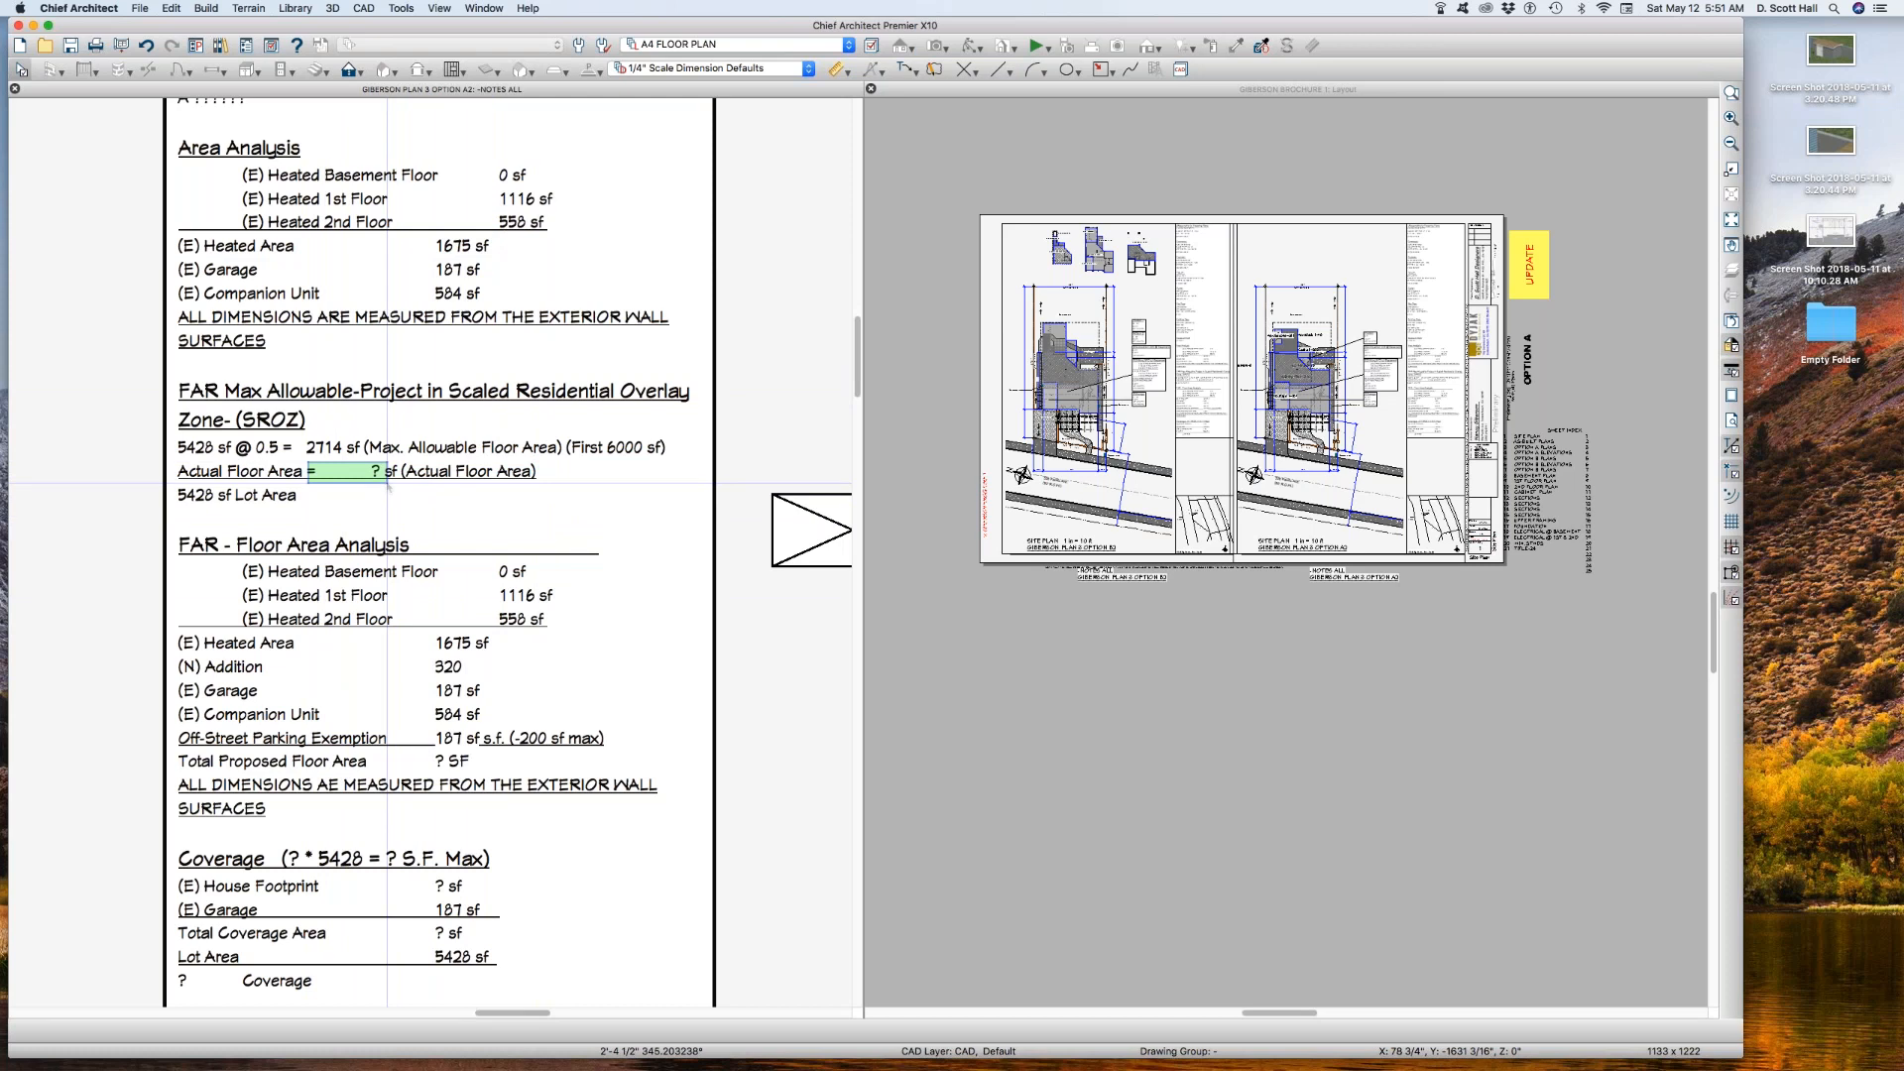
pyautogui.moveTo(387, 484); pyautogui.dragTo(386, 485)
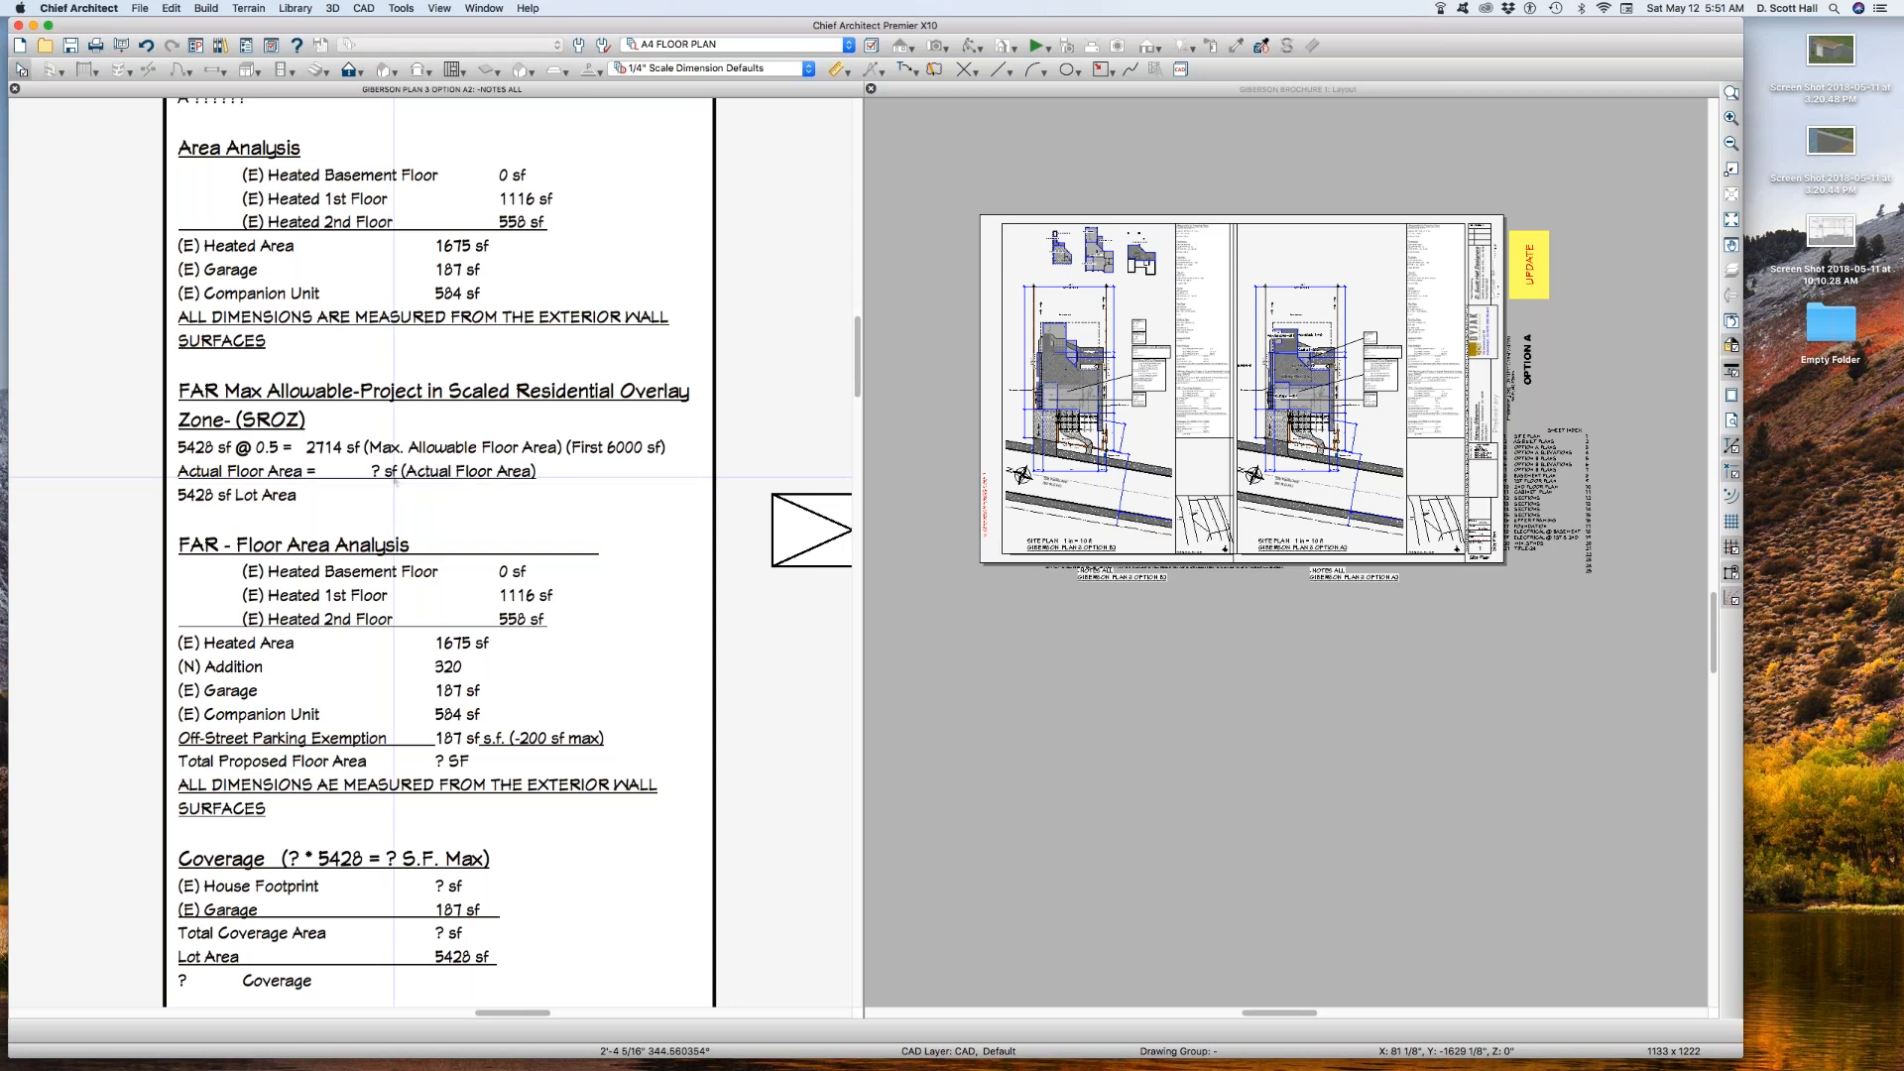
pyautogui.moveTo(394, 140); pyautogui.dragTo(558, 299)
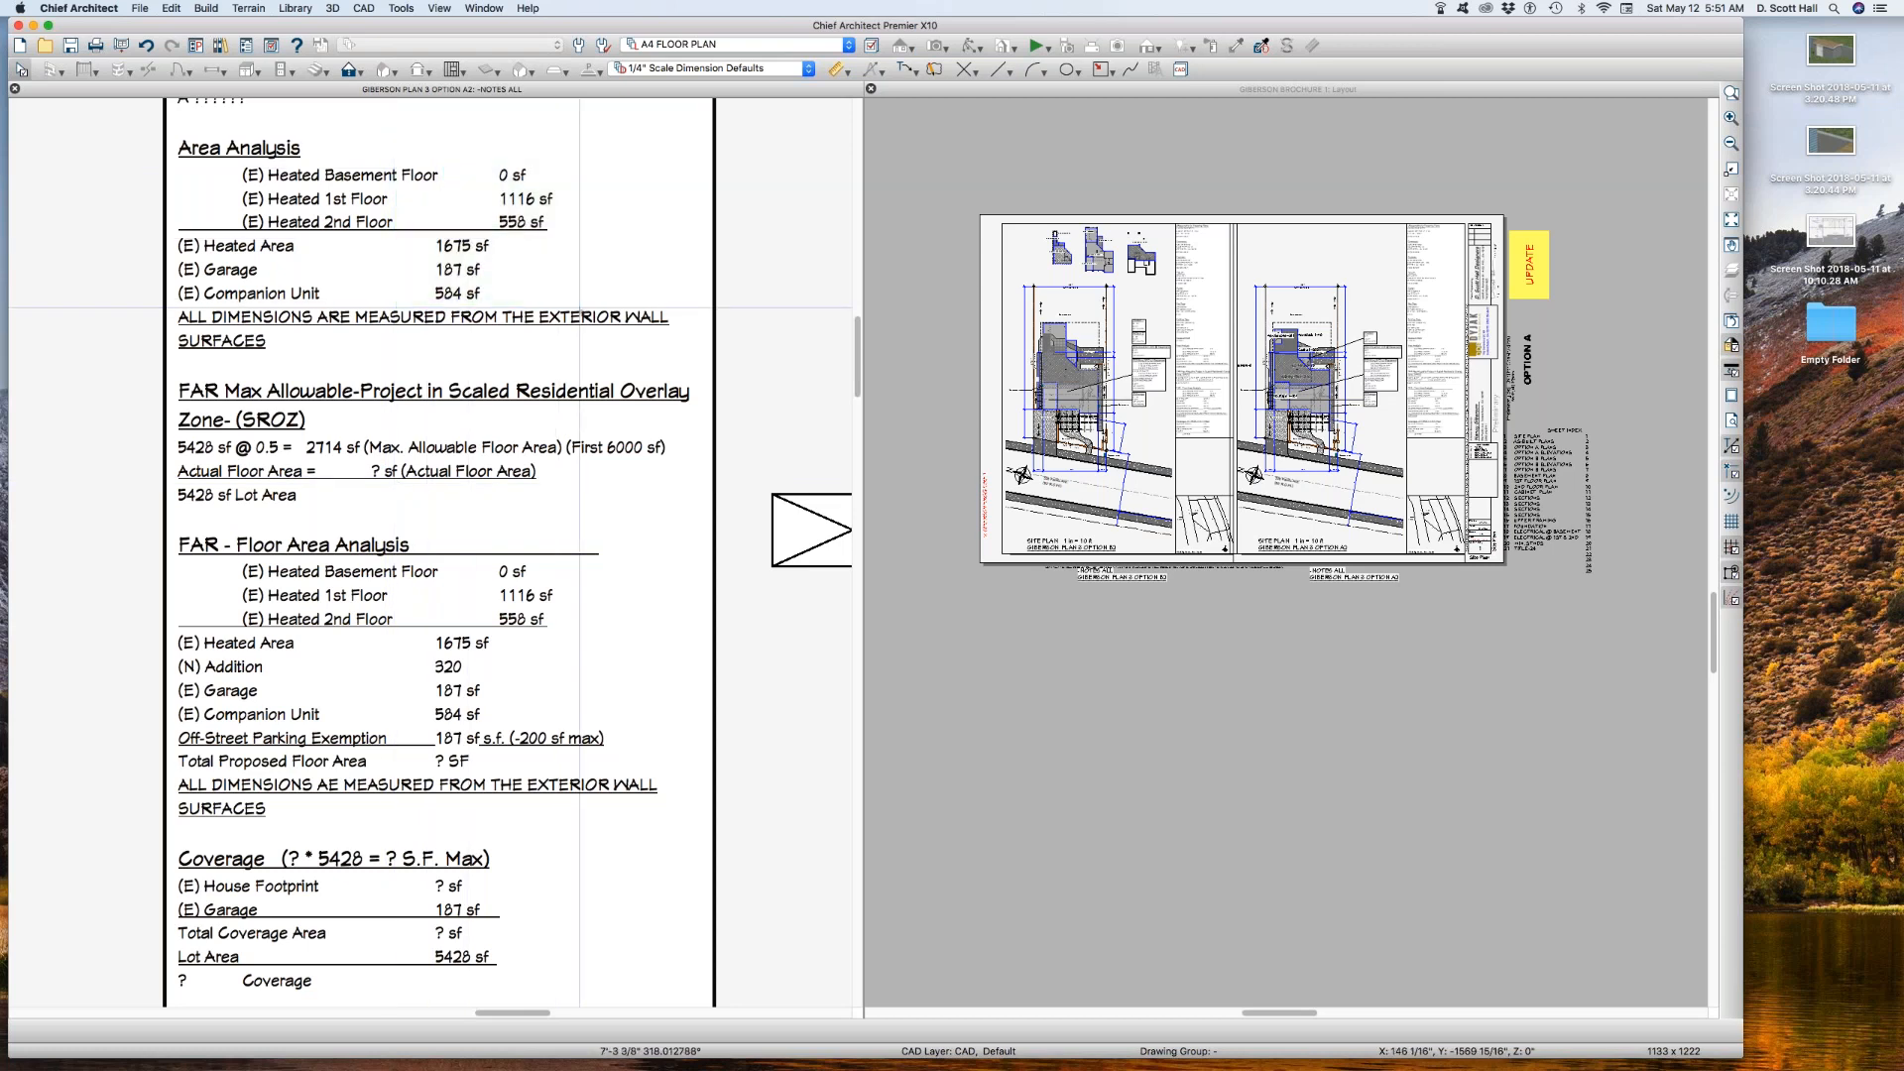
pyautogui.moveTo(330, 445); pyautogui.dragTo(389, 484)
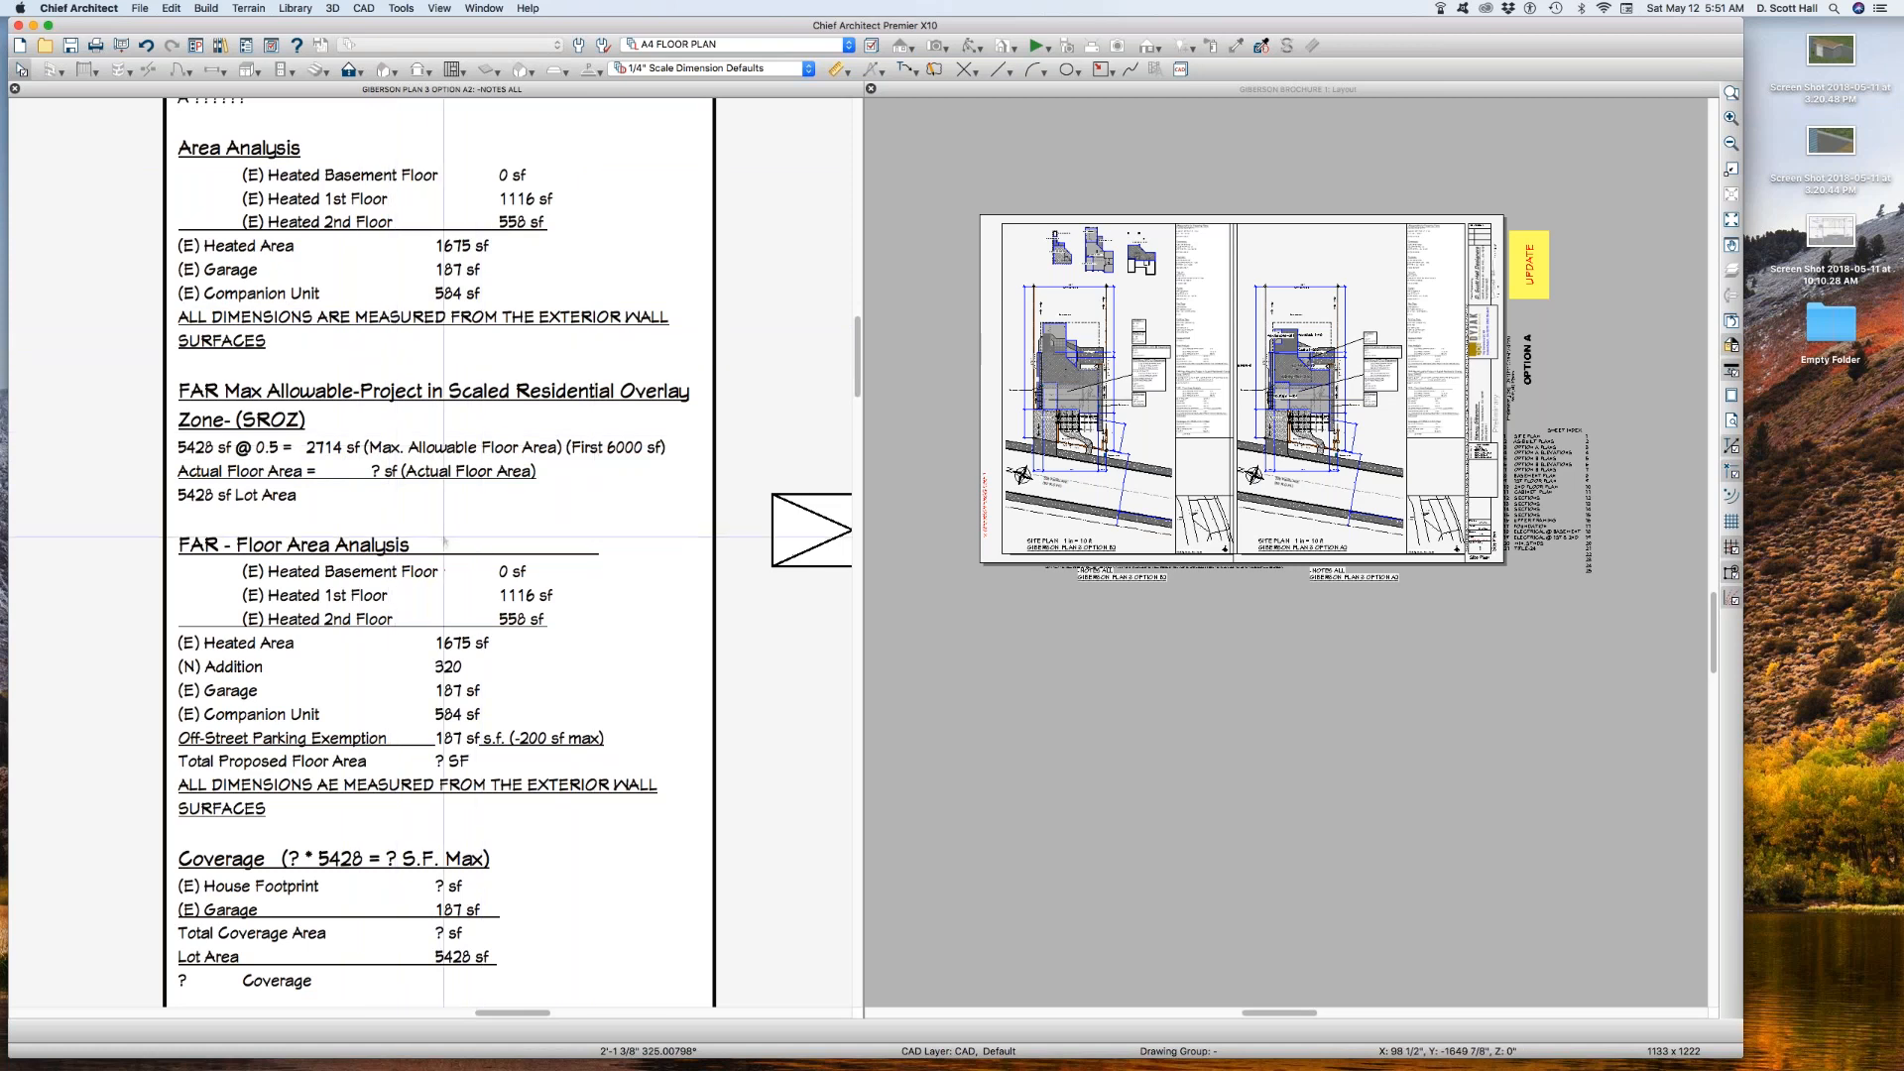
pyautogui.moveTo(342, 459); pyautogui.dragTo(392, 486)
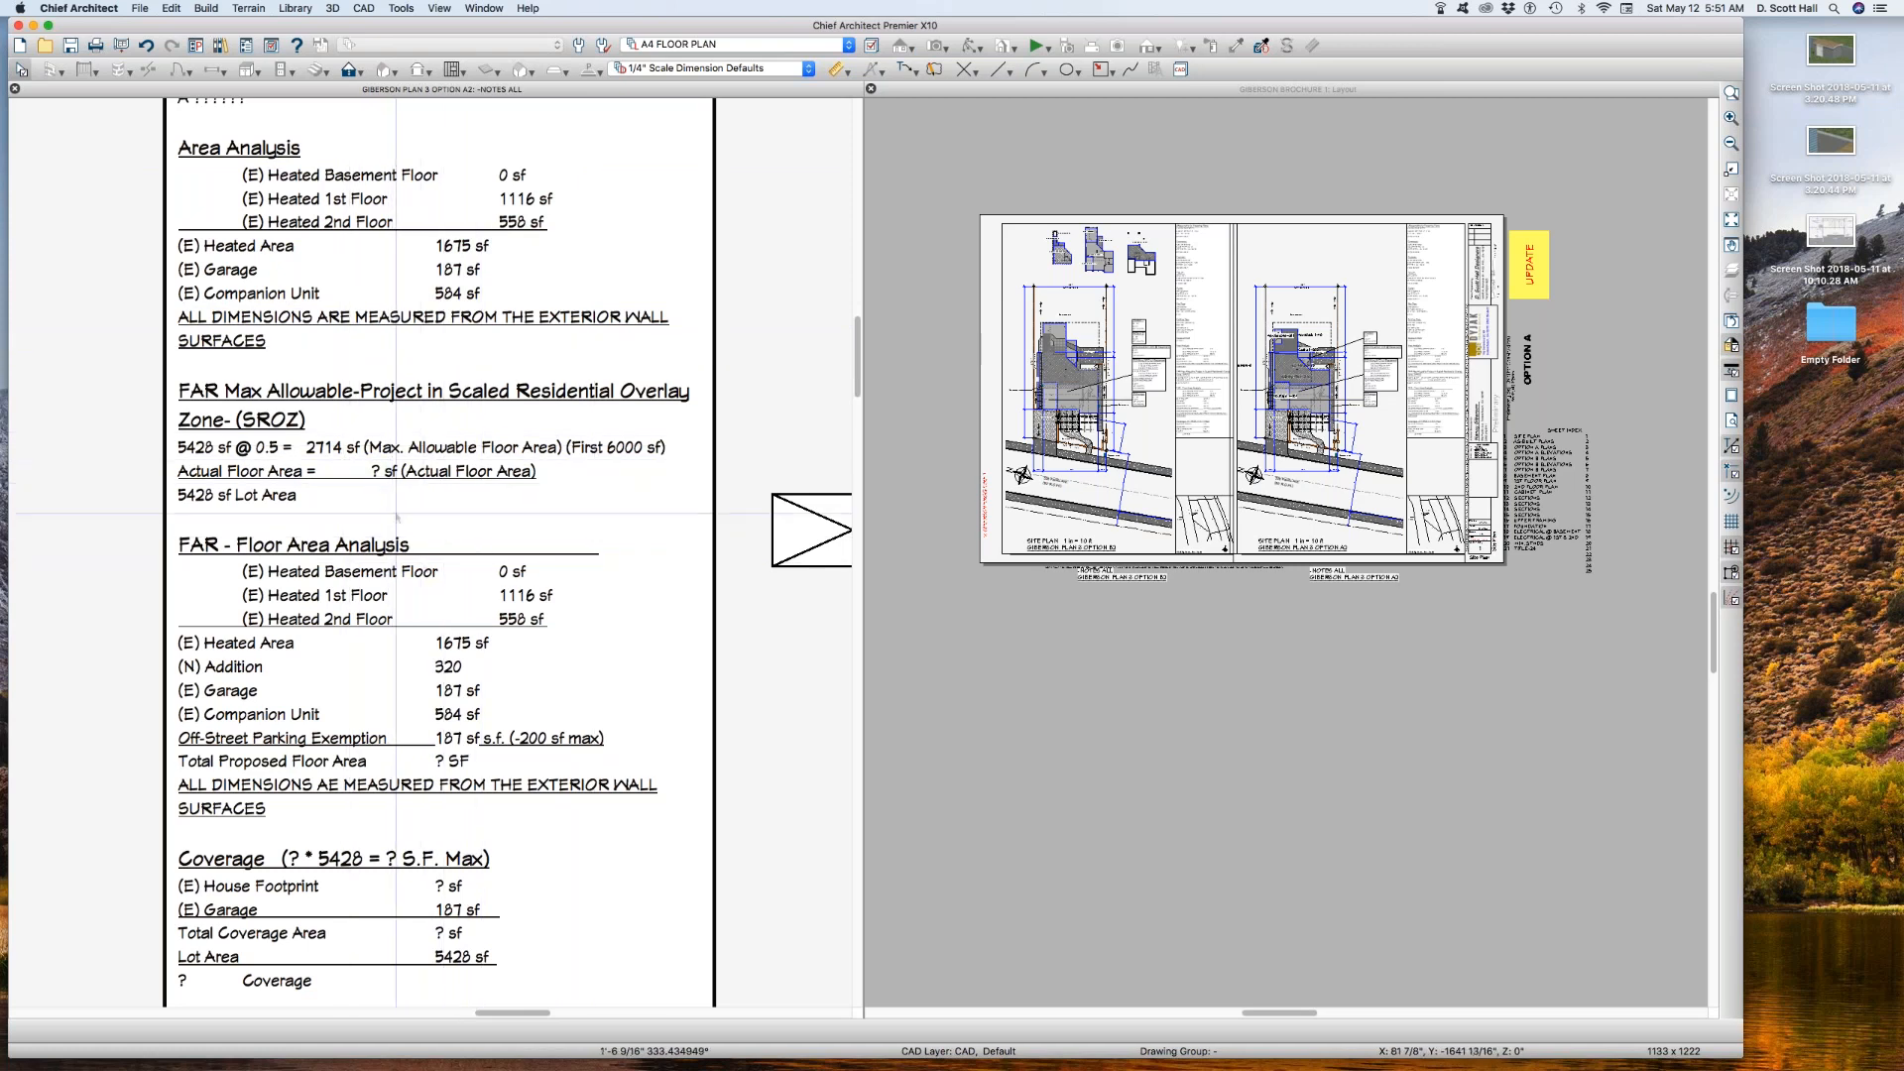
pyautogui.moveTo(390, 746); pyautogui.dragTo(466, 782)
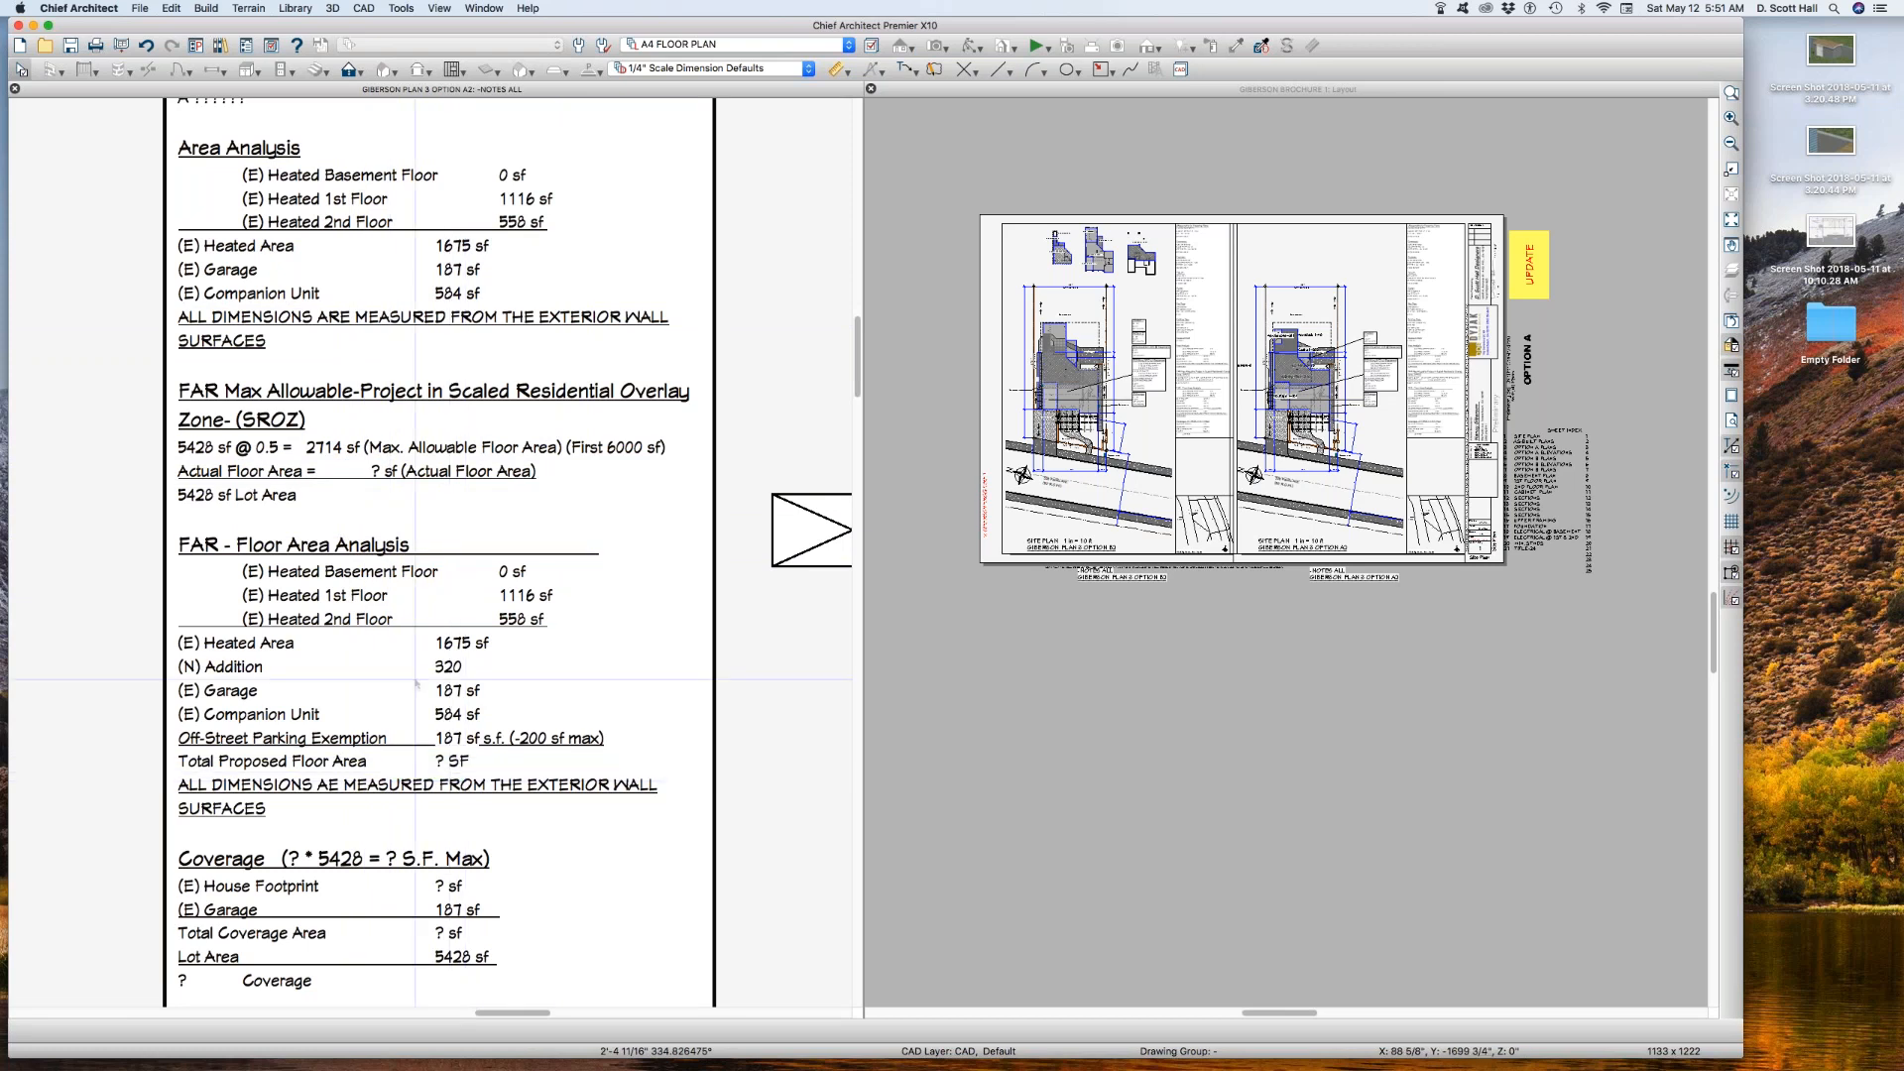
pyautogui.moveTo(406, 623); pyautogui.dragTo(504, 751)
# Step: Open the notes text block for editing and change the Total Proposed Floor Area unit to lowercase sf
pyautogui.click(467, 687)
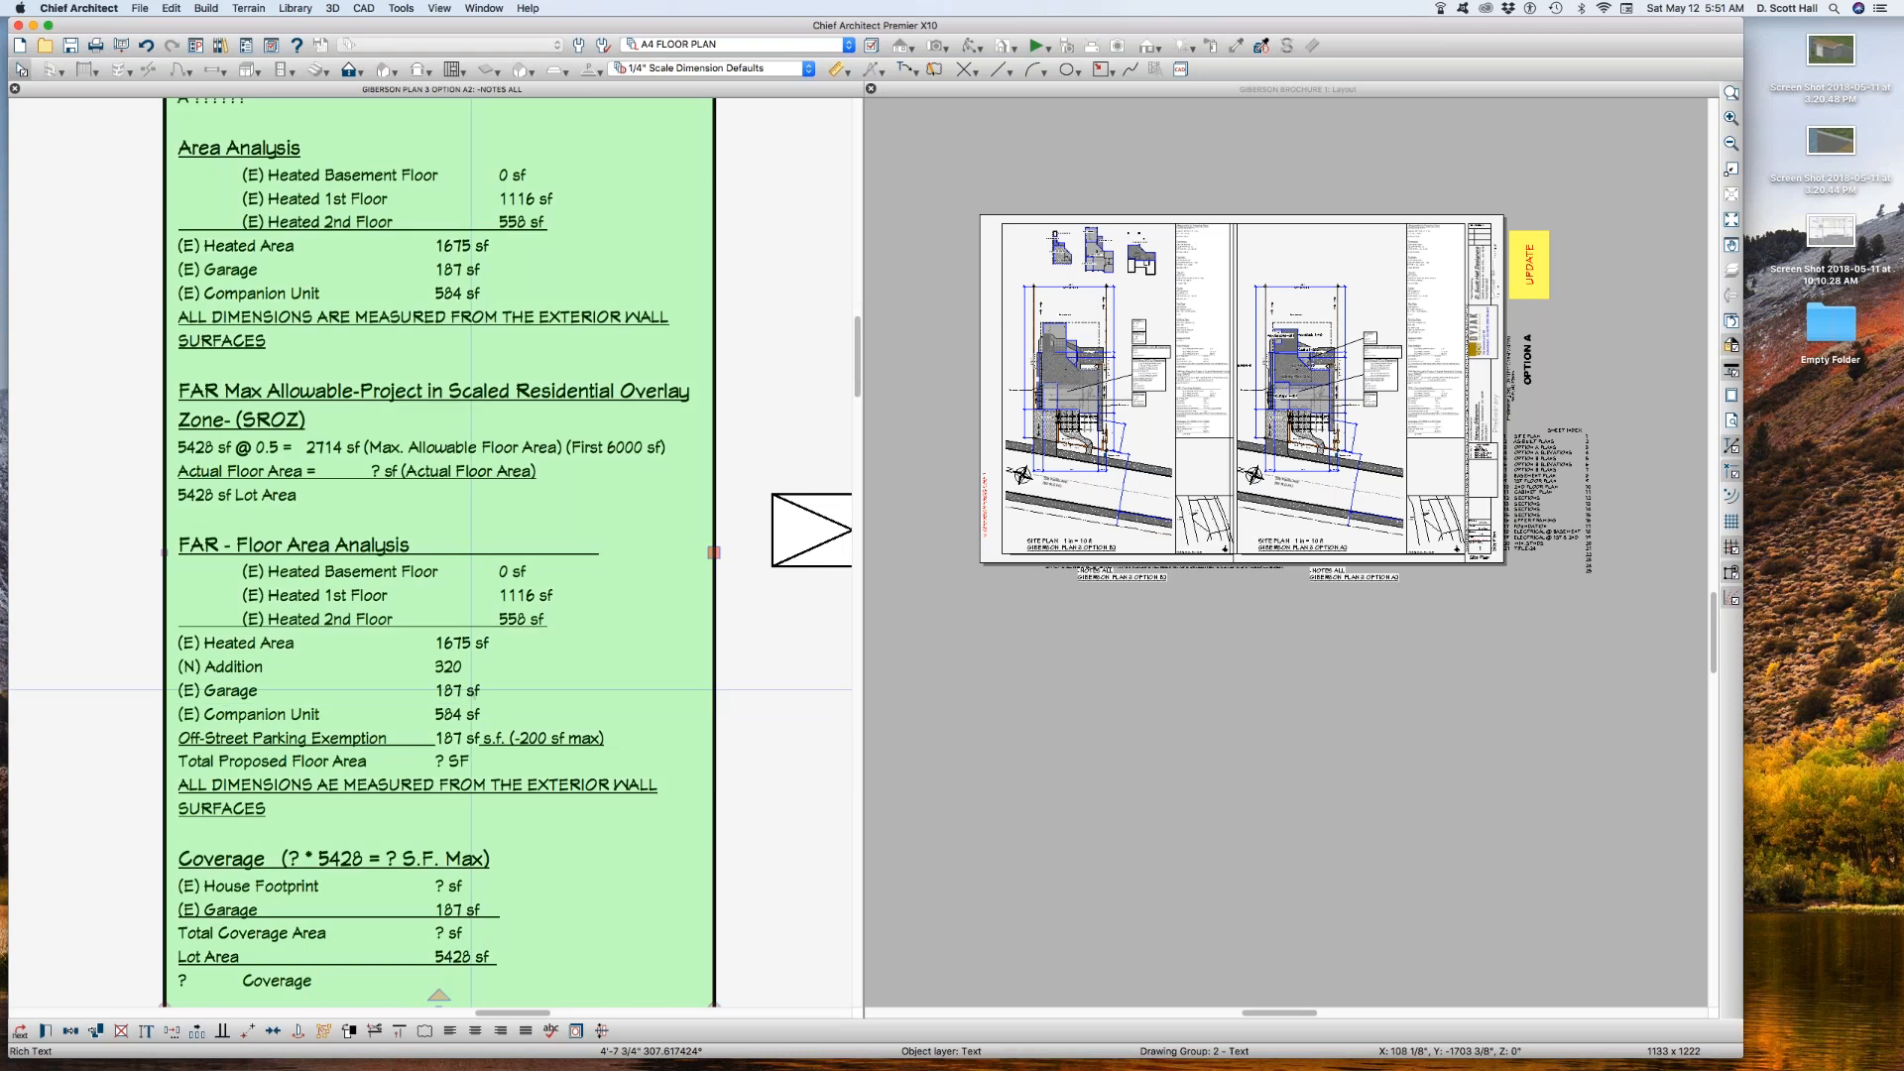
pyautogui.doubleClick(466, 685)
pyautogui.scroll(-6, 1239, 611)
pyautogui.scroll(-9, 1384, 674)
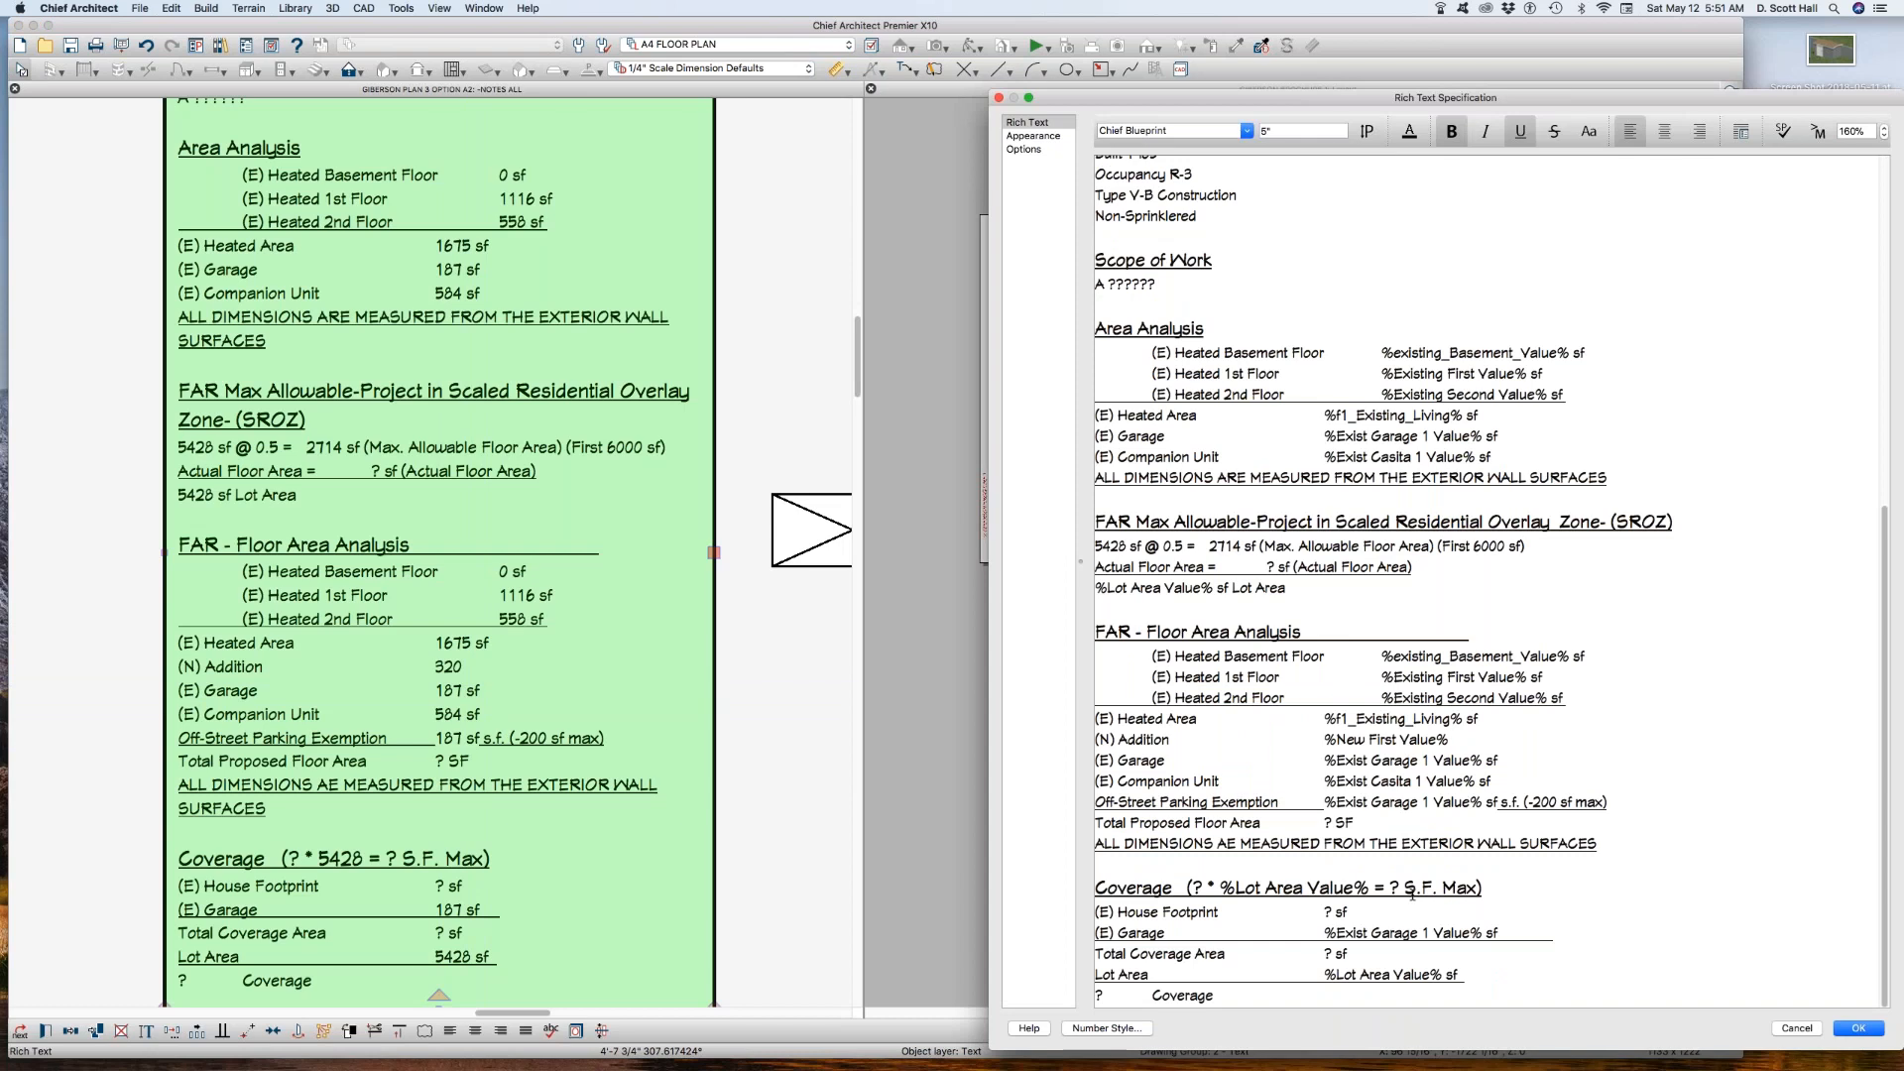
pyautogui.doubleClick(1353, 823)
pyautogui.write('s')
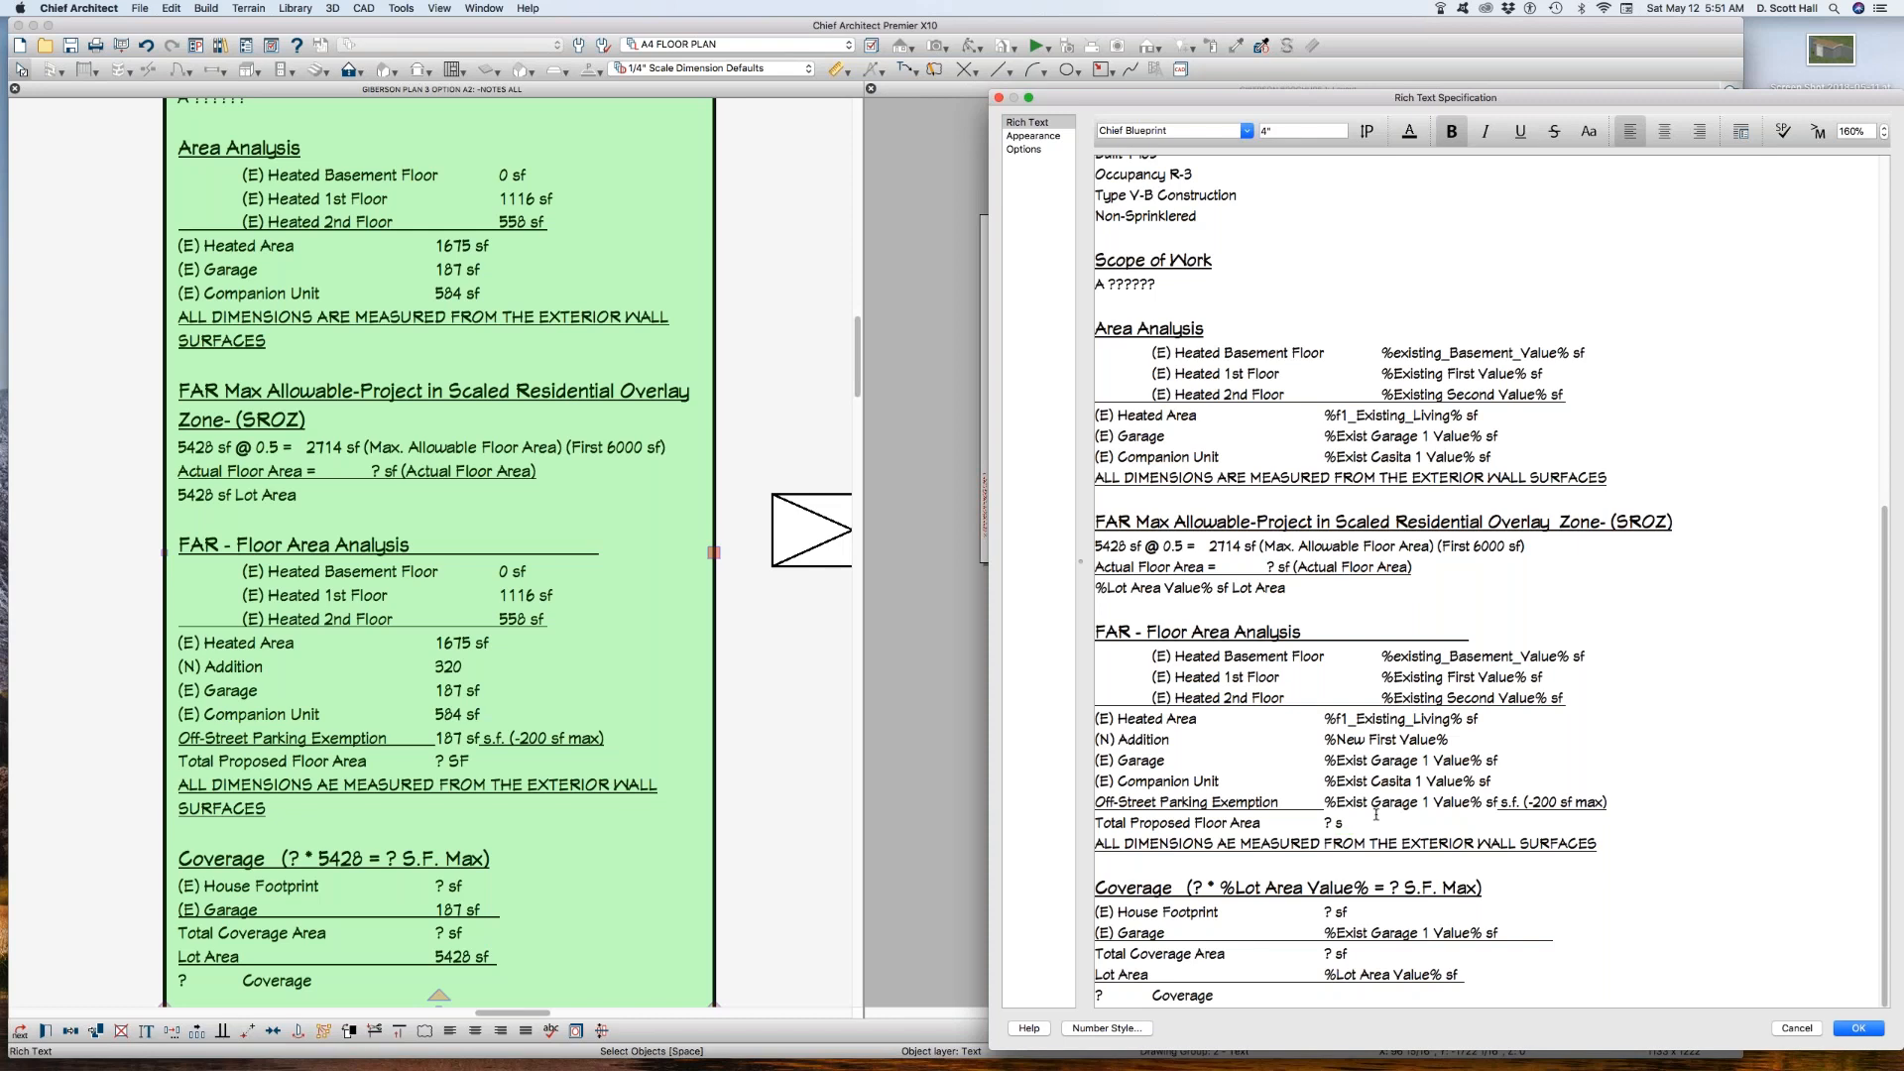
pyautogui.write('f')
# Step: Review the garage, basement and %f1_Existing_Living% area macros in the notes text and save the text changes
pyautogui.moveTo(1335, 760); pyautogui.dragTo(1482, 760)
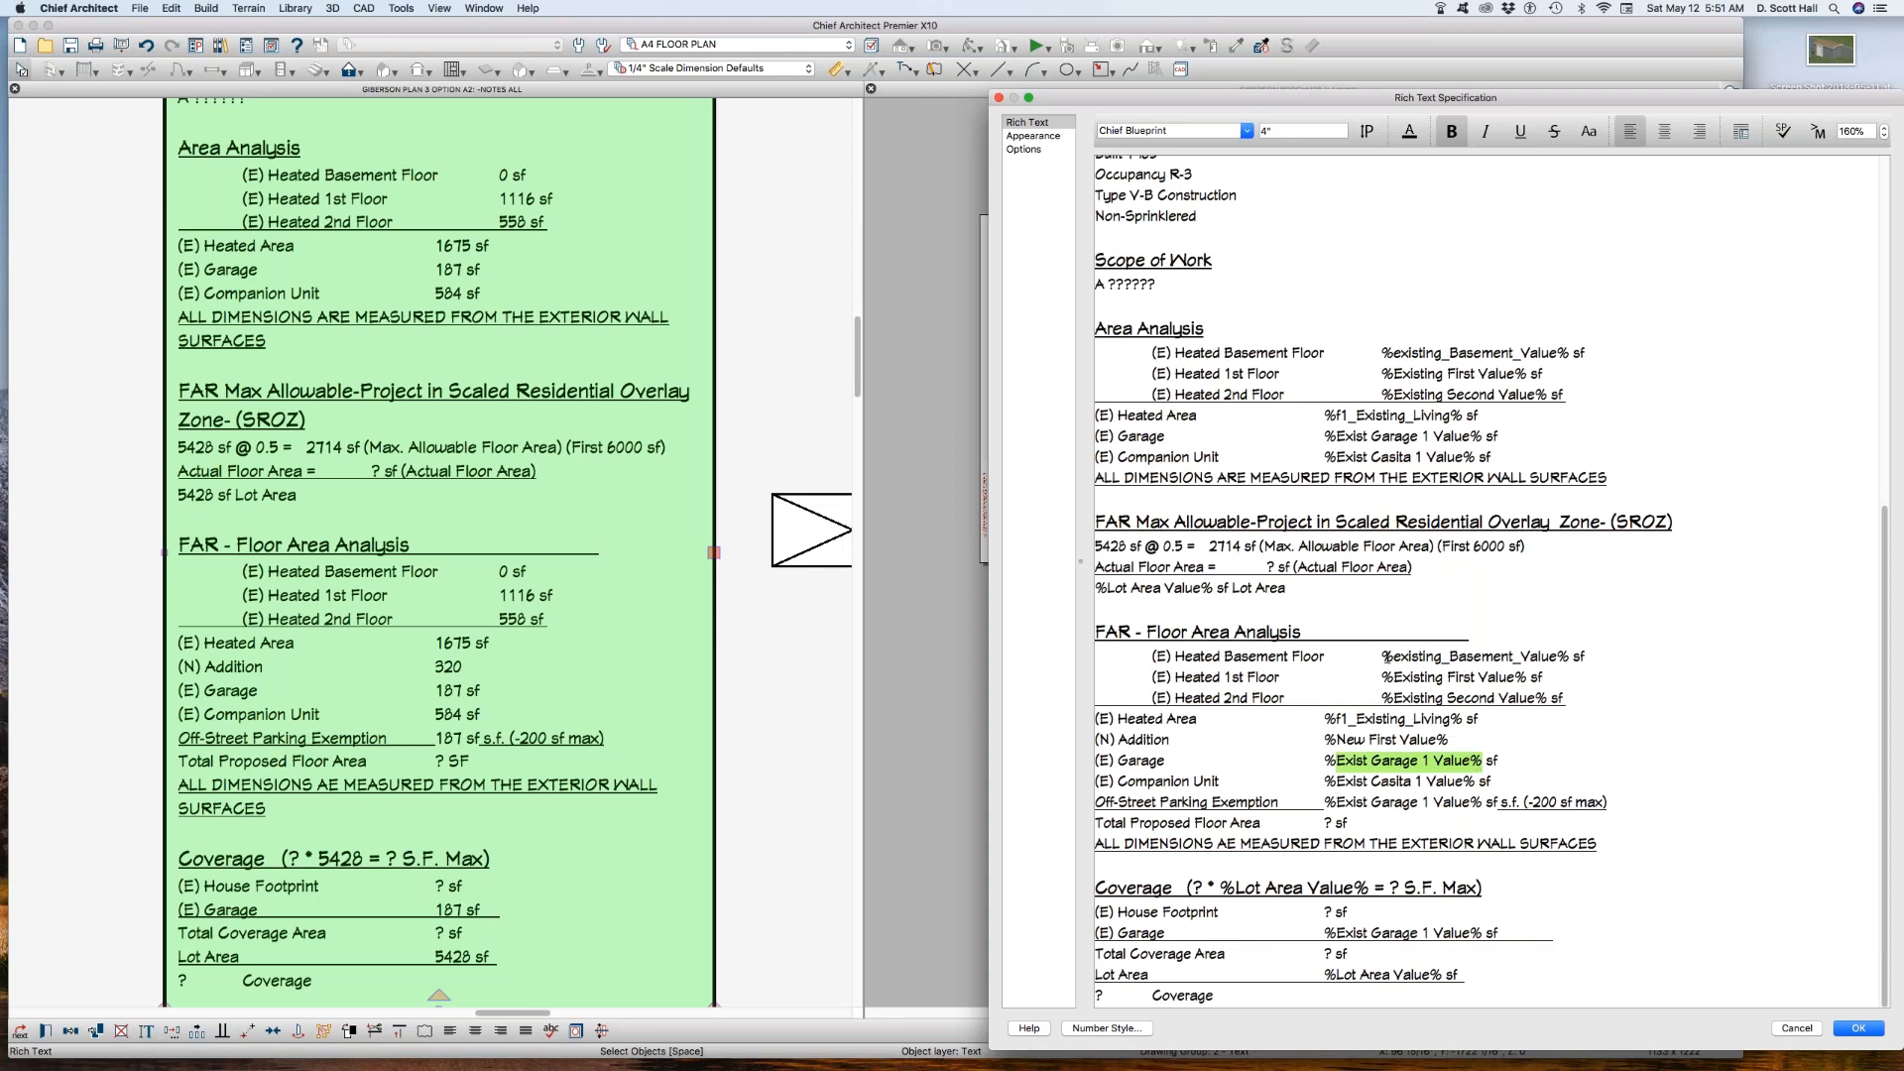
pyautogui.moveTo(1381, 656); pyautogui.dragTo(1569, 657)
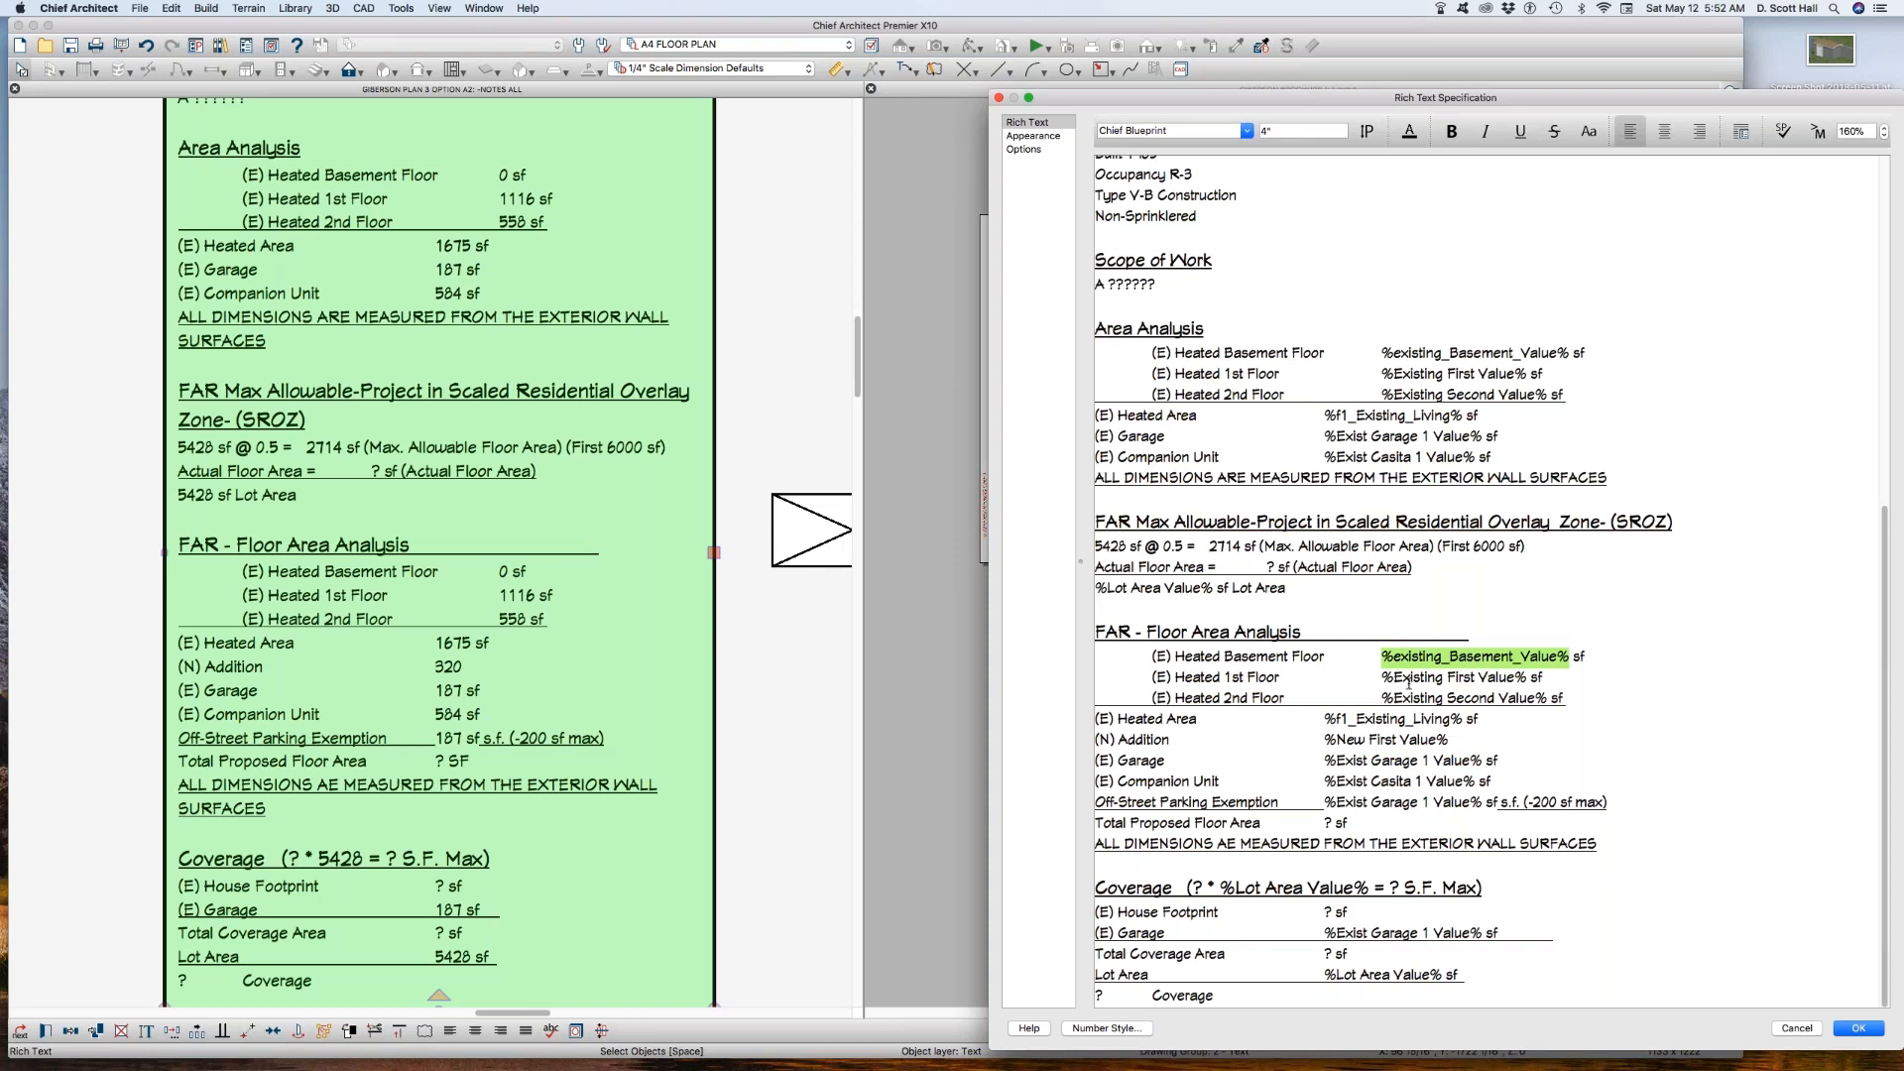
pyautogui.moveTo(1377, 656); pyautogui.dragTo(1572, 652)
pyautogui.moveTo(1324, 415); pyautogui.dragTo(1510, 413)
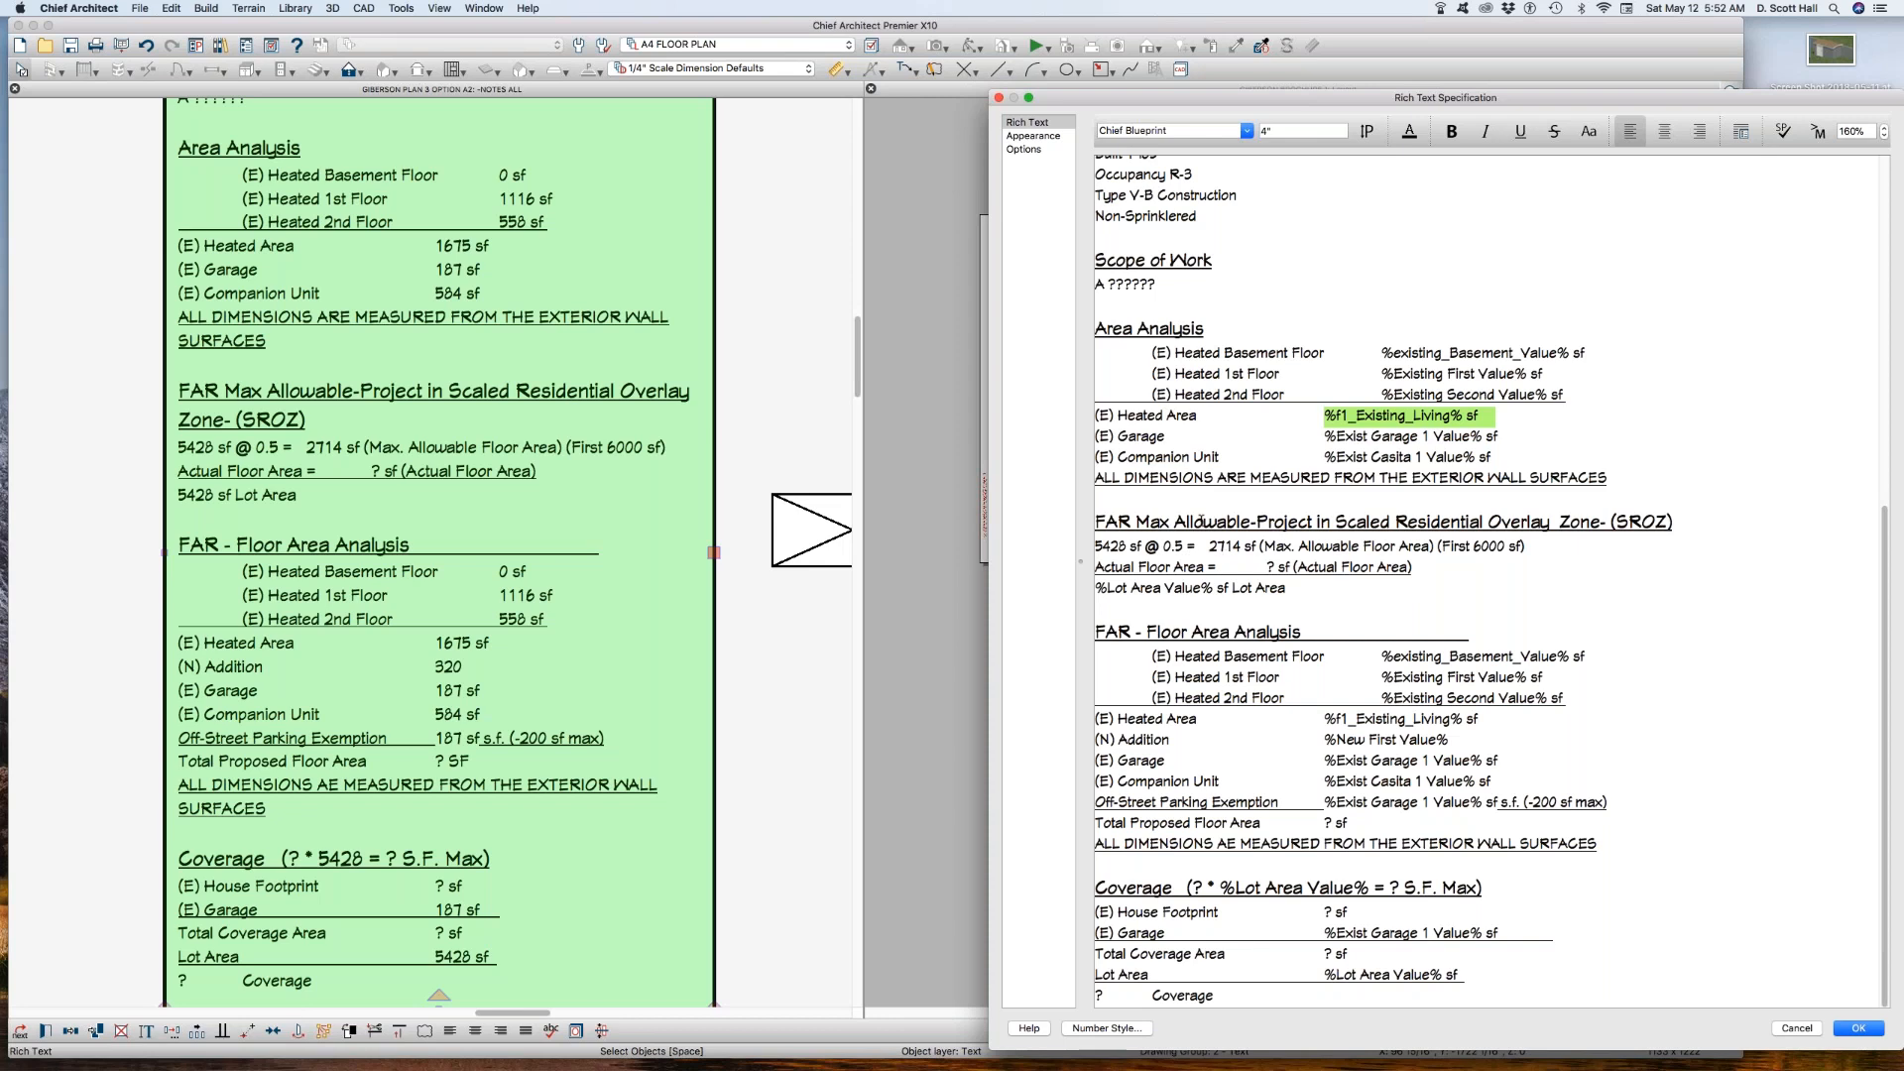
pyautogui.scroll(3, 1200, 518)
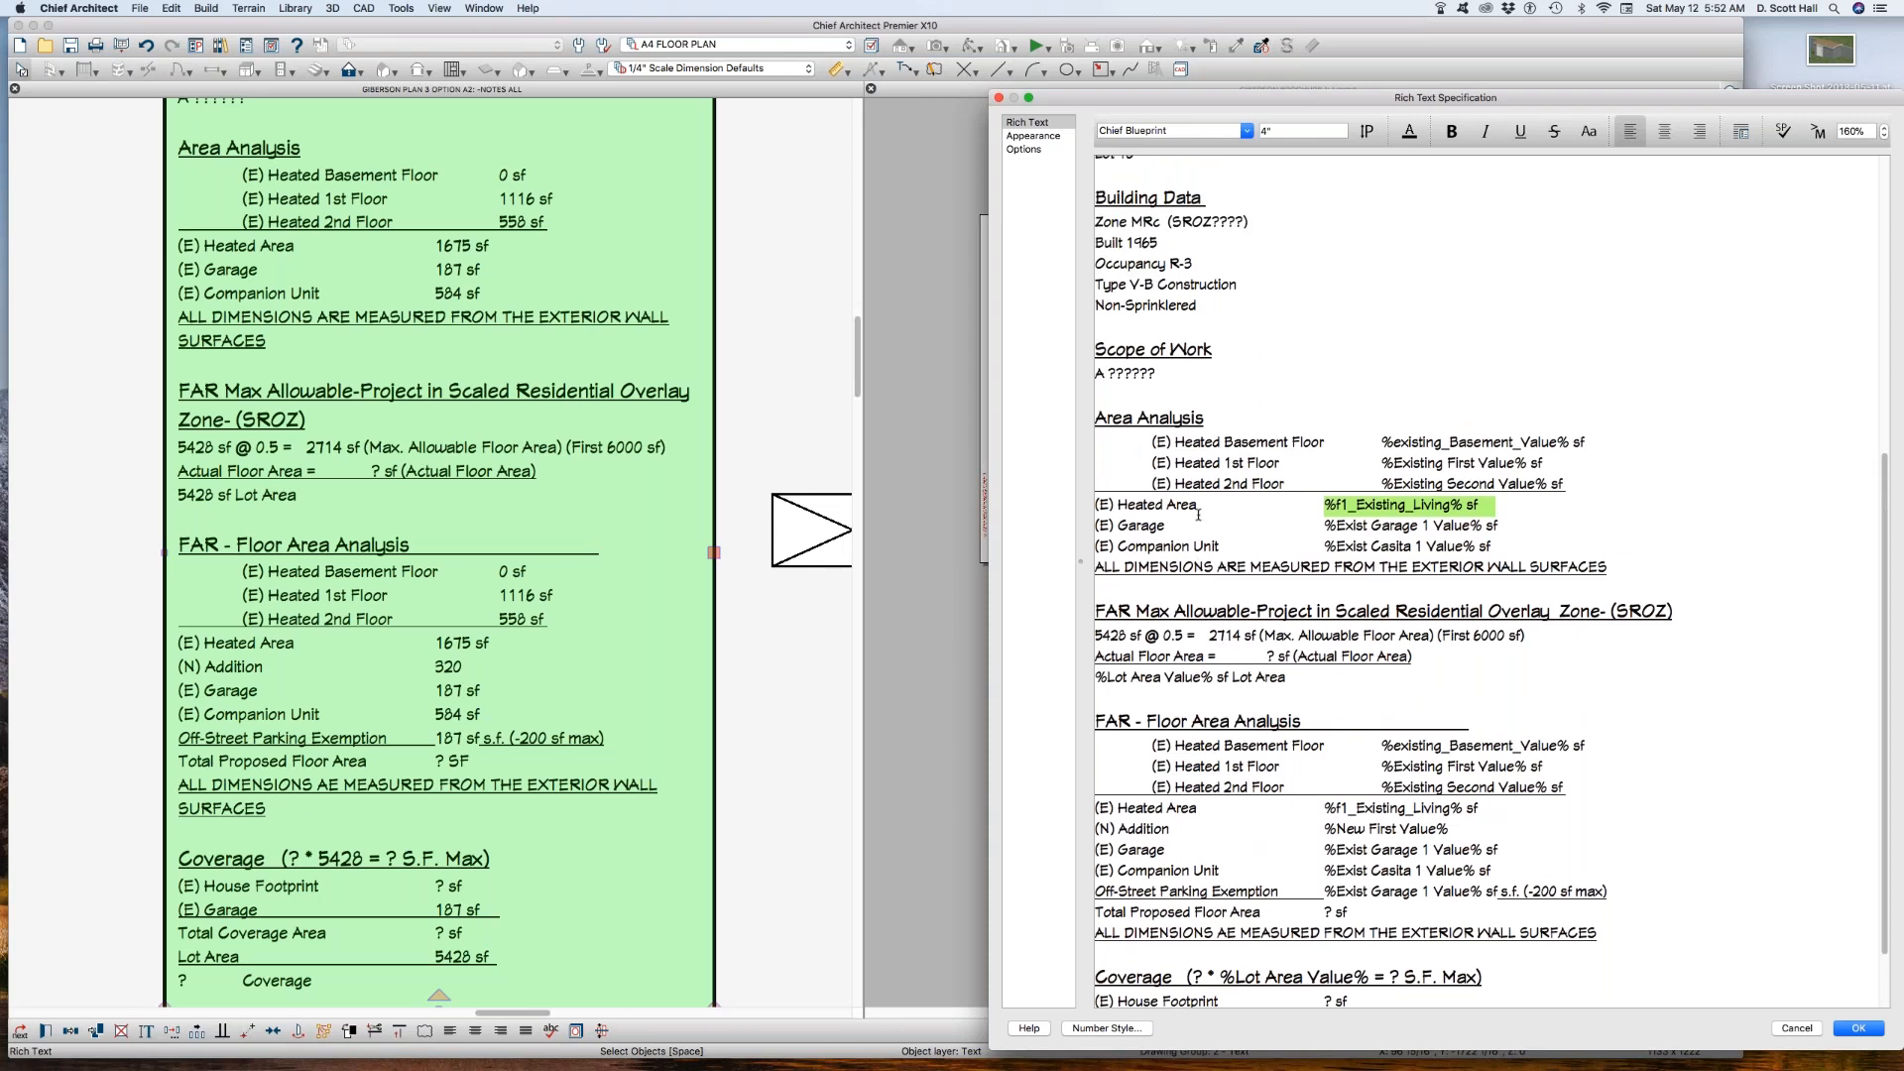
pyautogui.scroll(-3, 1198, 516)
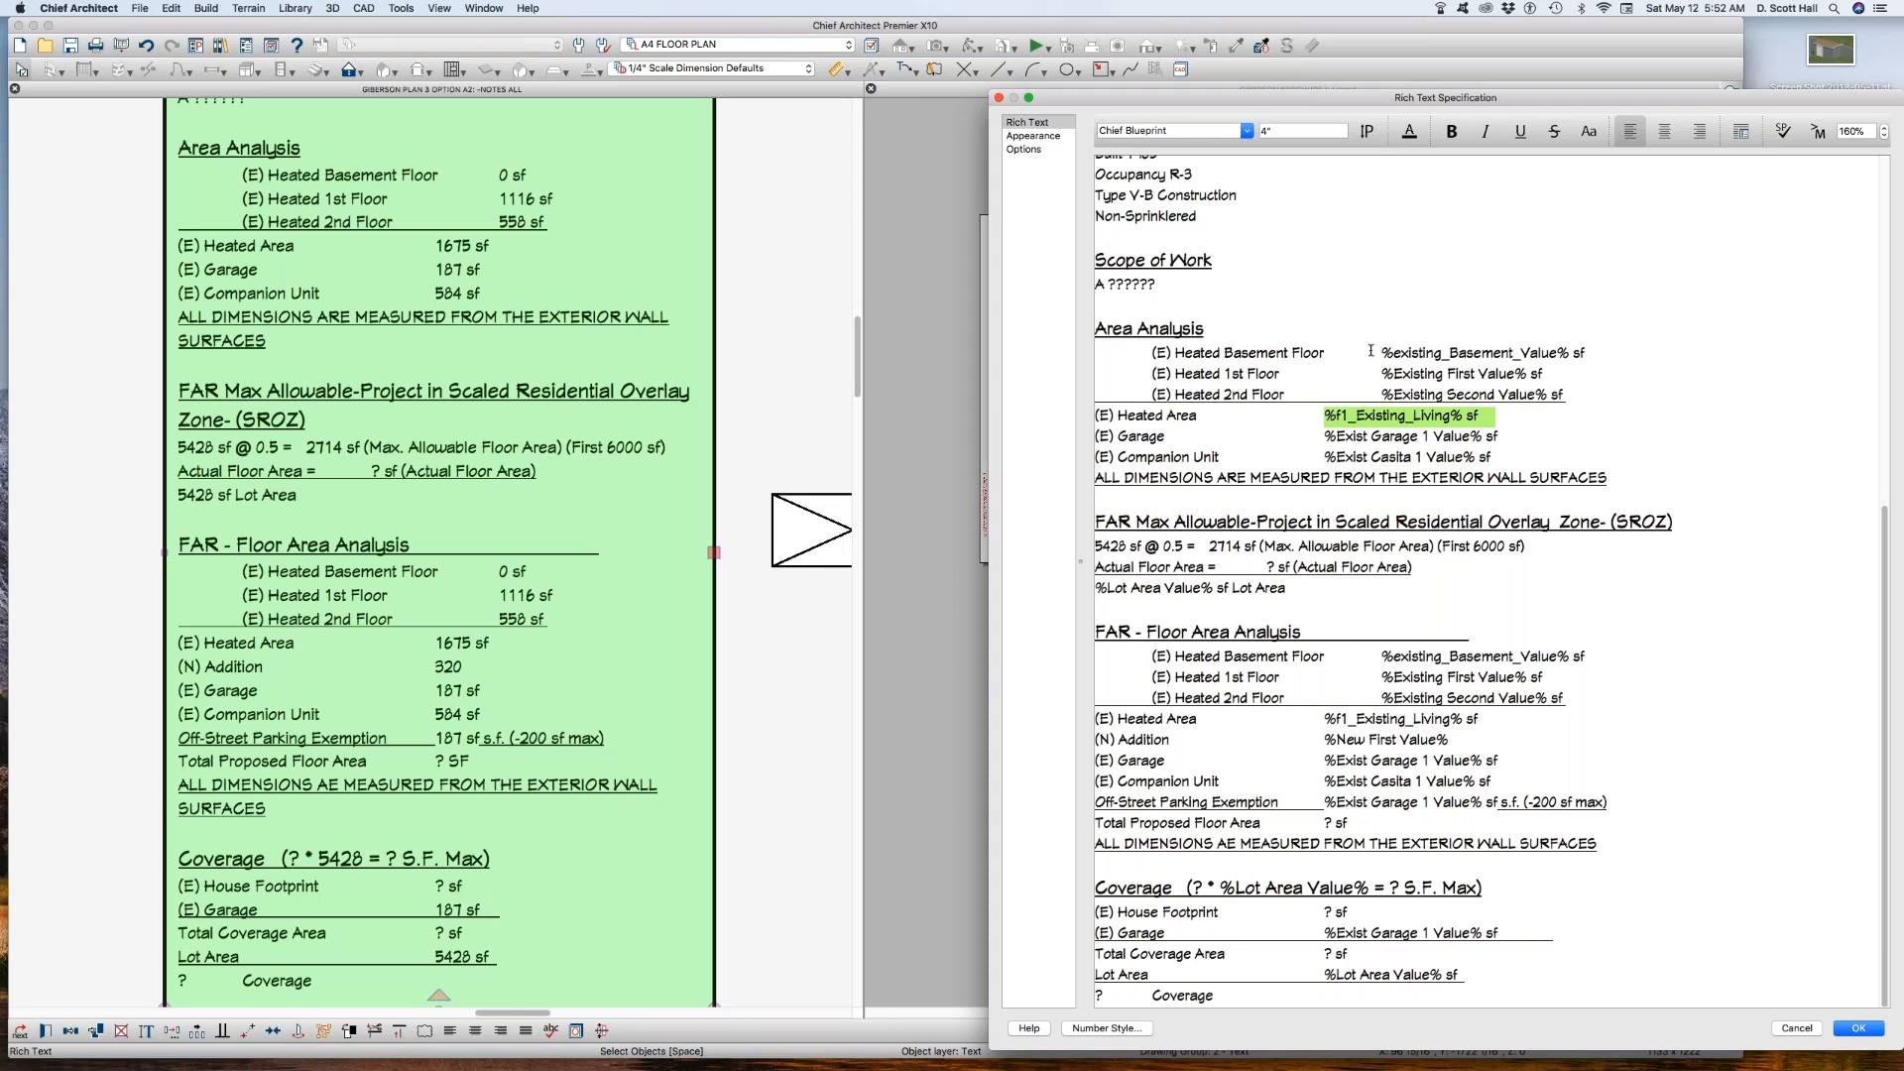
pyautogui.press('Return')
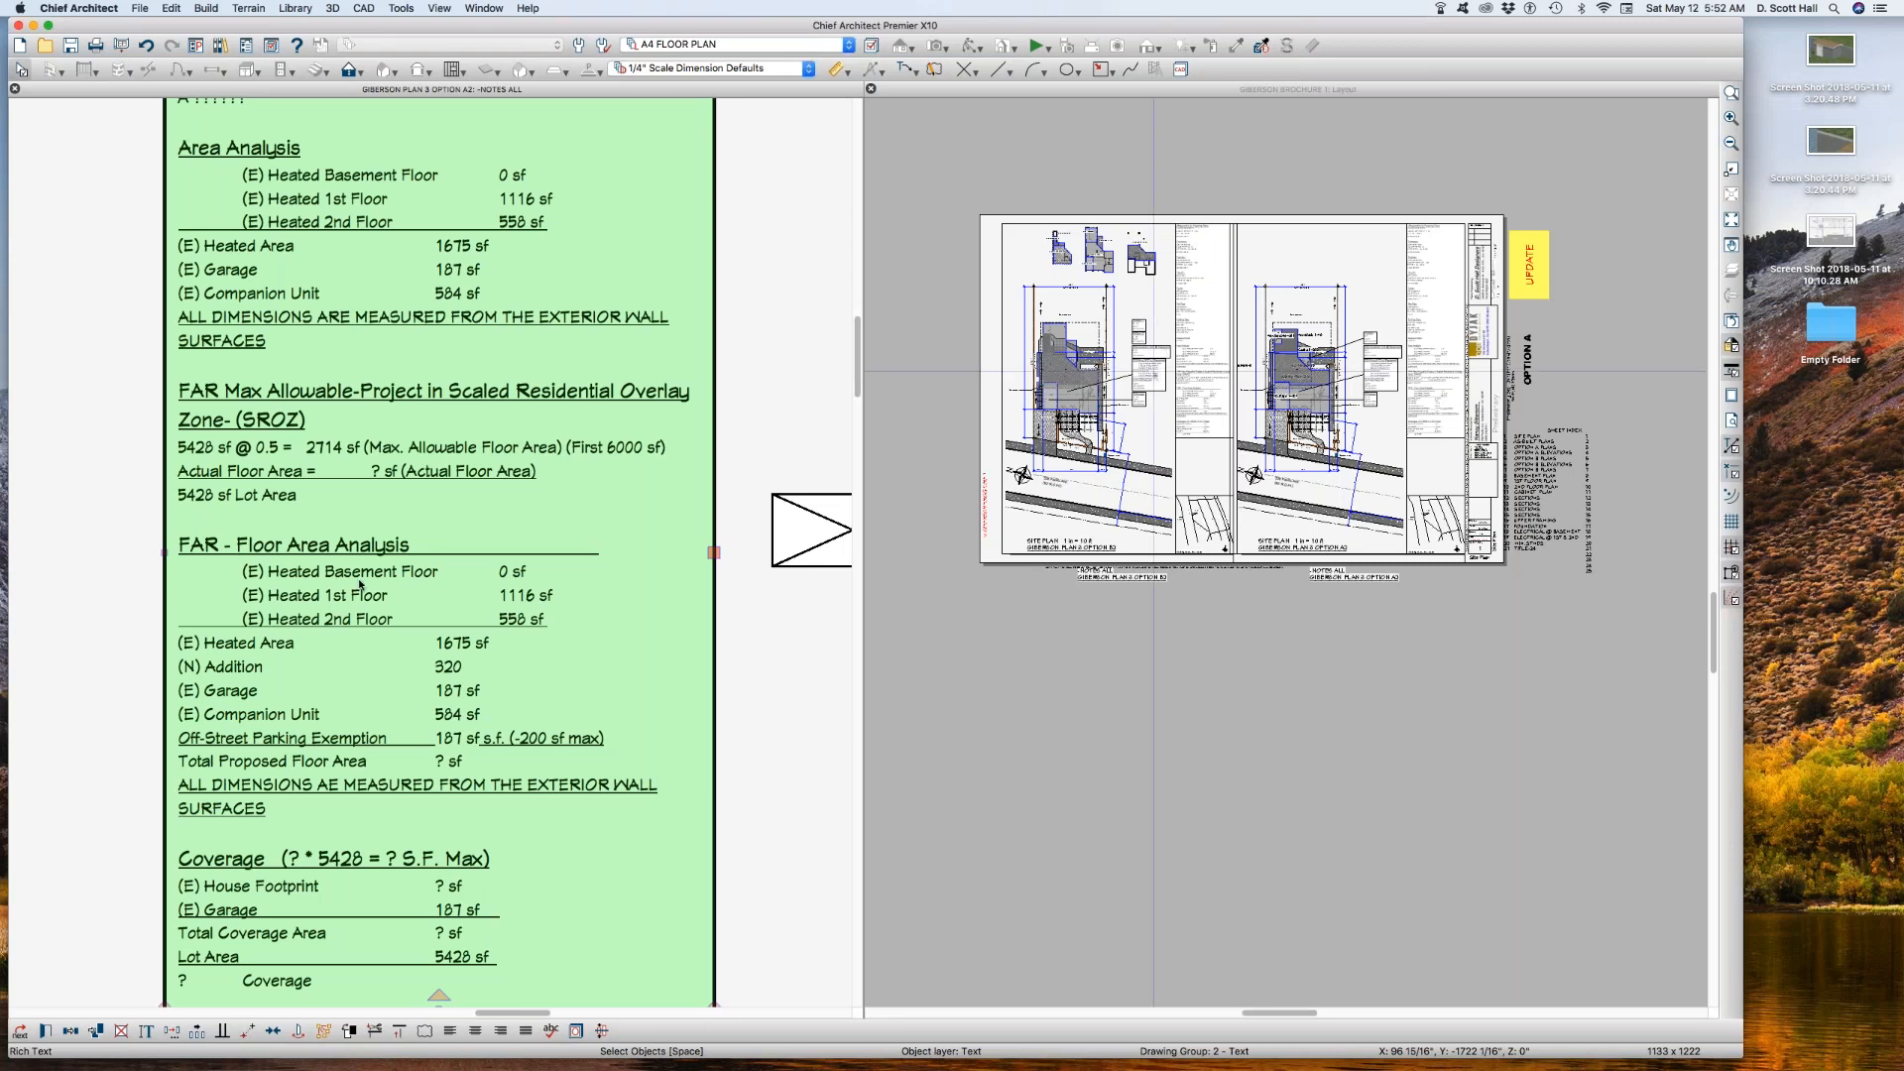
# Step: Examine the Area Analysis, FAR and Coverage sections and their place in the overall notes column
pyautogui.hotkey('ctrl', 'Tab')
pyautogui.press('KP_Add')
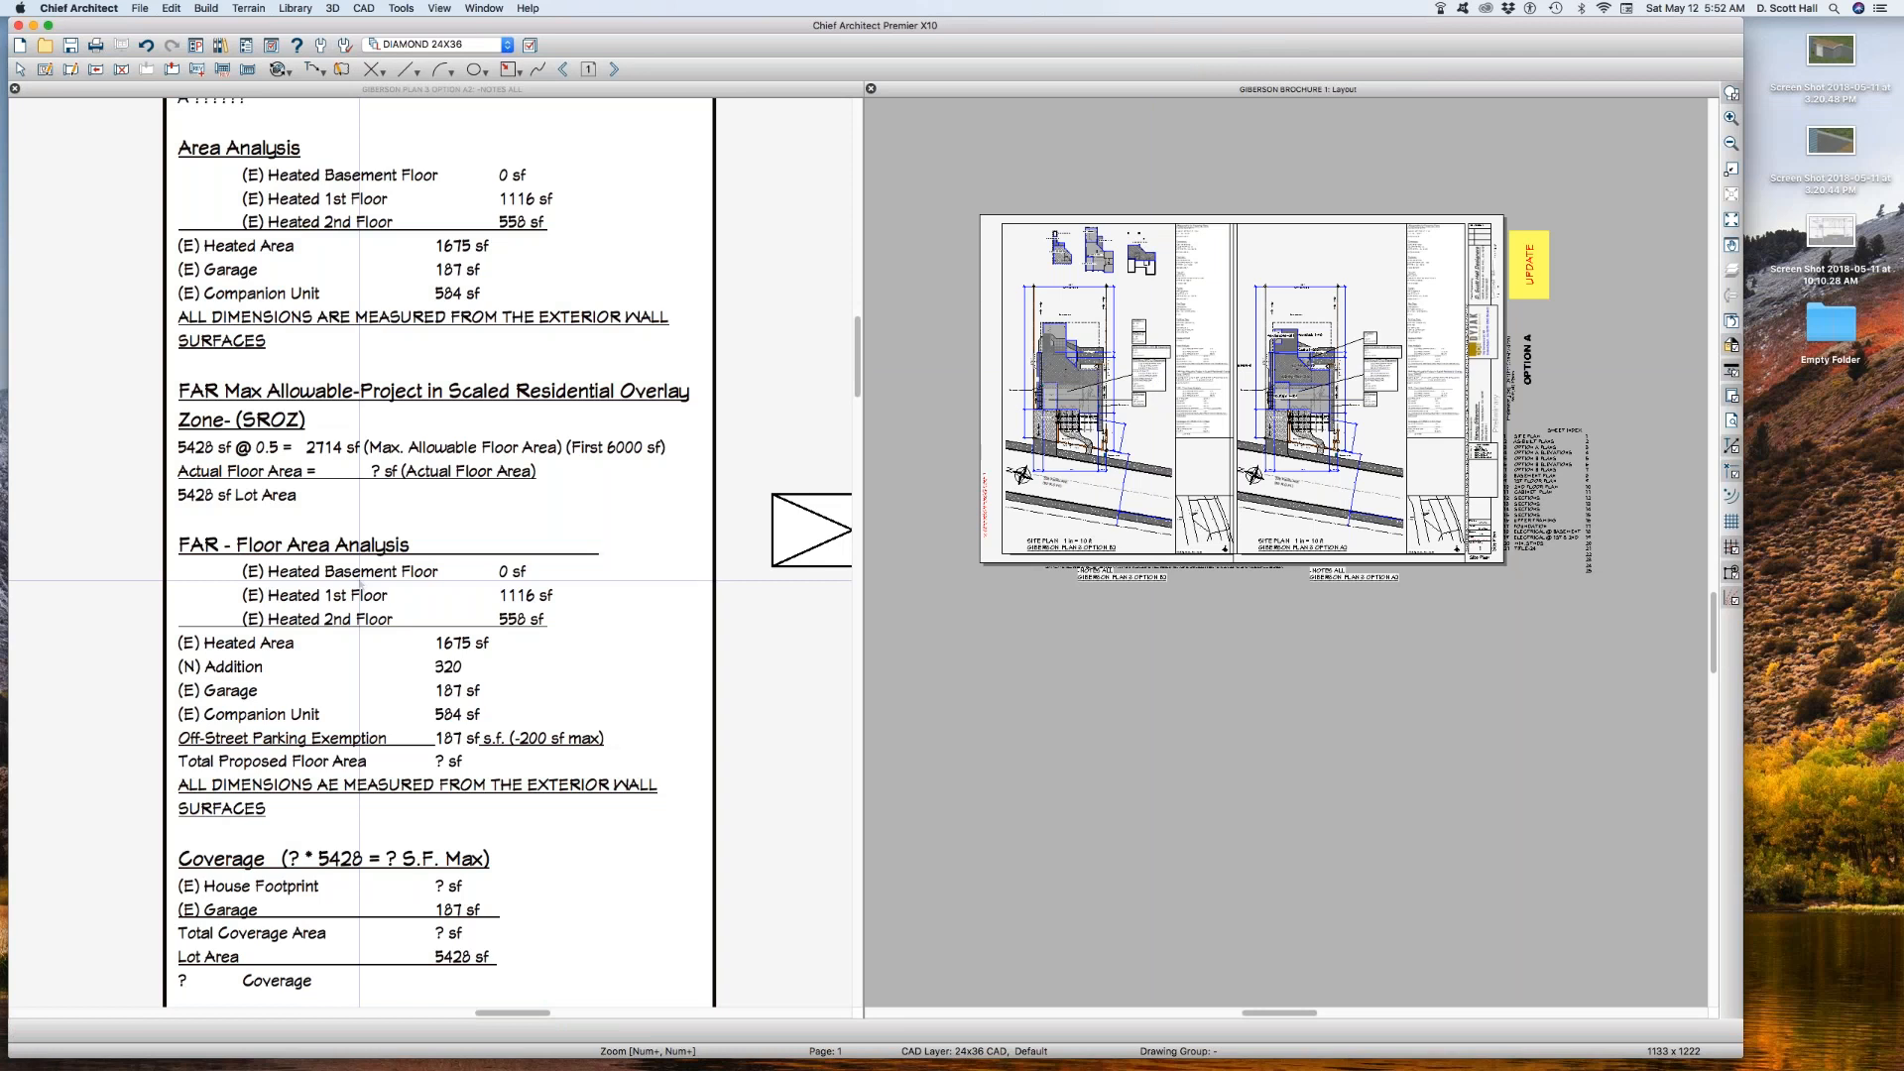
pyautogui.click(360, 582)
pyautogui.scroll(-3, 313, 643)
pyautogui.scroll(-4, 248, 821)
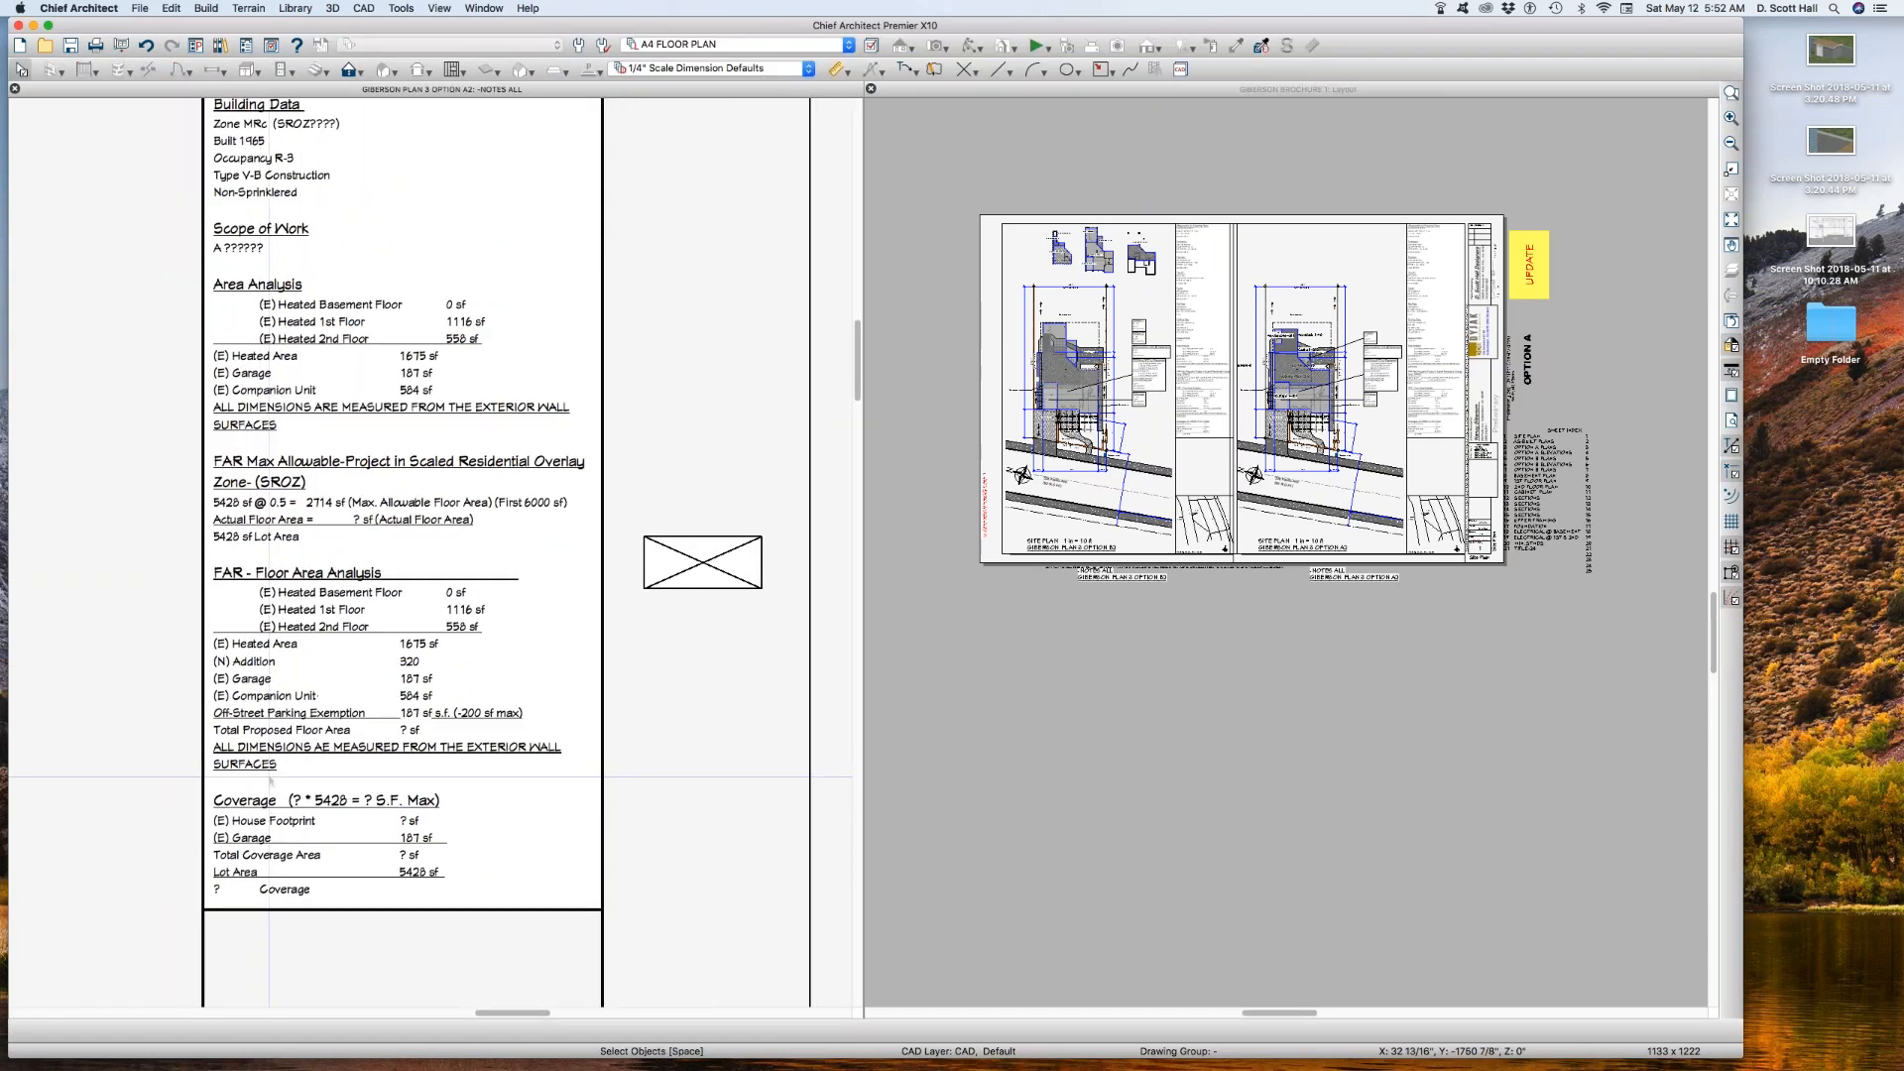
pyautogui.scroll(-3, 261, 783)
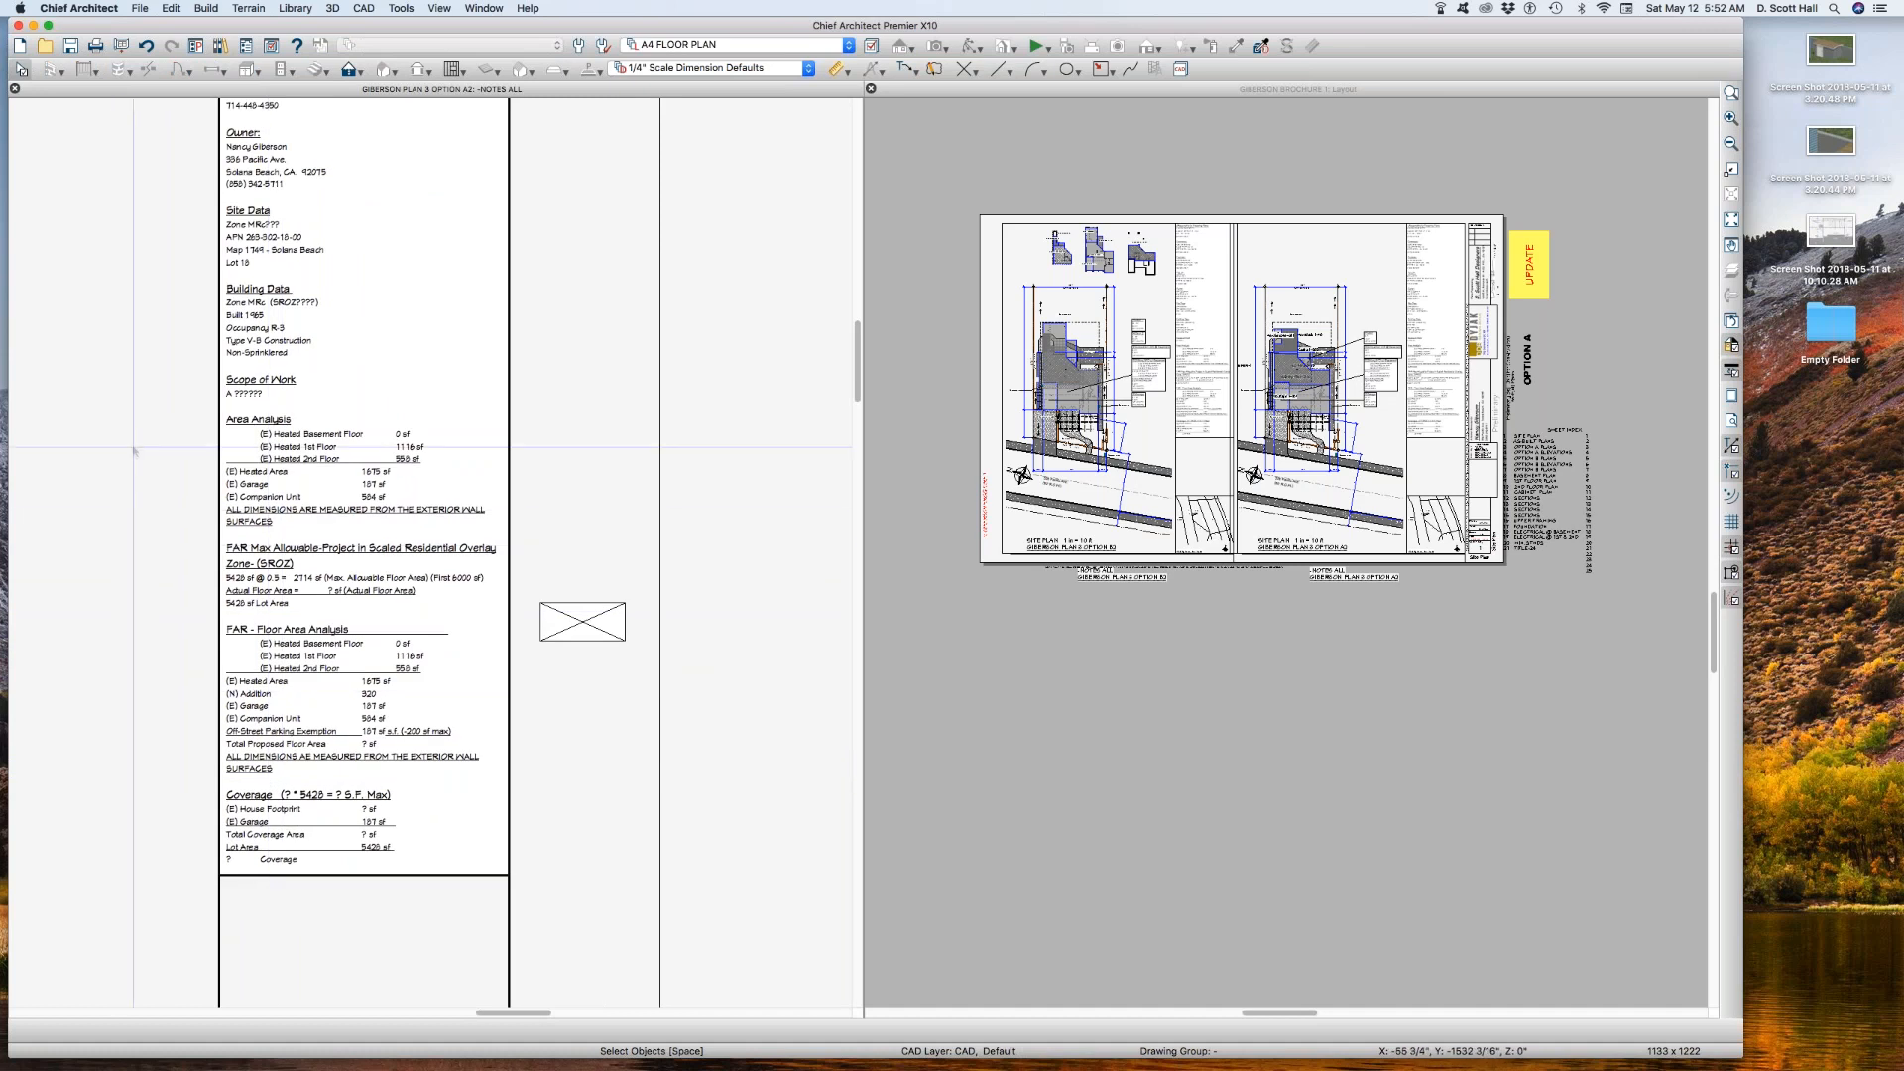
pyautogui.moveTo(204, 407); pyautogui.dragTo(474, 876)
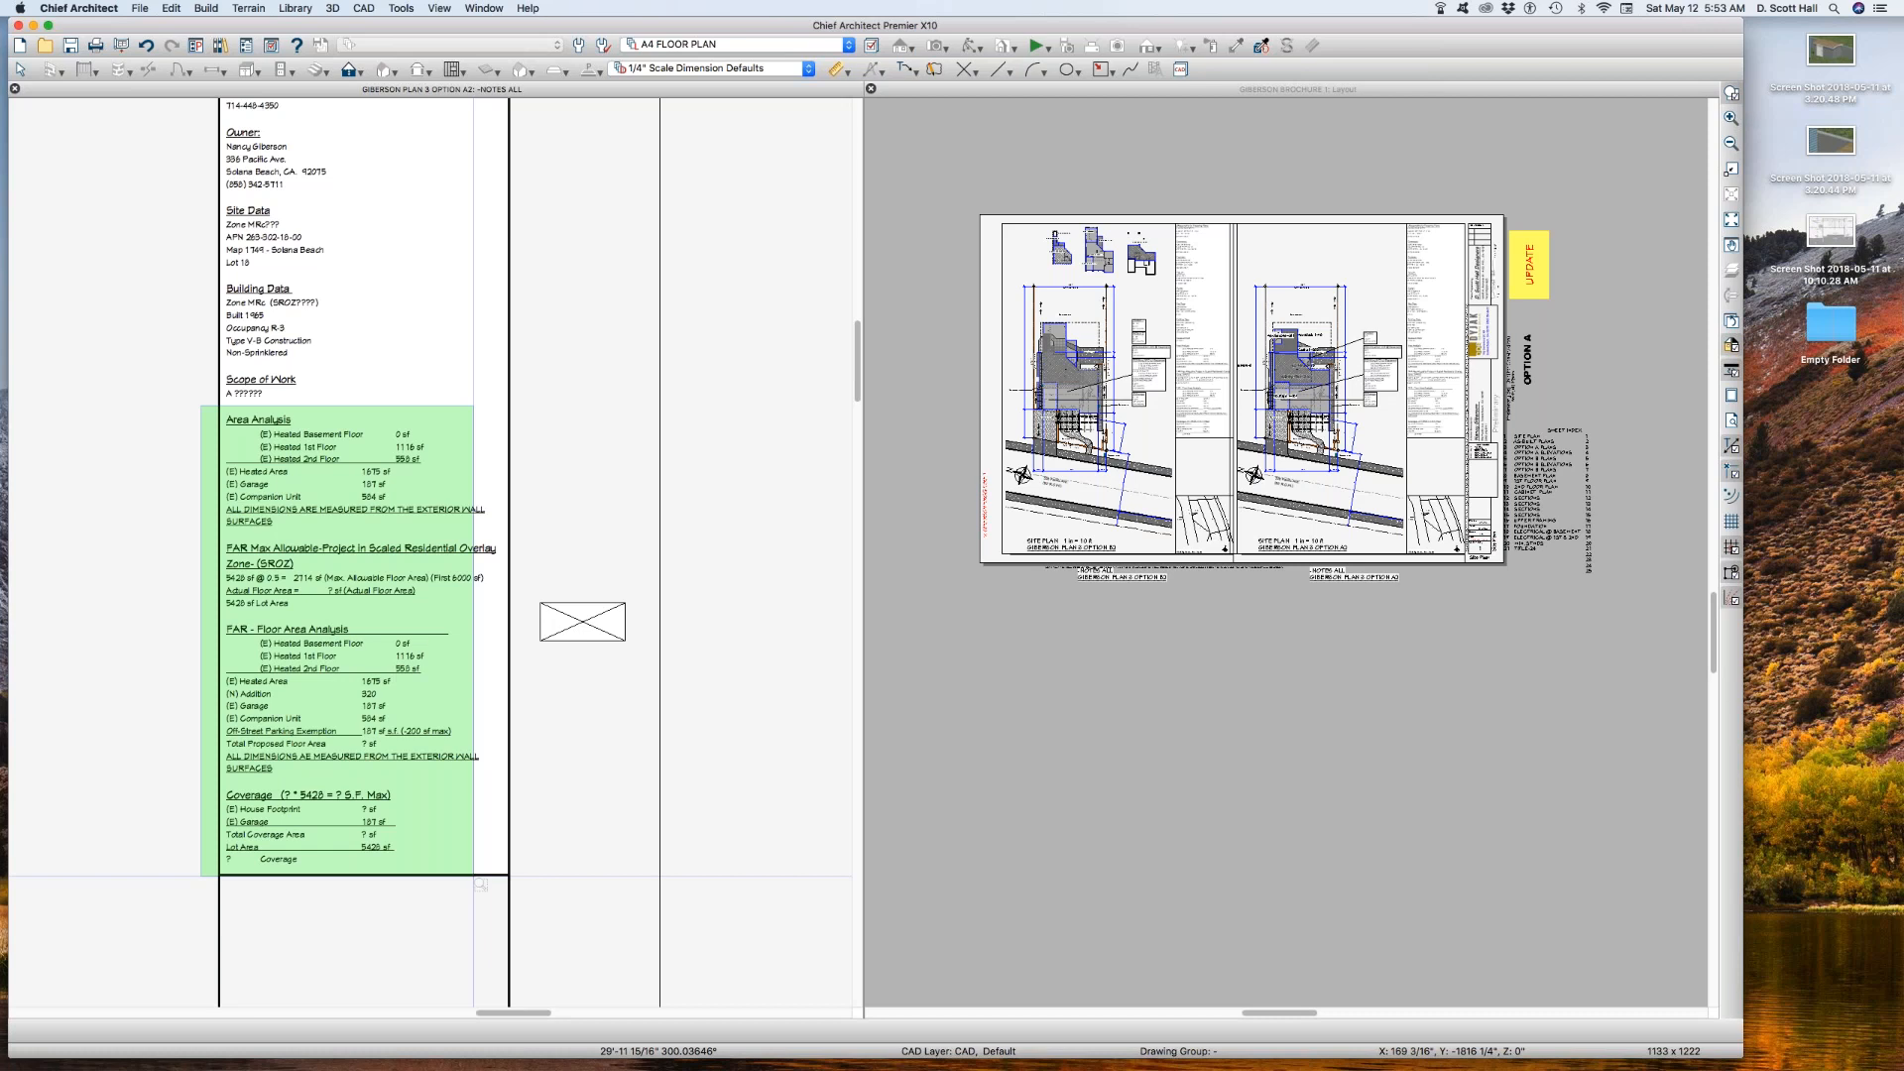
pyautogui.moveTo(476, 878); pyautogui.dragTo(476, 878)
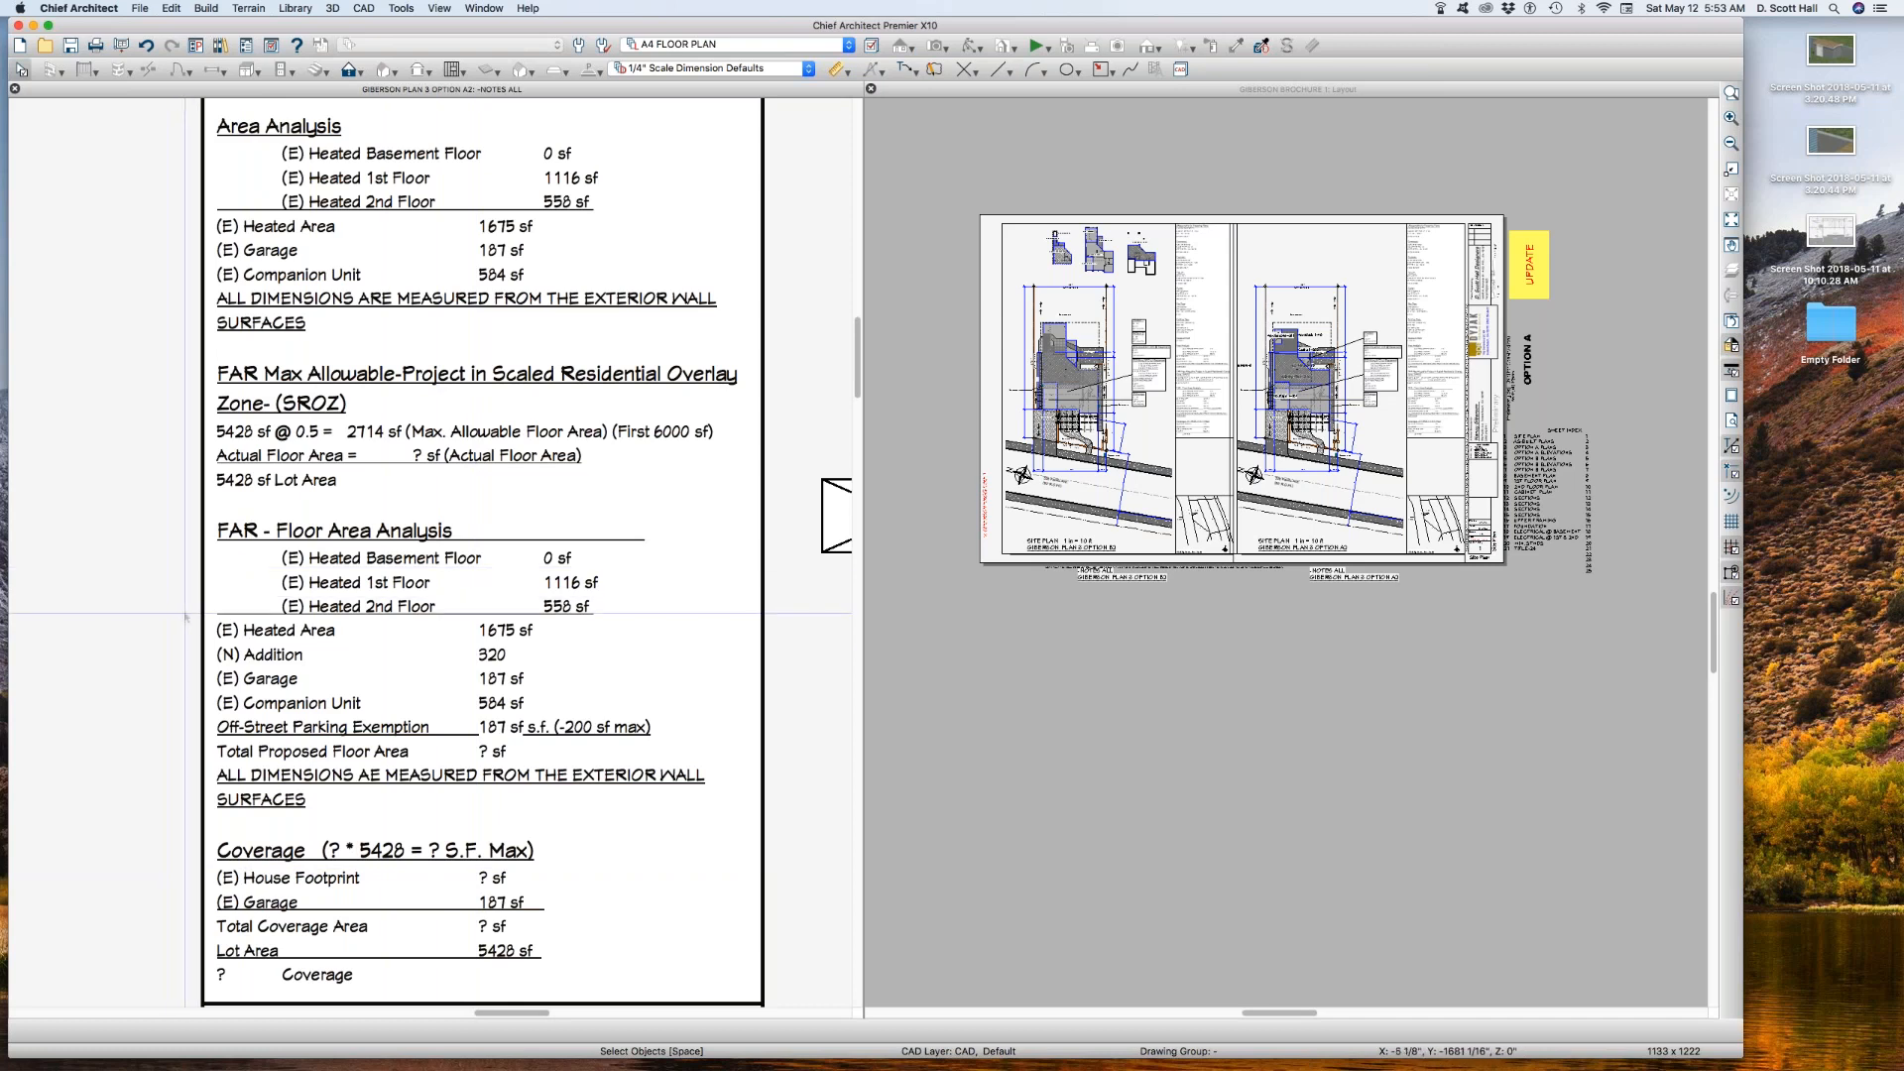
pyautogui.scroll(-5, 301, 647)
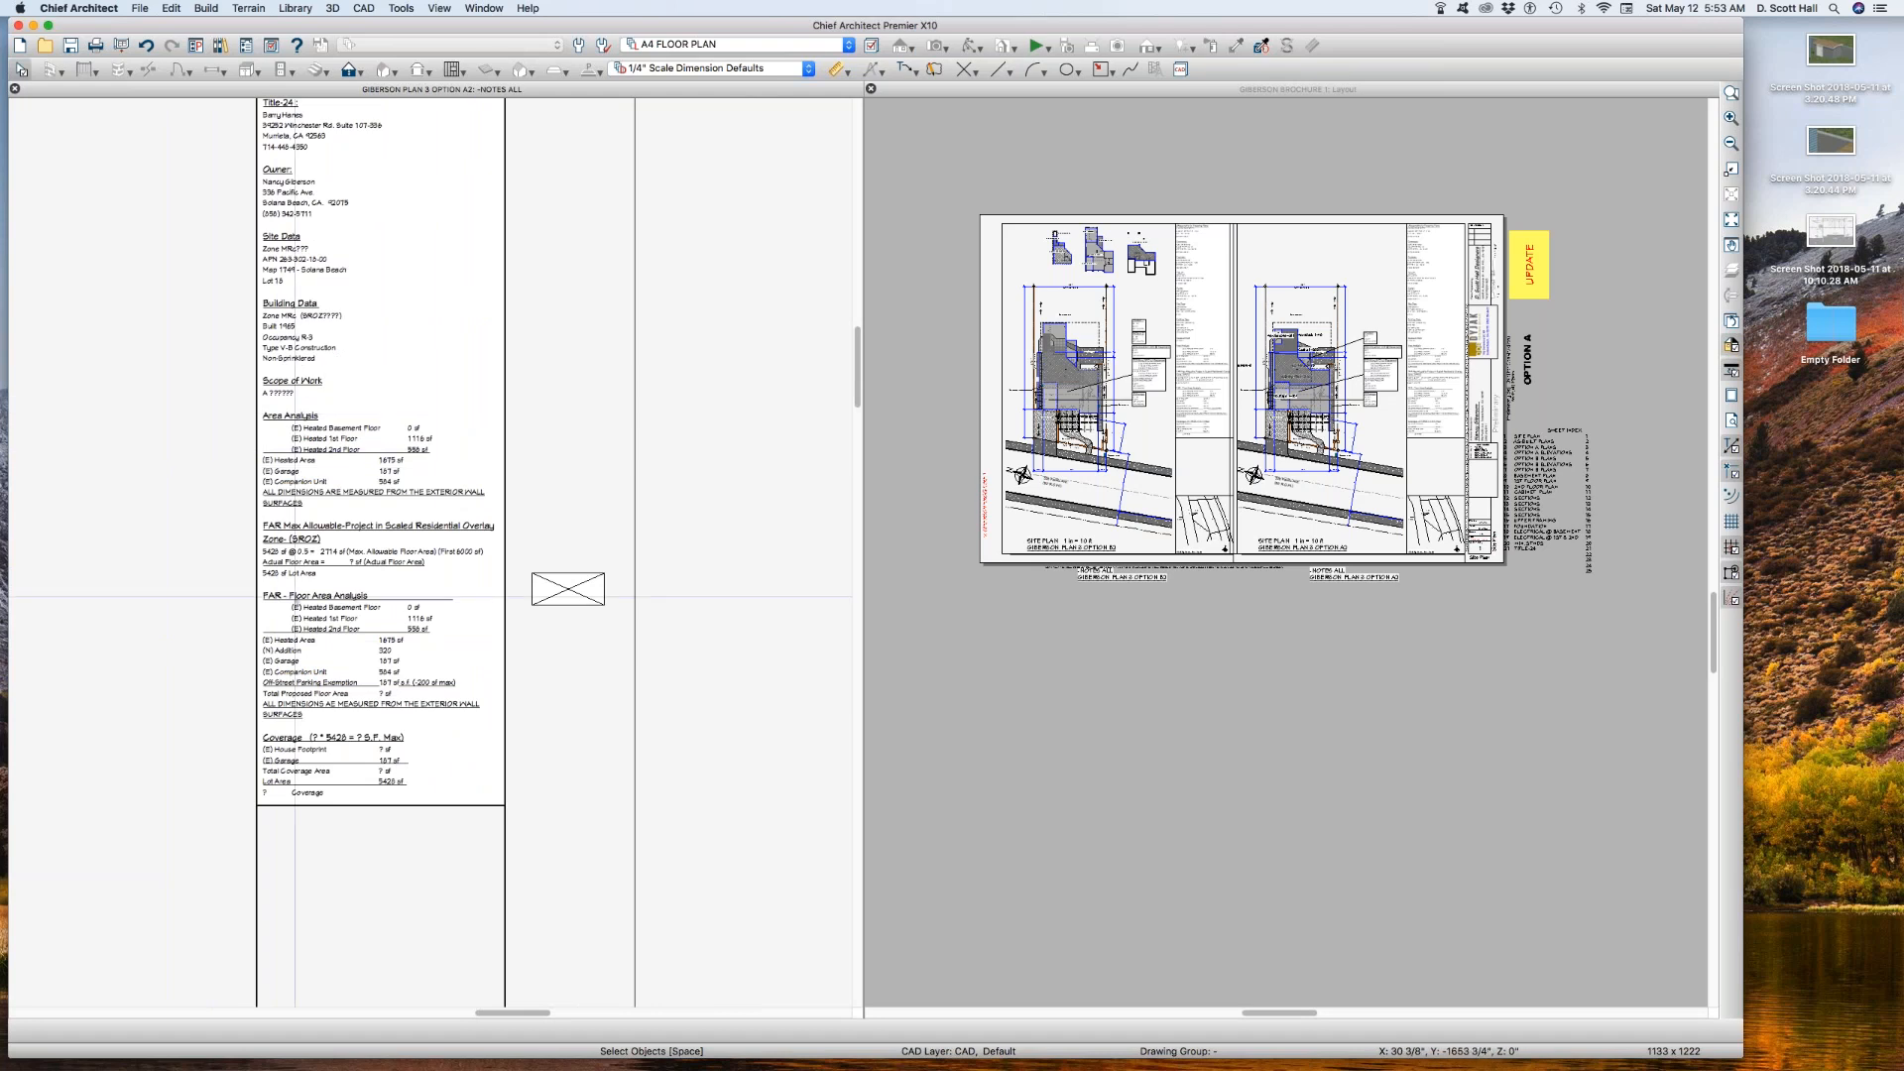
pyautogui.scroll(-2, 179, 632)
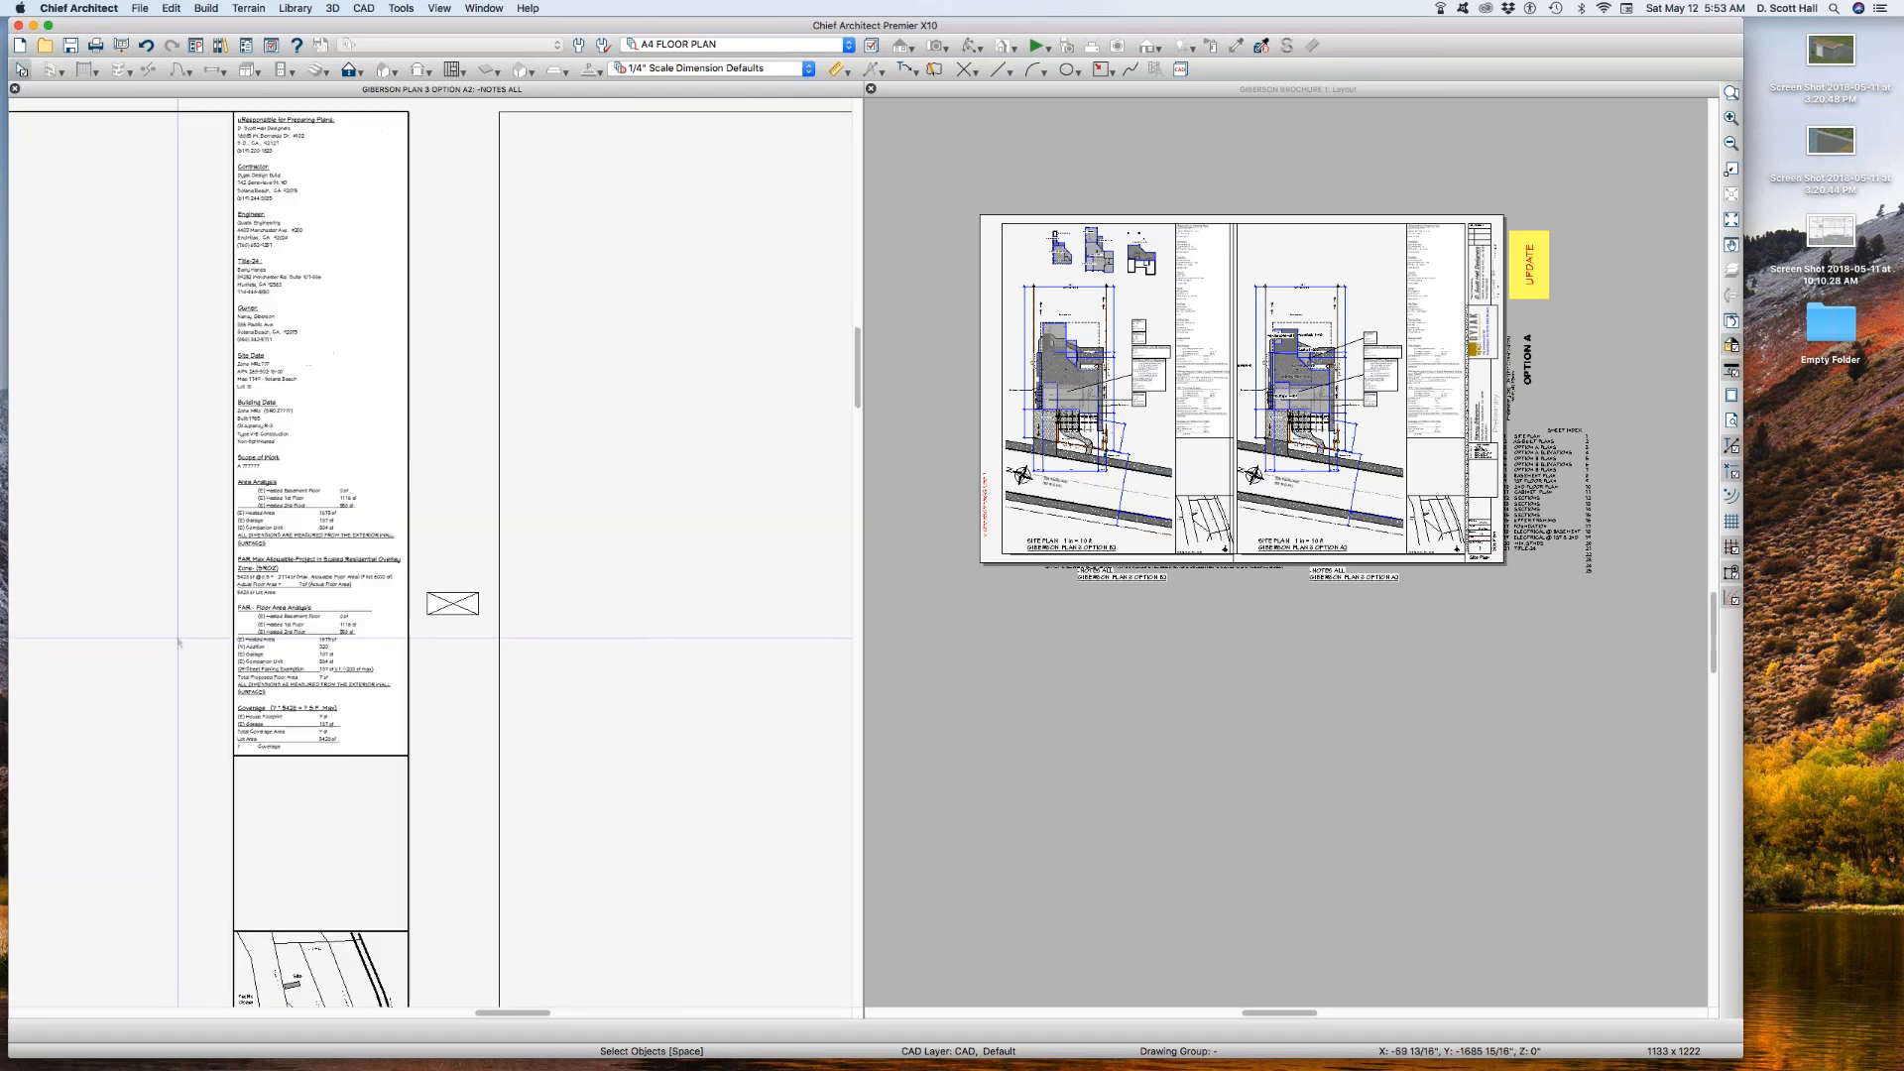
pyautogui.scroll(-2, 536, 535)
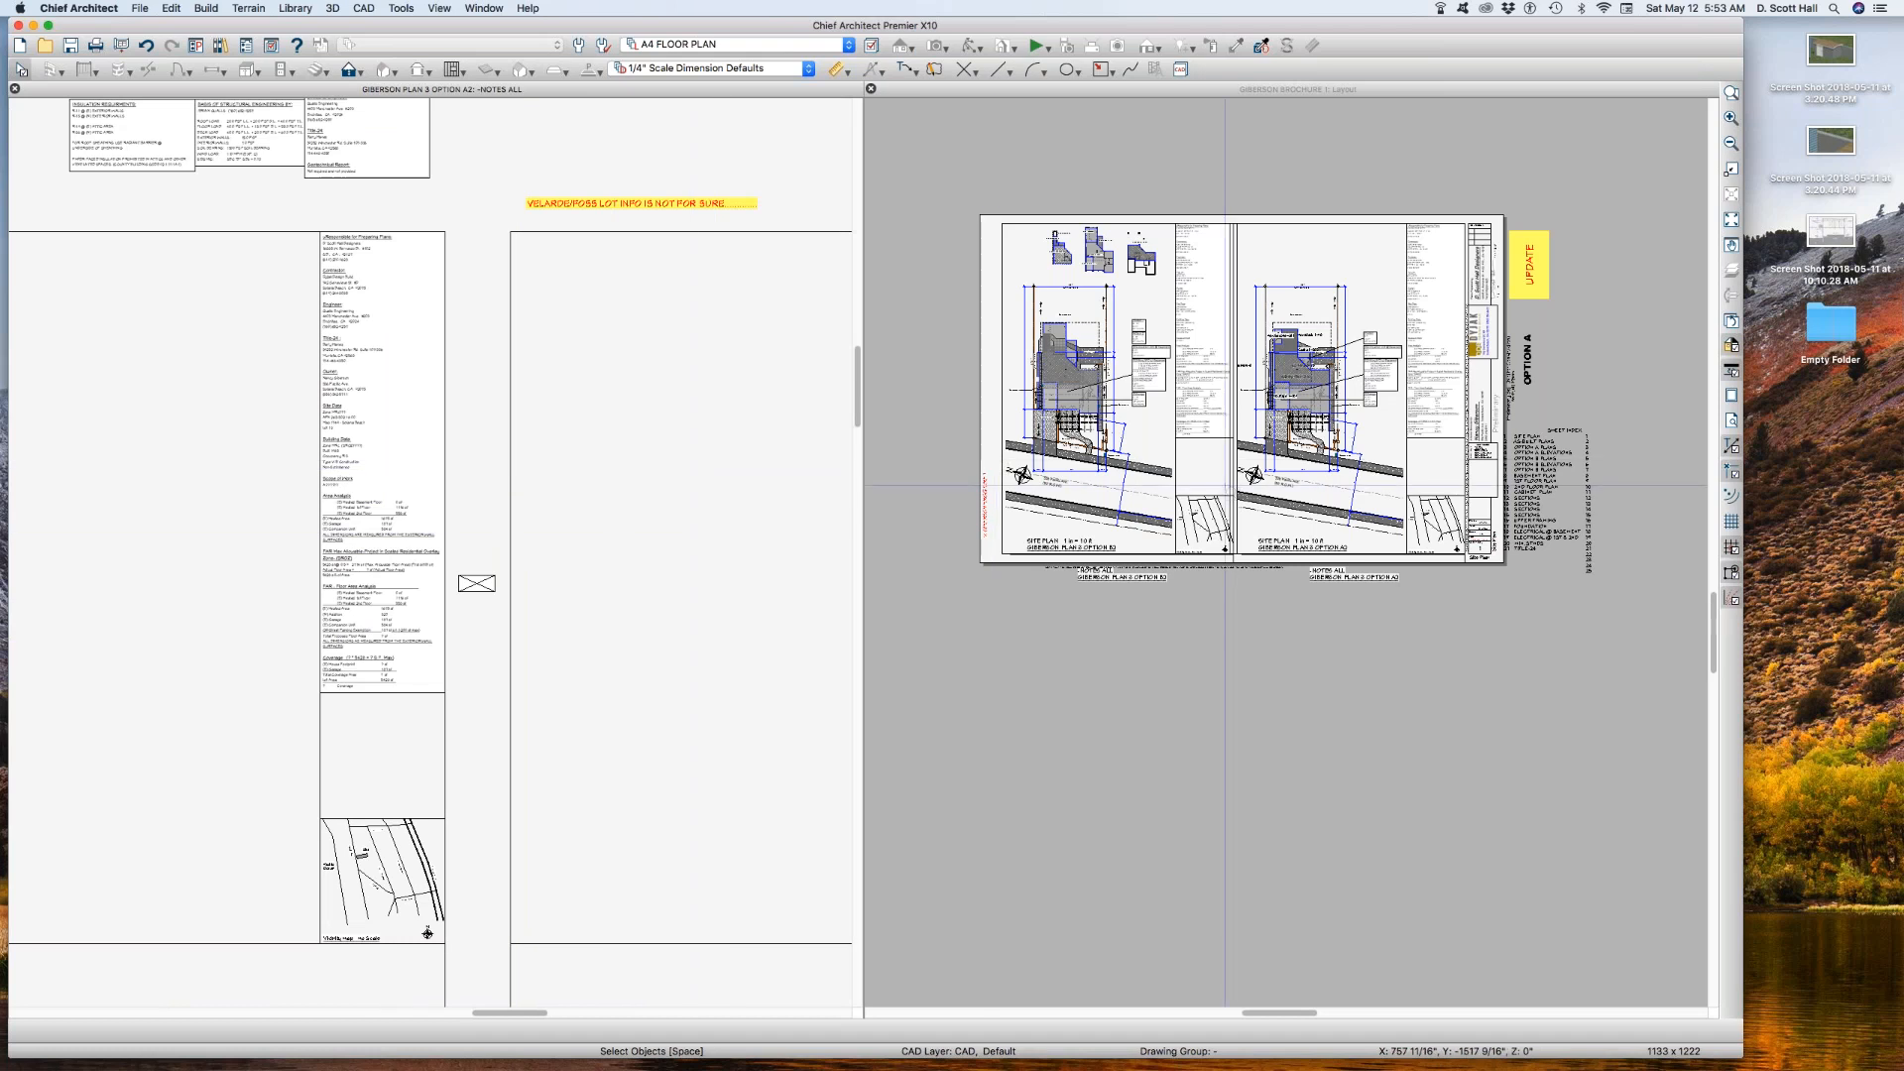
# Step: Open the Option B2 site plan from the brochure layout and copy the heated area macro lines from the (E)2-Story SFD w/ Basement callout
pyautogui.click(1224, 486)
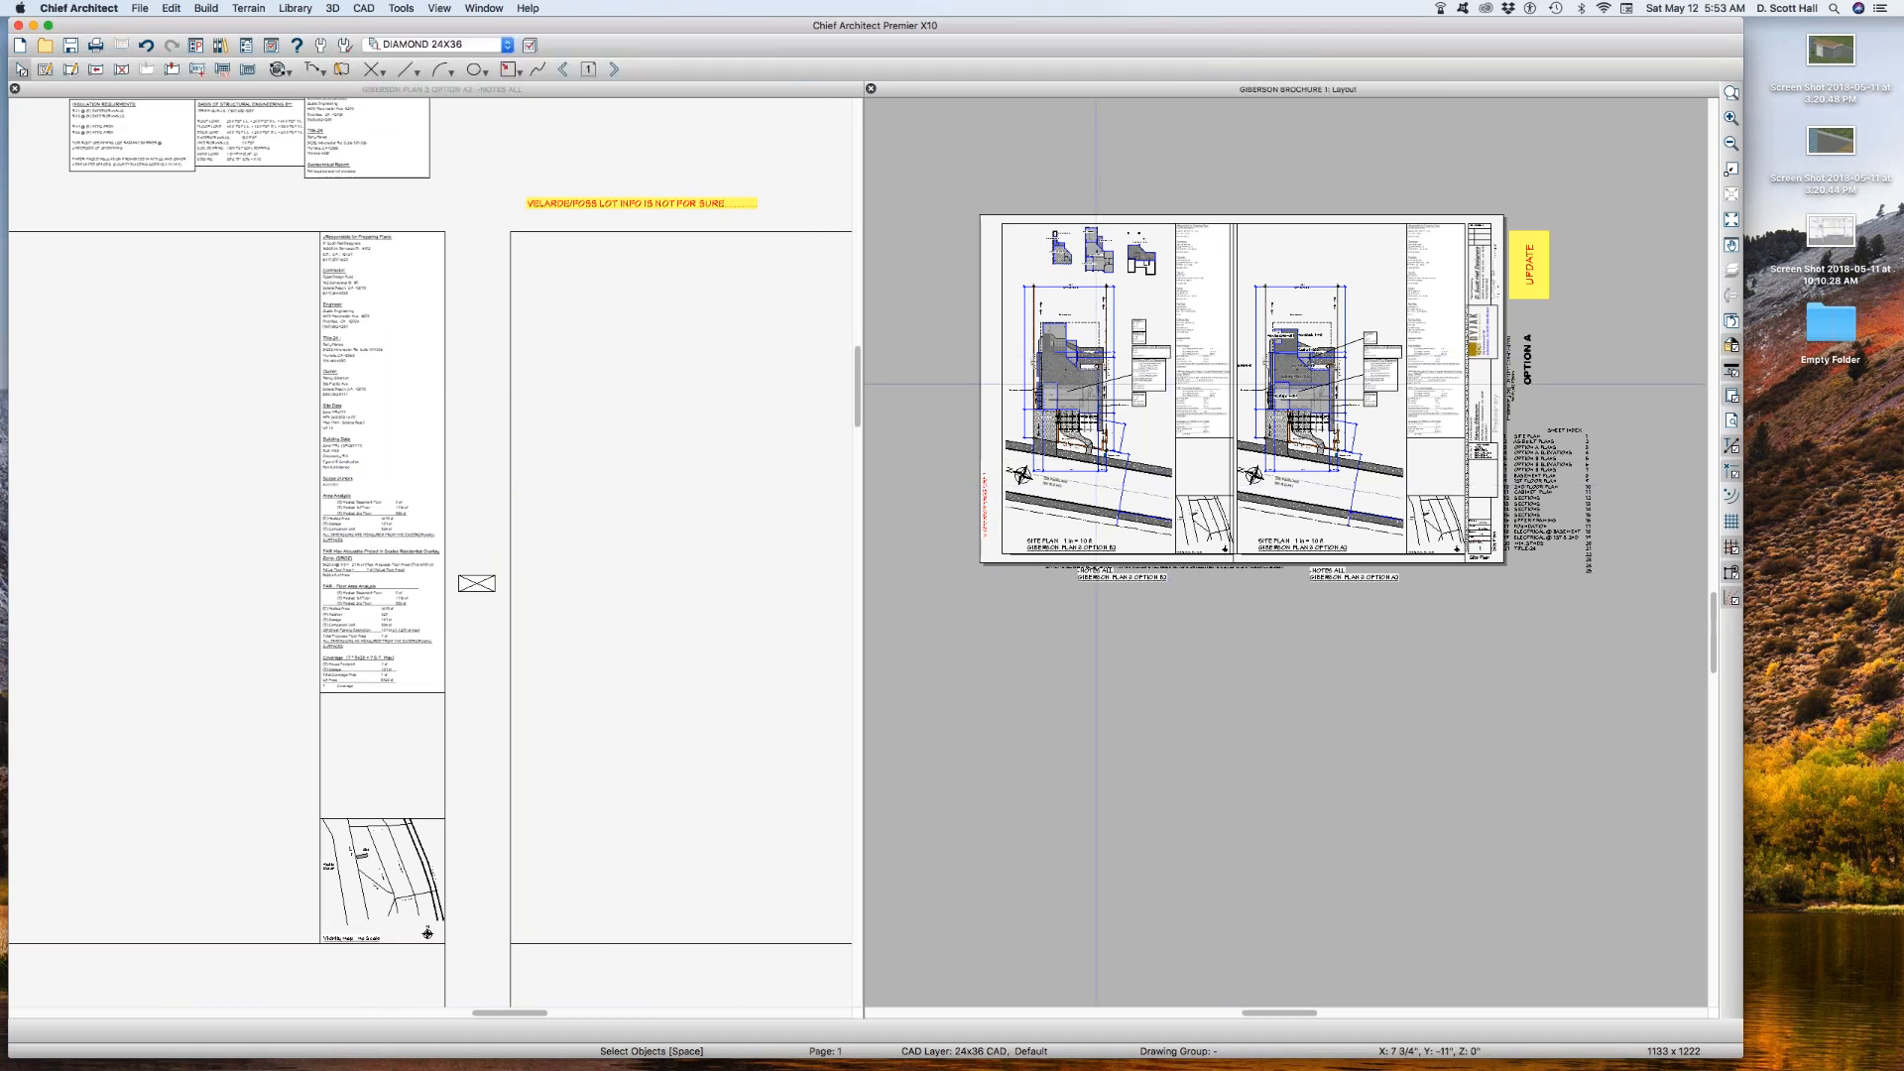
pyautogui.click(1167, 373)
pyautogui.moveTo(1111, 343); pyautogui.dragTo(1187, 416)
pyautogui.click(1221, 497)
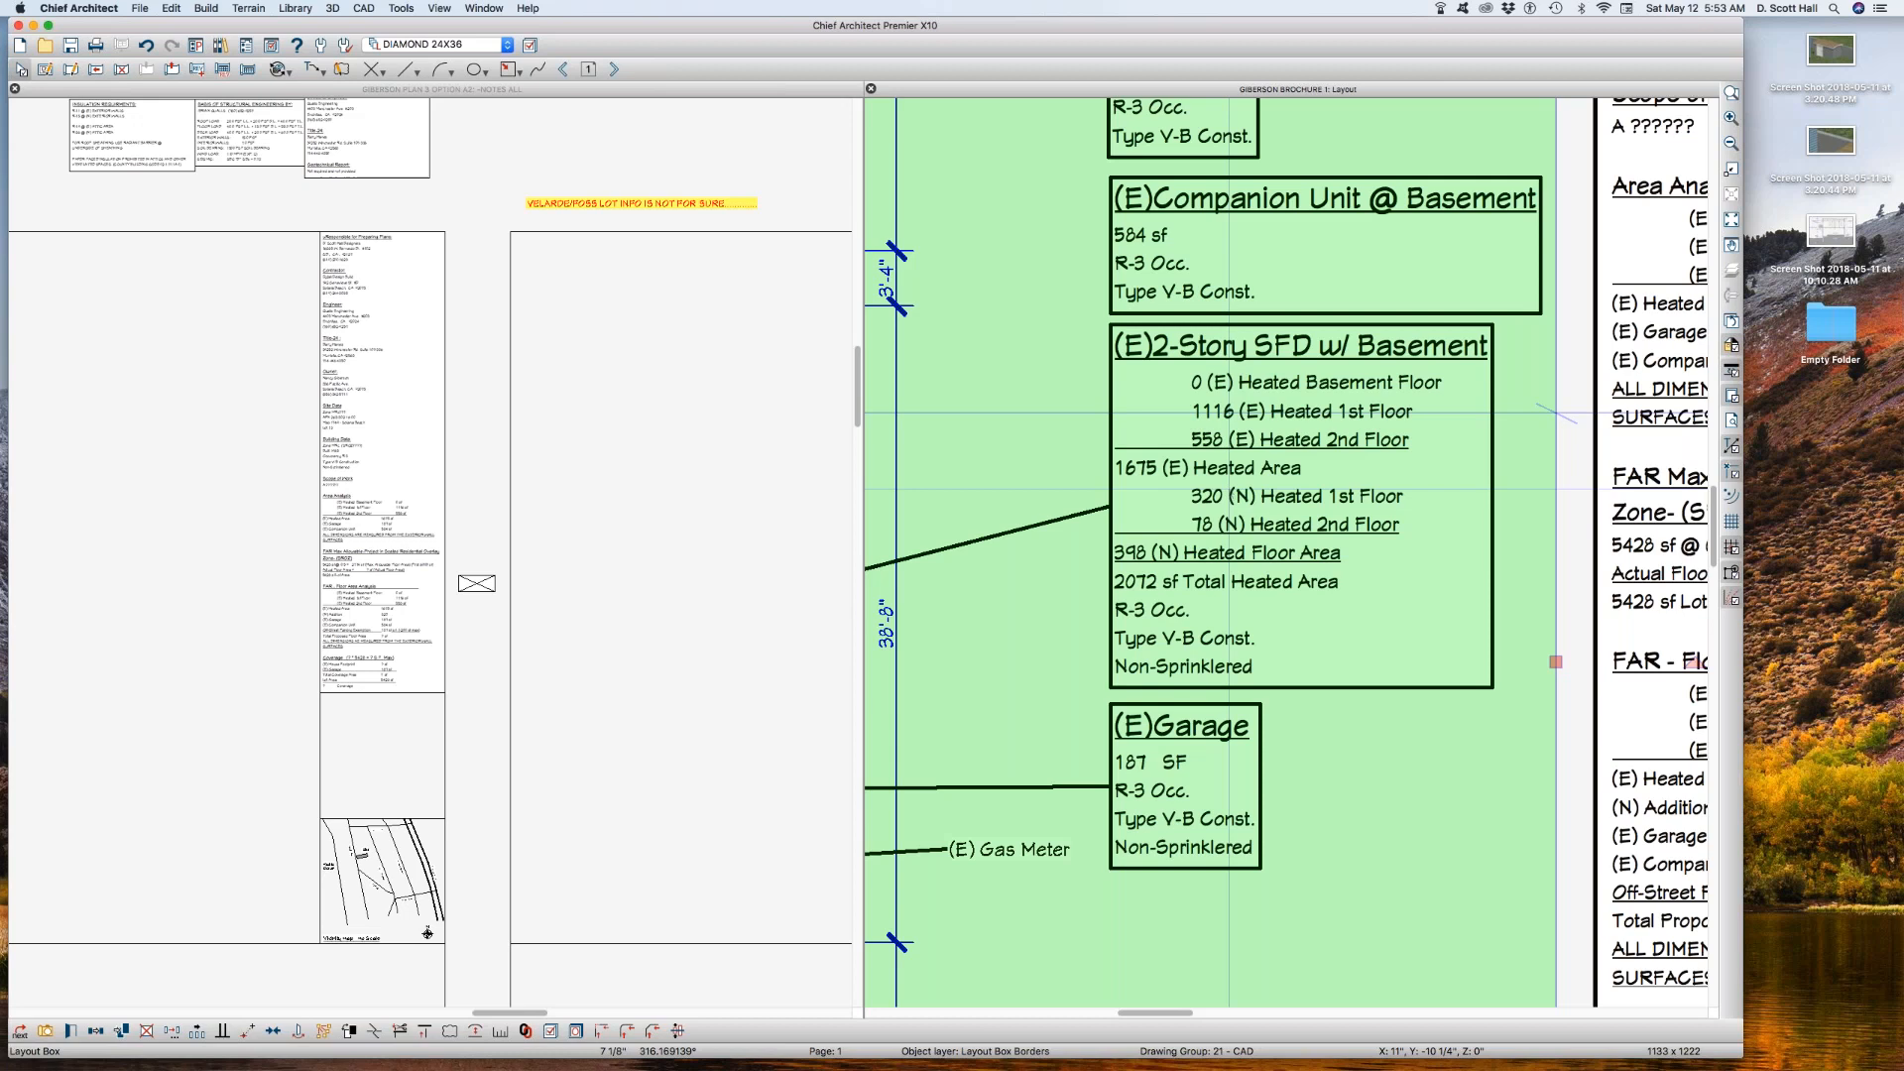
pyautogui.doubleClick(1230, 489)
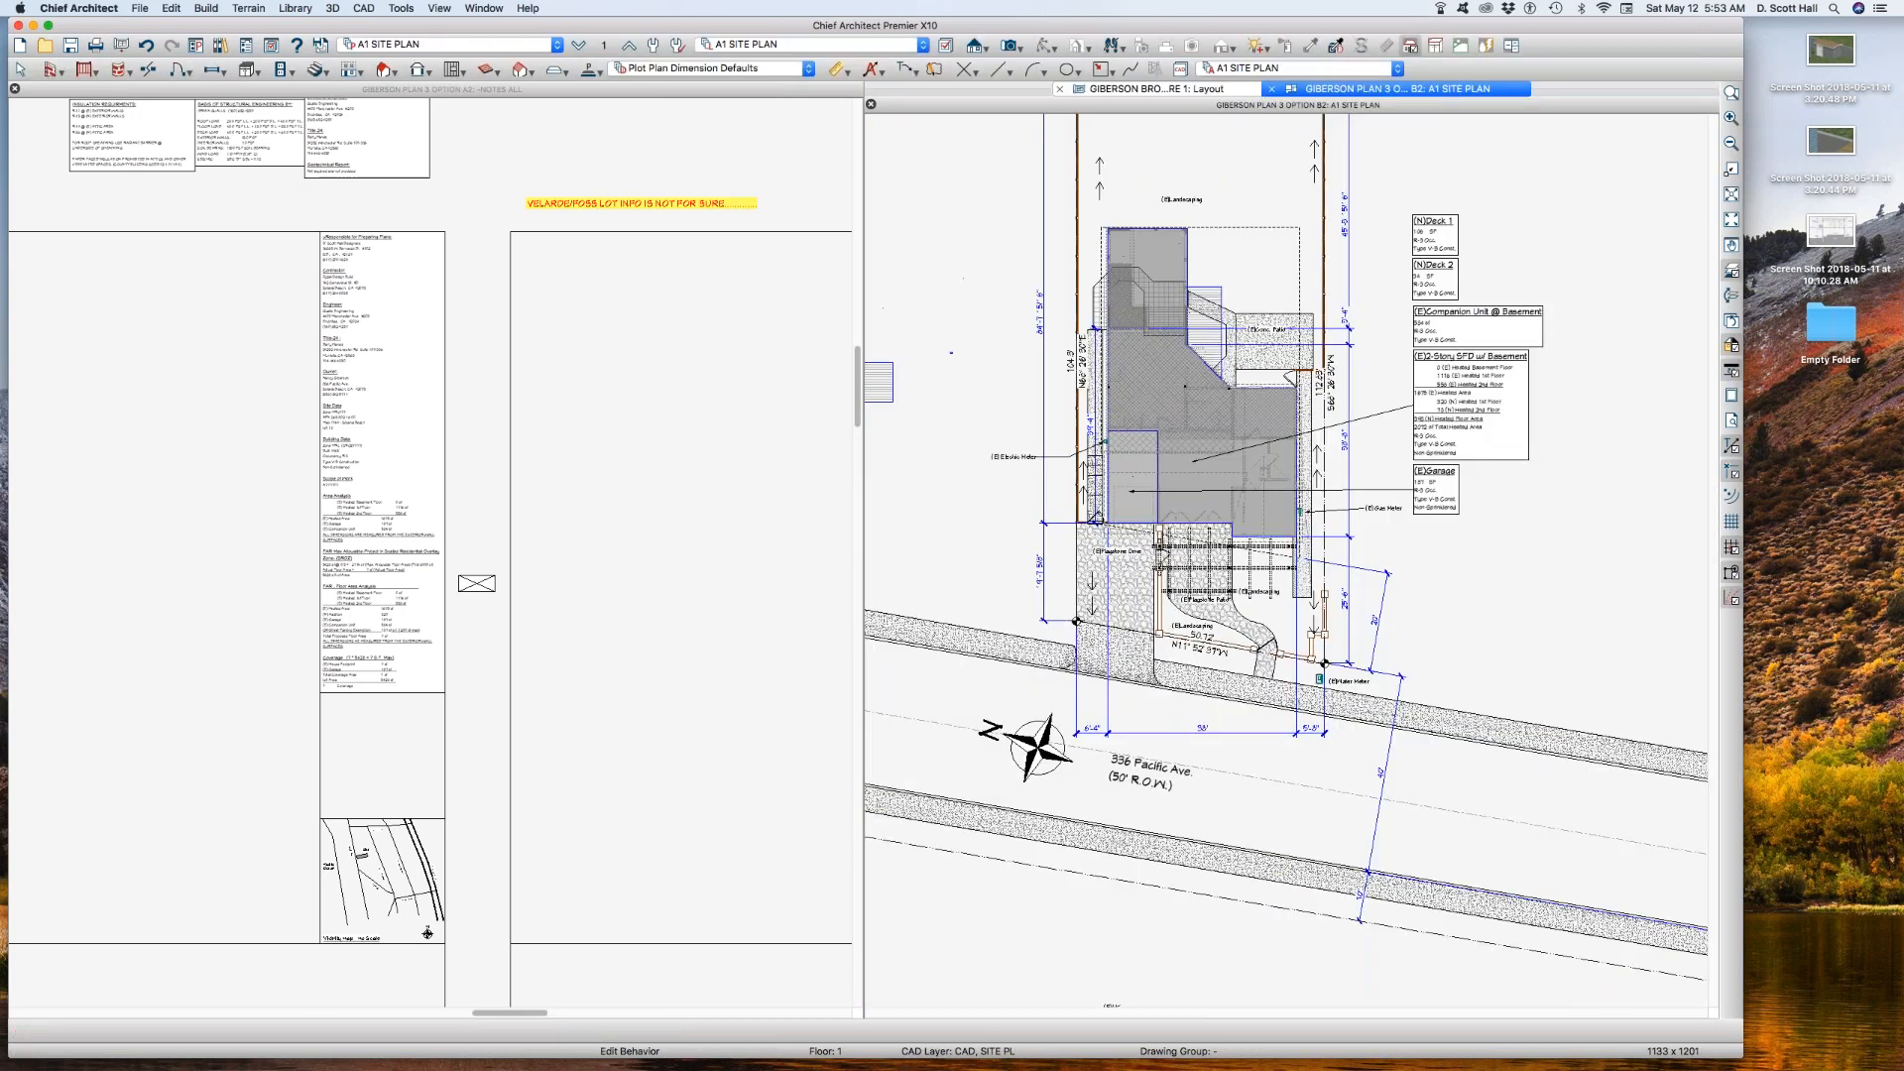
pyautogui.scroll(4, 1484, 385)
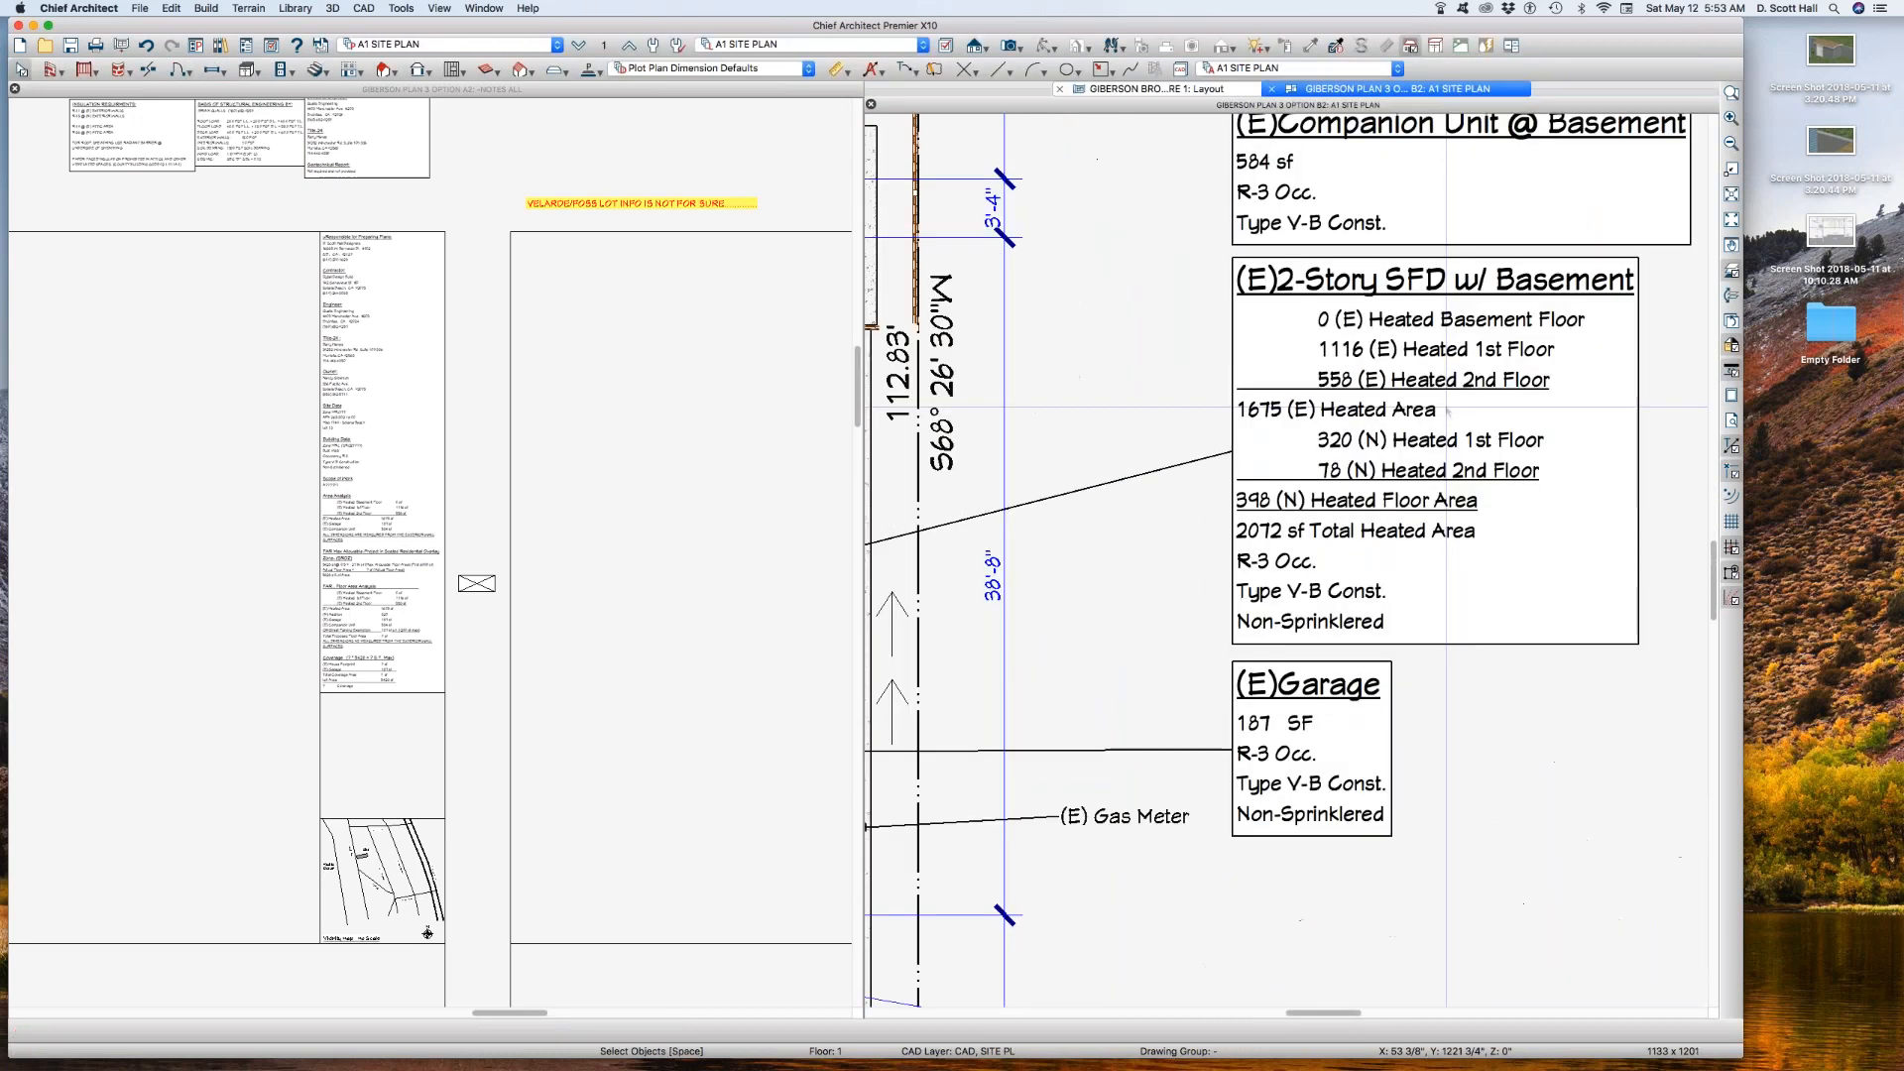
pyautogui.click(1323, 374)
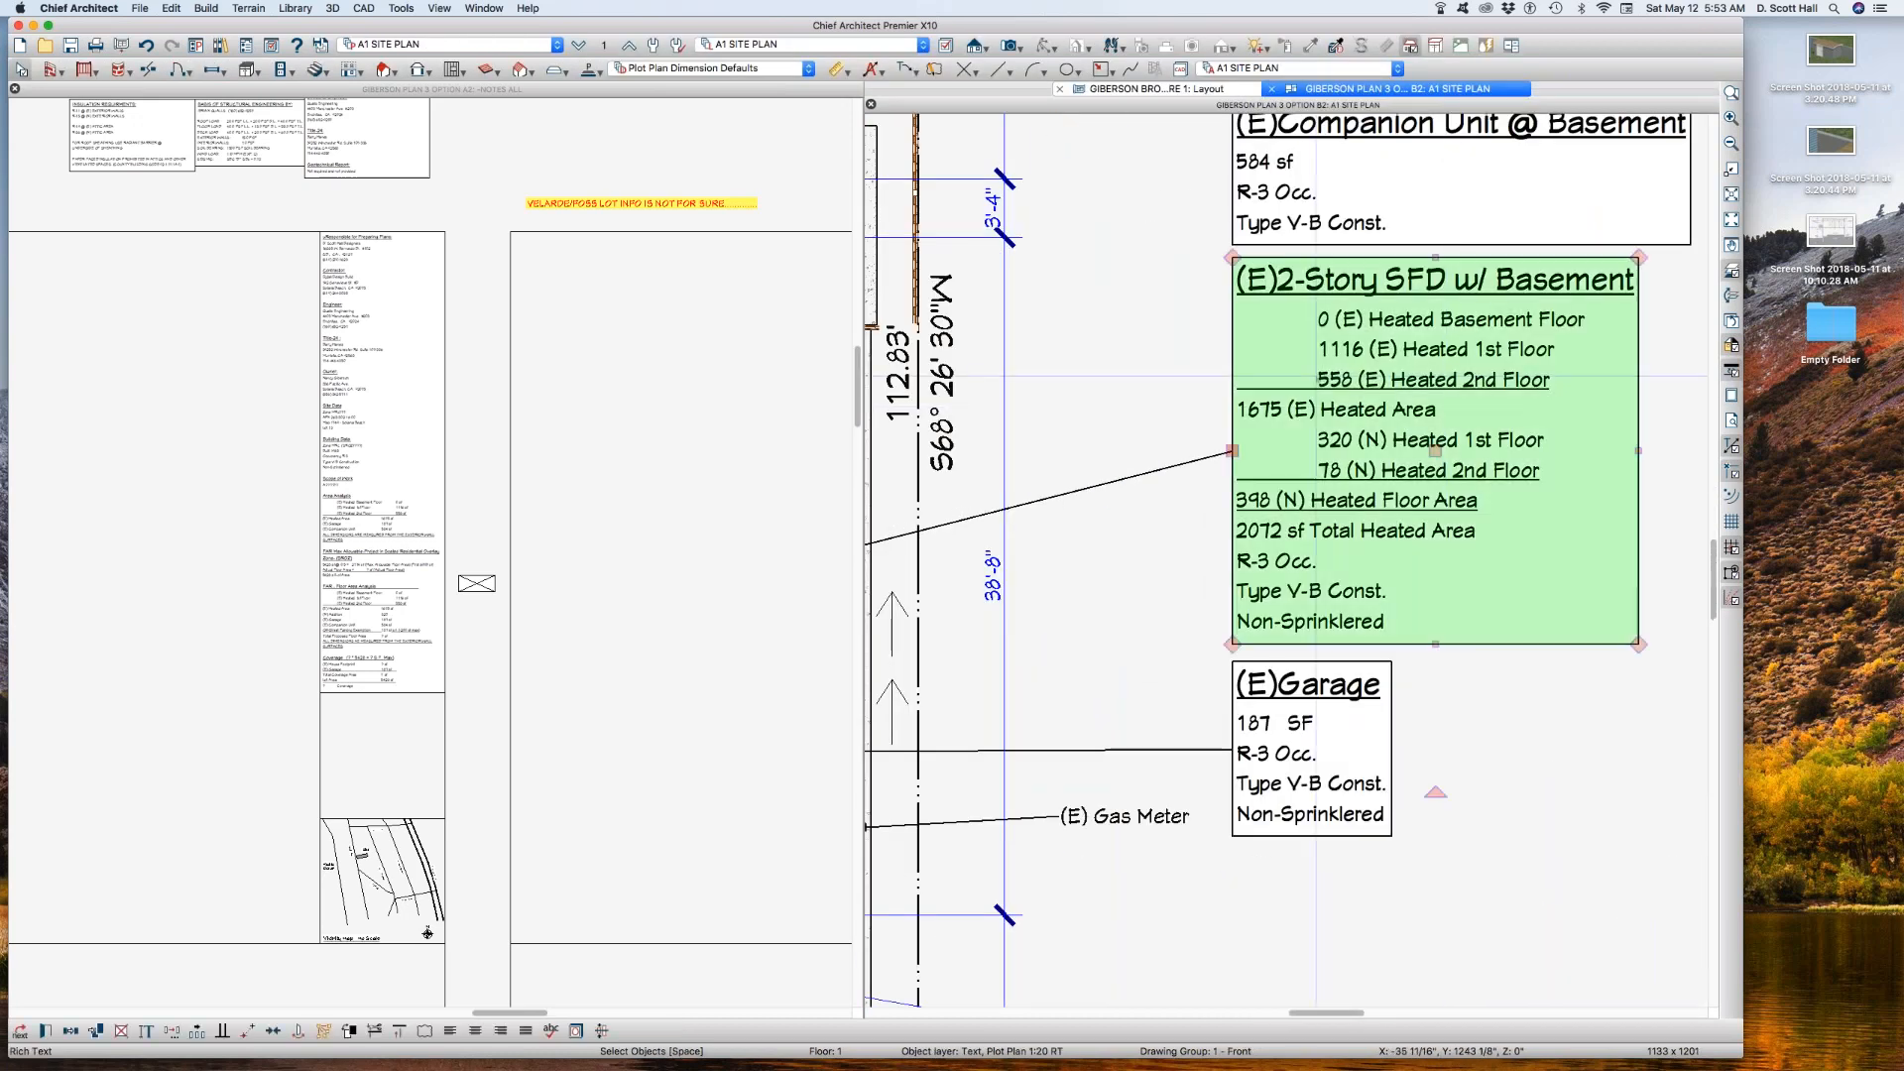
pyautogui.doubleClick(1284, 349)
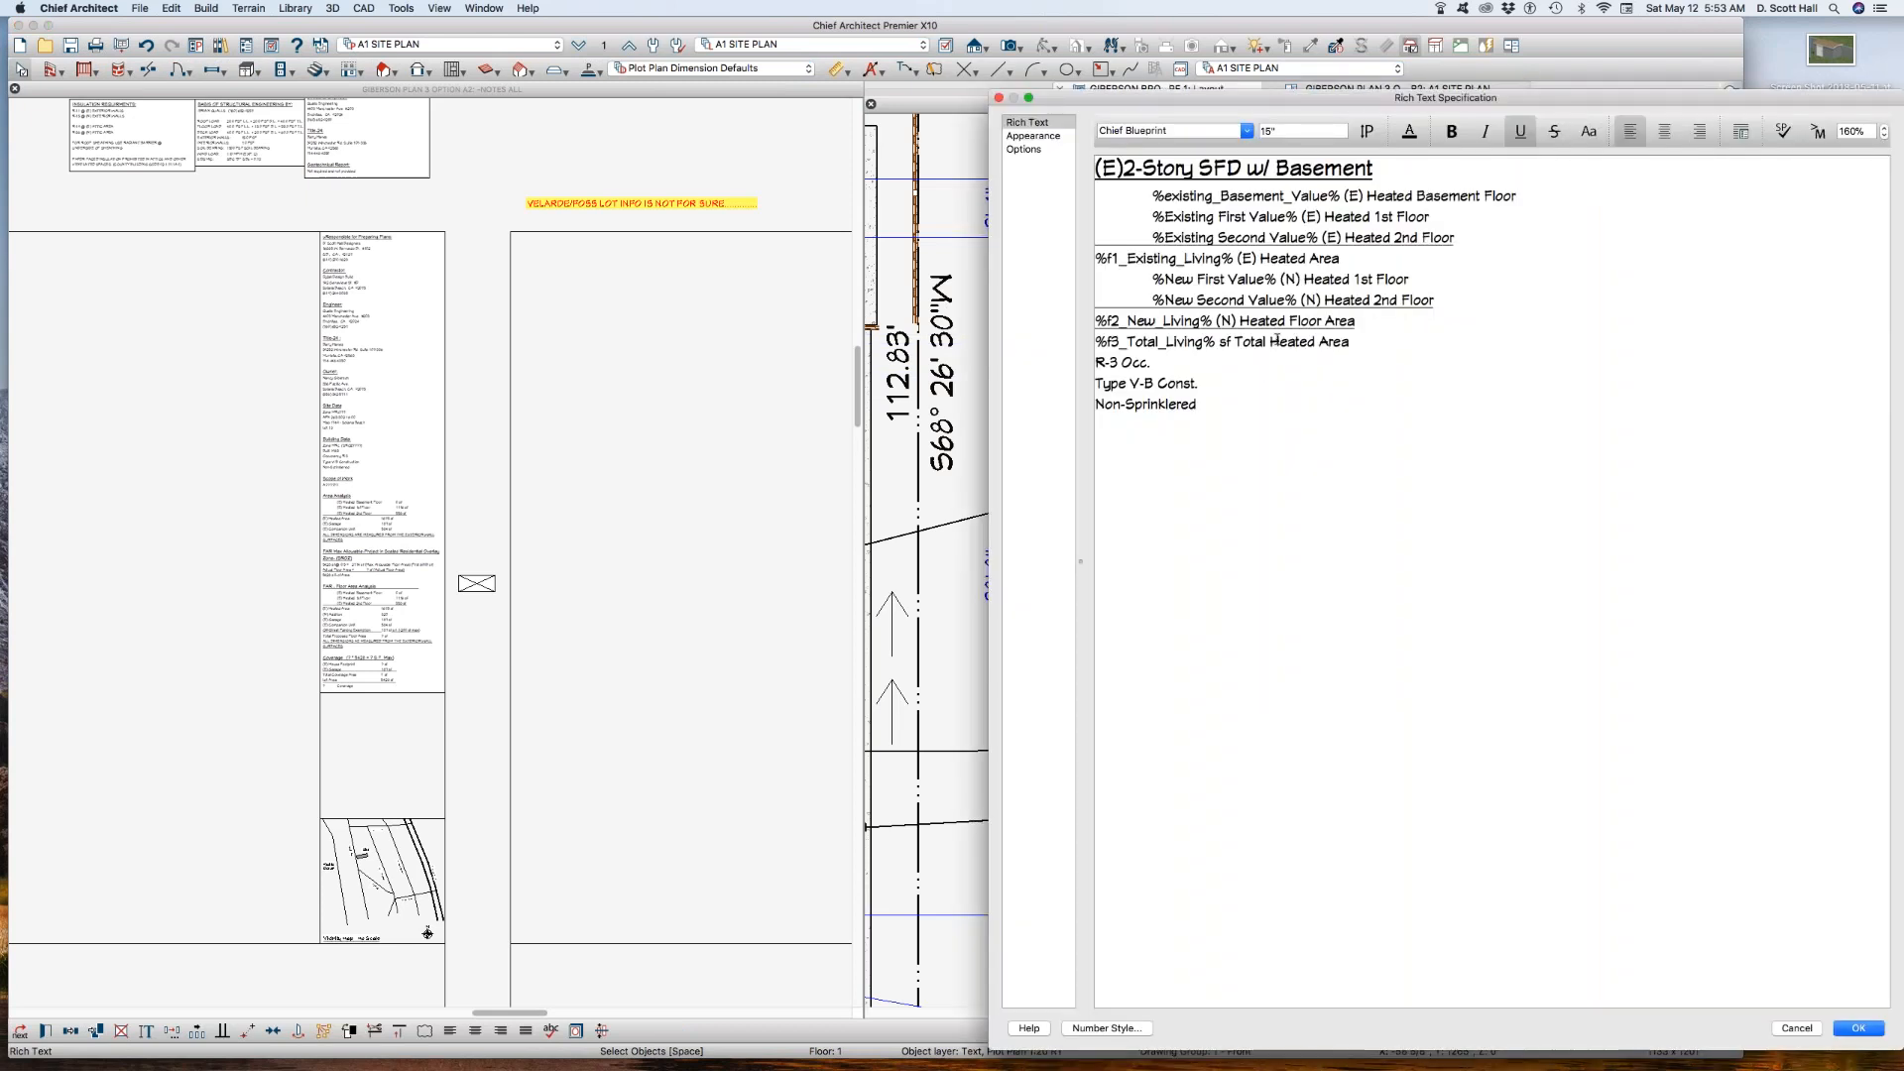
pyautogui.moveTo(1358, 338); pyautogui.dragTo(1020, 210)
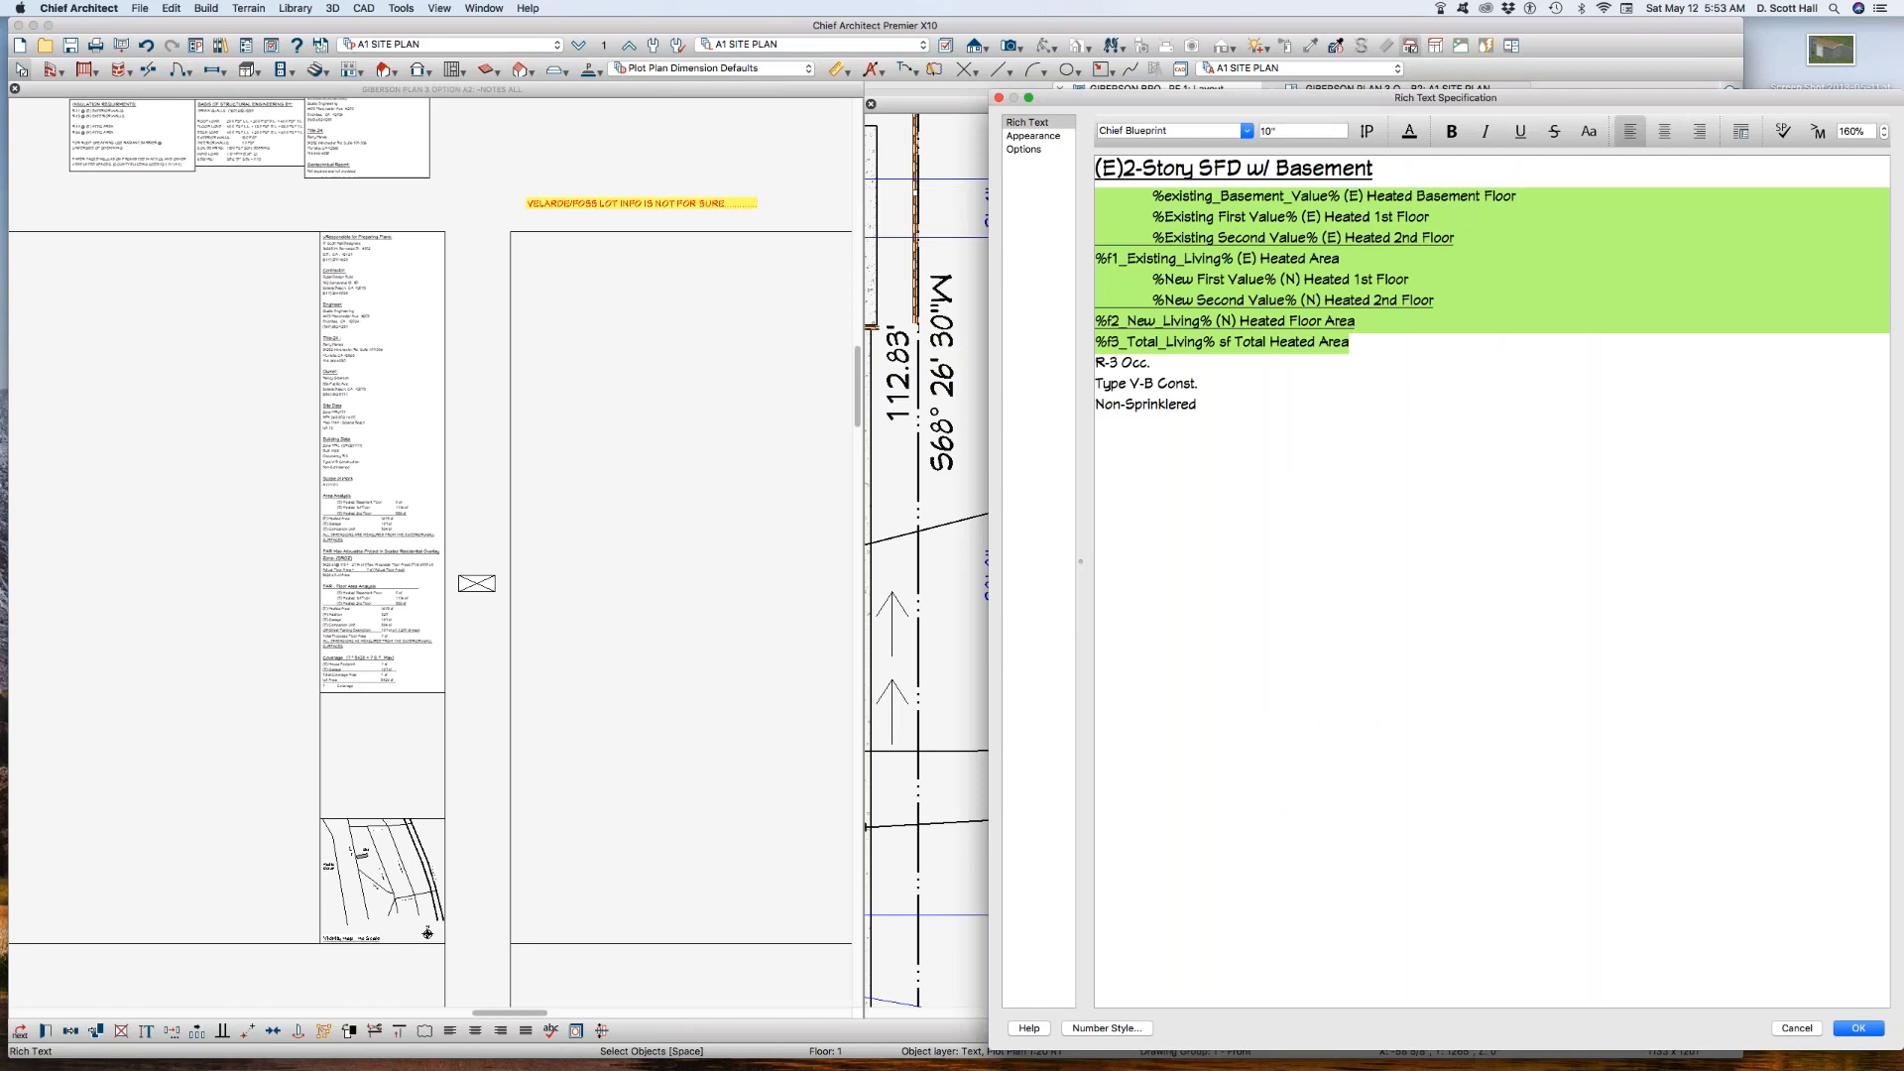
pyautogui.press('Return')
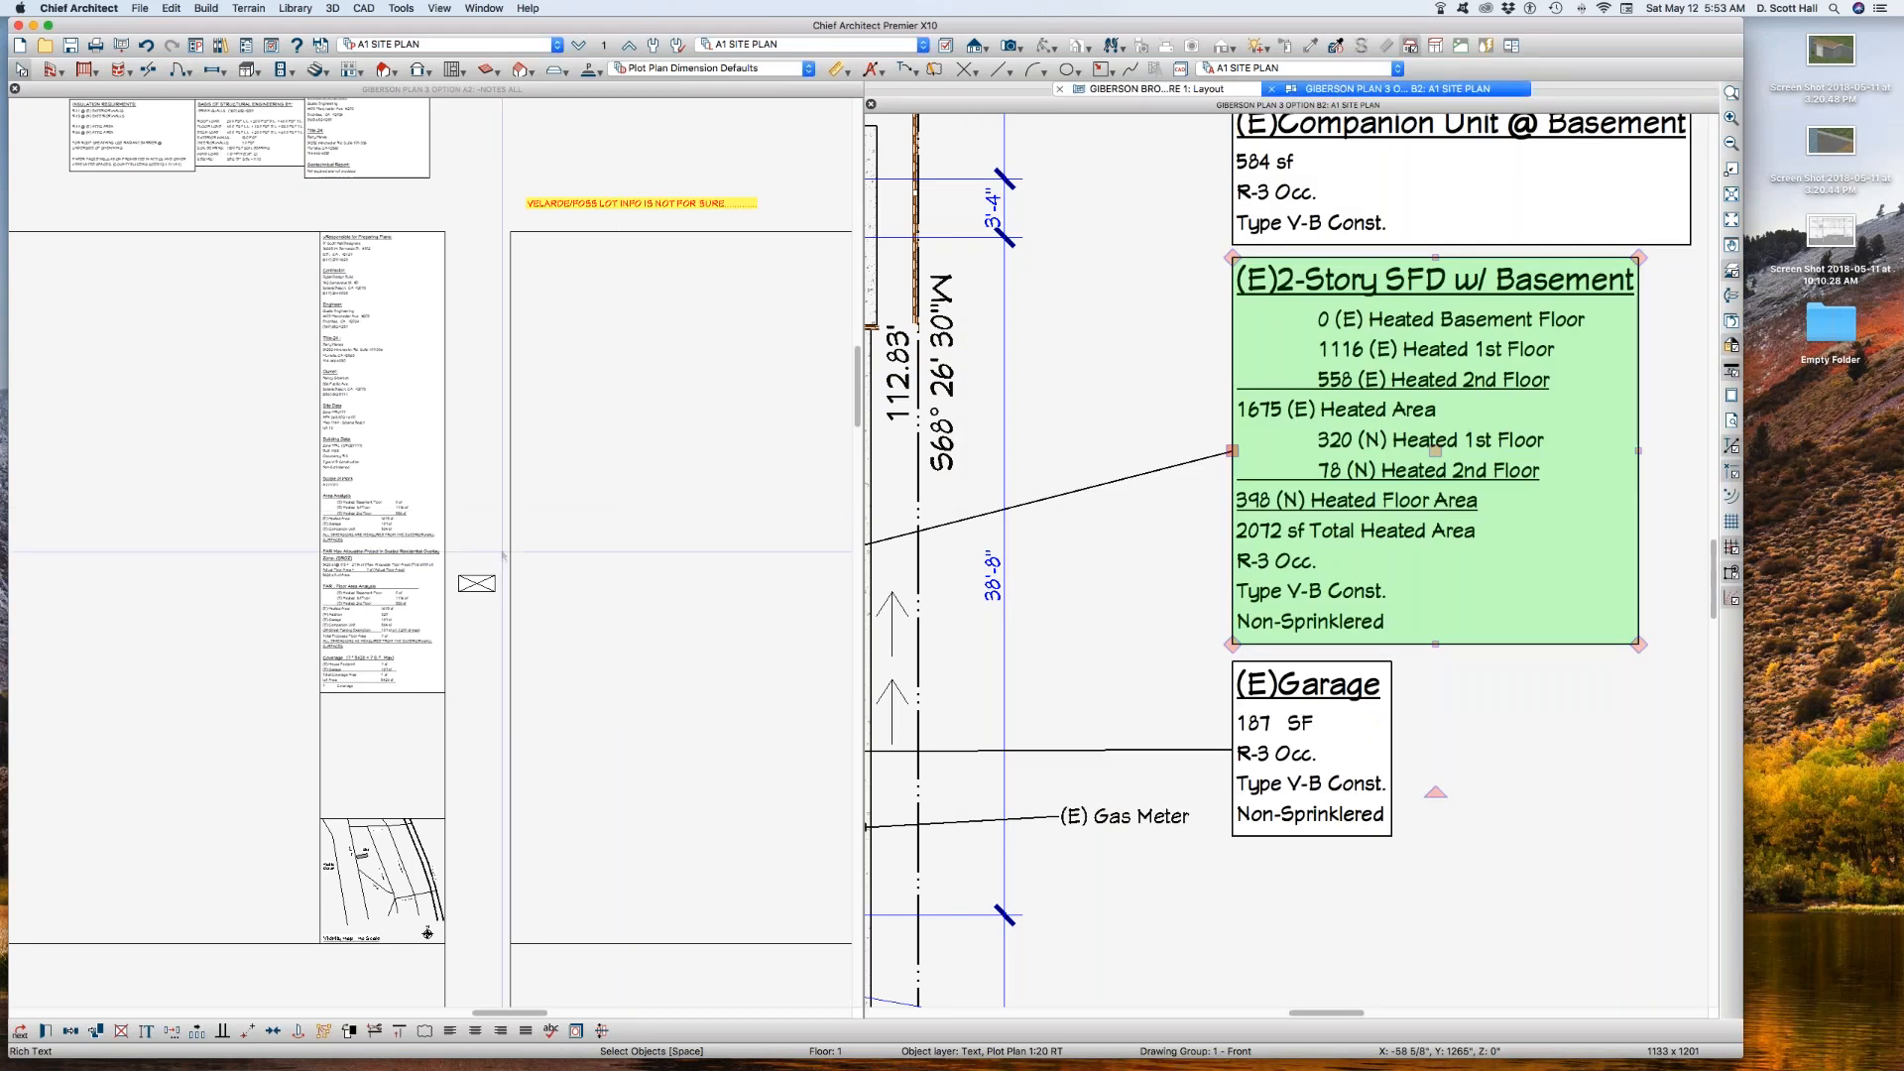
# Step: Open the Option A2 notes text and paste the copied heated area macro lines below (E) Companion Unit in Area Analysis, with blank lines around them
pyautogui.click(376, 526)
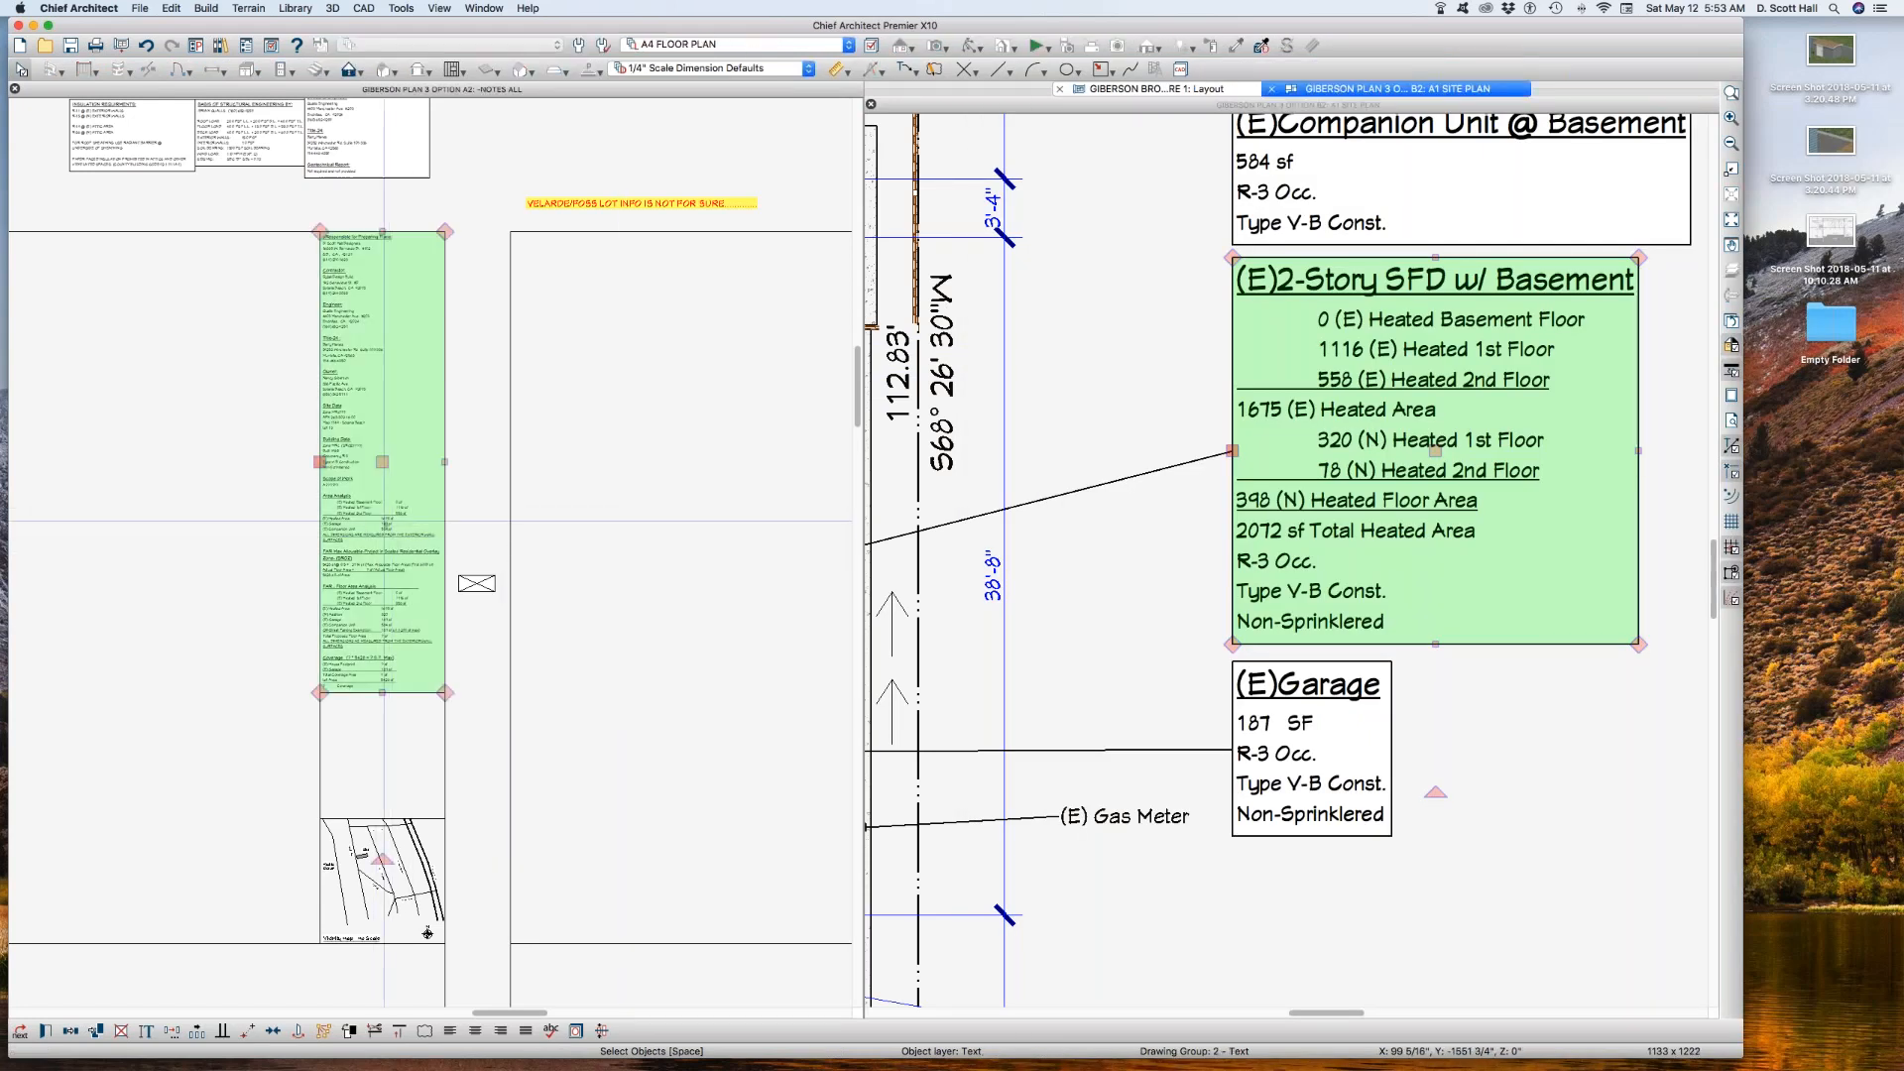
pyautogui.doubleClick(402, 531)
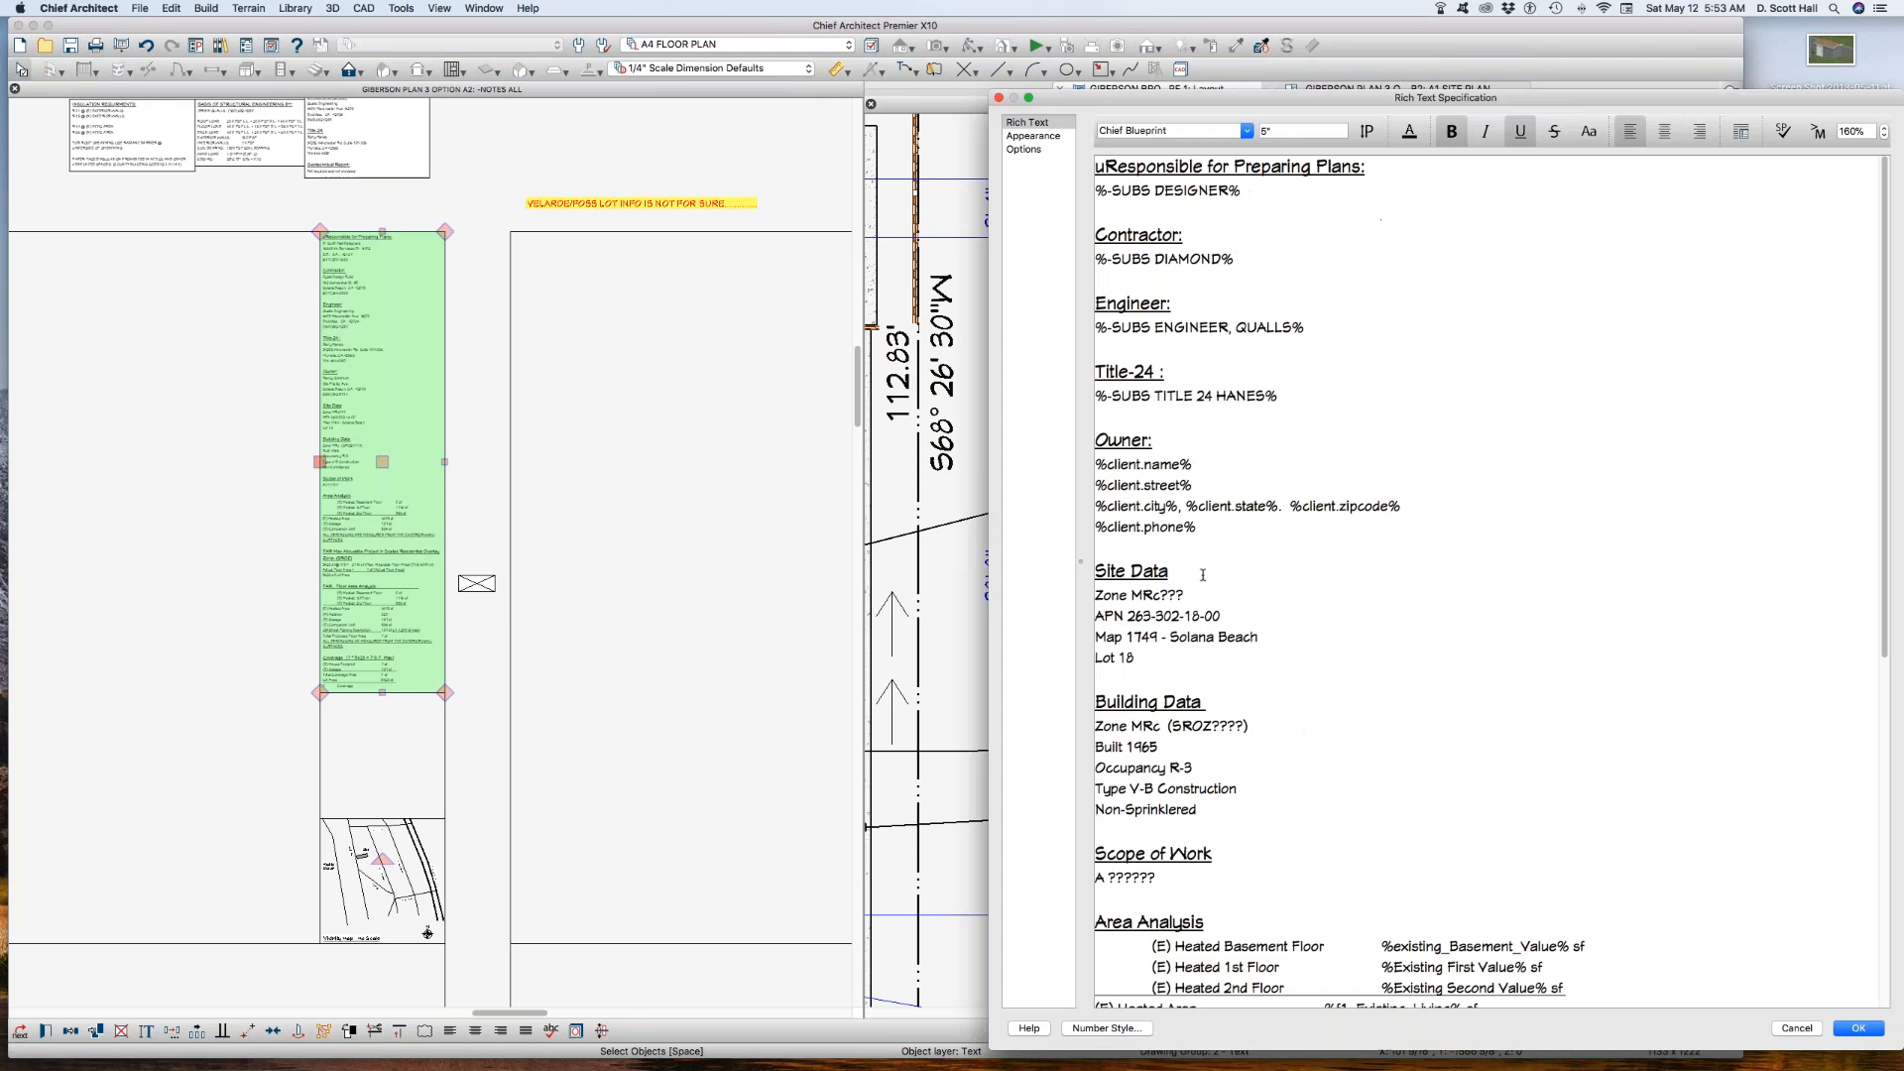
pyautogui.scroll(-6, 1524, 691)
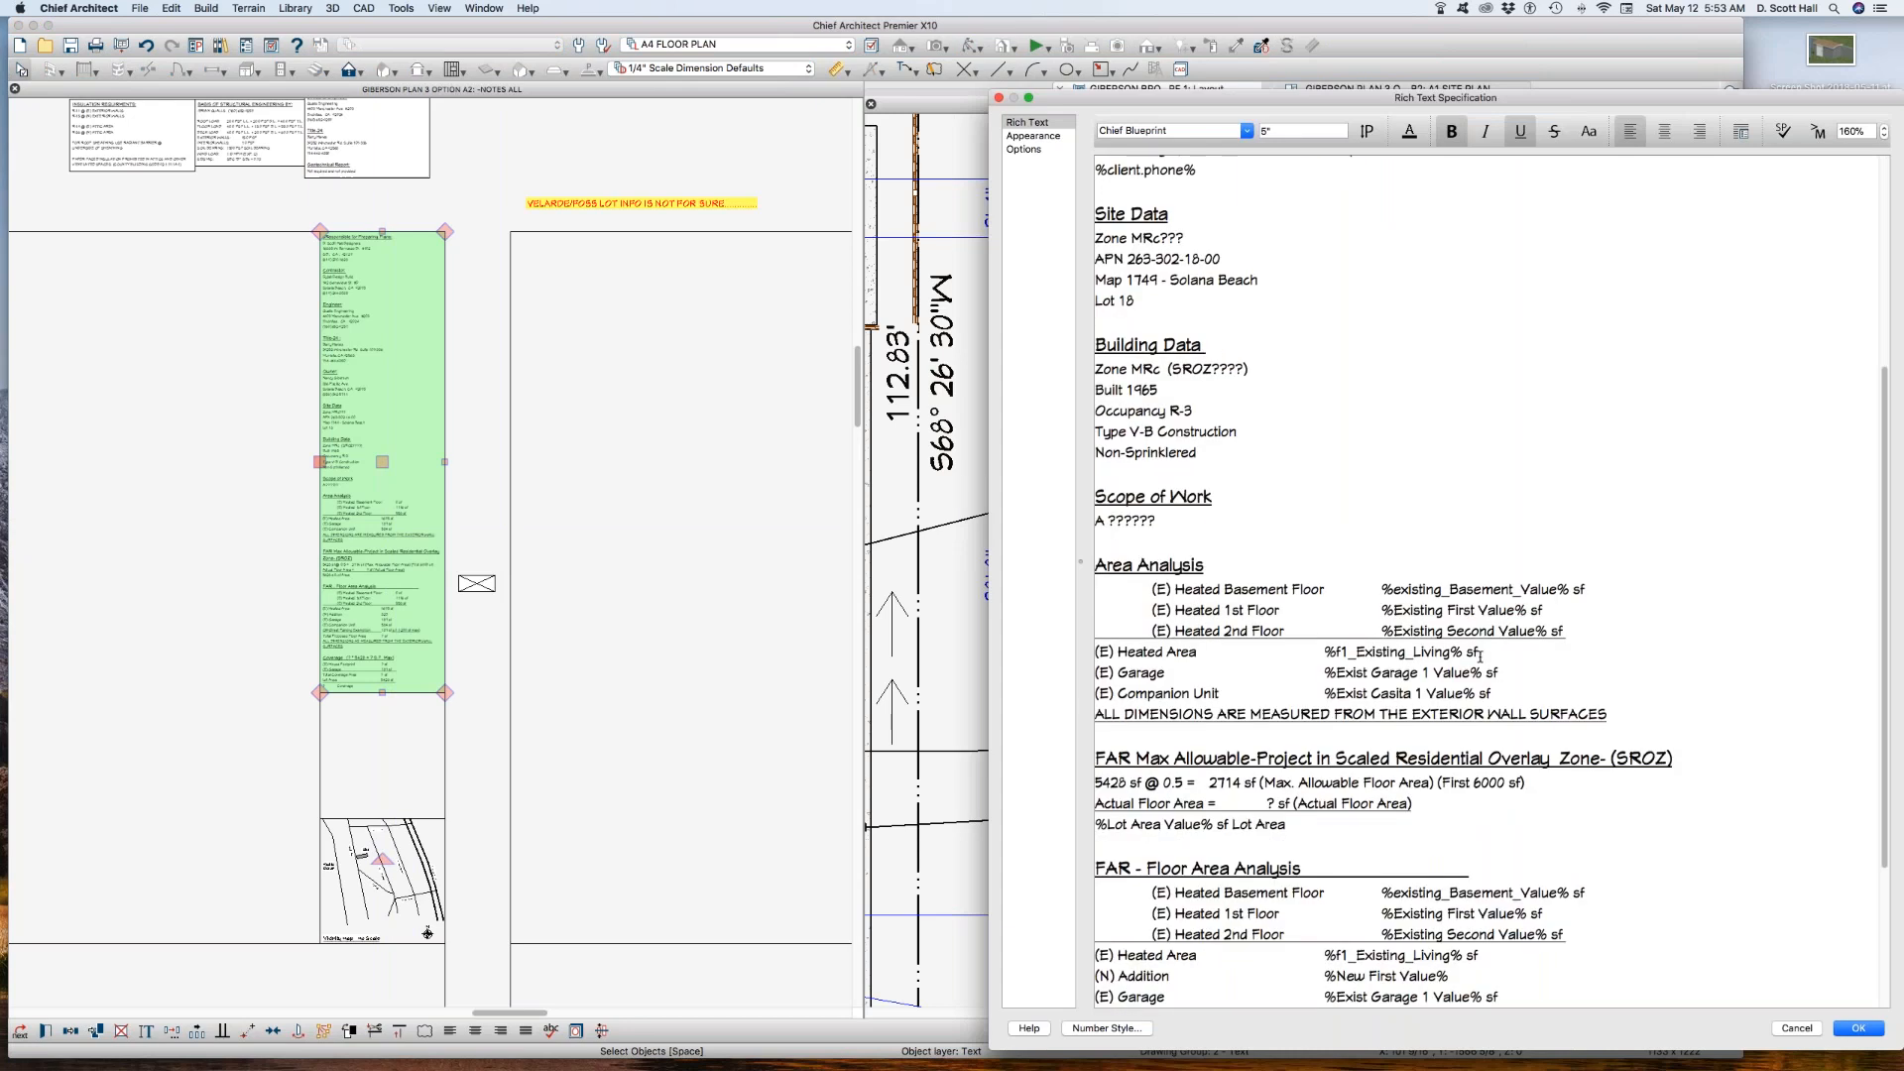
pyautogui.click(1499, 697)
pyautogui.press('Return')
pyautogui.press('Return')
pyautogui.write('%existing_Basement_Value% (E) Heated Basement Floor %Existing First Value% (E) Heated 1st Floor %Existing Second Value% (E) Heated 2nd Floor %f1_Existing_Living% (E) Heated Area %New First Value% (N) Heated 1st Floor %New Second Value% (N) Heated 2nd Floor %f2_New_Living% (N) Heated Floor Area %f3_Total_Living% sf Total Heated Area')
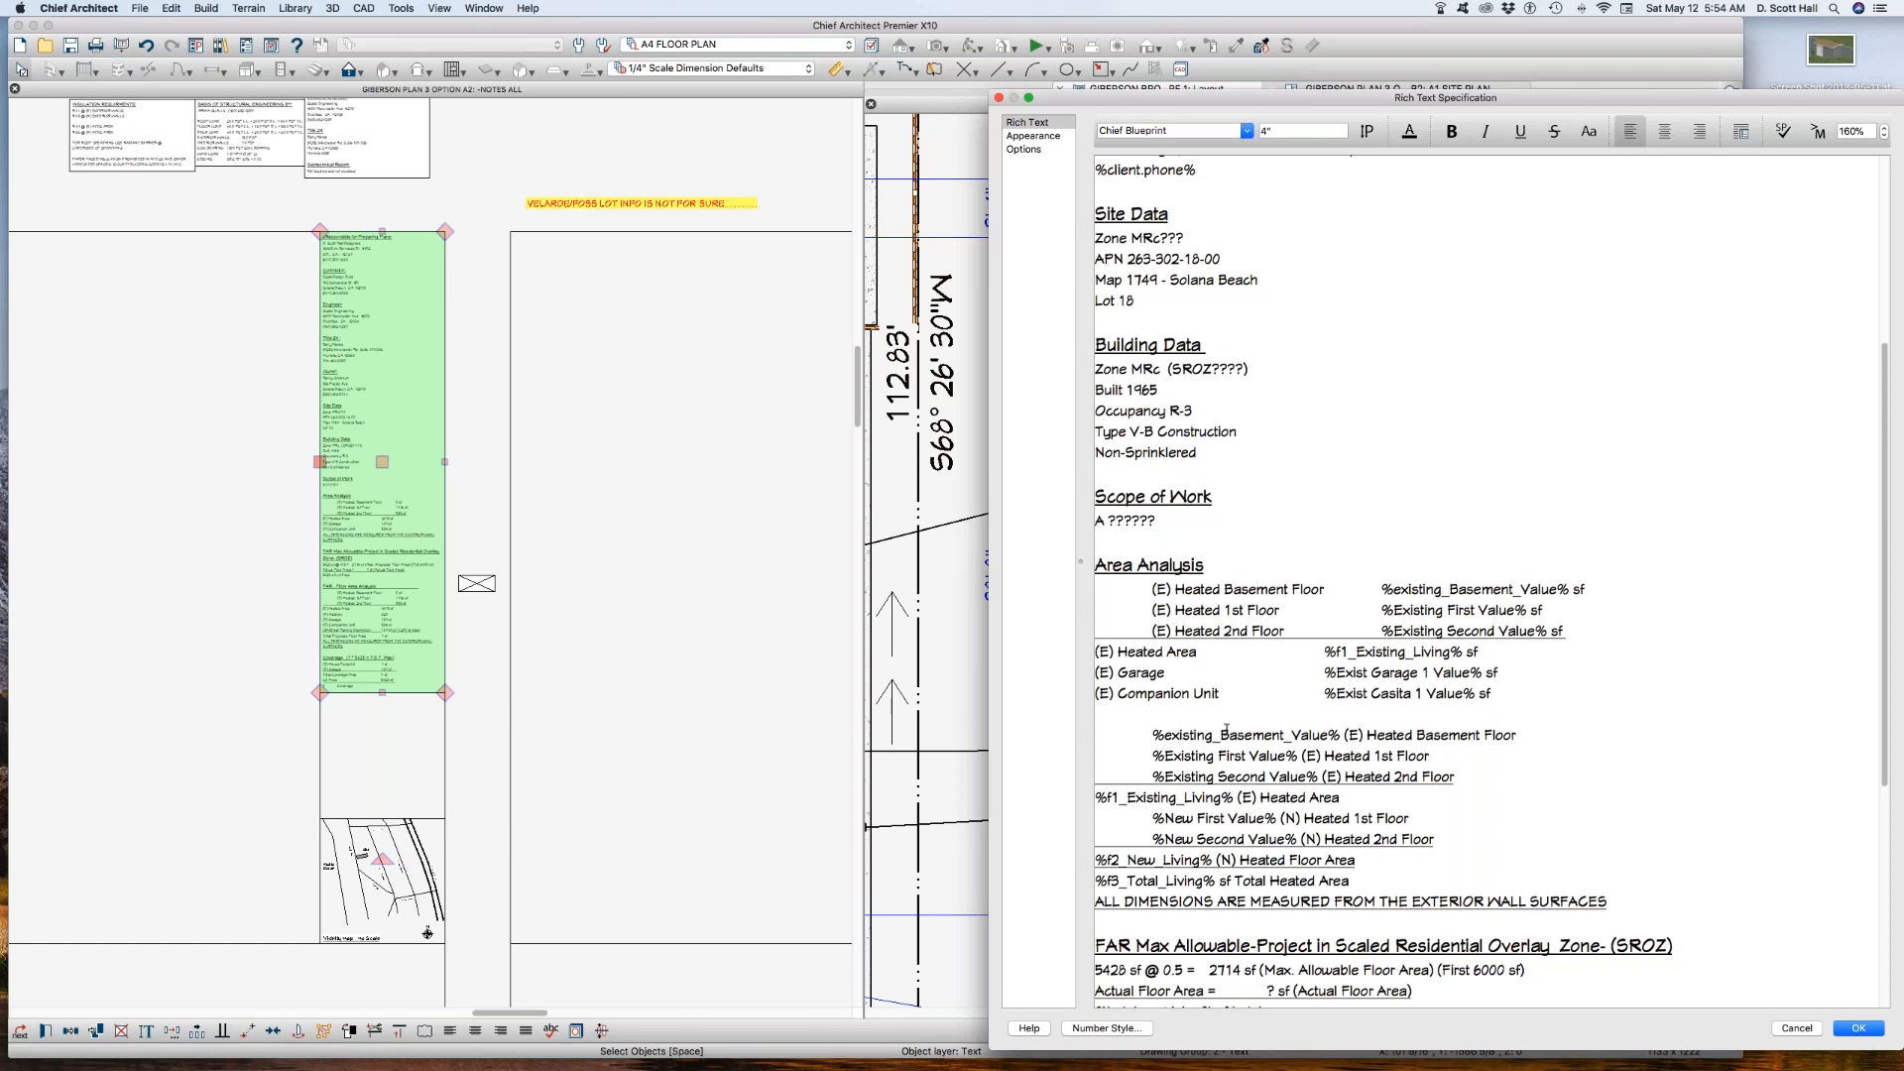
pyautogui.press('Return')
pyautogui.moveTo(1349, 880); pyautogui.dragTo(969, 736)
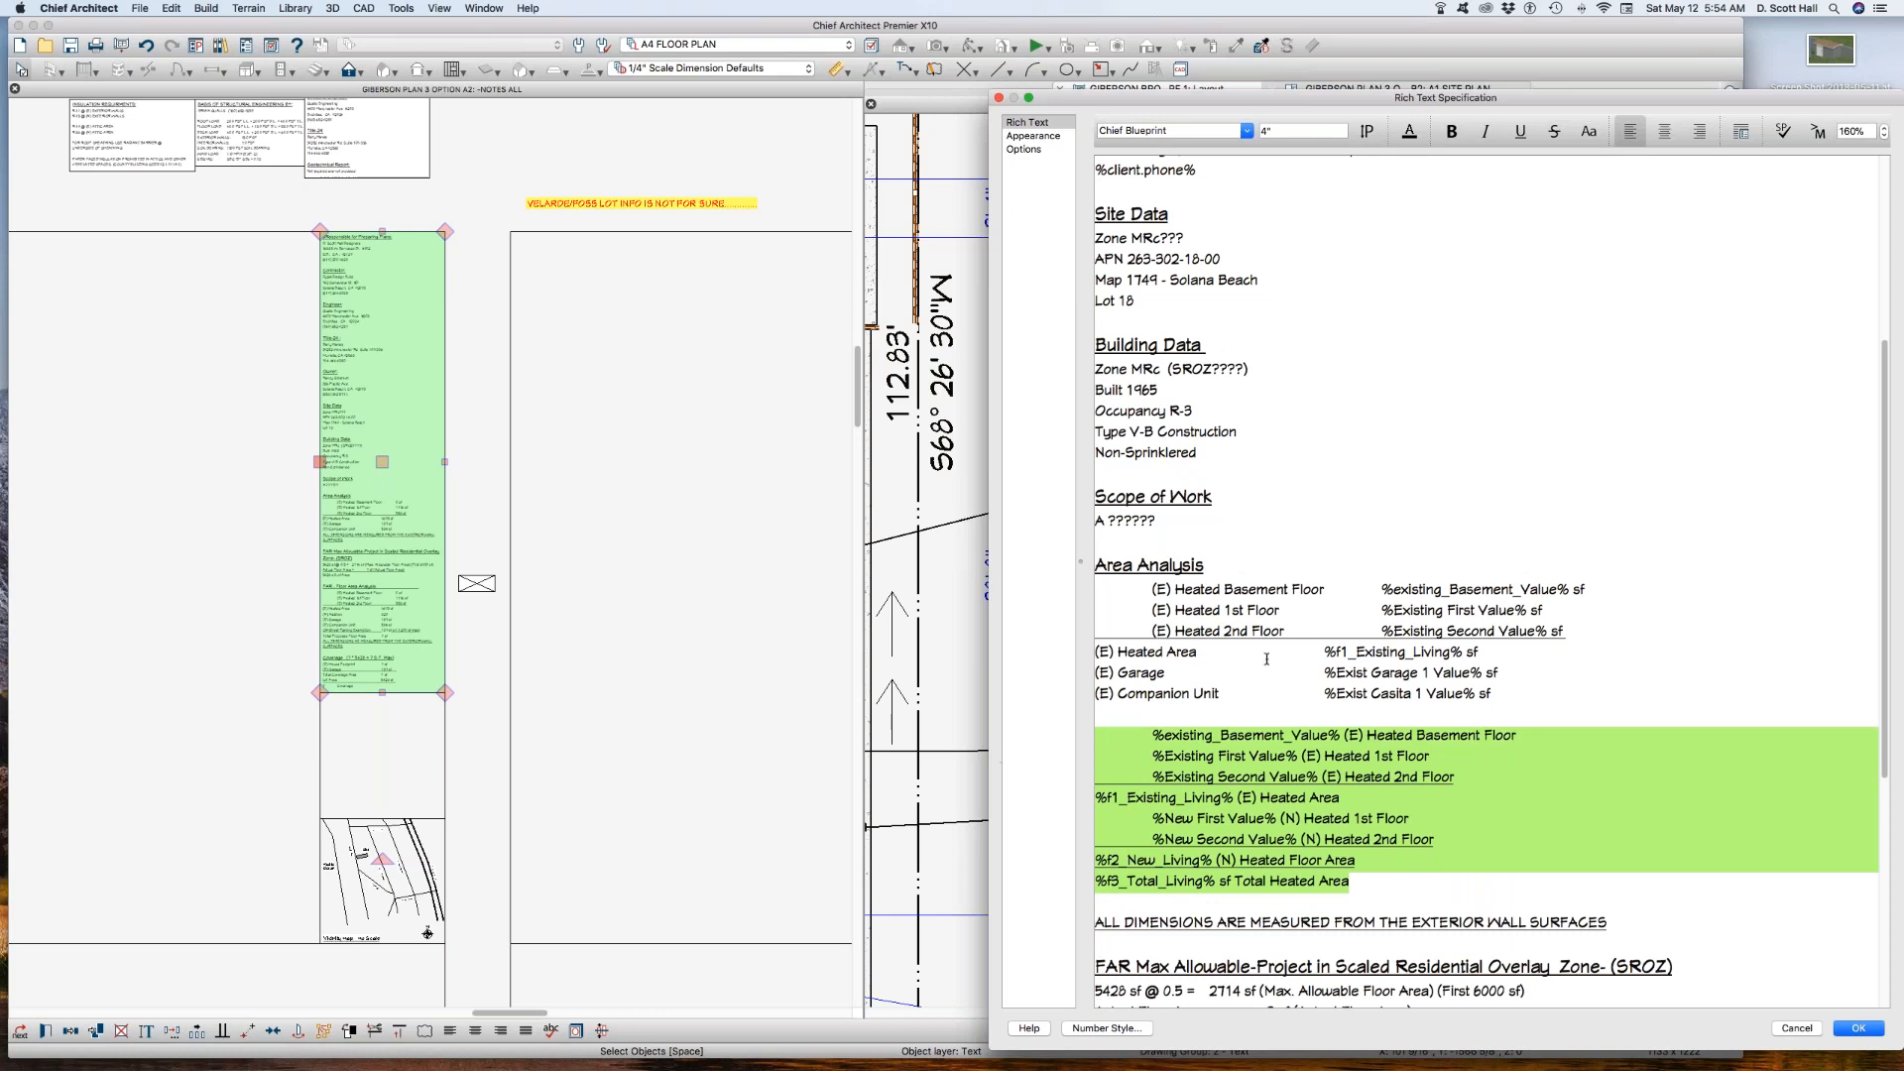
# Step: Duplicate the (E) Garage and (E) Companion Unit macro lines below Total Heated Area and save the notes text
pyautogui.moveTo(1516, 693); pyautogui.dragTo(1021, 674)
pyautogui.press('super+c')
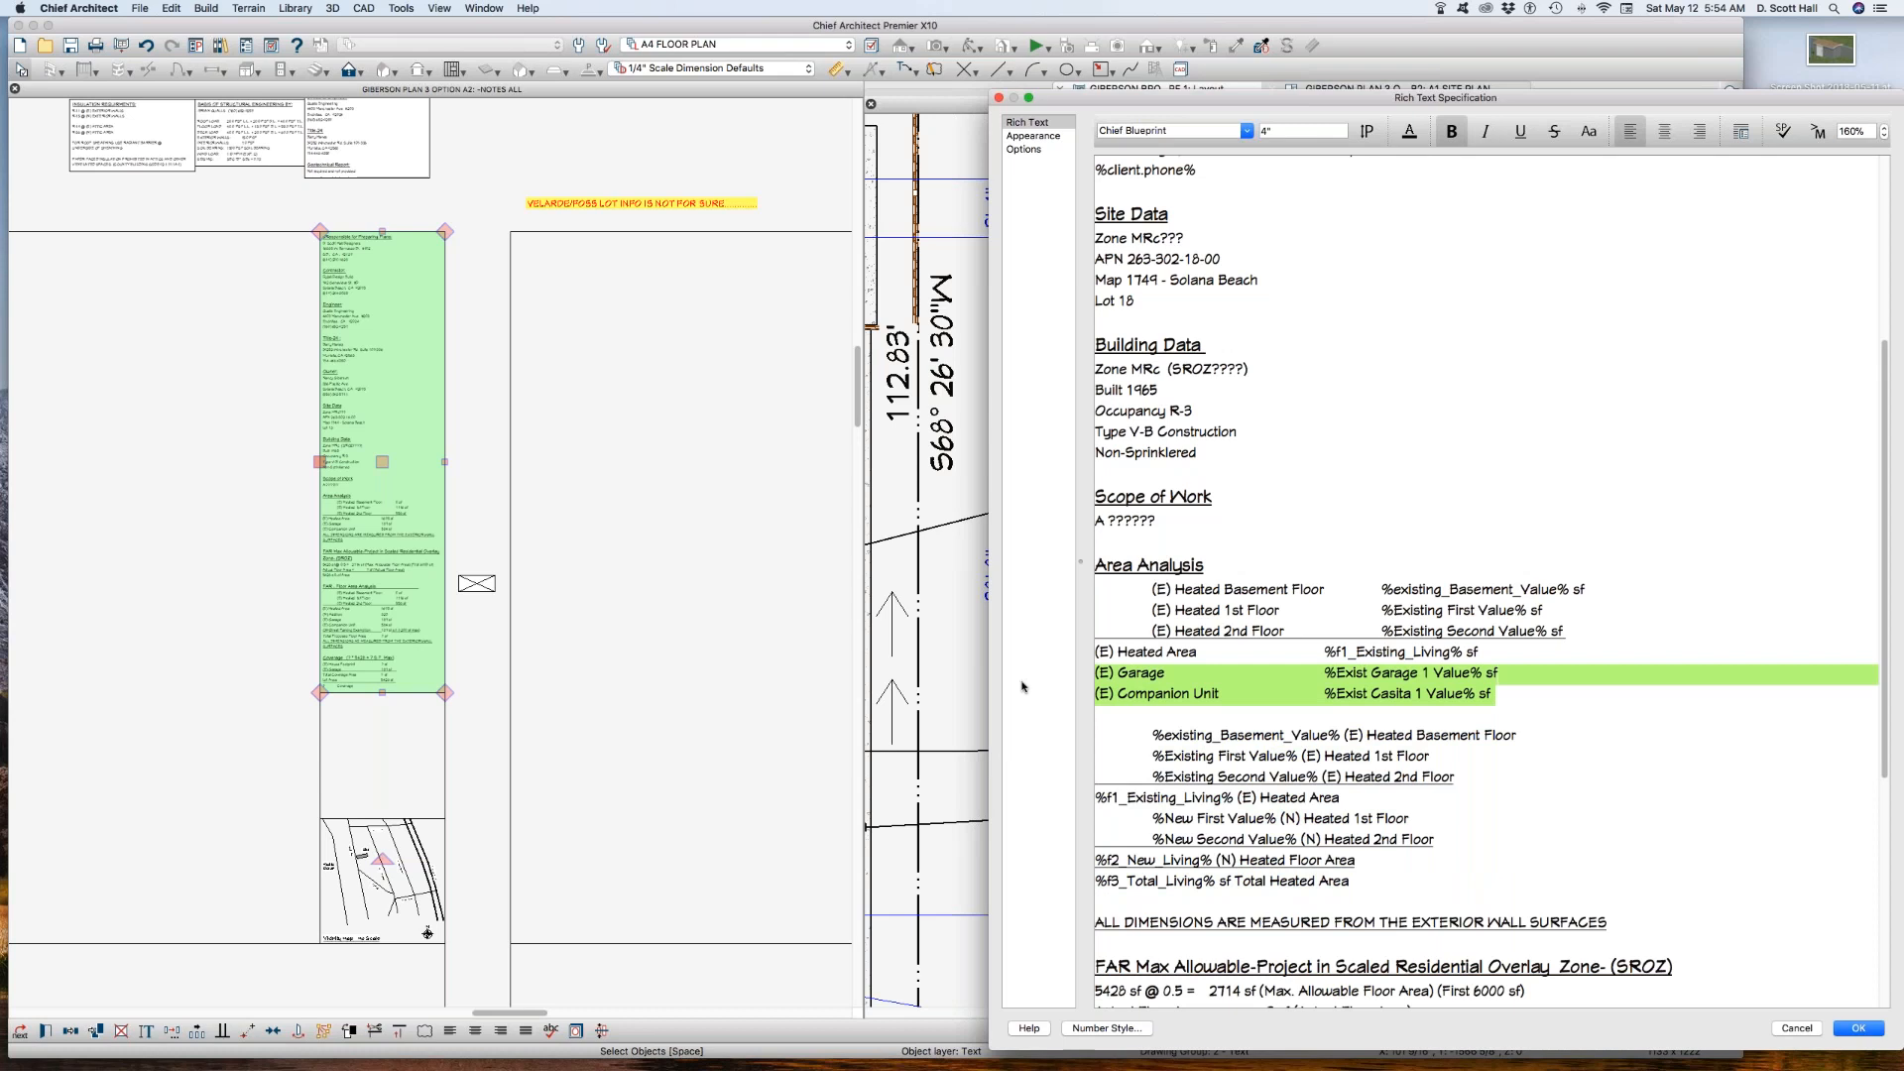
pyautogui.click(1358, 882)
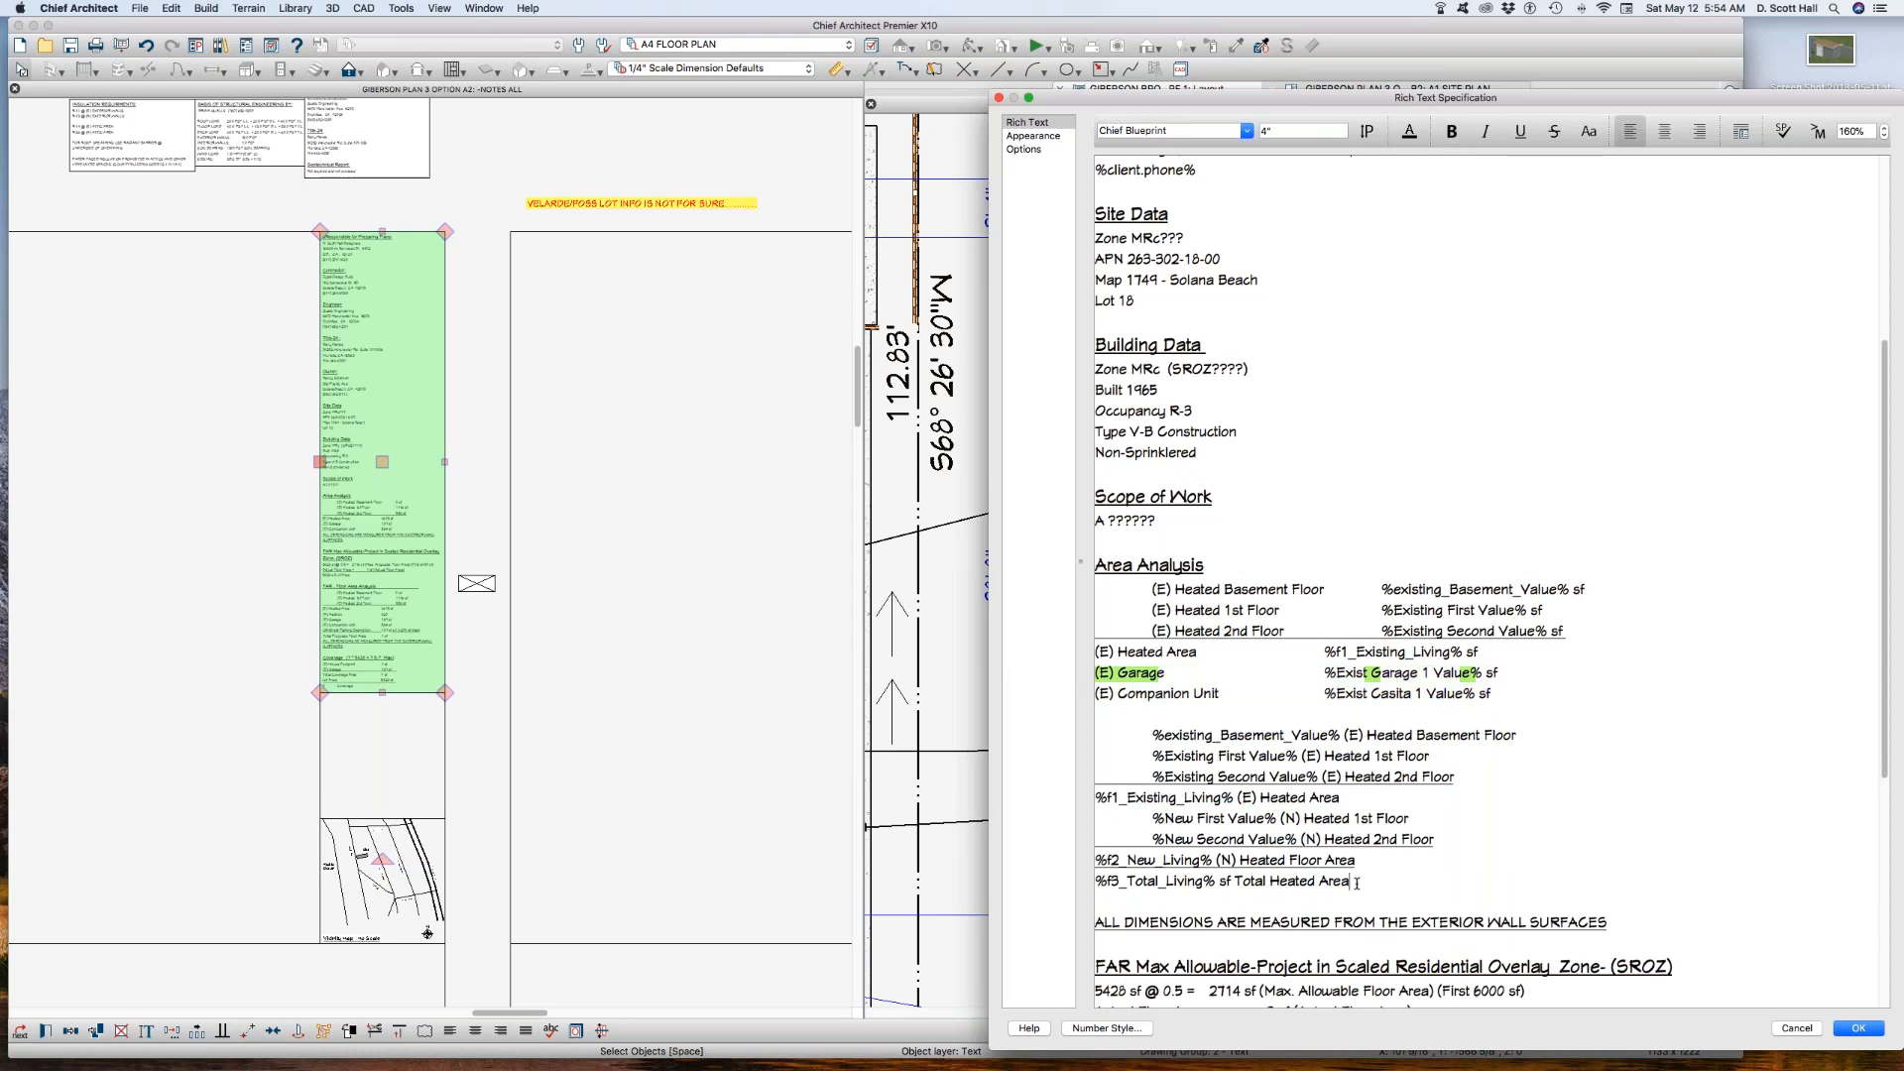
pyautogui.press('Return')
pyautogui.press('super+v')
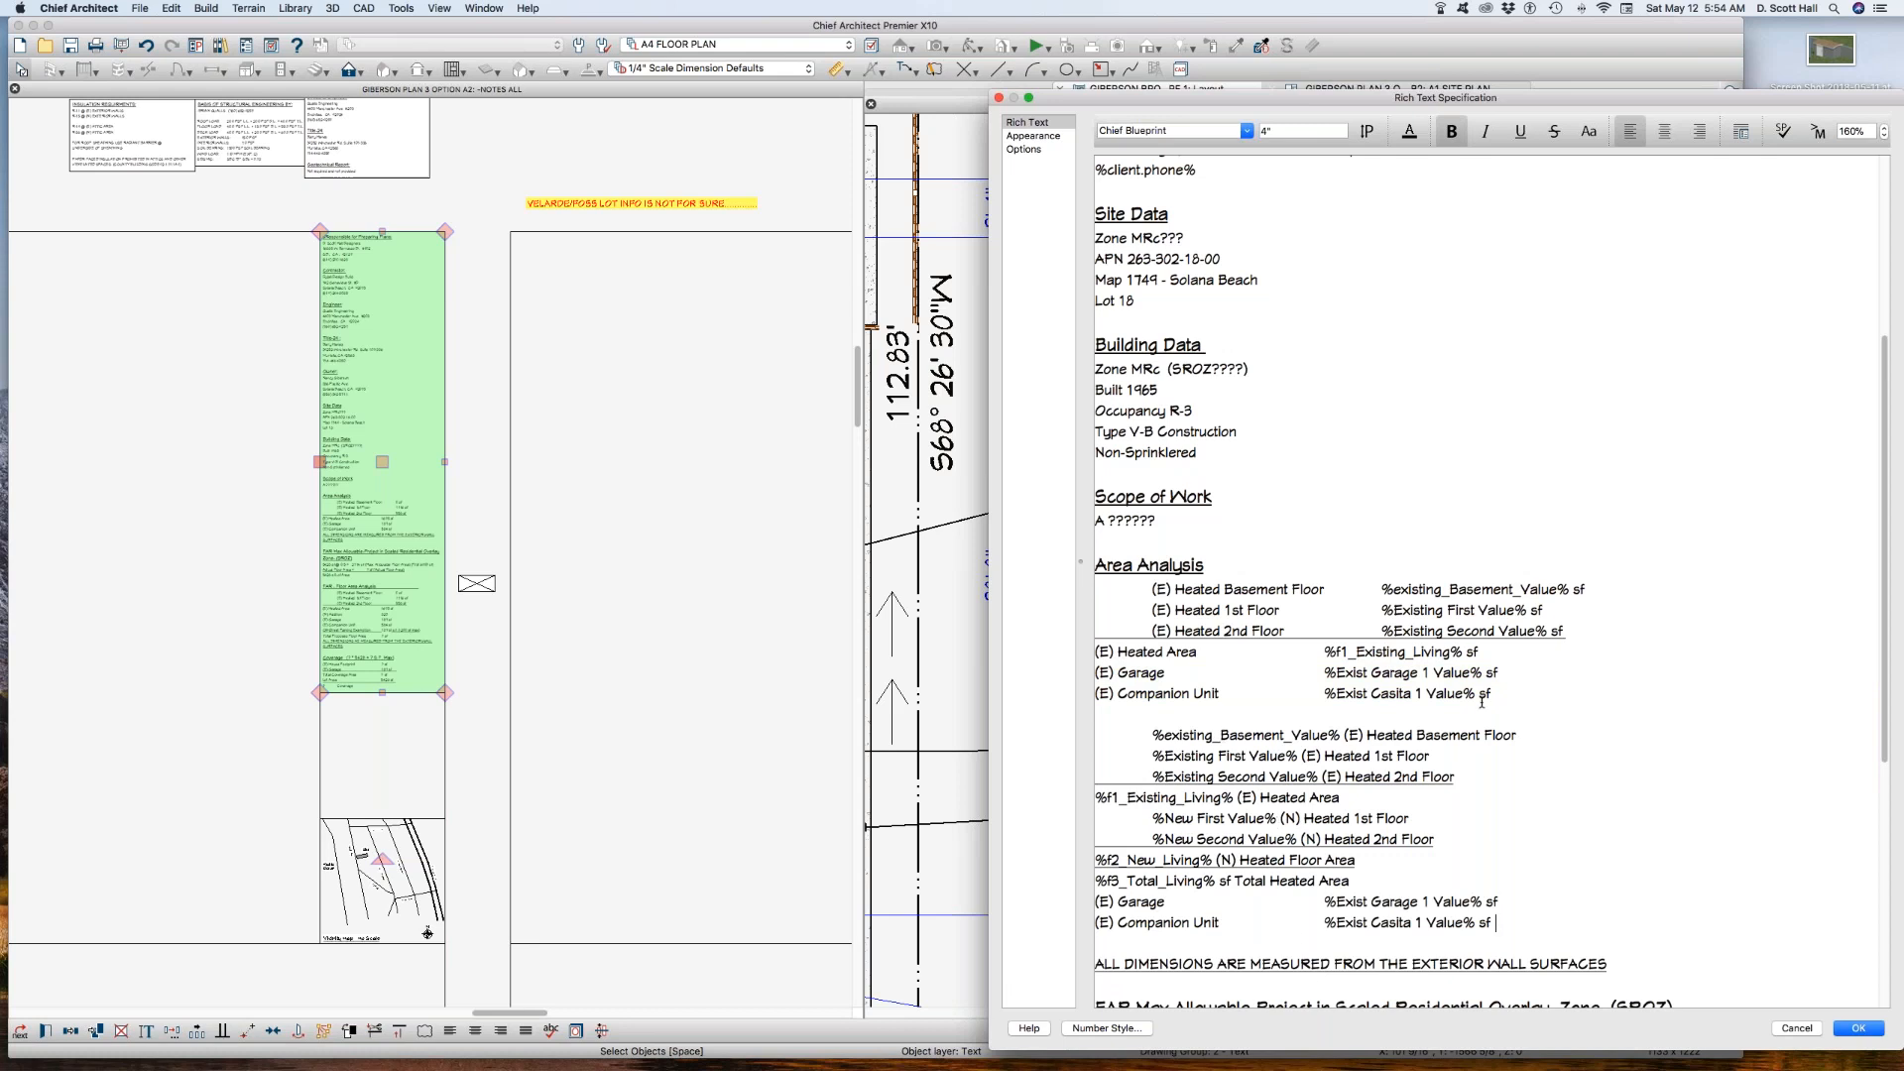
pyautogui.moveTo(1481, 701); pyautogui.dragTo(1078, 593)
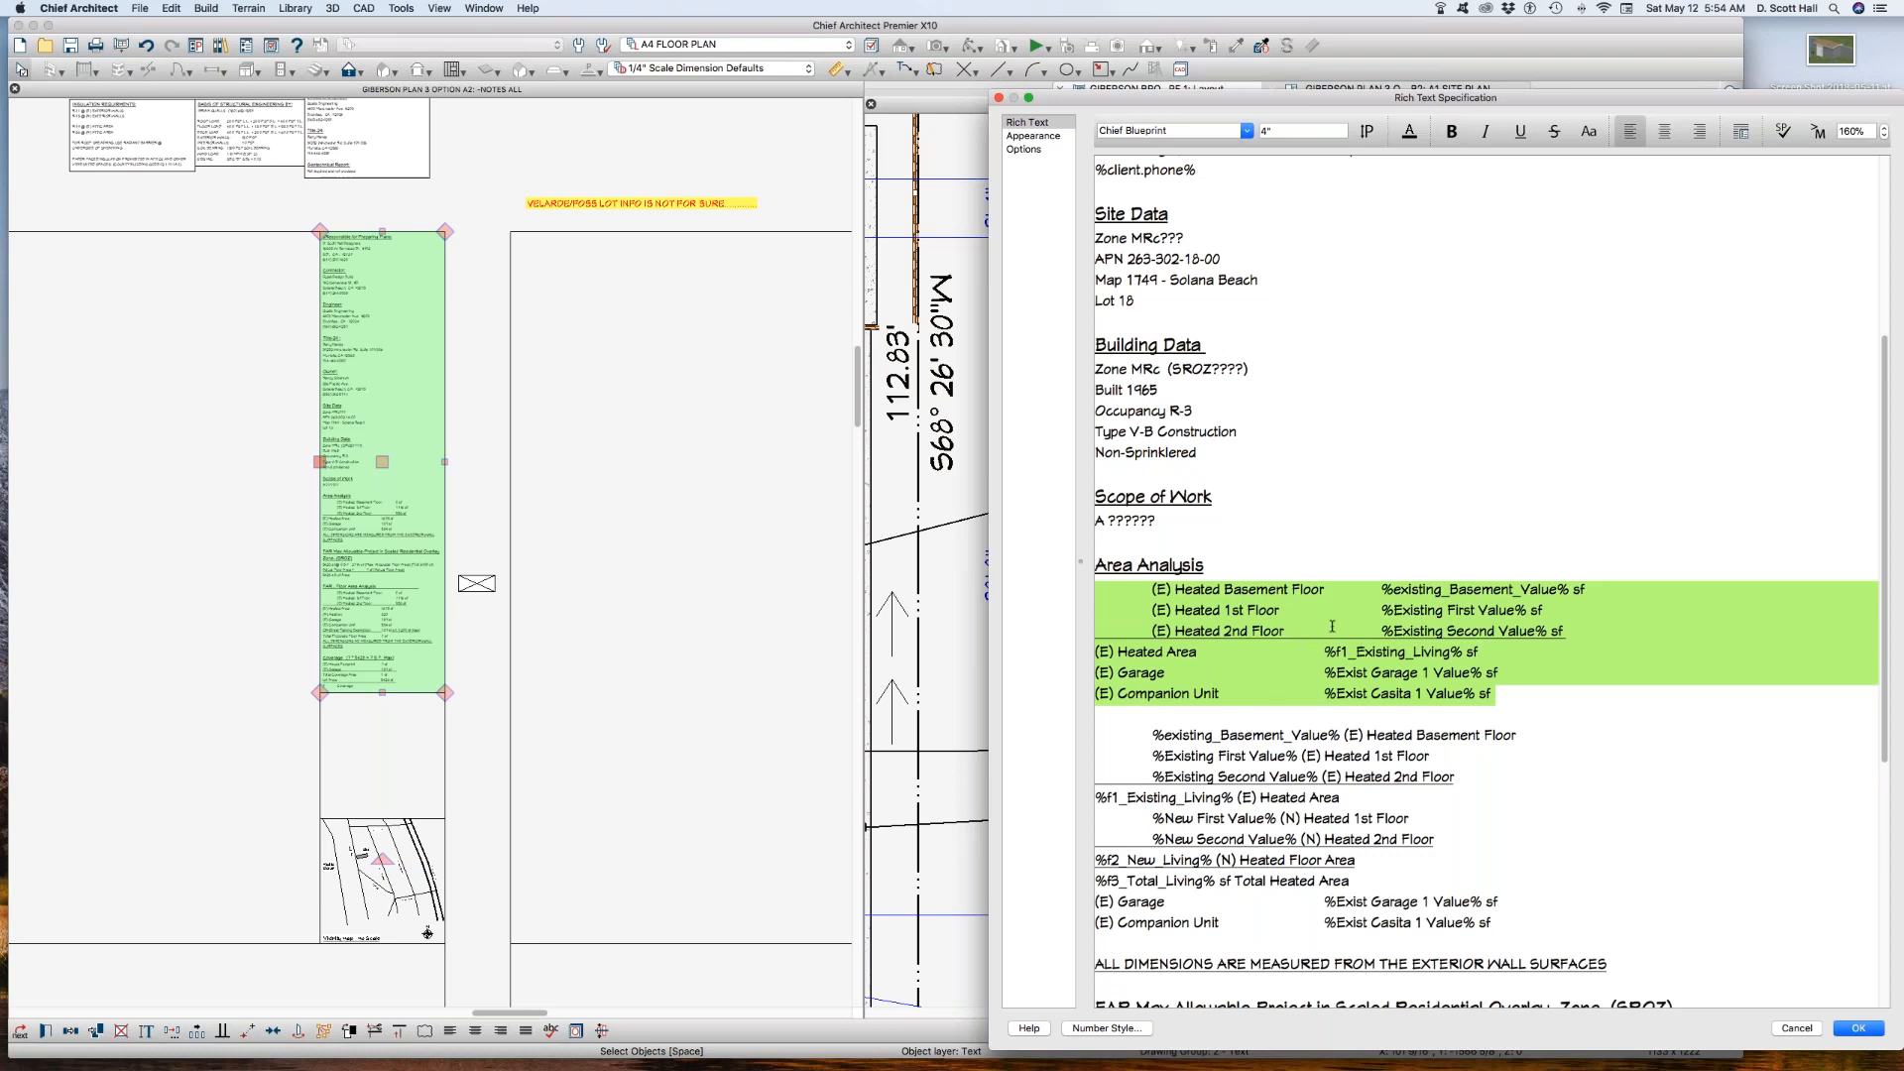
pyautogui.hotkey('shift', 'Return')
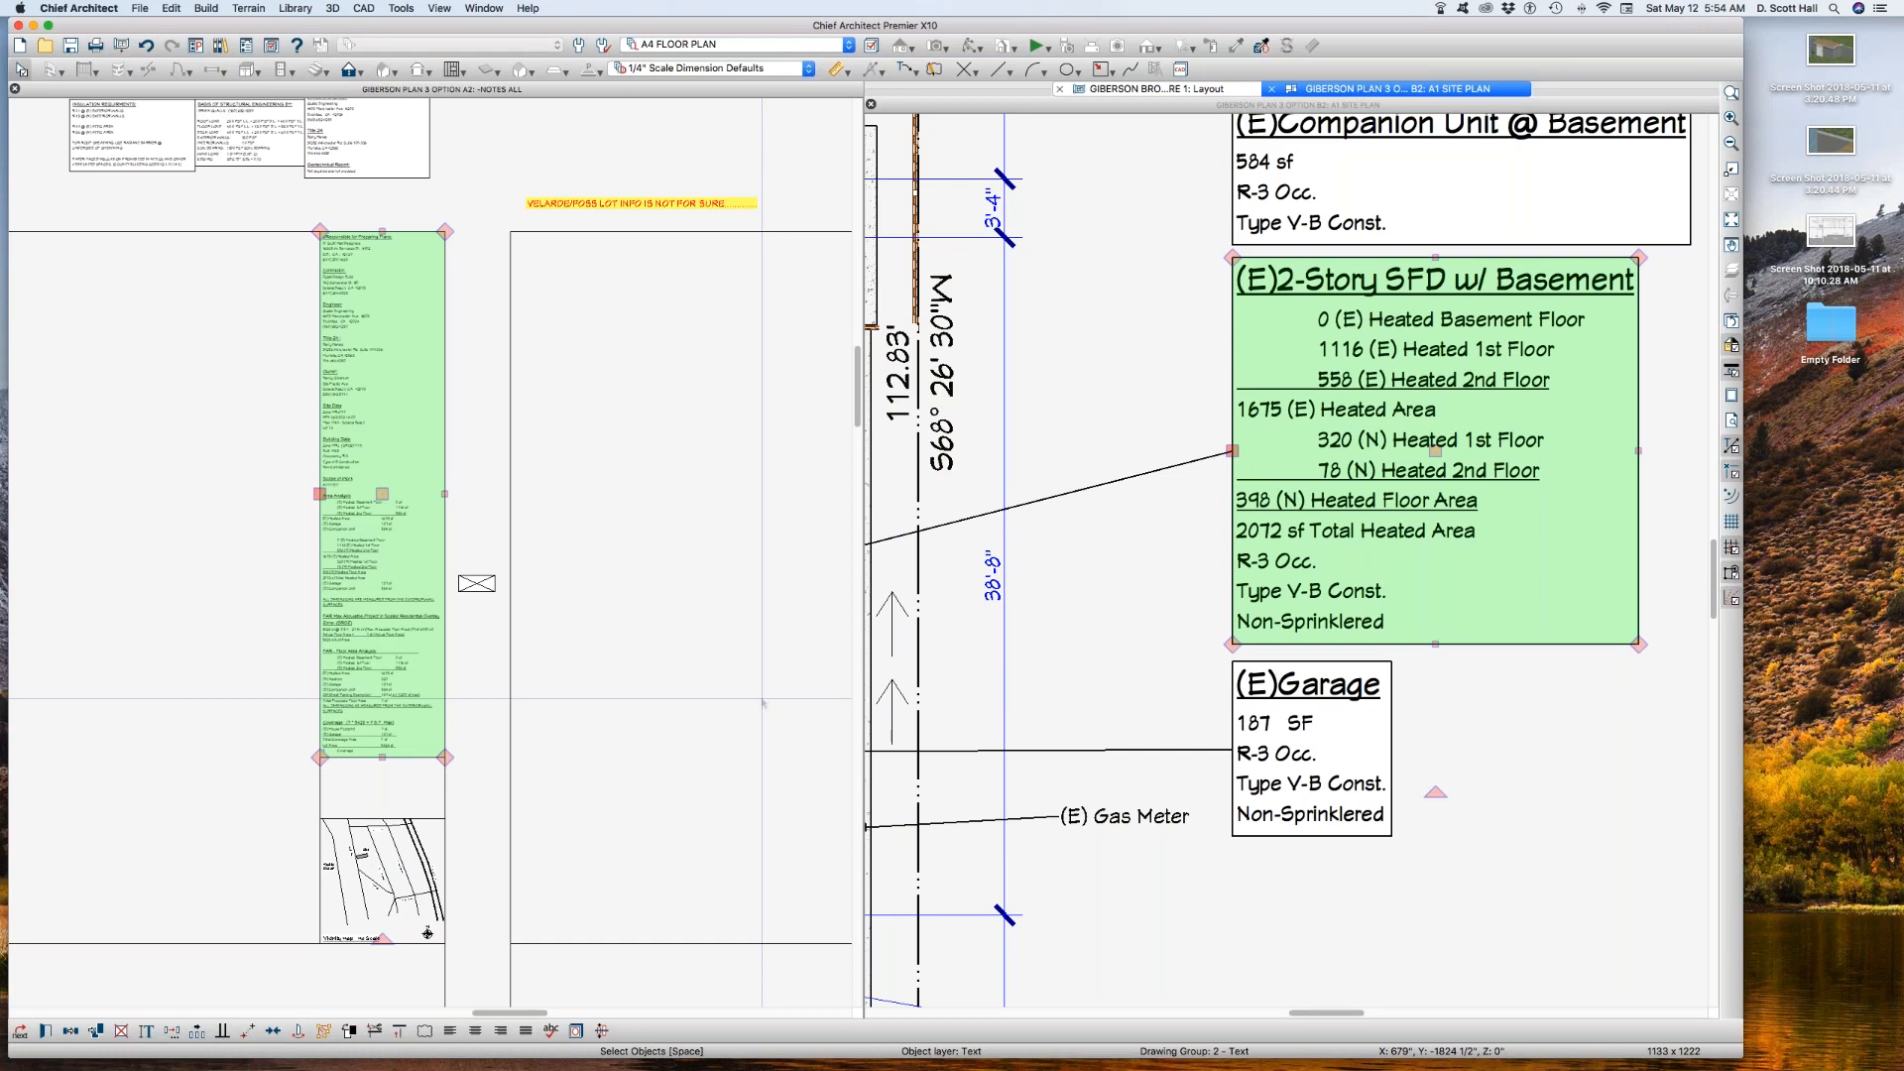
# Step: Compare the original Area Analysis list with the pasted existing and new heated area lines in the notes, and close the notes view
pyautogui.press('KP_Add')
pyautogui.press('KP_Add')
pyautogui.moveTo(254, 457); pyautogui.dragTo(473, 682)
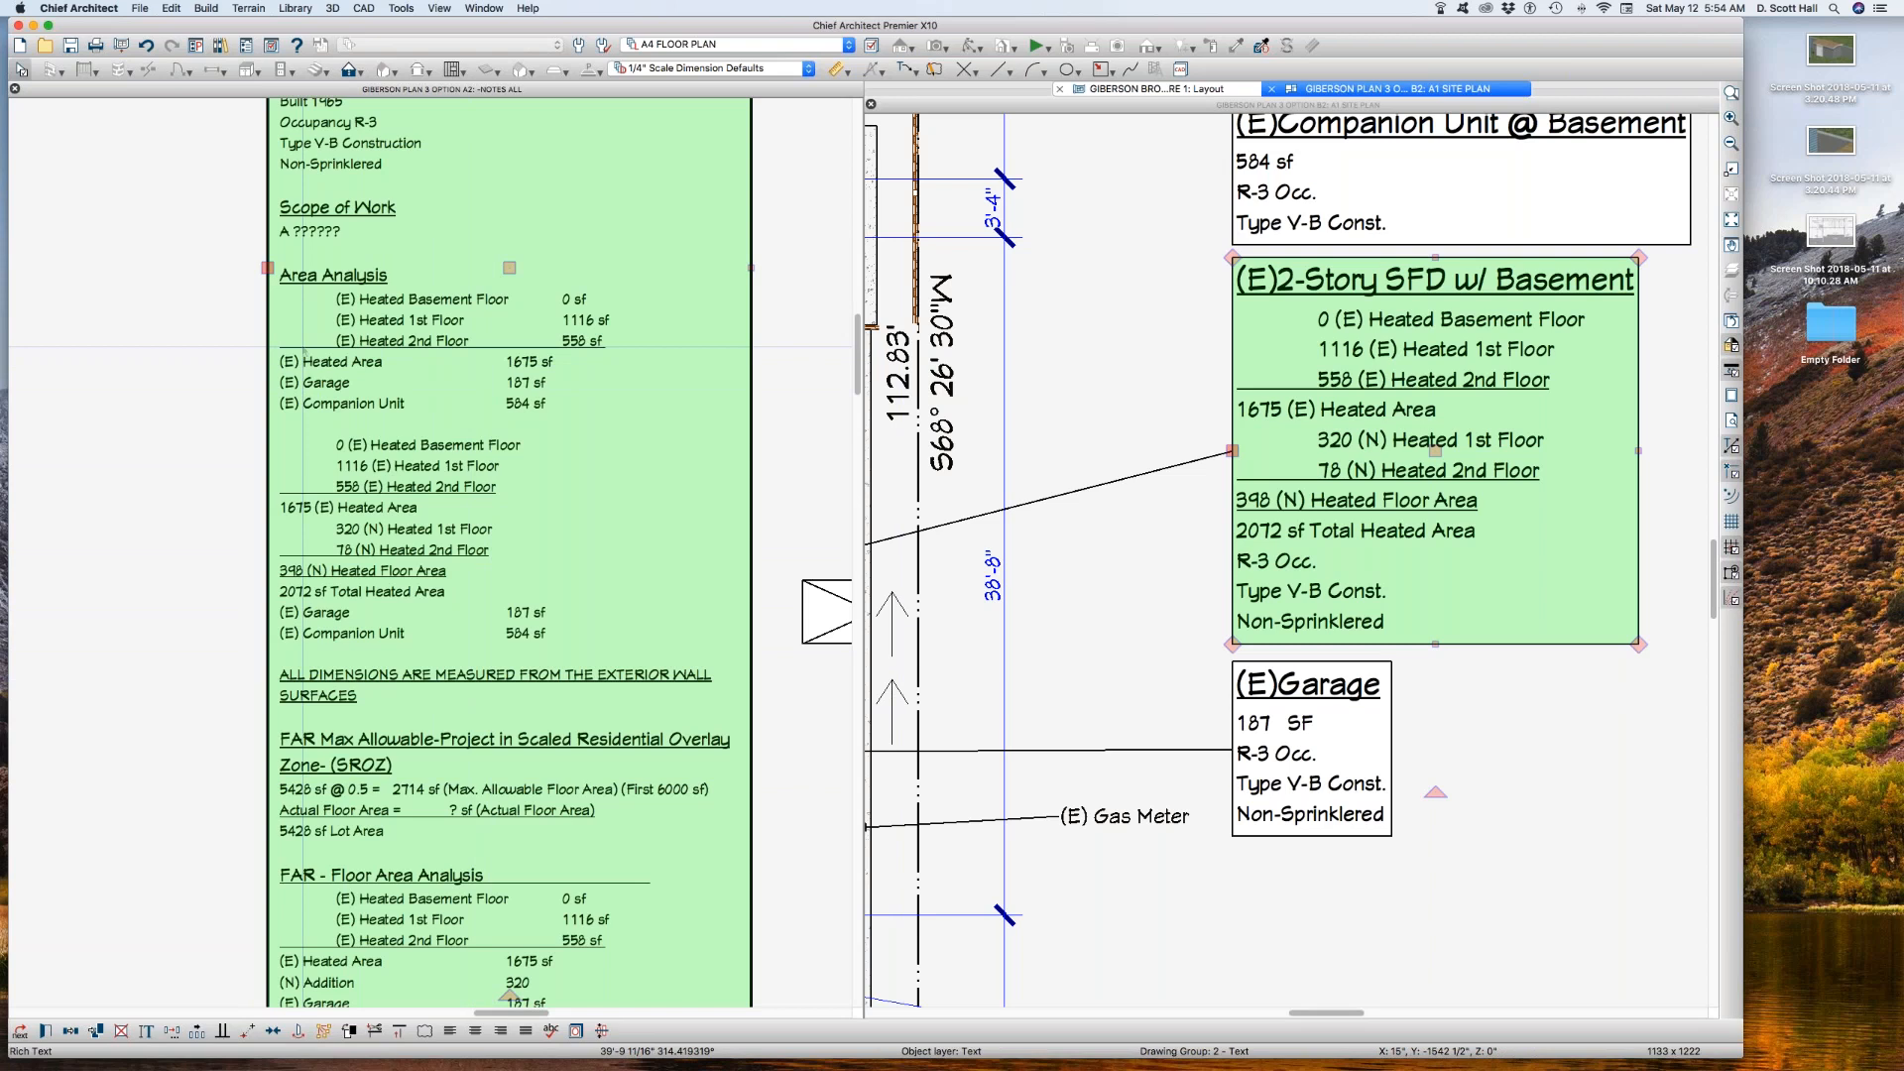
pyautogui.scroll(2, 354, 452)
pyautogui.press('Escape')
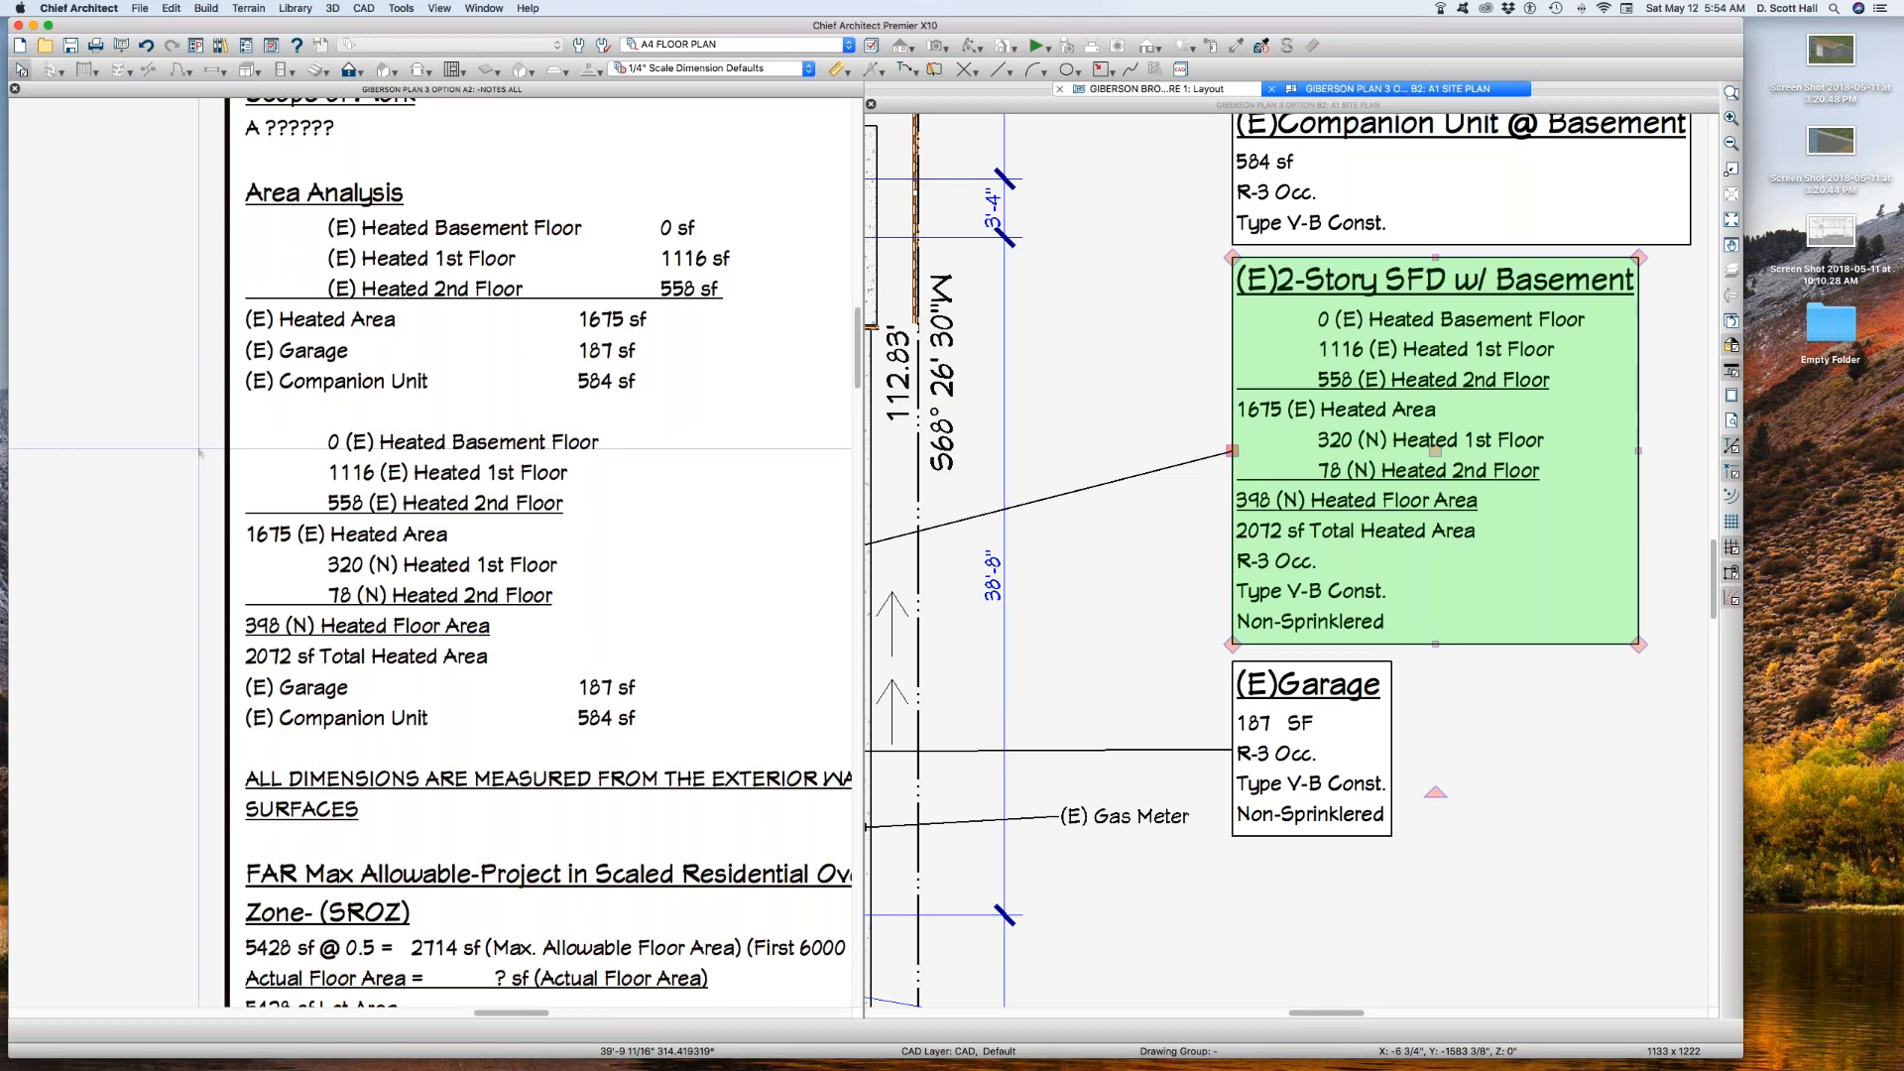
pyautogui.moveTo(188, 414); pyautogui.dragTo(689, 739)
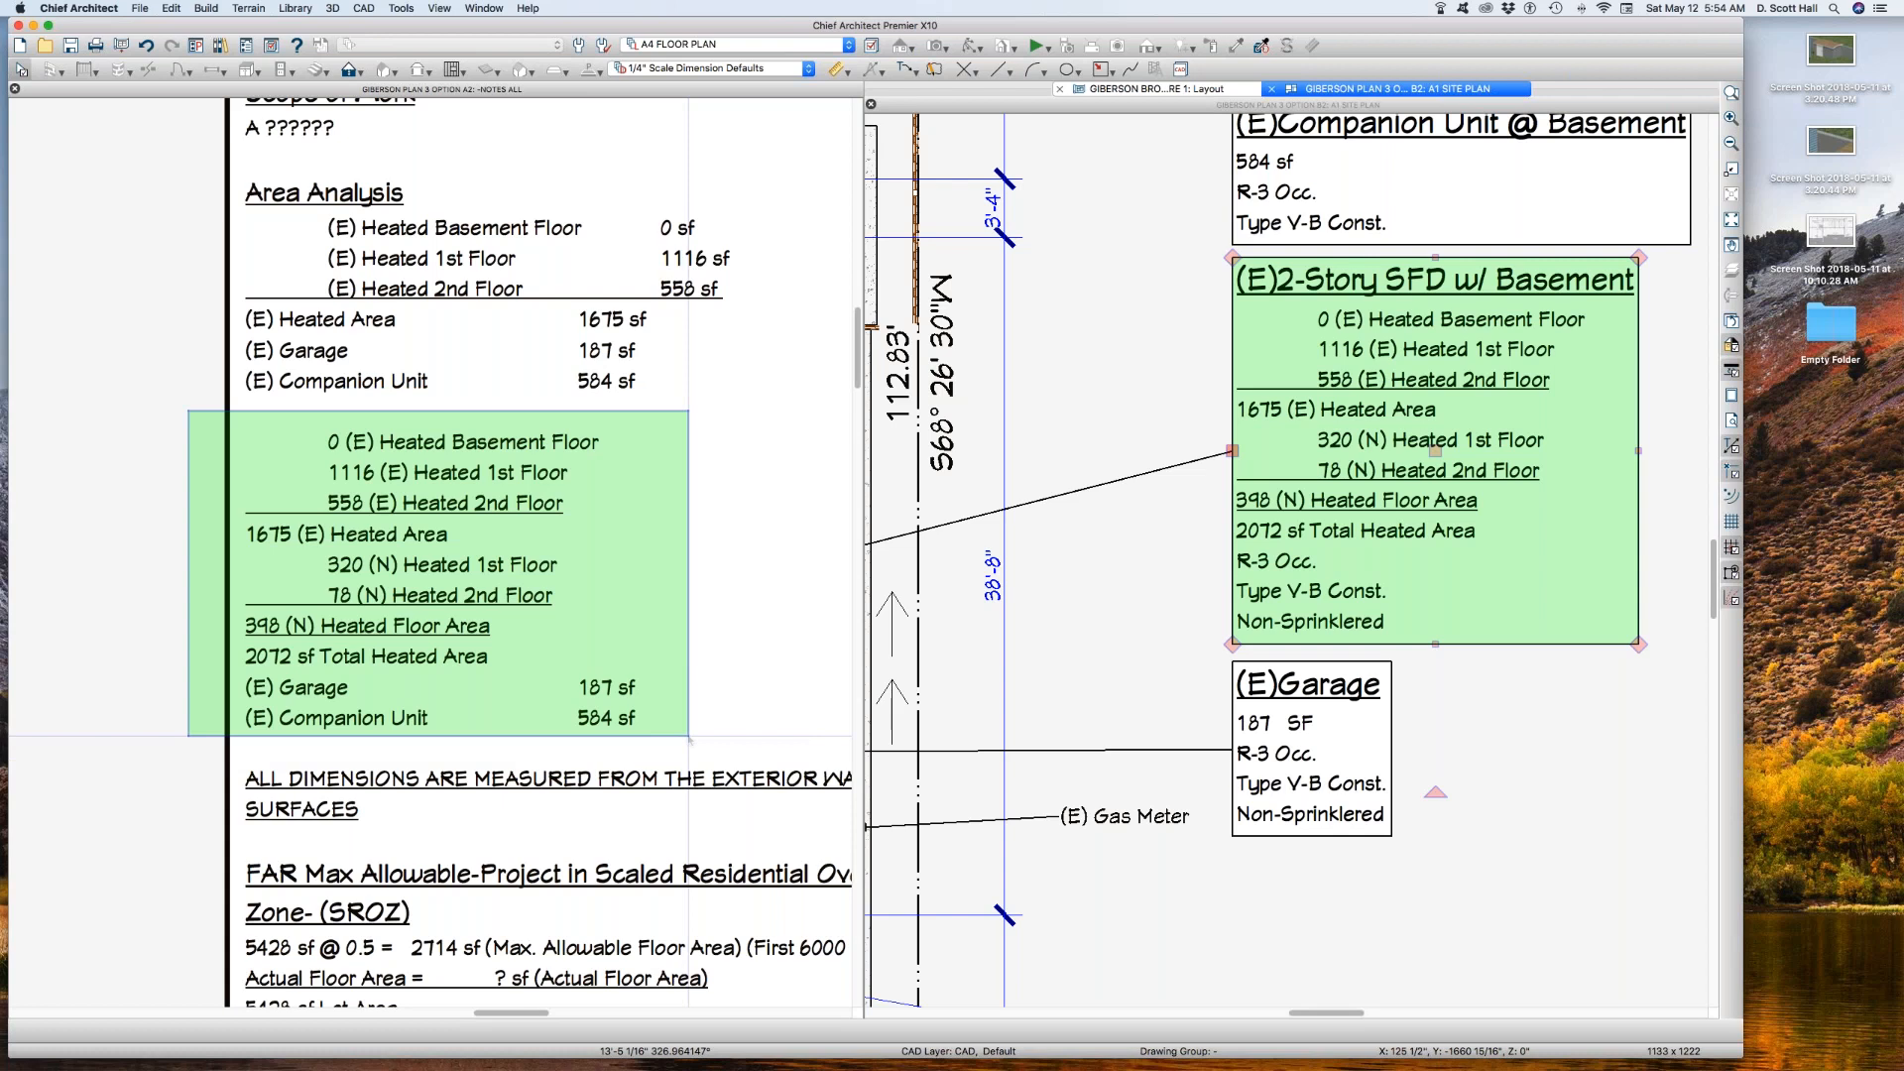
pyautogui.moveTo(689, 737); pyautogui.dragTo(689, 736)
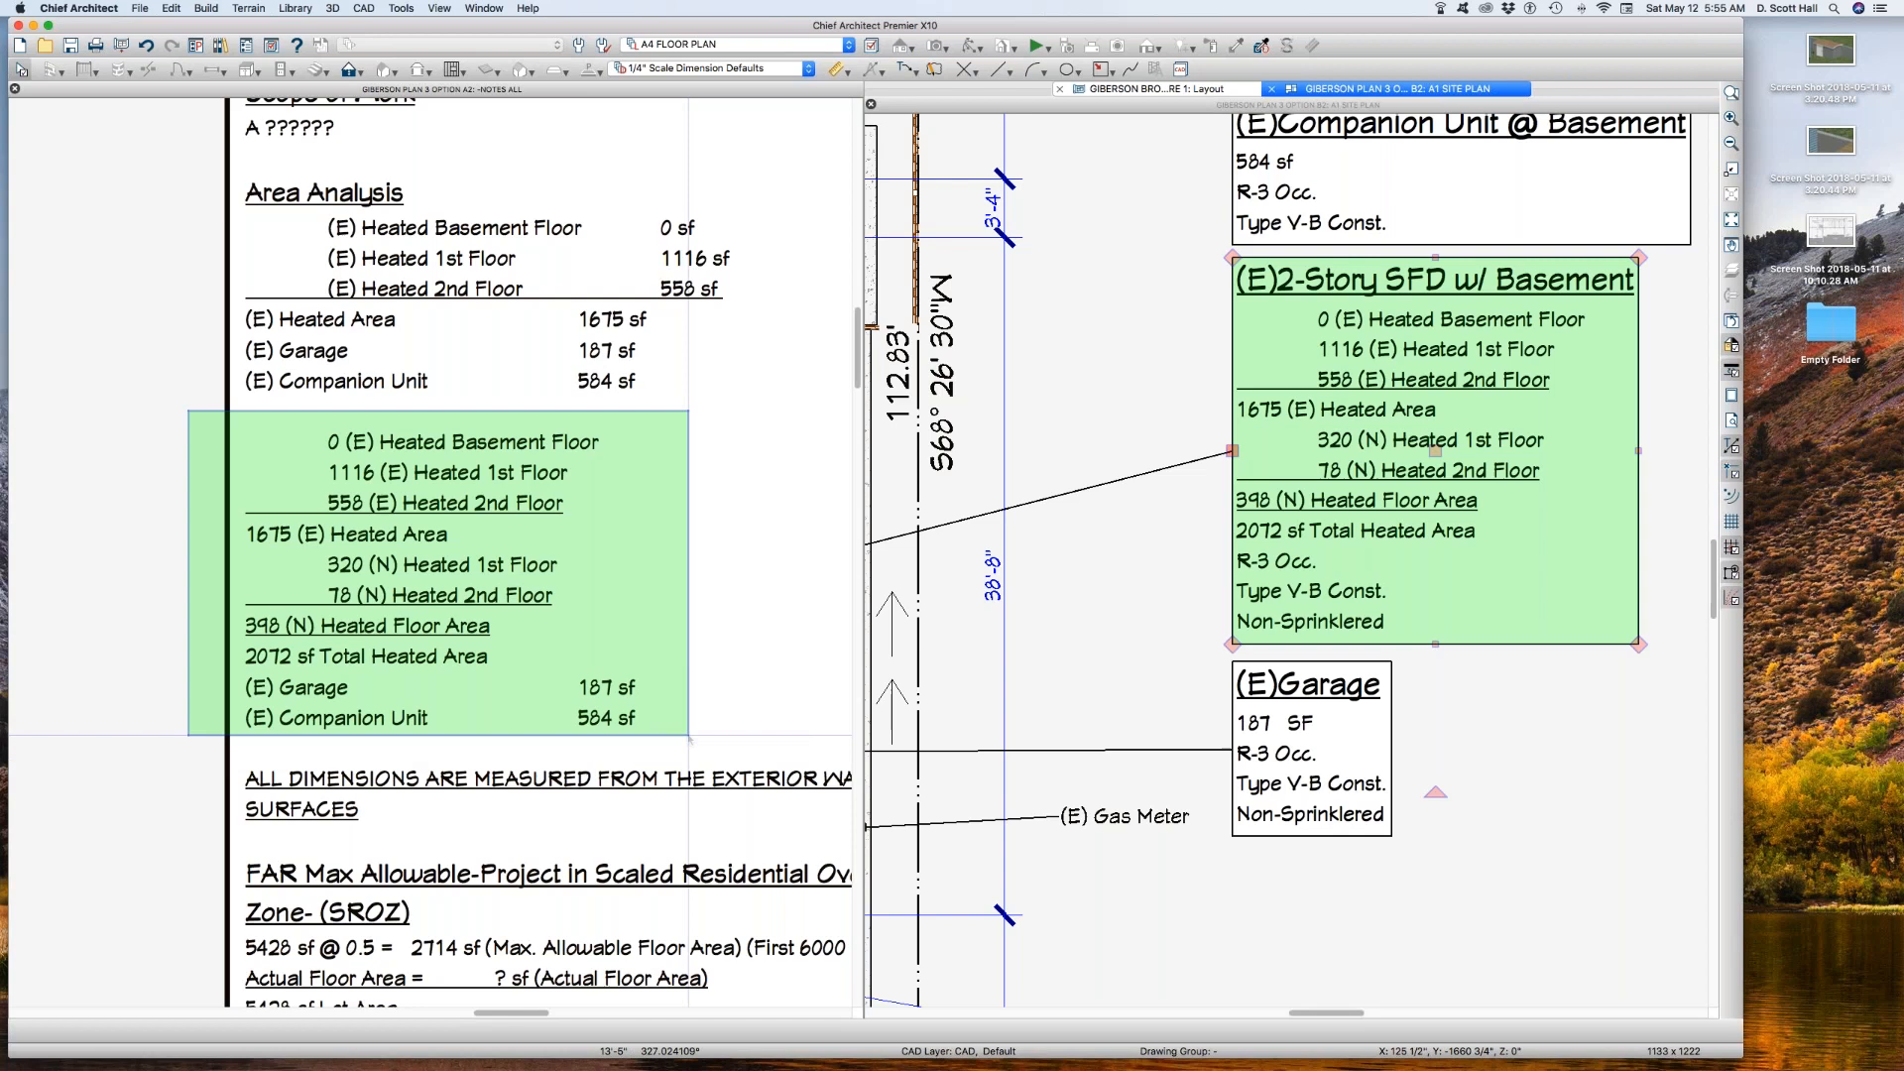
pyautogui.moveTo(689, 736); pyautogui.dragTo(690, 736)
pyautogui.click(377, 527)
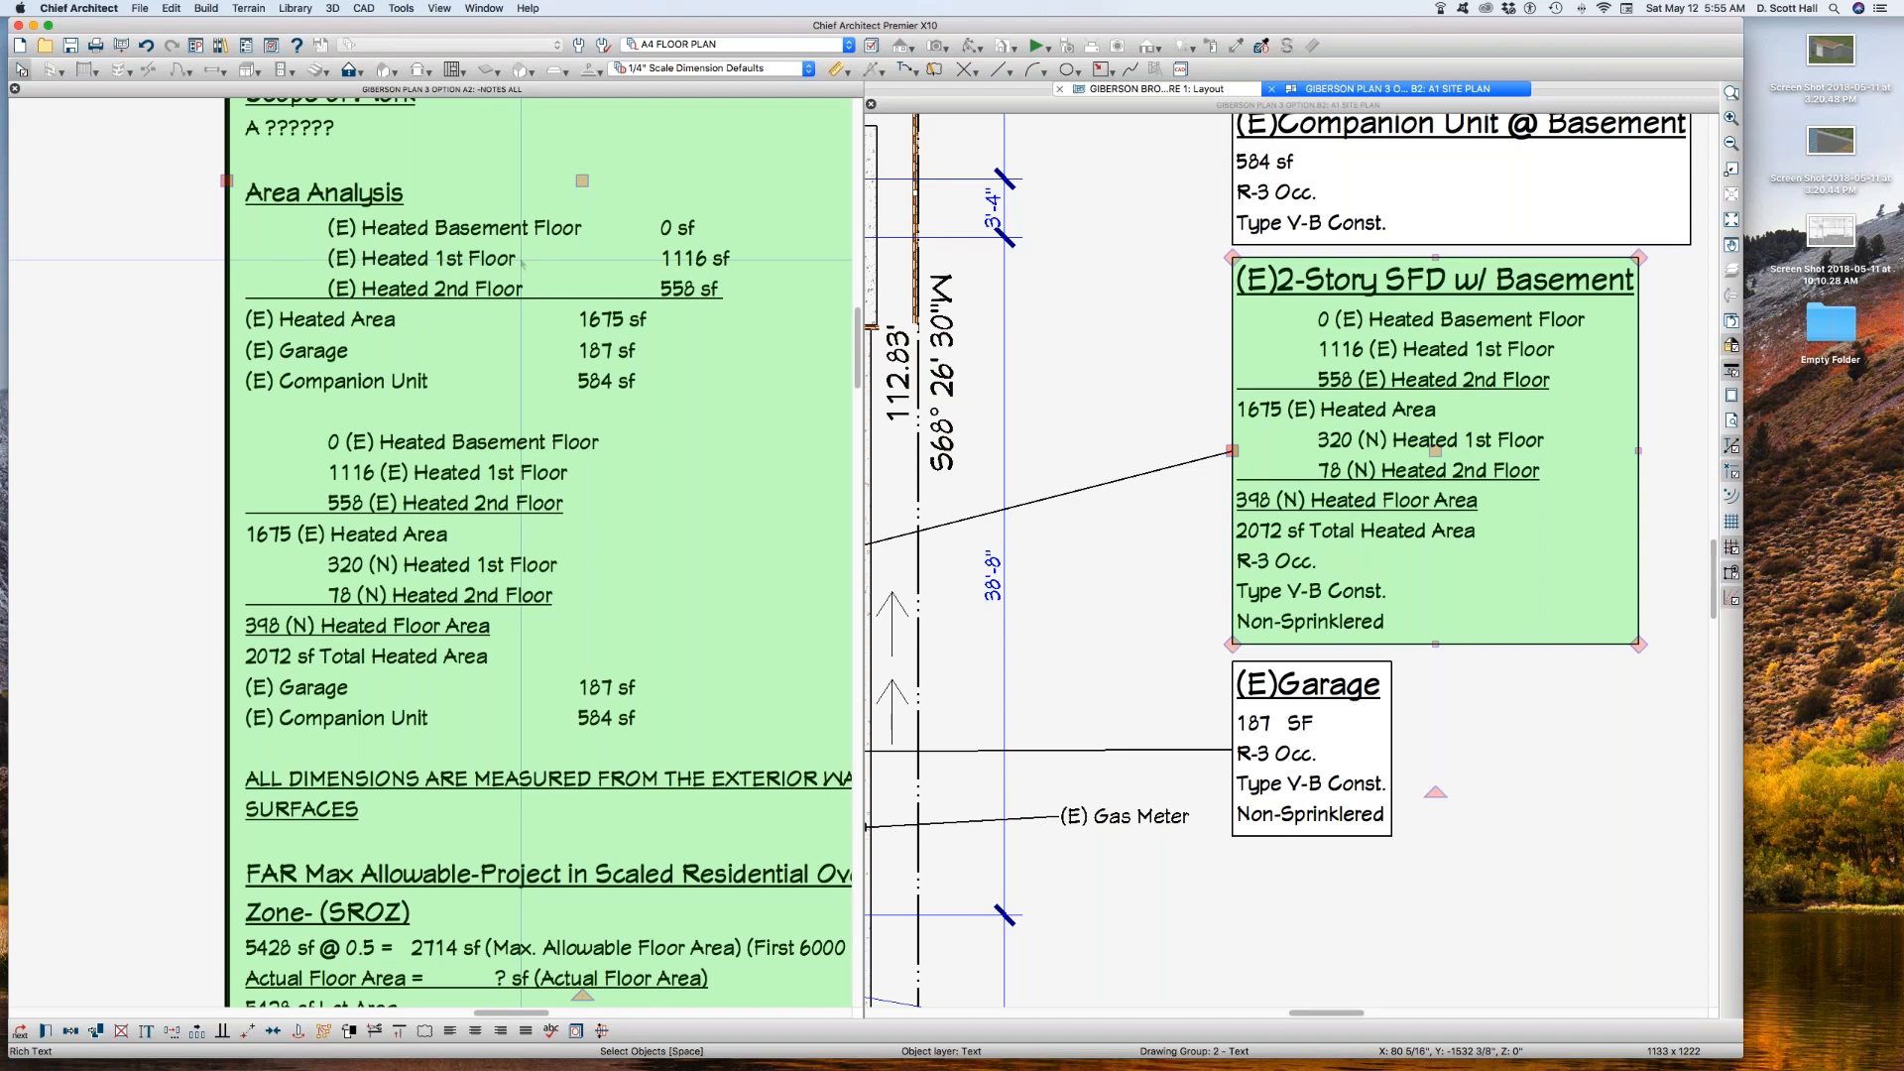
pyautogui.press('super+w')
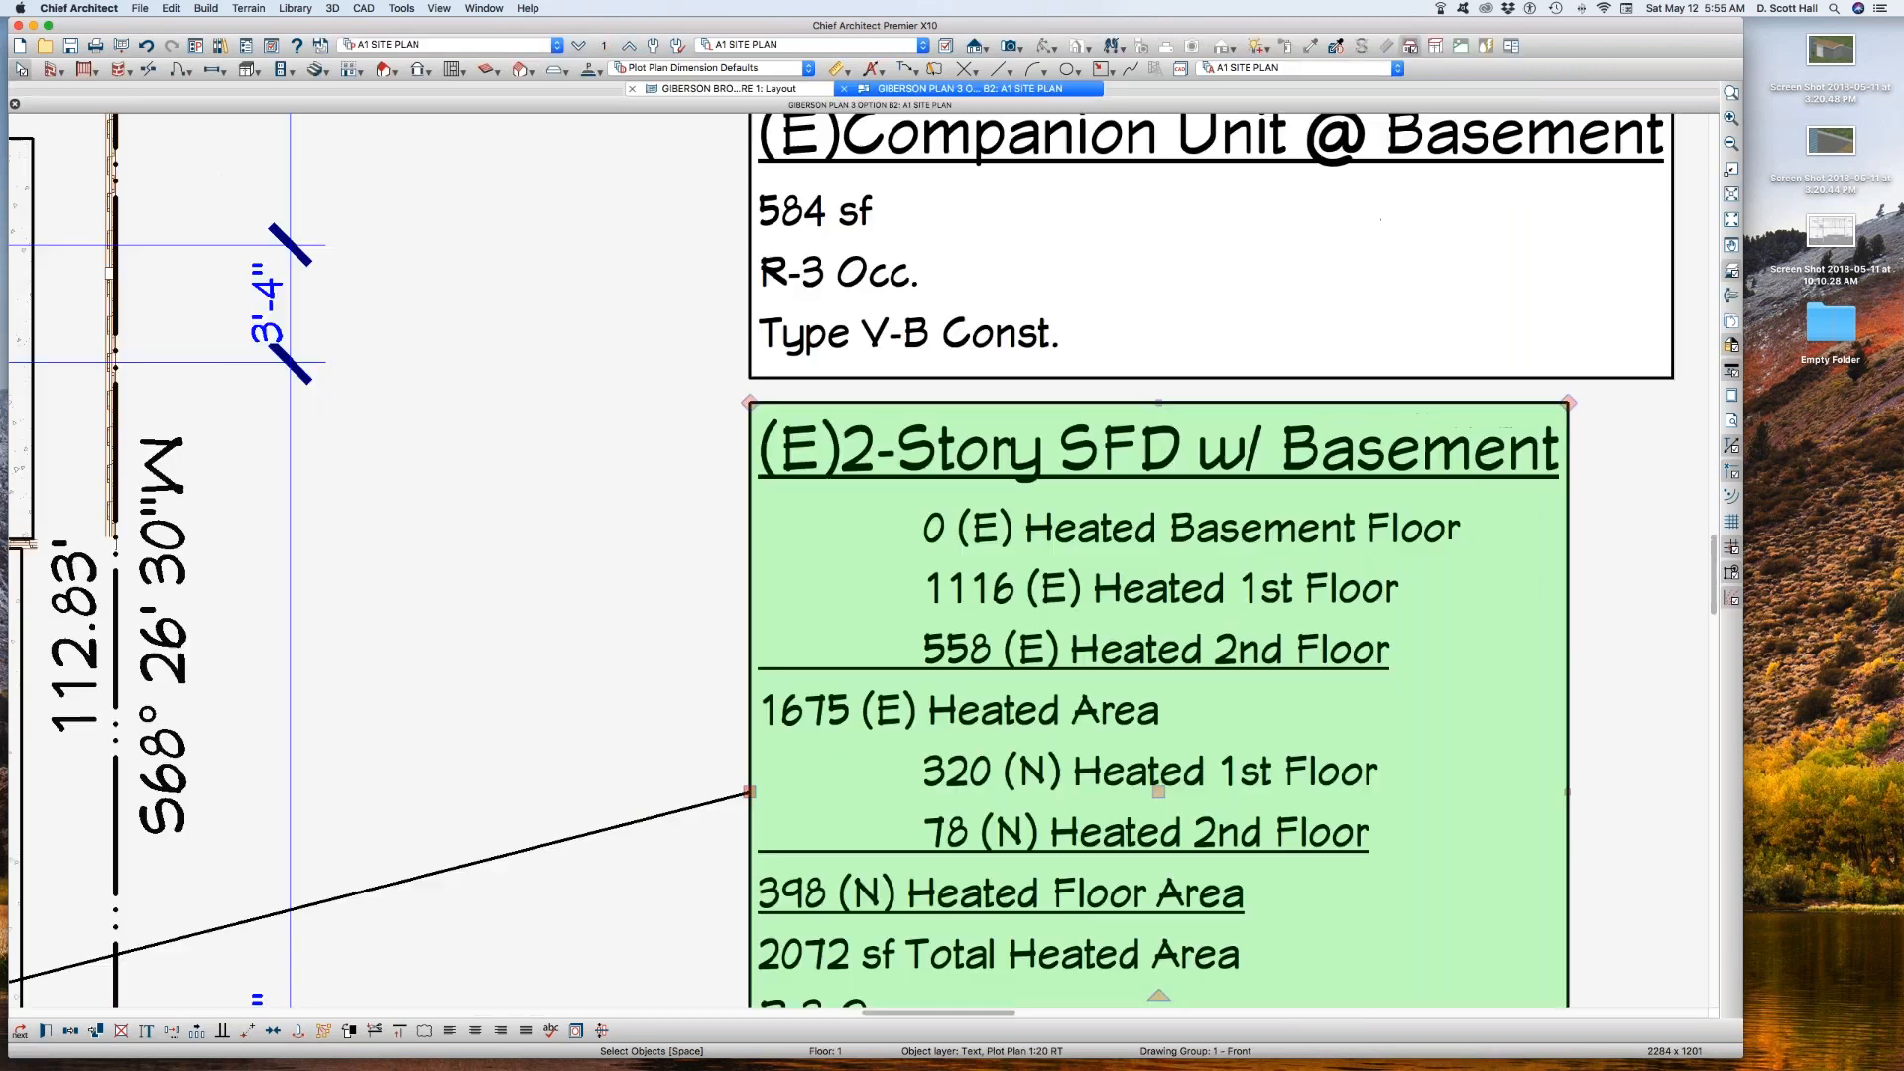
# Step: Examine the deck, companion unit, 2-story SFD and garage area callouts beside the Option B2 site plan and close that plan view
pyautogui.scroll(-10, 1194, 342)
pyautogui.click(1194, 342)
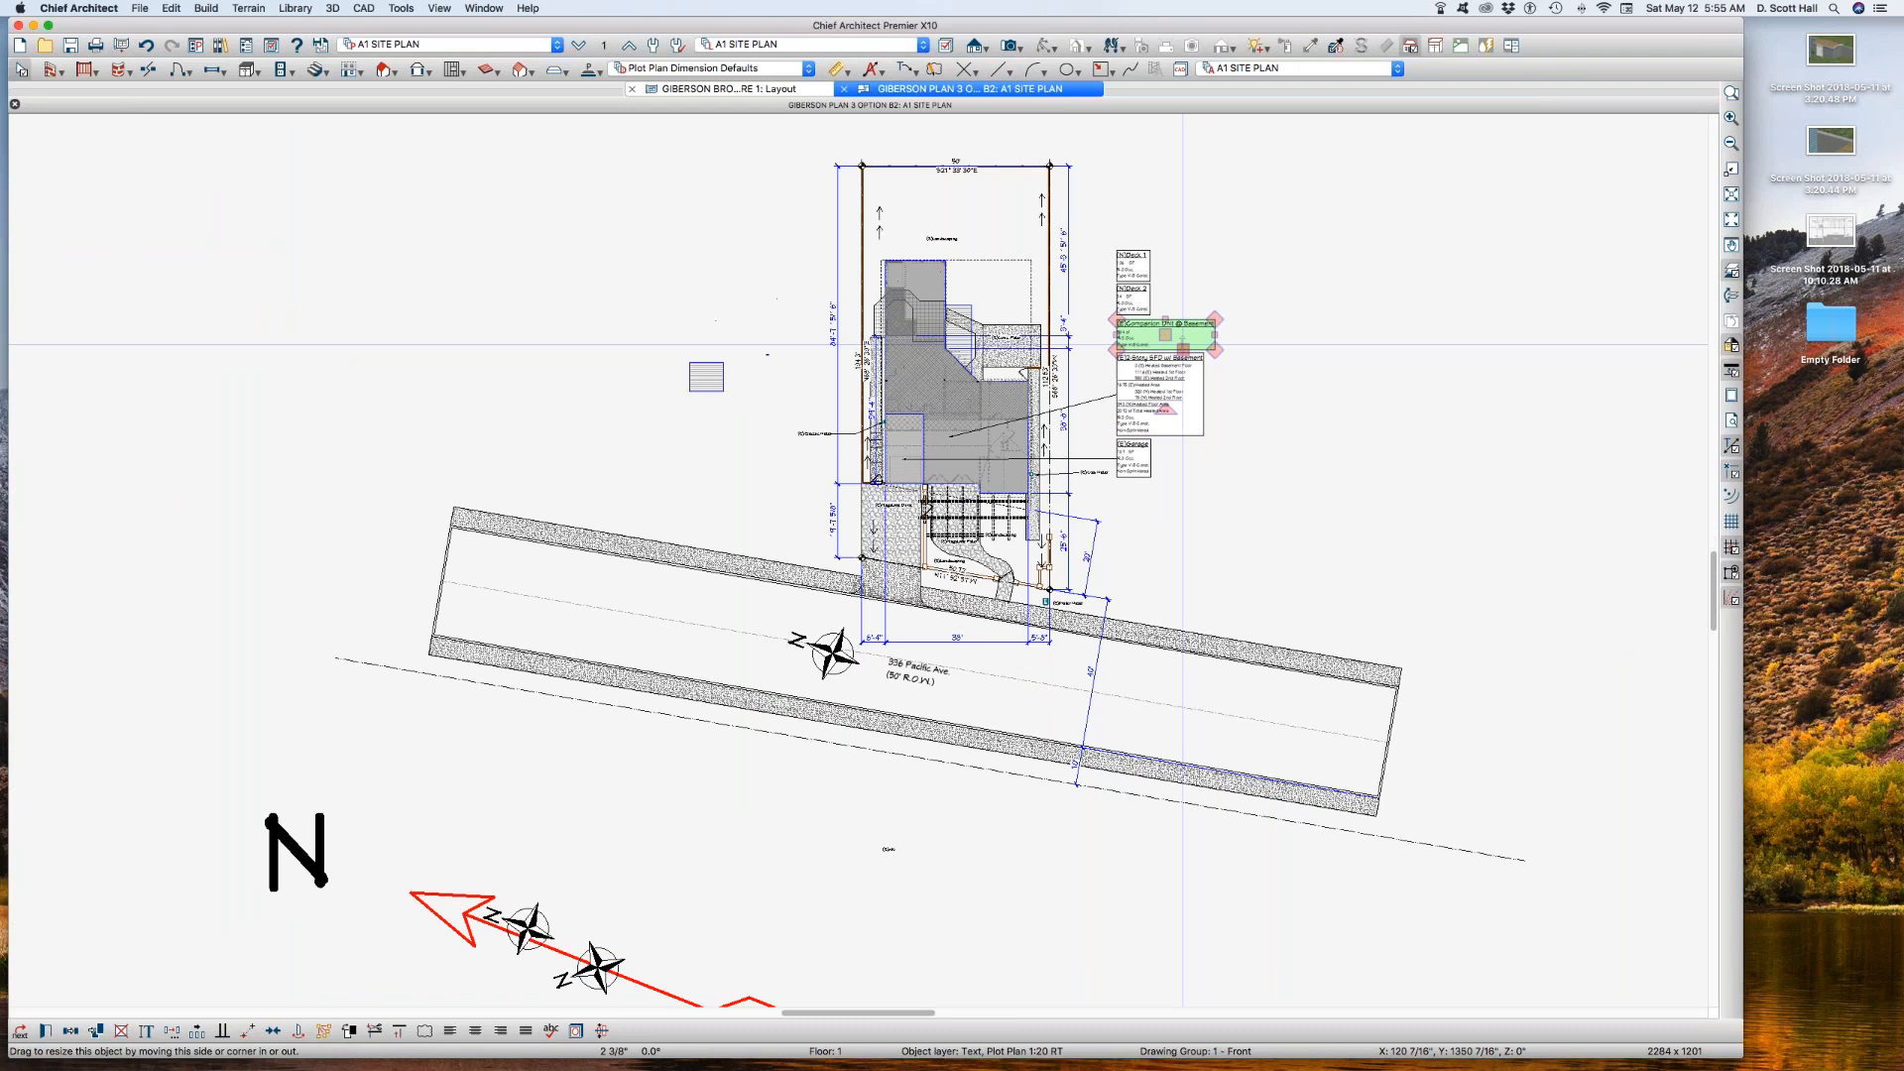
pyautogui.press('z')
pyautogui.moveTo(1104, 242); pyautogui.dragTo(1105, 242)
pyautogui.moveTo(1229, 483); pyautogui.dragTo(1249, 486)
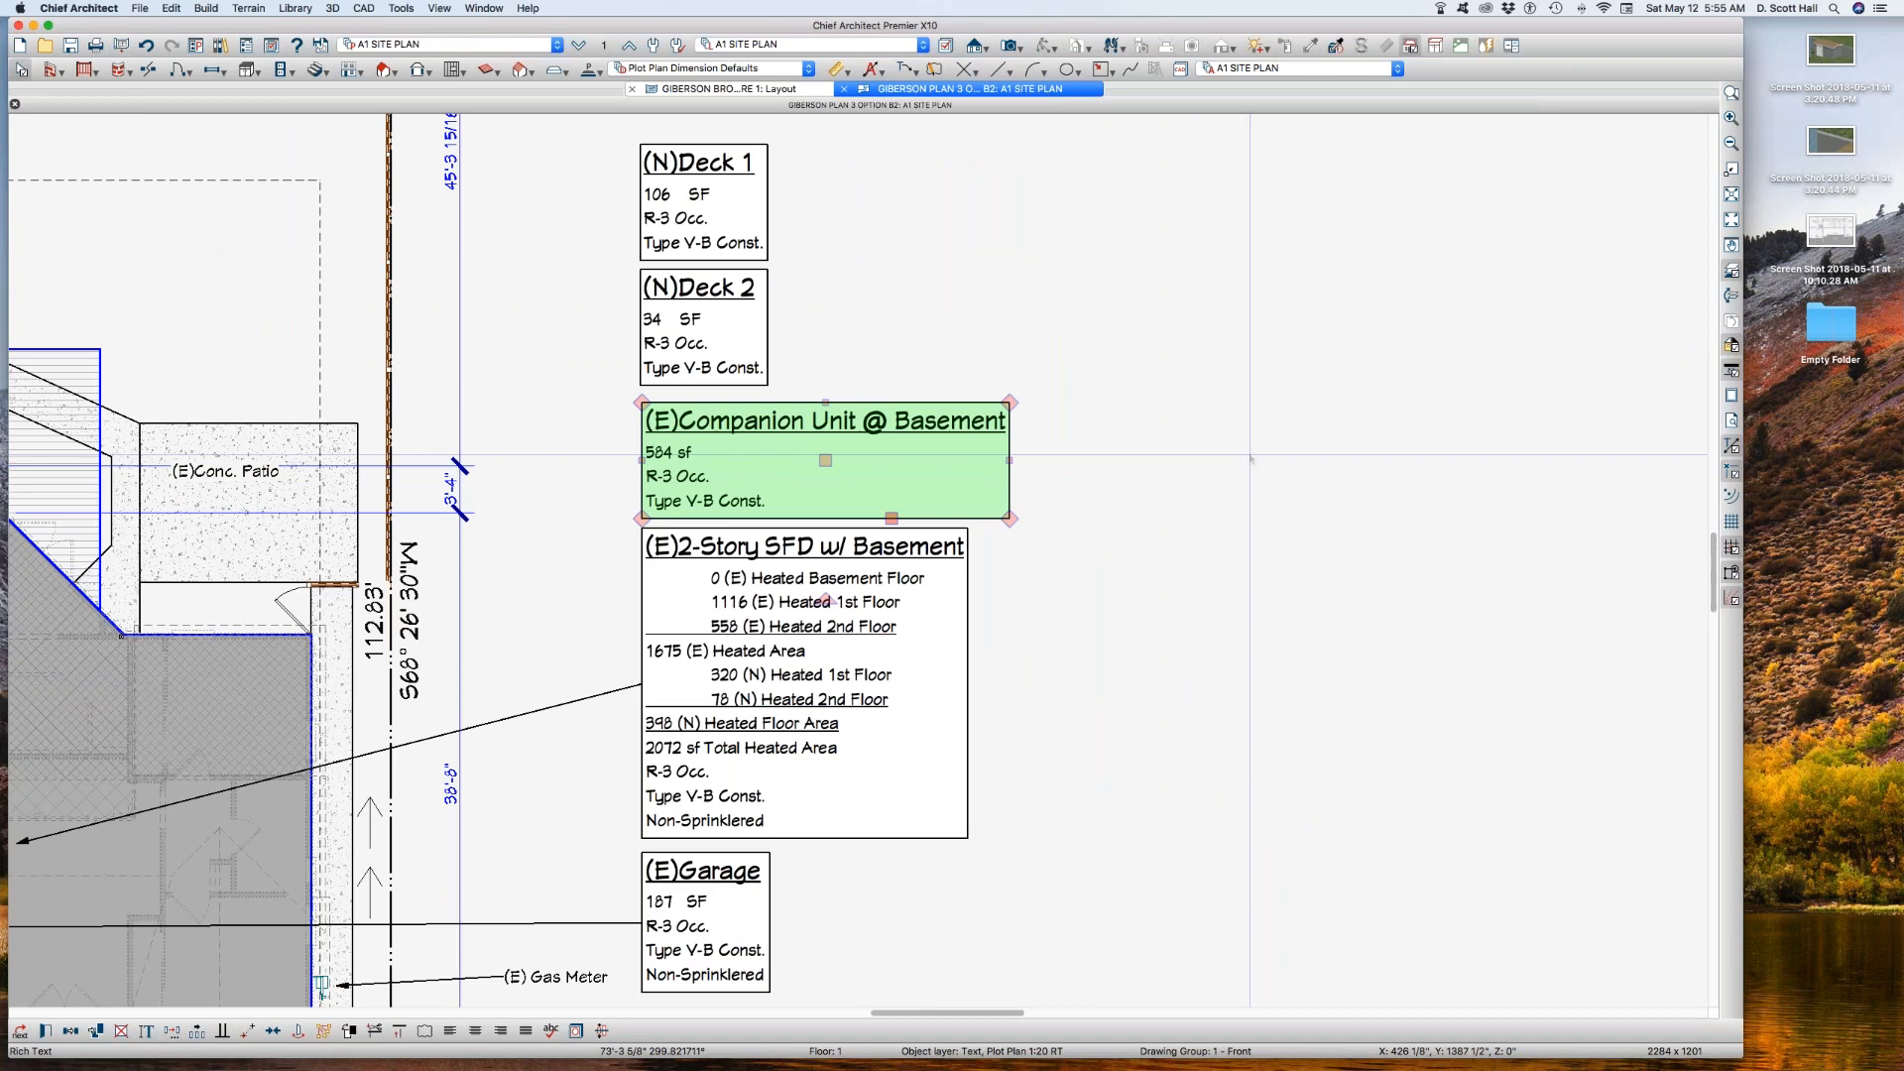
pyautogui.scroll(-2, 1093, 403)
pyautogui.click(1089, 399)
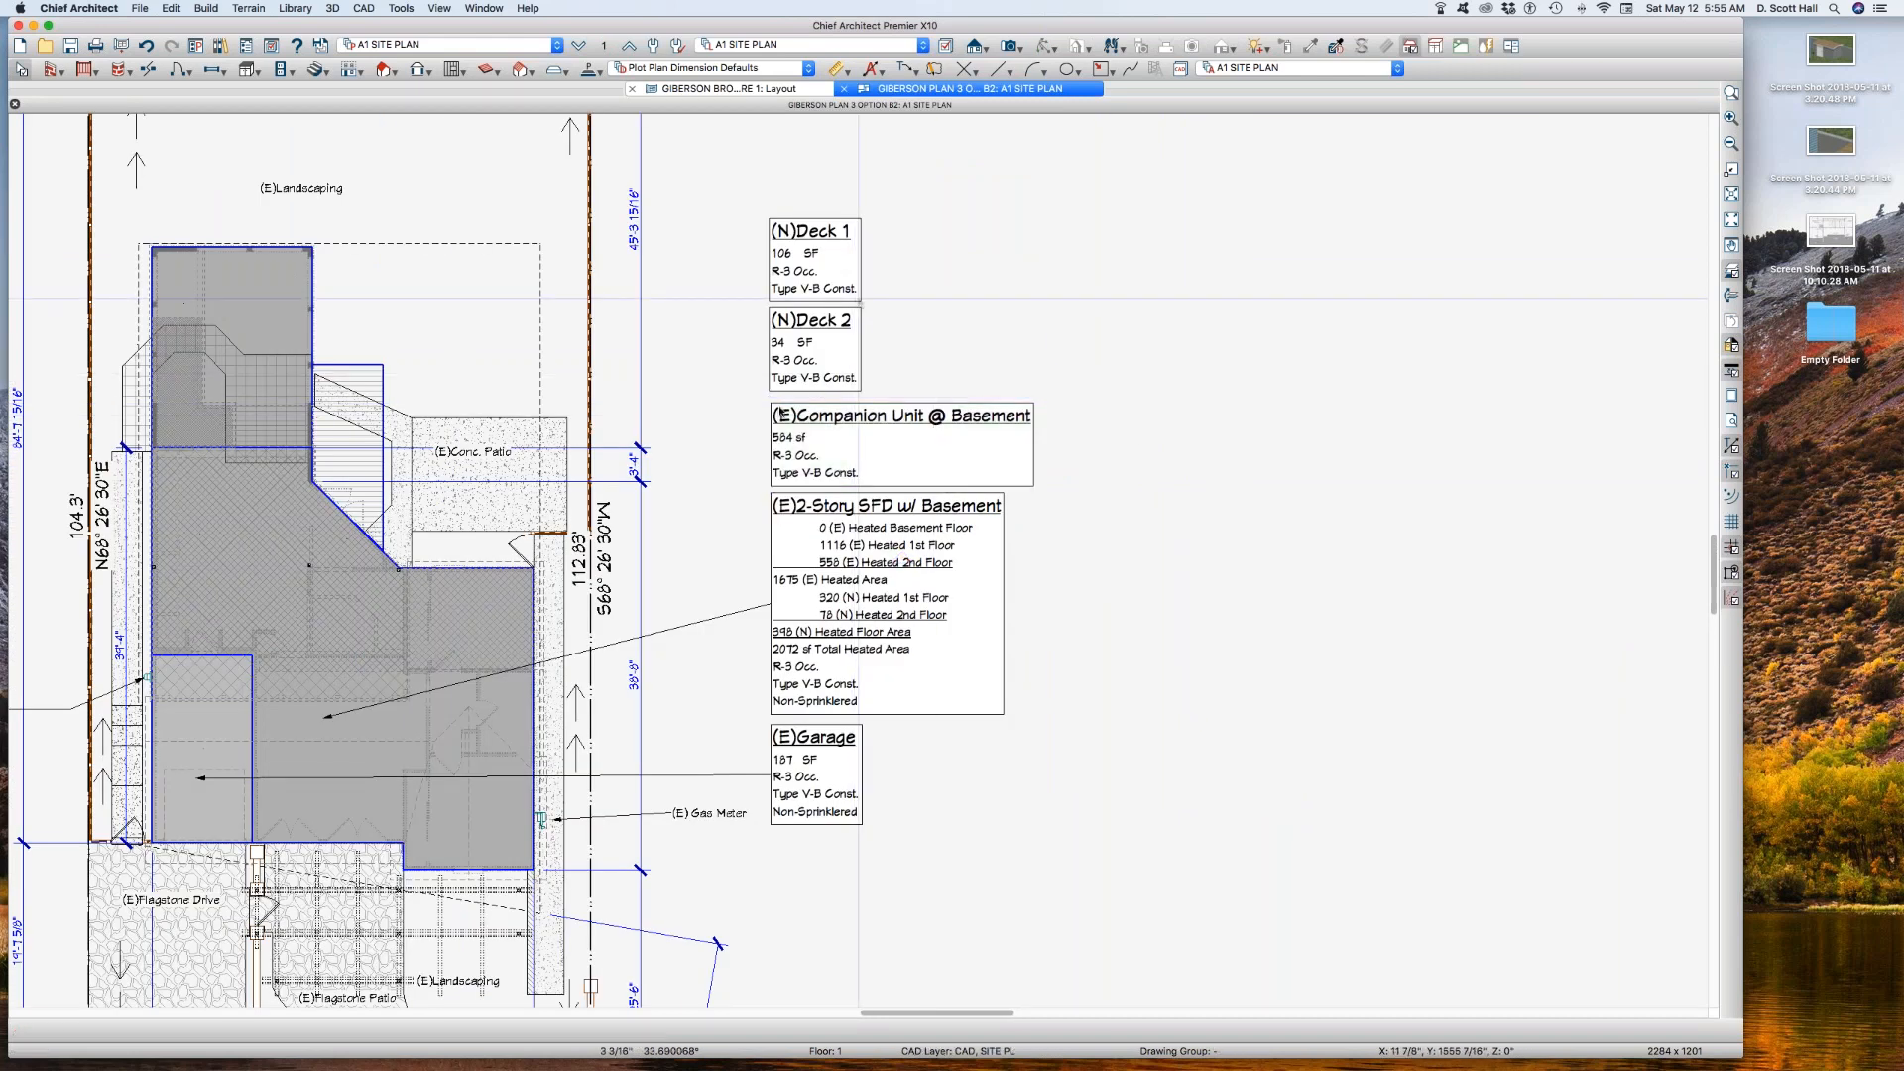
pyautogui.press('super+w')
# Step: Open the Option A2 site plan from the brochure layout, close the layout, and bring the whole plan with its area labels into view
pyautogui.scroll(-1, 672, 486)
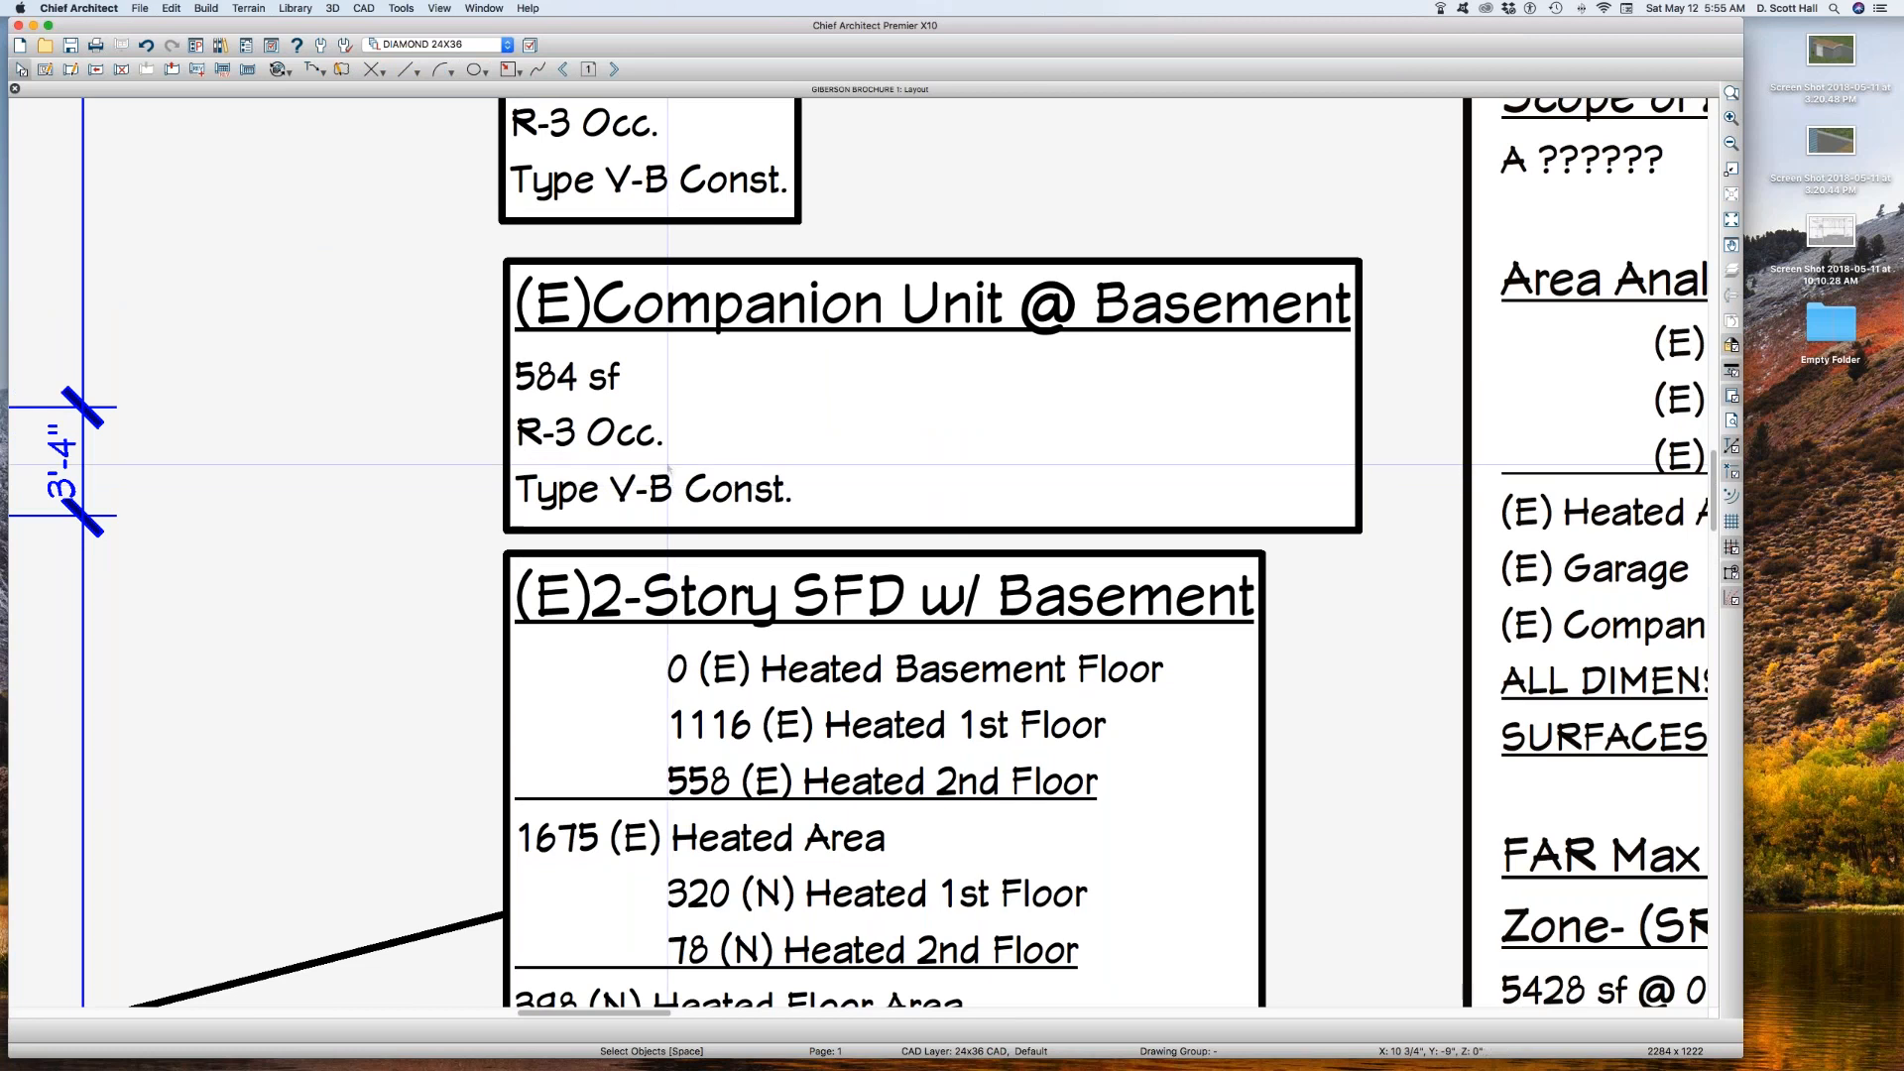
pyautogui.scroll(-10, 668, 467)
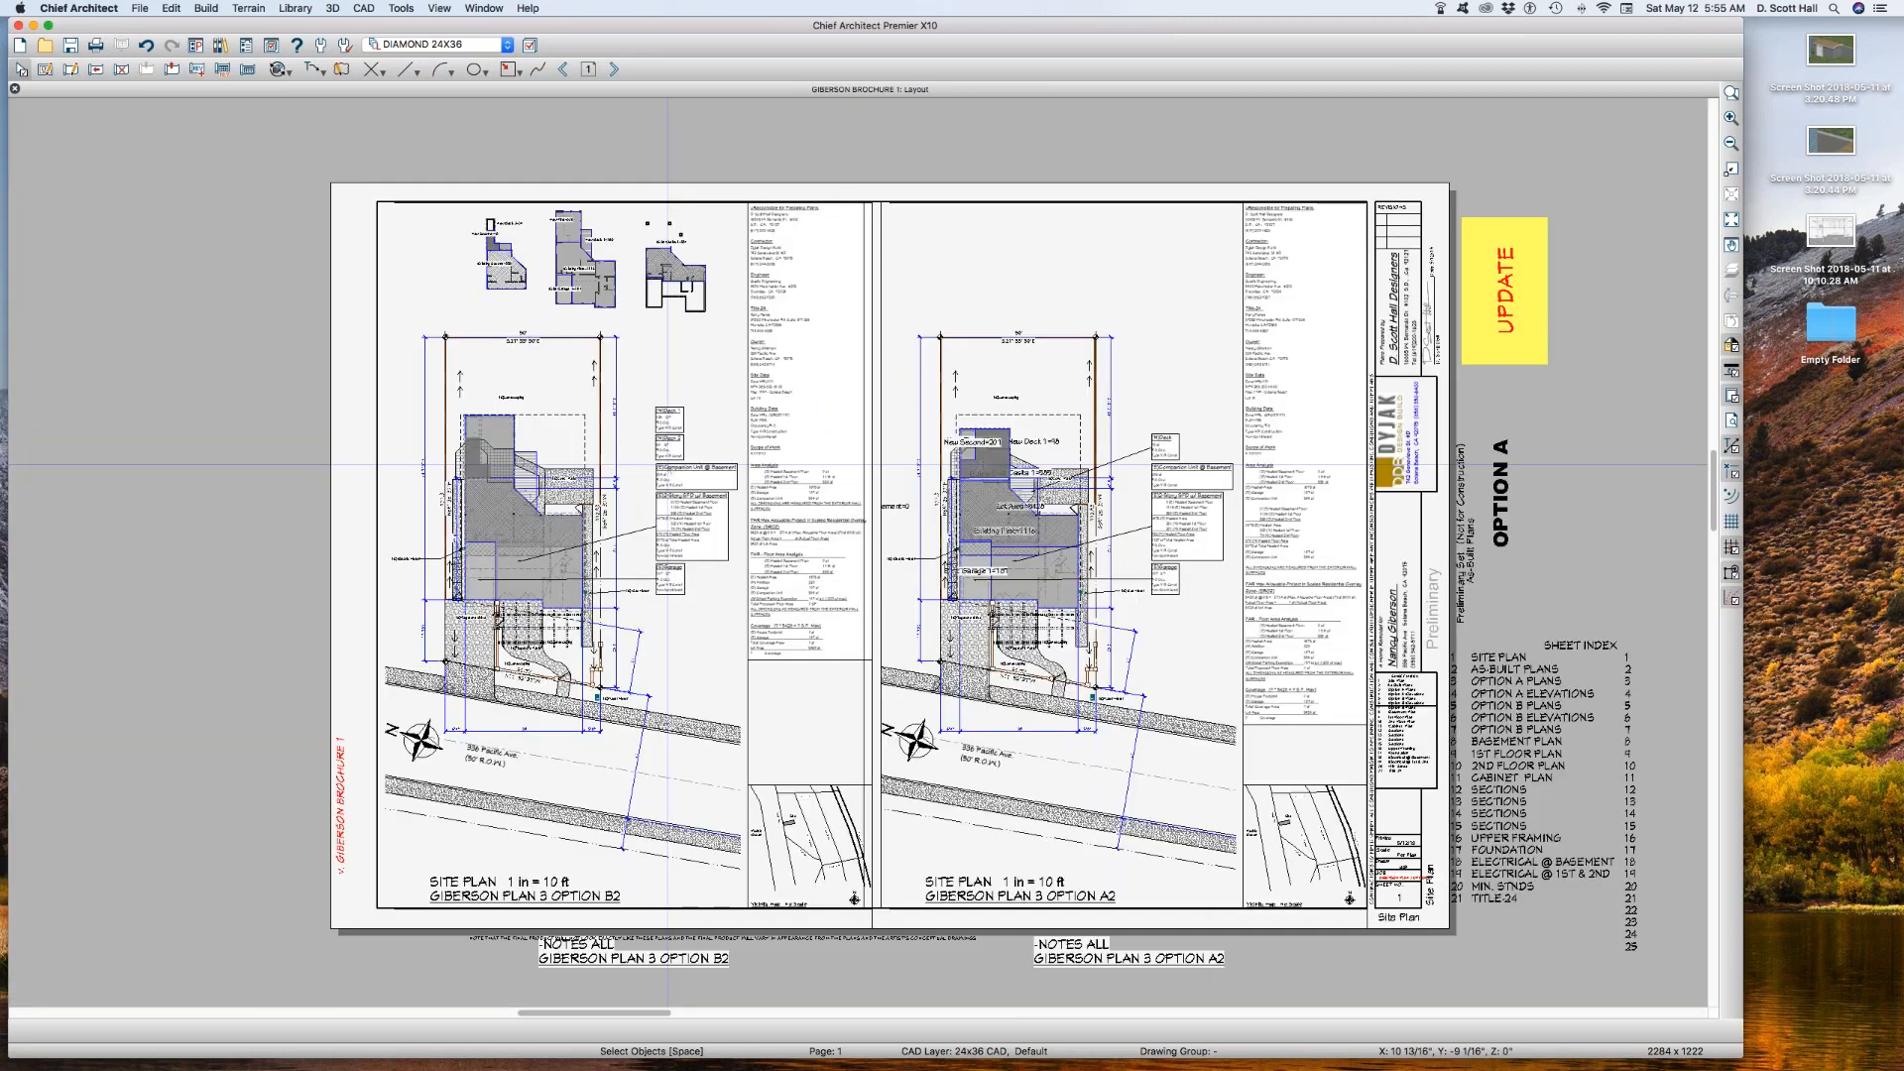
pyautogui.click(1015, 552)
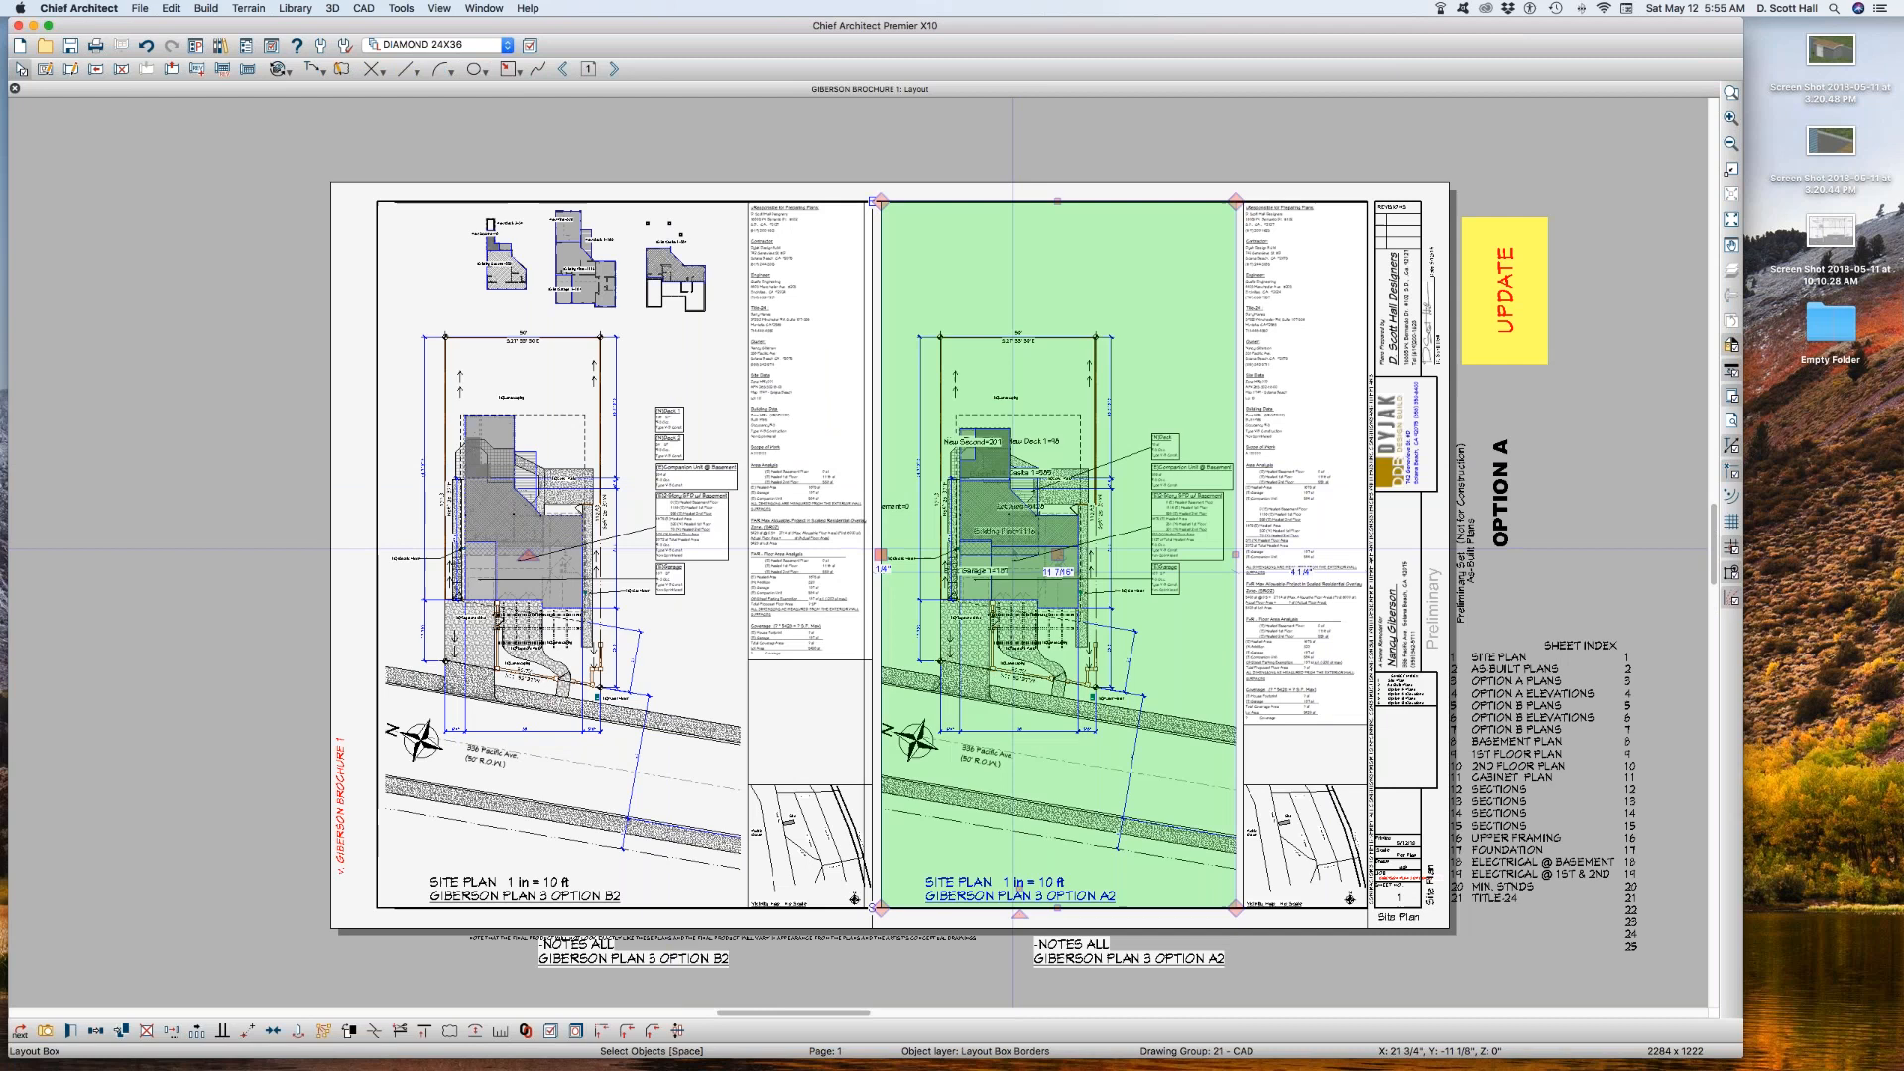
pyautogui.doubleClick(1015, 552)
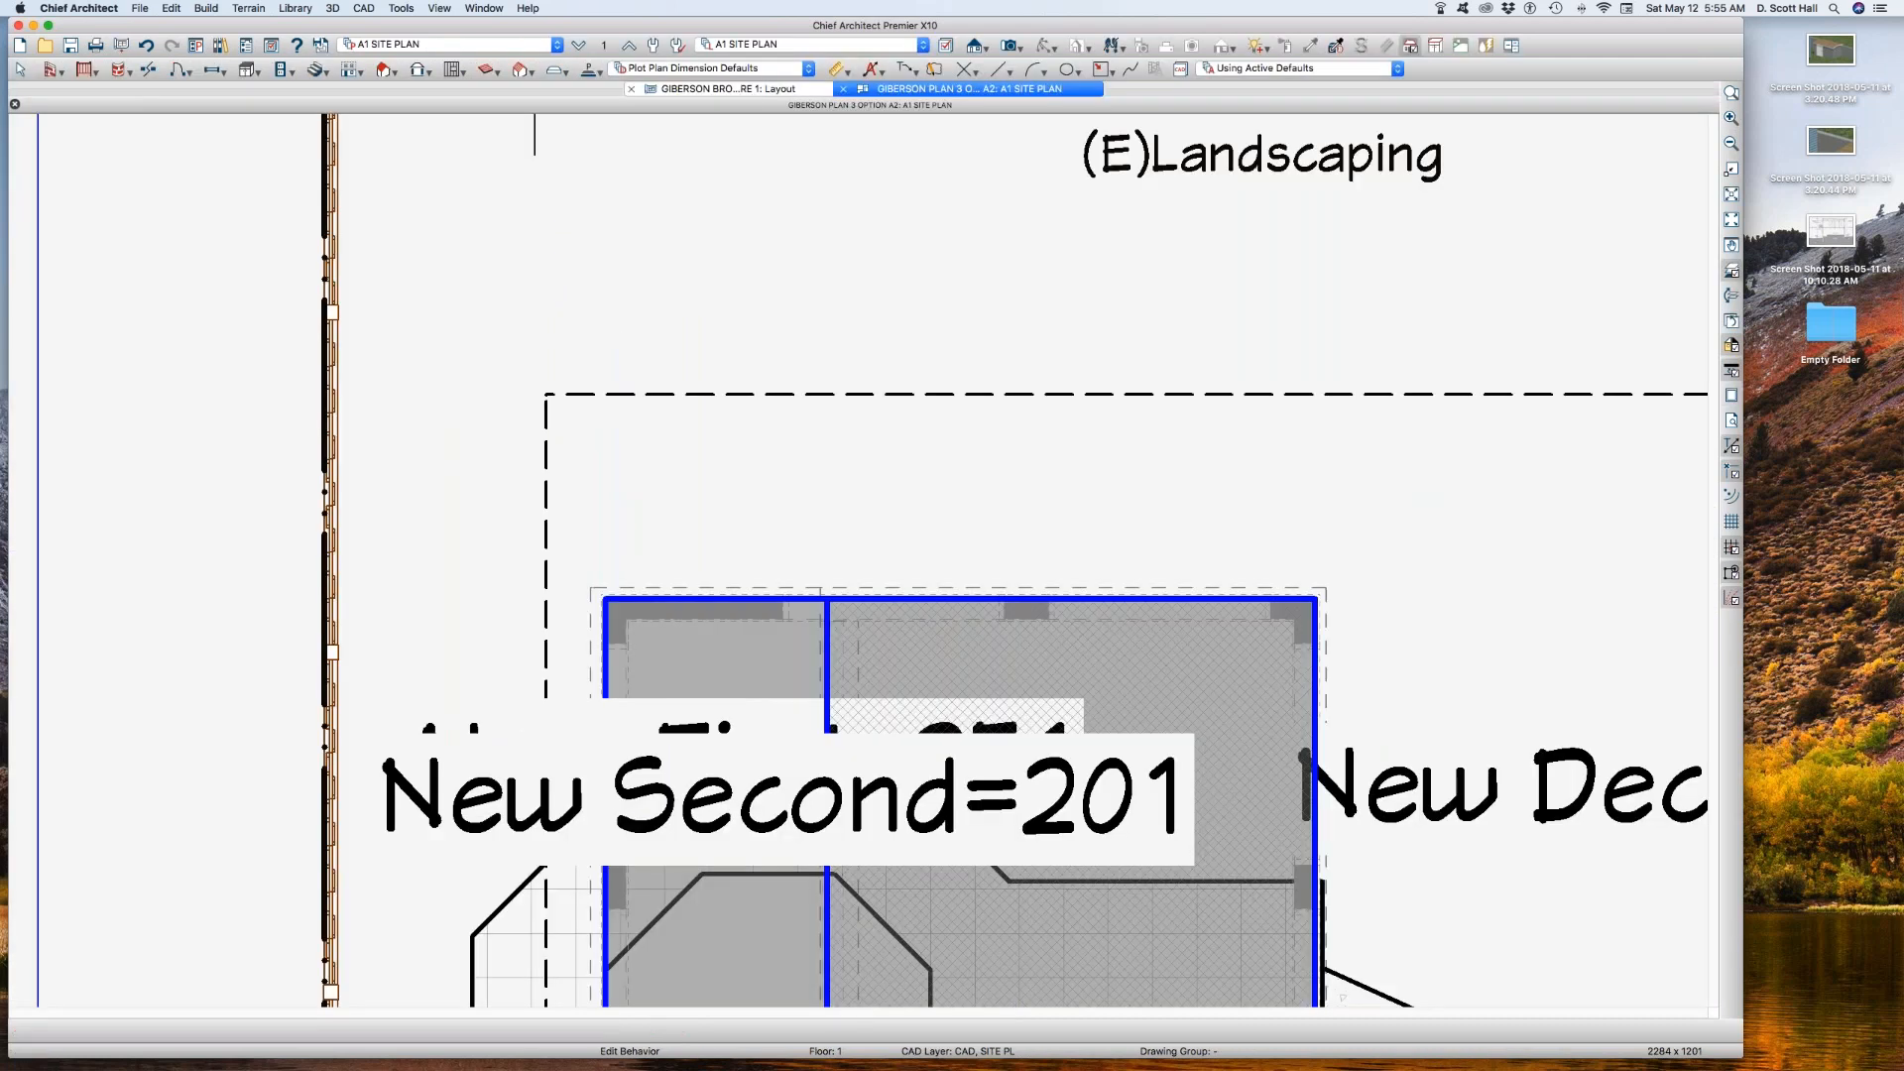
pyautogui.scroll(-2, 718, 470)
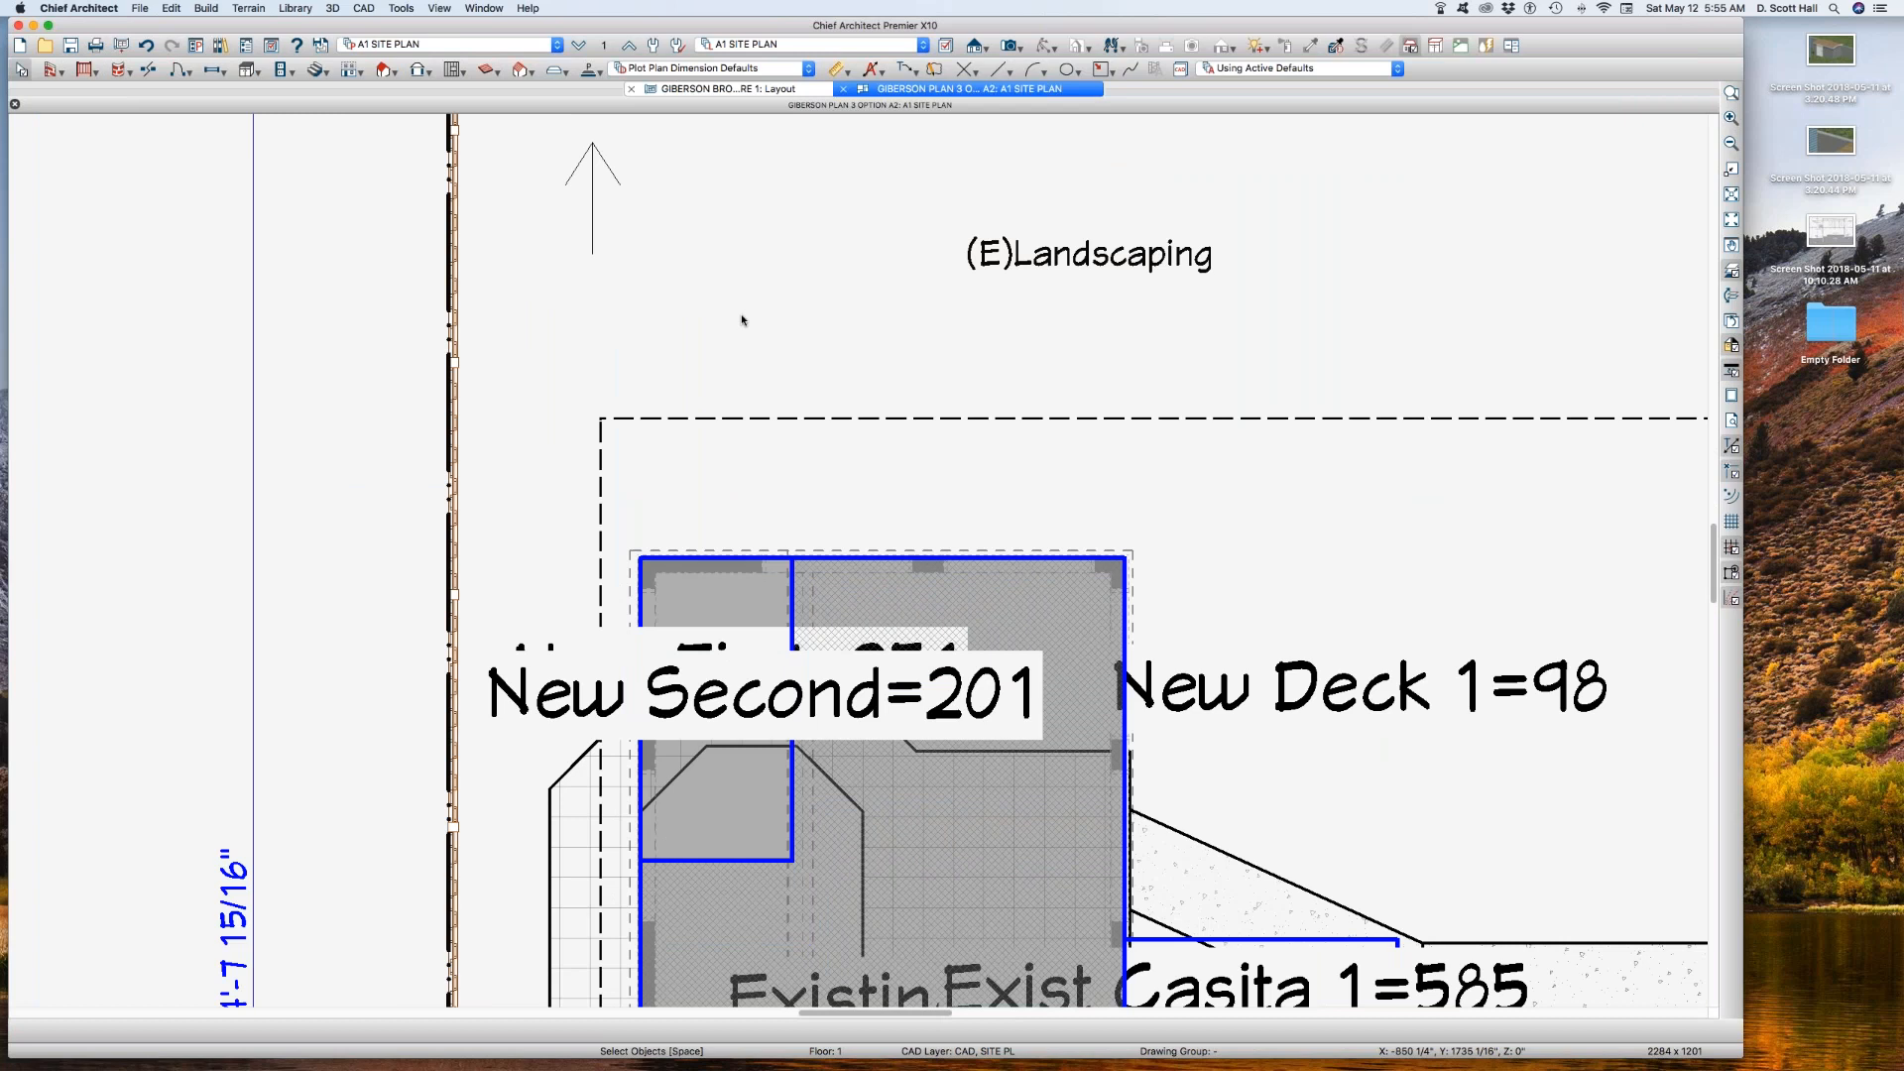
pyautogui.click(737, 89)
pyautogui.click(736, 263)
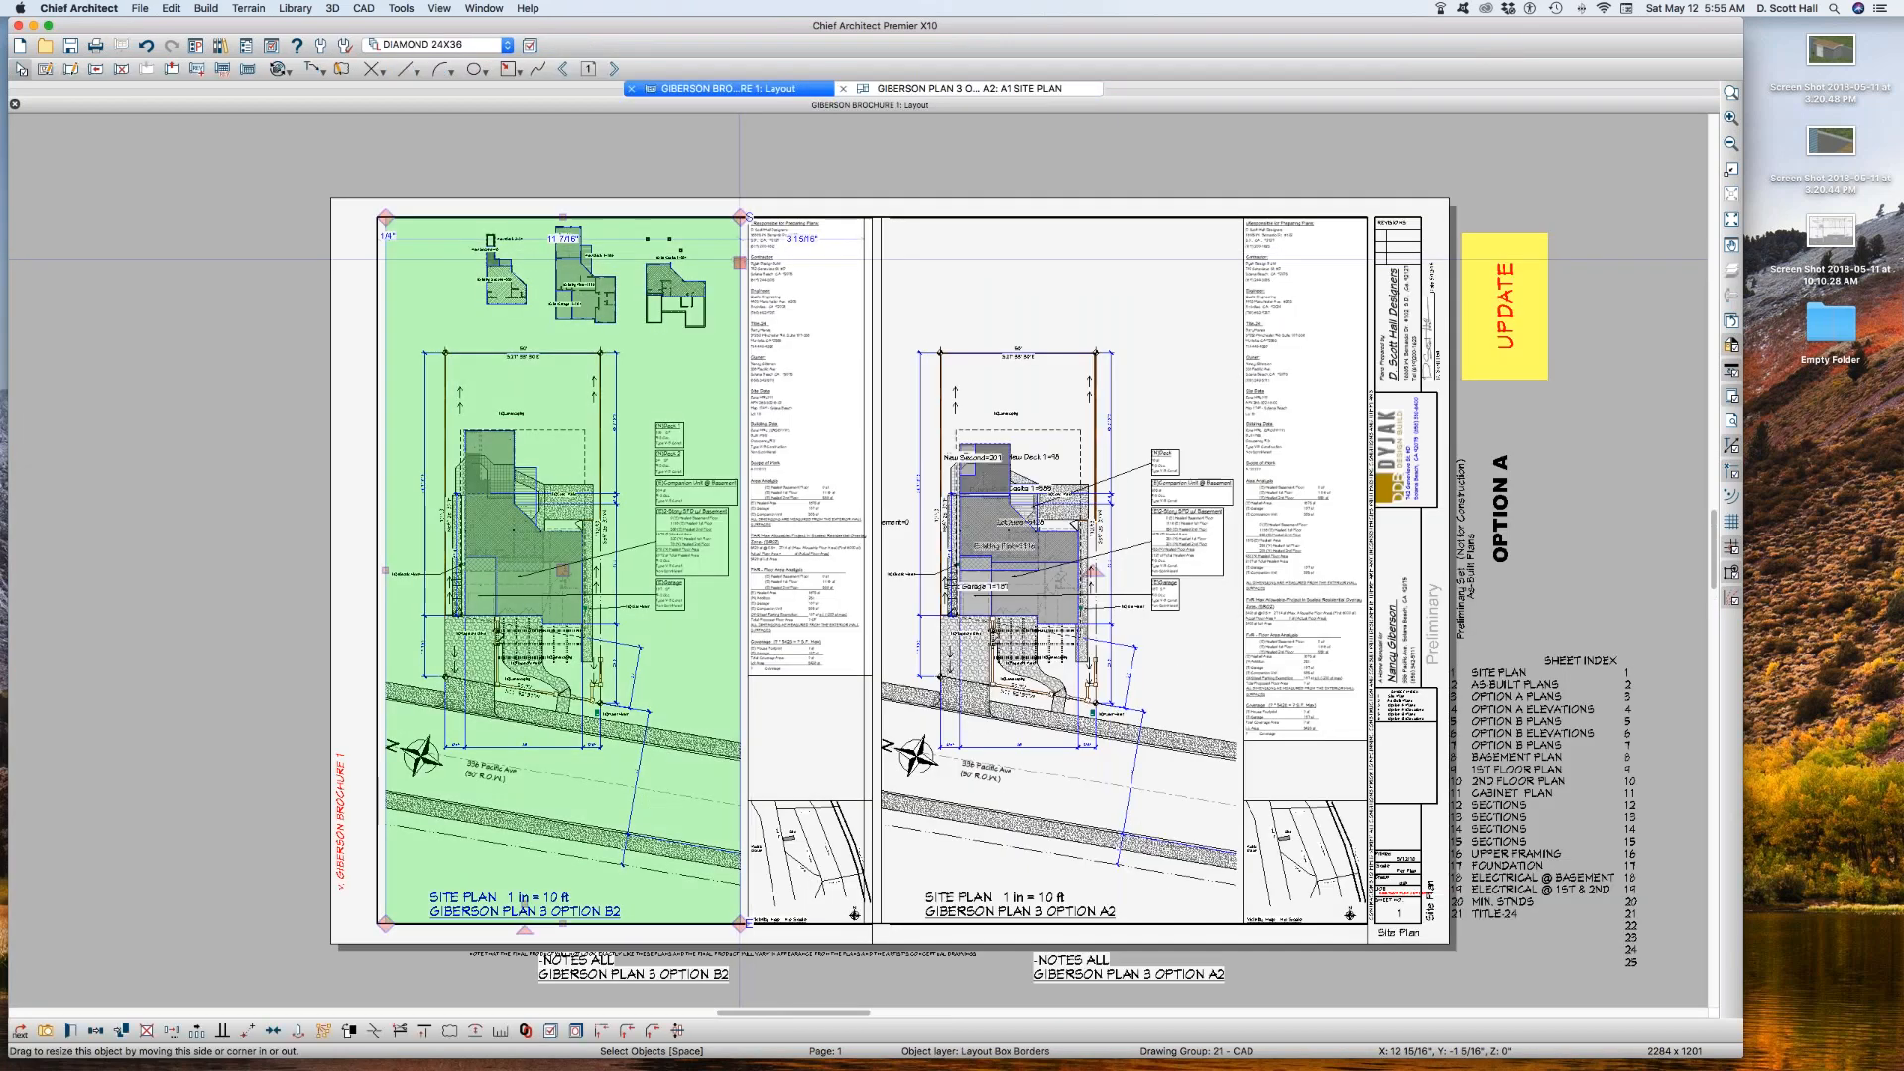
pyautogui.press('super+w')
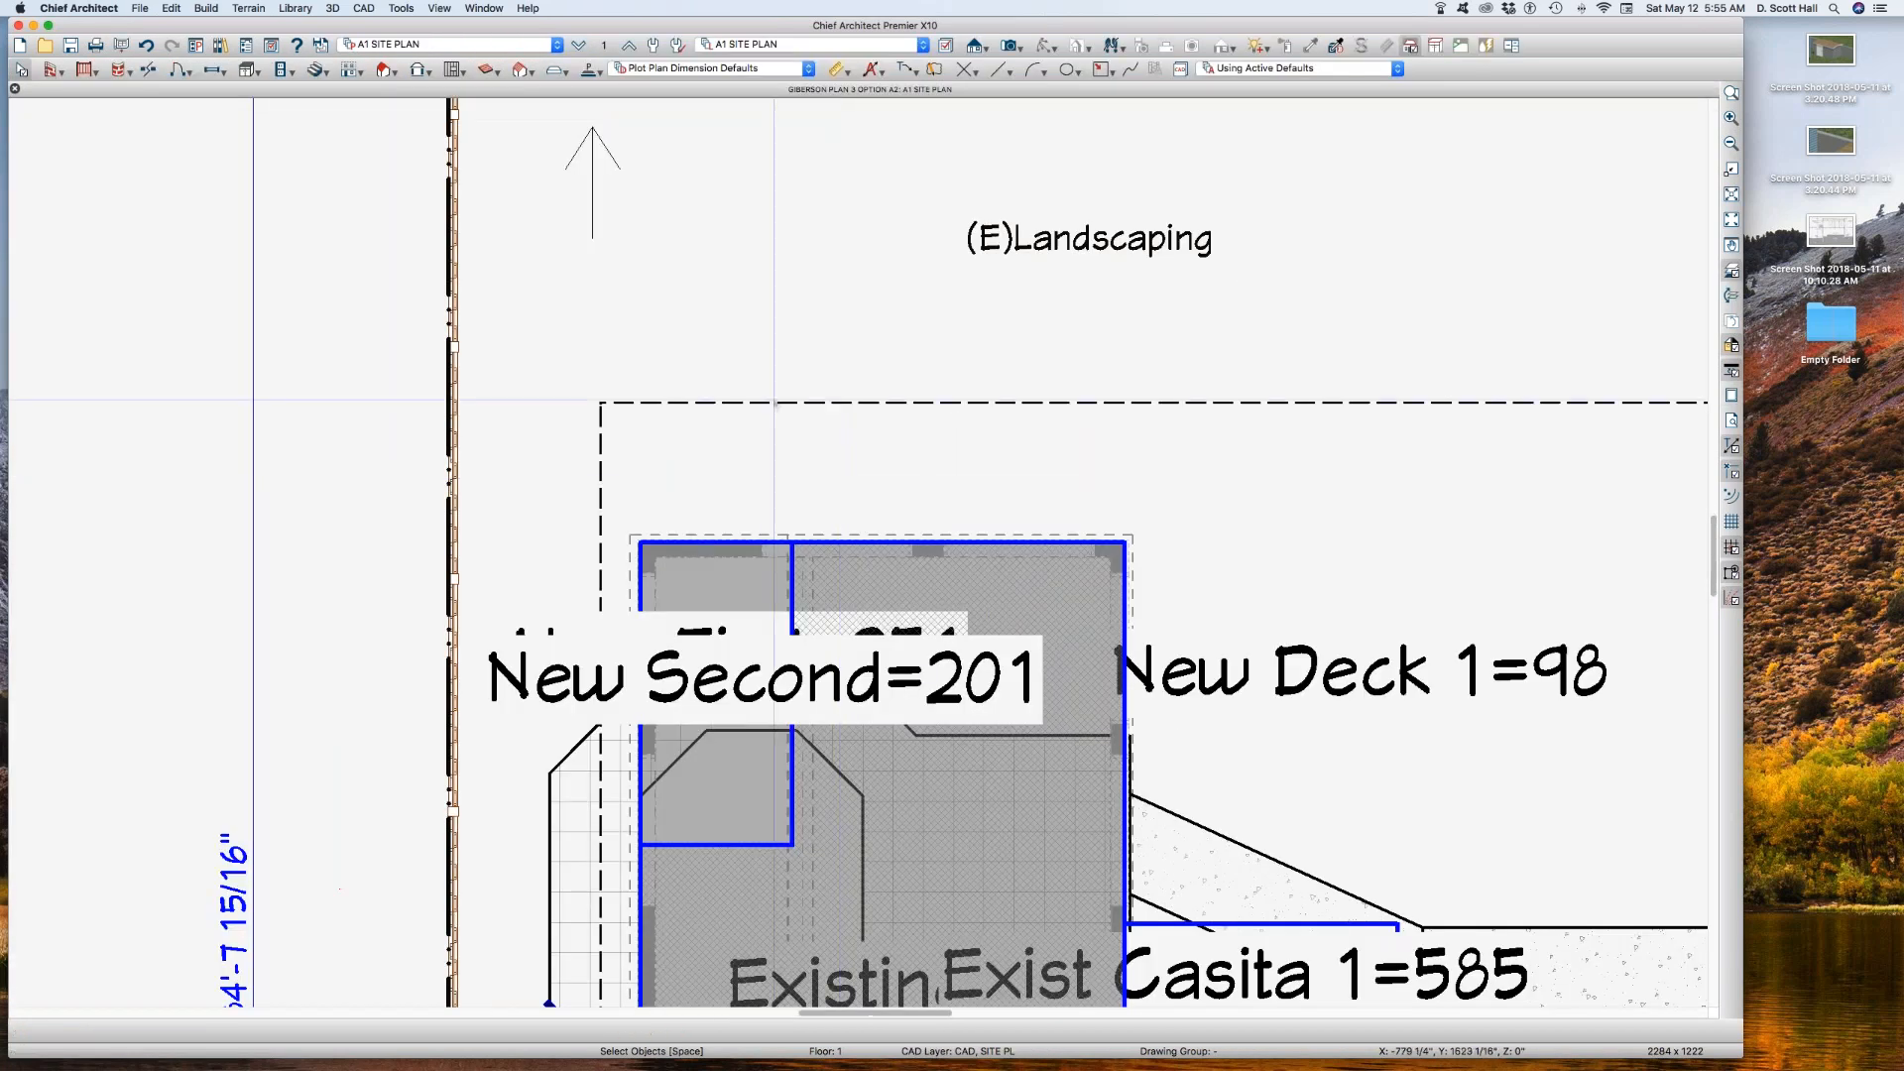
pyautogui.scroll(-10, 755, 373)
pyautogui.scroll(4, 751, 377)
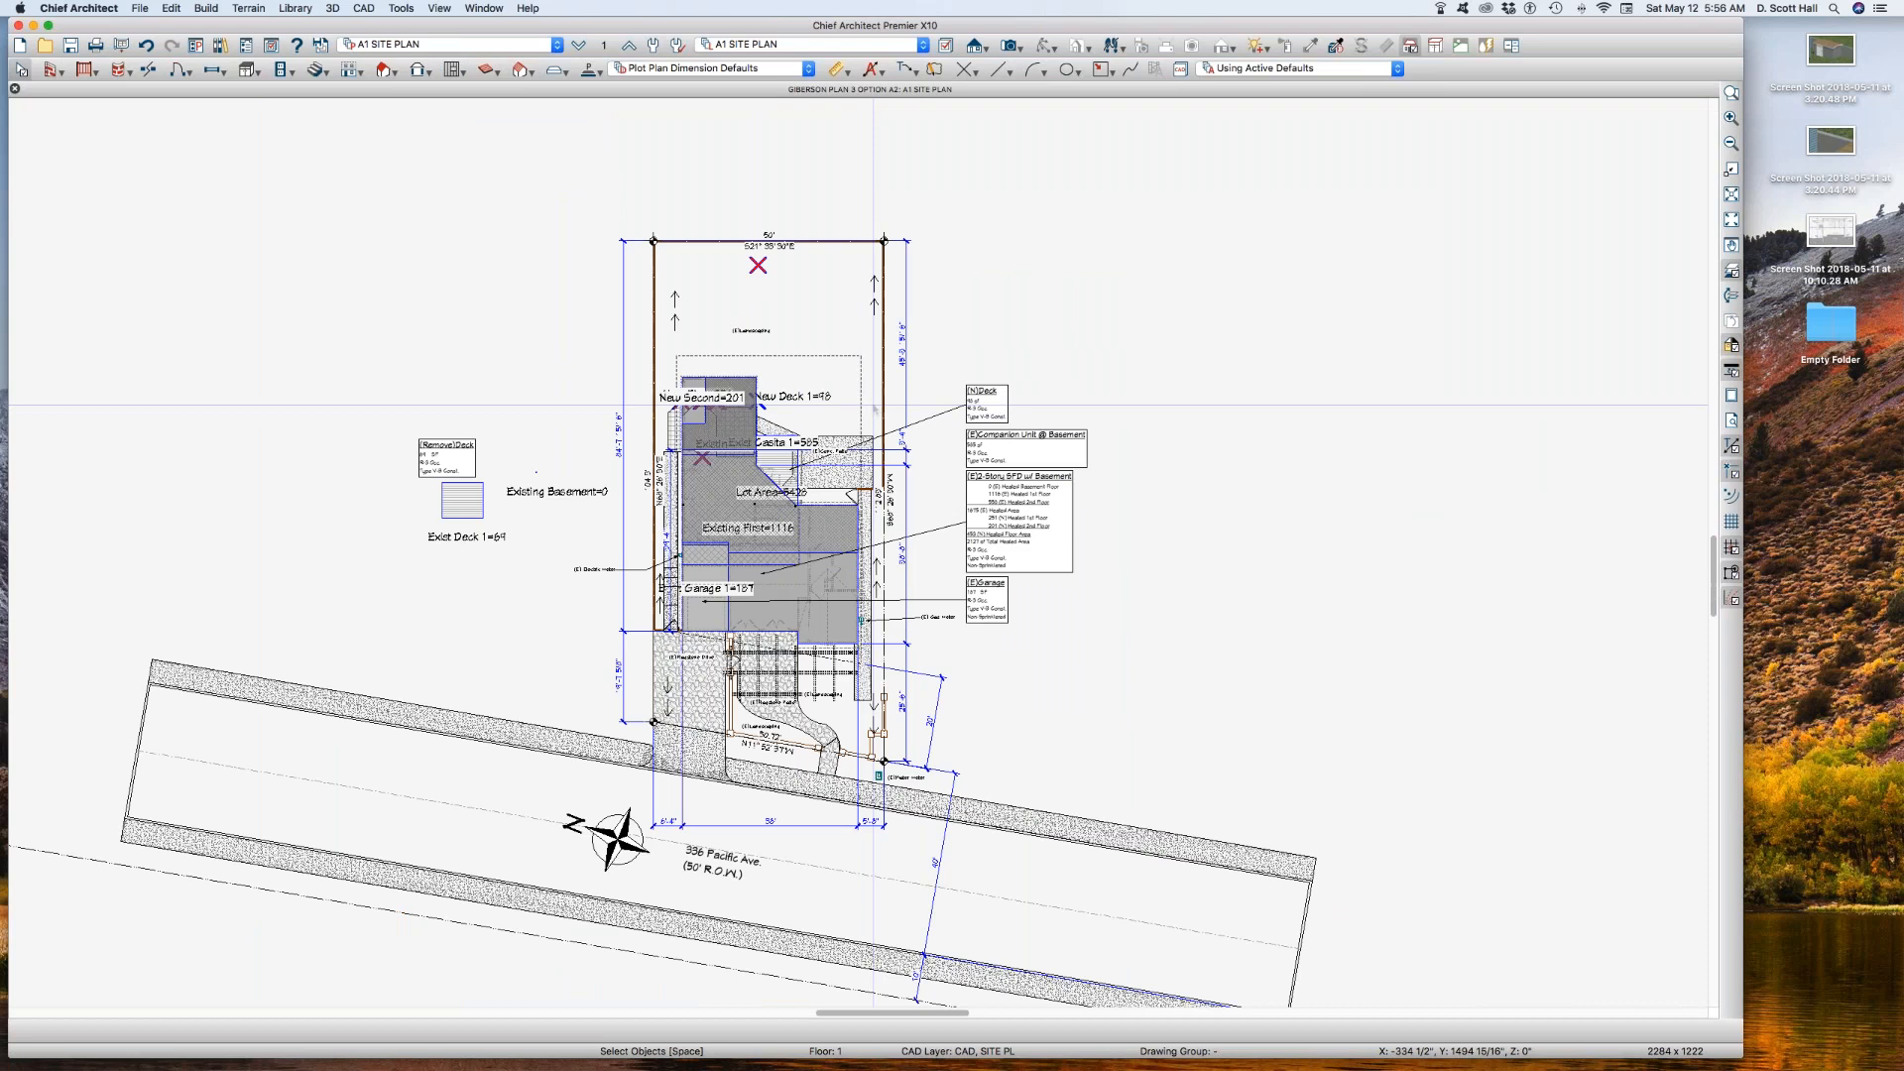
# Step: Set the text style of the Polylines, Labels layer to 0 CB for the building outline in the site plan
pyautogui.scroll(2, 771, 491)
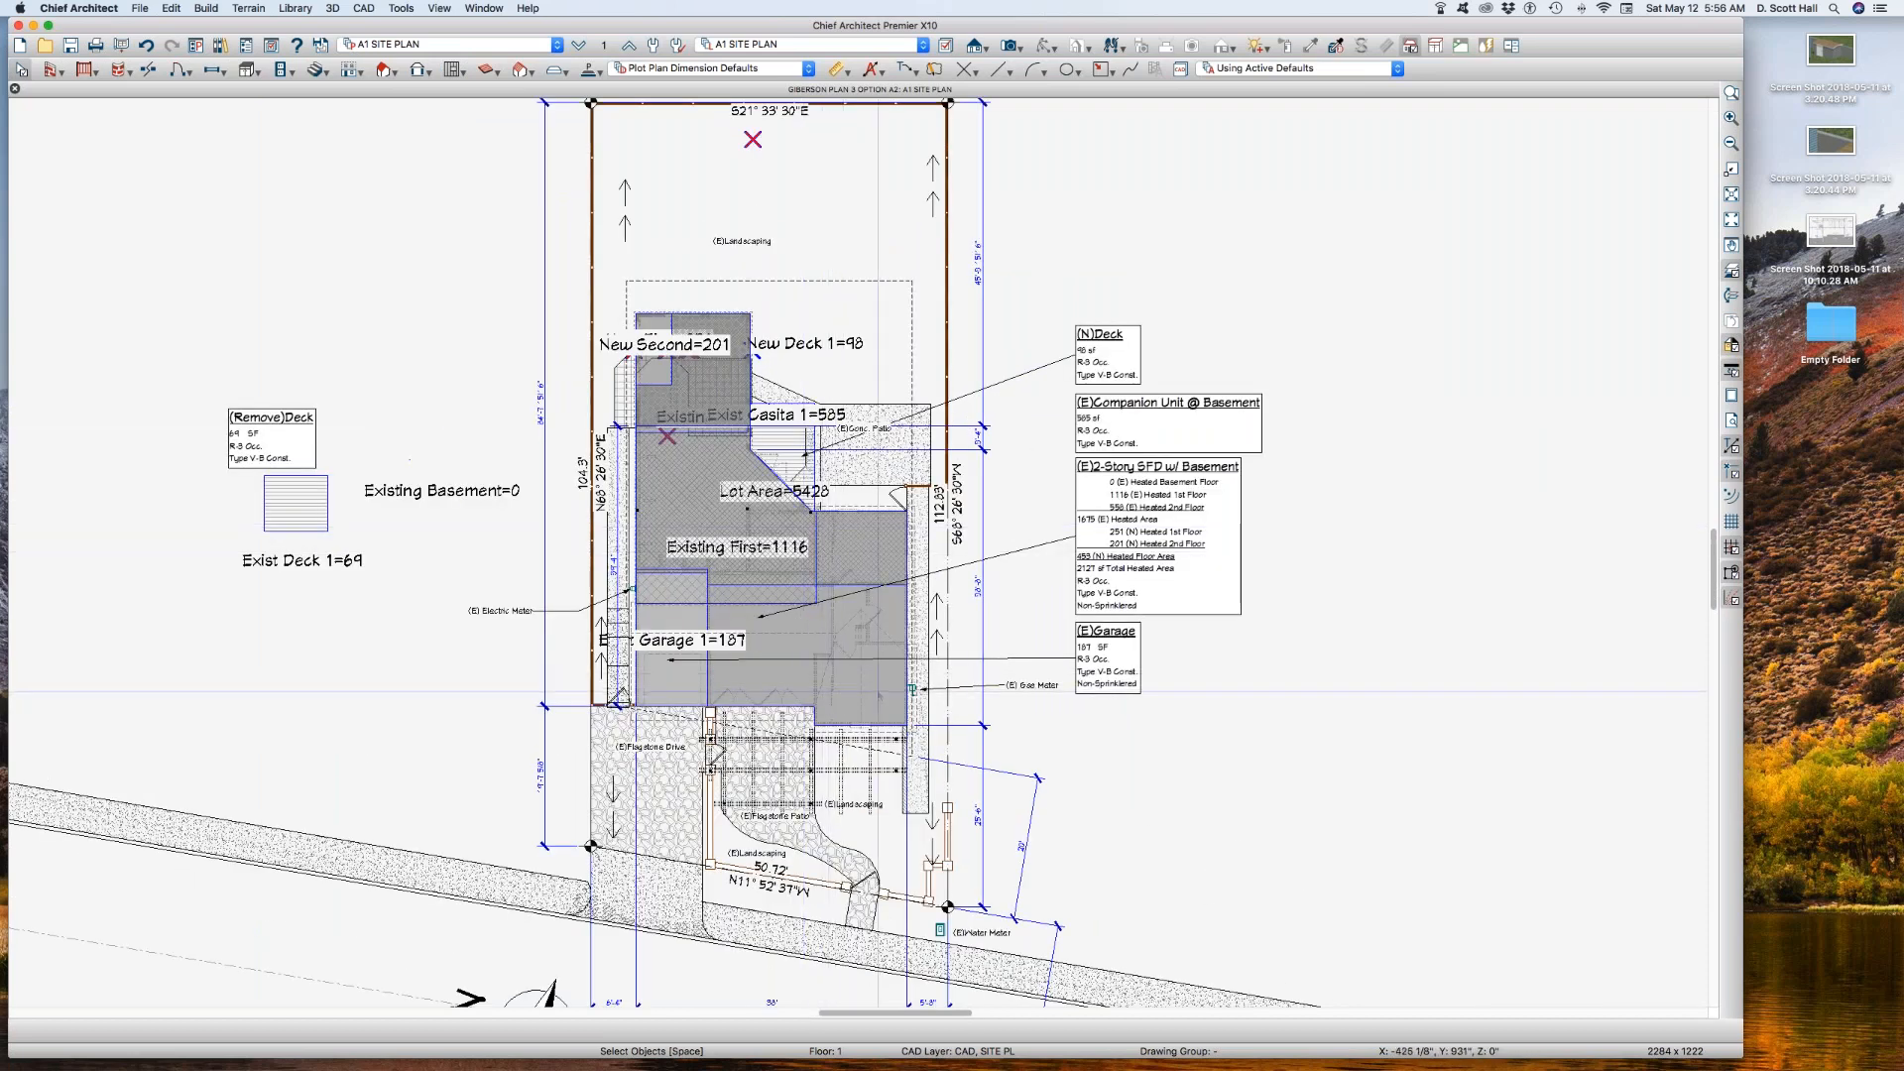
pyautogui.click(877, 691)
pyautogui.press('l')
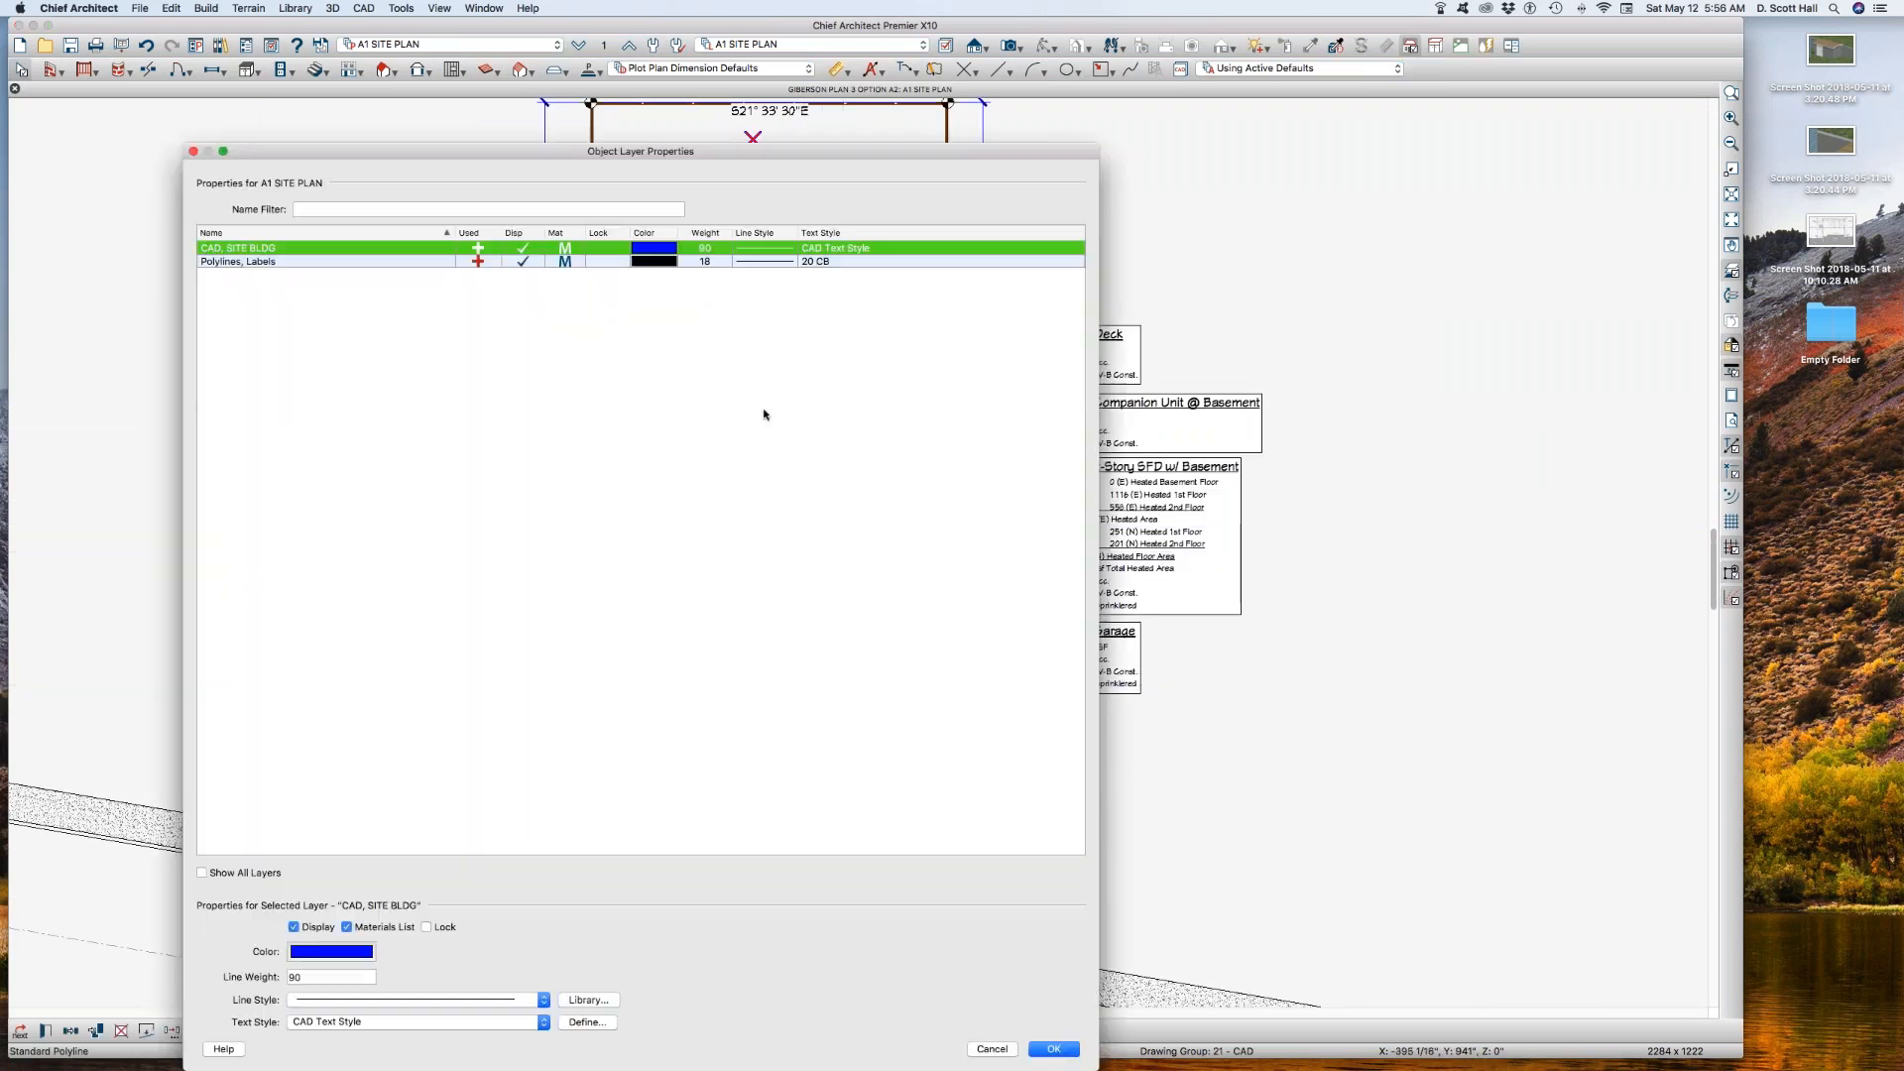
pyautogui.click(344, 262)
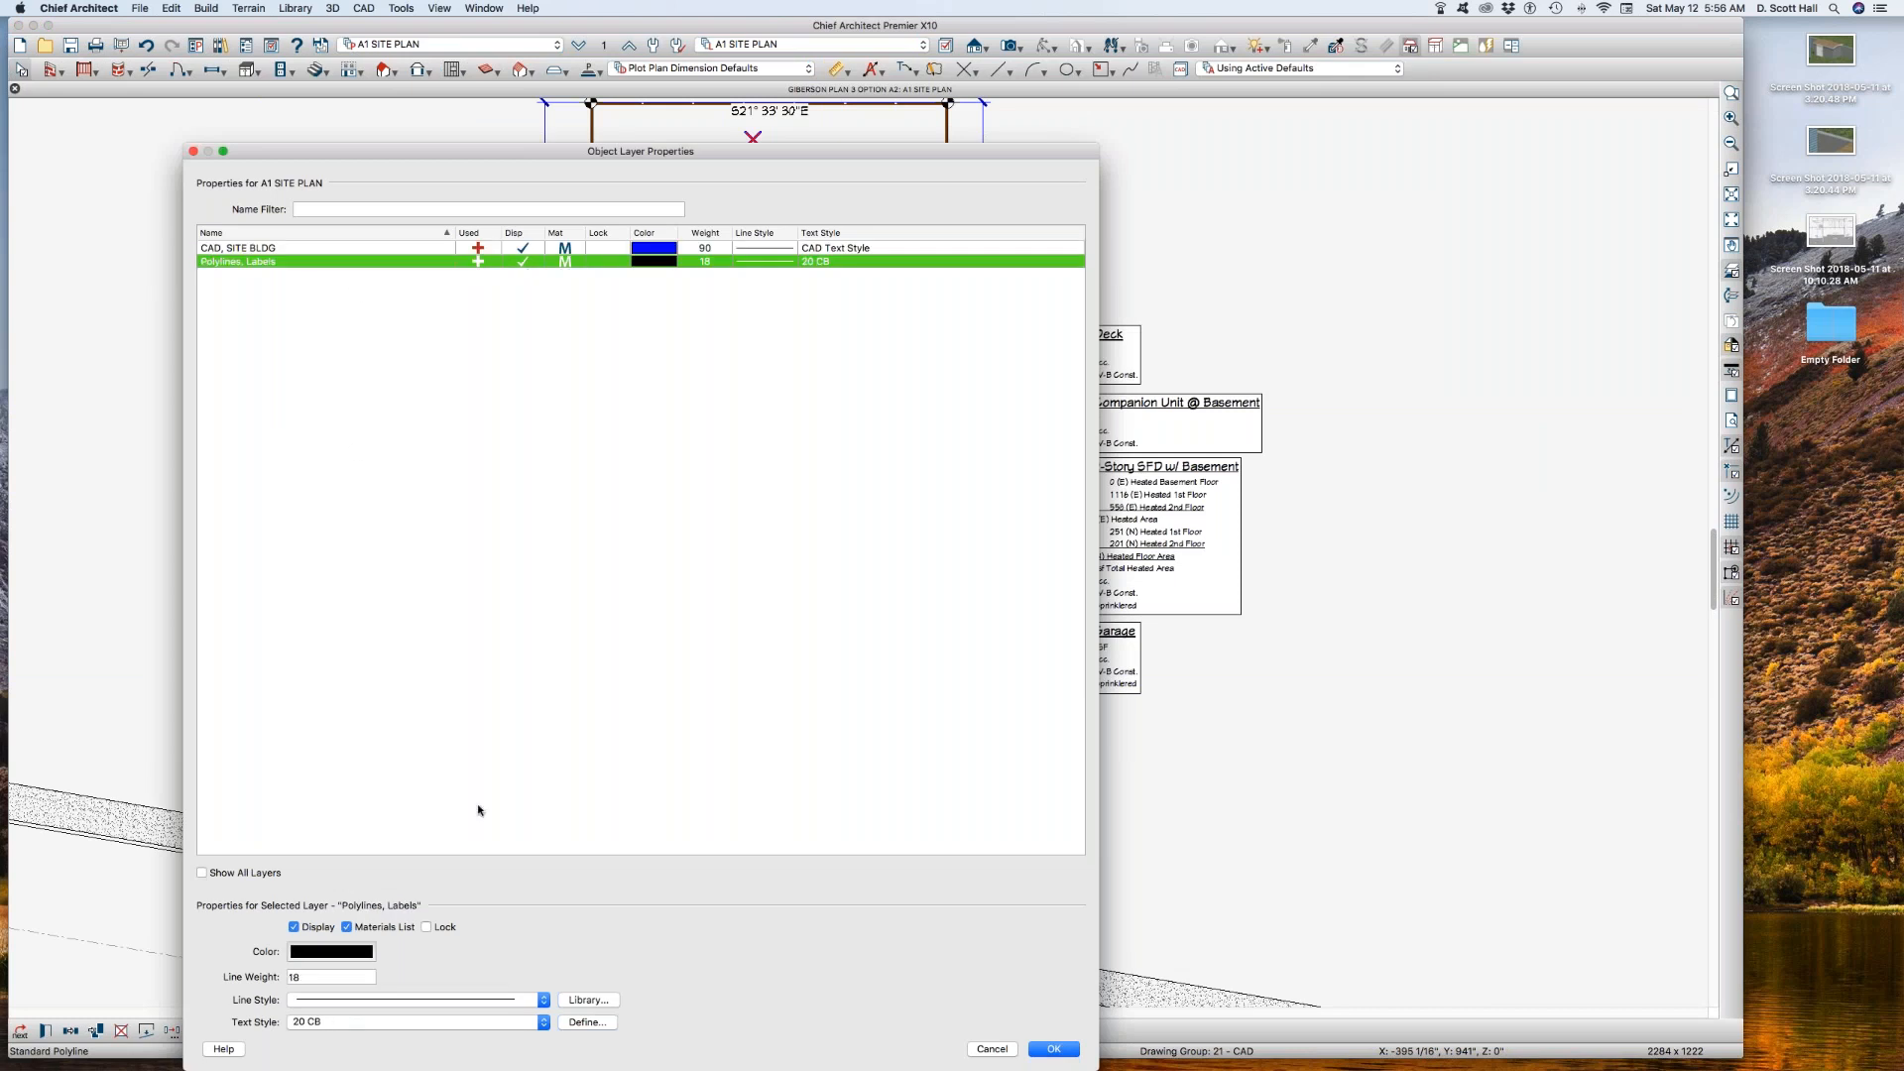
pyautogui.click(404, 1021)
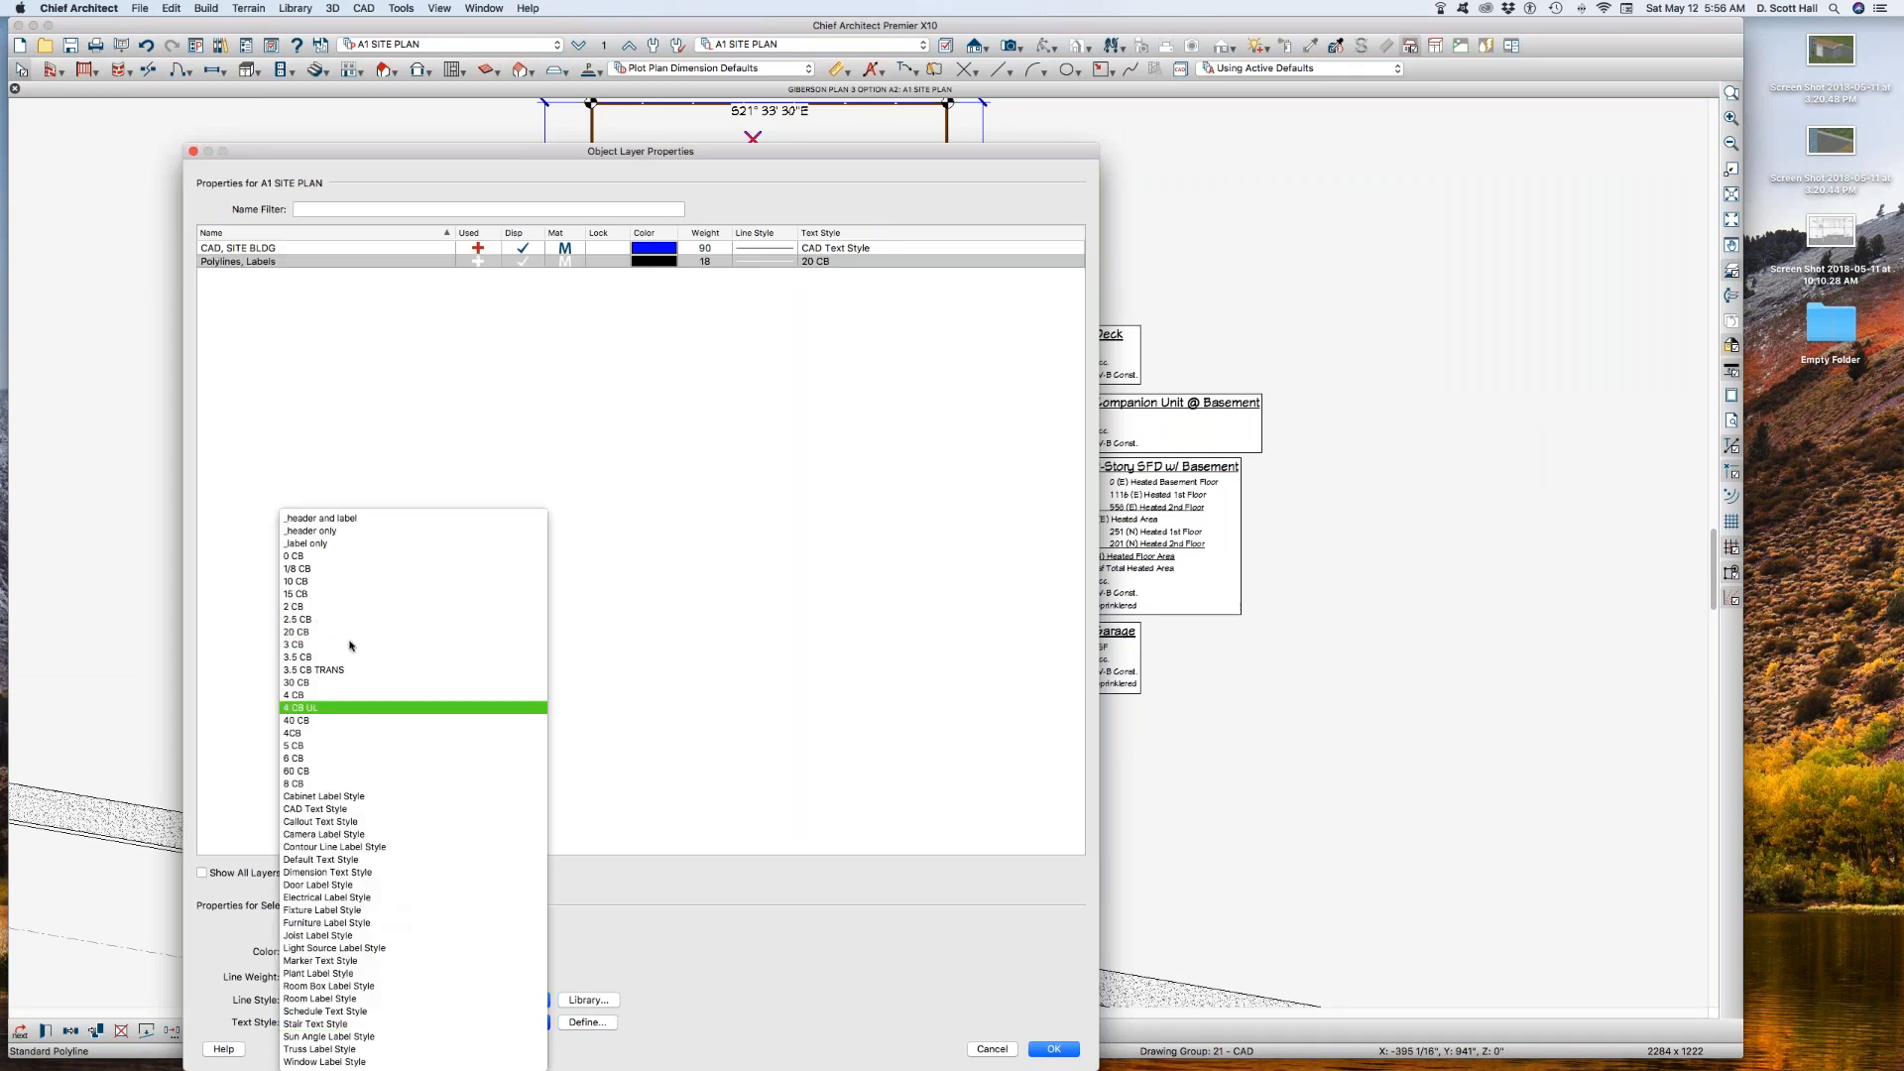
pyautogui.click(312, 563)
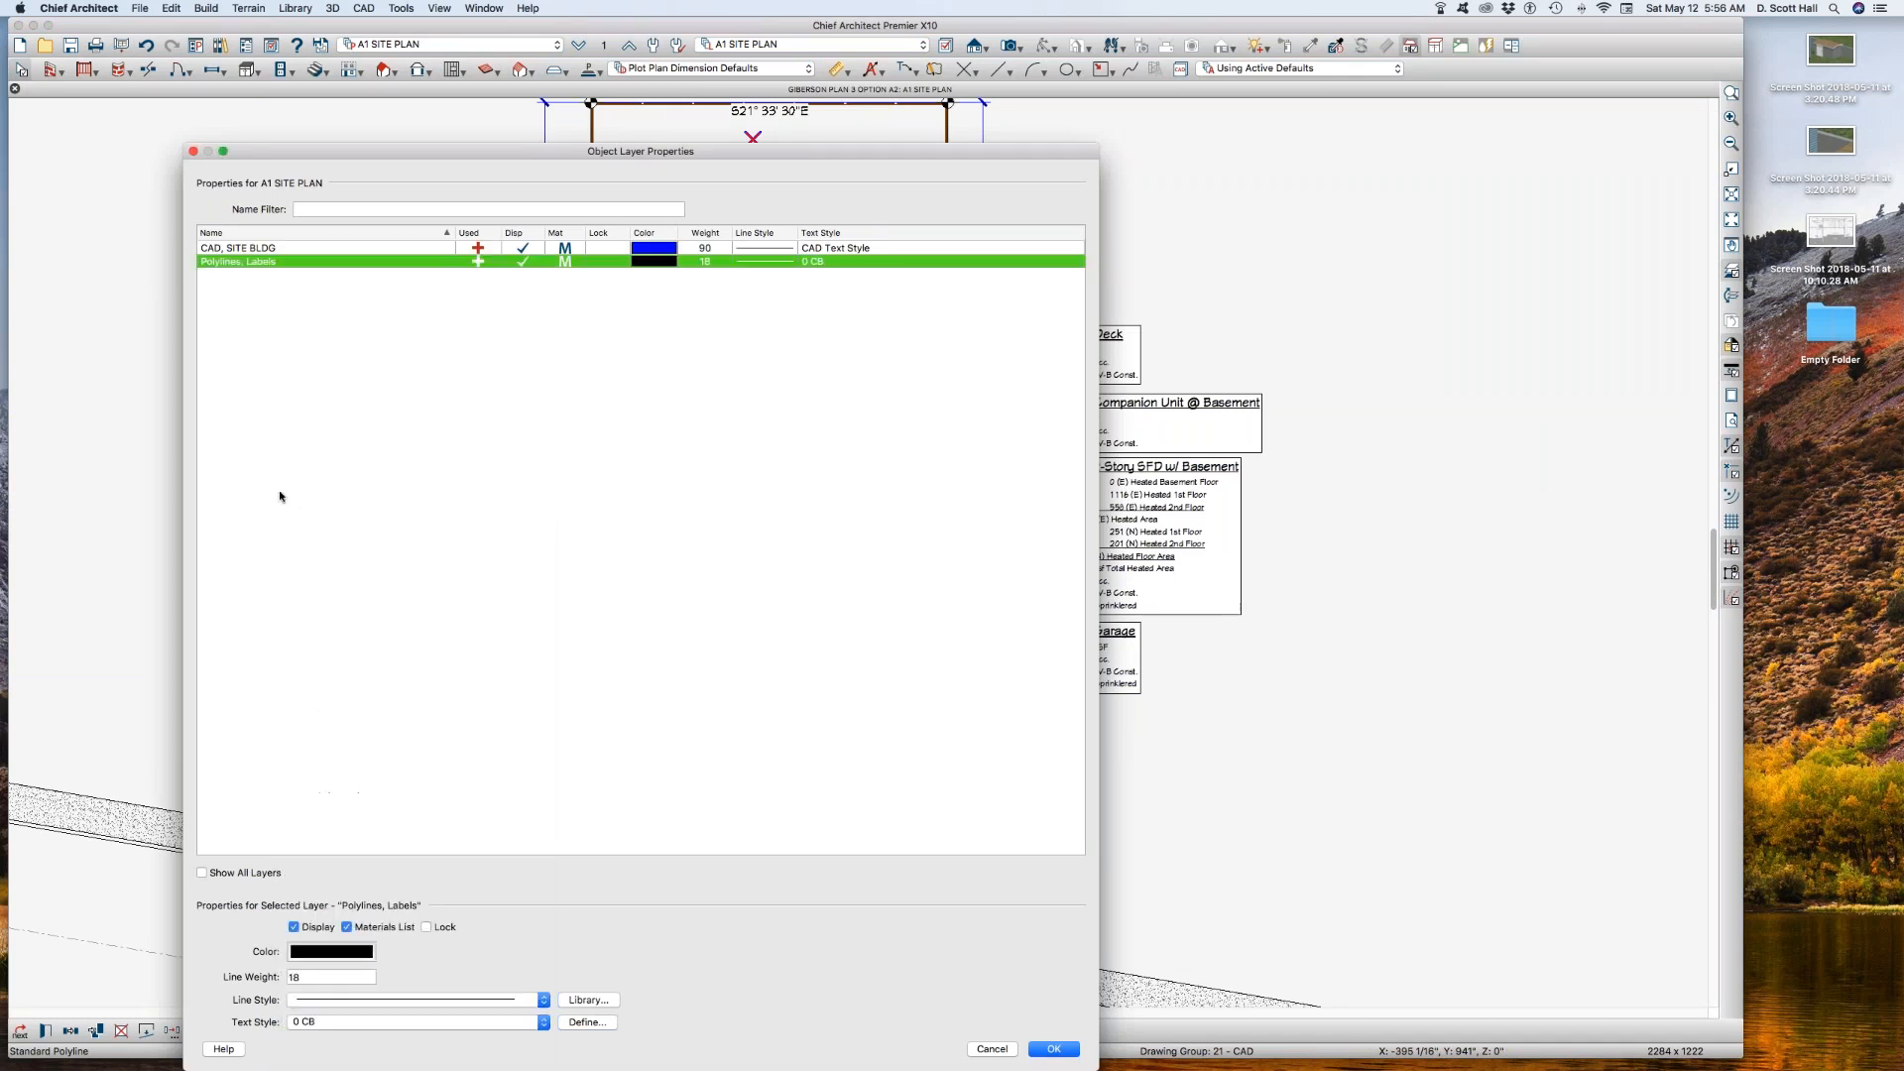
pyautogui.press('Return')
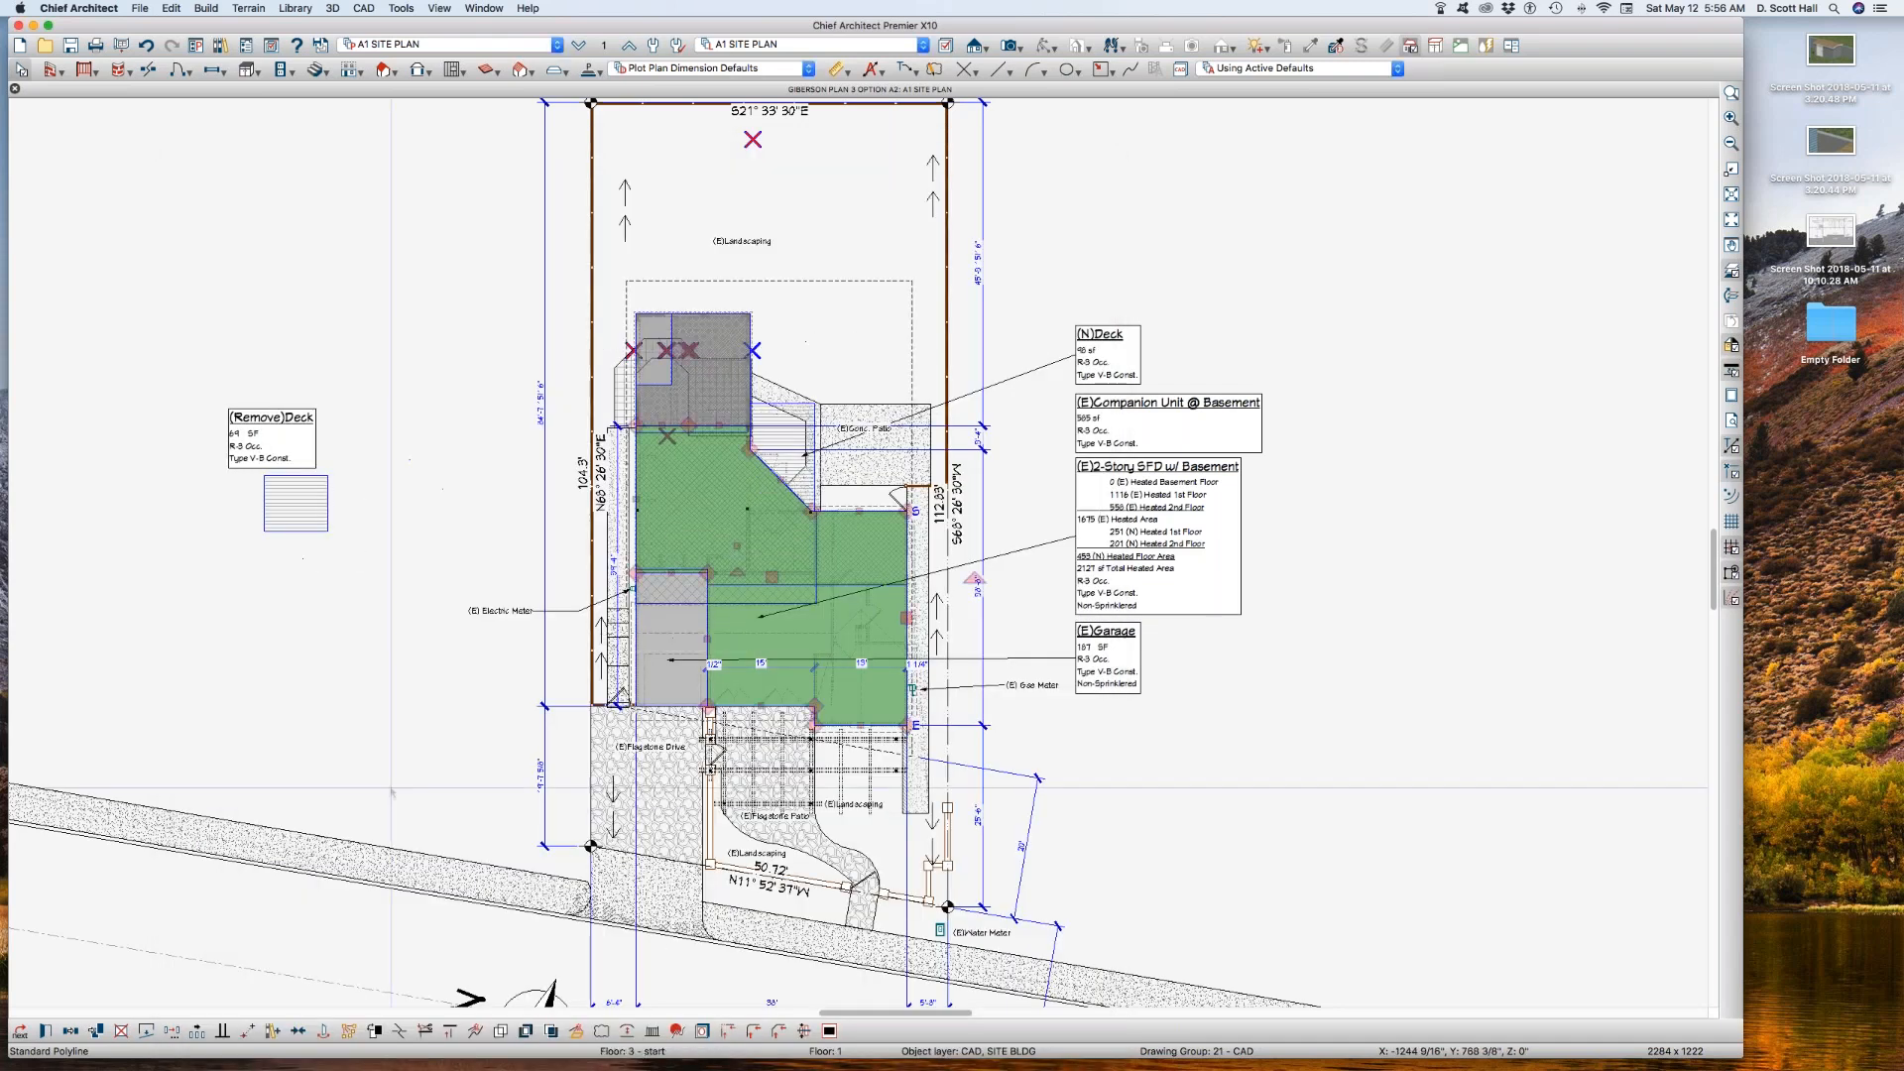
pyautogui.click(487, 653)
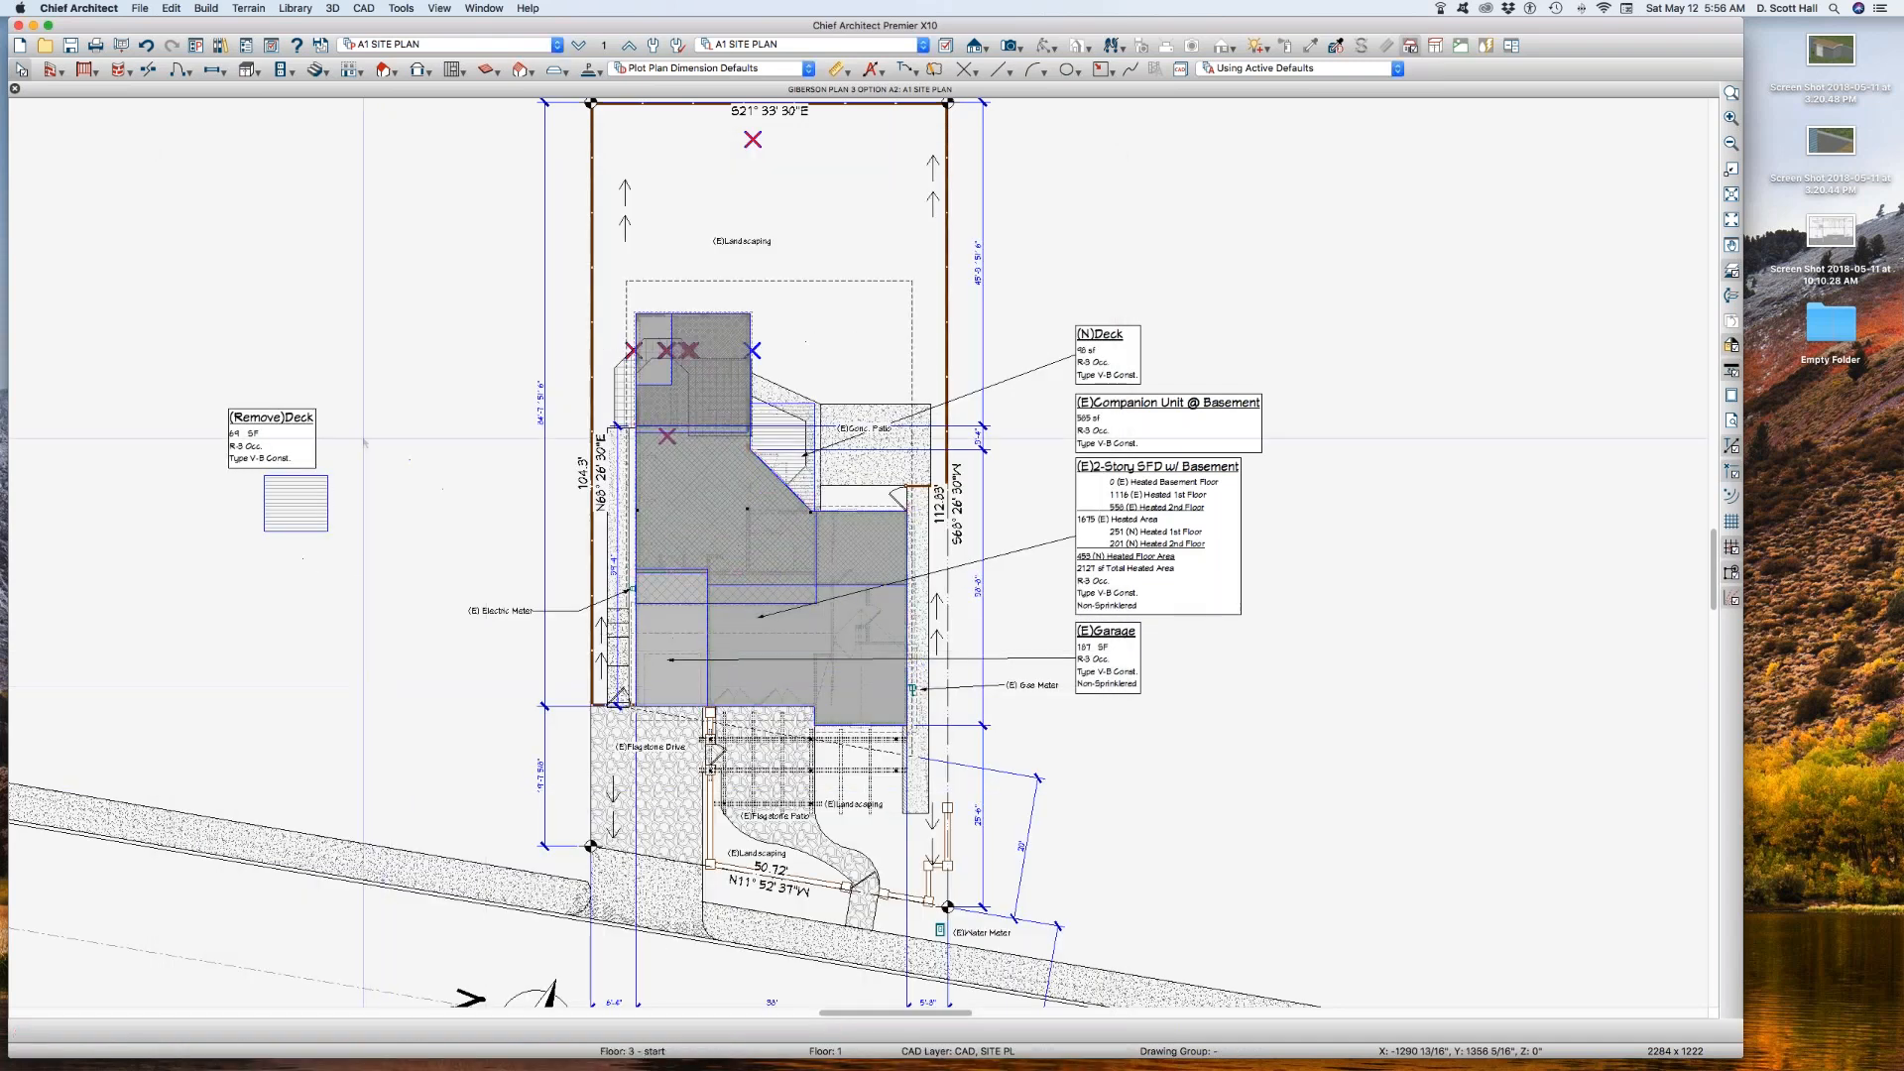
# Step: Copy the A1 SITE PLAN annotation set and name the copy A1 SITE PLAN, AA 1
pyautogui.press('a')
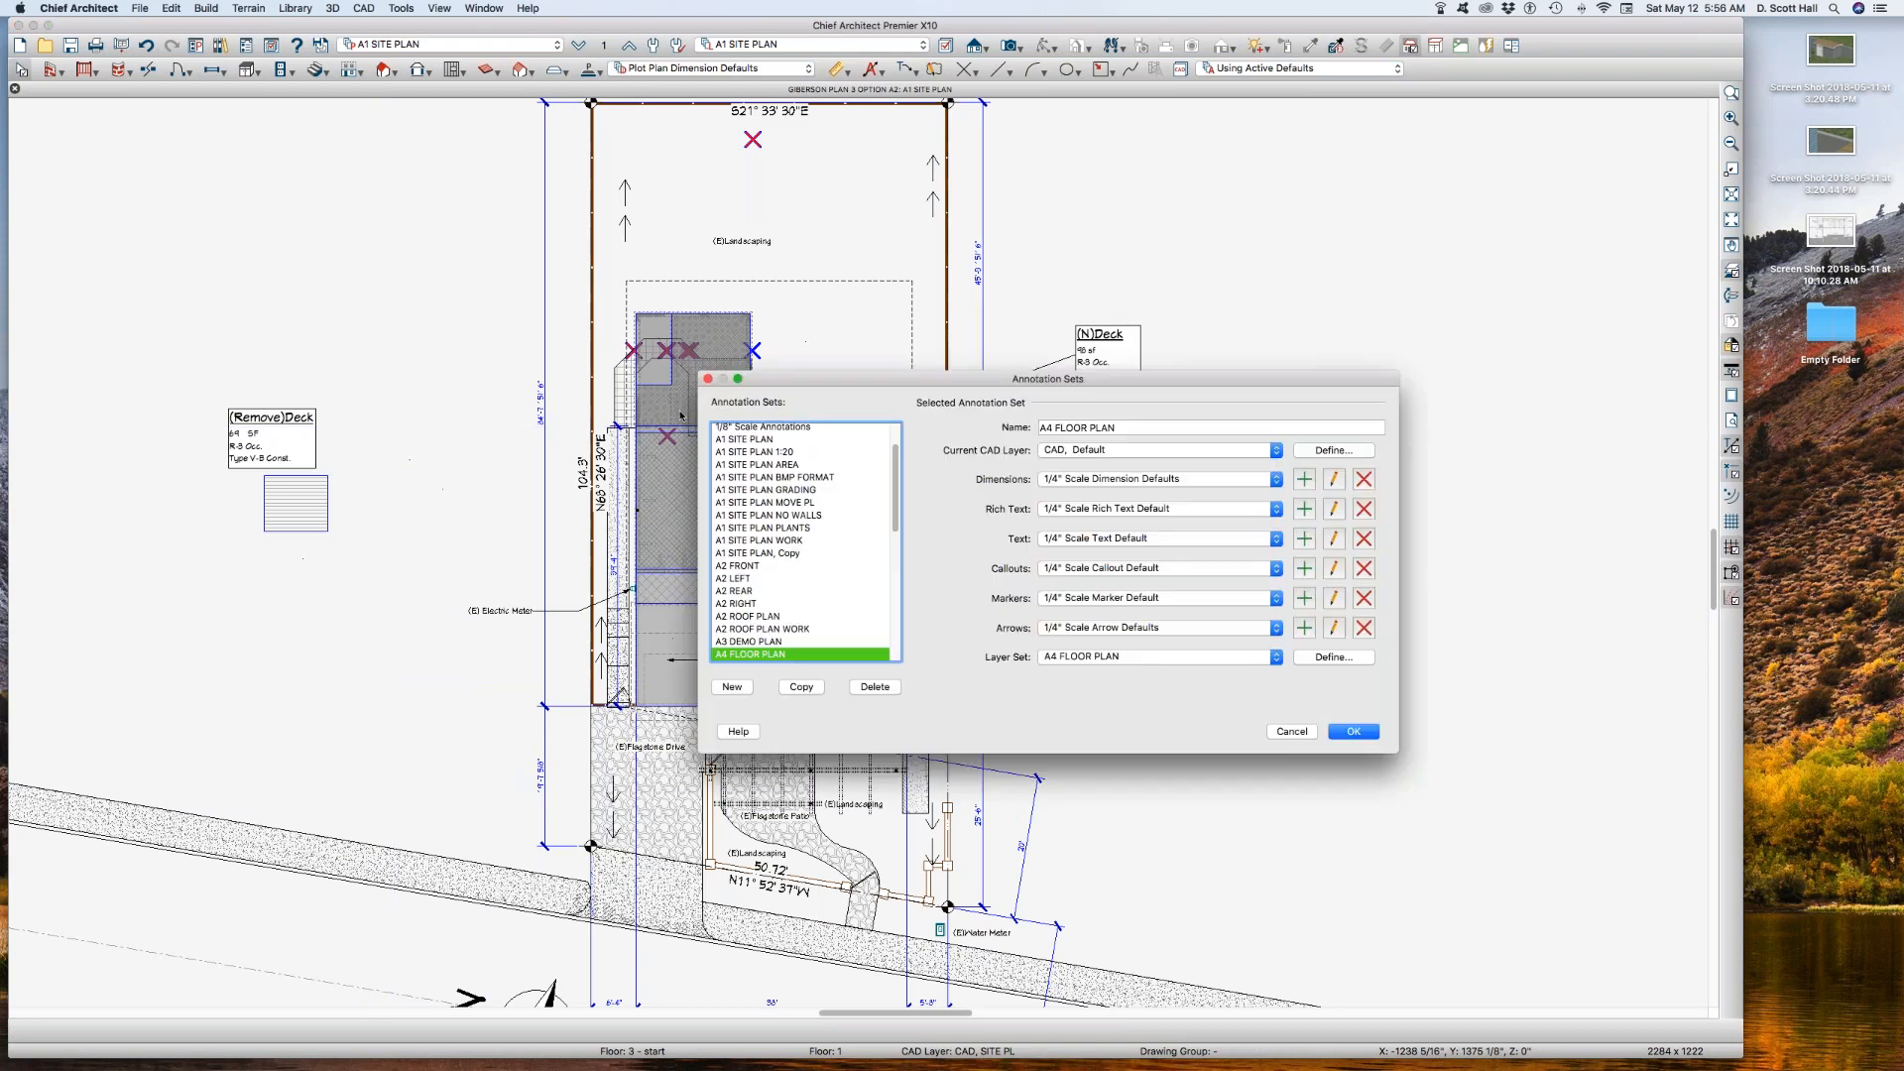
pyautogui.click(783, 439)
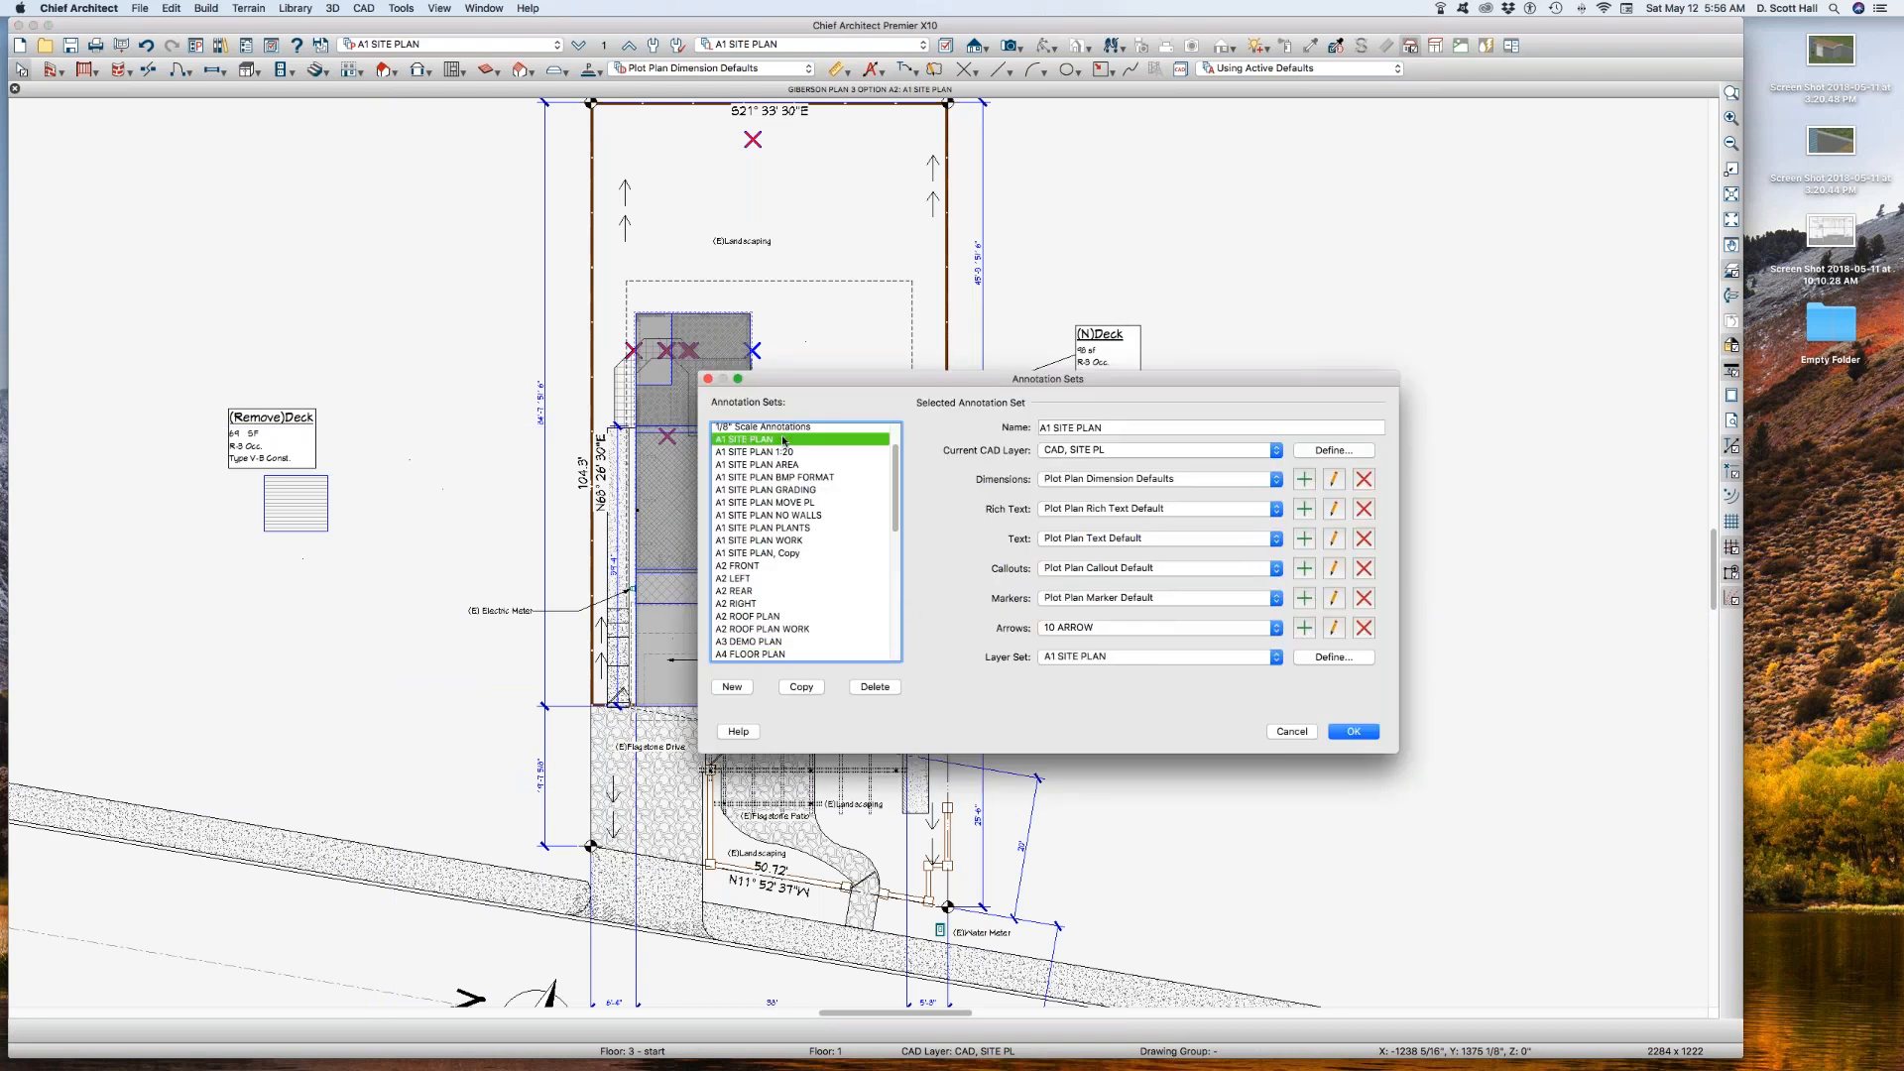
pyautogui.click(798, 687)
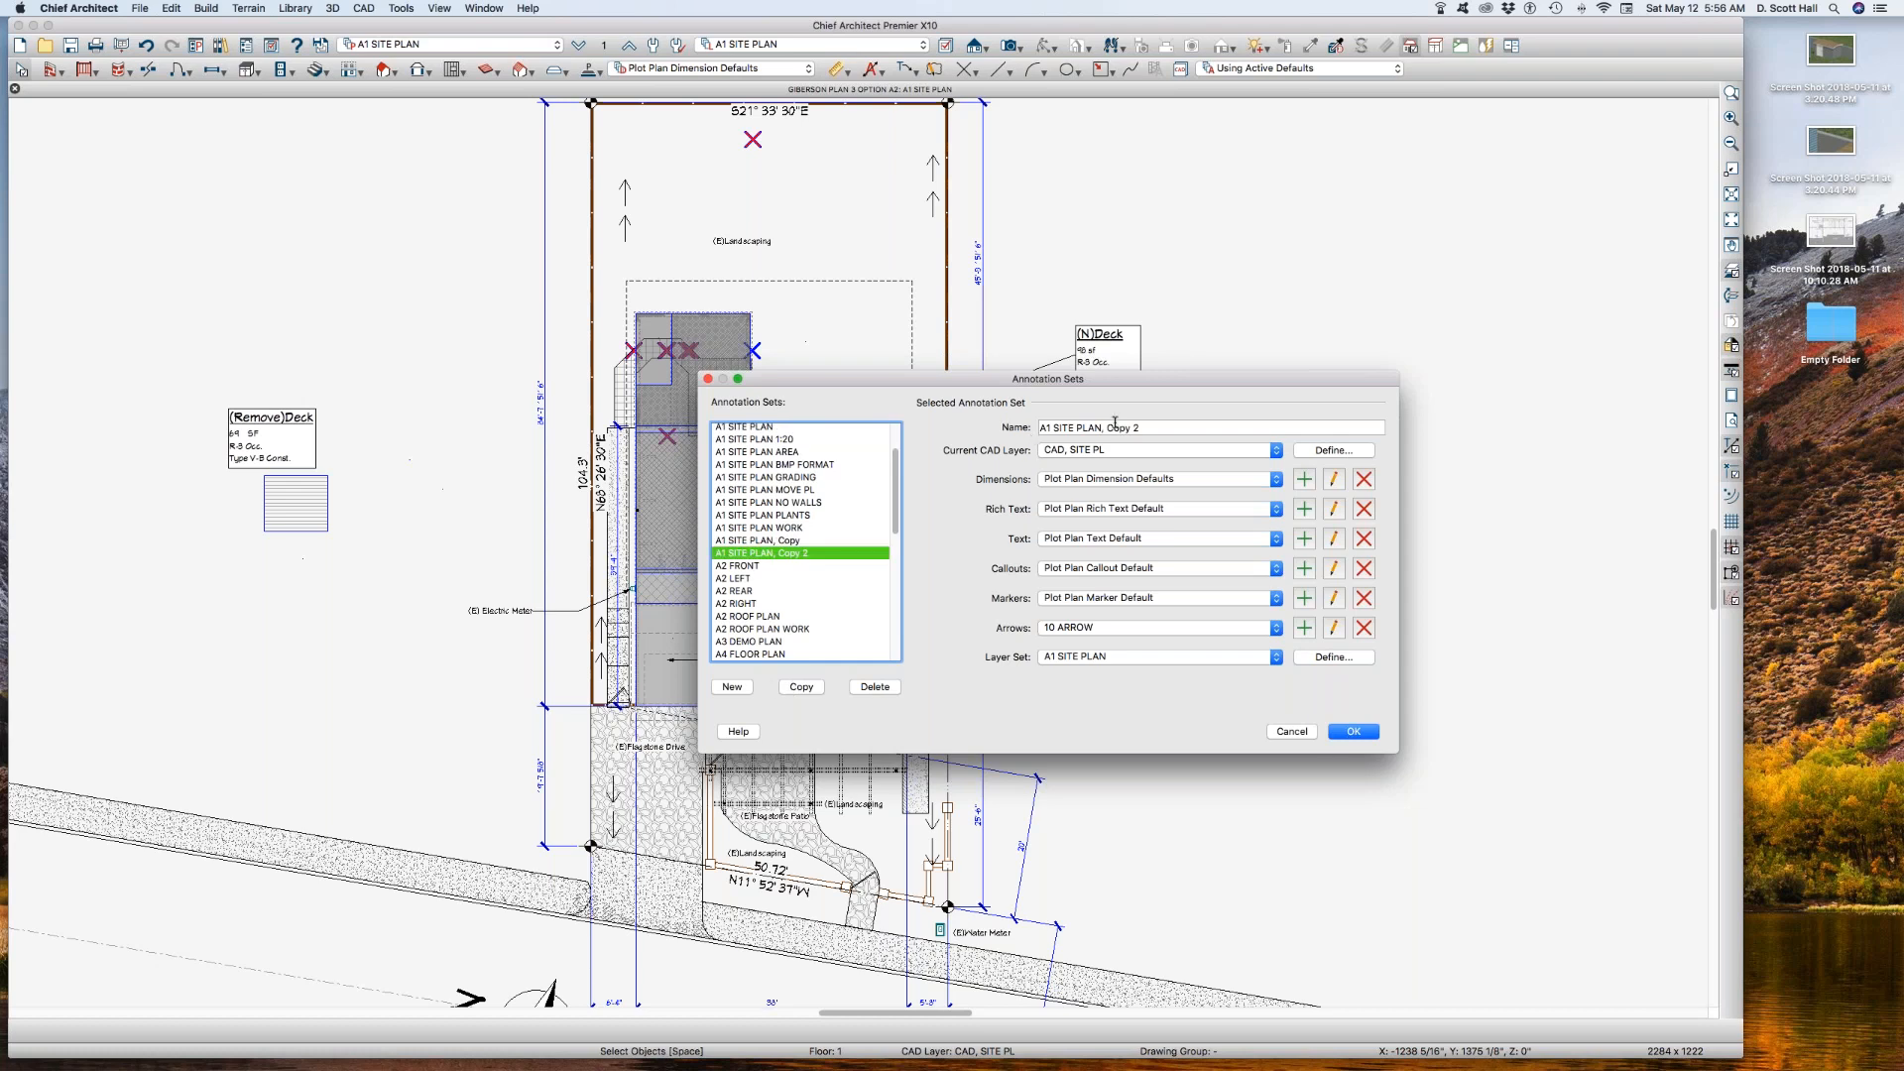
pyautogui.moveTo(1108, 426); pyautogui.dragTo(1233, 418)
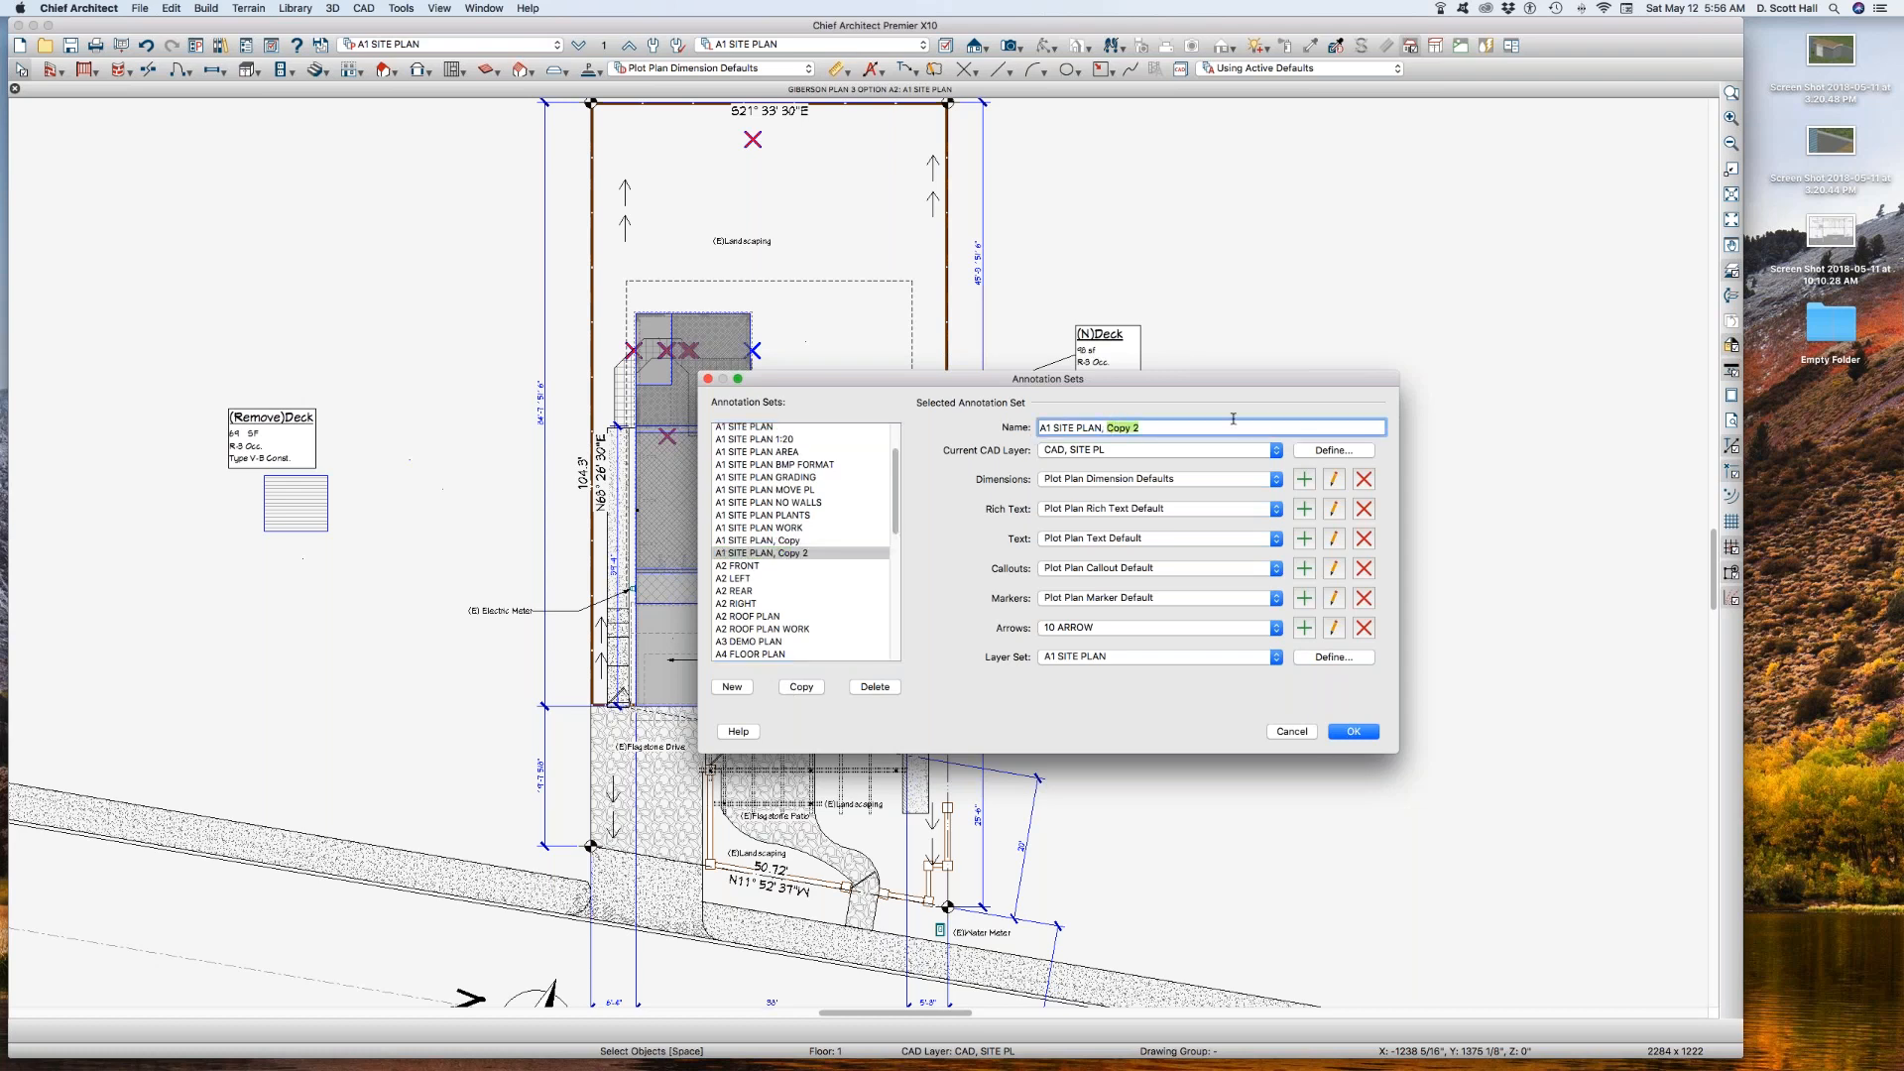
pyautogui.write('AA')
# Step: Copy the A1 SITE PLAN layer set from the new annotation set's layer definition as A1 SITE PLAN AA 1
pyautogui.click(1329, 658)
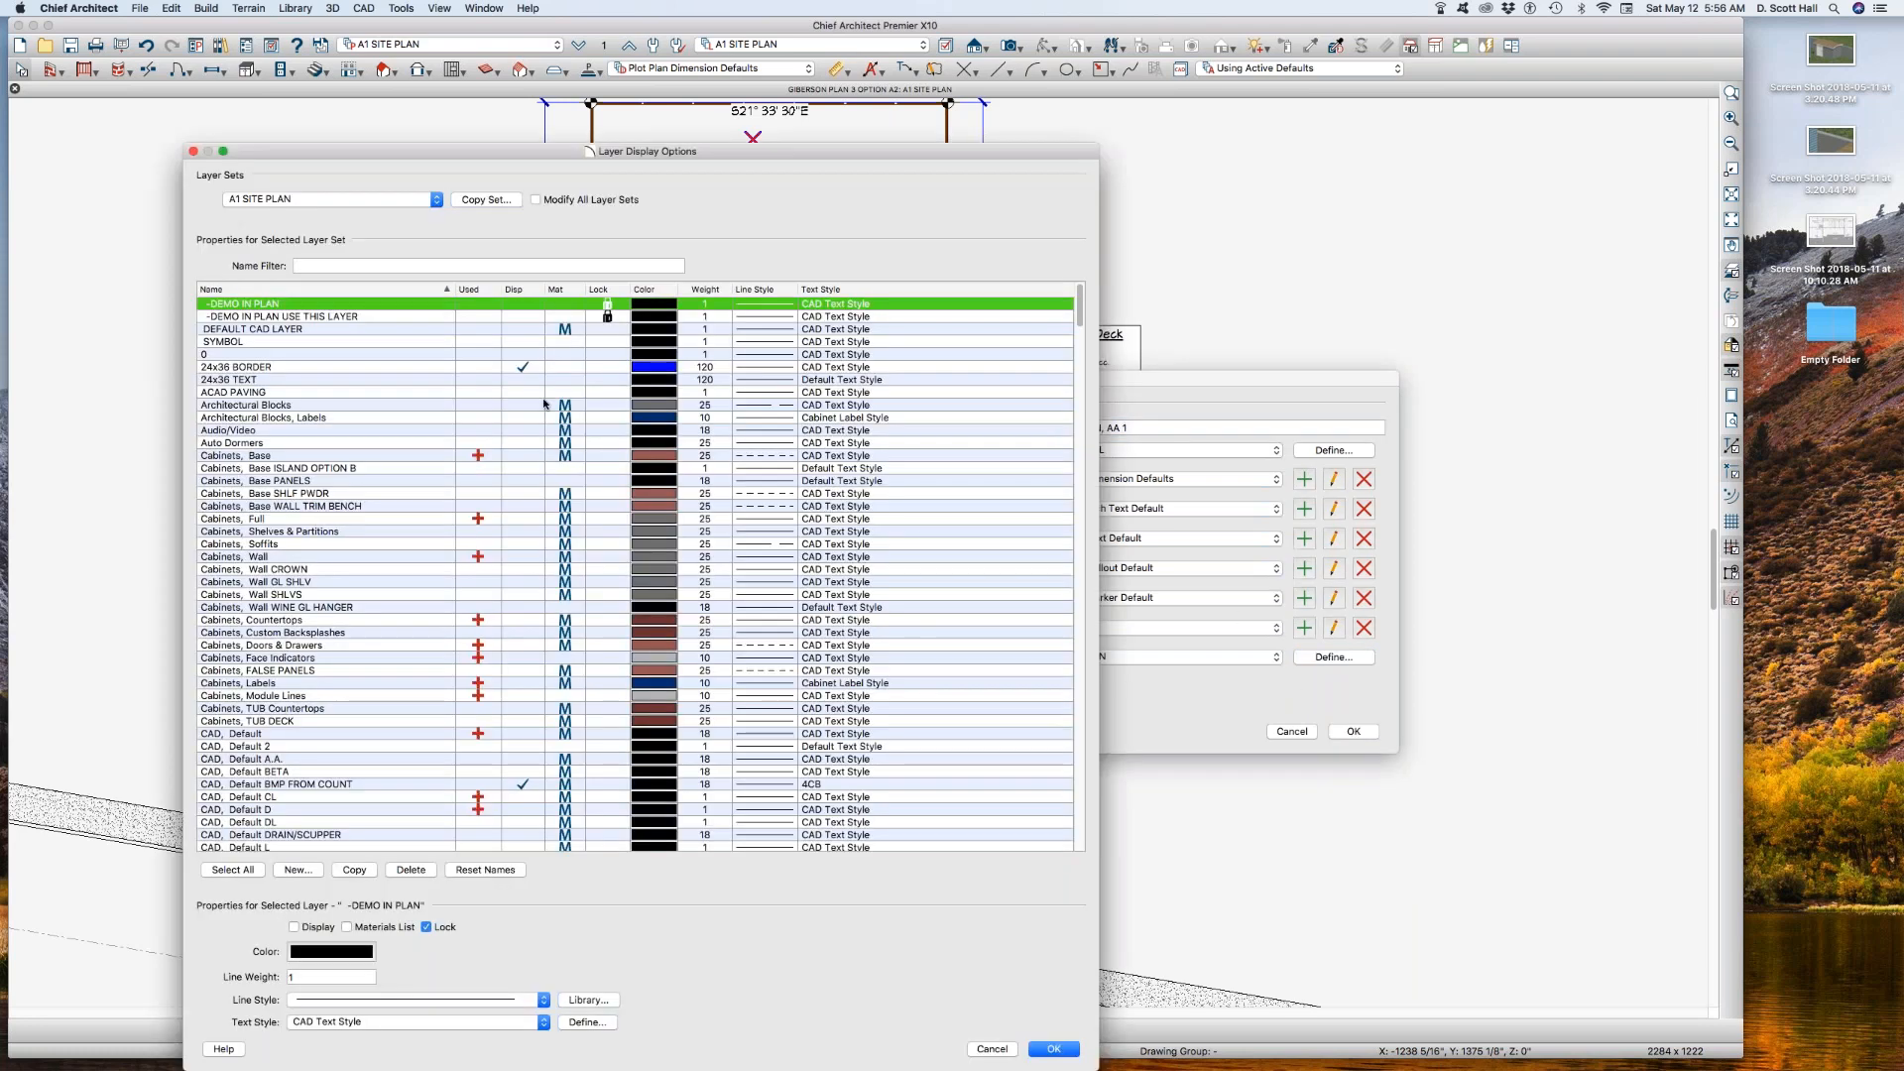
pyautogui.click(483, 199)
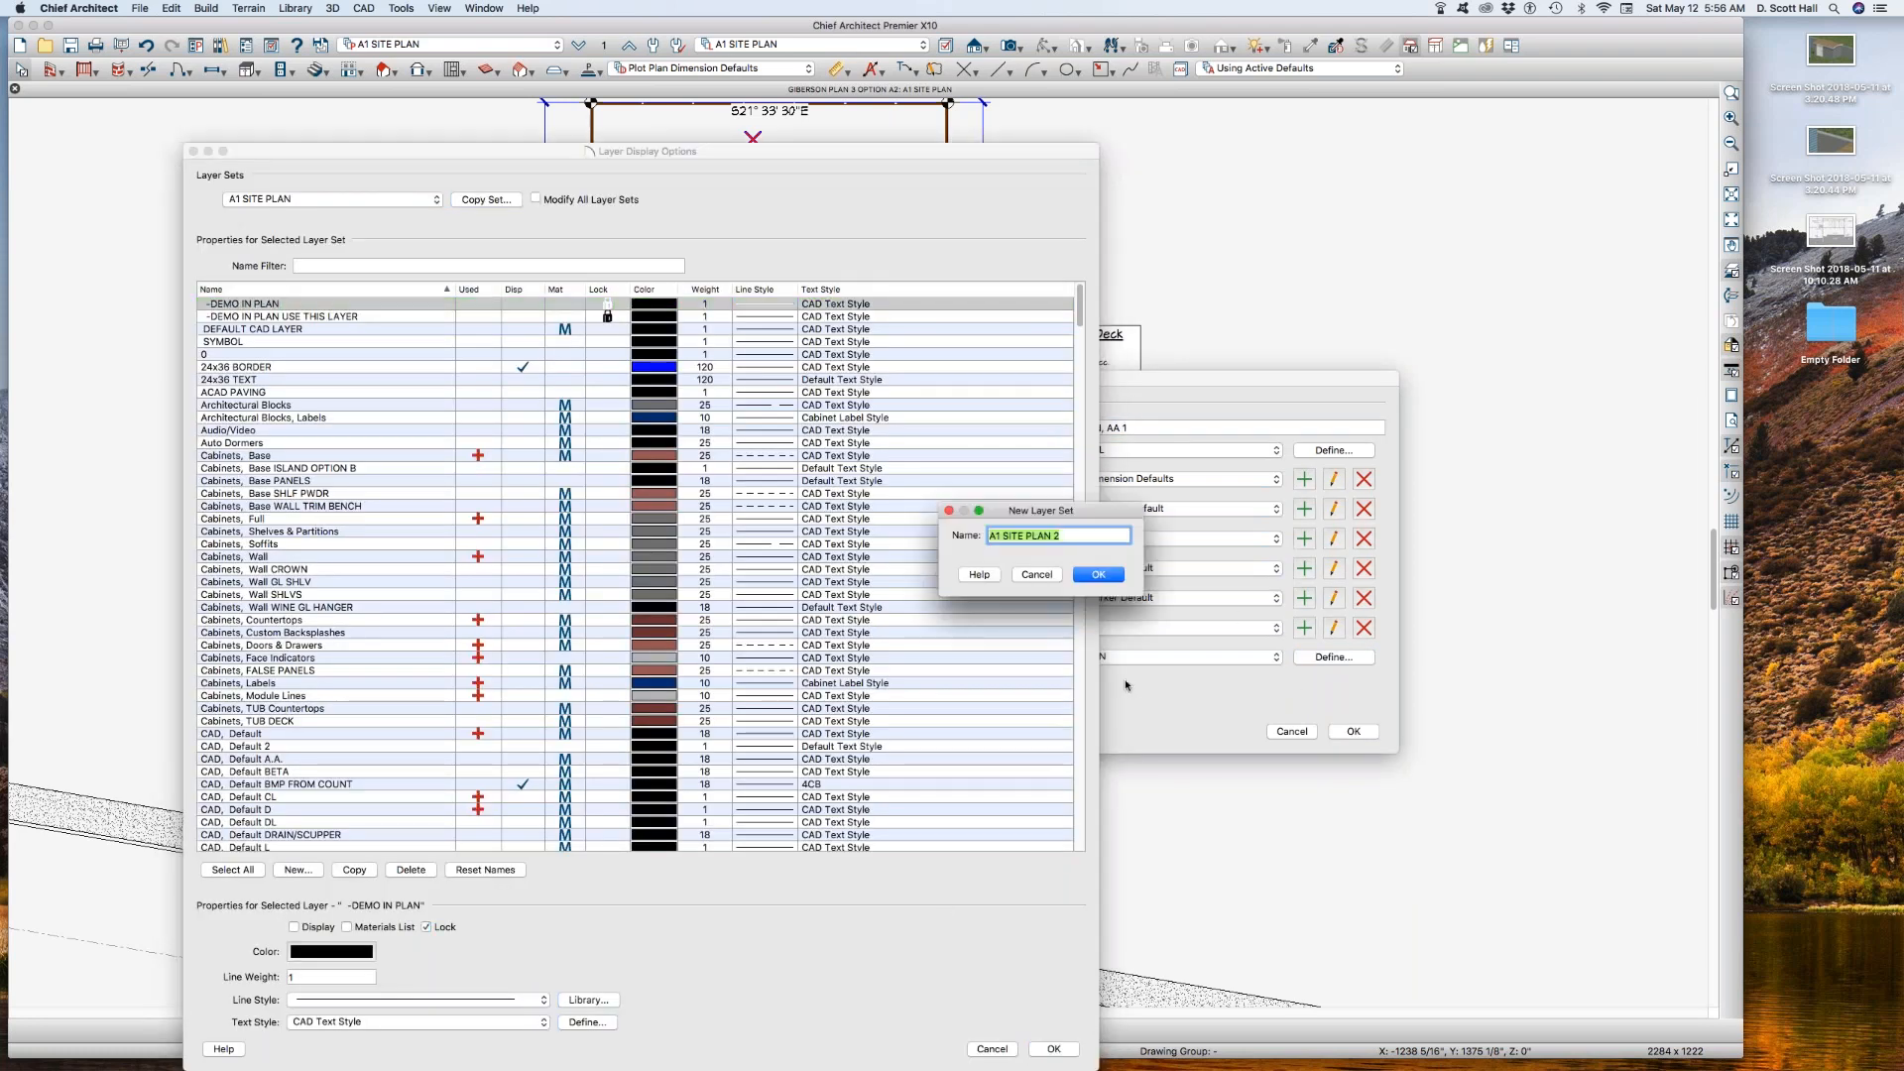
pyautogui.click(1066, 534)
pyautogui.click(1098, 574)
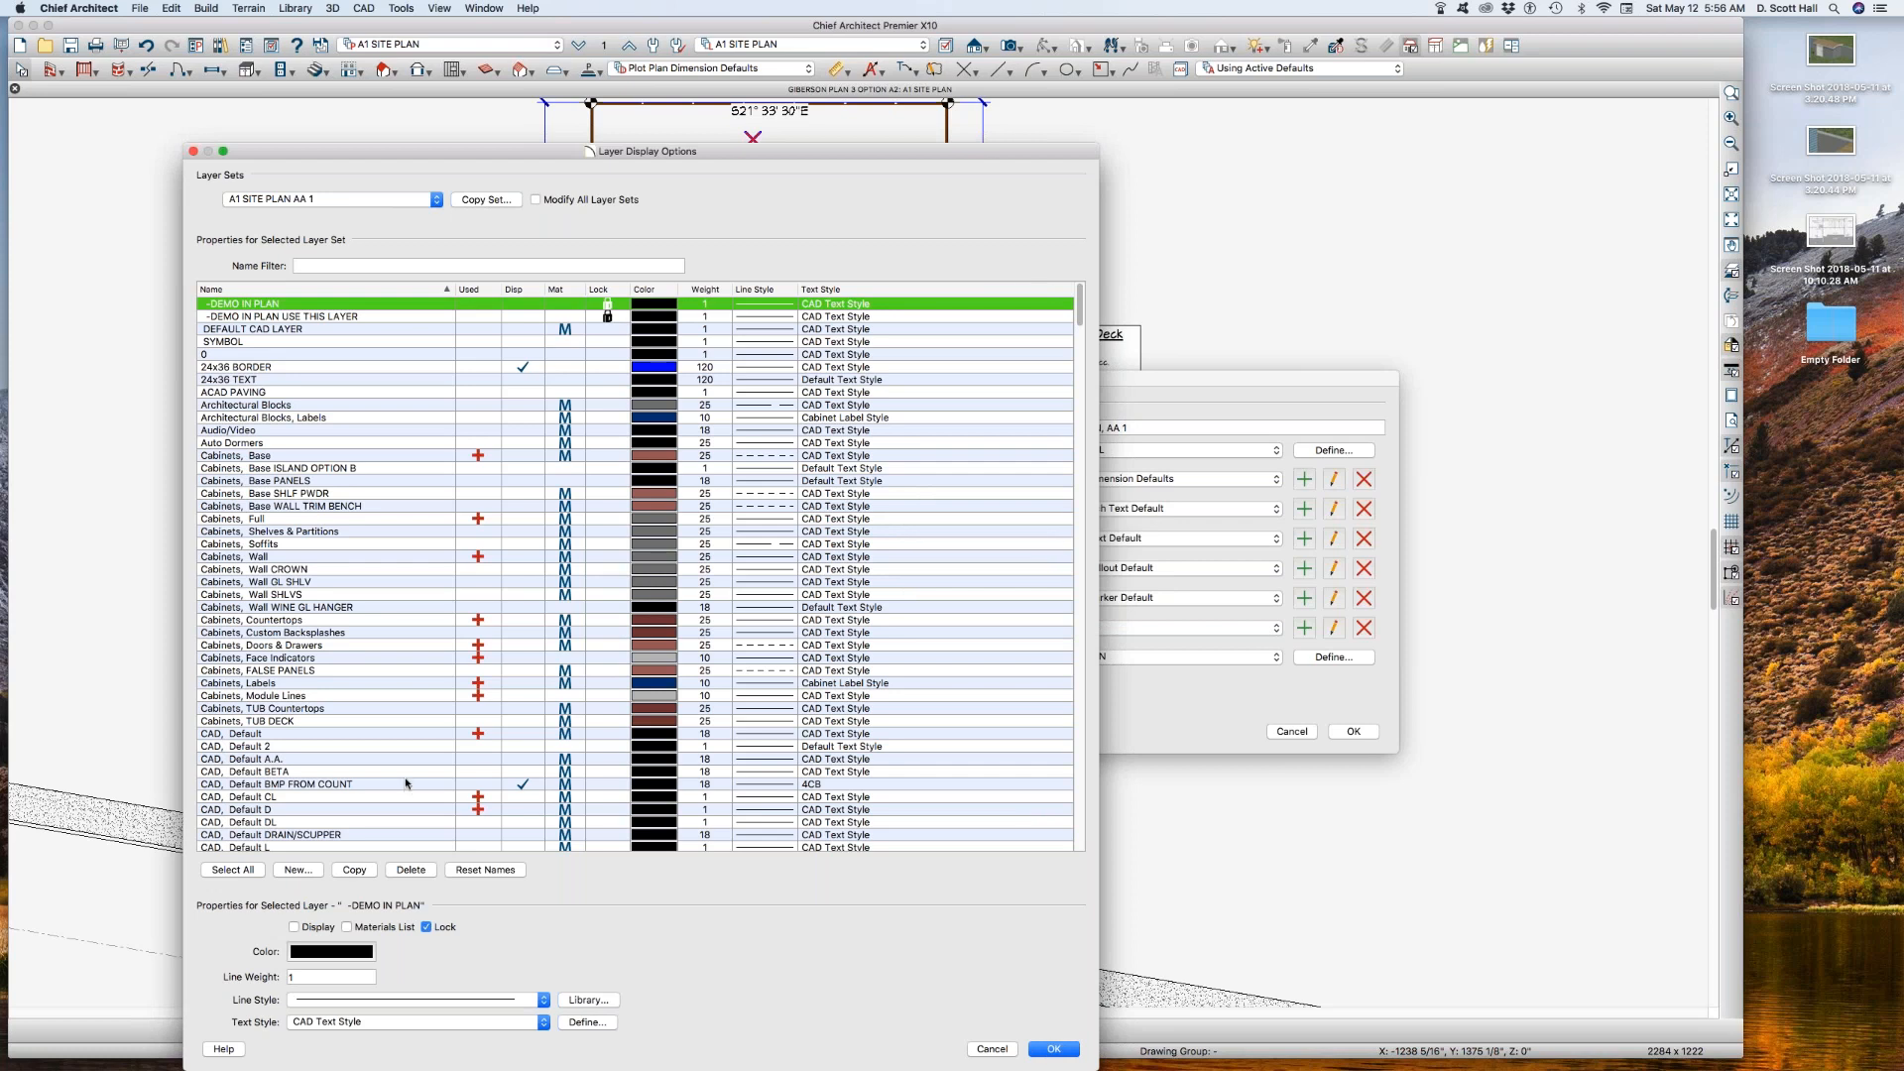
# Step: Turn off the display of all layers in the A1 SITE PLAN AA 1 layer set
pyautogui.click(248, 870)
pyautogui.click(319, 928)
pyautogui.click(323, 929)
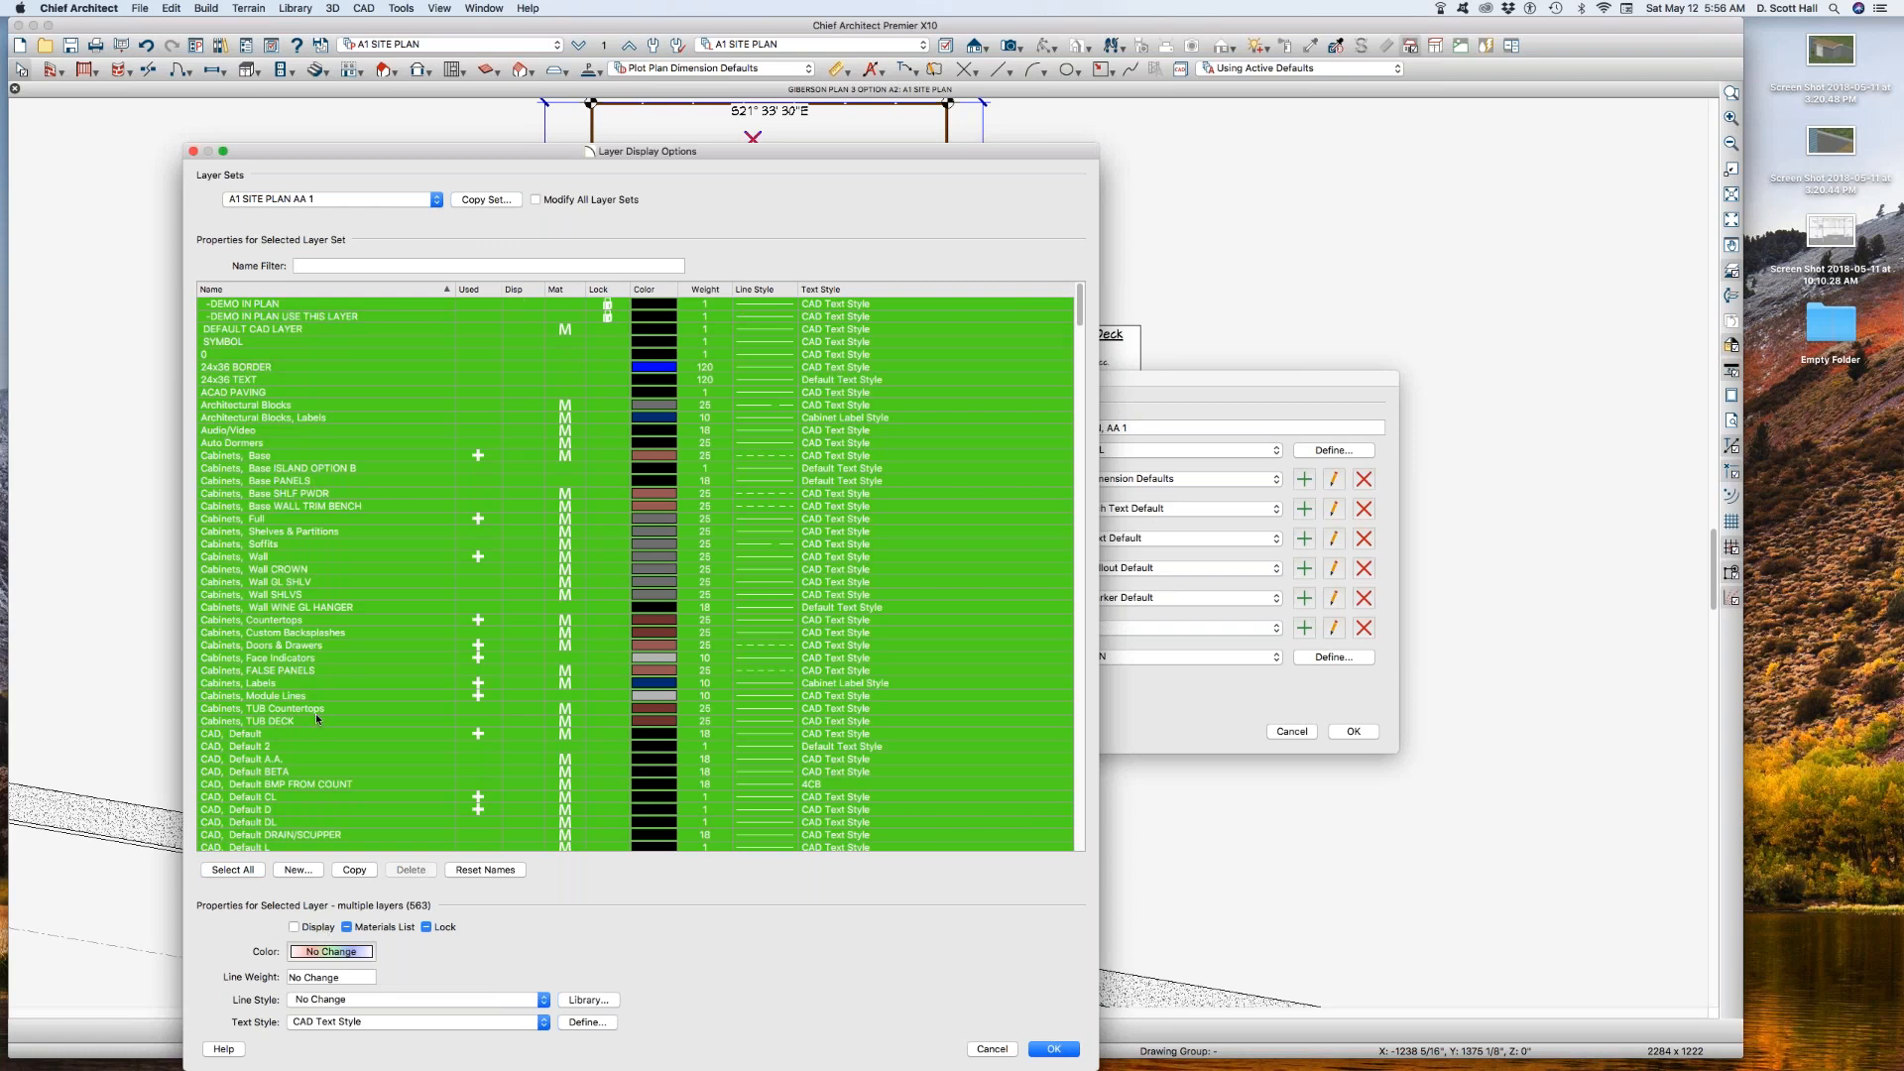
pyautogui.click(318, 721)
pyautogui.click(375, 771)
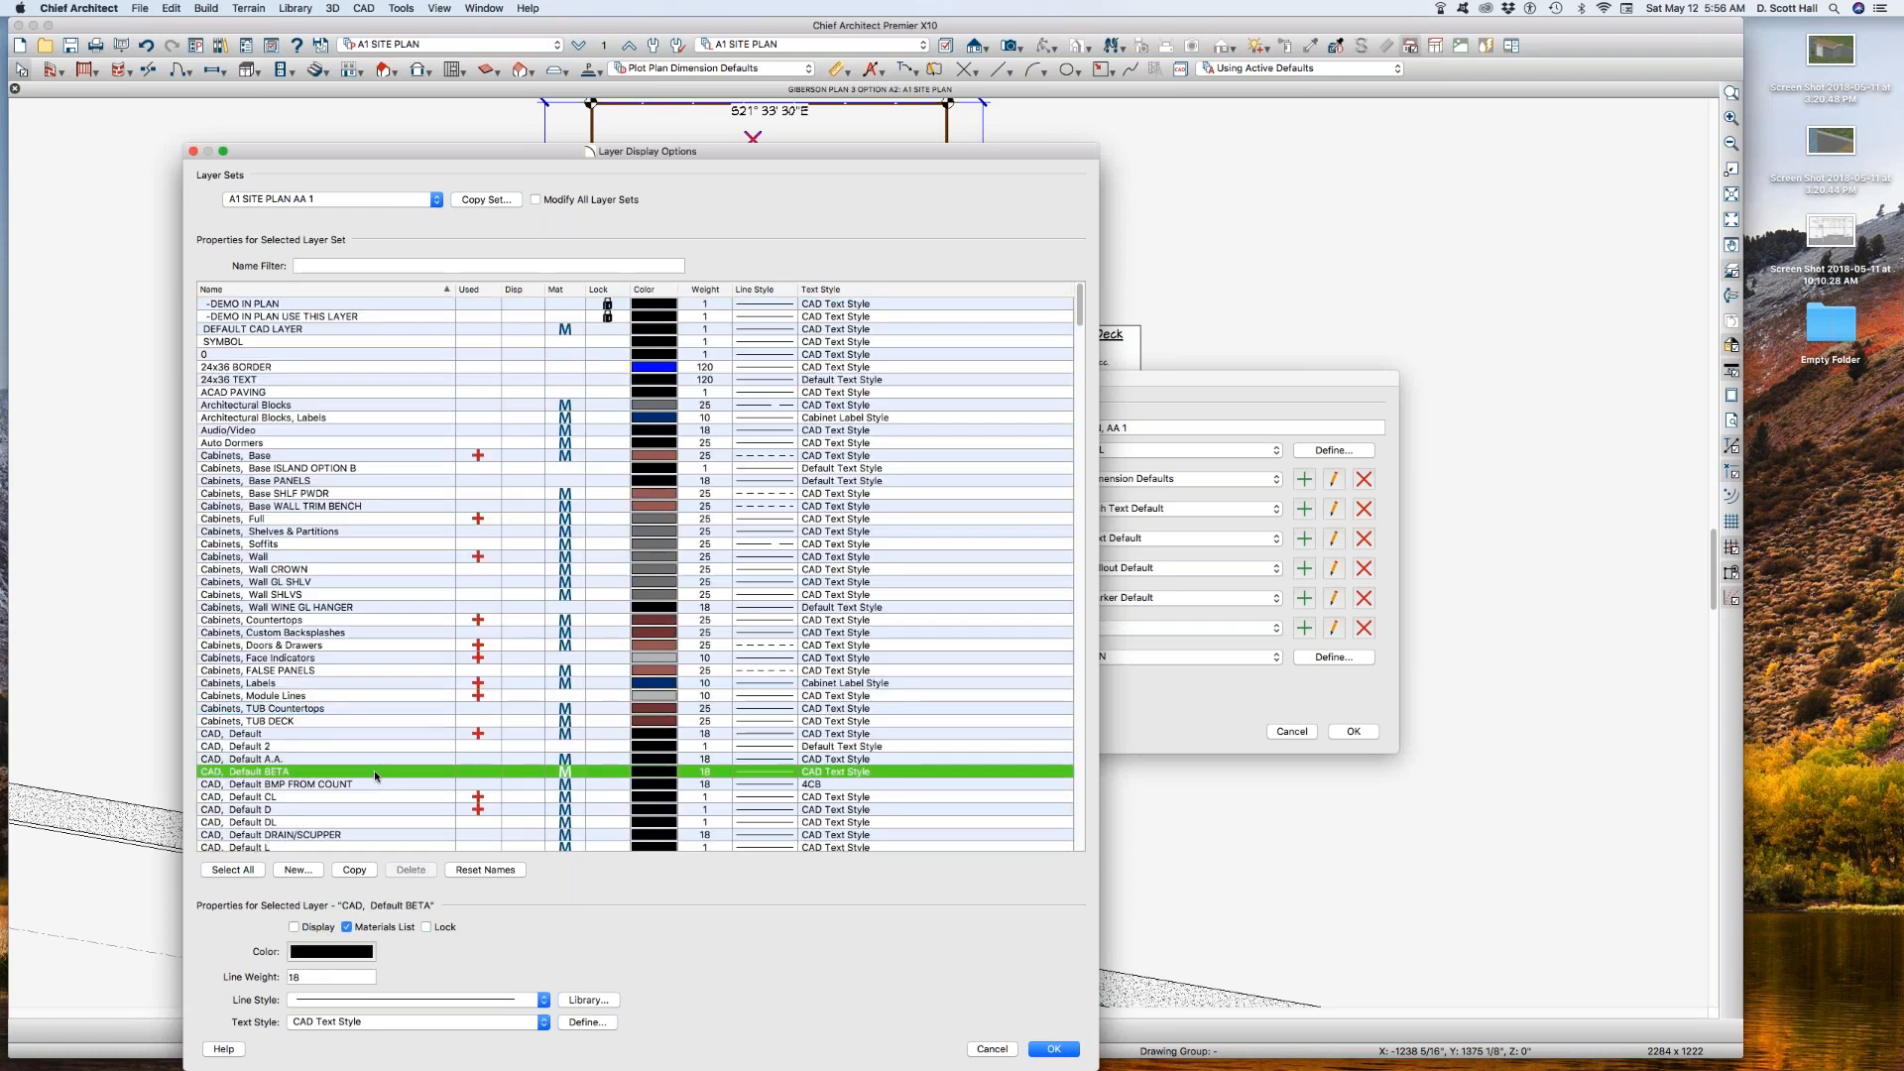
pyautogui.press('Down')
# Step: Find the CAD, SITE BLDG 2 layer in the layer list and duplicate it
pyautogui.scroll(-5, 318, 694)
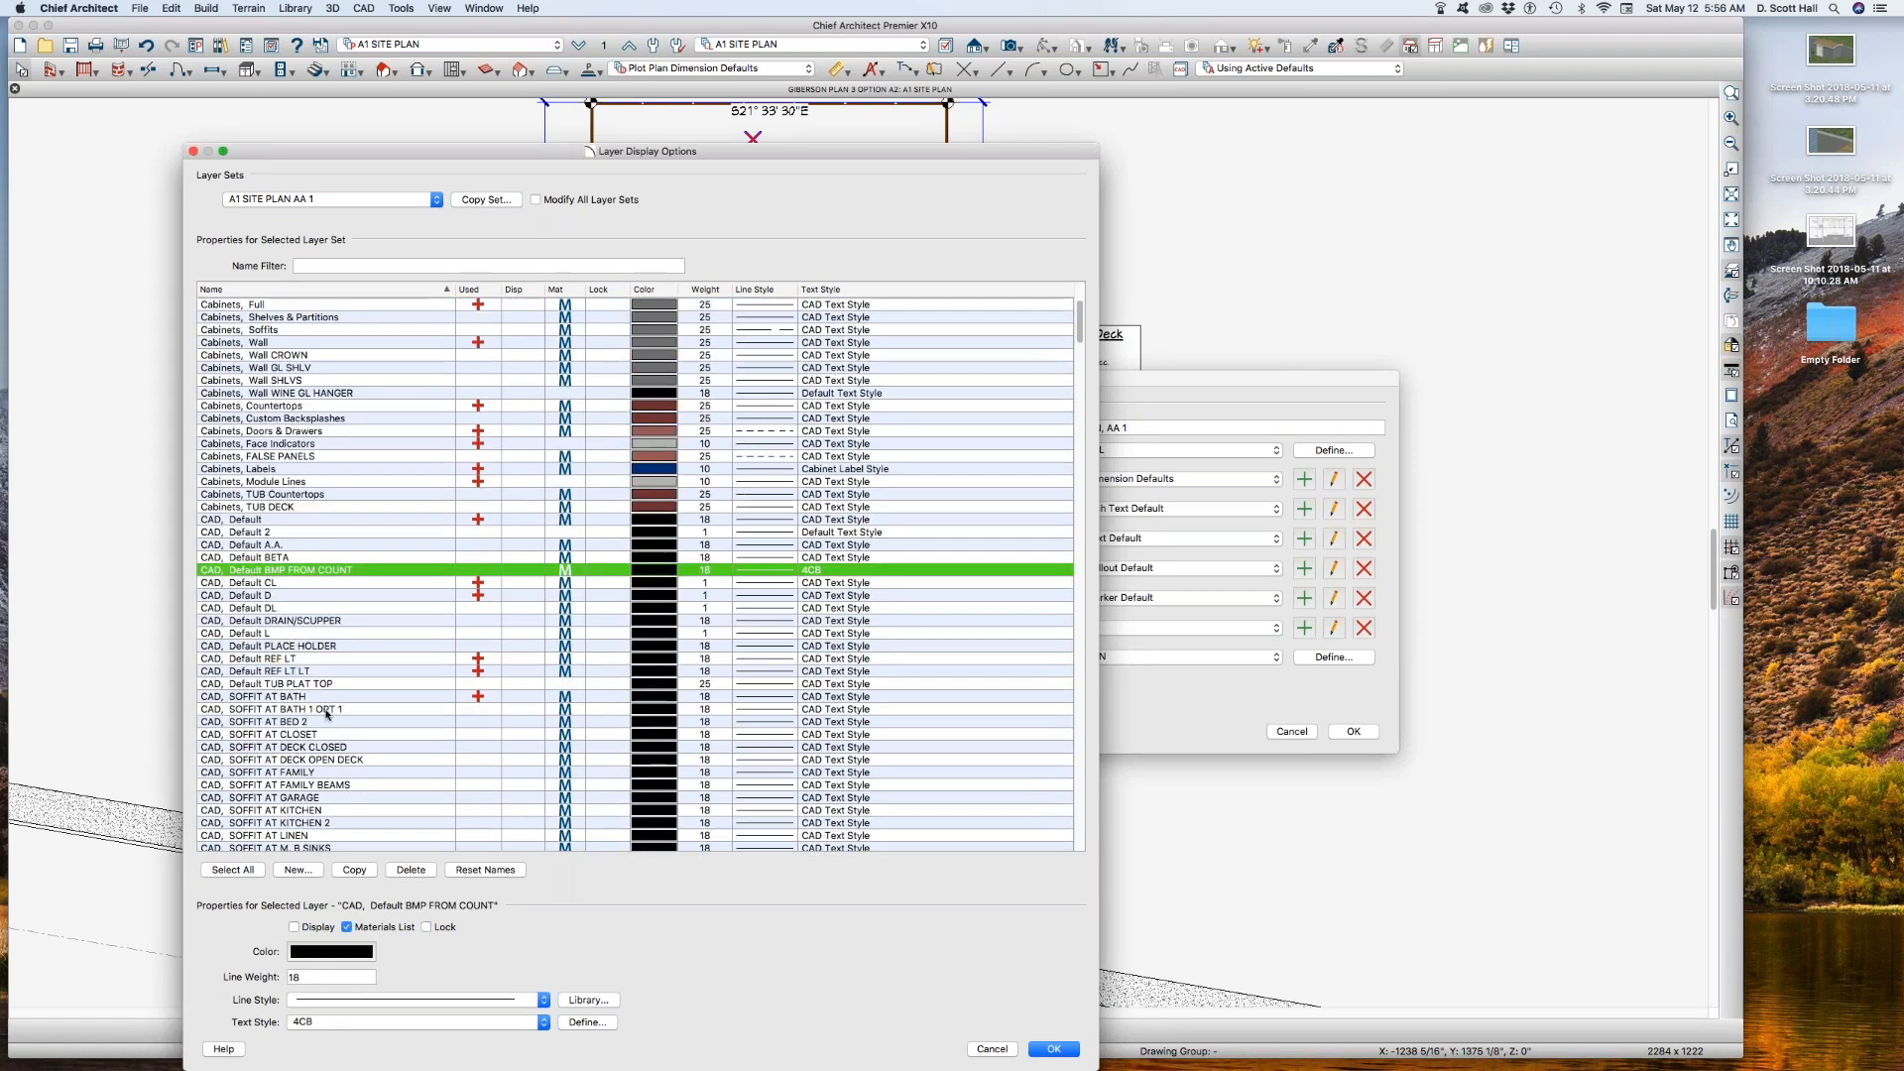
pyautogui.scroll(-12, 327, 714)
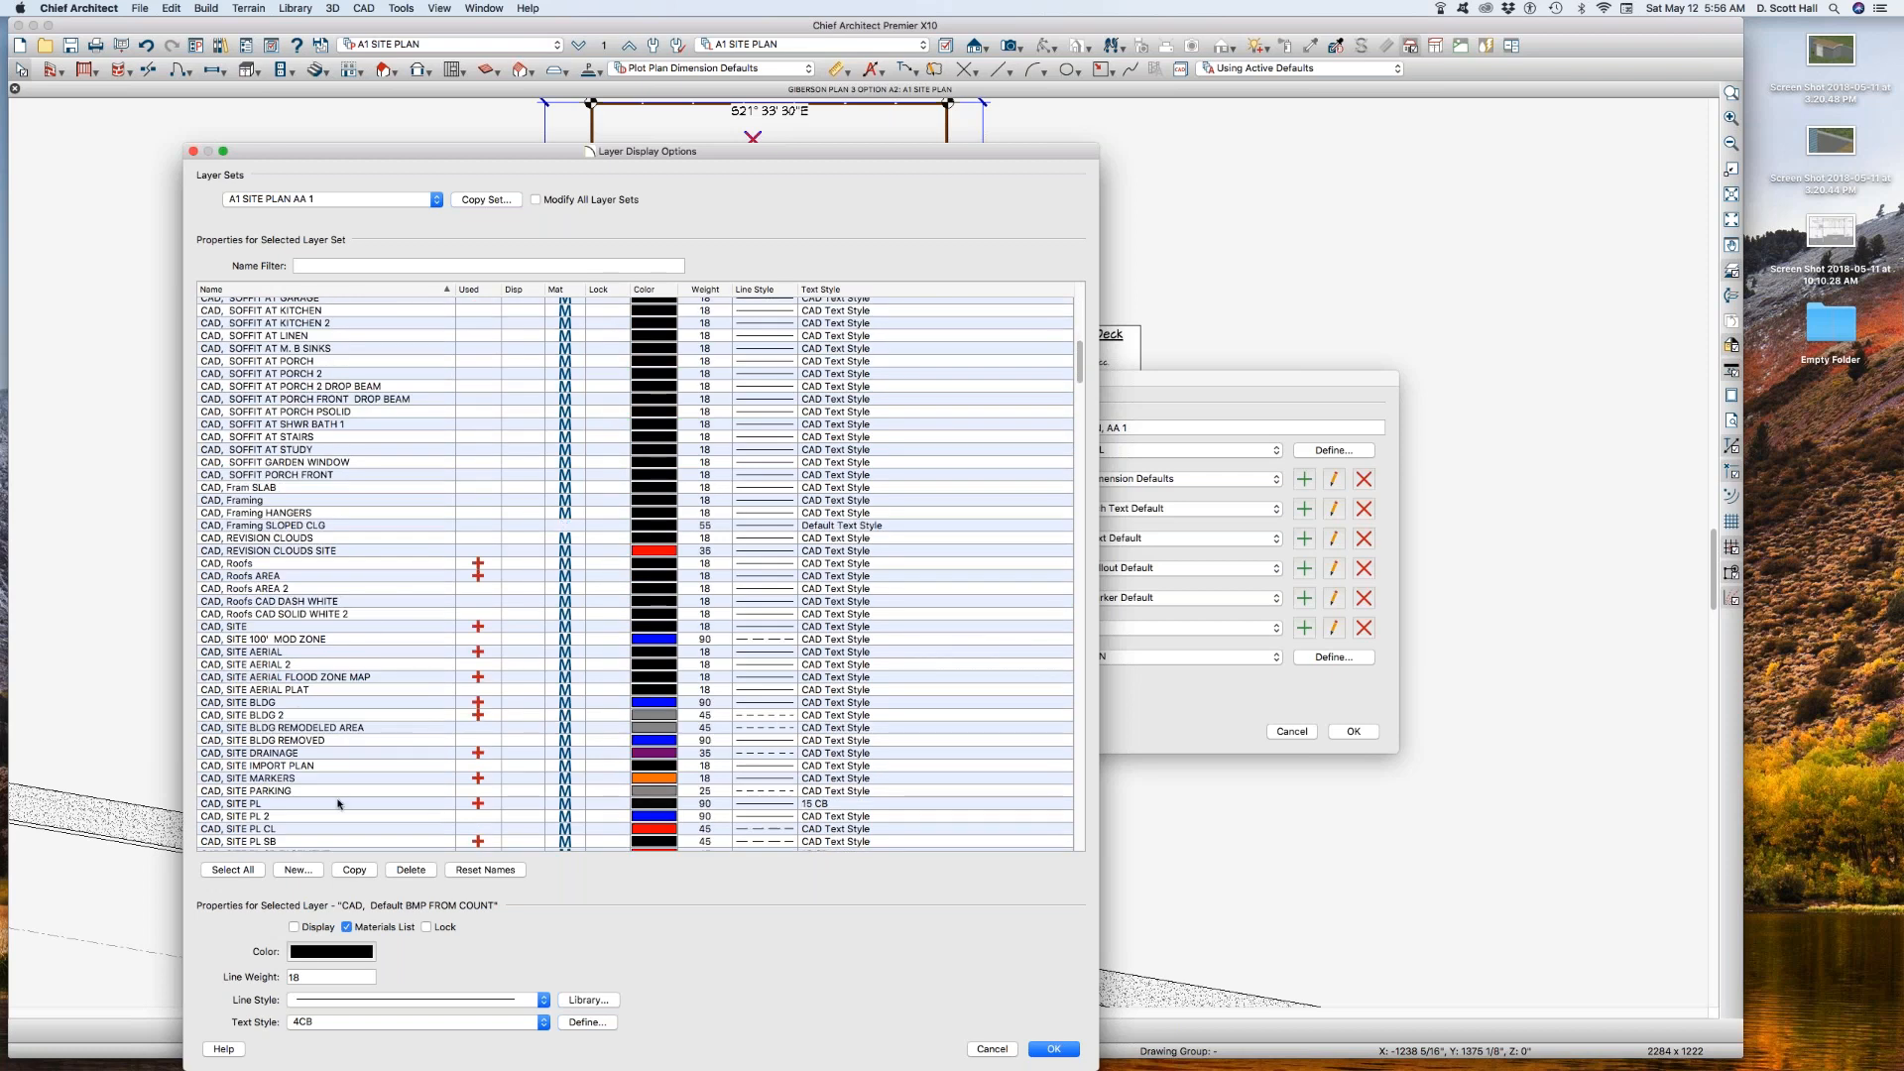
pyautogui.scroll(-3, 338, 754)
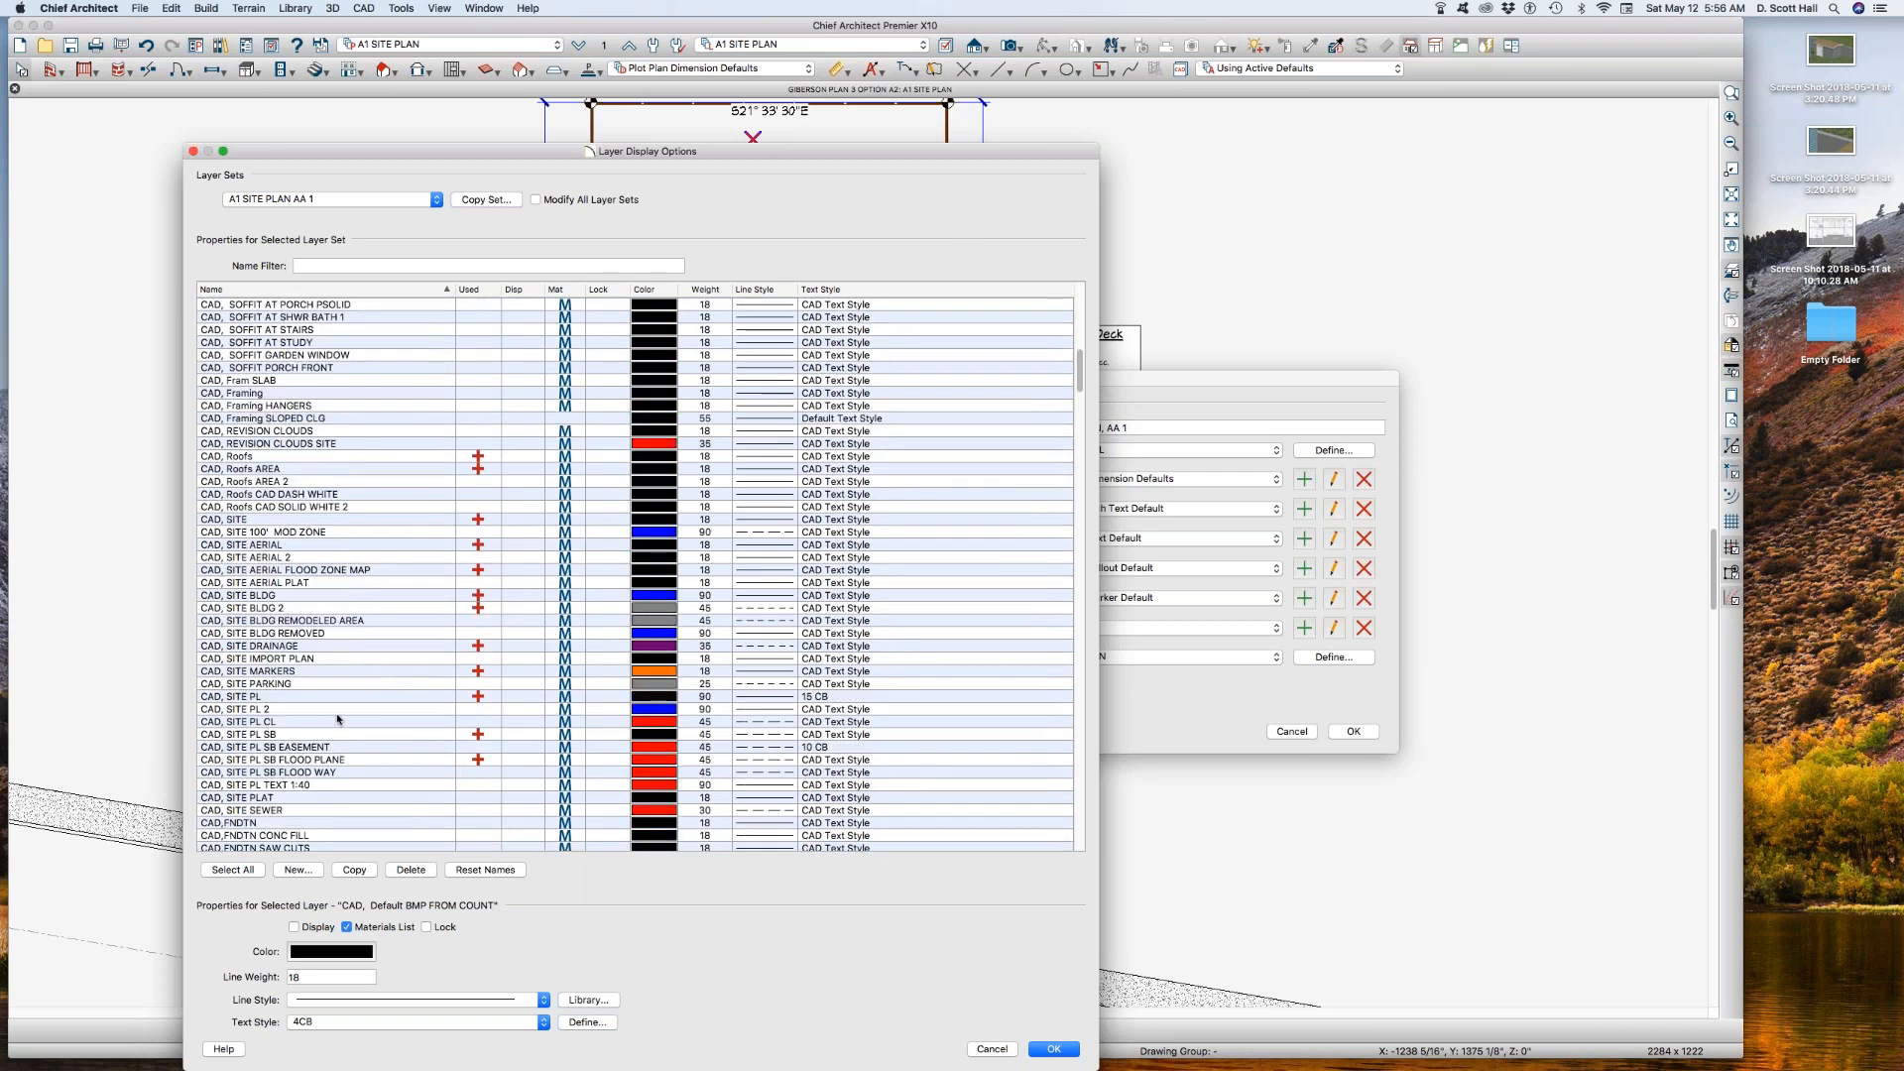
pyautogui.scroll(5, 340, 712)
pyautogui.scroll(2, 343, 695)
pyautogui.scroll(-2, 343, 684)
pyautogui.scroll(-3, 342, 672)
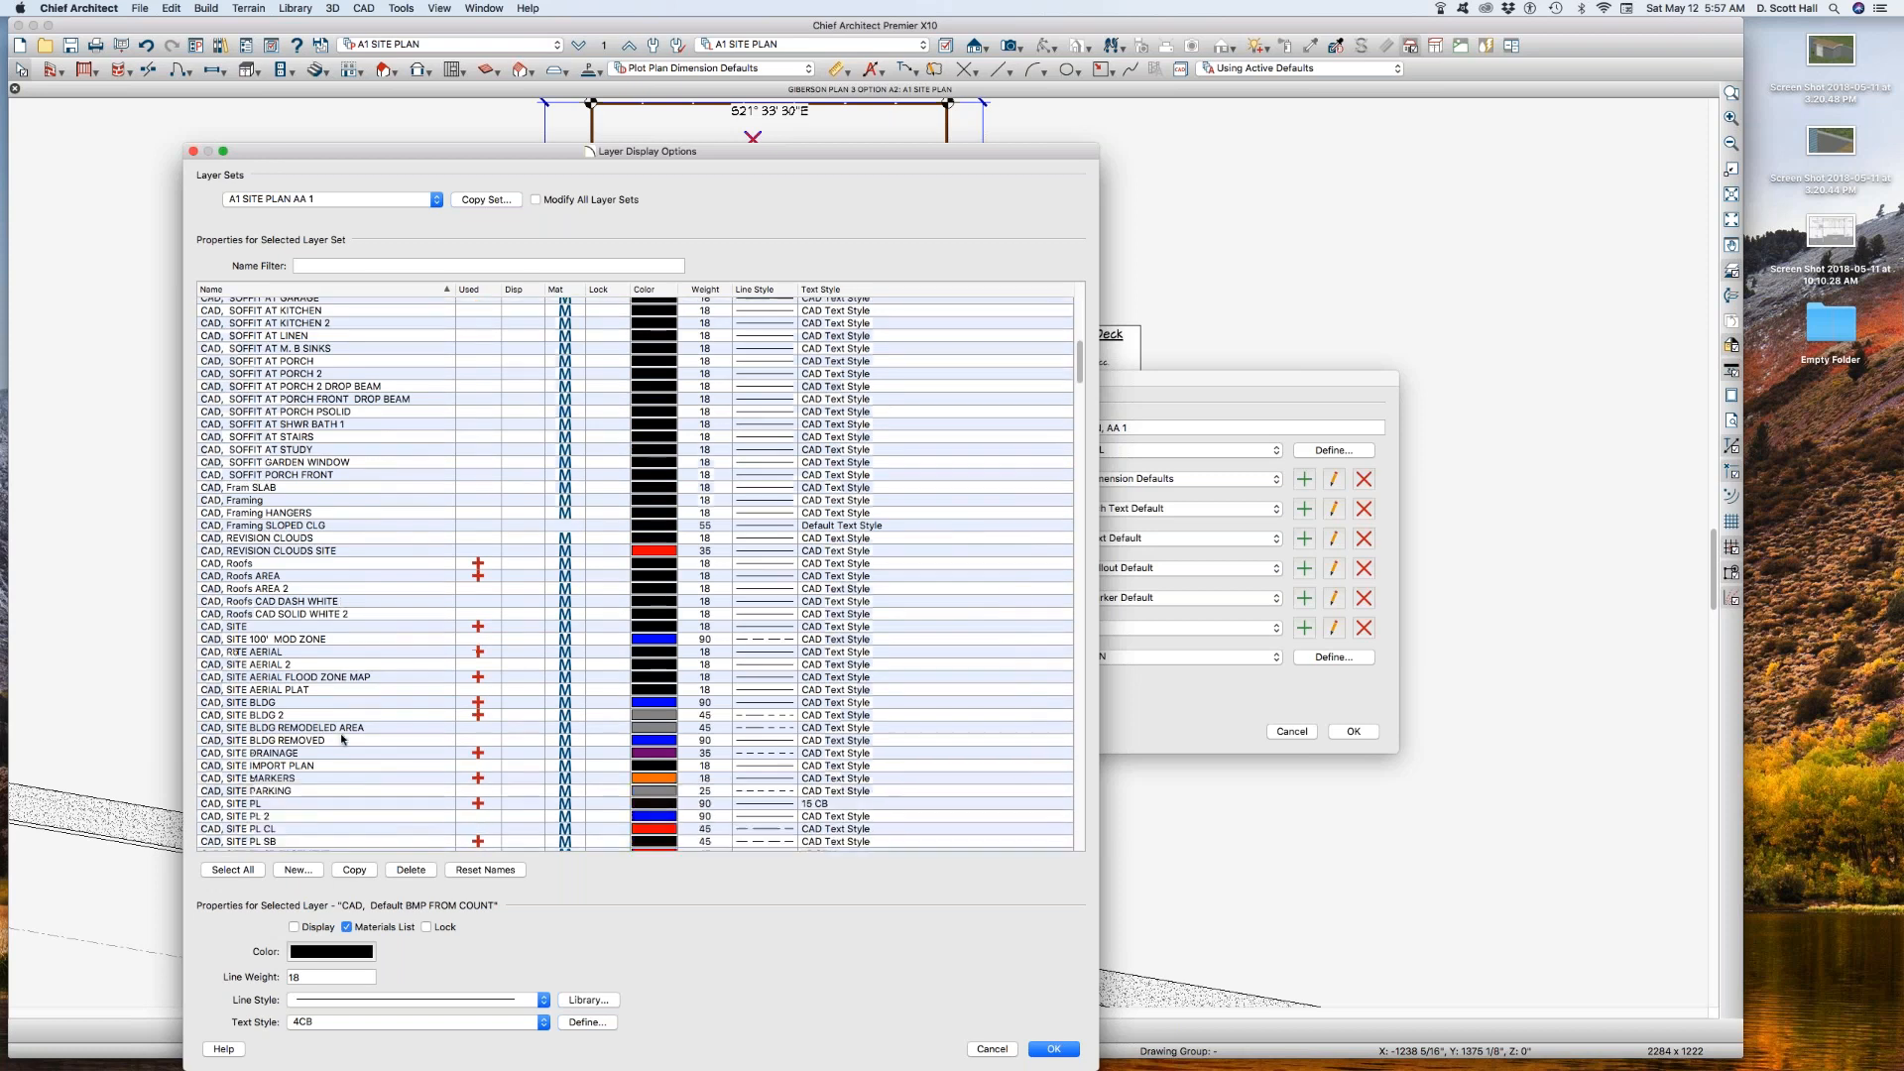
pyautogui.click(295, 715)
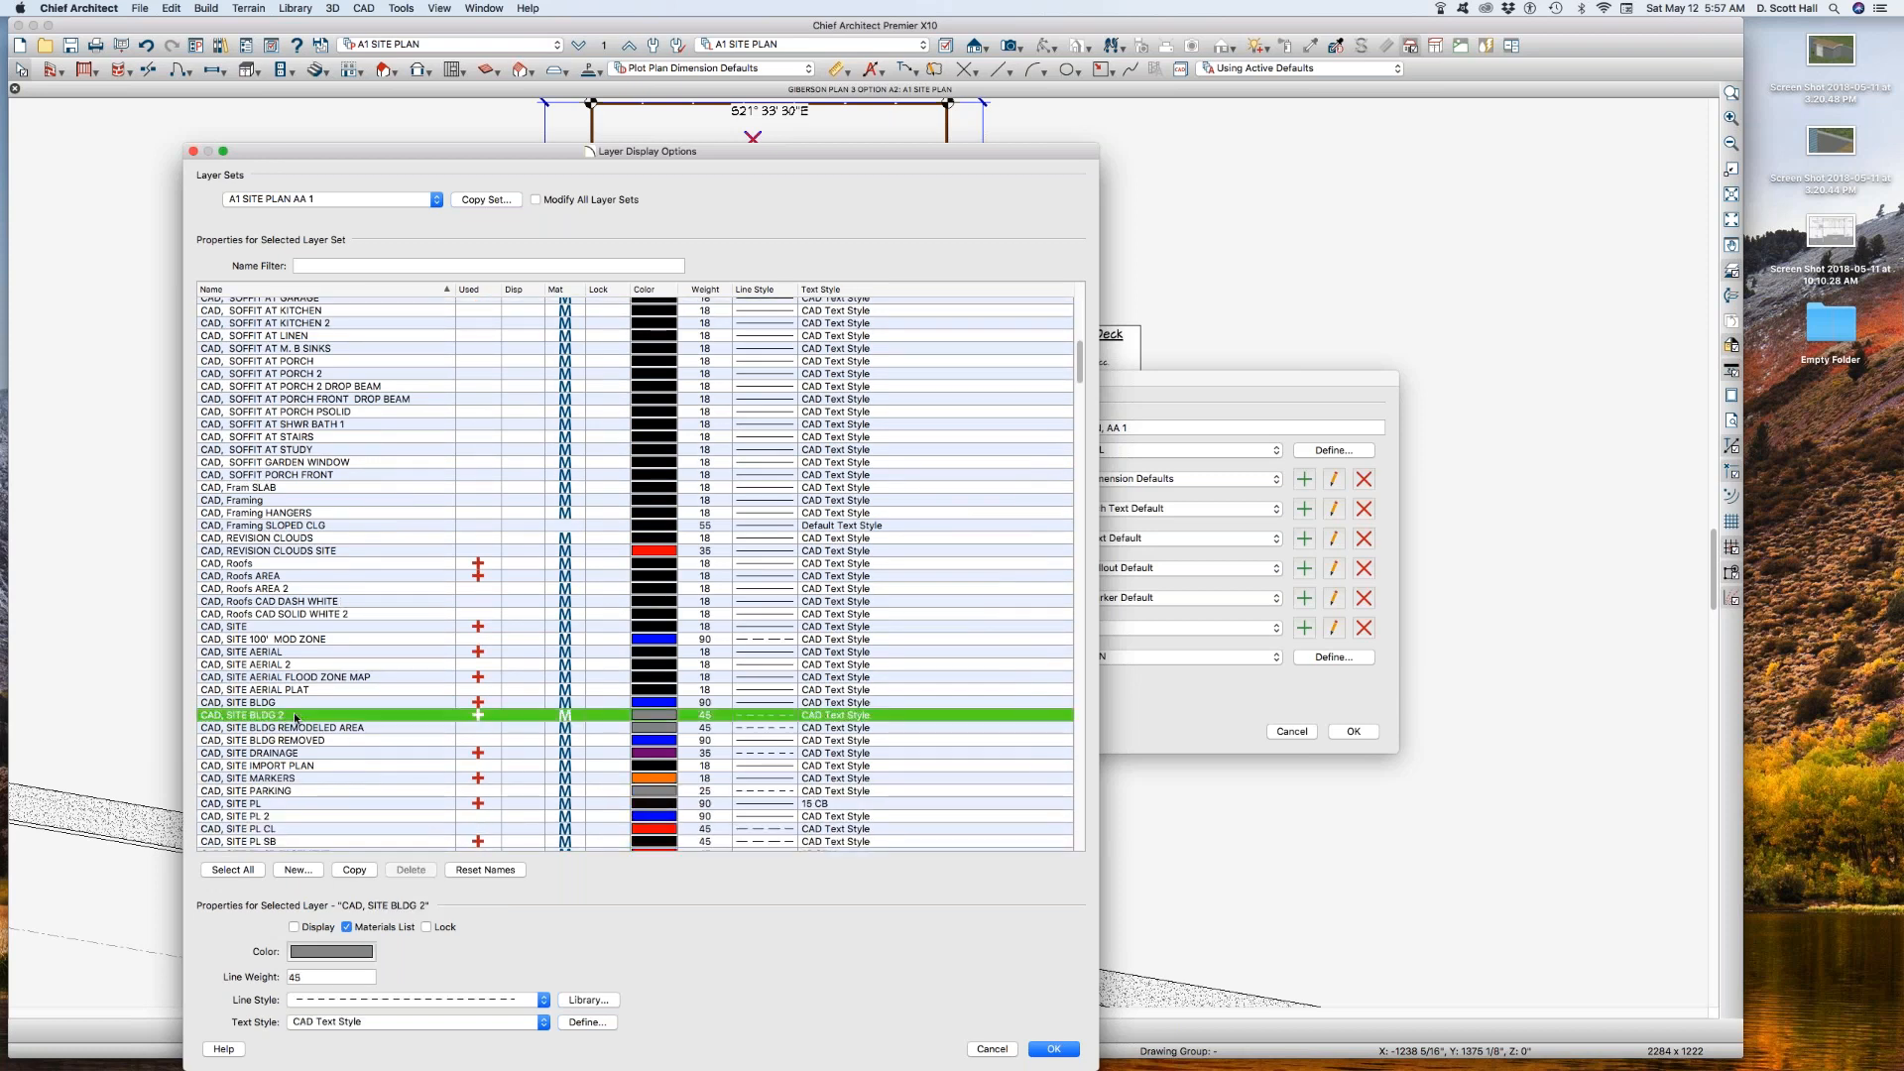
pyautogui.click(348, 870)
# Step: Duplicate the CAD, SITE BLDG layer and name the copy CAD, SITE BLDG B
pyautogui.click(289, 695)
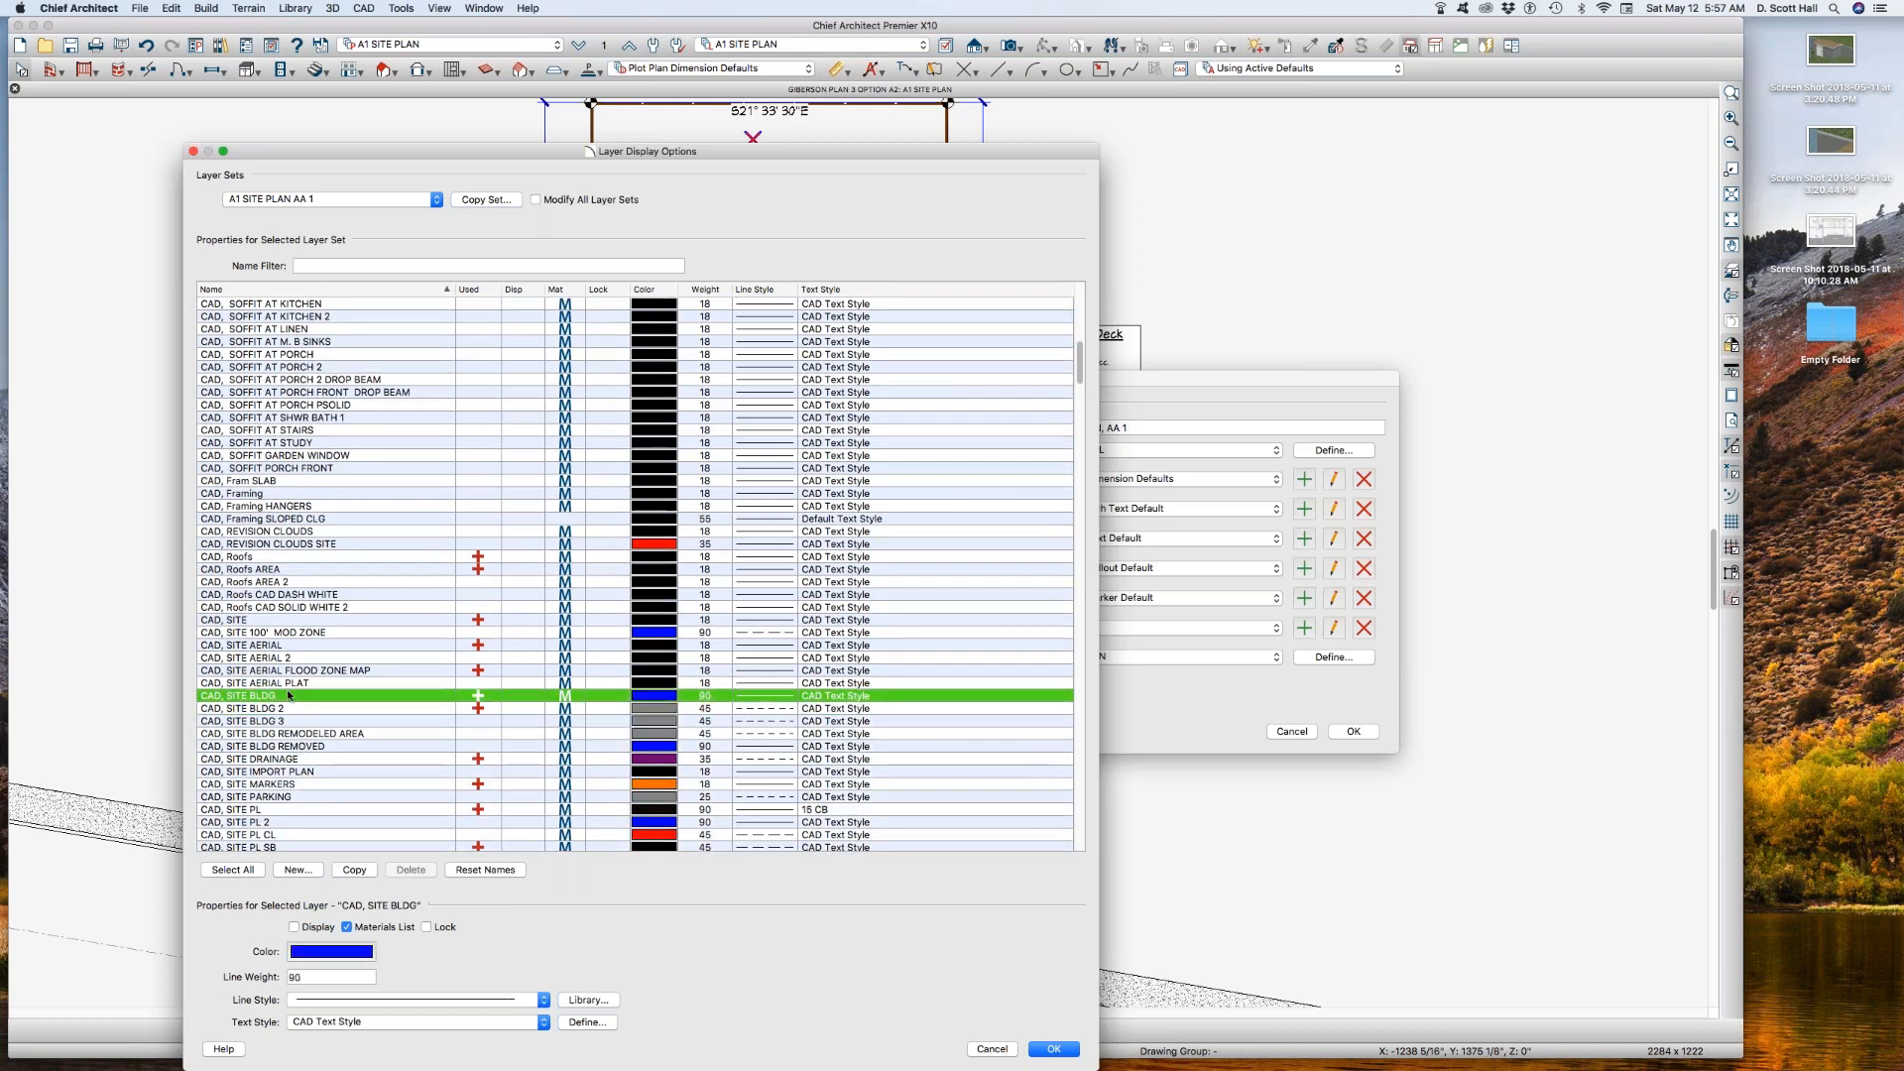
pyautogui.click(344, 870)
pyautogui.click(295, 732)
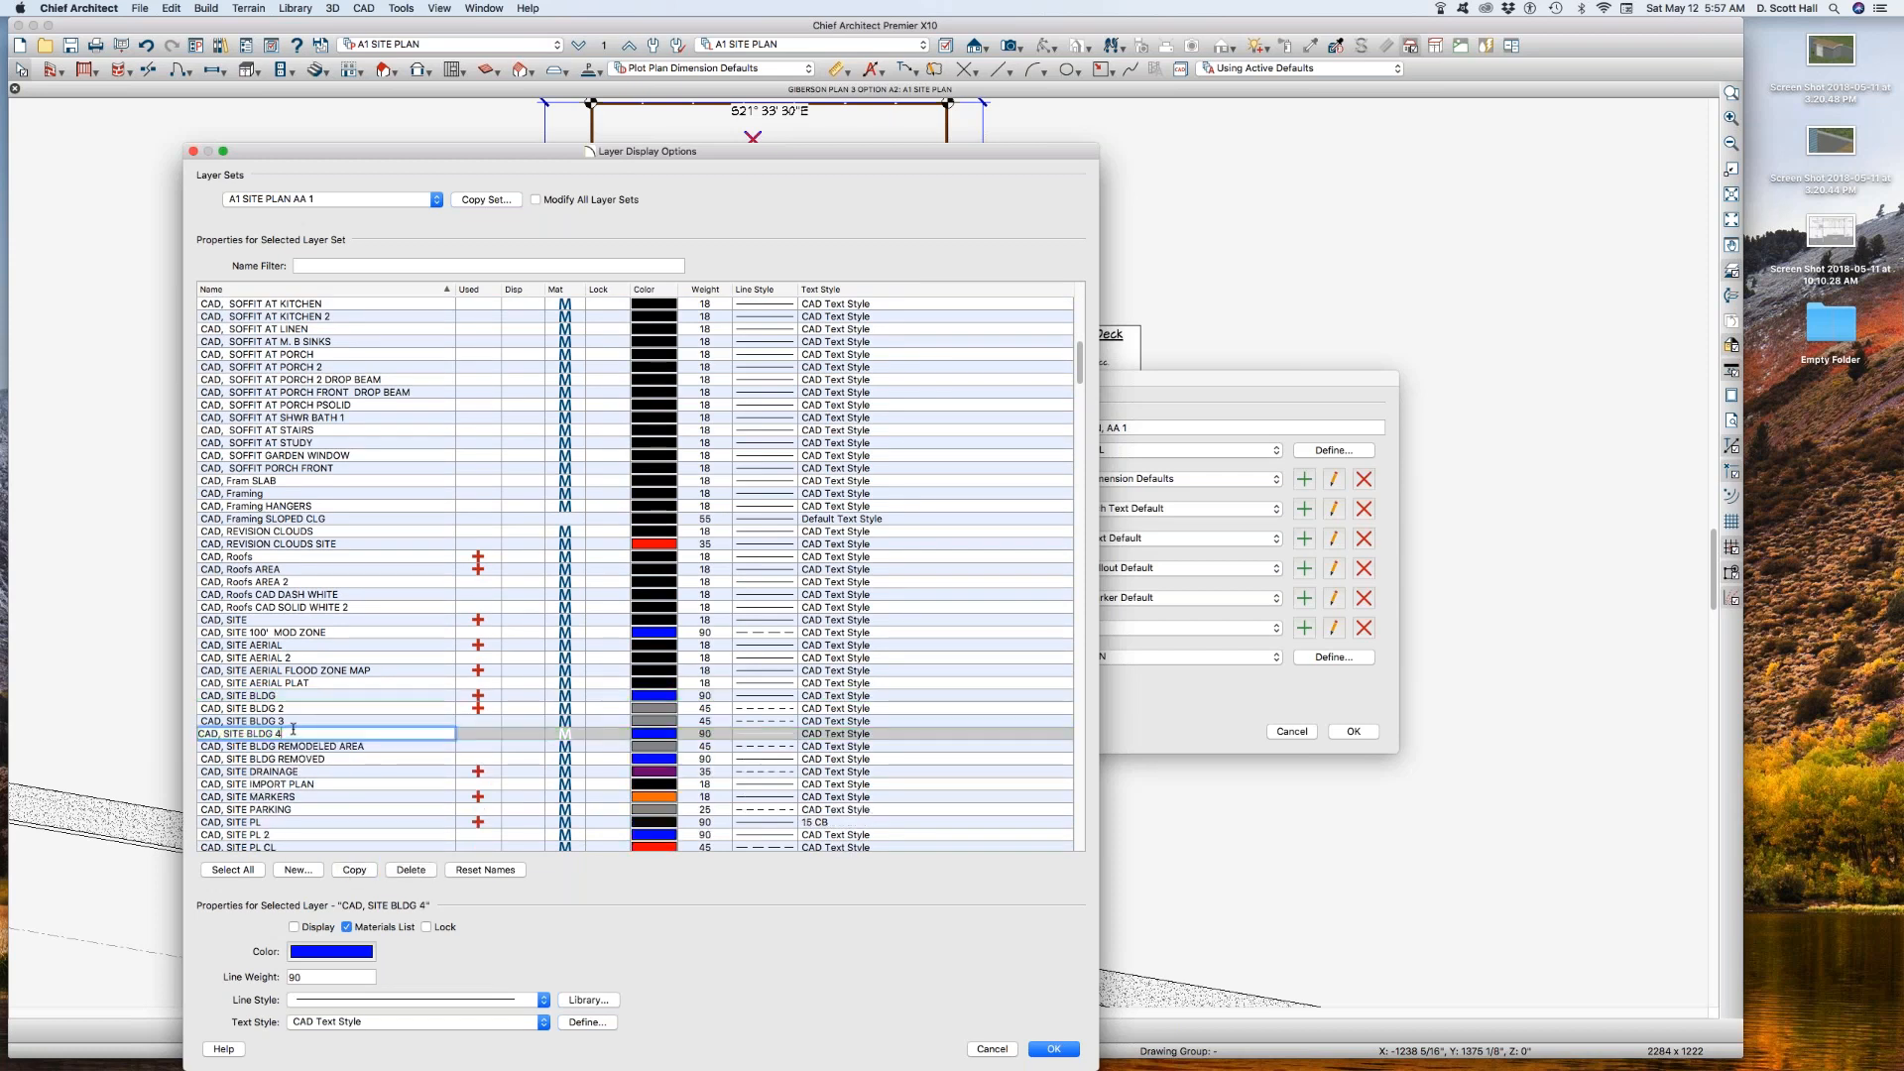
pyautogui.write('B')
# Step: Turn on display for the CAD, SITE BLDG, SITE BLDG 2 and SITE BLDG B layers, leaving SITE BLDG 3 off
pyautogui.click(518, 736)
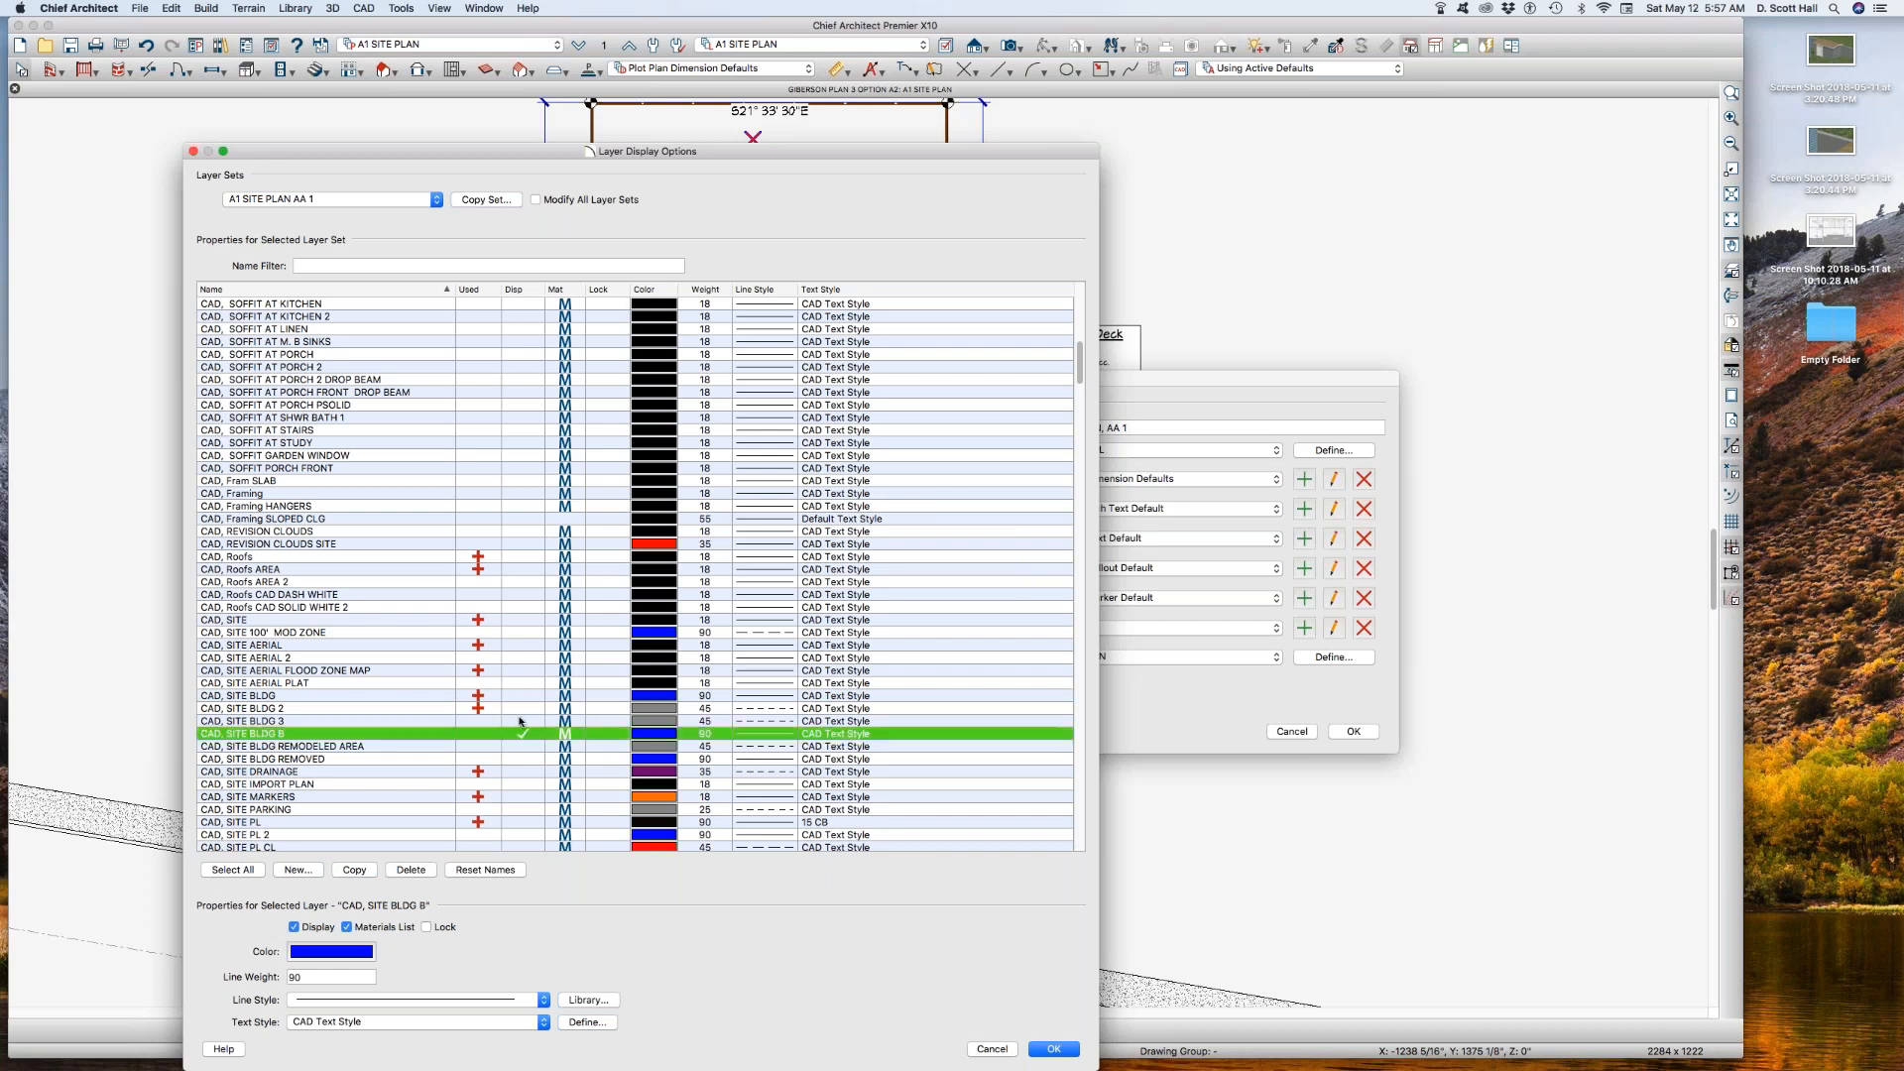
pyautogui.click(522, 721)
pyautogui.click(523, 708)
pyautogui.click(522, 696)
pyautogui.click(526, 683)
pyautogui.click(526, 684)
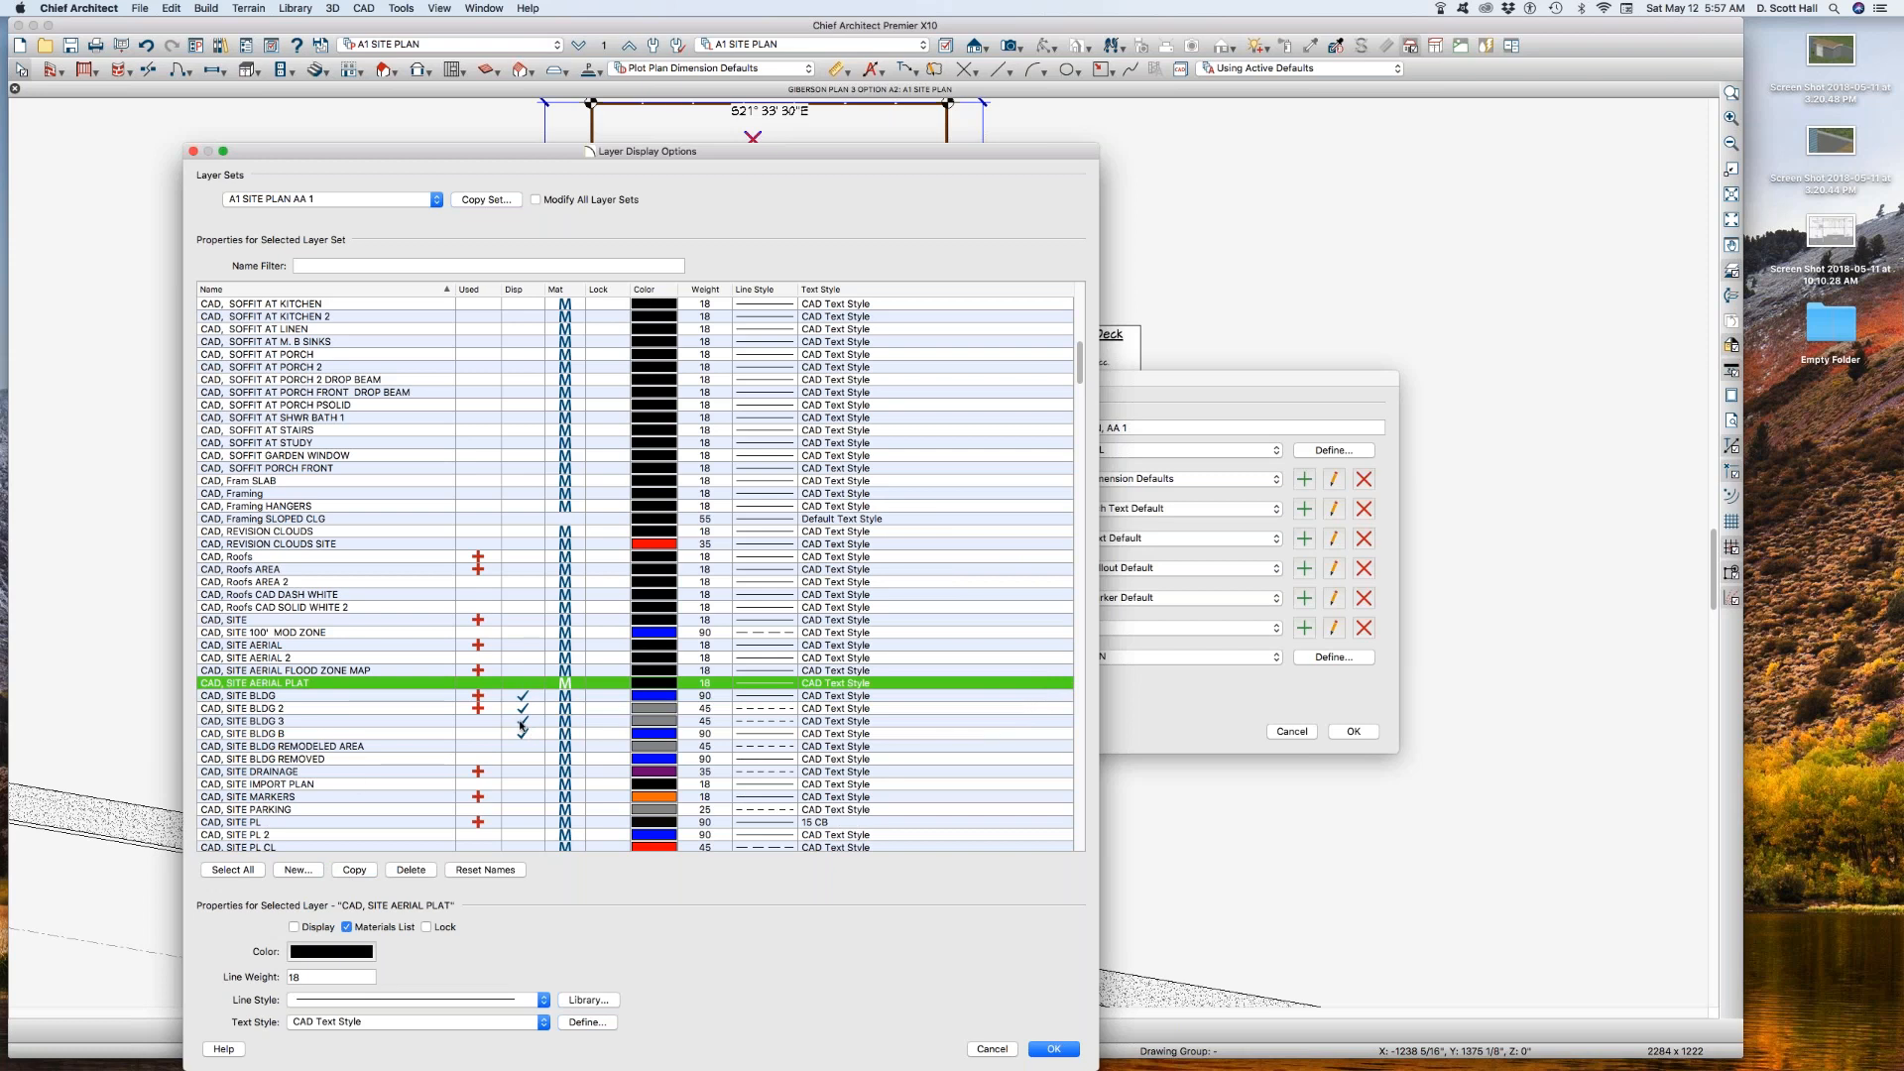
pyautogui.click(522, 722)
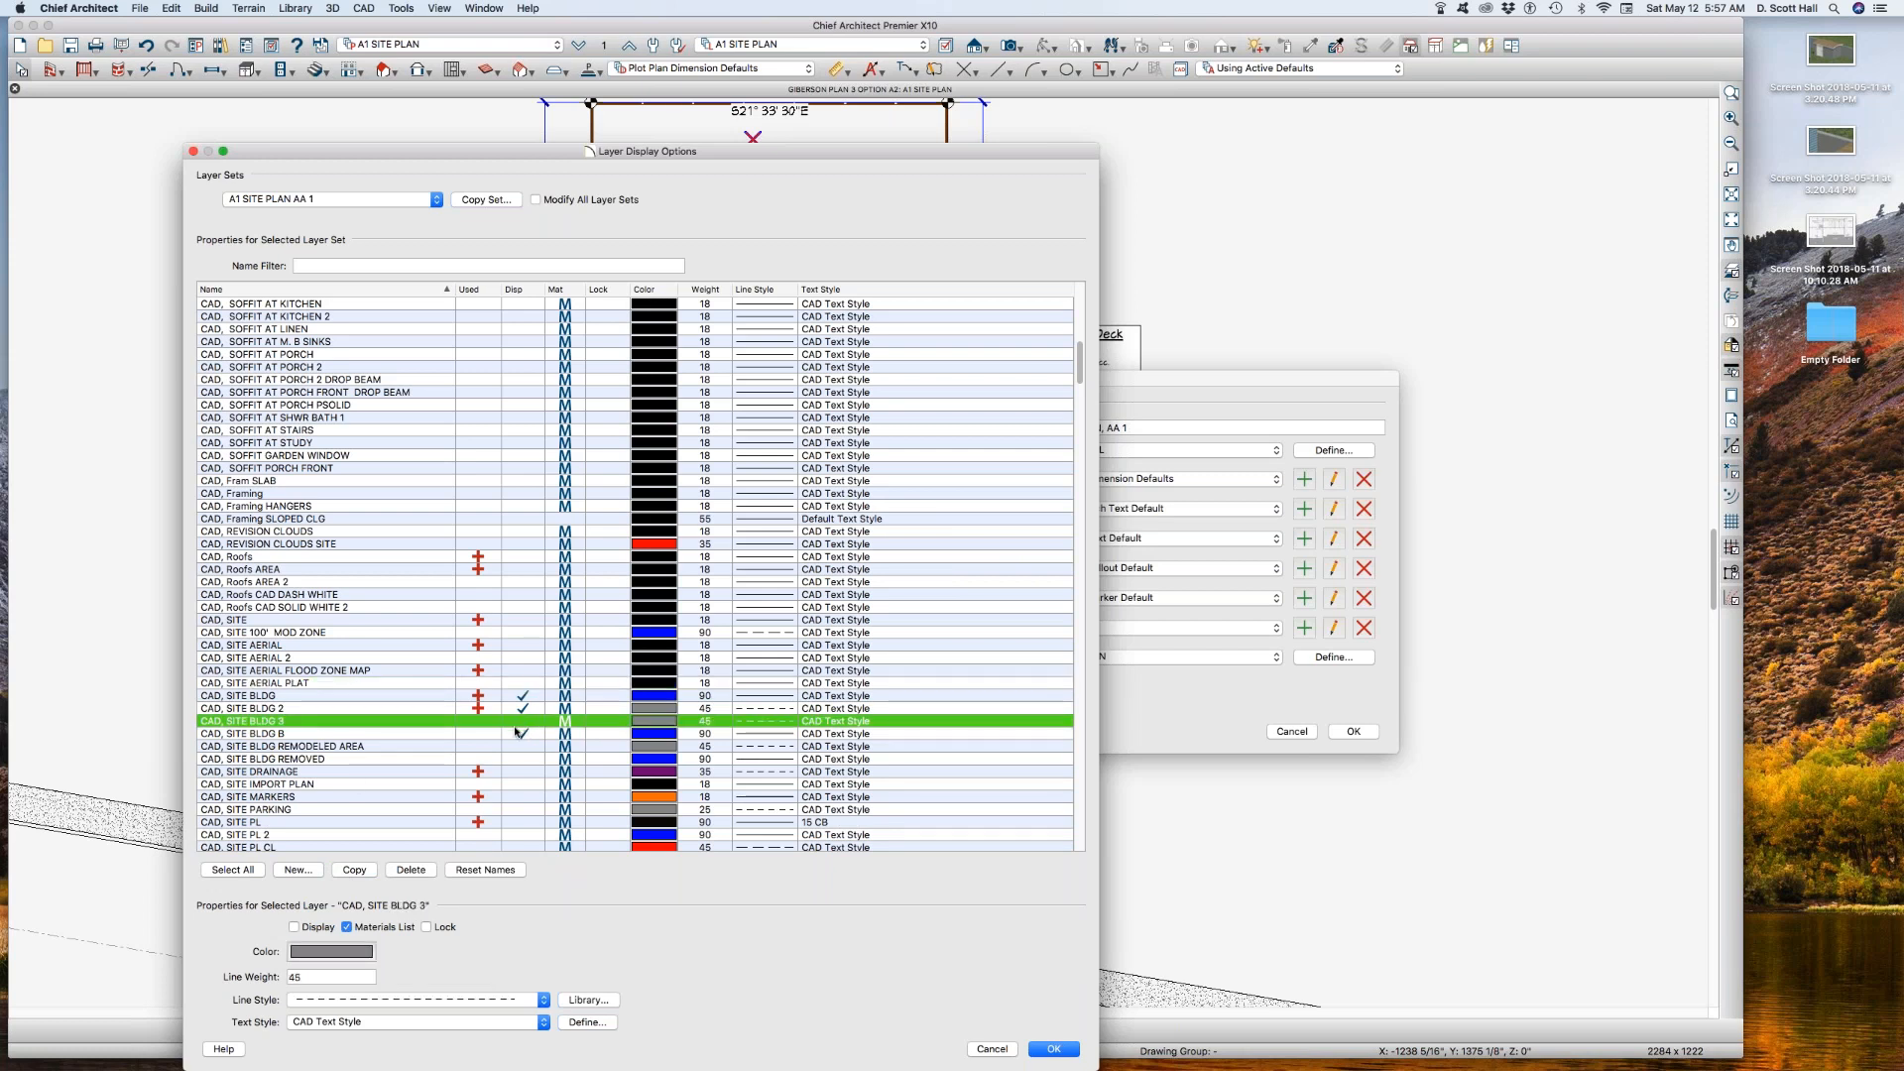
# Step: Find the wall layers and turn on display for Walls, Normal and Walls, Layers
pyautogui.click(408, 622)
pyautogui.click(421, 646)
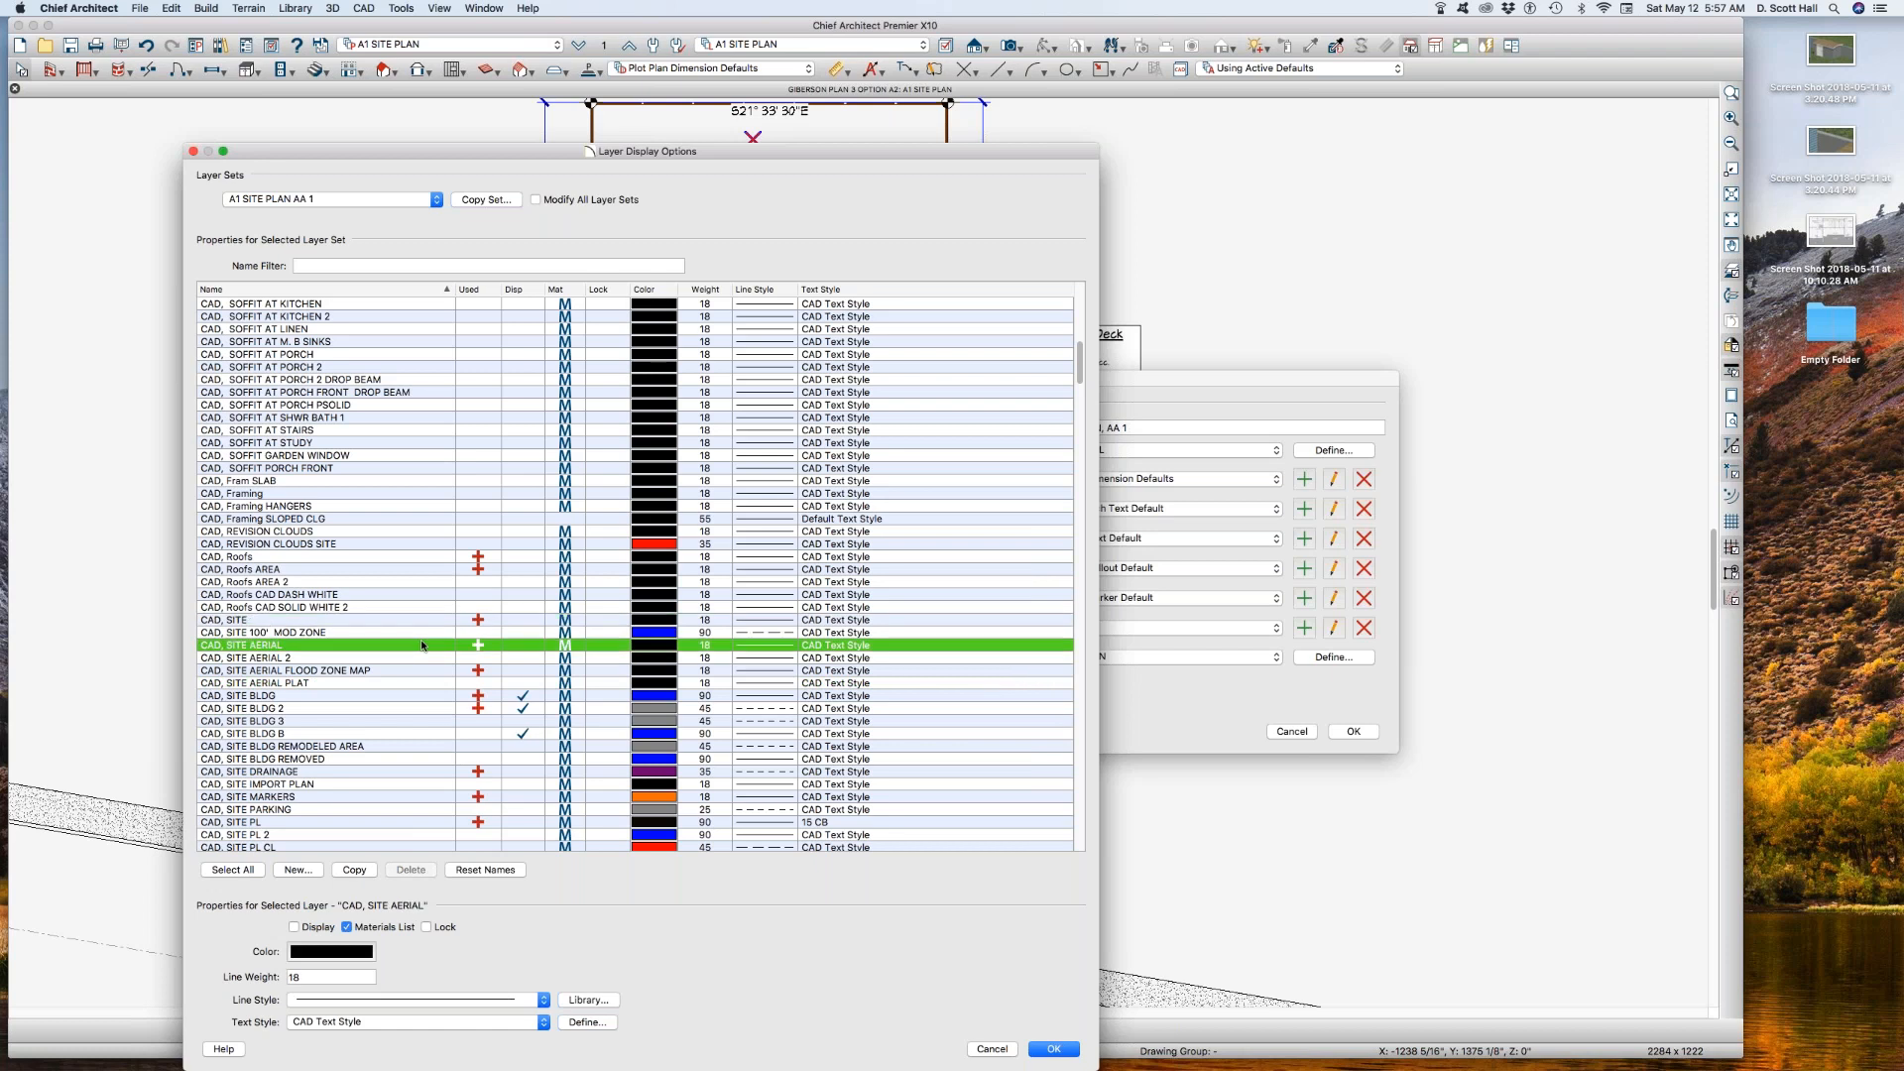
pyautogui.write('wall')
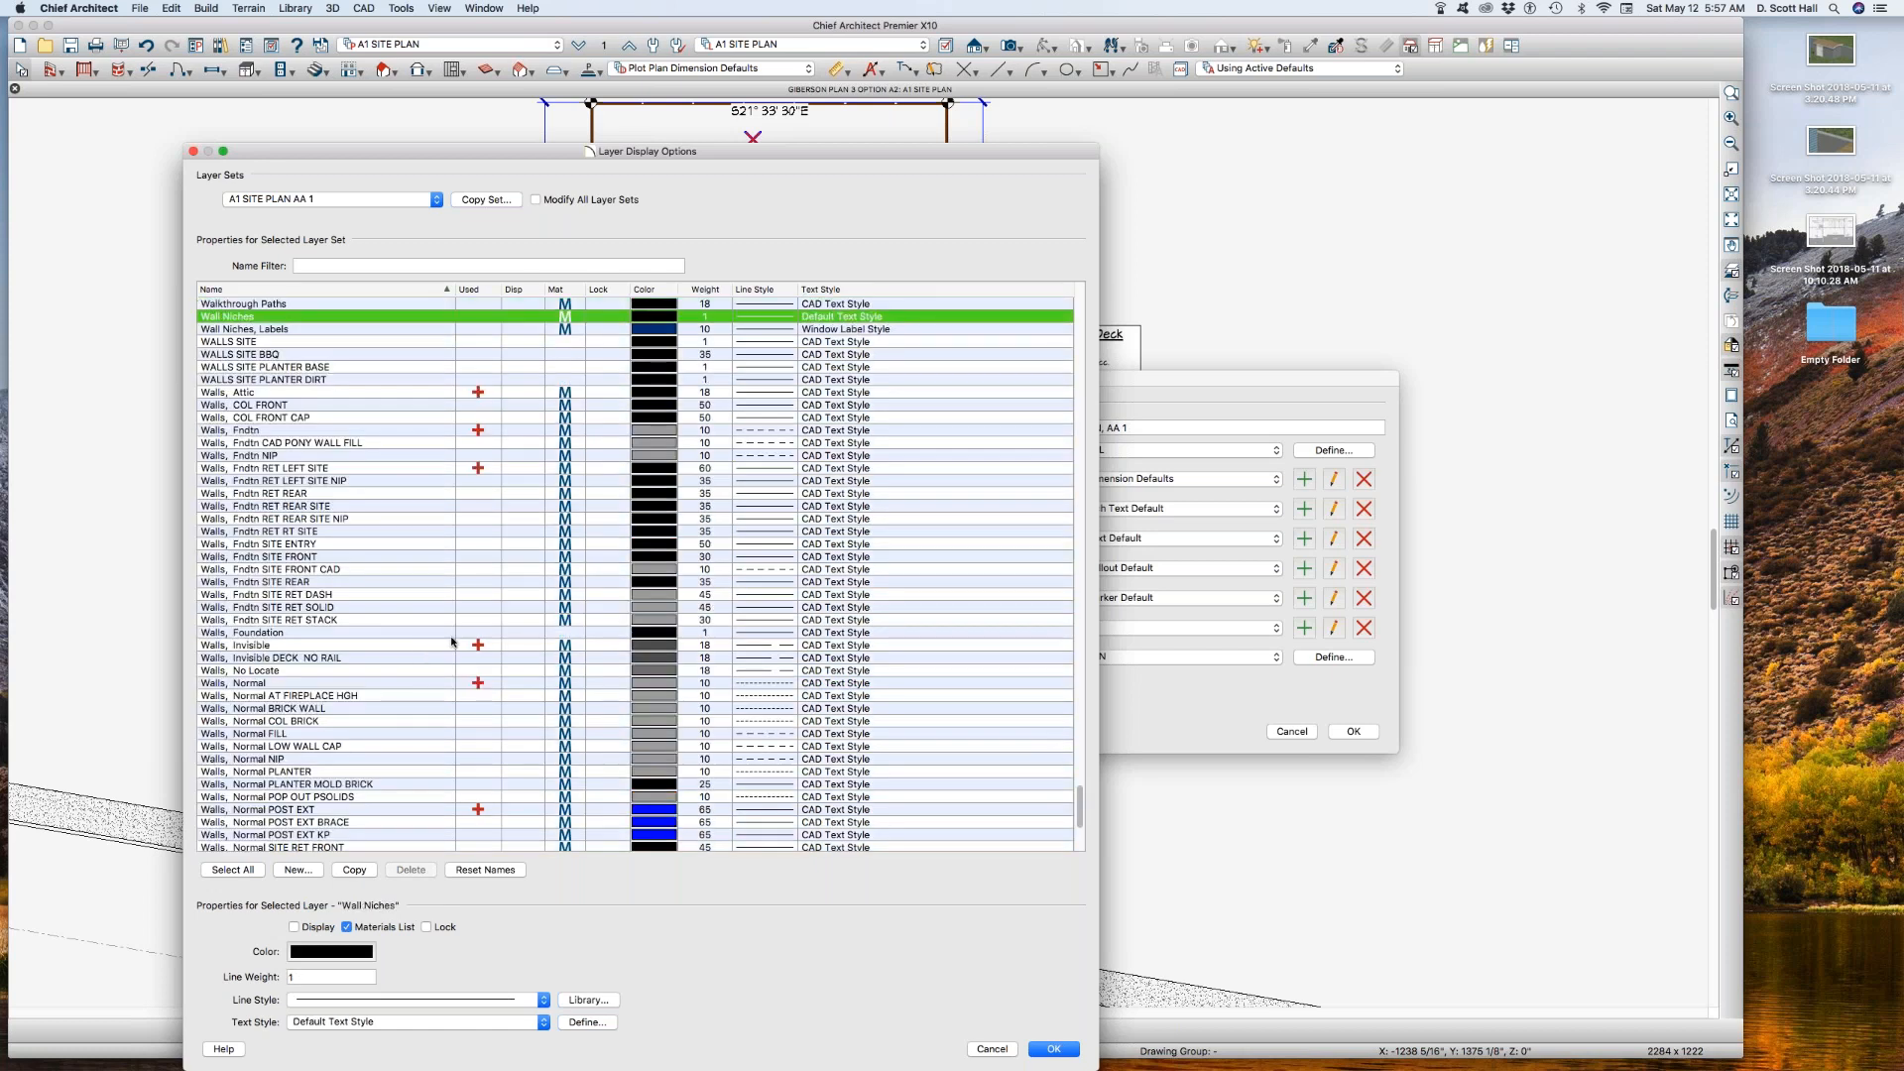
pyautogui.click(515, 684)
pyautogui.scroll(-3, 427, 755)
pyautogui.scroll(-5, 362, 778)
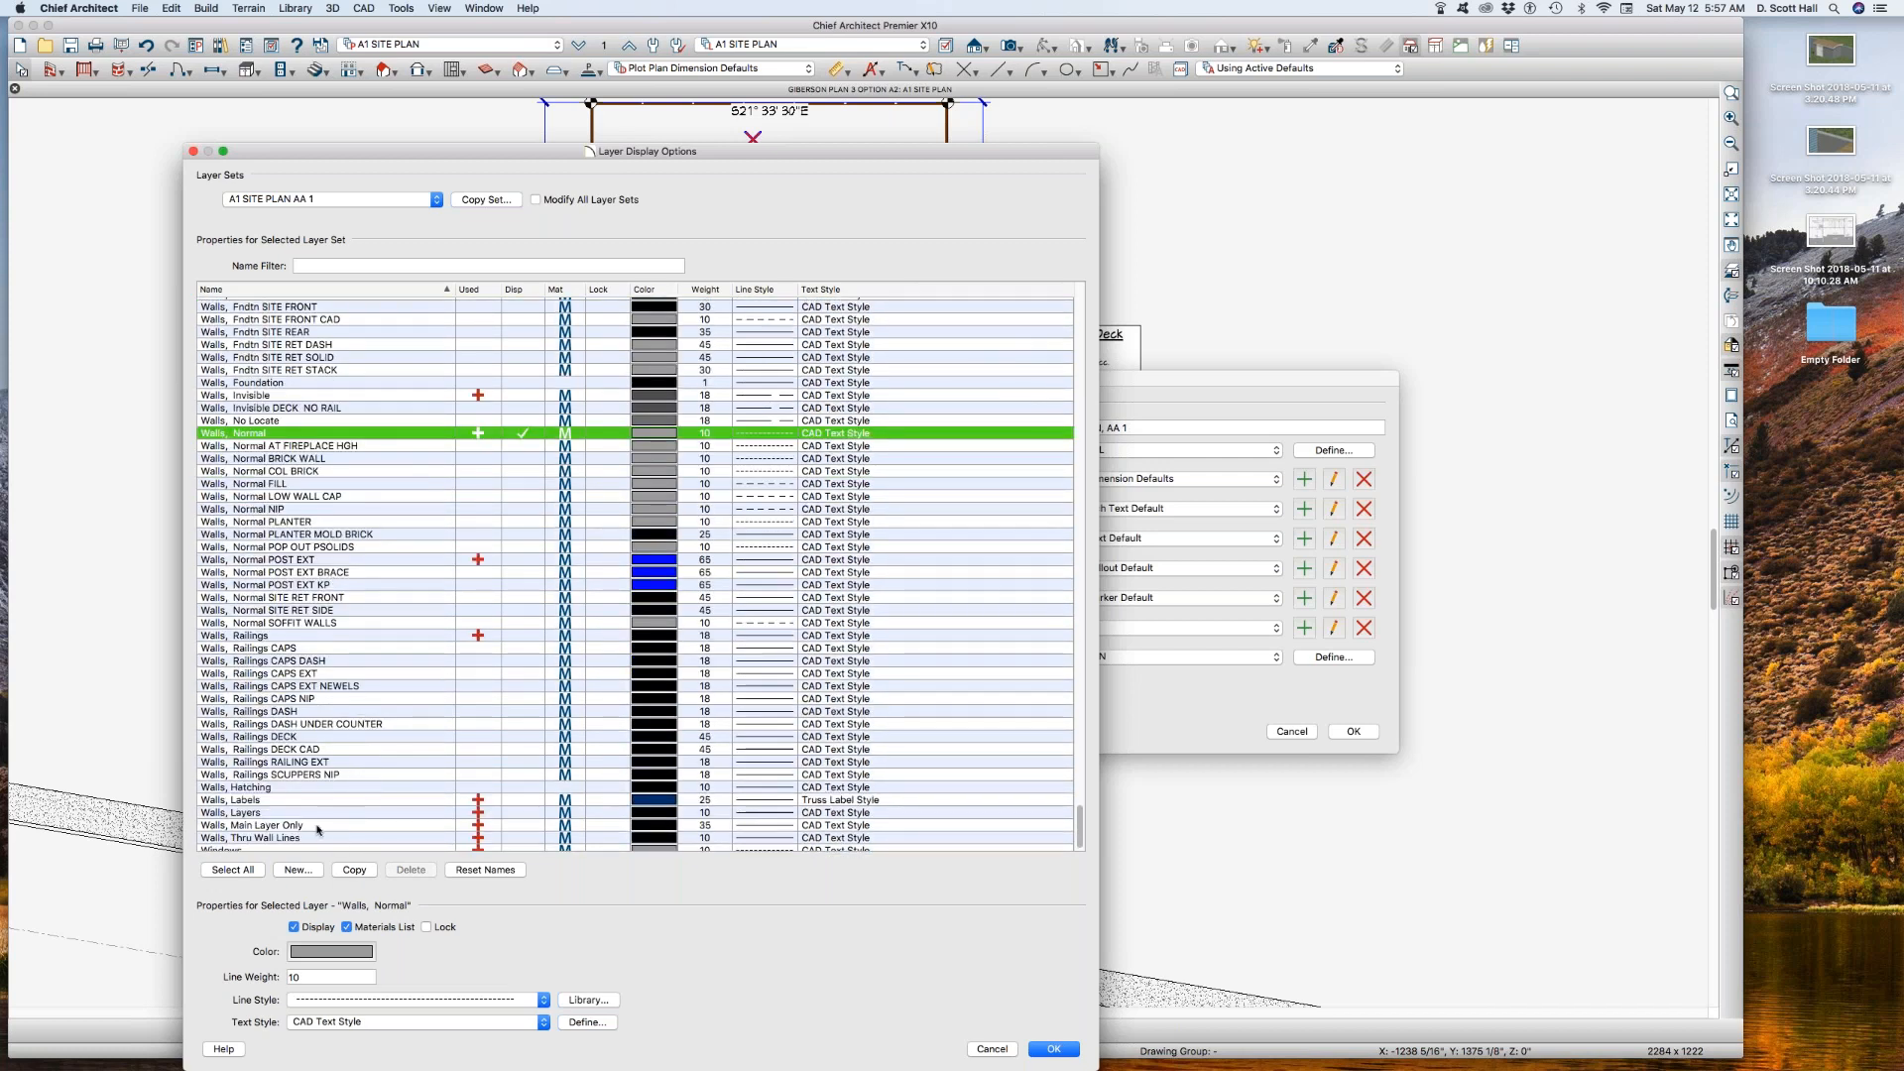
pyautogui.scroll(-1, 298, 770)
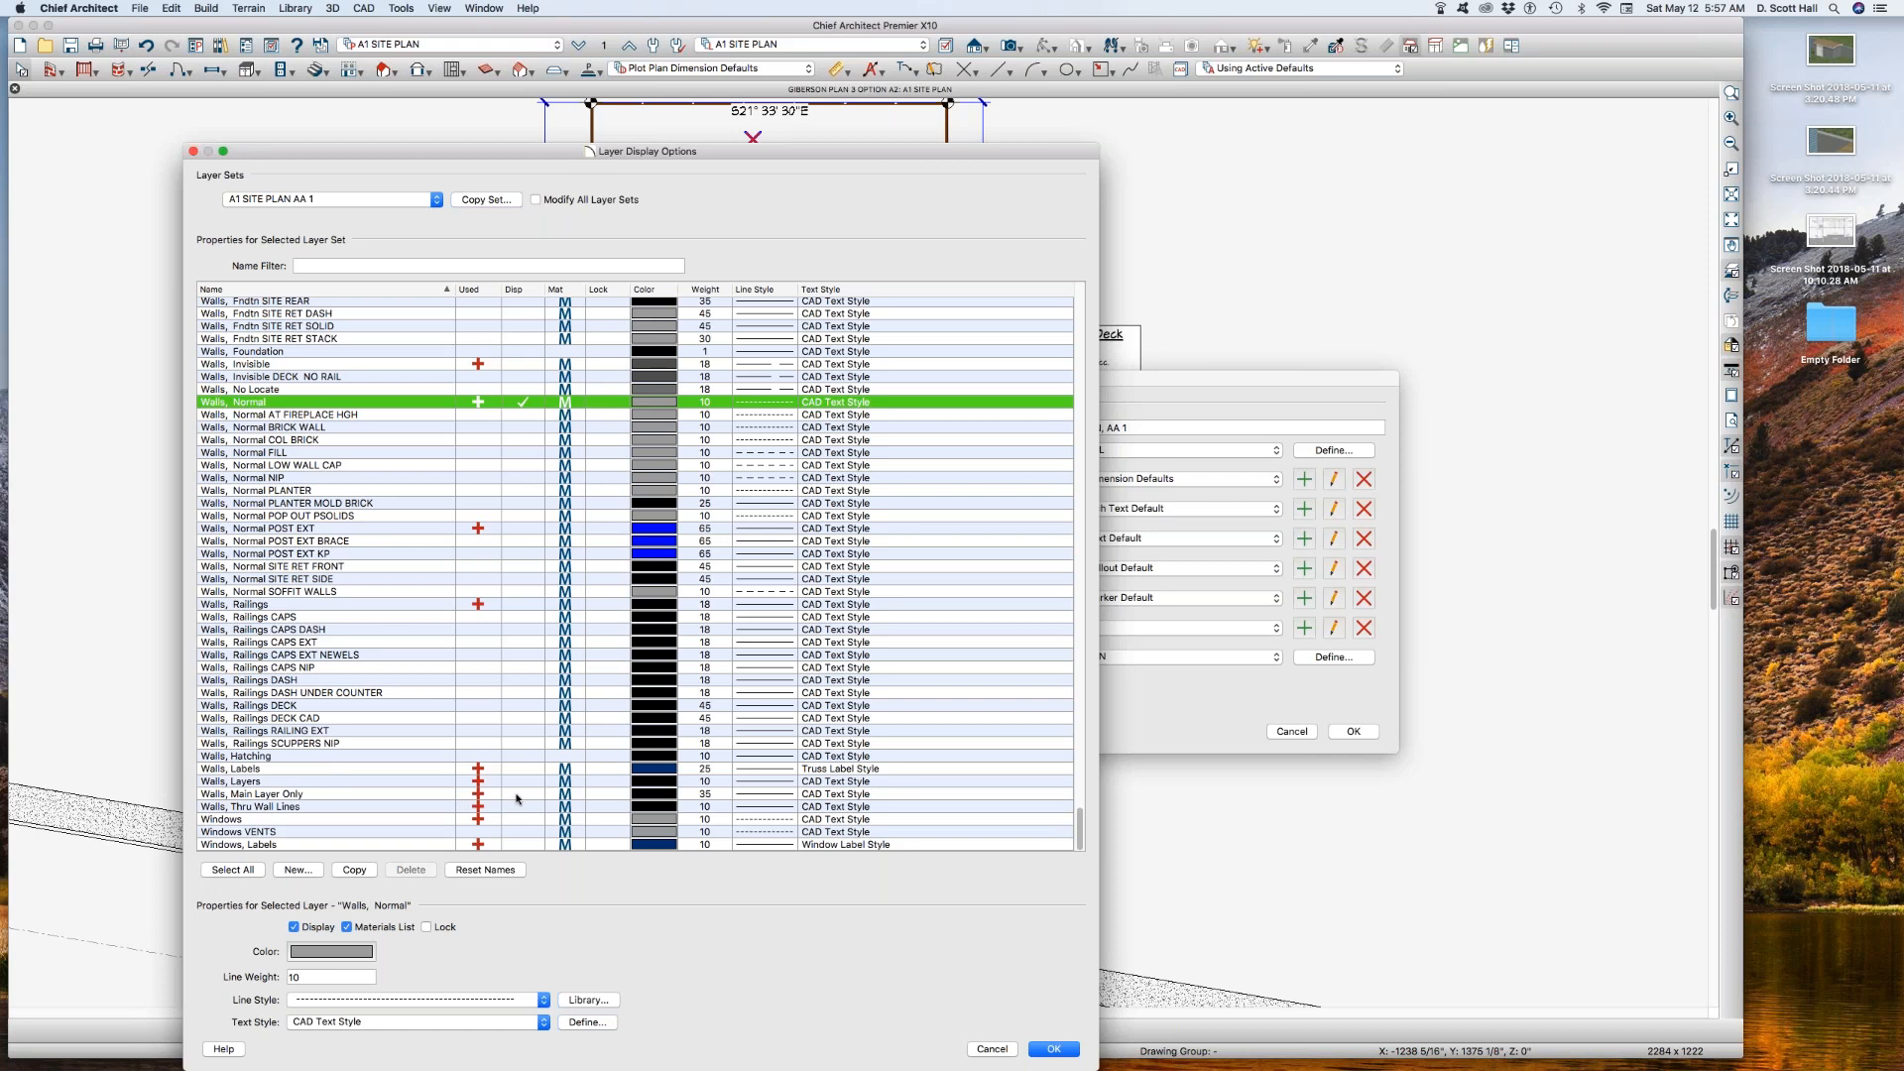
pyautogui.click(523, 781)
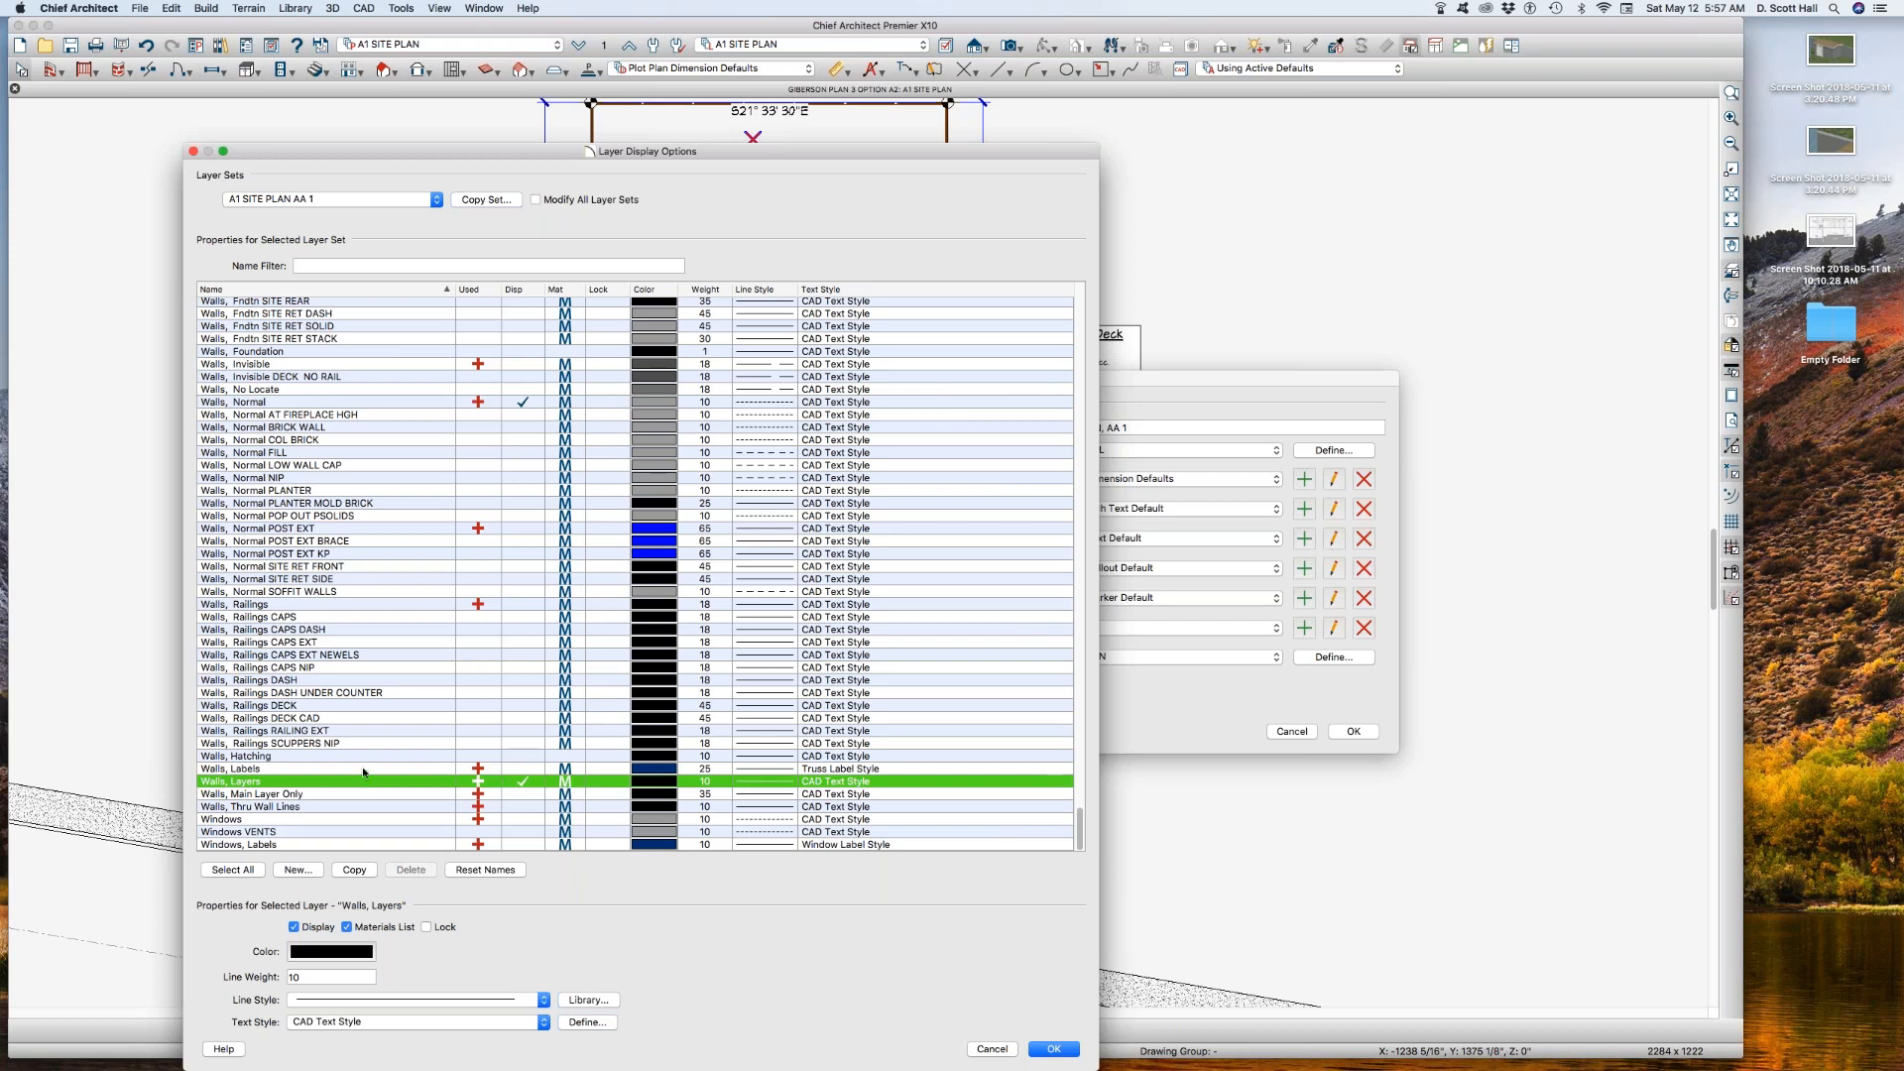
pyautogui.scroll(4, 364, 773)
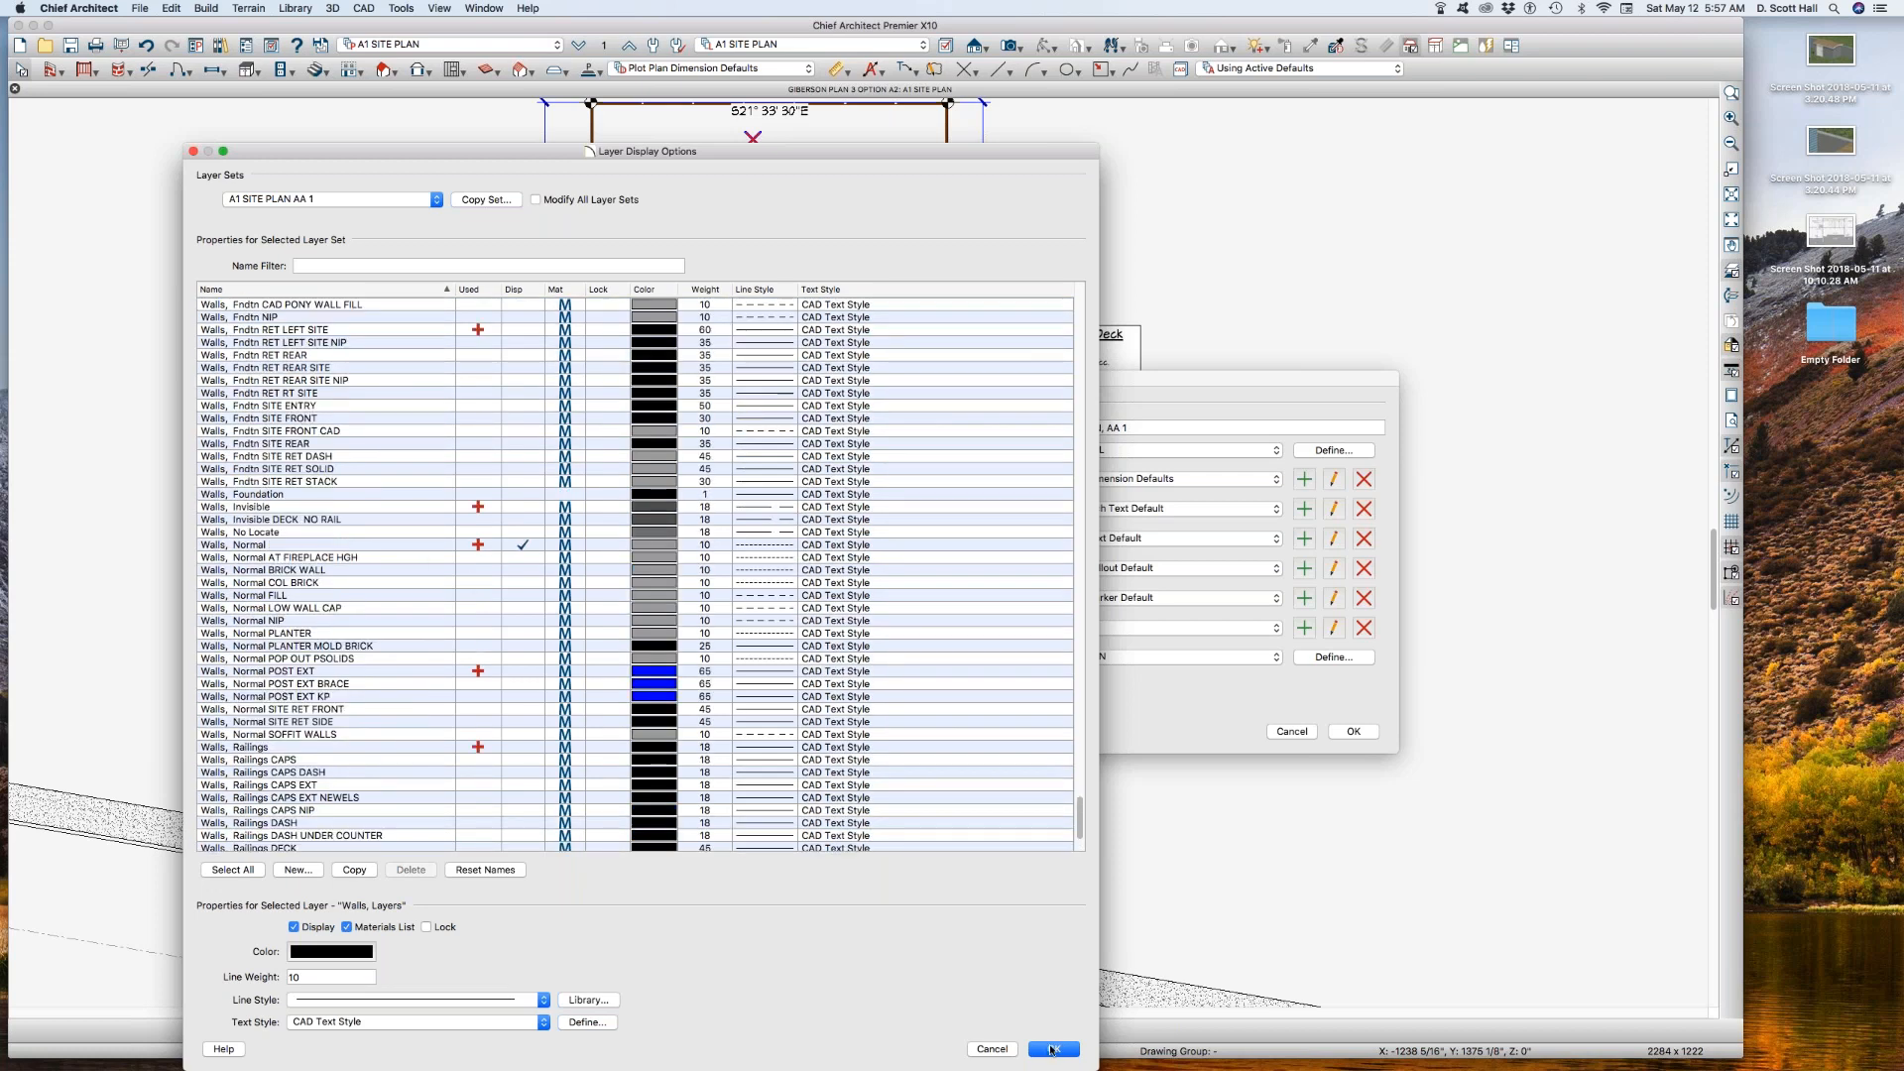
# Step: Save the layer and annotation set definitions and switch the site plan to the A1 SITE PLAN AA 1 layer set
pyautogui.click(1053, 1049)
pyautogui.click(1353, 730)
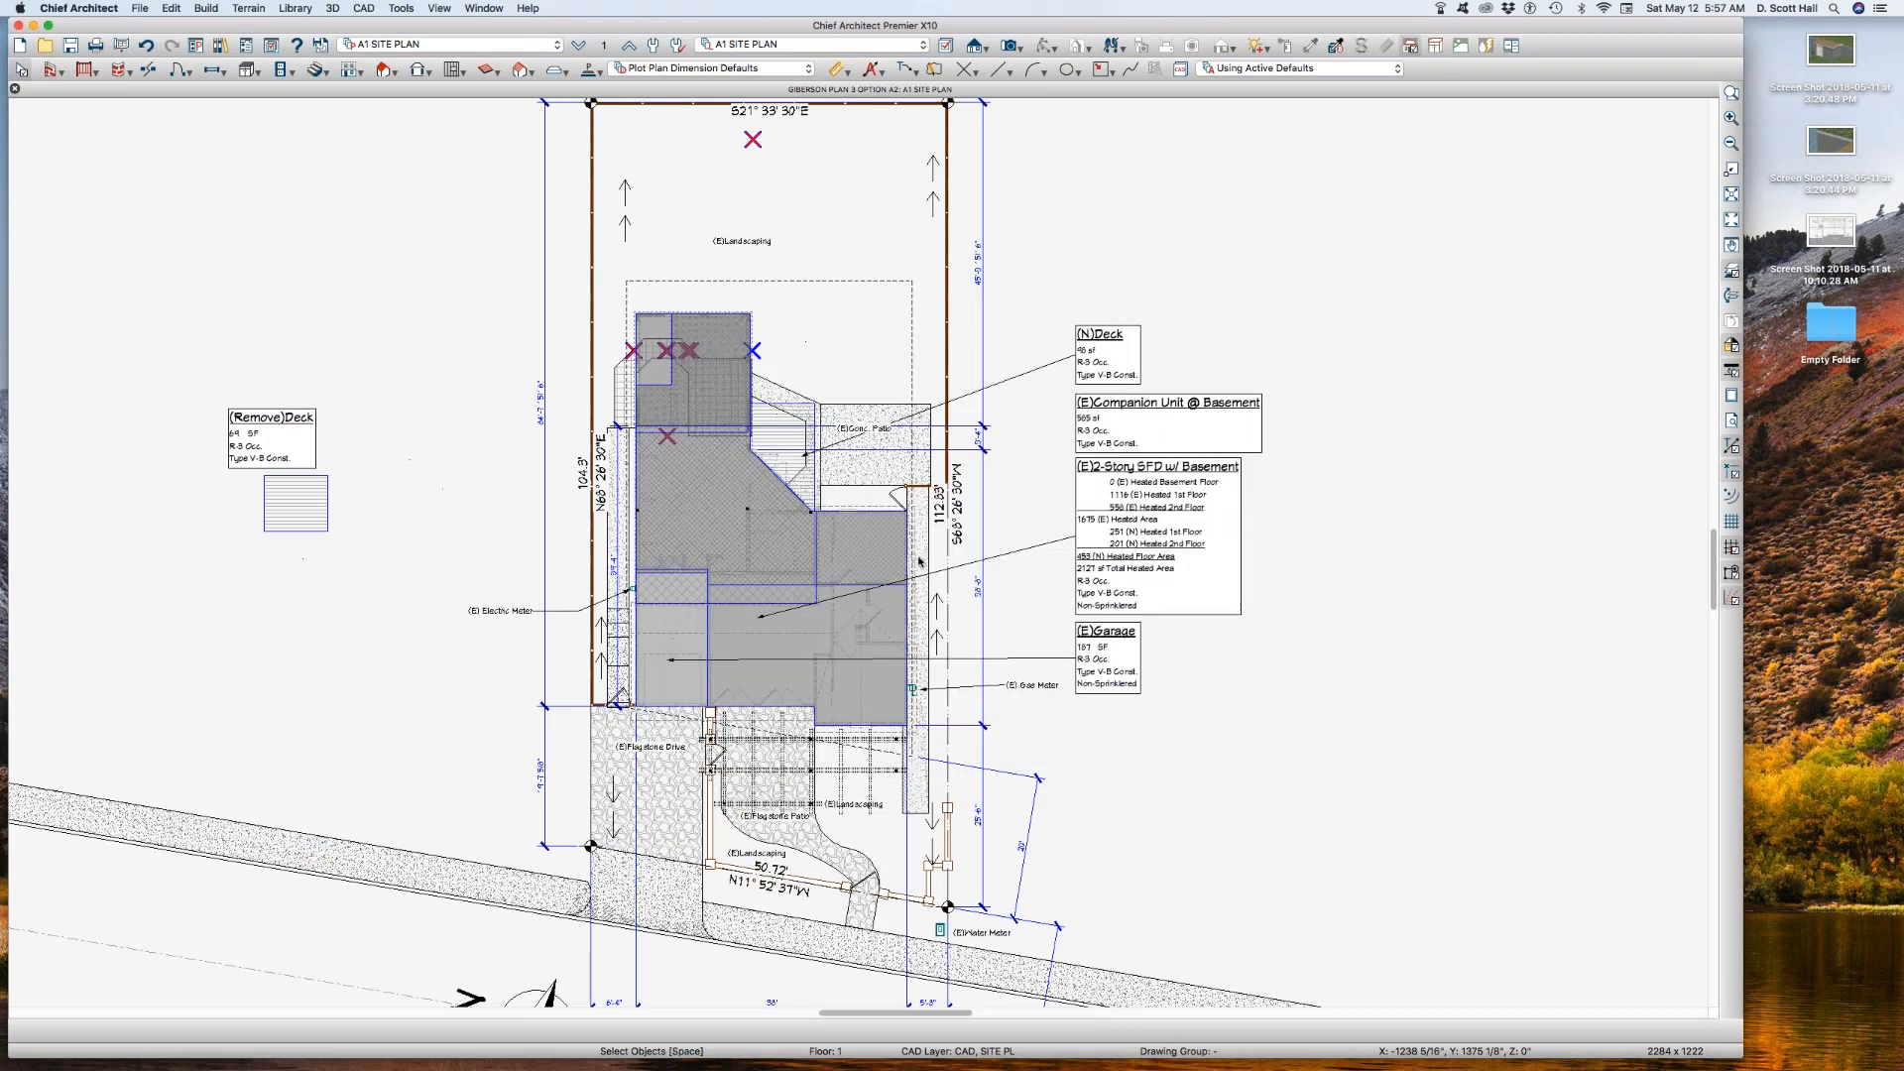
pyautogui.click(811, 46)
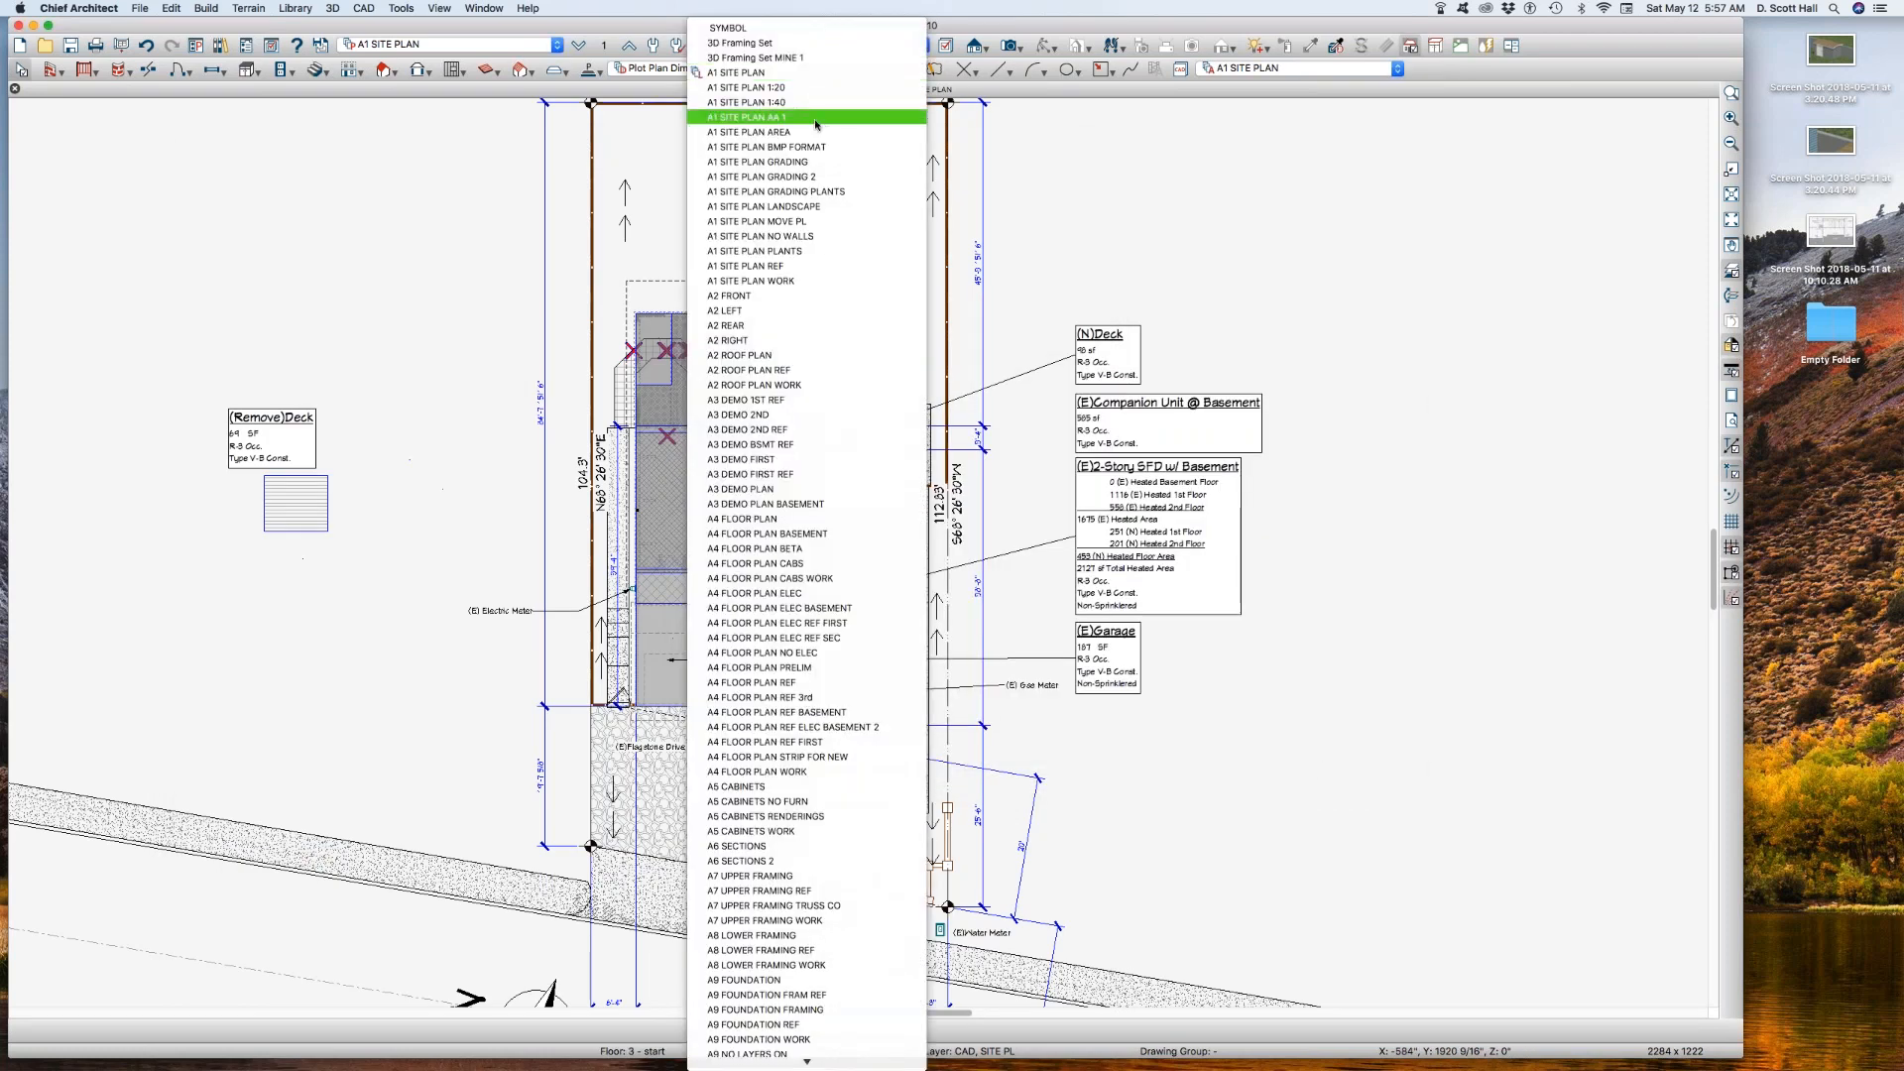
pyautogui.click(780, 117)
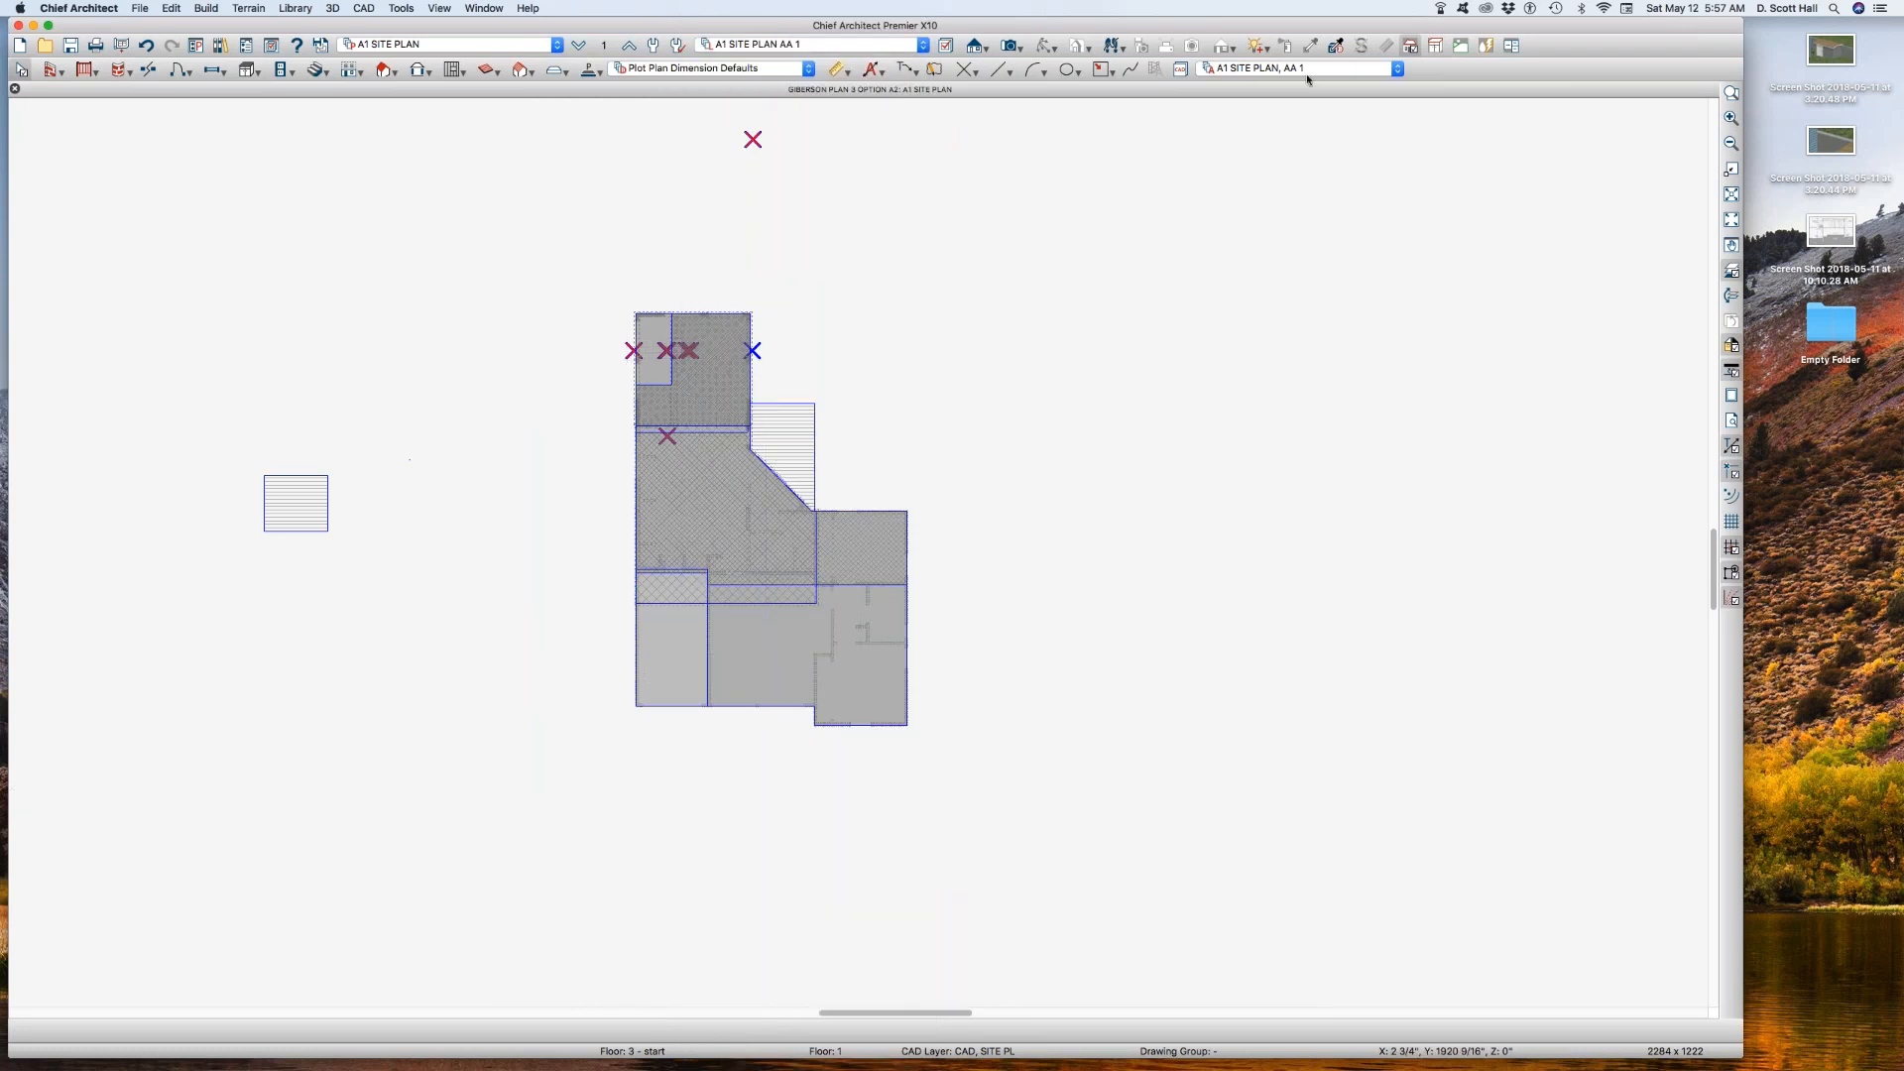
# Step: Copy the A1 SITE PLAN REF layer set as A1 SITE PLAN AA 1 REF and use it for the reference floor display
pyautogui.click(605, 45)
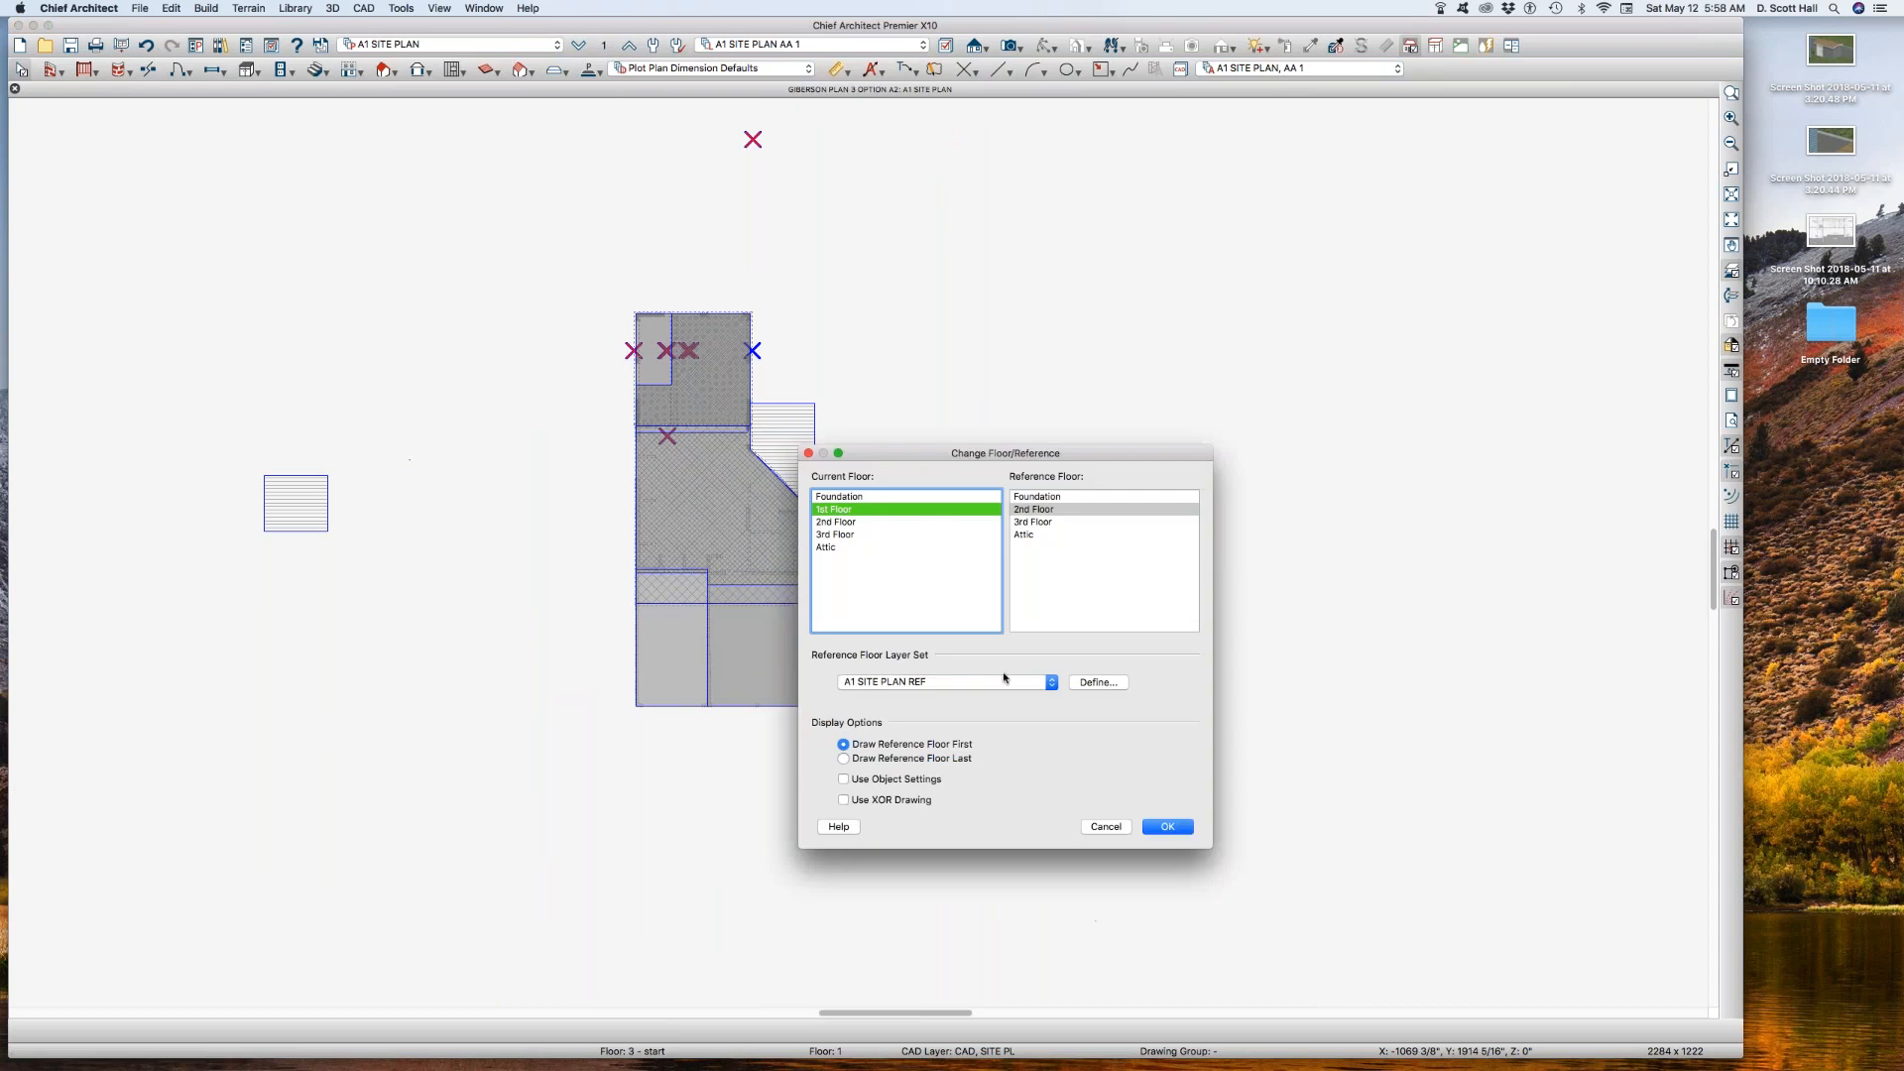
pyautogui.click(1095, 683)
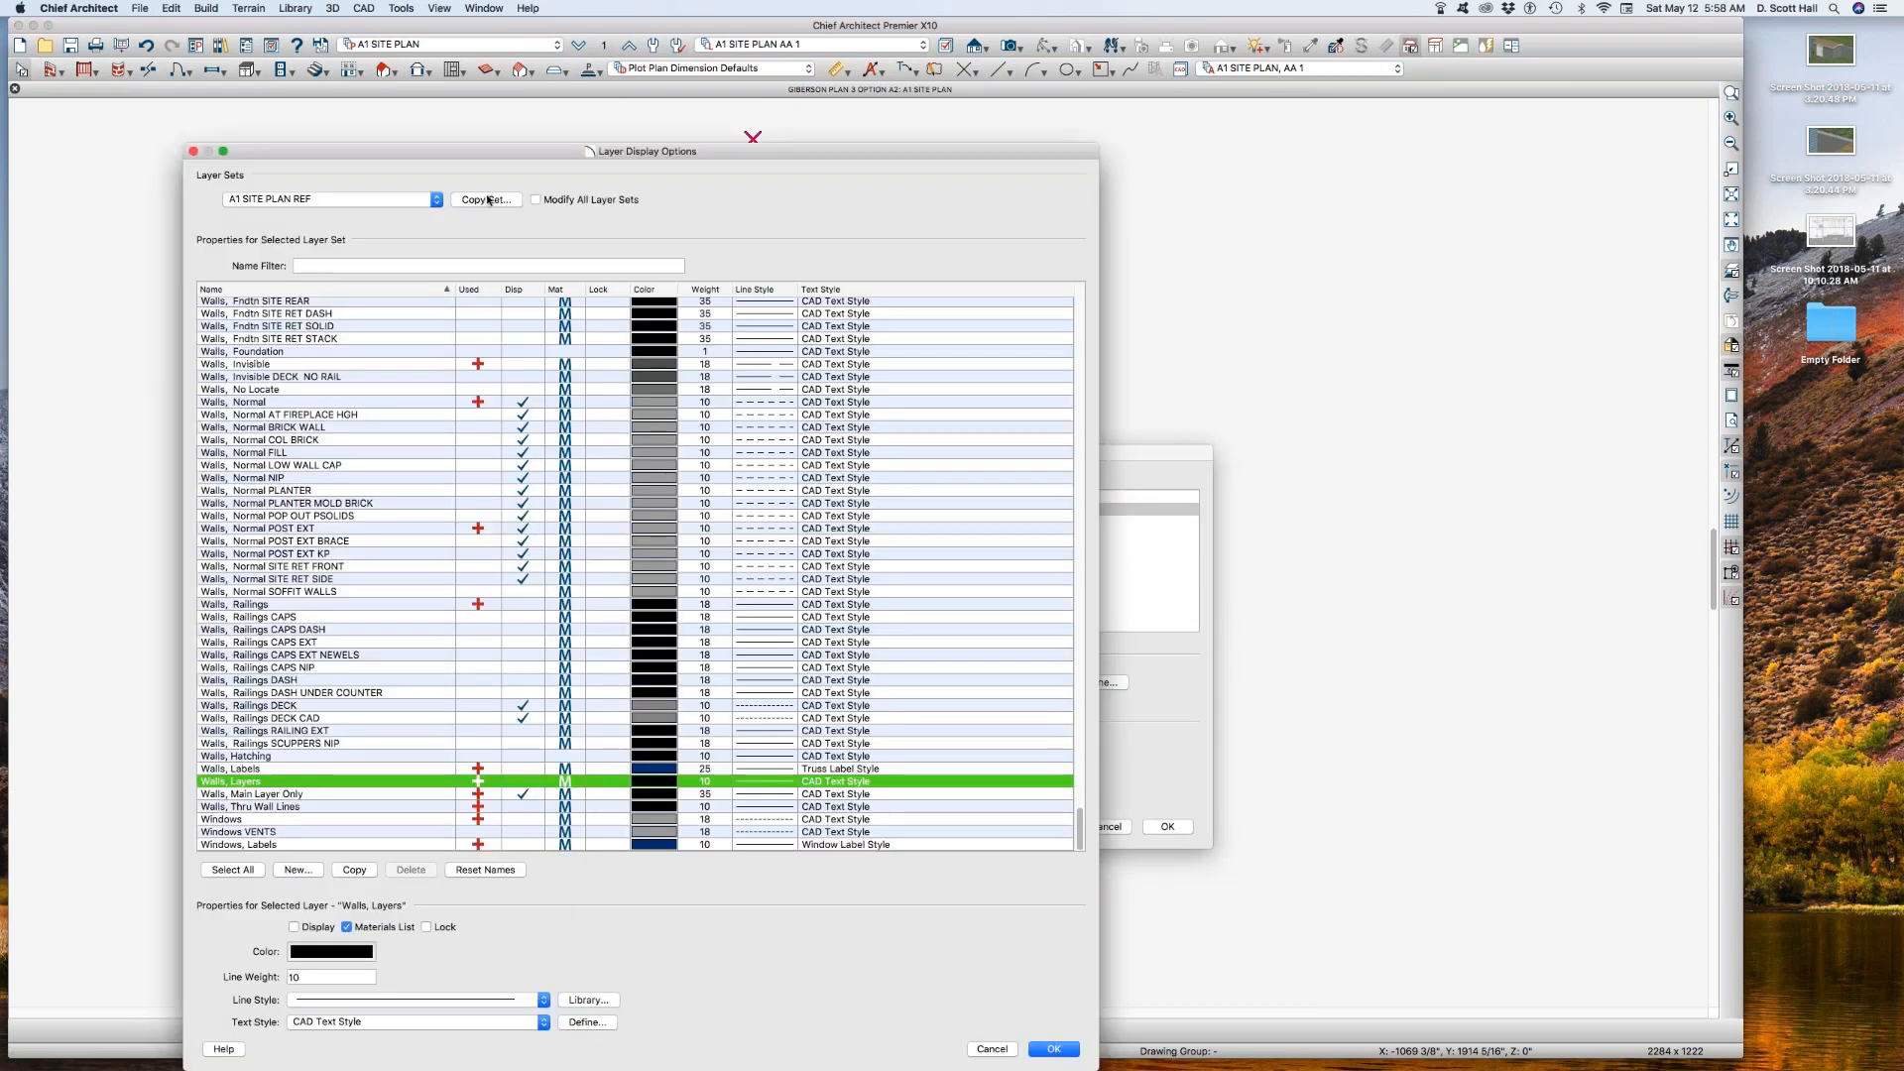
pyautogui.click(486, 200)
pyautogui.click(1077, 536)
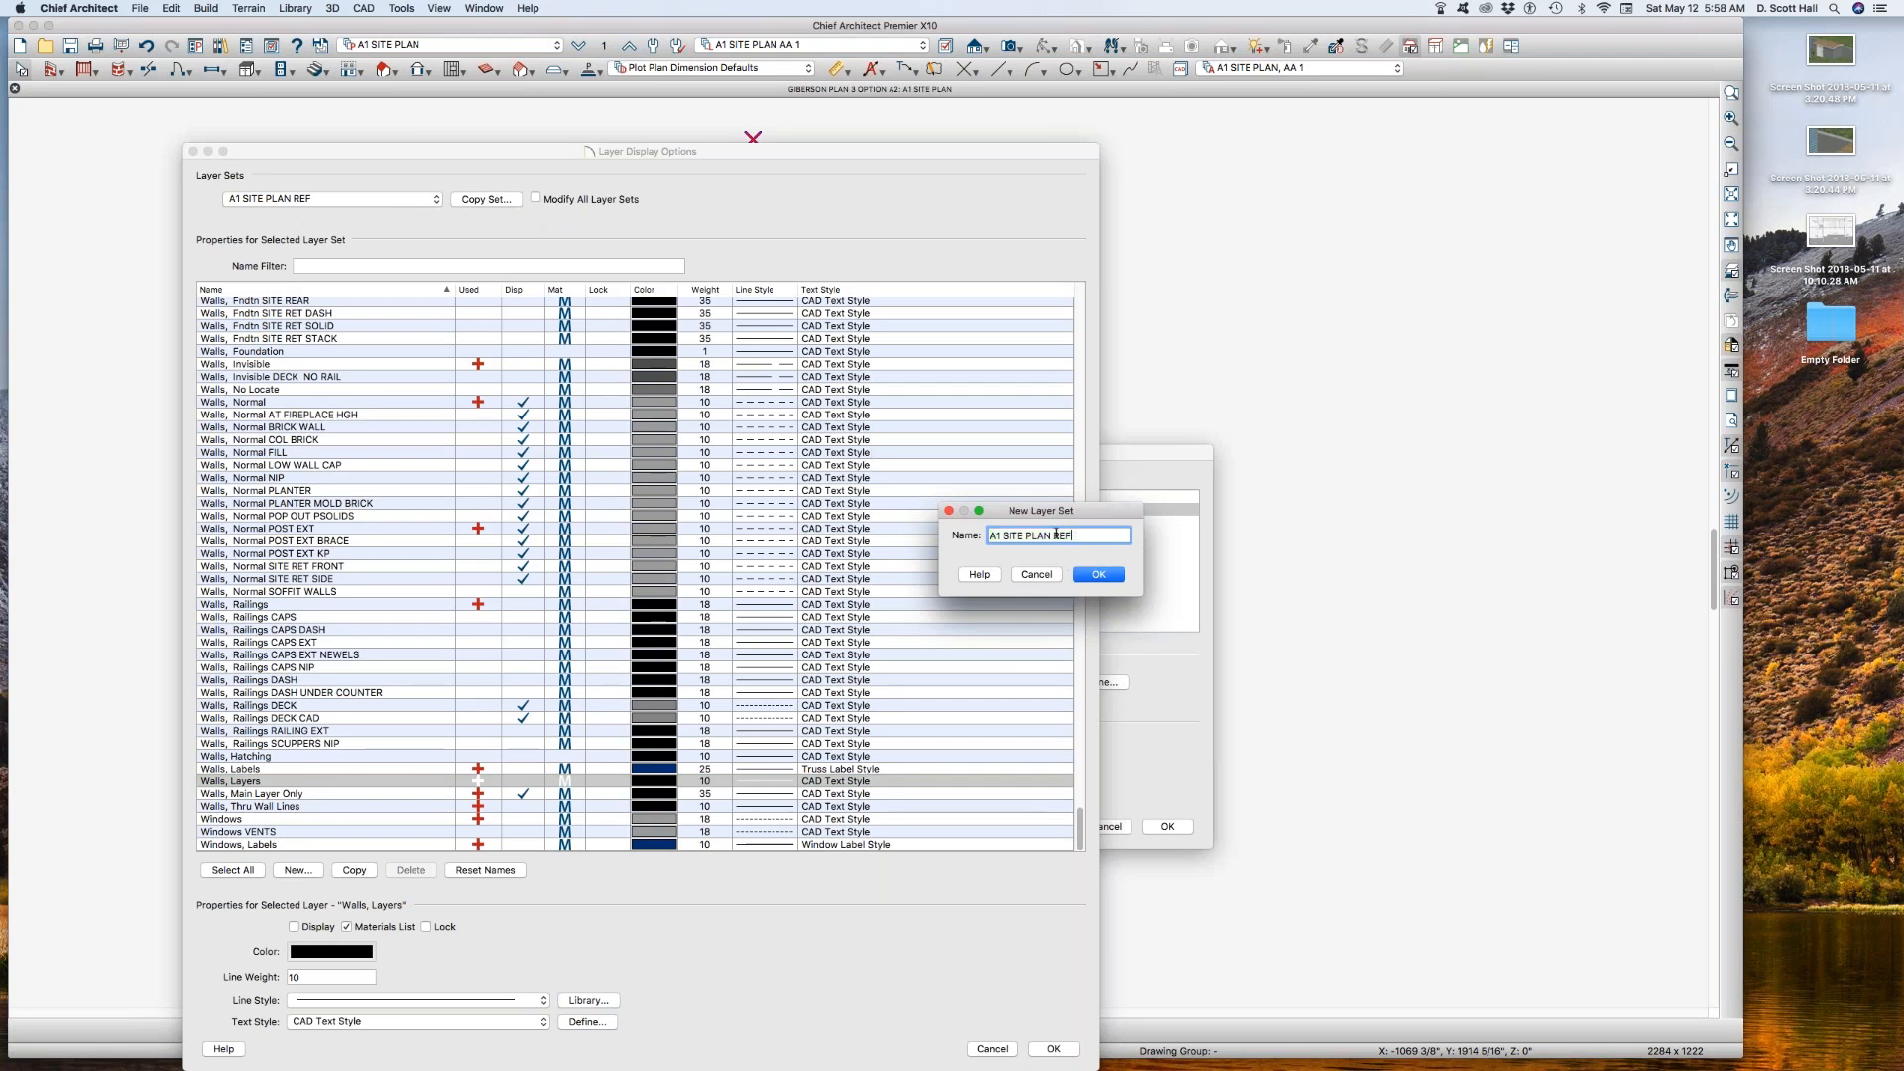
pyautogui.write('AA 1')
pyautogui.press('Return')
pyautogui.press('Return')
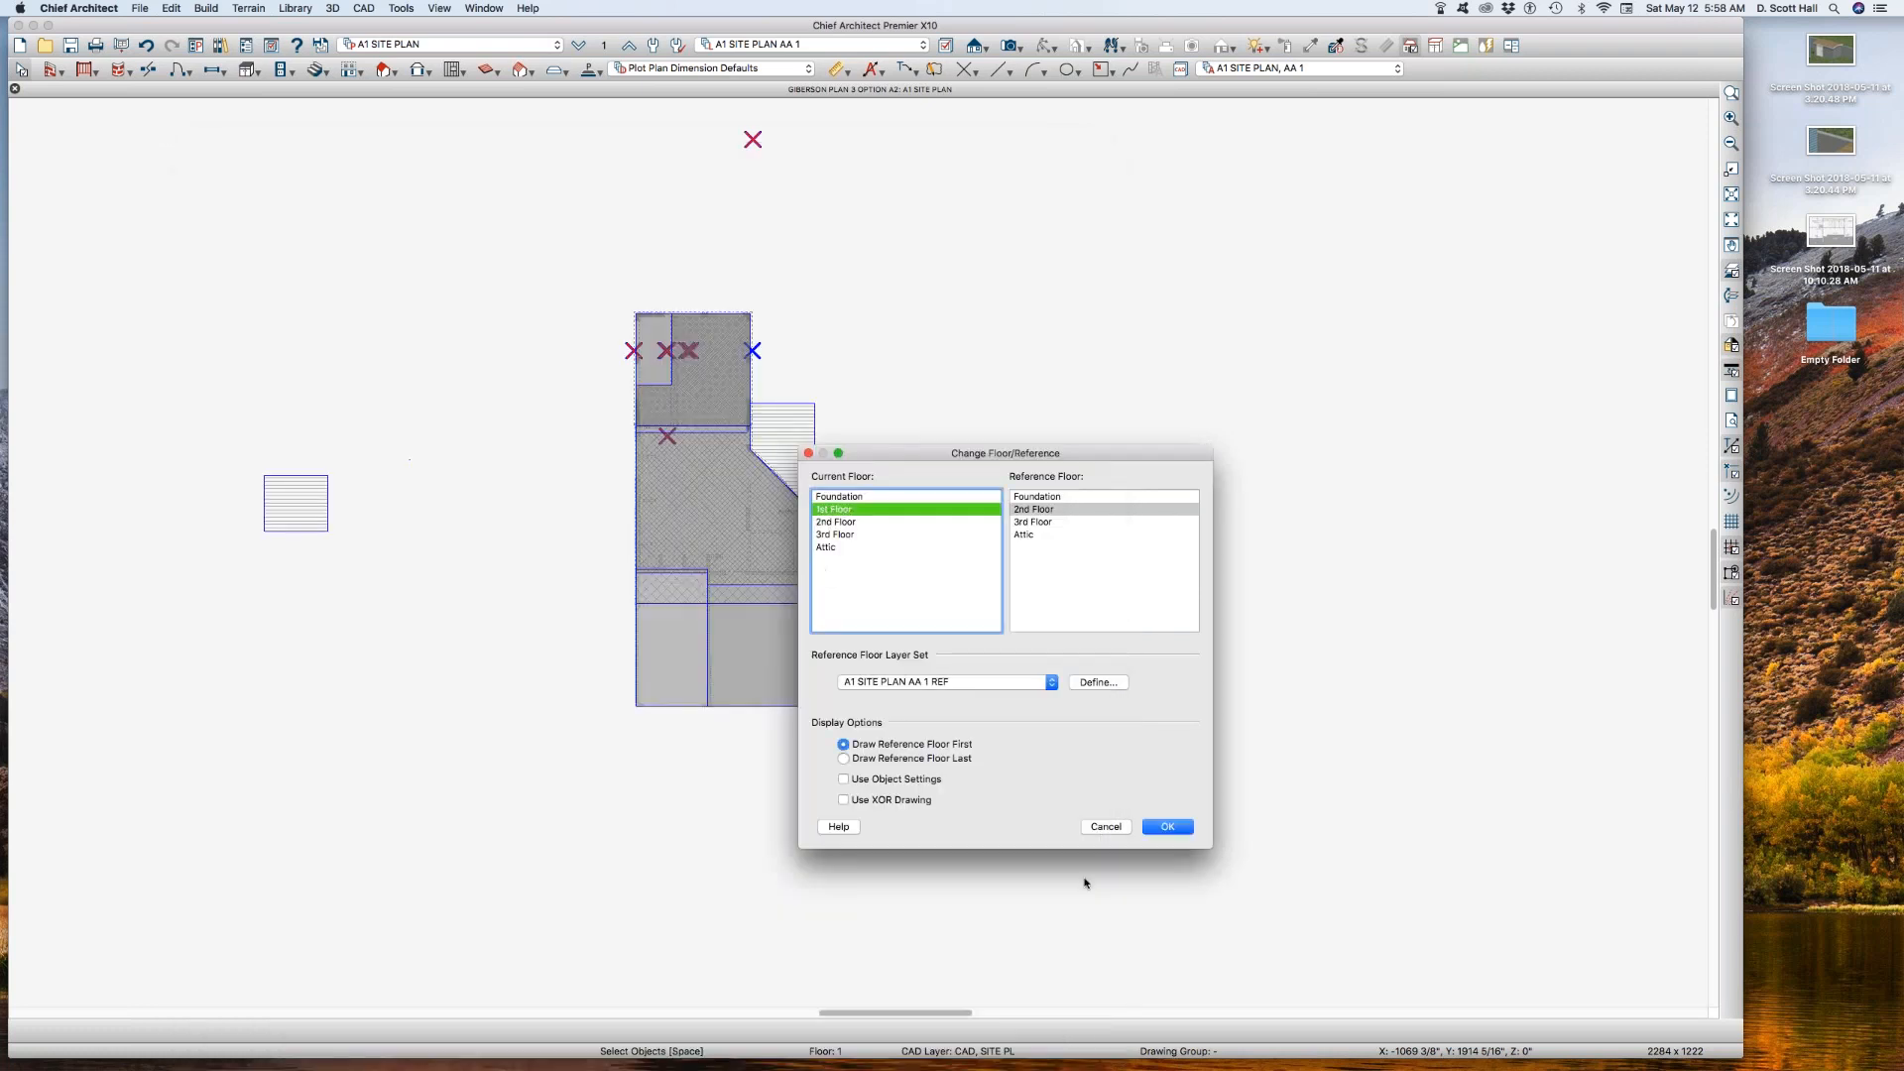
pyautogui.click(1170, 827)
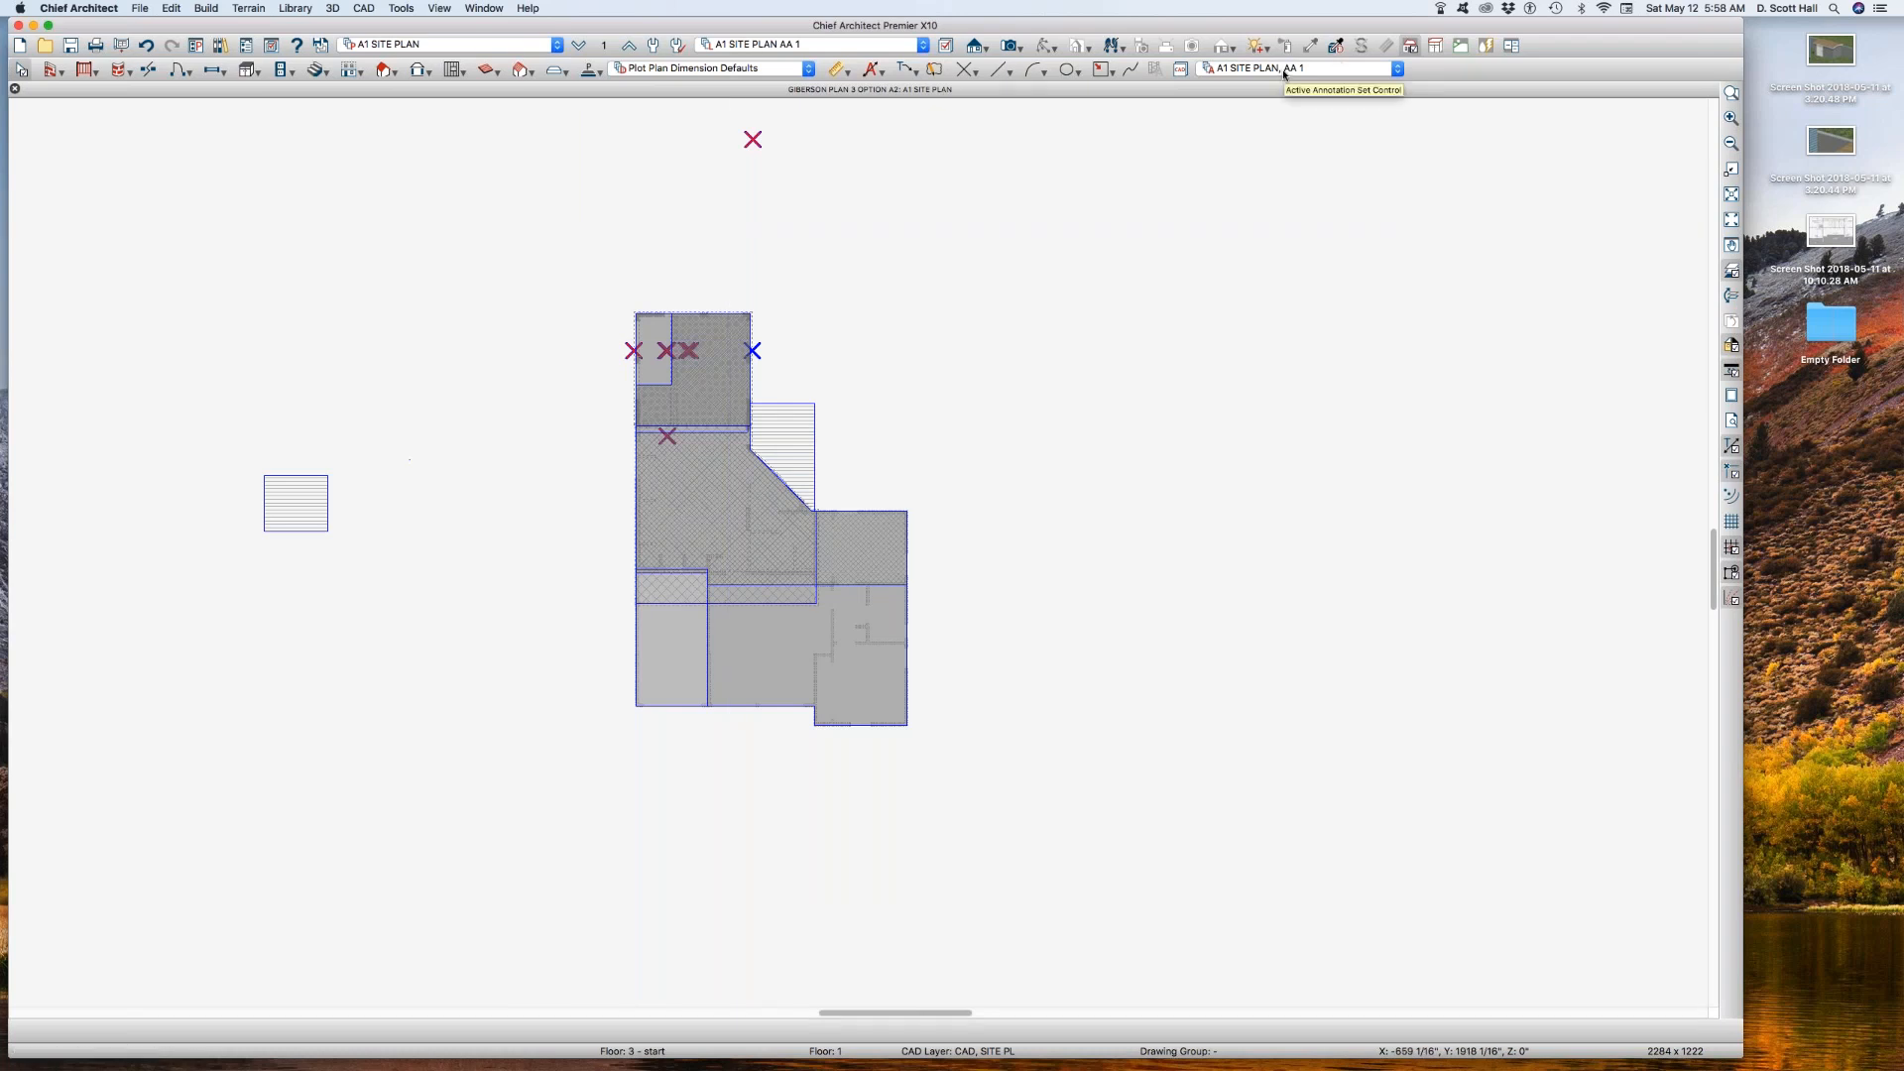
pyautogui.click(602, 47)
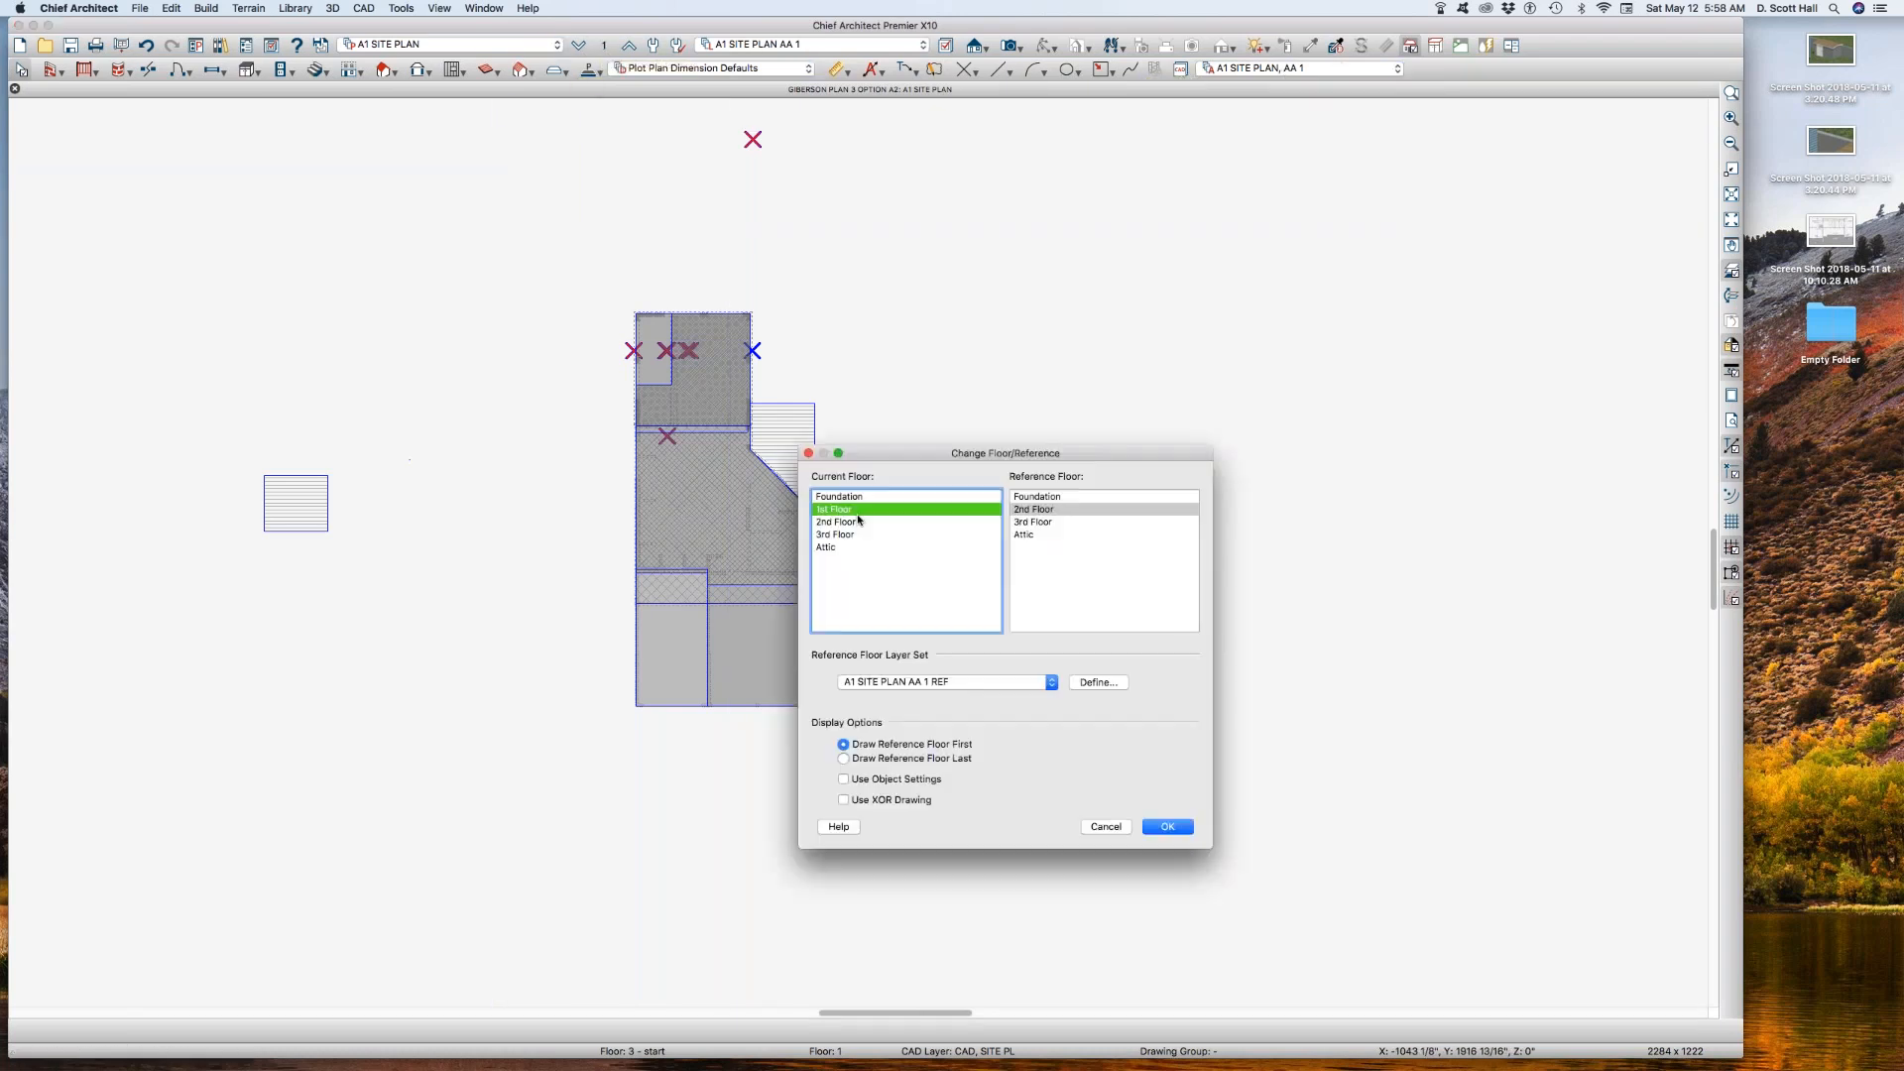
pyautogui.click(1156, 827)
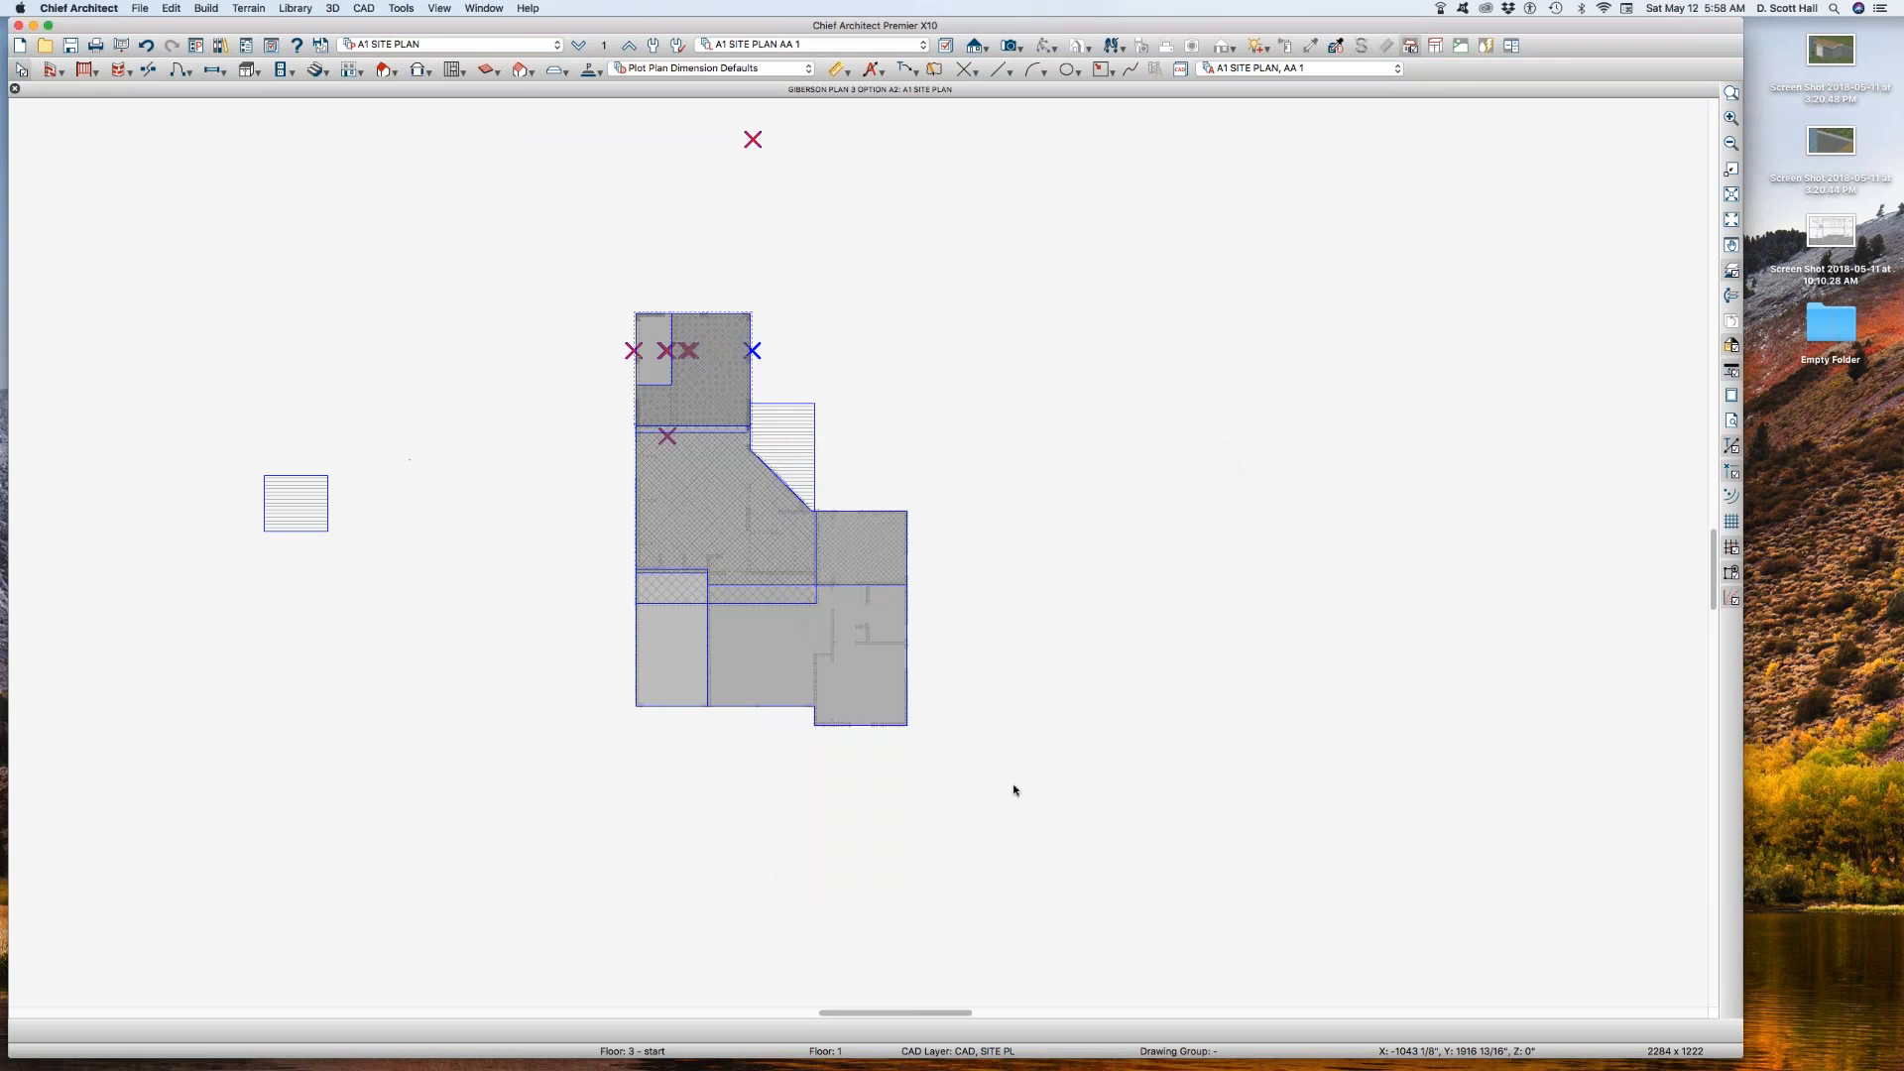
# Step: Save the current view as a new plan view named A1 SITE PLAN AA 1
pyautogui.press('super+shift+s')
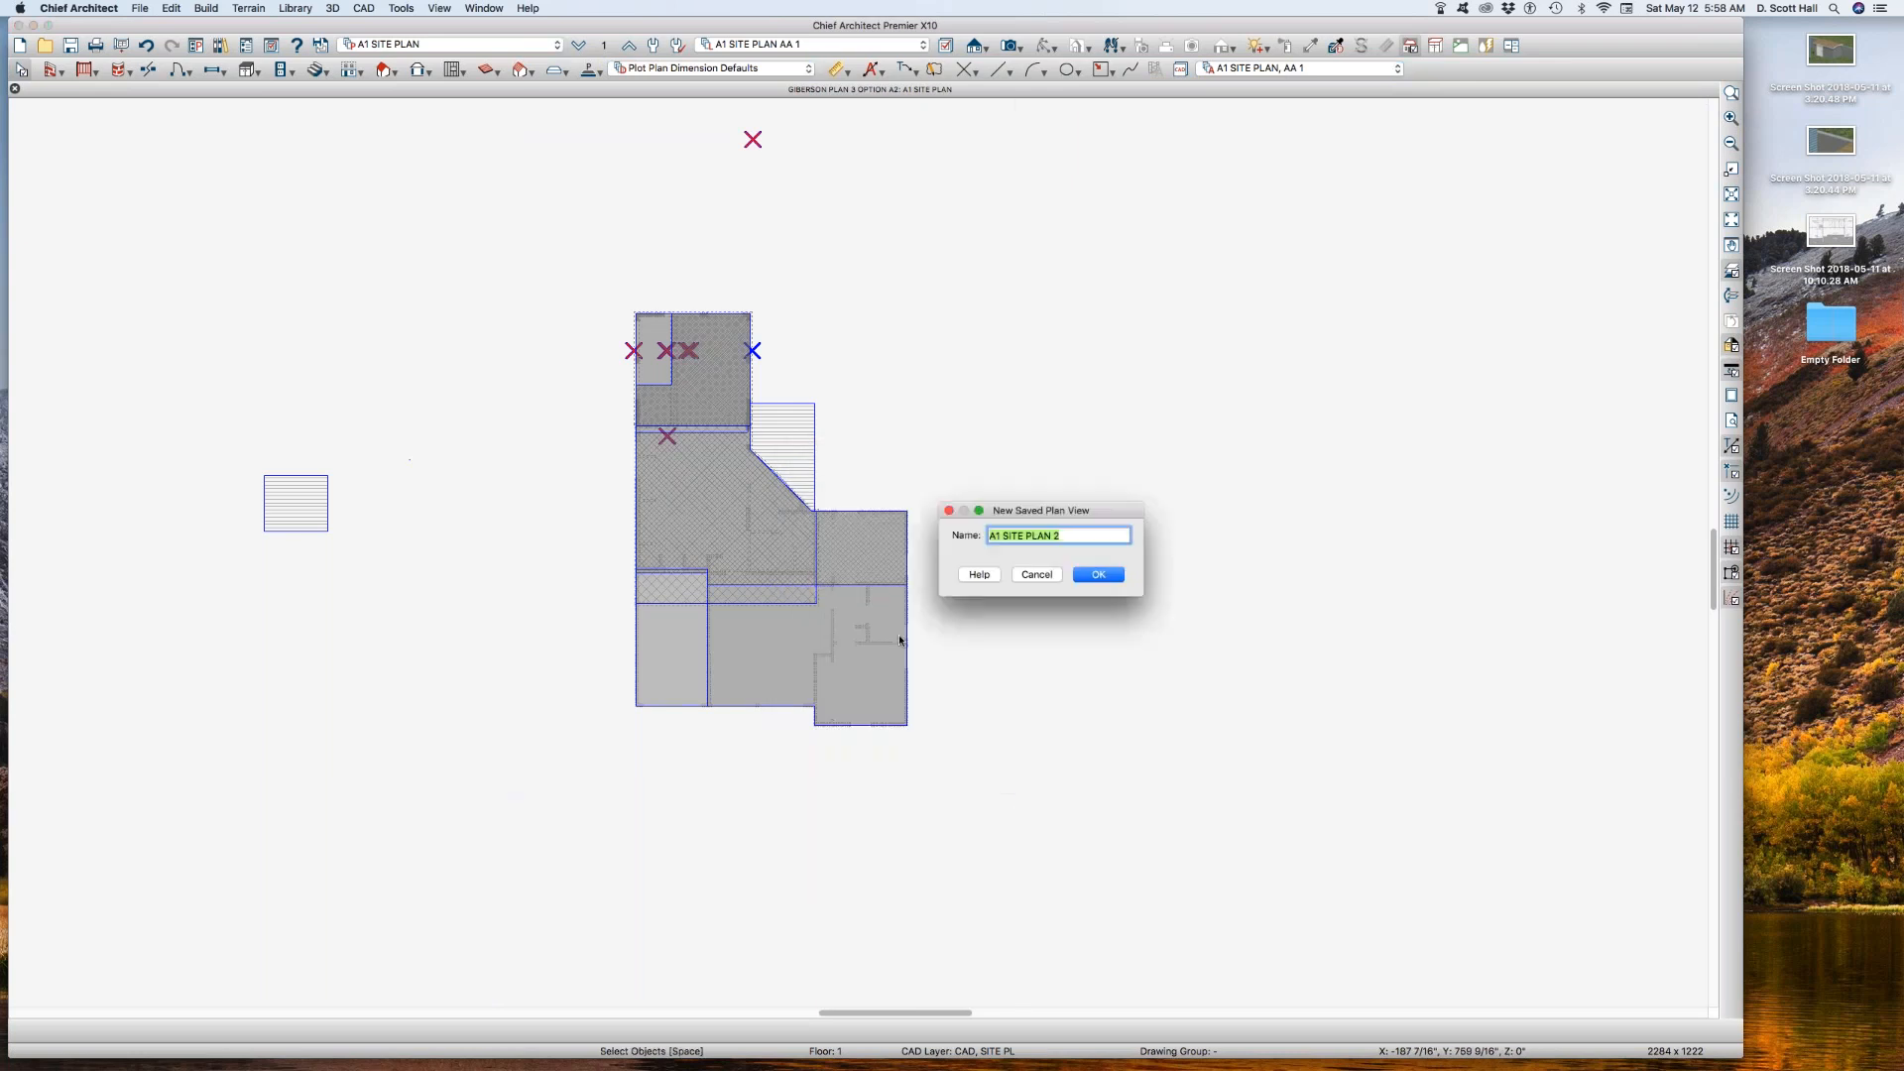
pyautogui.click(1061, 540)
pyautogui.press('Return')
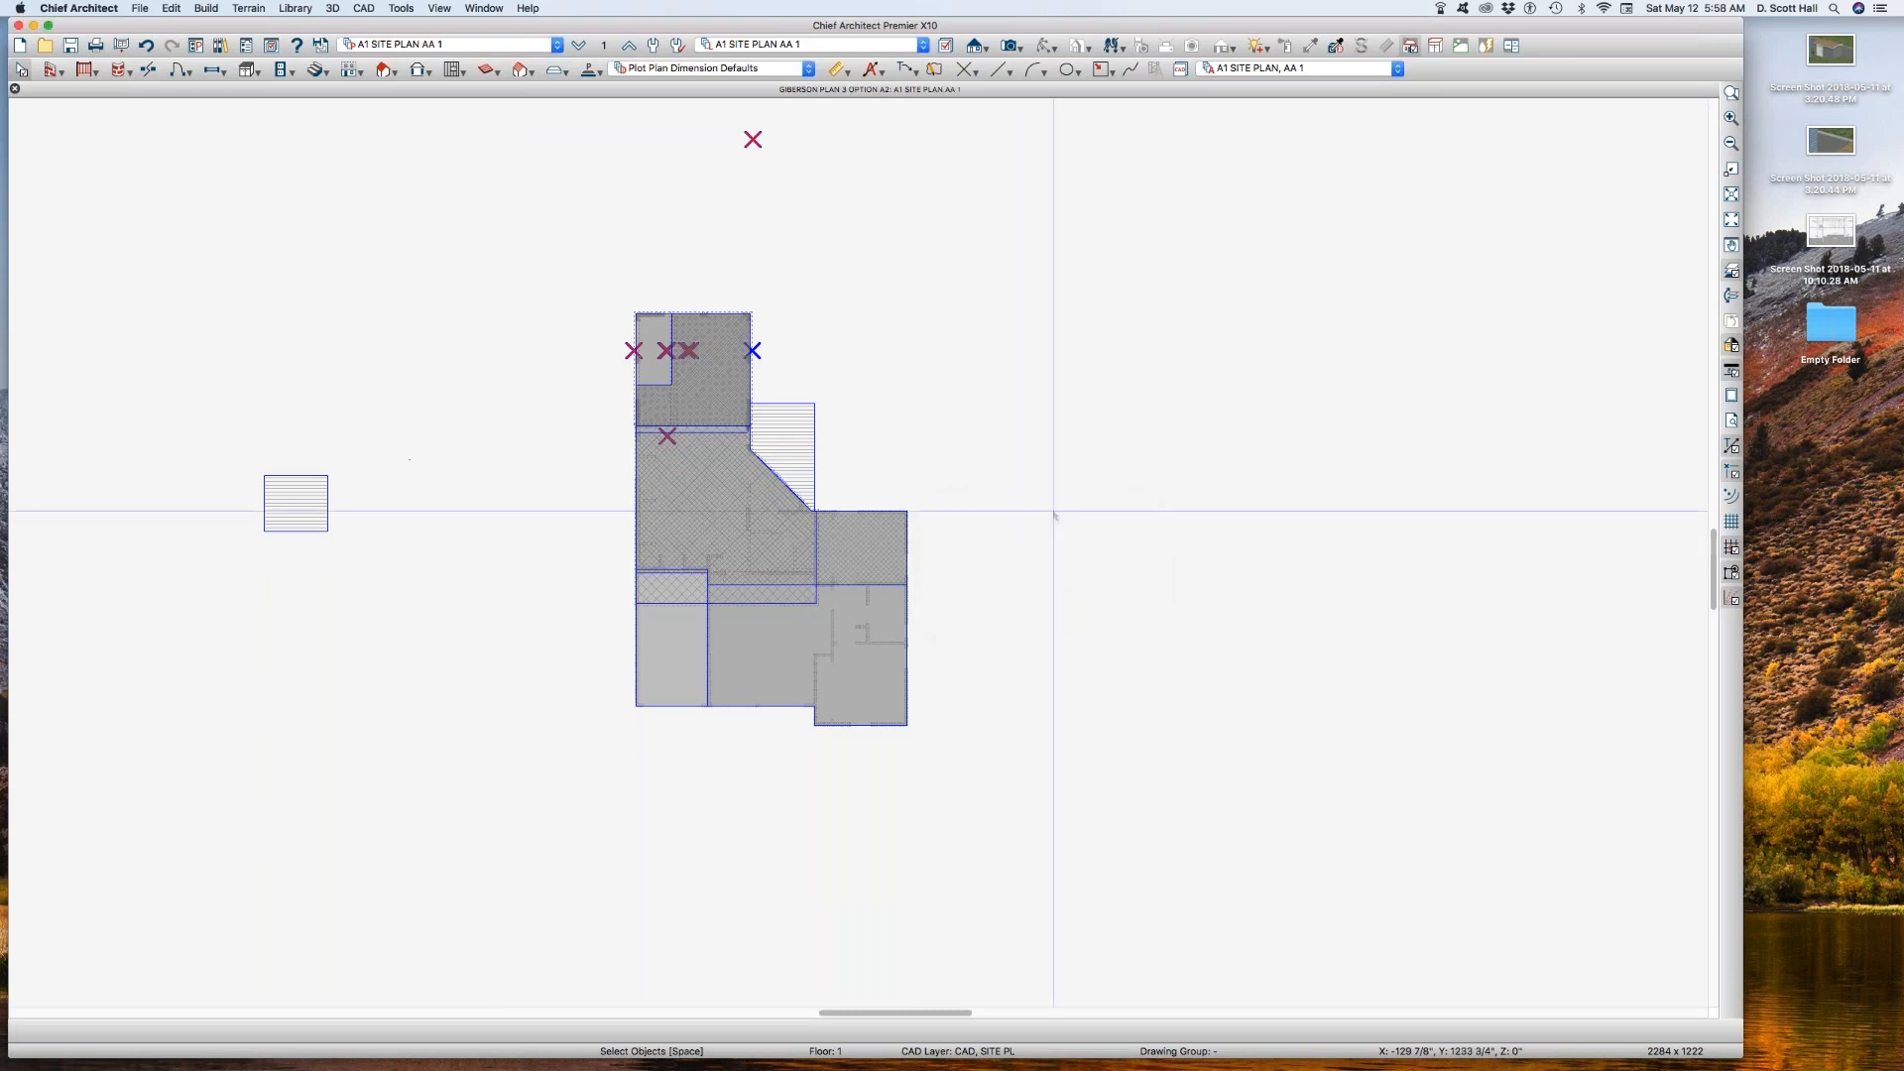
# Step: Move the large polyline spanning the middle of the building and its right wing to the CAD, SITE BLDG B layer
pyautogui.scroll(1, 804, 455)
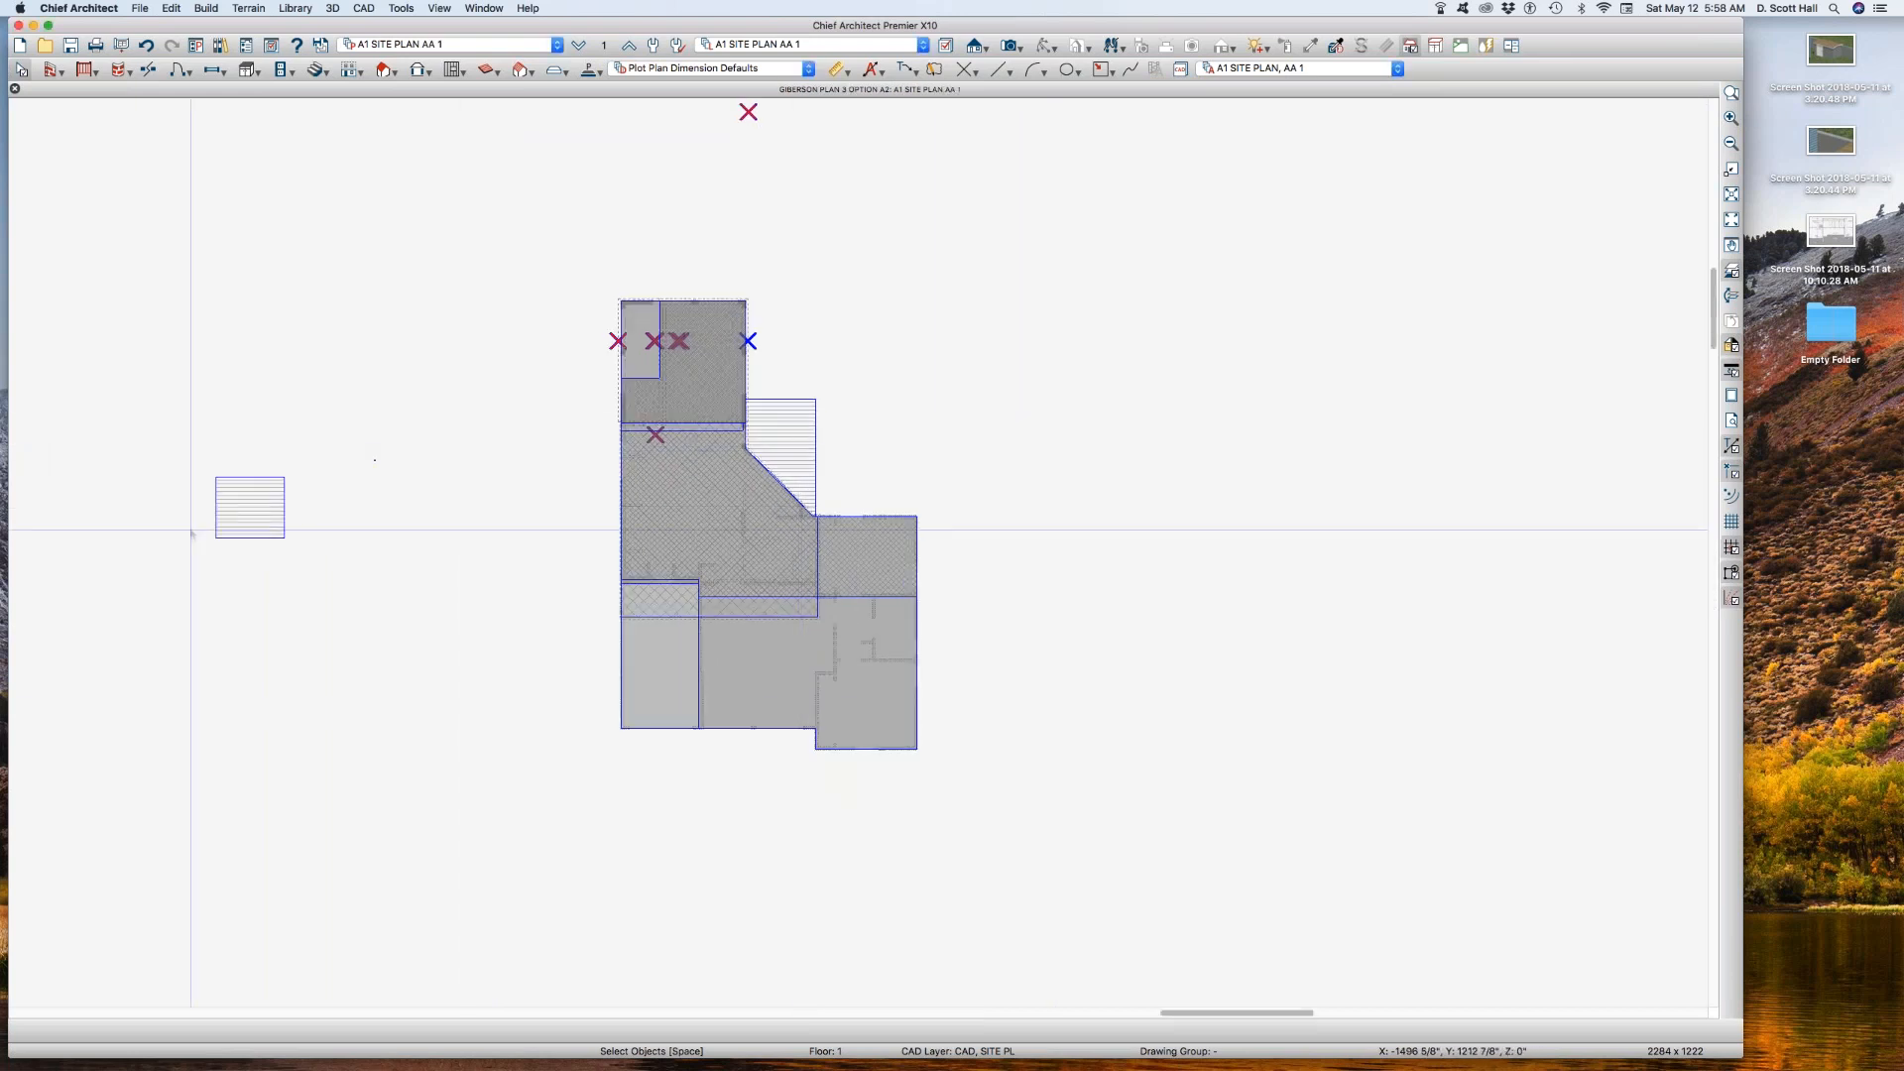
pyautogui.scroll(1, 893, 693)
pyautogui.click(860, 546)
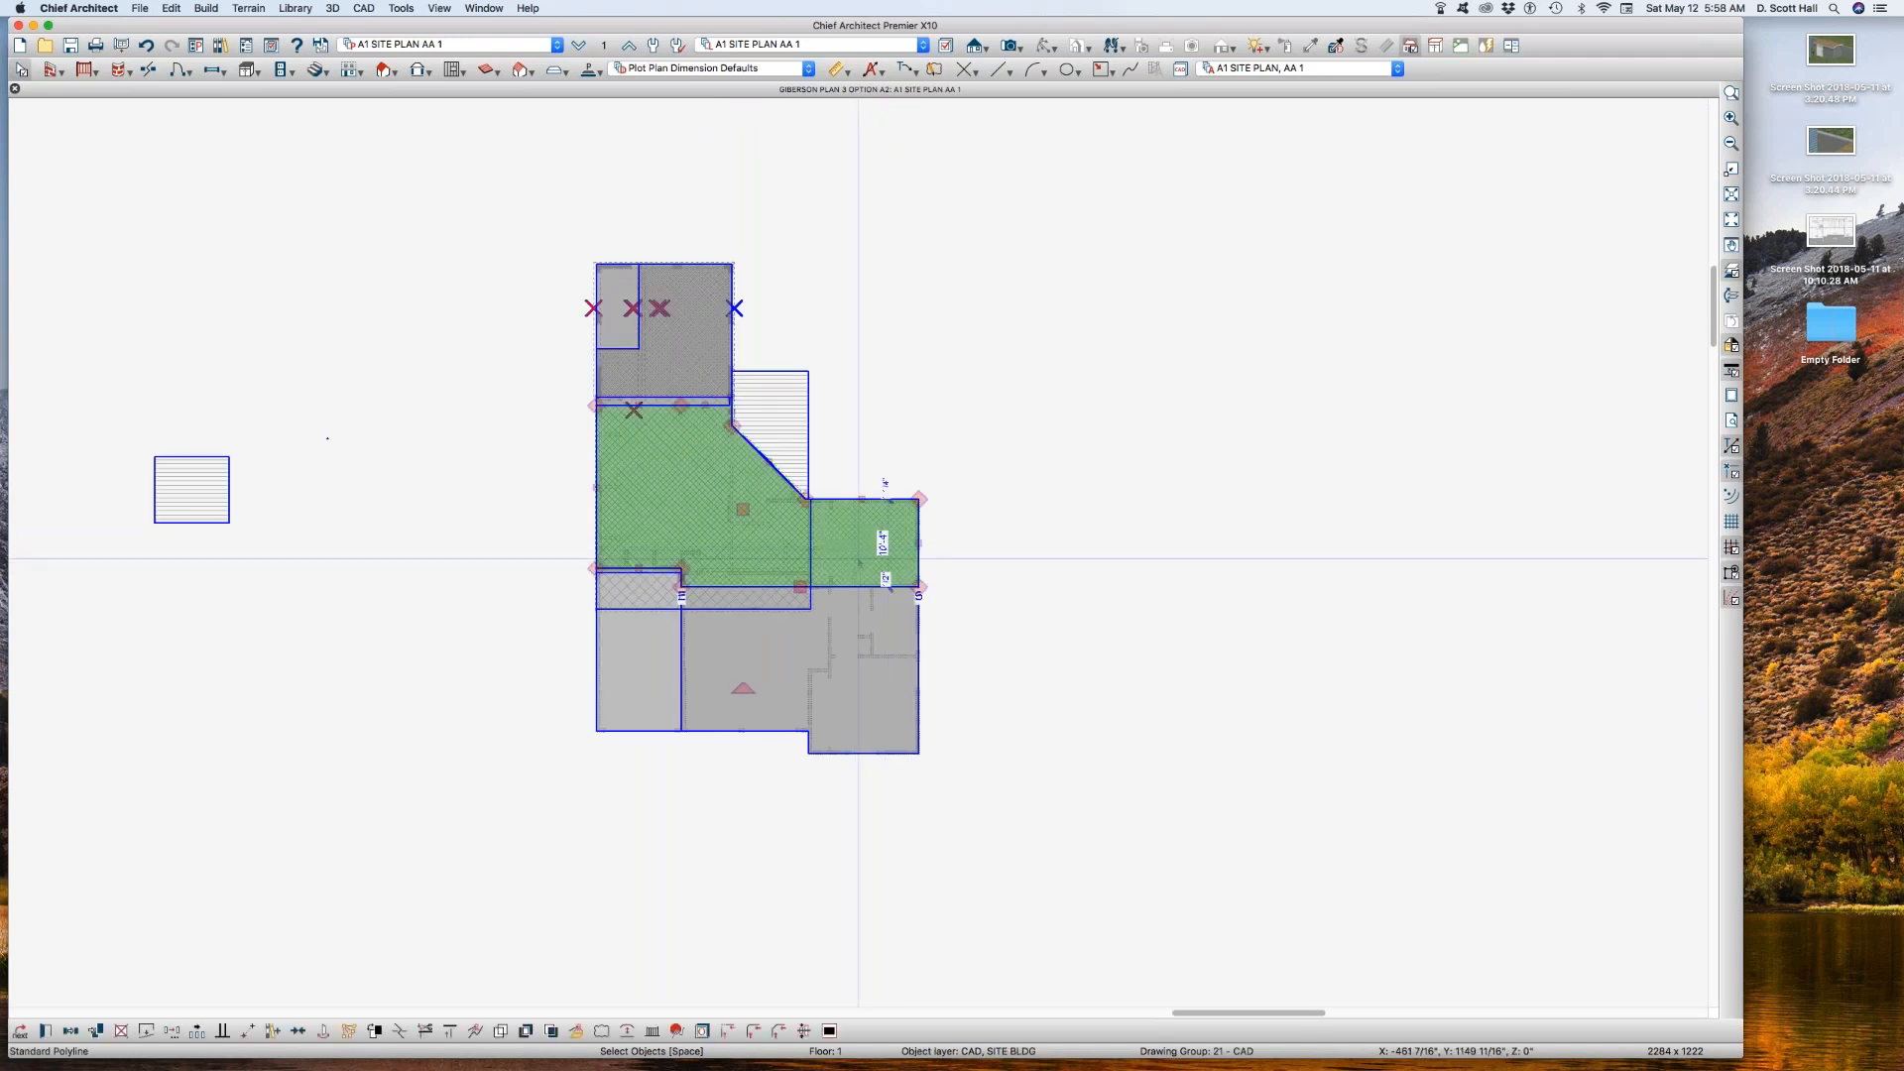
pyautogui.scroll(1, 855, 561)
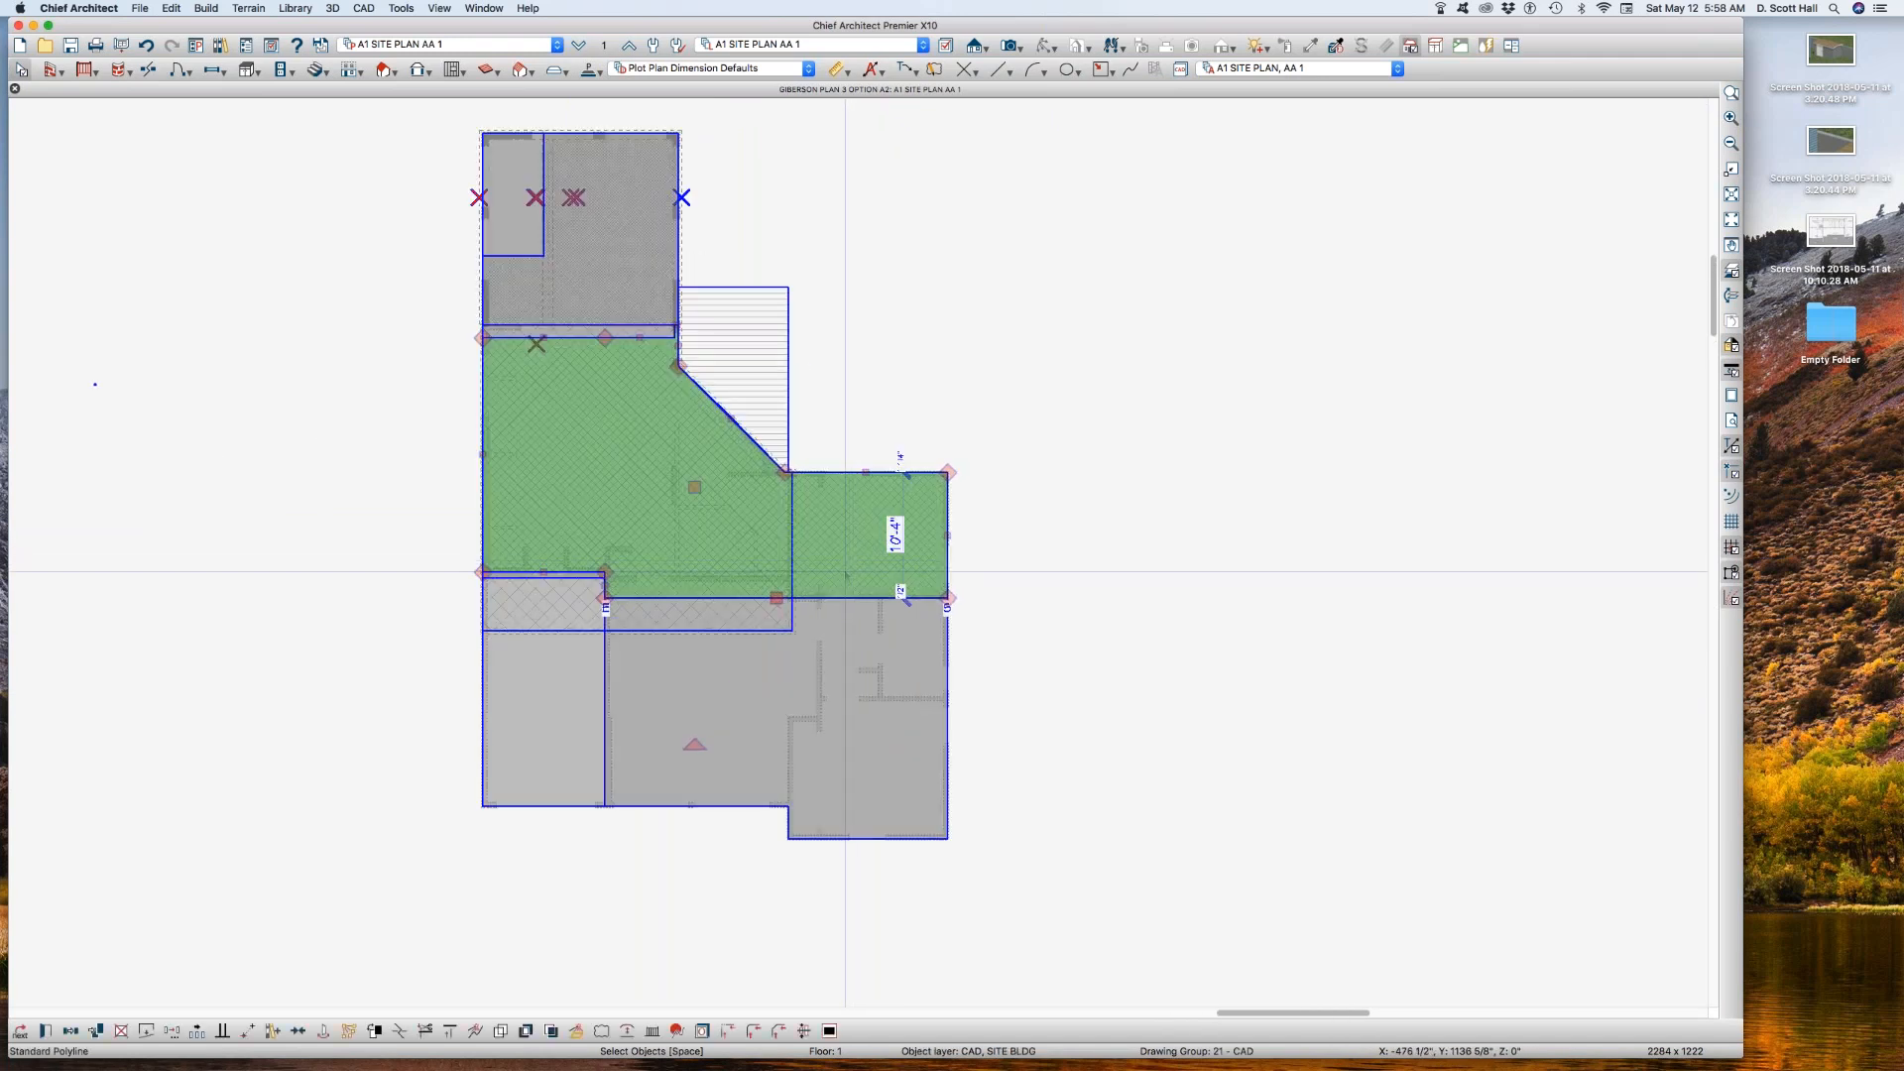
pyautogui.doubleClick(862, 594)
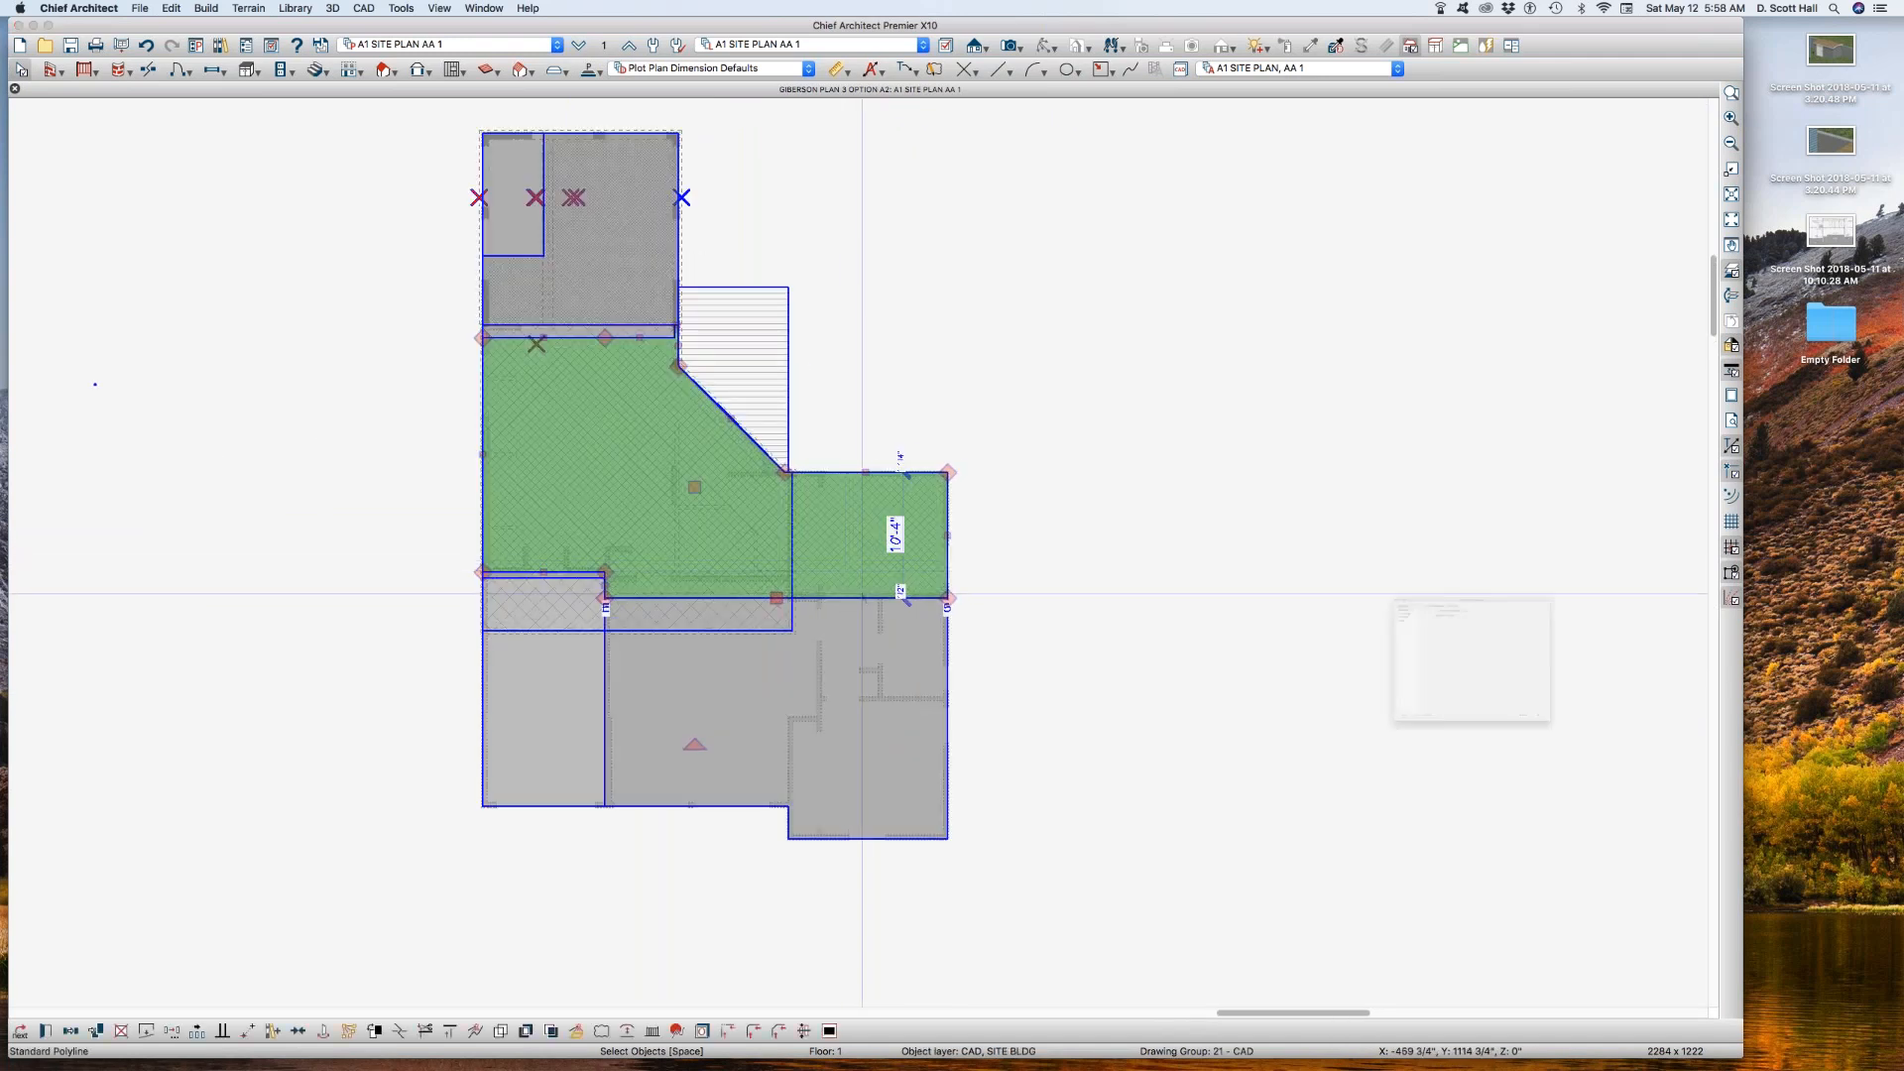
pyautogui.click(1211, 484)
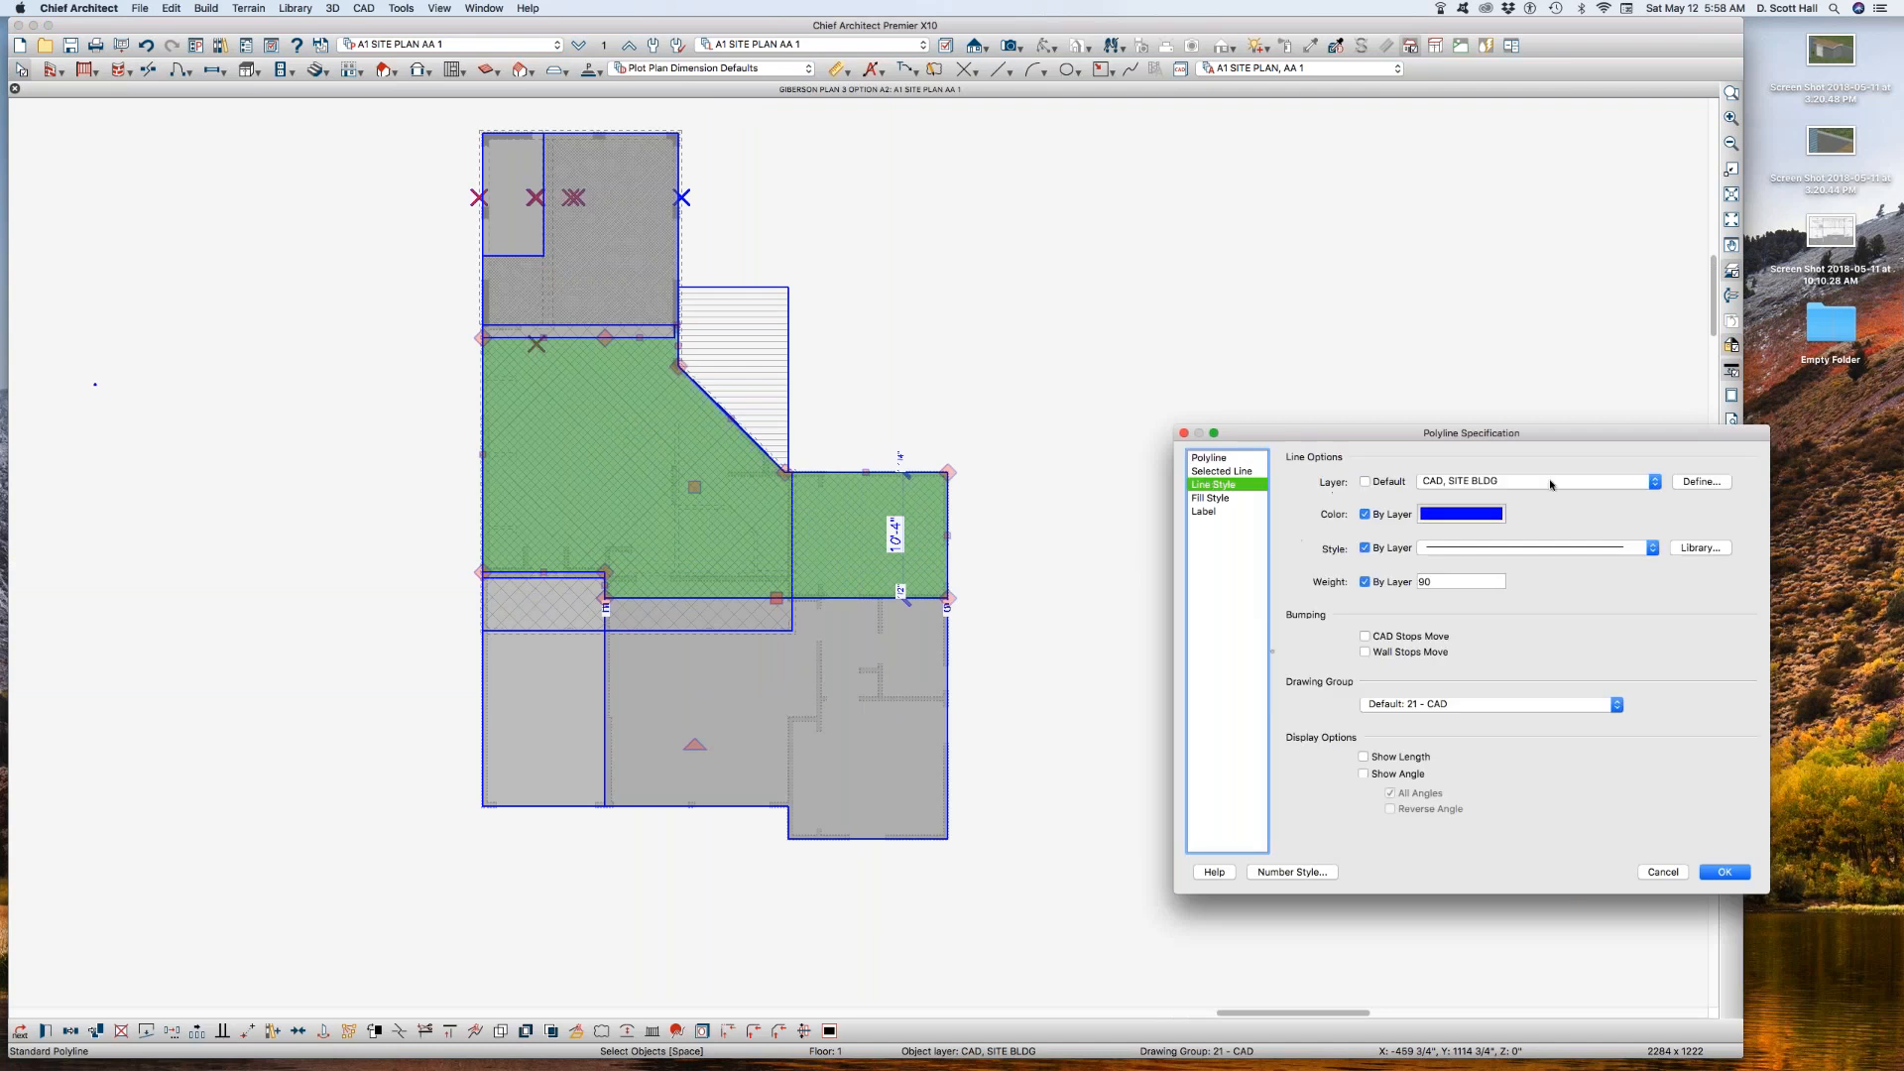
pyautogui.click(1549, 486)
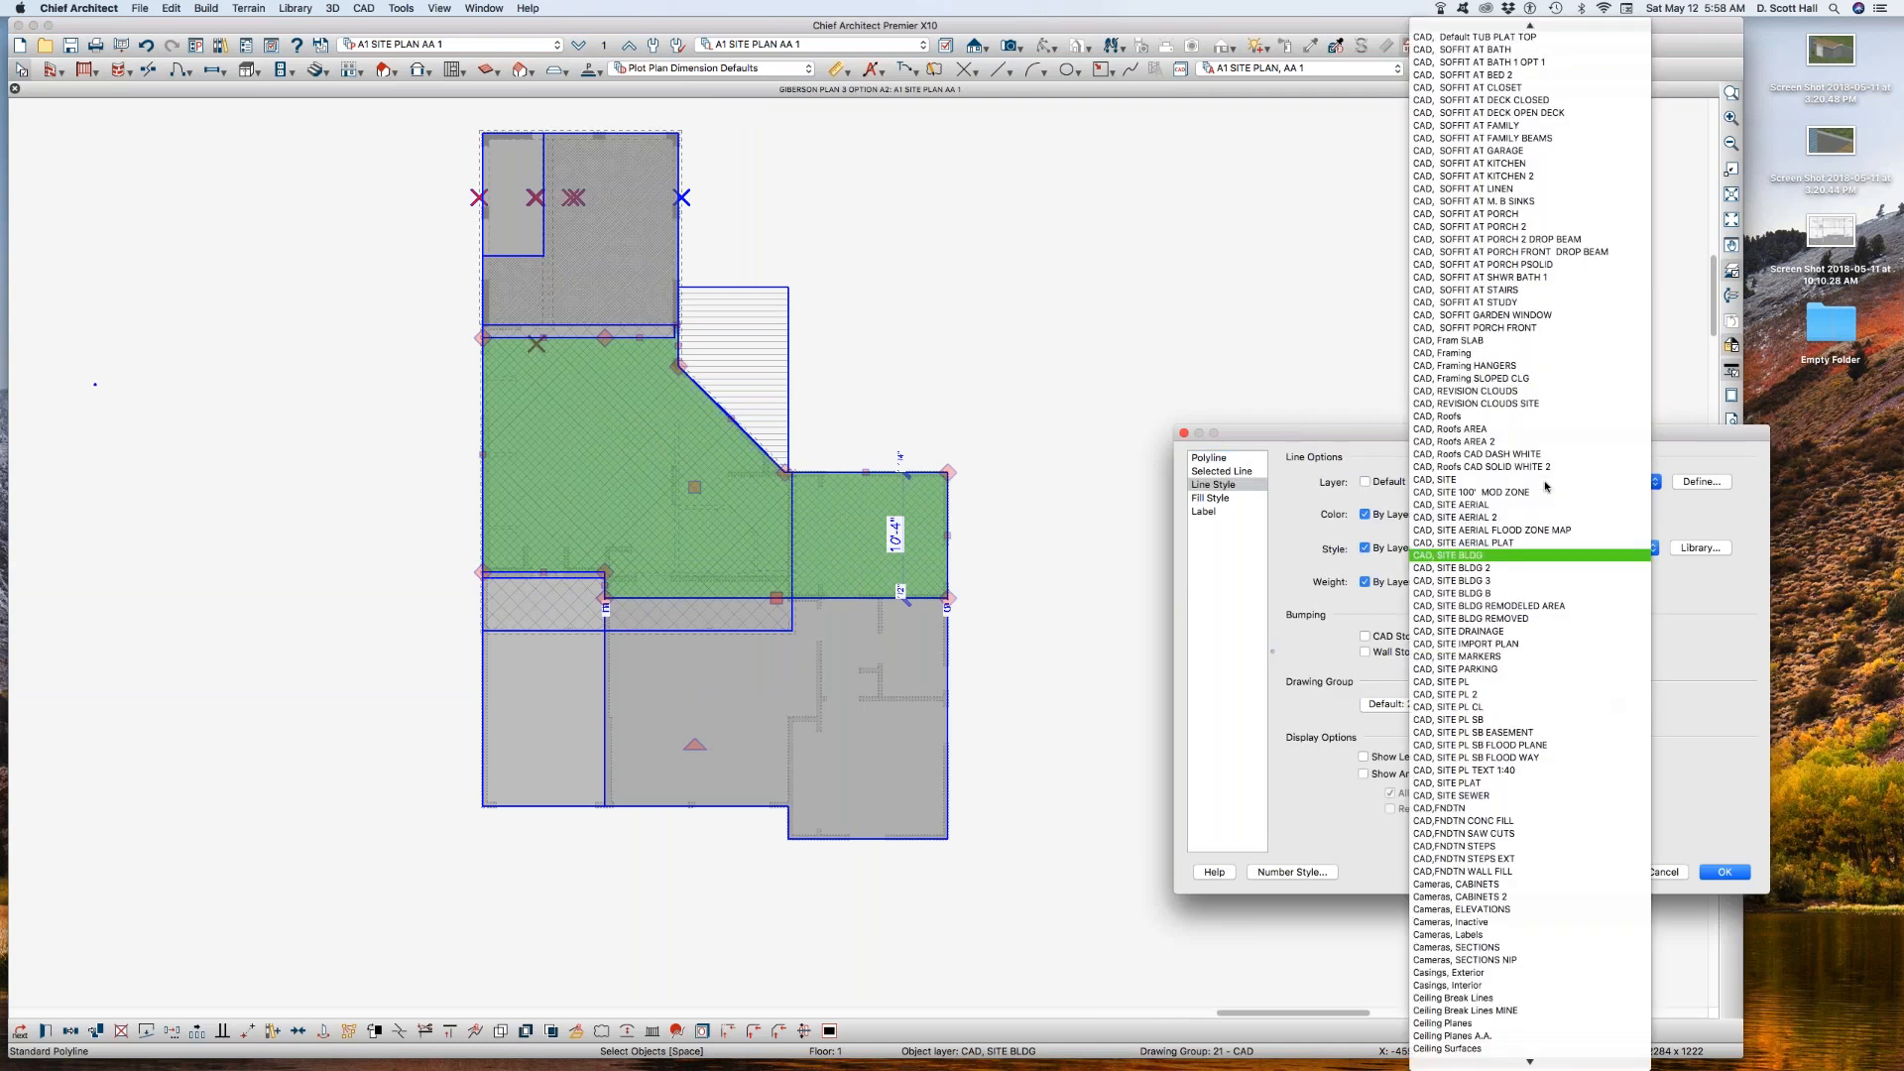
pyautogui.click(1515, 596)
pyautogui.press('Return')
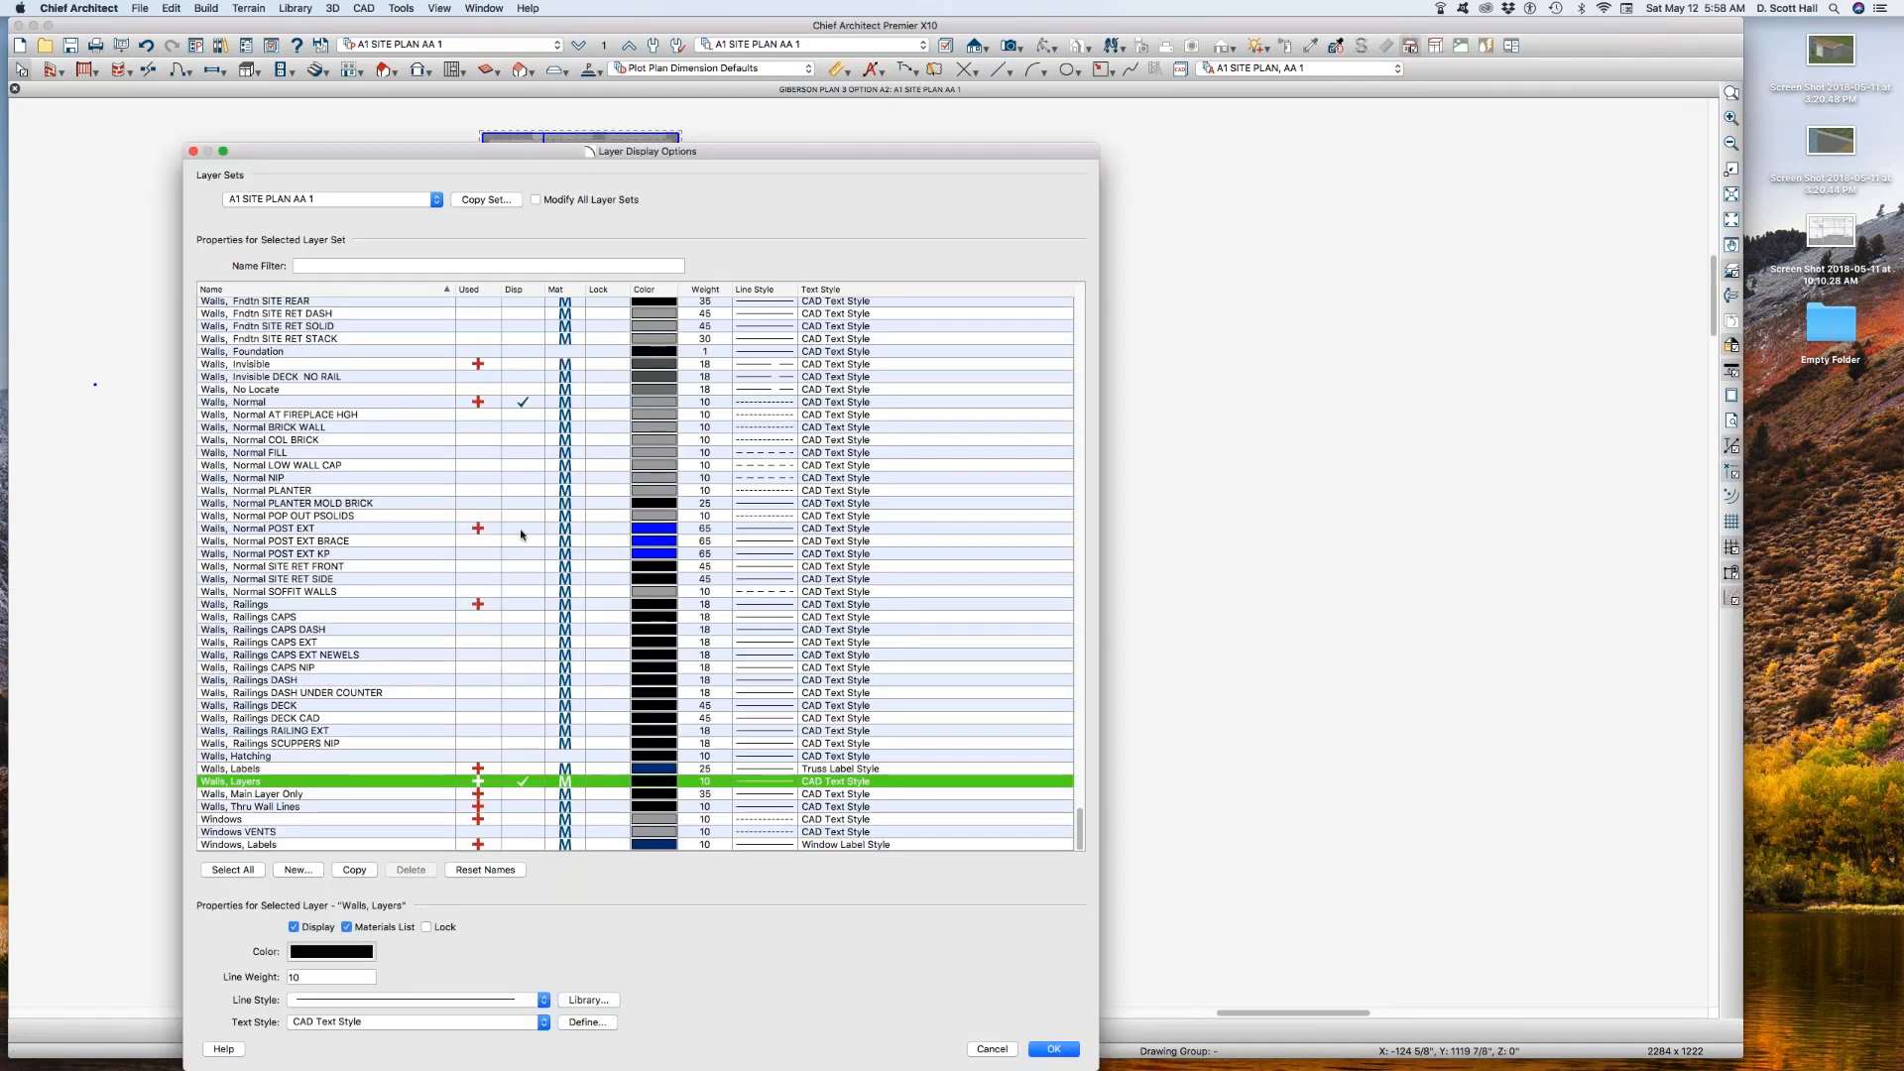
# Step: Rename the CAD, SITE BLDG layer as CAD, SITE BLDG 1
pyautogui.press('c')
pyautogui.click(512, 582)
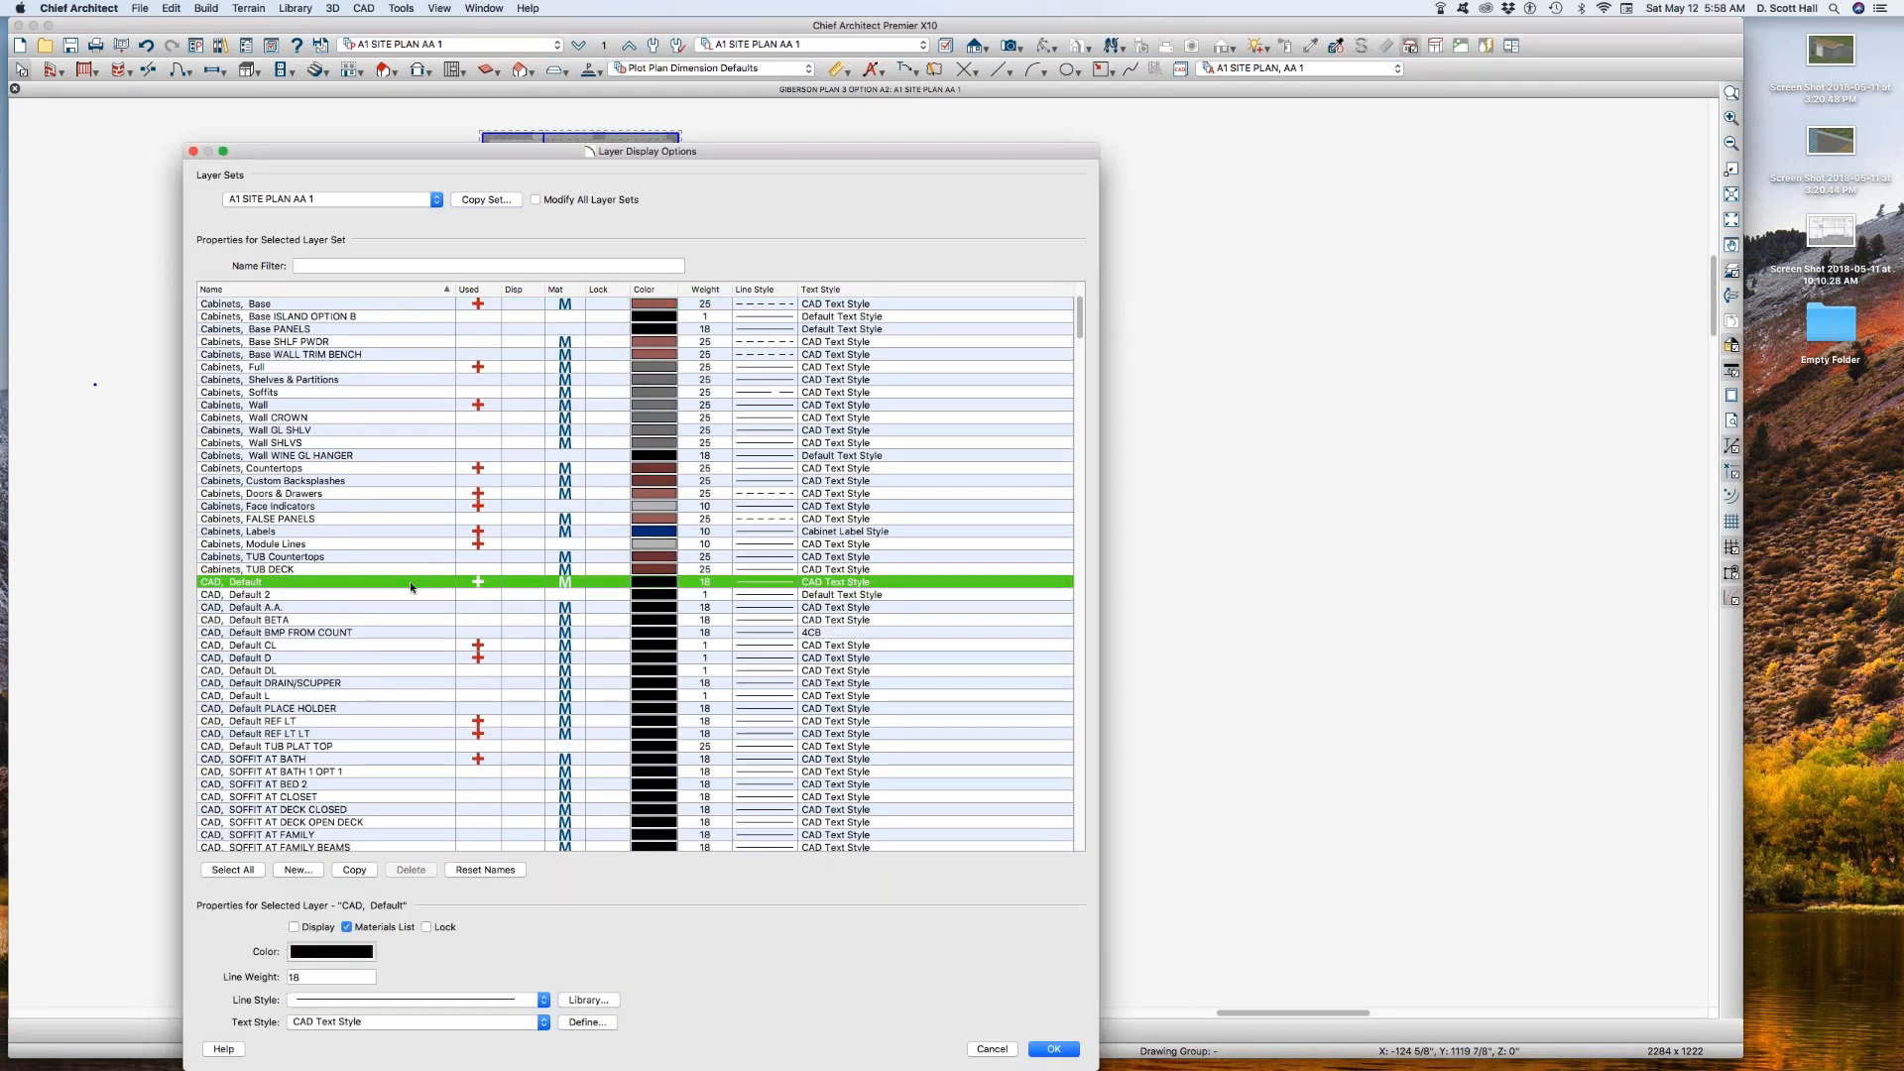
pyautogui.scroll(-8, 343, 697)
pyautogui.scroll(-9, 347, 703)
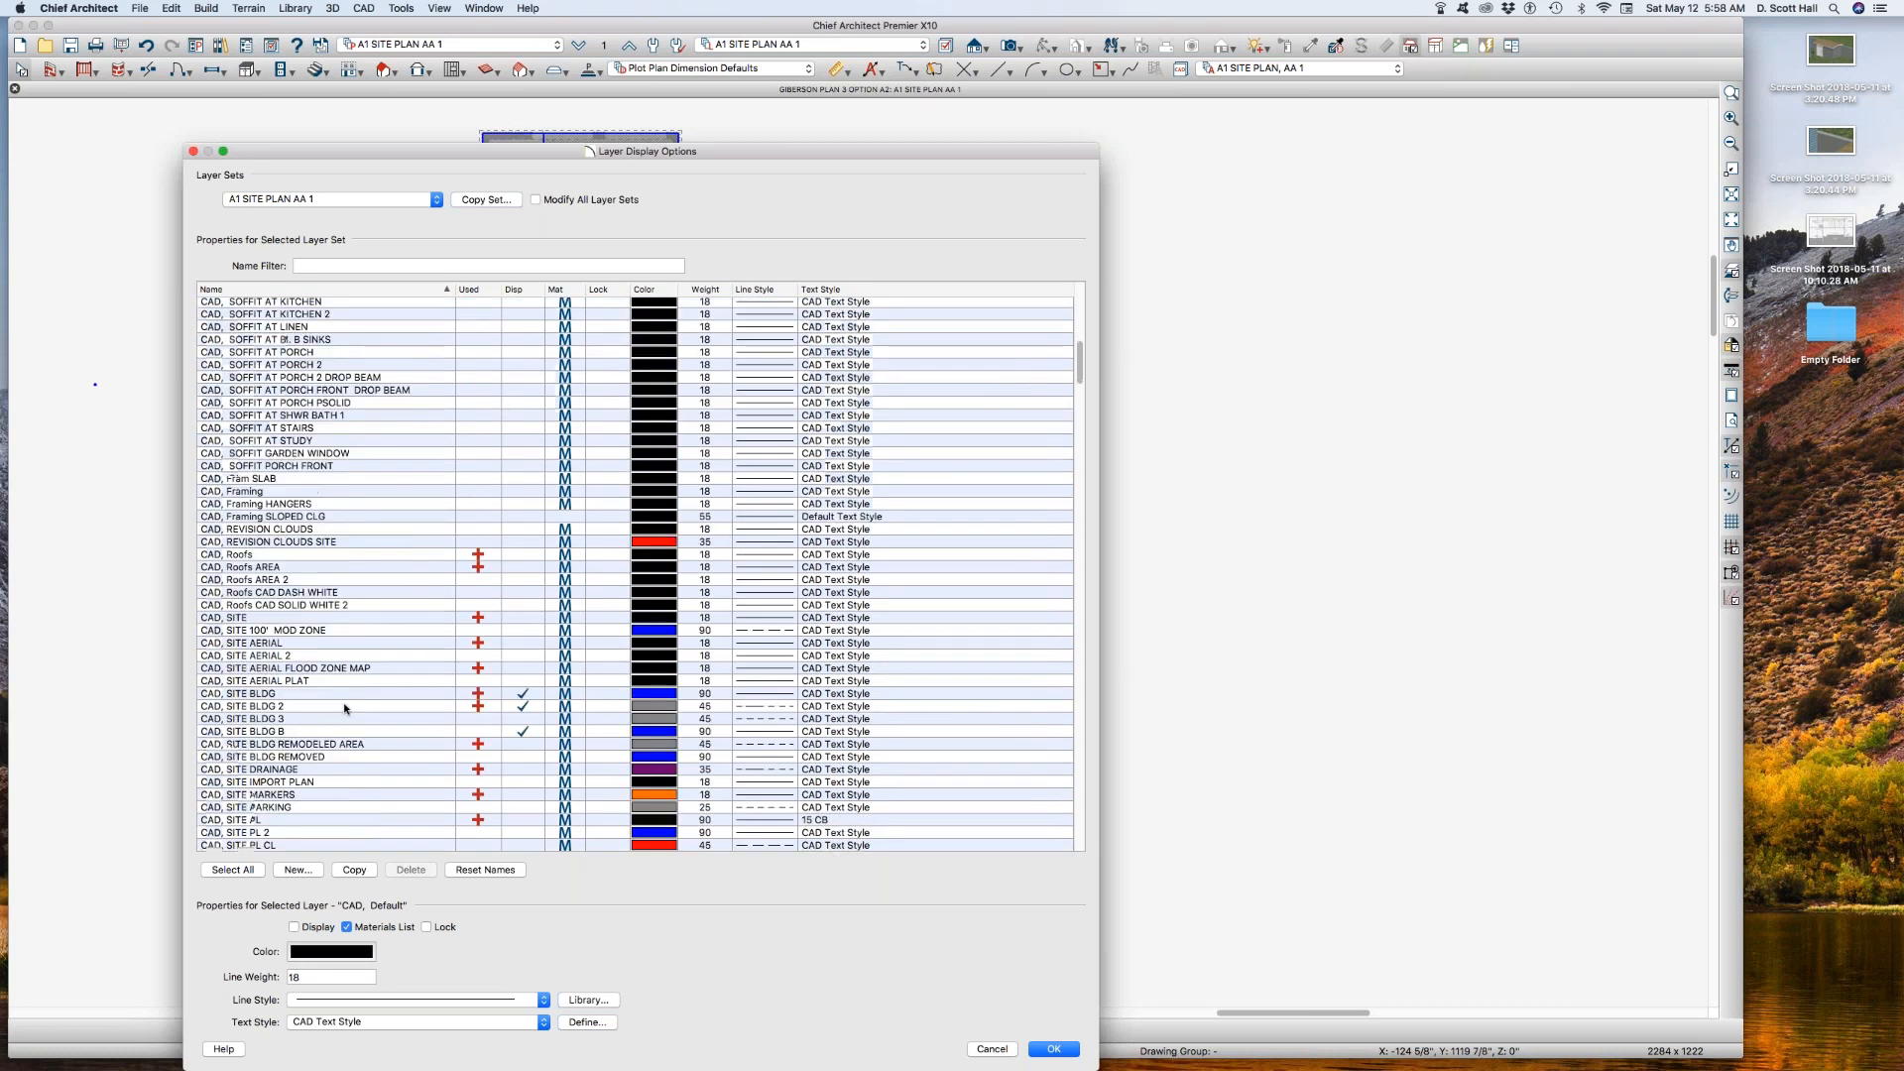
pyautogui.scroll(1, 377, 595)
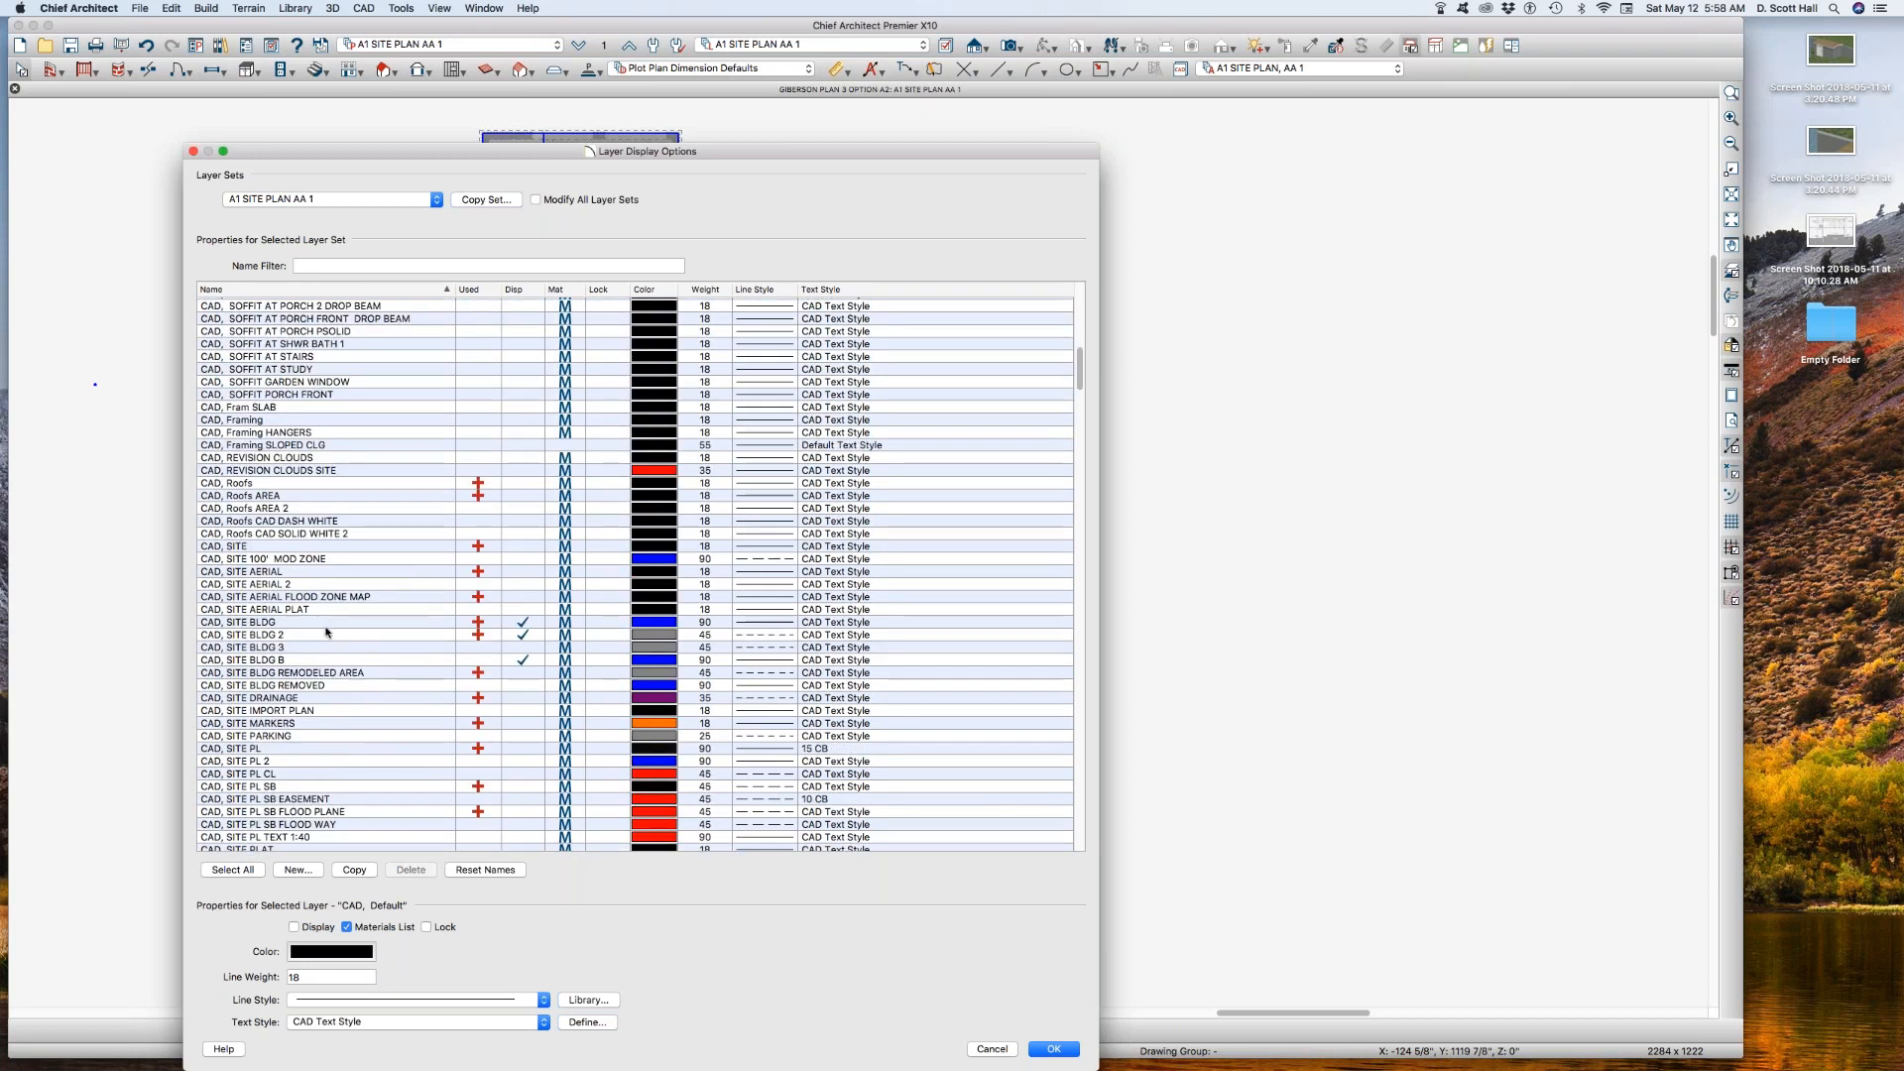
pyautogui.click(323, 624)
pyautogui.click(323, 624)
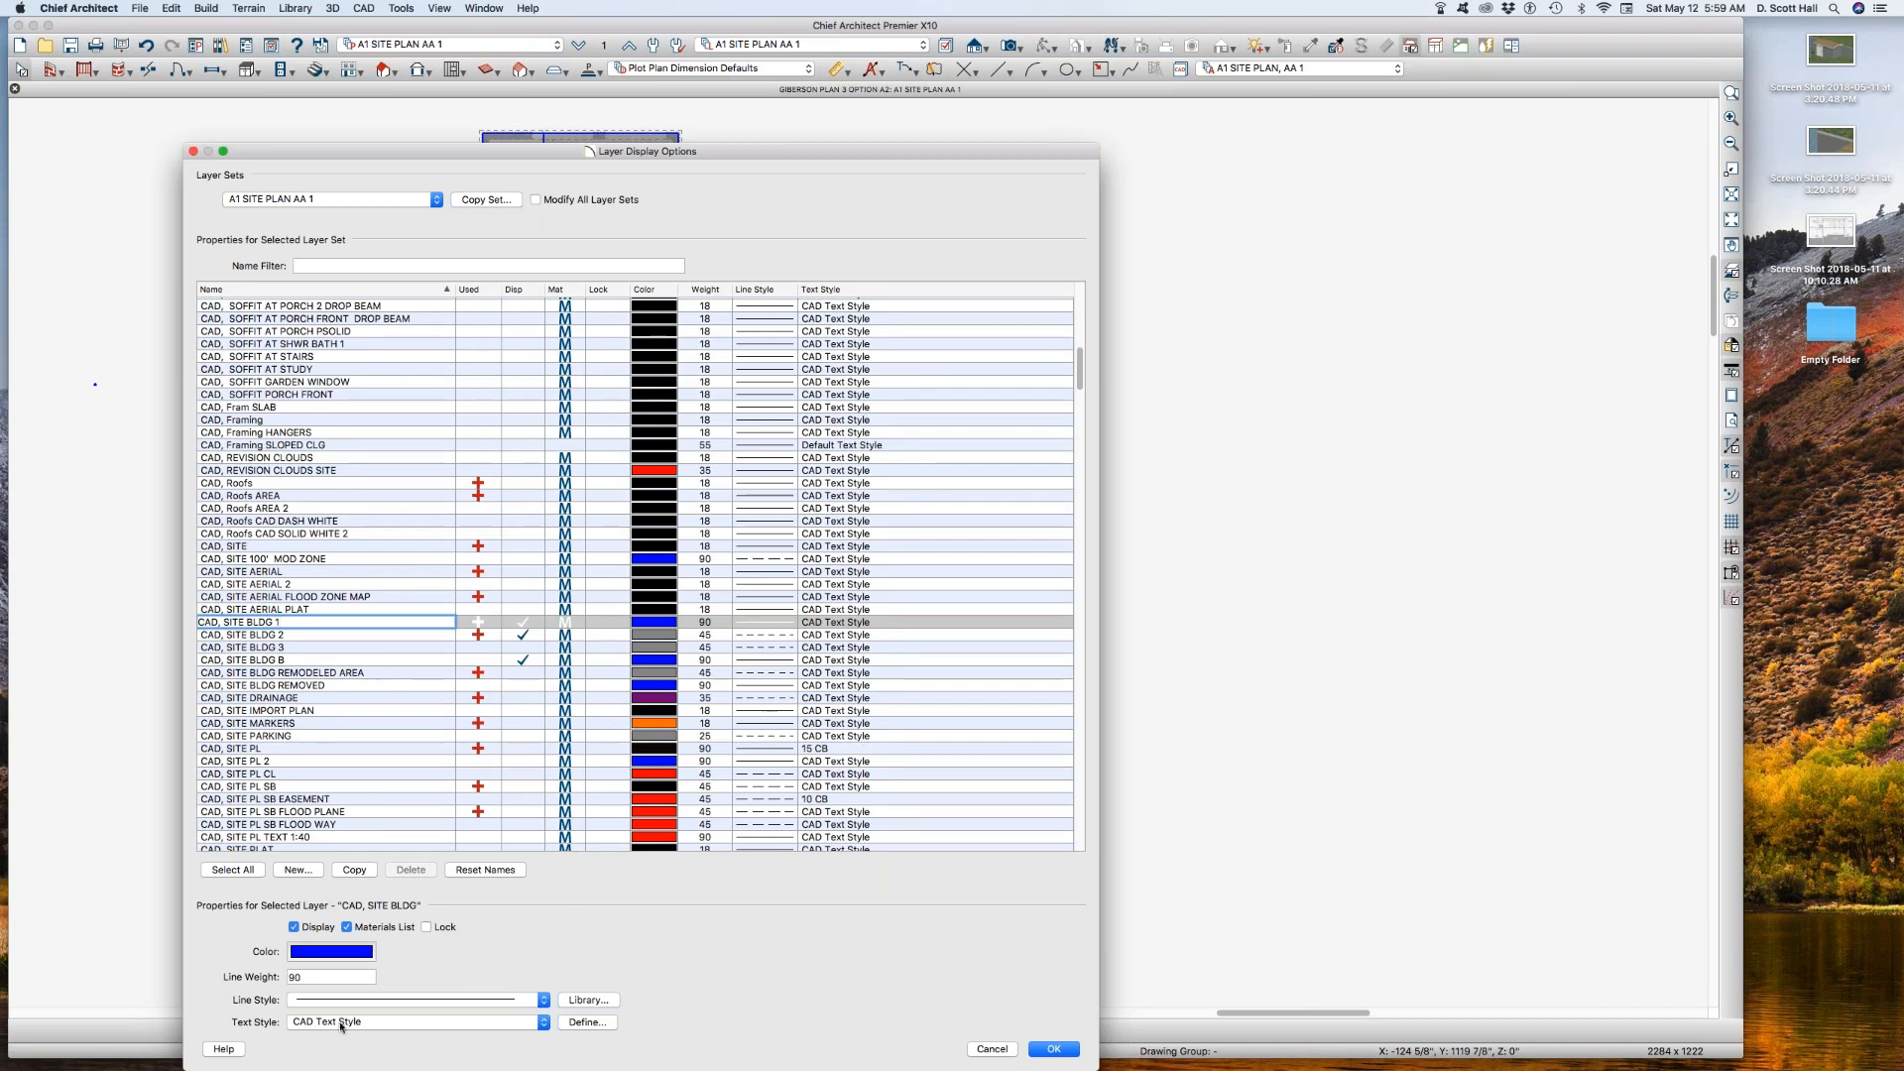
pyautogui.press('Tab')
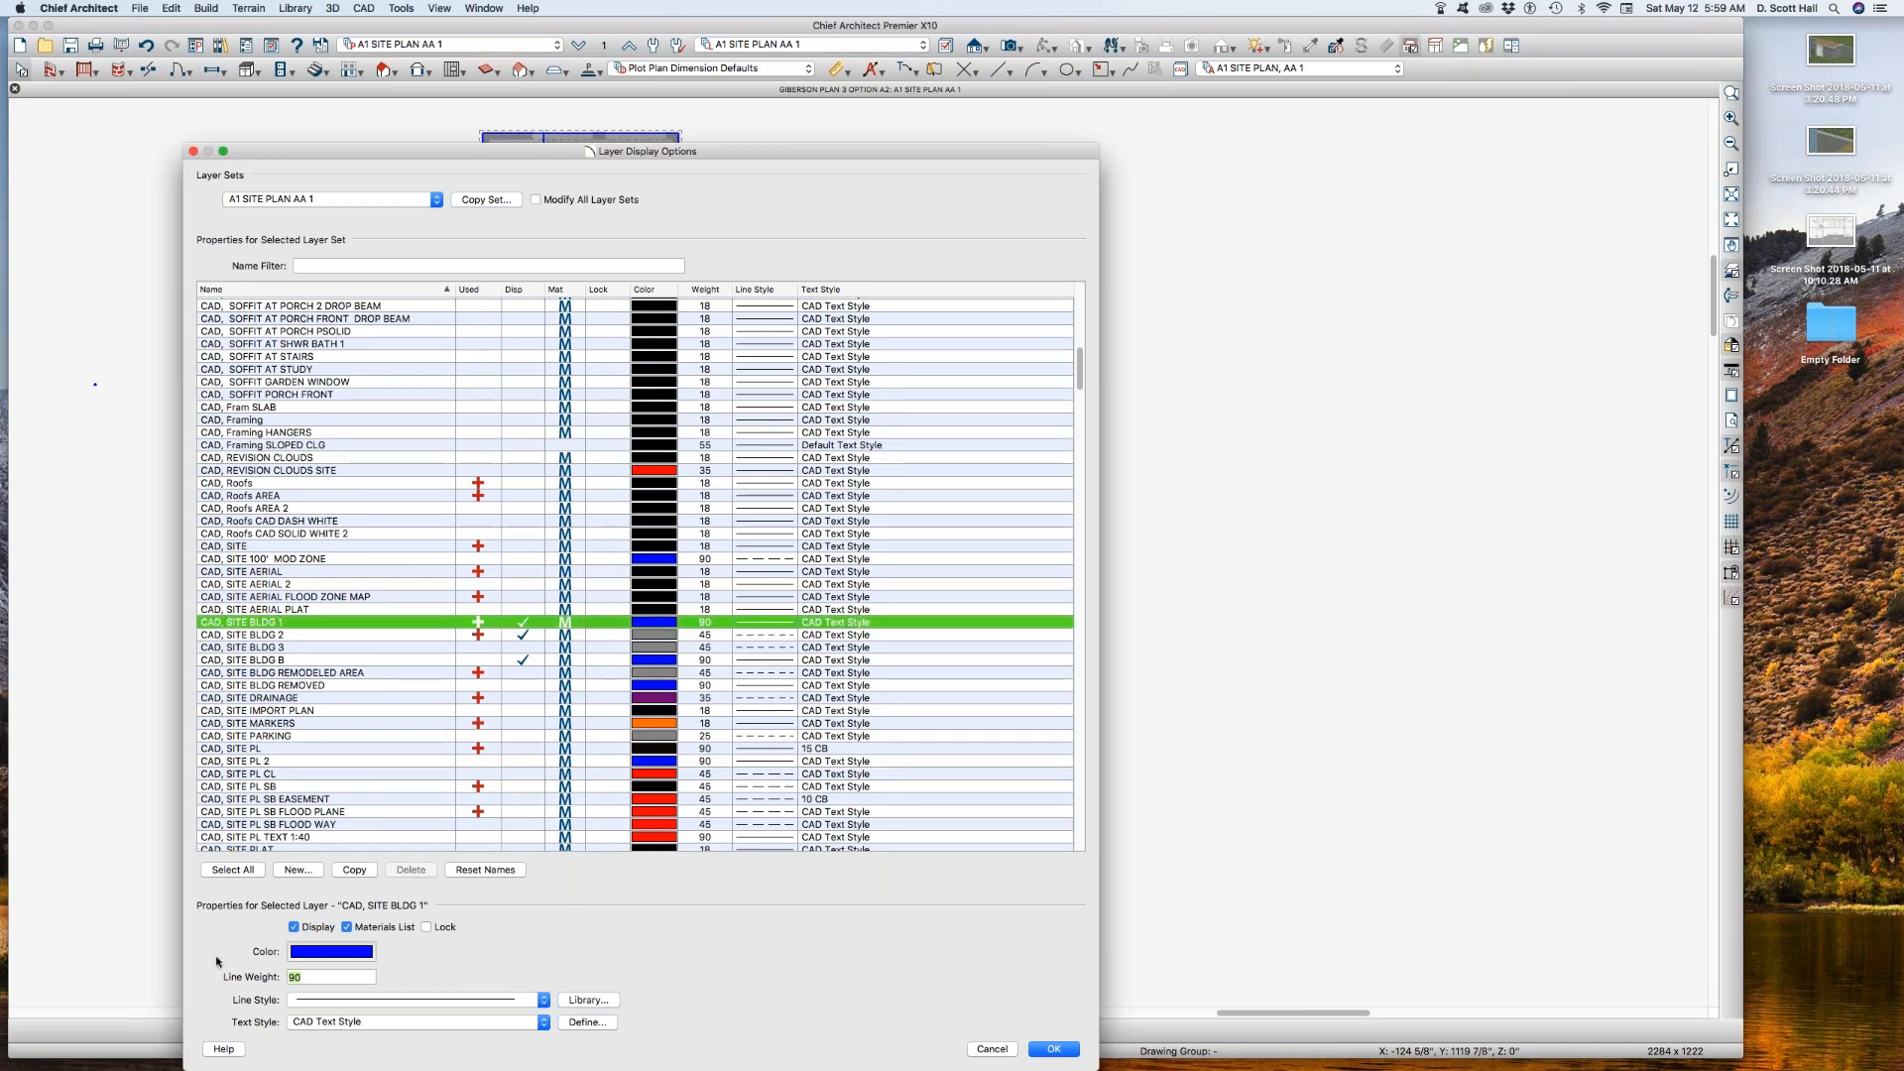
# Step: Turn off display for the CAD, SITE BLDG 2 and CAD, SITE BLDG B layers in the A1 SITE PLAN AA 1 layer set
pyautogui.click(511, 636)
pyautogui.click(511, 637)
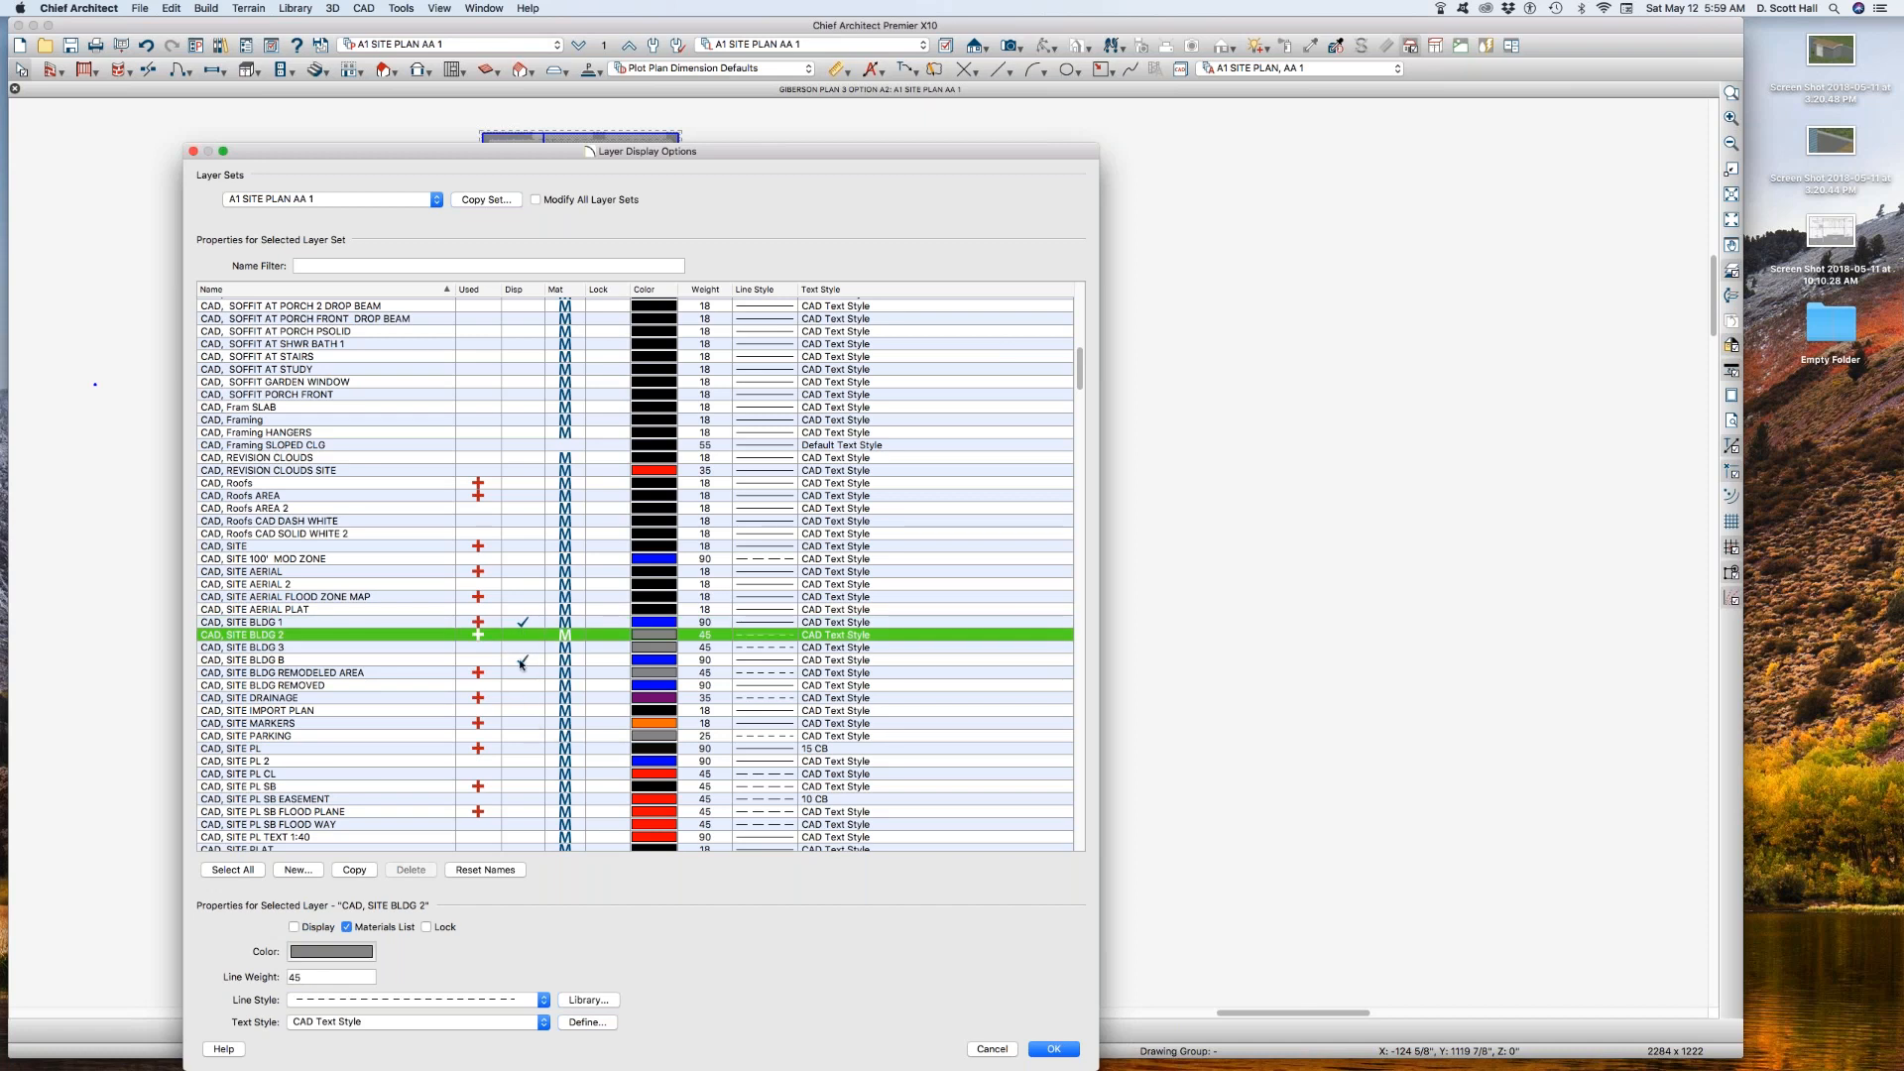
pyautogui.click(523, 659)
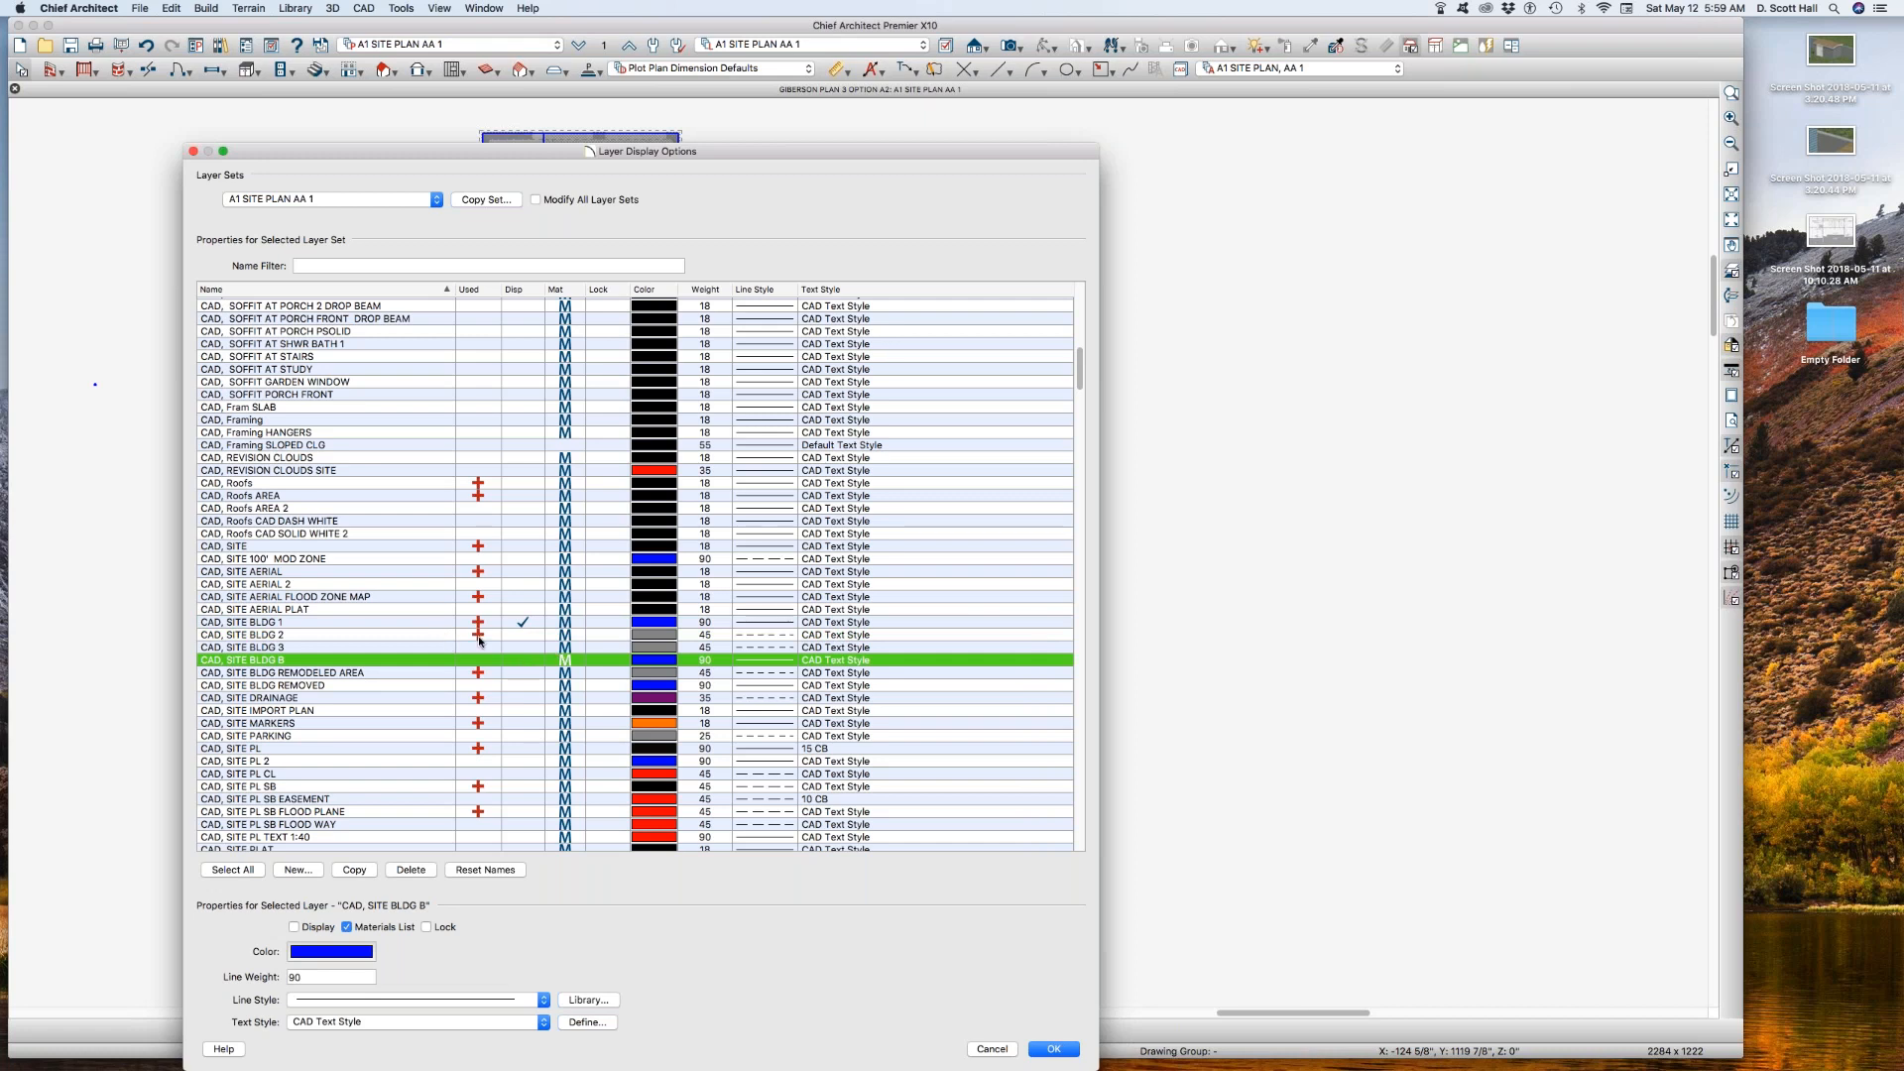
pyautogui.press('Return')
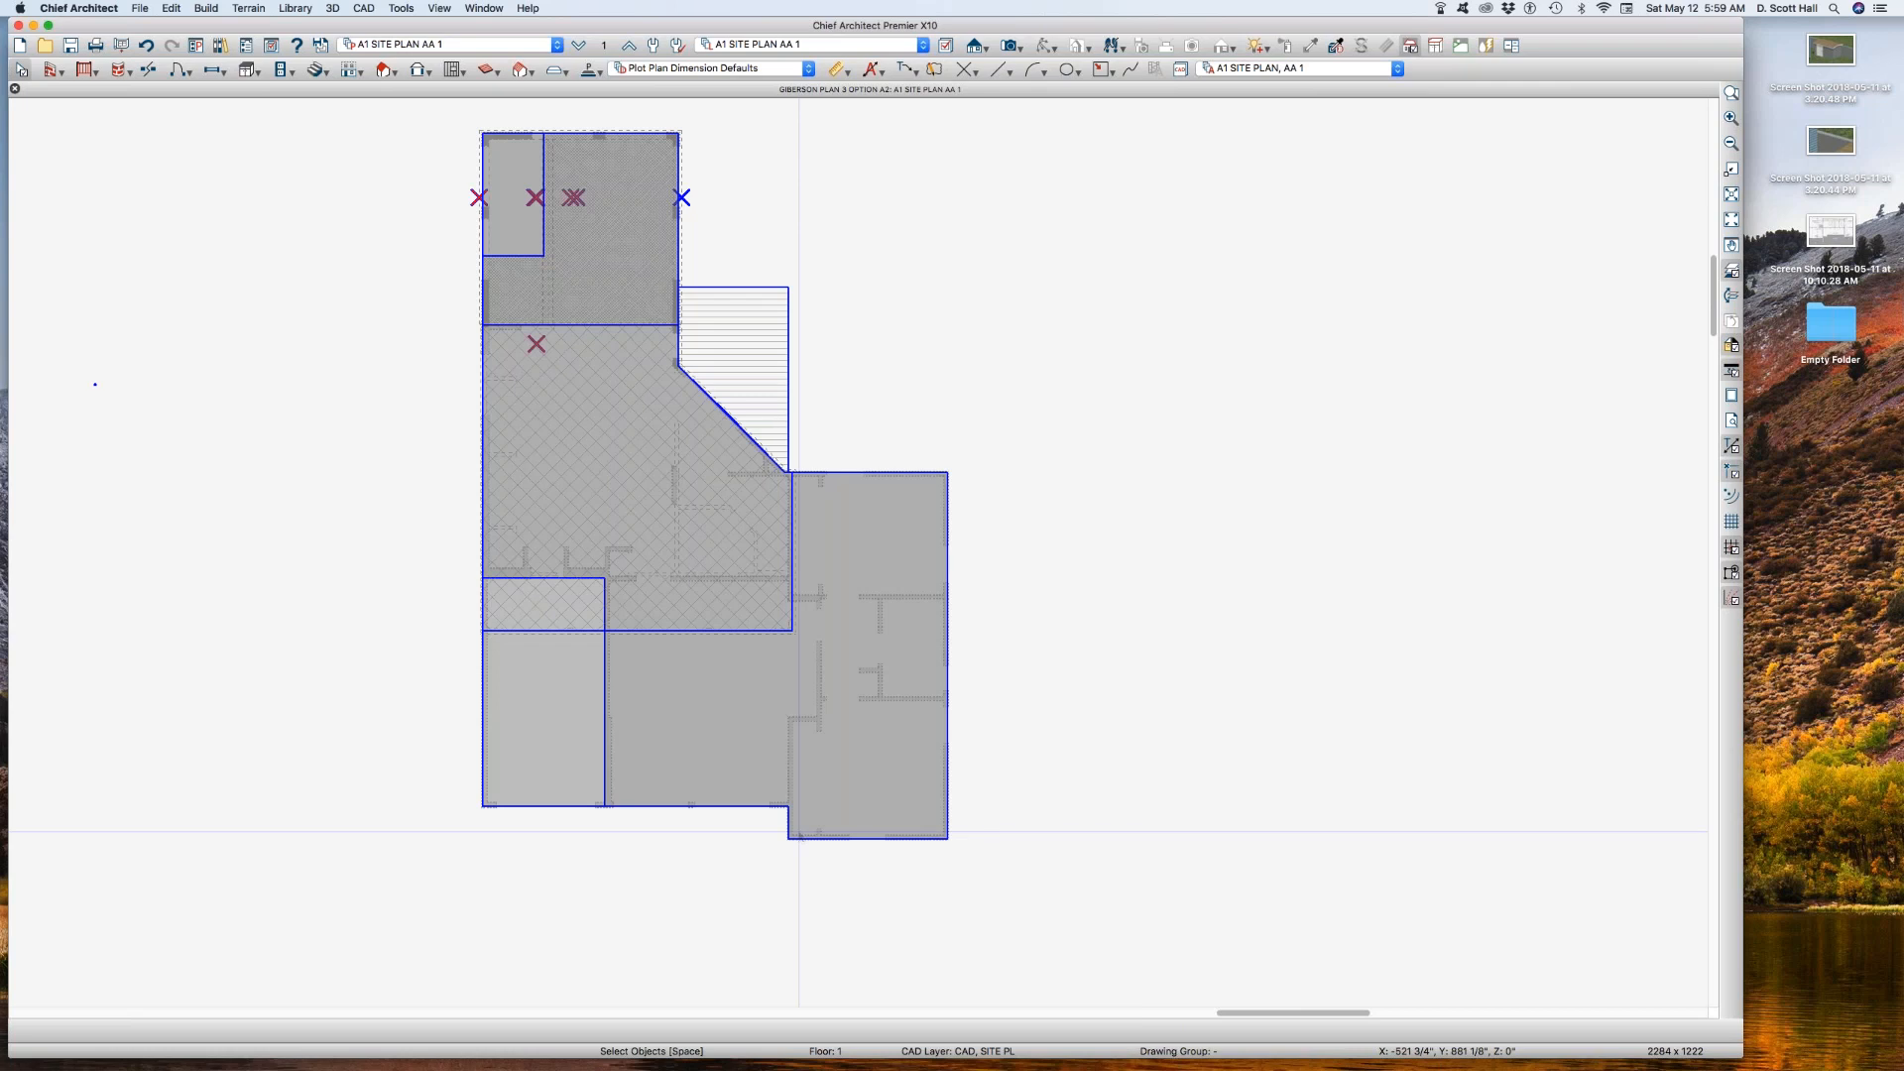
# Step: Move the L-shaped polyline at the upper end of the building to the CAD, SITE BLDG 2 layer
pyautogui.click(762, 354)
pyautogui.click(626, 243)
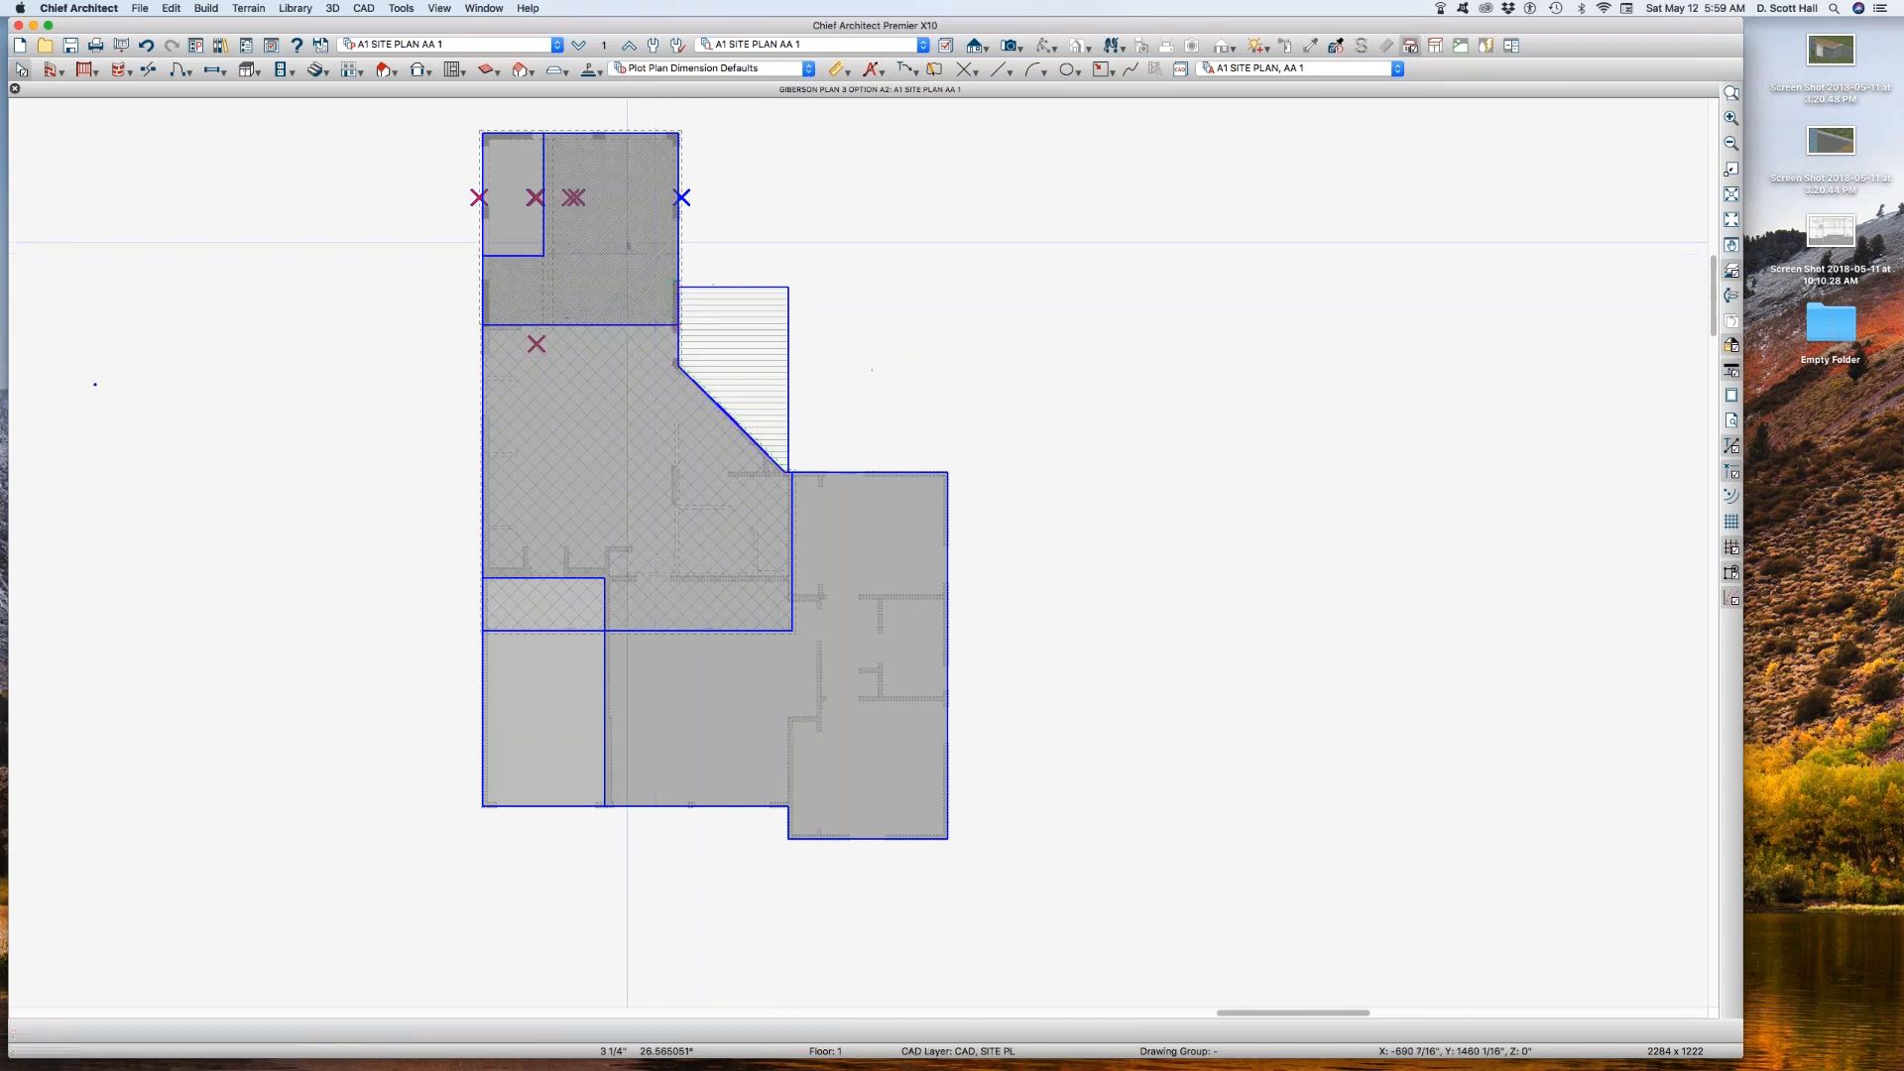
pyautogui.click(626, 242)
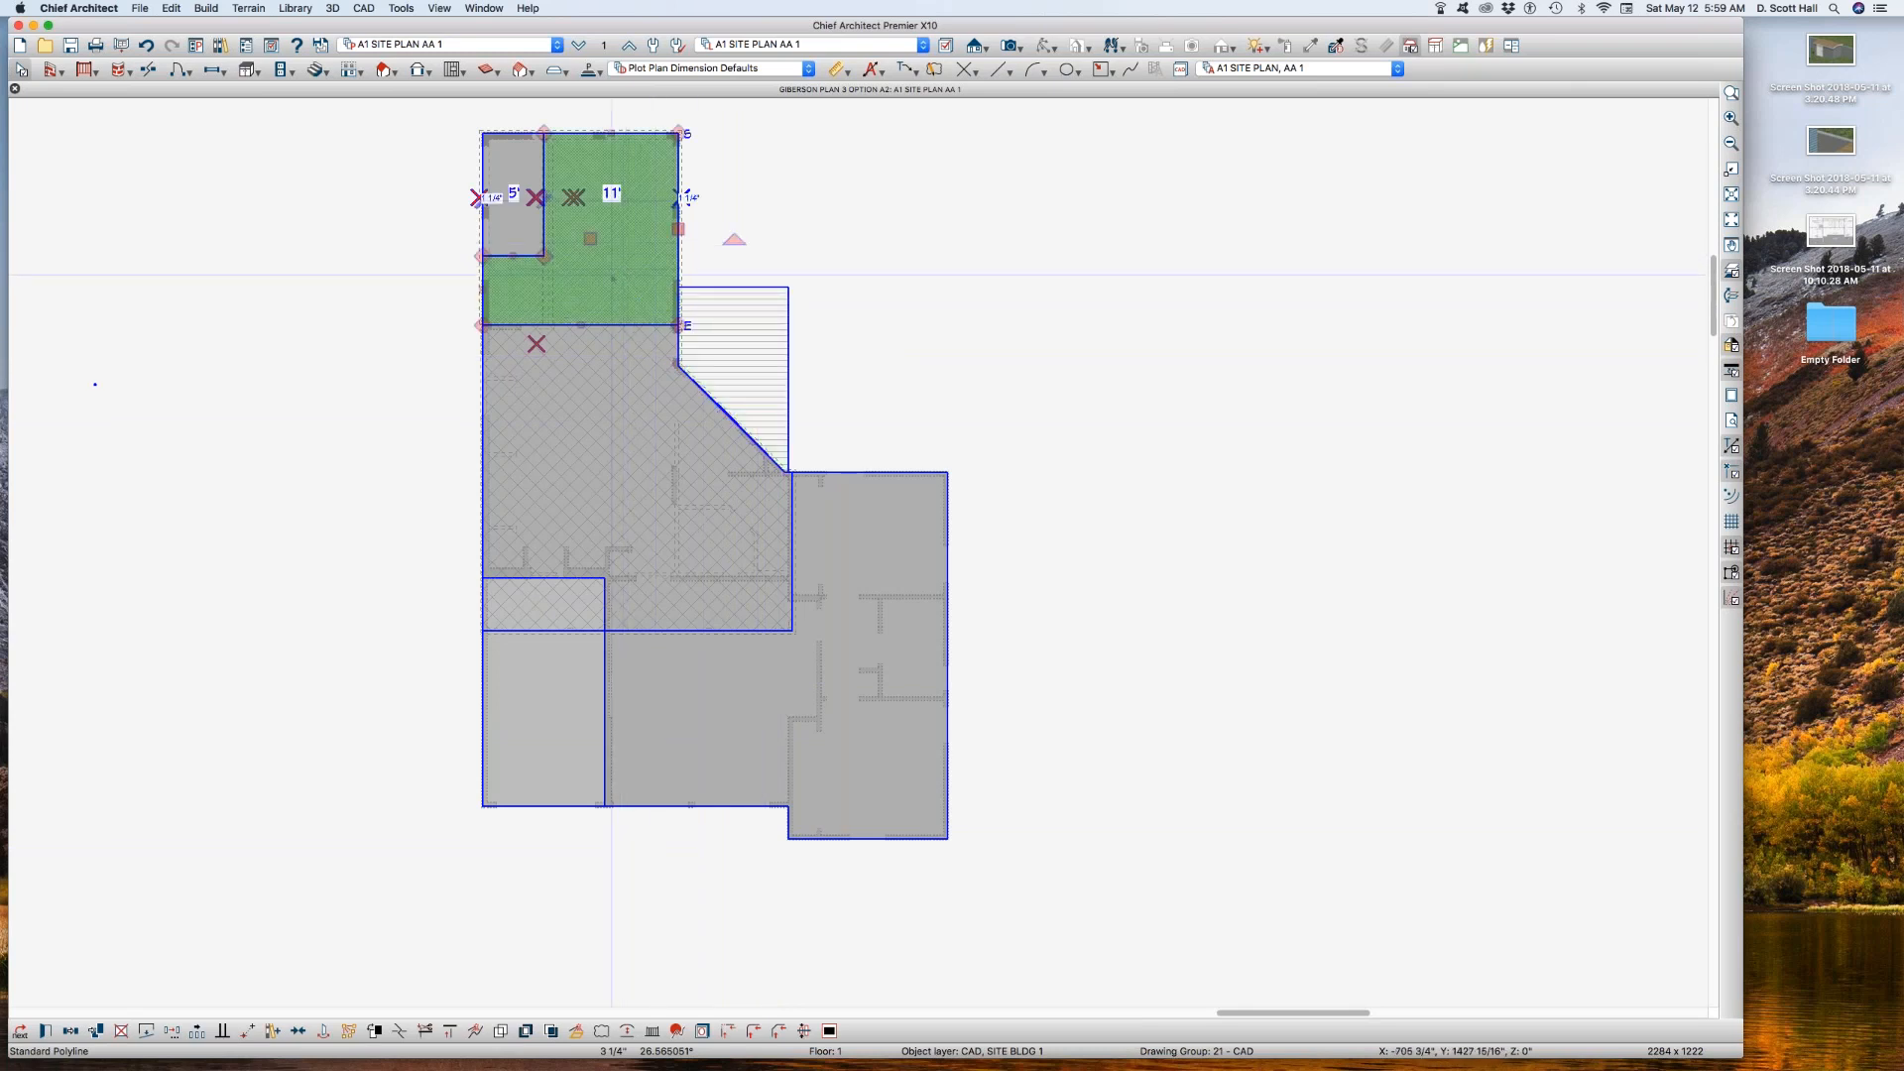
pyautogui.doubleClick(625, 274)
pyautogui.click(1226, 485)
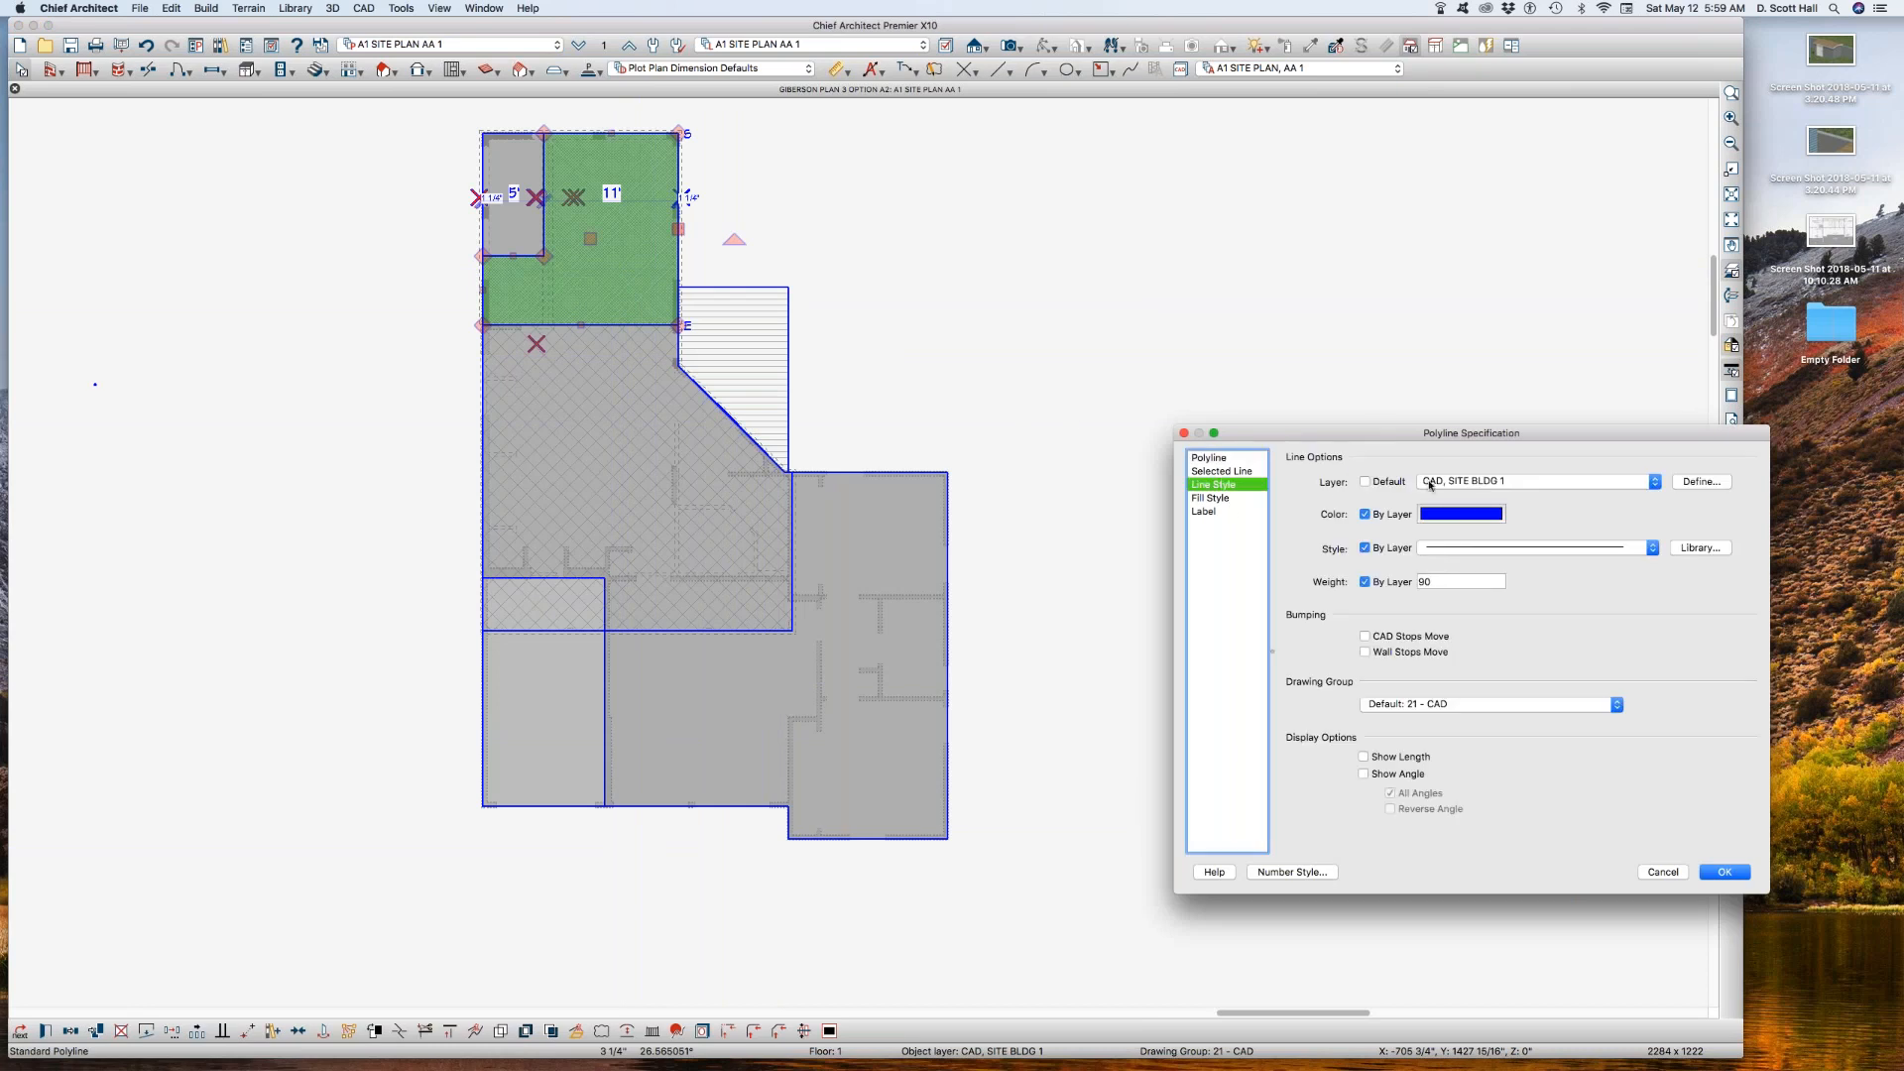
pyautogui.click(1457, 481)
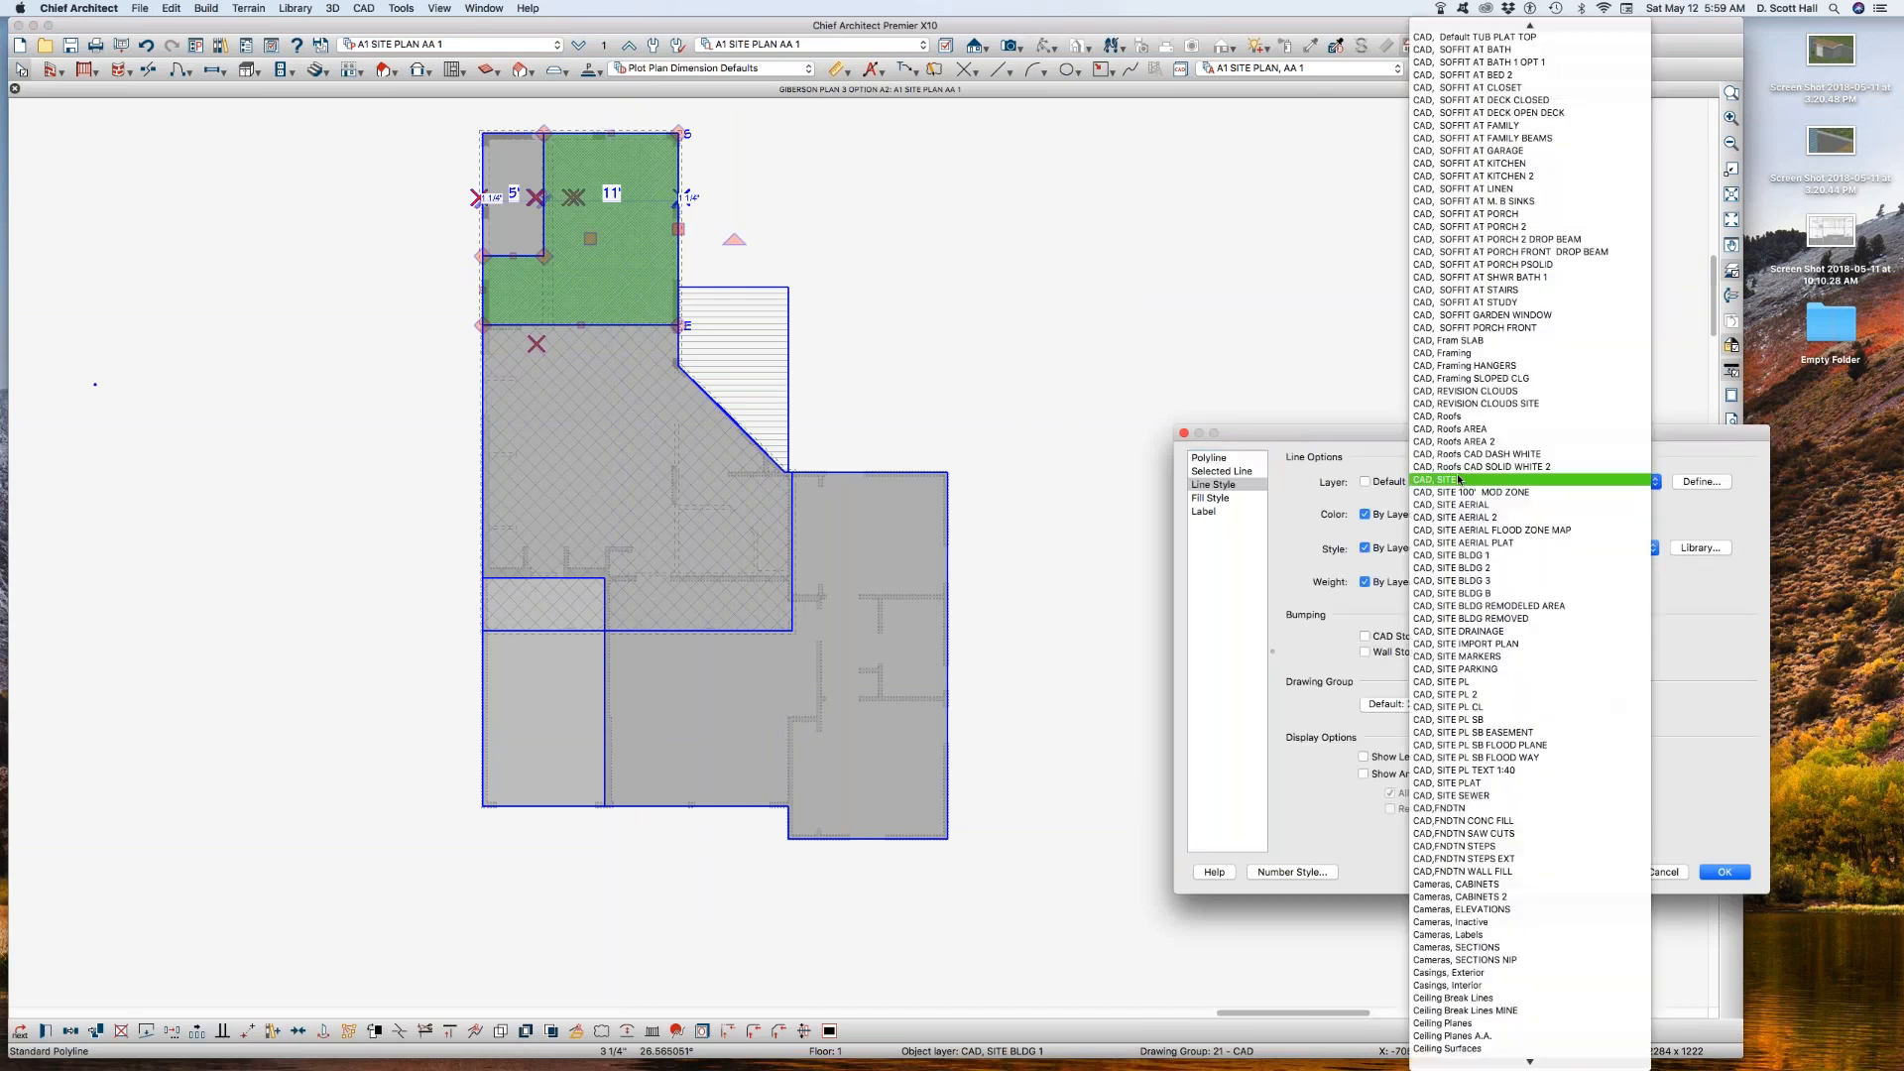
pyautogui.click(1497, 568)
pyautogui.press('Return')
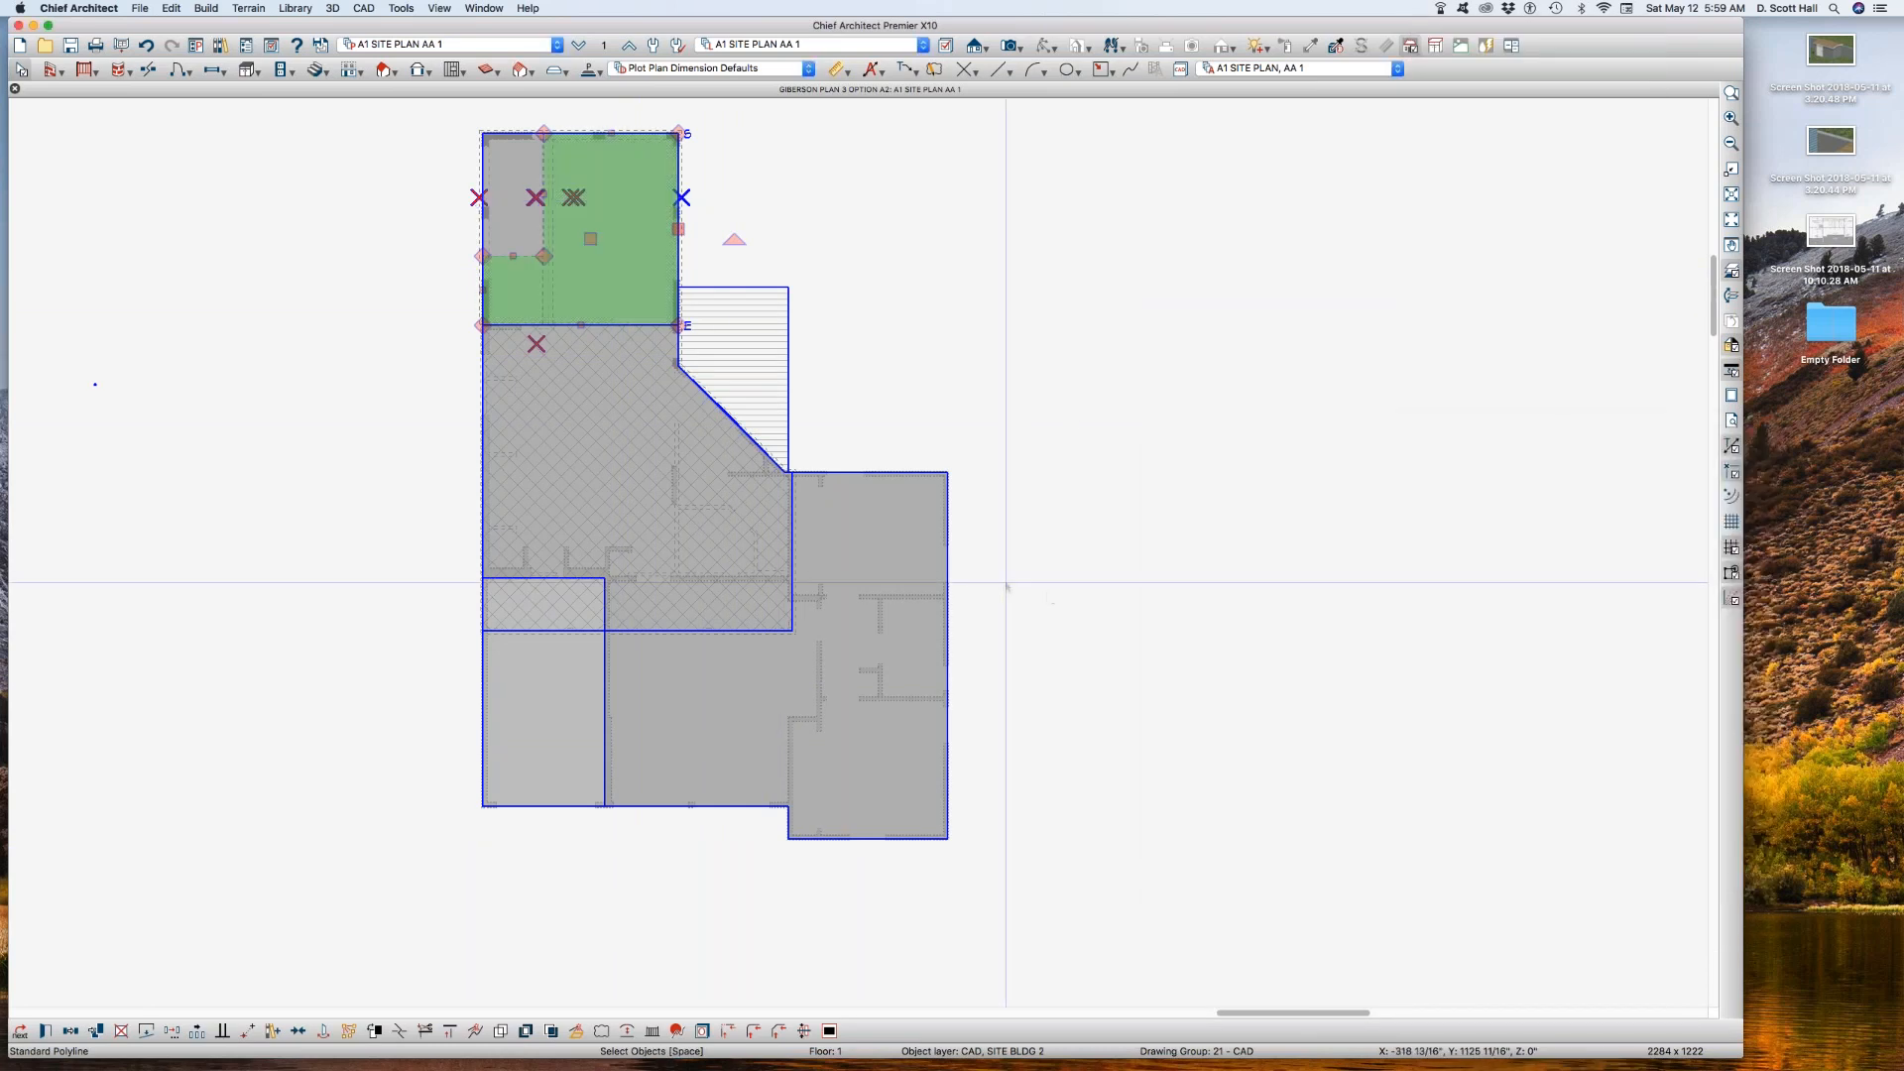
# Step: Move the cross-hatched polyline in the middle of the building to the CAD, SITE BLDG 2 layer and deselect it
pyautogui.click(614, 416)
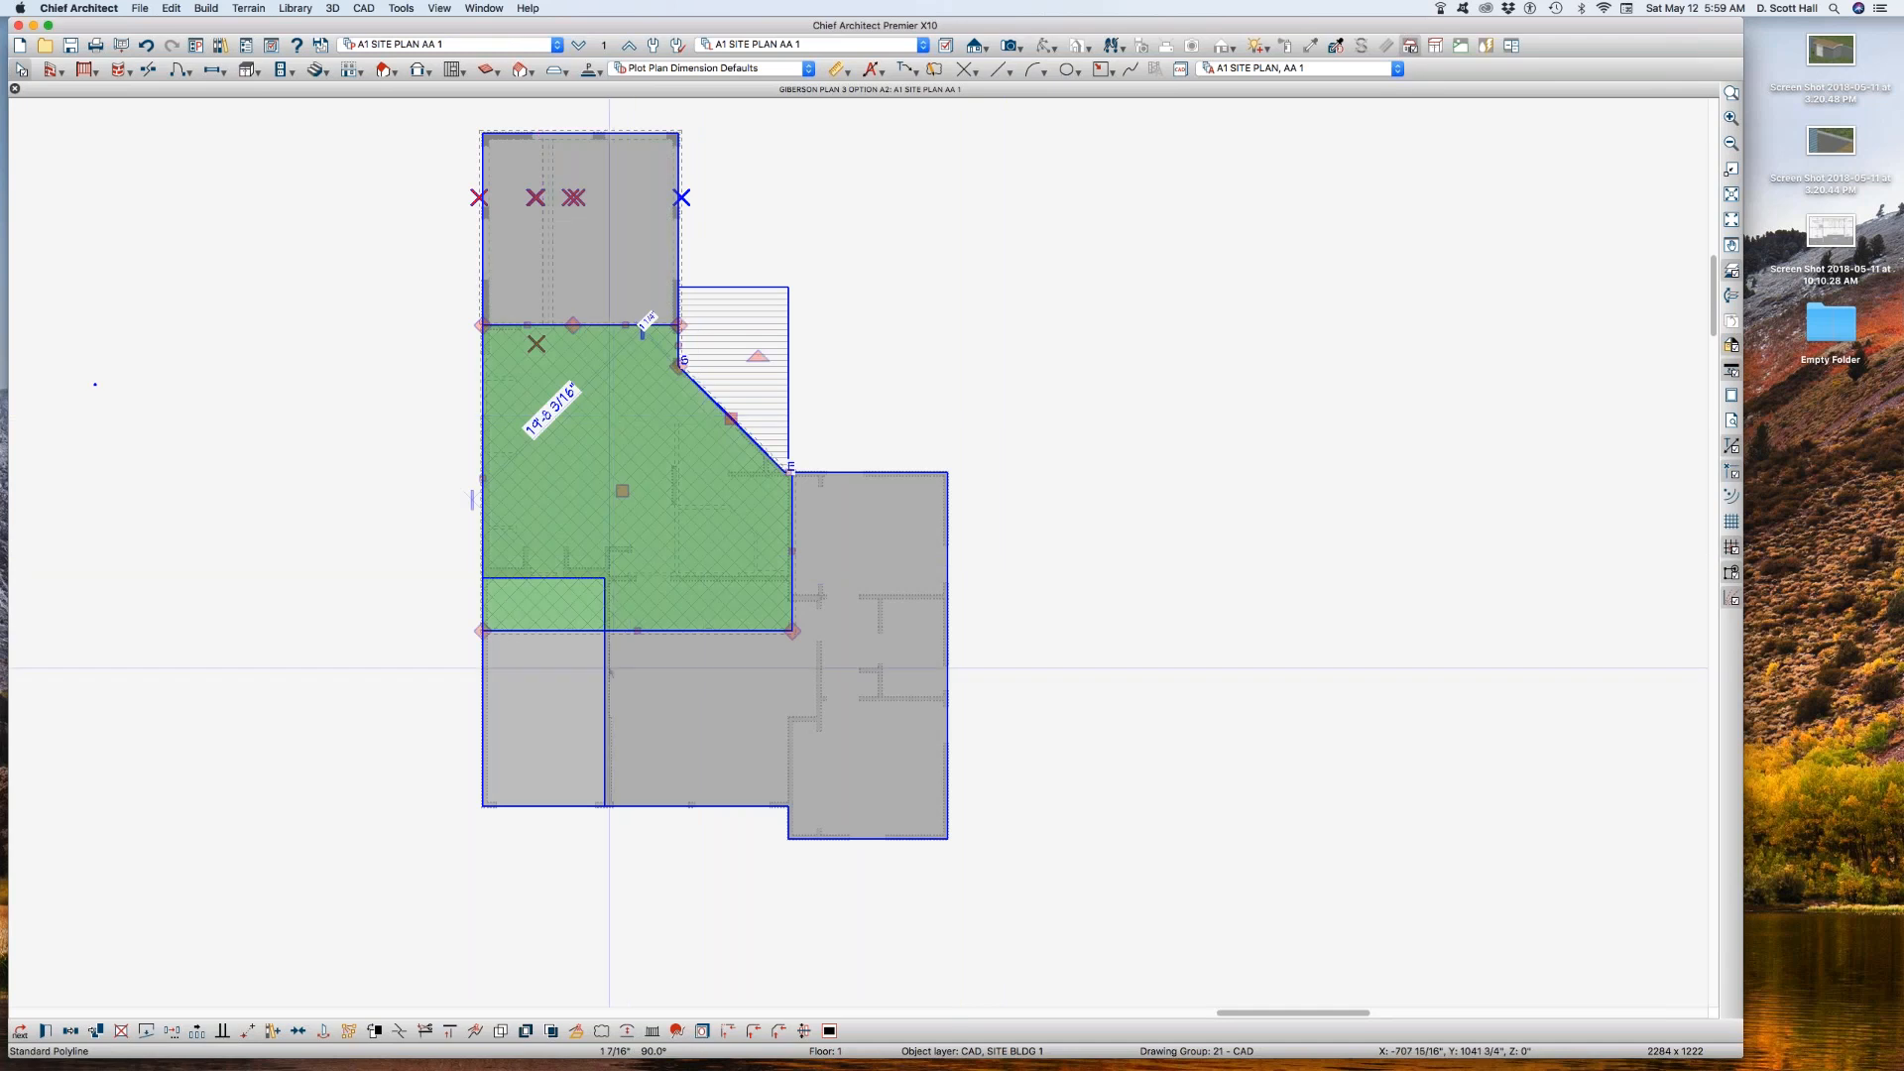
pyautogui.press('super+e')
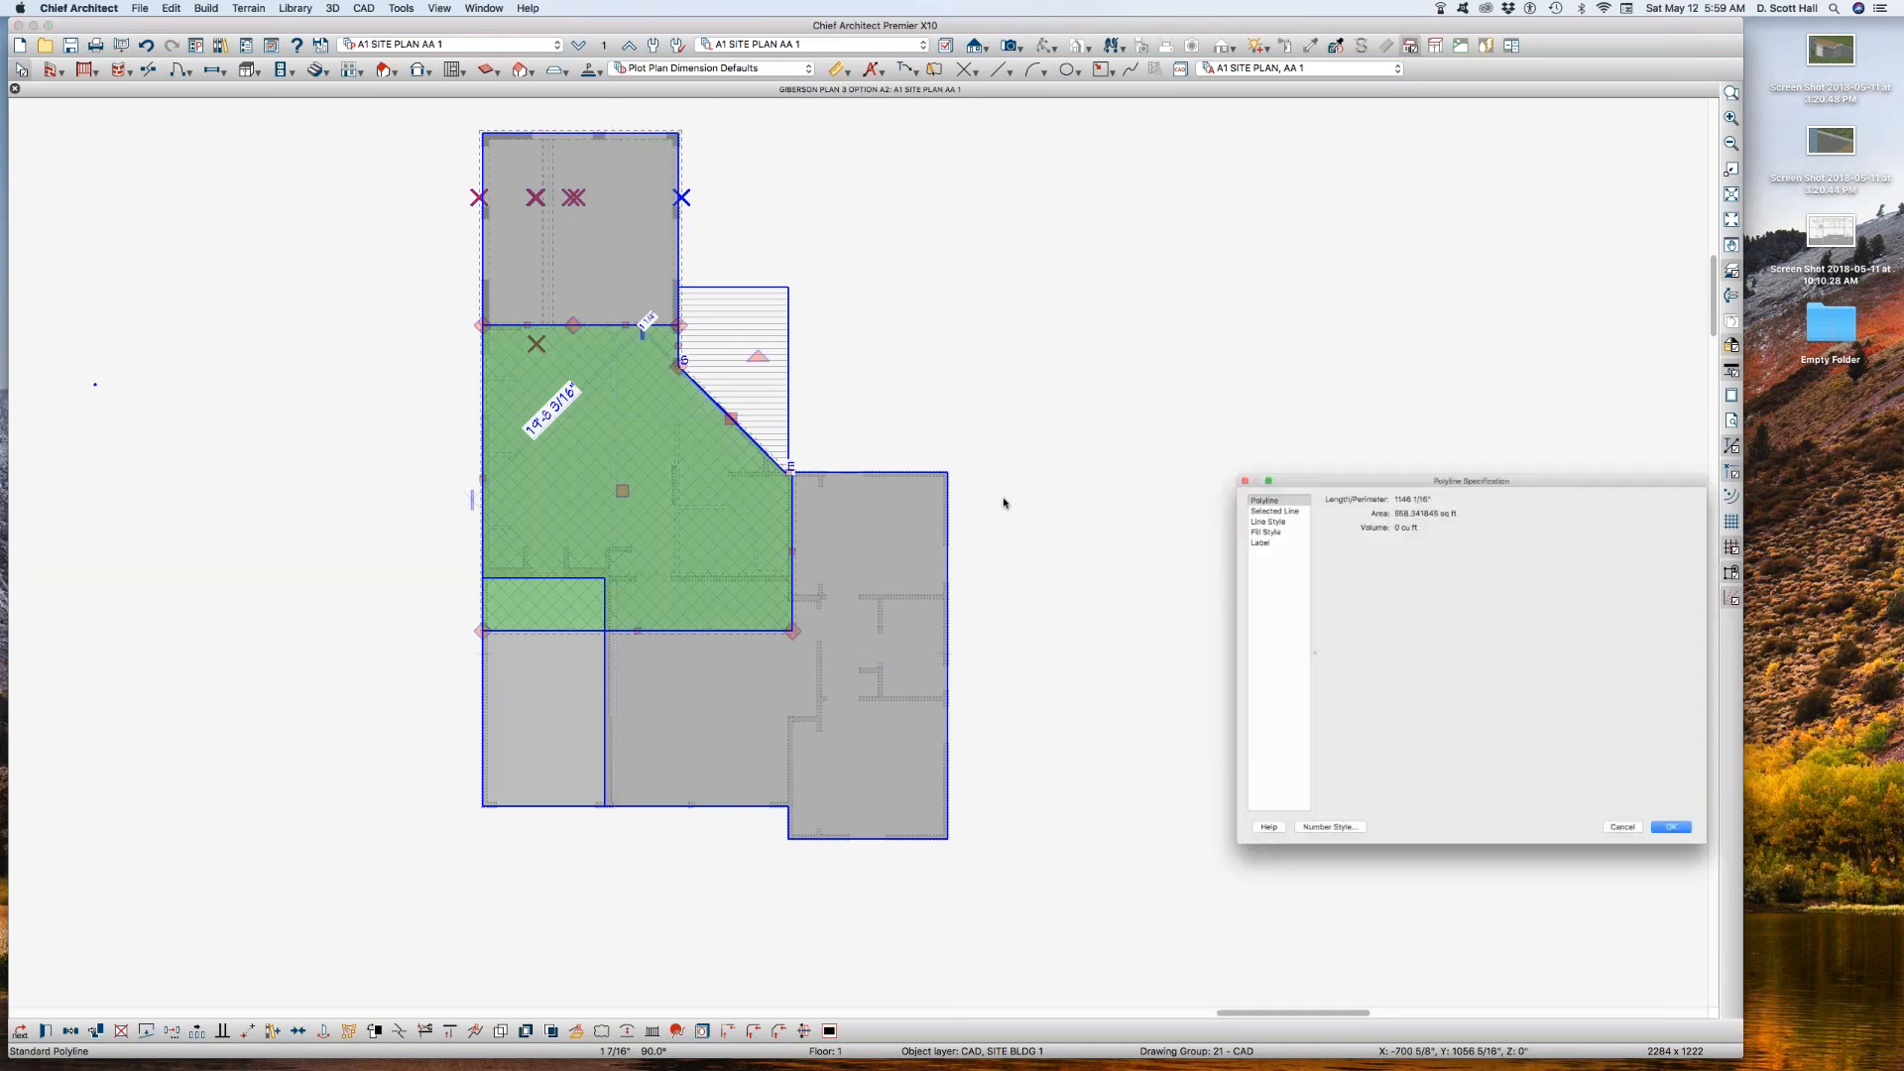
pyautogui.click(1215, 485)
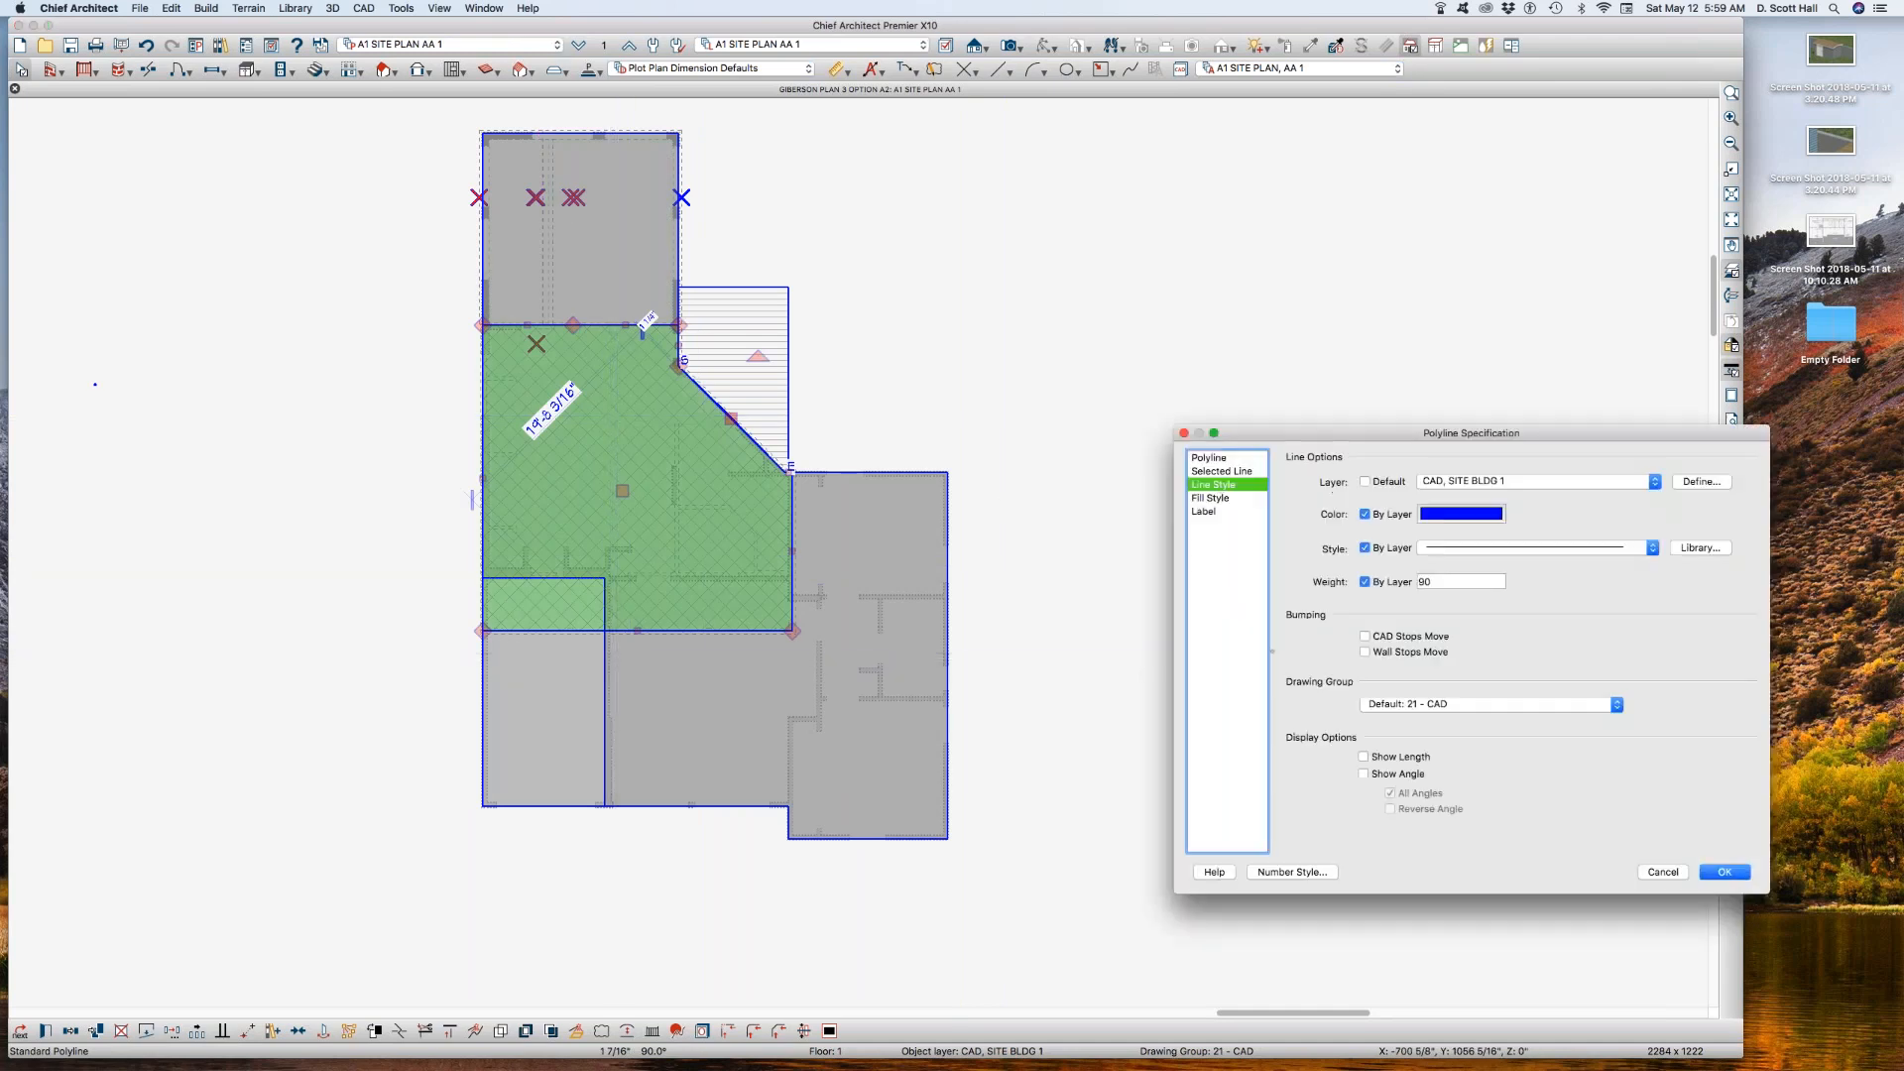
pyautogui.click(1492, 480)
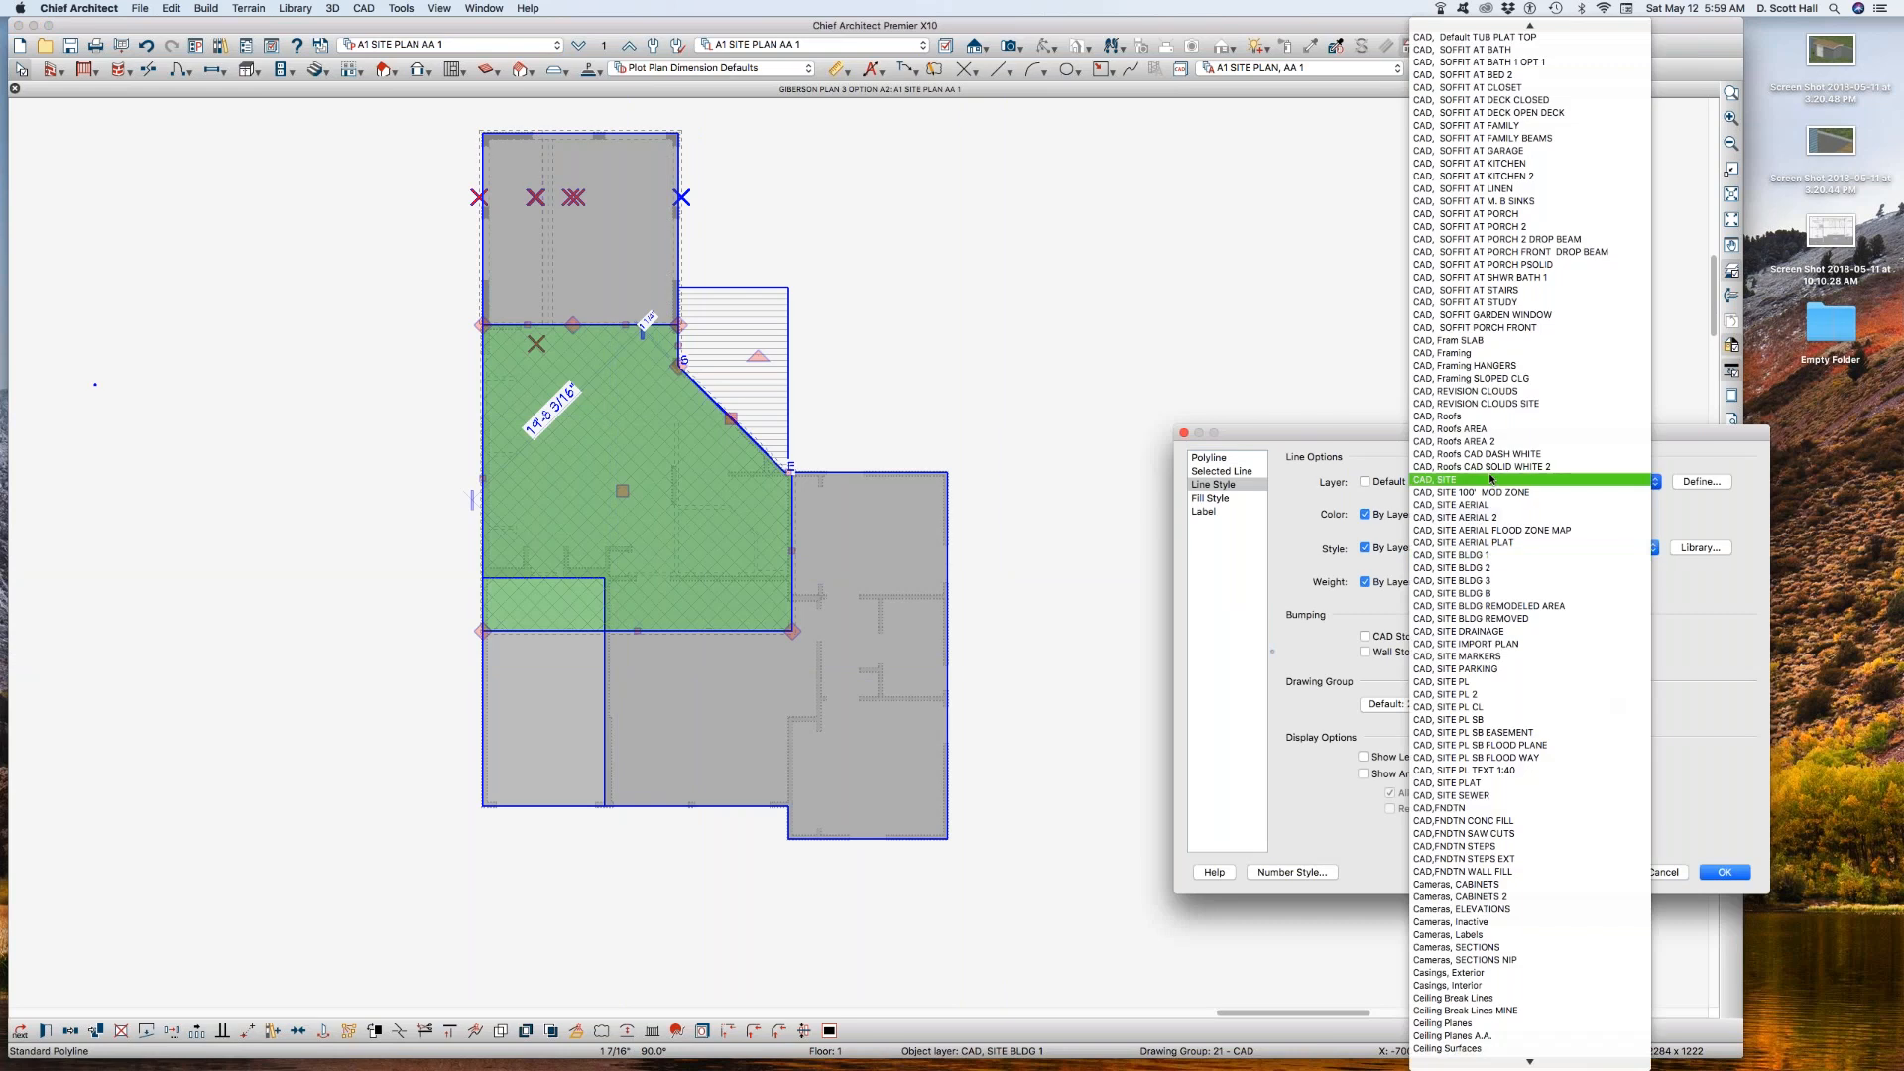
pyautogui.click(1498, 568)
pyautogui.press('Return')
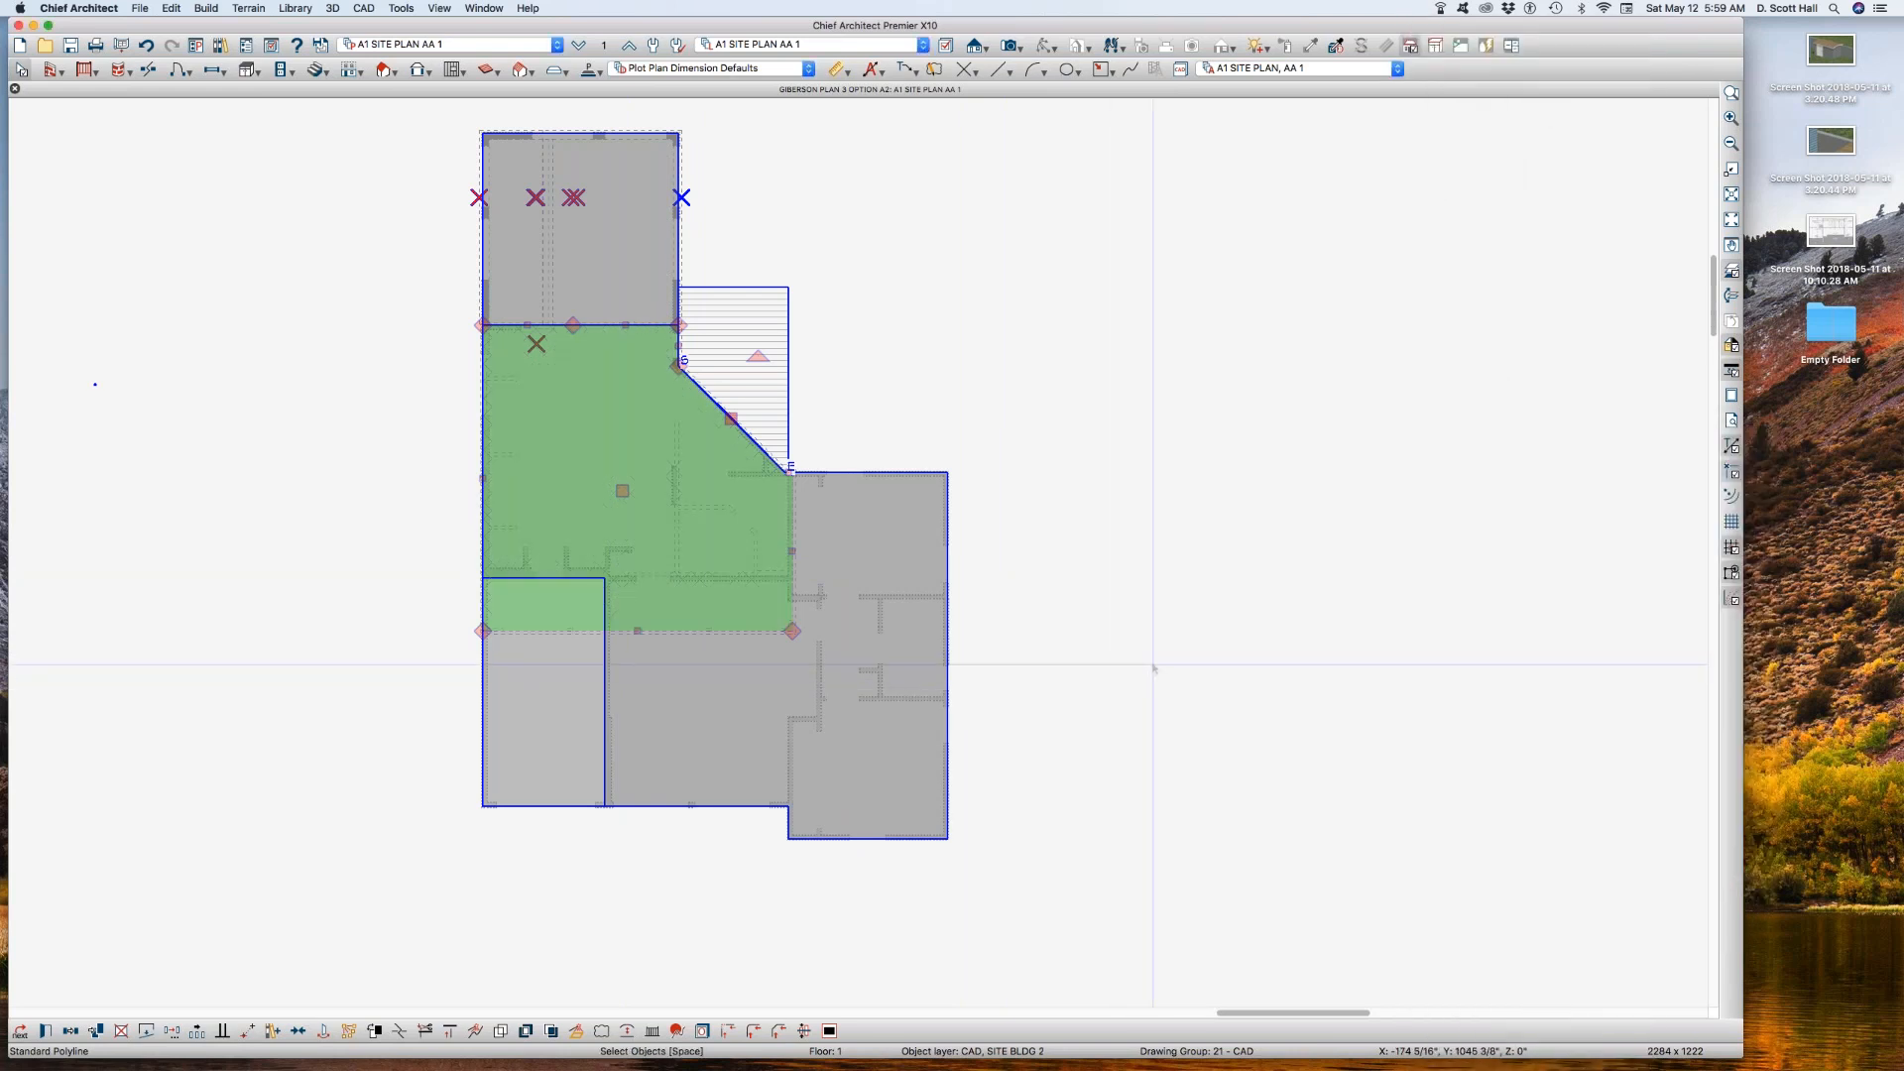
pyautogui.click(1155, 673)
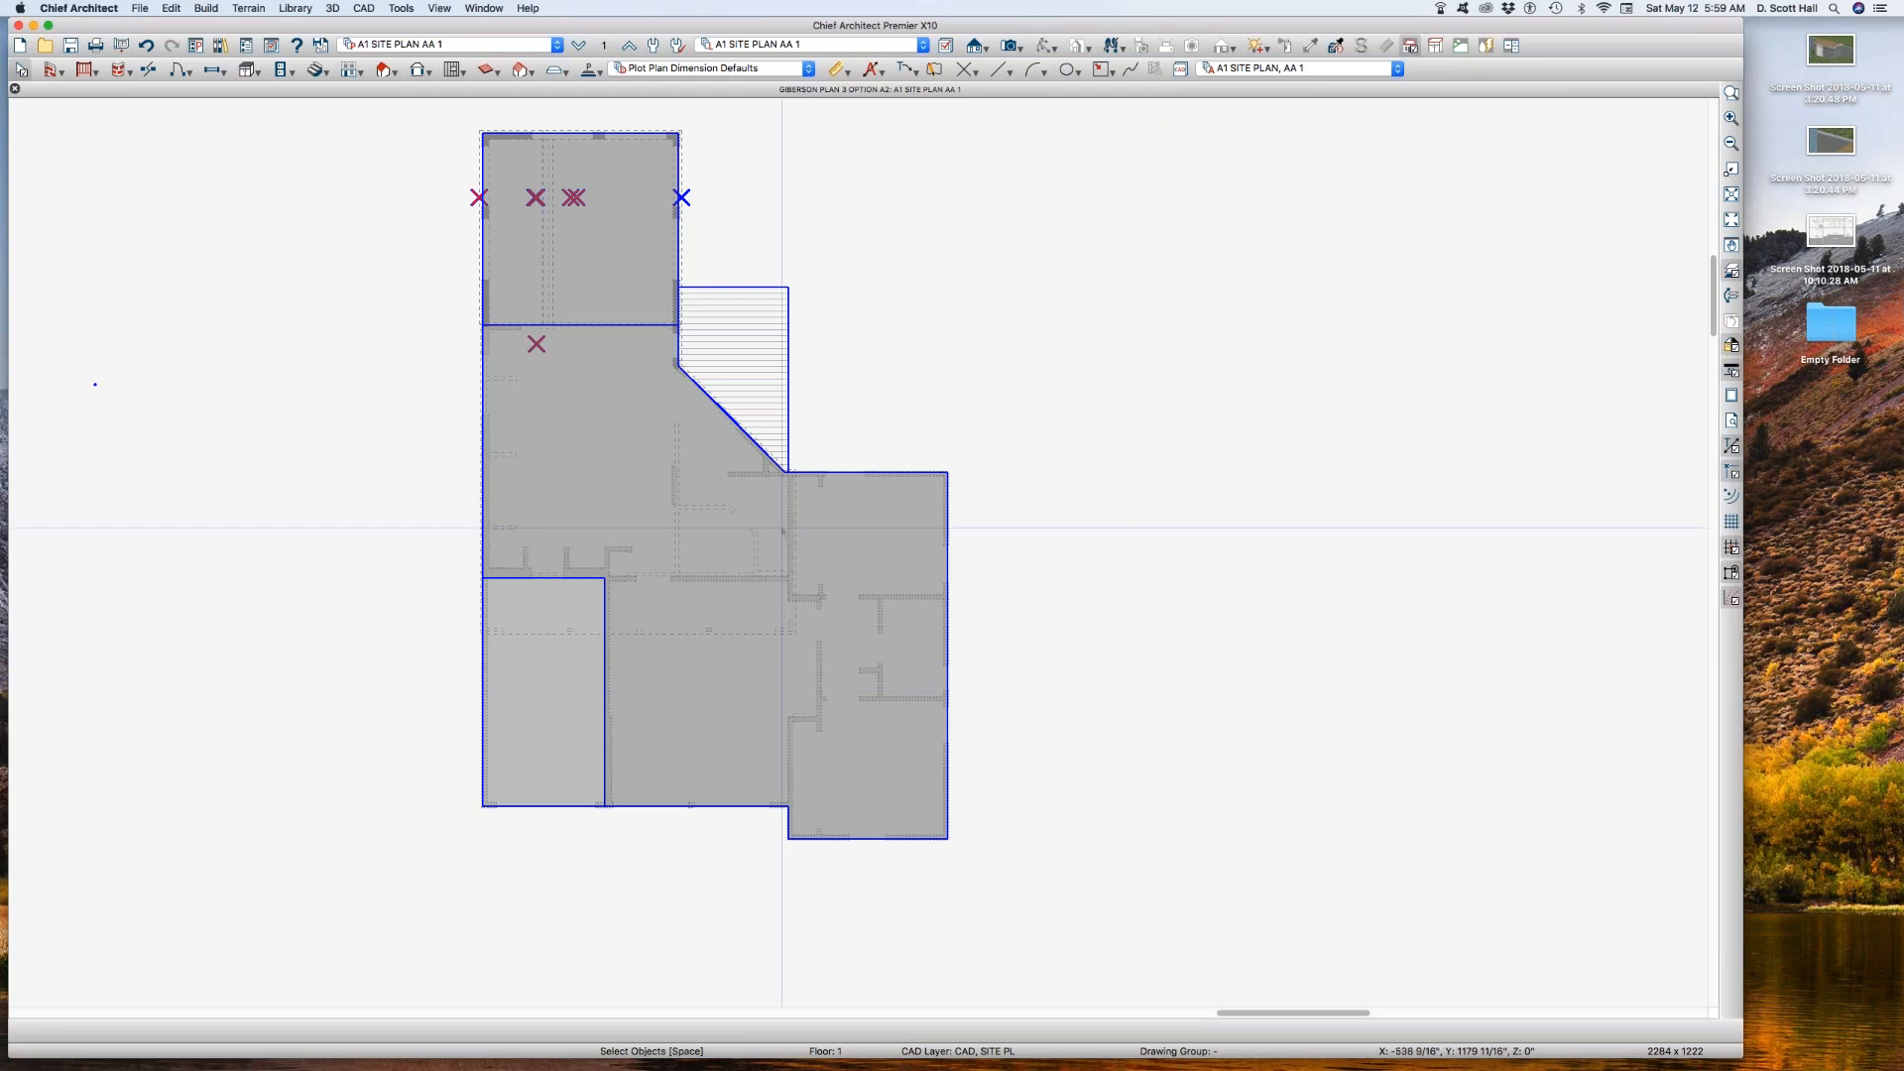
# Step: Set the text style of the Polylines, Labels layer to 20 CB in the A1 SITE PLAN AA 1 layer set
pyautogui.click(882, 537)
pyautogui.press('l')
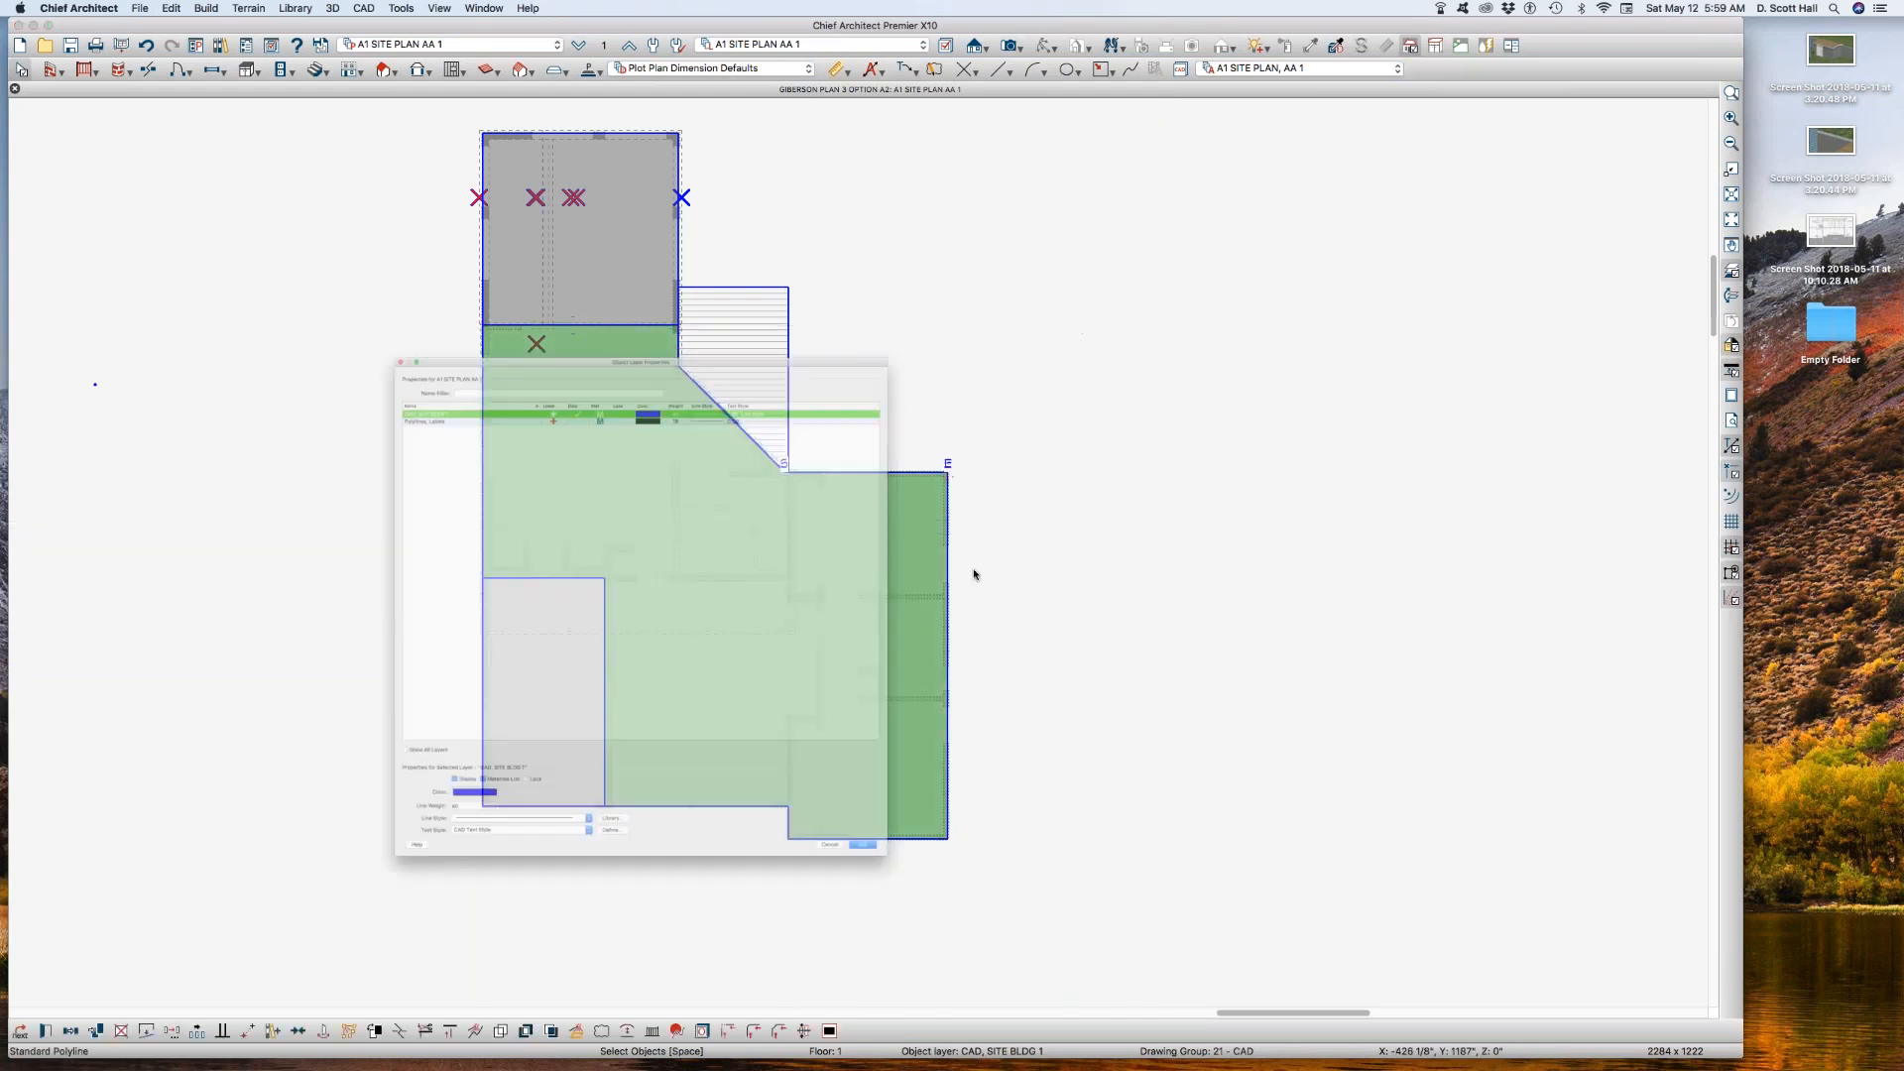
pyautogui.click(543, 261)
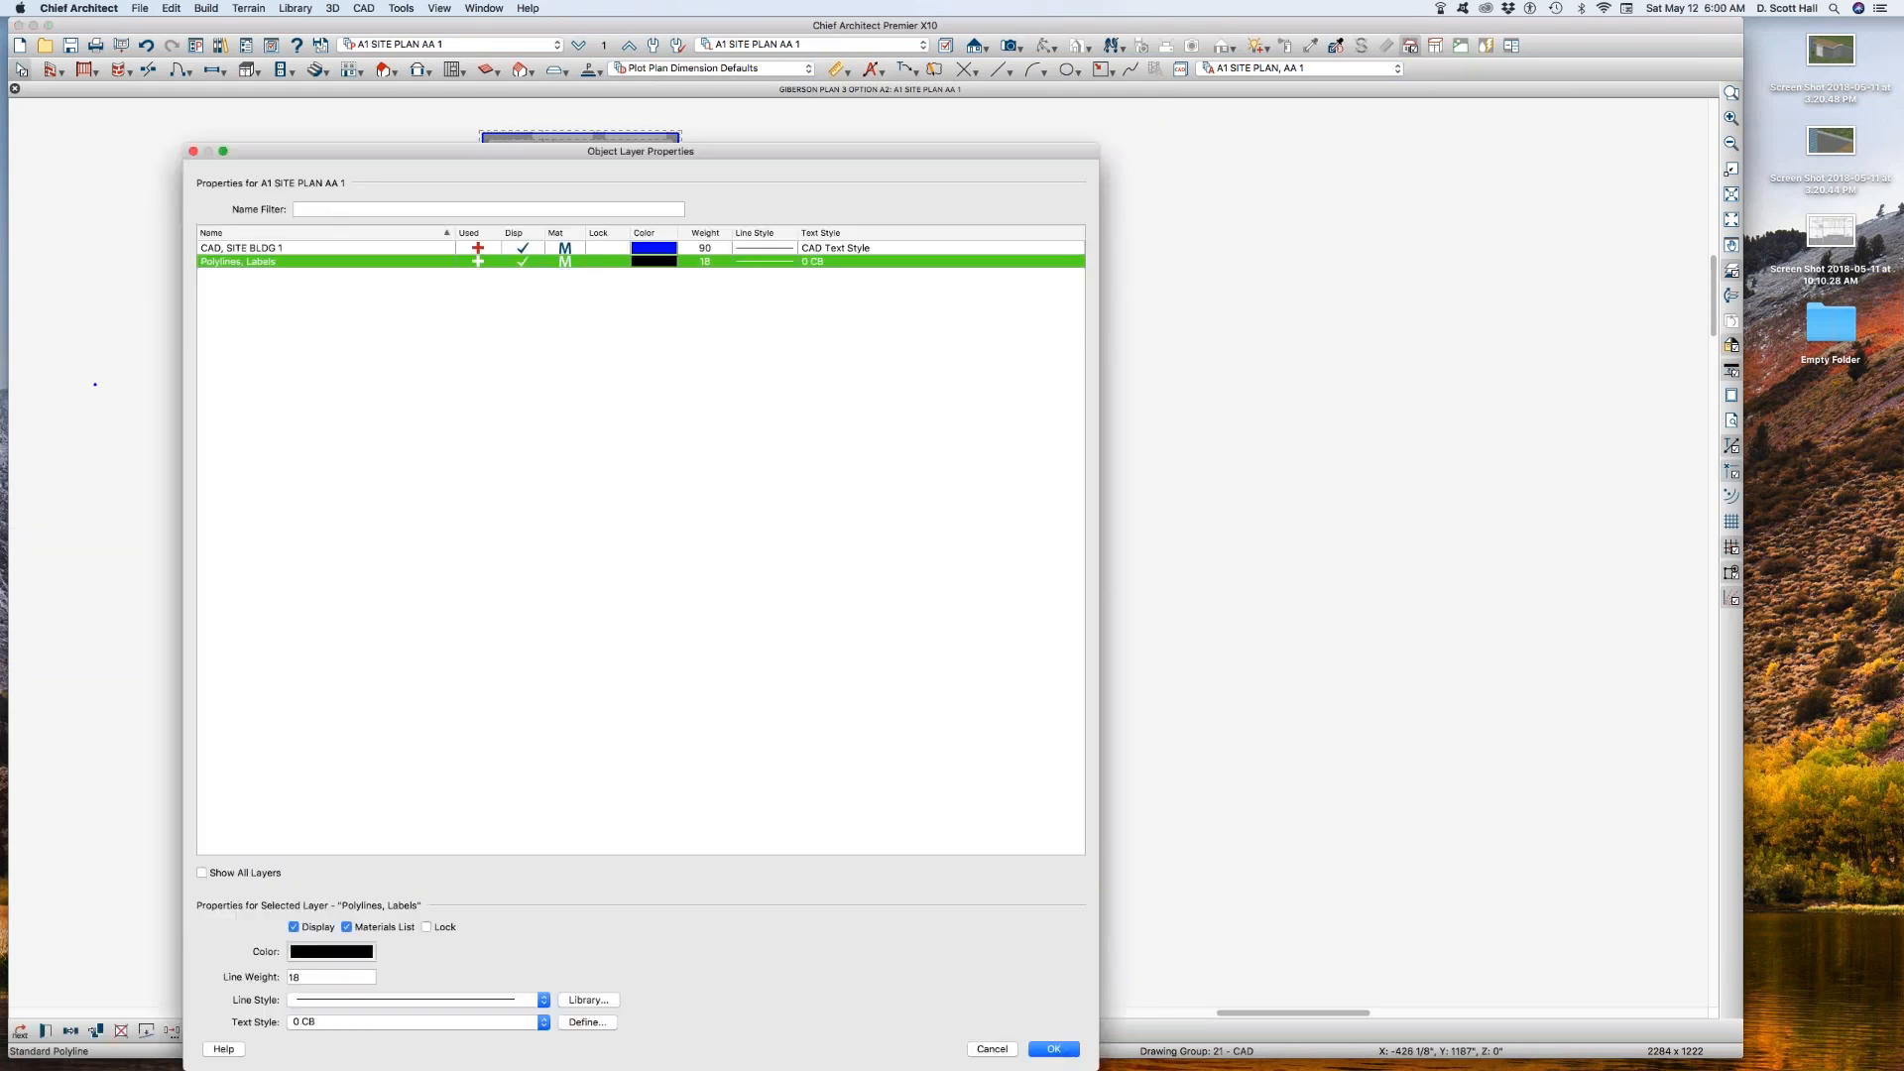
pyautogui.click(367, 1022)
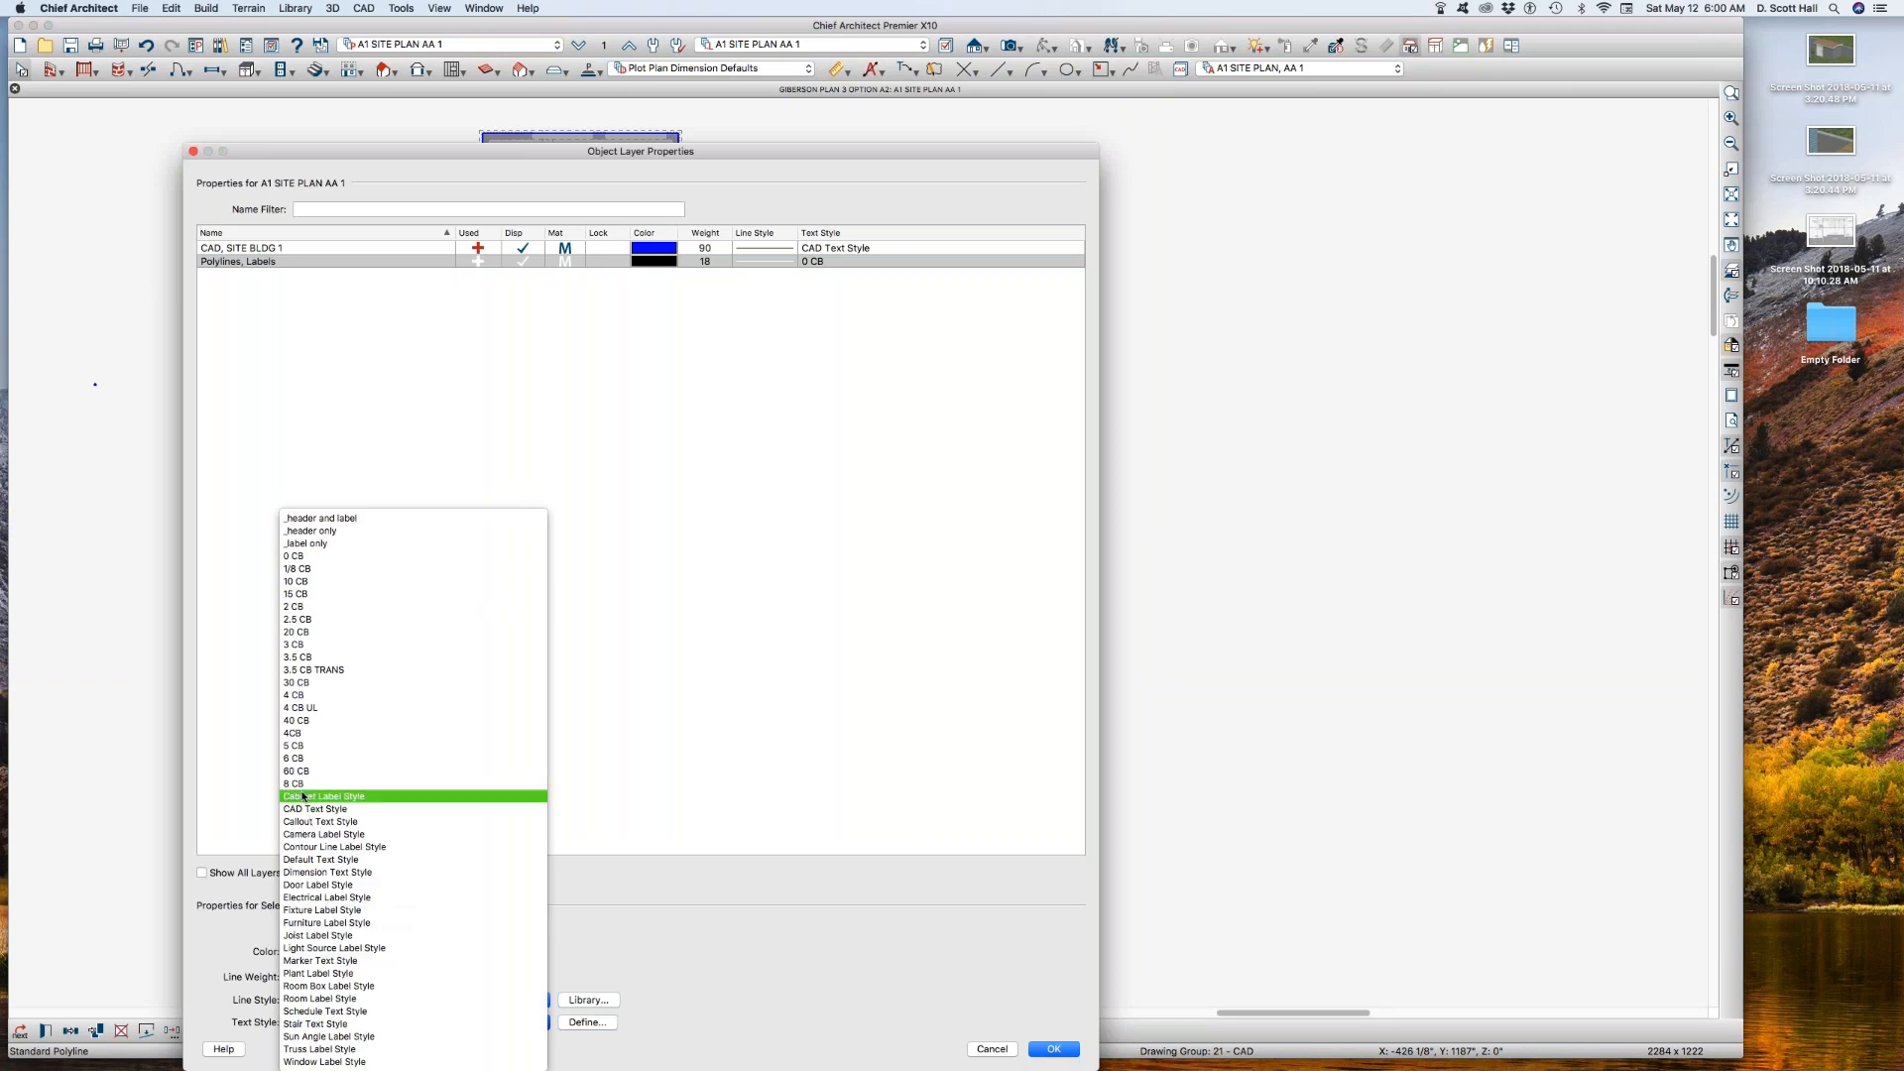
pyautogui.click(297, 631)
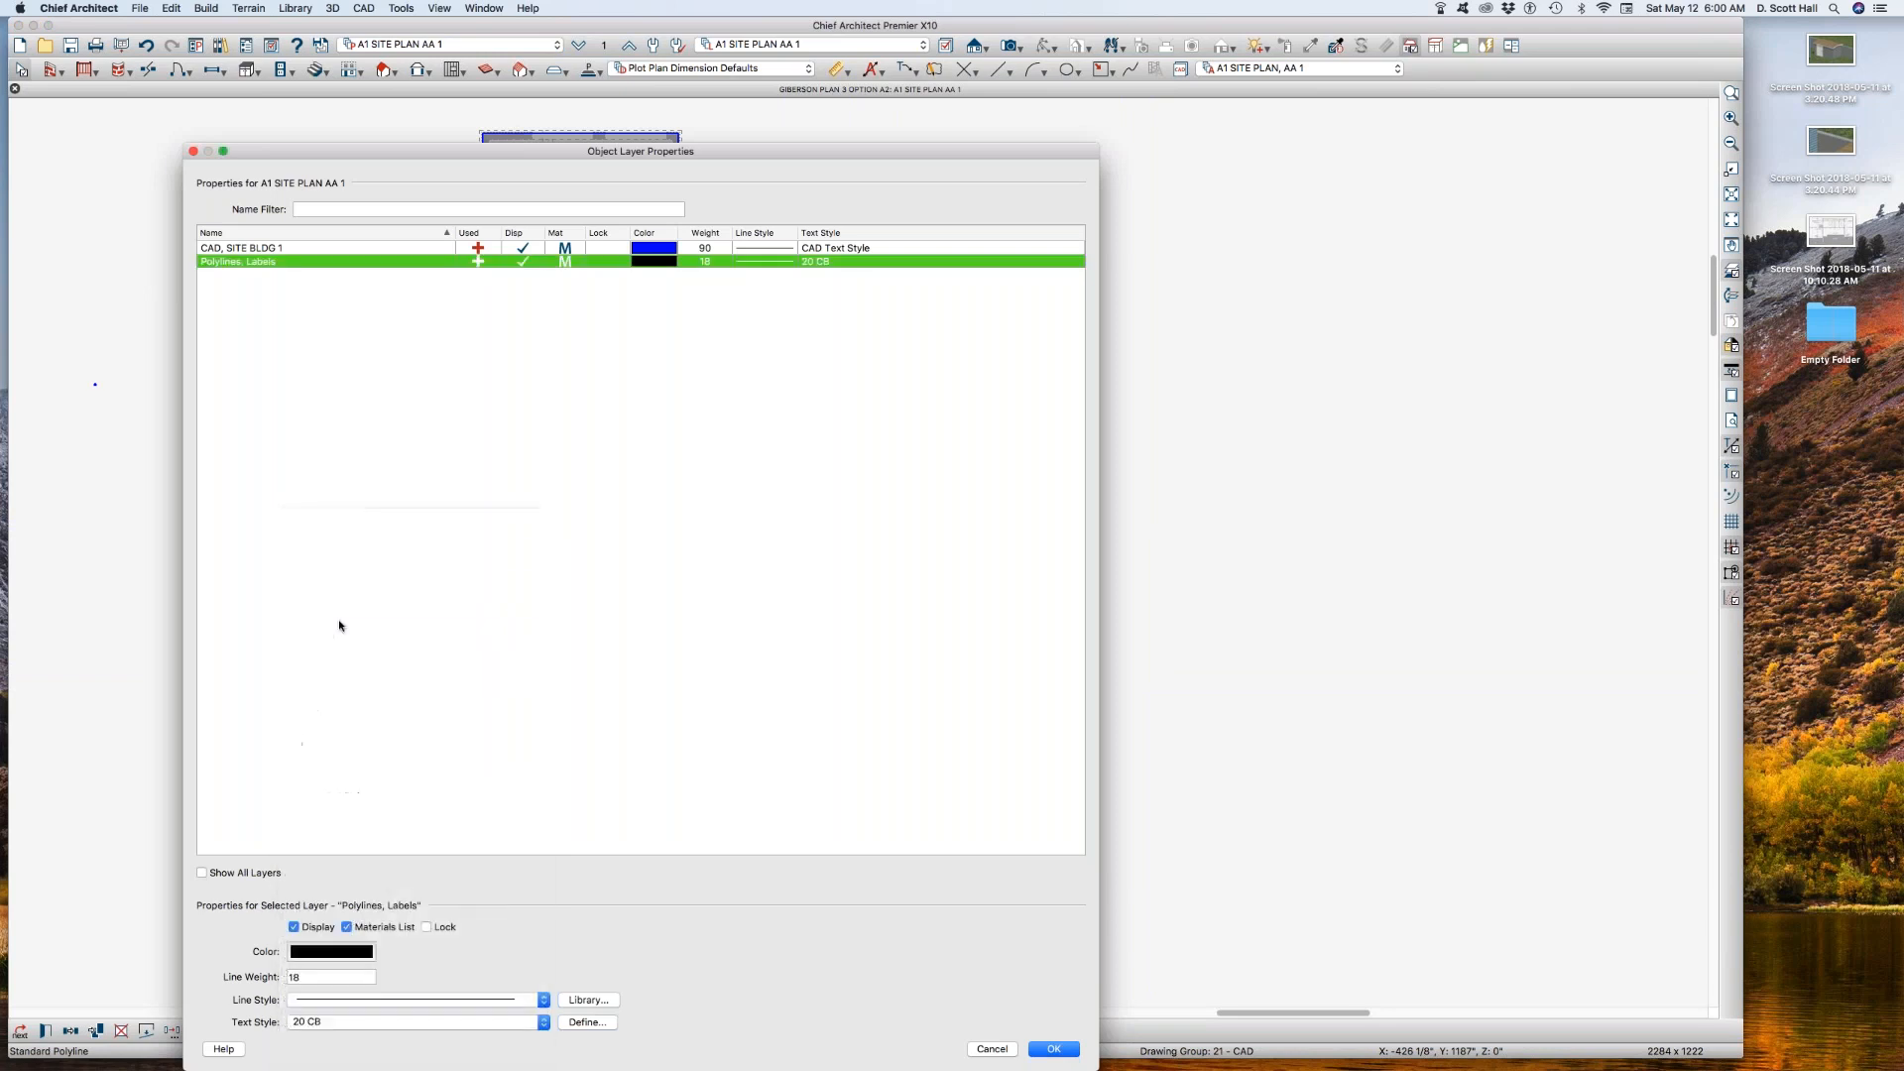
pyautogui.press('Return')
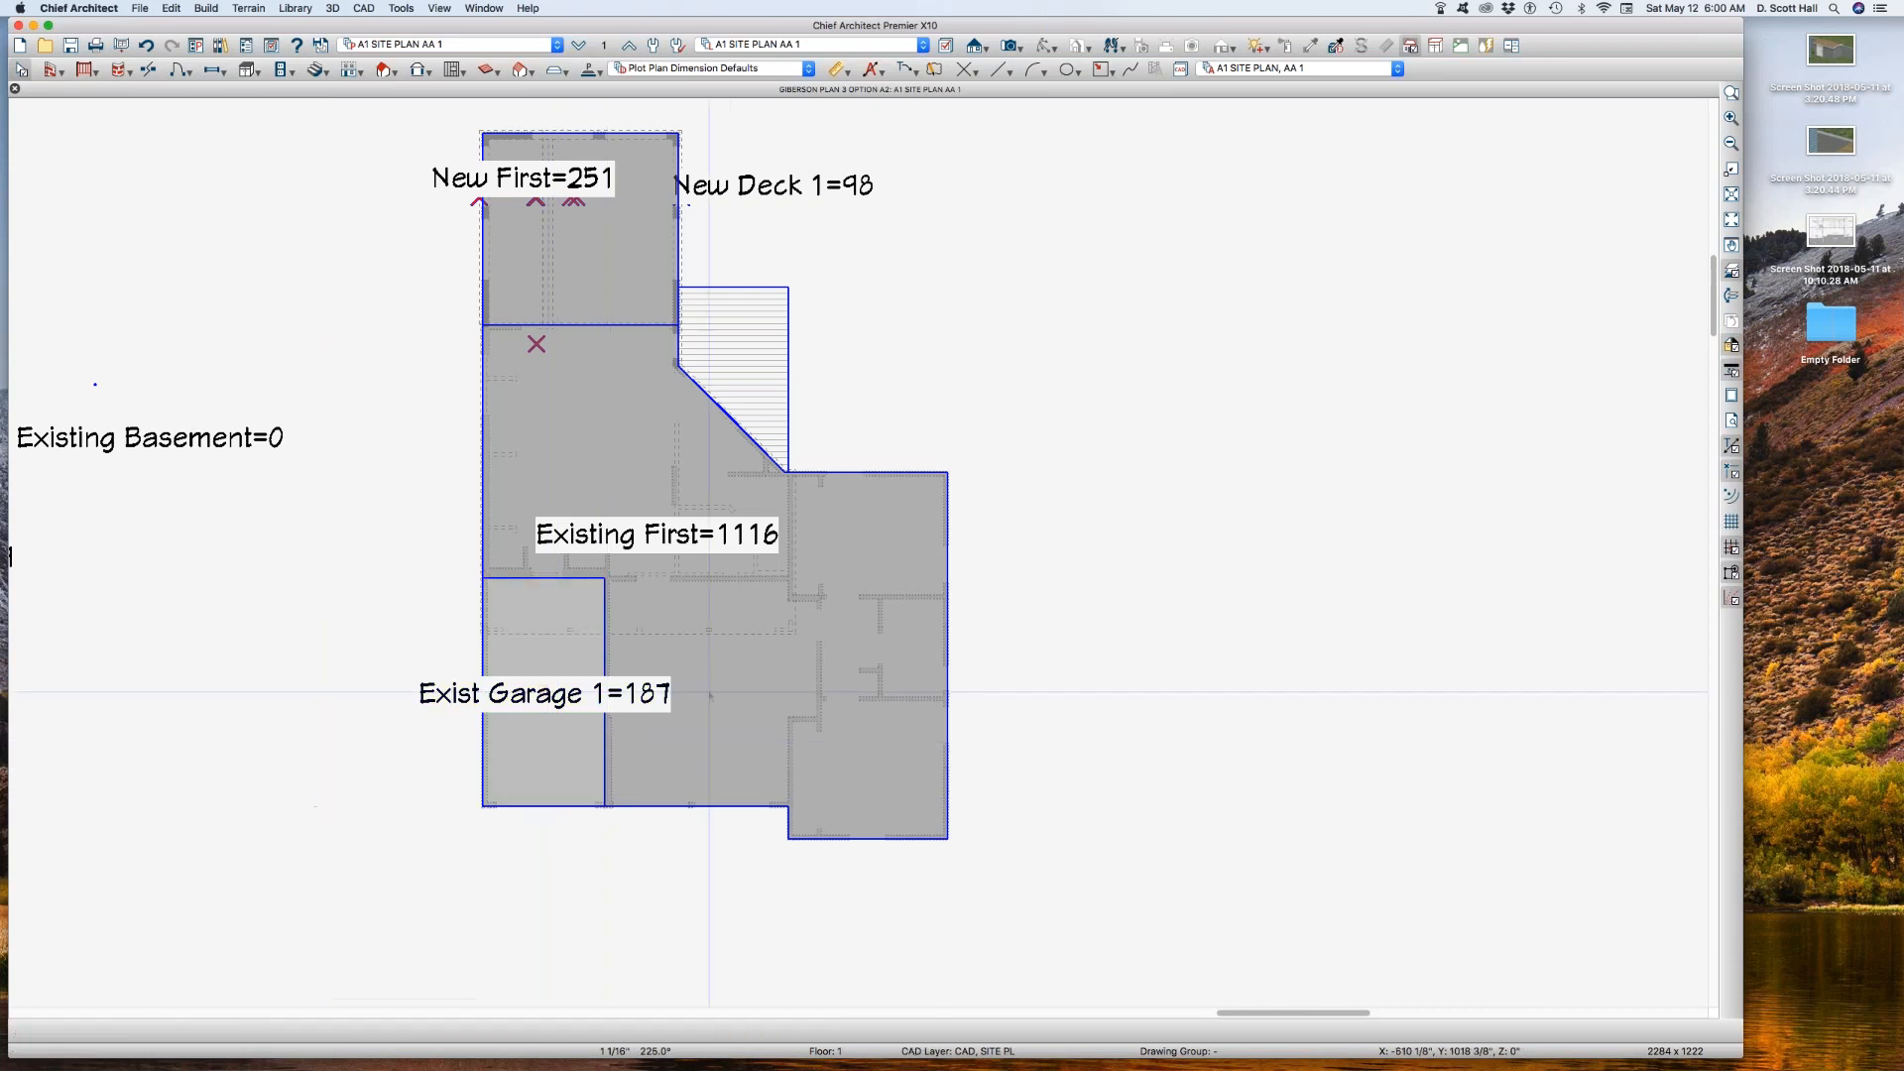
# Step: Move the New Deck 1 label onto the hatched deck polyline and deselect it
pyautogui.click(731, 448)
pyautogui.click(762, 327)
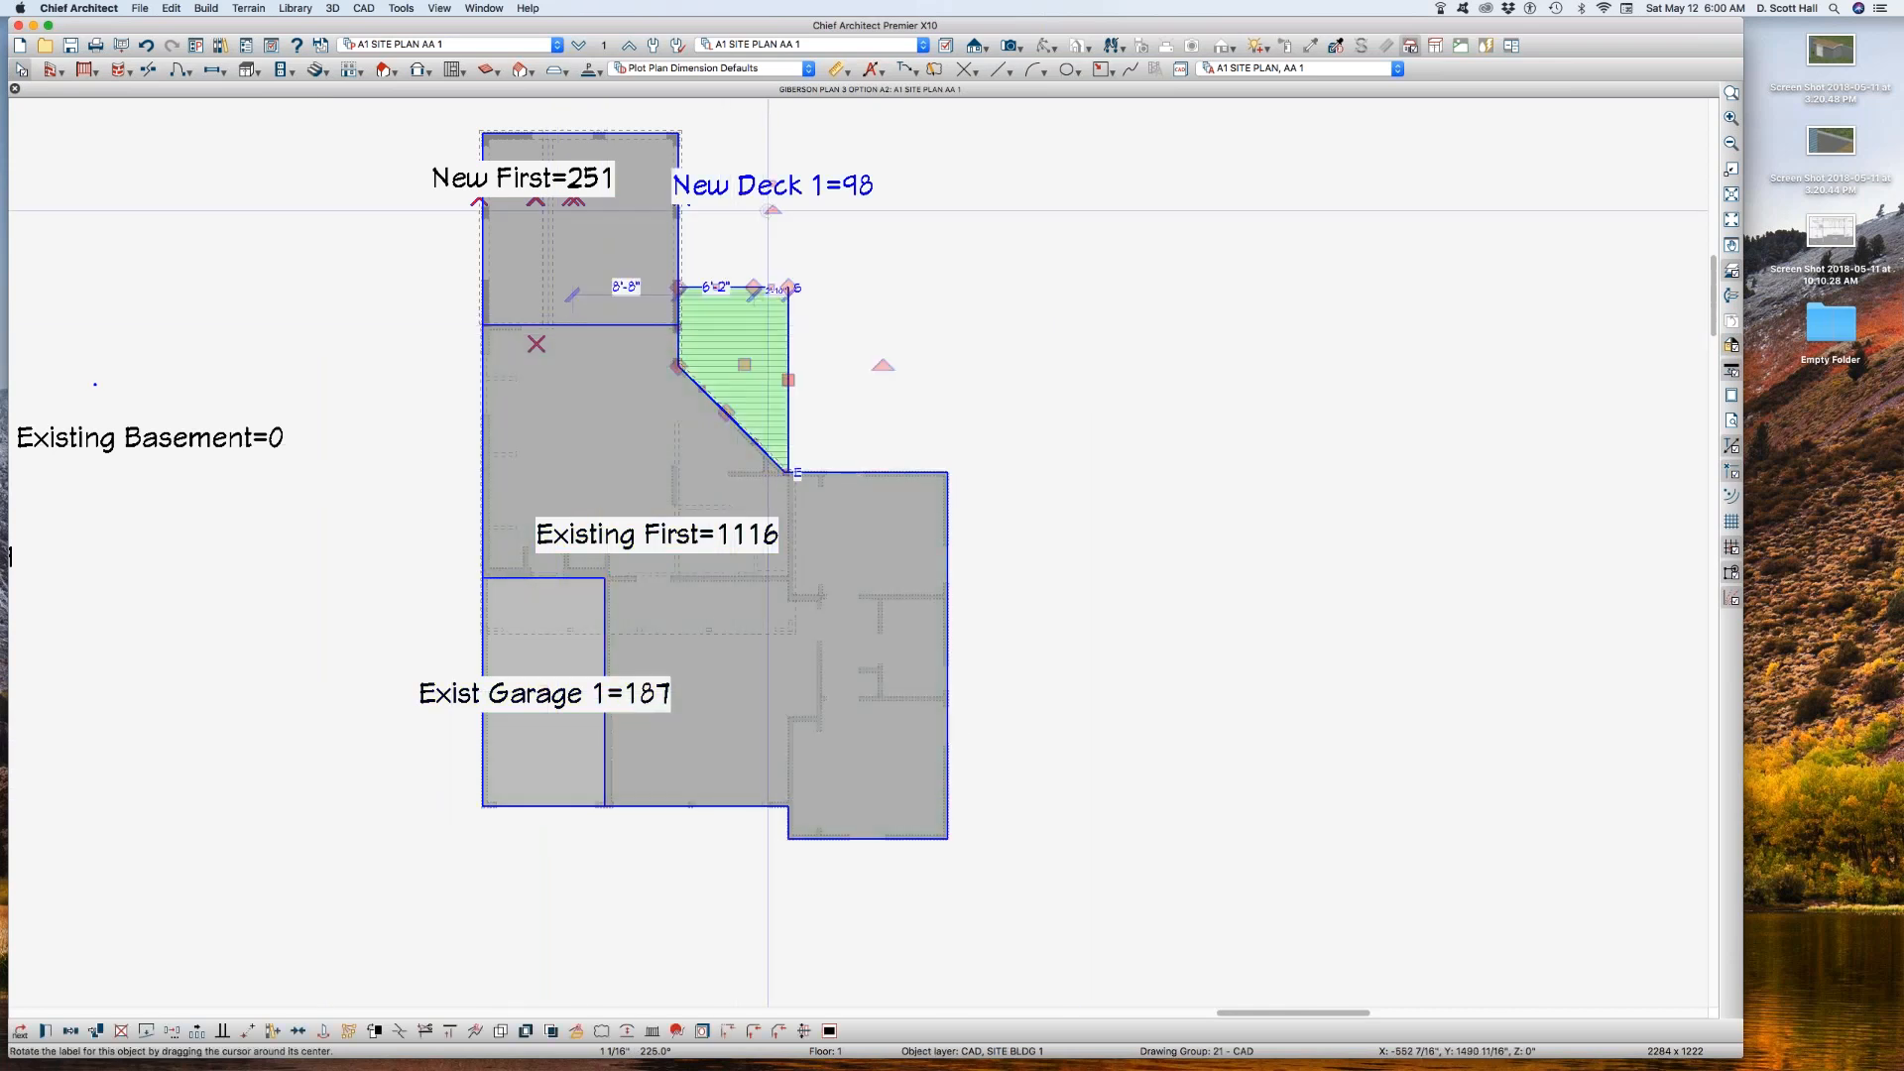
pyautogui.moveTo(773, 186); pyautogui.dragTo(832, 348)
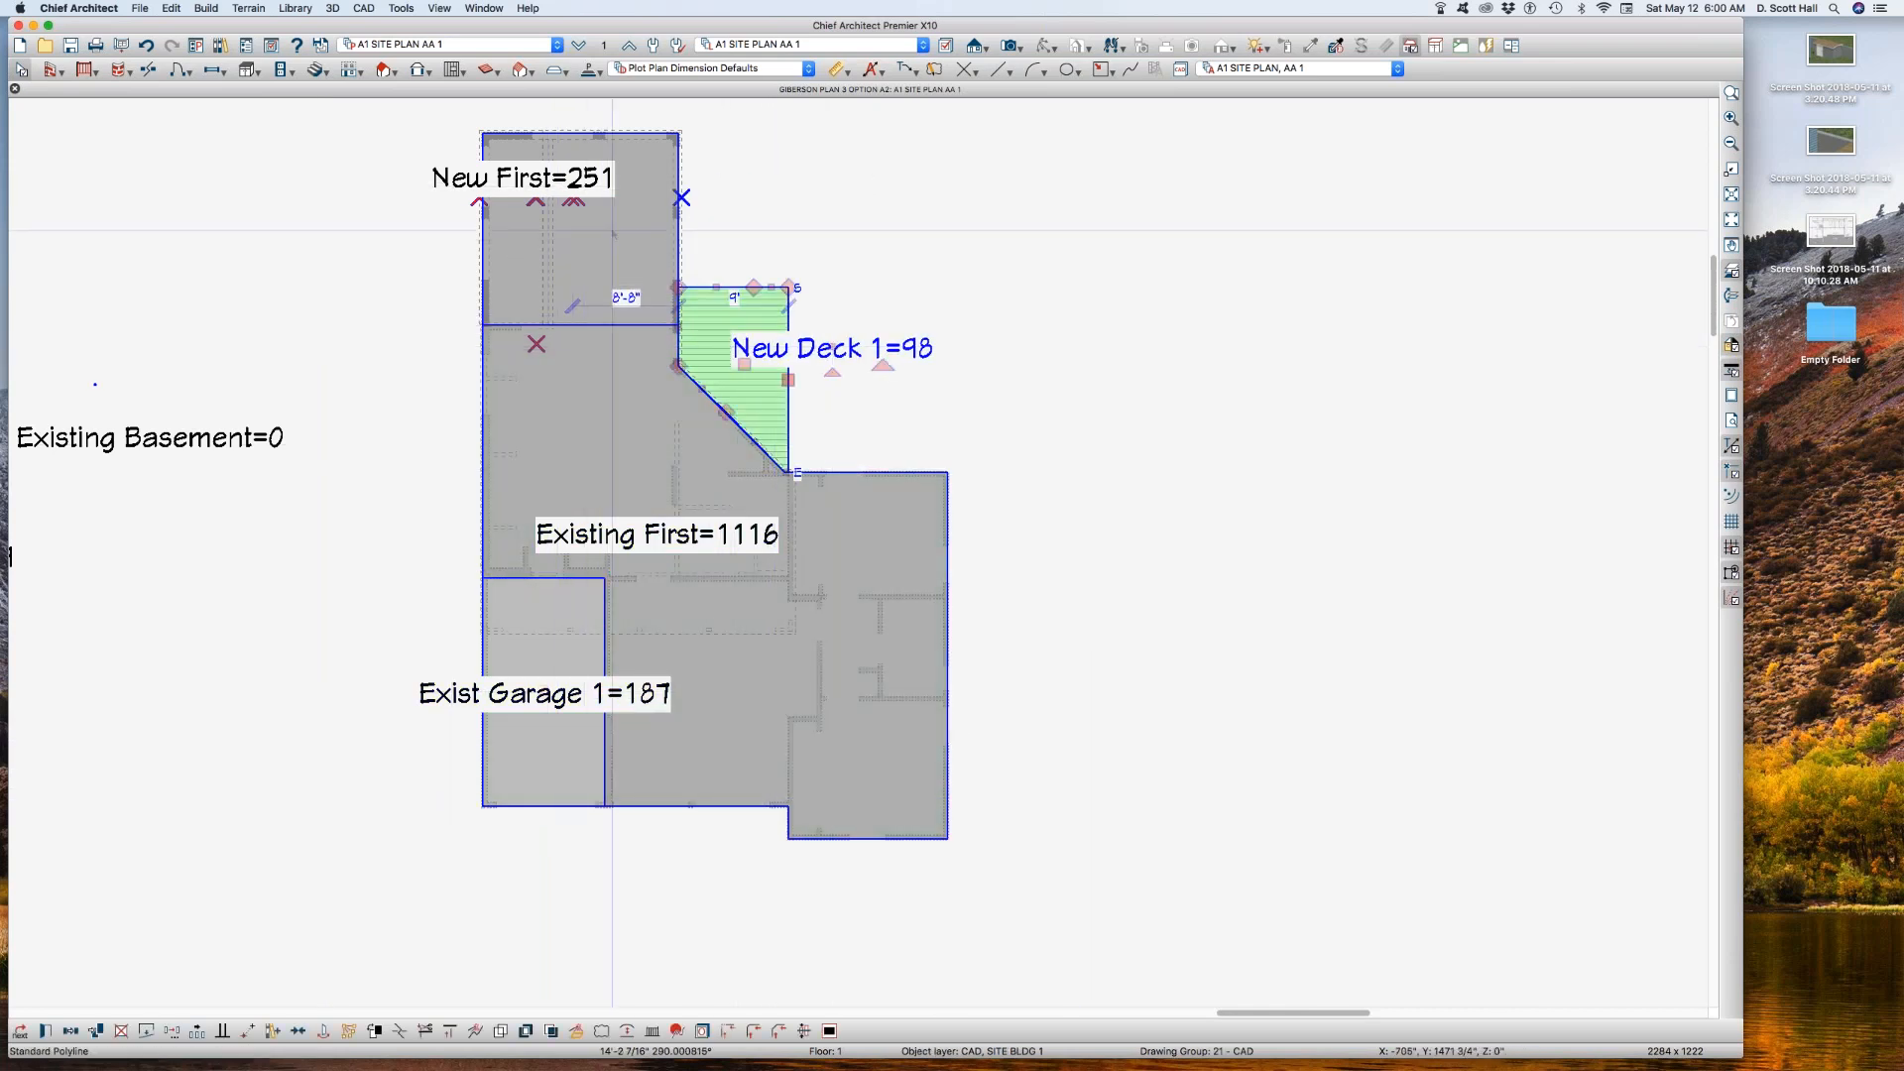
pyautogui.click(638, 230)
pyautogui.click(376, 238)
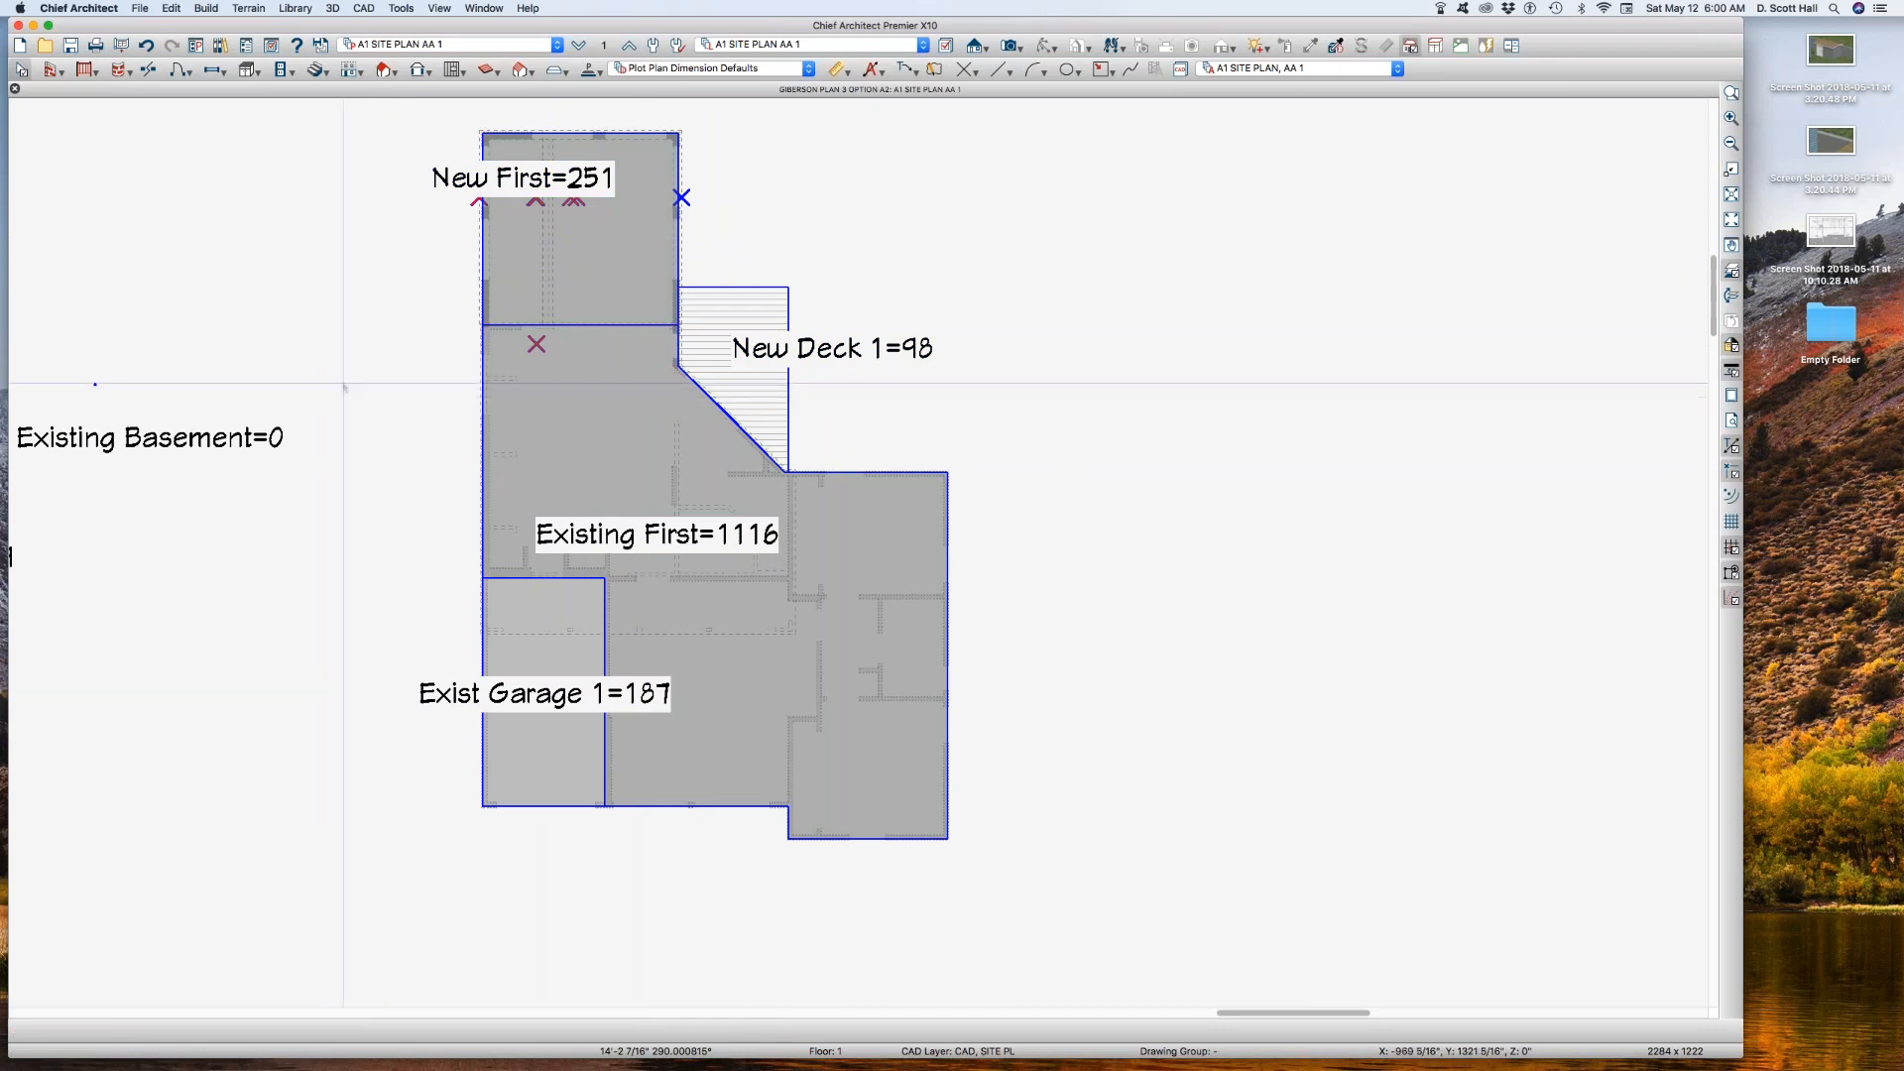
# Step: Switch to the A1 SITE PLAN saved plan view and make A1 SITE PLAN its active annotation set
pyautogui.click(484, 43)
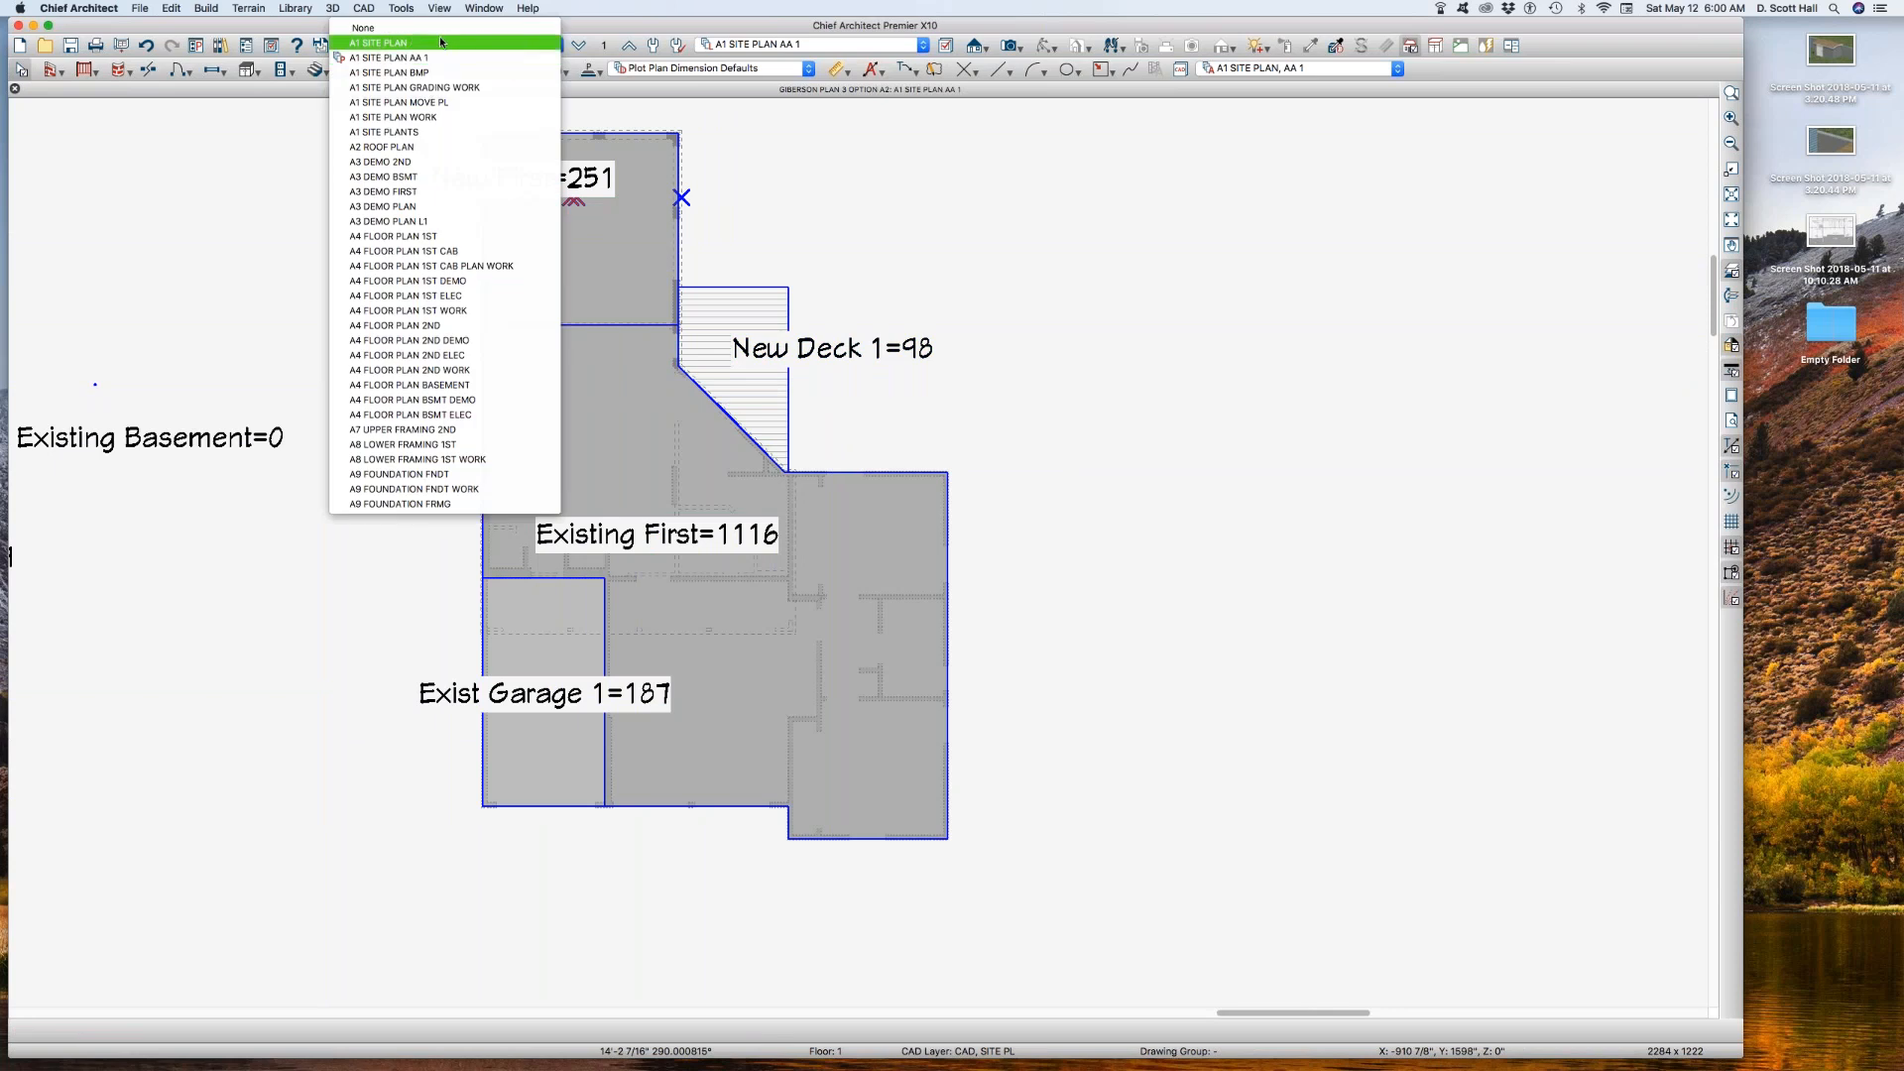
pyautogui.click(440, 43)
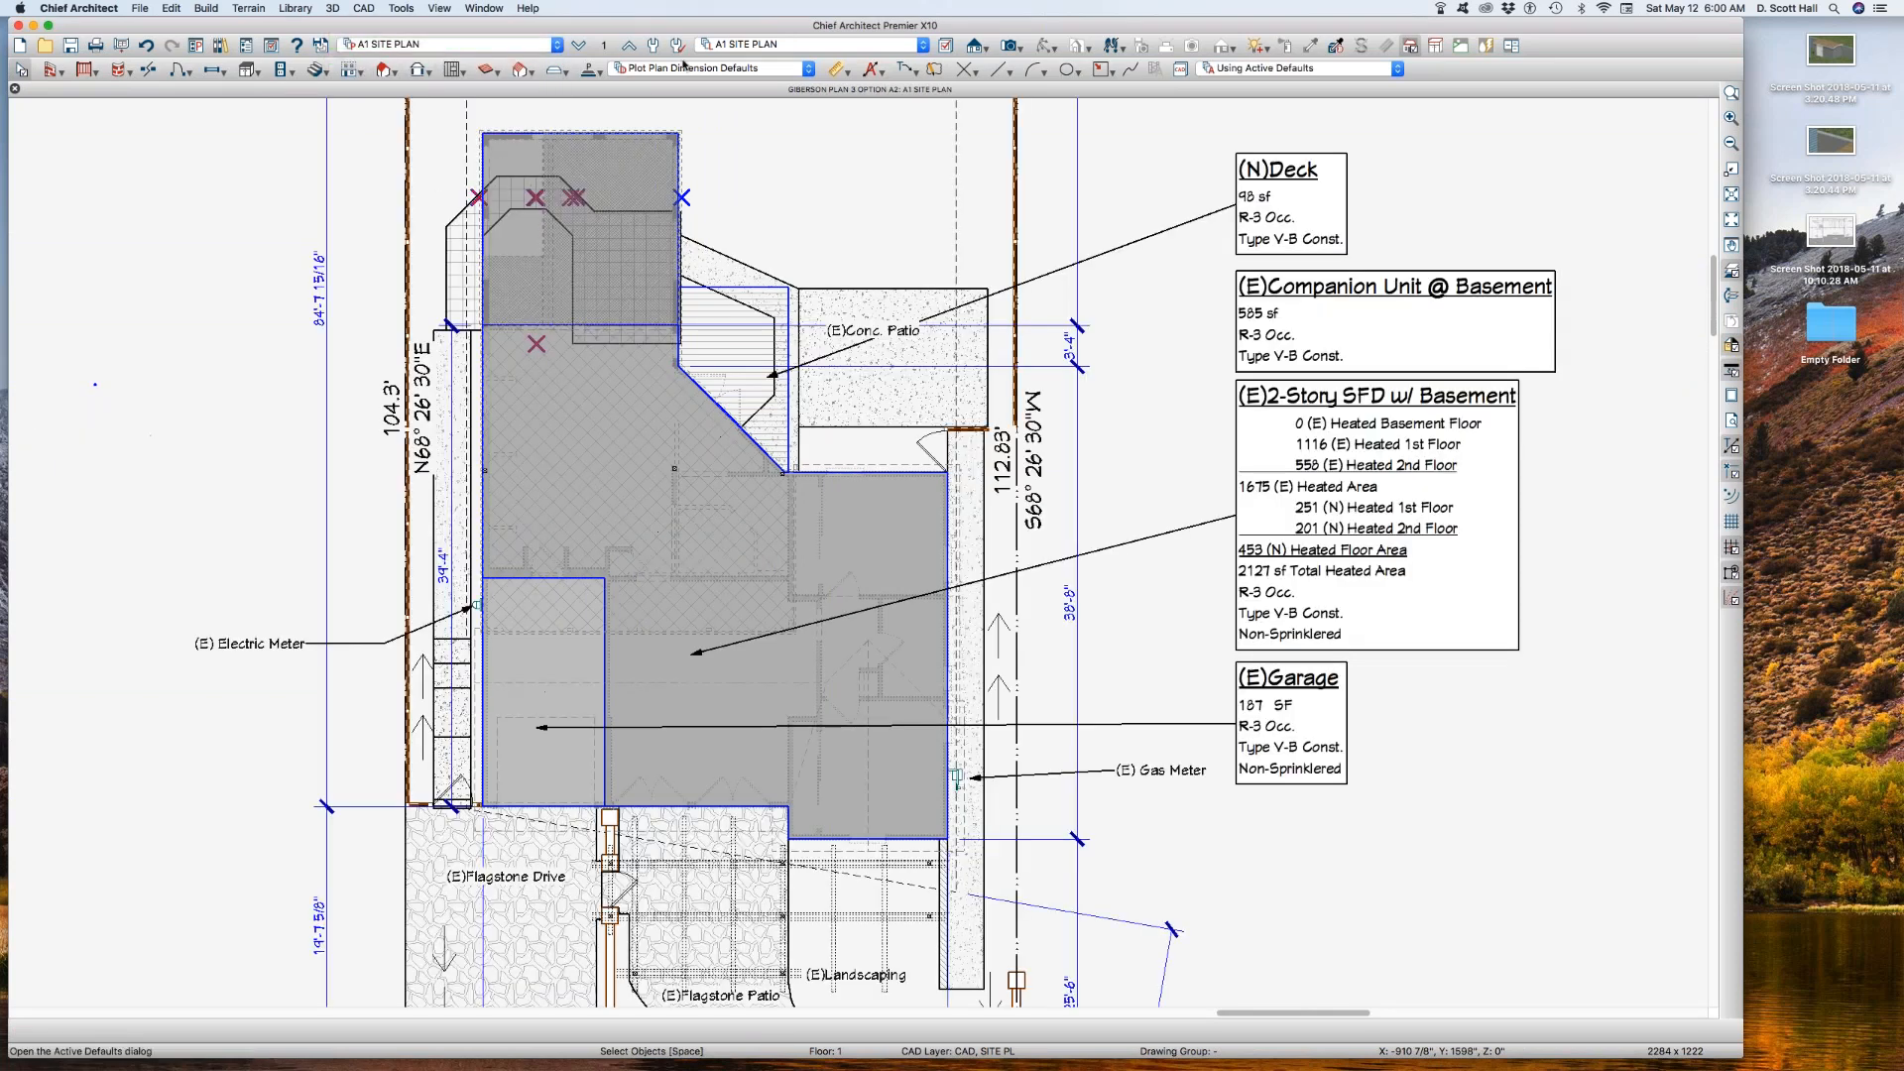
pyautogui.click(1267, 70)
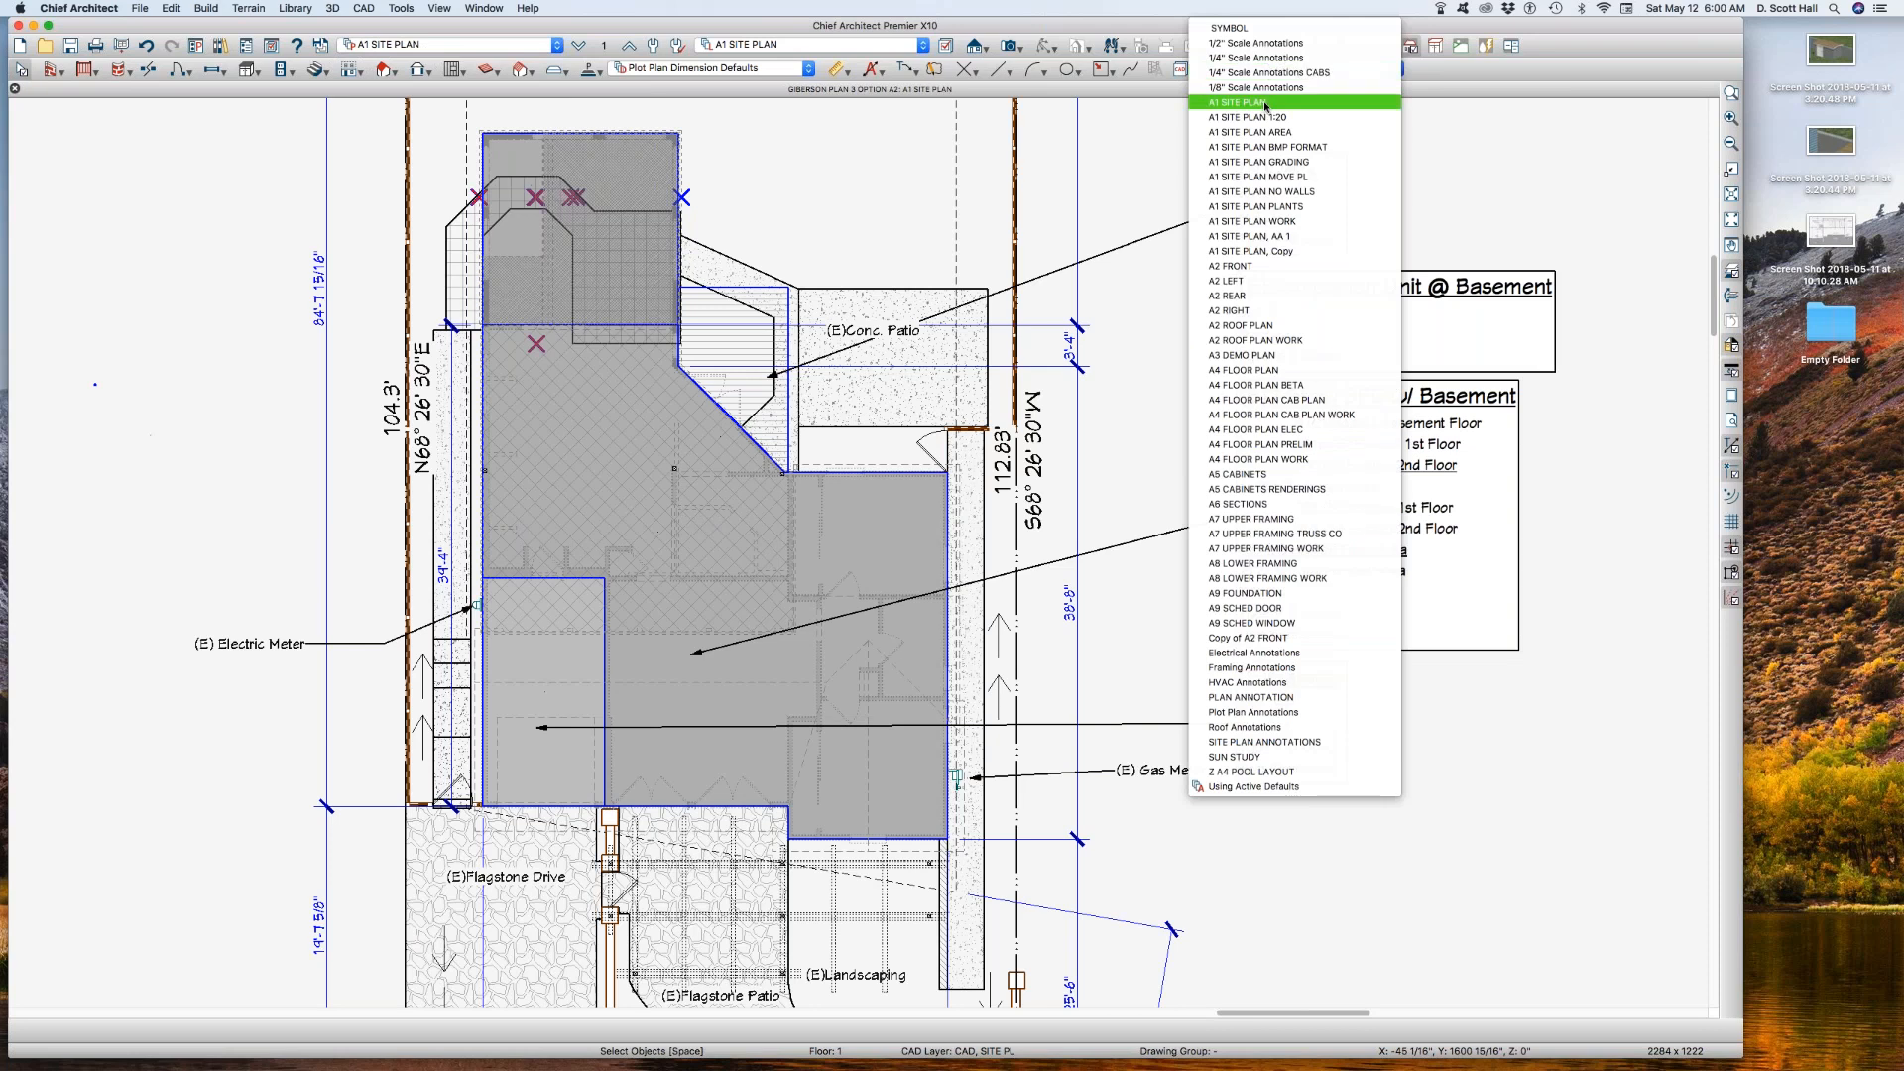
pyautogui.click(1266, 103)
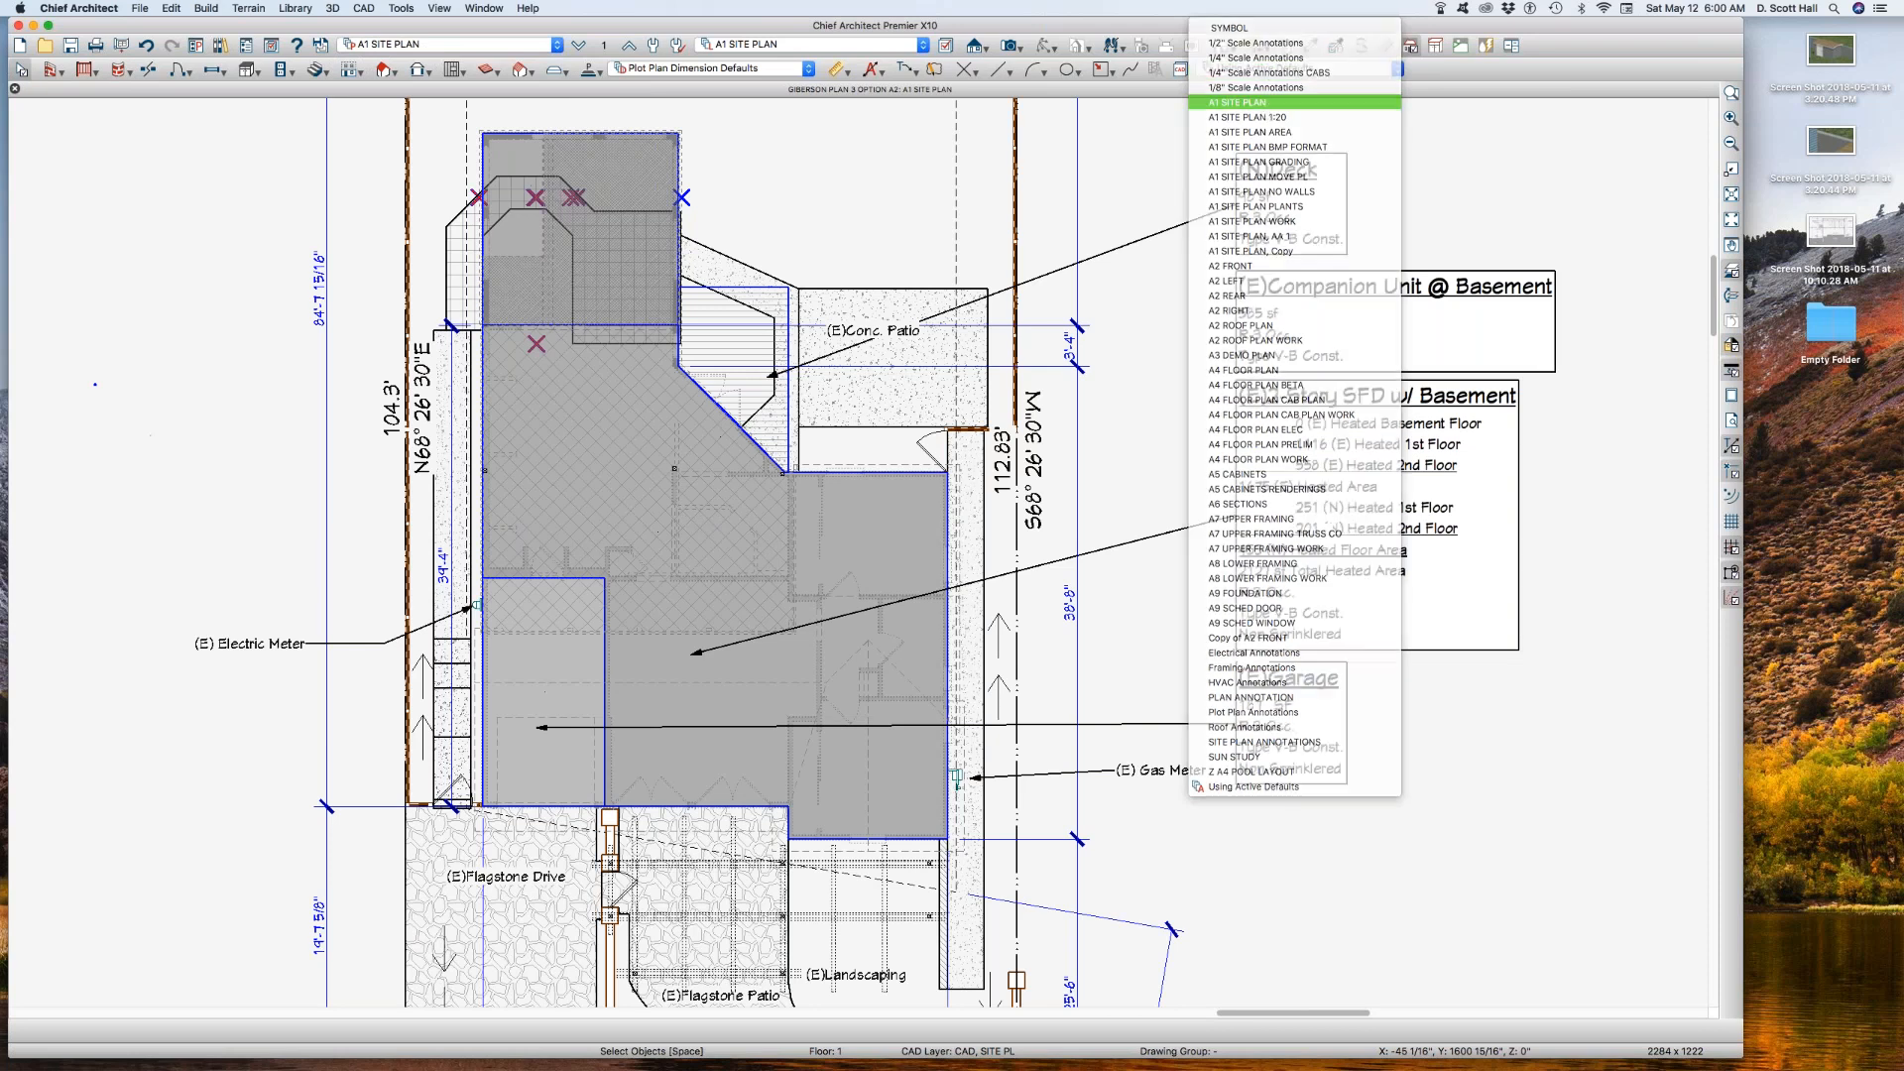
# Step: Check the floor and reference floor layer set settings in the A1 SITE PLAN and A1 SITE PLAN AA 1 plan views, ending in A1 SITE PLAN AA 1
pyautogui.click(604, 47)
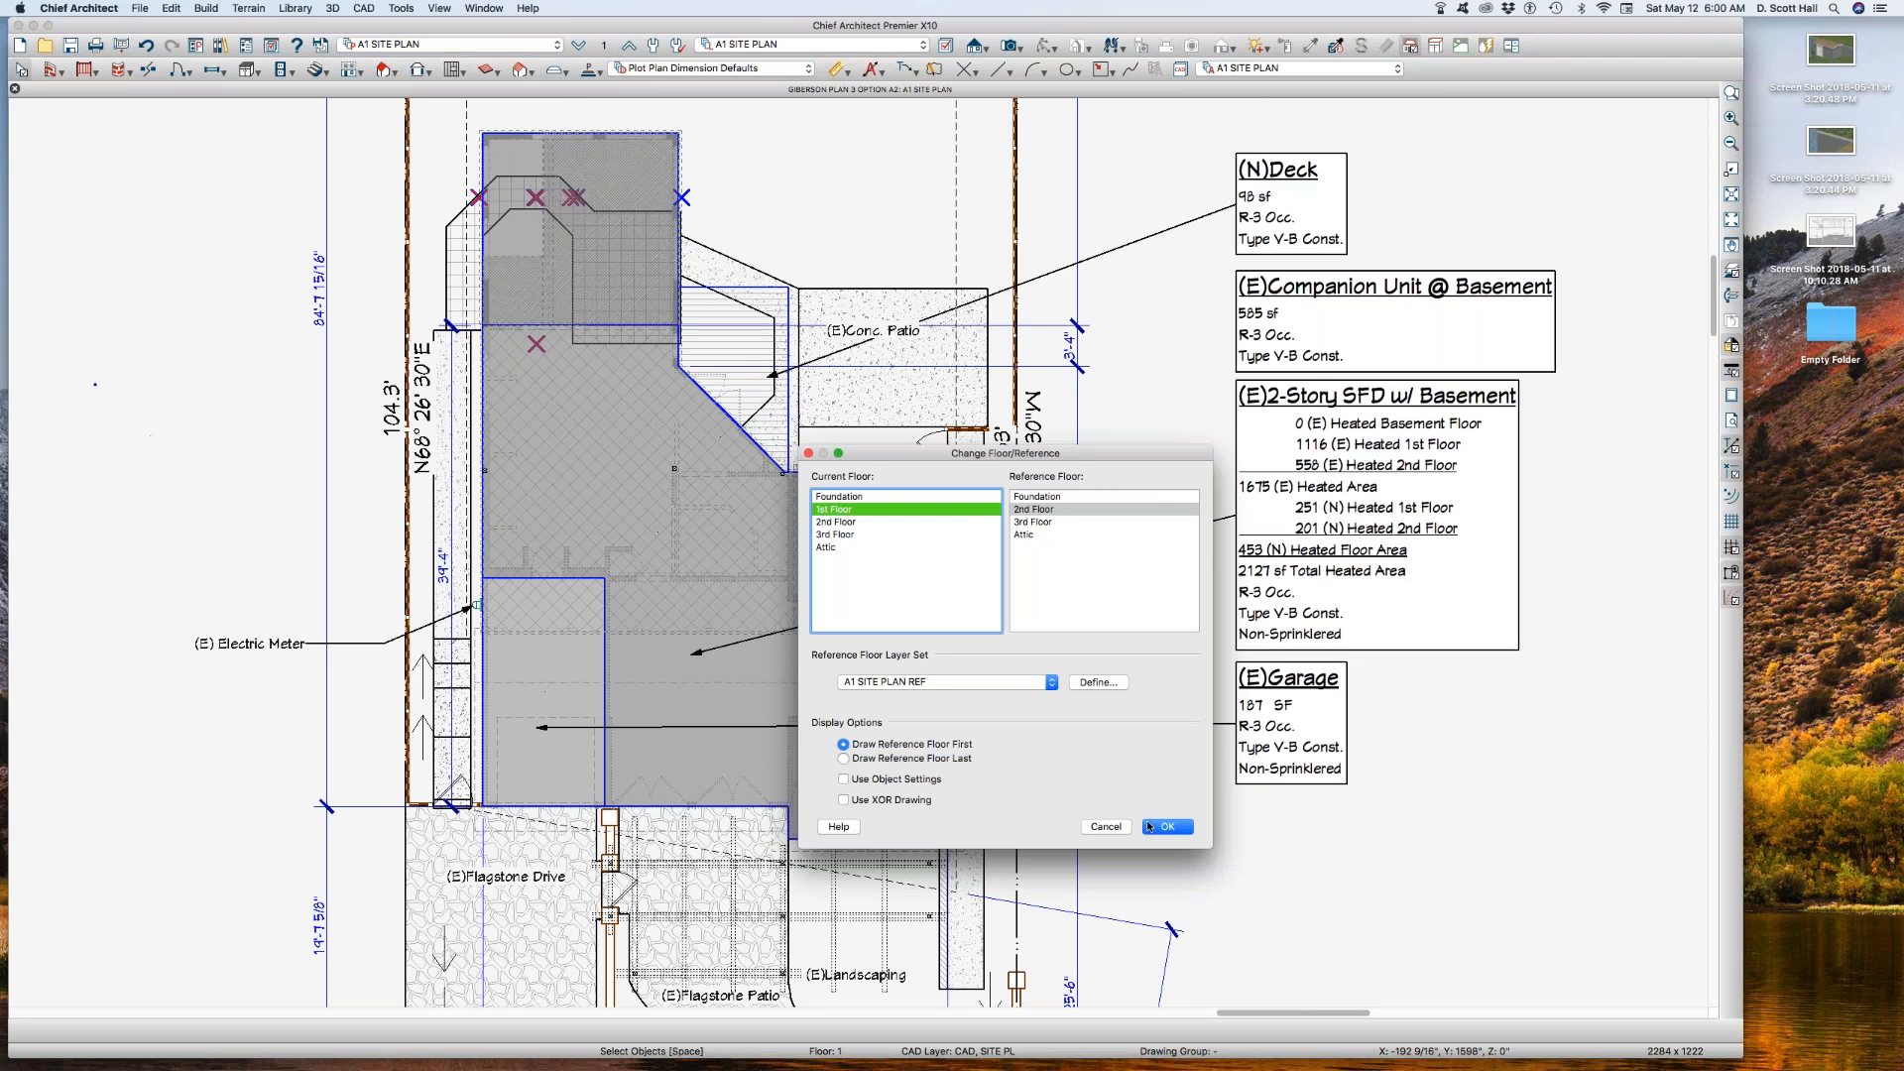
pyautogui.click(1165, 827)
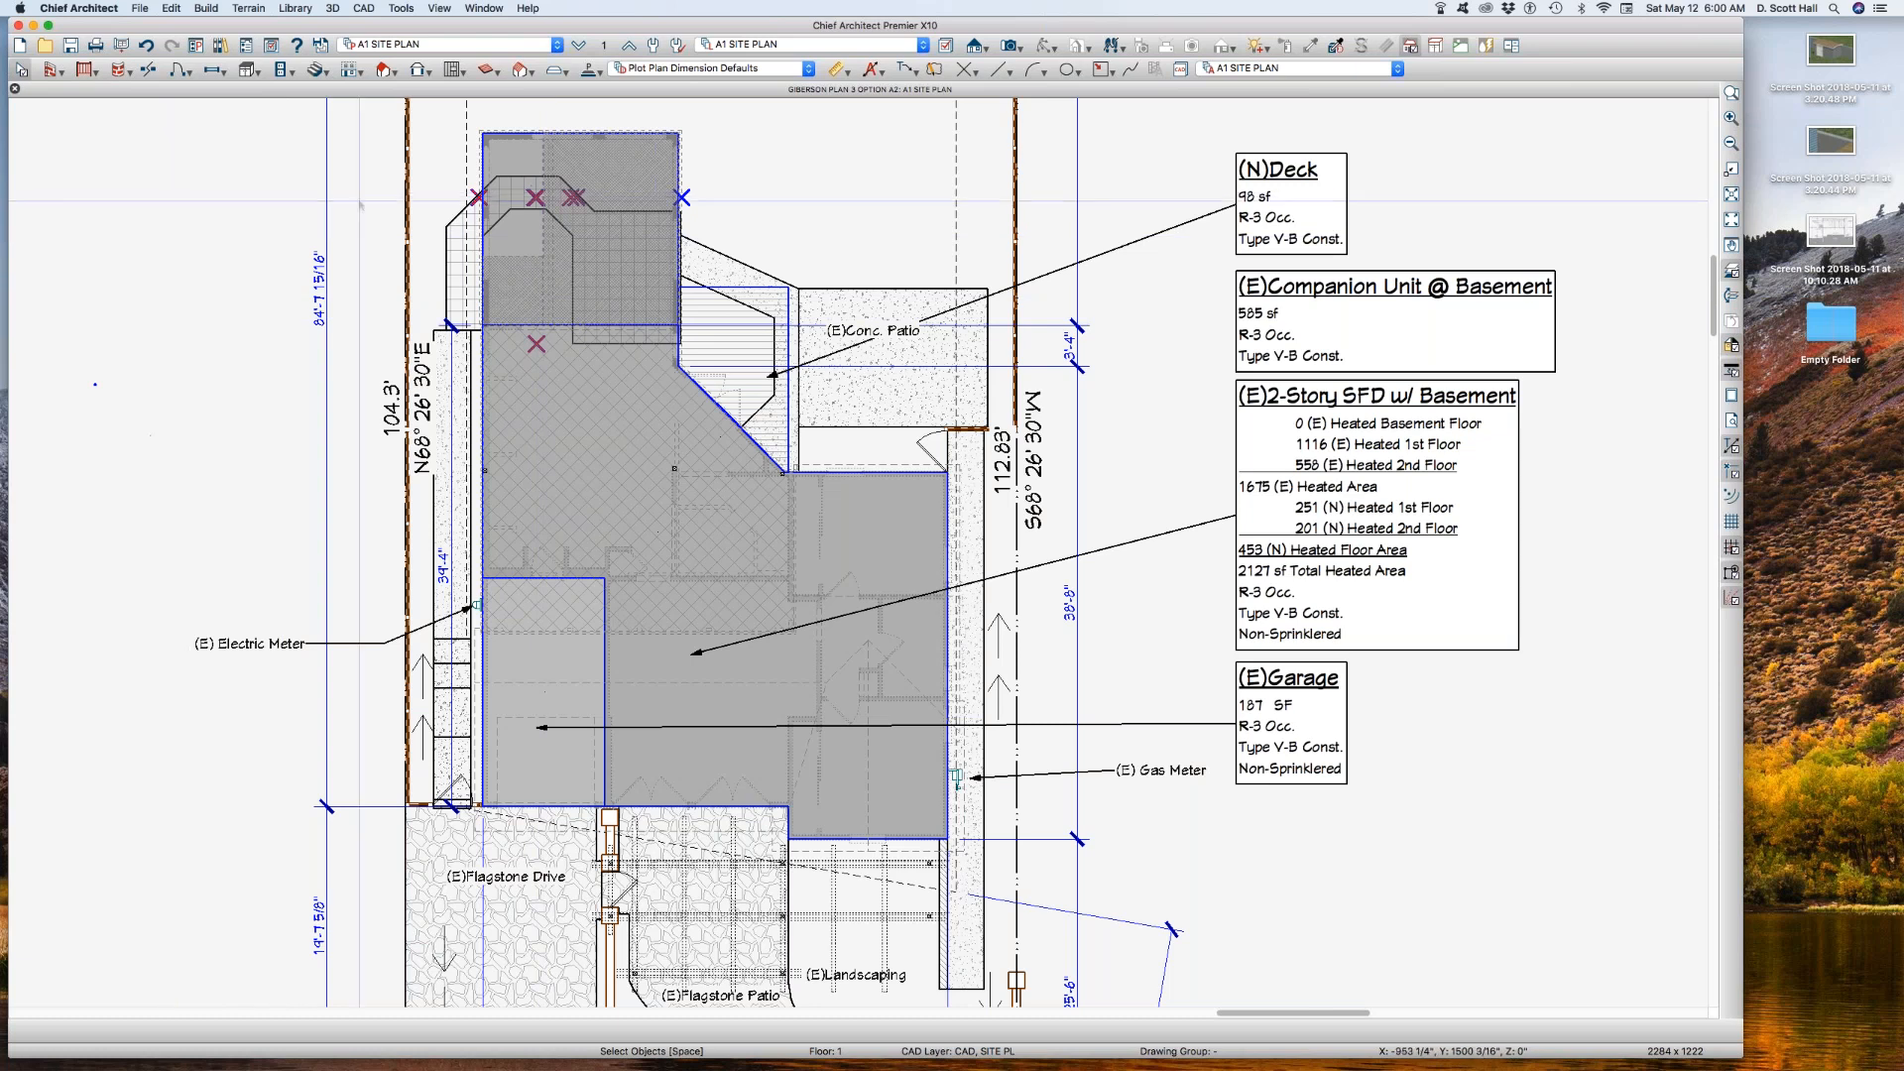
pyautogui.click(441, 46)
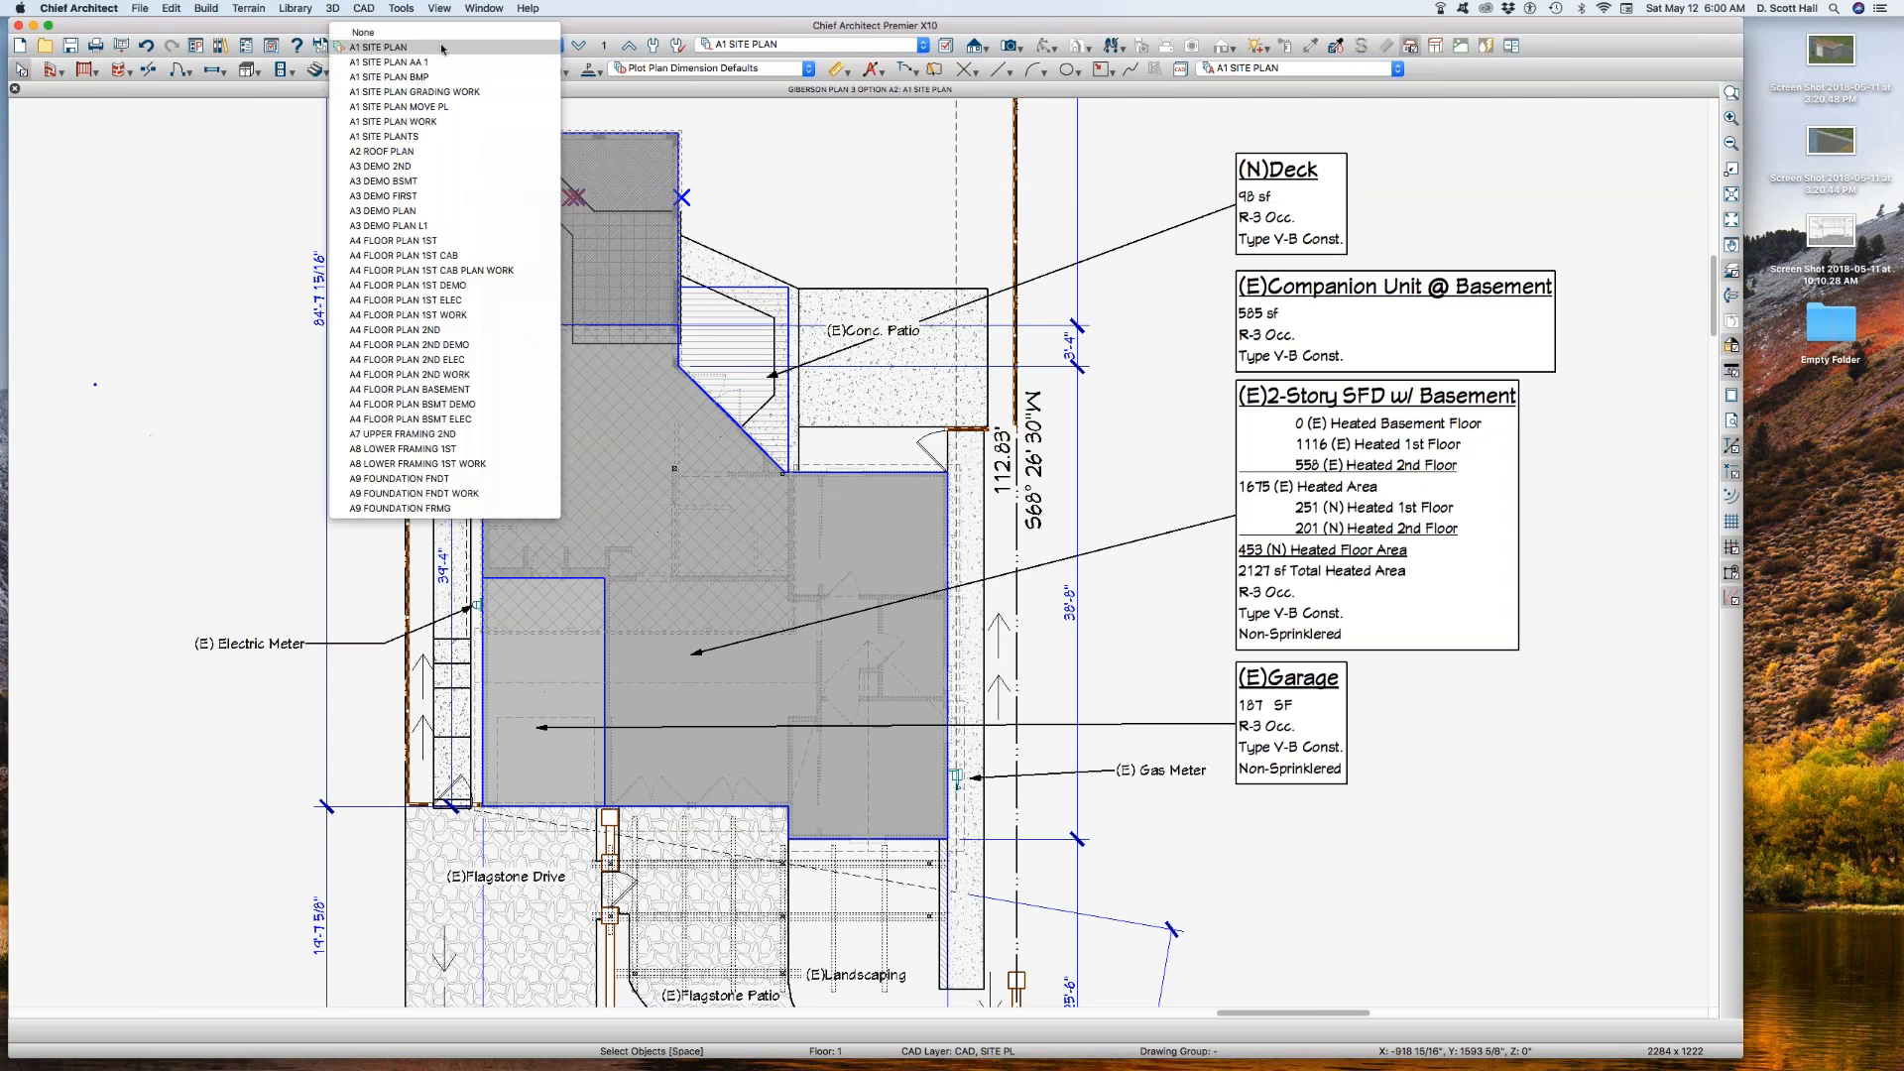
pyautogui.click(443, 63)
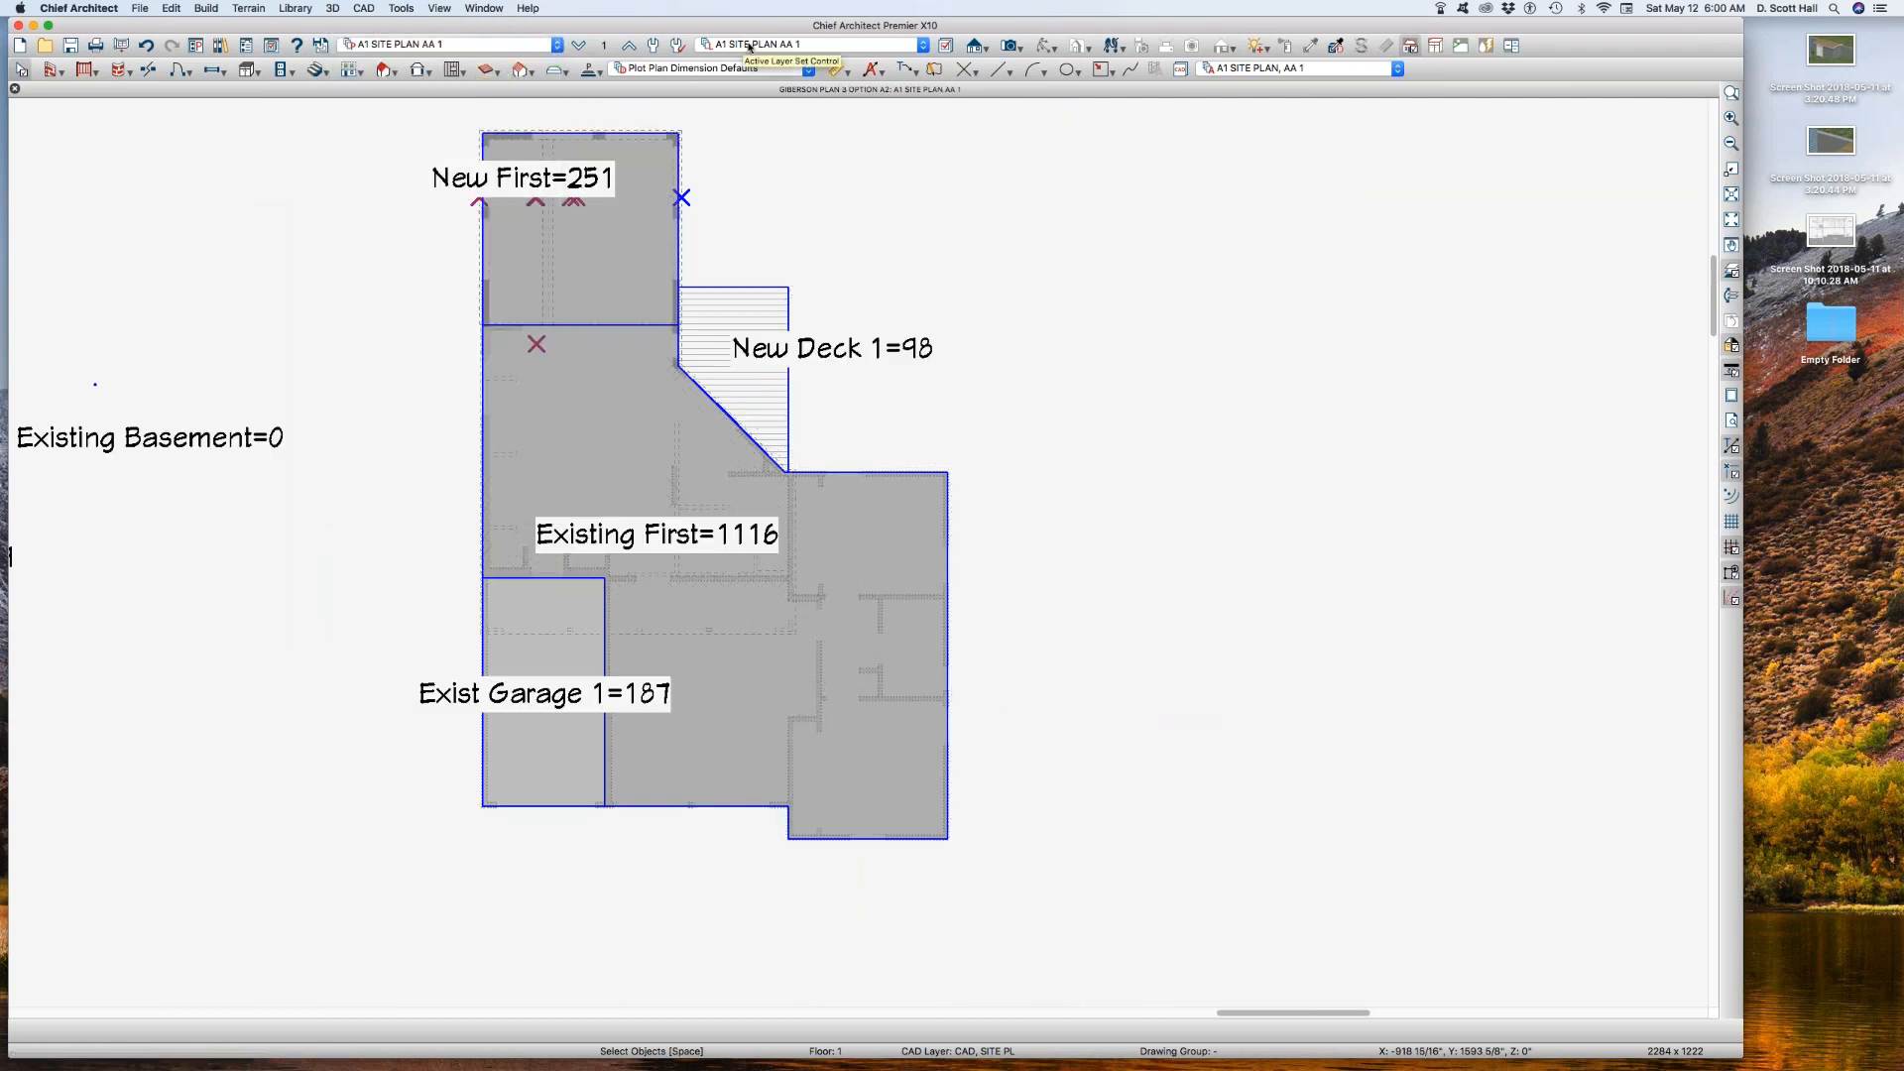
pyautogui.click(639, 44)
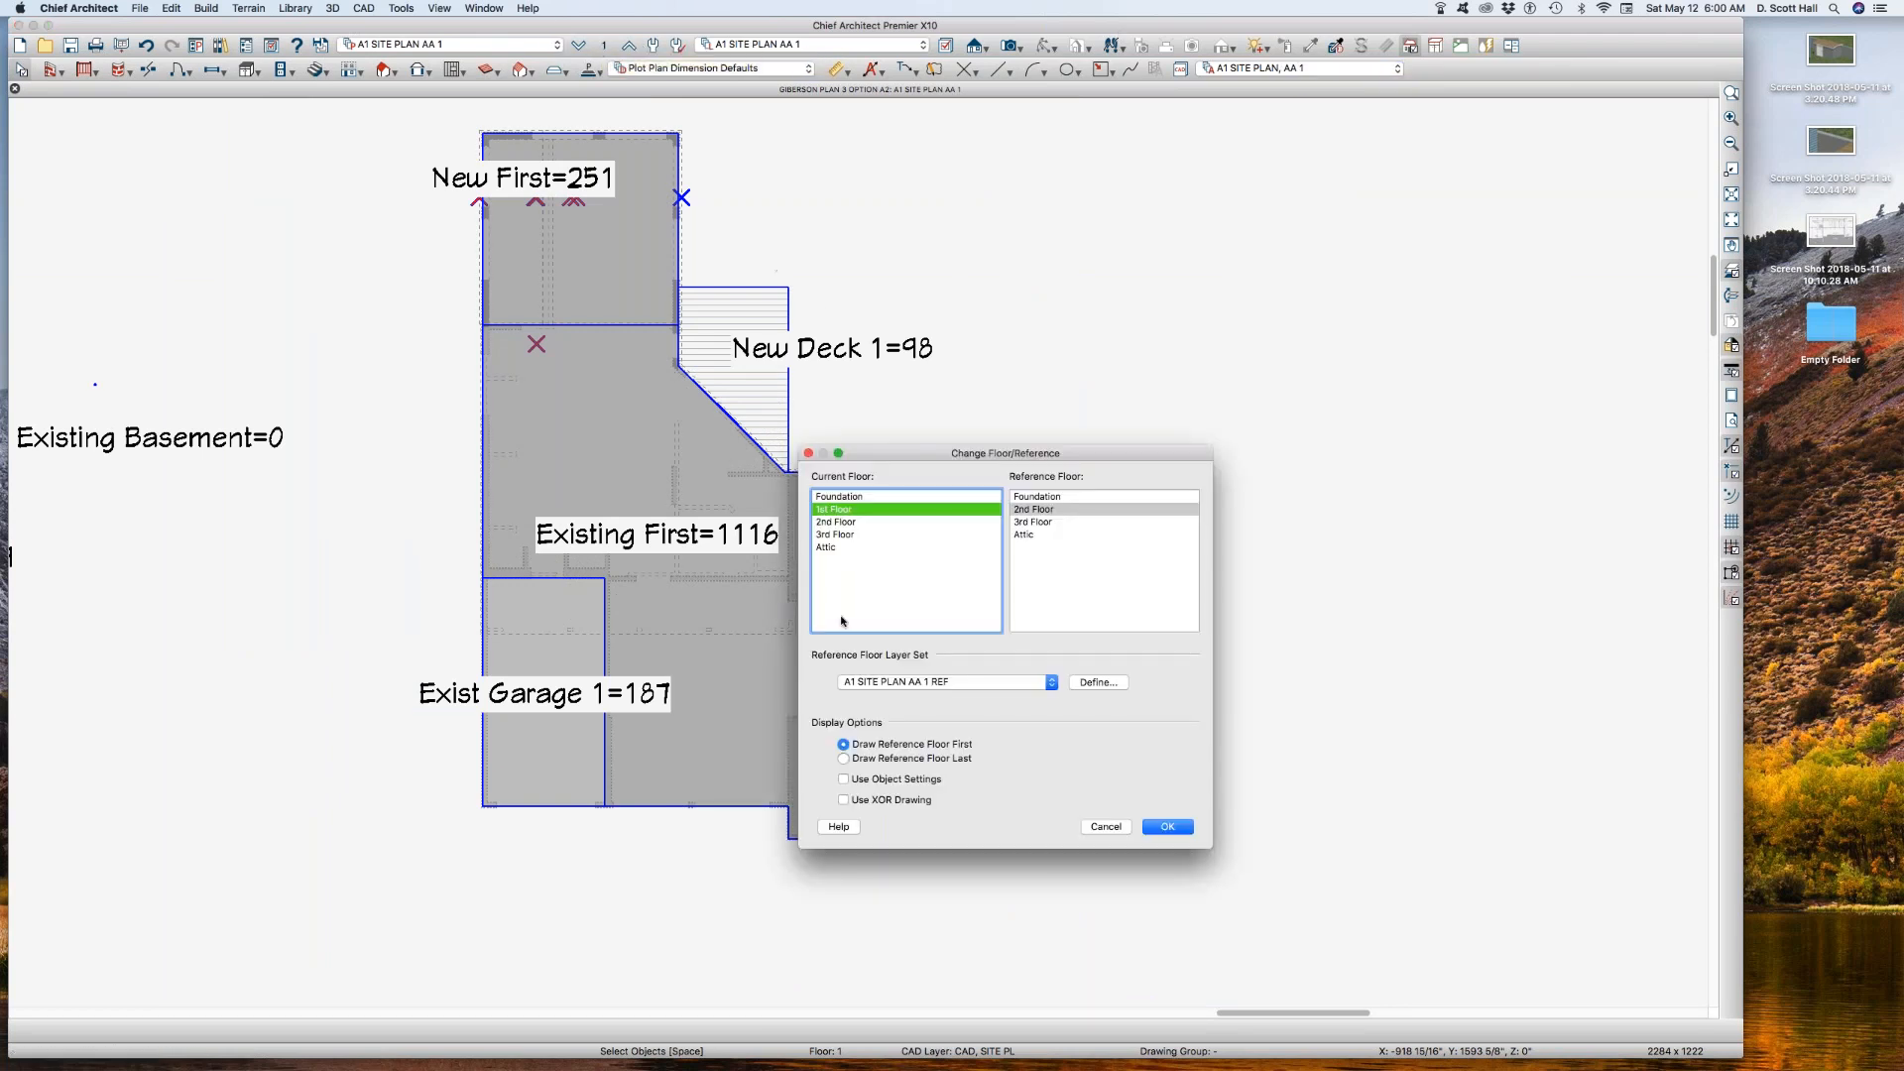
pyautogui.click(1165, 826)
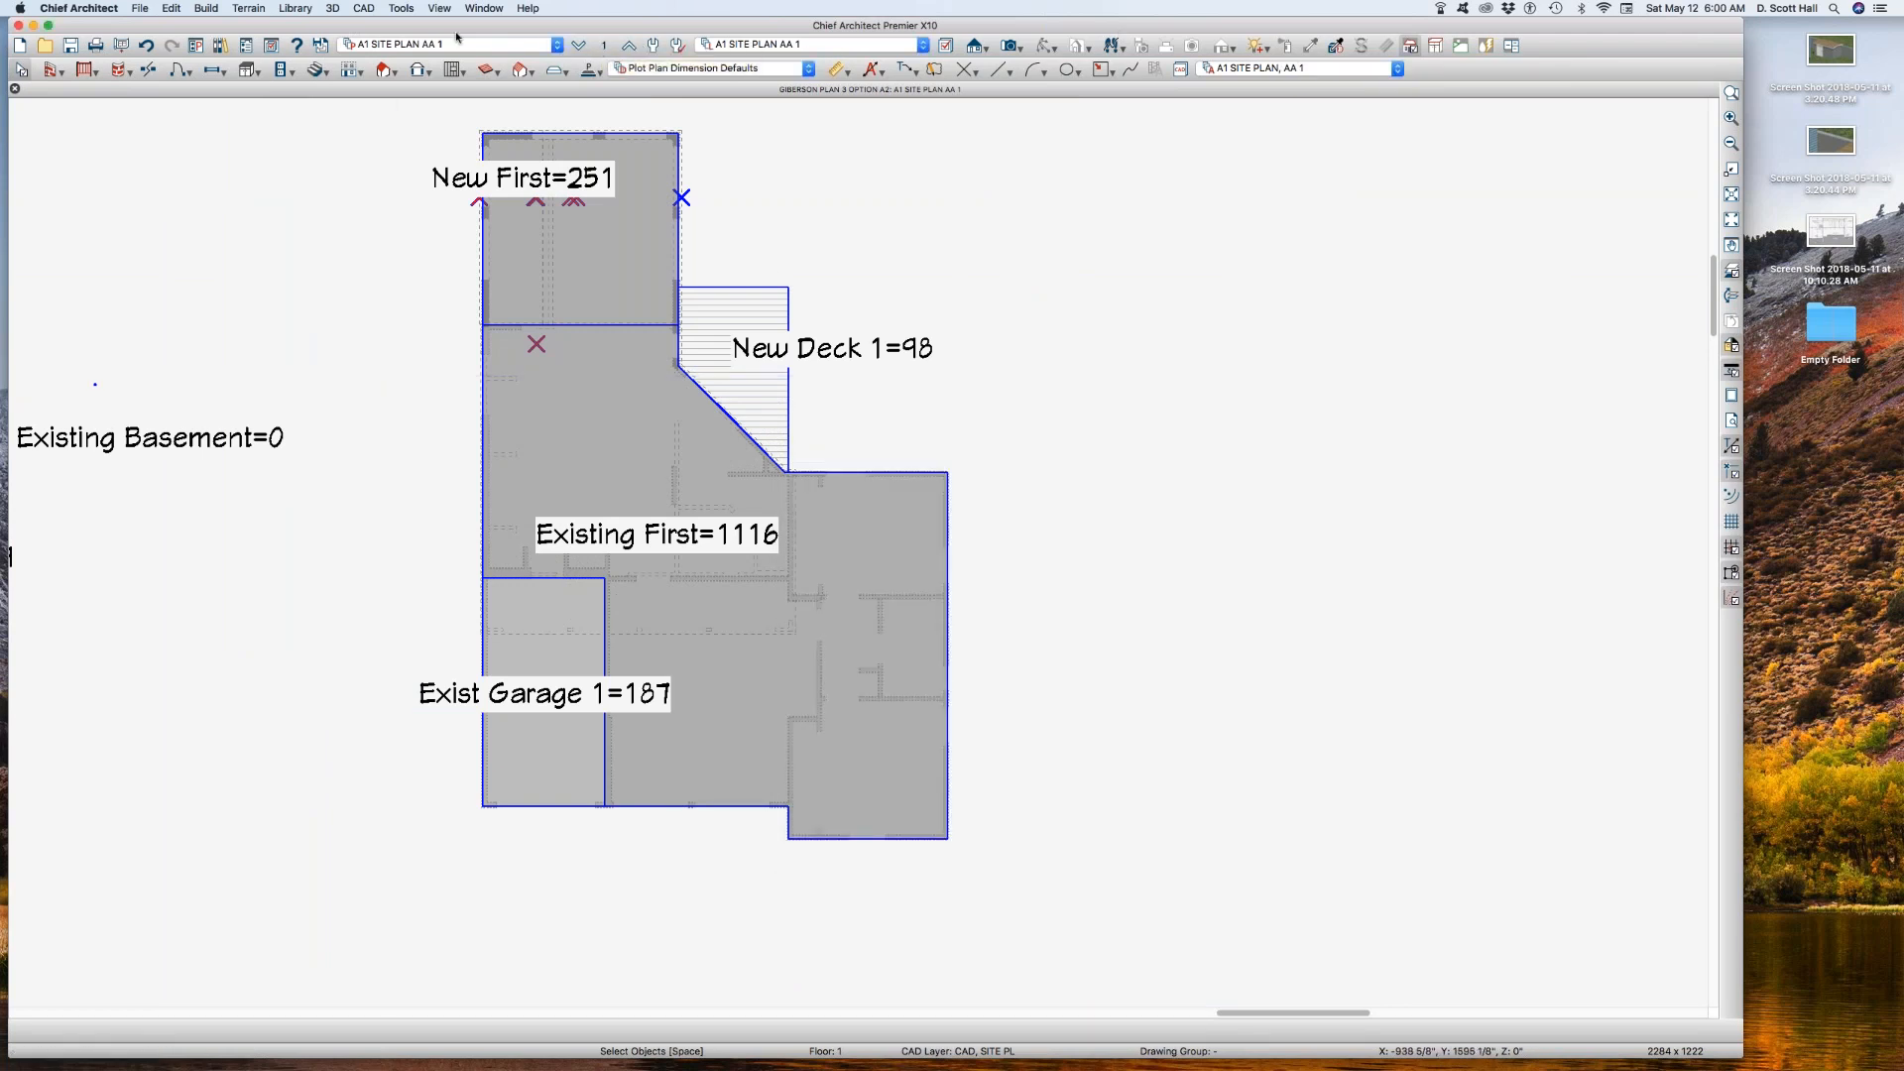
pyautogui.click(458, 45)
pyautogui.click(446, 38)
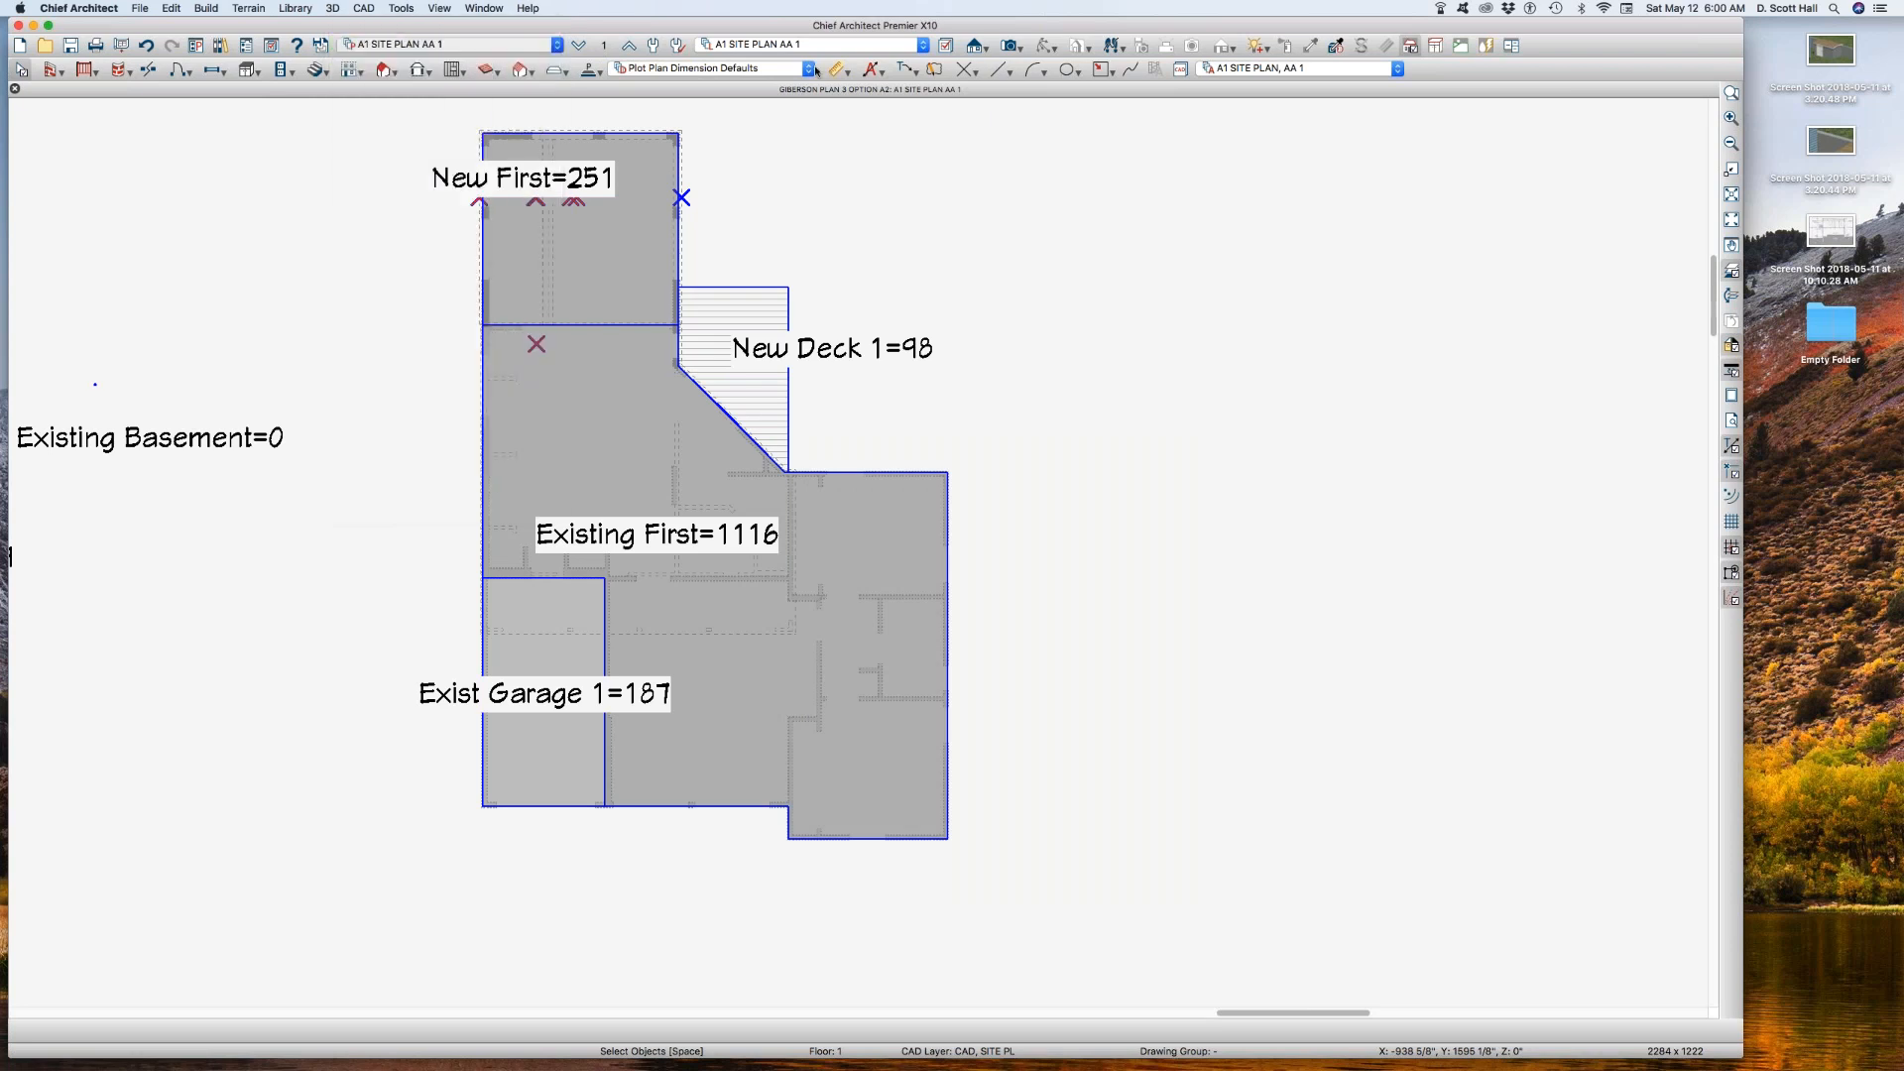
pyautogui.click(604, 44)
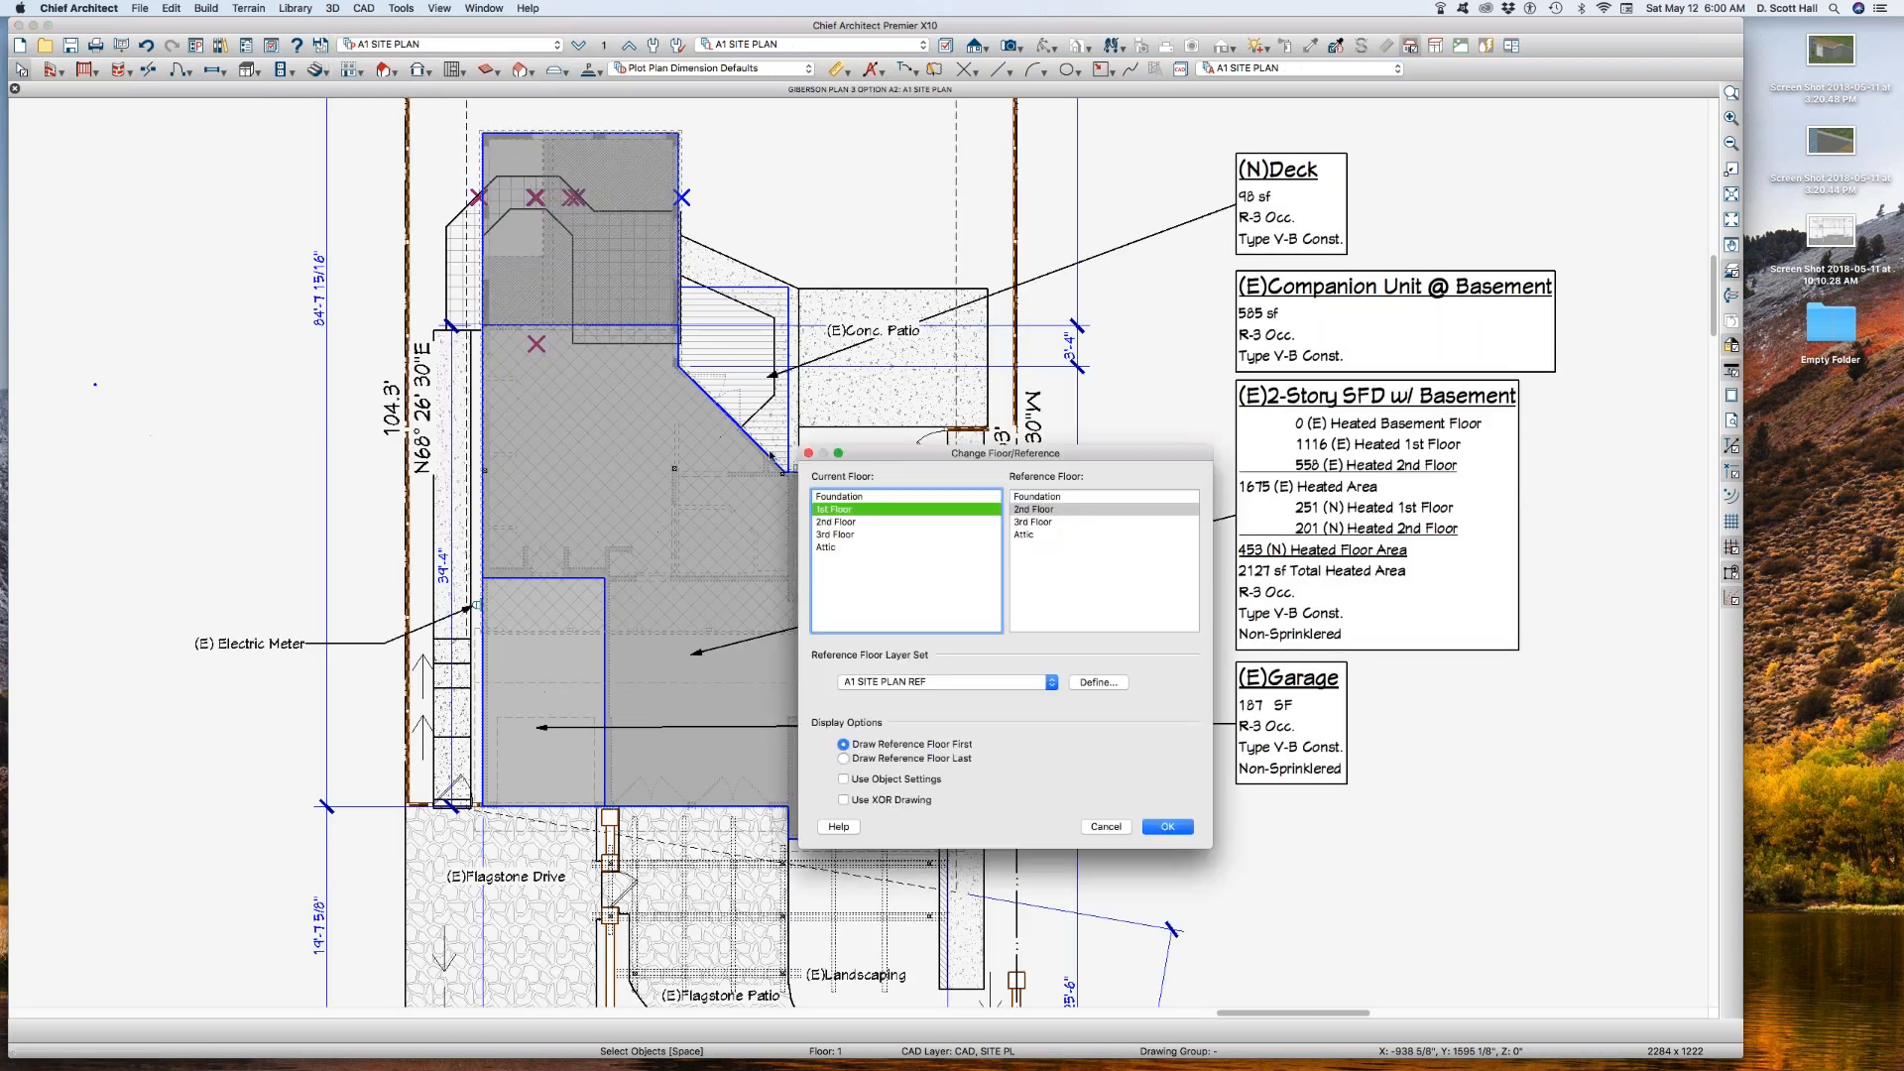
pyautogui.click(1167, 829)
pyautogui.click(469, 43)
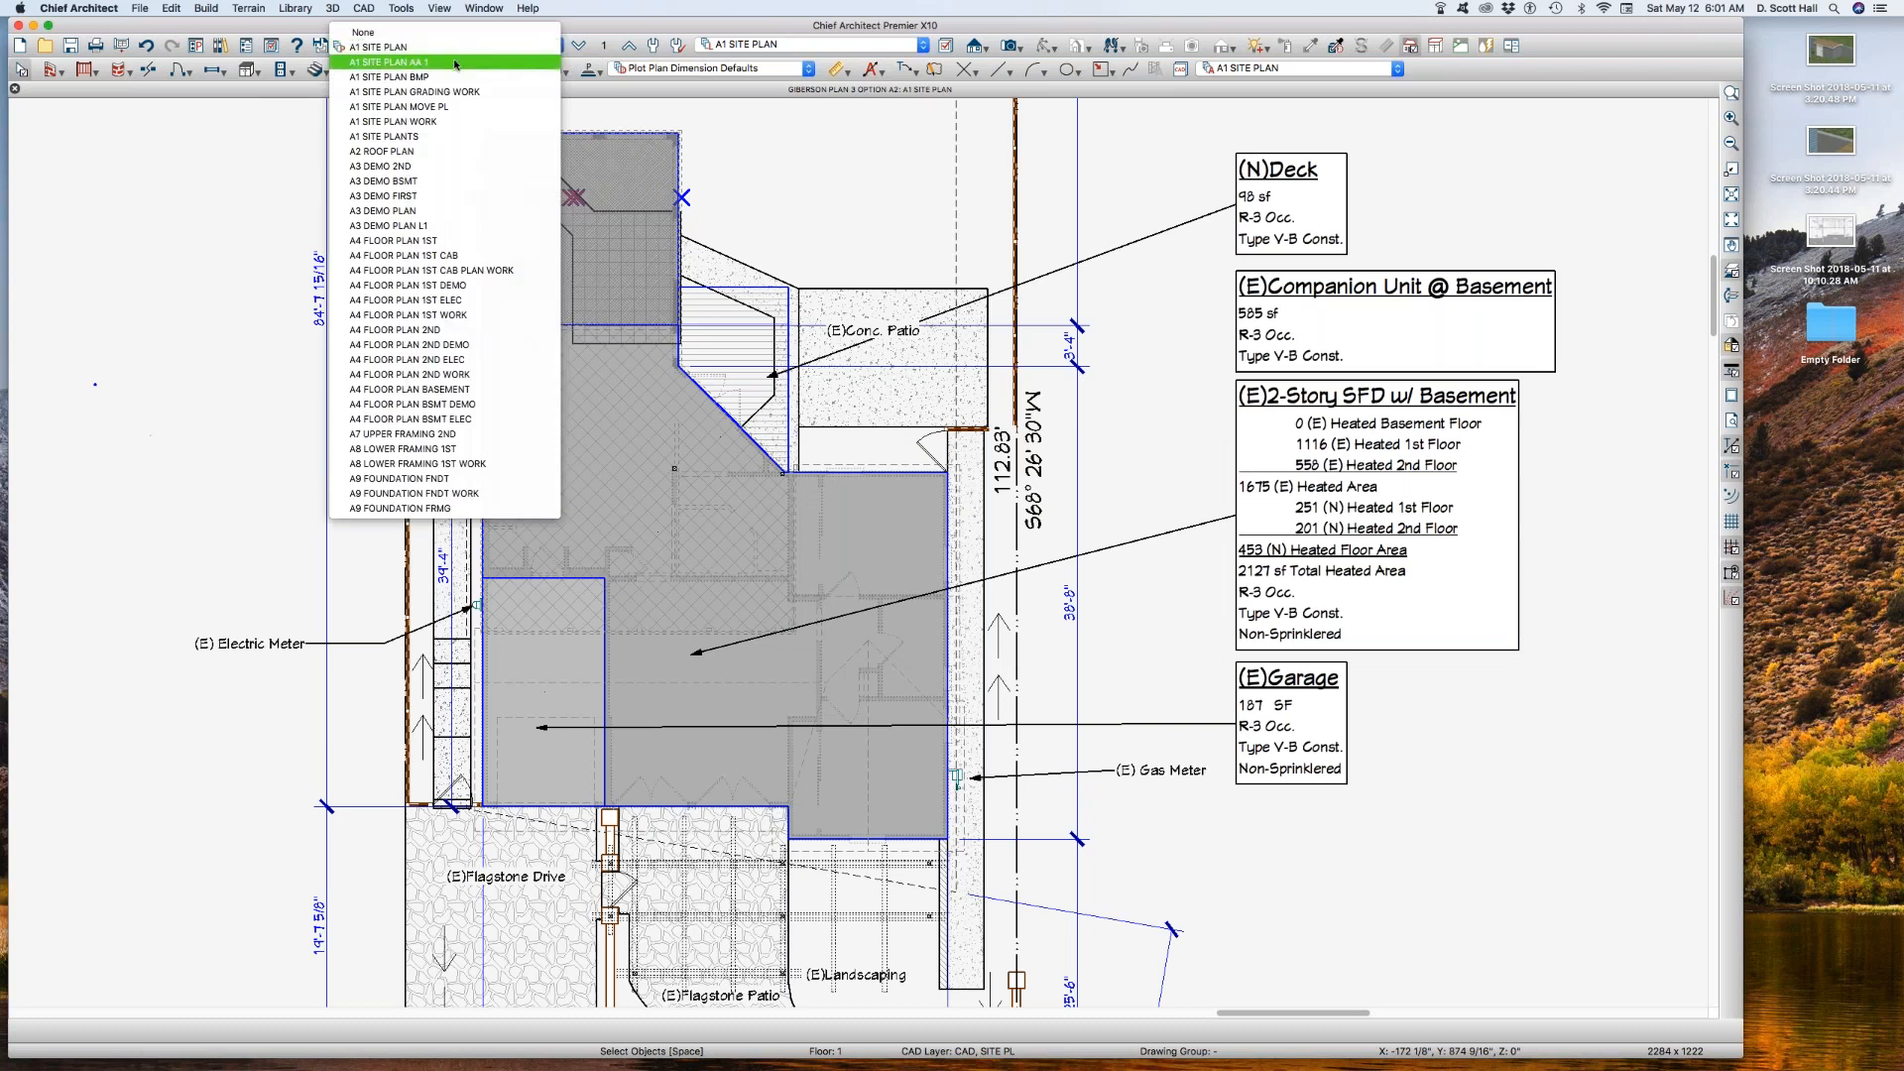
pyautogui.click(446, 56)
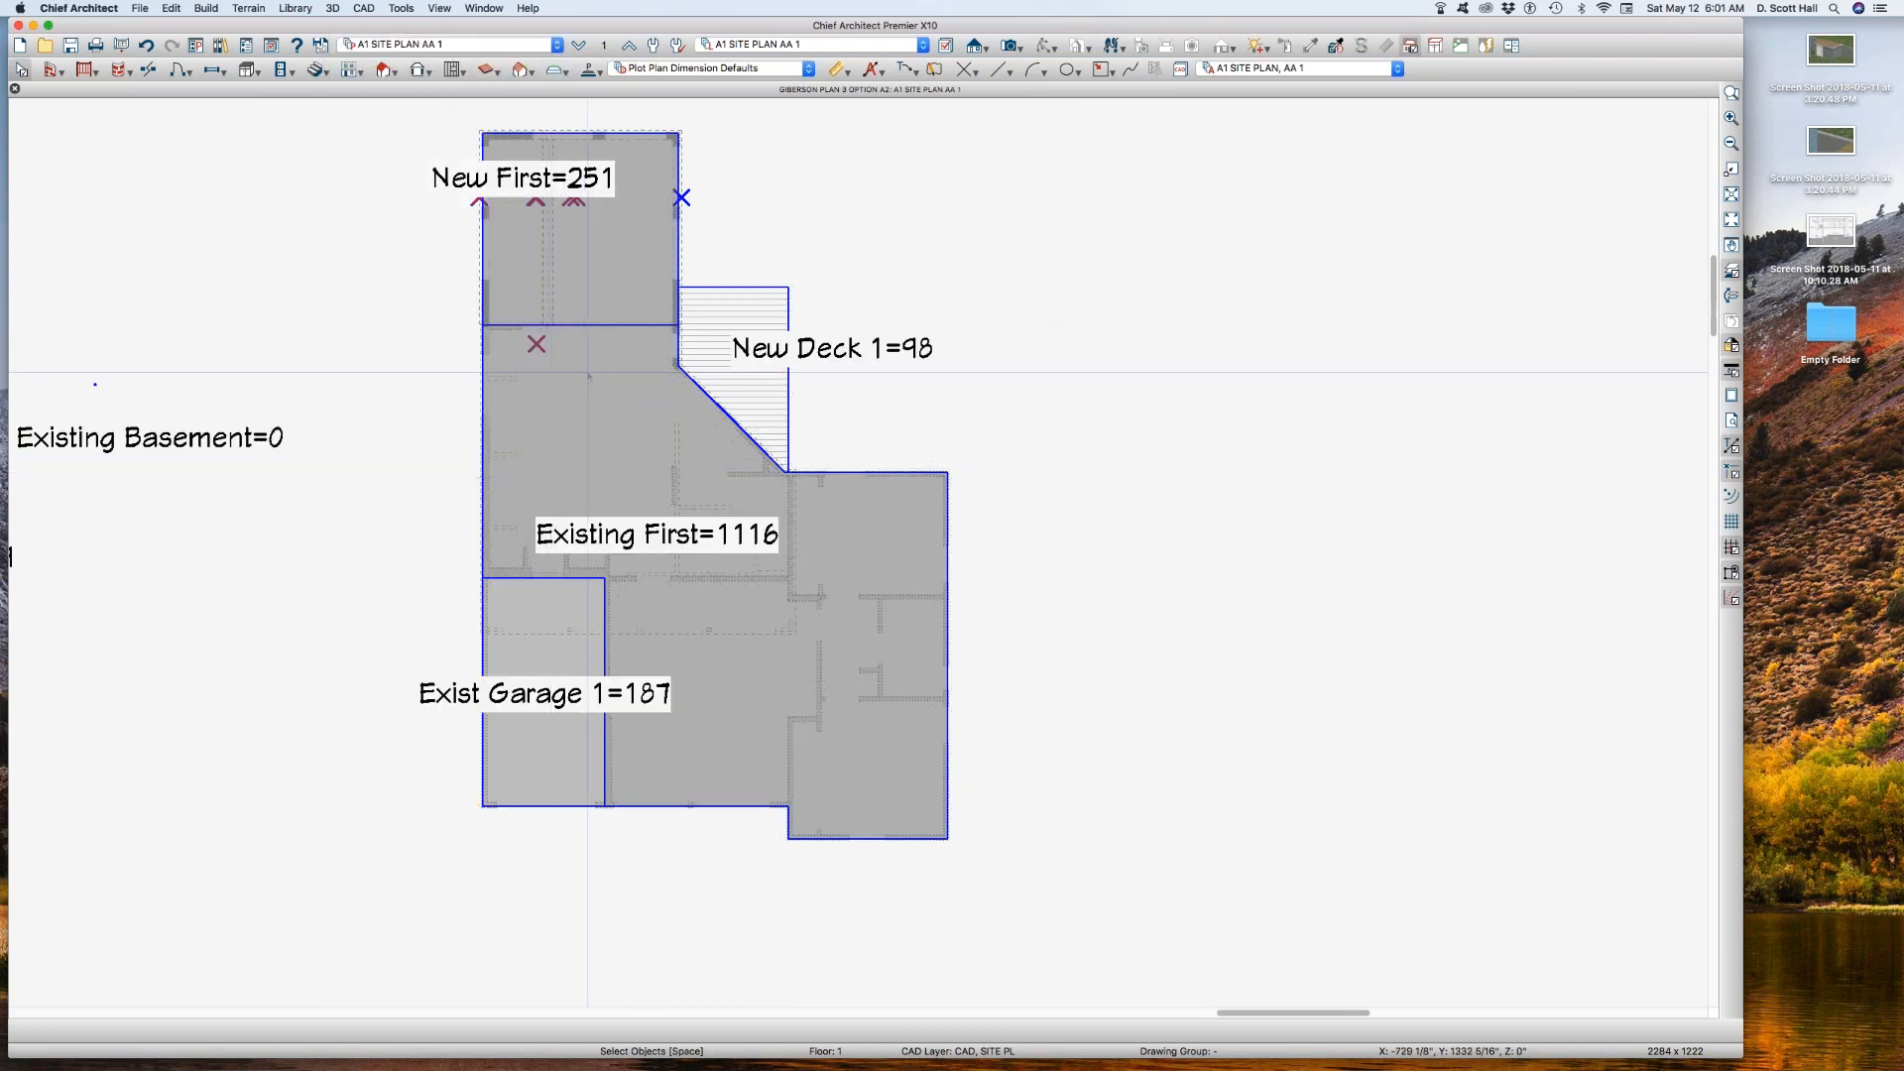
# Step: Copy the A1 SITE PLAN, AA 1 annotation set and name the copy A1 SITE PLAN, AA B
pyautogui.press('a')
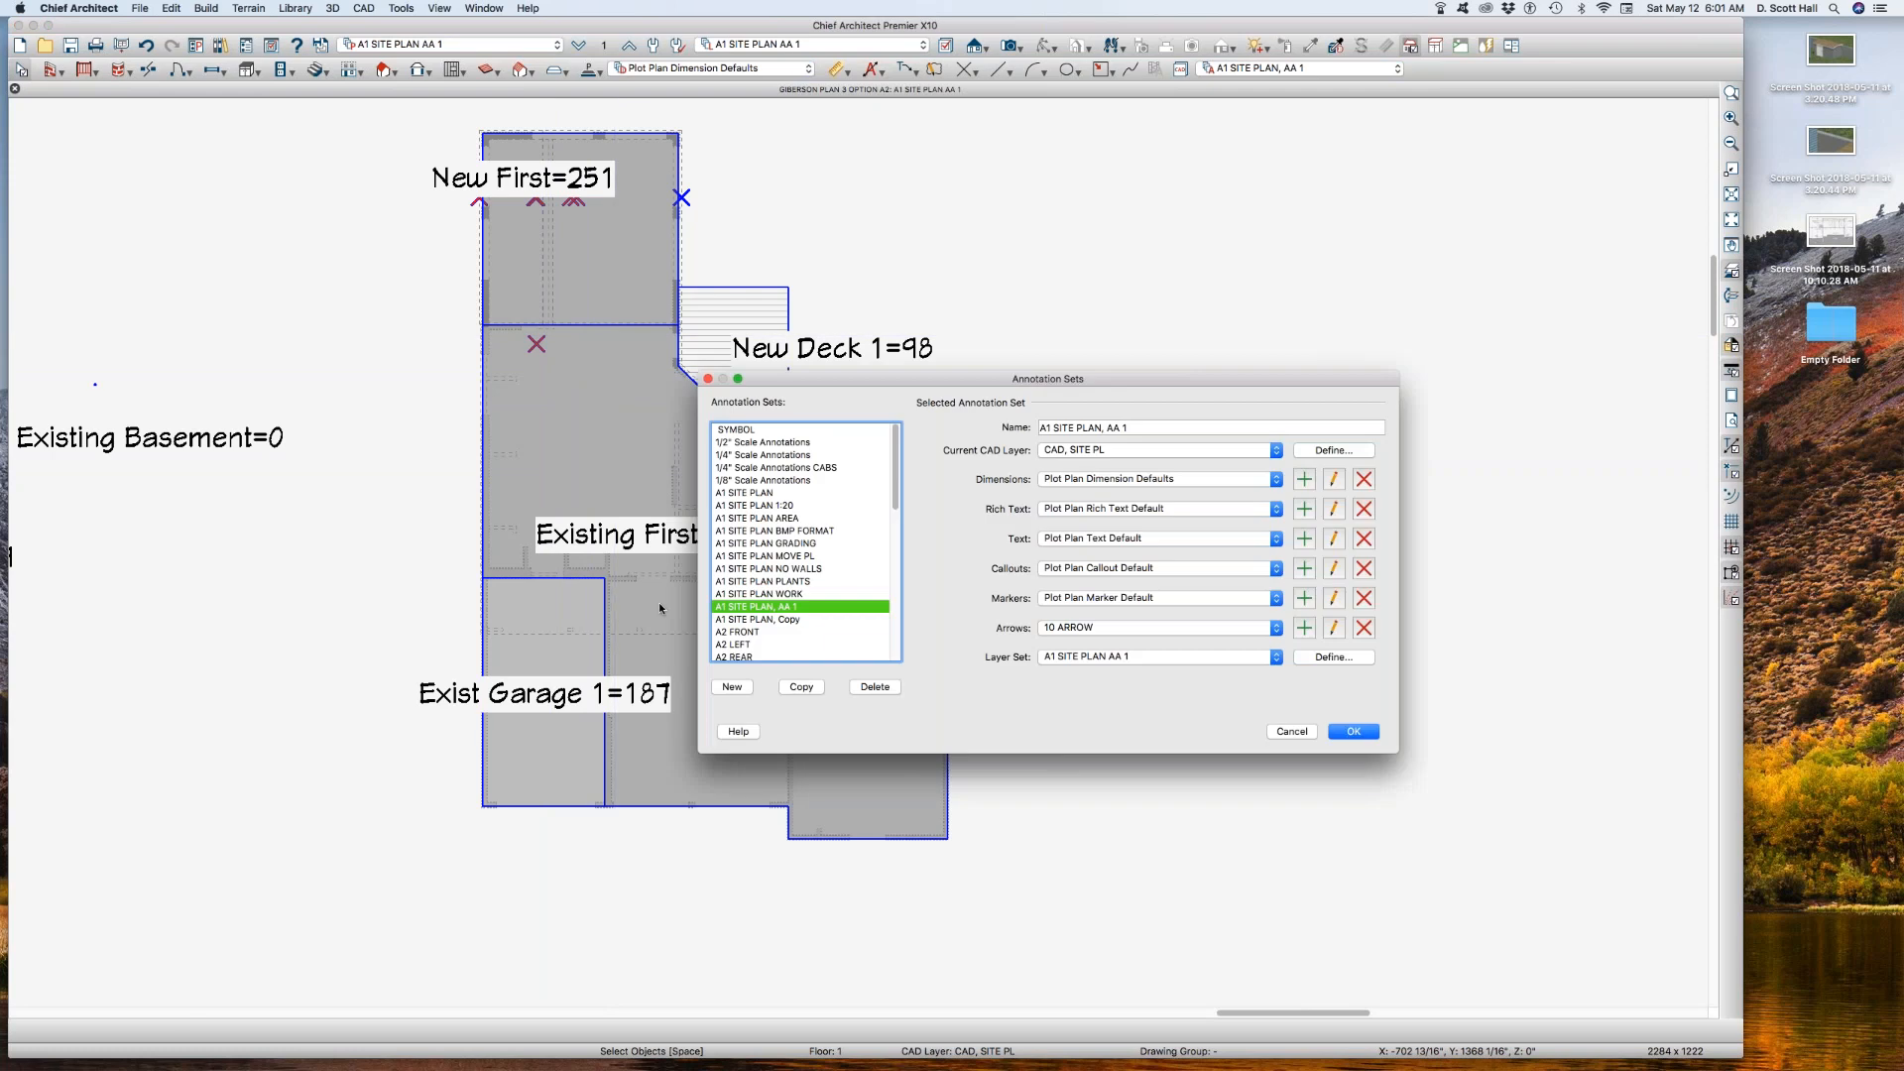
pyautogui.click(802, 686)
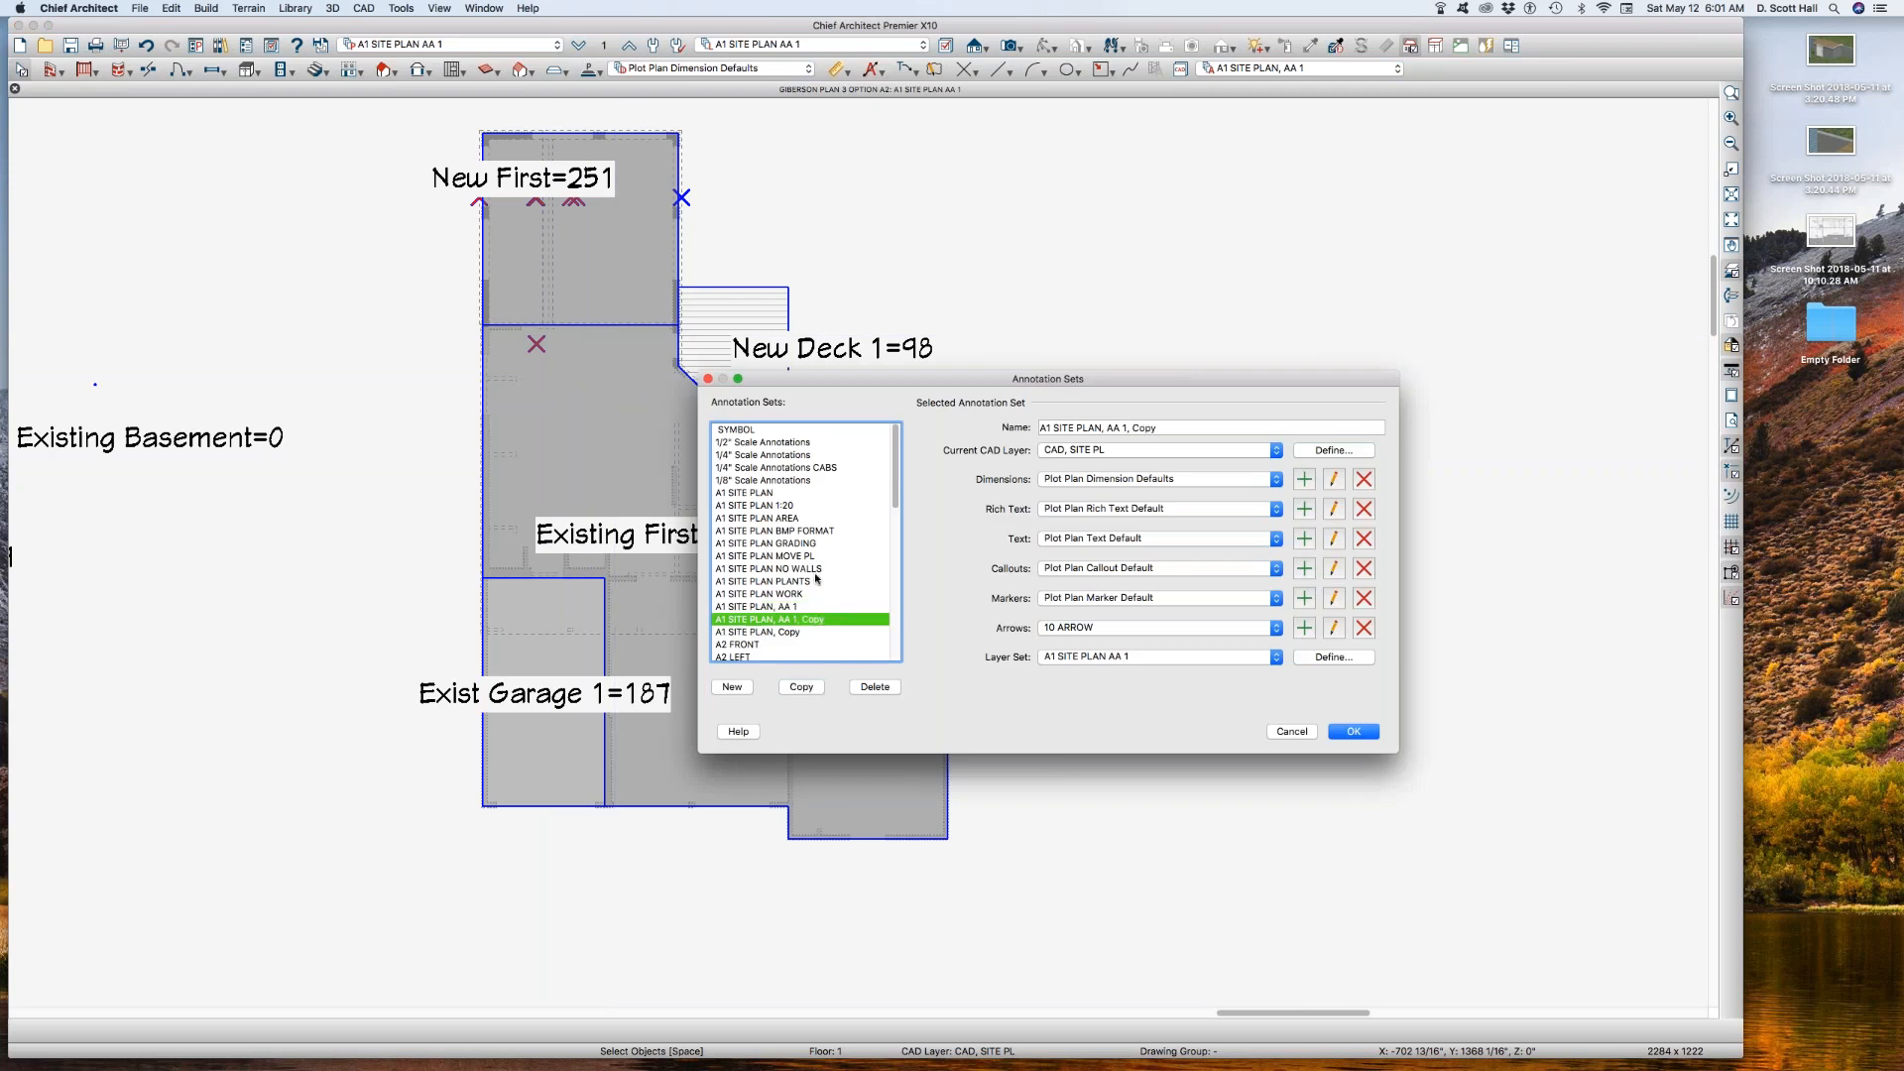
pyautogui.click(1134, 427)
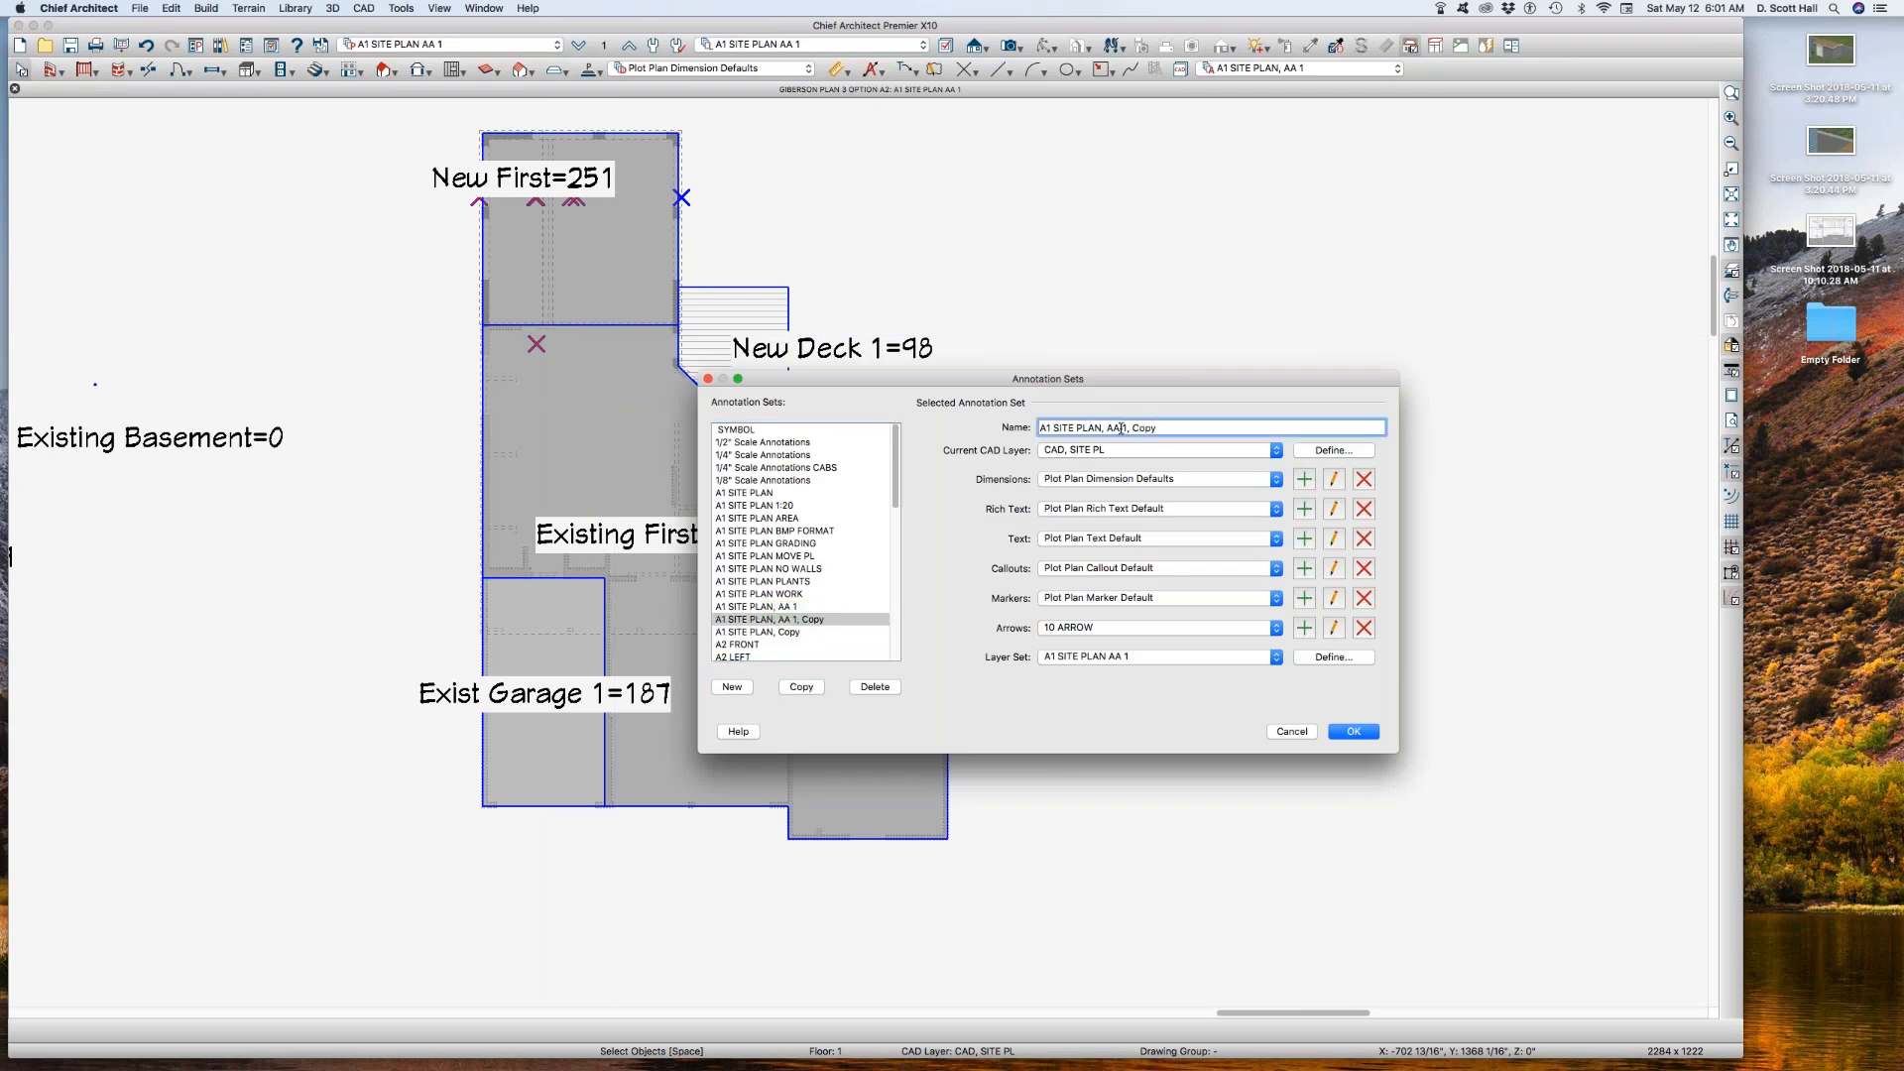
pyautogui.moveTo(1127, 427); pyautogui.dragTo(1222, 432)
pyautogui.press('BackSpace')
pyautogui.write('B')
# Step: Copy the A1 SITE PLAN AA 1 layer set as A1 SITE PLAN AA B for the new annotation set
pyautogui.click(1333, 657)
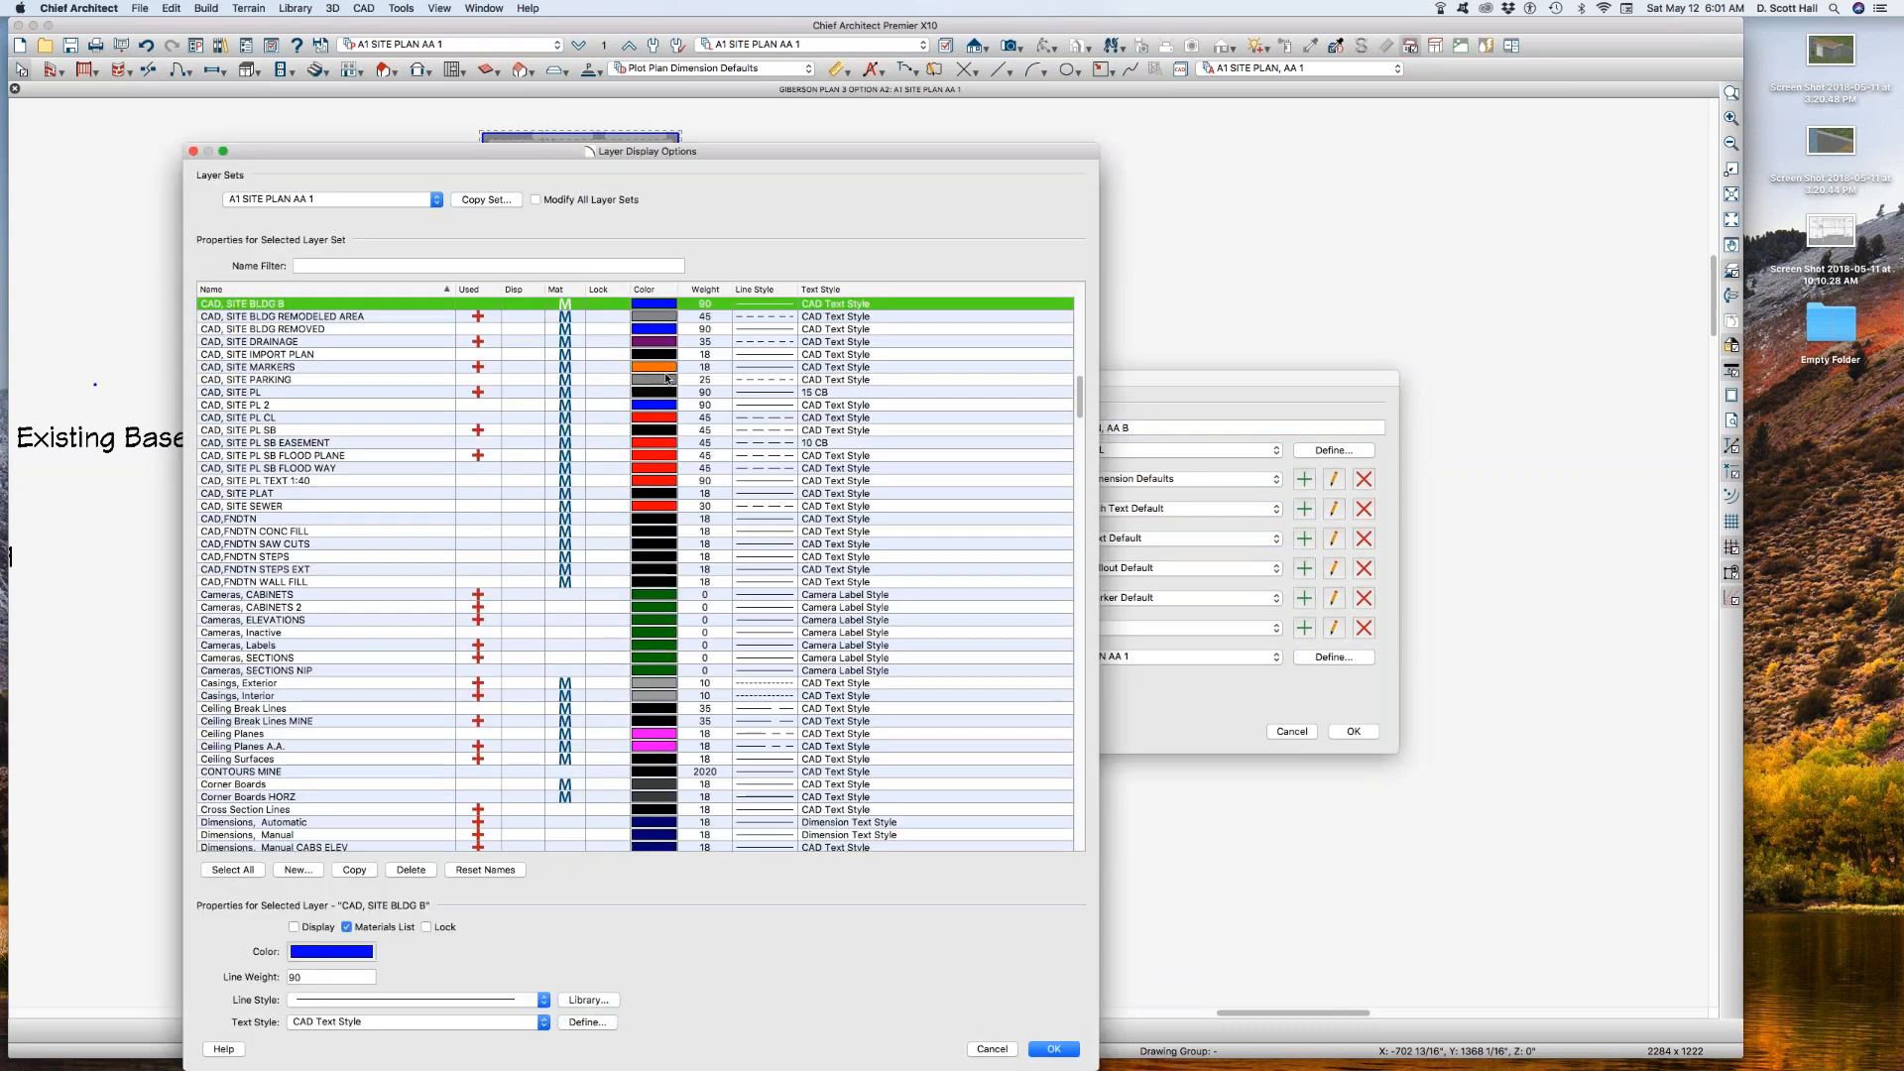
pyautogui.click(485, 199)
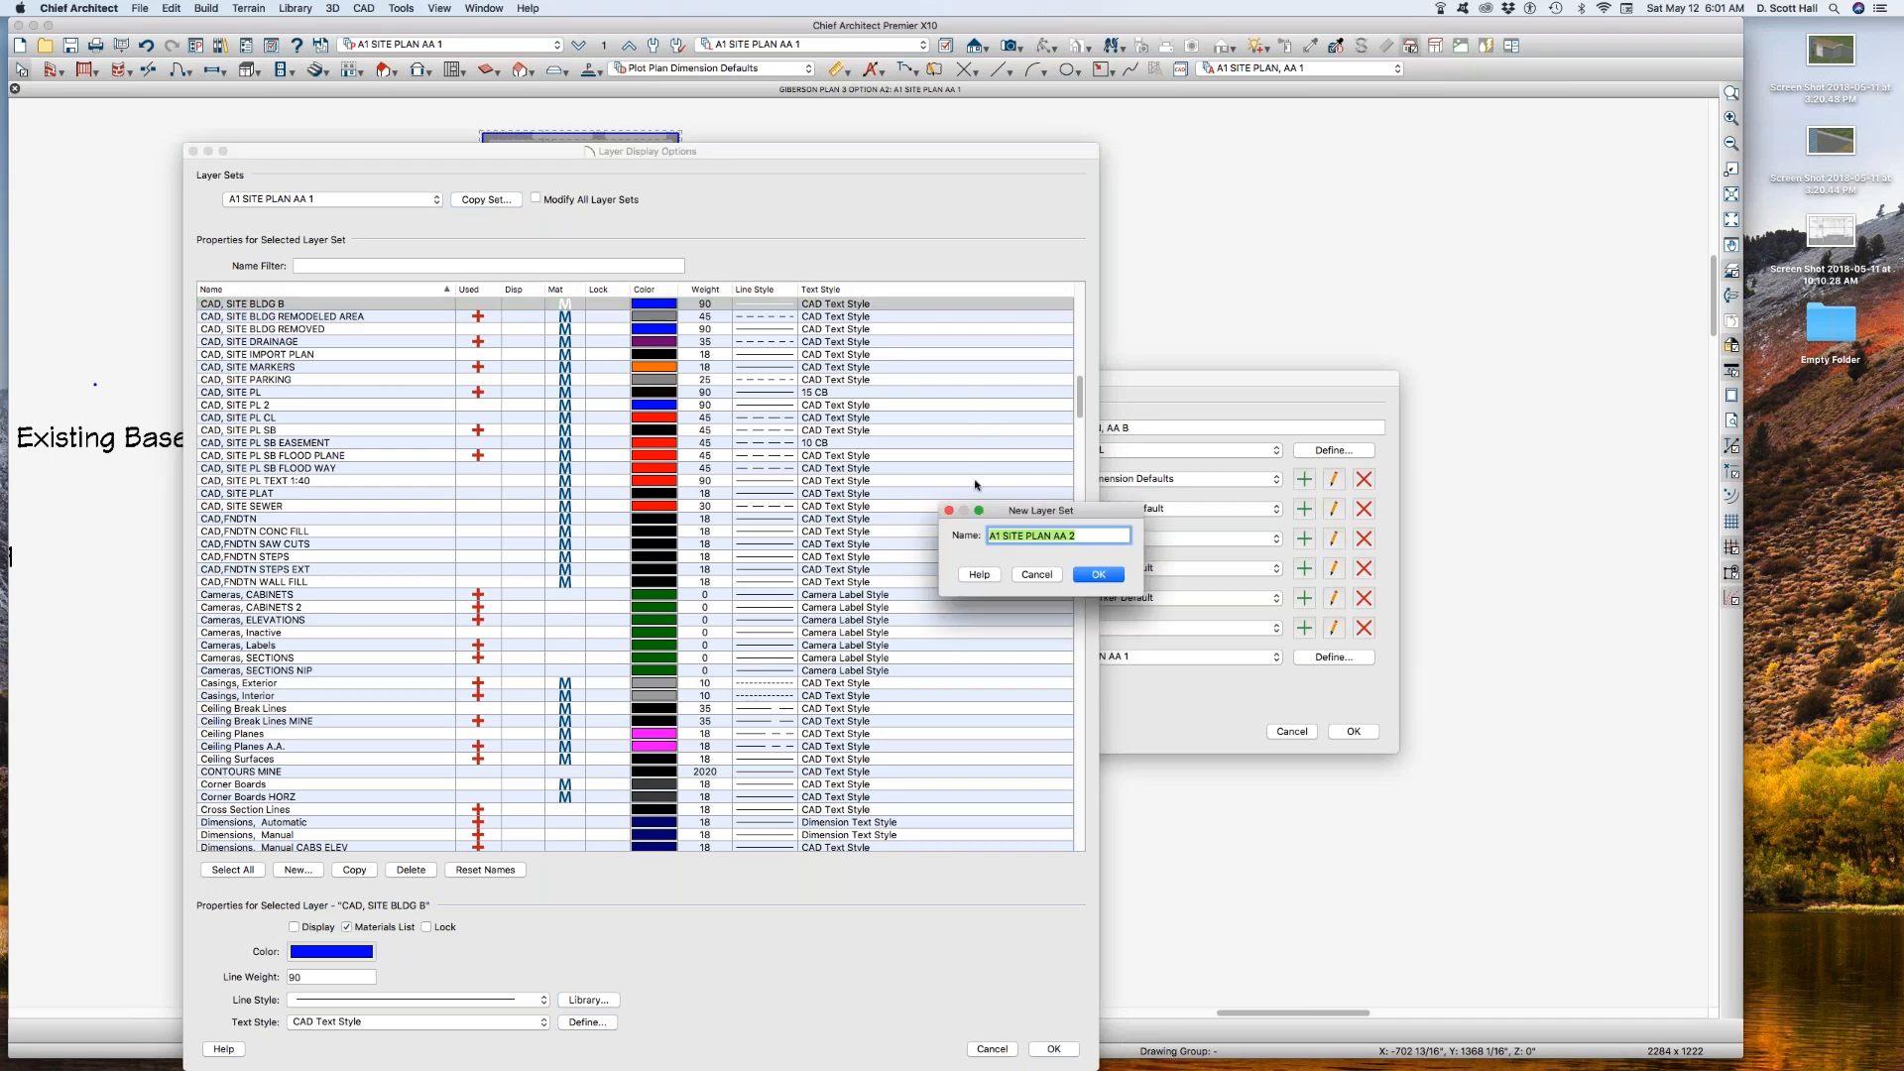
pyautogui.click(1085, 534)
pyautogui.write('B')
pyautogui.press('Return')
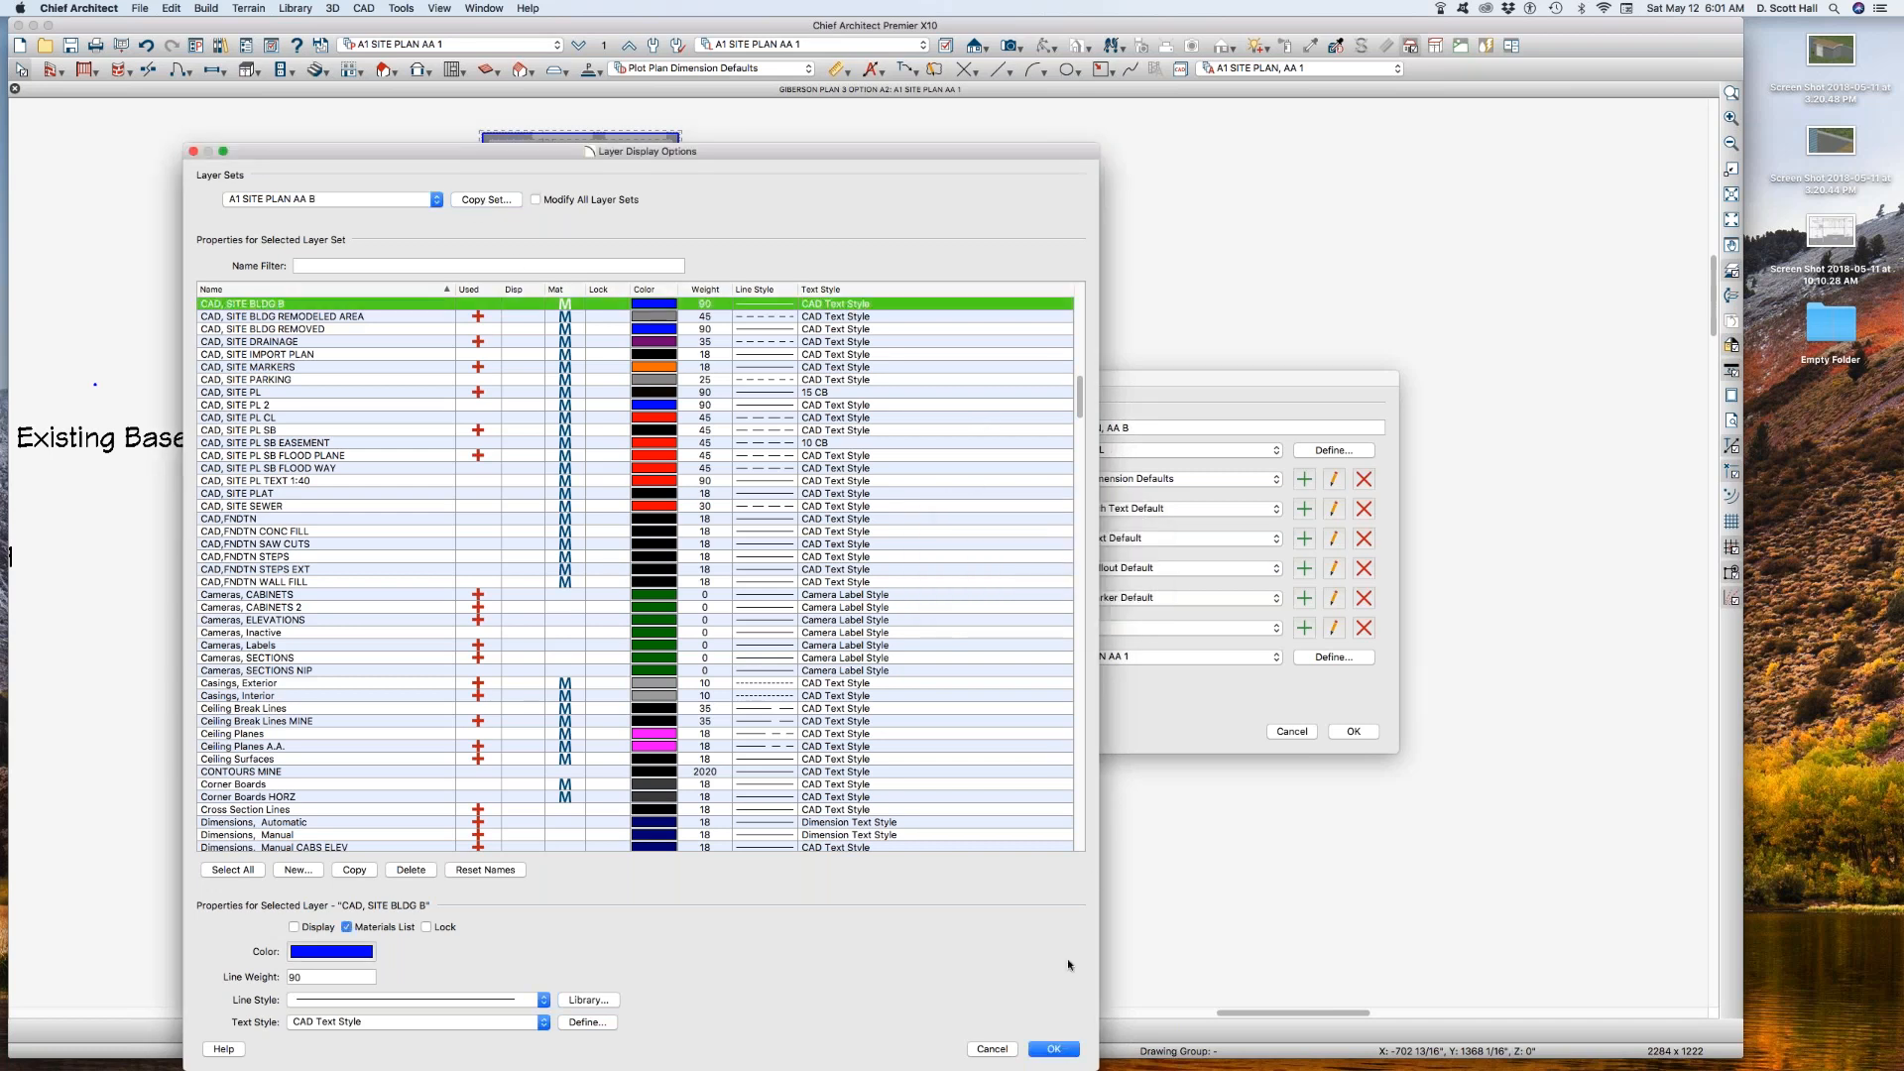
# Step: In layer set A1 SITE PLAN AA B, display CAD, SITE BLDG B and CAD, SITE BLDG 2, hide CAD, SITE BLDG 1, and save the annotation set
pyautogui.scroll(-10, 410, 622)
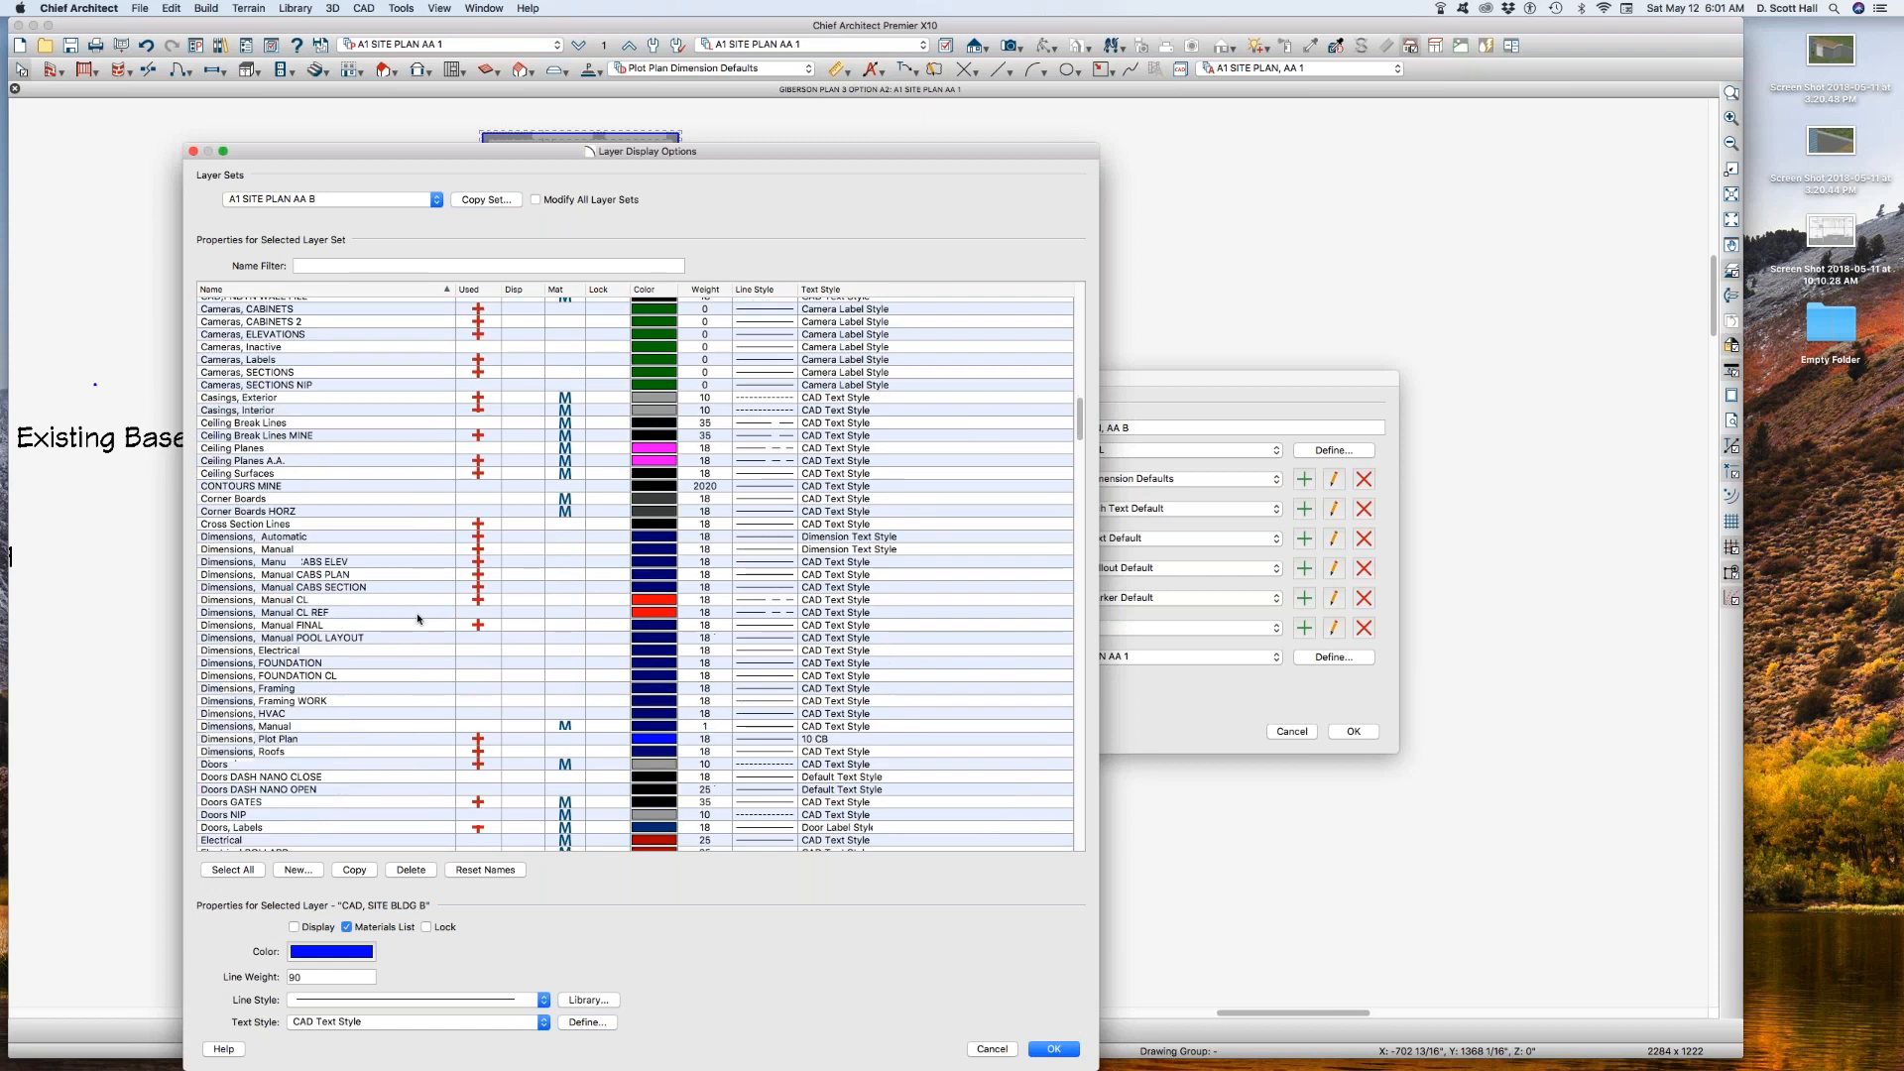
pyautogui.scroll(-3, 388, 628)
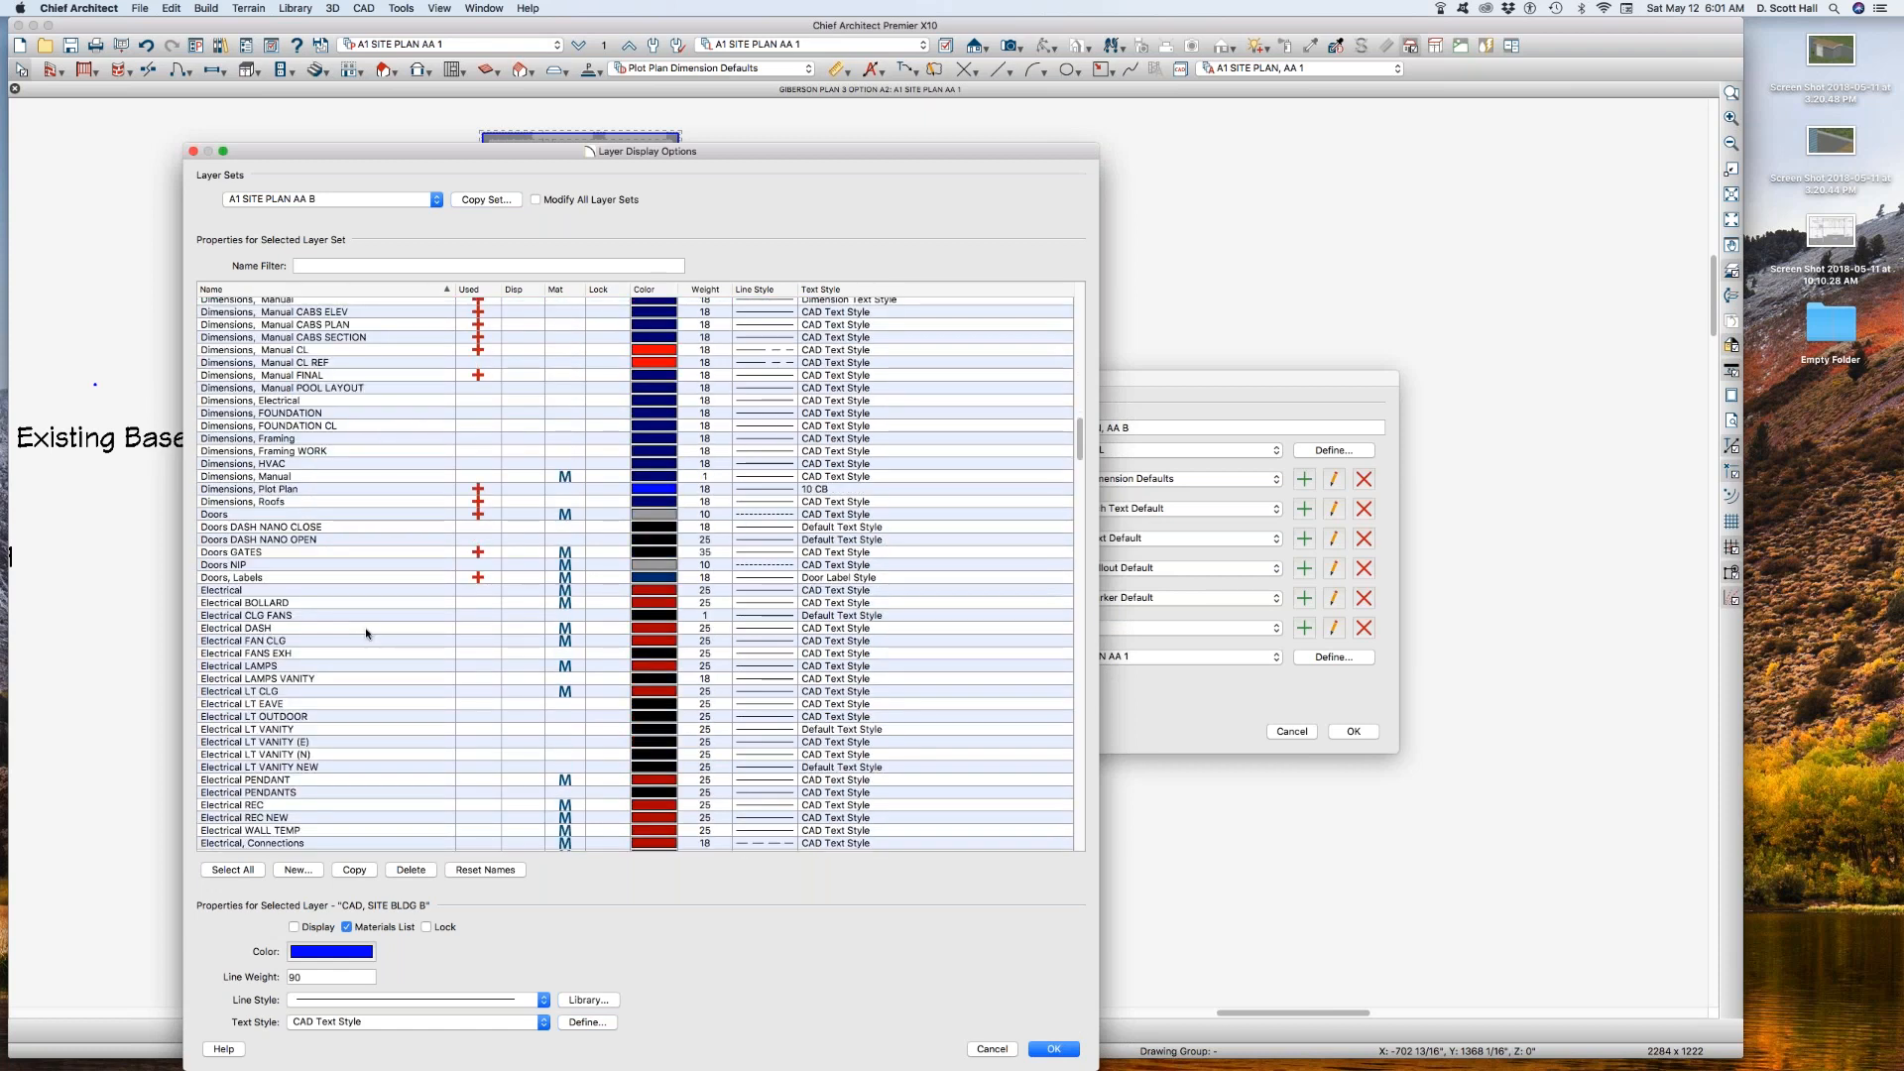
pyautogui.press('Down')
pyautogui.scroll(5, 367, 573)
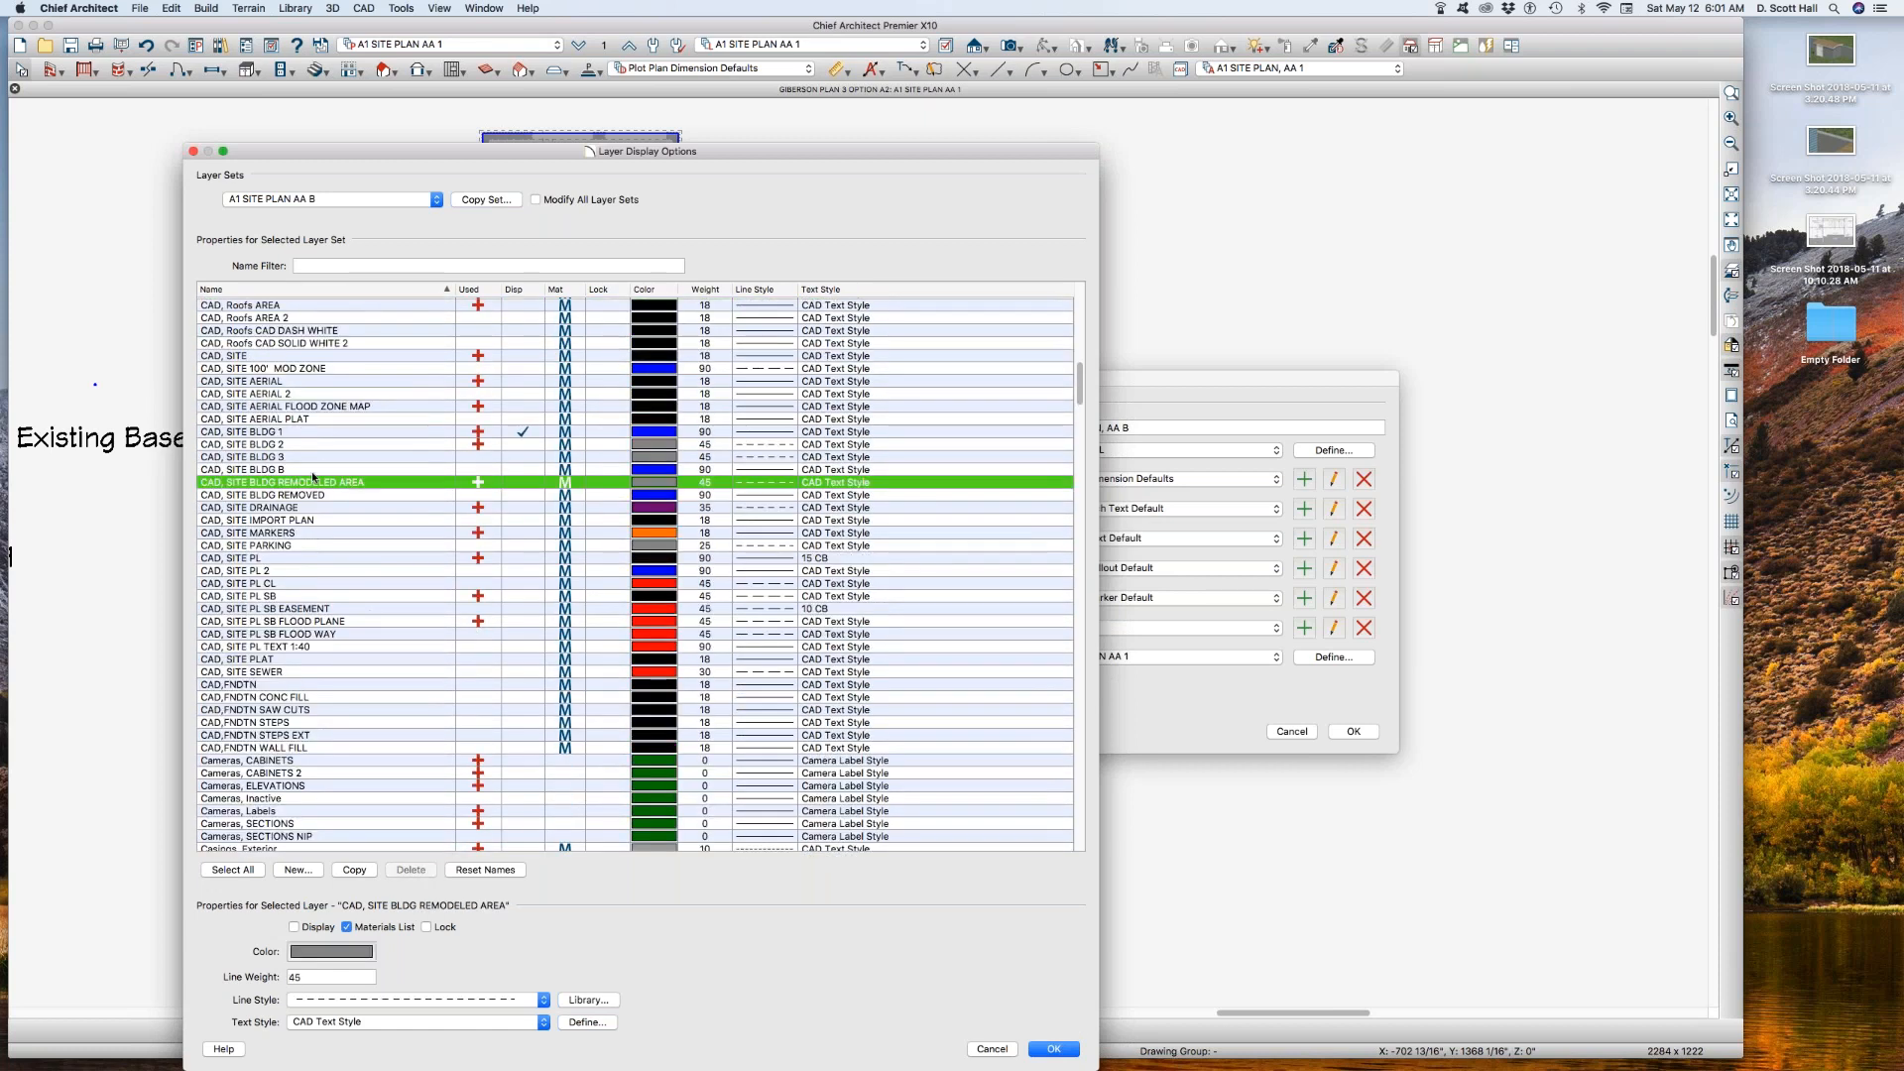
pyautogui.click(522, 470)
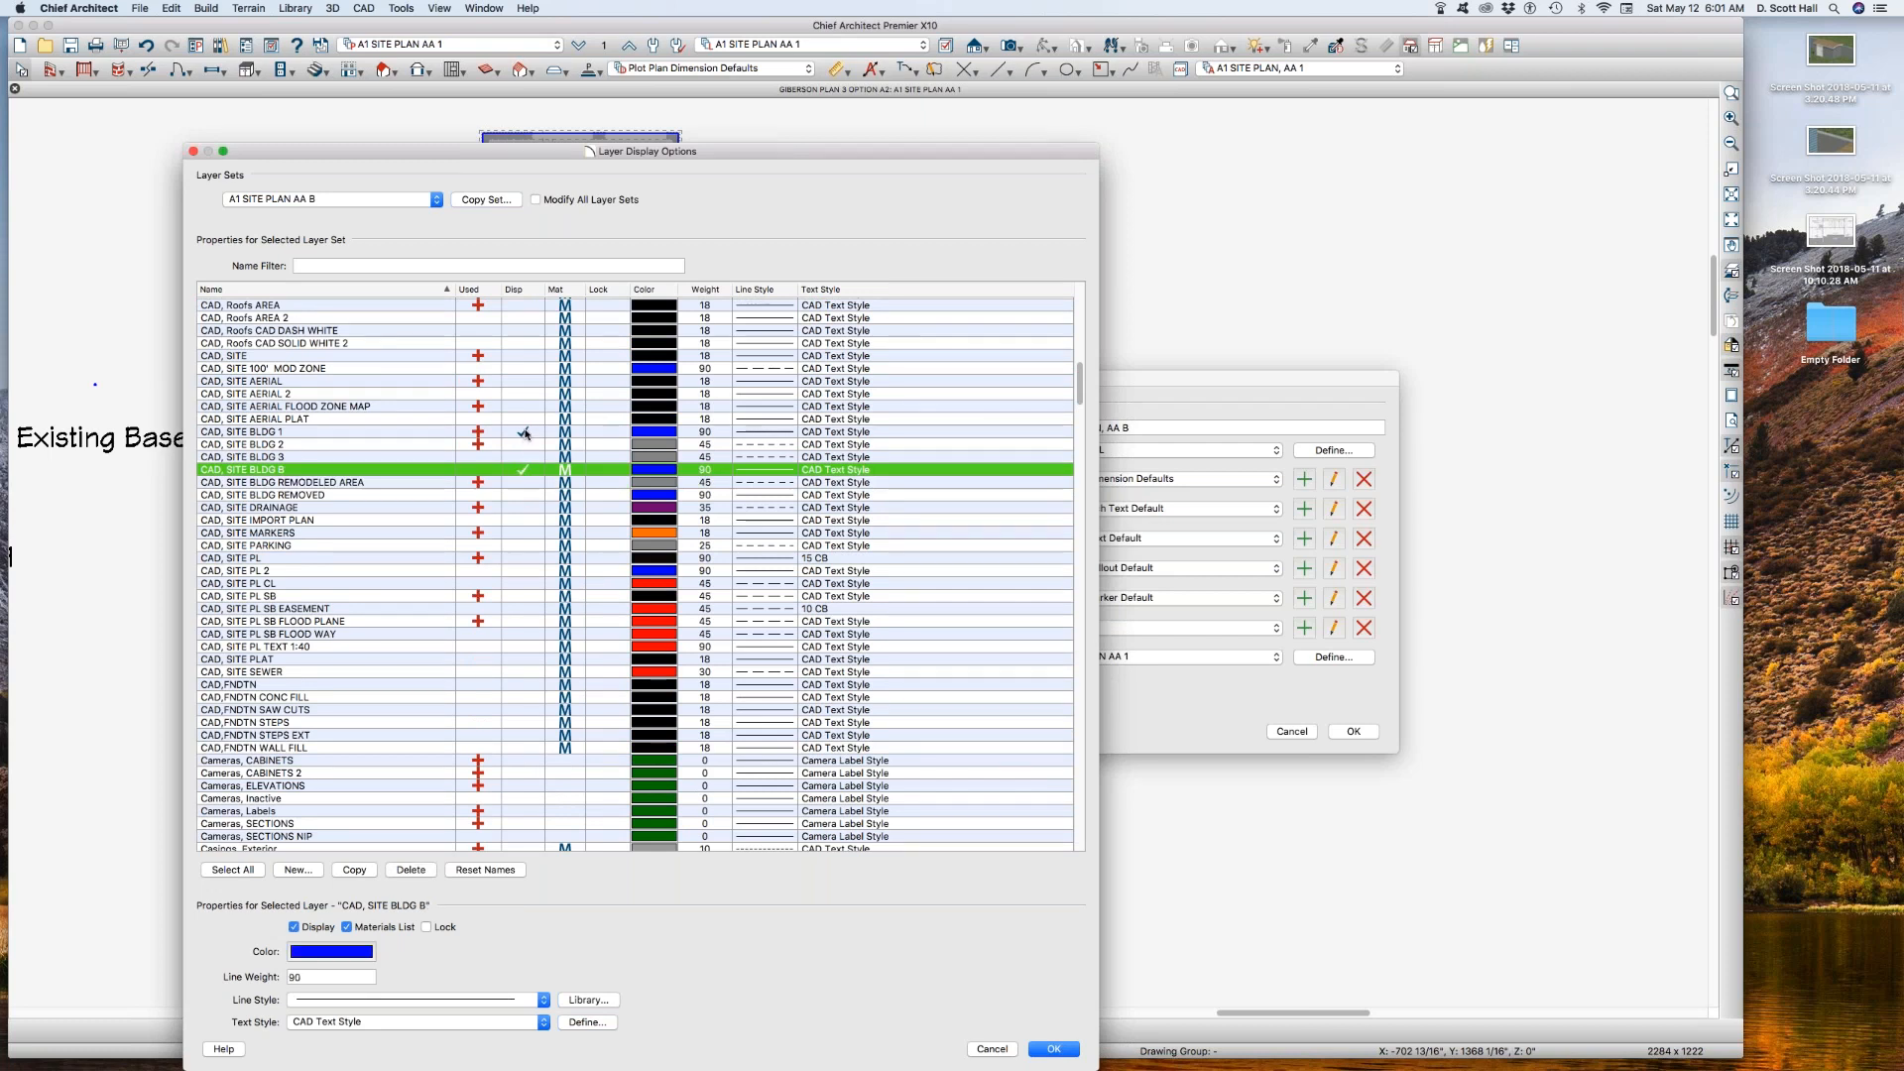
pyautogui.click(523, 433)
pyautogui.click(524, 445)
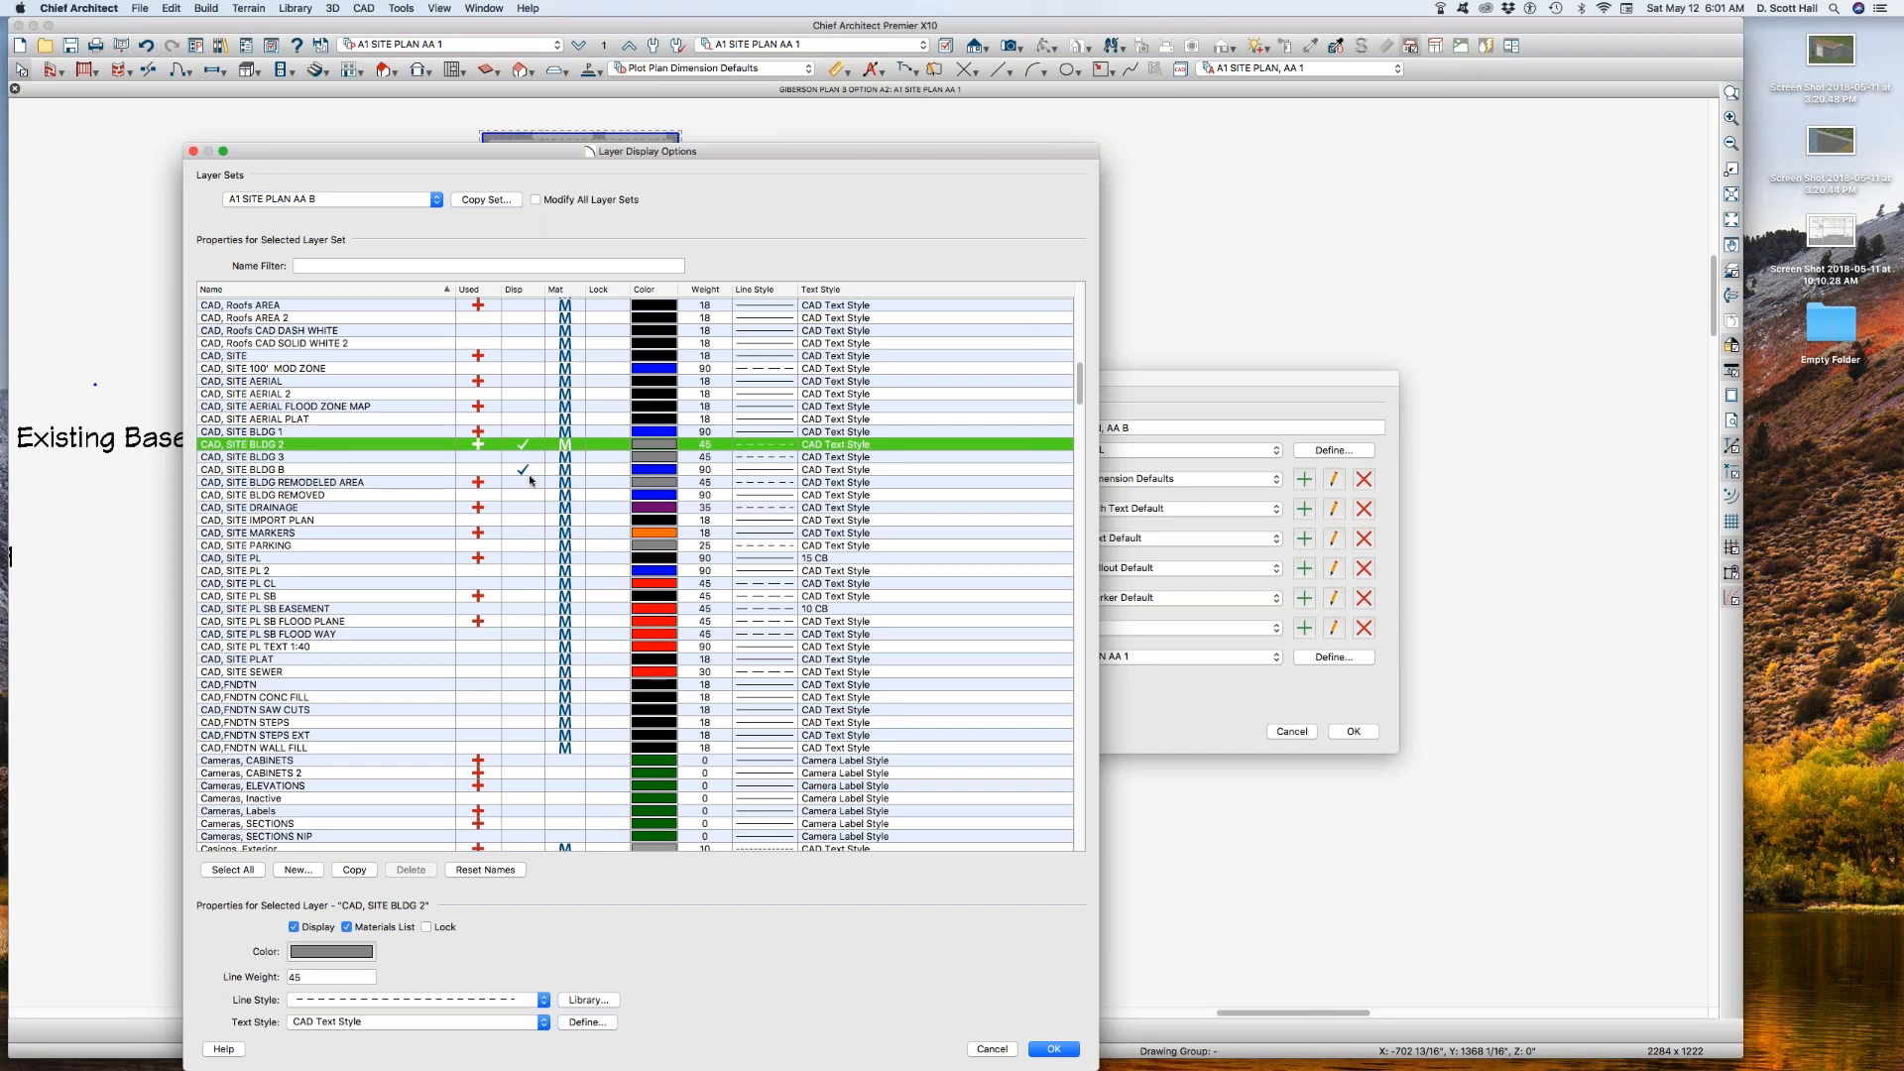
pyautogui.click(1055, 1049)
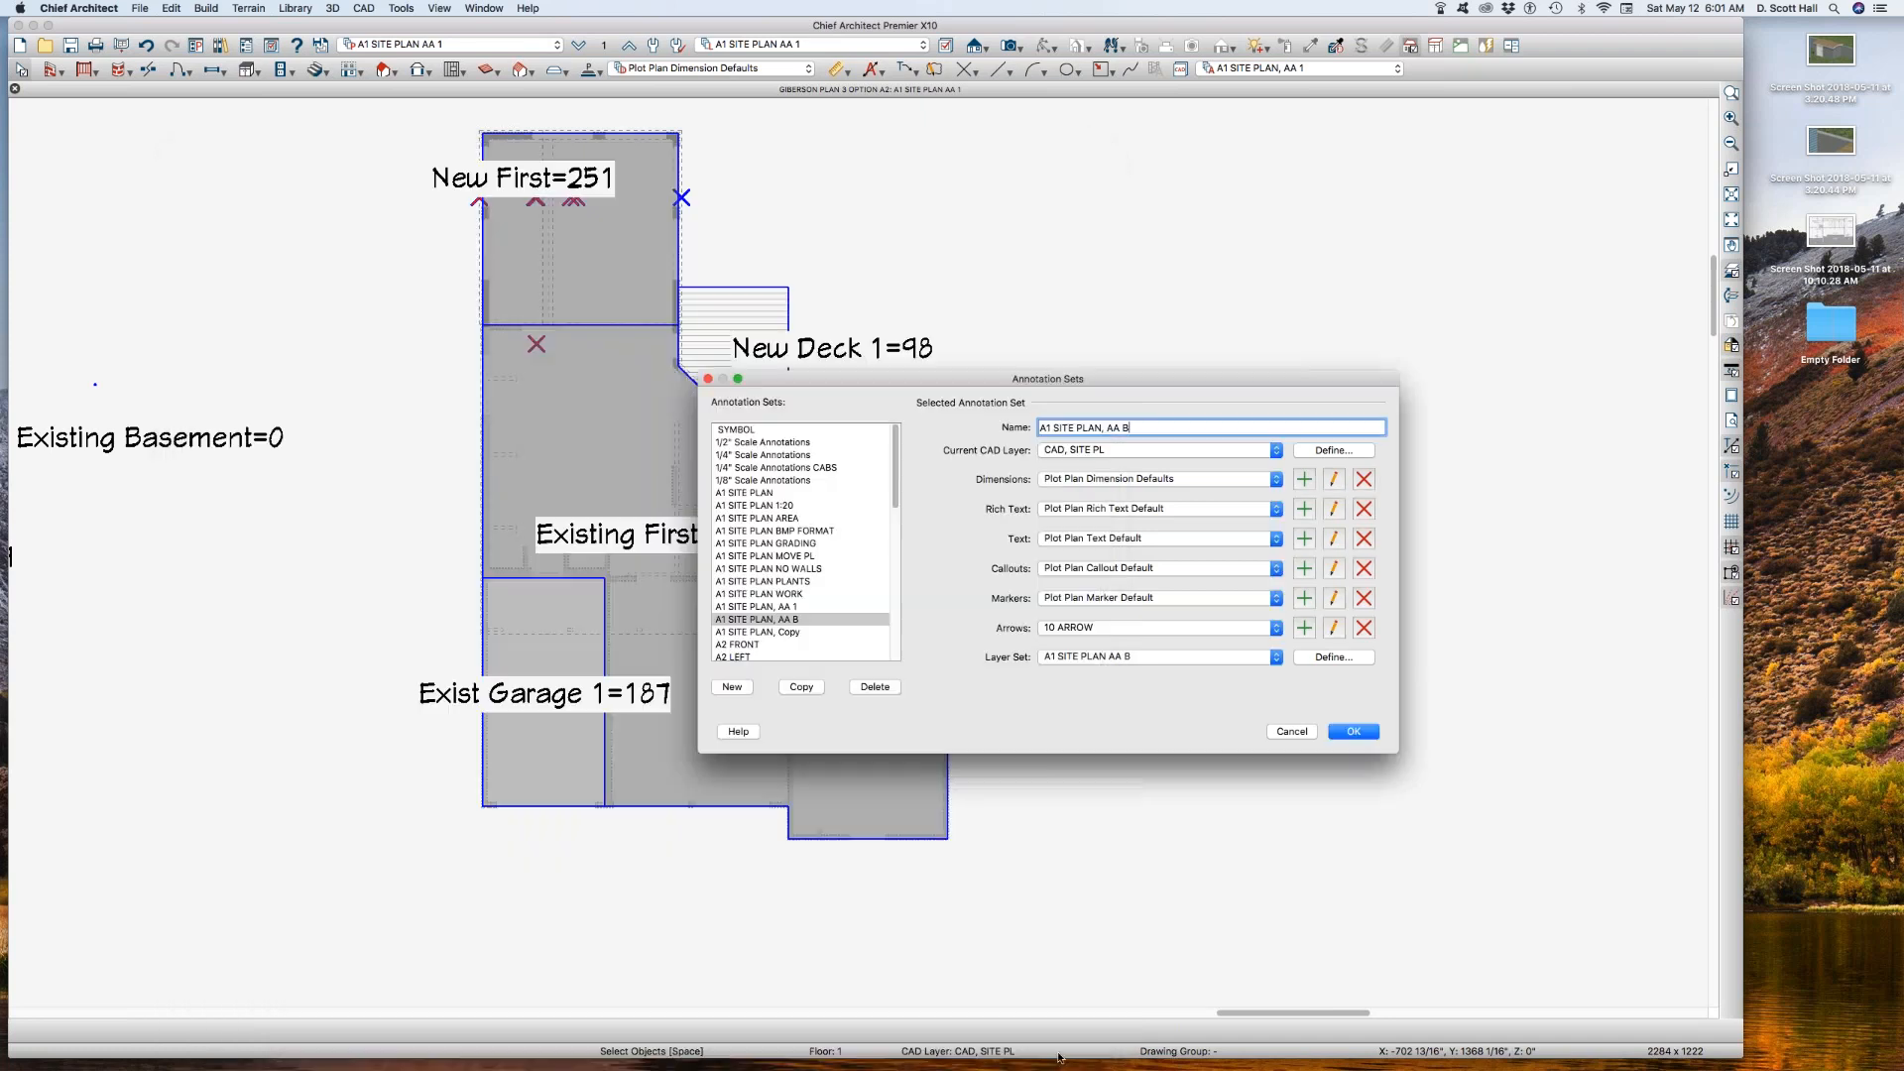
pyautogui.click(1346, 732)
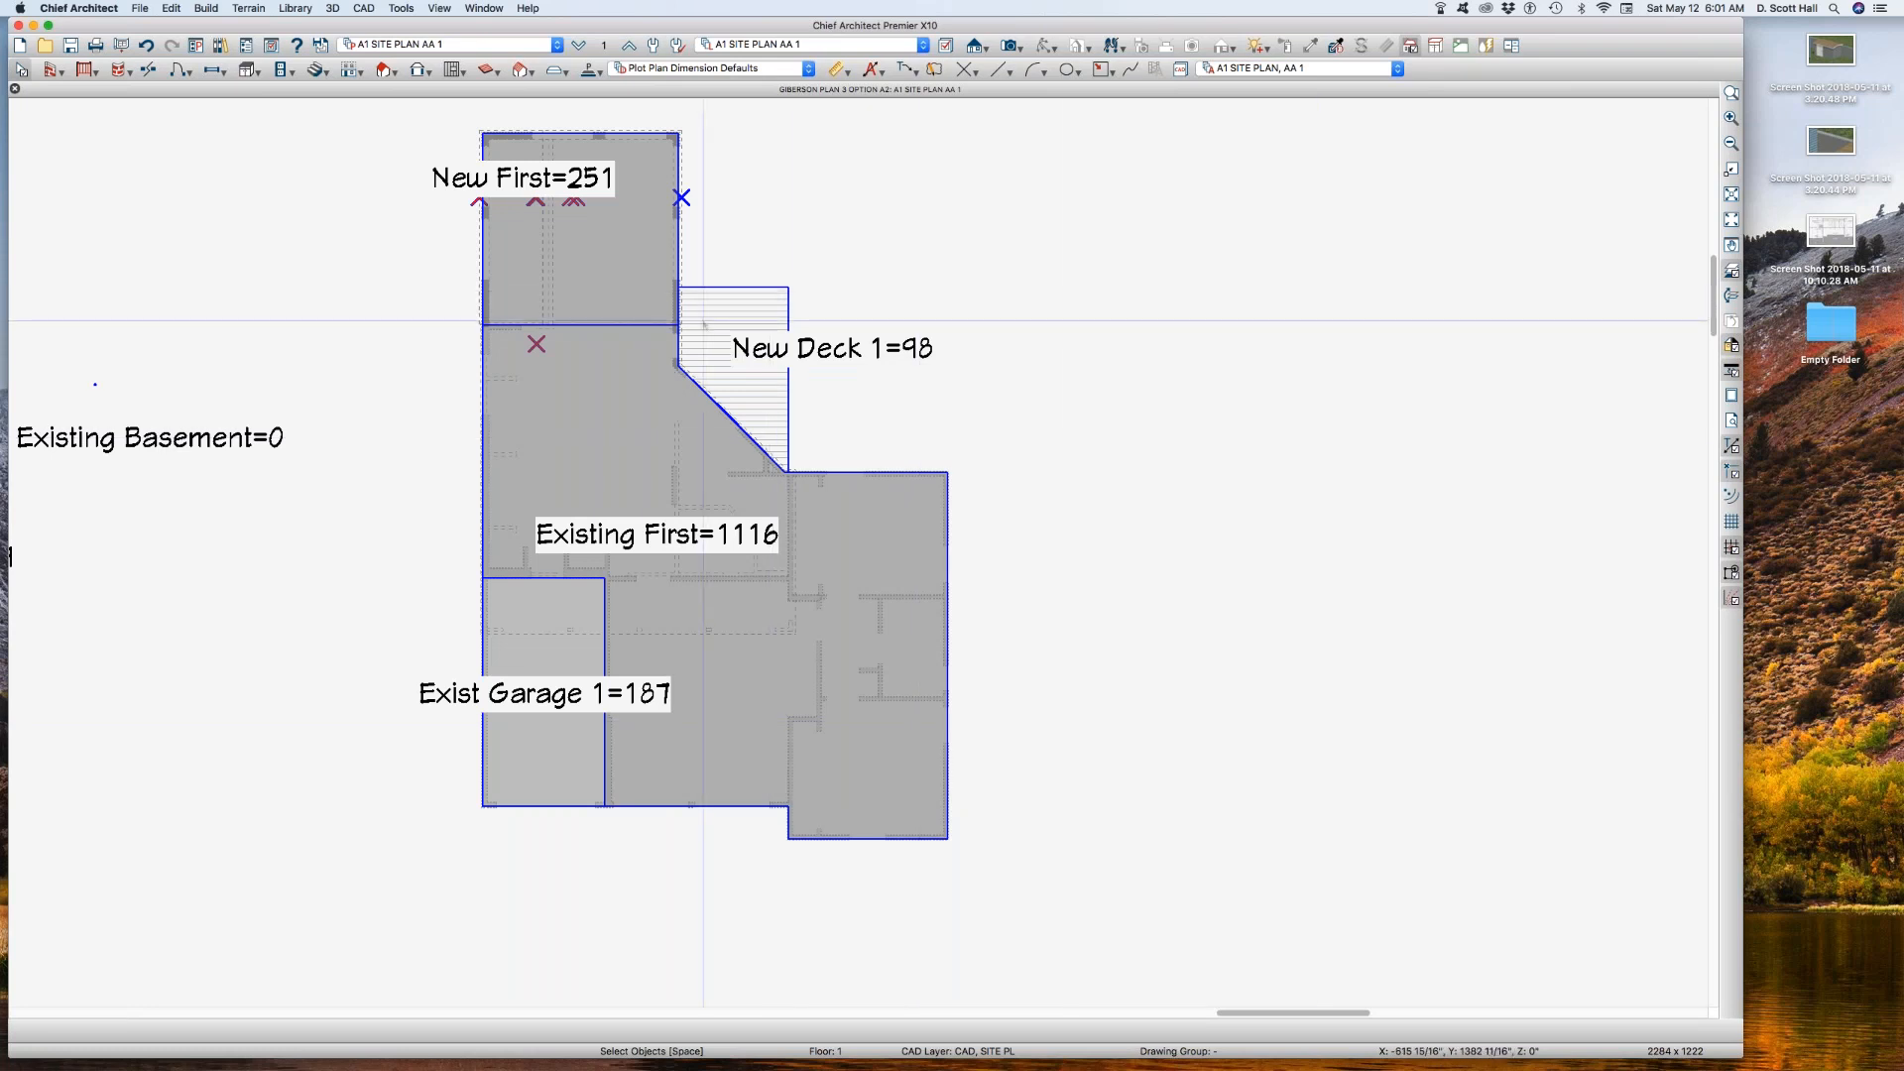
# Step: Check which layer the new first floor area outline is on, and activate the A1 SITE PLAN, AA B annotation set
pyautogui.click(627, 258)
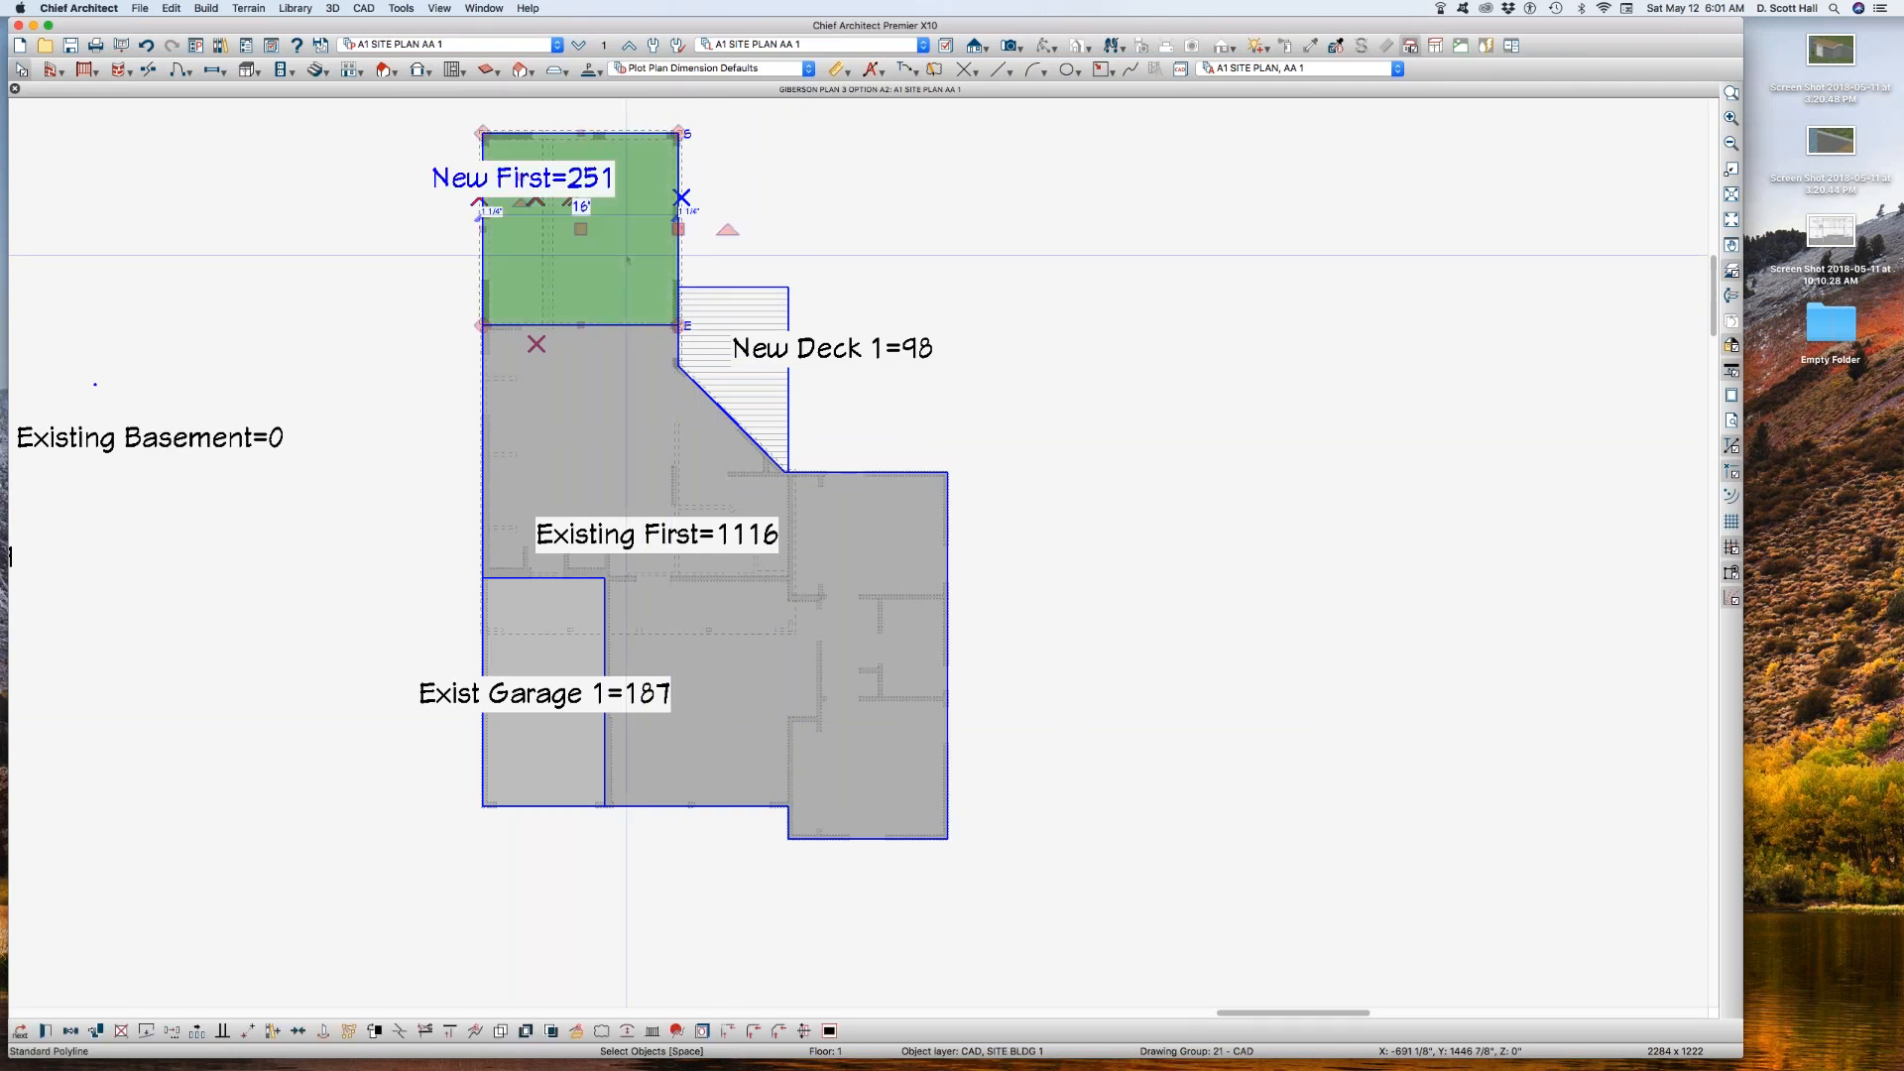
pyautogui.press('l')
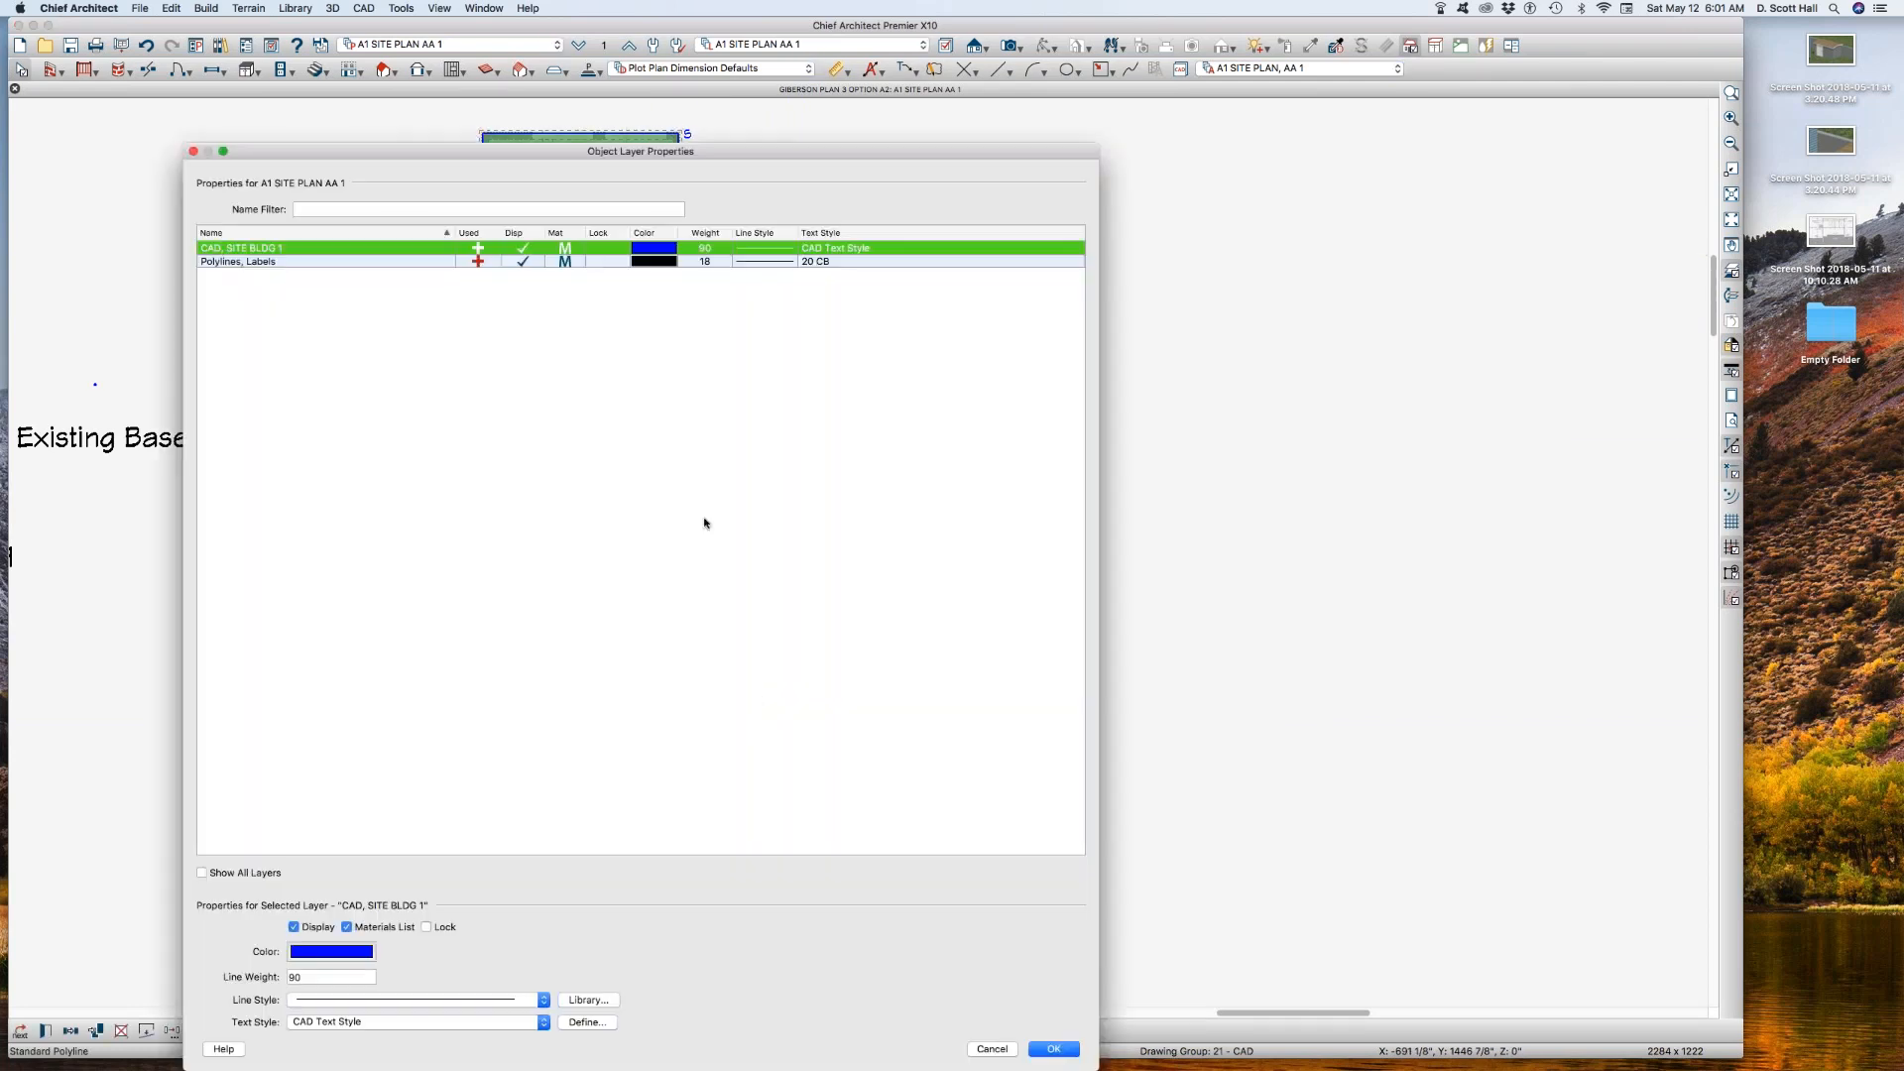
pyautogui.click(991, 1049)
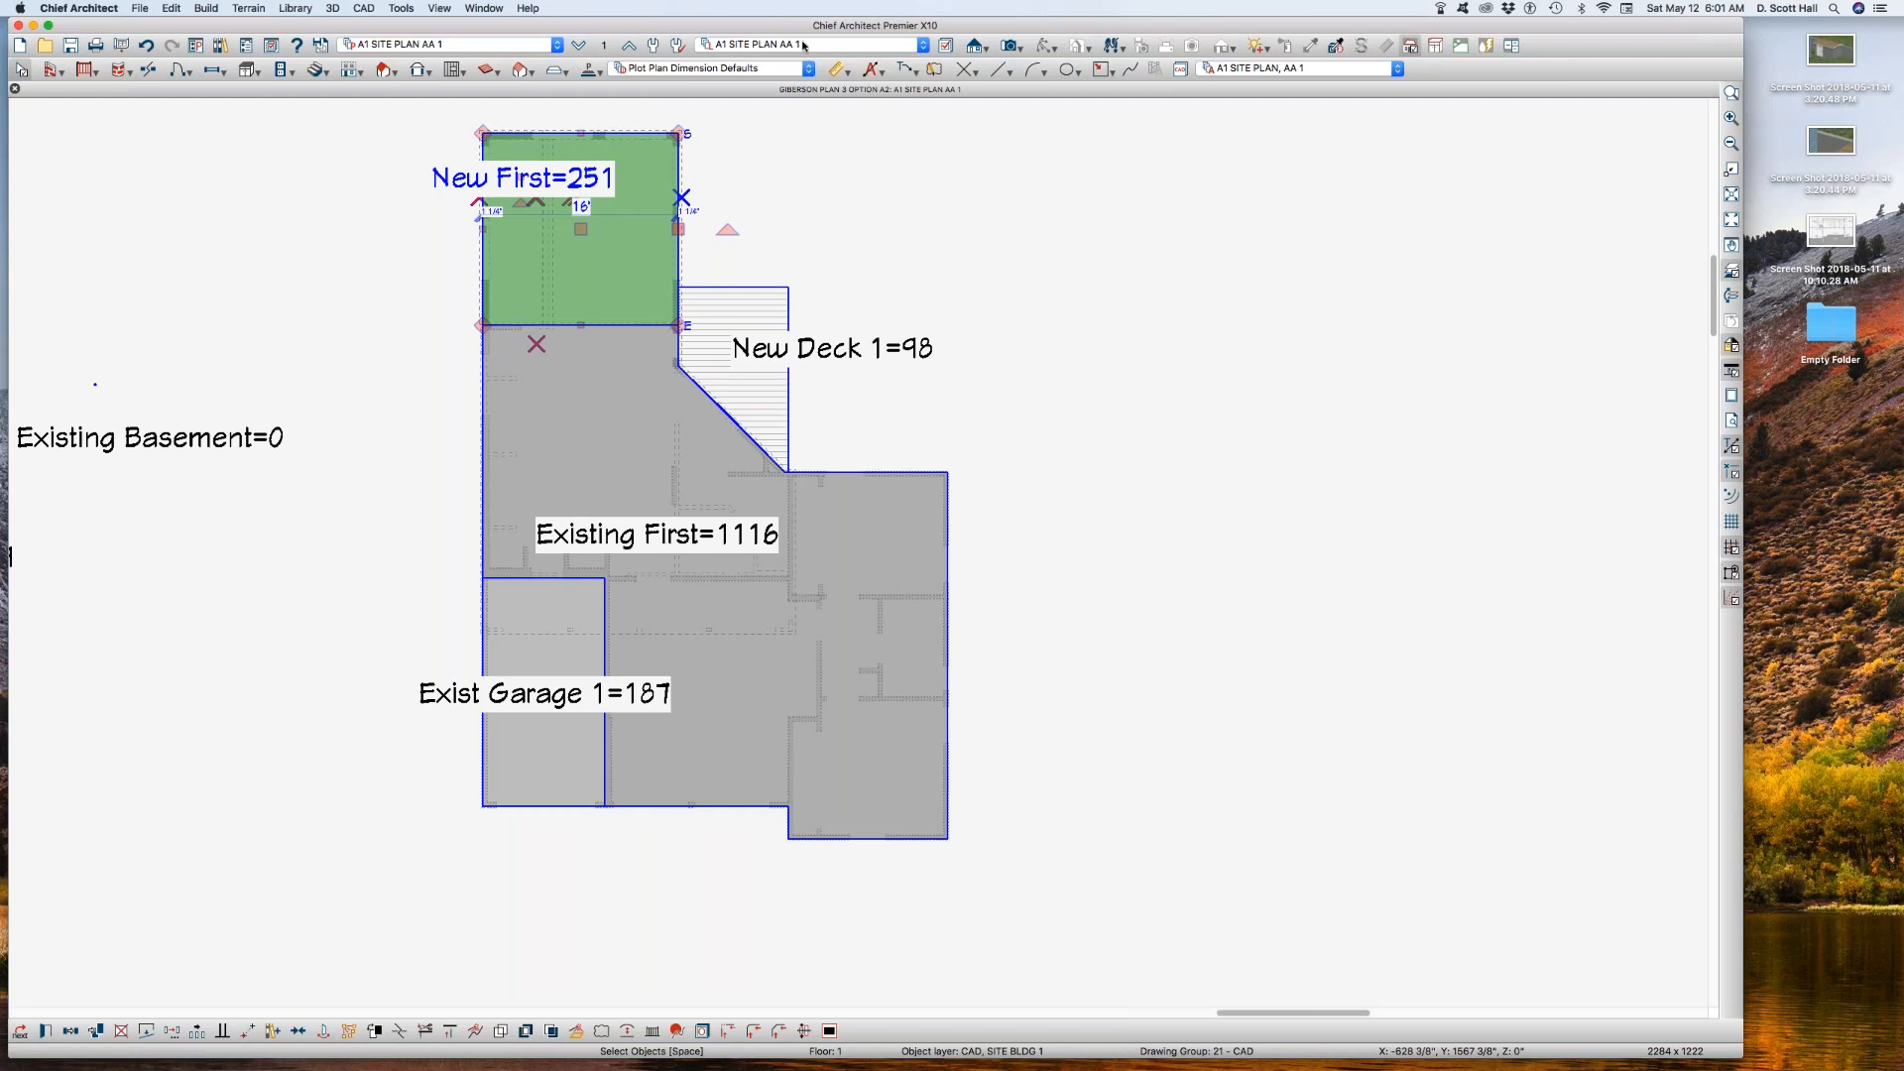
pyautogui.click(1300, 68)
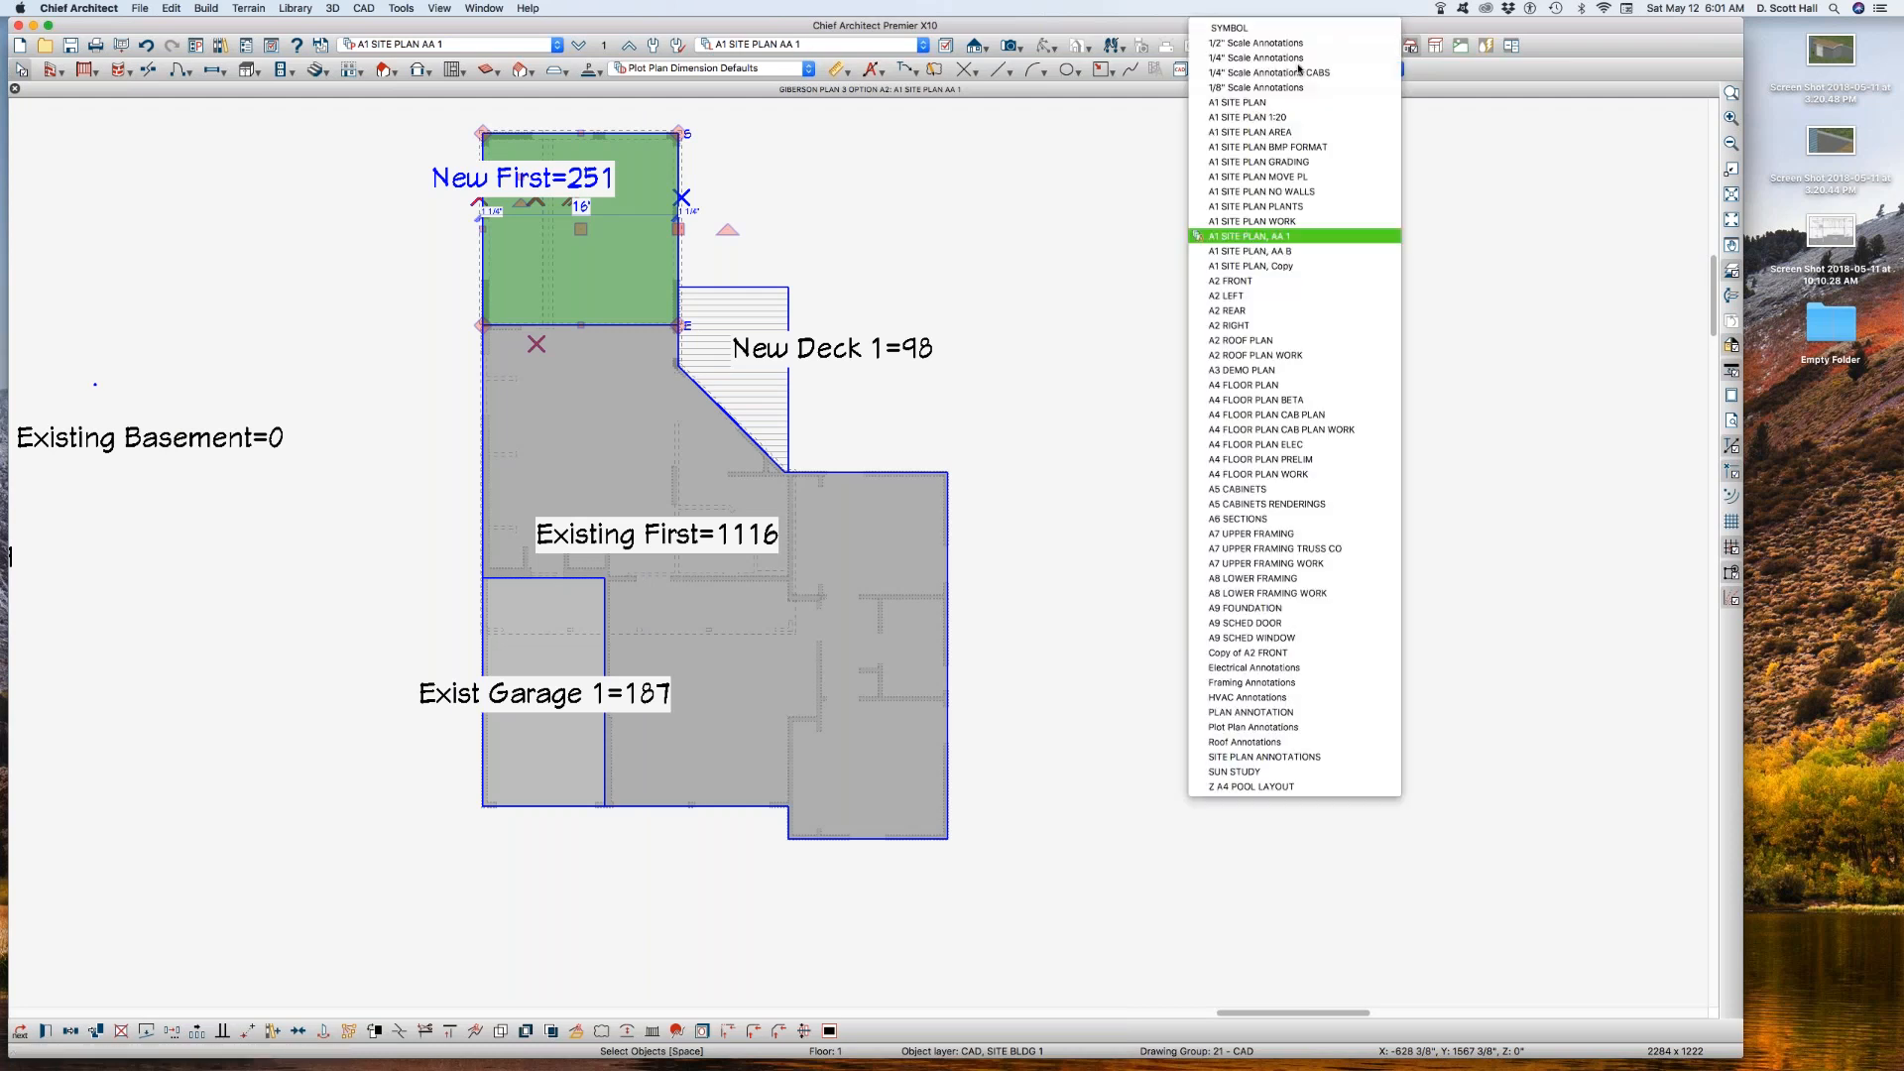
pyautogui.click(1286, 252)
# Step: Copy the reference floor layer set A1 SITE PLAN AA 1 REF as A1 SITE PLAN AA B REF and assign it to the reference floor
pyautogui.click(612, 45)
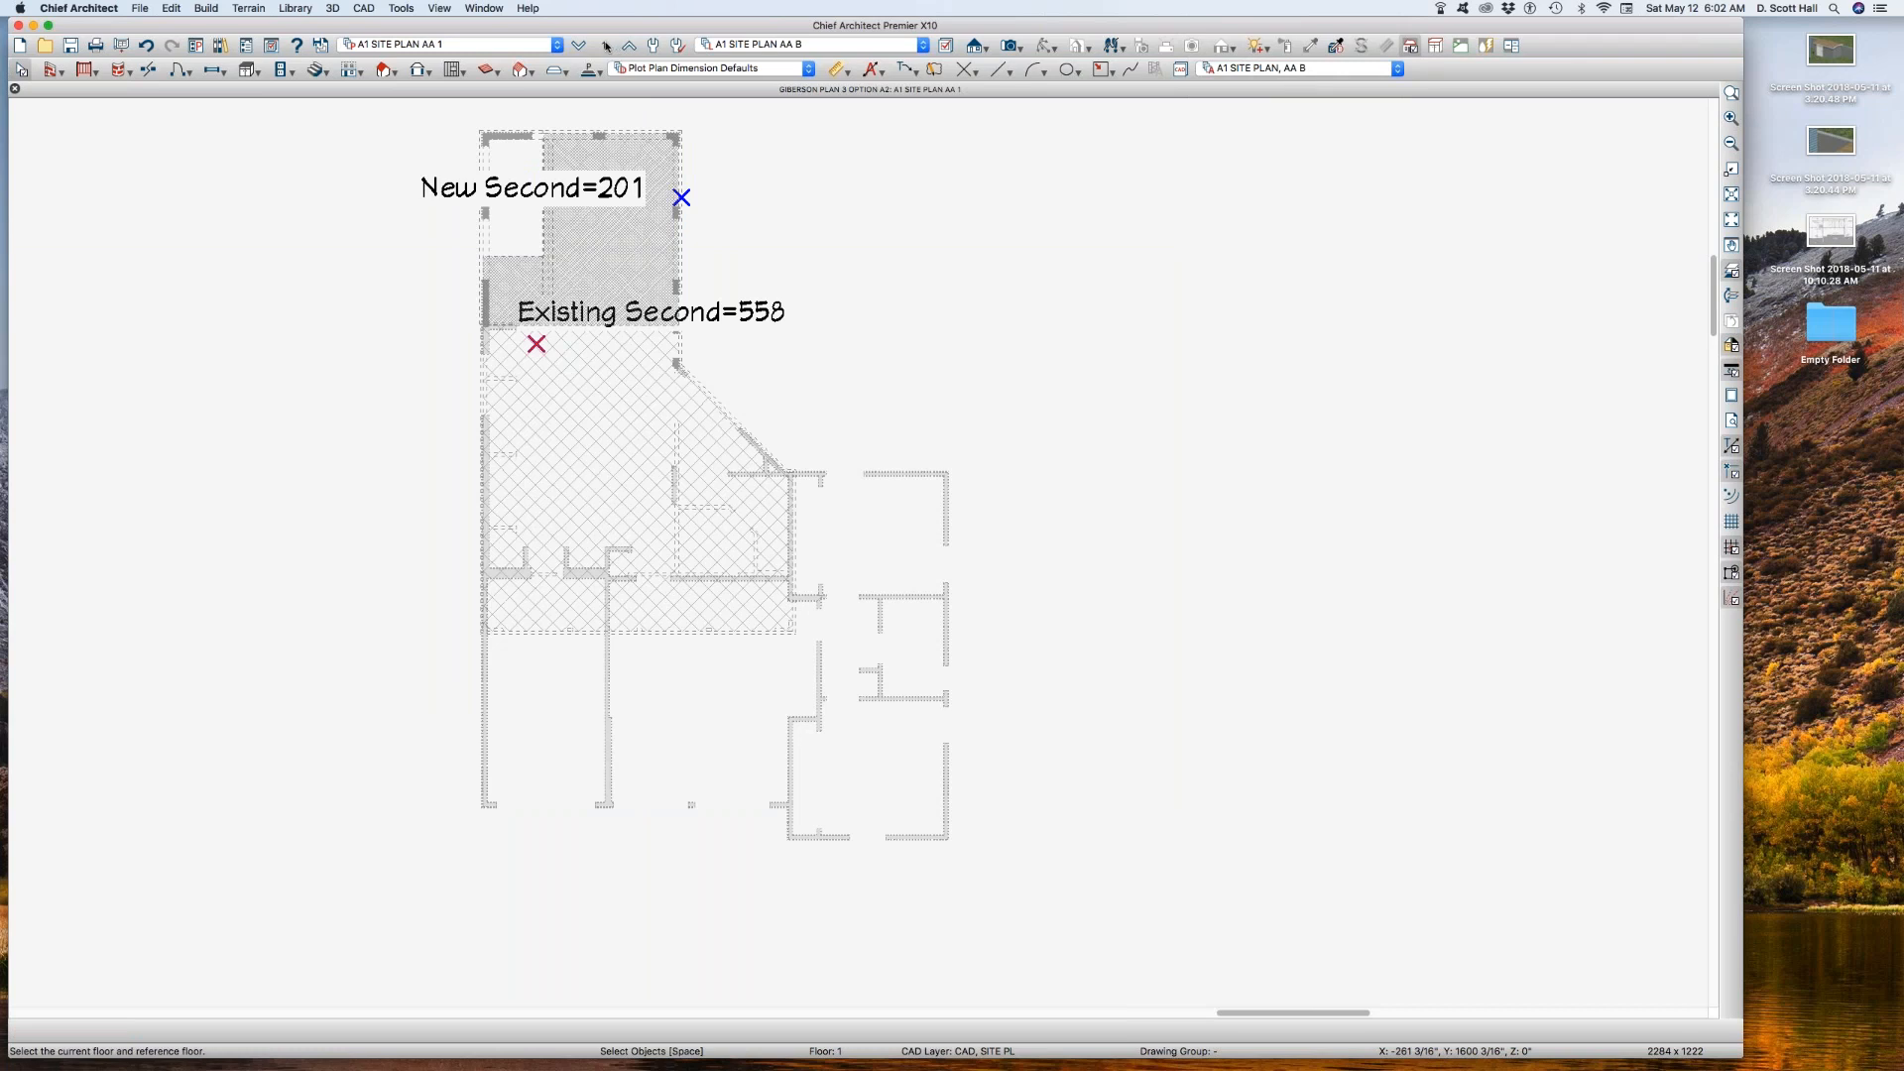
pyautogui.click(1083, 680)
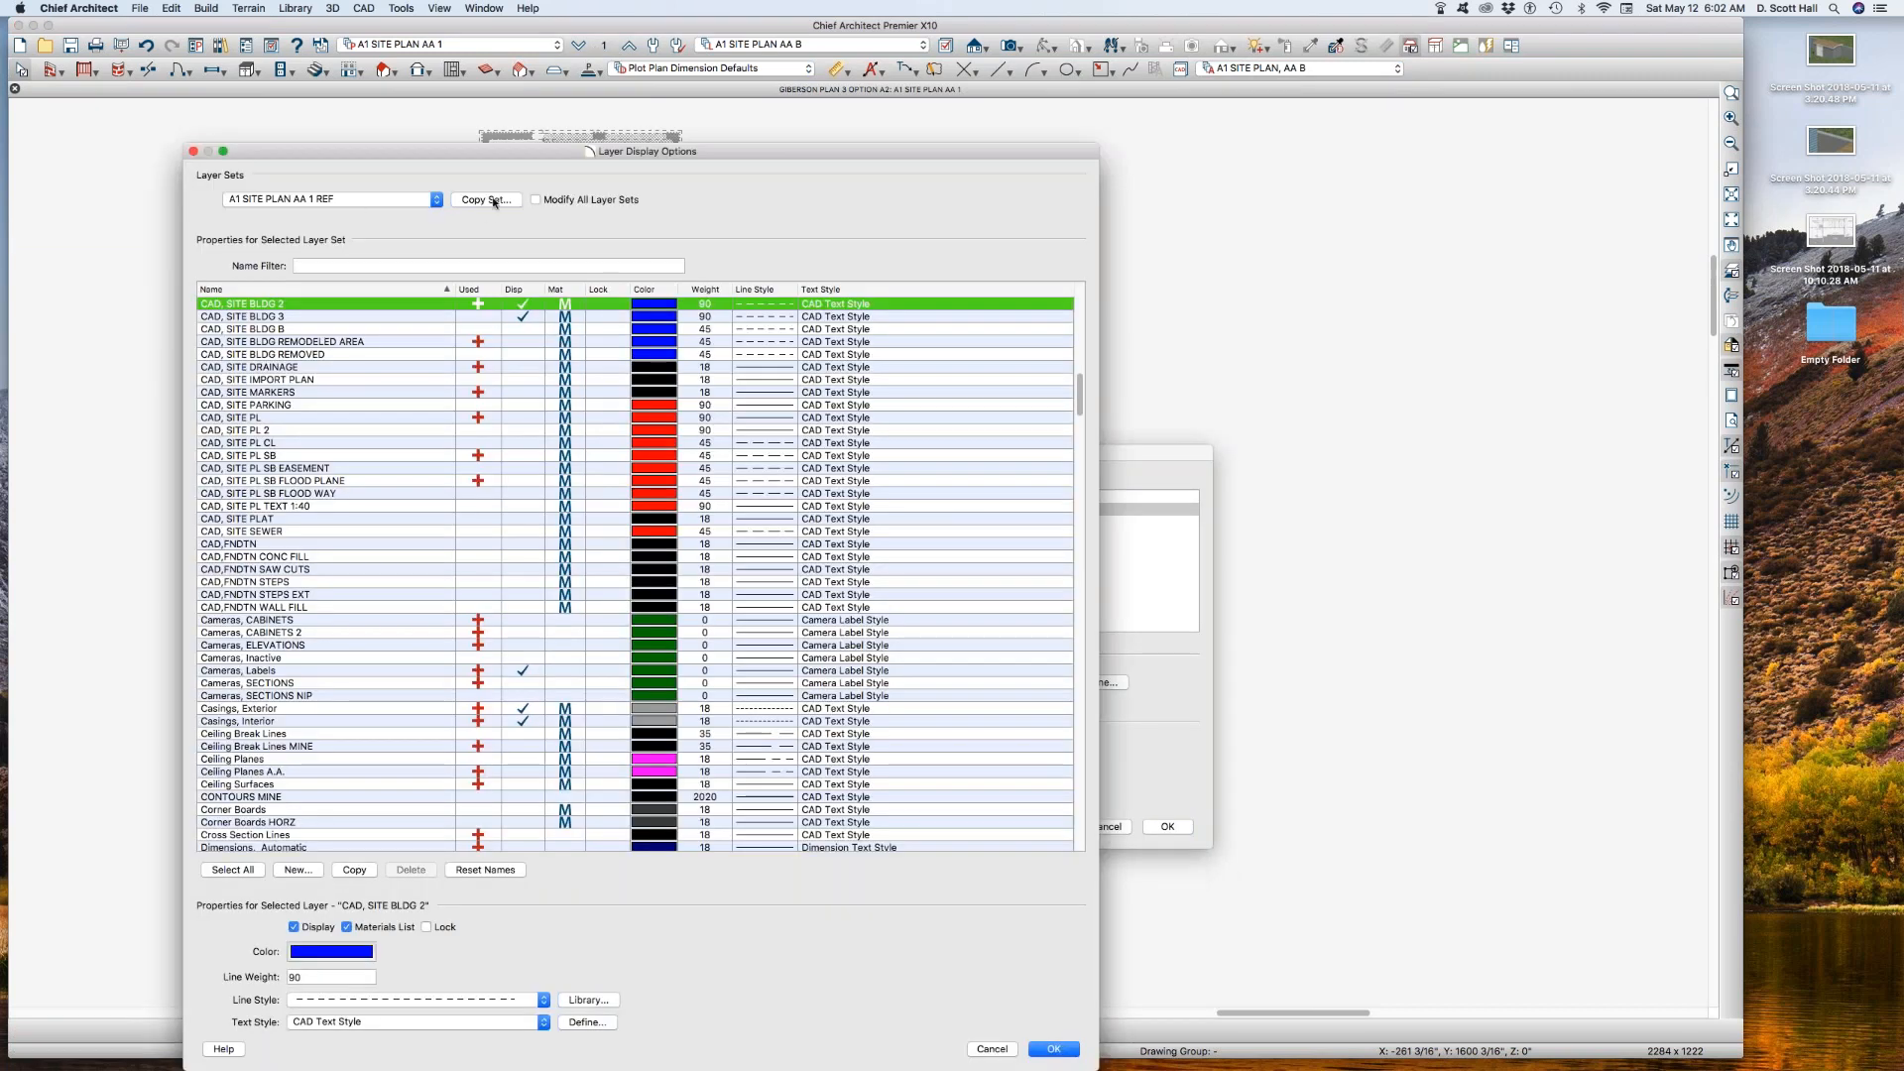
pyautogui.click(493, 201)
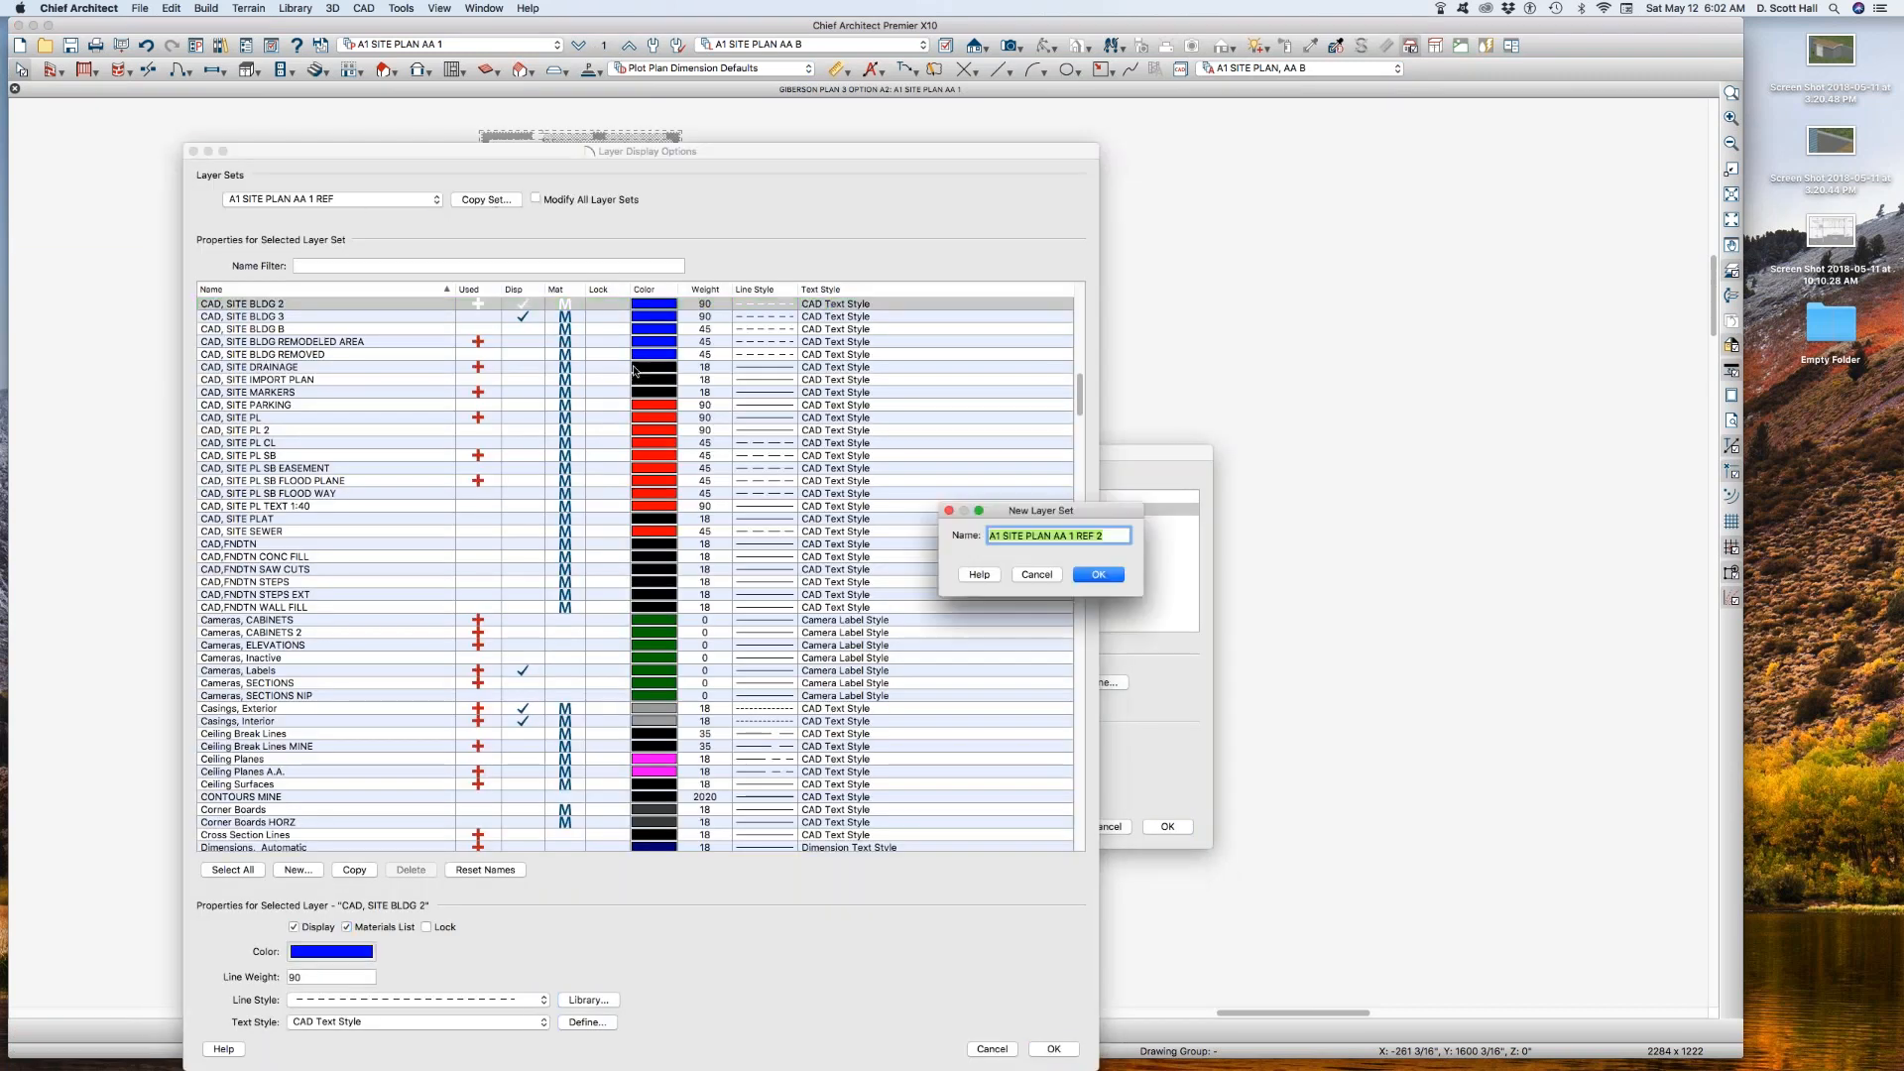
pyautogui.click(1072, 536)
pyautogui.press('BackSpace')
pyautogui.write('B')
pyautogui.press('Return')
pyautogui.click(1054, 1048)
pyautogui.click(1167, 826)
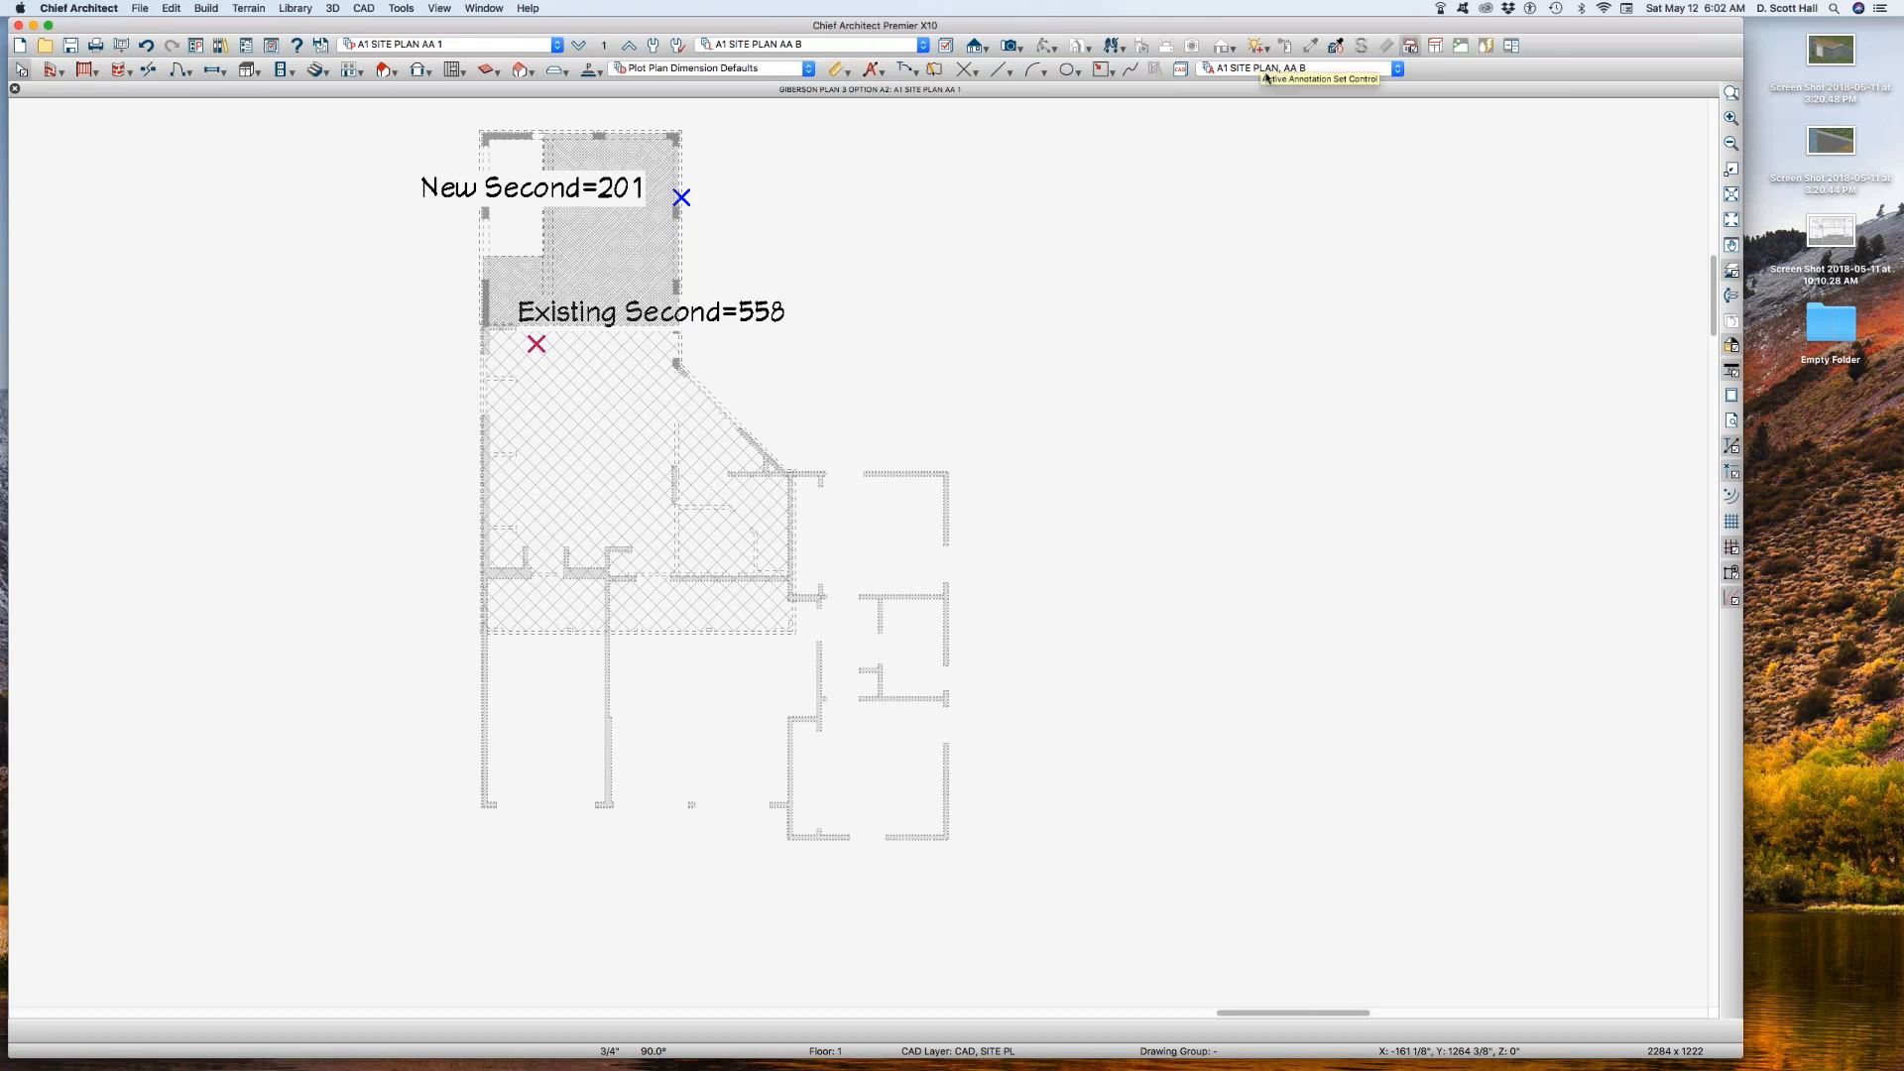
pyautogui.click(603, 45)
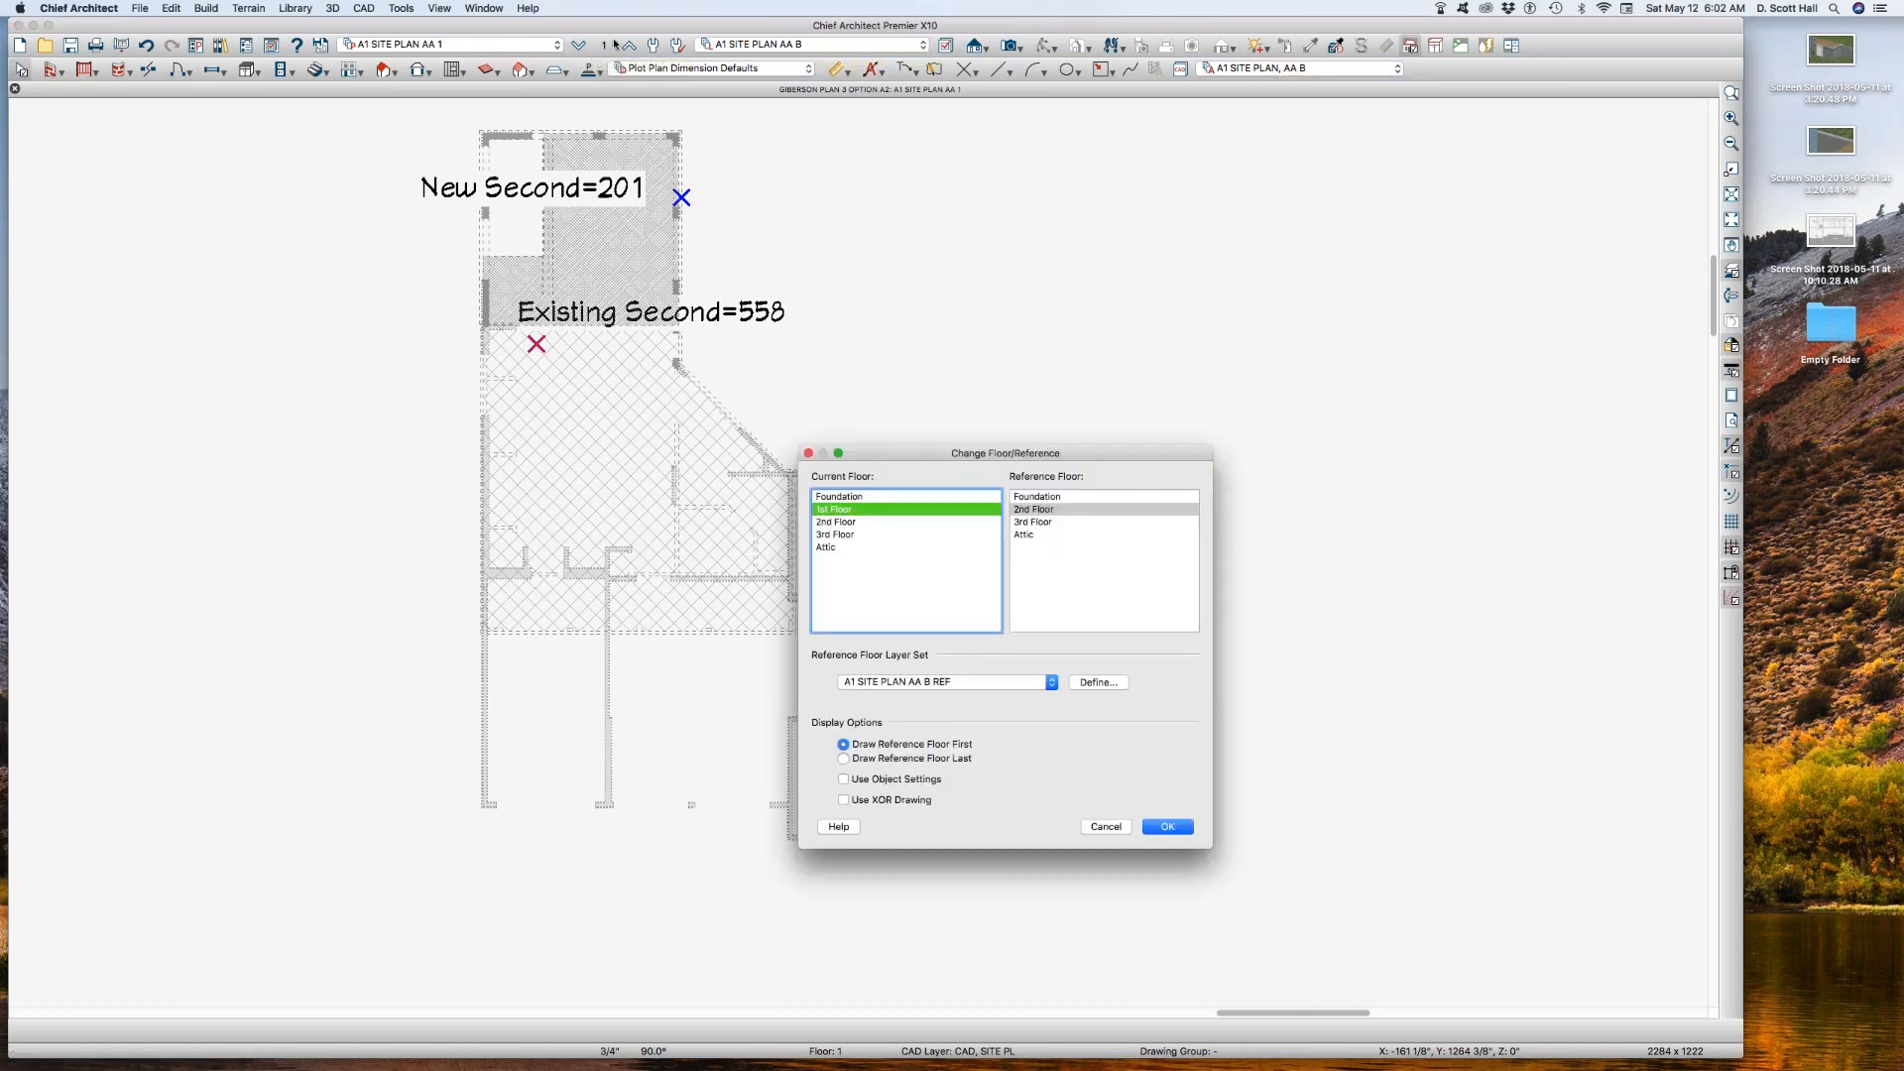
pyautogui.click(1167, 826)
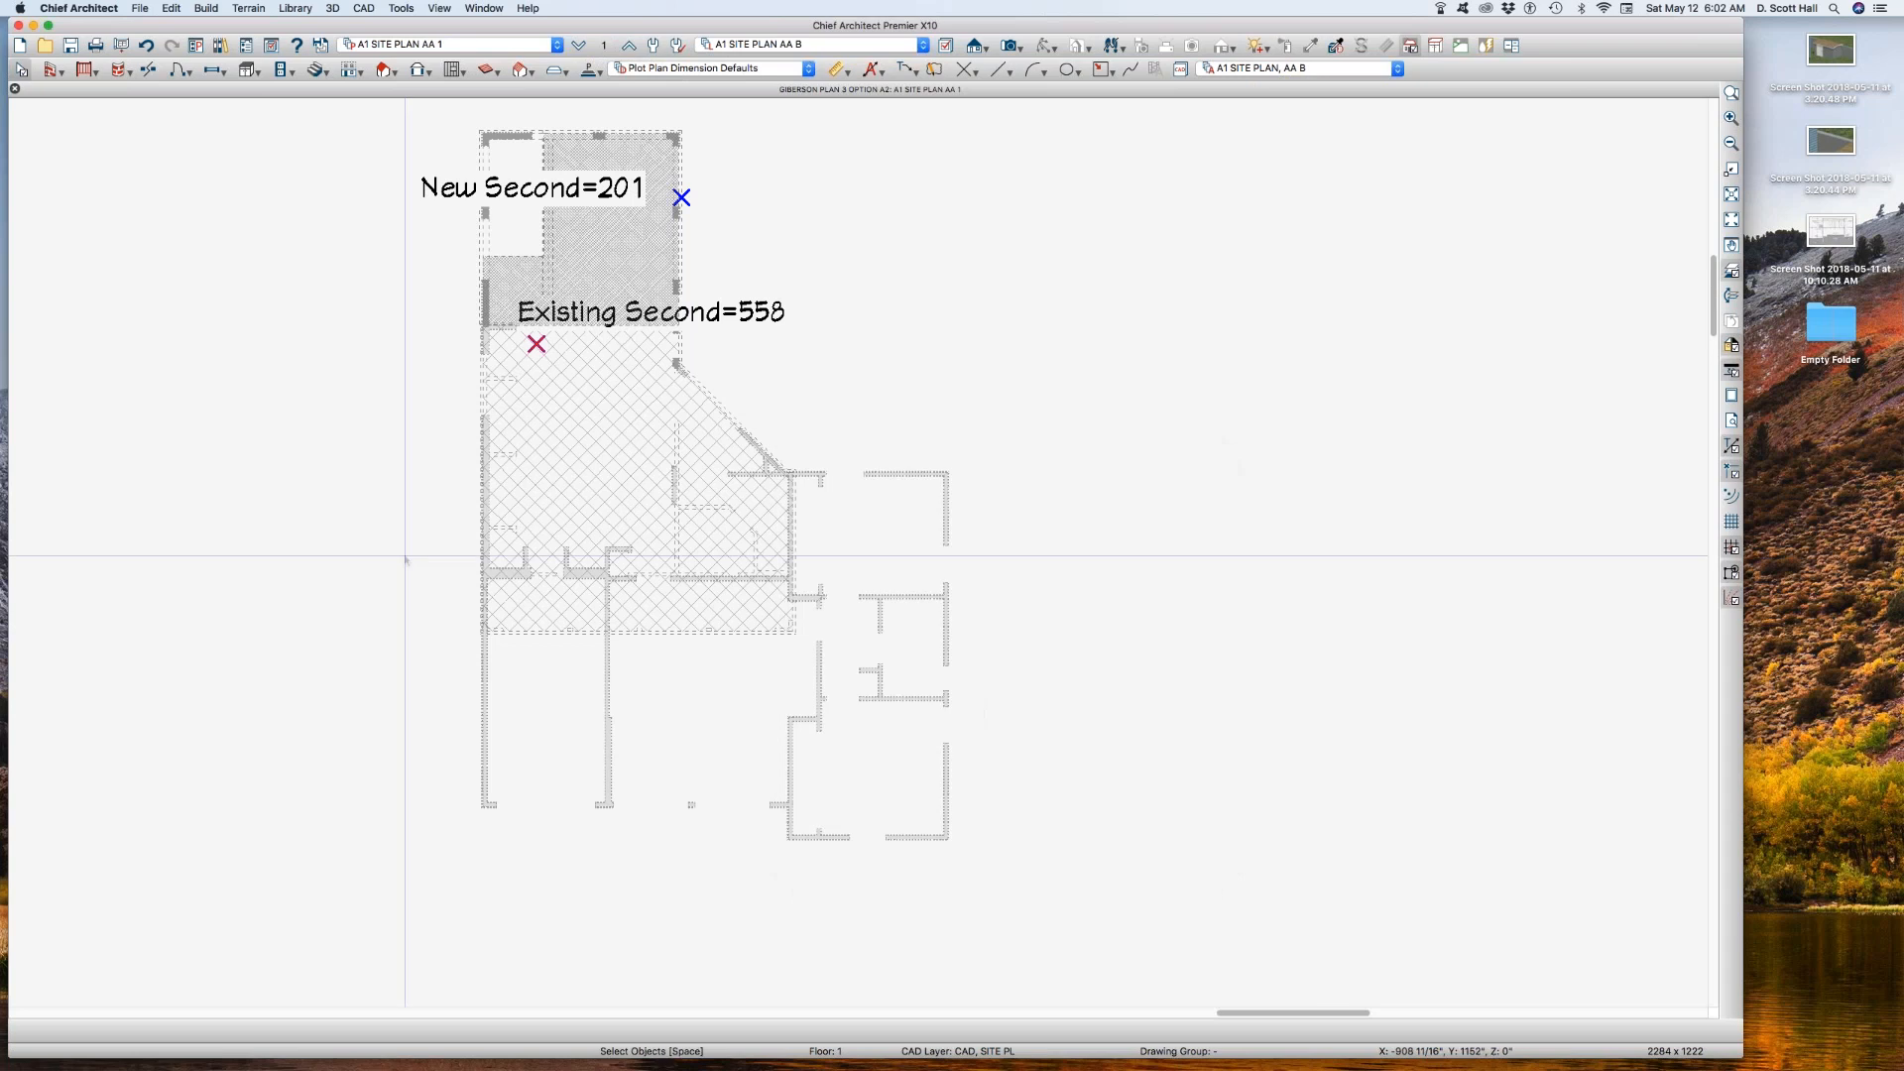
# Step: Save the current view as a new plan view named A1 SITE PLAN AA B
pyautogui.press('super+shift+s')
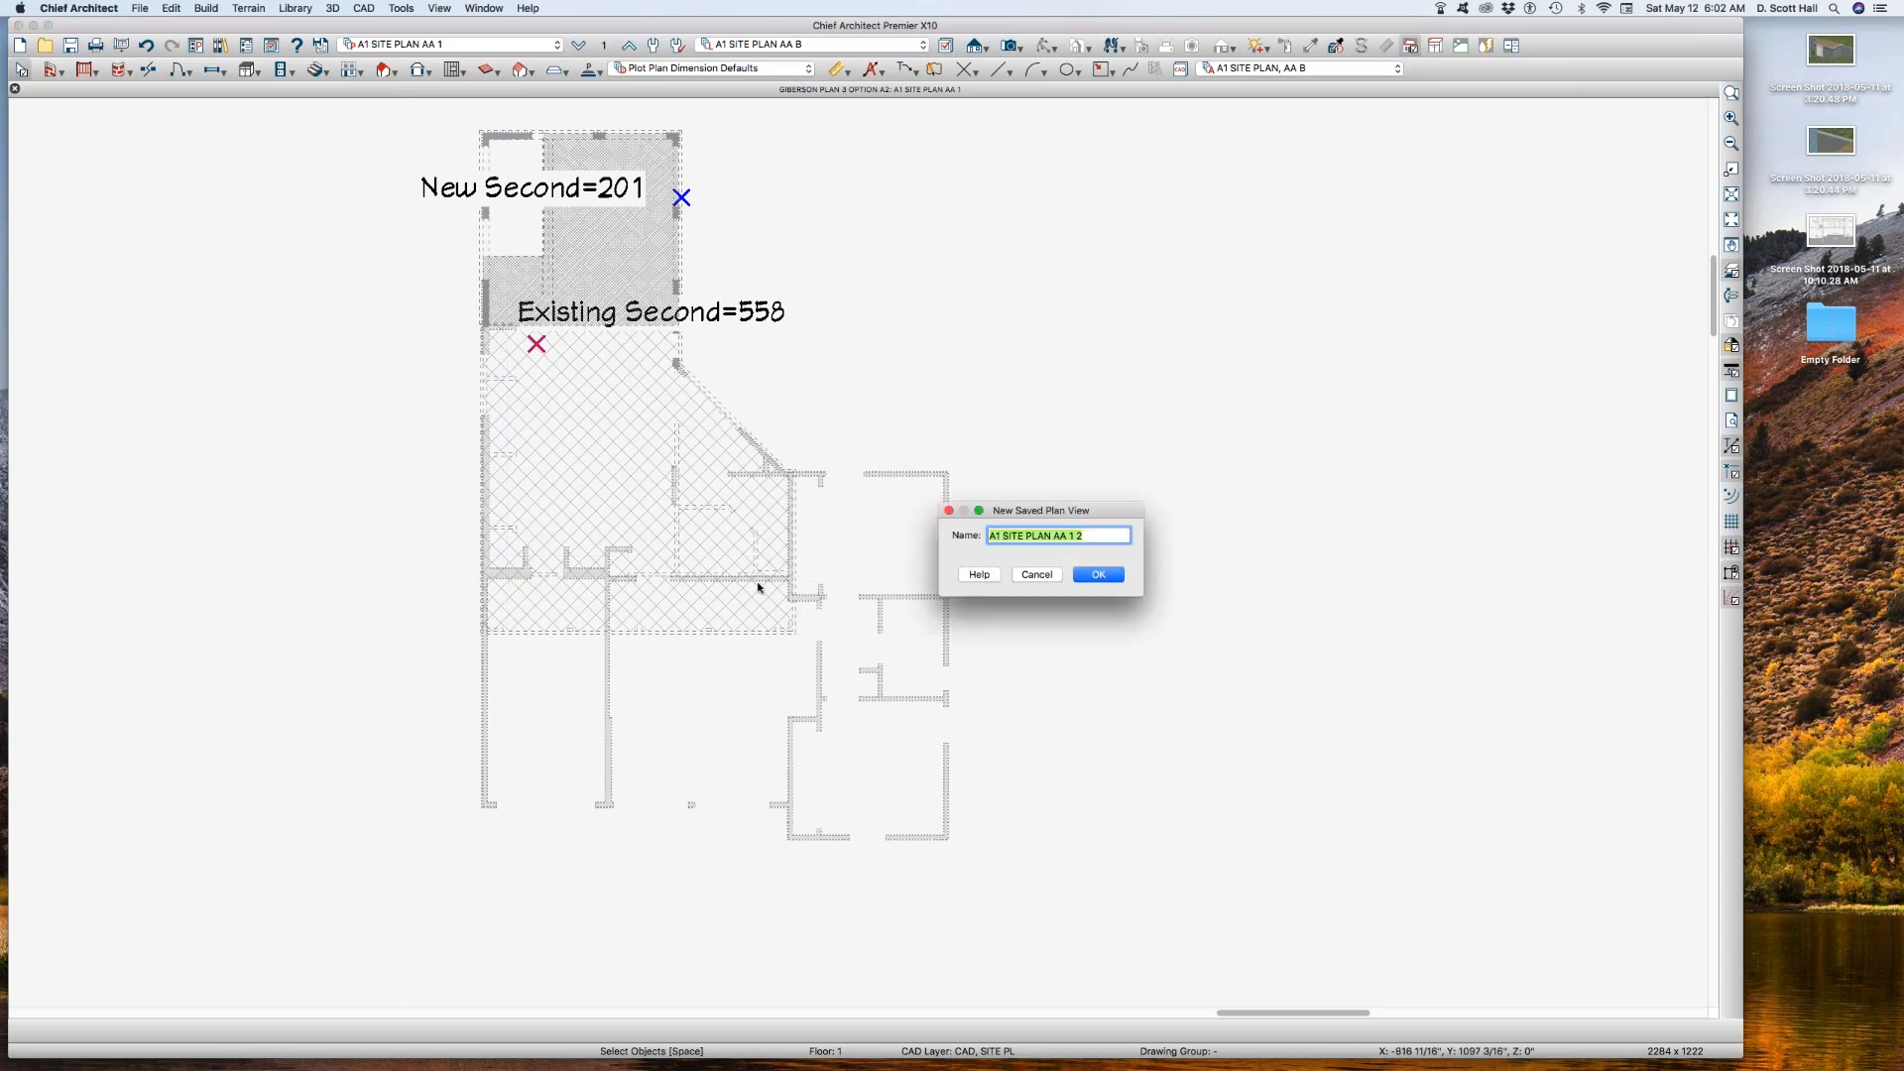
pyautogui.click(1084, 530)
pyautogui.write('B')
pyautogui.press('Return')
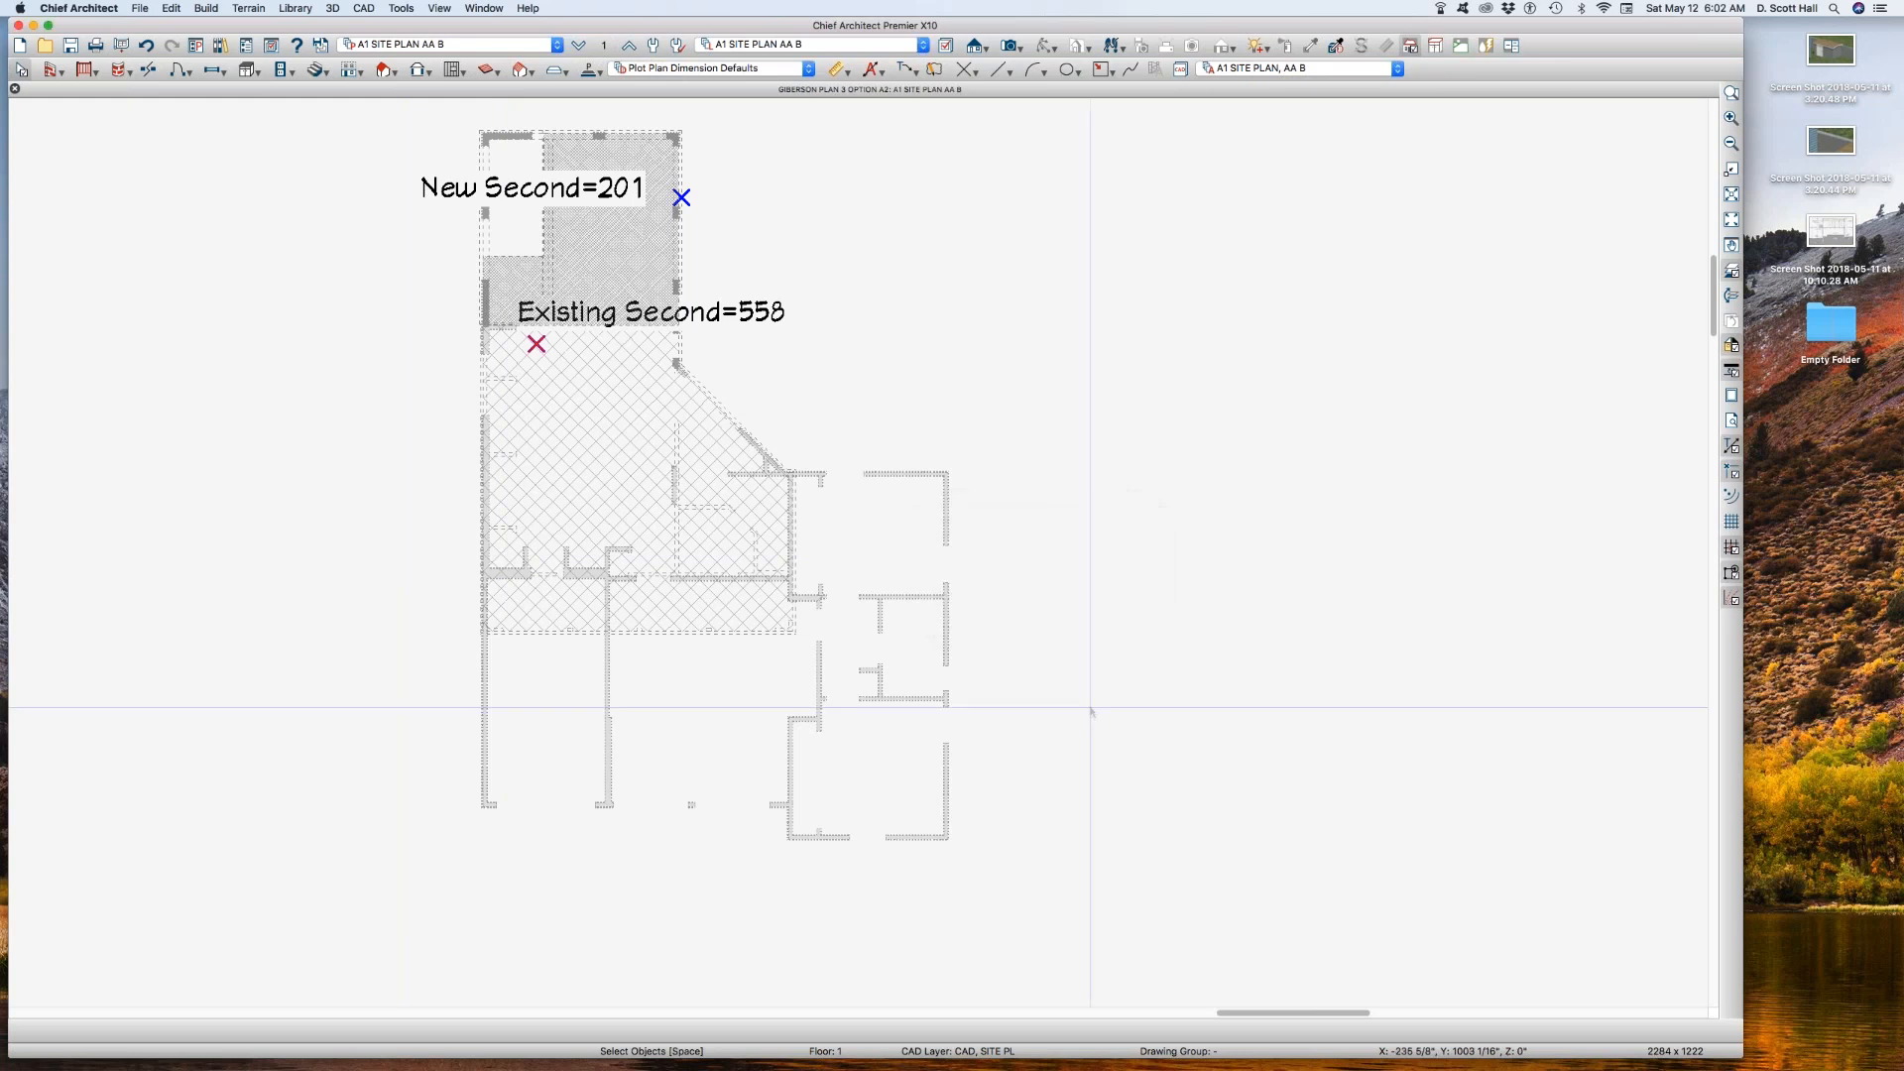
# Step: Select the new and existing second floor area outlines in turn to inspect them in A1 SITE PLAN AA B
pyautogui.click(543, 258)
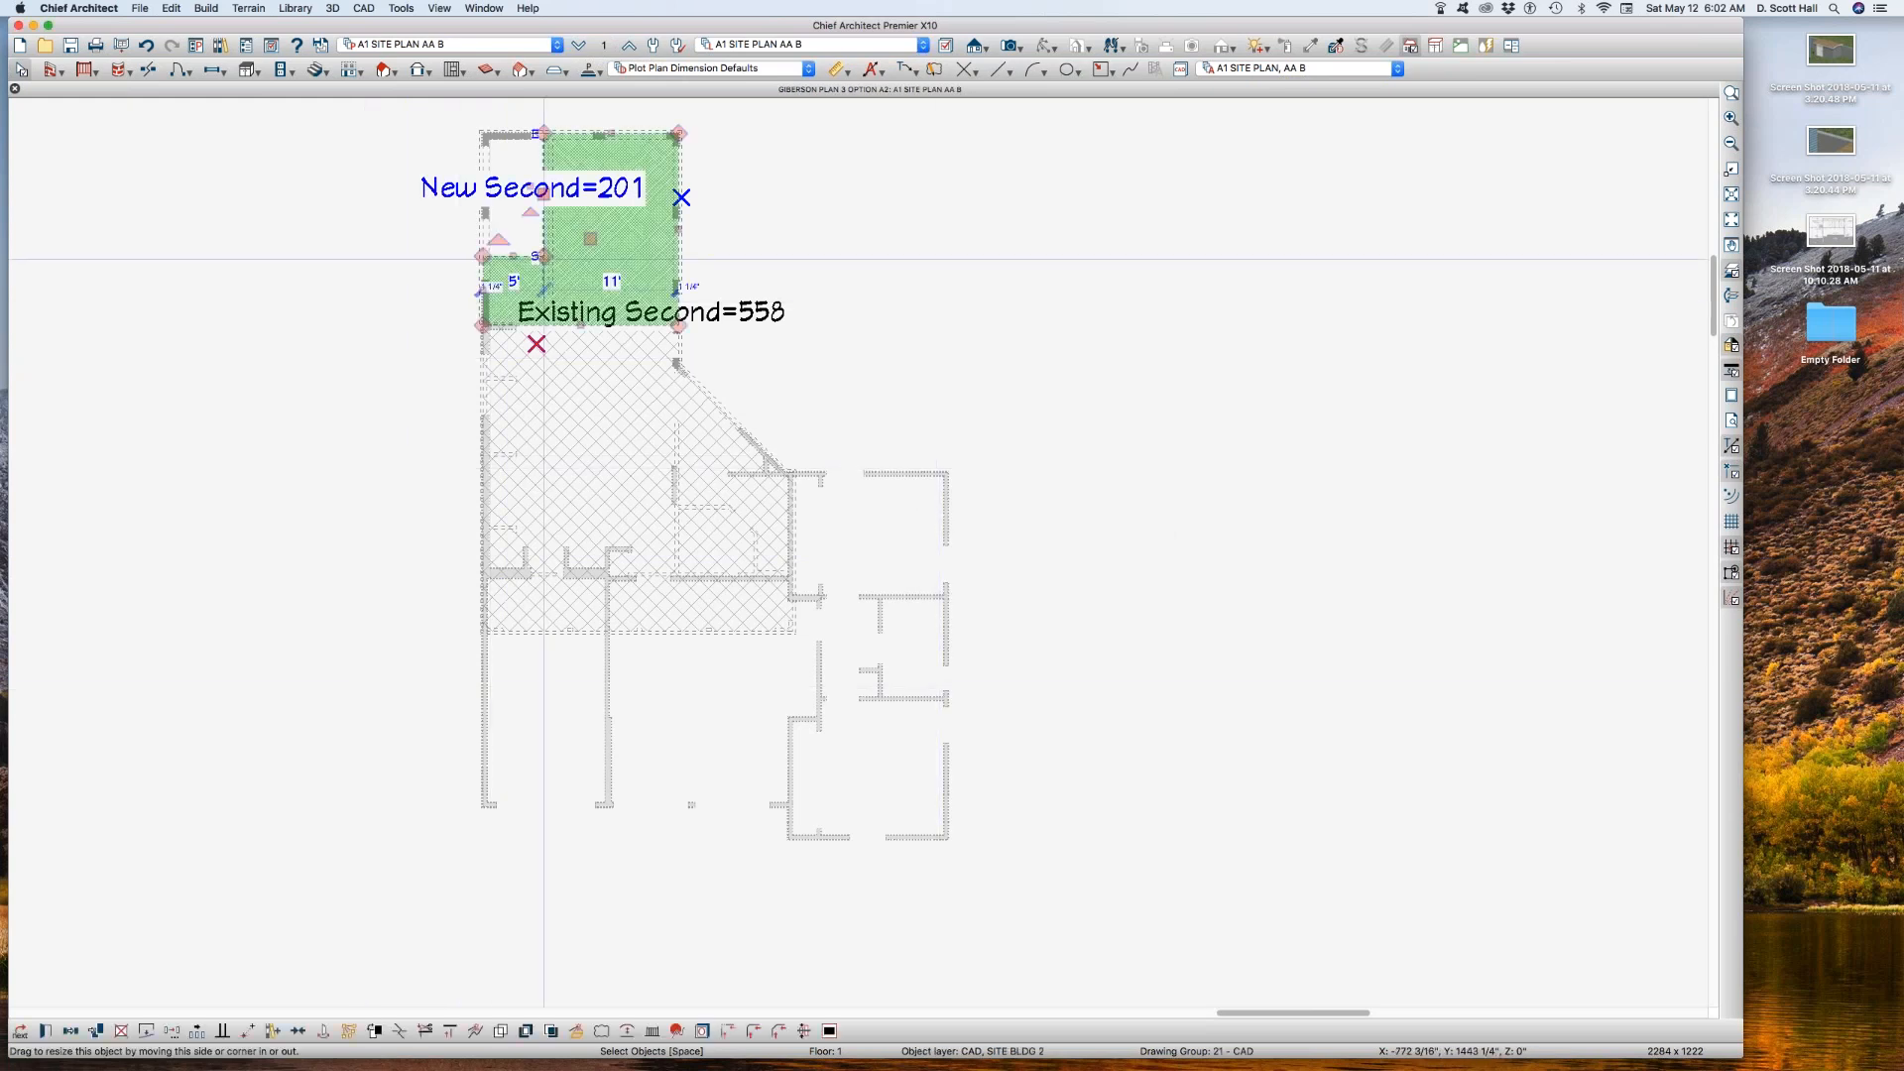
pyautogui.scroll(-2, 555, 408)
pyautogui.click(563, 463)
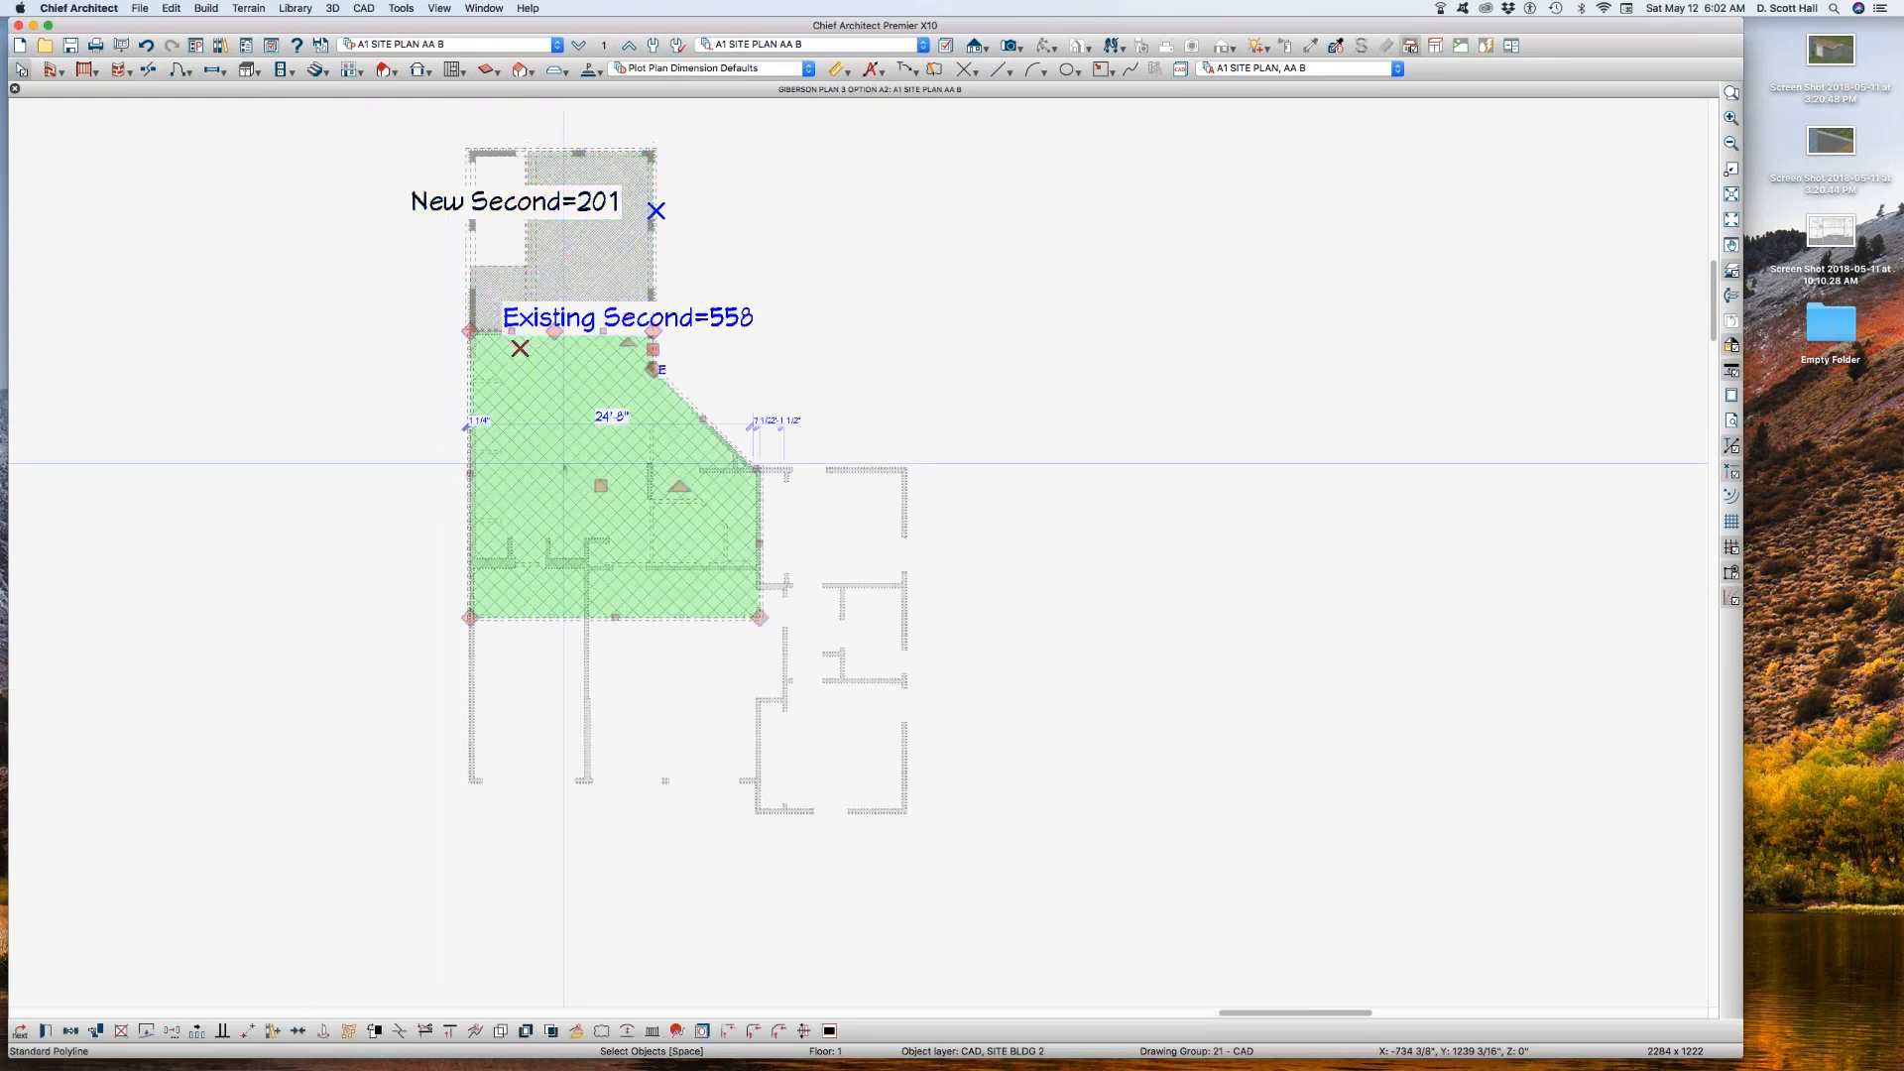
pyautogui.click(348, 478)
pyautogui.click(561, 242)
pyautogui.click(227, 486)
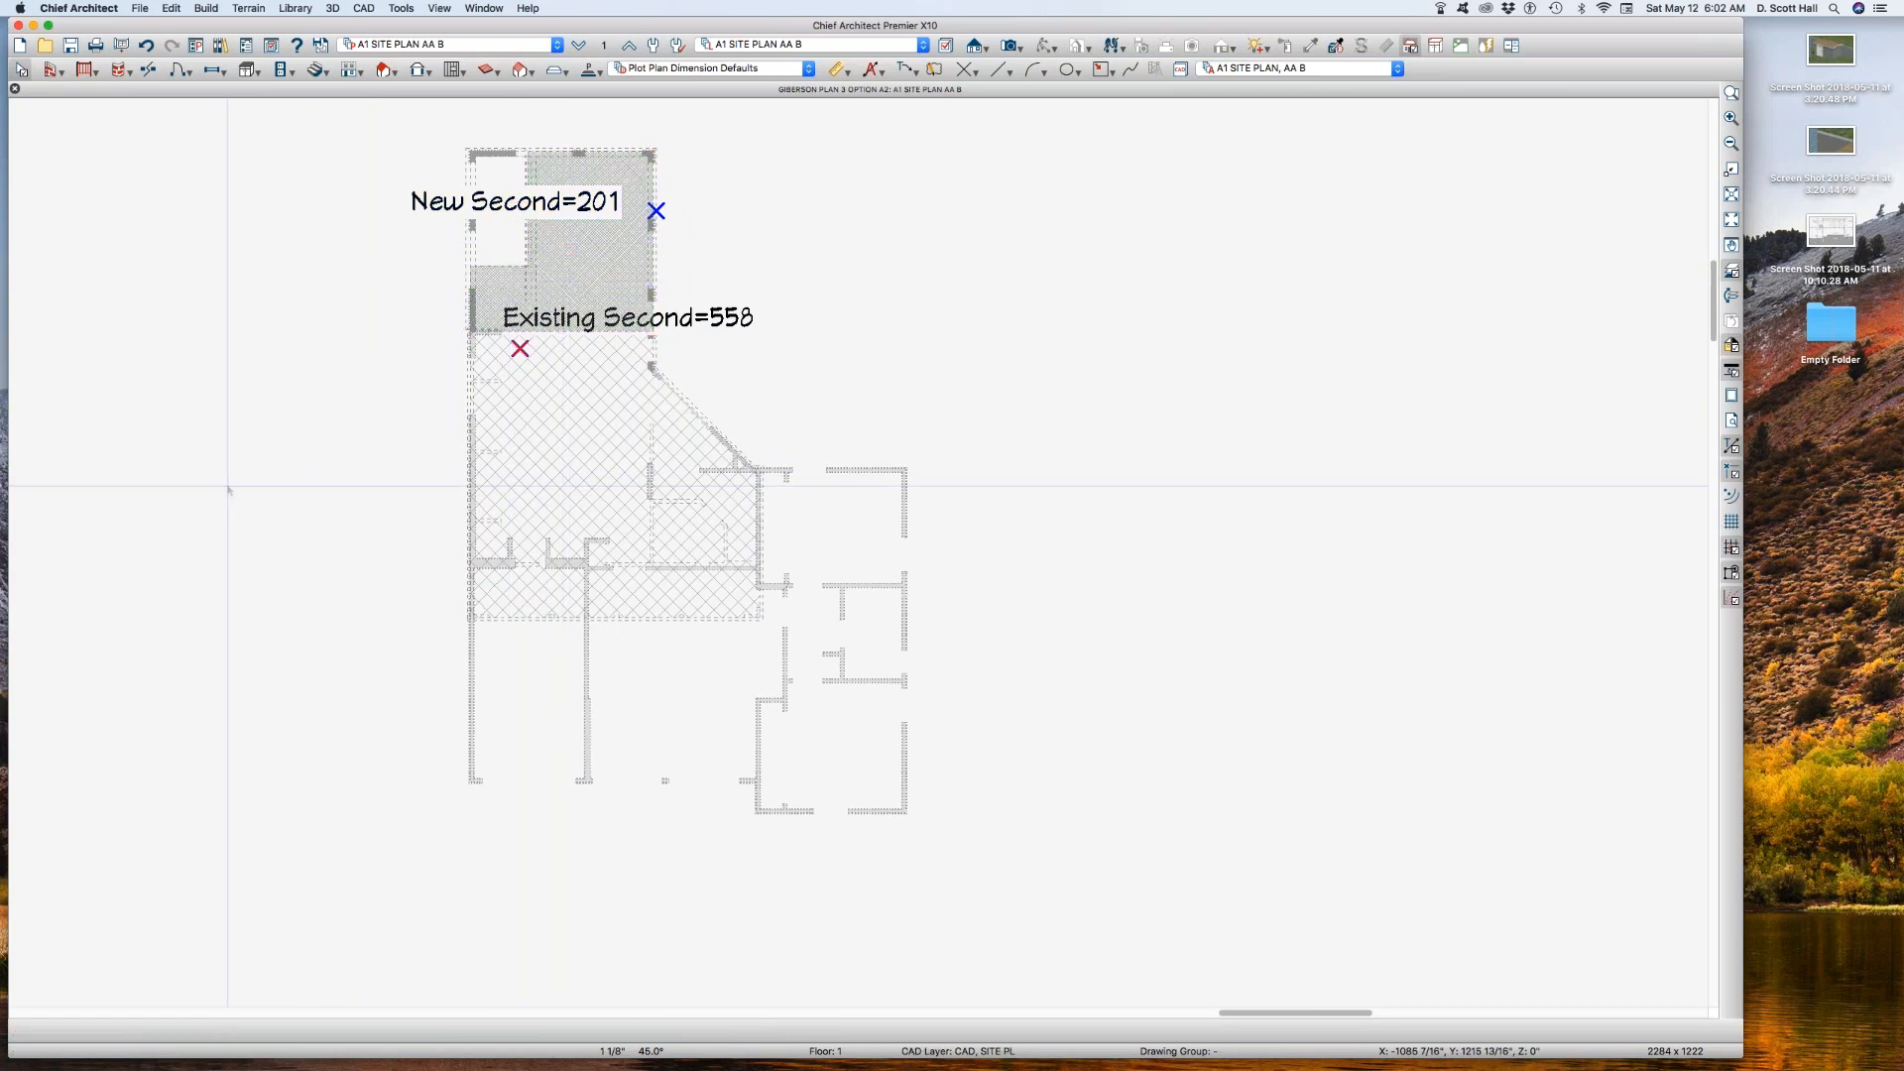
# Step: Switch to the A1 SITE PLAN AA 1 plan view and review the area outlines on the first floor and the floor below
pyautogui.click(492, 44)
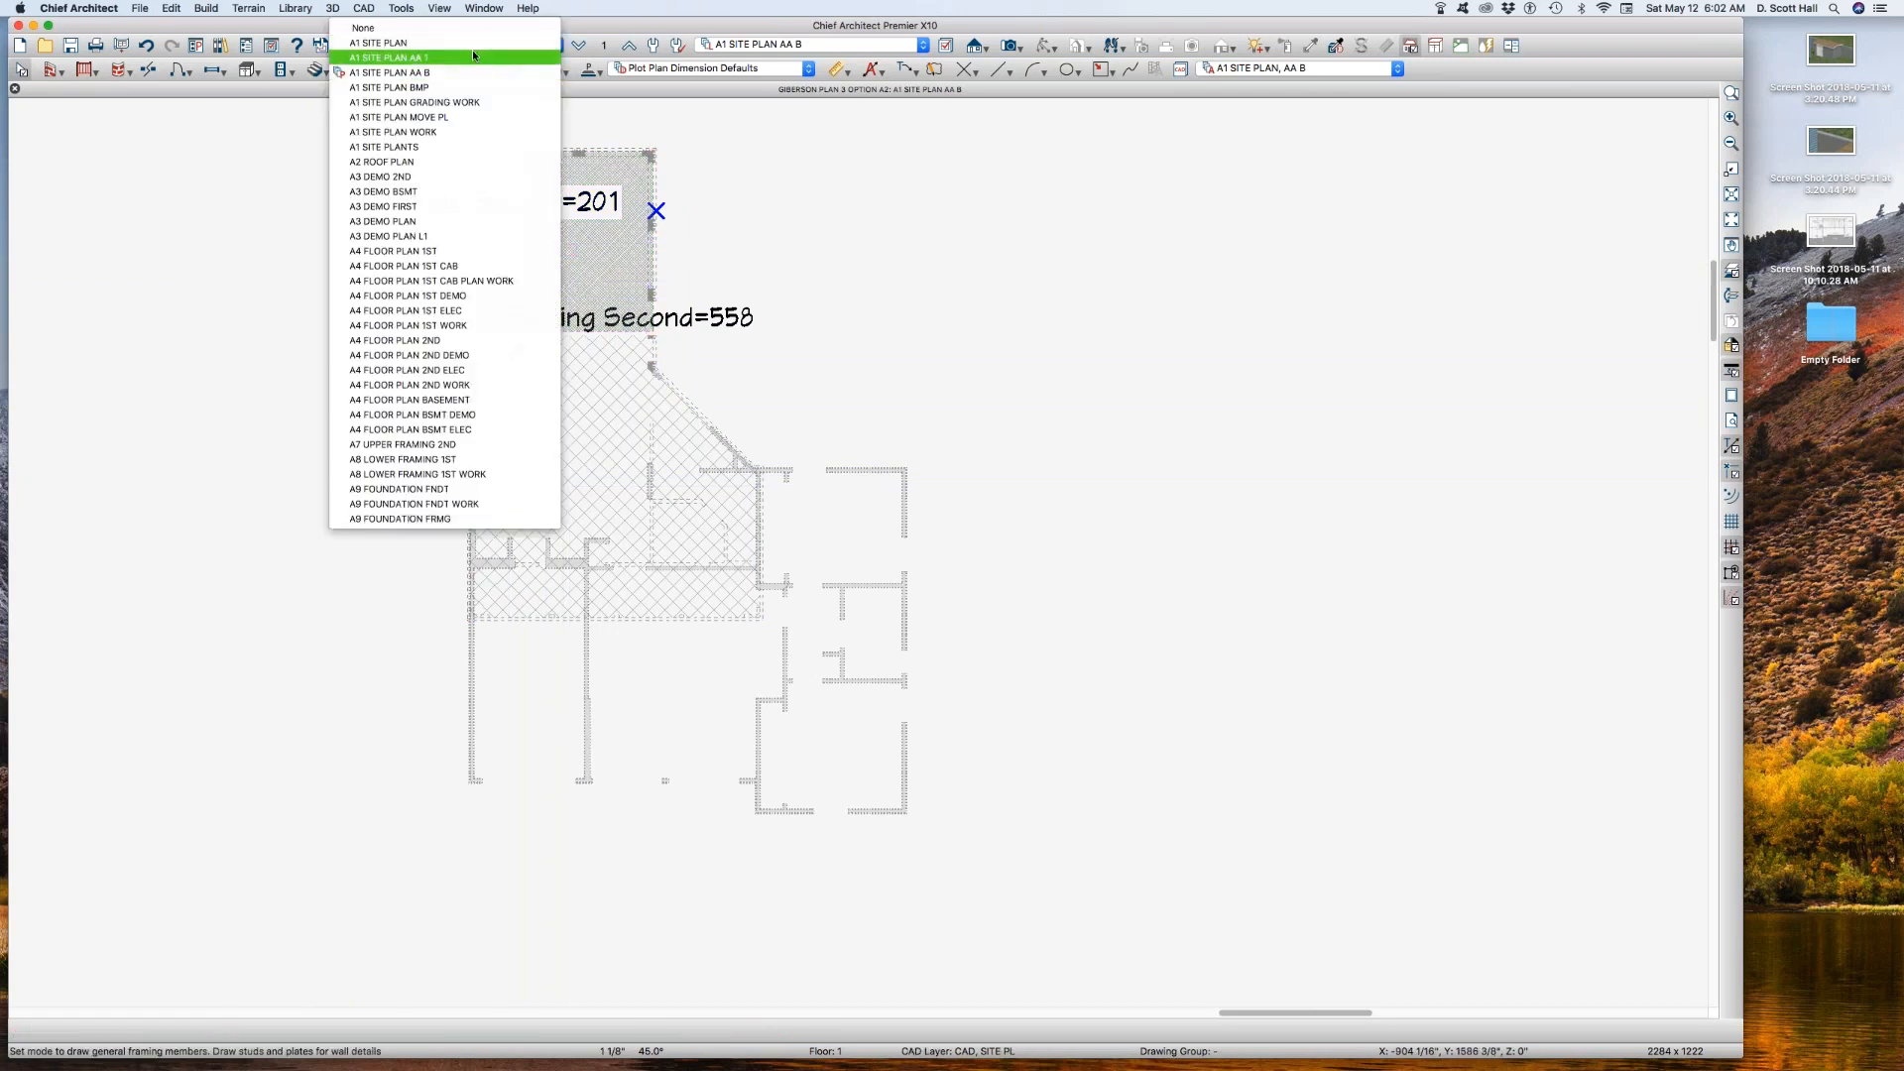
pyautogui.click(460, 59)
pyautogui.click(845, 524)
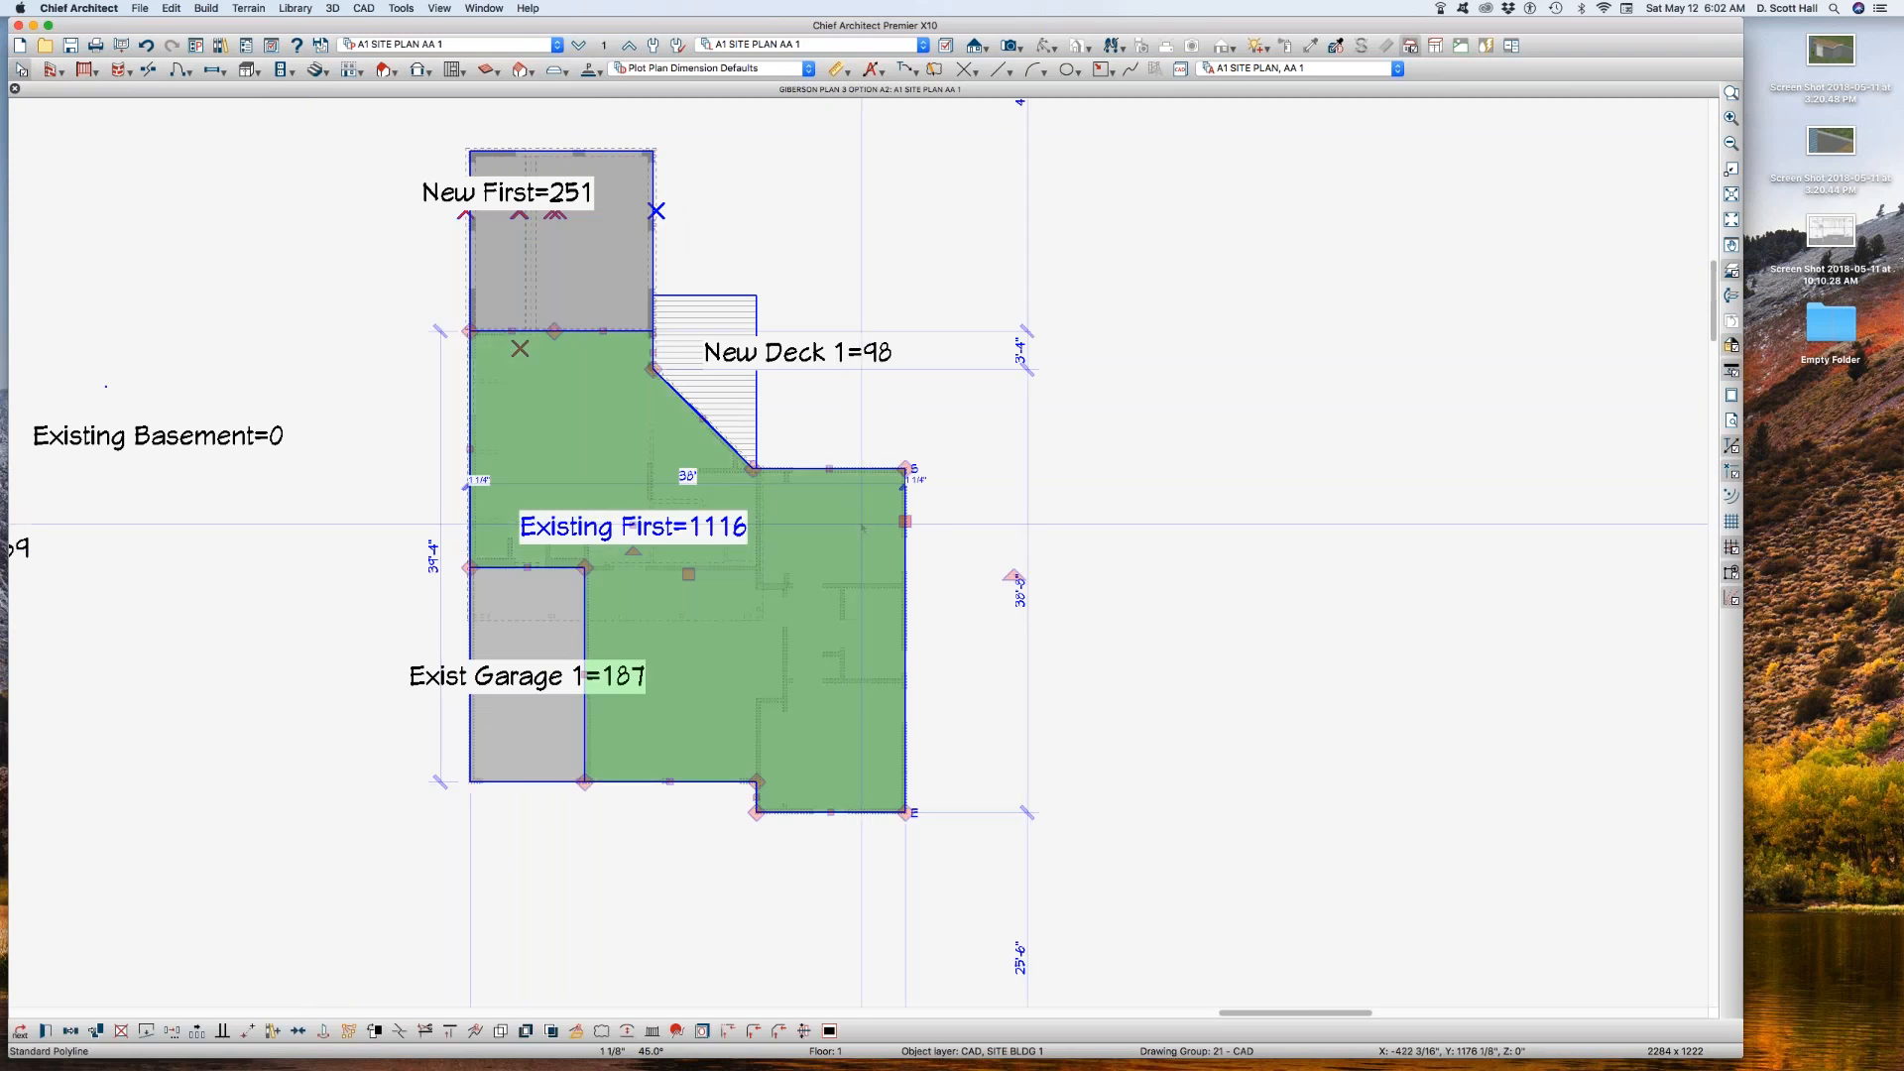
pyautogui.press('Tab')
pyautogui.press('Escape')
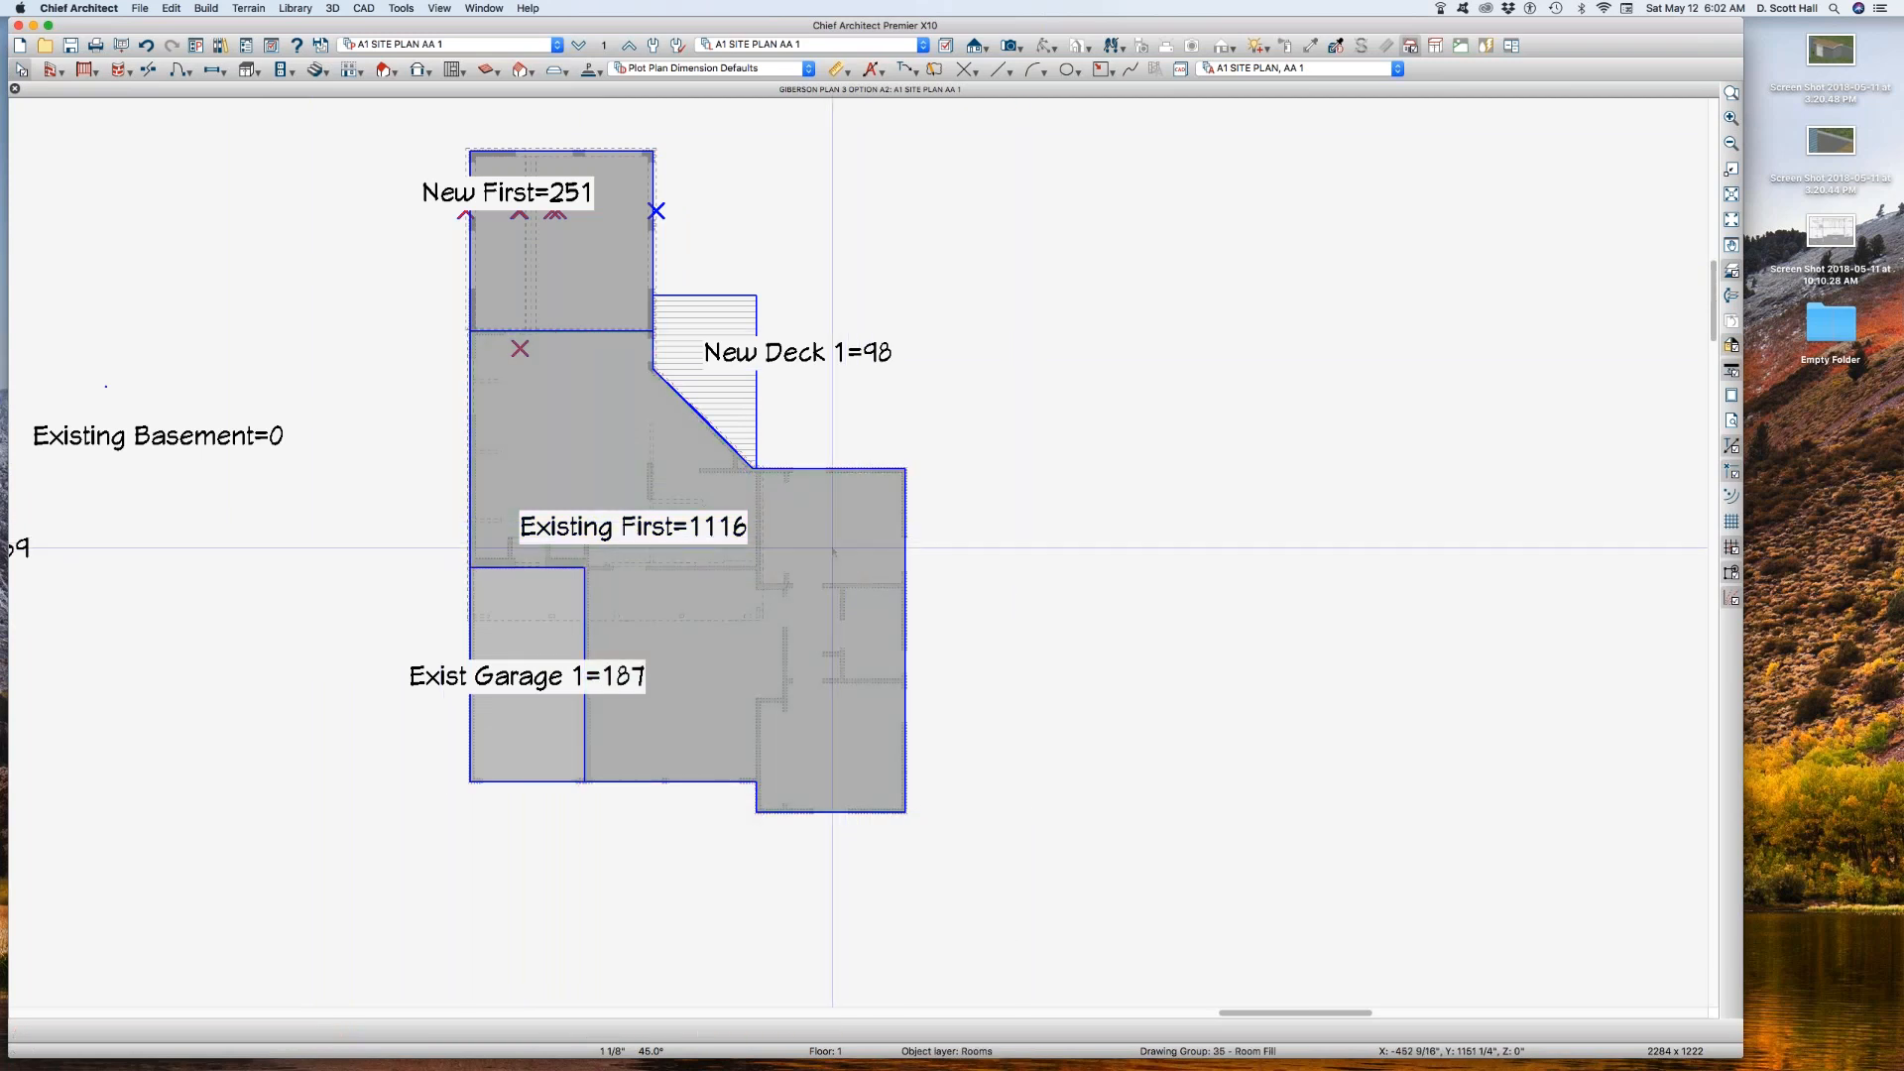
pyautogui.click(579, 45)
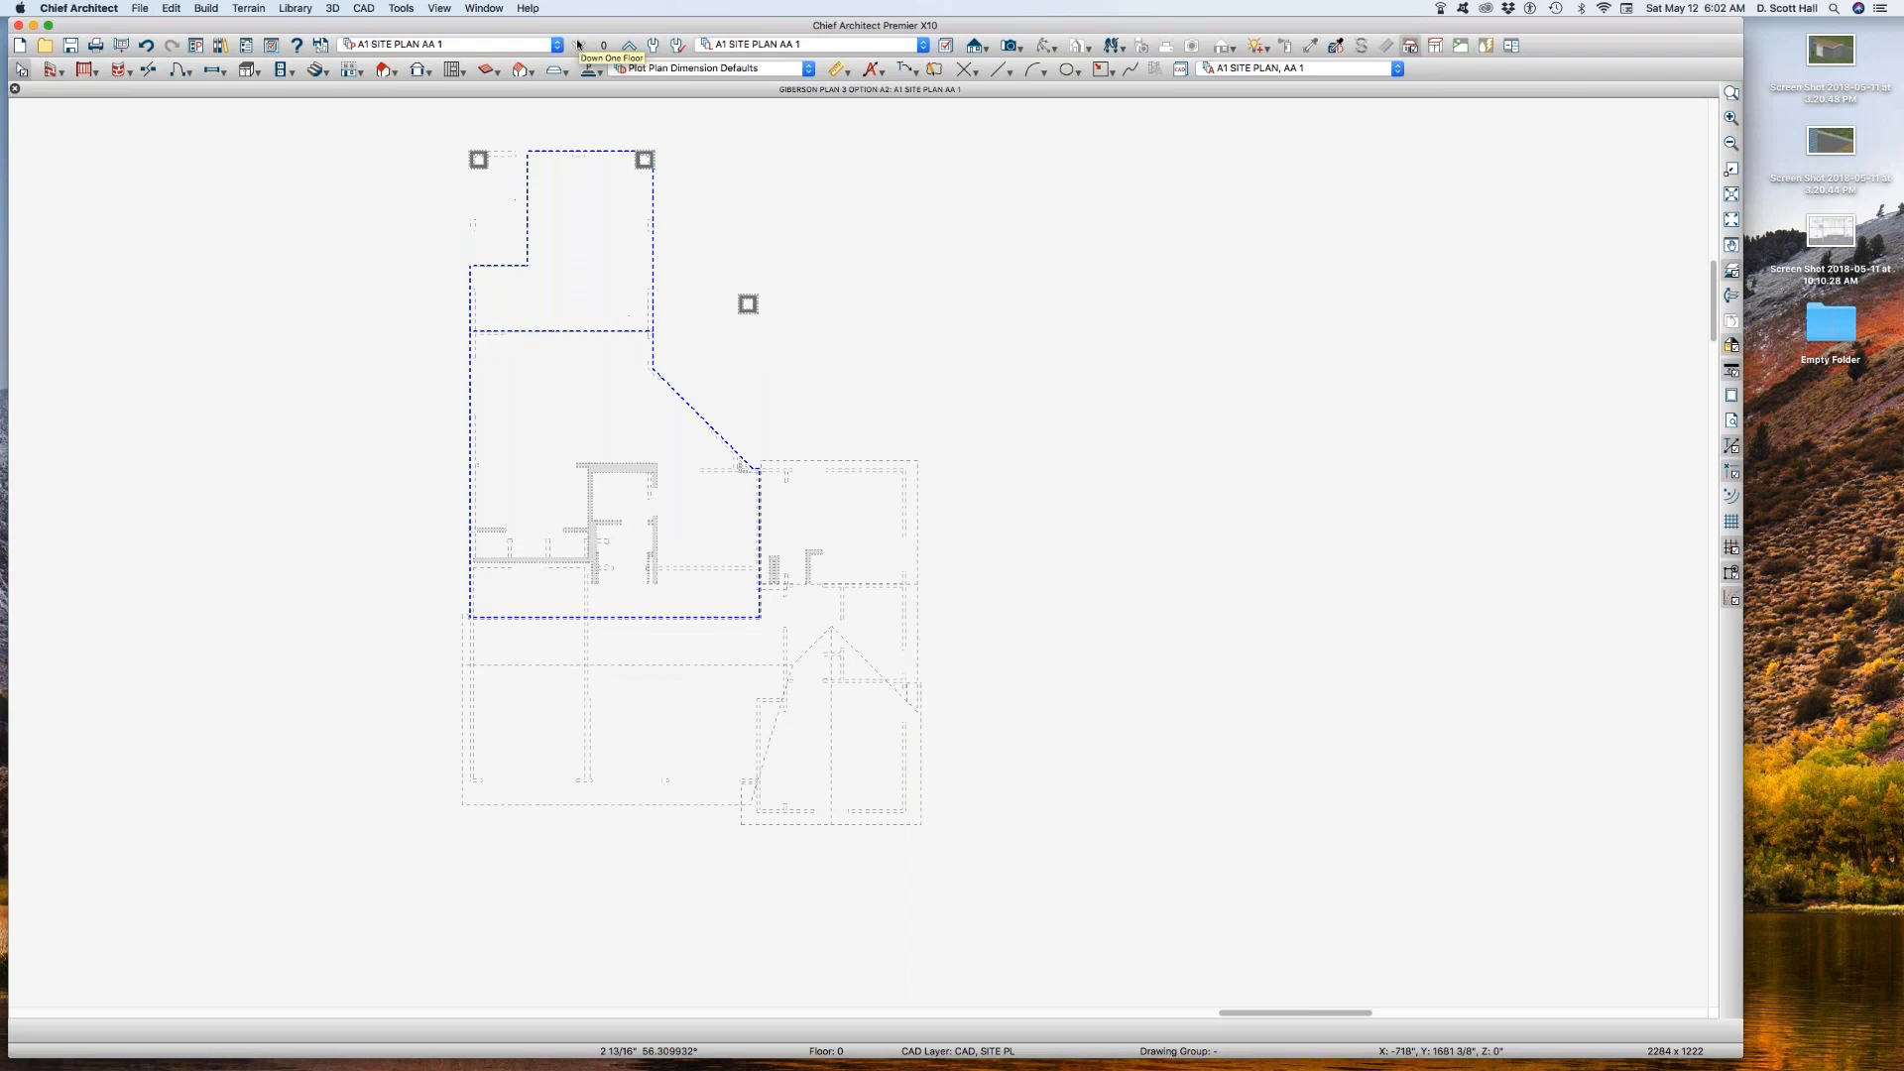
pyautogui.click(628, 45)
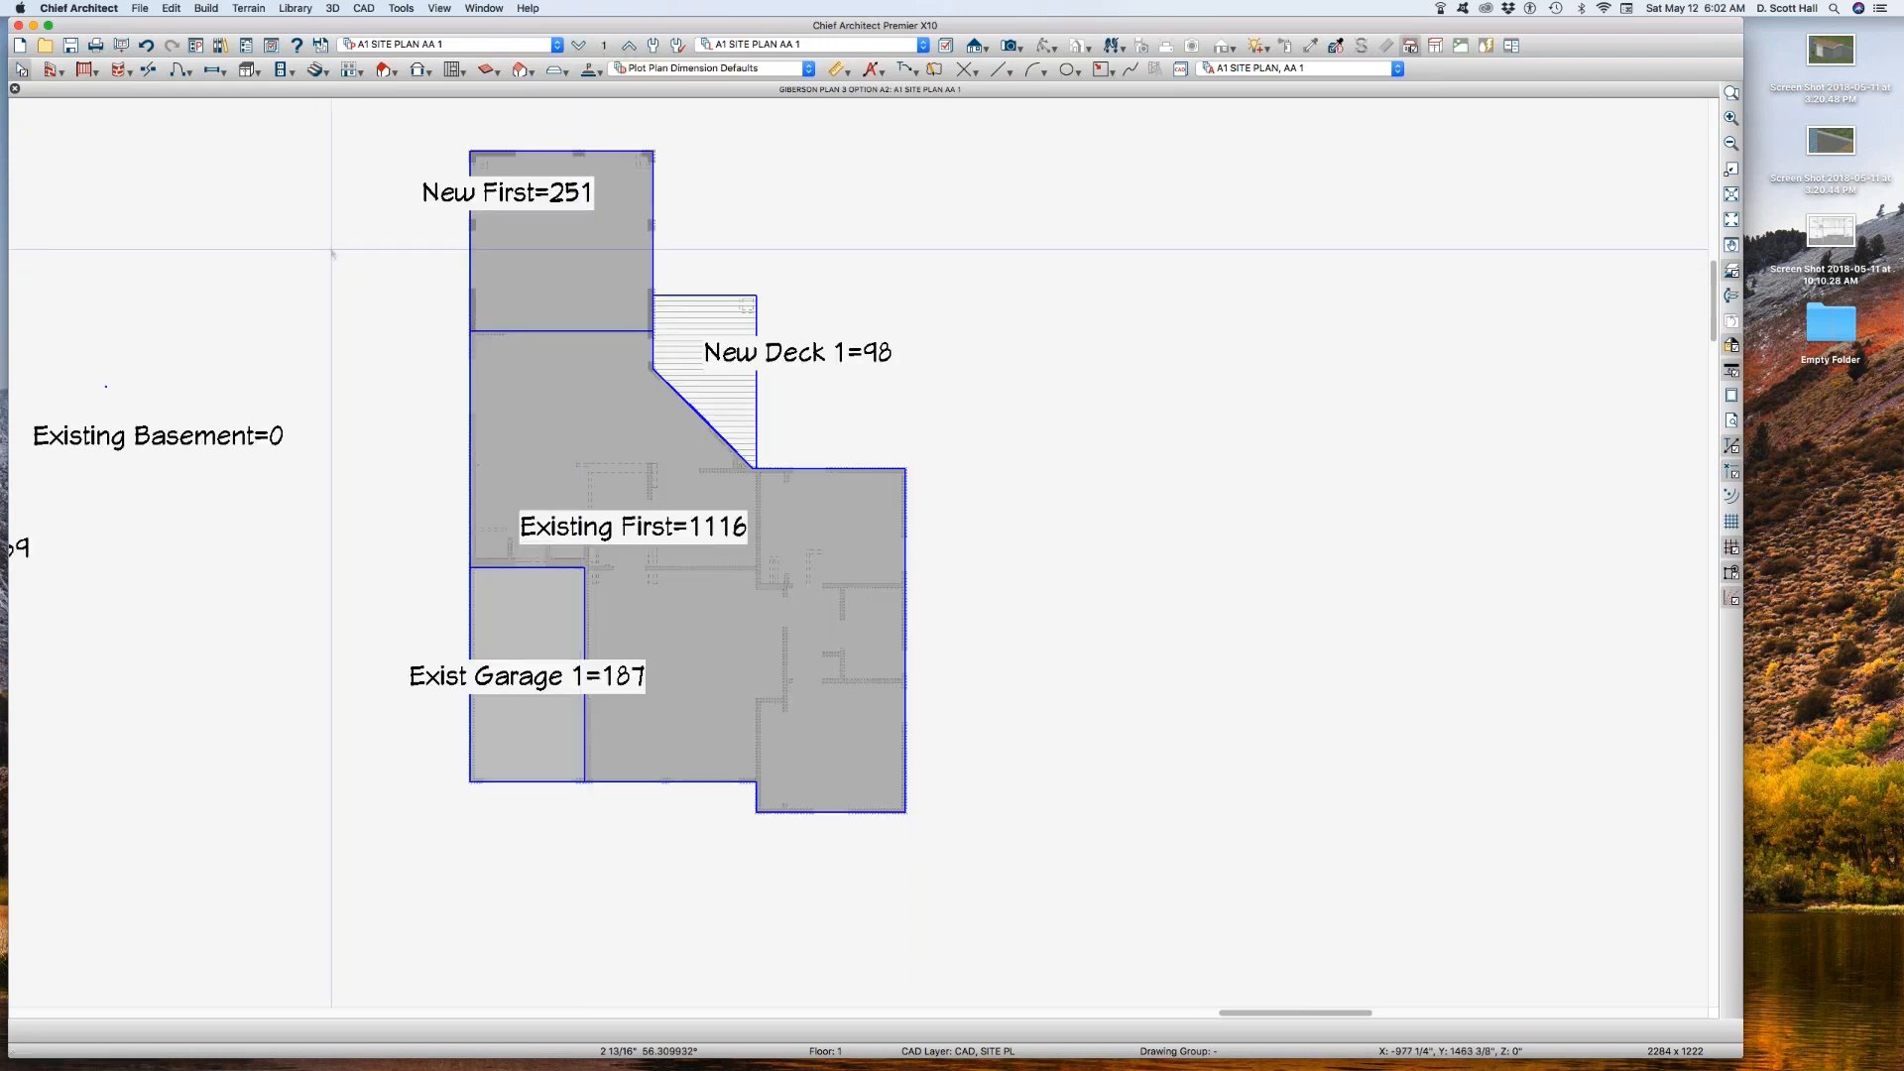
pyautogui.scroll(-2, 332, 253)
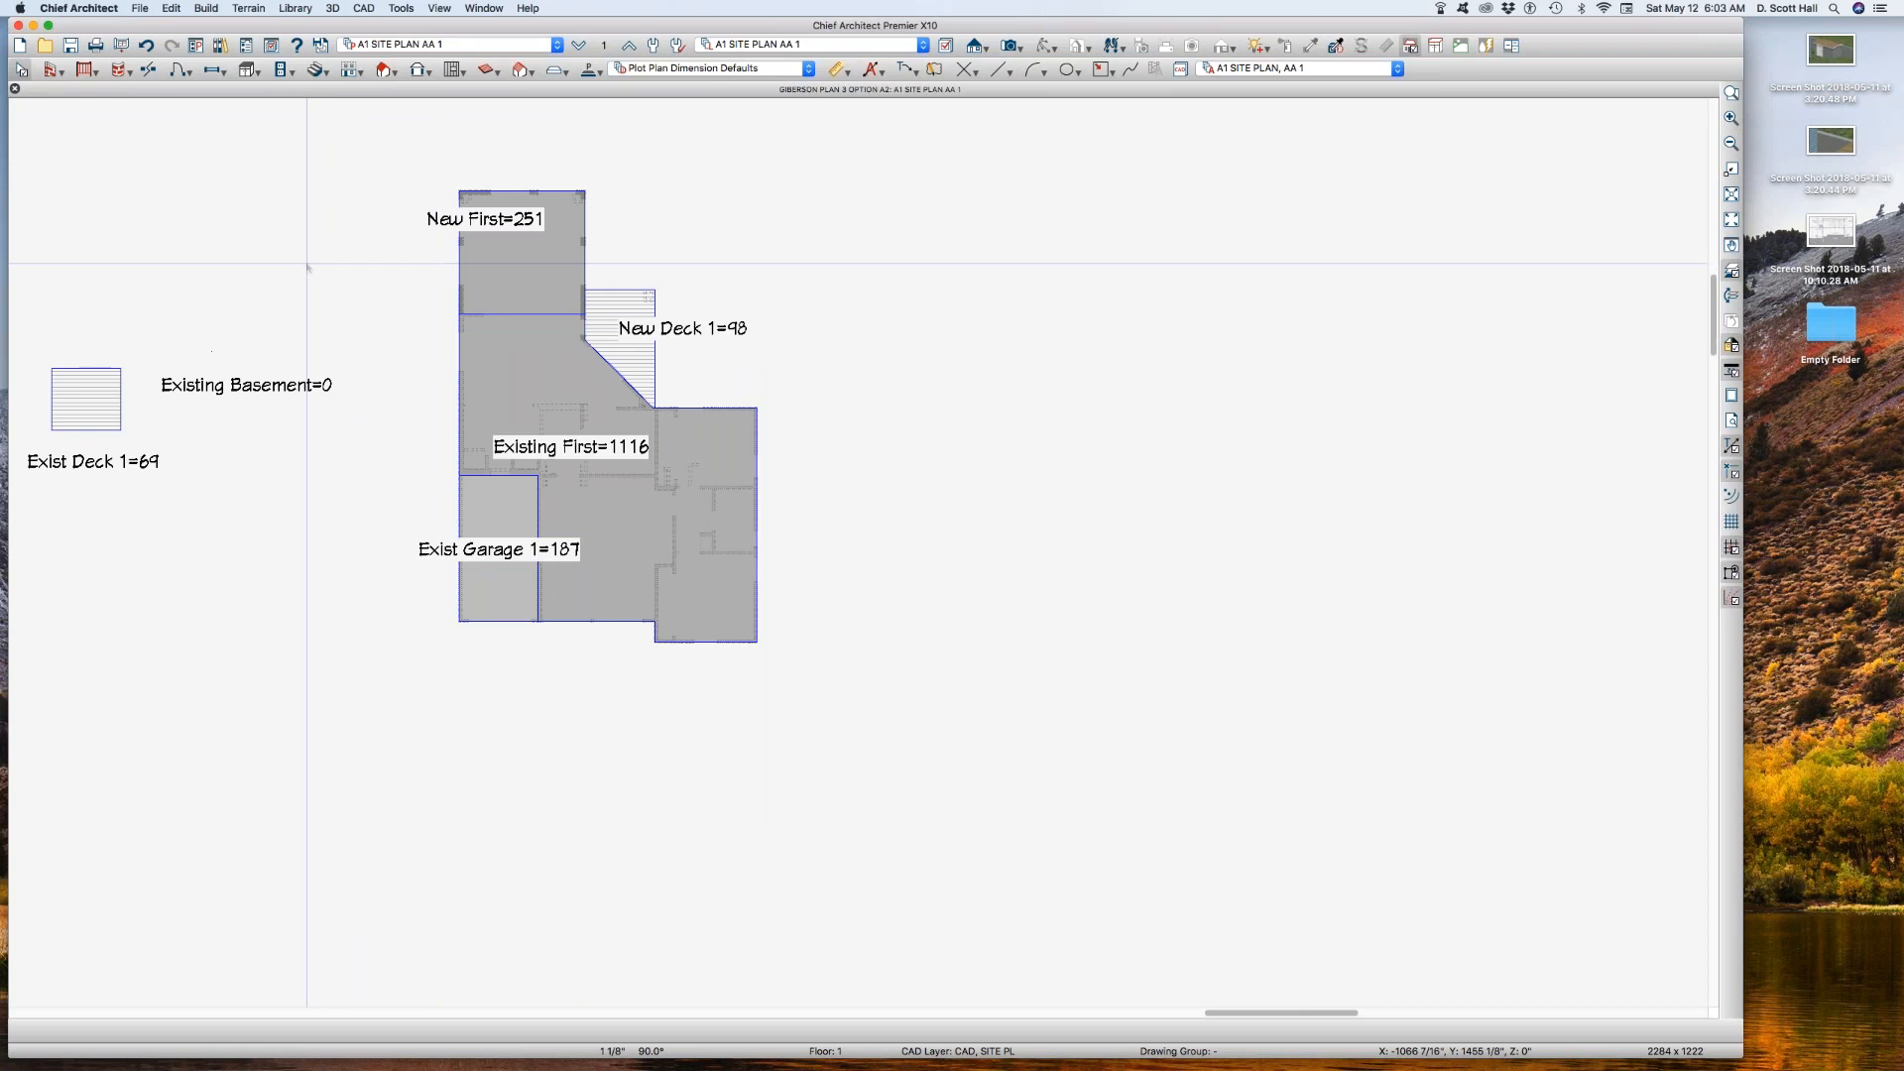
# Step: Return to the A1 SITE PLAN plan view and examine the existing first floor outline beside the area callouts
pyautogui.click(488, 46)
pyautogui.click(488, 44)
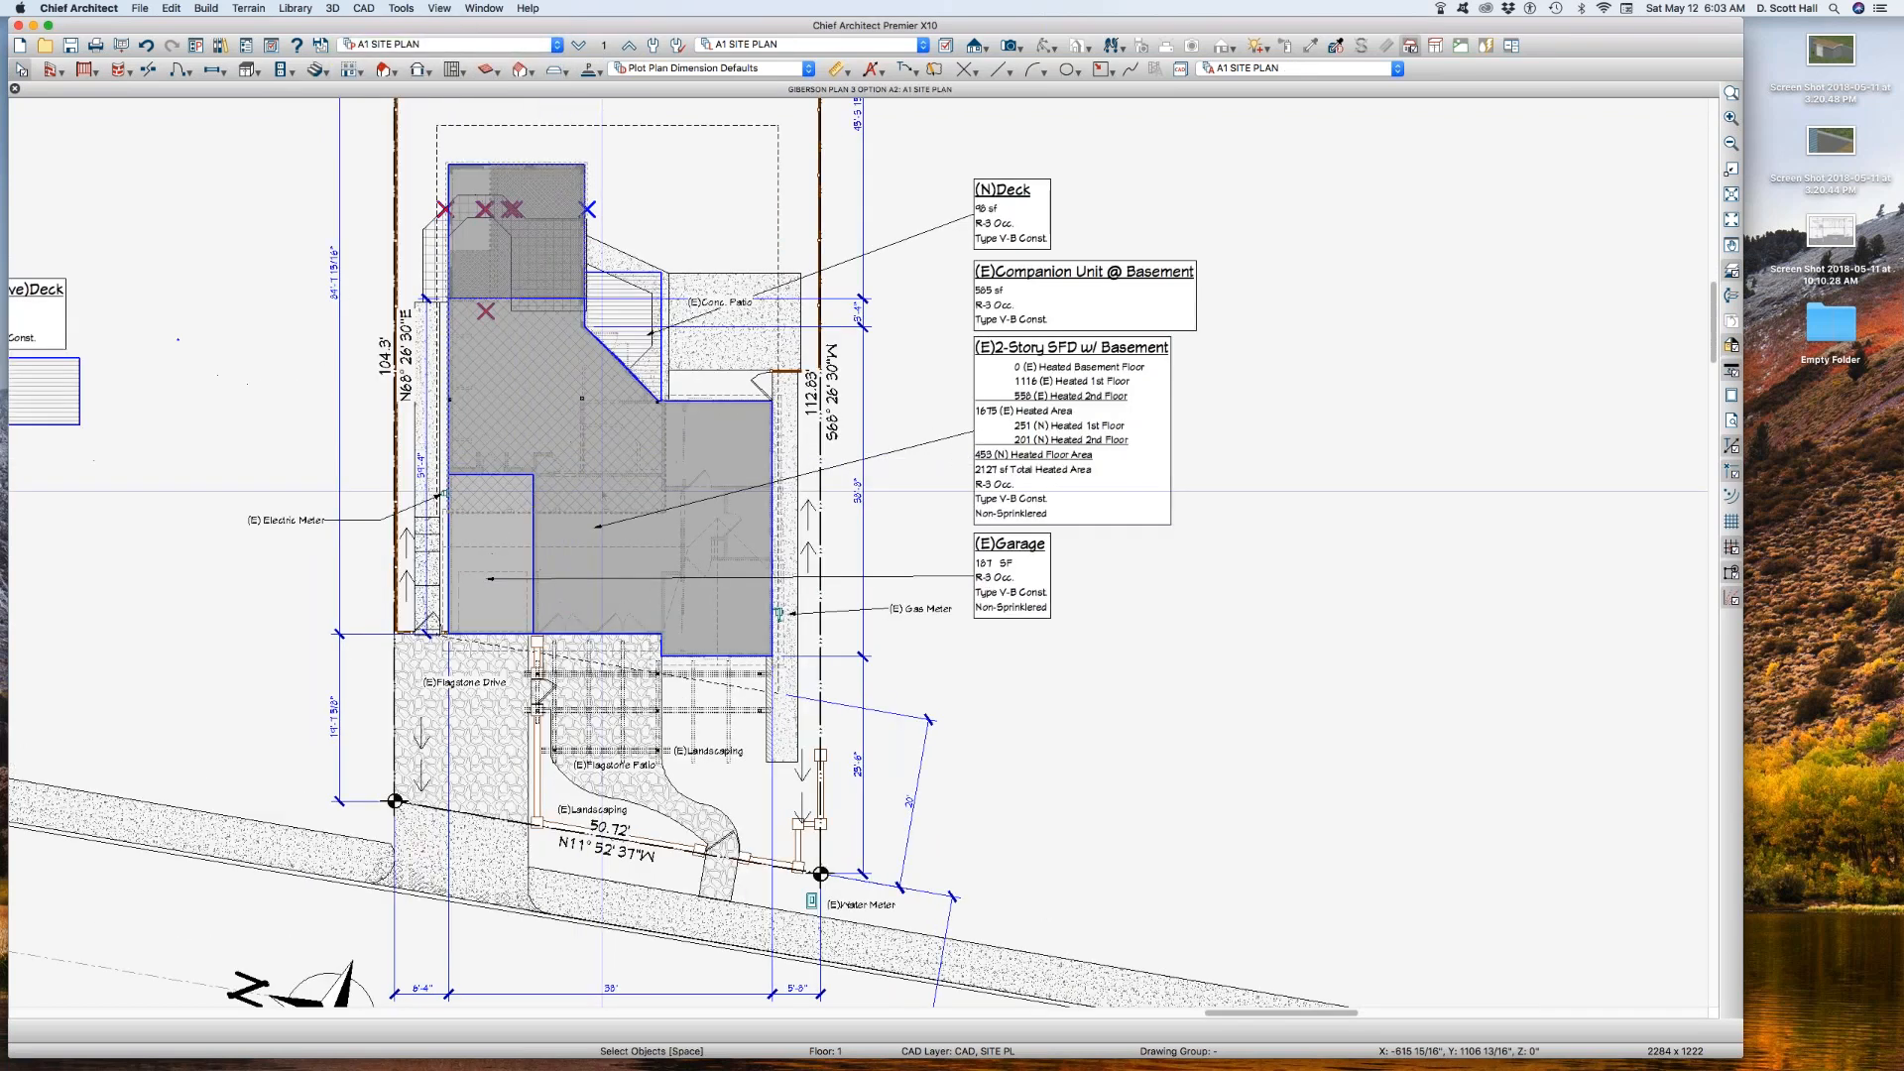
pyautogui.scroll(2, 603, 490)
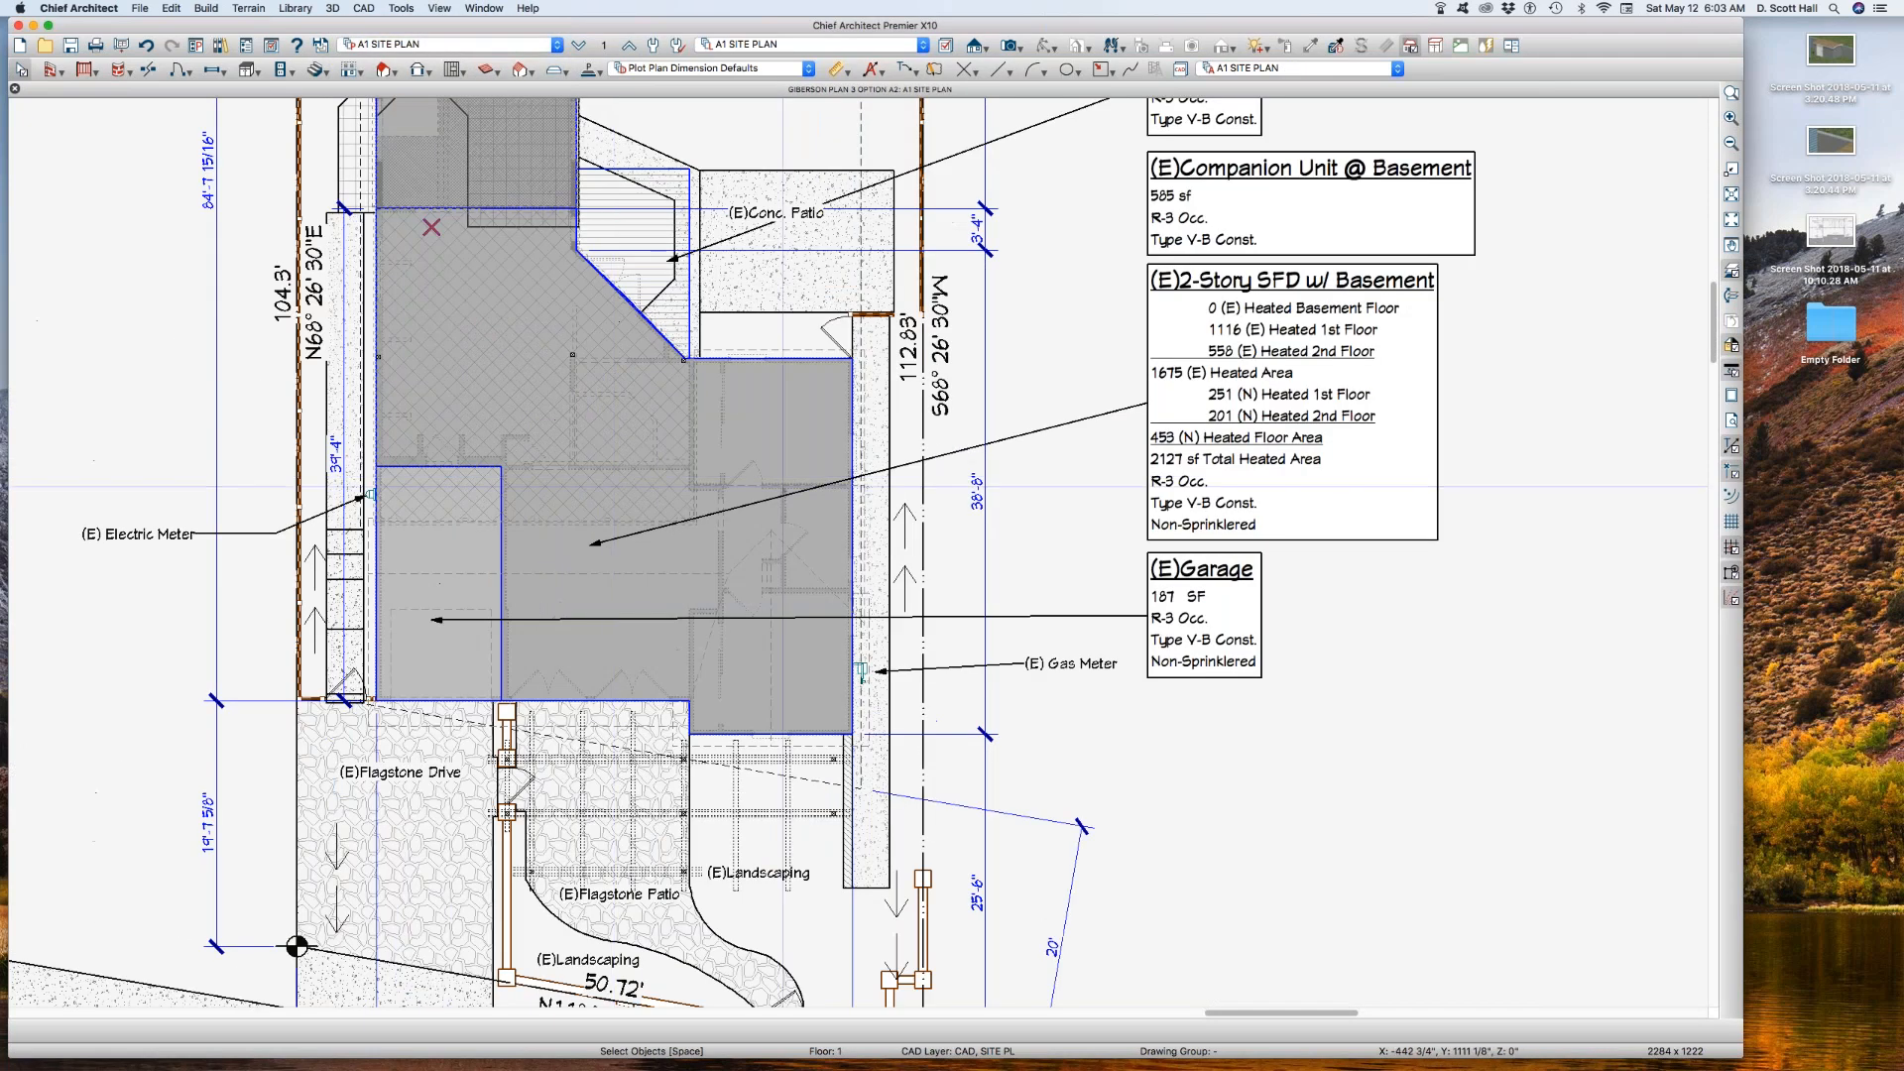
pyautogui.click(781, 414)
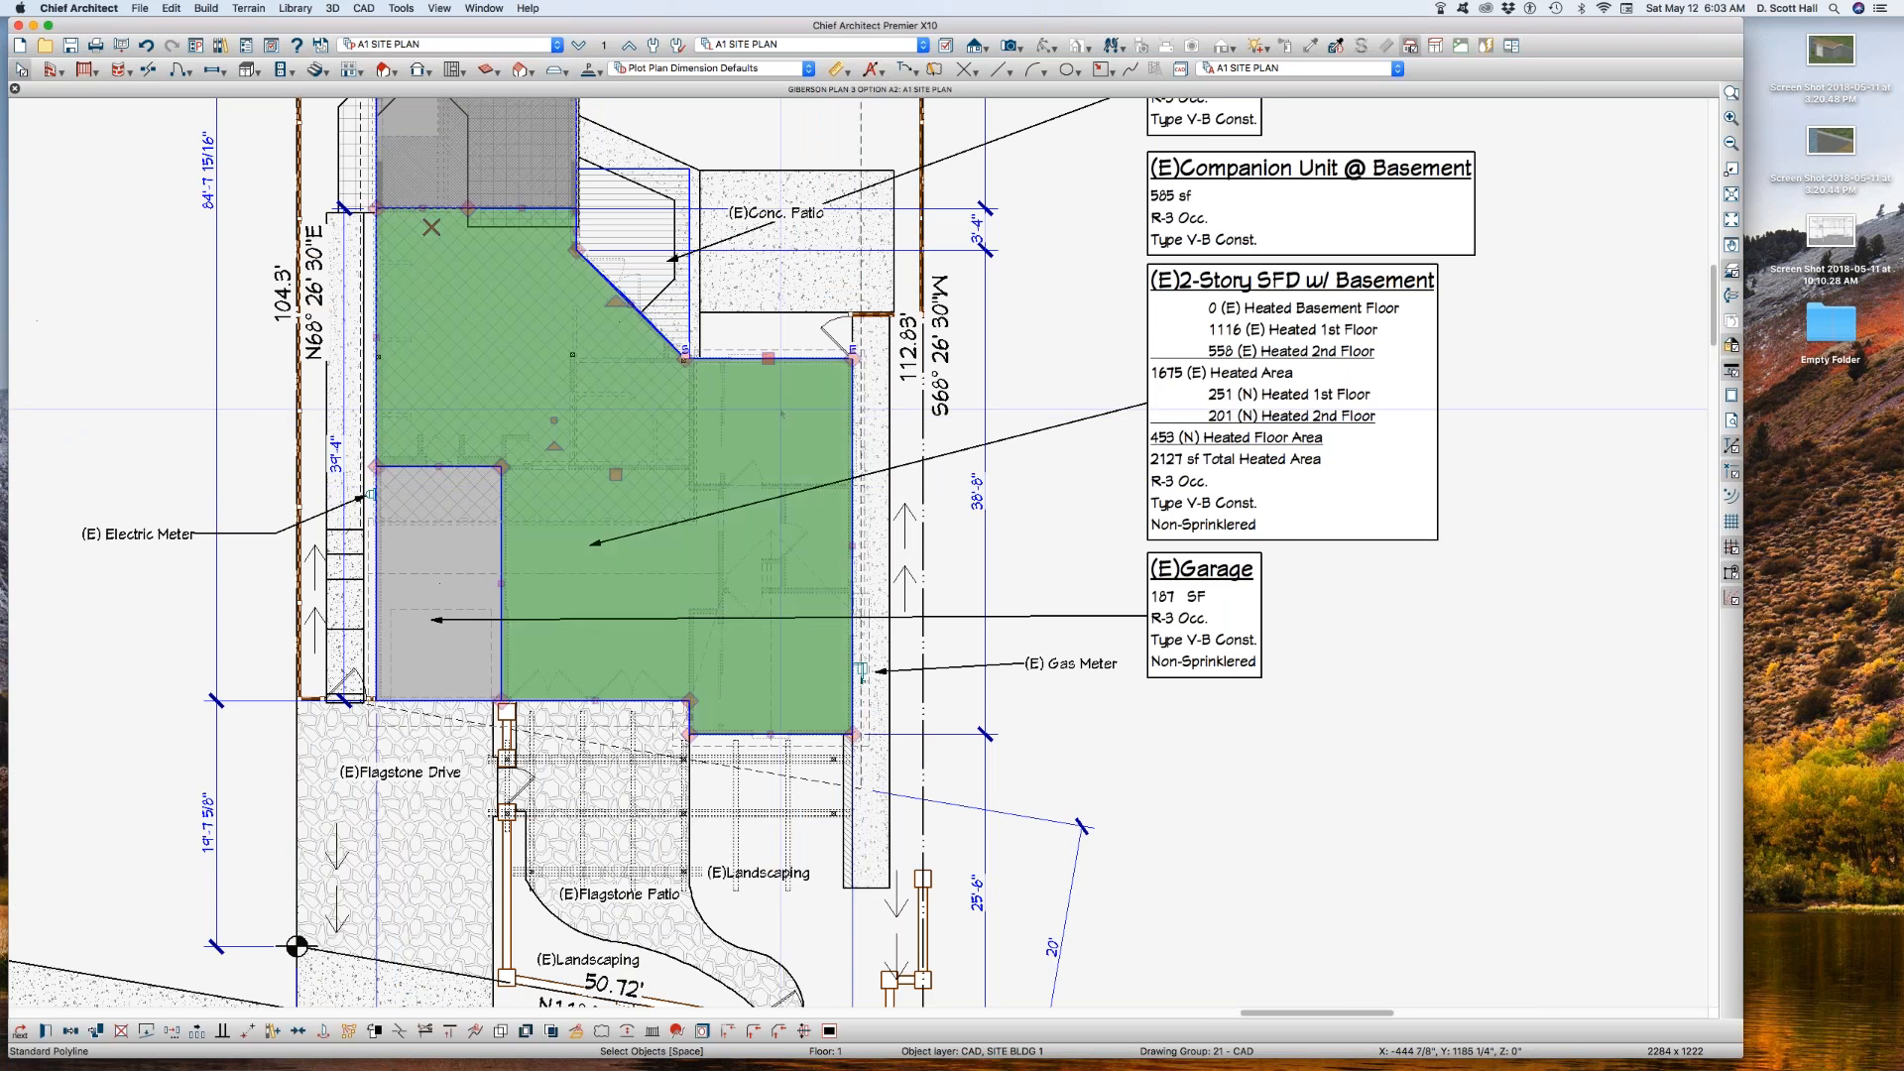
pyautogui.click(852, 465)
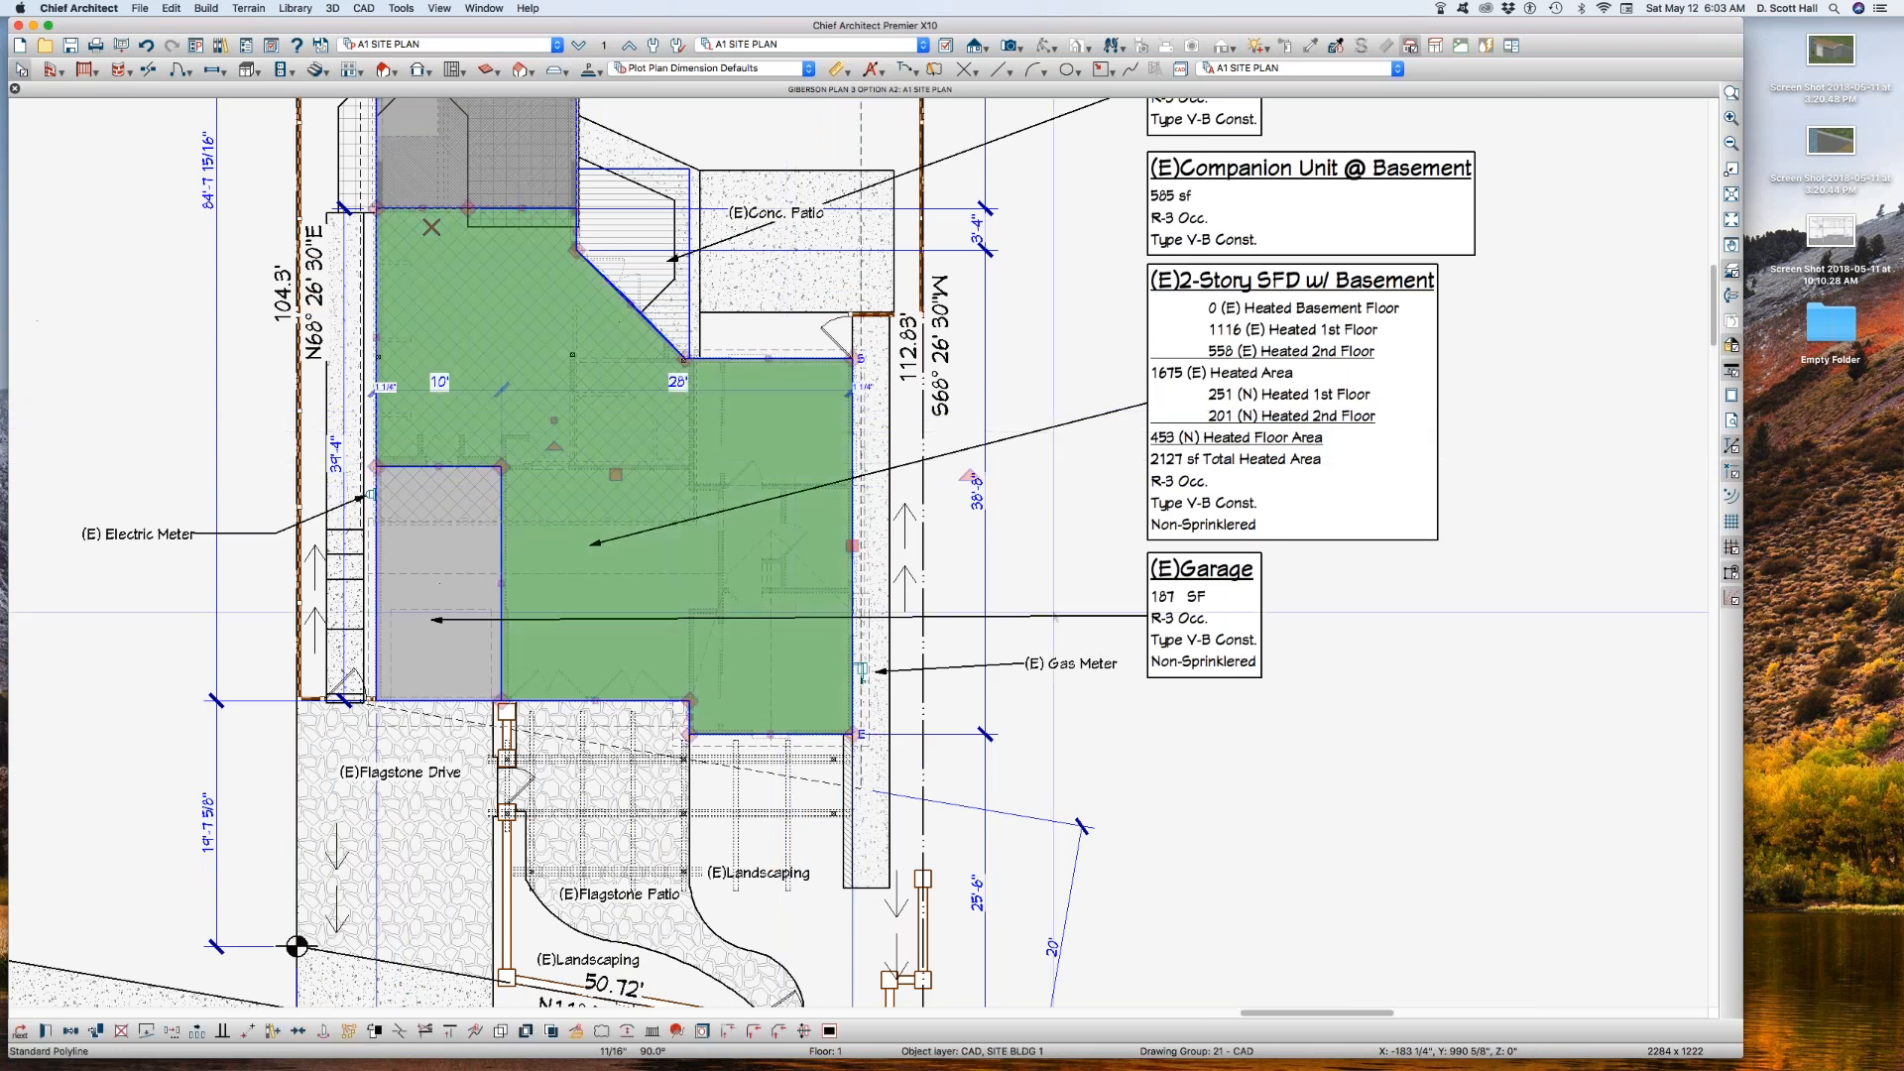
pyautogui.click(1211, 704)
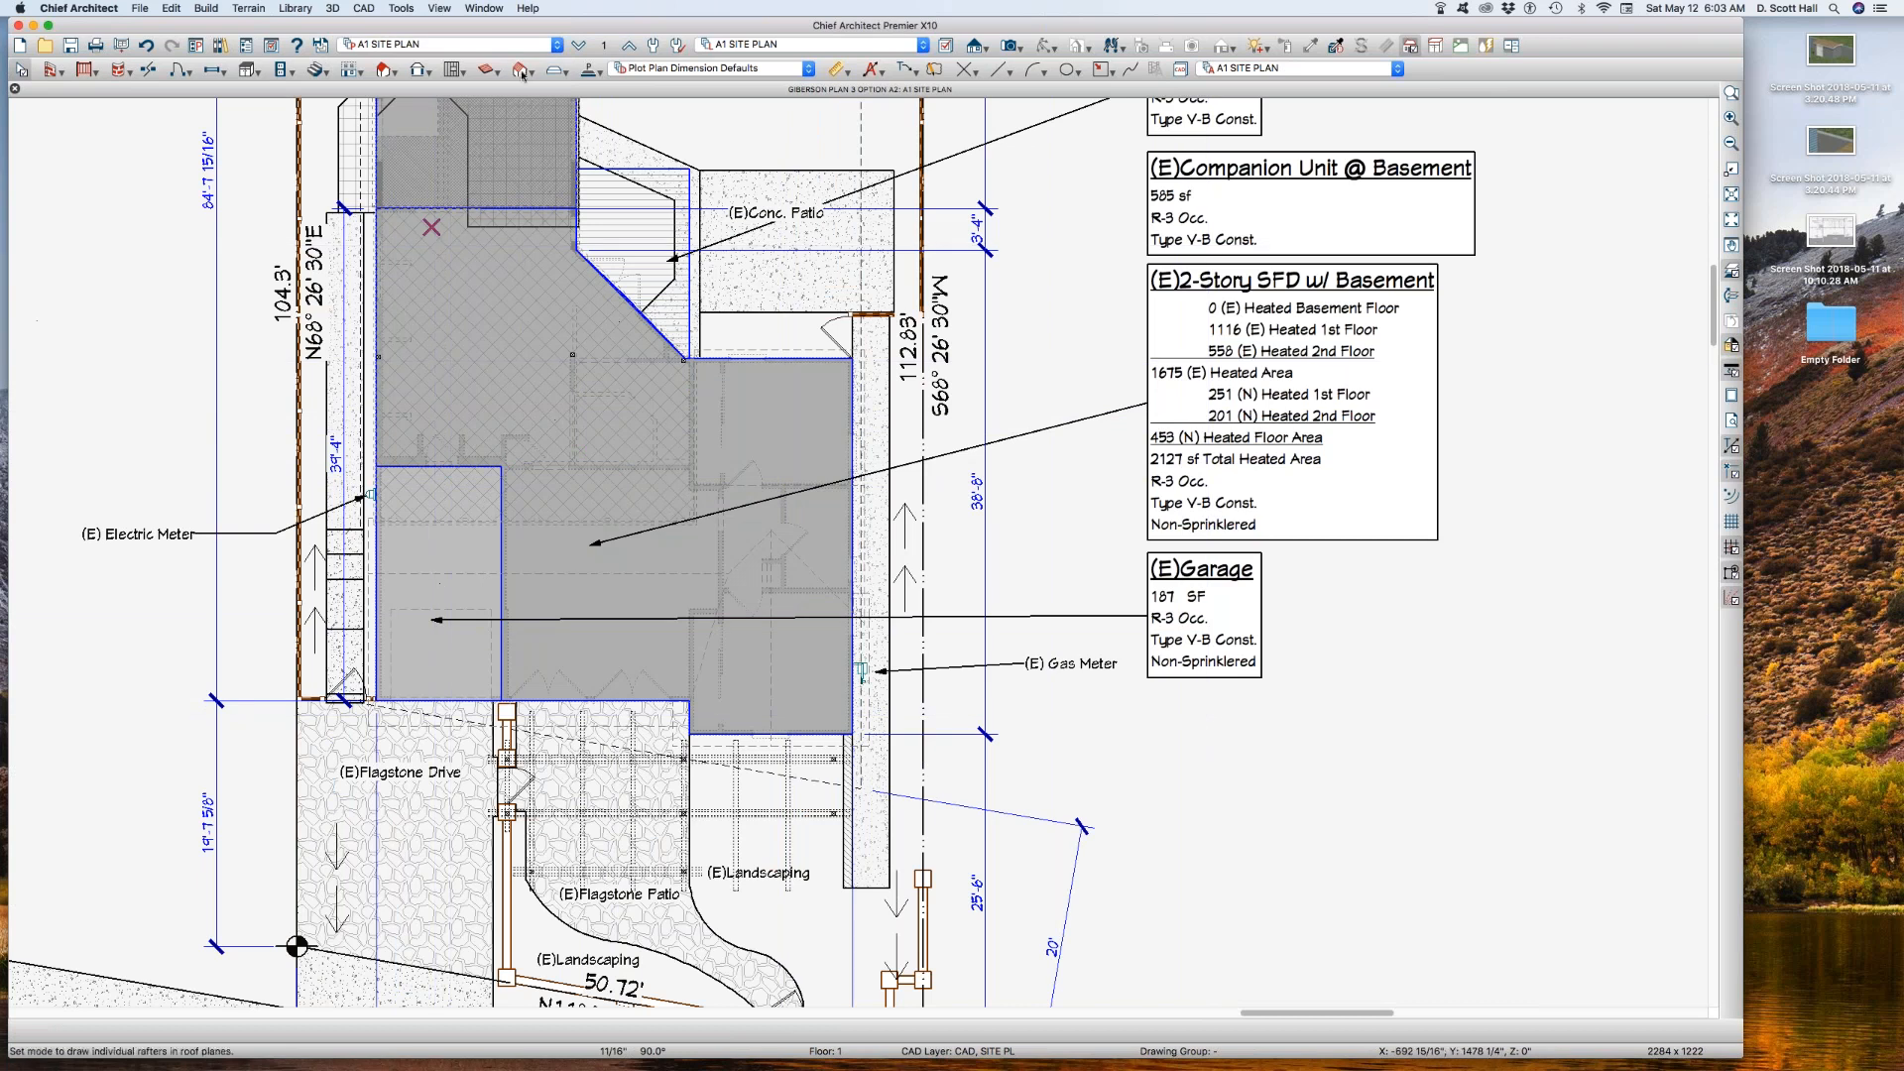
# Step: Open the plan's auto archives folder in Finder, widen the window and check the dates of the archived plan files
pyautogui.click(139, 8)
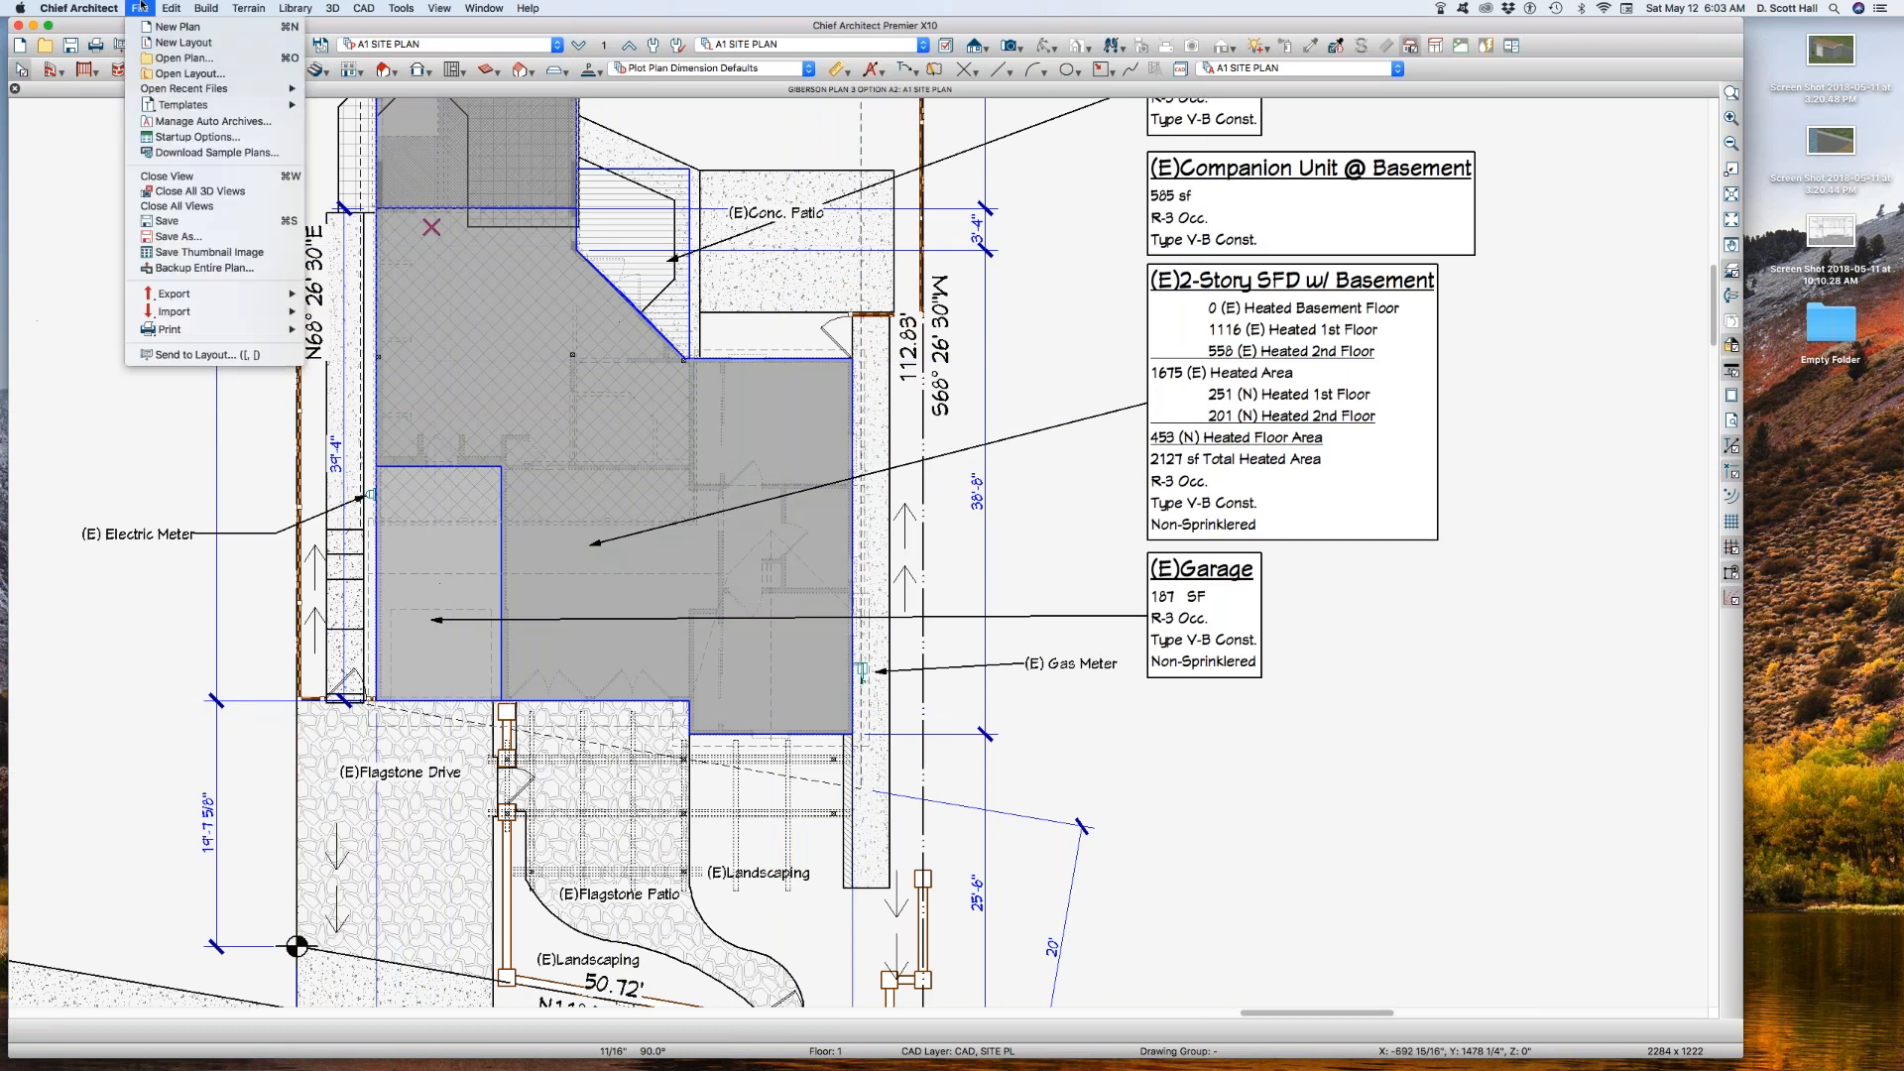
pyautogui.click(211, 121)
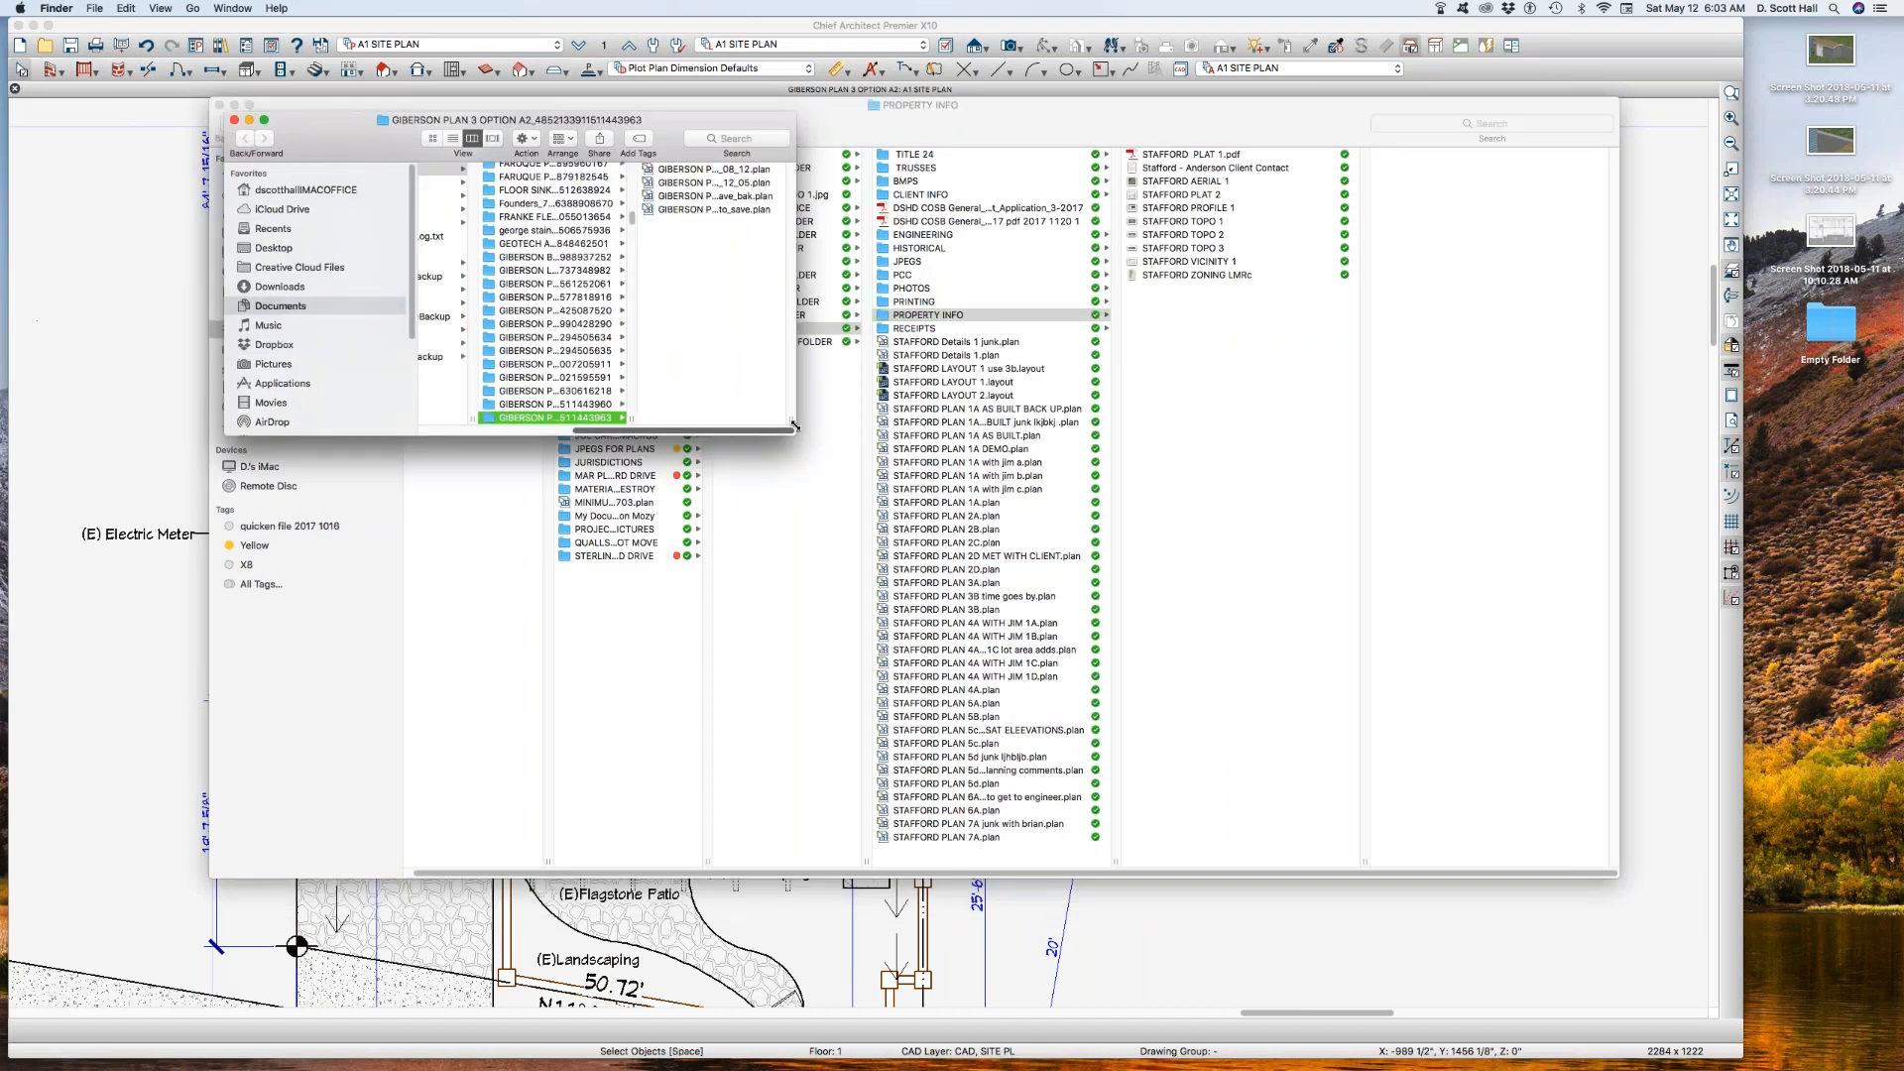
pyautogui.moveTo(794, 425); pyautogui.dragTo(1059, 434)
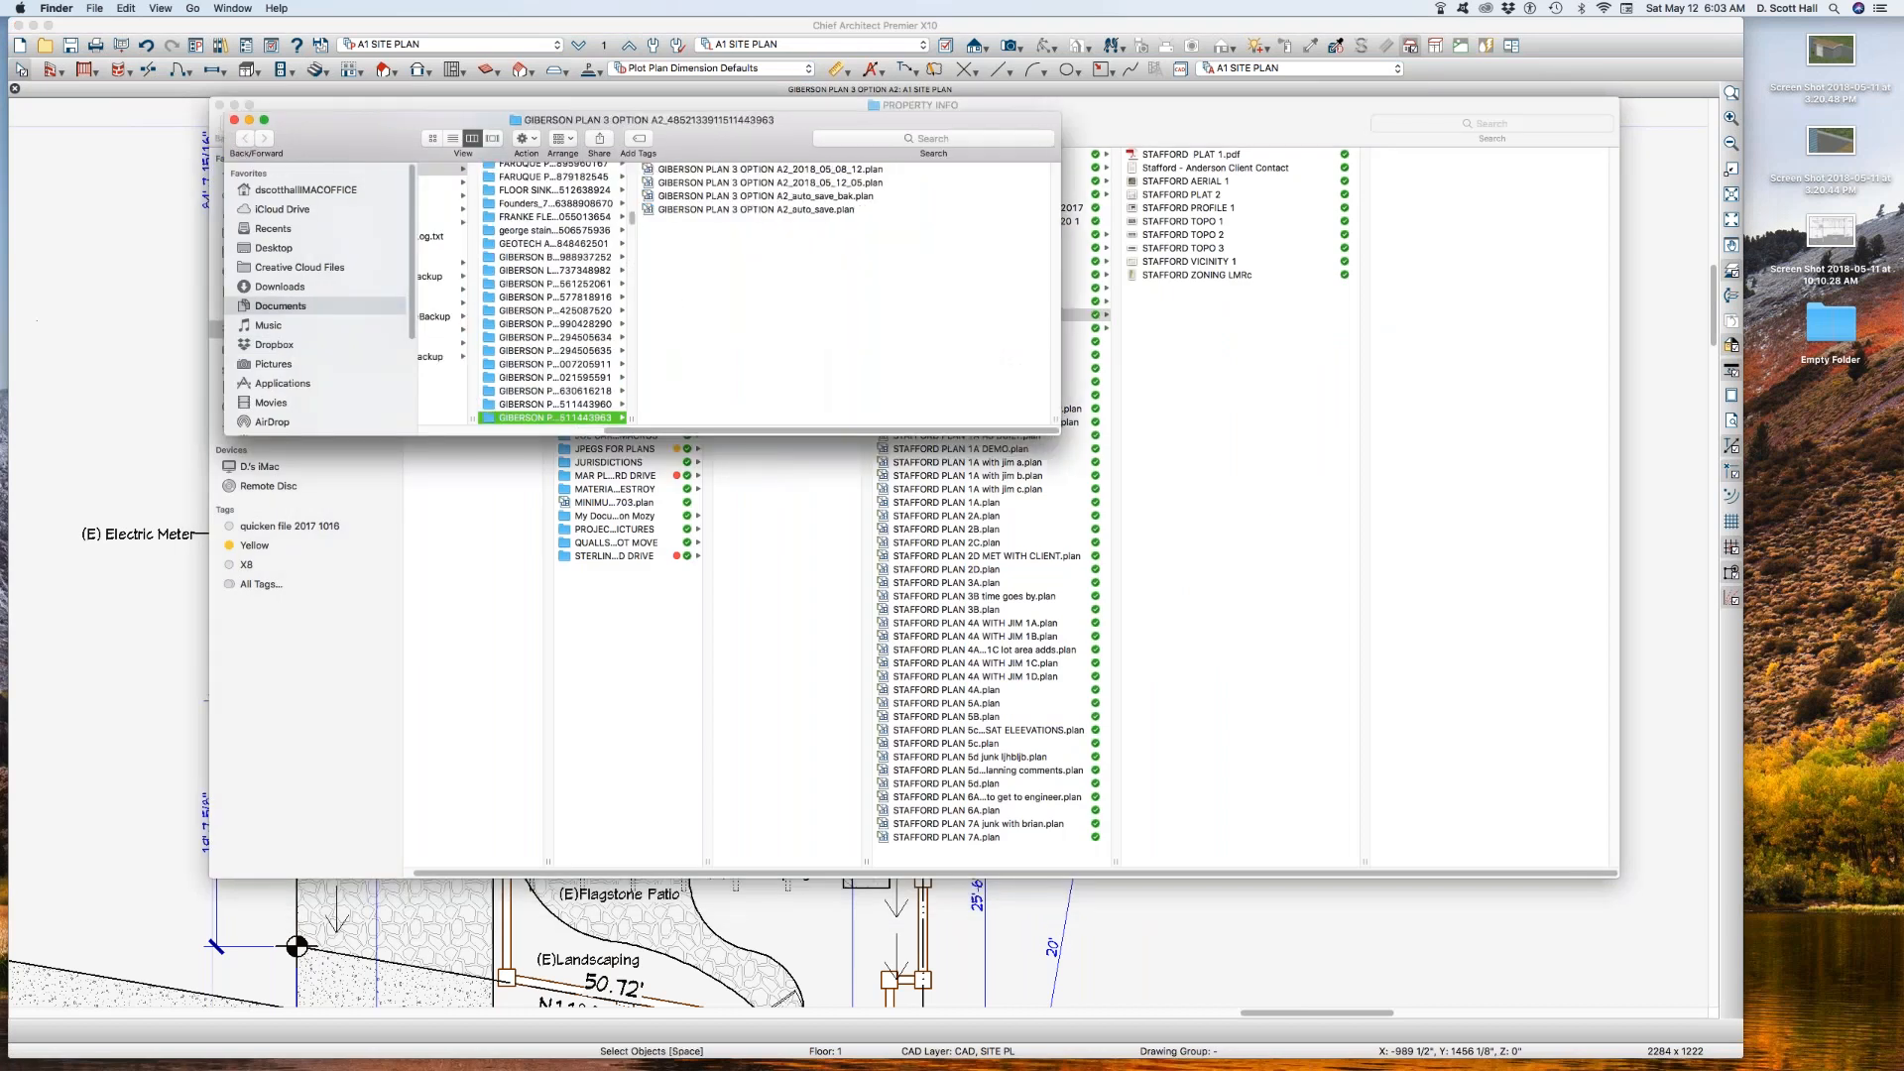
pyautogui.click(792, 210)
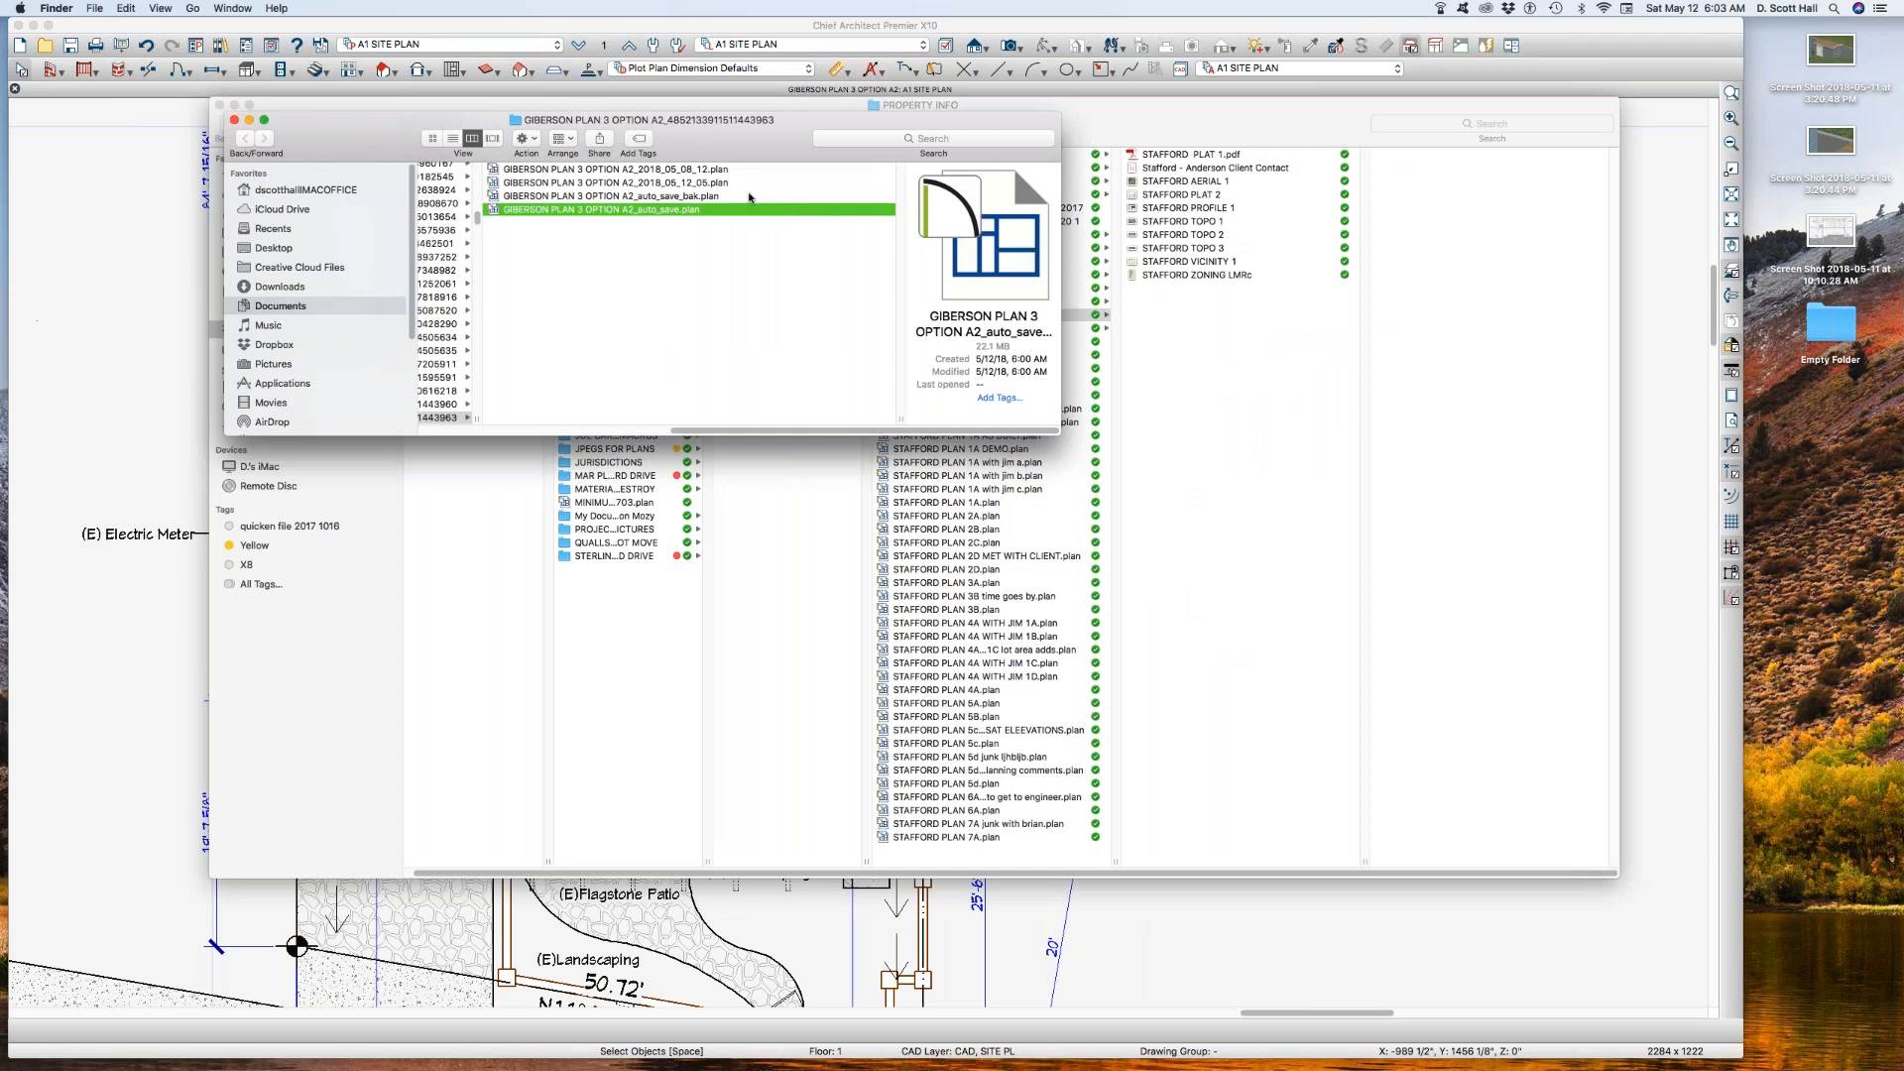
pyautogui.click(750, 197)
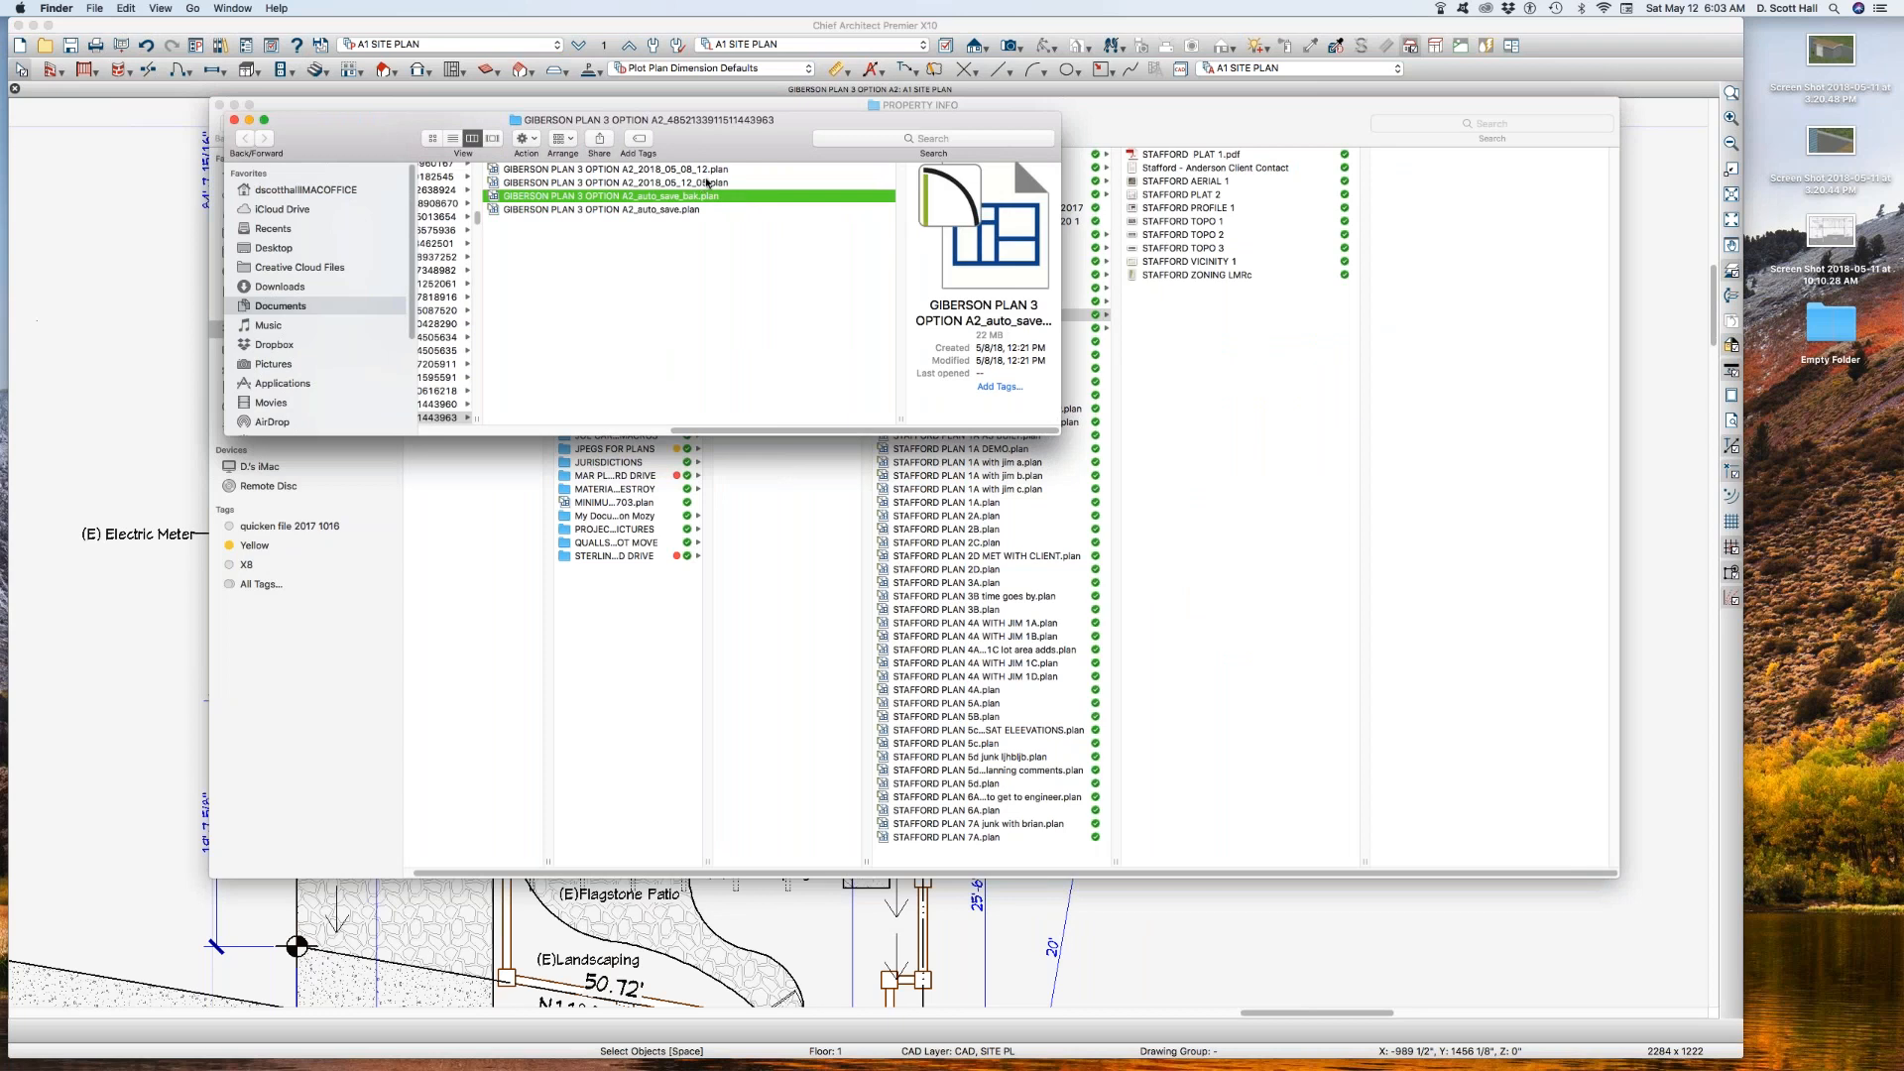
pyautogui.click(707, 183)
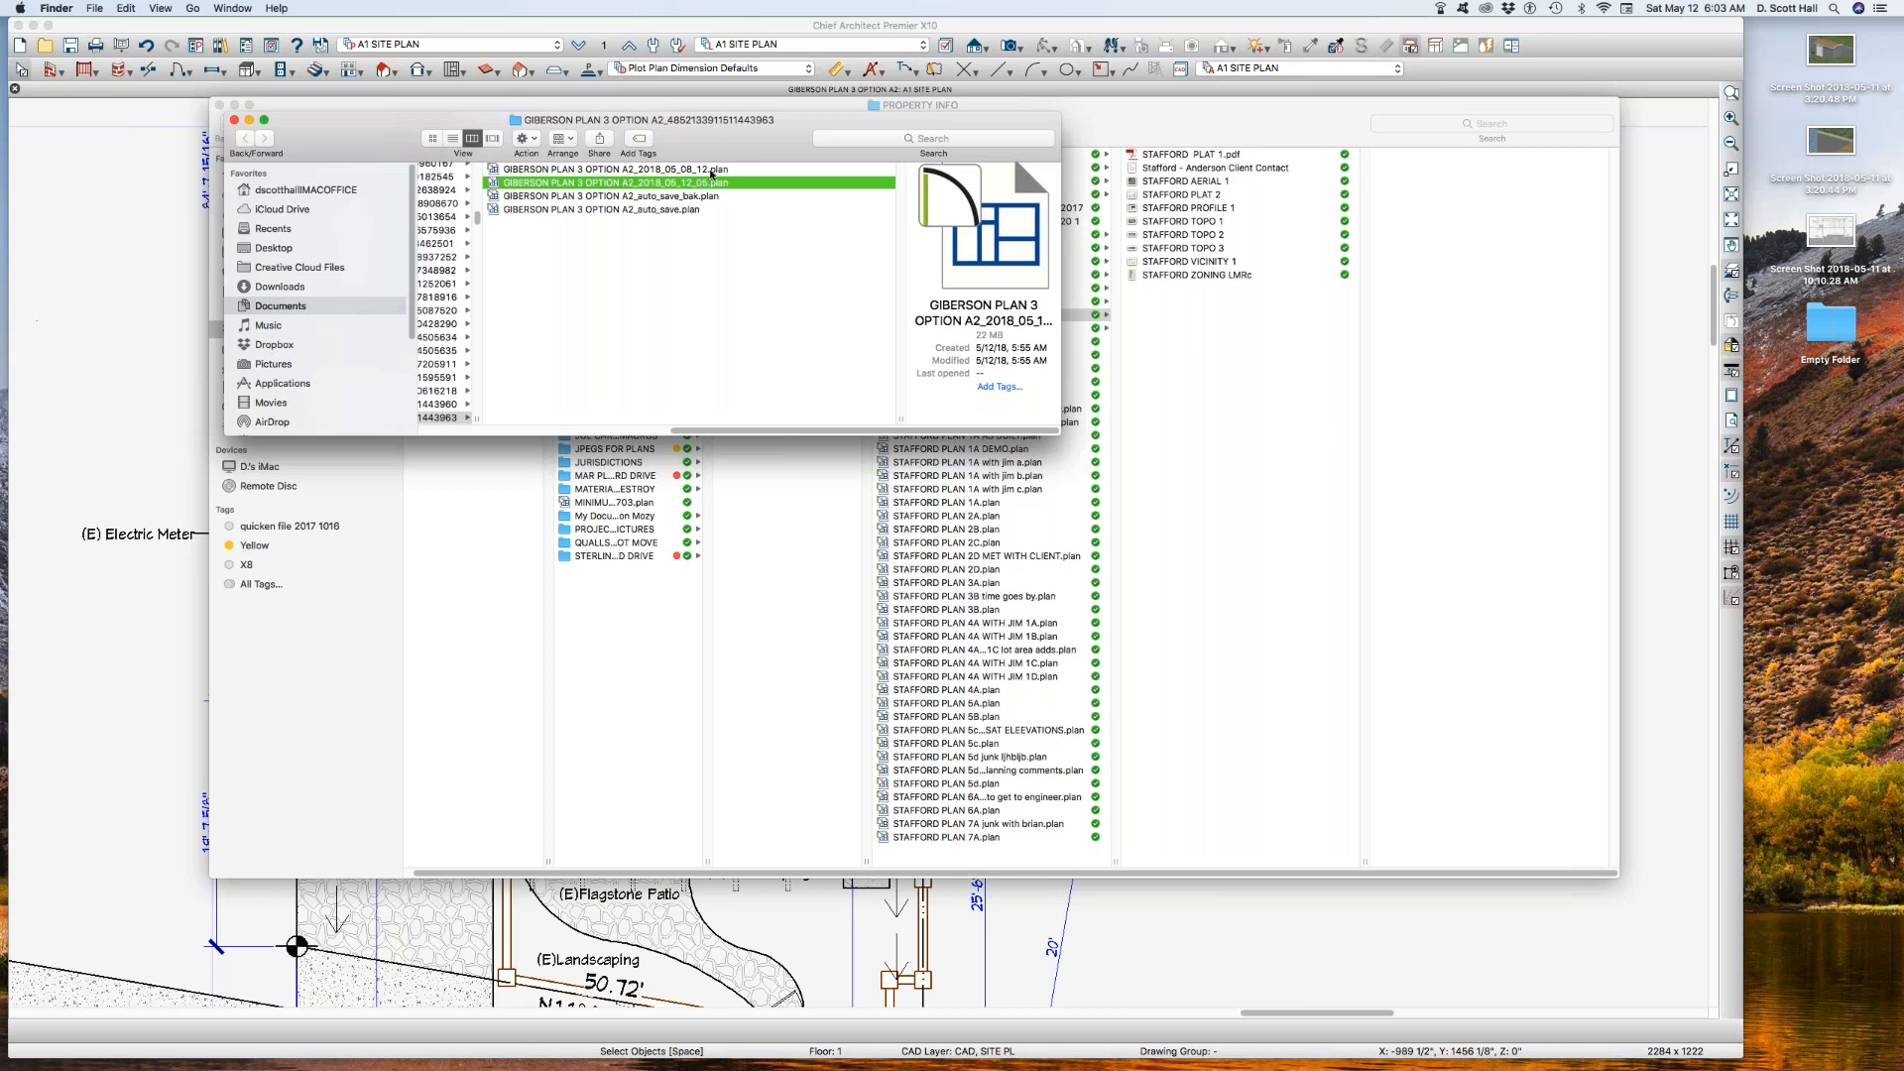
pyautogui.click(713, 169)
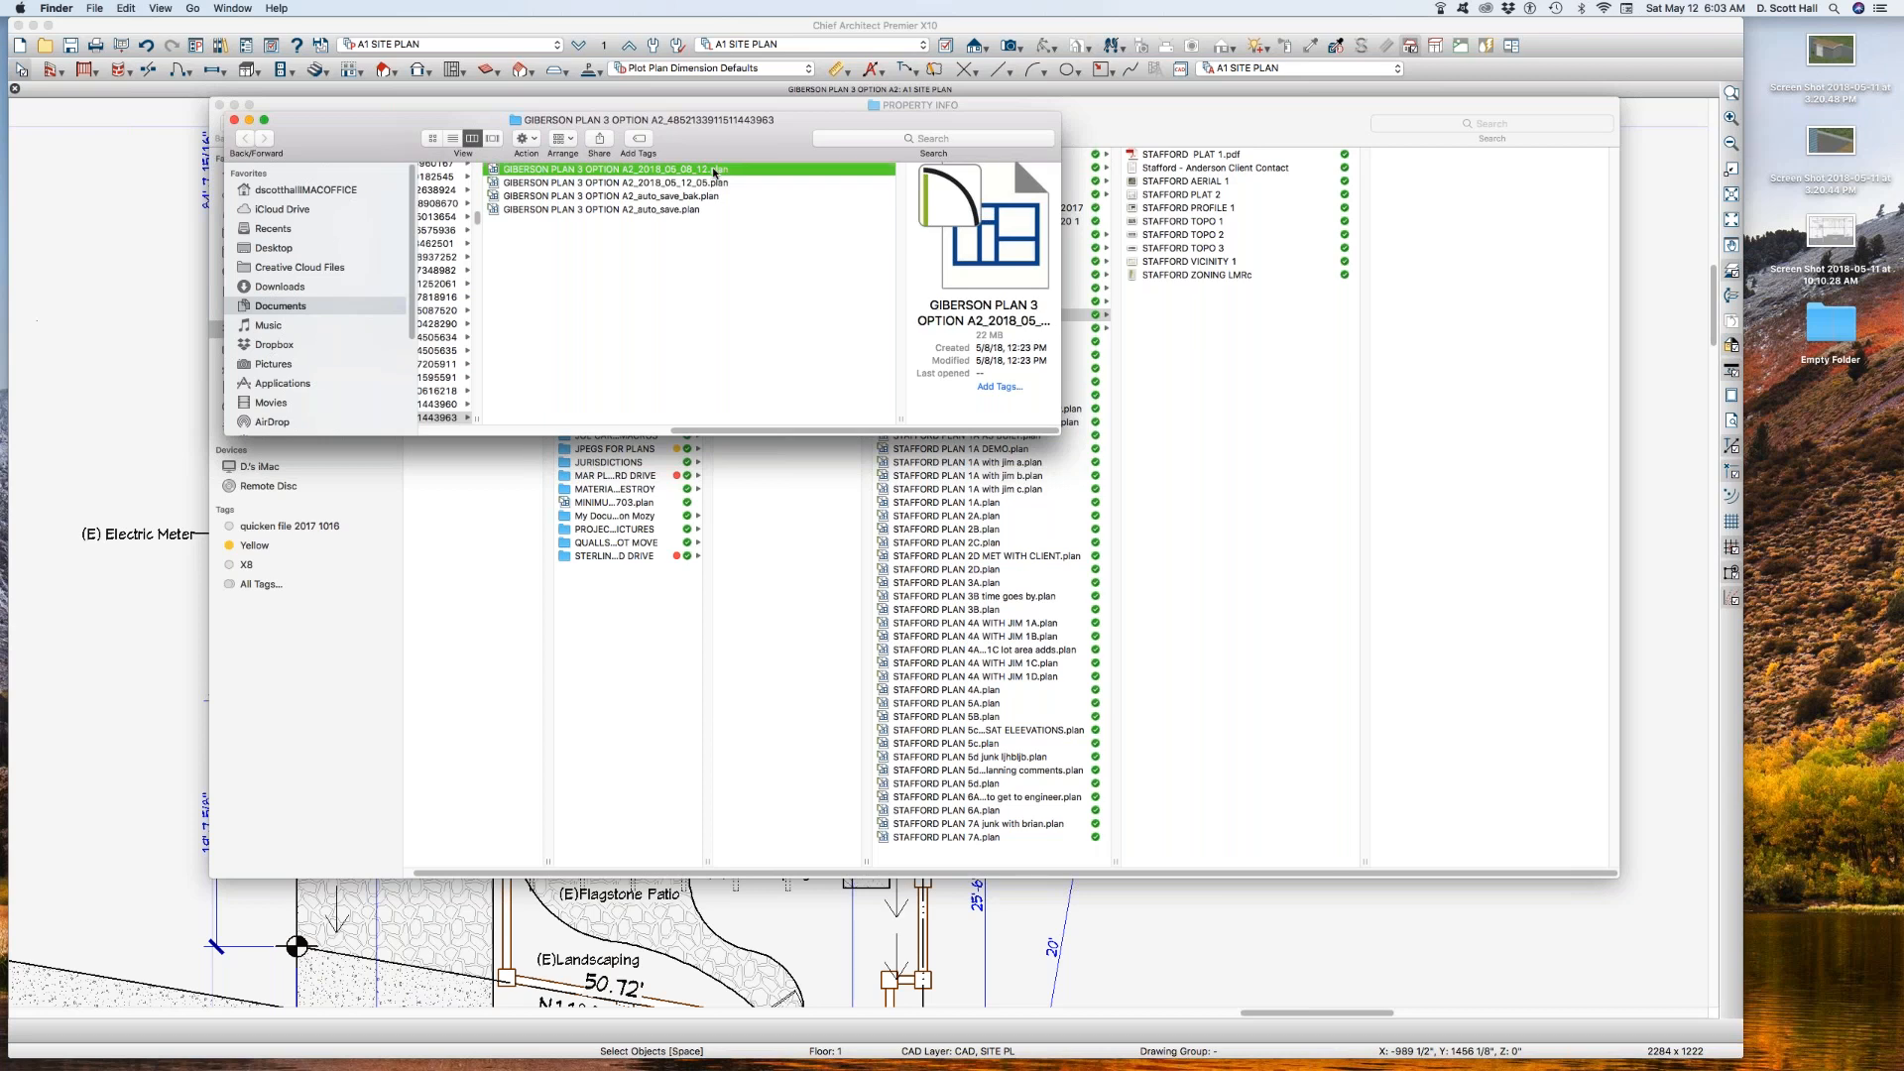
# Step: Open the archived plan GIBERSON PLAN 3 OPTION A2 dated 2018_05_08 and switch it to the A1 SITE PLAN plan view
pyautogui.click(713, 171)
pyautogui.doubleClick(493, 170)
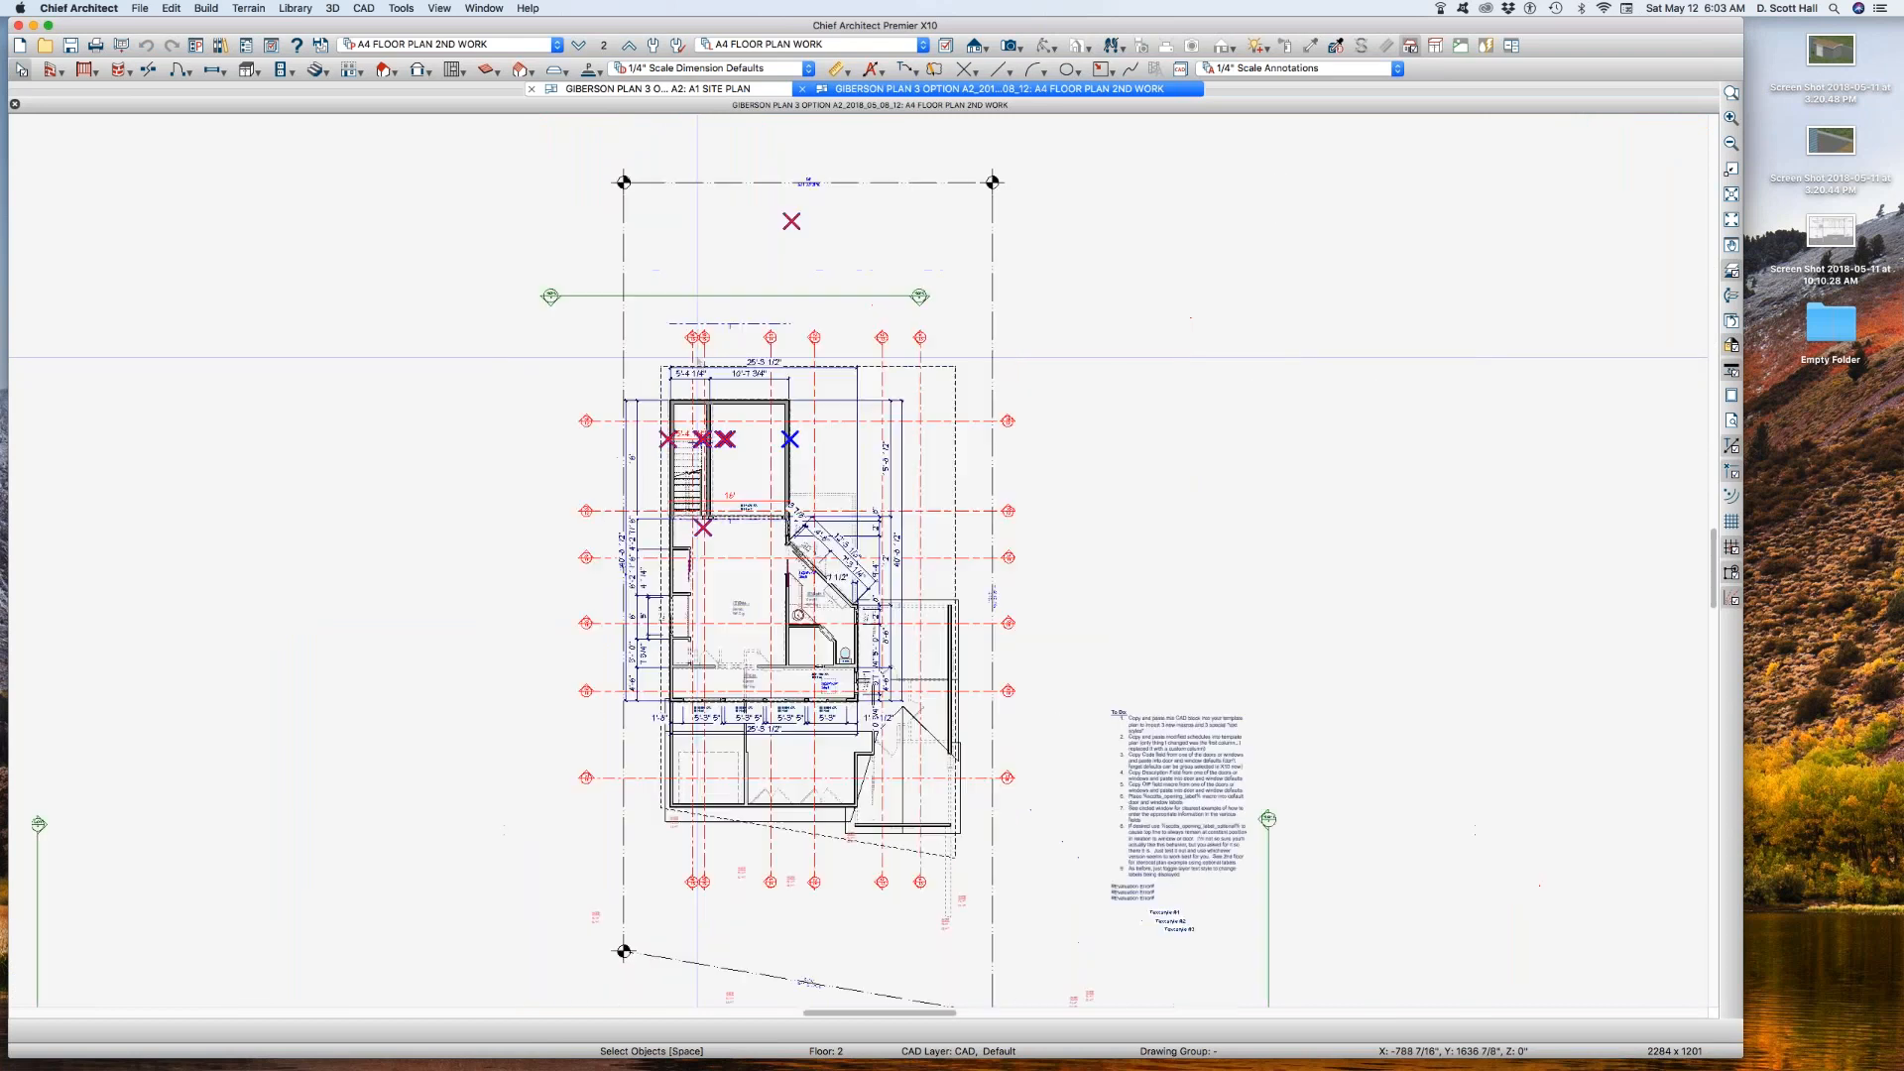
pyautogui.click(466, 43)
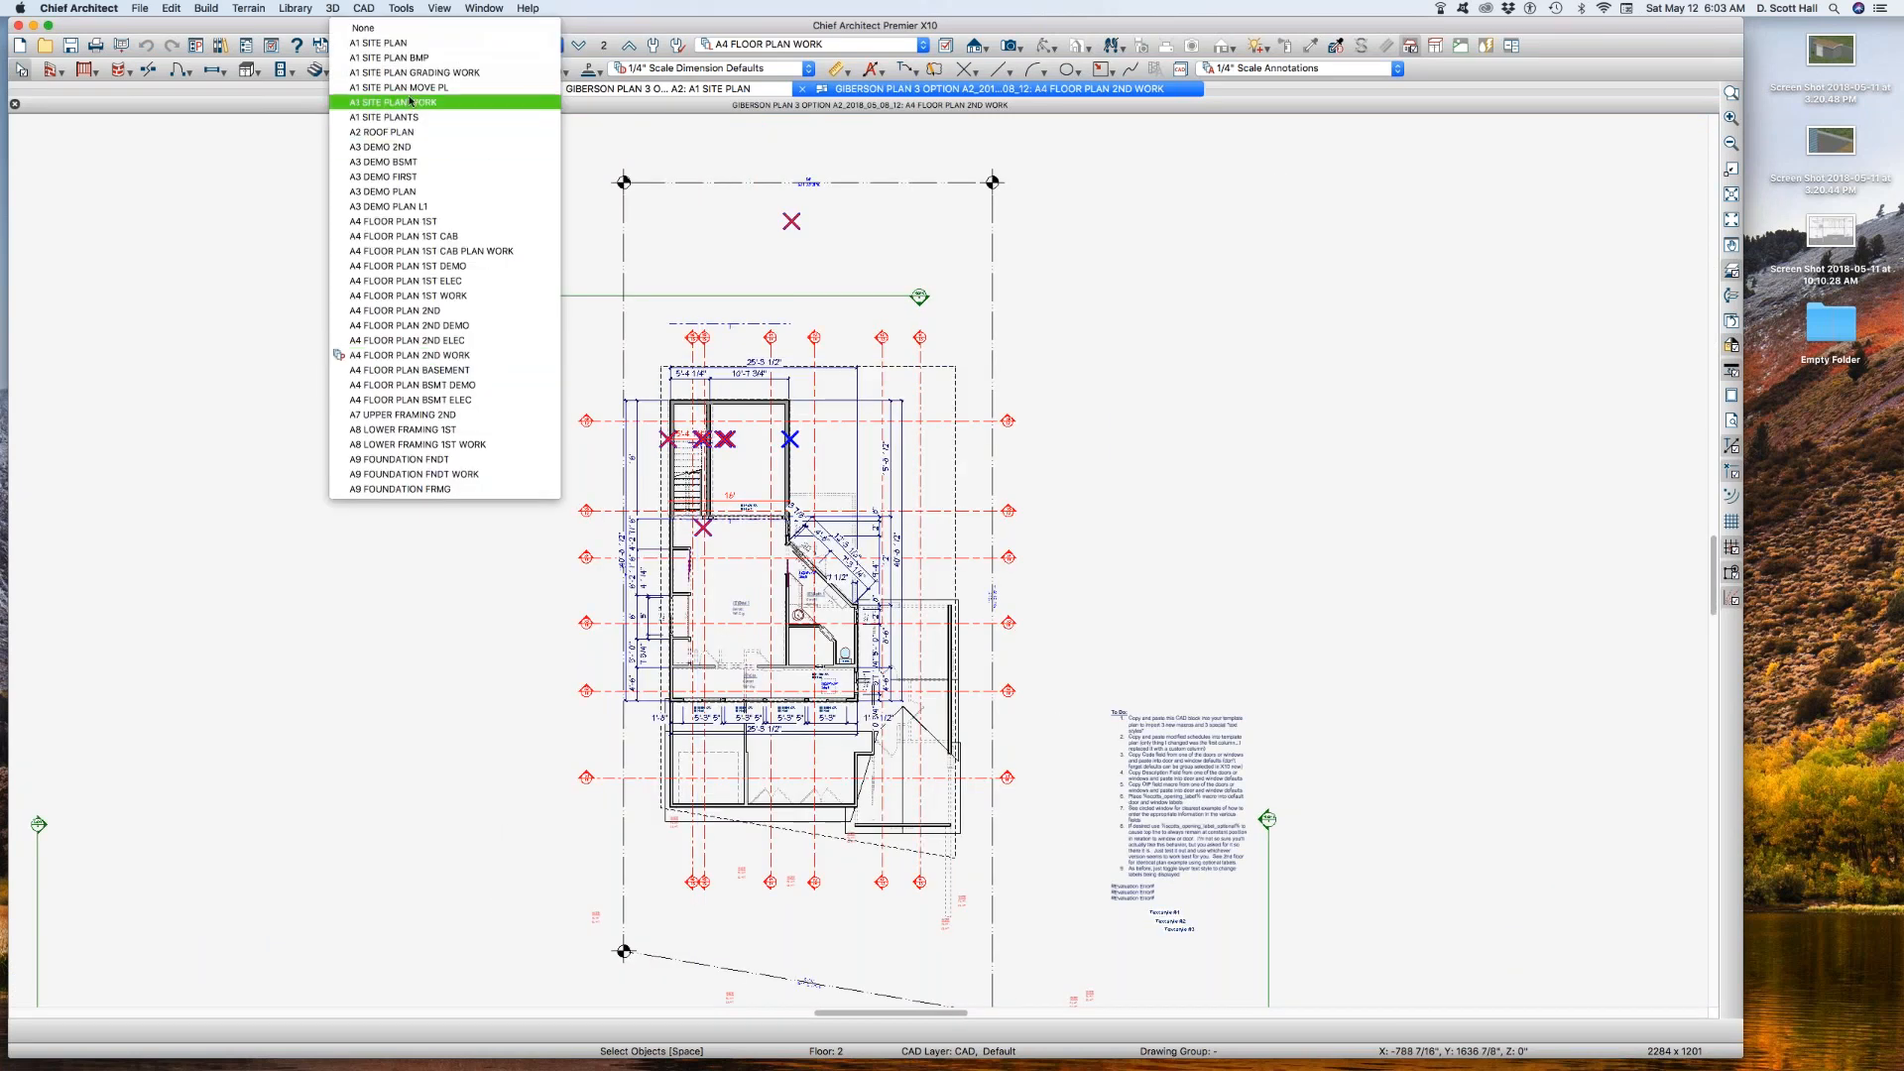
pyautogui.click(416, 43)
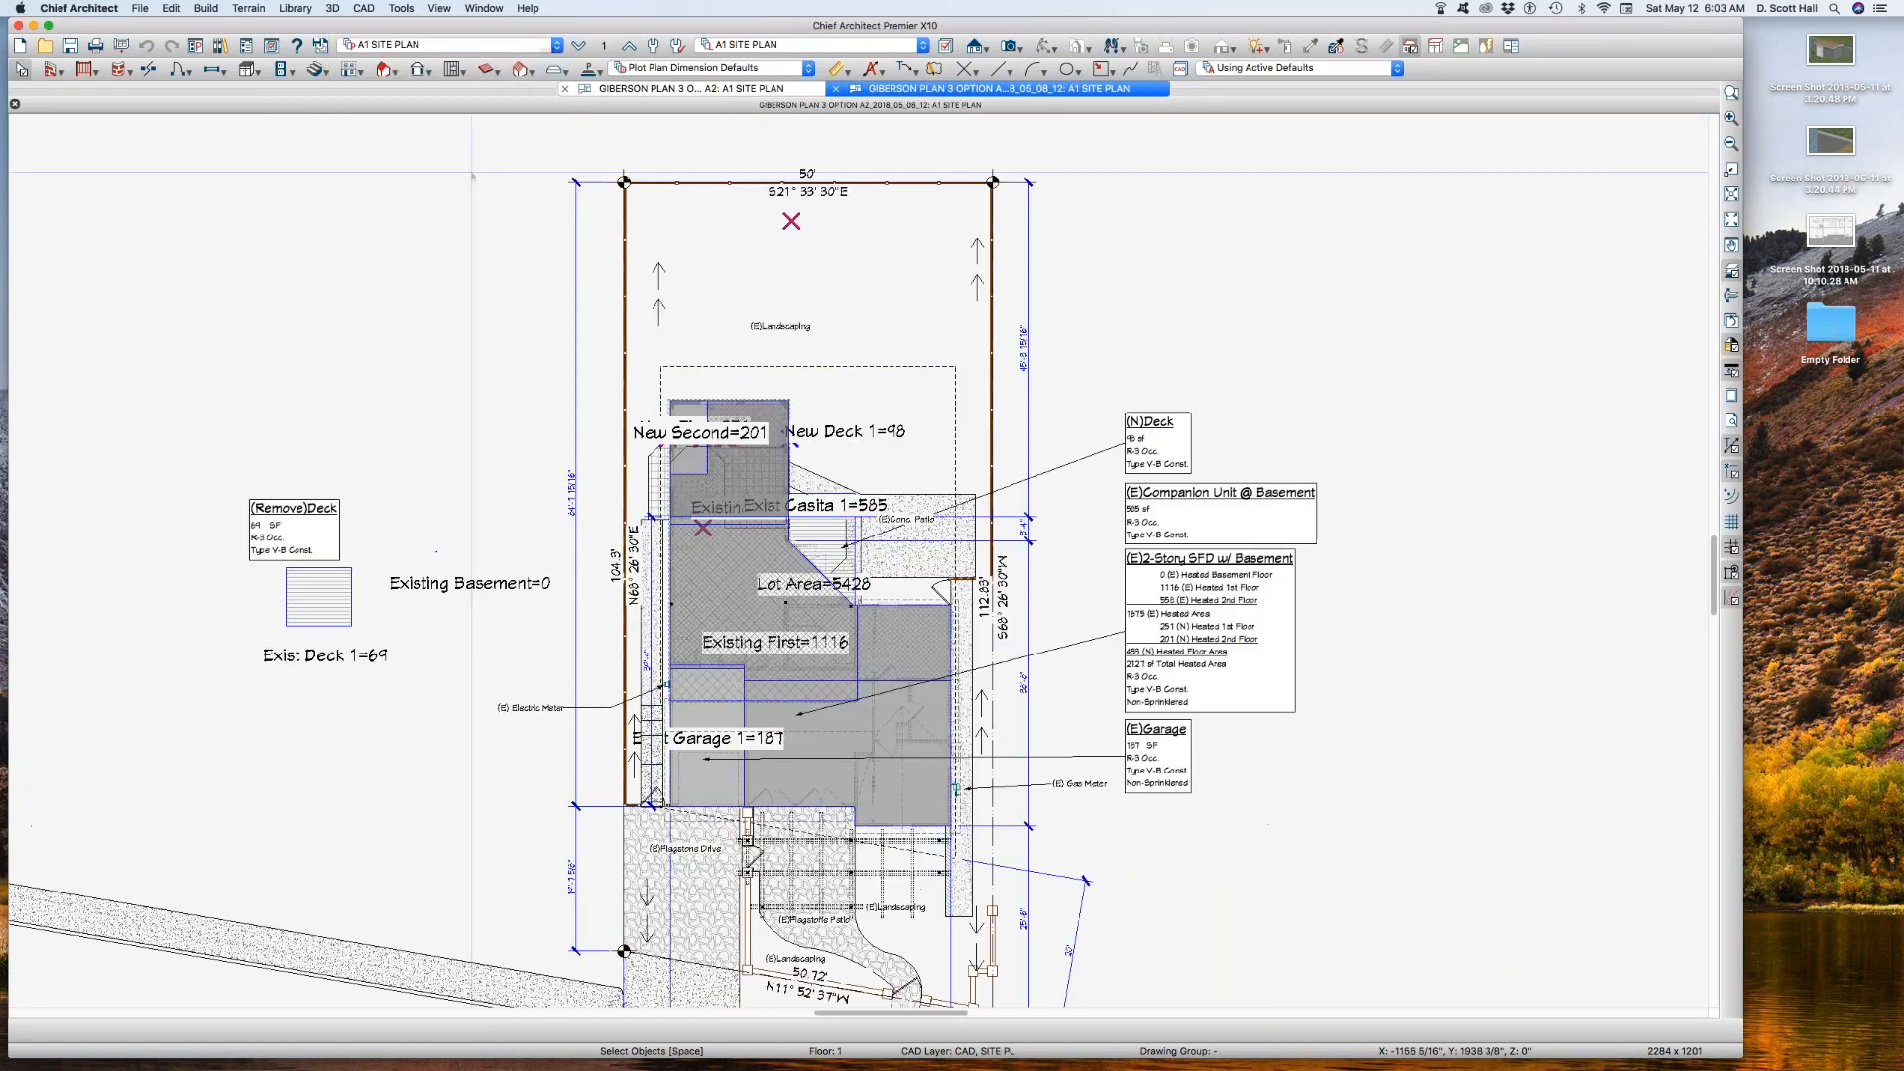
# Step: Select the Exist Casita outline in the archived plan and check which layer it is on without changing anything
pyautogui.click(906, 643)
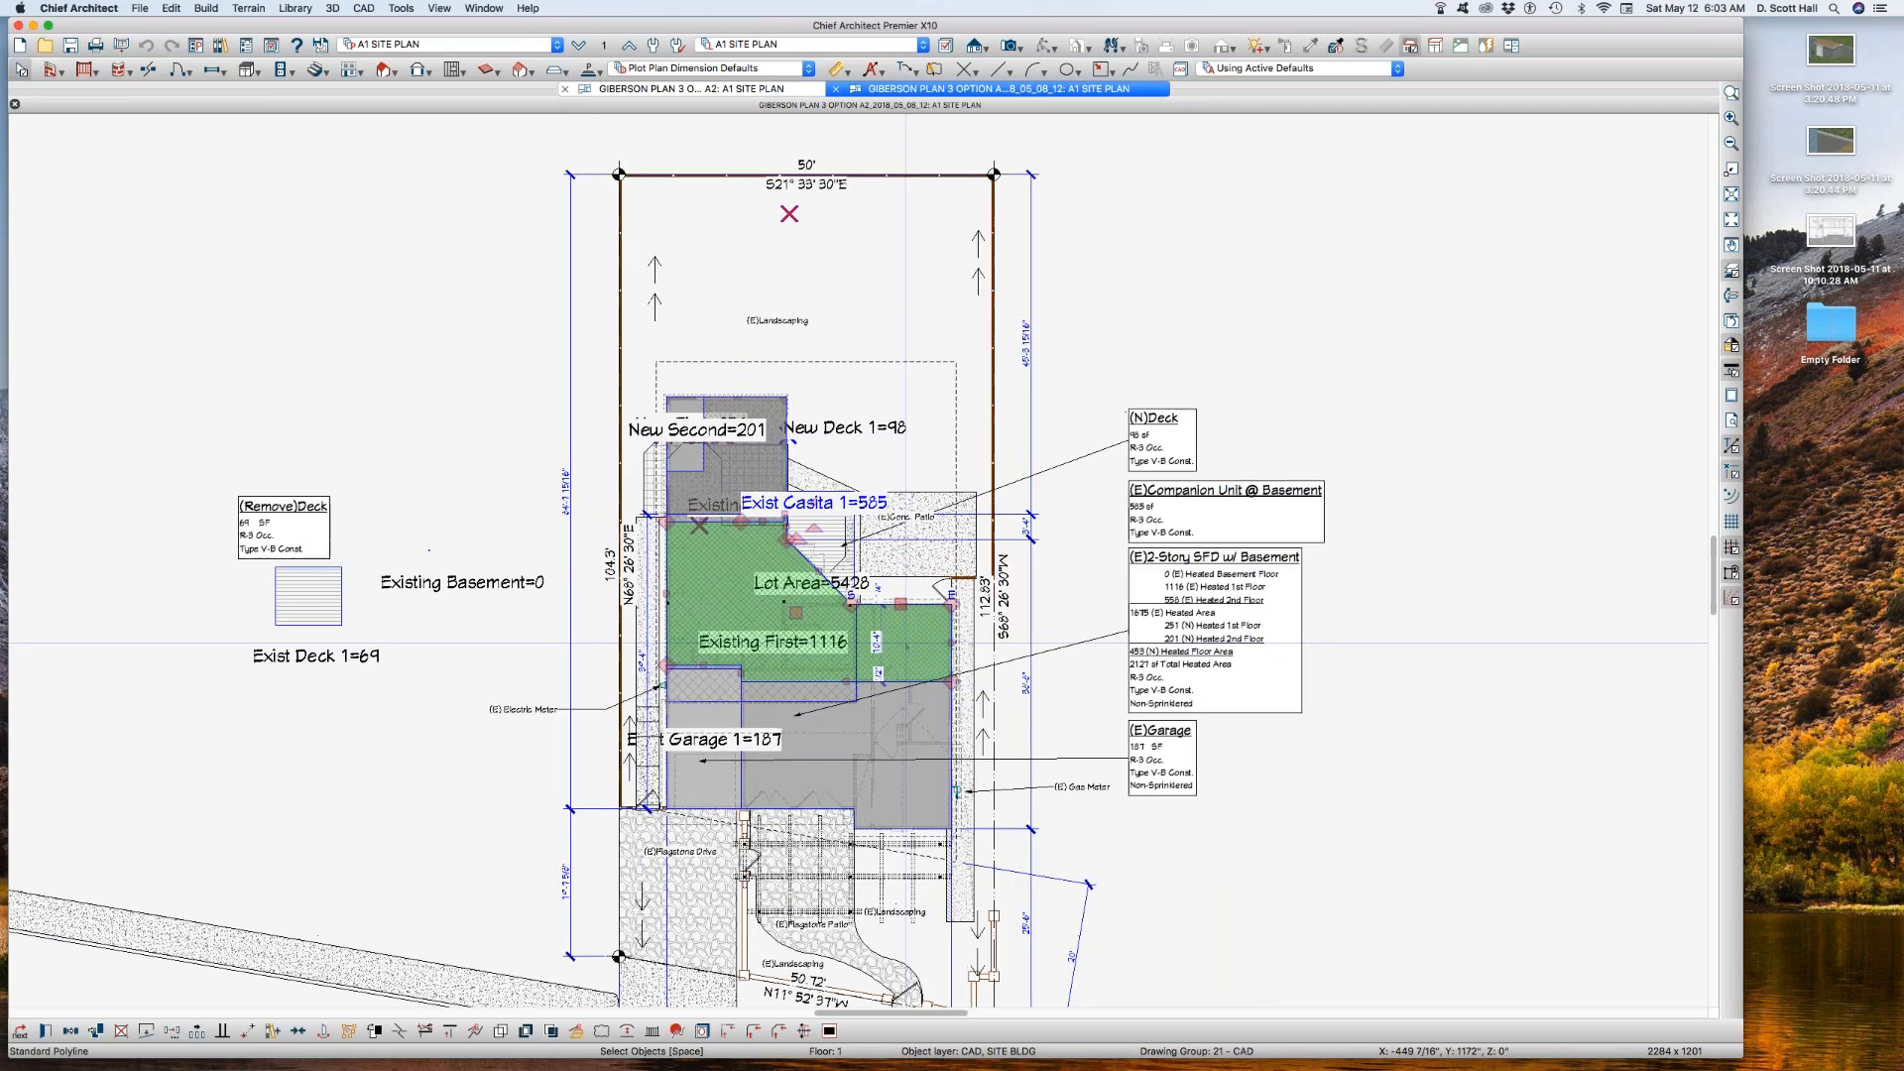
pyautogui.scroll(2, 905, 643)
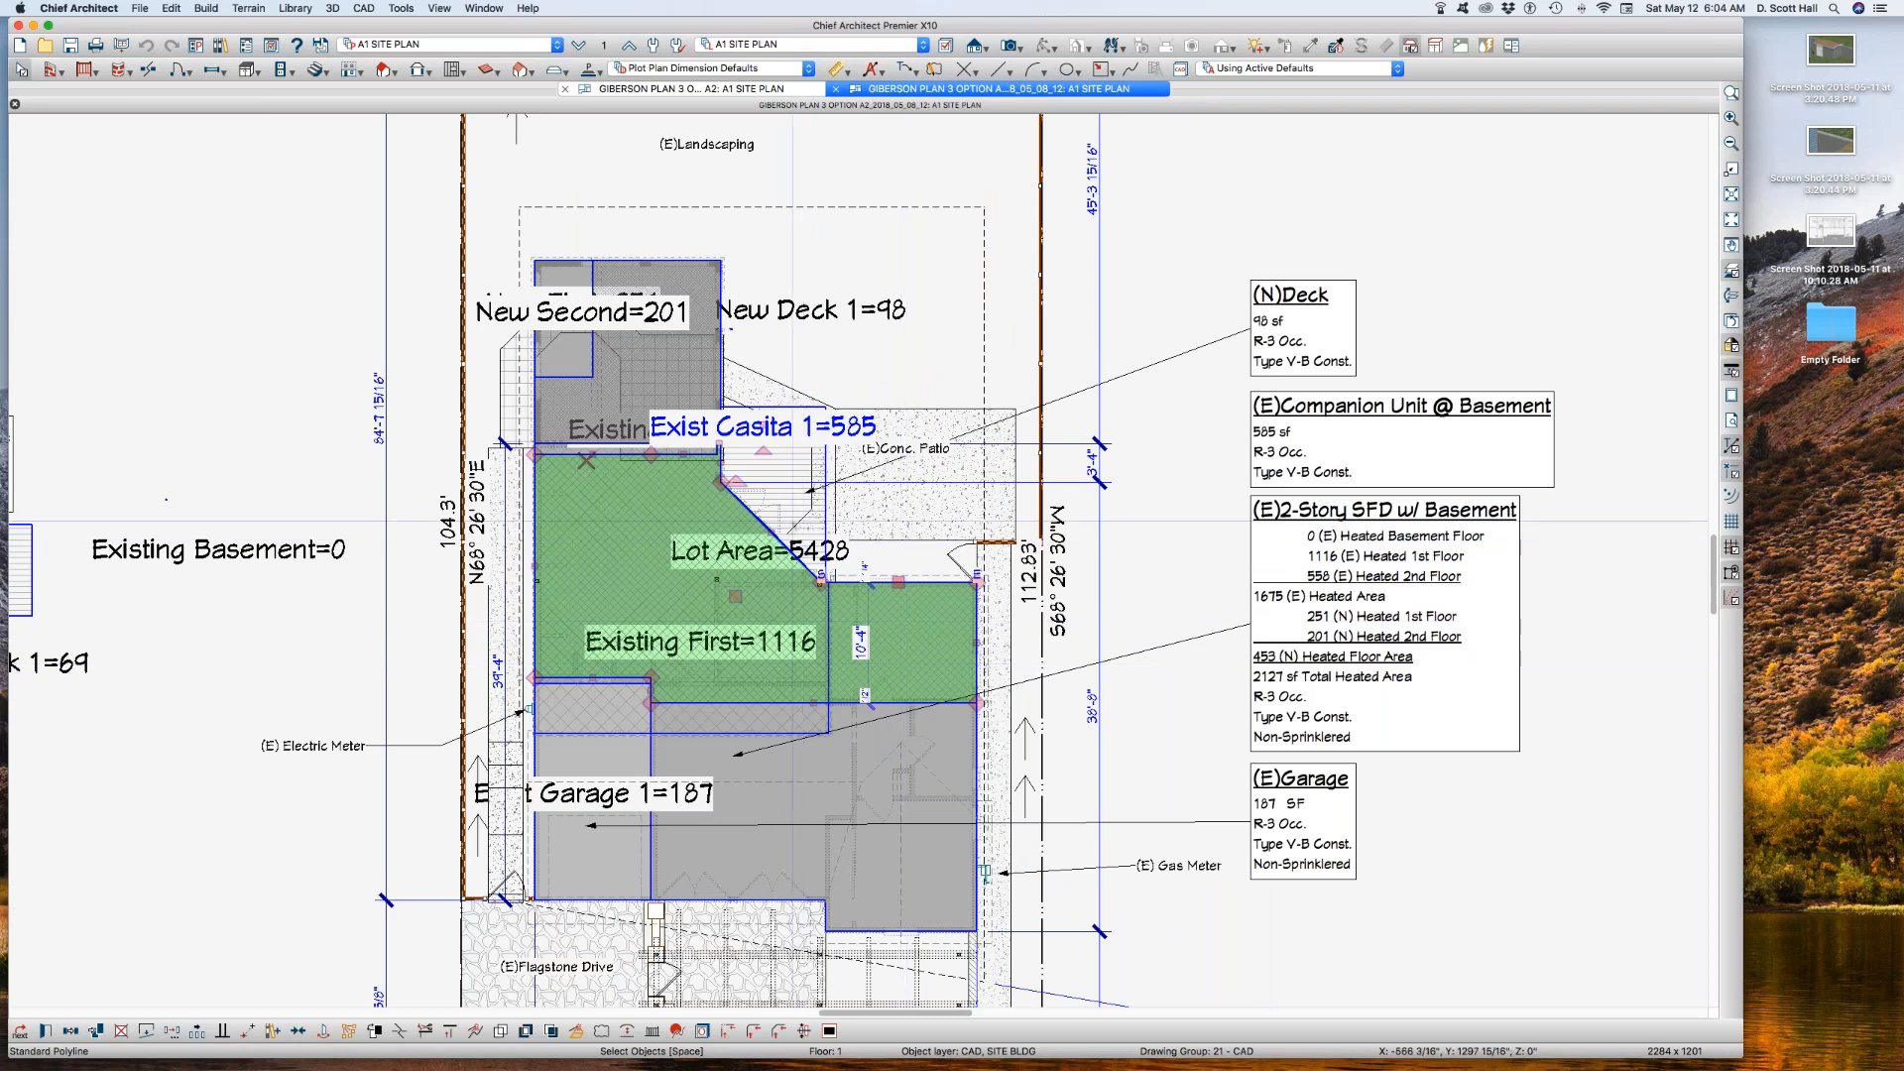
pyautogui.press('l')
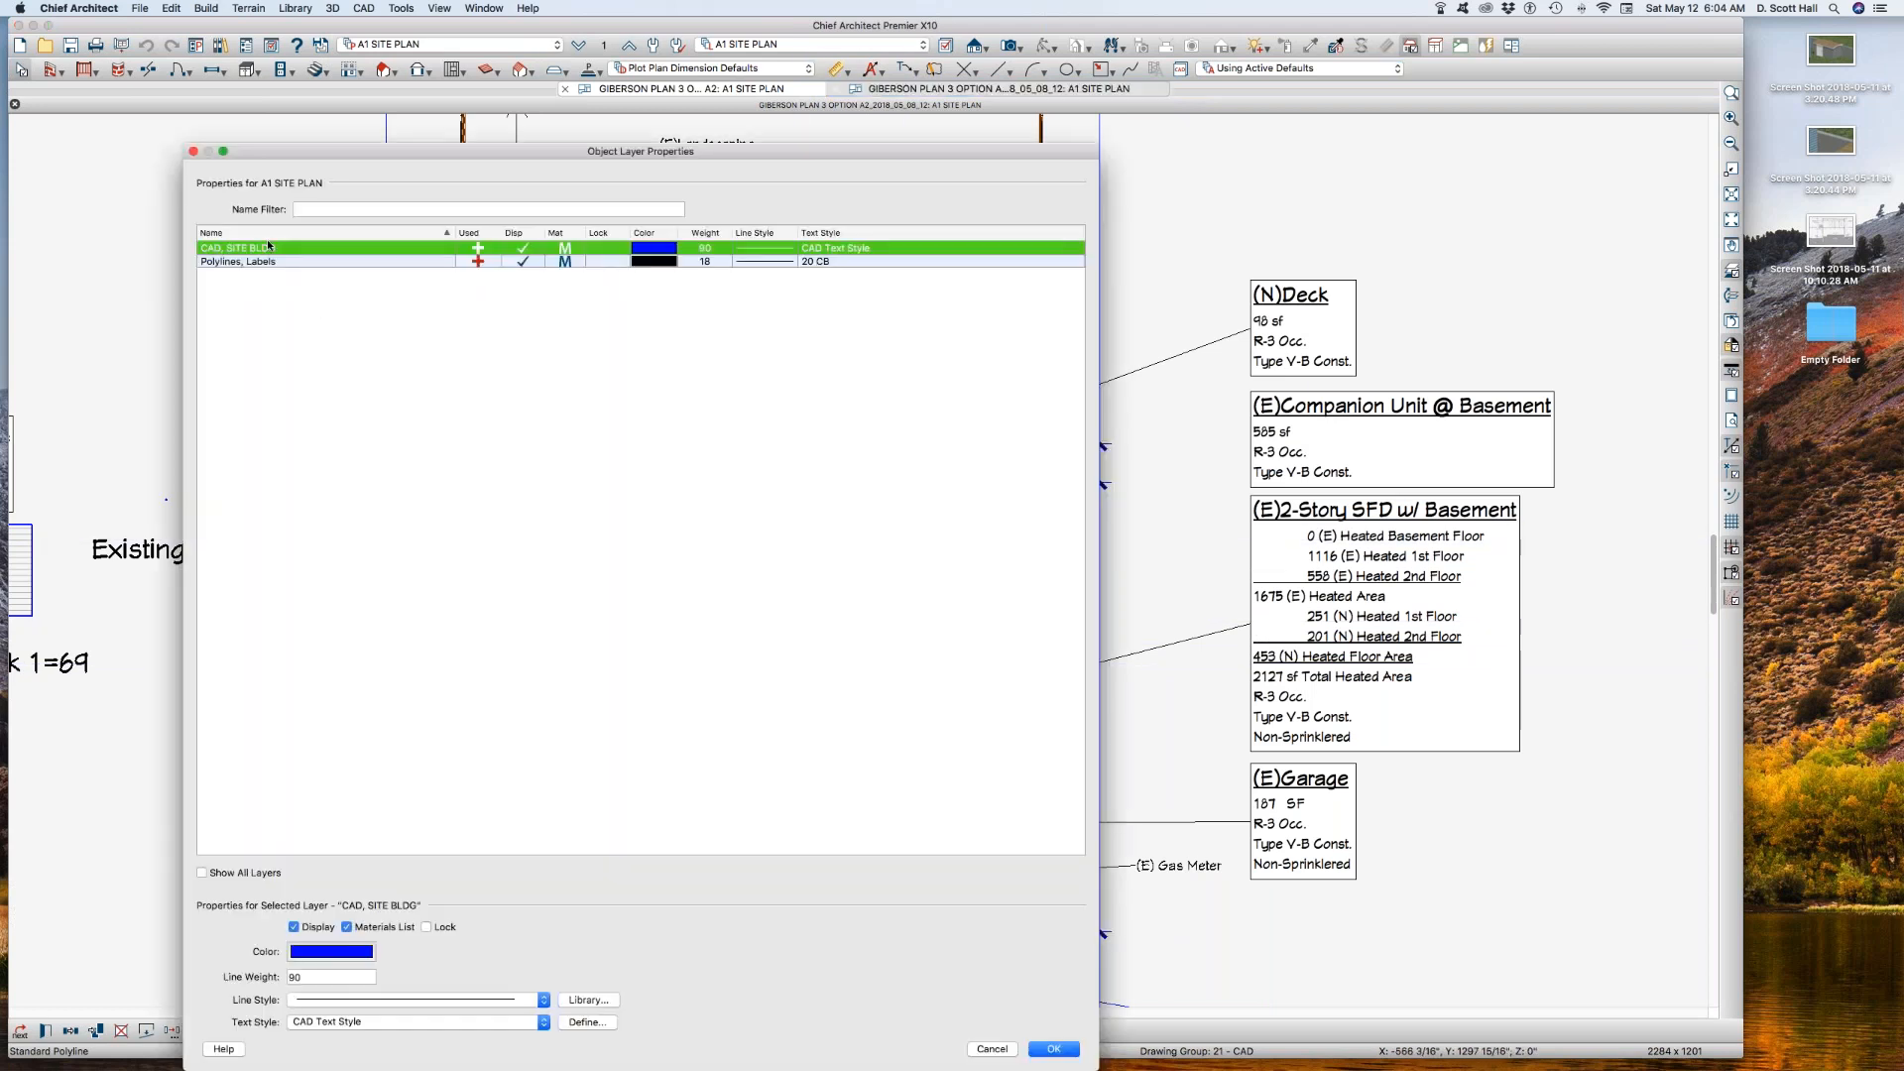
pyautogui.click(987, 1048)
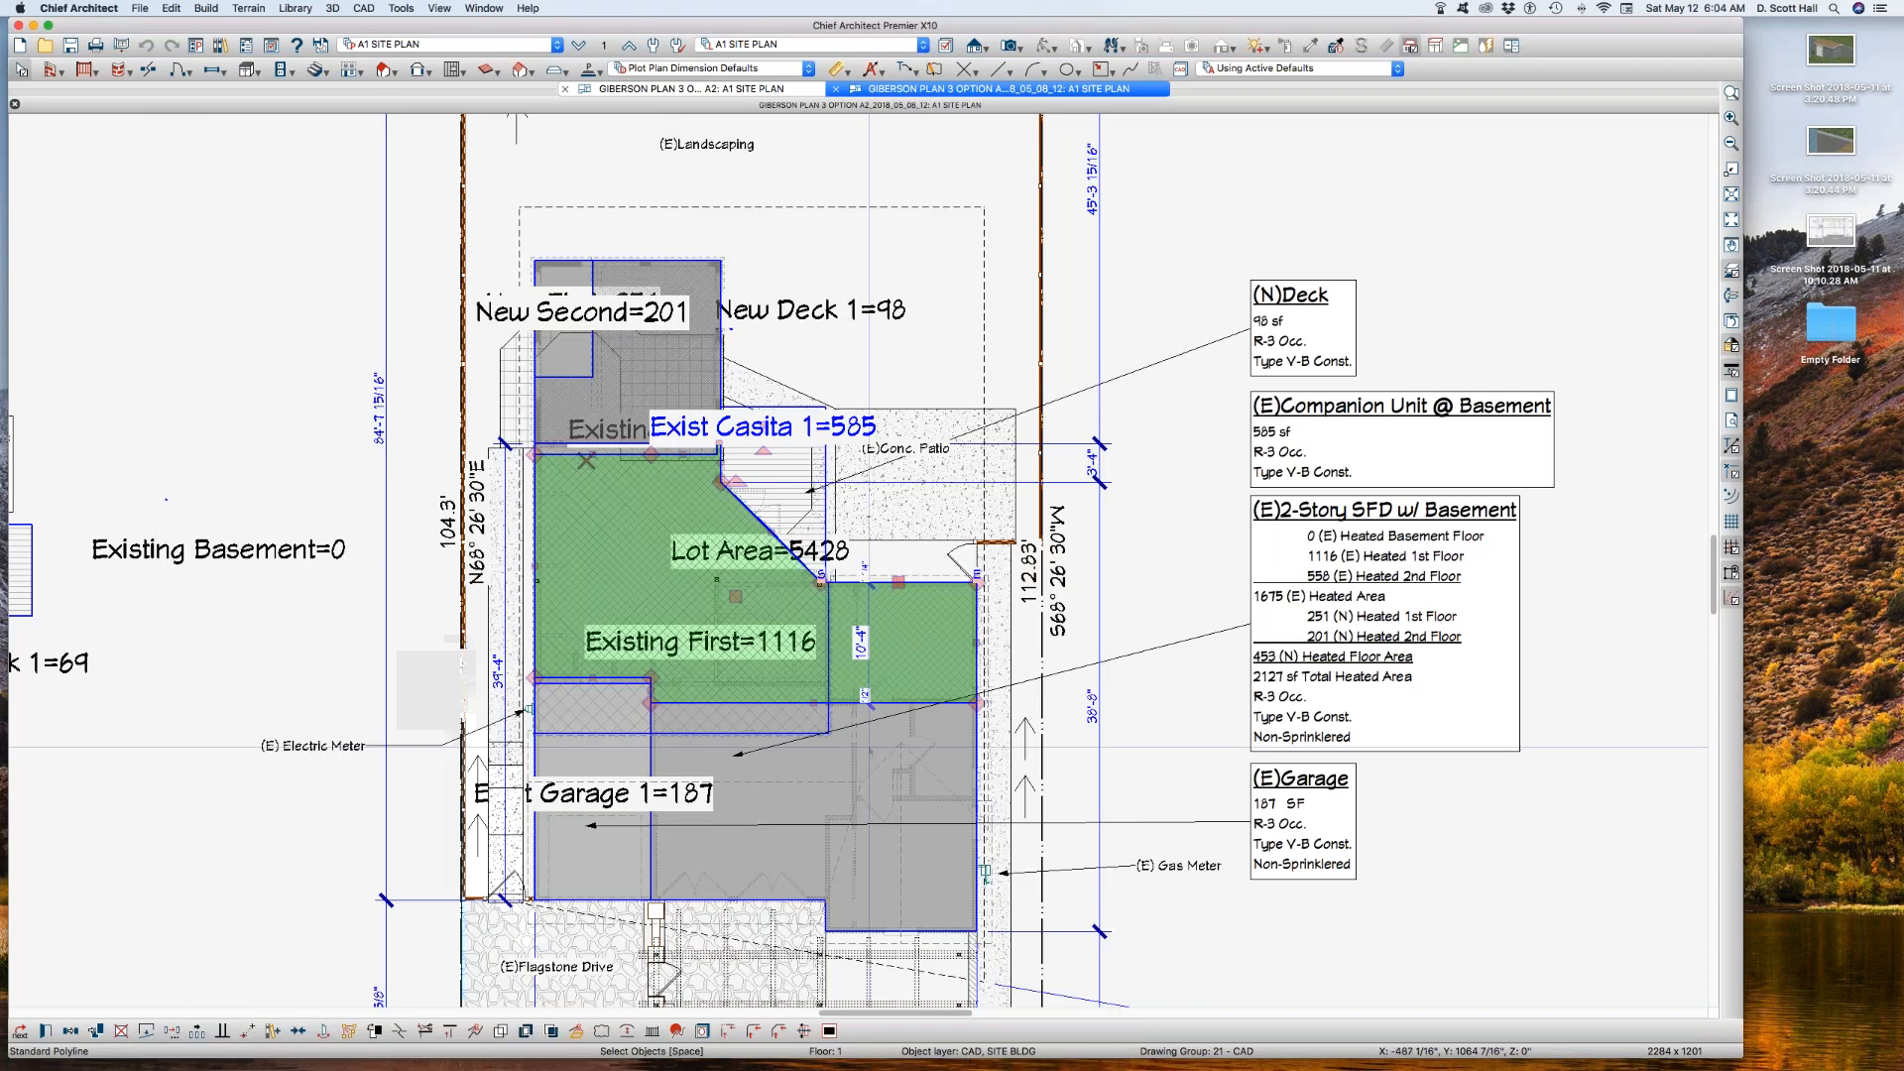
# Step: Copy the Exist Casita outline from the archived plan and paste it in place on the current plan's A1 SITE PLAN view
pyautogui.click(343, 644)
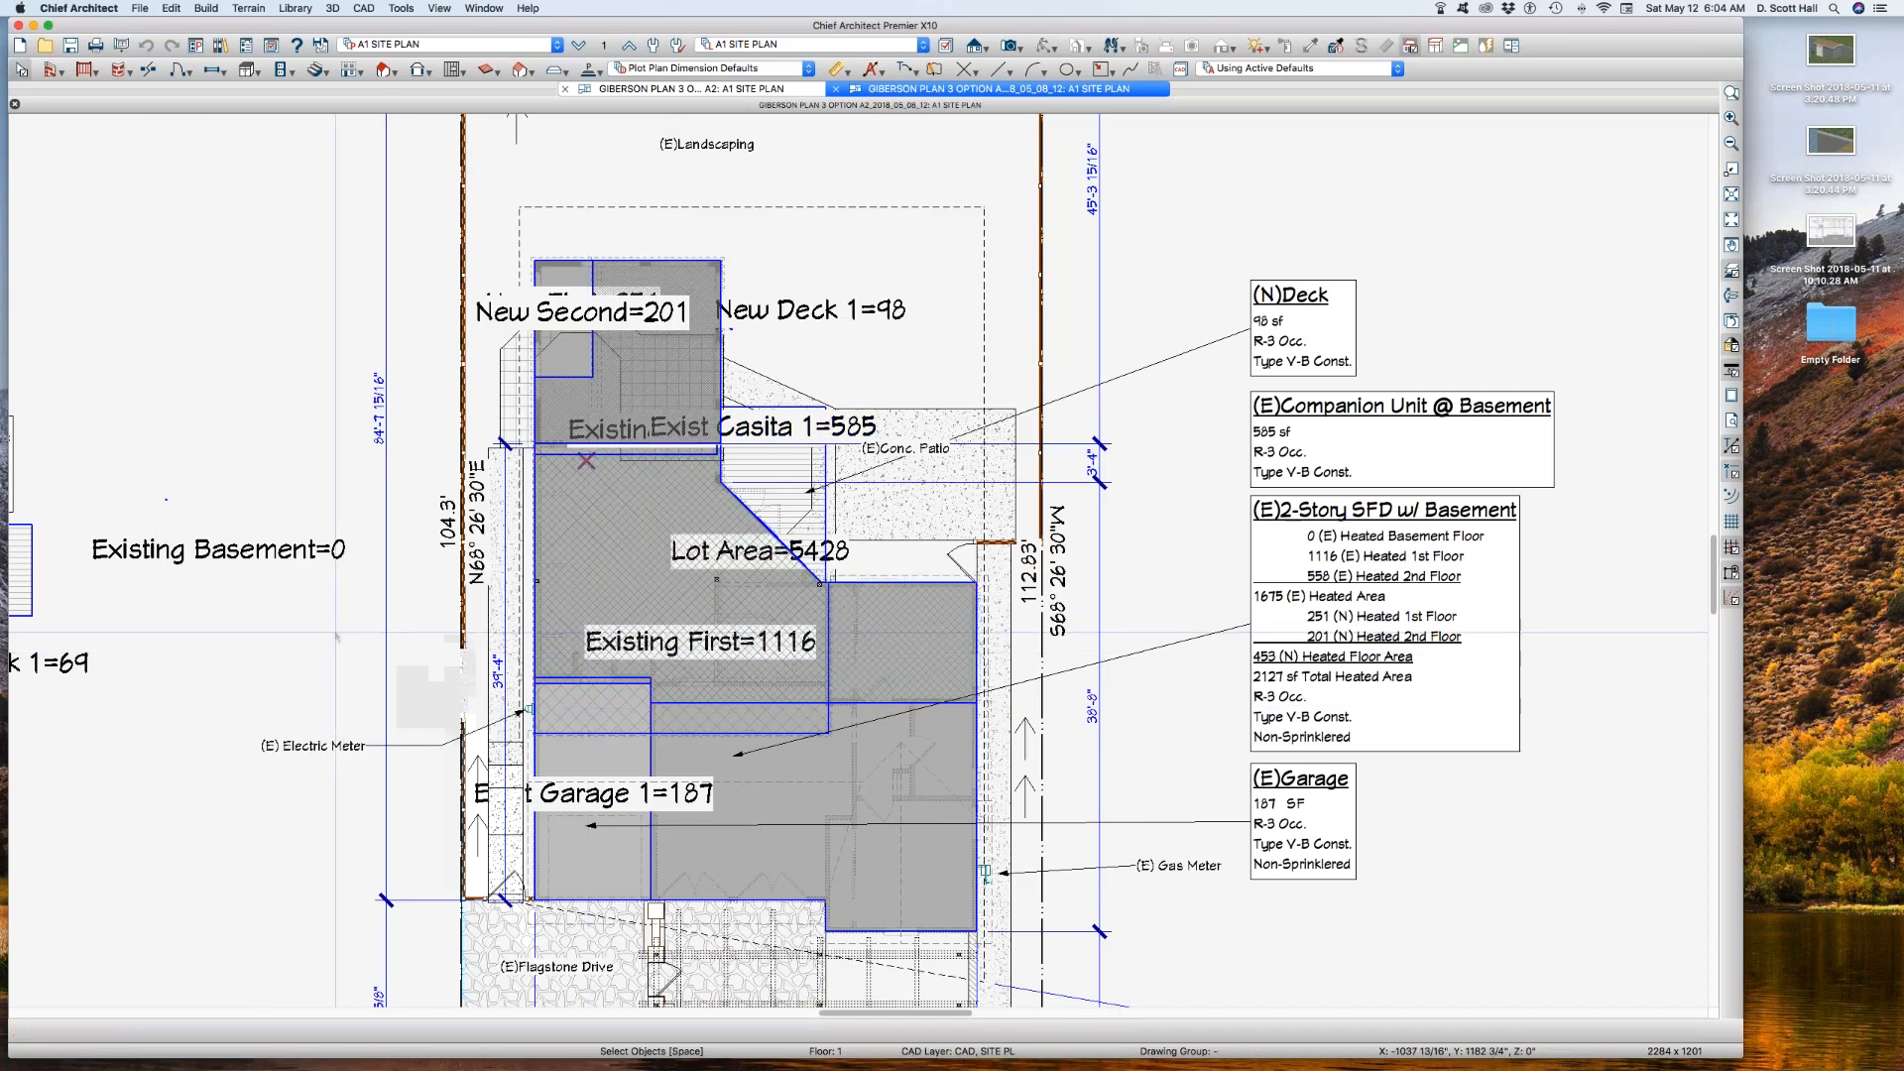
pyautogui.click(719, 606)
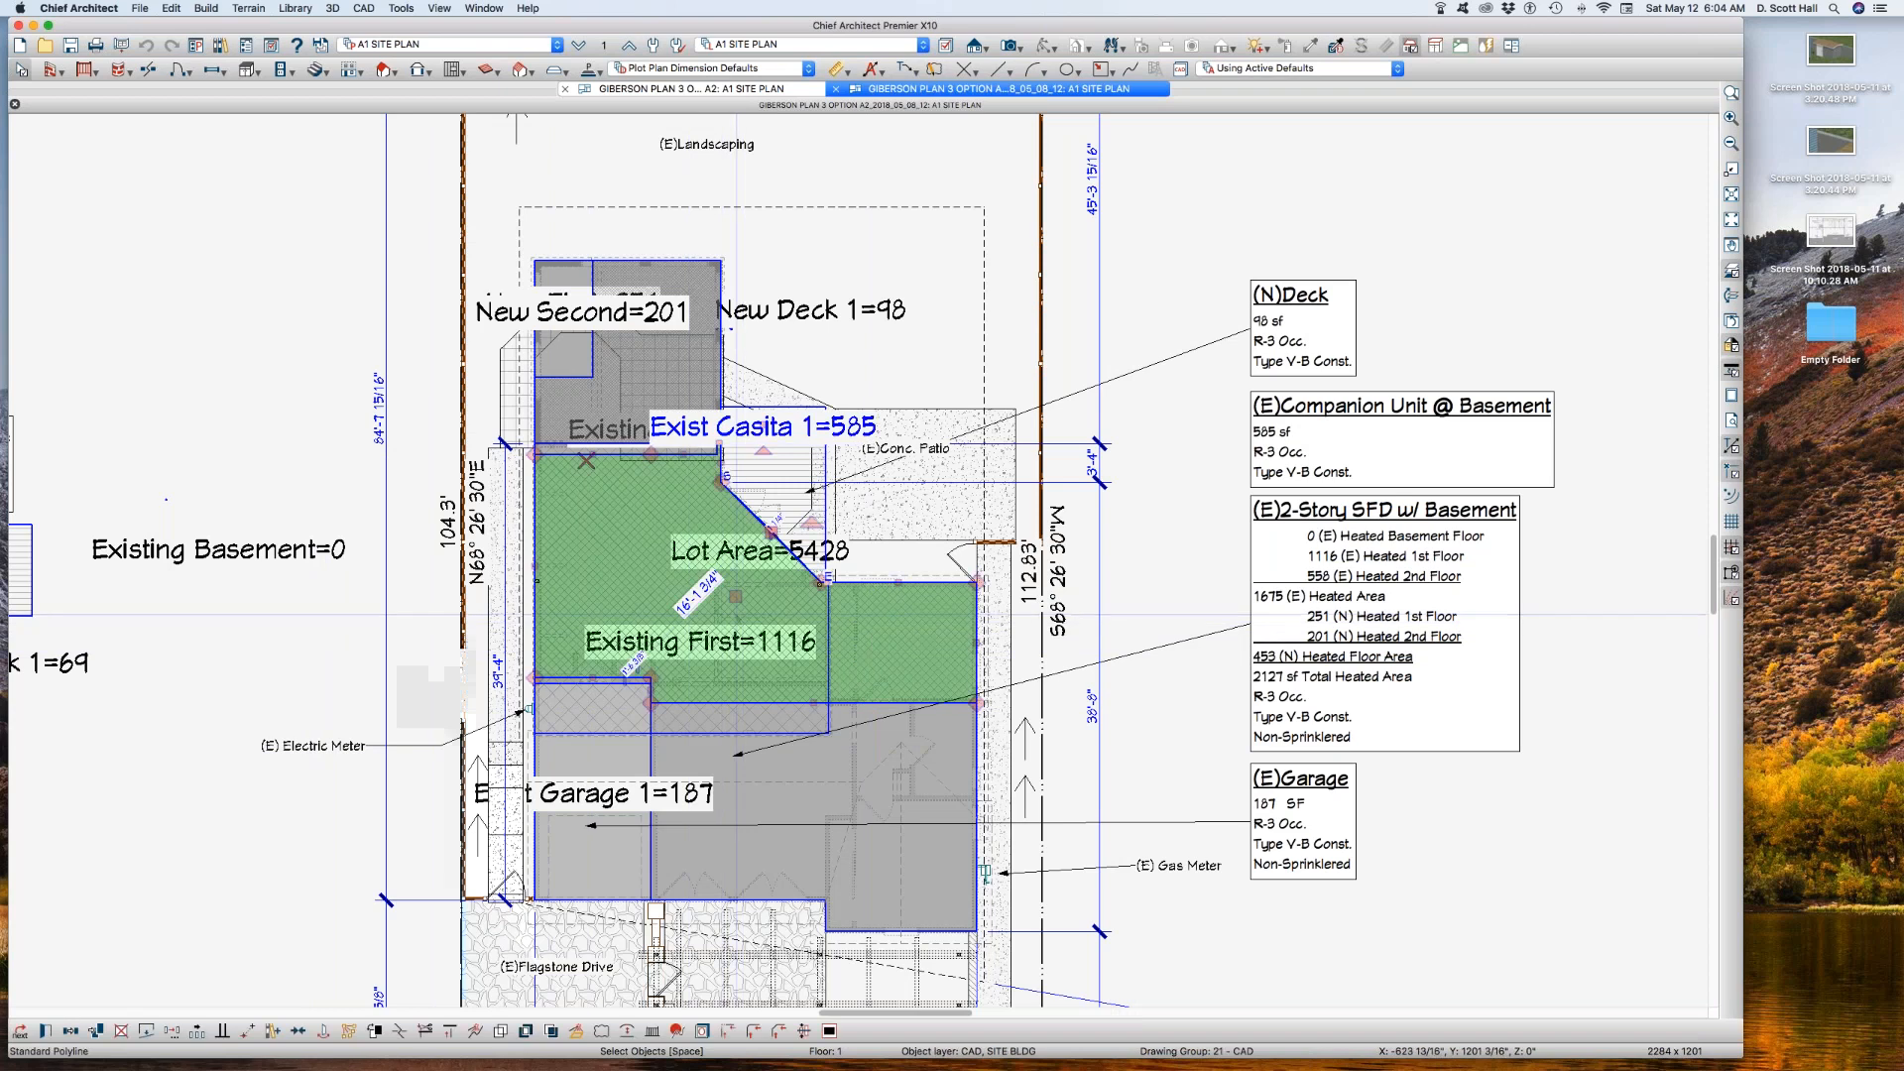
pyautogui.press('Escape')
pyautogui.click(615, 528)
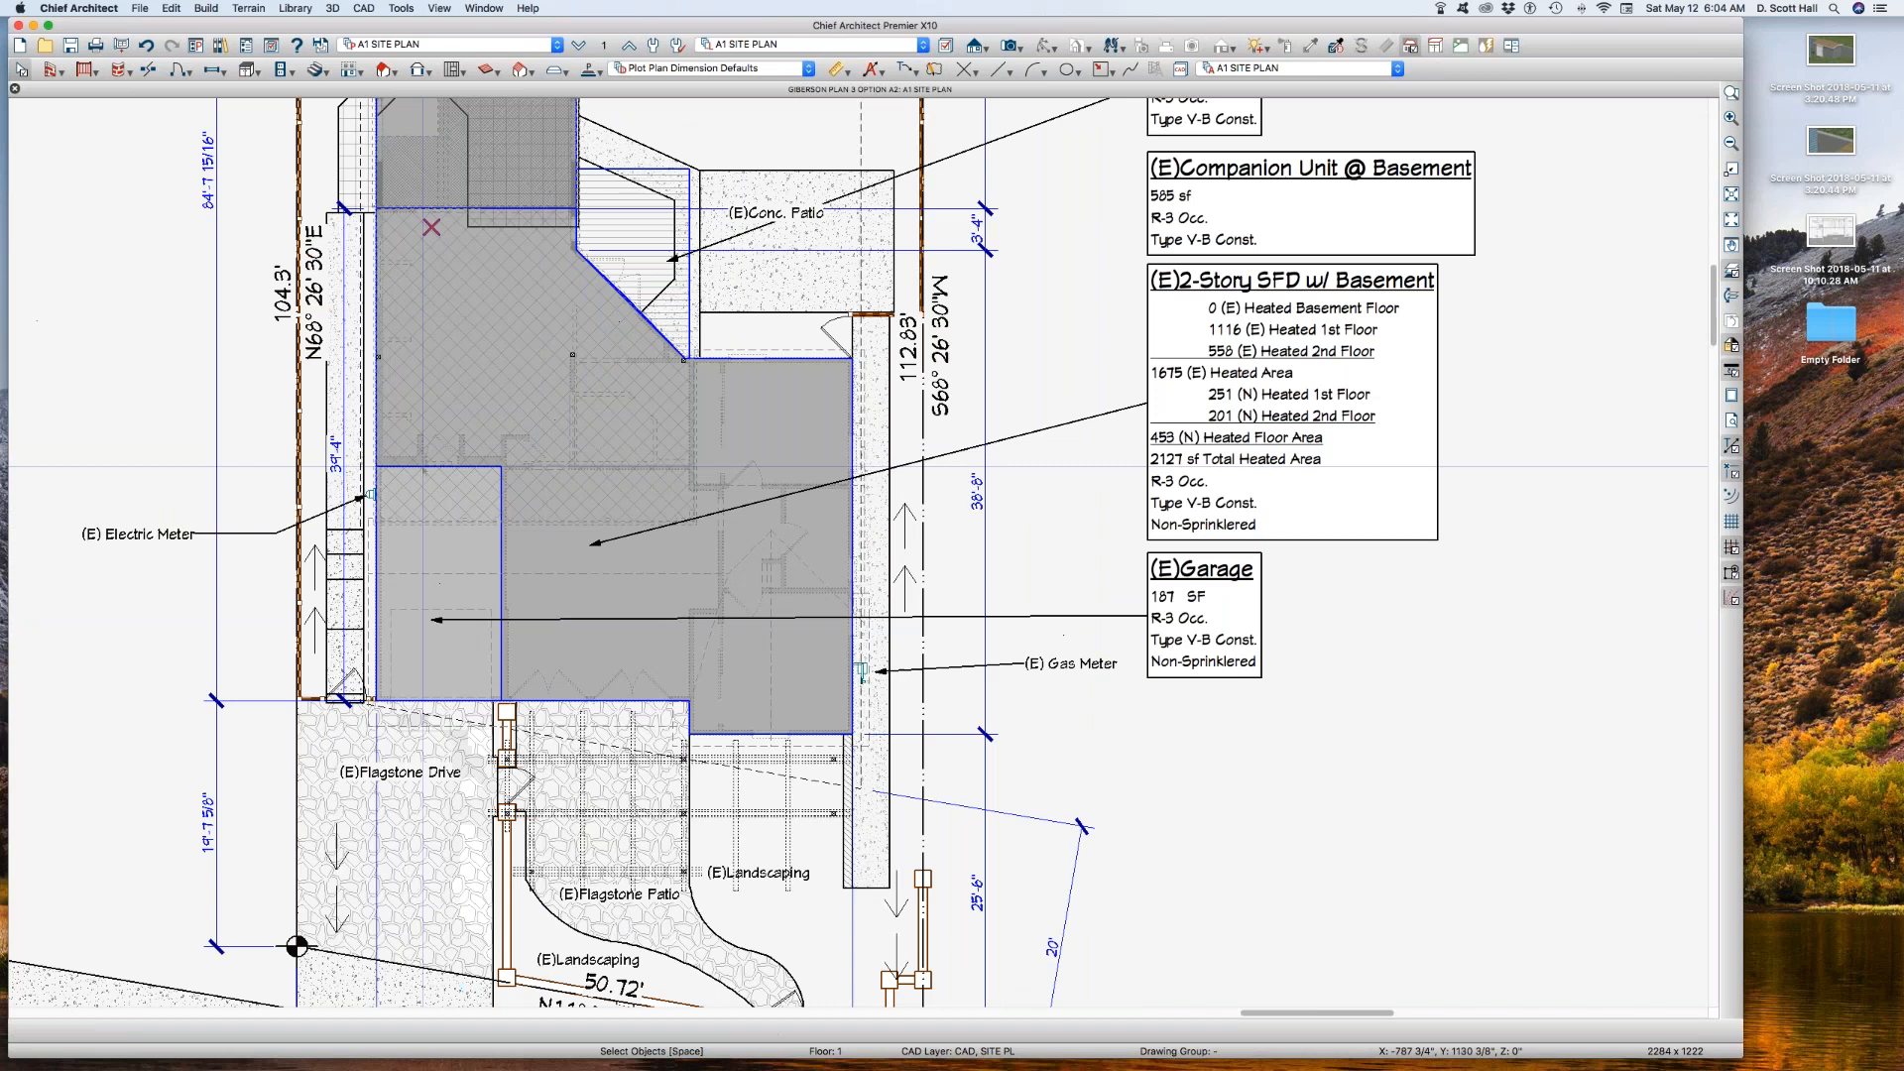
pyautogui.click(442, 470)
pyautogui.scroll(-2, 444, 472)
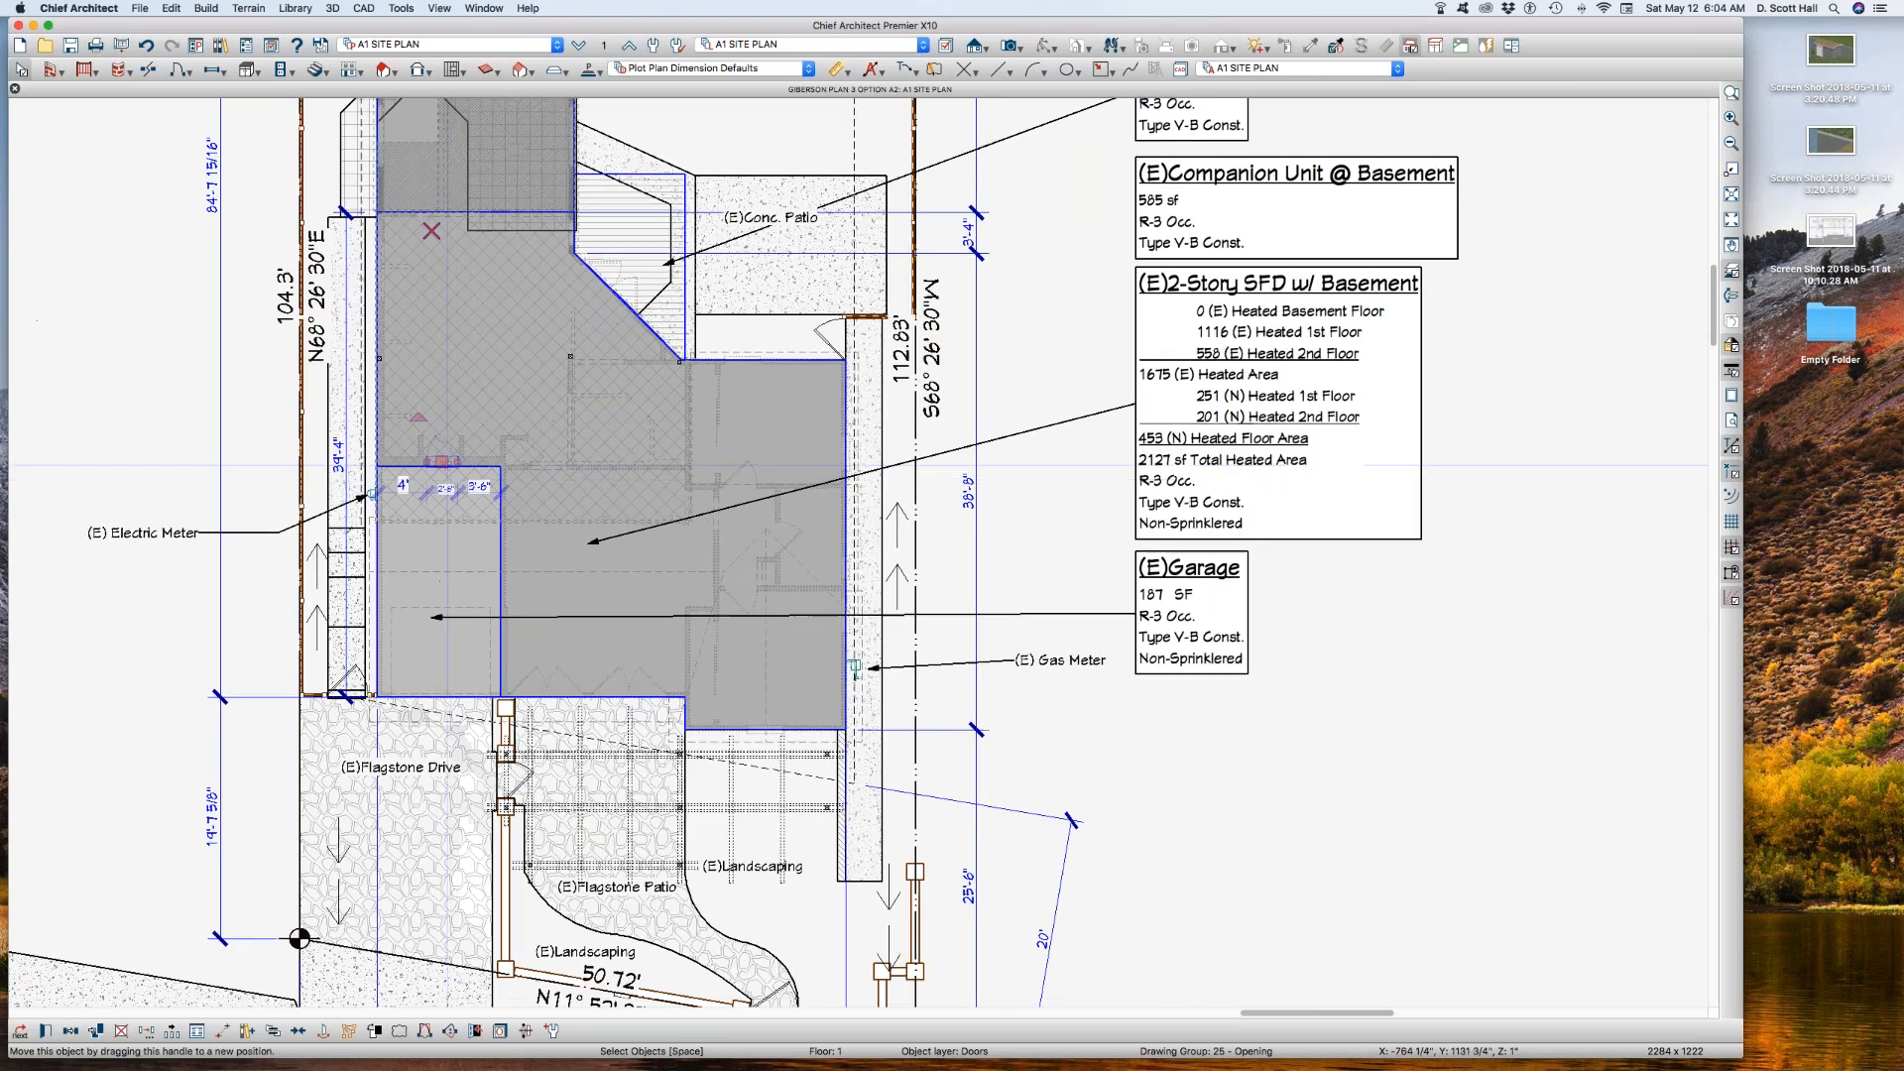
pyautogui.click(1000, 643)
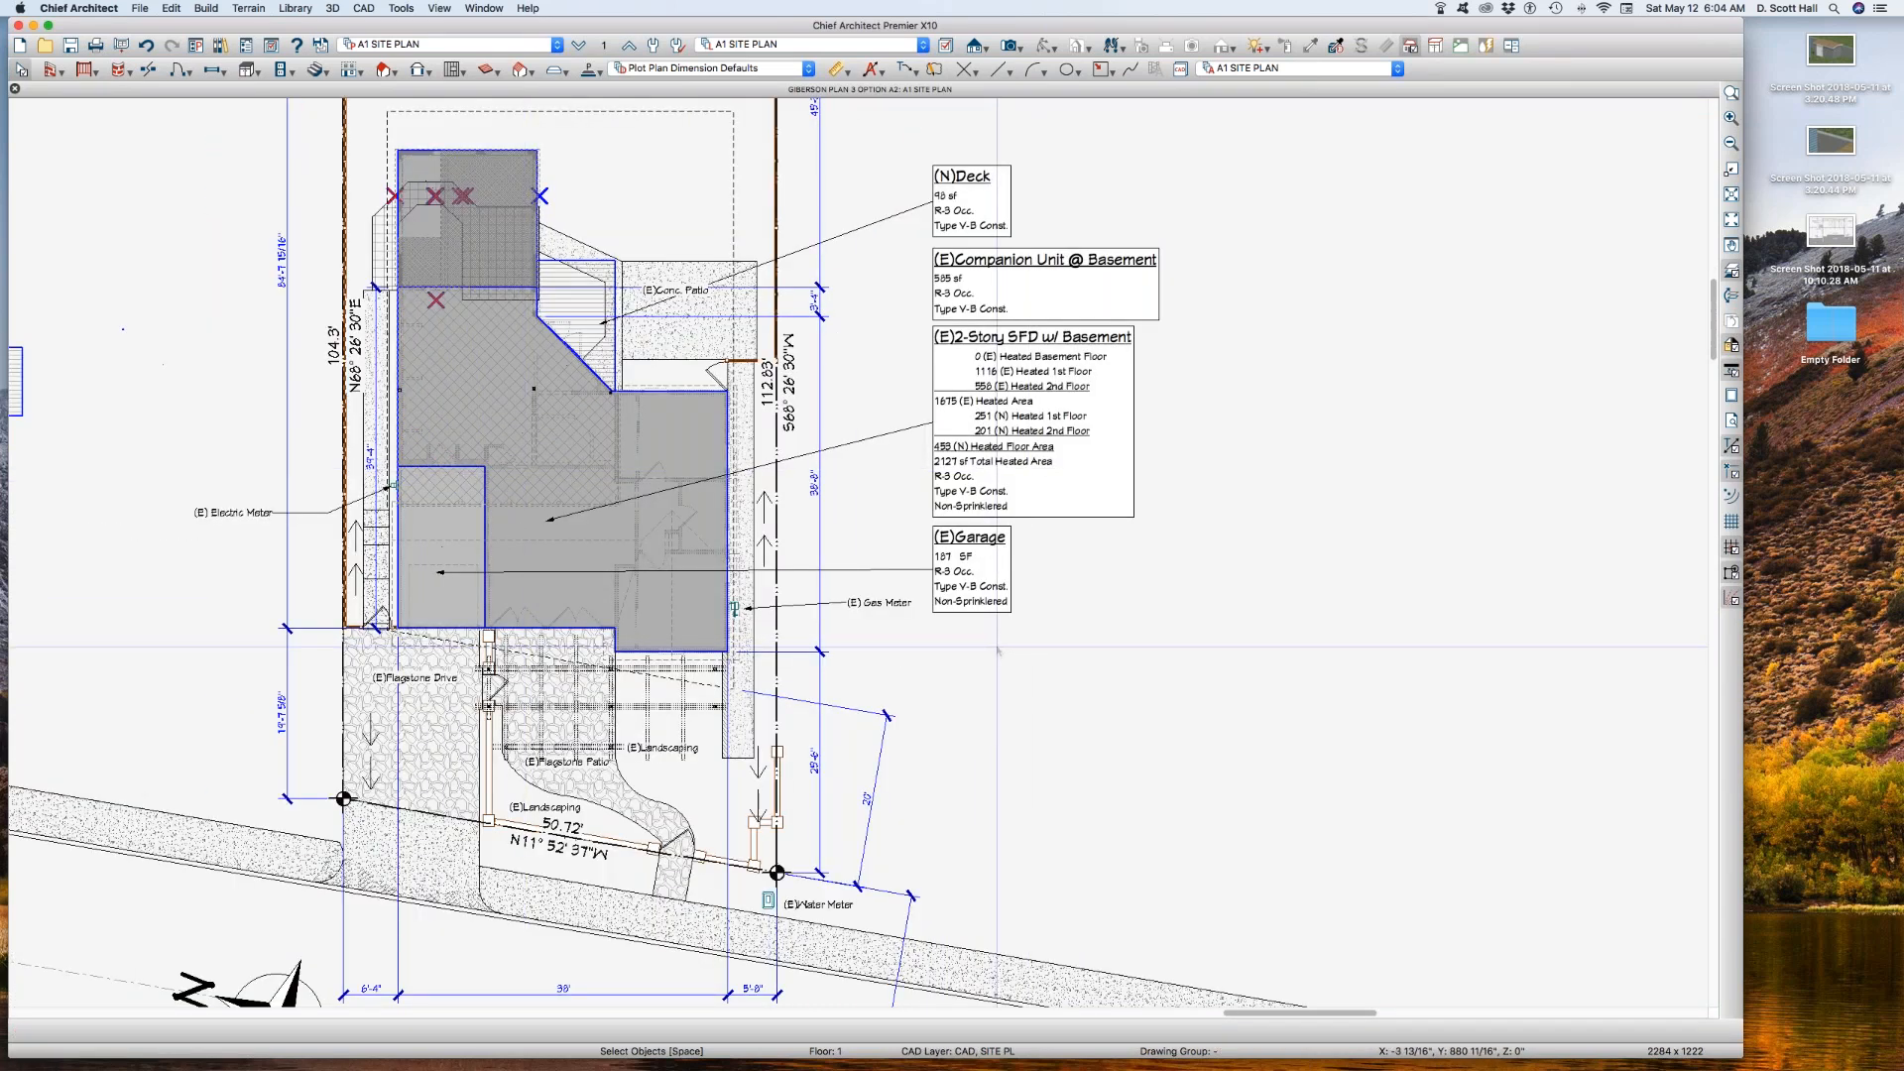
pyautogui.press('super+v')
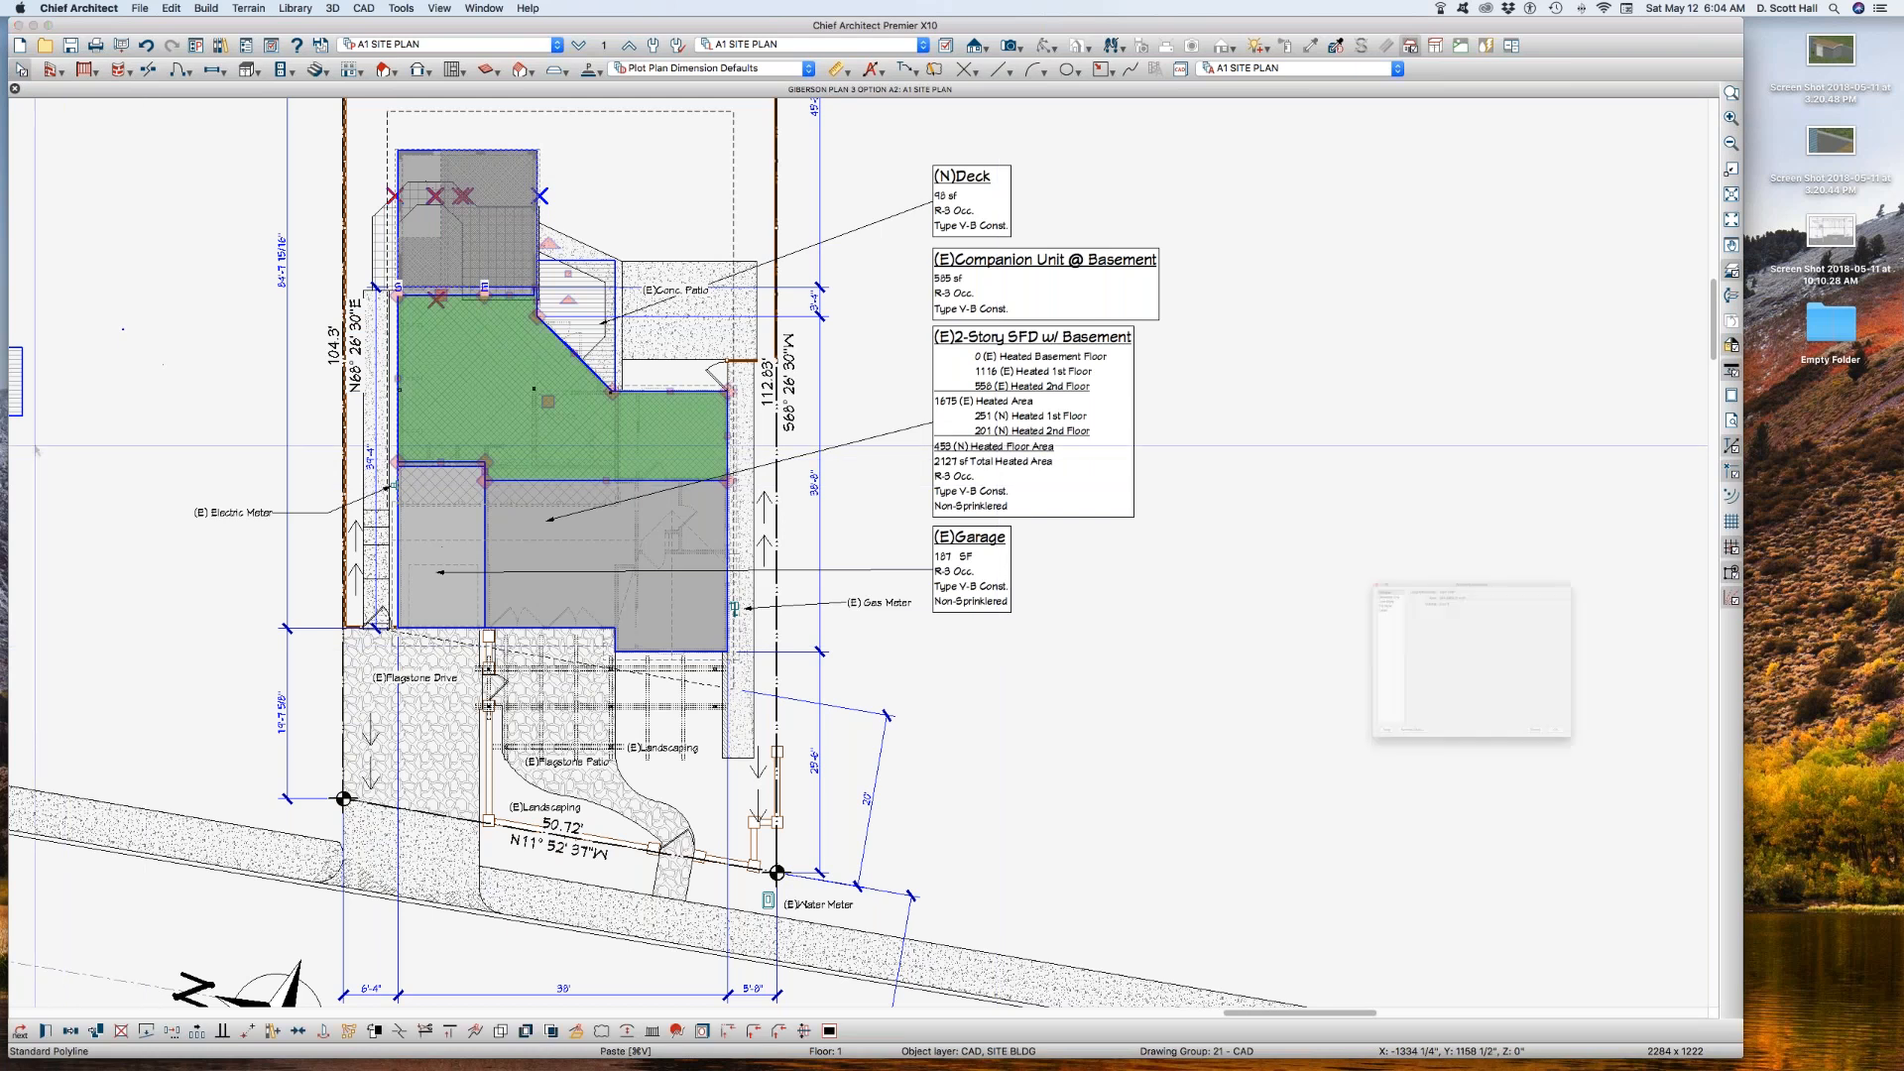
# Step: Assign the pasted casita outline to the layer CAD, SITE BLDG B
pyautogui.press('super+e')
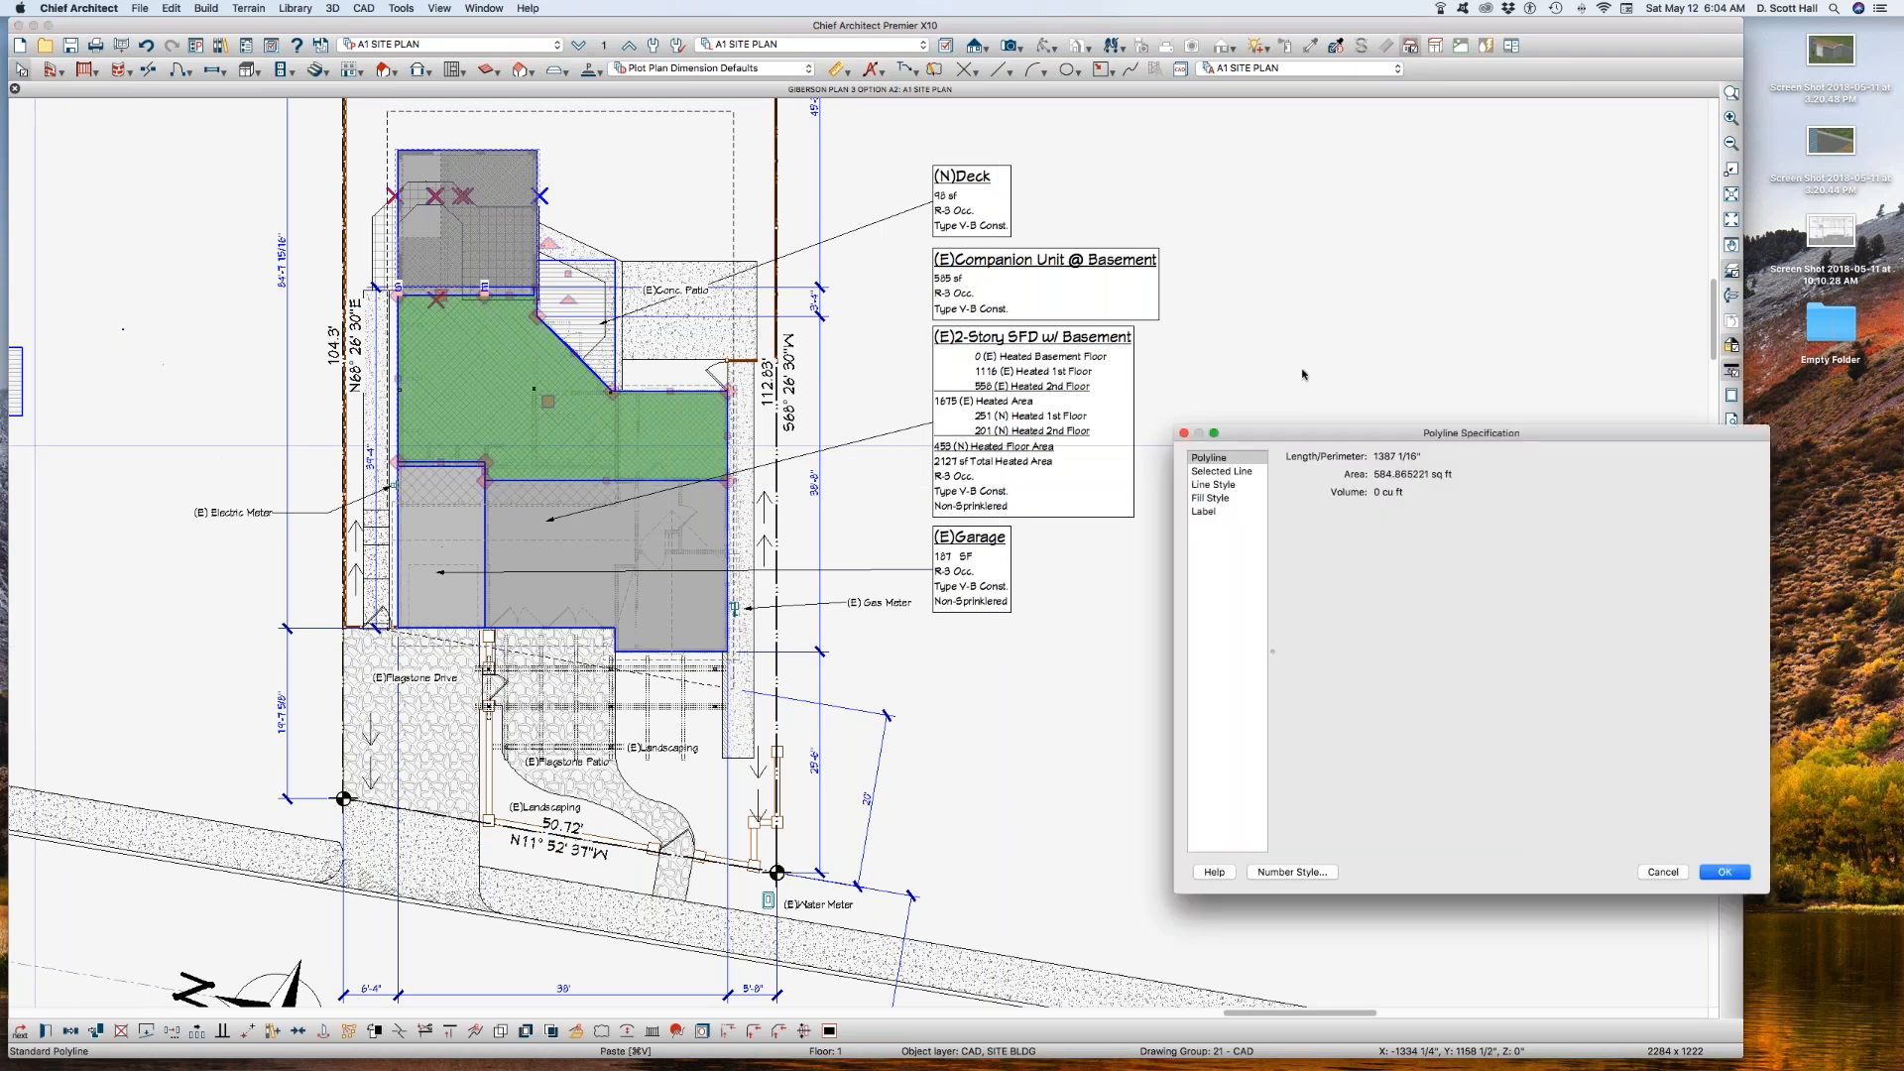
pyautogui.click(1219, 485)
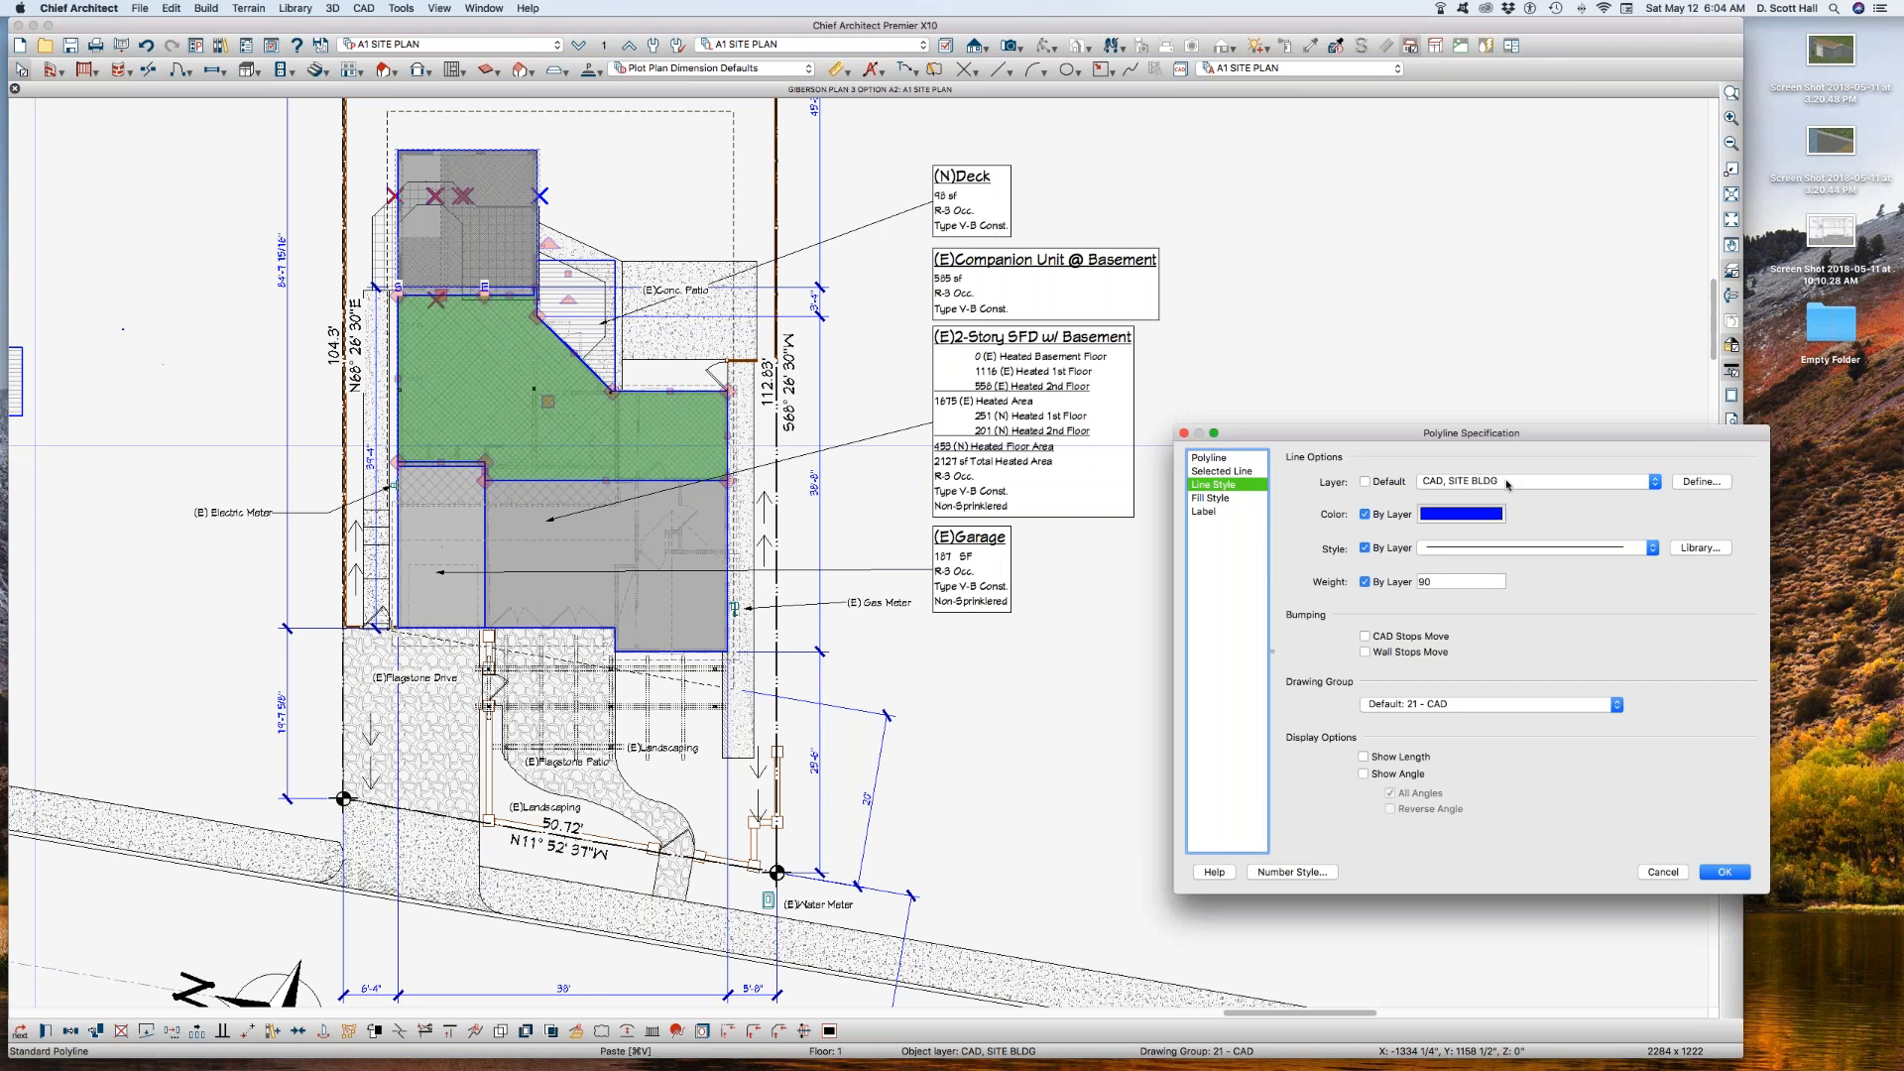
pyautogui.click(1508, 483)
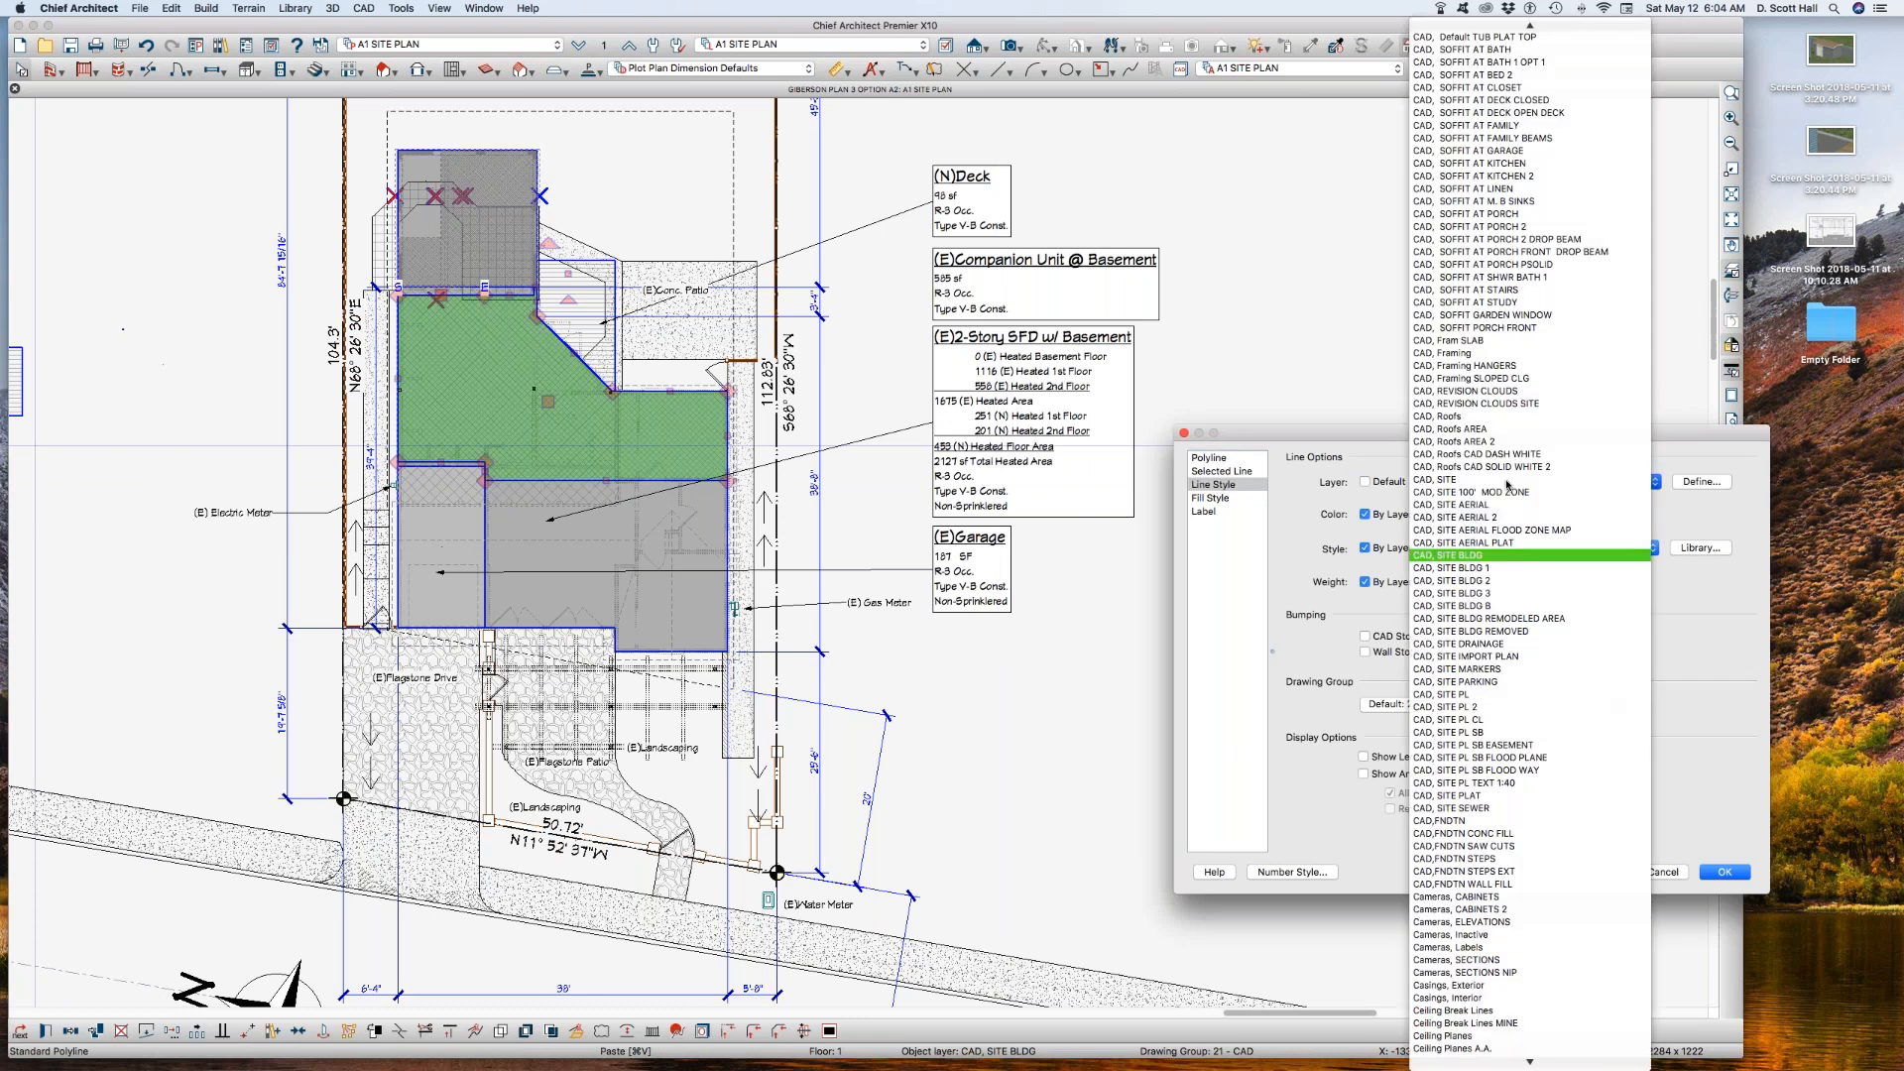
pyautogui.click(1514, 605)
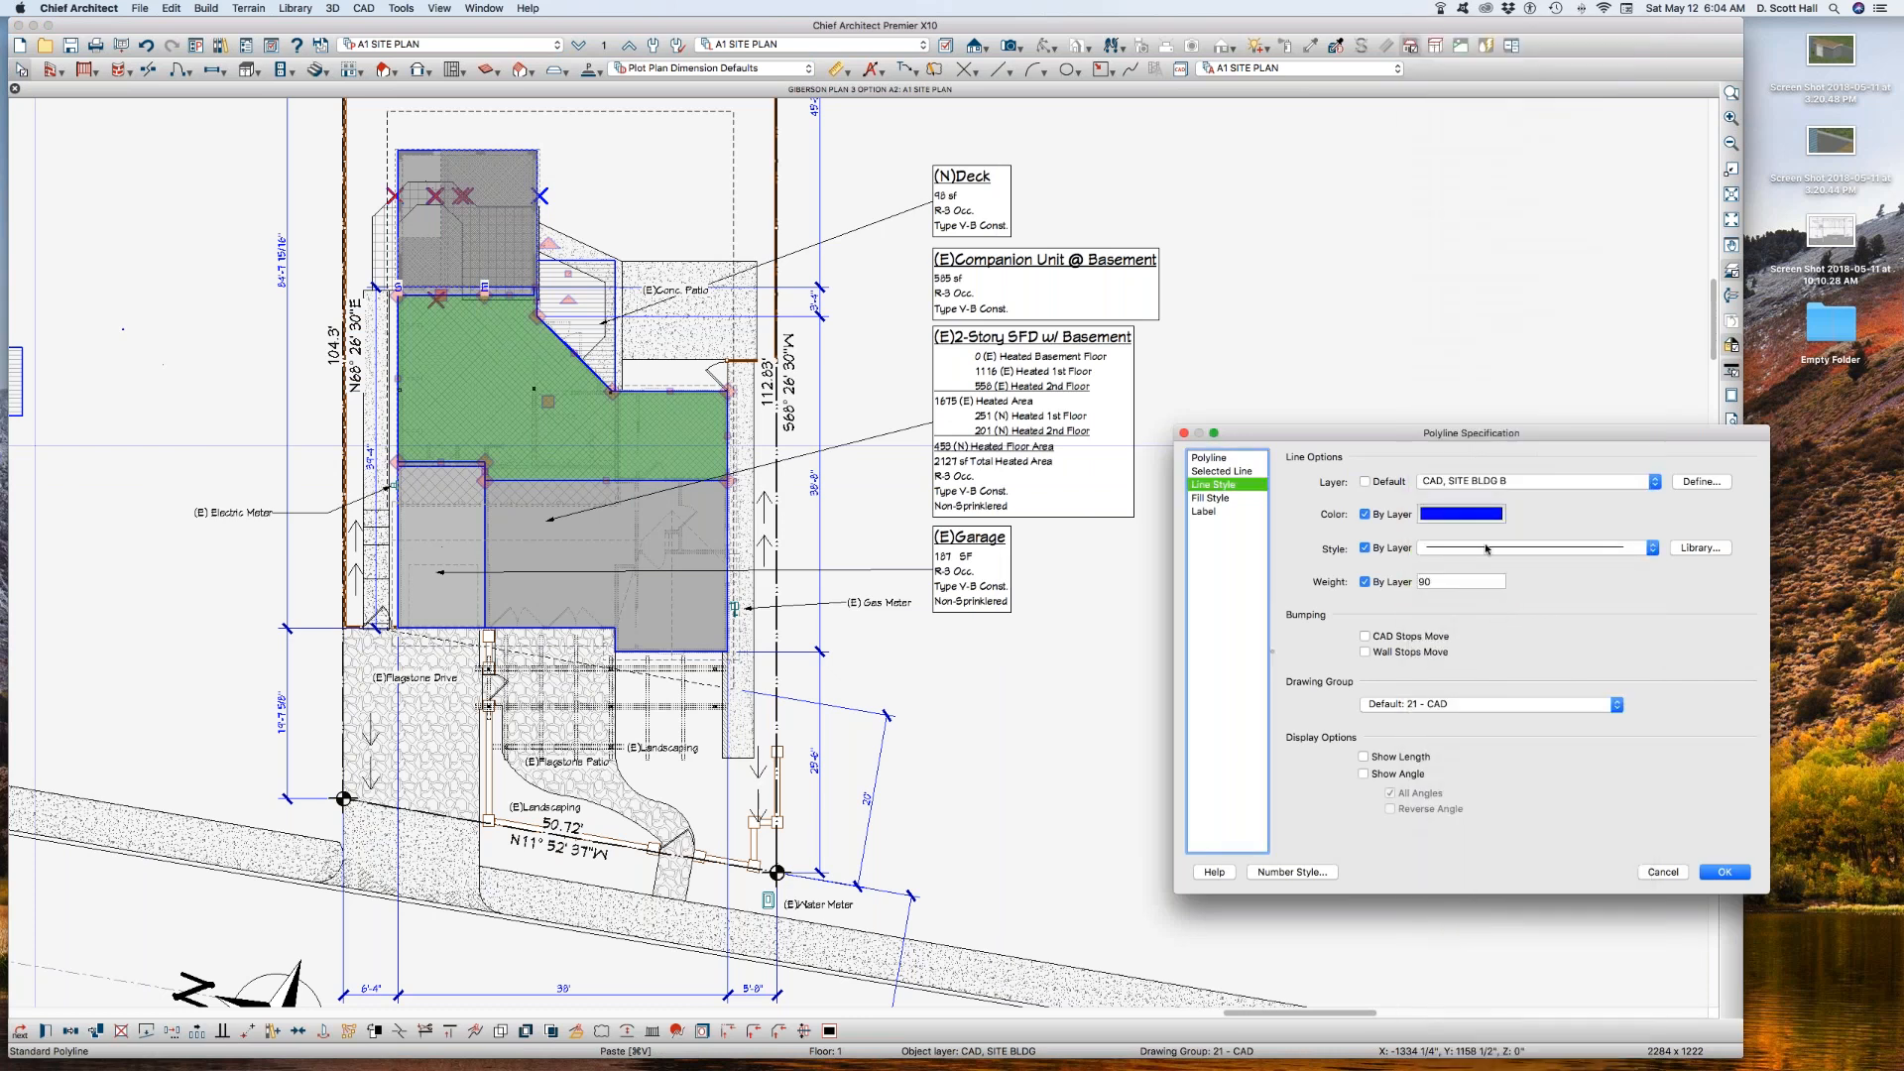
pyautogui.press('Return')
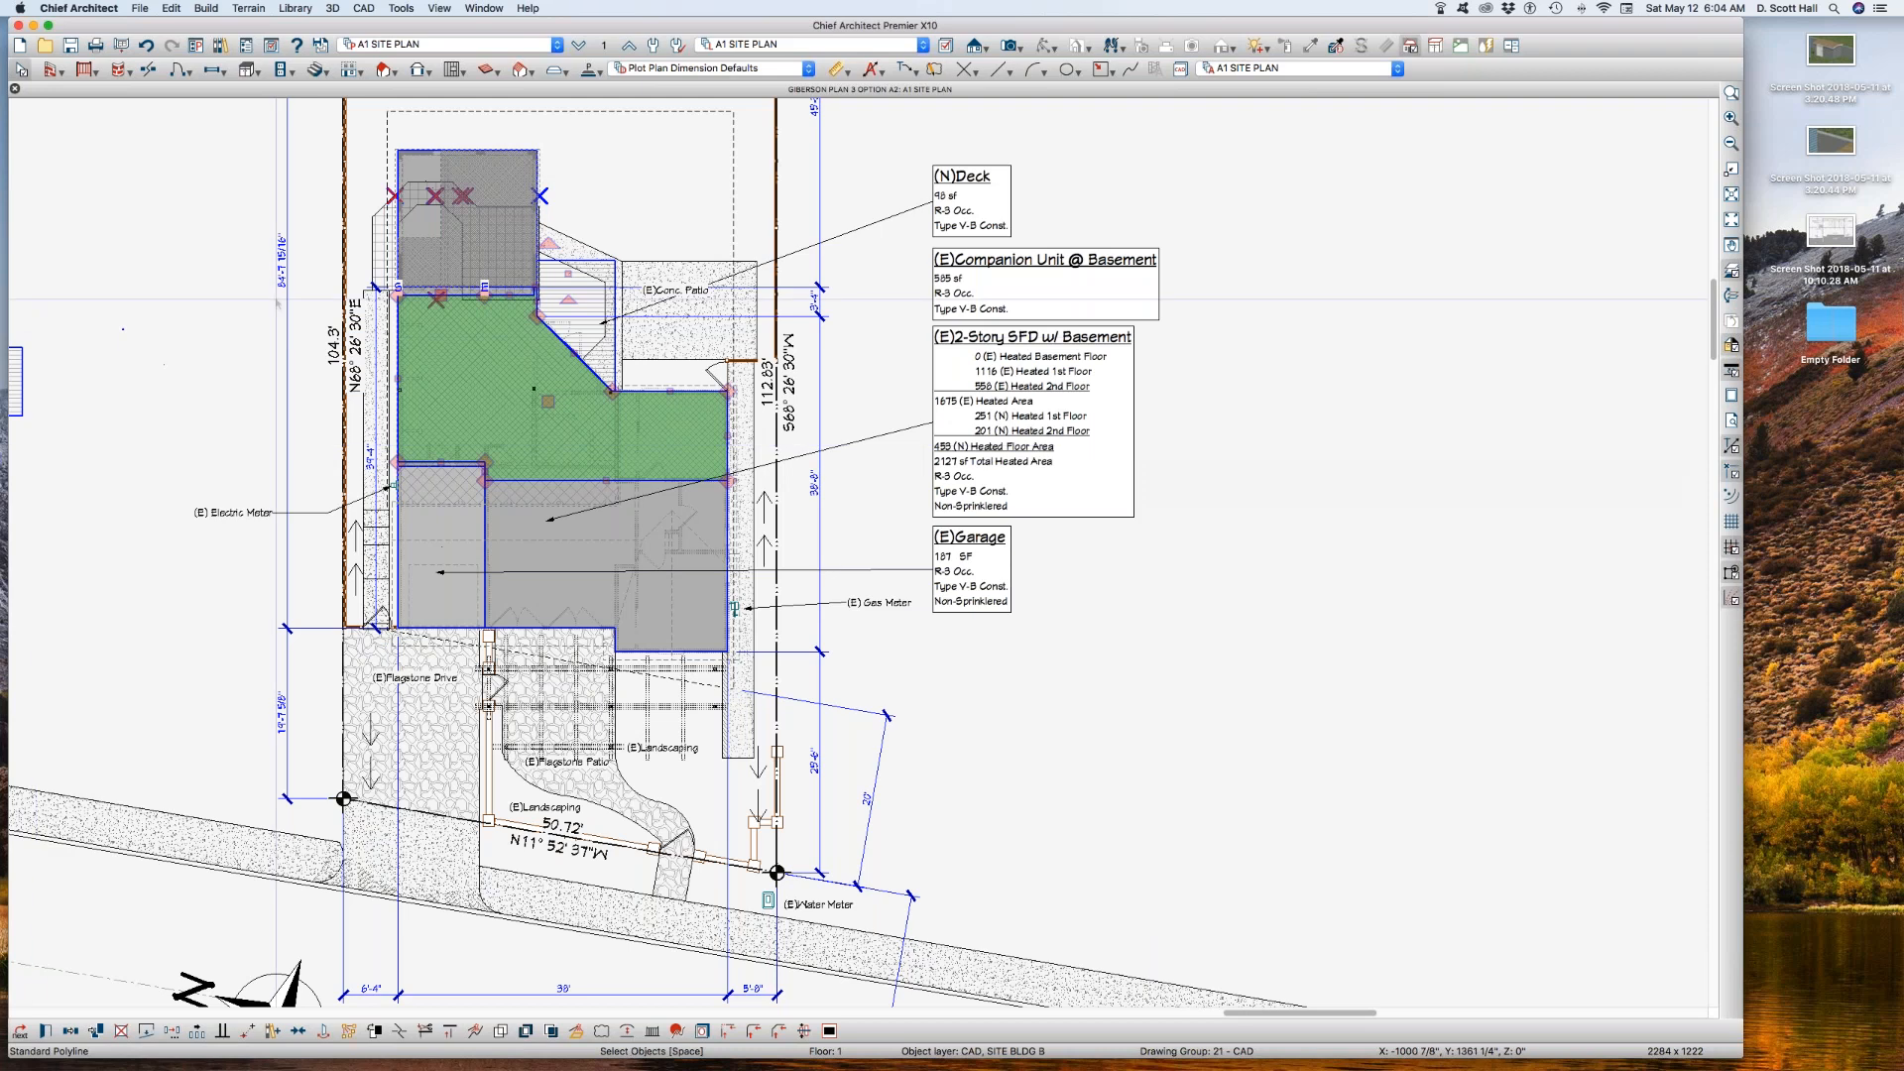
# Step: Move the casita outline 1100" horizontally from its start point, clear of the building
pyautogui.moveTo(549, 402); pyautogui.dragTo(1368, 401)
pyautogui.press('Tab')
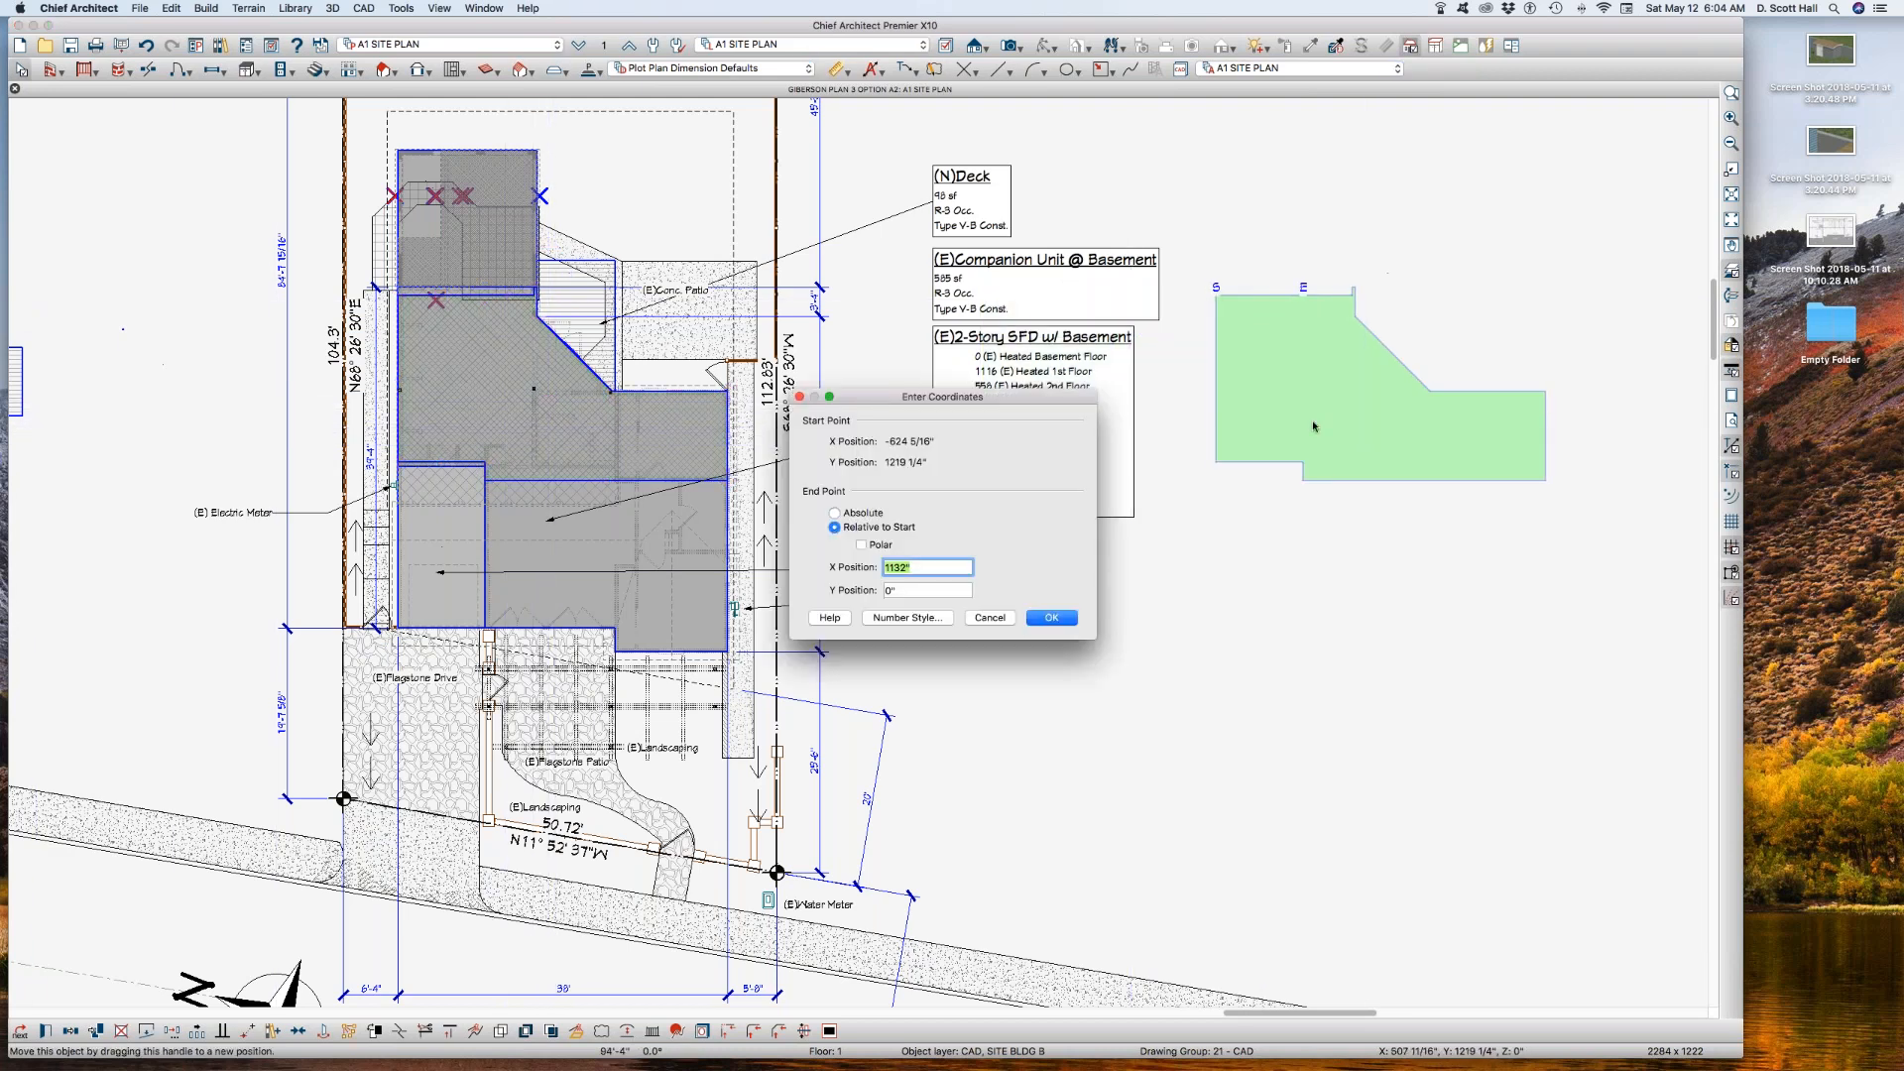
pyautogui.write('1100')
pyautogui.press('Return')
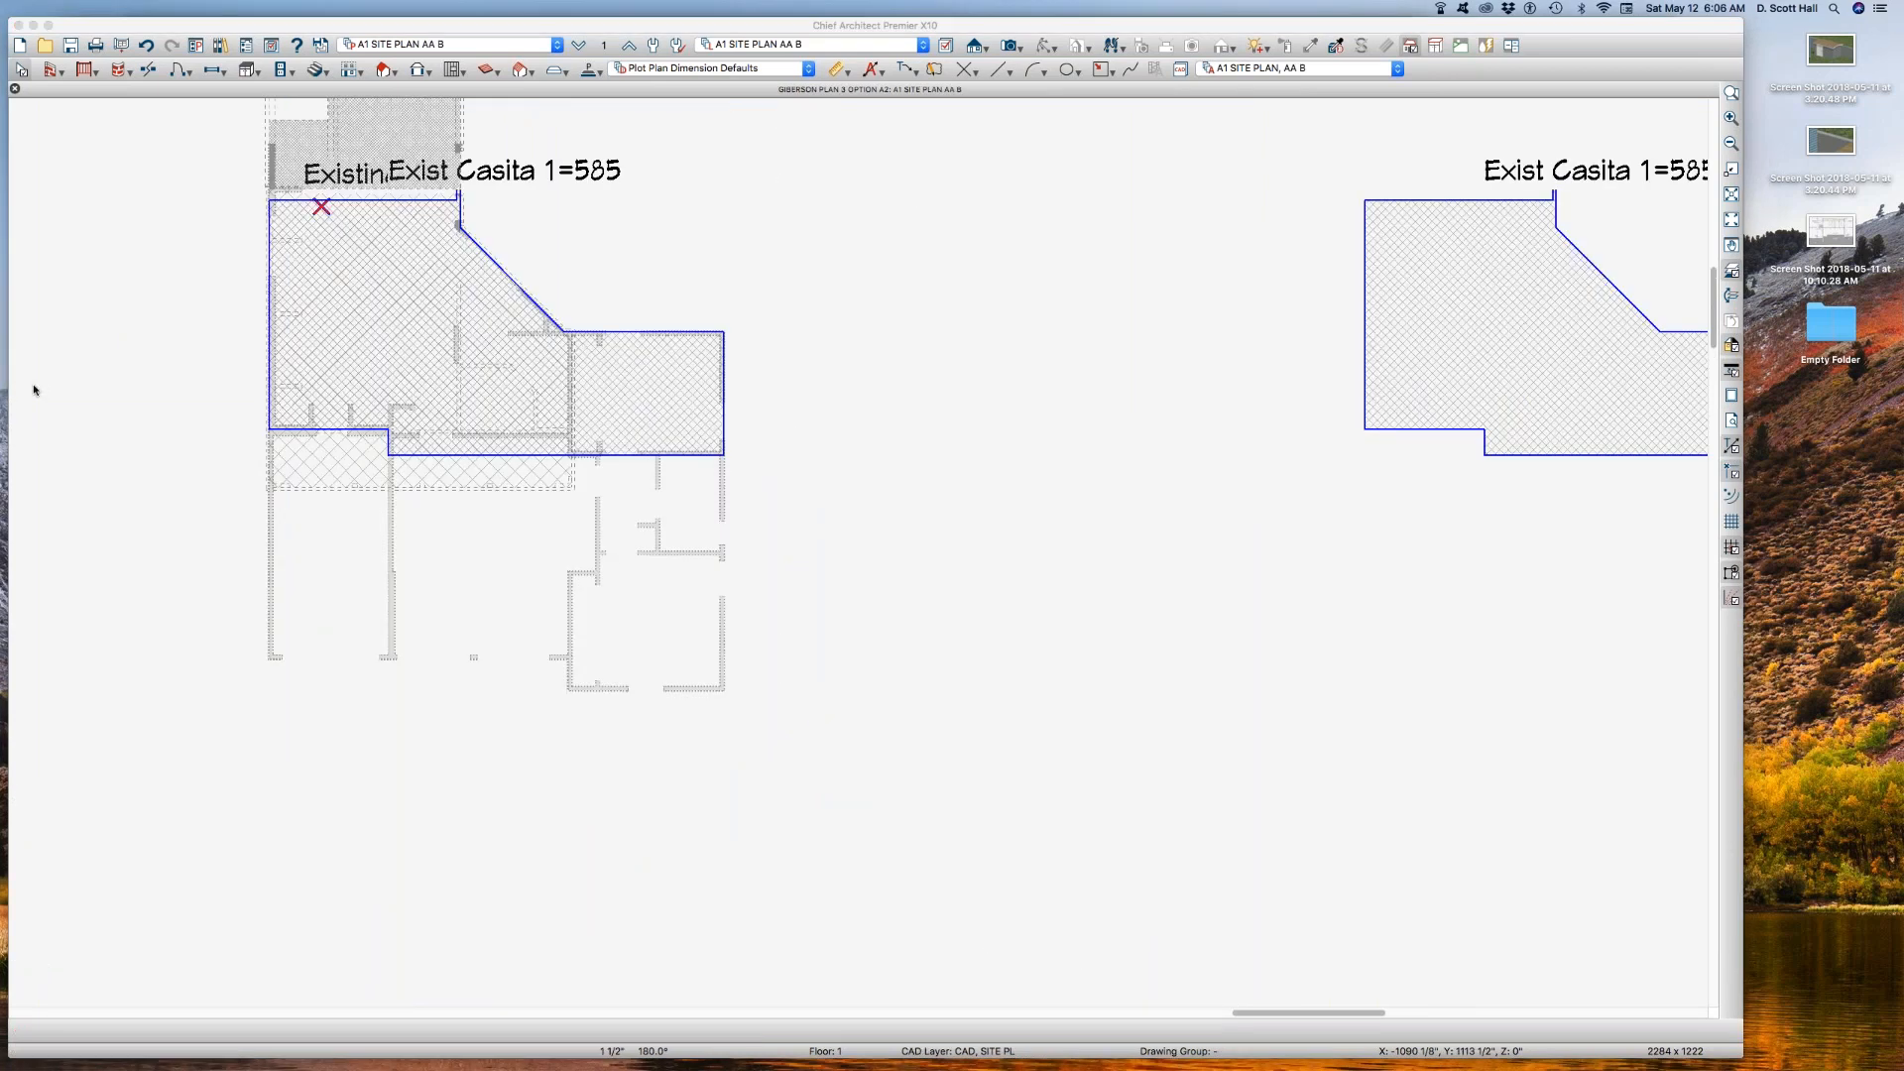
# Step: Delete the offset duplicate of the casita outline beside the building in the A1 SITE PLAN AA B view
pyautogui.click(669, 352)
pyautogui.scroll(-3, 669, 357)
pyautogui.scroll(3, 1051, 394)
pyautogui.click(1029, 394)
pyautogui.scroll(-3, 1098, 380)
pyautogui.press('Delete')
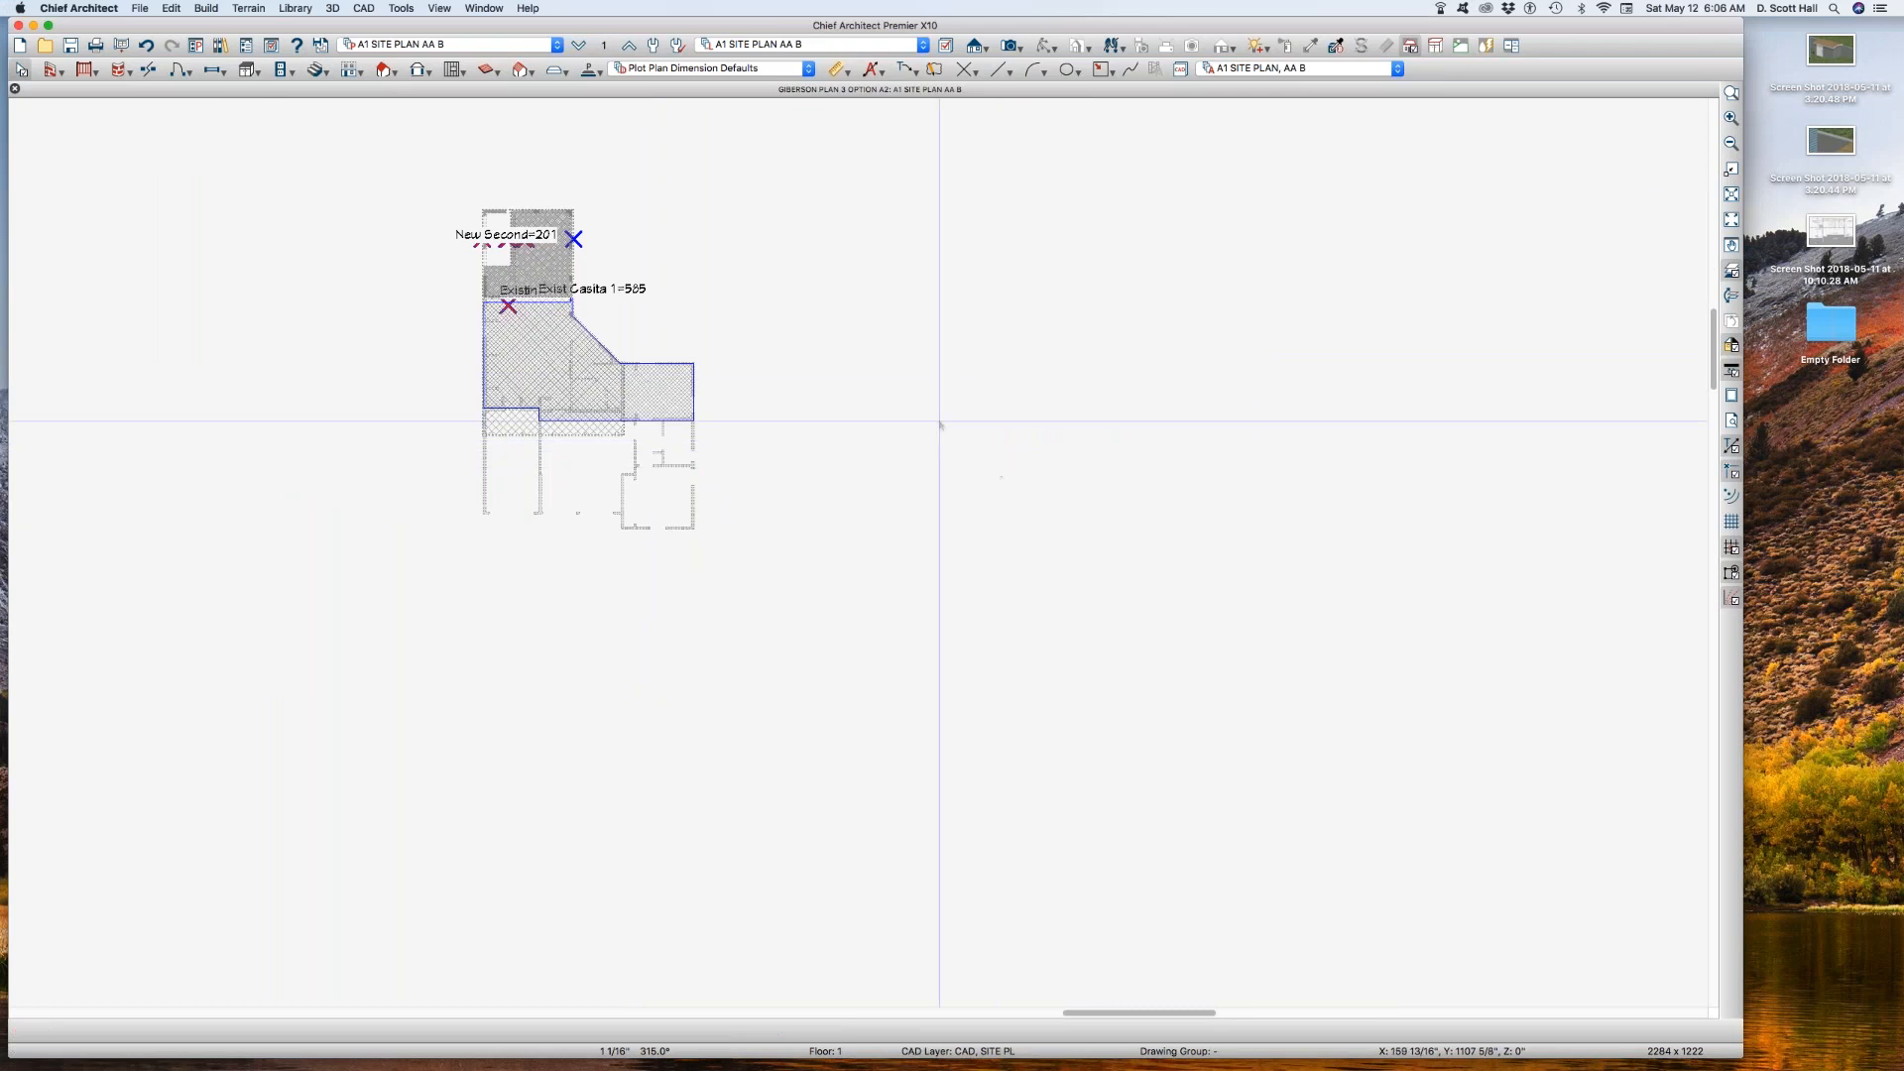
# Step: Turn off the display of the New Second outline's layer, CAD, SITE BLDG 2, in A1 SITE PLAN AA B
pyautogui.scroll(3, 698, 295)
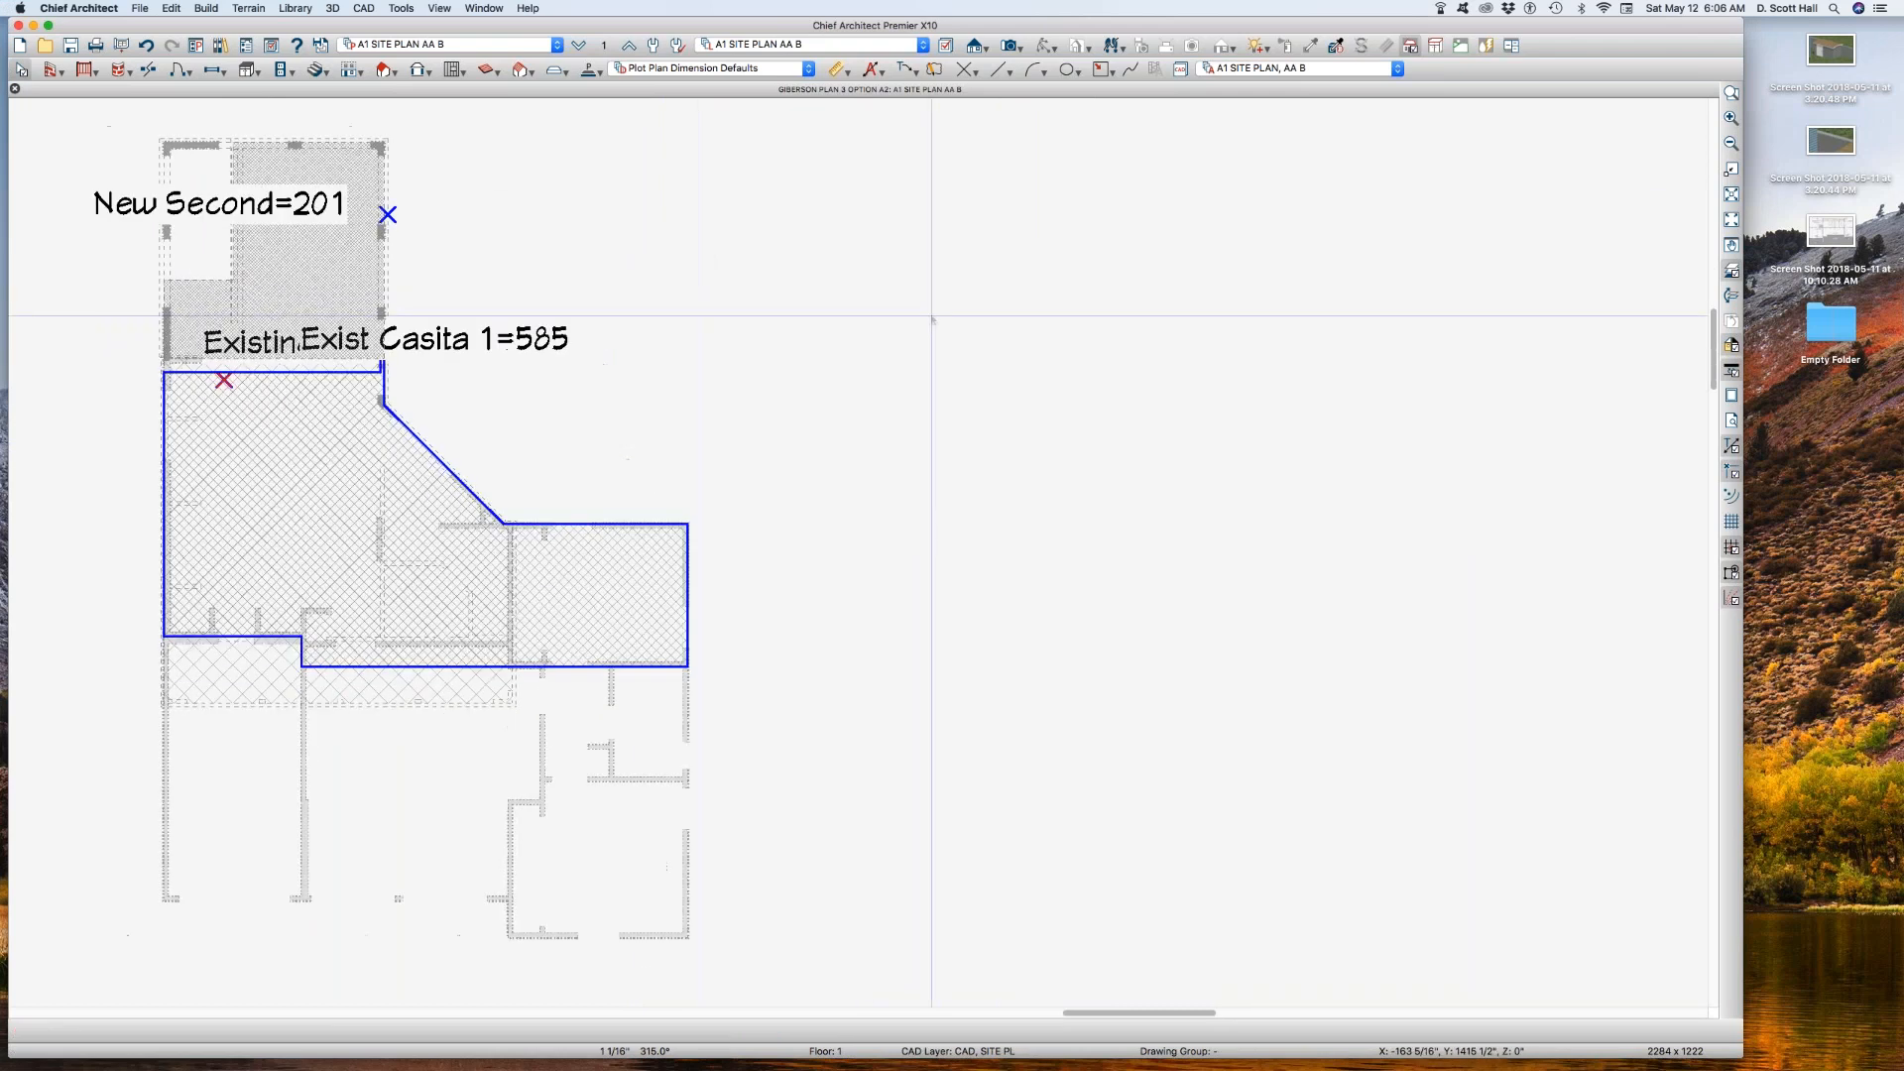
pyautogui.scroll(-2, 699, 295)
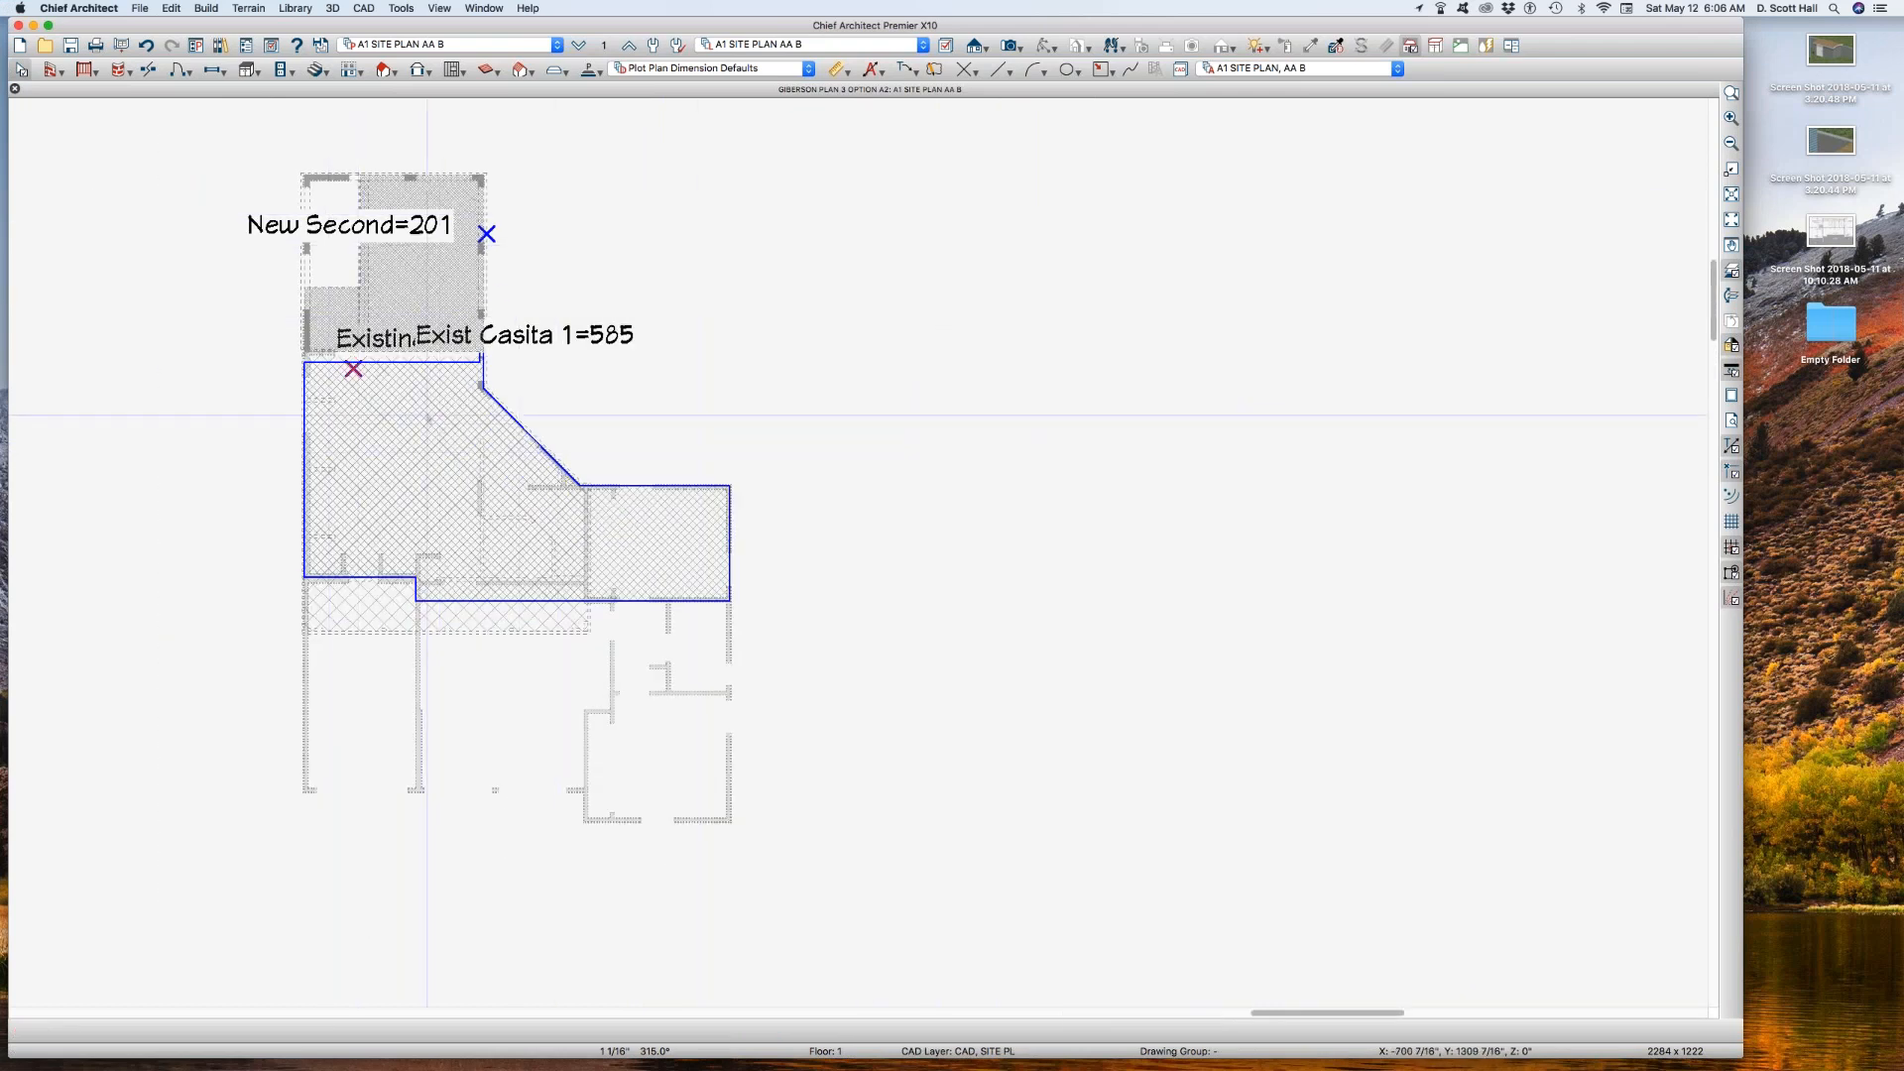
pyautogui.click(433, 415)
pyautogui.click(419, 269)
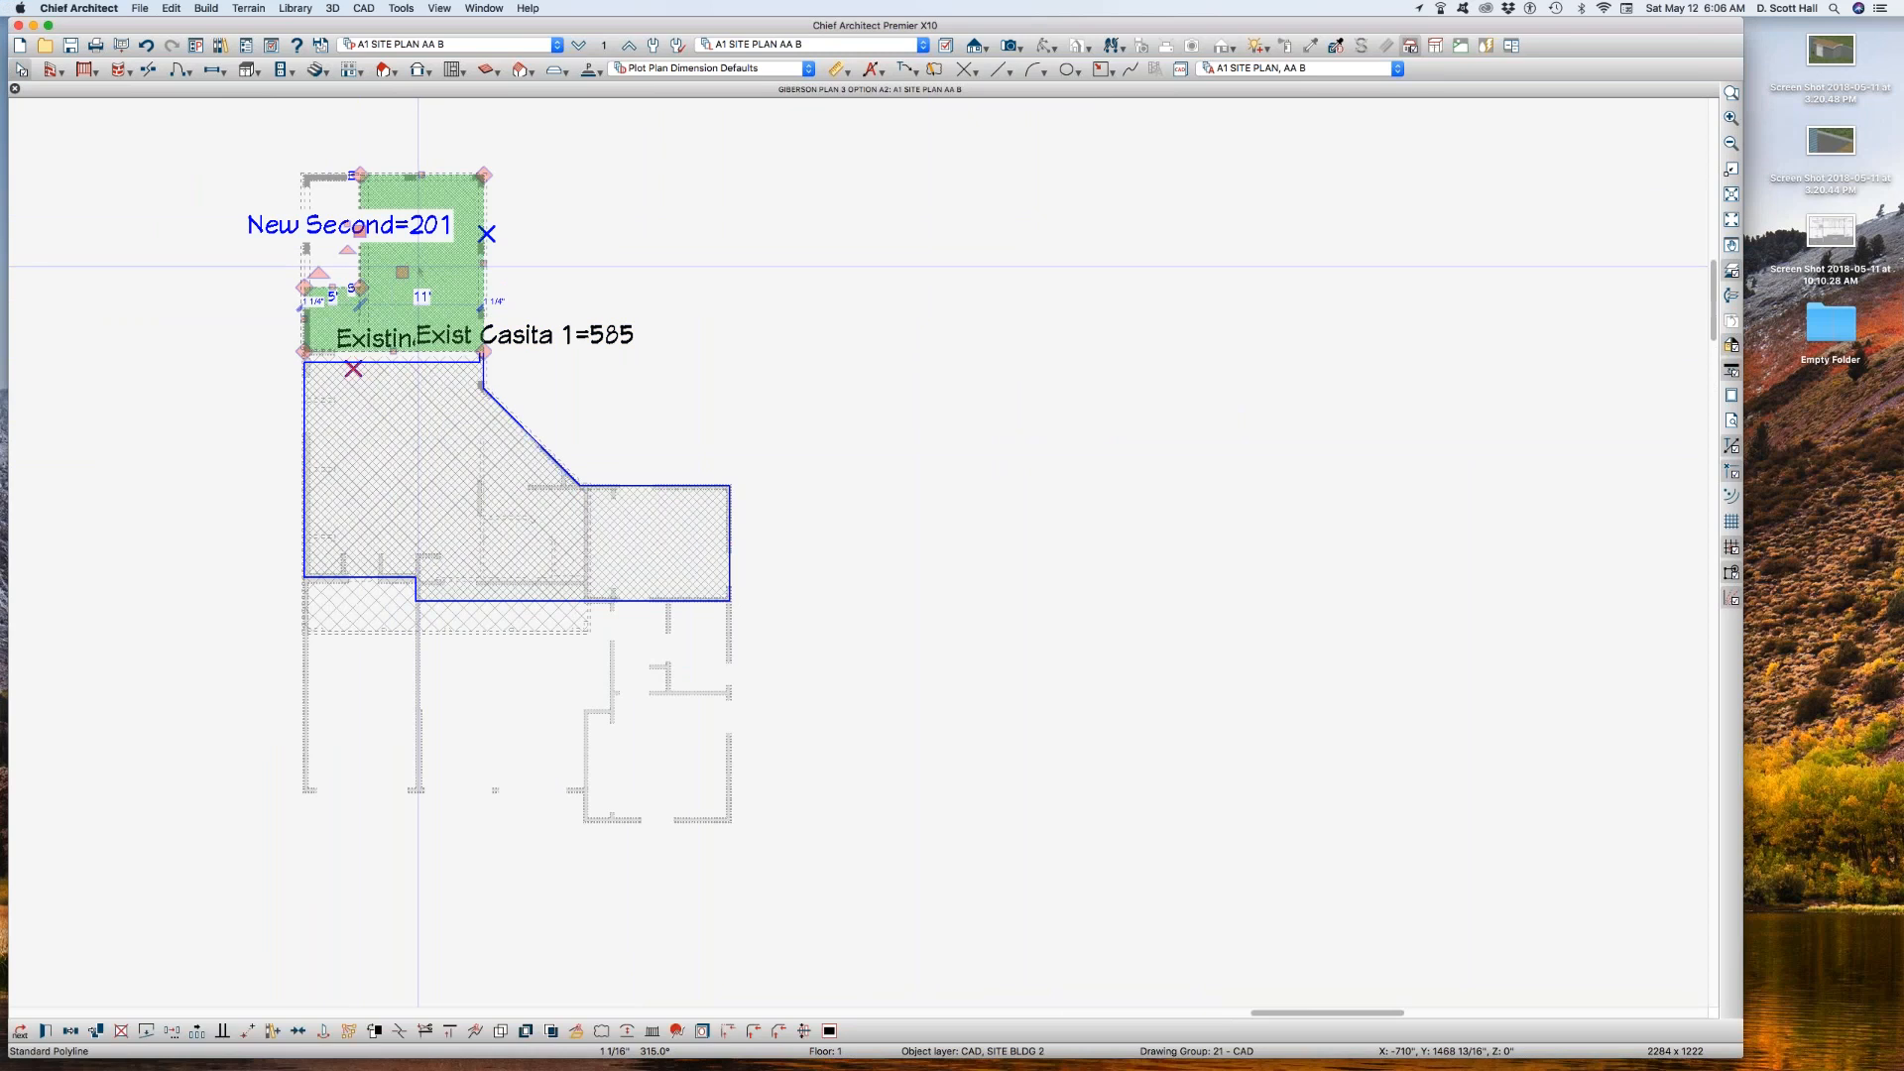
pyautogui.press('l')
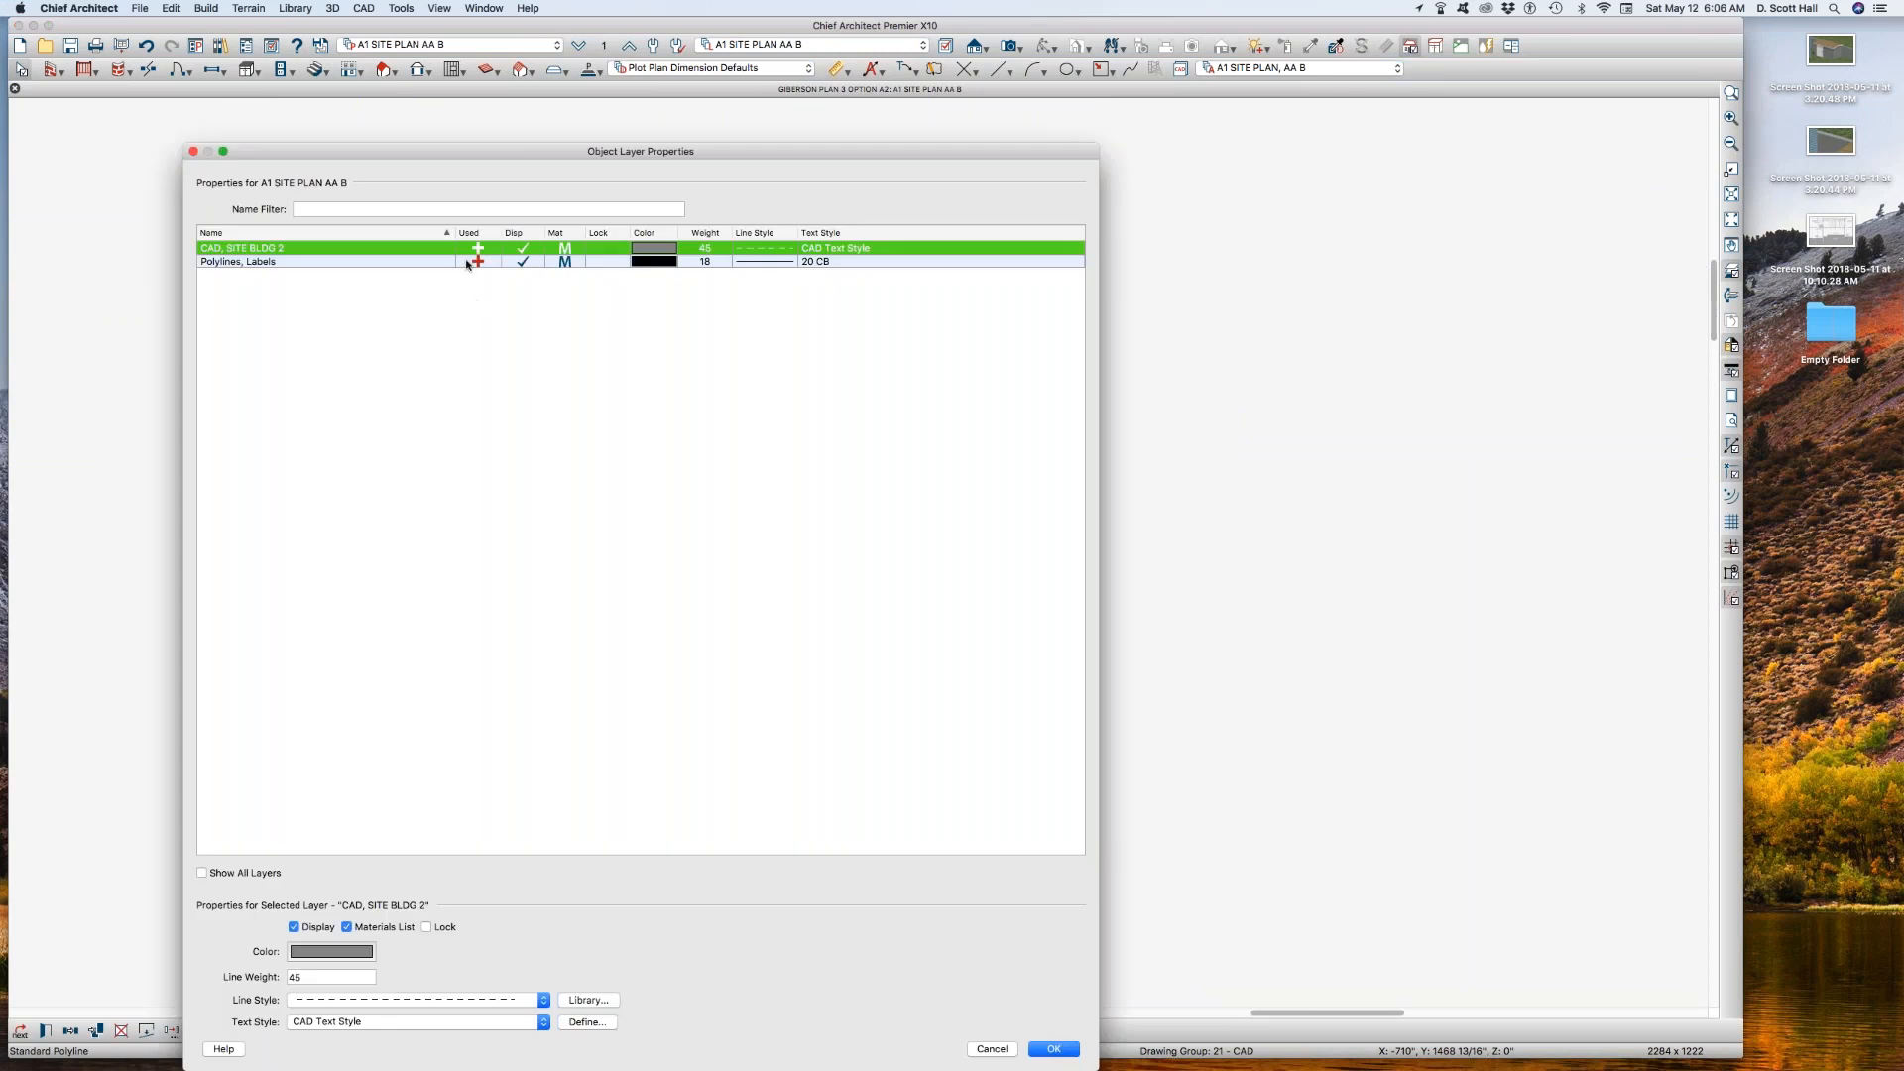
pyautogui.click(515, 249)
pyautogui.press('Return')
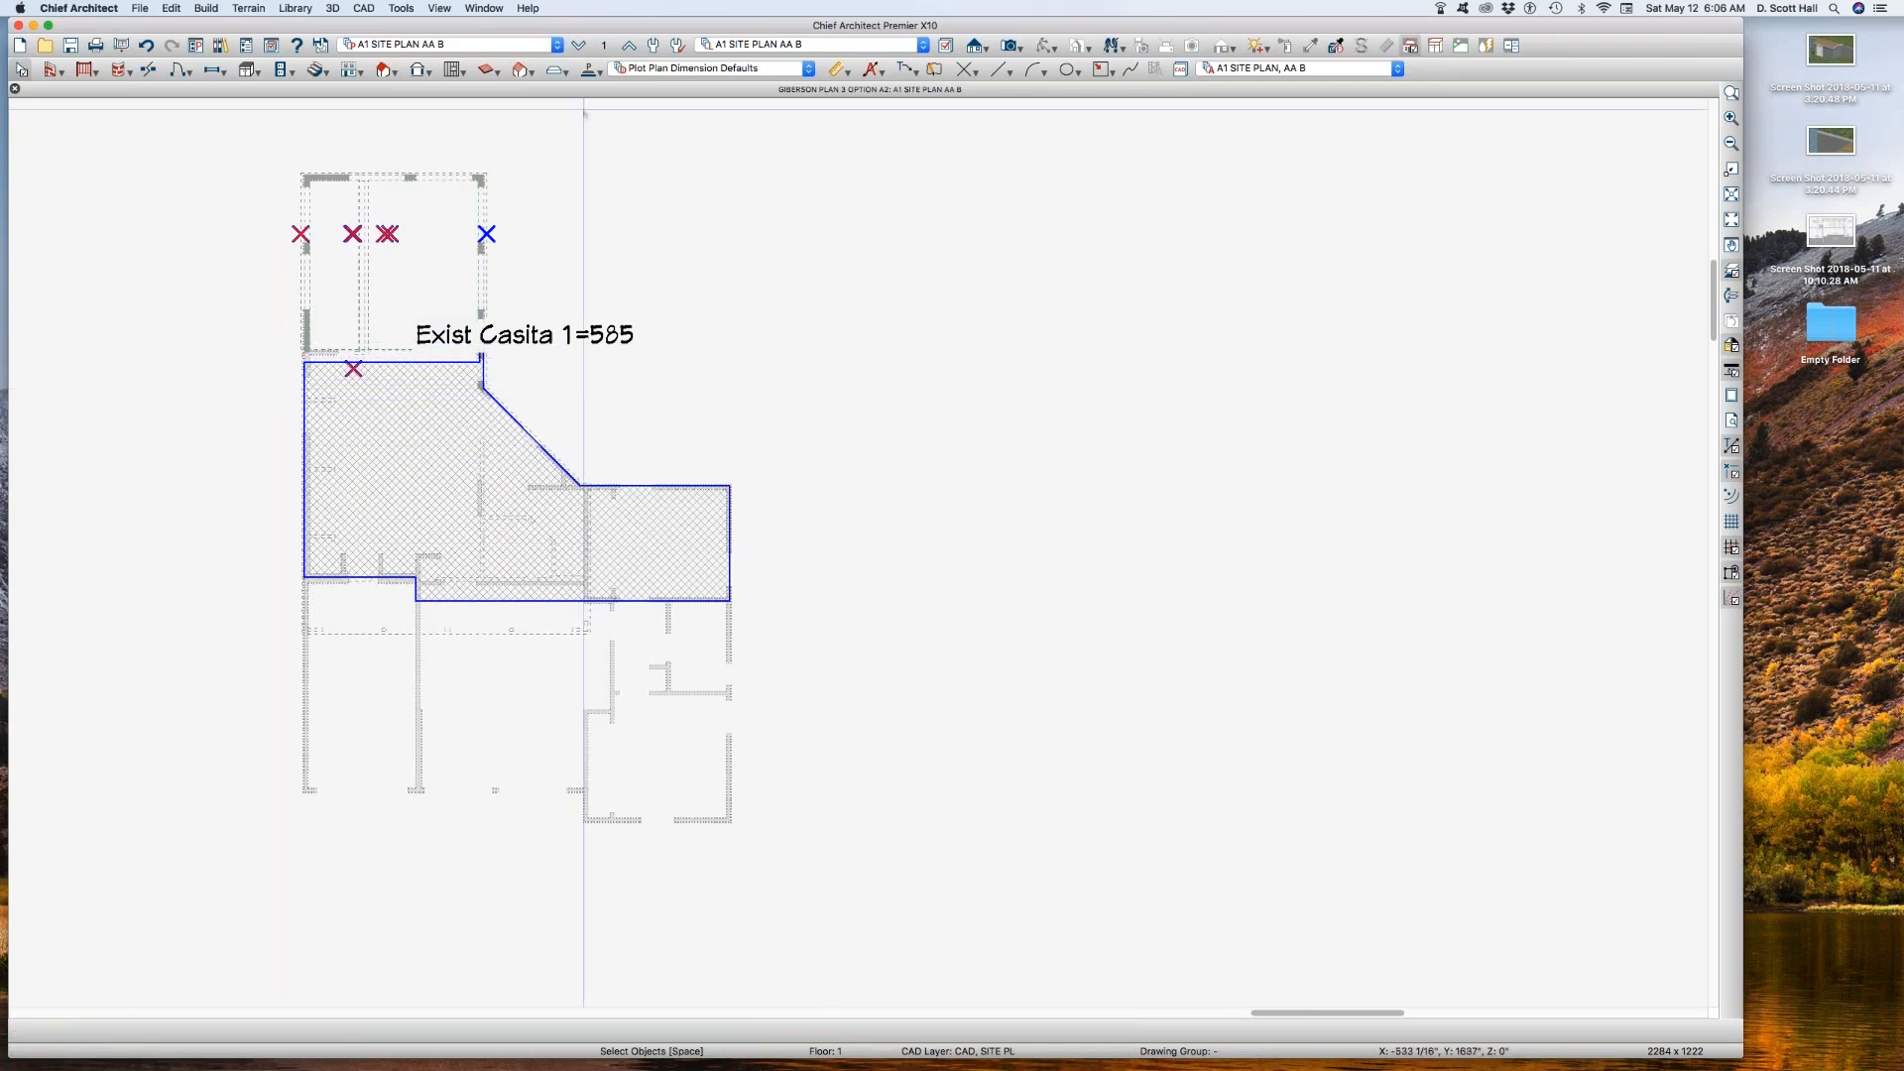
# Step: Open the layer display options of the reference floor's layer set, A1 SITE PLAN AA B REF, and look through its CAD layers
pyautogui.click(606, 45)
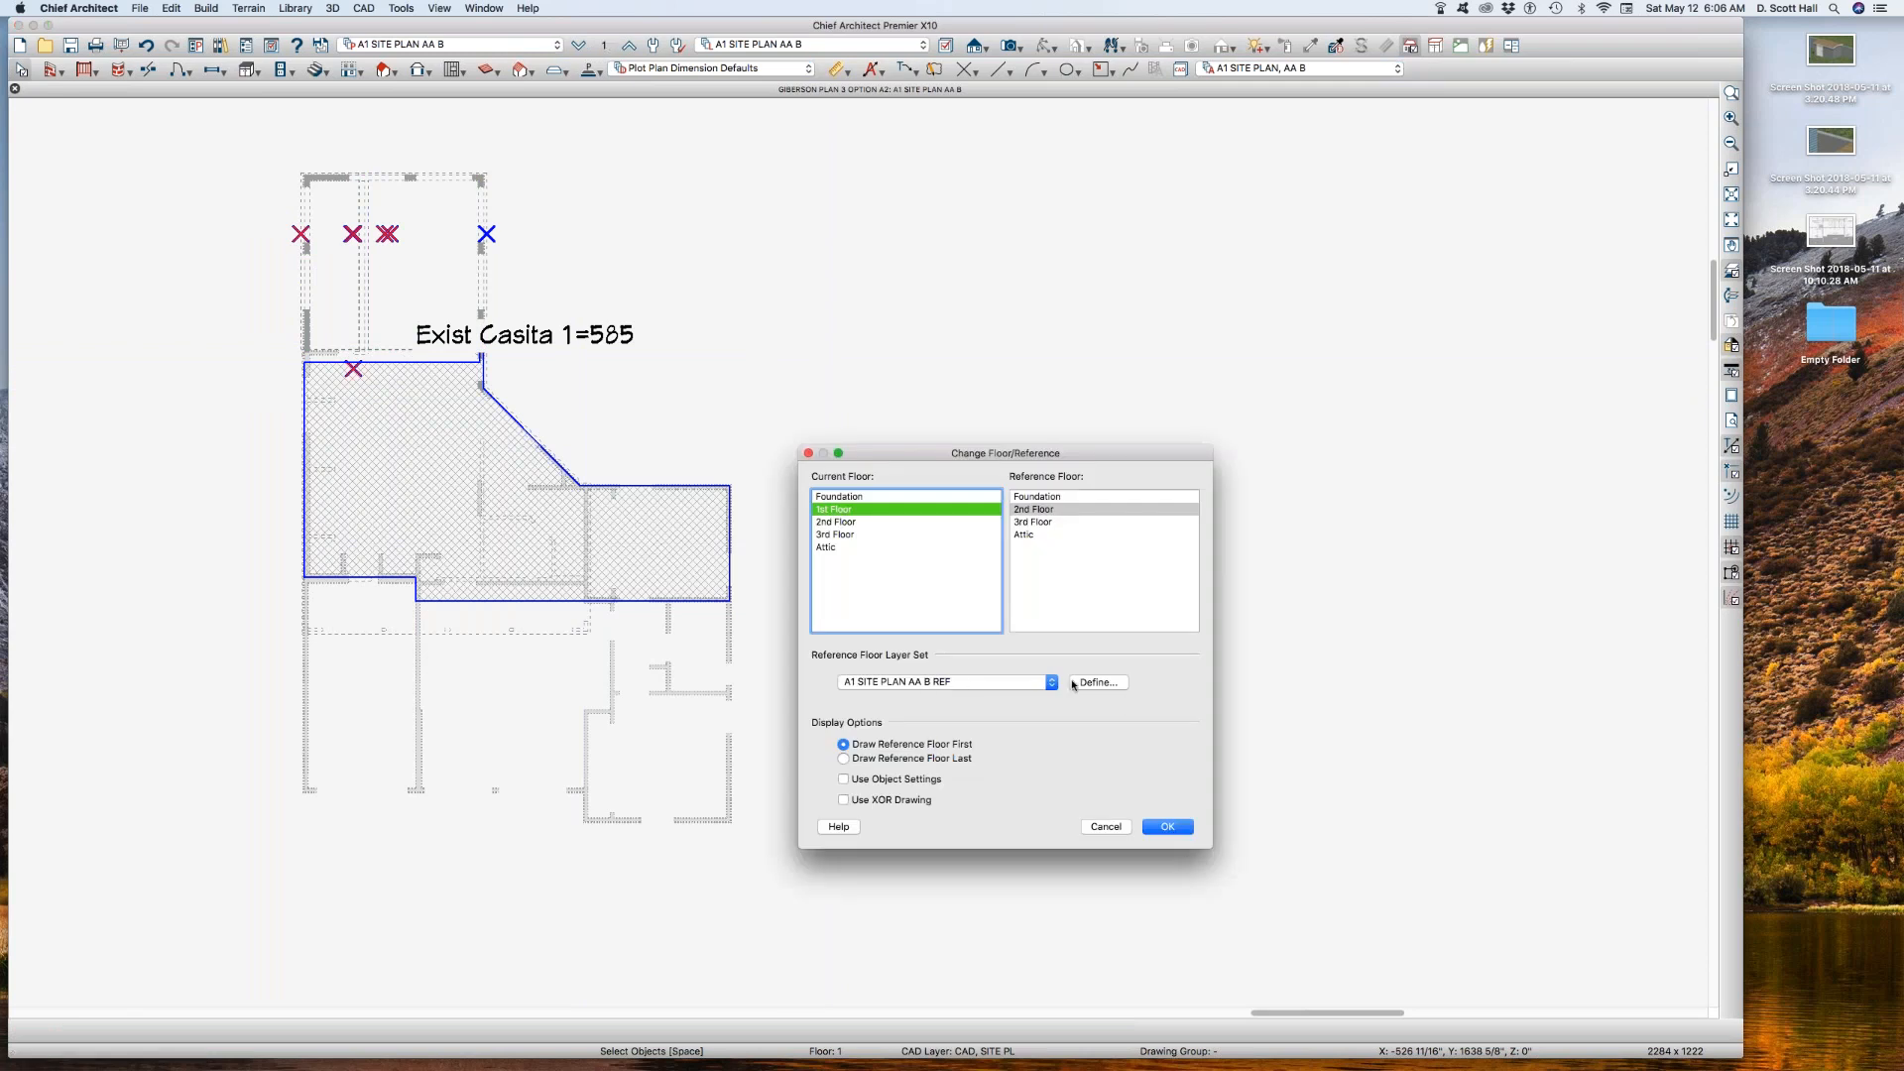
pyautogui.click(1107, 683)
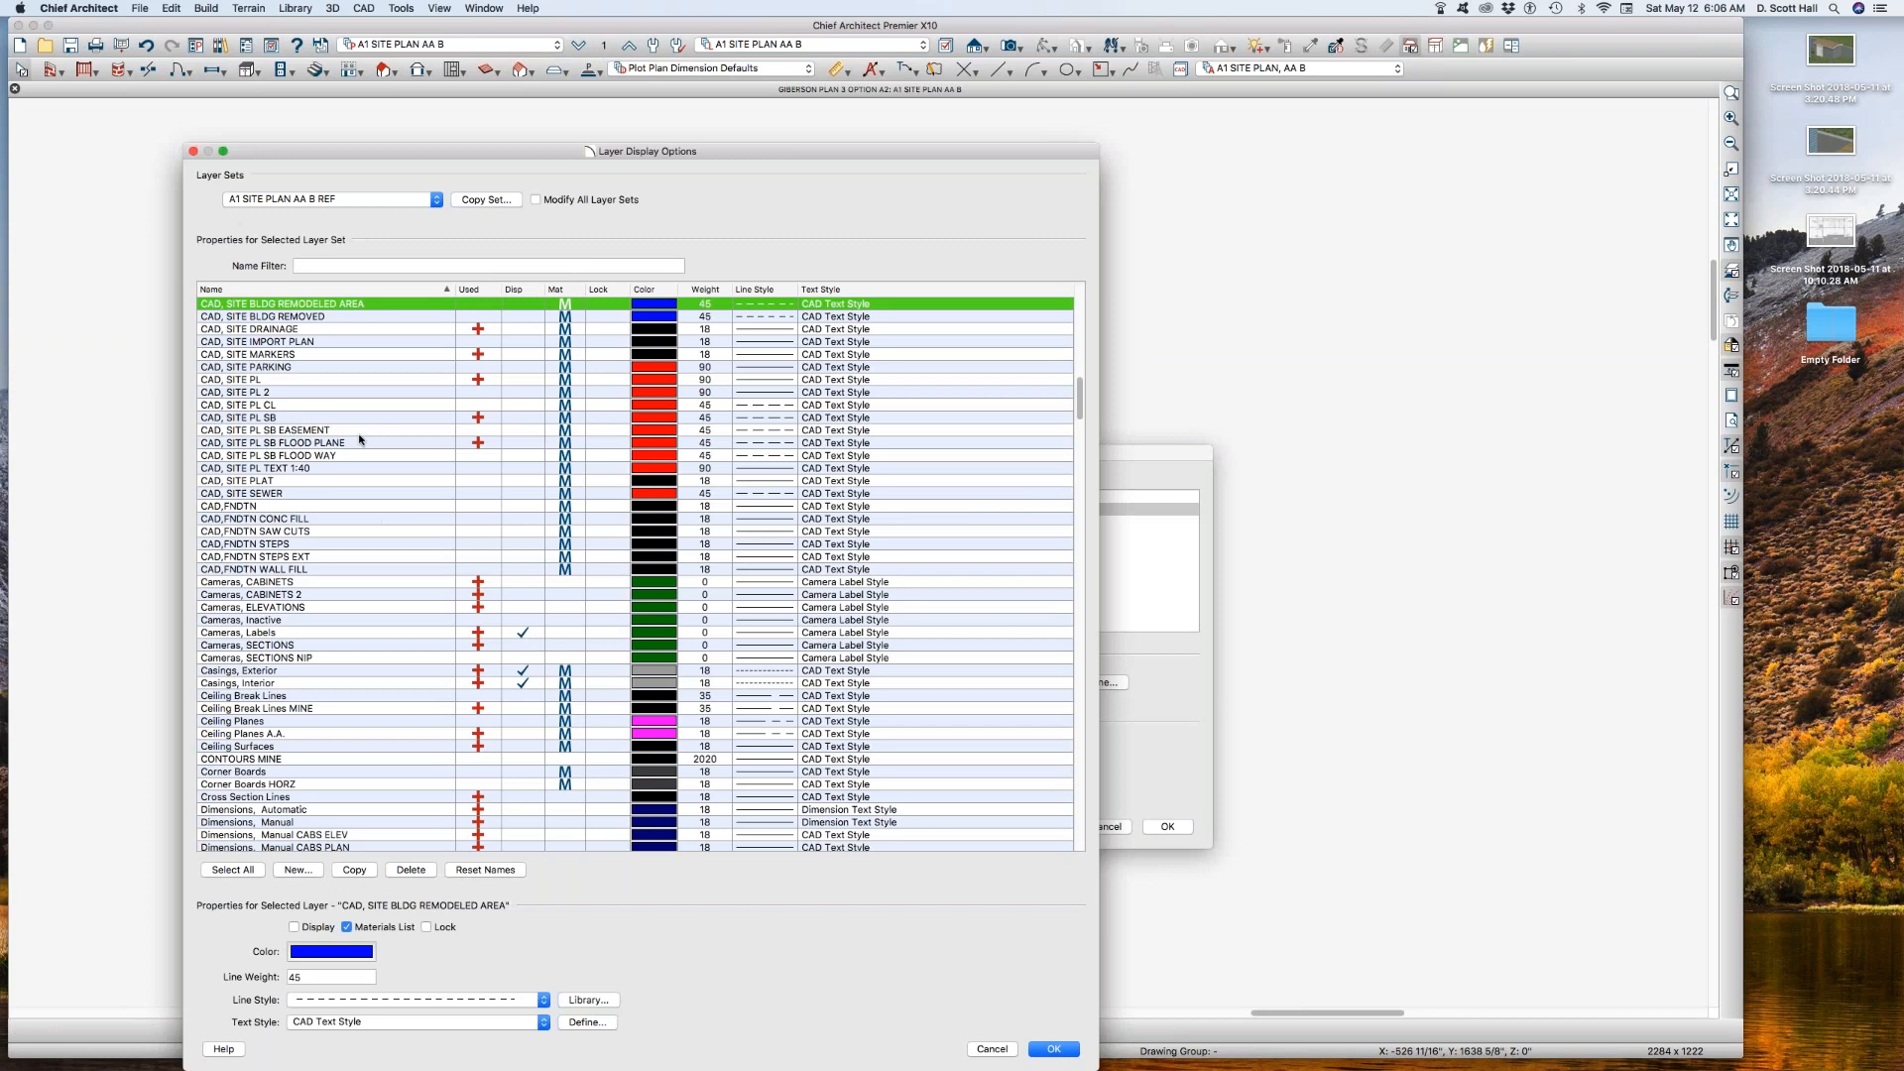
pyautogui.moveTo(361, 440); pyautogui.dragTo(363, 537)
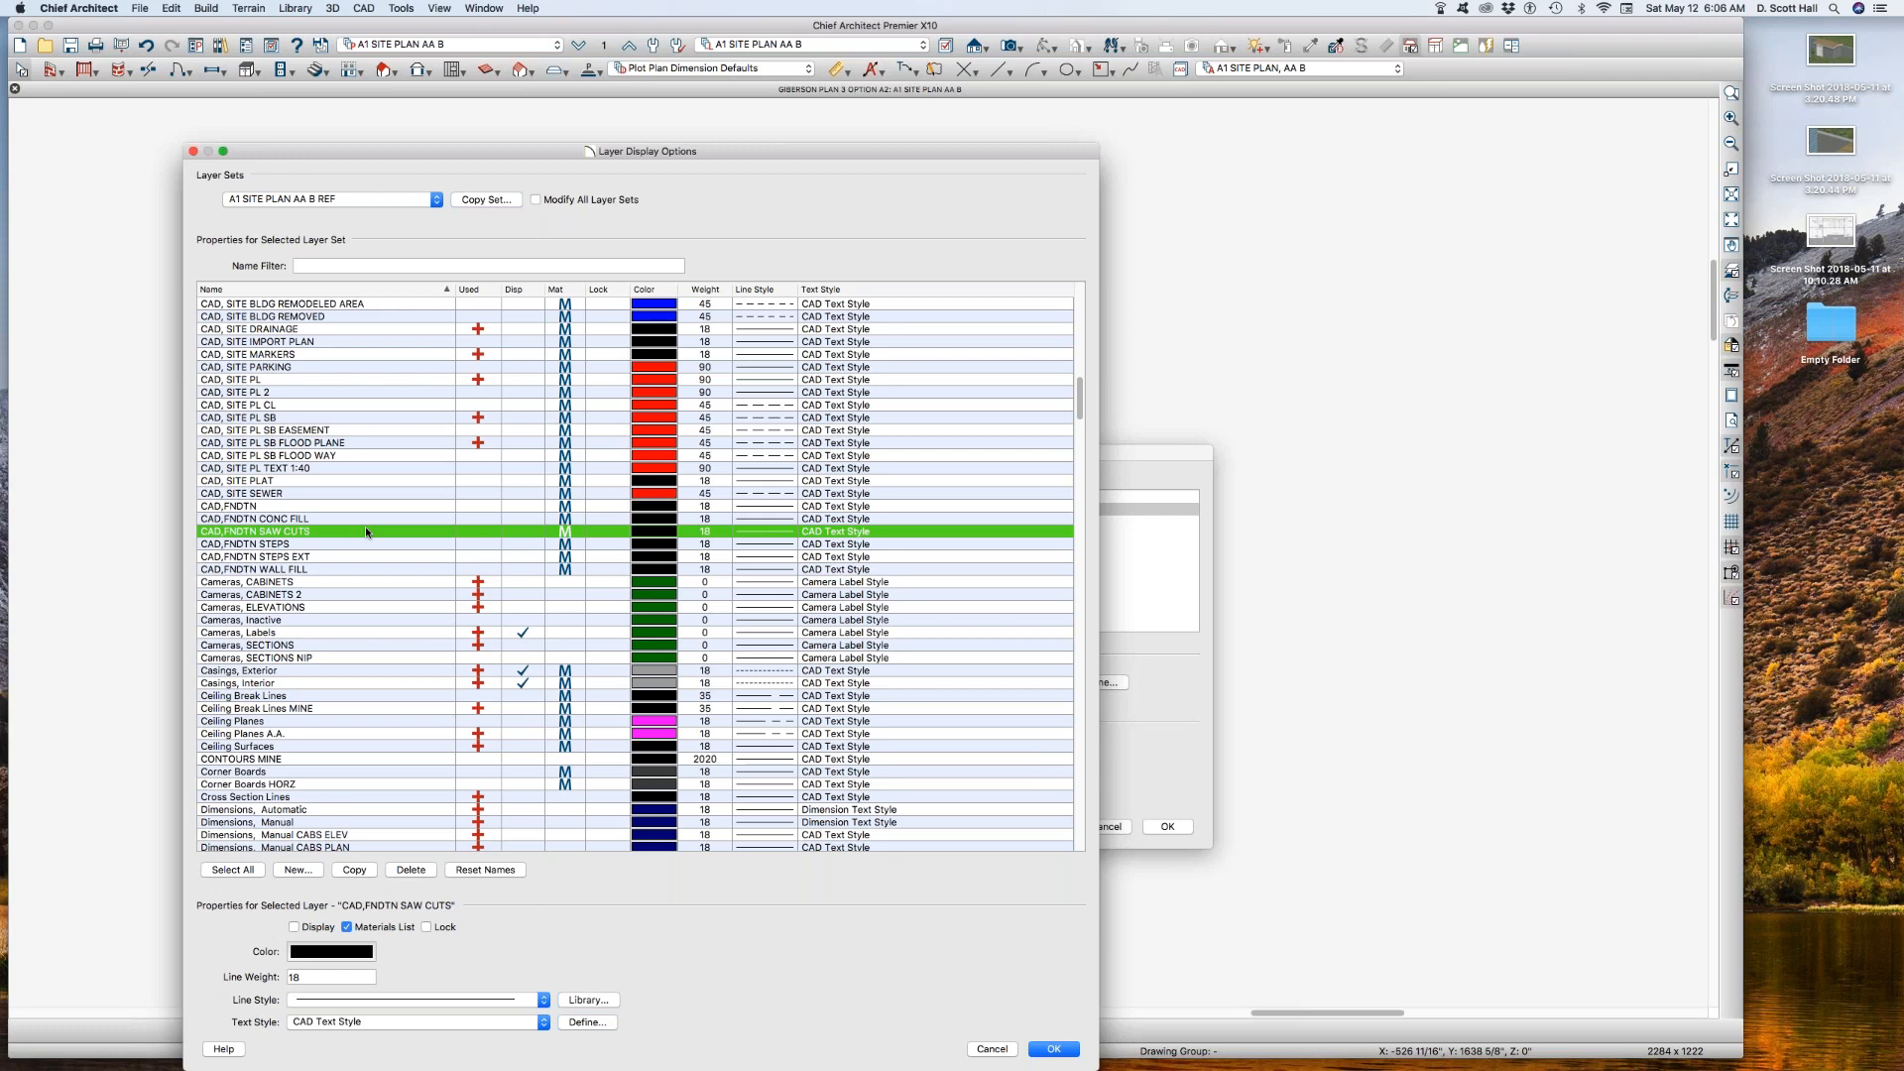
# Step: Set the Walls, Normal layer's color to black in the A1 SITE PLAN AA B REF layer set and try to give it a solid line style
pyautogui.press('w')
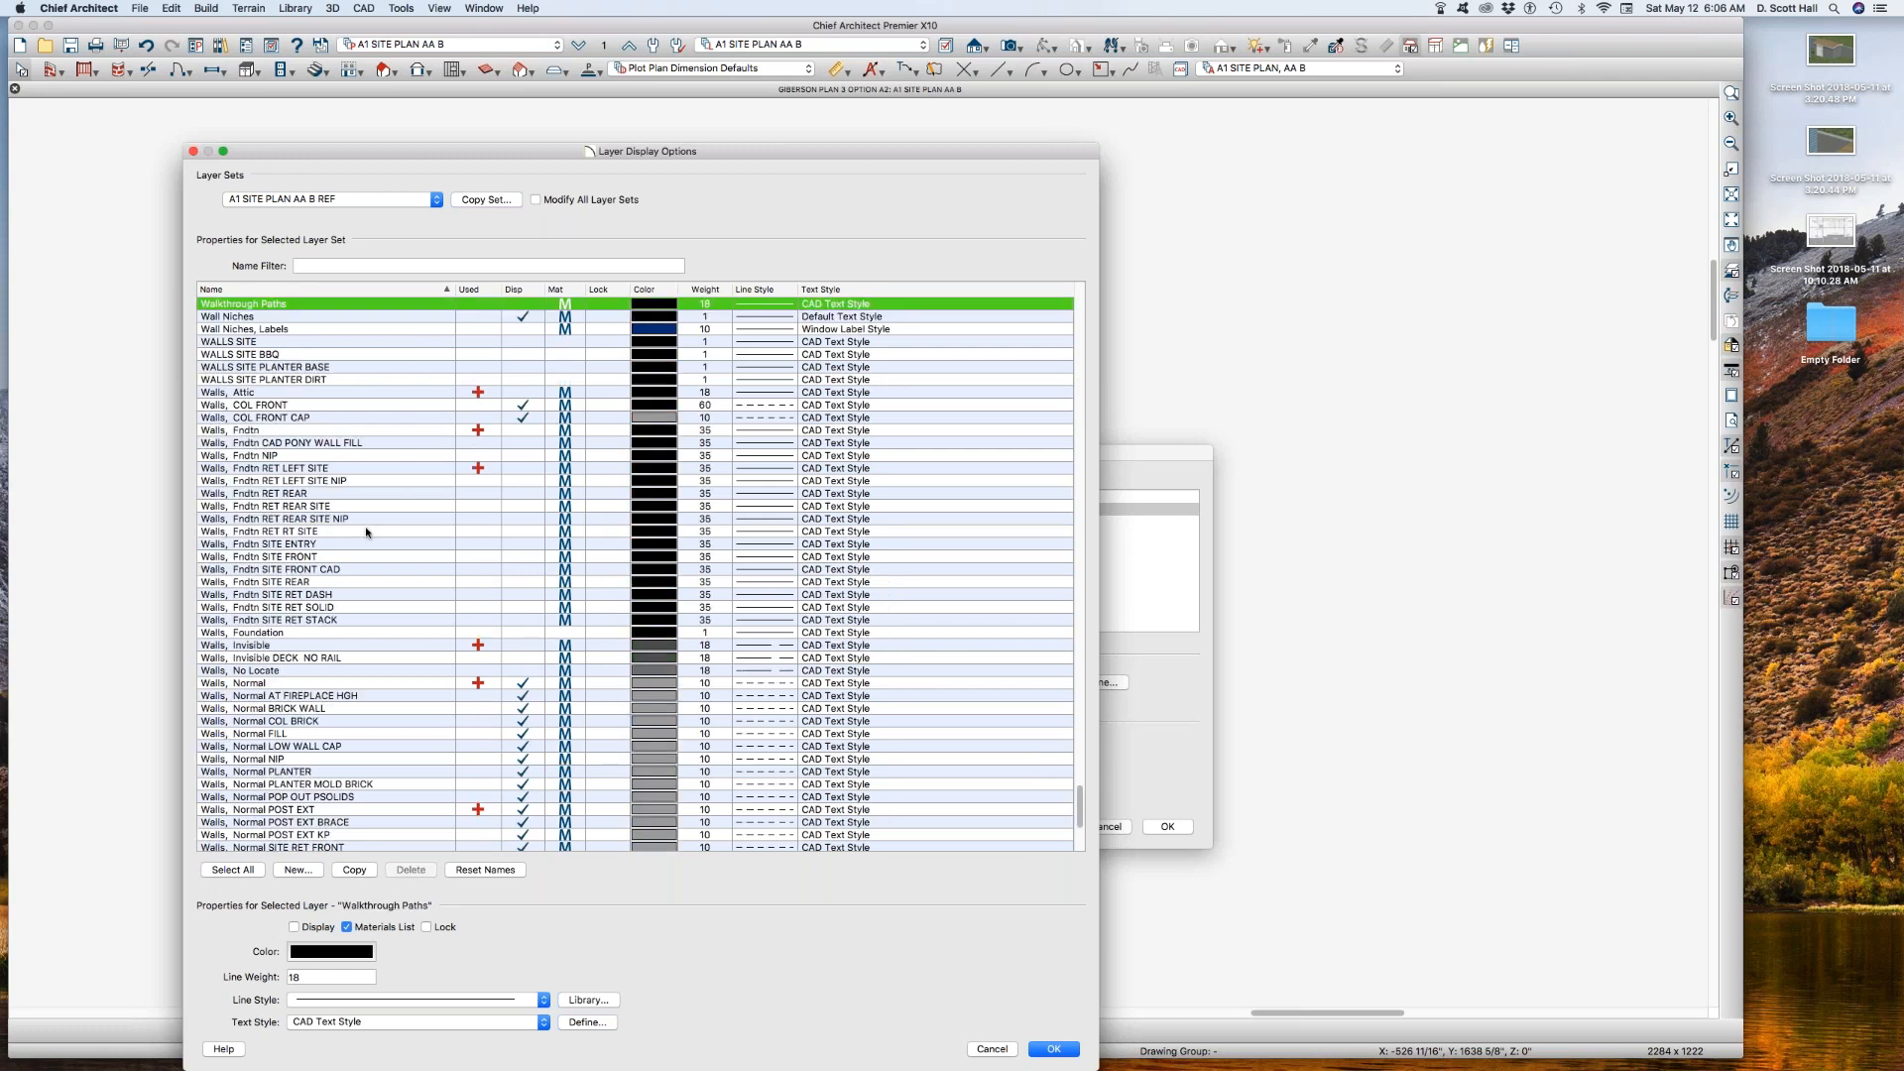
pyautogui.scroll(-1, 412, 578)
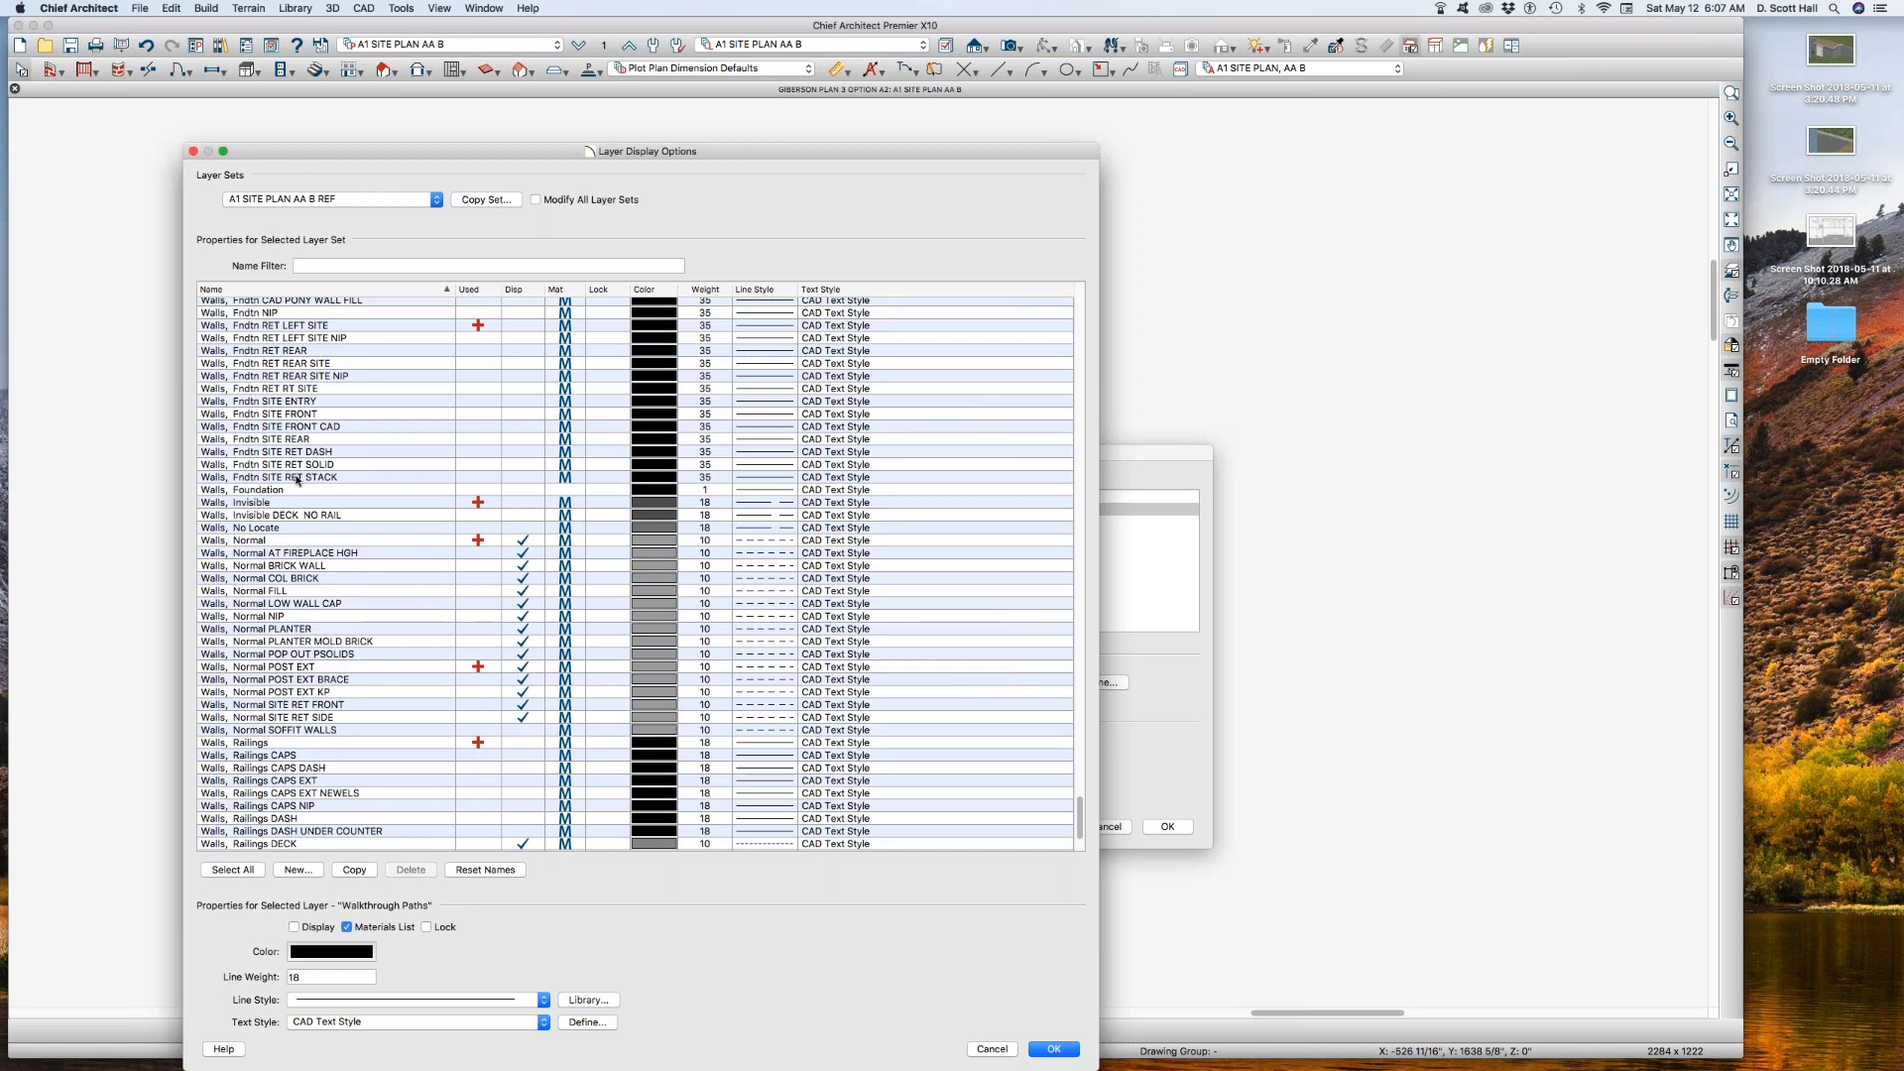
pyautogui.click(303, 542)
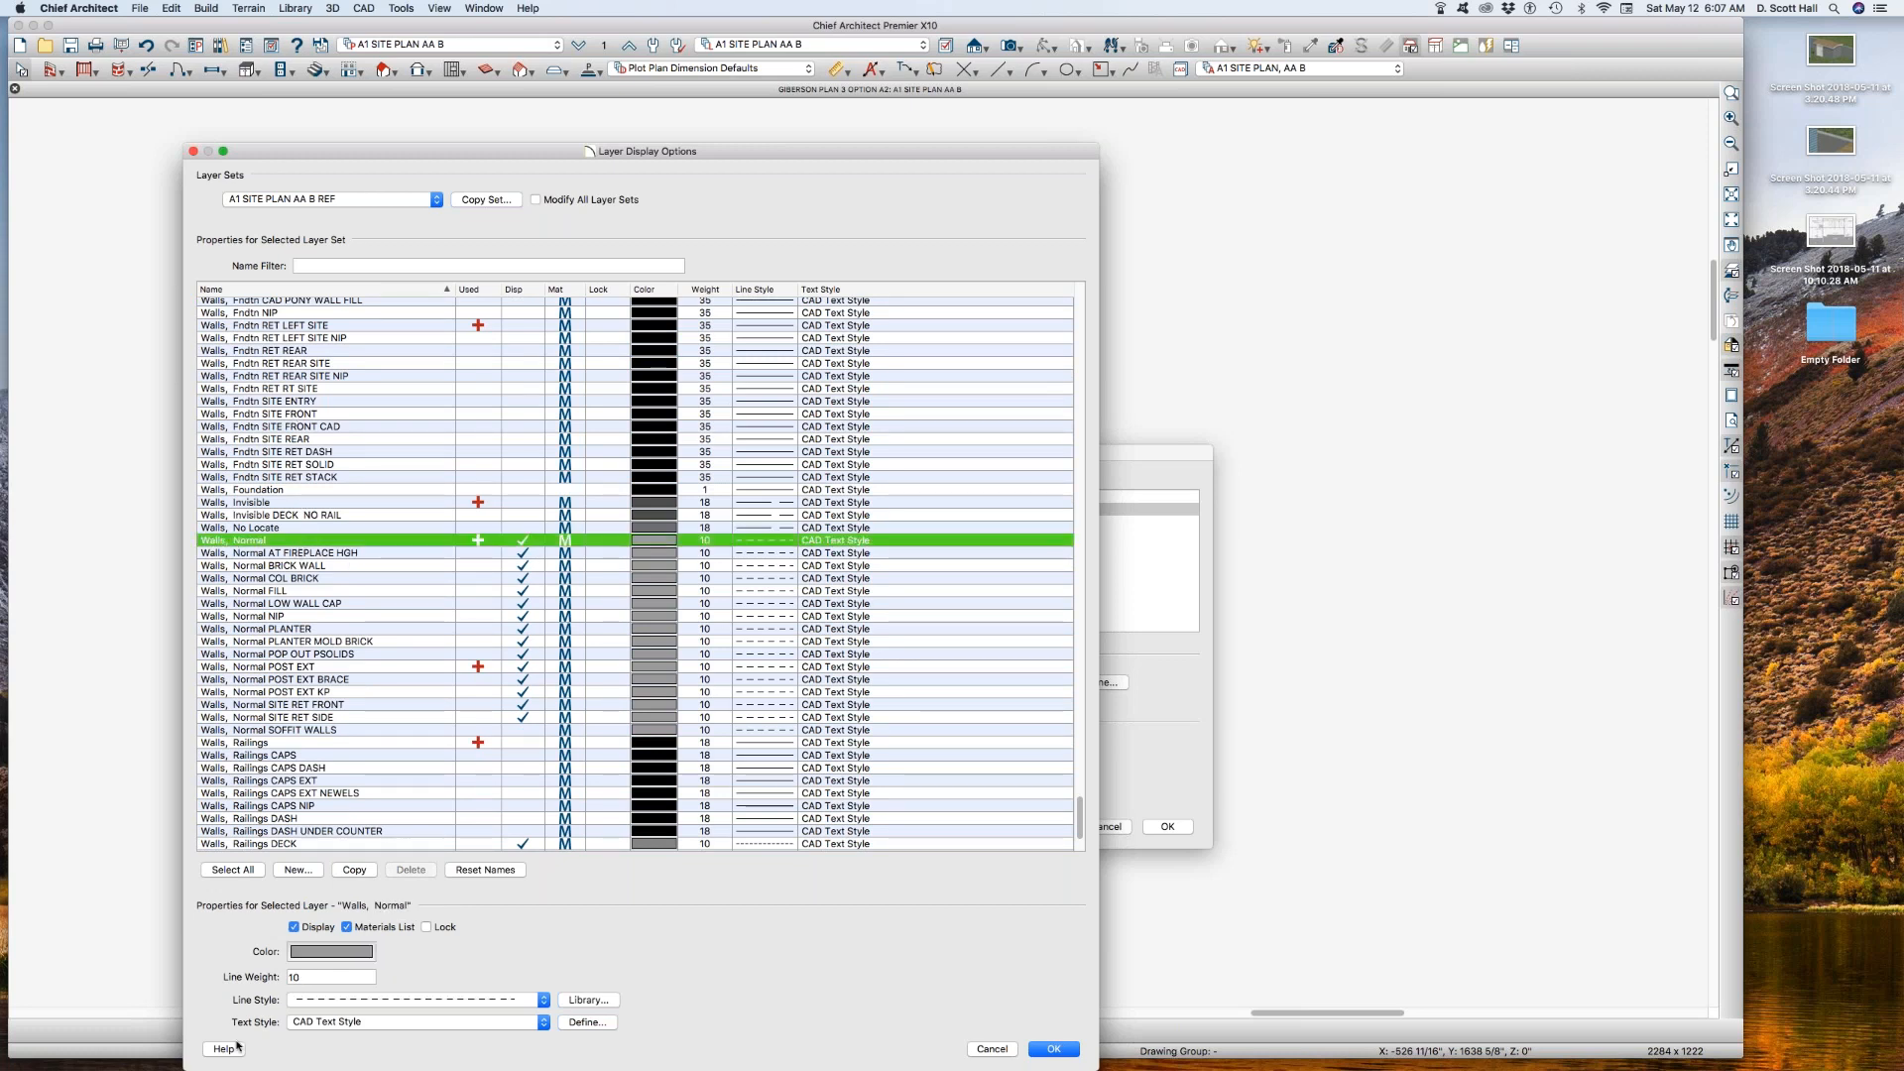
pyautogui.click(324, 953)
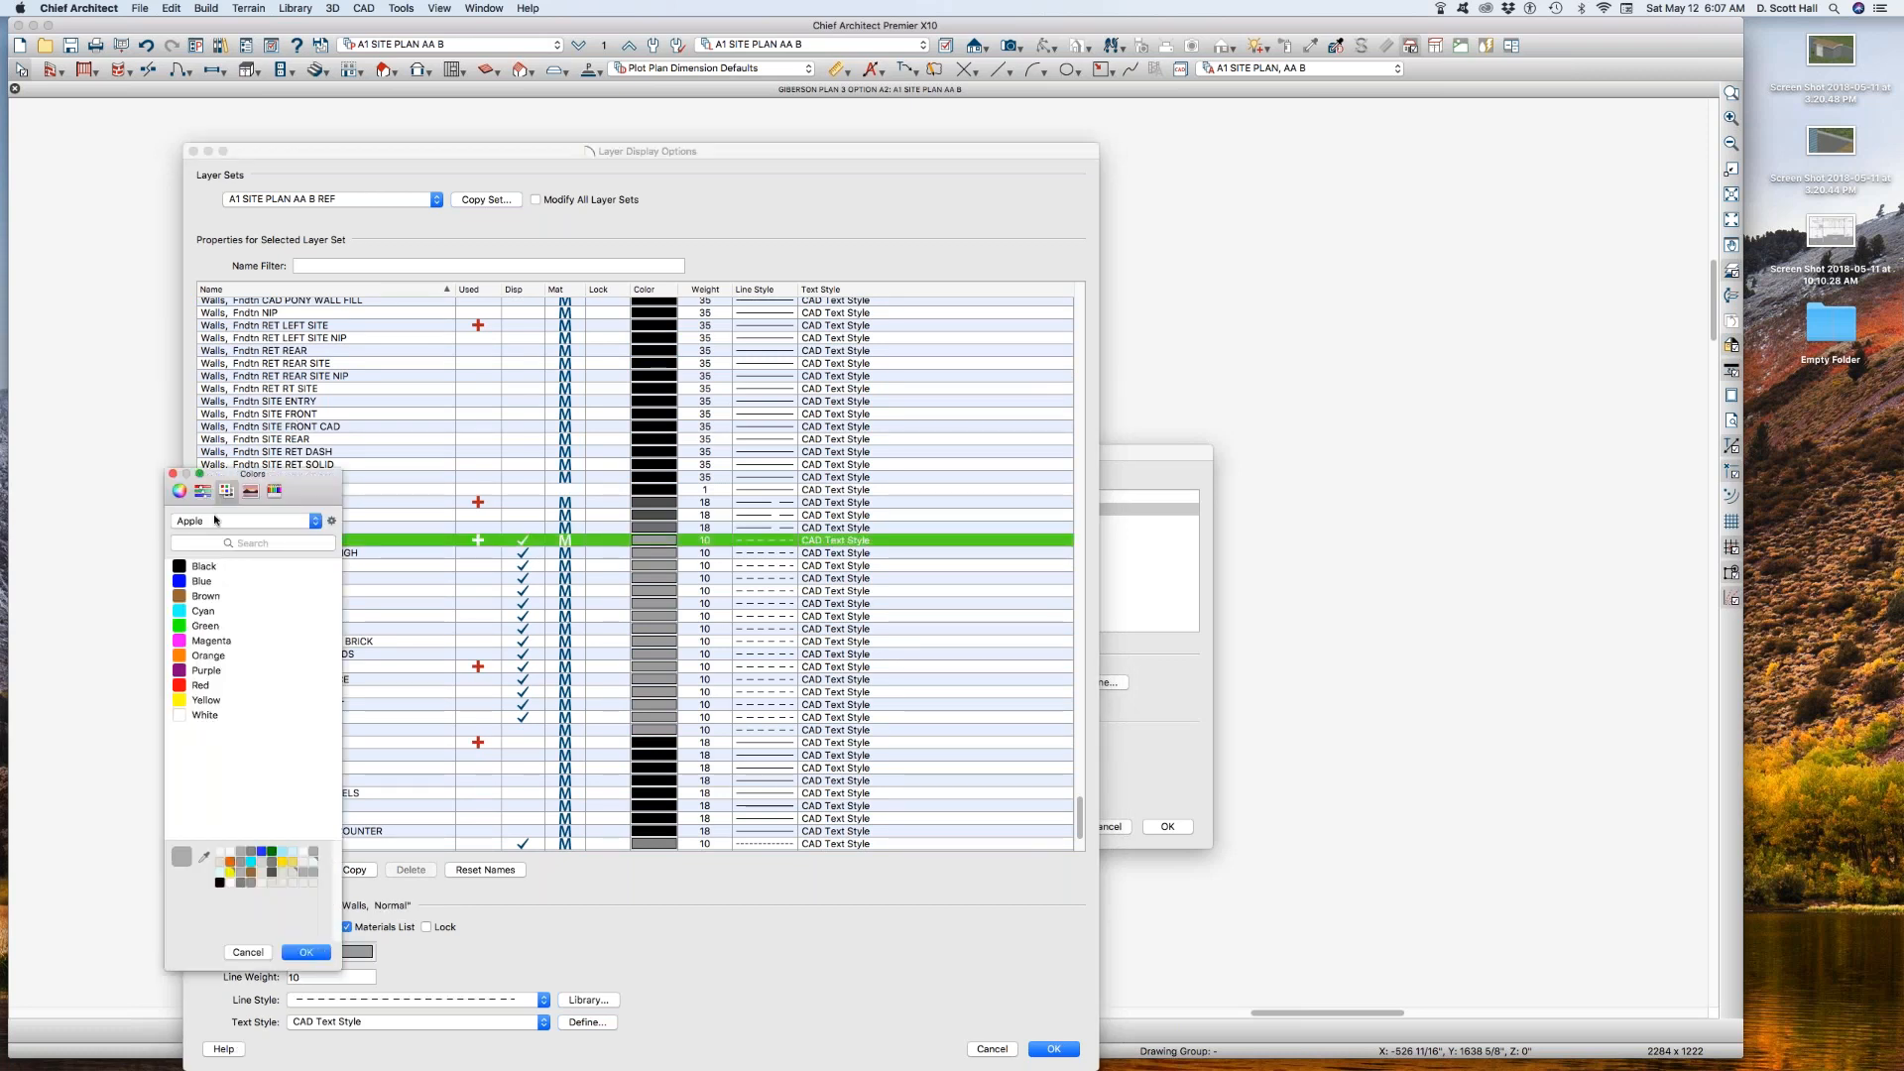
pyautogui.click(180, 565)
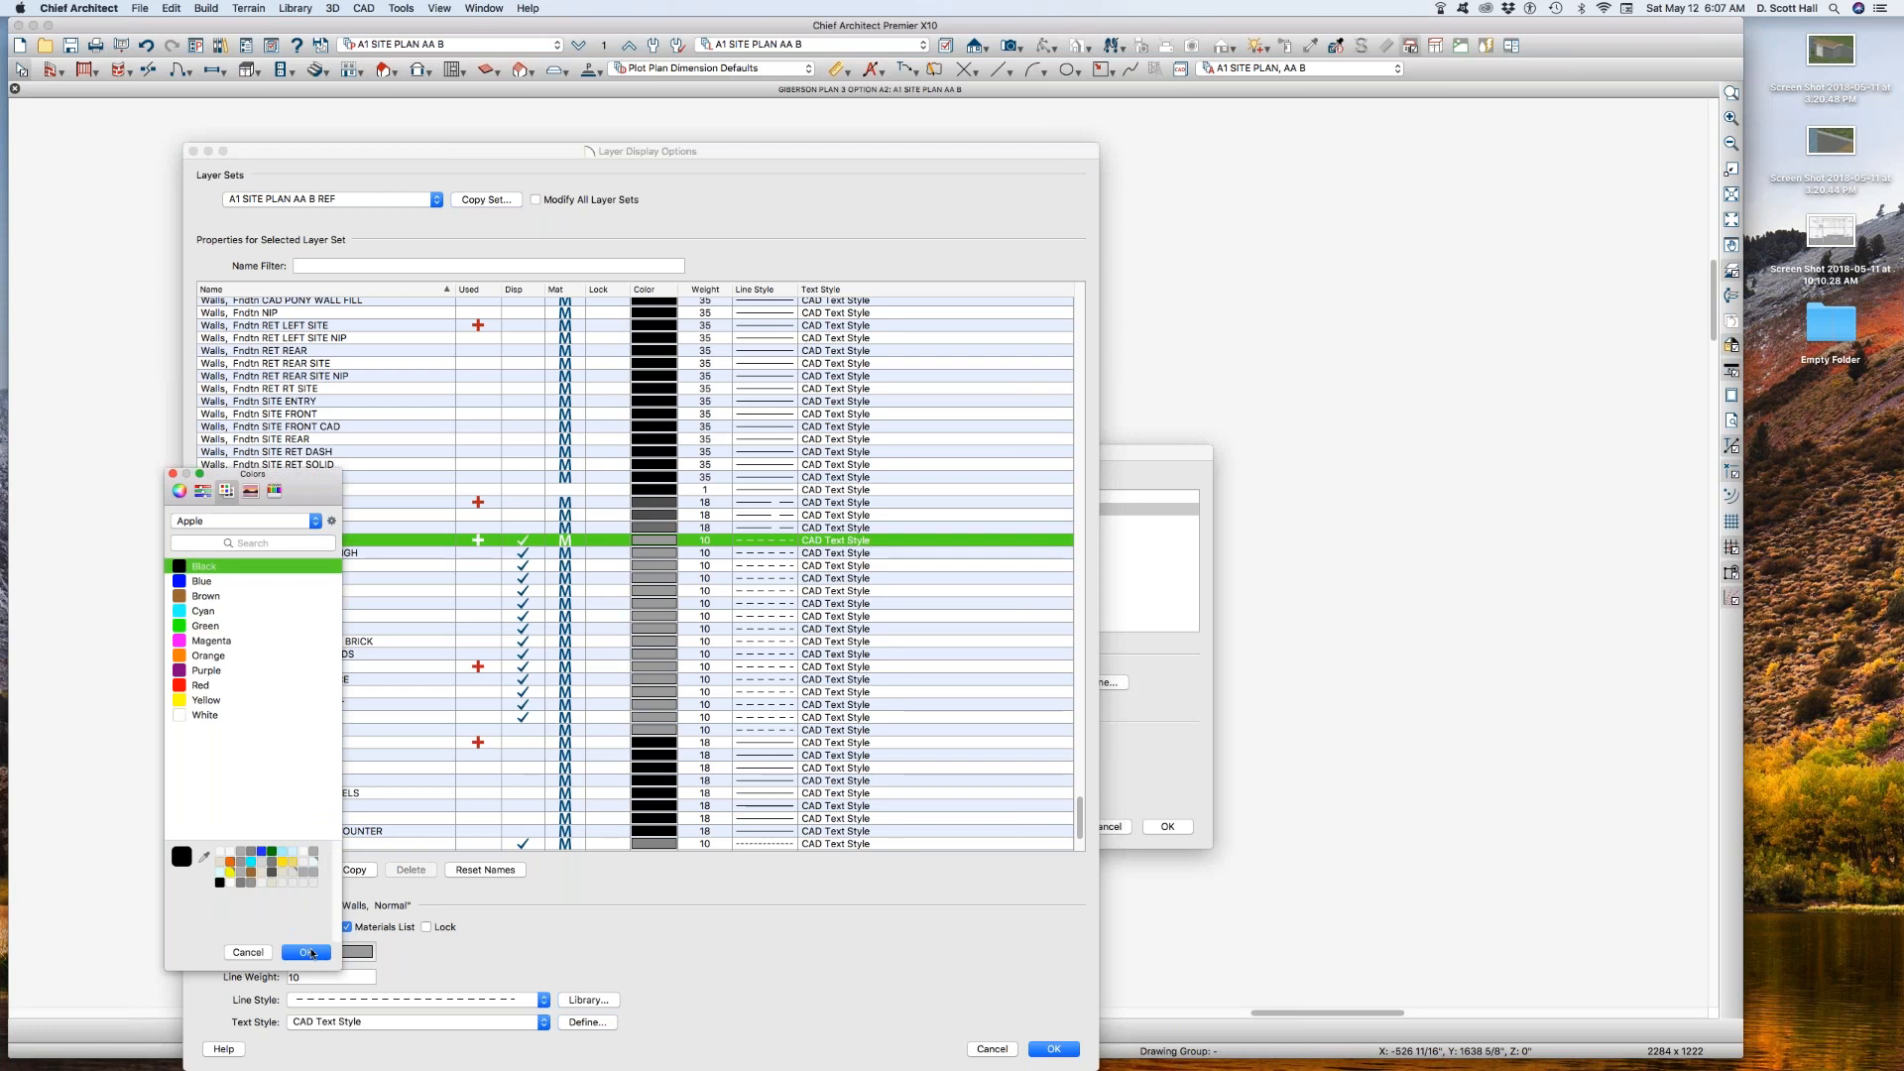
pyautogui.click(306, 952)
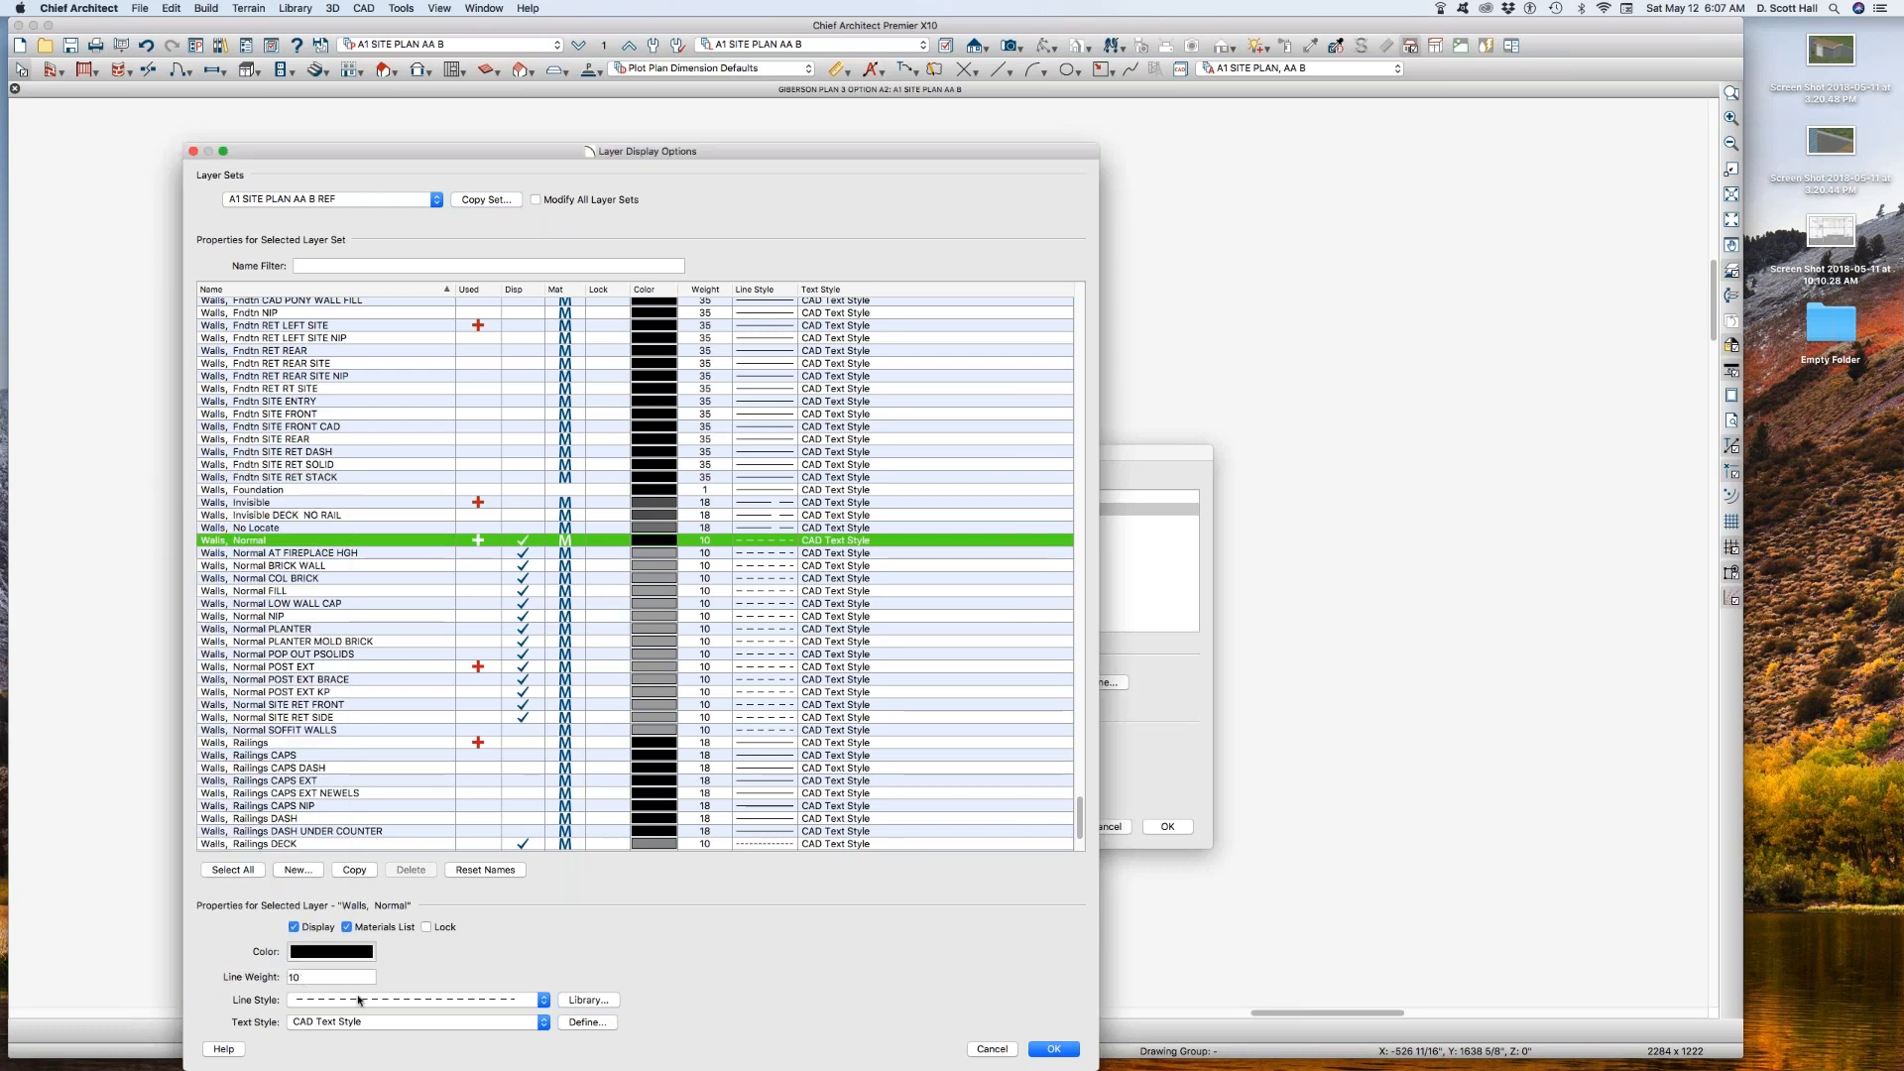
pyautogui.click(359, 1000)
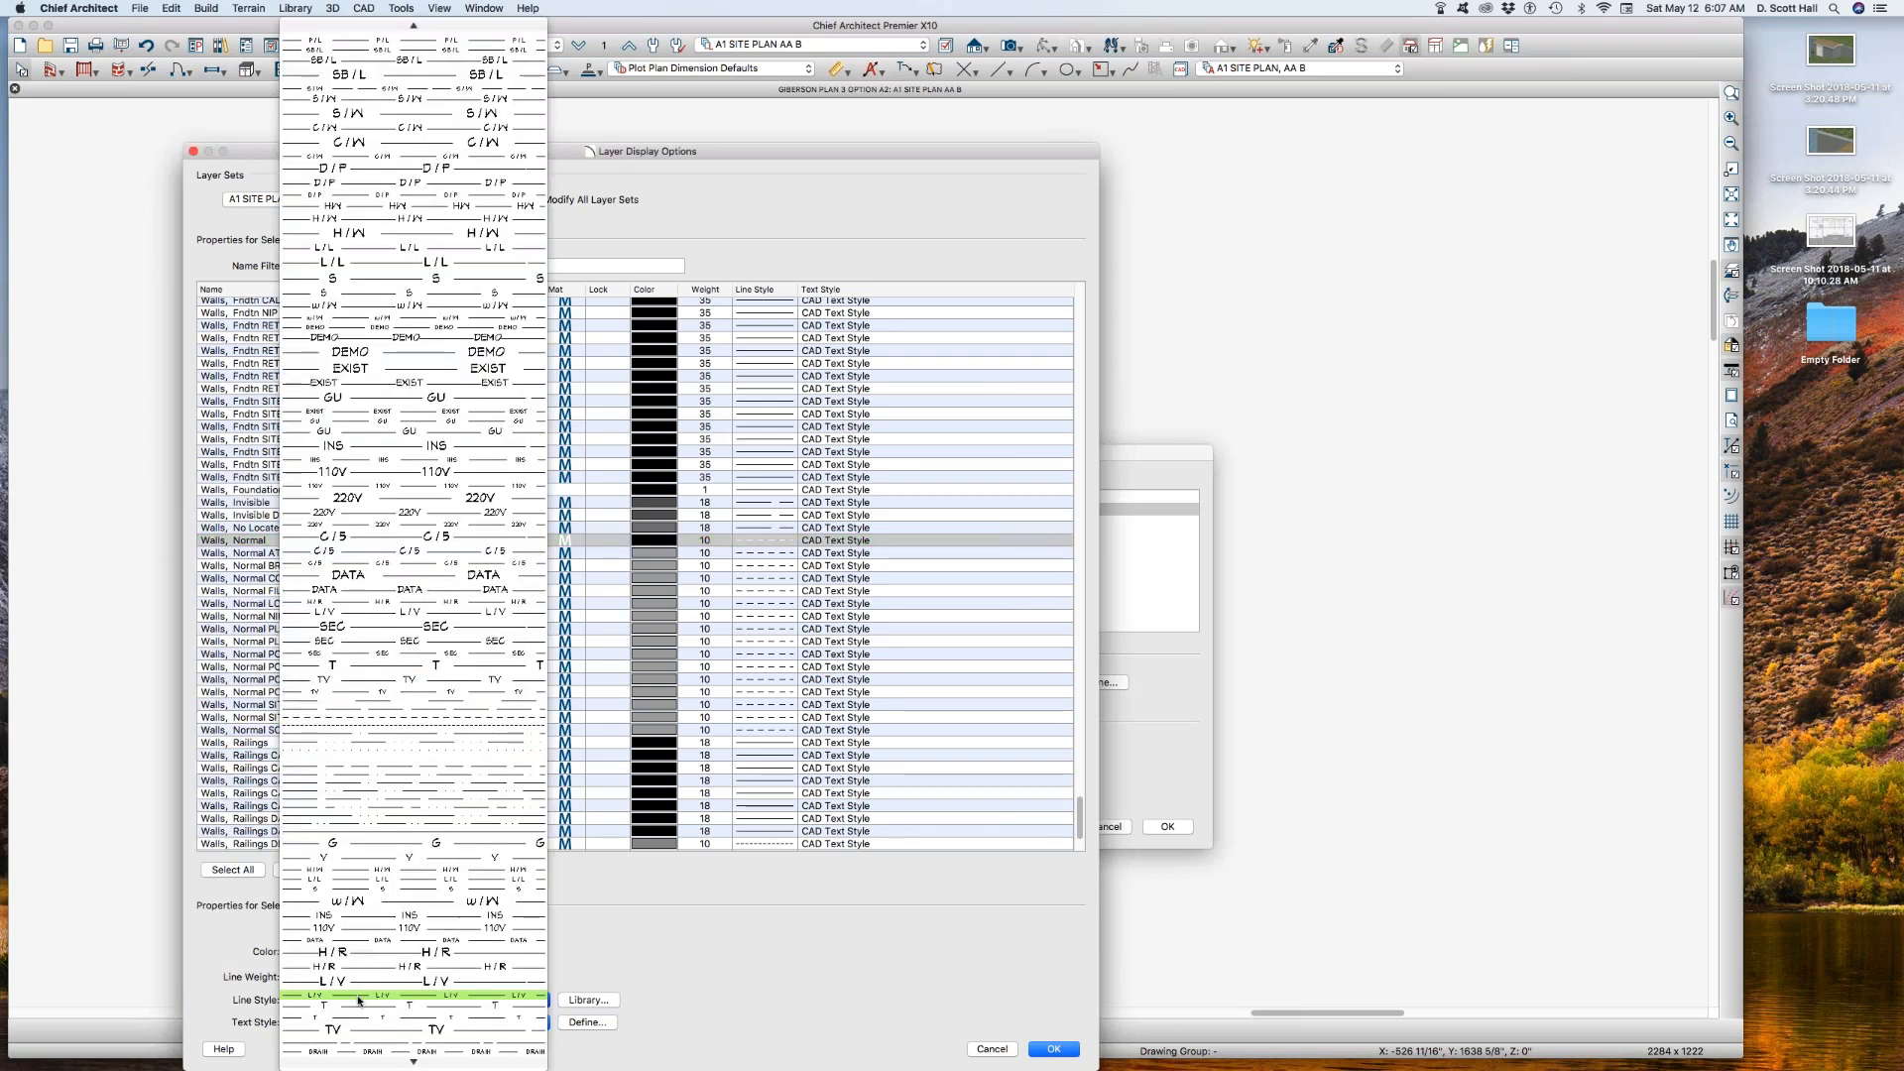
pyautogui.scroll(5, 359, 999)
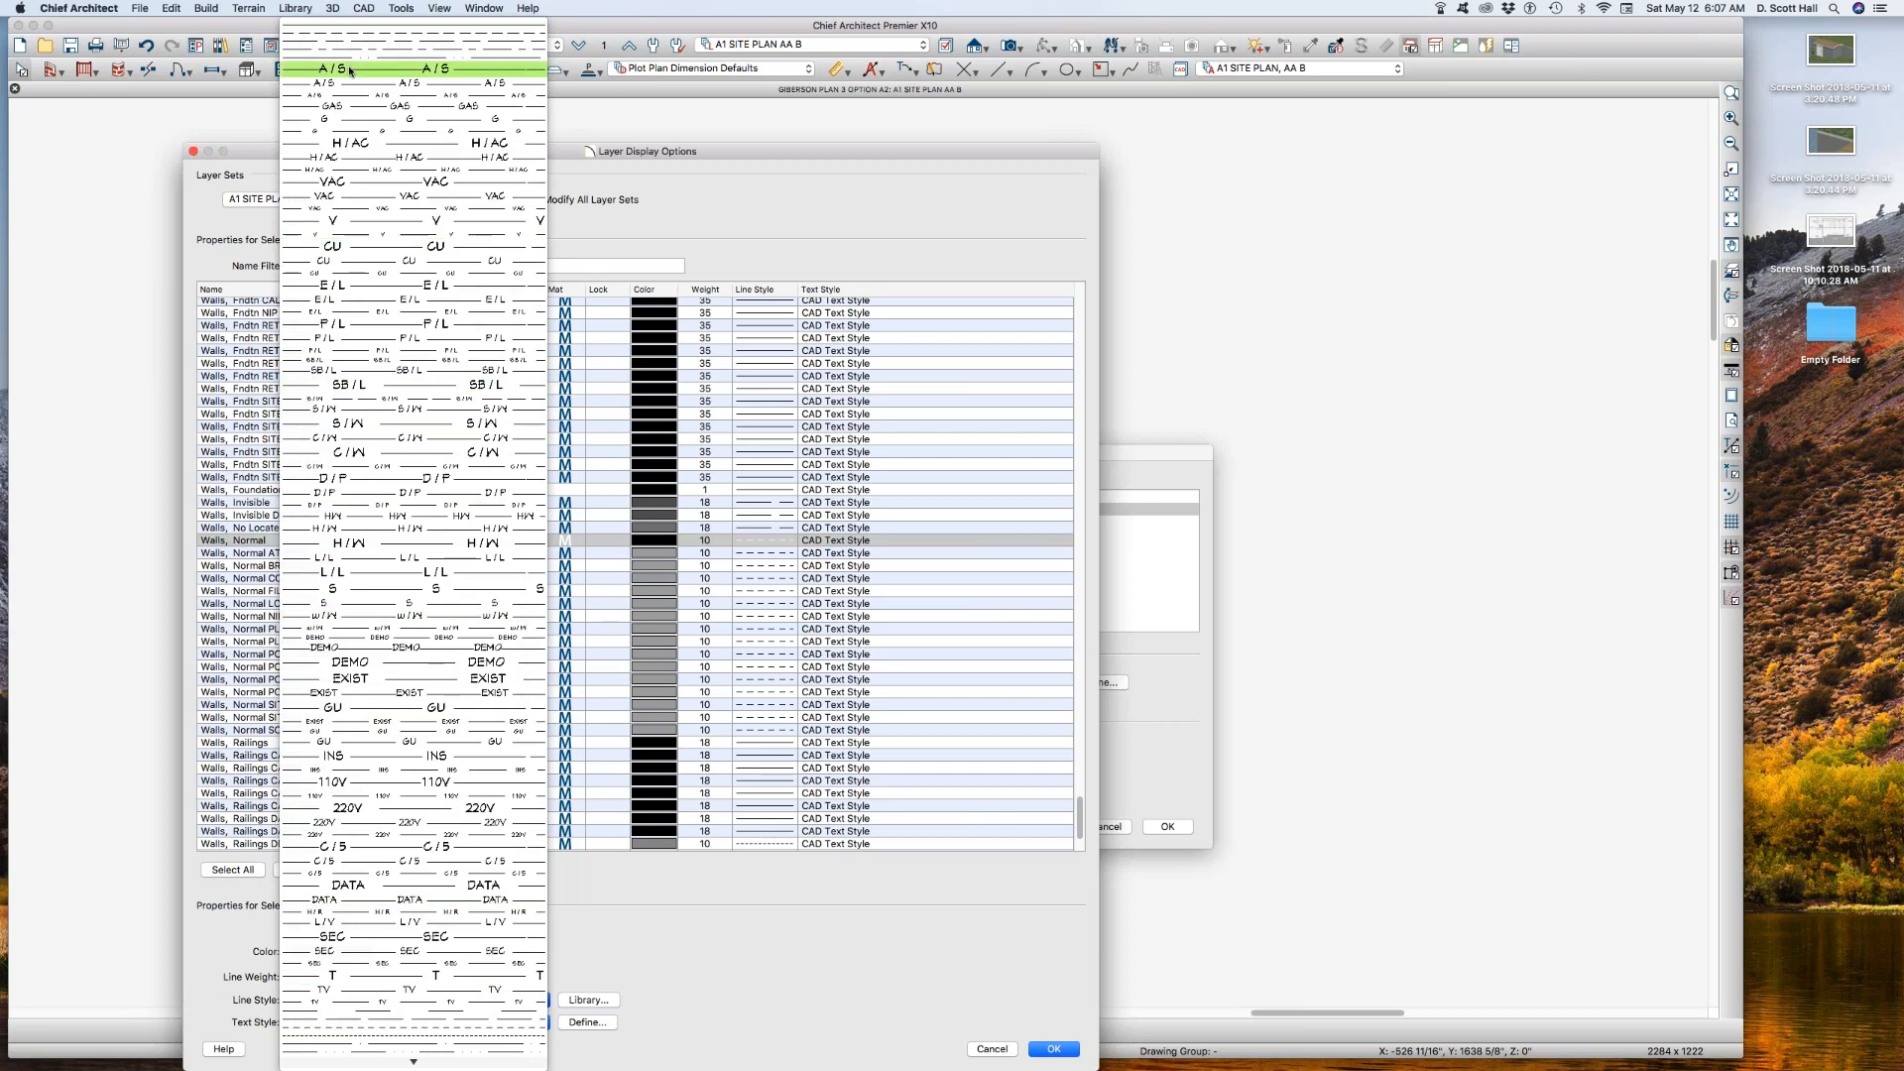
pyautogui.click(358, 22)
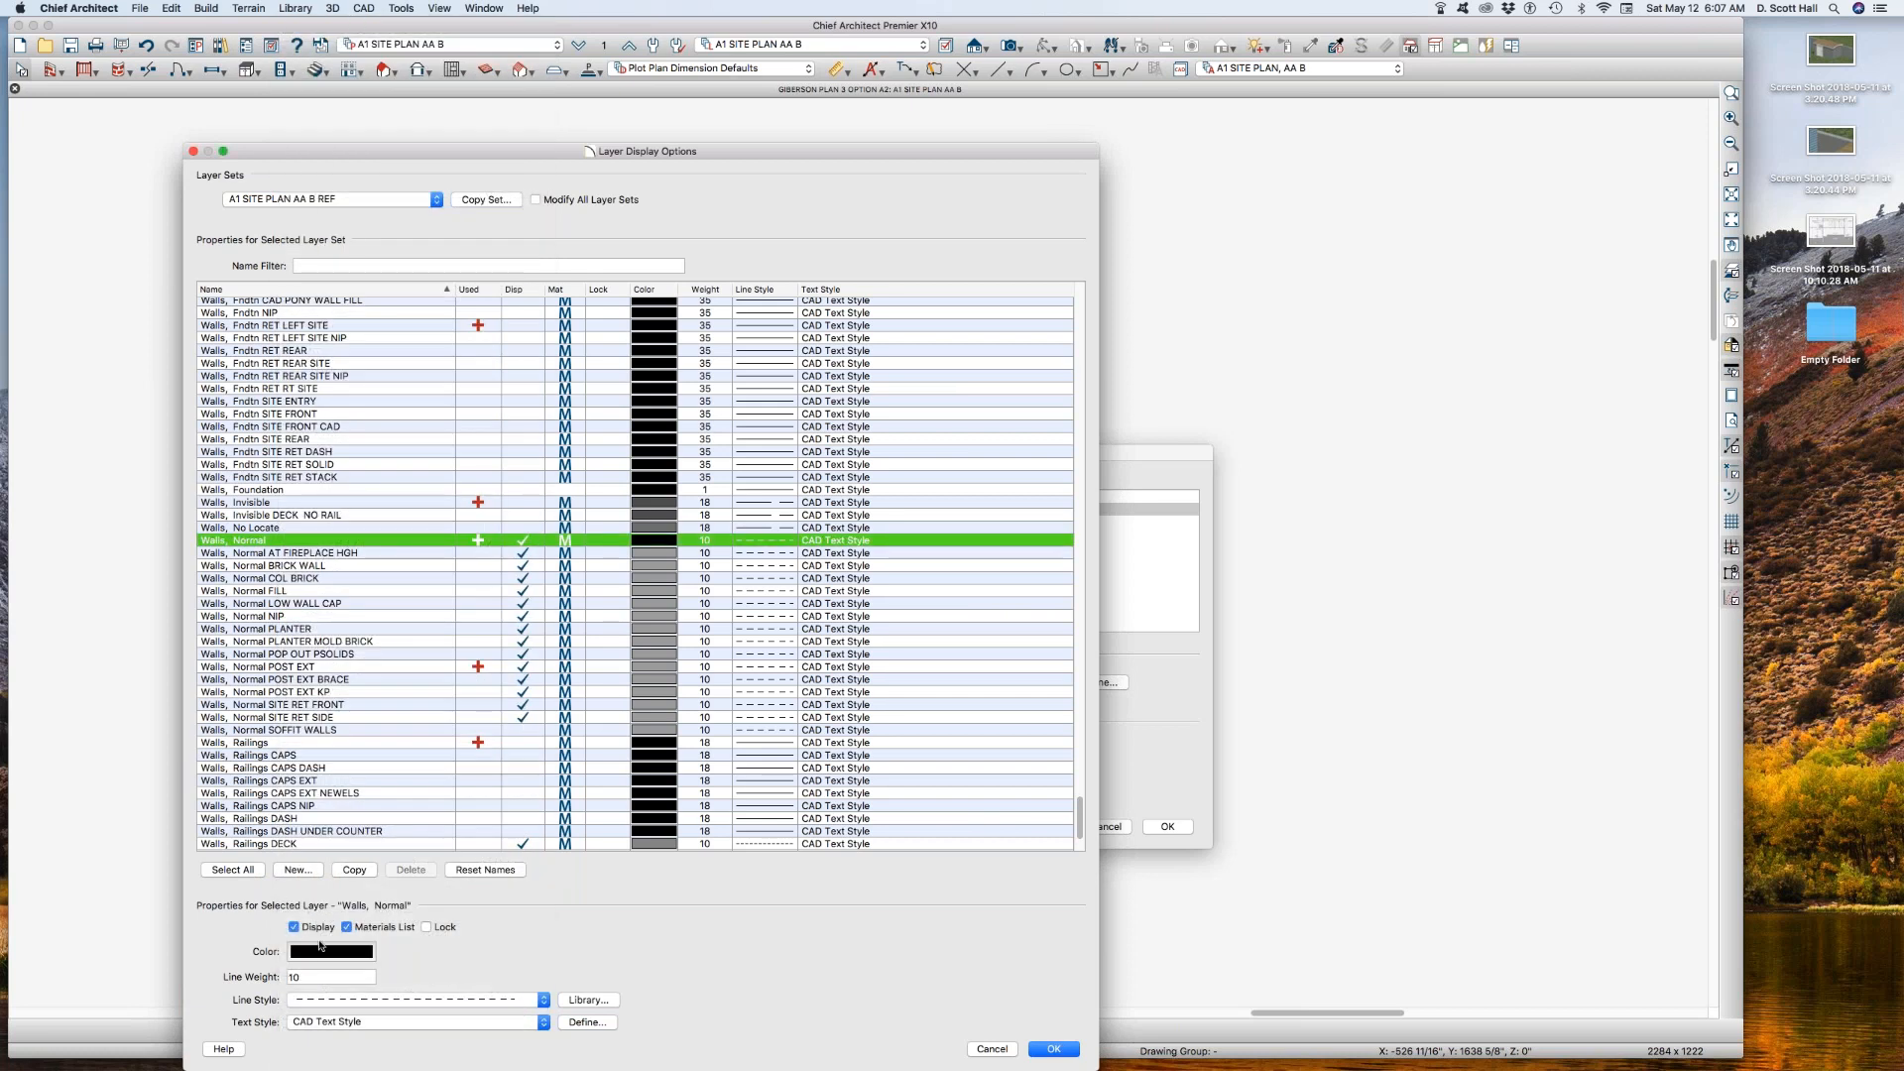
# Step: Turn on the display of Walls, Layers and turn off Walls, Main Layer Only in the reference layer set, and apply the reference floor settings
pyautogui.scroll(-4, 290, 754)
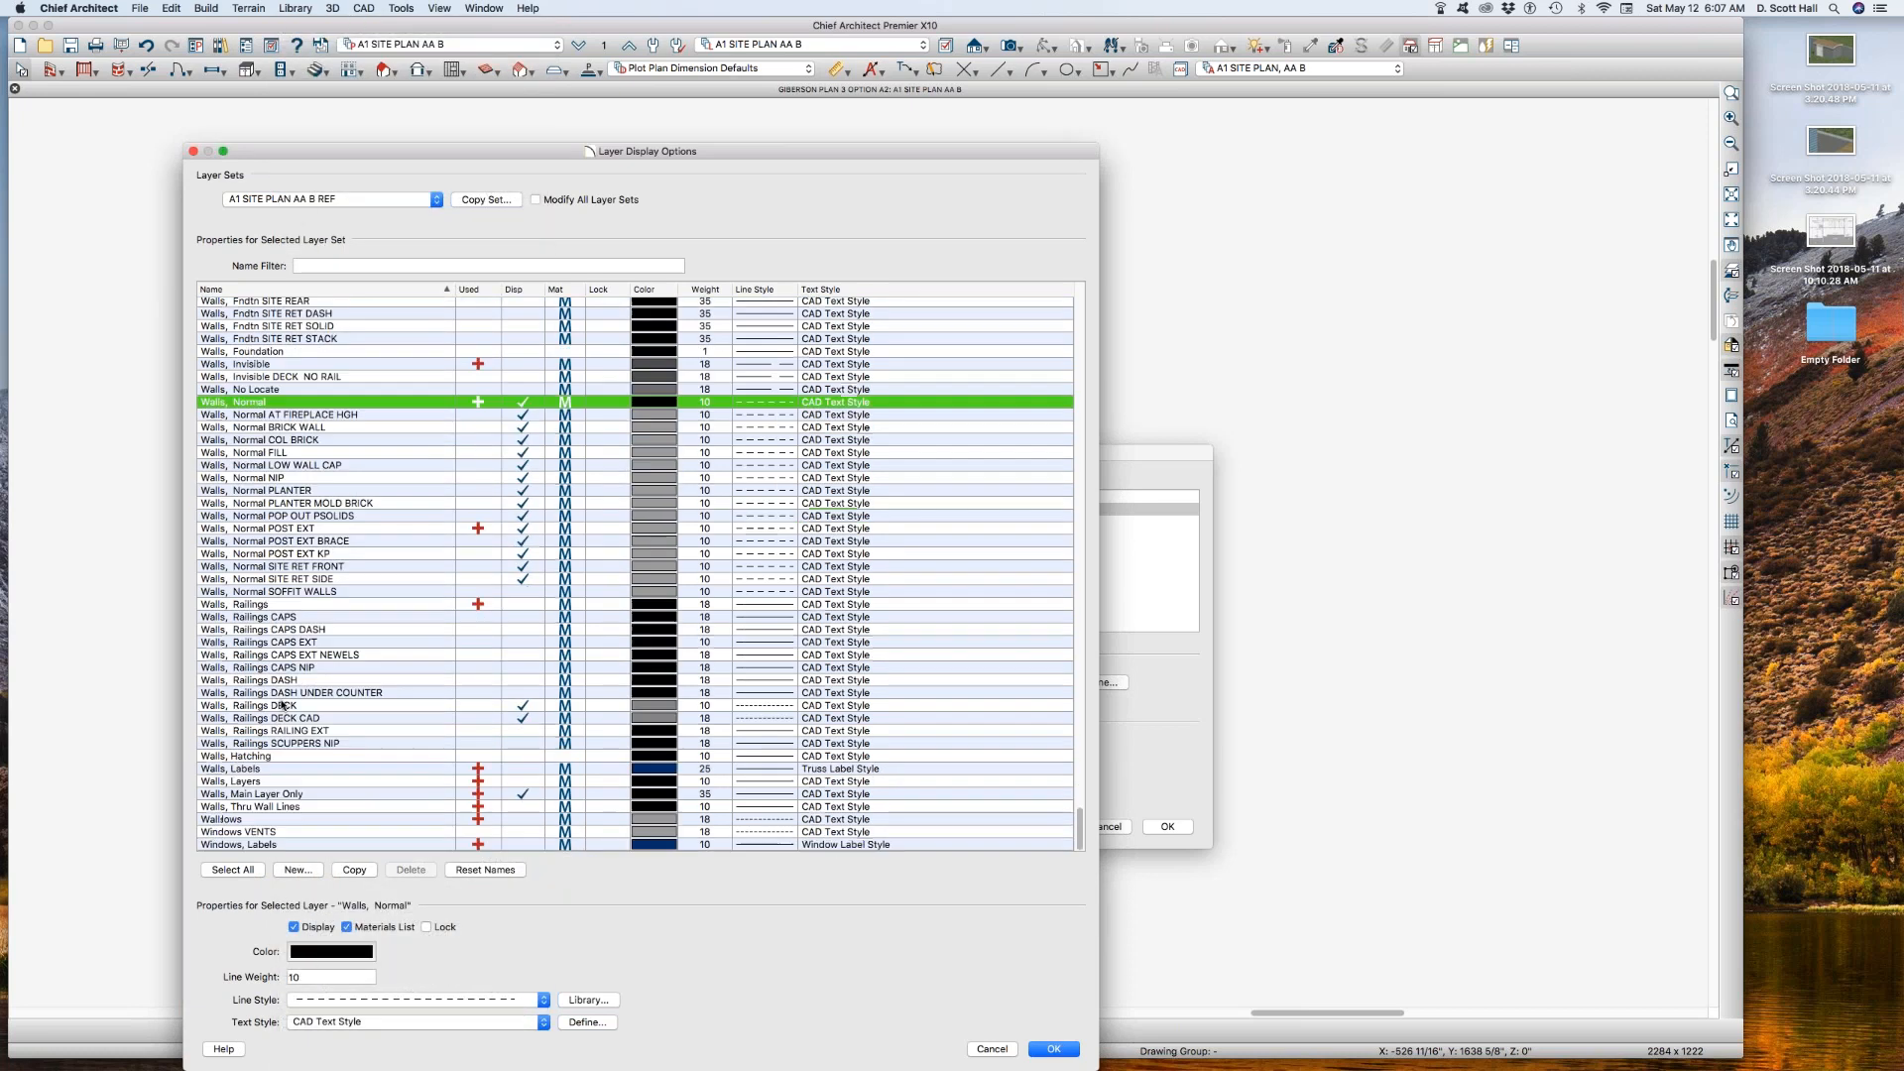
pyautogui.click(523, 781)
pyautogui.click(523, 793)
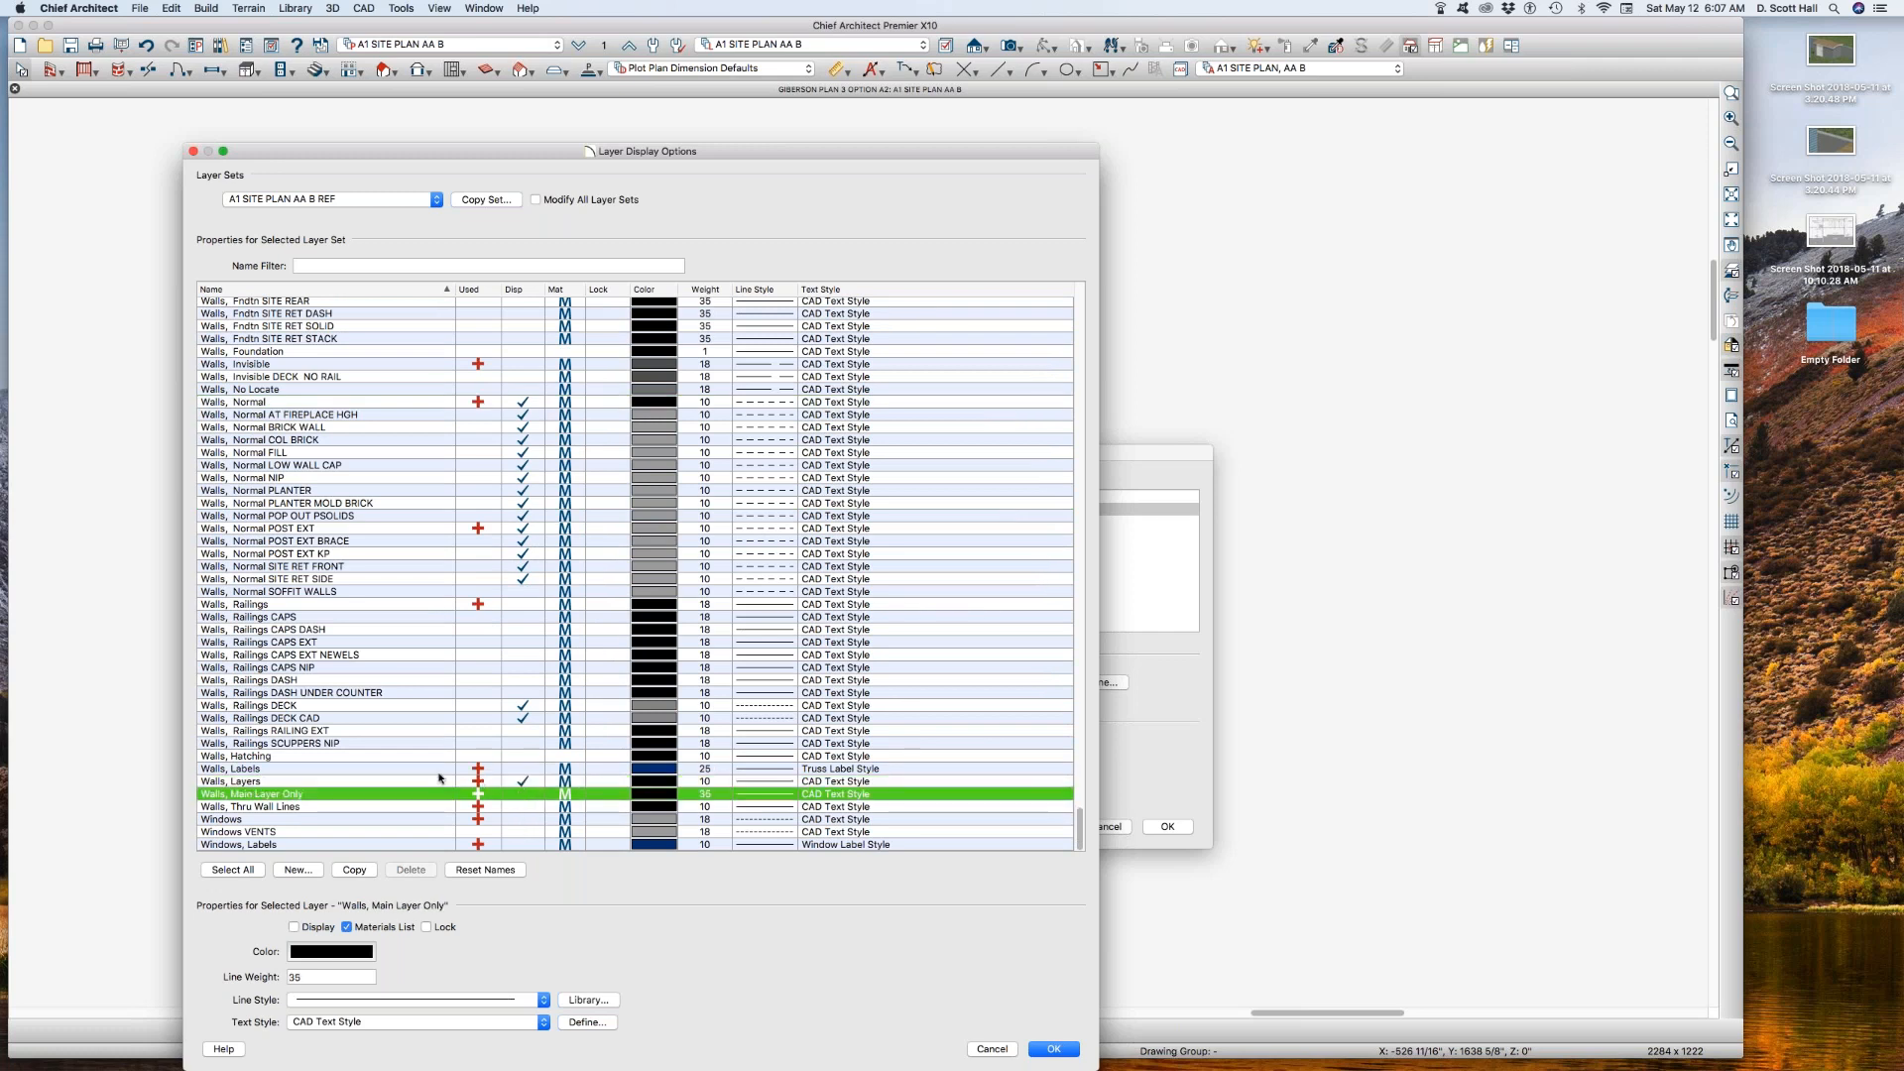
pyautogui.press('Return')
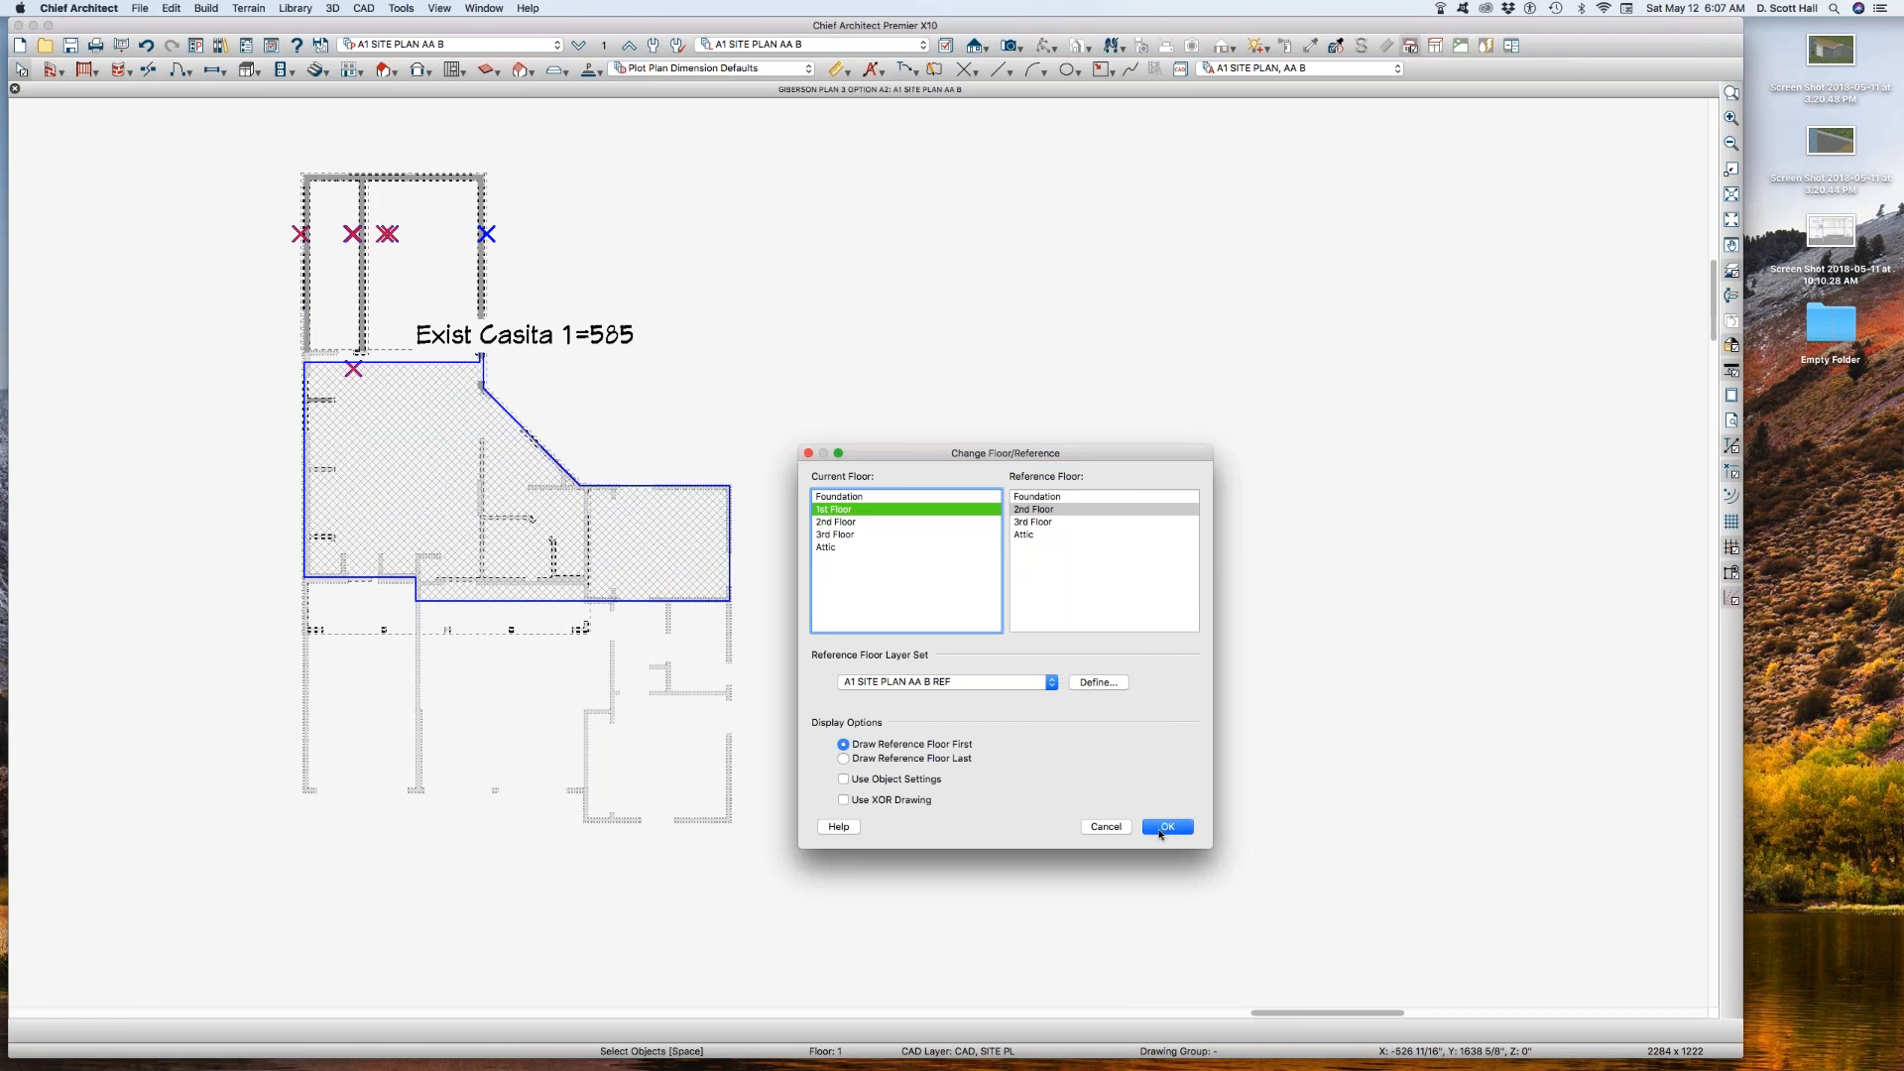
pyautogui.click(1158, 827)
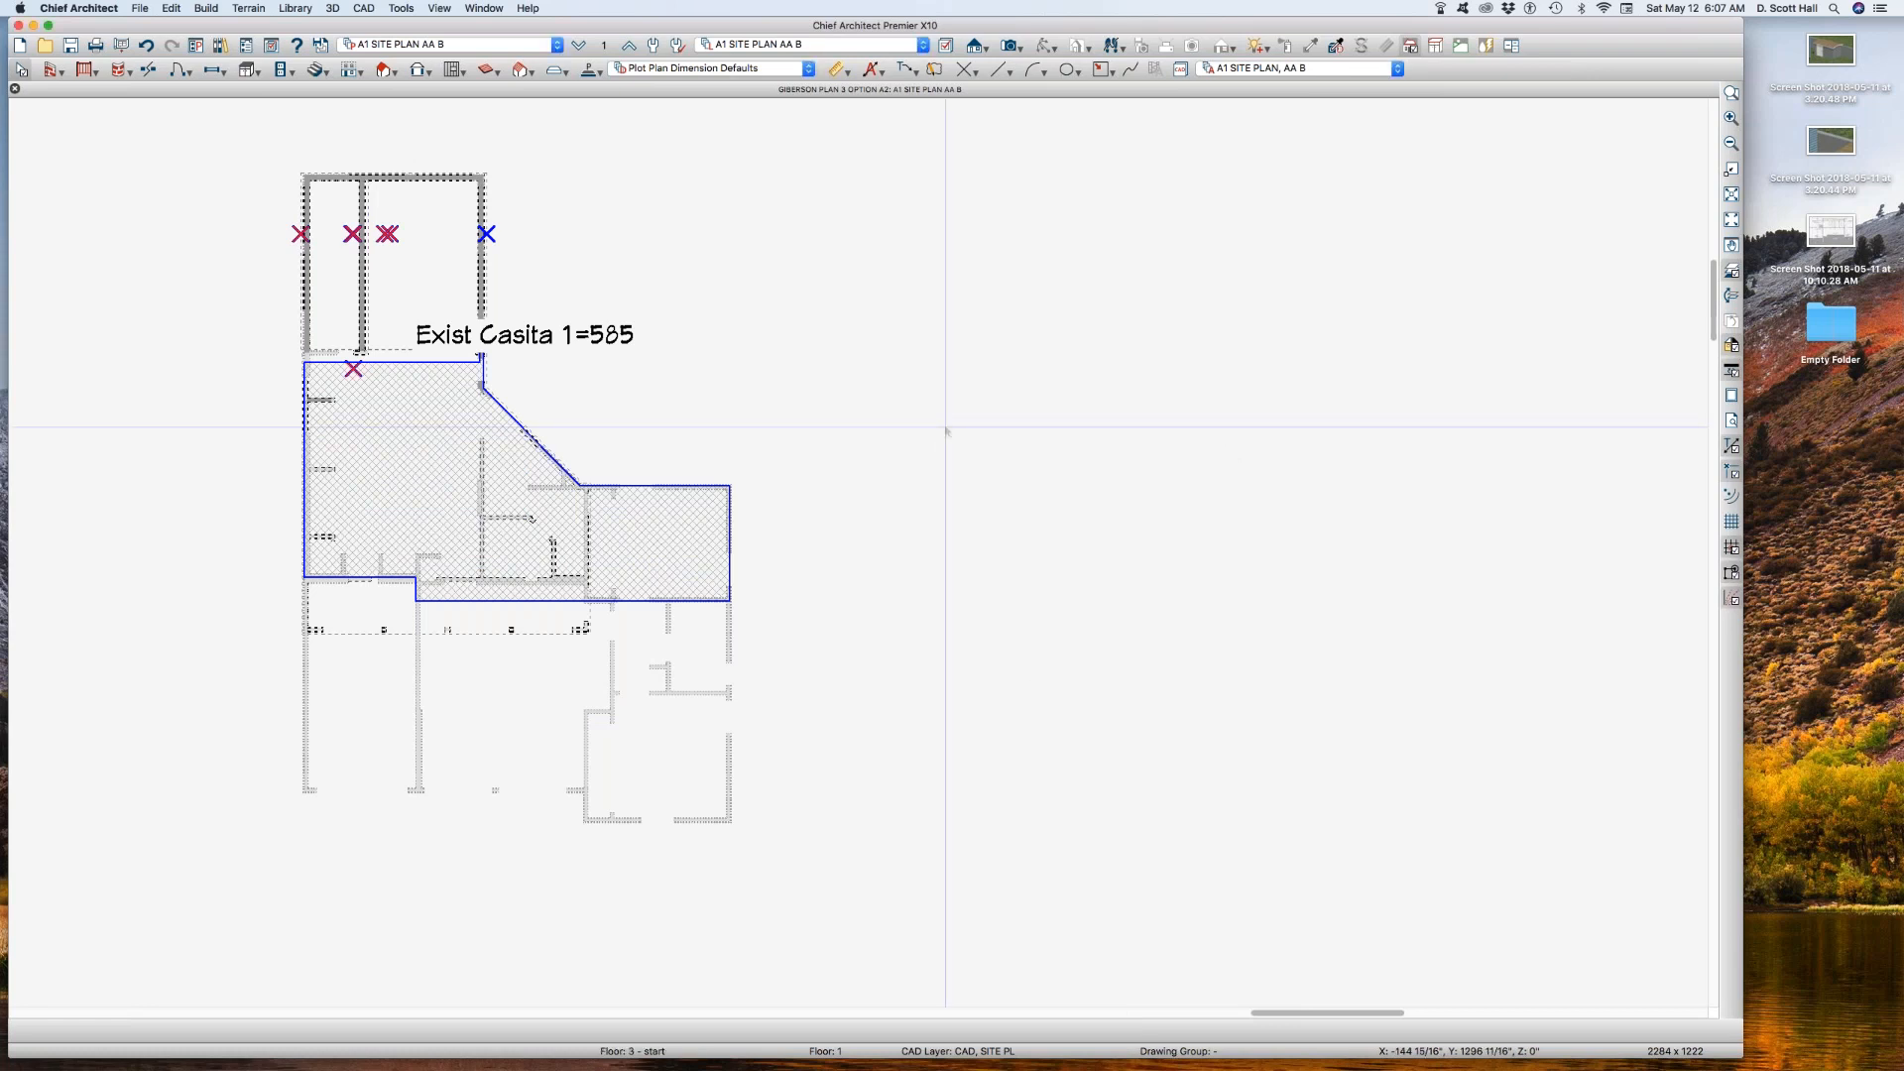
# Step: Turn off the display of the Walls, Normal layer in the A1 SITE PLAN AA B layer set
pyautogui.press('l')
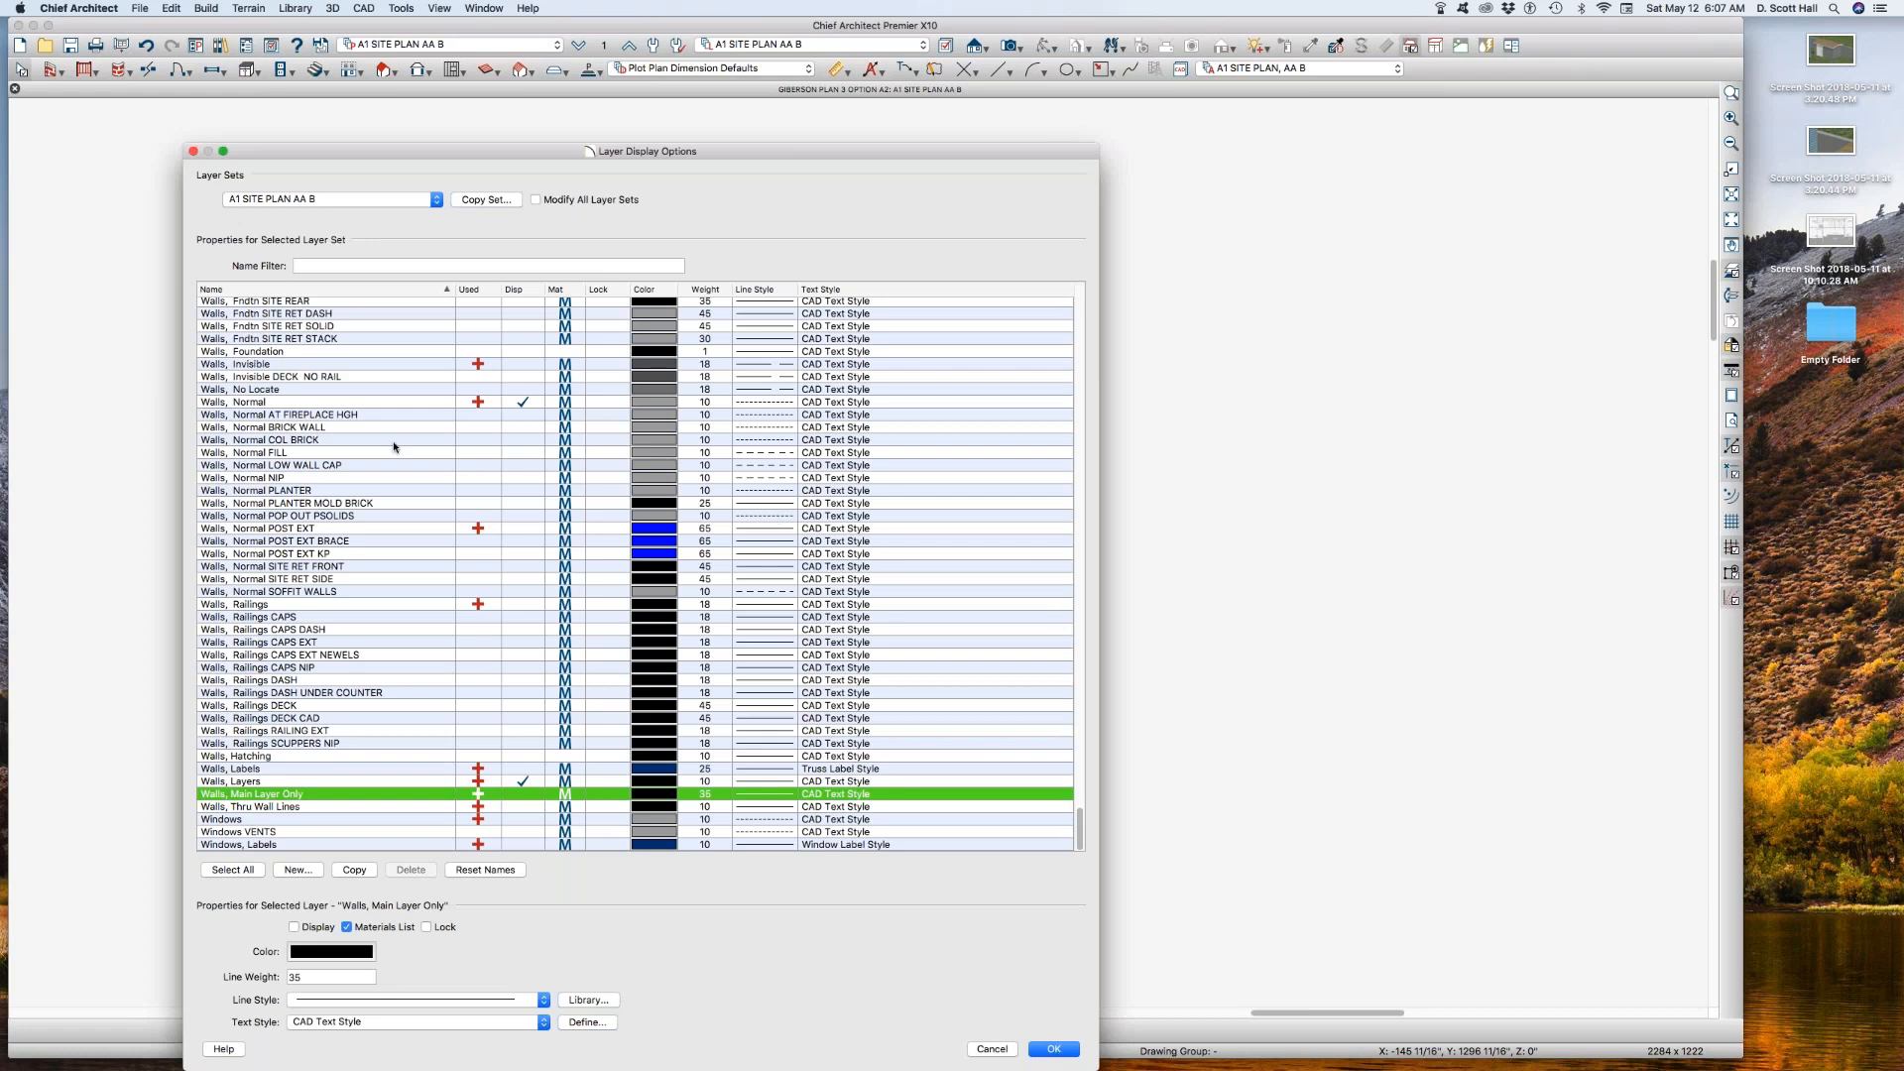
pyautogui.click(380, 431)
pyautogui.click(391, 464)
pyautogui.press('Down')
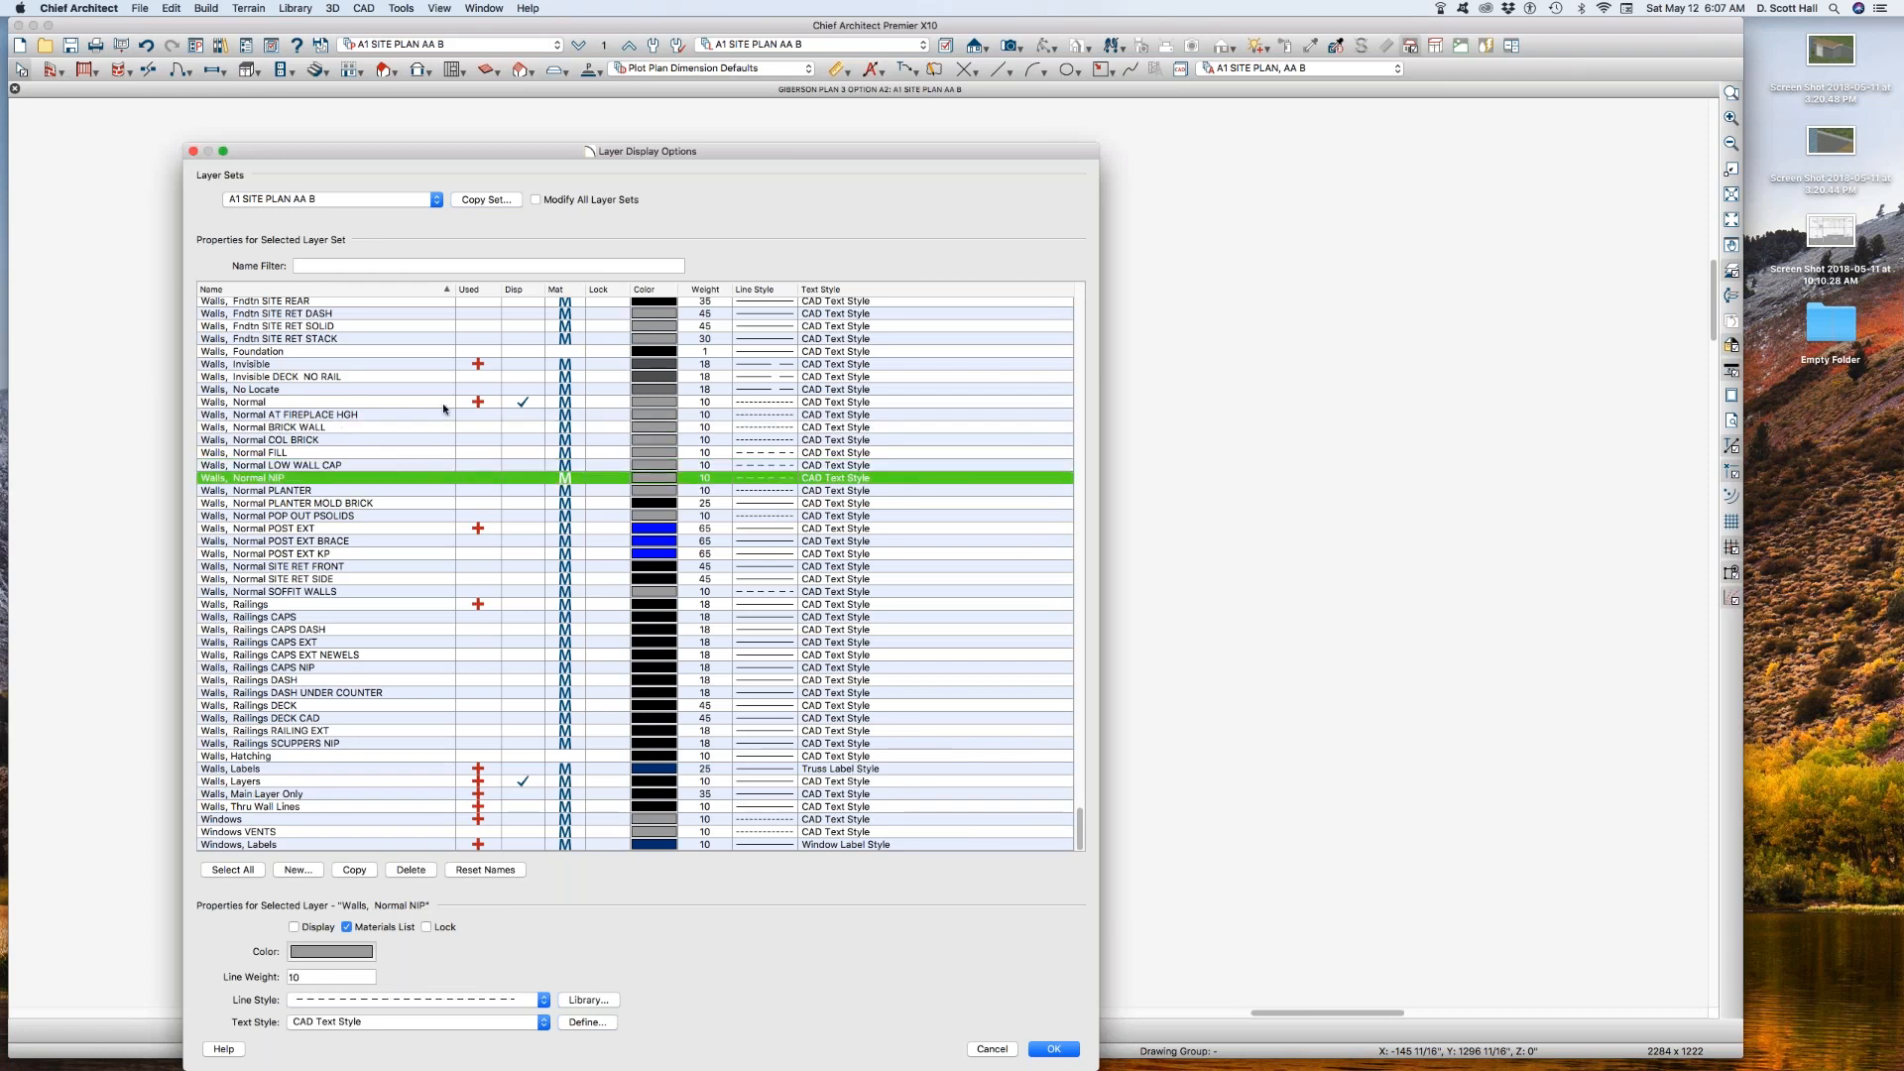
pyautogui.click(520, 404)
pyautogui.press('Return')
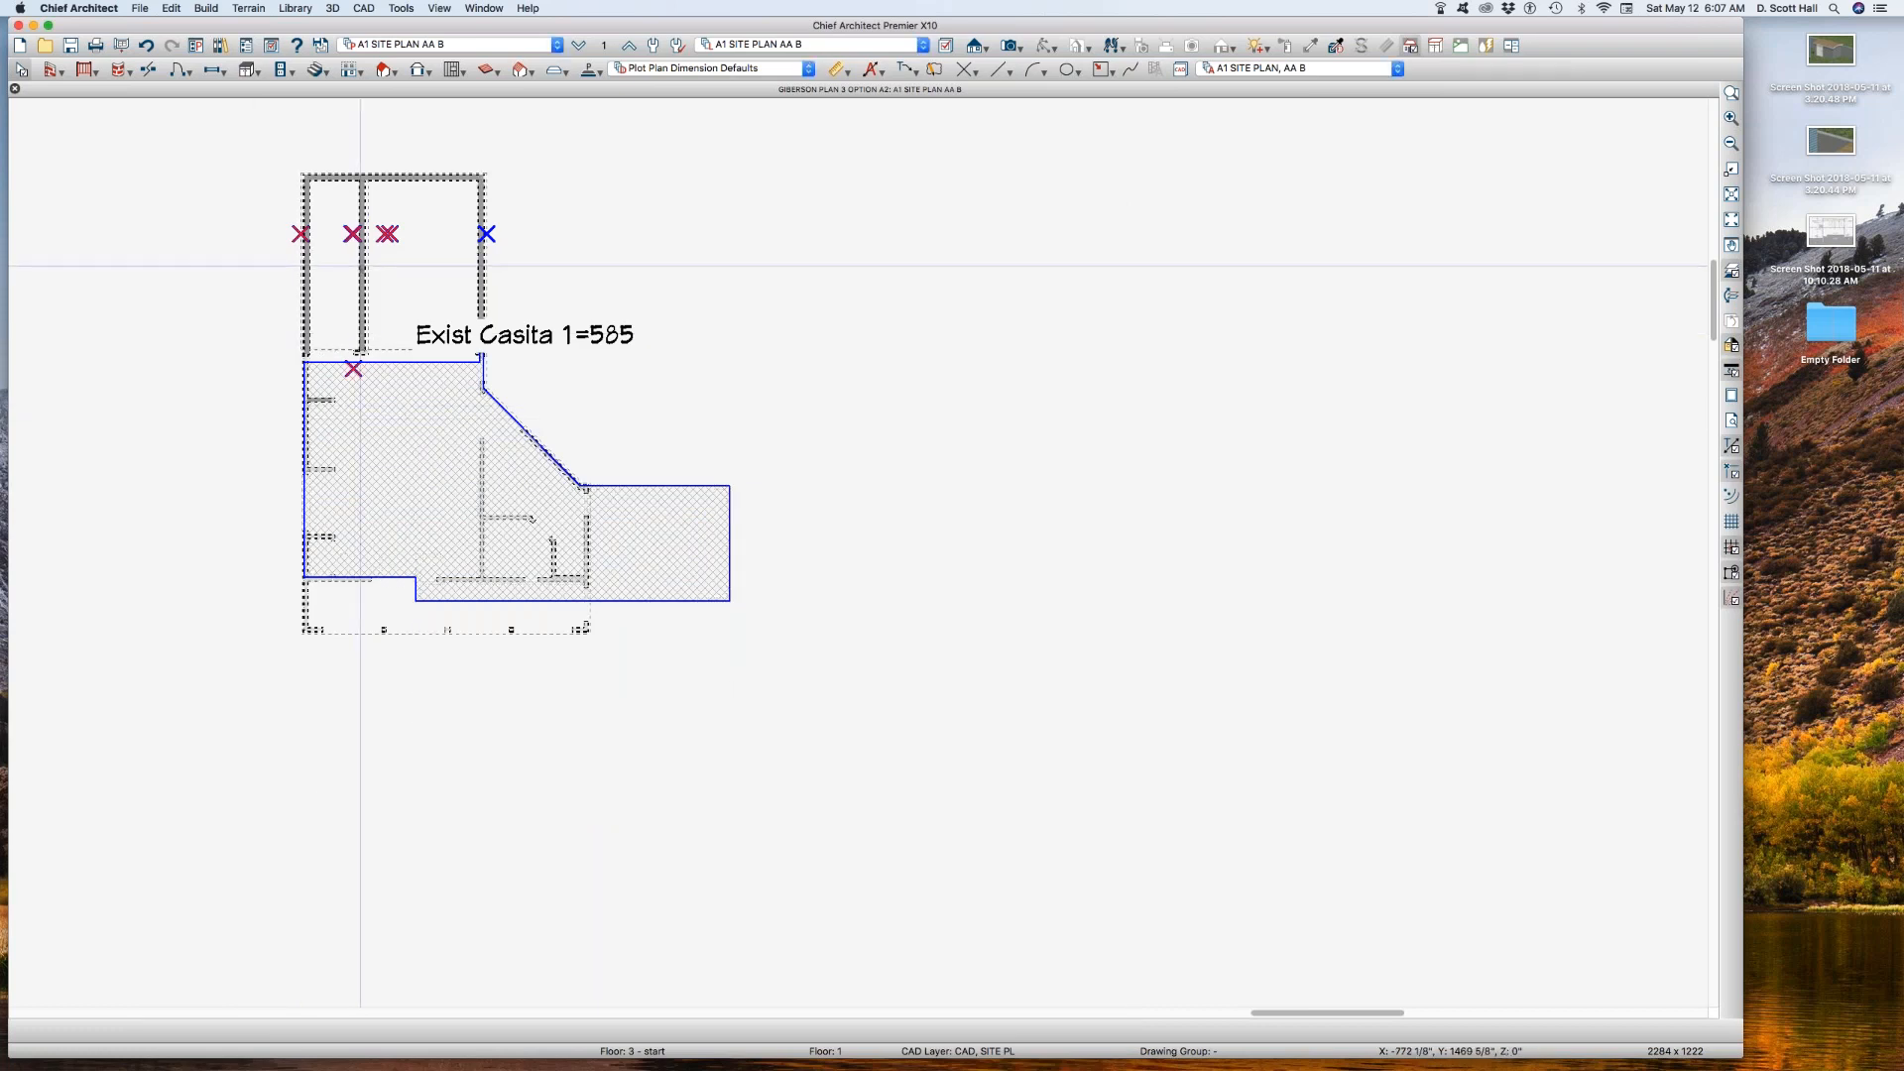
# Step: Go down to the foundation level and return to the 1st floor, and check the current and reference floor settings
pyautogui.click(576, 46)
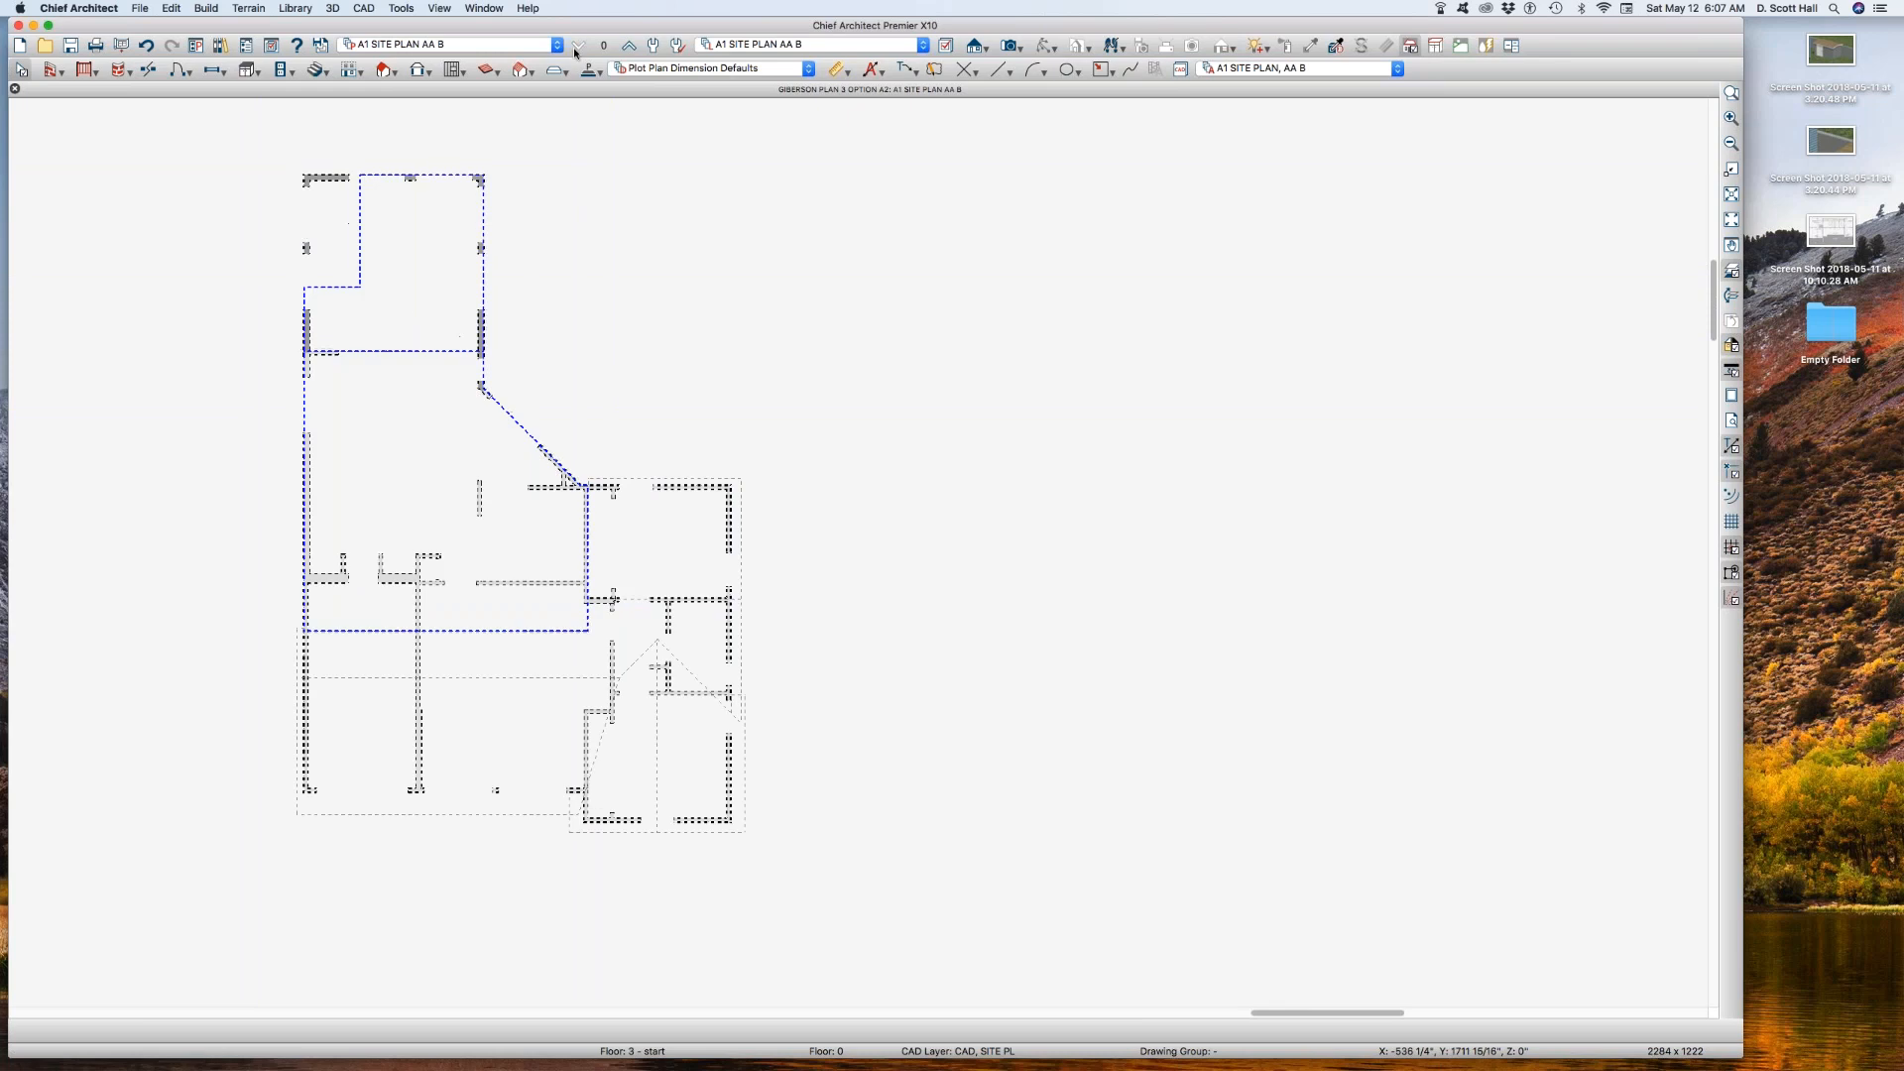
pyautogui.click(629, 47)
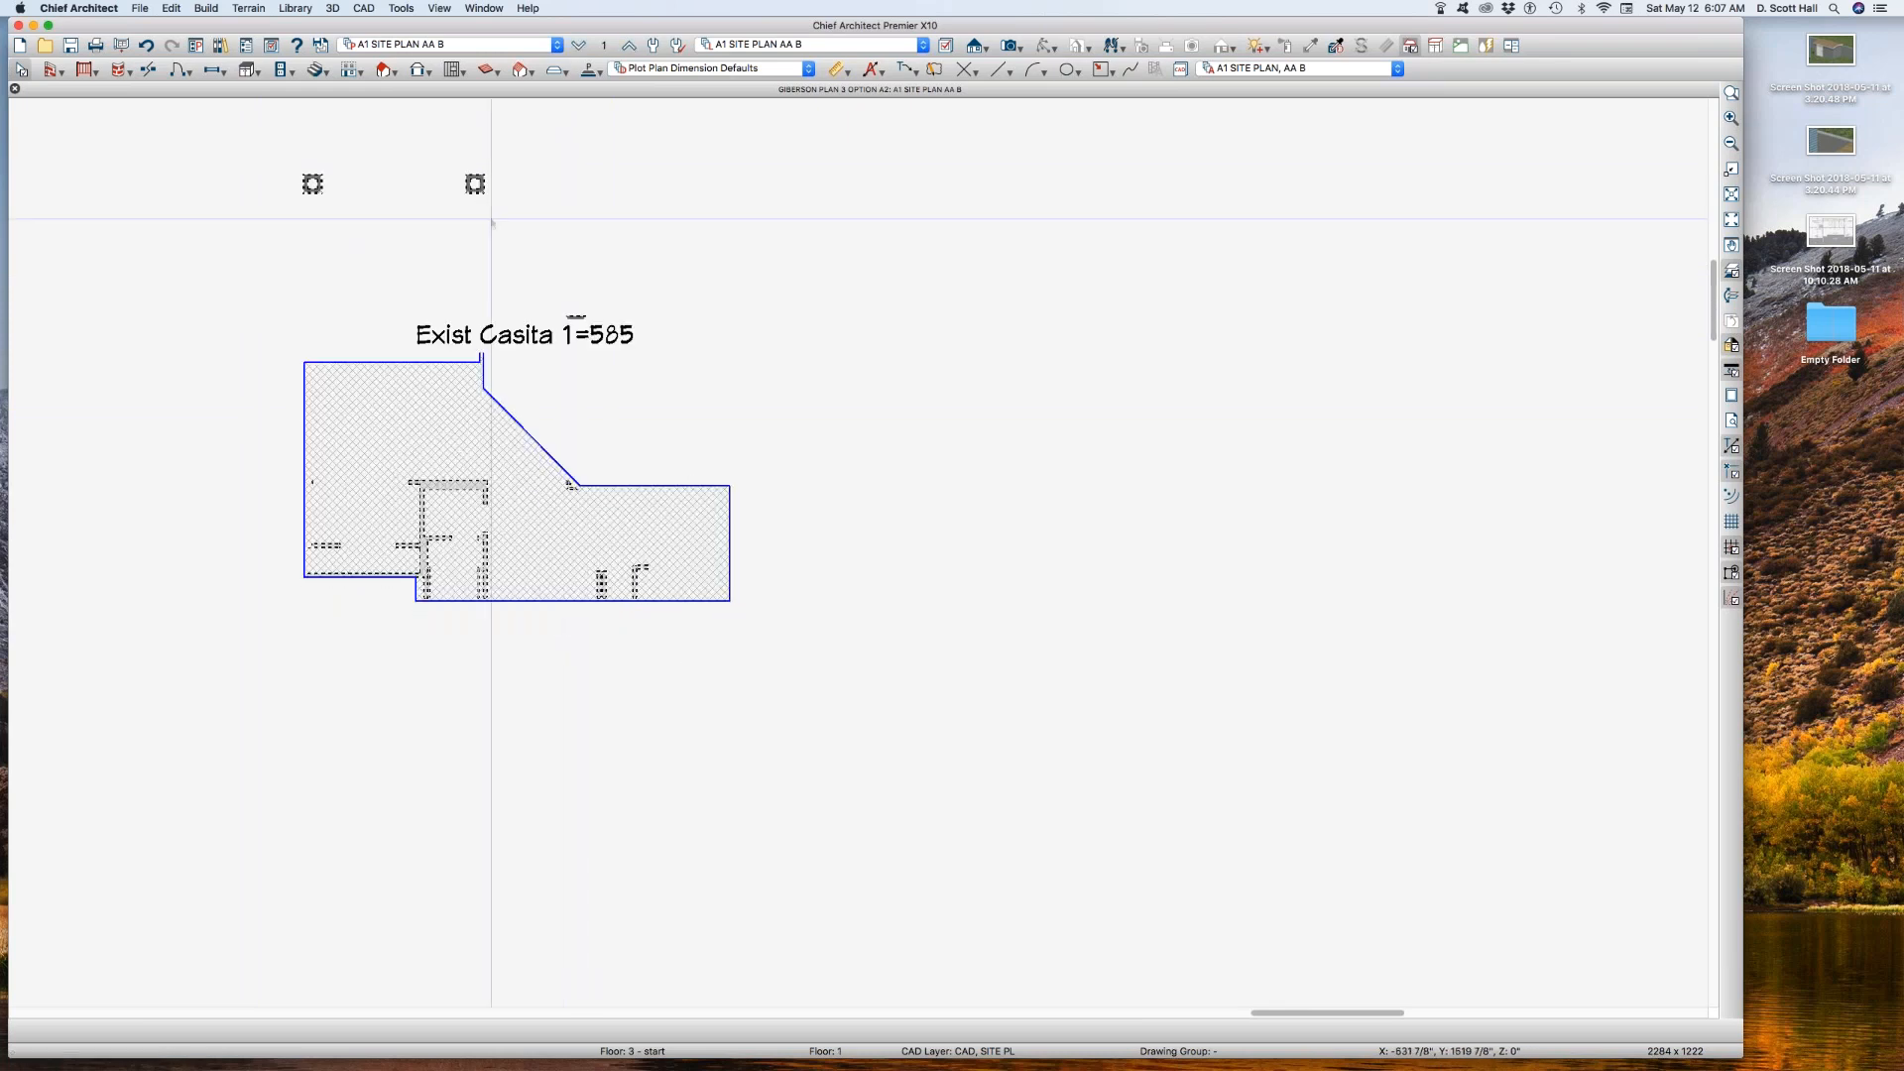
pyautogui.scroll(-3, 483, 252)
pyautogui.scroll(2, 509, 158)
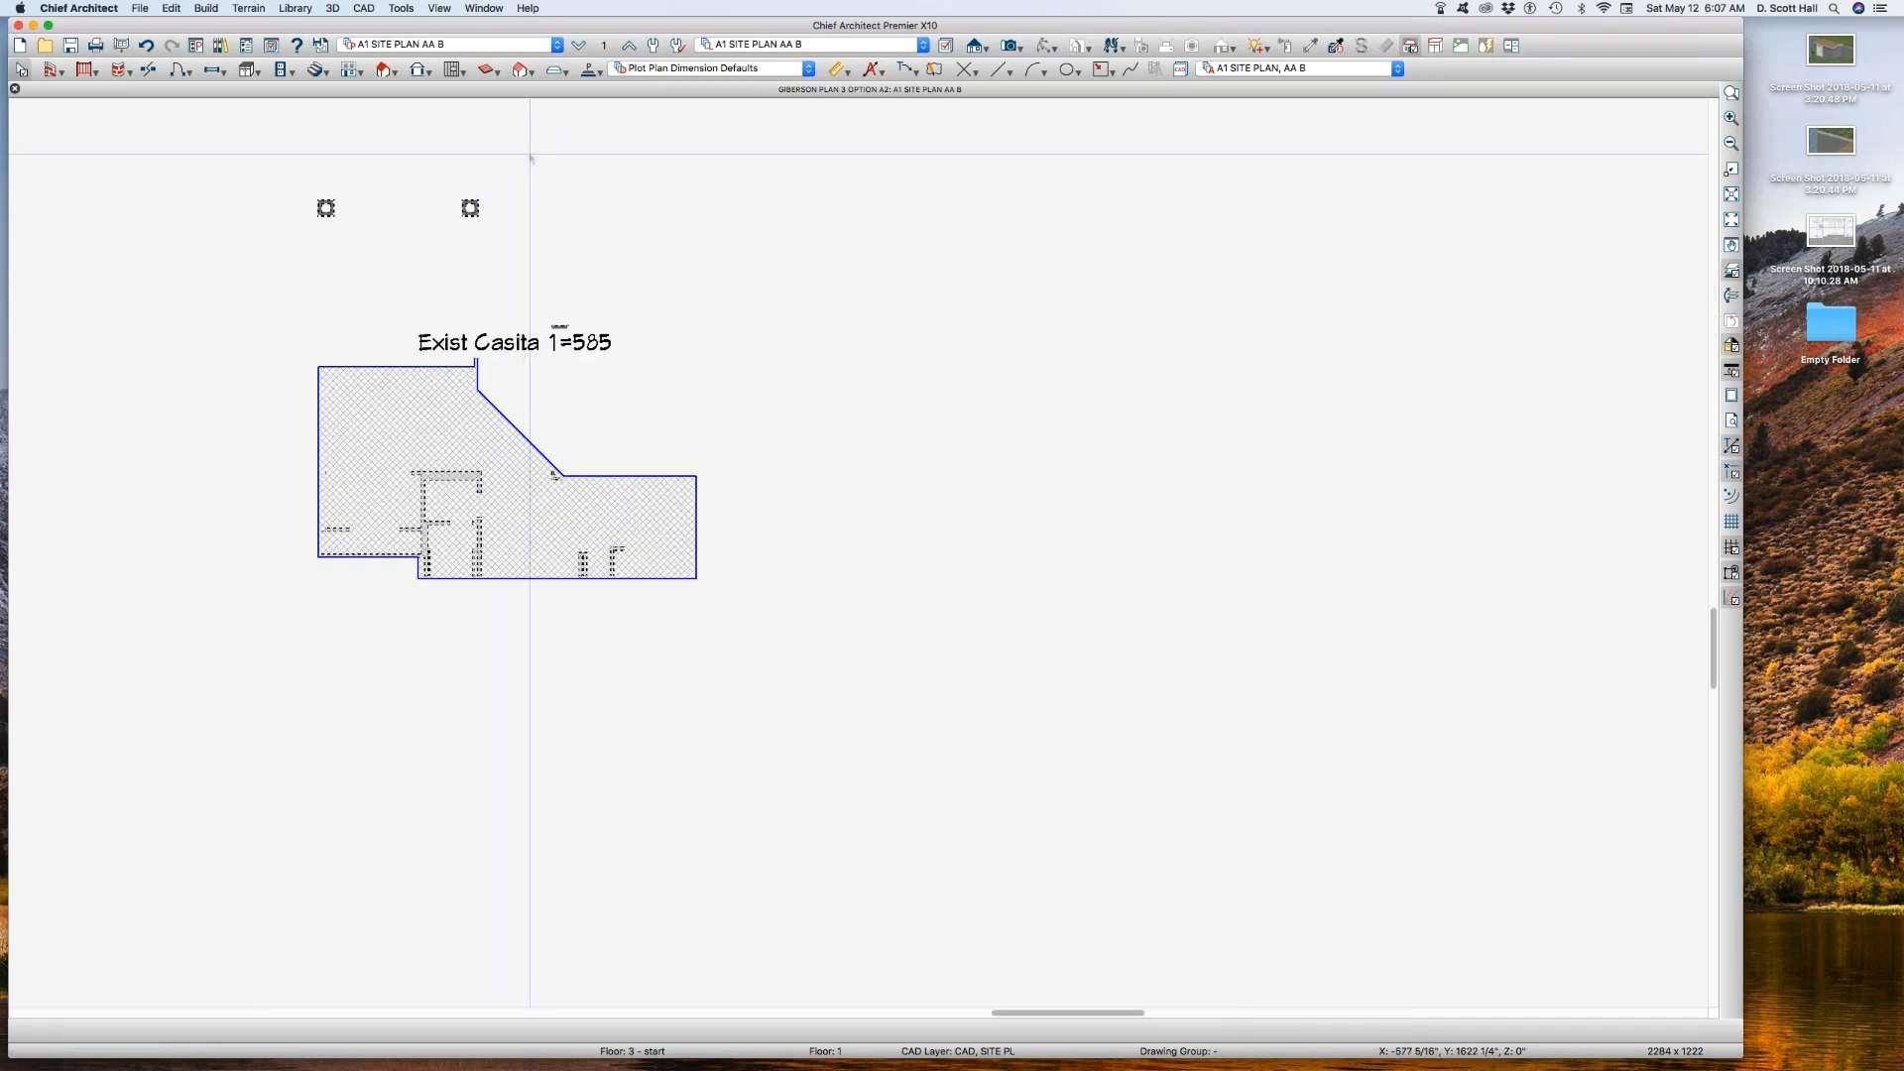
pyautogui.click(605, 45)
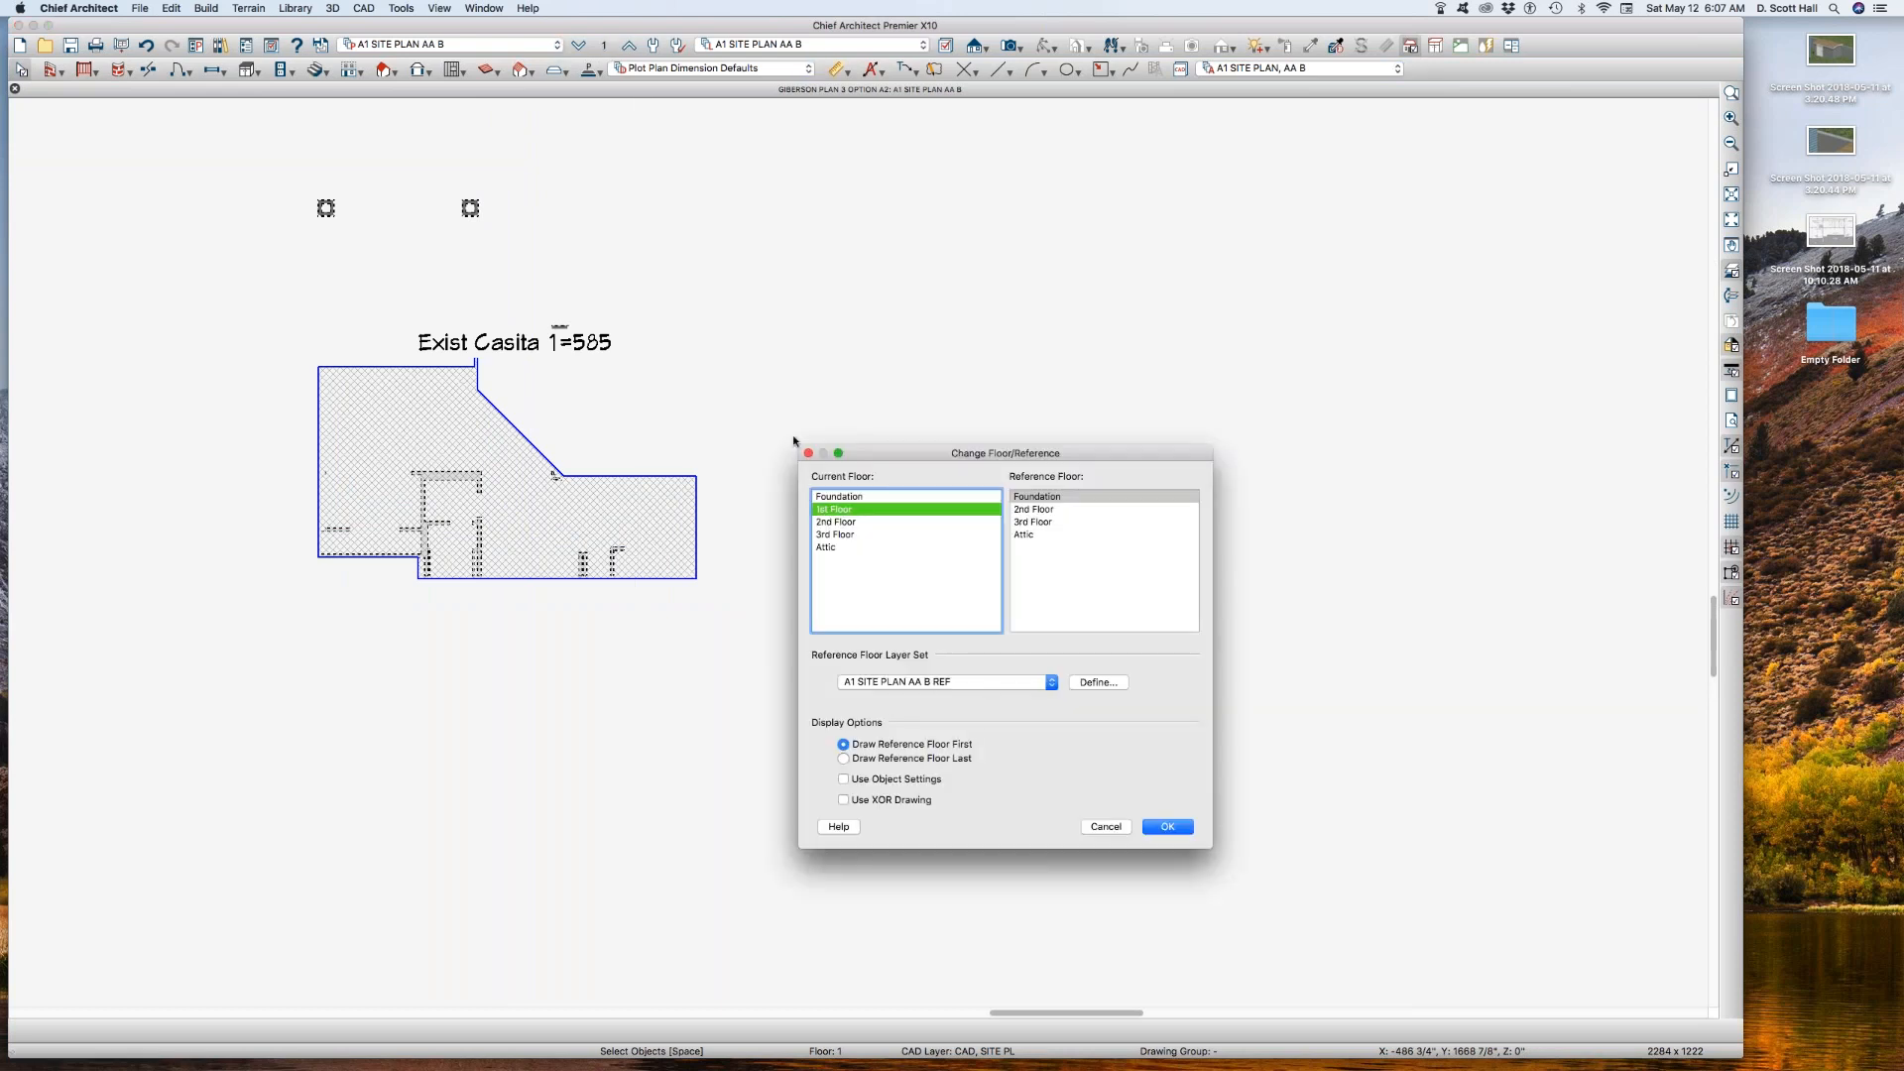
pyautogui.press('Return')
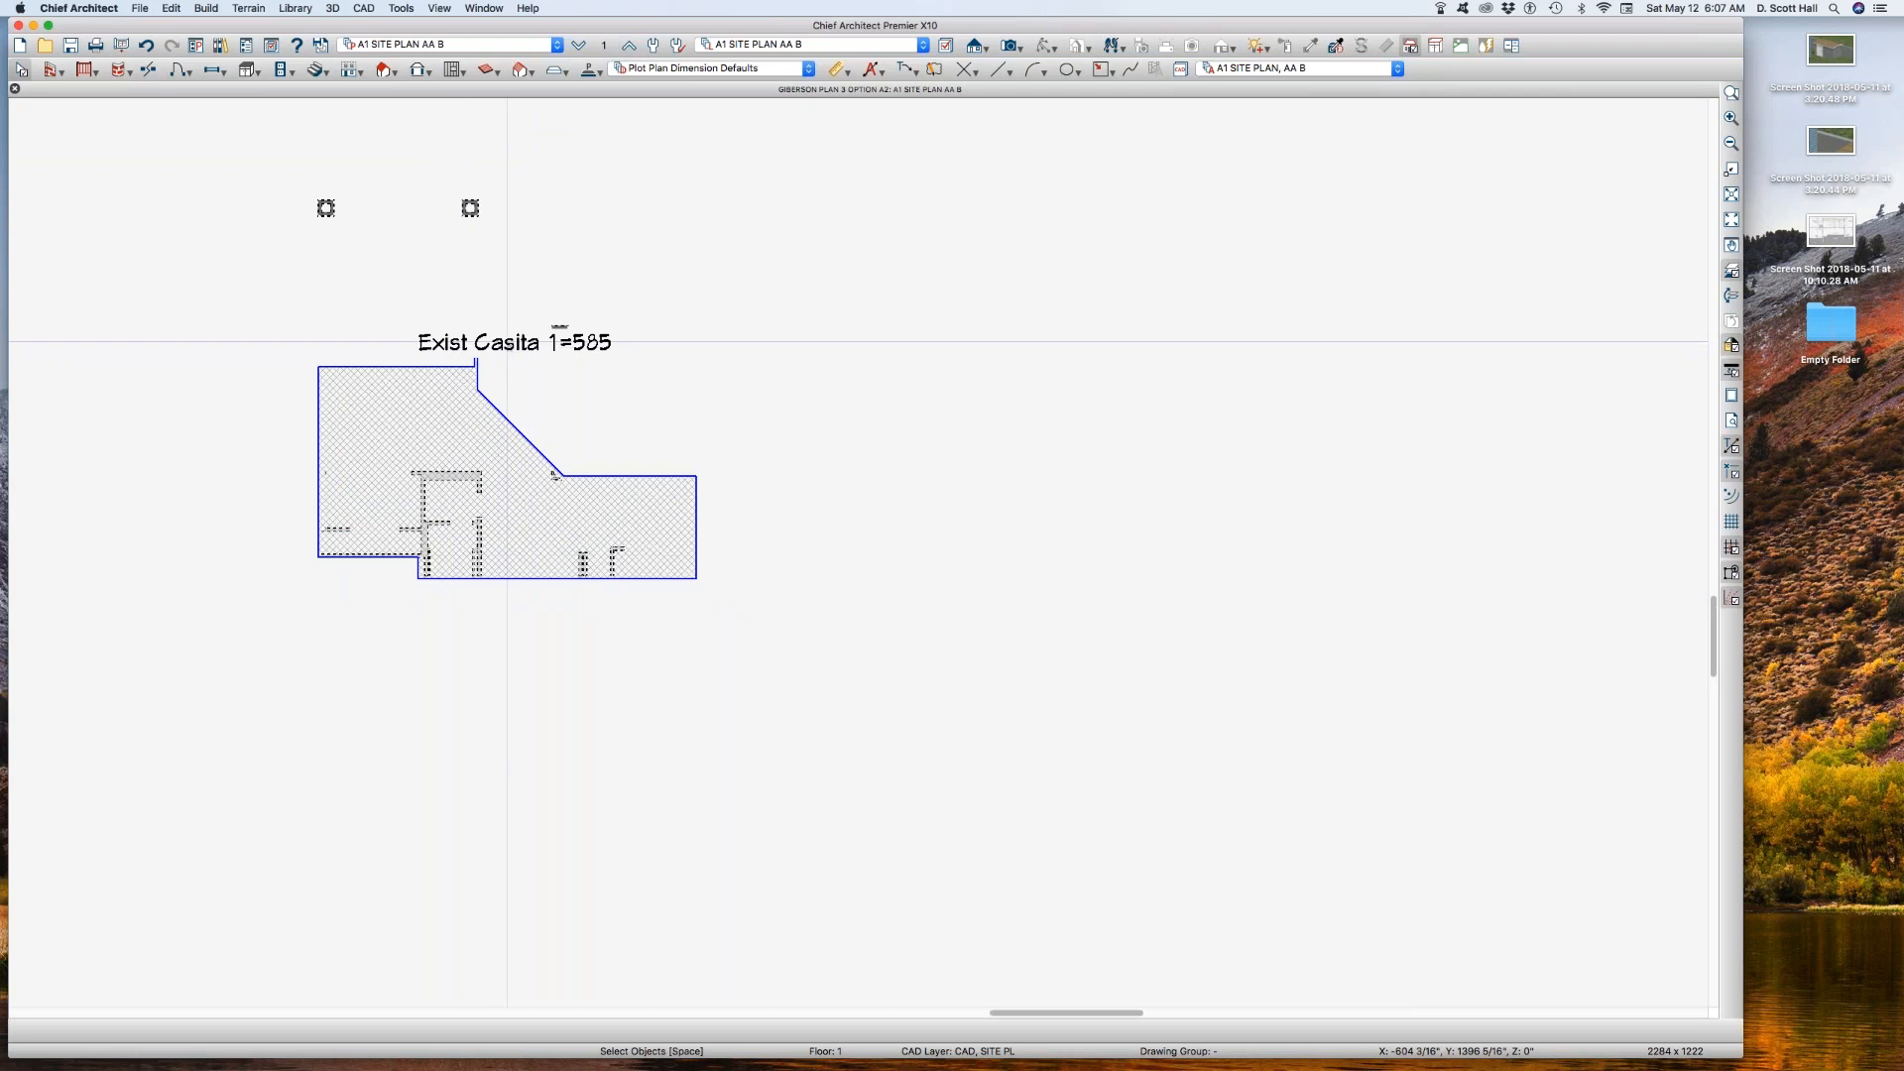
# Step: Move the Exist Casita area label clear of the casita outline, beside its diagonal edge
pyautogui.click(478, 394)
pyautogui.moveTo(516, 341); pyautogui.dragTo(581, 424)
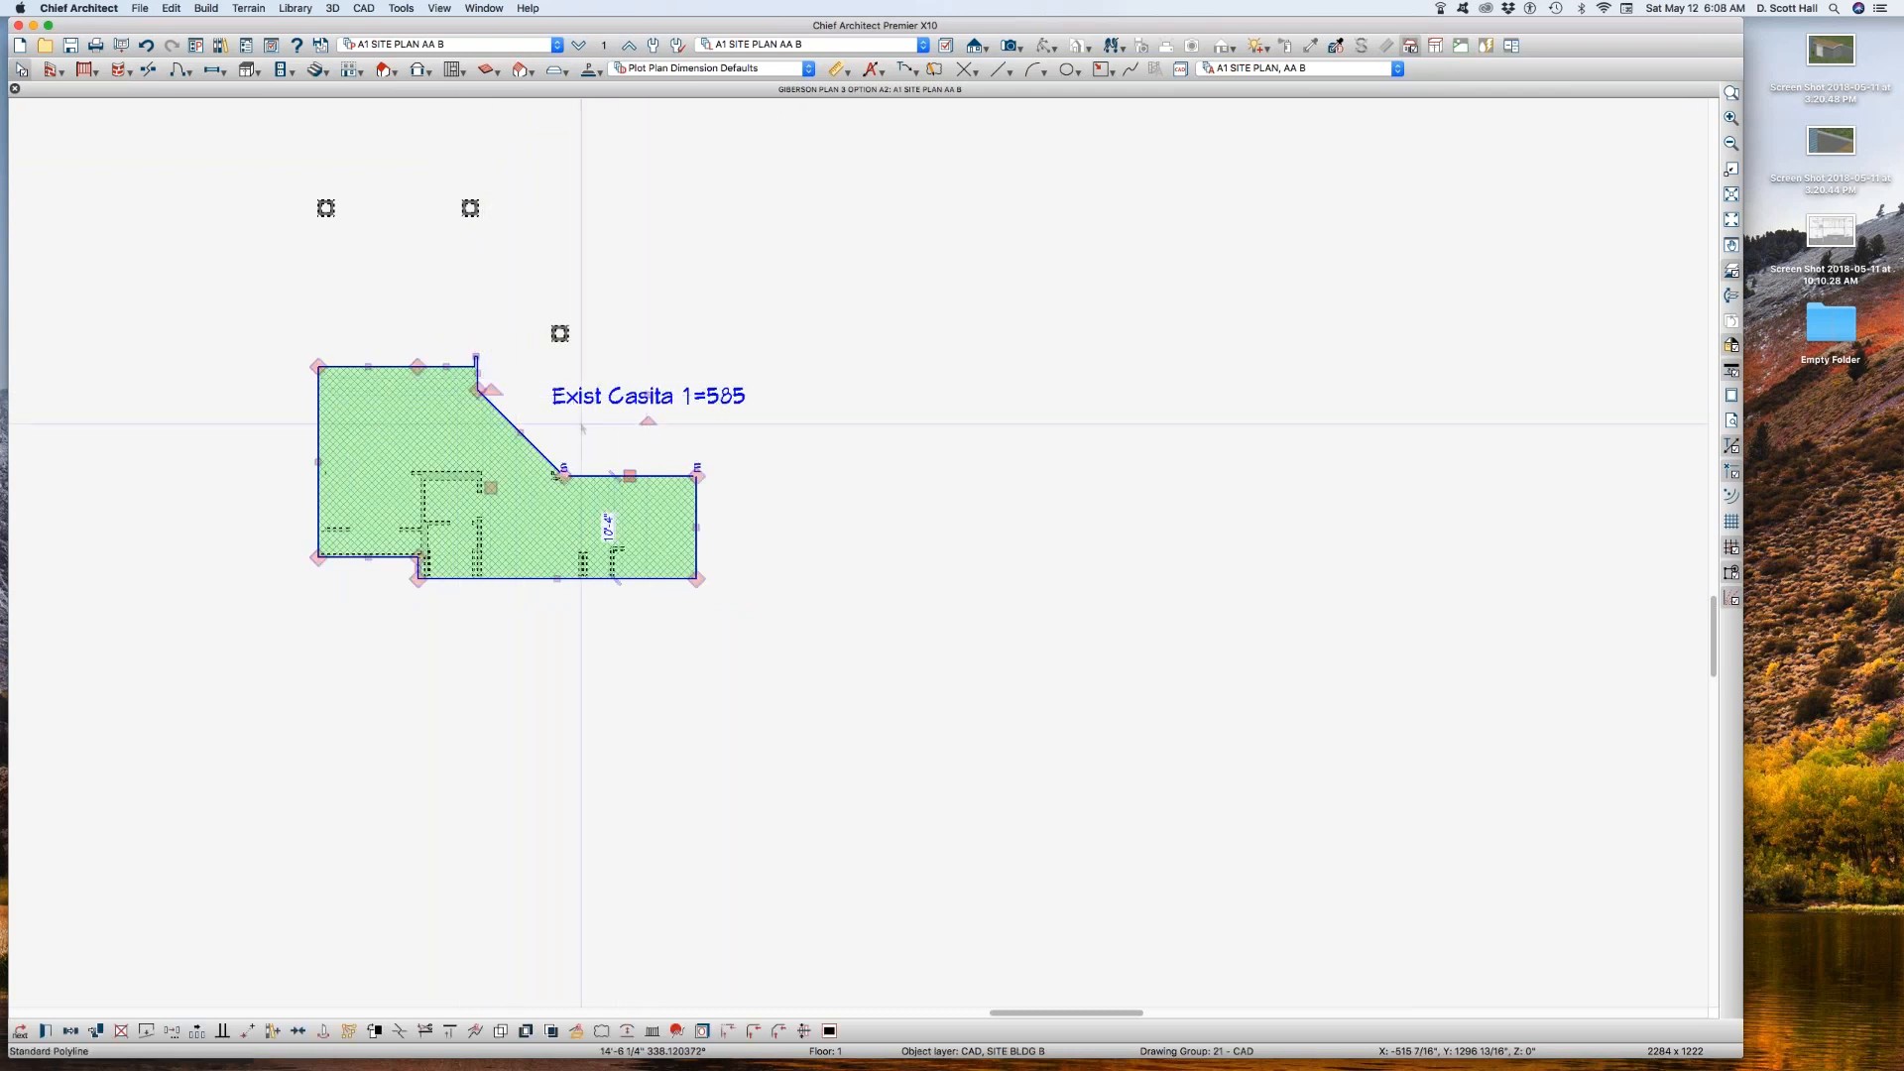
pyautogui.click(456, 681)
# Step: Turn on the display of the Walls, Fndtn layer in A1 SITE PLAN AA B and set its color to black
pyautogui.press('super+l')
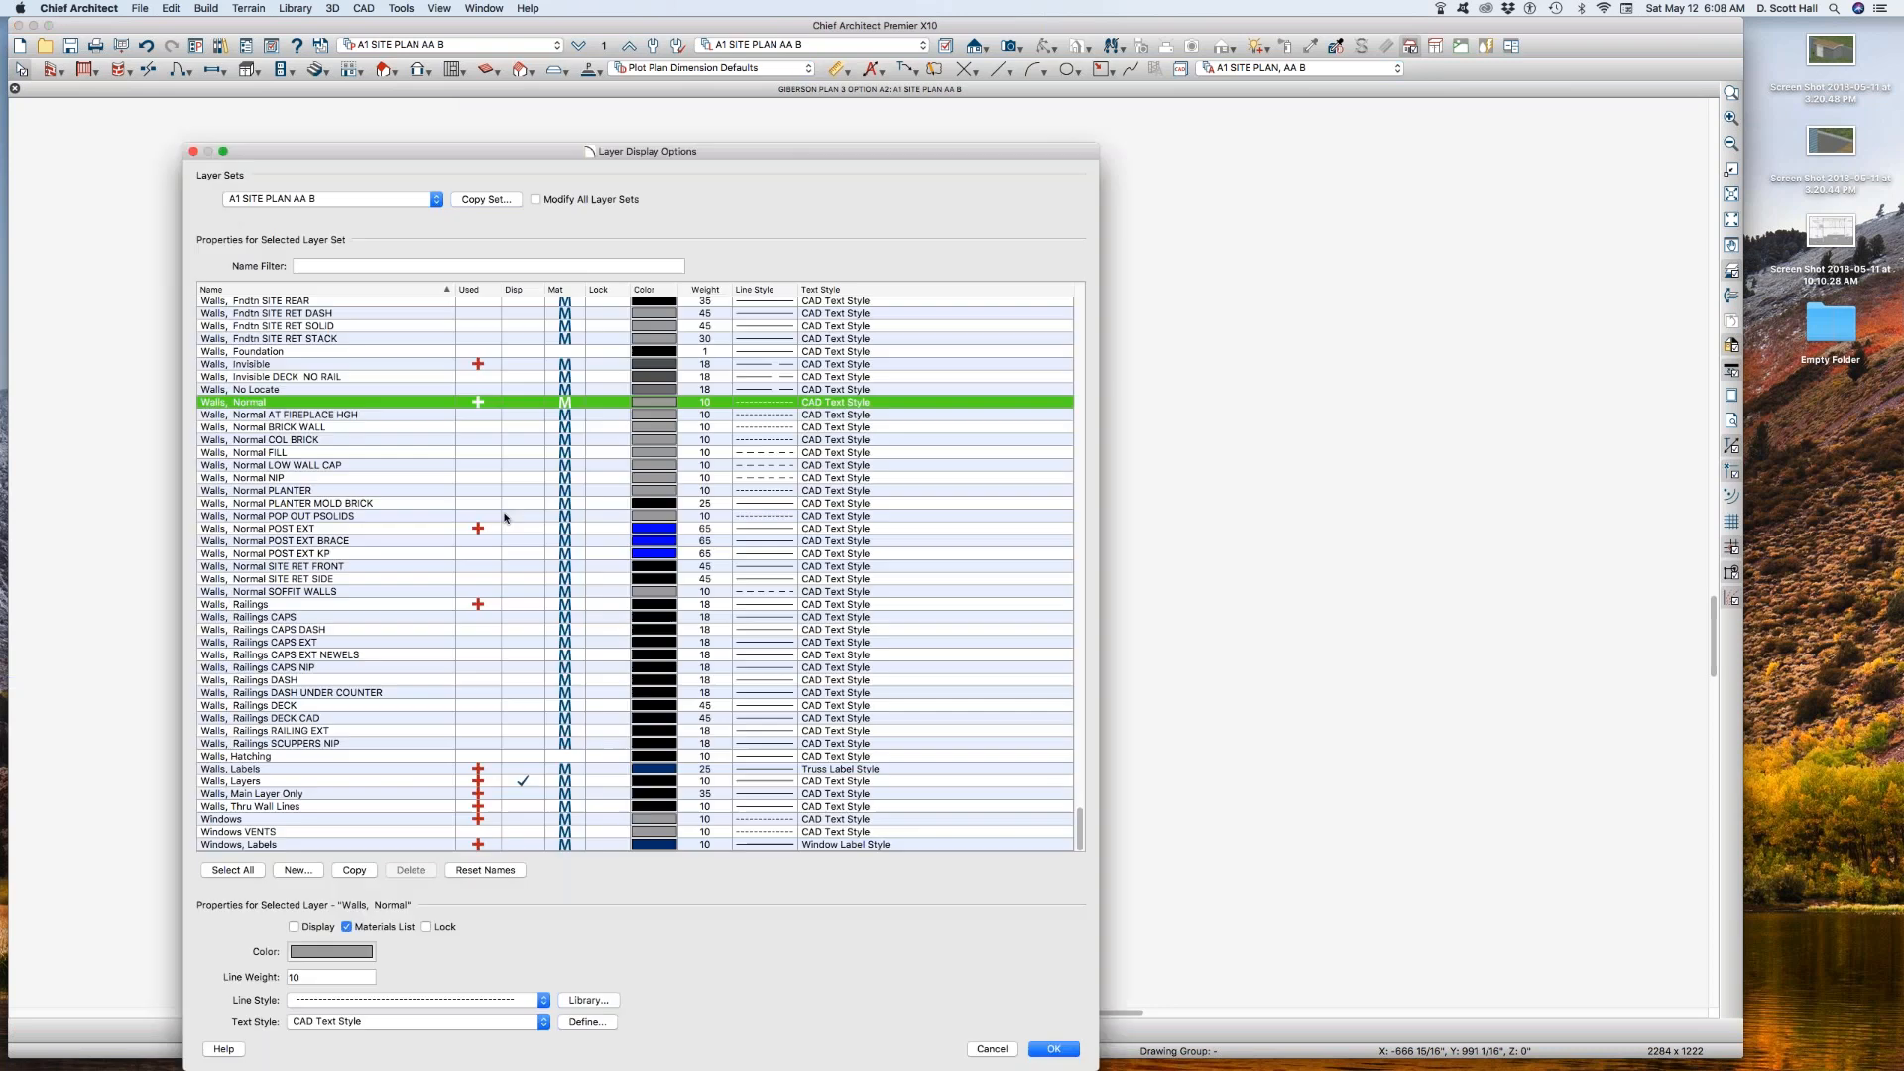
pyautogui.click(436, 503)
pyautogui.click(436, 578)
pyautogui.scroll(5, 437, 575)
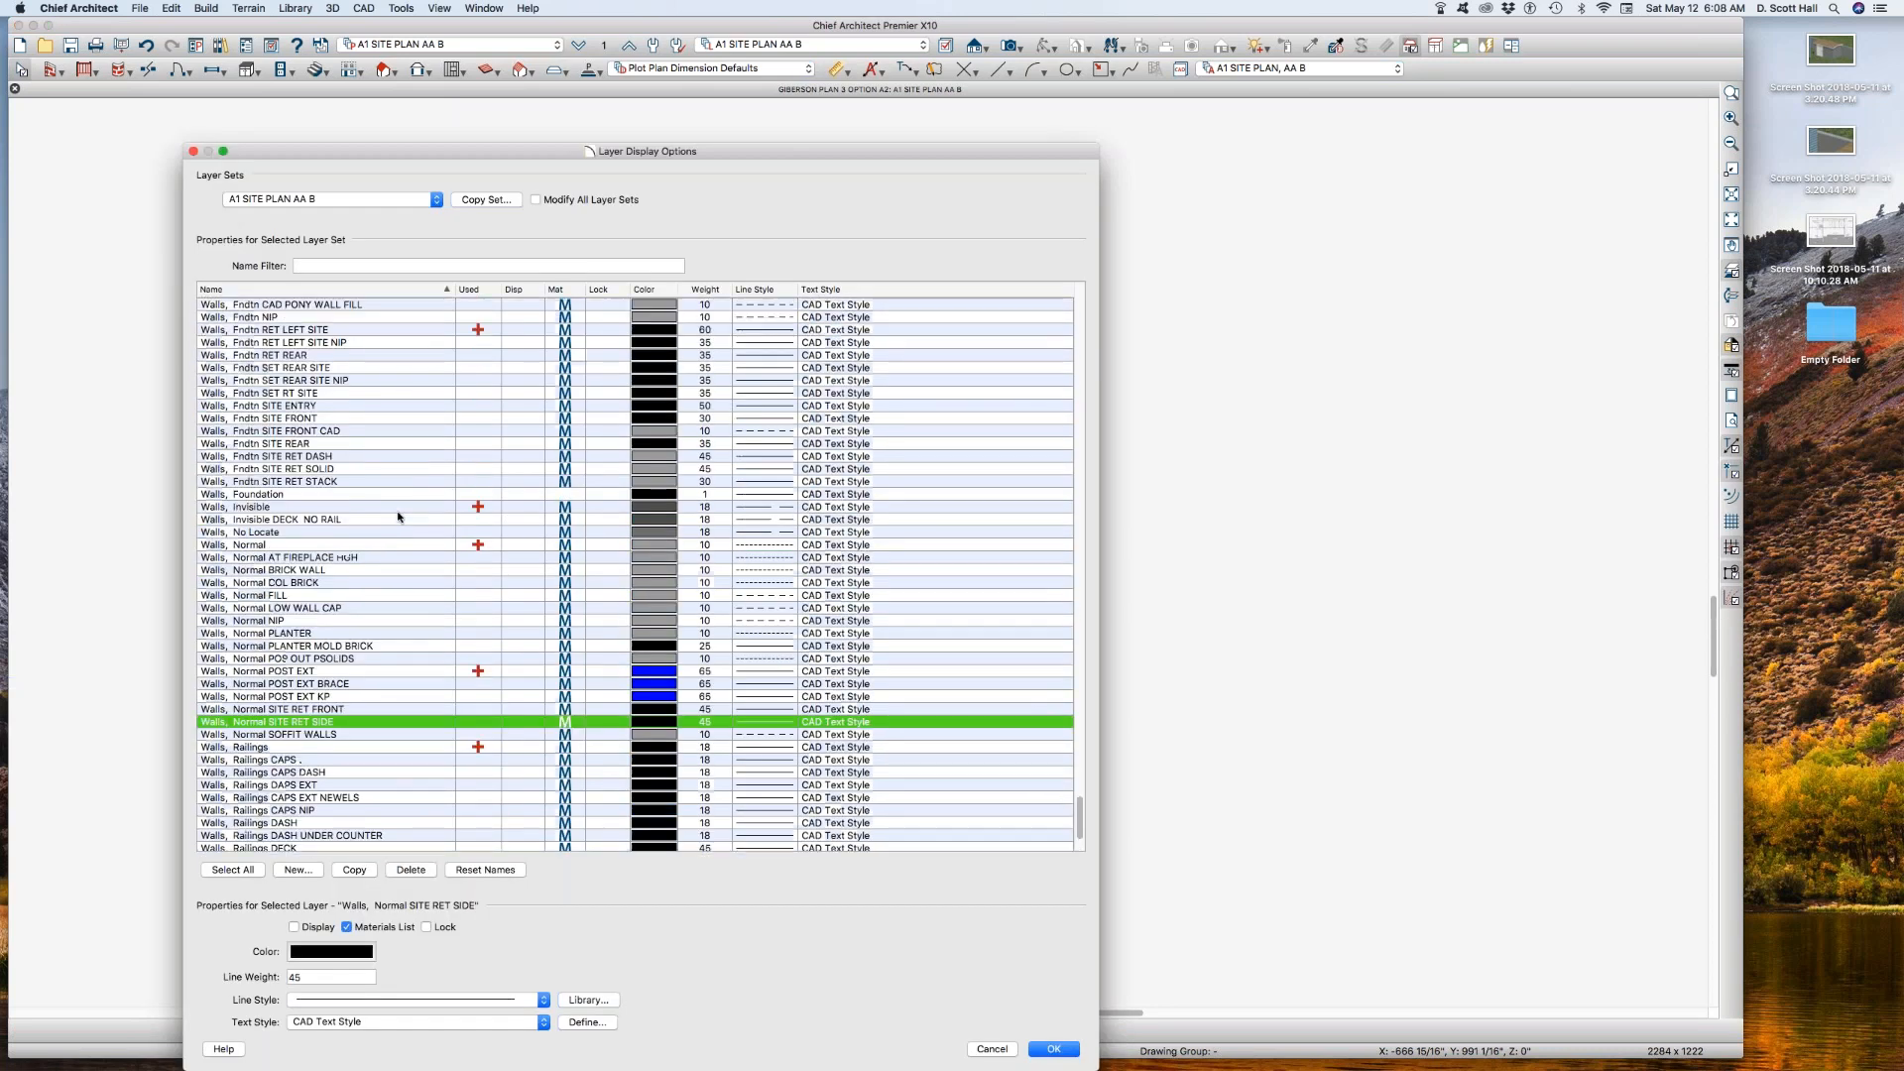
pyautogui.scroll(4, 317, 330)
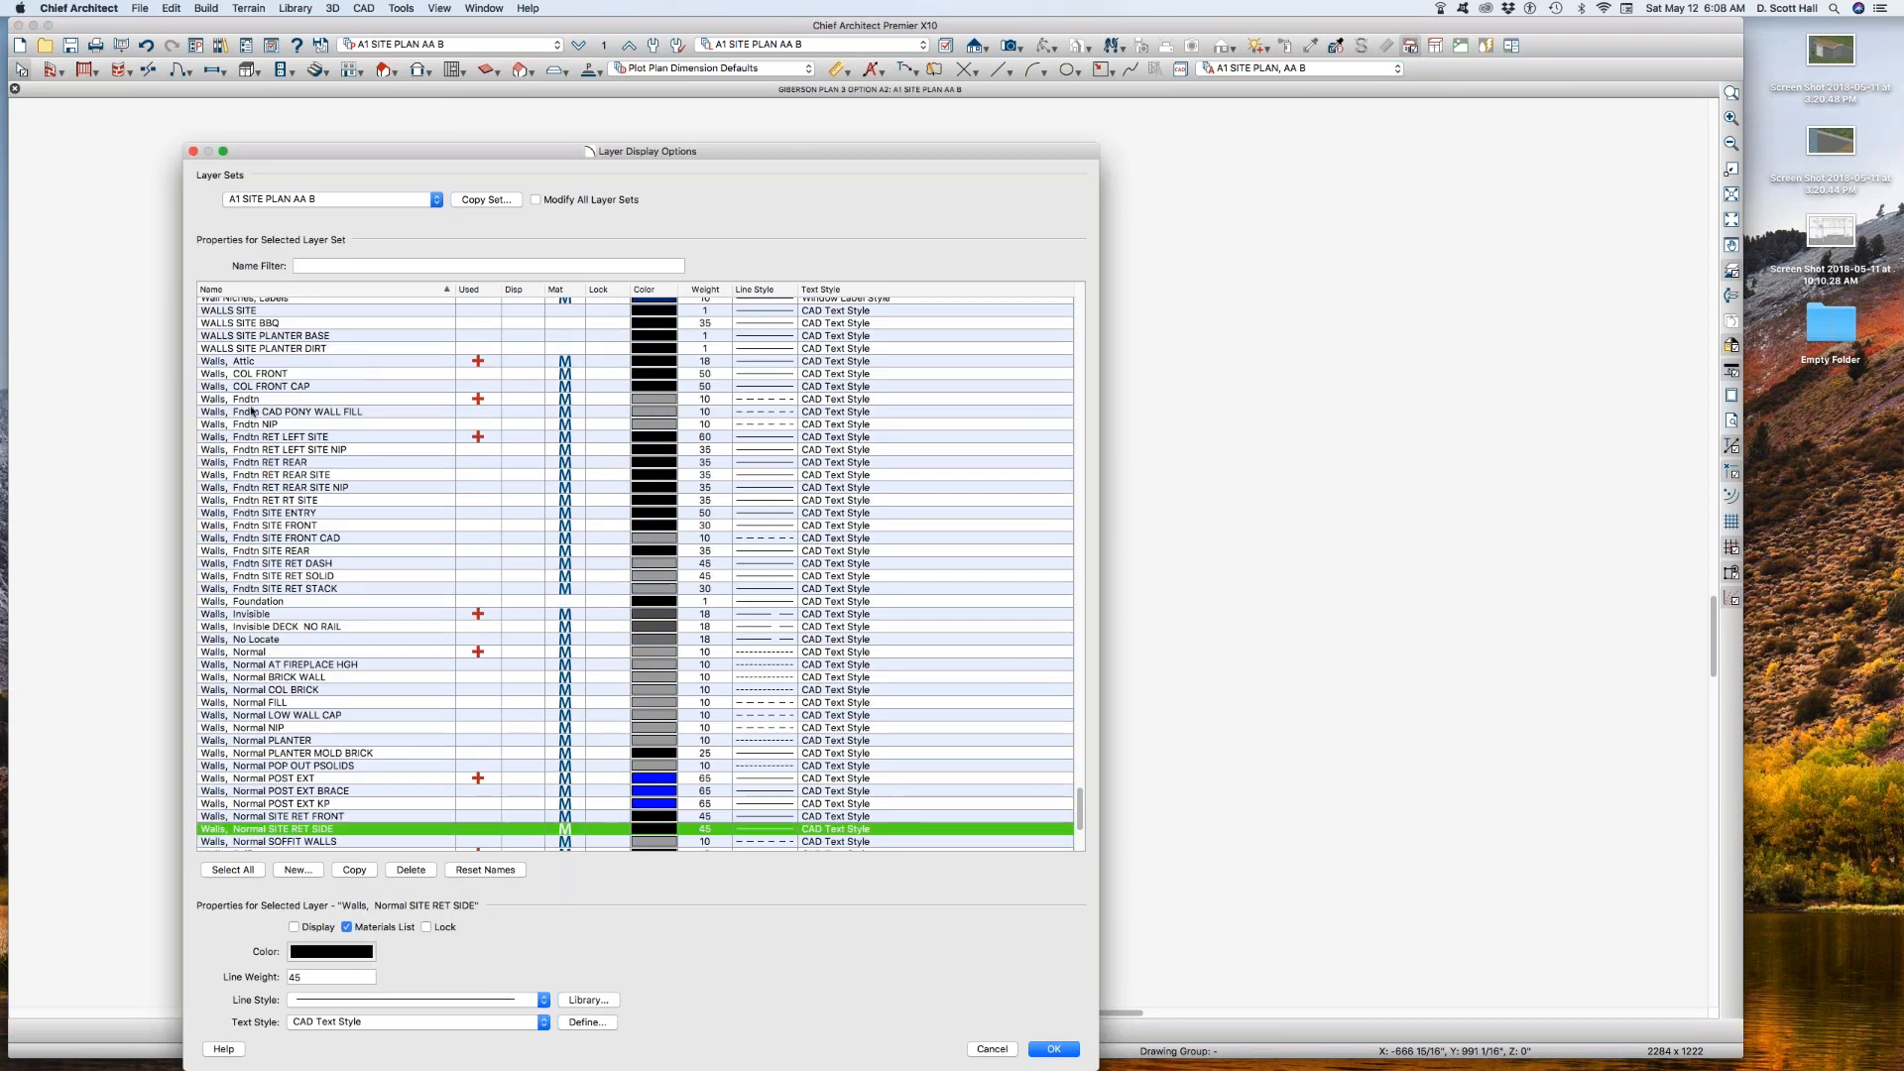
pyautogui.click(258, 402)
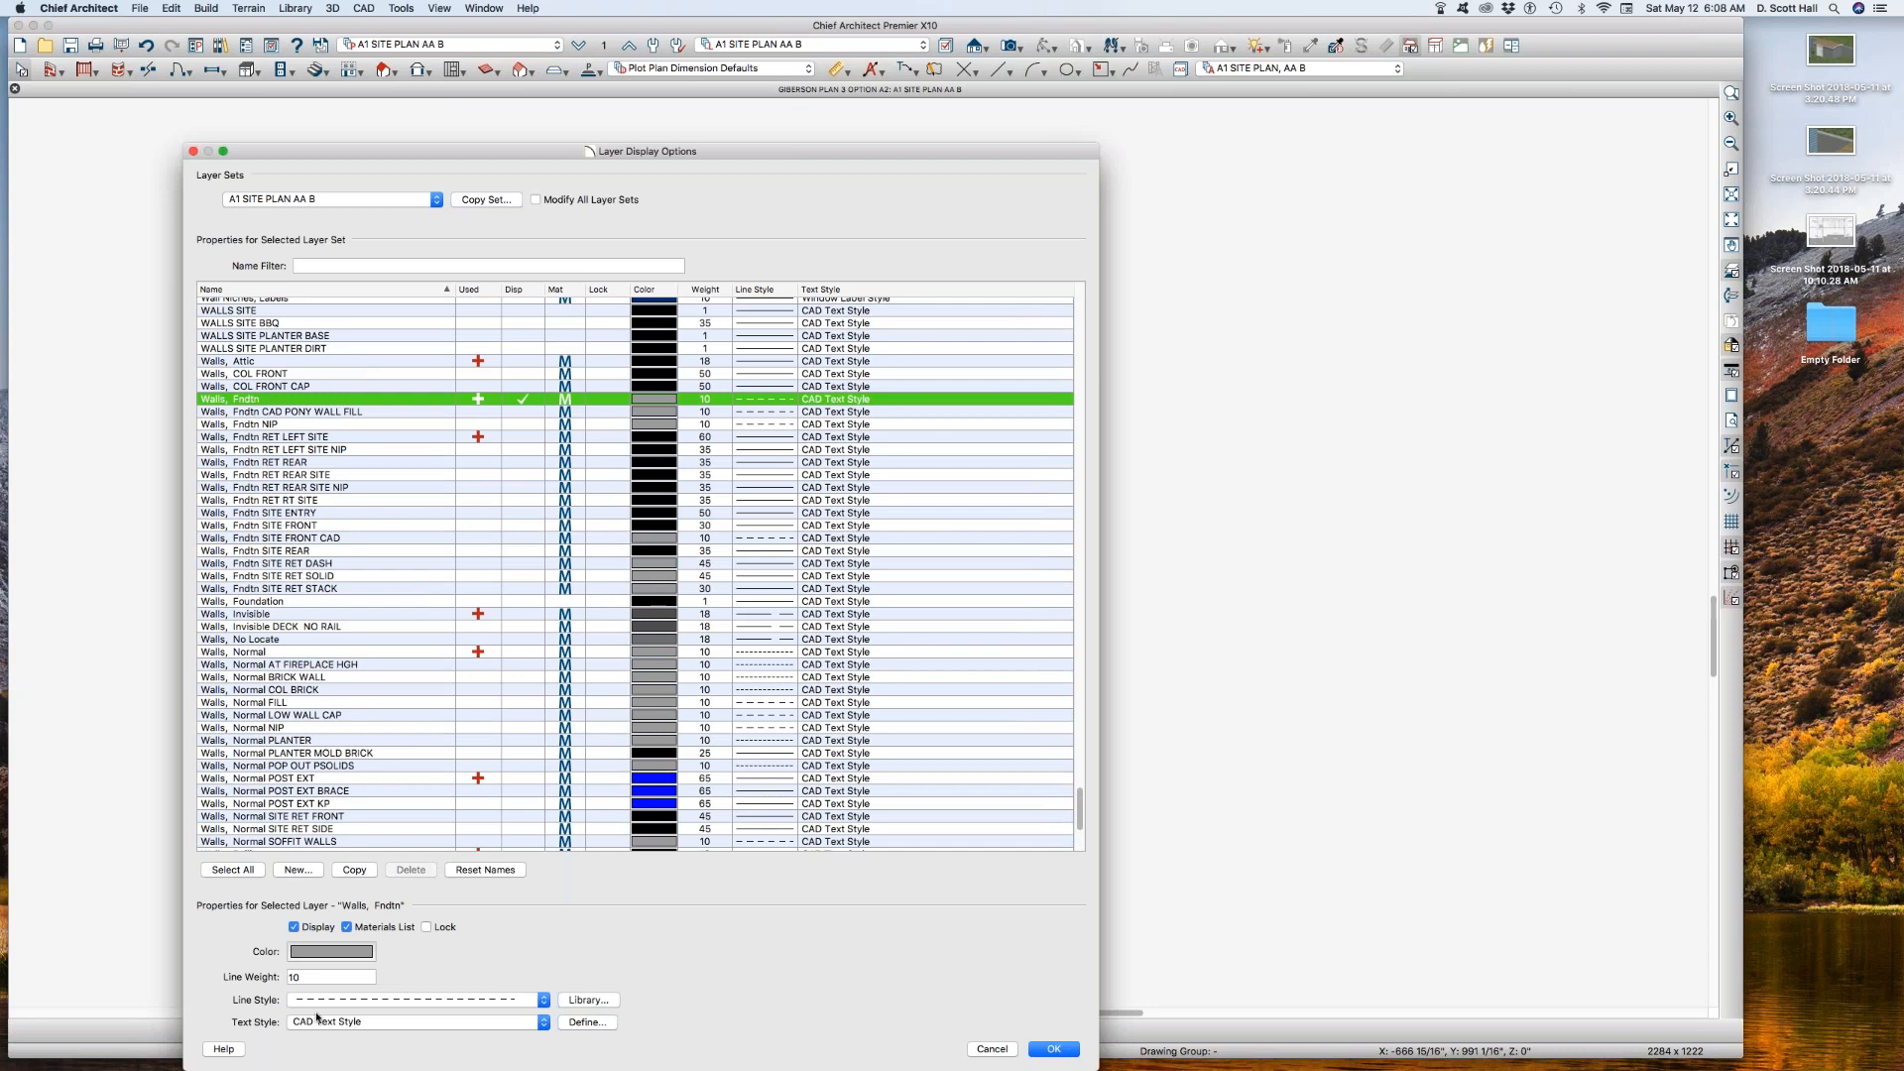
pyautogui.click(319, 953)
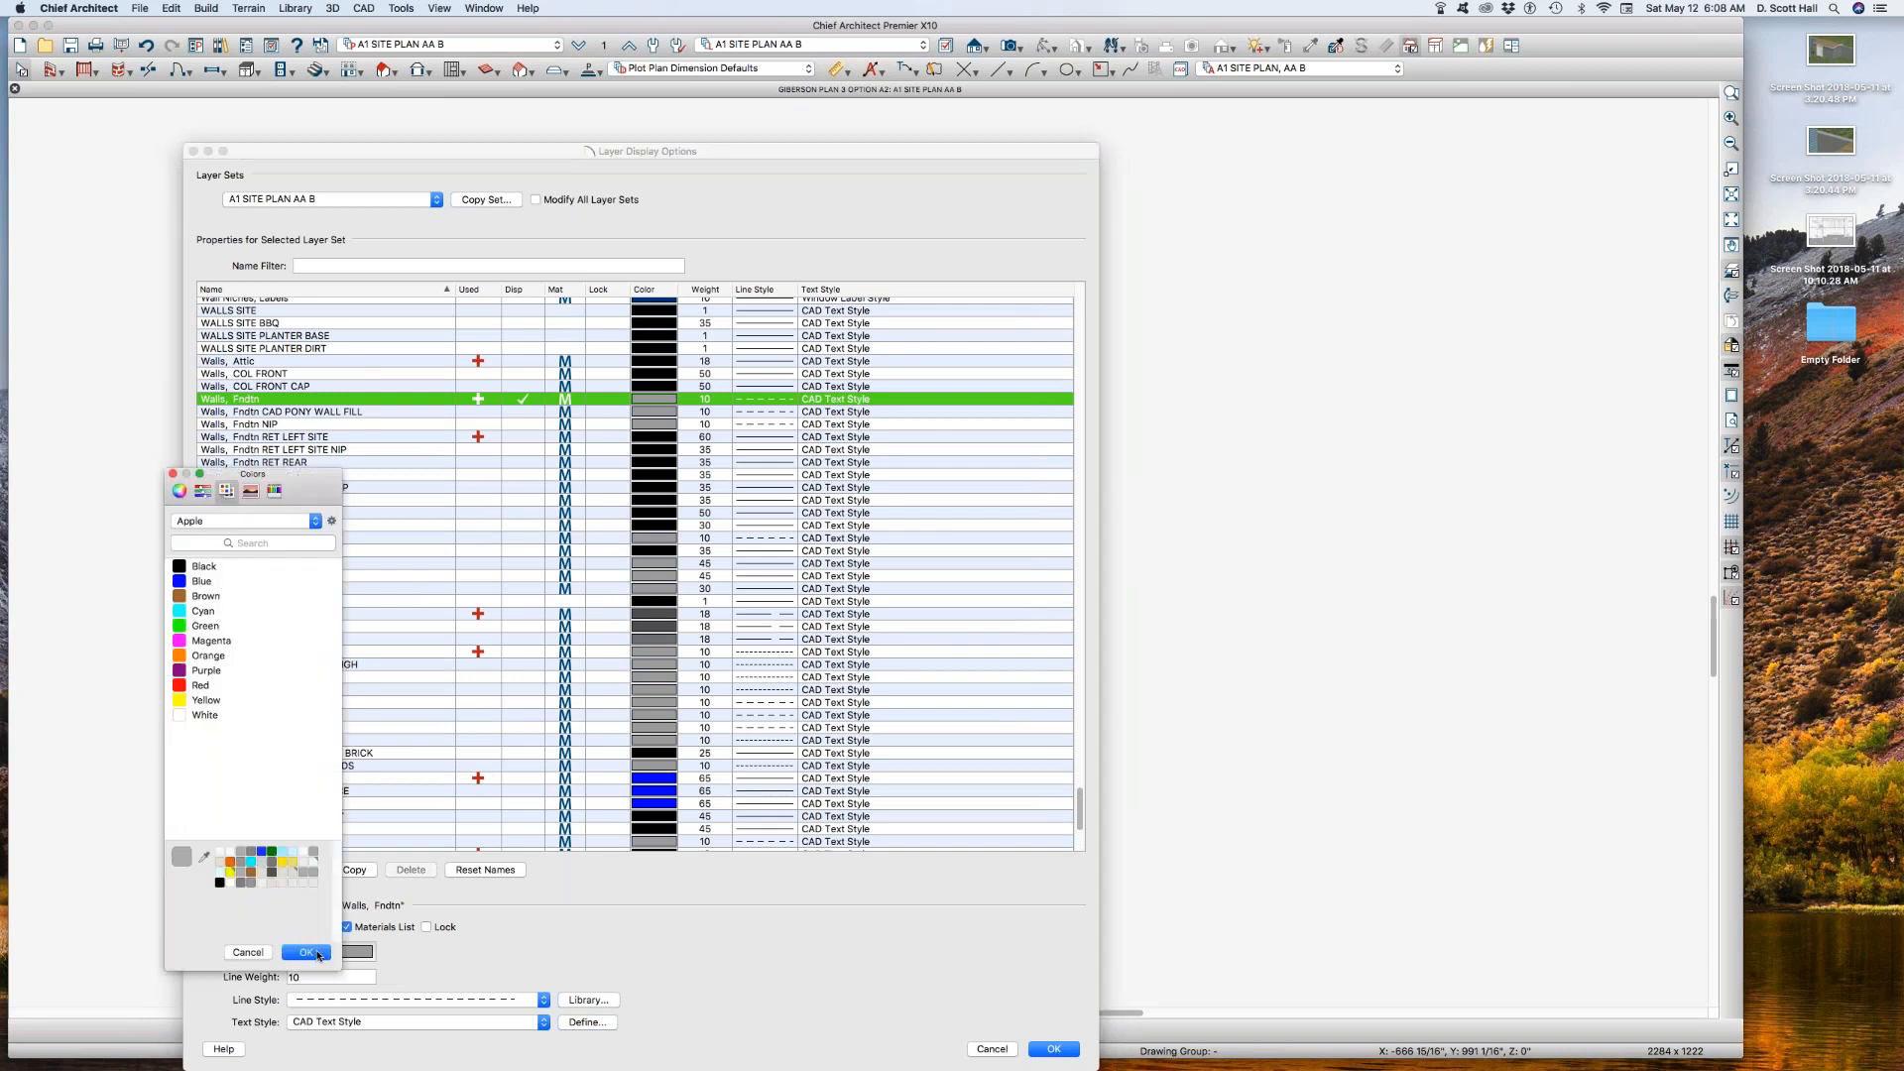
pyautogui.click(182, 567)
pyautogui.click(307, 952)
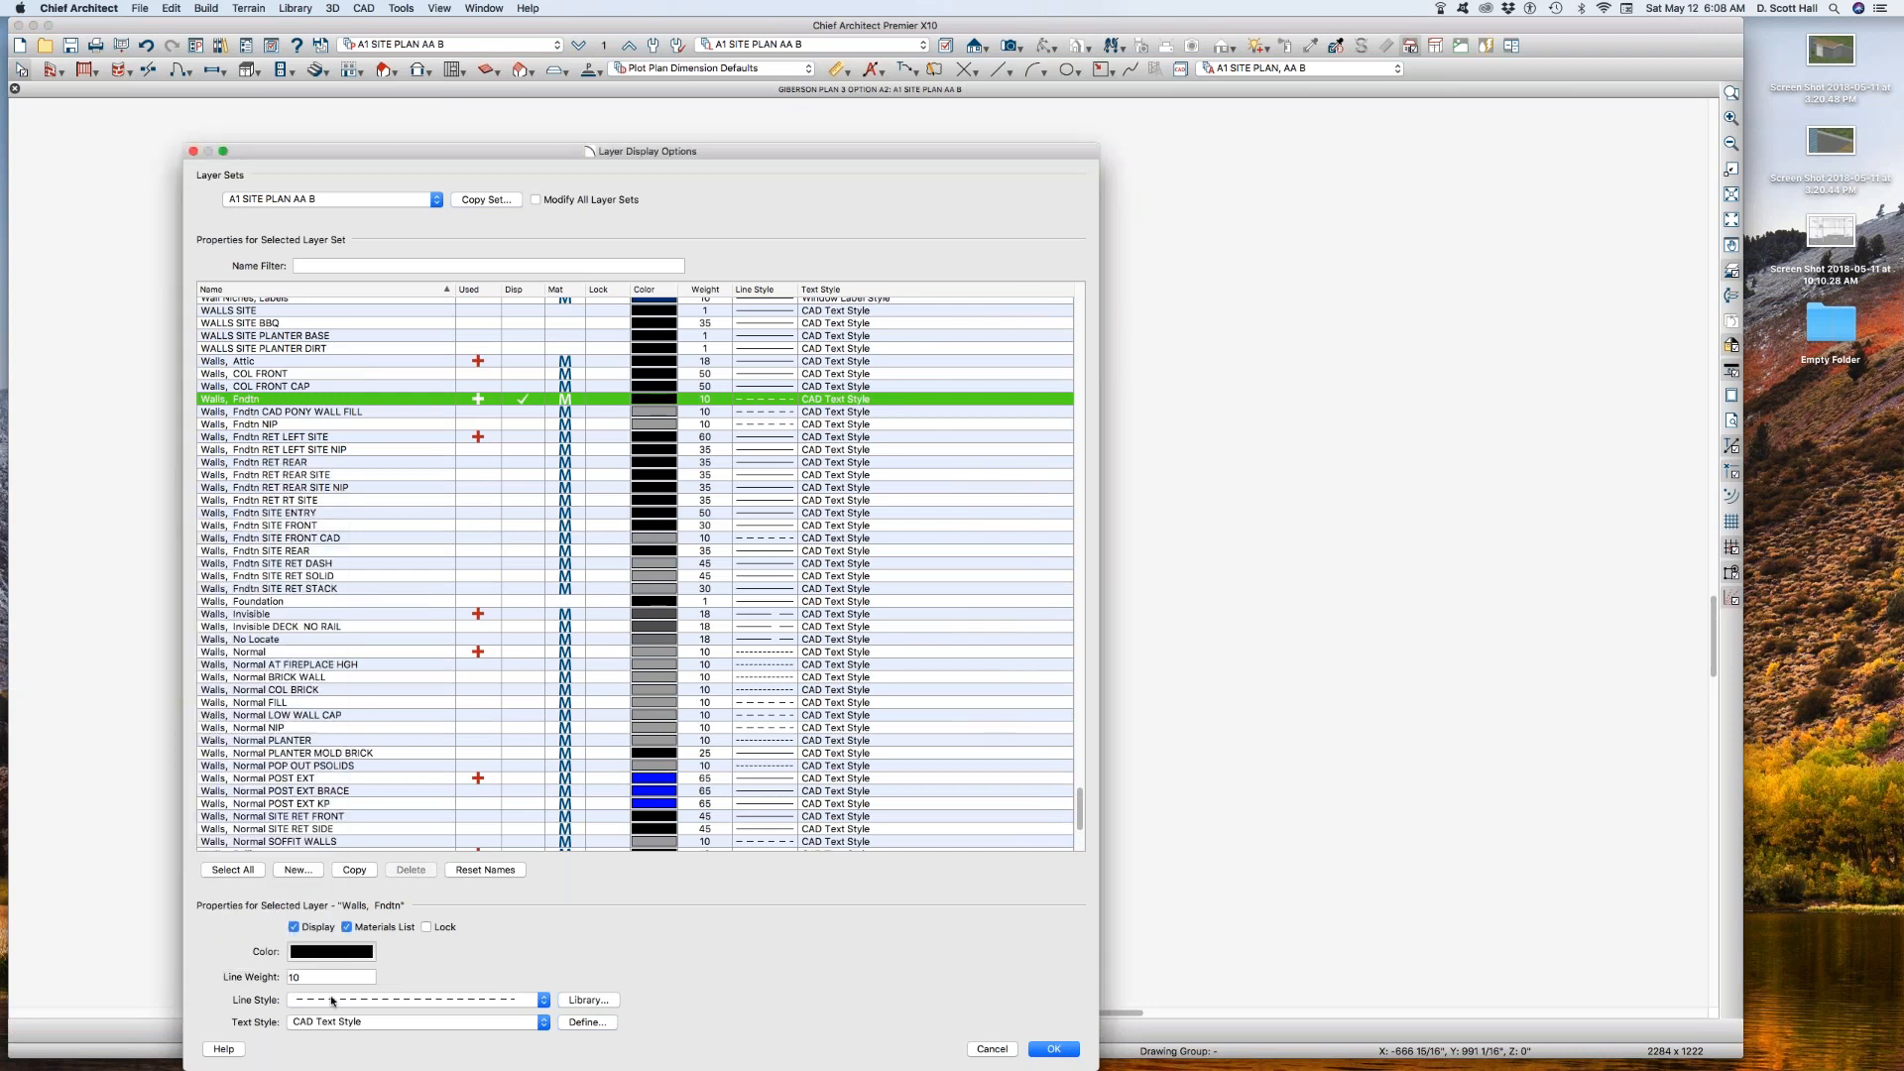
# Step: Give the Walls, Fndtn layer a solid line style and apply the layer display changes to the plan
pyautogui.click(327, 999)
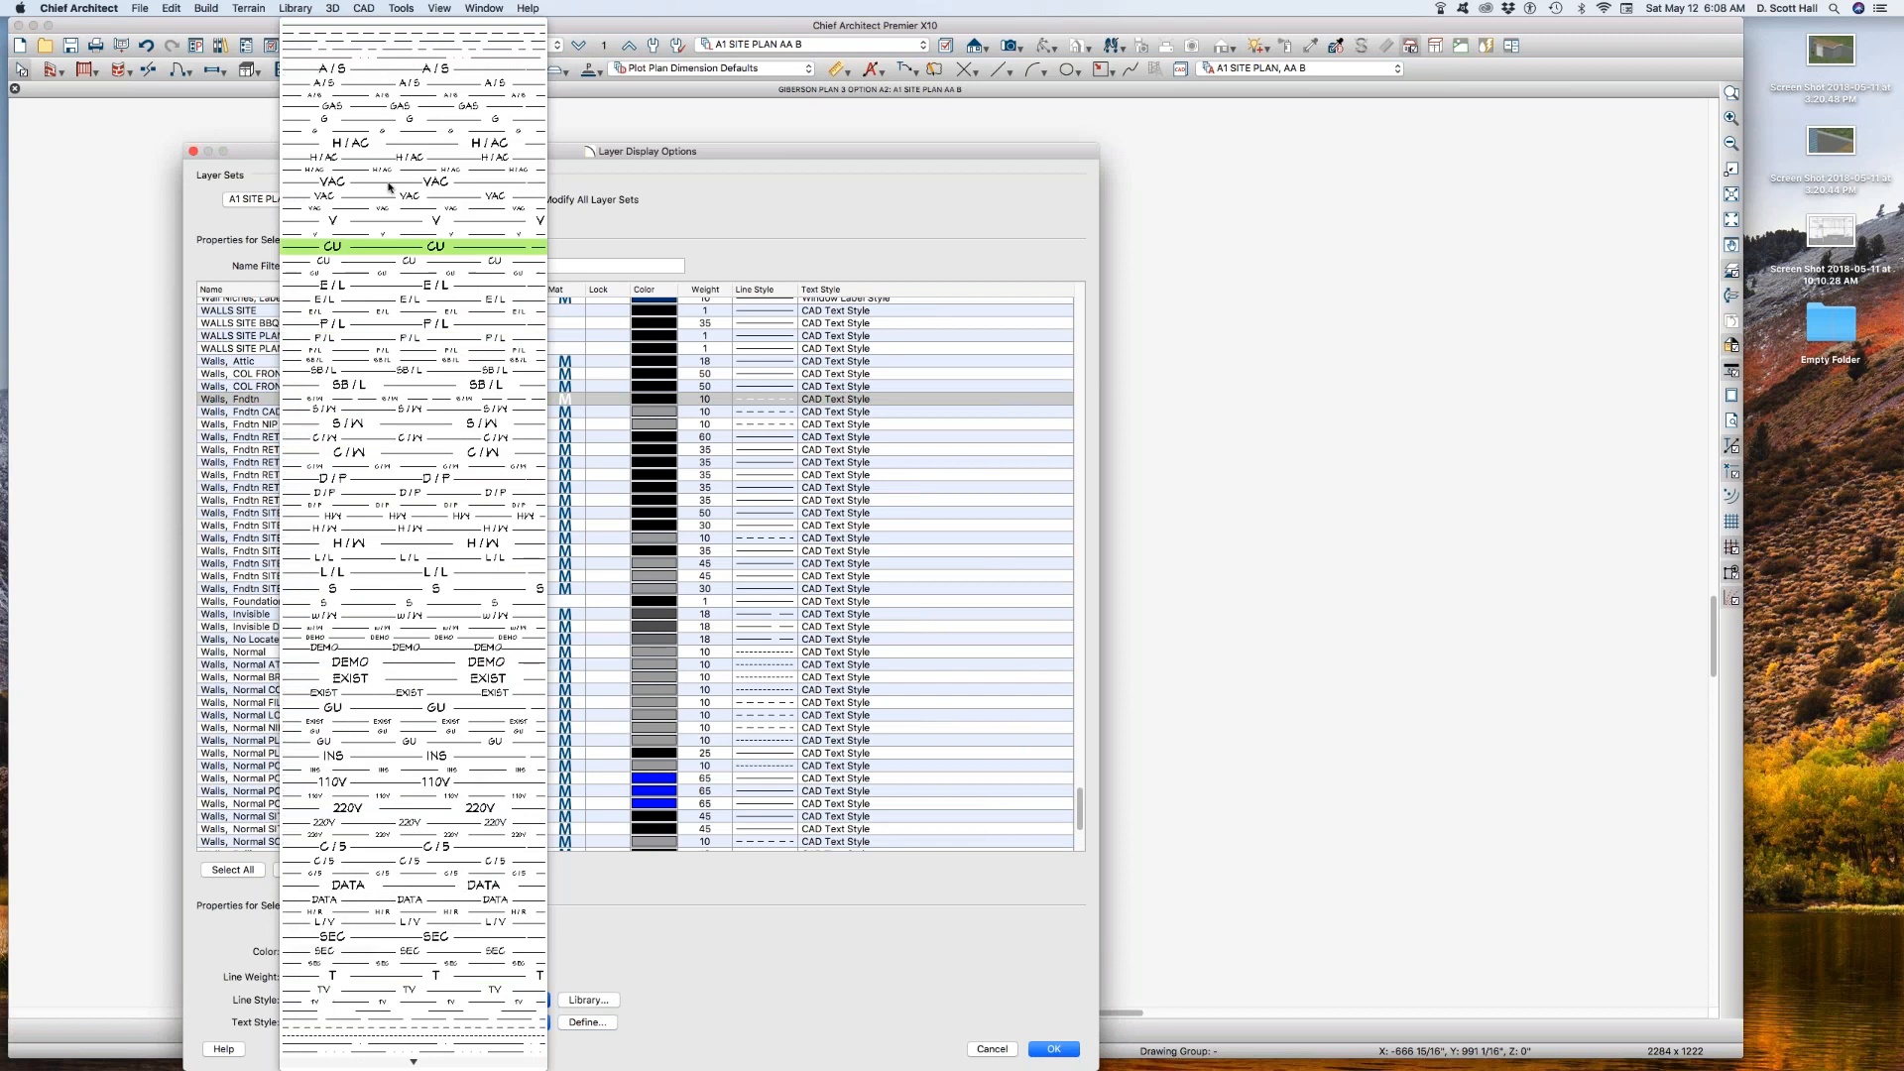
pyautogui.click(419, 25)
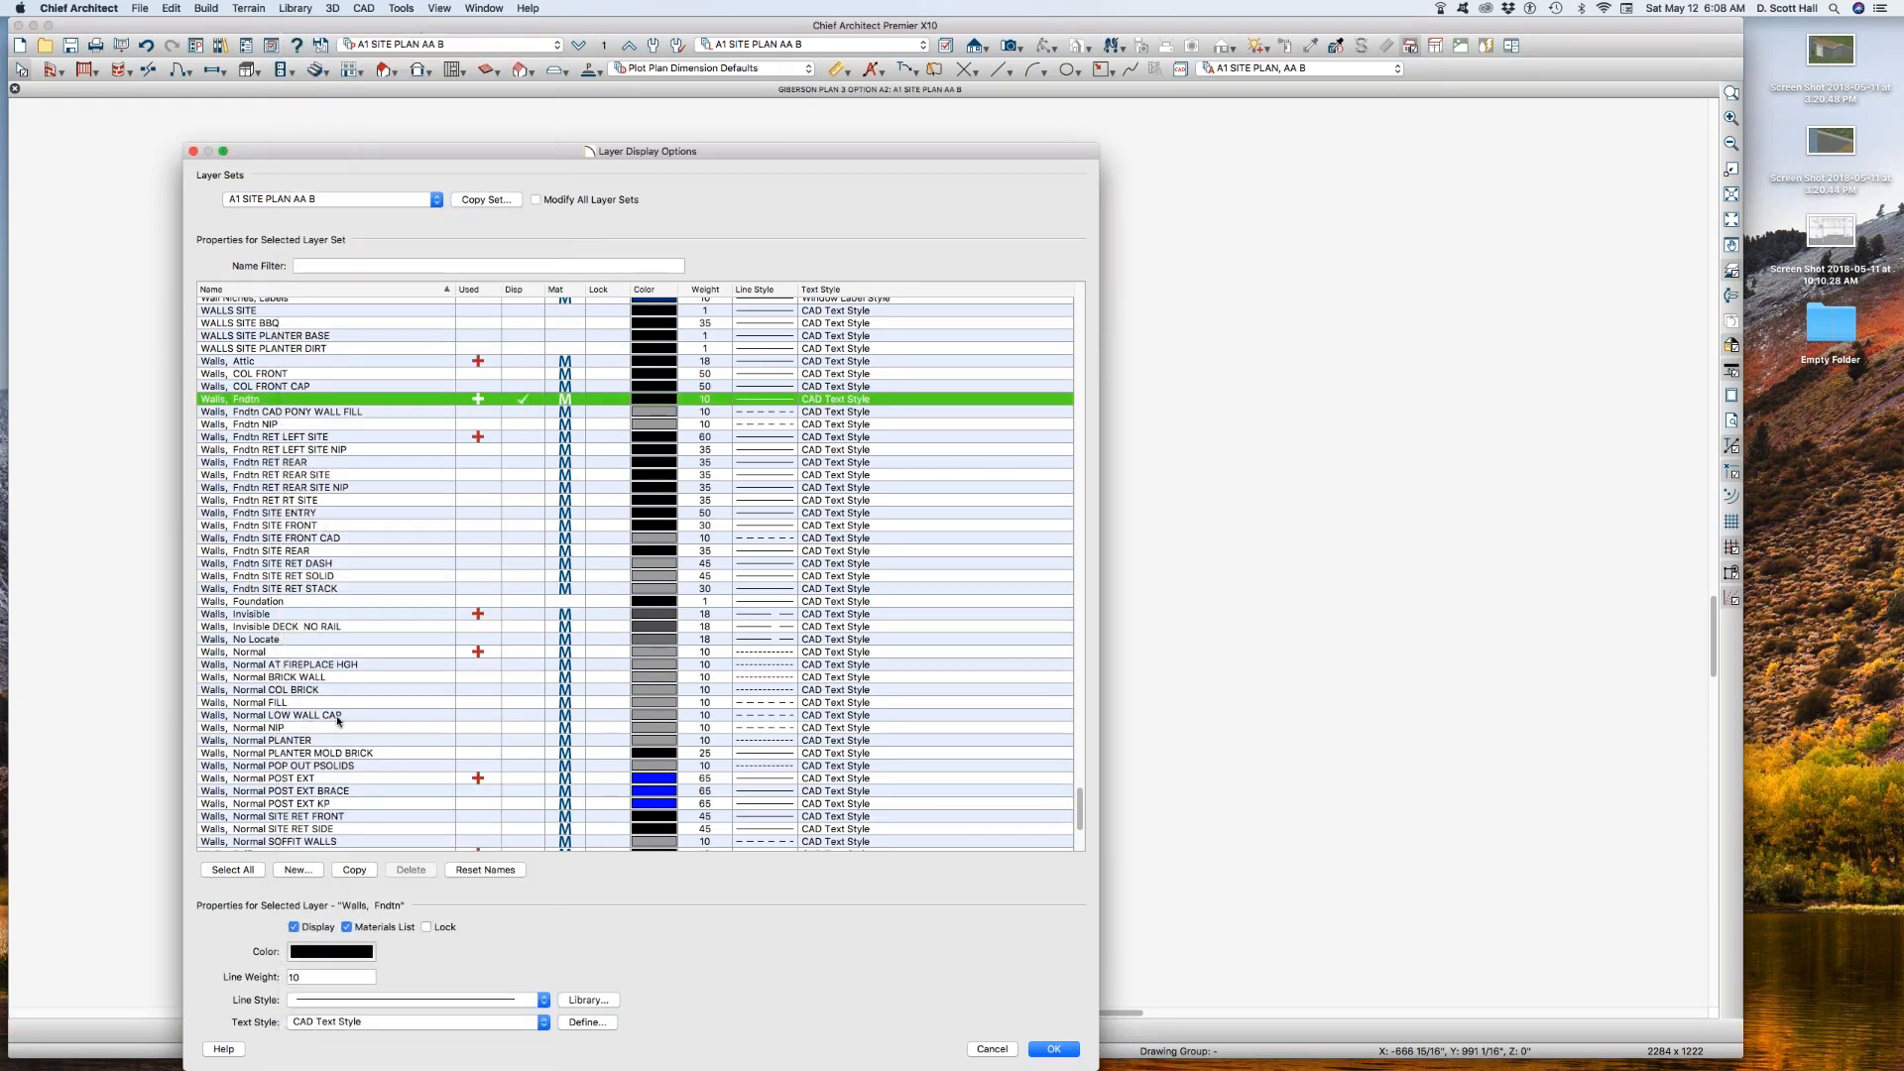
pyautogui.scroll(-5, 328, 704)
pyautogui.scroll(2, 321, 692)
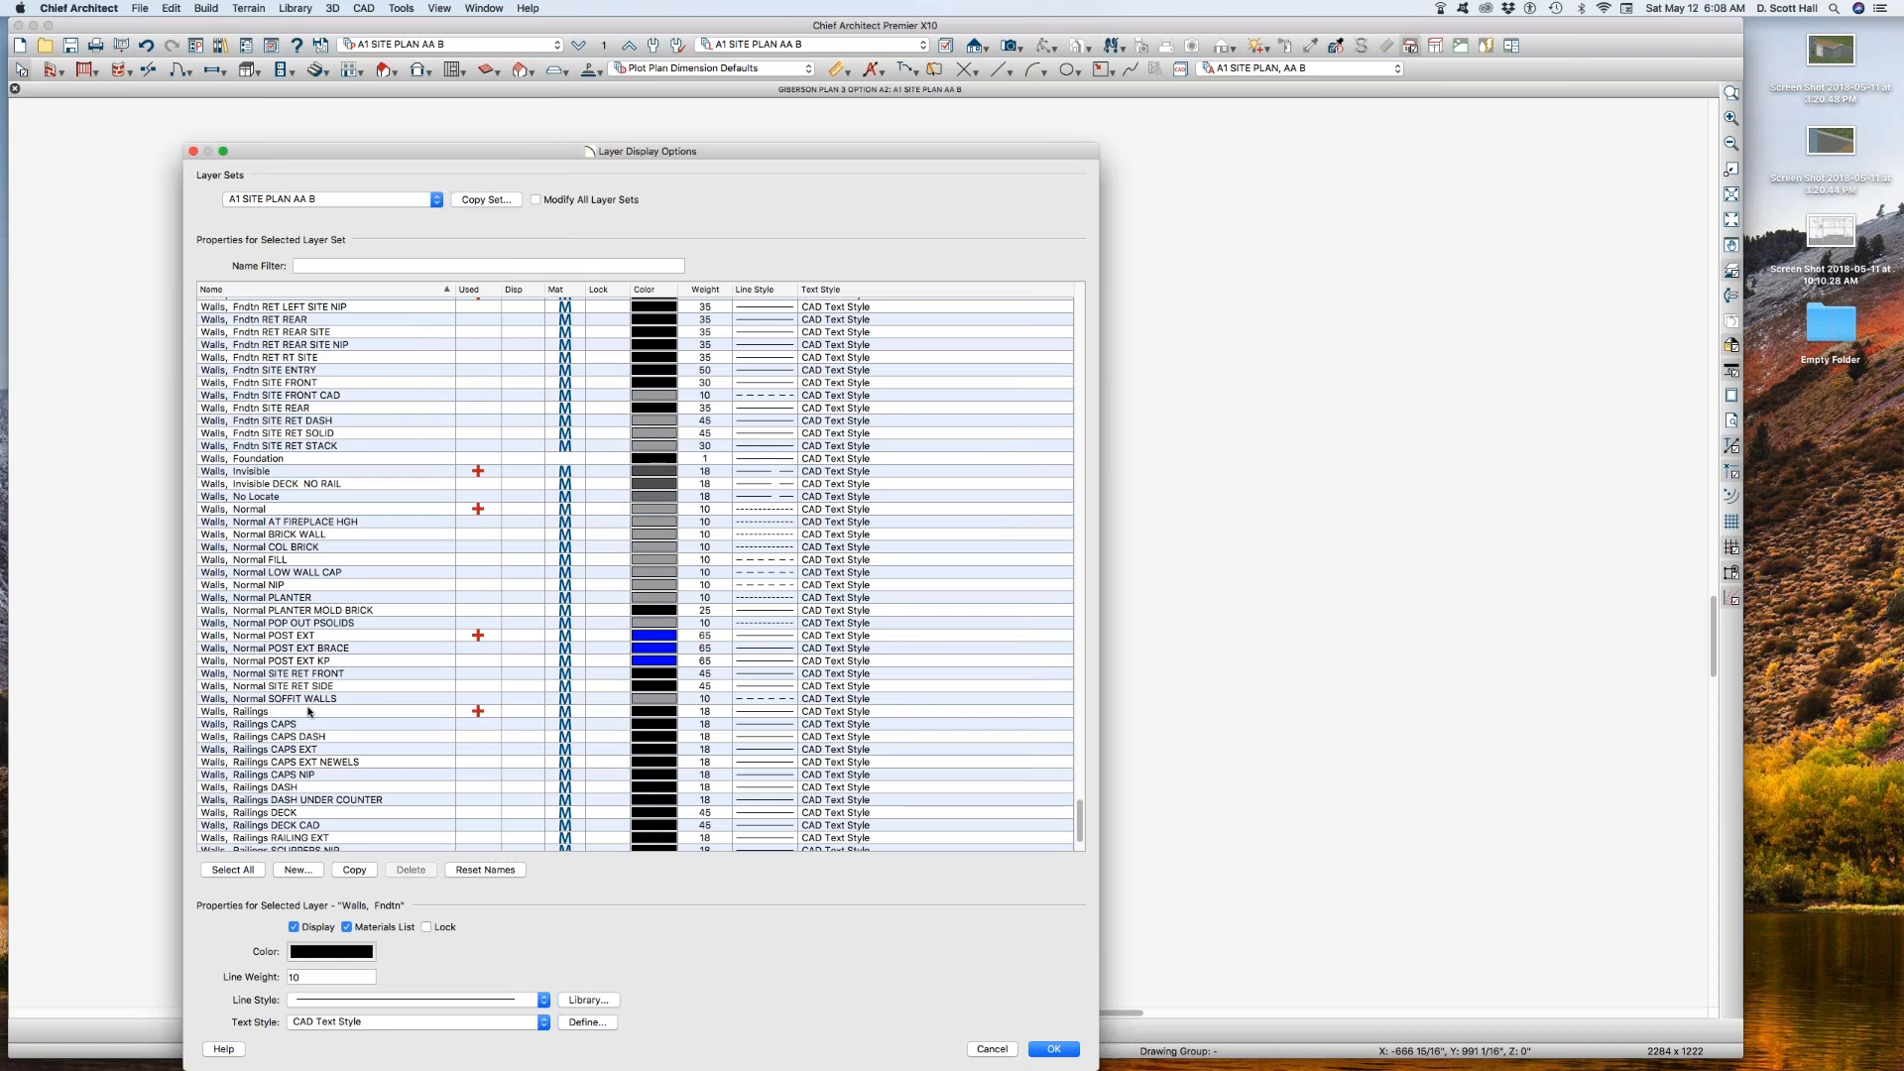
pyautogui.scroll(-3, 331, 686)
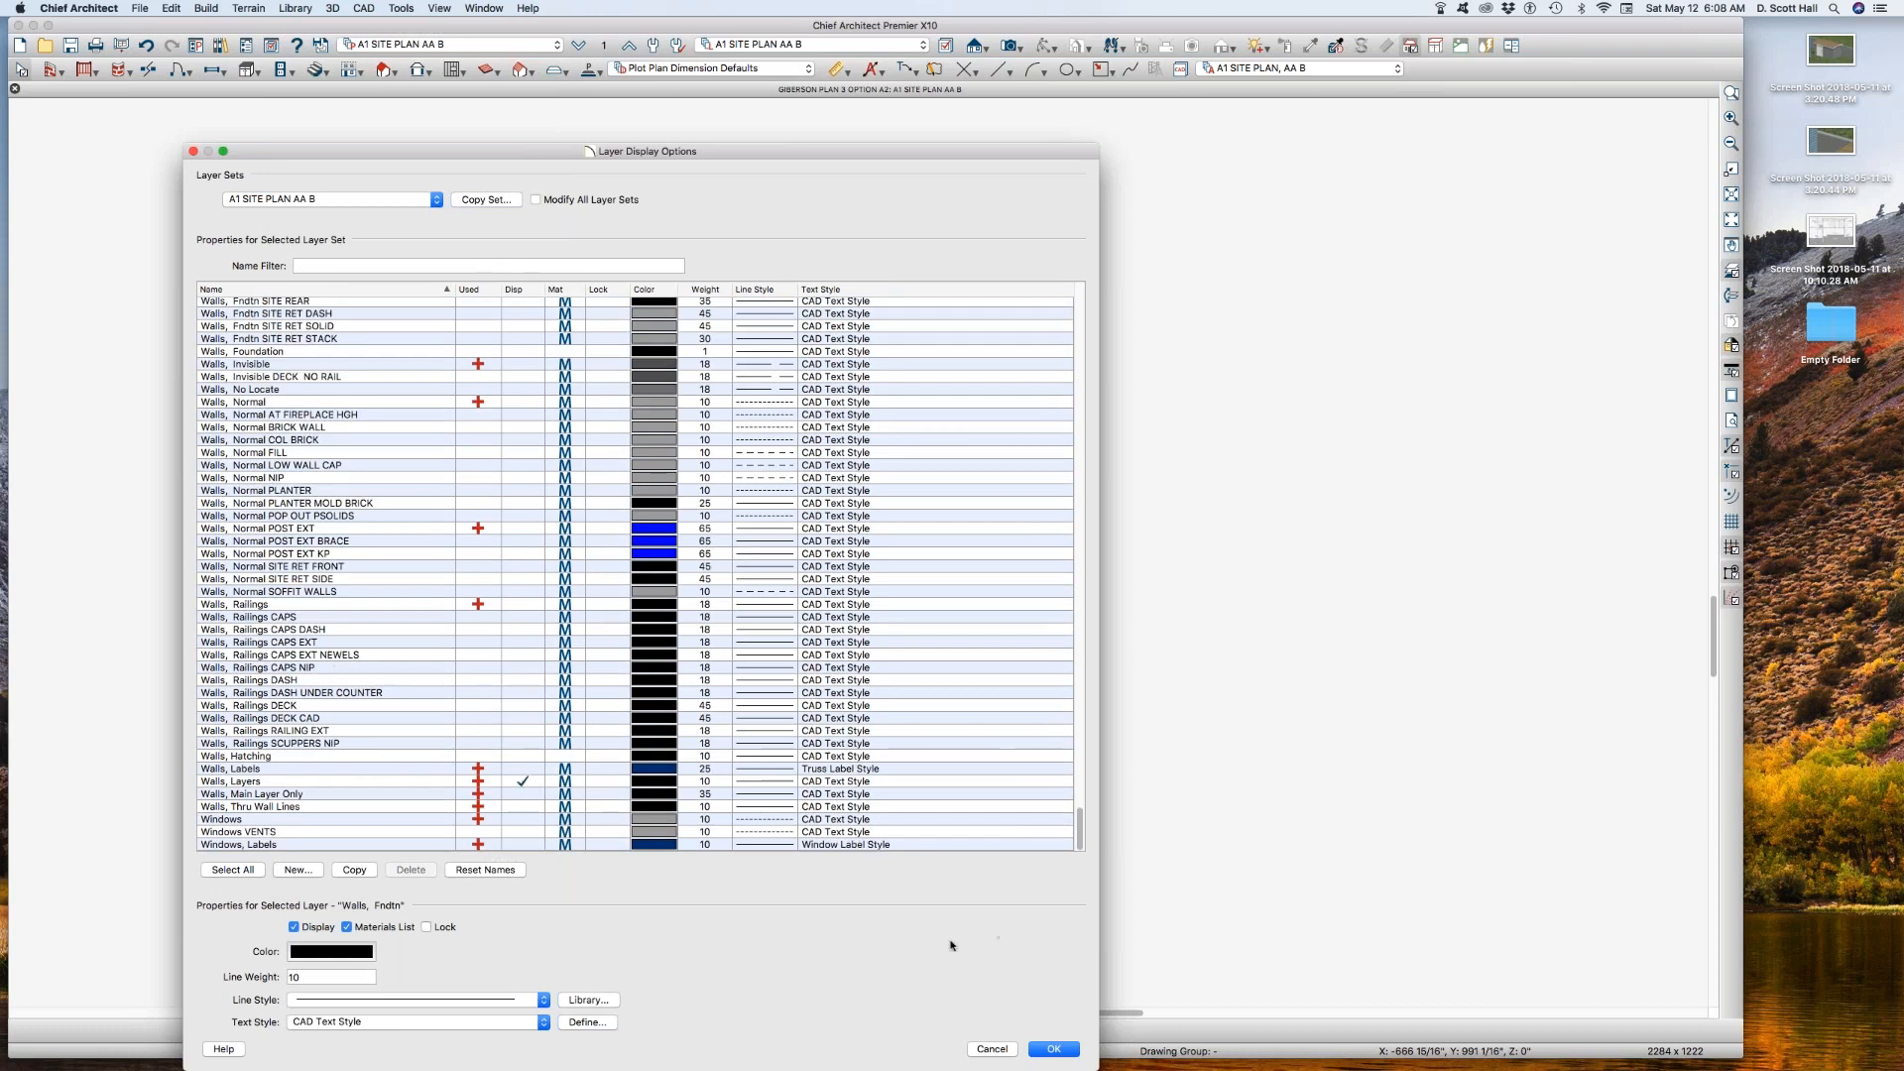
pyautogui.click(991, 1047)
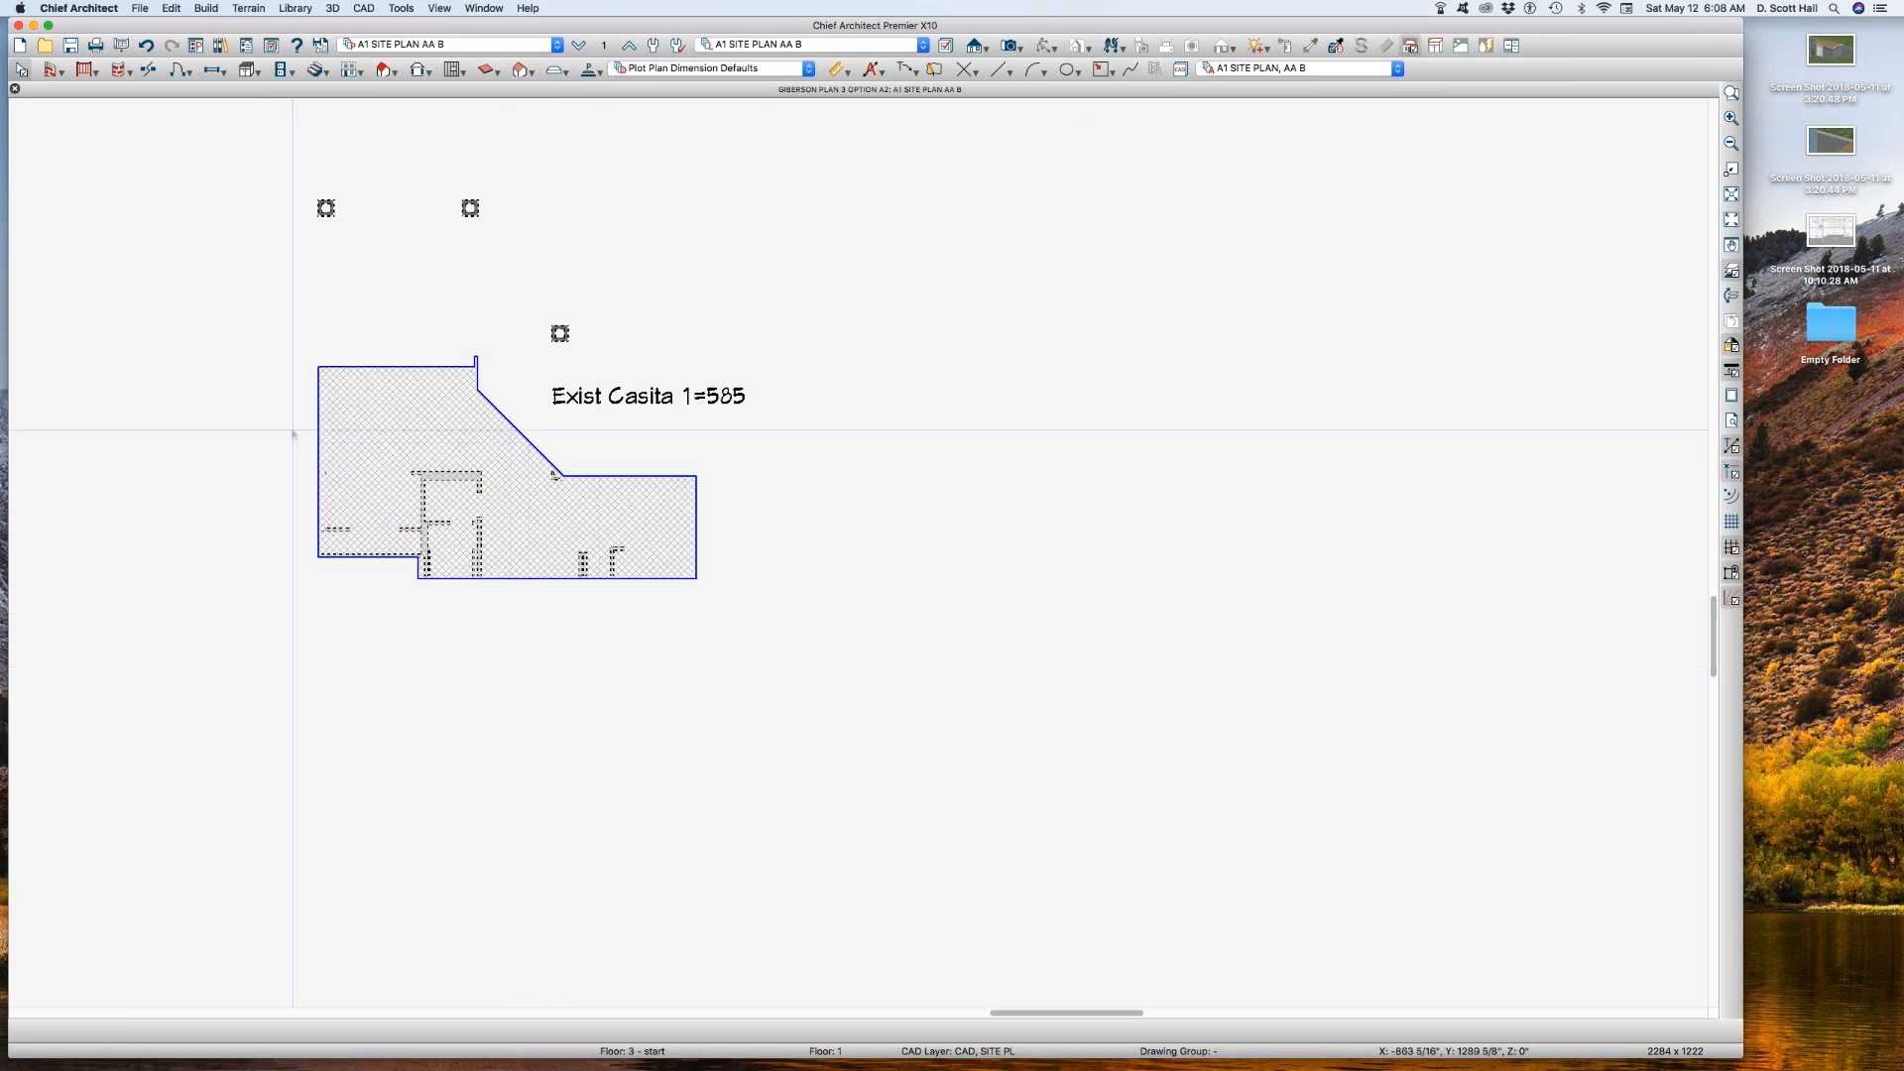
# Step: Turn on the display of the Walls, Fndtn RET LEFT SITE layer in A1 SITE PLAN AA B and set its line weight to 10
pyautogui.scroll(2, 325, 416)
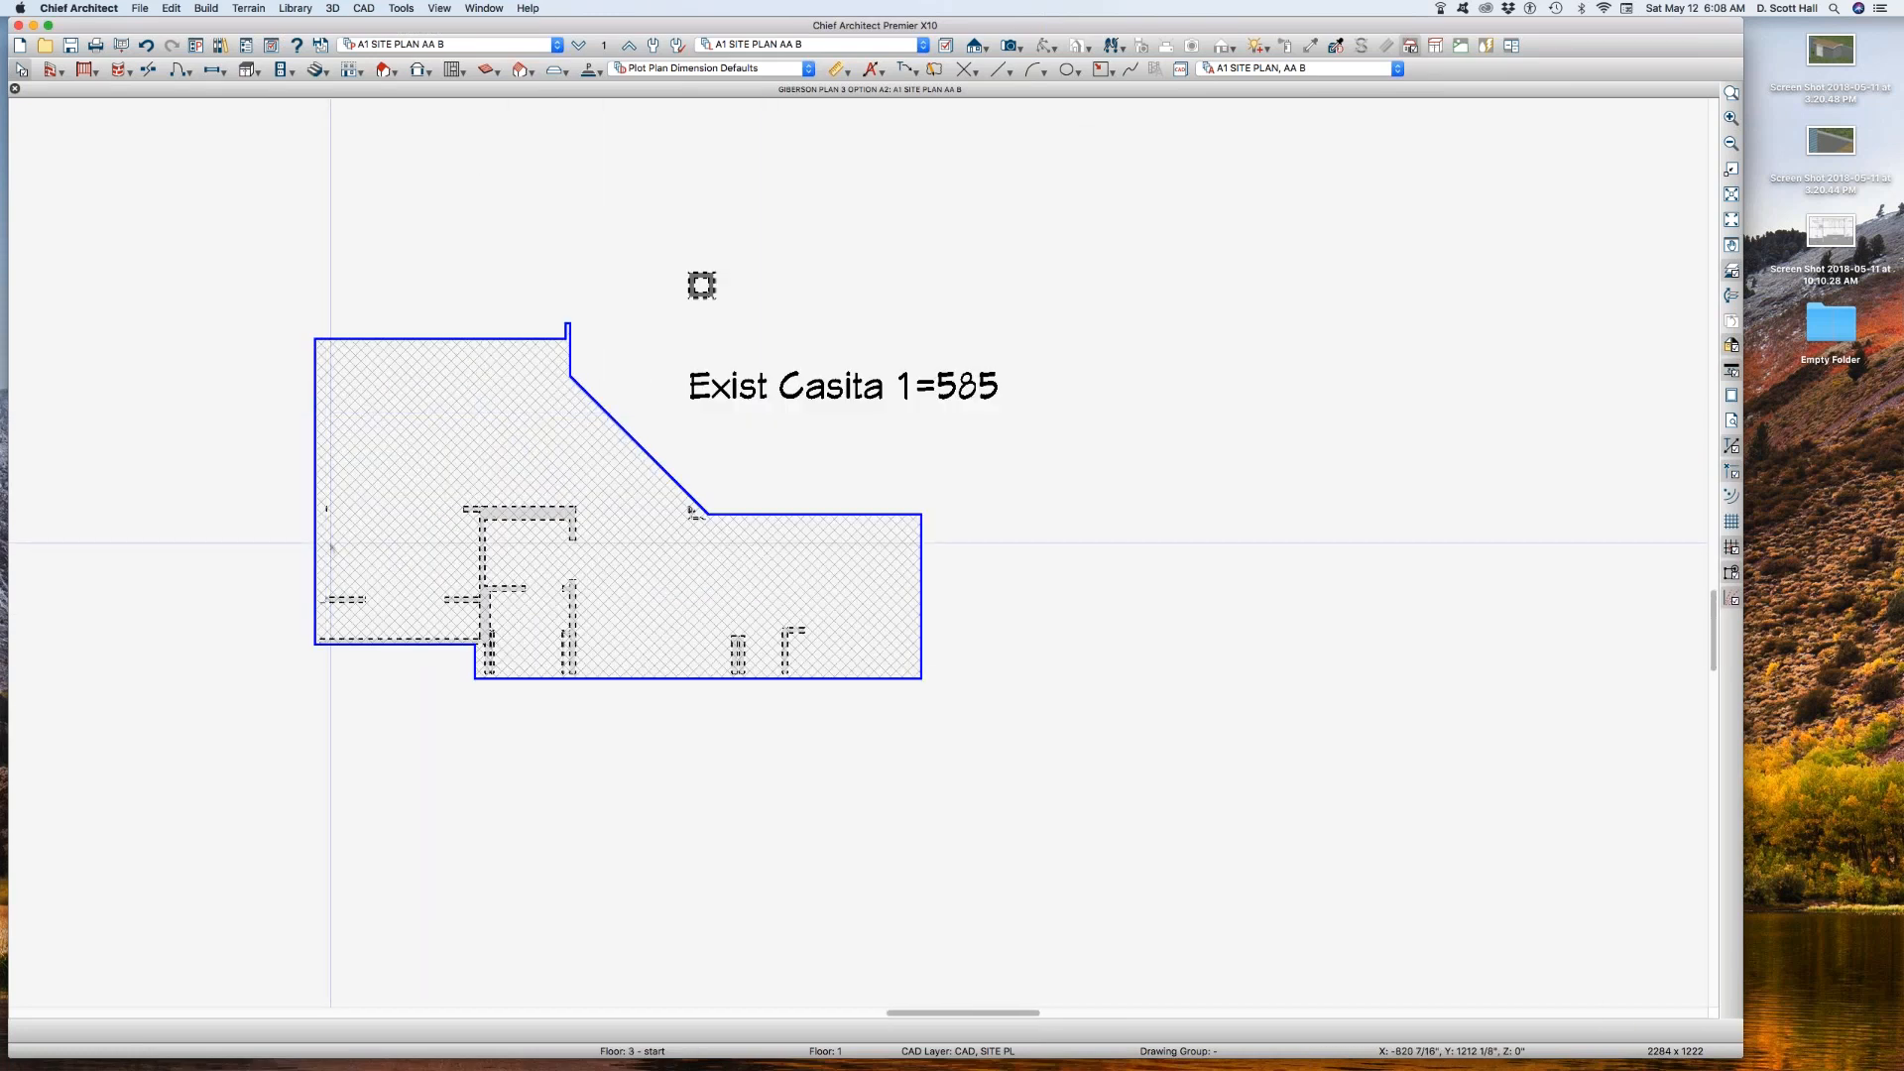
pyautogui.press('l')
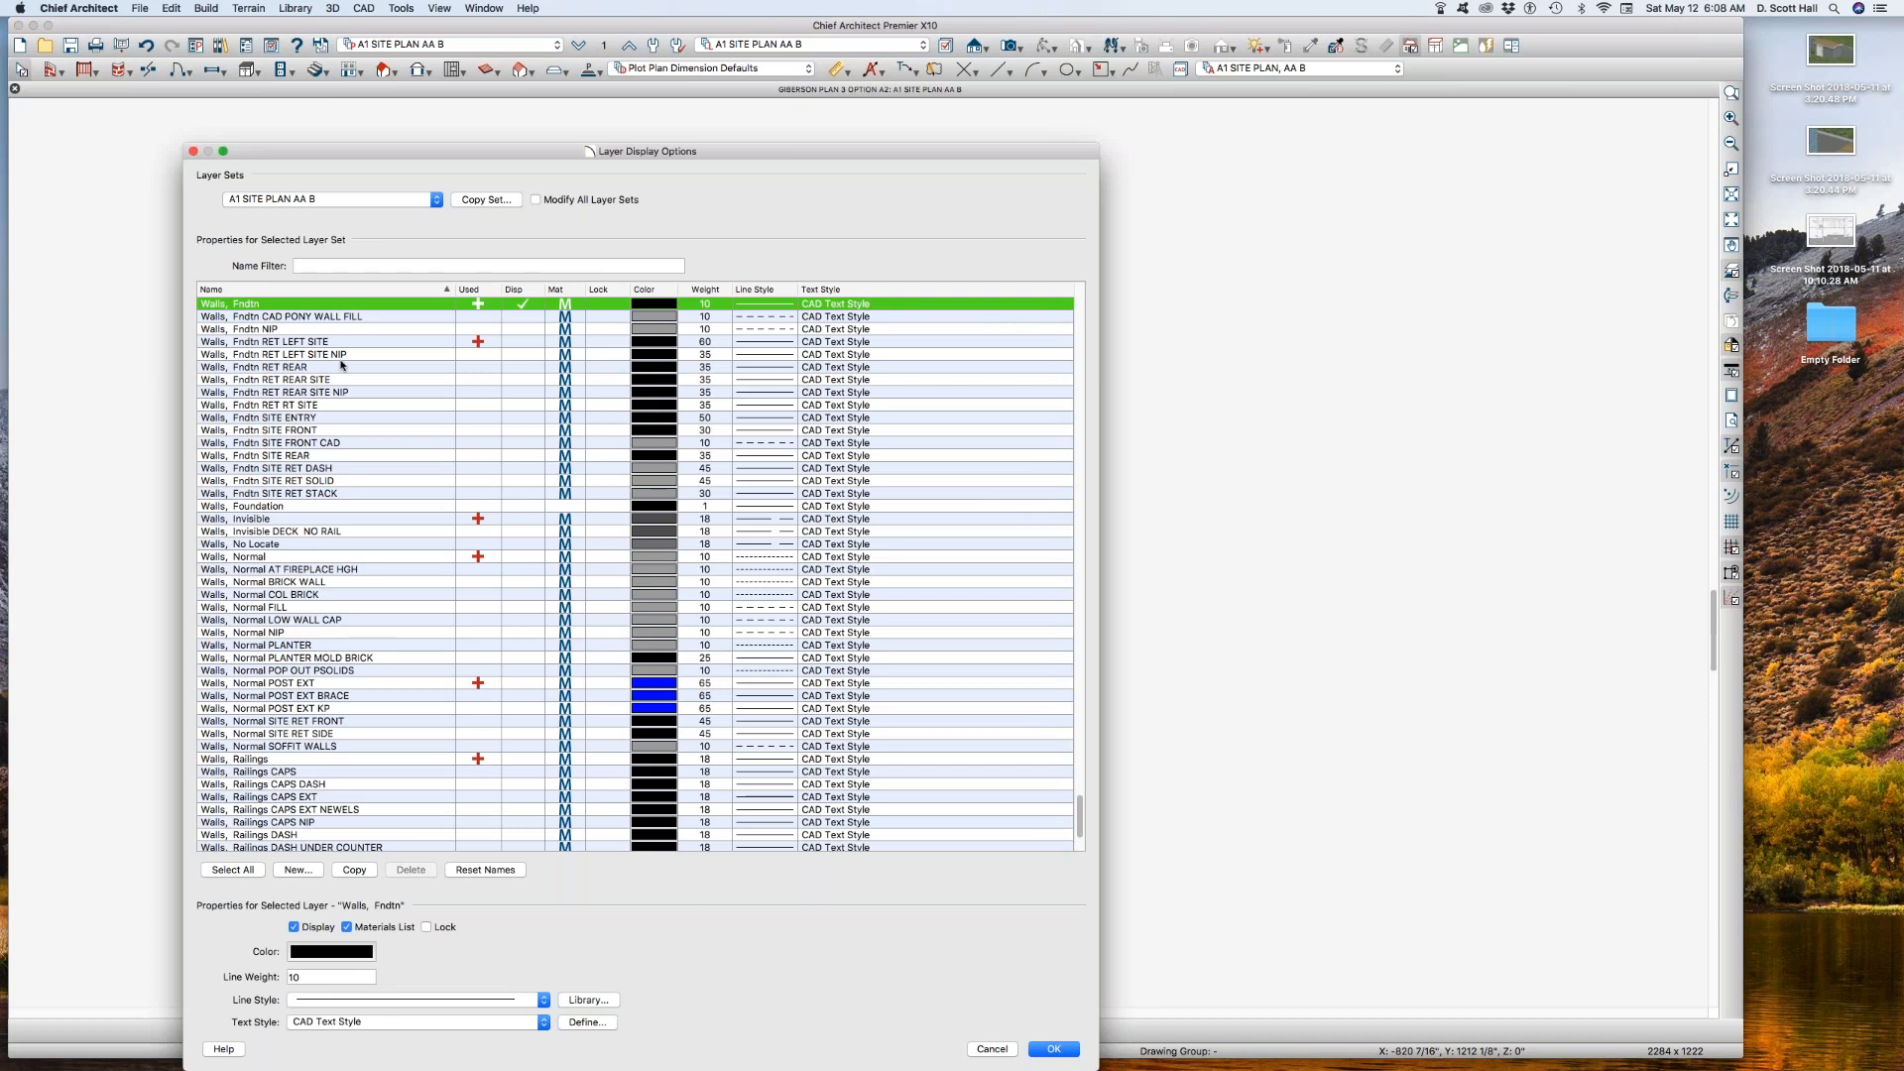
pyautogui.click(523, 343)
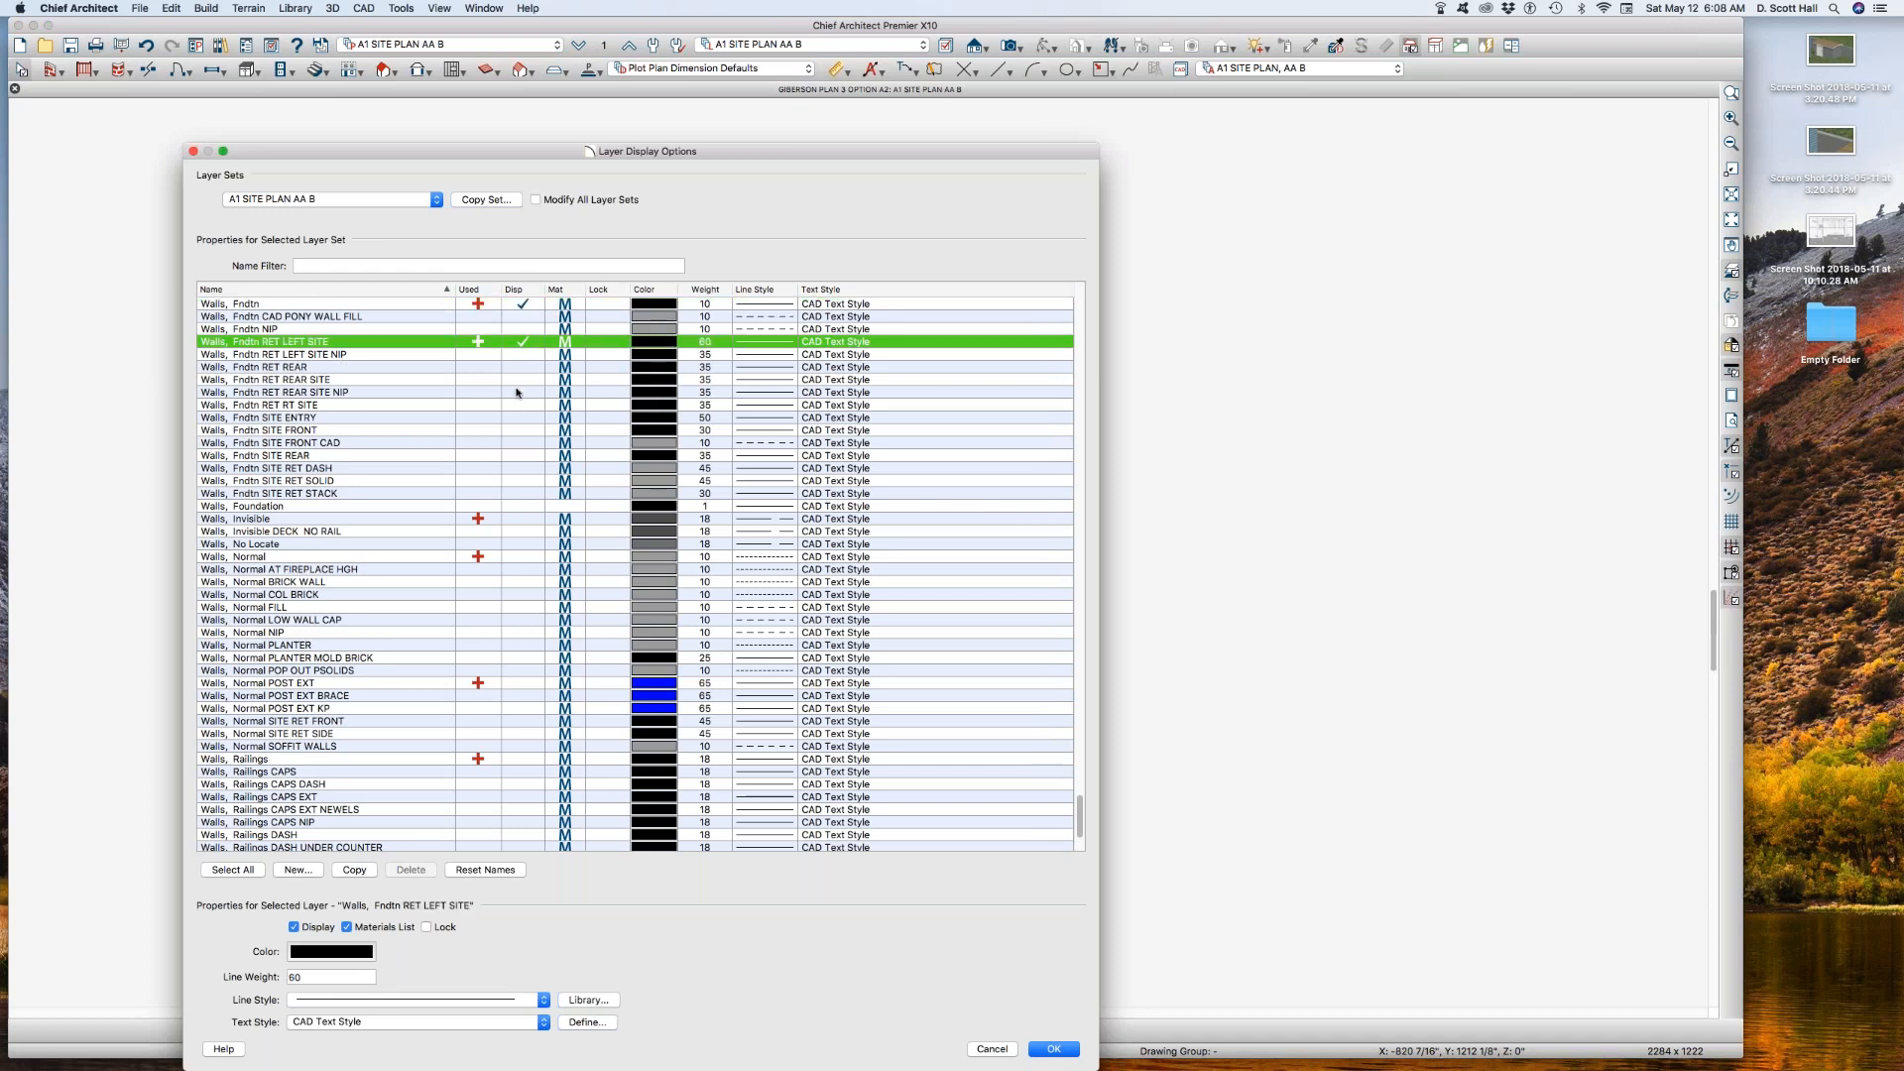
pyautogui.moveTo(319, 979); pyautogui.dragTo(77, 987)
pyautogui.write('10')
pyautogui.press('Return')
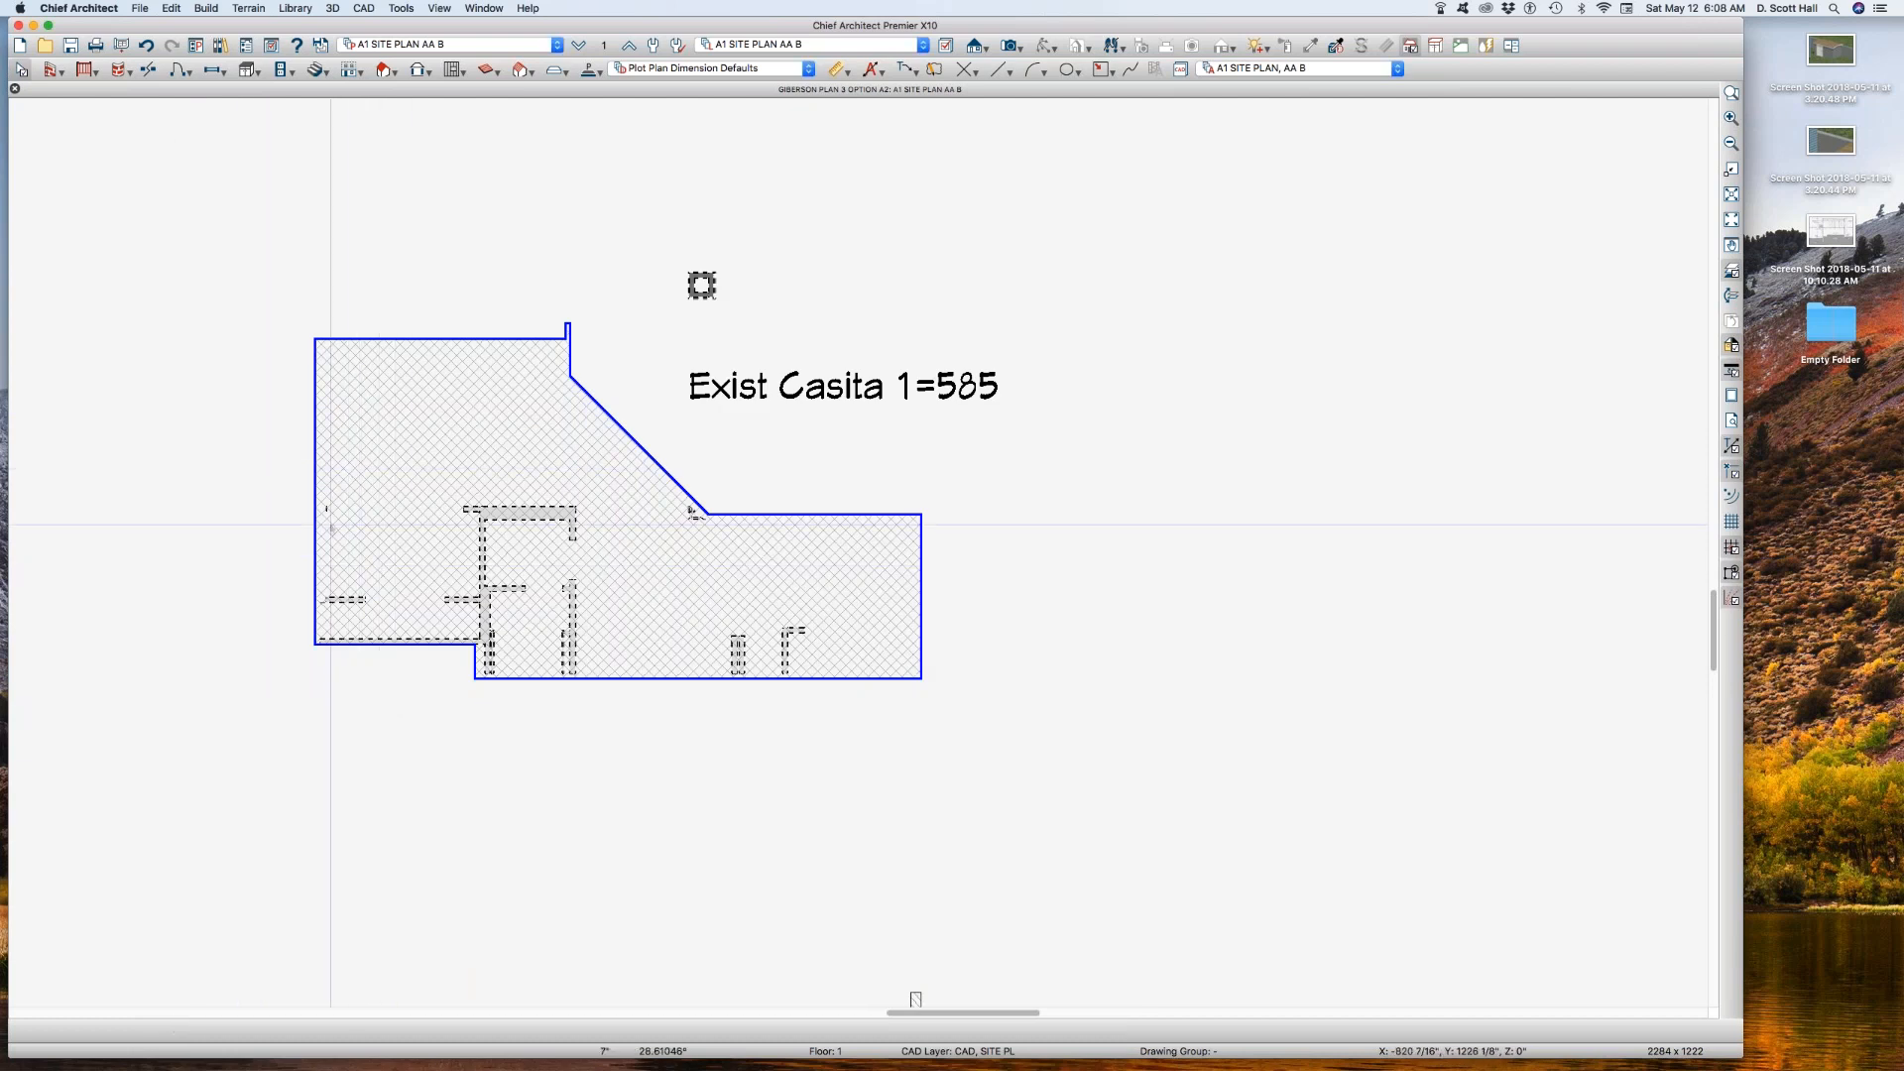
# Step: Turn on the display of the Walls, Fndtn layer in the reference floor layer set A1 SITE PLAN AA B REF
pyautogui.scroll(-2, 407, 573)
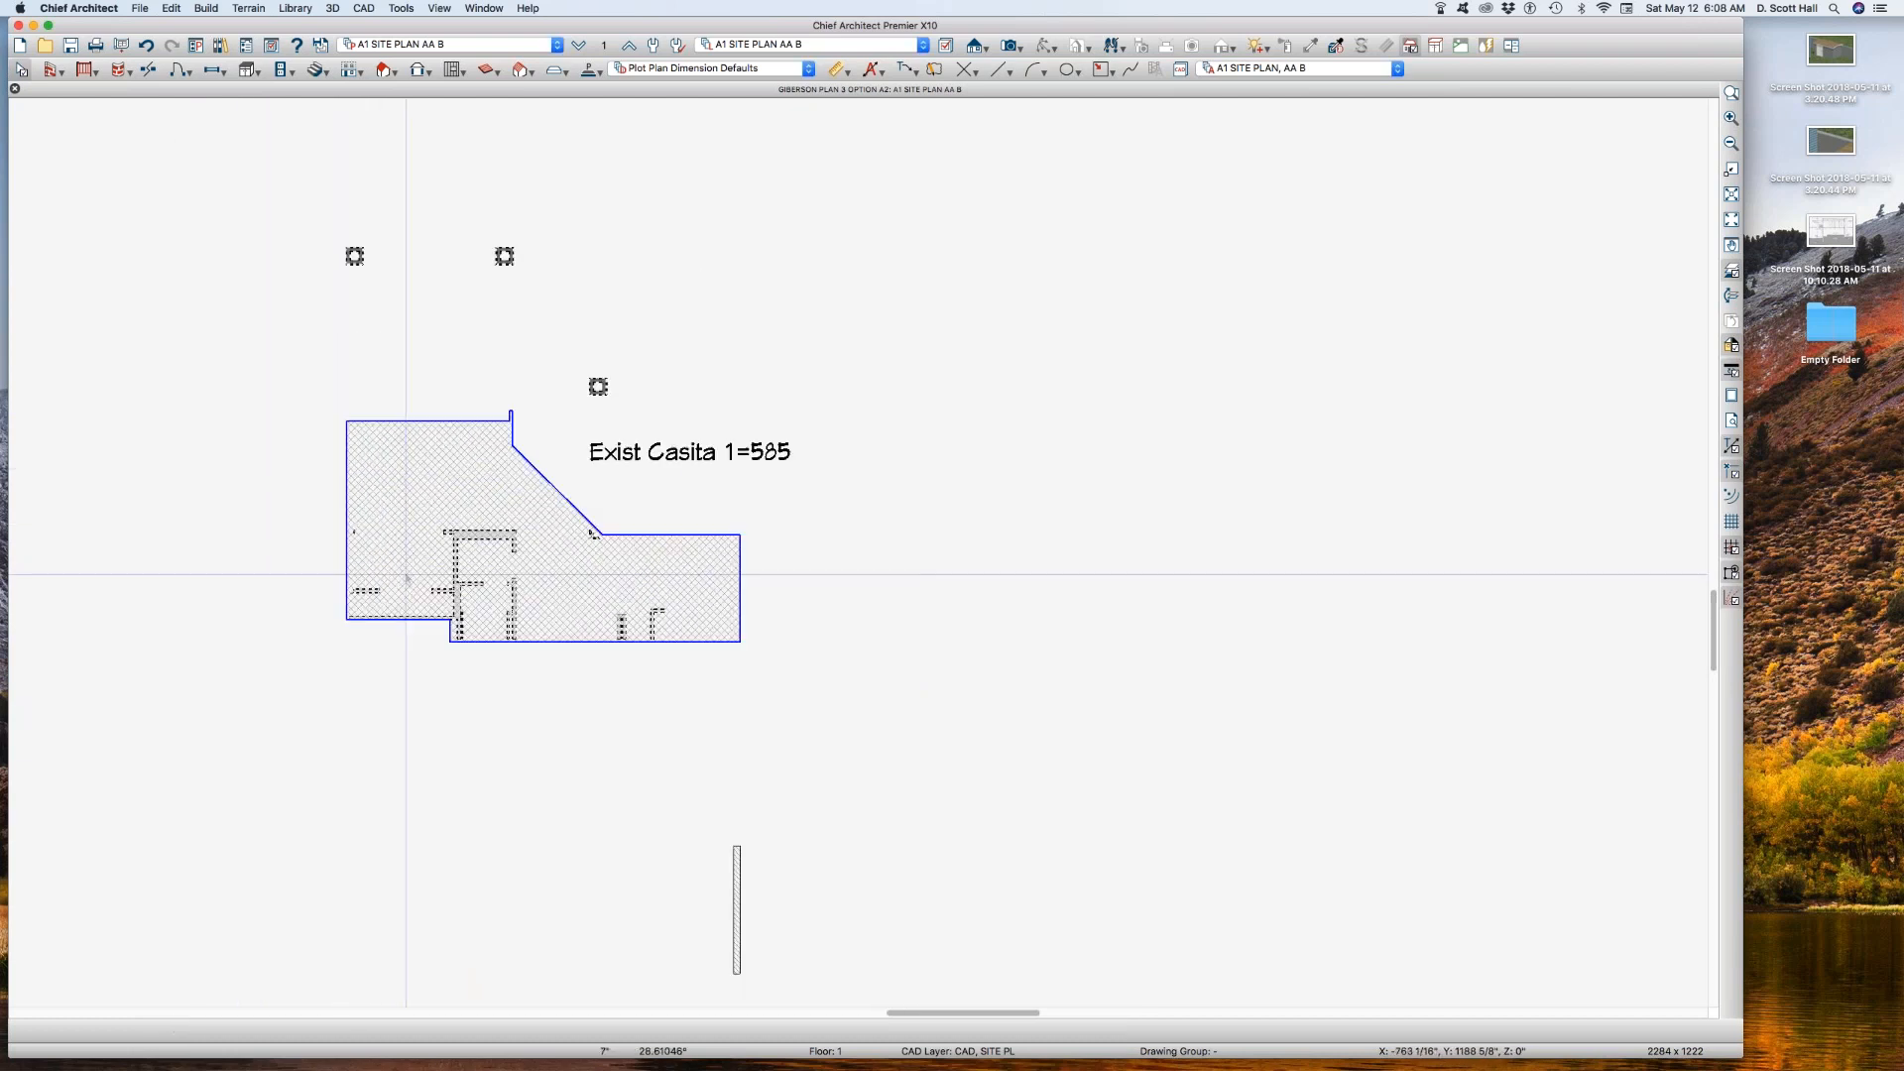
pyautogui.click(605, 47)
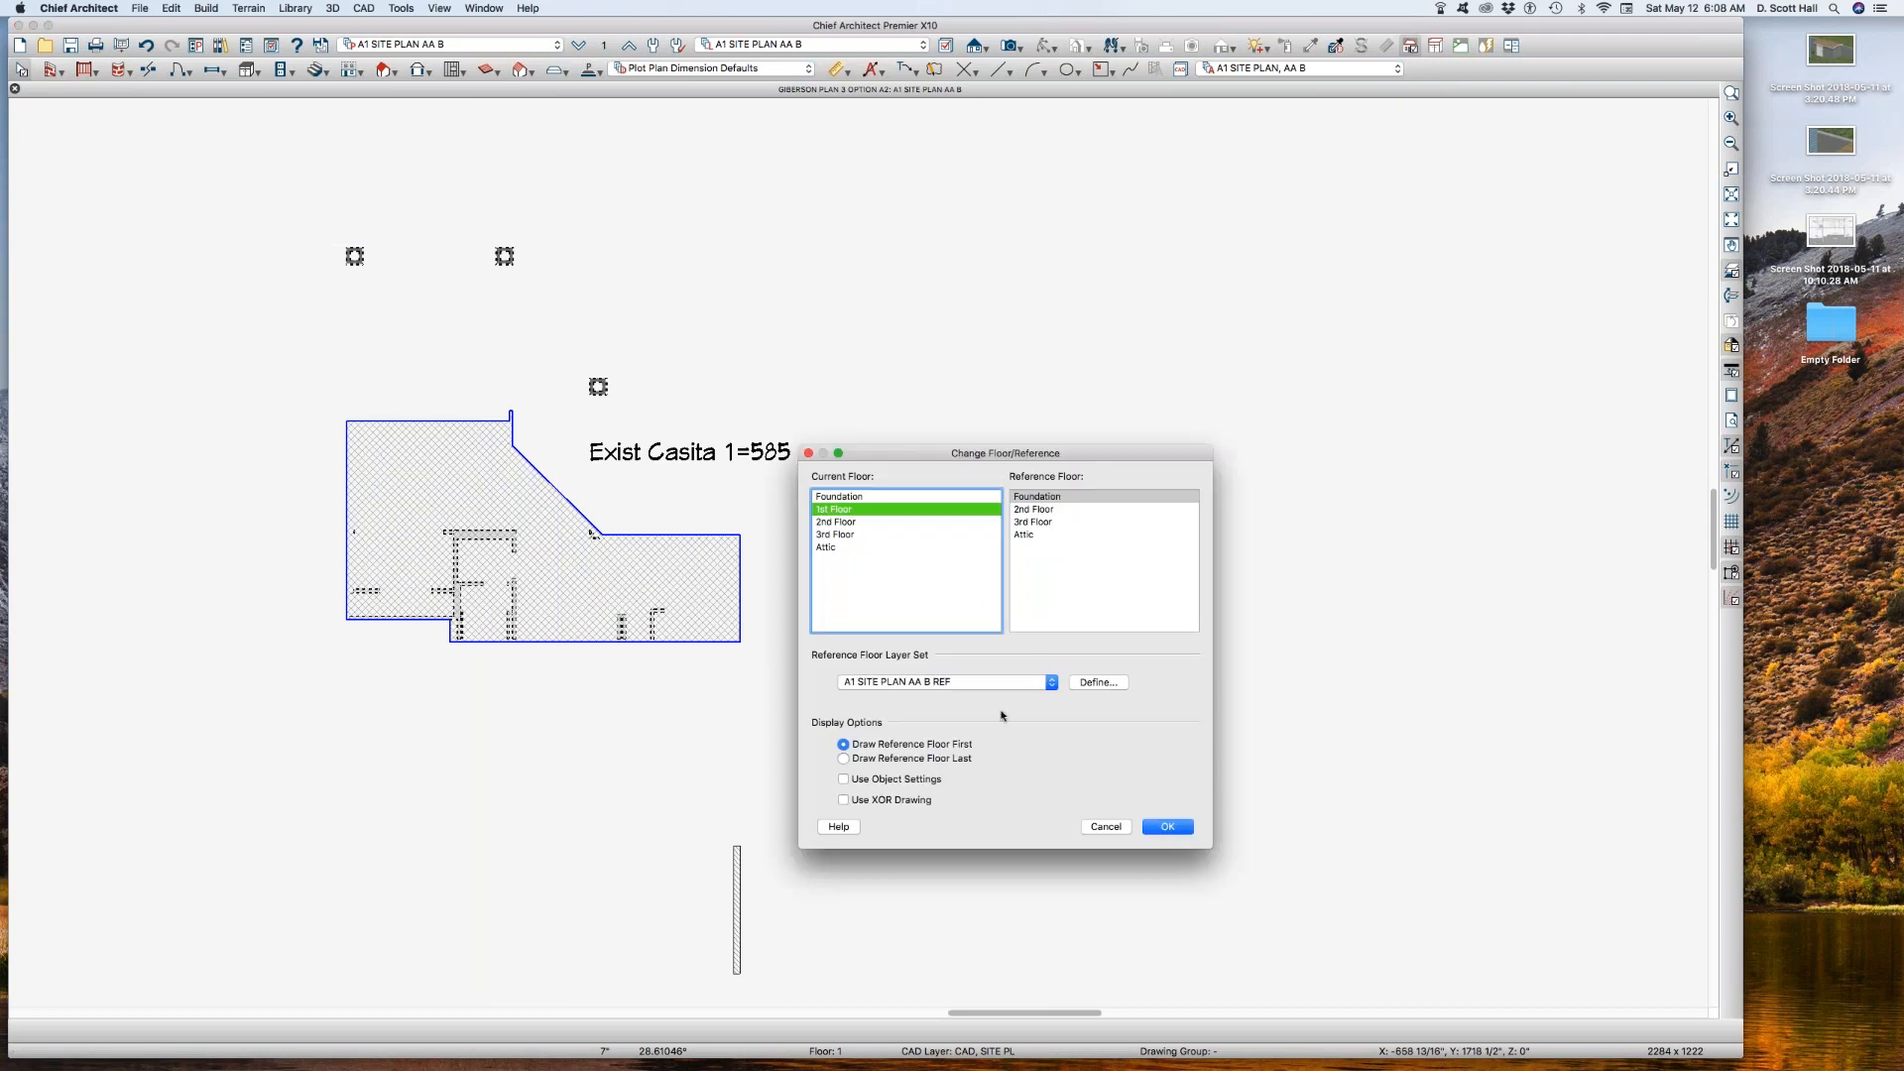
pyautogui.click(1098, 682)
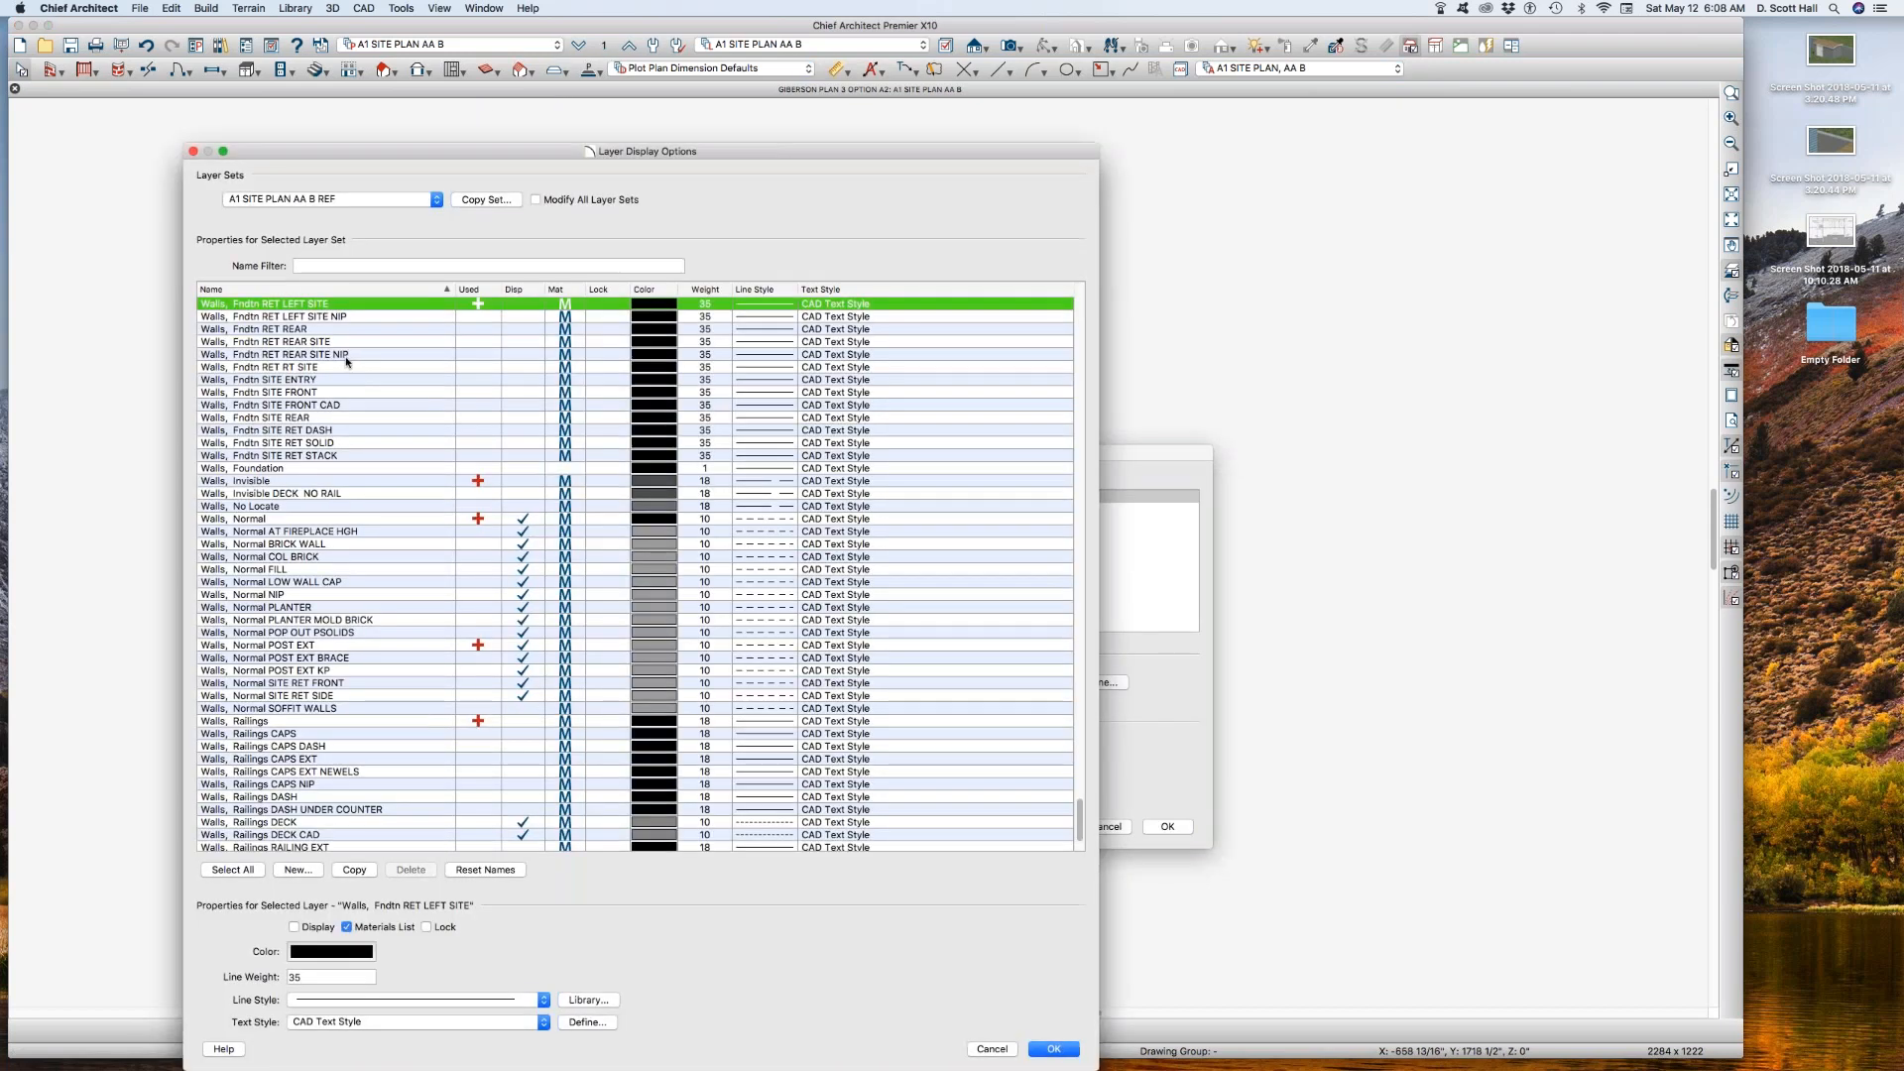
pyautogui.scroll(3, 346, 362)
pyautogui.scroll(2, 272, 375)
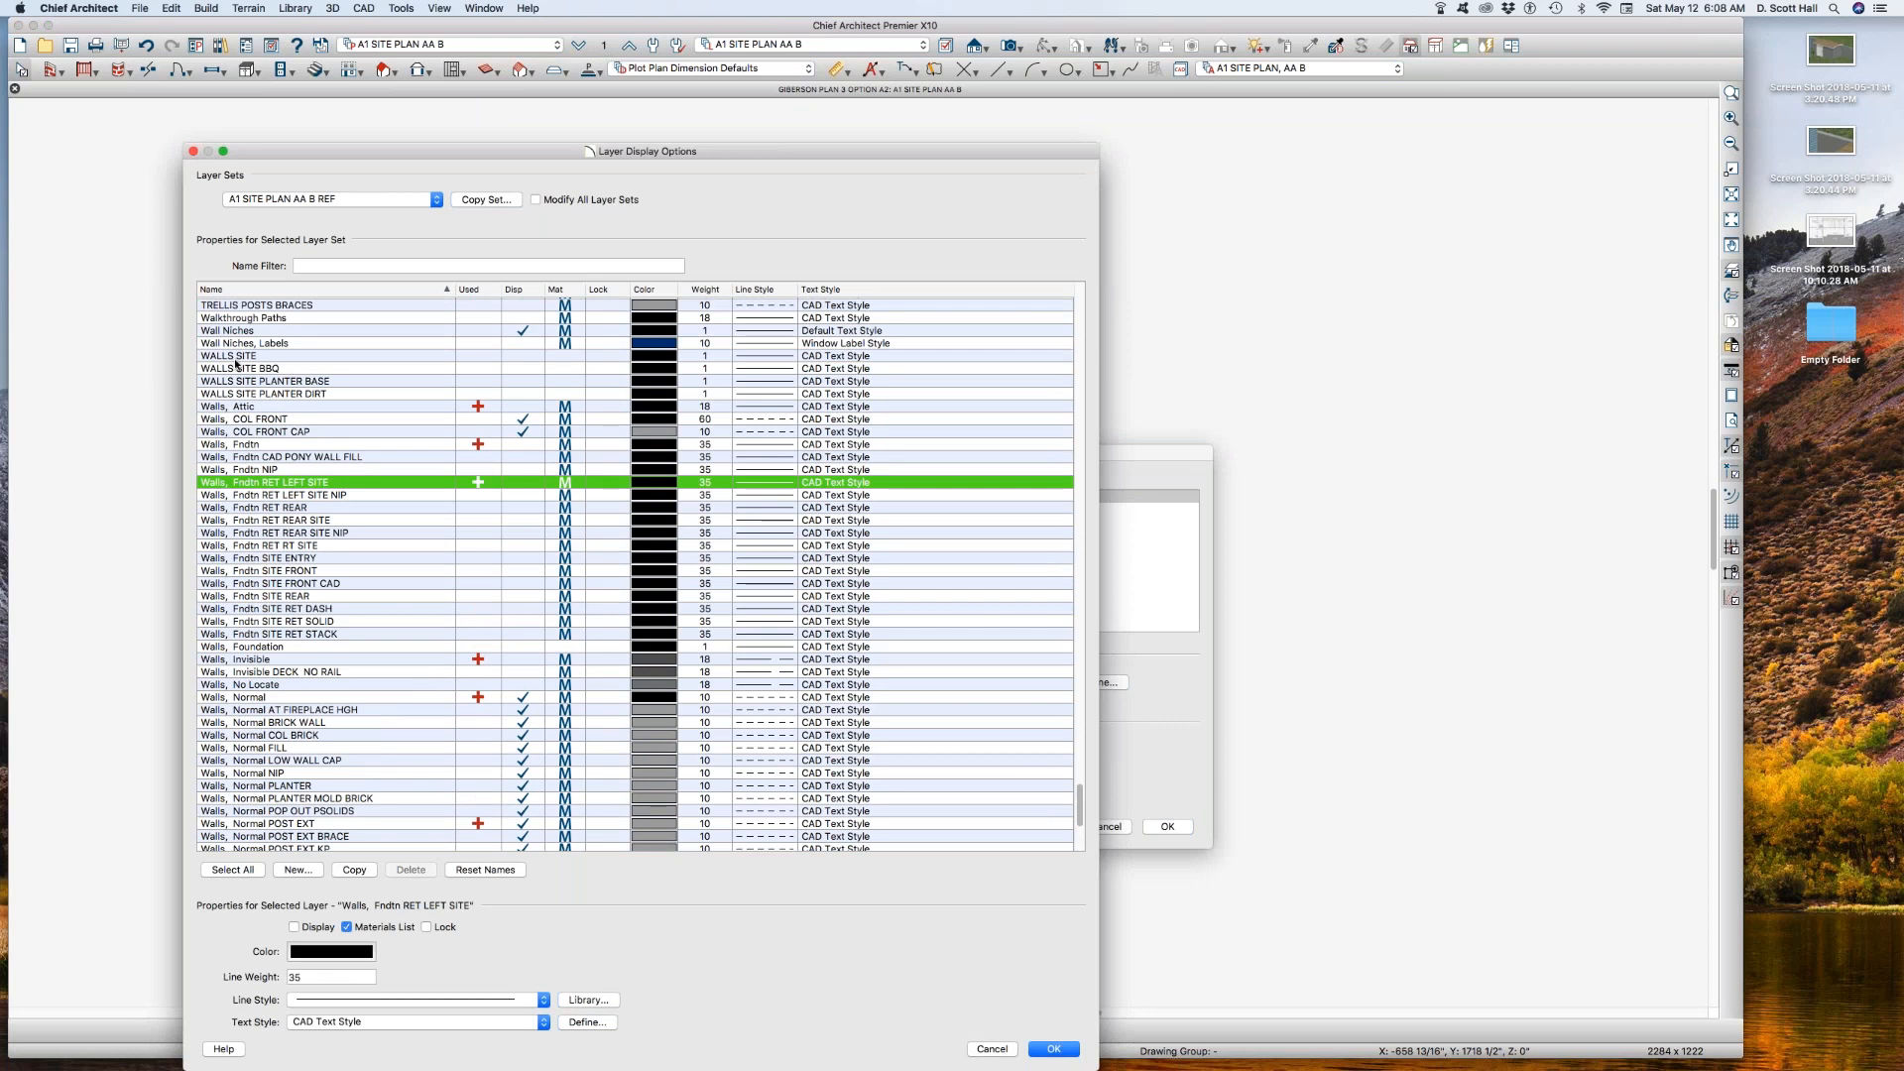
pyautogui.click(526, 445)
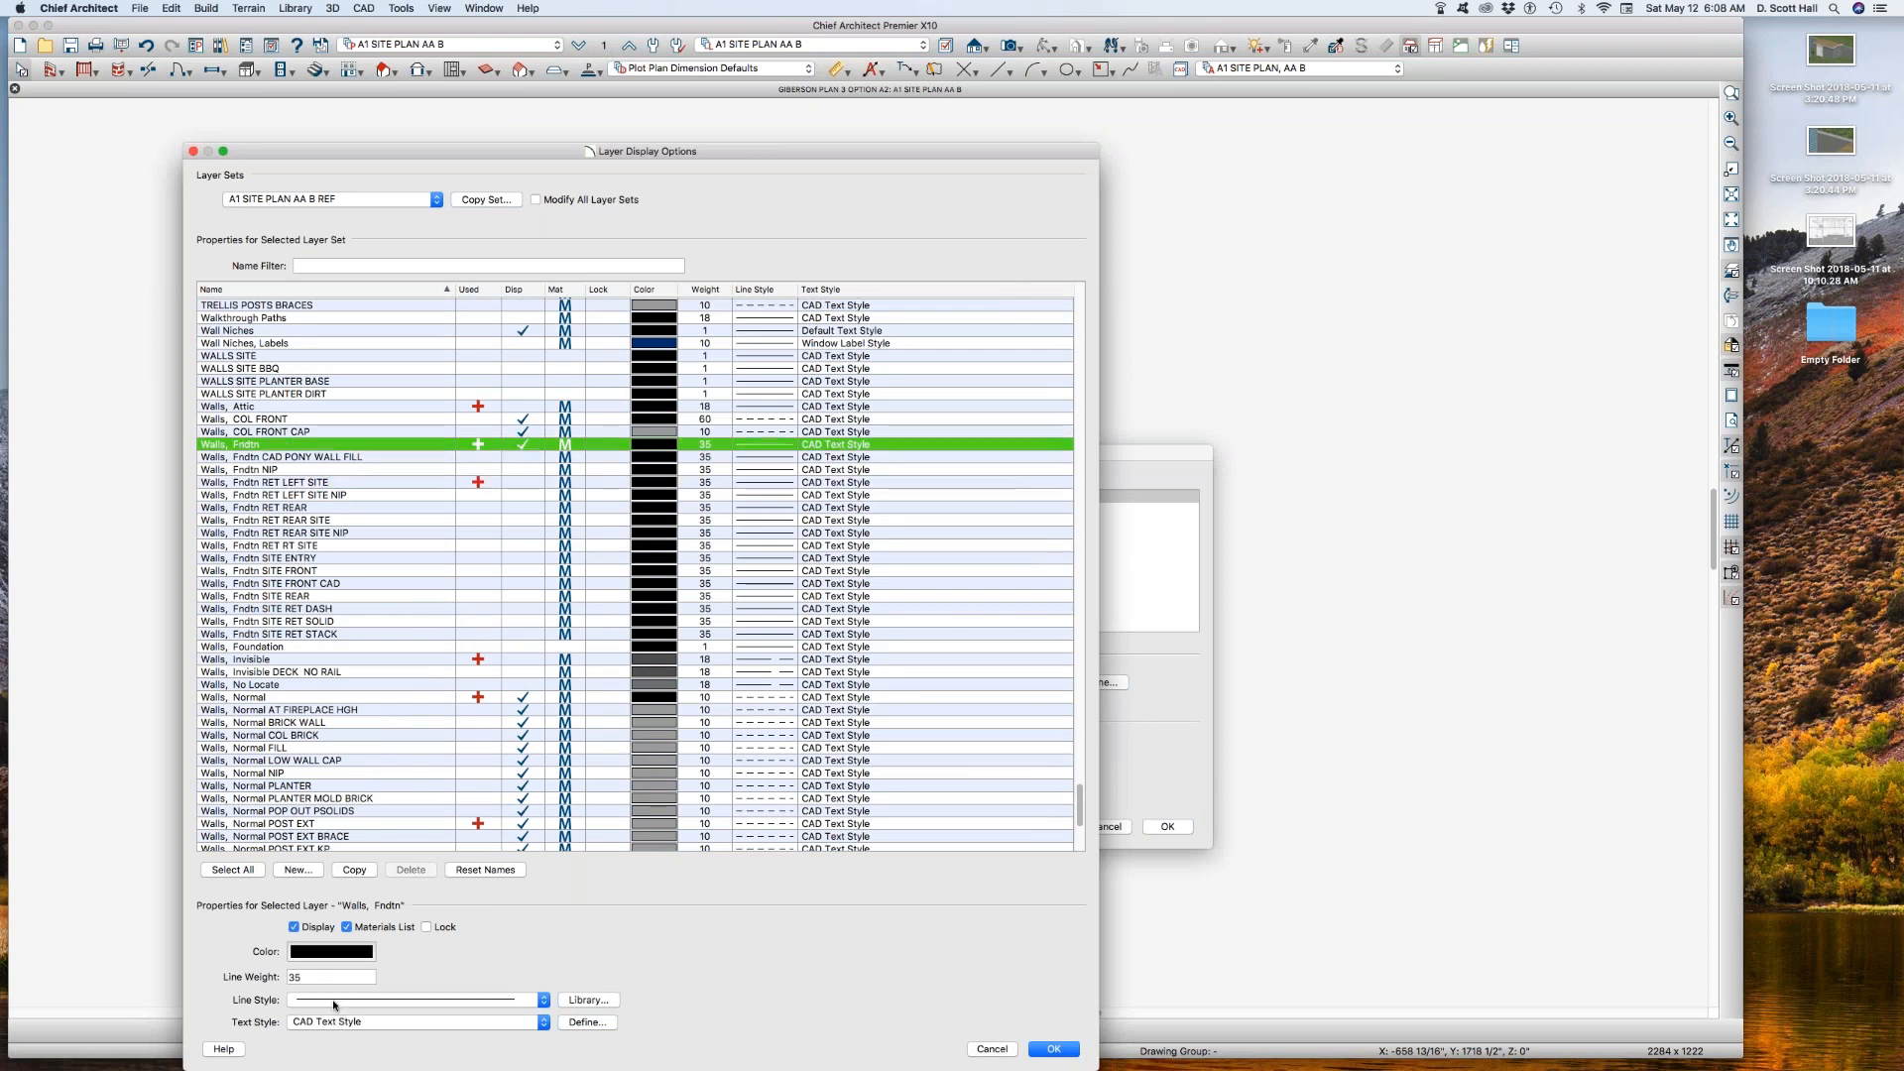
pyautogui.press('Return')
pyautogui.click(1169, 827)
# Step: Turn off the display of the Walls, Fndtn RET LEFT SITE layer through the stray site wall extending beyond the house
pyautogui.scroll(-3, 876, 634)
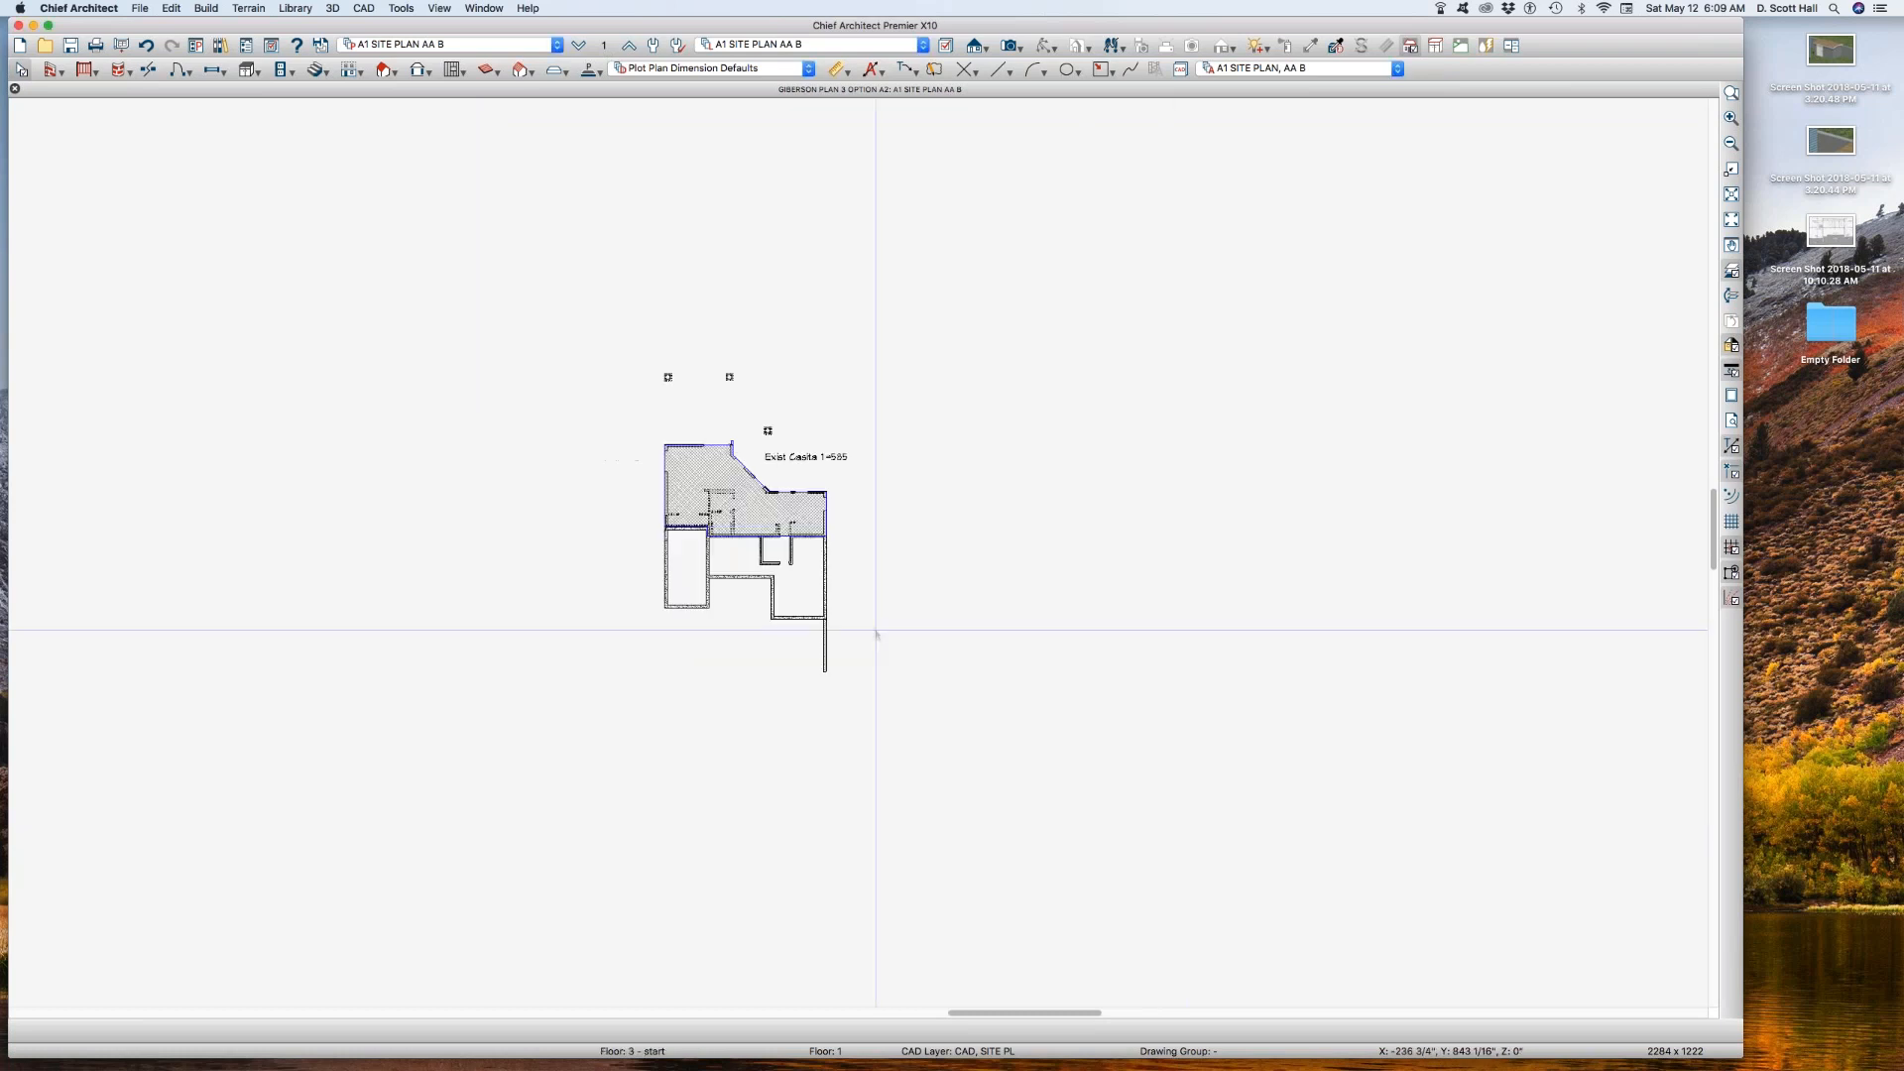
pyautogui.scroll(2, 876, 634)
pyautogui.click(806, 652)
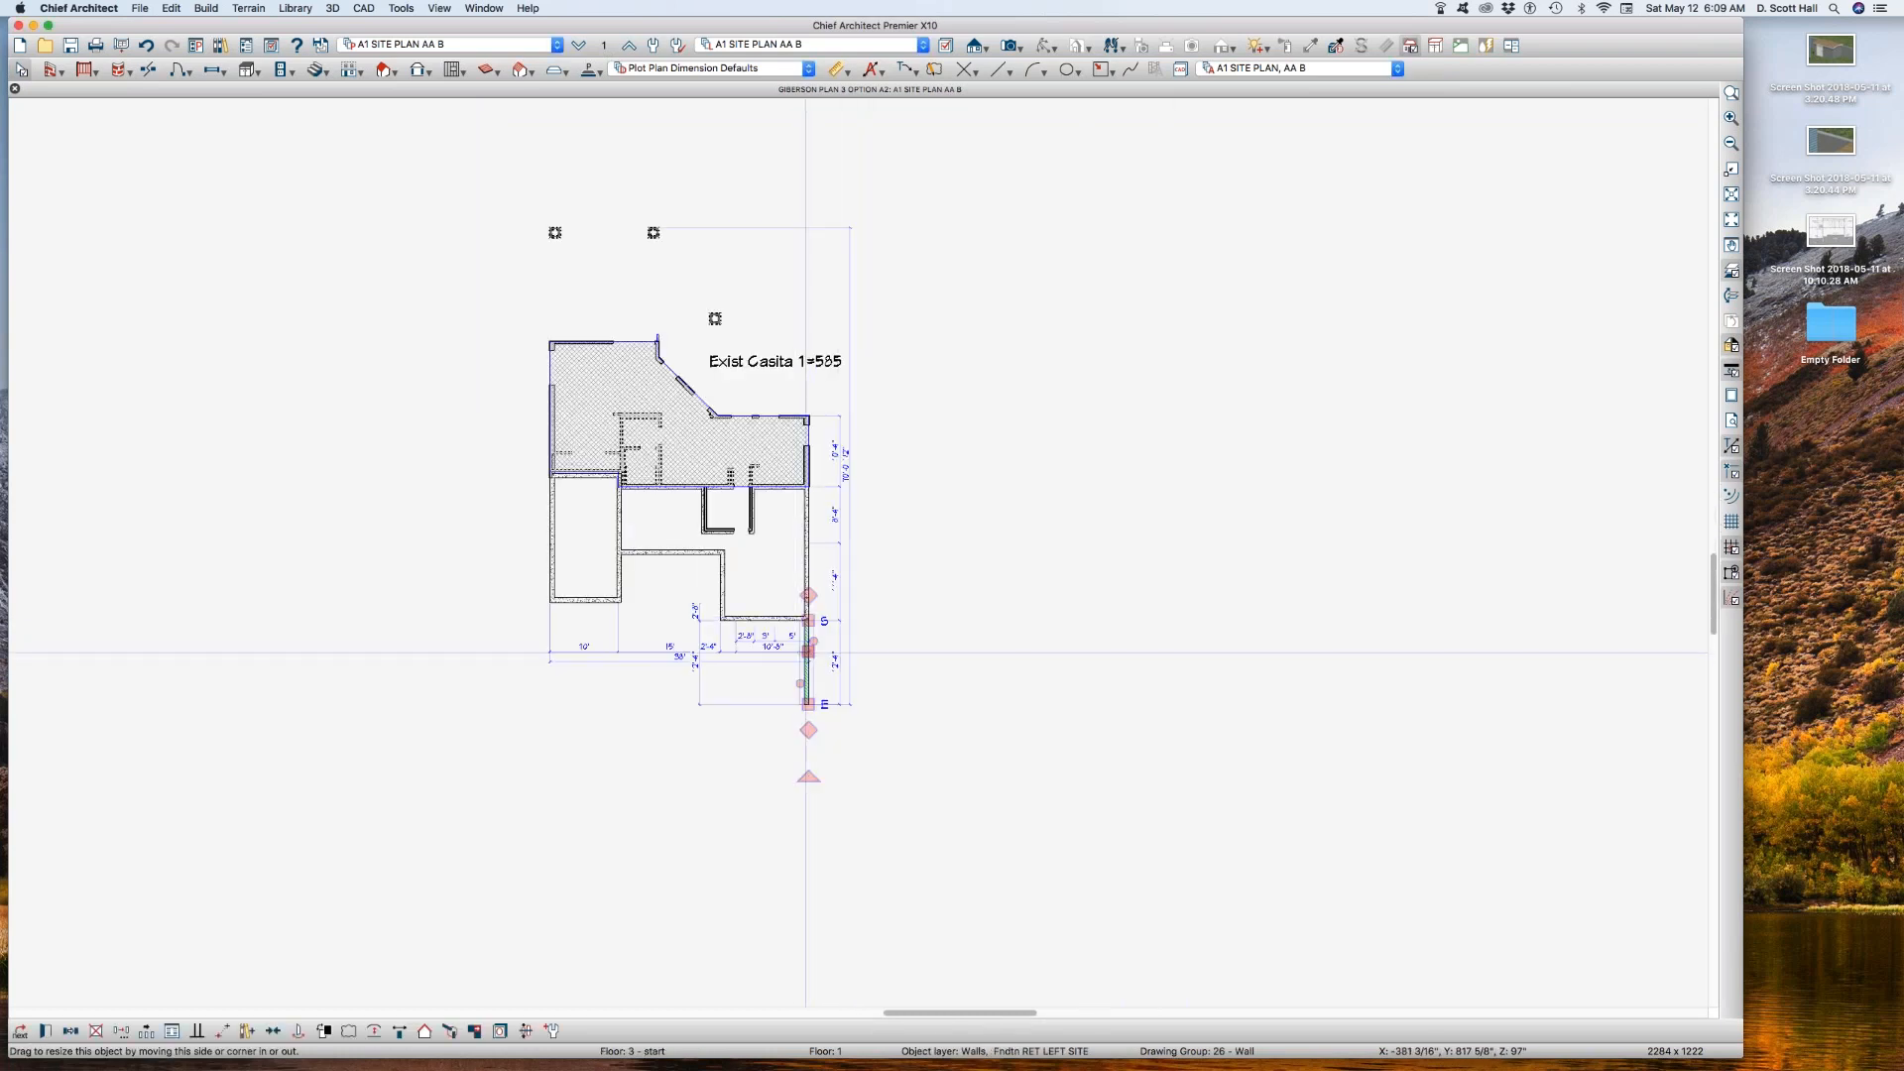
pyautogui.press('l')
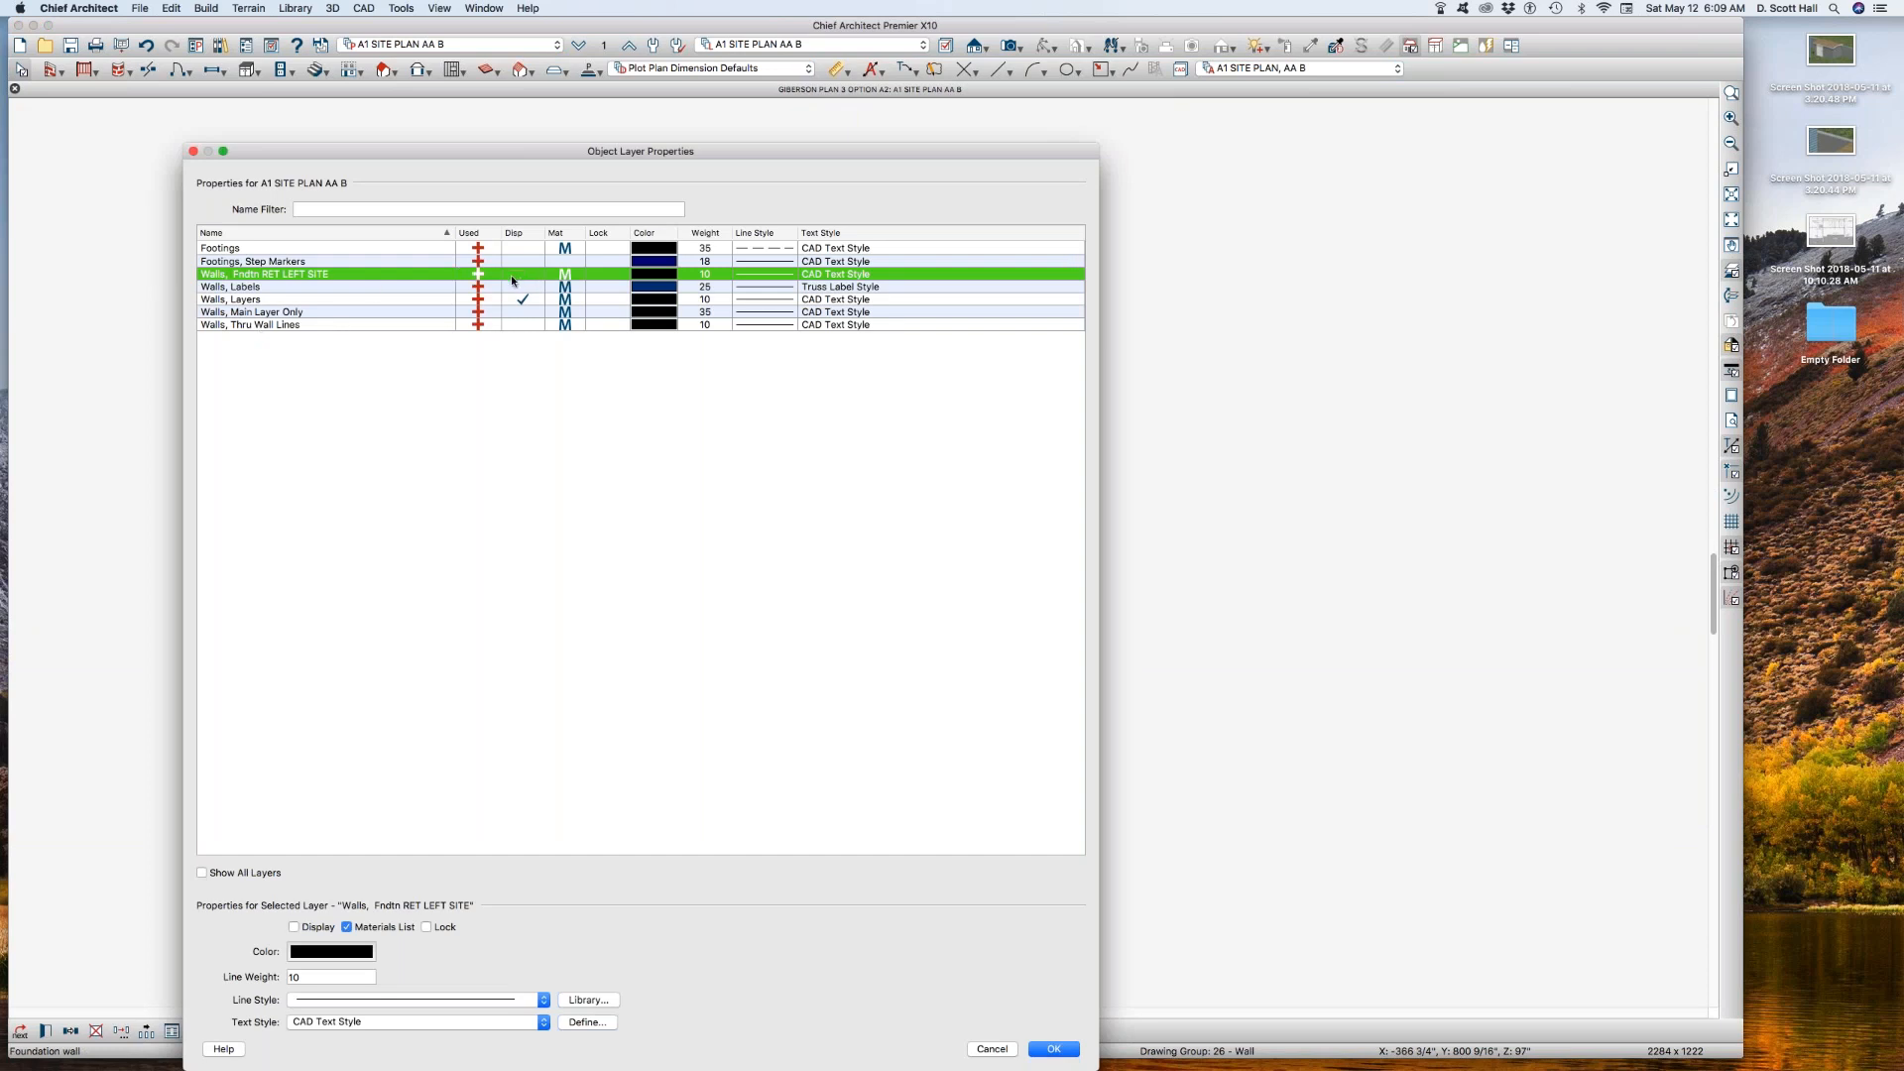
pyautogui.press('Return')
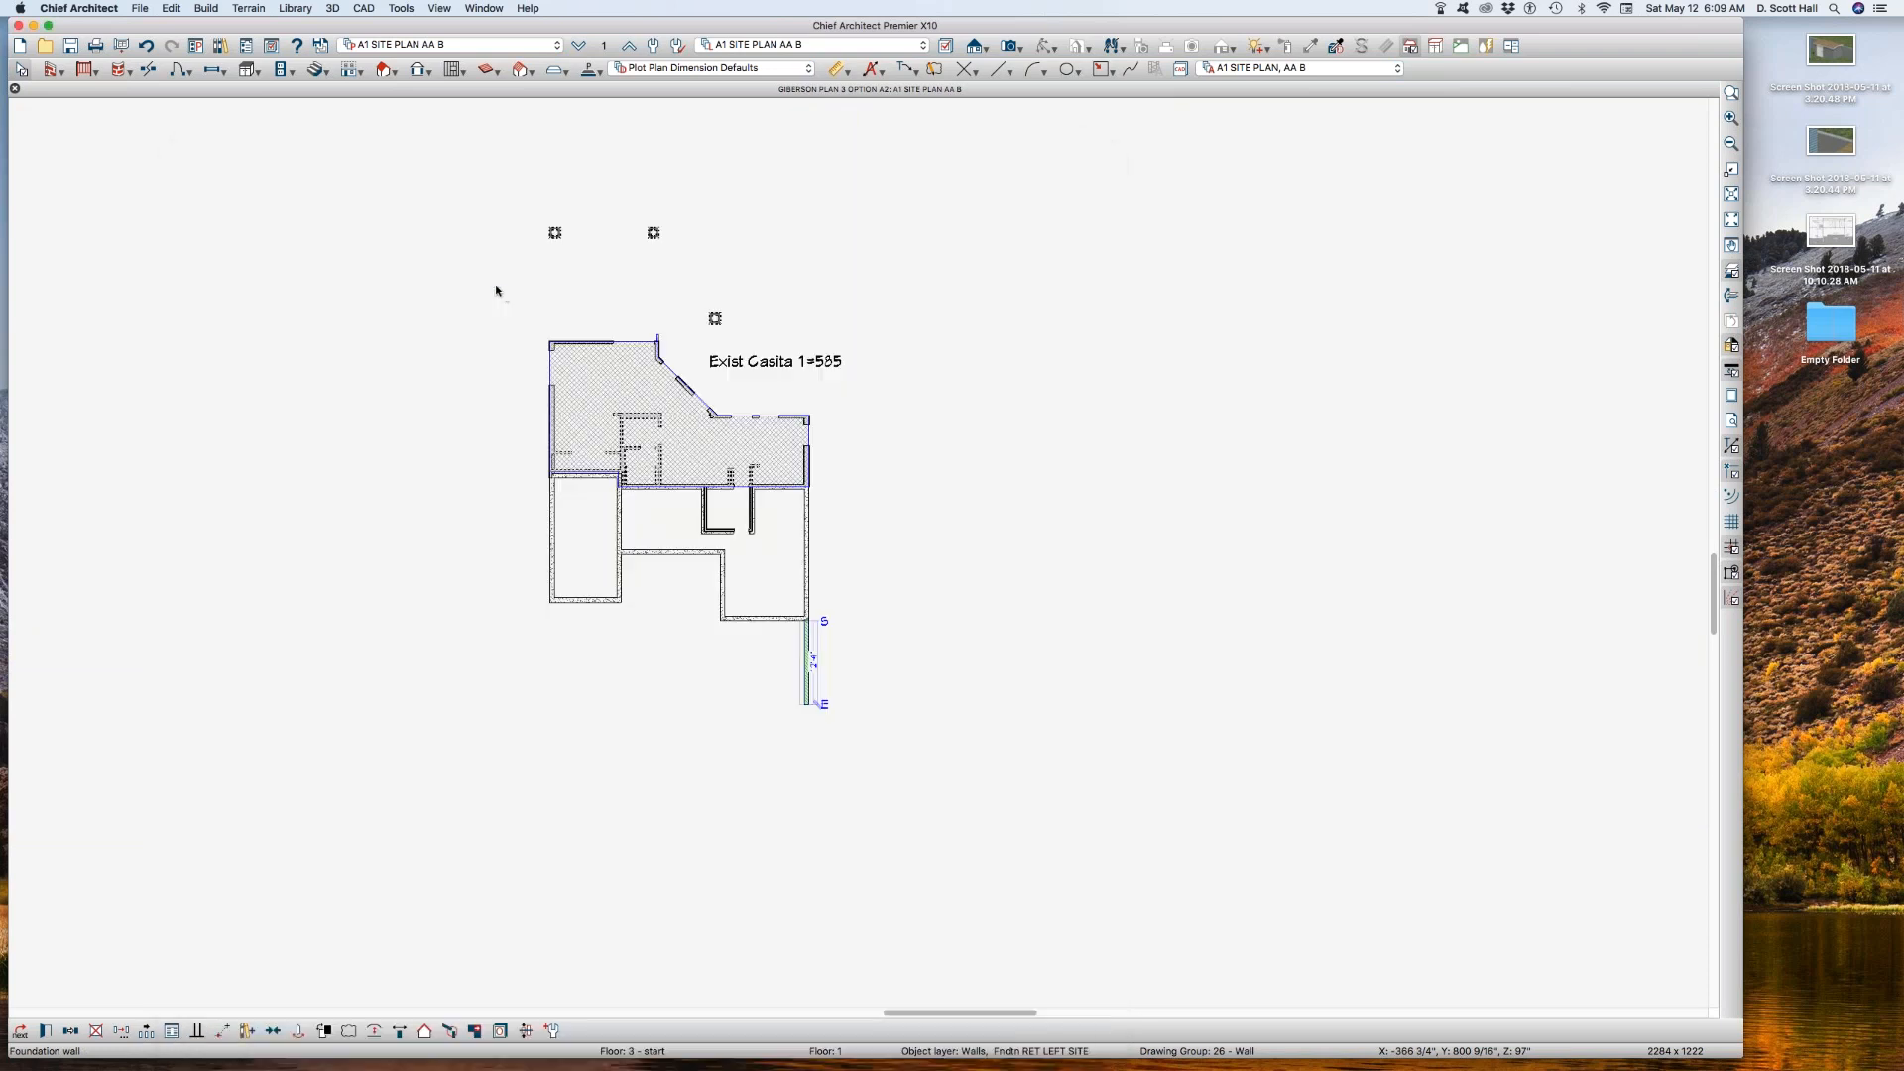
# Step: Give the Walls, Normal layer in the reference floor set A1 SITE PLAN AA B REF a solid line style
pyautogui.scroll(3, 655, 238)
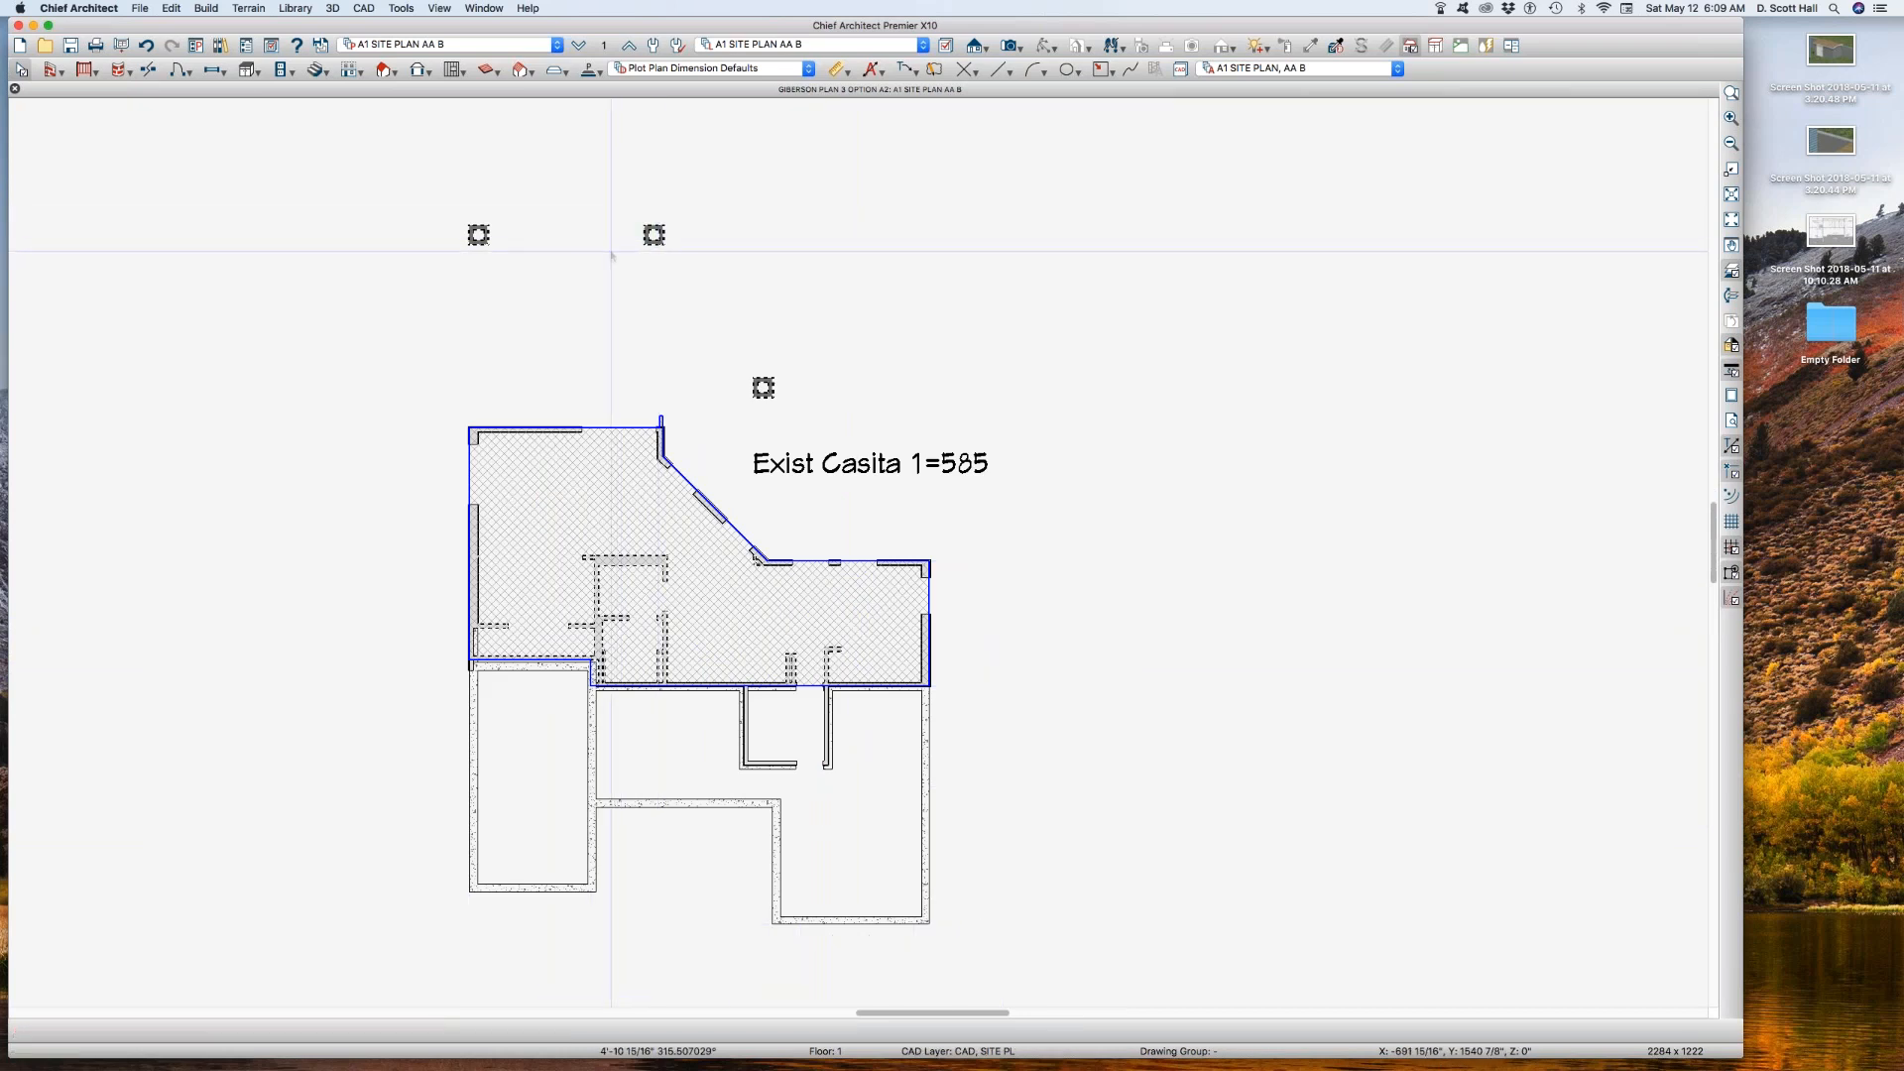
pyautogui.scroll(5, 477, 234)
pyautogui.scroll(-3, 477, 234)
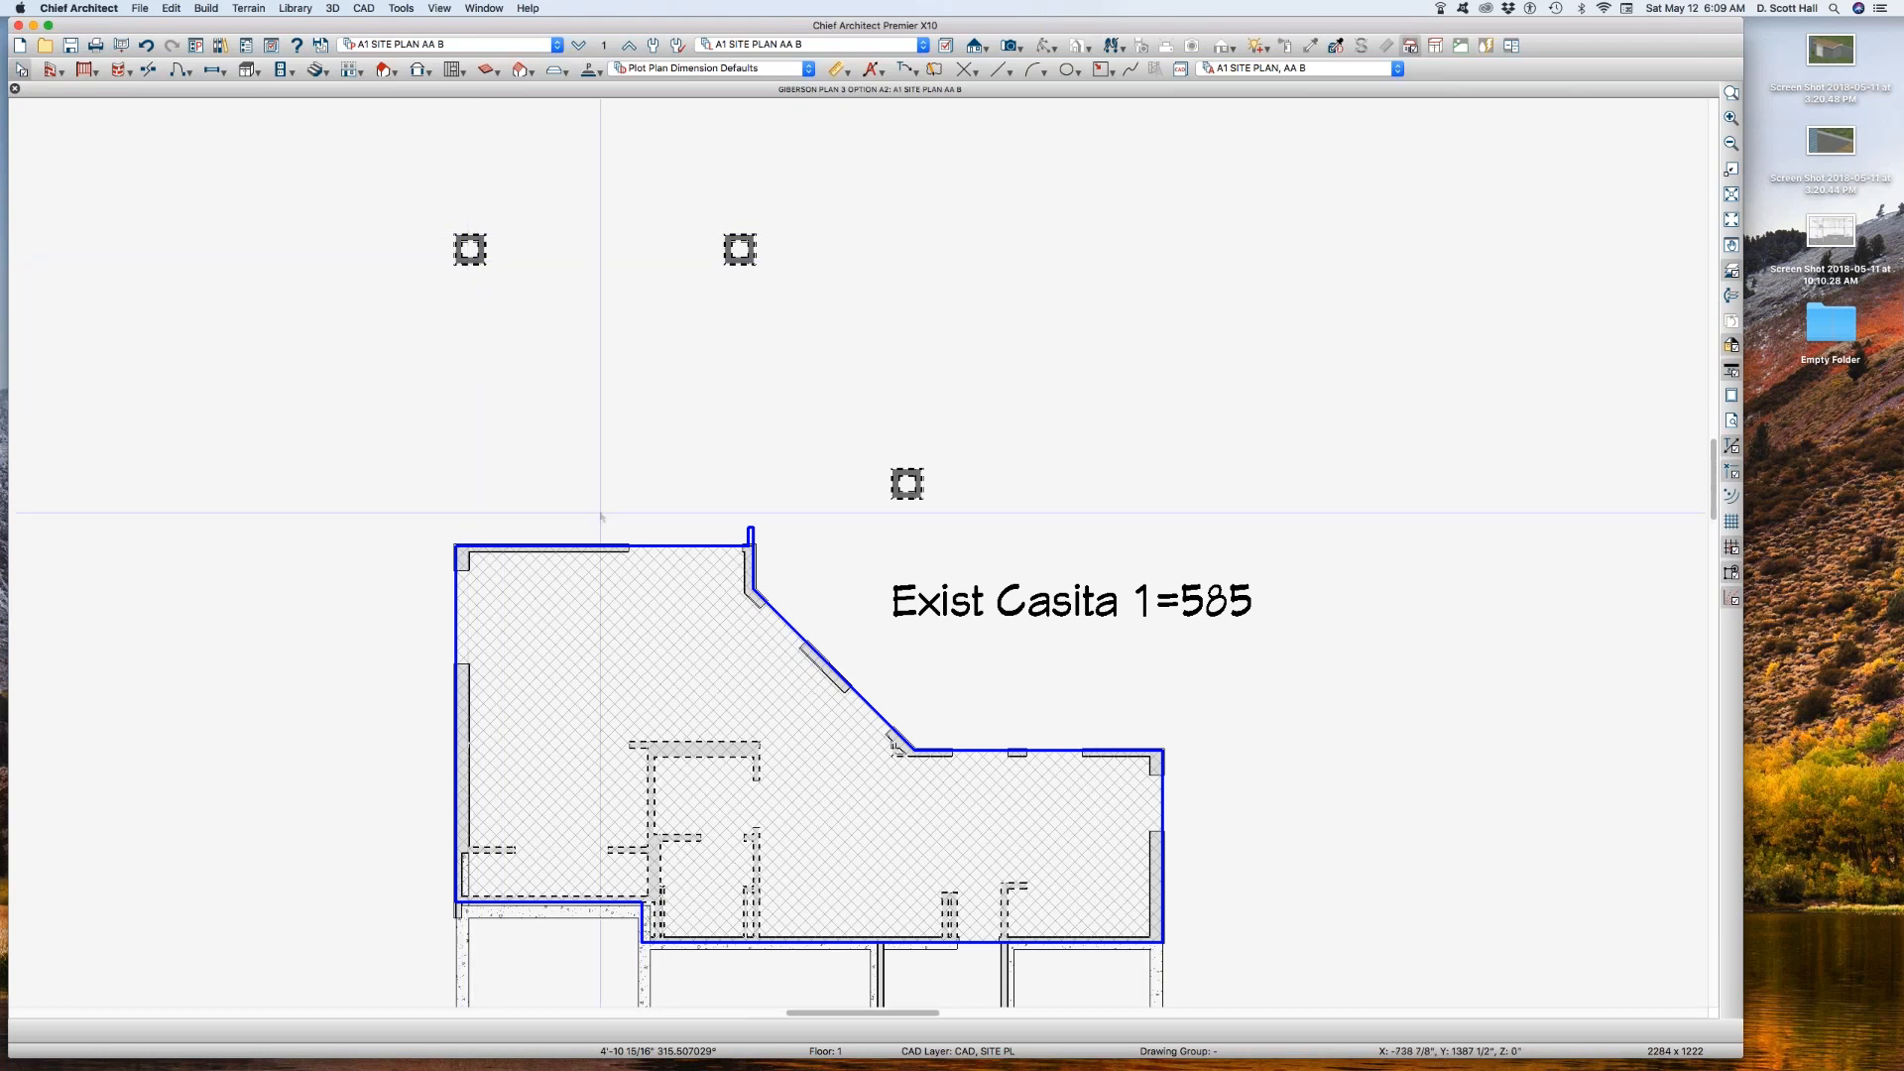
pyautogui.click(1730, 270)
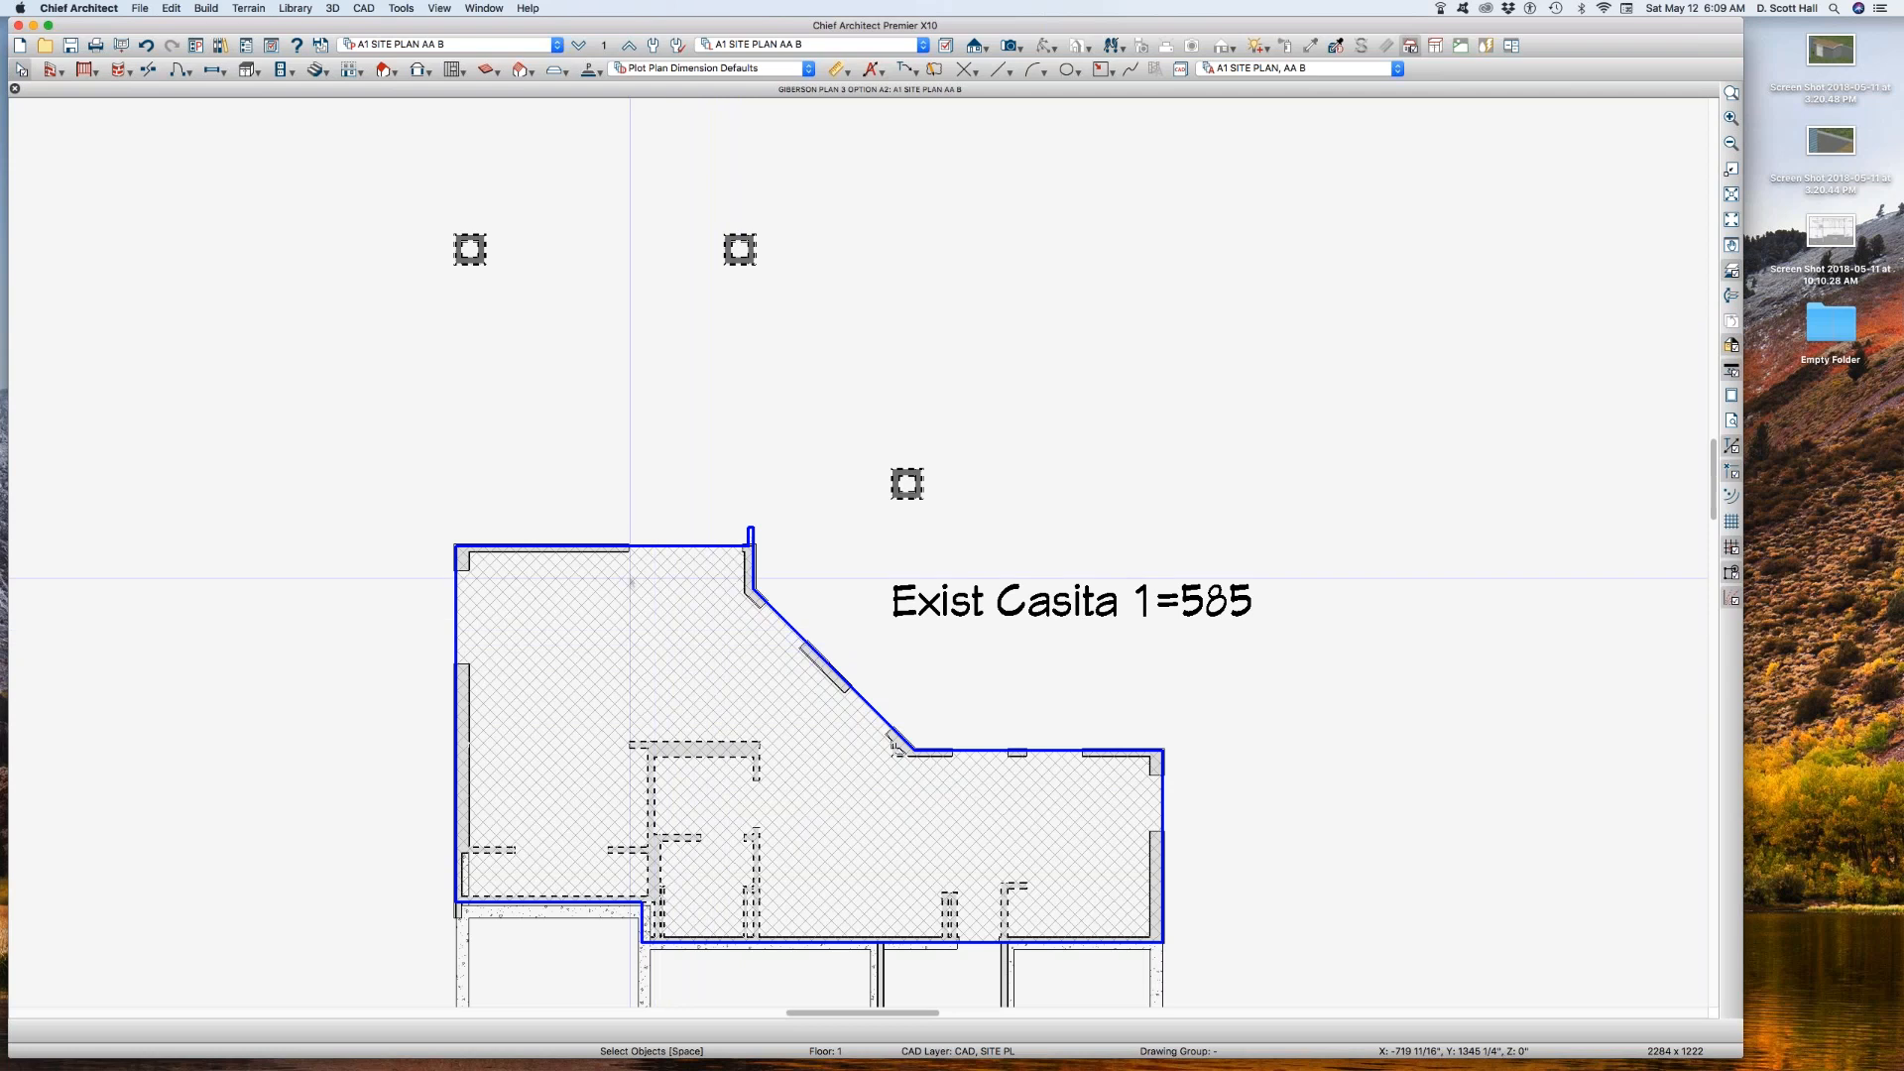
pyautogui.click(602, 45)
pyautogui.click(1084, 683)
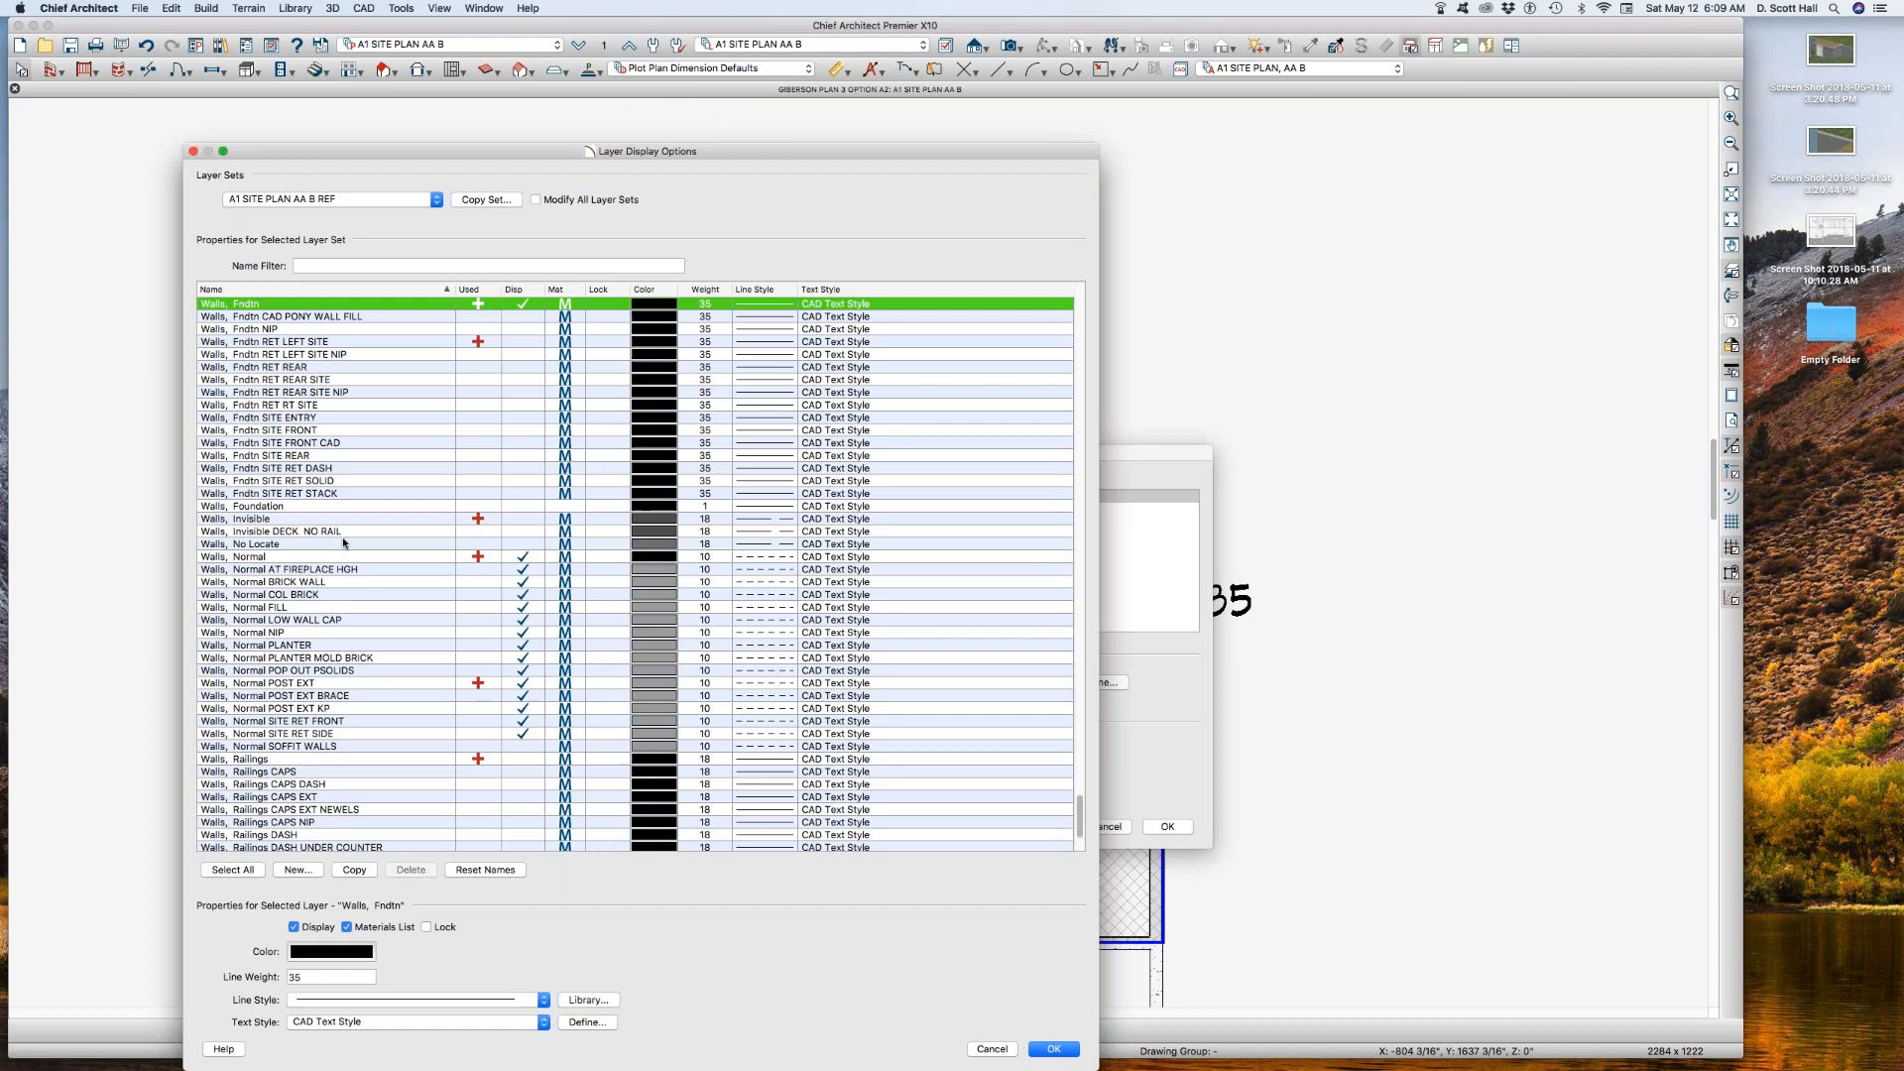
pyautogui.click(344, 542)
pyautogui.click(354, 647)
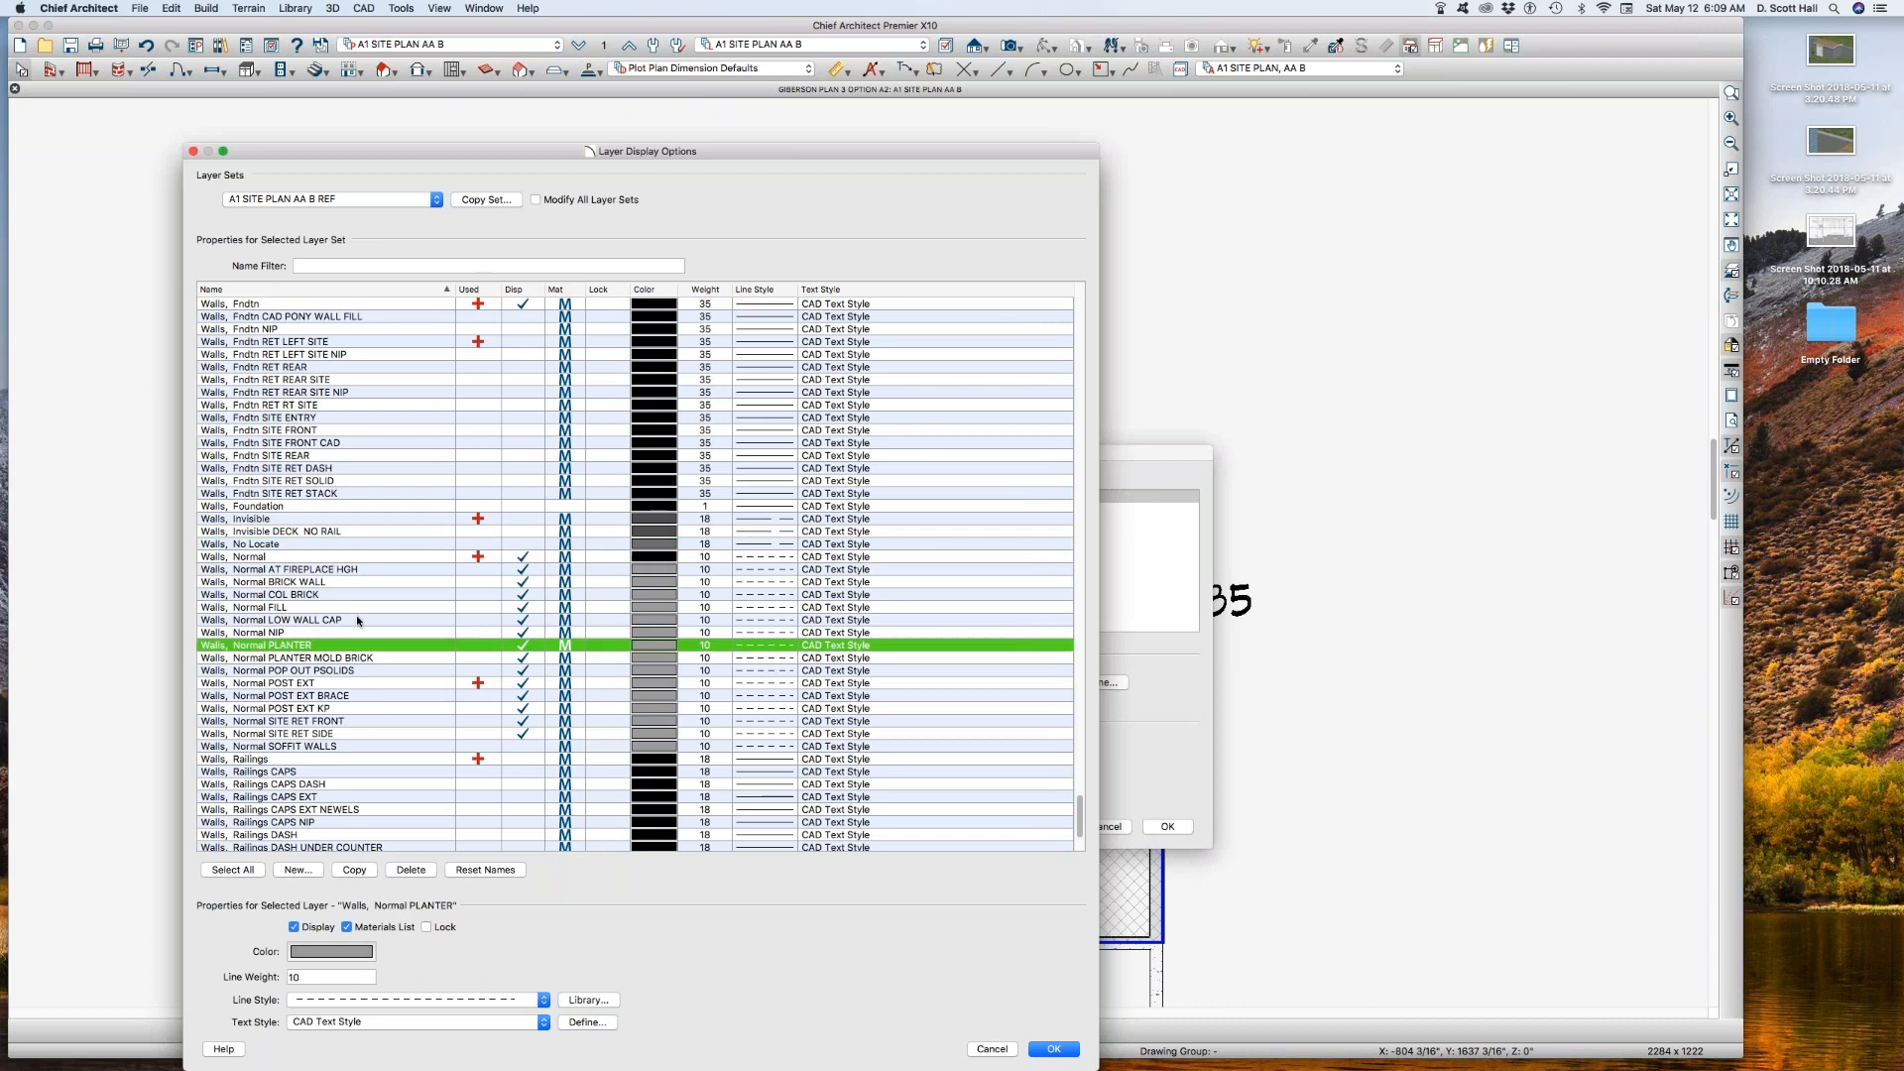
pyautogui.click(316, 557)
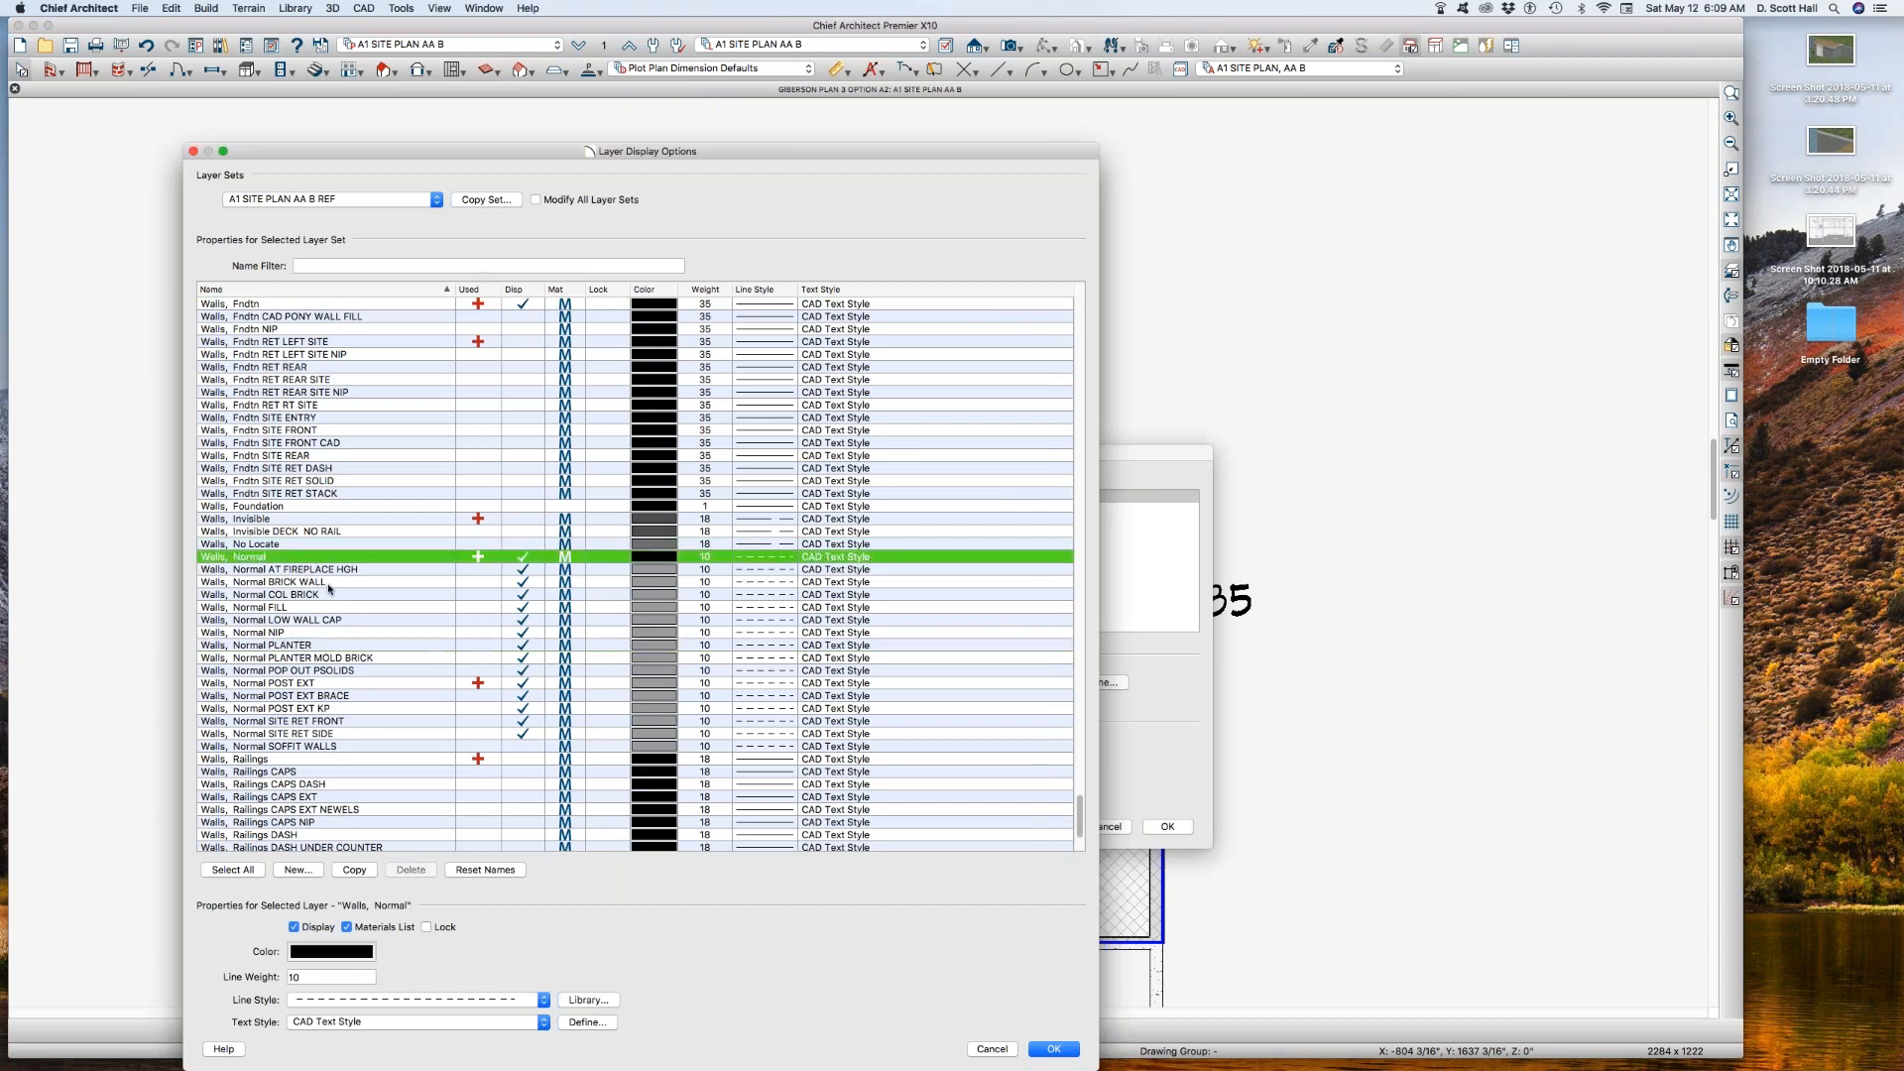
pyautogui.click(389, 1001)
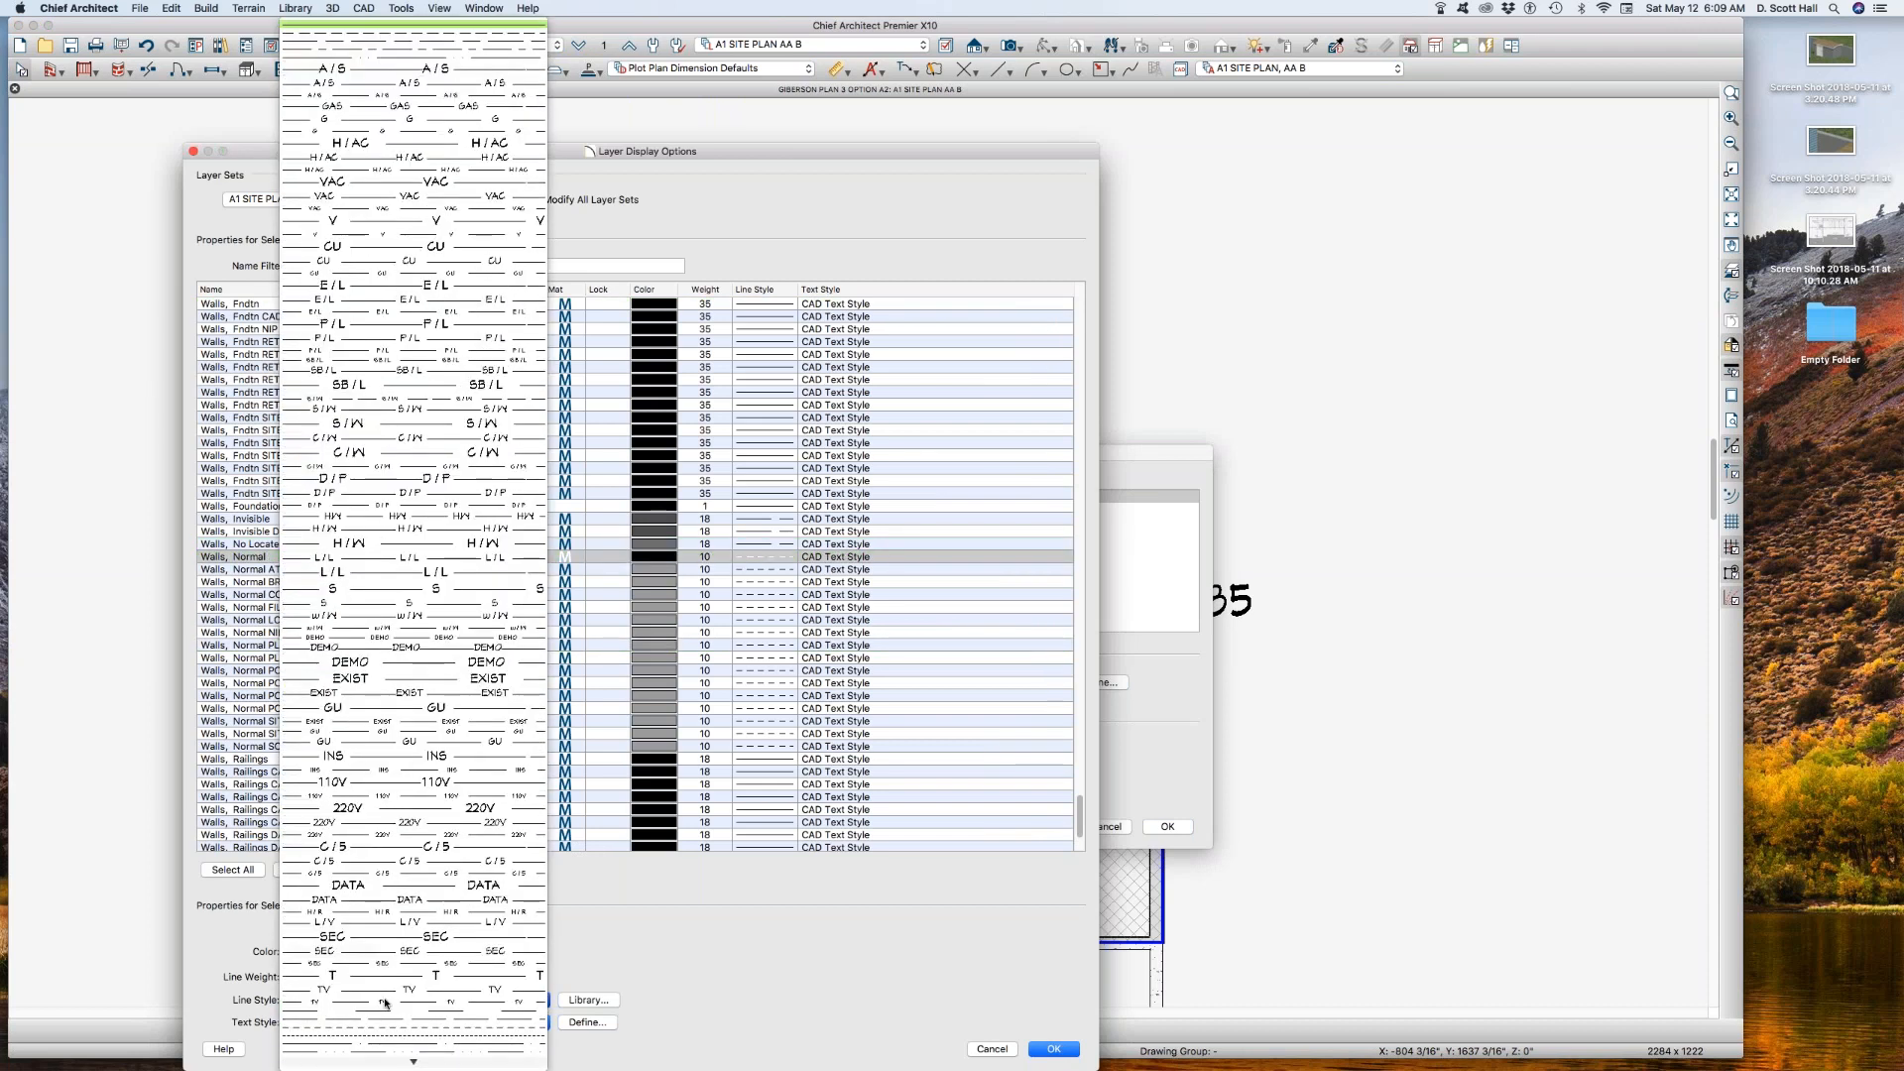
pyautogui.click(386, 1003)
pyautogui.press('Return')
pyautogui.press('Return')
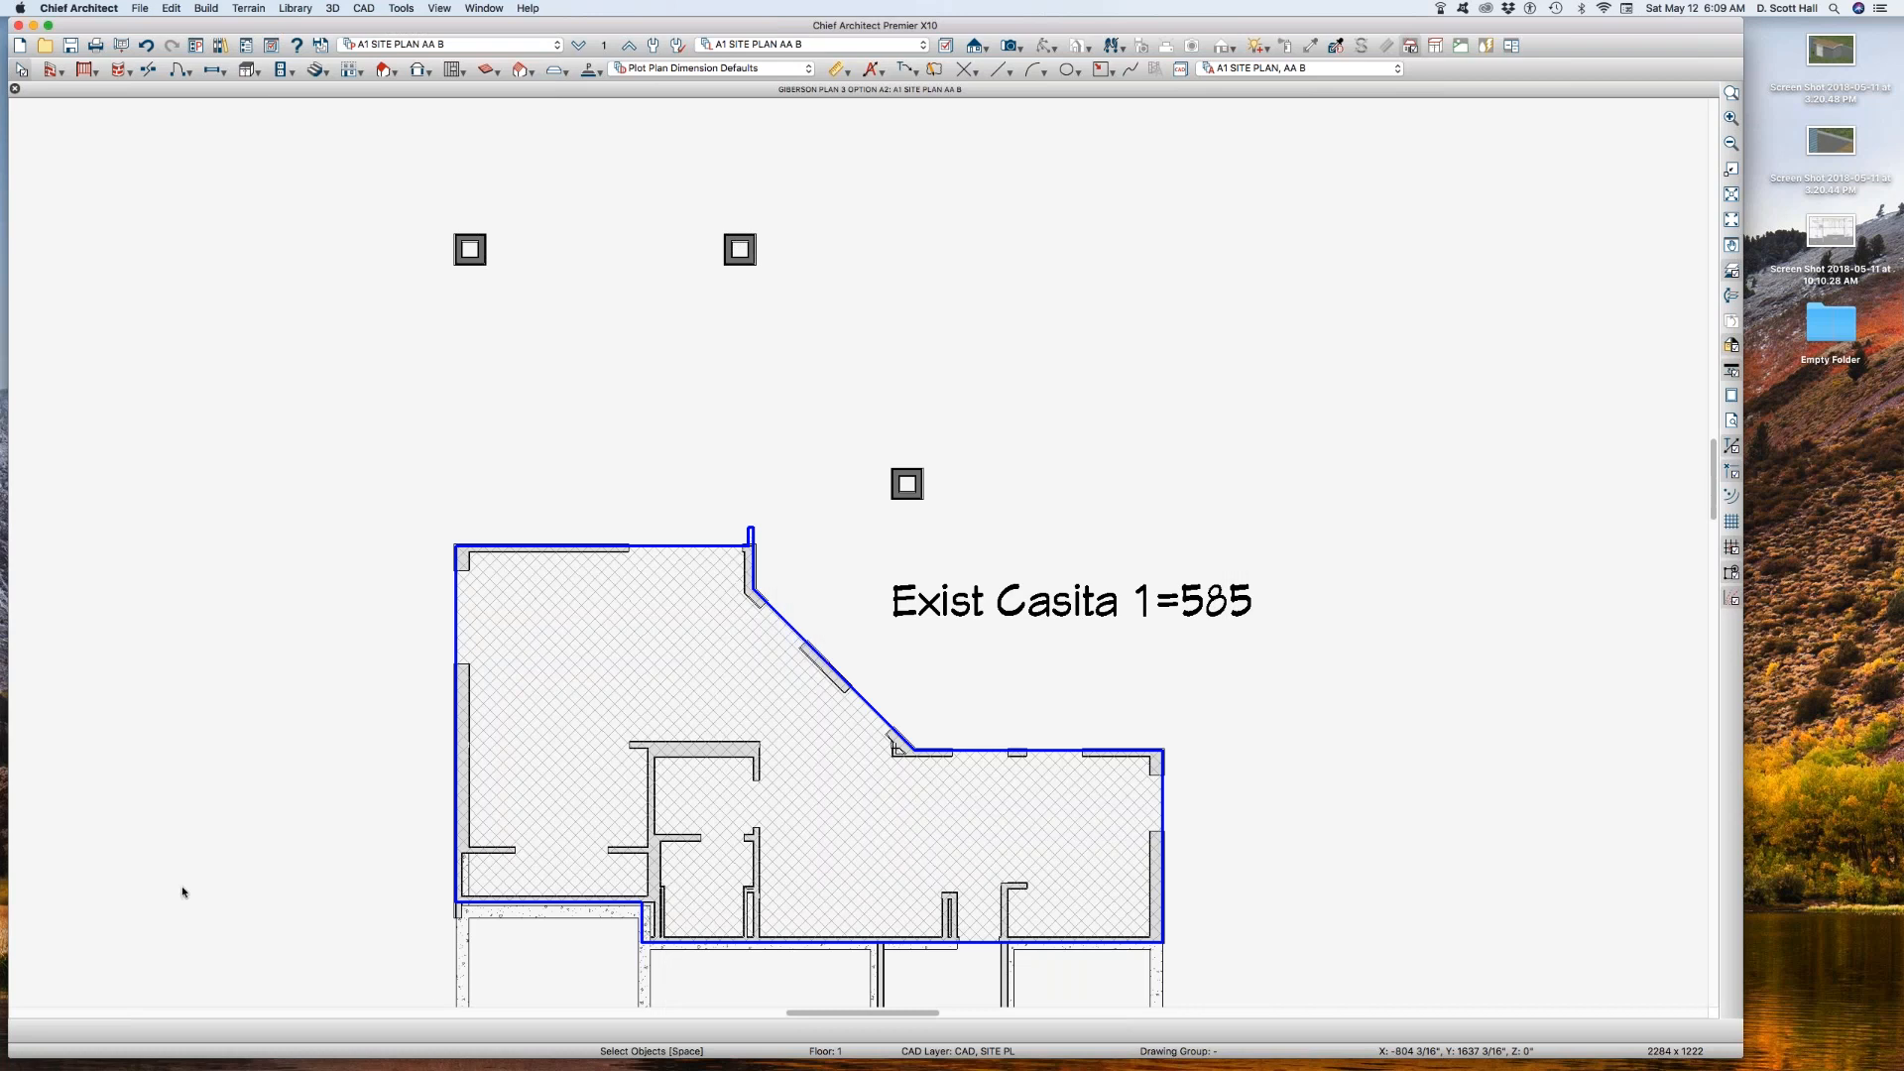
# Step: Shift the short vertical jog edge of the Exist Casita area polyline inward by about 8 inches to follow the wall
pyautogui.scroll(2, 654, 917)
pyautogui.scroll(2, 654, 917)
pyautogui.scroll(-4, 764, 689)
pyautogui.scroll(5, 785, 778)
pyautogui.click(729, 722)
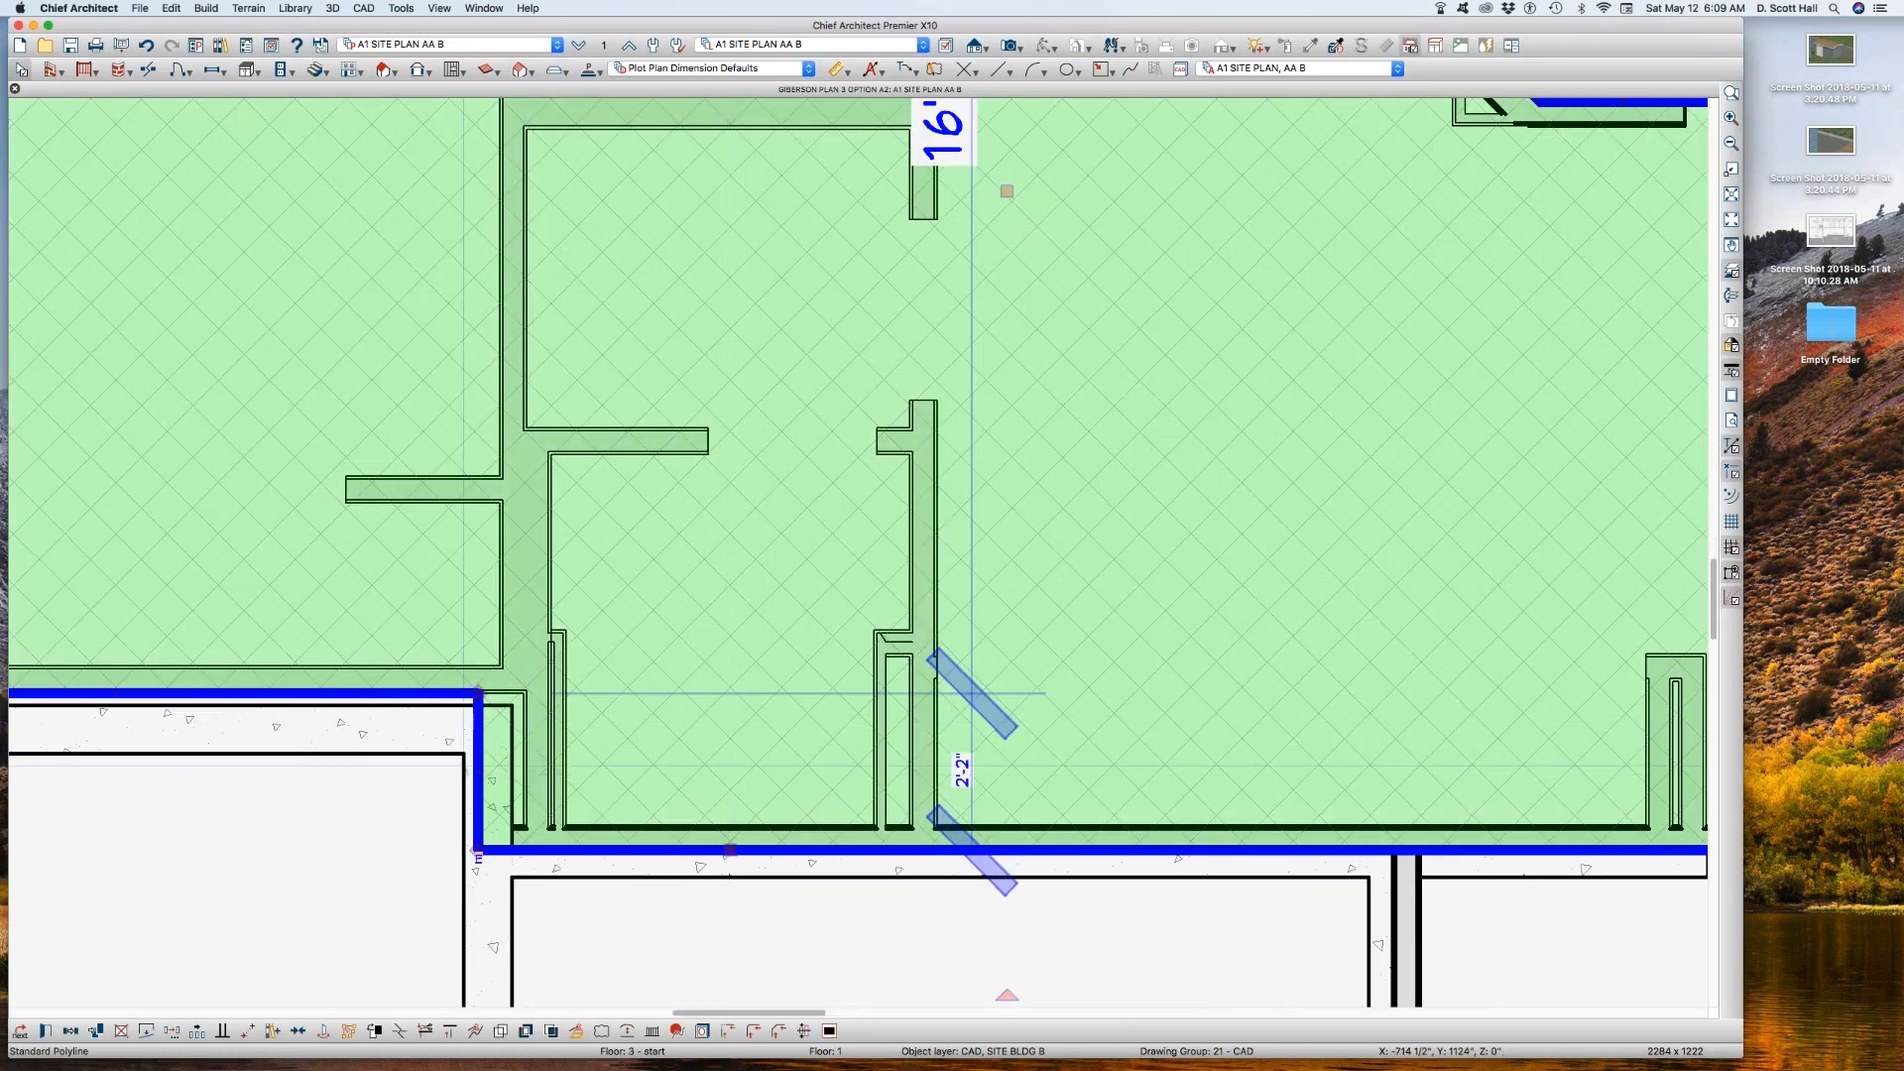
pyautogui.moveTo(478, 764); pyautogui.dragTo(529, 765)
pyautogui.scroll(-4, 595, 810)
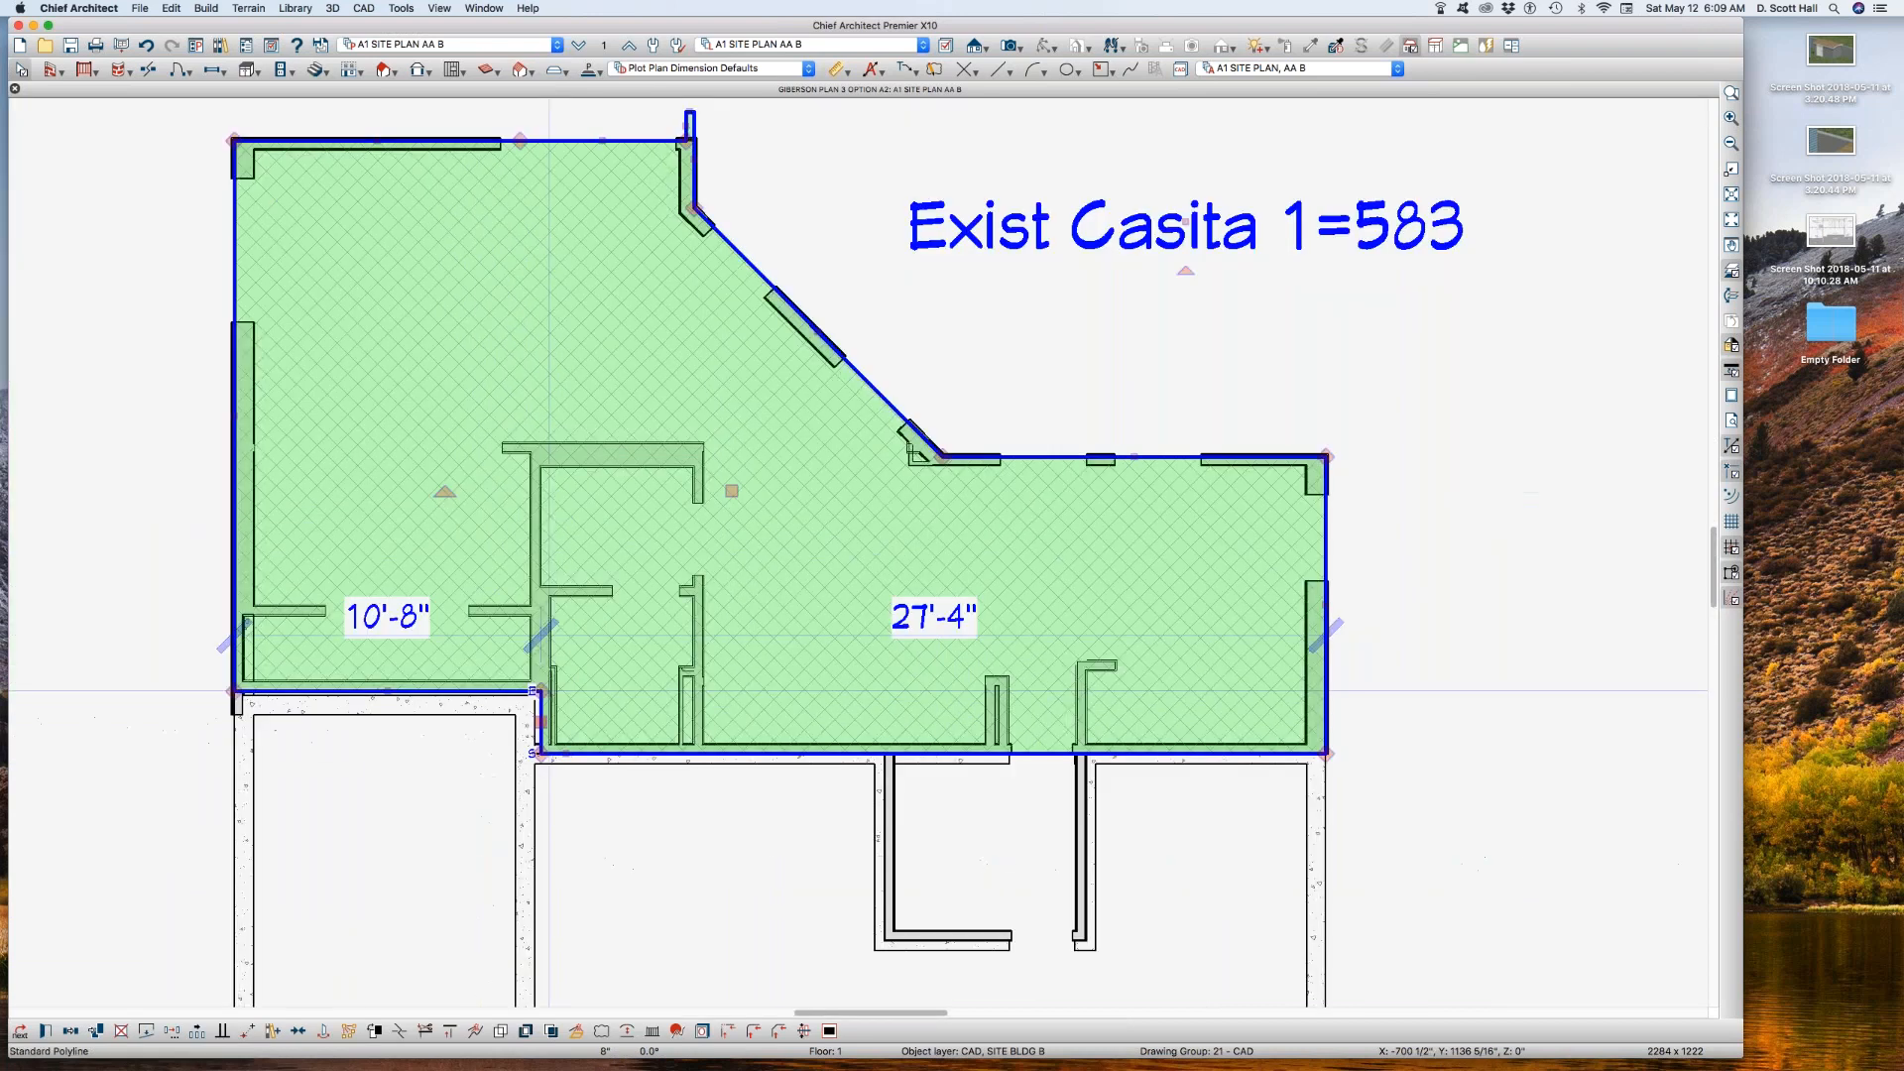
pyautogui.scroll(-2, 593, 811)
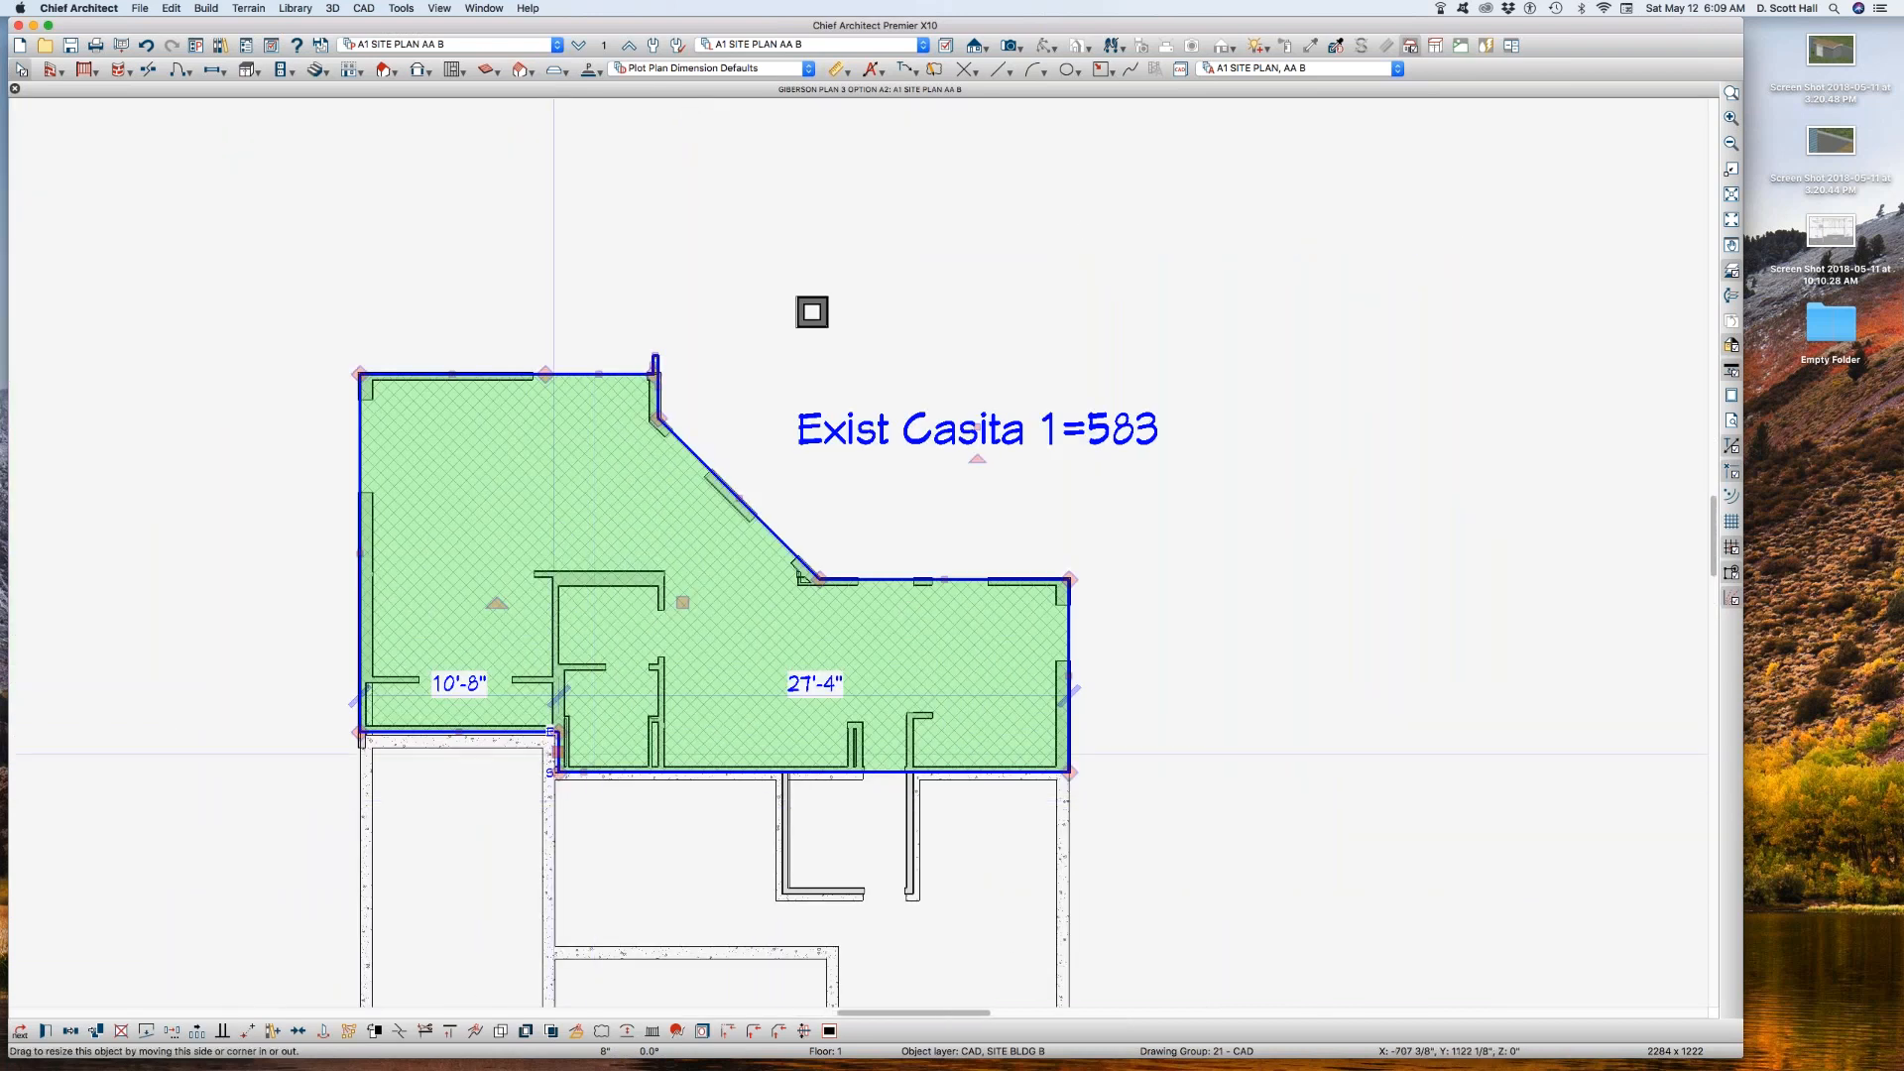
pyautogui.click(307, 562)
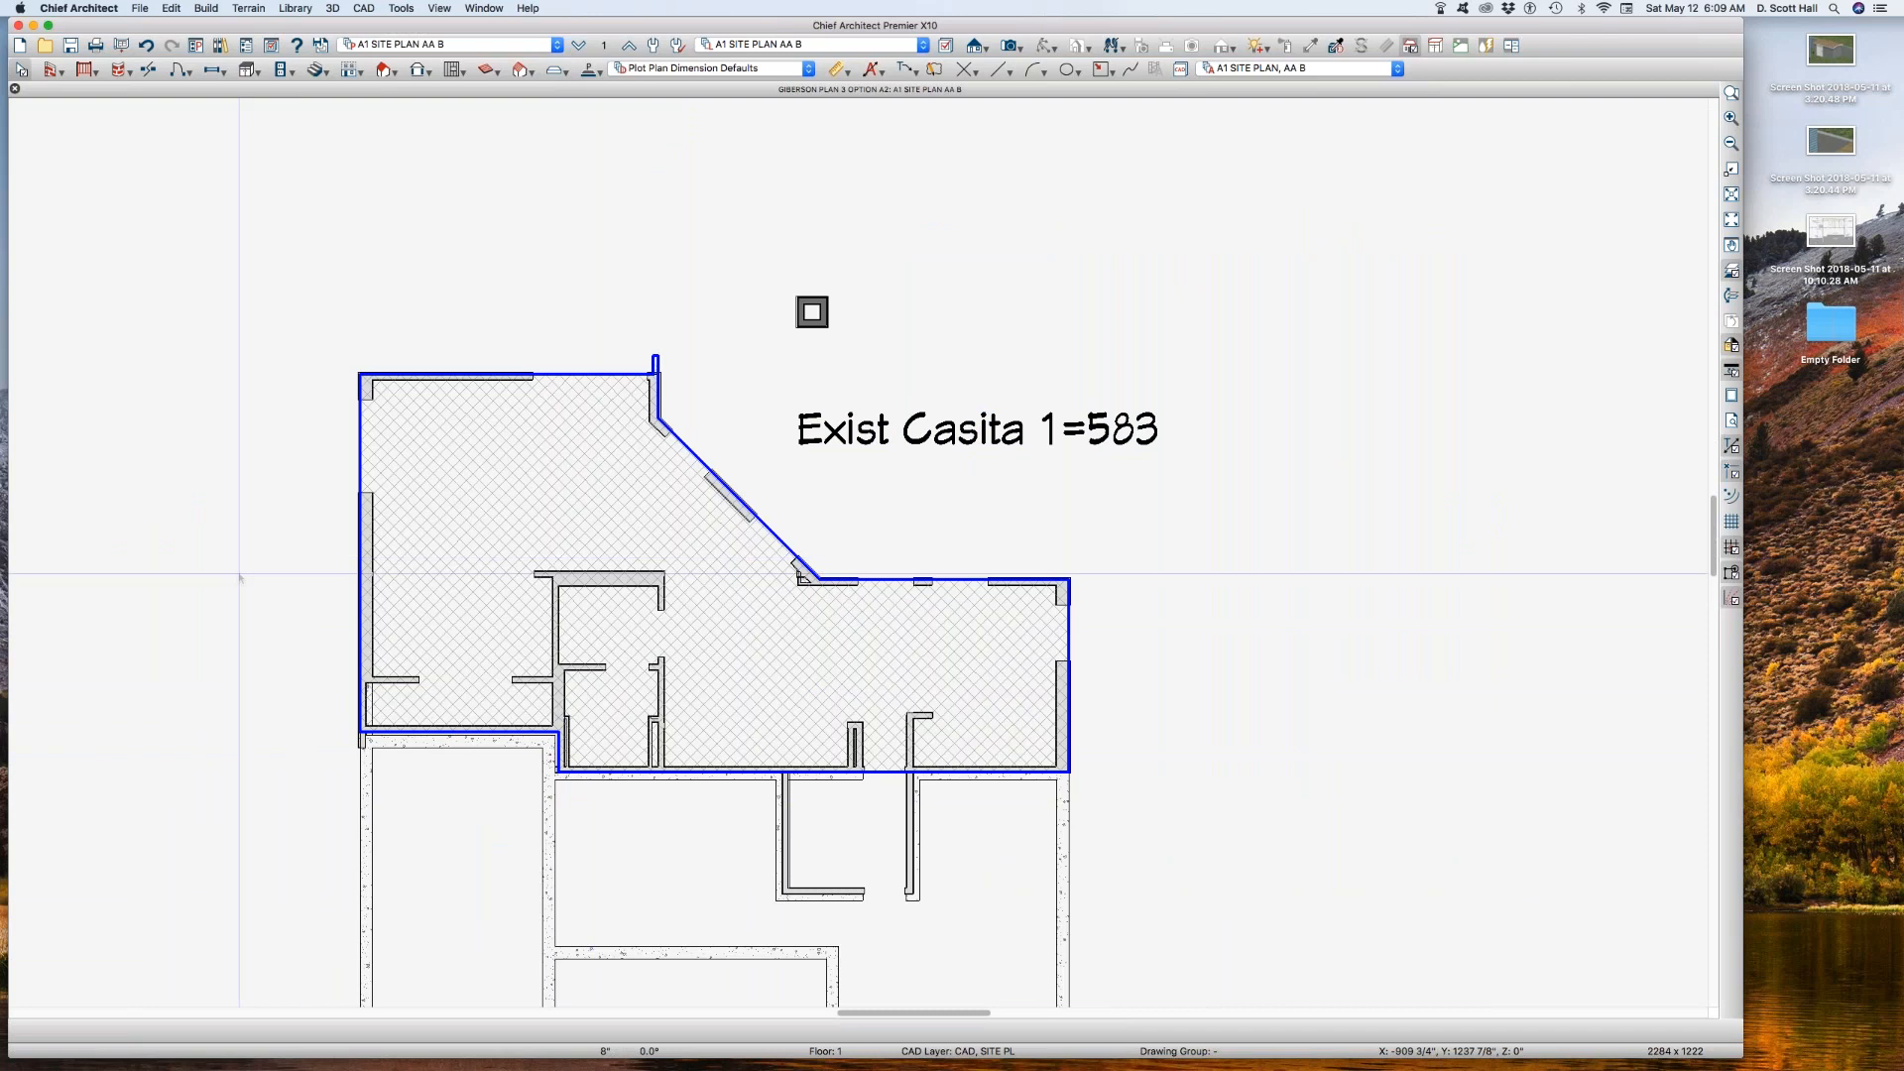
# Step: Switch the saved plan view to A1 SITE PLAN AA 1
pyautogui.scroll(-3, 234, 565)
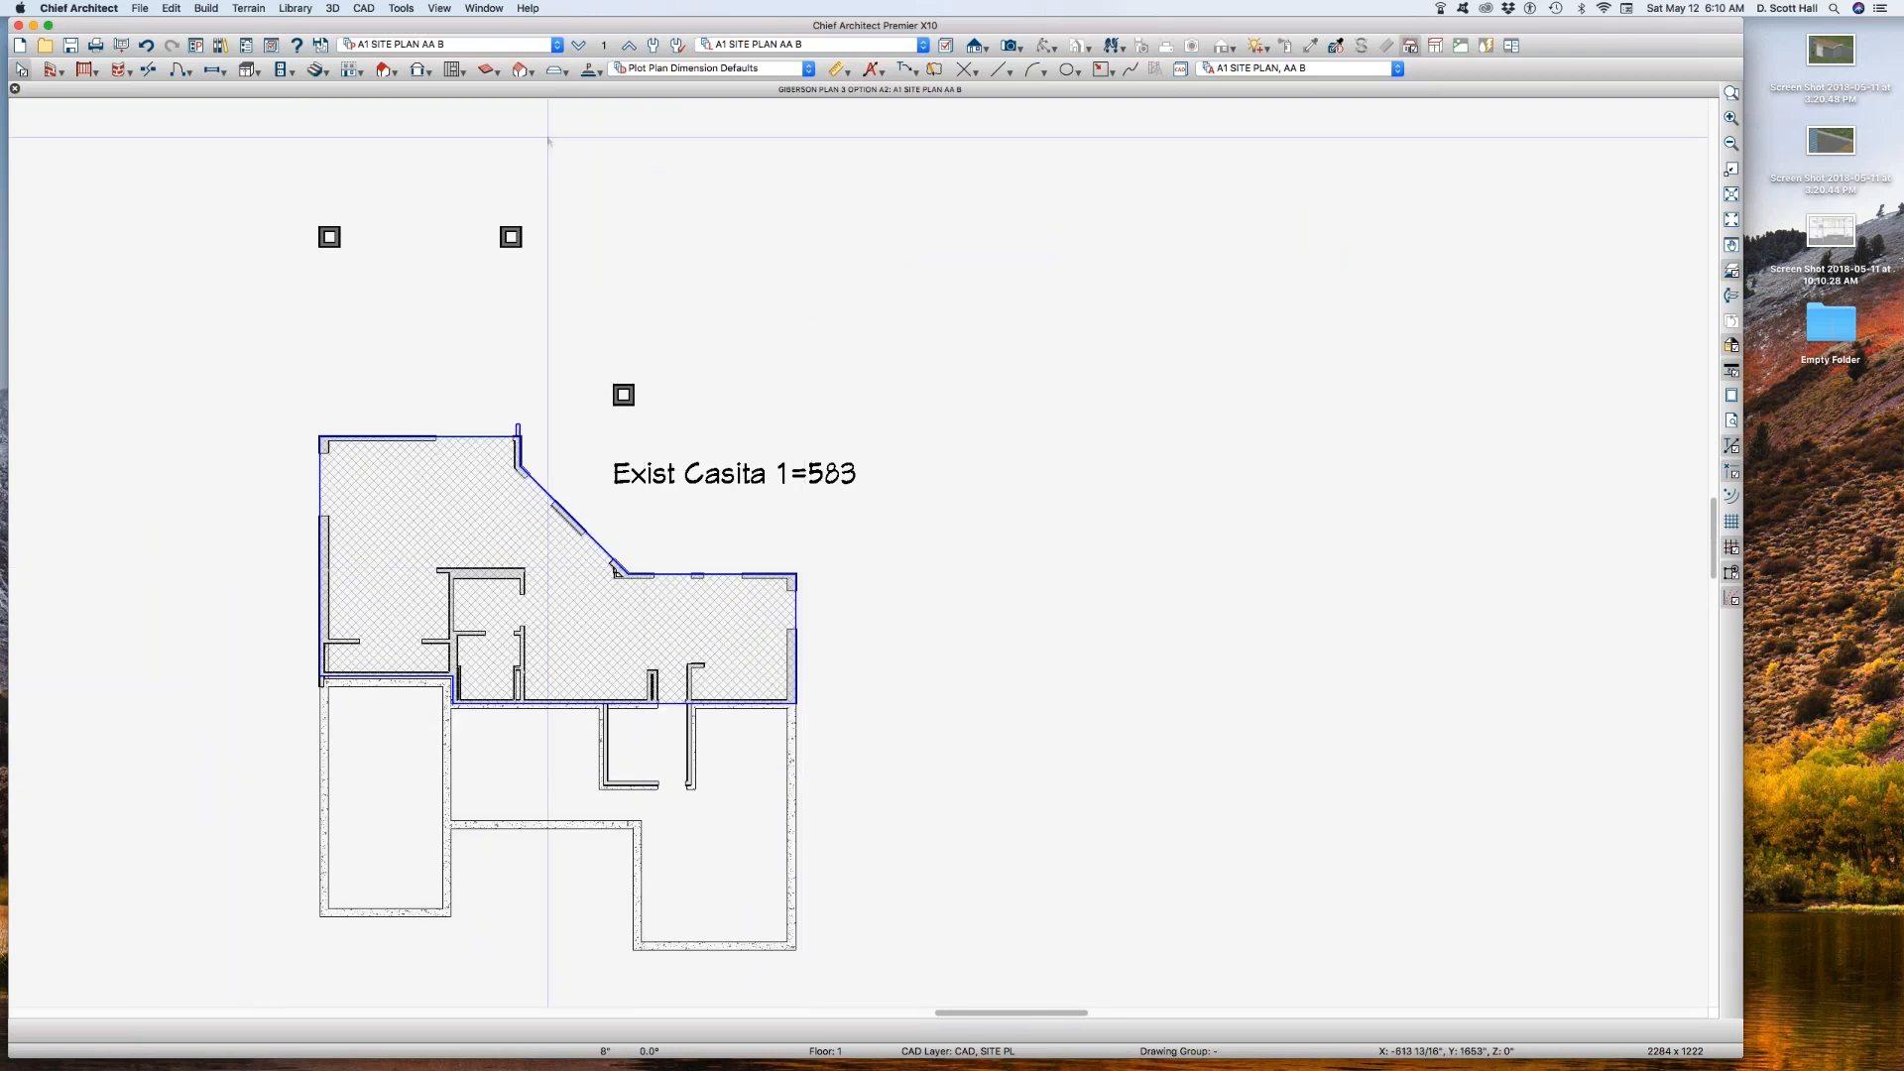
pyautogui.click(543, 44)
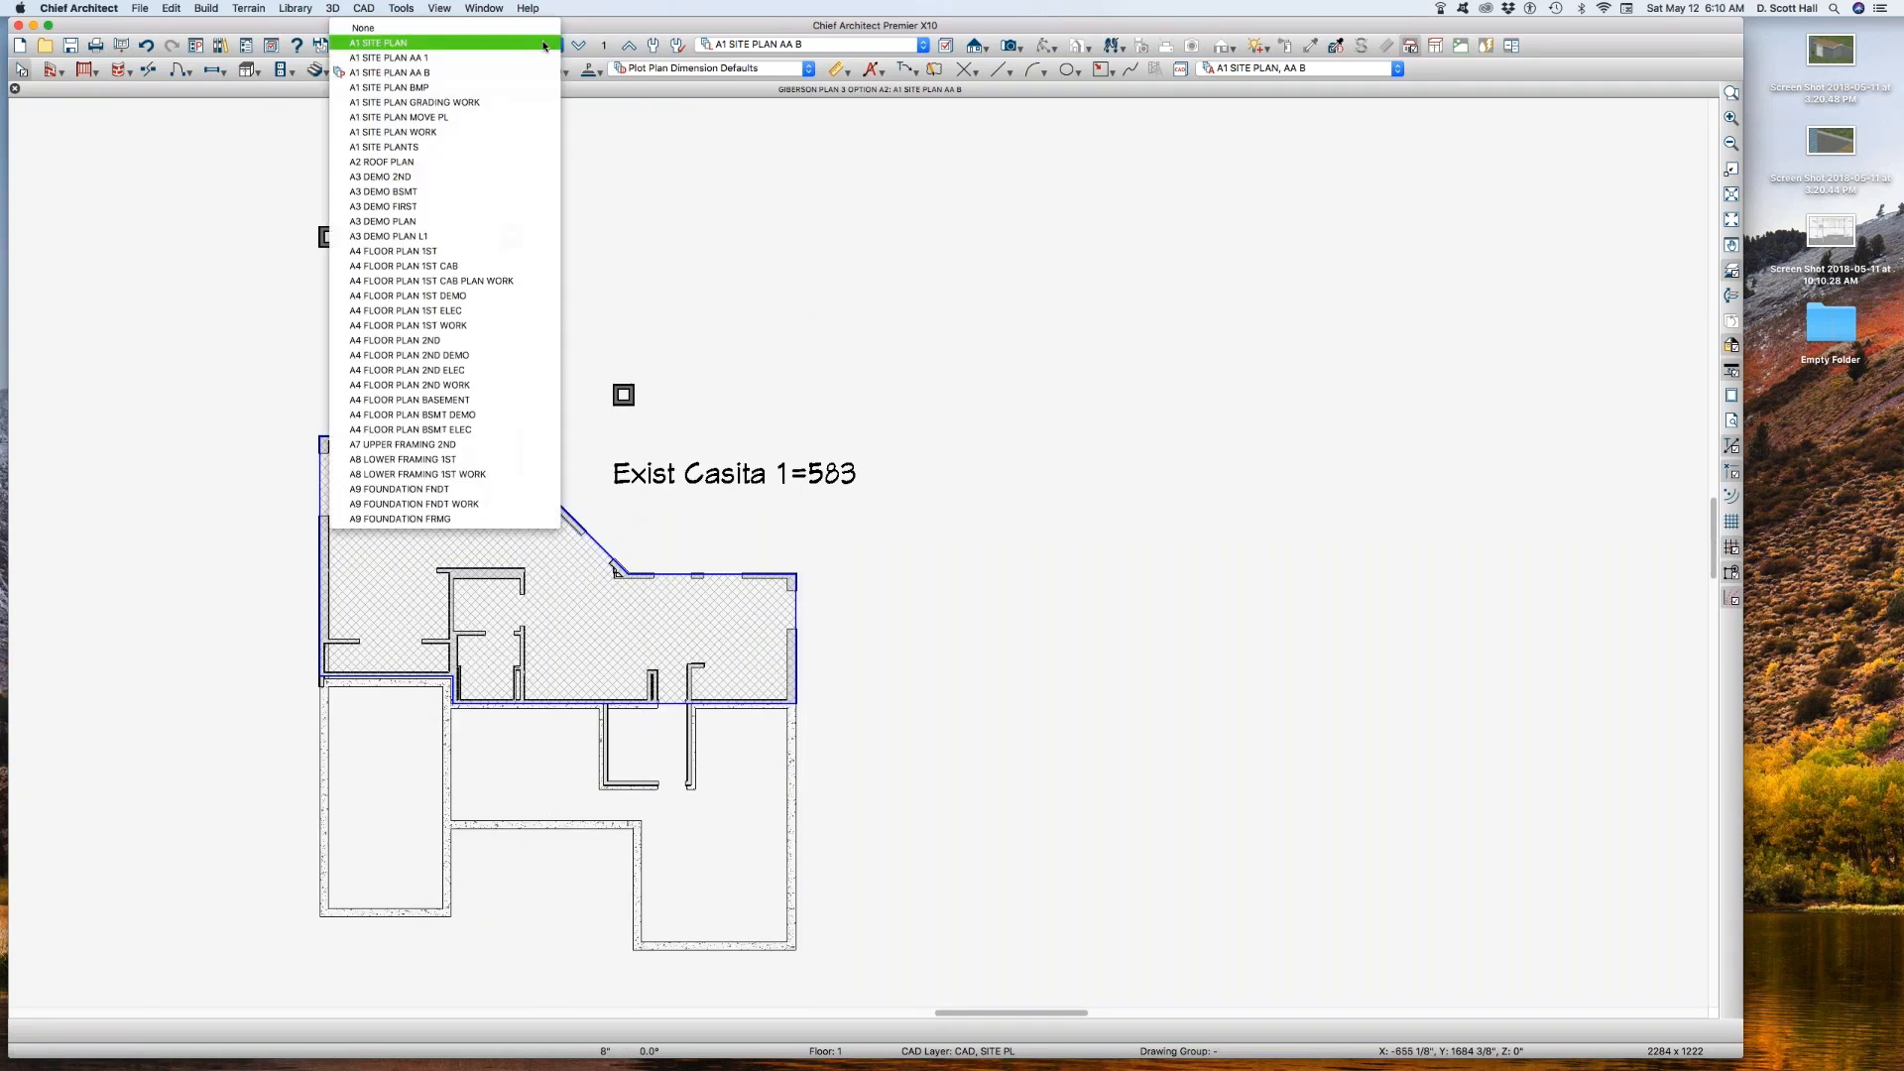
pyautogui.click(483, 59)
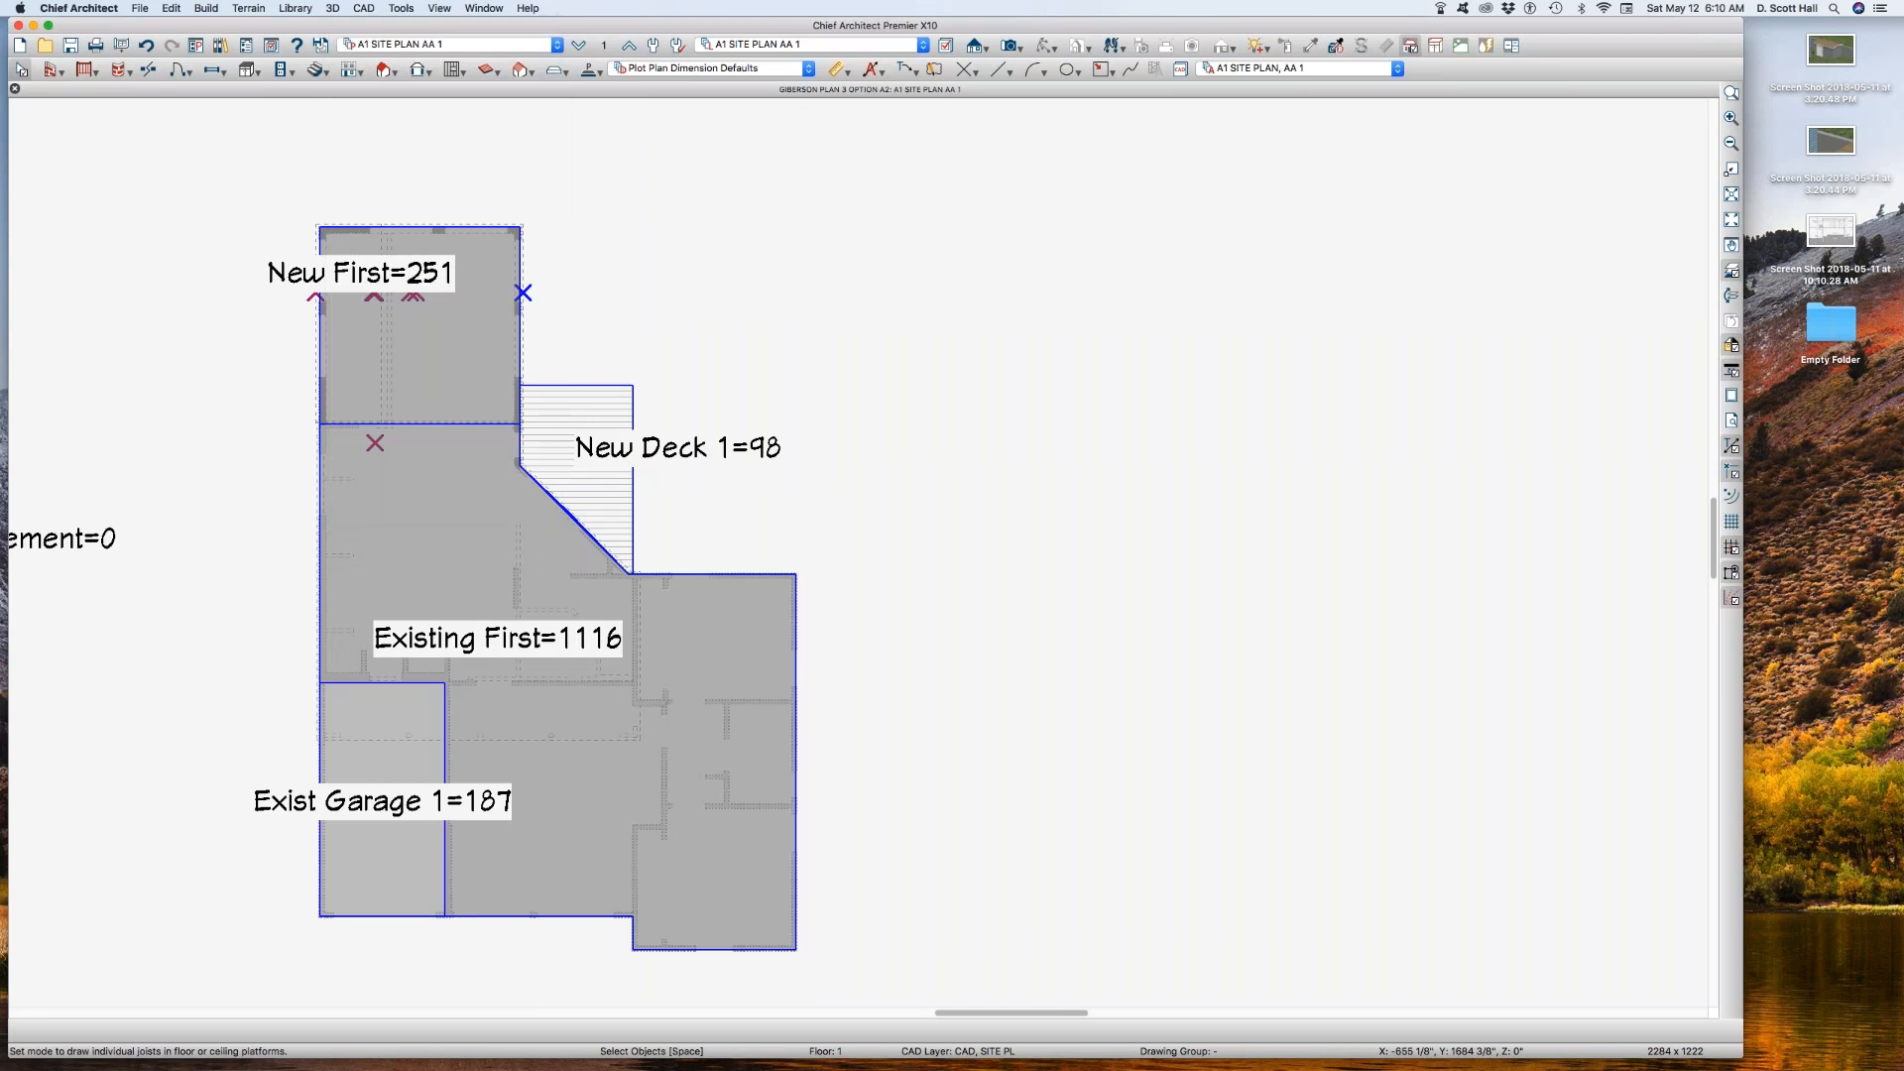
# Step: Copy the A1 SITE PLAN, AA 1 annotation set and name the copy A1 SITE PLAN, AA 2
pyautogui.scroll(1, 781, 266)
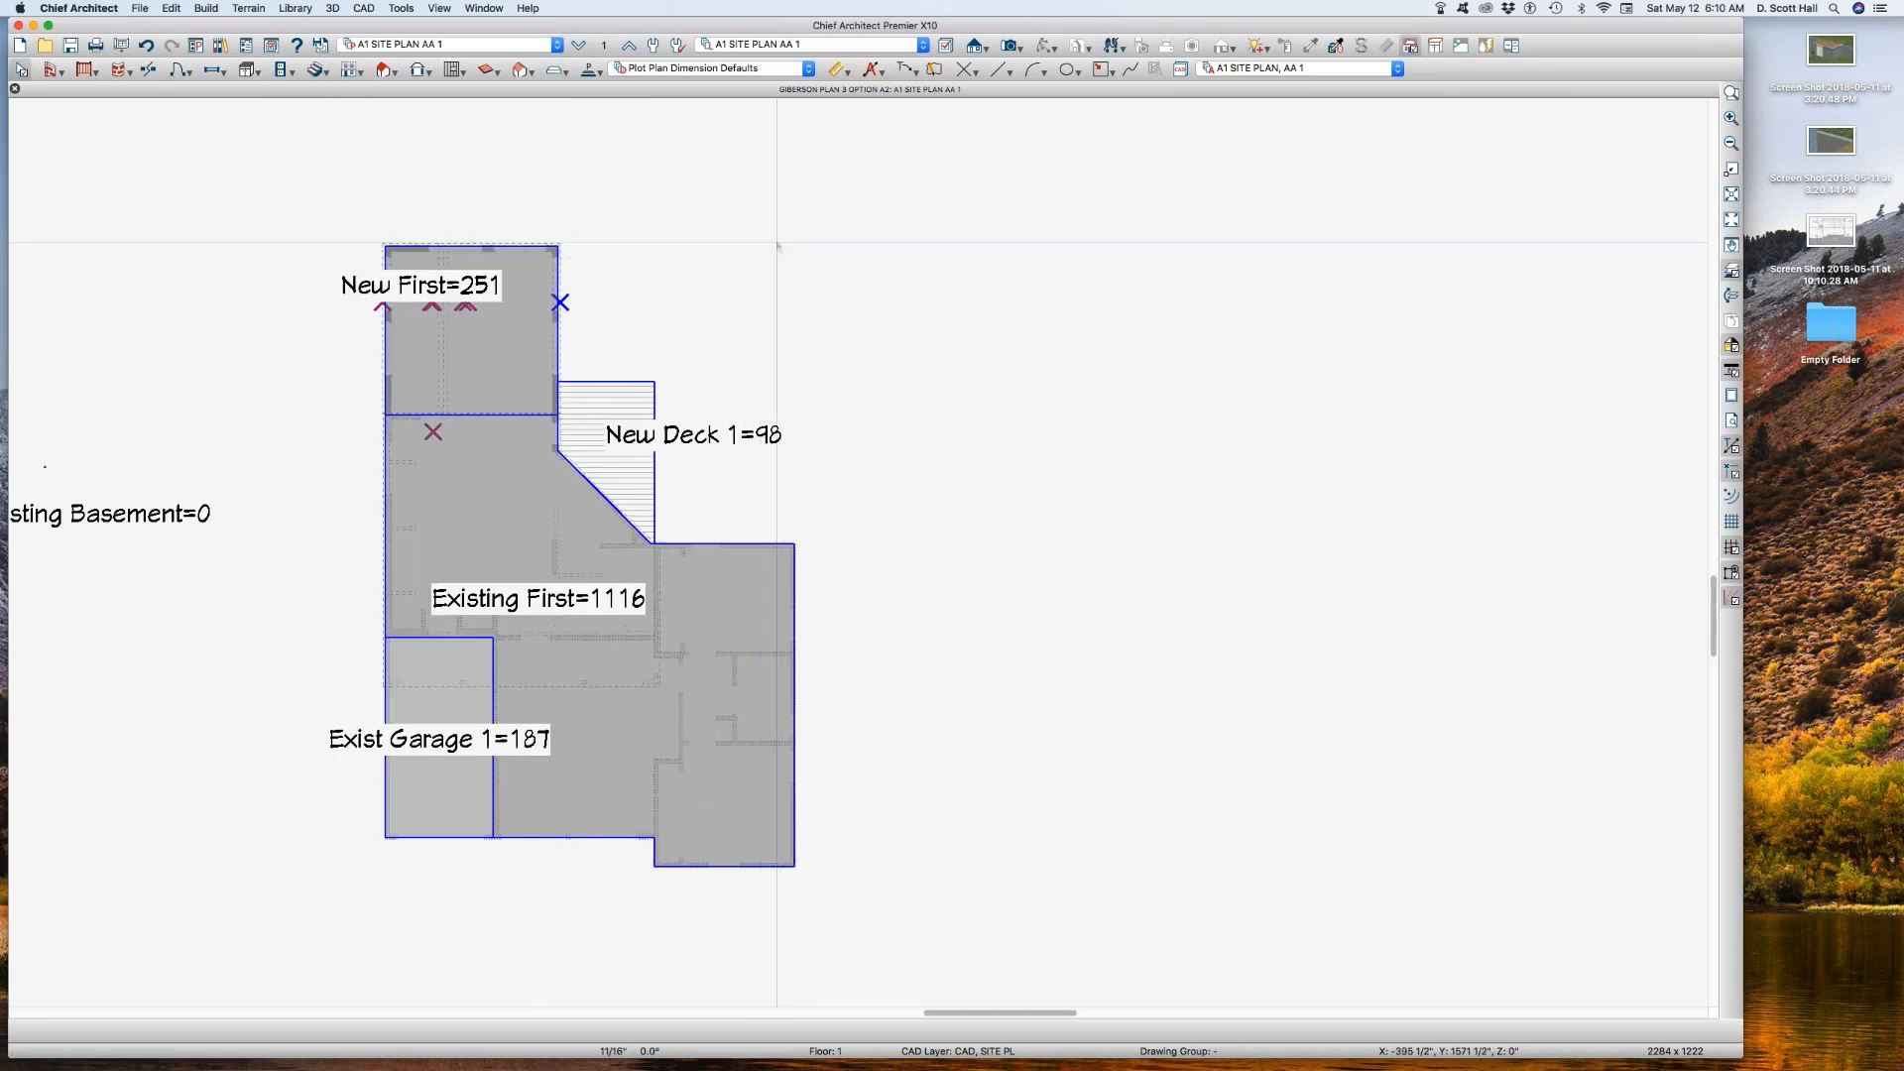
pyautogui.press('a')
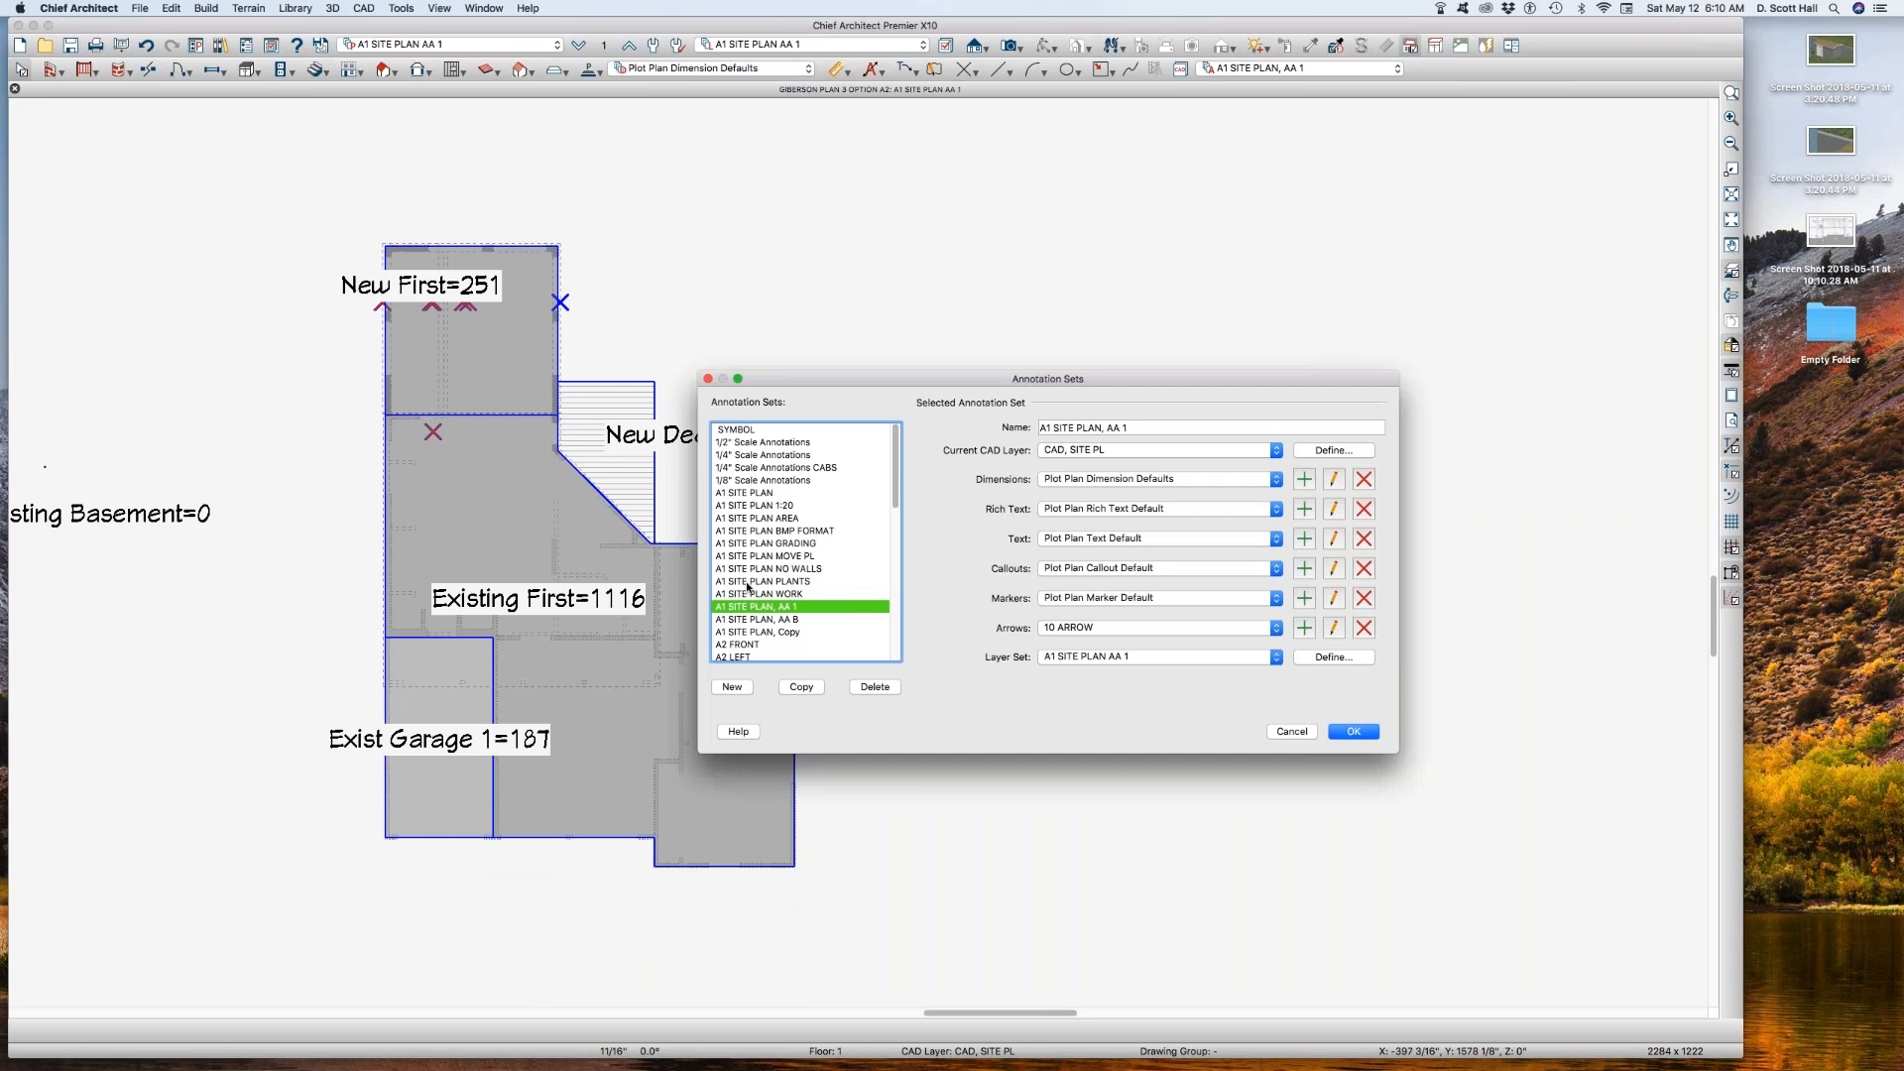
pyautogui.click(801, 688)
pyautogui.click(1143, 428)
pyautogui.doubleClick(1144, 427)
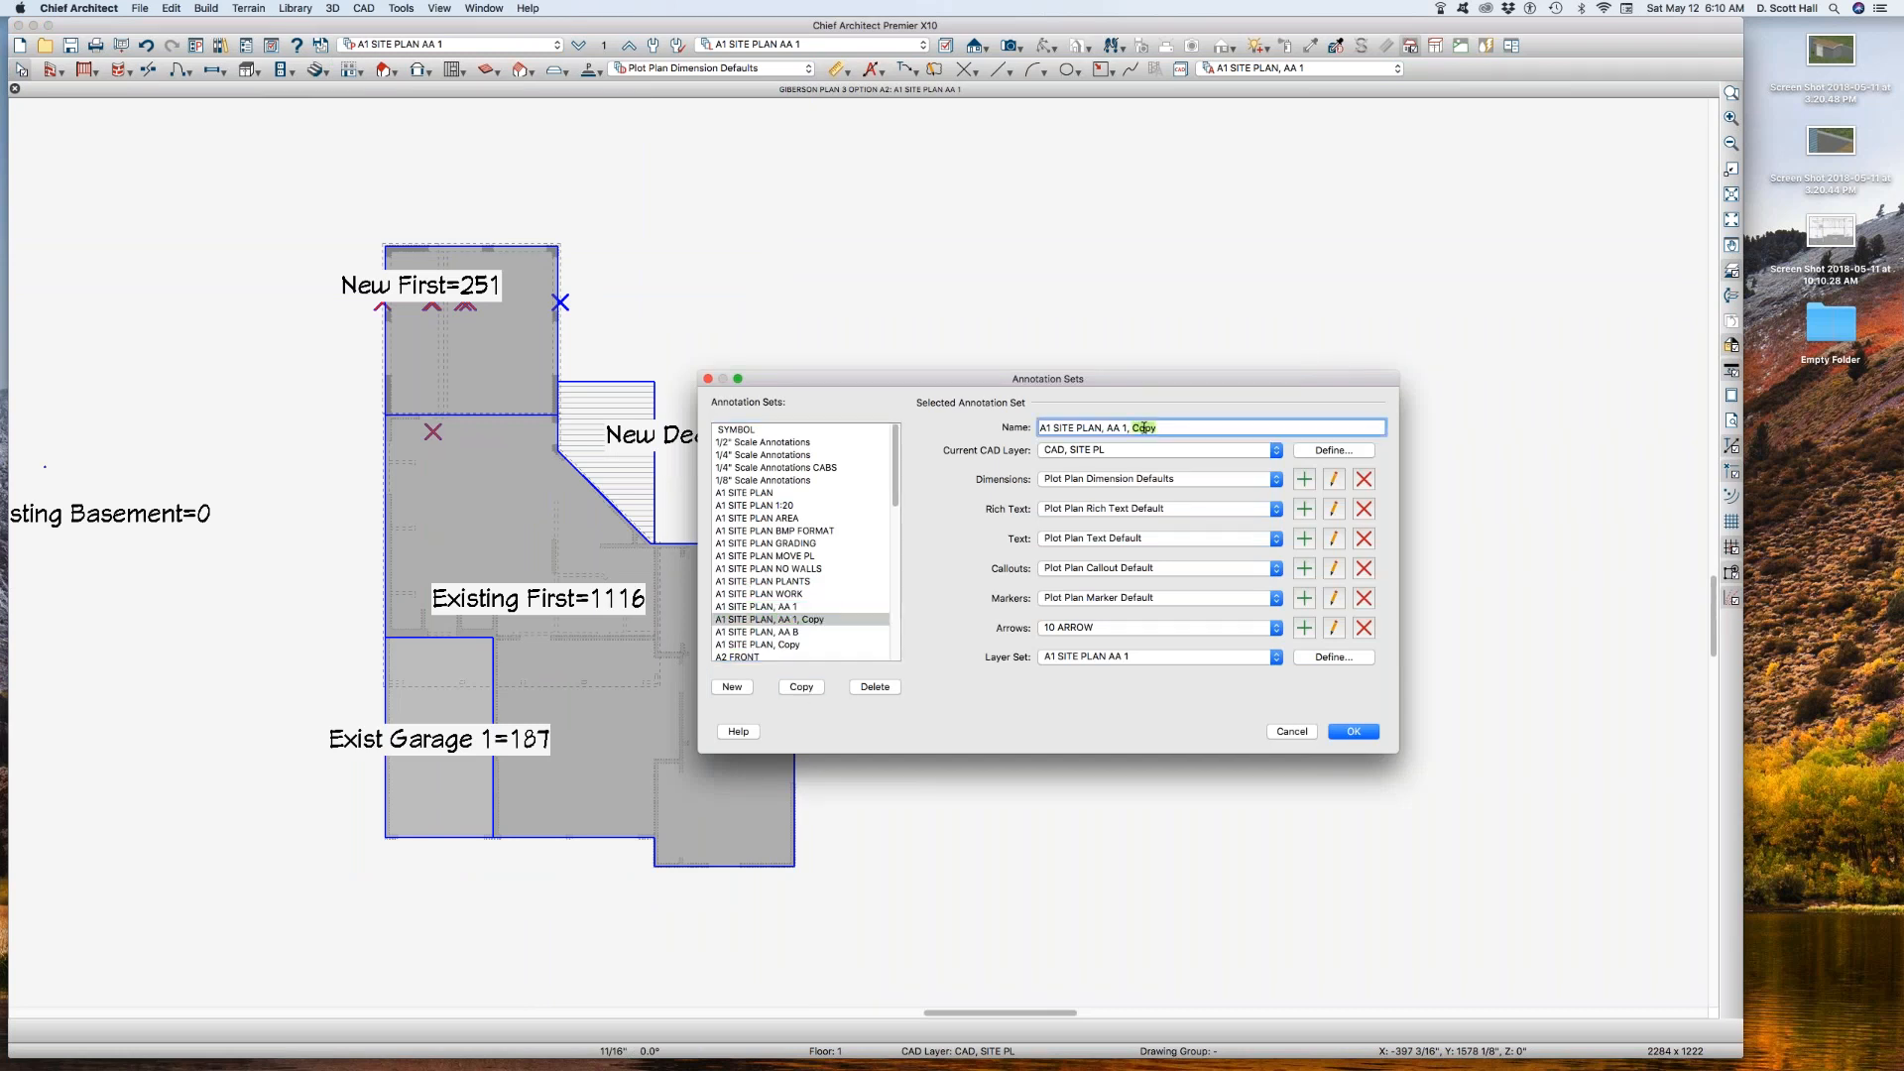
pyautogui.press('BackSpace')
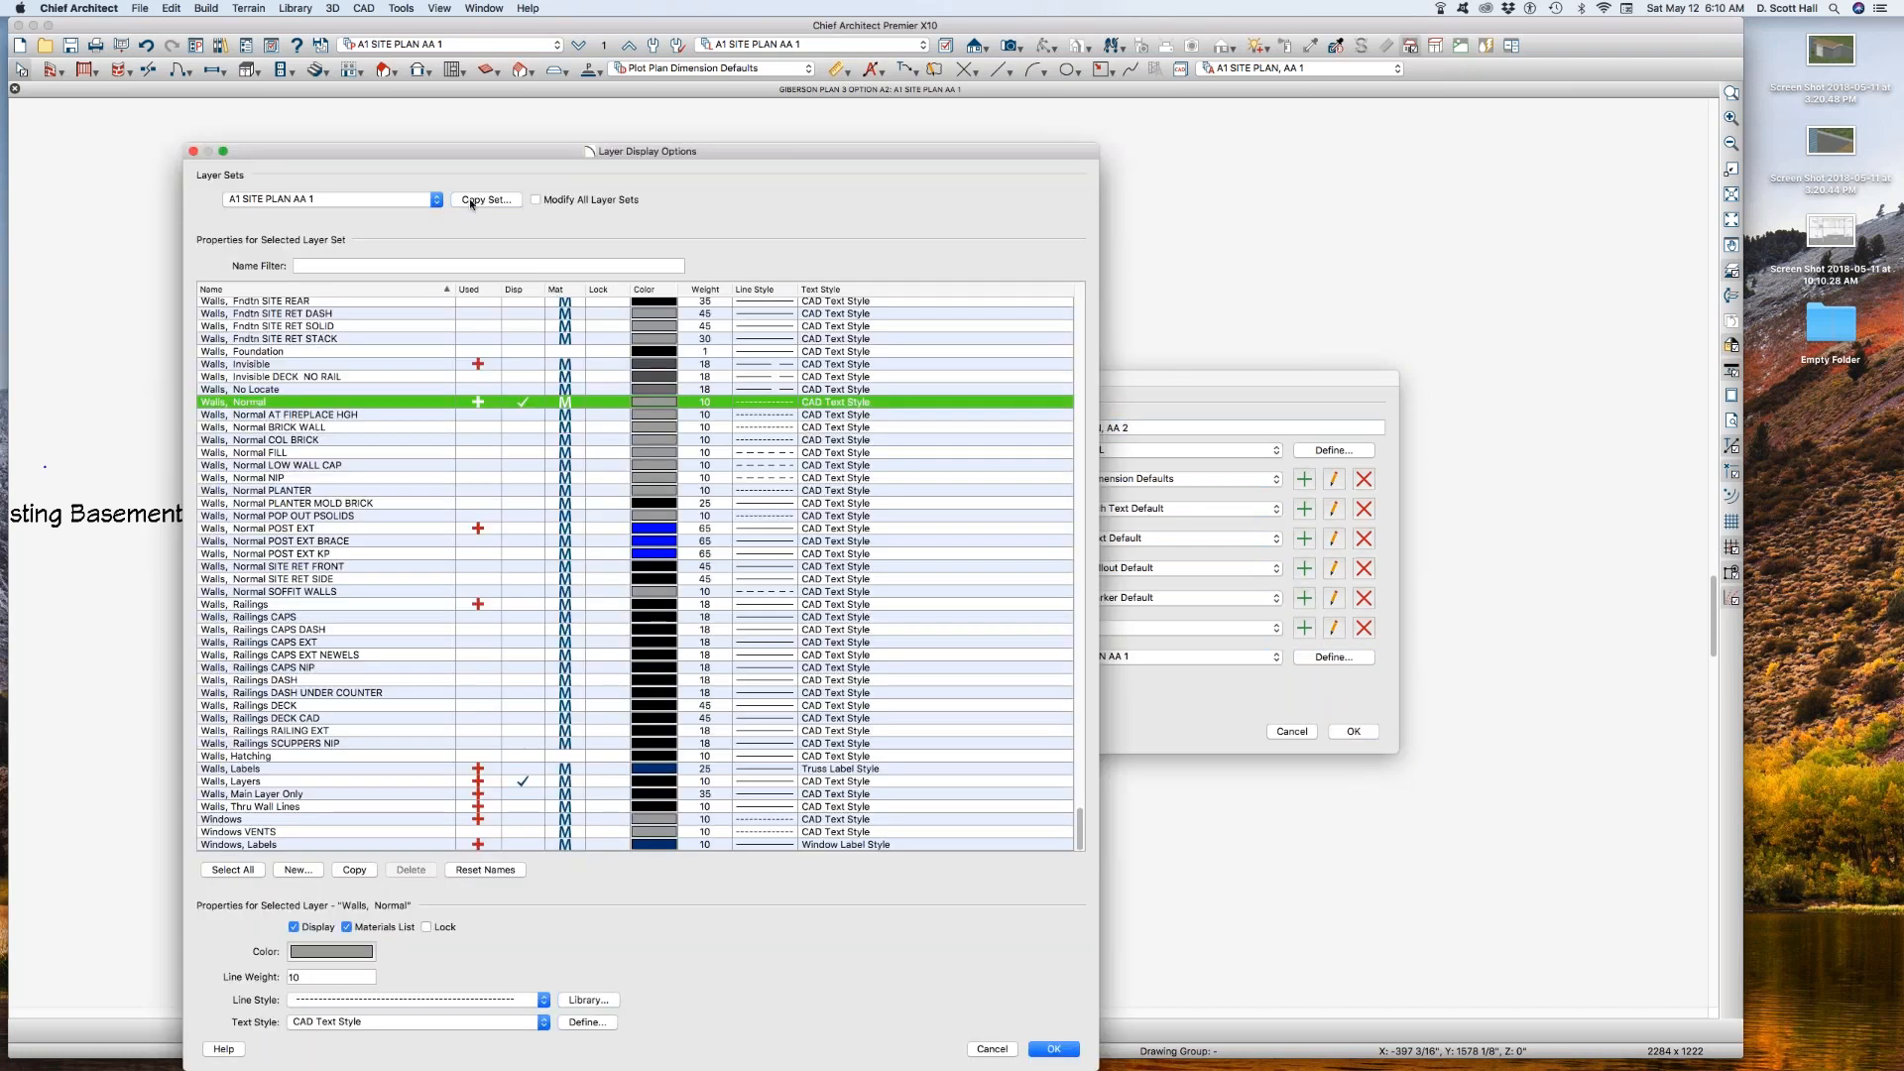
# Step: Copy the A1 SITE PLAN AA 1 layer set as A1 SITE PLAN AA 2 and assign it to the new annotation set
pyautogui.click(469, 200)
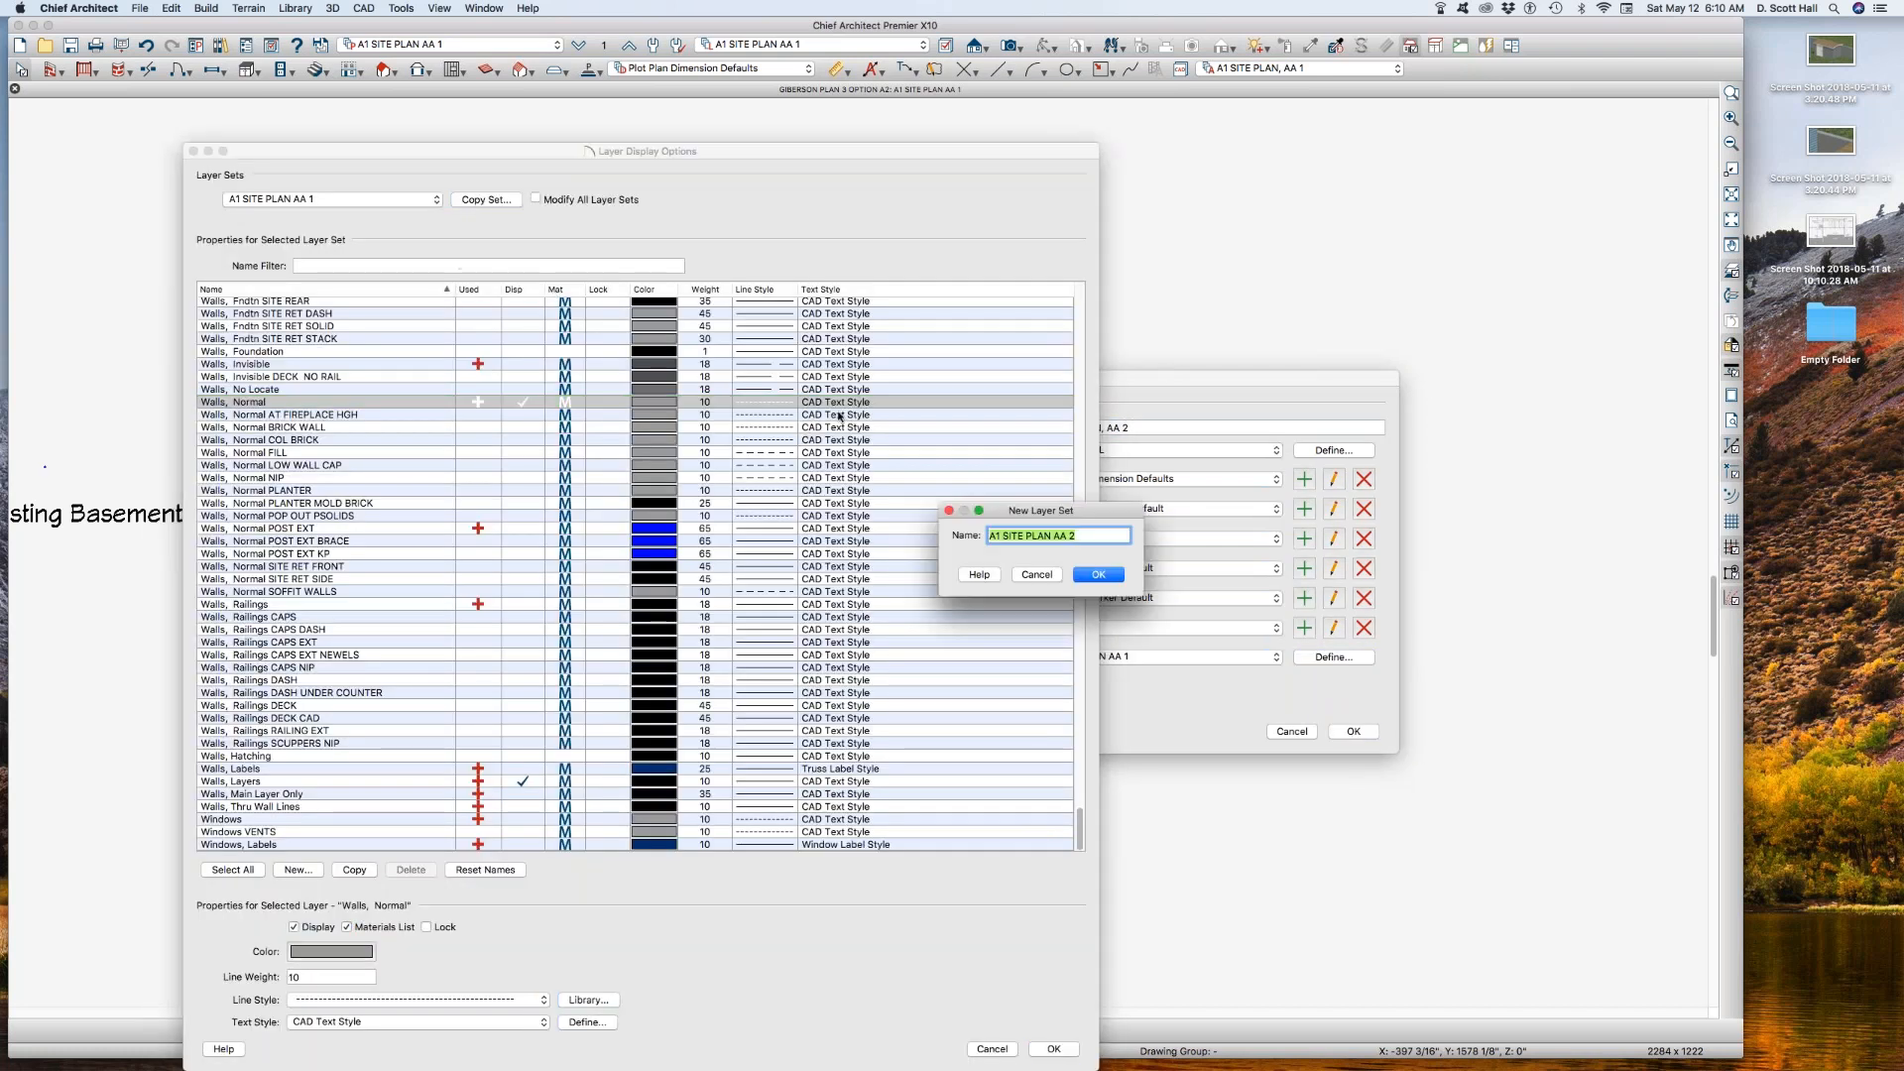
pyautogui.press('Return')
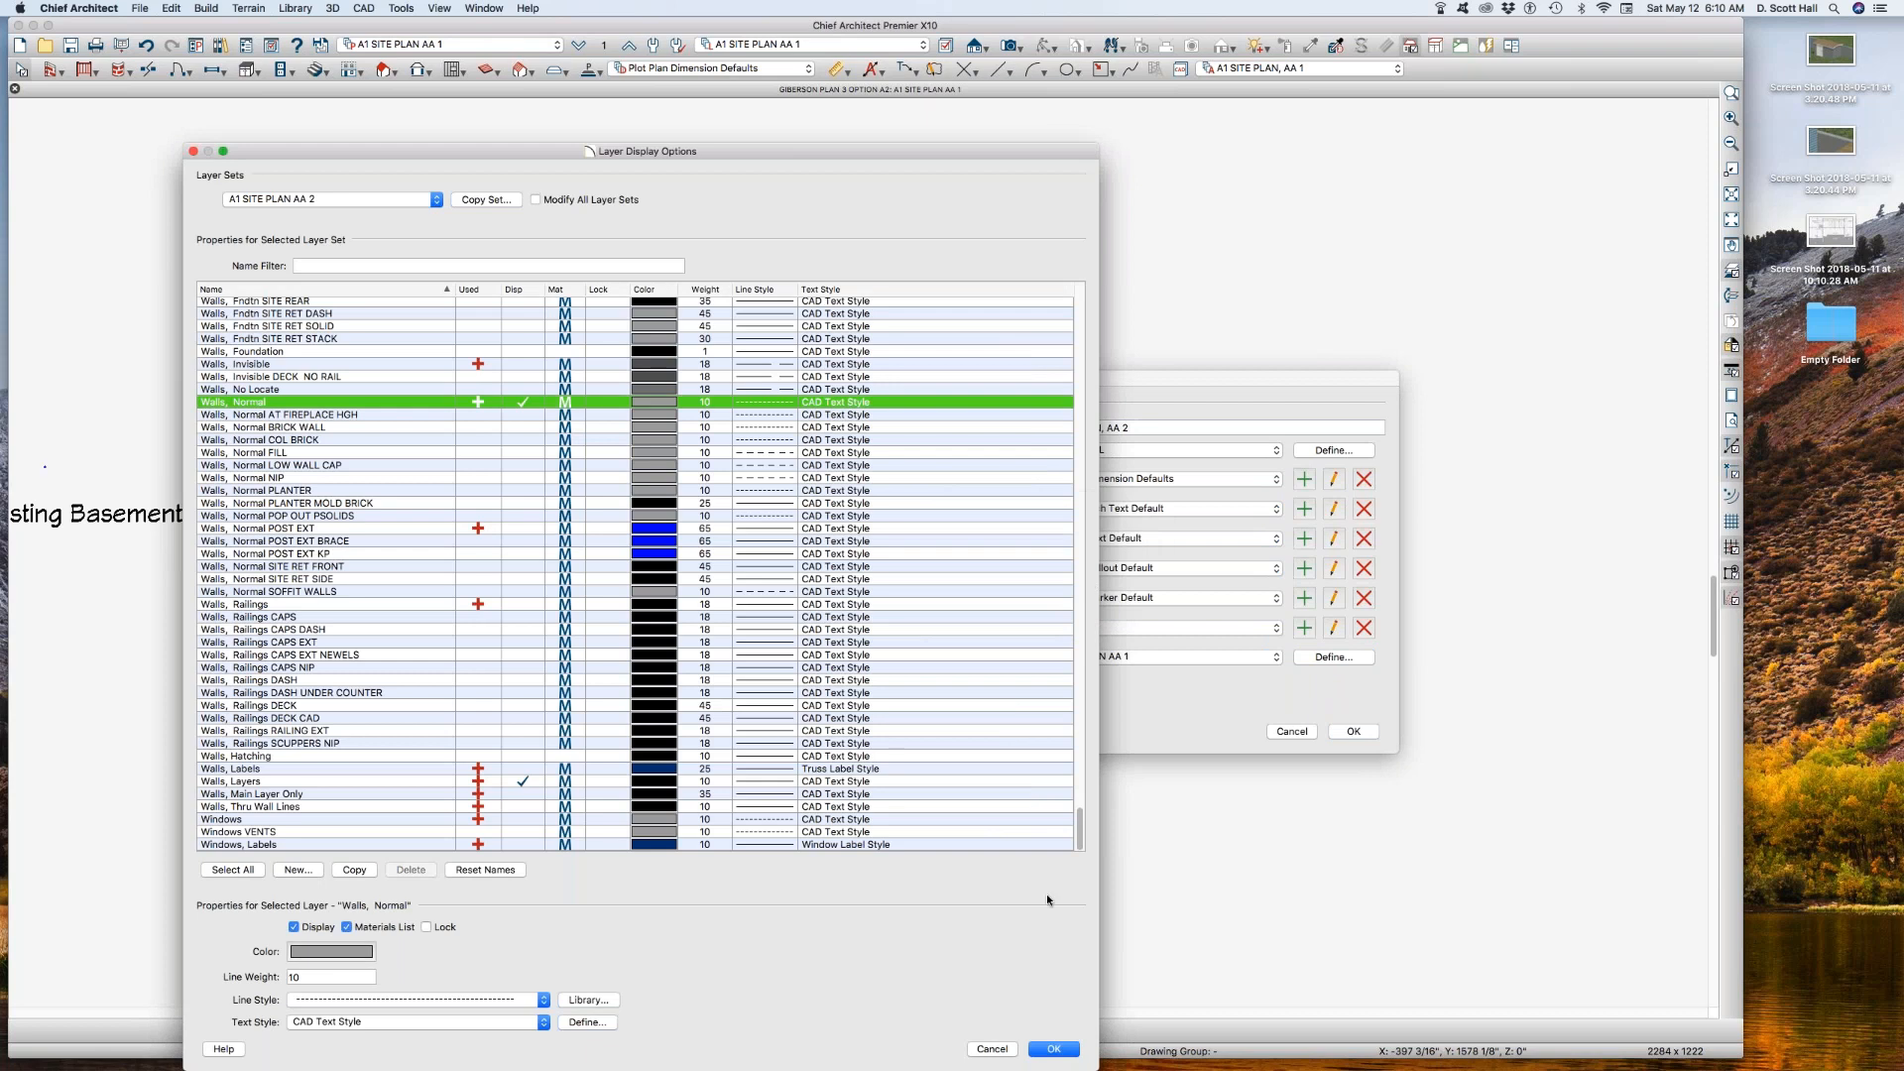
pyautogui.click(1061, 1049)
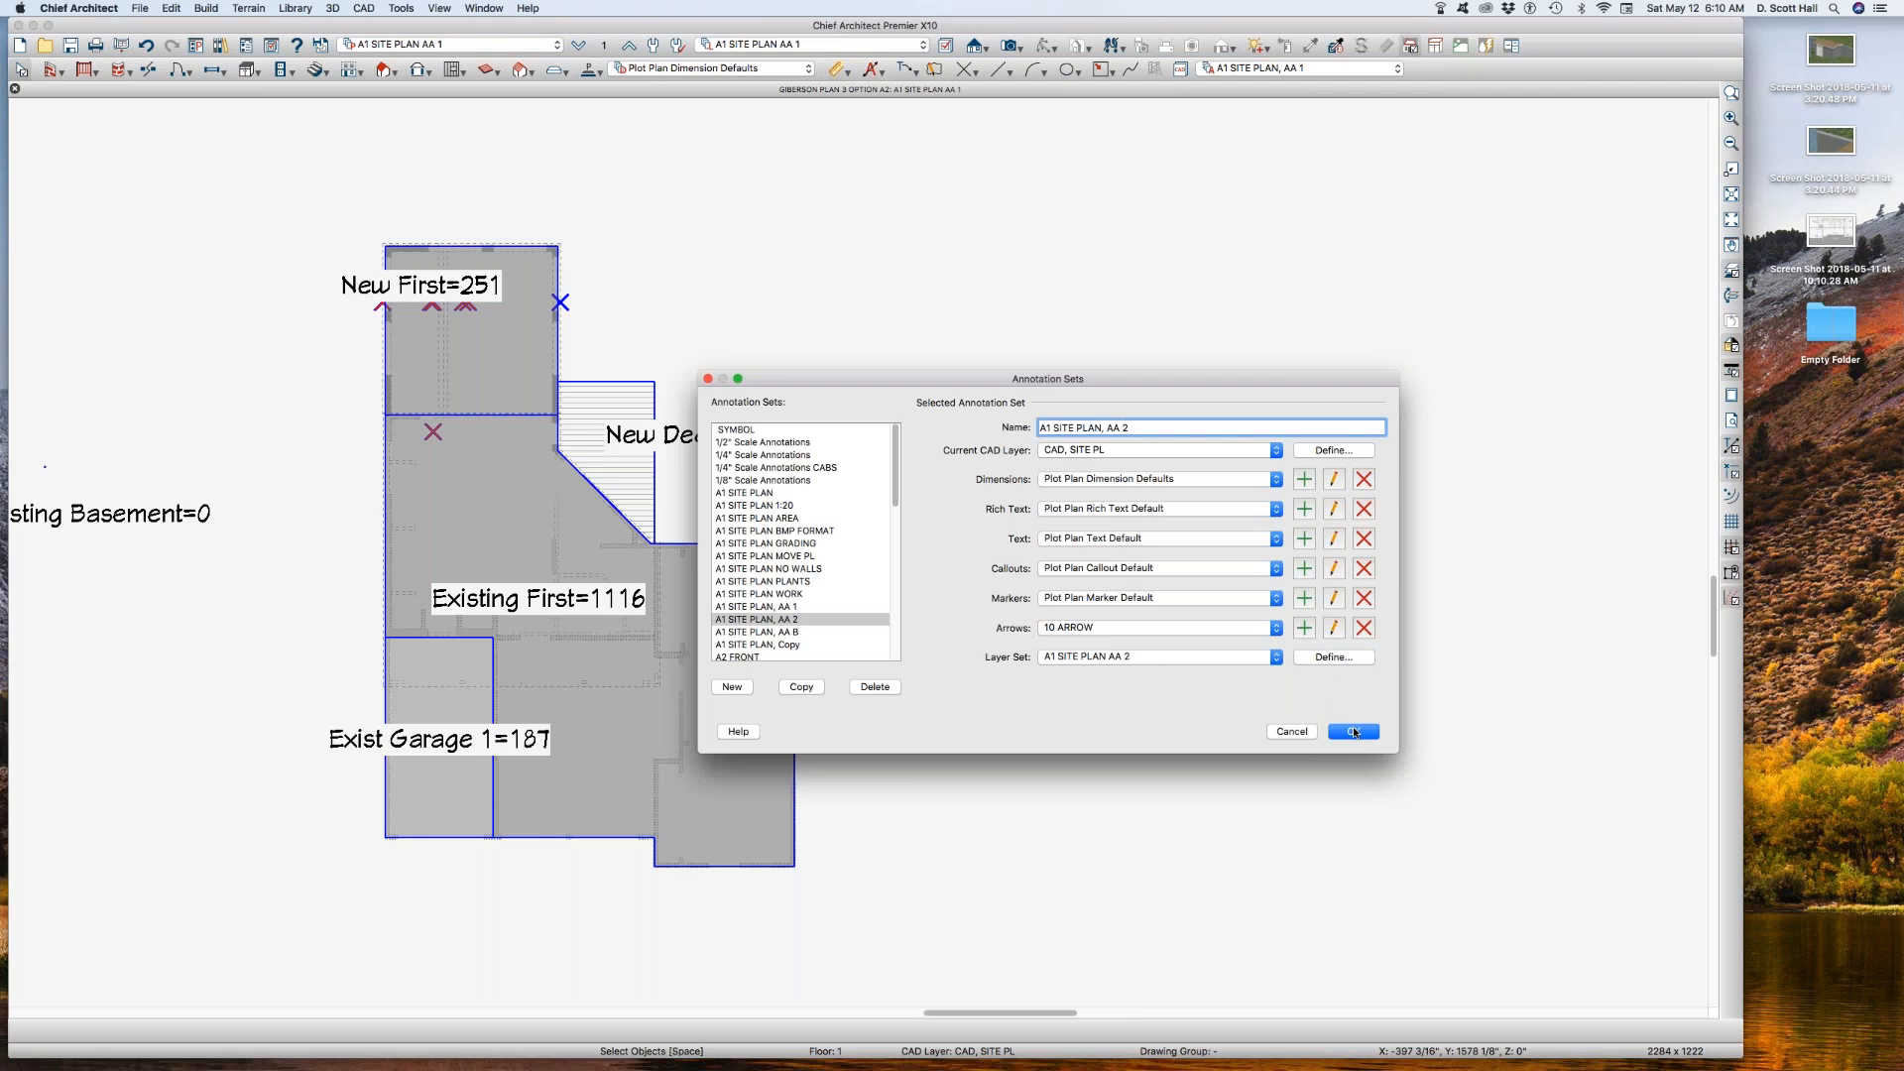
# Step: Copy the A1 SITE PLAN AA 1 REF layer set as A1 SITE PLAN AA 2 REF and assign it to the reference floor
pyautogui.click(1352, 731)
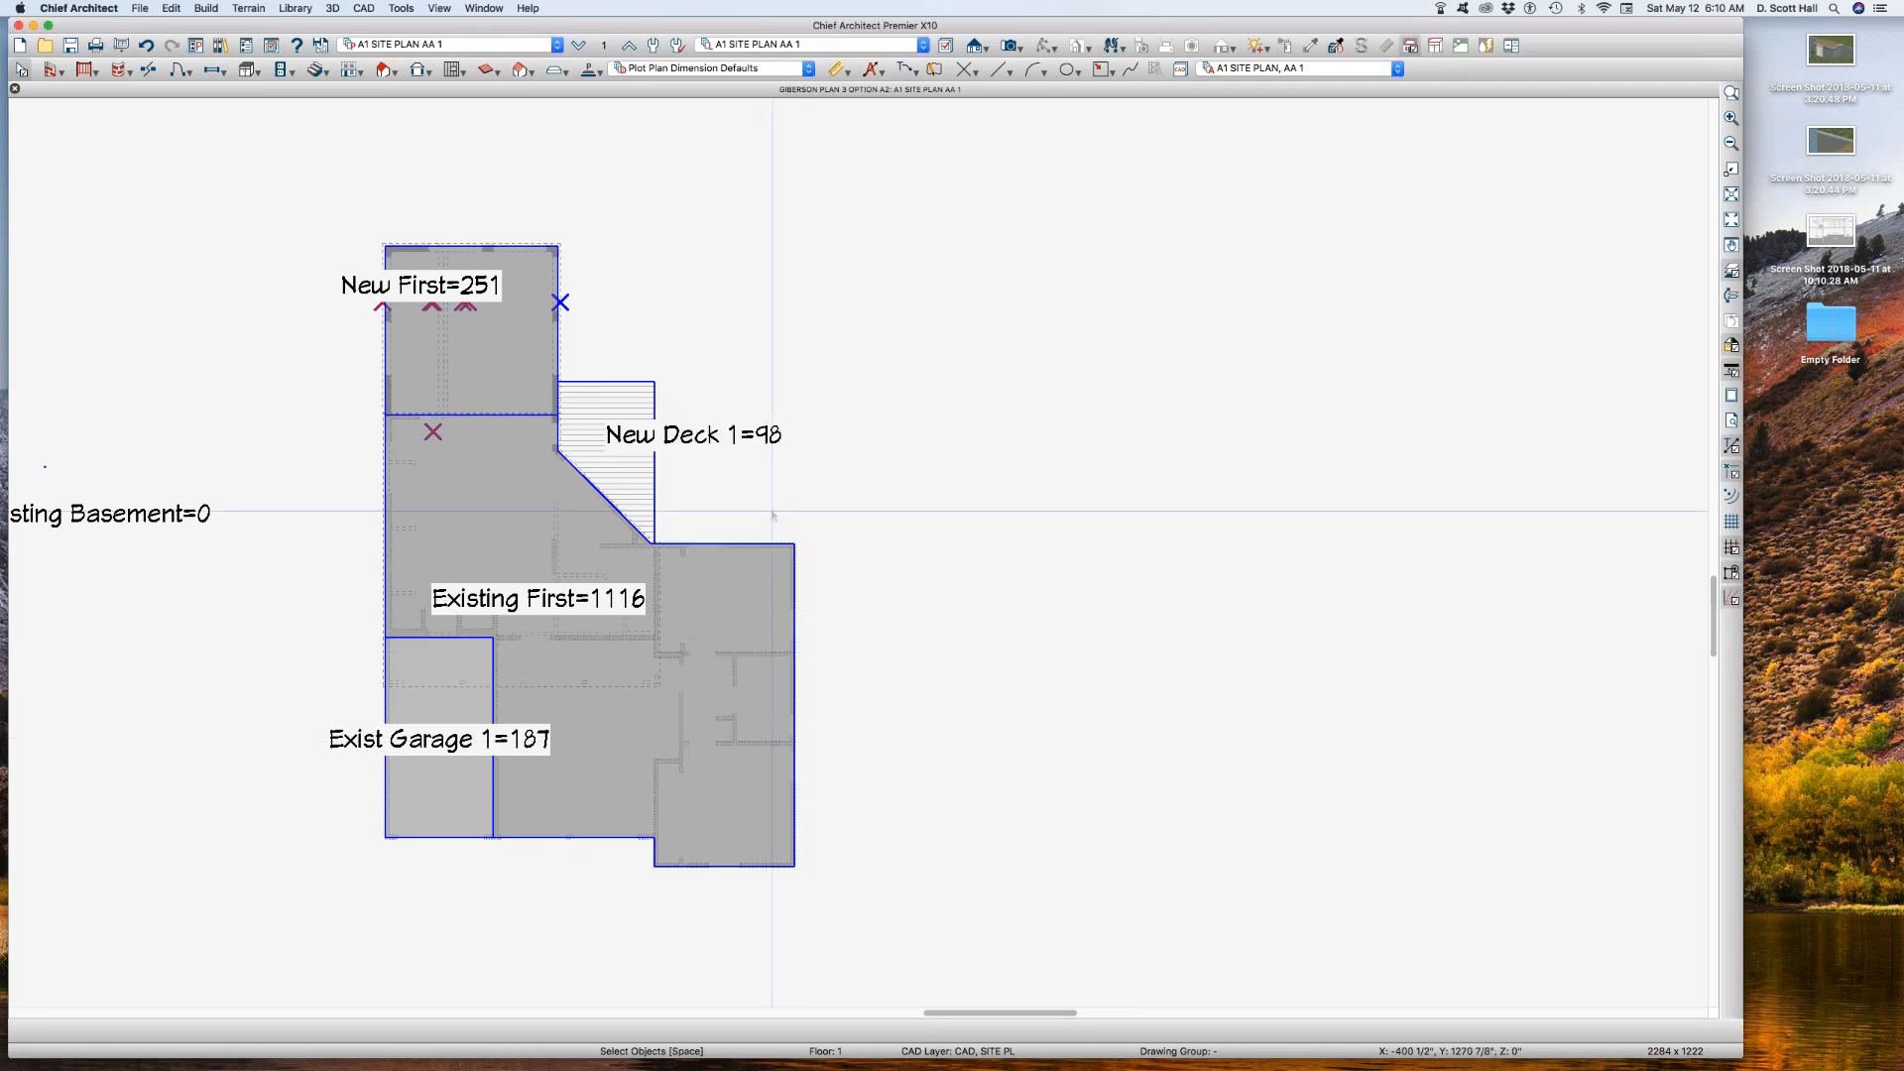
pyautogui.click(604, 47)
pyautogui.click(1098, 682)
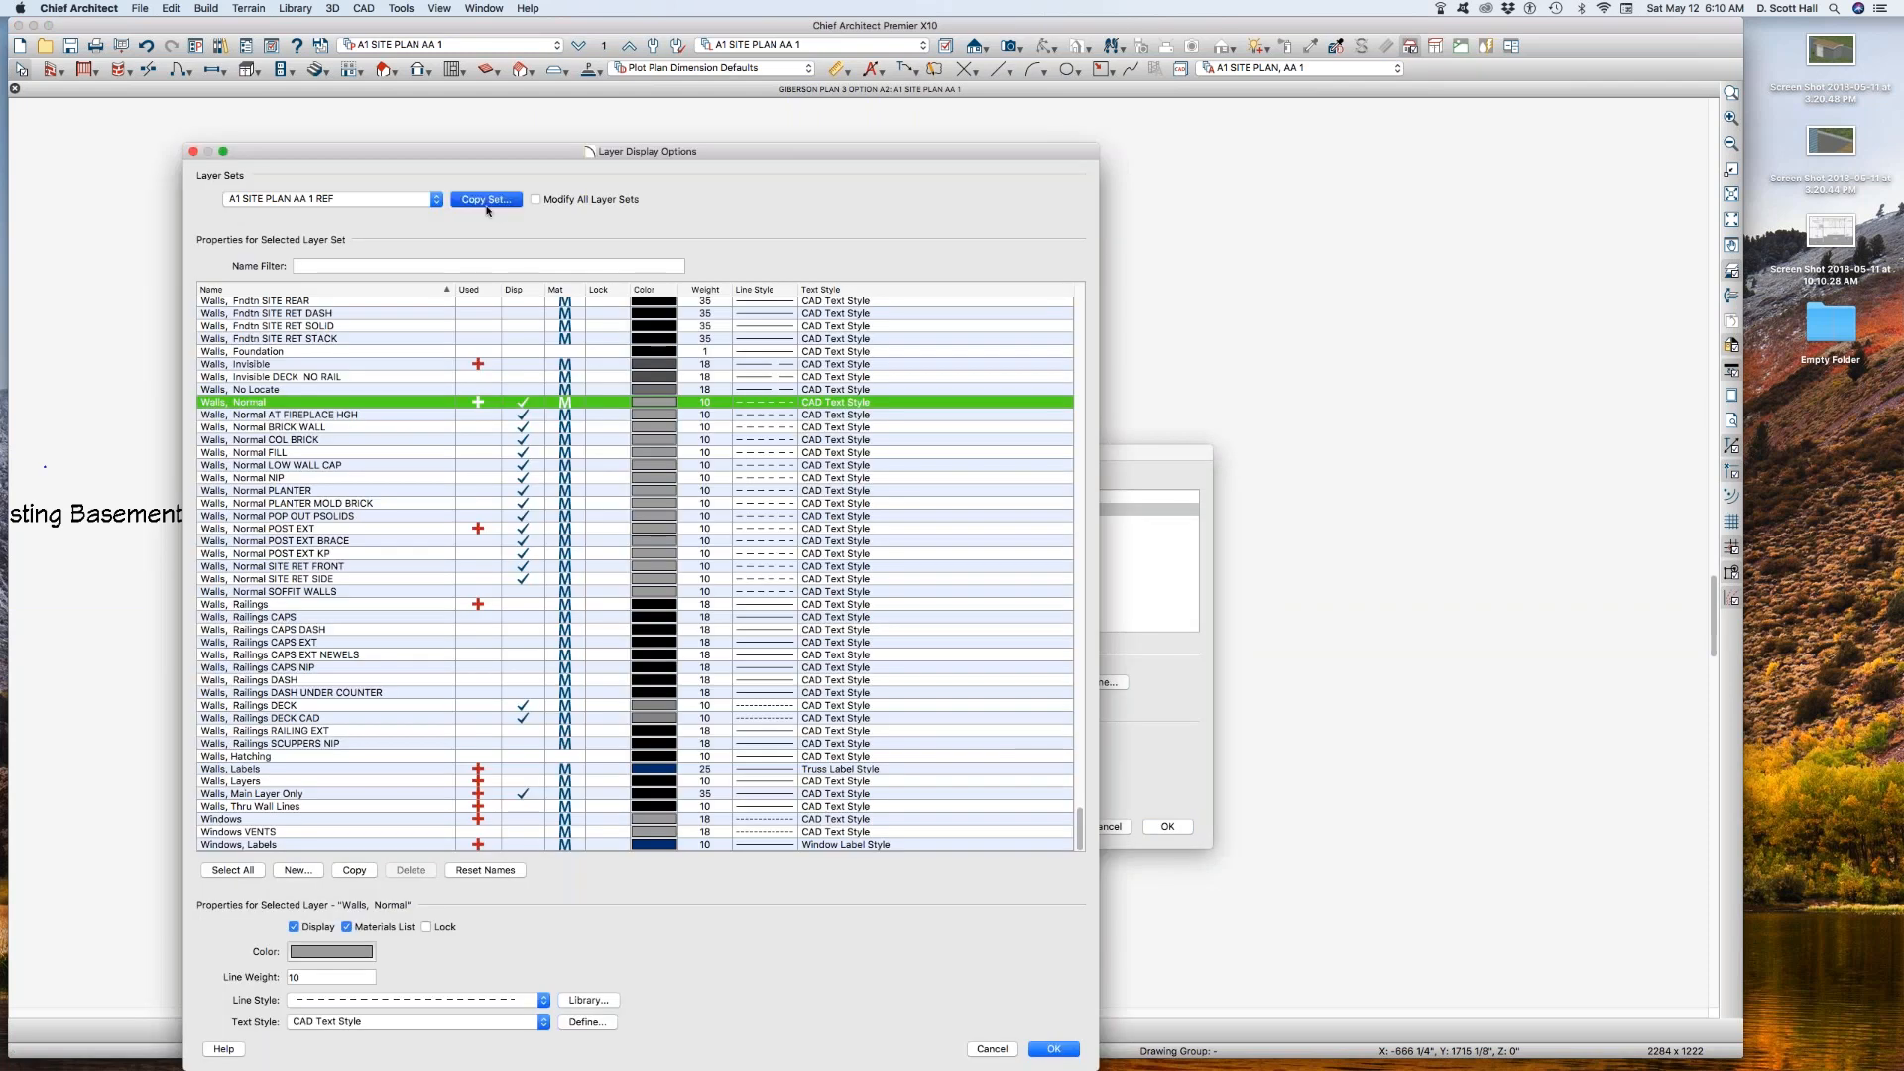
pyautogui.click(486, 200)
pyautogui.click(1070, 535)
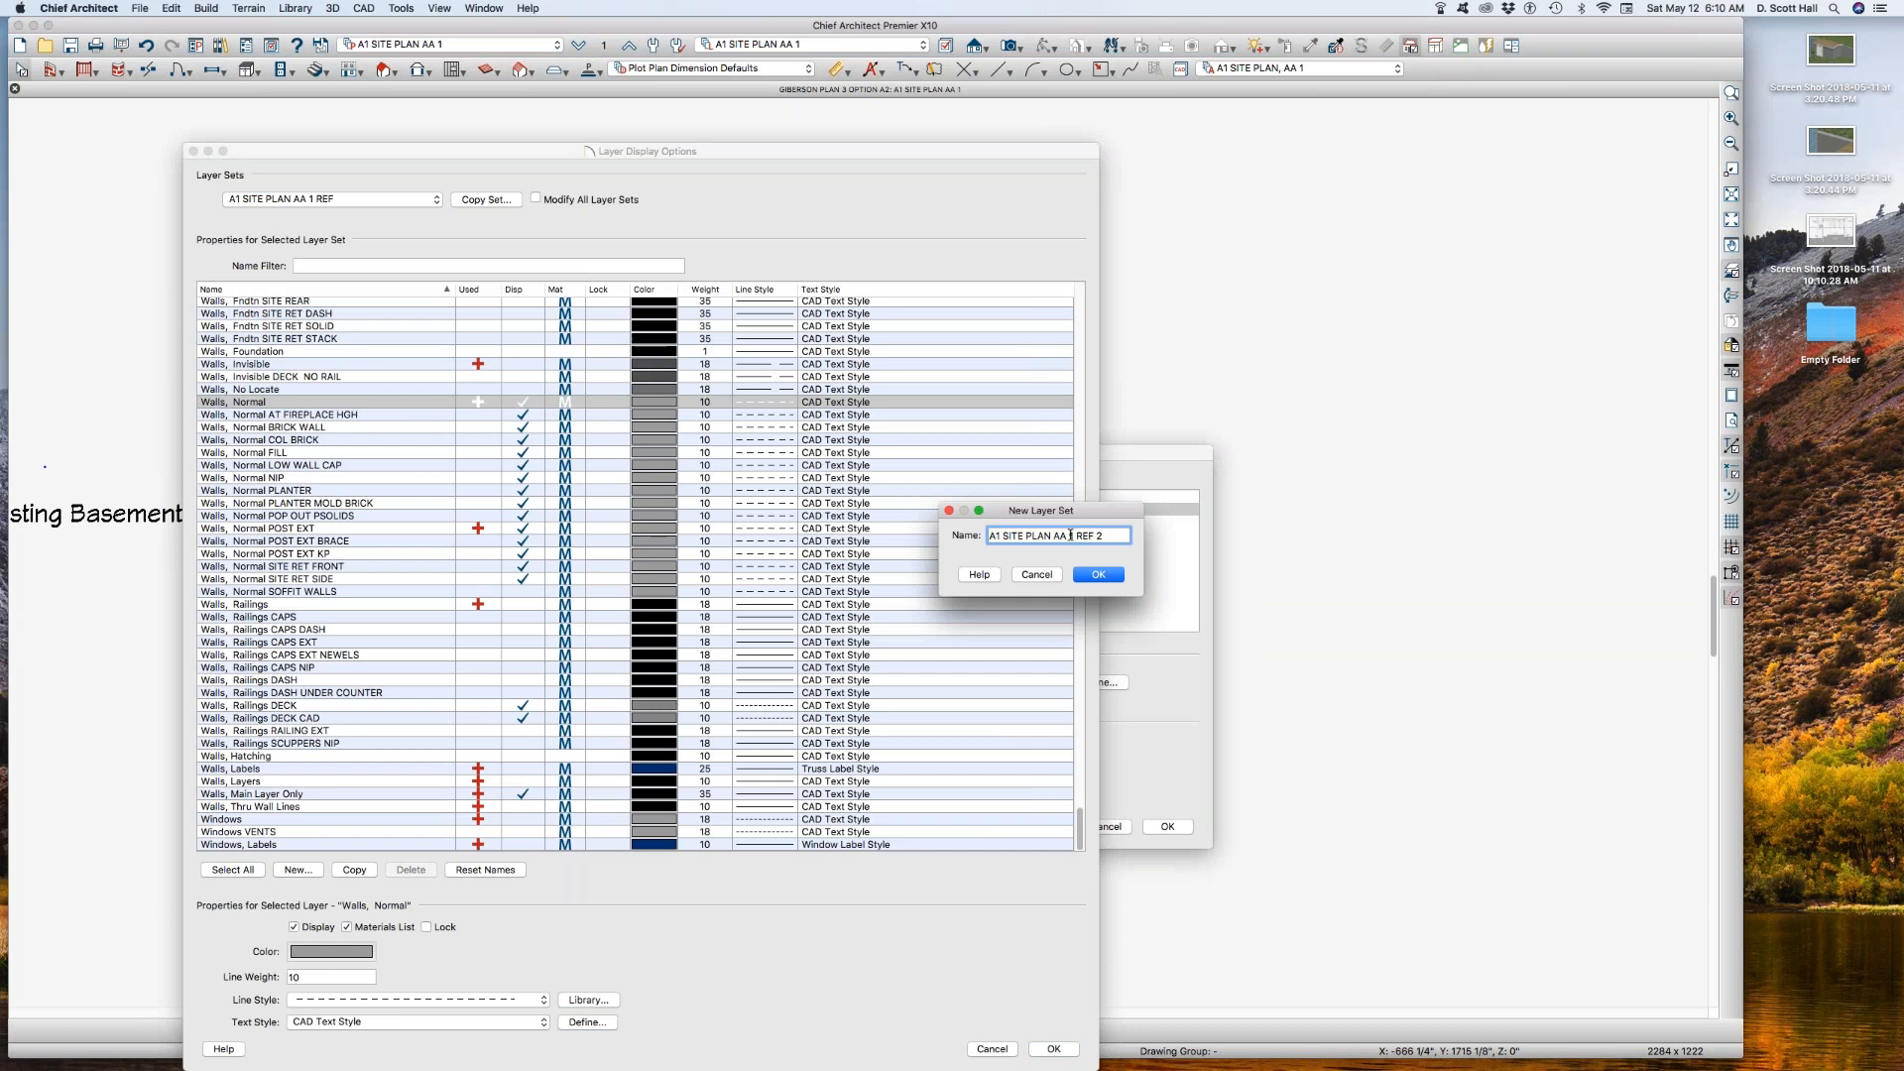
pyautogui.press('Delete')
pyautogui.write('2')
pyautogui.press('Return')
pyautogui.press('Return')
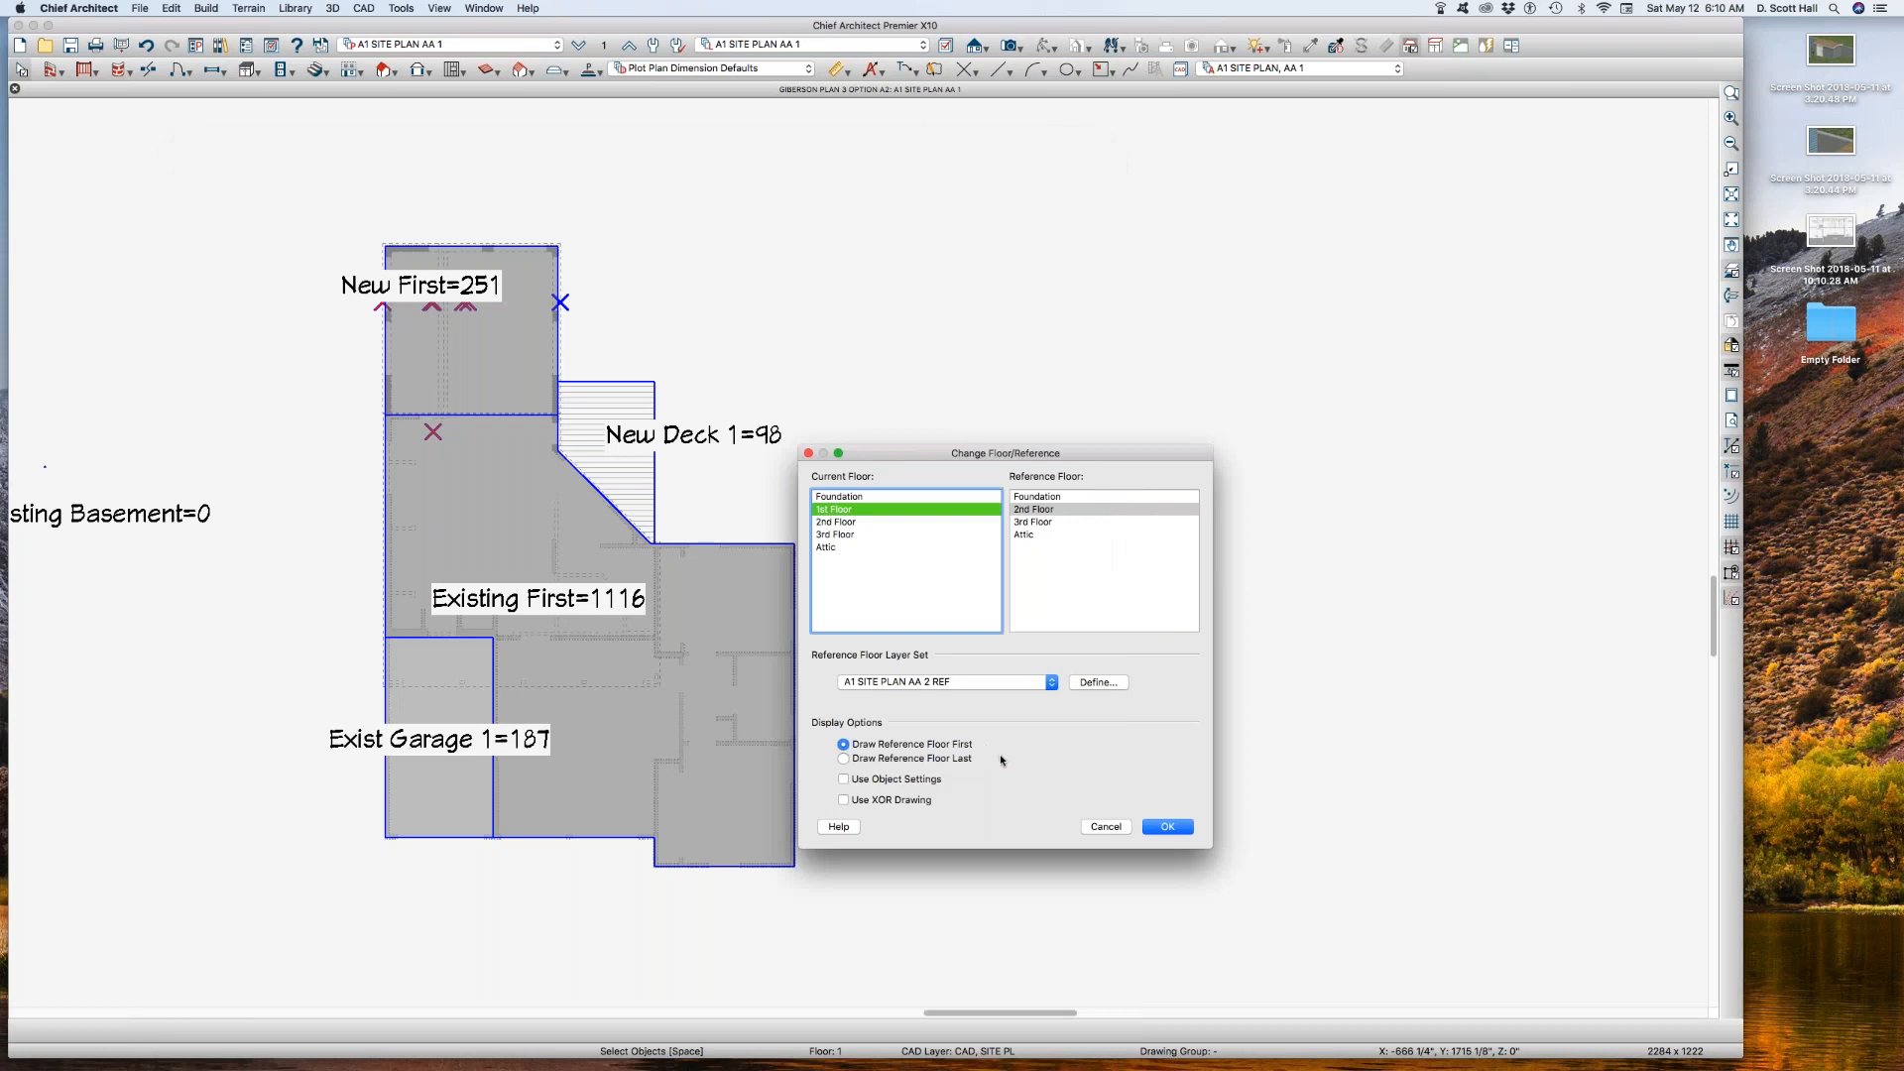
pyautogui.click(1167, 826)
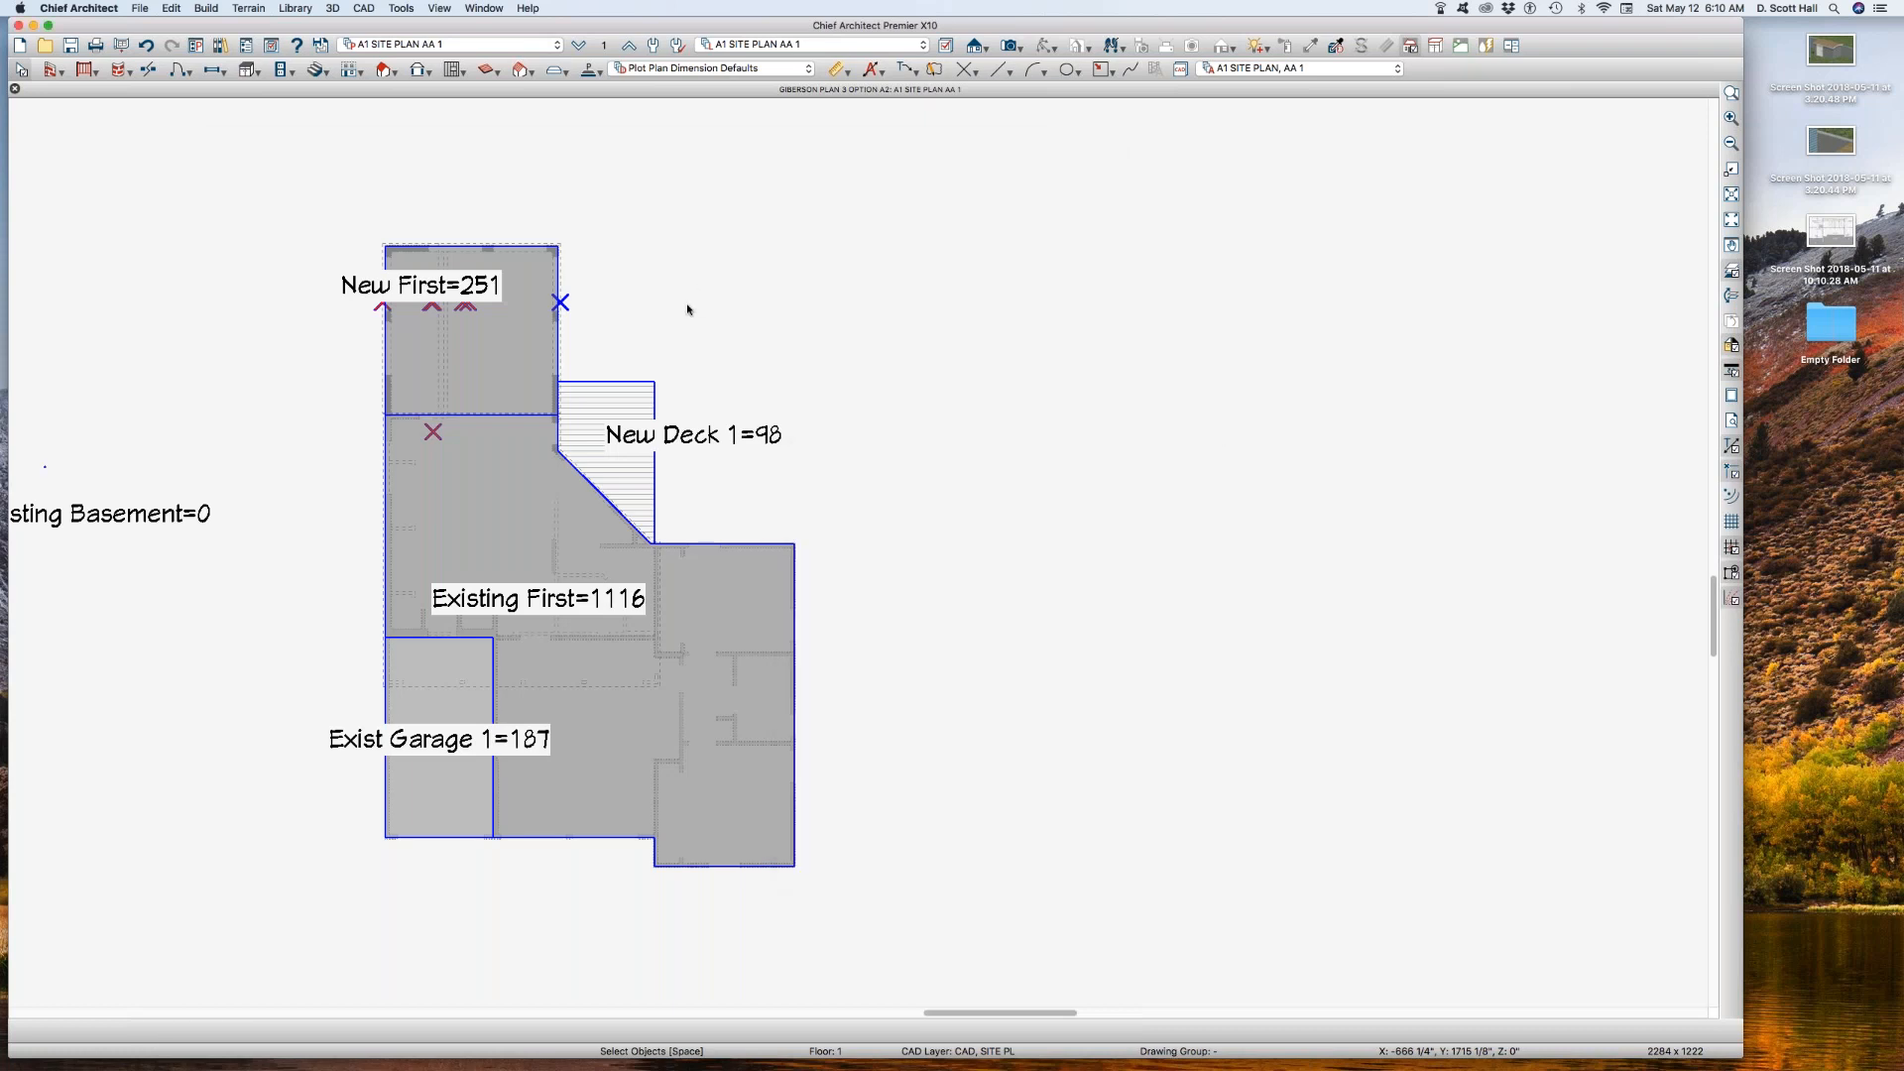
# Step: Make A1 SITE PLAN, AA 2 the active annotation set and check the reference floor layer set
pyautogui.click(1281, 70)
pyautogui.click(1256, 252)
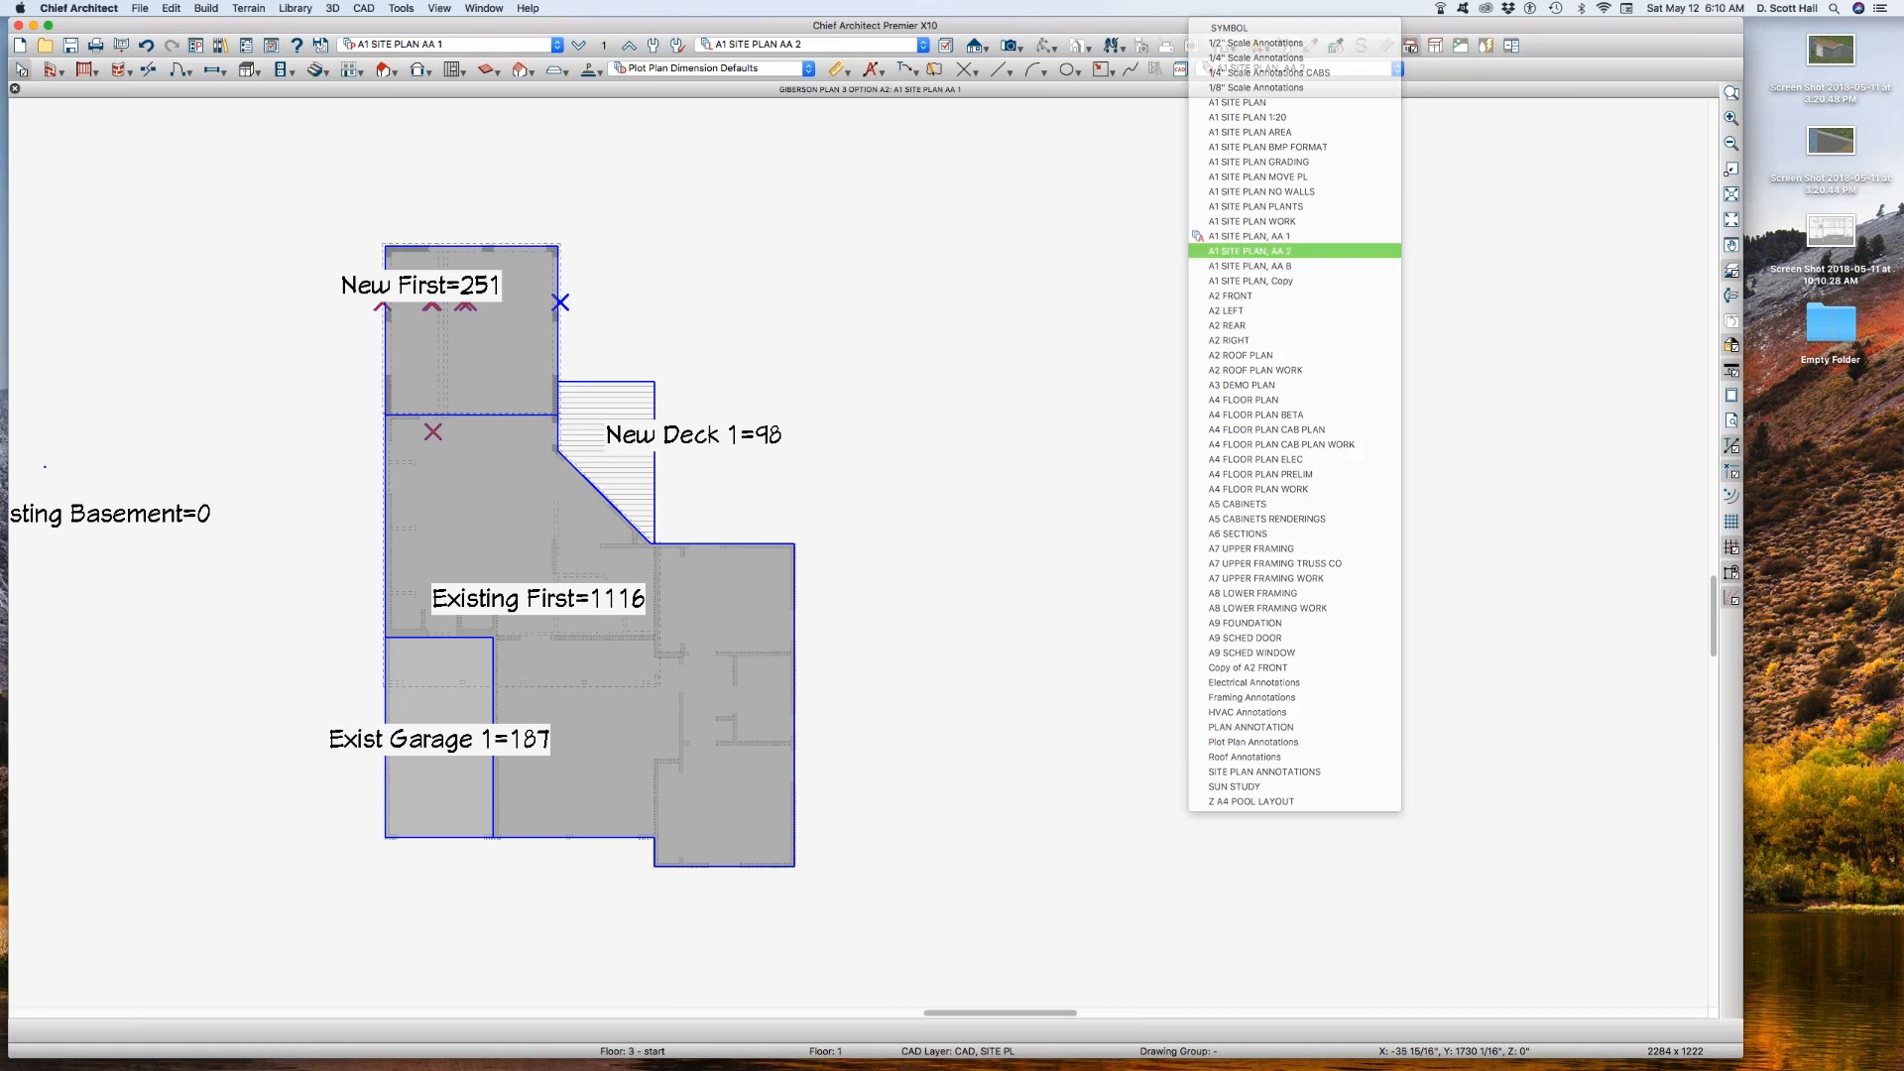
pyautogui.click(604, 46)
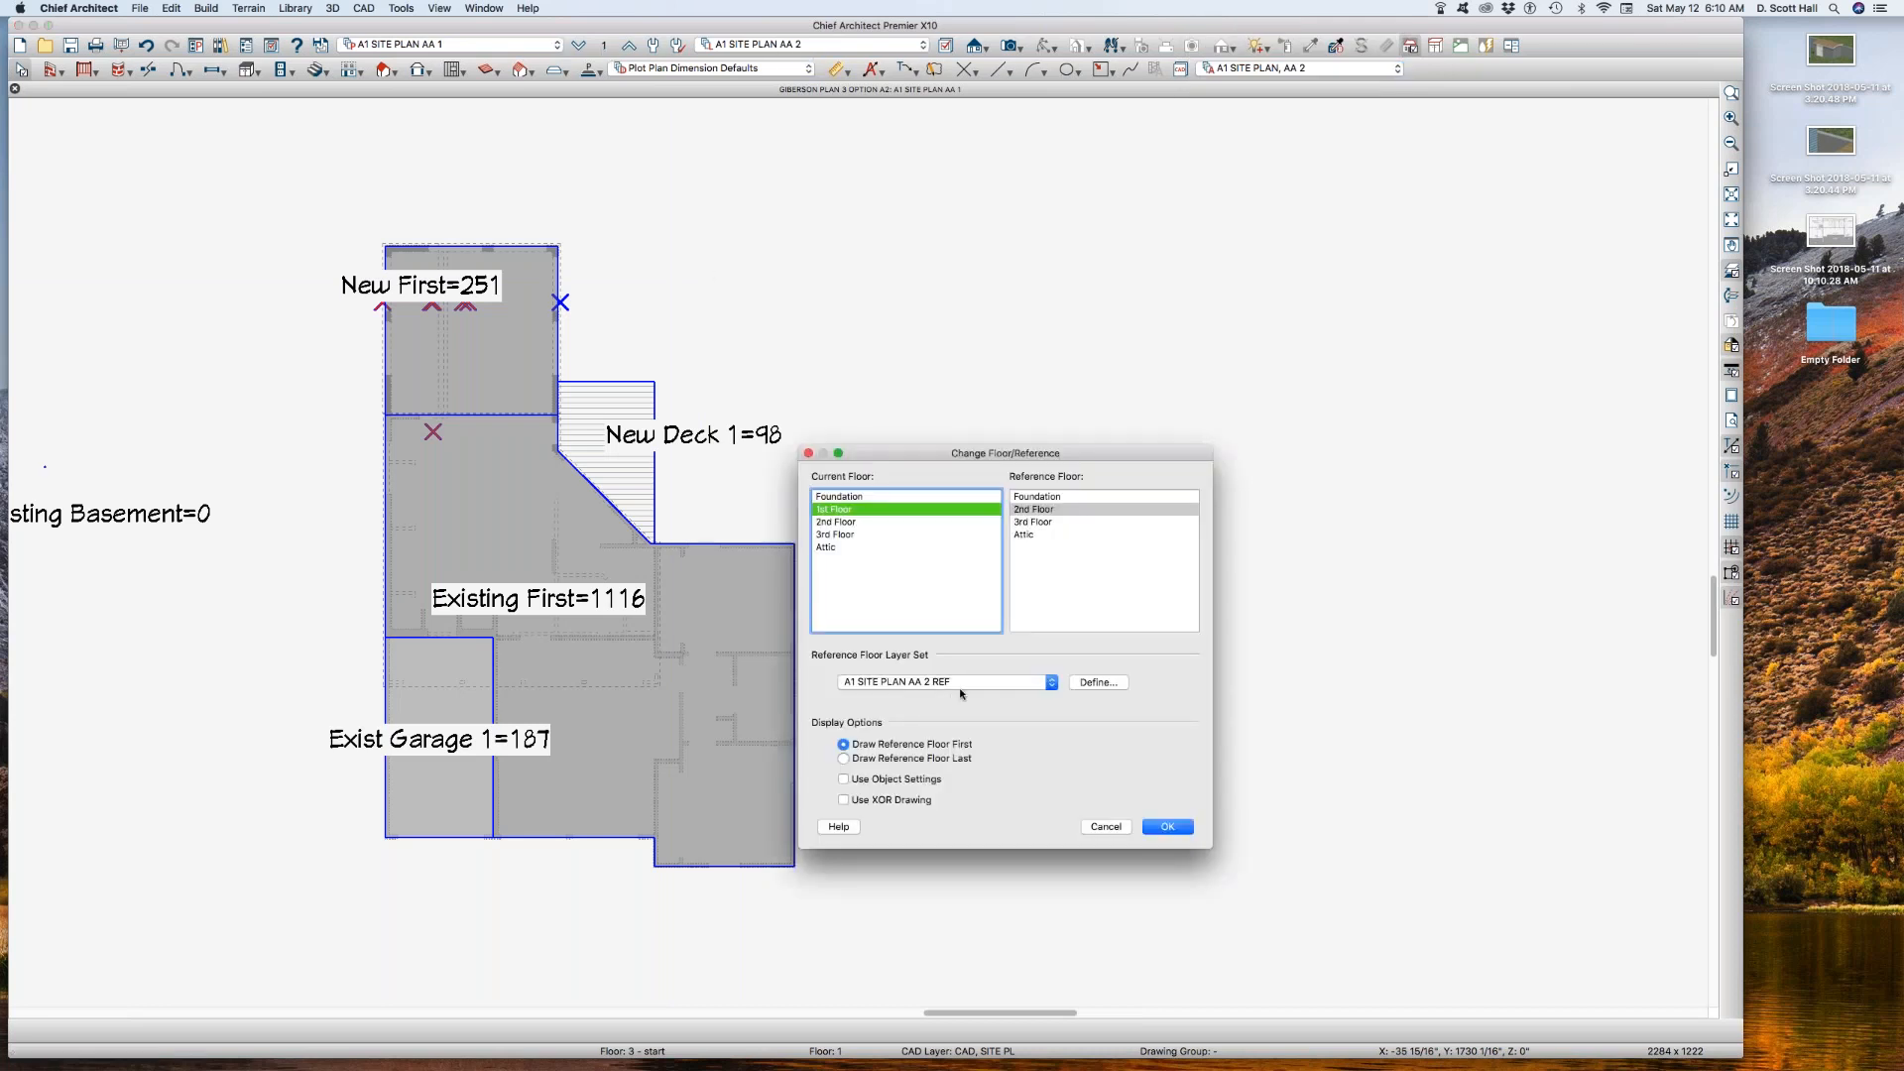
pyautogui.click(1166, 826)
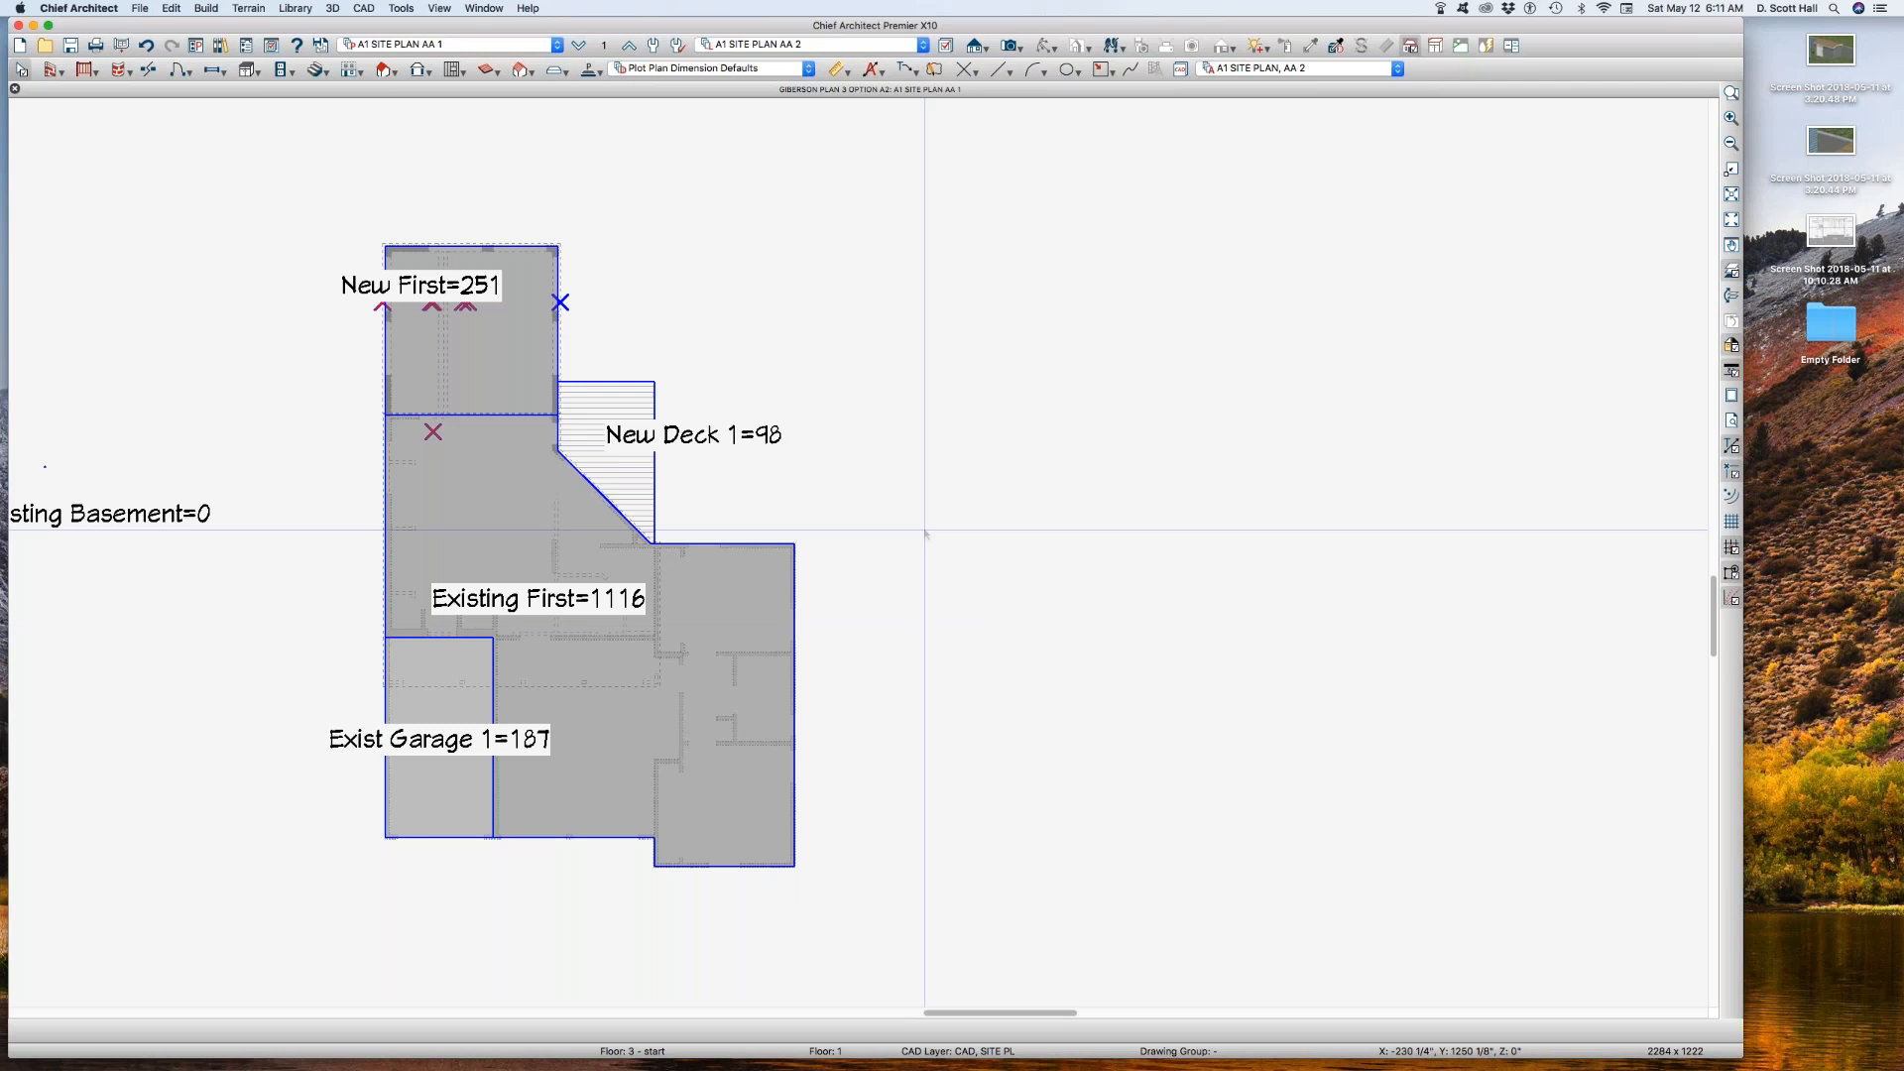
# Step: Save the current view as a new saved plan view named A1 SITE PLAN AA 2
pyautogui.press('super+shift+s')
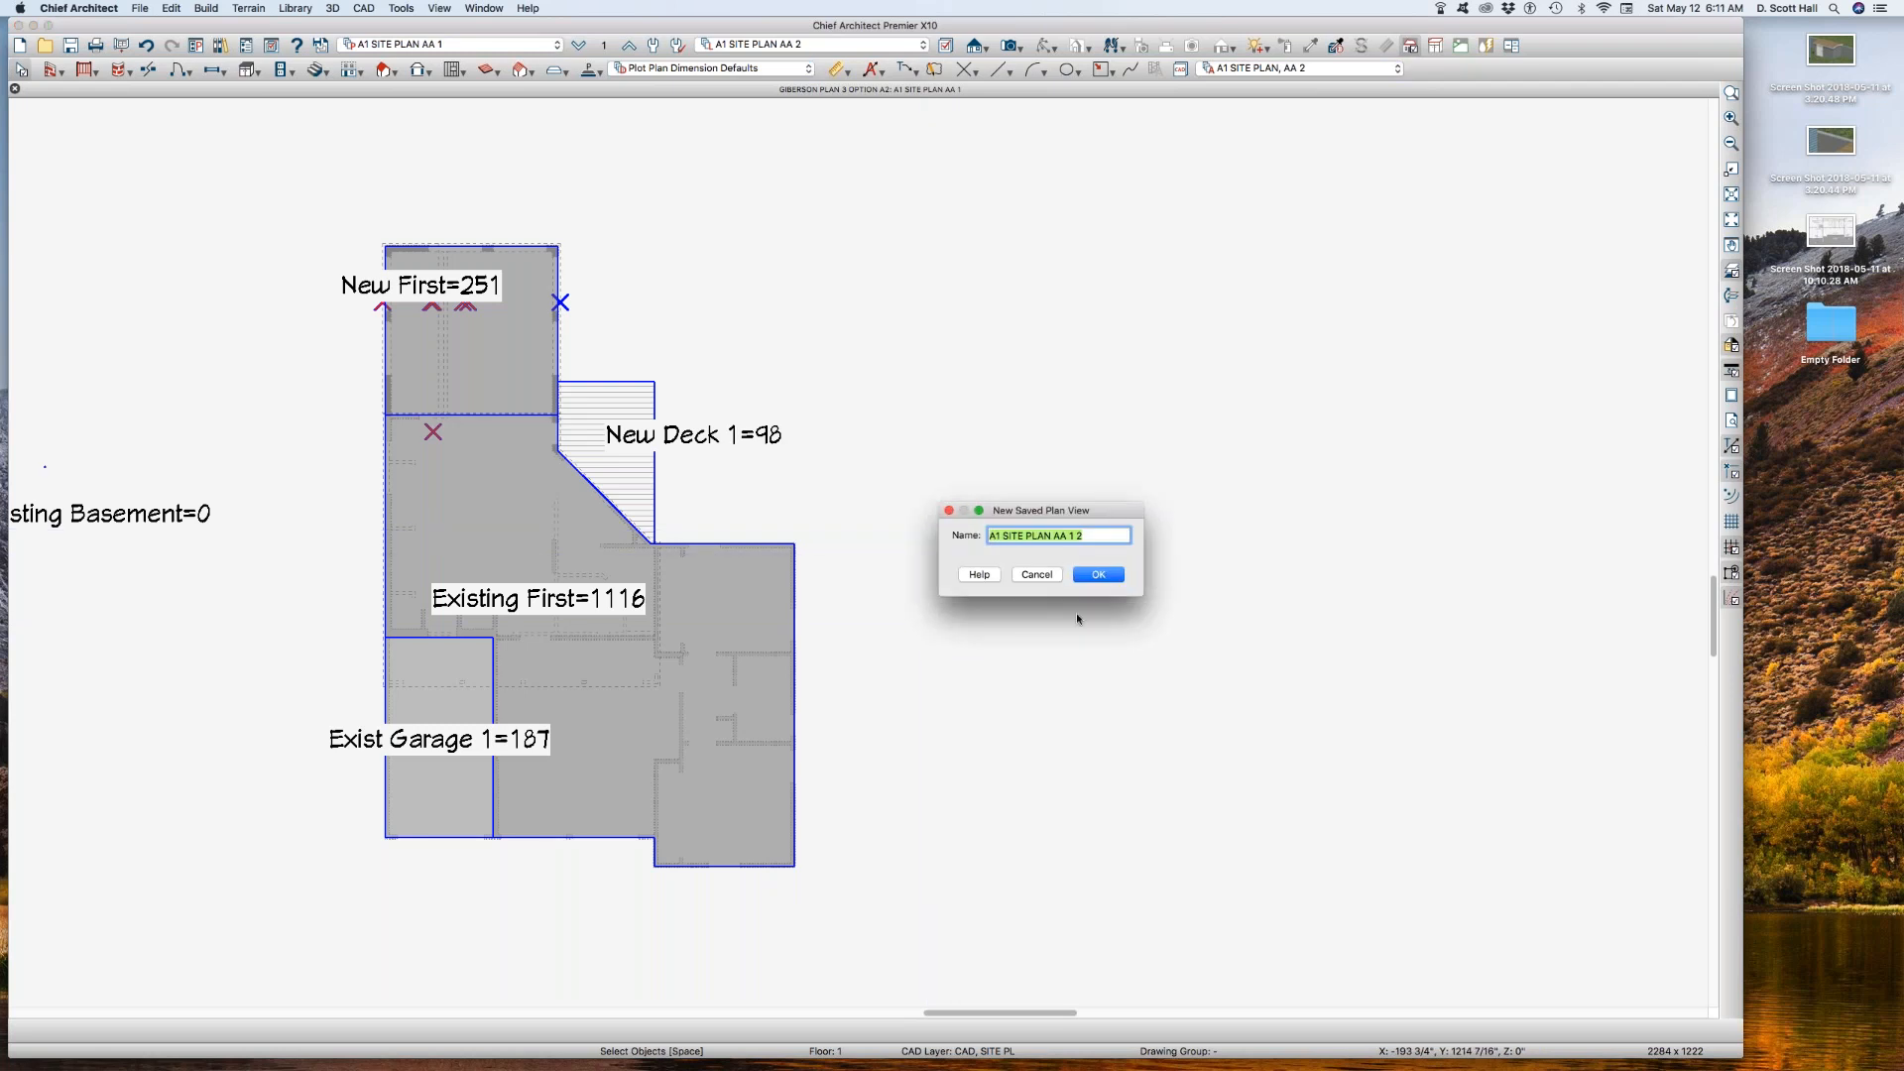
pyautogui.click(1084, 535)
pyautogui.press('Return')
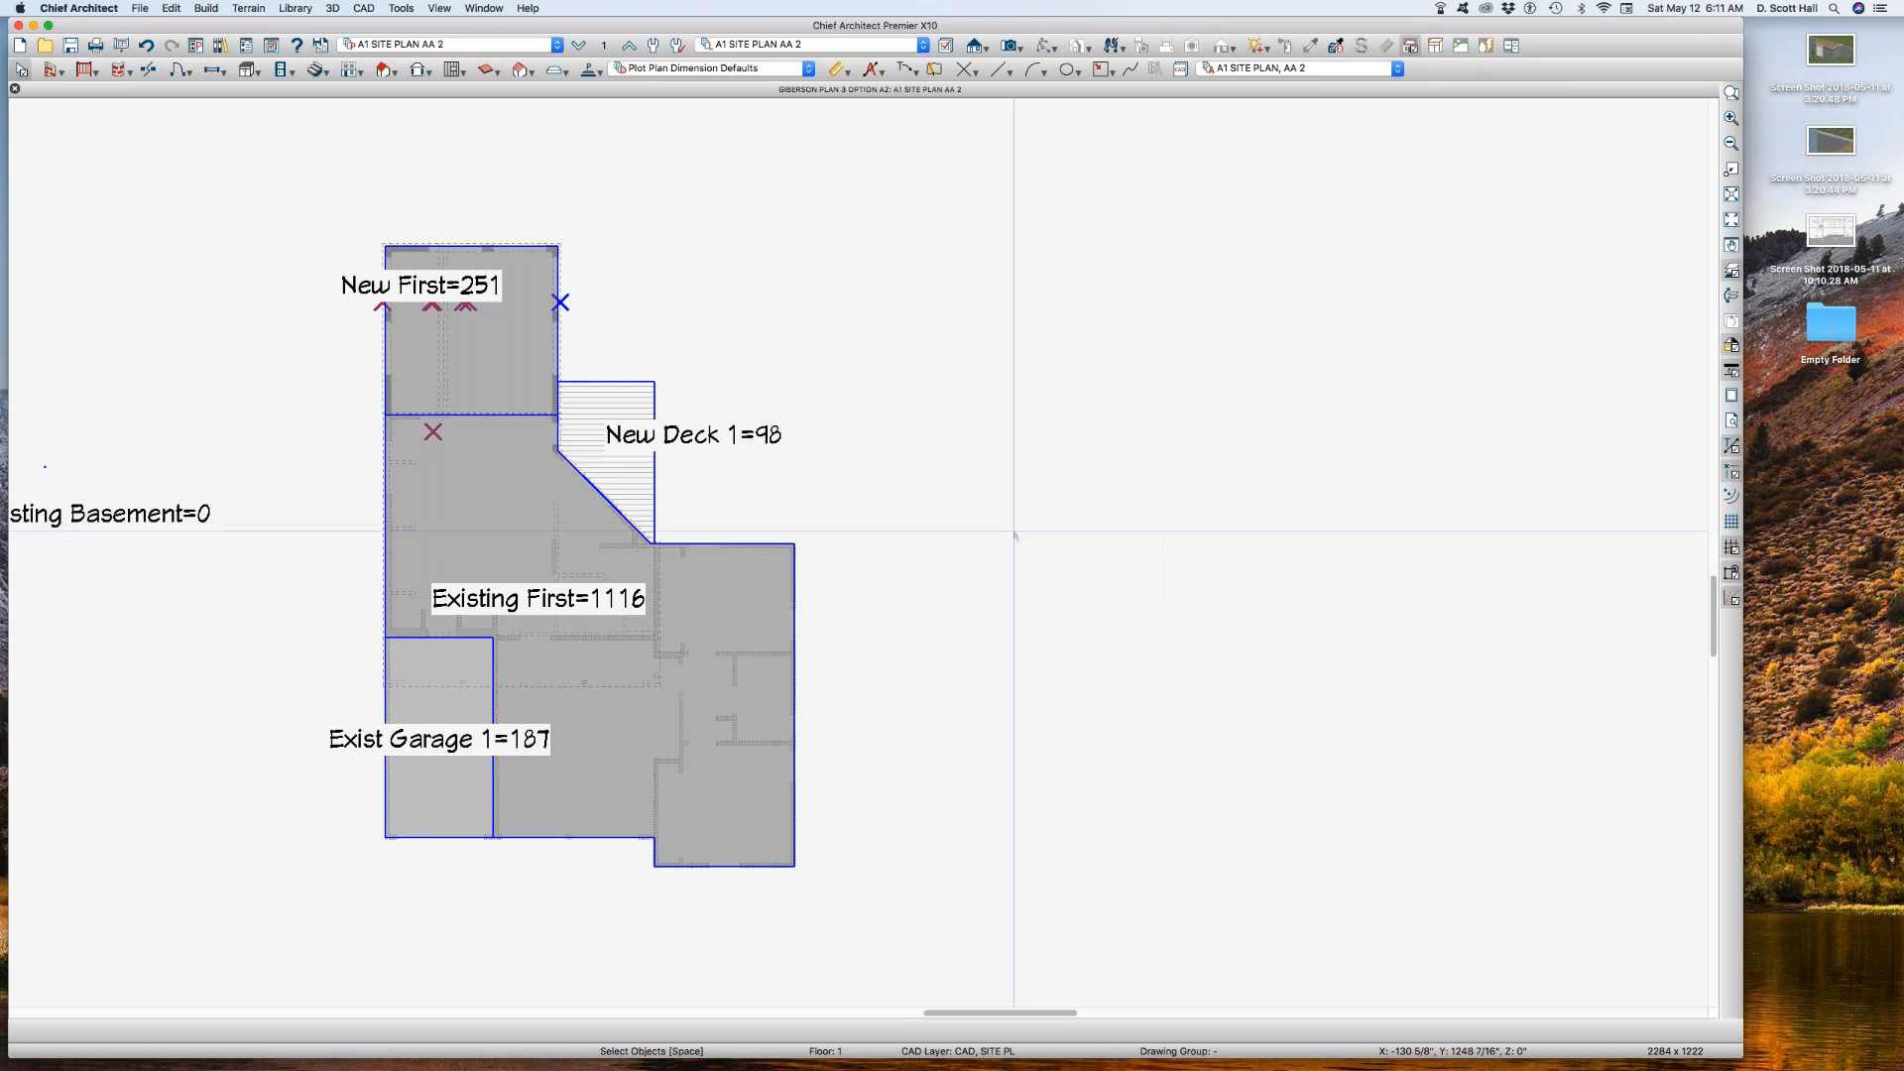
pyautogui.click(495, 366)
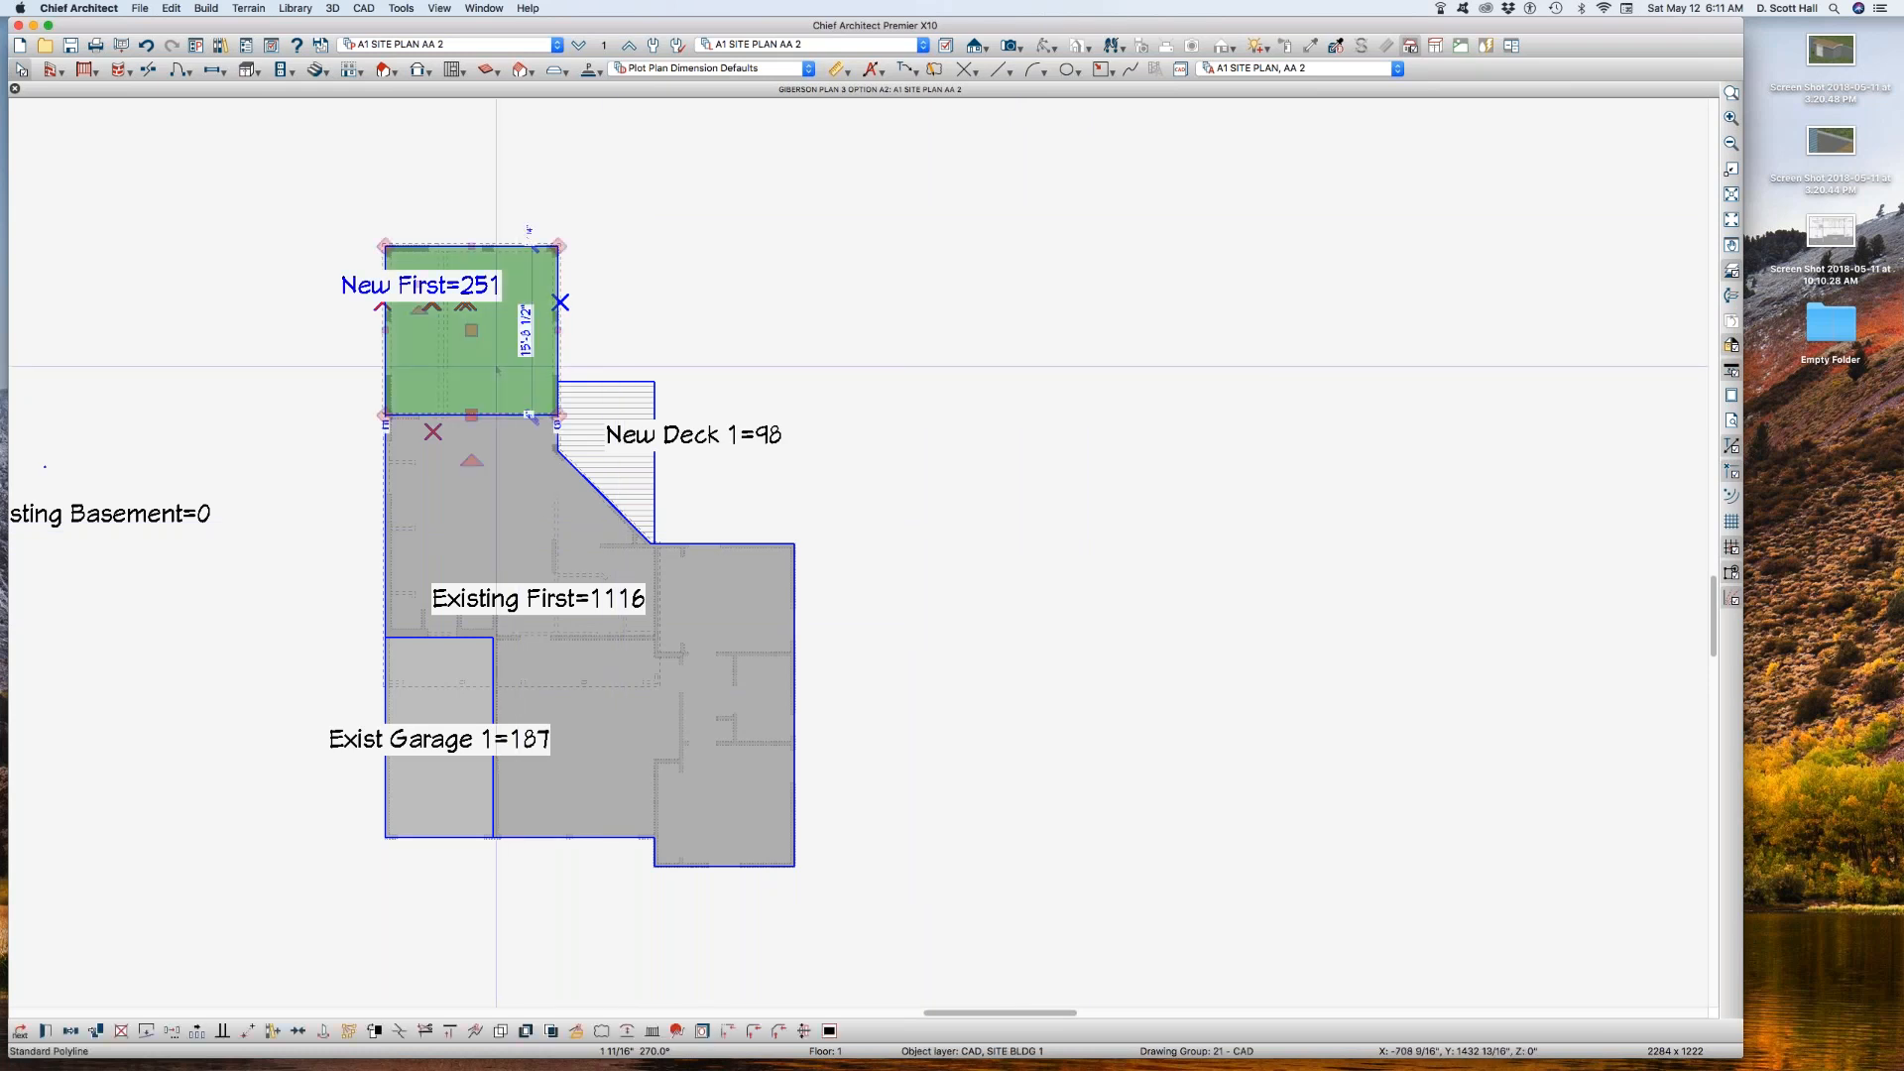
pyautogui.click(964, 226)
pyautogui.press('l')
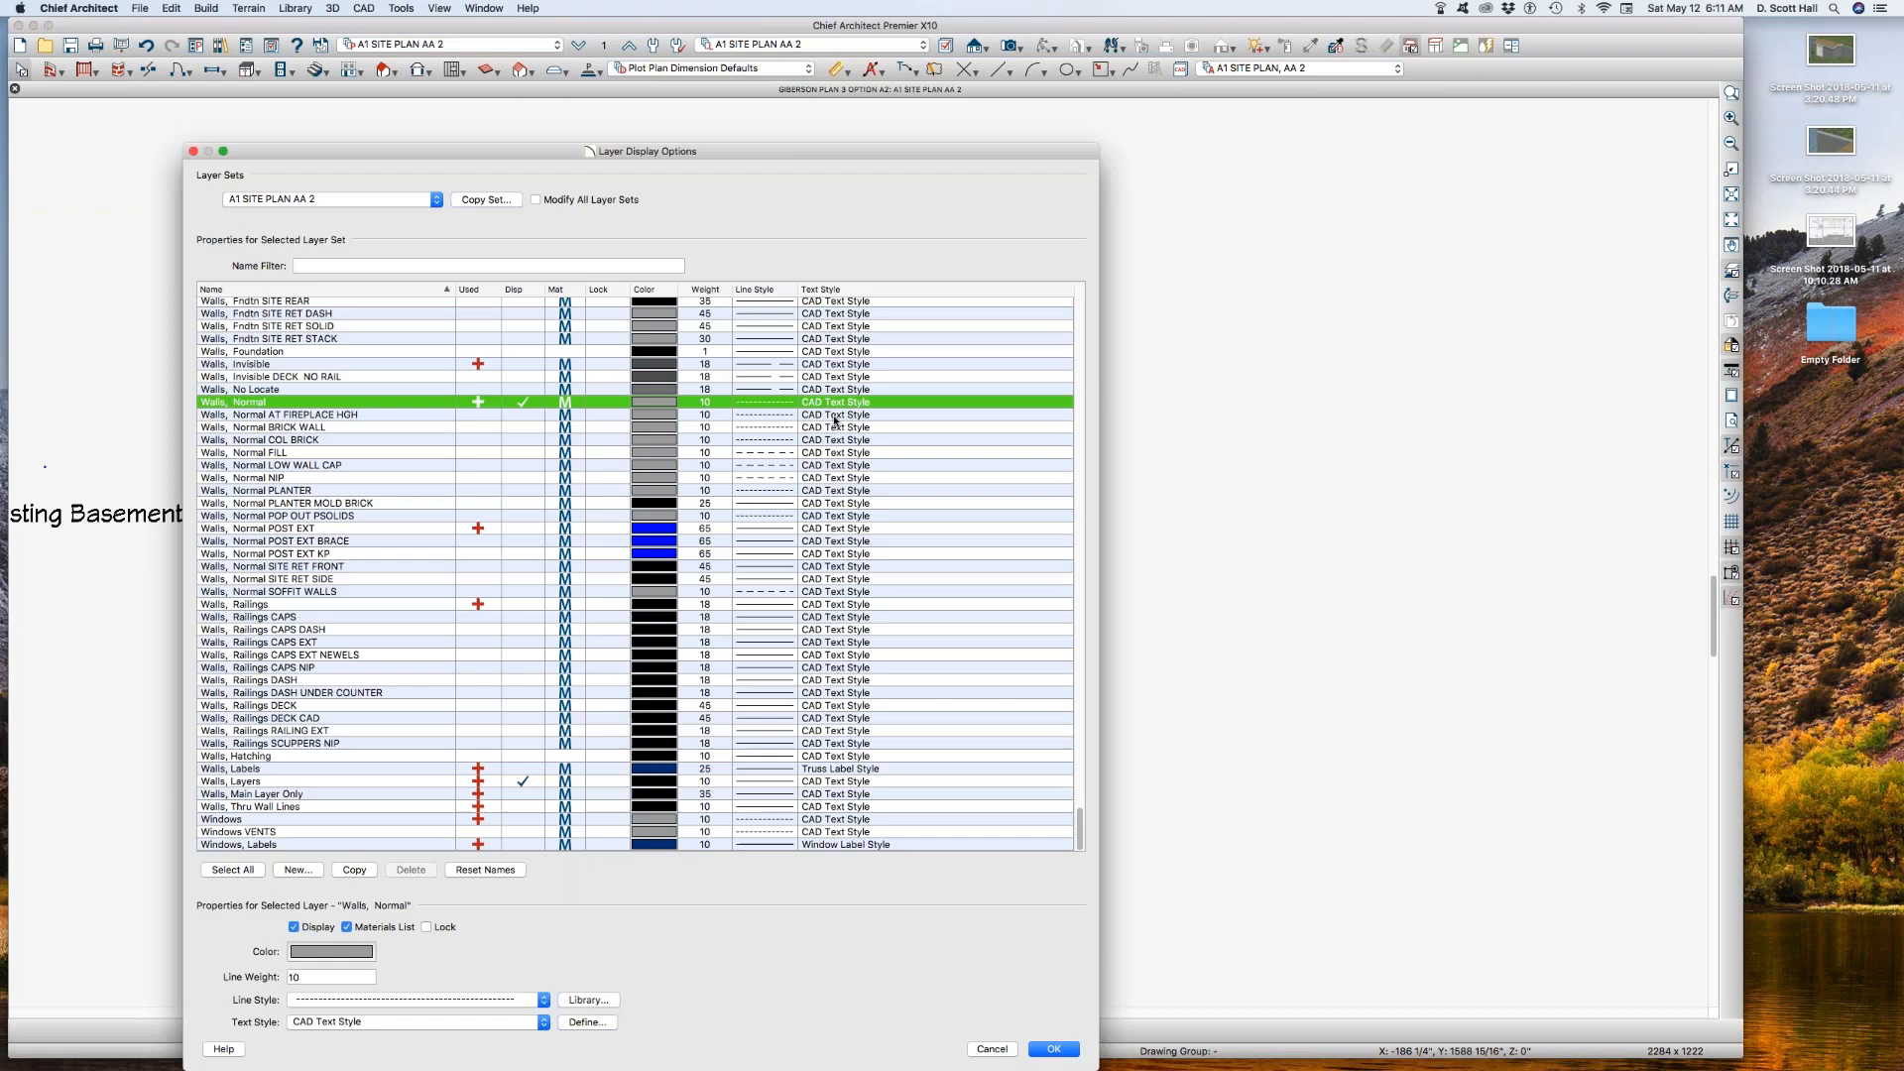
pyautogui.click(376, 427)
pyautogui.click(368, 477)
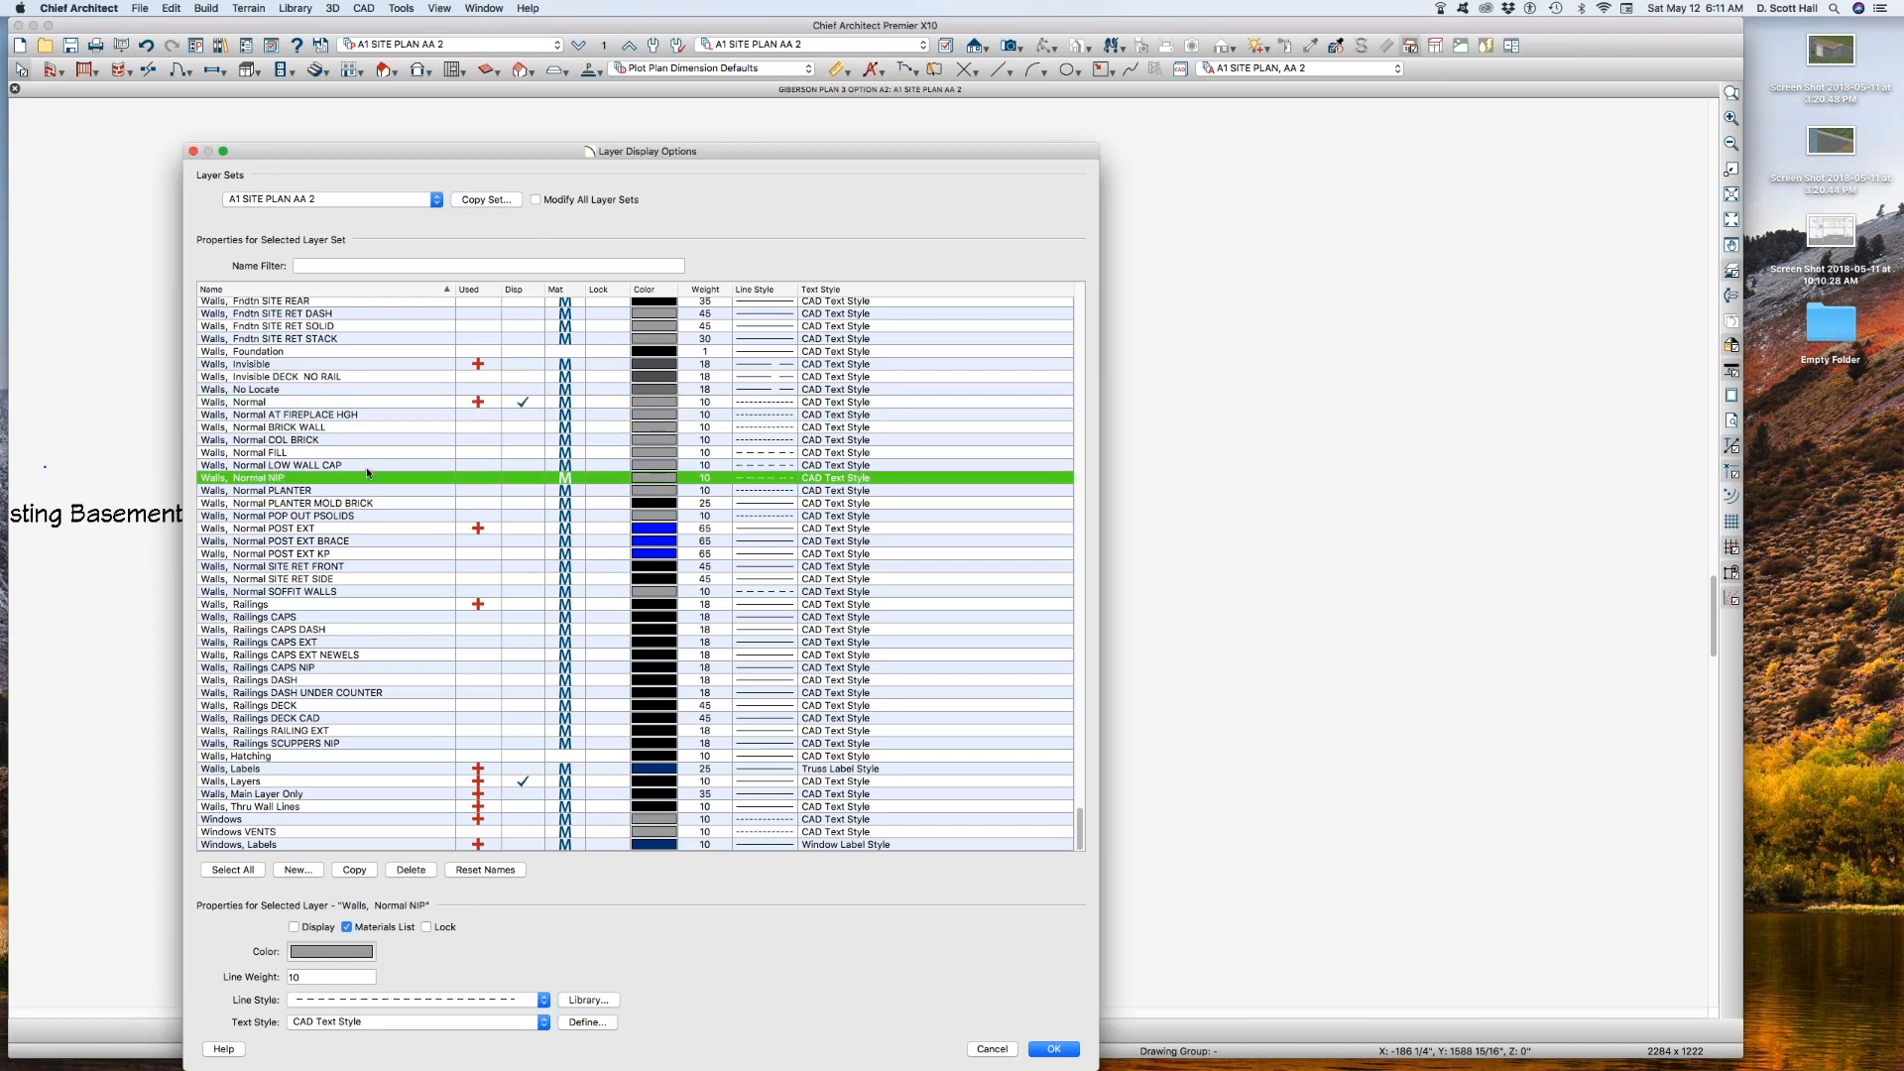
pyautogui.write('cad')
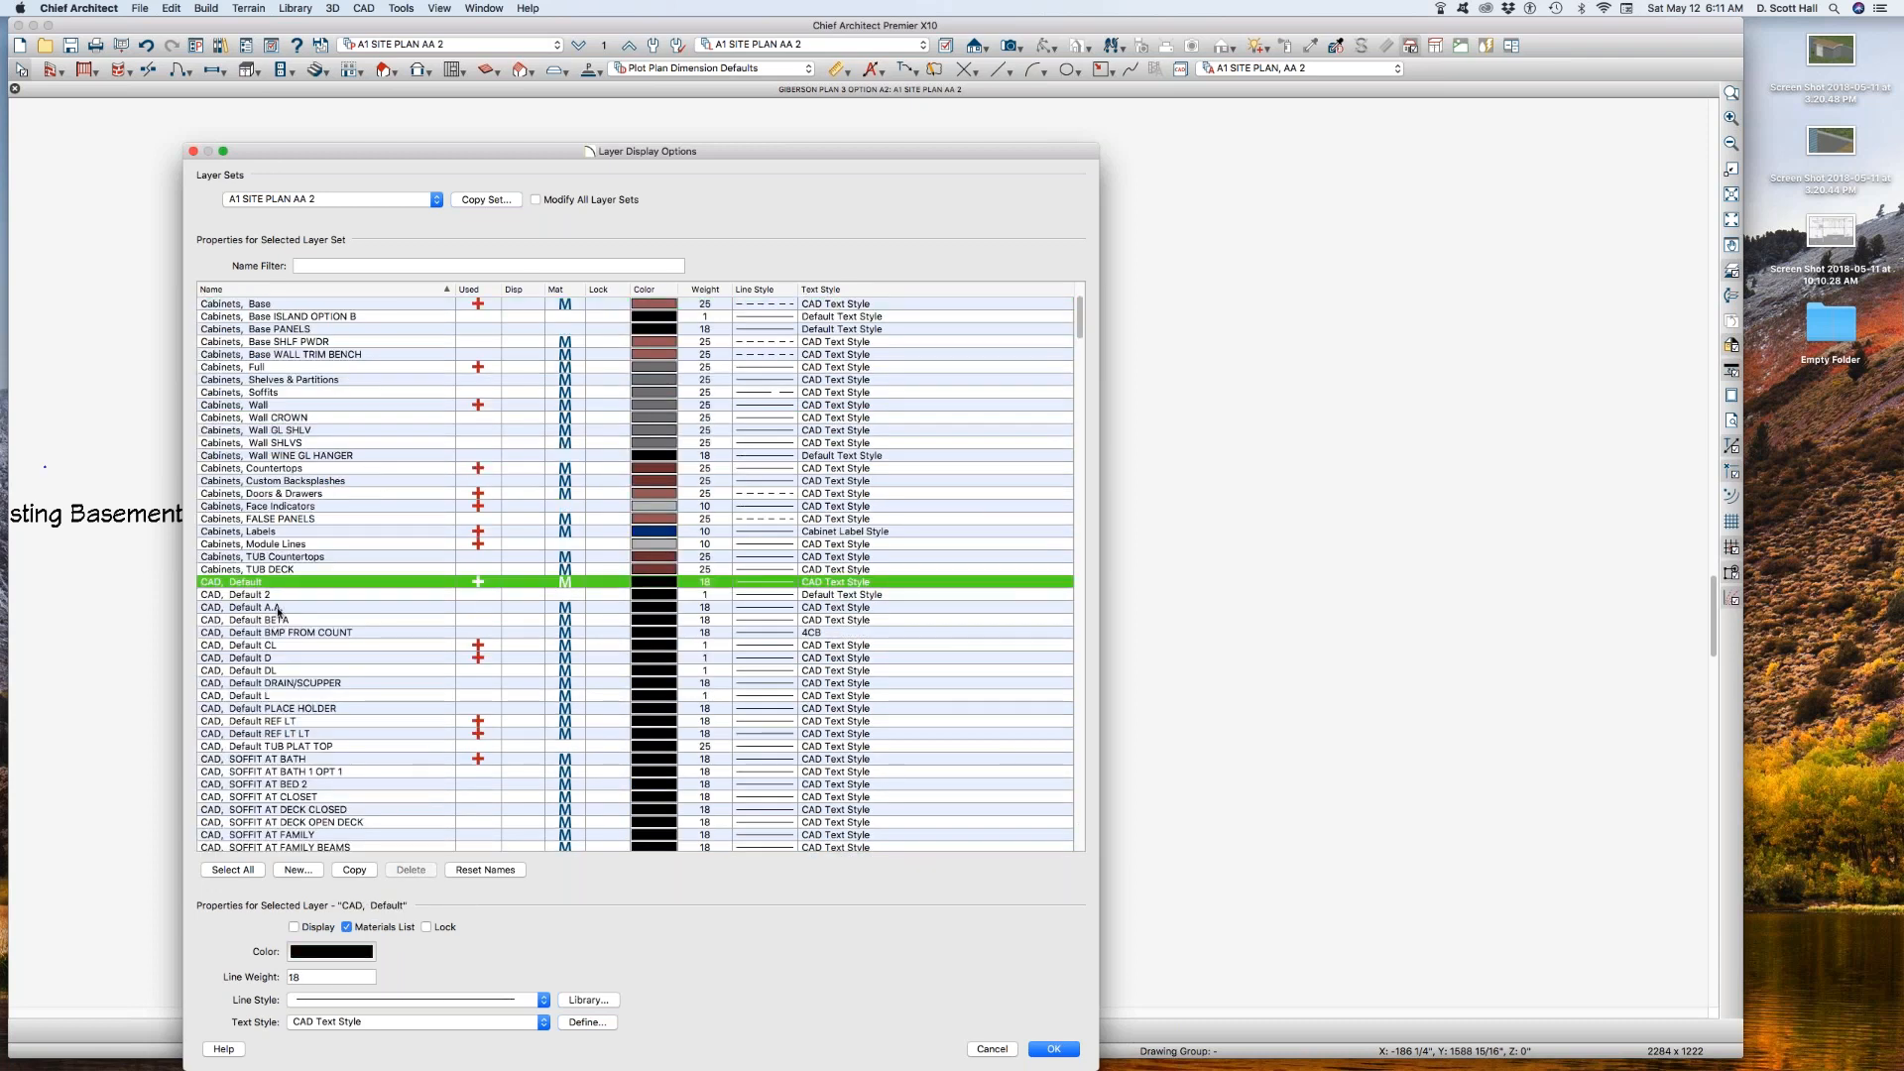
pyautogui.scroll(-10, 275, 619)
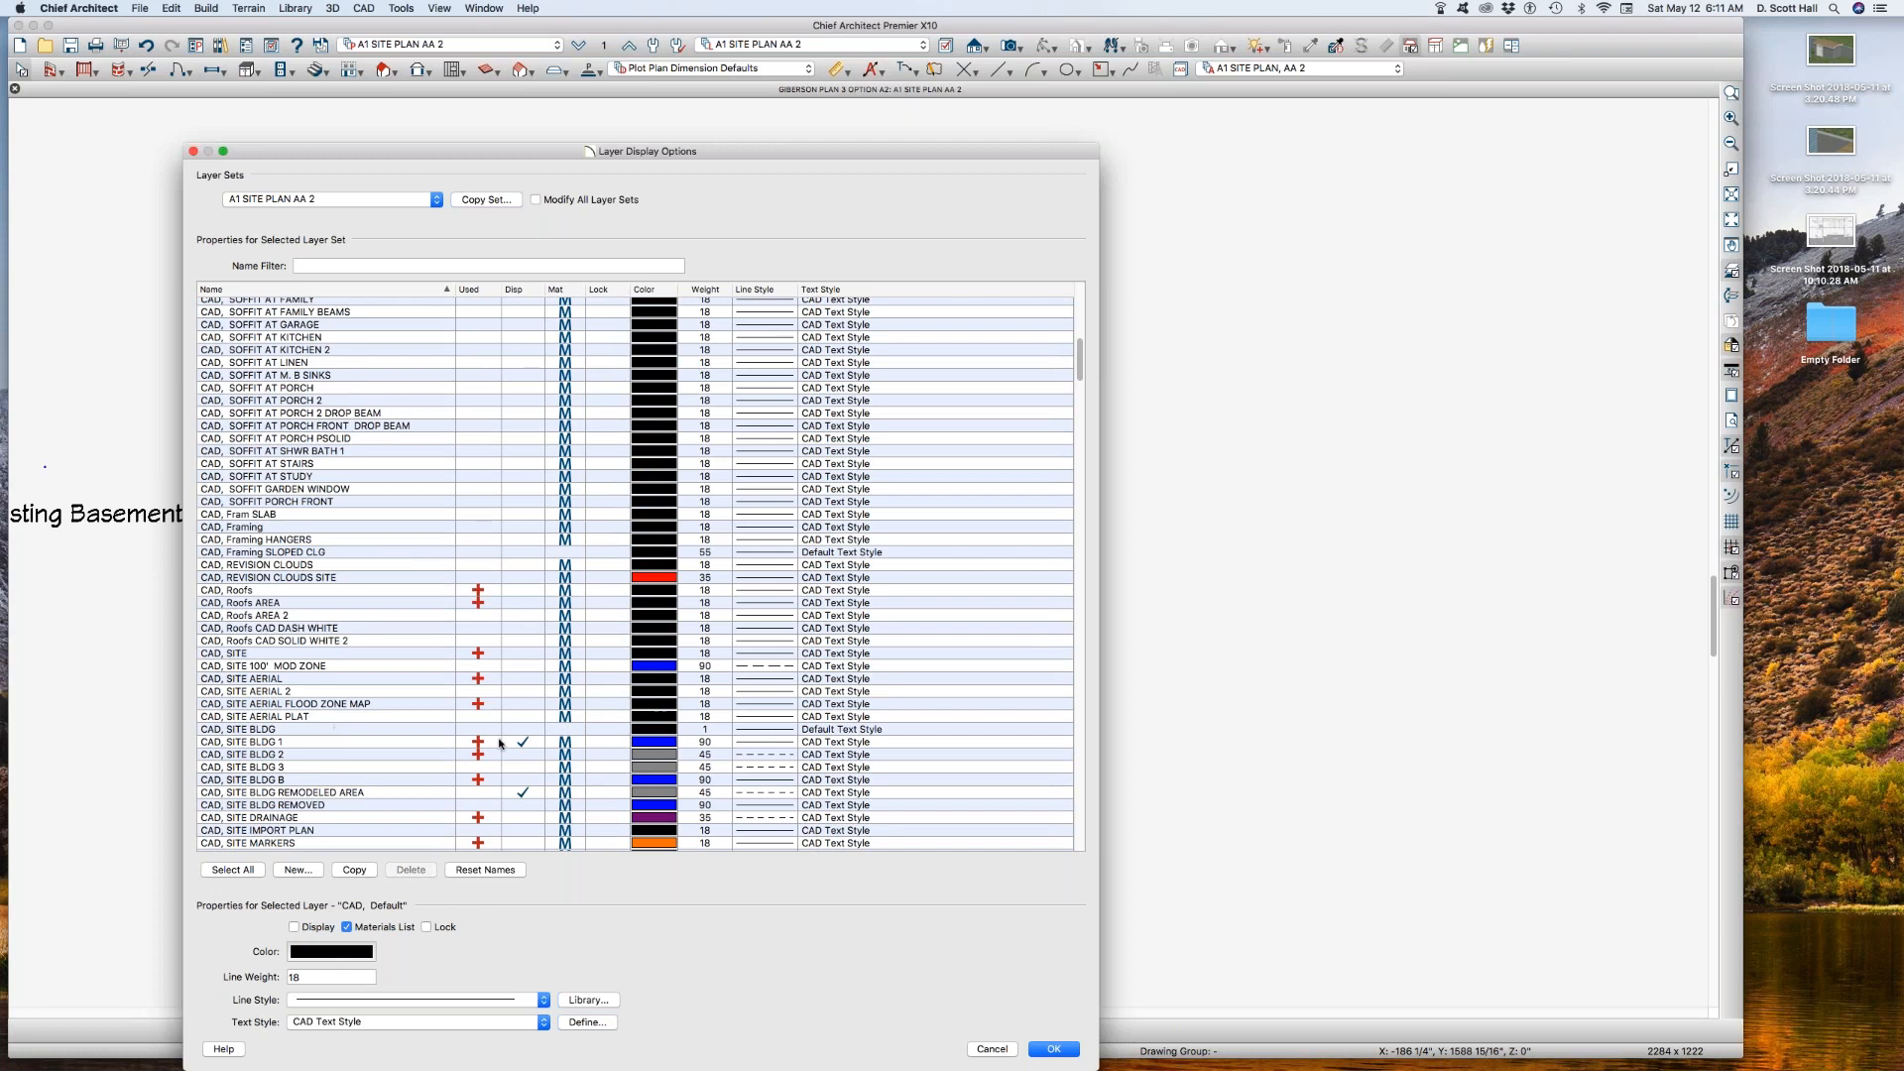
pyautogui.click(533, 755)
pyautogui.click(533, 755)
pyautogui.click(527, 743)
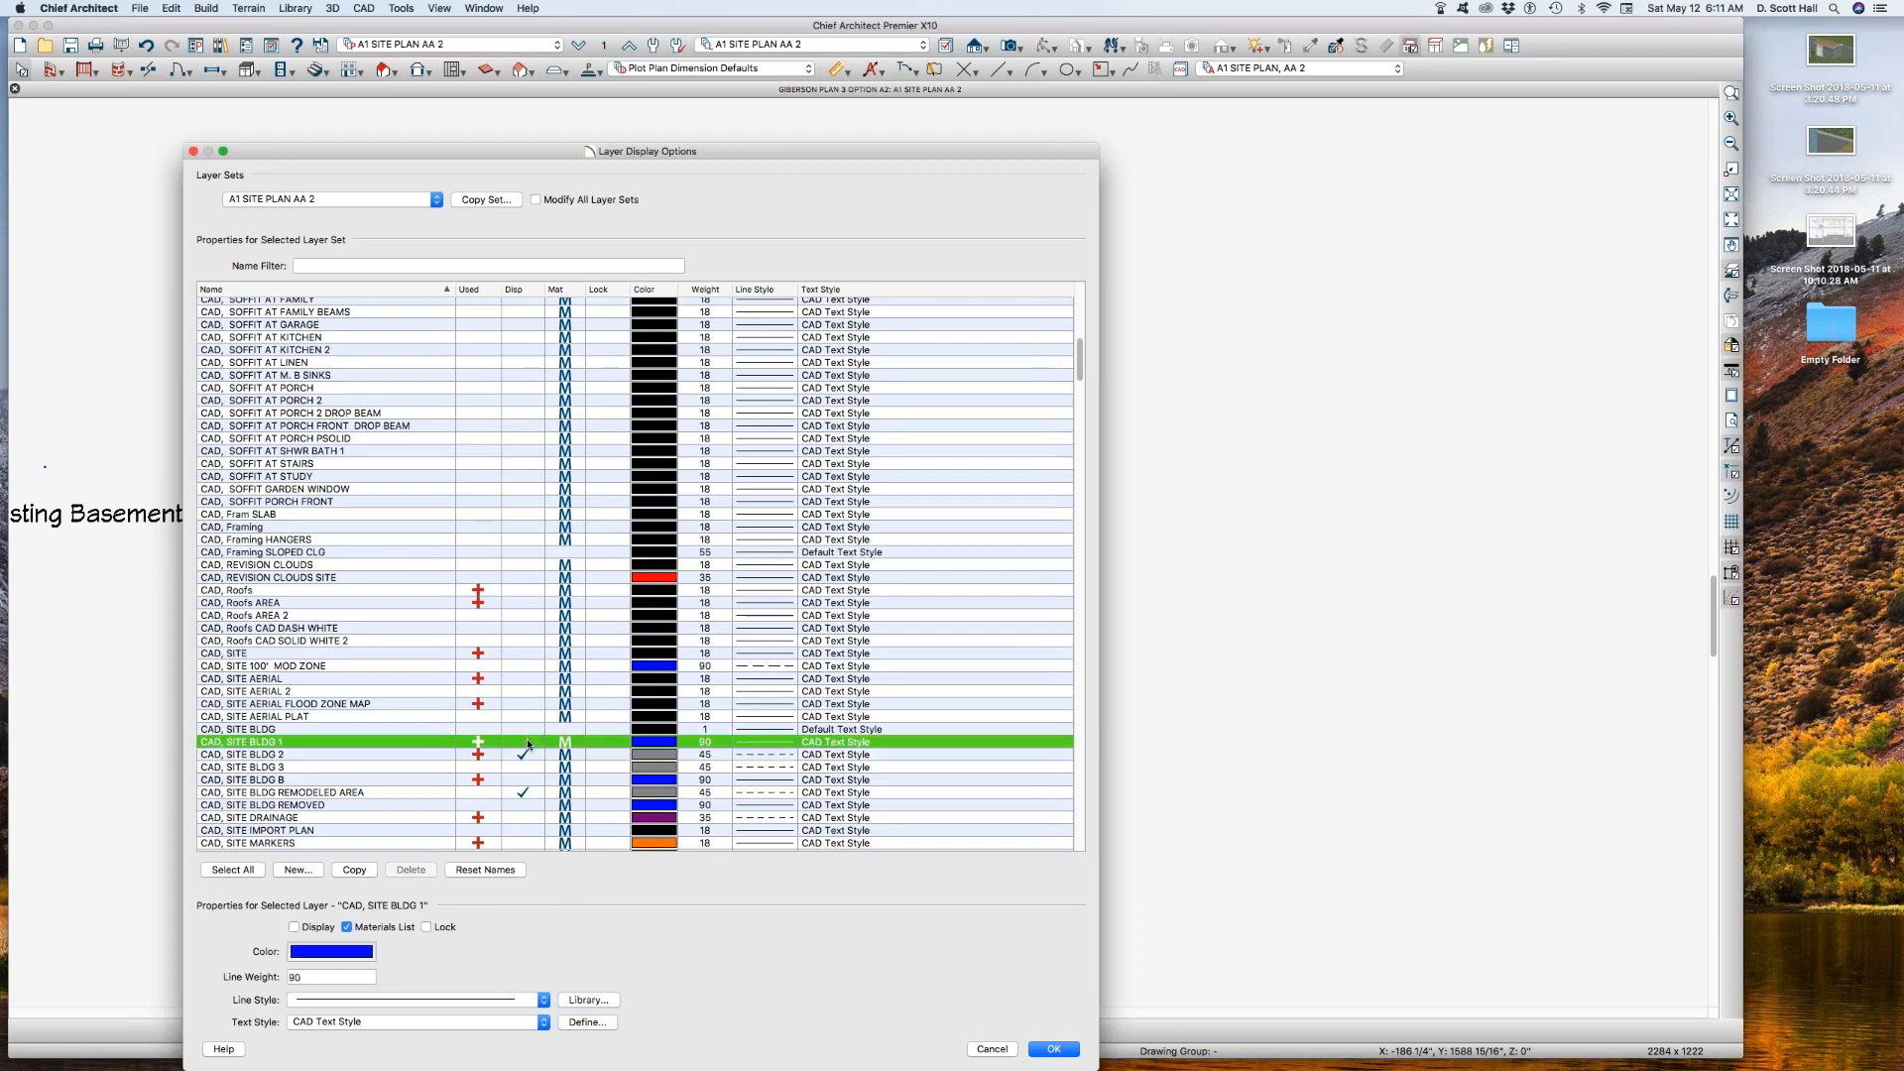
pyautogui.click(526, 745)
pyautogui.click(526, 757)
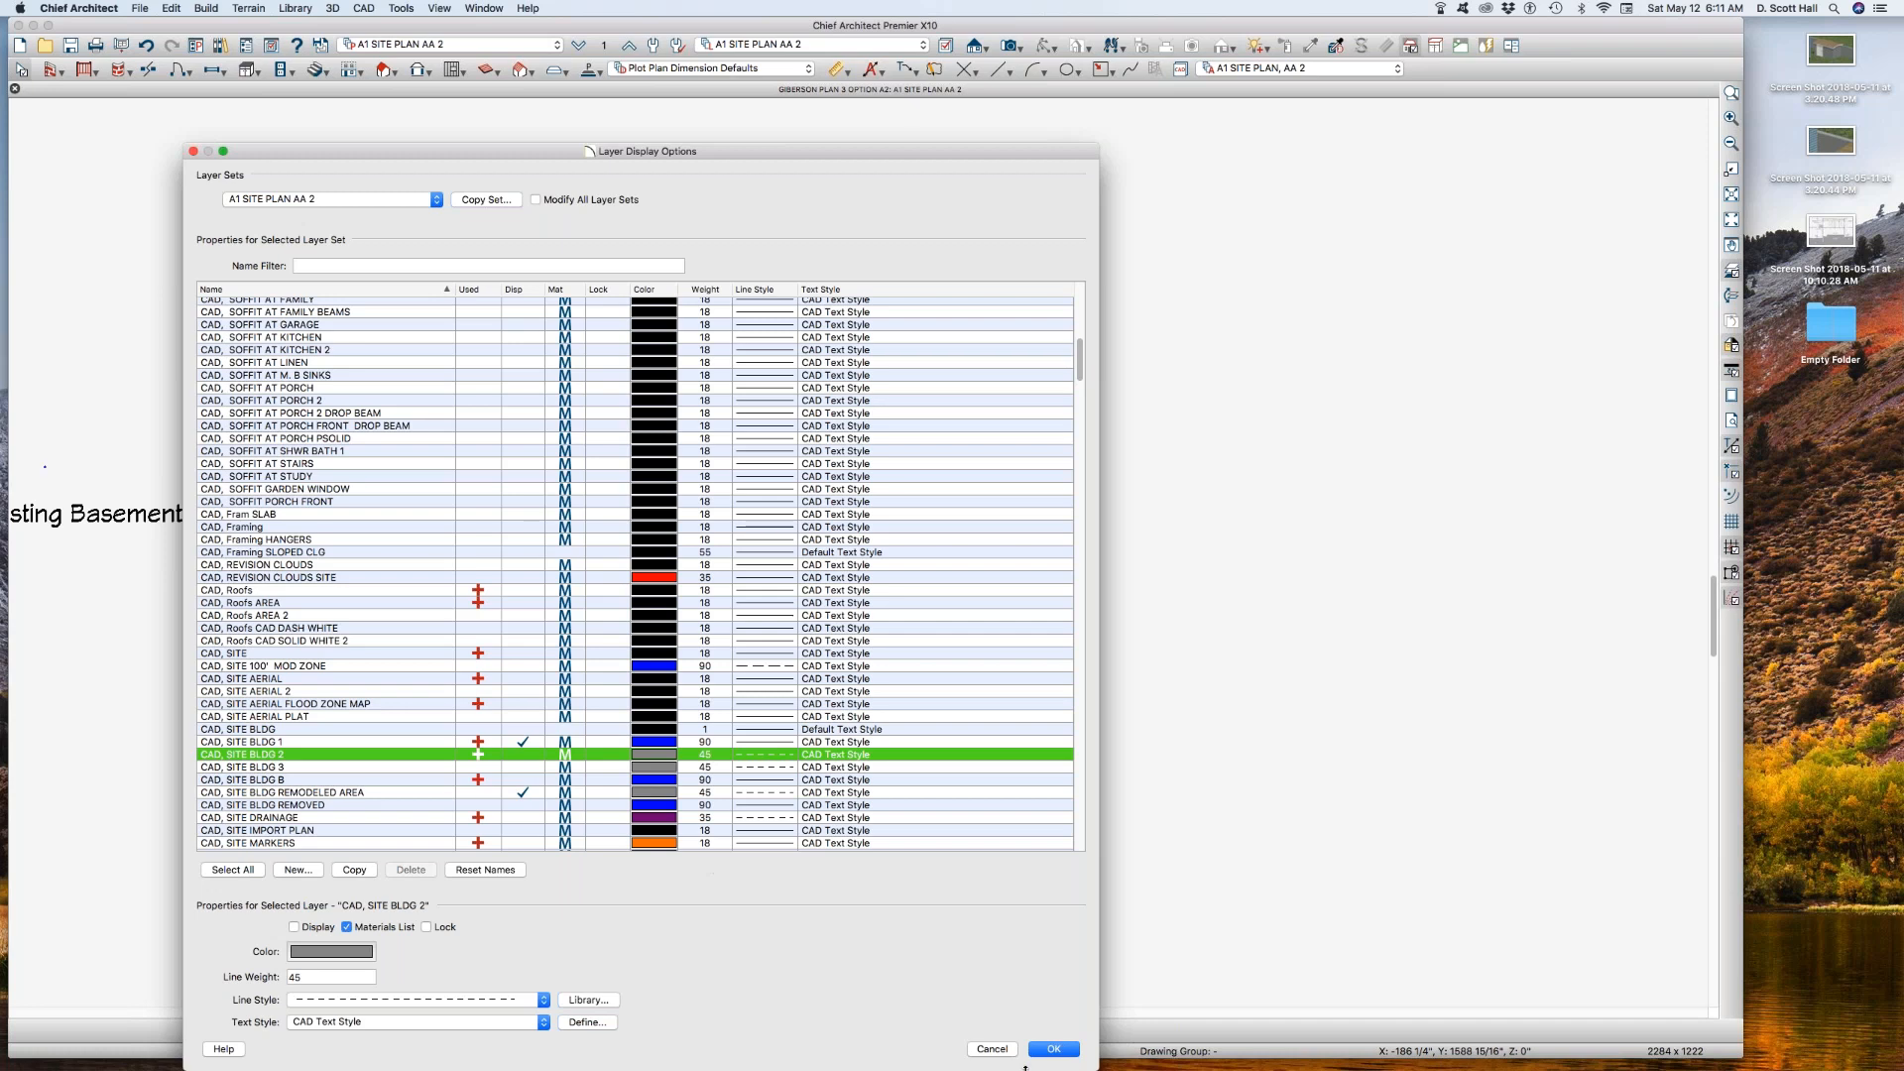
pyautogui.click(992, 1050)
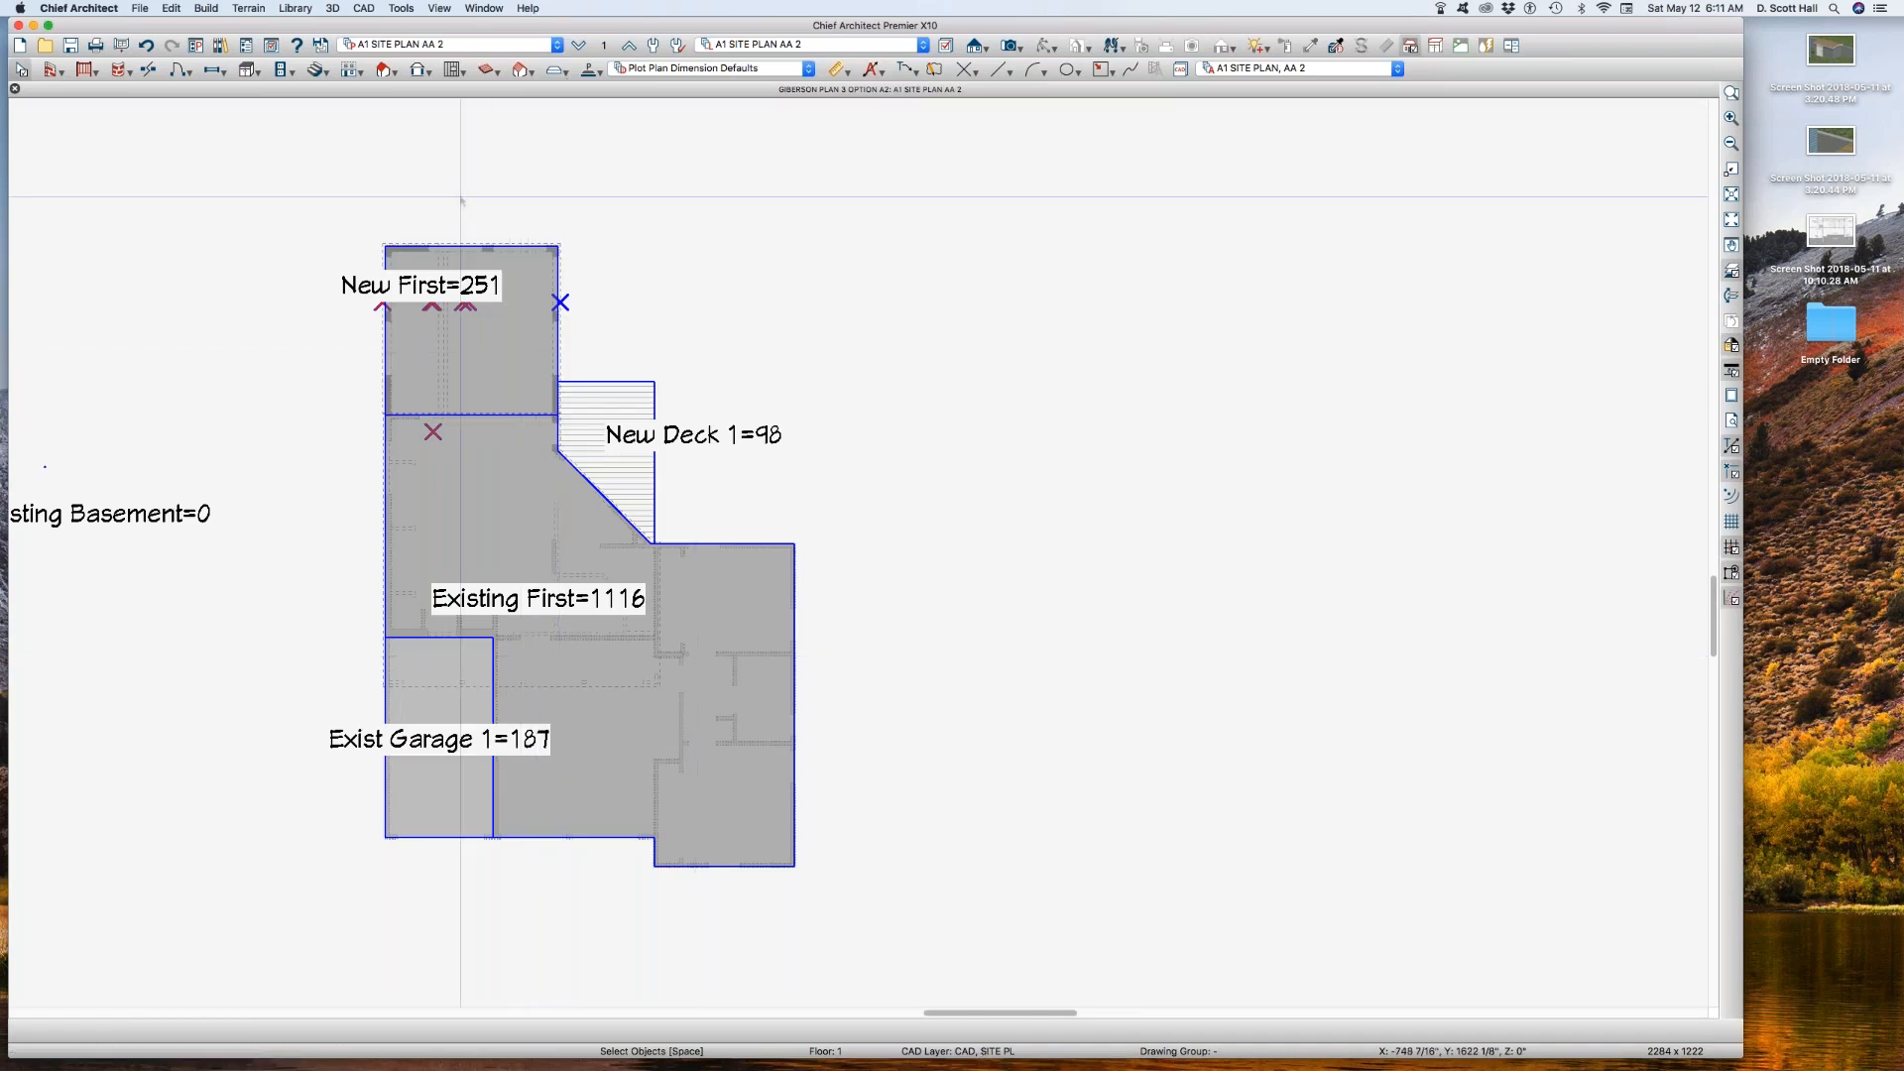
# Step: Display the CAD, SITE BLDG 2 layer and hide CAD, SITE BLDG 1 in the A1 SITE PLAN AA 2 layer set
pyautogui.press('l')
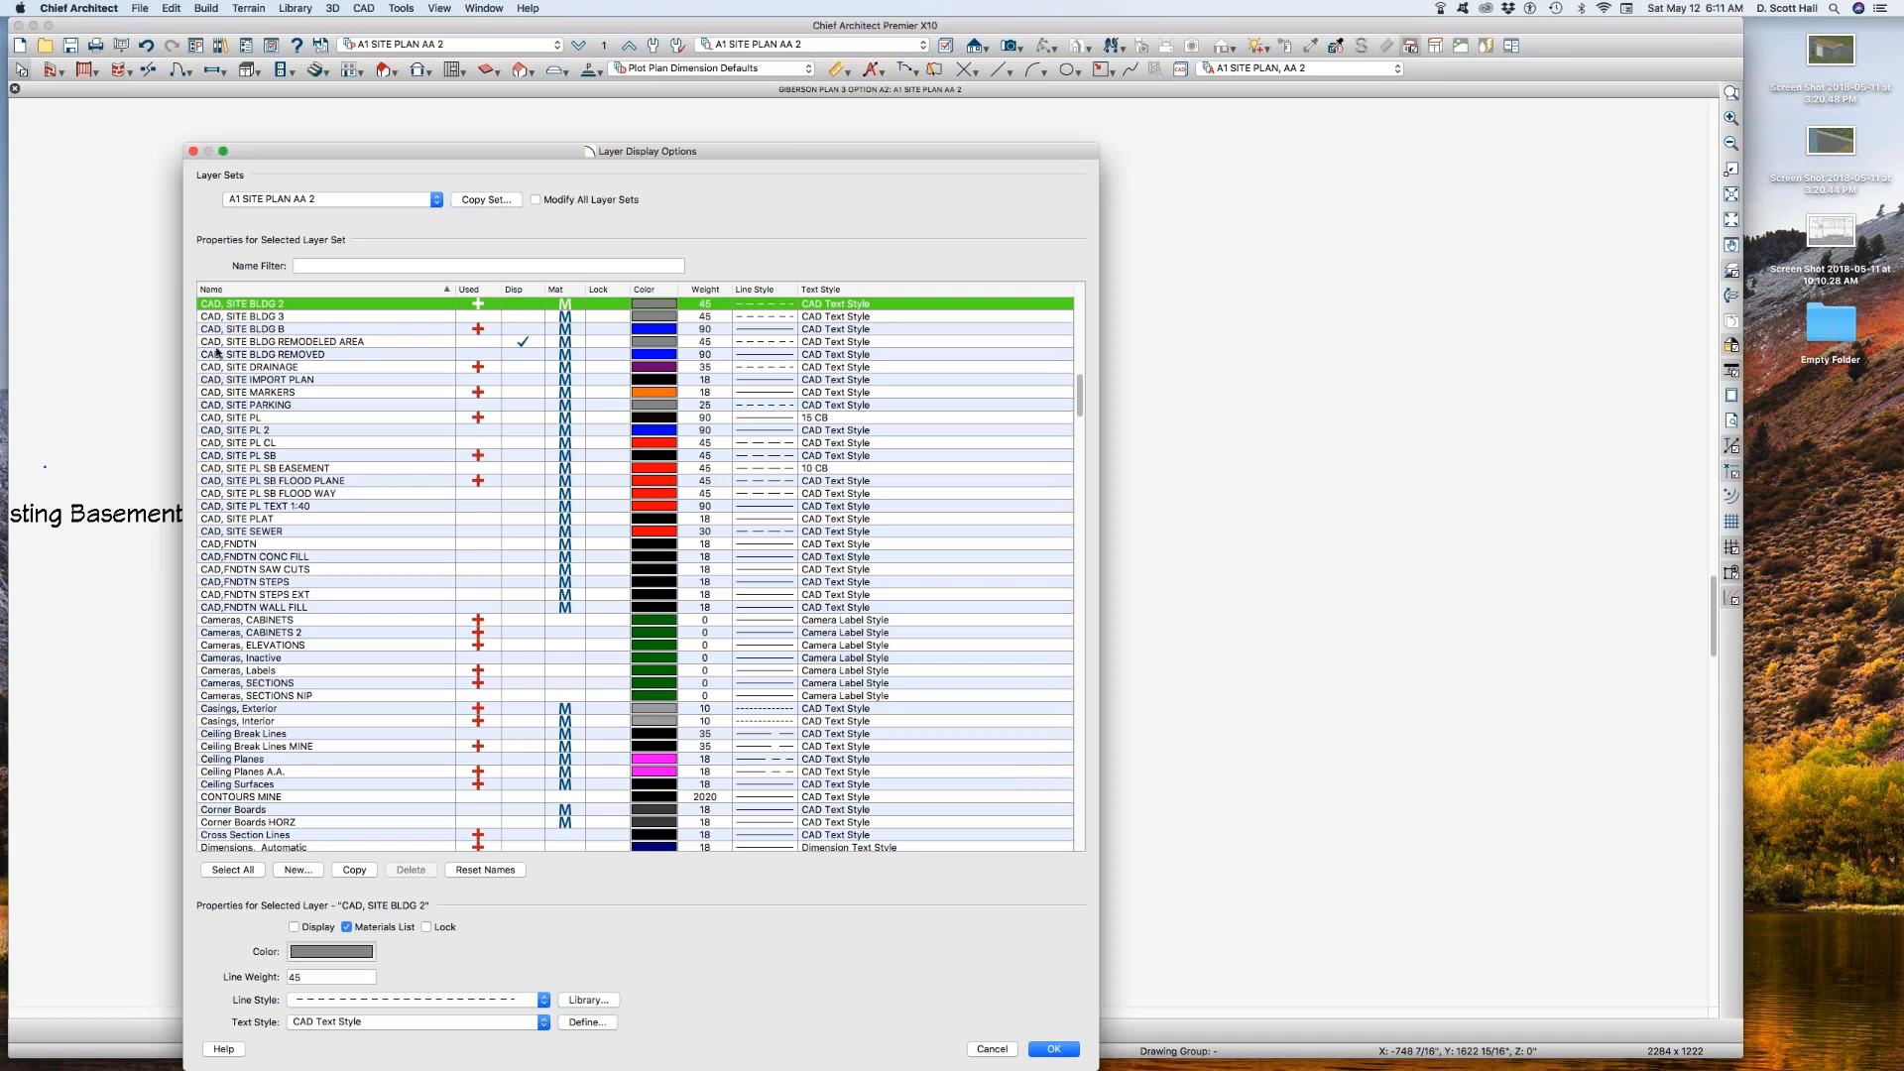
pyautogui.click(529, 306)
pyautogui.scroll(3, 524, 337)
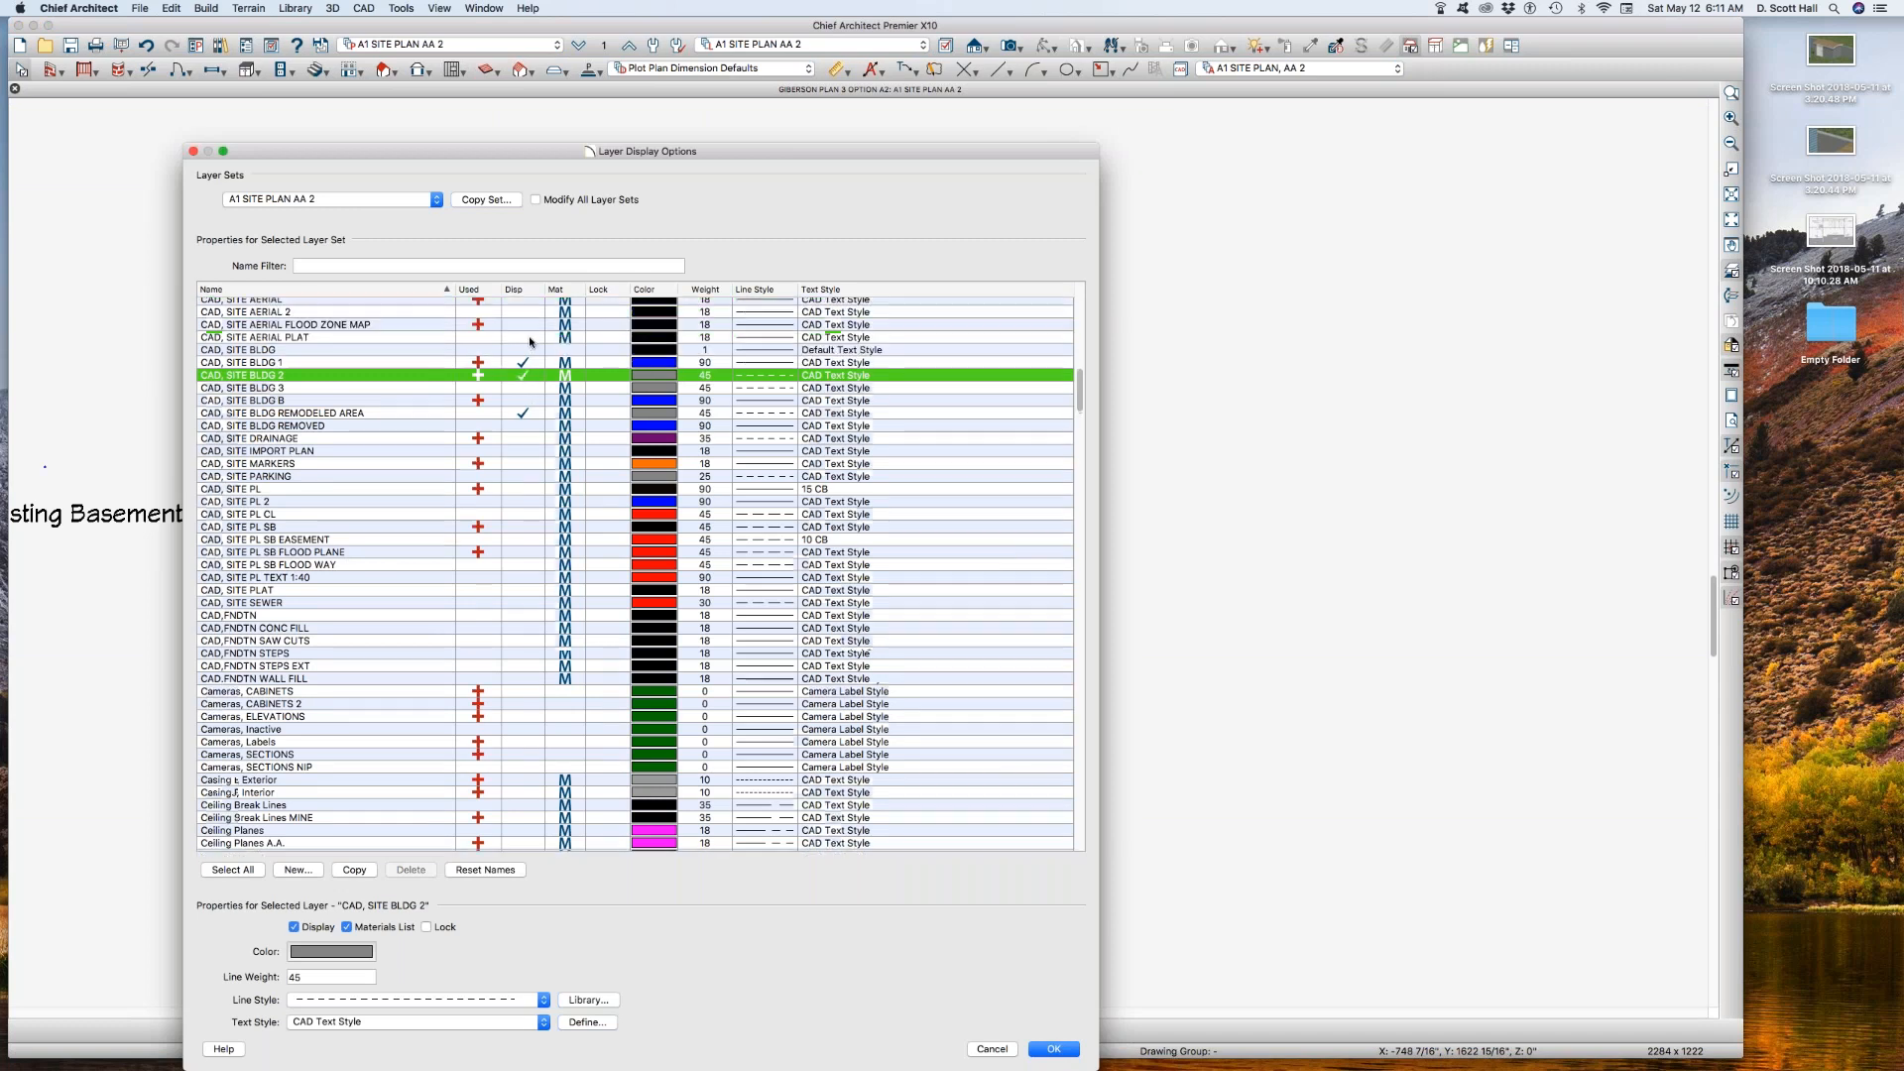
pyautogui.click(520, 364)
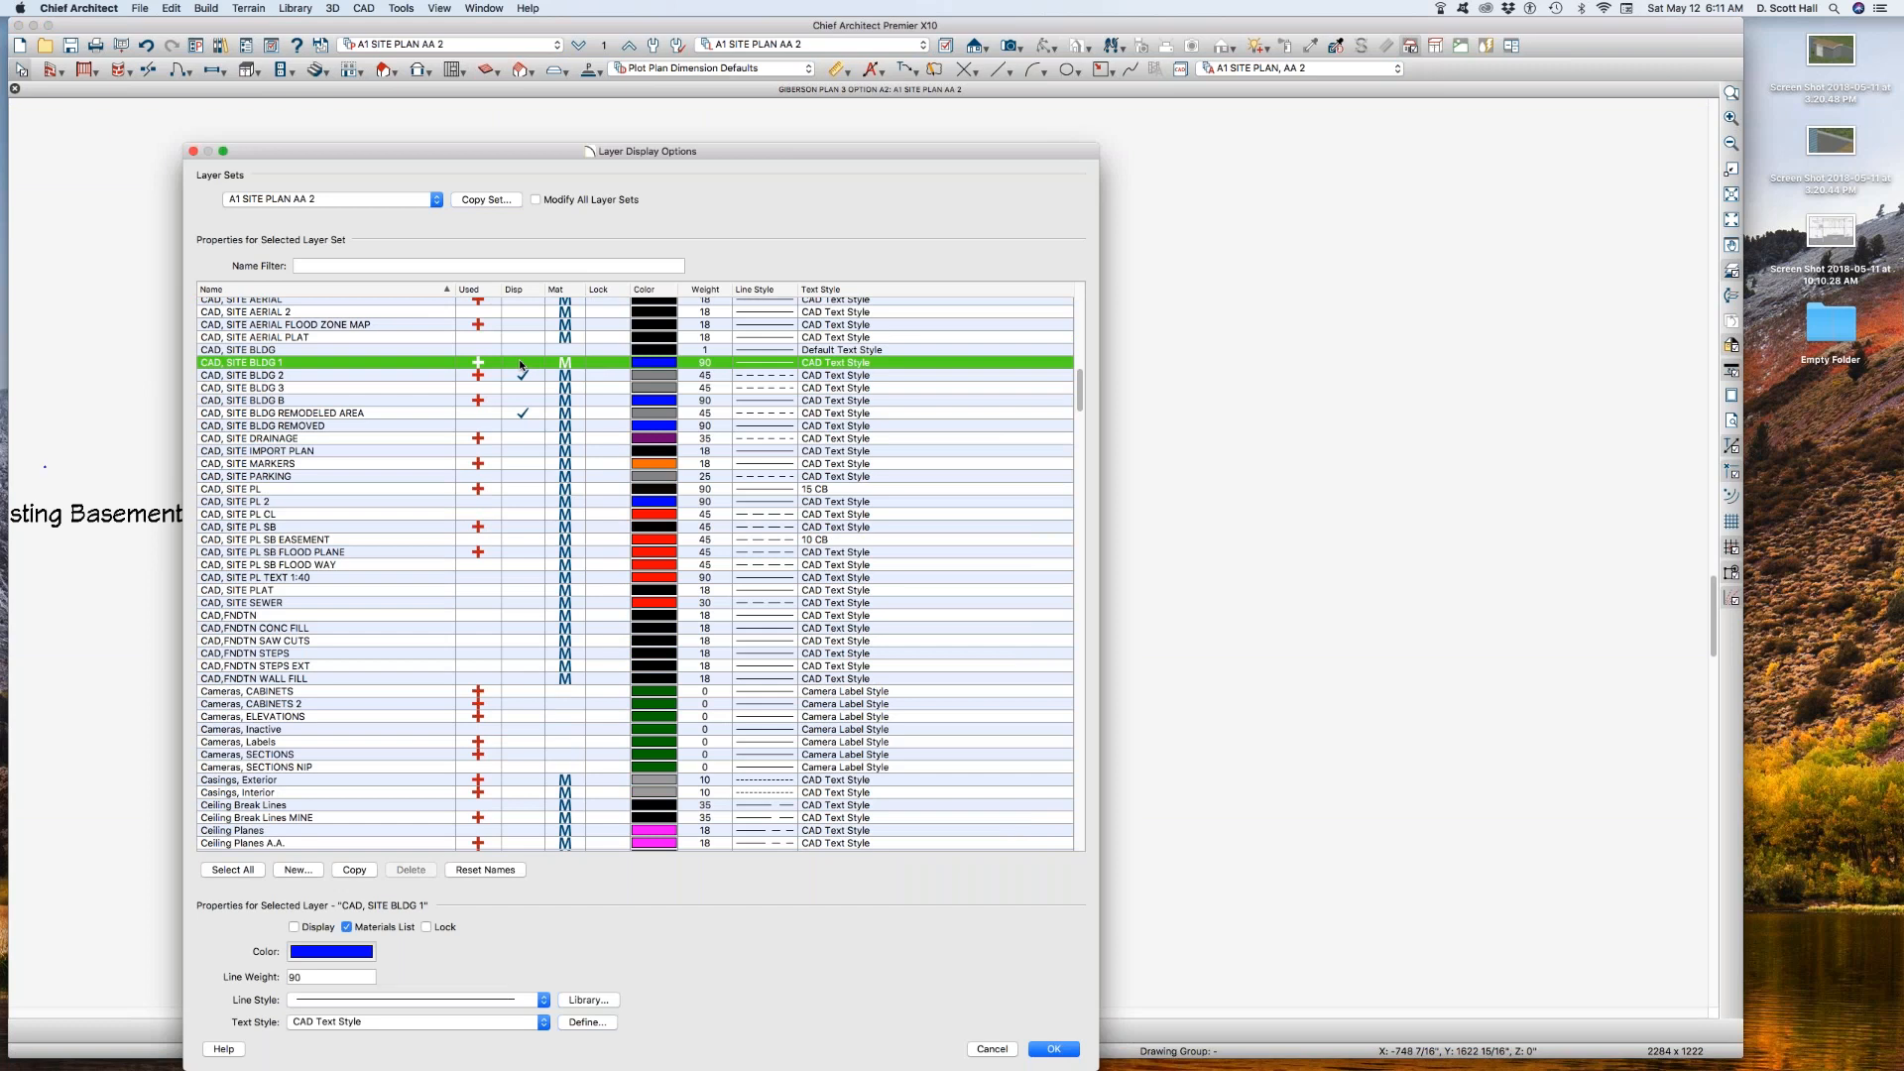
pyautogui.press('Return')
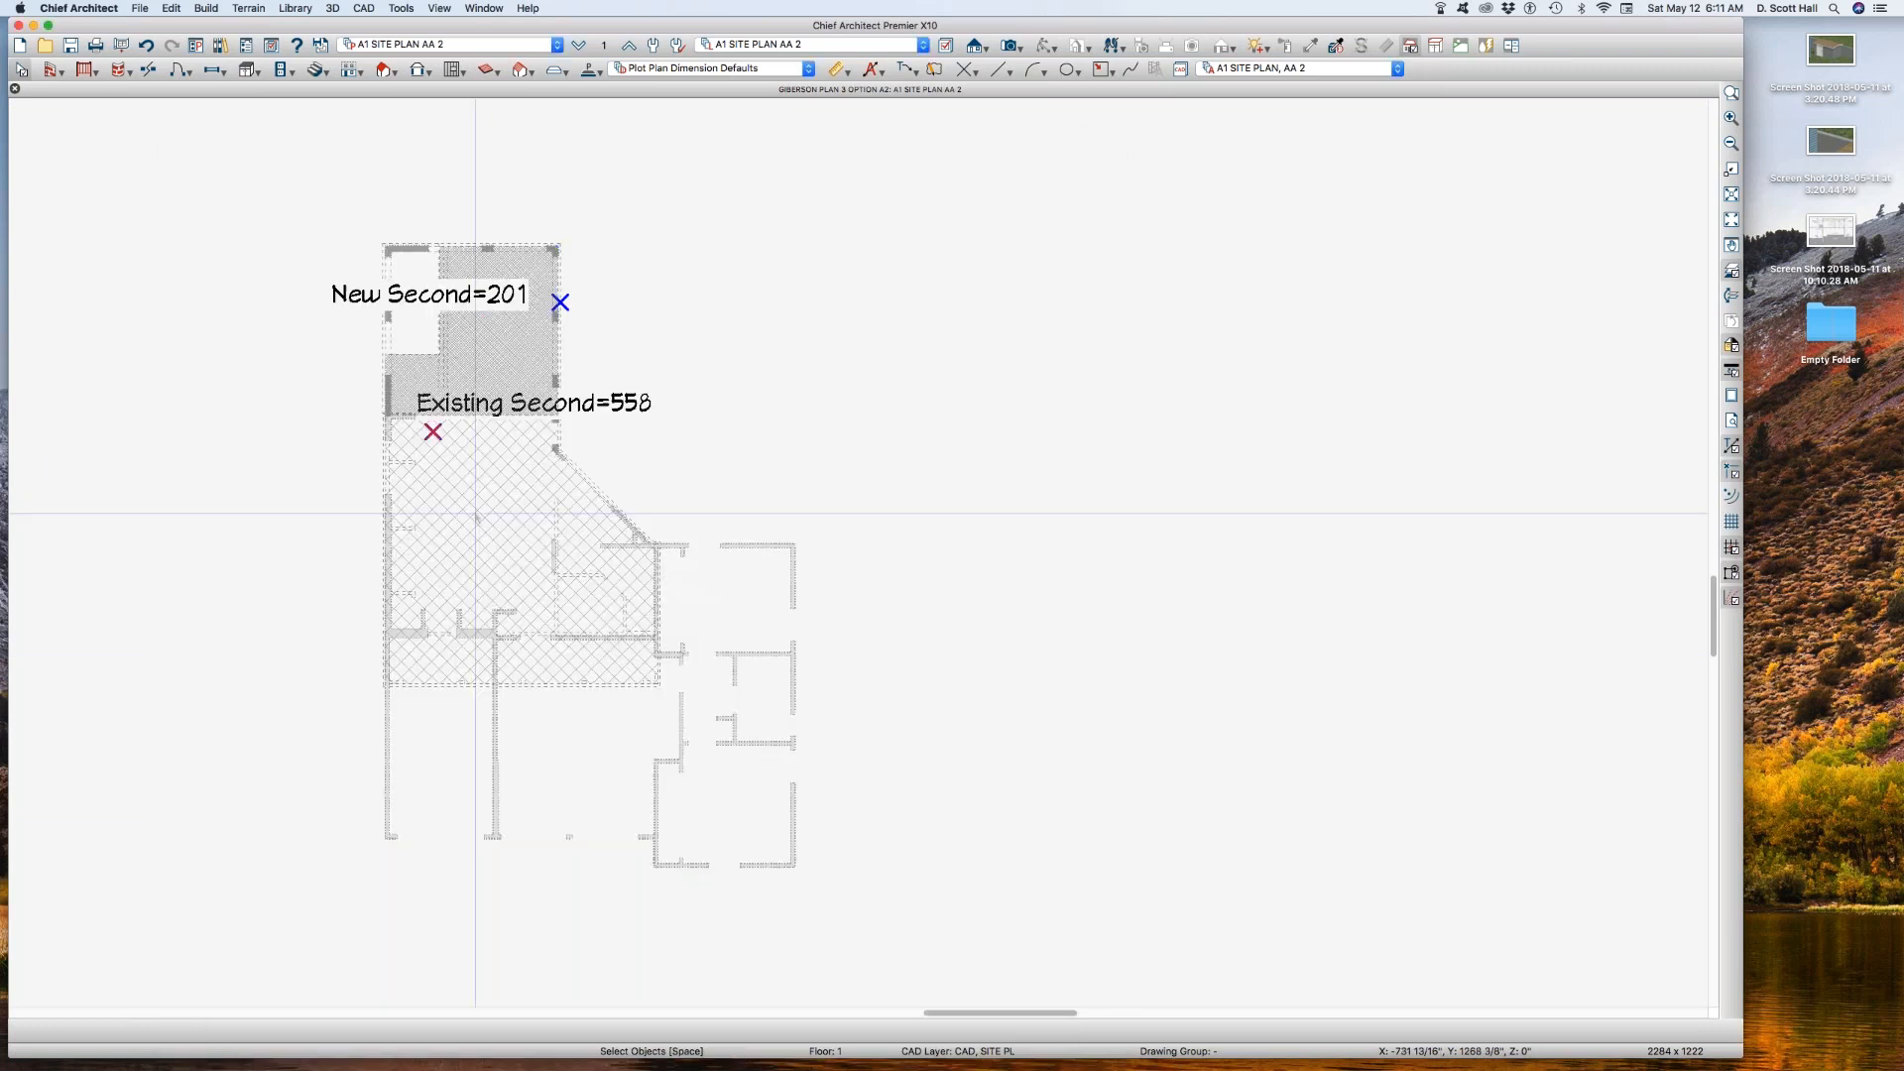
# Step: Set the CAD, SITE BLDG 2 layer of the Existing Second polyline to blue with a solid line style
pyautogui.click(556, 673)
pyautogui.scroll(3, 555, 645)
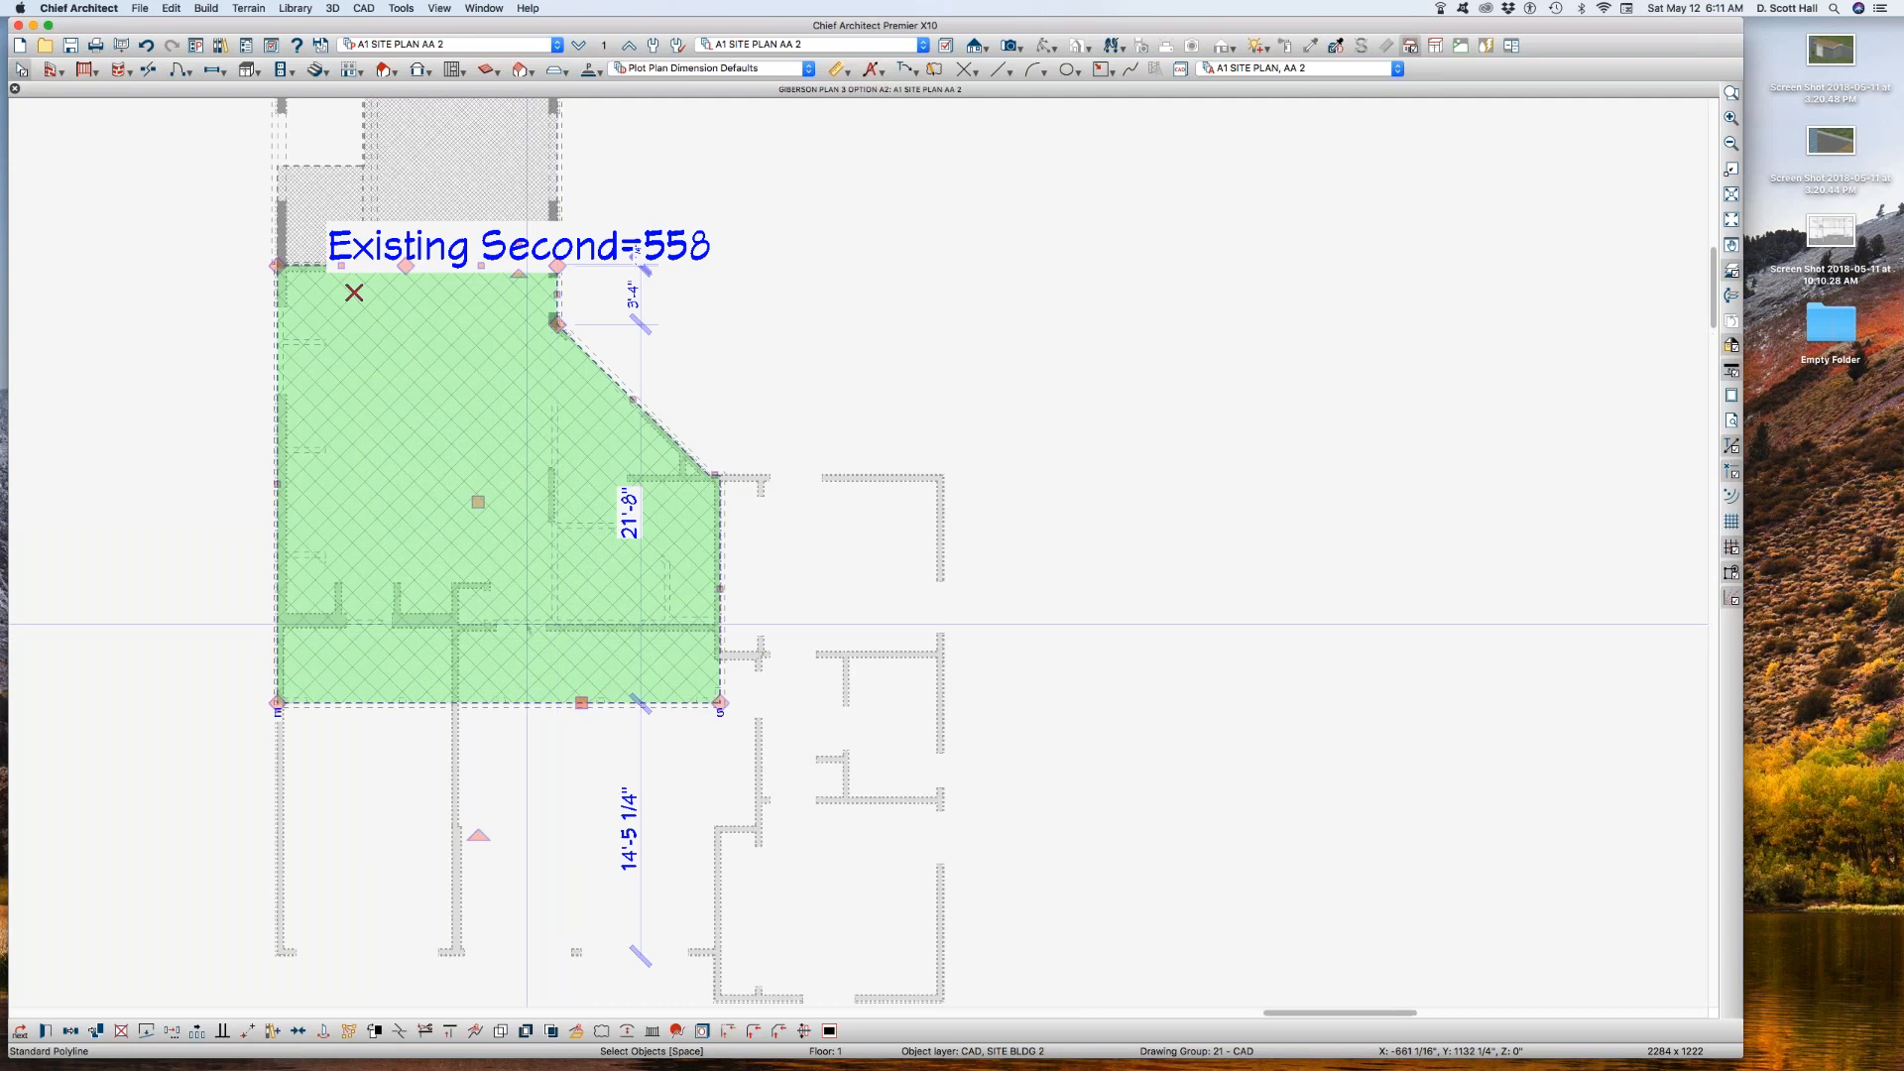
pyautogui.scroll(-2, 527, 622)
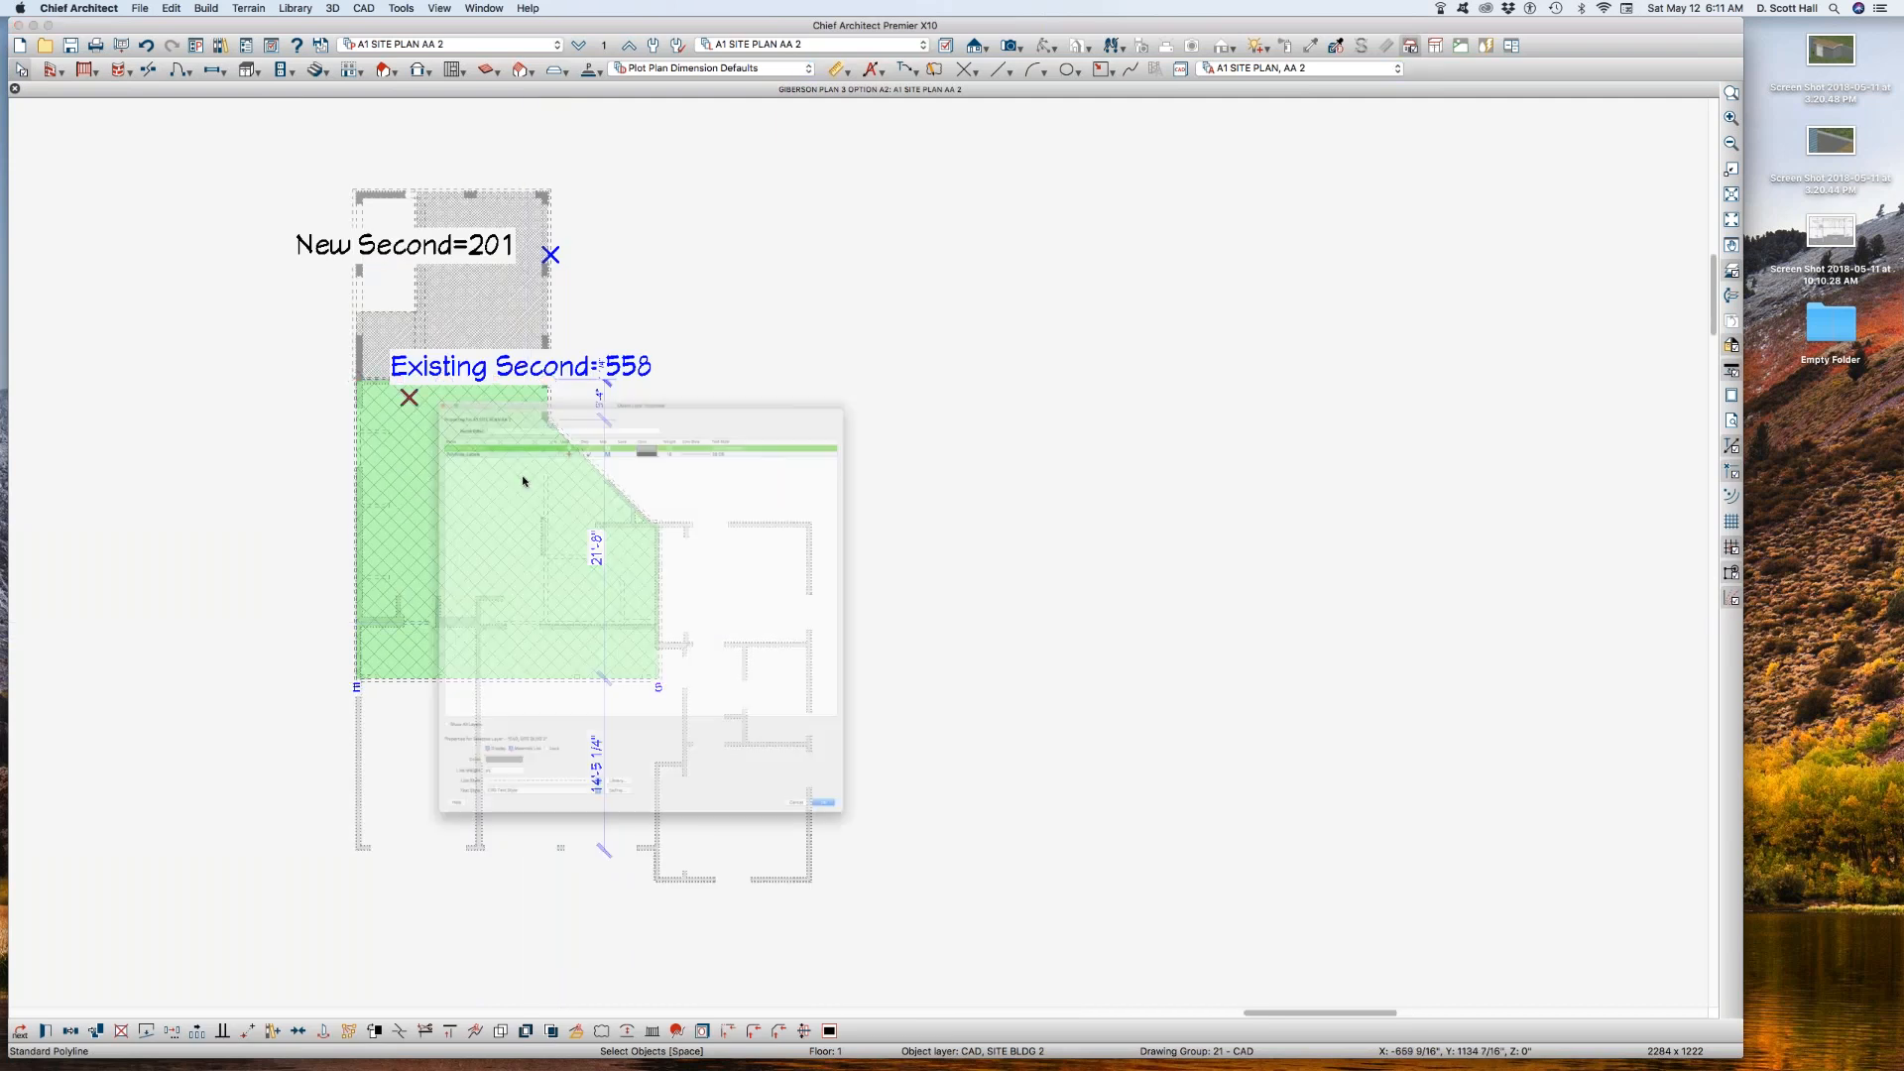
pyautogui.press('l')
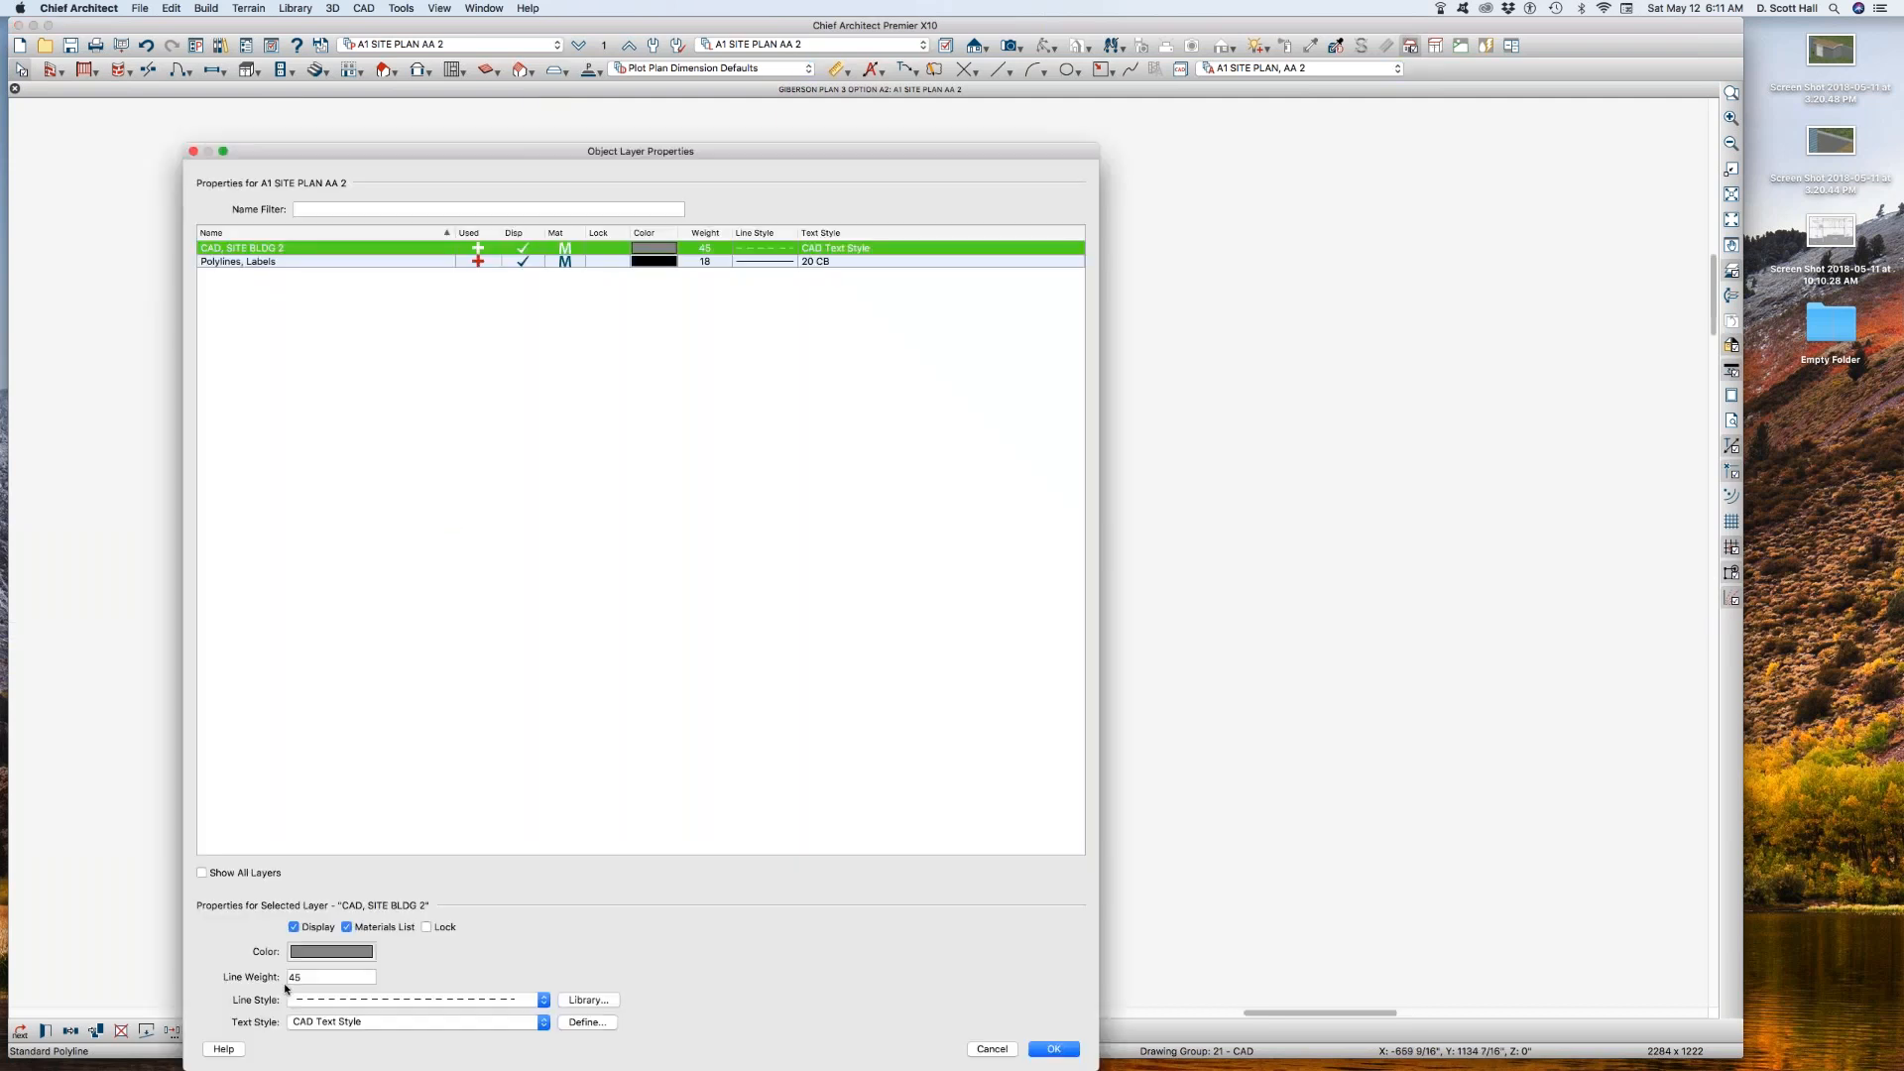
pyautogui.click(331, 952)
pyautogui.click(201, 583)
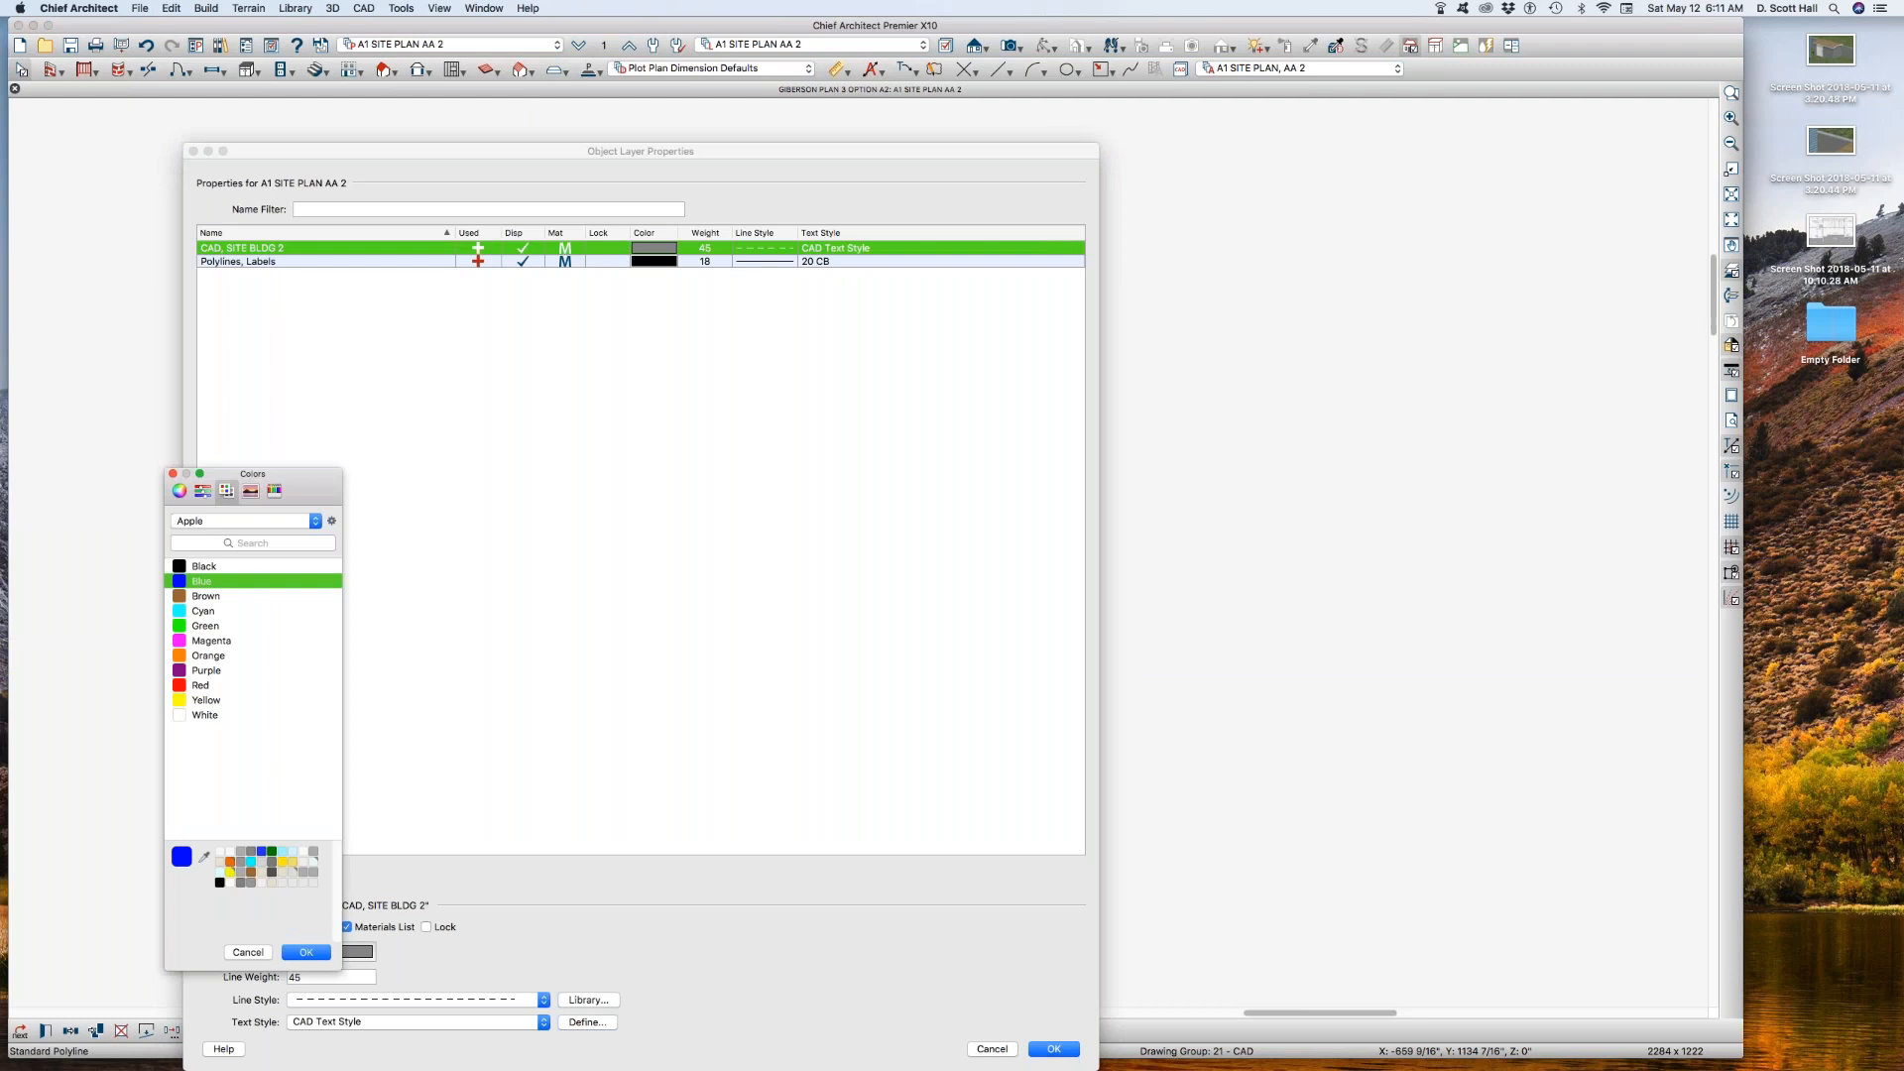
pyautogui.click(324, 953)
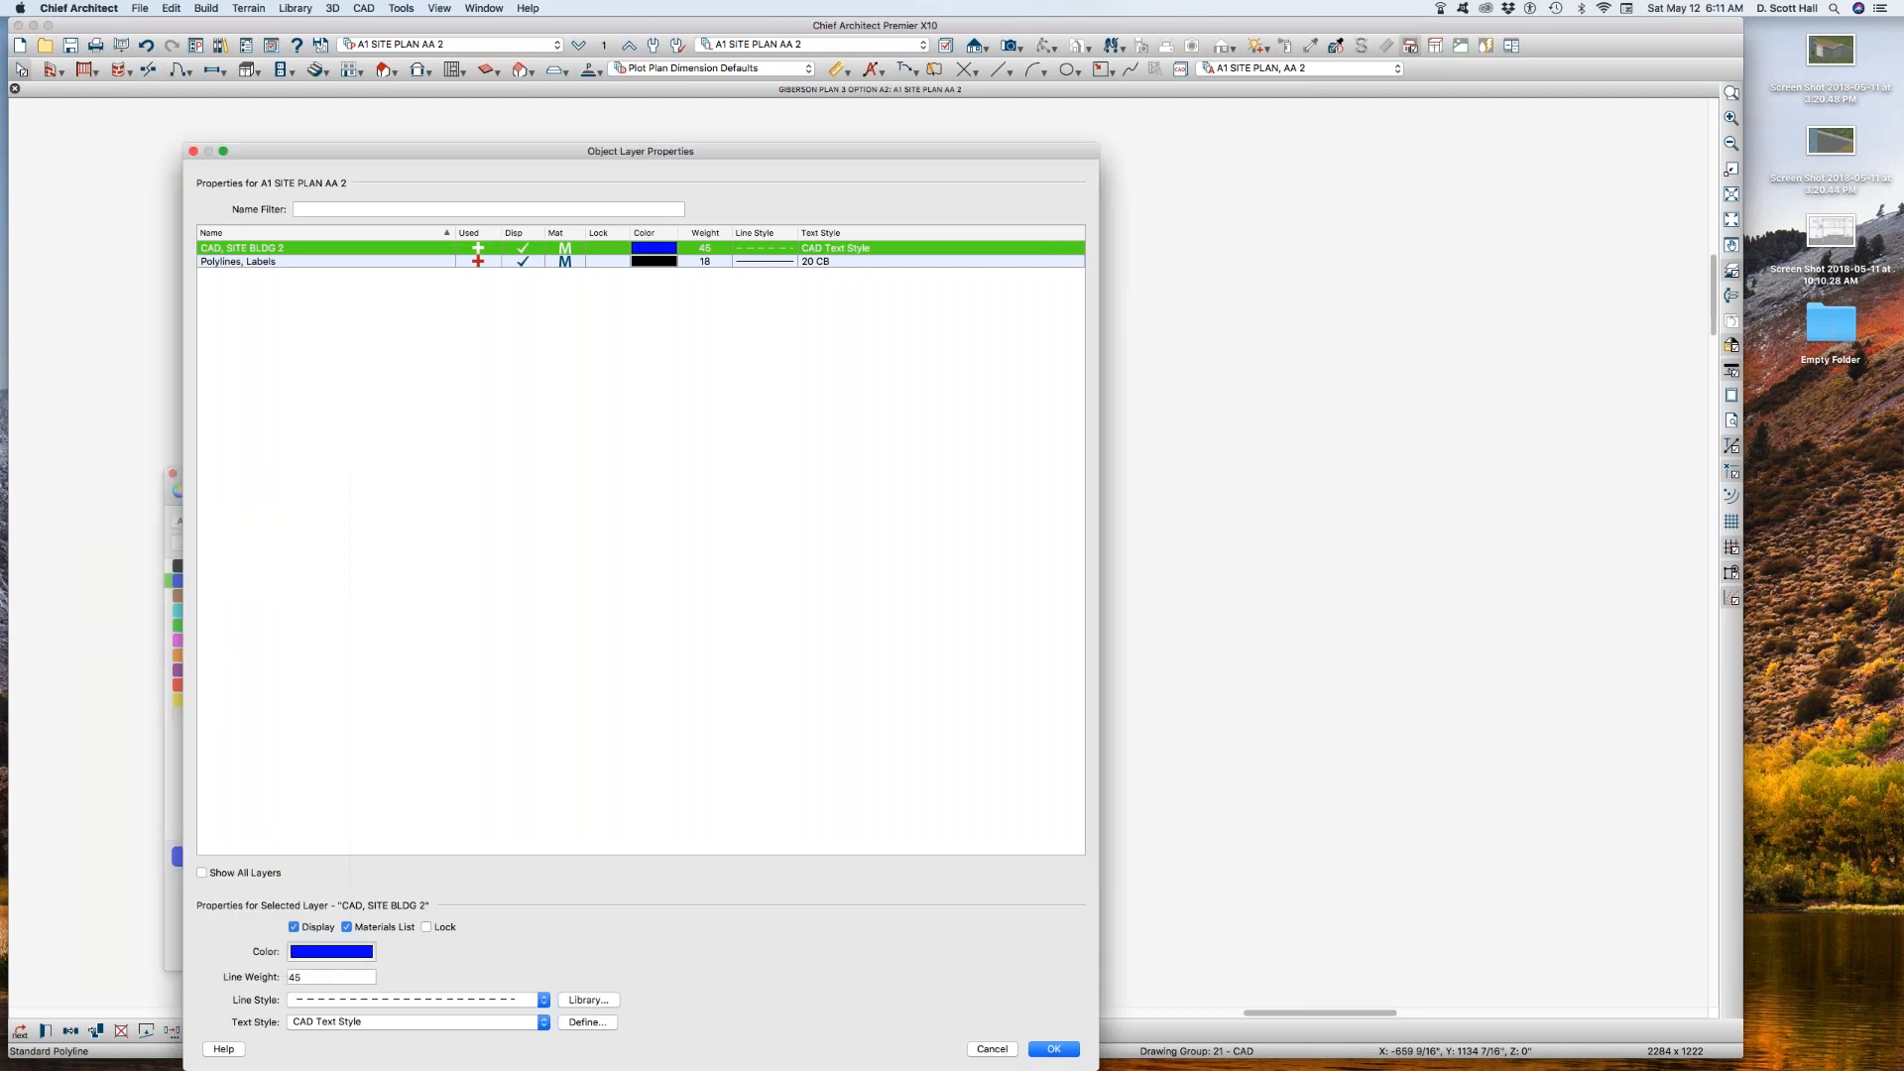
pyautogui.click(367, 999)
pyautogui.scroll(5, 367, 1000)
pyautogui.click(367, 1000)
pyautogui.press('Return')
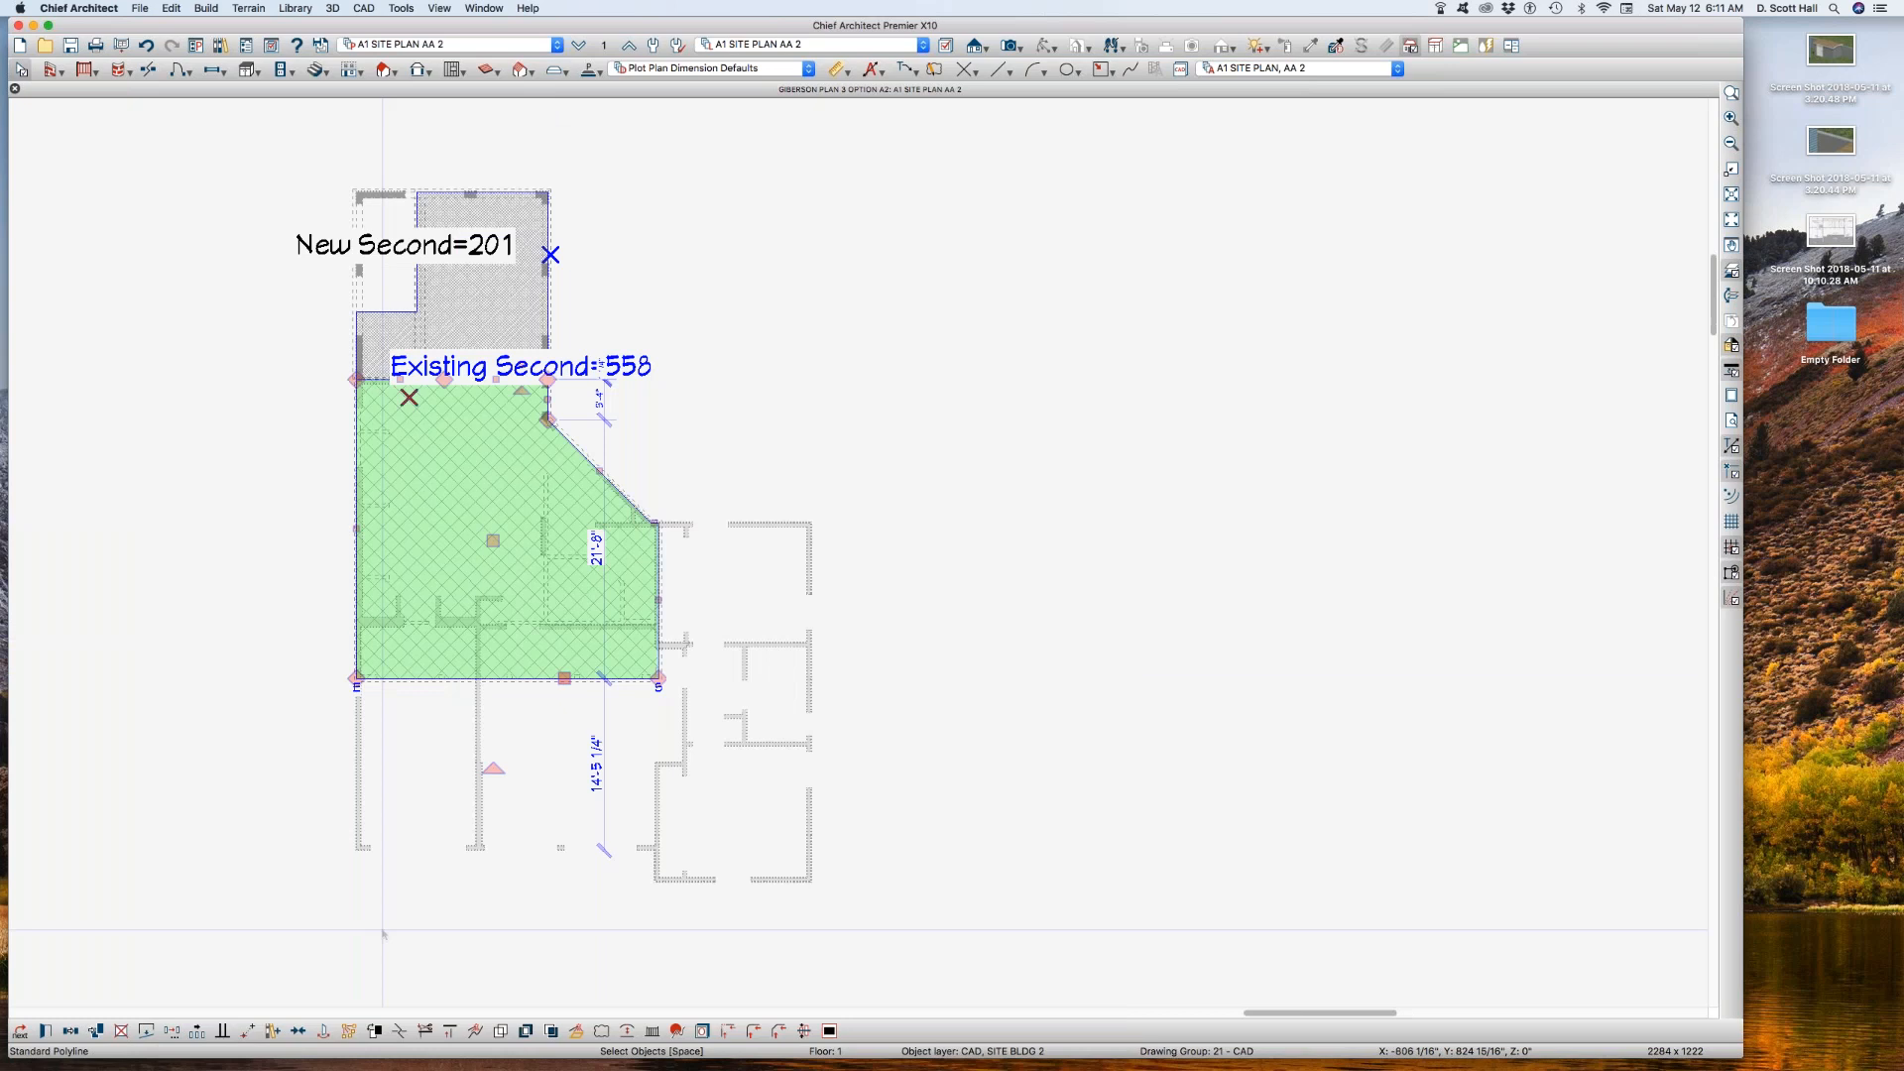
# Step: Move the Existing Second area label out of its polyline to the open space beside the angled wall
pyautogui.click(294, 764)
pyautogui.click(420, 493)
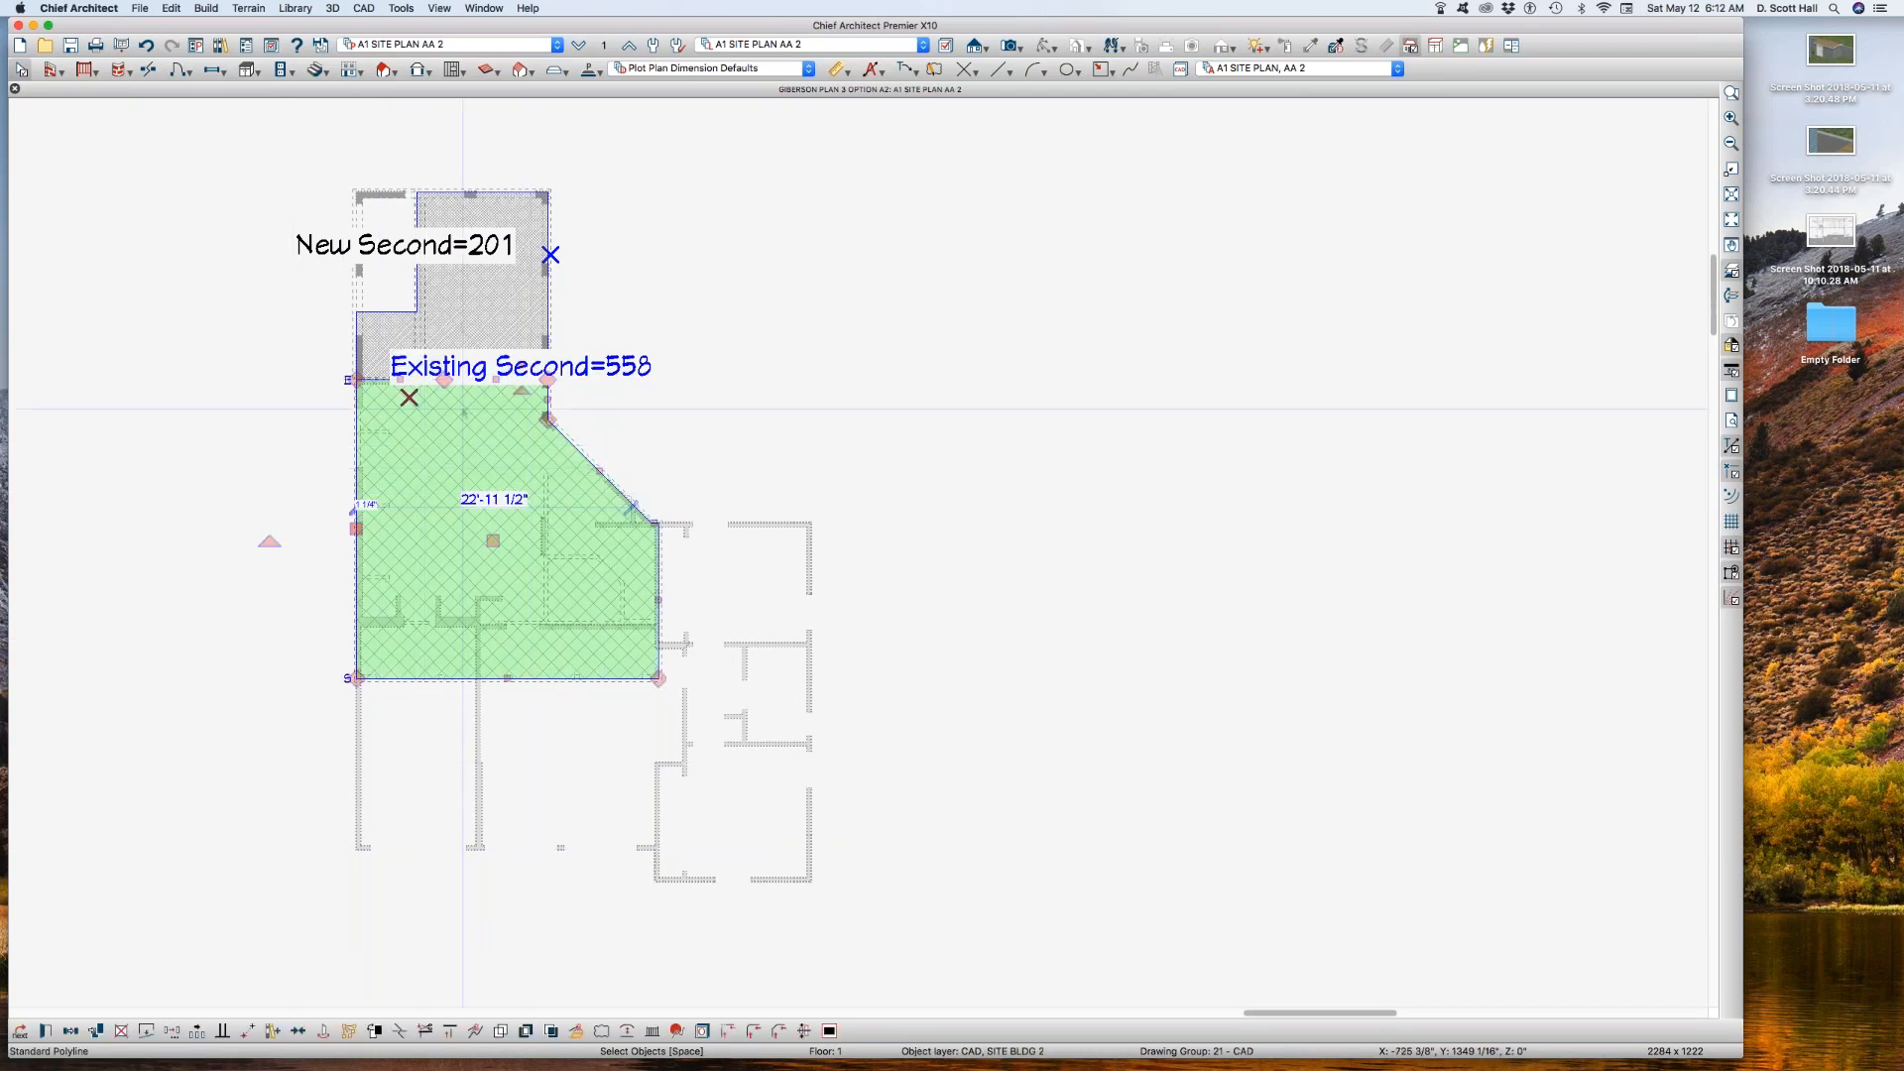
pyautogui.moveTo(524, 368); pyautogui.dragTo(734, 444)
pyautogui.click(498, 288)
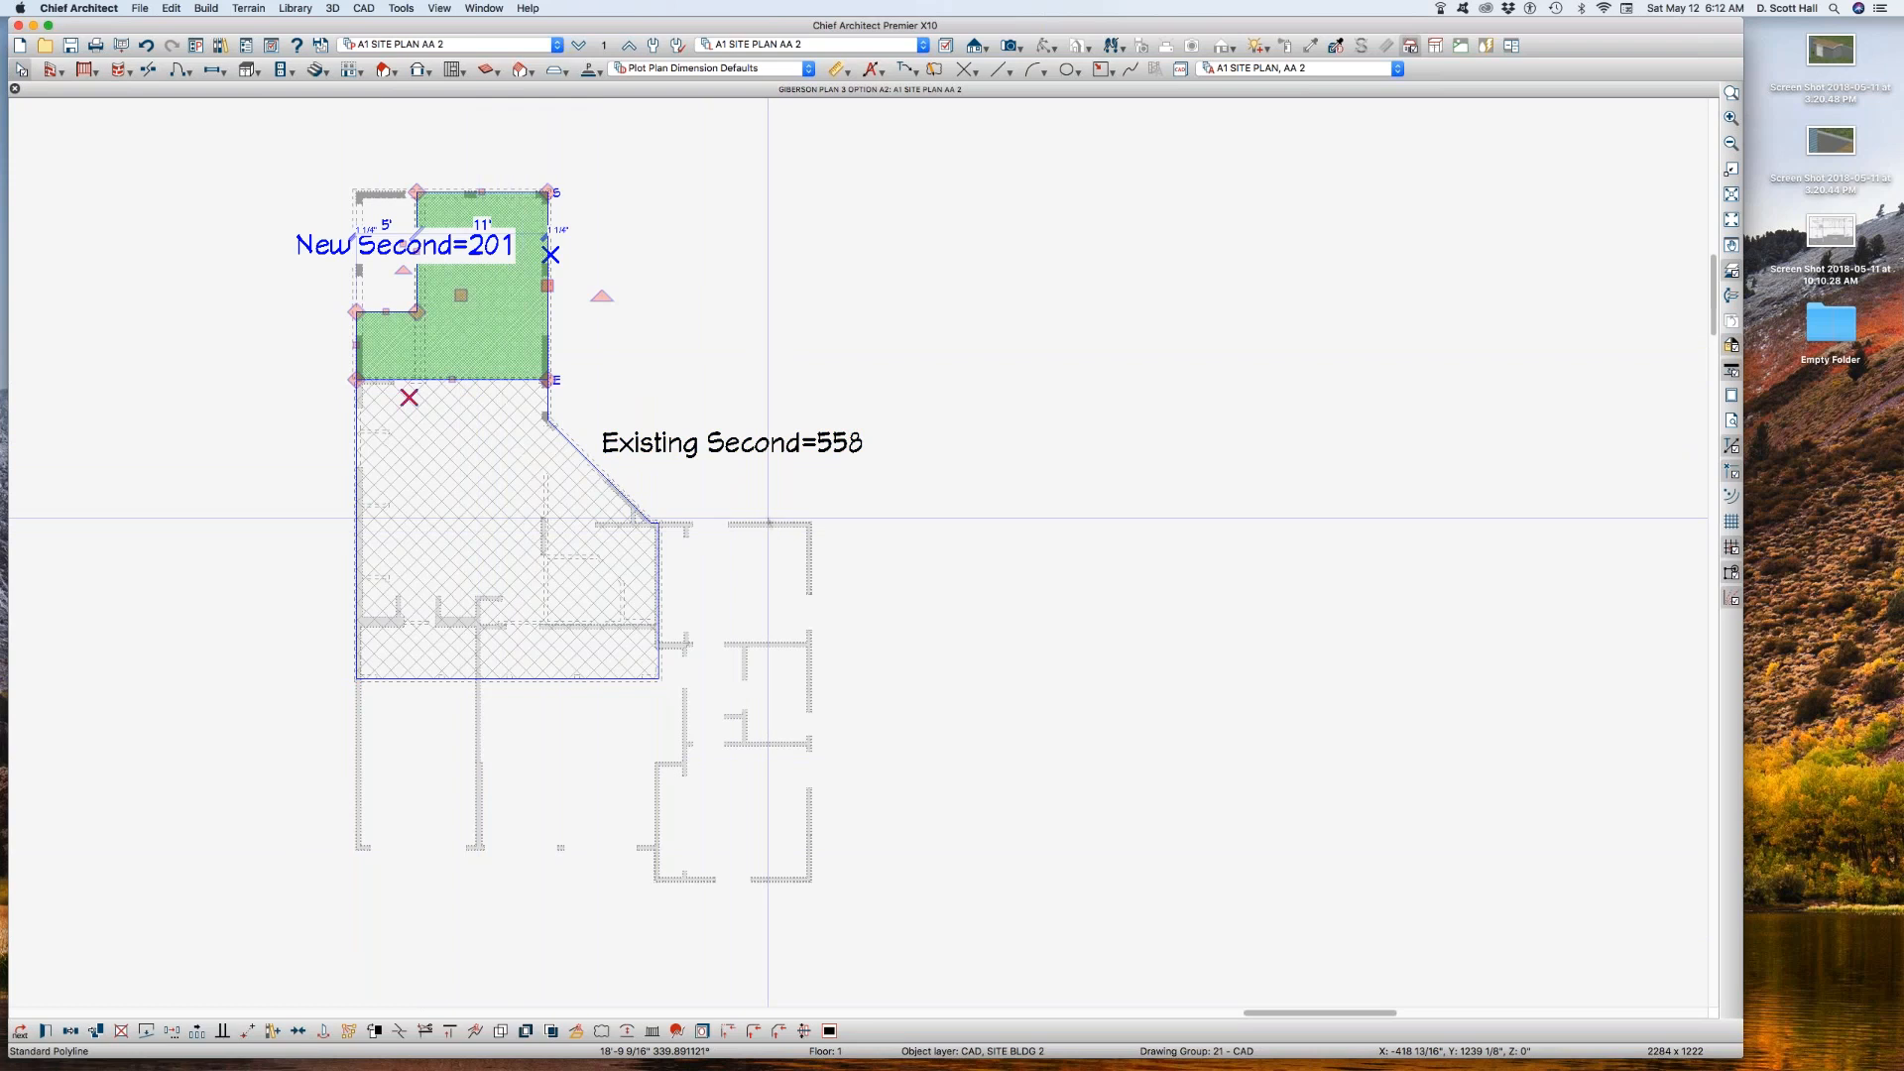
pyautogui.click(768, 526)
pyautogui.click(1014, 486)
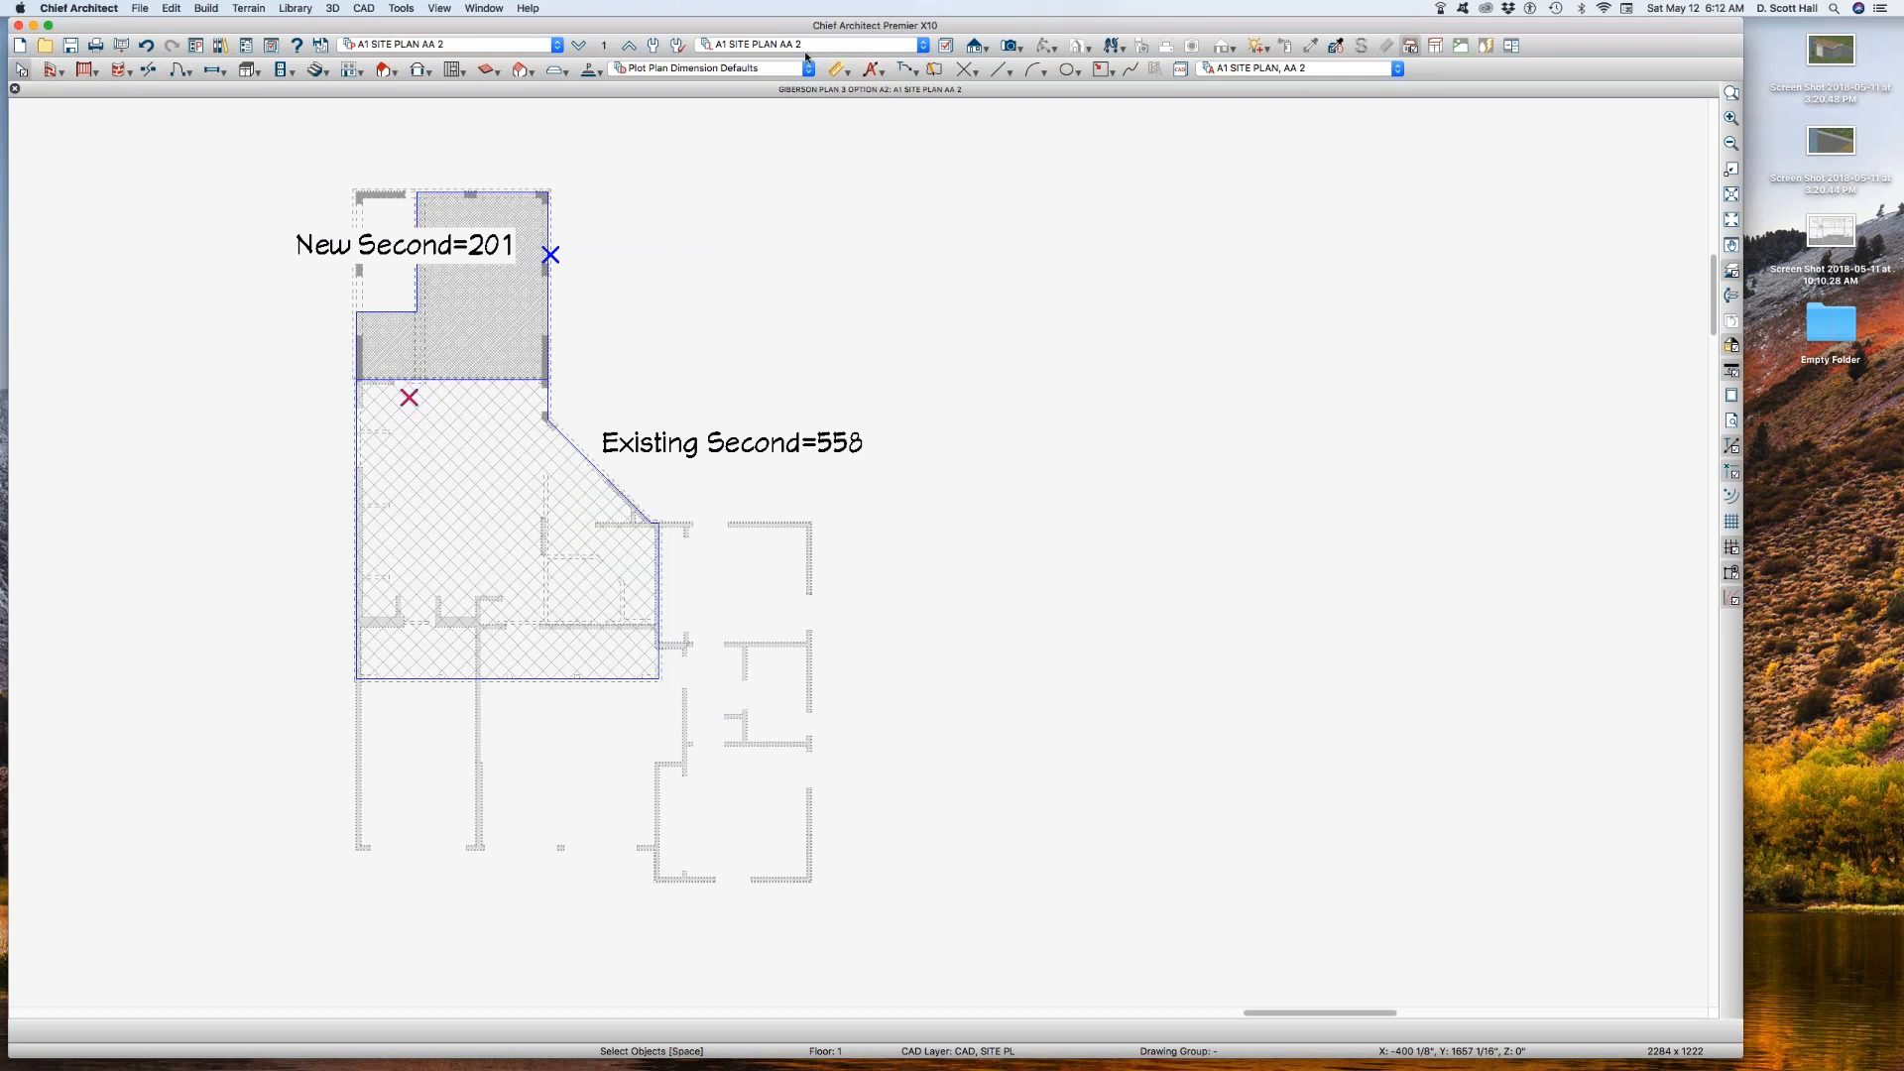
# Step: Try to change the line style of the Walls, Normal layer in the A1 SITE PLAN AA 2 REF reference layer set
pyautogui.press('l')
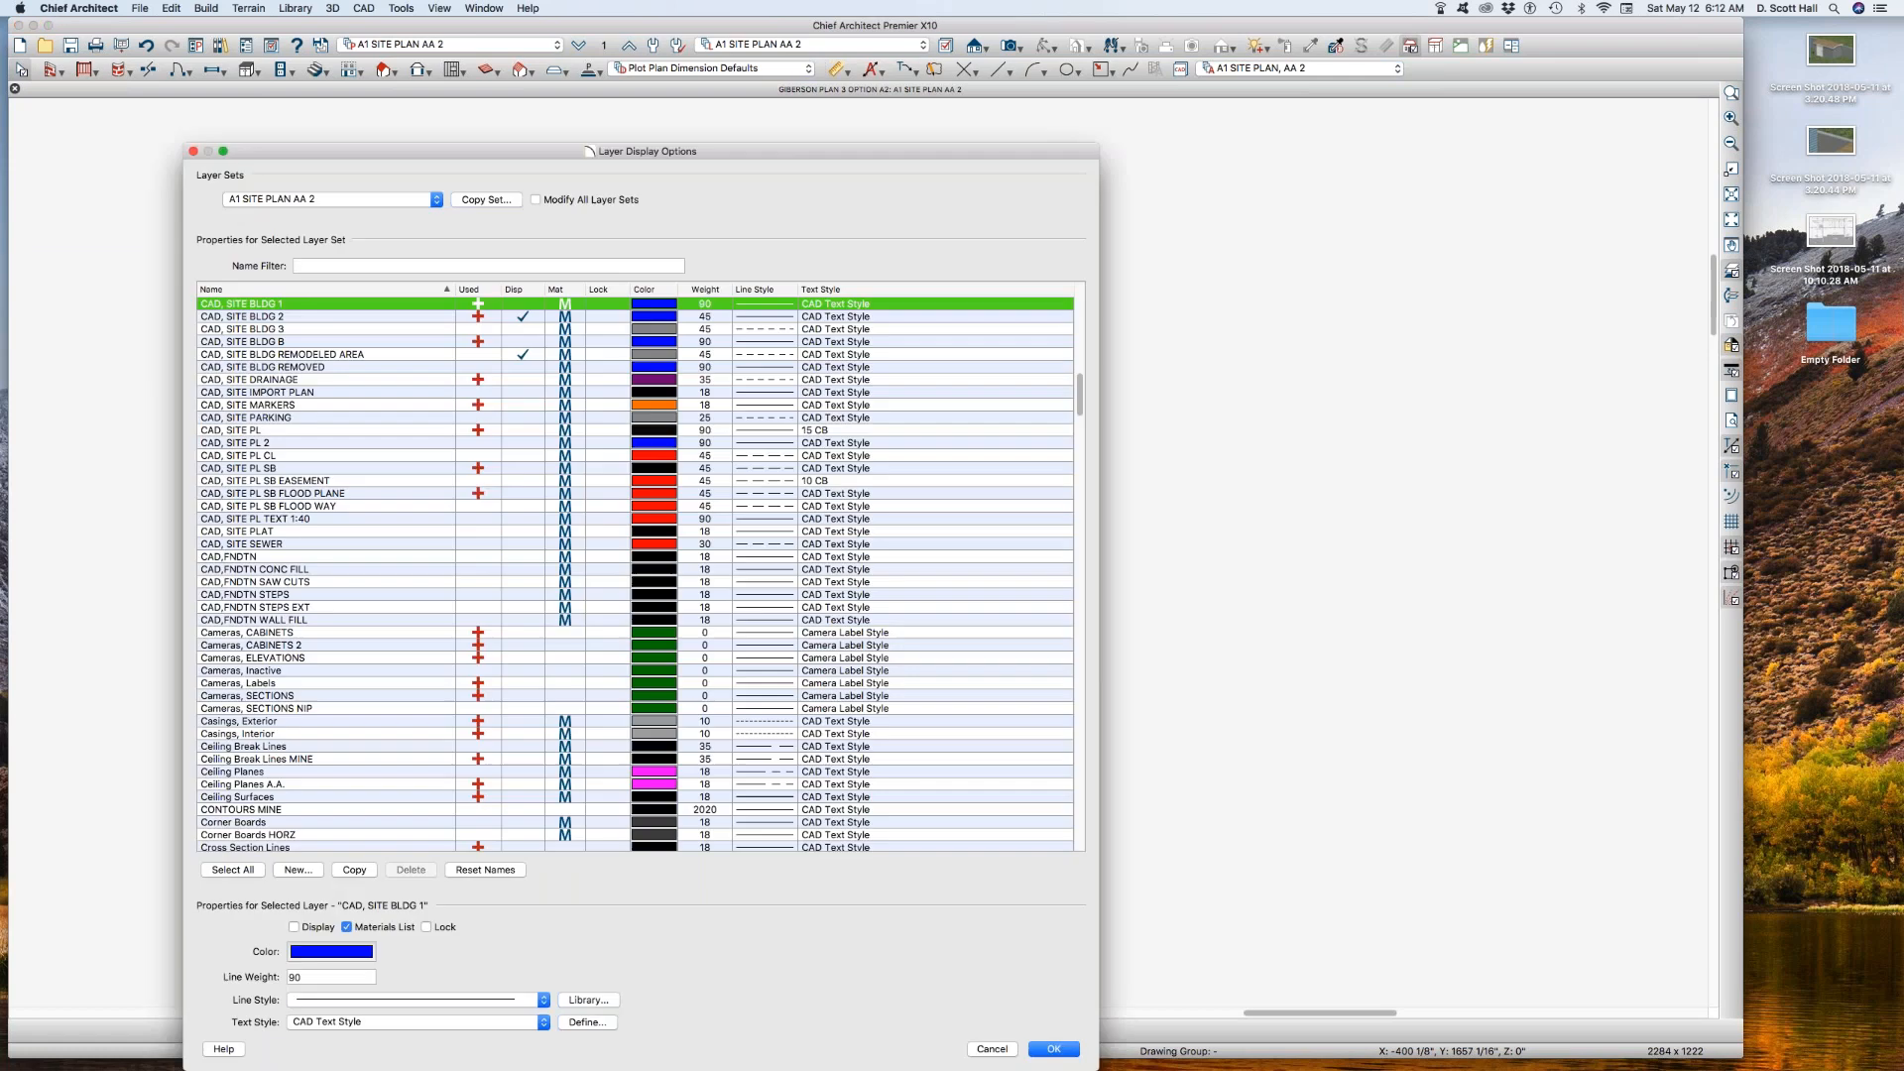
pyautogui.click(993, 1049)
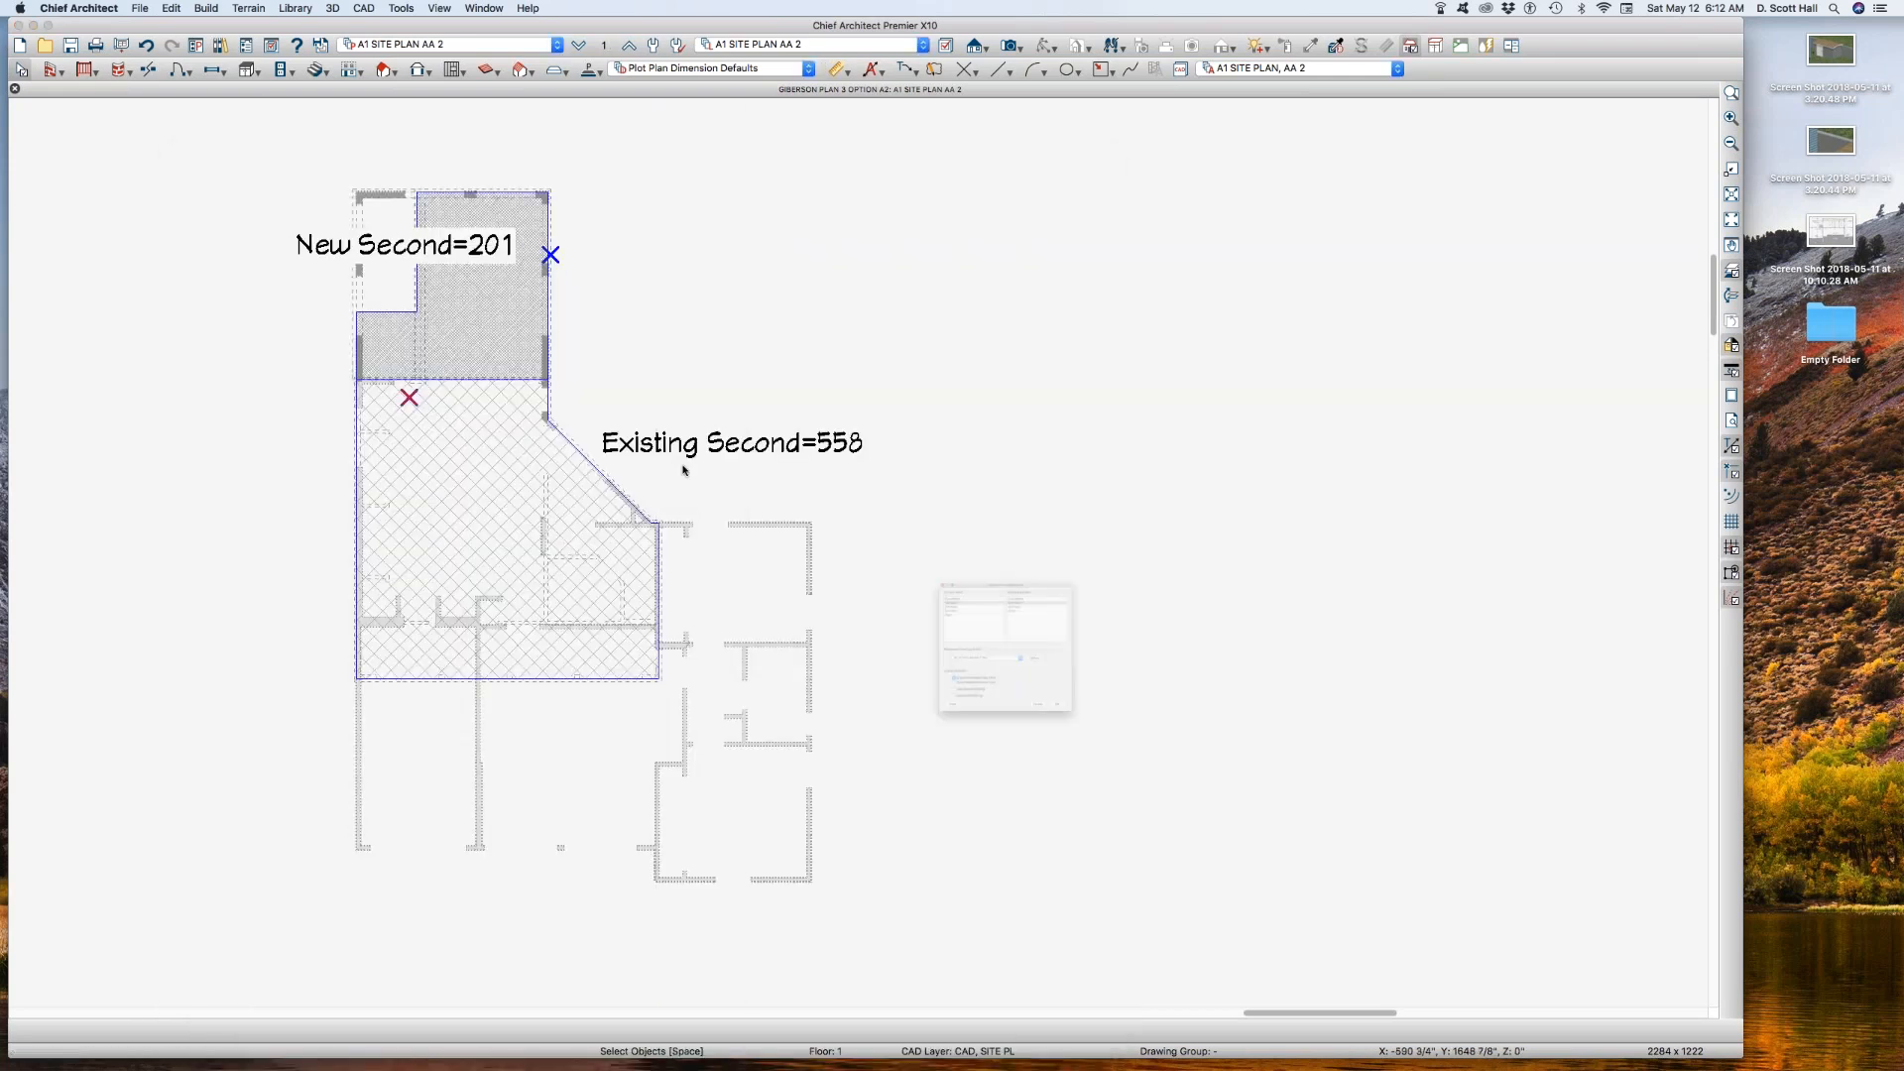
pyautogui.click(1074, 683)
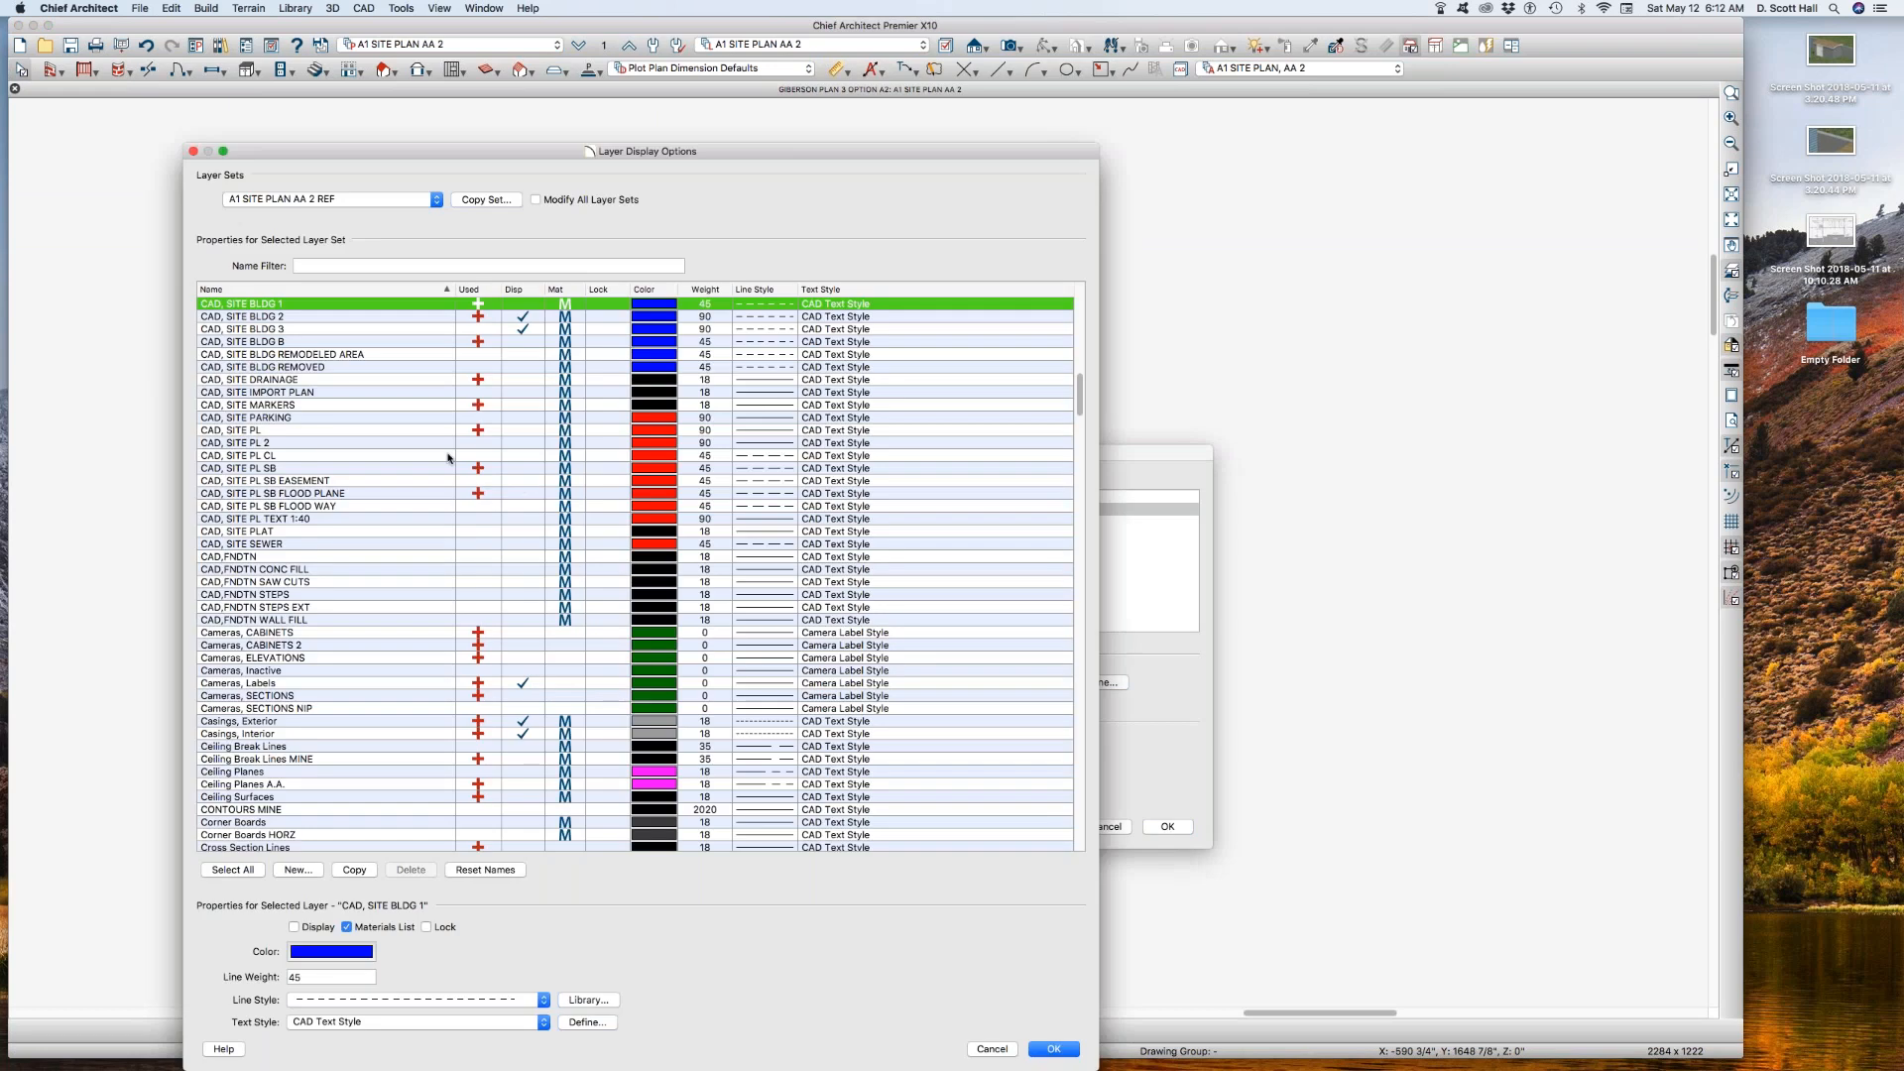
pyautogui.click(398, 432)
pyautogui.click(412, 564)
pyautogui.press('w')
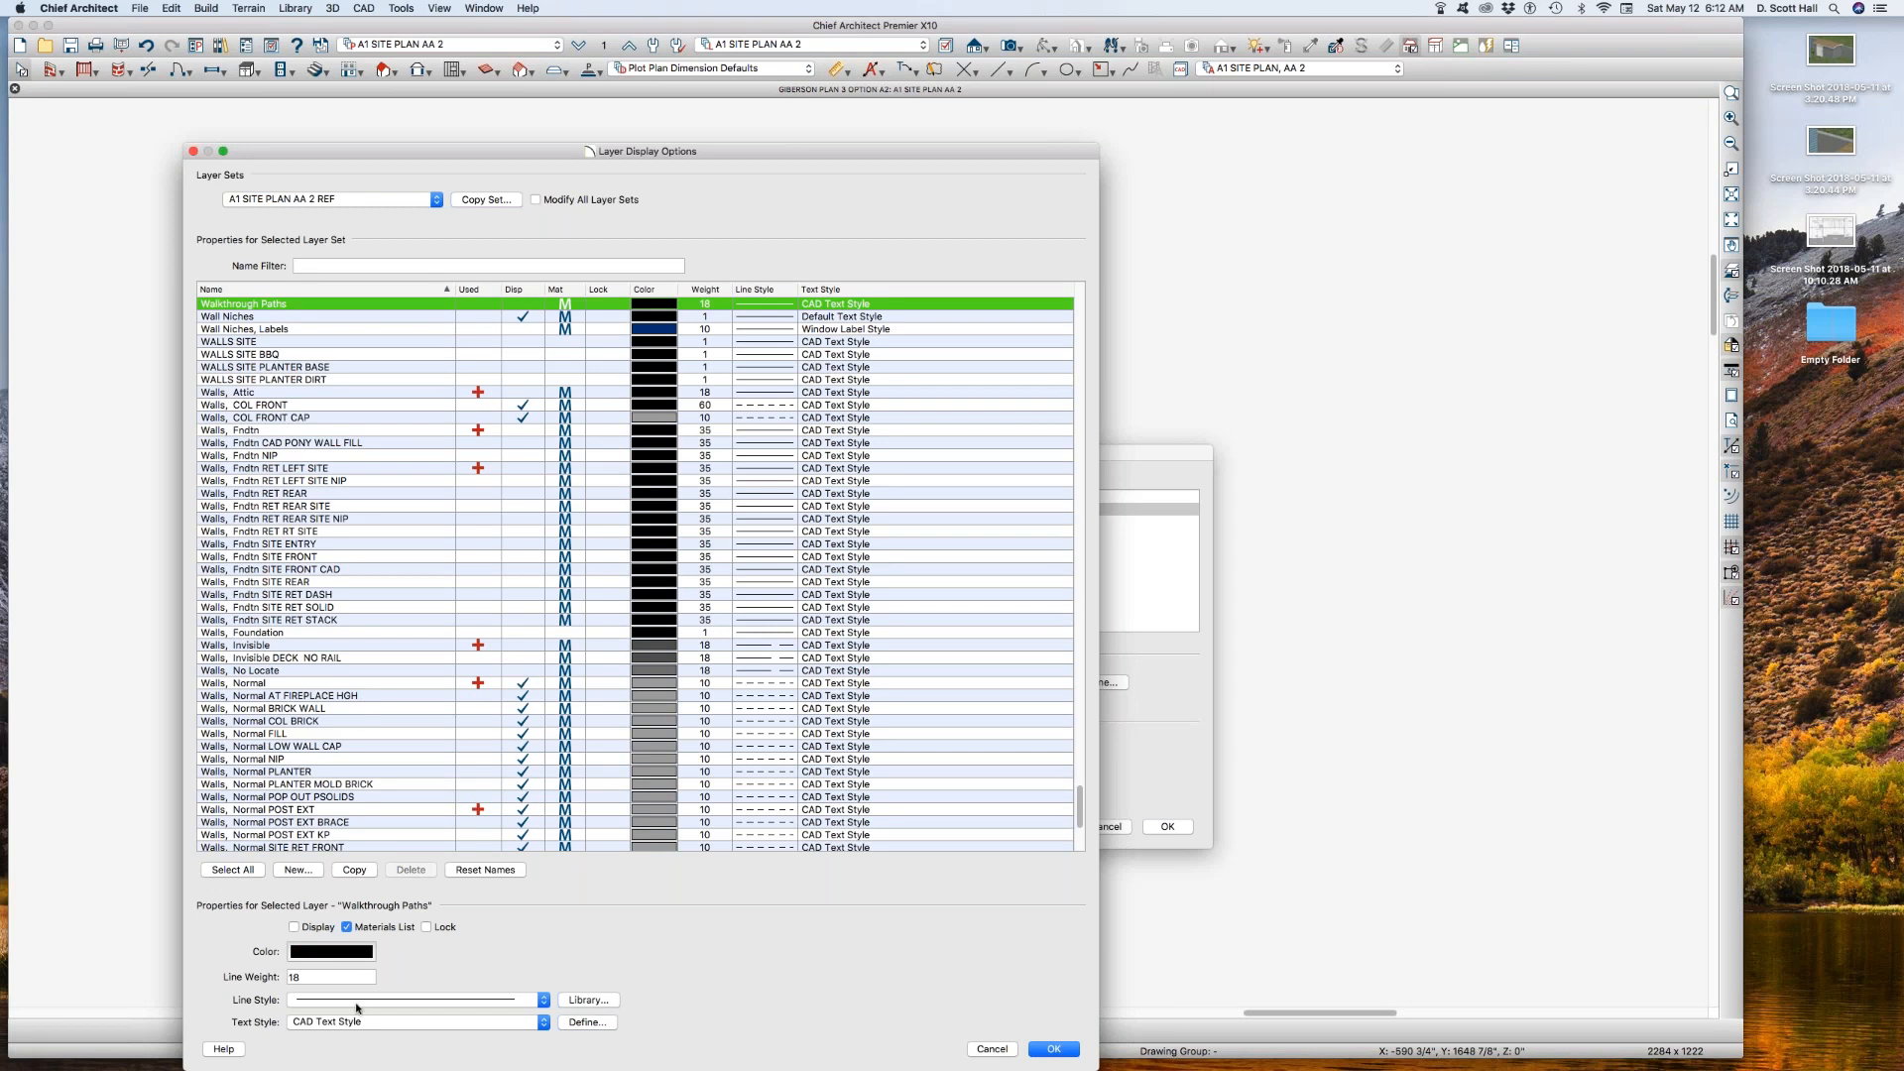
pyautogui.click(318, 682)
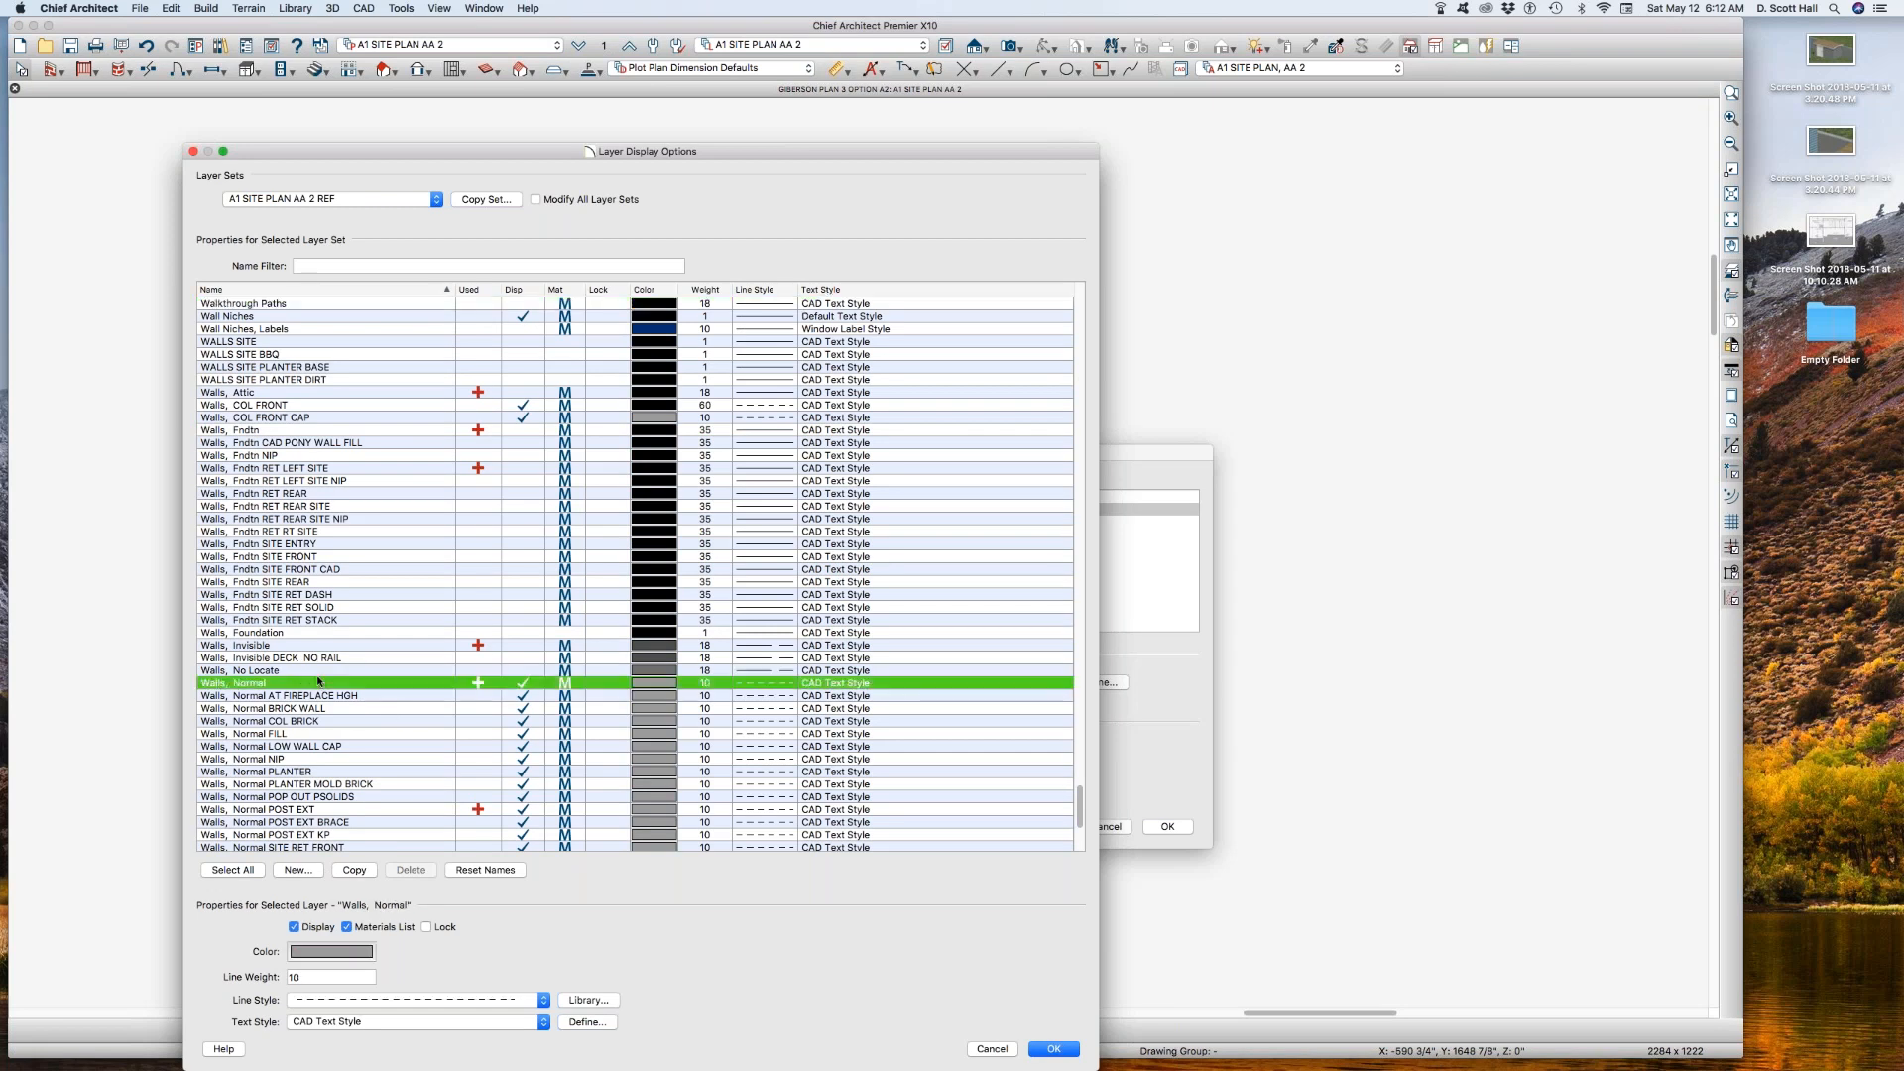
pyautogui.click(320, 999)
pyautogui.scroll(6, 313, 998)
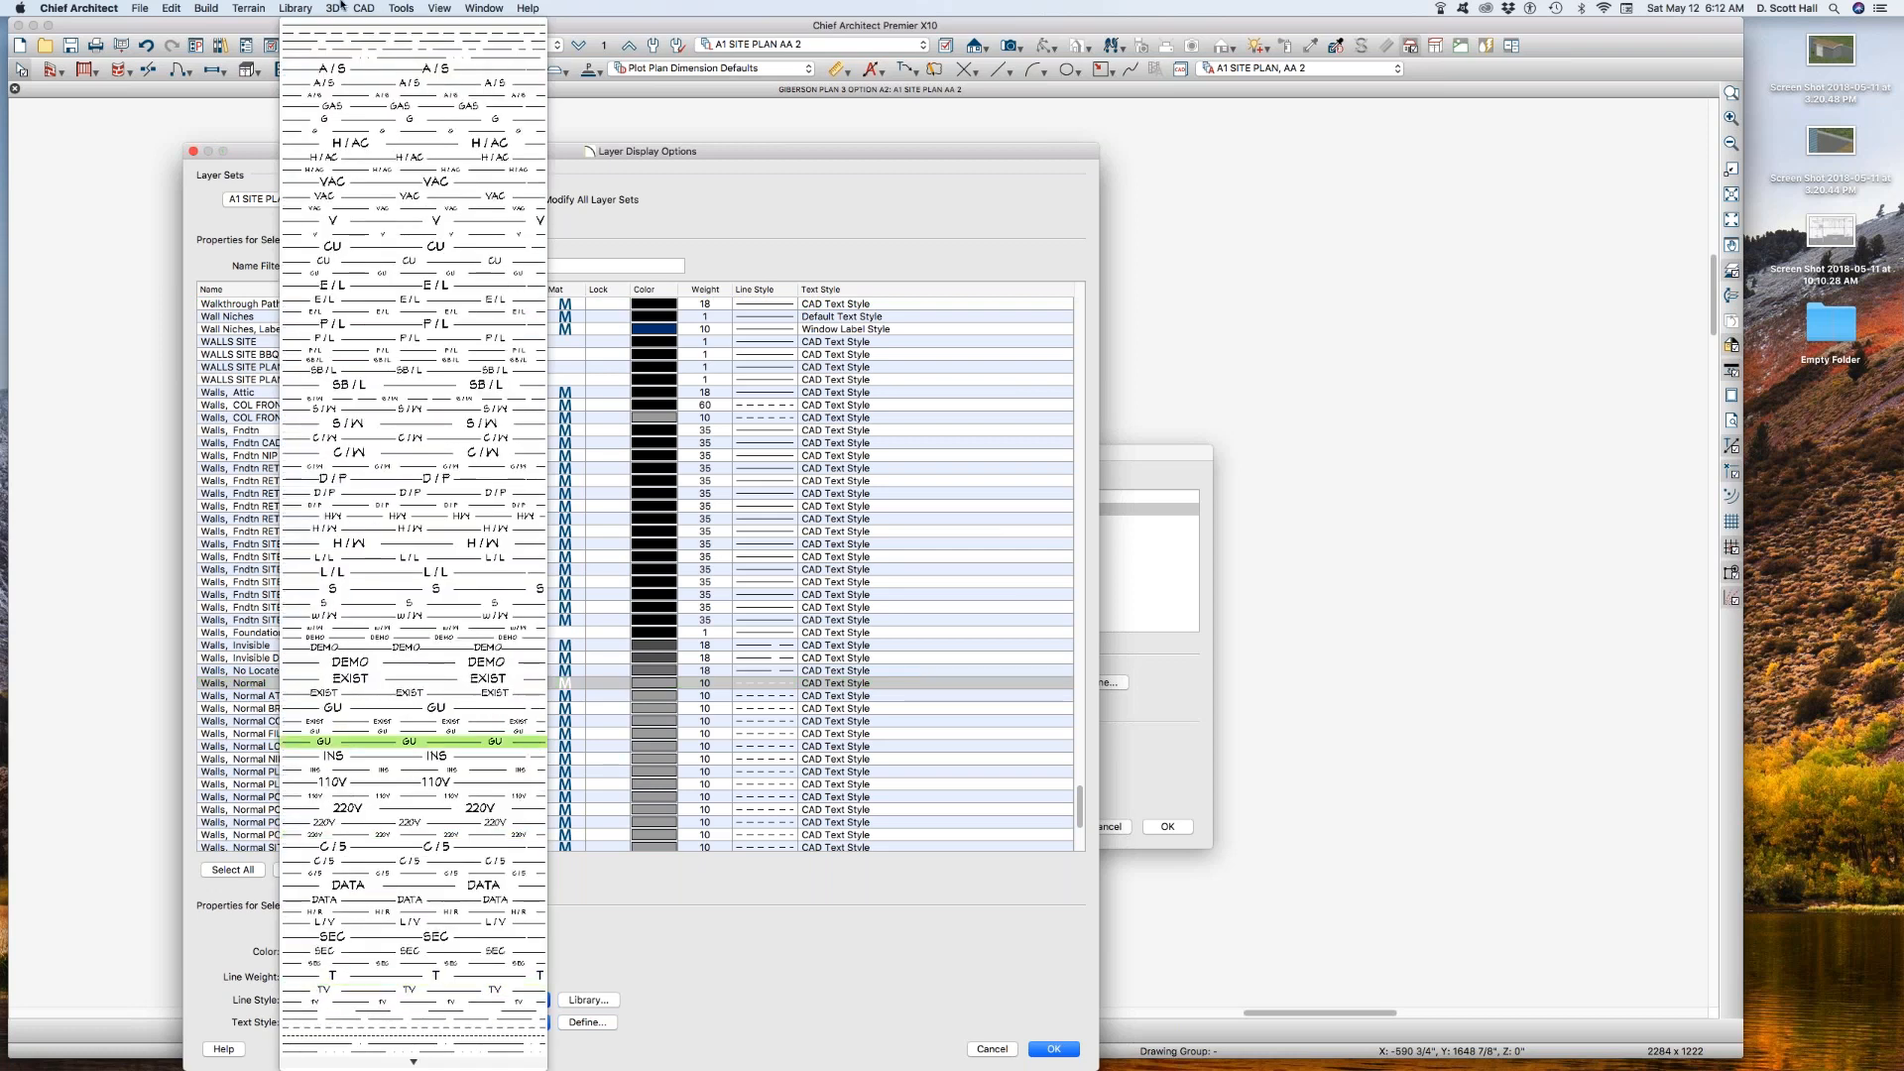
pyautogui.click(408, 21)
pyautogui.press('Return')
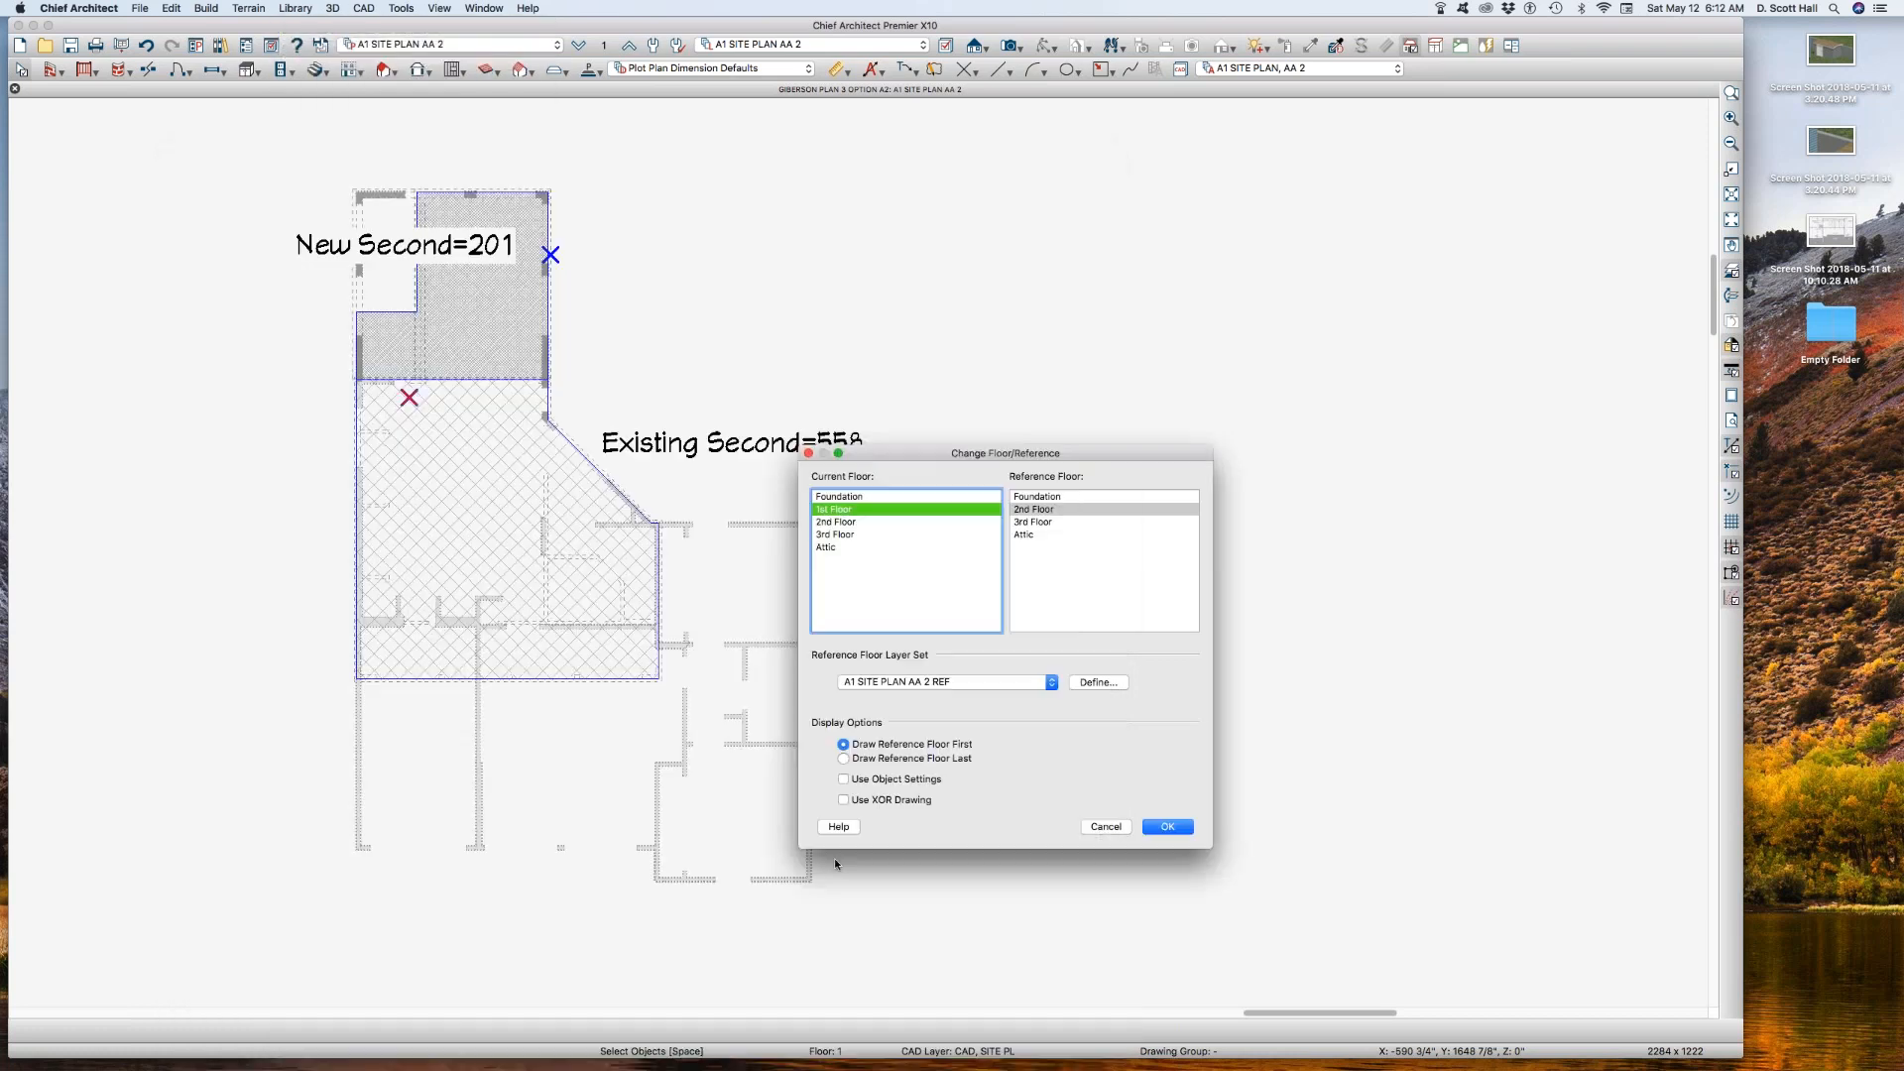
# Step: Try to set the Walls, Normal color to black in the A1 SITE PLAN AA 2 REF layer set
pyautogui.click(1090, 683)
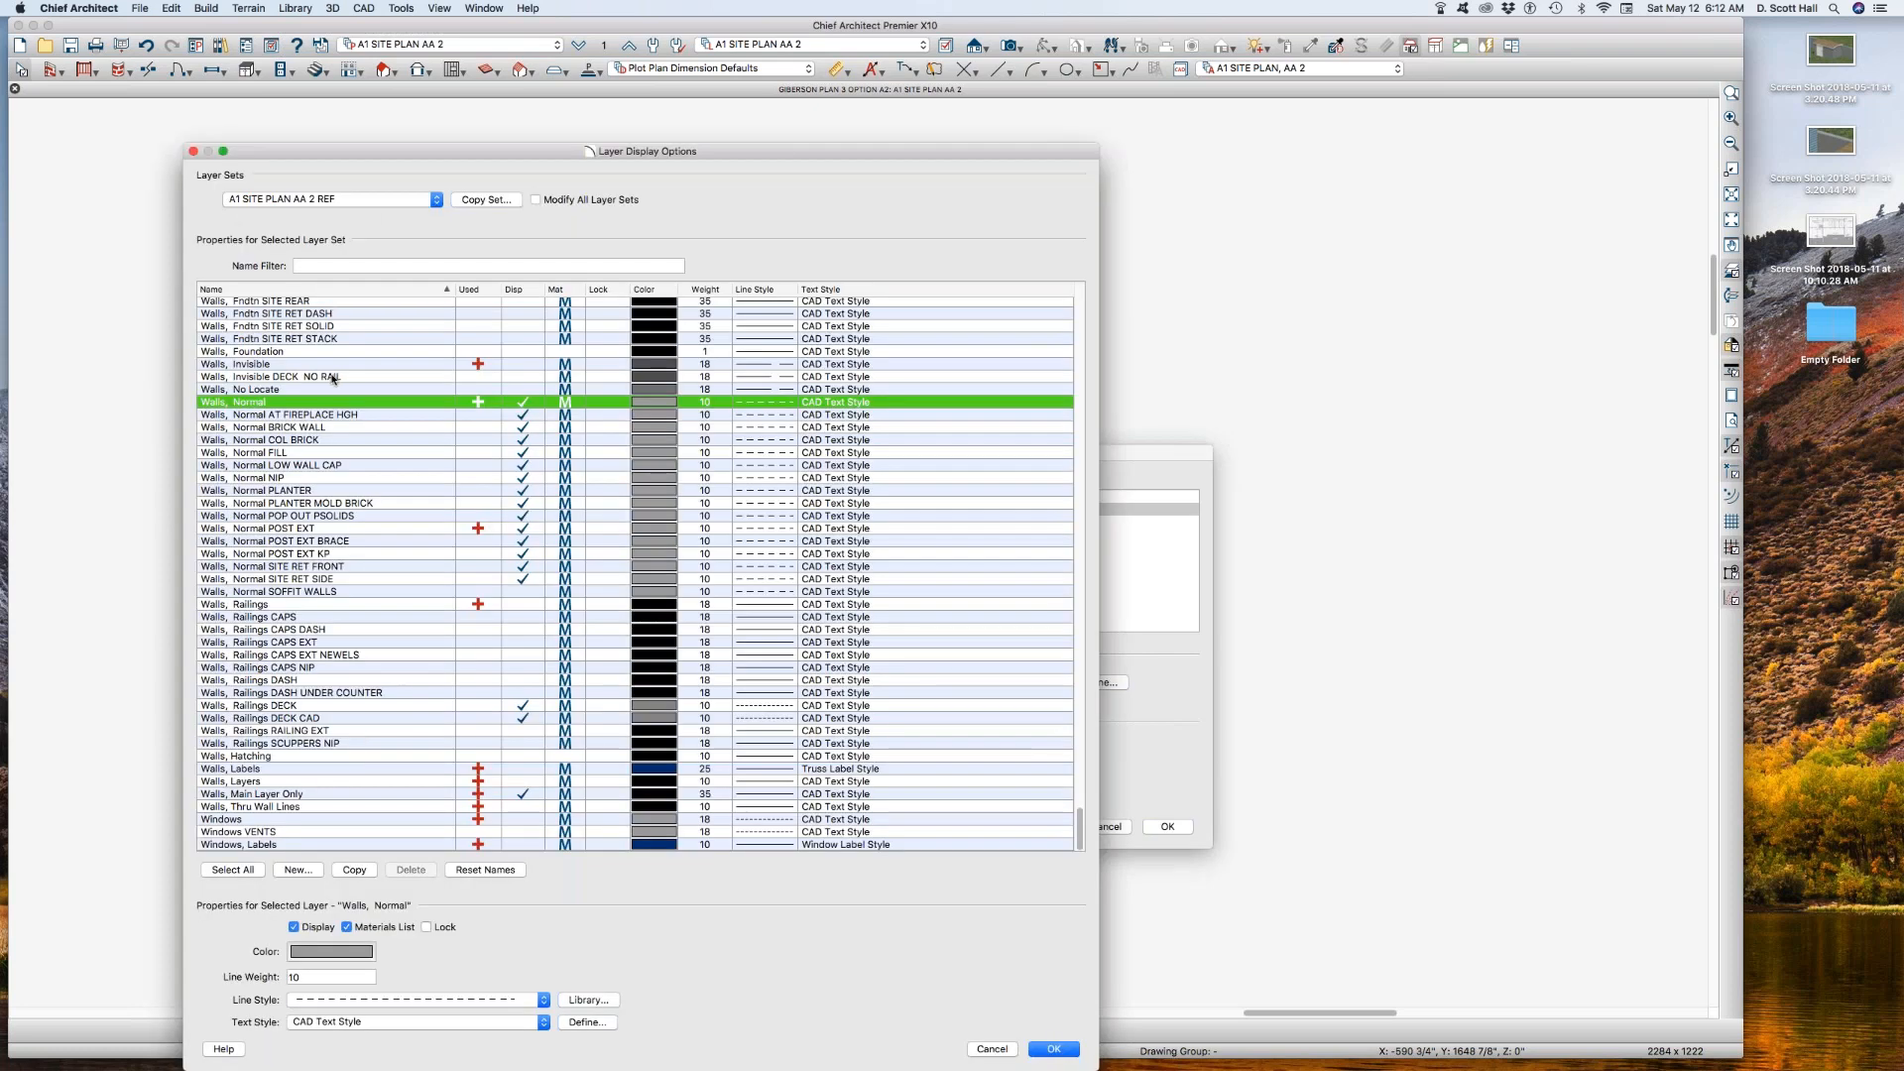
pyautogui.click(331, 952)
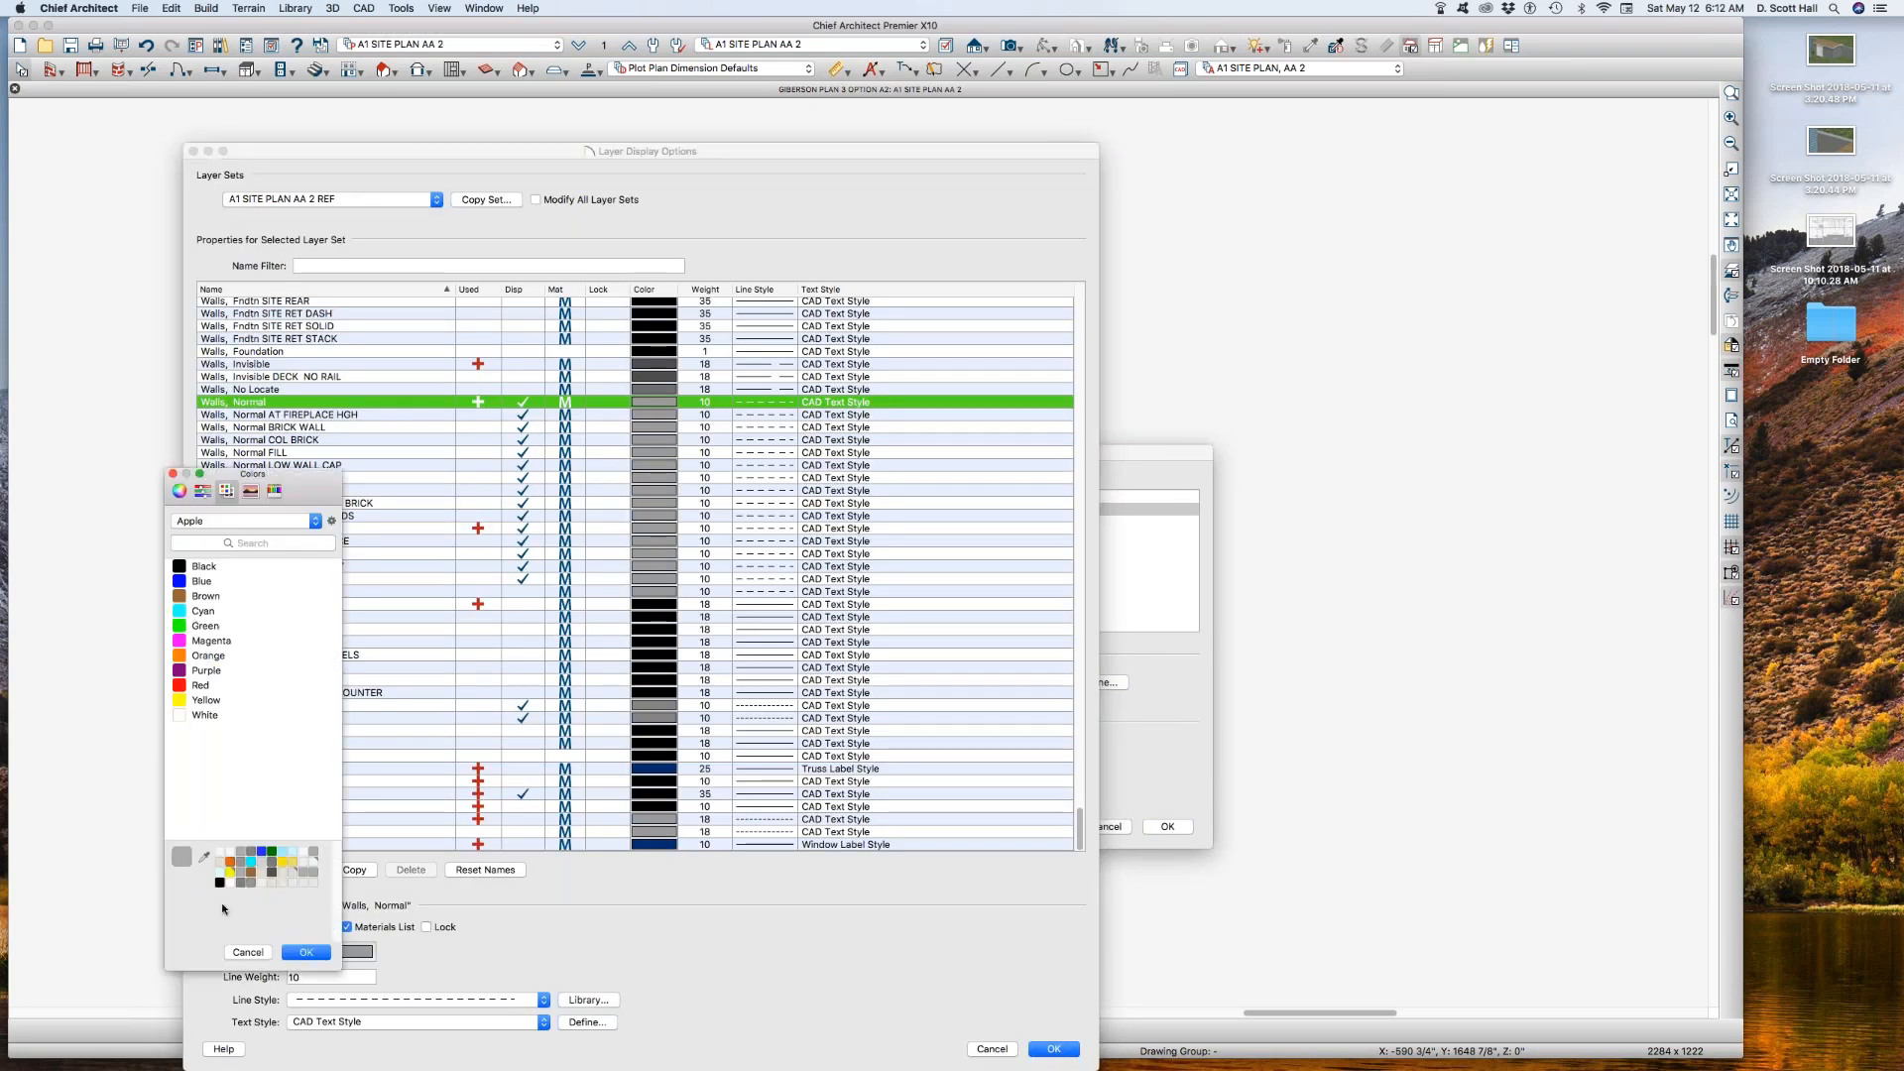
pyautogui.click(219, 881)
pyautogui.click(308, 953)
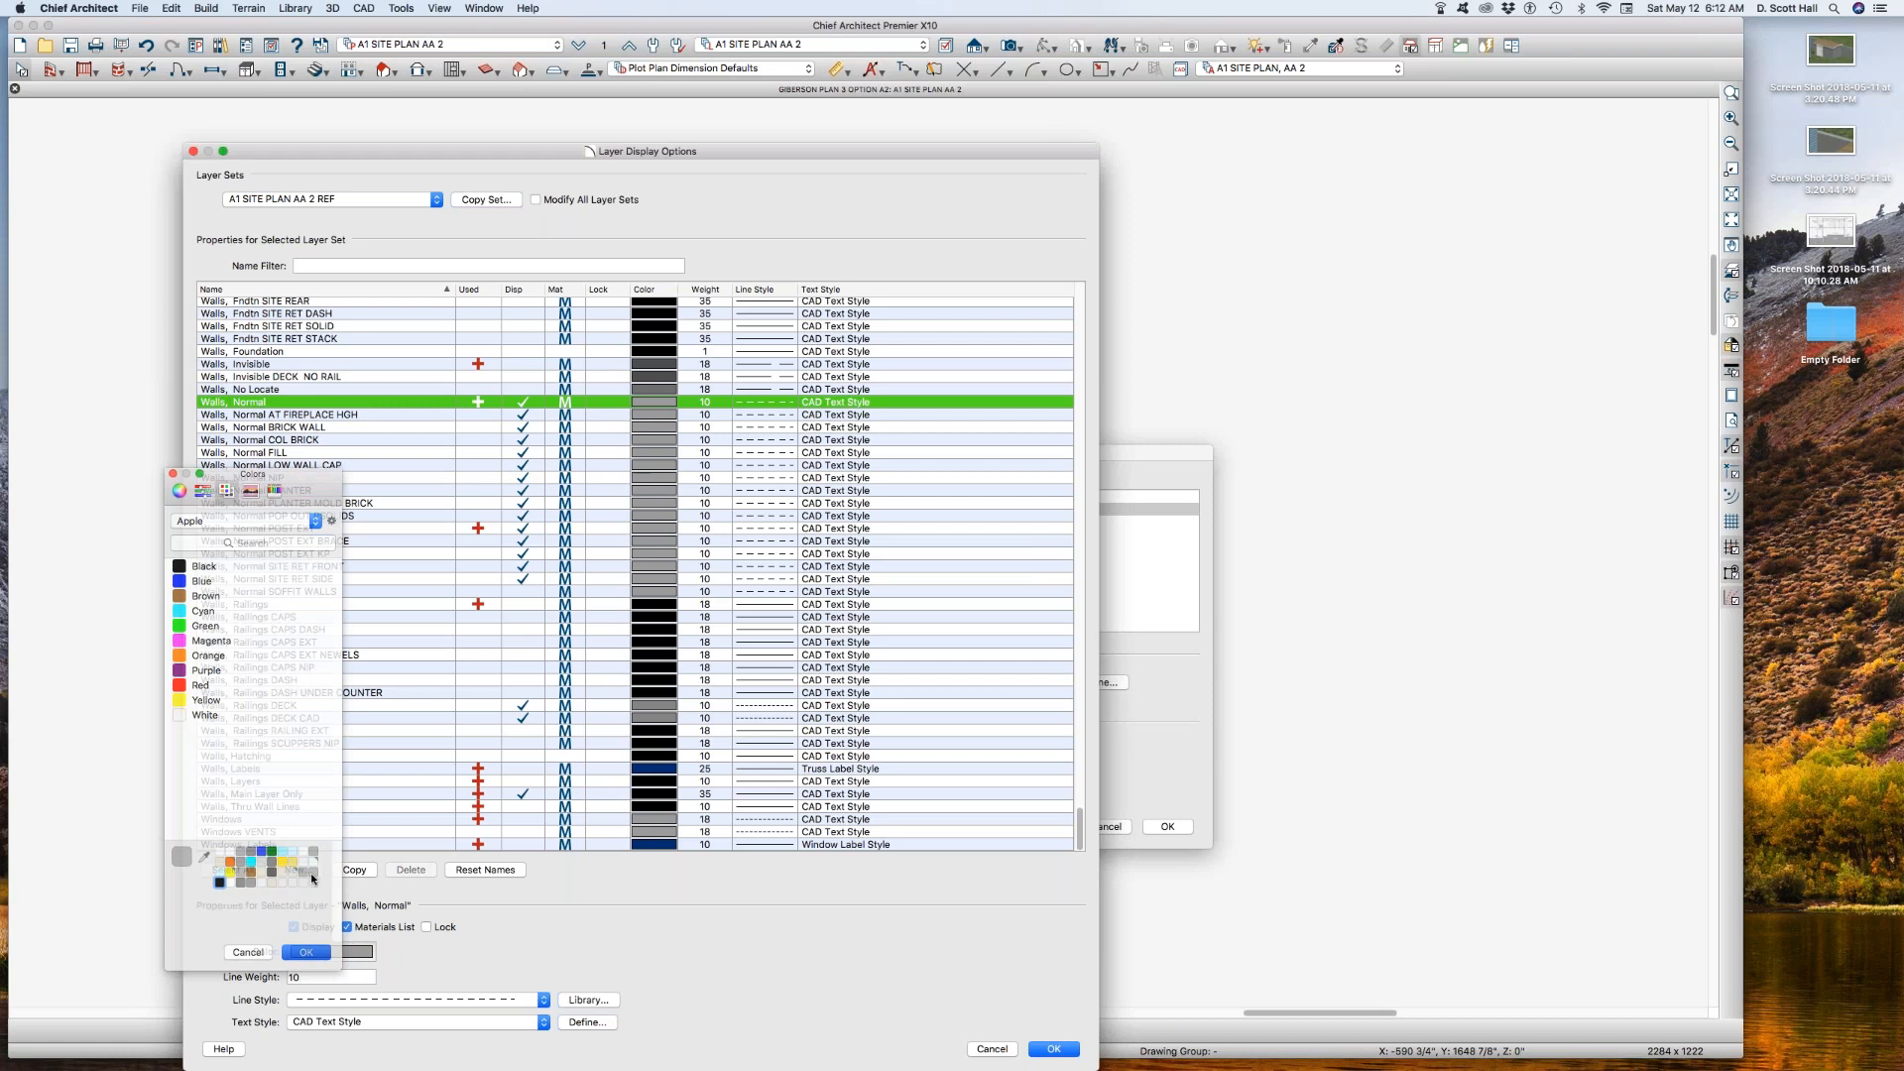
# Step: Display the Walls, Layers layer and hide Walls, Main Layer Only in the A1 SITE PLAN AA 2 REF layer set
pyautogui.click(522, 782)
pyautogui.click(522, 794)
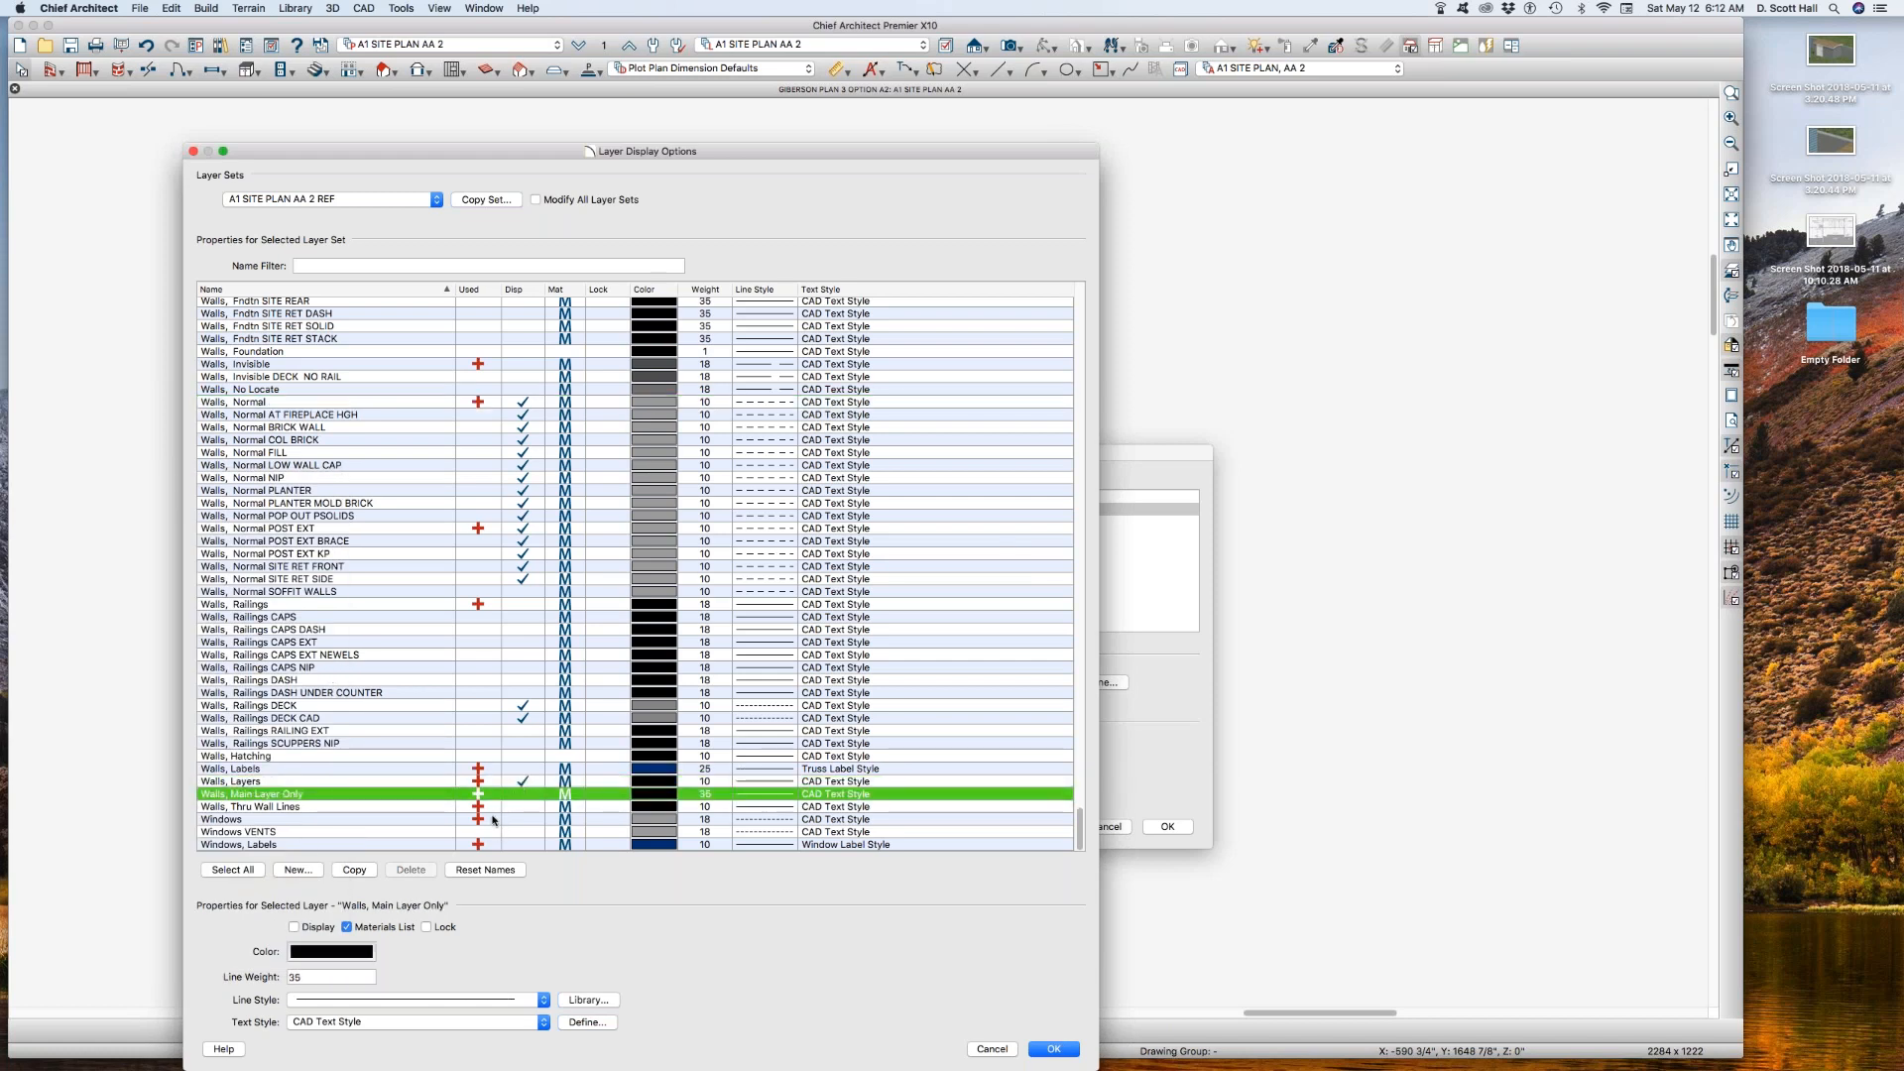
pyautogui.press('Return')
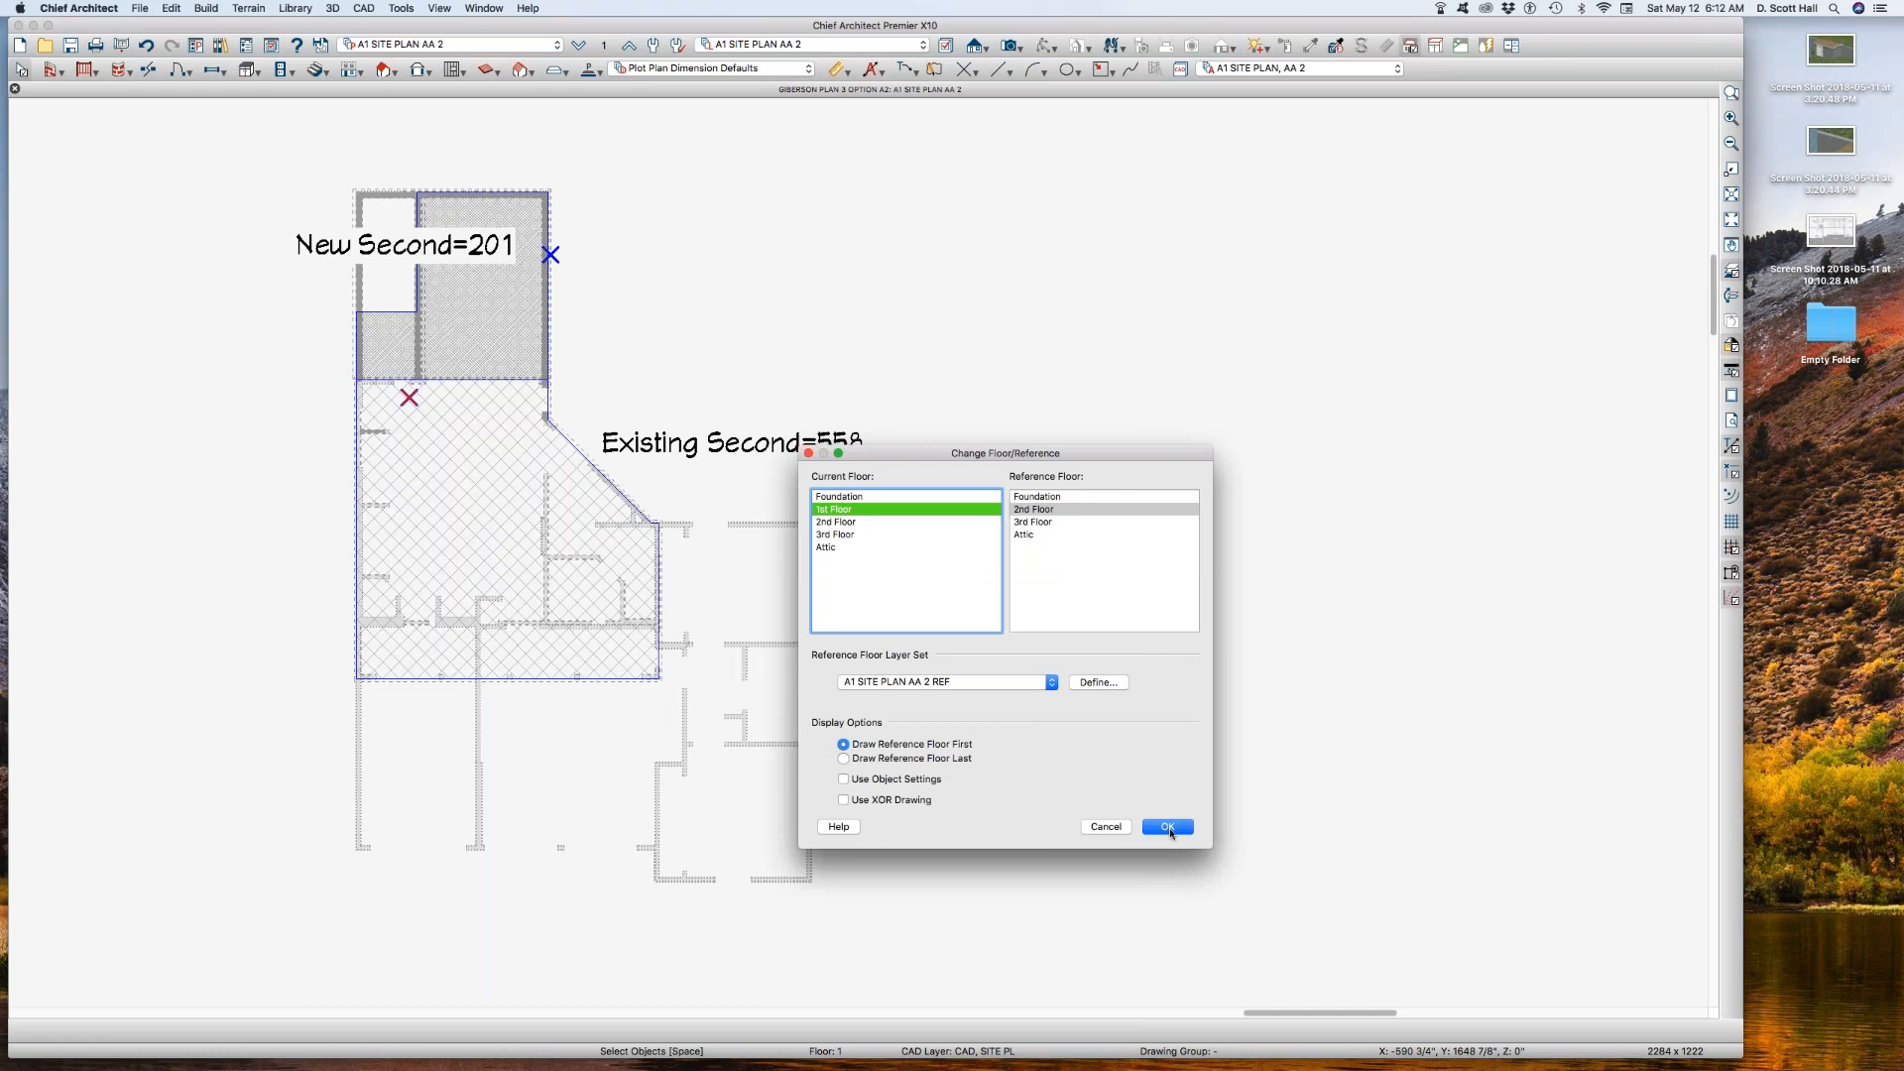
pyautogui.press('Return')
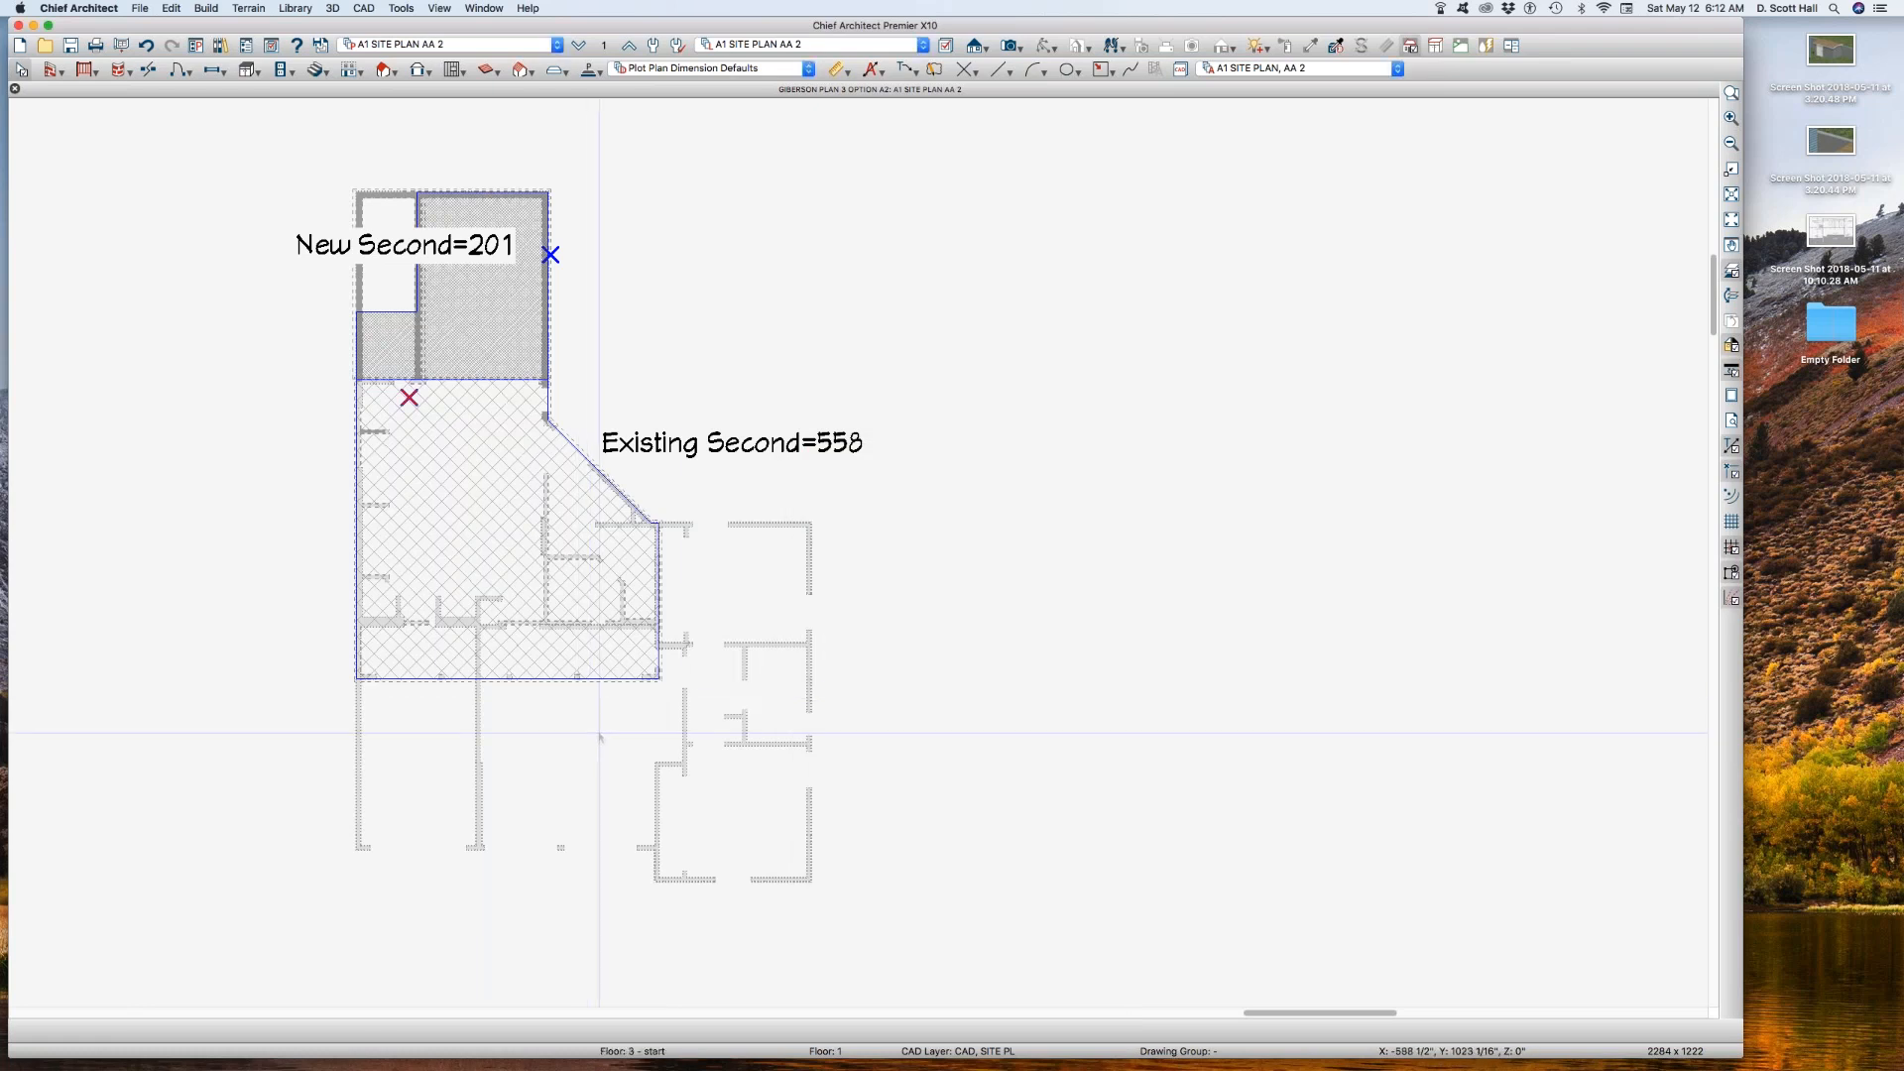
# Step: Hide the first-floor walls by turning off the Walls, Normal layer in the A1 SITE PLAN AA 2 layer set
pyautogui.click(769, 642)
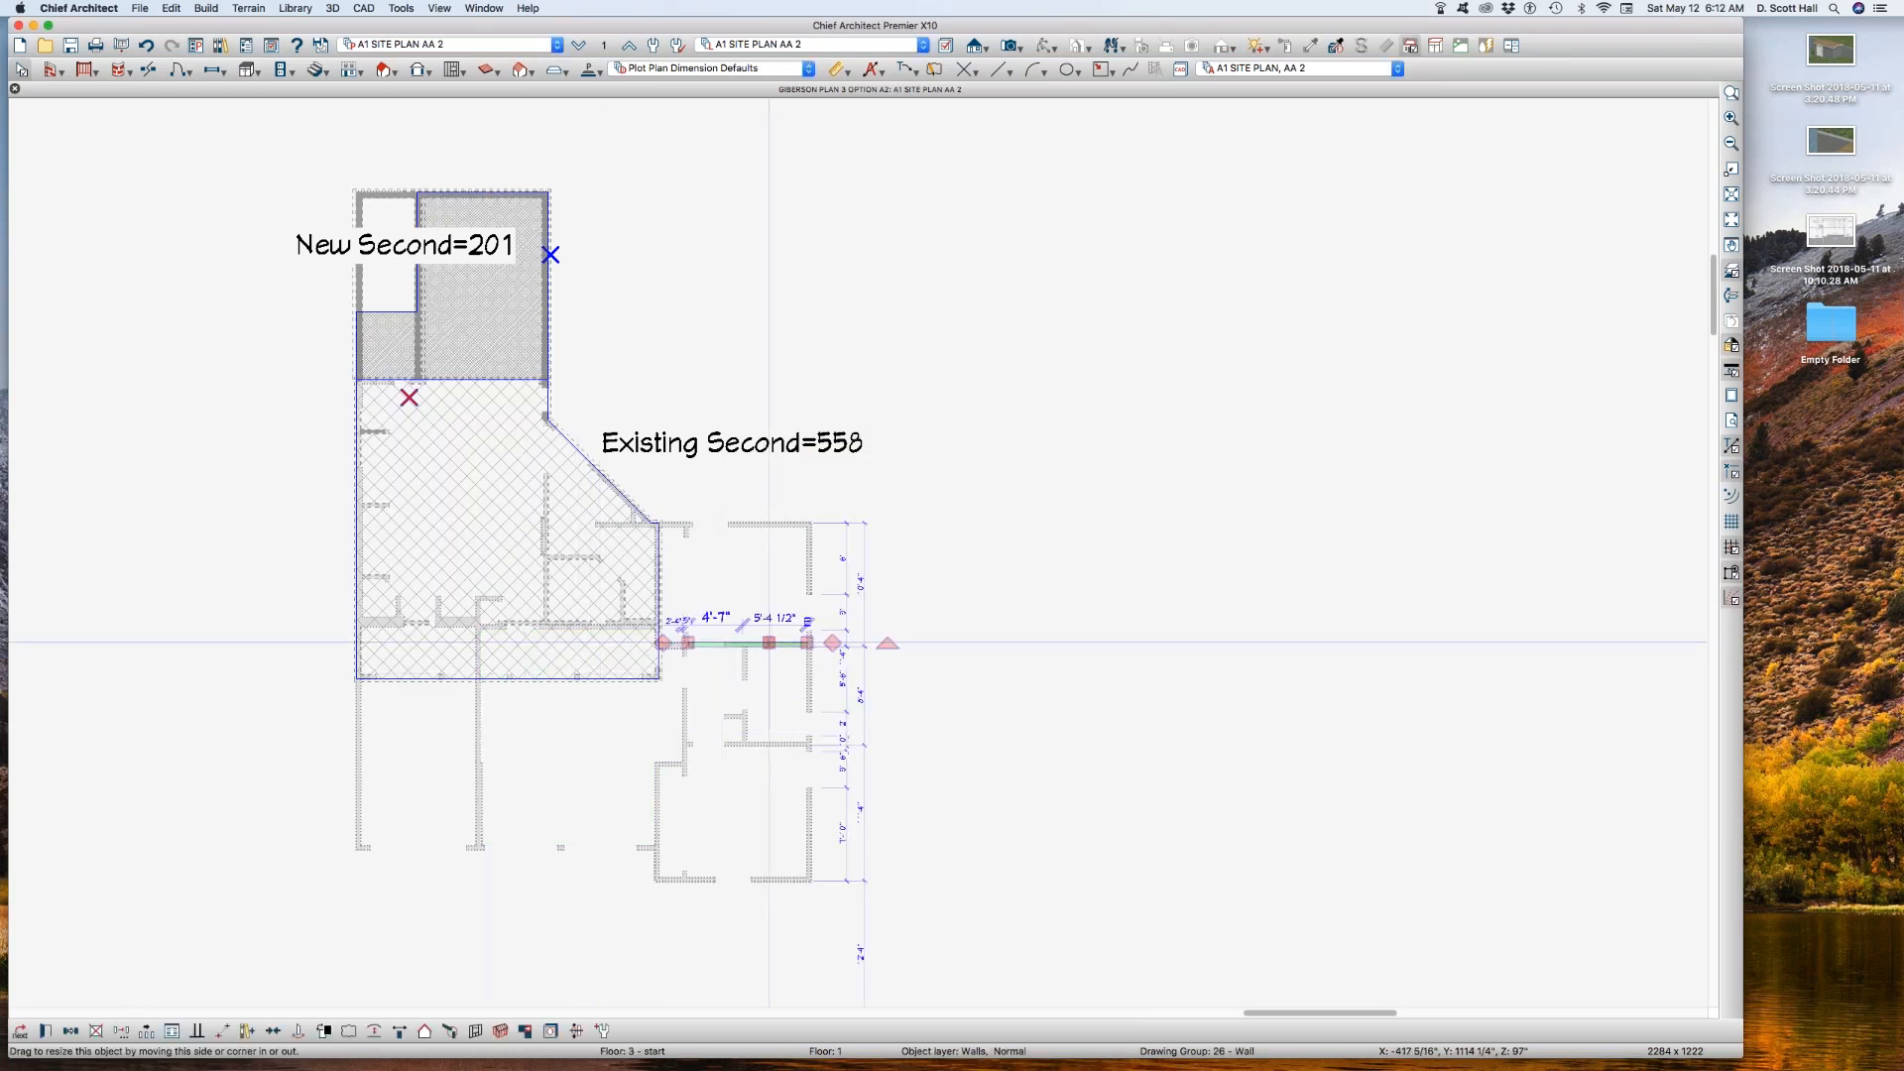
pyautogui.press('l')
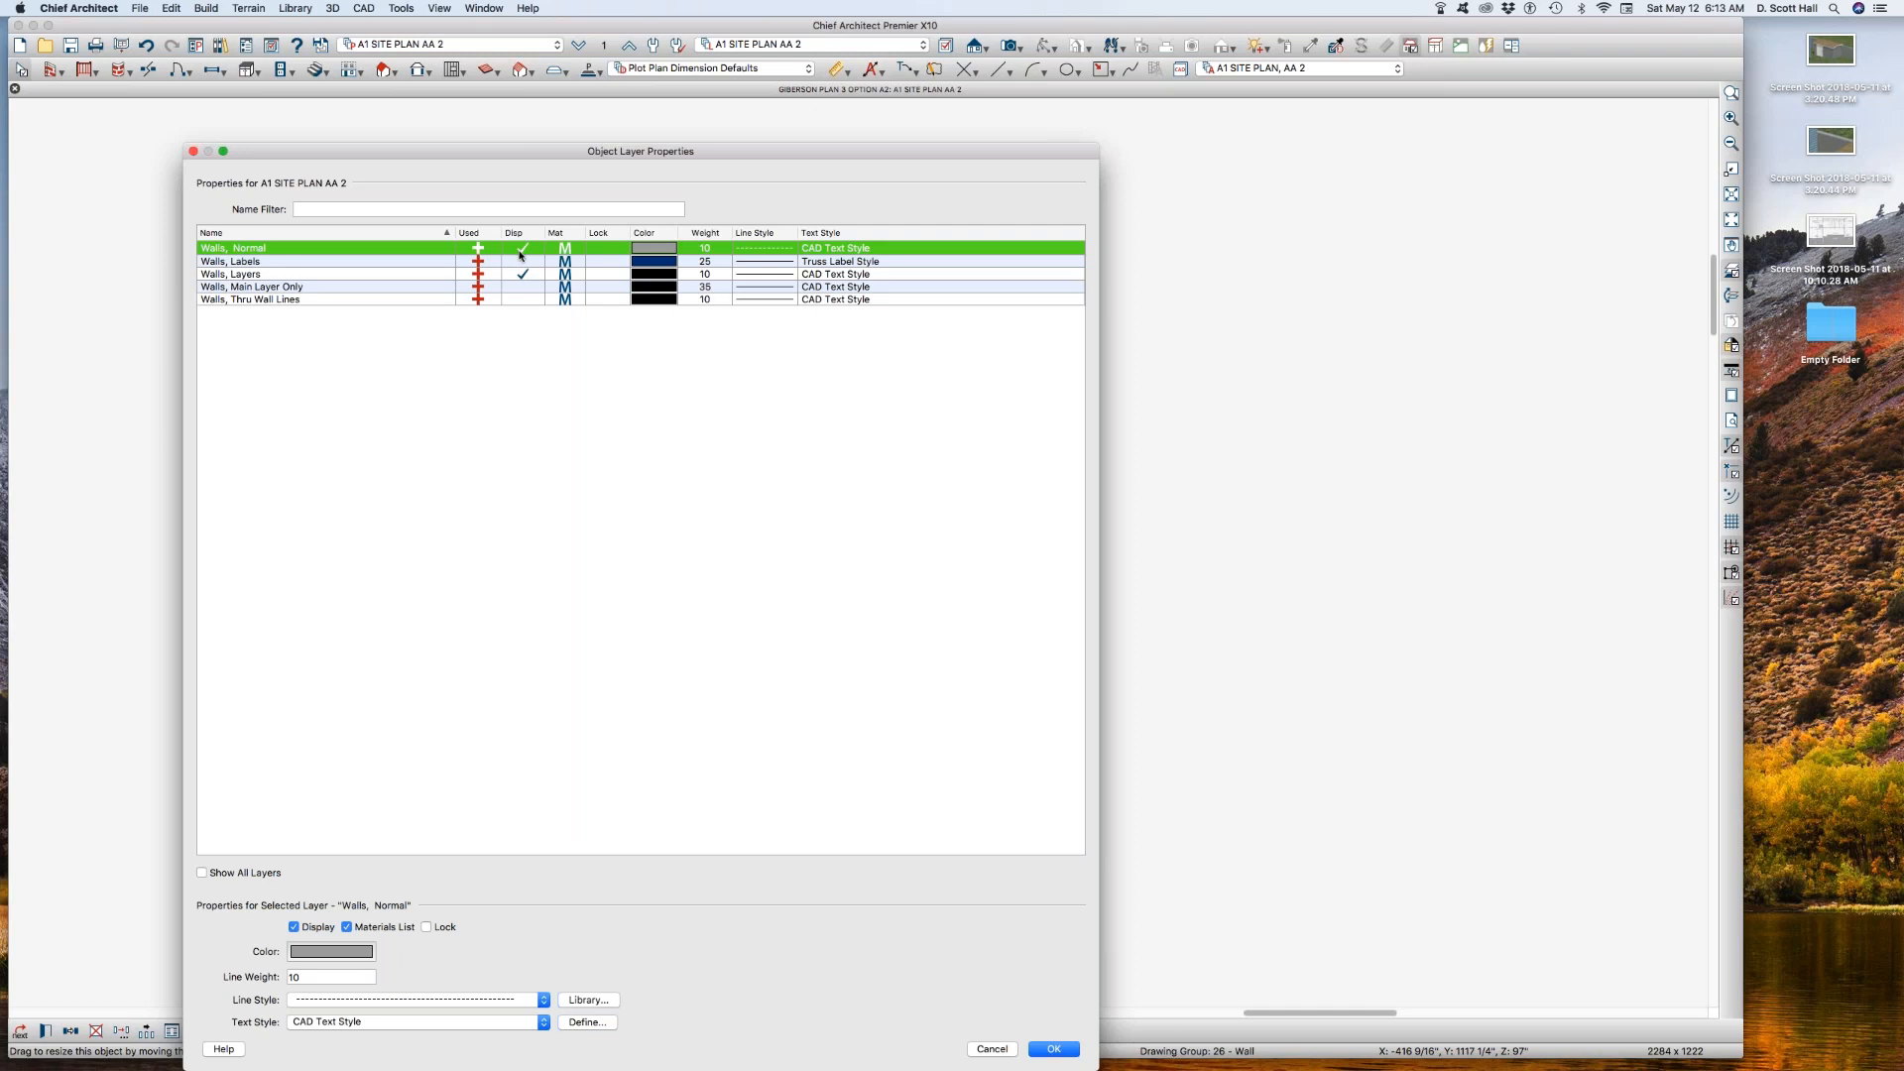
pyautogui.press('Return')
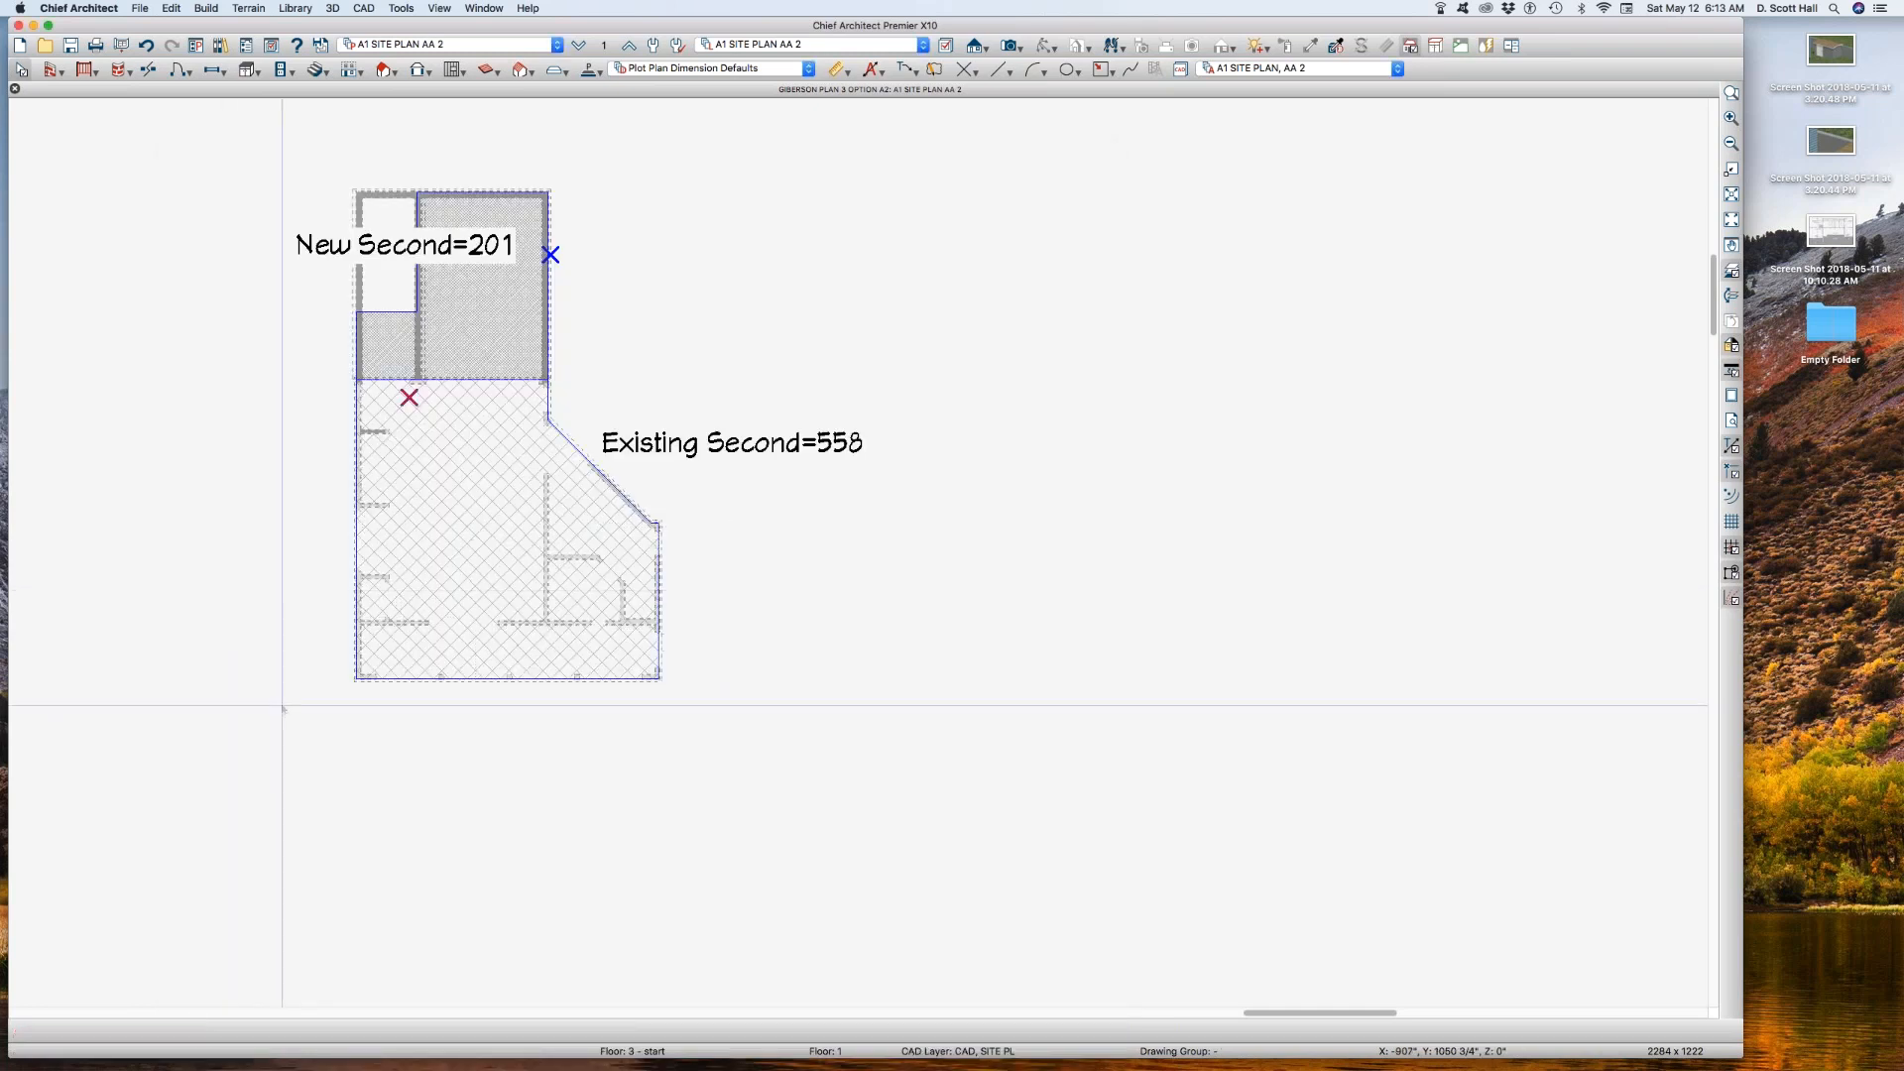
# Step: Give the Walls, Normal layer of the A1 SITE PLAN AA 2 REF reference layer set a solid line style
pyautogui.scroll(5, 334, 631)
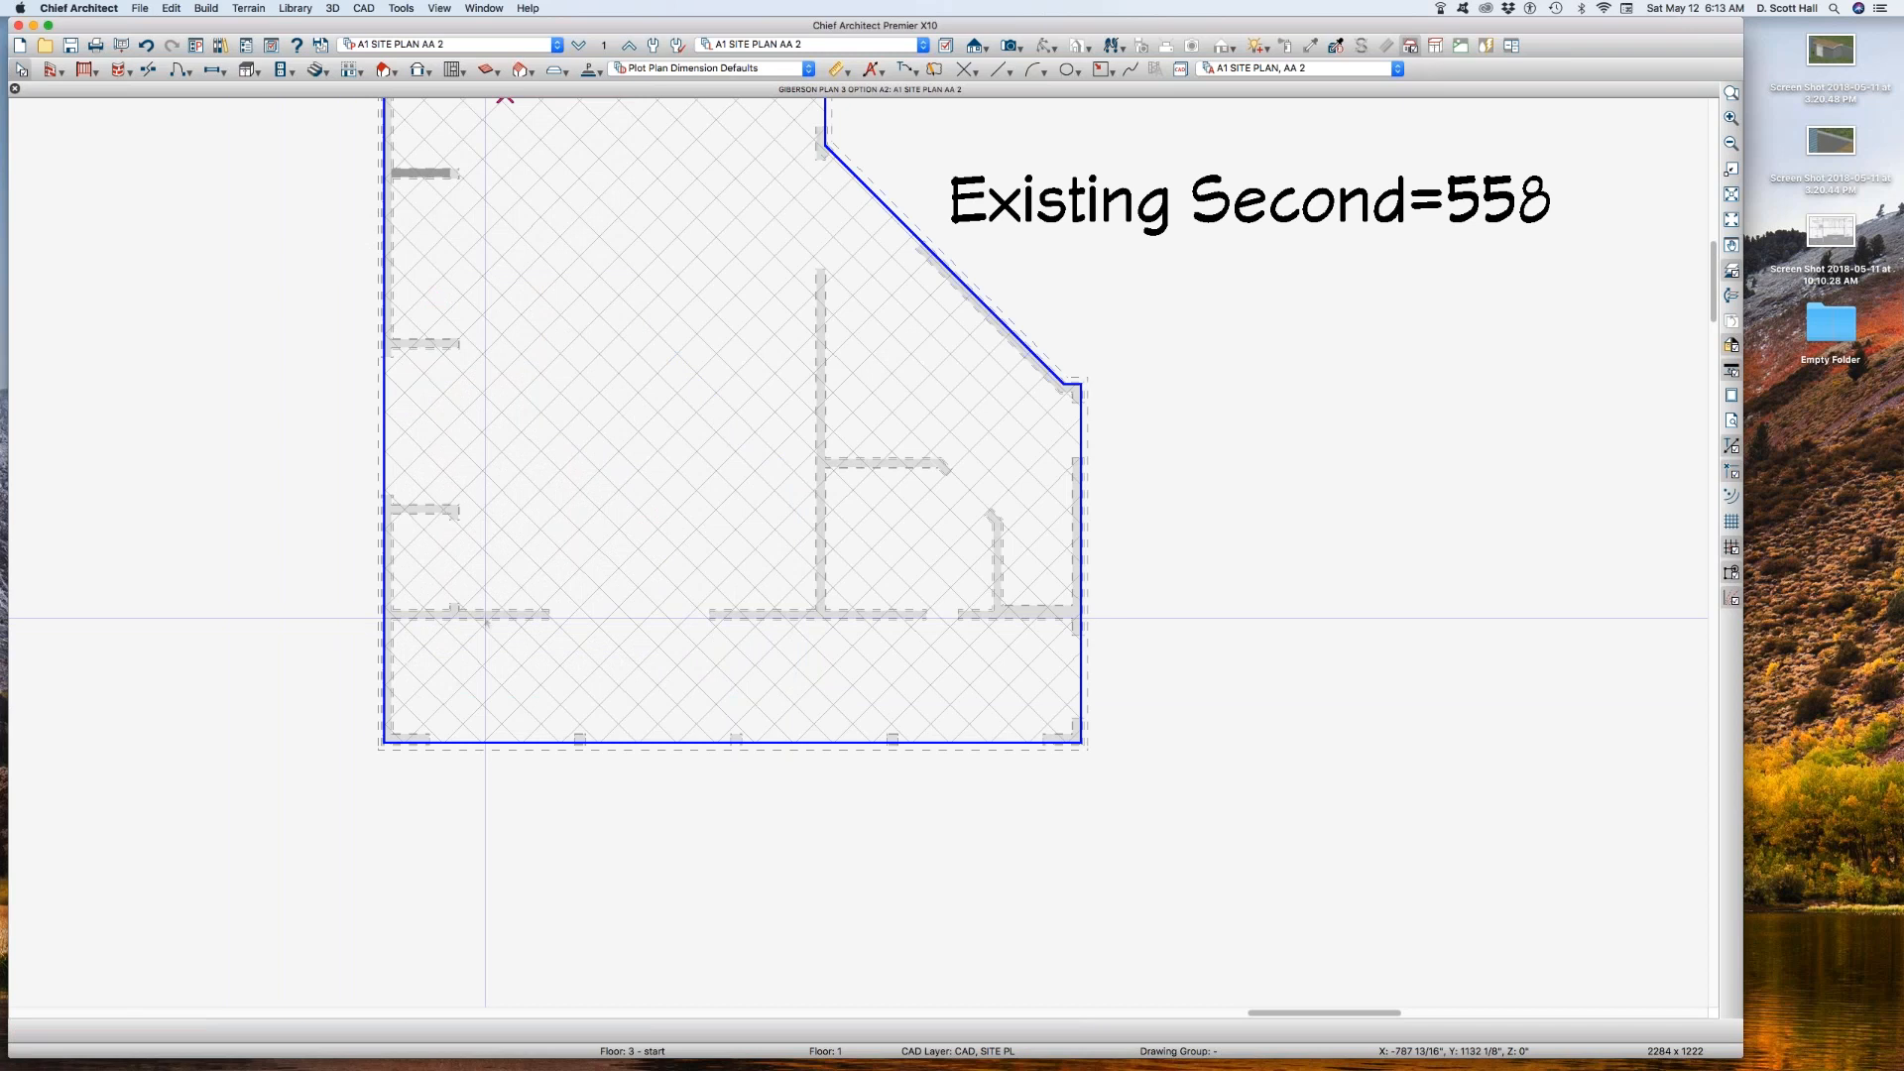
pyautogui.click(485, 618)
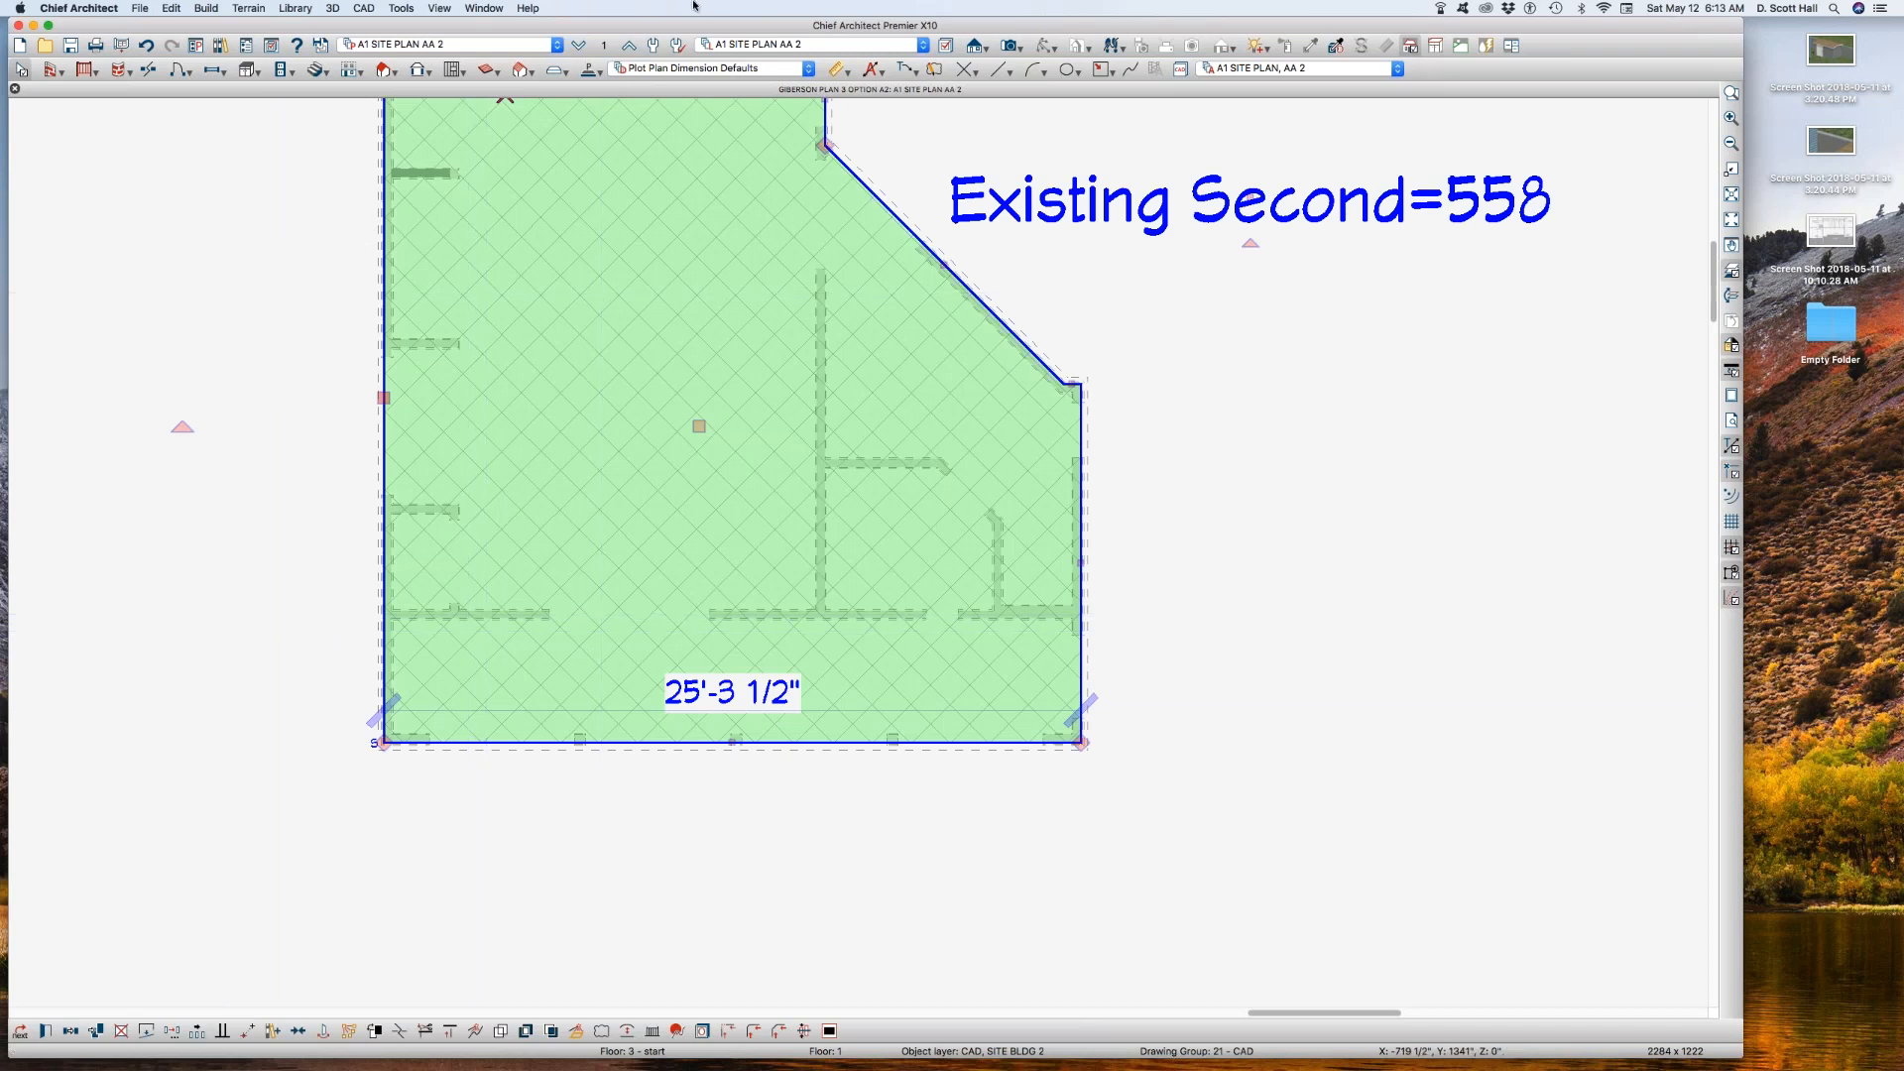
pyautogui.click(605, 47)
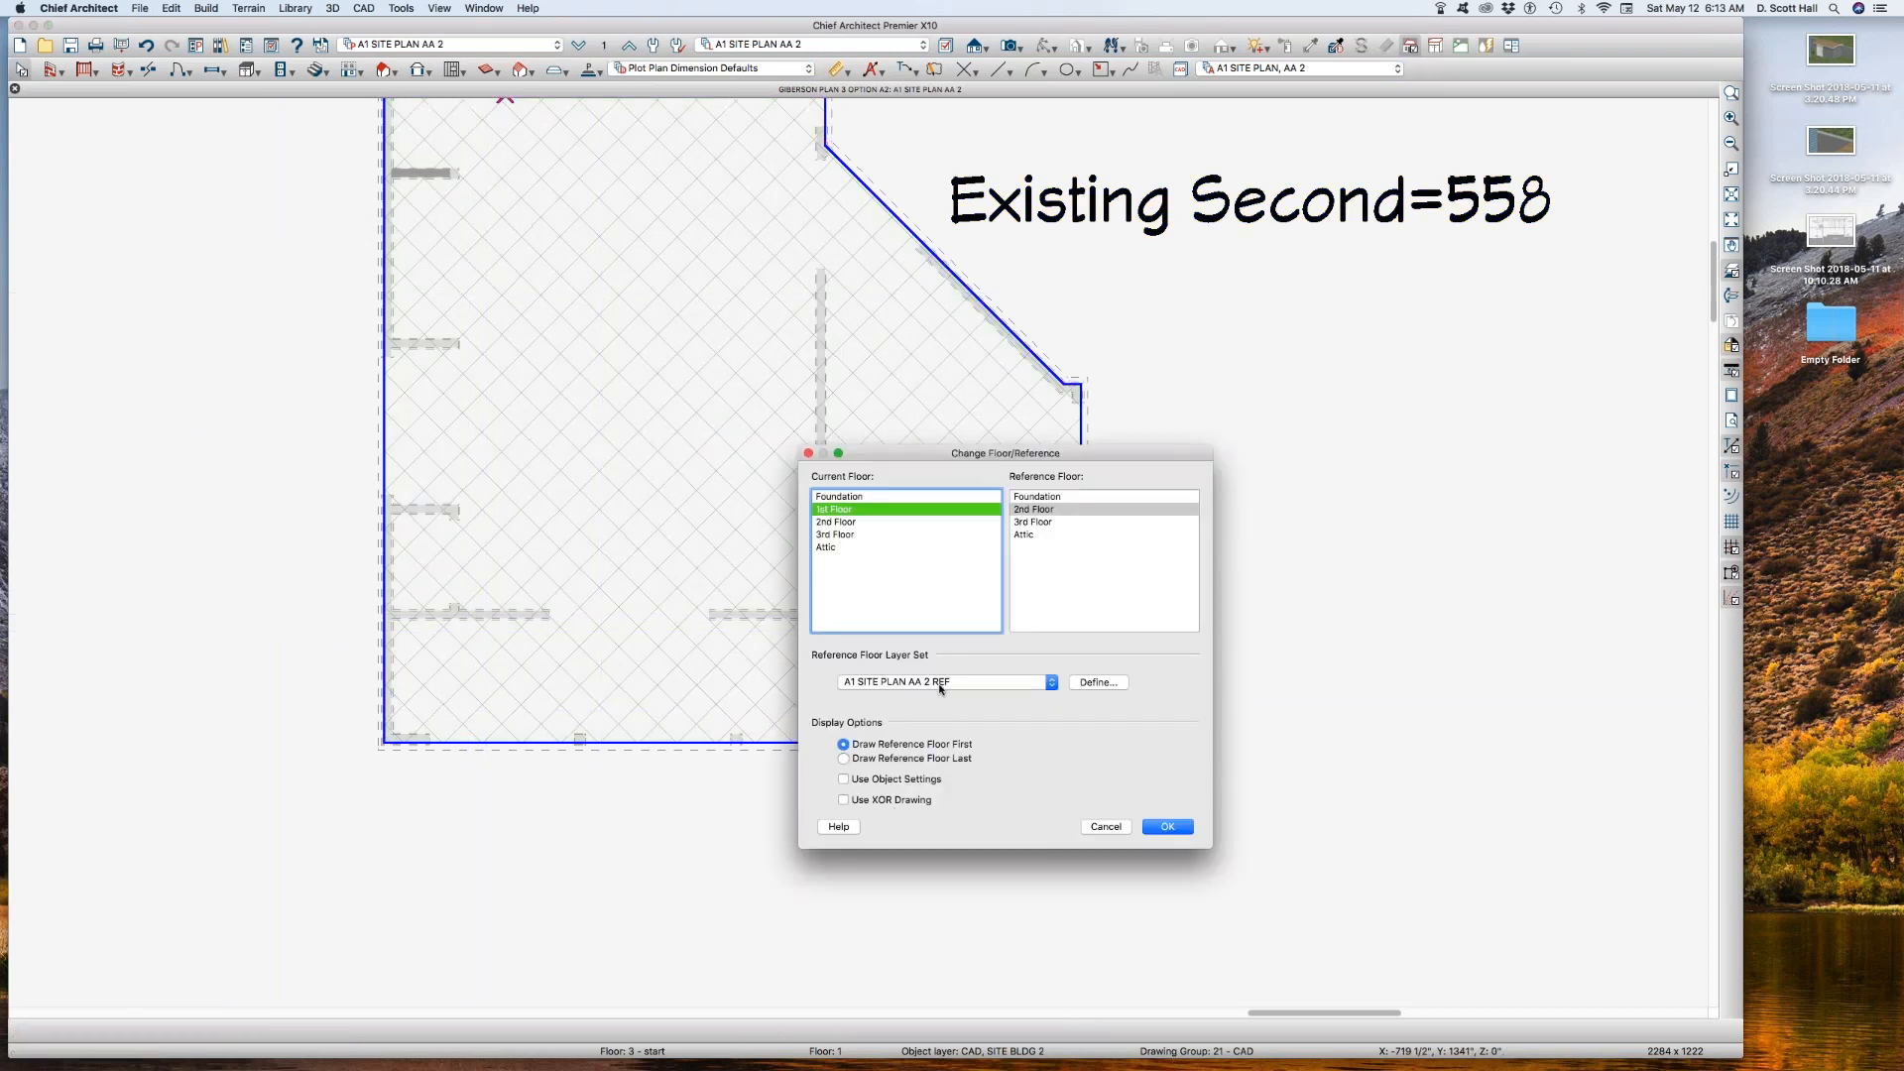
pyautogui.click(1089, 686)
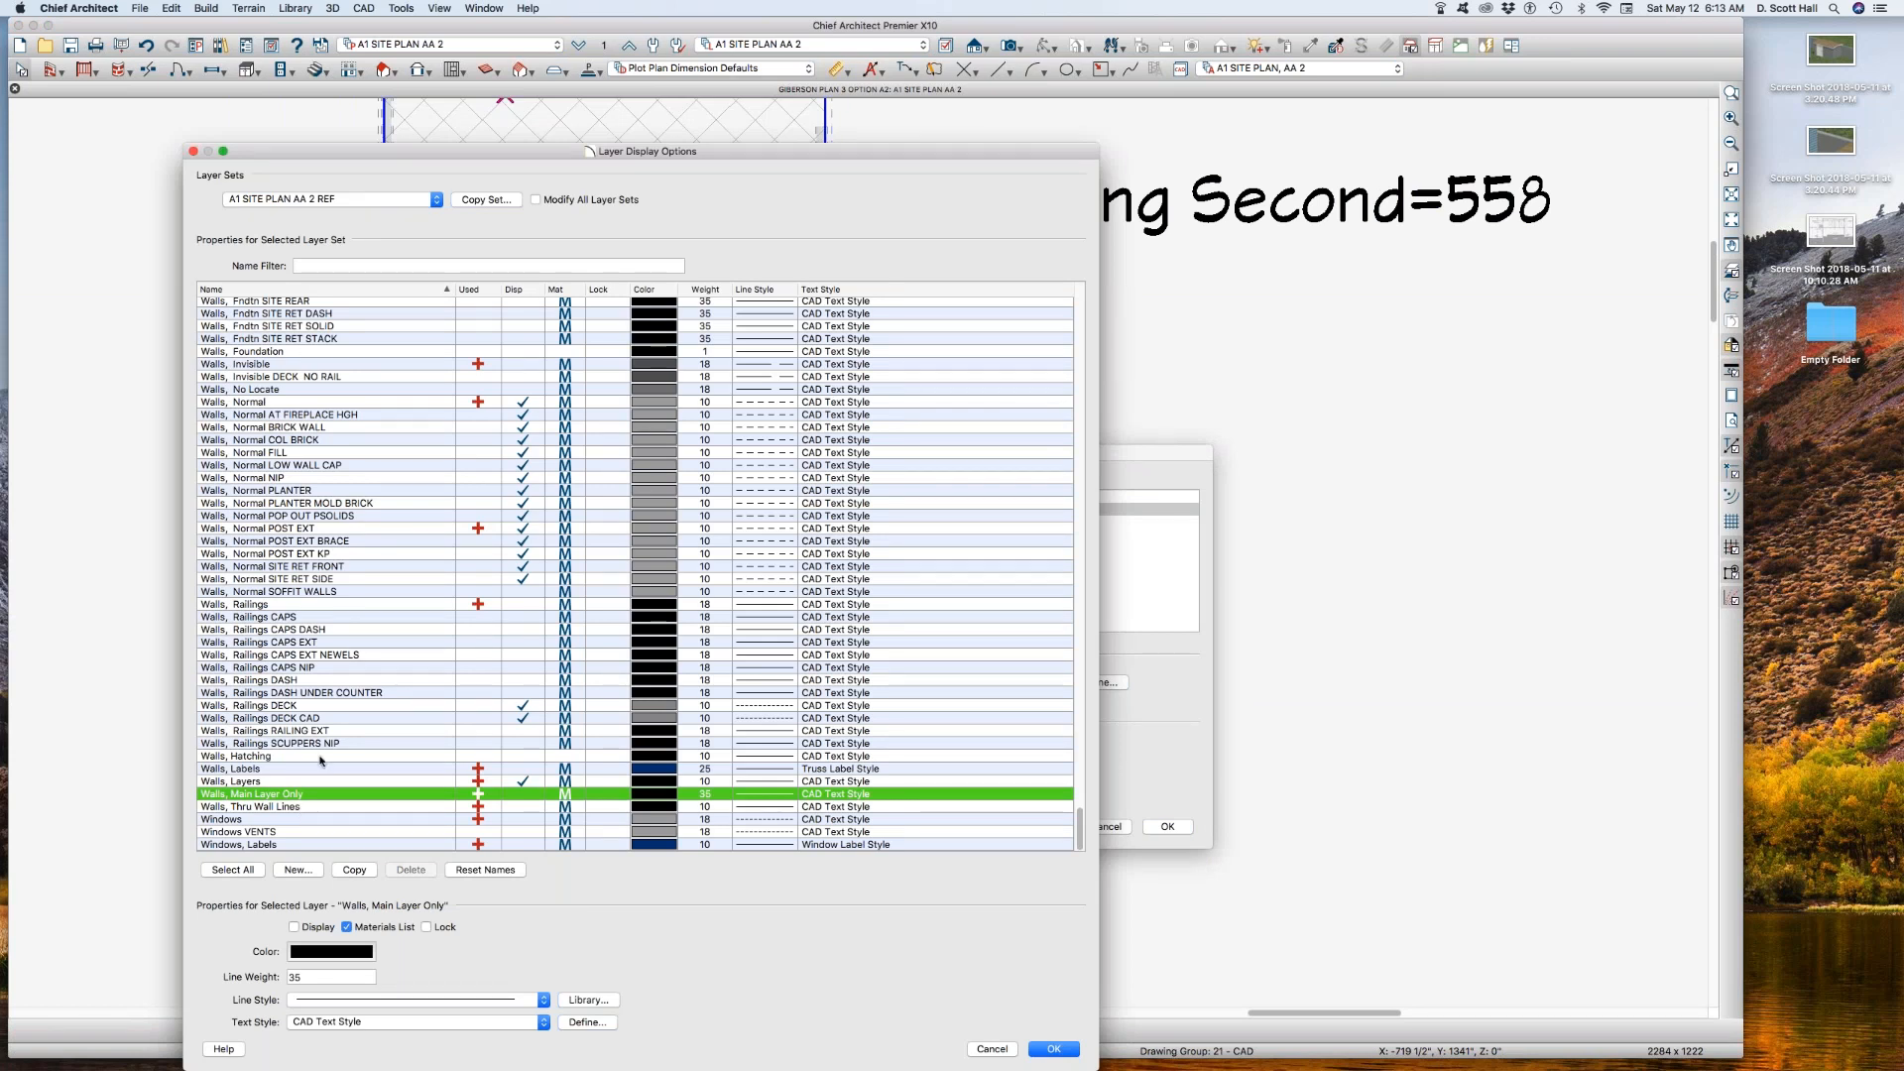
pyautogui.click(300, 401)
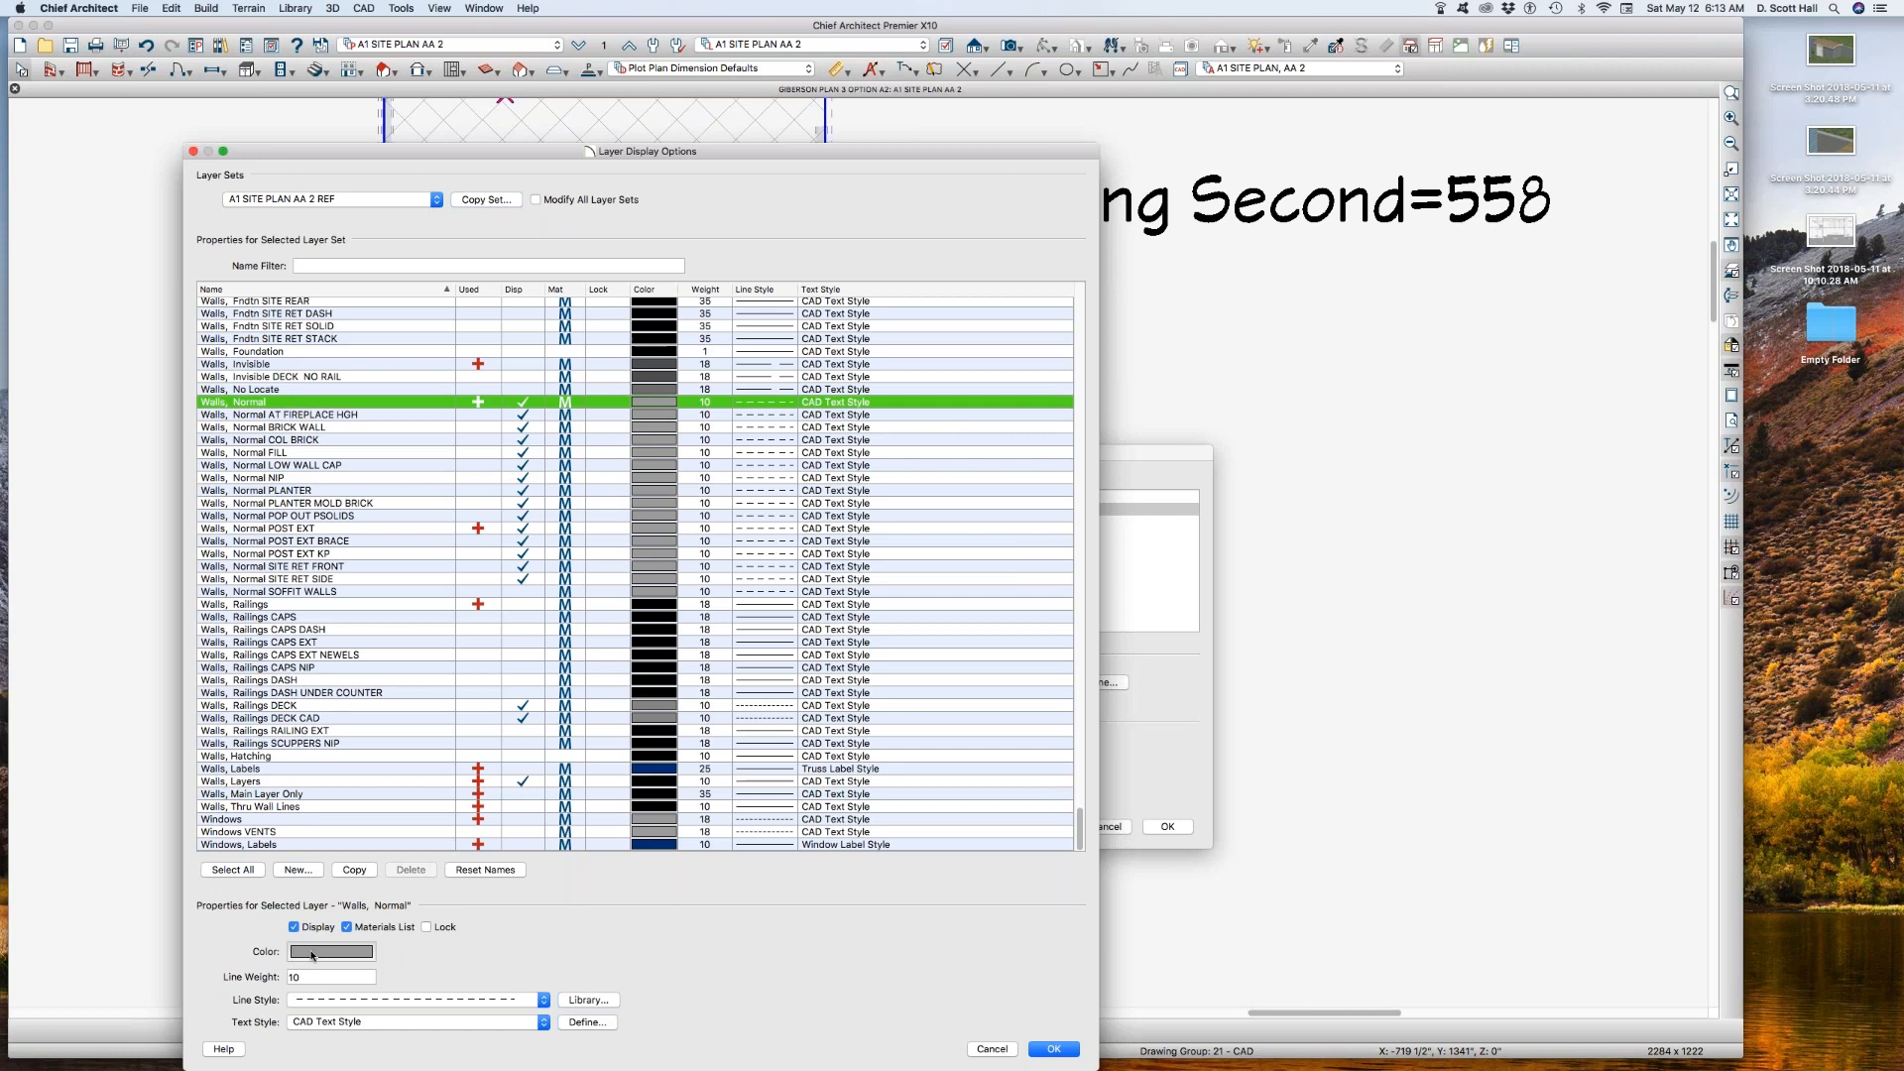
pyautogui.click(340, 1001)
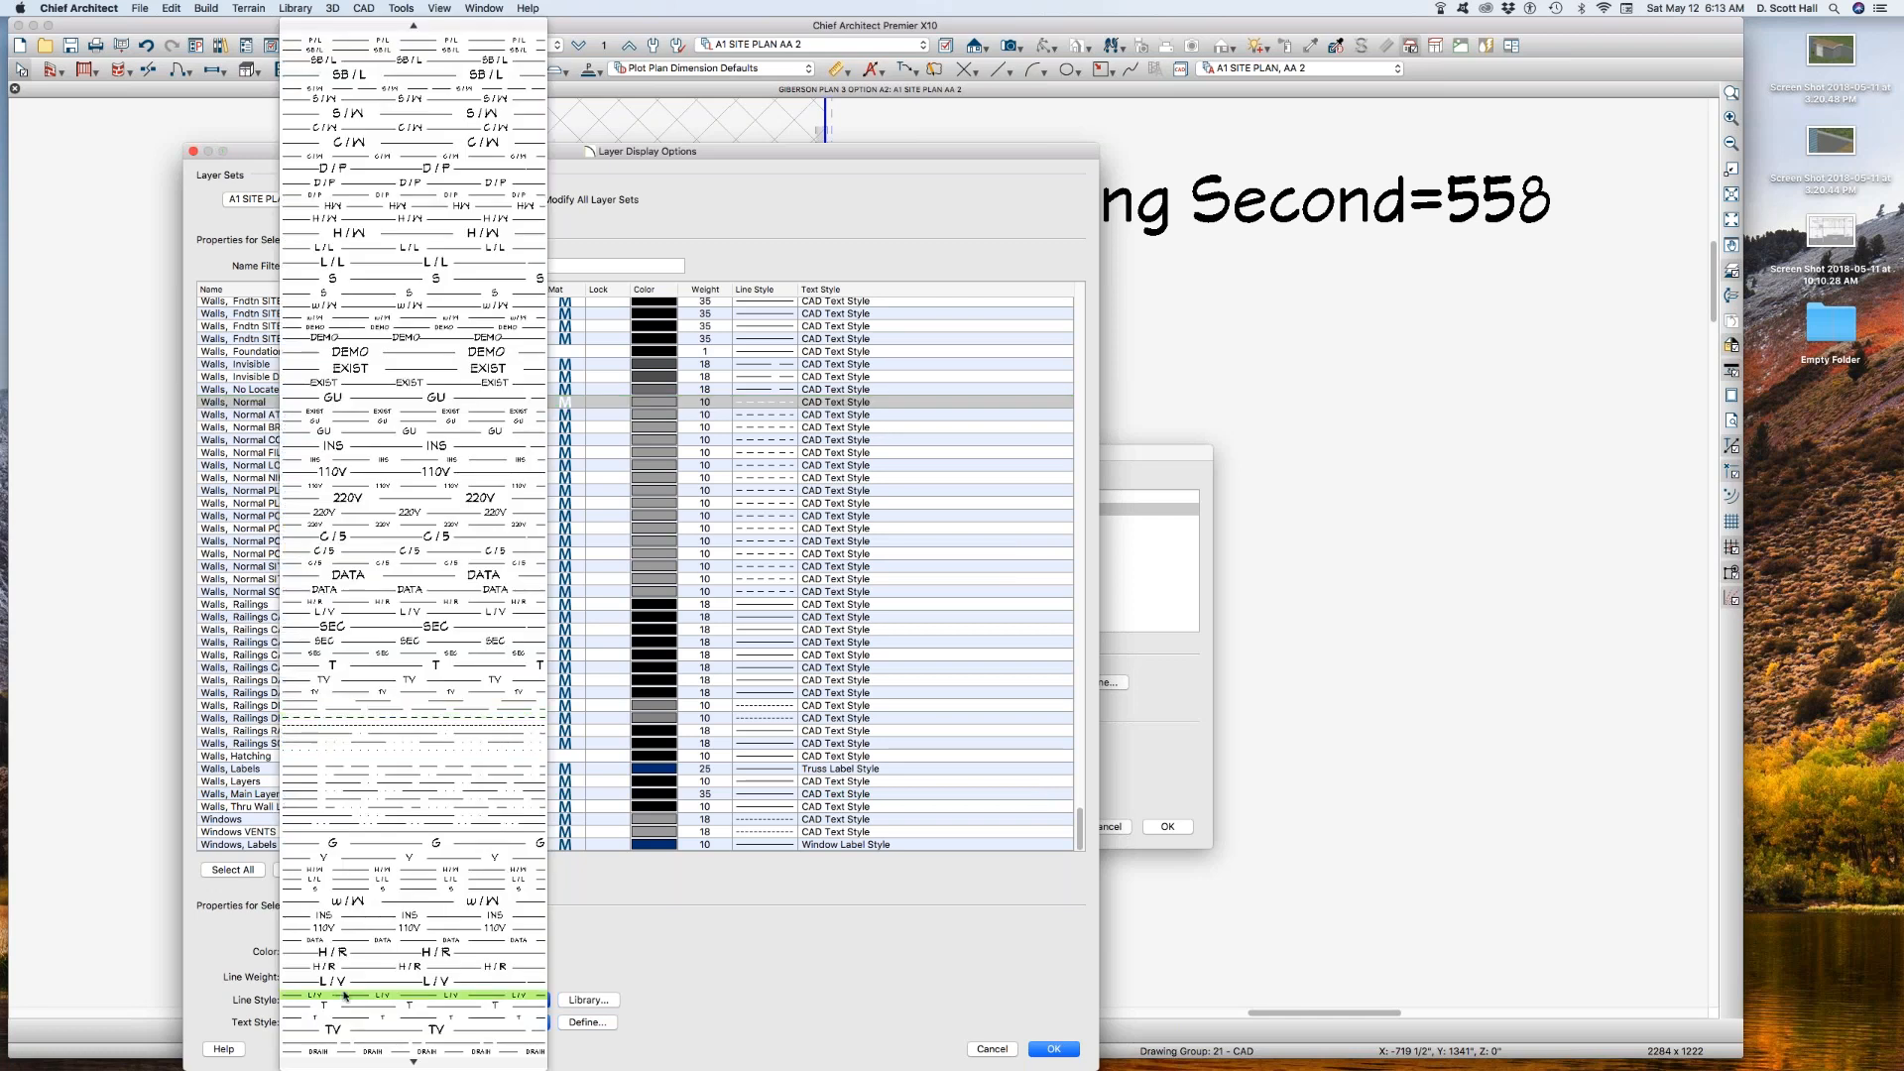
pyautogui.scroll(5, 347, 991)
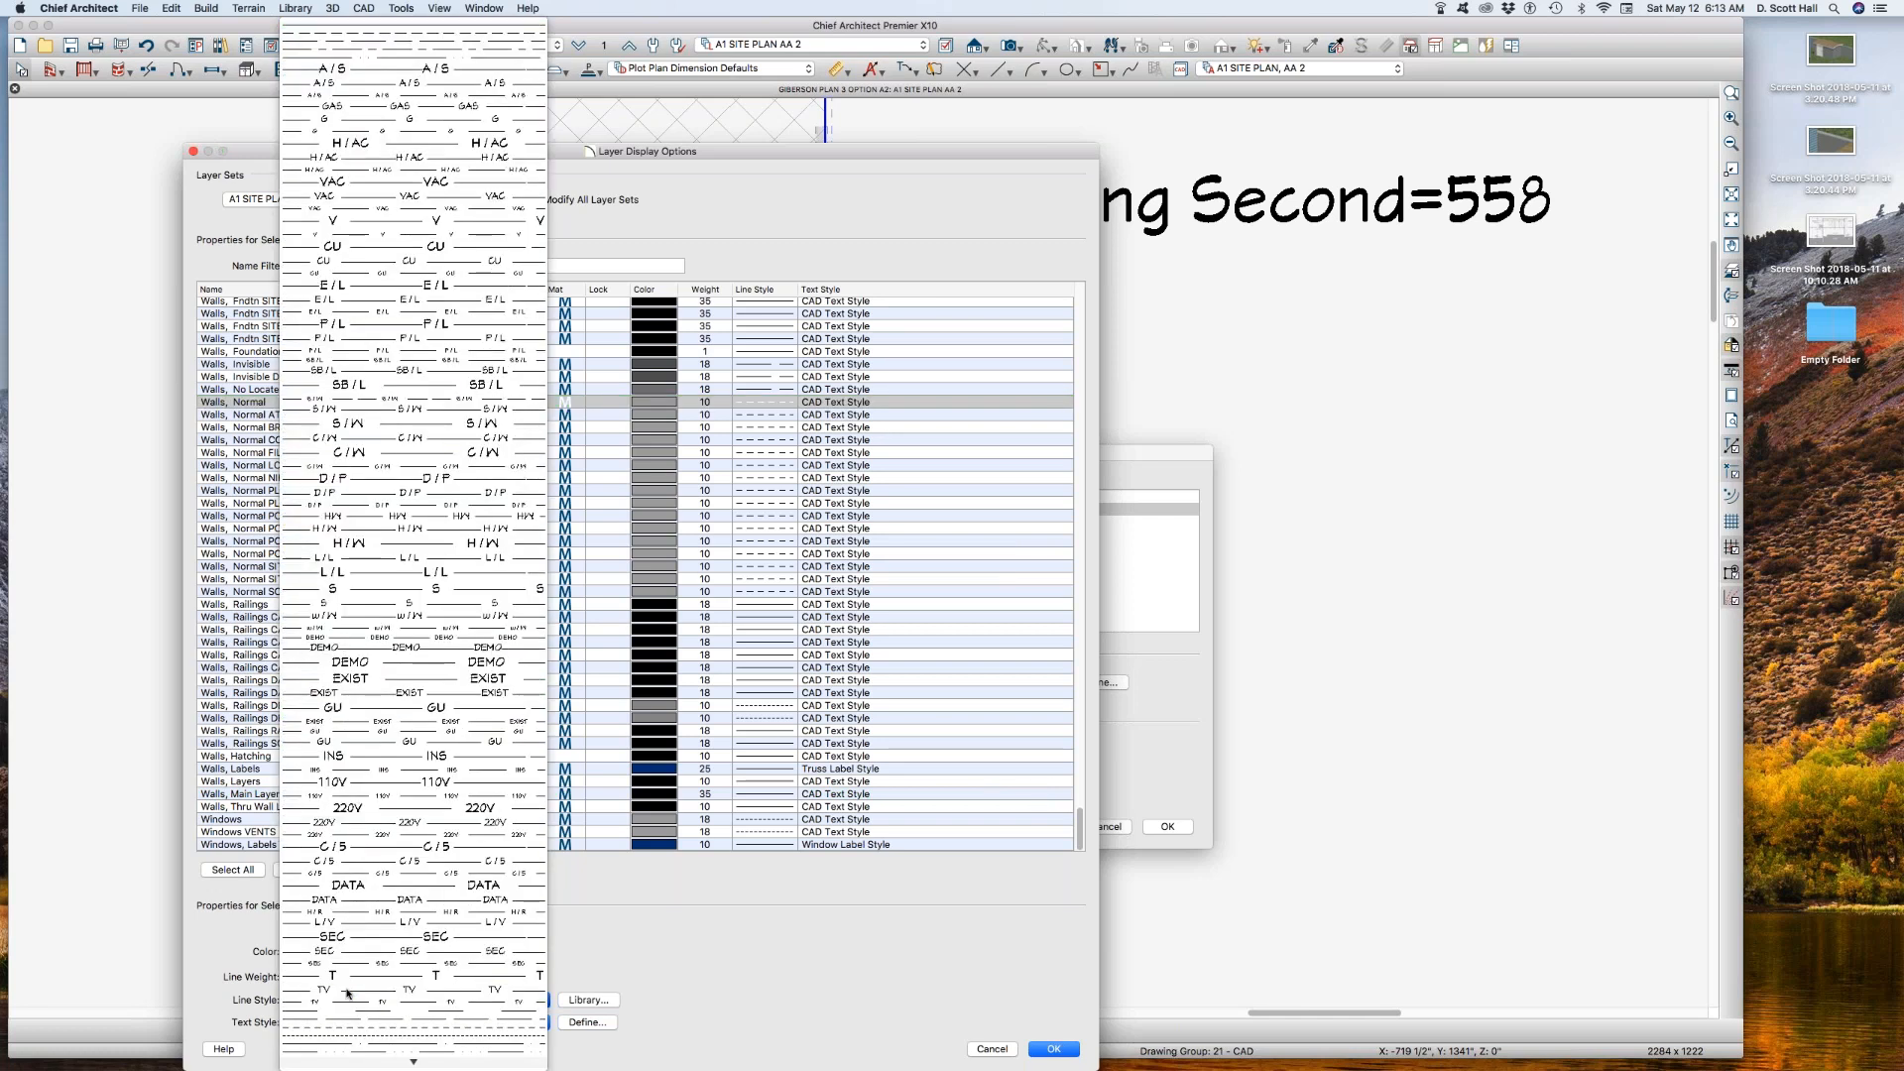
pyautogui.click(309, 990)
# Step: Set the Walls, Normal layer's color to black and apply the reference floor layer changes
pyautogui.click(319, 954)
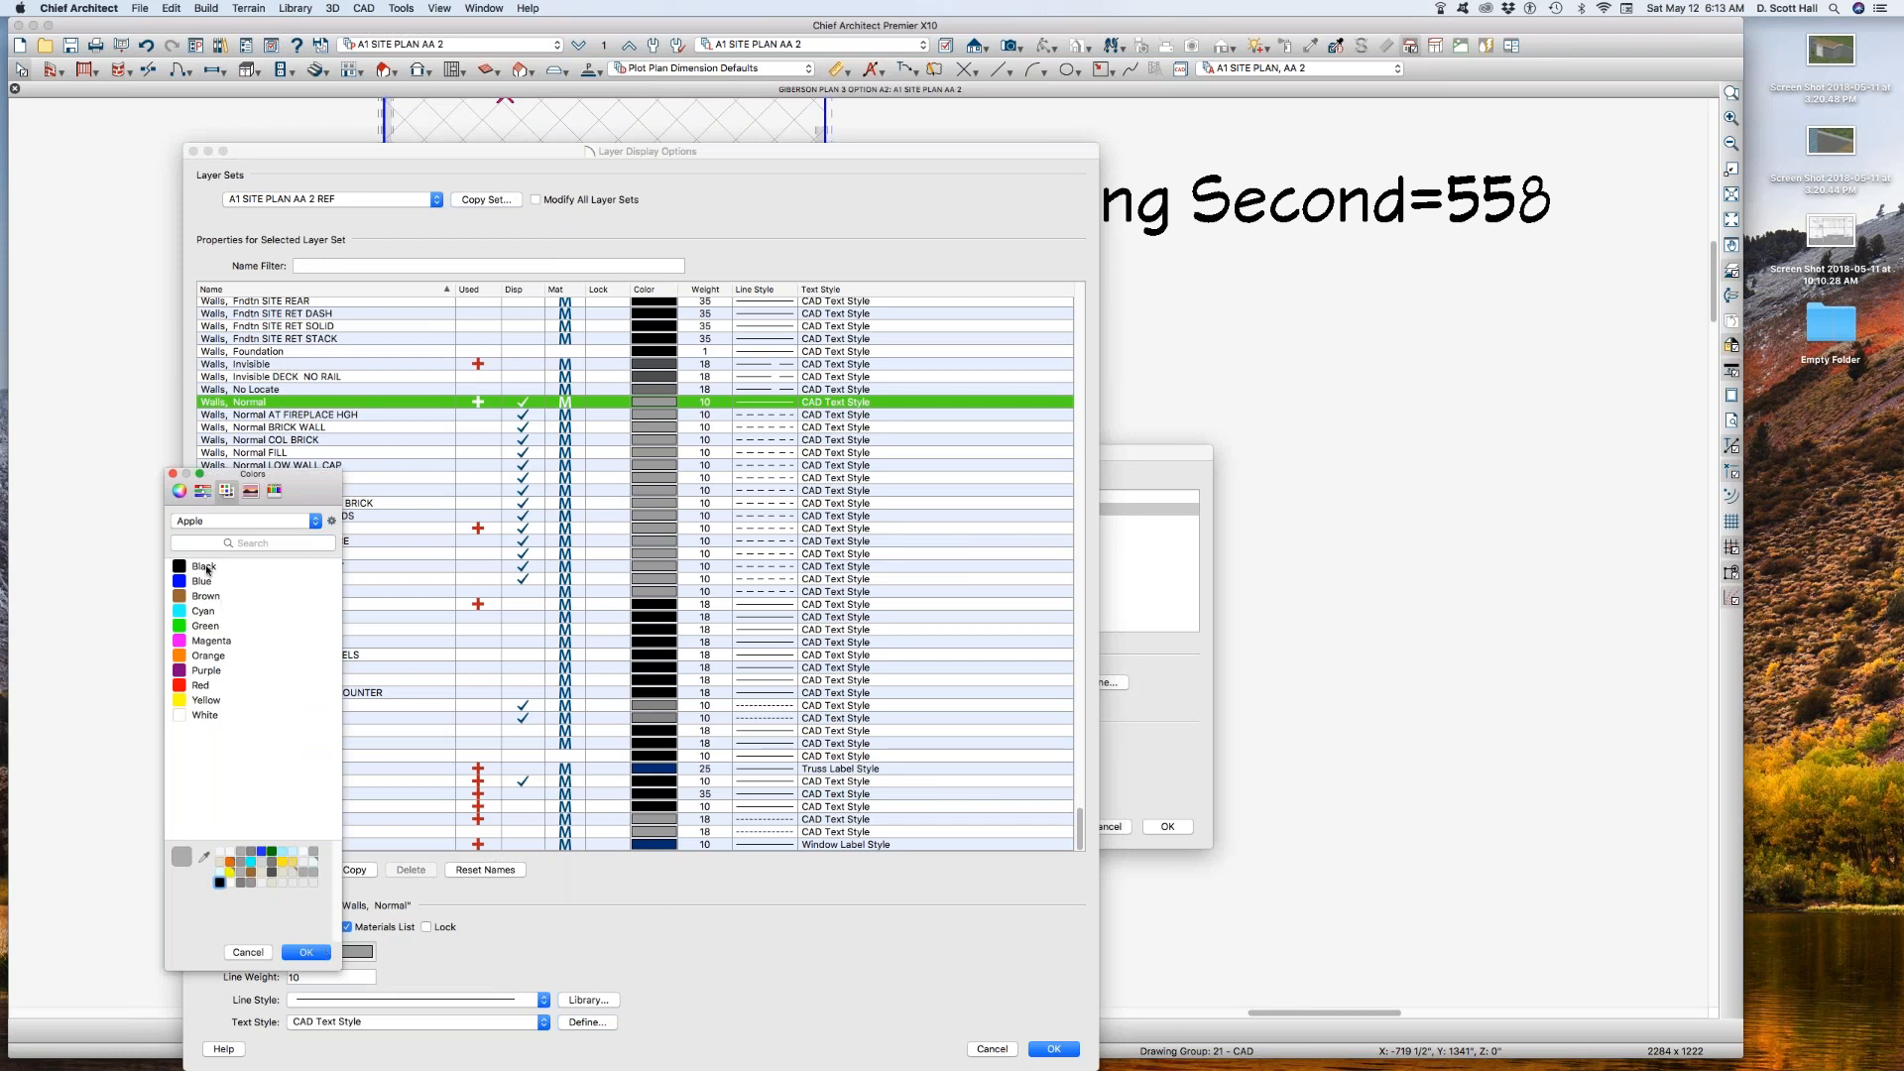
pyautogui.click(205, 567)
pyautogui.click(307, 952)
pyautogui.click(1031, 1048)
pyautogui.click(1166, 825)
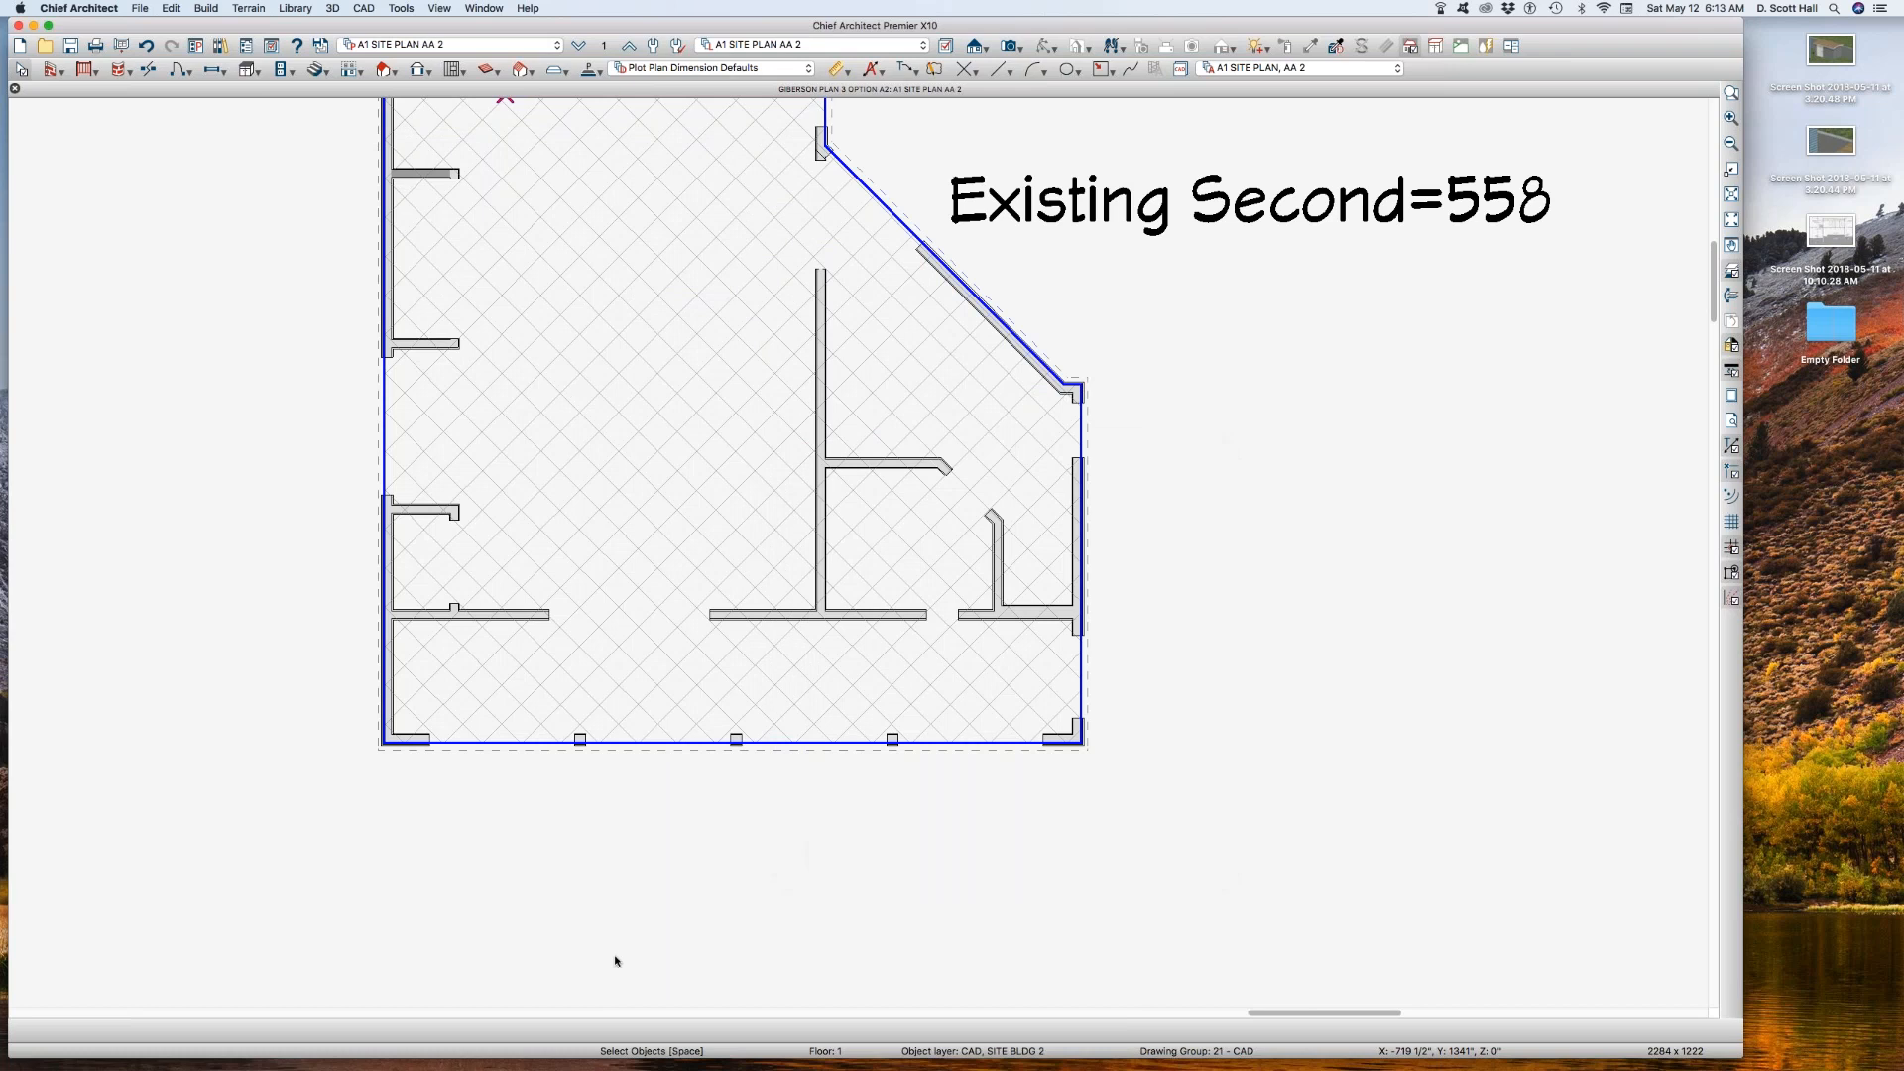
# Step: Examine how the second-floor reference walls line up with the outline of the Existing Second polyline
pyautogui.scroll(-1, 571, 938)
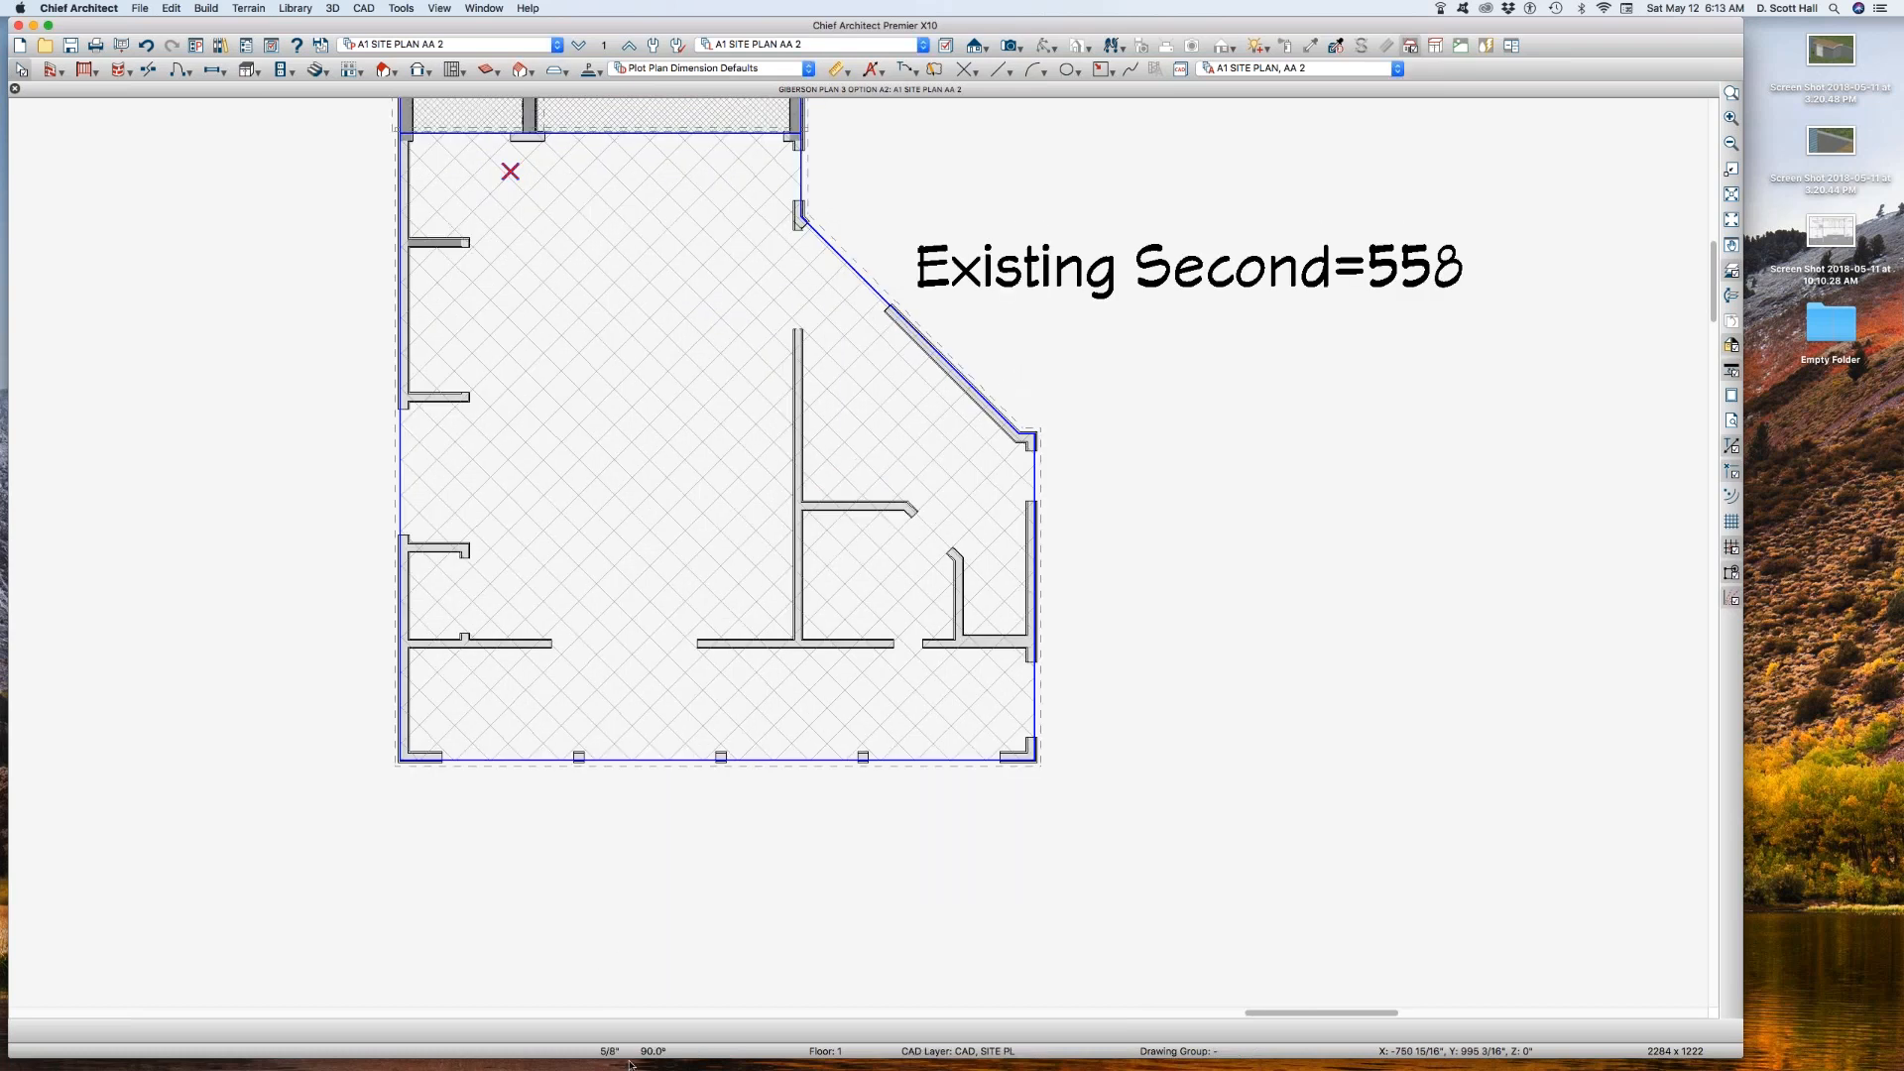
pyautogui.scroll(5, 397, 418)
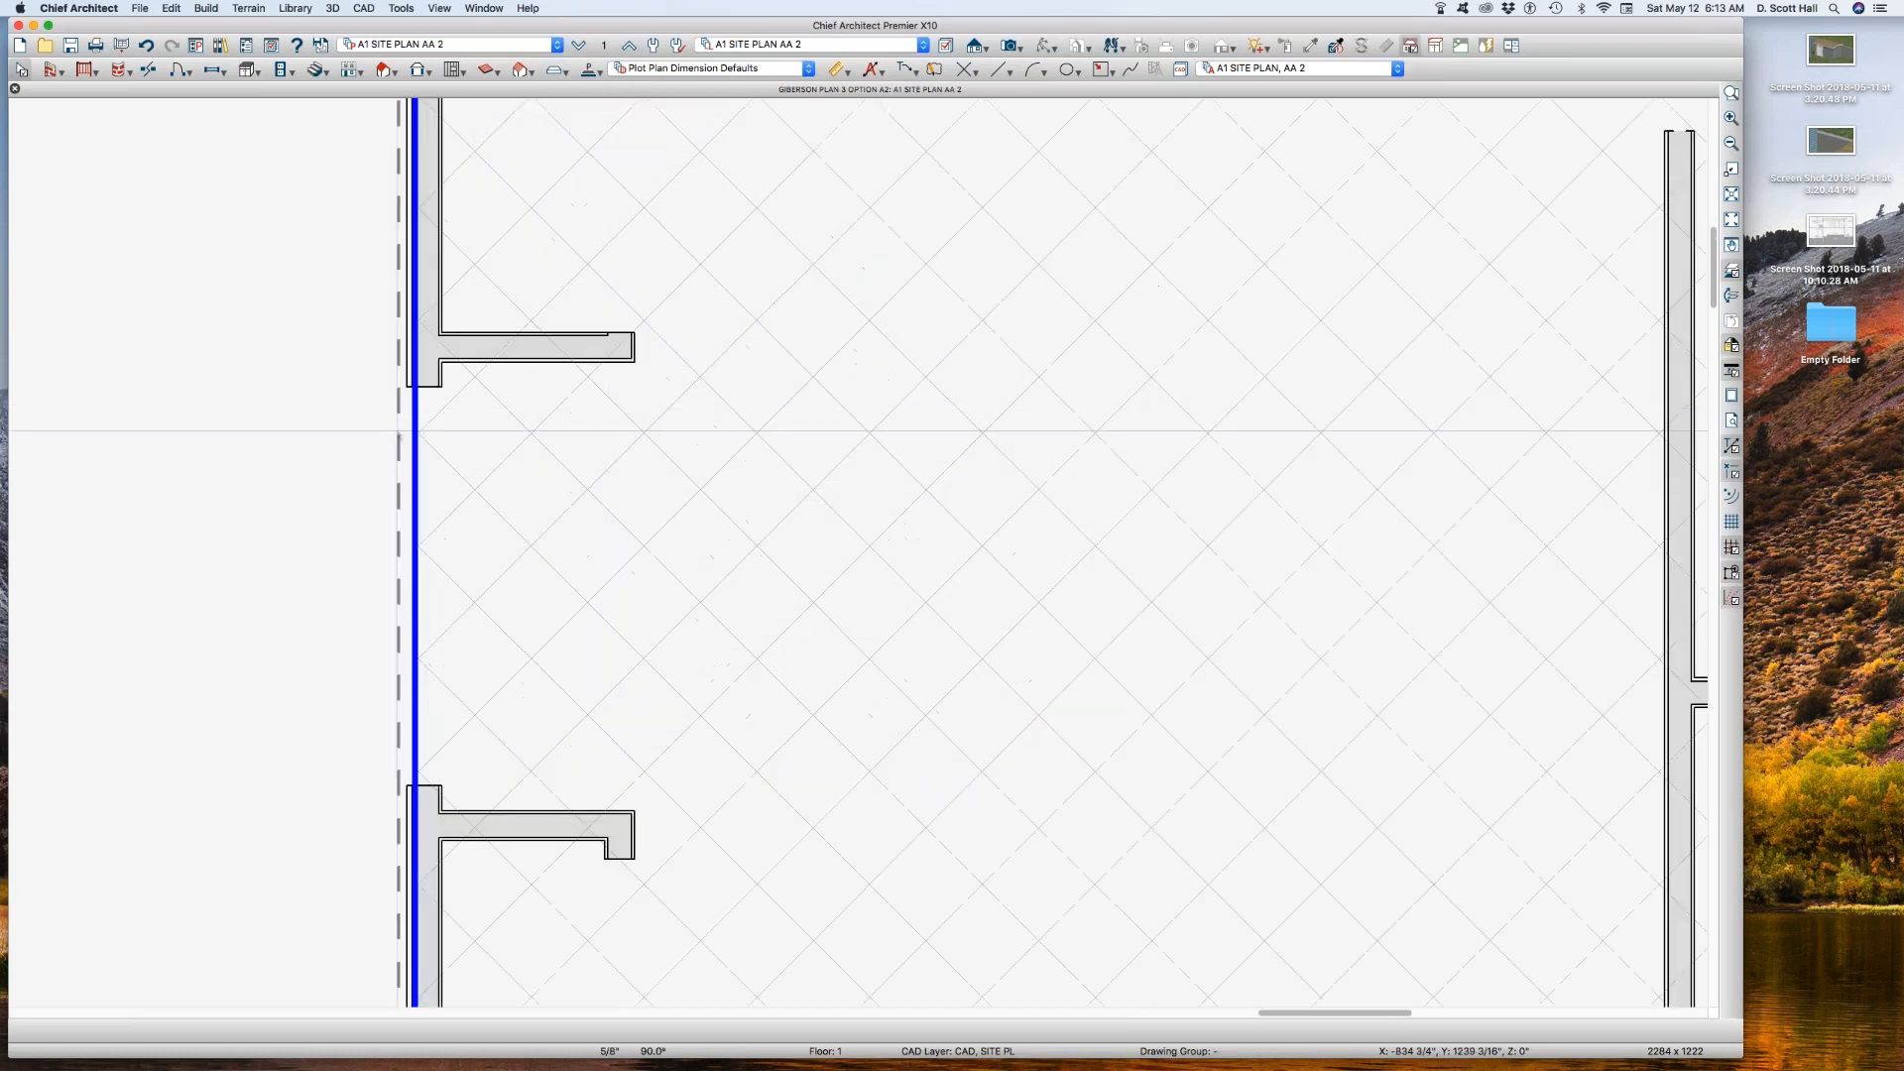
pyautogui.scroll(-6, 400, 430)
pyautogui.scroll(6, 712, 266)
pyautogui.scroll(1, 712, 266)
pyautogui.scroll(-3, 684, 395)
pyautogui.click(599, 210)
pyautogui.scroll(-1, 589, 348)
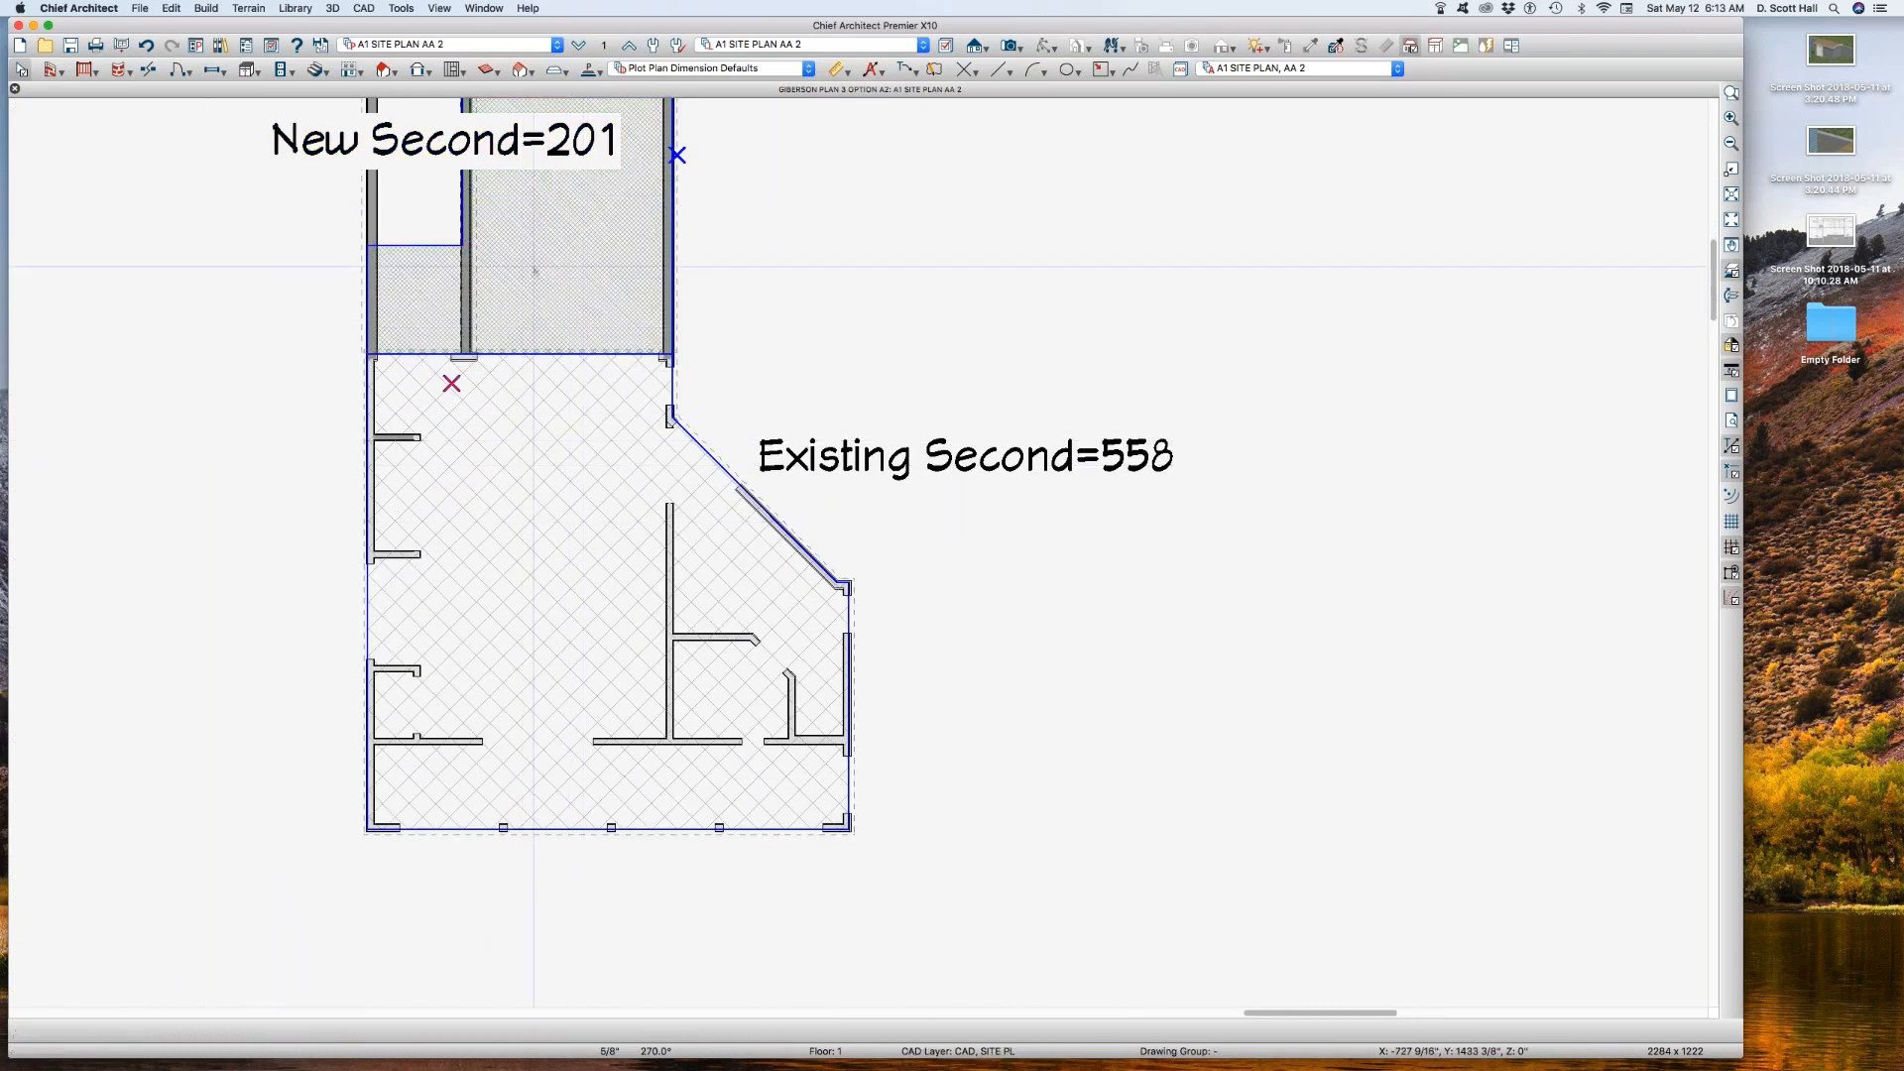
# Step: Move the New Second area label out of its polyline to the open space beside the new second-floor area
pyautogui.click(544, 290)
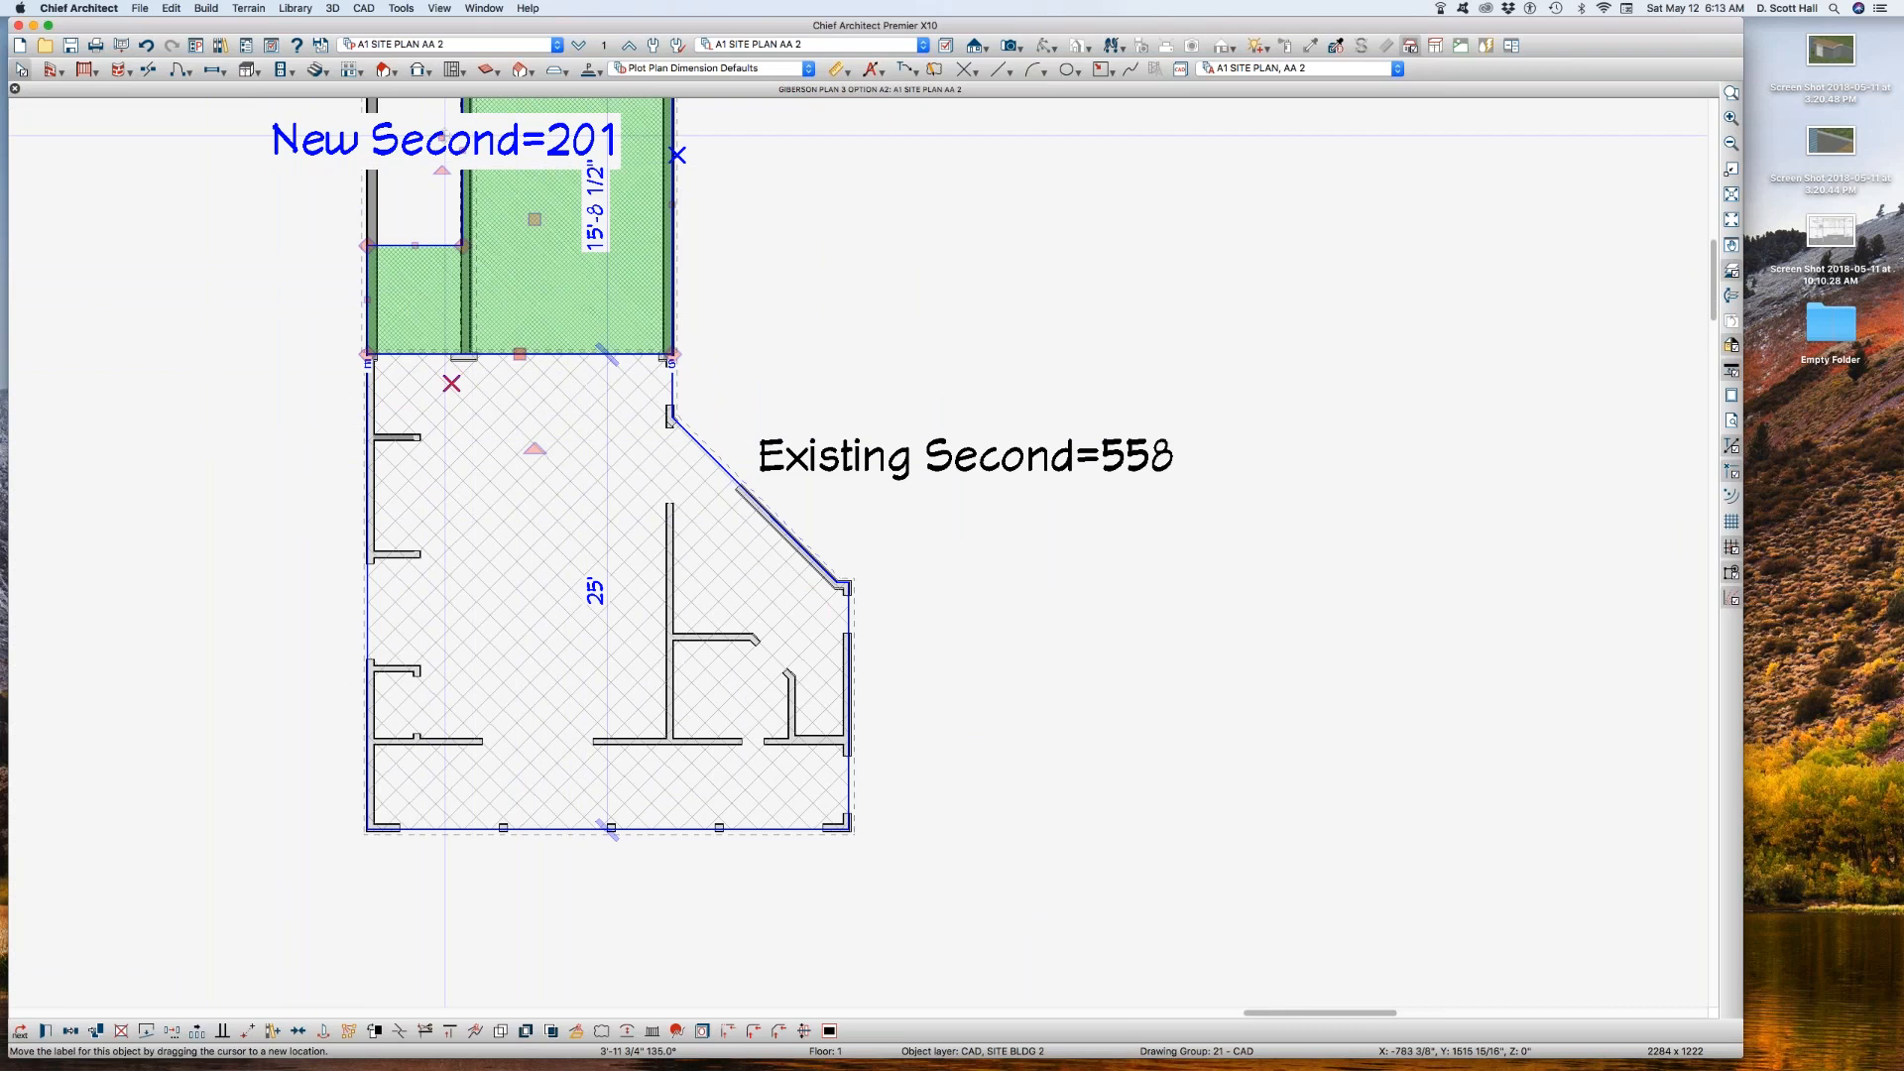
pyautogui.moveTo(441, 139); pyautogui.dragTo(893, 155)
pyautogui.click(278, 451)
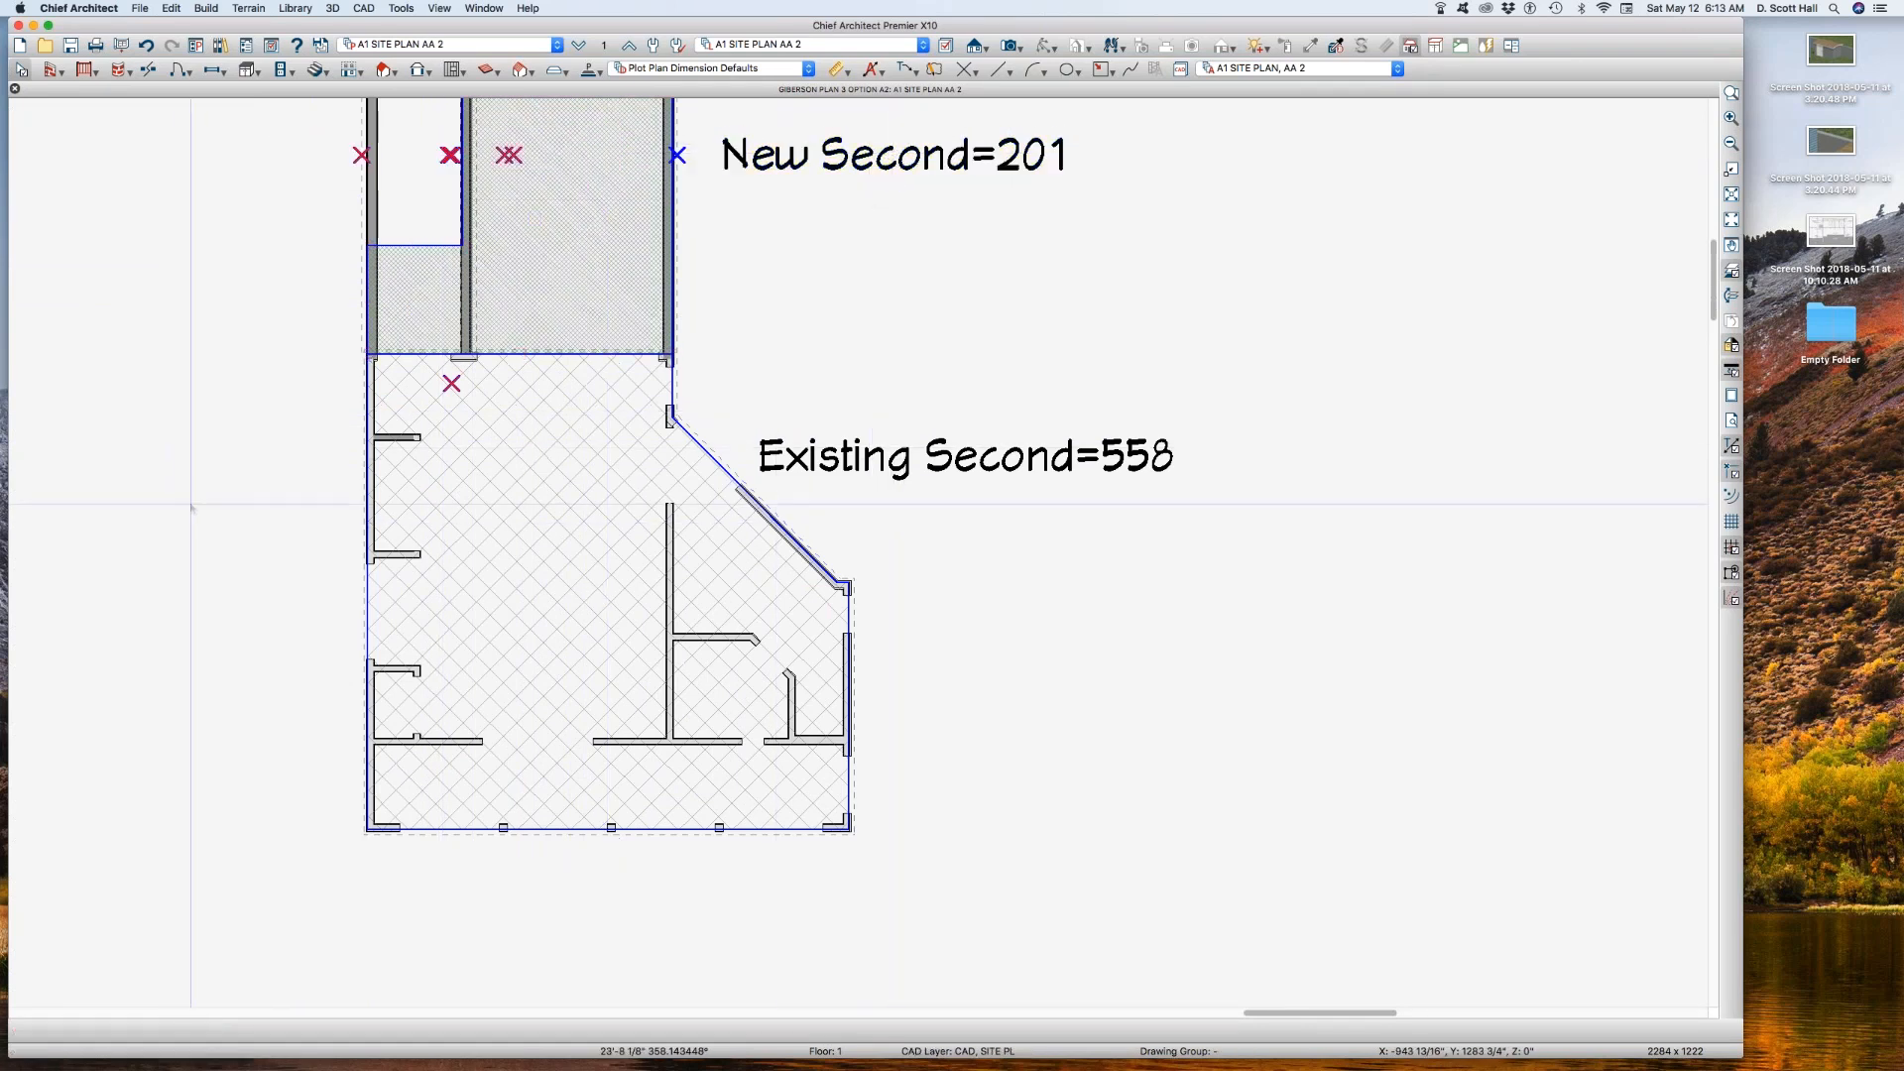
# Step: Close the plan and open the client's BROCHURE 1 layout from the recent files
pyautogui.scroll(-1, 198, 501)
pyautogui.scroll(-3, 1080, 660)
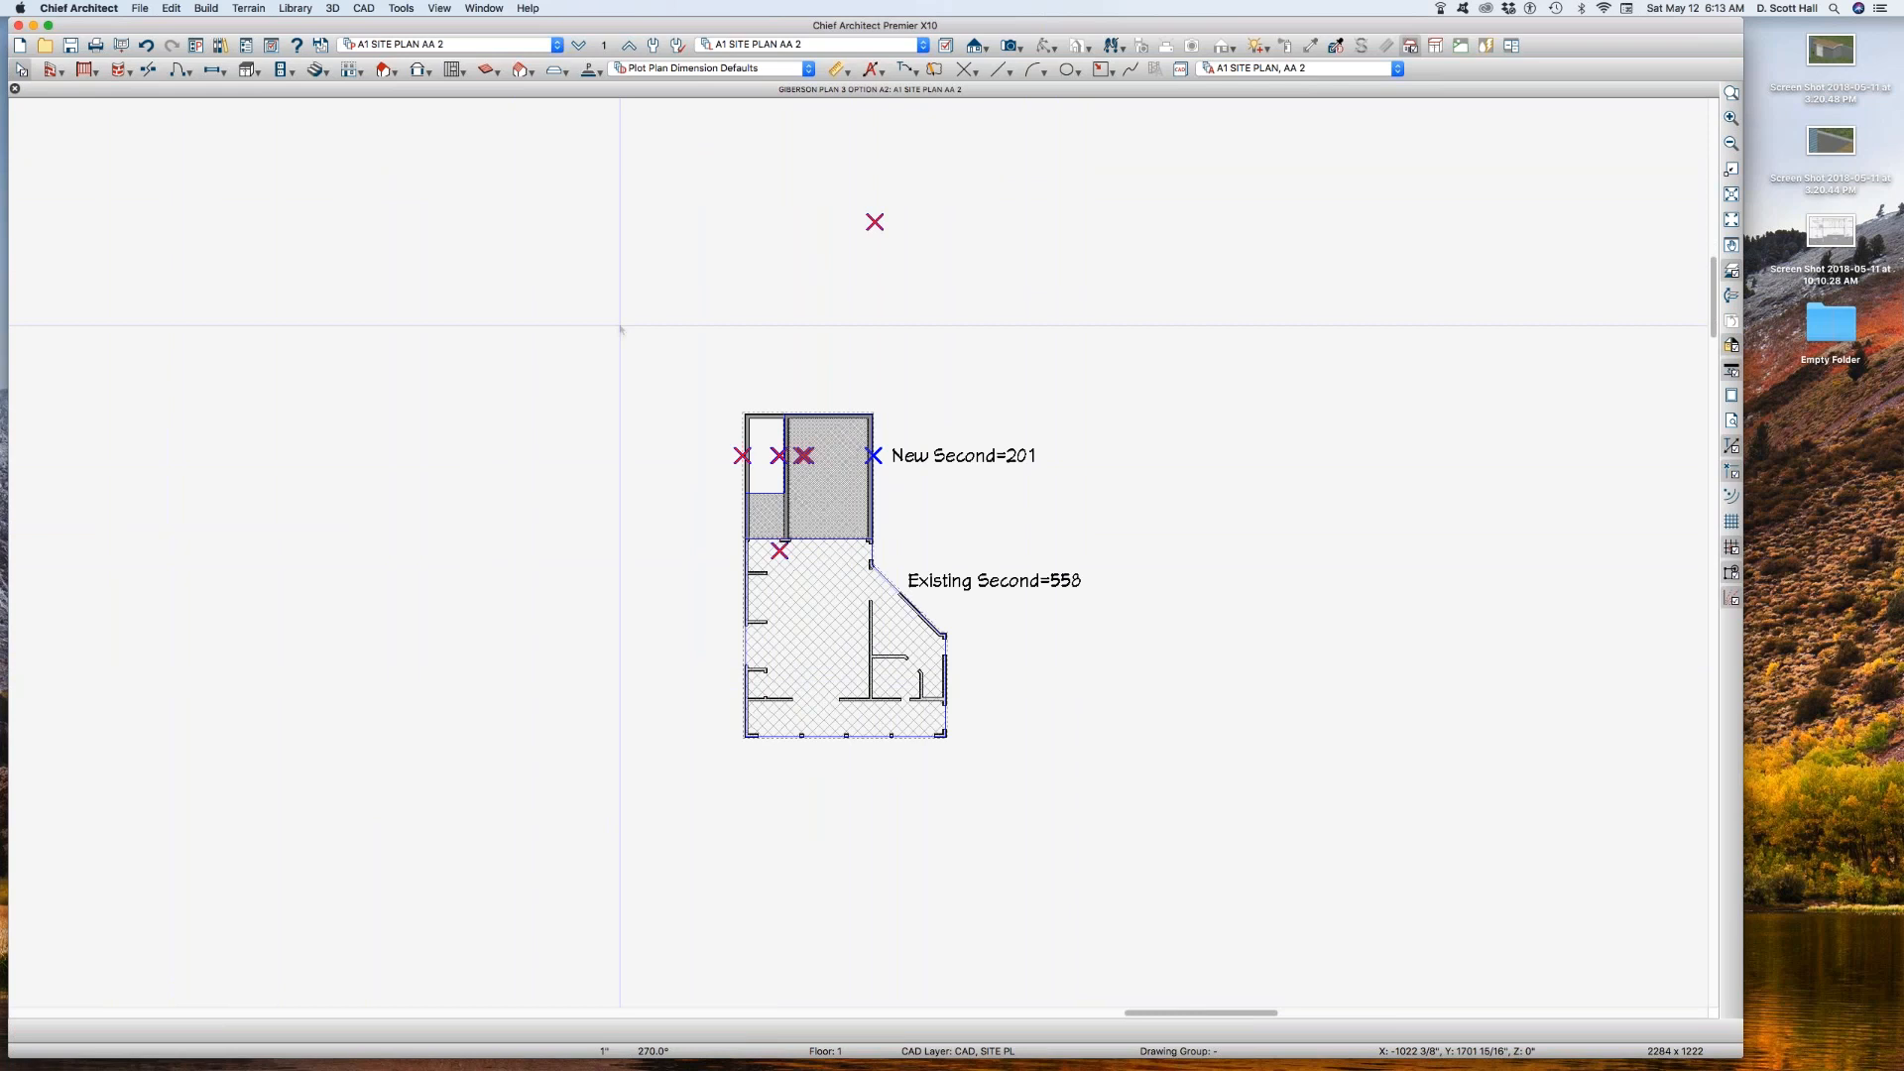
pyautogui.press('super+w')
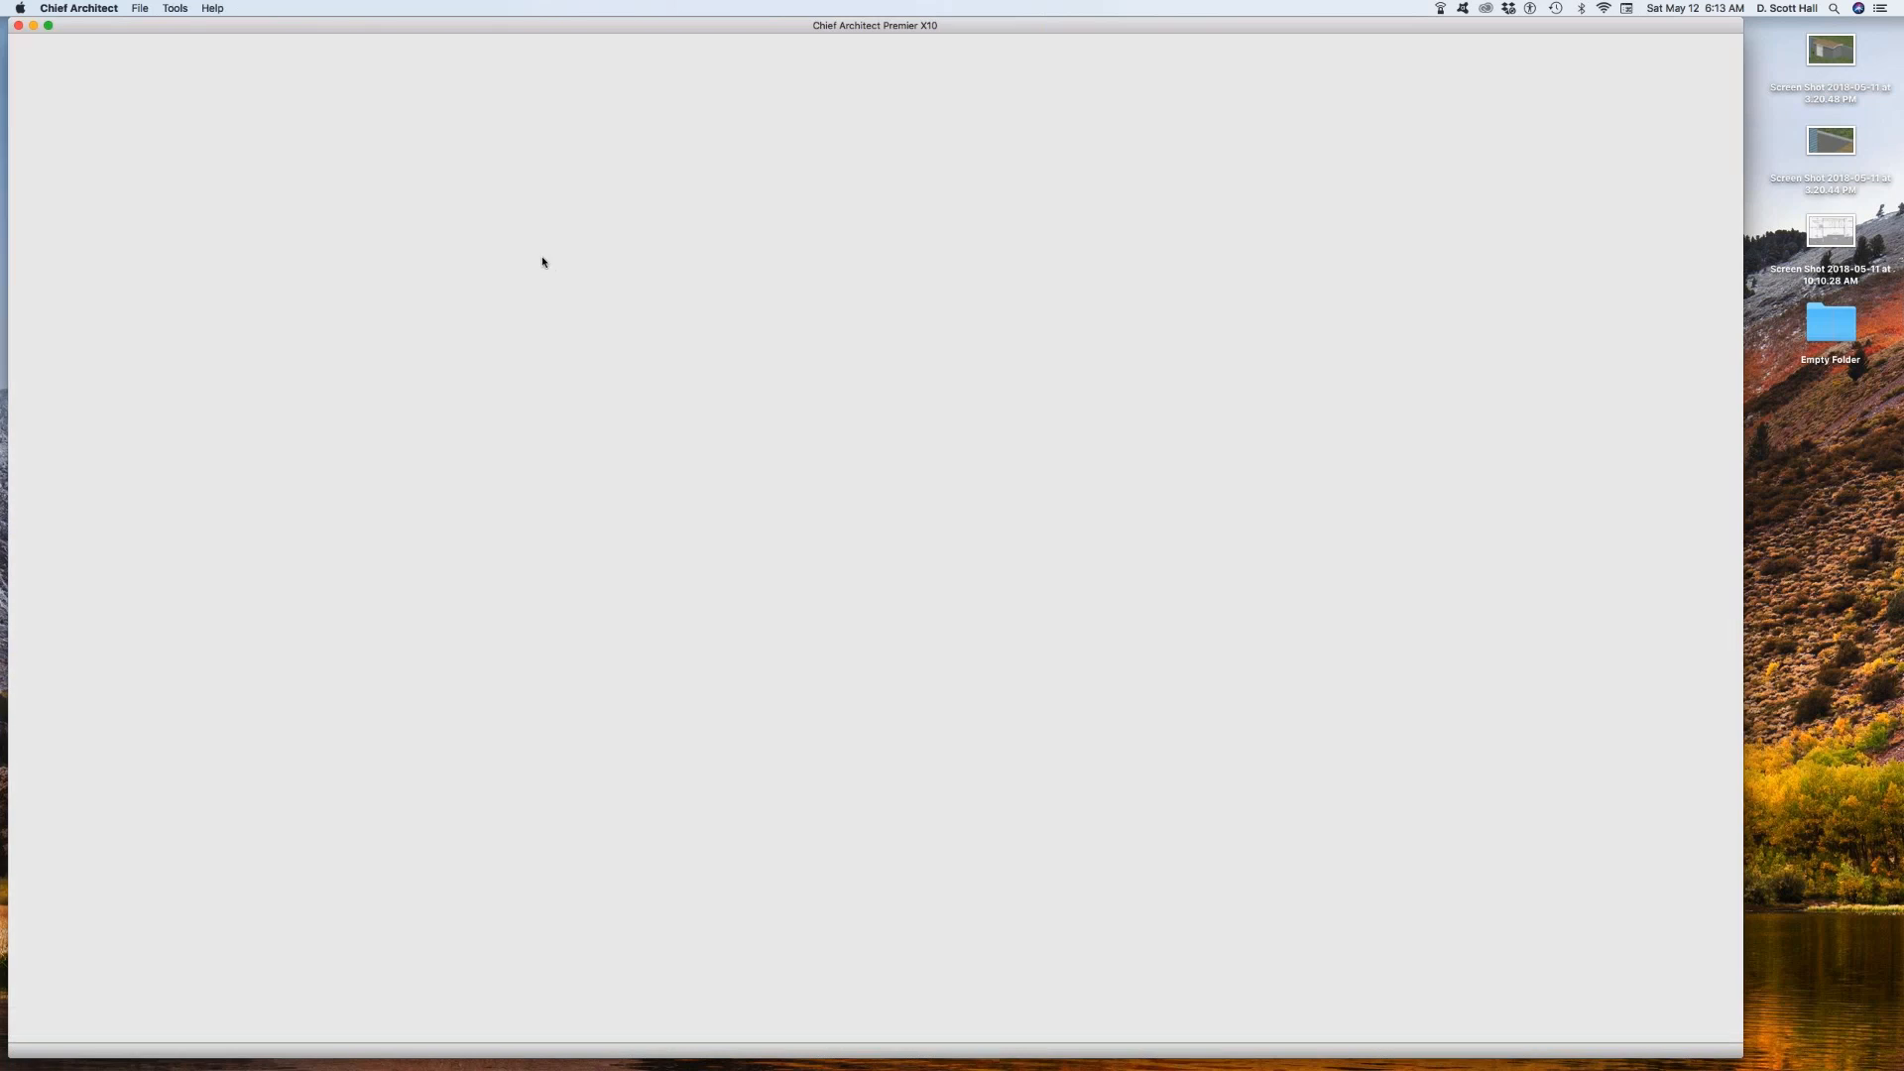
pyautogui.click(138, 7)
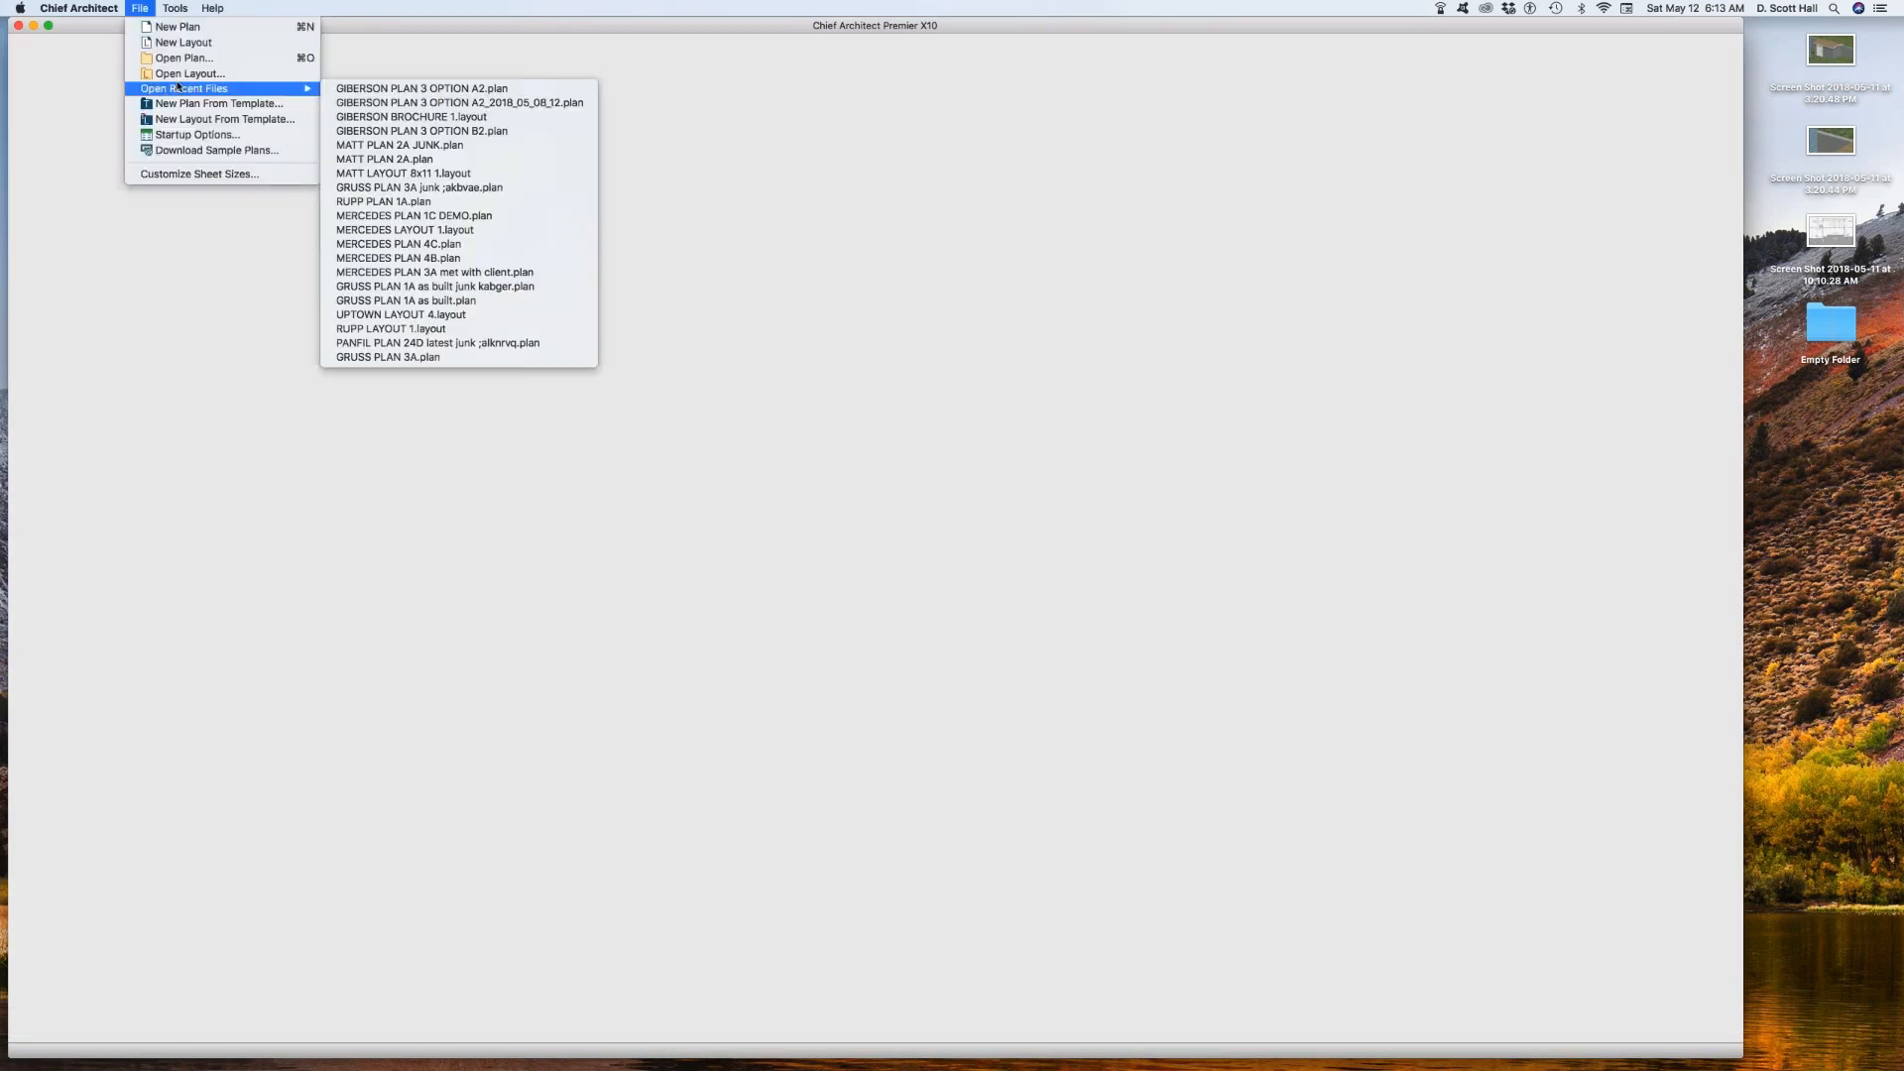
pyautogui.moveTo(189, 90)
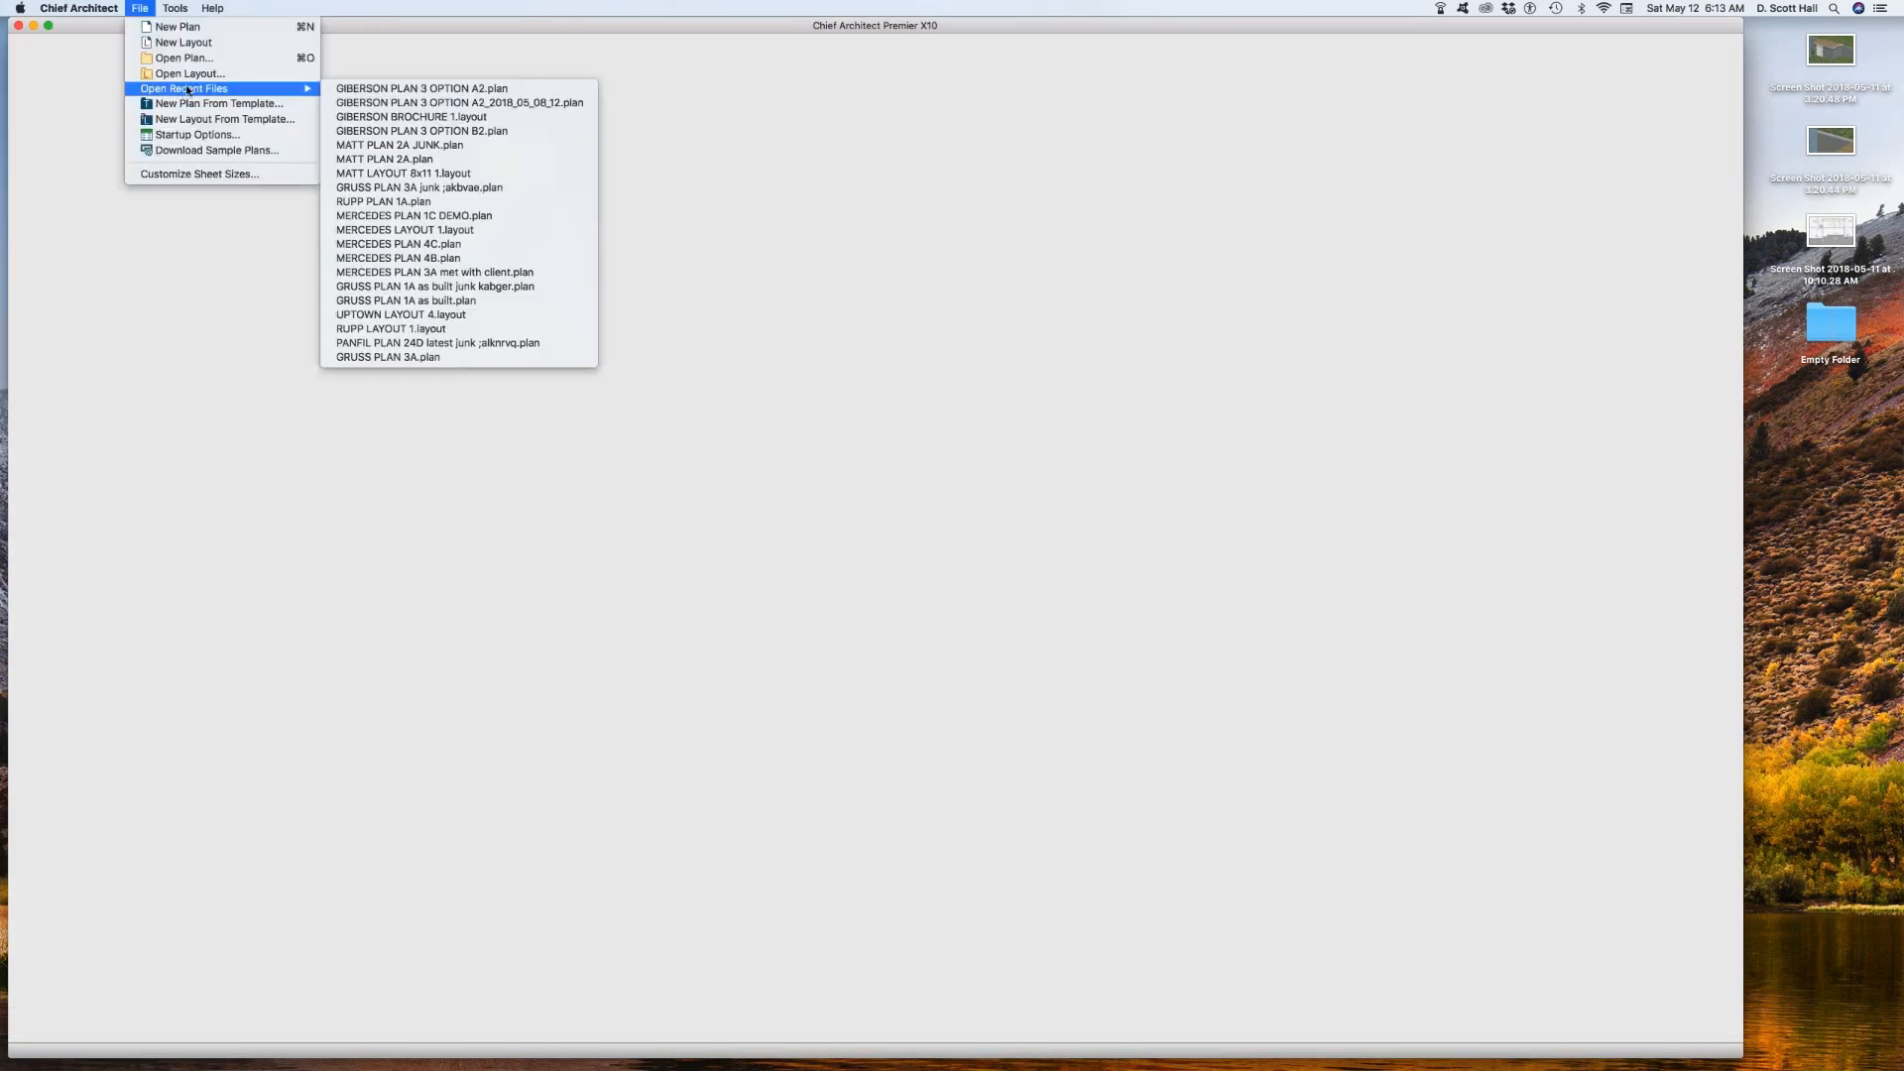
pyautogui.click(433, 117)
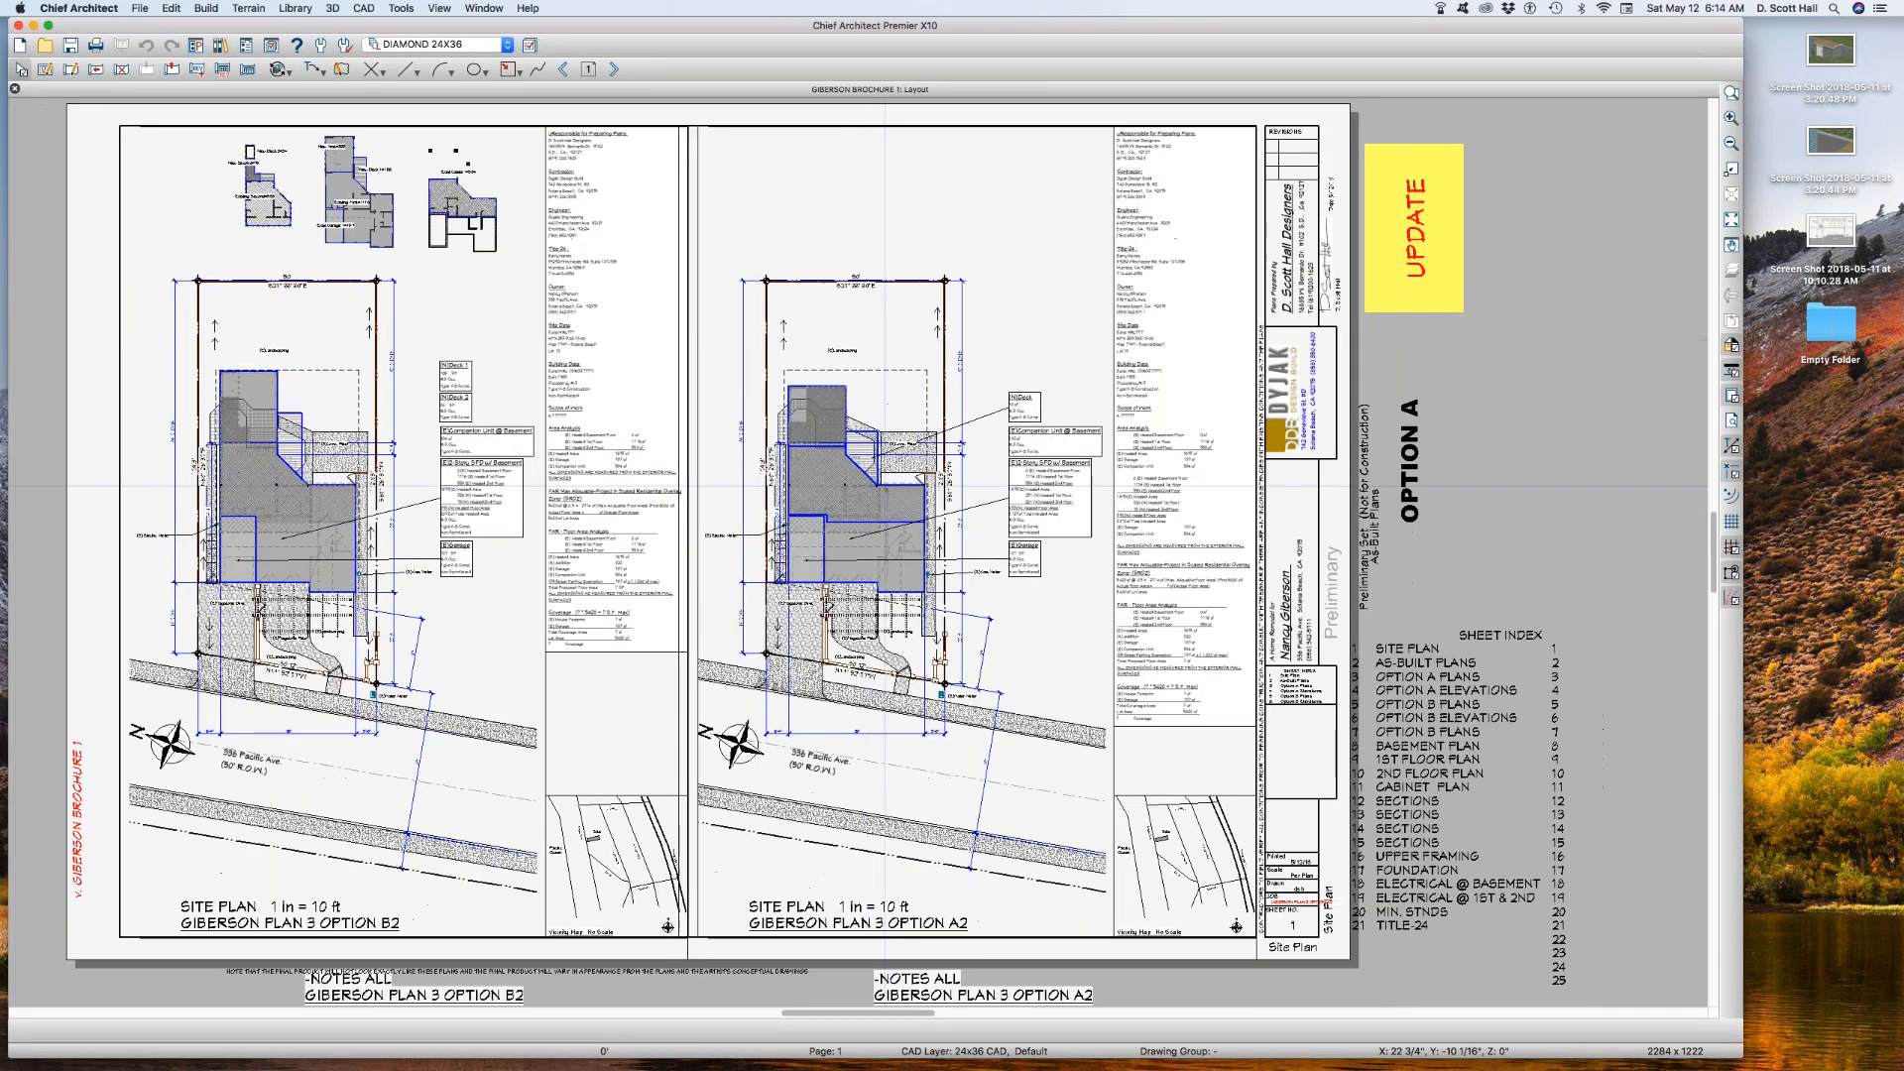
# Step: Duplicate the Option A2 site plan layout box and link the copy to the saved plan view A1 SITE PLAN AA 1
pyautogui.click(872, 339)
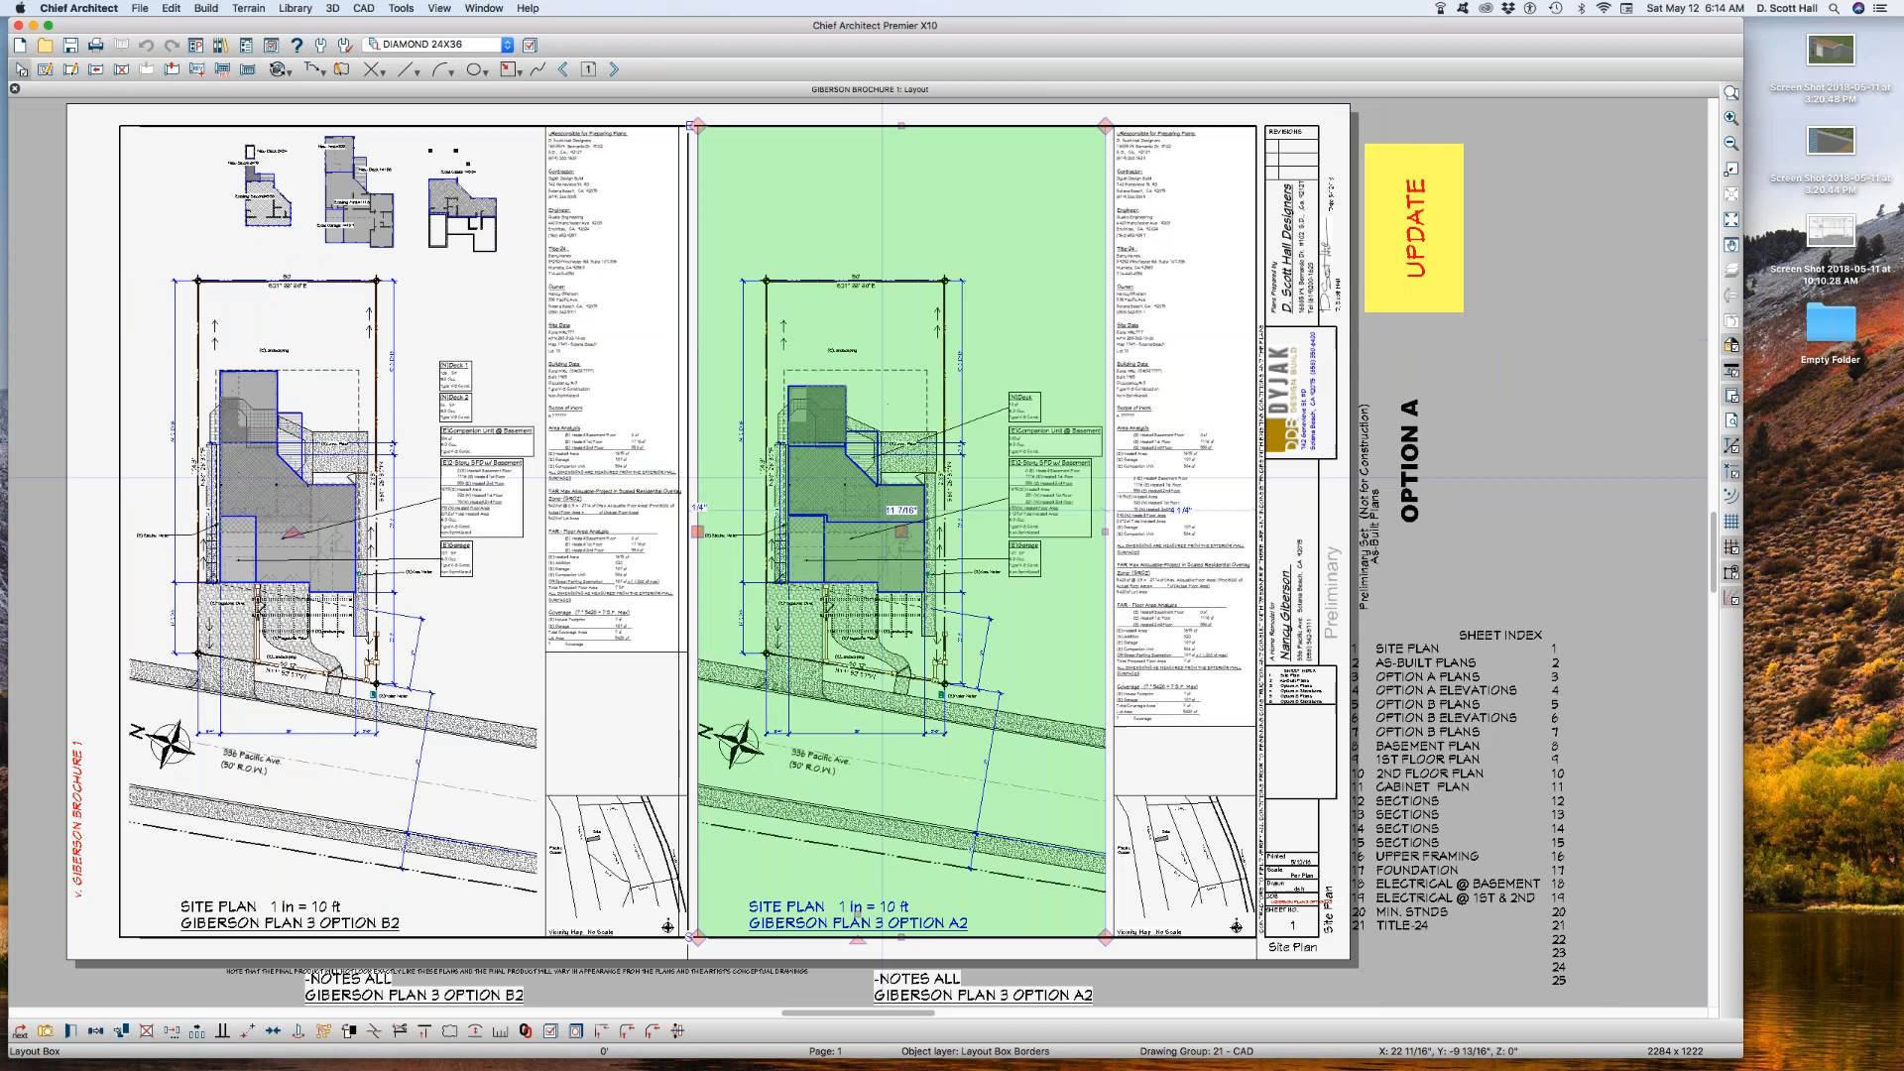
pyautogui.press('Escape')
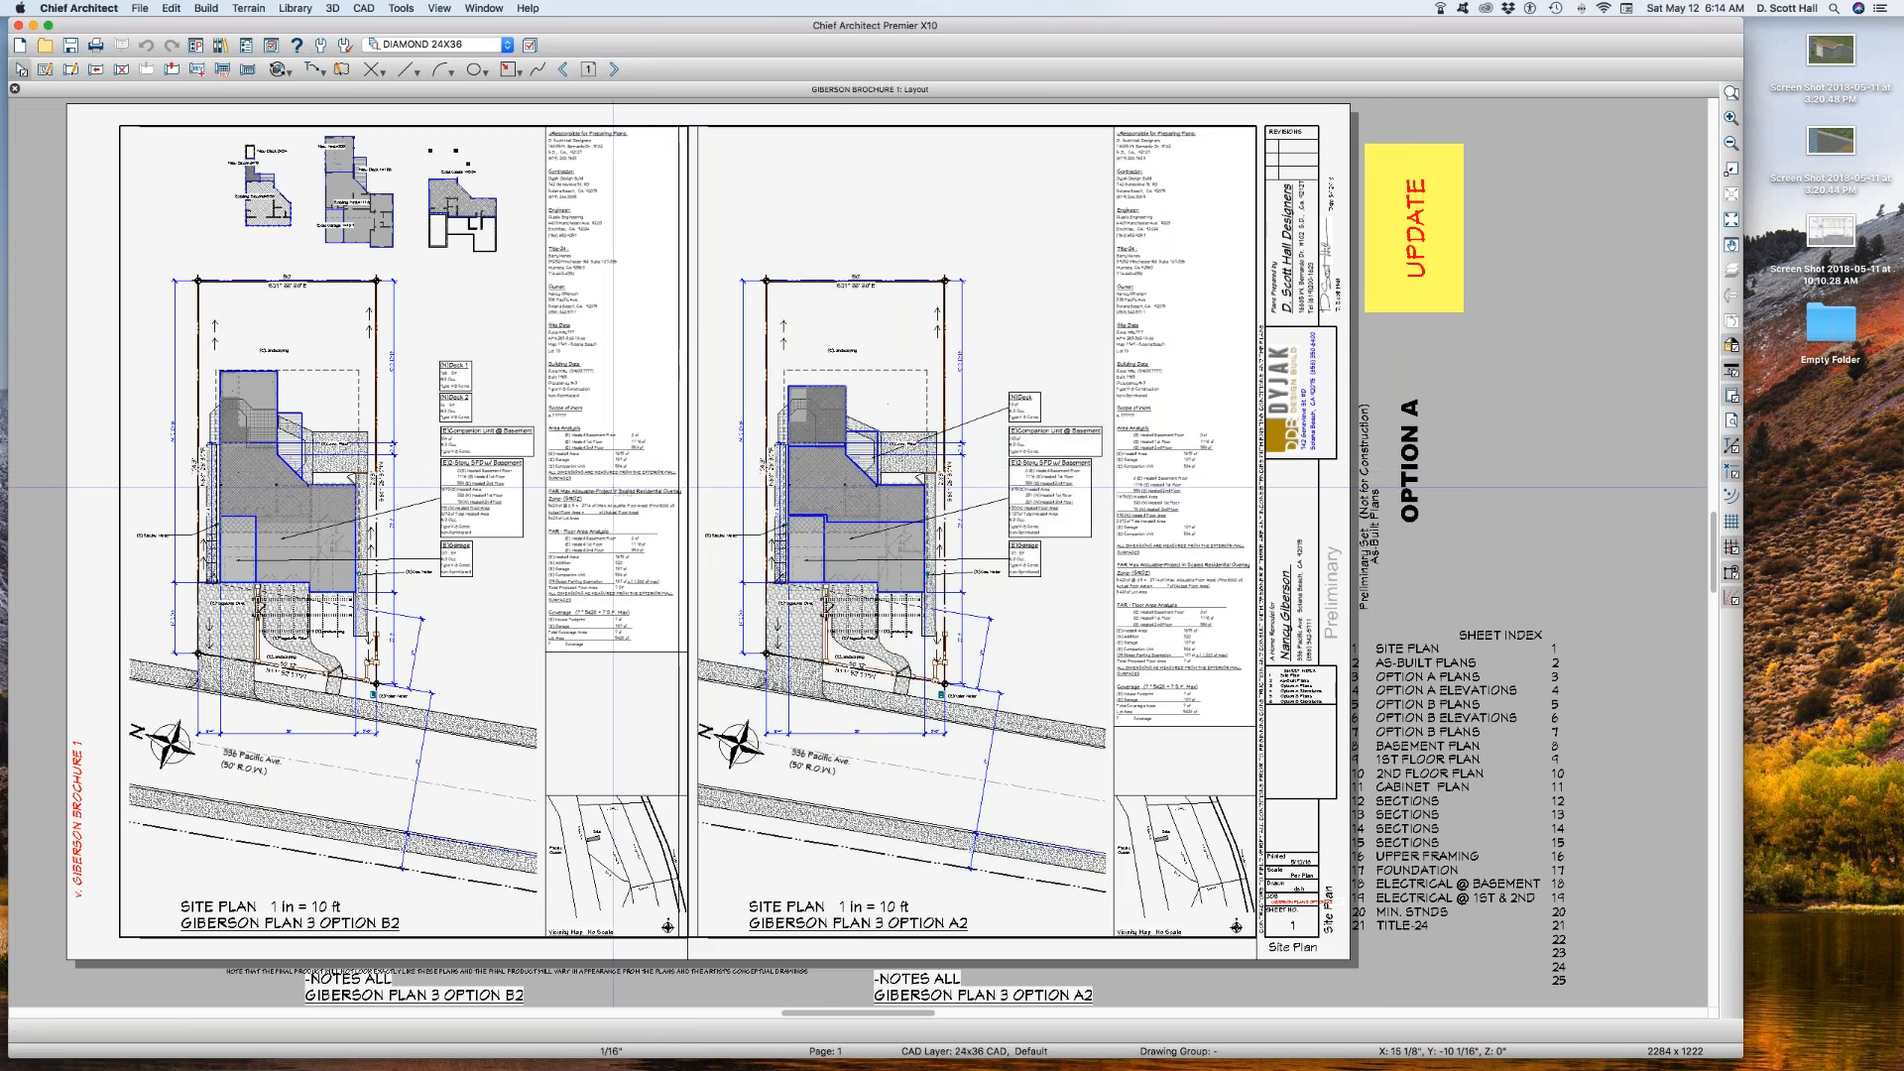
pyautogui.doubleClick(612, 487)
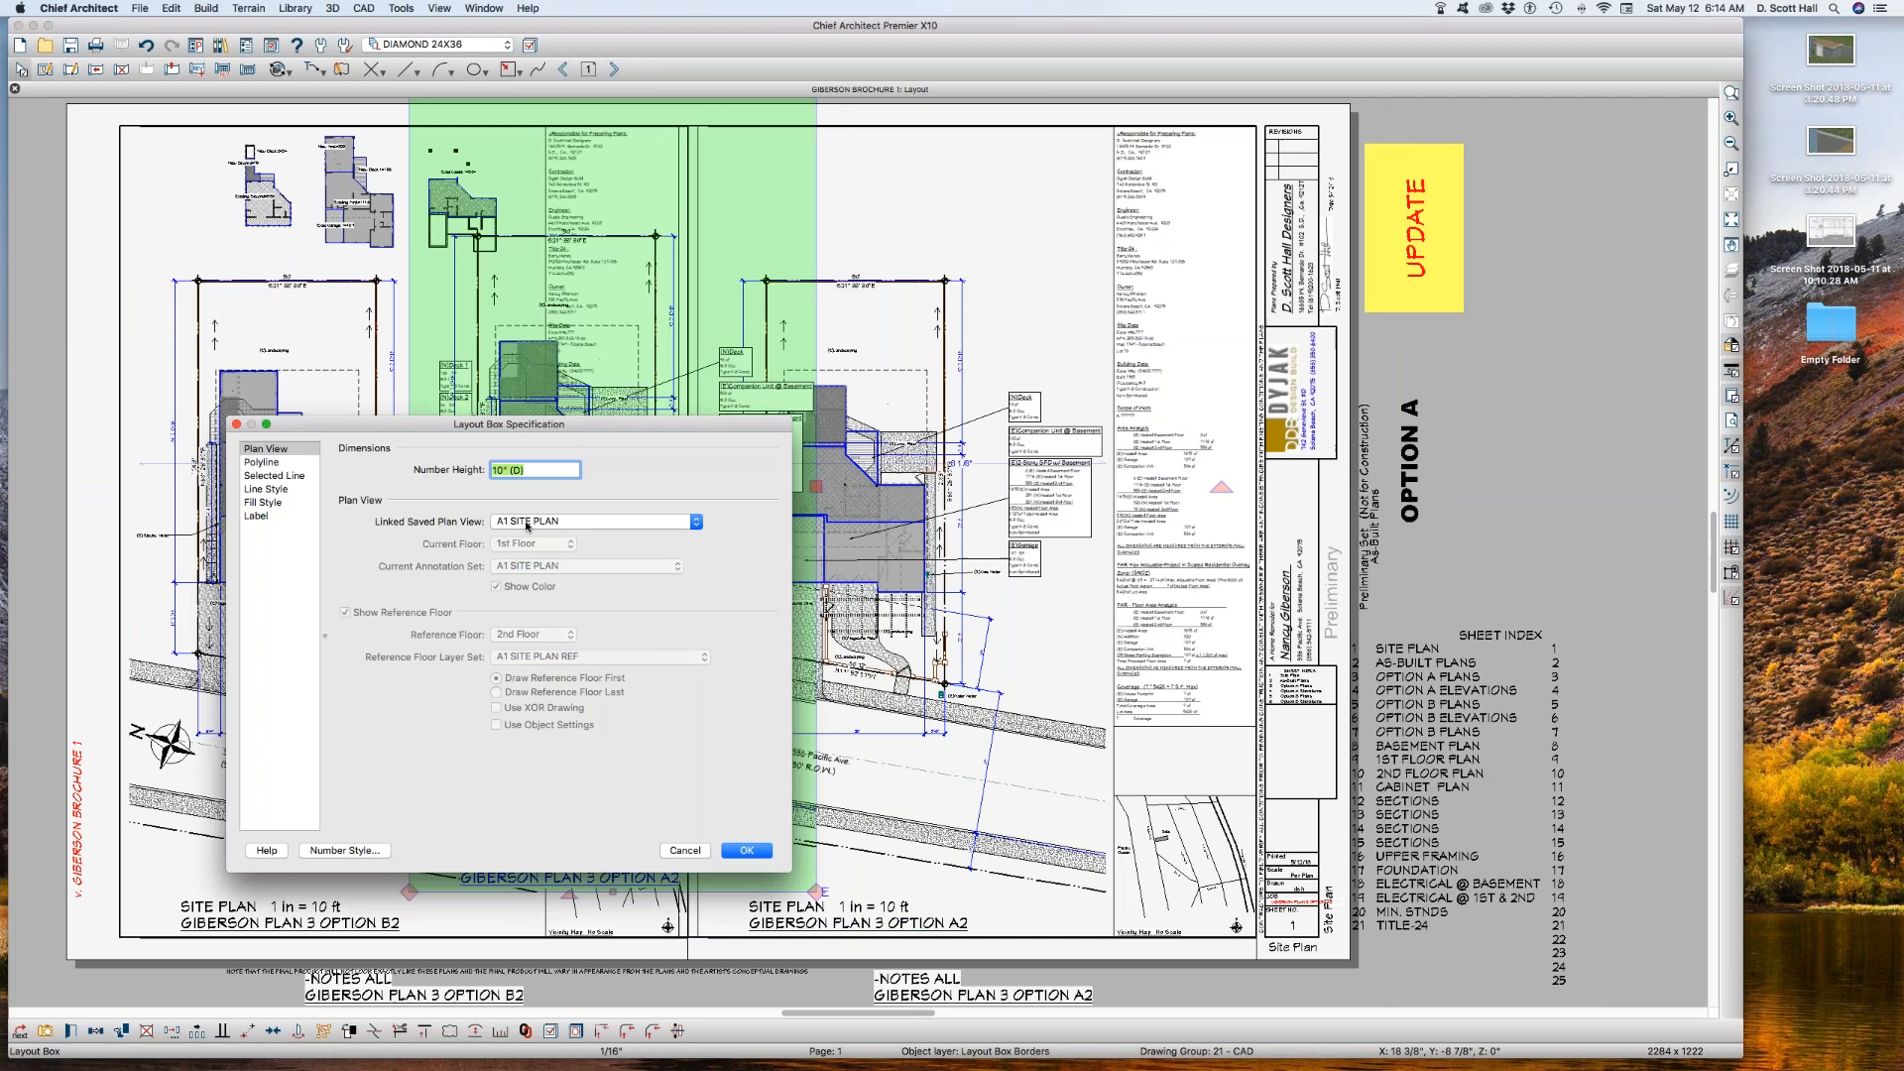
pyautogui.click(529, 522)
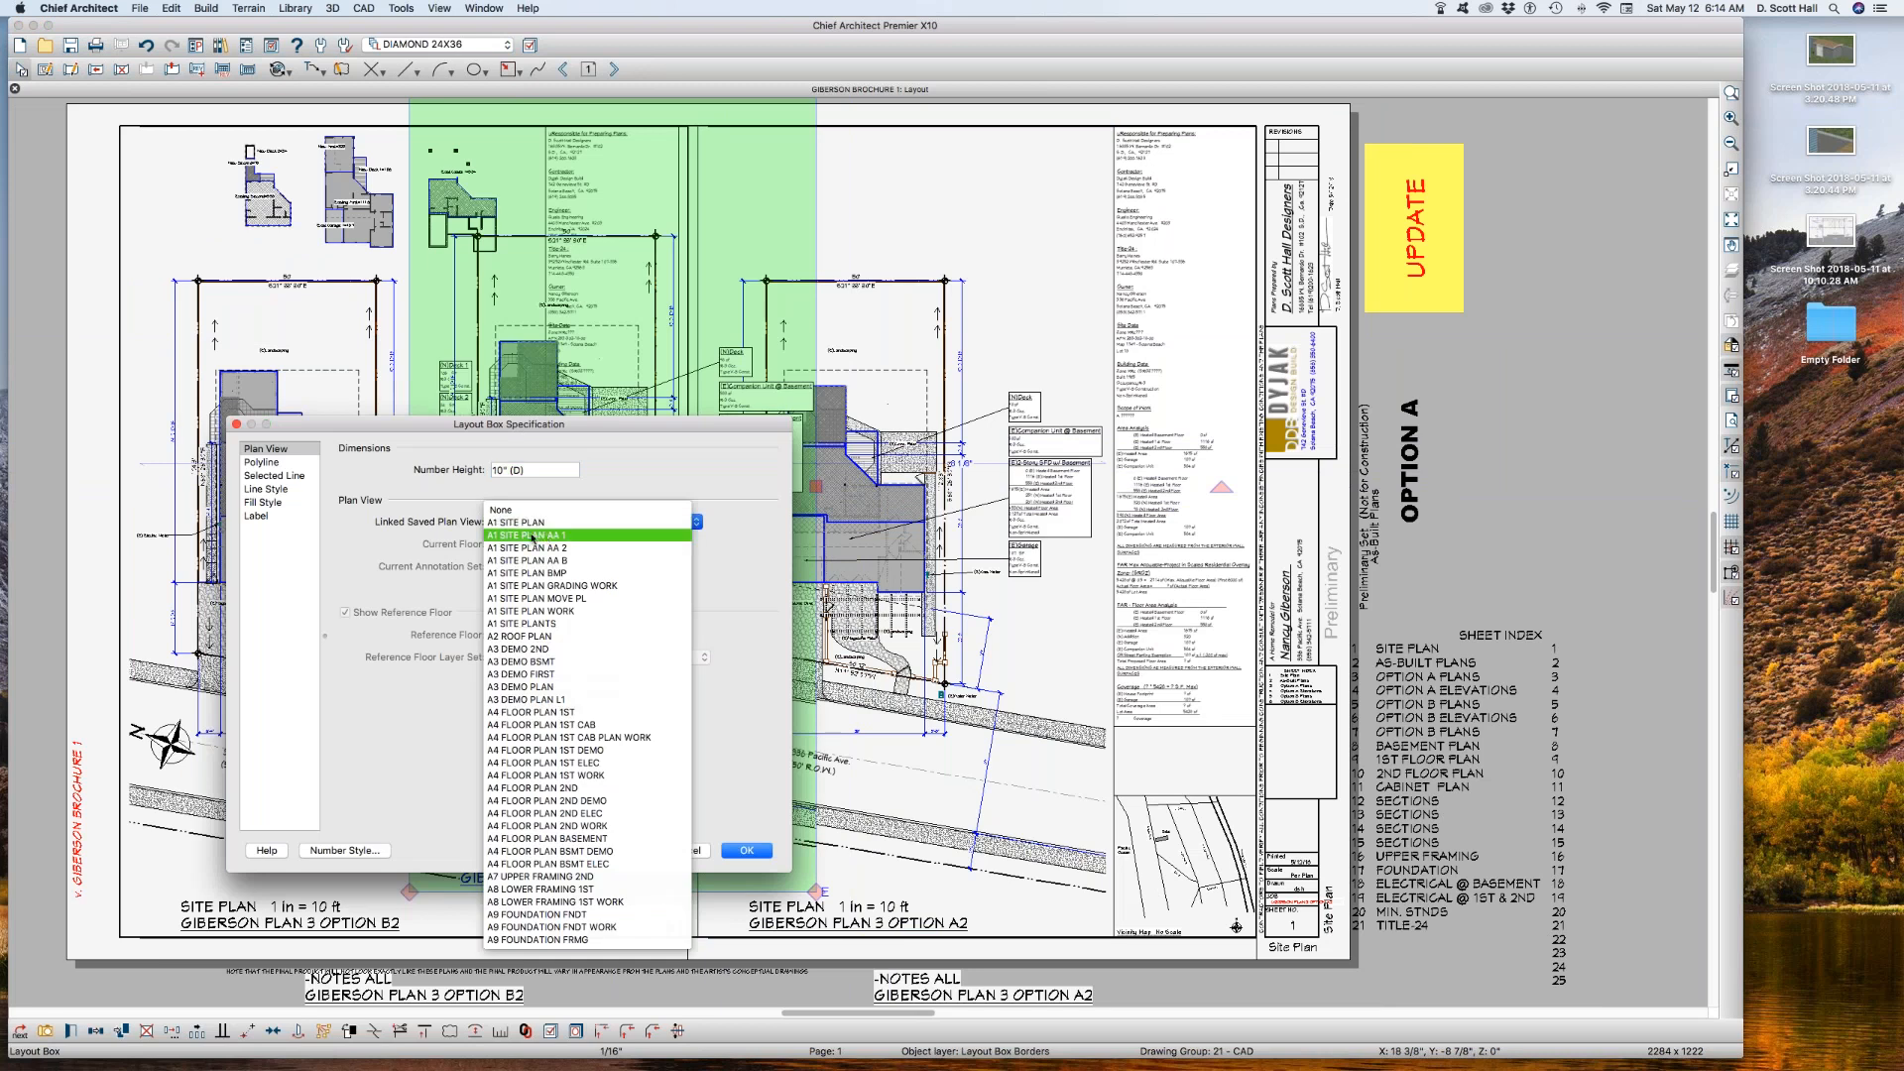
pyautogui.click(530, 536)
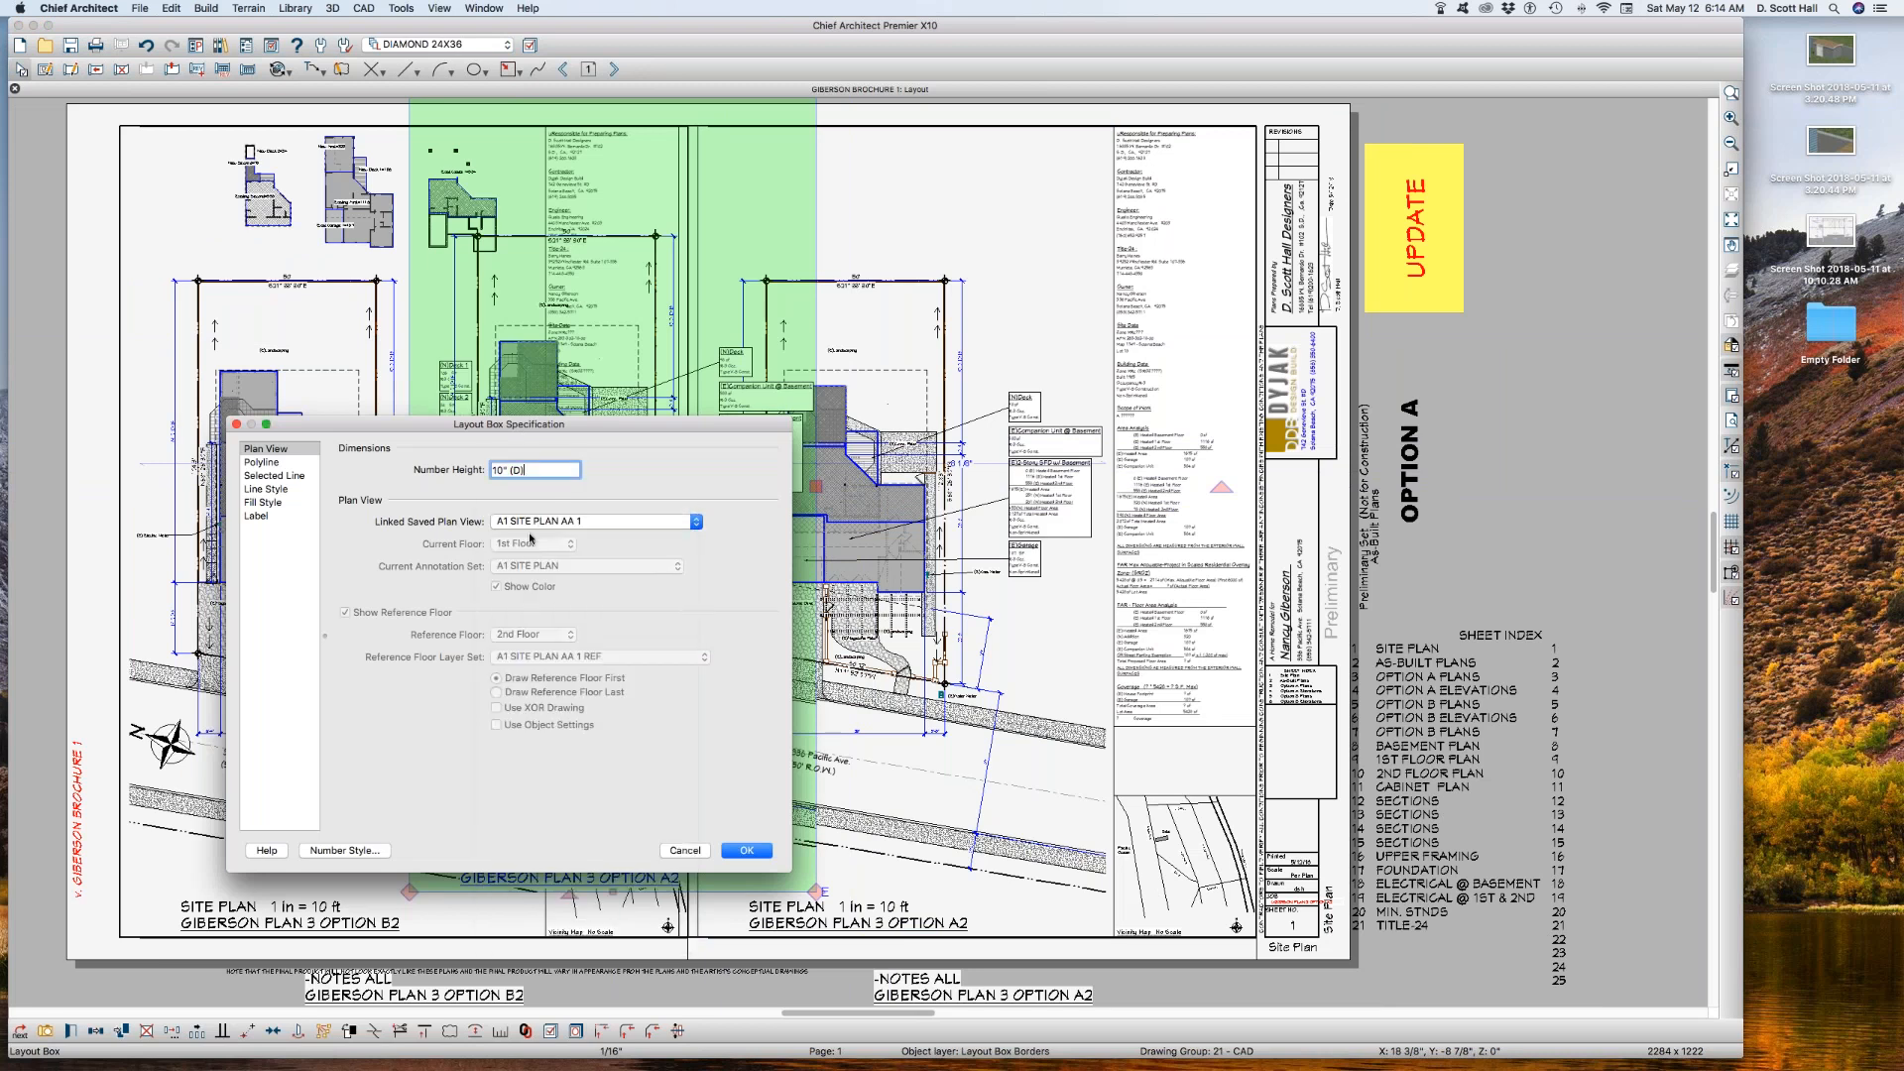
# Step: Suppress the copied layout box's label and reduce its view scale to half
pyautogui.click(267, 516)
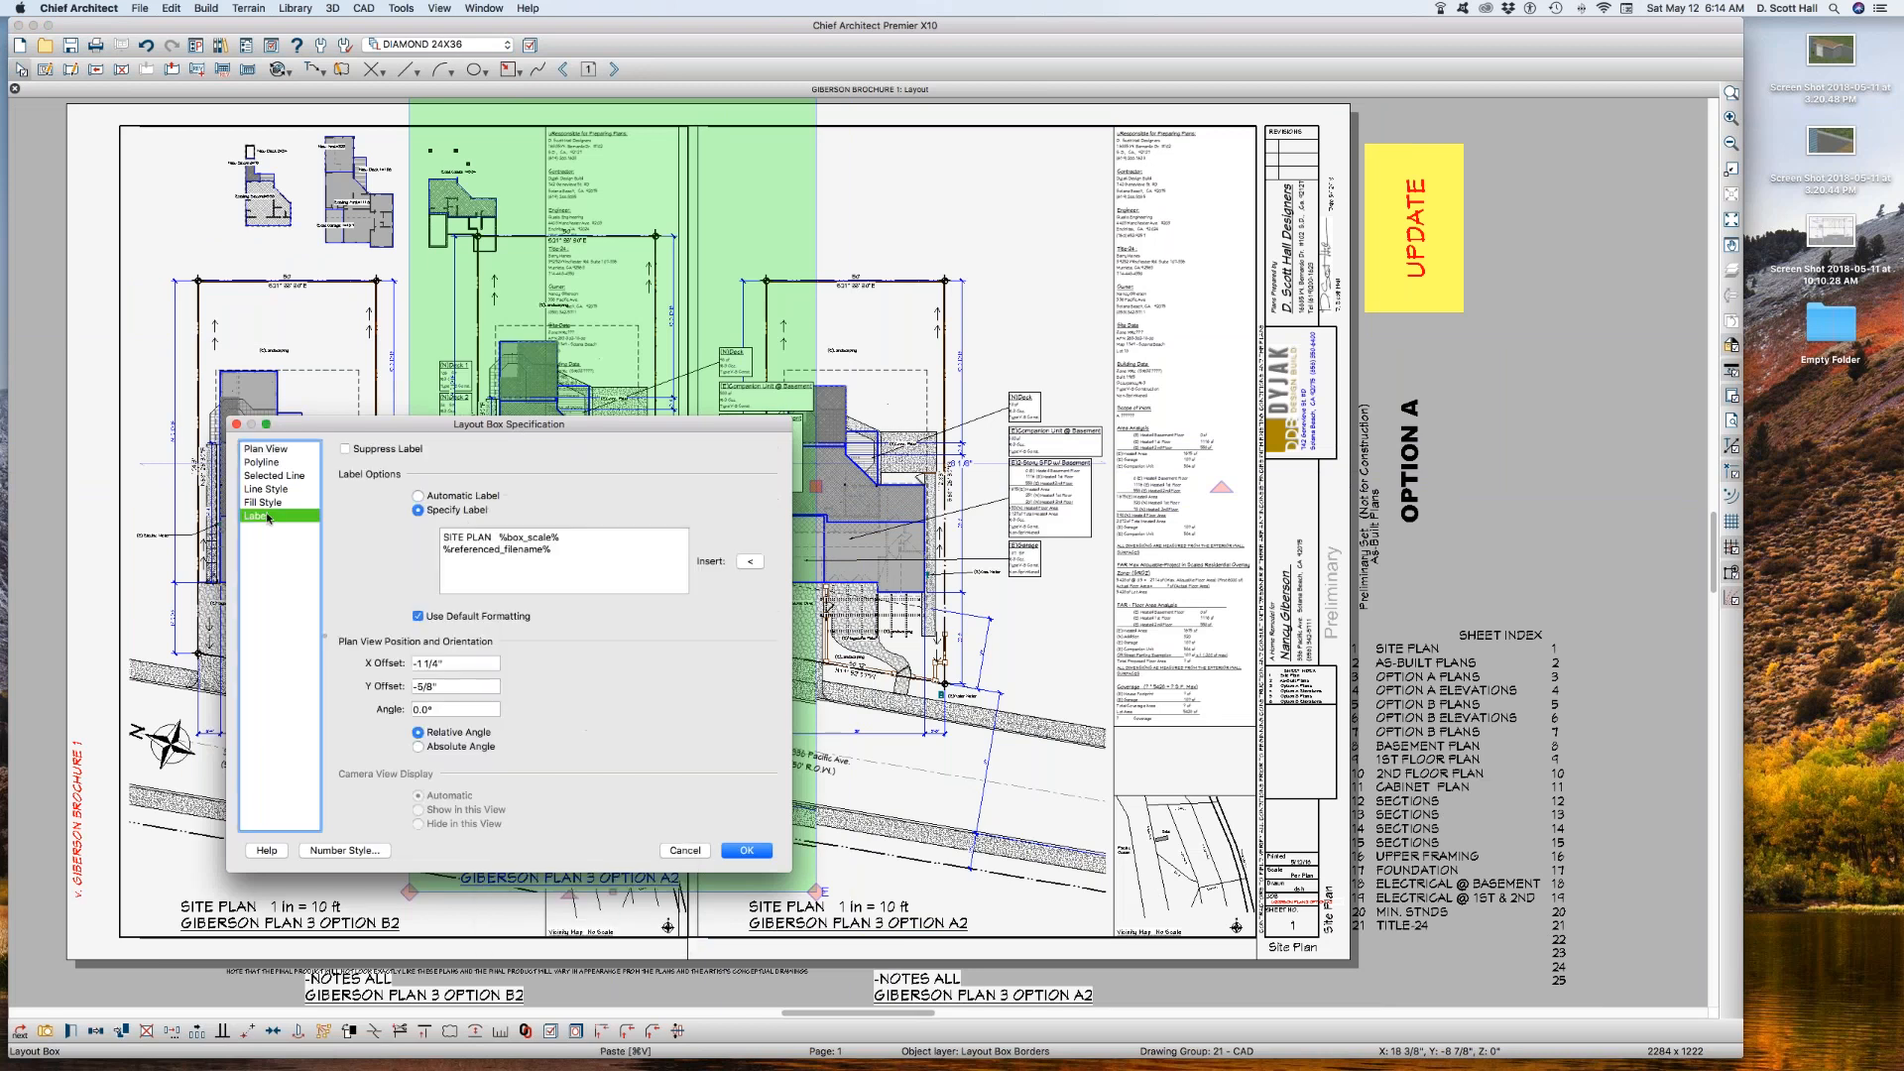
pyautogui.click(363, 452)
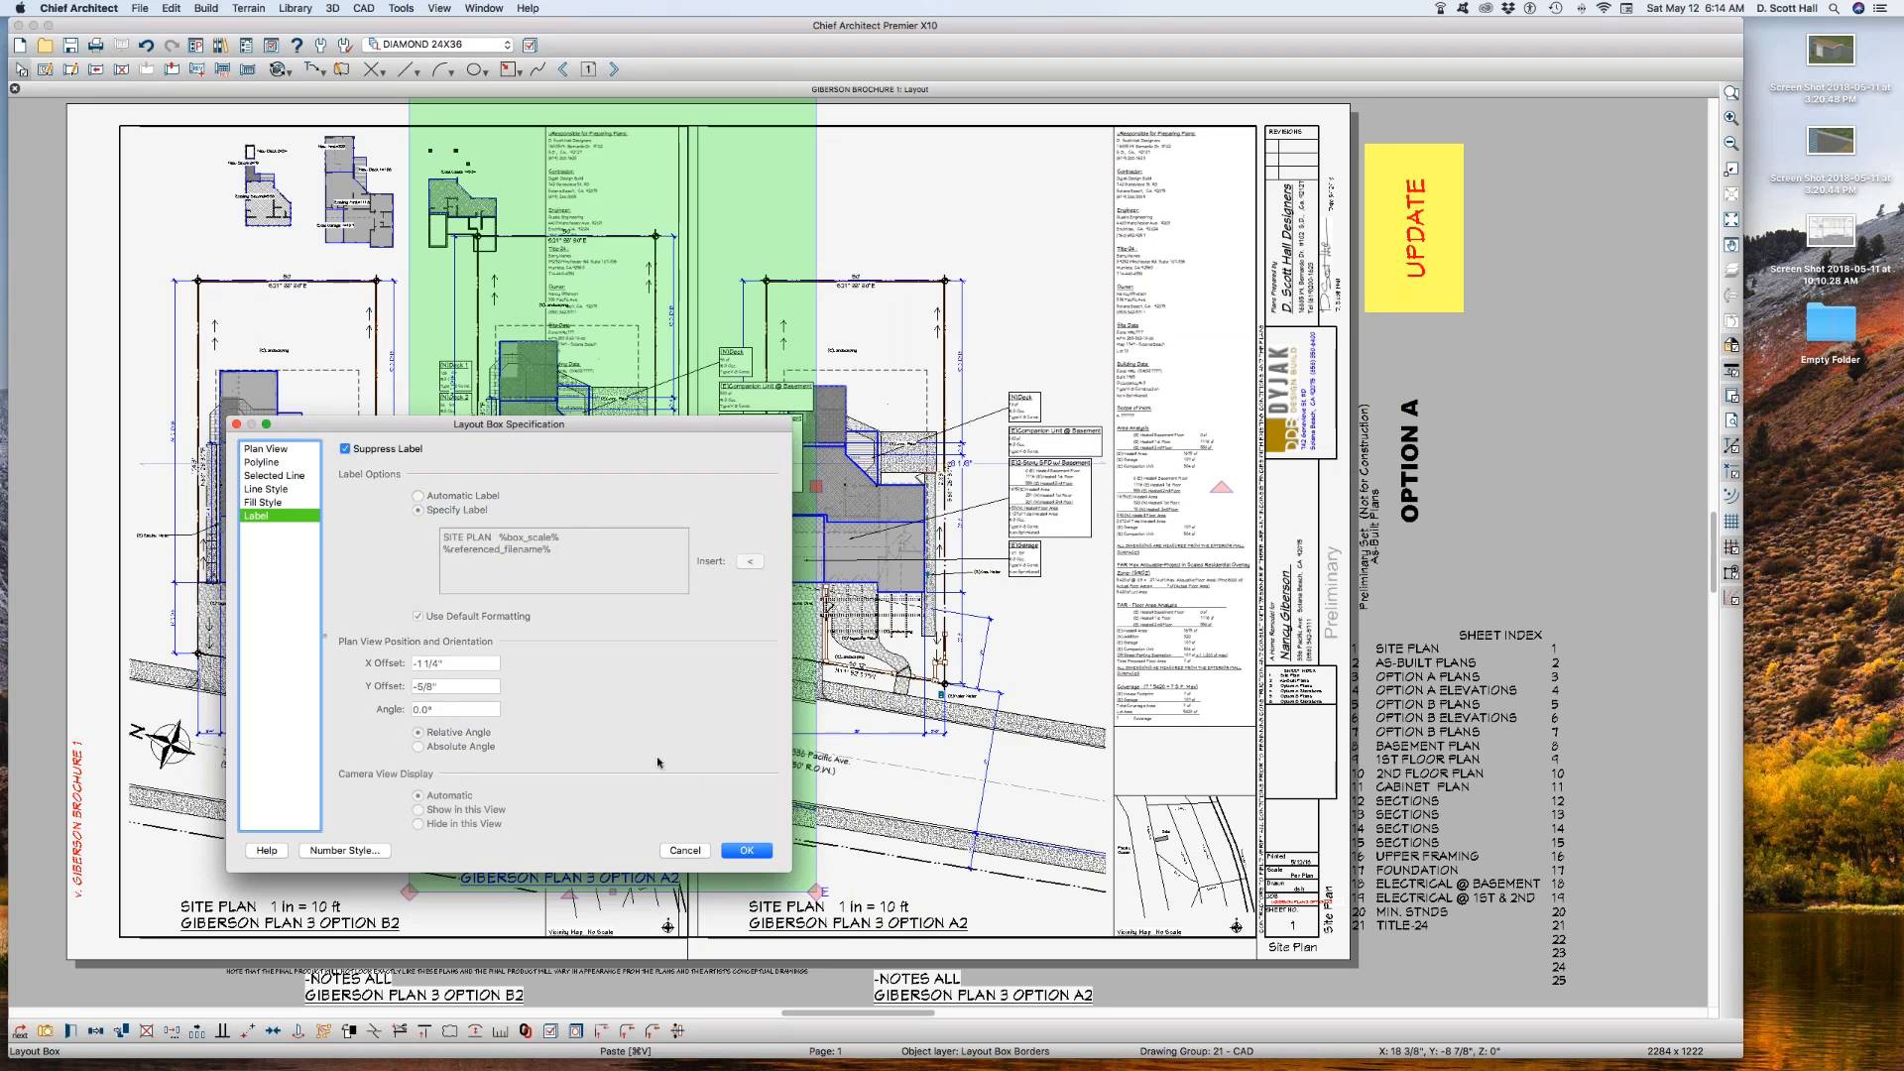
pyautogui.click(748, 853)
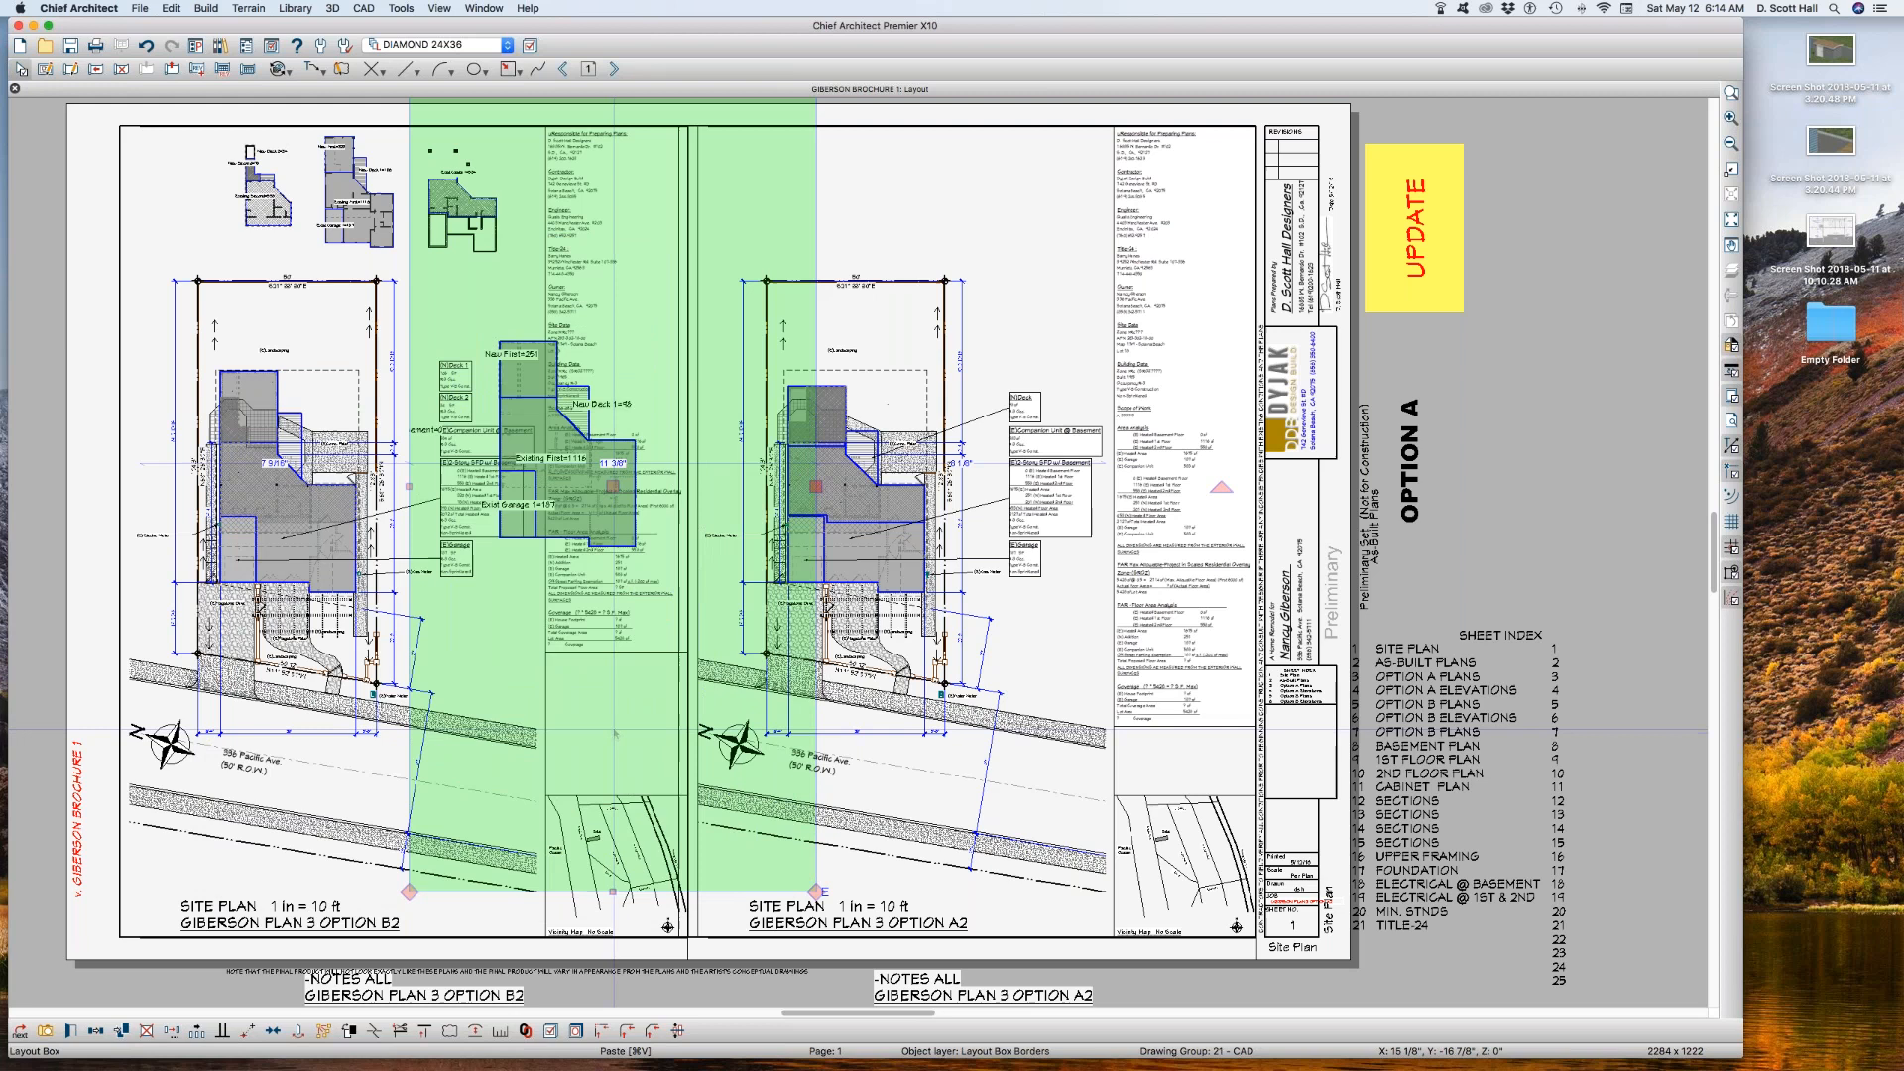
pyautogui.rightClick(609, 742)
pyautogui.click(694, 592)
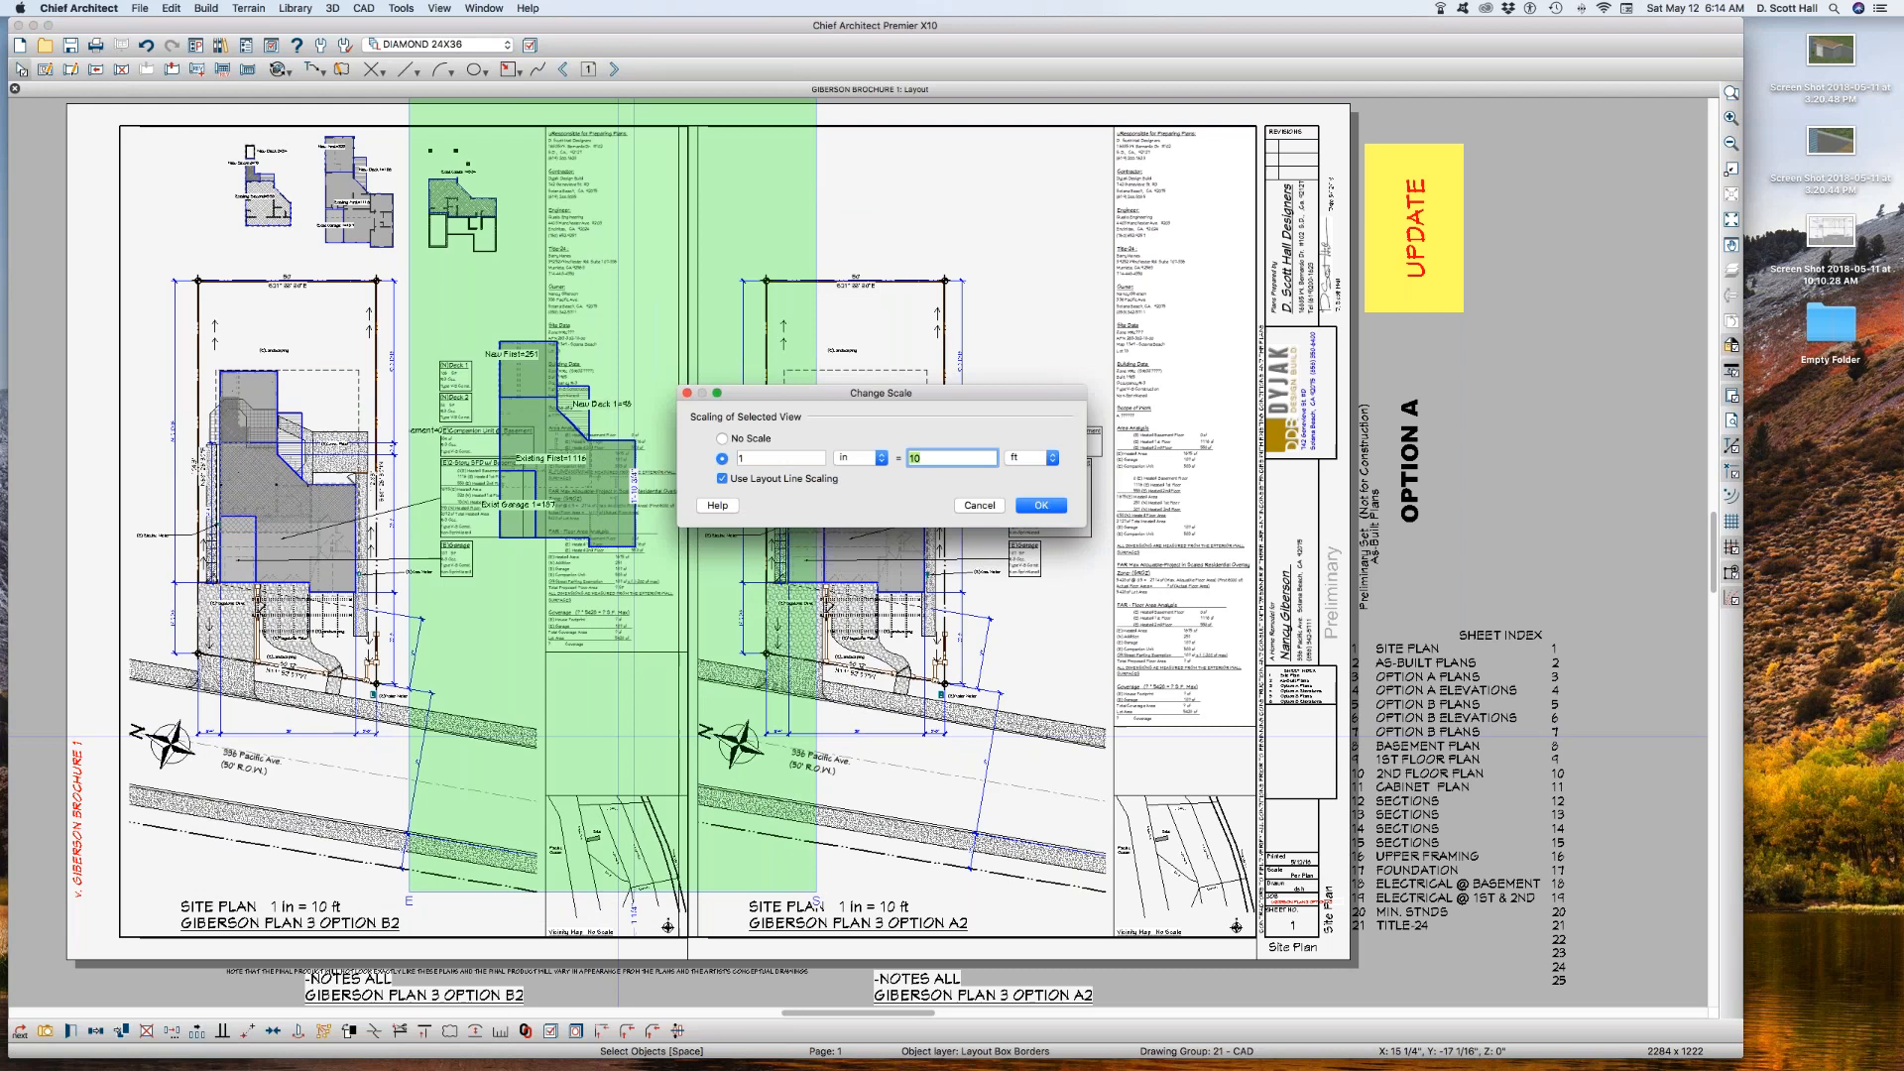
pyautogui.press('Return')
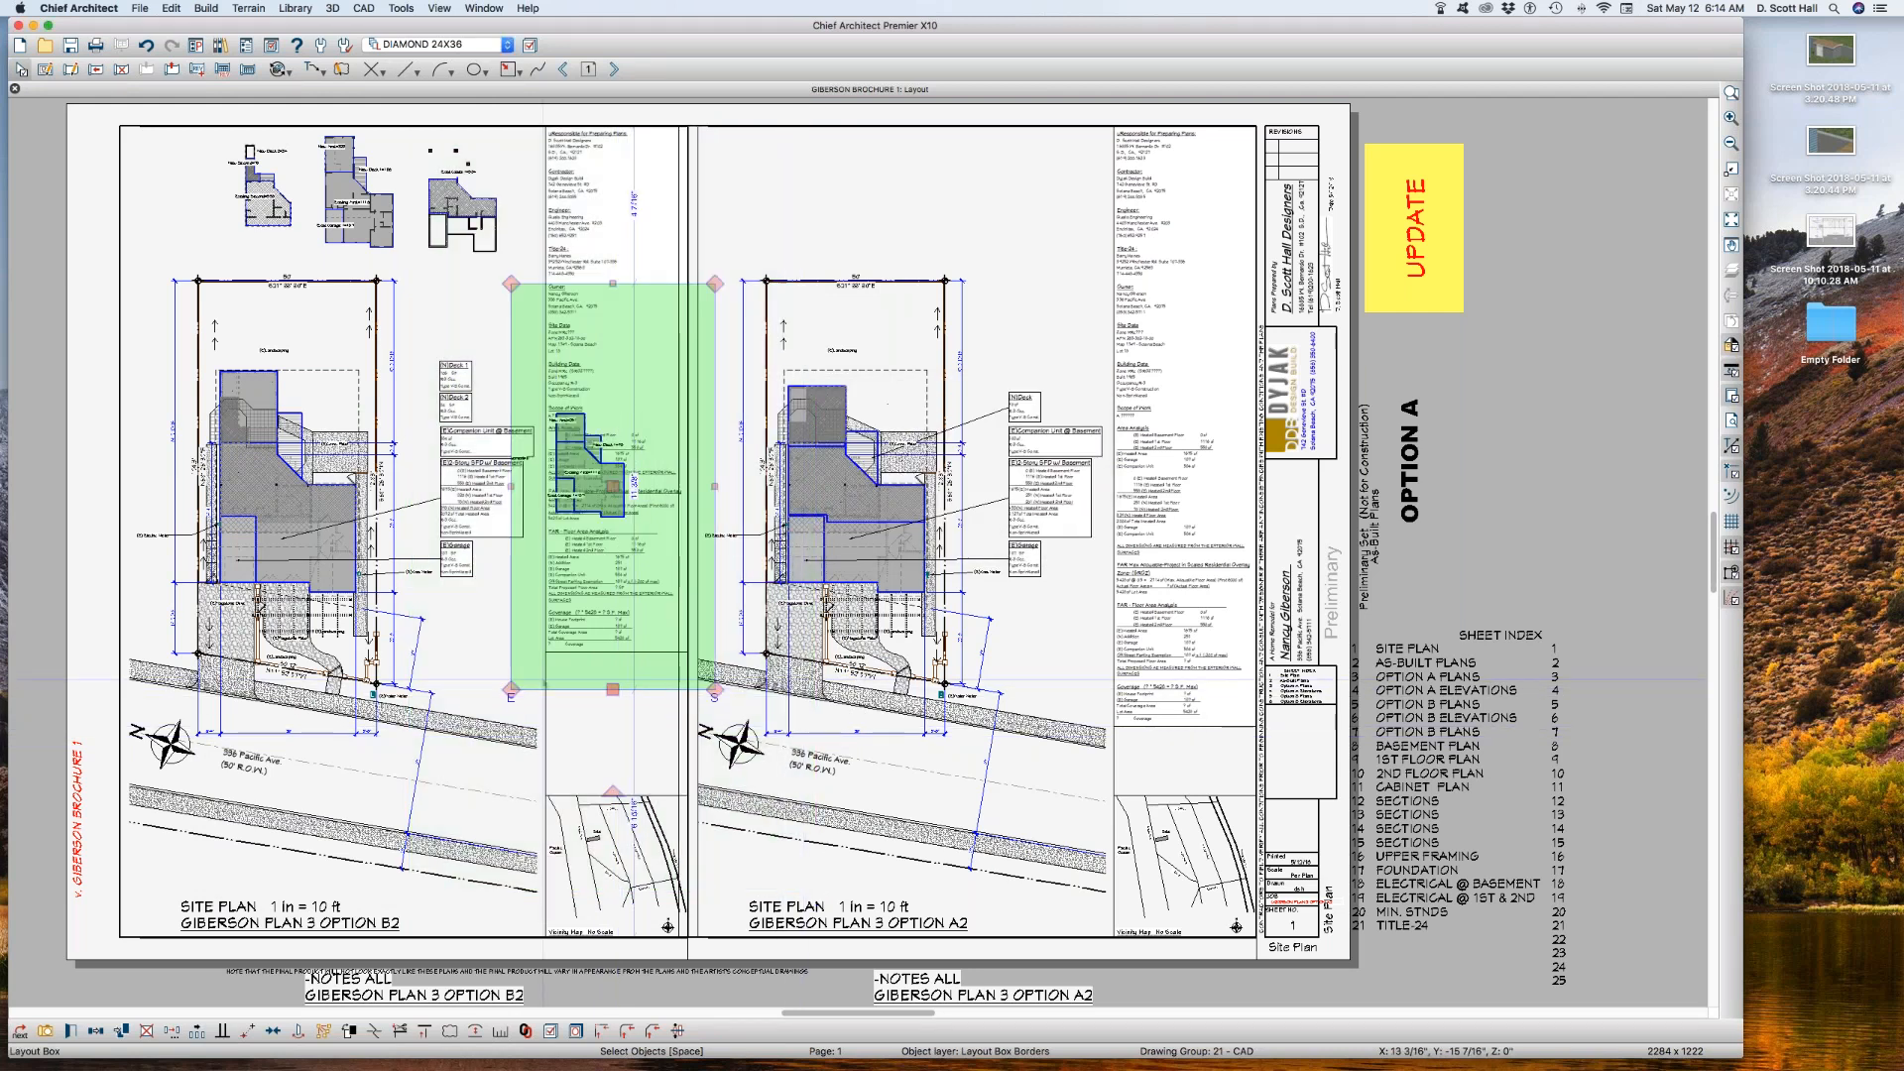
# Step: Crop all four sides of the copied layout box closer around the first-floor area polylines
pyautogui.moveTo(613, 689); pyautogui.dragTo(613, 539)
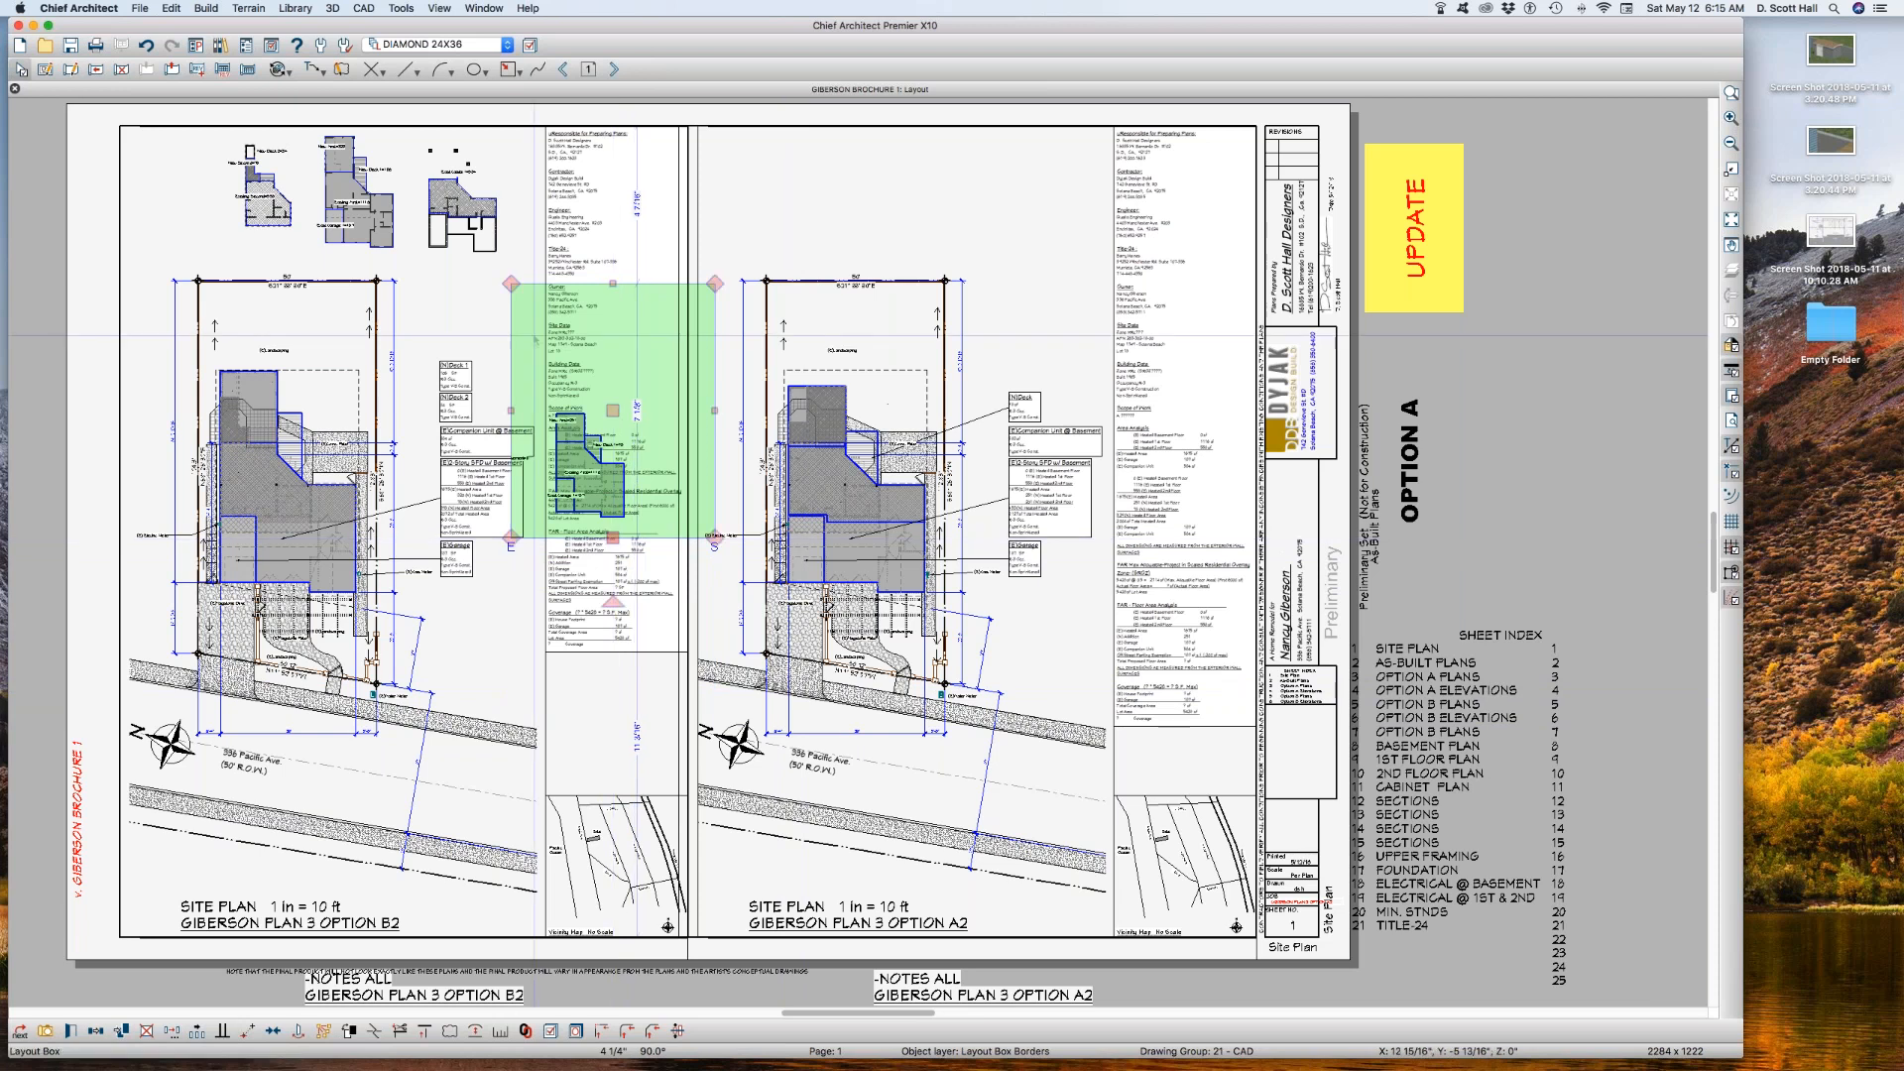
pyautogui.moveTo(627, 284); pyautogui.dragTo(631, 388)
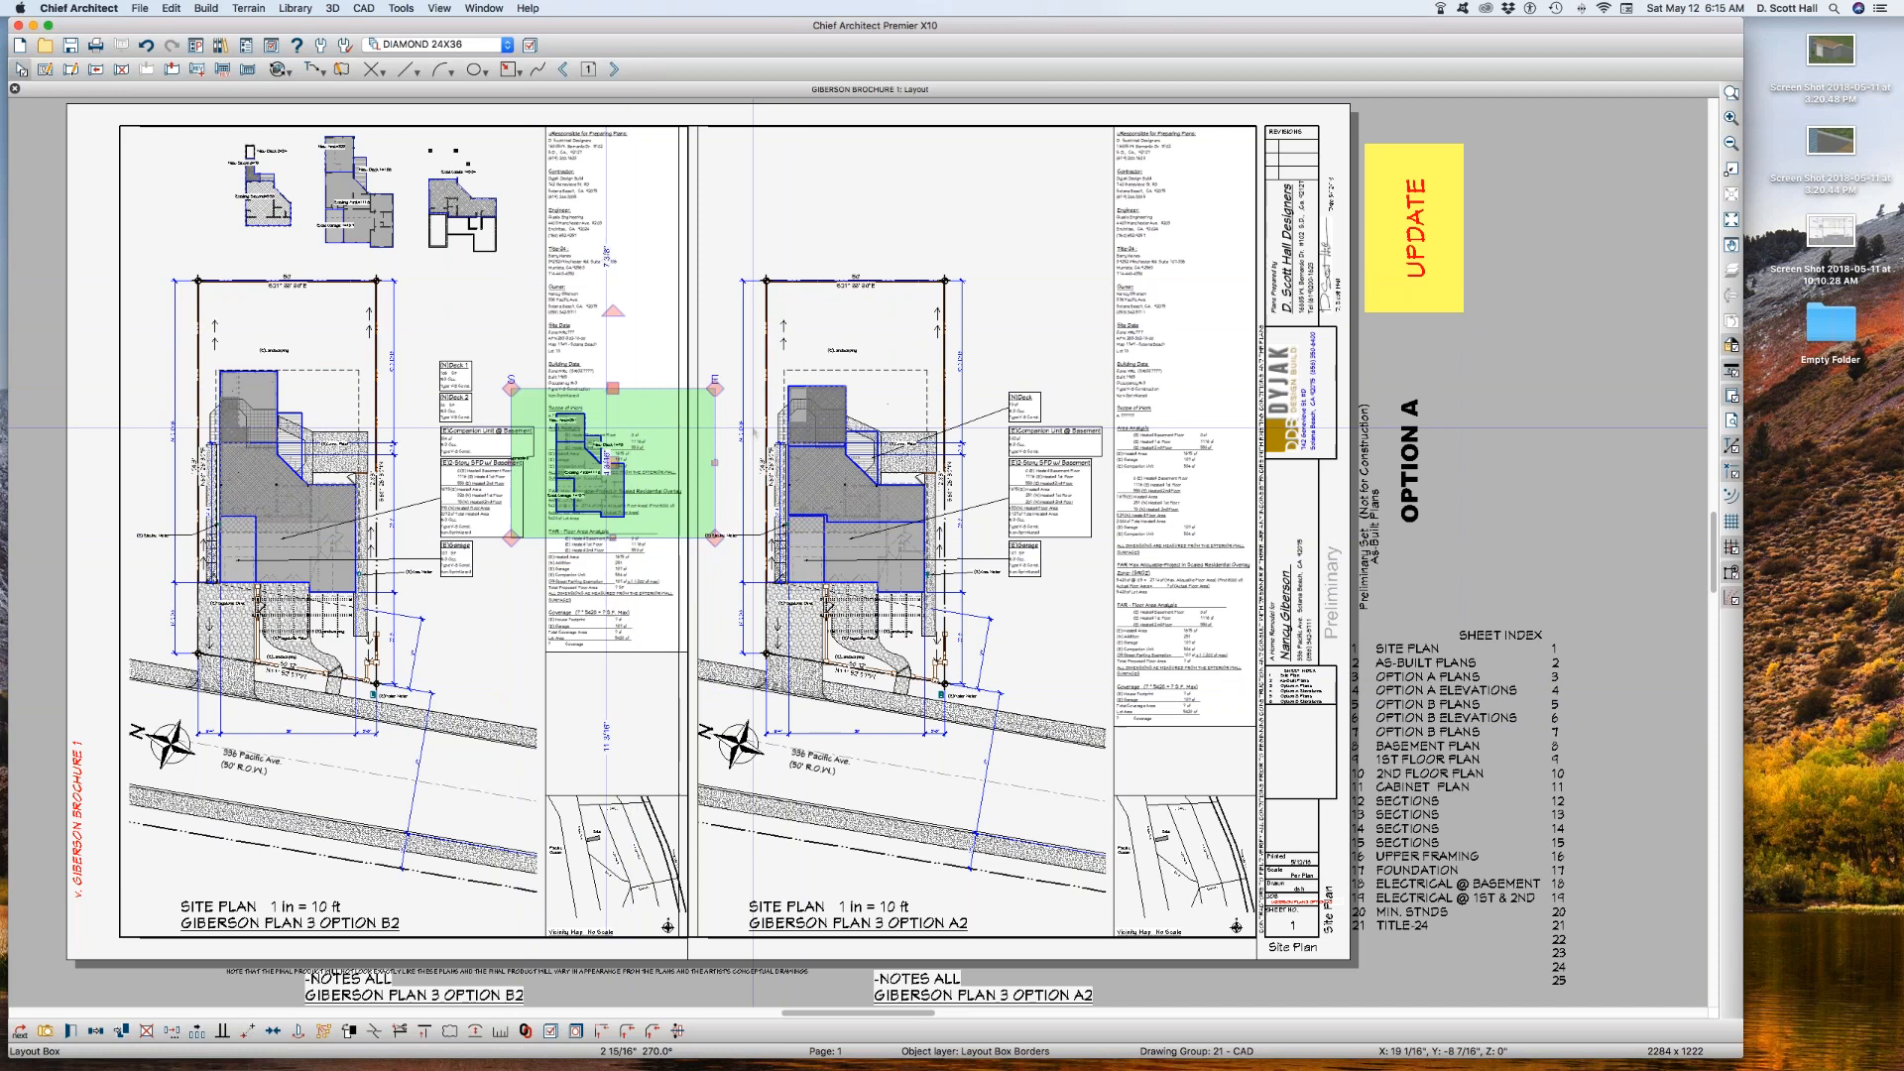
pyautogui.moveTo(715, 462); pyautogui.dragTo(657, 462)
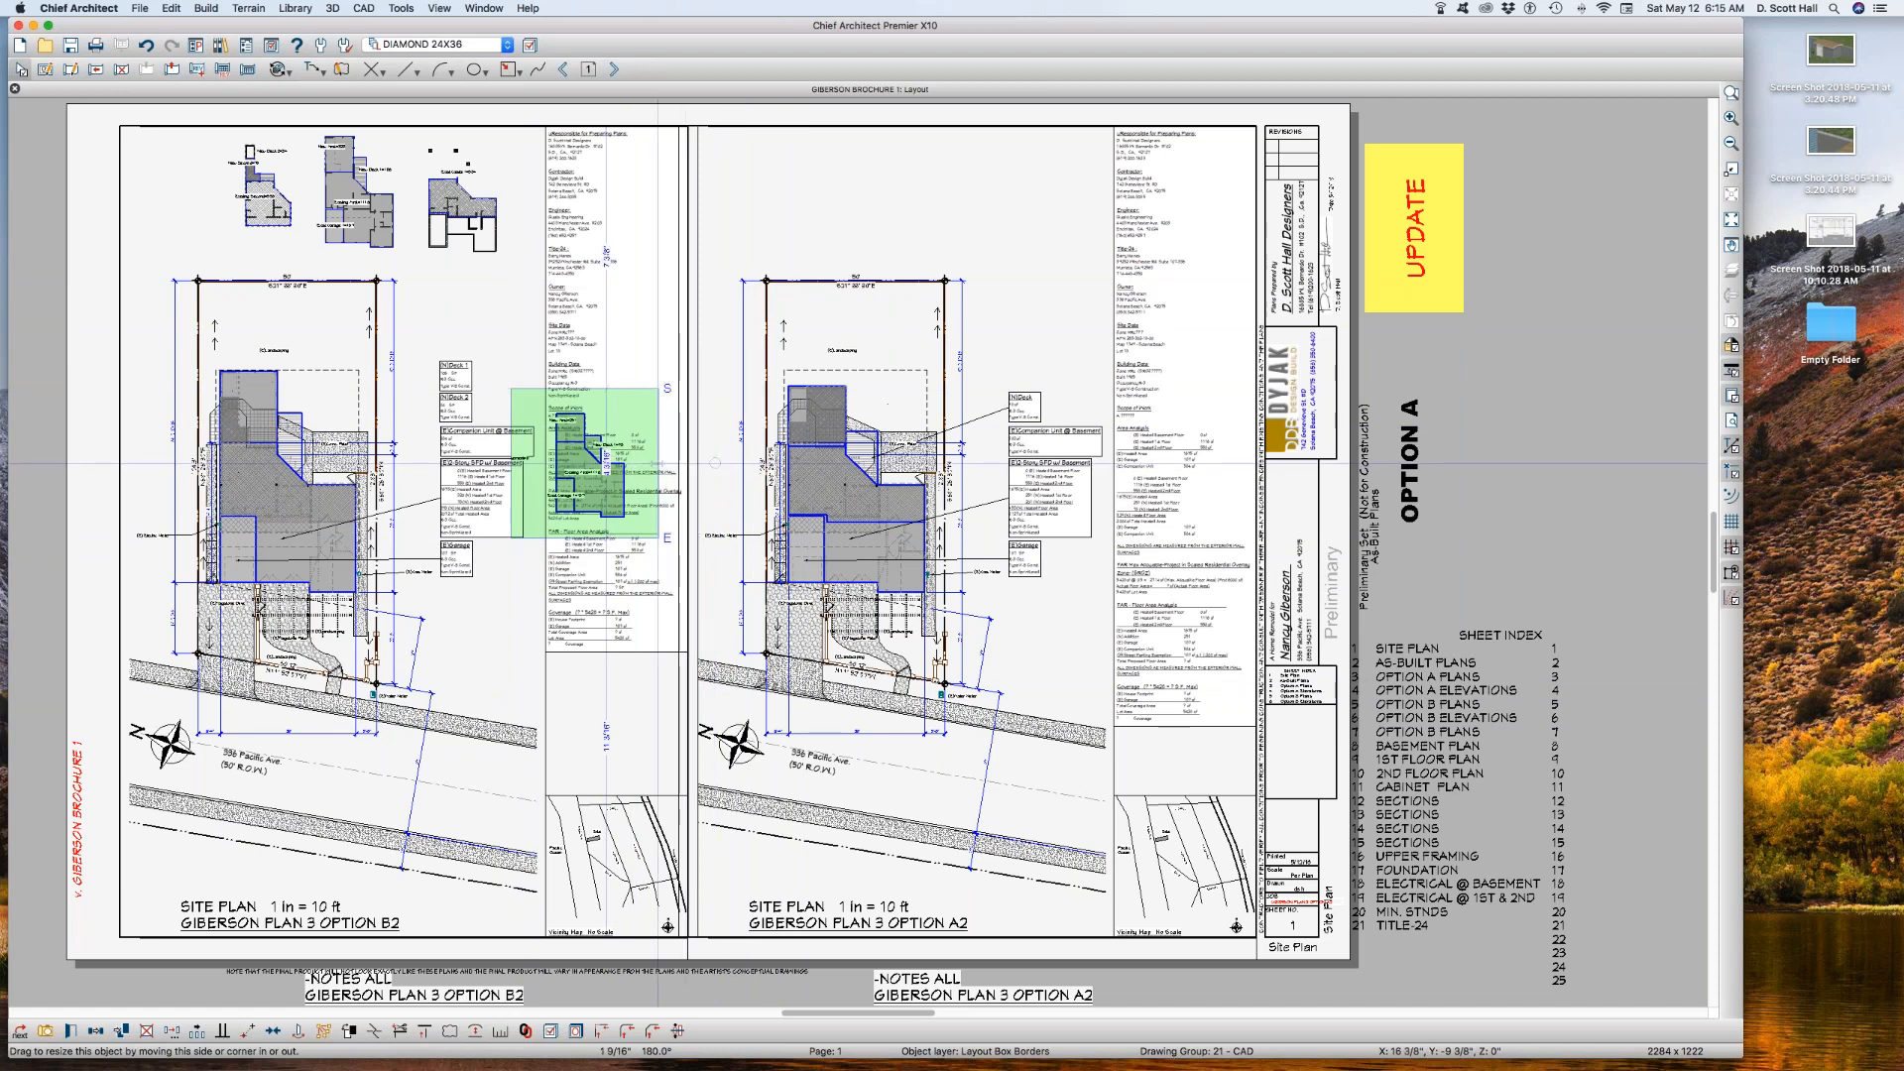
pyautogui.moveTo(511, 461); pyautogui.dragTo(535, 462)
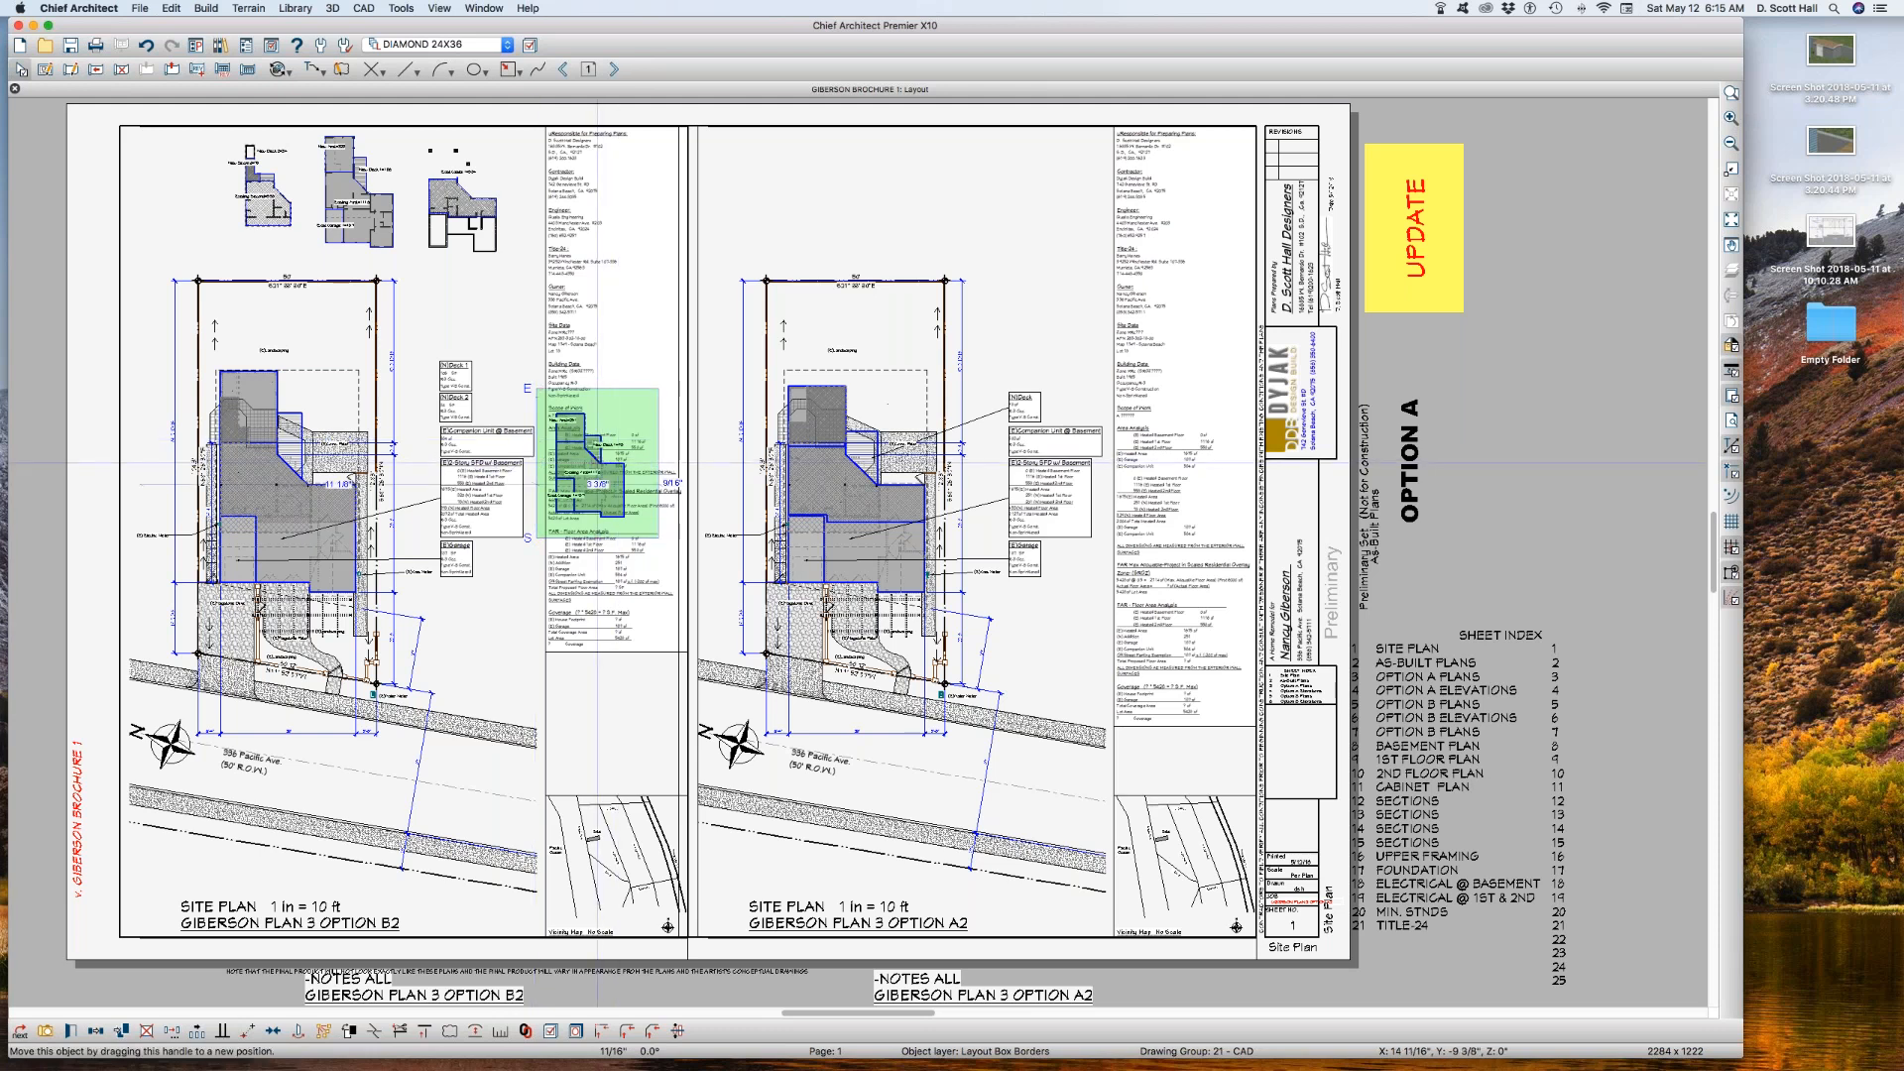
# Step: Move the first-floor area box above the Option A2 lot outline and trim its lower and right edges
pyautogui.moveTo(597, 463); pyautogui.dragTo(927, 205)
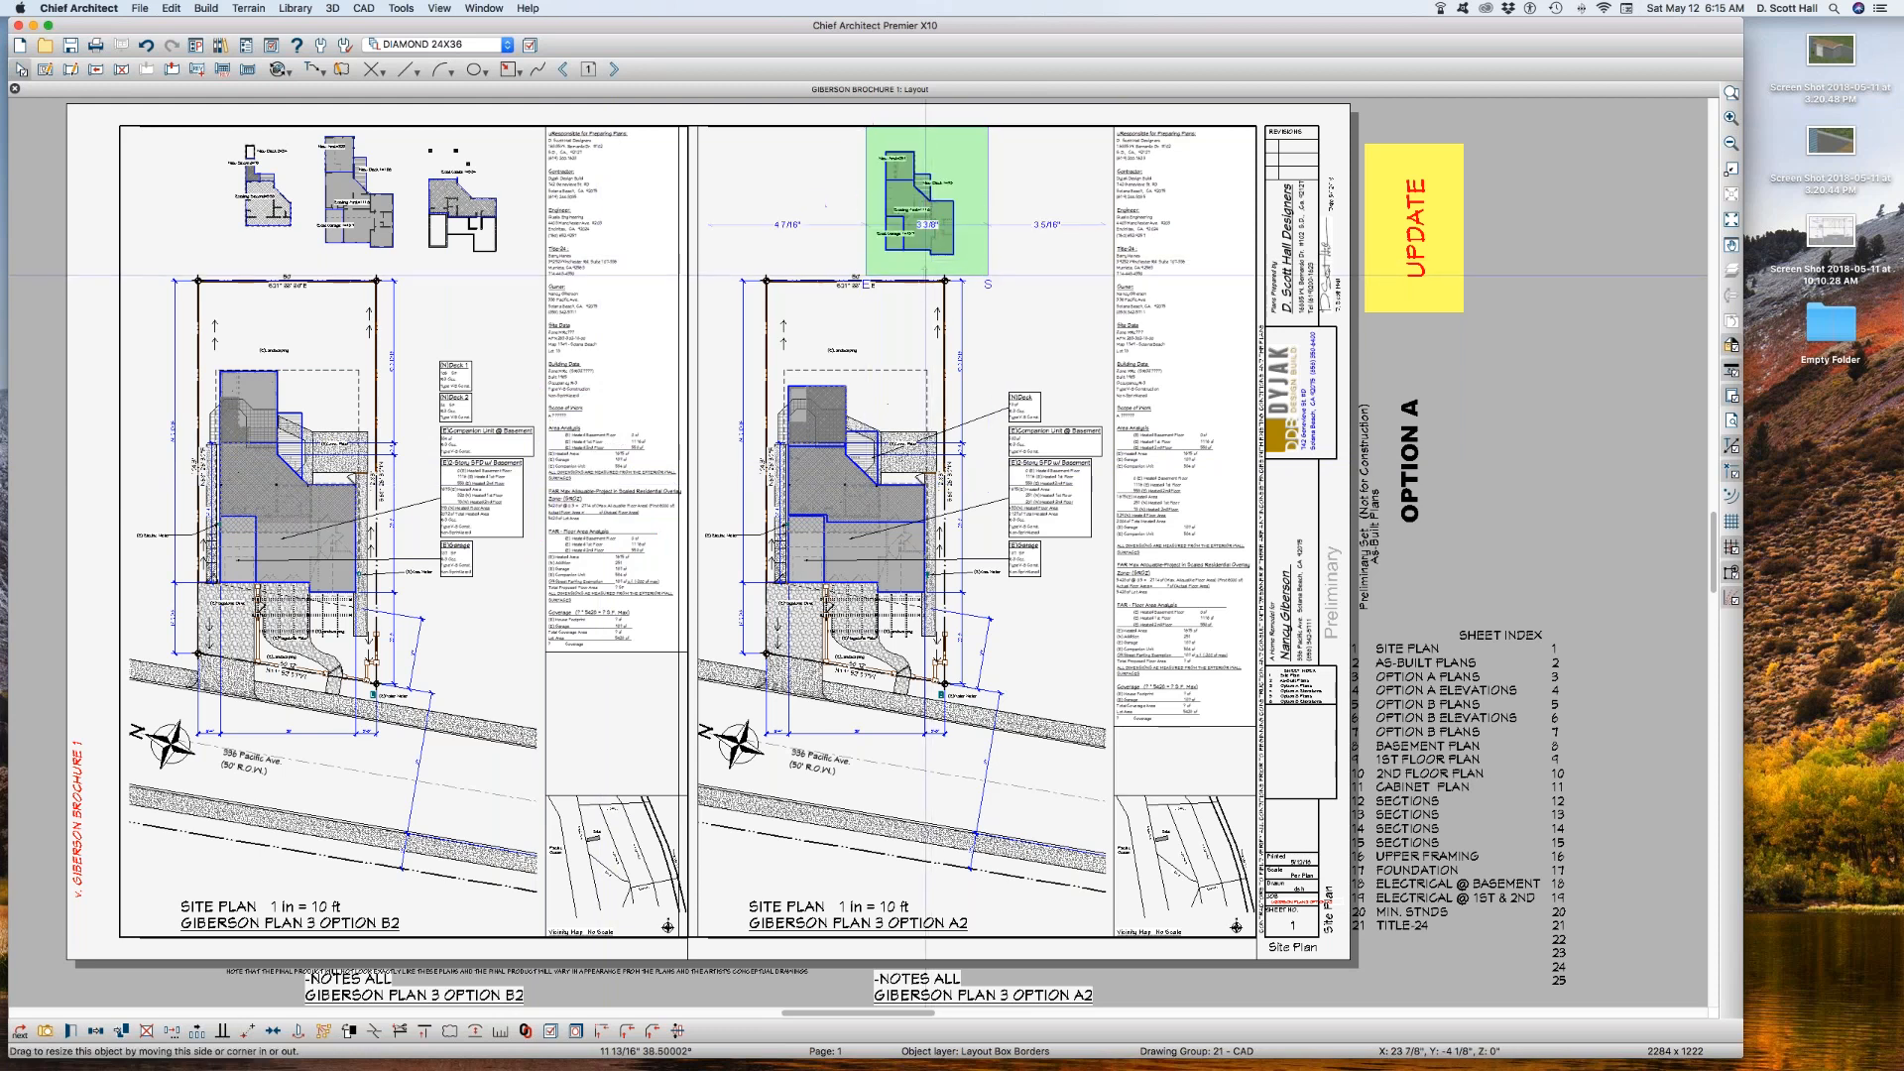
pyautogui.moveTo(926, 274); pyautogui.dragTo(926, 265)
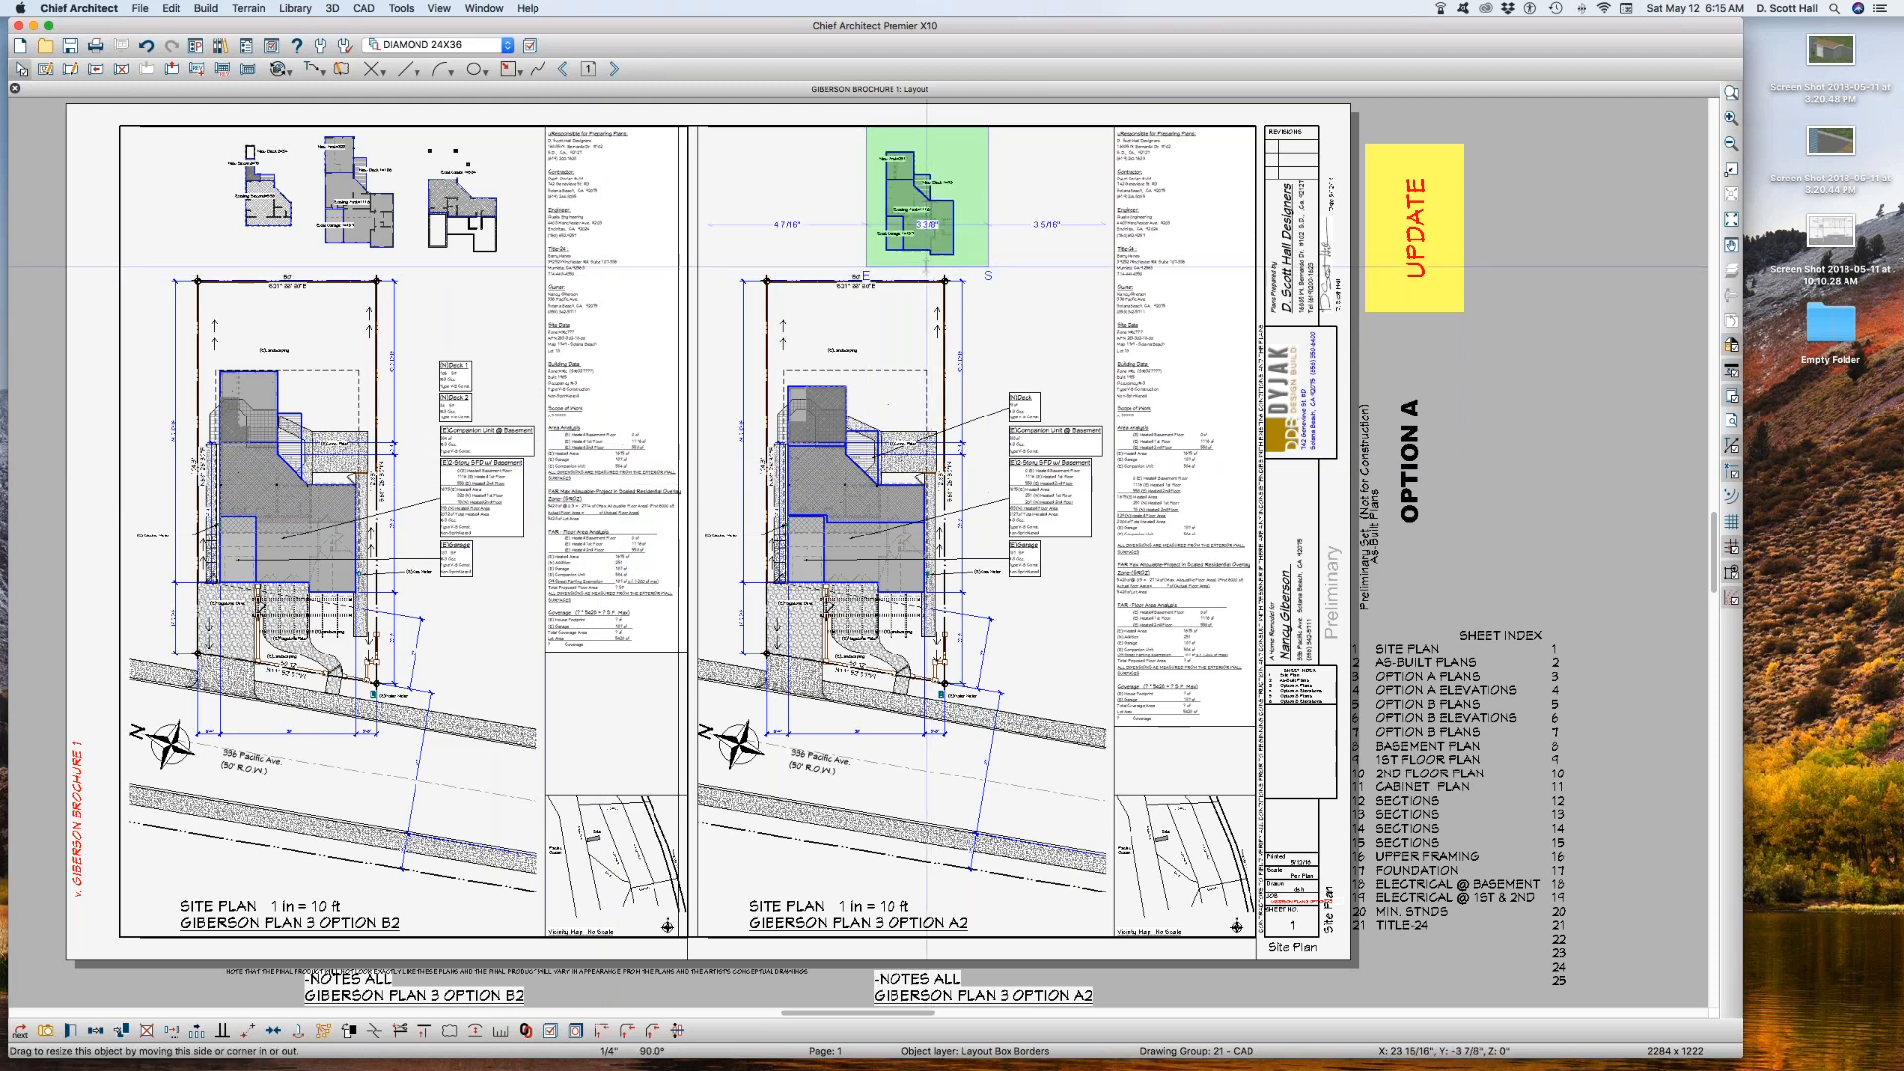
pyautogui.moveTo(988, 199); pyautogui.dragTo(971, 201)
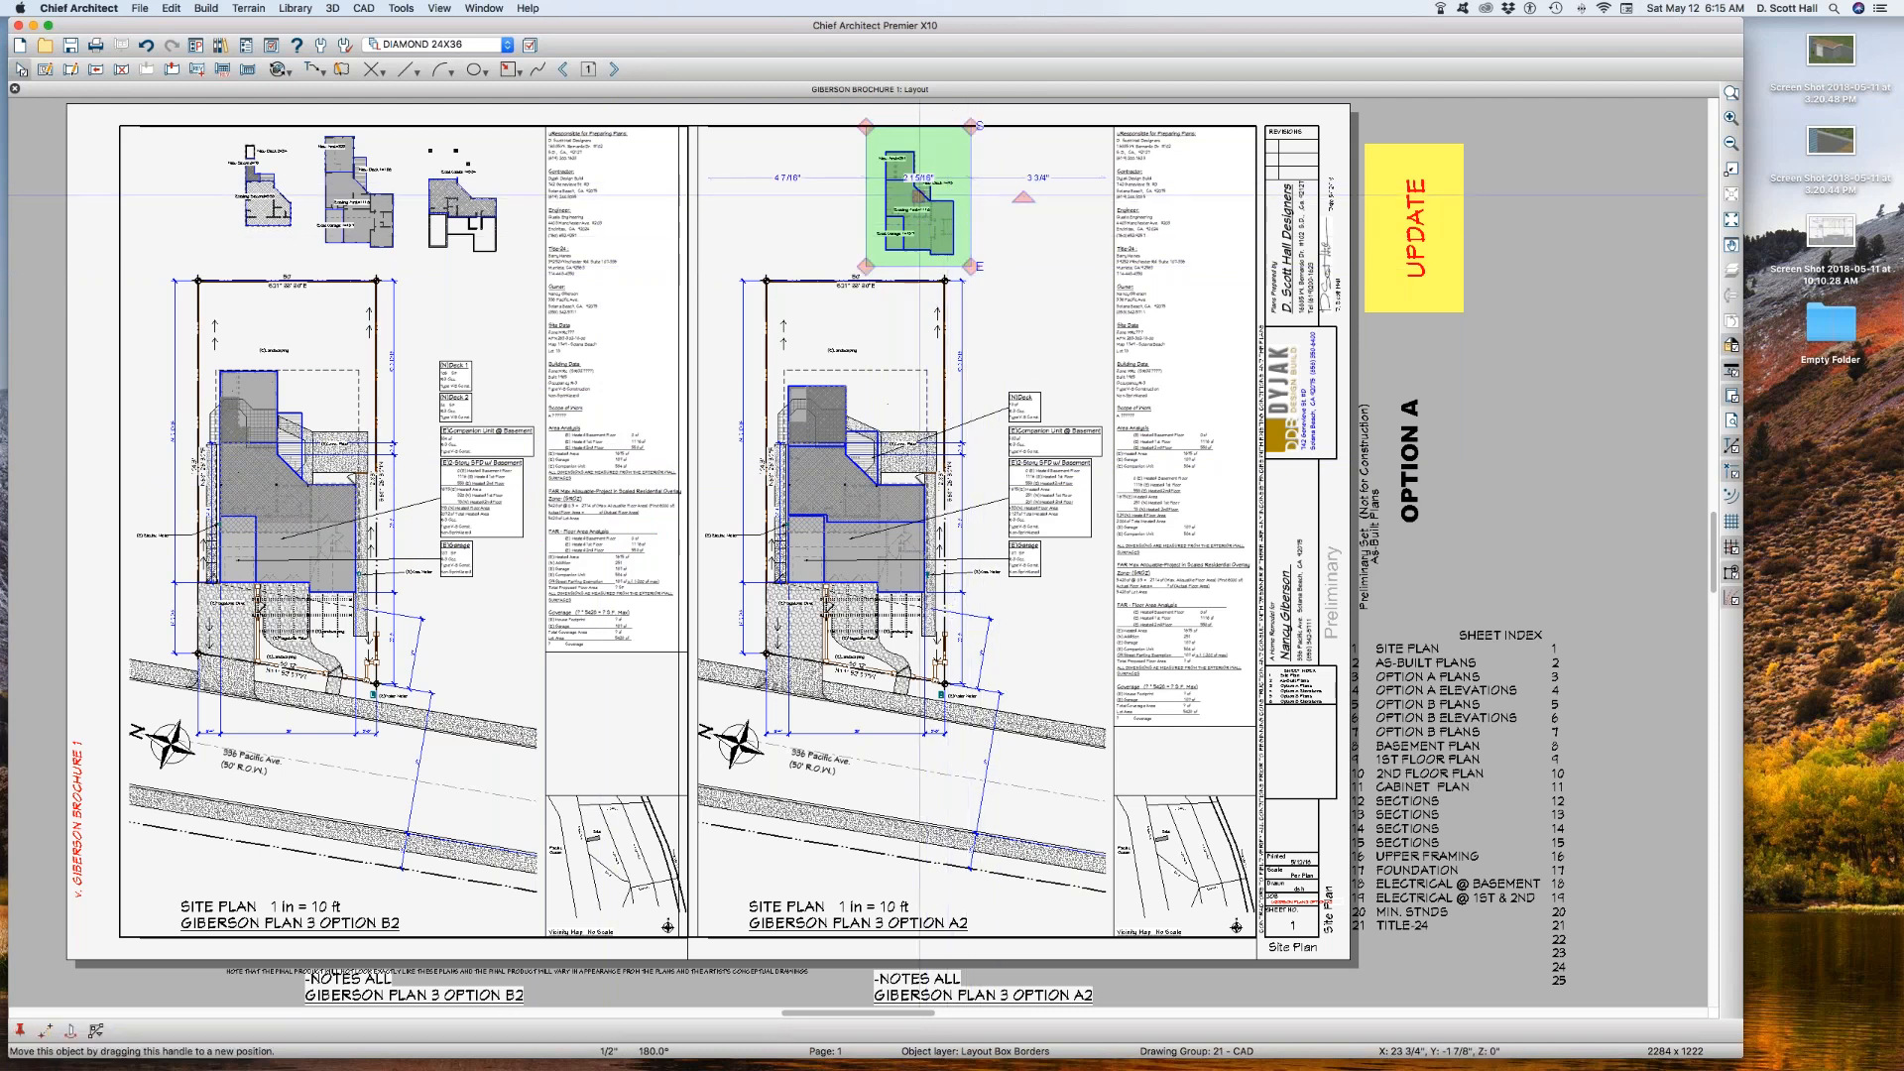
# Step: Copy the first-floor area box to its right and link the copy to the saved plan view A1 SITE PLAN AA B
pyautogui.moveTo(917, 199); pyautogui.dragTo(1035, 199)
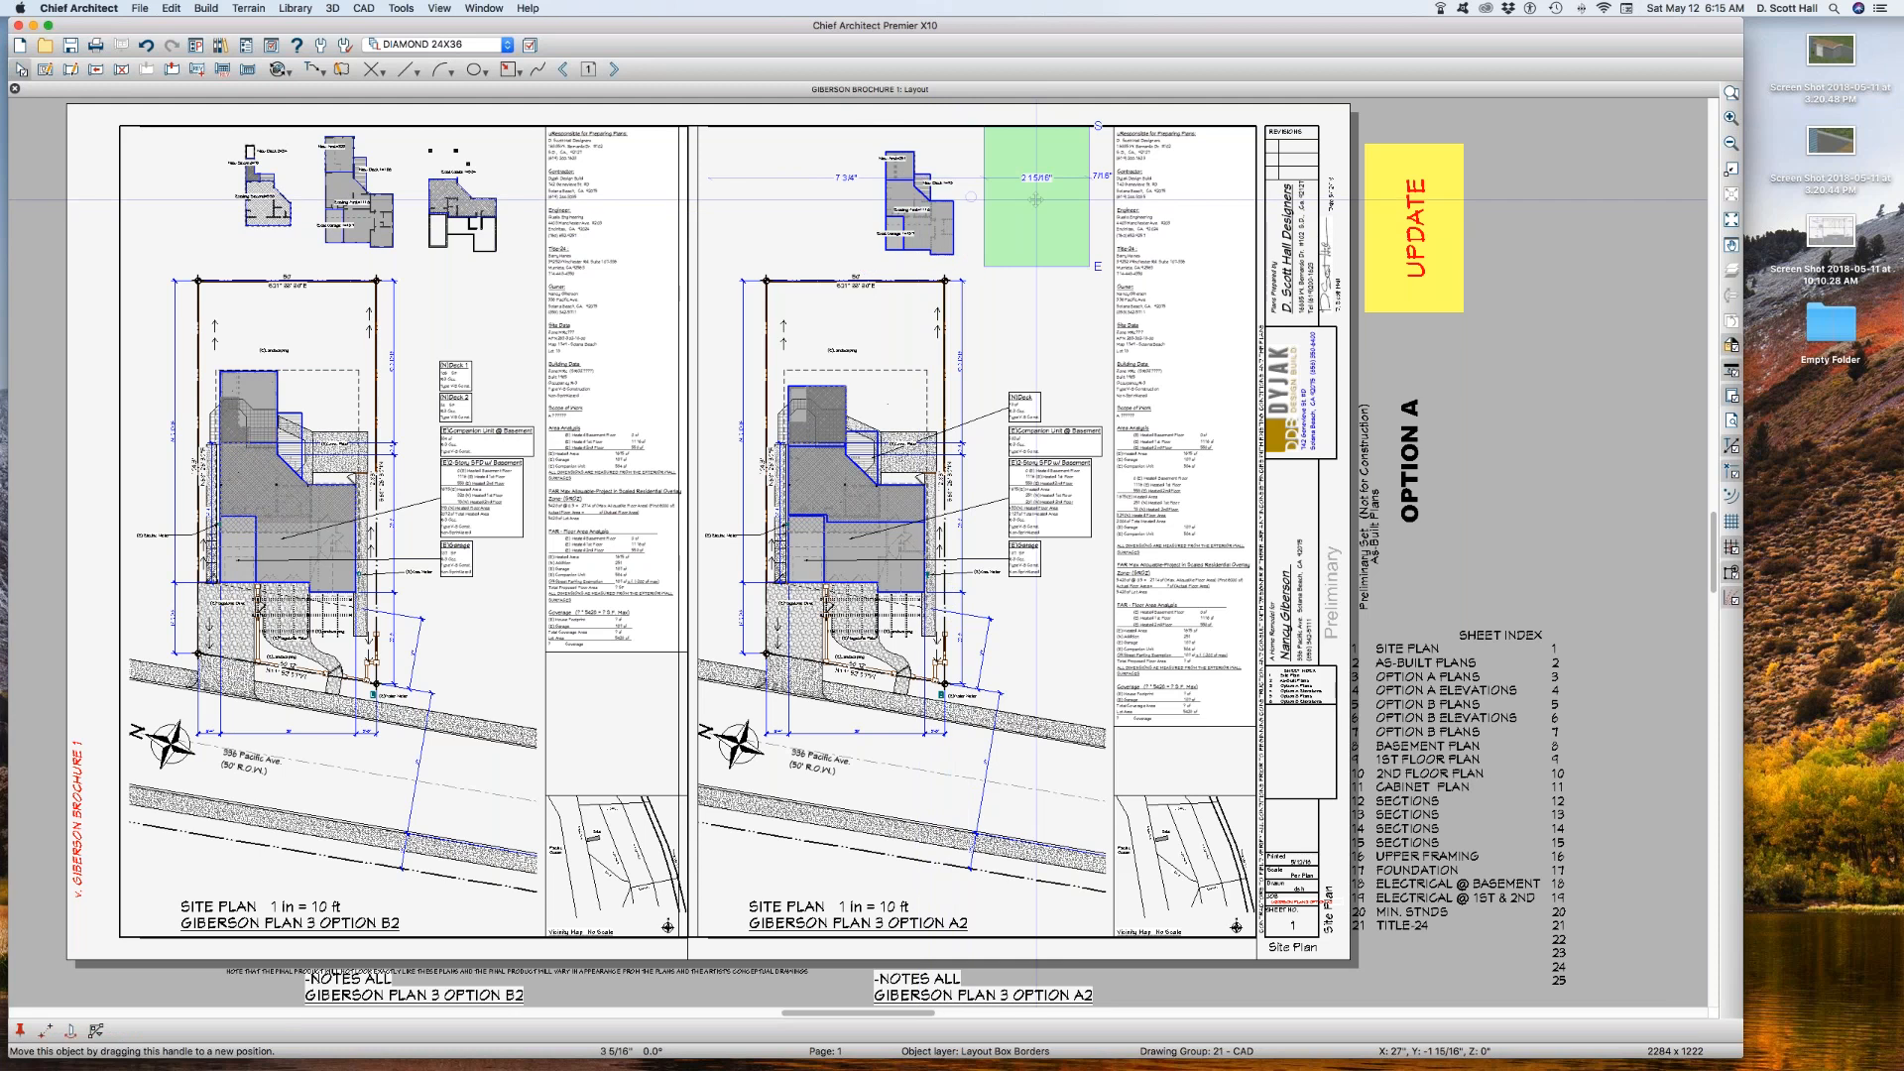
pyautogui.press('super+e')
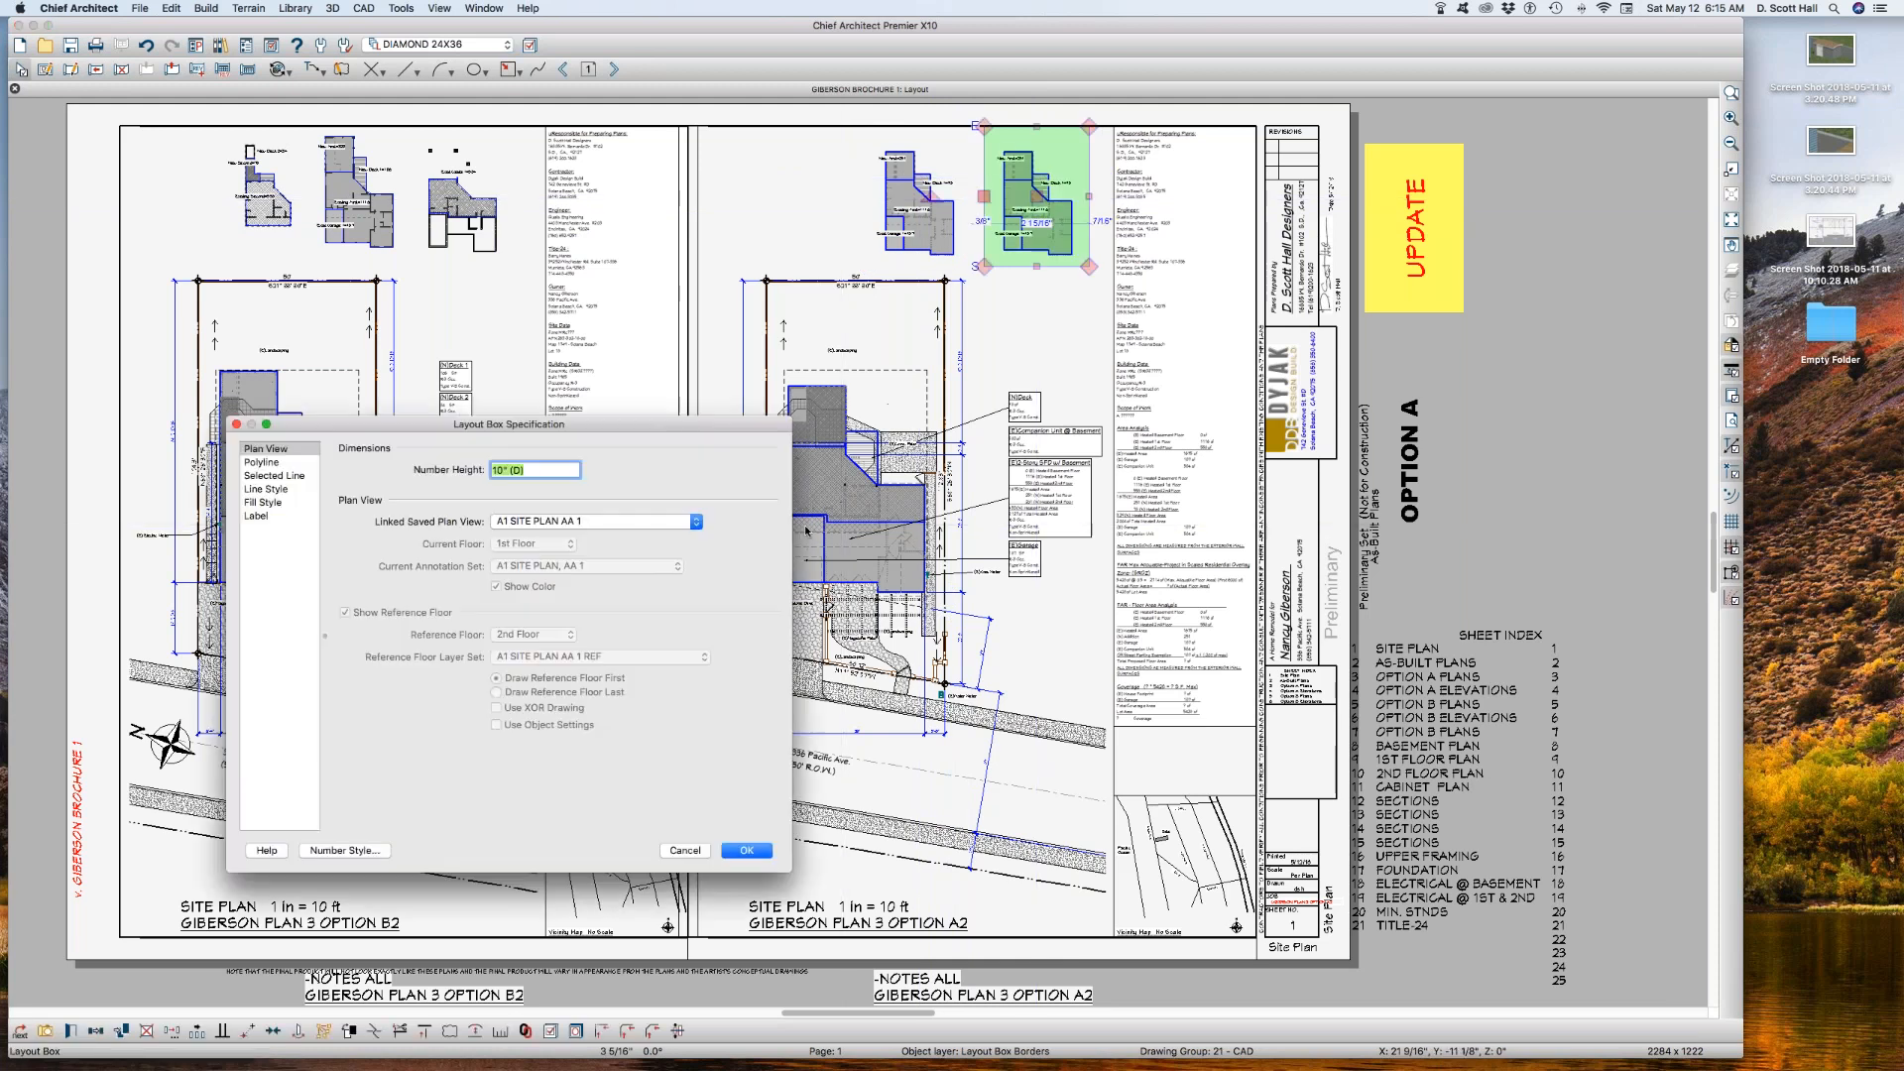
pyautogui.click(527, 526)
pyautogui.click(527, 547)
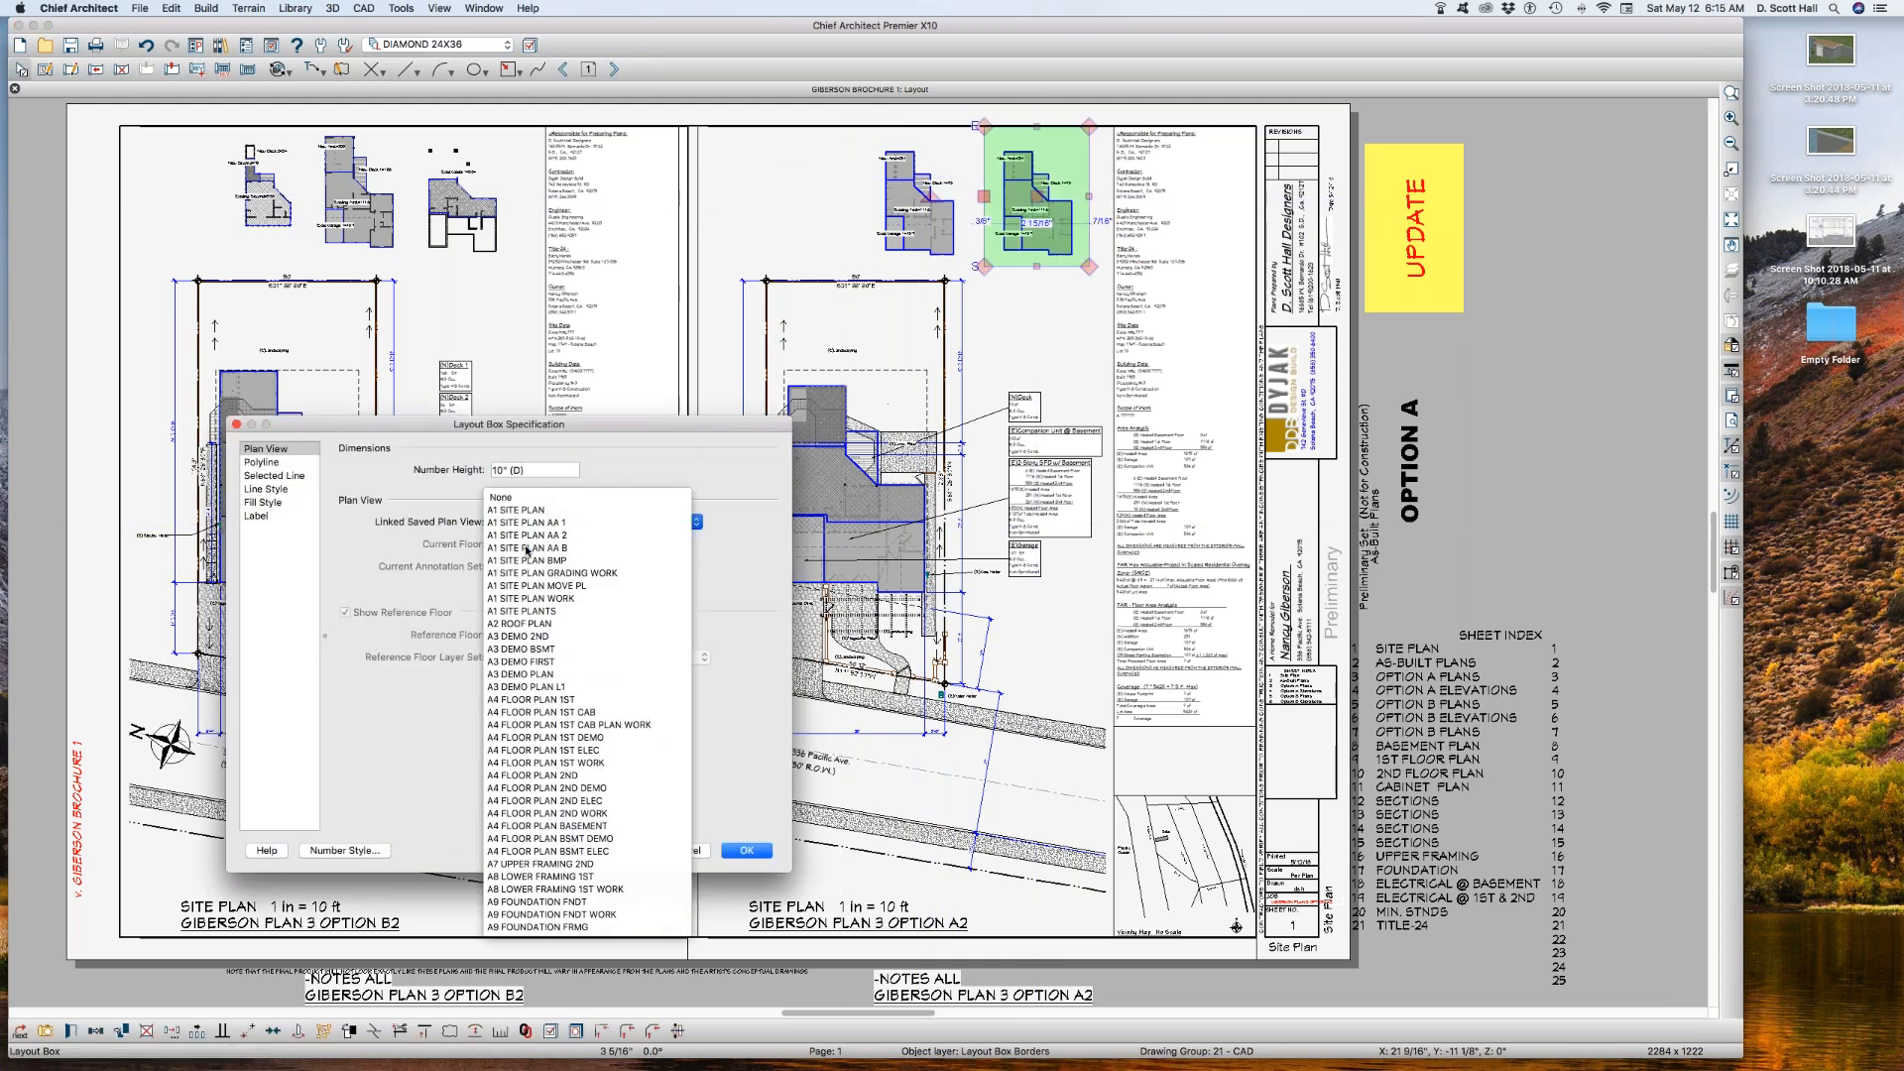
pyautogui.press('Return')
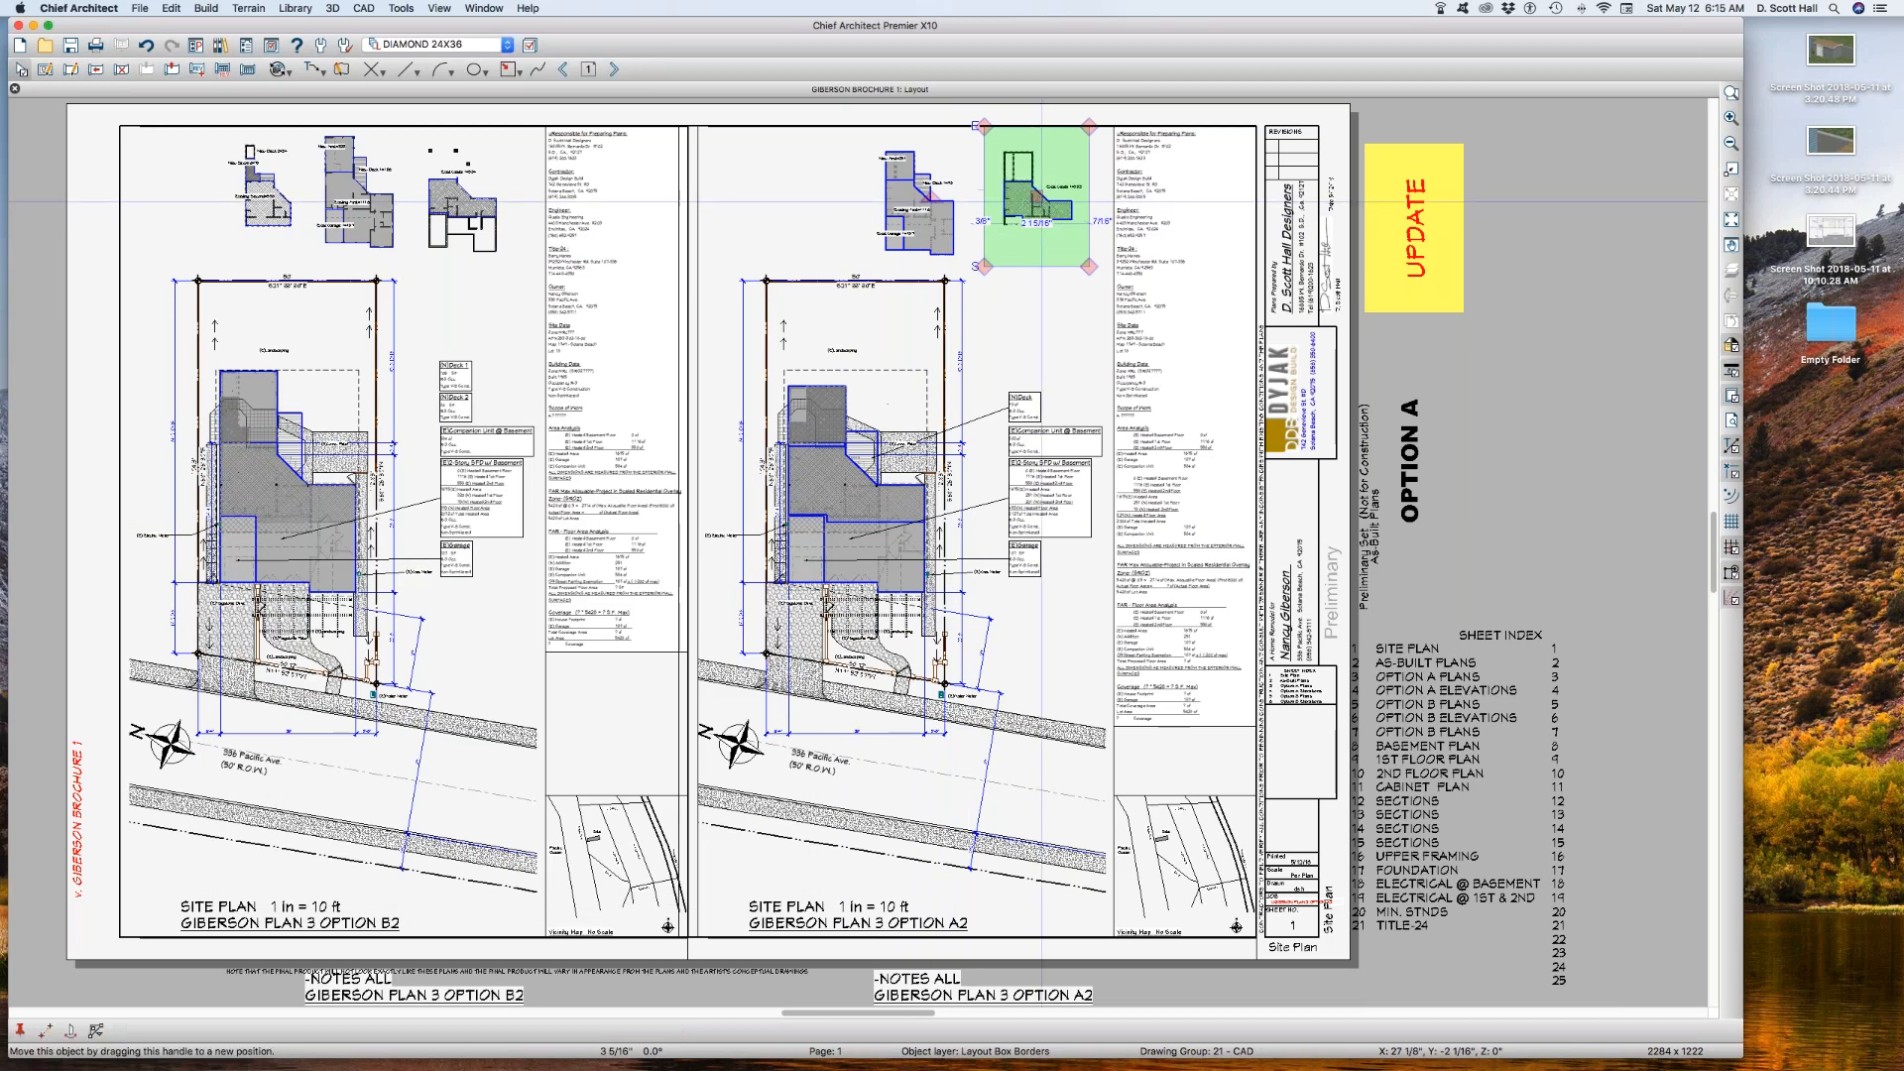
# Step: Copy the AA B area box to the left of the first-floor box and link it to A1 SITE PLAN AA 2
pyautogui.moveTo(1036, 209); pyautogui.dragTo(797, 211)
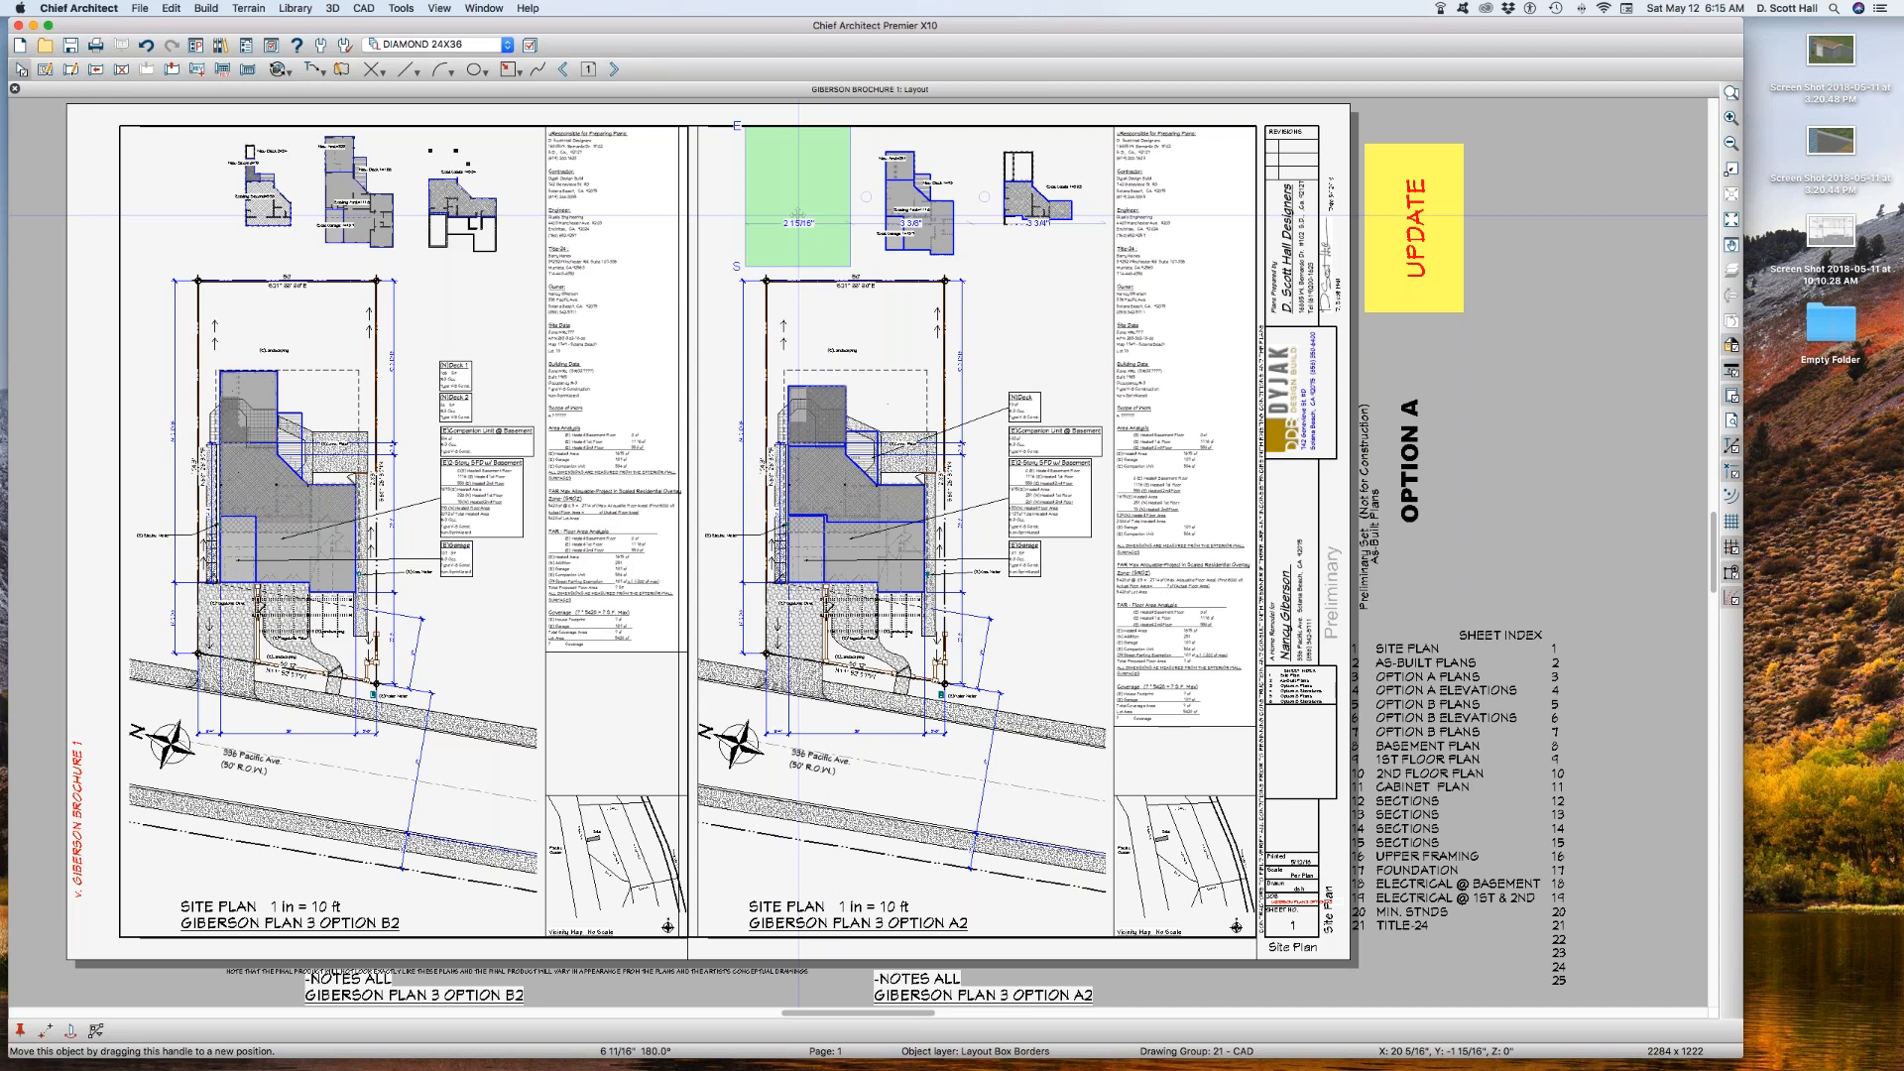
pyautogui.doubleClick(797, 212)
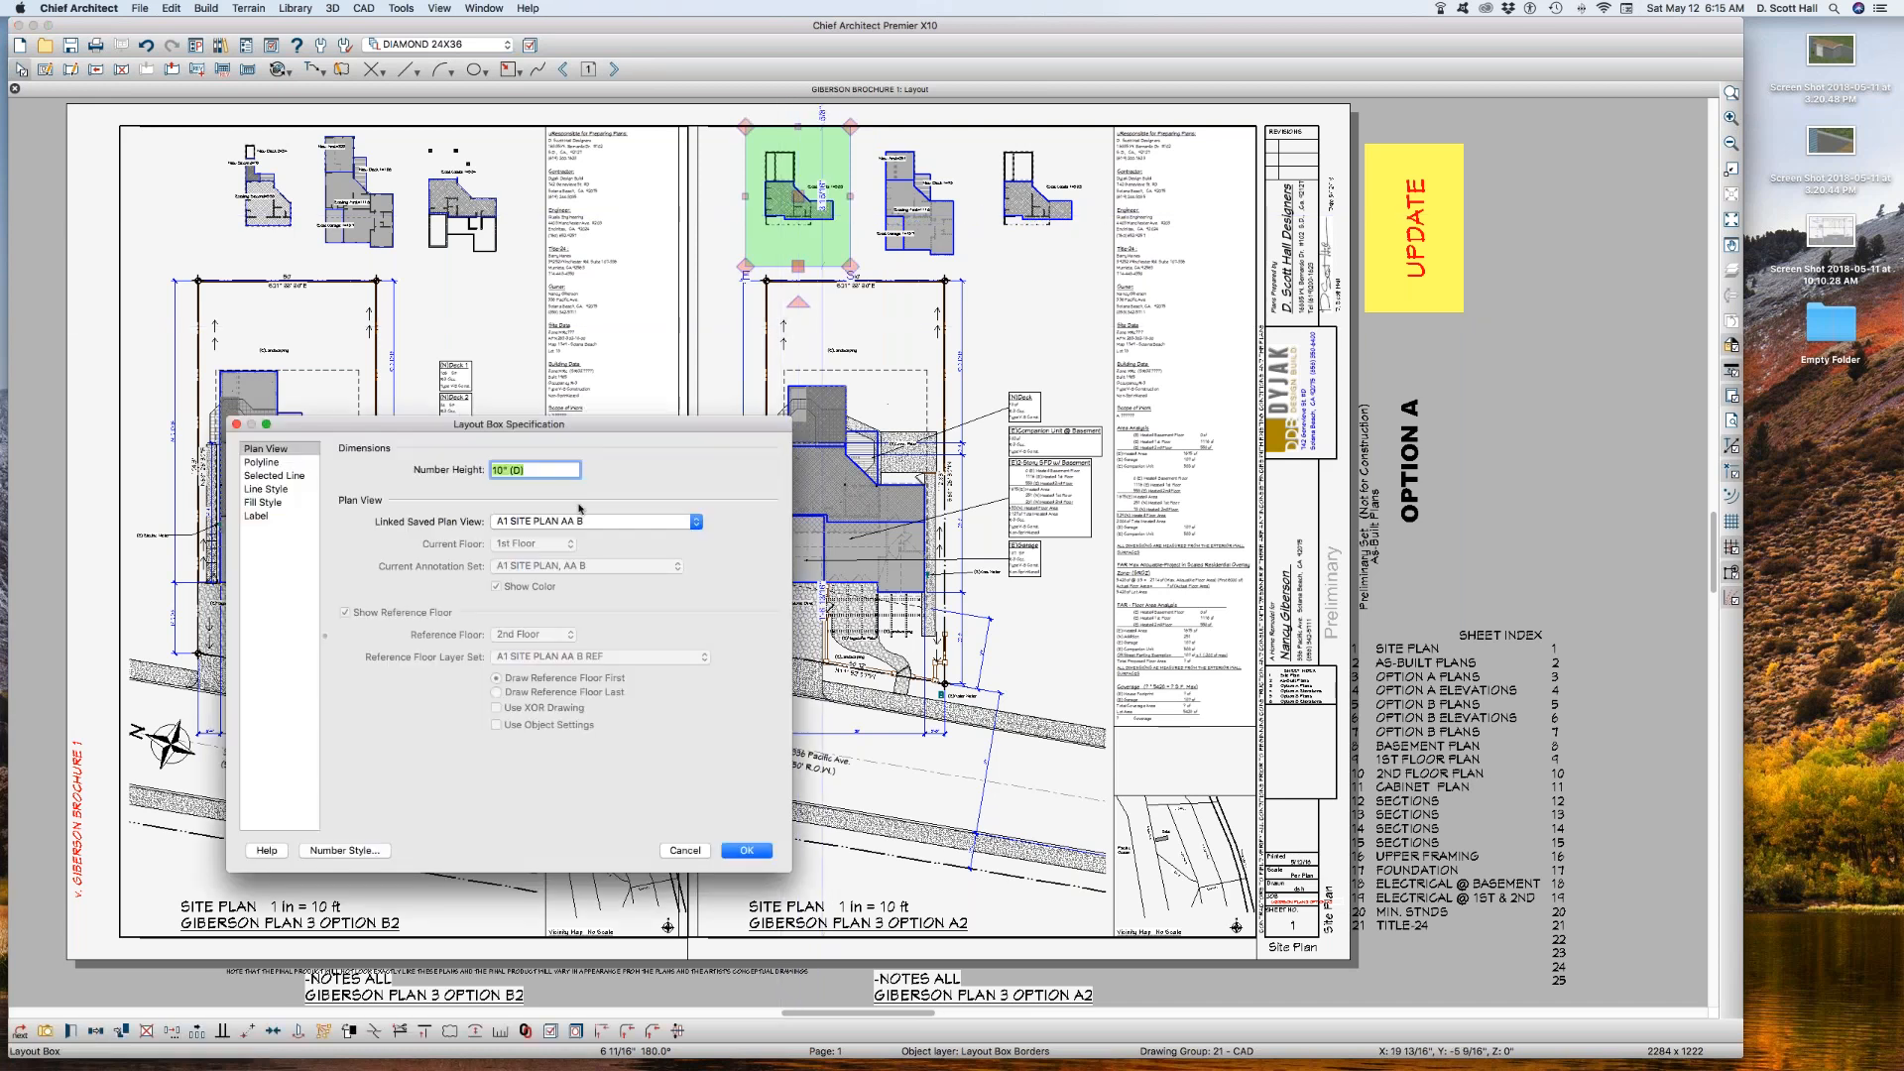
pyautogui.click(568, 523)
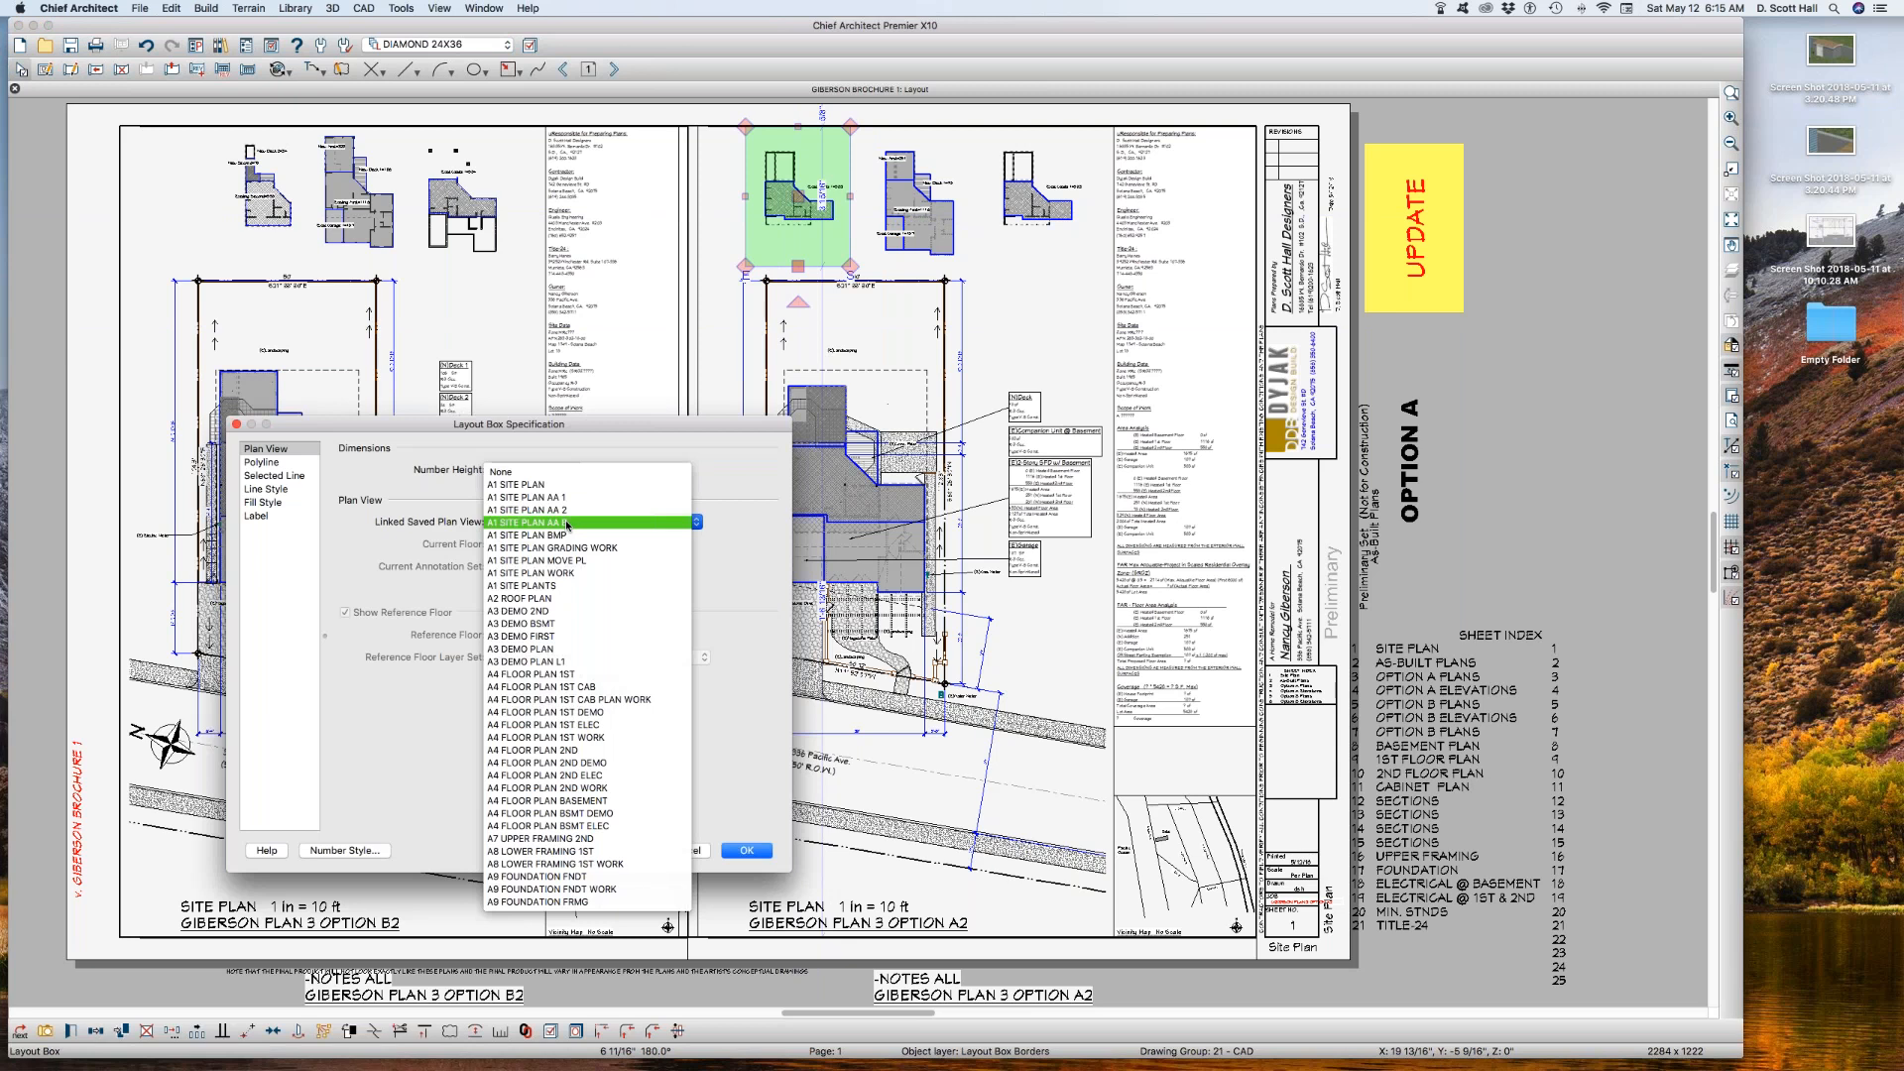
pyautogui.click(567, 525)
pyautogui.click(561, 523)
pyautogui.click(553, 509)
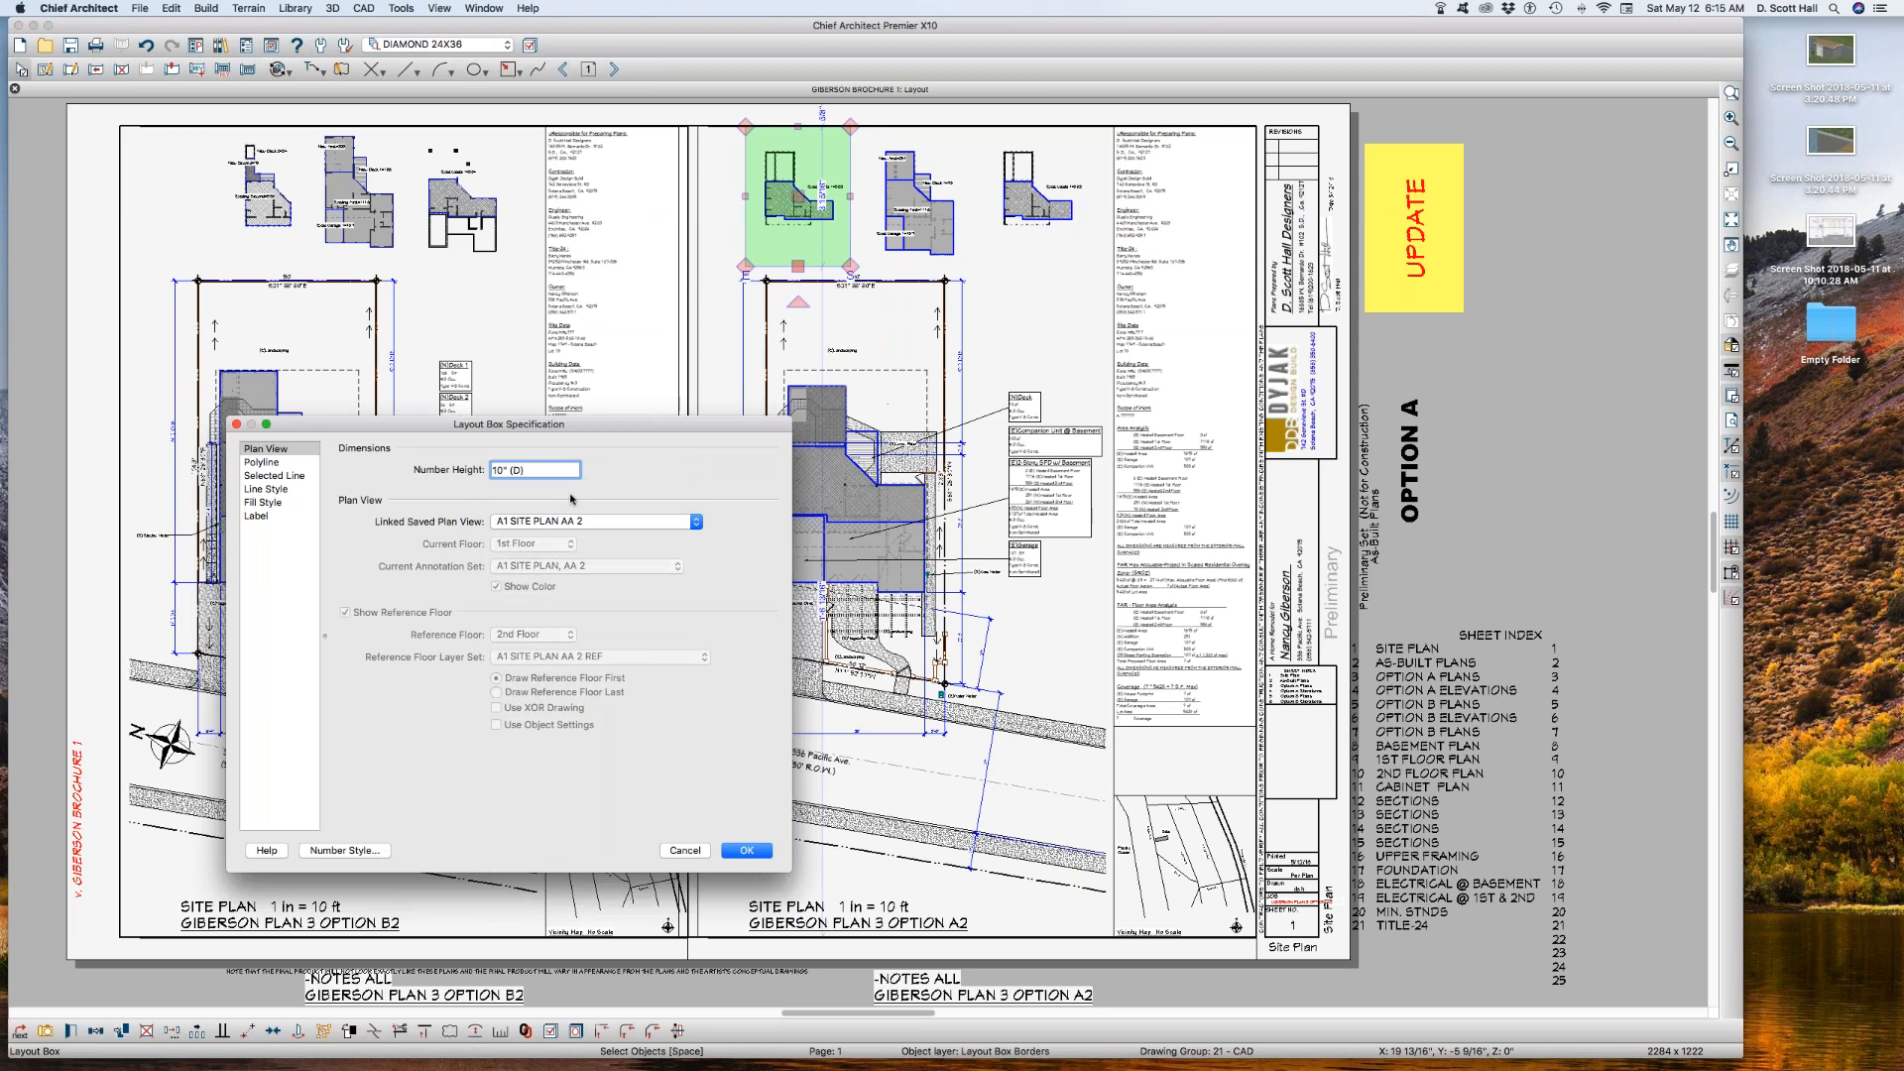
pyautogui.press('Return')
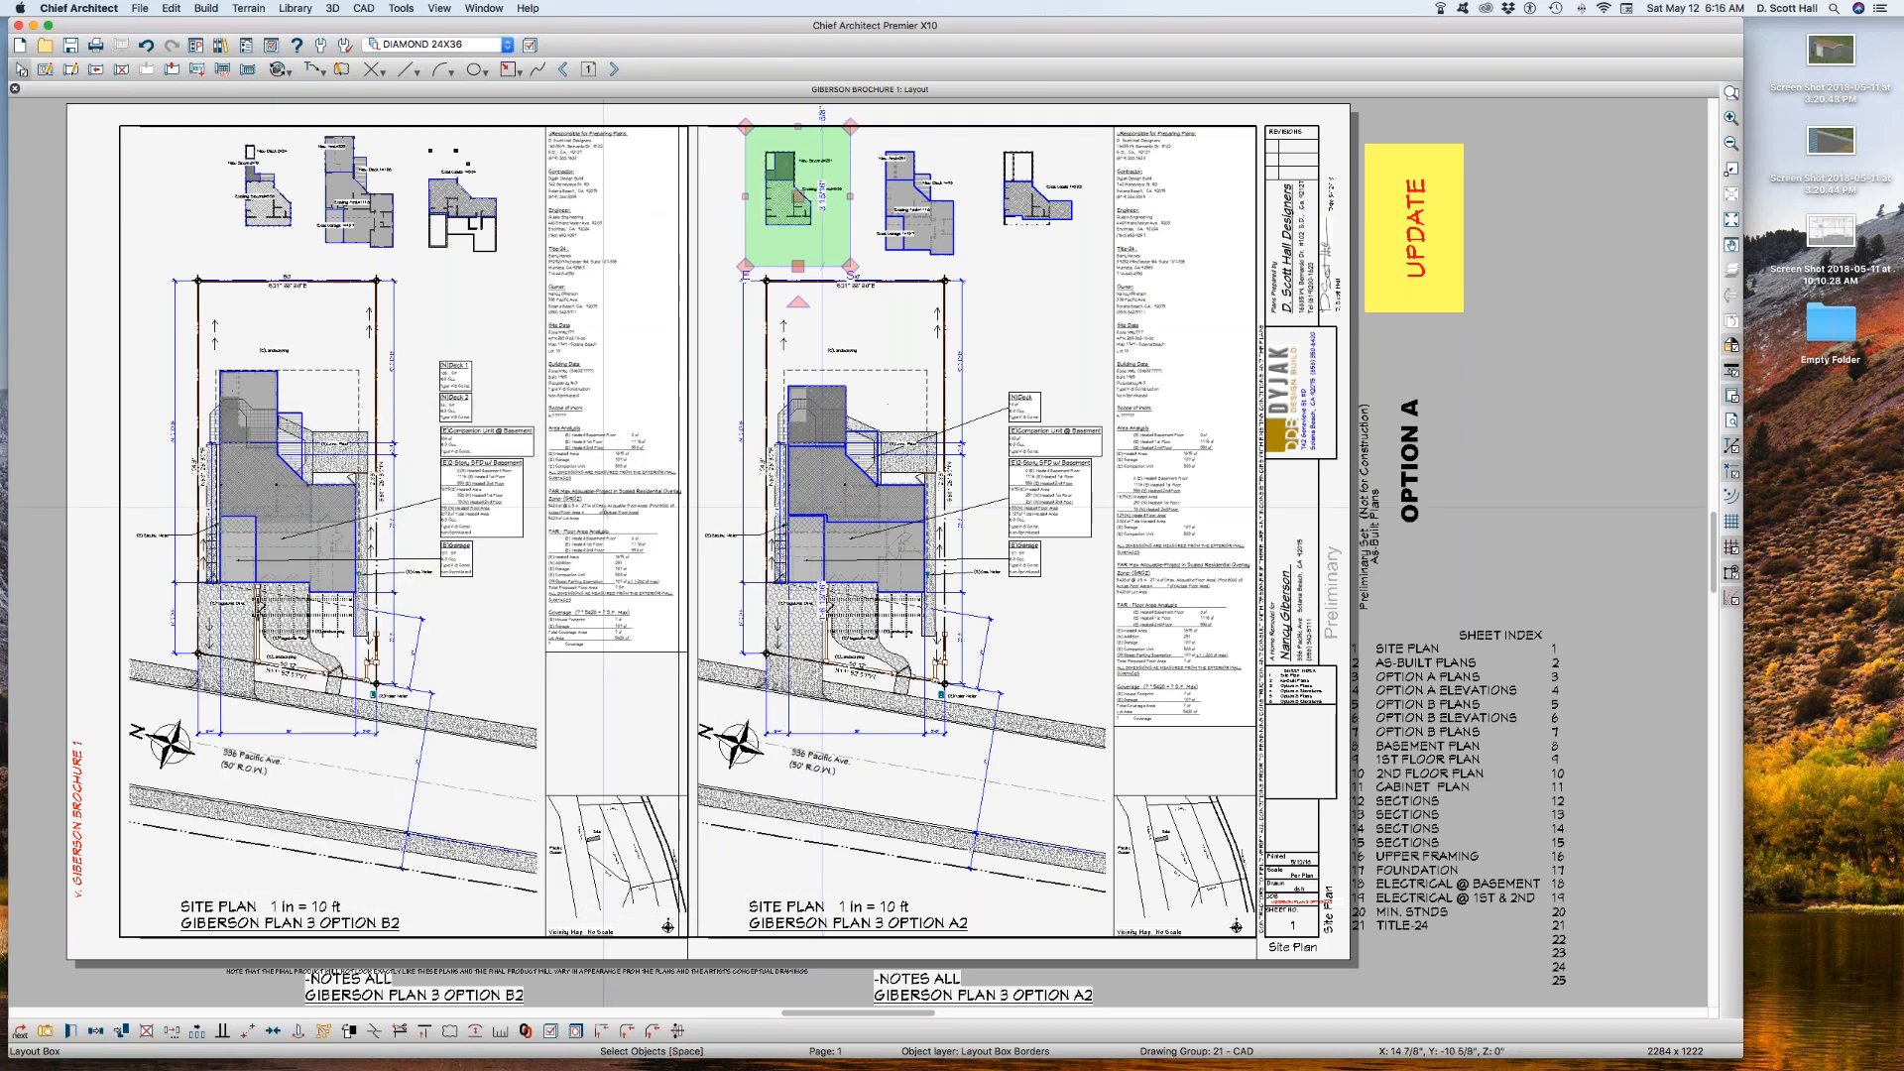
# Step: Check which saved plan view the rightmost Option A2 area box is linked to
pyautogui.moveTo(822, 195); pyautogui.dragTo(1063, 196)
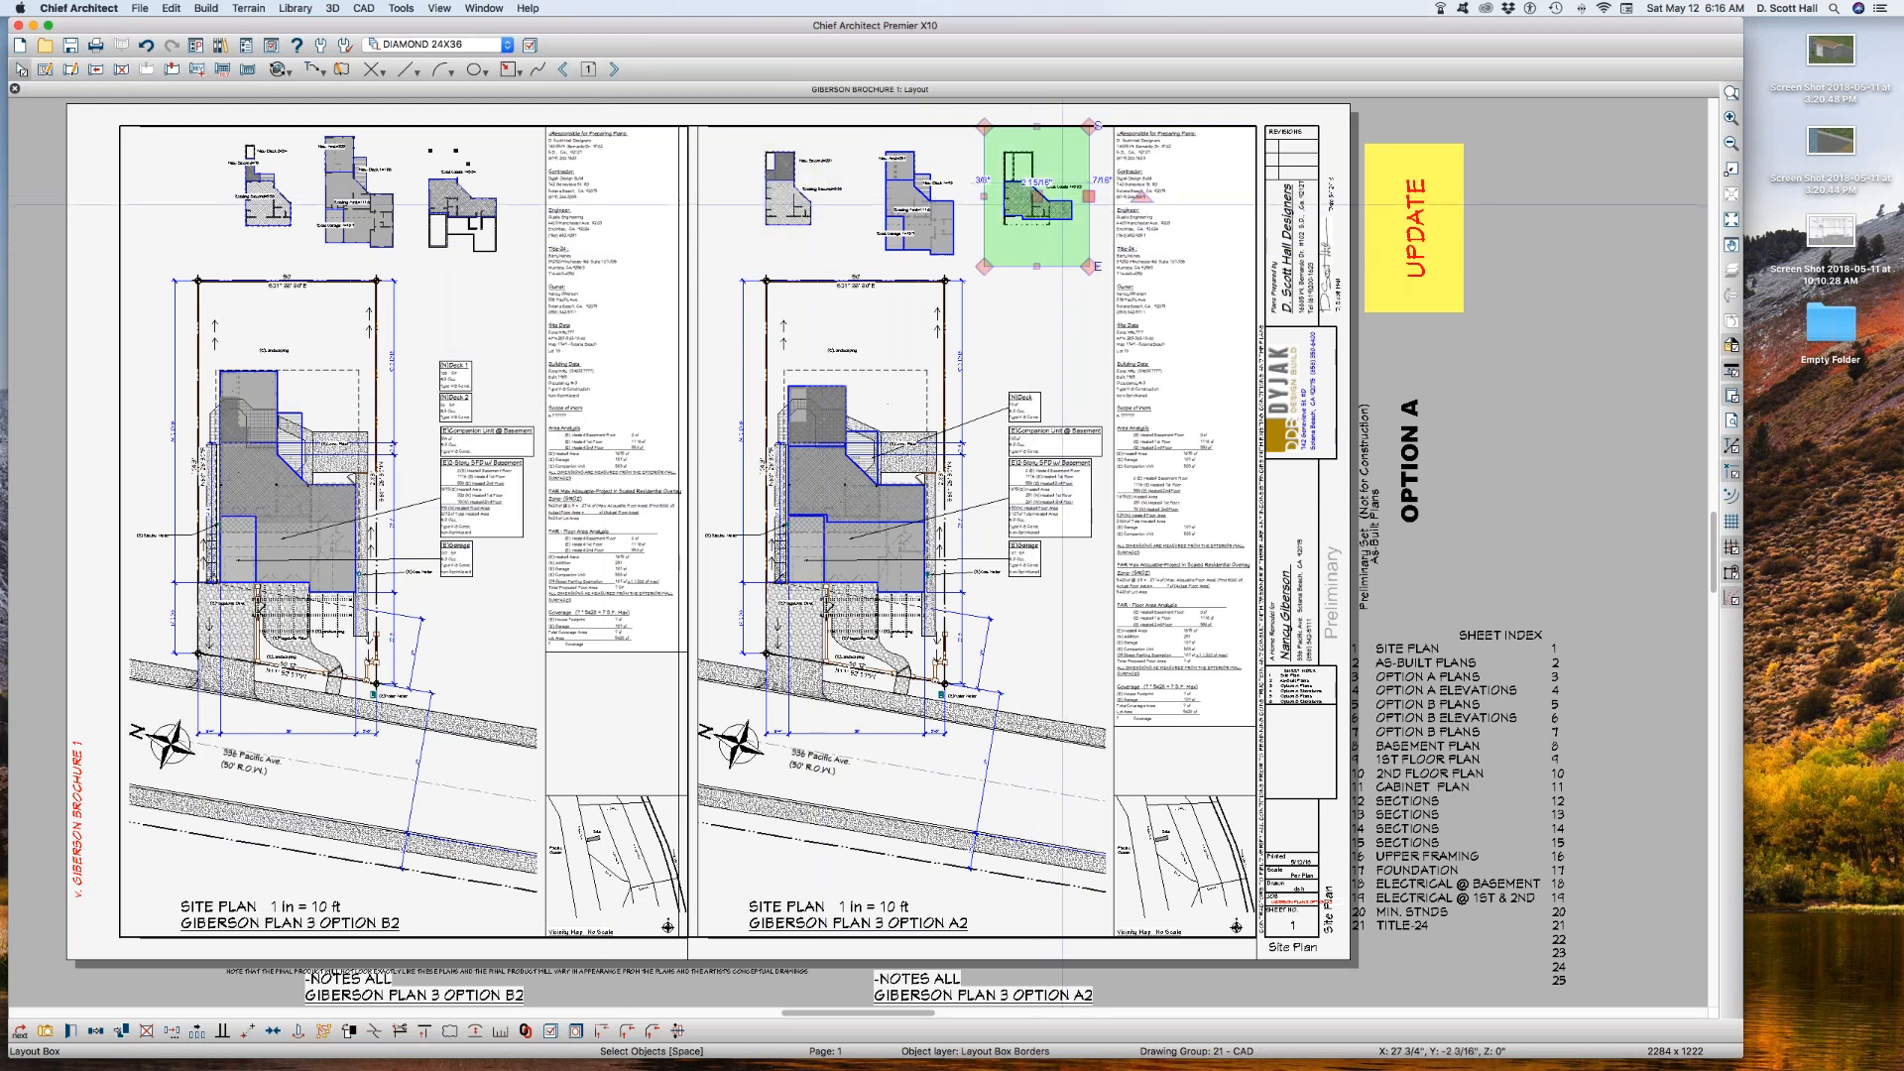
pyautogui.doubleClick(1058, 208)
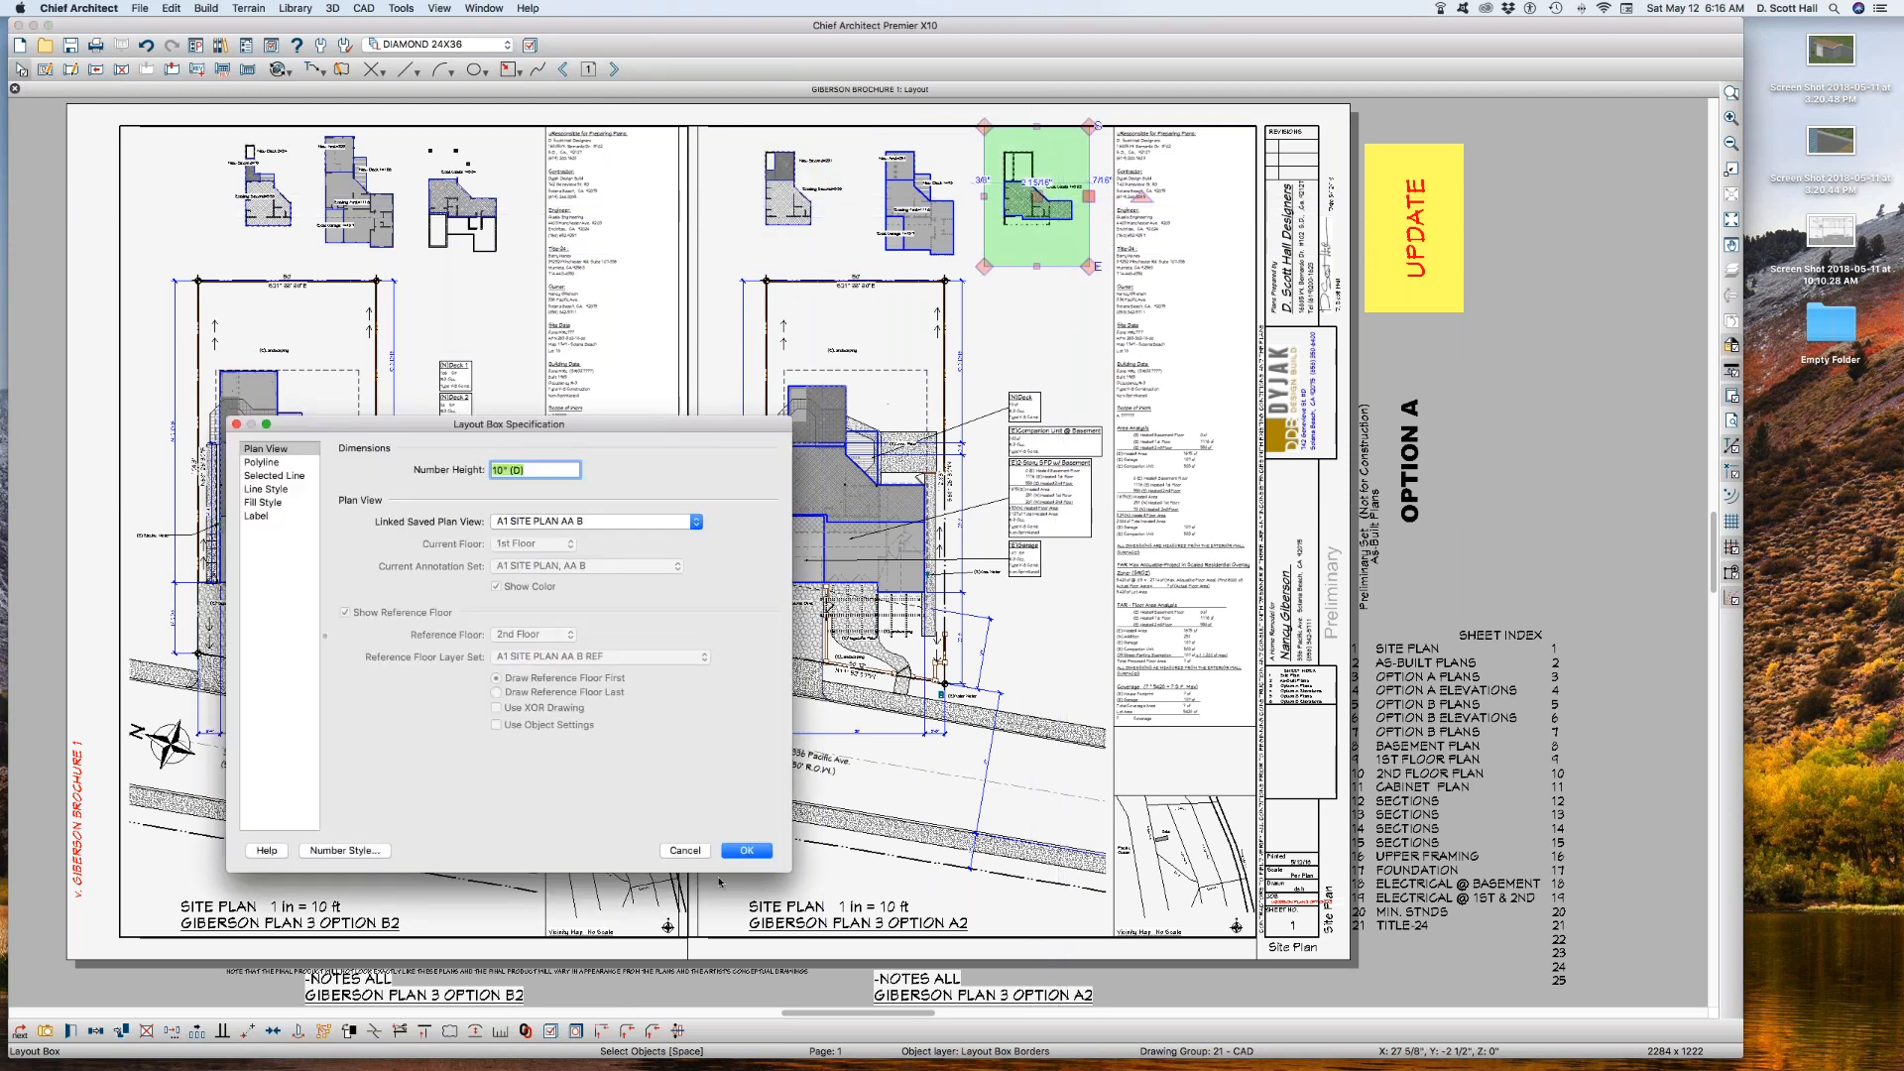
pyautogui.click(745, 852)
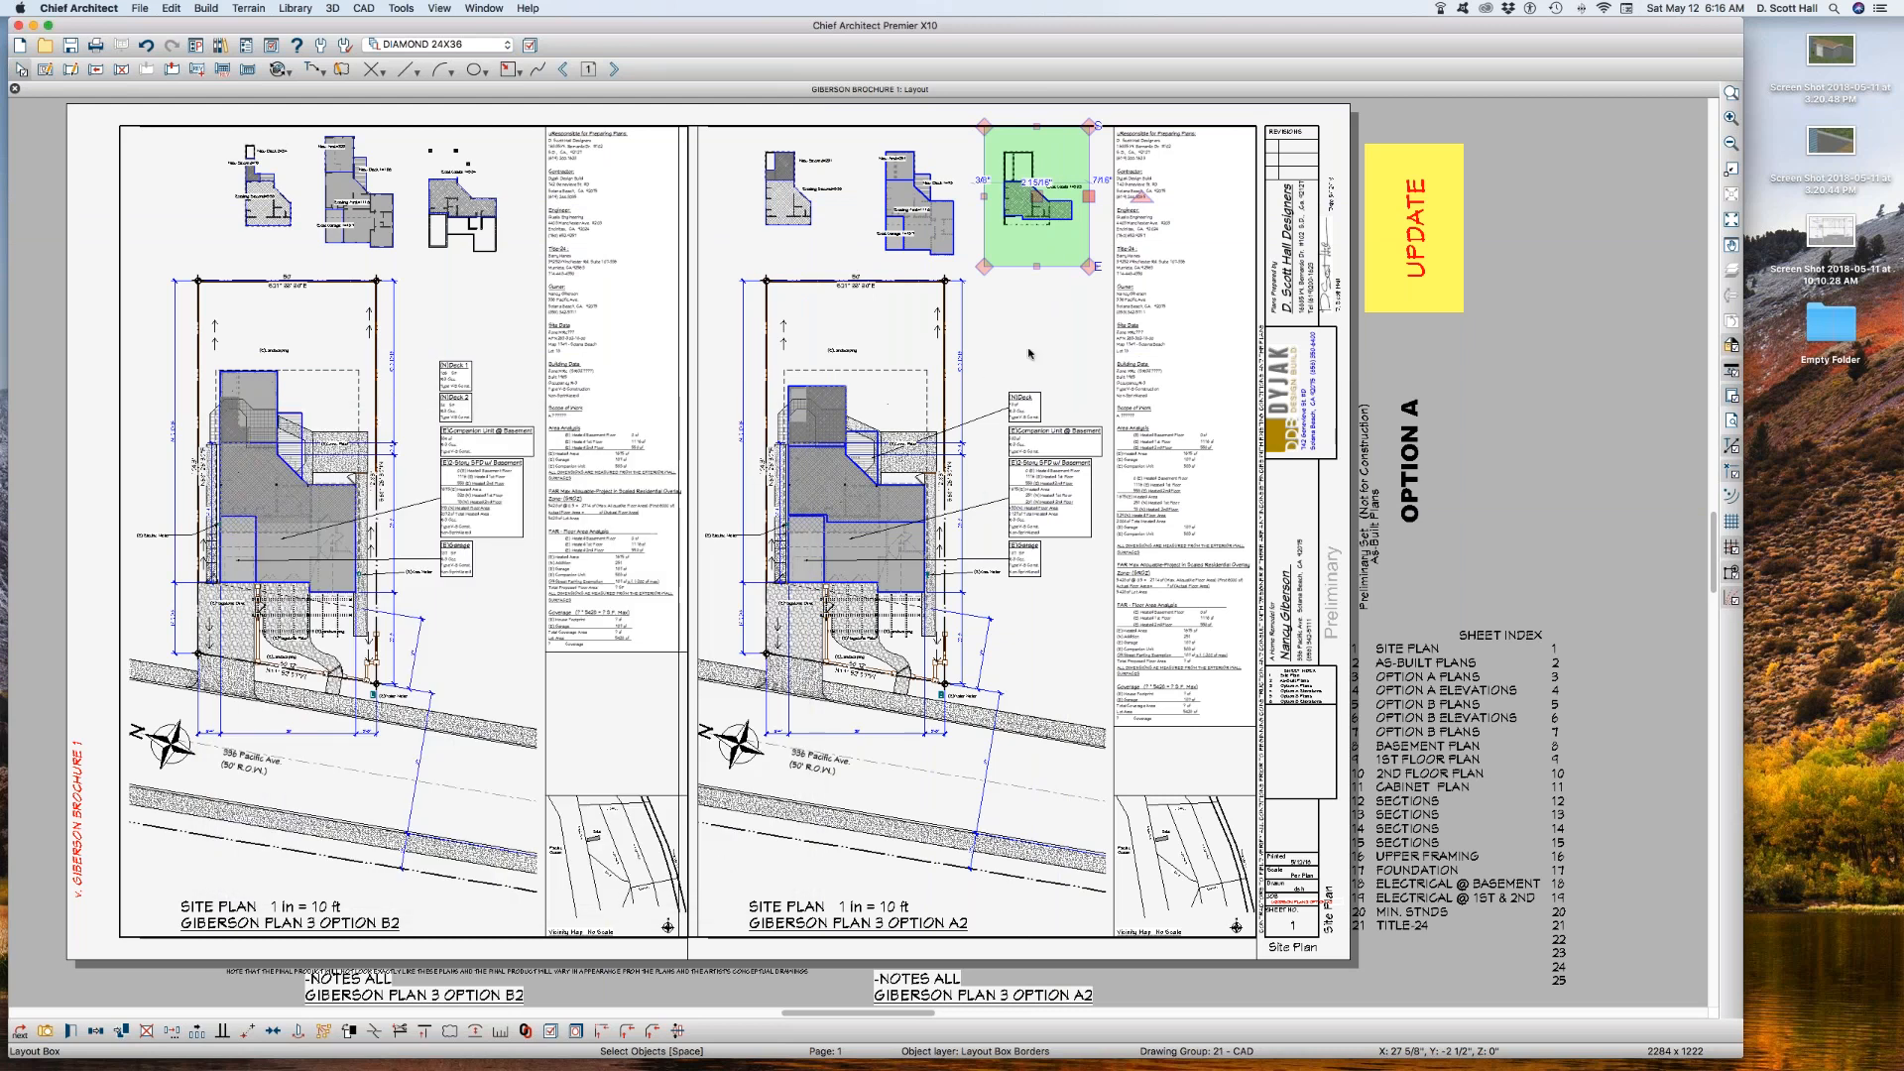
# Step: Inspect the three Option A2 area views up close and open the plan view linked to the first-floor area box
pyautogui.click(1032, 308)
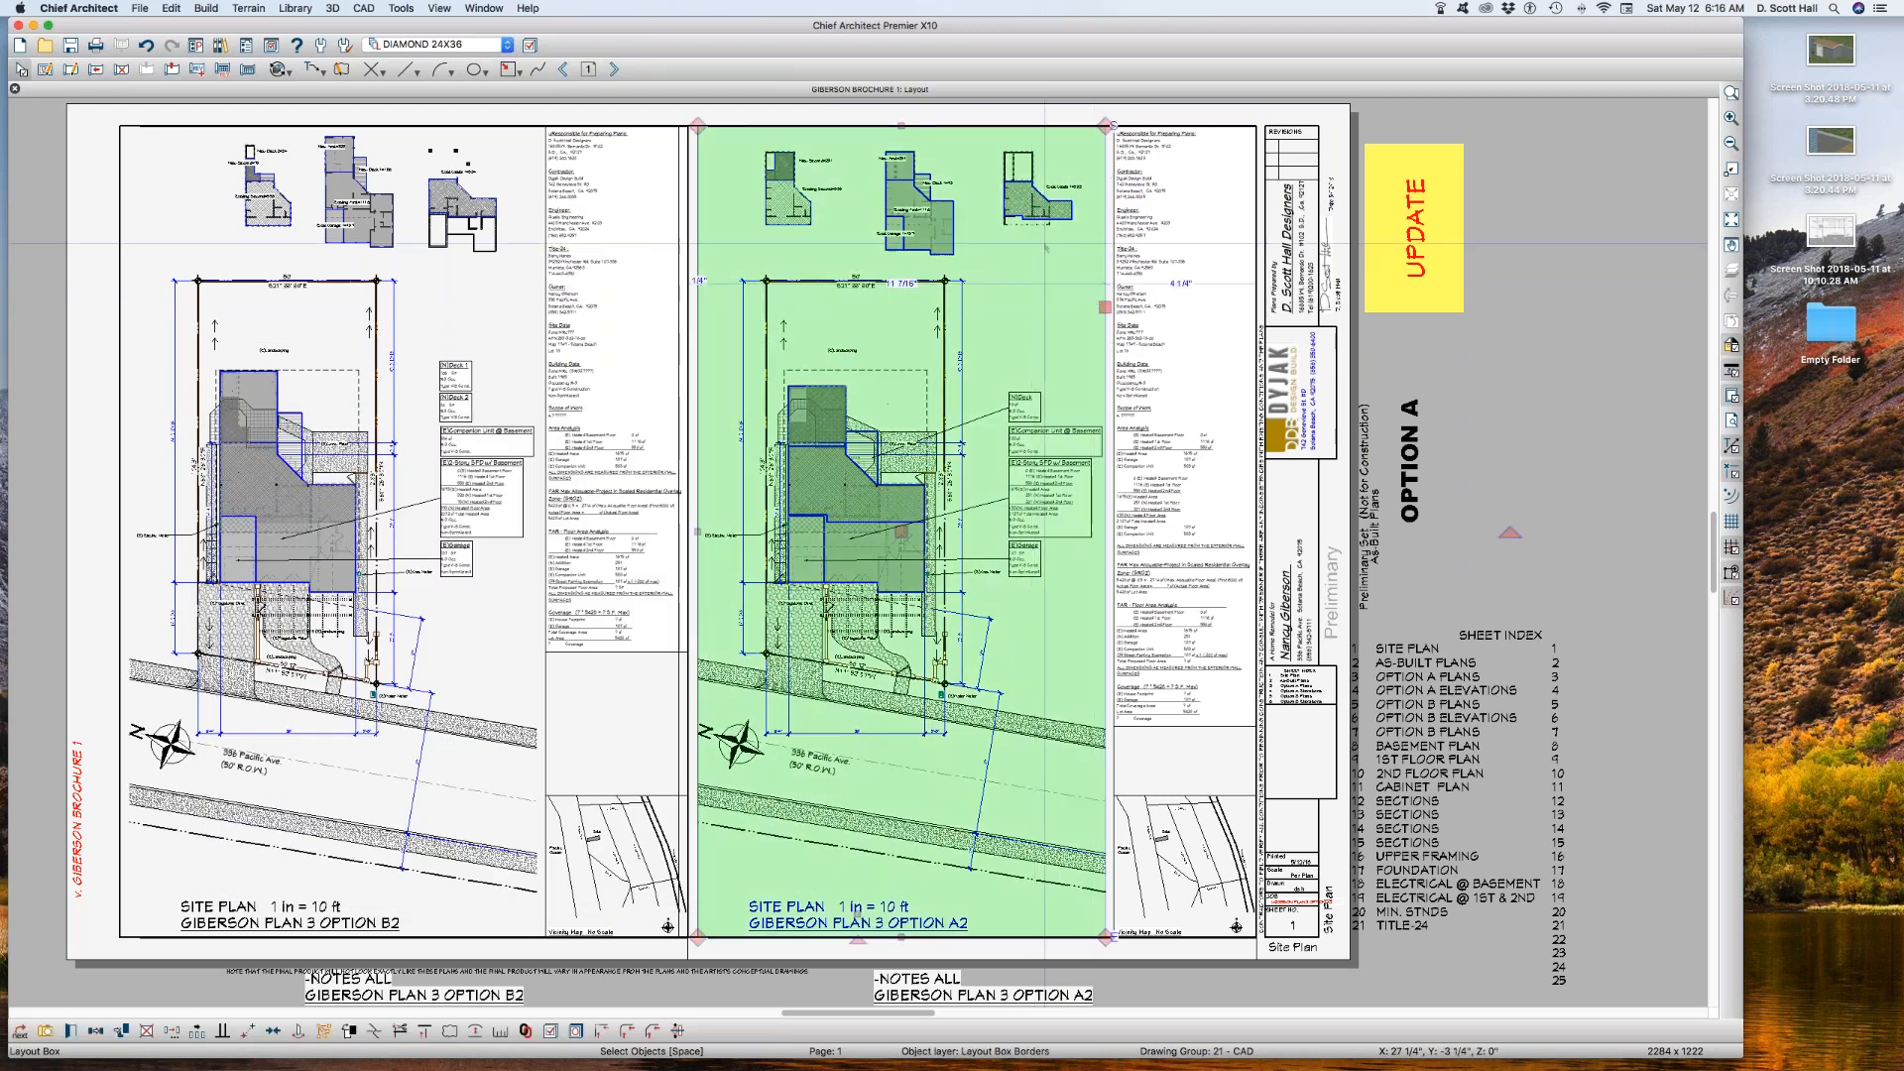
pyautogui.press('z')
pyautogui.moveTo(727, 128); pyautogui.dragTo(1091, 281)
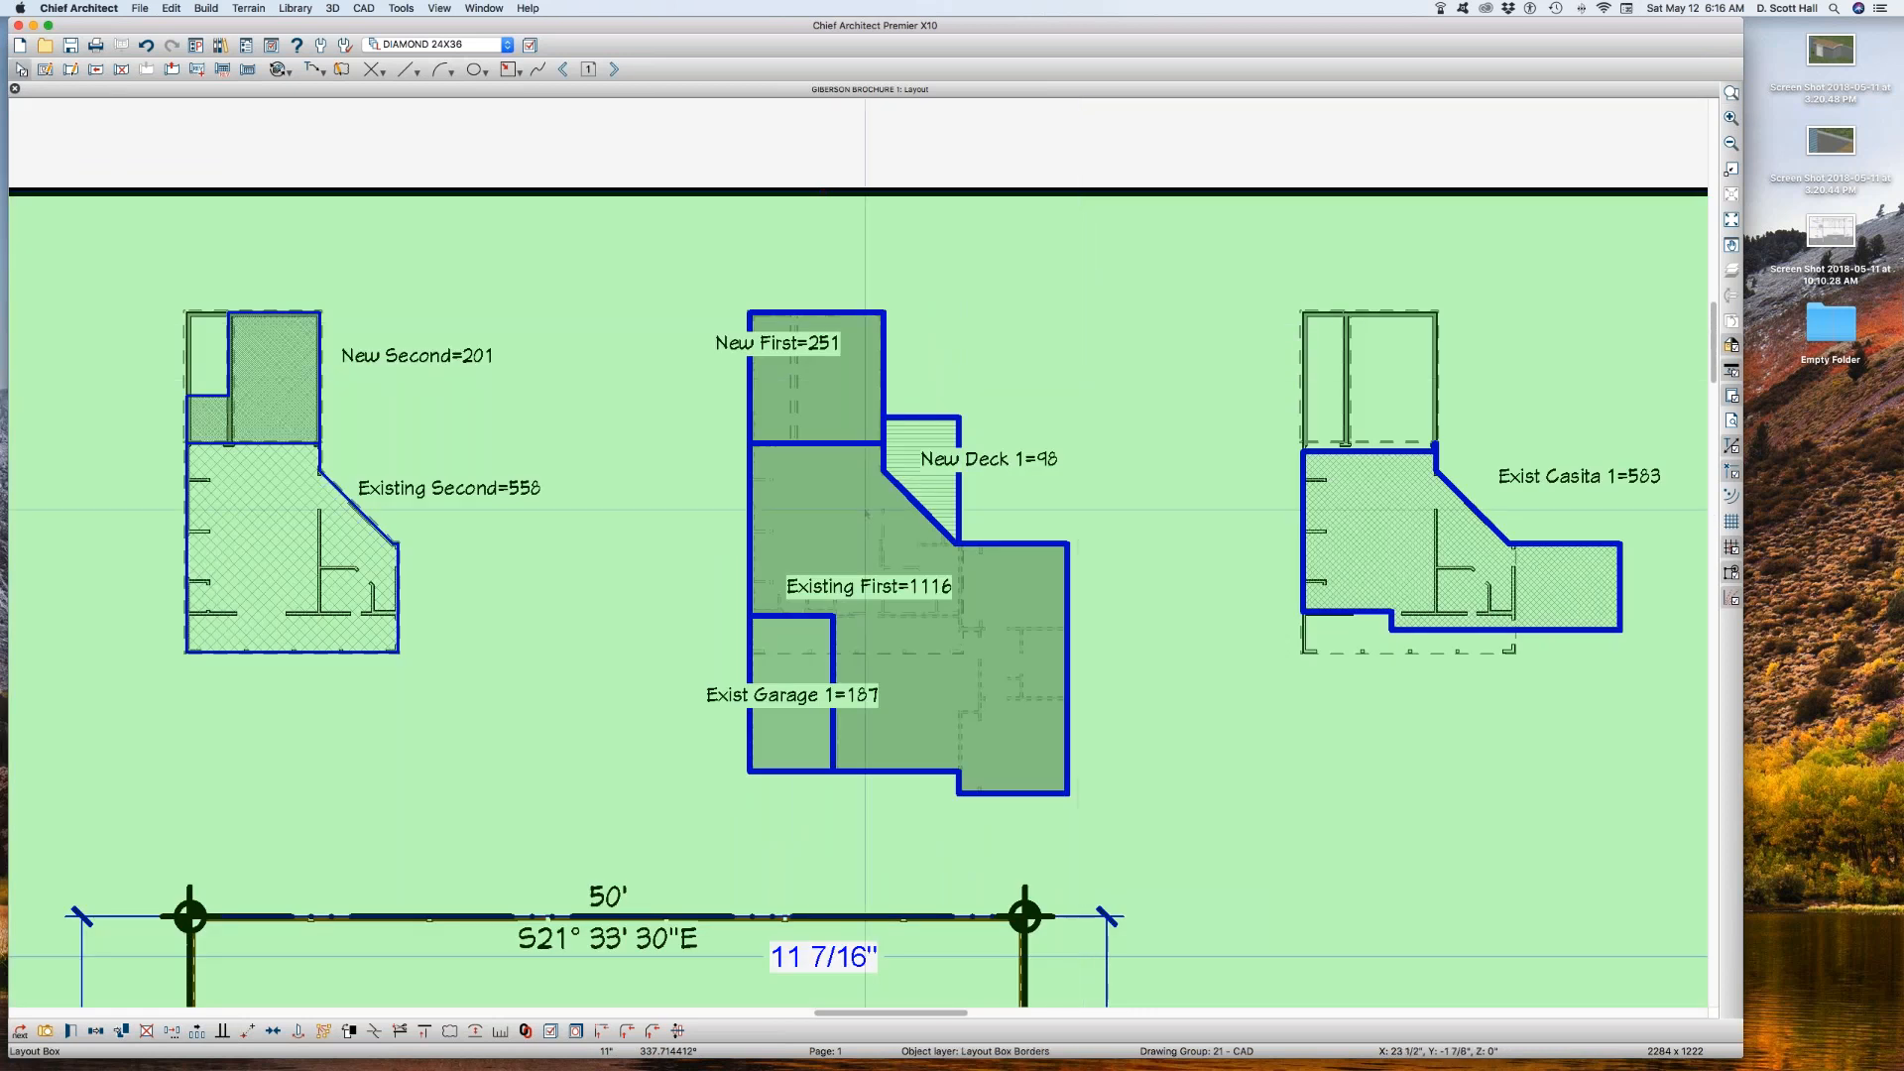
pyautogui.doubleClick(867, 494)
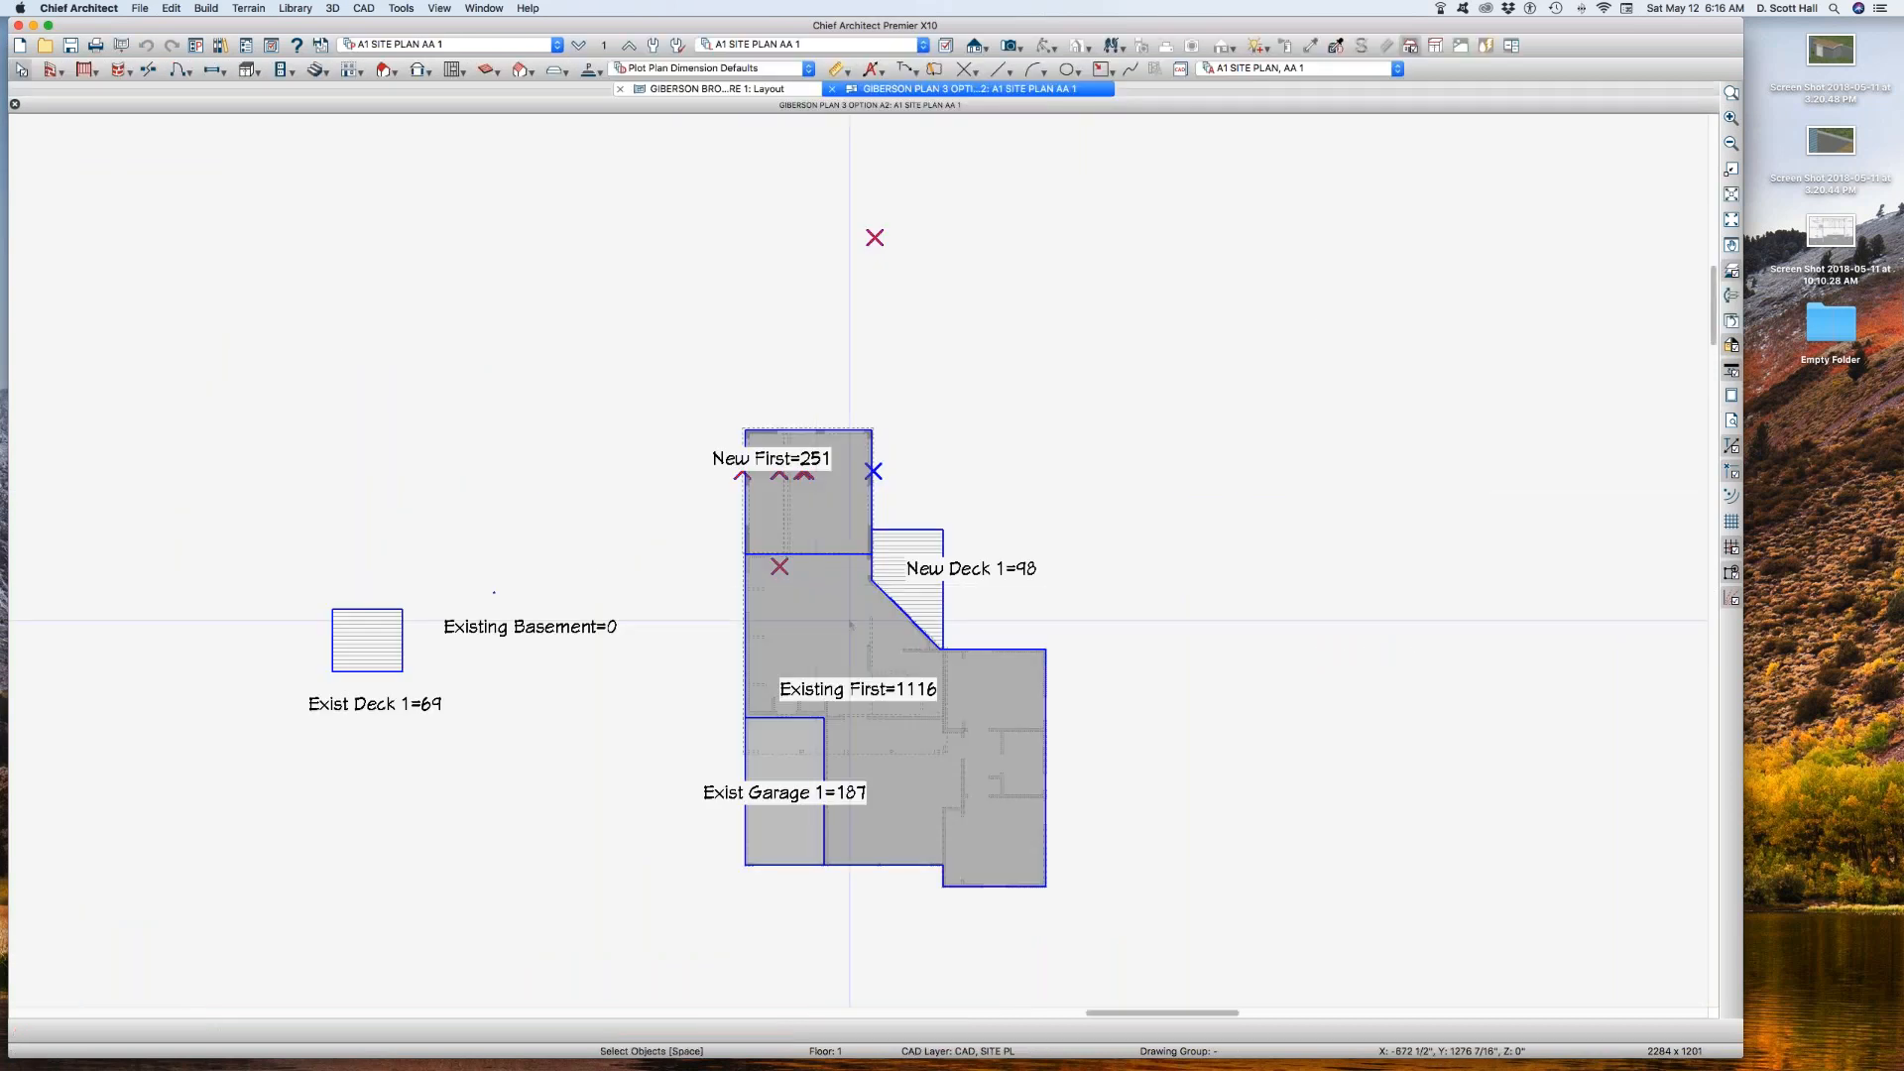
# Step: Set the line weight of the Existing First area's layer, CAD, SITE BLDG 1, to 45 and return to the brochure layout
pyautogui.click(832, 589)
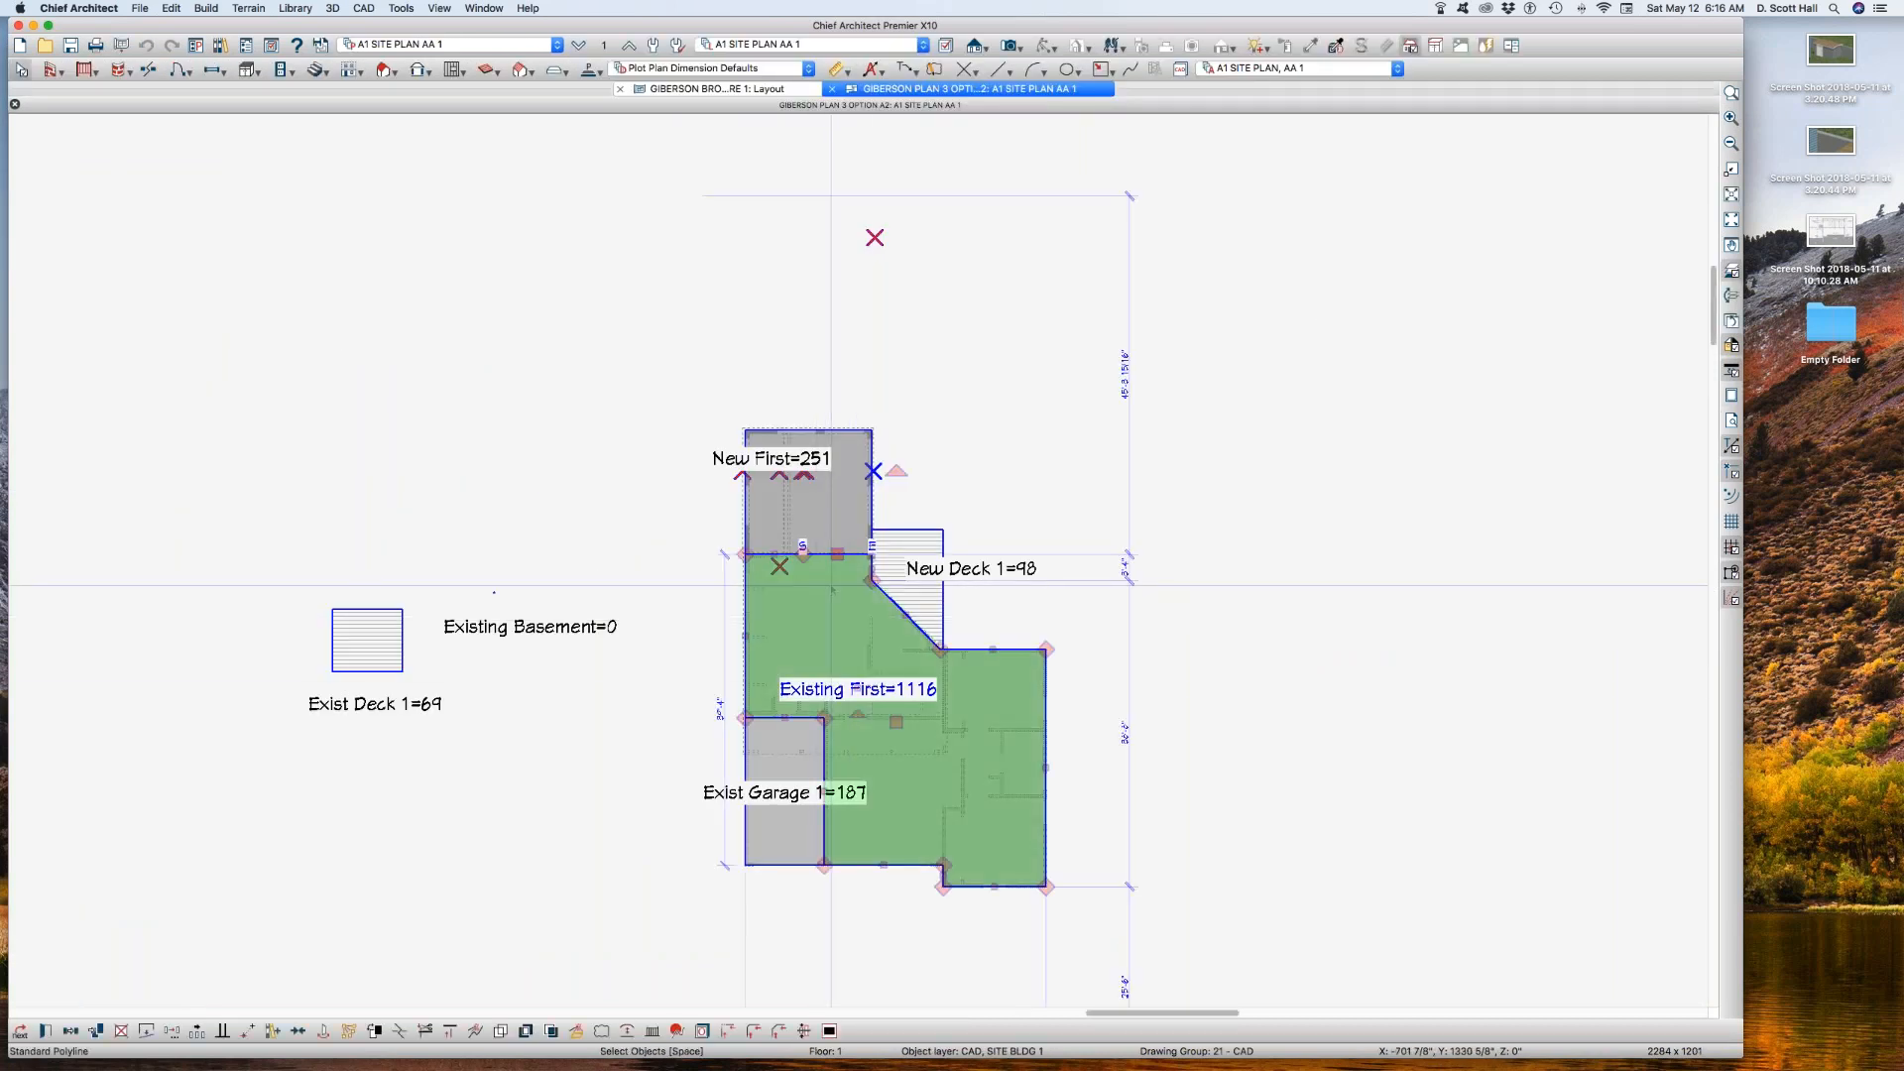
pyautogui.press('l')
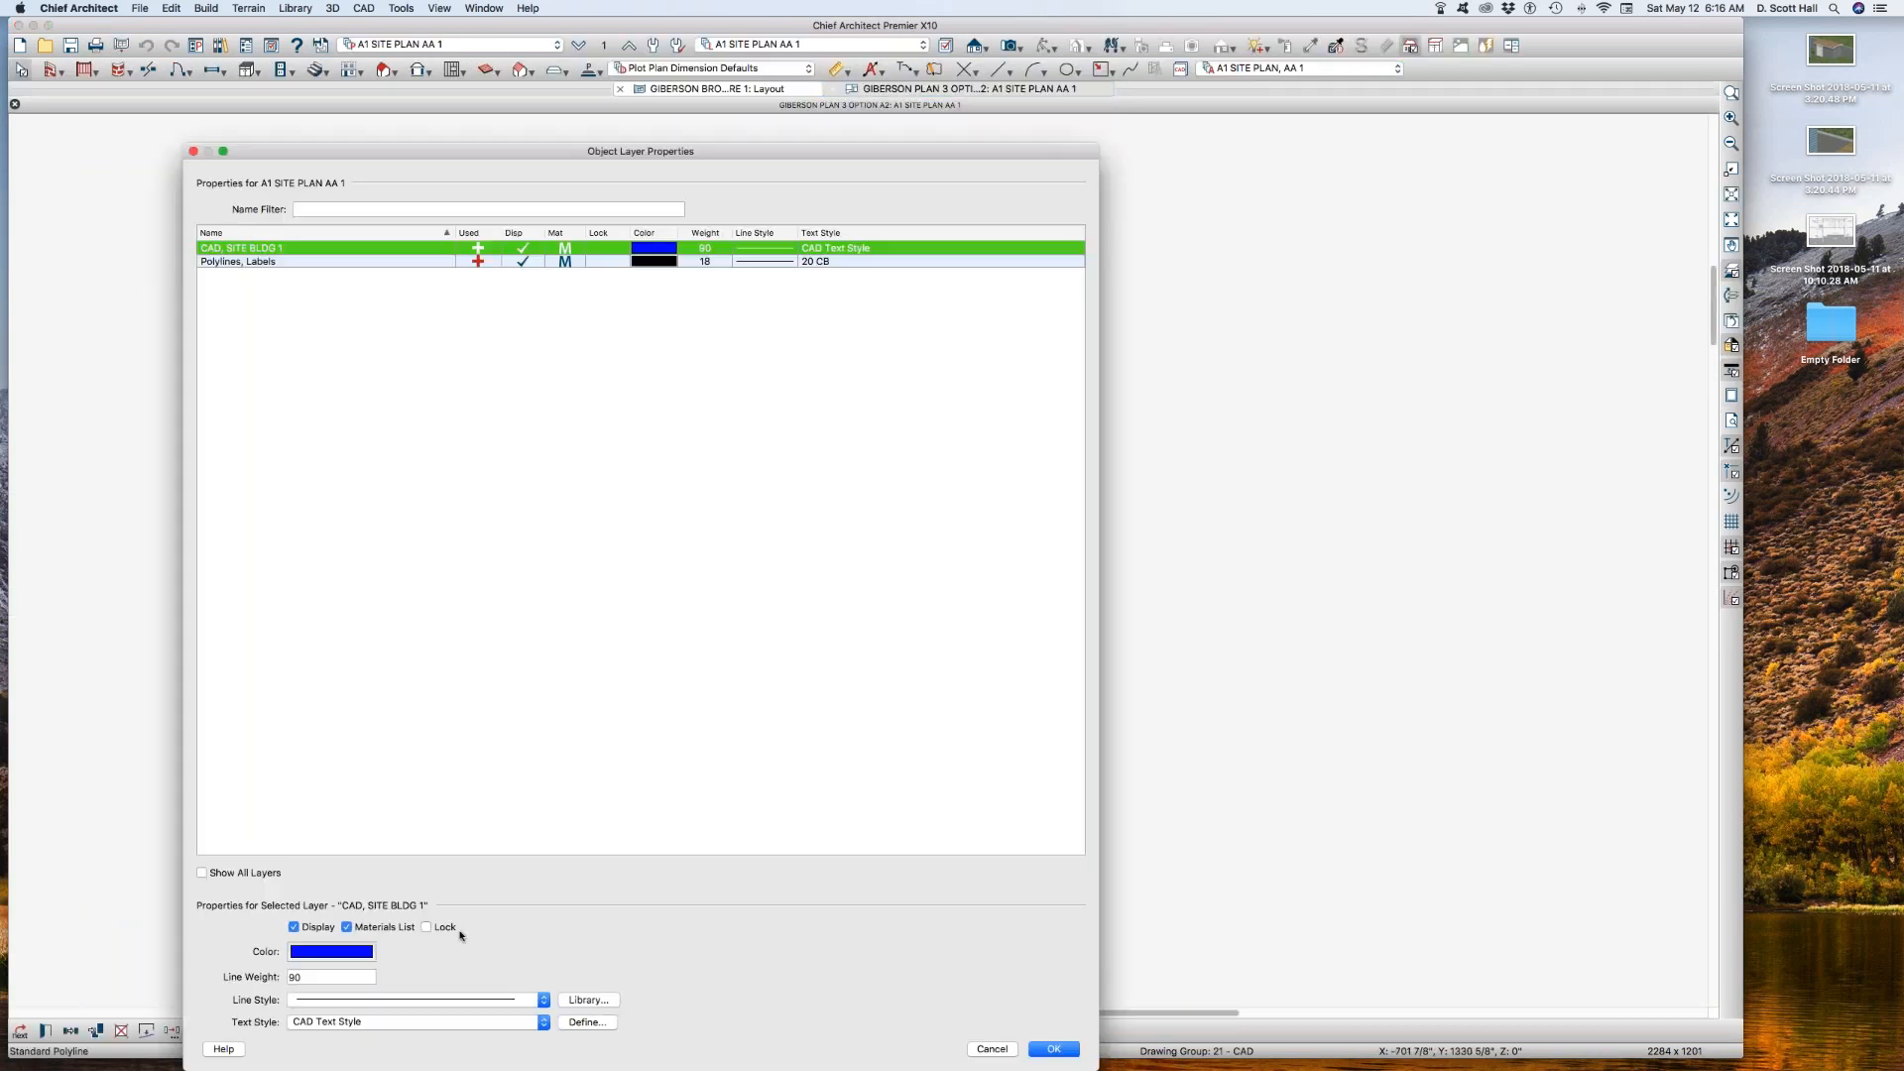
pyautogui.click(328, 976)
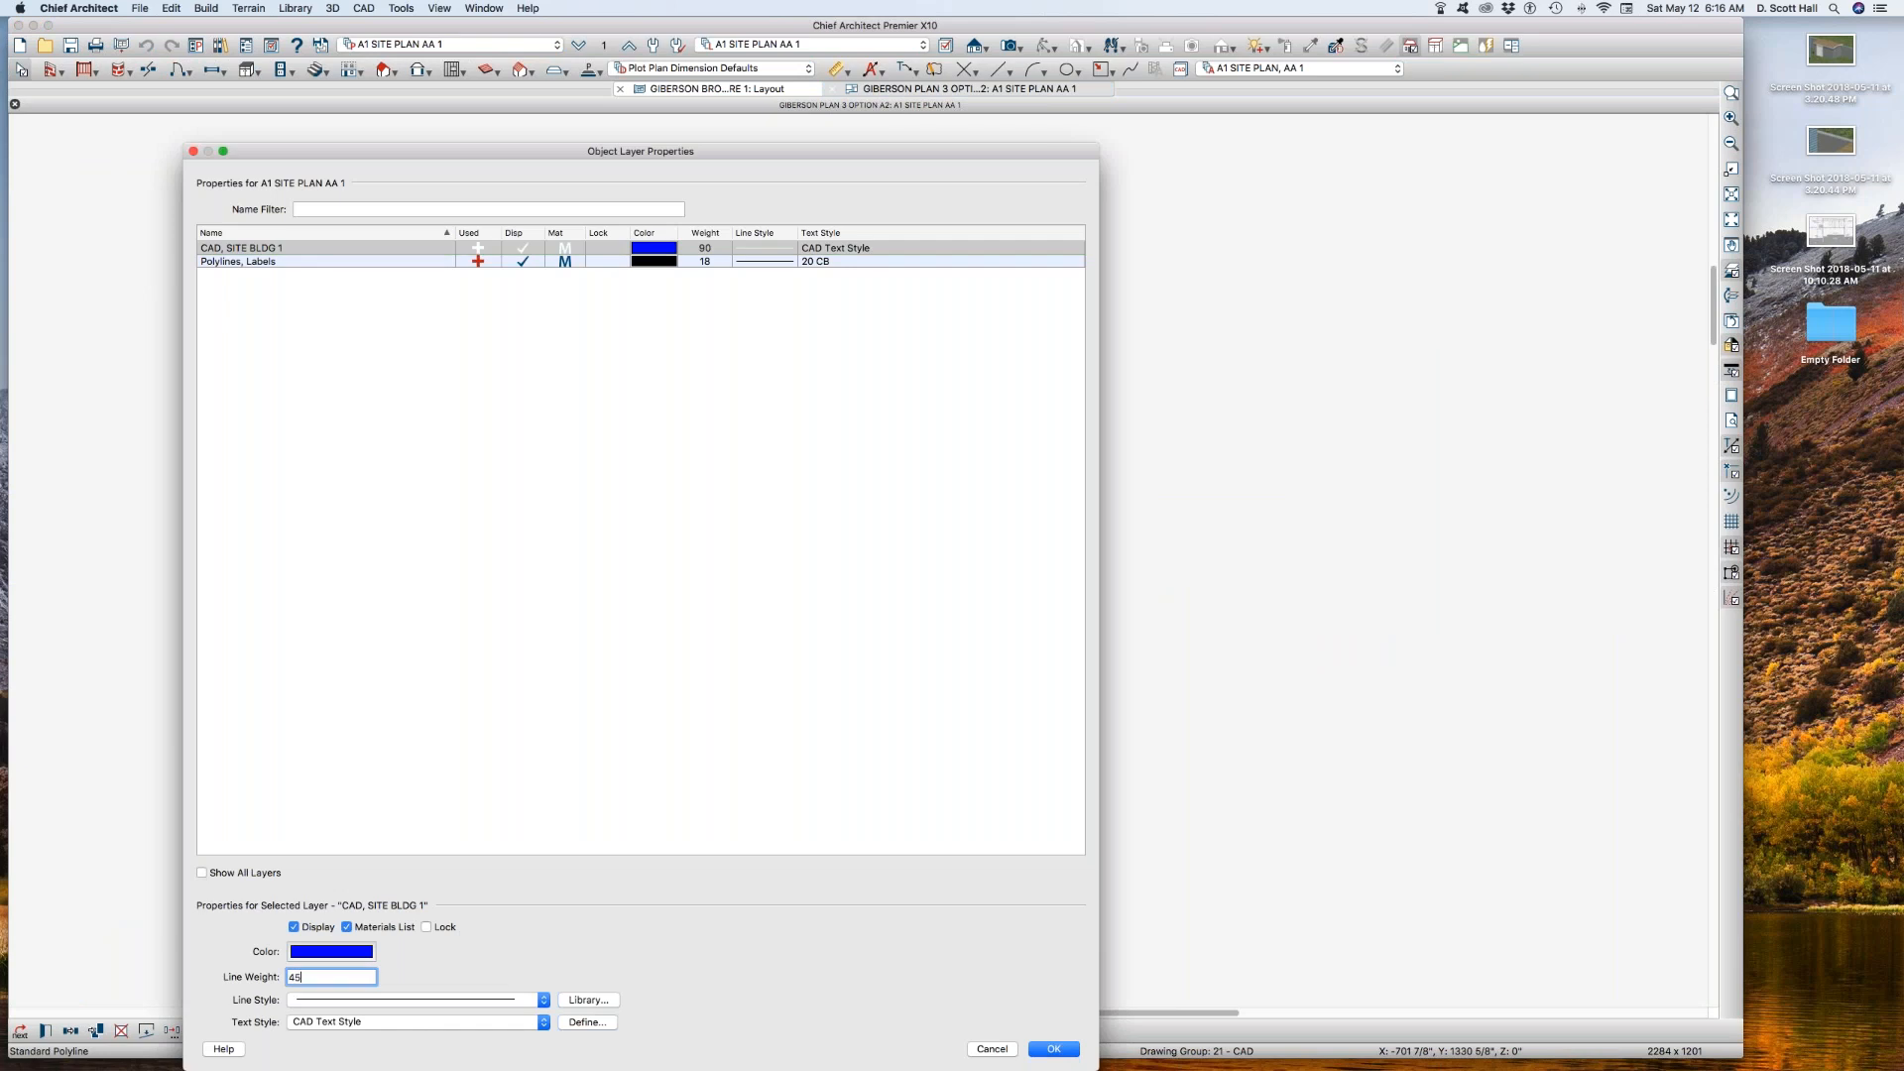
pyautogui.press('Return')
pyautogui.click(582, 672)
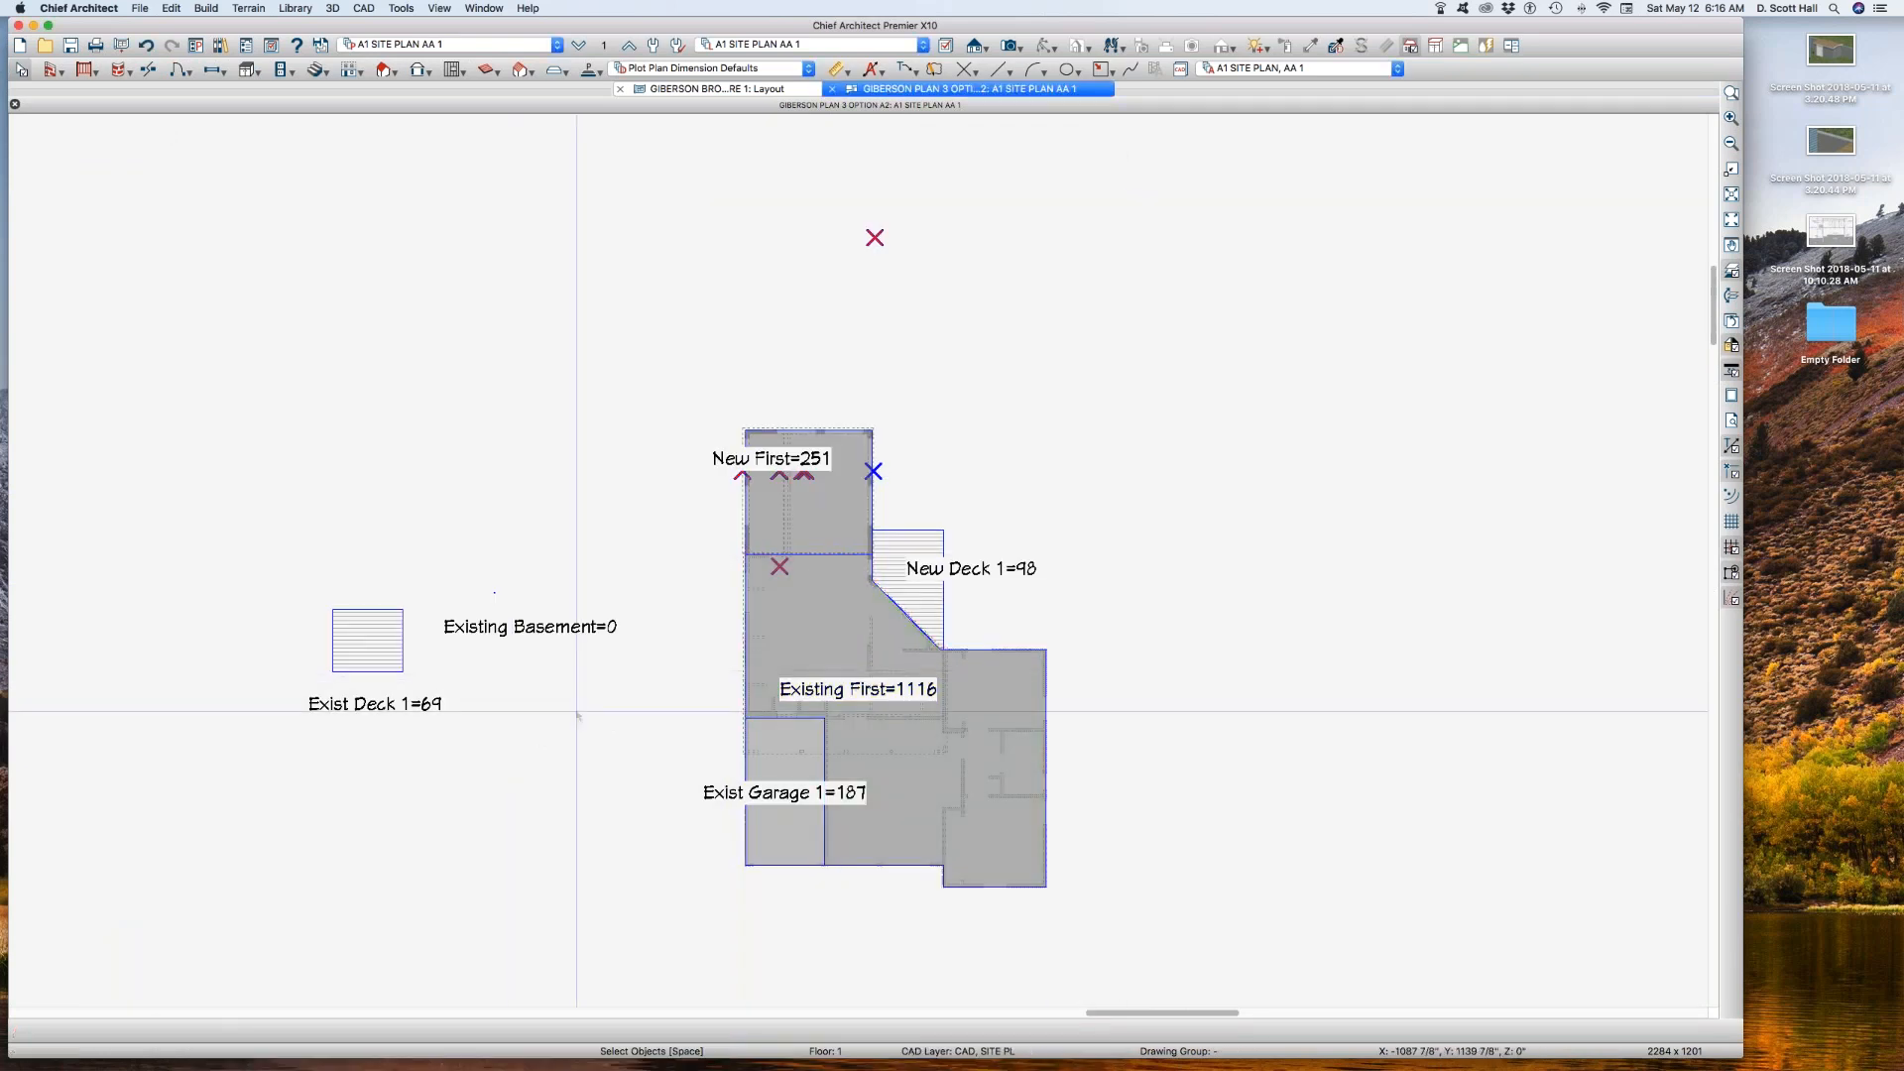
pyautogui.press('super+w')
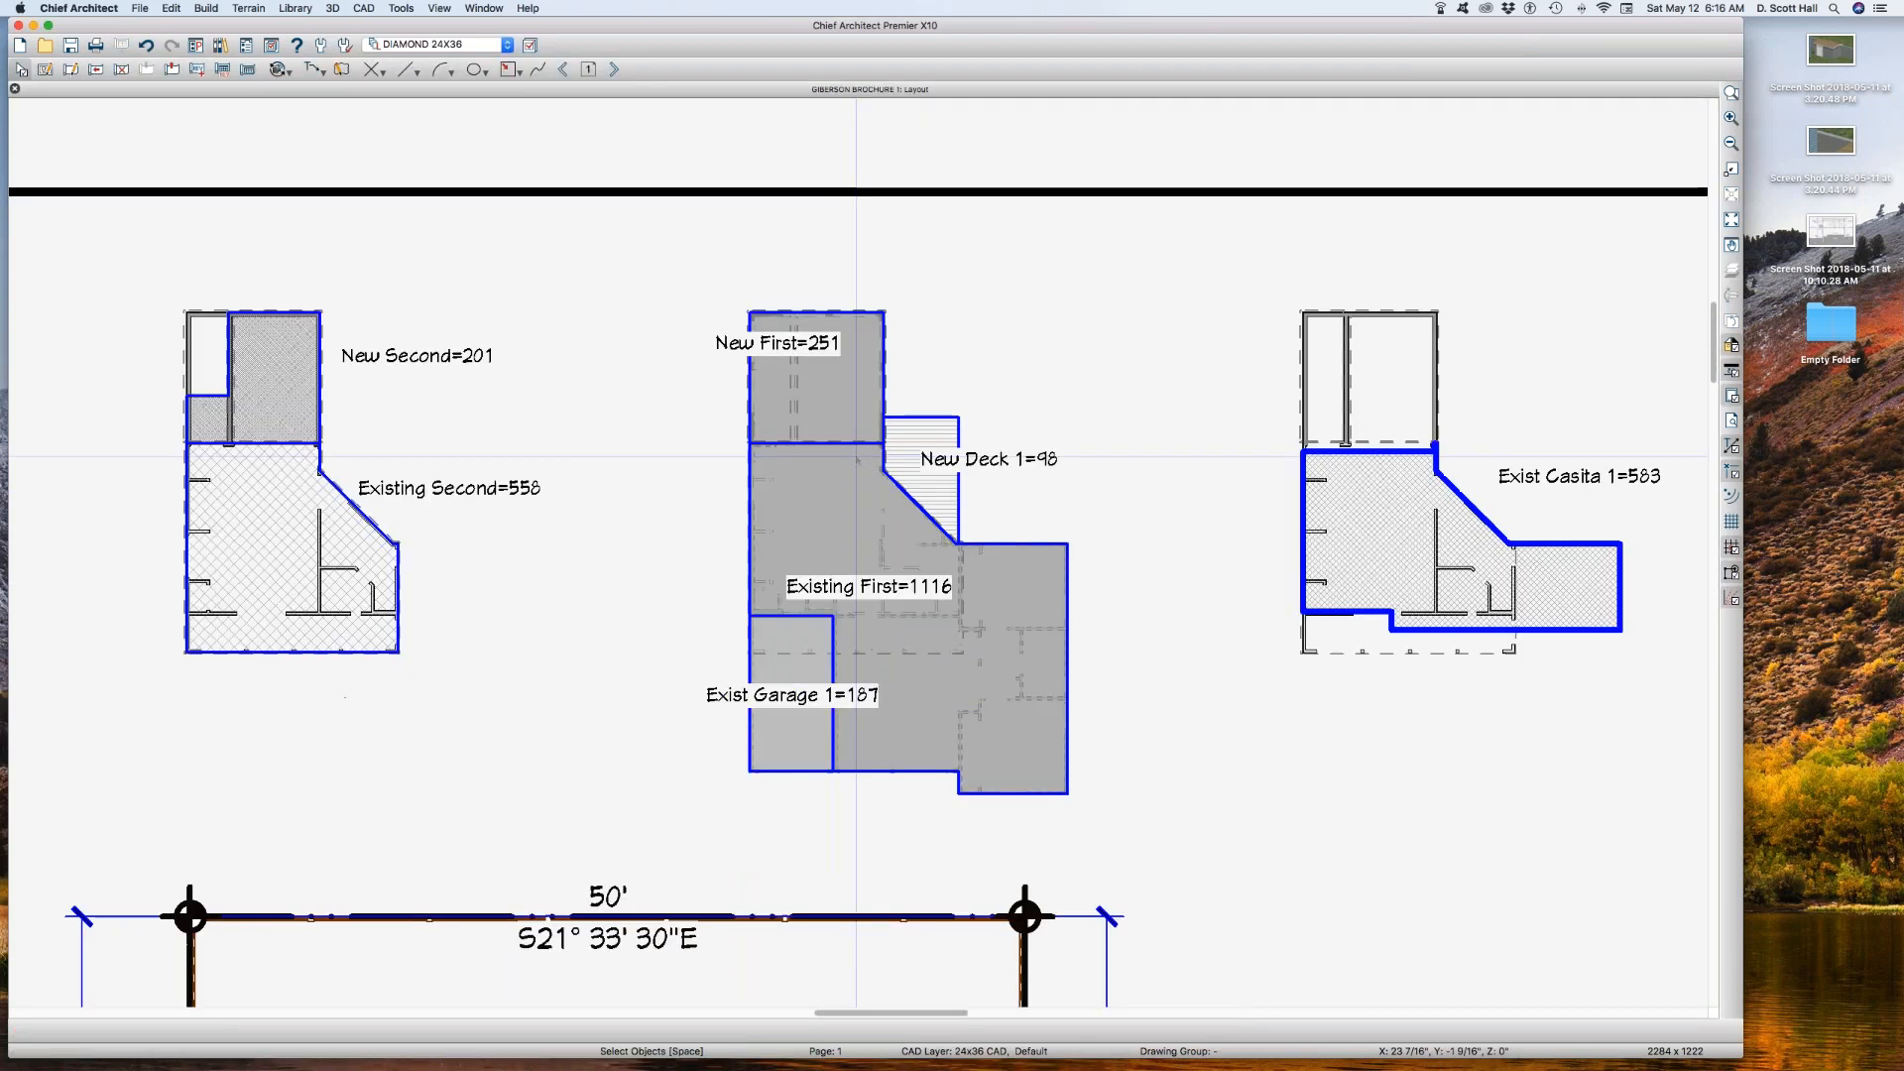
# Step: Open the plan view behind the Exist Casita area box and set its CAD, SITE BLDG B layer's line weight to 45
pyautogui.click(1333, 496)
pyautogui.click(1417, 496)
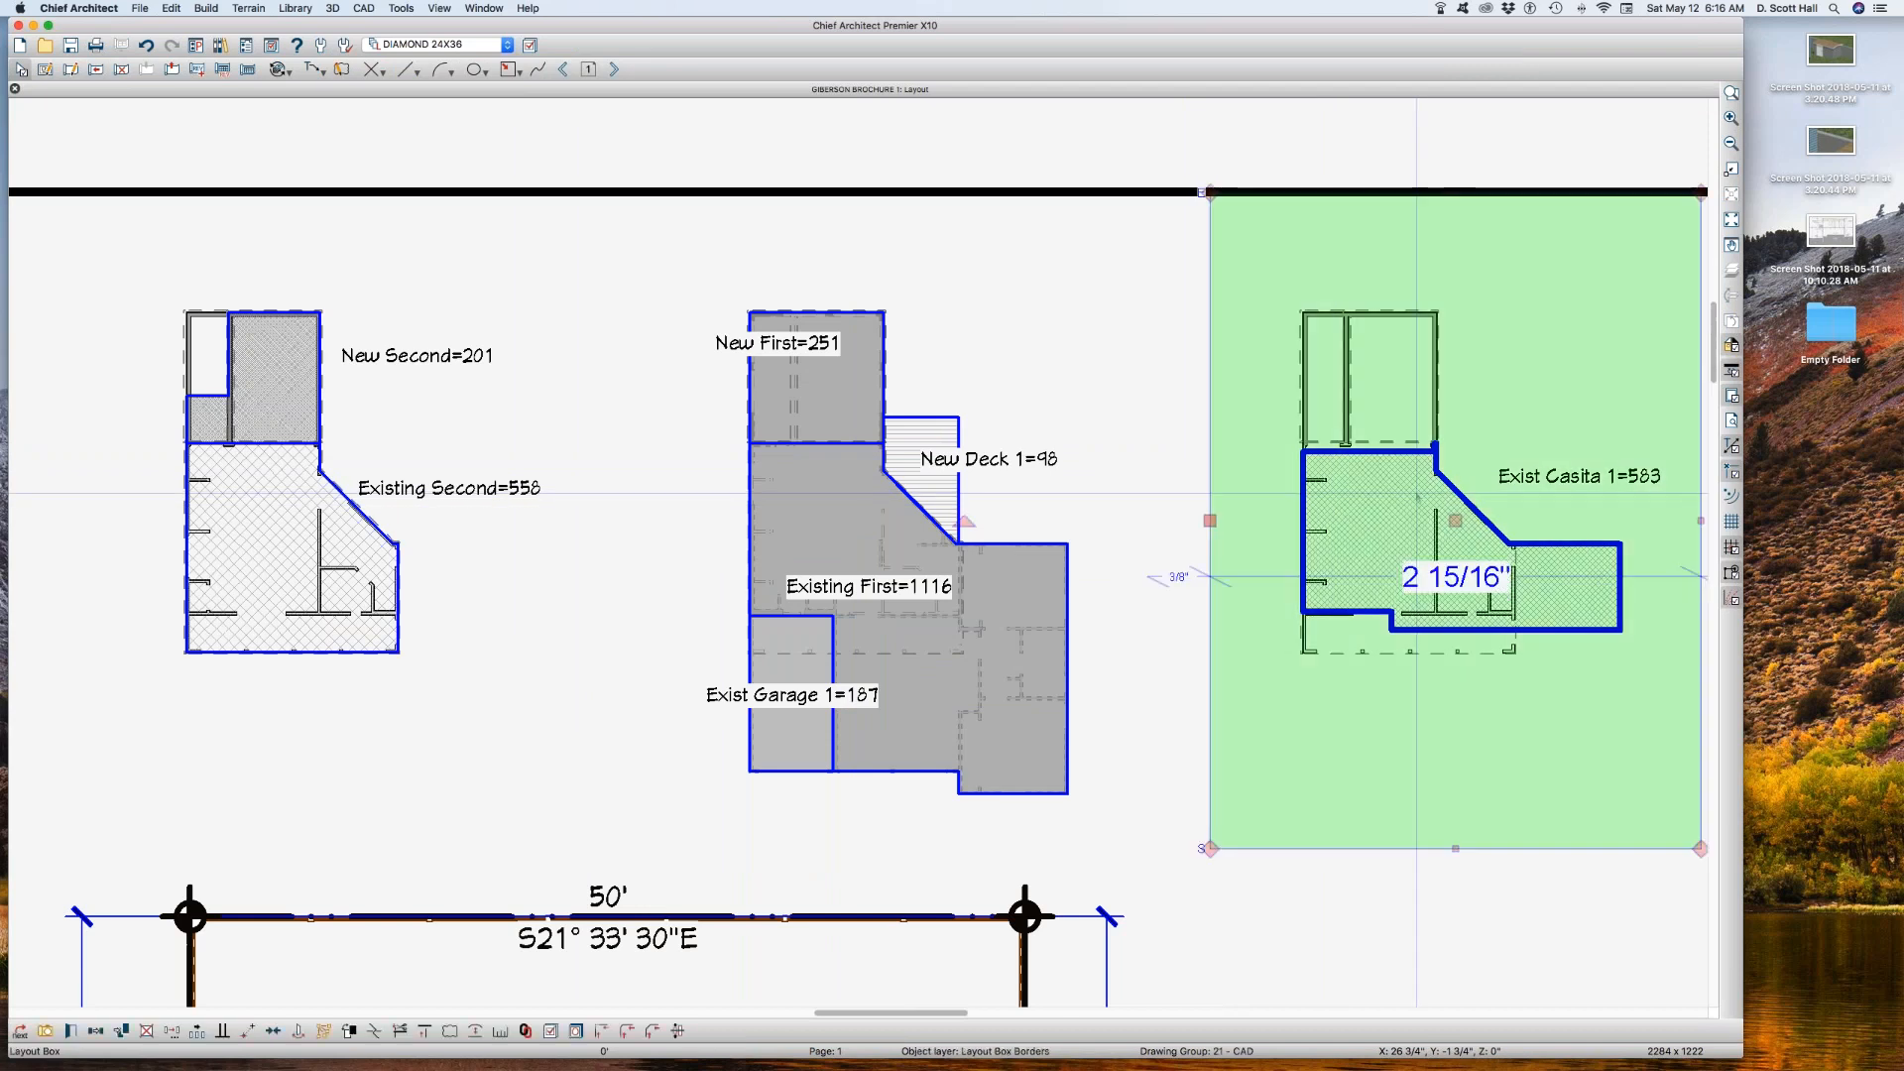
pyautogui.doubleClick(1417, 496)
pyautogui.click(803, 607)
pyautogui.press('l')
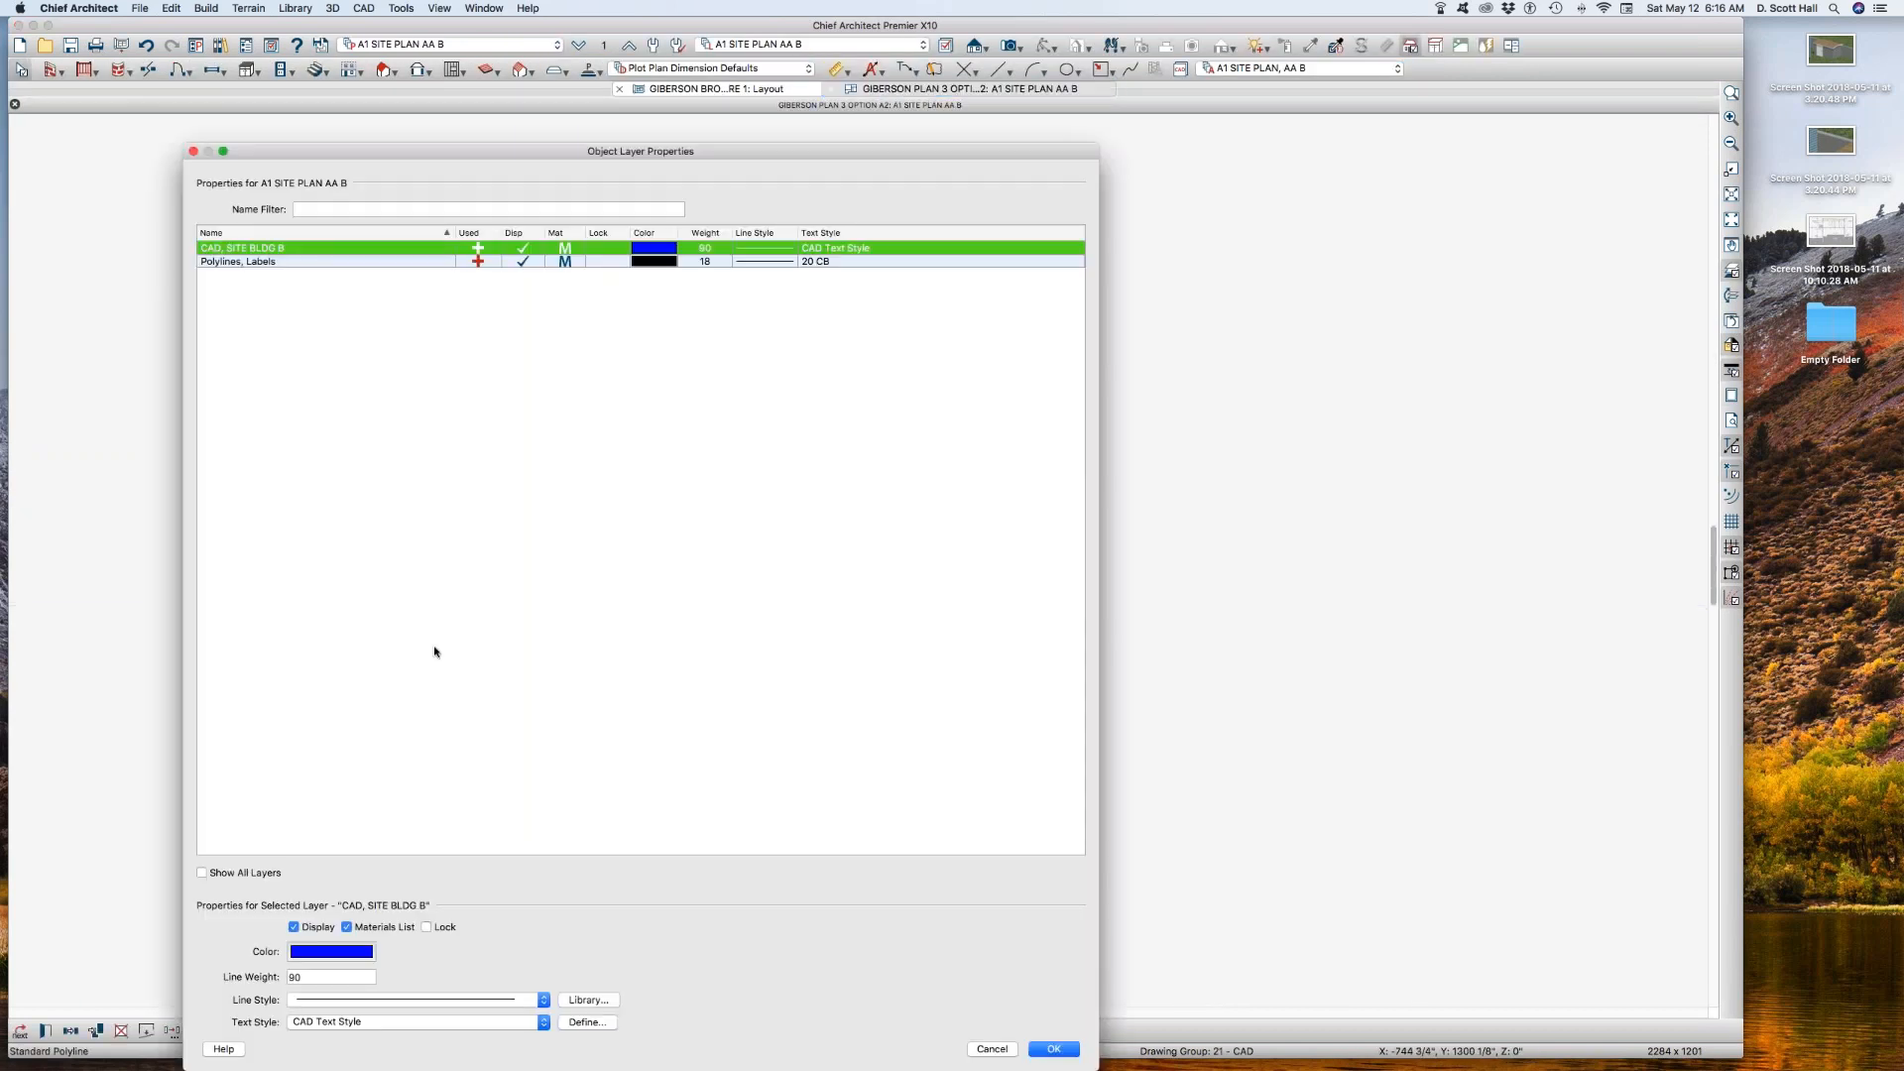
pyautogui.click(313, 976)
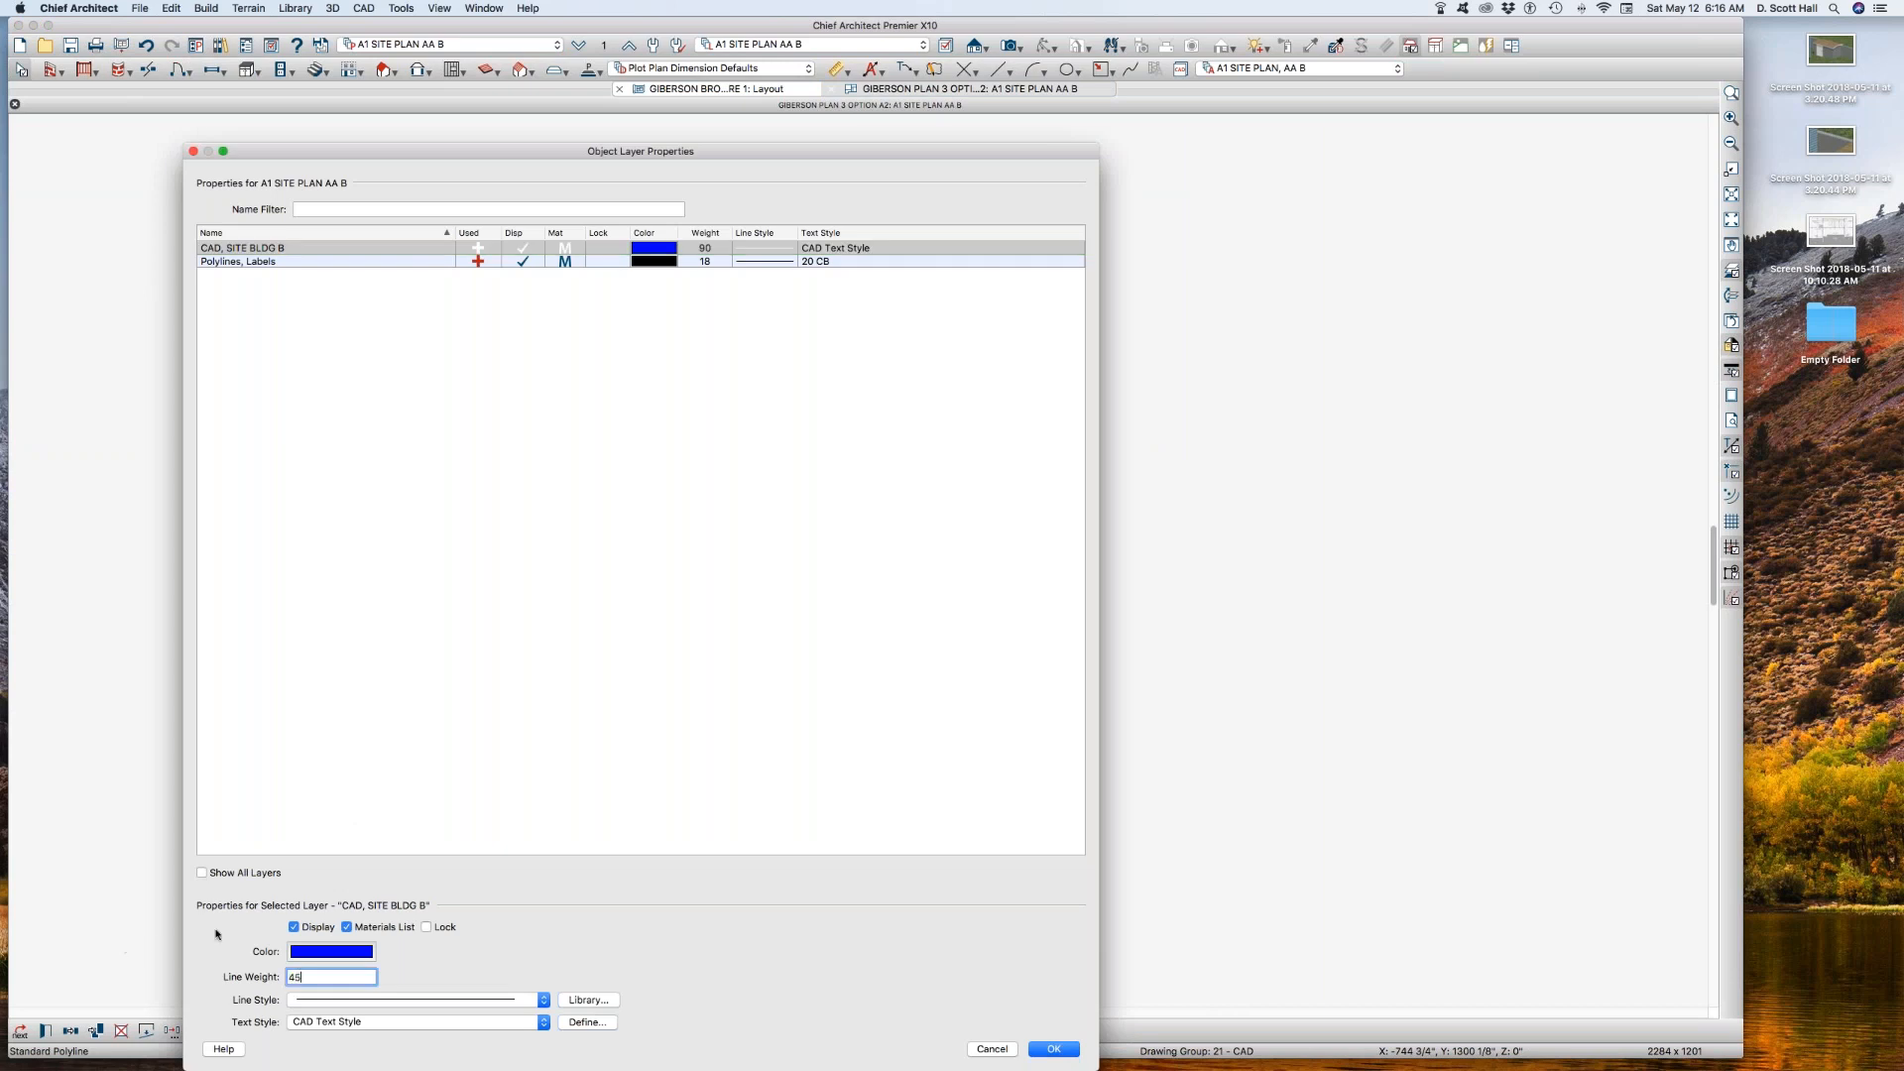
pyautogui.press('Return')
pyautogui.press('Escape')
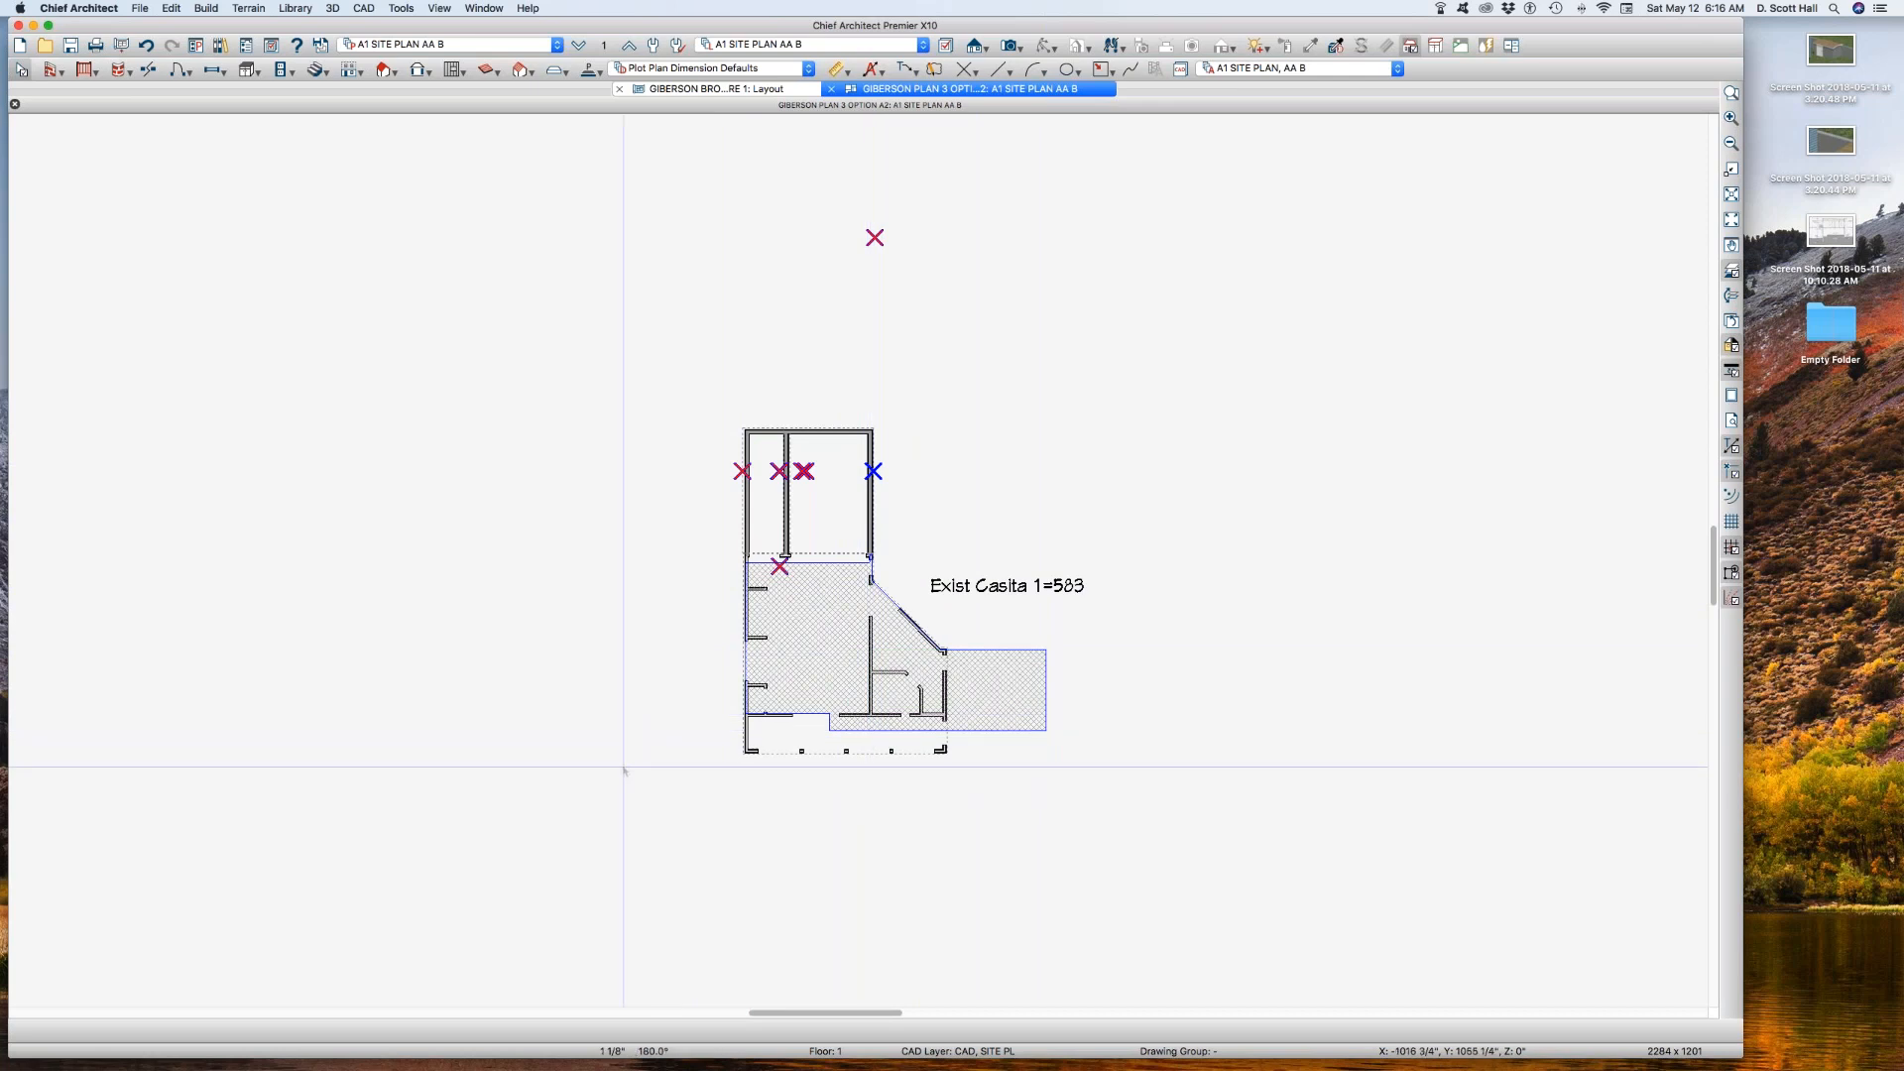
# Step: Review the reference layer set A1 SITE PLAN AA B REF and set the casita view's reference floor to Foundation
pyautogui.moveTo(741, 429); pyautogui.dragTo(958, 761)
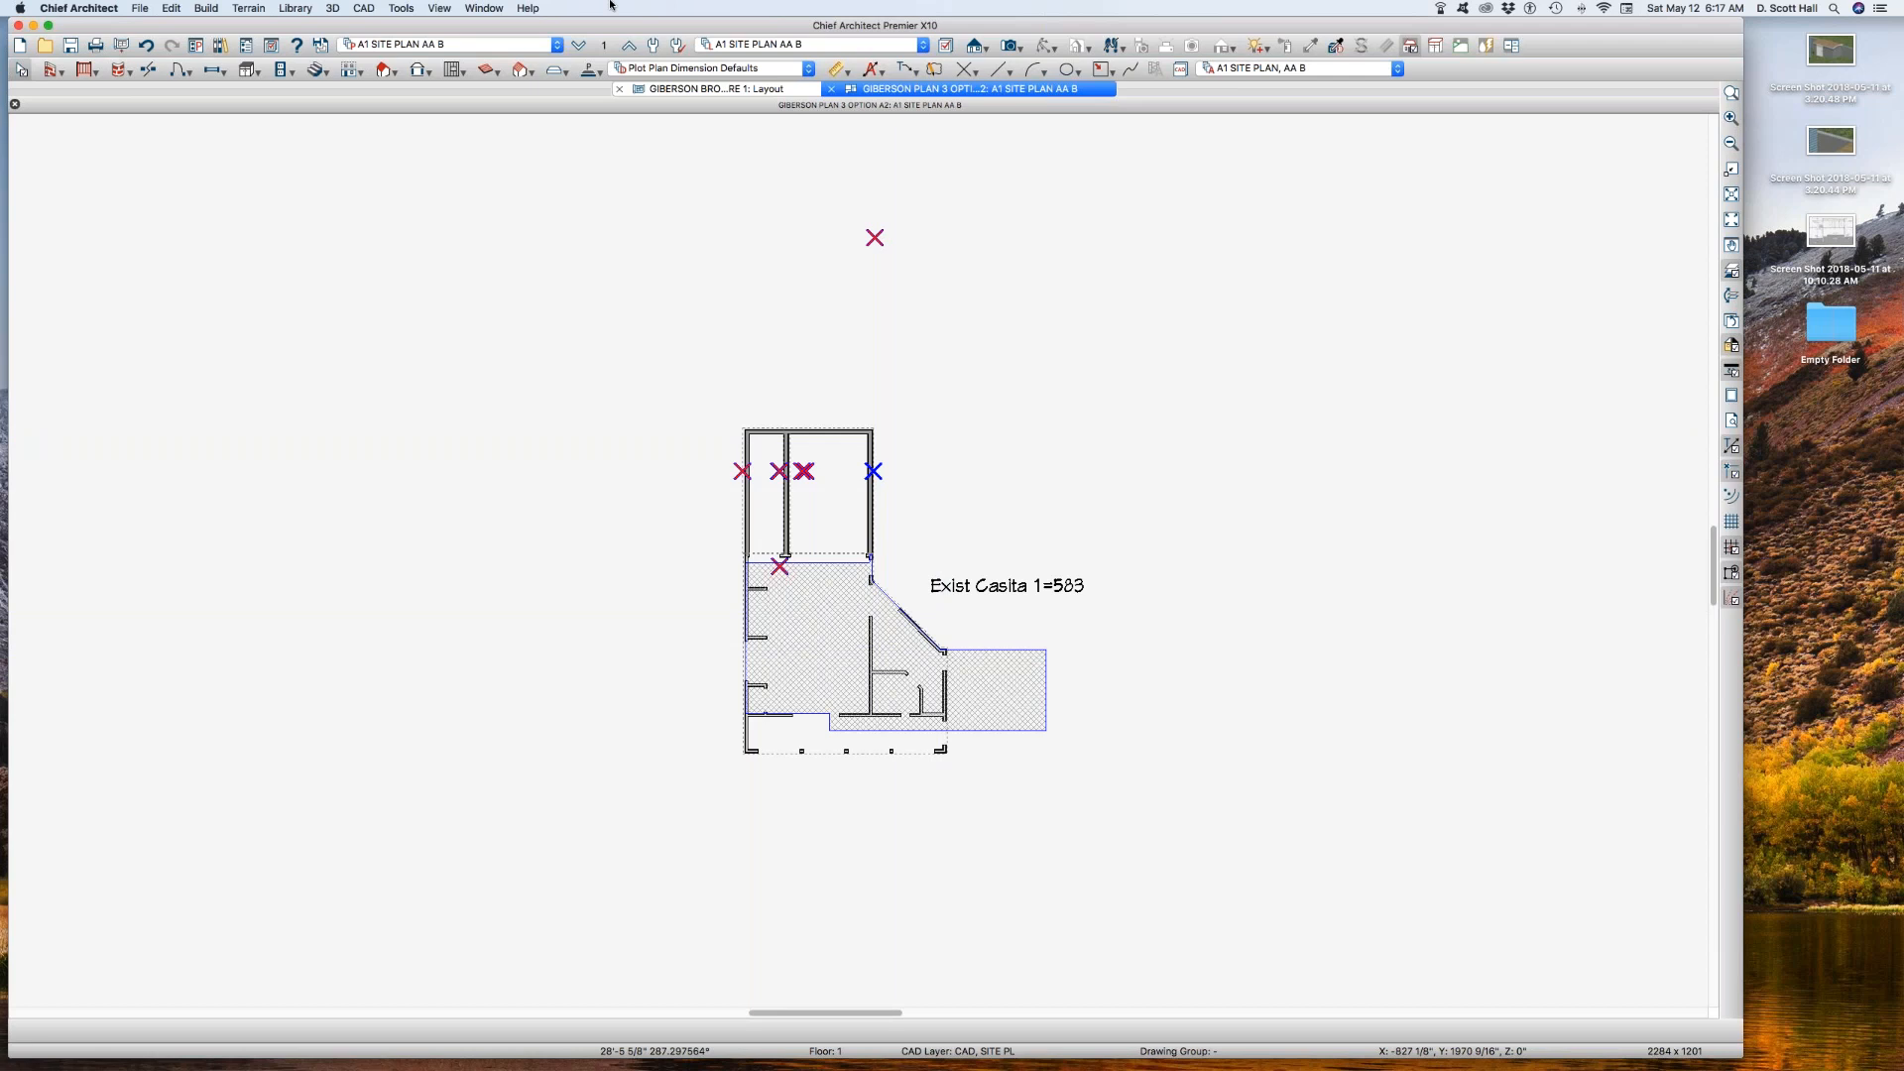
pyautogui.press('space')
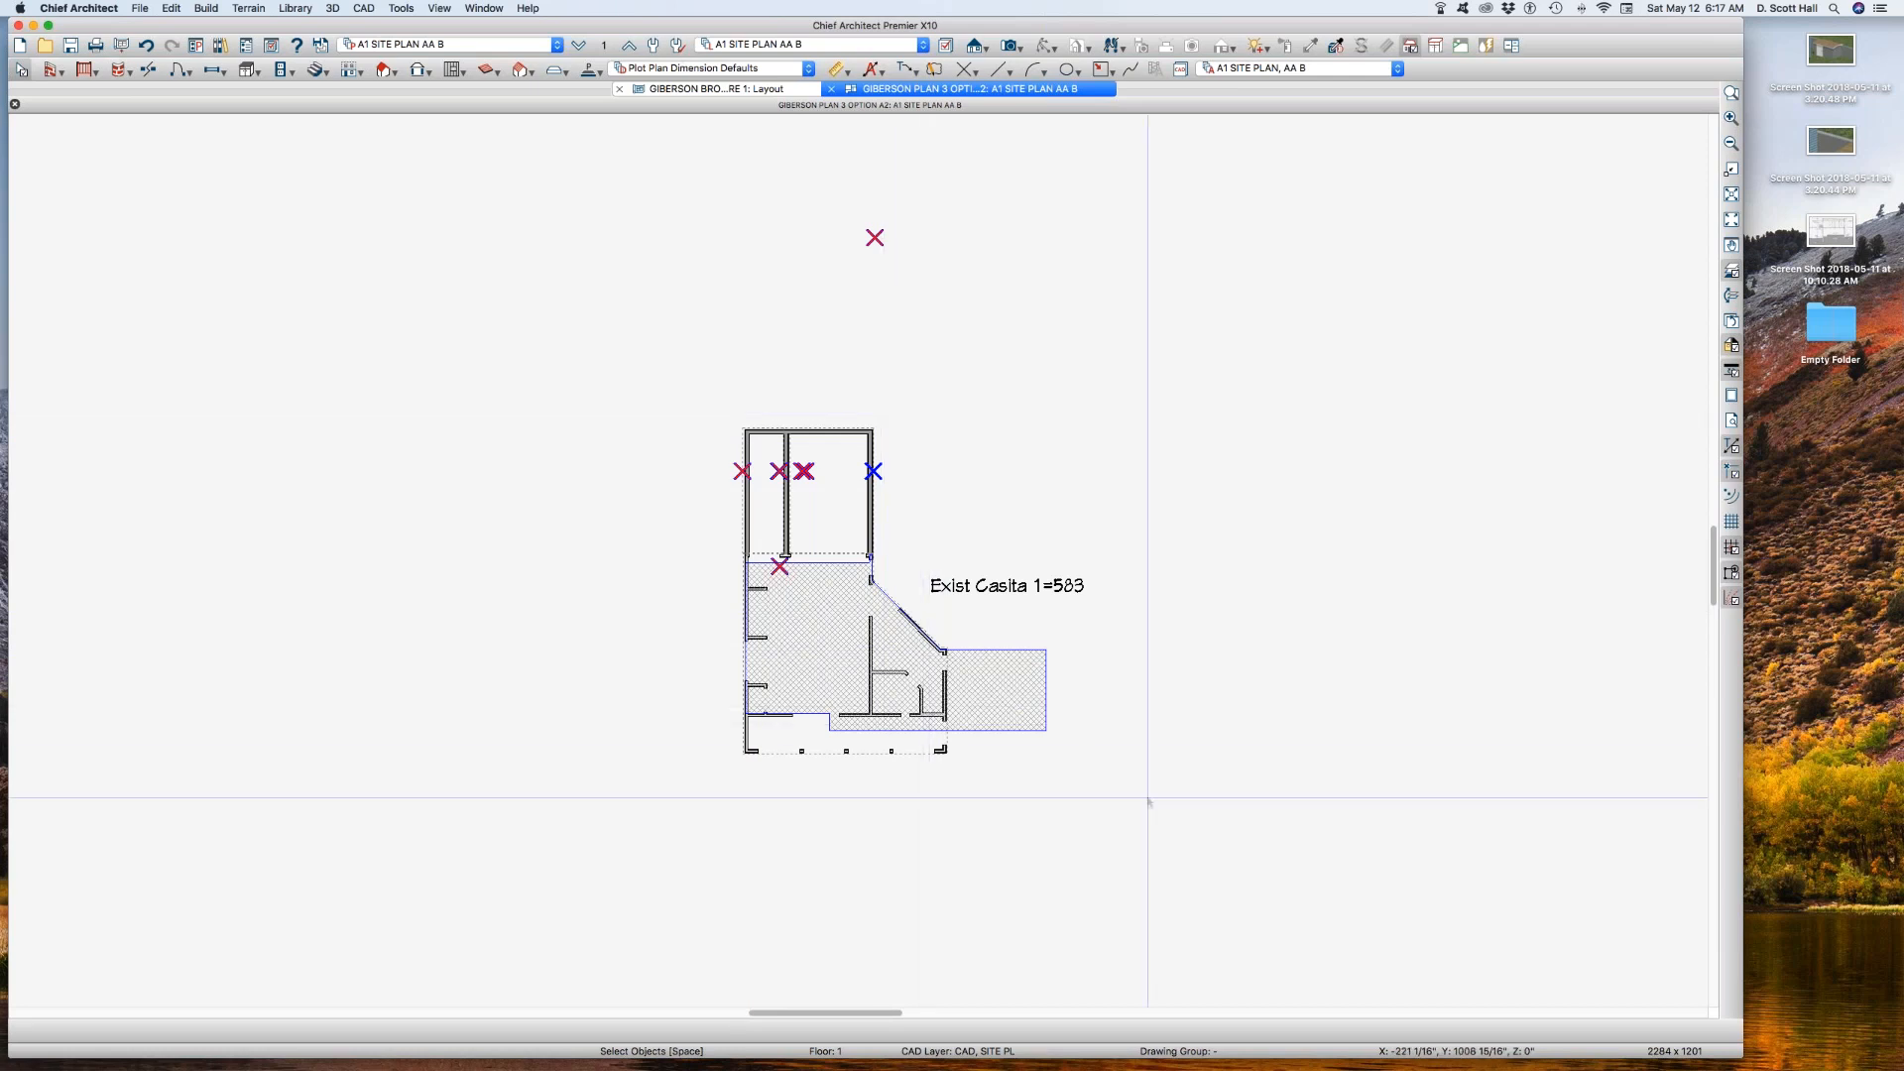
pyautogui.scroll(1, 1098, 424)
pyautogui.scroll(1, 1098, 423)
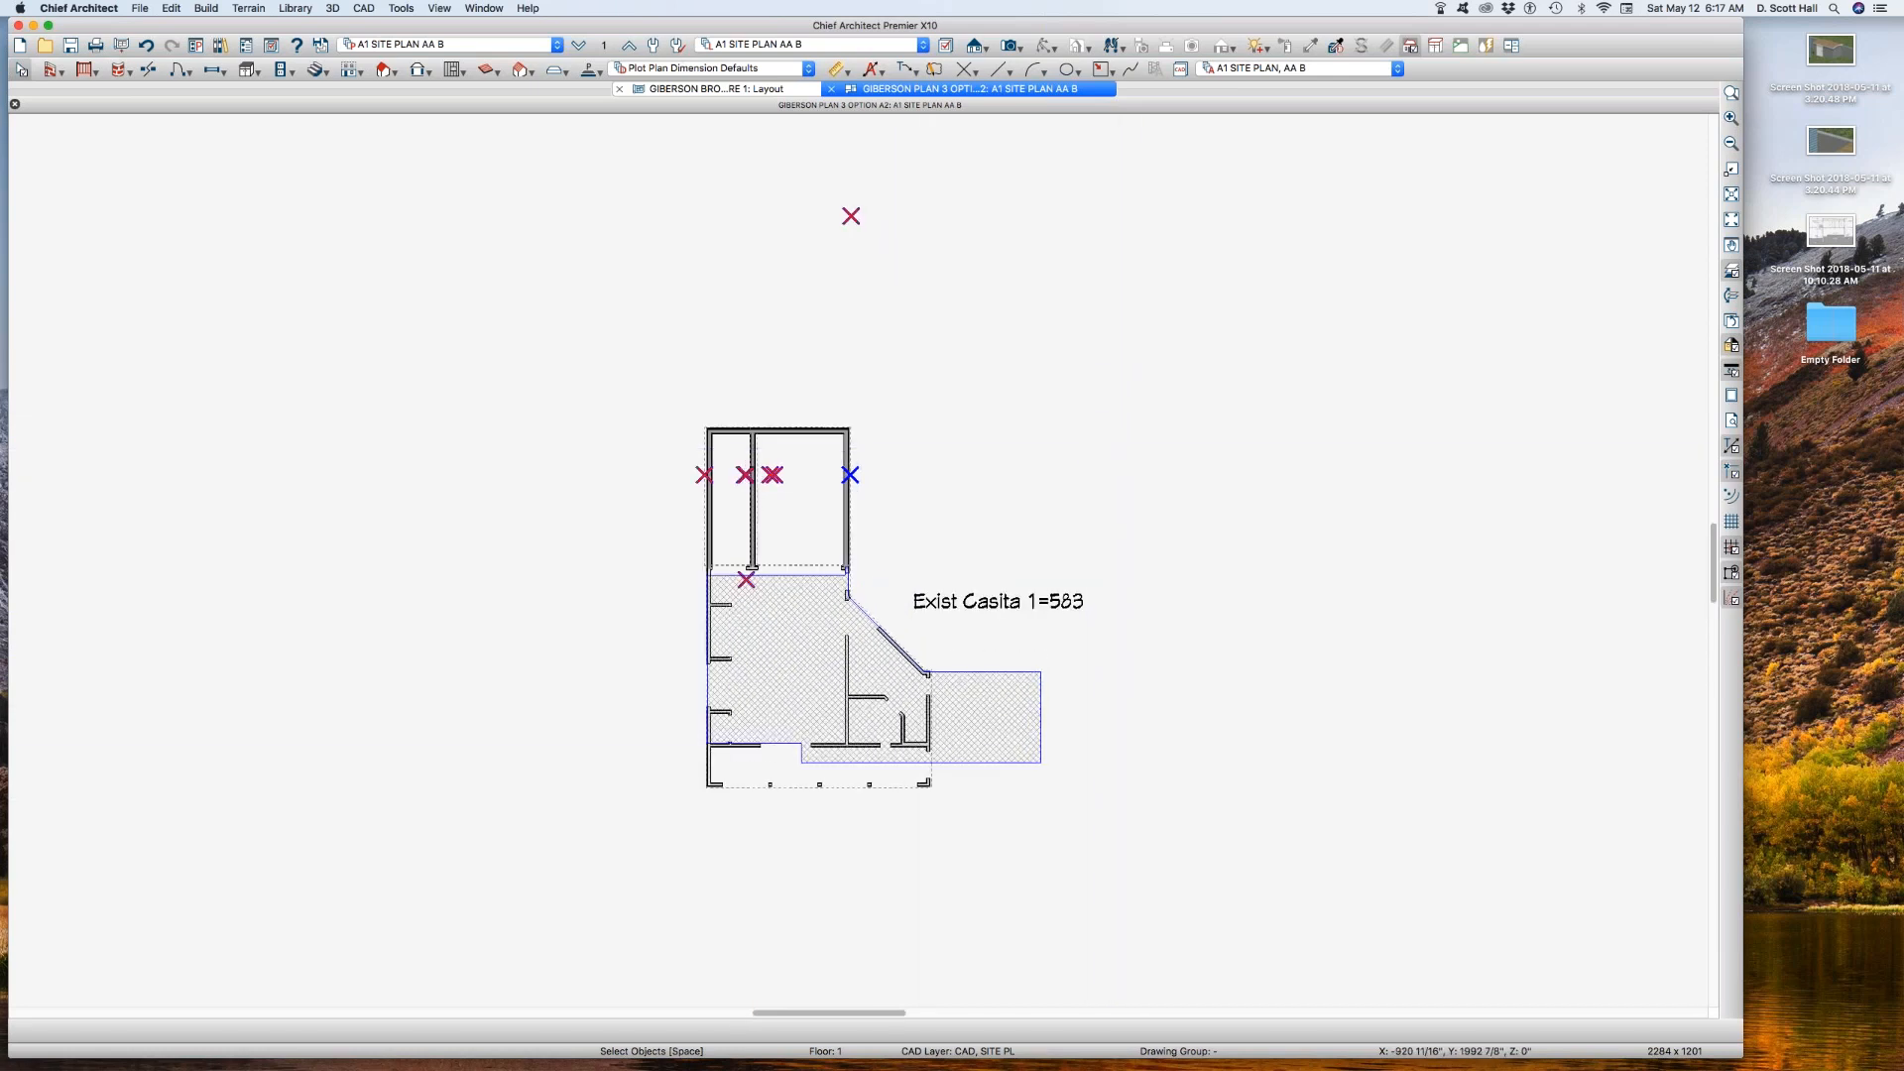
pyautogui.click(606, 47)
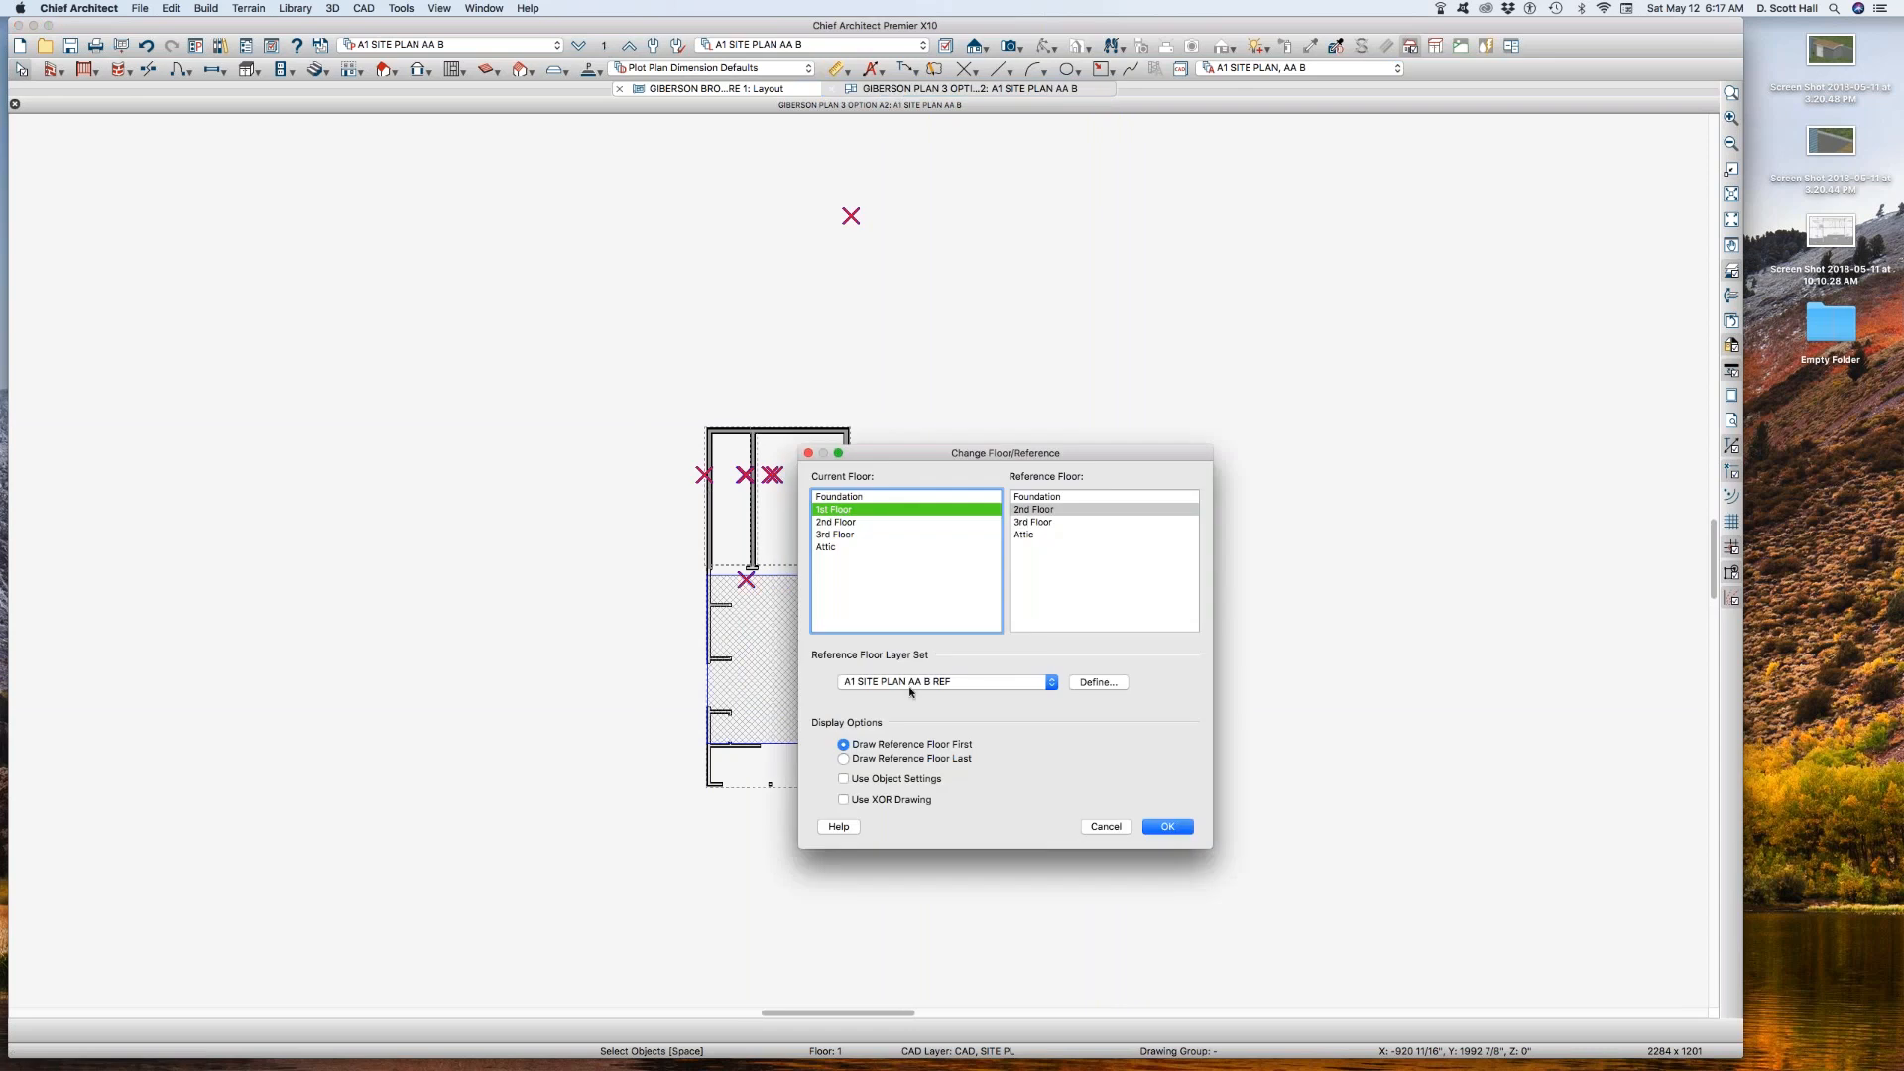
pyautogui.click(1096, 682)
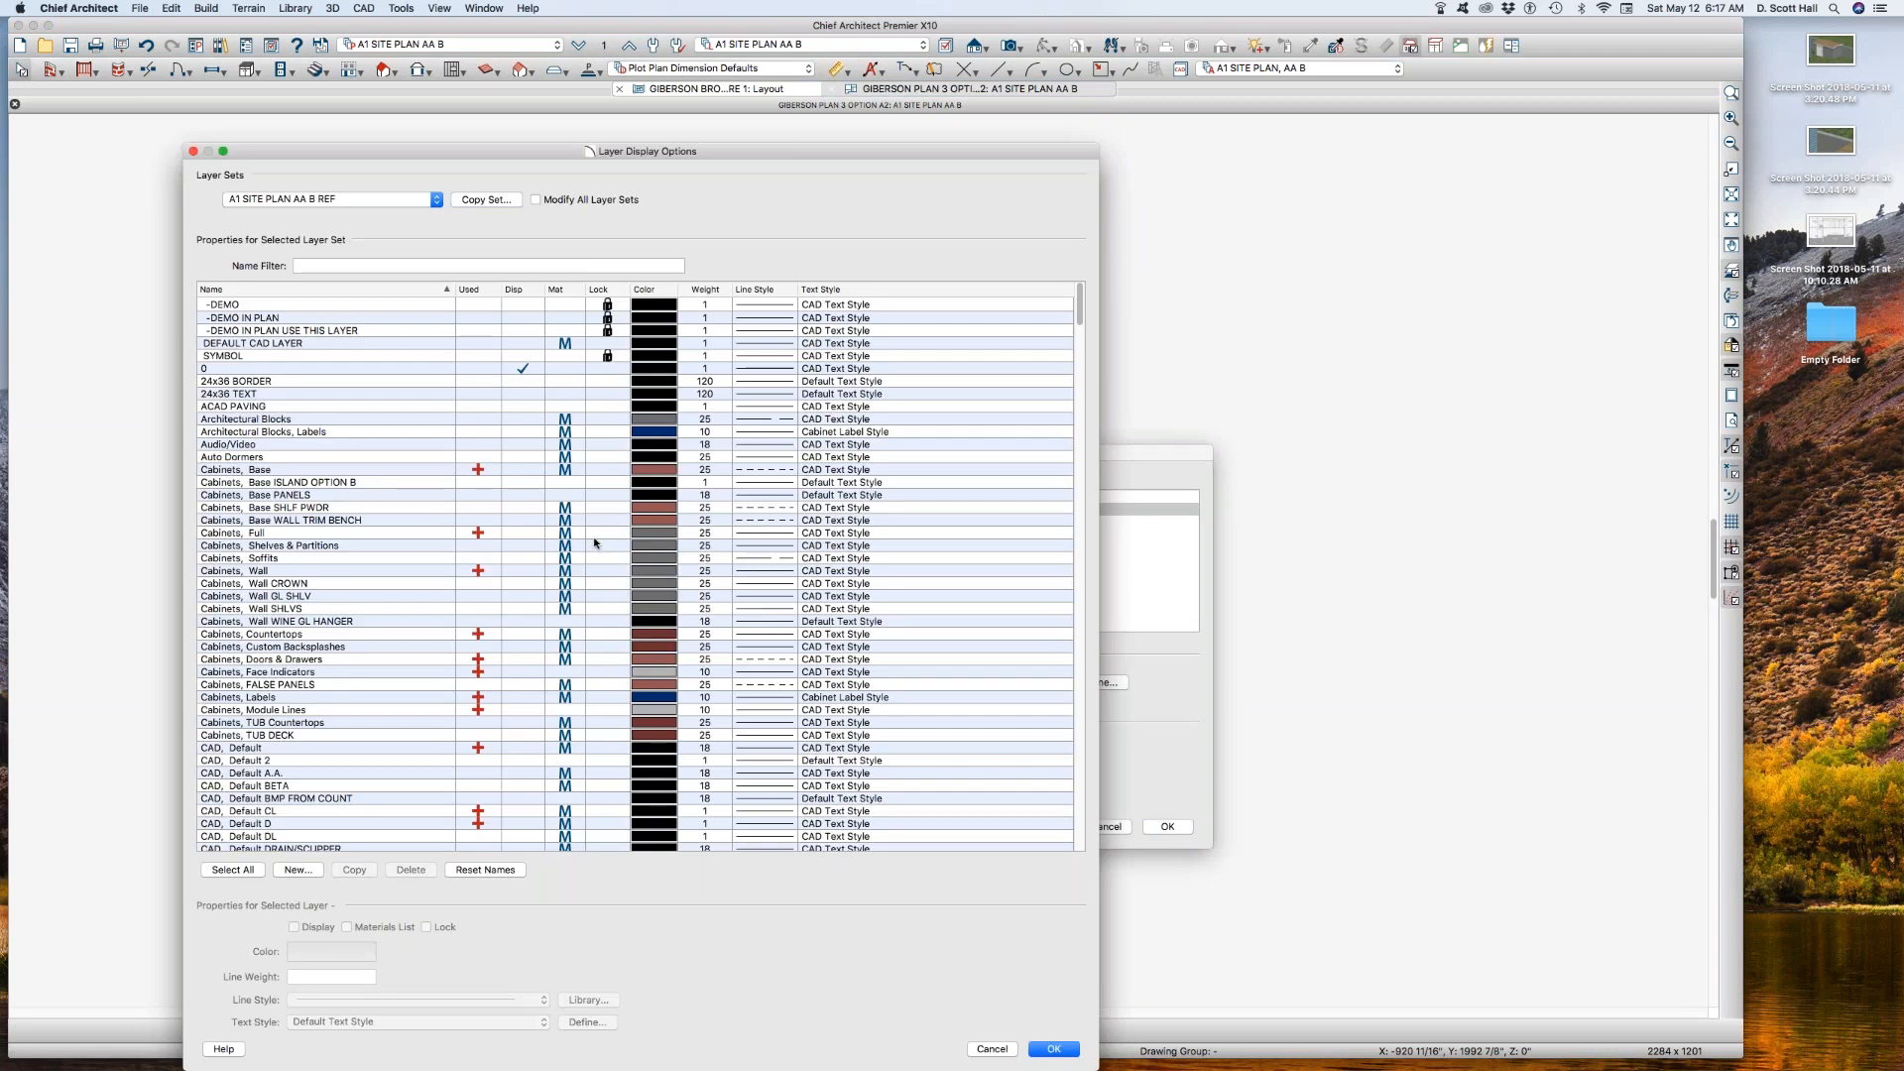
pyautogui.click(992, 1048)
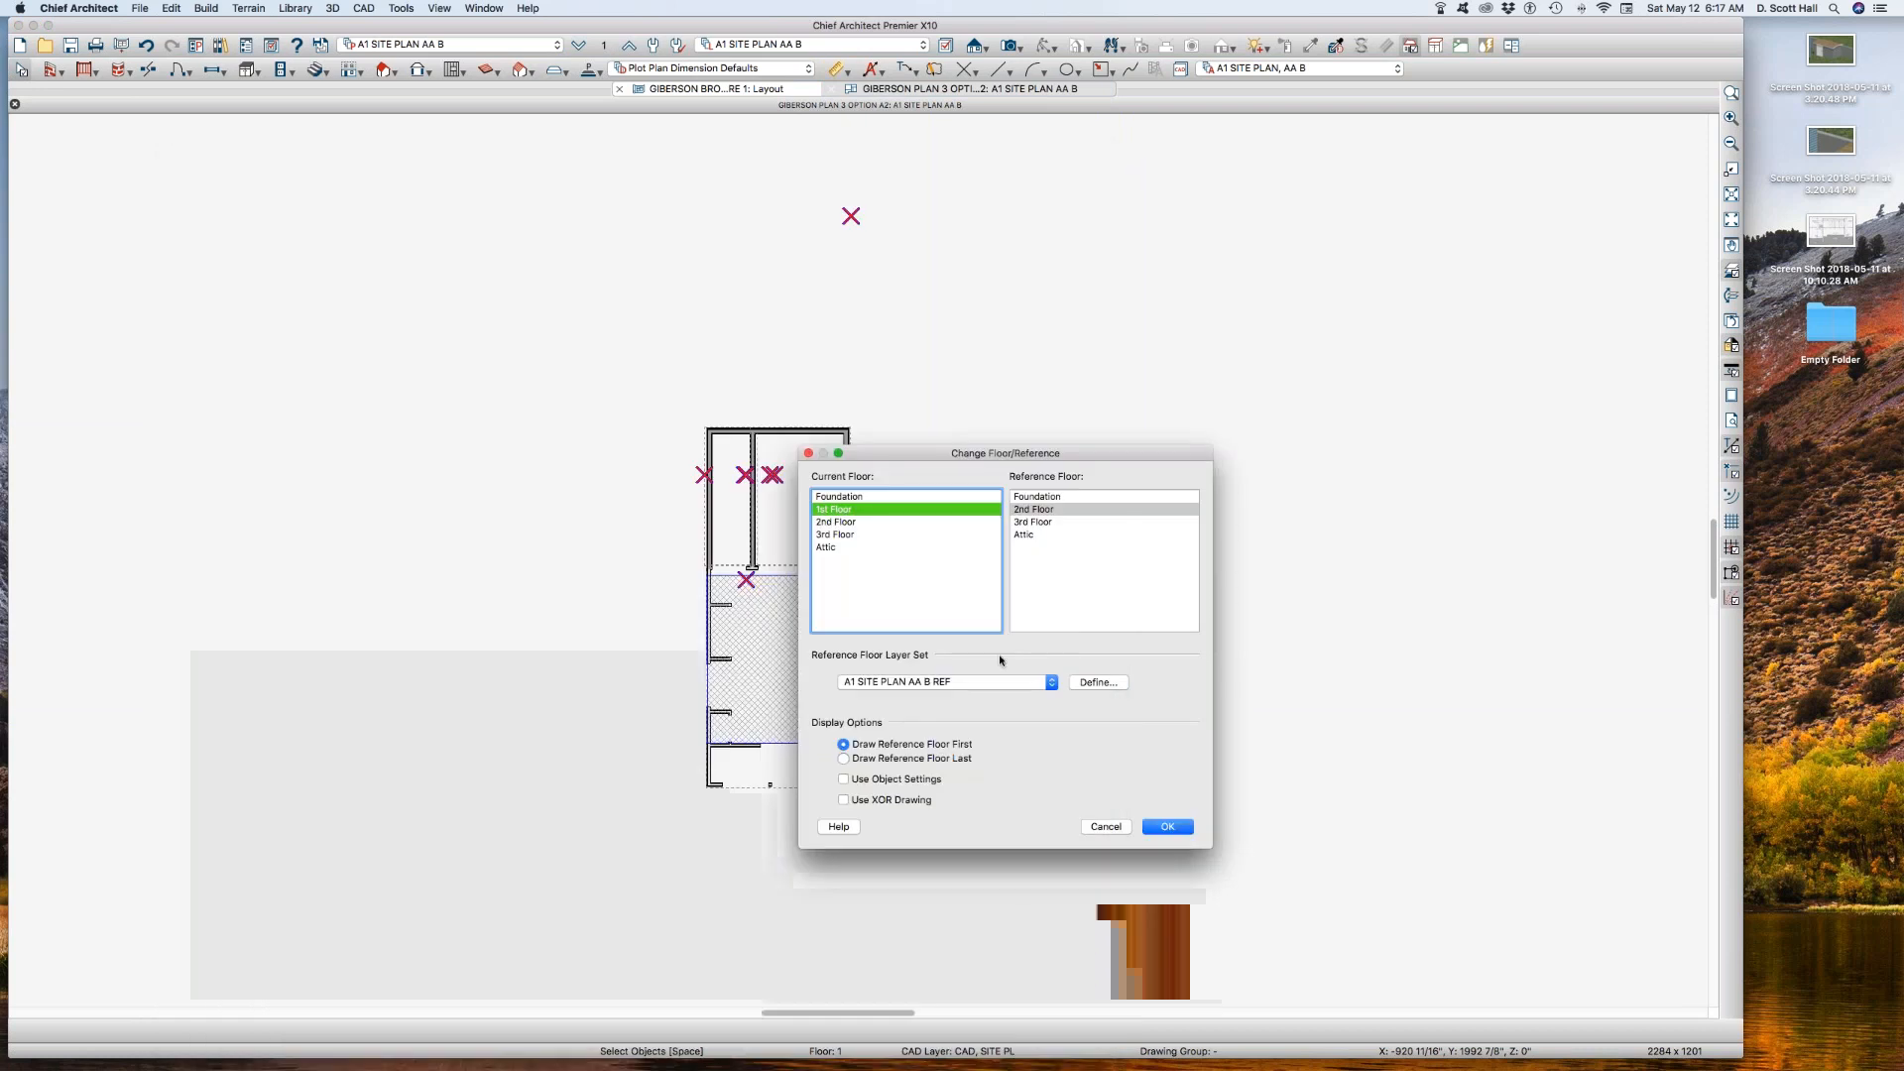
pyautogui.click(1098, 682)
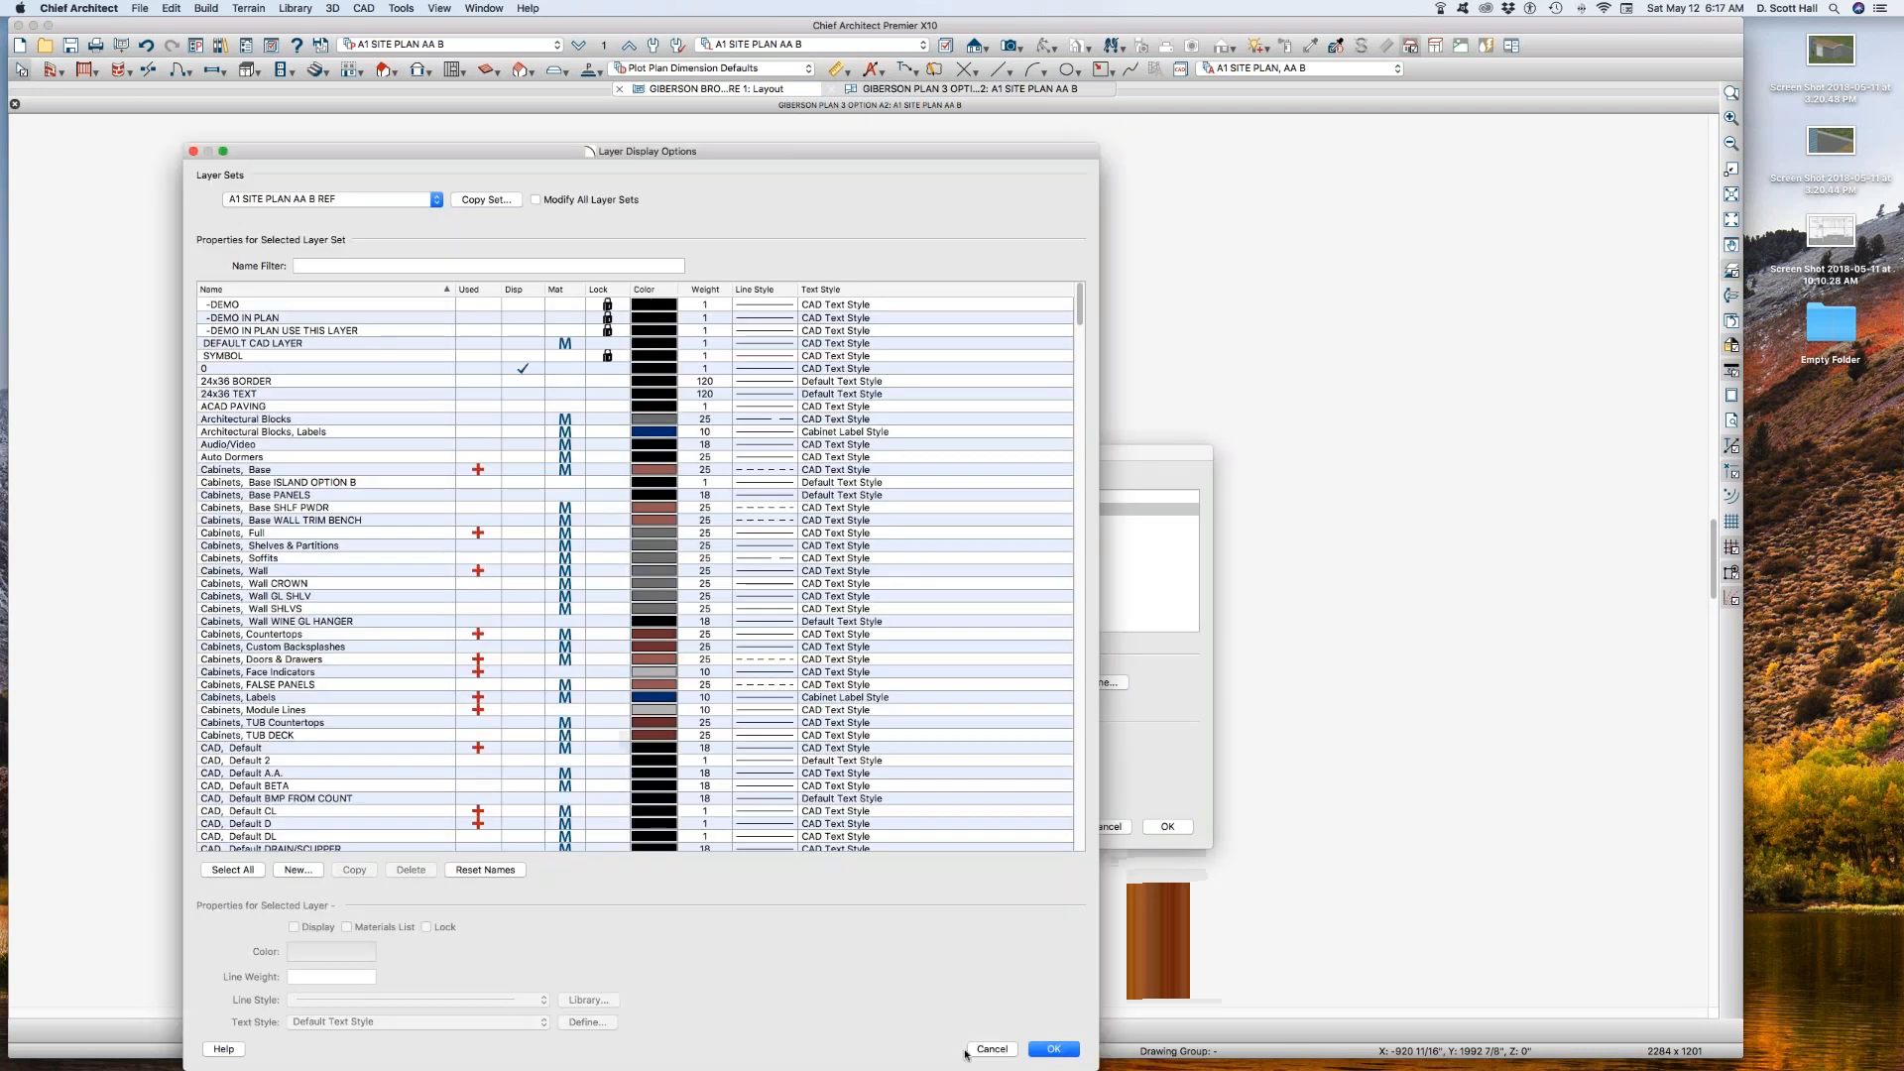
pyautogui.click(1054, 1048)
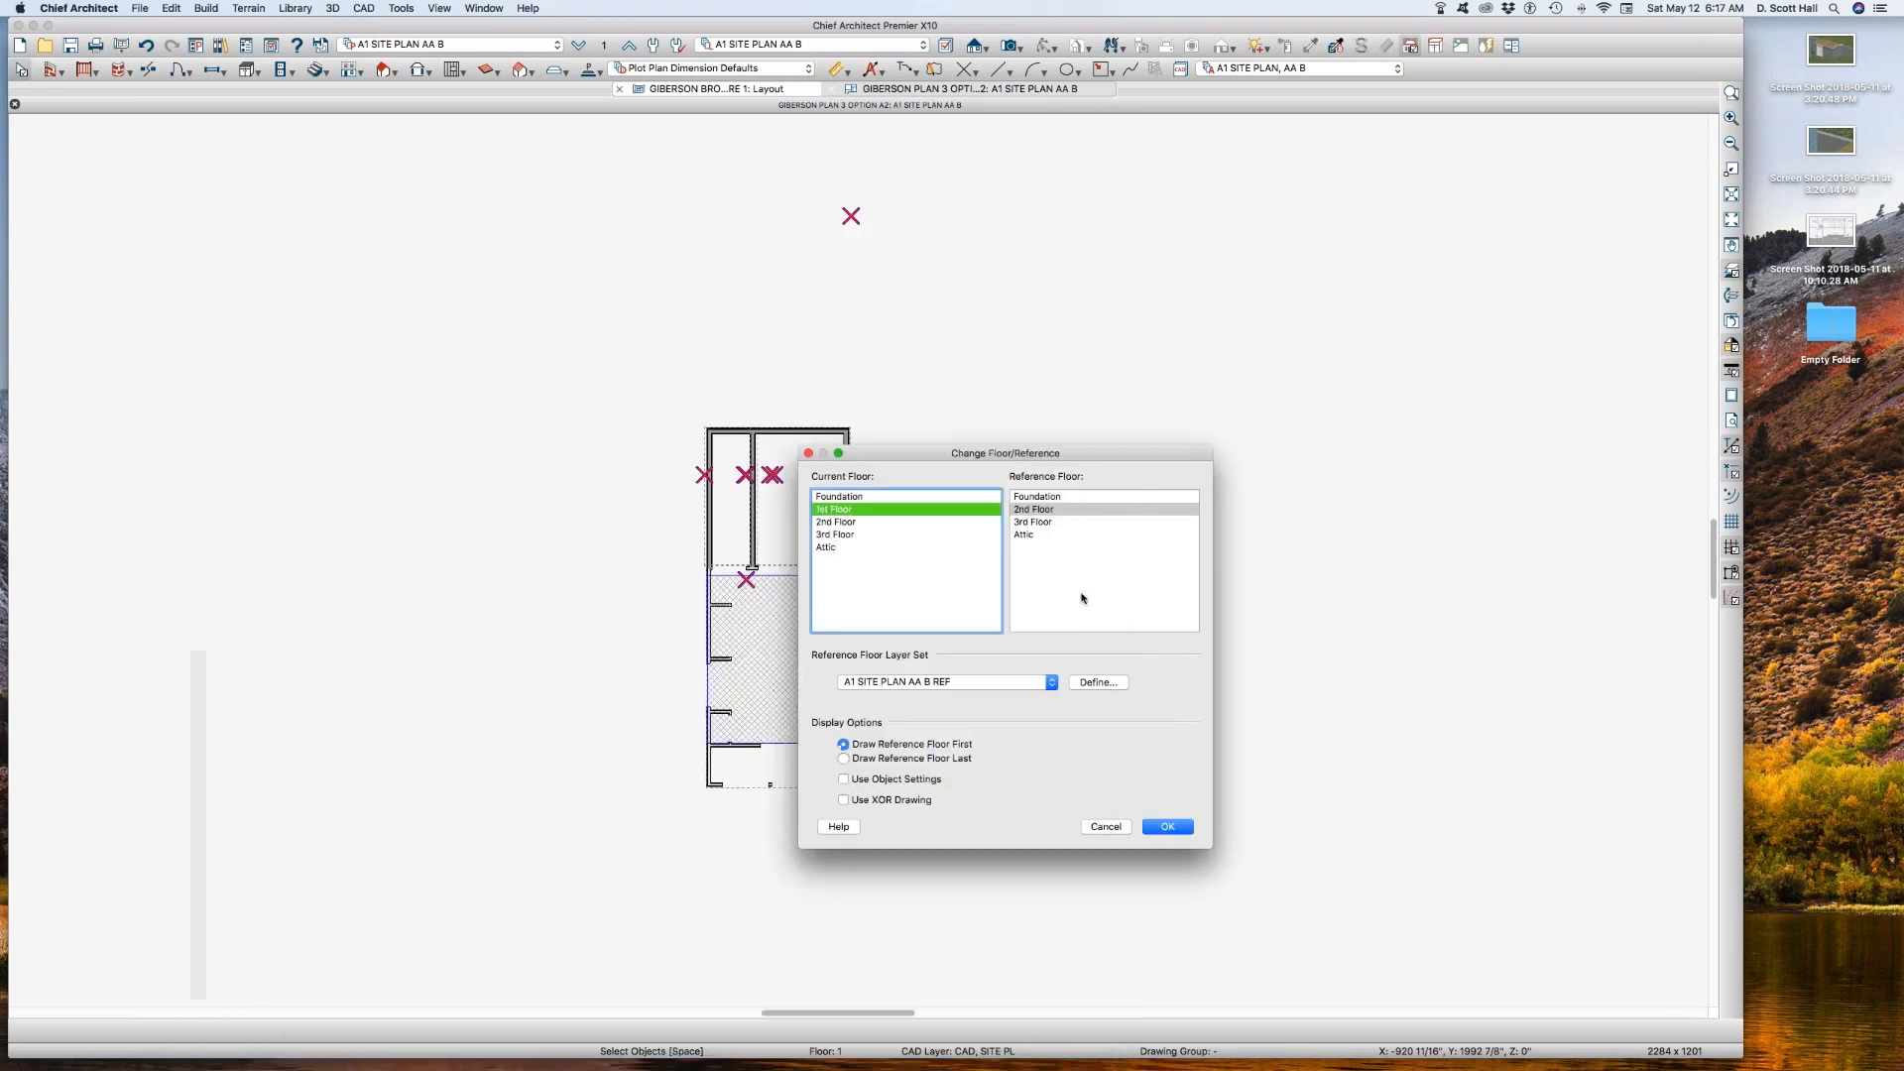
pyautogui.click(1027, 495)
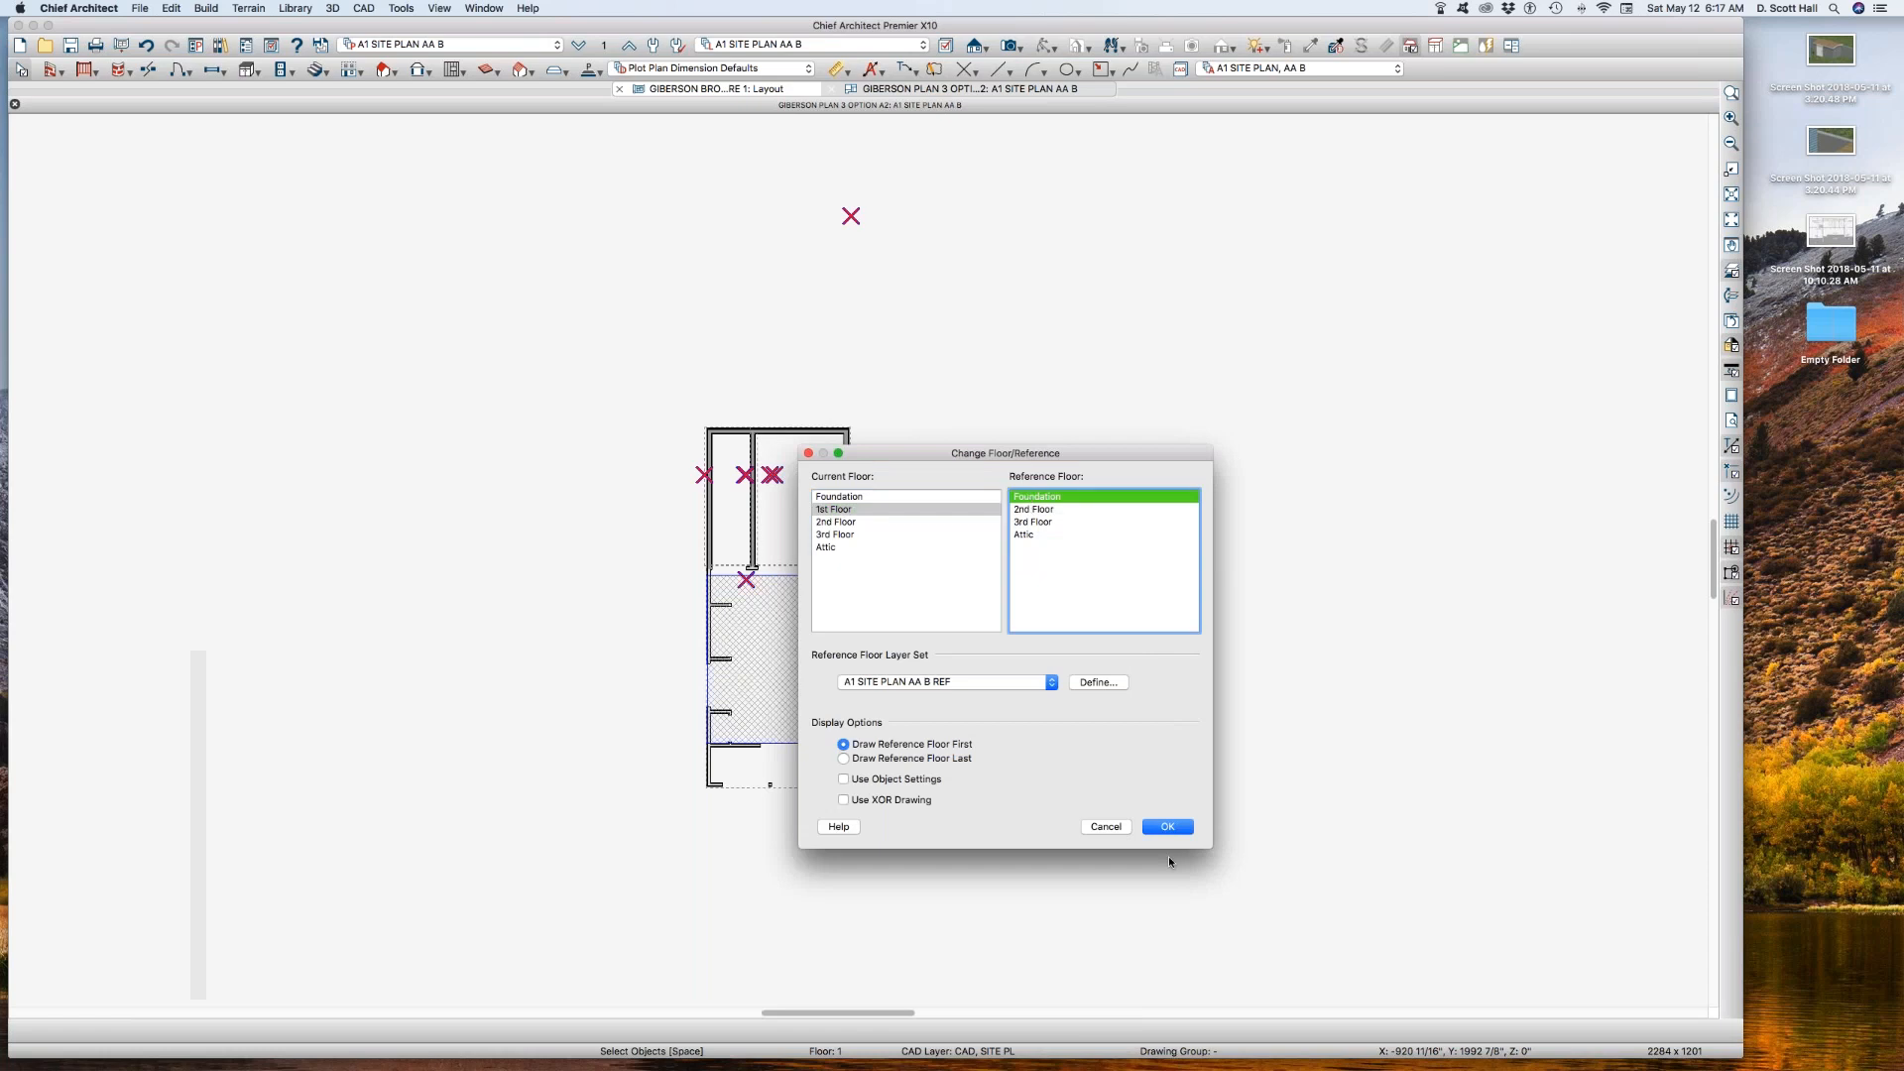
pyautogui.press('Return')
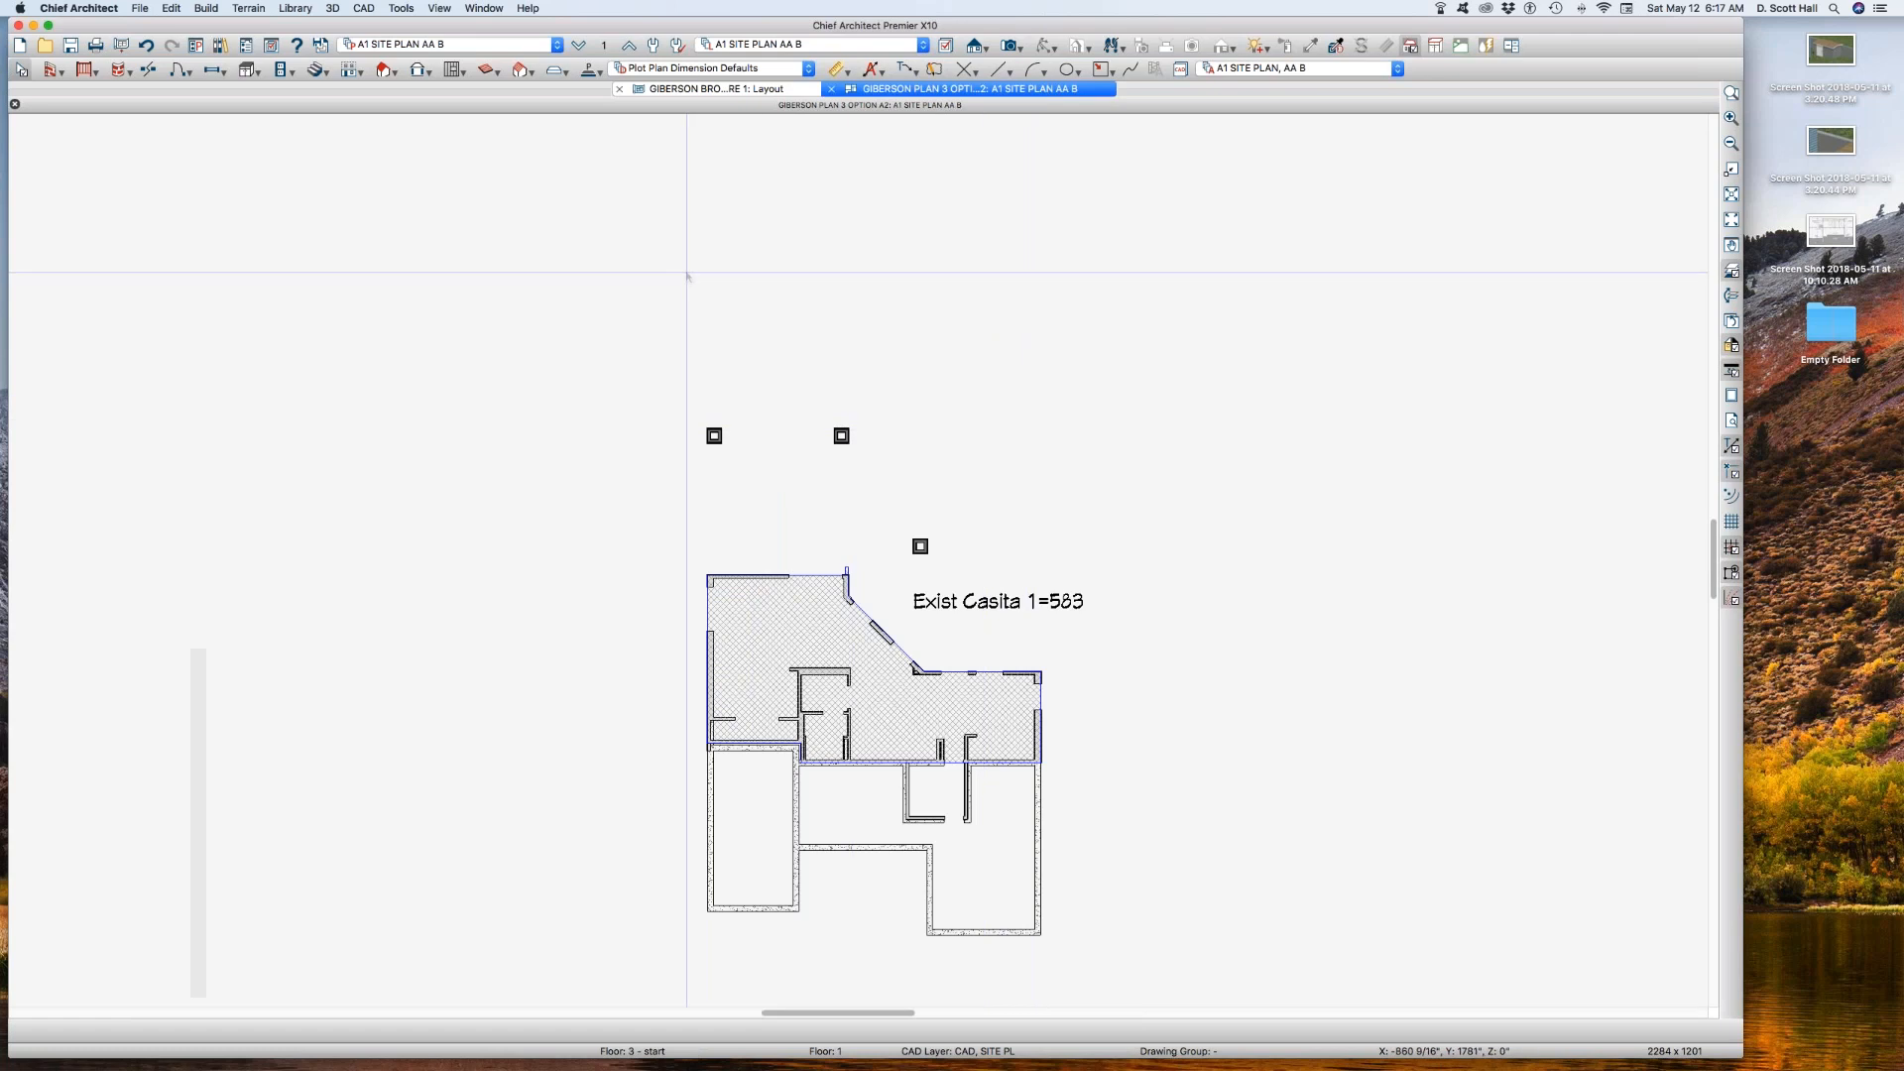
# Step: Check the saved plan view A1 SITE PLAN AA 2, switch back to A1 SITE PLAN AA B, and return to the brochure layout
pyautogui.click(497, 47)
pyautogui.click(478, 73)
pyautogui.click(460, 47)
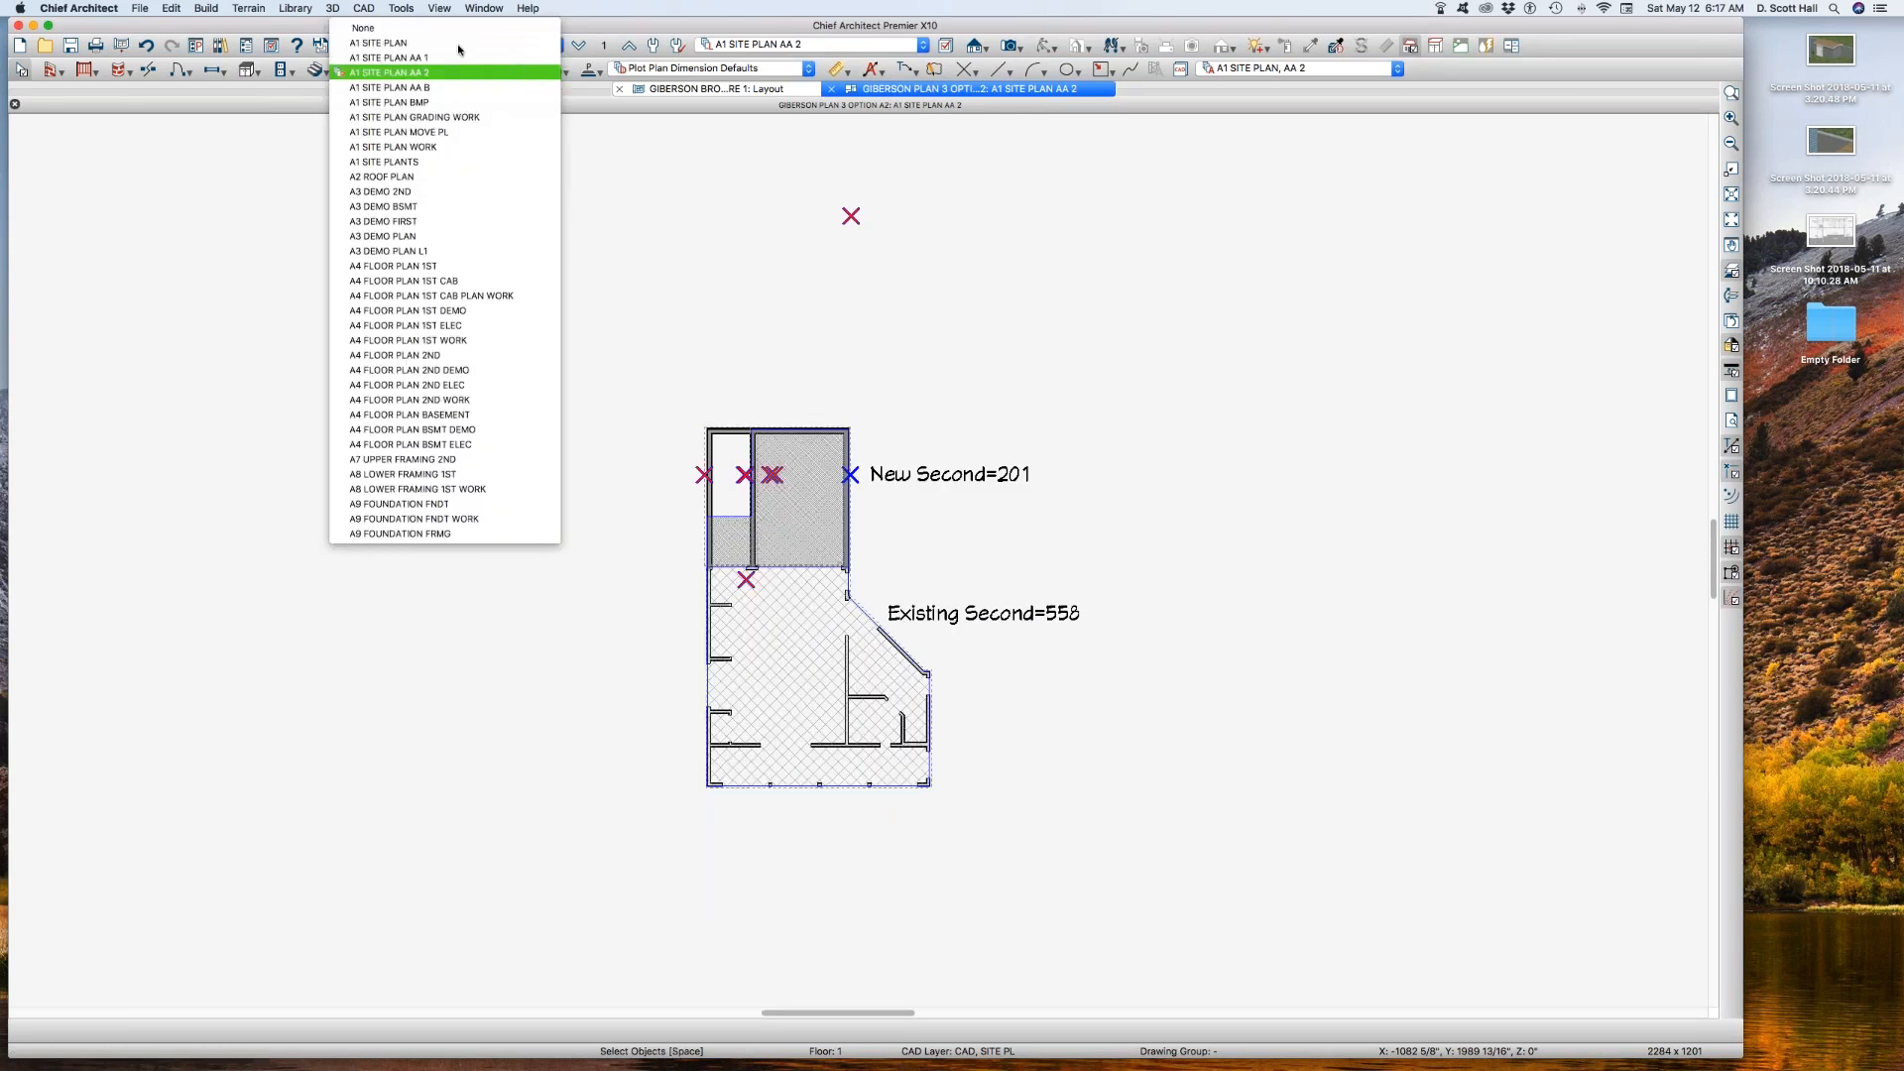
pyautogui.click(452, 91)
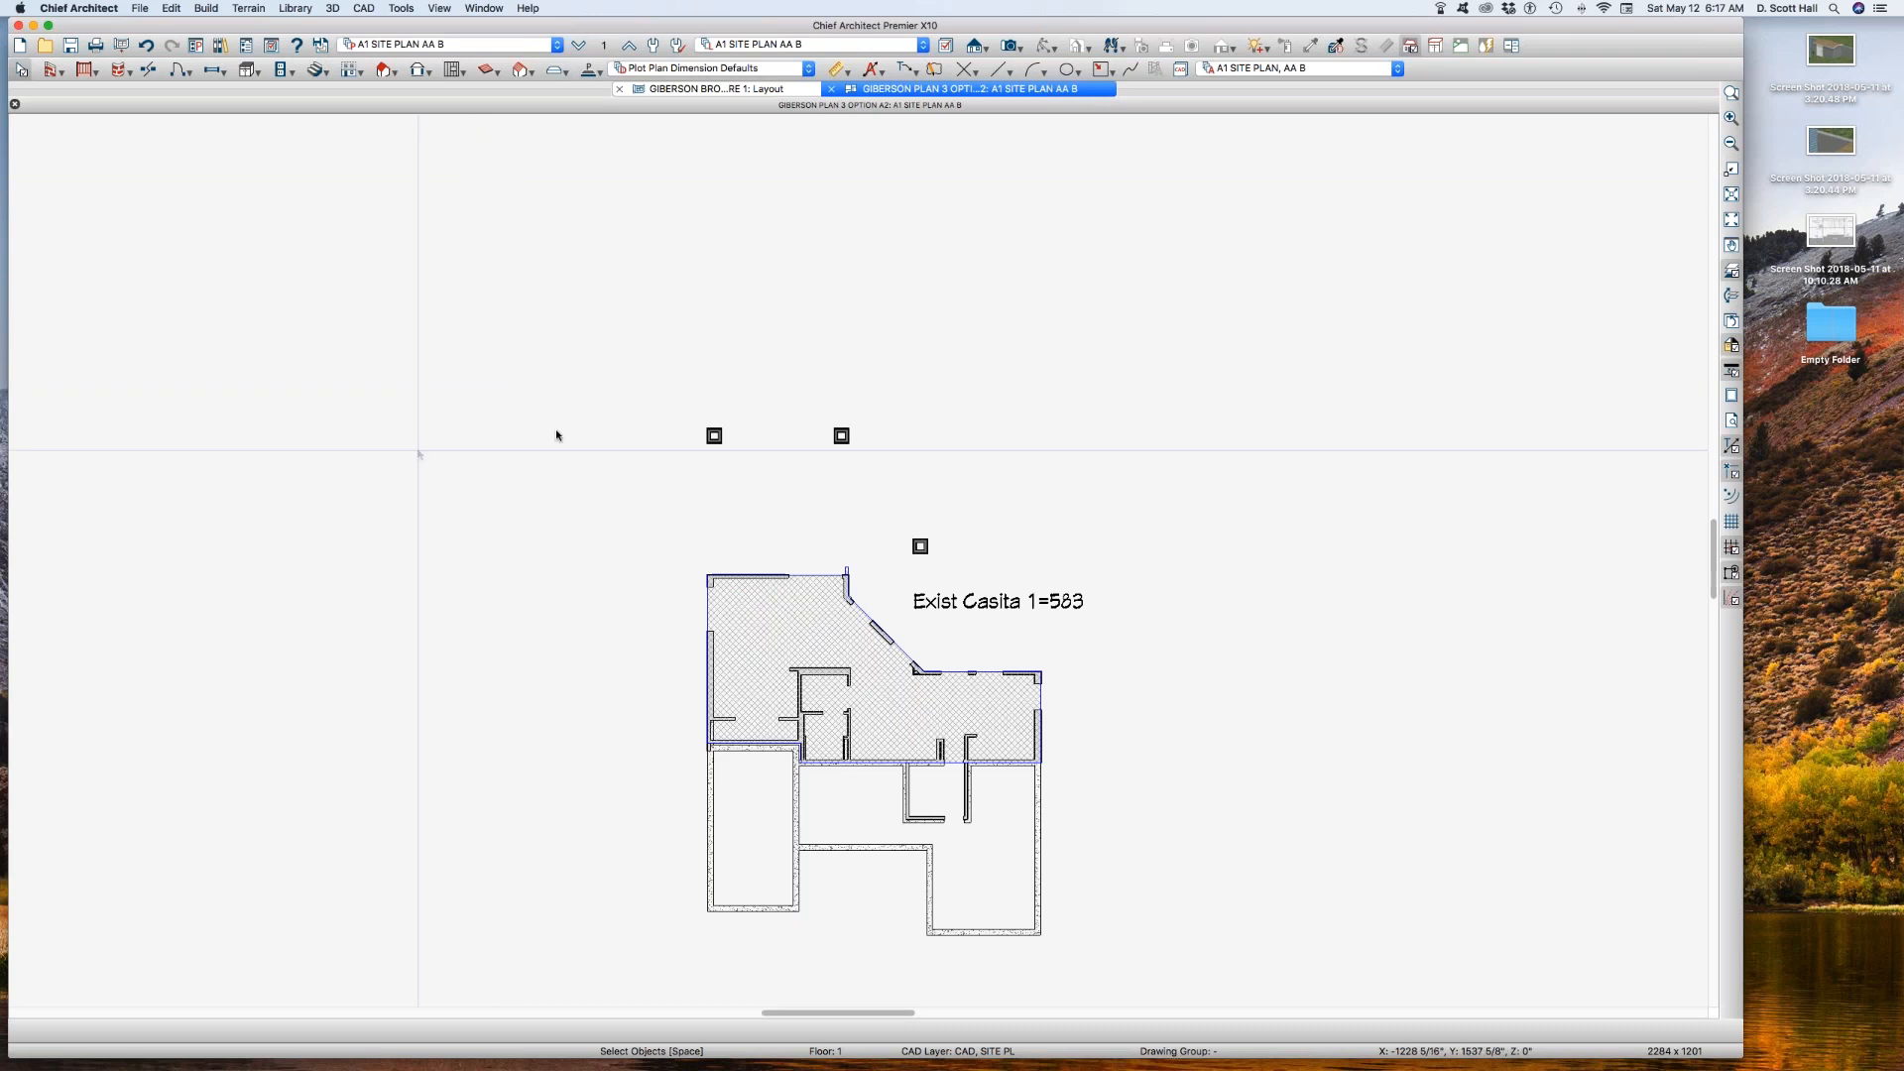
pyautogui.press('super+w')
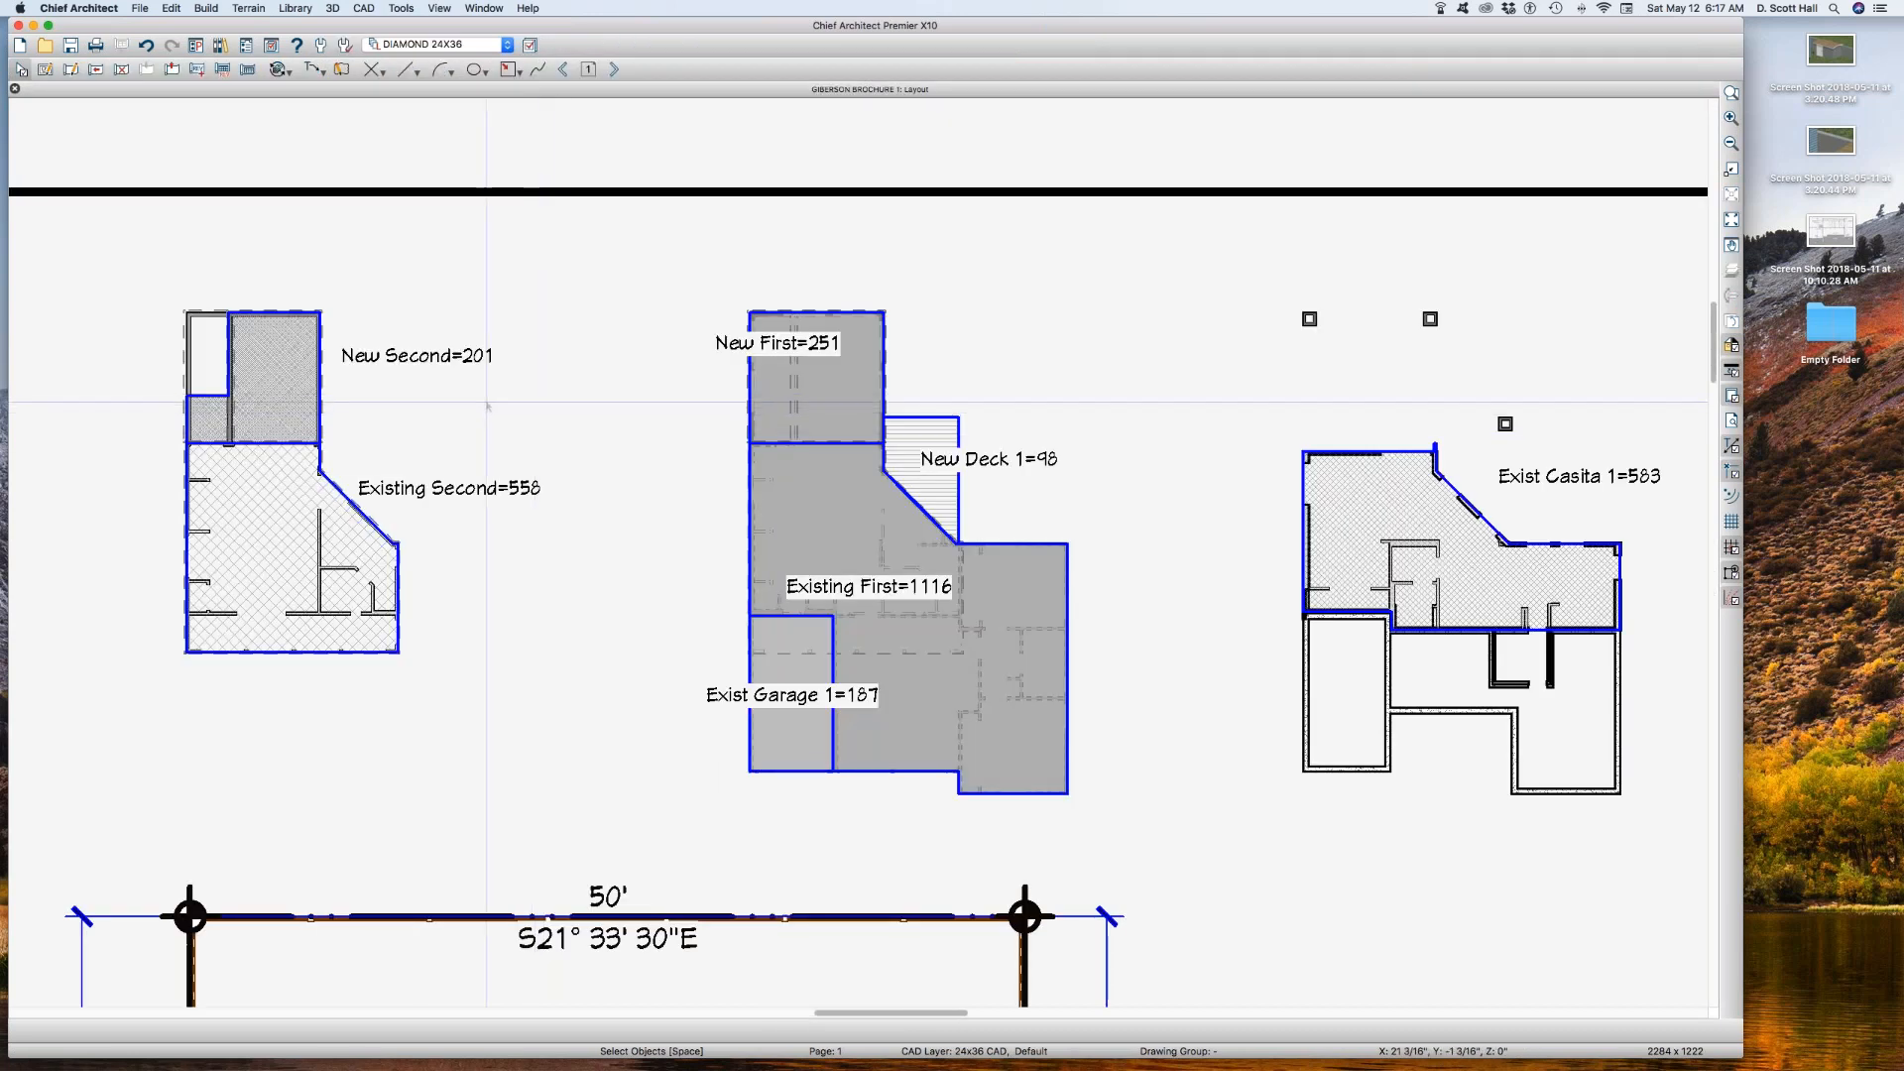
pyautogui.scroll(-1, 487, 405)
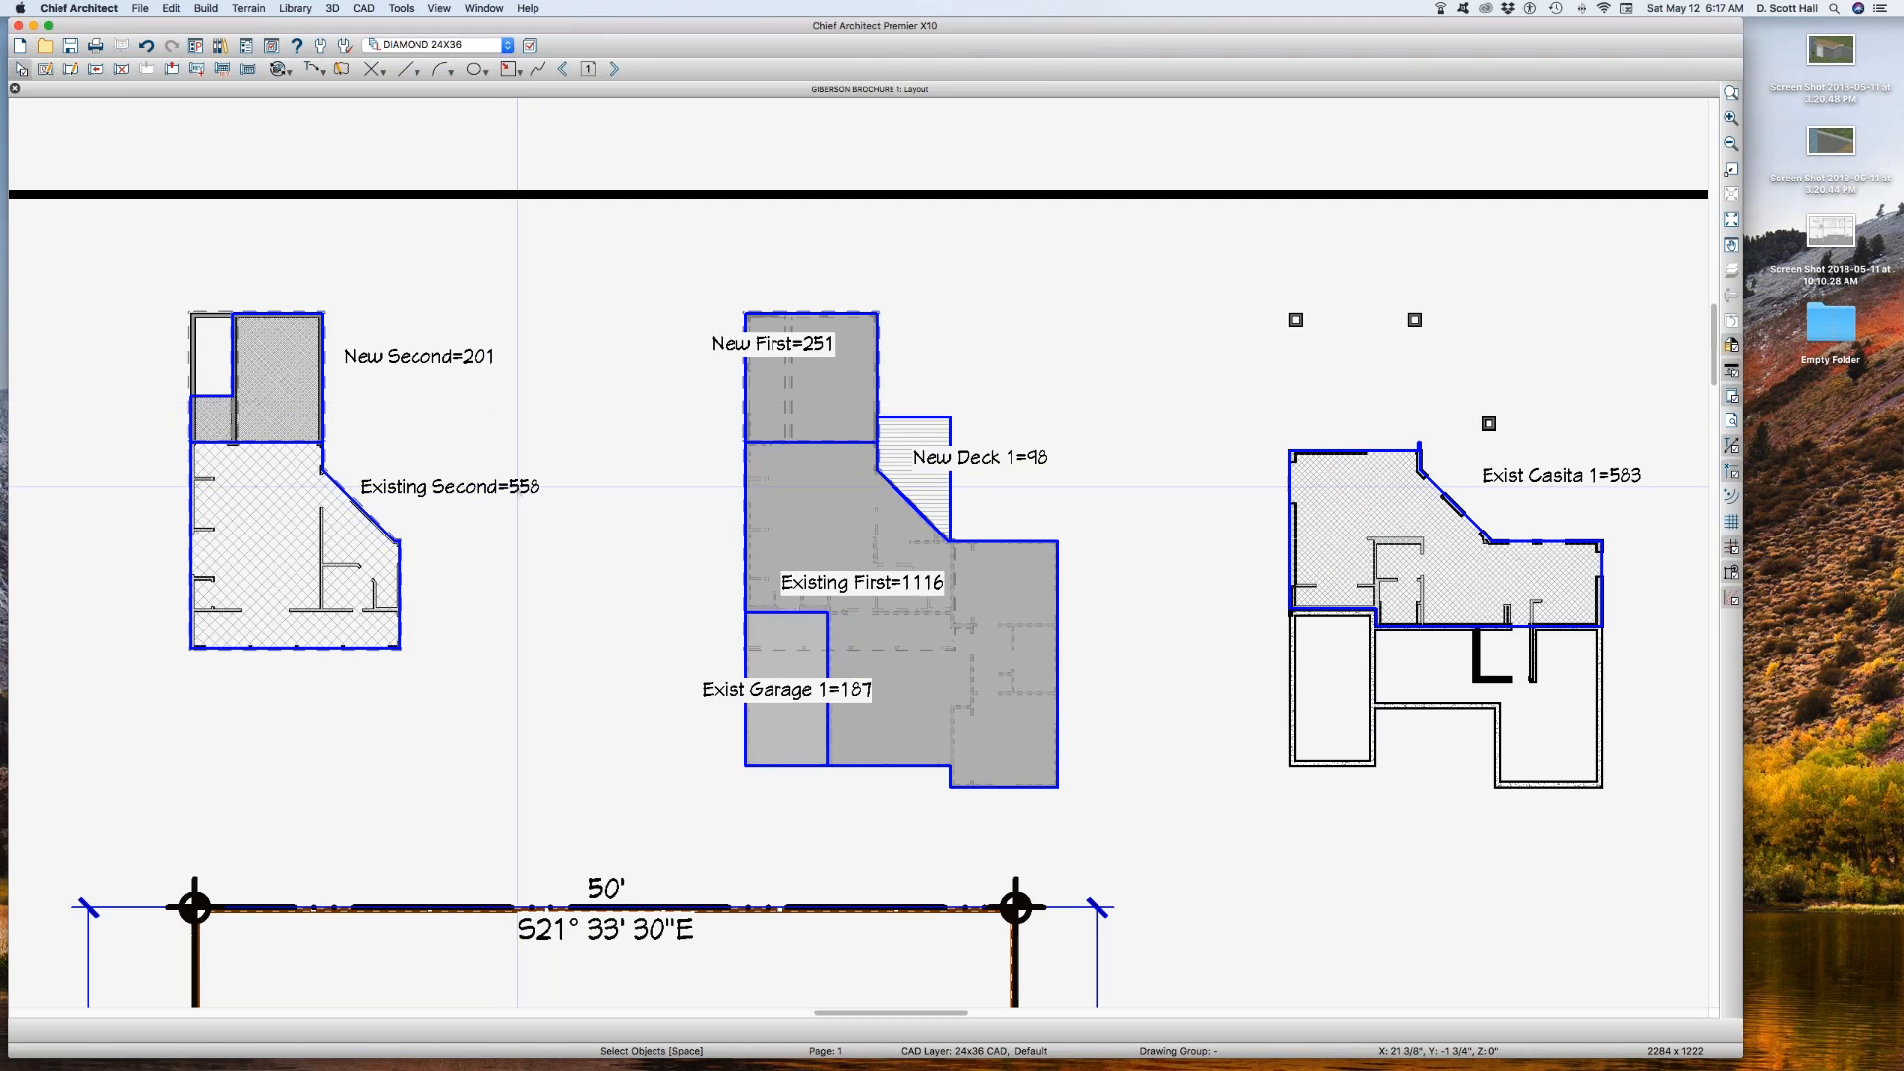
pyautogui.scroll(-1, 517, 486)
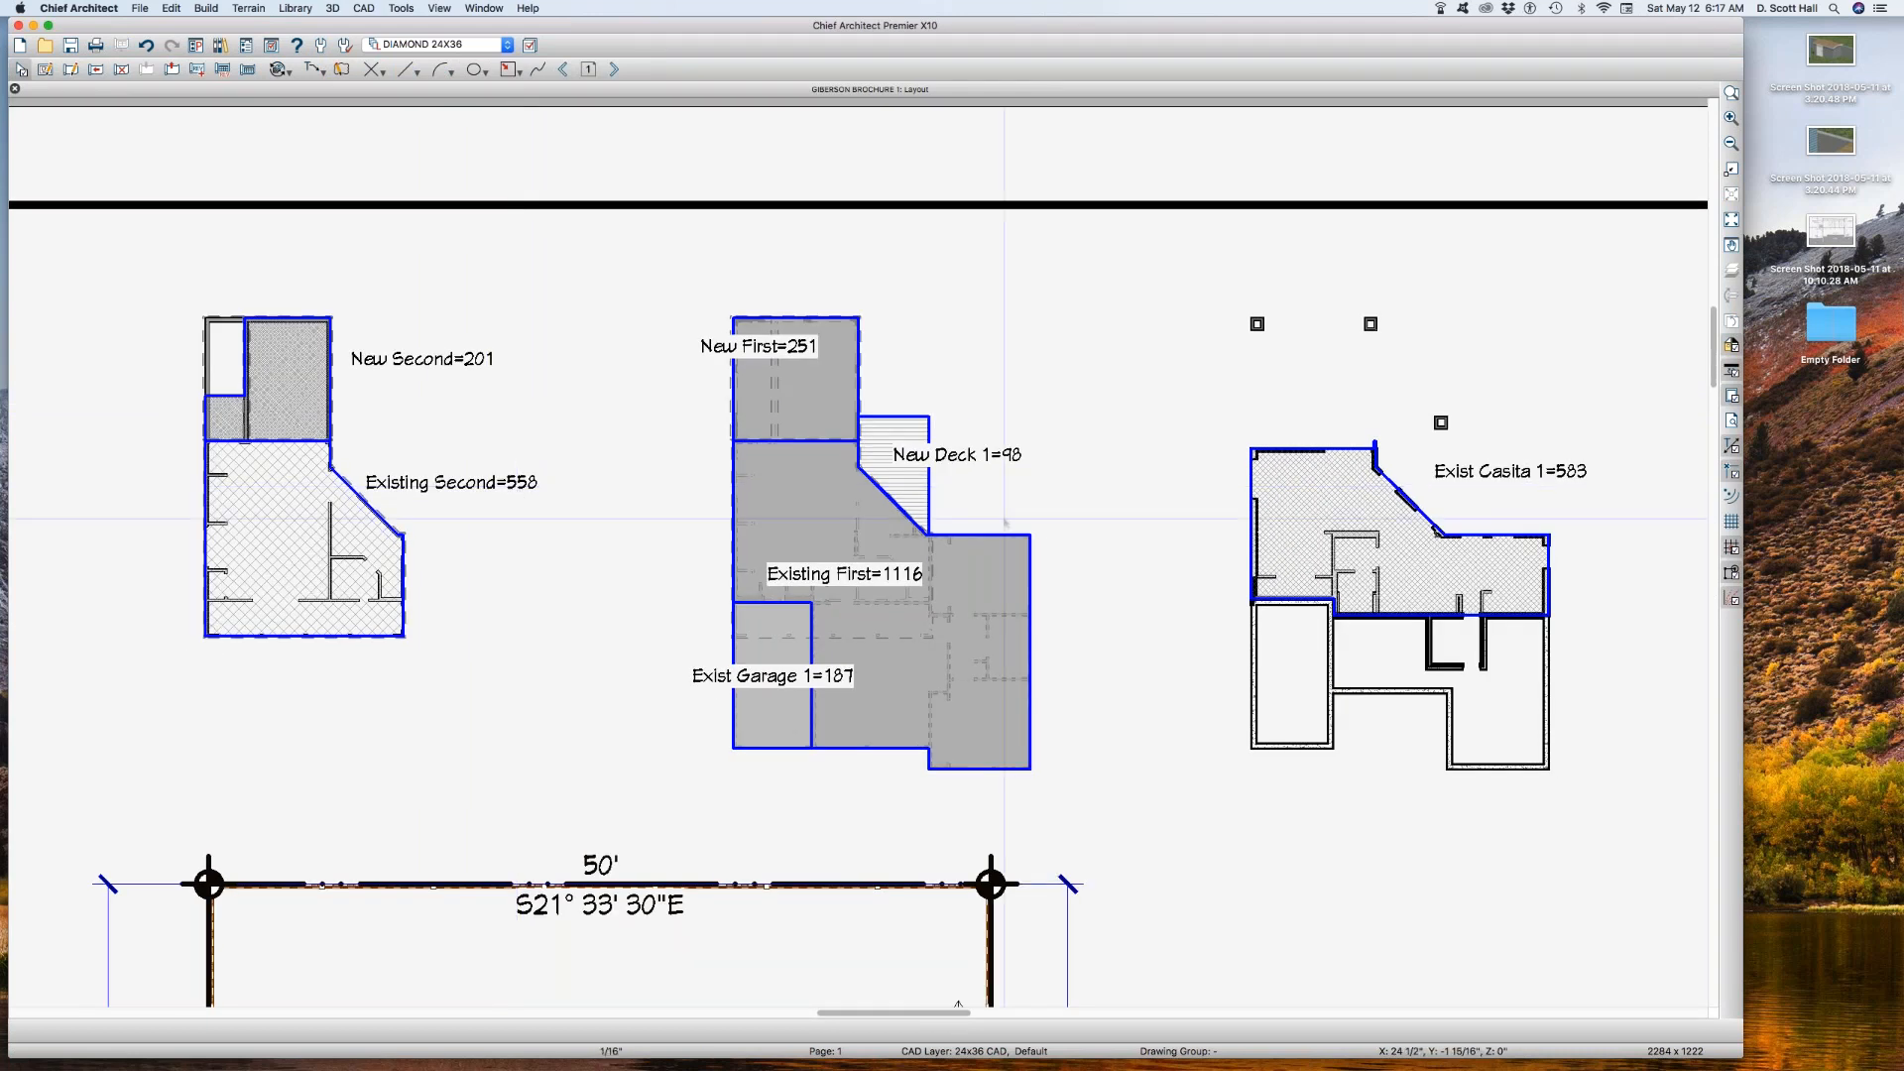
pyautogui.scroll(-4, 1006, 522)
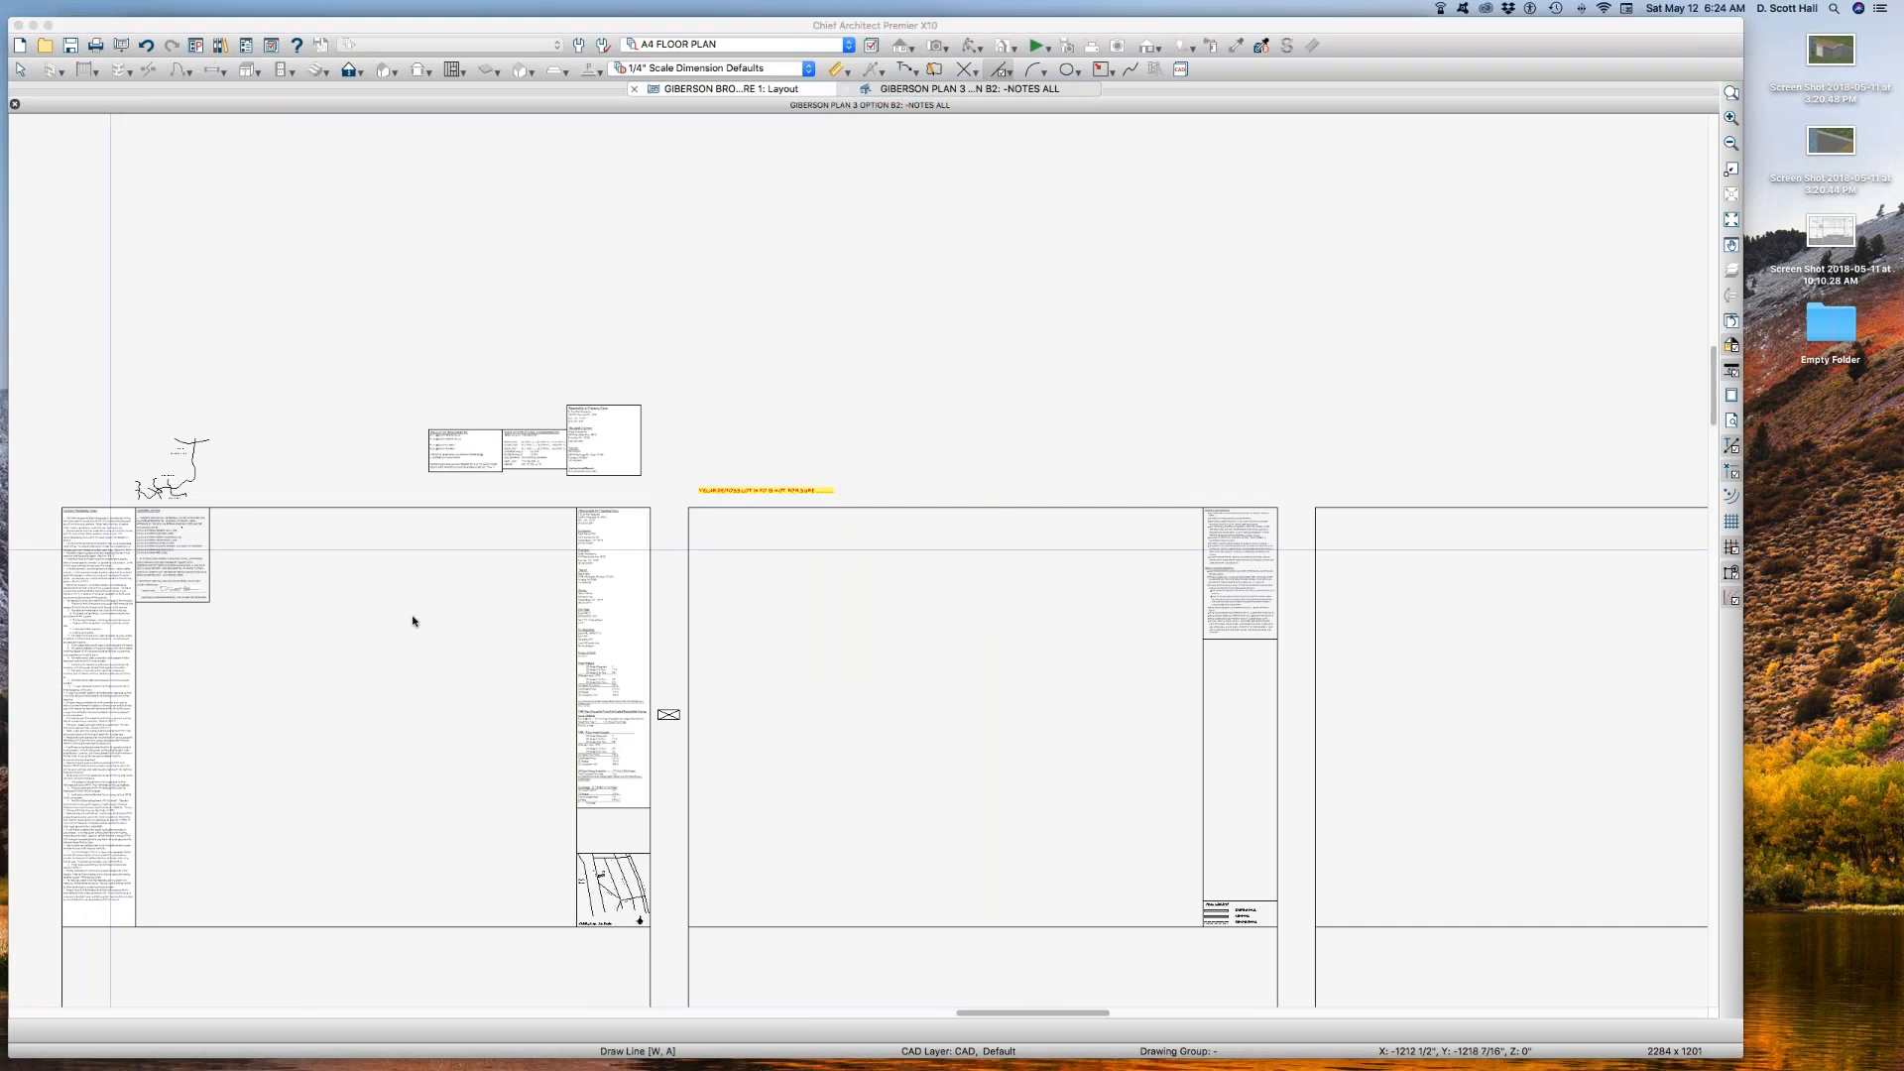
# Step: Examine the Area Analysis and FAR figures in the Option B2 project notes text
pyautogui.press('KP_Add')
pyautogui.press('KP_Add')
pyautogui.moveTo(550, 599); pyautogui.dragTo(650, 805)
pyautogui.scroll(4, 1030, 441)
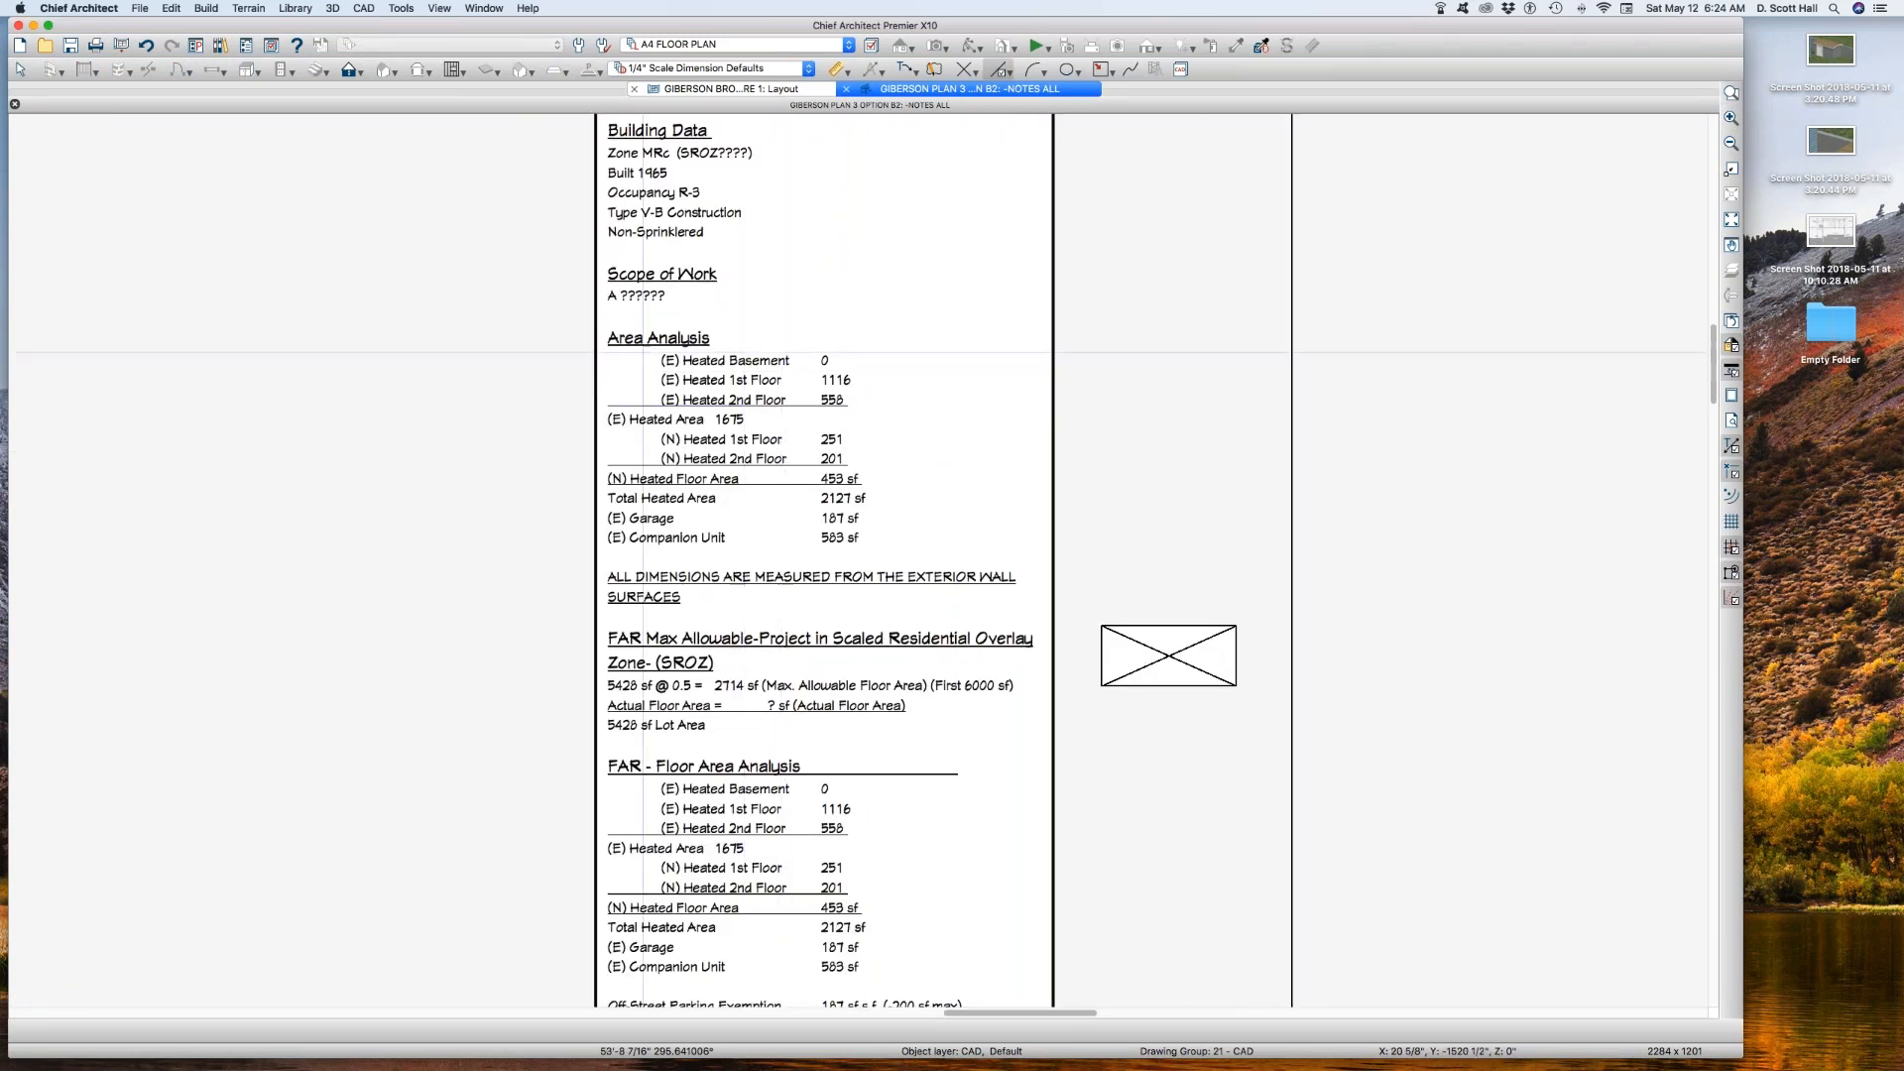
pyautogui.click(717, 373)
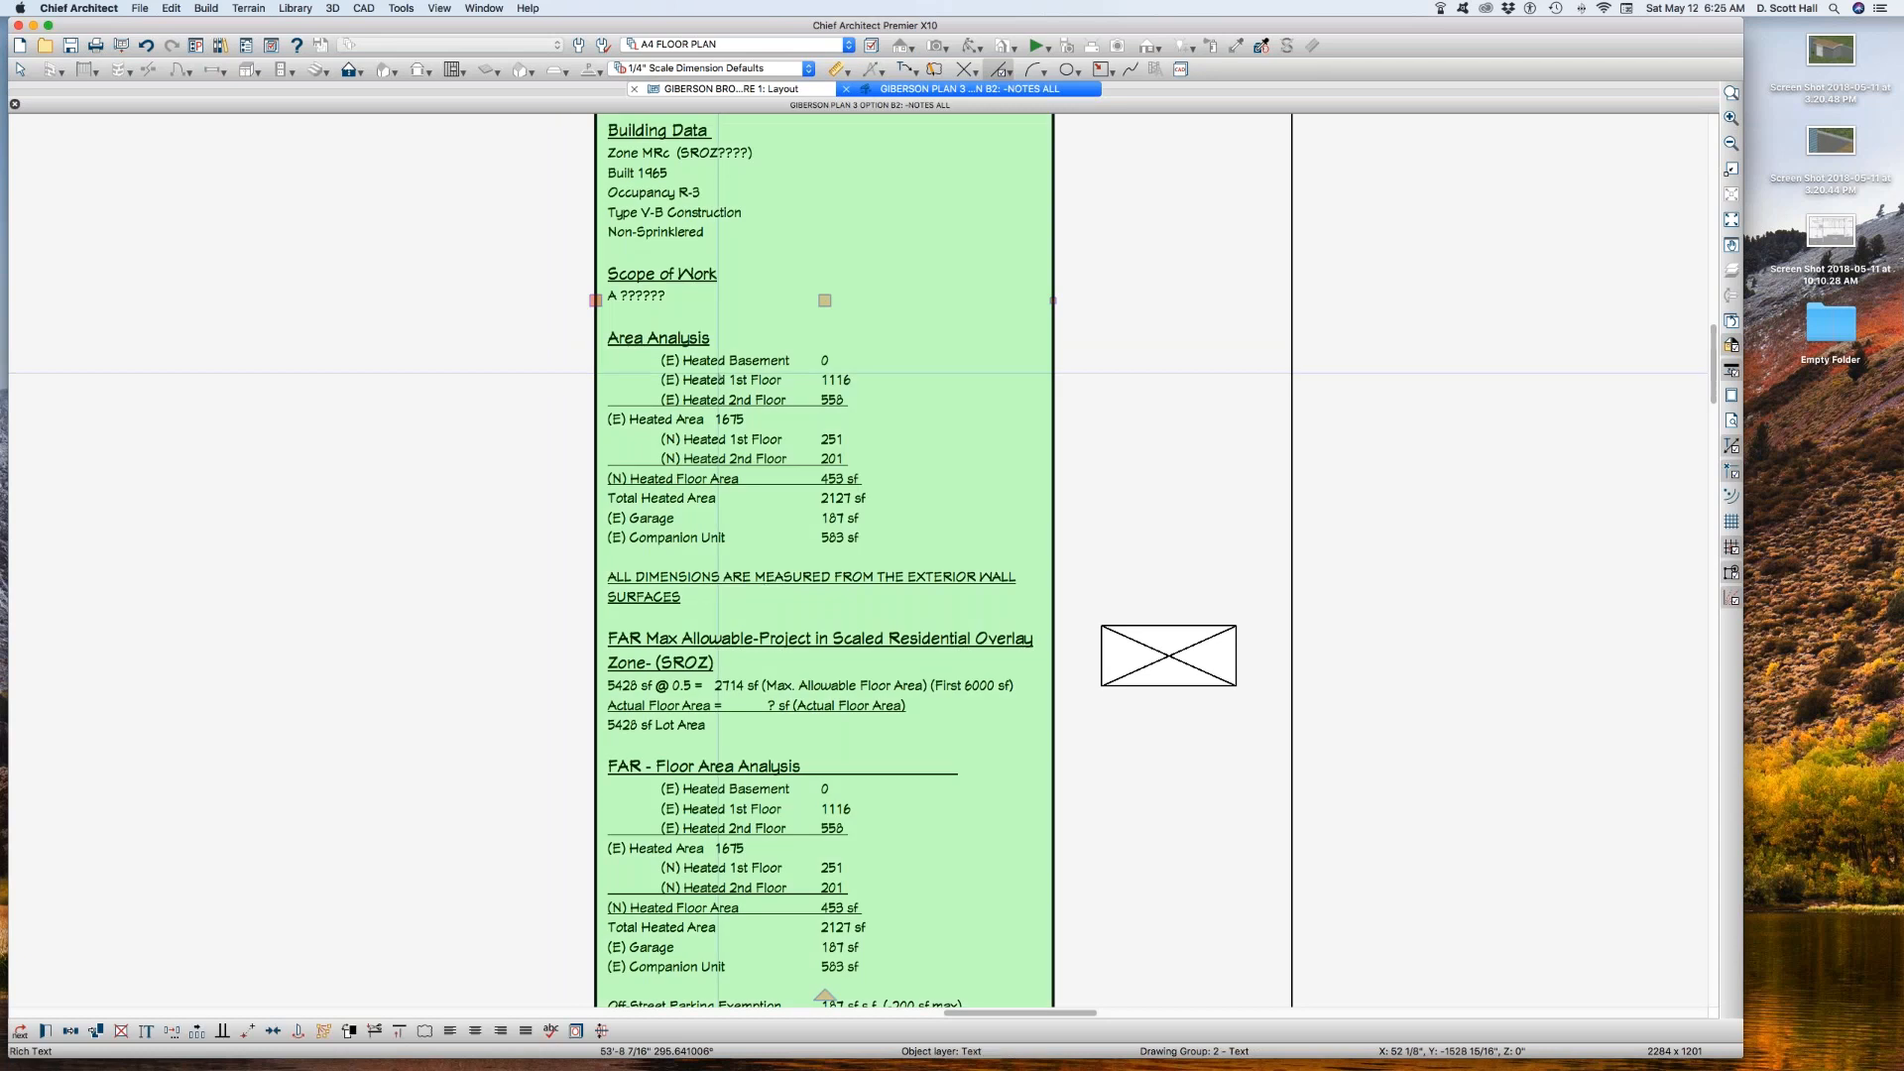
# Step: Tile the notes and layout windows side by side and select the three area boxes above the Option B2 site plan
pyautogui.hotkey('shift', 'F4')
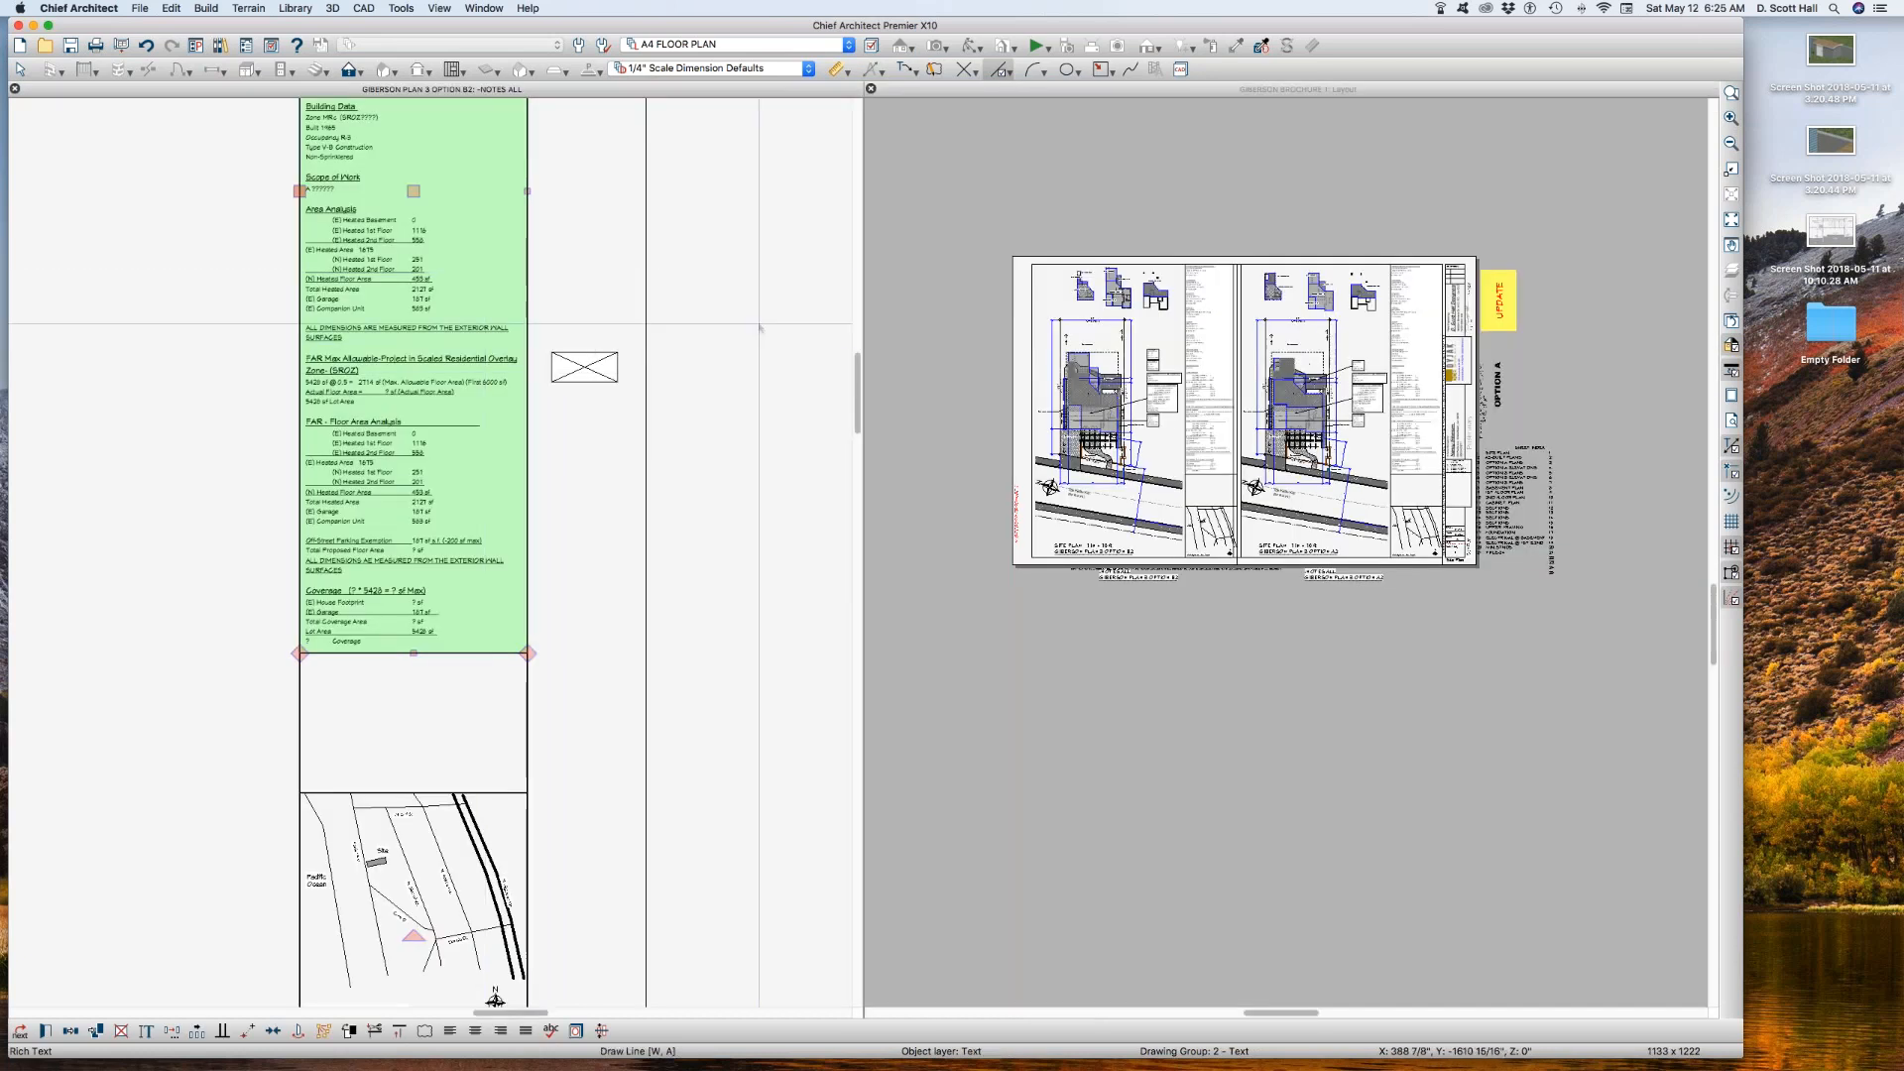
pyautogui.press('space')
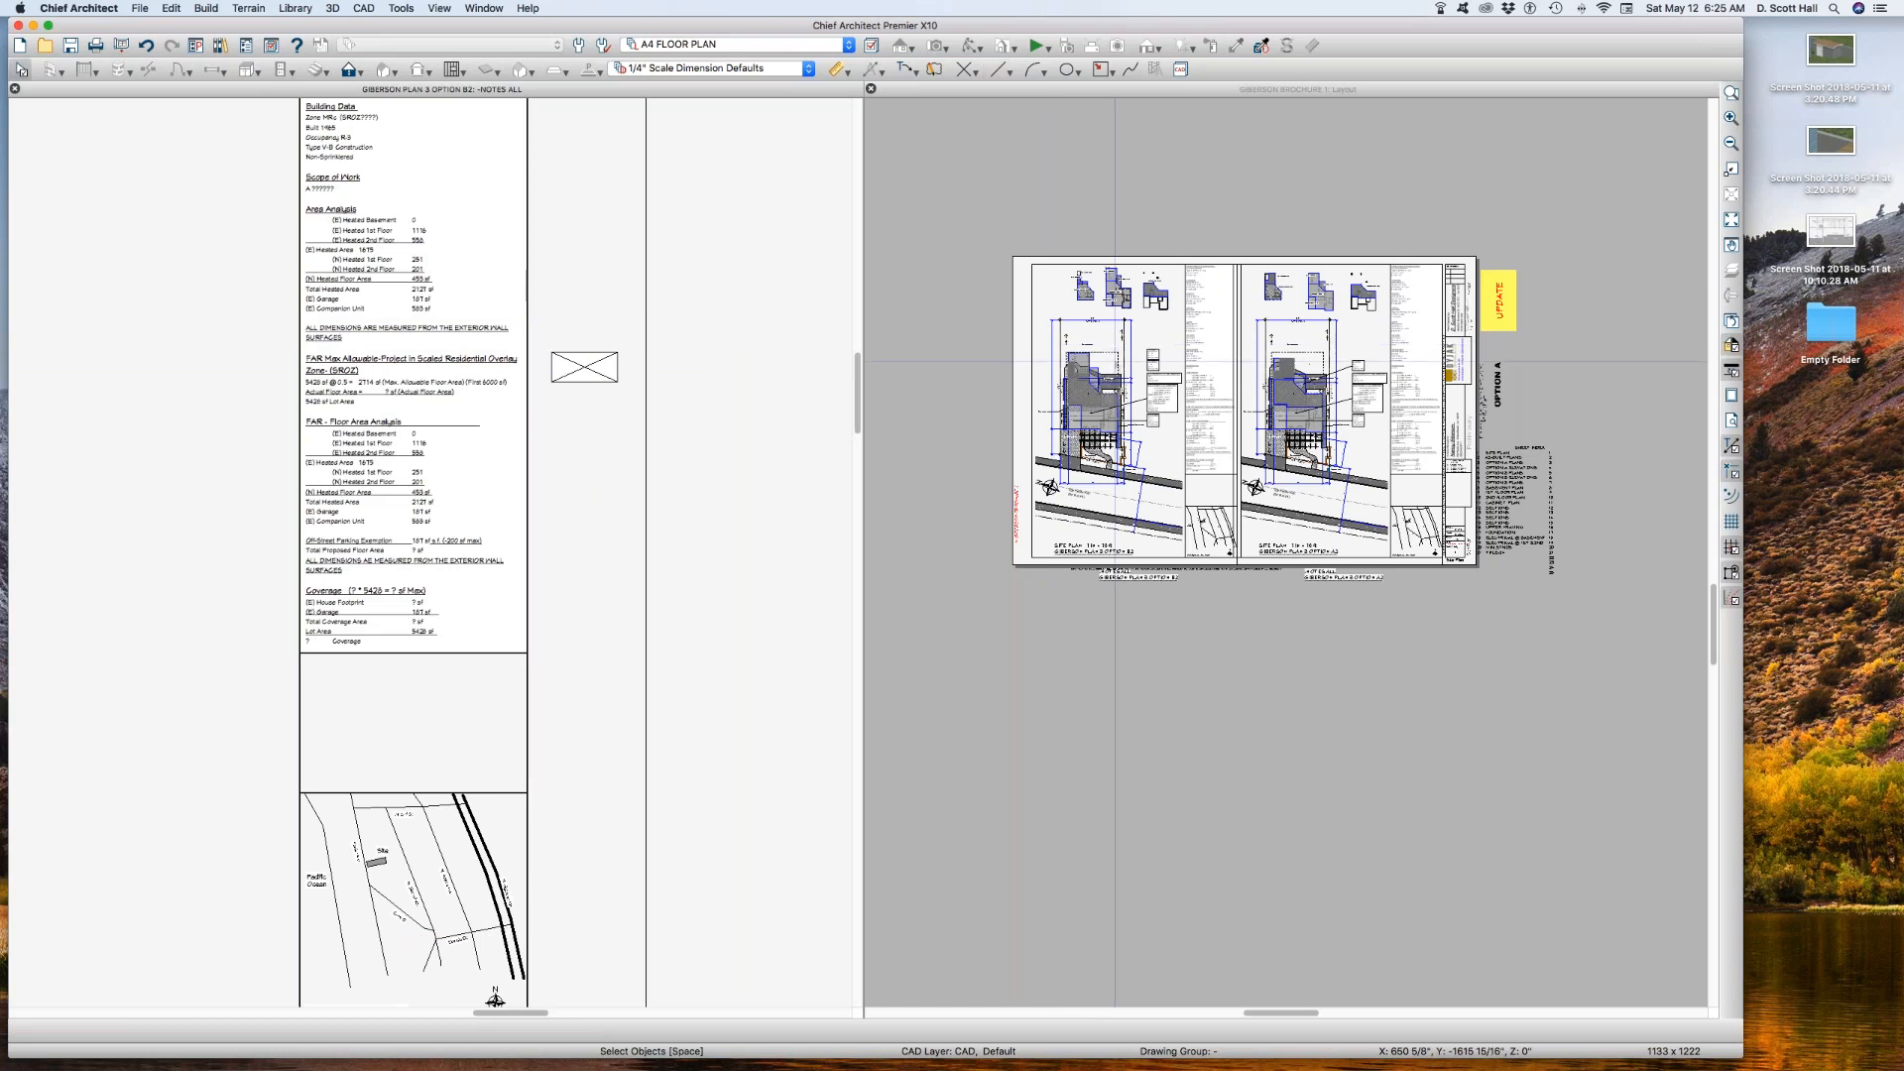
pyautogui.click(1115, 362)
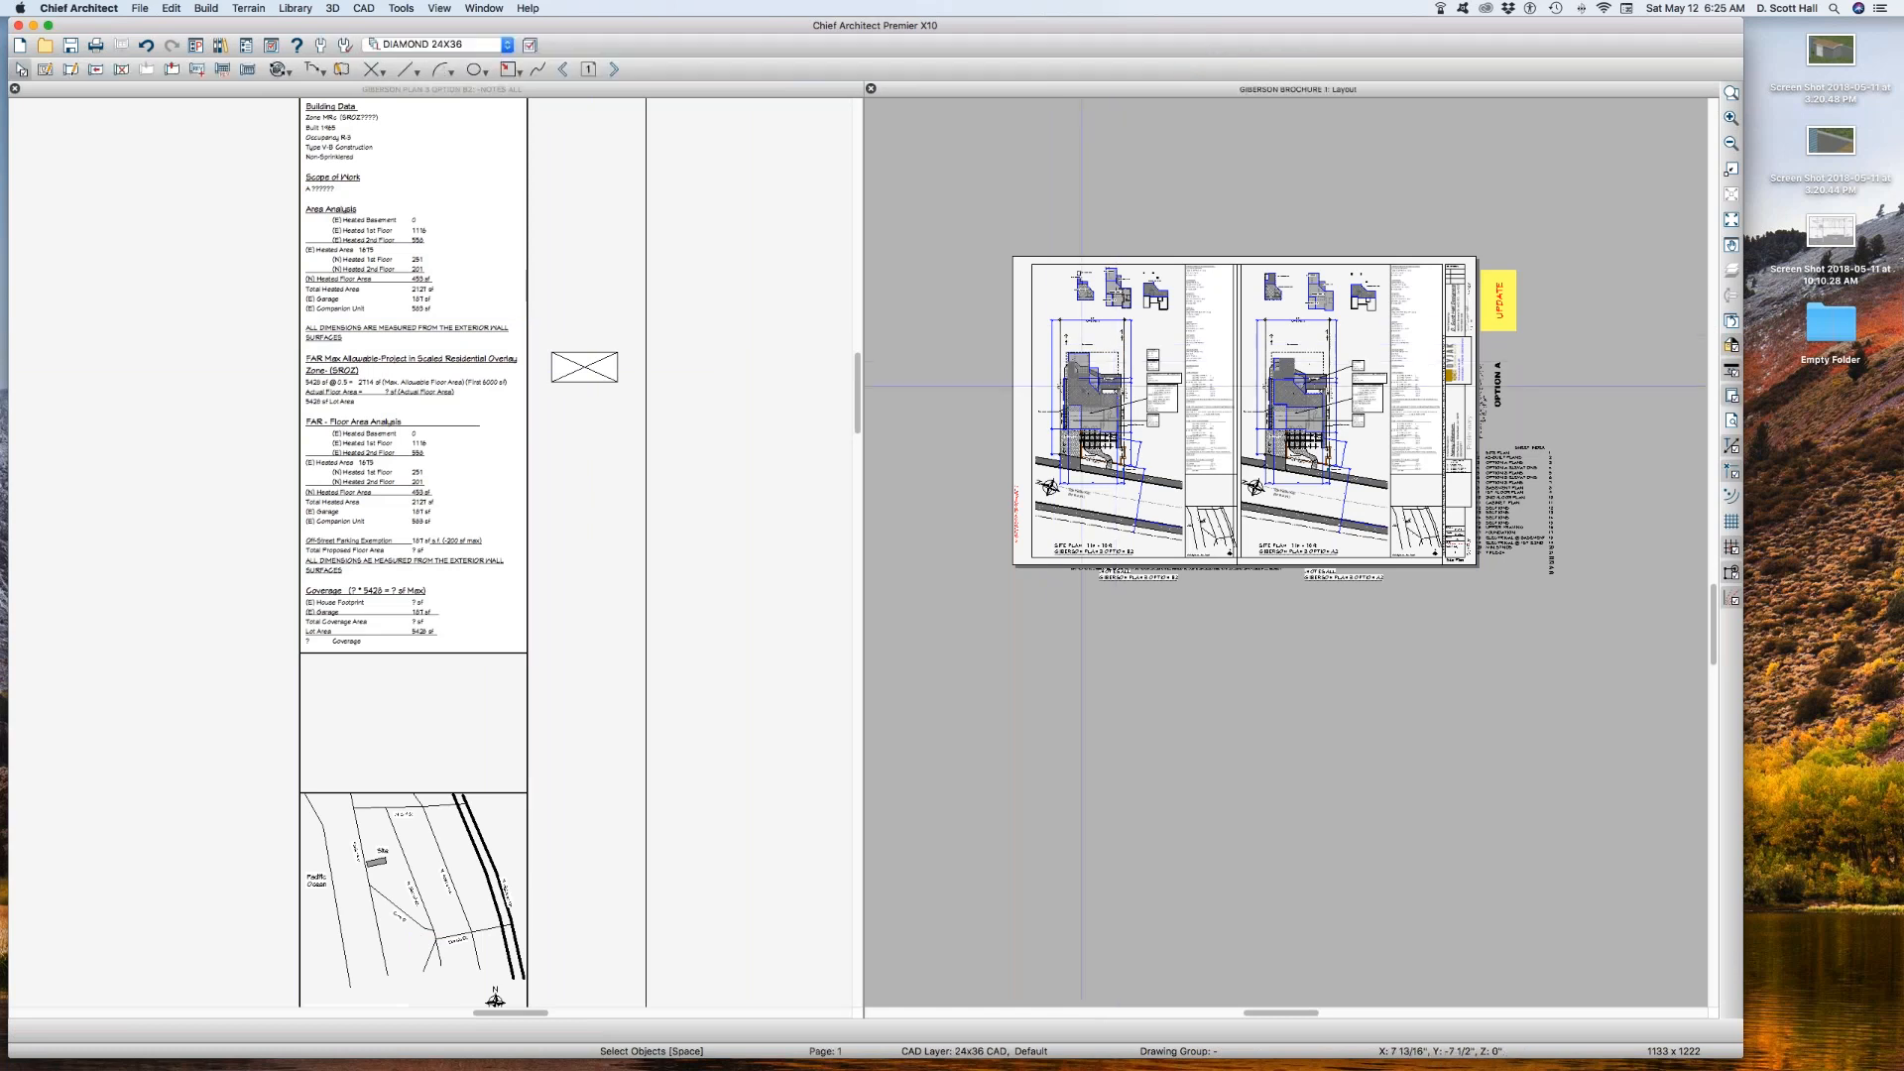
pyautogui.moveTo(1027, 215); pyautogui.dragTo(1186, 326)
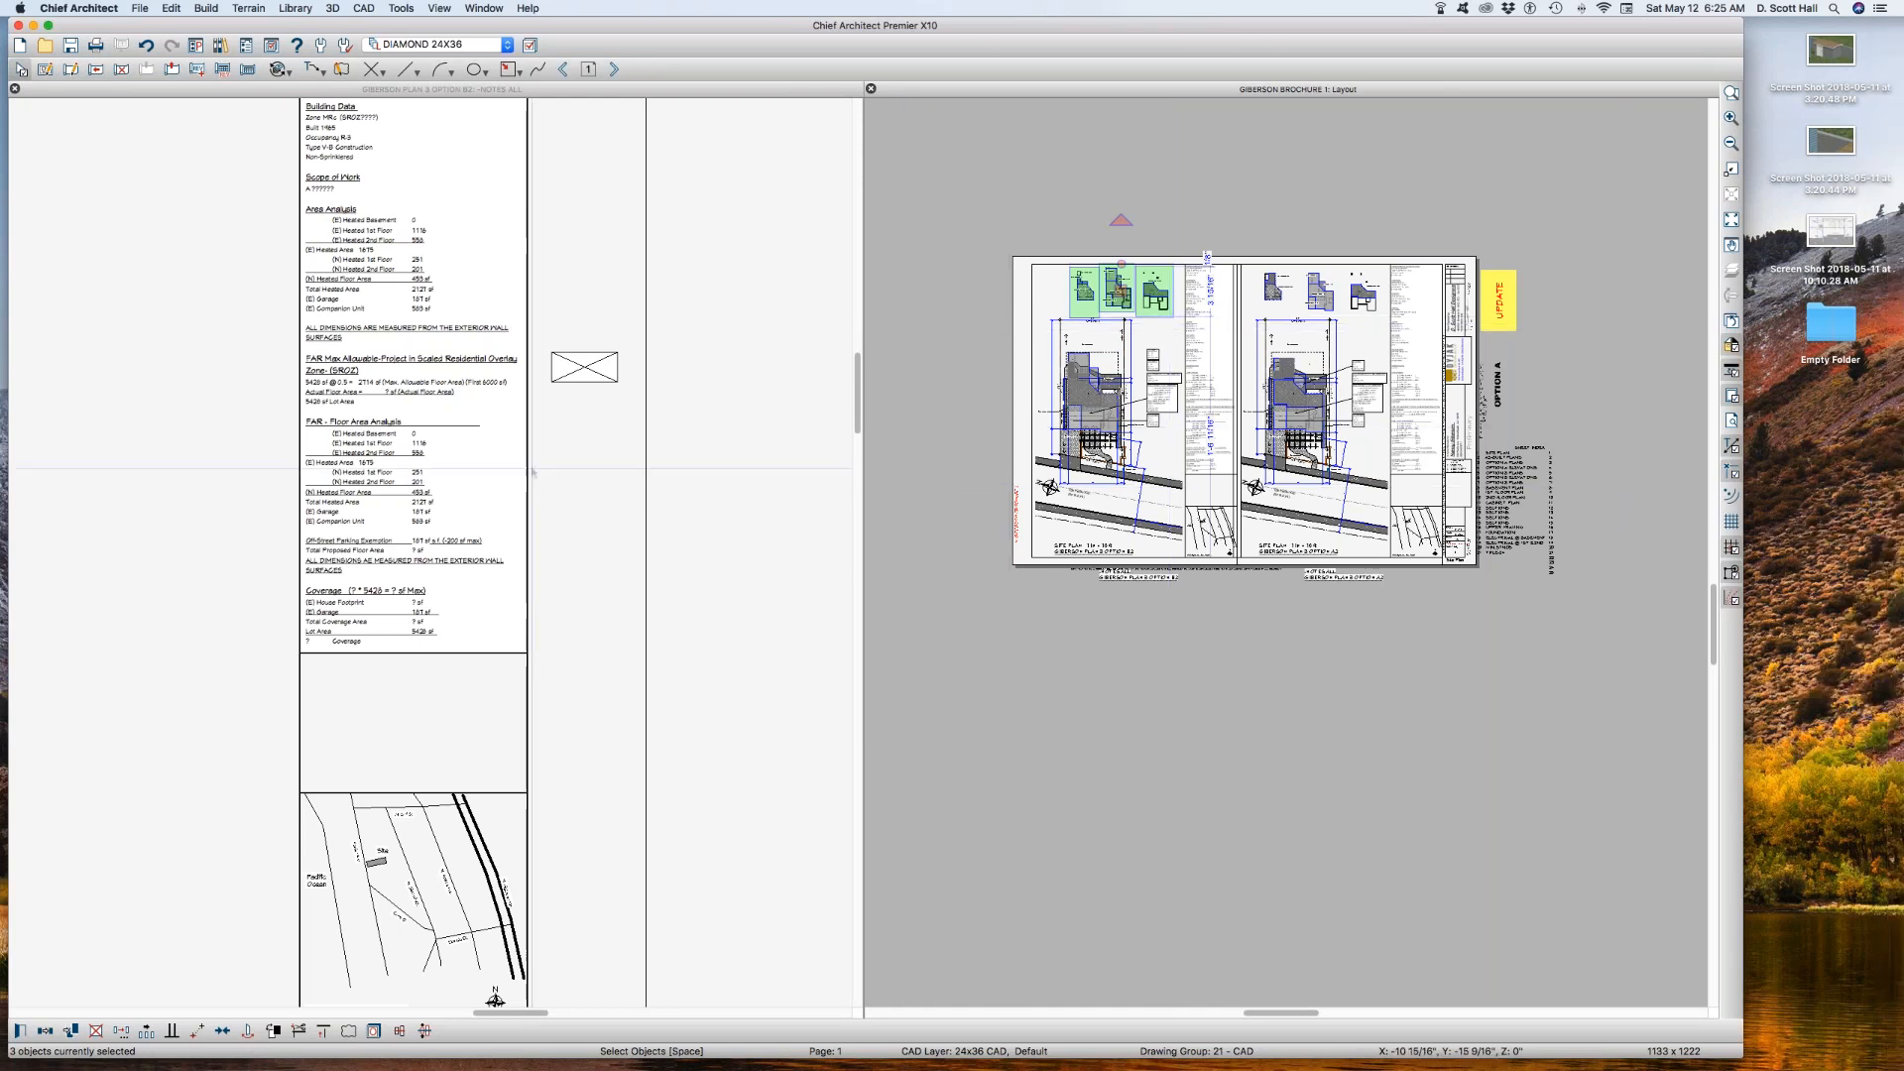
# Step: Read the FAR floor area analysis, parking exemption and coverage entries in the Option B2 notes up close
pyautogui.click(158, 495)
pyautogui.moveTo(272, 395); pyautogui.dragTo(567, 640)
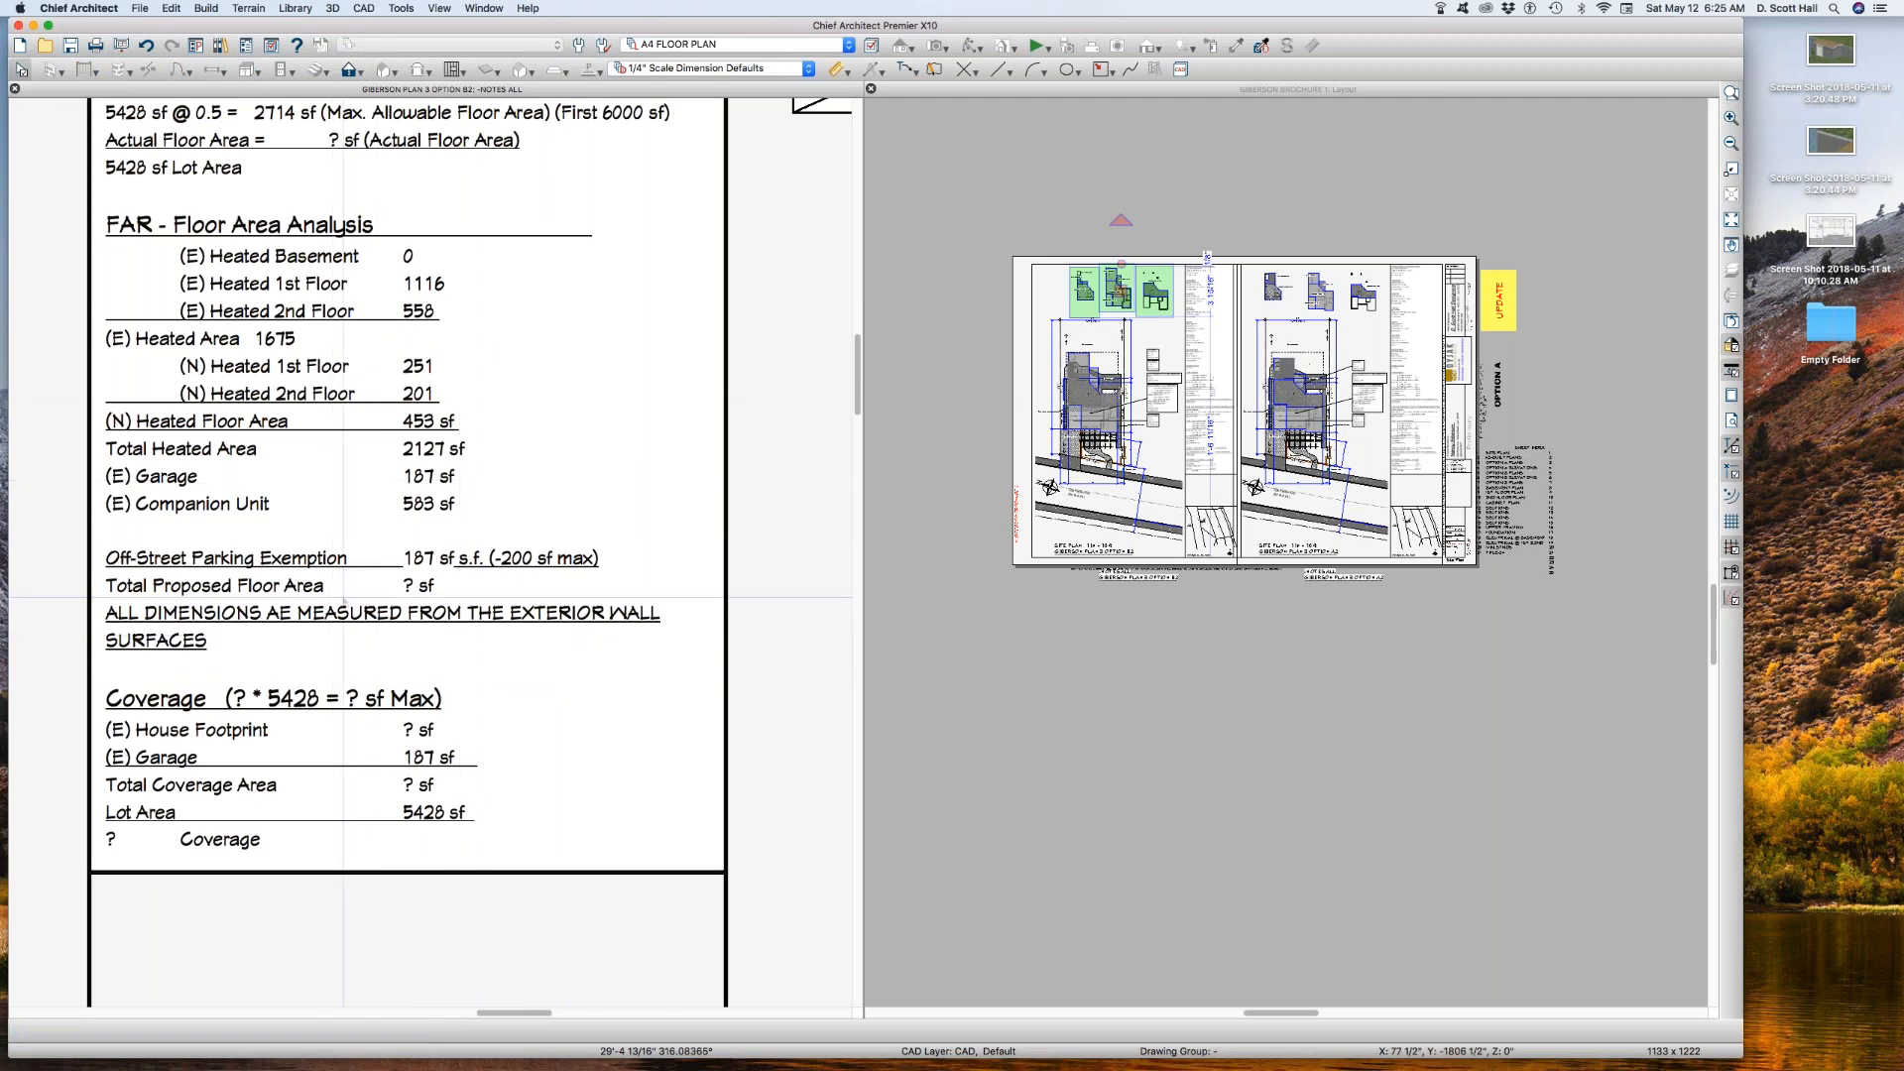
pyautogui.moveTo(364, 553); pyautogui.dragTo(427, 612)
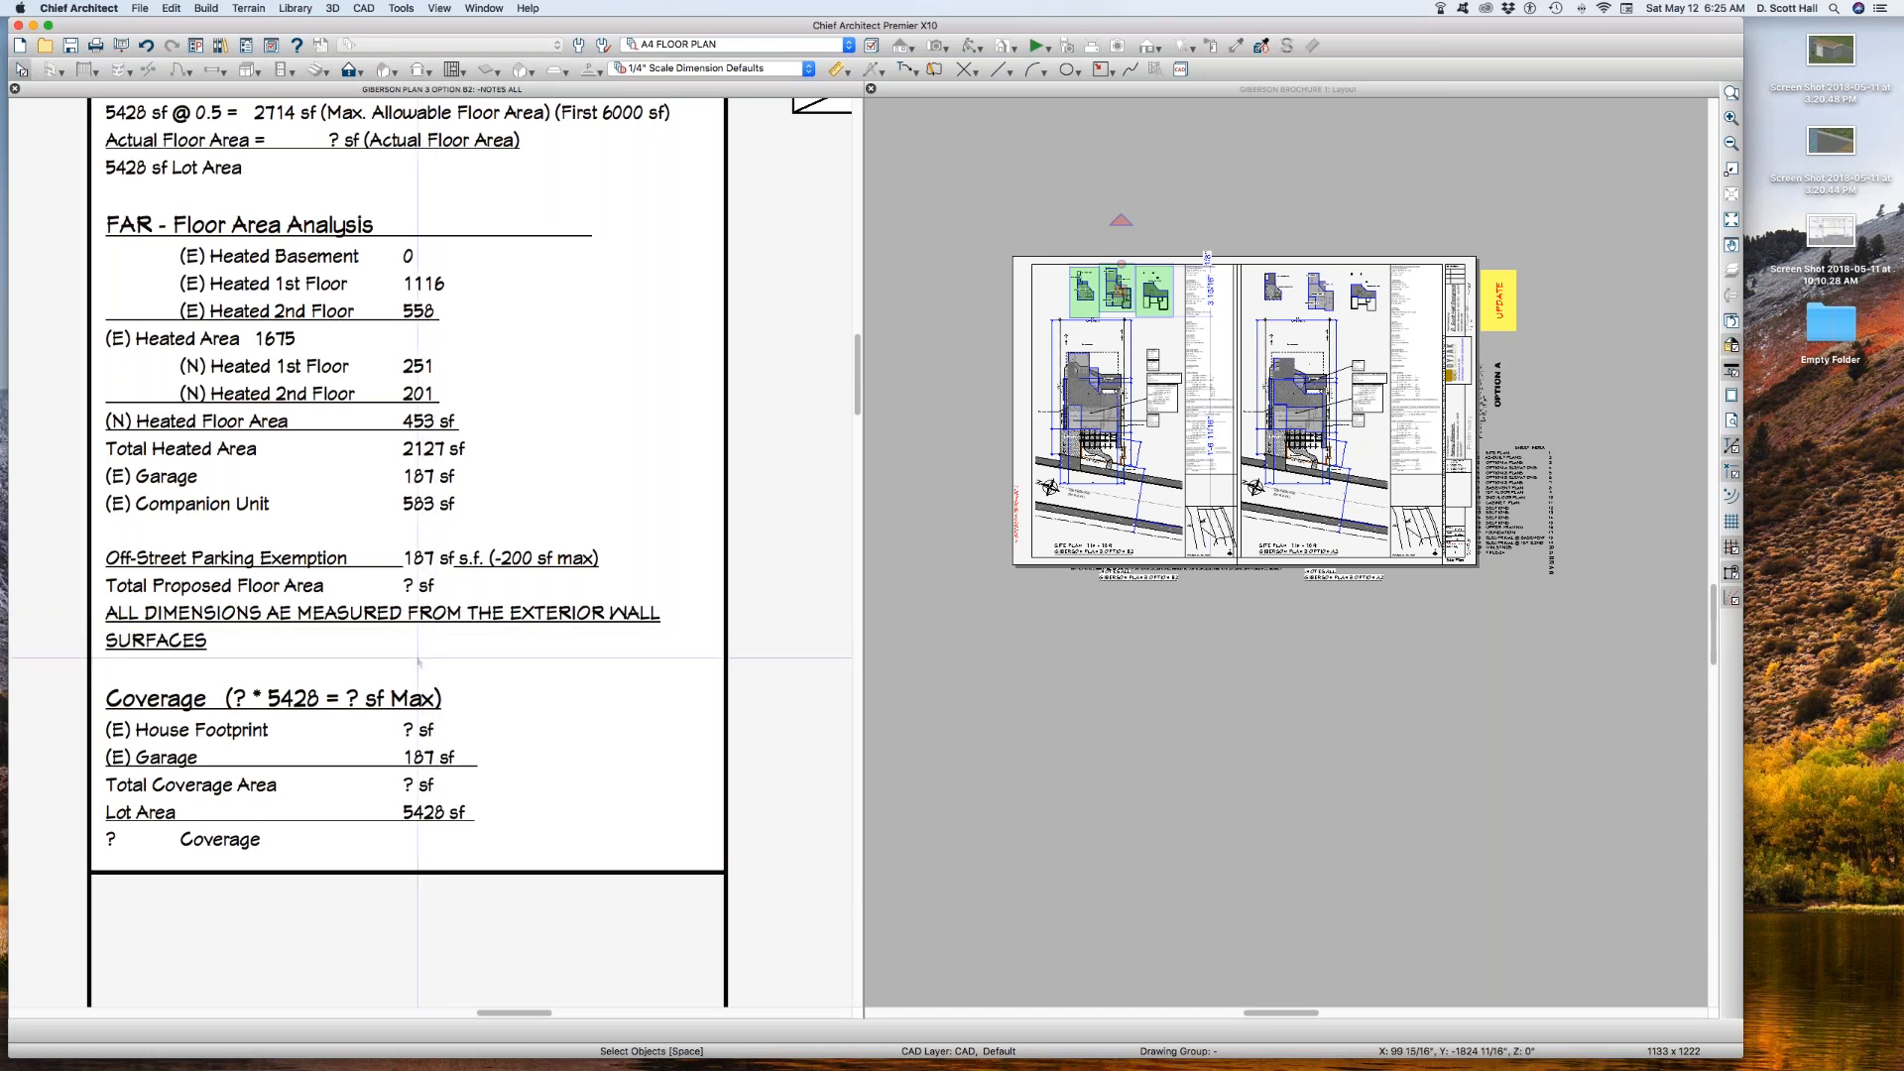
pyautogui.scroll(-3, 417, 661)
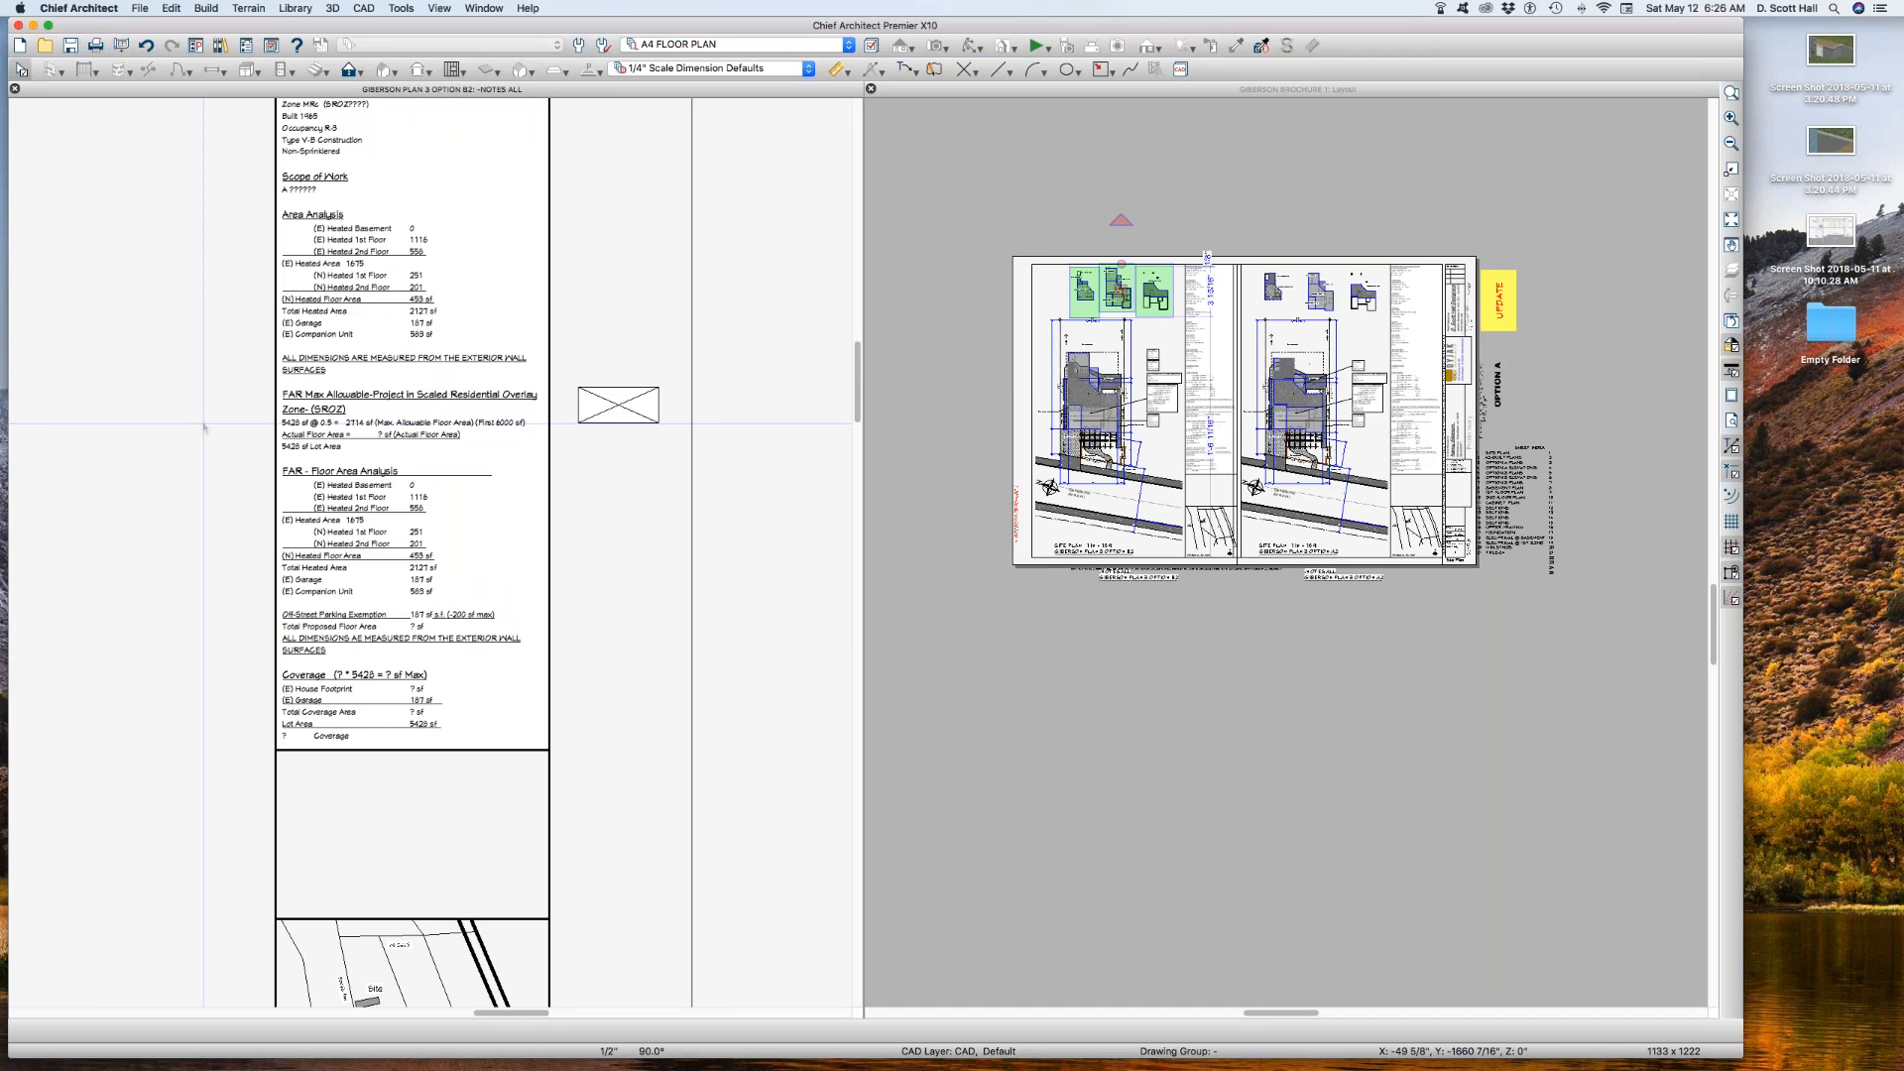
pyautogui.press('space')
# Step: Select the Exist Casita area box on the Option B2 sheet and inspect the three area views up close
pyautogui.click(1147, 325)
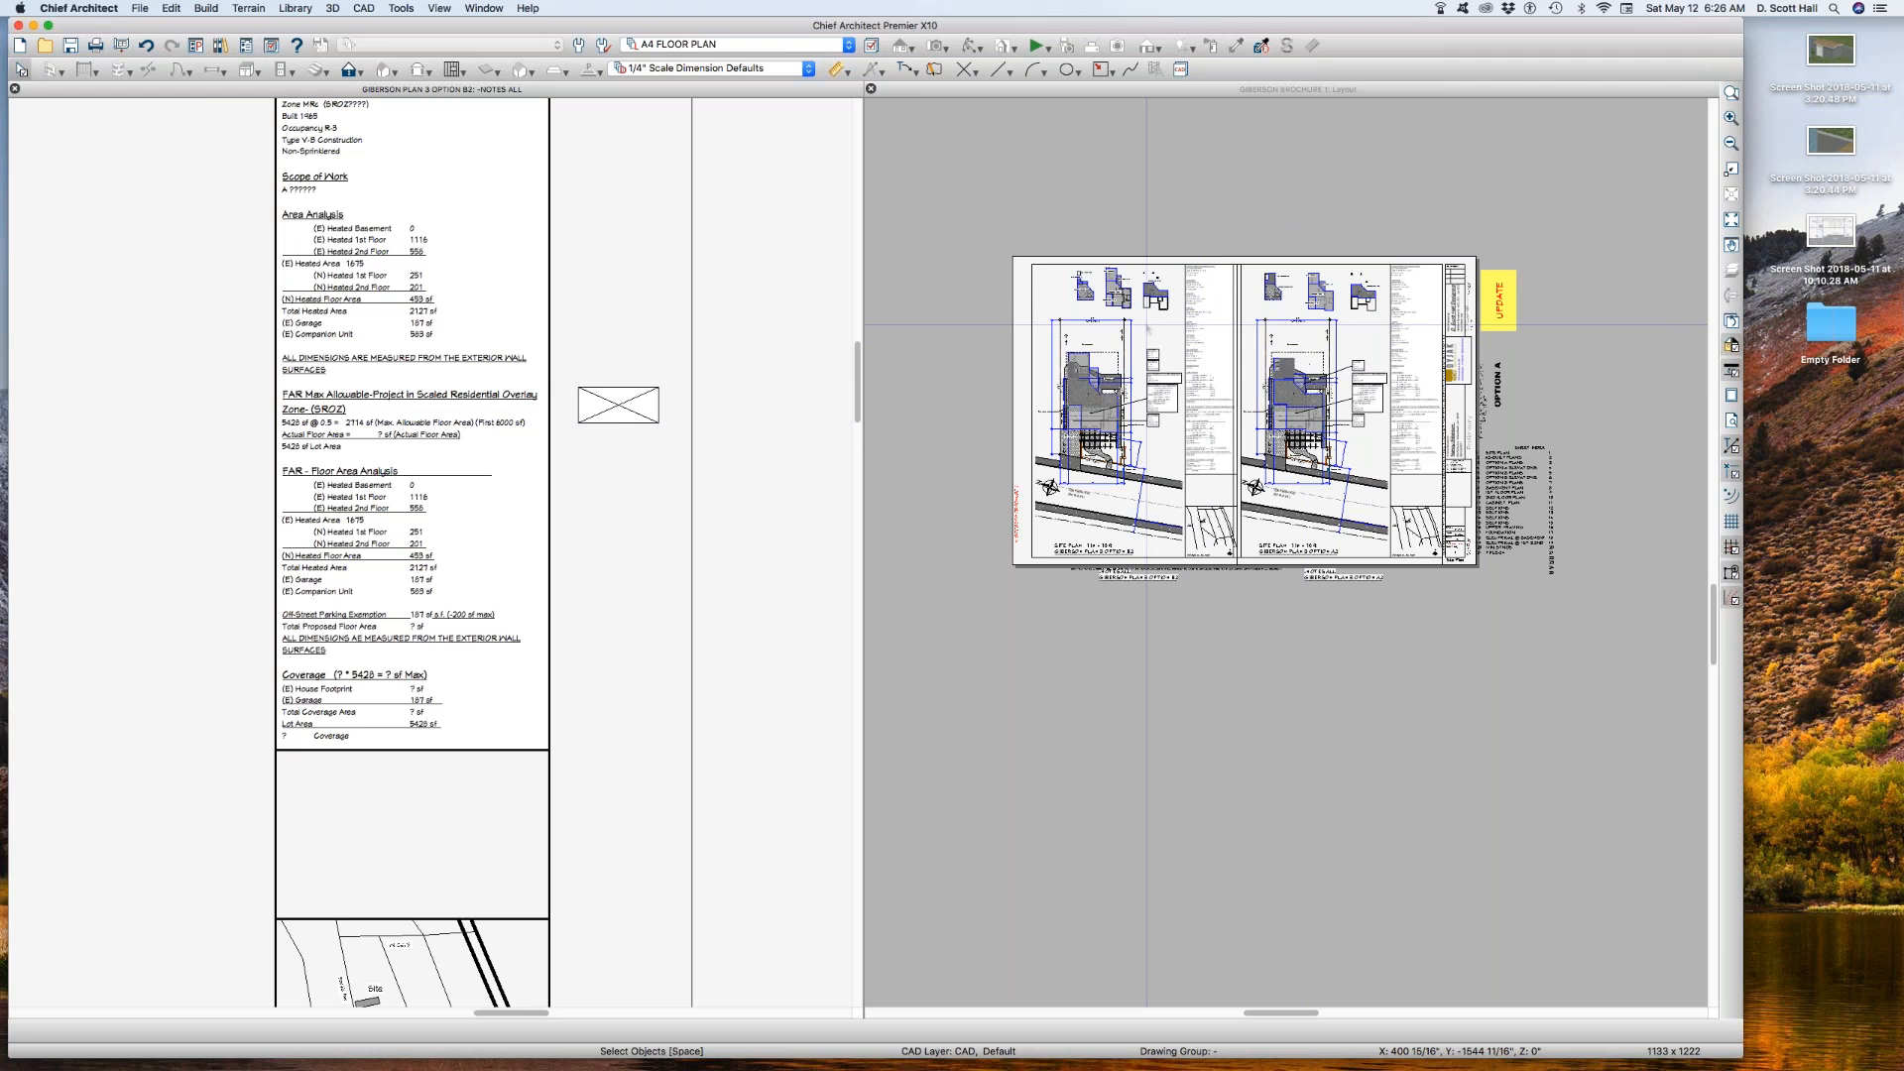
pyautogui.click(1149, 317)
pyautogui.moveTo(1150, 316); pyautogui.dragTo(1191, 328)
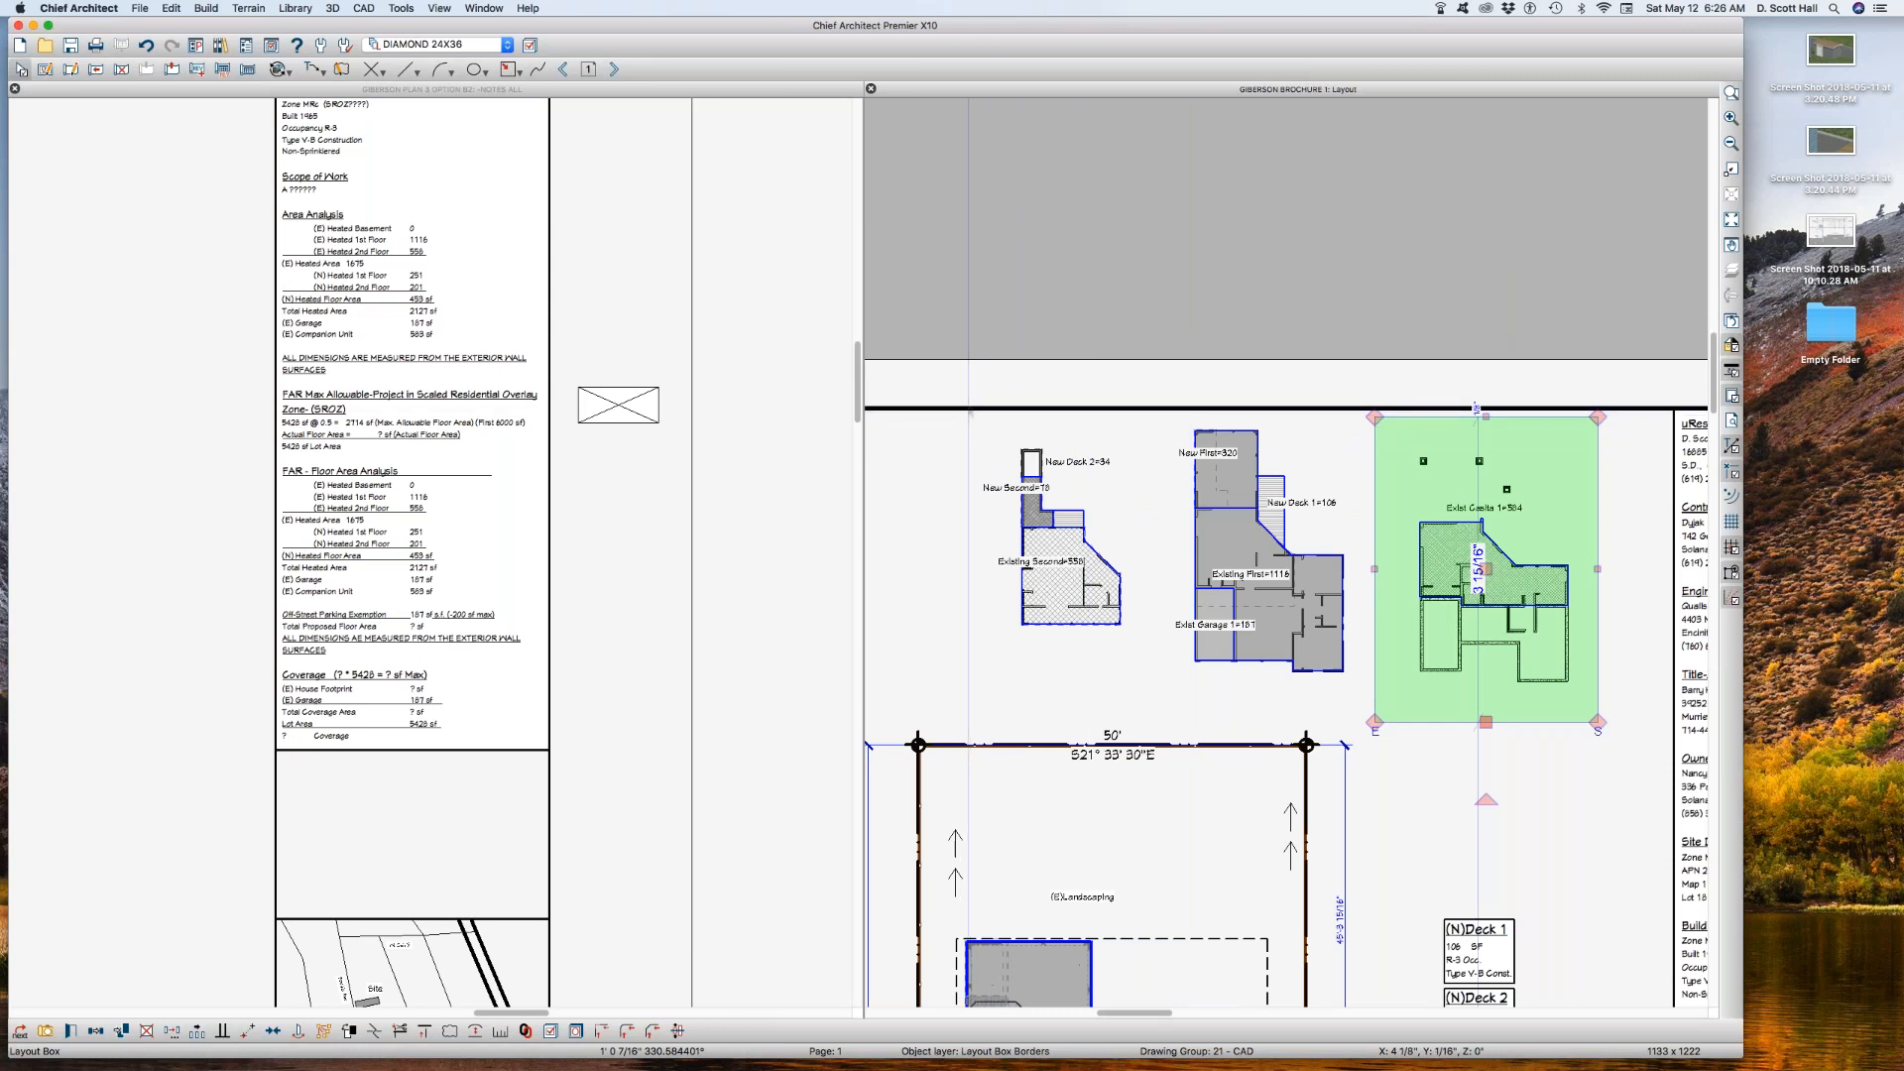
pyautogui.moveTo(970, 397); pyautogui.dragTo(1646, 741)
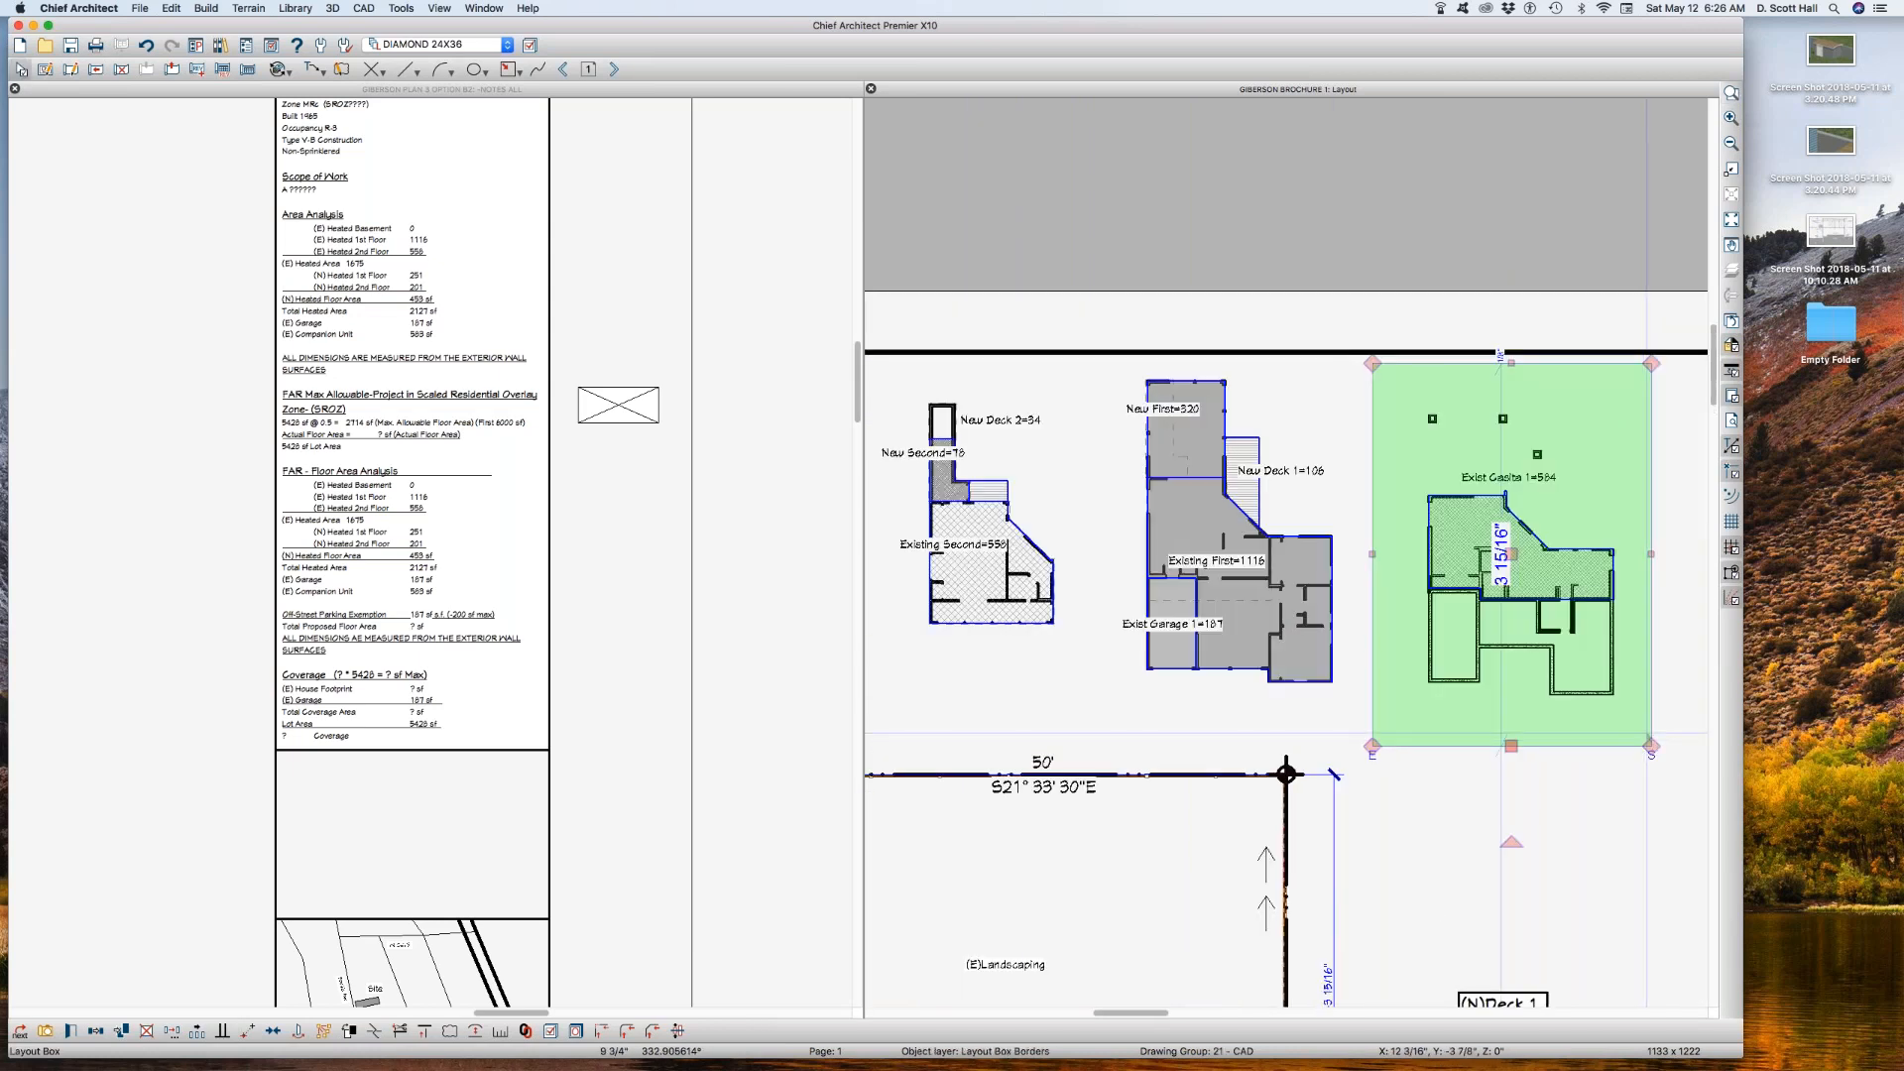